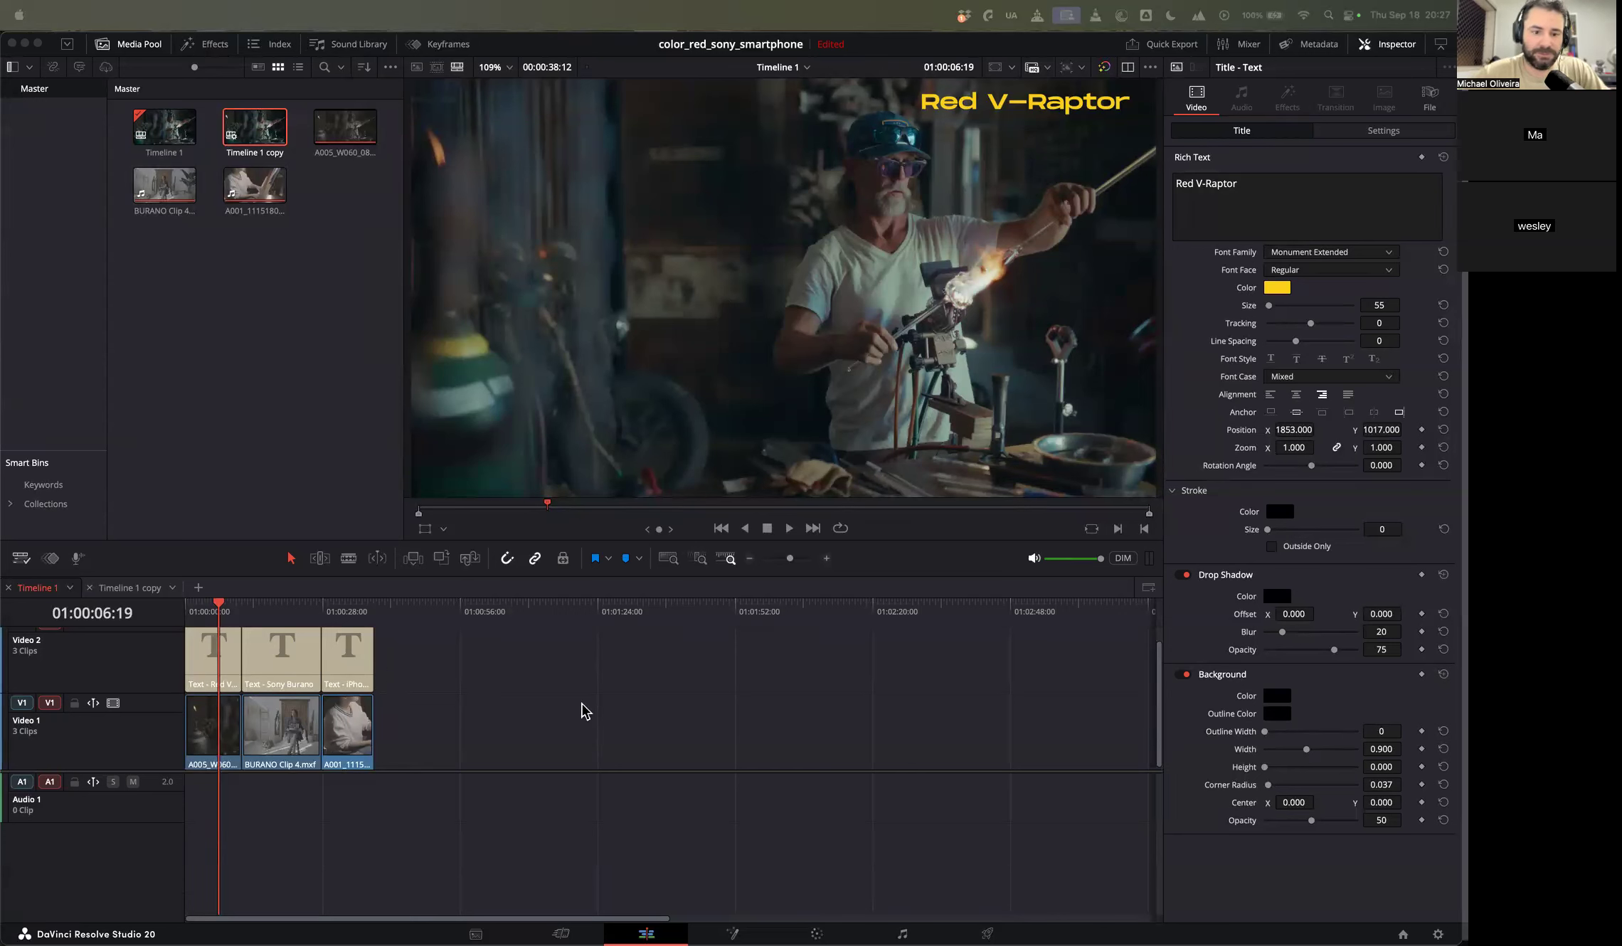
Step: Preview the Sony Burano and iPhone clips on the edit timeline
{"action": "left_click", "coordinate": [291, 620]}
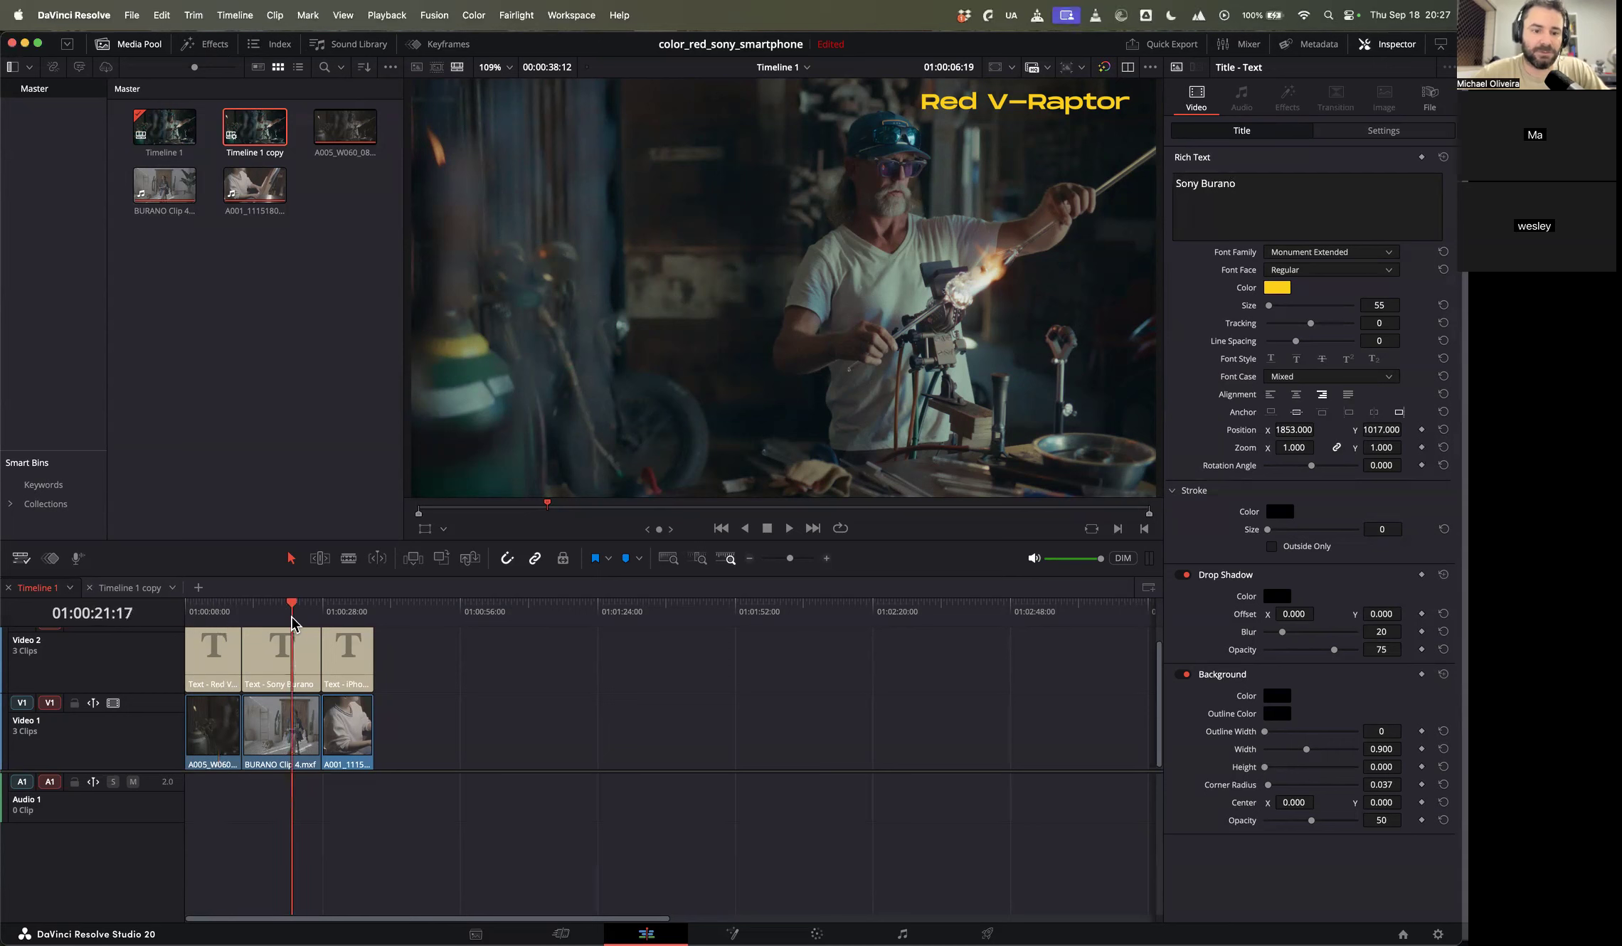
{"action": "left_click", "coordinate": [288, 621]}
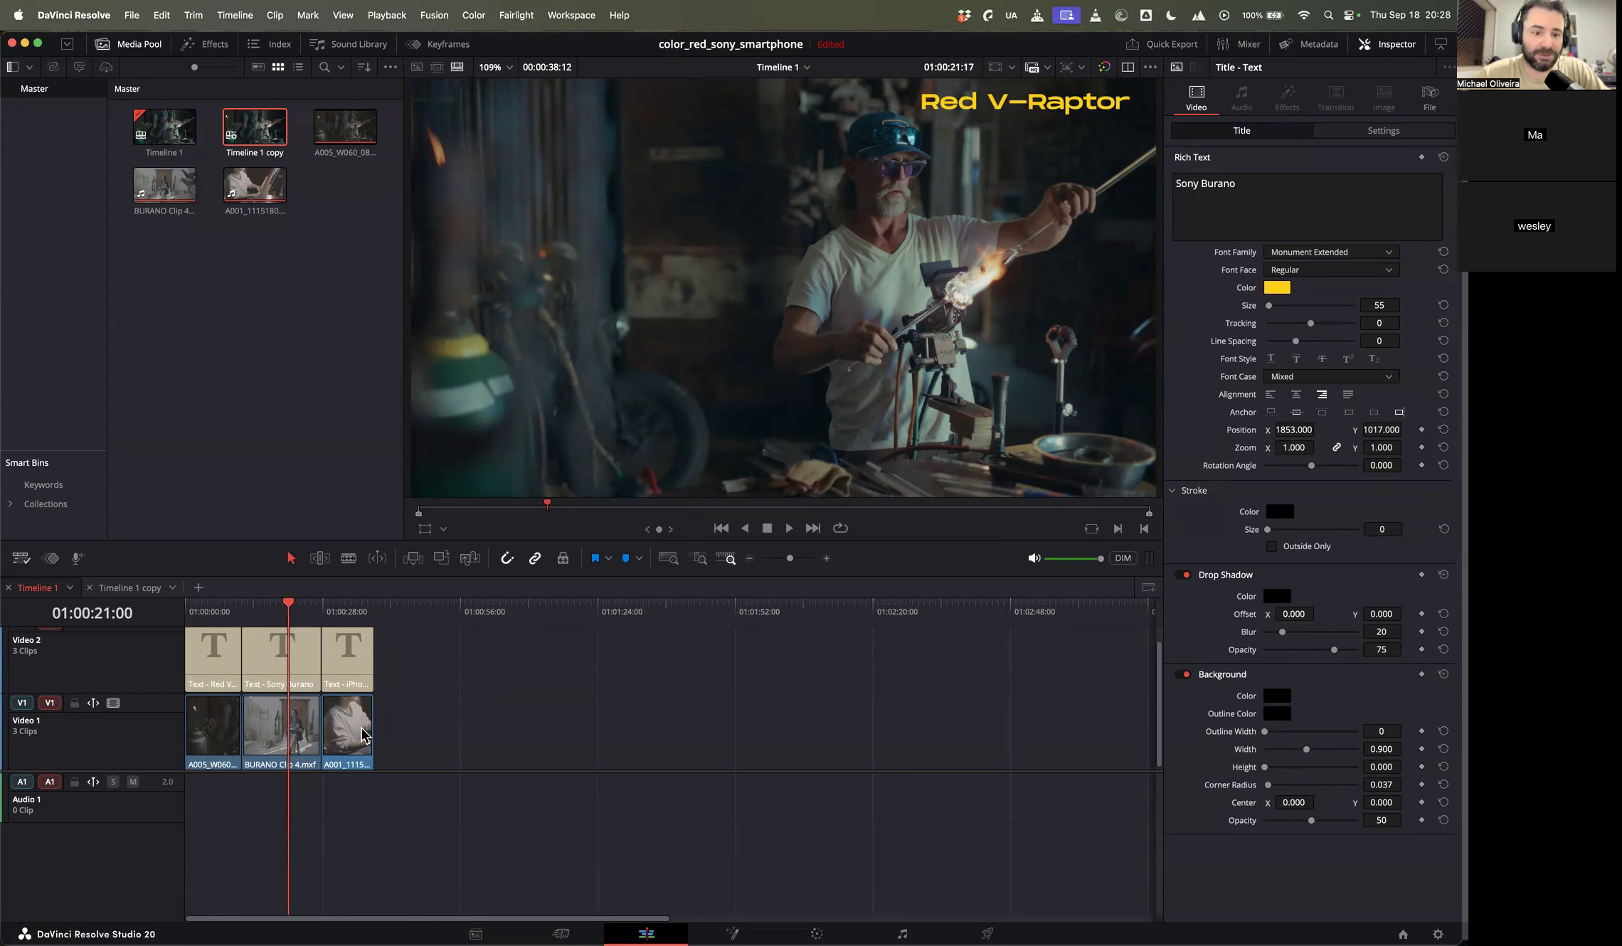
{"action": "scroll", "coordinate": [312, 744], "scroll_direction": "down", "scroll_amount": 1}
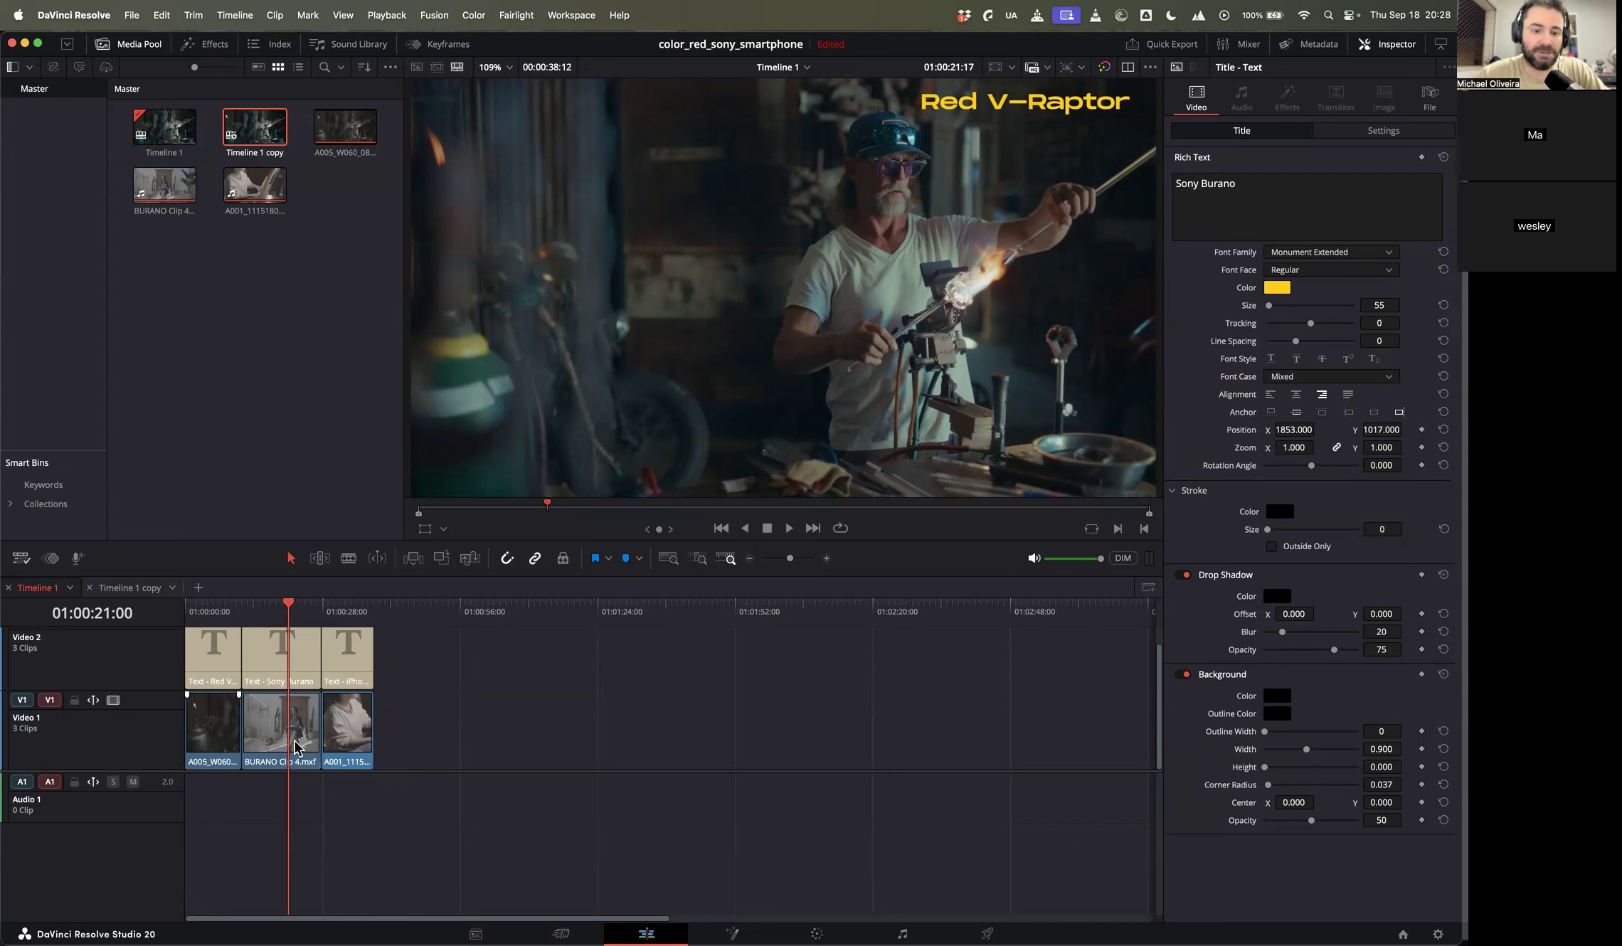
{"action": "left_click", "coordinate": [348, 609]}
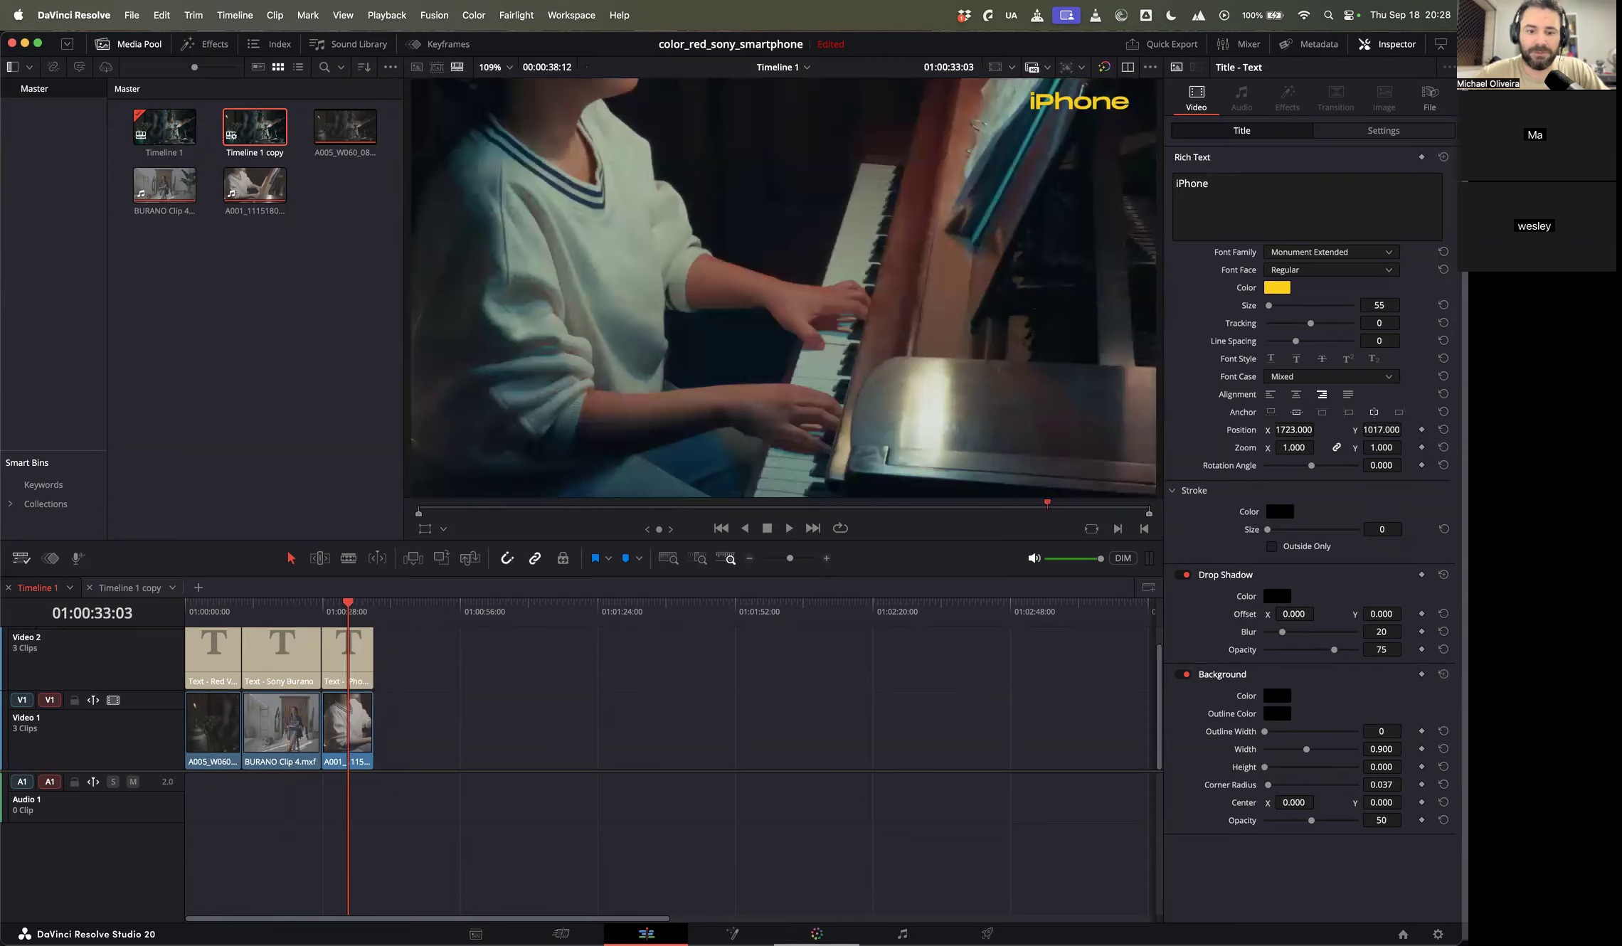
Step: Switch to the color page and move the iPhone clip's whole node tree higher in the node graph
{"action": "key", "text": "shift+6"}
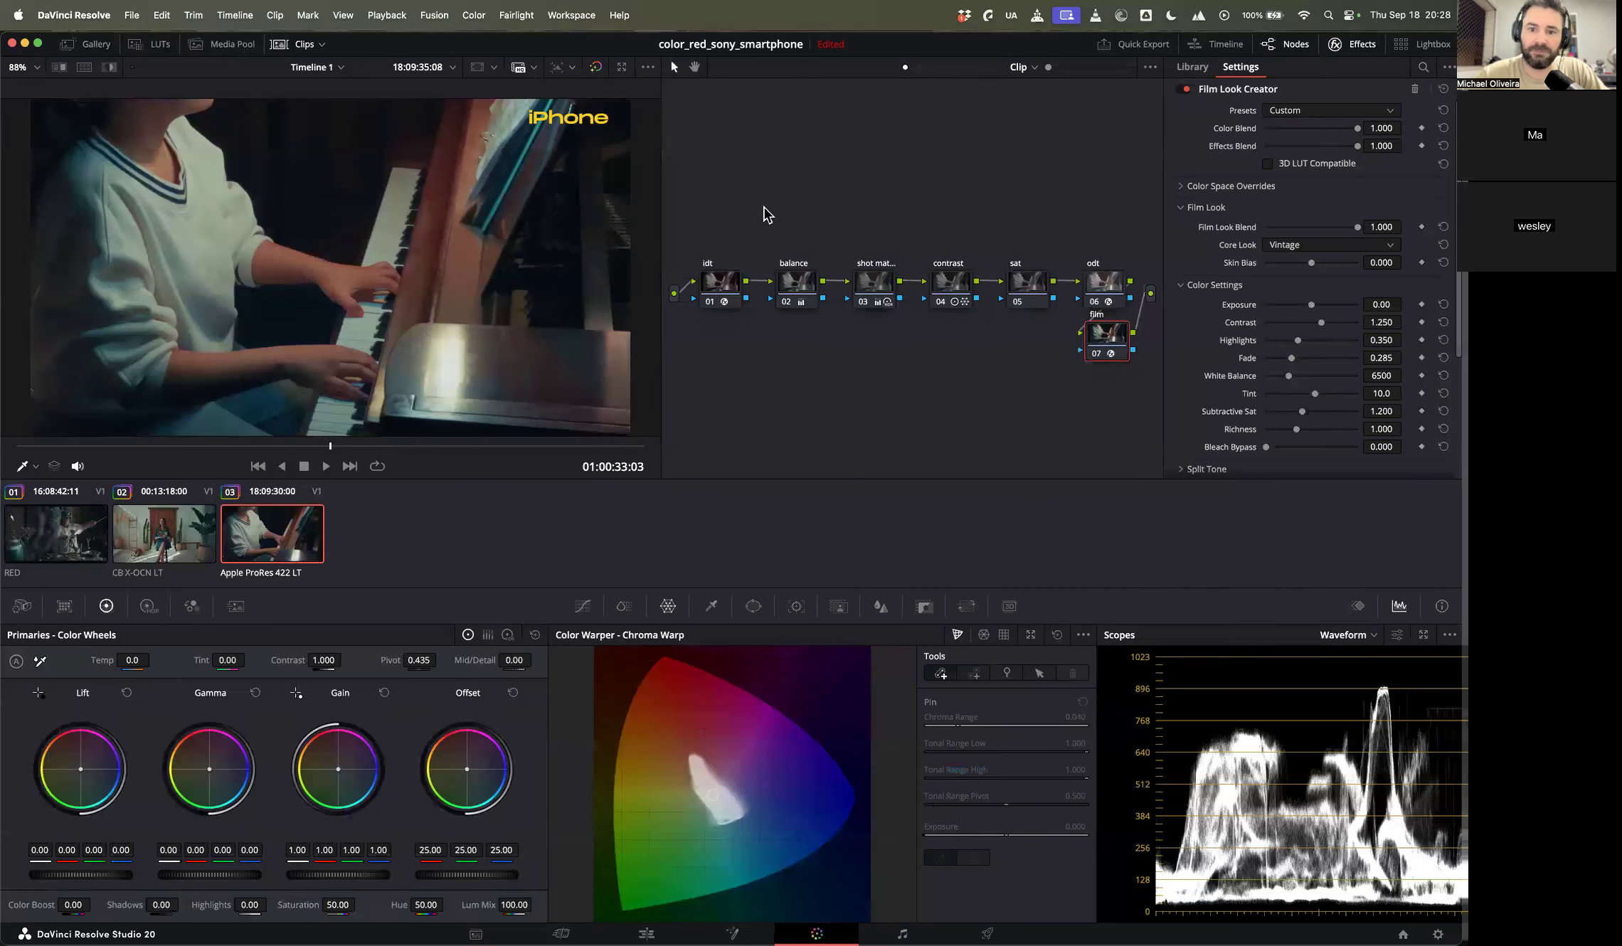
{"action": "key", "text": "super+a"}
{"action": "left_click_drag", "start_coordinate": [1103, 324], "coordinate": [1103, 265]}
{"action": "left_click", "coordinate": [899, 282]}
Step: Compare the node trees and graded images of the Sony Burano and Red V-Raptor clips
{"action": "left_click", "coordinate": [189, 545]}
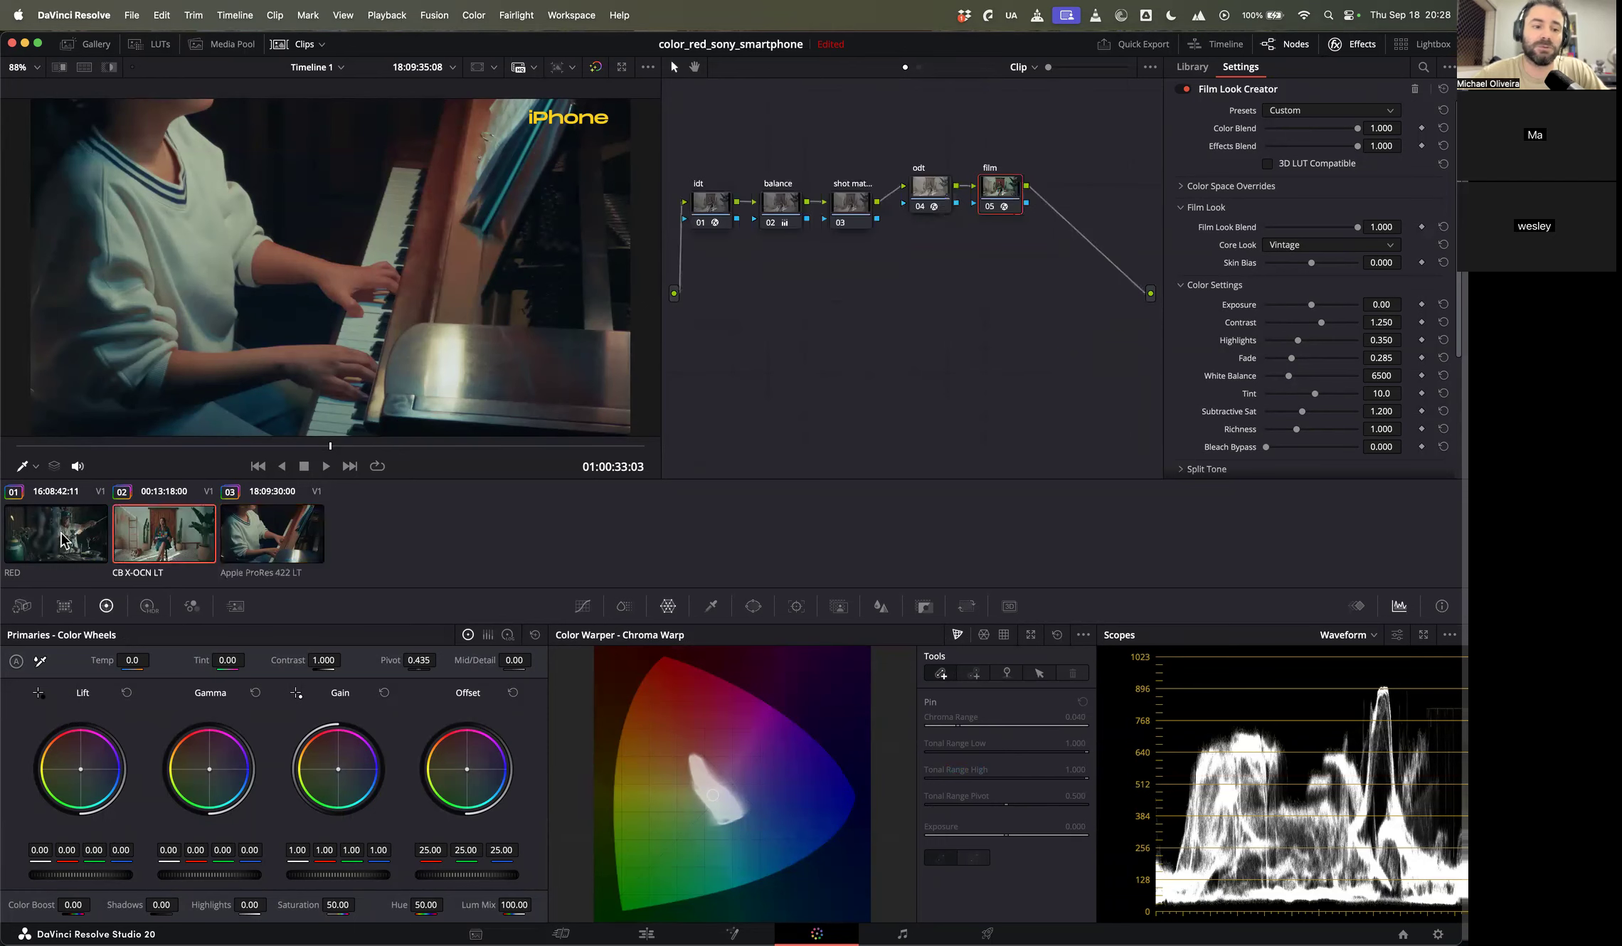
{"action": "left_click", "coordinate": [62, 541]}
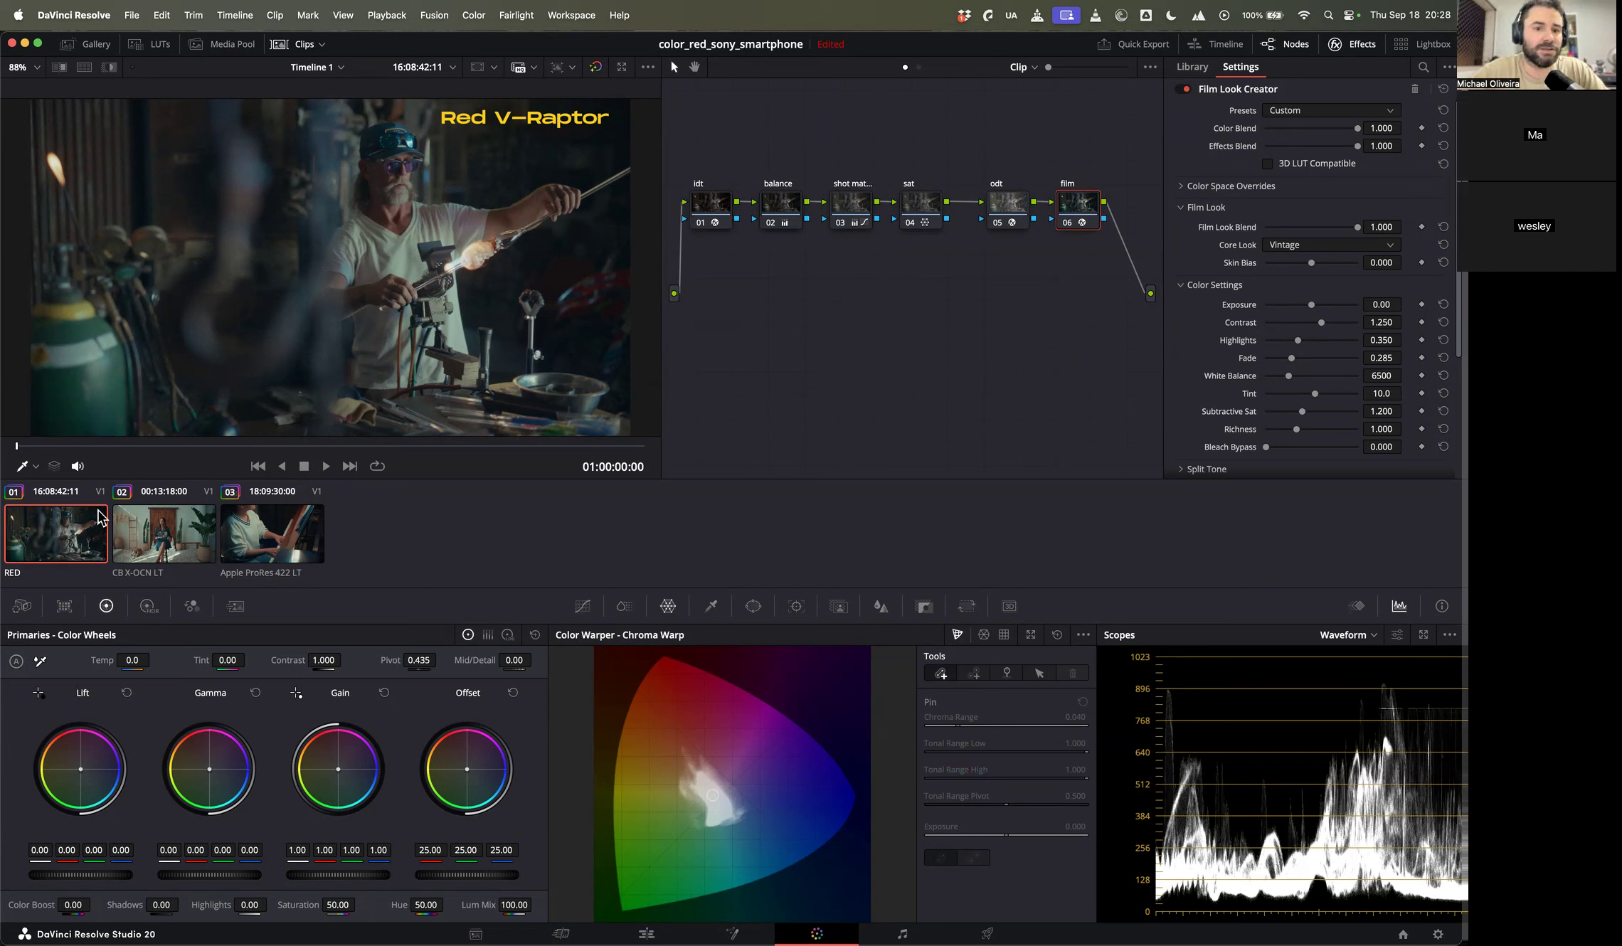
{"action": "key", "text": "Down"}
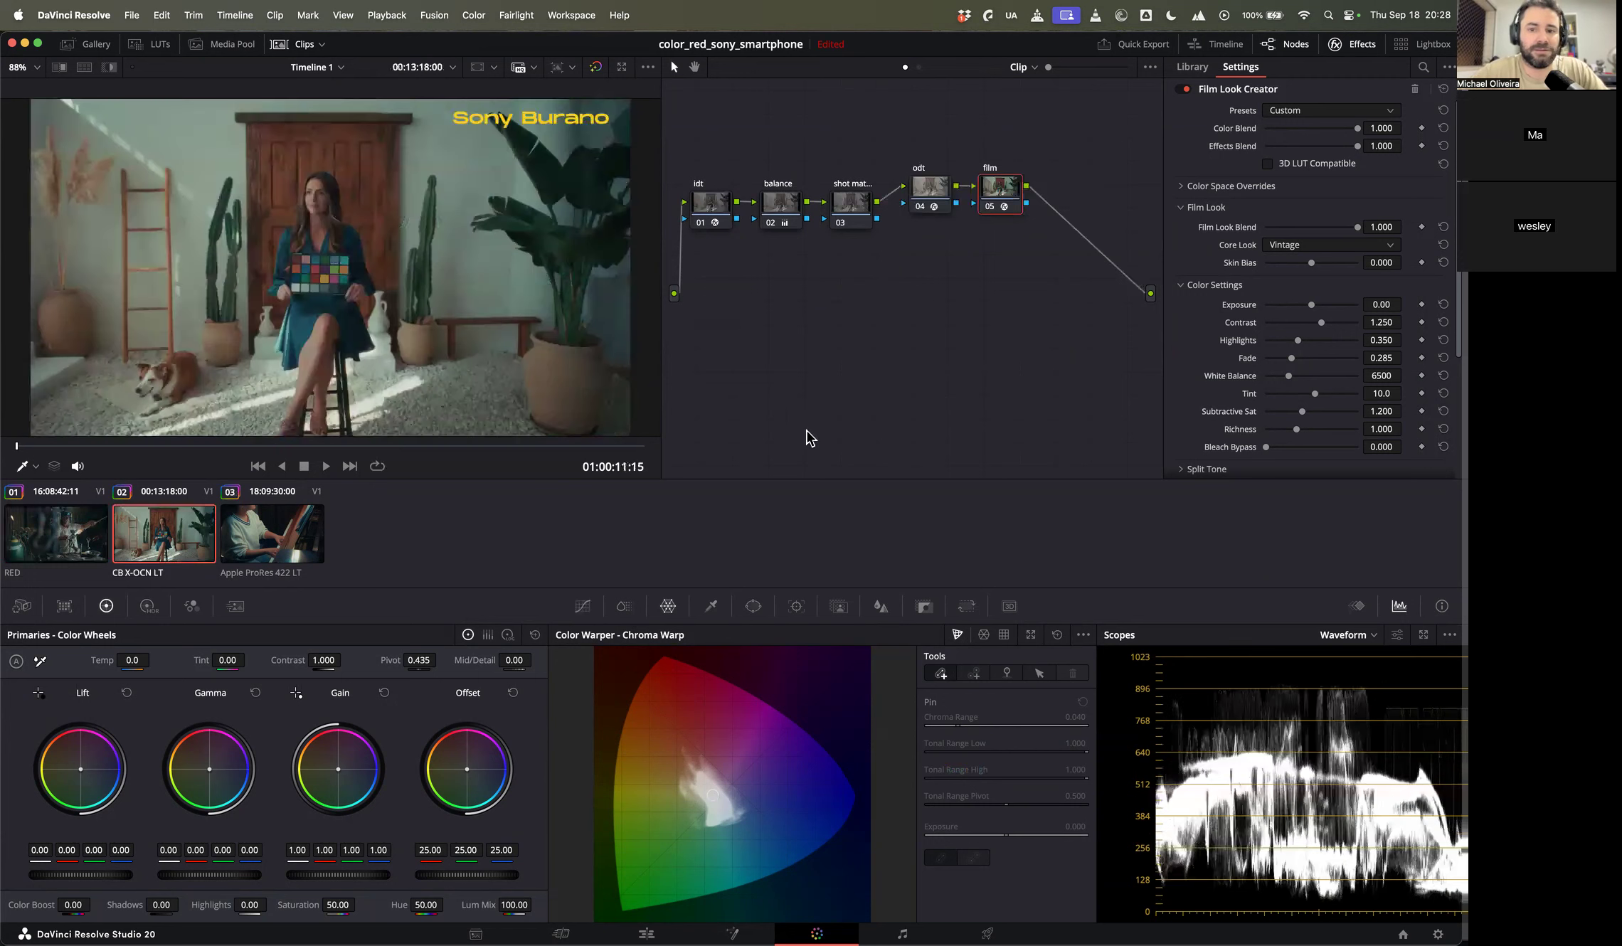
{"action": "key", "text": "Up"}
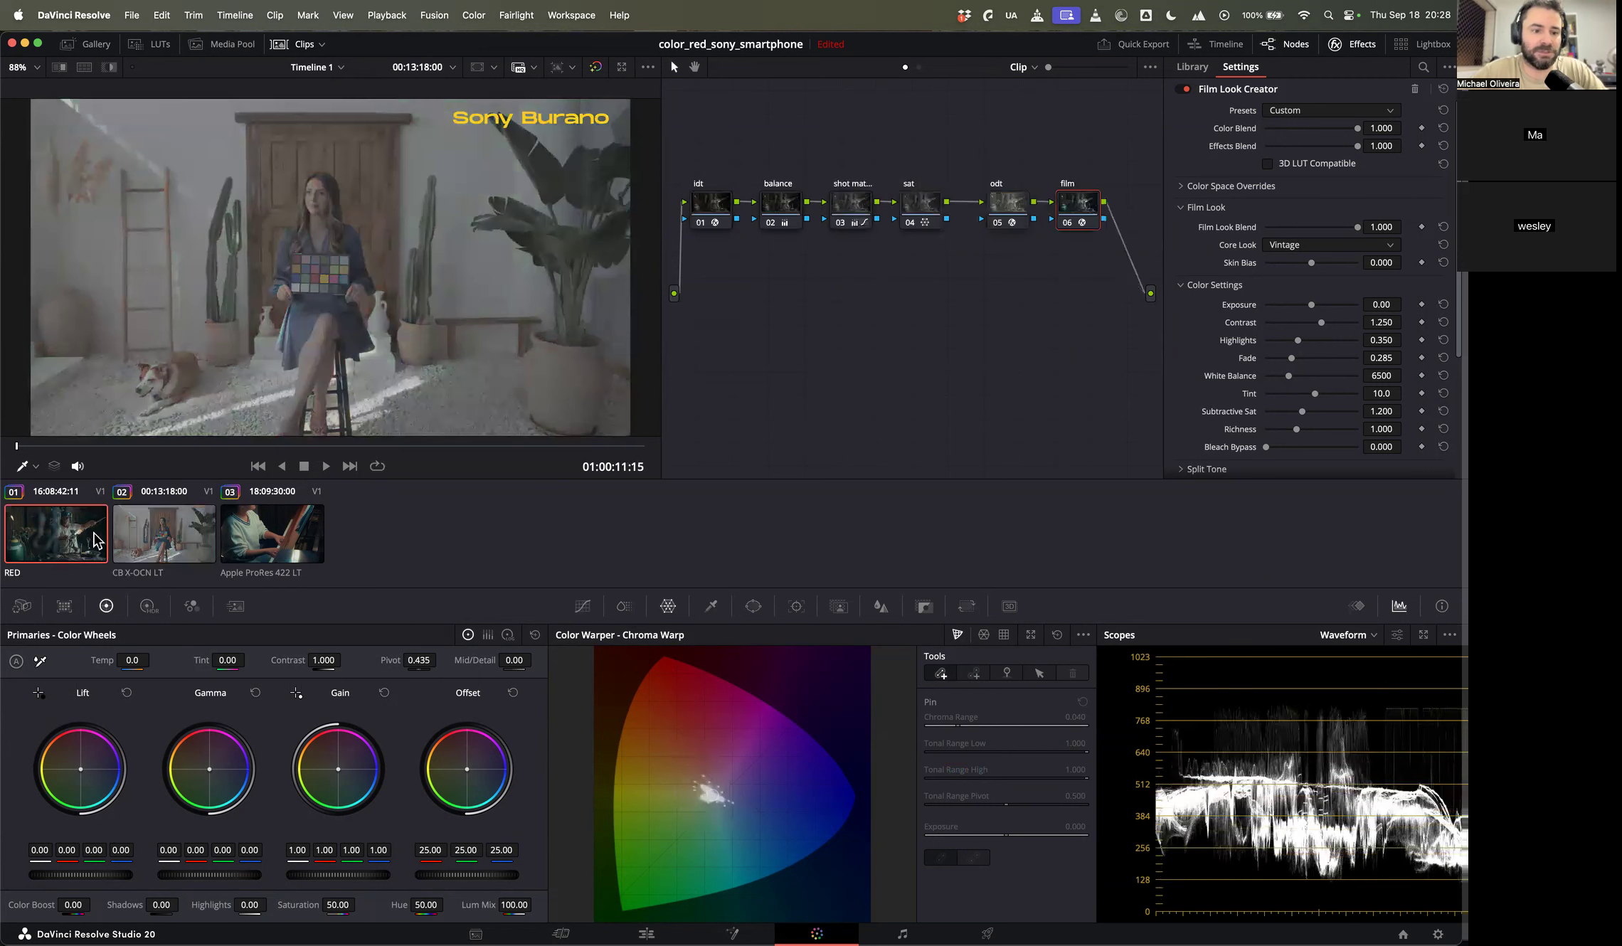
{"action": "key", "text": "Down"}
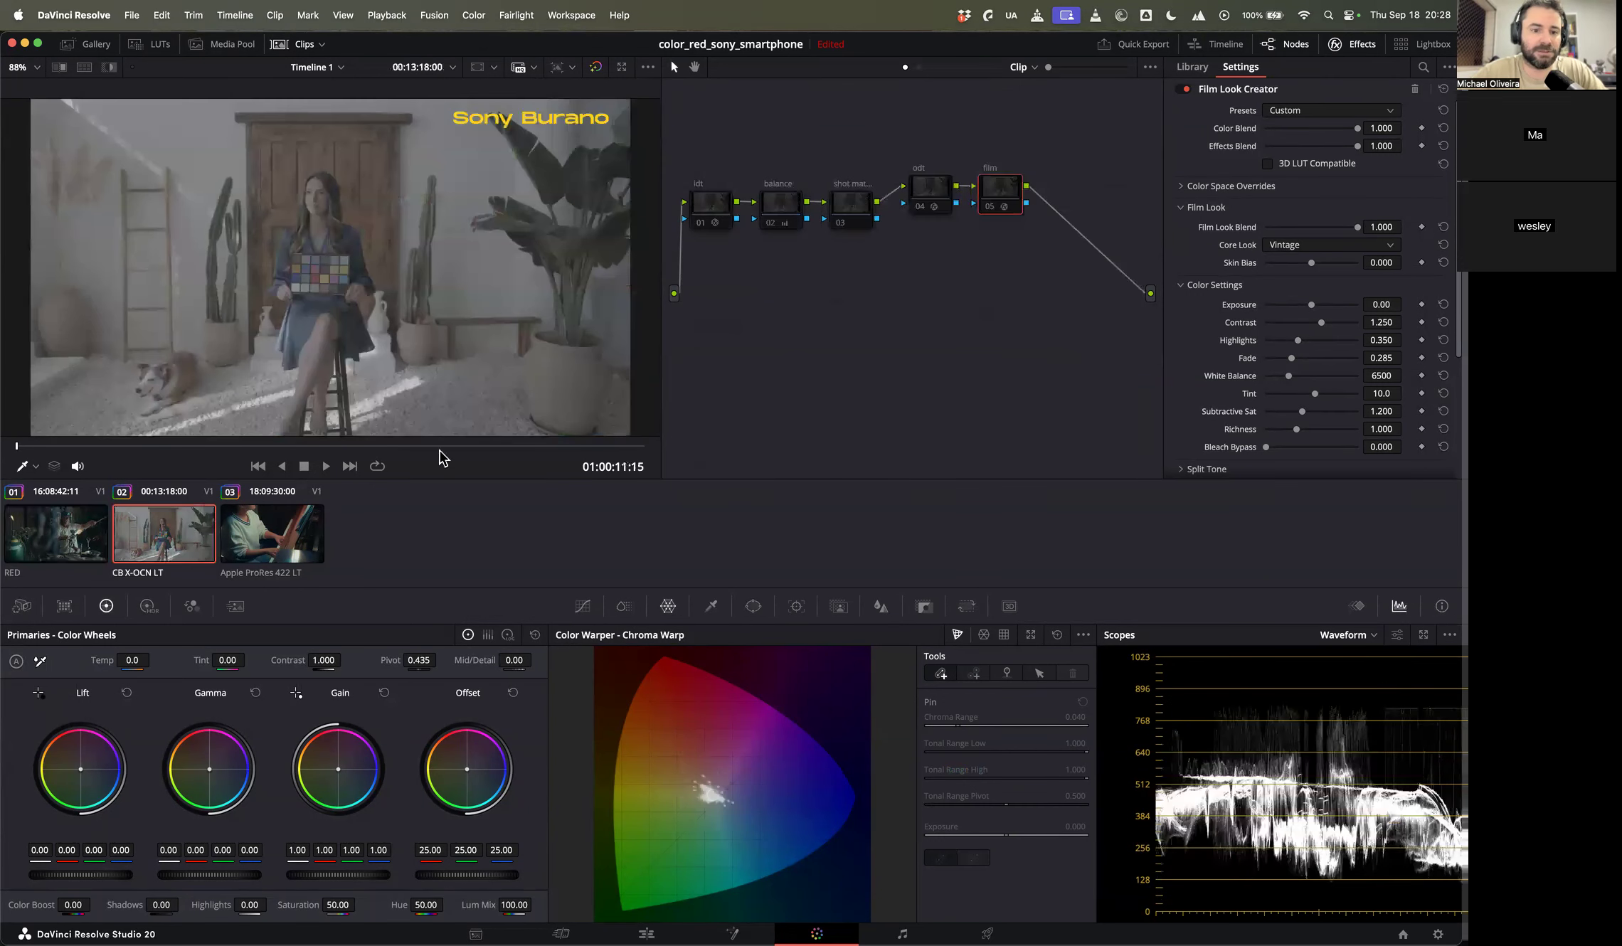
Step: Bypass all grades and view the original log images of the Red V-Raptor, Sony Burano and iPhone clips
{"action": "left_click", "coordinate": [596, 67]}
{"action": "left_click", "coordinate": [84, 532]}
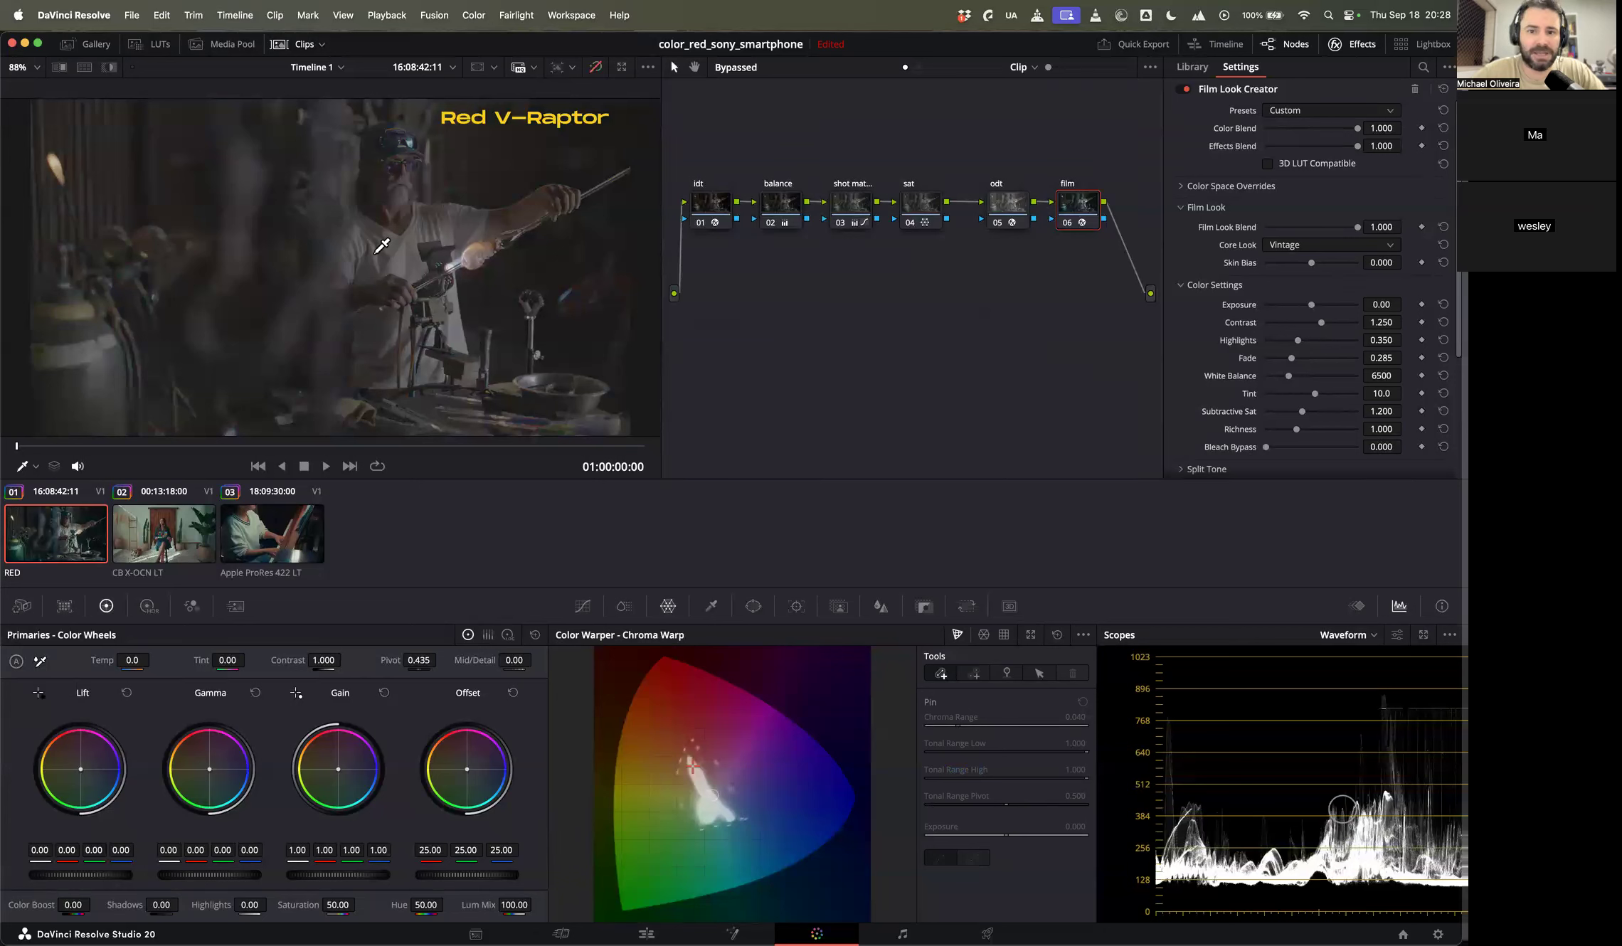
{"action": "left_click", "coordinate": [187, 552]}
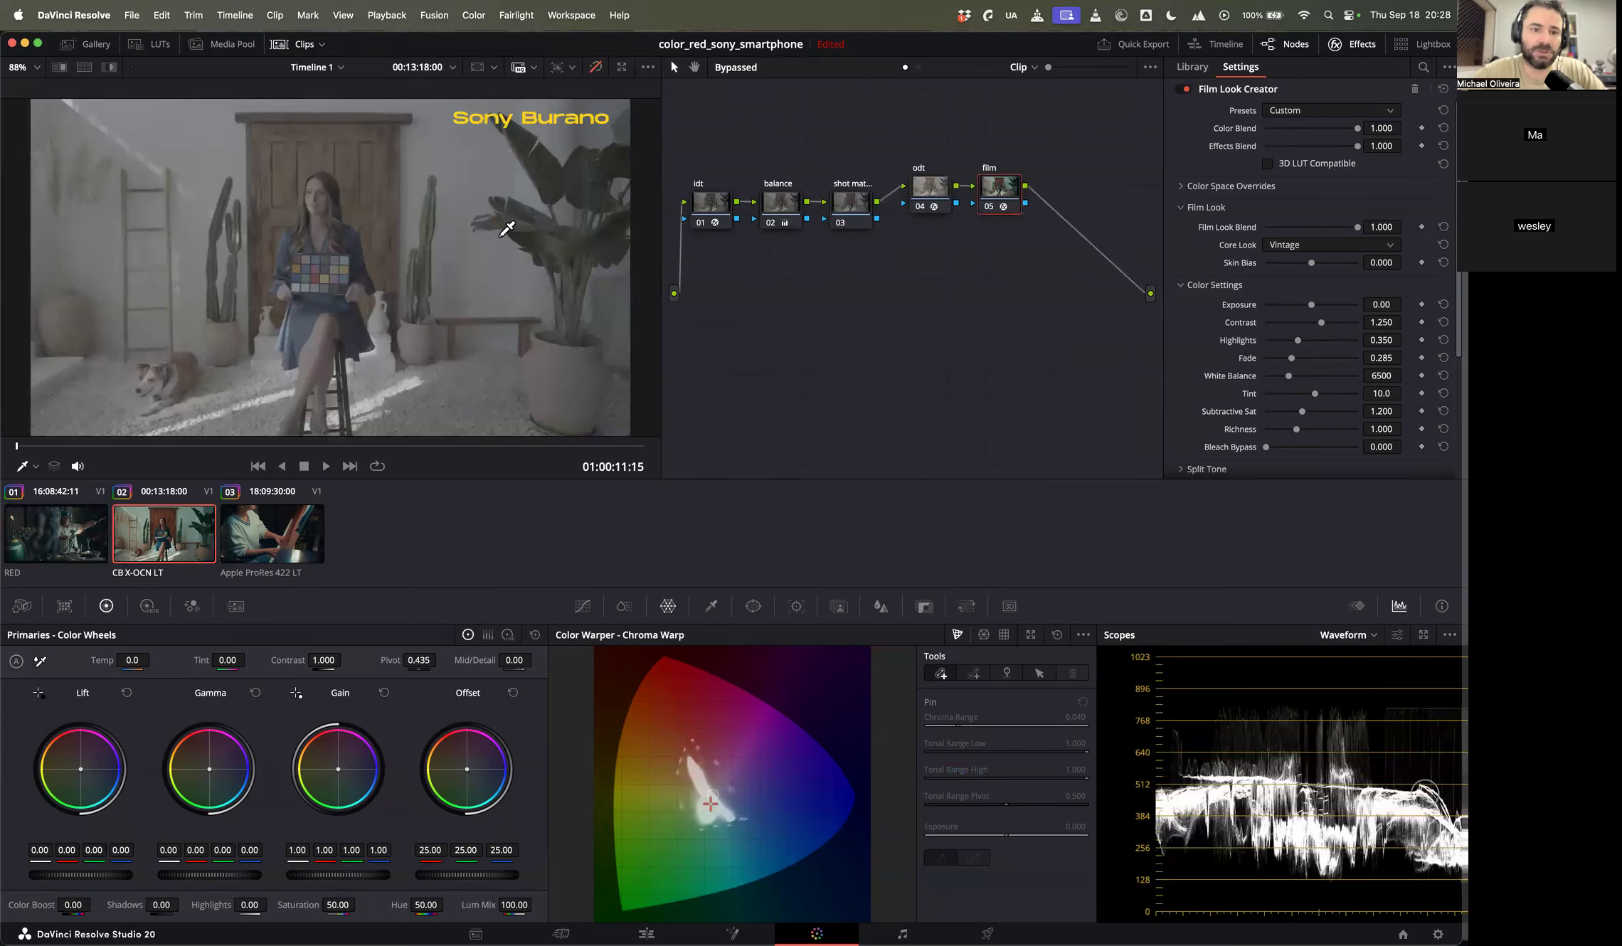
{"action": "left_click", "coordinate": [304, 546]}
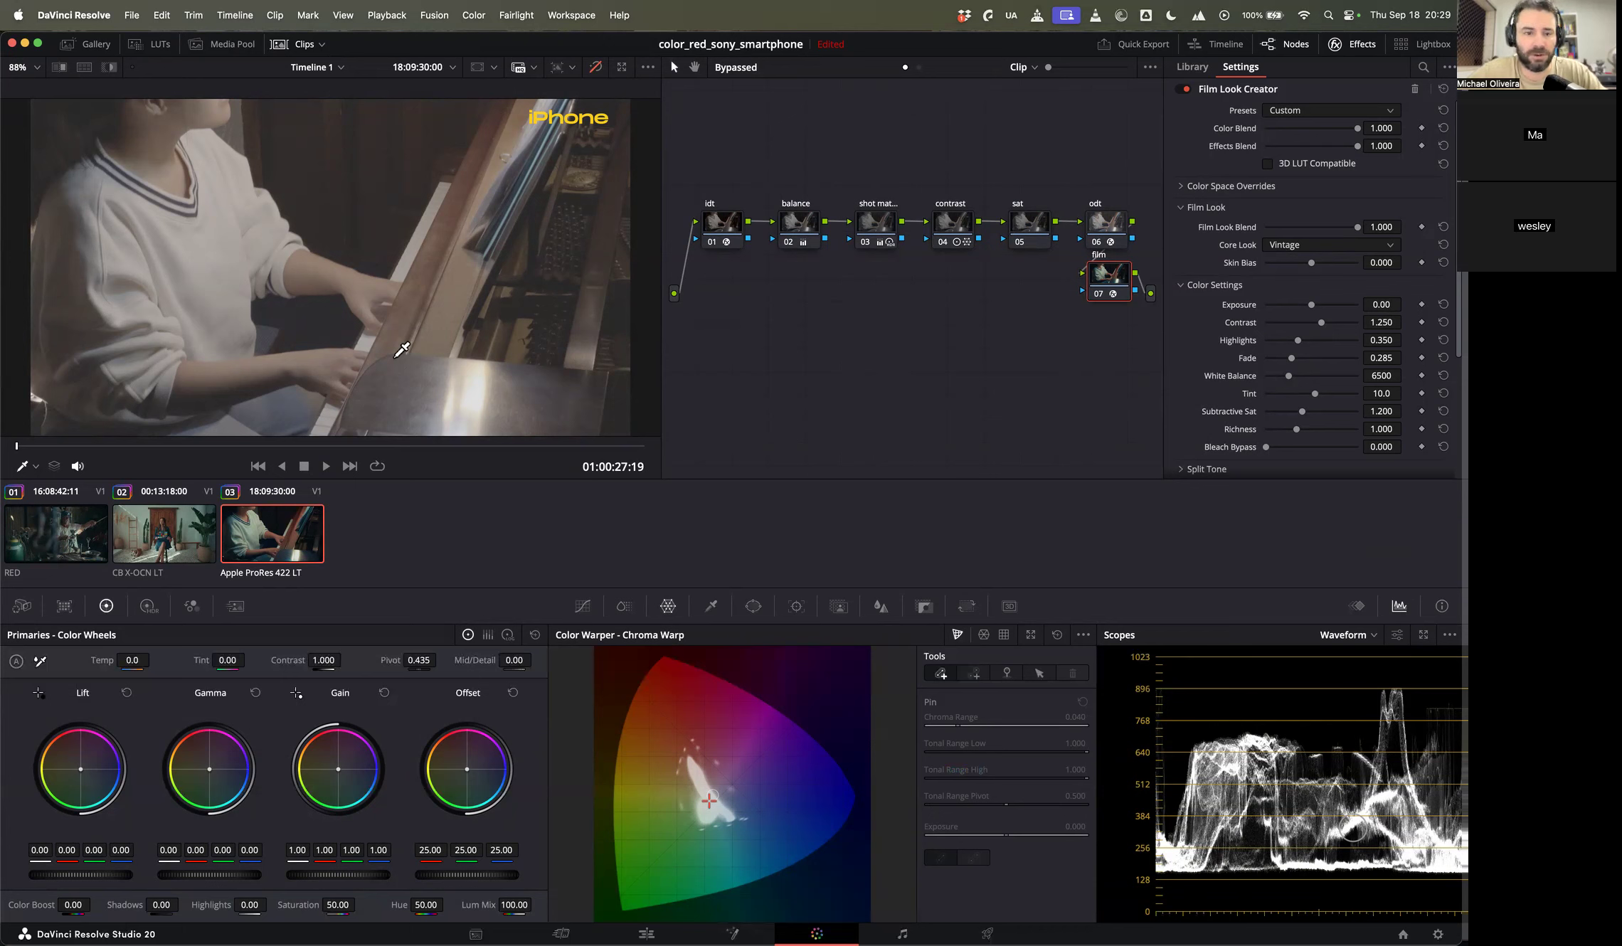
Step: Examine the Color Space Transform settings on the iPhone clip's idt node and how the grading nodes follow it
{"action": "left_click", "coordinate": [722, 222]}
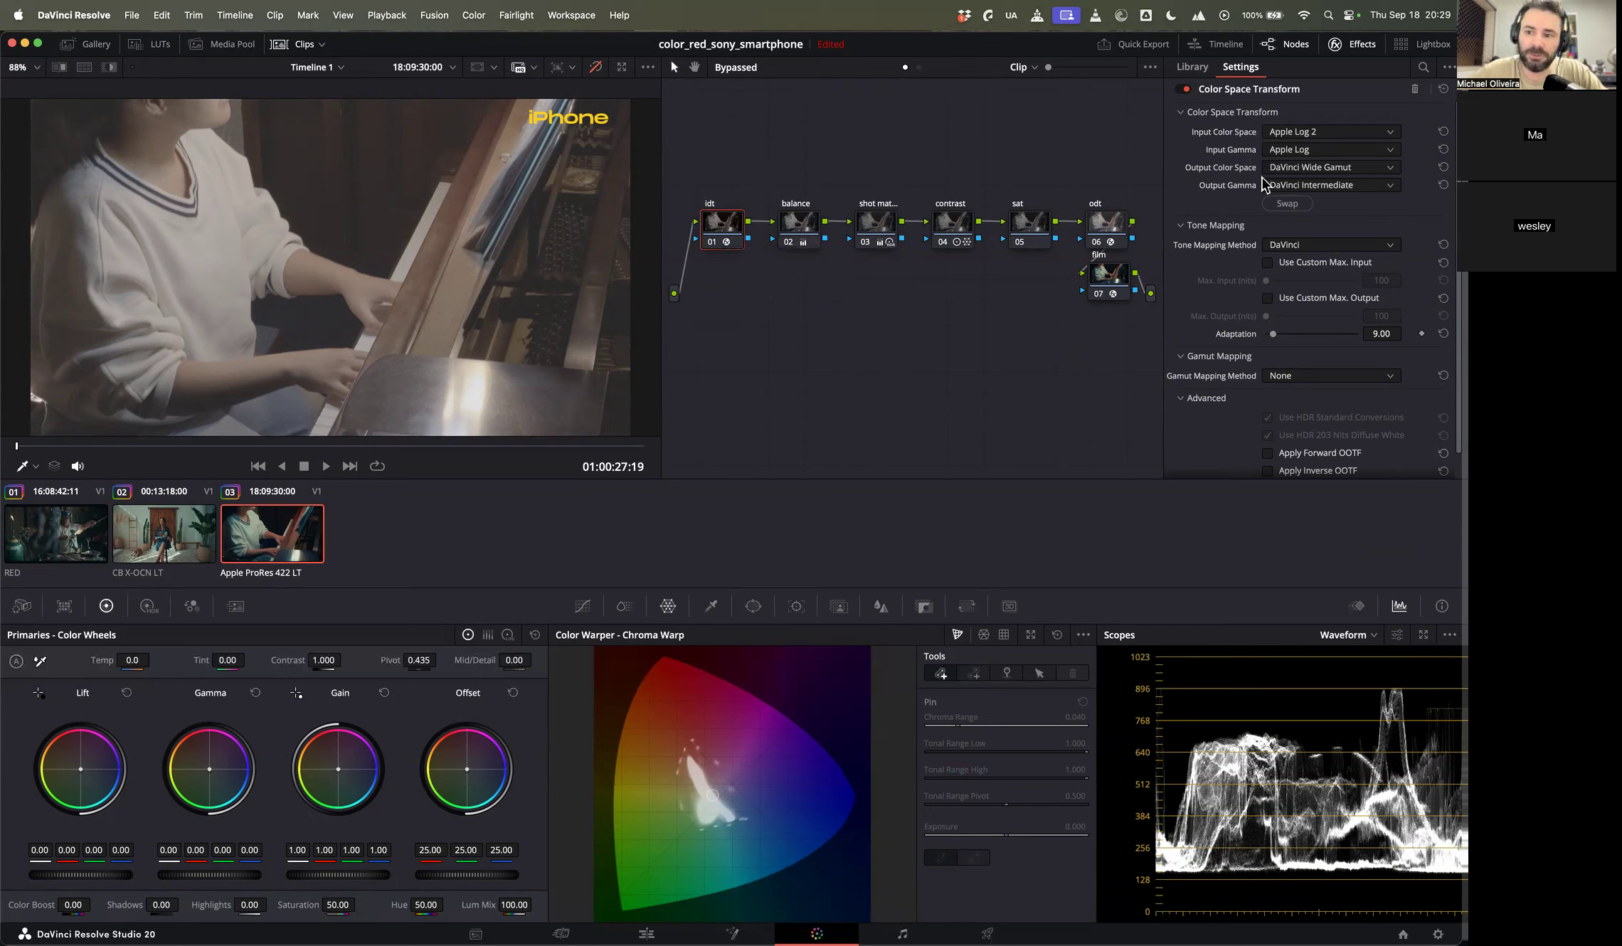
{"action": "left_click_drag", "start_coordinate": [778, 180], "coordinate": [1022, 331]}
{"action": "left_click", "coordinate": [1023, 331]}
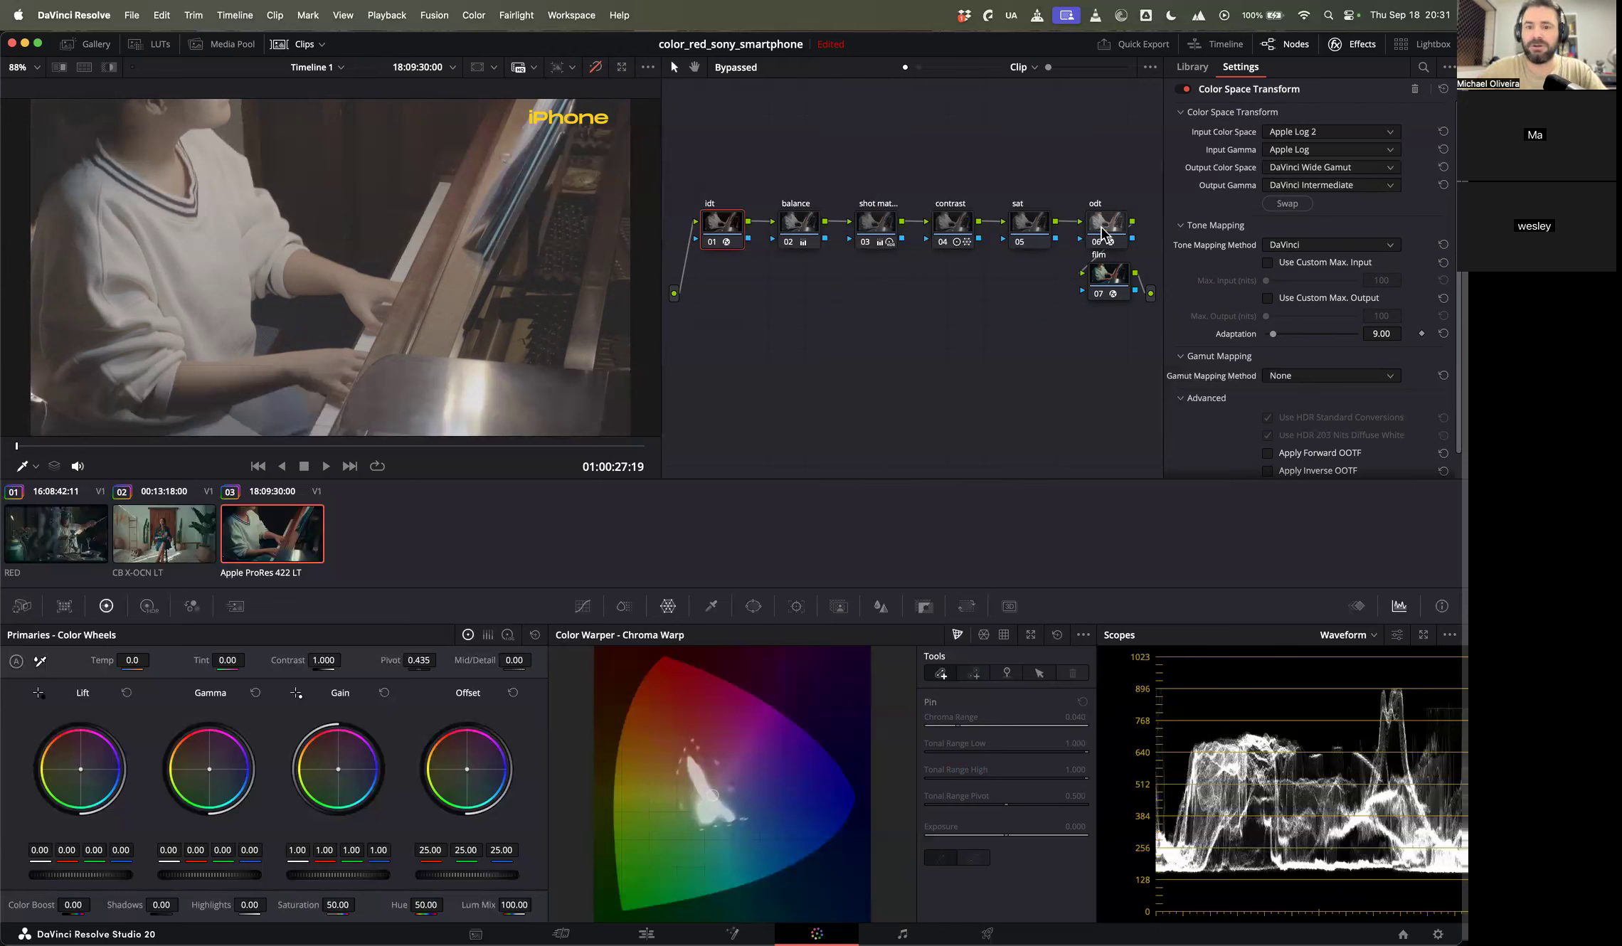
Step: Try the ACEScct color science in the project's color management settings and browse its ACES input transforms
{"action": "key", "text": "shift+9"}
{"action": "left_click", "coordinate": [451, 232]}
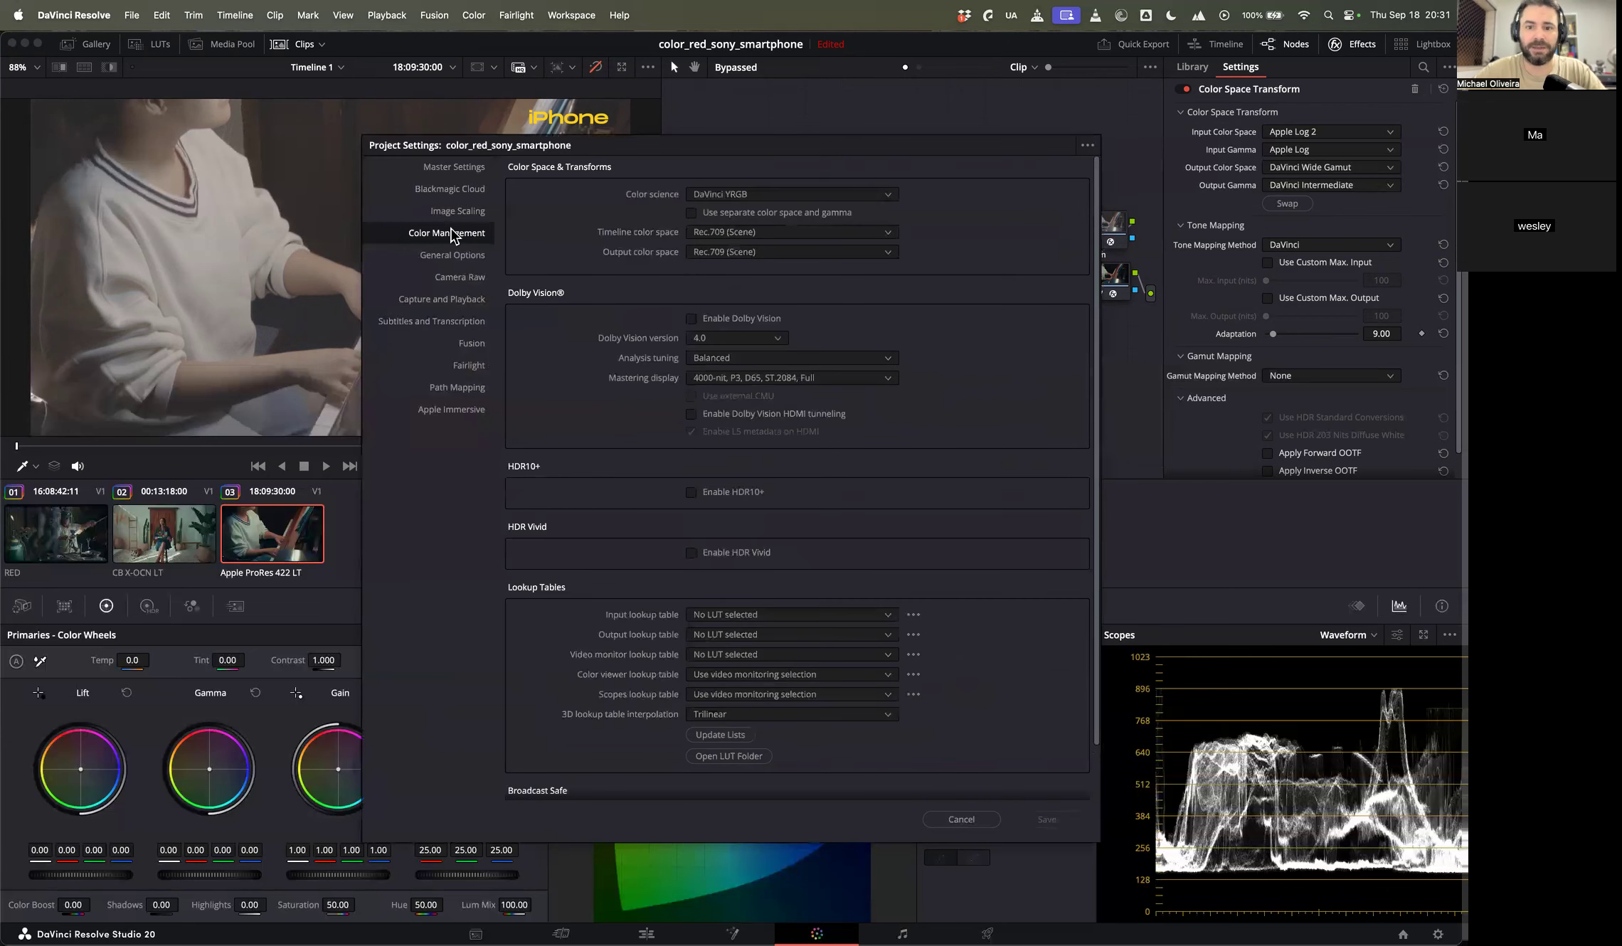
{"action": "left_click", "coordinate": [738, 197]}
{"action": "left_click", "coordinate": [762, 257]}
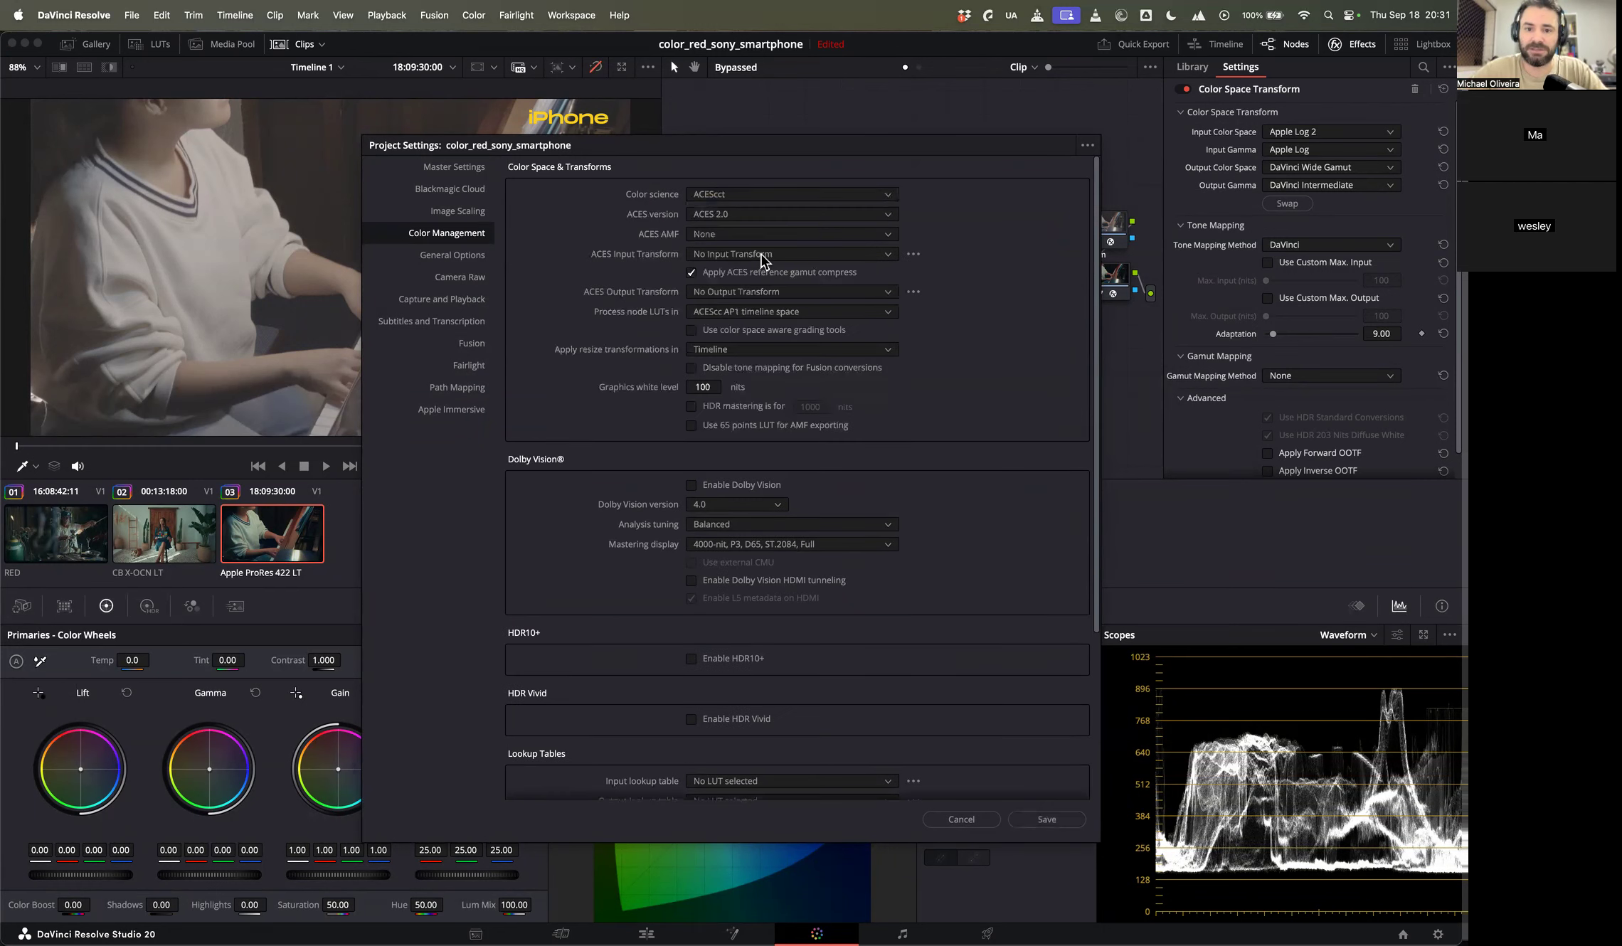
{"action": "left_click", "coordinate": [718, 258]}
{"action": "scroll", "coordinate": [755, 332], "scroll_direction": "down", "scroll_amount": 5}
{"action": "scroll", "coordinate": [754, 332], "scroll_direction": "up", "scroll_amount": 10}
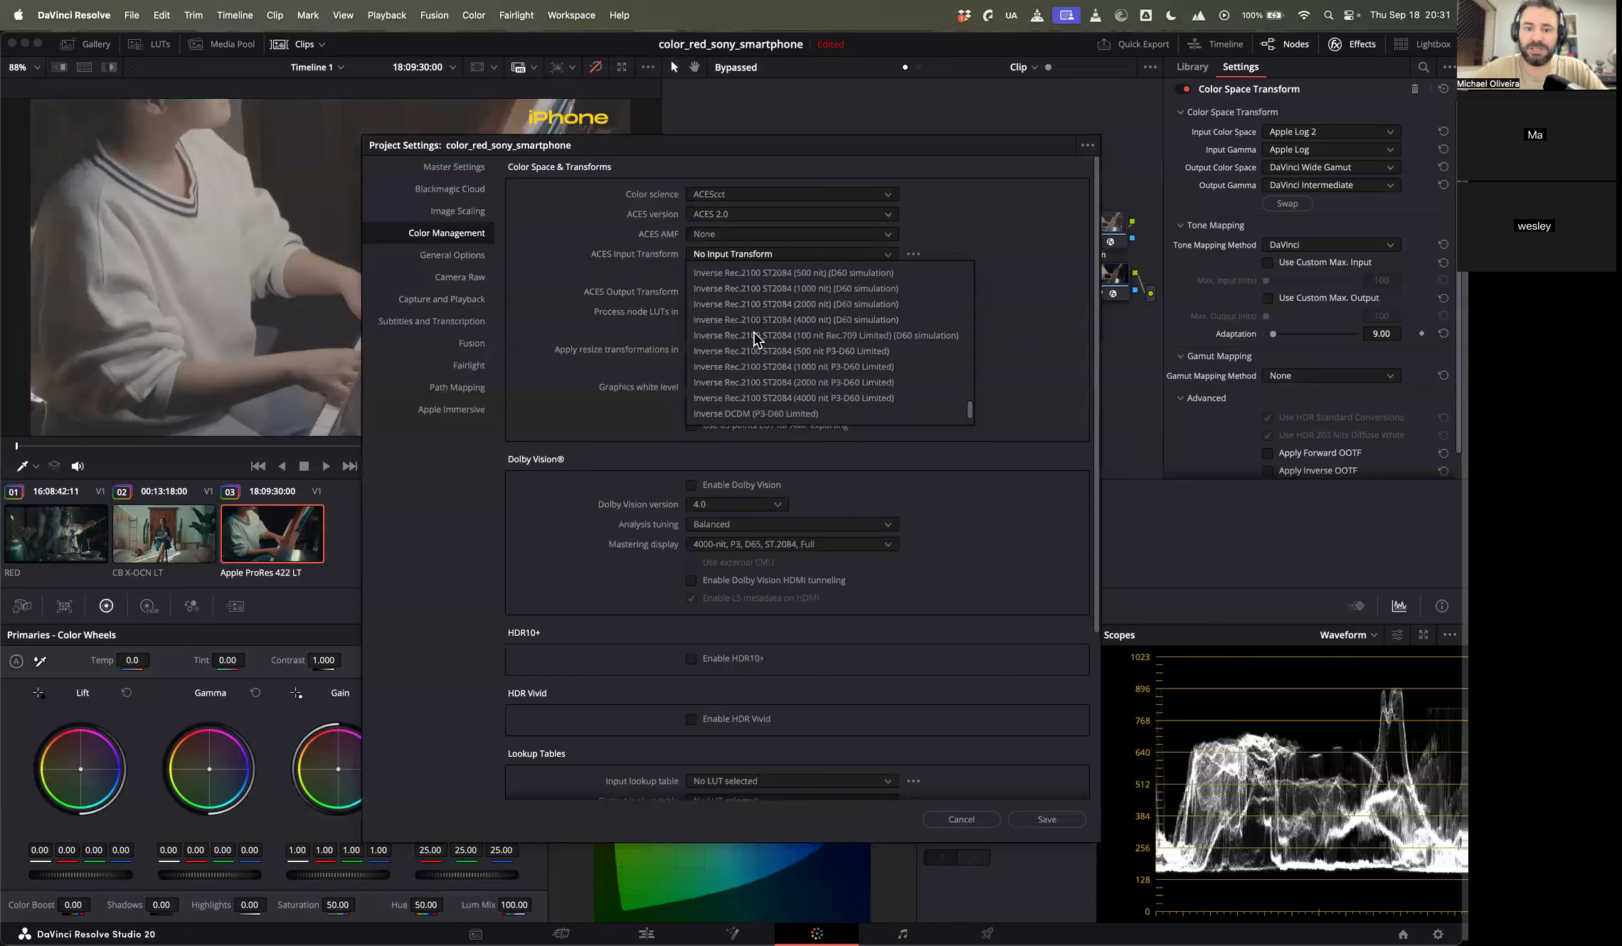
{"action": "left_click", "coordinate": [611, 305]}
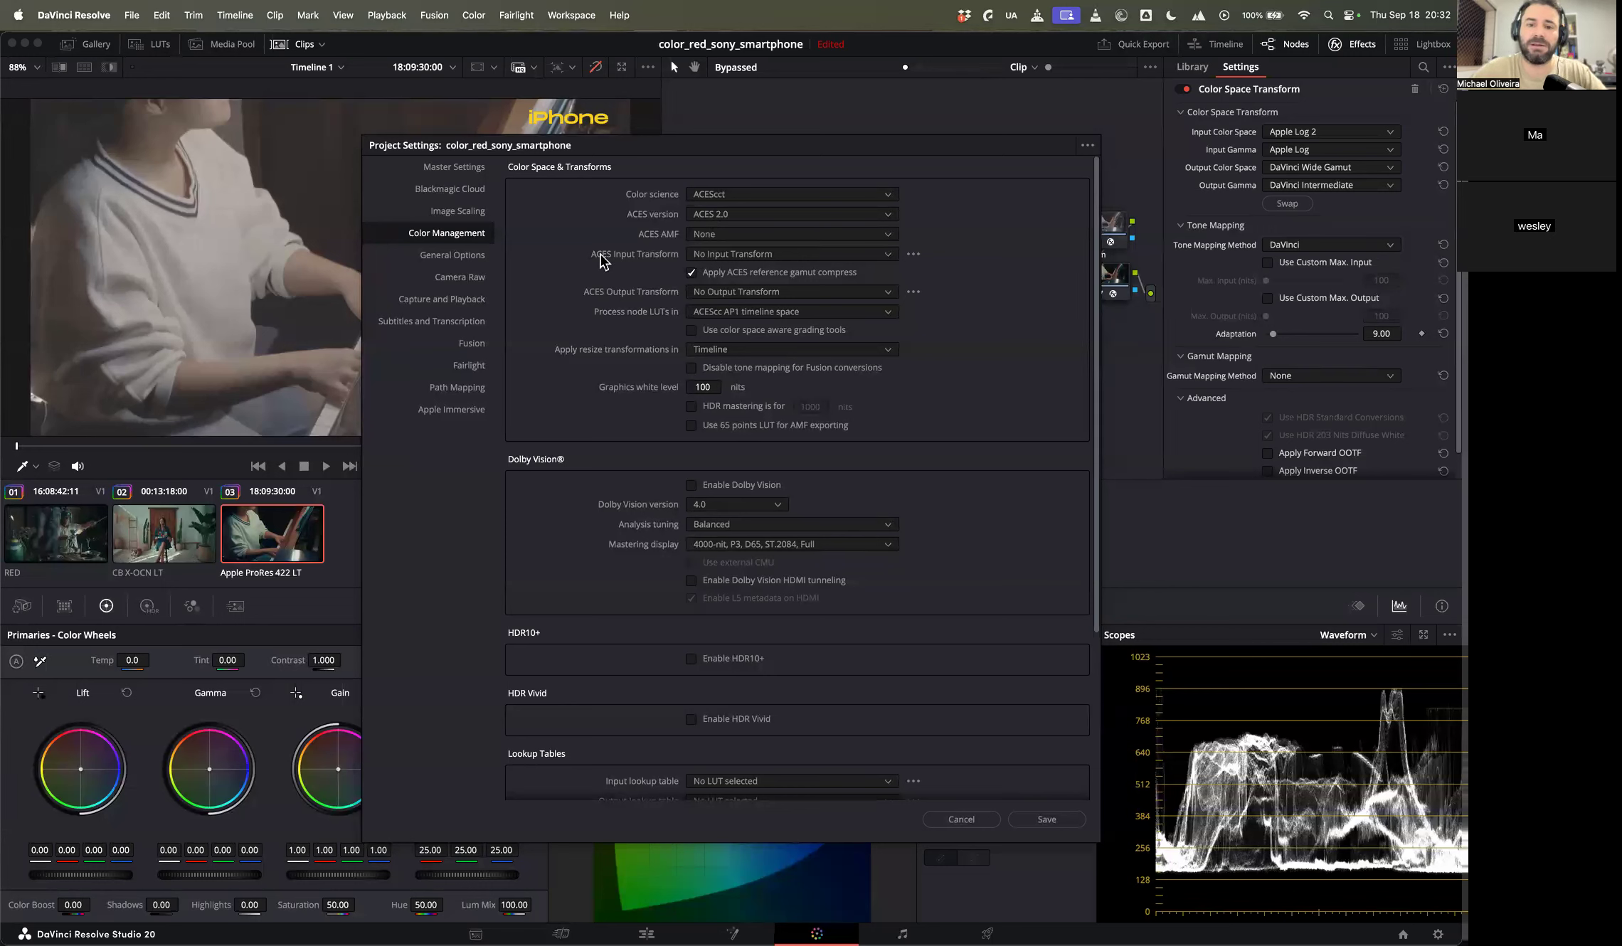
Step: Try ACEScct - CSC as the ACES input transform and Rec.709 BT.1886 as the output transform, and discard the project settings changes
{"action": "left_click", "coordinate": [725, 253]}
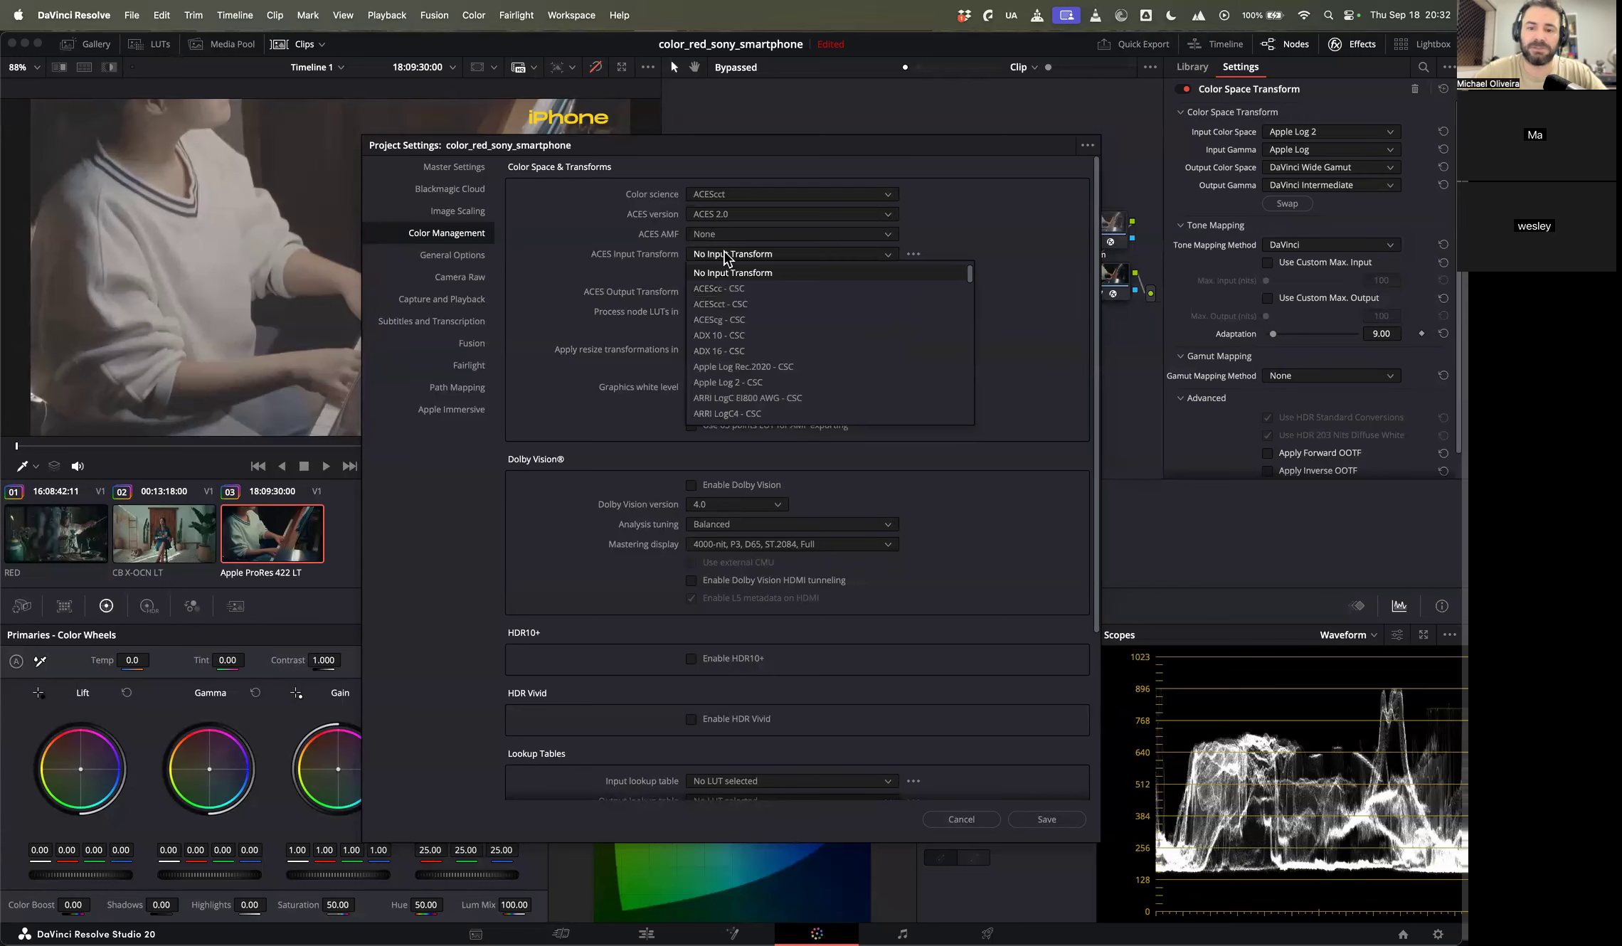
{"action": "left_click", "coordinate": [762, 314]}
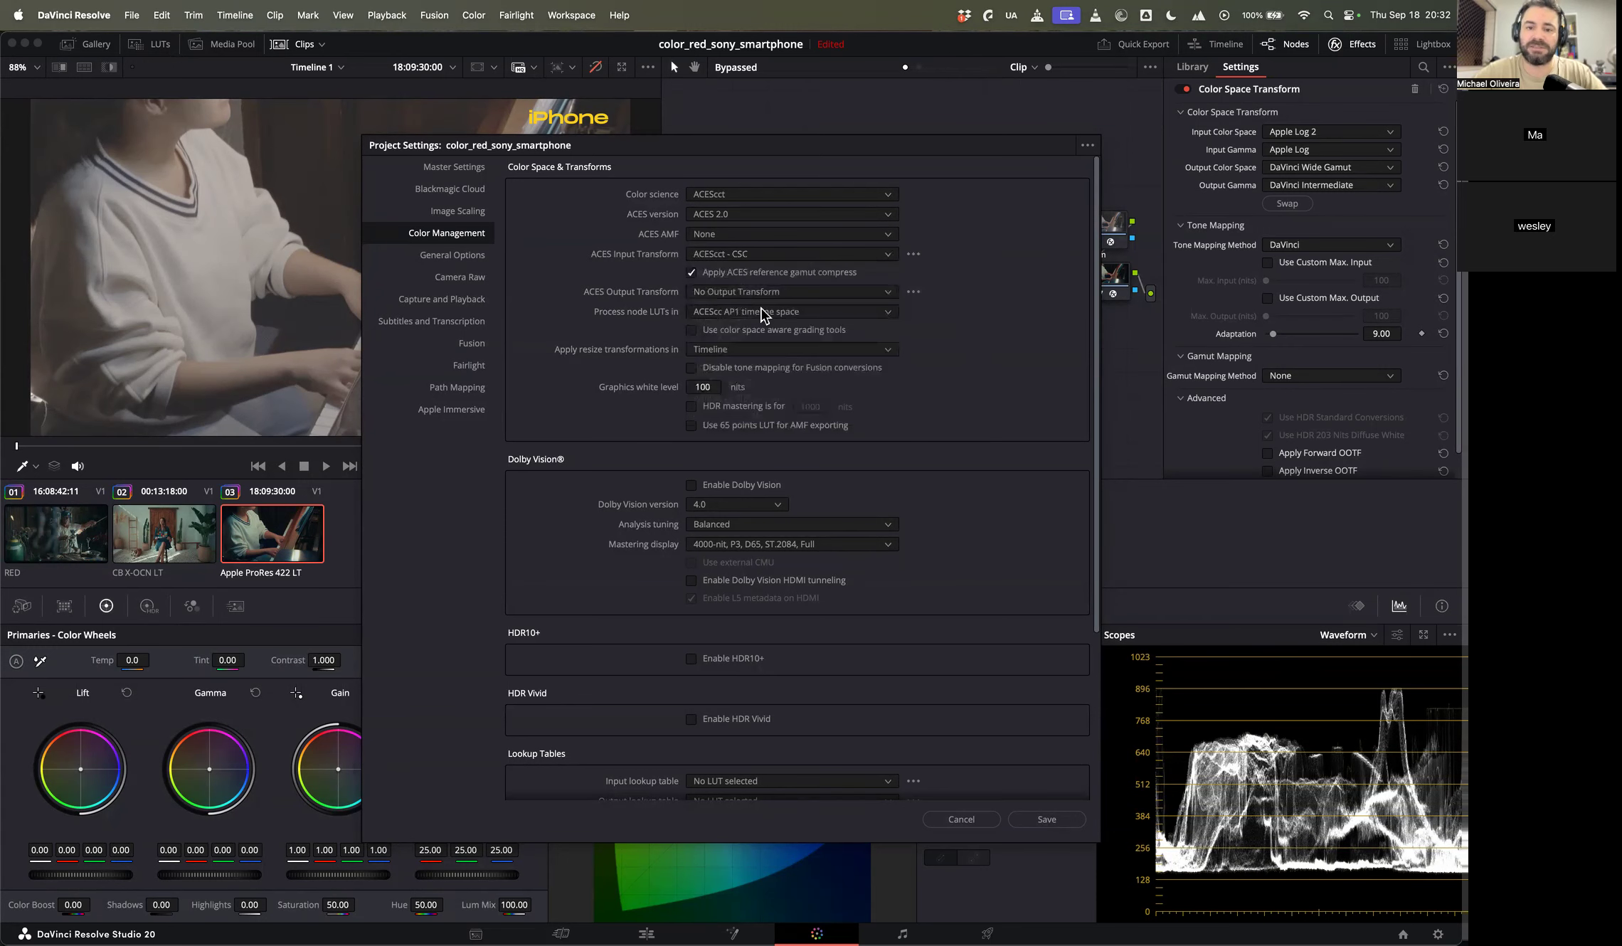
{"action": "left_click", "coordinate": [728, 293]}
{"action": "scroll", "coordinate": [754, 425], "scroll_direction": "down", "scroll_amount": 3}
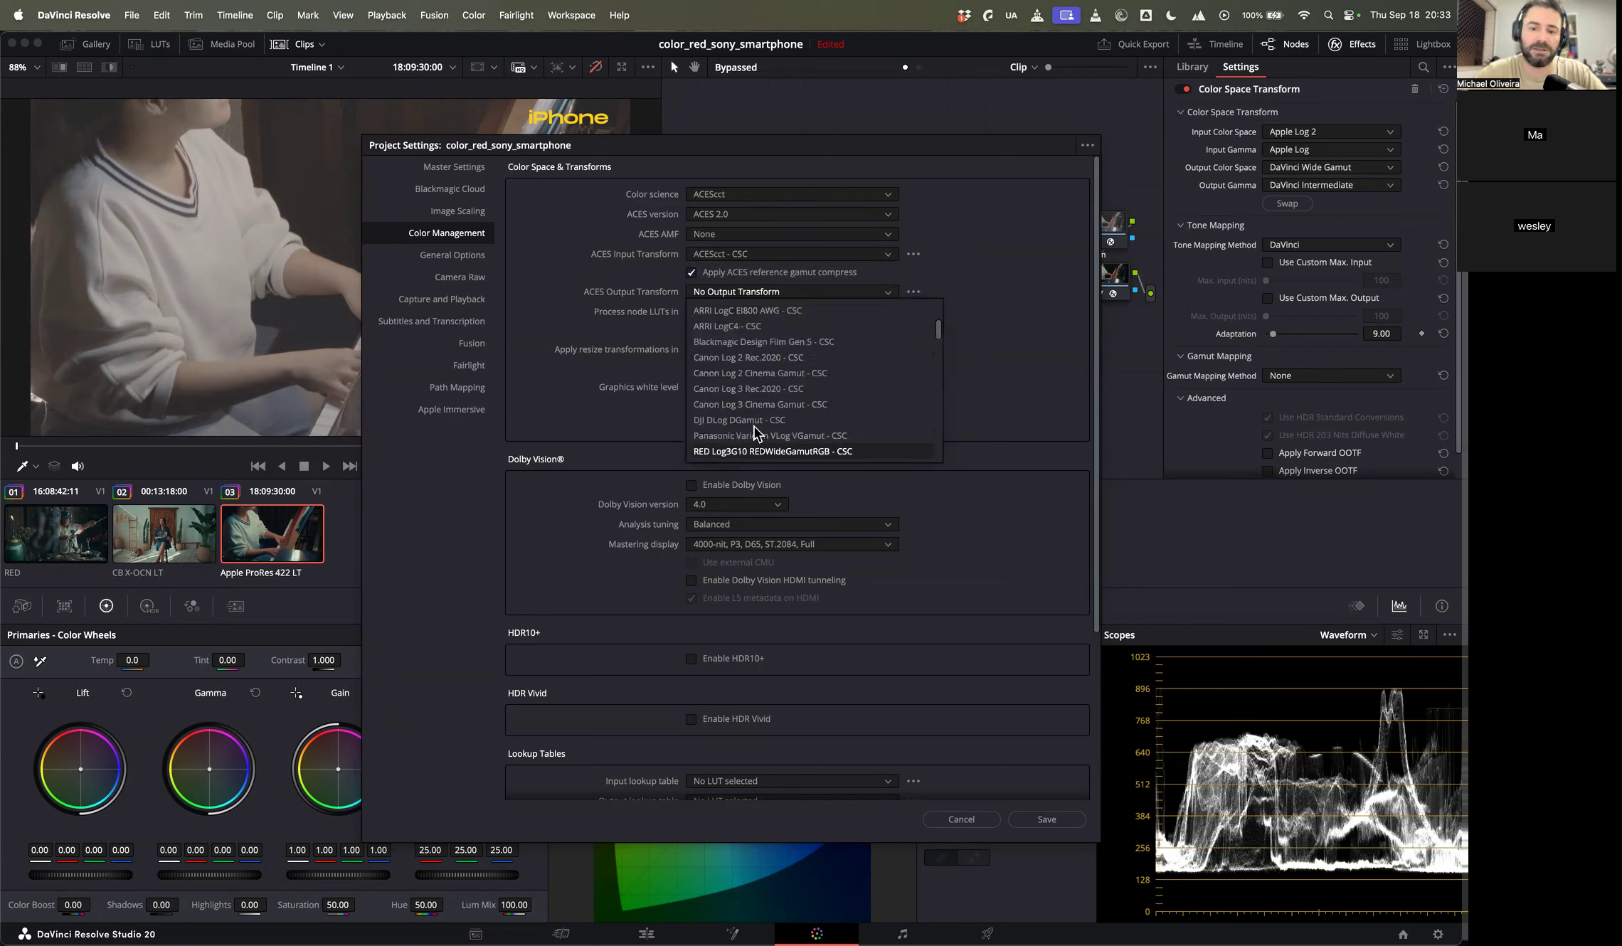
{"action": "key", "text": "Down"}
{"action": "key", "text": "Down"}
{"action": "key", "text": "Down"}
{"action": "key", "text": "Down"}
{"action": "key", "text": "Down"}
{"action": "key", "text": "Down"}
{"action": "key", "text": "Down"}
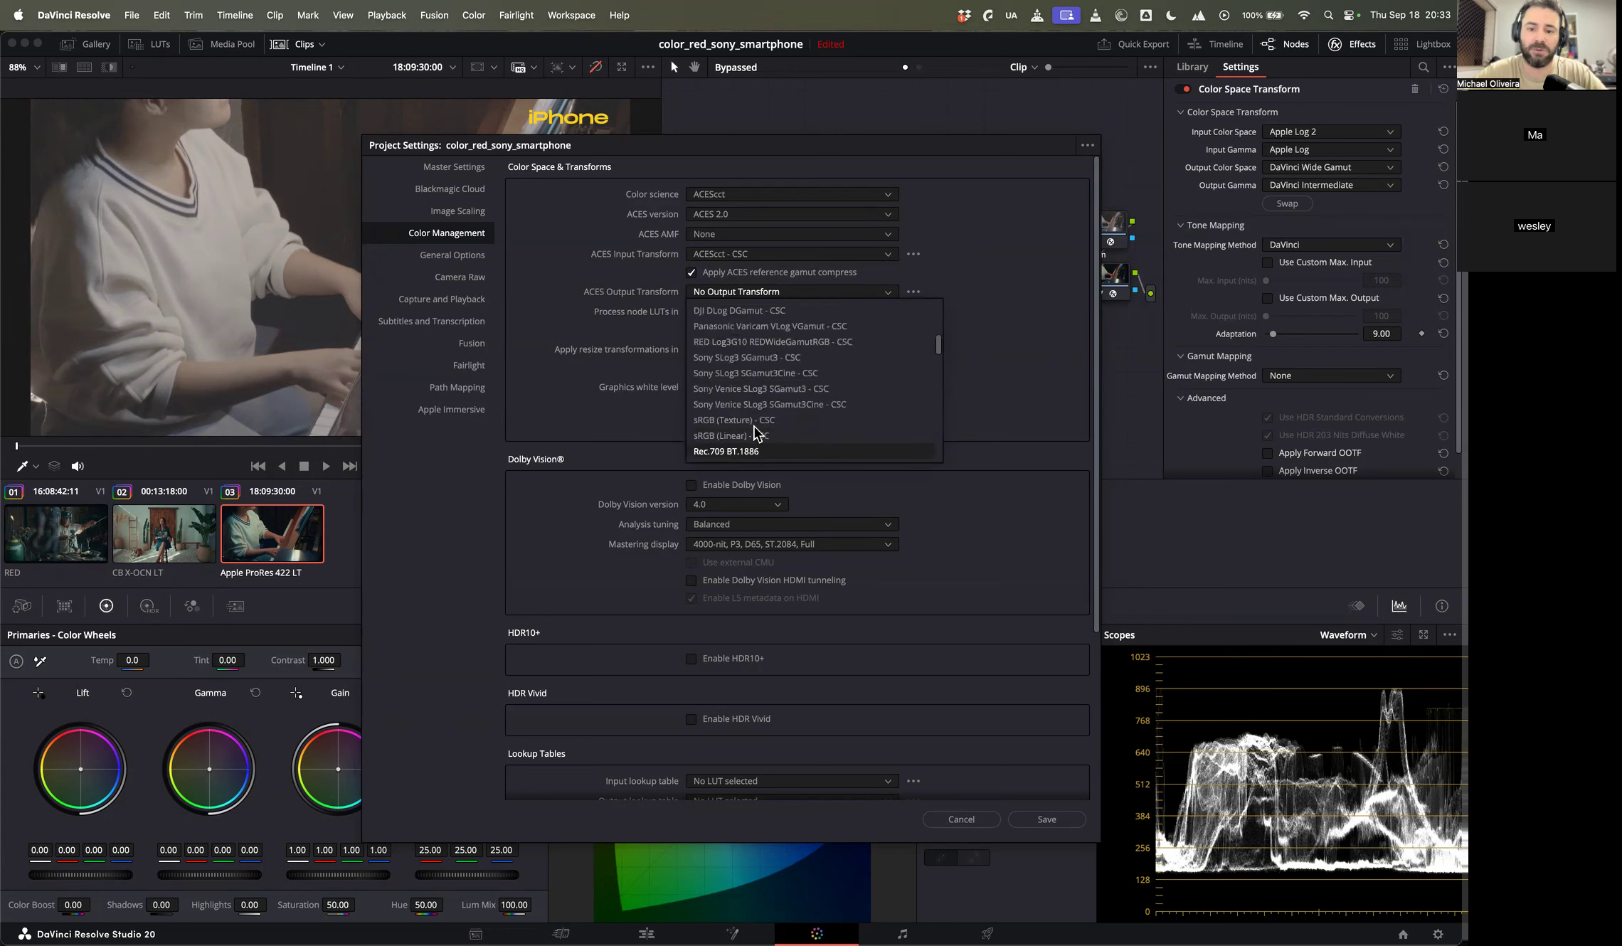
{"action": "key", "text": "Return"}
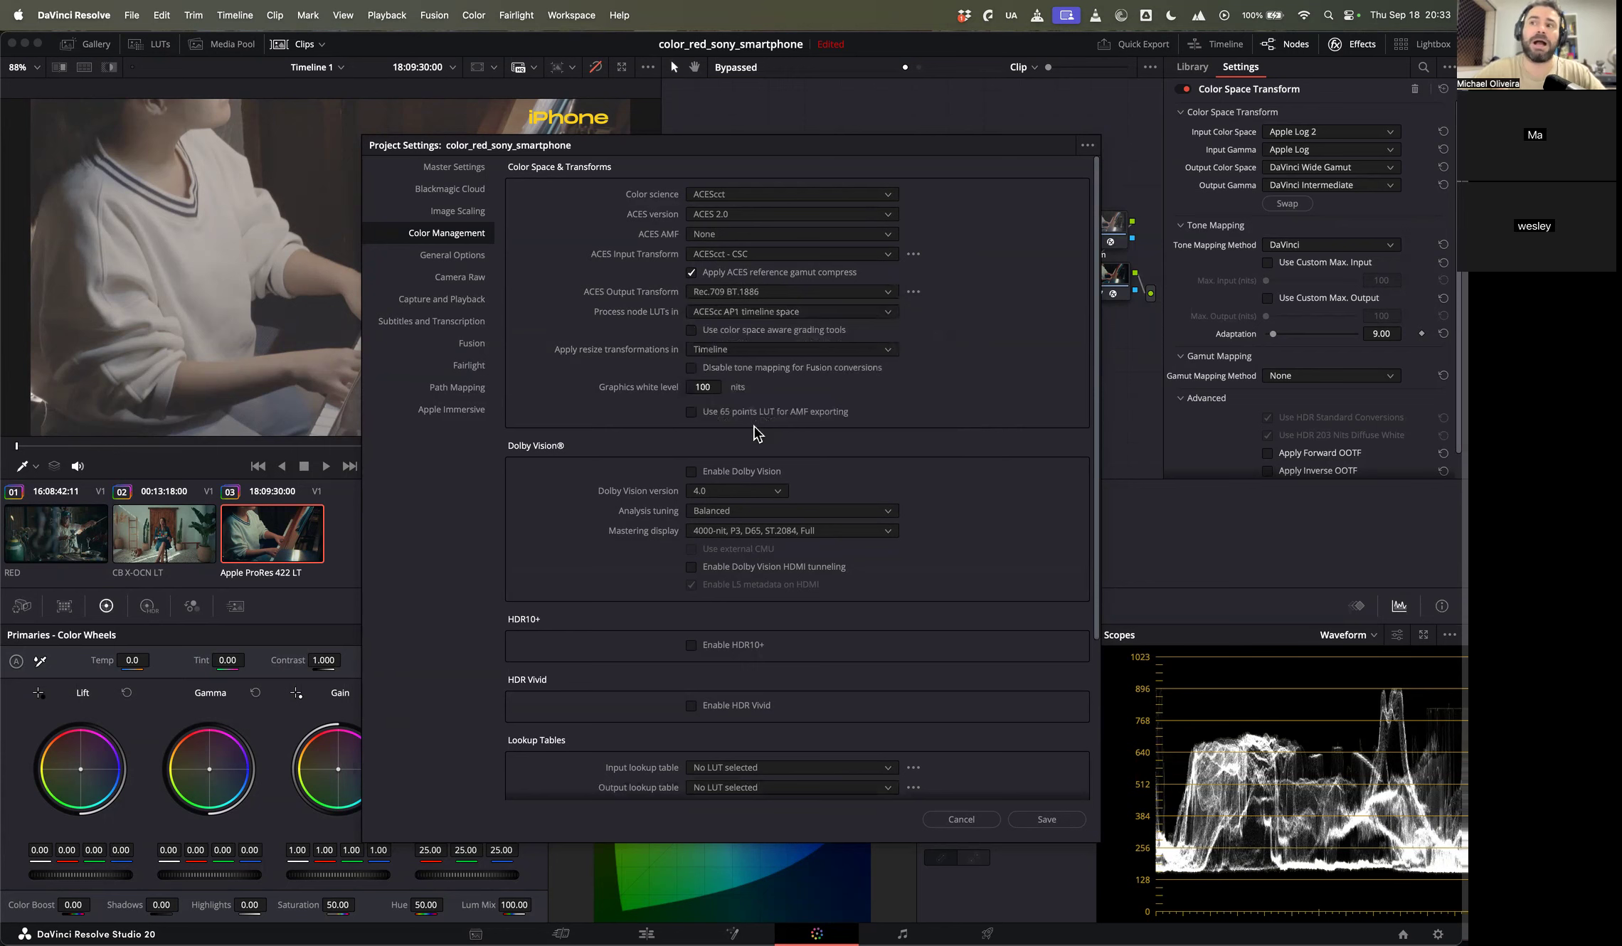
{"action": "left_click", "coordinate": [951, 824]}
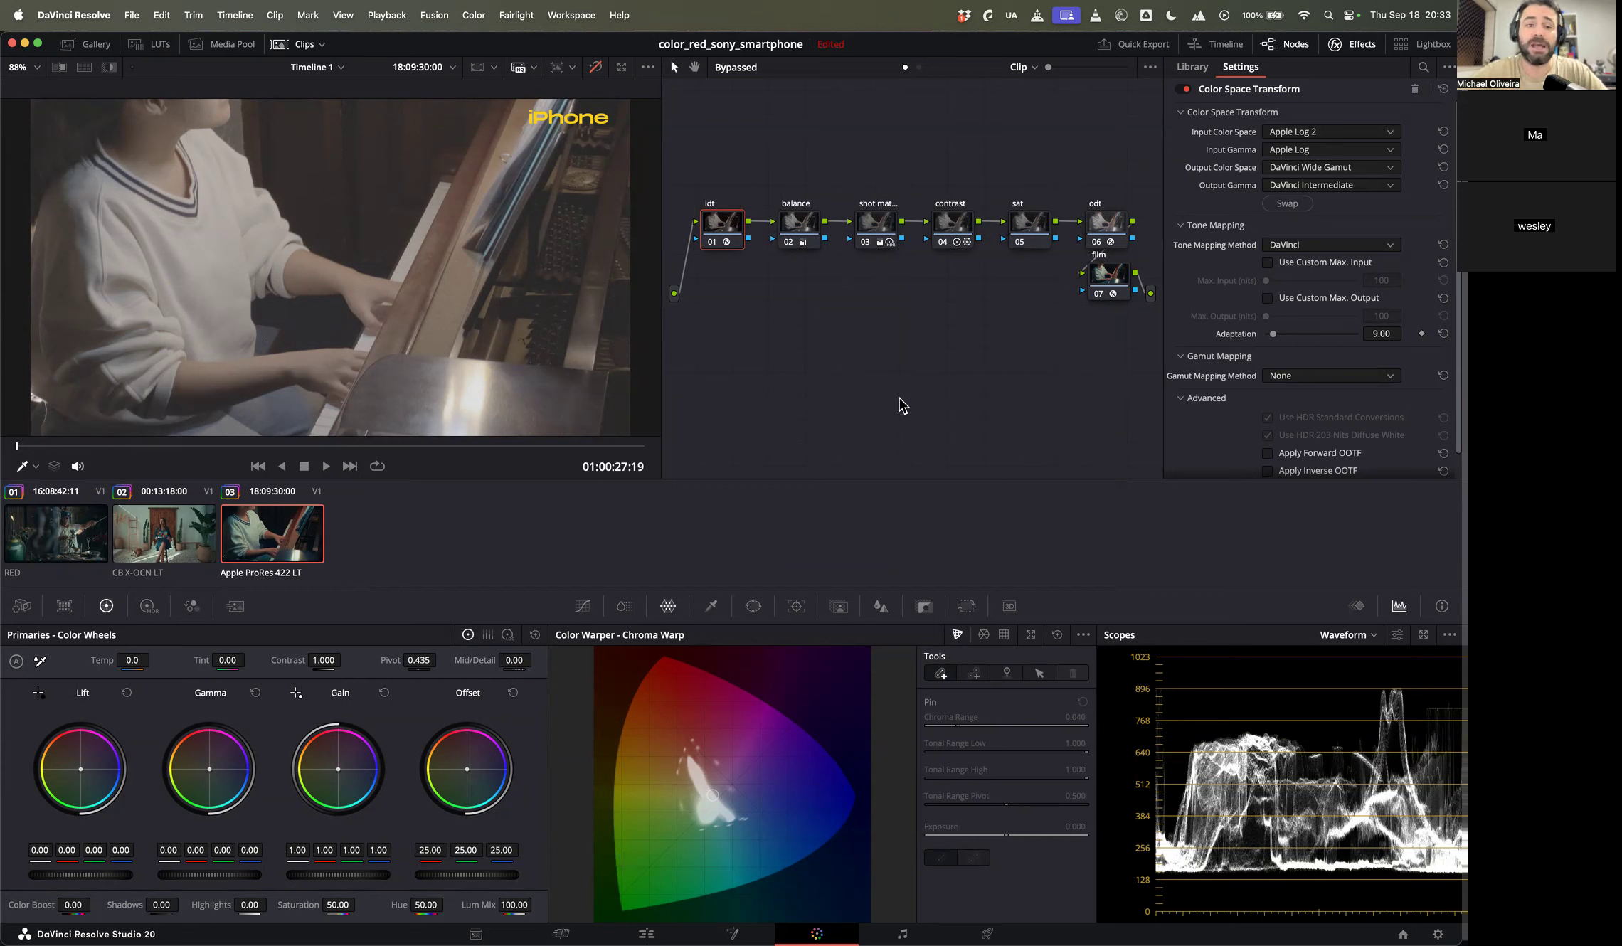
Step: Examine the Camera Raw settings available for the iPhone, Sony Burano and RED clips
{"action": "left_click", "coordinate": [15, 661]}
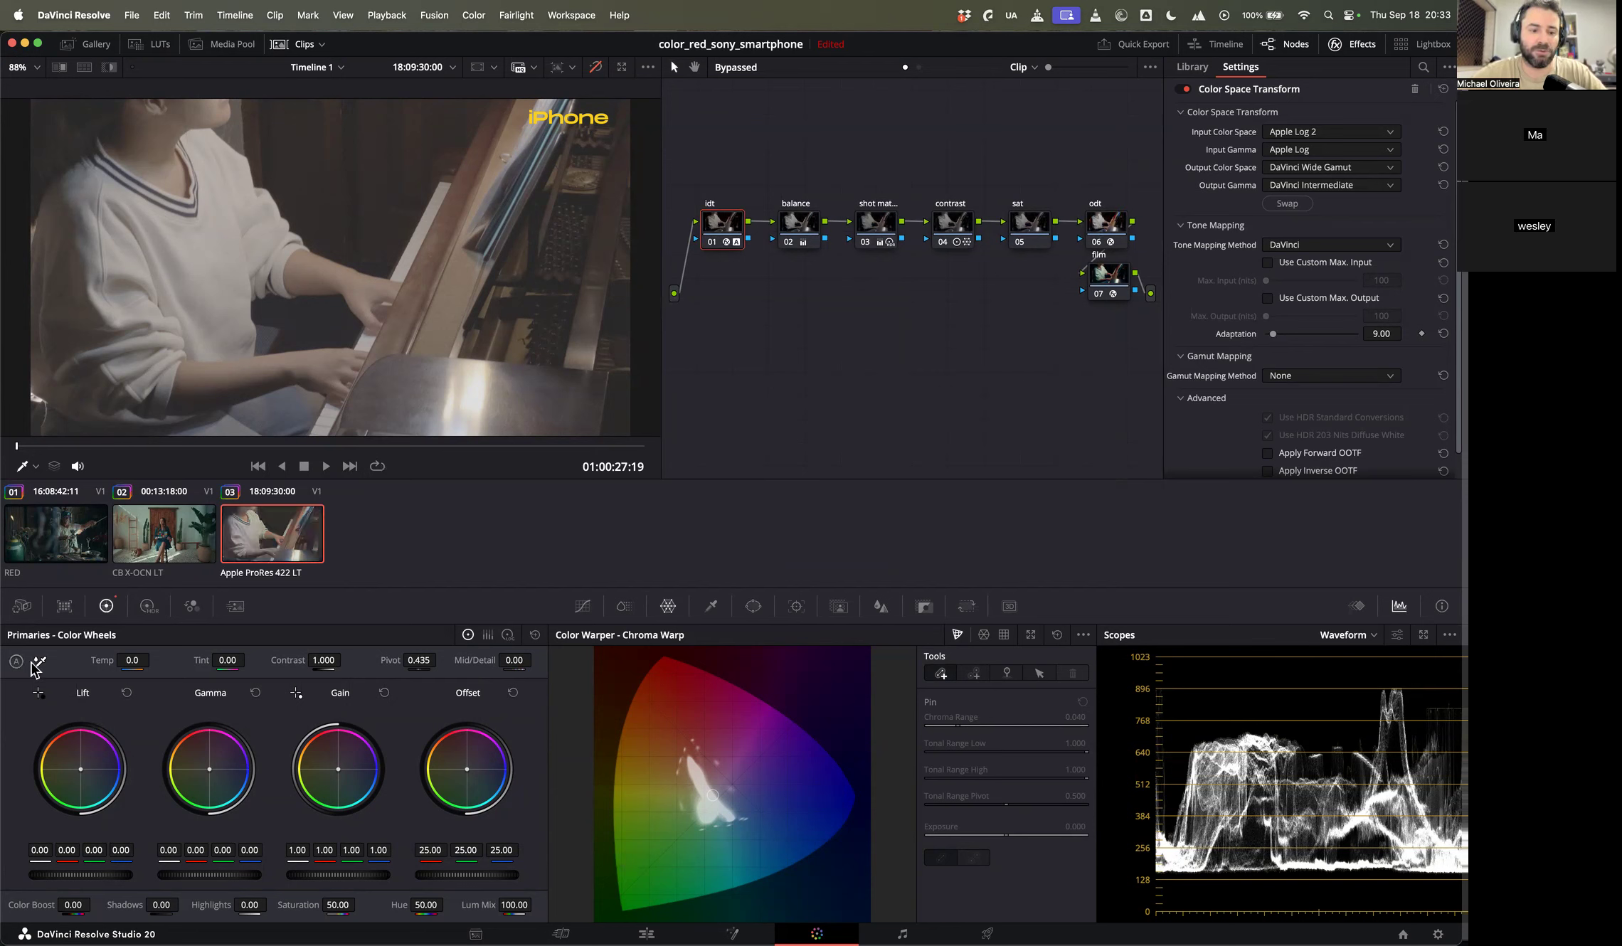
{"action": "left_click", "coordinate": [22, 607]}
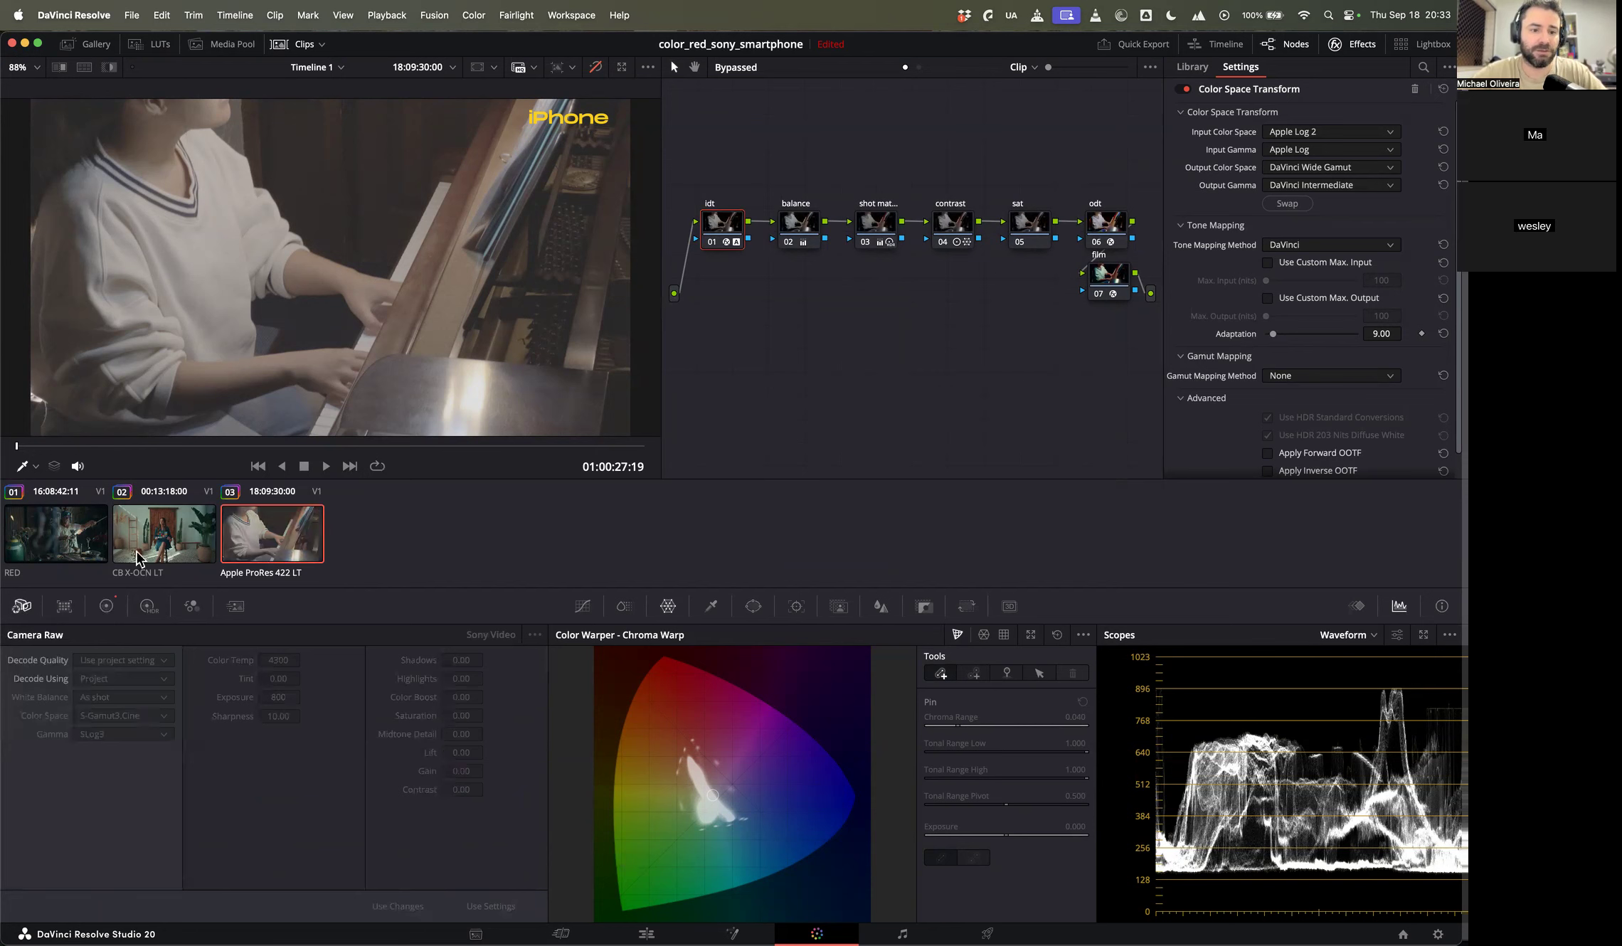
{"action": "left_click", "coordinate": [171, 544]}
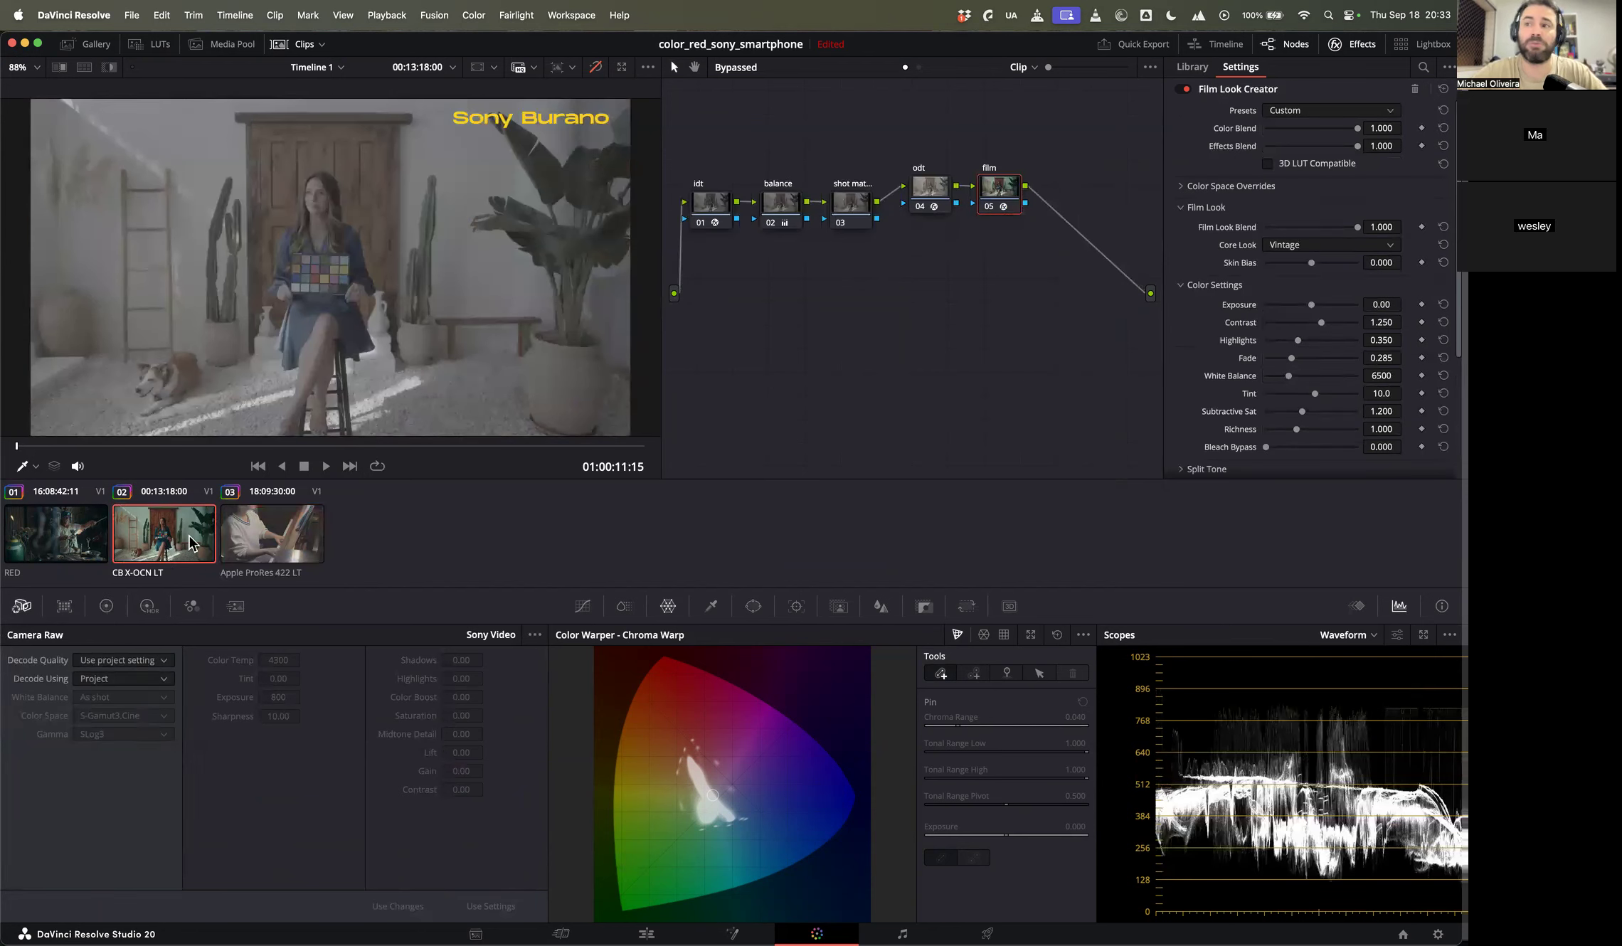
{"action": "left_click", "coordinate": [79, 543]}
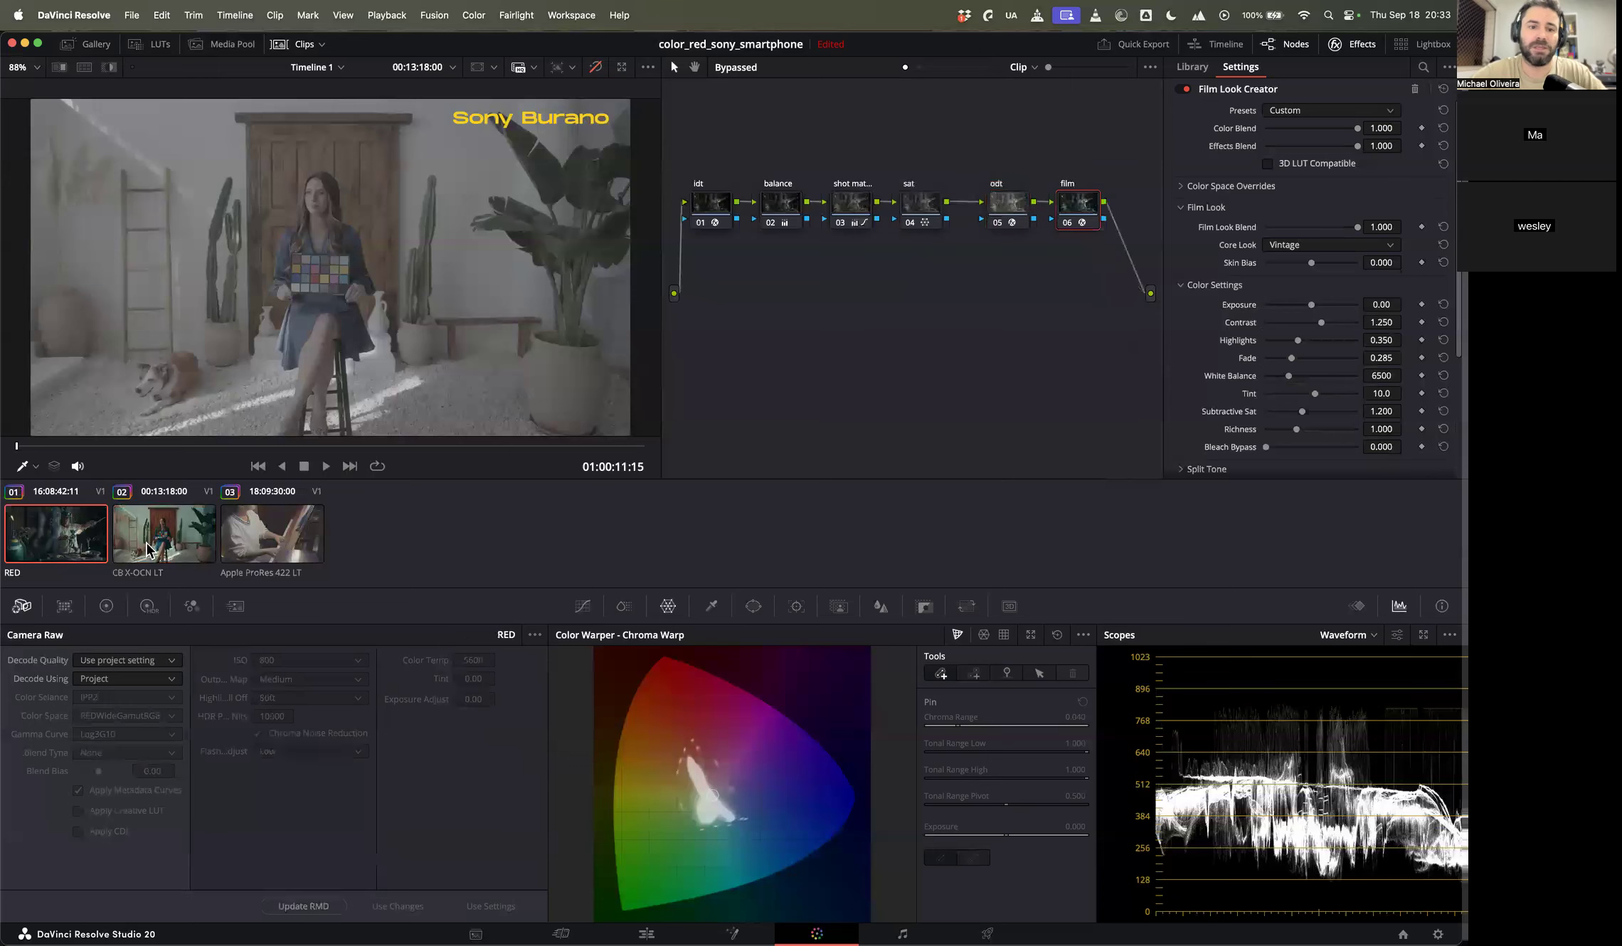
{"action": "left_click", "coordinate": [145, 558]}
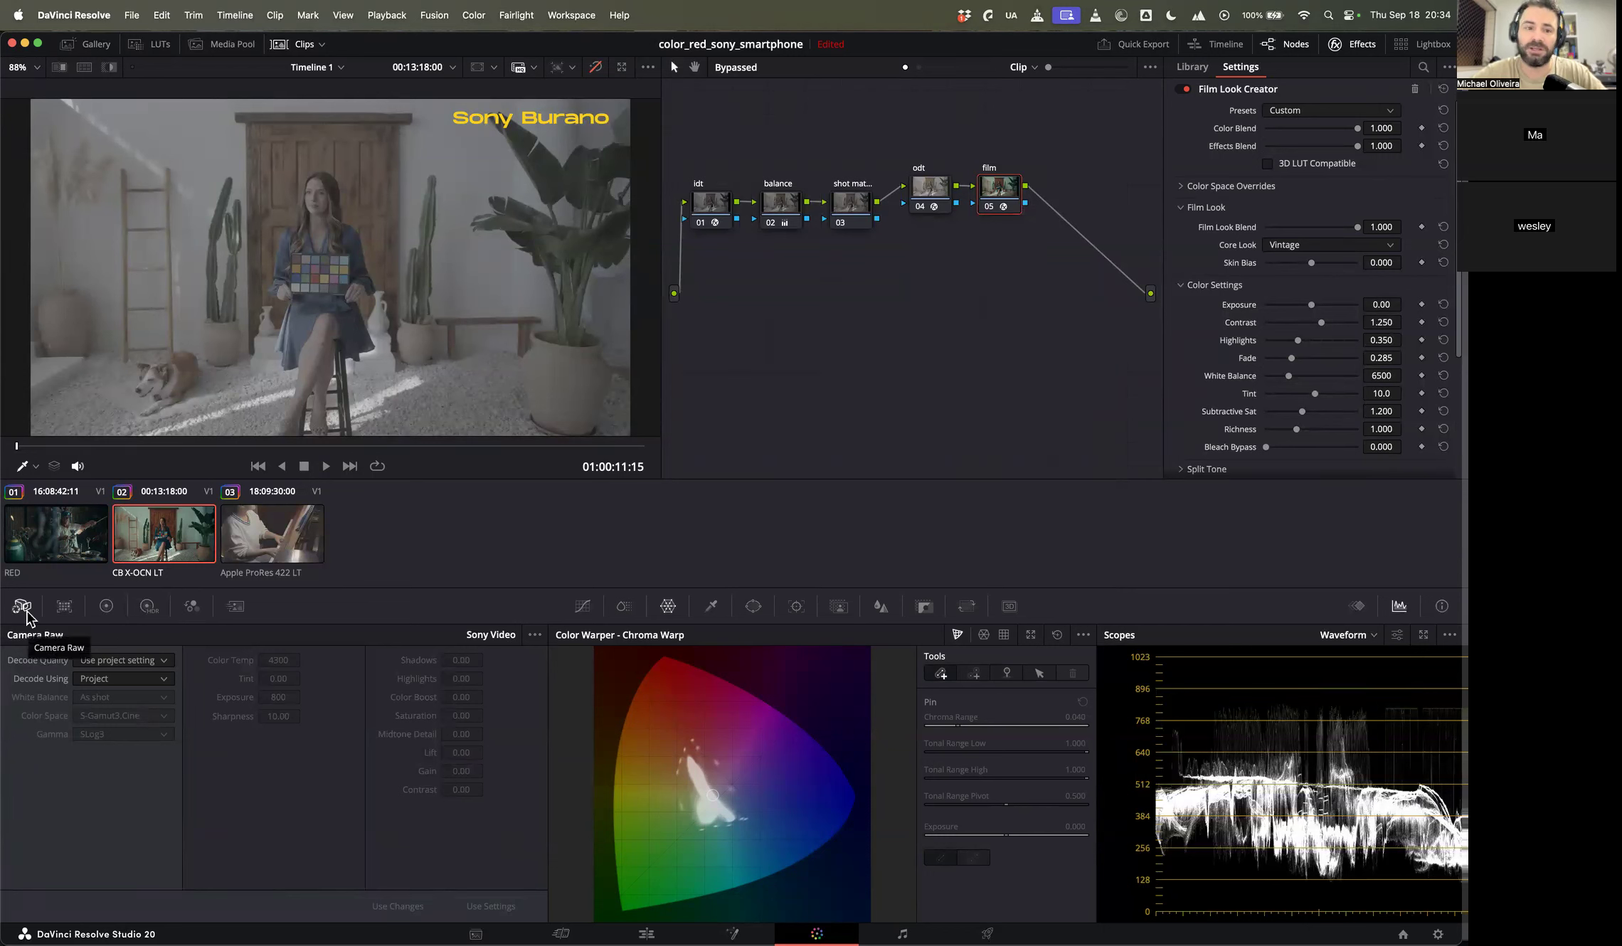
Step: With grades re-enabled, create a new local version of the Sony Burano clip and reset all its grades and nodes
{"action": "left_click", "coordinate": [596, 68]}
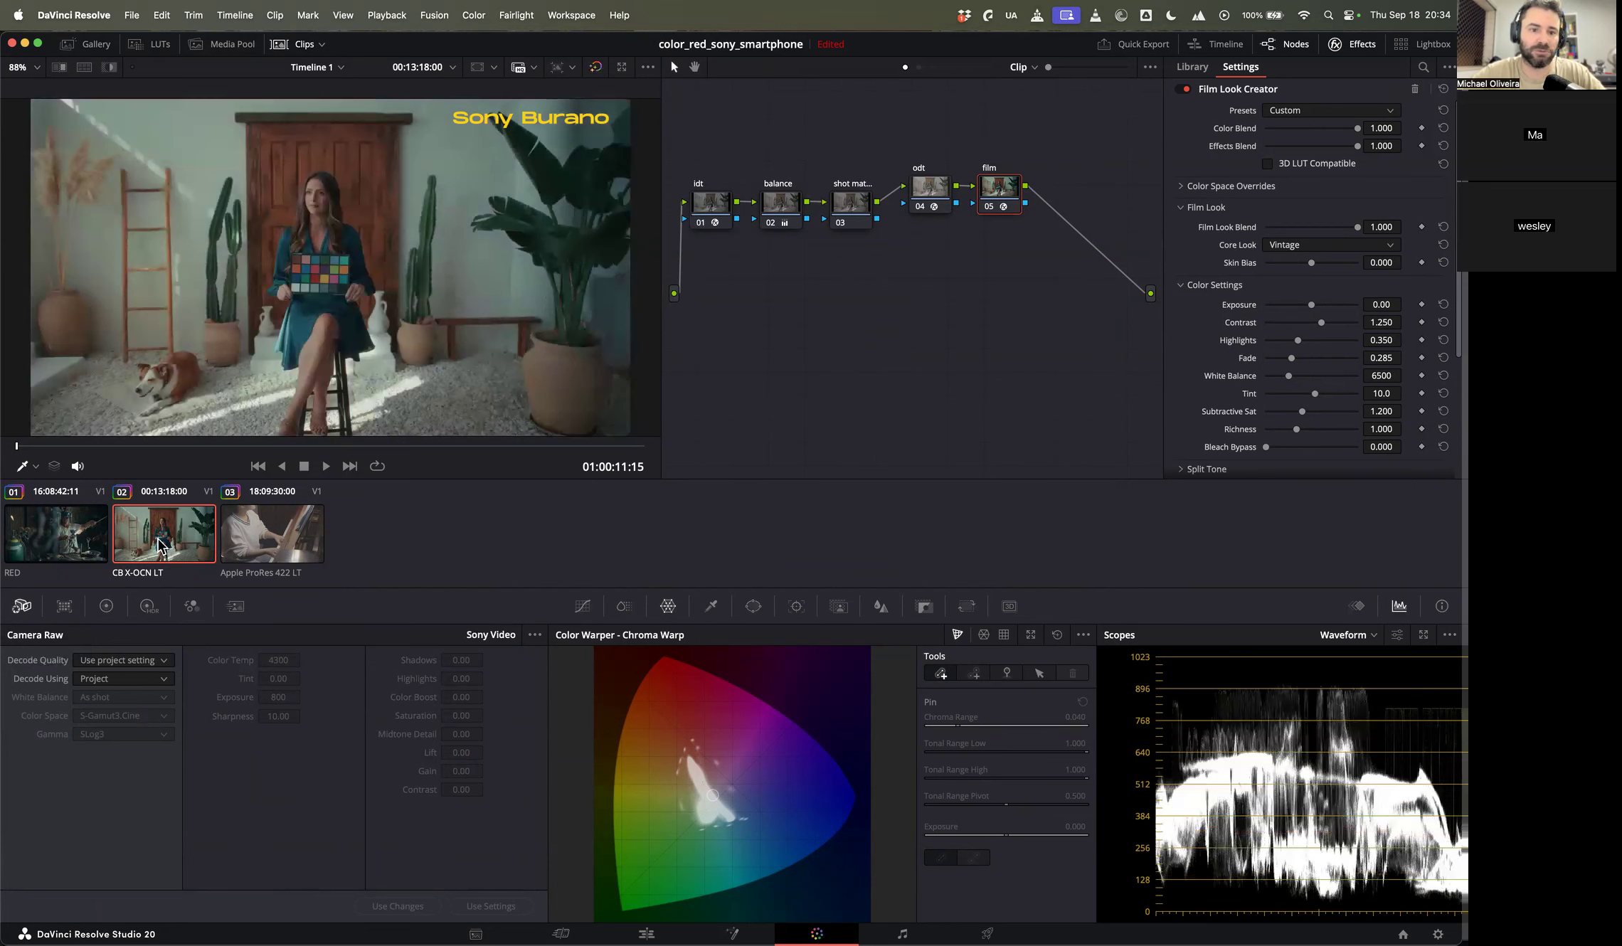
{"action": "right_click", "coordinate": [162, 547]}
{"action": "mouse_move", "coordinate": [277, 43]}
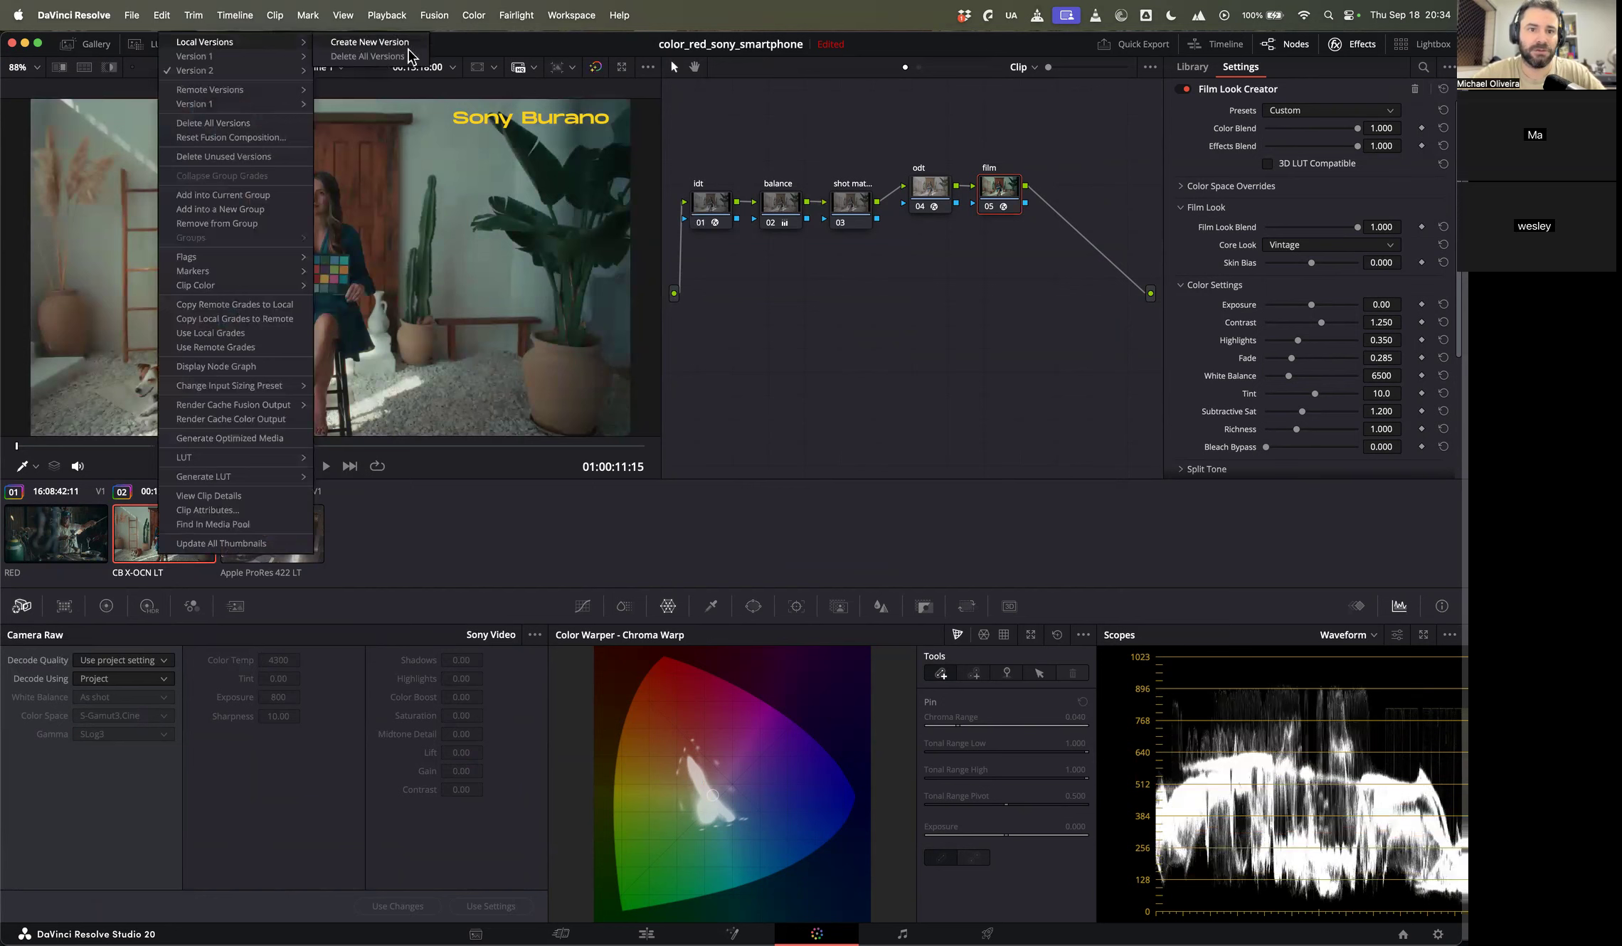
{"action": "left_click", "coordinate": [407, 44]}
{"action": "left_click", "coordinate": [826, 527]}
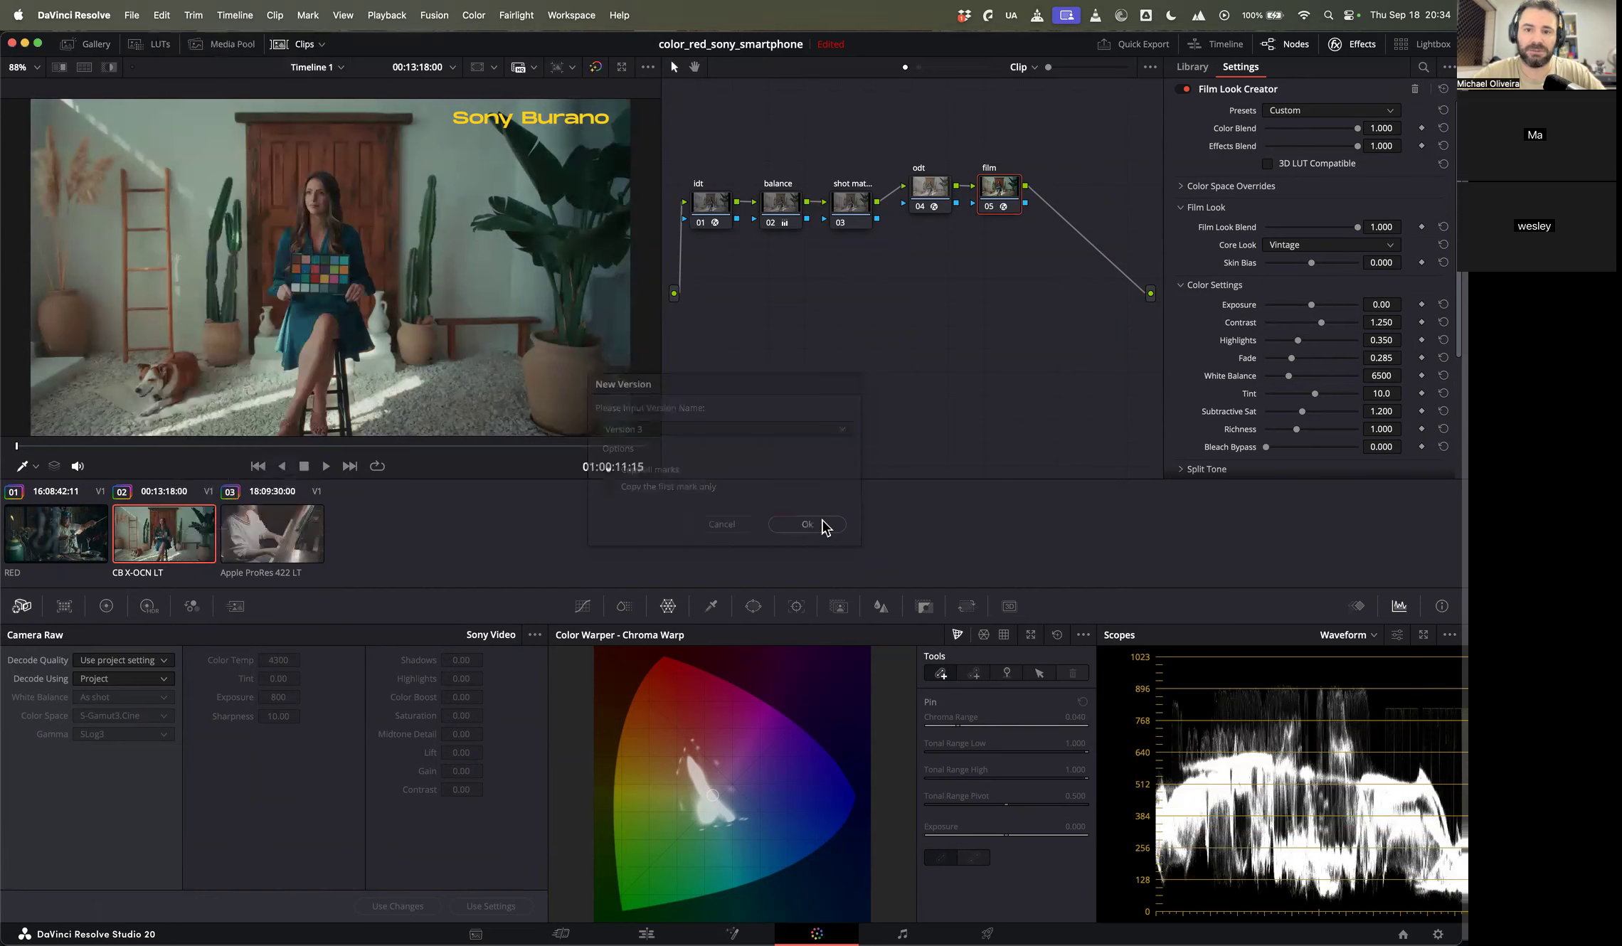
{"action": "right_click", "coordinate": [806, 140]}
{"action": "left_click", "coordinate": [861, 151]}
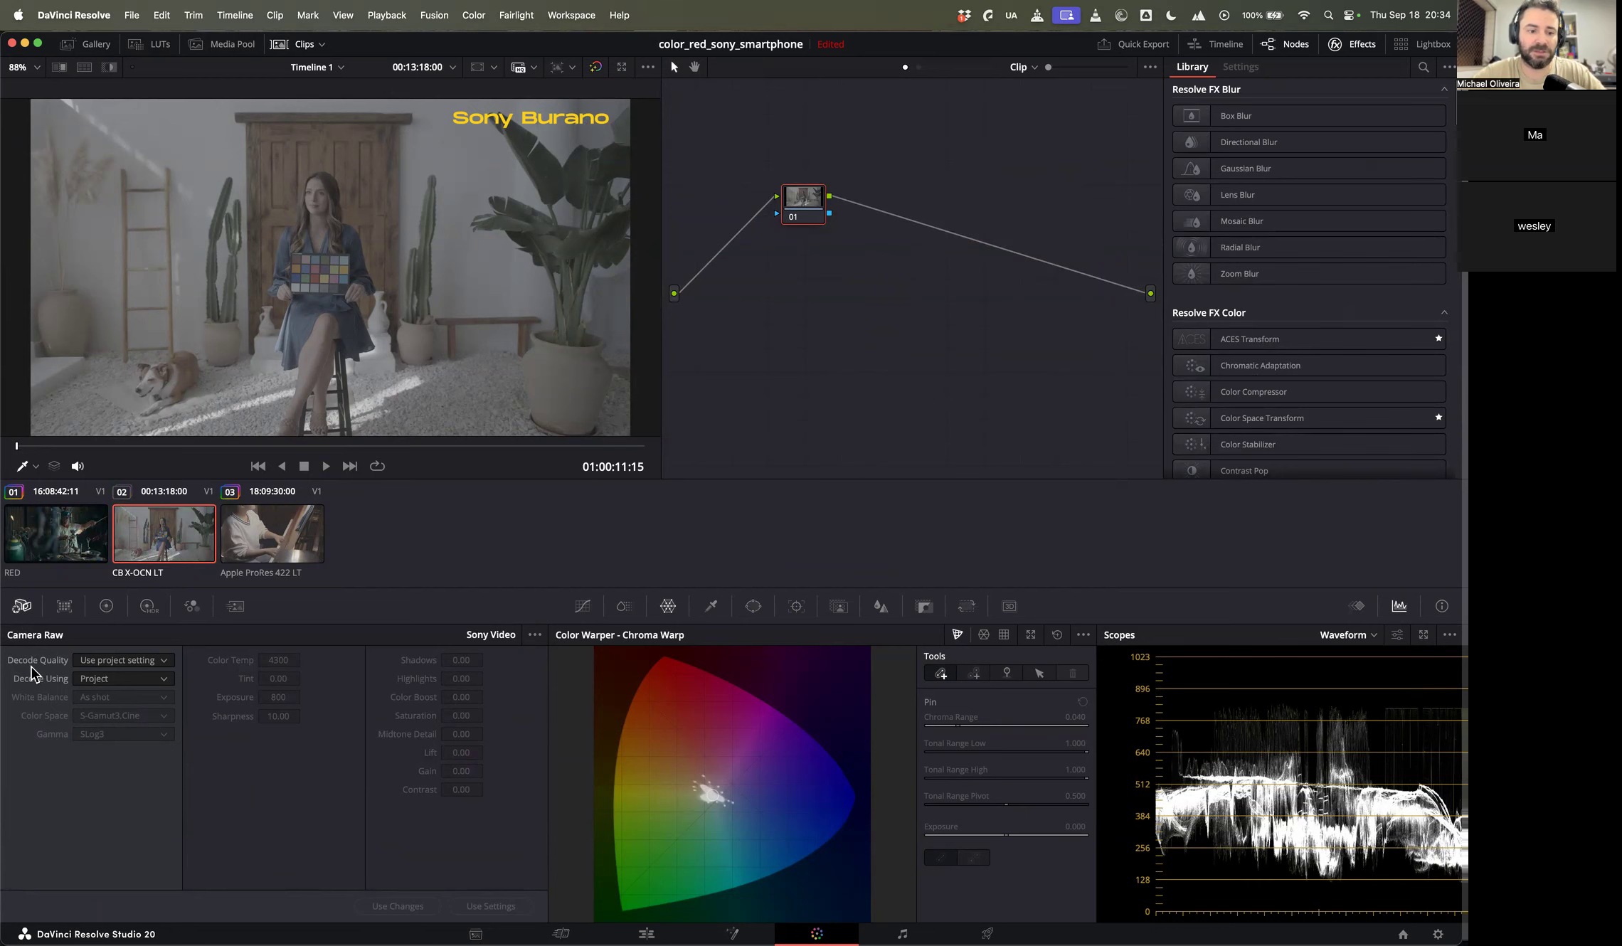
Step: Try Half res. and settle on Quarter res. as the Sony Burano clip's Decode Quality, and move the playhead to 01:00:19:04
{"action": "left_click", "coordinate": [105, 662]}
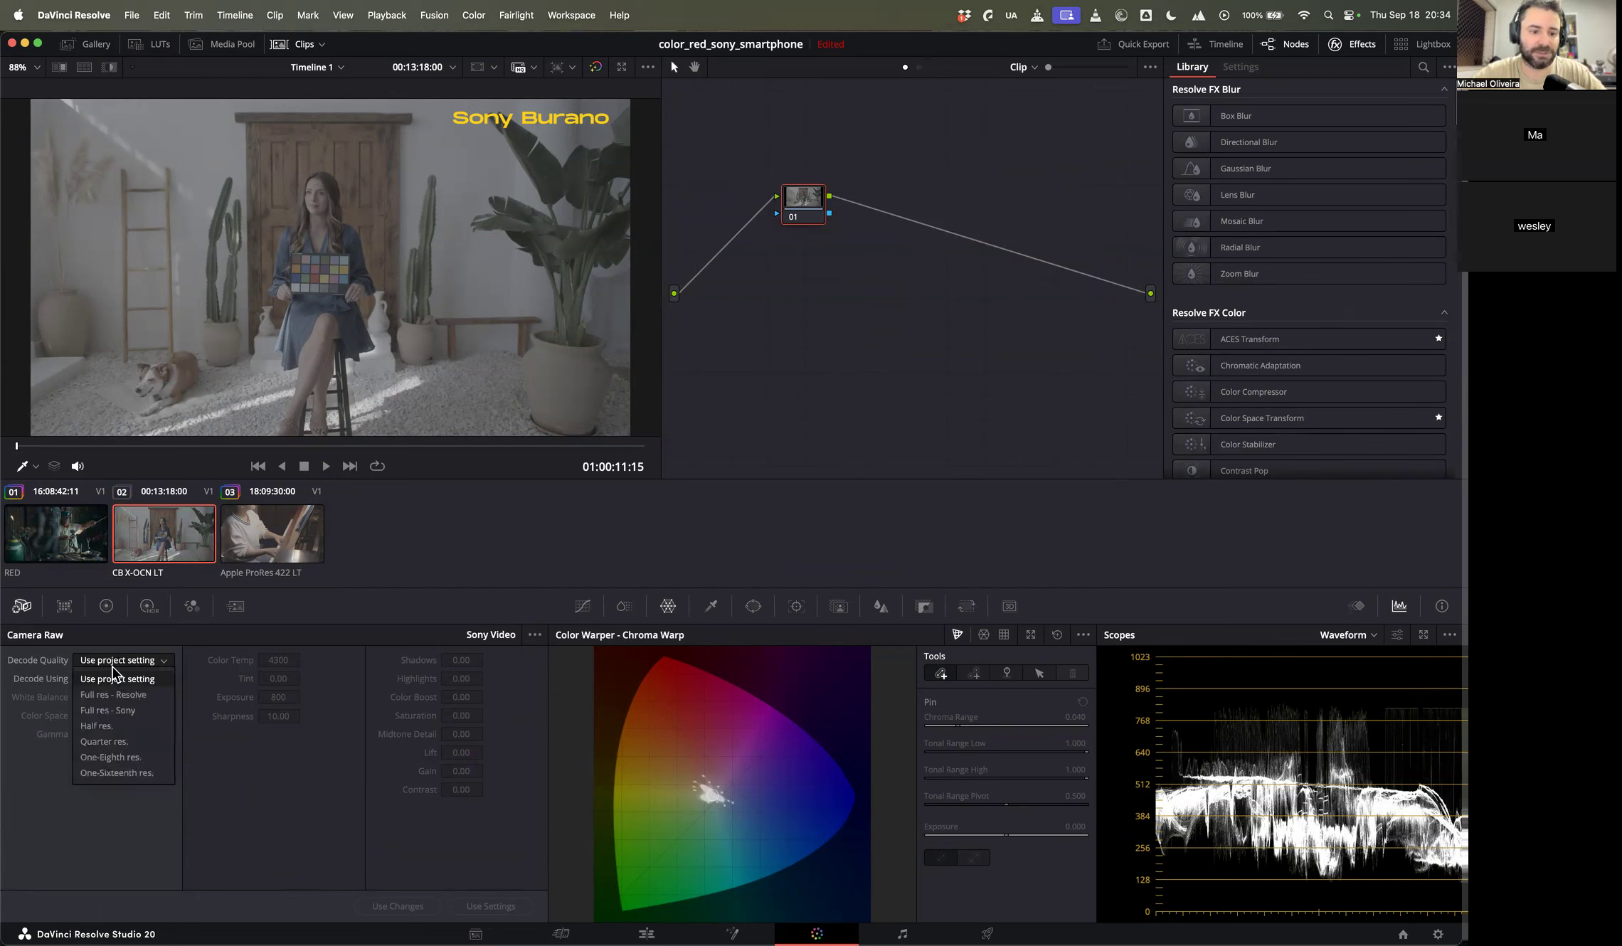
{"action": "left_click", "coordinate": [121, 661]}
{"action": "left_click", "coordinate": [121, 662]}
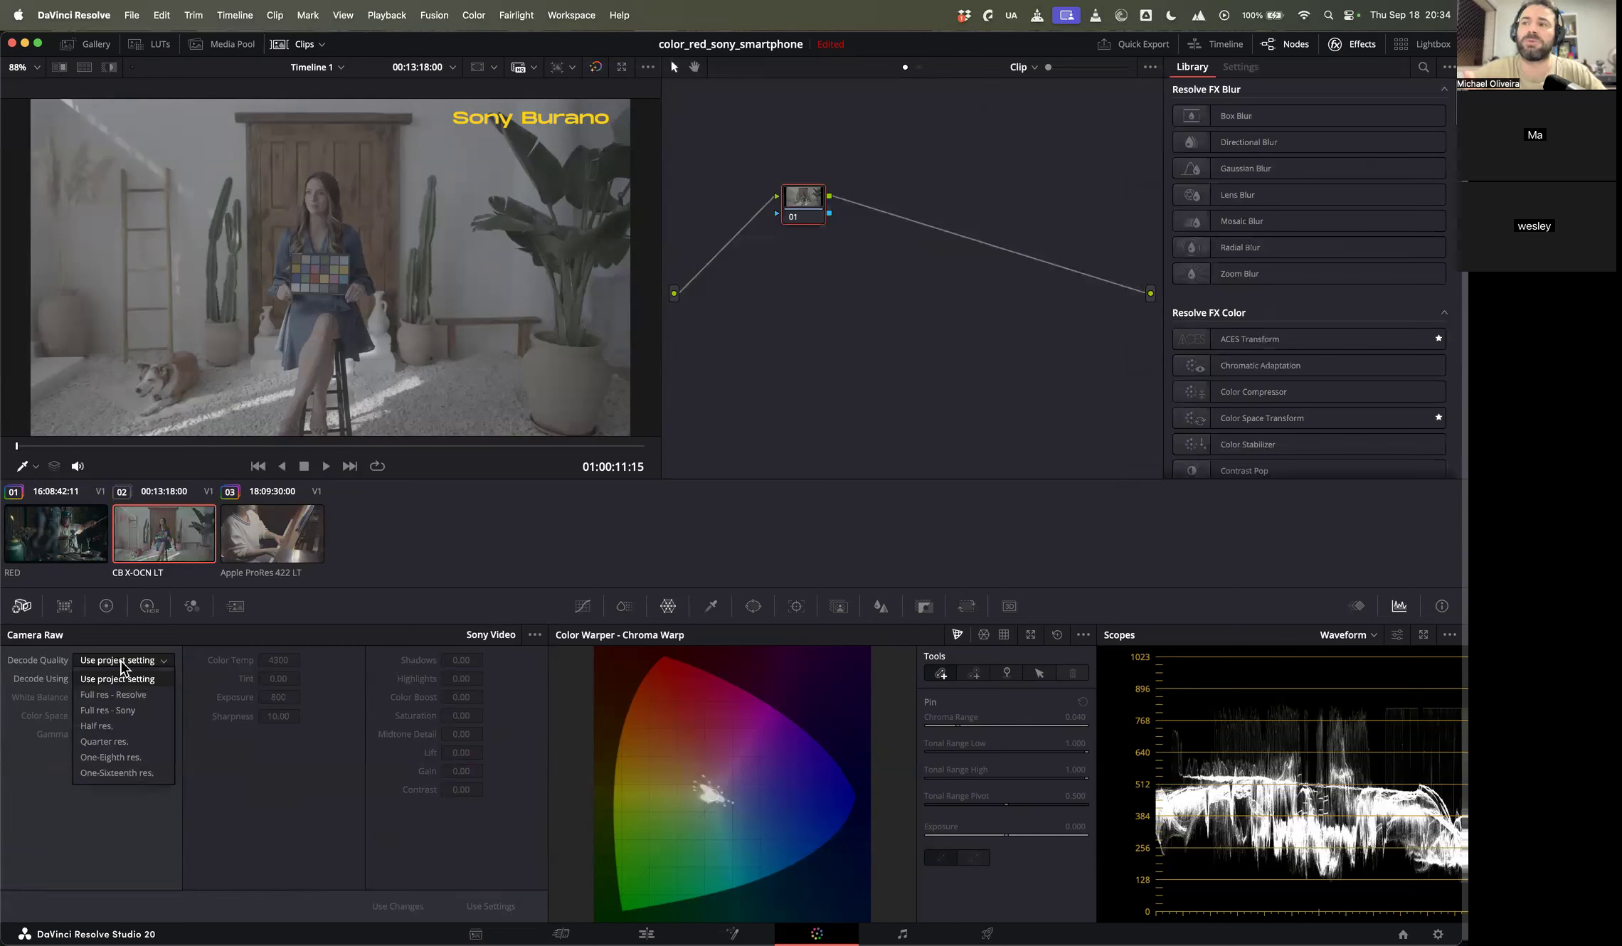
{"action": "left_click", "coordinate": [108, 727]}
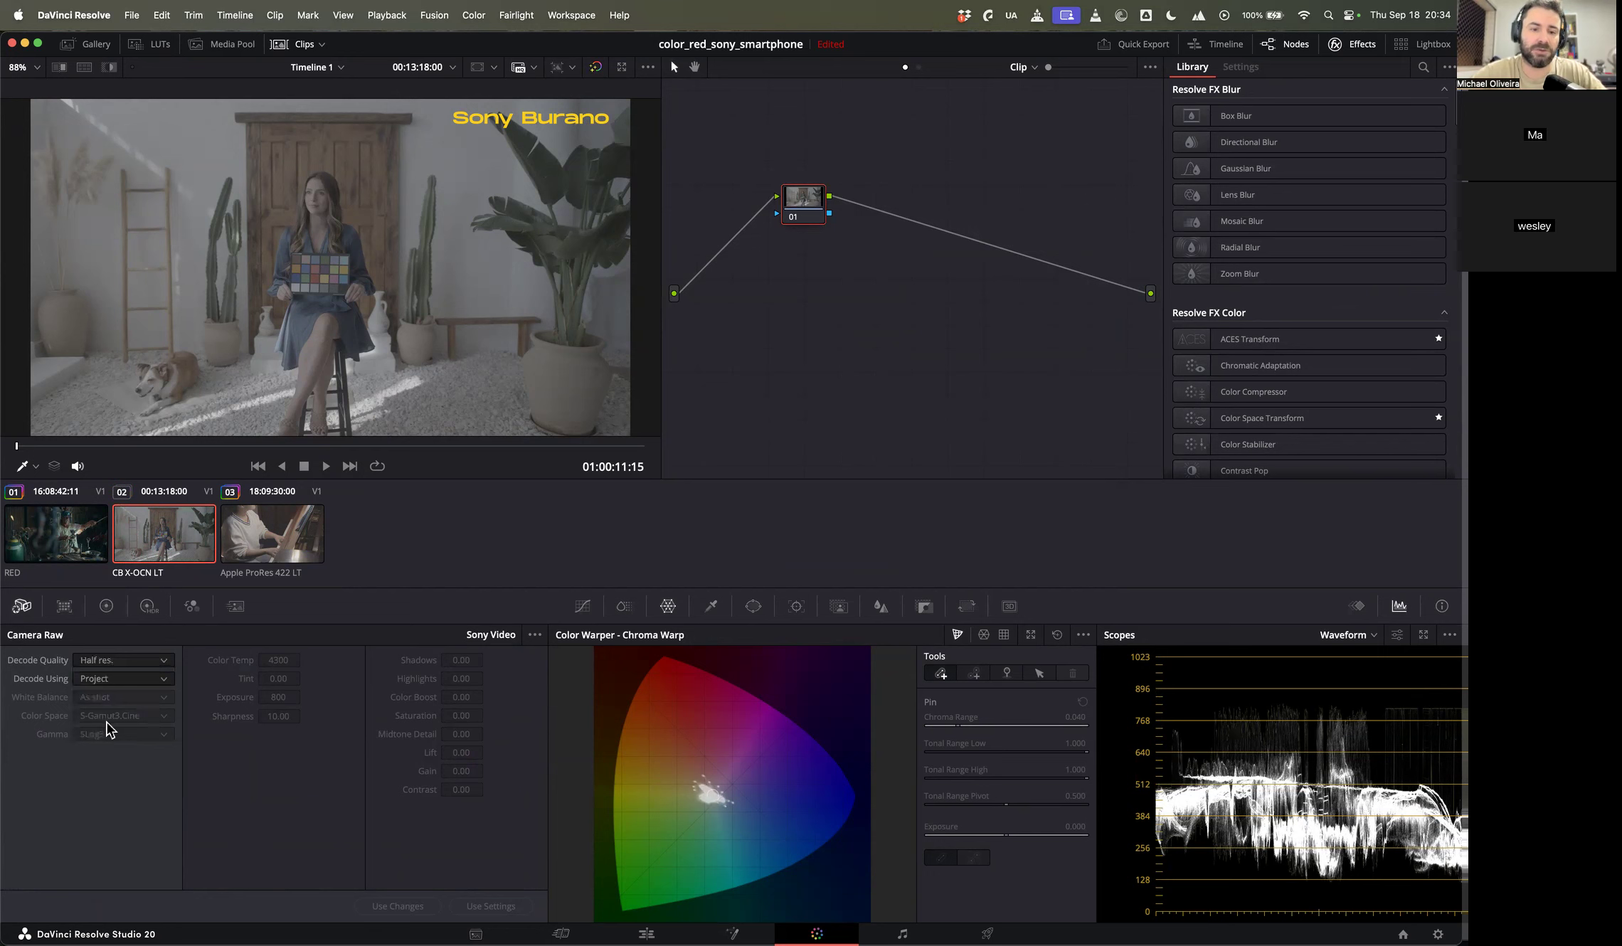
{"action": "left_click", "coordinate": [148, 662]}
{"action": "left_click", "coordinate": [148, 743]}
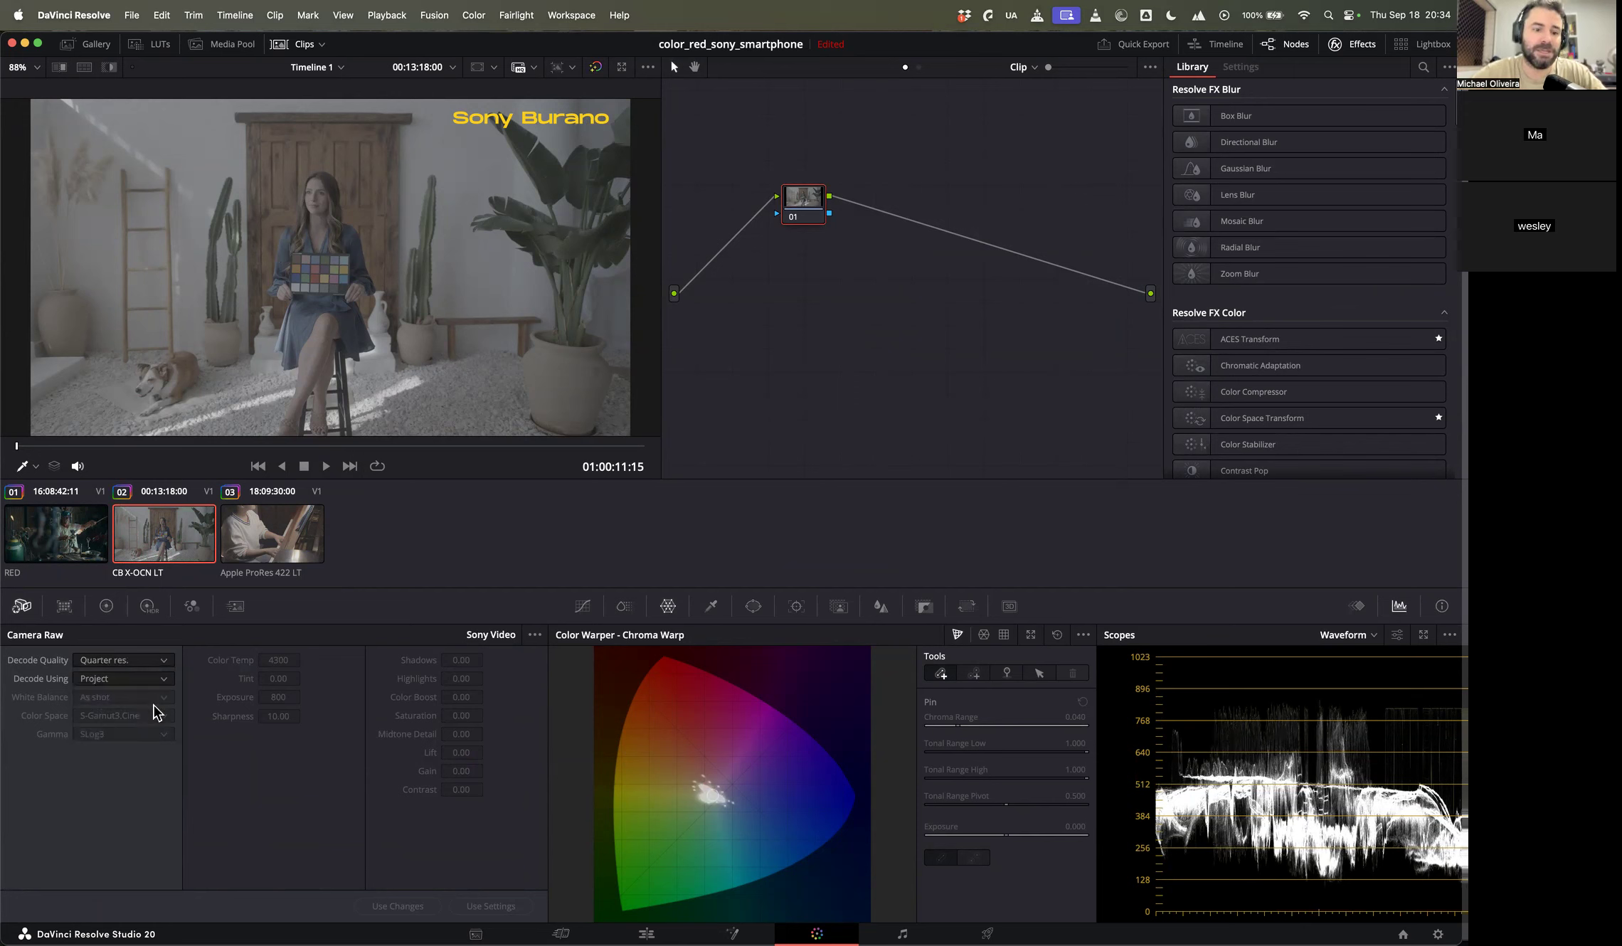
{"action": "left_click", "coordinate": [302, 446]}
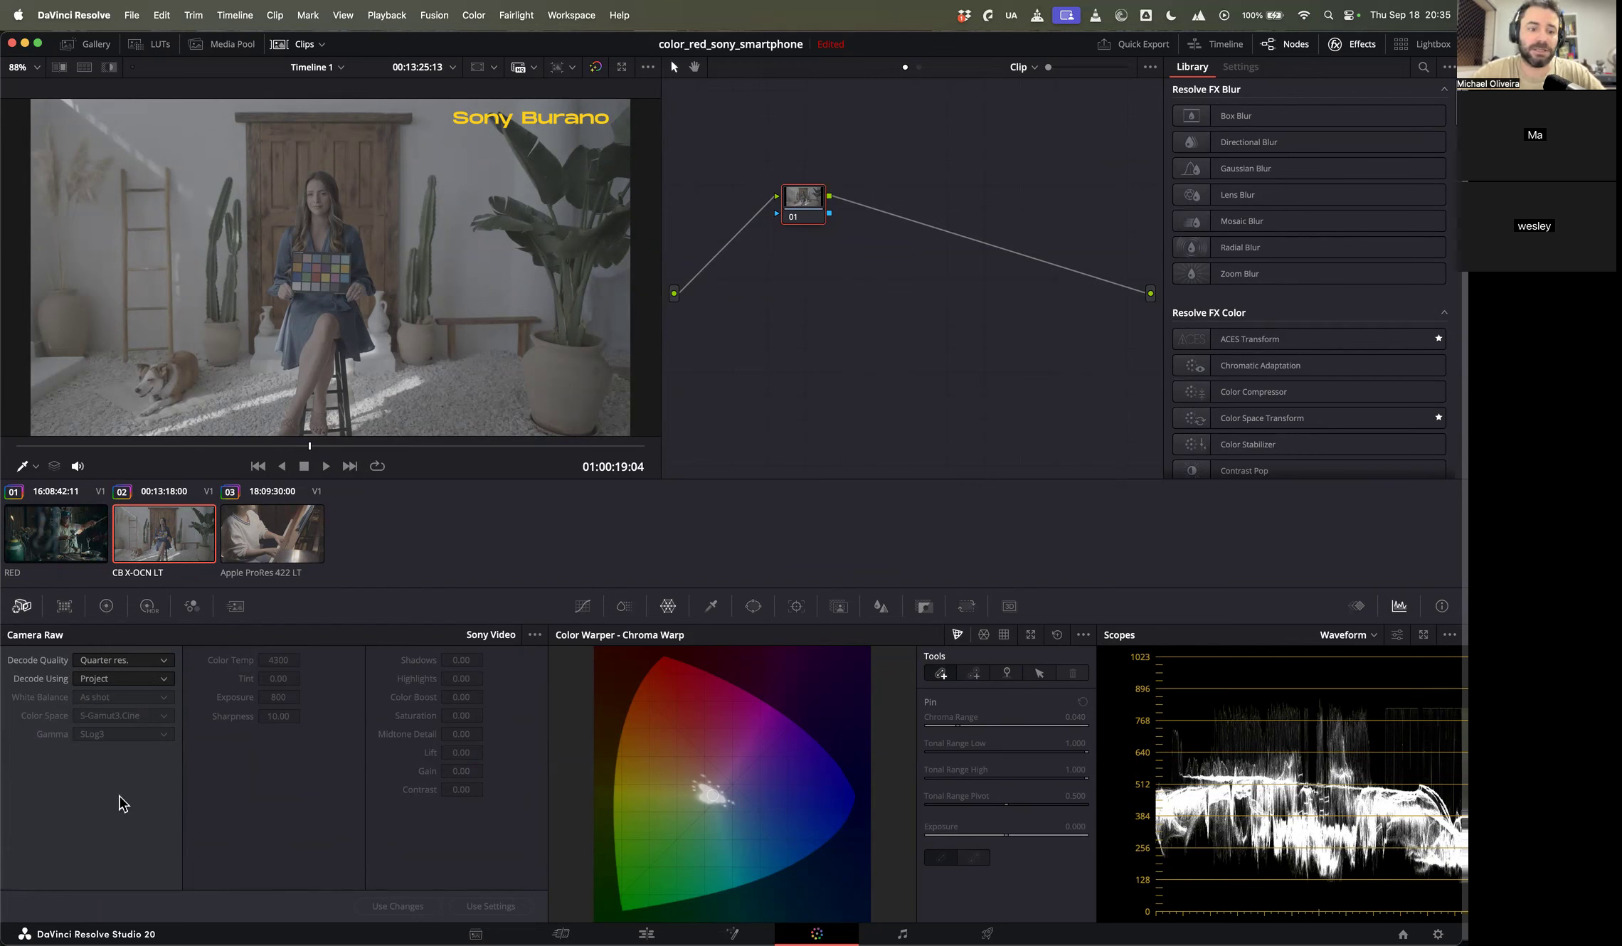
Step: Try Sony default as the clip's Decode Using option, inspect the image up close, and return the option to Project
{"action": "left_click", "coordinate": [140, 658]}
{"action": "left_click", "coordinate": [140, 663]}
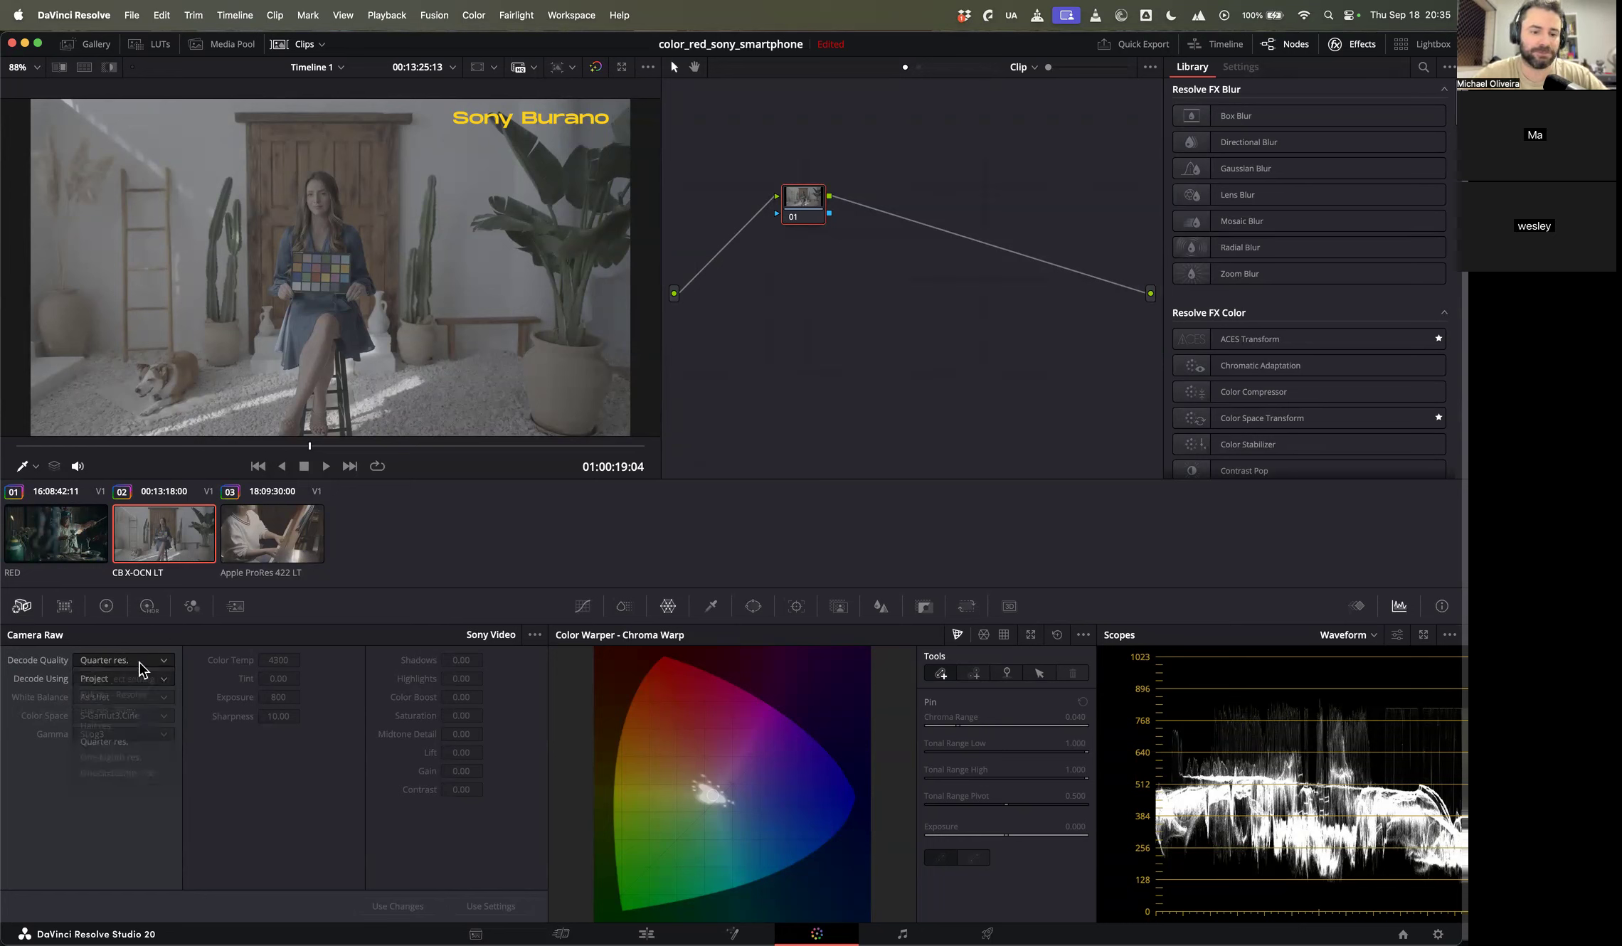
{"action": "left_click", "coordinate": [128, 679]}
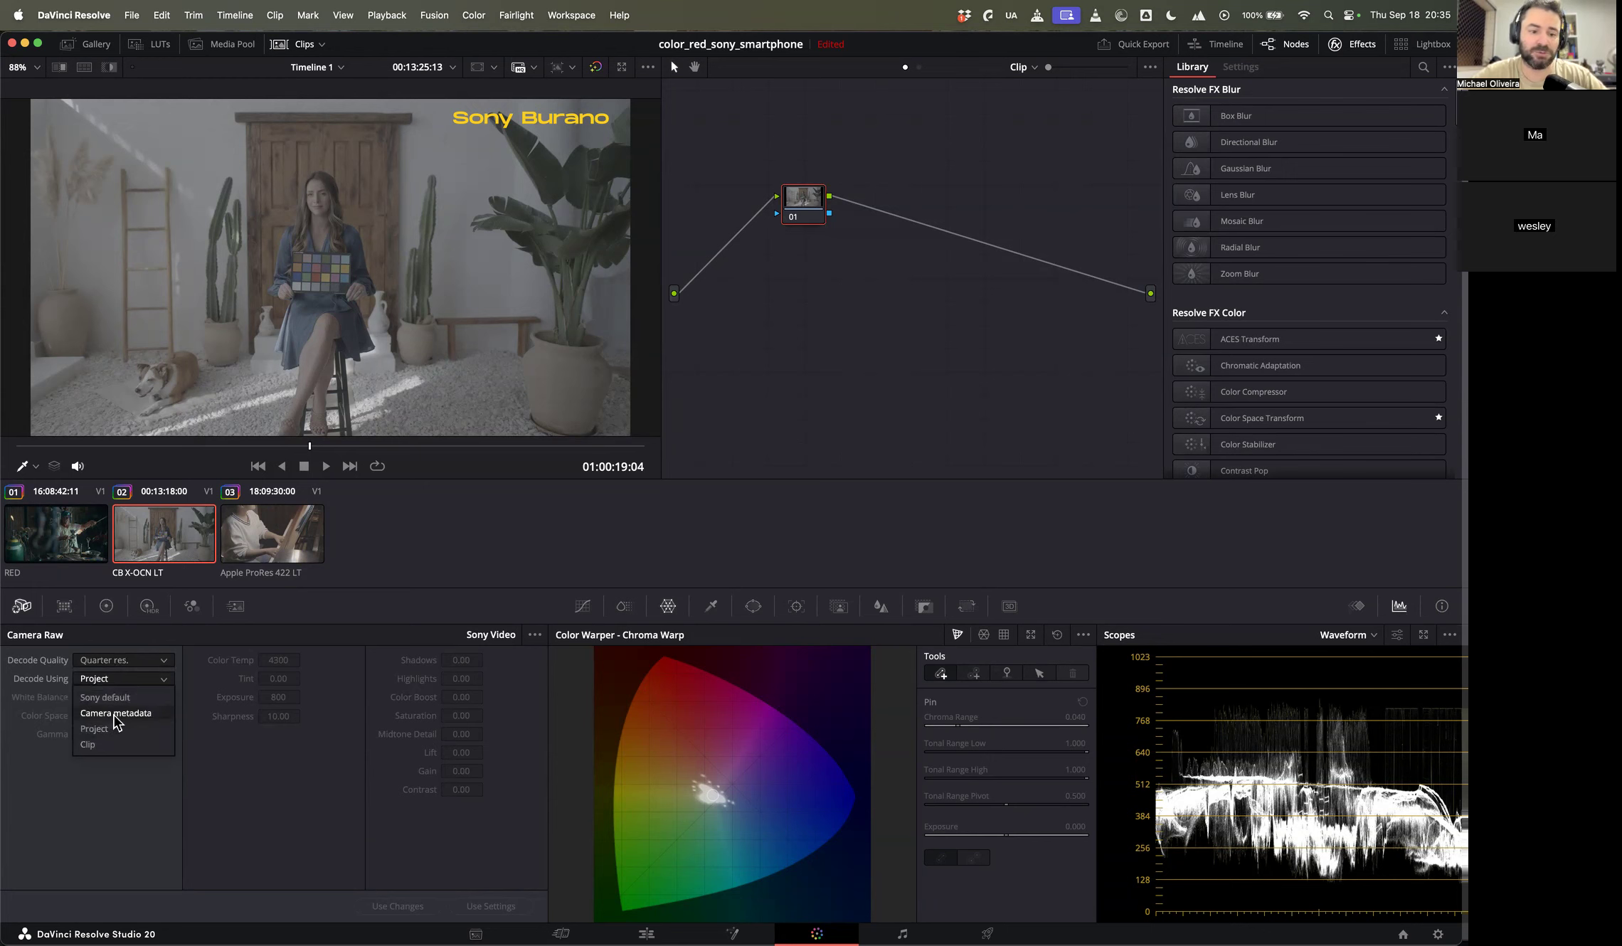
{"action": "left_click", "coordinate": [111, 700]}
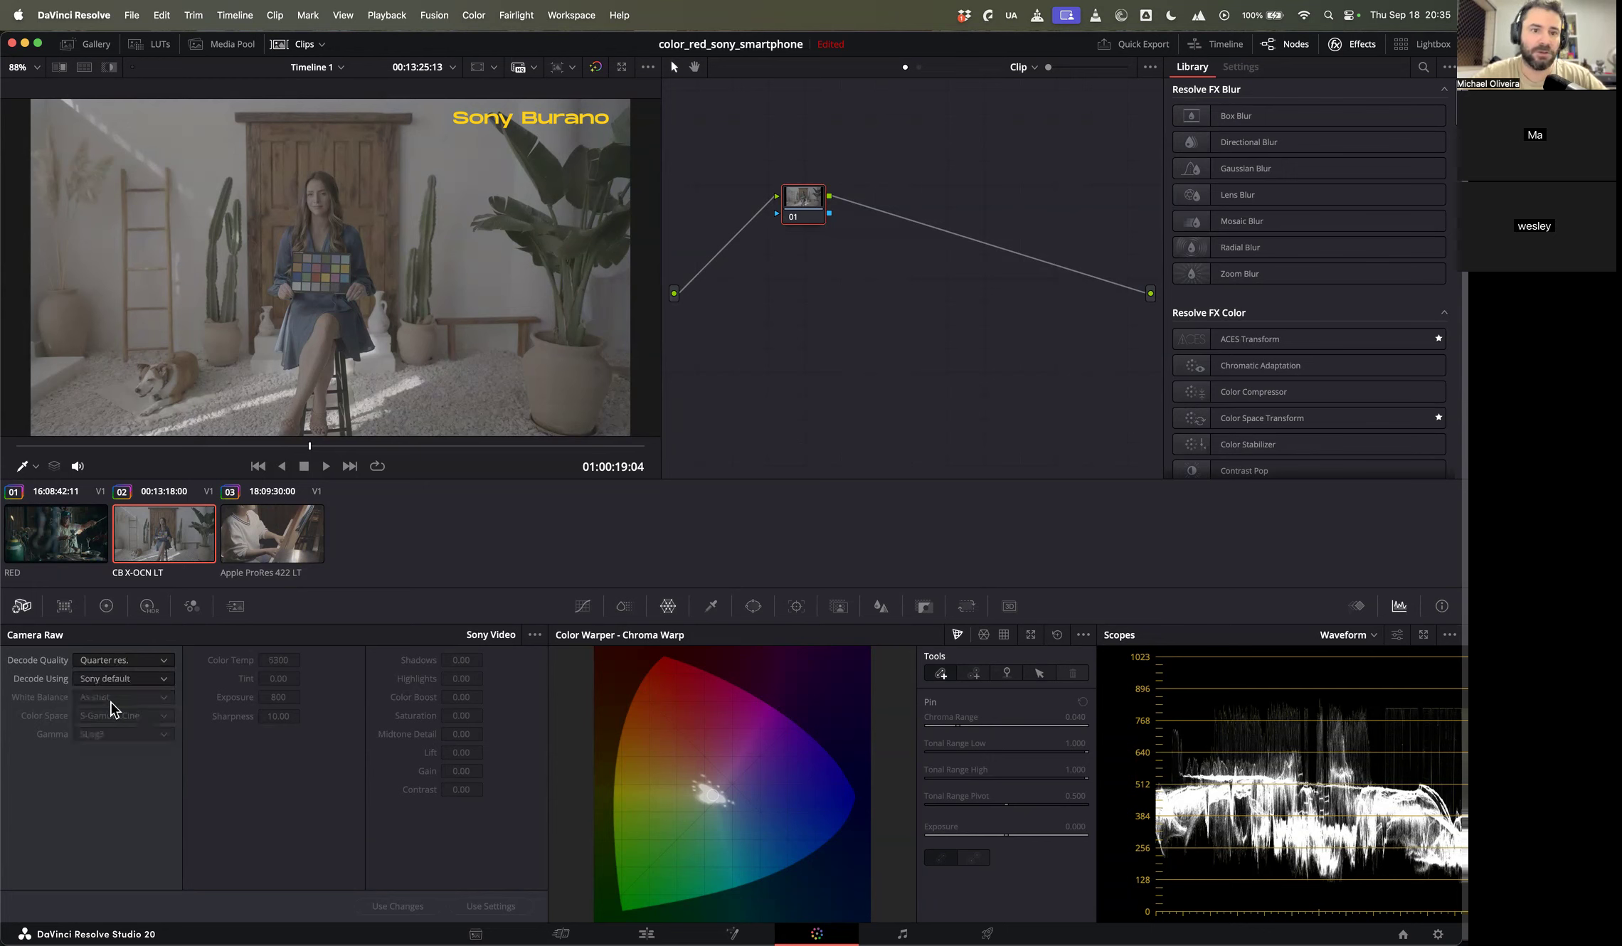
{"action": "scroll", "coordinate": [327, 250], "scroll_direction": "up", "scroll_amount": 5}
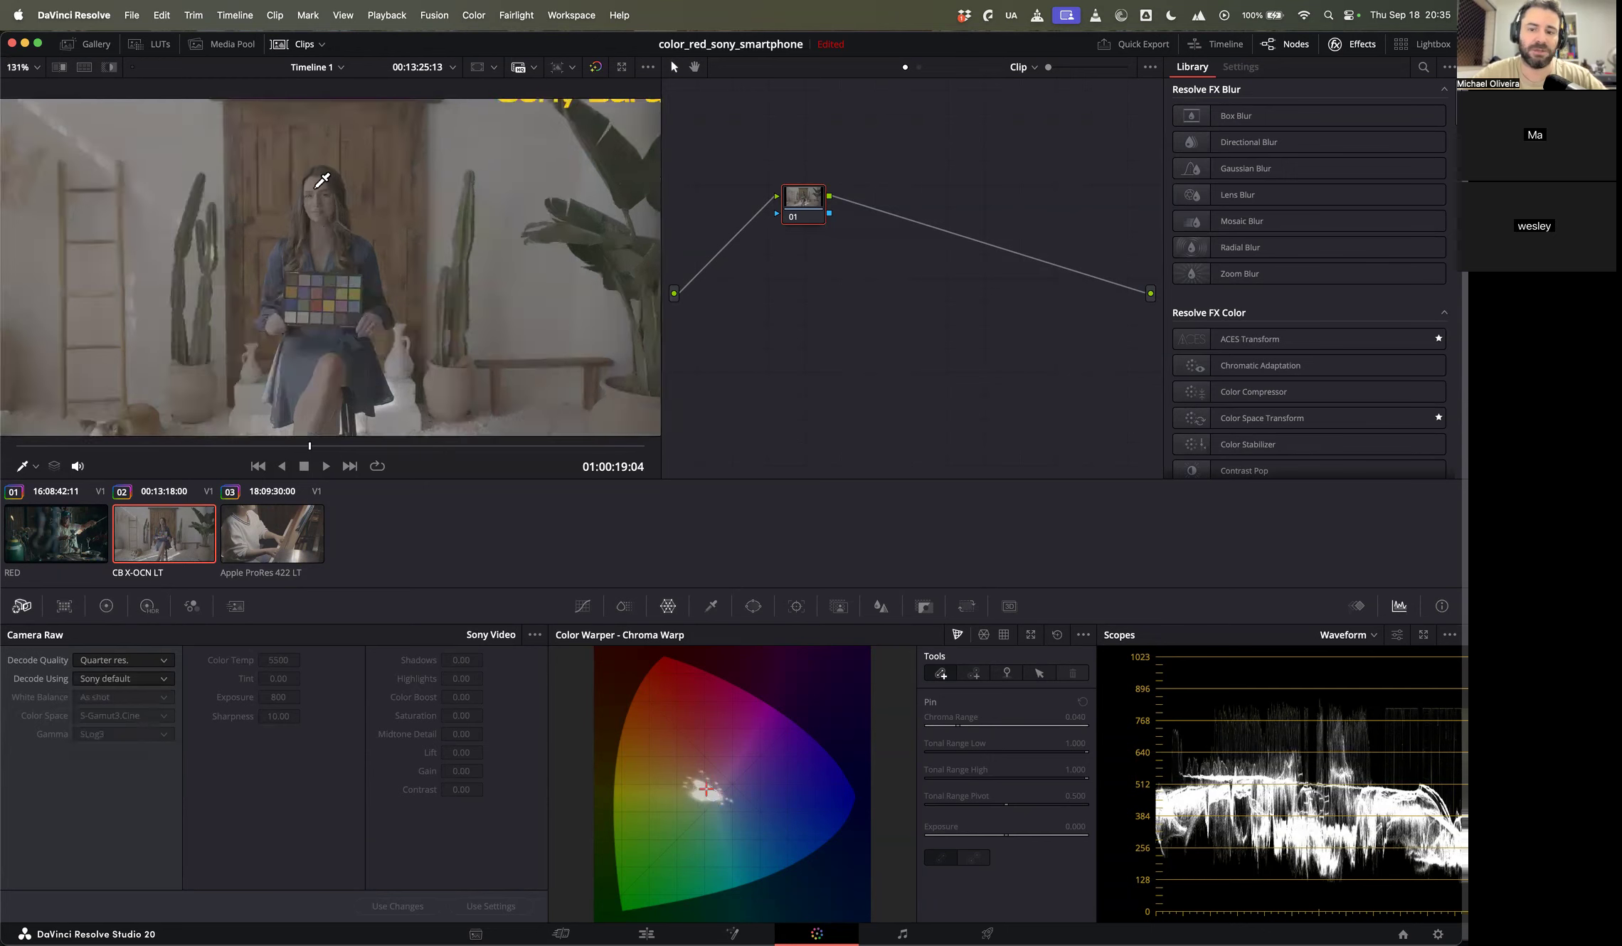
{"action": "scroll", "coordinate": [316, 188], "scroll_direction": "down", "scroll_amount": 1}
{"action": "left_click", "coordinate": [152, 662]}
{"action": "left_click", "coordinate": [152, 665]}
{"action": "left_click", "coordinate": [148, 681]}
{"action": "left_click", "coordinate": [126, 727]}
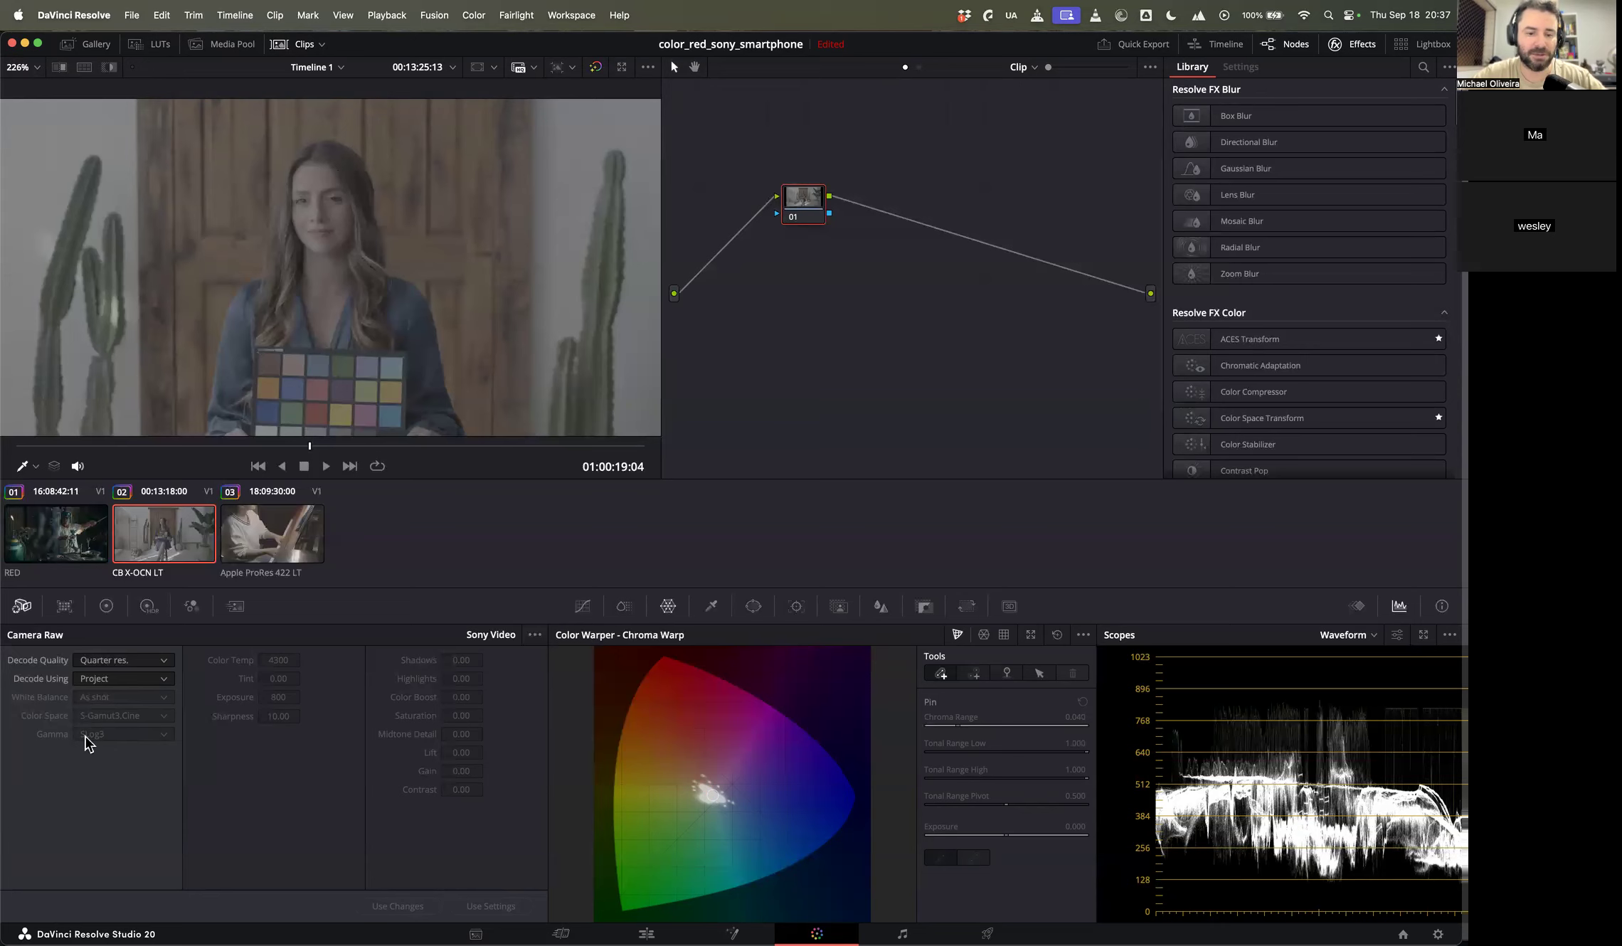
Step: Set the Sony Burano clip's Decode Using option to Clip
{"action": "left_click", "coordinate": [89, 677]}
{"action": "left_click", "coordinate": [39, 745]}
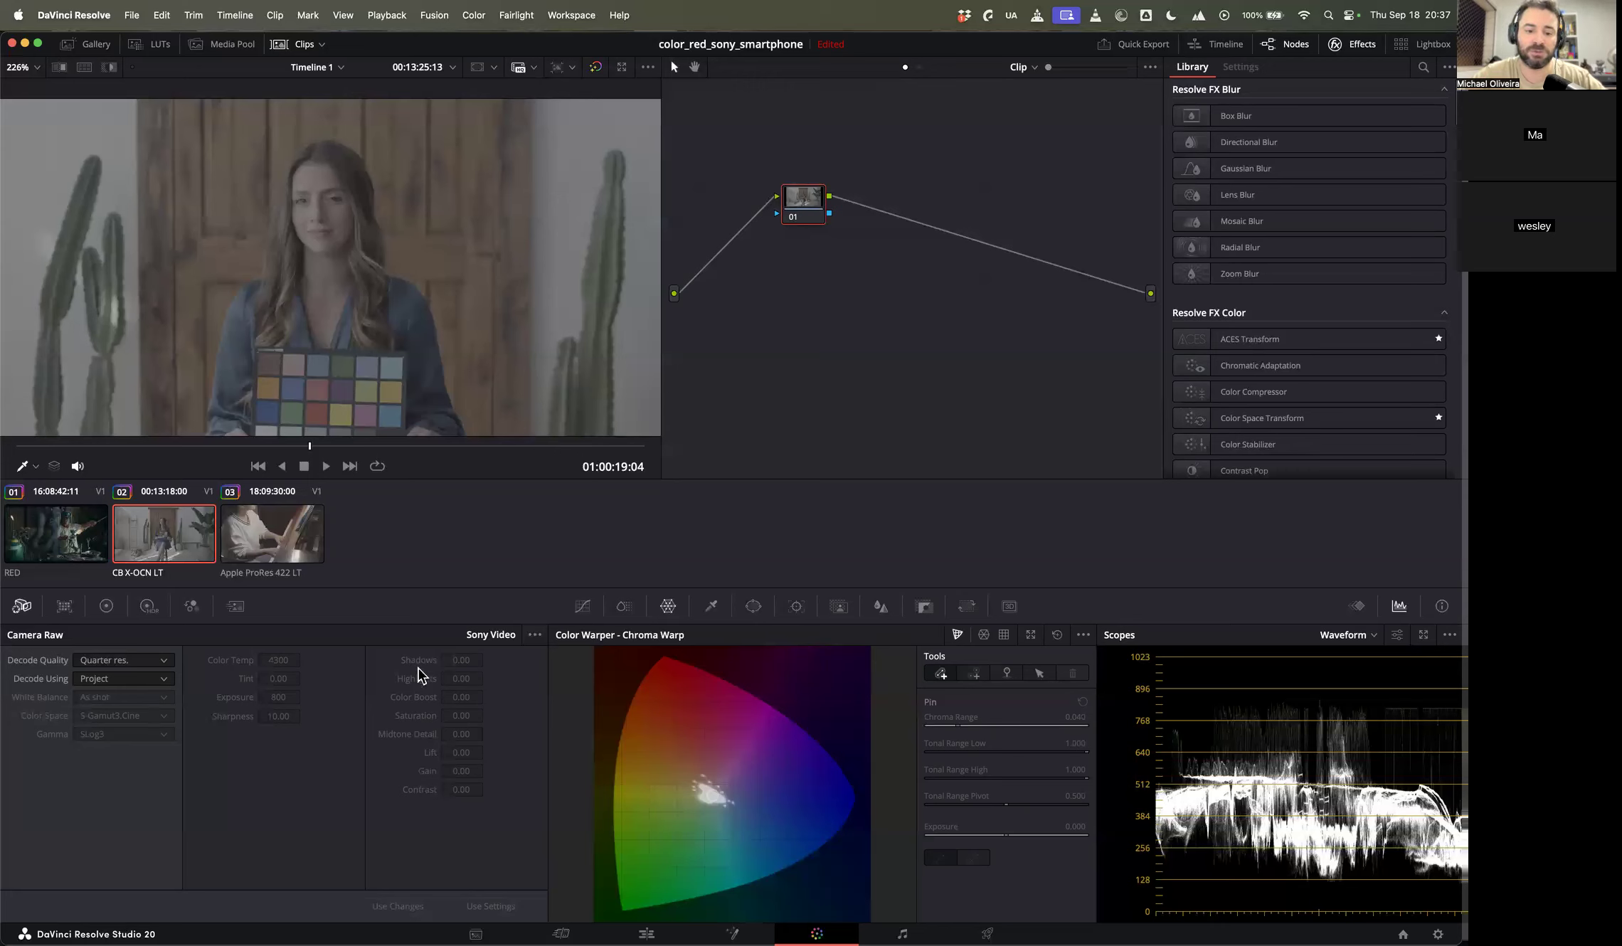
{"action": "left_click", "coordinate": [166, 678]}
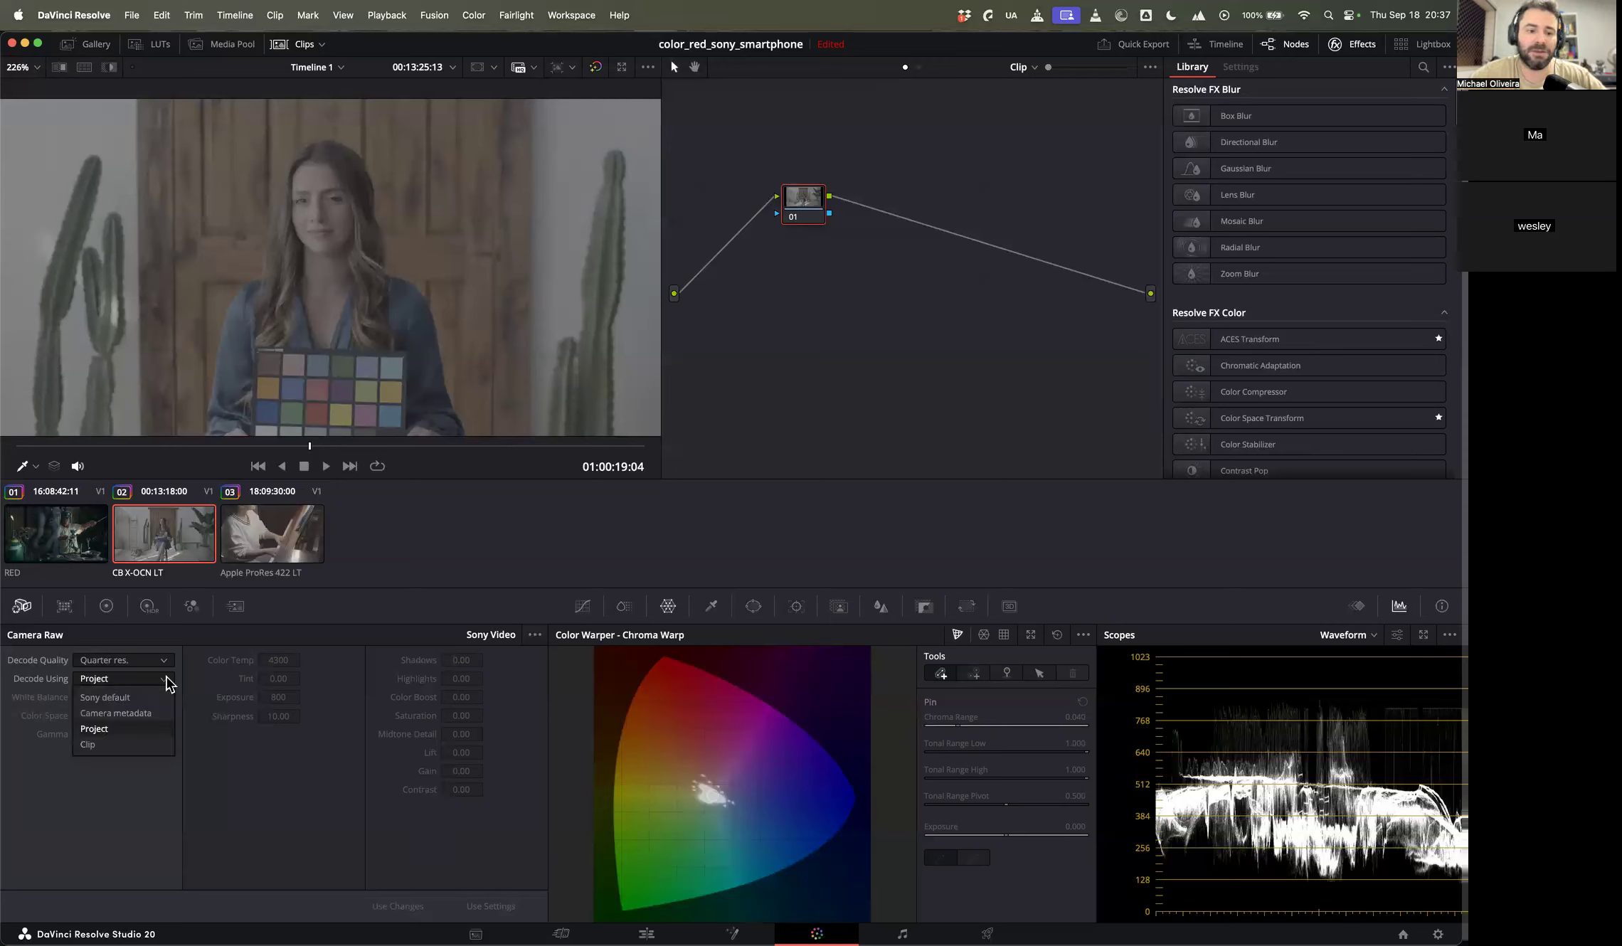
{"action": "left_click", "coordinate": [92, 755]}
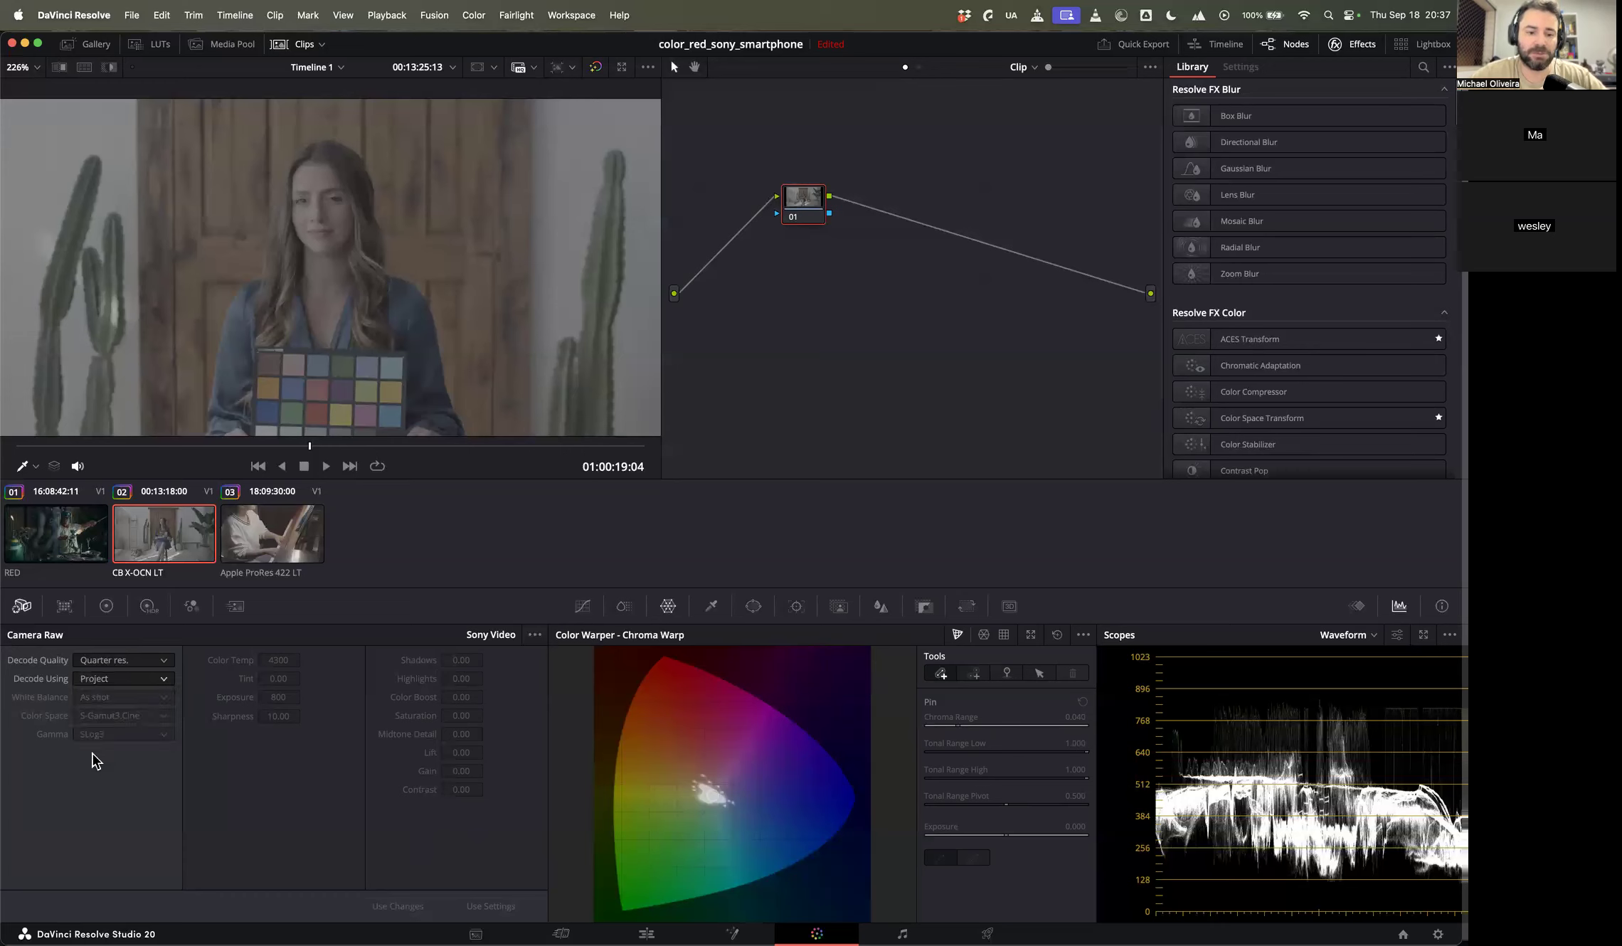
{"action": "left_click", "coordinate": [116, 676]}
{"action": "left_click", "coordinate": [104, 744]}
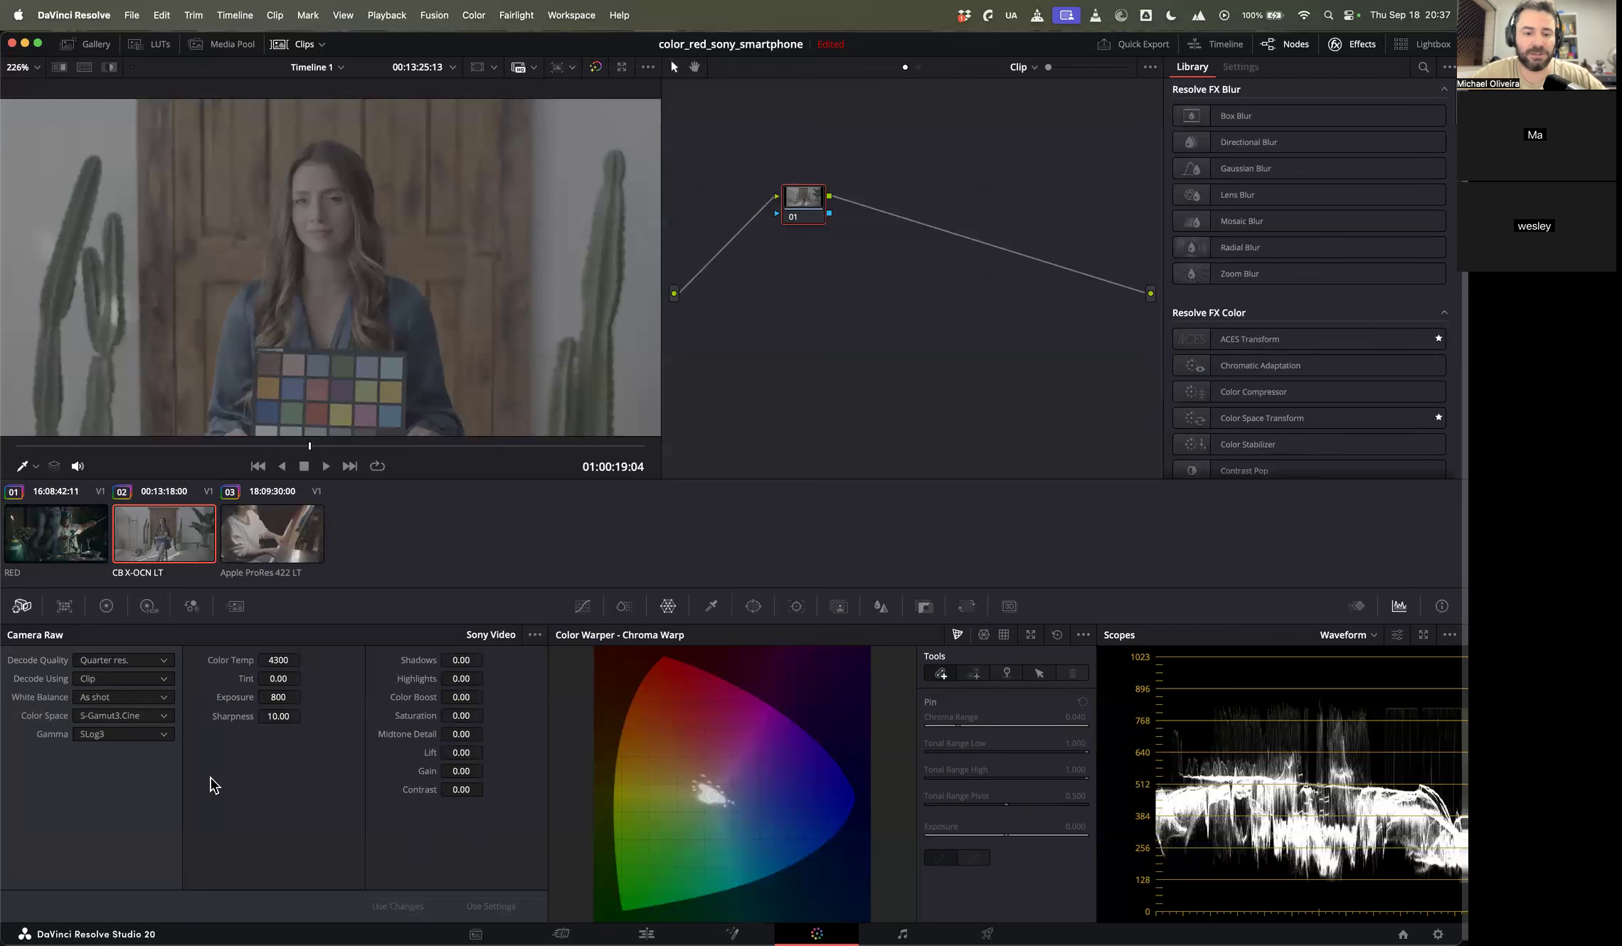
Step: Set the clip's raw Color Temp to 5600 and check the whole image
{"action": "left_click", "coordinate": [276, 660]}
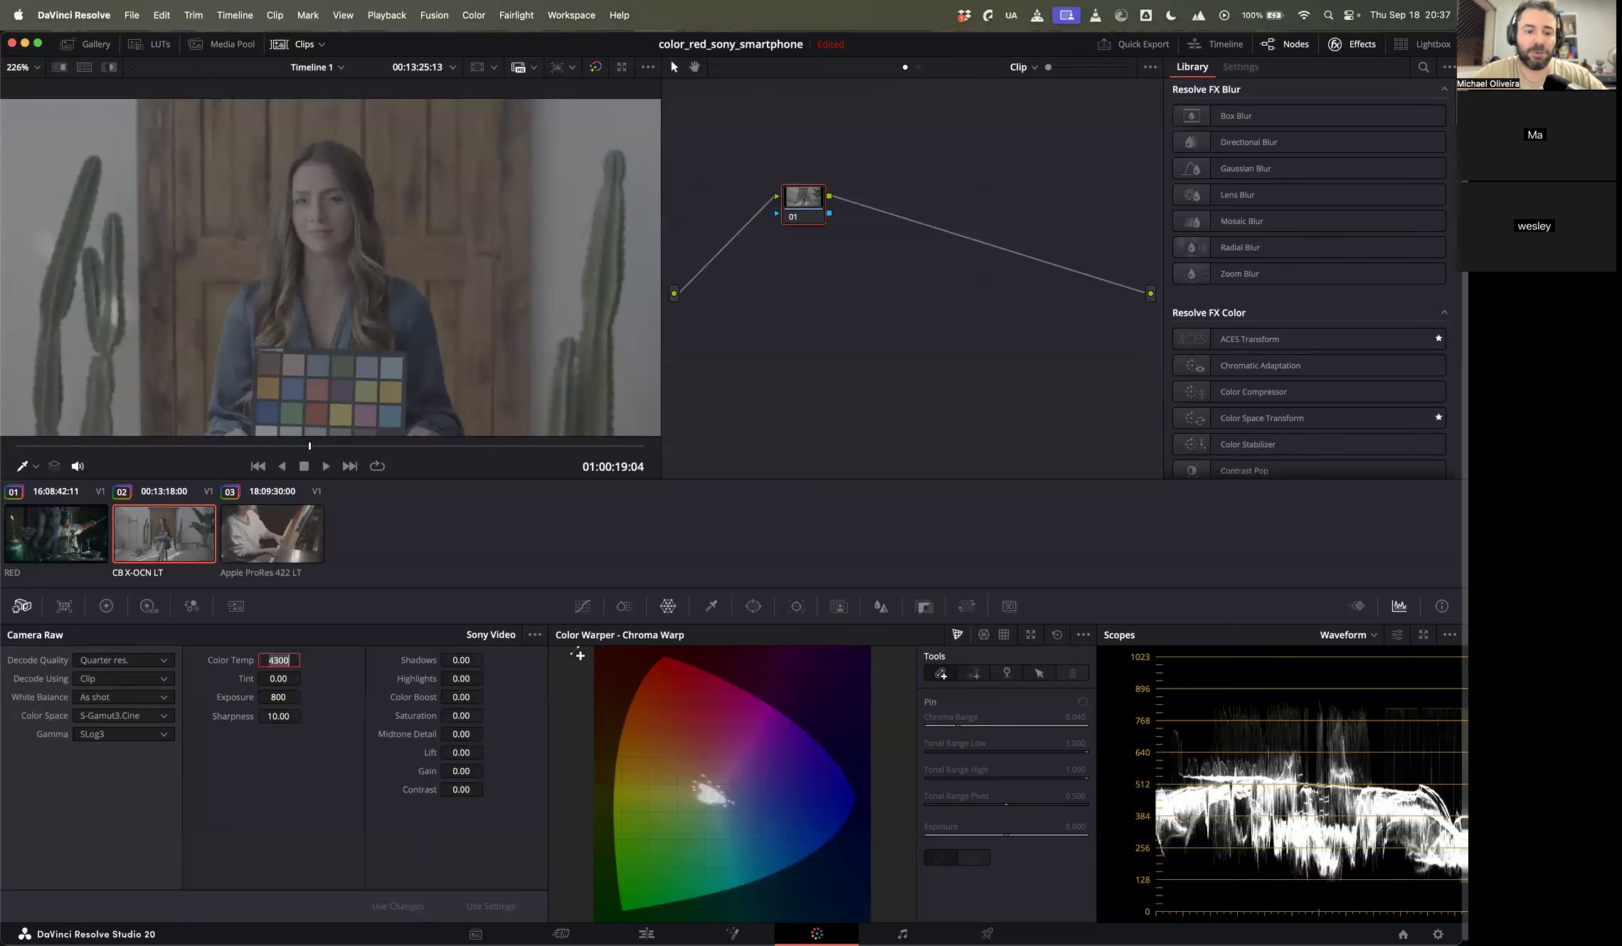
{"action": "type", "text": "5"}
{"action": "key", "text": "Return"}
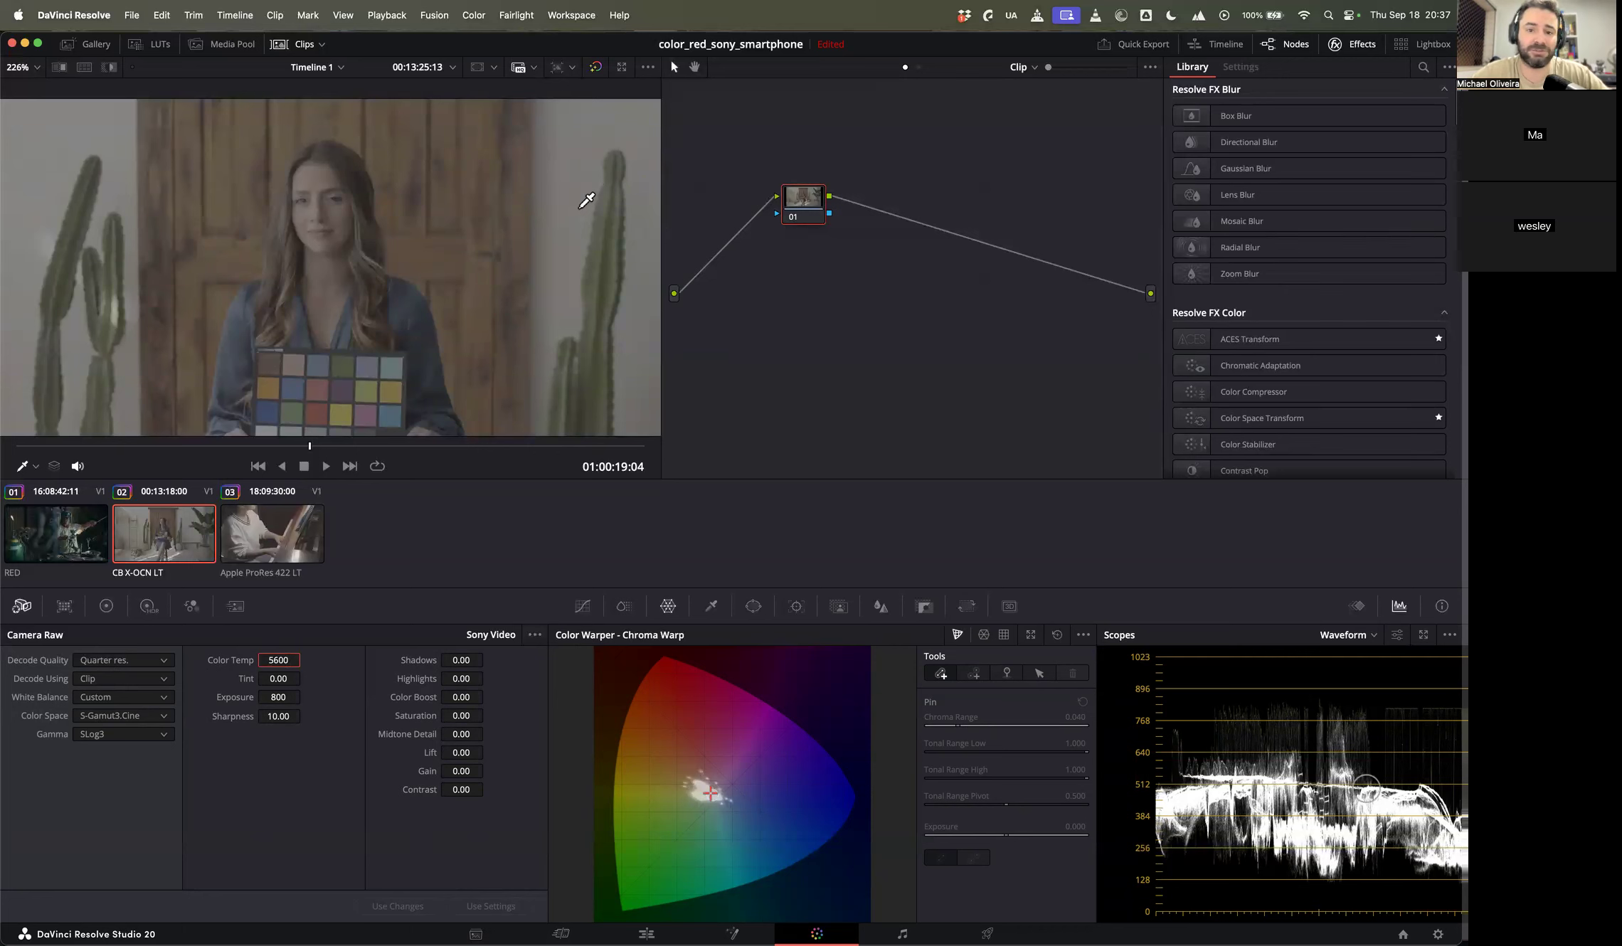
{"action": "scroll", "coordinate": [581, 207], "scroll_direction": "down", "scroll_amount": 5}
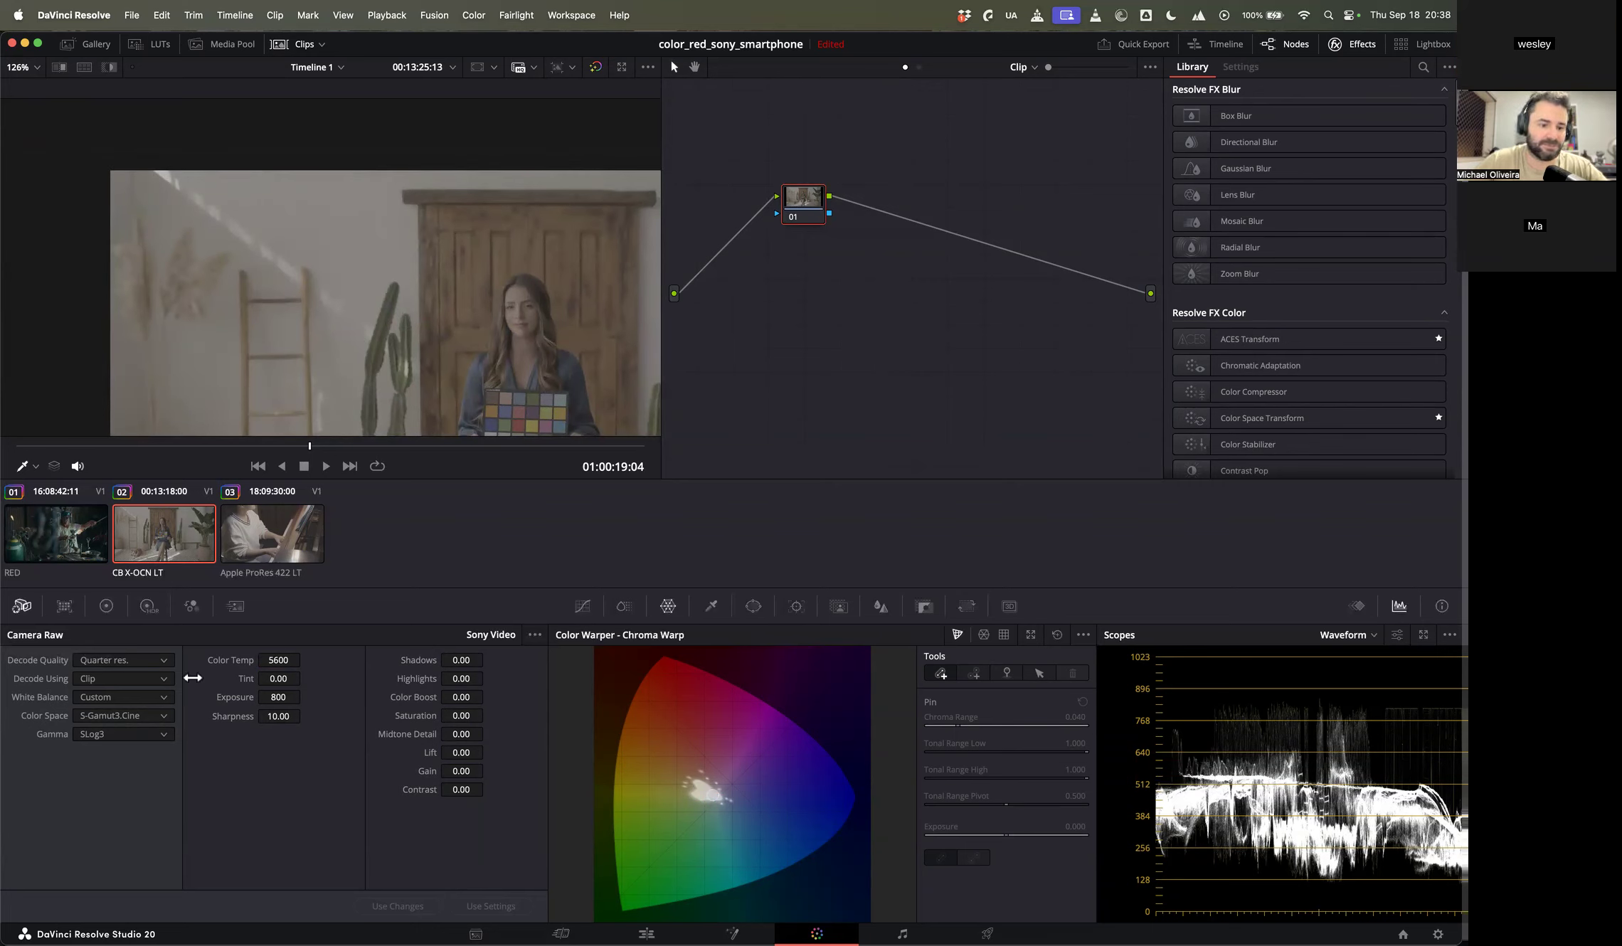
{"action": "scroll", "coordinate": [410, 303], "scroll_direction": "down", "scroll_amount": 4}
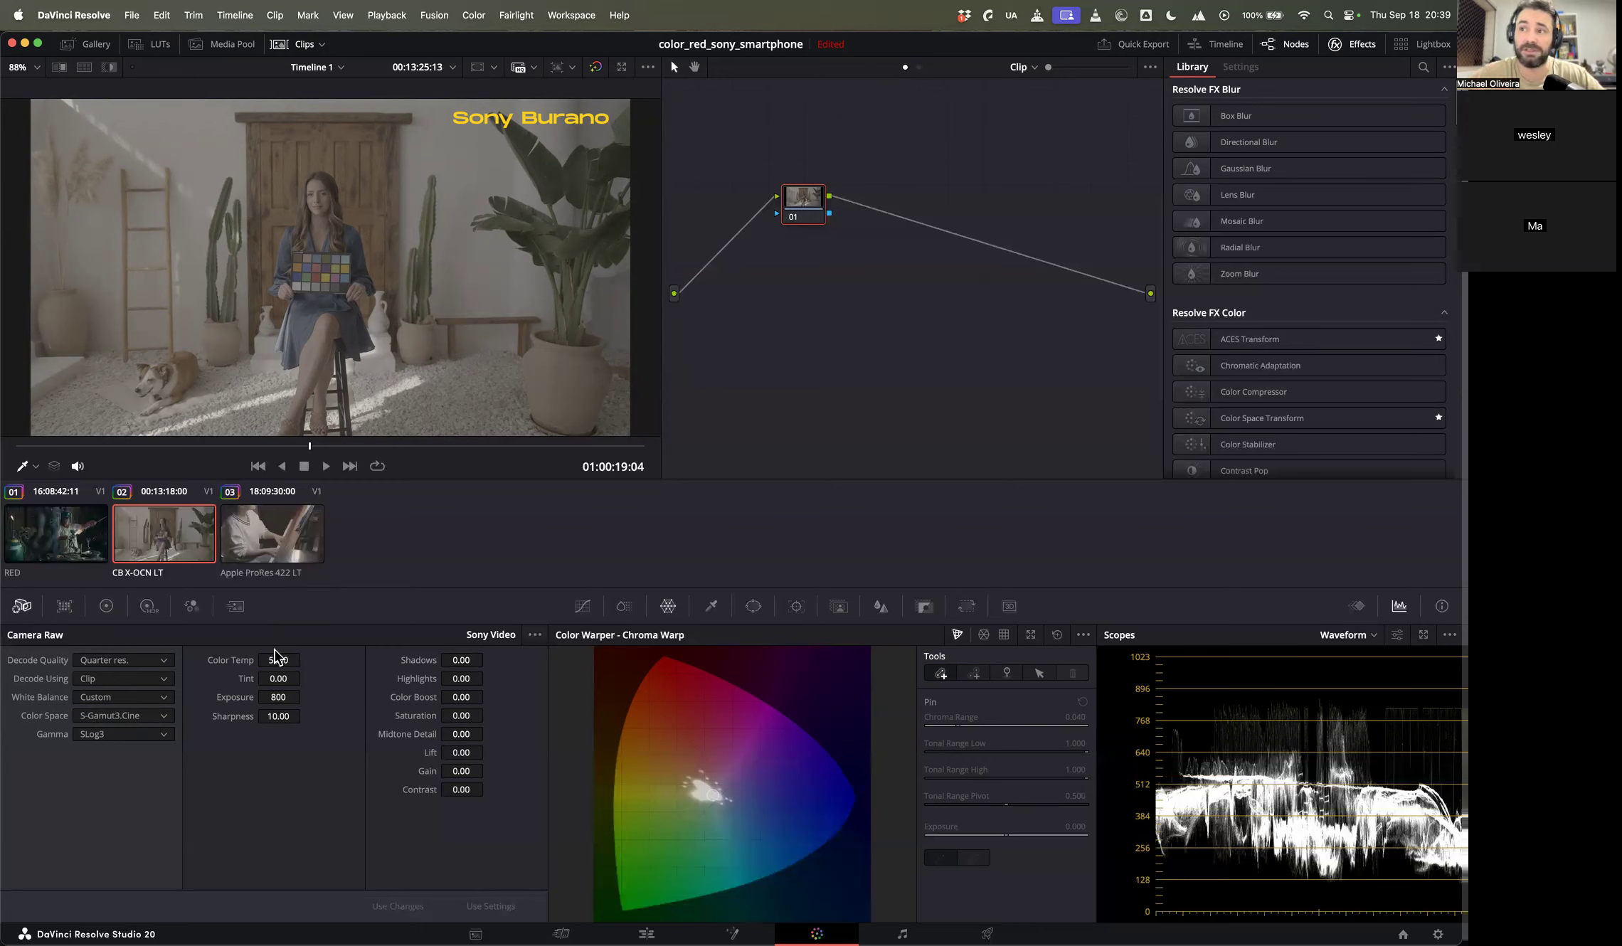
Step: With the custom curves displayed, set both the Color Space and Gamma of the clip's raw decode to Rec.709
{"action": "left_click", "coordinate": [582, 607]}
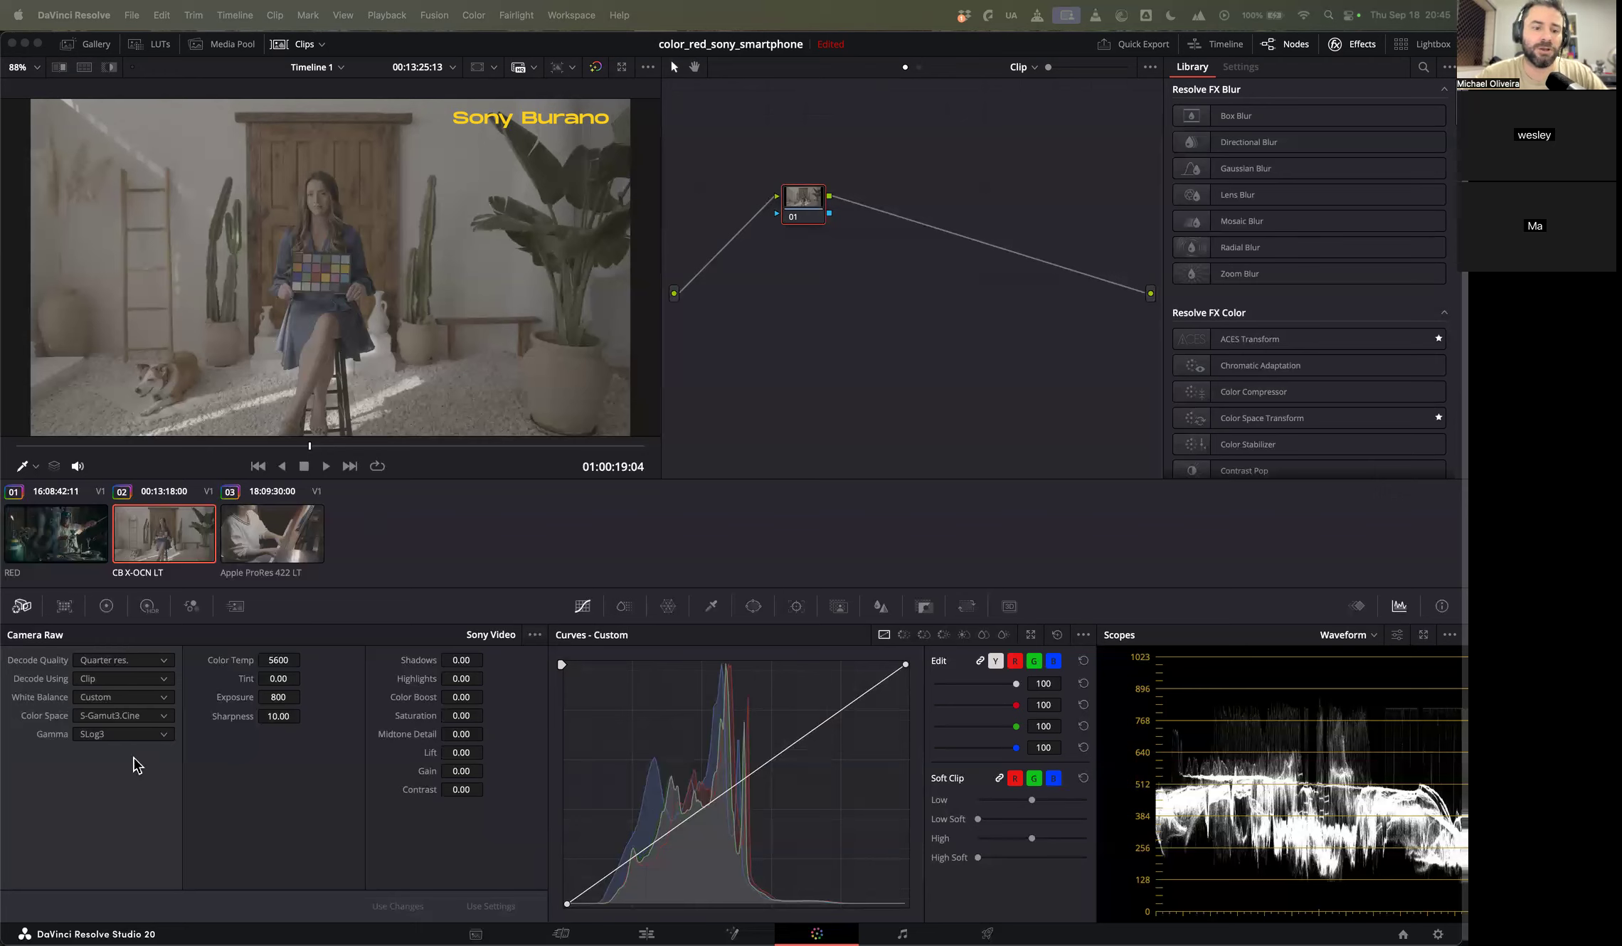
{"action": "left_click", "coordinate": [114, 717]}
{"action": "left_click", "coordinate": [96, 715]}
{"action": "left_click", "coordinate": [136, 715]}
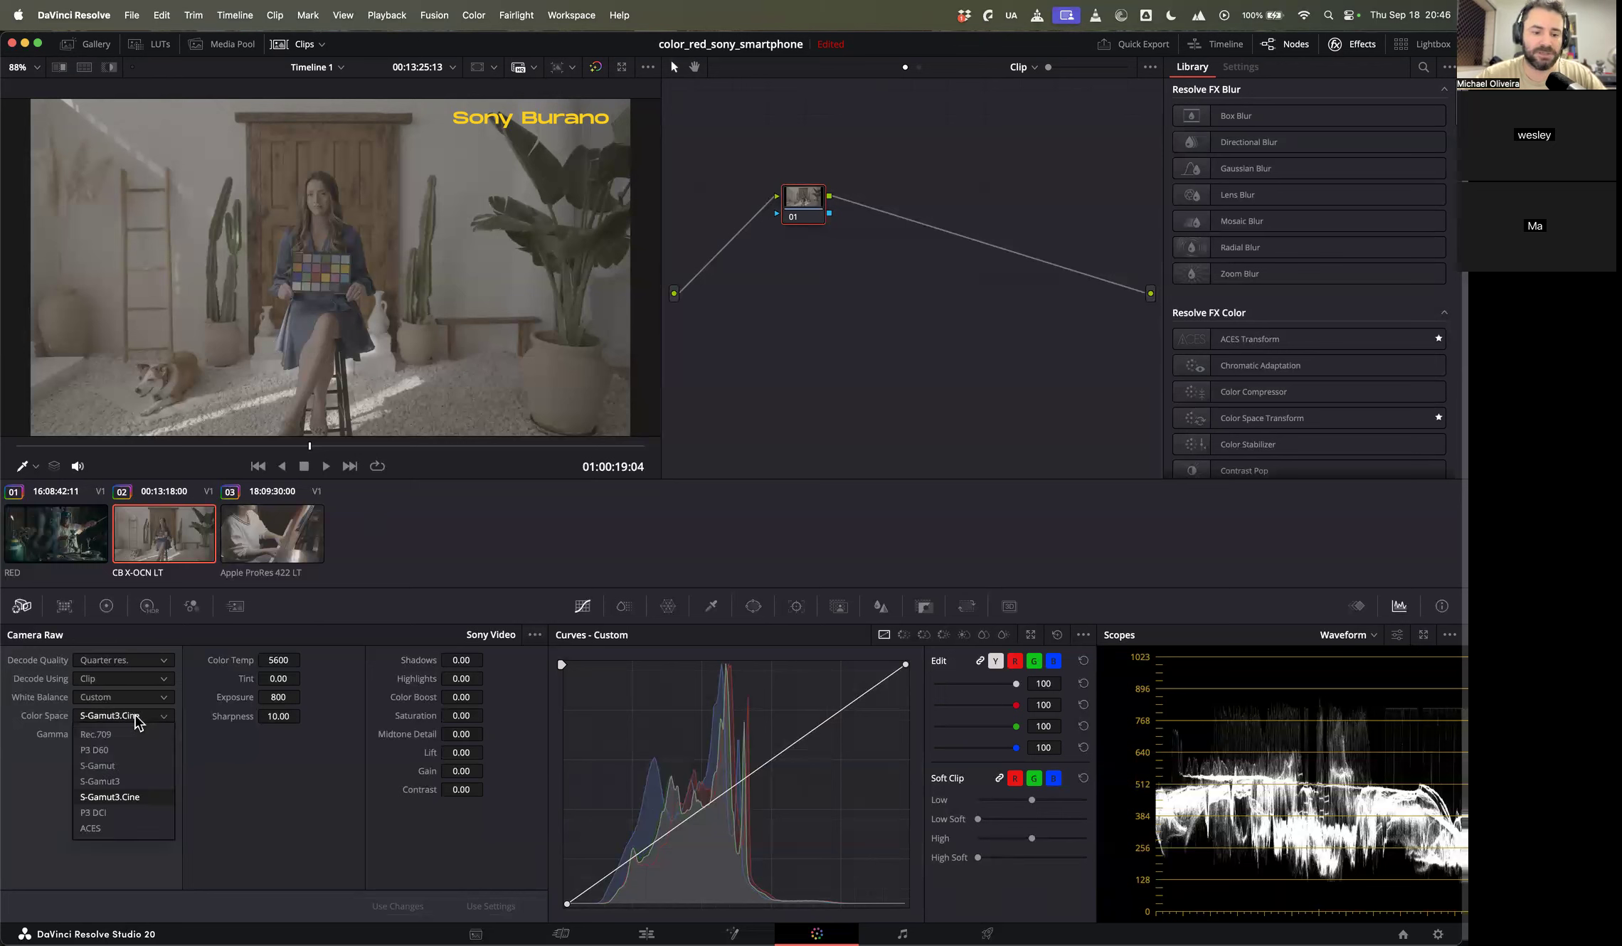
{"action": "left_click", "coordinate": [124, 736]}
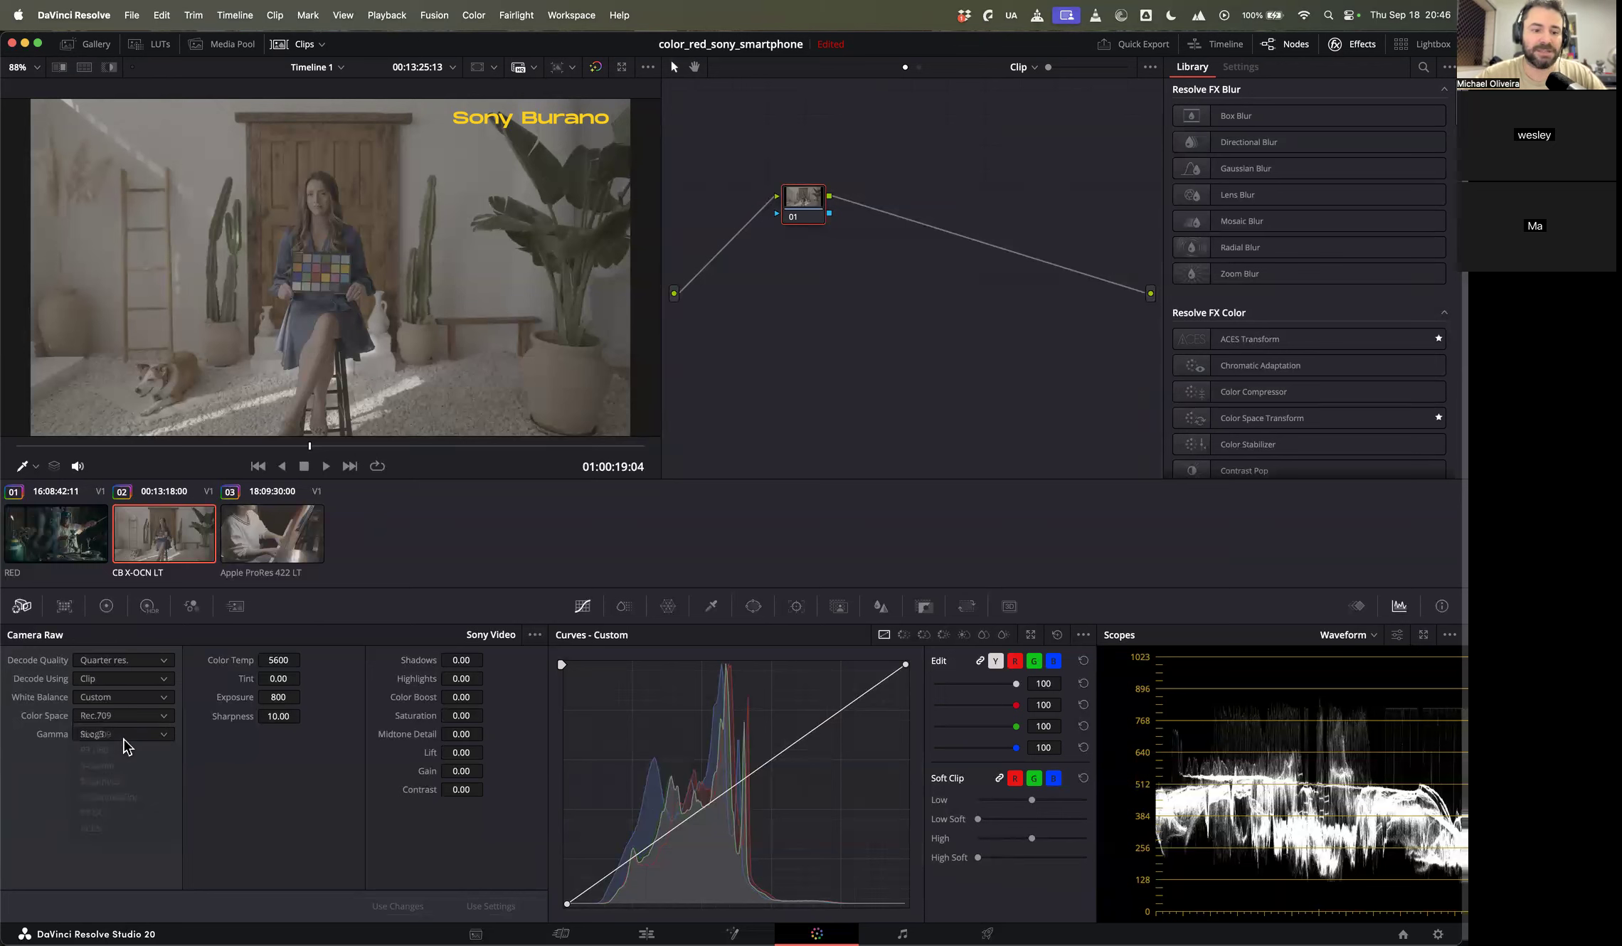
{"action": "left_click", "coordinate": [130, 735]}
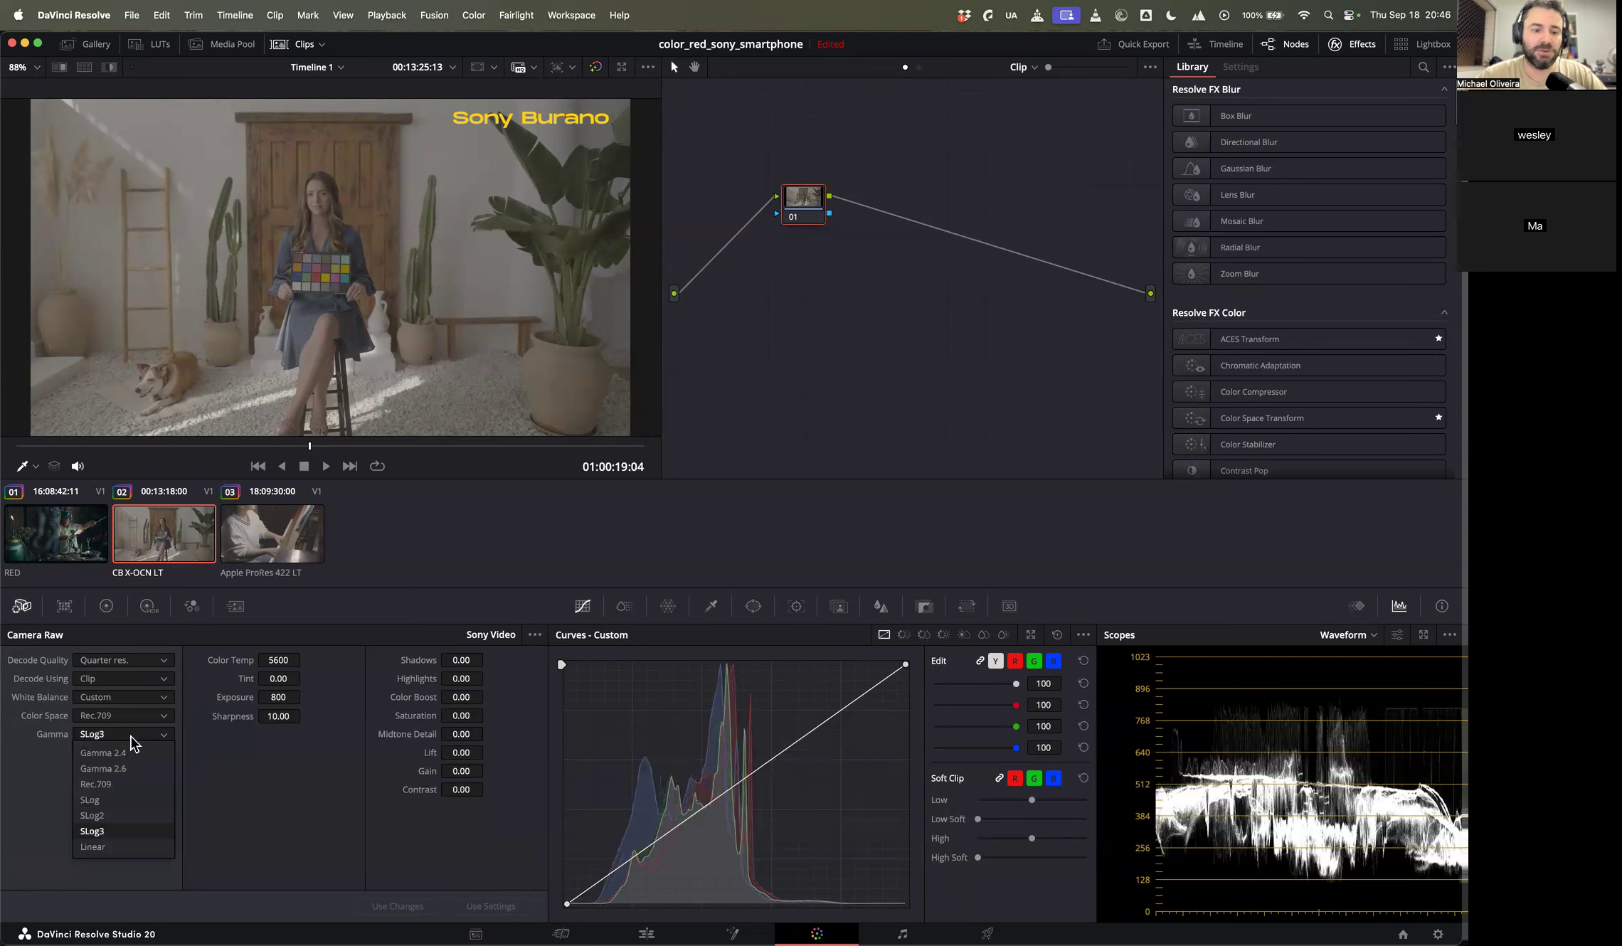
{"action": "left_click", "coordinate": [126, 783]}
{"action": "left_click_drag", "start_coordinate": [813, 198], "coordinate": [860, 190]}
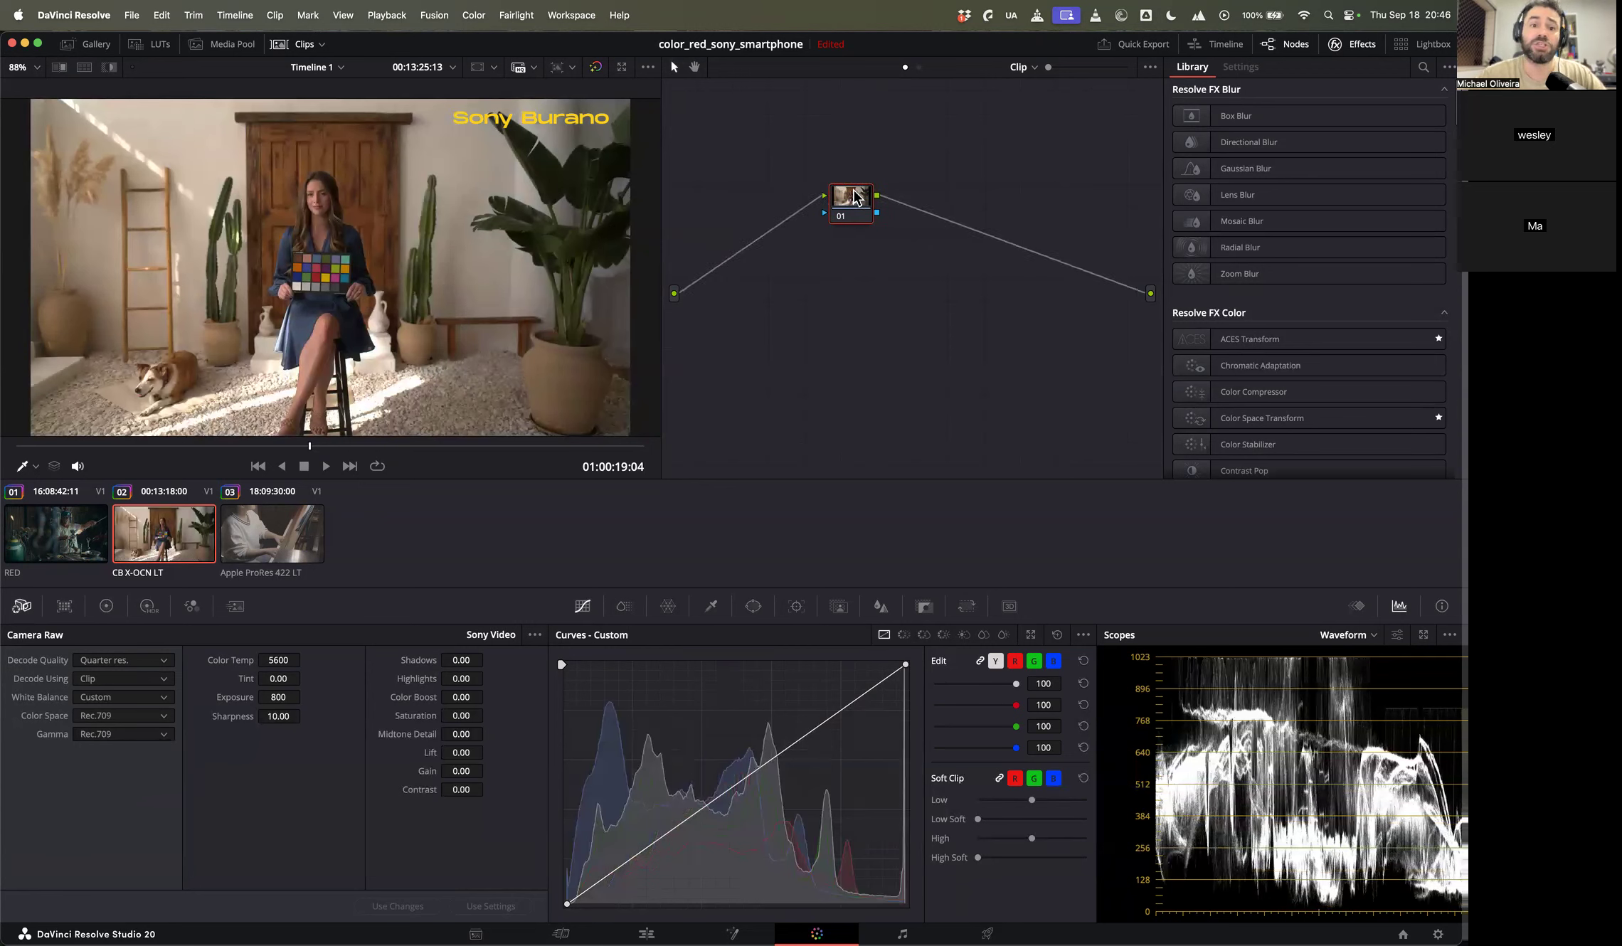
Step: Compare the Sony Burano clip's grade versions in a split screen, trying Versions and Original before returning to Version
{"action": "right_click", "coordinate": [186, 530]}
{"action": "key", "text": "Escape"}
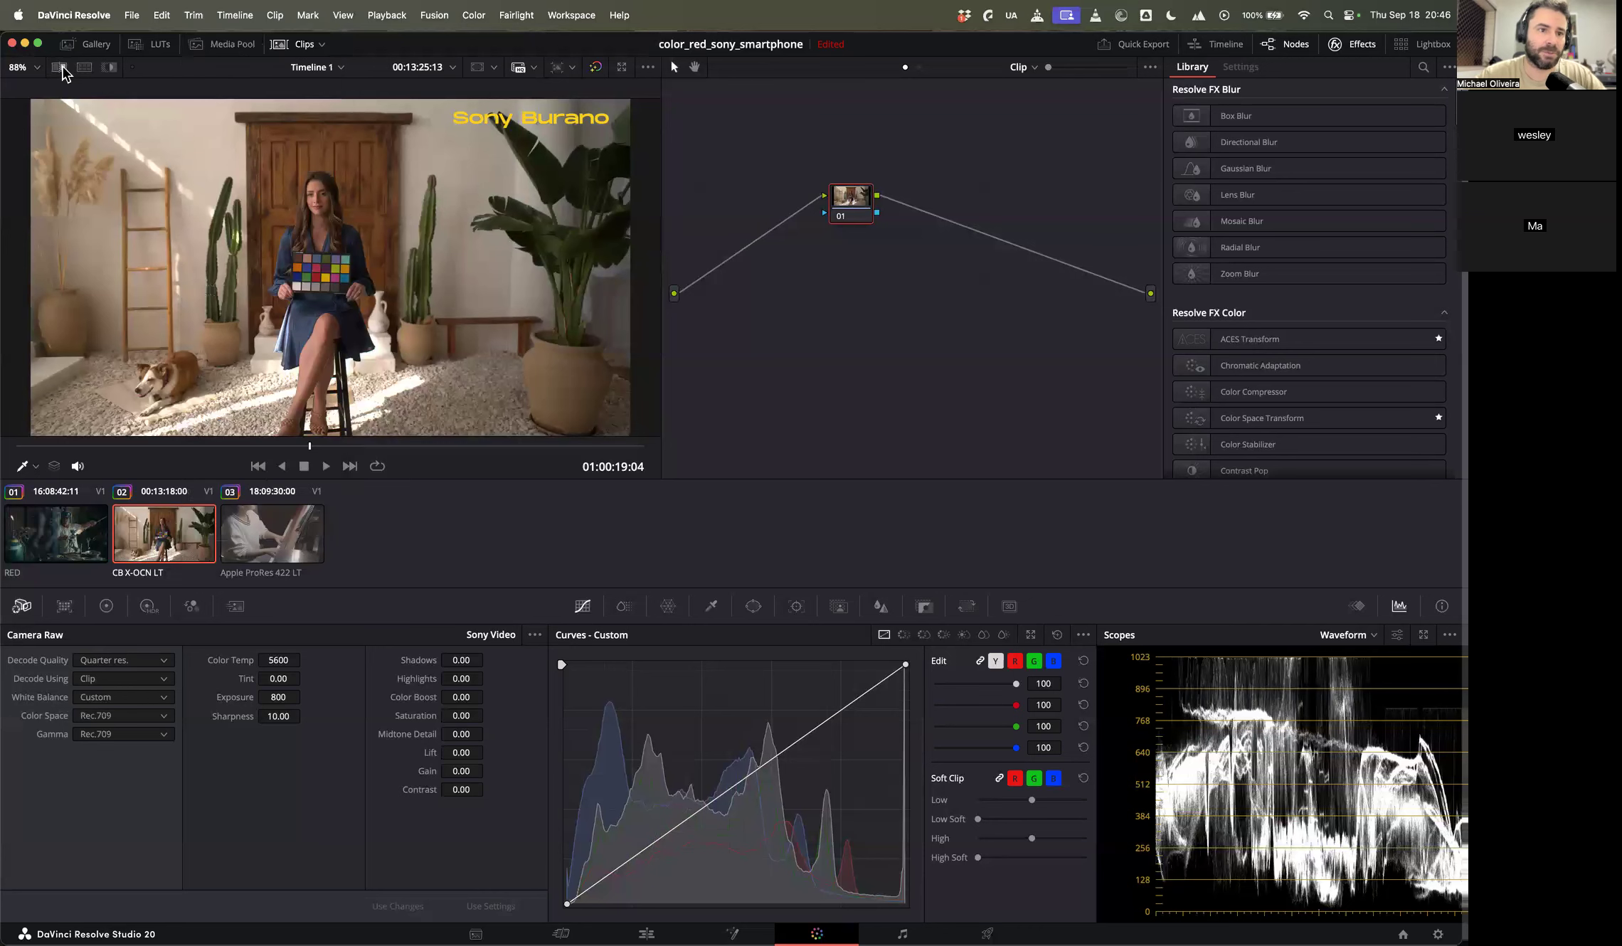
{"action": "left_click", "coordinate": [84, 67]}
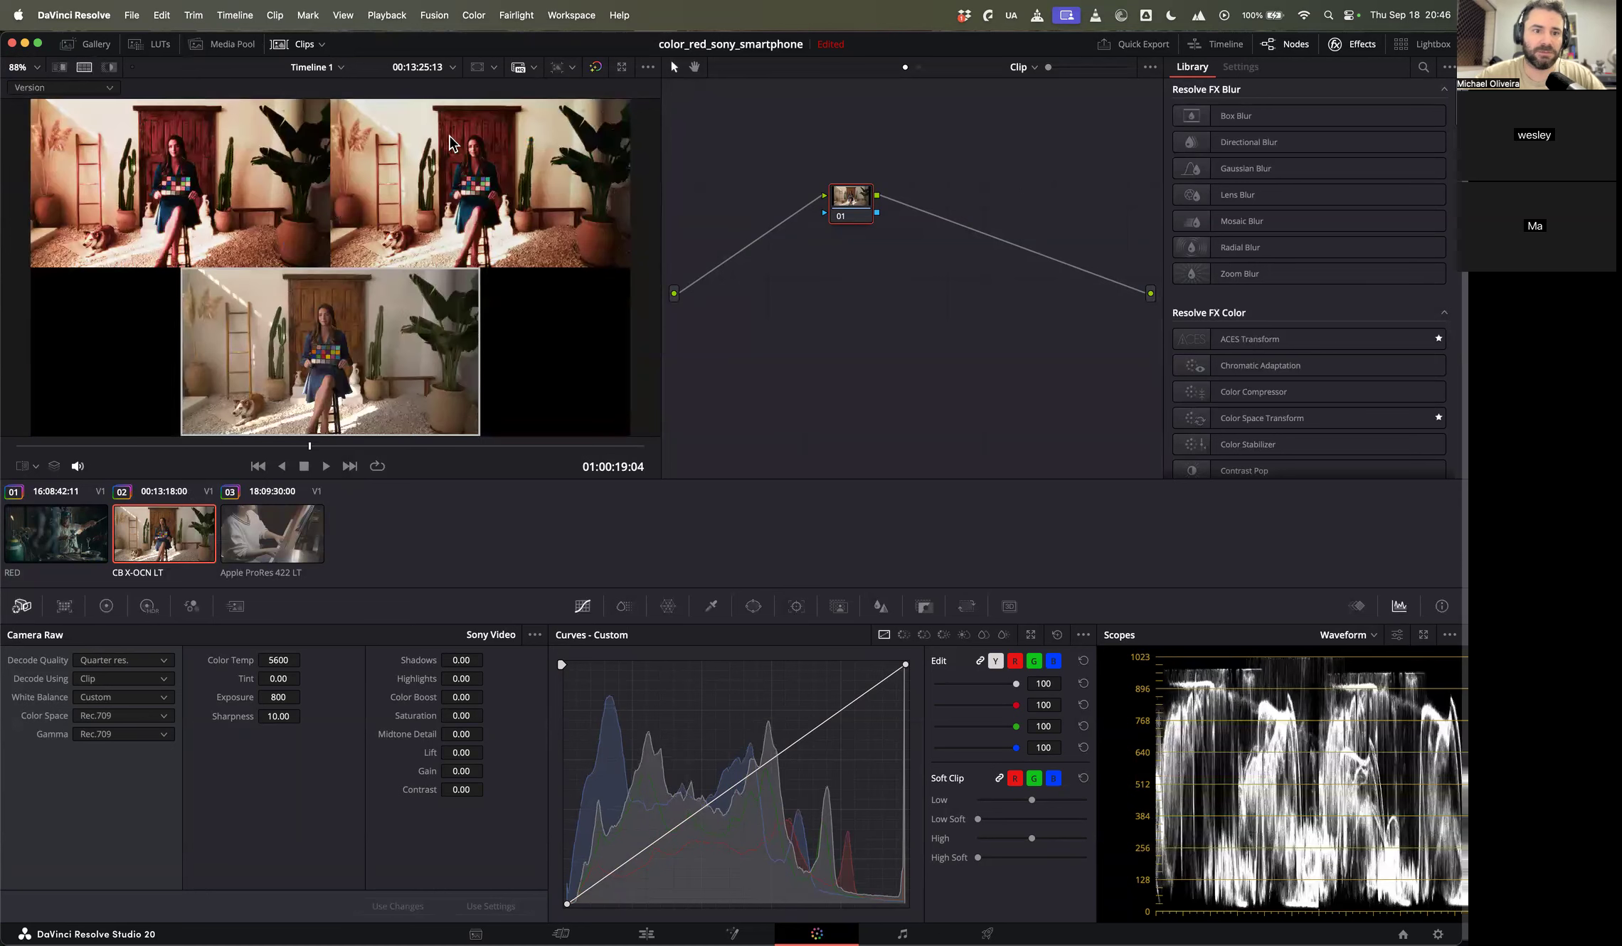
{"action": "left_click", "coordinate": [110, 87]}
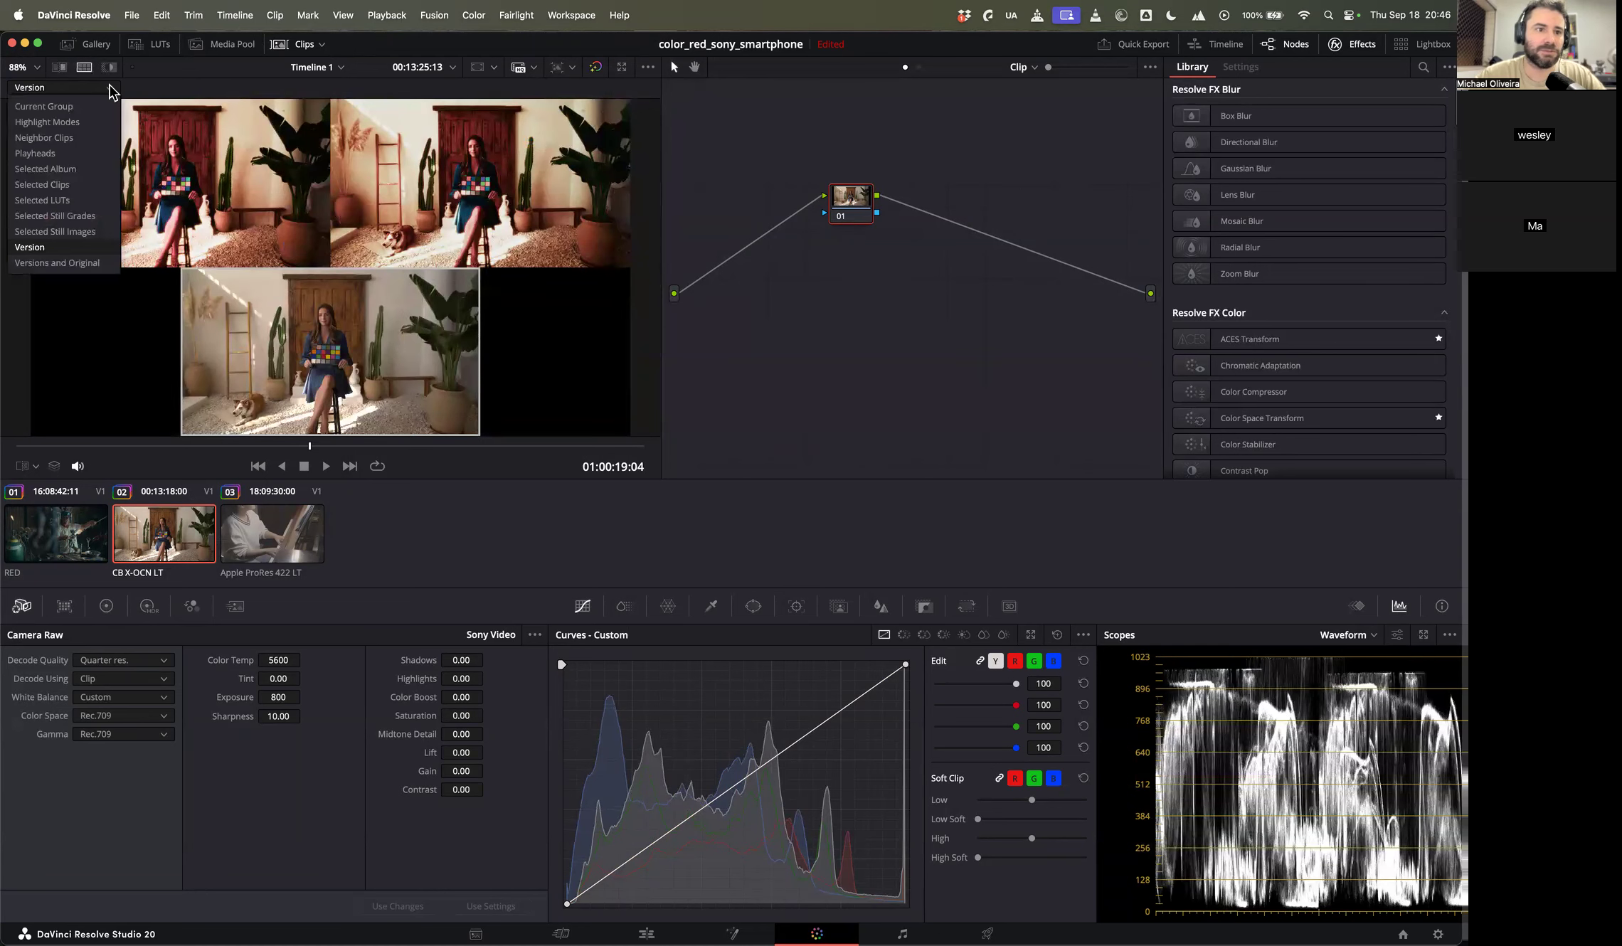
{"action": "left_click", "coordinate": [92, 263]}
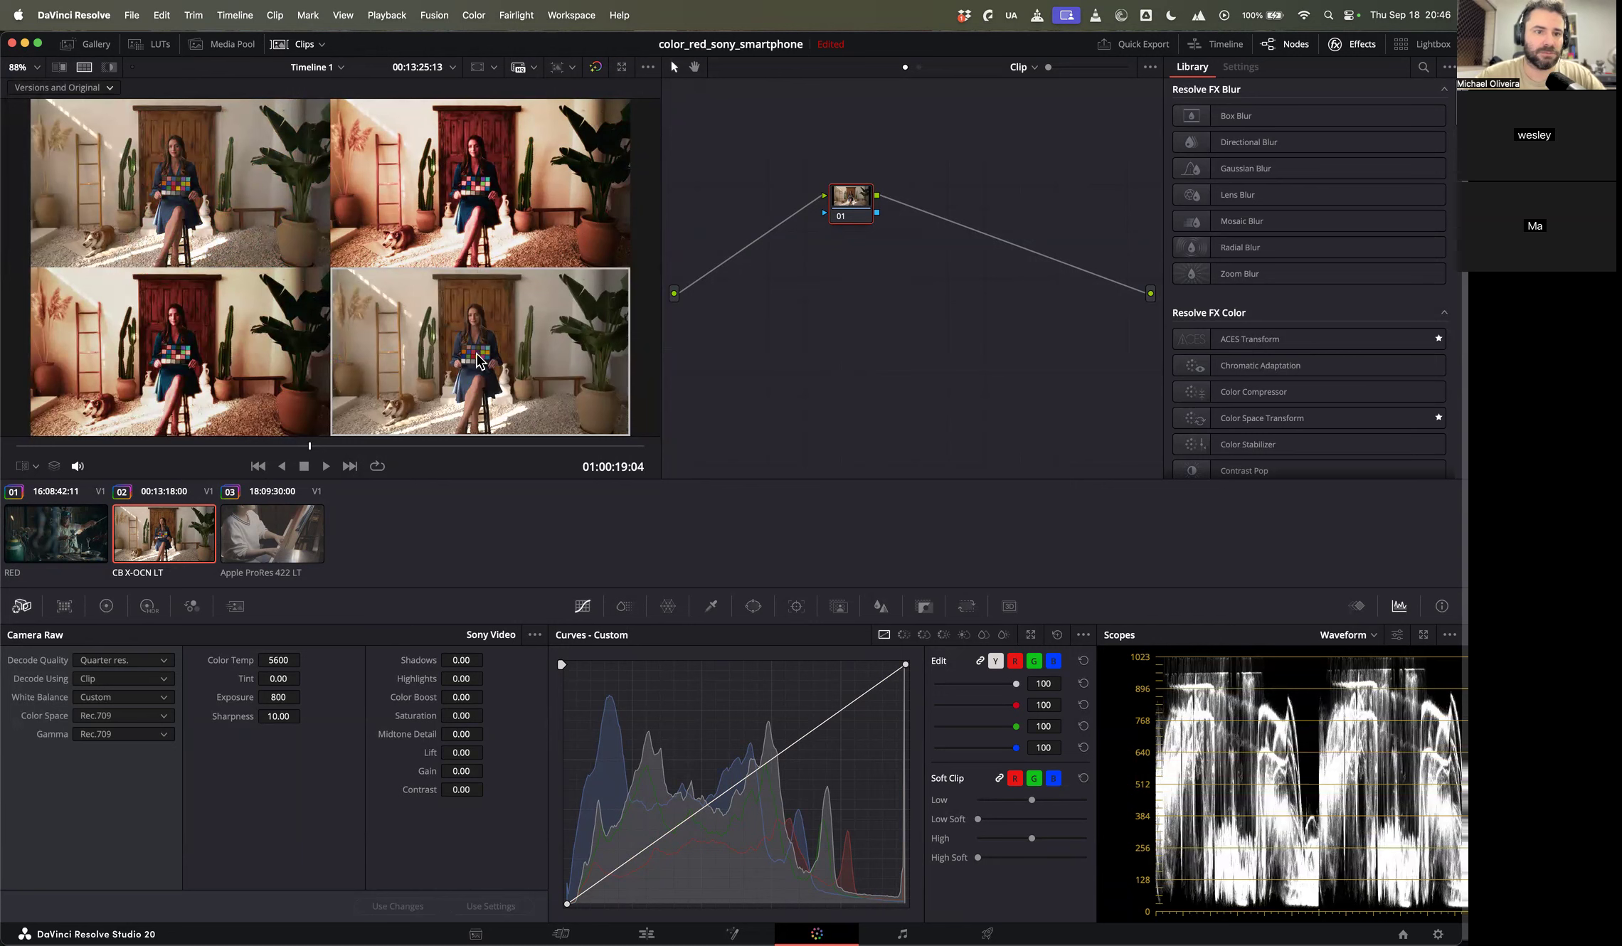
{"action": "left_click", "coordinate": [102, 88]}
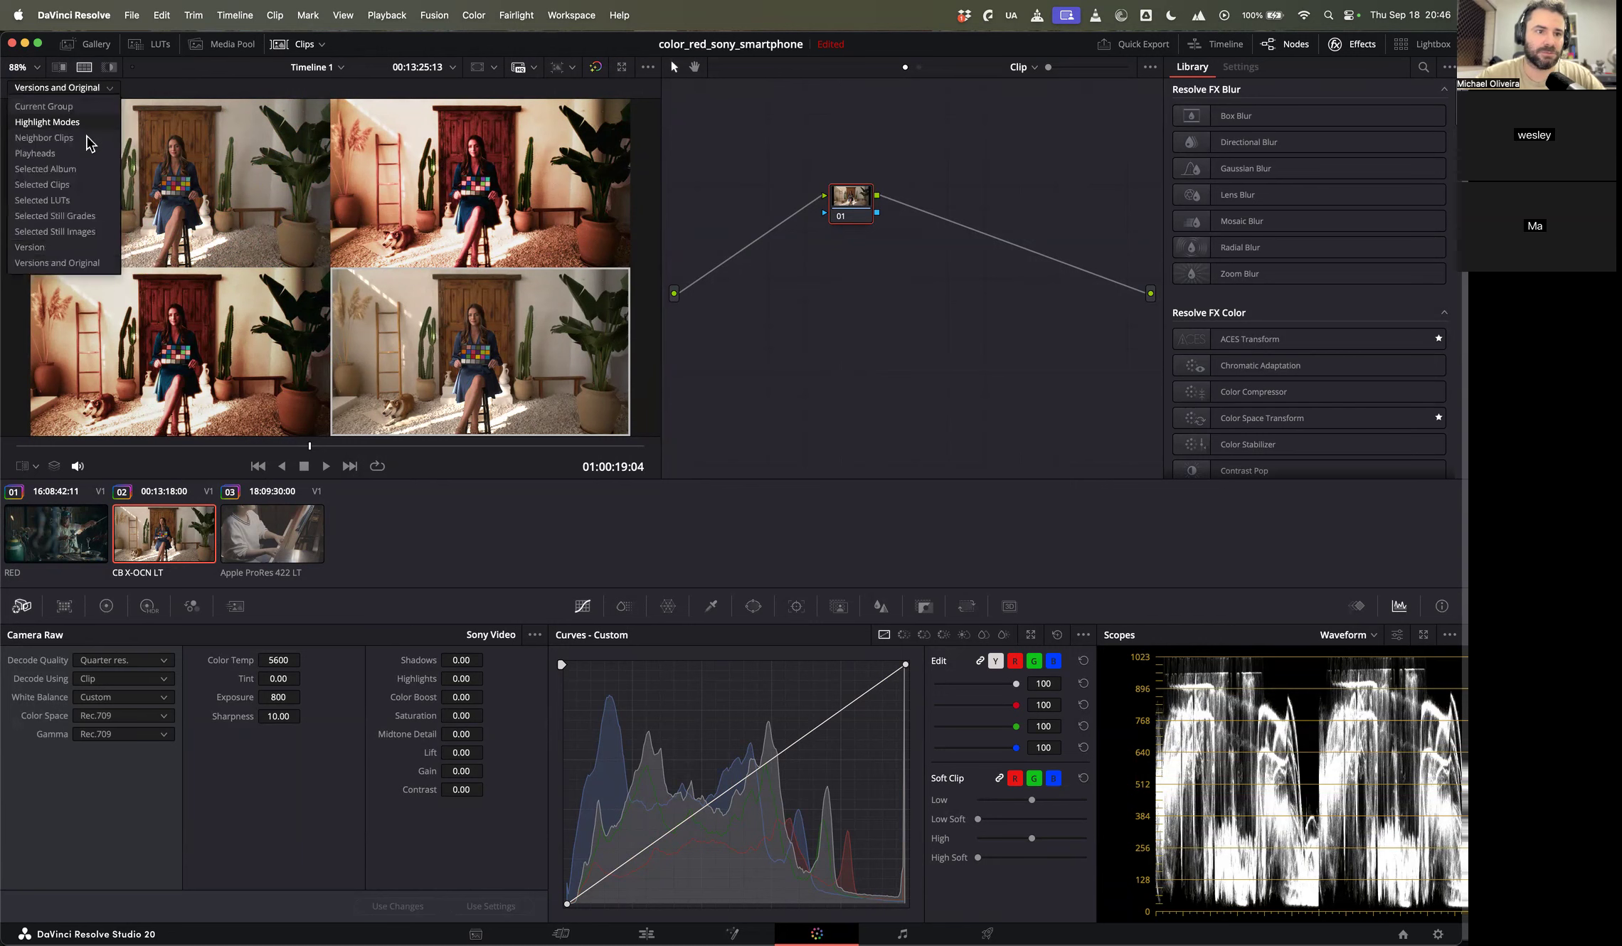
{"action": "left_click", "coordinate": [92, 247]}
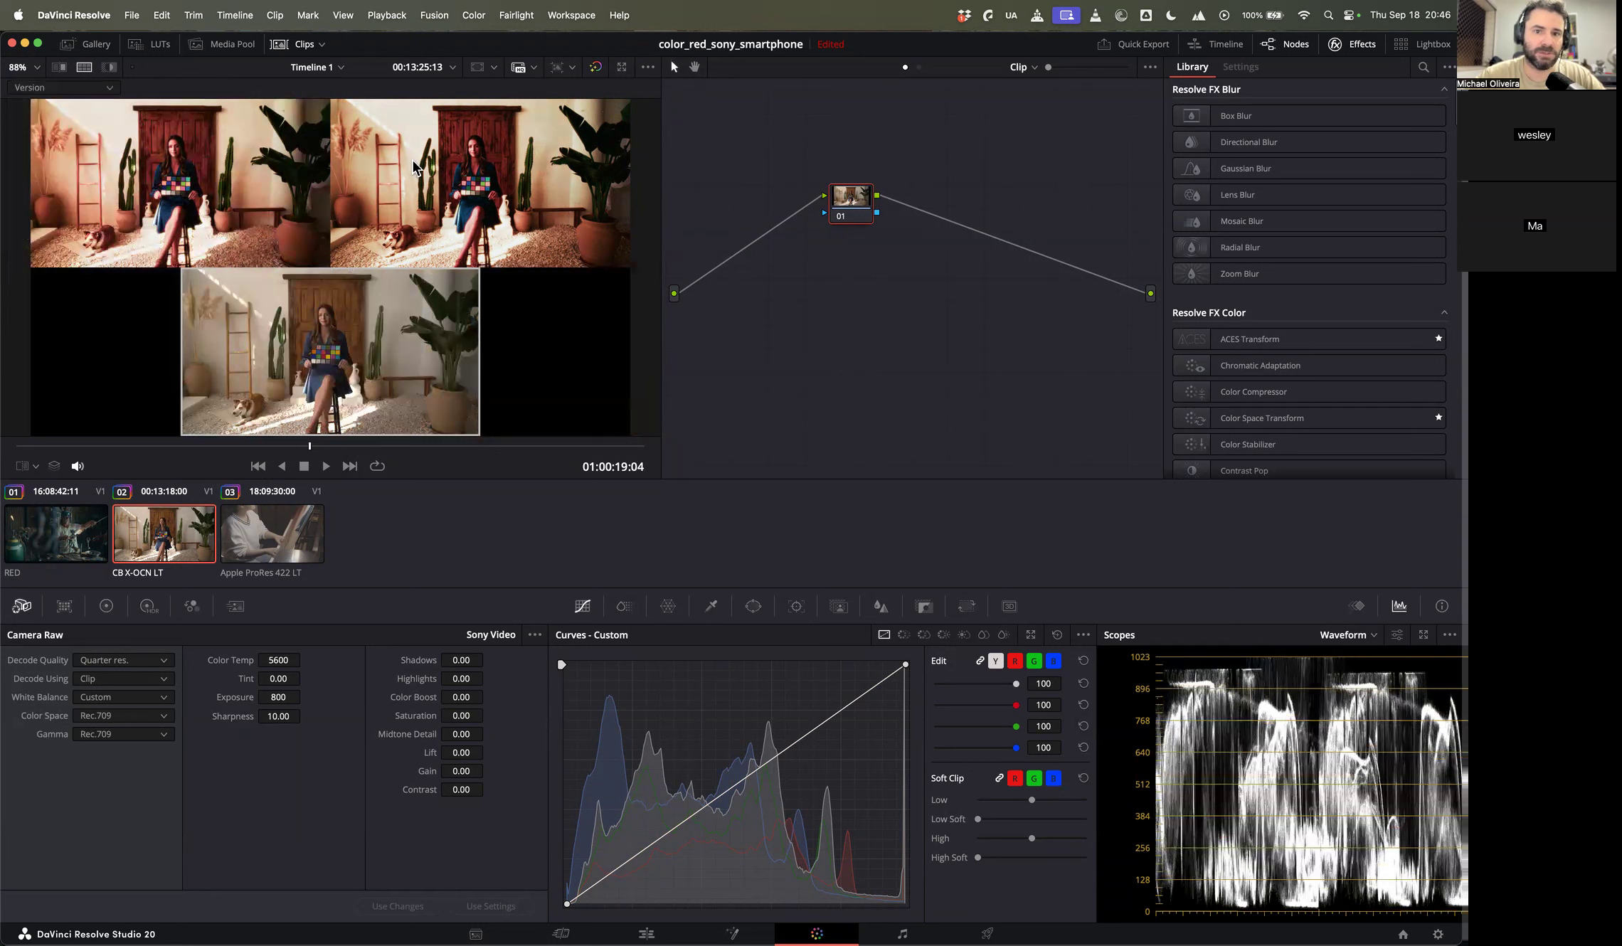
{"action": "left_click", "coordinate": [109, 88]}
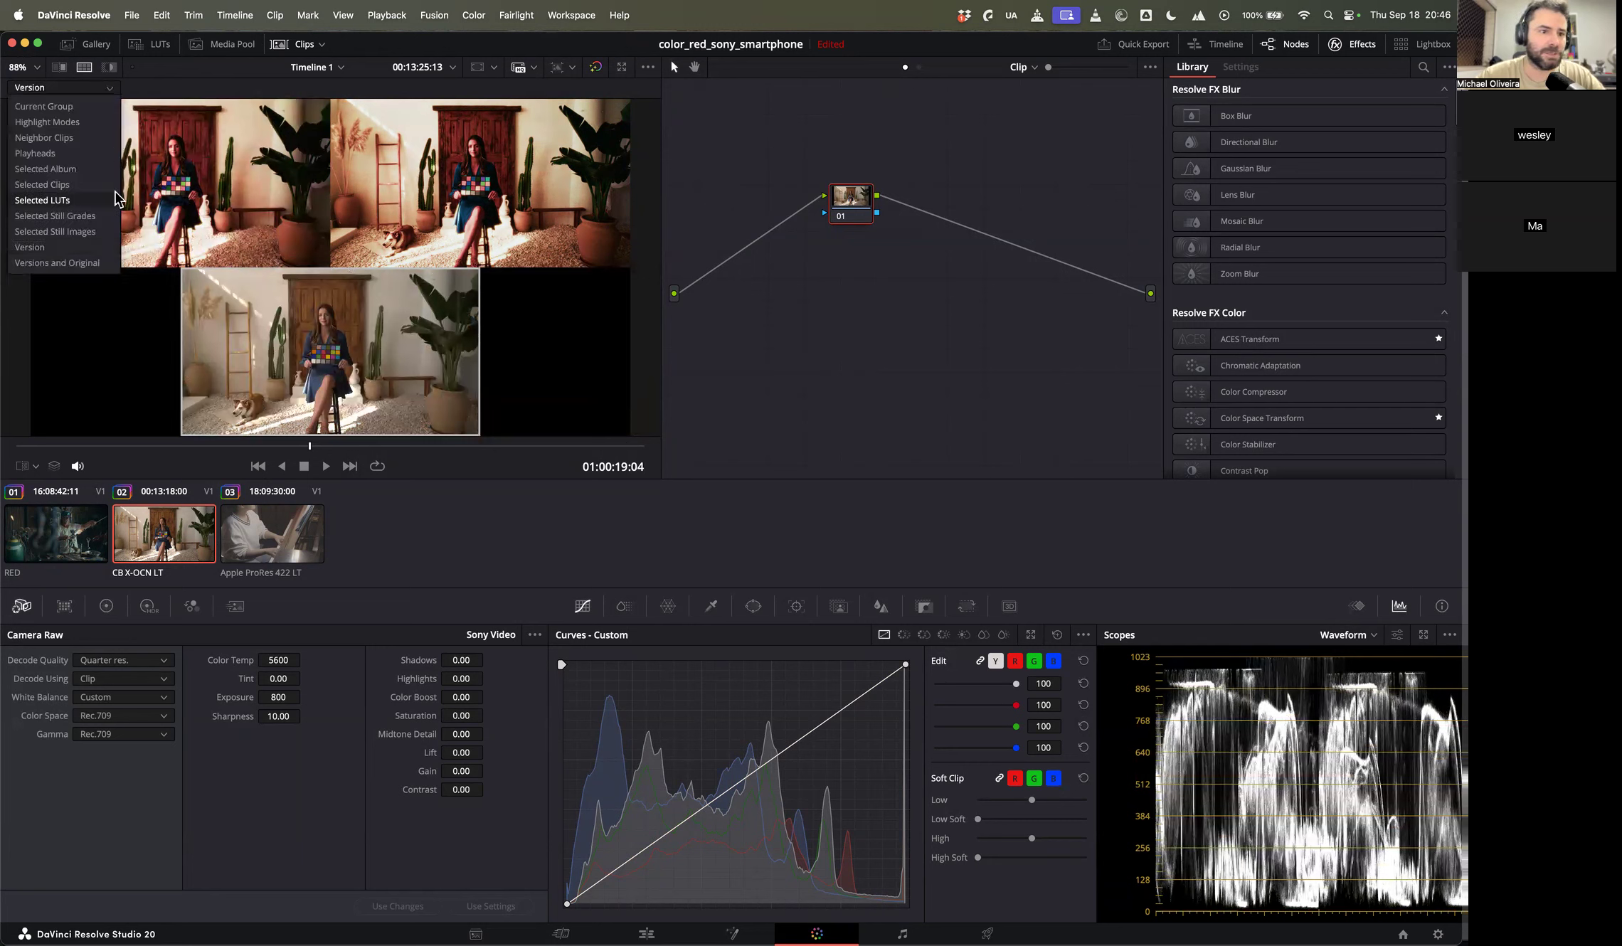
{"action": "left_click", "coordinate": [648, 74]}
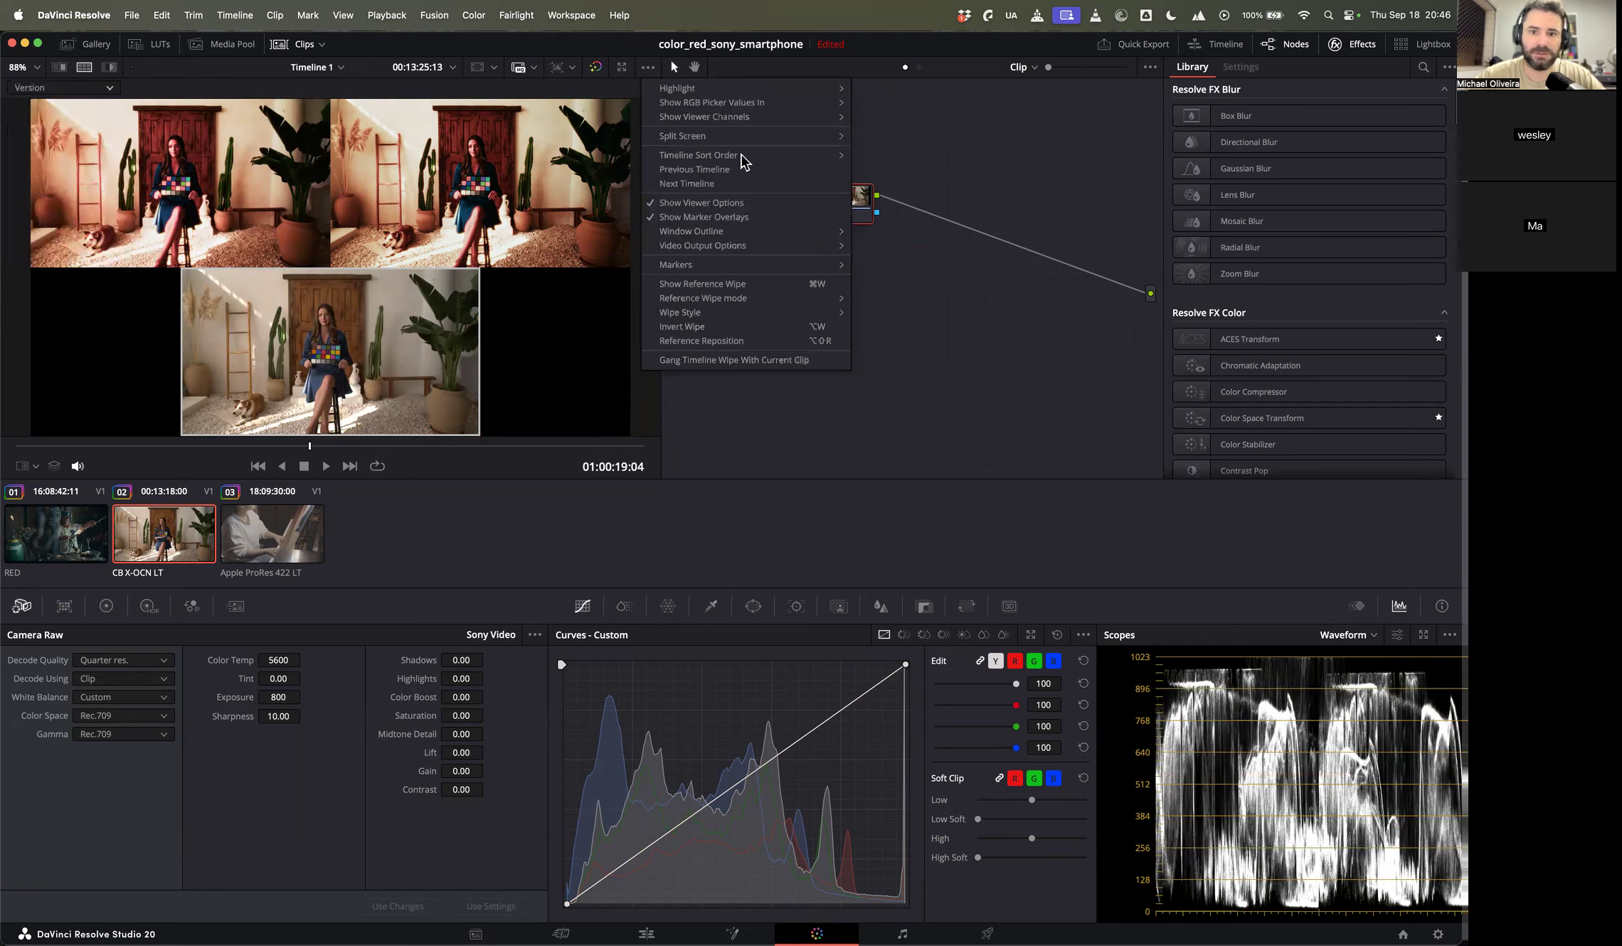
{"action": "mouse_move", "coordinate": [783, 89]}
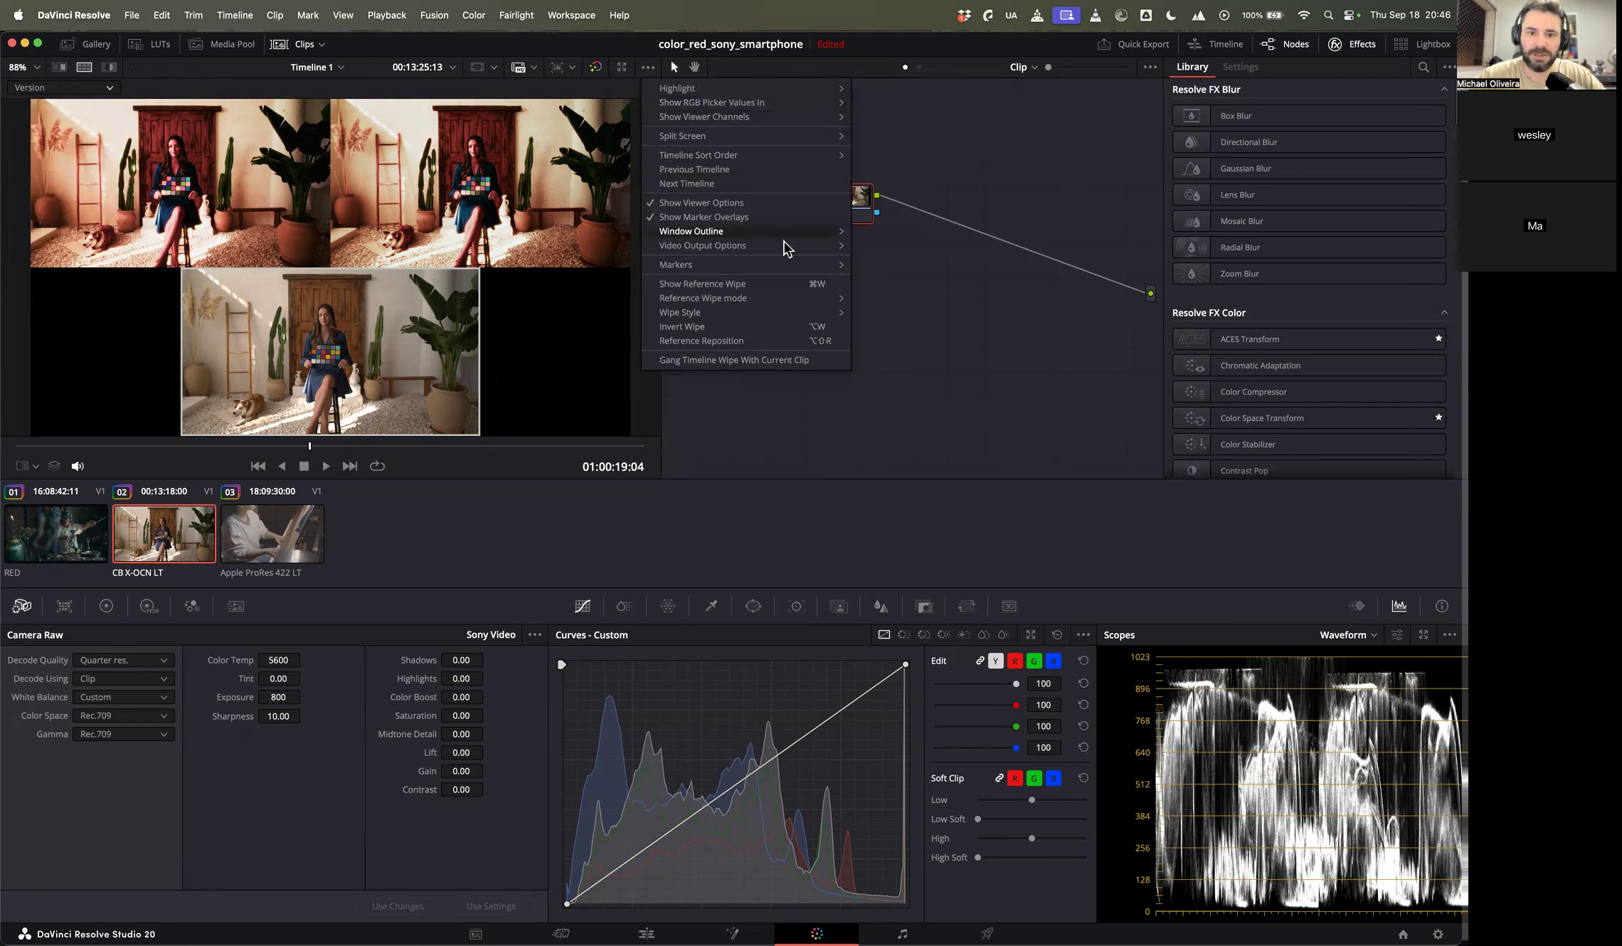
{"action": "left_click", "coordinate": [847, 397]}
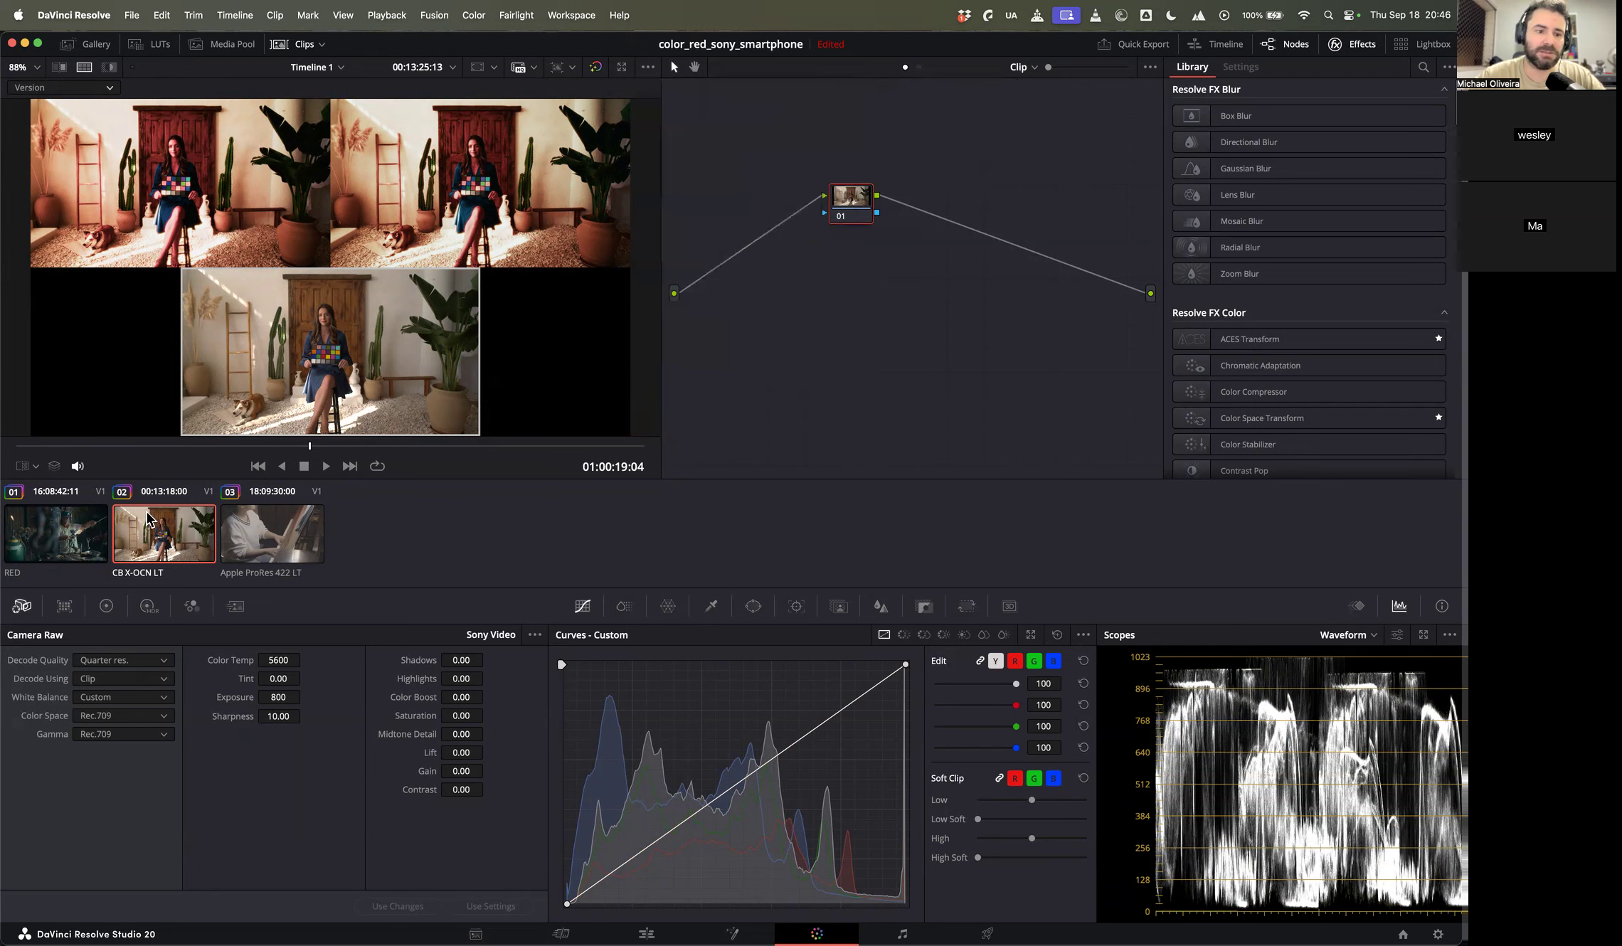
Step: Load local Version 1 of the Sony Burano clip
{"action": "right_click", "coordinate": [161, 542]}
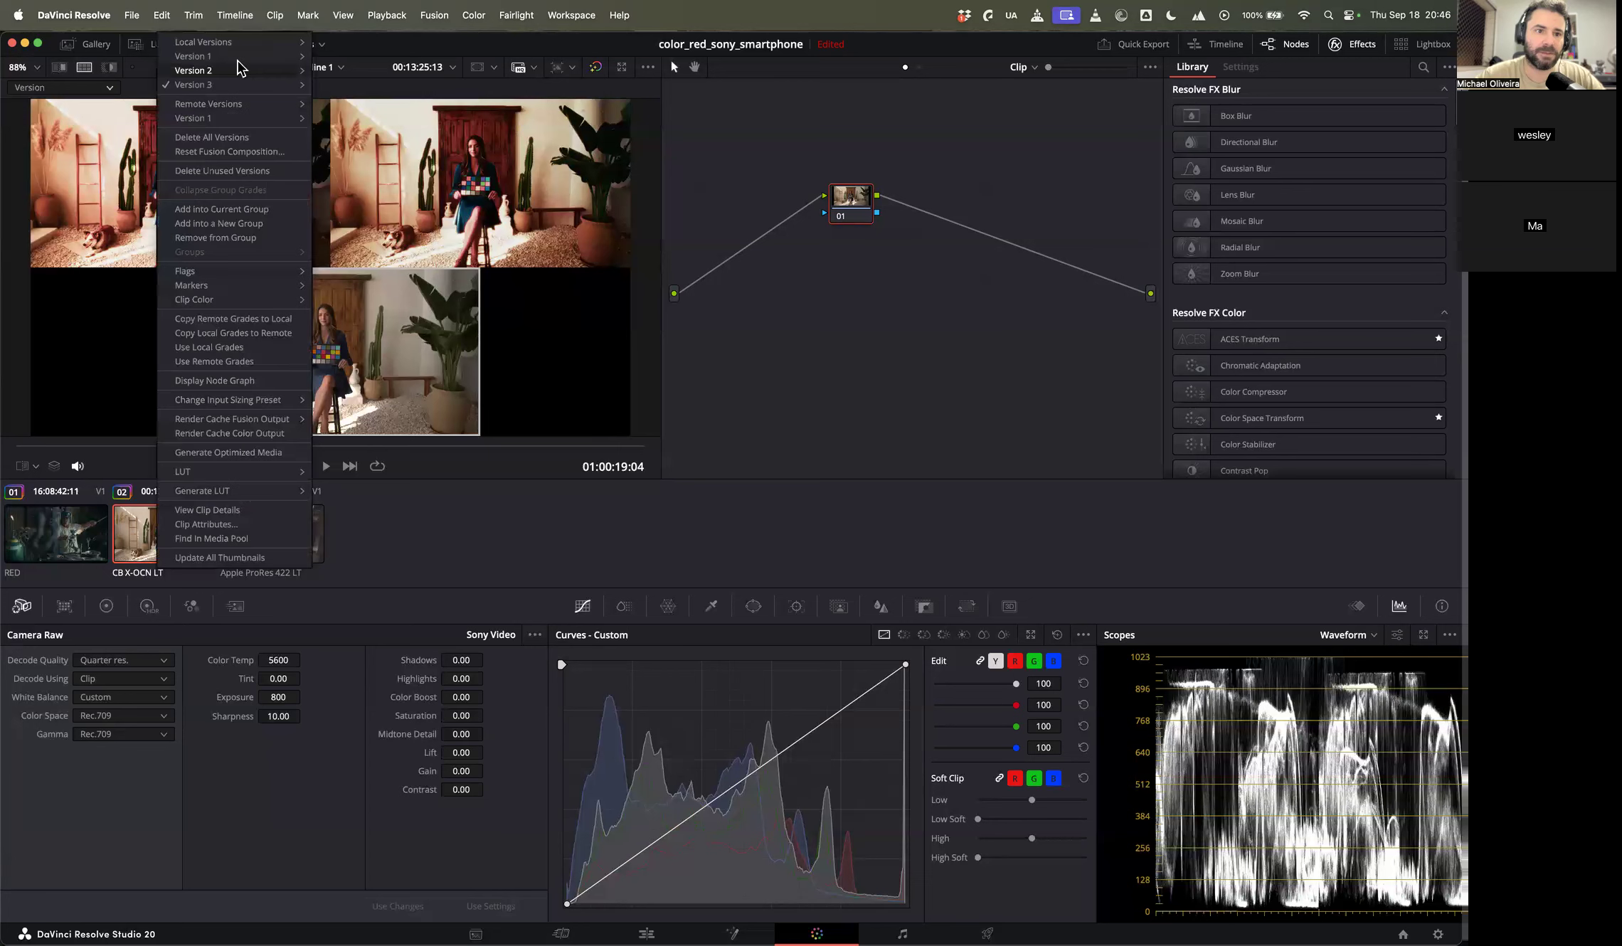
{"action": "left_click", "coordinate": [337, 56]}
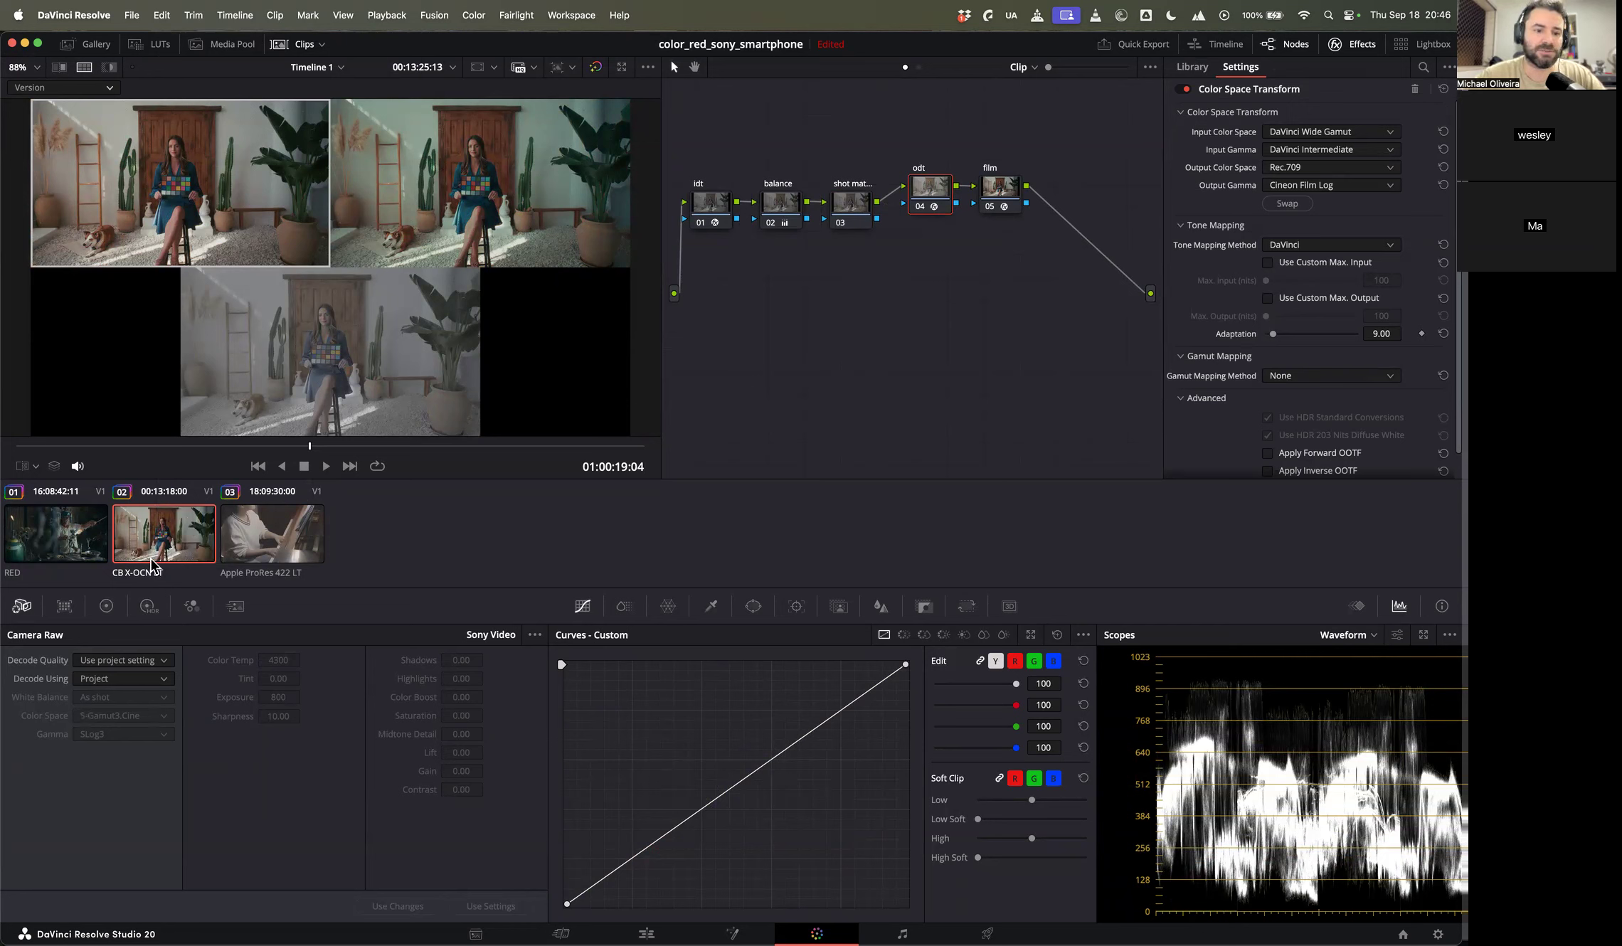
Step: Load local Version 3 of the Sony Burano clip and lay out two adjacent copies in the edit timeline's empty area
{"action": "right_click", "coordinate": [161, 532]}
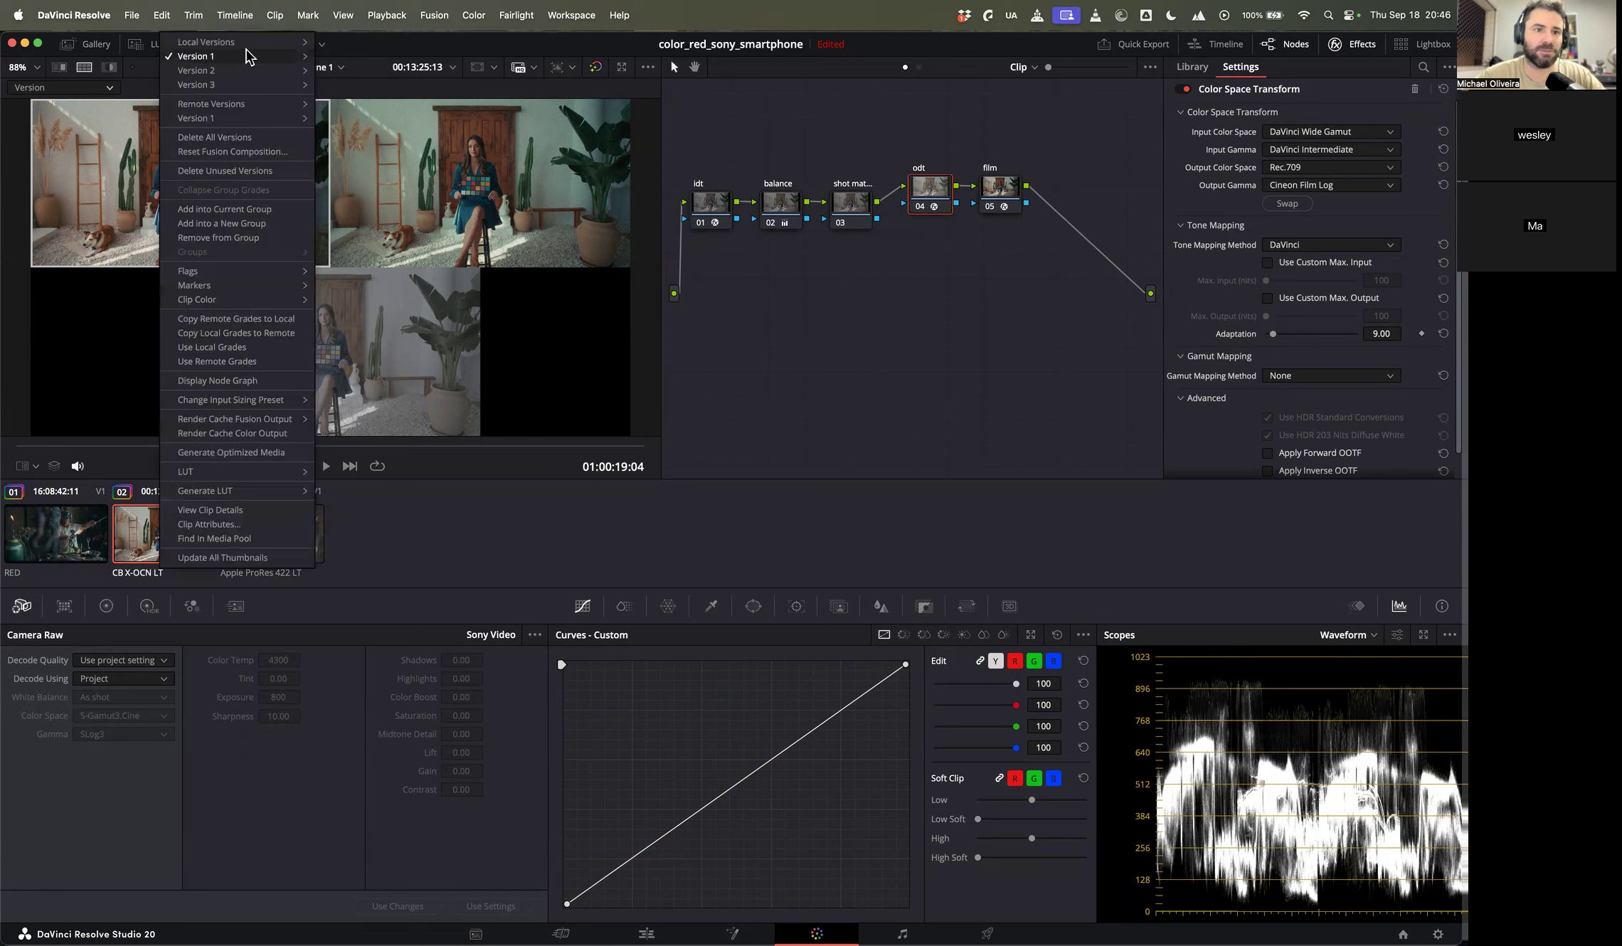
{"action": "left_click", "coordinate": [340, 86]}
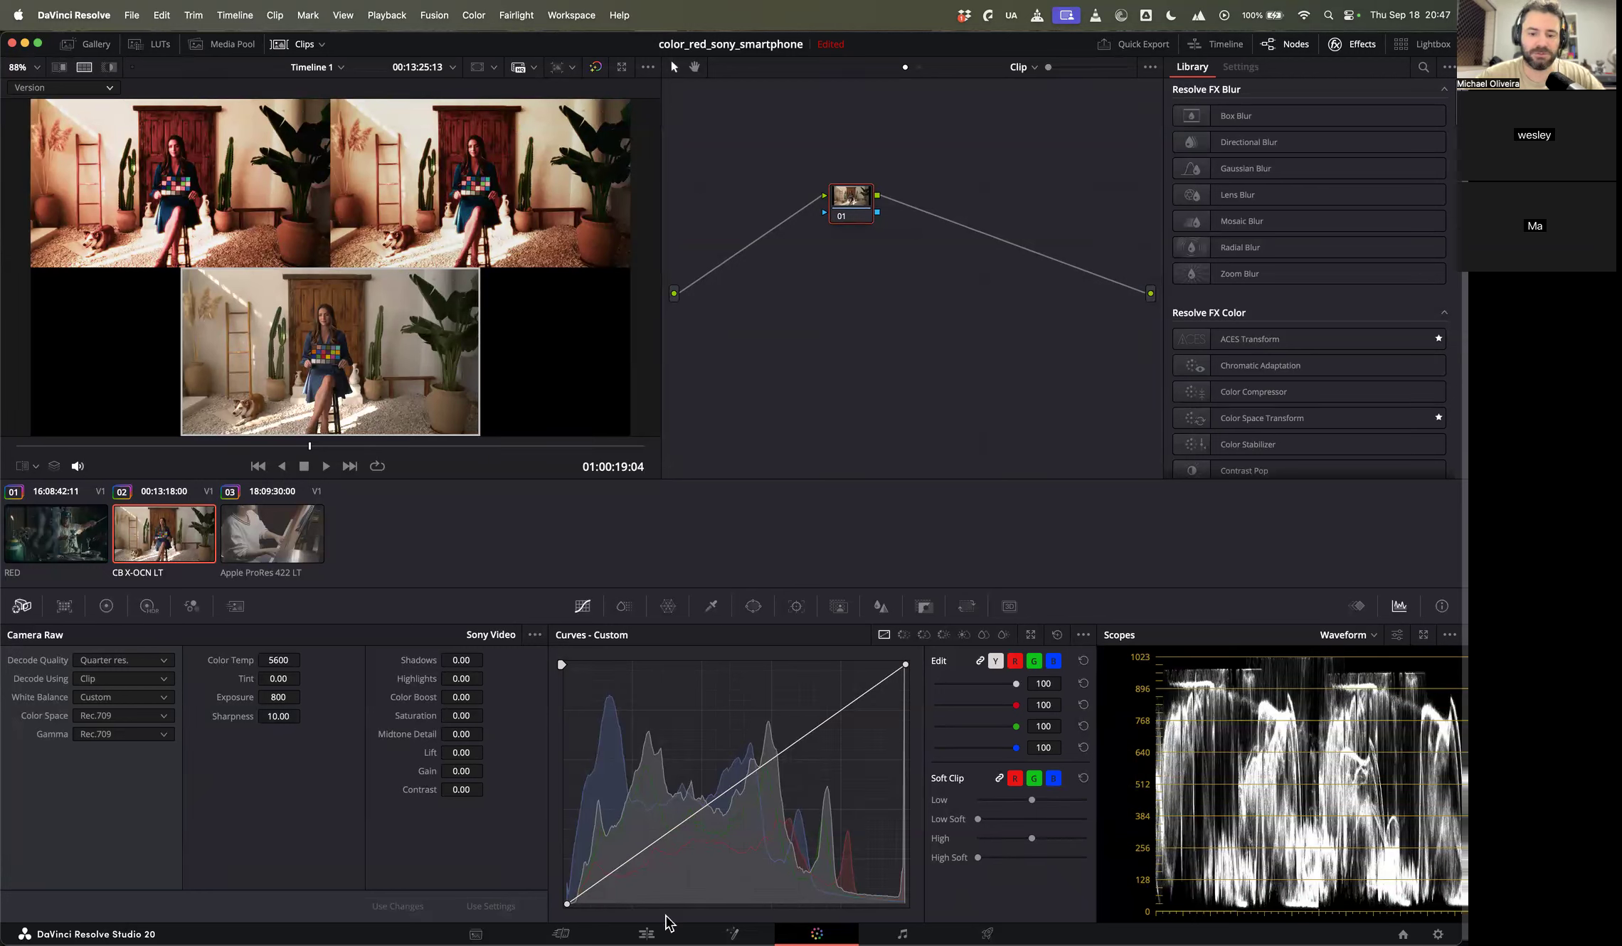
{"action": "left_click", "coordinate": [649, 932]}
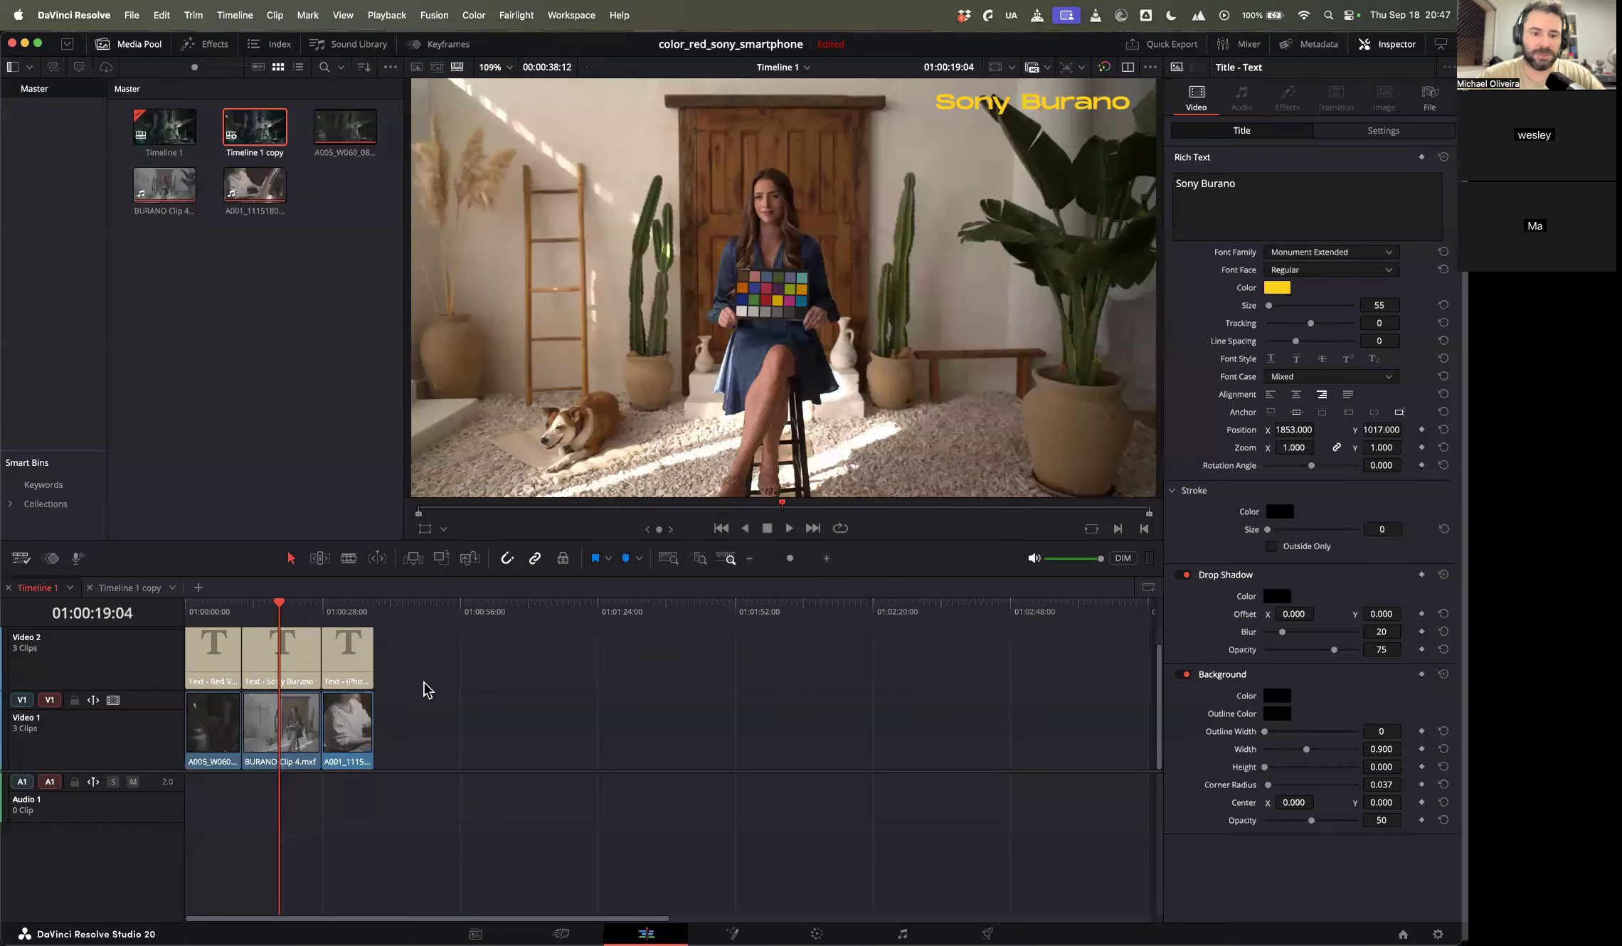
{"action": "right_click", "coordinate": [295, 725]}
{"action": "left_click", "coordinate": [592, 723]}
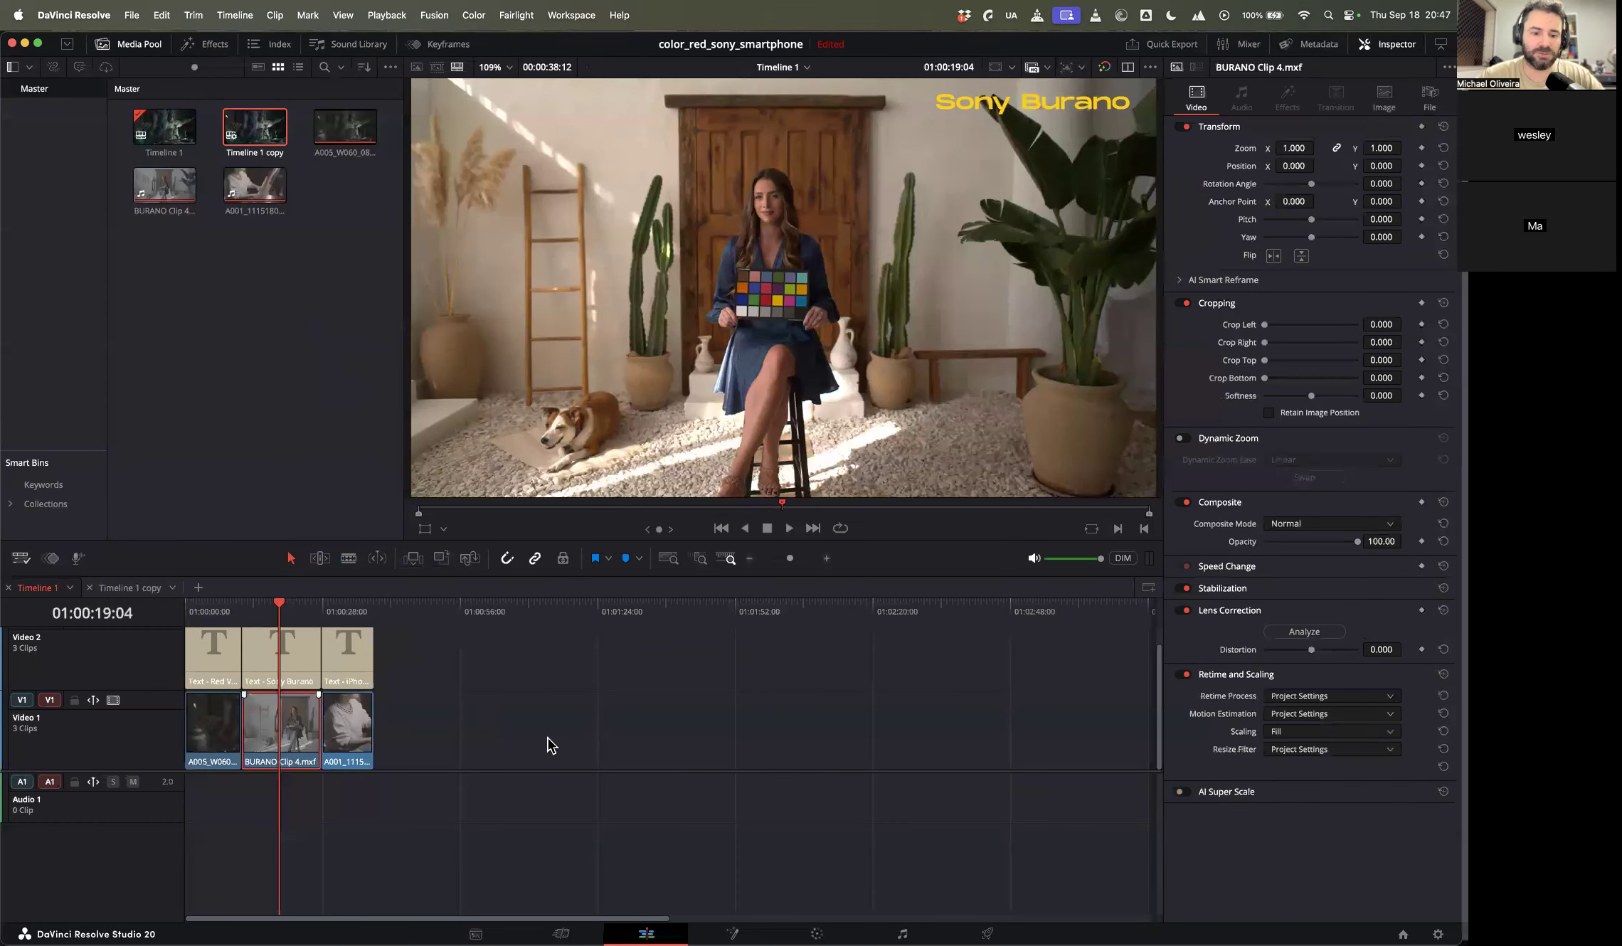
{"action": "left_click_drag", "start_coordinate": [269, 713], "coordinate": [510, 724]}
{"action": "left_click_drag", "start_coordinate": [292, 723], "coordinate": [454, 724]}
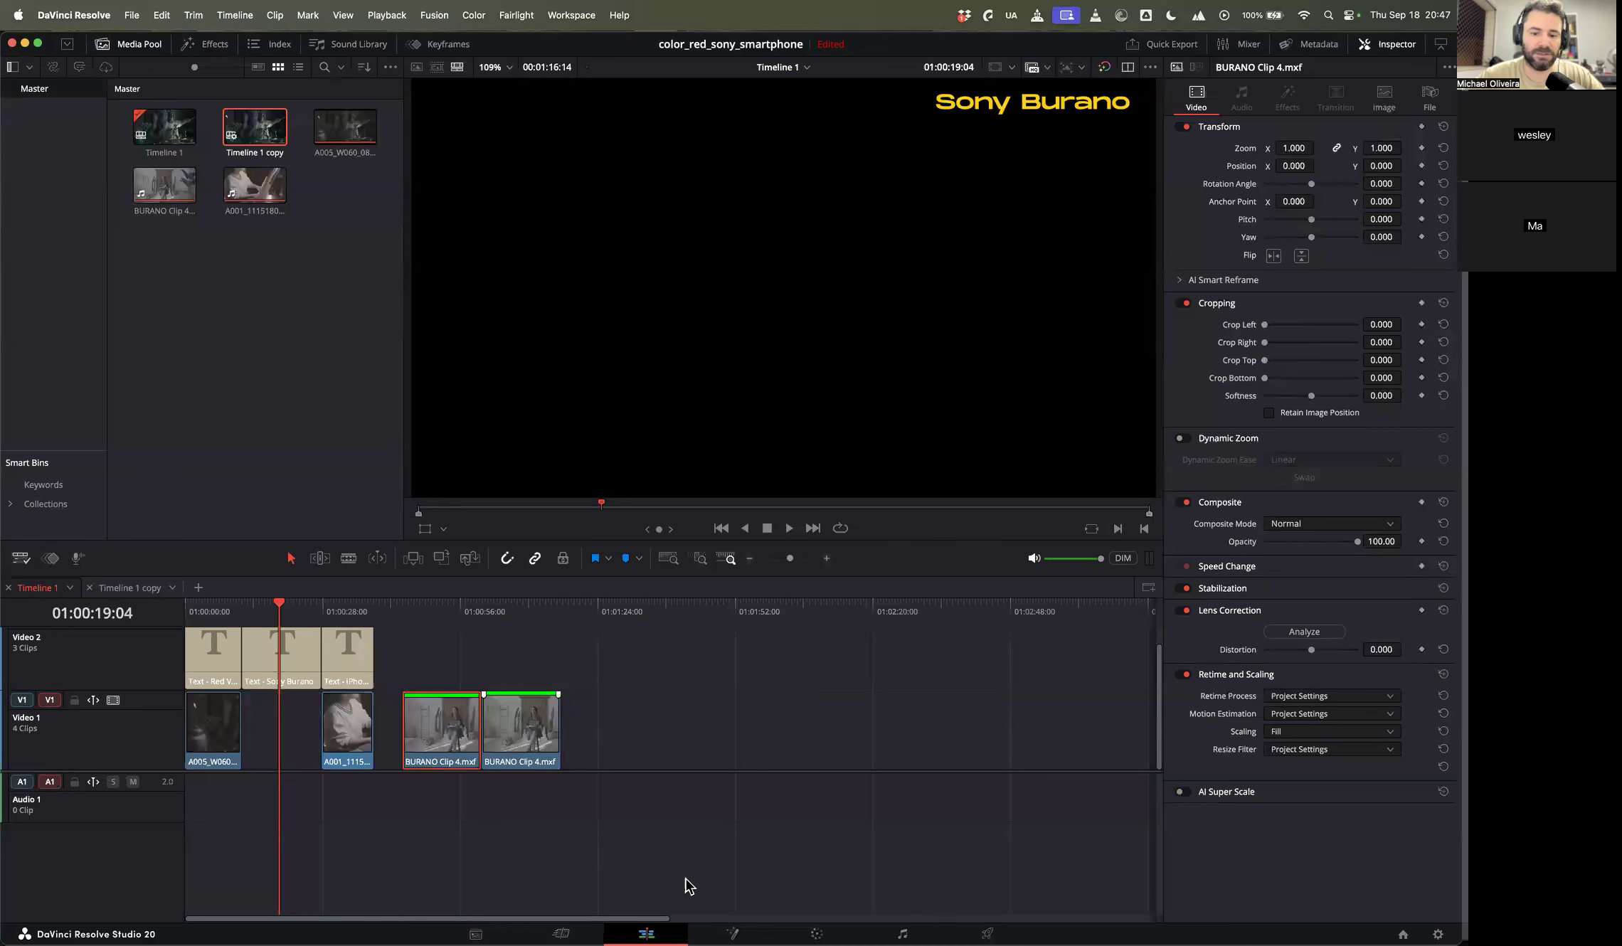
Step: Back in color grading, load local Version 2 on the last Sony Burano copy and show its image without the split screen
{"action": "left_click", "coordinate": [817, 934]}
{"action": "left_click", "coordinate": [377, 541]}
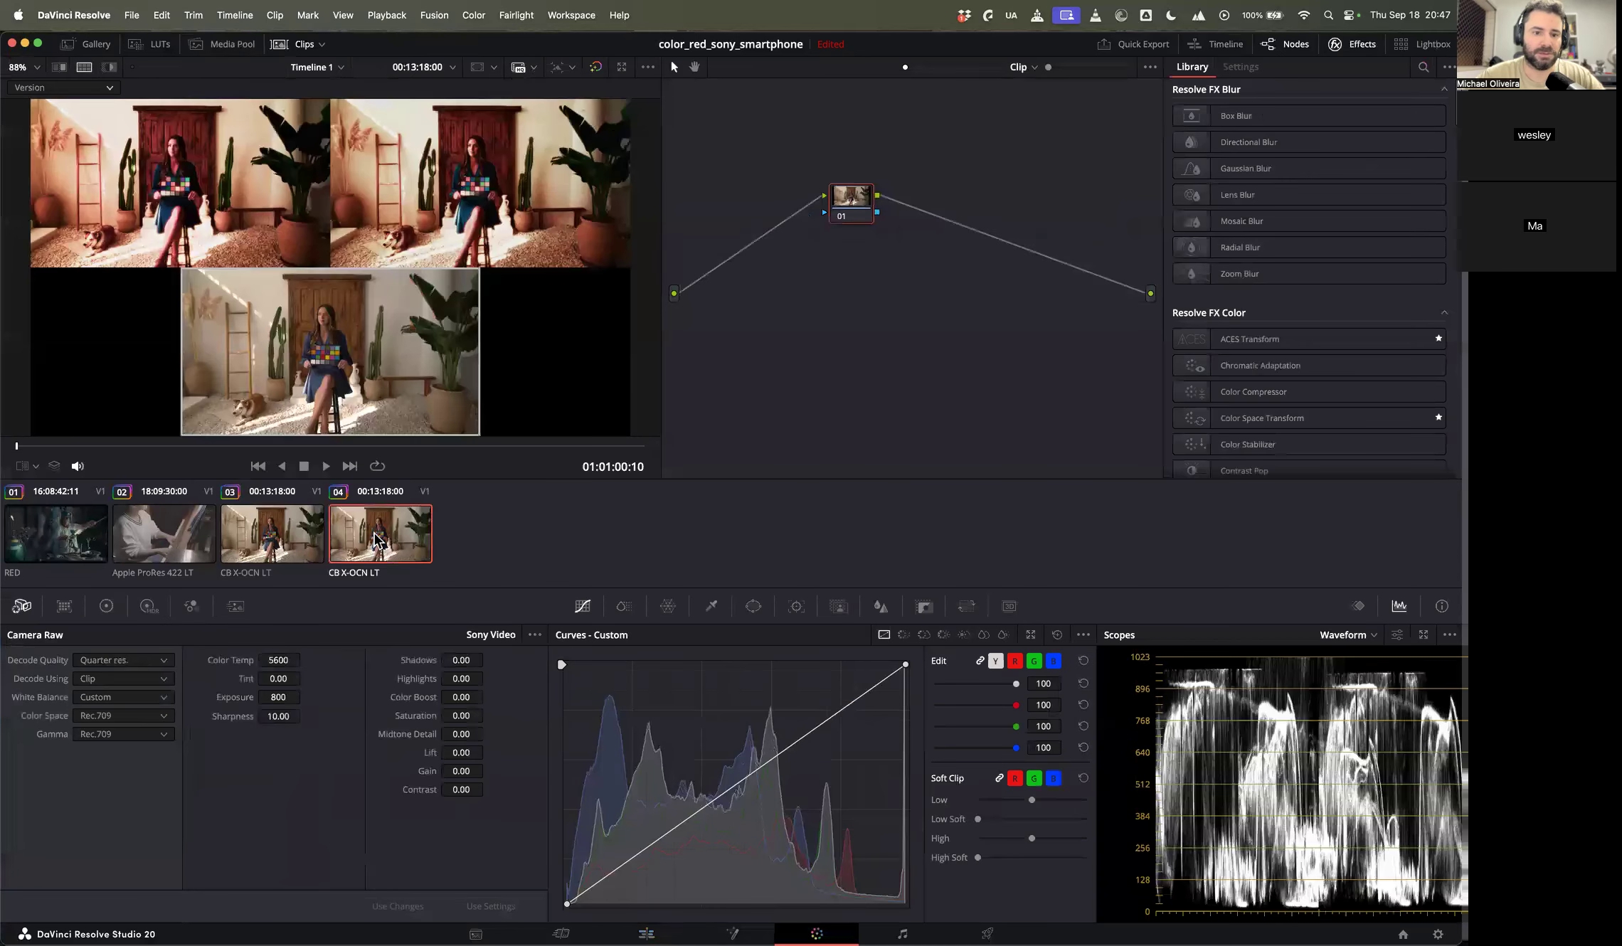
{"action": "right_click", "coordinate": [377, 541]}
{"action": "mouse_move", "coordinate": [485, 54]}
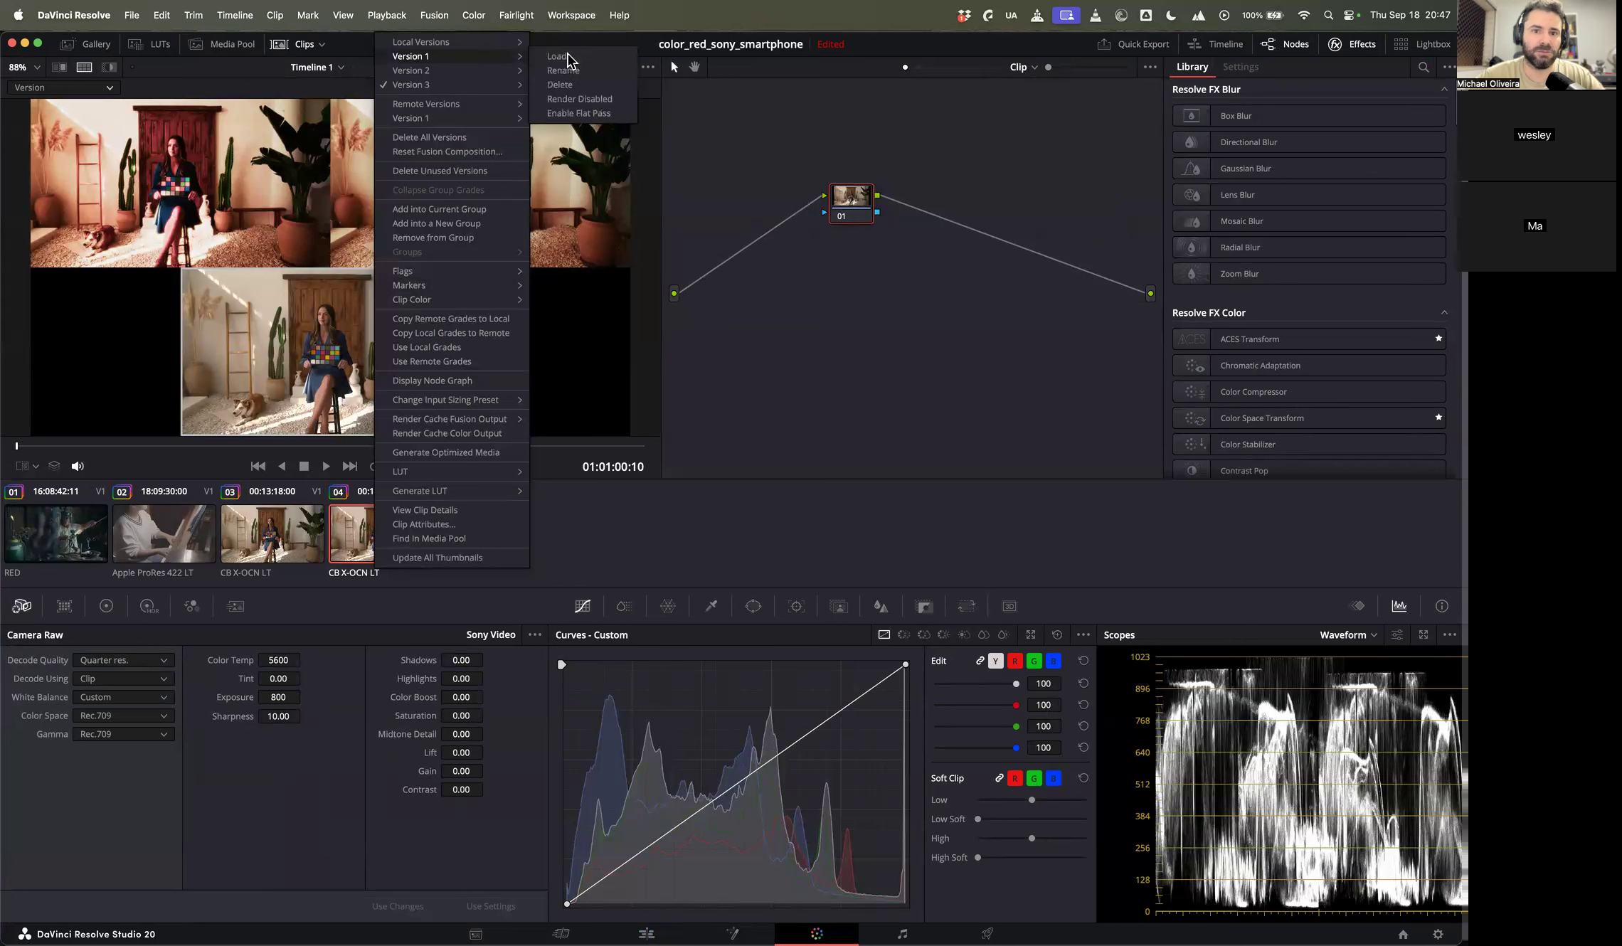
{"action": "left_click", "coordinate": [570, 67]}
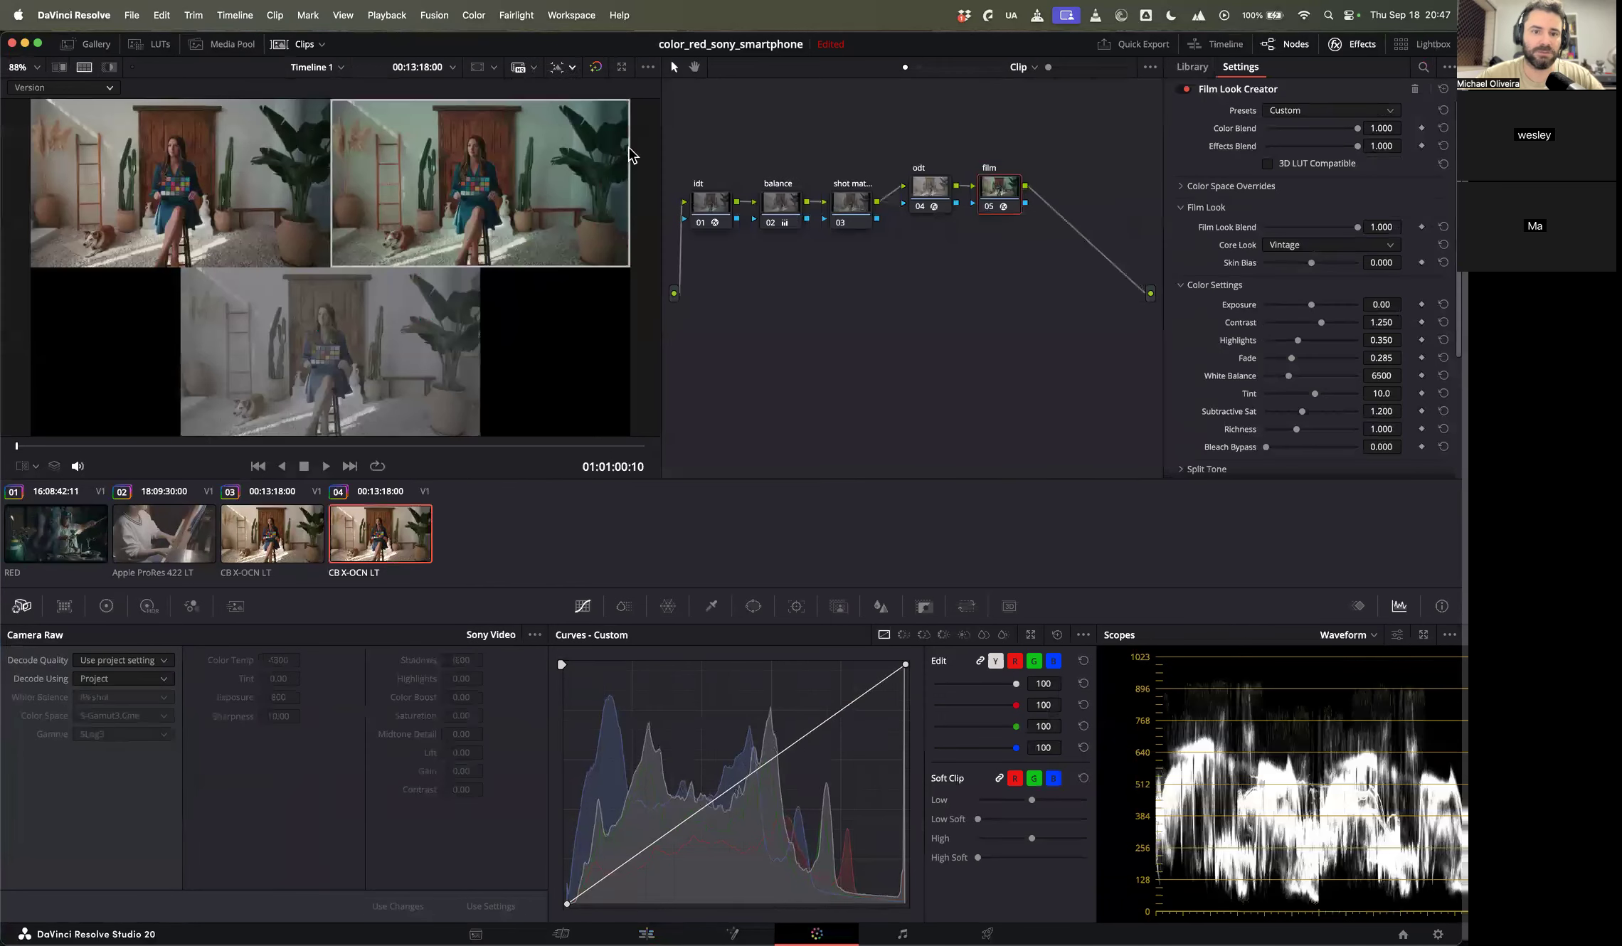
{"action": "left_click", "coordinate": [80, 67]}
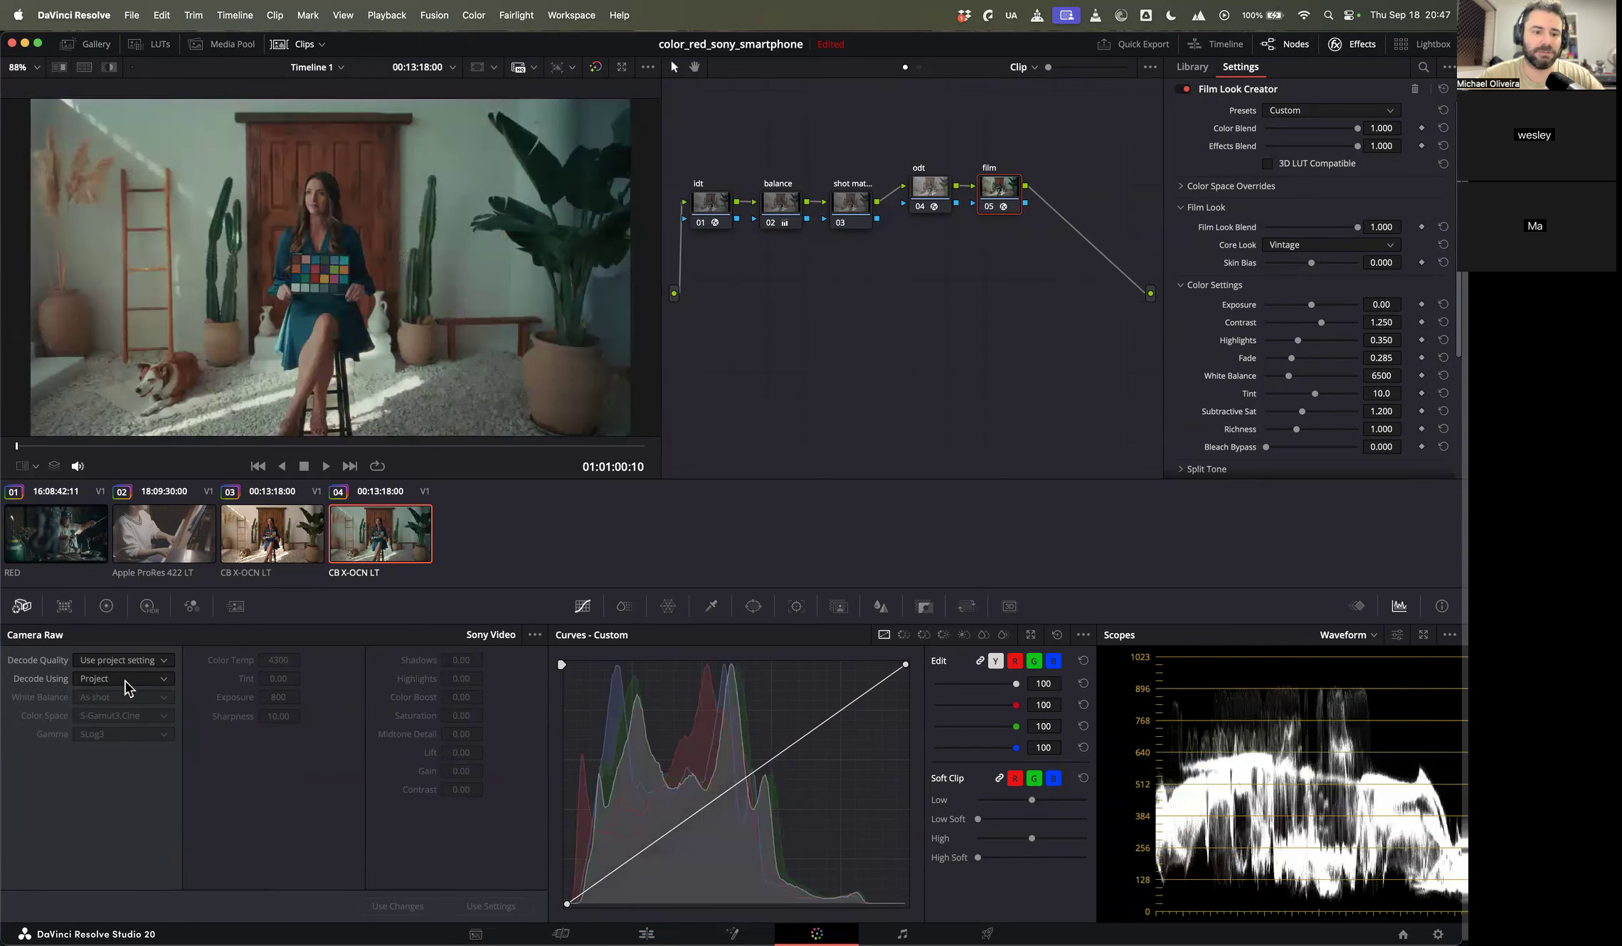
Step: Set the last Sony Burano copy's raw Decode Quality to Quarter res. and disable its film node
{"action": "left_click", "coordinate": [146, 662]}
{"action": "left_click", "coordinate": [121, 744]}
{"action": "left_click", "coordinate": [254, 537]}
{"action": "left_click", "coordinate": [381, 533]}
{"action": "key", "text": "ctrl+d"}
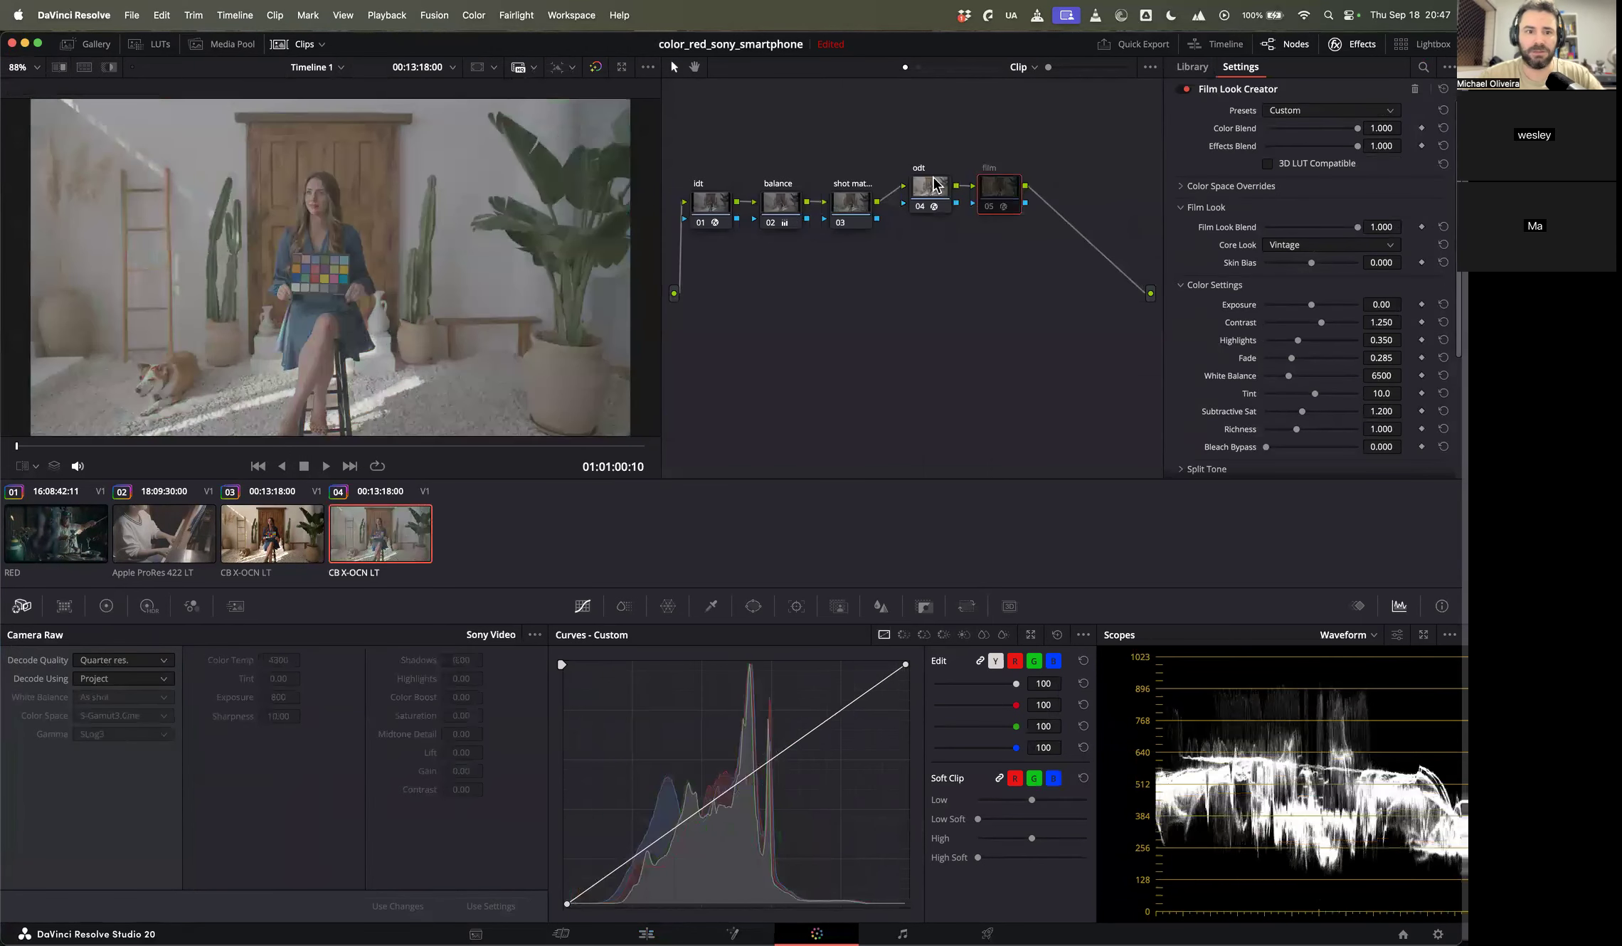
Step: Try Rec.709 as the odt node's Color Space Transform Output Gamma, finally setting it to Gamma 2.4
{"action": "left_click", "coordinate": [934, 186]}
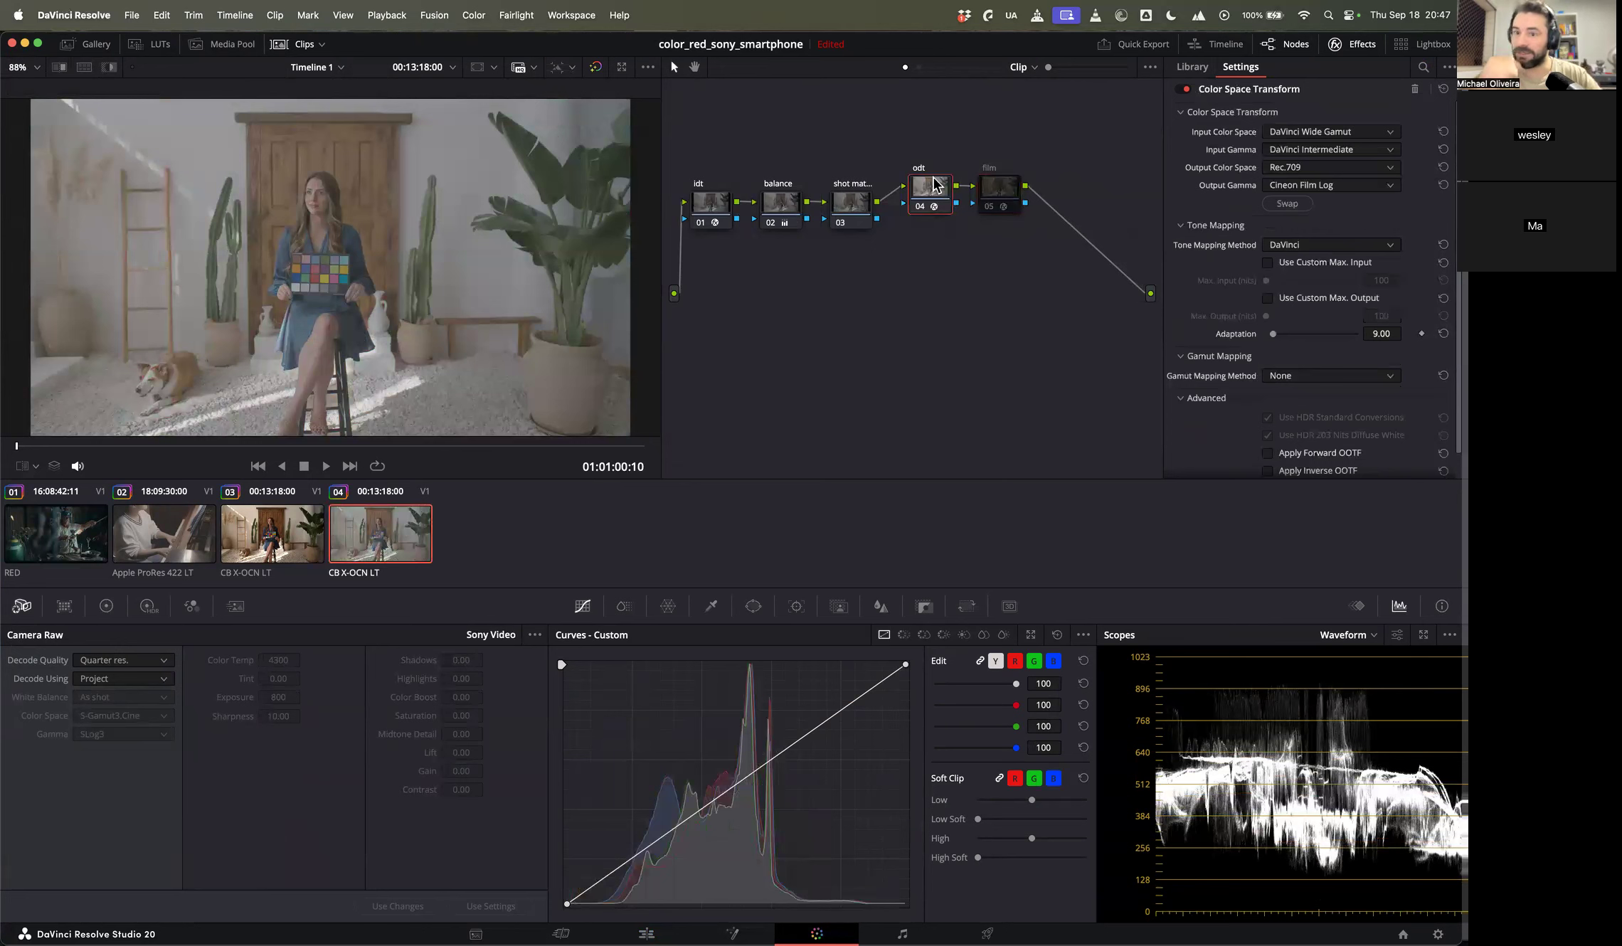
{"action": "left_click", "coordinate": [1320, 187]}
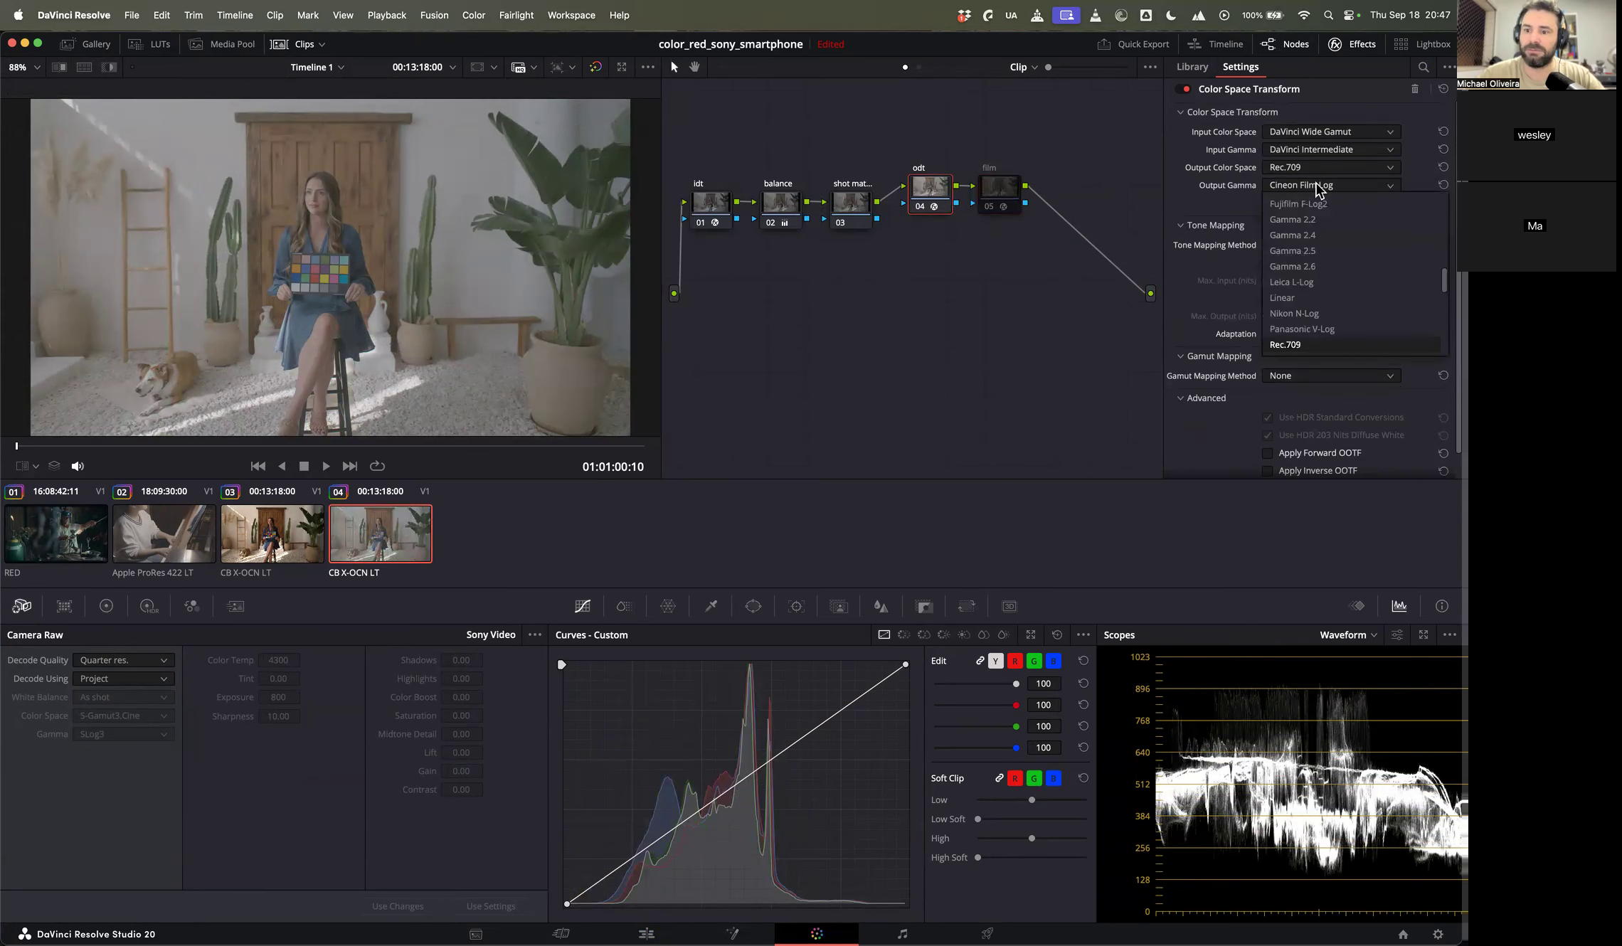
{"action": "left_click", "coordinate": [1295, 251]}
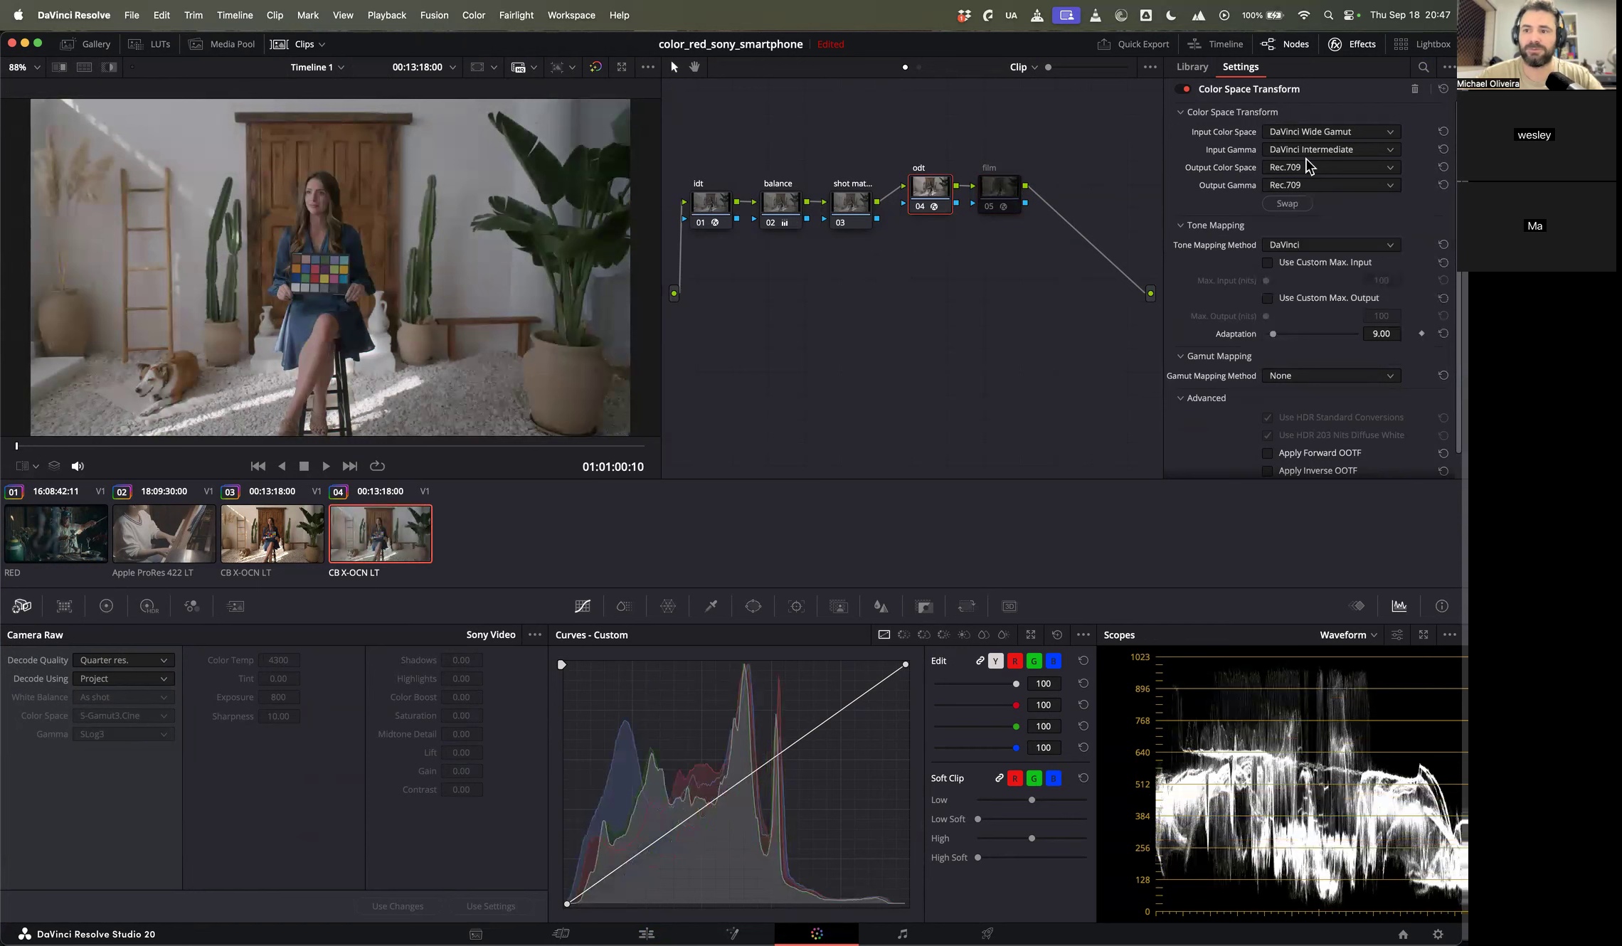
{"action": "left_click", "coordinate": [1301, 182]}
{"action": "key", "text": "Down"}
{"action": "key", "text": "Down"}
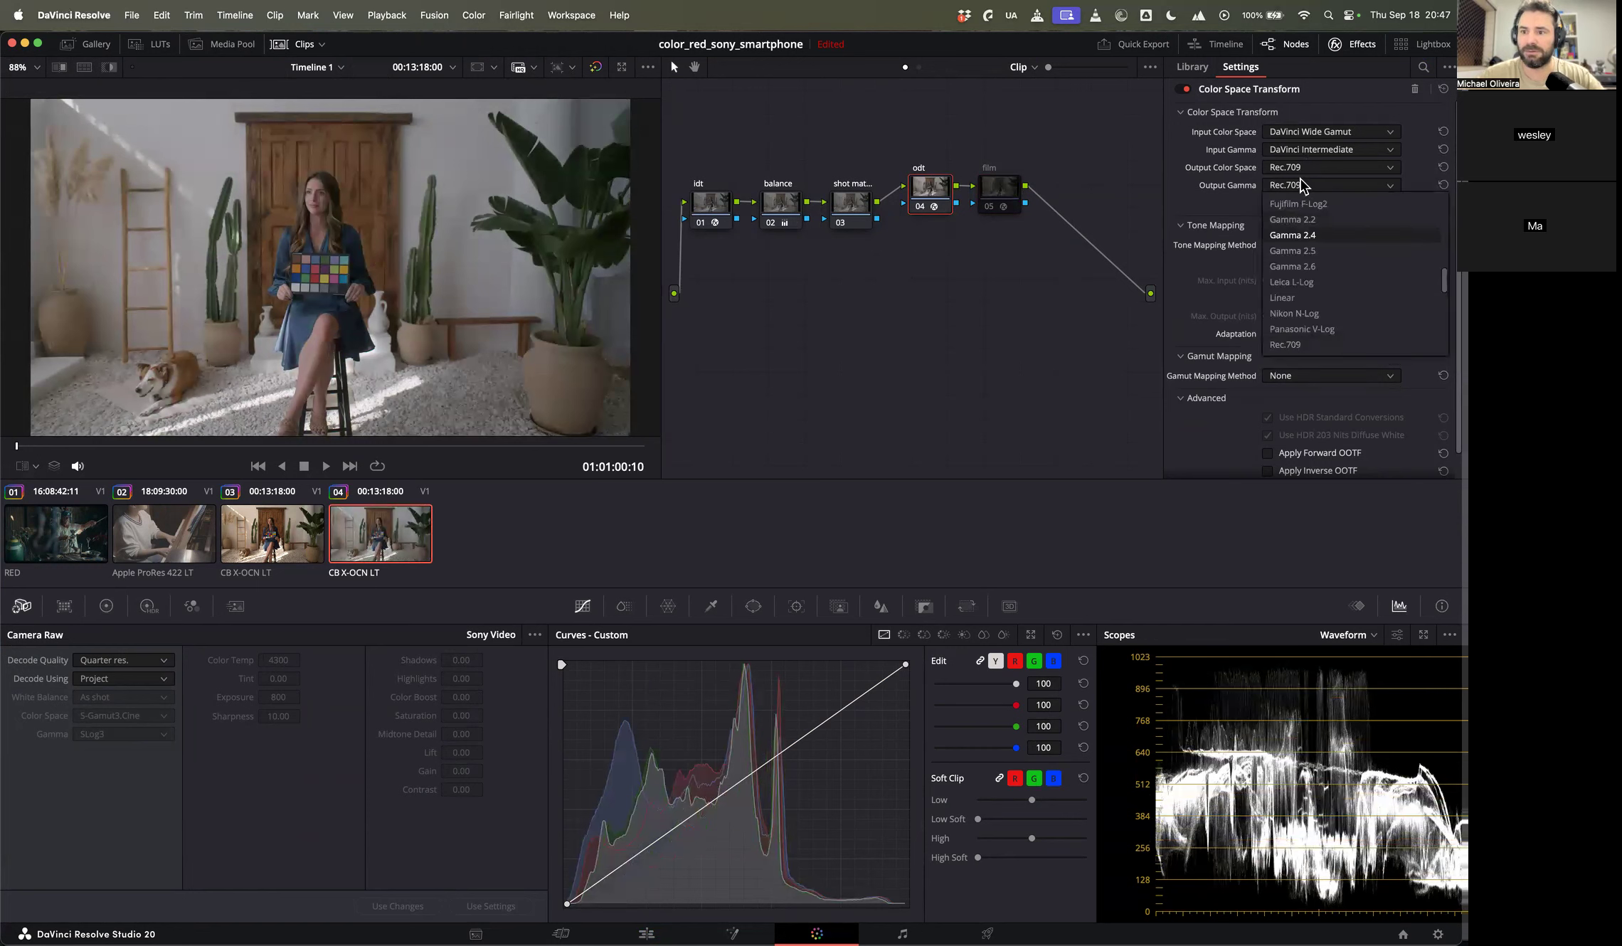
{"action": "key", "text": "Up"}
{"action": "key", "text": "Return"}
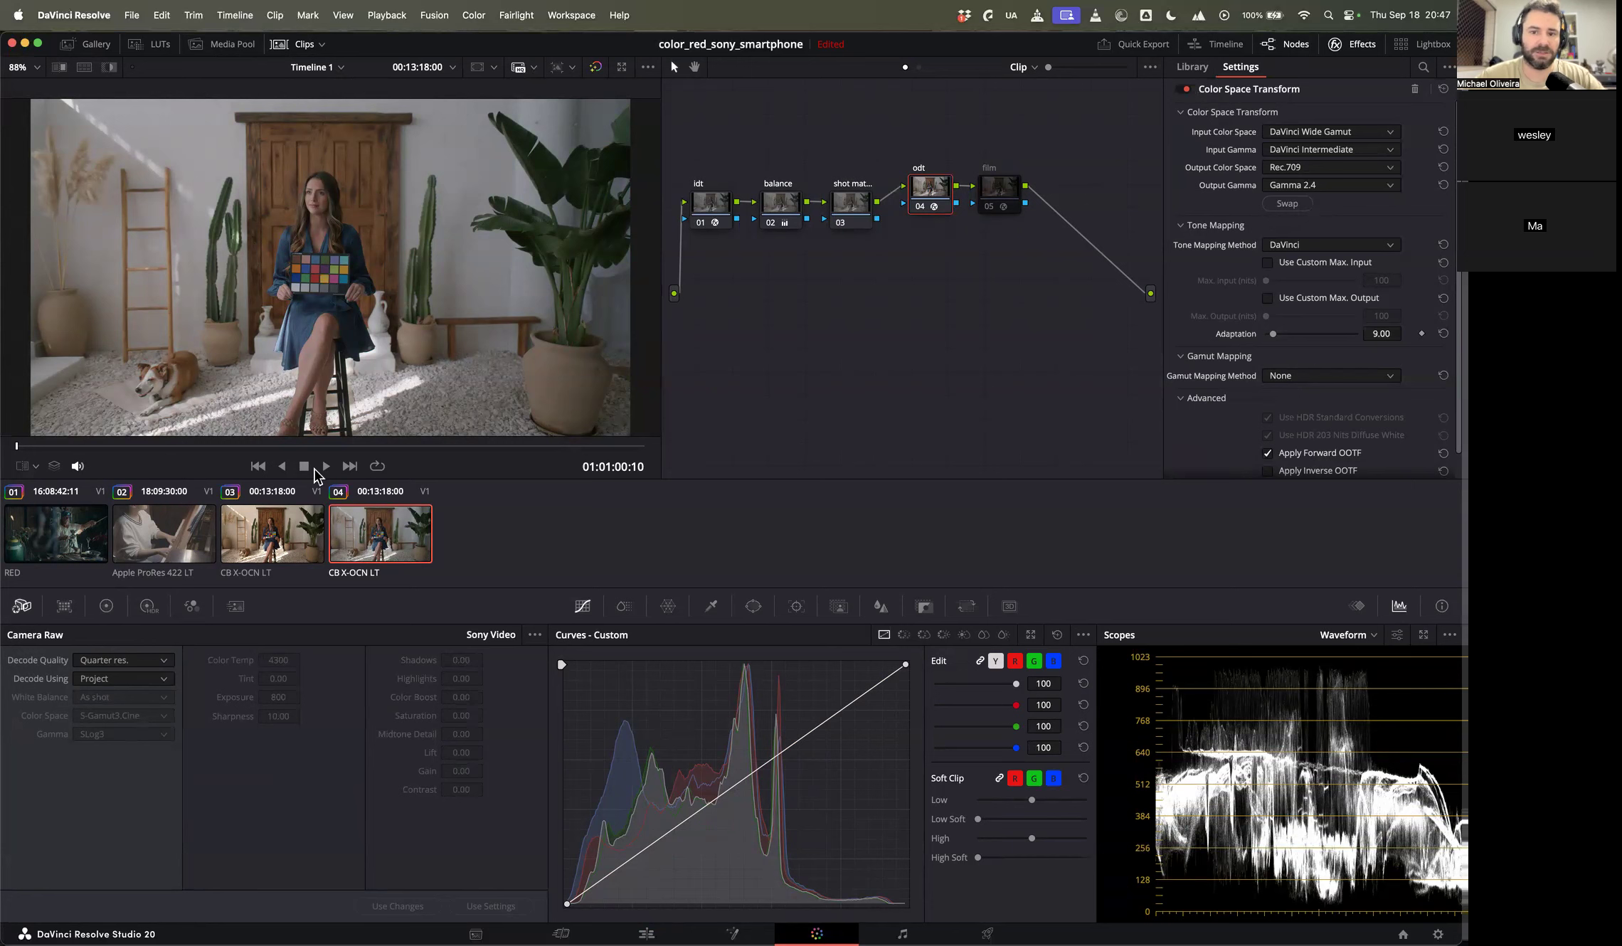
{"action": "left_click_drag", "start_coordinate": [1101, 307], "coordinate": [1100, 307]}
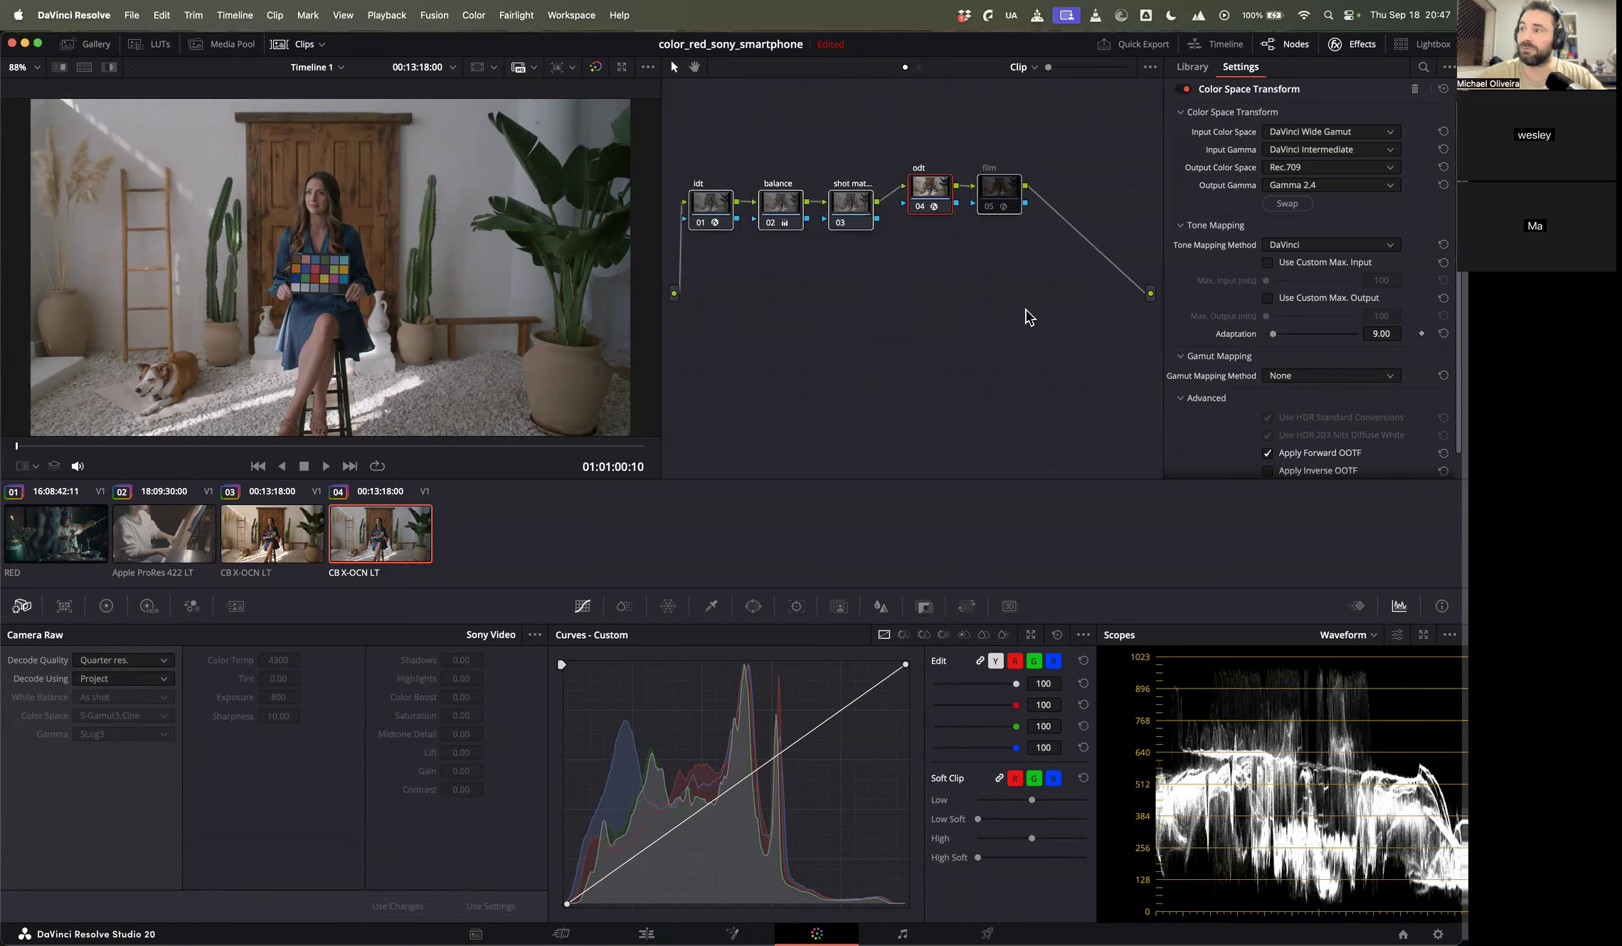
Step: Set the raw White Balance of the first Sony Burano copy to As shot
{"action": "left_click", "coordinate": [284, 529]}
{"action": "left_click", "coordinate": [126, 700]}
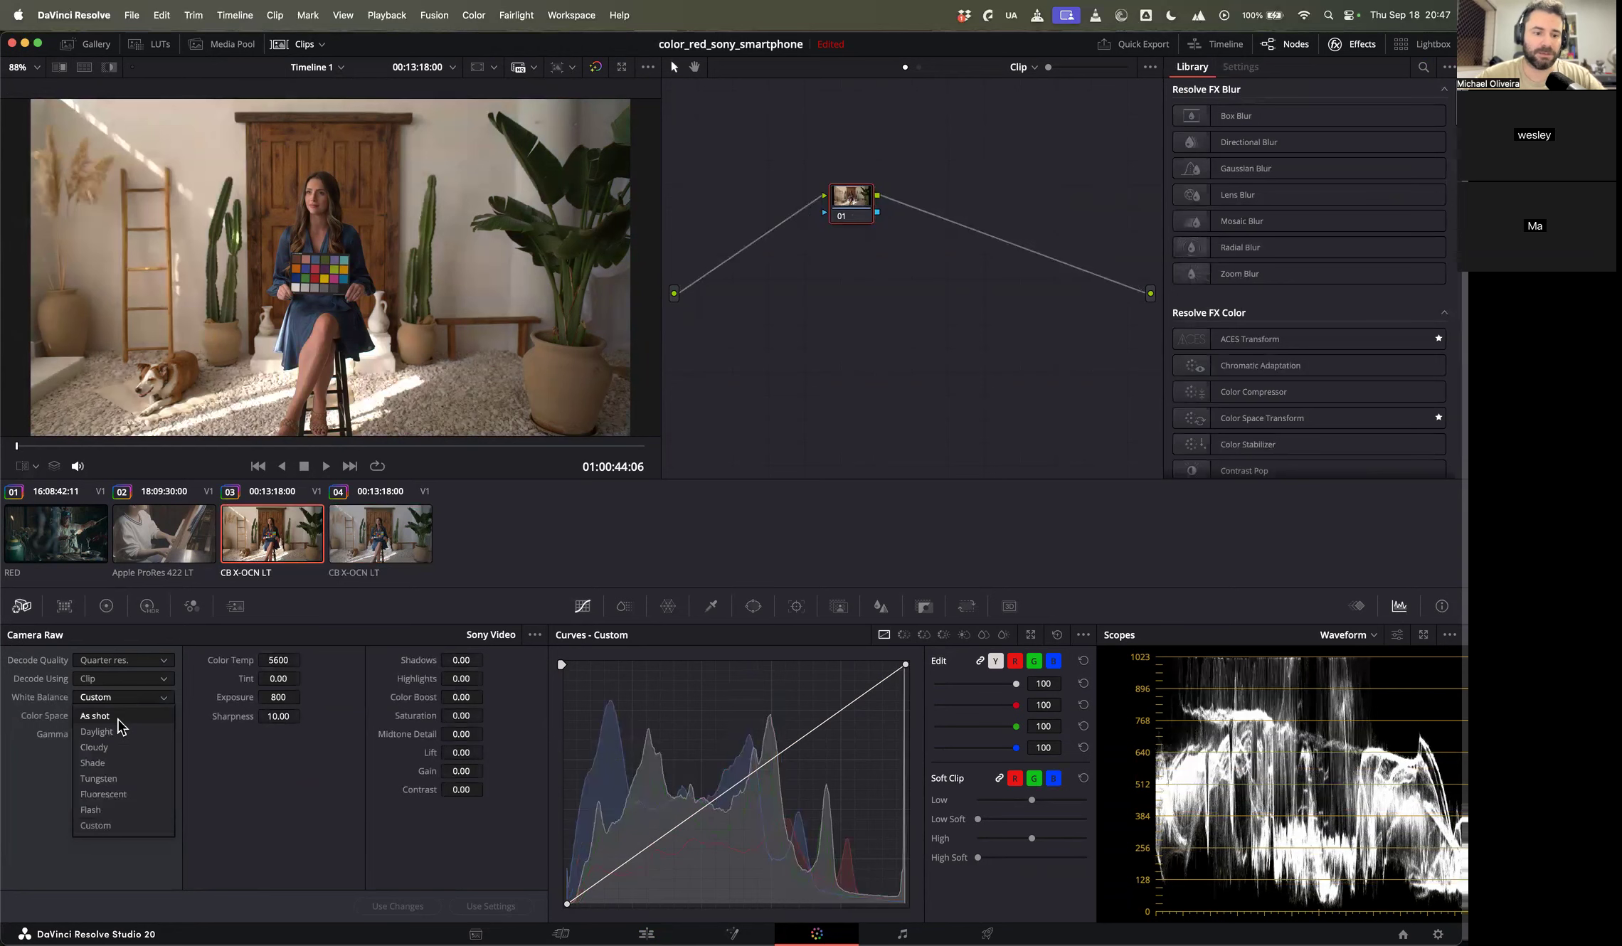
{"action": "left_click", "coordinate": [120, 717]}
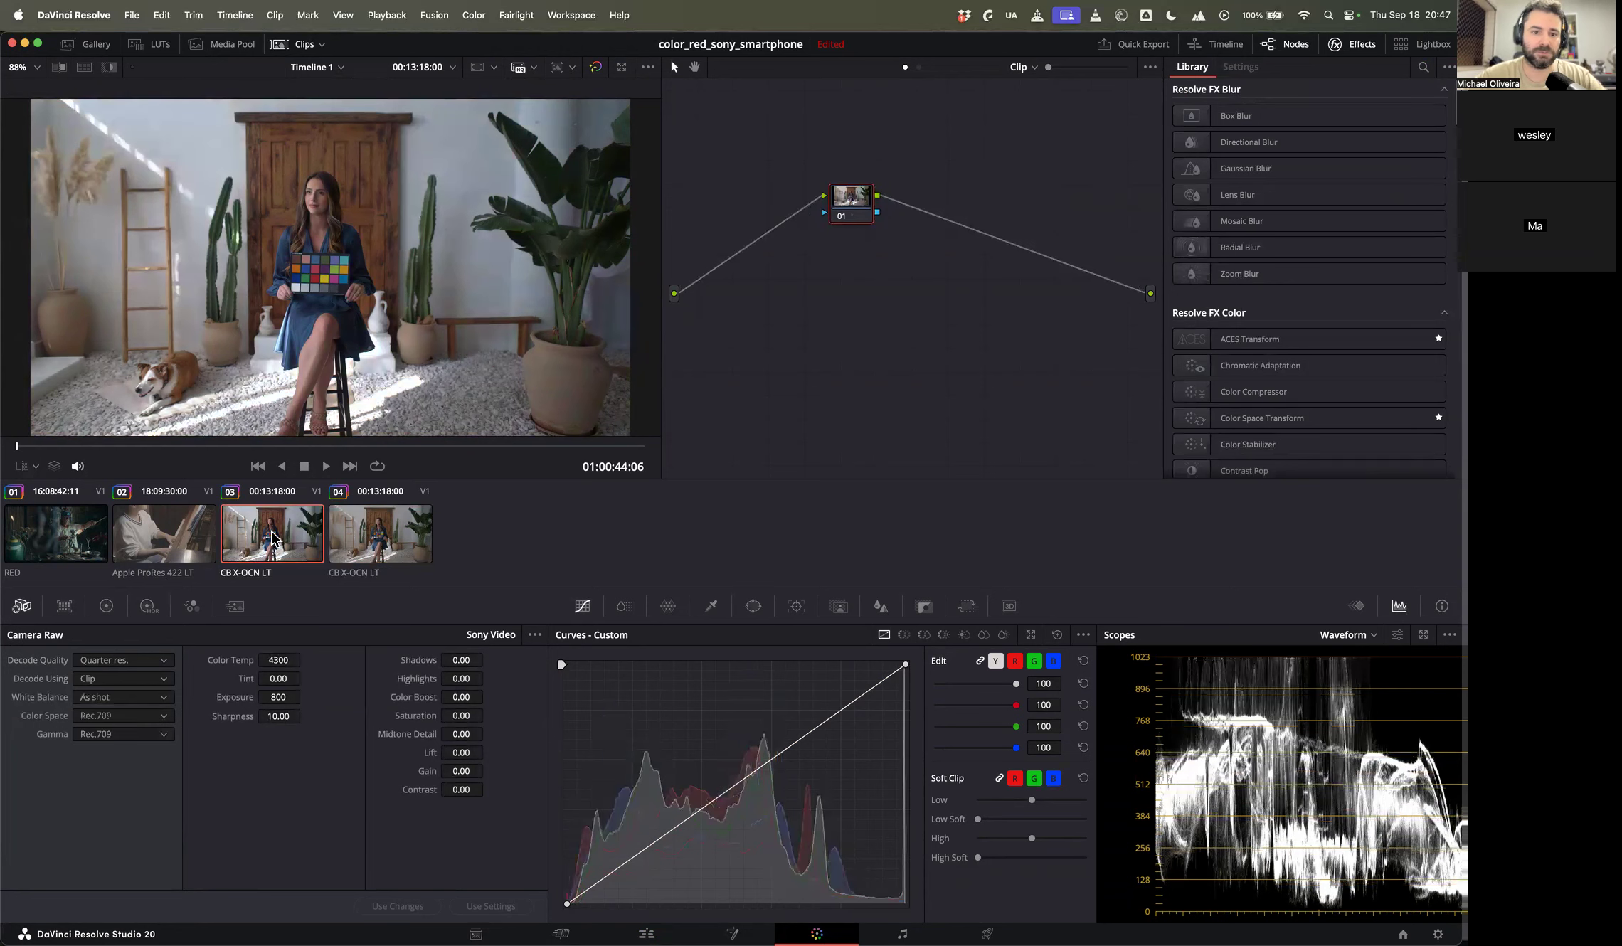
Step: Disable the balance and shot match nodes on the last Sony Burano copy
{"action": "left_click", "coordinate": [361, 544]}
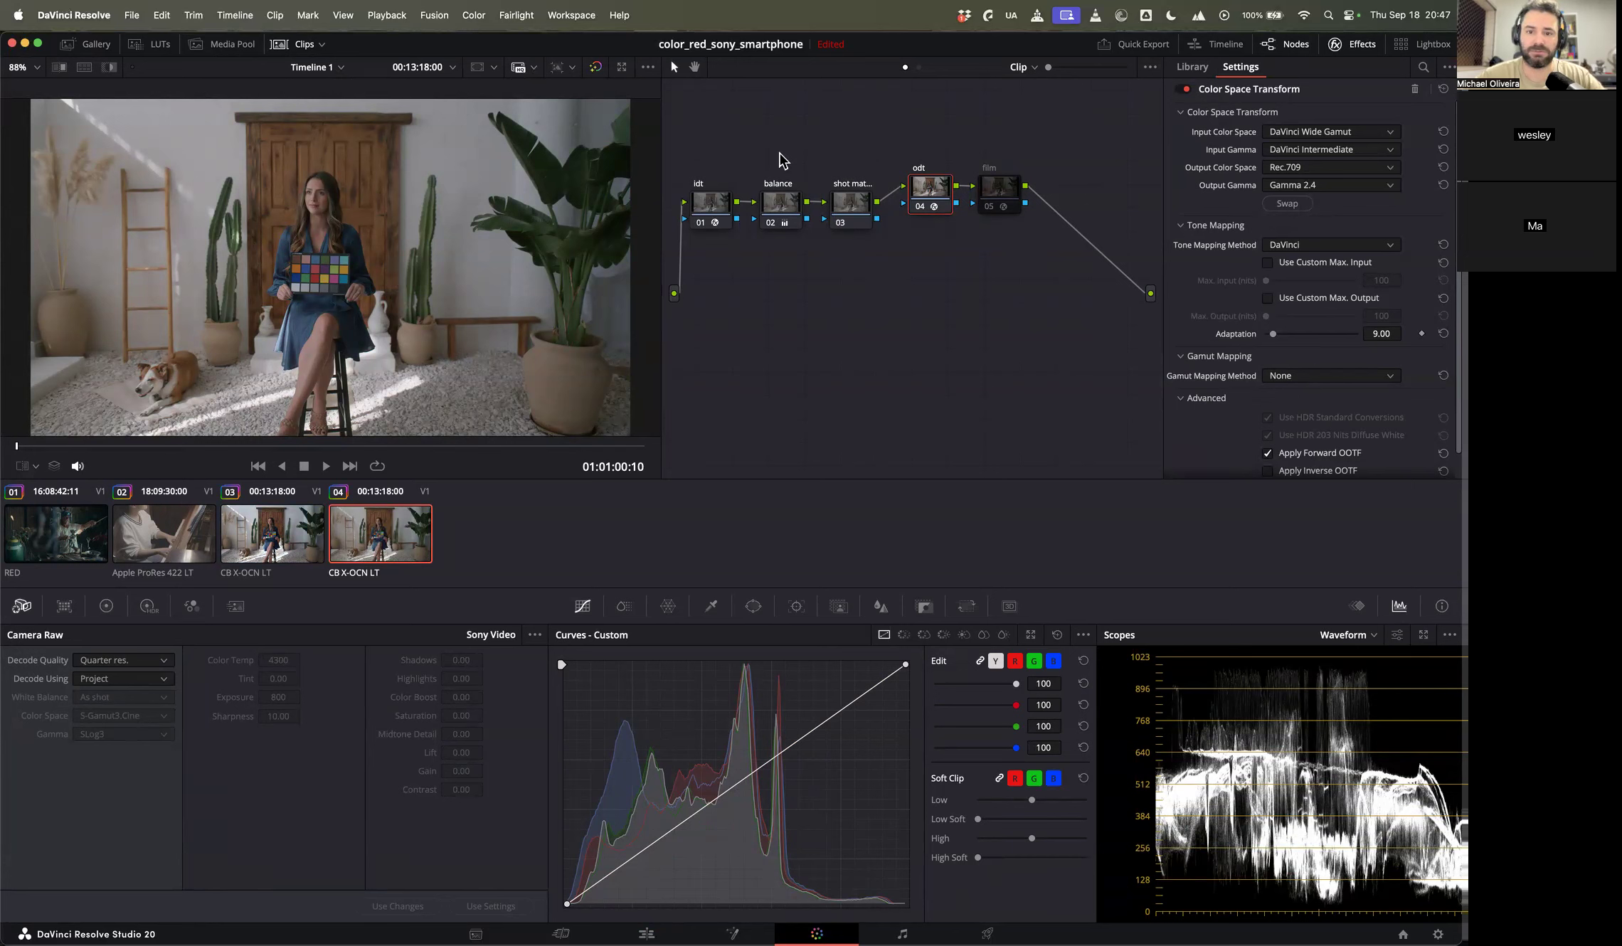
{"action": "left_click", "coordinate": [782, 200]}
{"action": "left_click", "coordinate": [840, 227], "text": "super"}
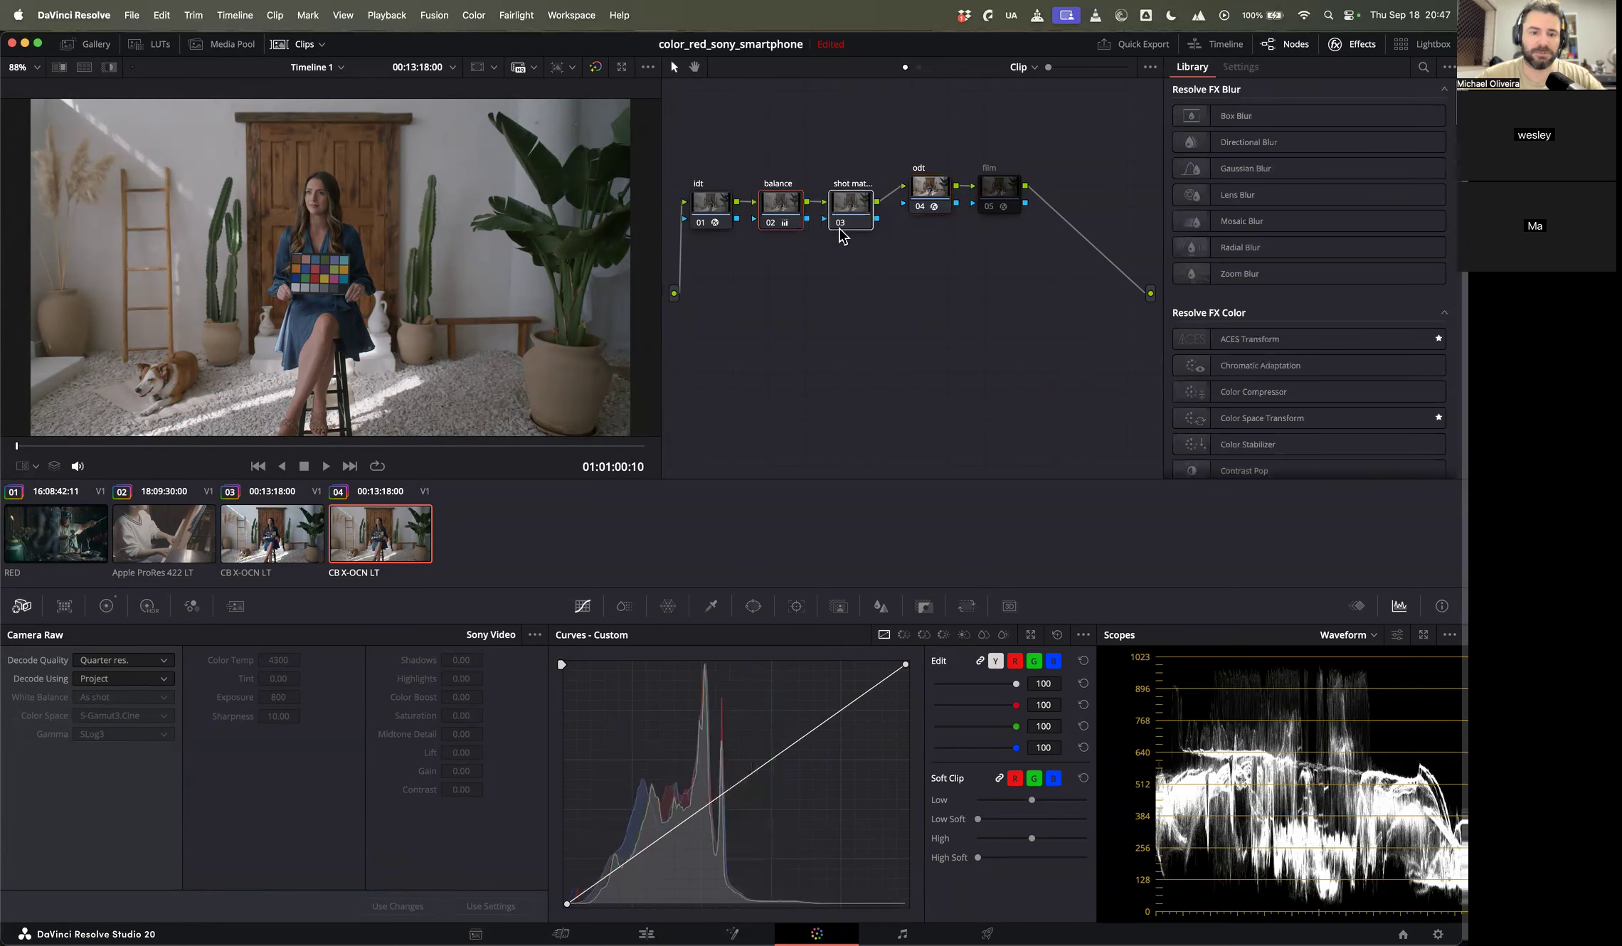
{"action": "key", "text": "super+d"}
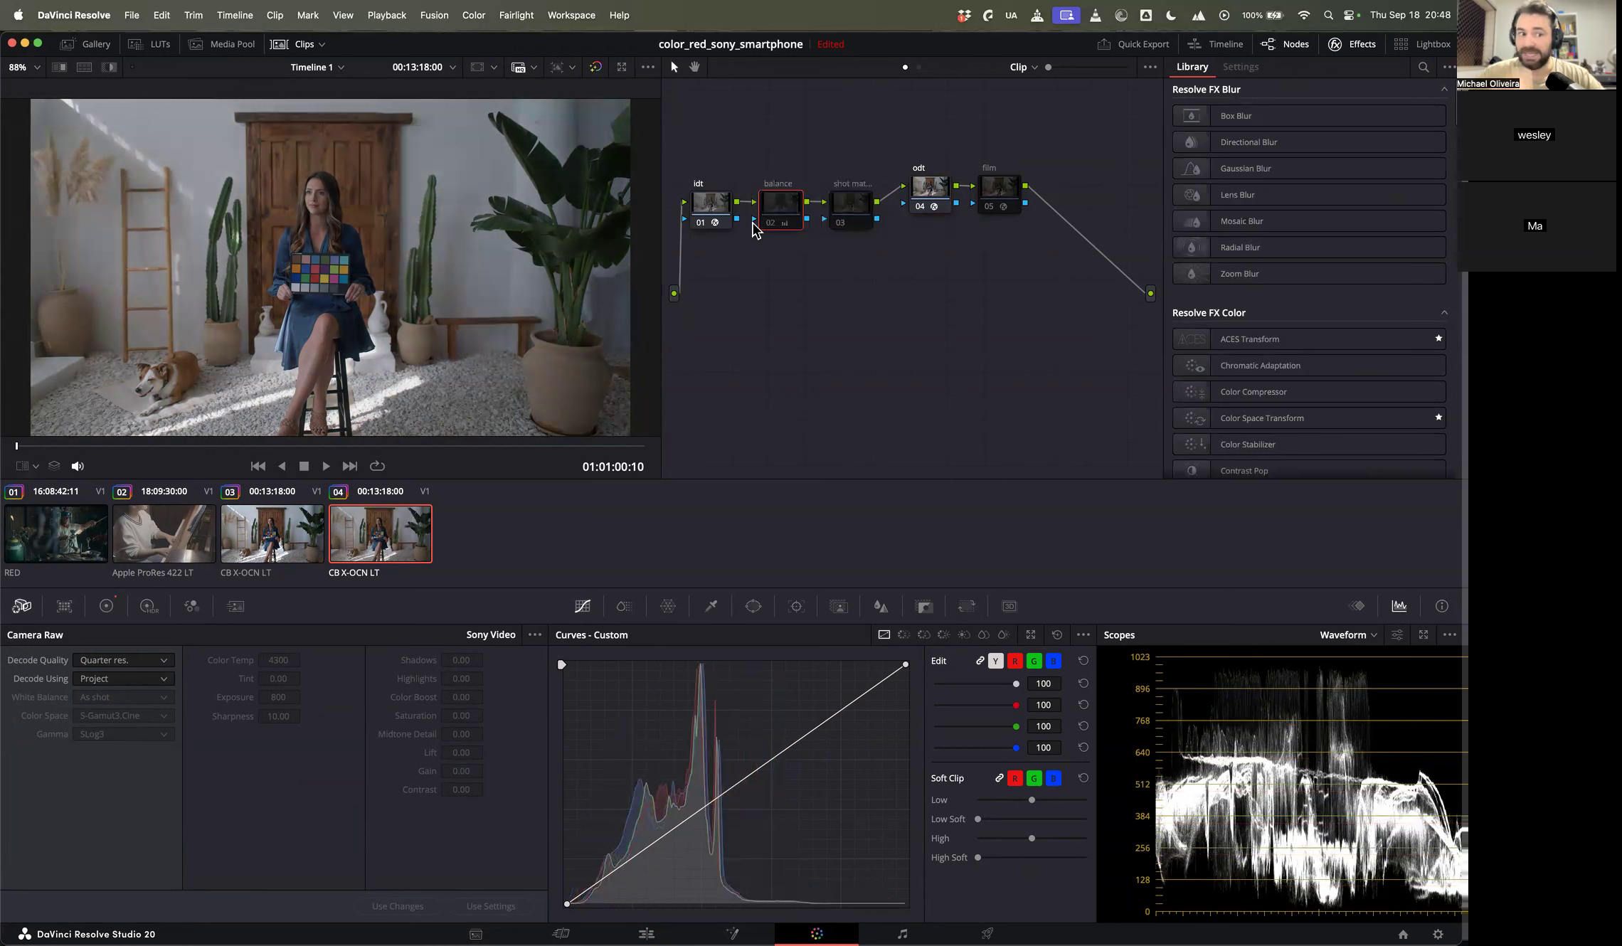
Step: Wipe between the two Sony Burano copies in the viewer to compare the raw Rec.709 decode with the node-based transform
{"action": "right_click", "coordinate": [273, 555]}
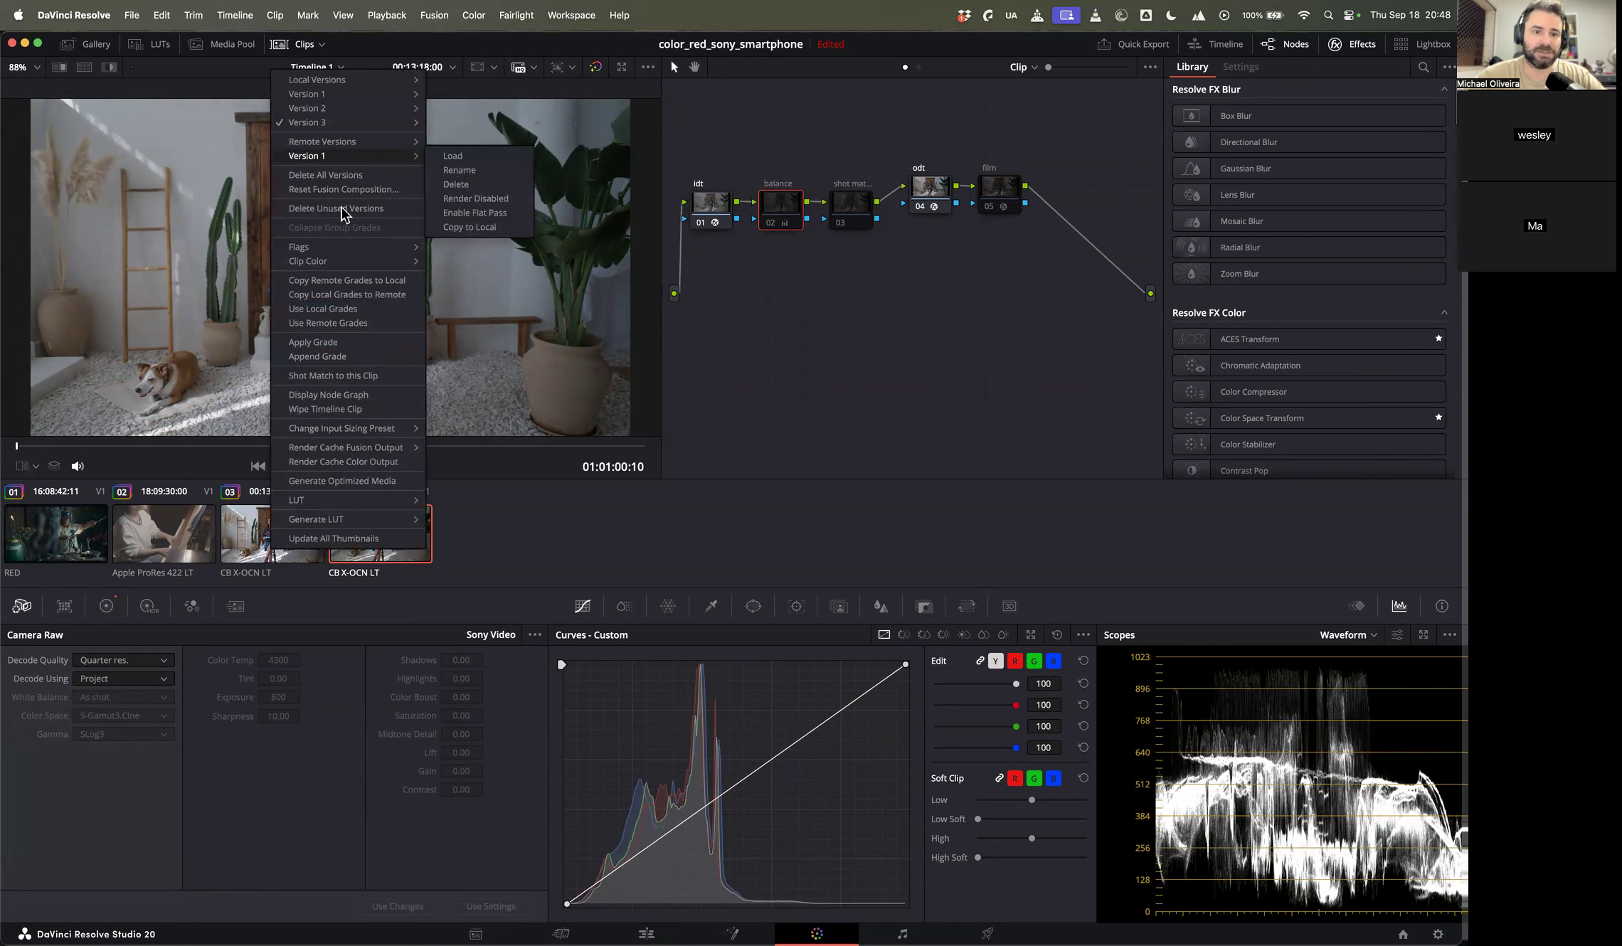
{"action": "left_click", "coordinate": [332, 409]}
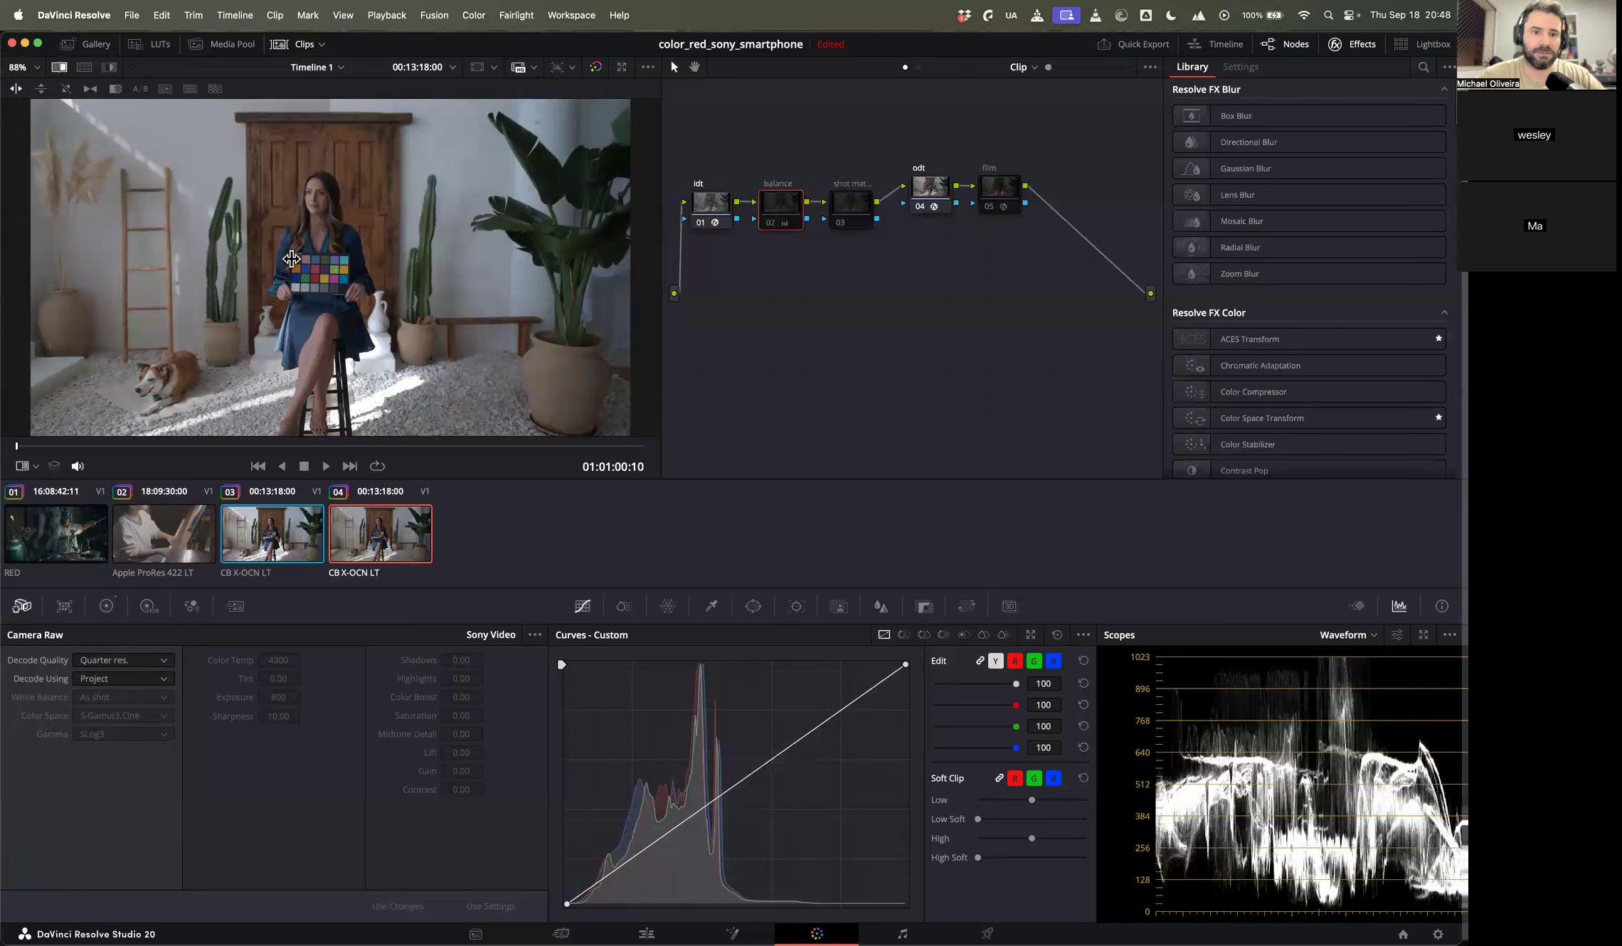
{"action": "mouse_move", "coordinate": [372, 283]}
{"action": "left_mouse_down"}
{"action": "mouse_move", "coordinate": [385, 306]}
{"action": "mouse_move", "coordinate": [352, 306]}
{"action": "left_mouse_up"}
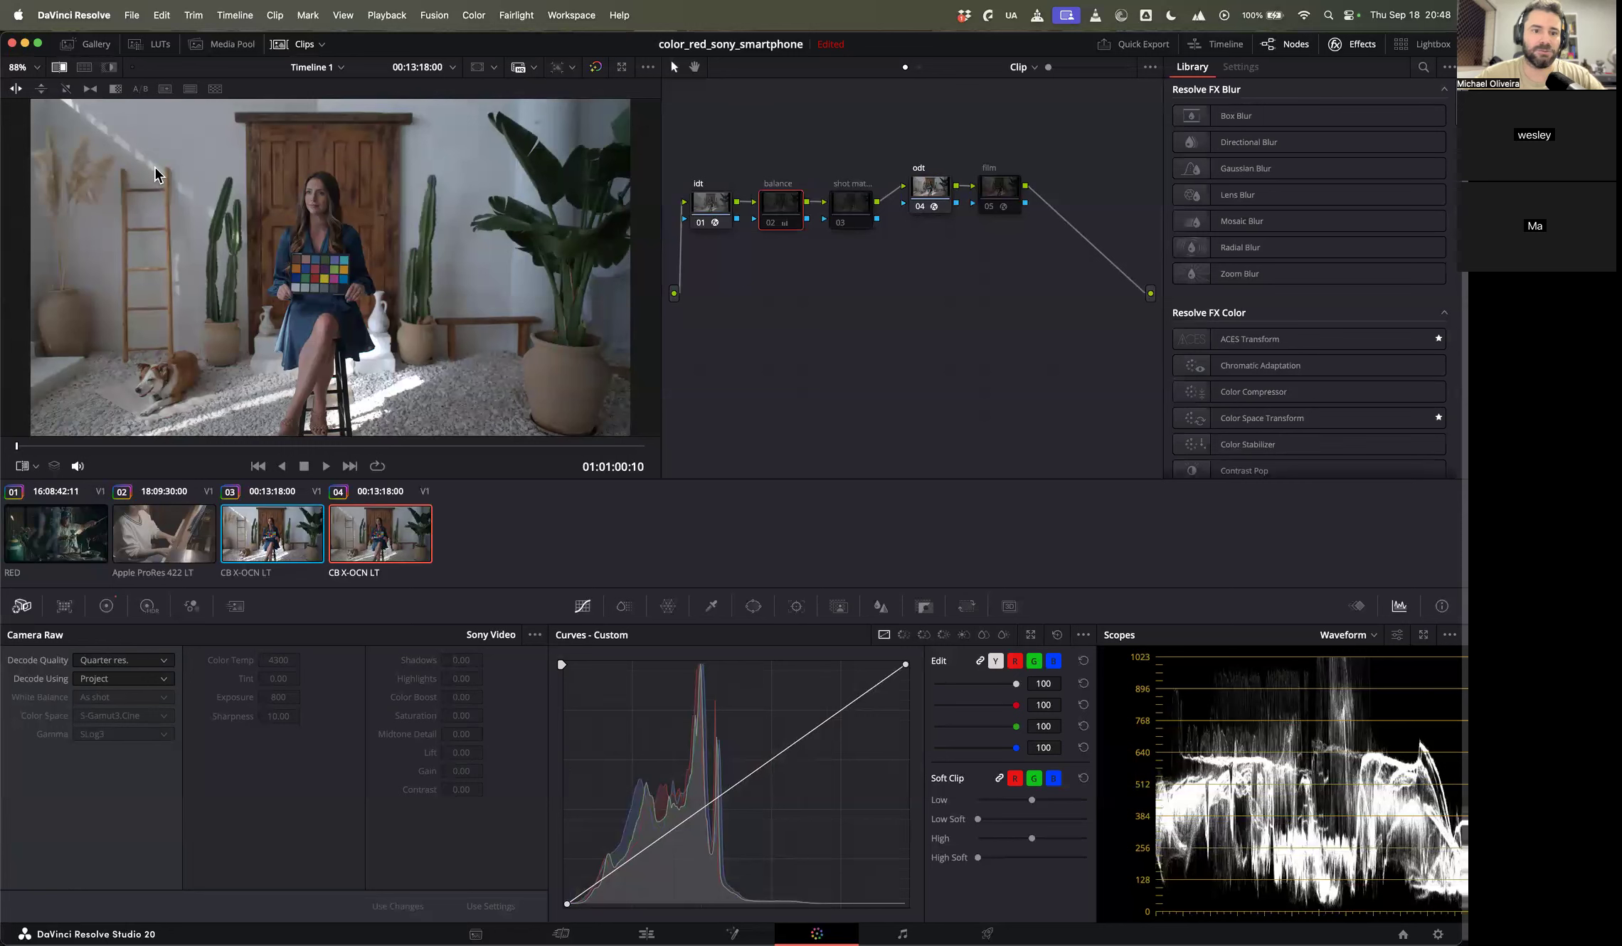
{"action": "left_click_drag", "start_coordinate": [165, 348], "coordinate": [283, 375]}
{"action": "left_click", "coordinate": [286, 549]}
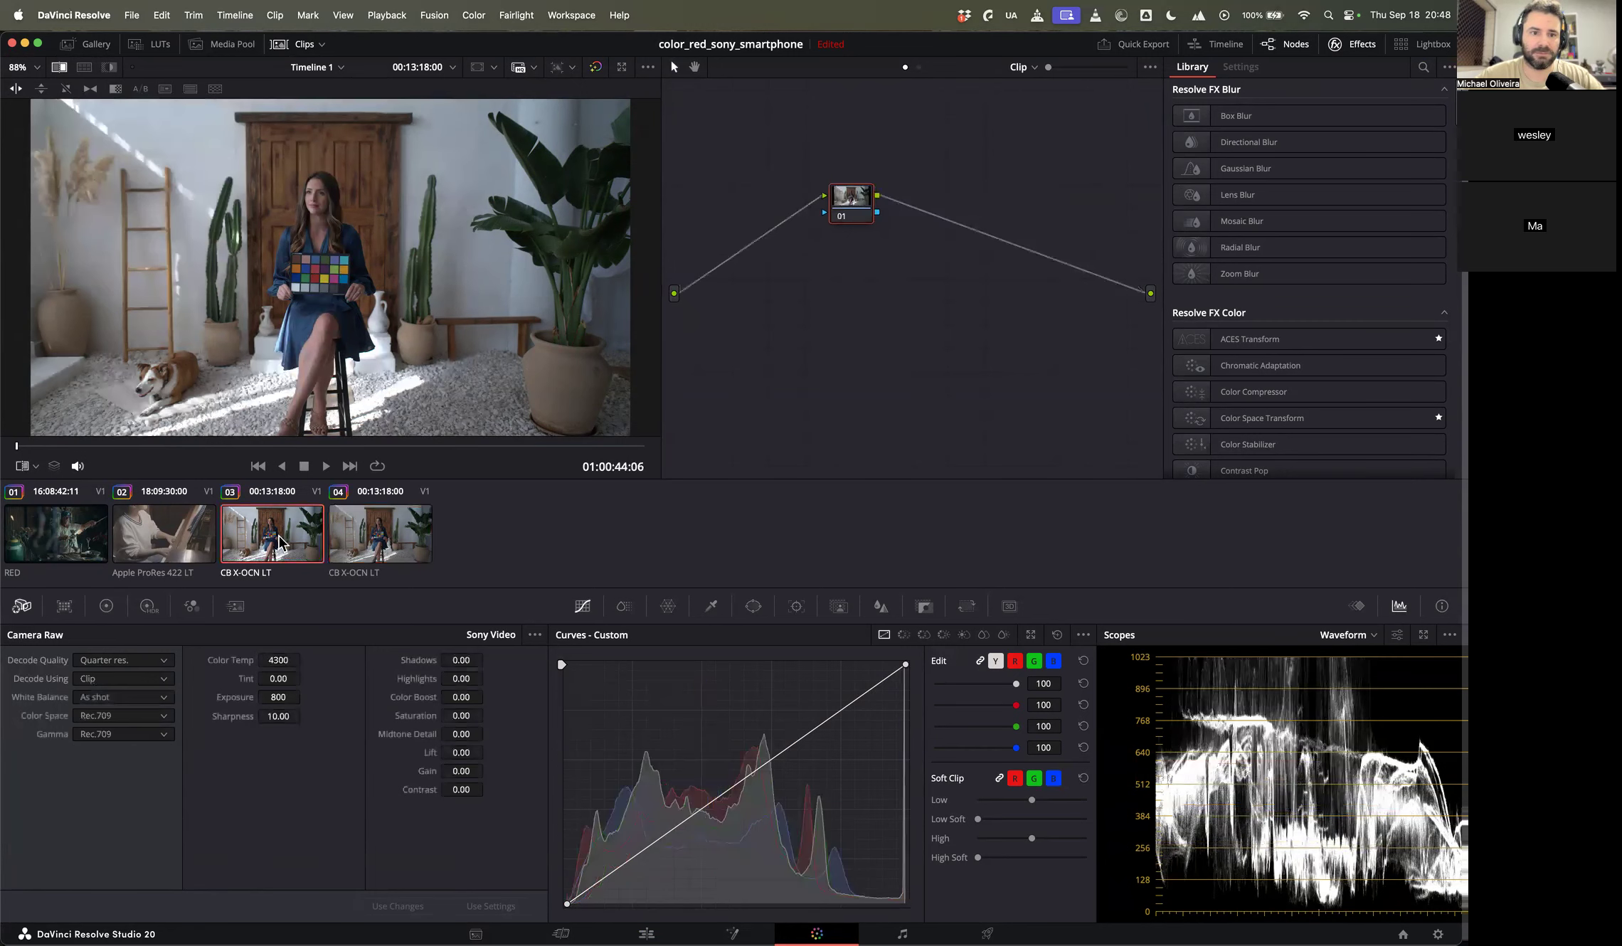
{"action": "left_click", "coordinate": [389, 539]}
{"action": "left_click_drag", "start_coordinate": [467, 281], "coordinate": [312, 223]}
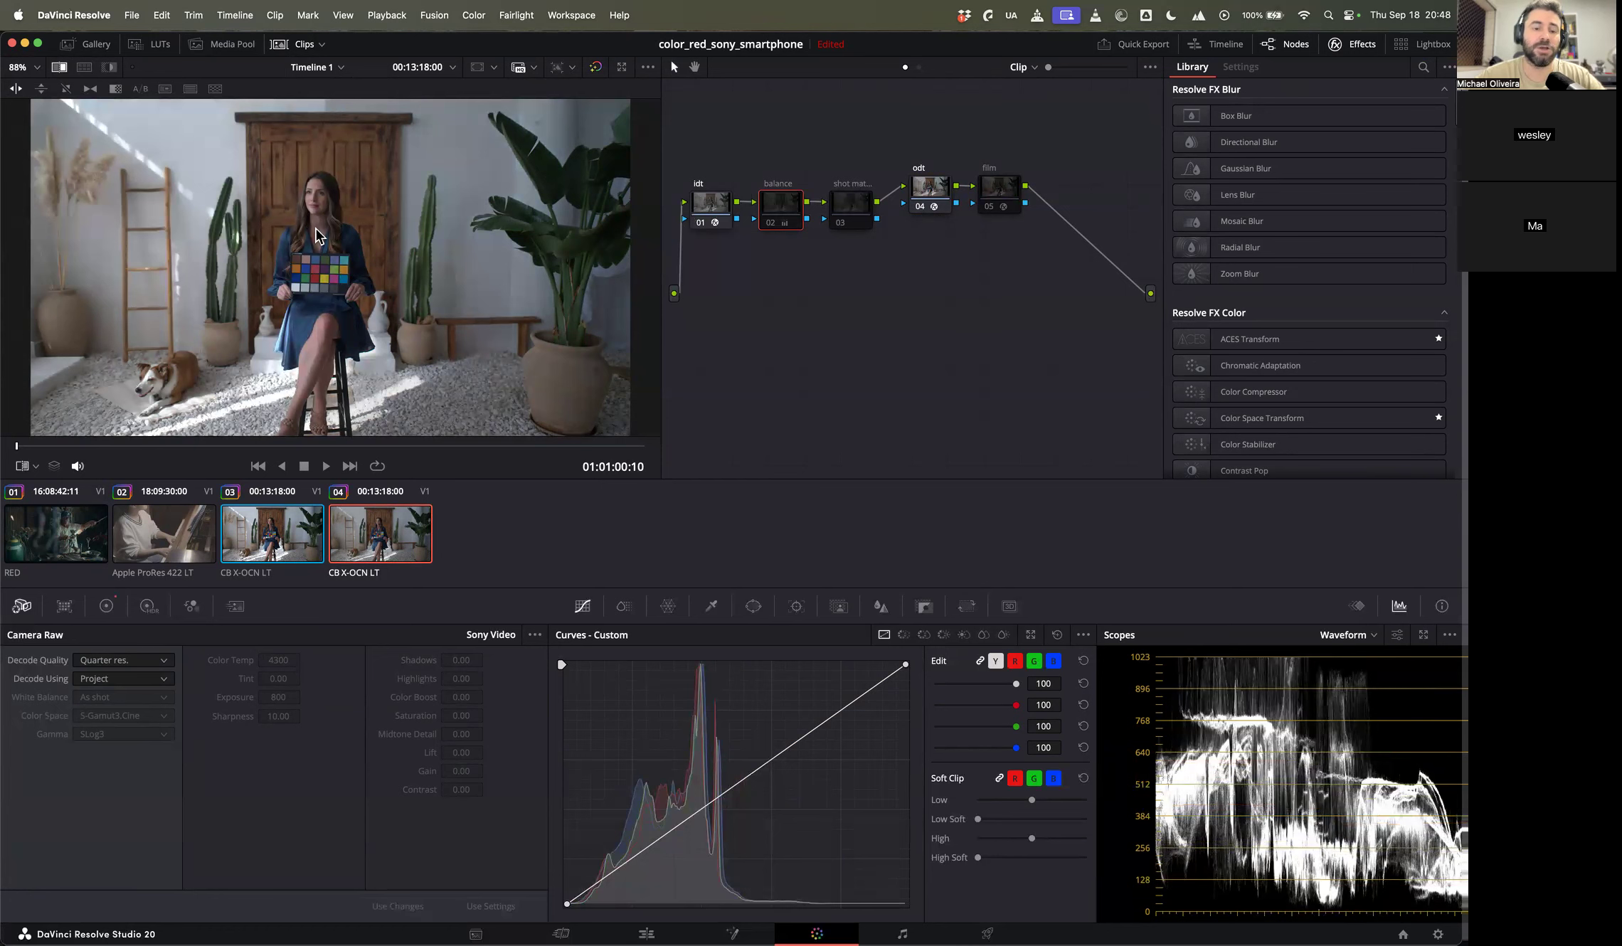
Step: Hide the clip thumbnails and compare the two wiped Sony Burano images in full screen before returning to the normal view
{"action": "left_click", "coordinate": [303, 44]}
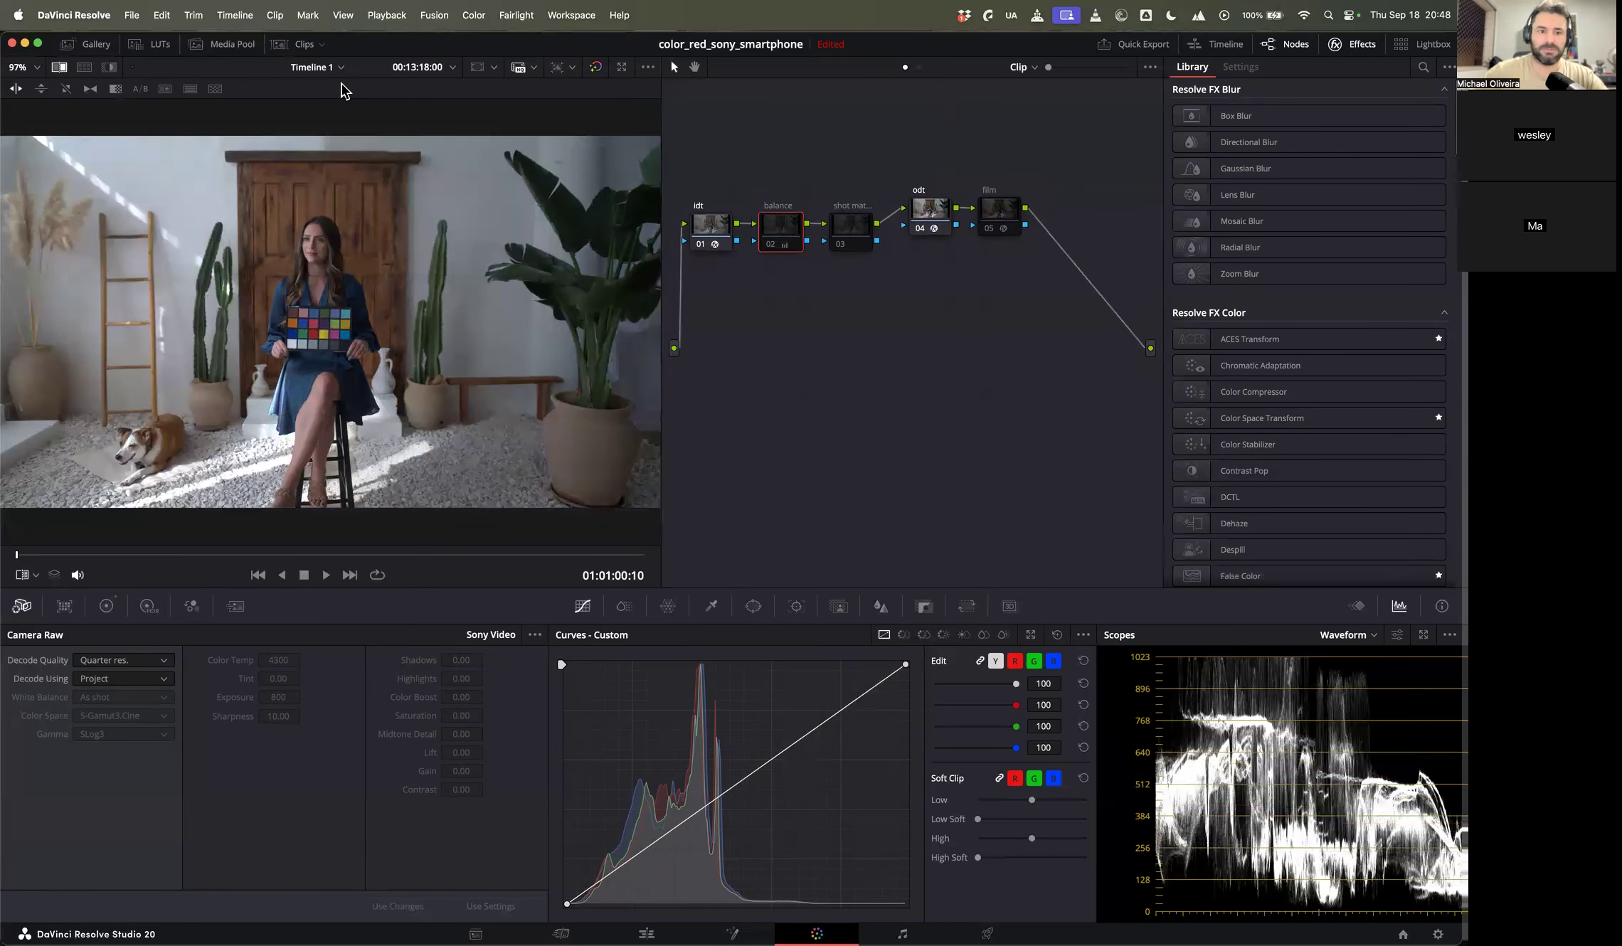
{"action": "key", "text": "super+f"}
{"action": "mouse_move", "coordinate": [722, 111]}
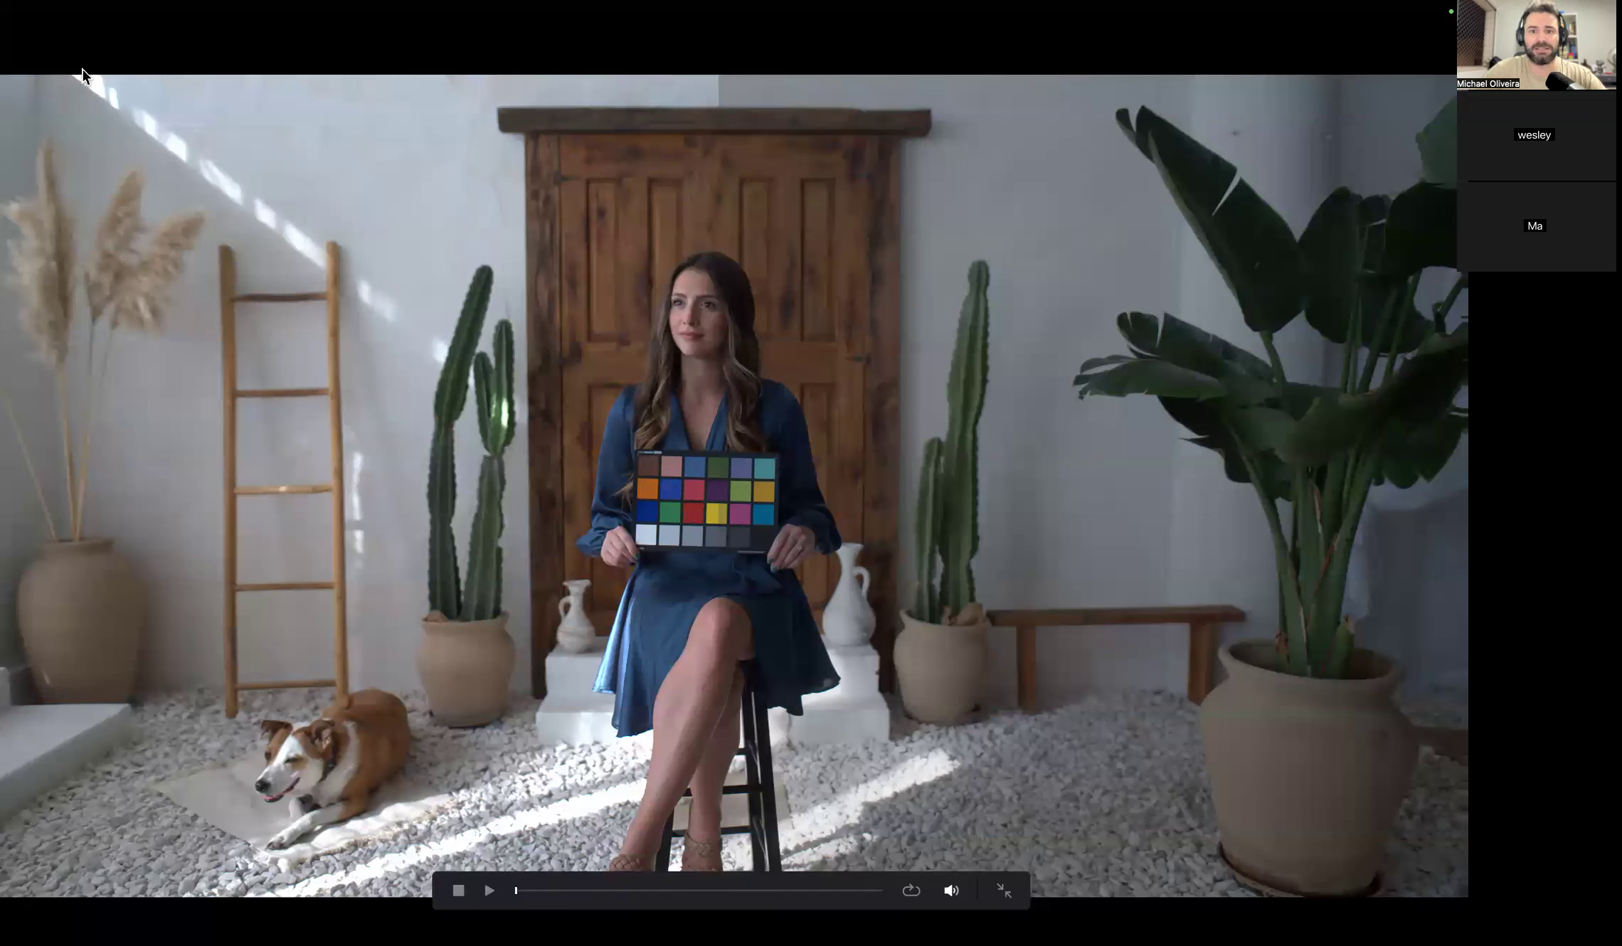
{"action": "key", "text": "Escape"}
{"action": "left_click_drag", "start_coordinate": [323, 164], "coordinate": [278, 194]}
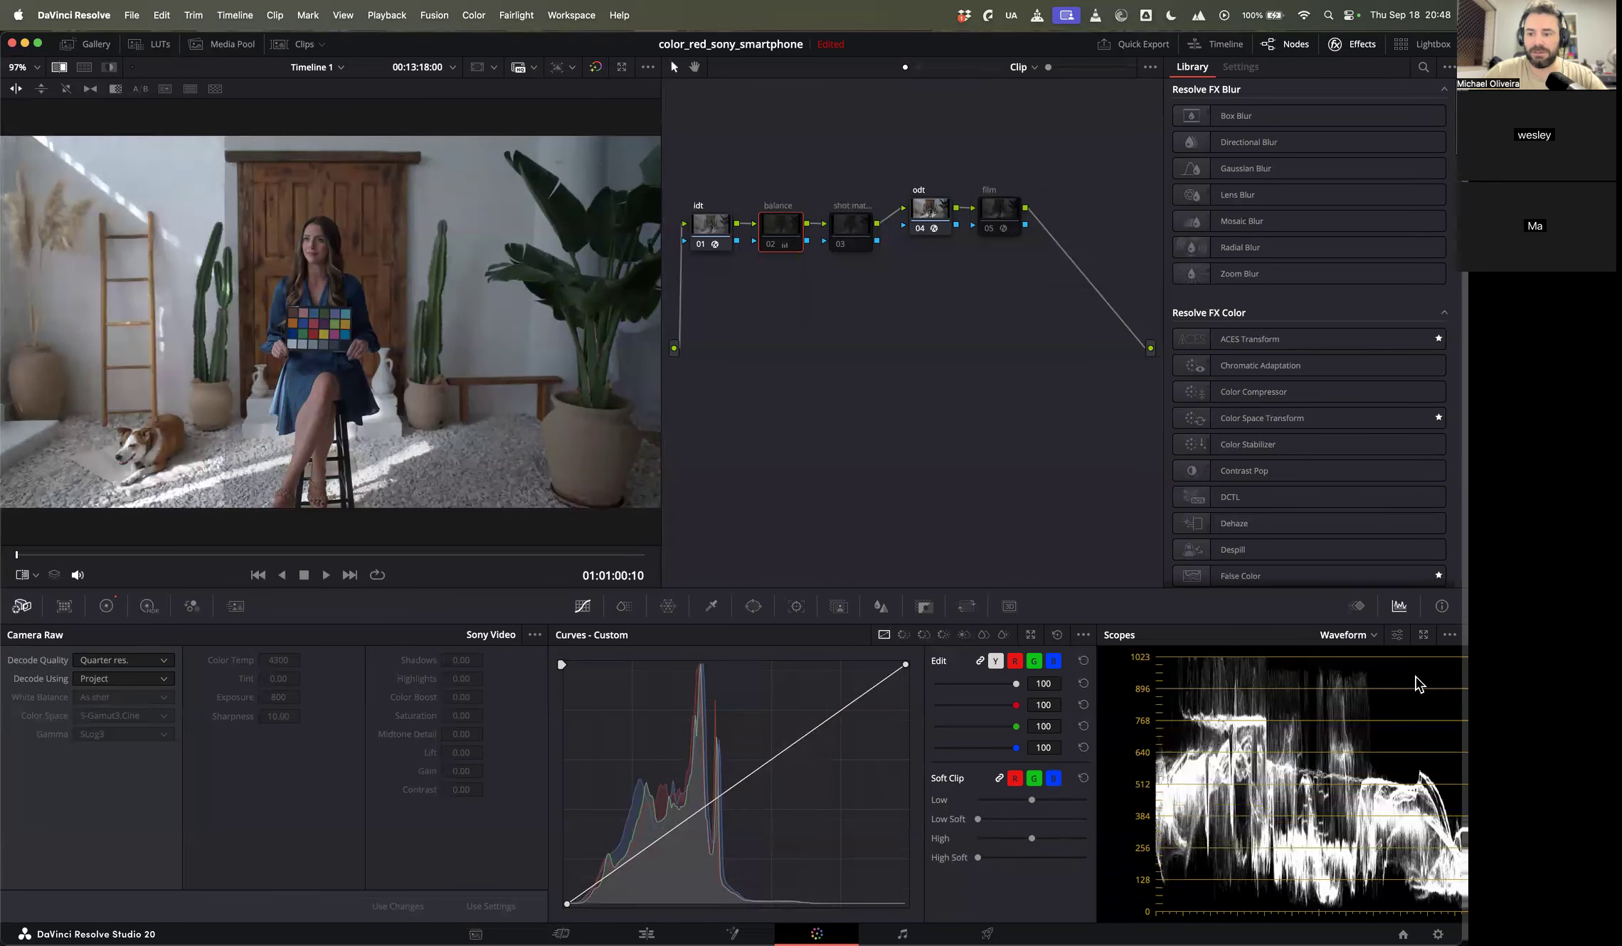
Step: Compare both Sony Burano decodes on an enlarged floating waveform scope while wiping between them, and bring back the clip thumbnails
{"action": "left_click", "coordinate": [1424, 635]}
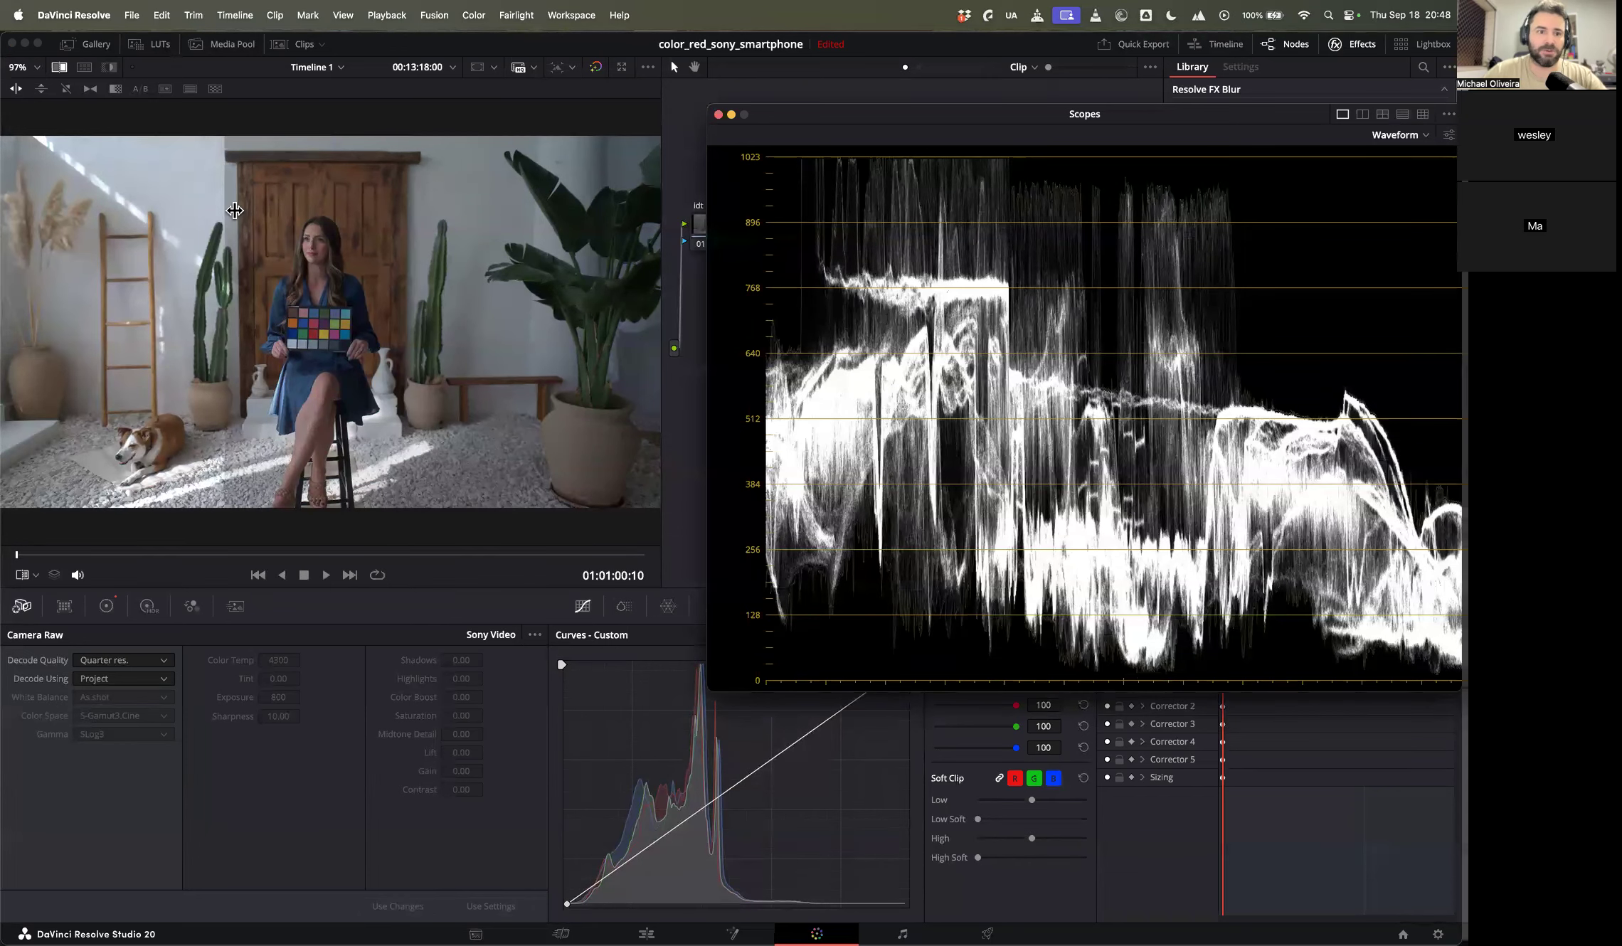
{"action": "left_click", "coordinate": [431, 248]}
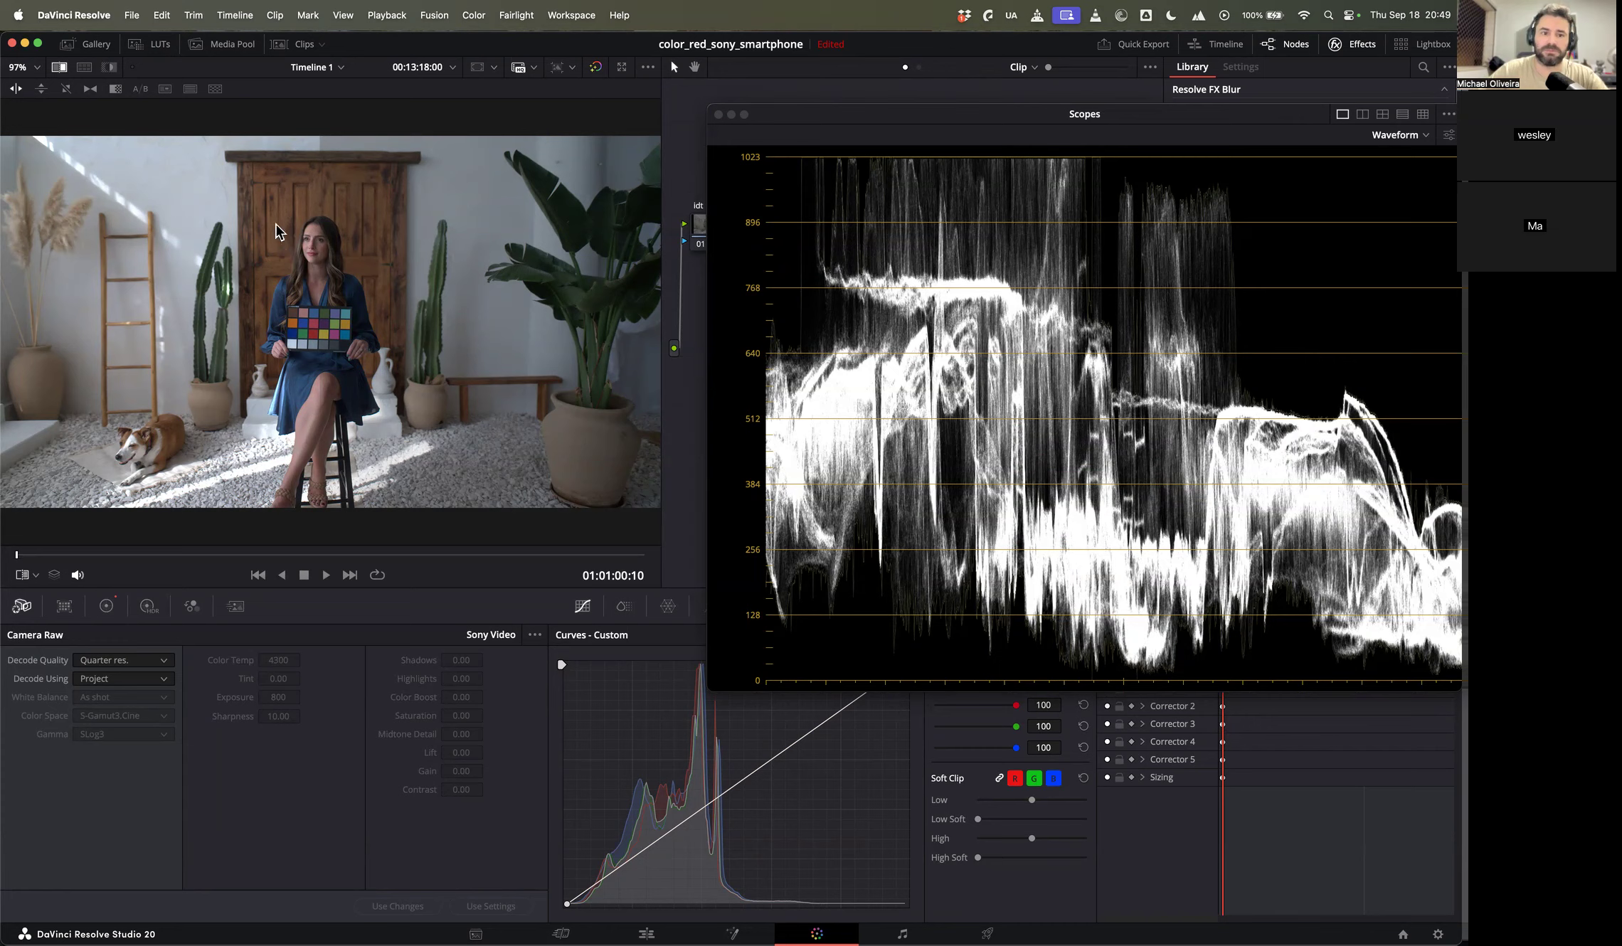
{"action": "left_click_drag", "start_coordinate": [844, 123], "coordinate": [762, 375]}
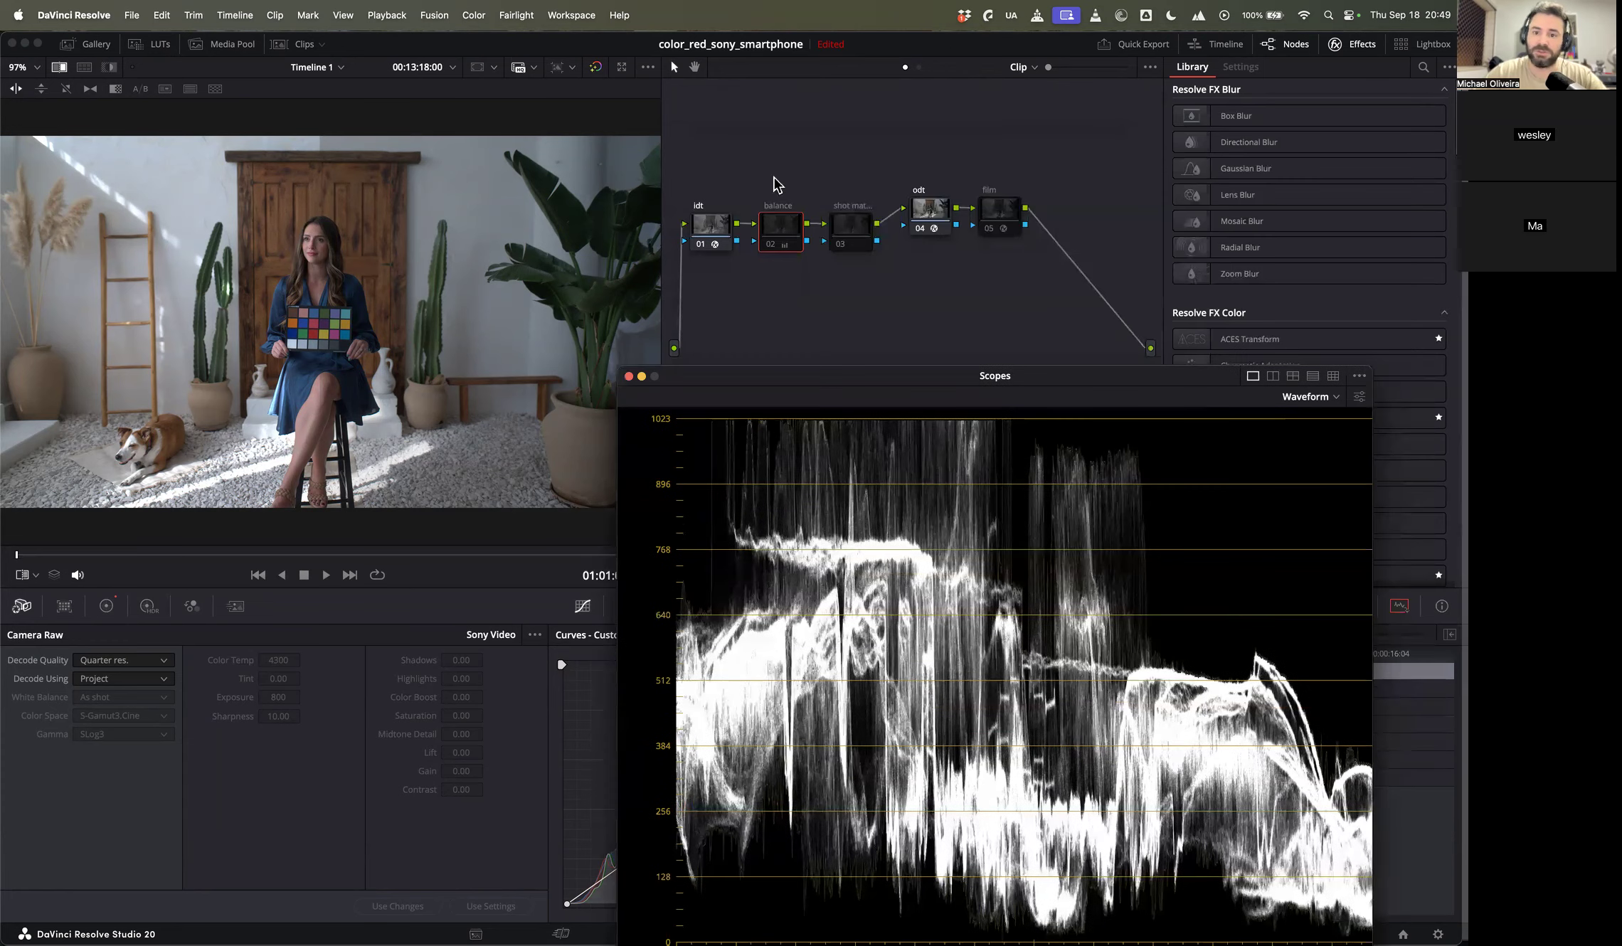
{"action": "left_click_drag", "start_coordinate": [870, 389], "coordinate": [922, 91]}
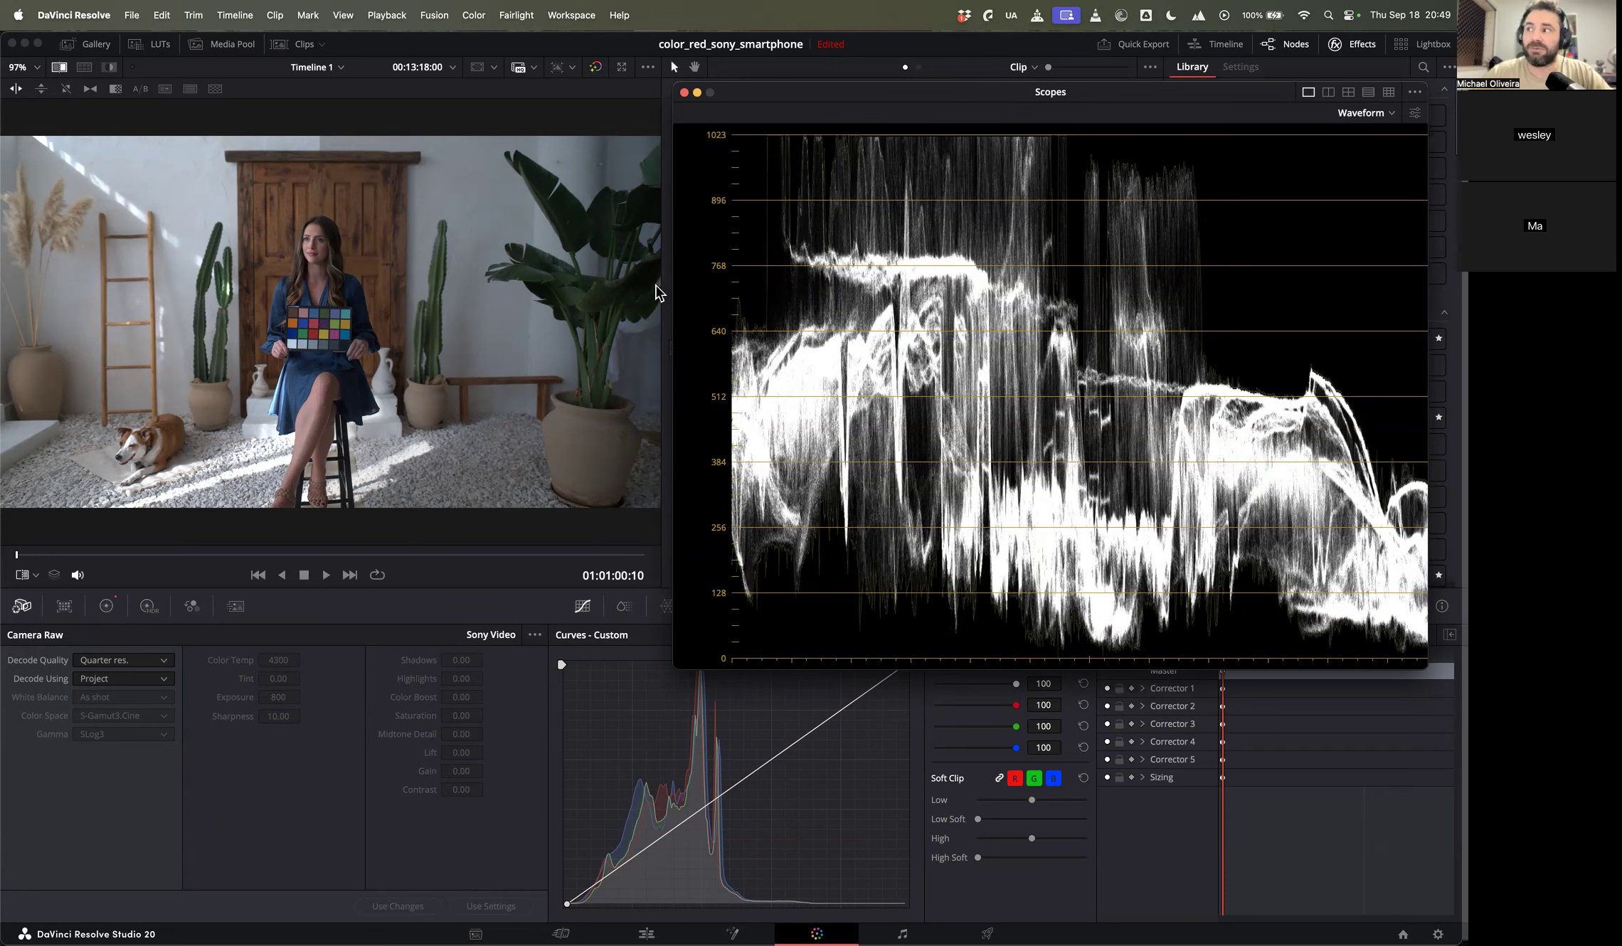
{"action": "left_click_drag", "start_coordinate": [786, 91], "coordinate": [754, 272]}
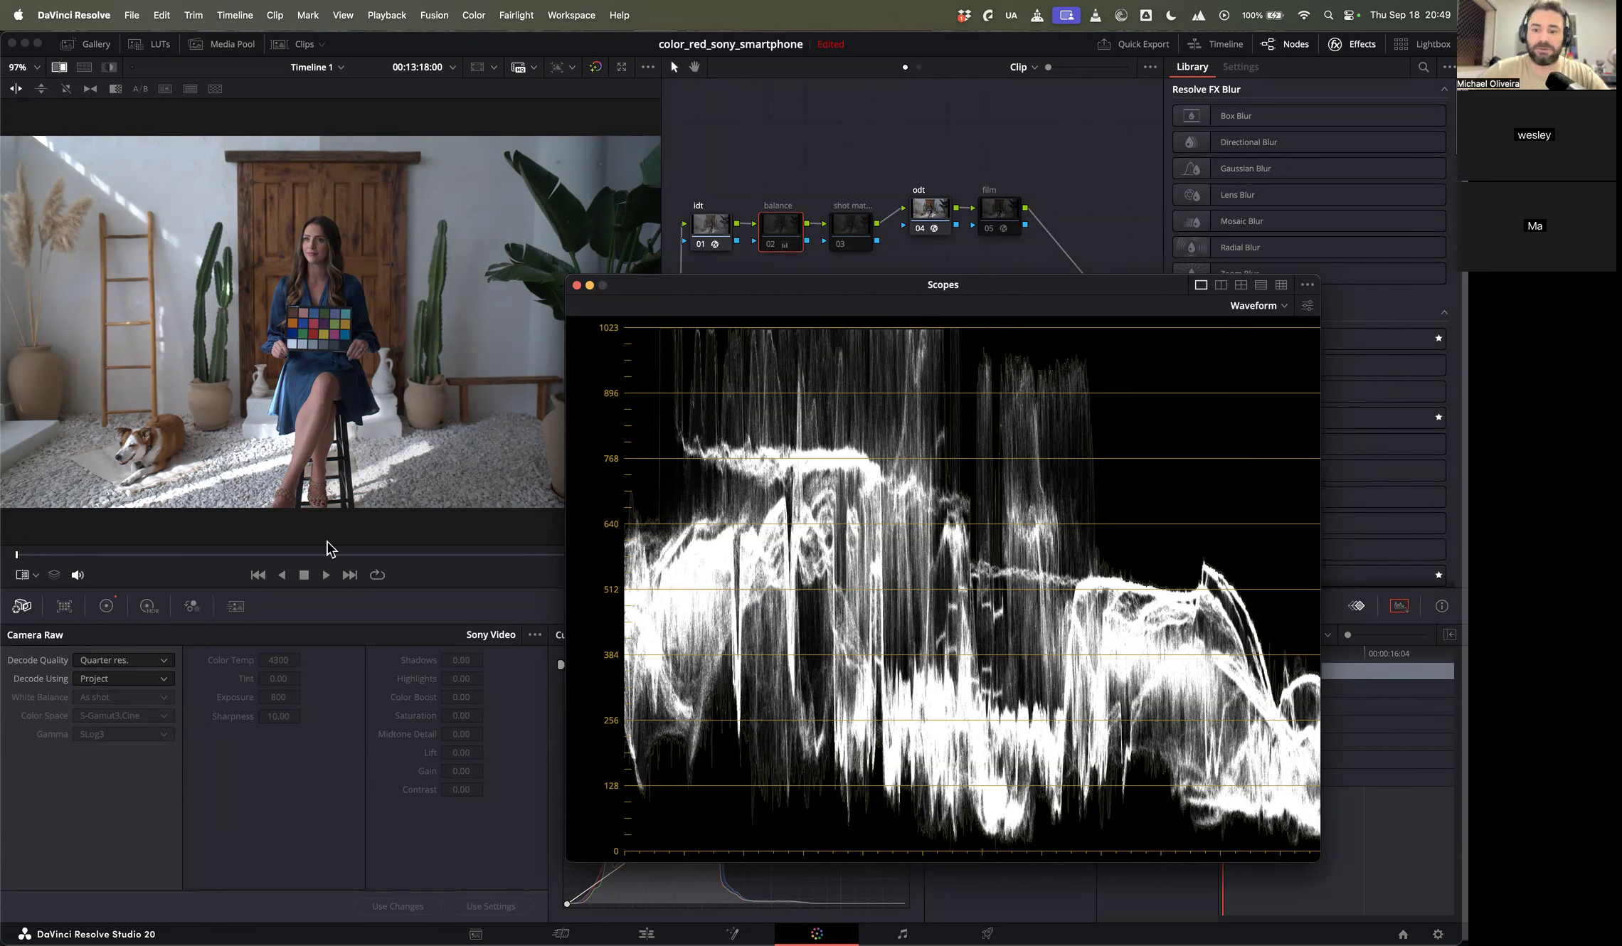
{"action": "left_click", "coordinate": [299, 44]}
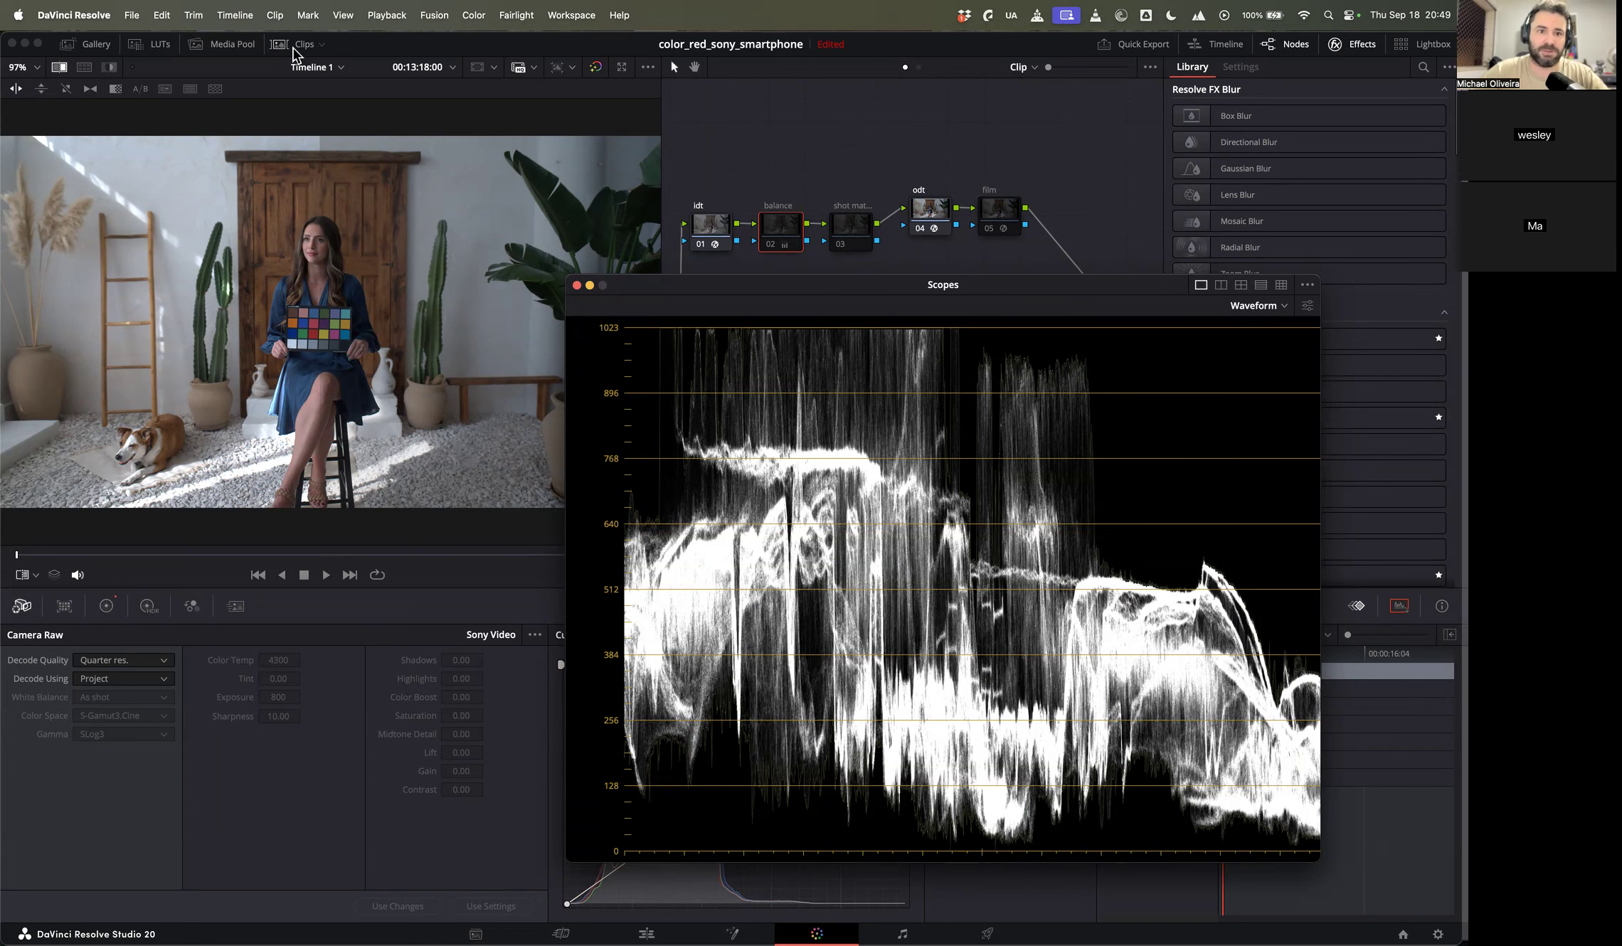
Step: Examine the raw Color Space options of the third clip, the Sony Burano copy decoded to Rec.709
{"action": "left_click", "coordinate": [318, 530]}
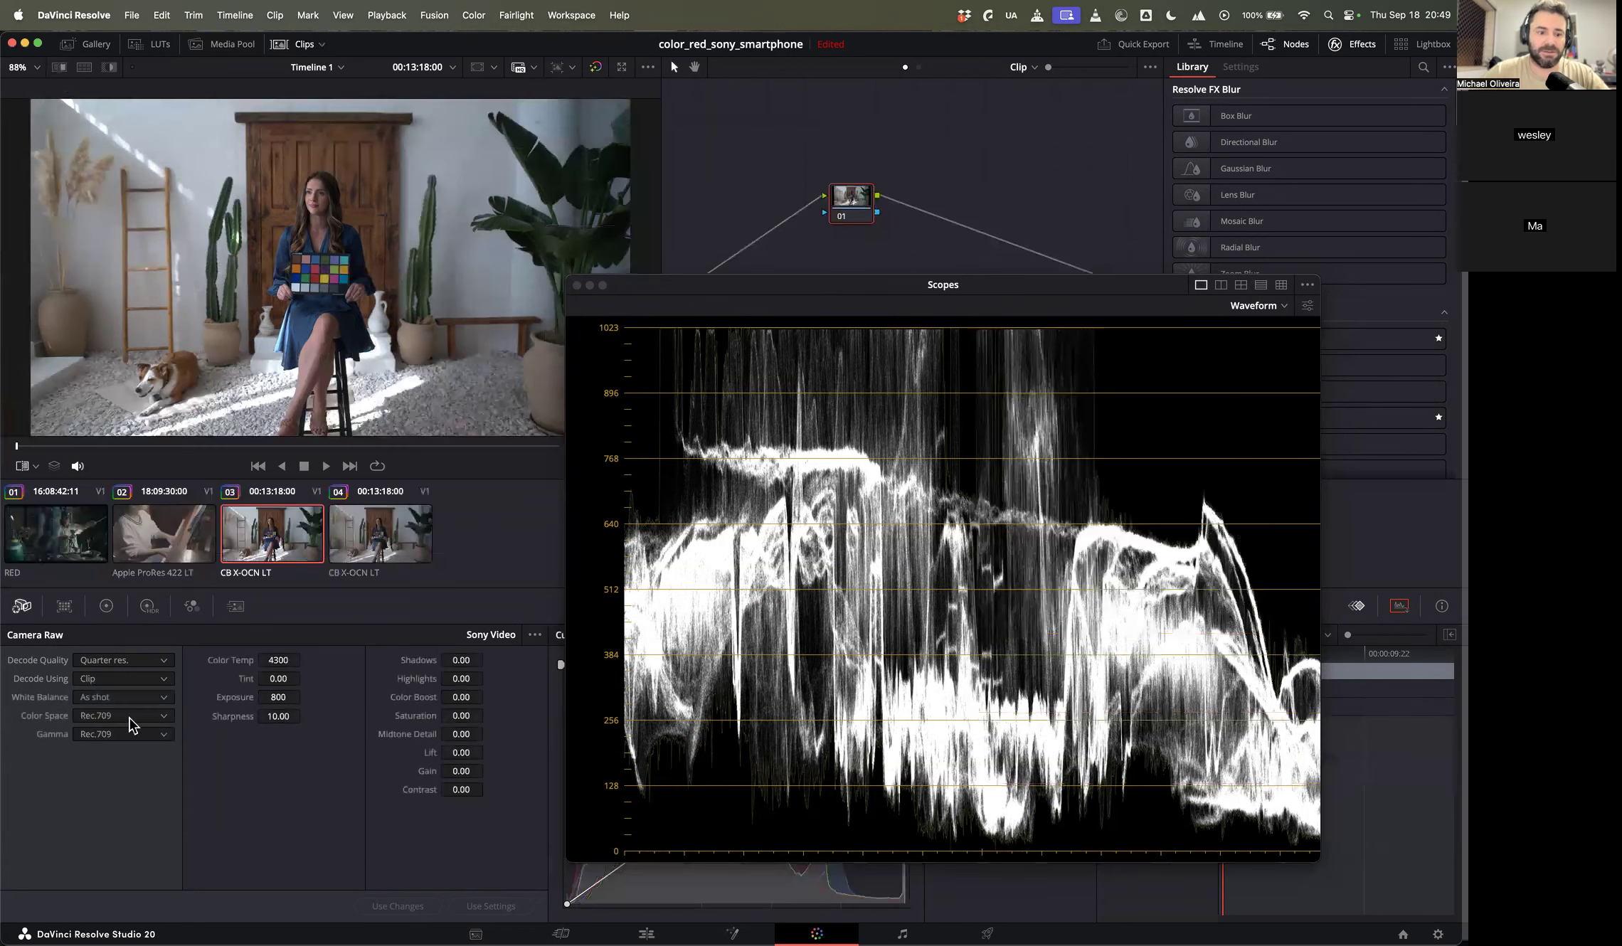
{"action": "left_click", "coordinate": [148, 715]}
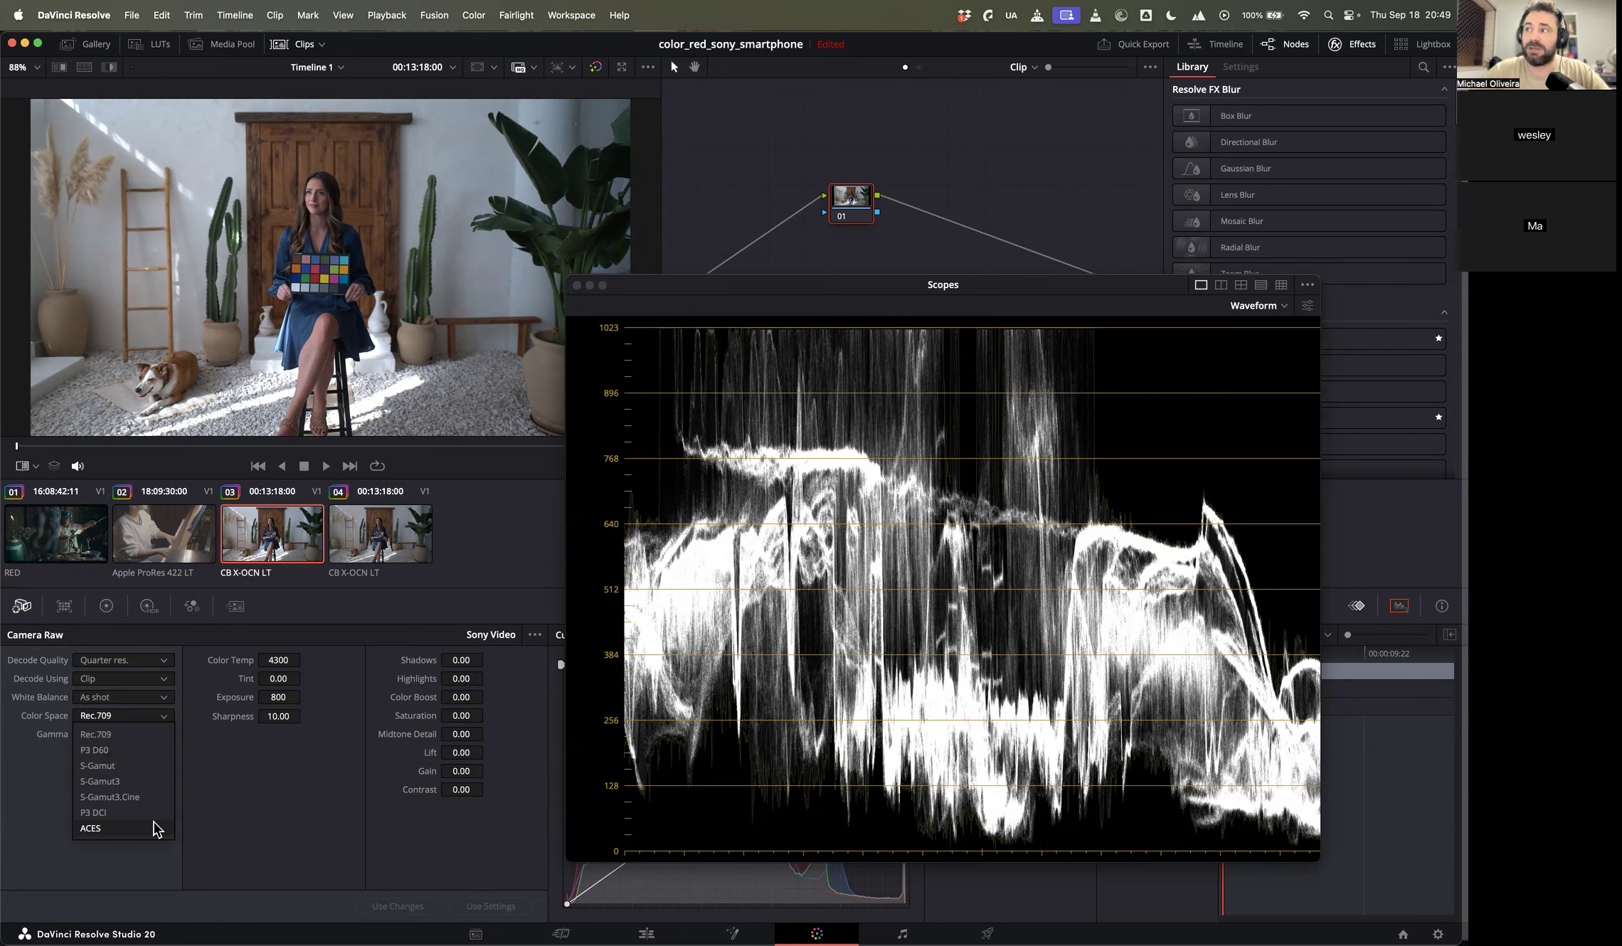
{"action": "left_click", "coordinate": [57, 535]}
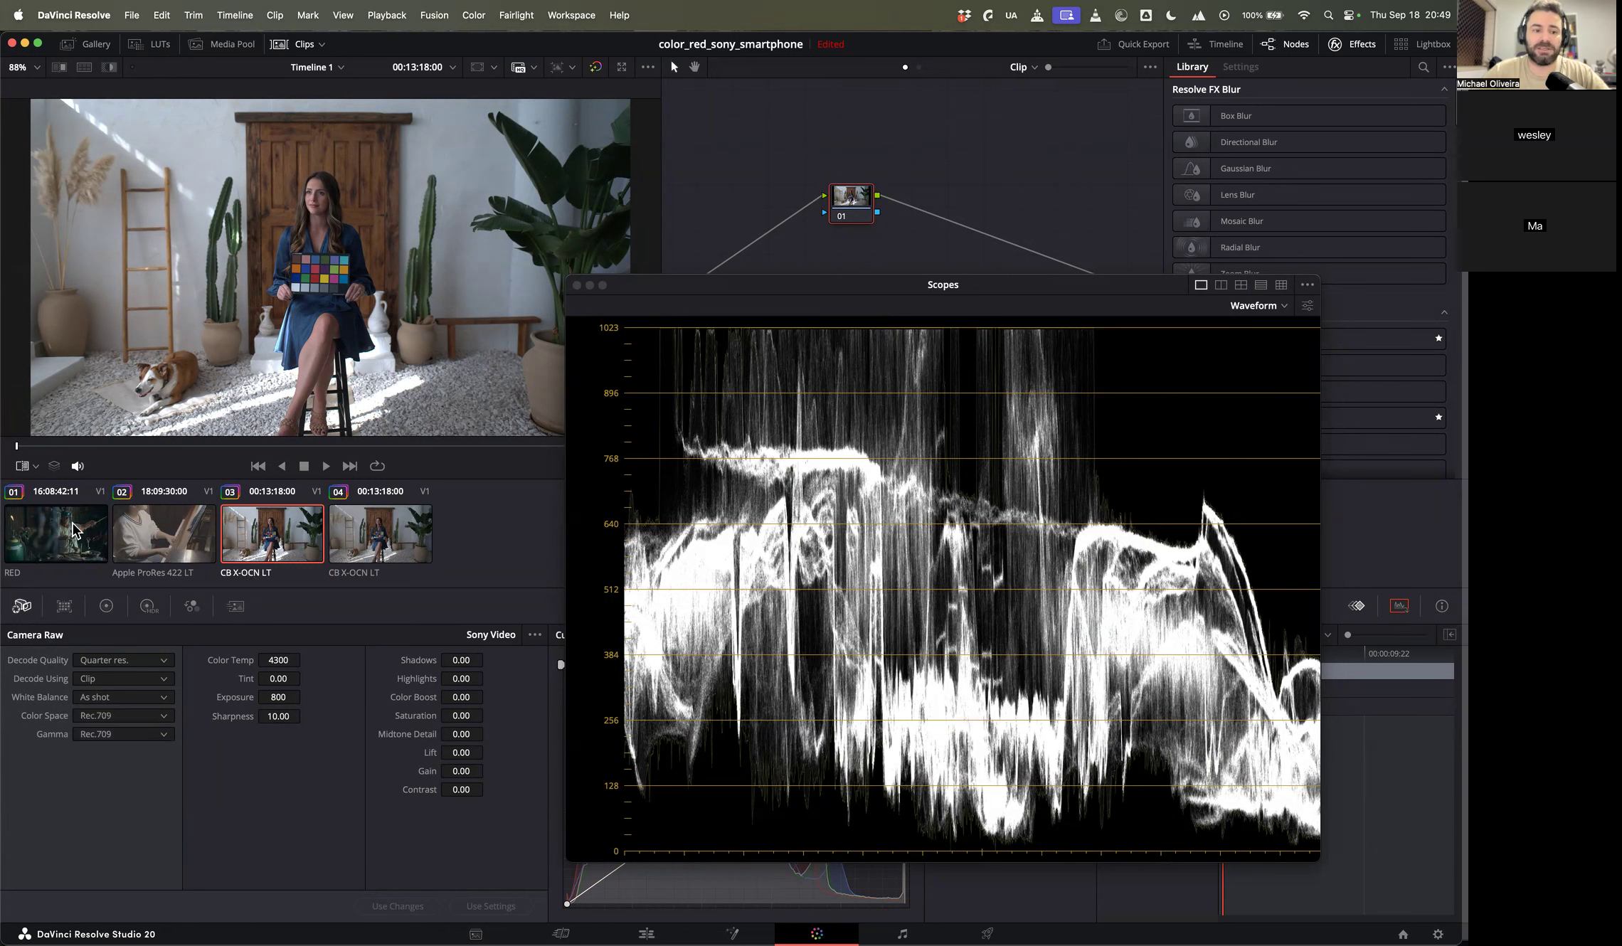
Step: Inspect the RED clip's raw Color Space and Gamma Curve options with decoding set to Clip, and return decoding to Project
{"action": "left_click", "coordinate": [57, 535]}
{"action": "left_click", "coordinate": [135, 678]}
{"action": "left_click", "coordinate": [118, 743]}
{"action": "left_click", "coordinate": [129, 715]}
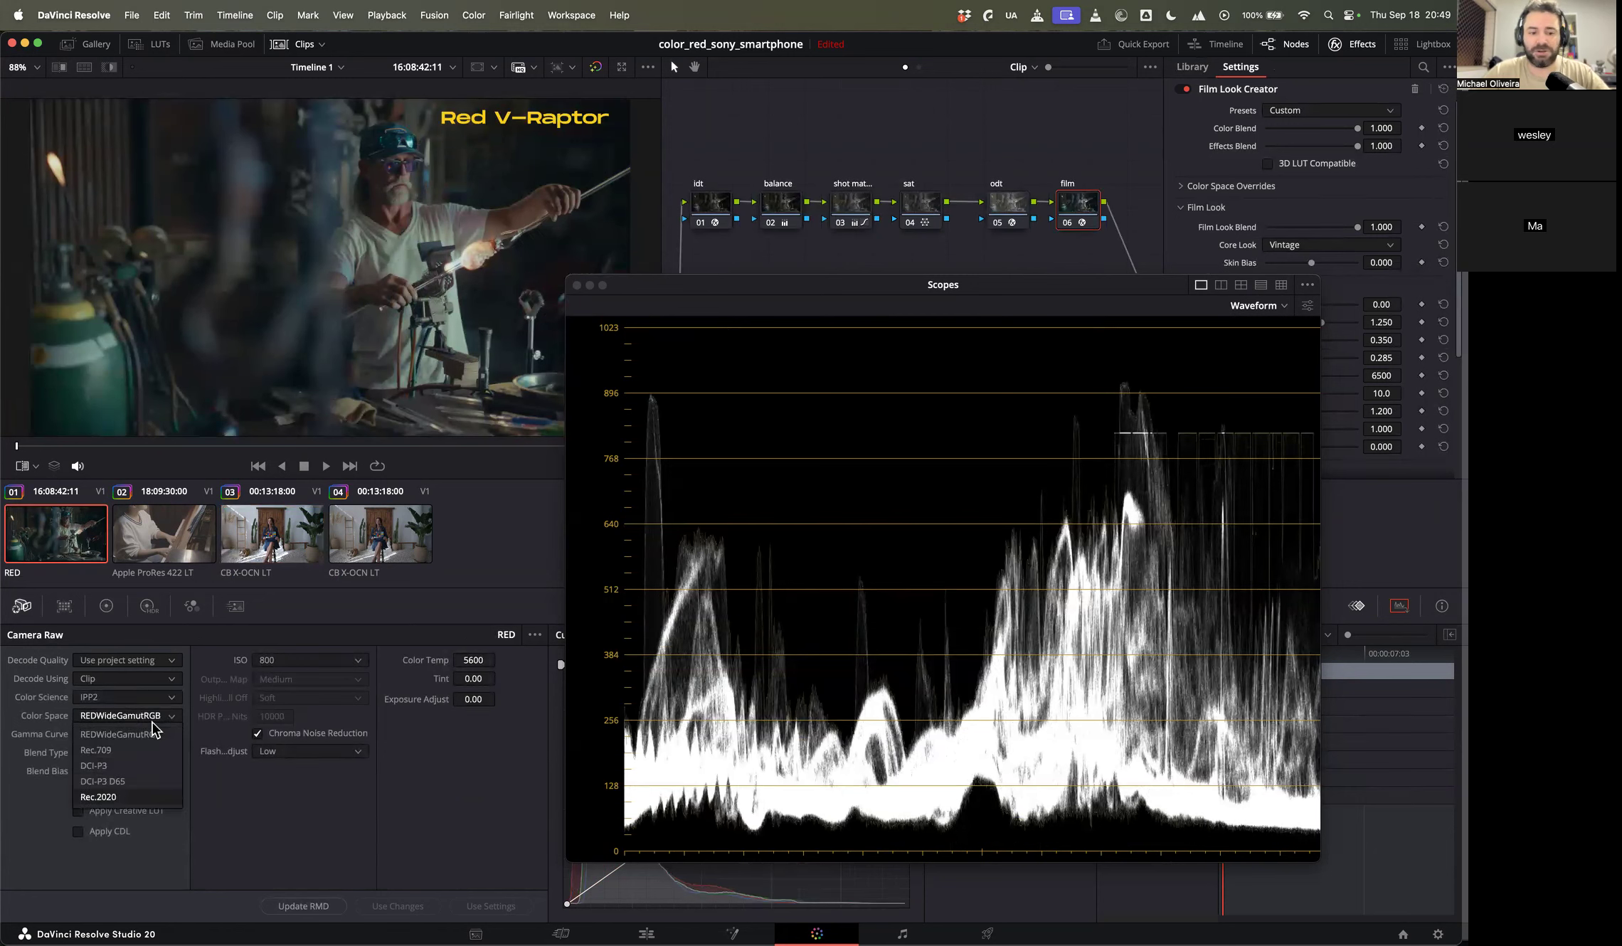
{"action": "left_click", "coordinate": [151, 737]}
{"action": "left_click", "coordinate": [148, 734]}
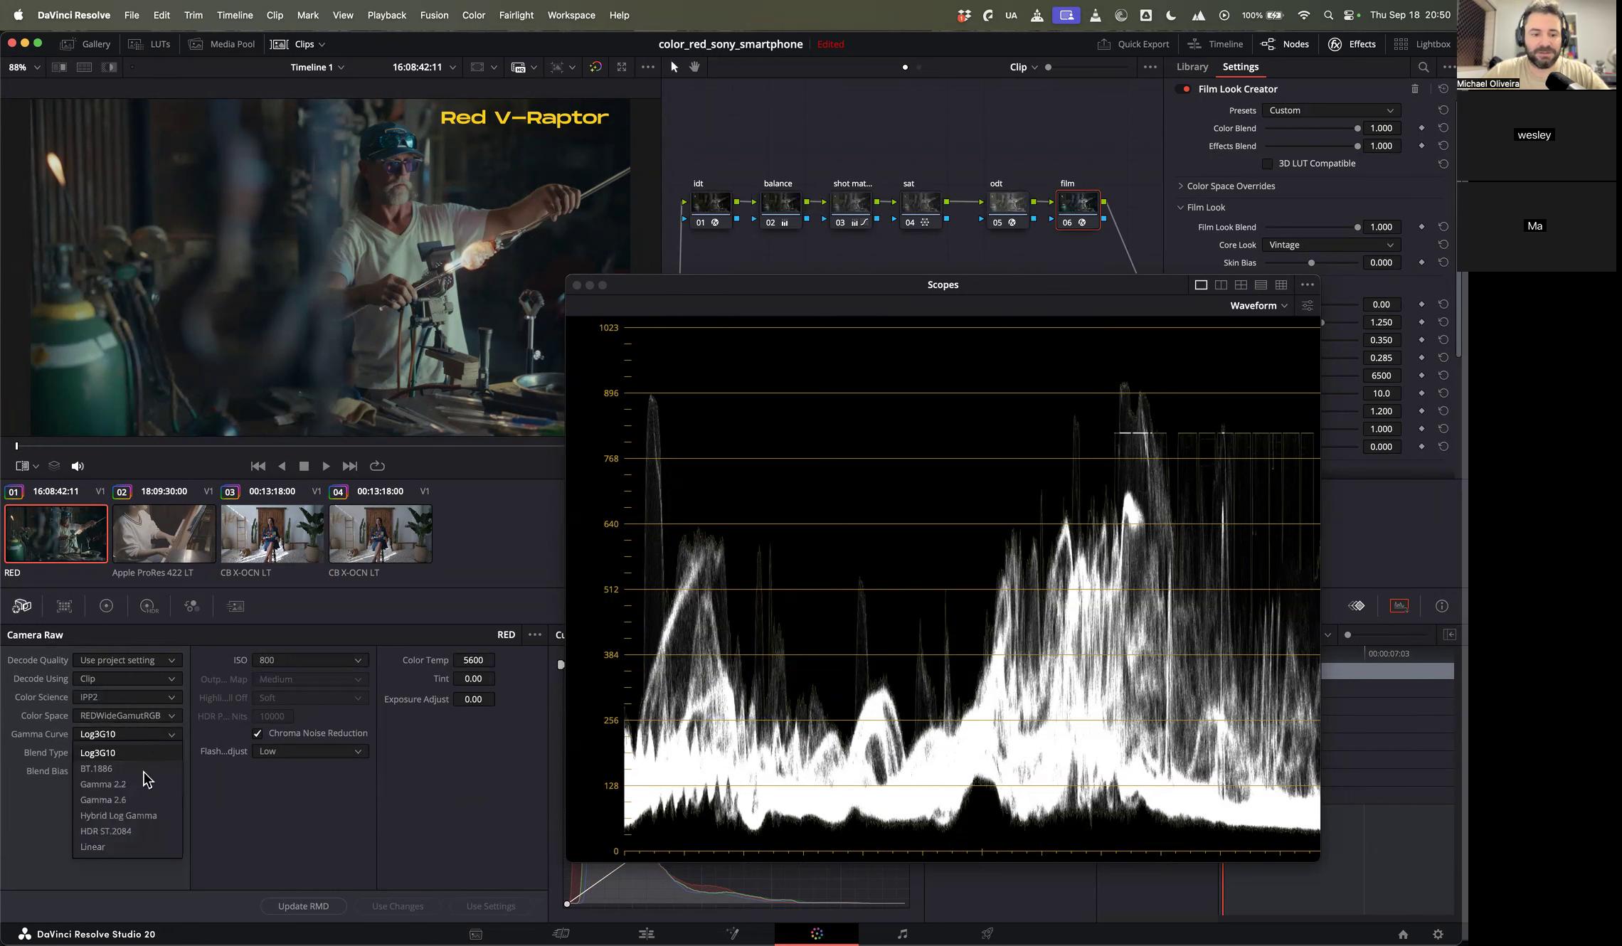
{"action": "left_click", "coordinate": [157, 732]}
{"action": "left_click", "coordinate": [161, 718]}
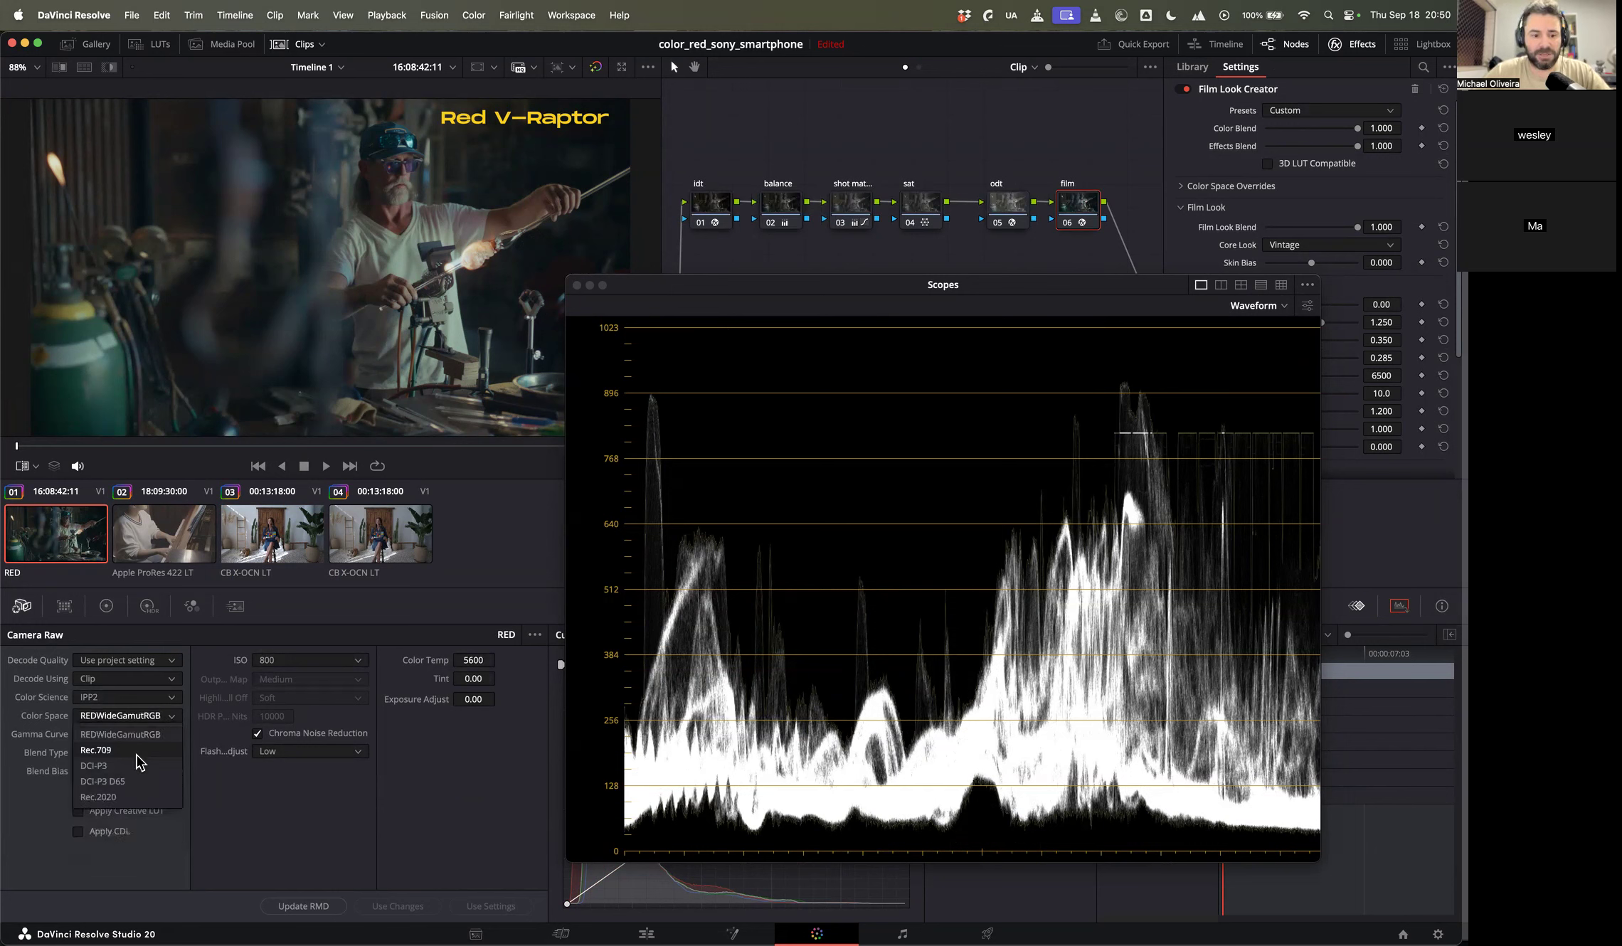
{"action": "left_click", "coordinate": [271, 838]}
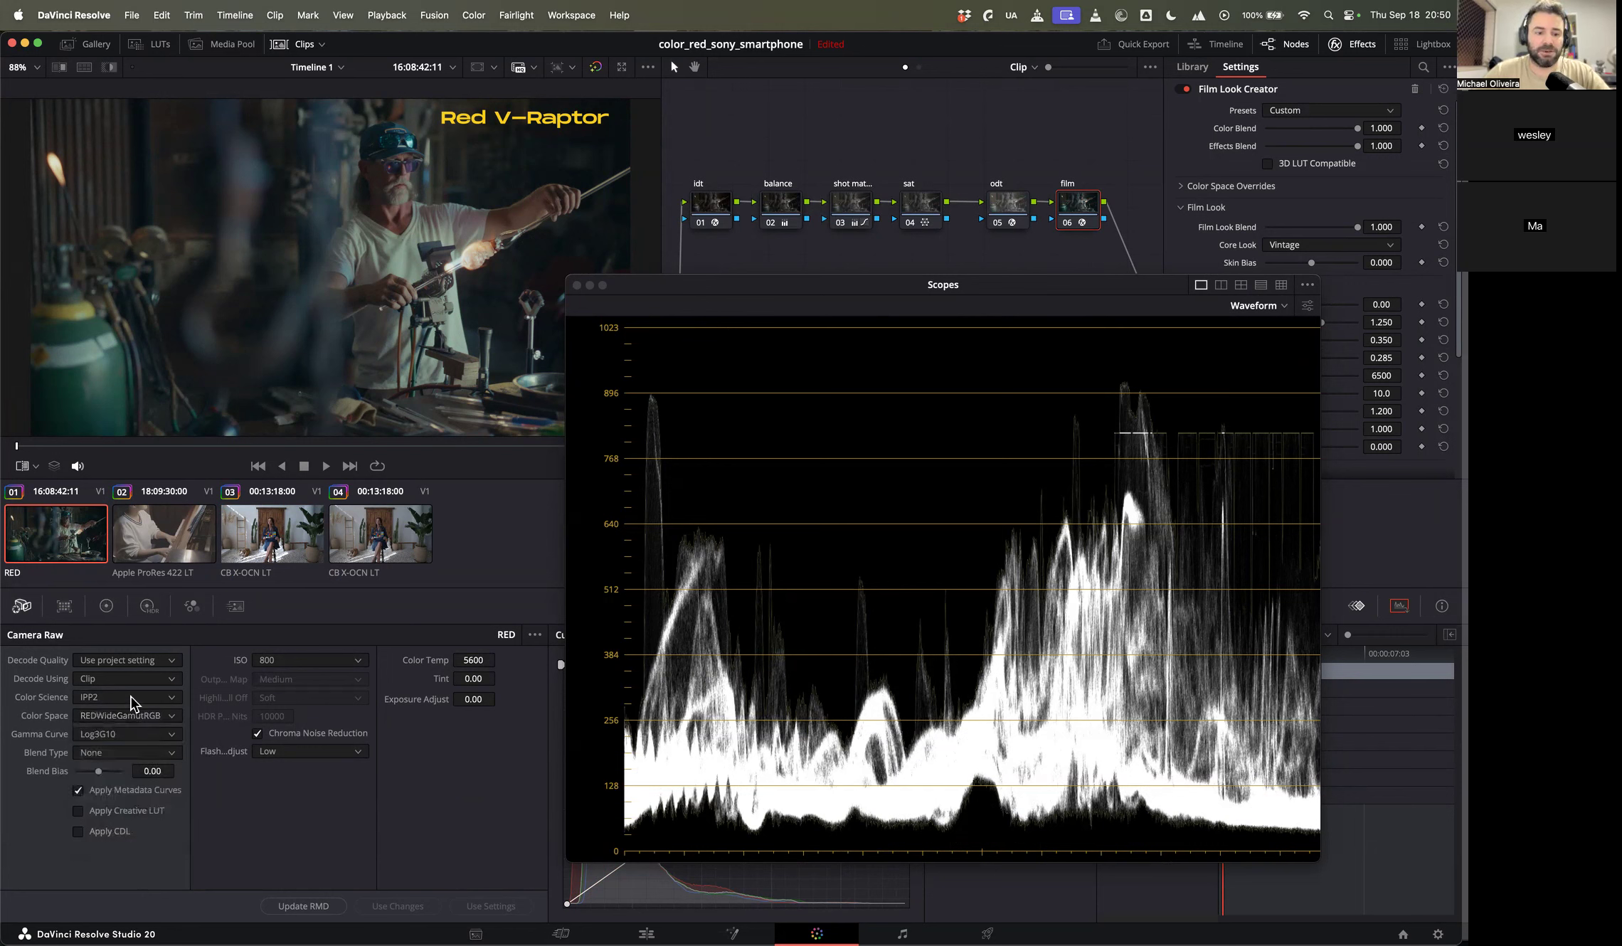
{"action": "left_click", "coordinate": [117, 681]}
{"action": "left_click", "coordinate": [120, 725]}
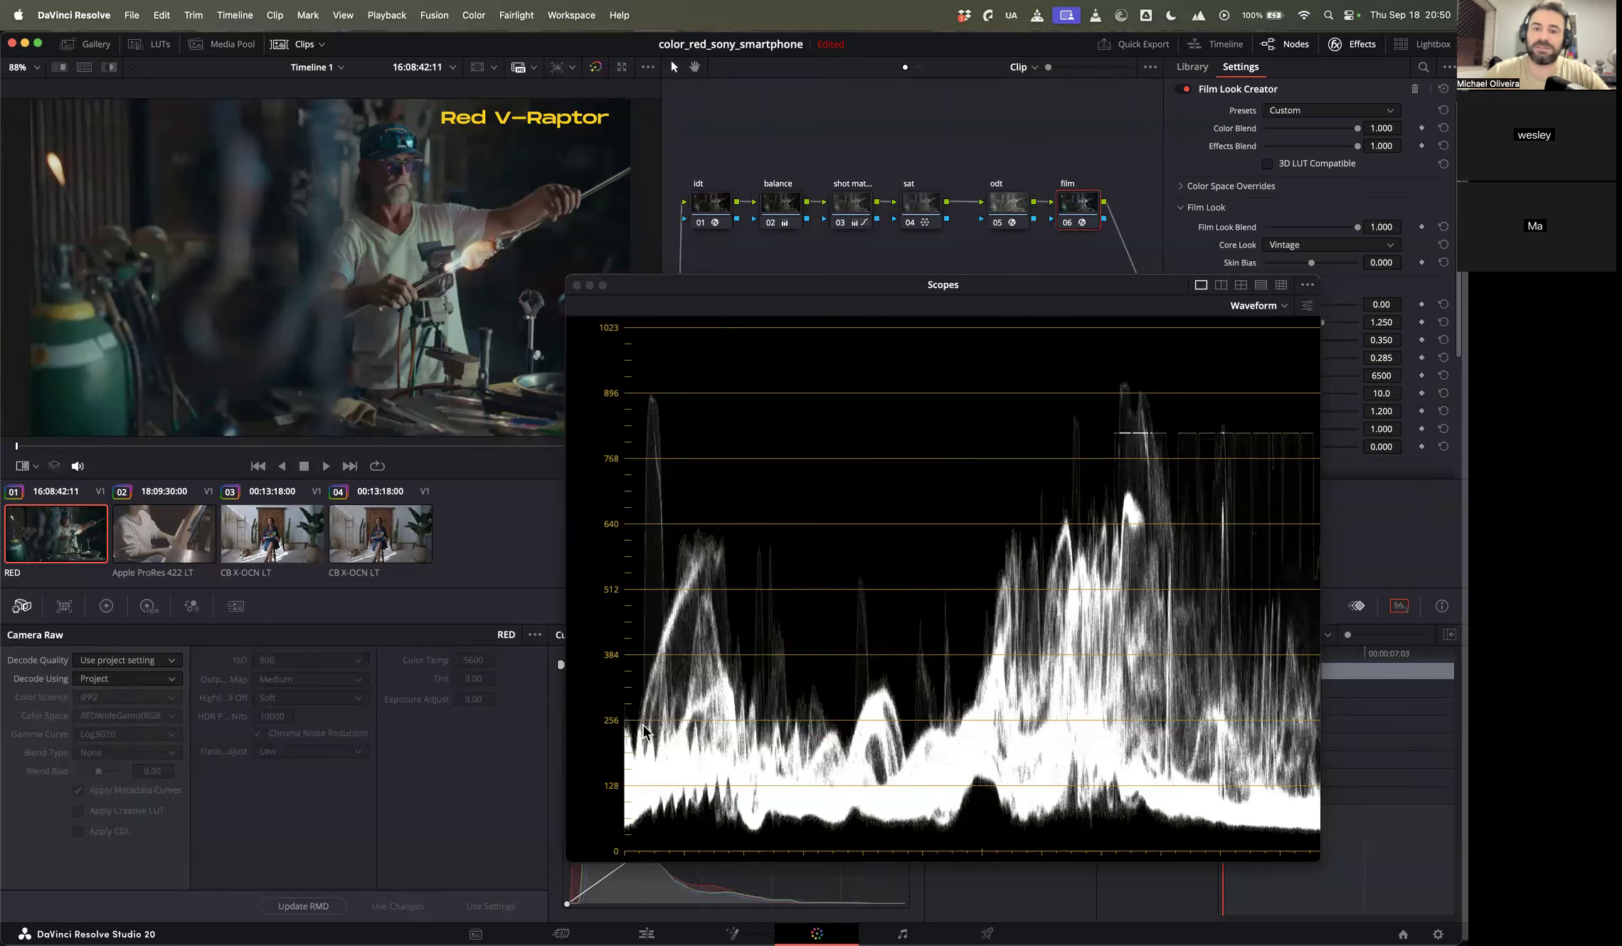
Step: Close the floating scopes window and show the Color Space Transform settings of the last Sony clip's odt node
{"action": "left_click", "coordinate": [576, 286]}
{"action": "key", "text": "Down"}
{"action": "key", "text": "Down"}
{"action": "key", "text": "Down"}
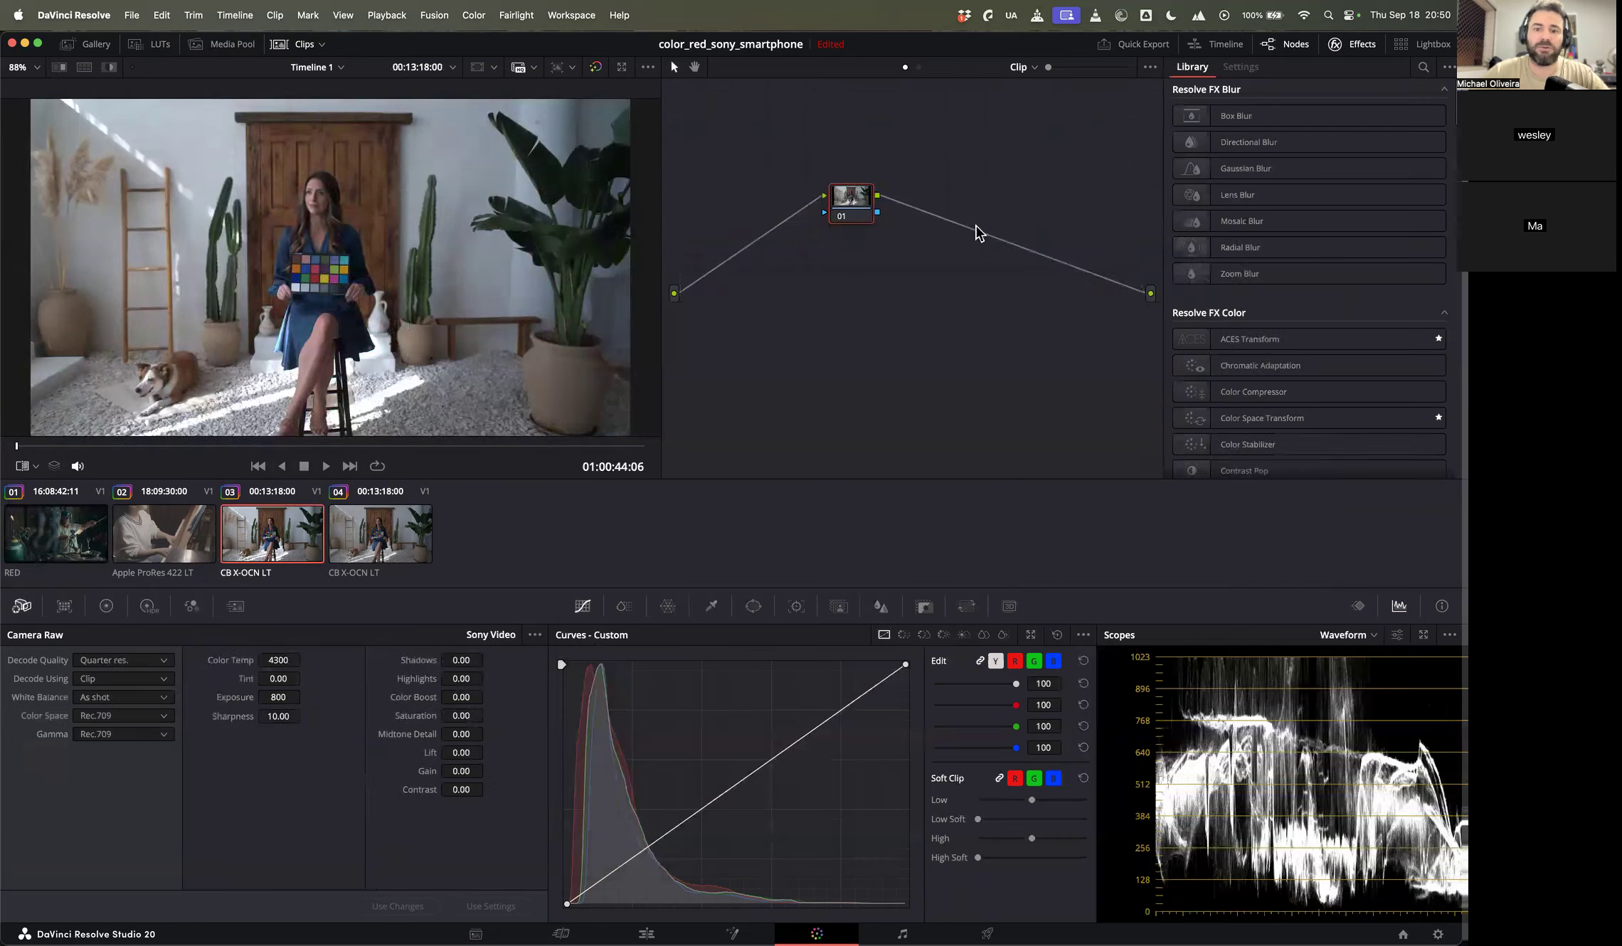
{"action": "left_click", "coordinate": [938, 203]}
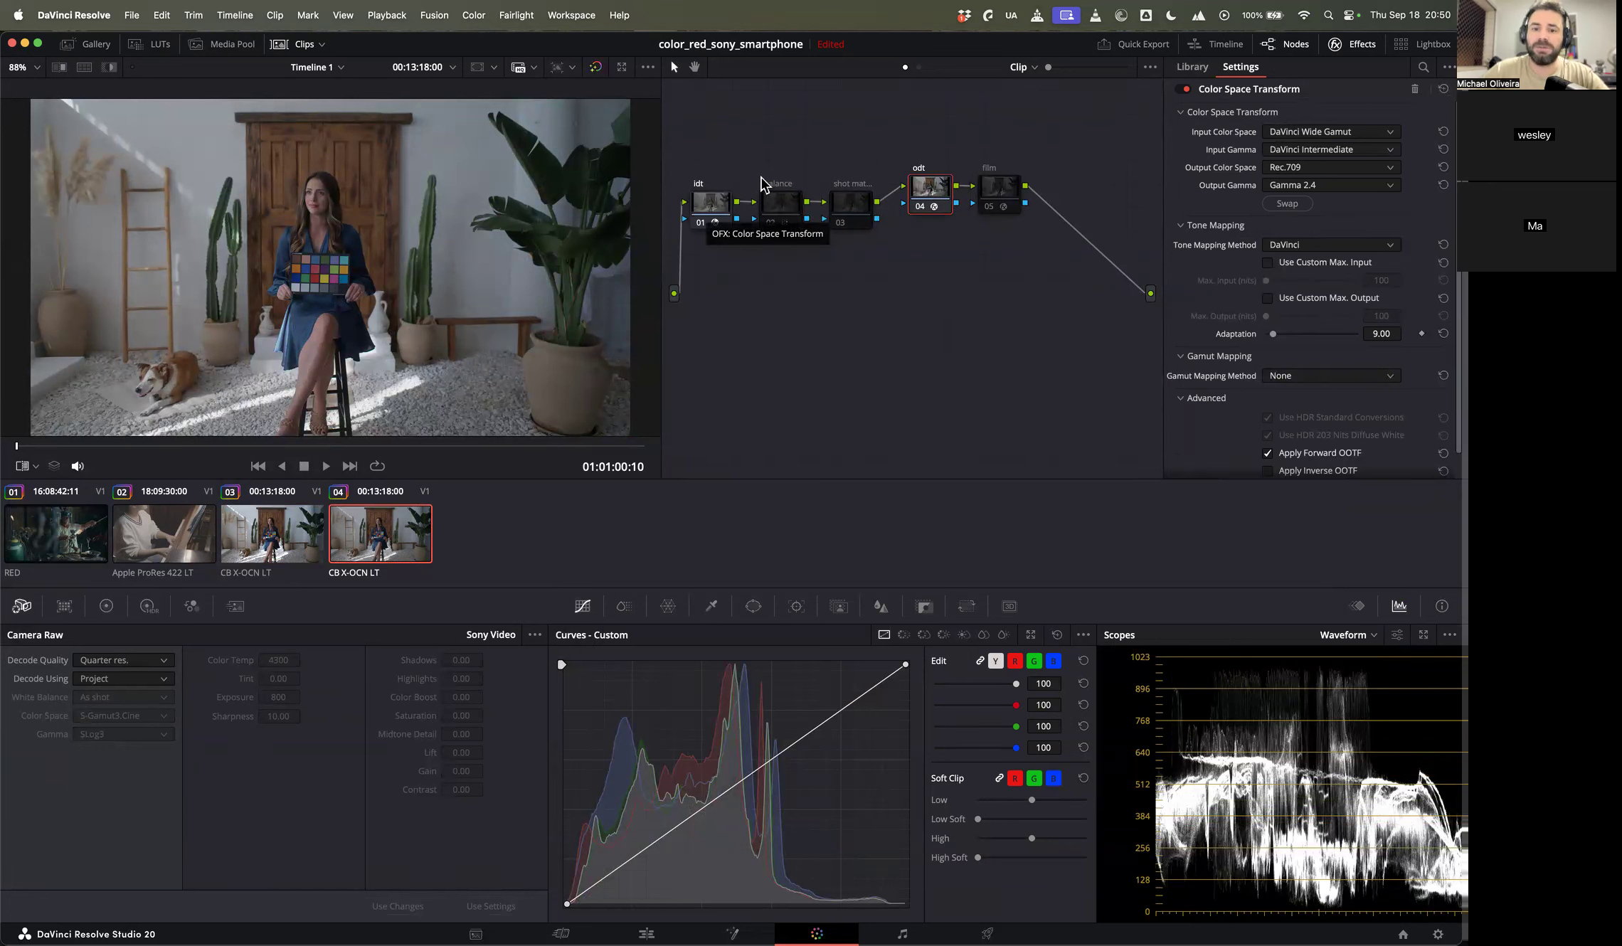
Step: Create a new local grade version for the last Sony clip and reset its grade to a single empty node
{"action": "right_click", "coordinate": [381, 555]}
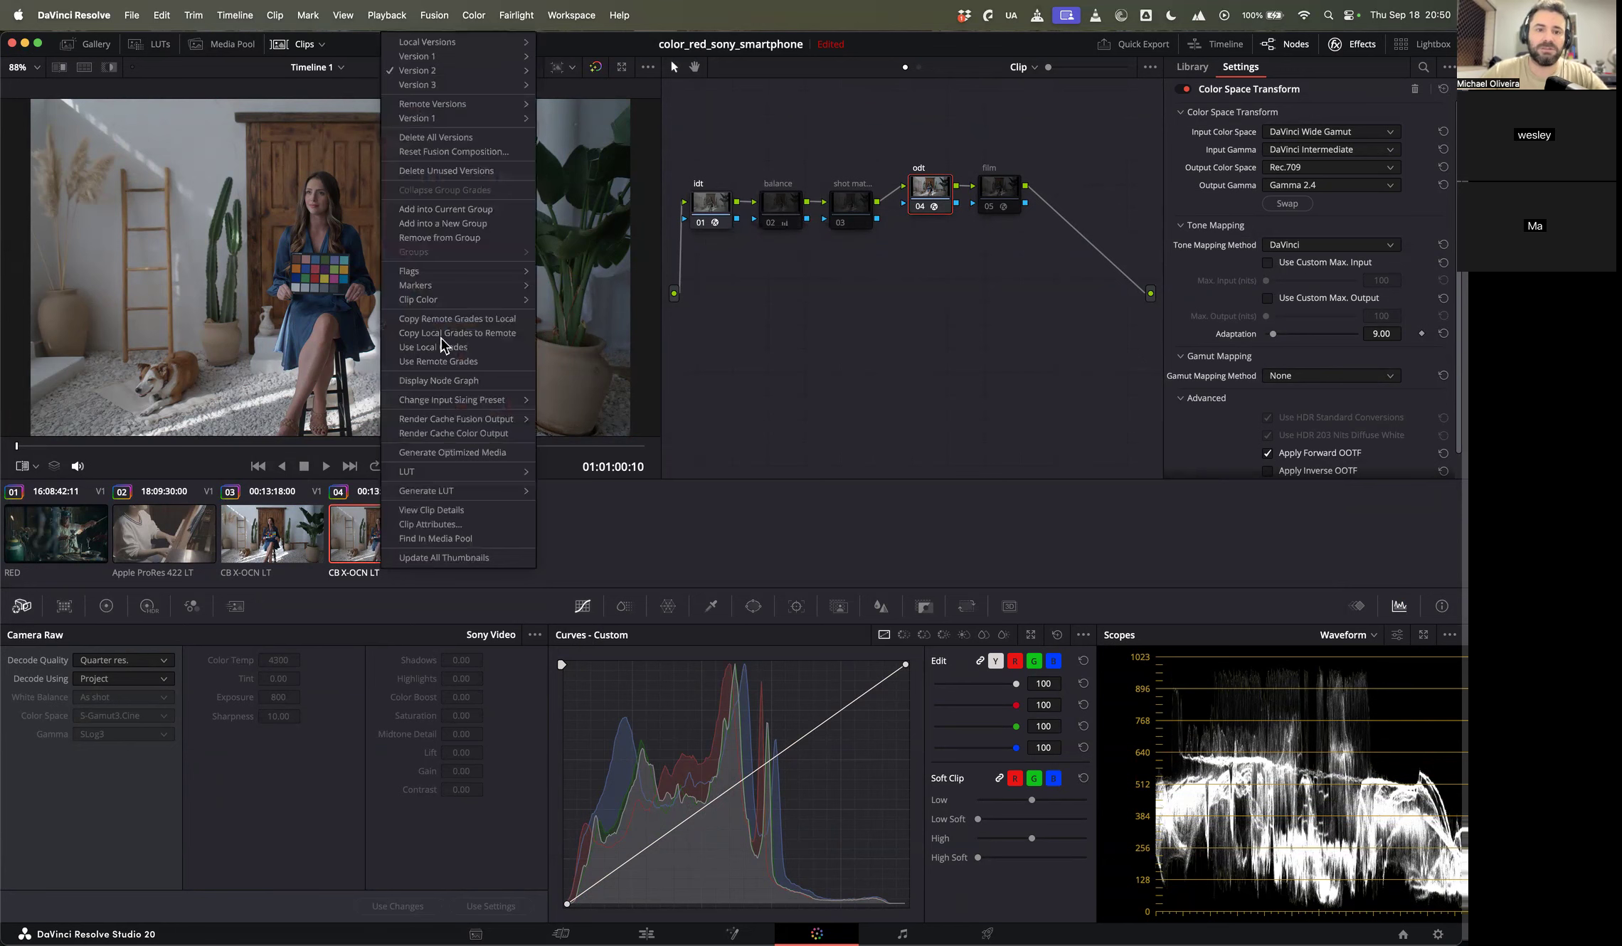
{"action": "mouse_move", "coordinate": [453, 44]}
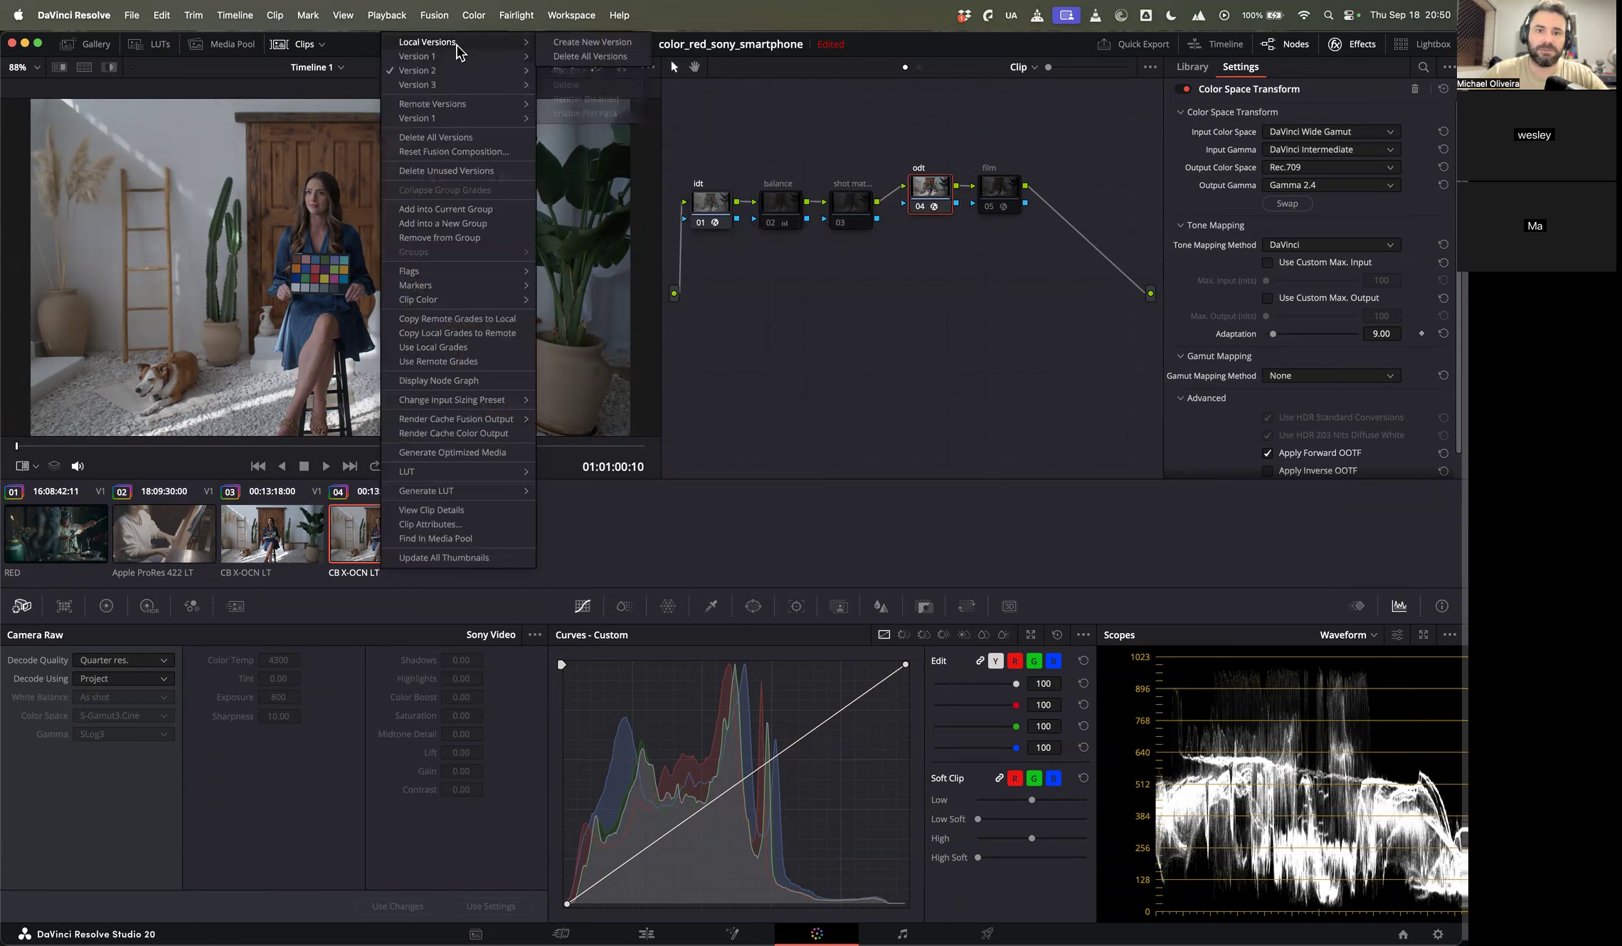
{"action": "left_click", "coordinate": [592, 42]}
{"action": "left_click", "coordinate": [816, 530]}
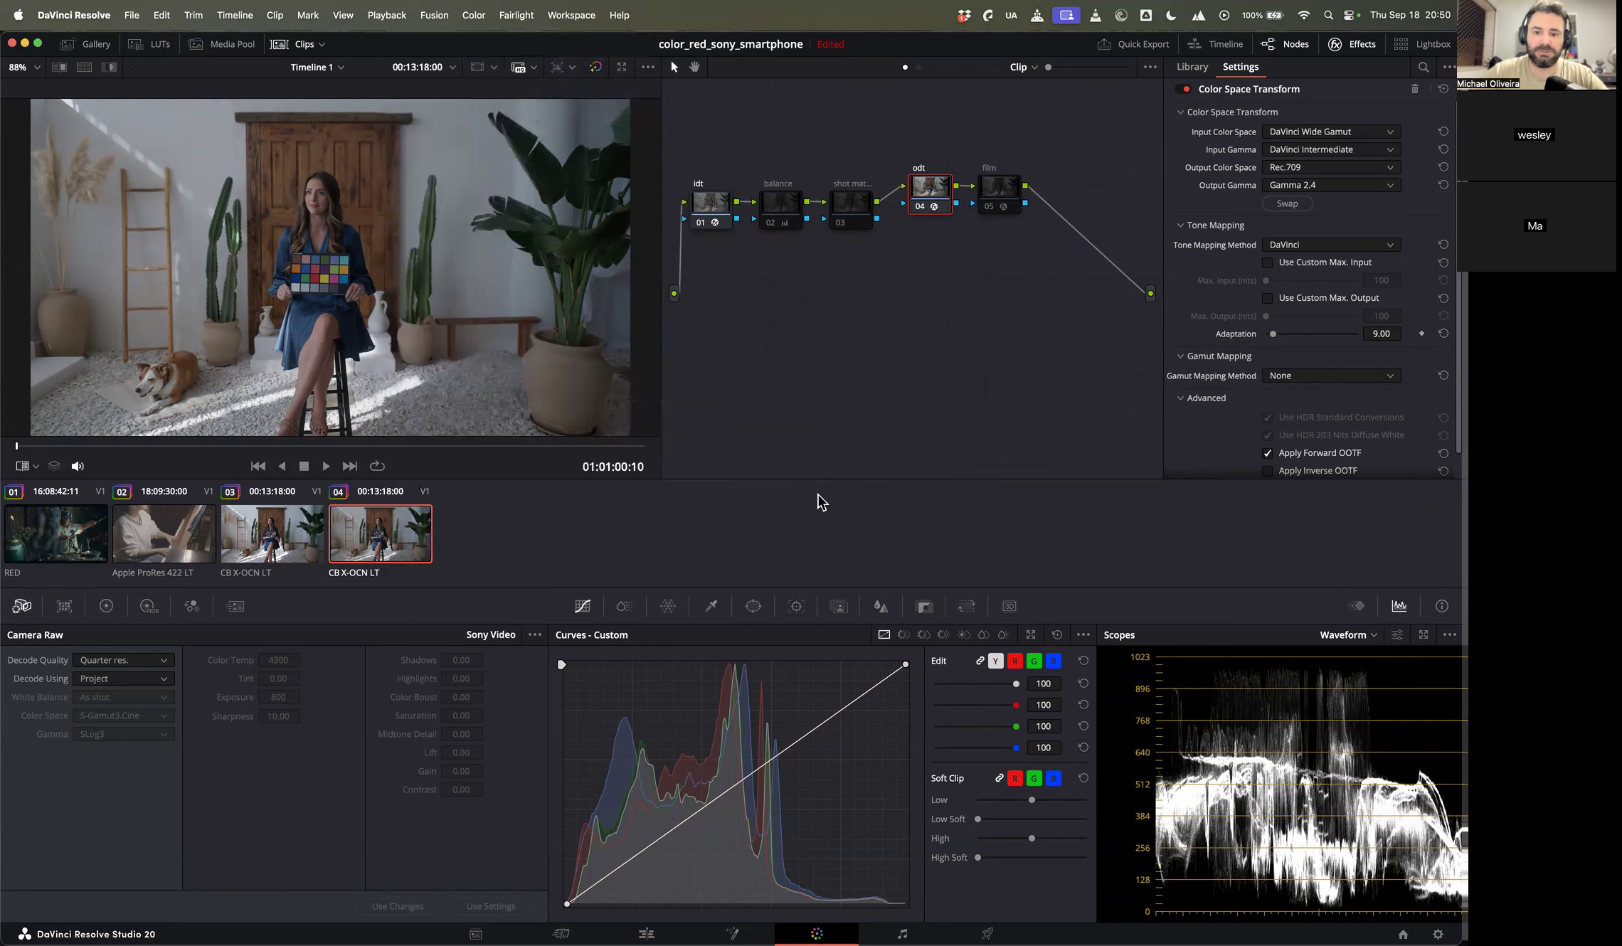
{"action": "right_click", "coordinate": [824, 119]}
{"action": "left_click", "coordinate": [880, 228]}
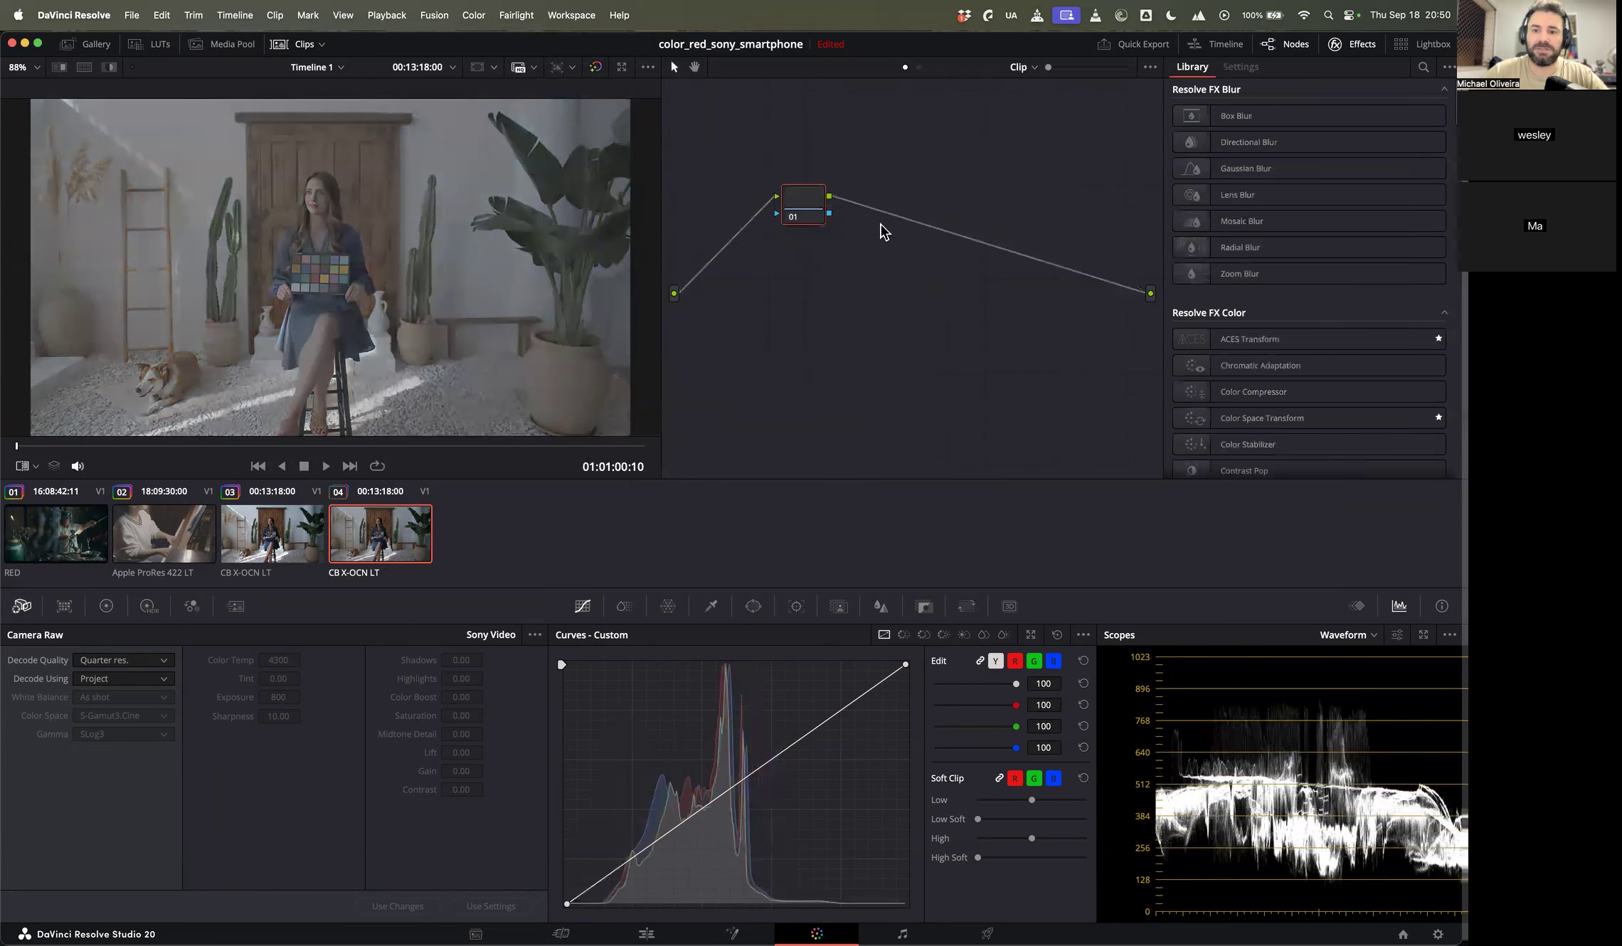
Step: Reposition the empty node of the last Sony clip and apply the ACES Transform effect to it
{"action": "left_click_drag", "start_coordinate": [830, 212], "coordinate": [952, 220]}
{"action": "left_click_drag", "start_coordinate": [1278, 420], "coordinate": [1254, 322]}
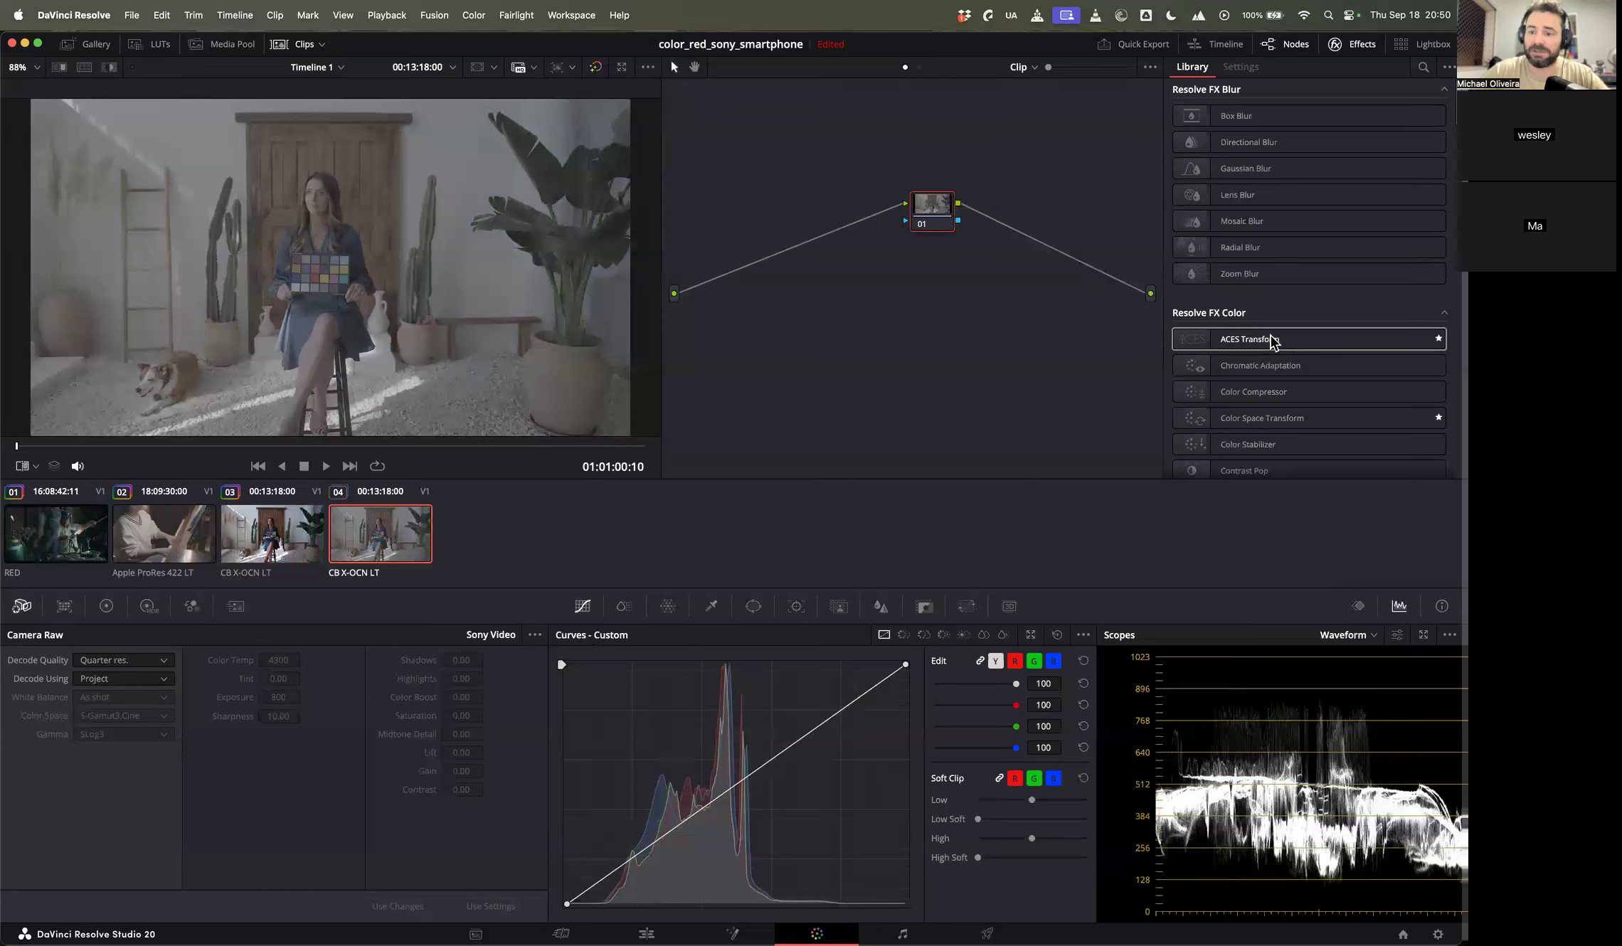
{"action": "left_click", "coordinate": [1263, 337]}
{"action": "left_click_drag", "start_coordinate": [960, 152], "coordinate": [932, 208]}
Step: Set the ACES input transform to Sony SLog3 SGamut3Cine - CSC and the output transform to Rec.709 BT.1886
{"action": "left_click", "coordinate": [1283, 153]}
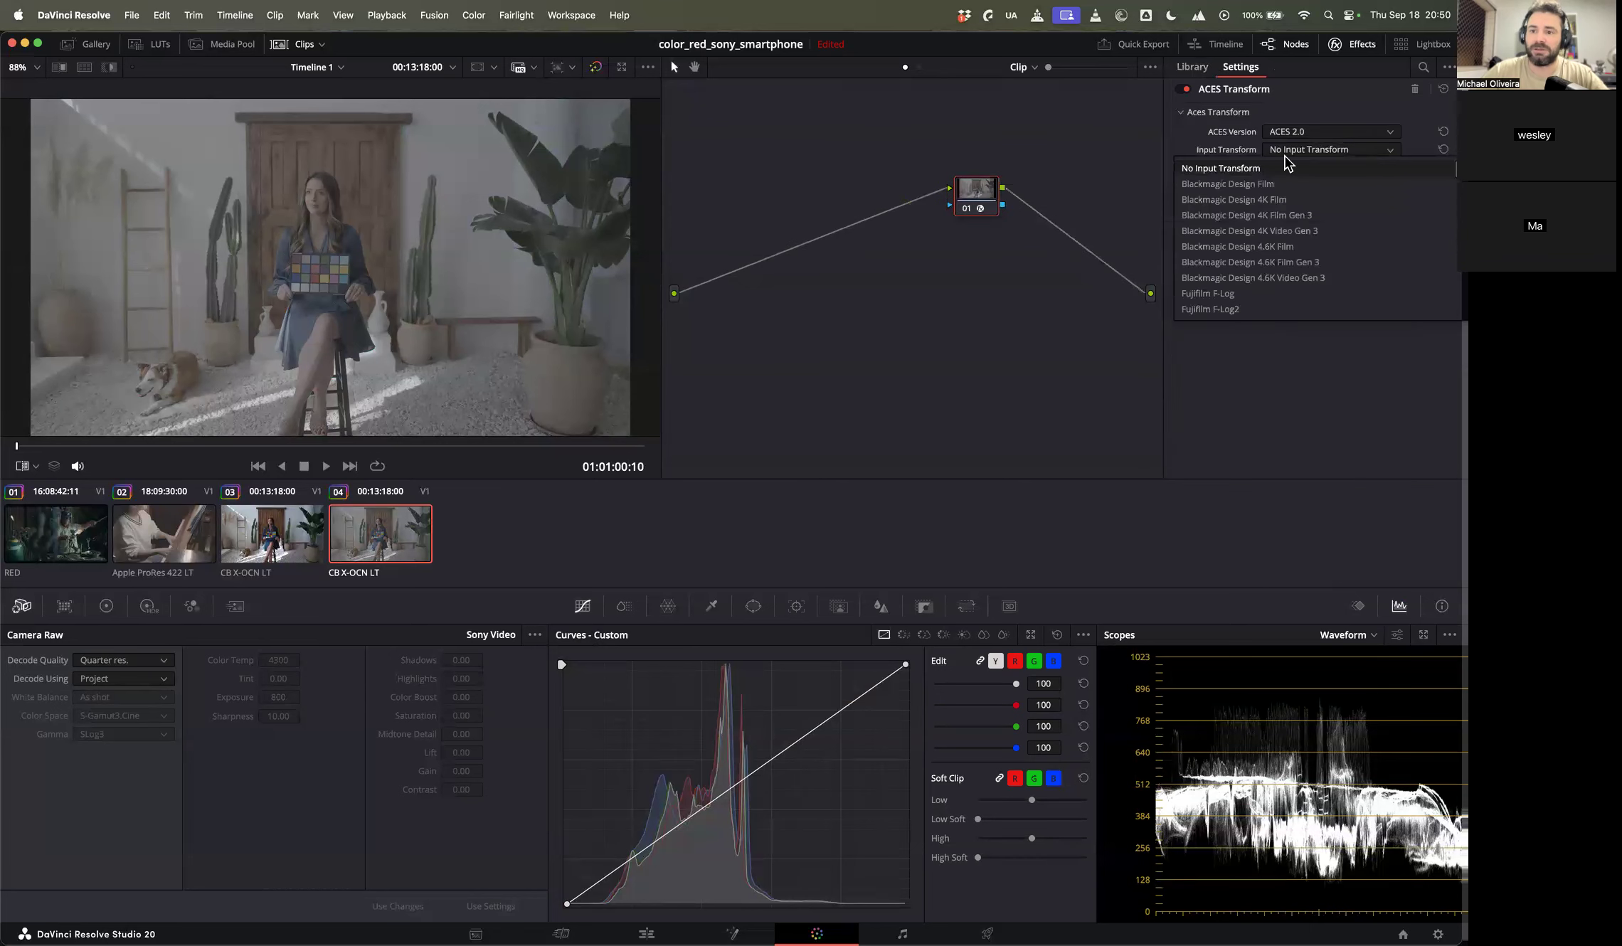
{"action": "scroll", "coordinate": [1285, 156], "scroll_direction": "down", "scroll_amount": 5}
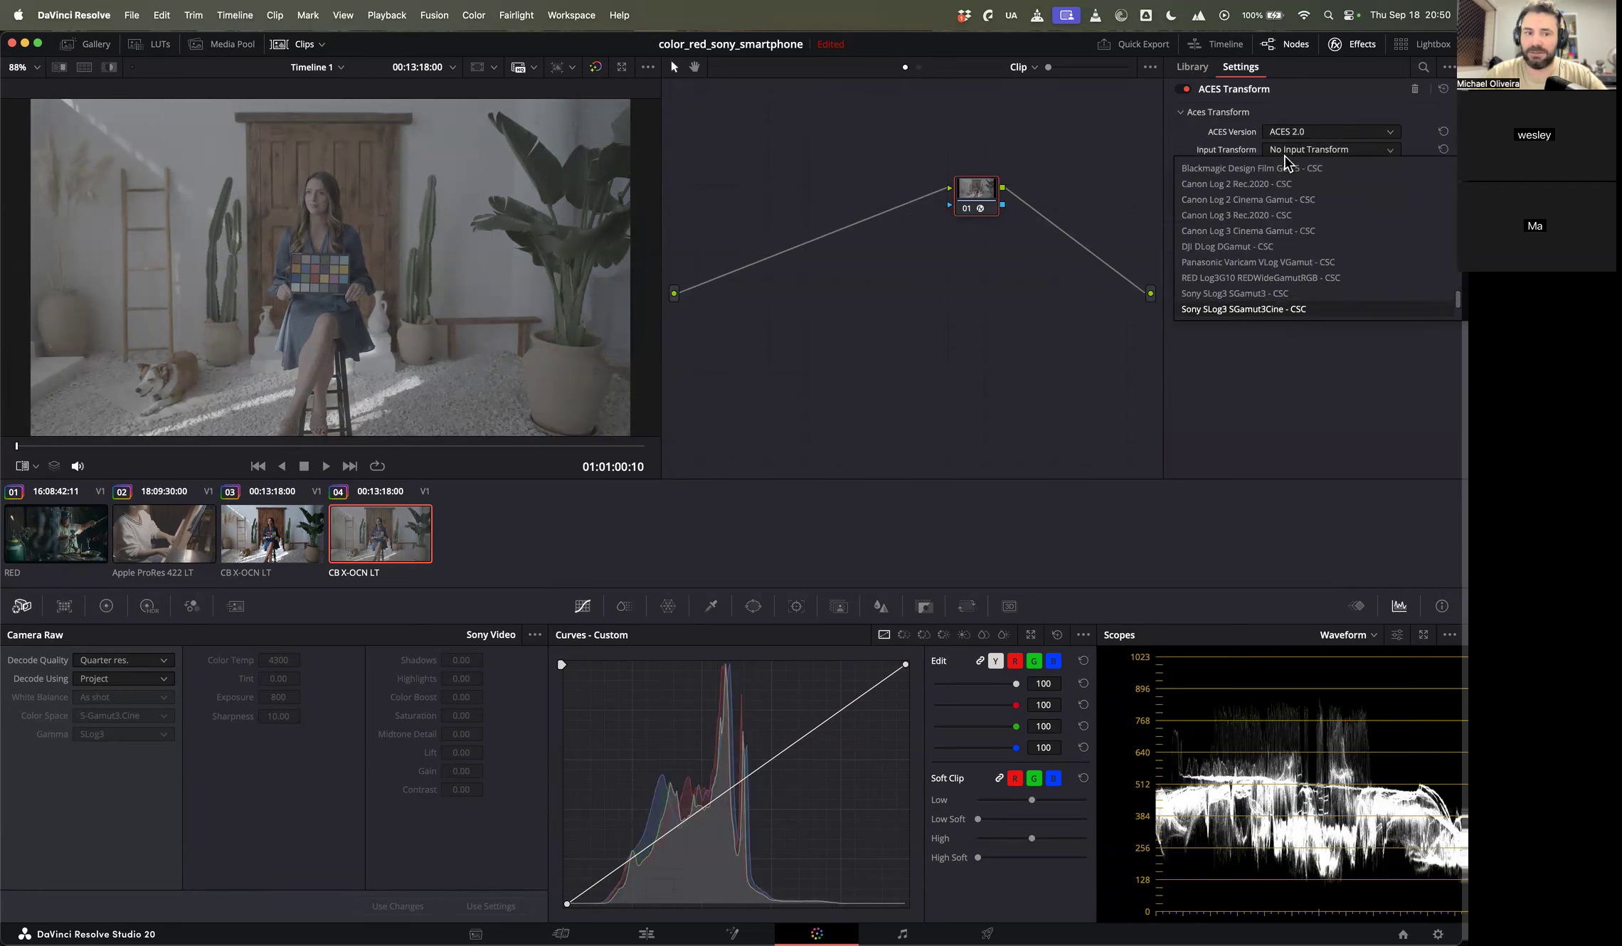
{"action": "key", "text": "Return"}
{"action": "left_click", "coordinate": [1287, 168]}
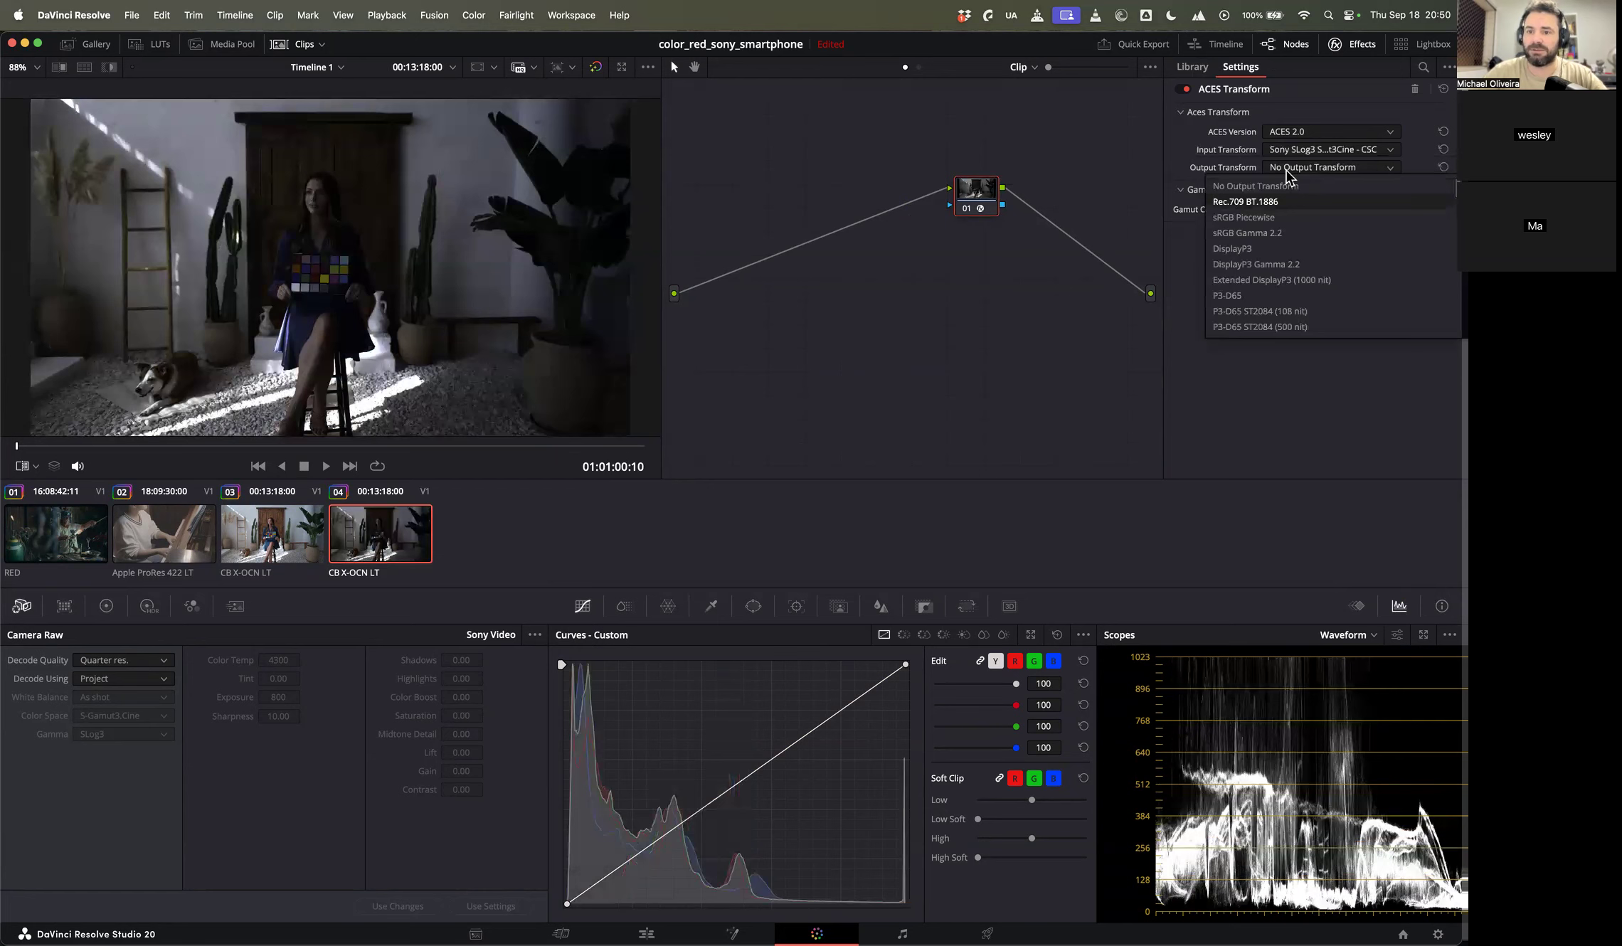
{"action": "key", "text": "Return"}
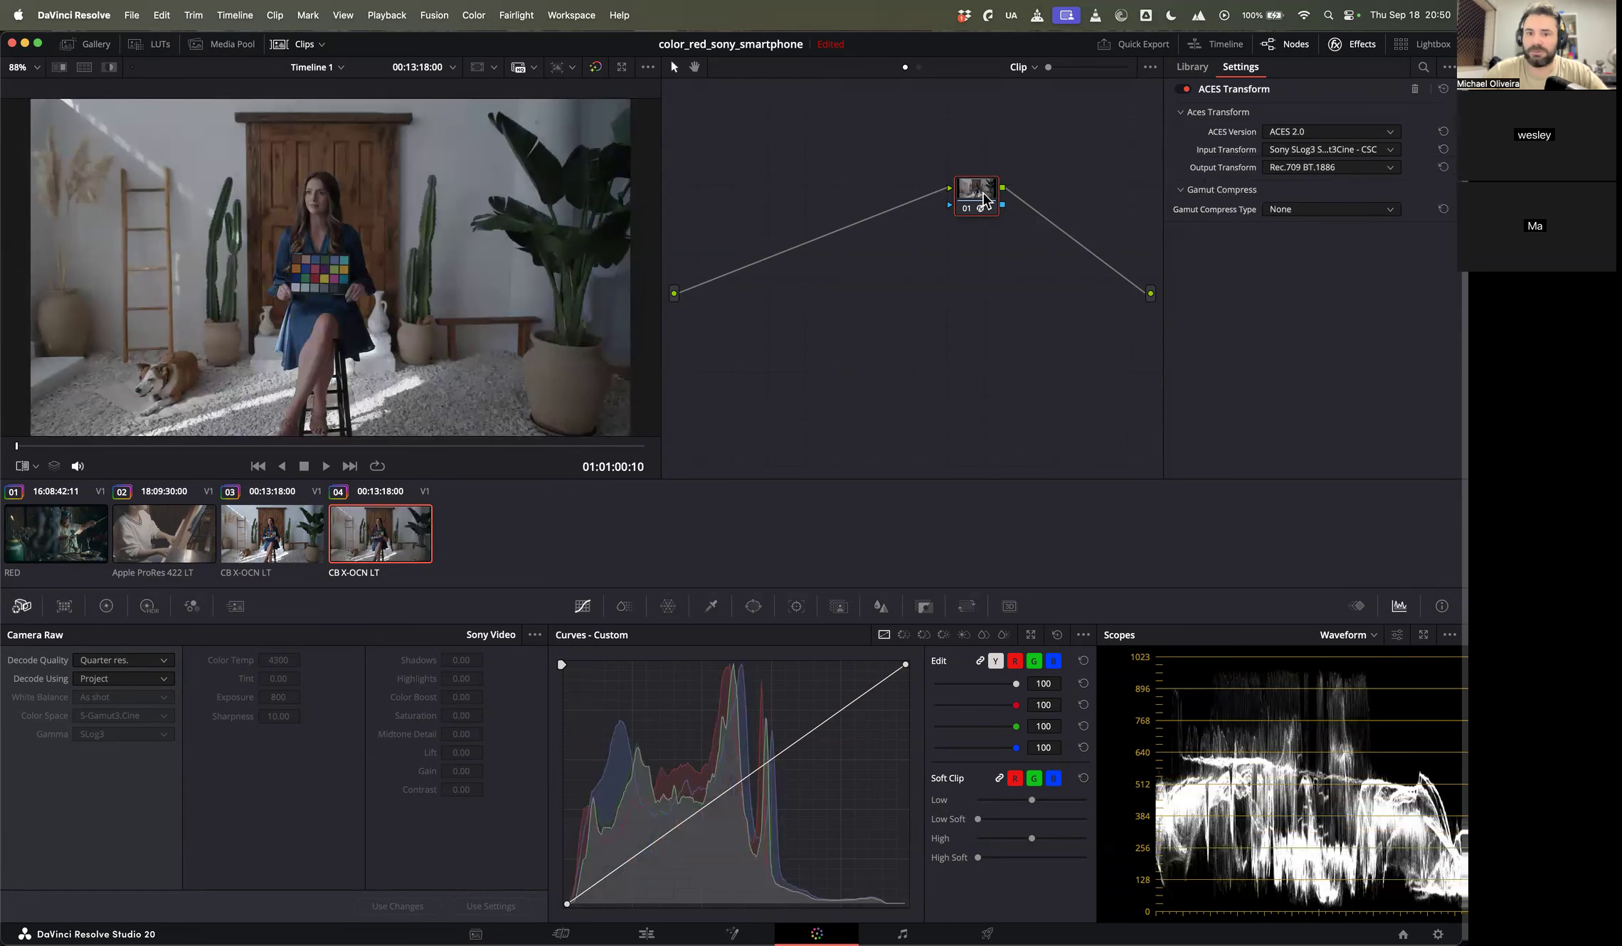
Step: Add a node labelled slog before the ACES Transform node and label the transform node rec709
{"action": "key", "text": "shift+s"}
{"action": "left_click_drag", "start_coordinate": [976, 239], "coordinate": [742, 179]}
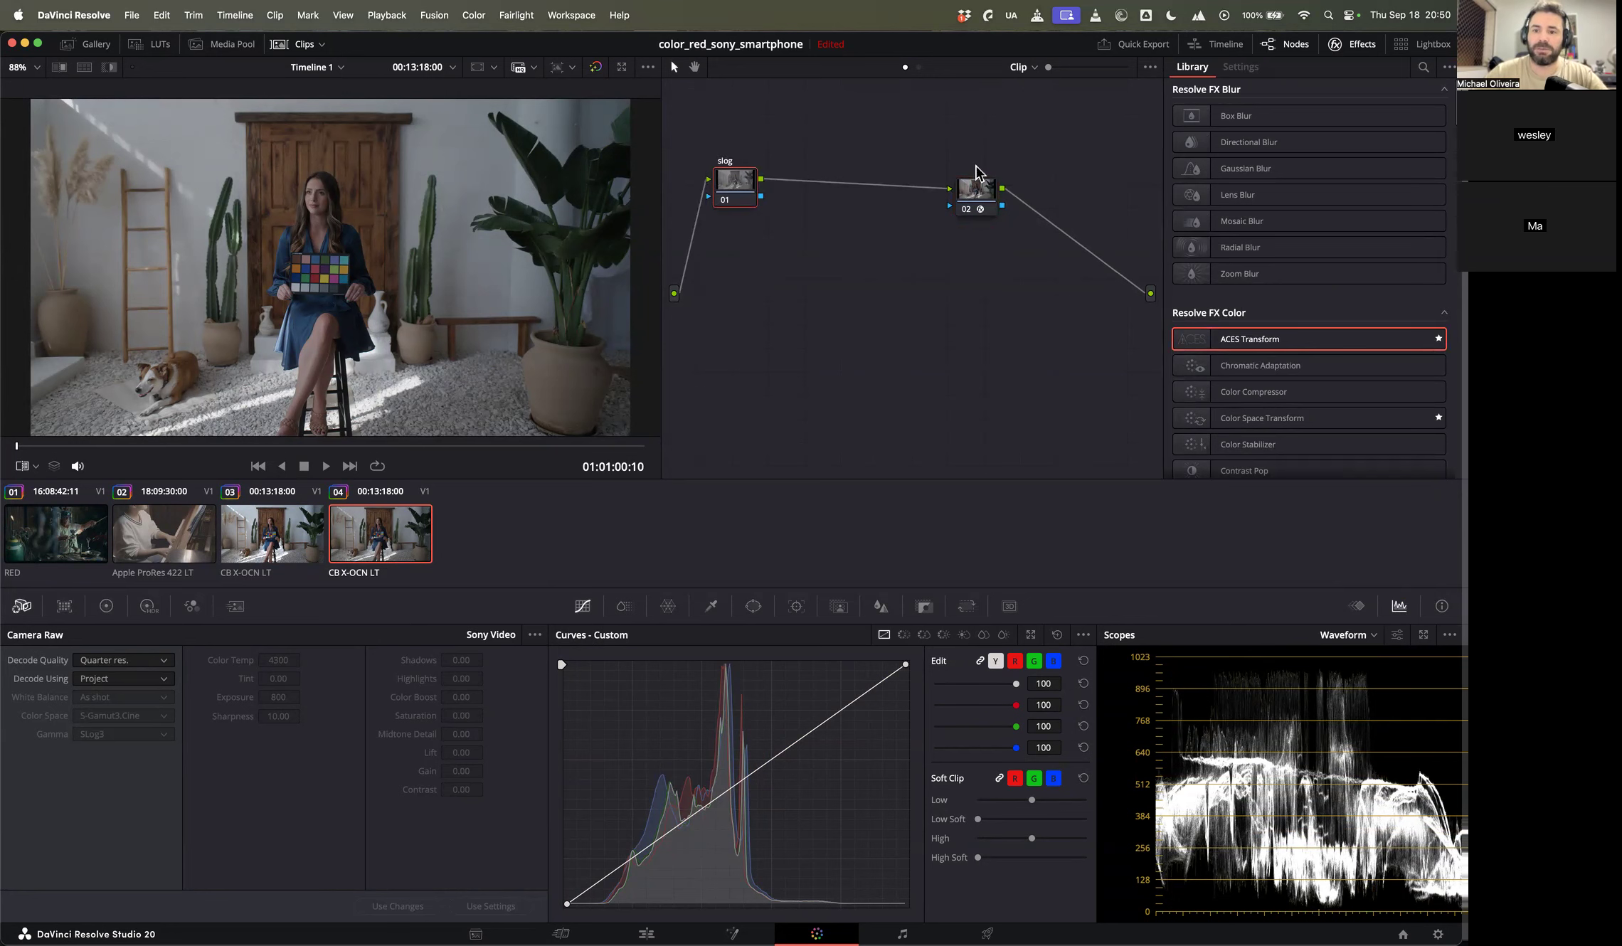
{"action": "left_click_drag", "start_coordinate": [974, 194], "coordinate": [978, 167]}
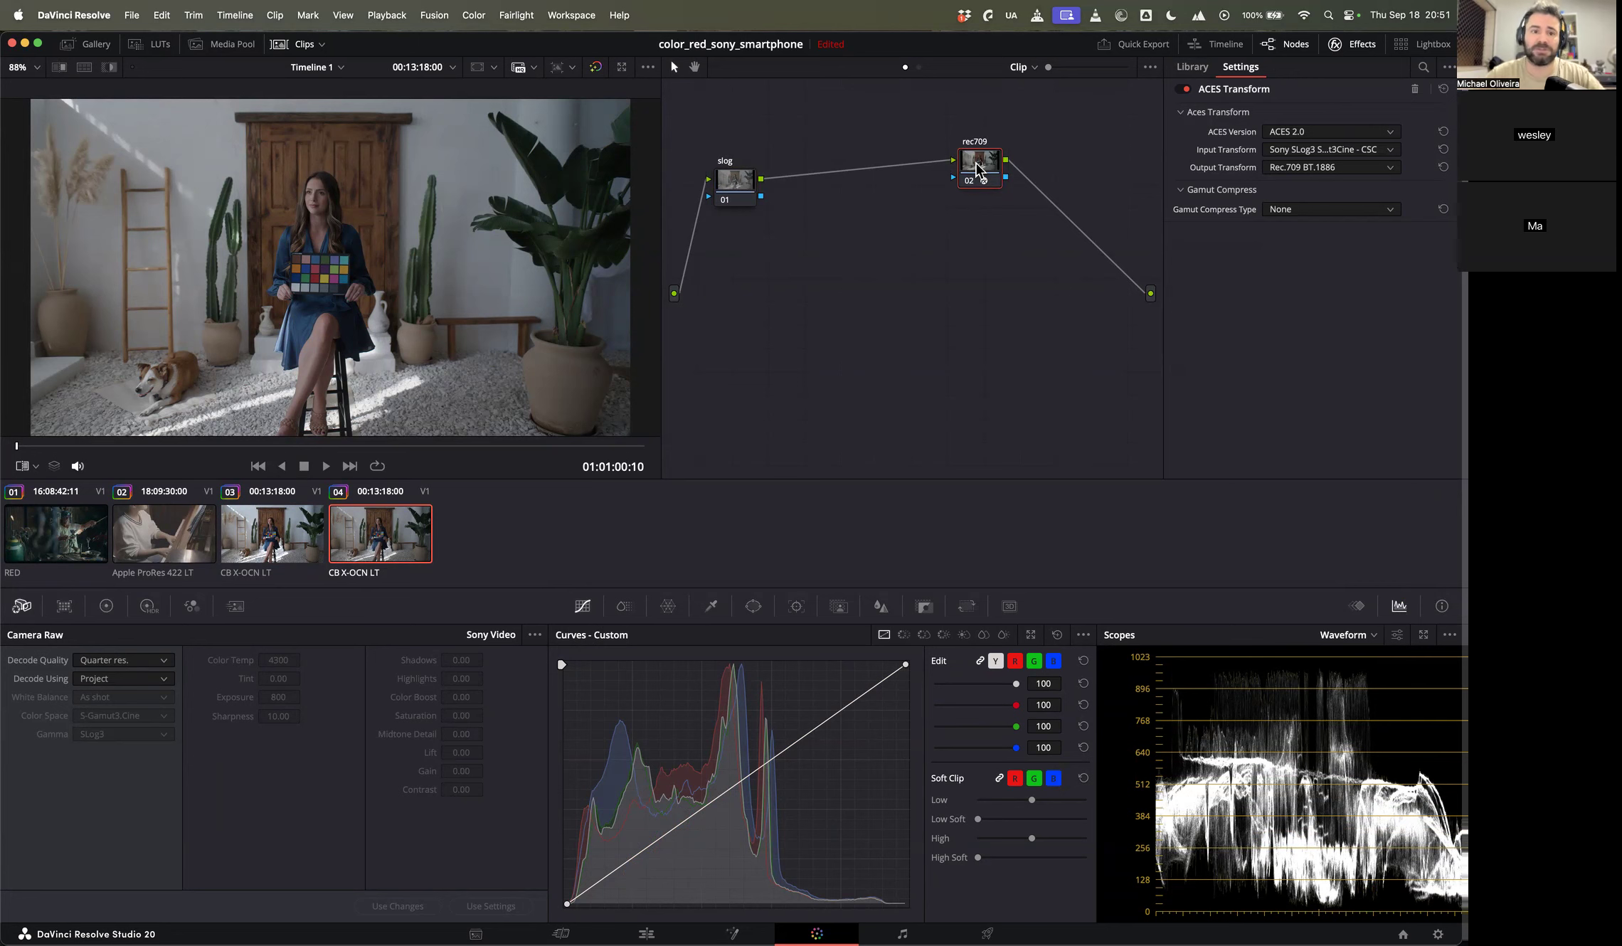
Step: Compare the two Sony clips by switching between them, and line up the slog and rec709 nodes of the last one
{"action": "left_click", "coordinate": [299, 526]}
{"action": "left_click", "coordinate": [371, 534]}
{"action": "key", "text": "Up"}
{"action": "left_click", "coordinate": [367, 542]}
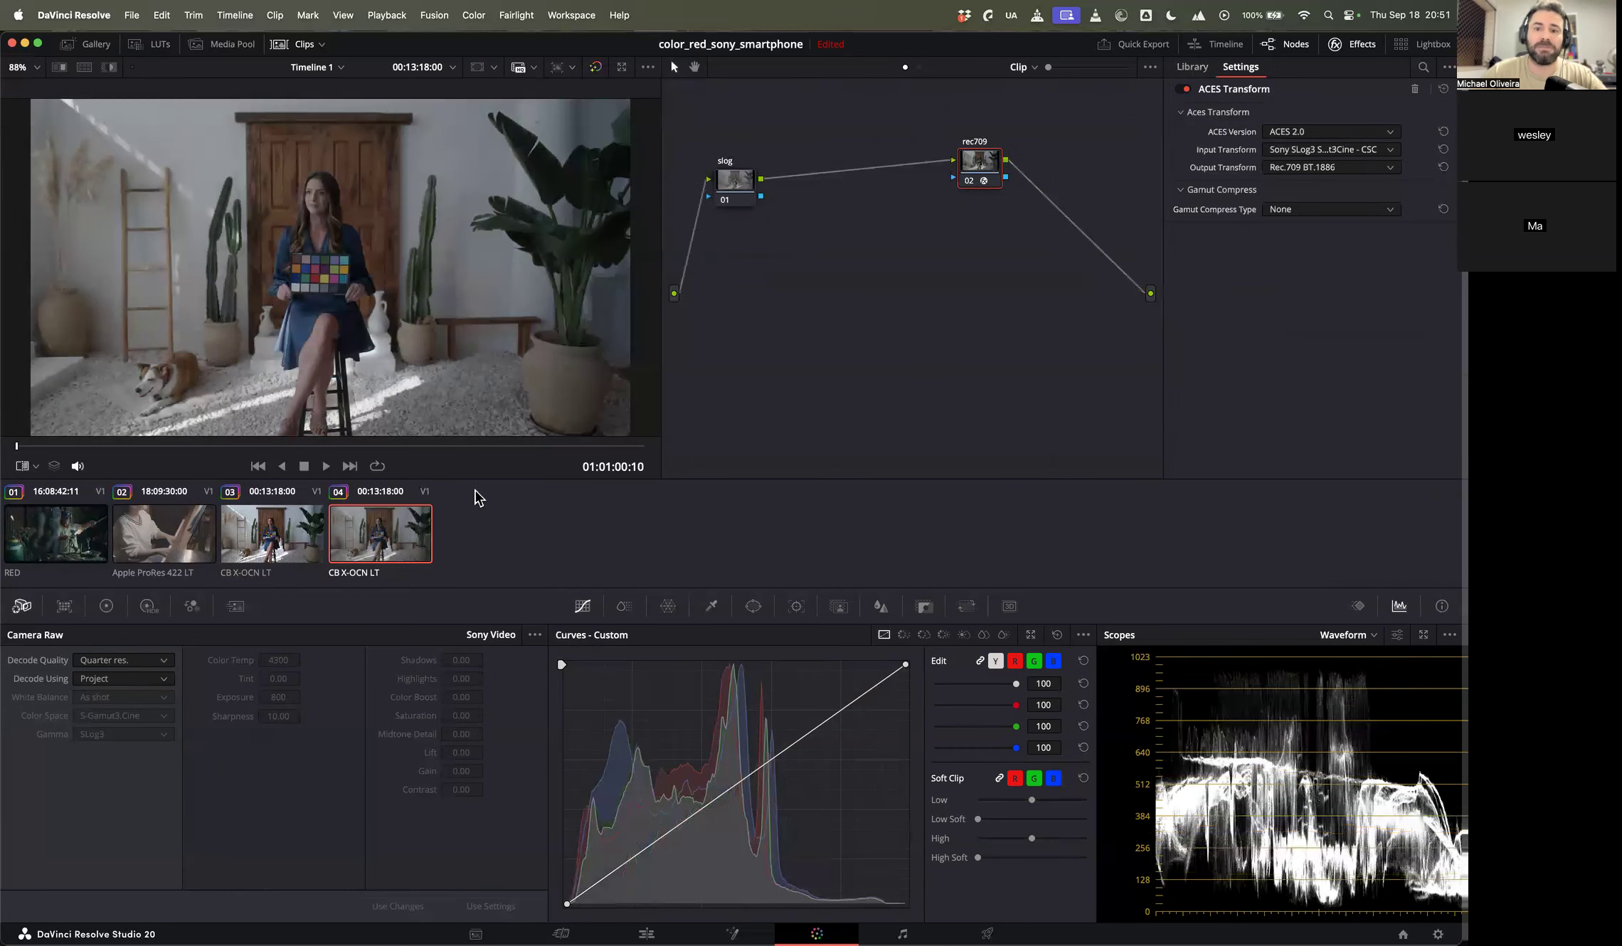
{"action": "left_click_drag", "start_coordinate": [749, 190], "coordinate": [737, 171]}
{"action": "left_click_drag", "start_coordinate": [980, 162], "coordinate": [984, 162]}
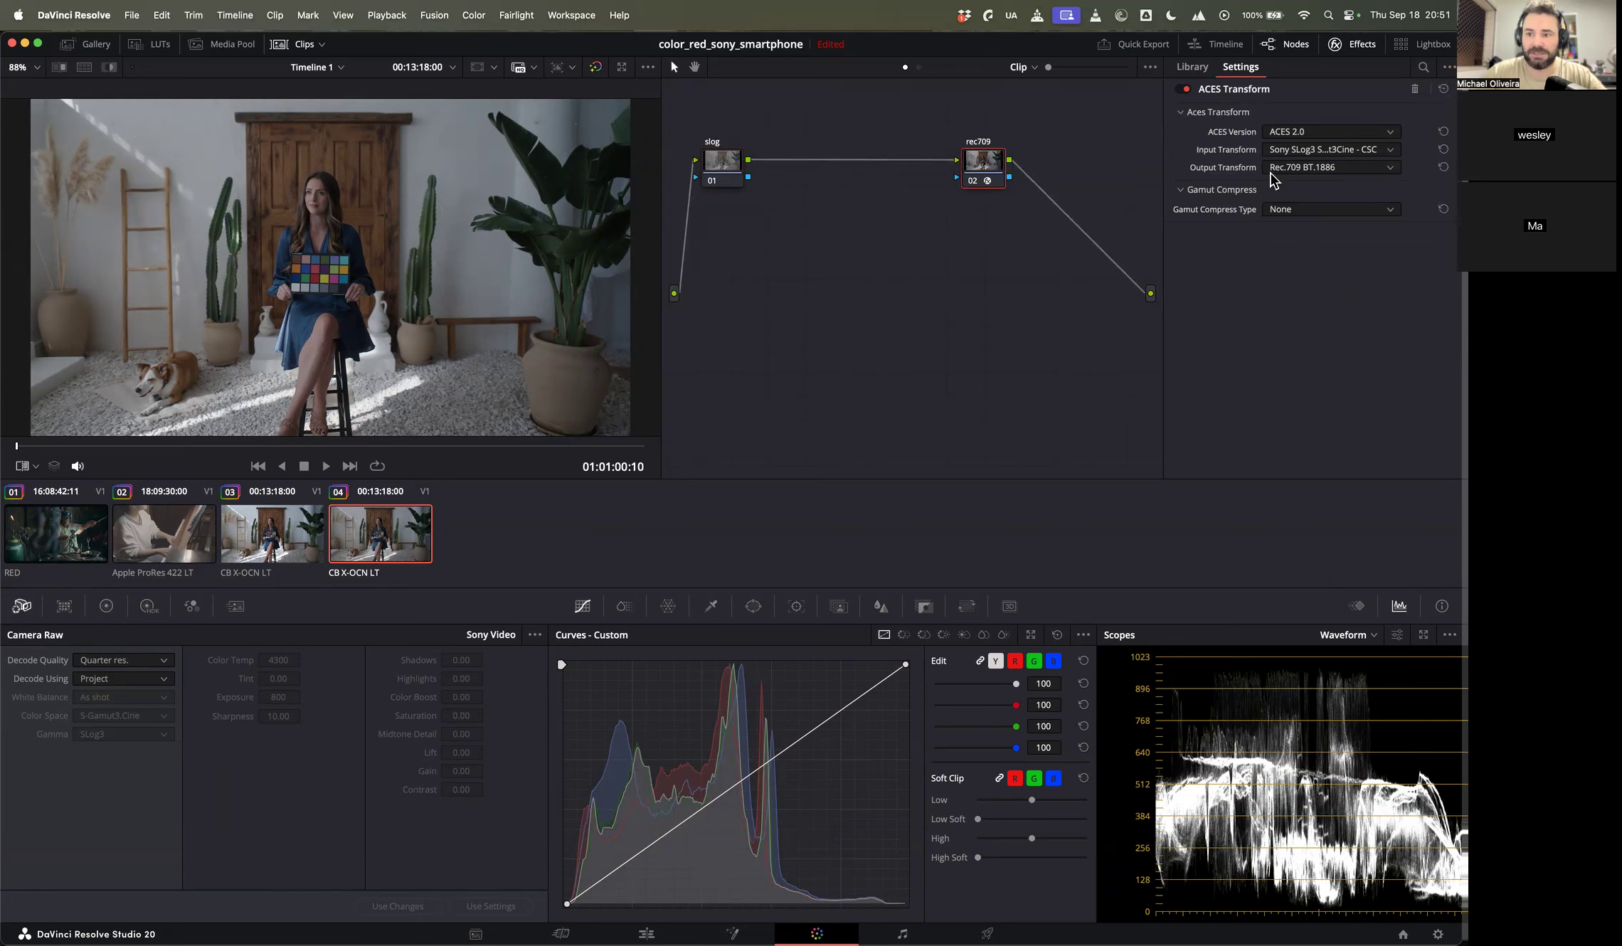
Step: Compare the sunlit wall highlights close up between the ACES-transformed clip and the raw Rec.709 copy
{"action": "scroll", "coordinate": [205, 208], "scroll_direction": "up", "scroll_amount": 6}
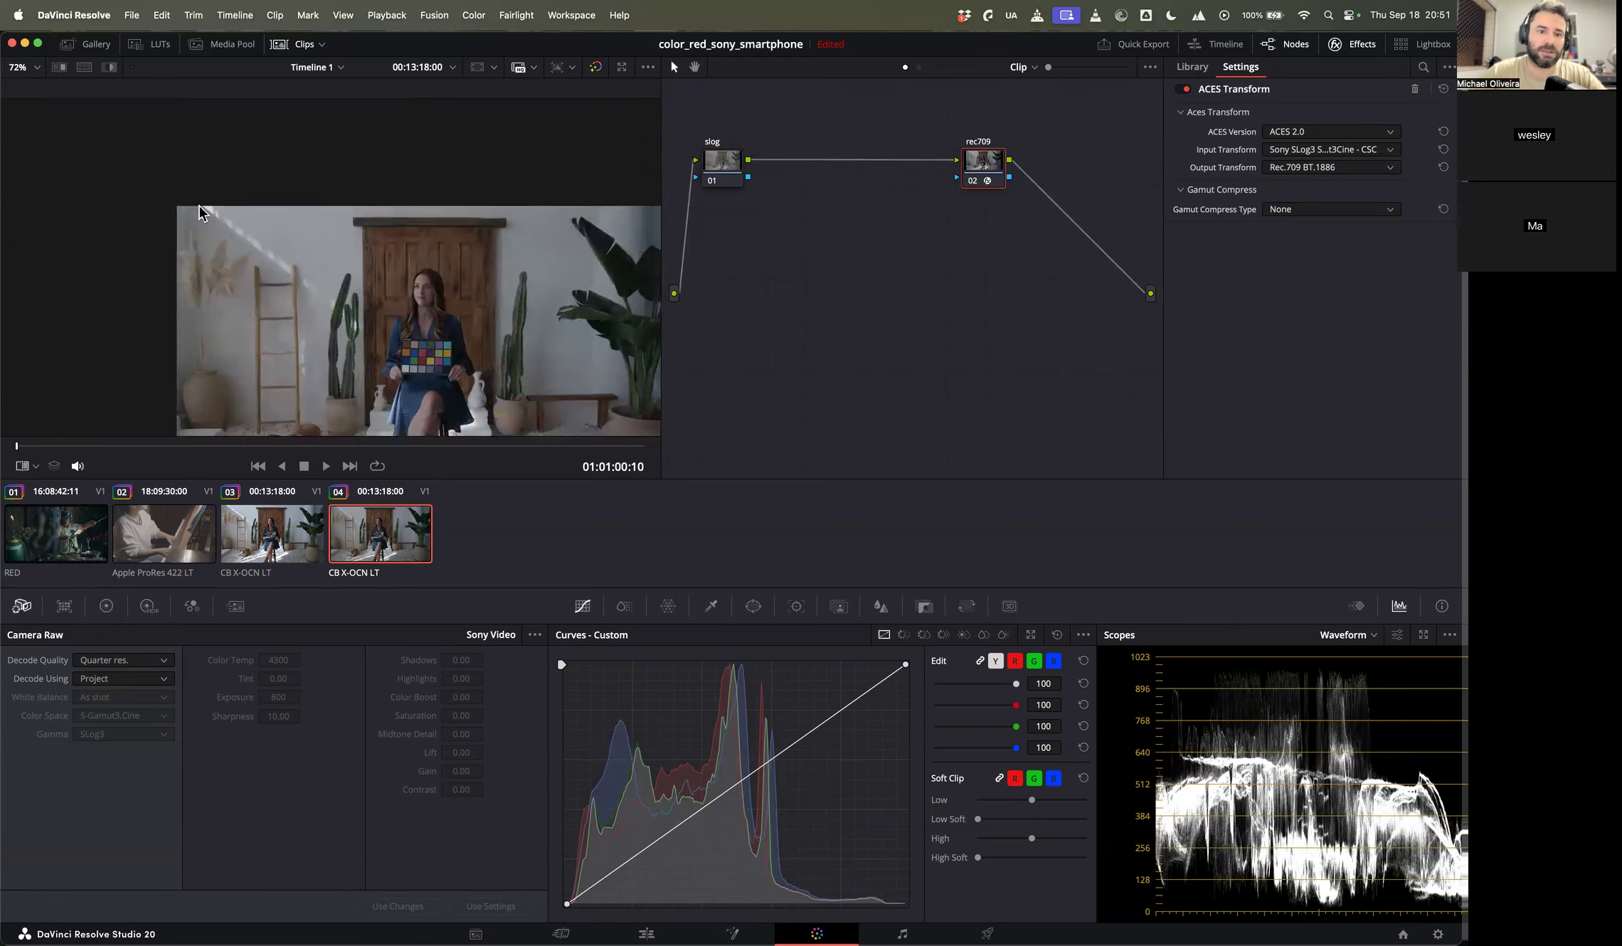
{"action": "scroll", "coordinate": [210, 214], "scroll_direction": "up", "scroll_amount": 6}
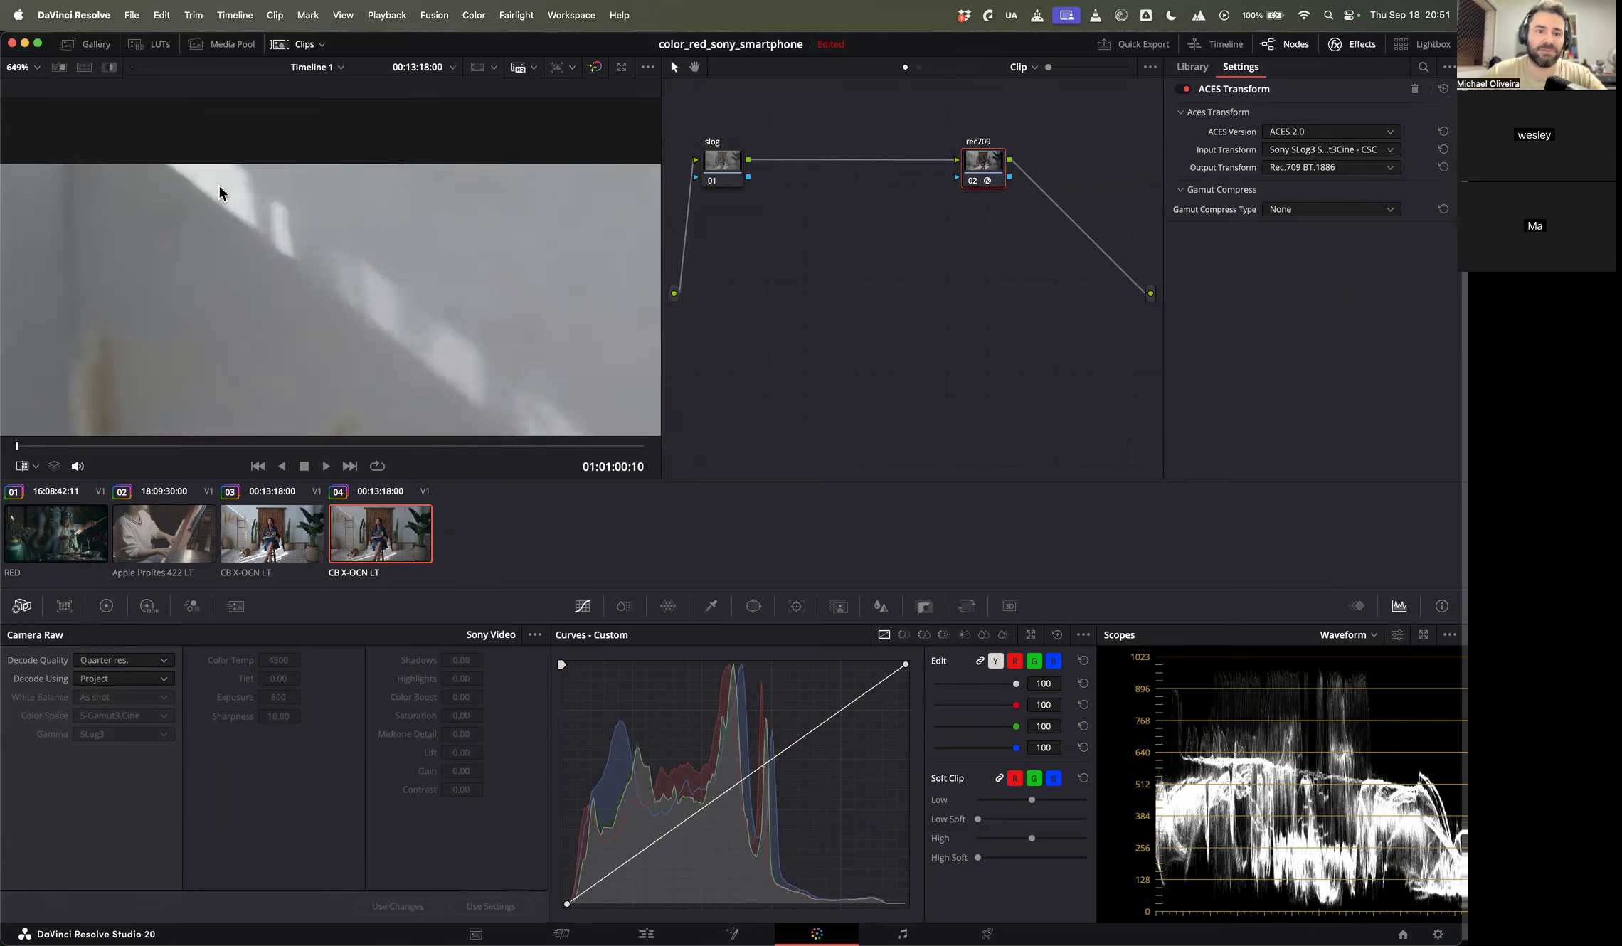
{"action": "left_click", "coordinate": [302, 541]}
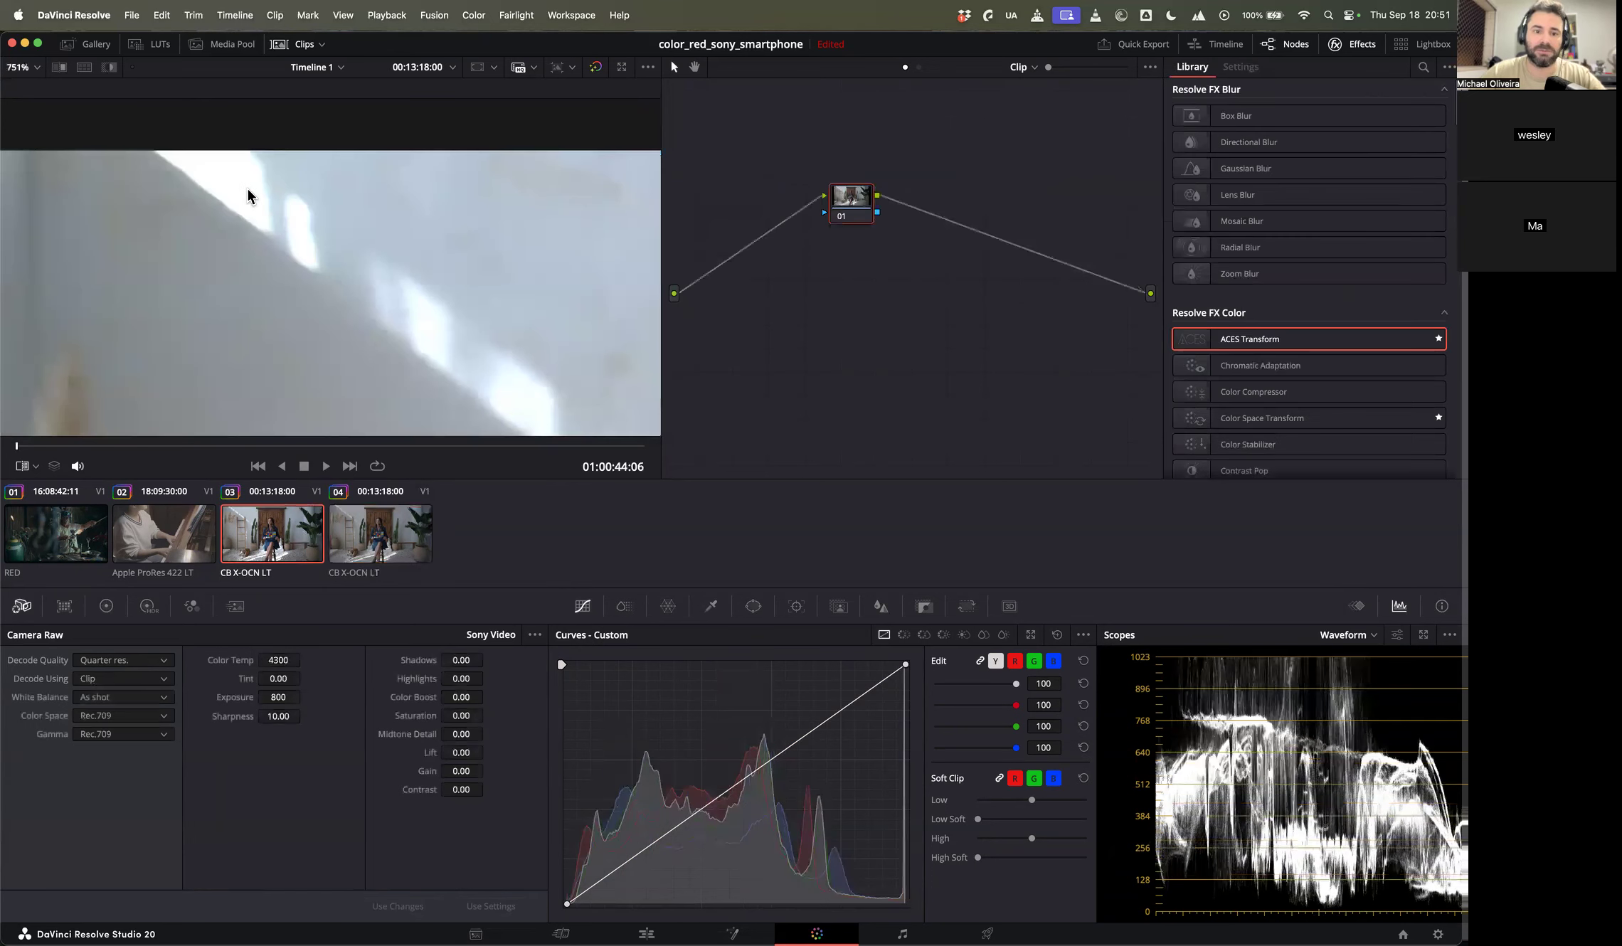
{"action": "scroll", "coordinate": [451, 309], "scroll_direction": "down", "scroll_amount": 12}
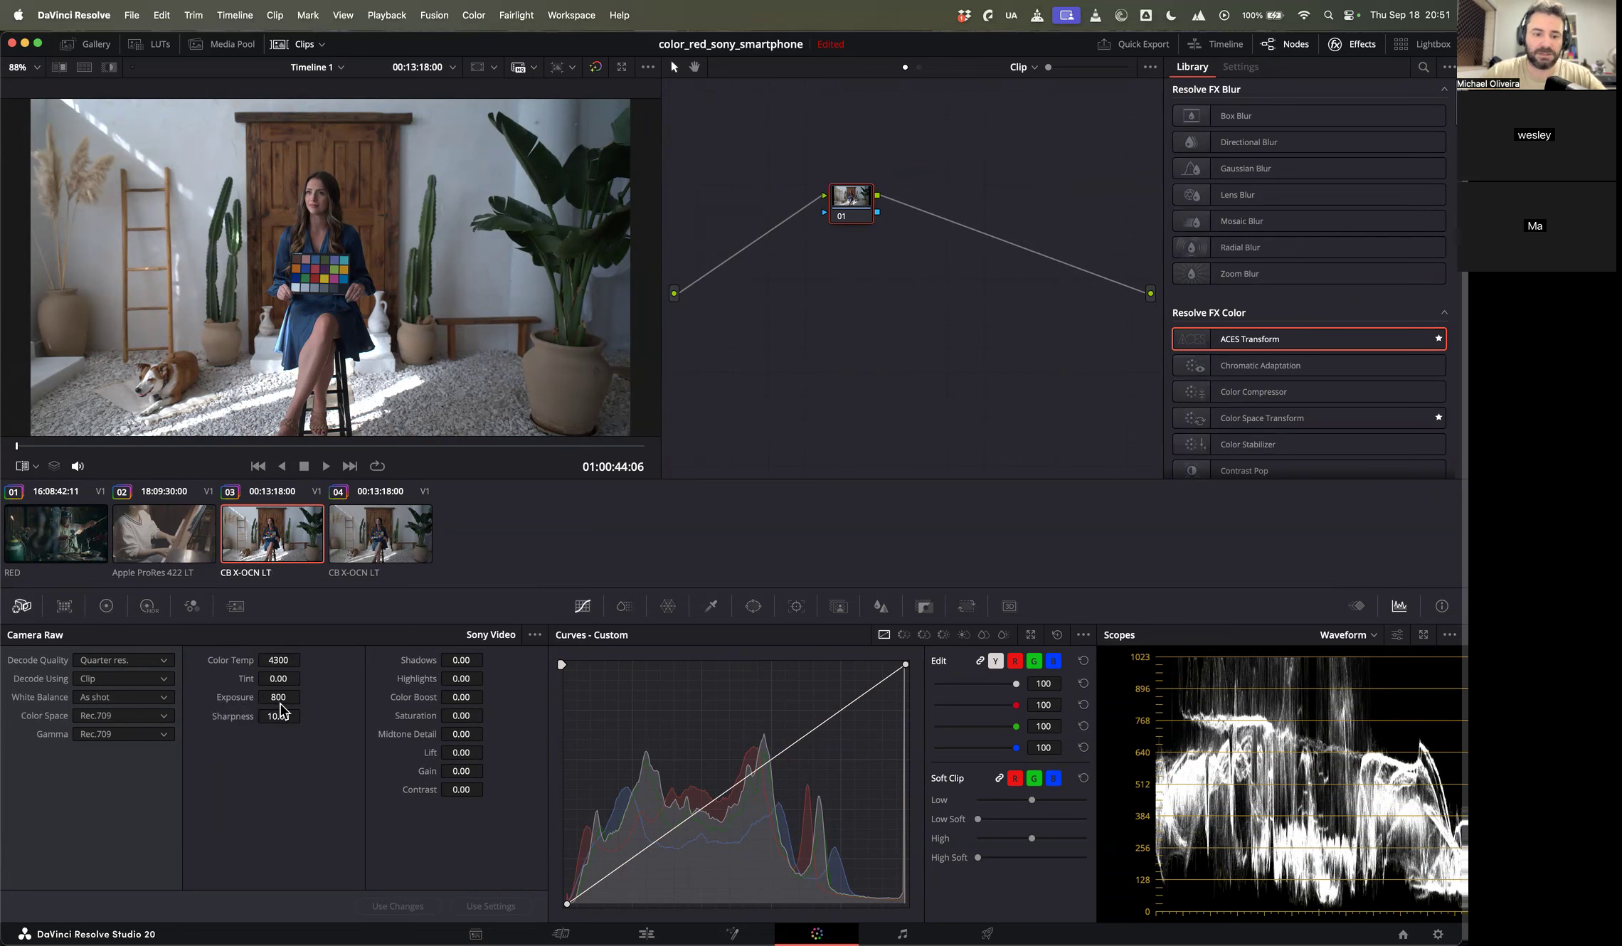
Step: Try the raw Exposure and a Sharpness of 100 on the Rec.709 Sony copy, and restore Sharpness to 10
{"action": "mouse_move", "coordinate": [279, 697]}
{"action": "left_mouse_down"}
{"action": "mouse_move", "coordinate": [242, 698]}
{"action": "mouse_move", "coordinate": [281, 697]}
{"action": "mouse_move", "coordinate": [243, 704]}
{"action": "mouse_move", "coordinate": [264, 701]}
{"action": "left_mouse_up"}
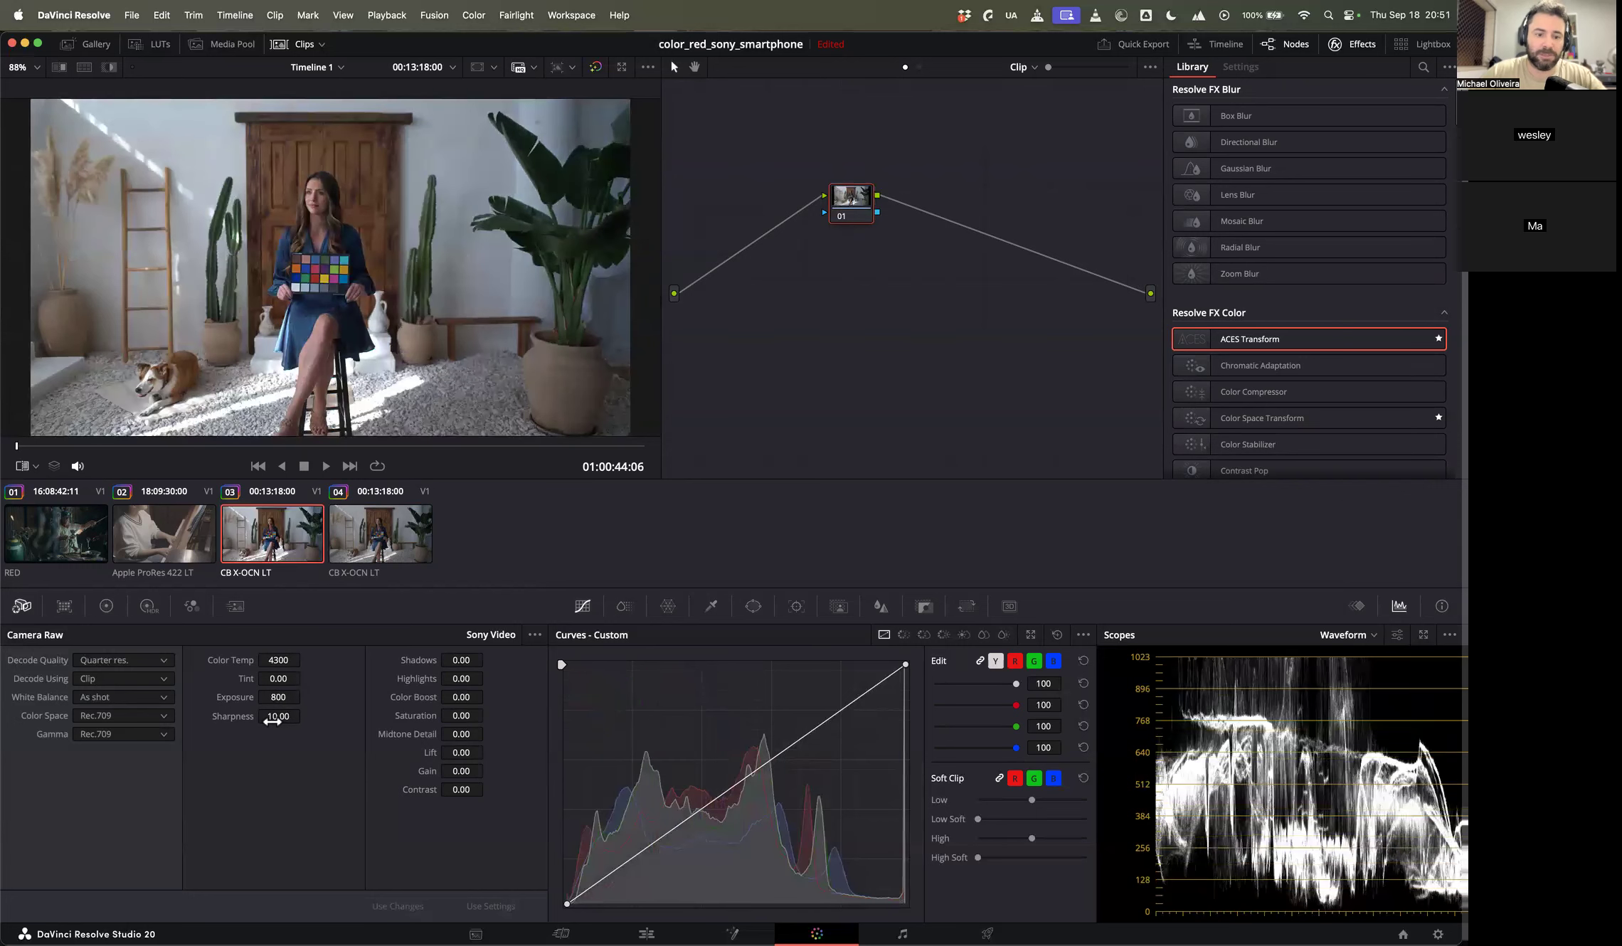
{"action": "left_click_drag", "start_coordinate": [278, 717], "coordinate": [754, 472]}
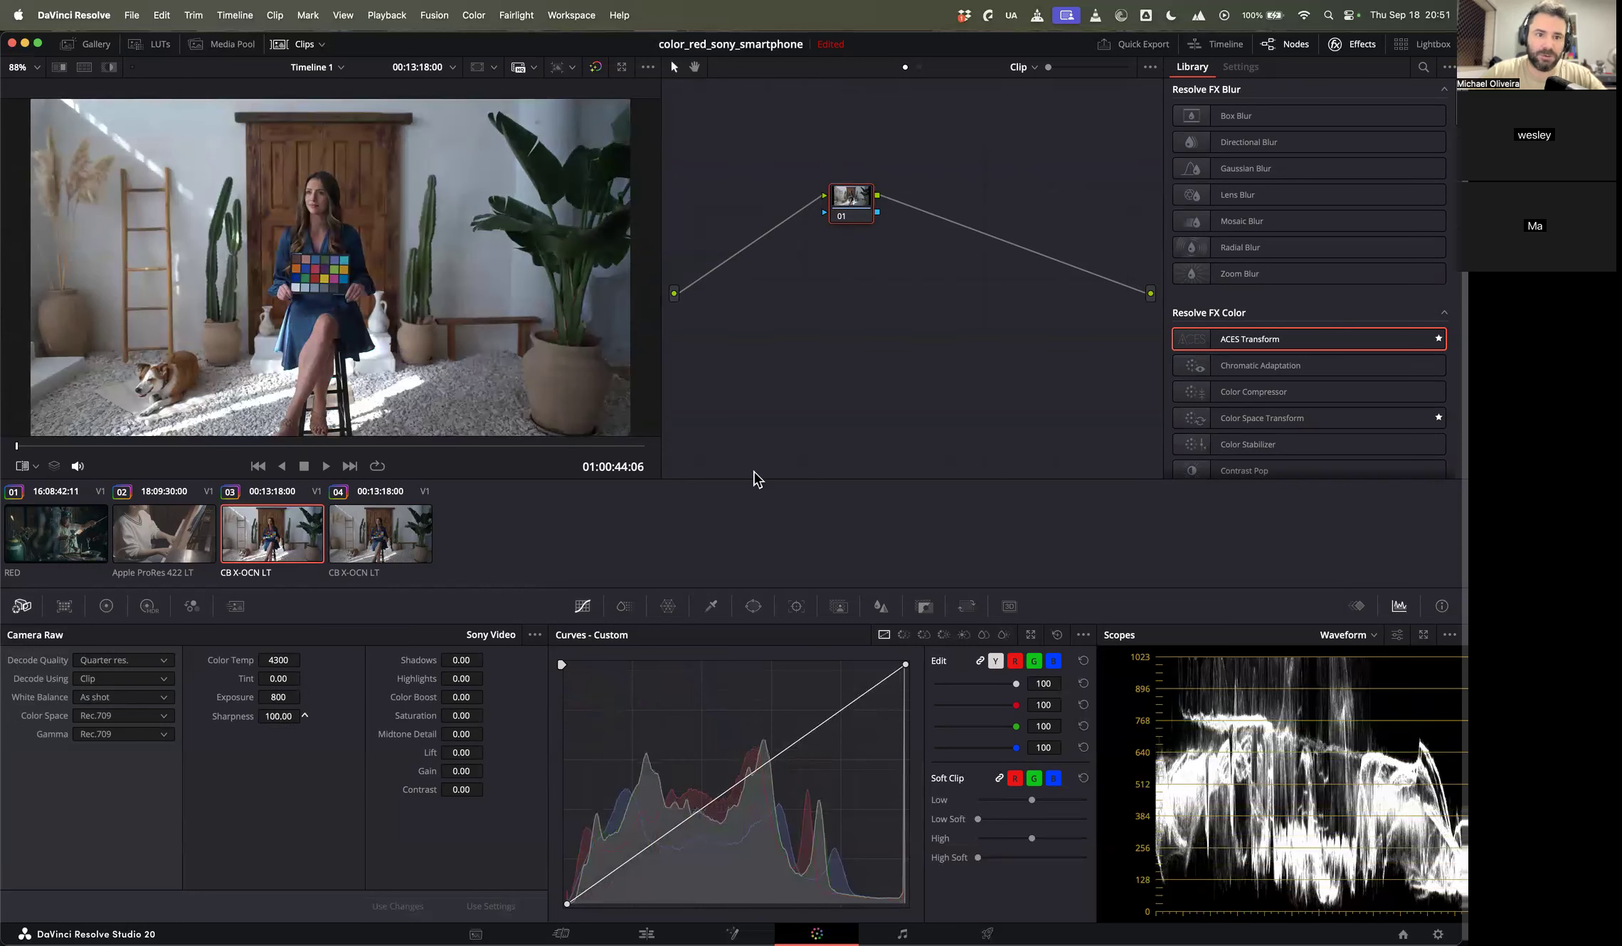
{"action": "double_click", "coordinate": [278, 717]}
{"action": "type", "text": "10"}
{"action": "key", "text": "Return"}
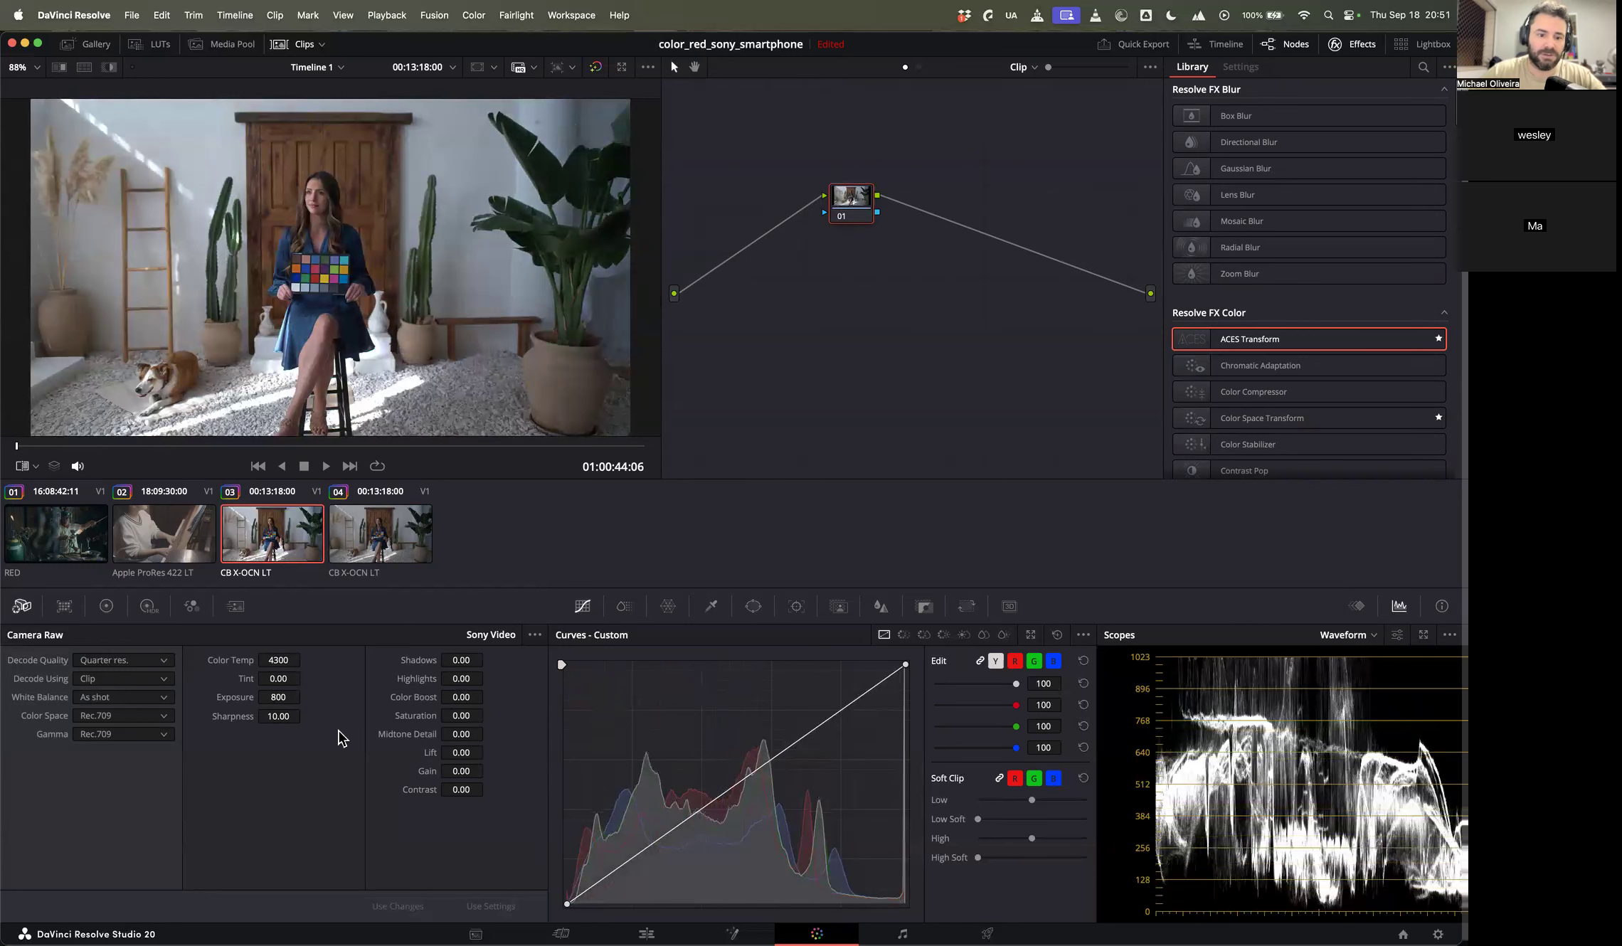
Step: Try raw Shadows at 39.50 and Highlights at -100 on the Rec.709 Sony copy, resetting each one
{"action": "left_click_drag", "start_coordinate": [461, 660], "coordinate": [427, 697]}
{"action": "double_click", "coordinate": [427, 697]}
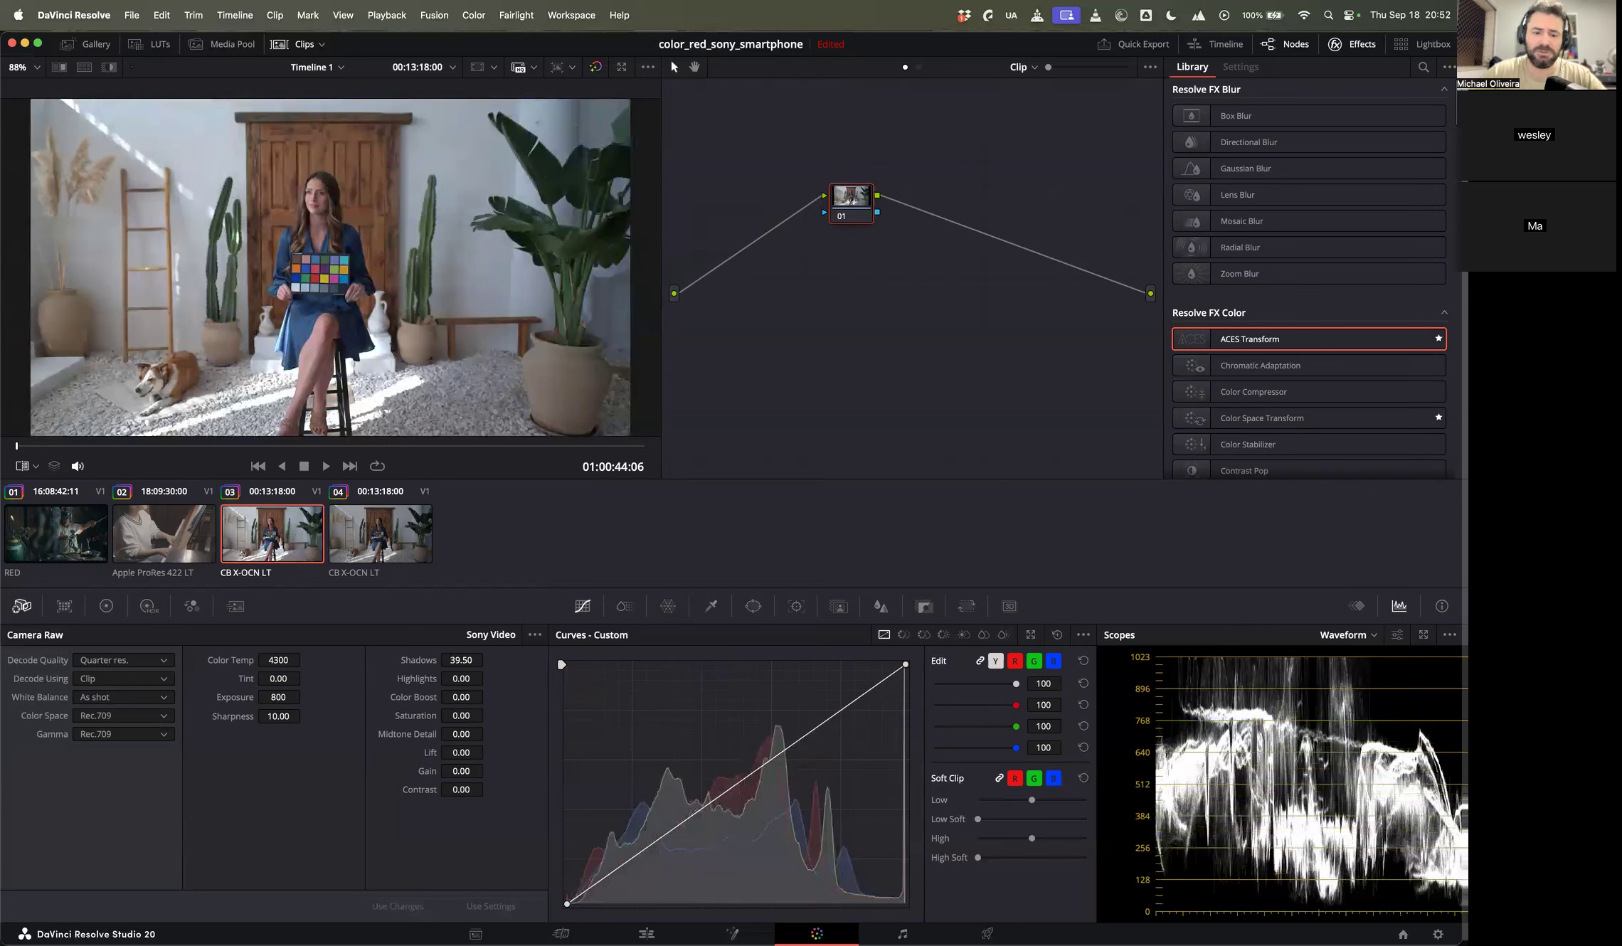
{"action": "double_click", "coordinate": [424, 660]}
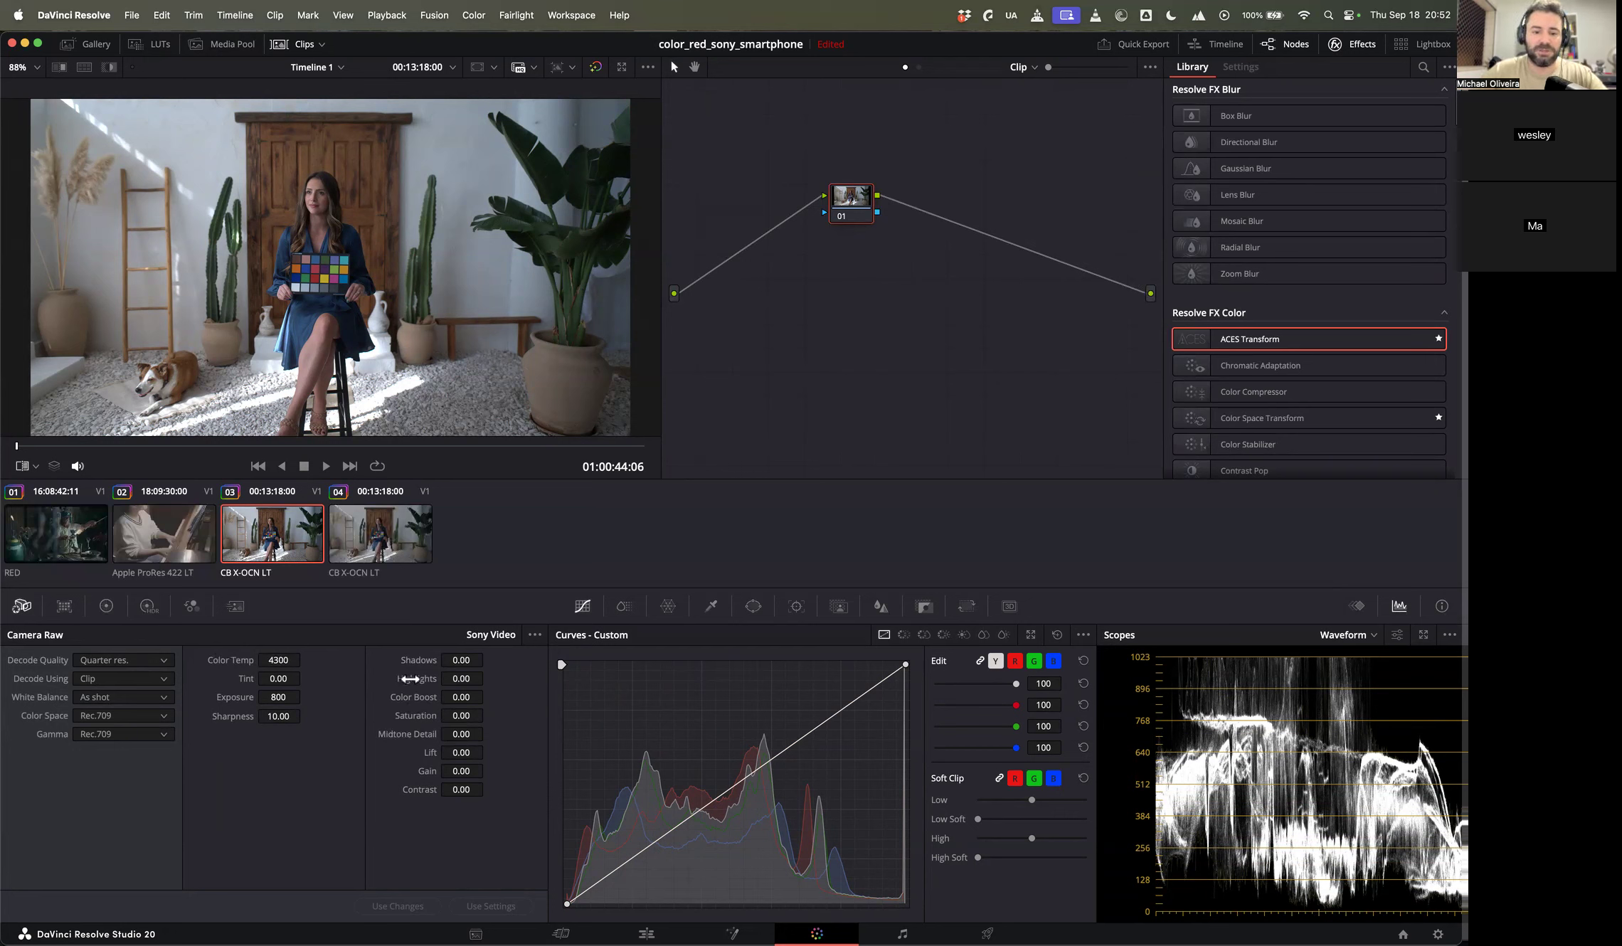
{"action": "left_click_drag", "start_coordinate": [420, 679], "coordinate": [335, 679]}
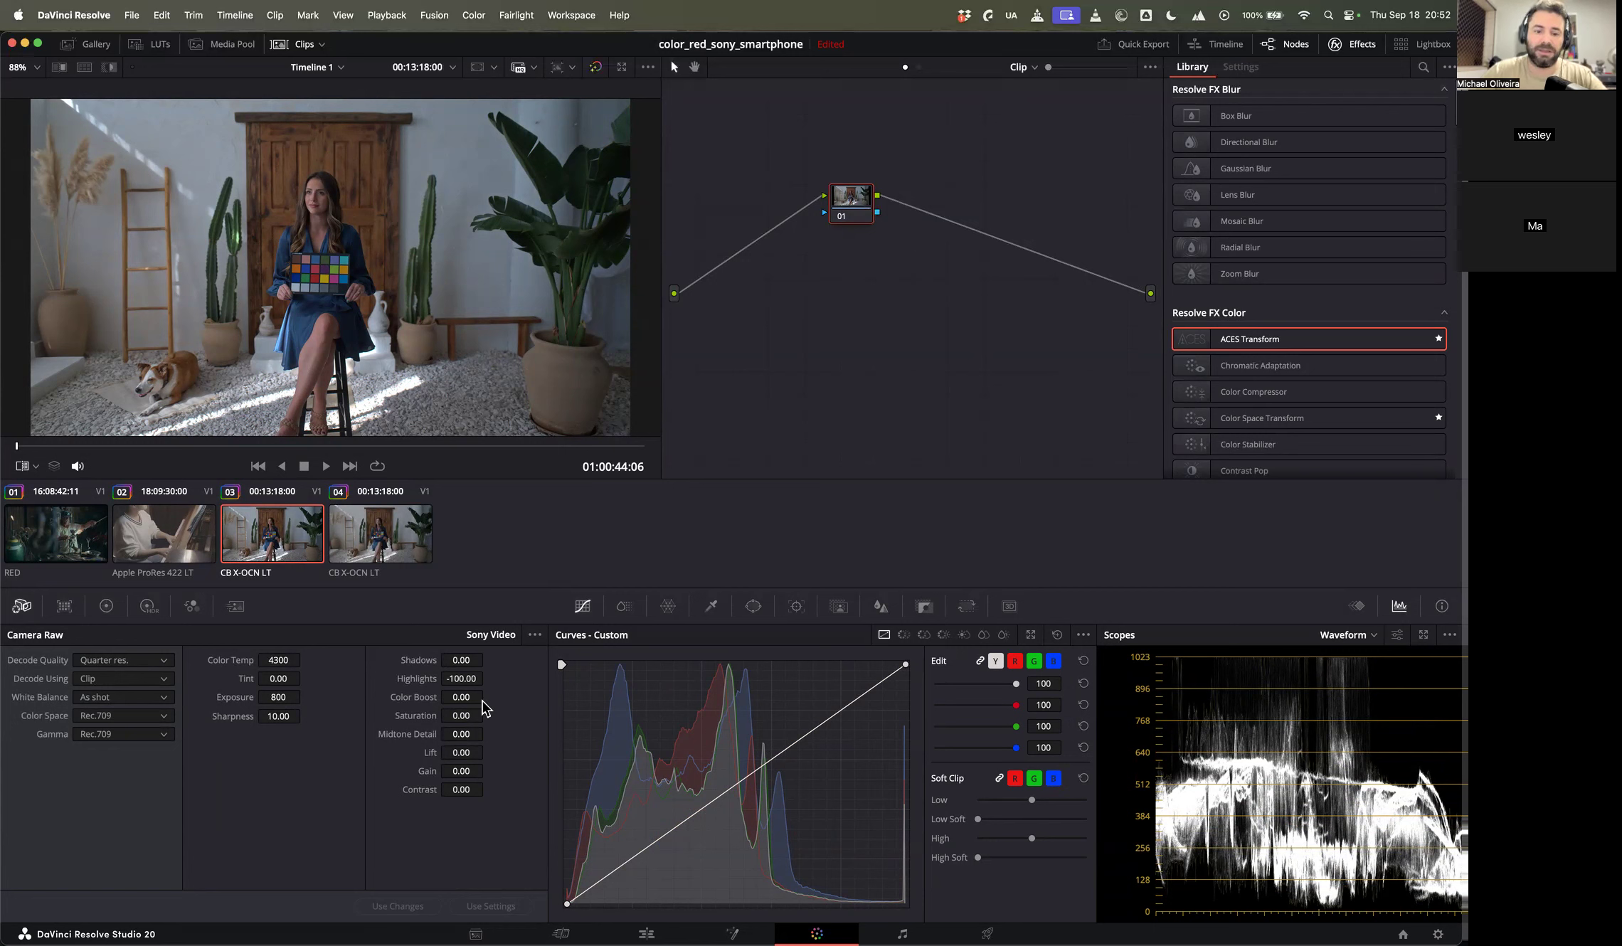
{"action": "double_click", "coordinate": [426, 679]}
Step: Inspect the slog node of the last Sony clip, and load its Version 3 followed by its Version 2 grade
{"action": "left_click", "coordinate": [418, 535]}
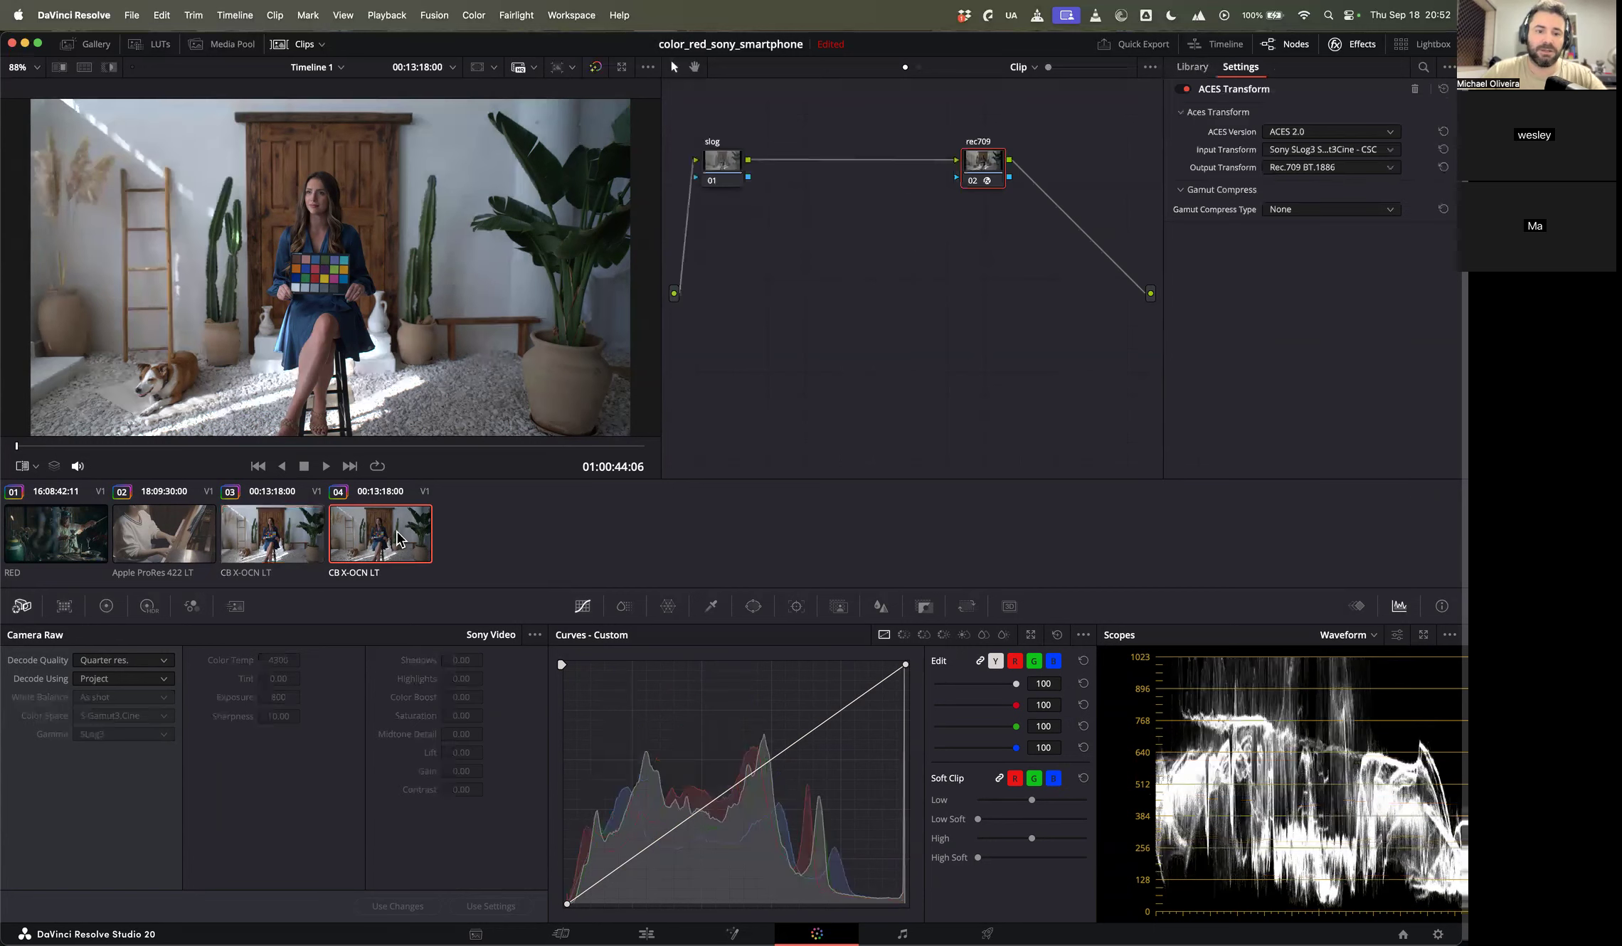
{"action": "left_click", "coordinate": [740, 186]}
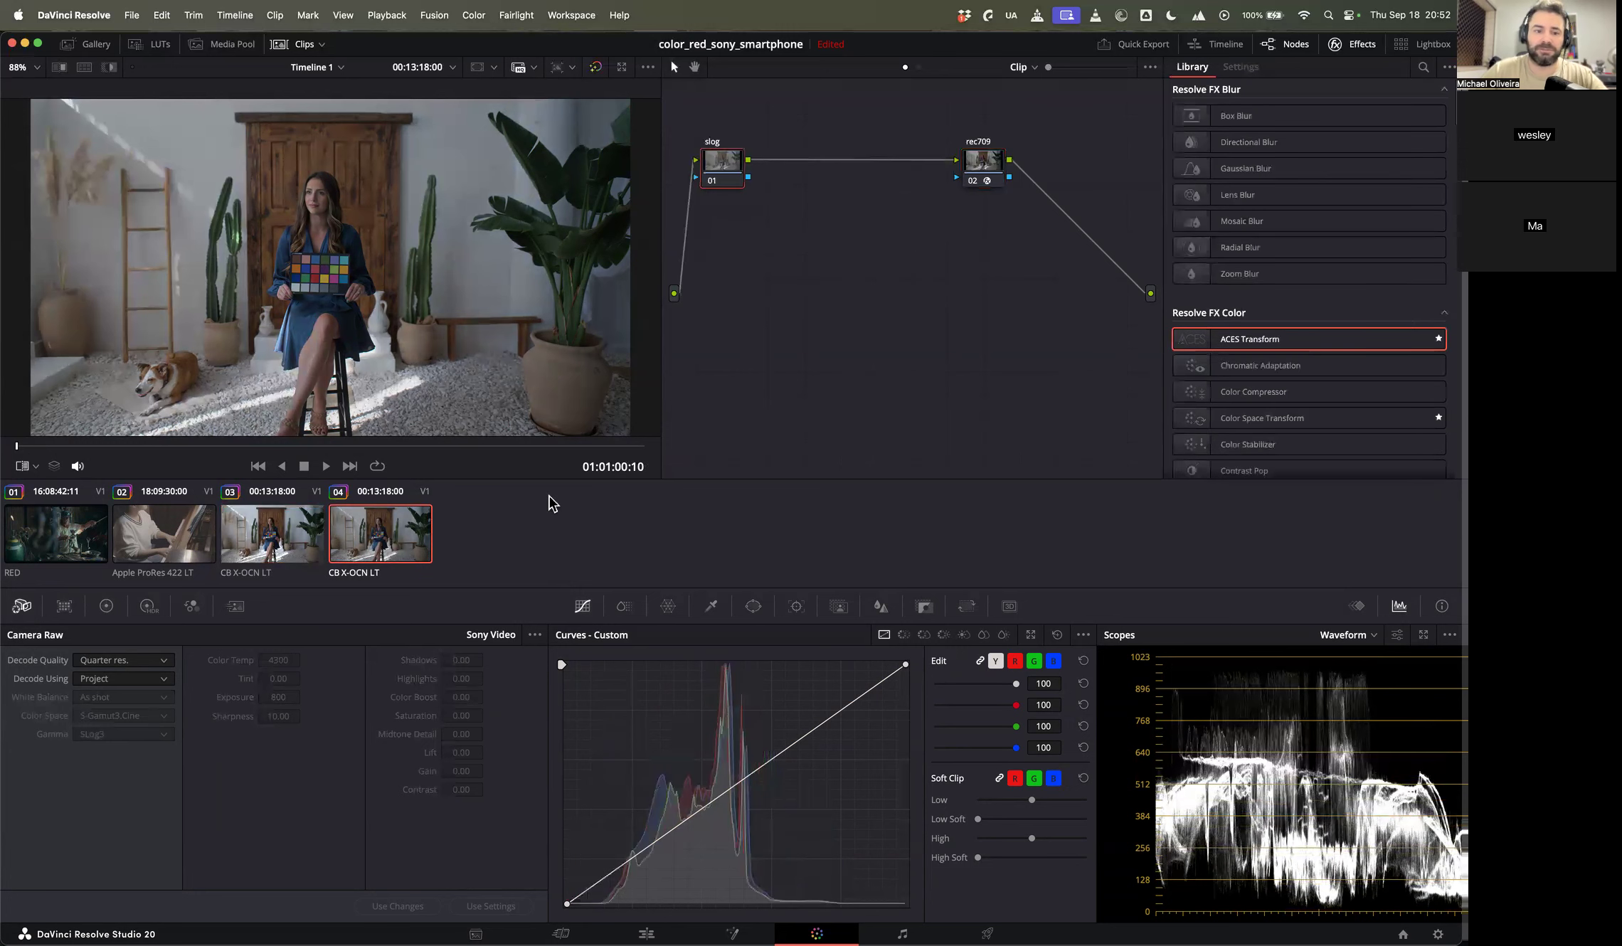
{"action": "right_click", "coordinate": [373, 536]}
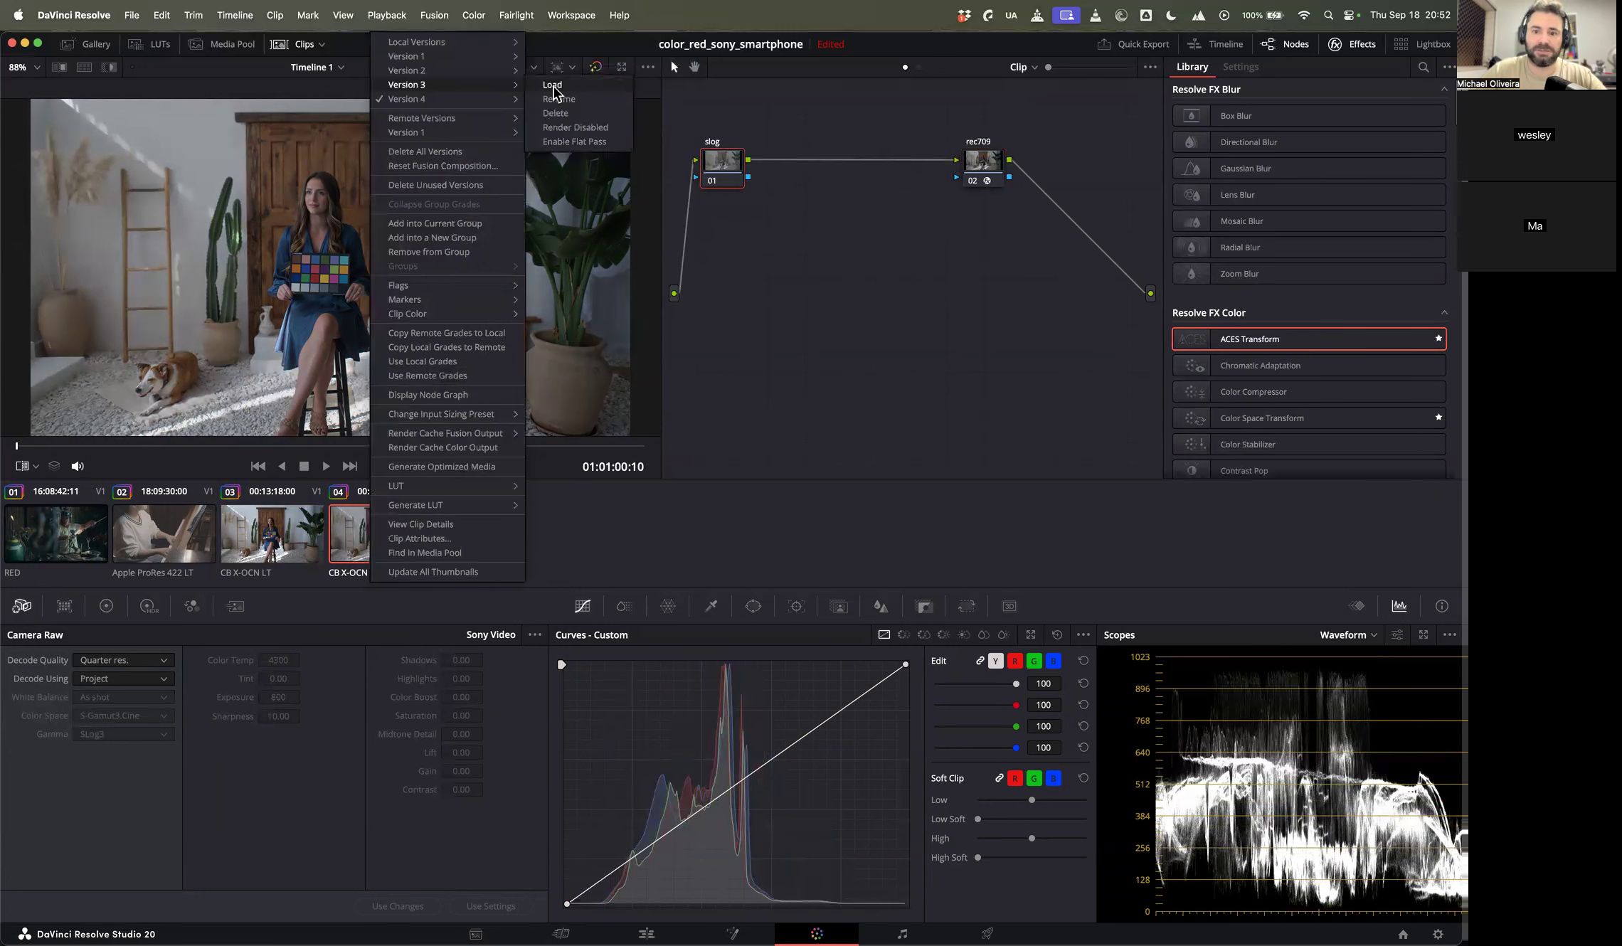
{"action": "left_click", "coordinate": [566, 93]}
{"action": "right_click", "coordinate": [409, 526]}
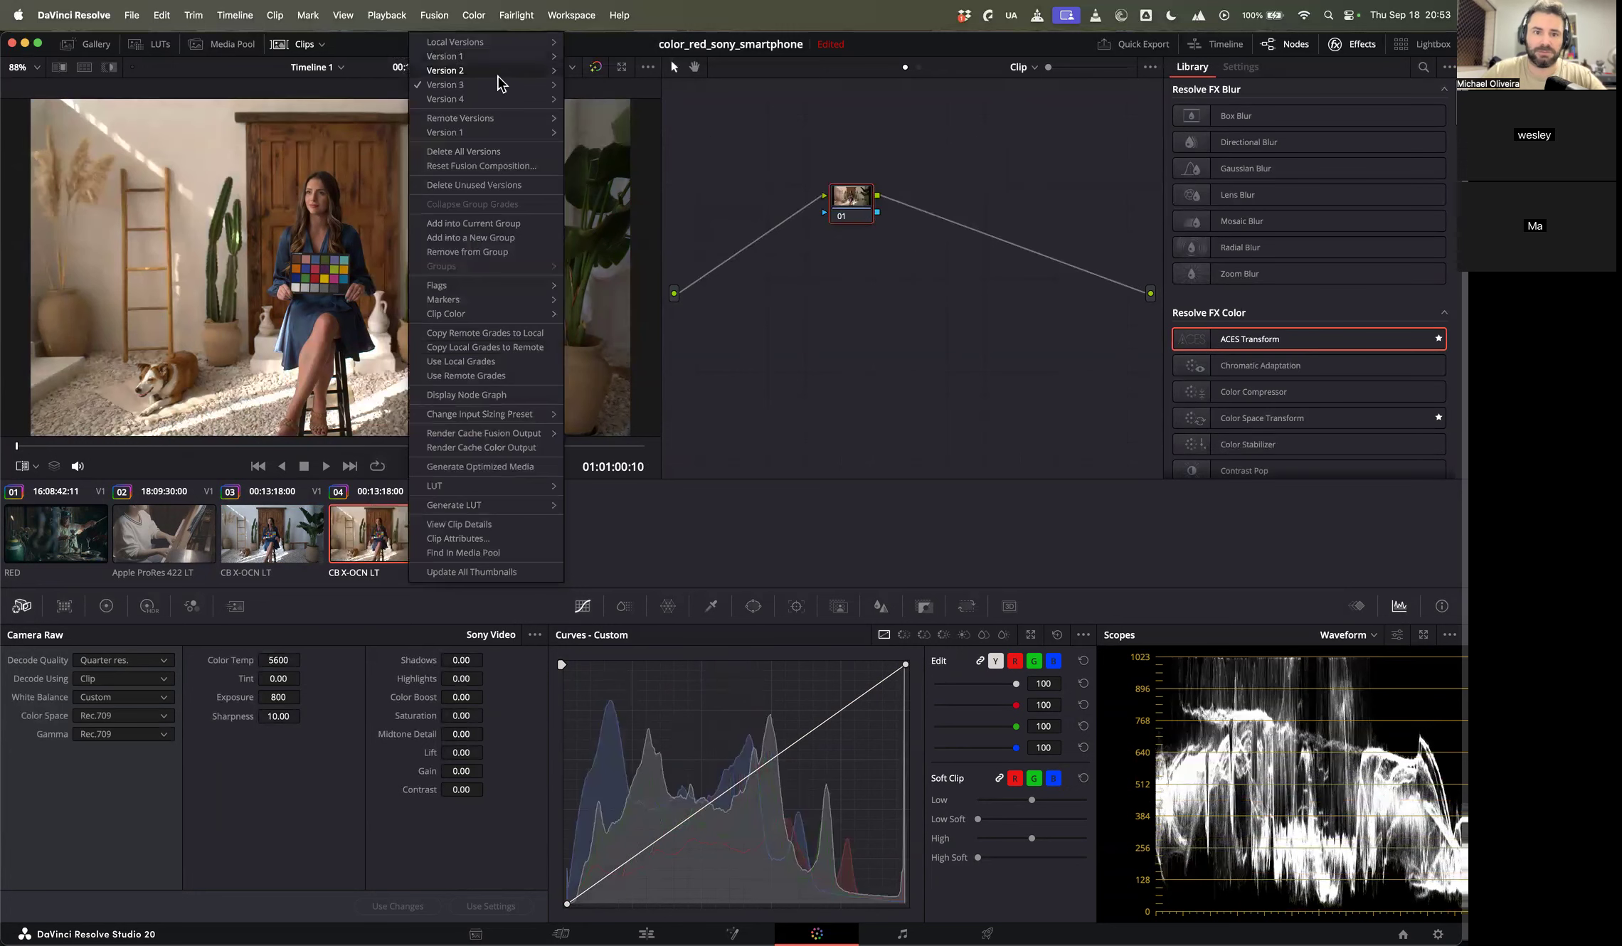
{"action": "mouse_move", "coordinate": [514, 69]}
{"action": "left_click", "coordinate": [652, 71]}
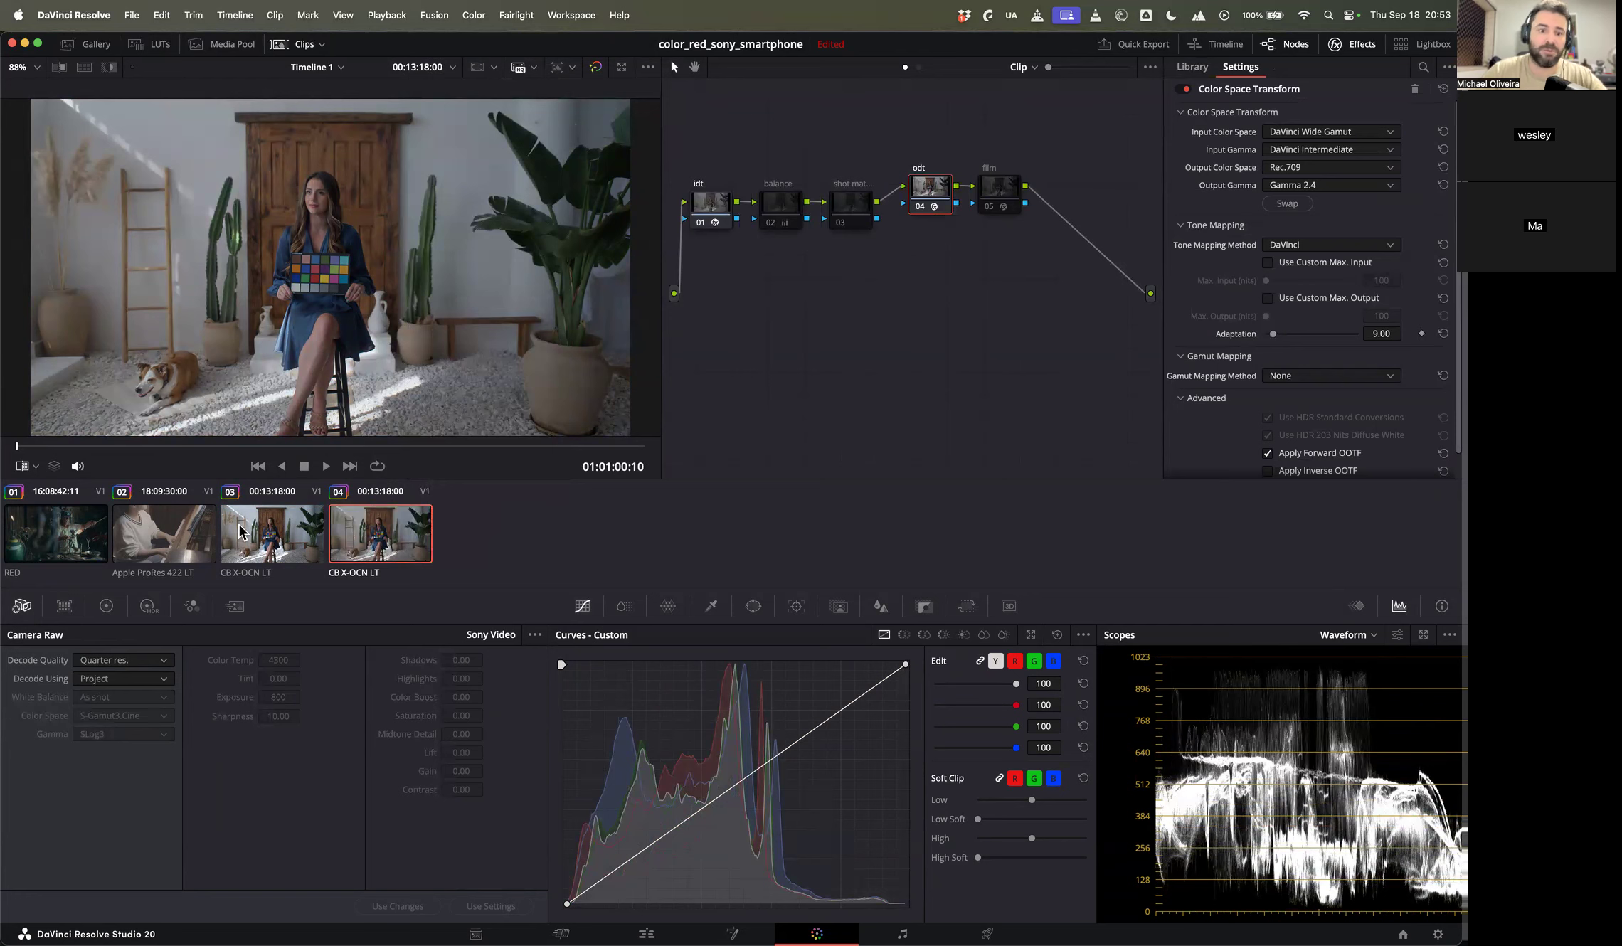
Step: Delete the first BURANO clip on the Edit page and move the remaining one into the gap beneath the Sony Burano title
{"action": "left_click", "coordinate": [646, 933]}
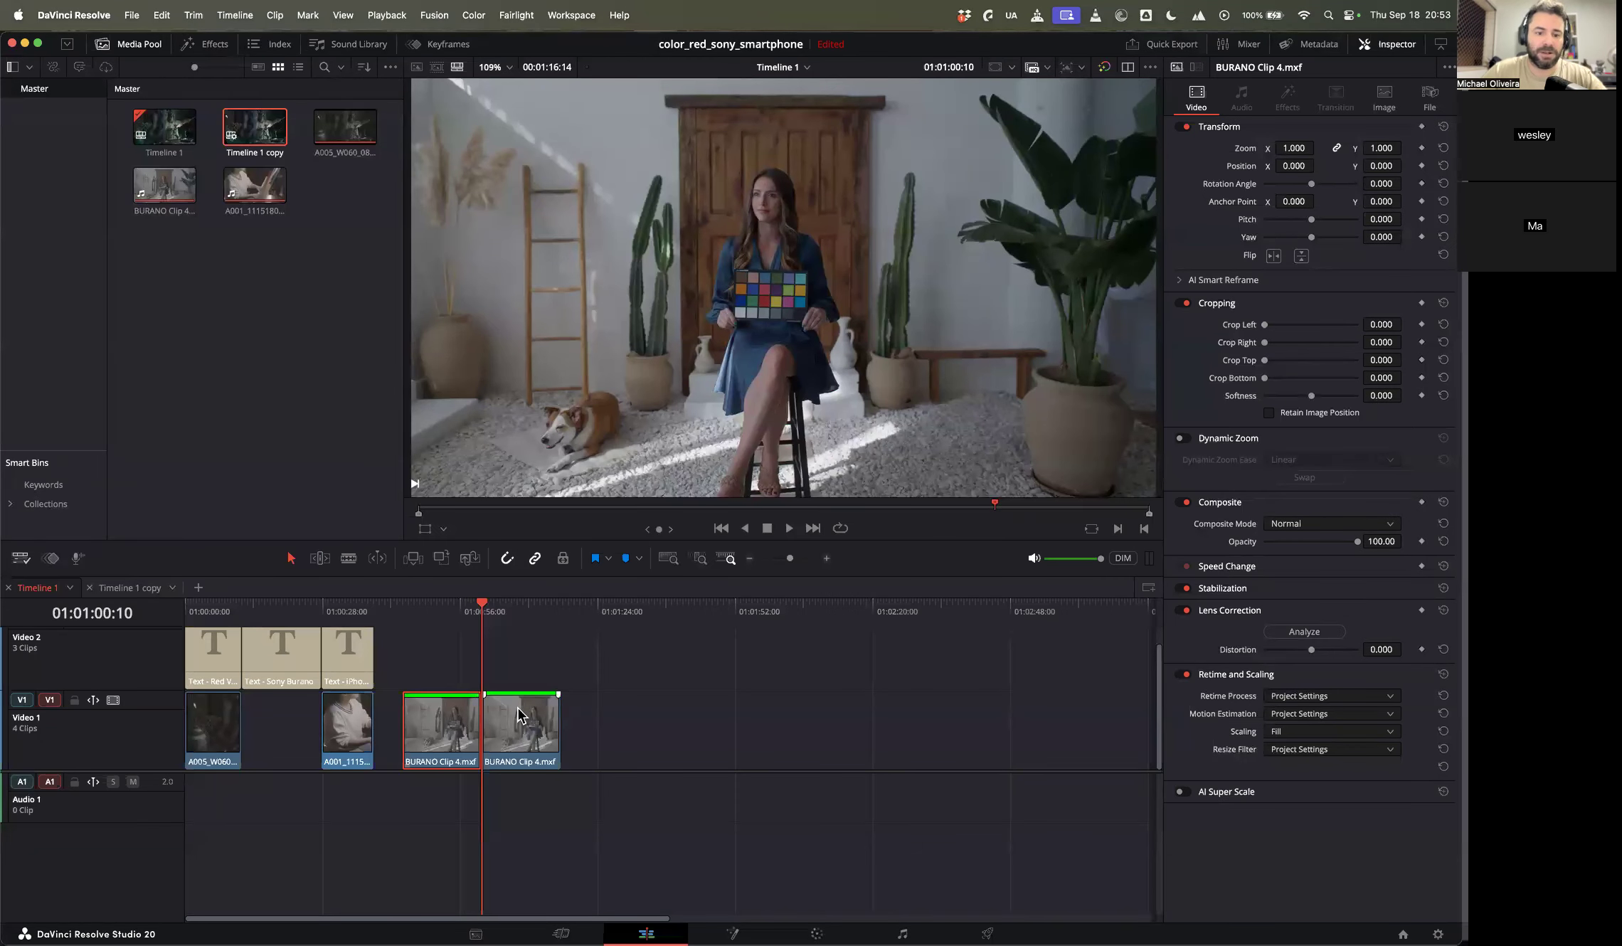
{"action": "key", "text": "Delete"}
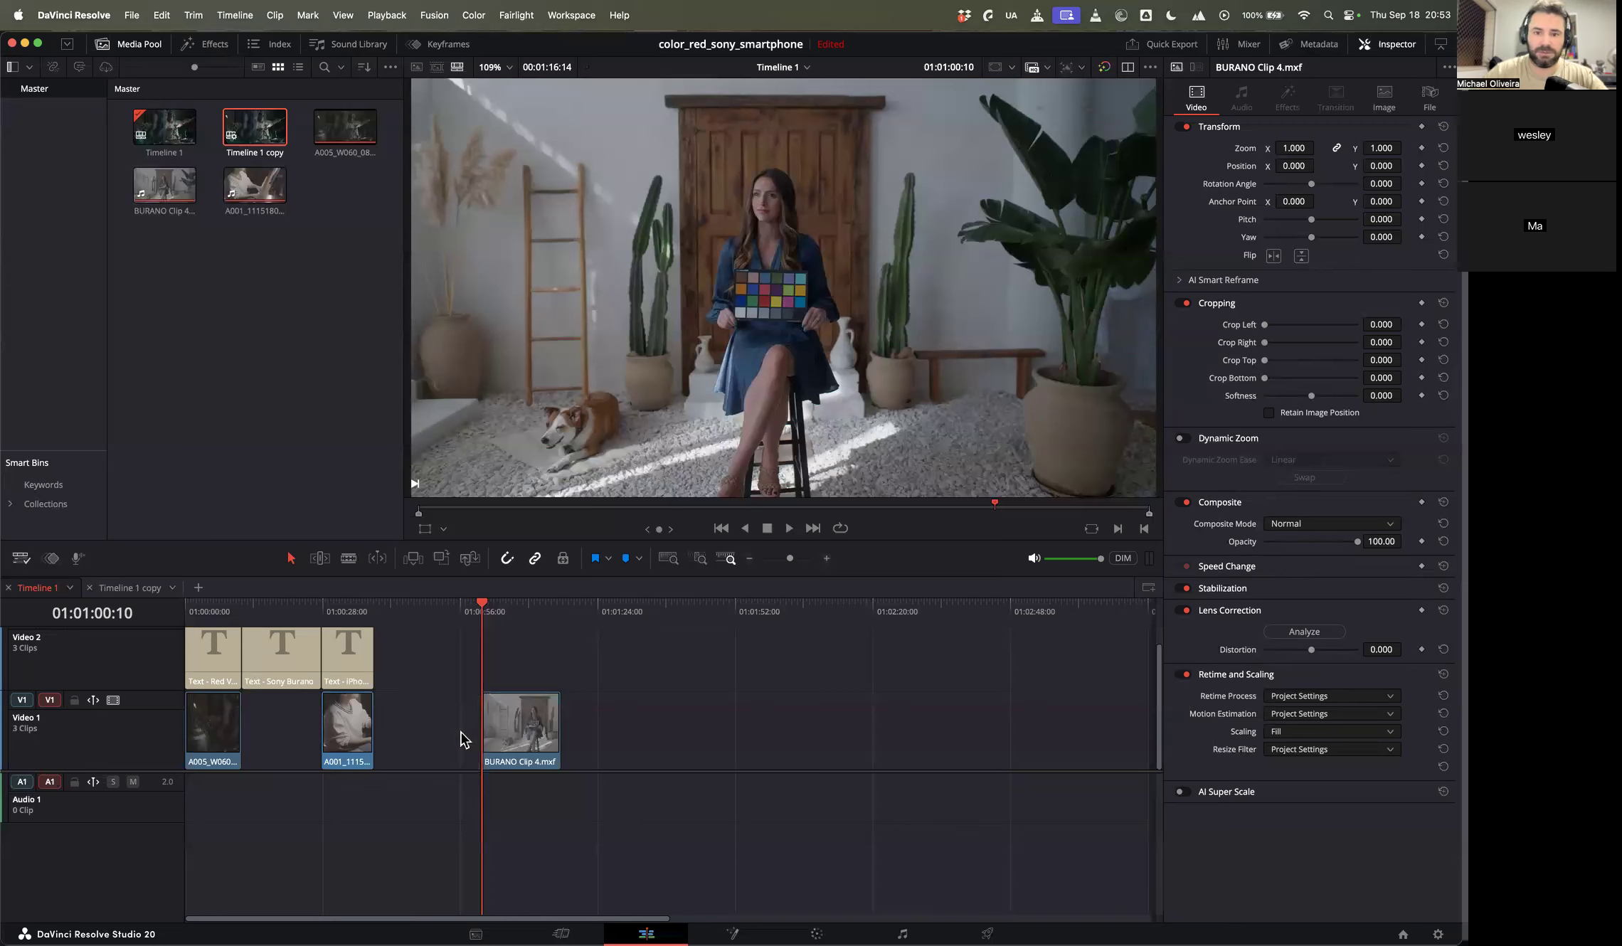
{"action": "left_click_drag", "start_coordinate": [543, 739], "coordinate": [279, 747]}
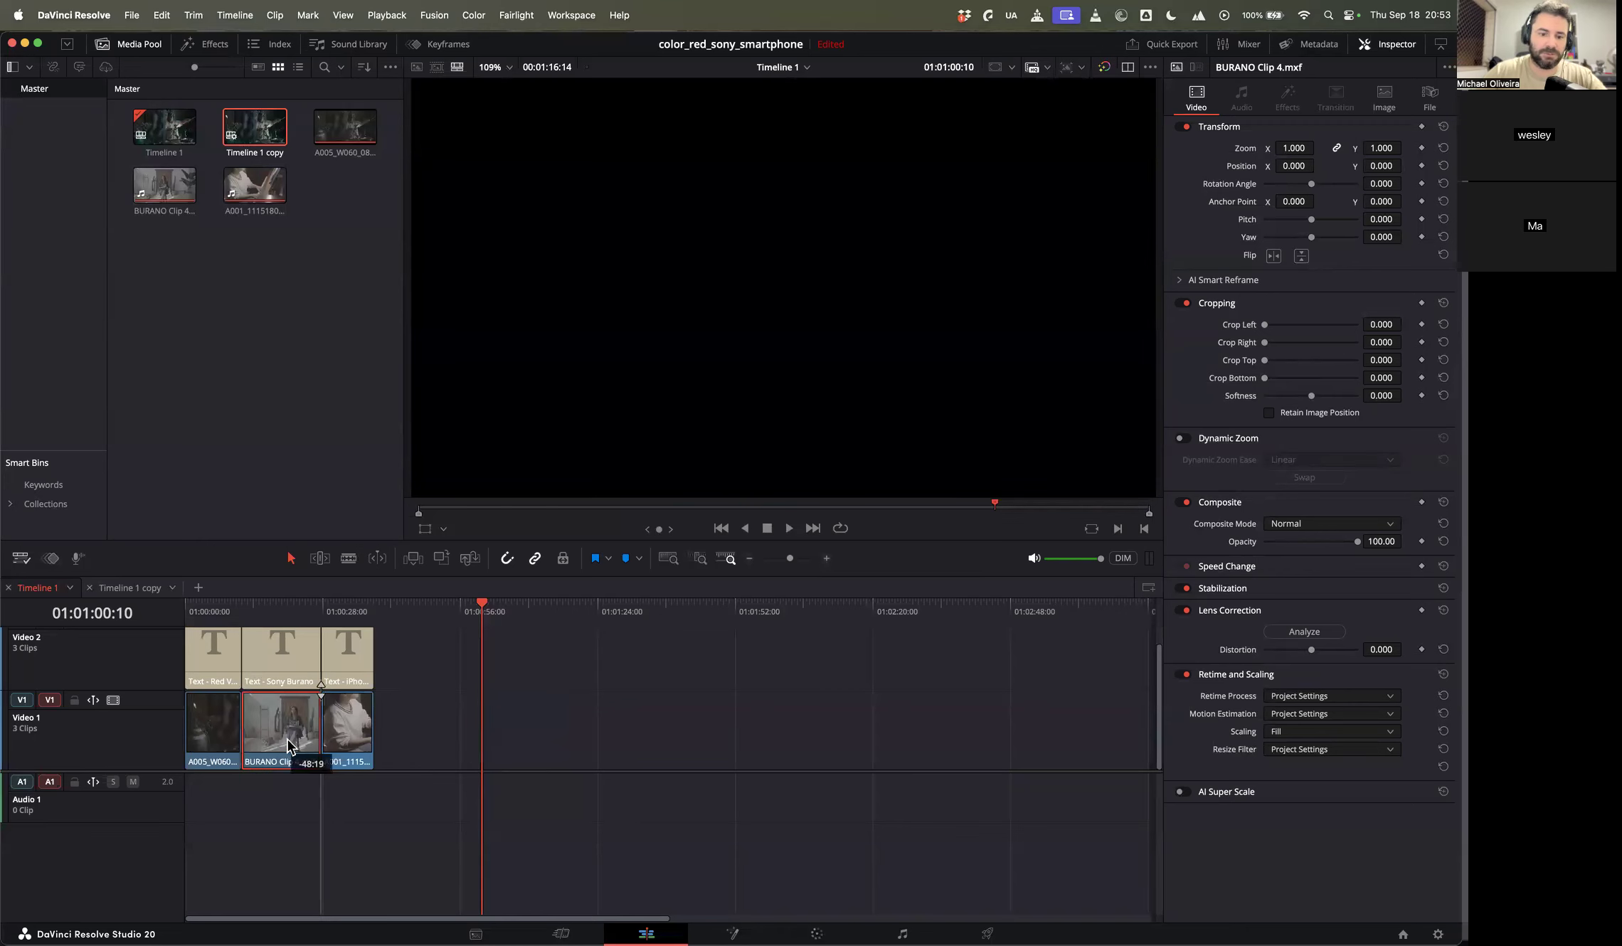
Step: Duplicate Timeline 1 and open the copy on the Color page
{"action": "right_click", "coordinate": [27, 589]}
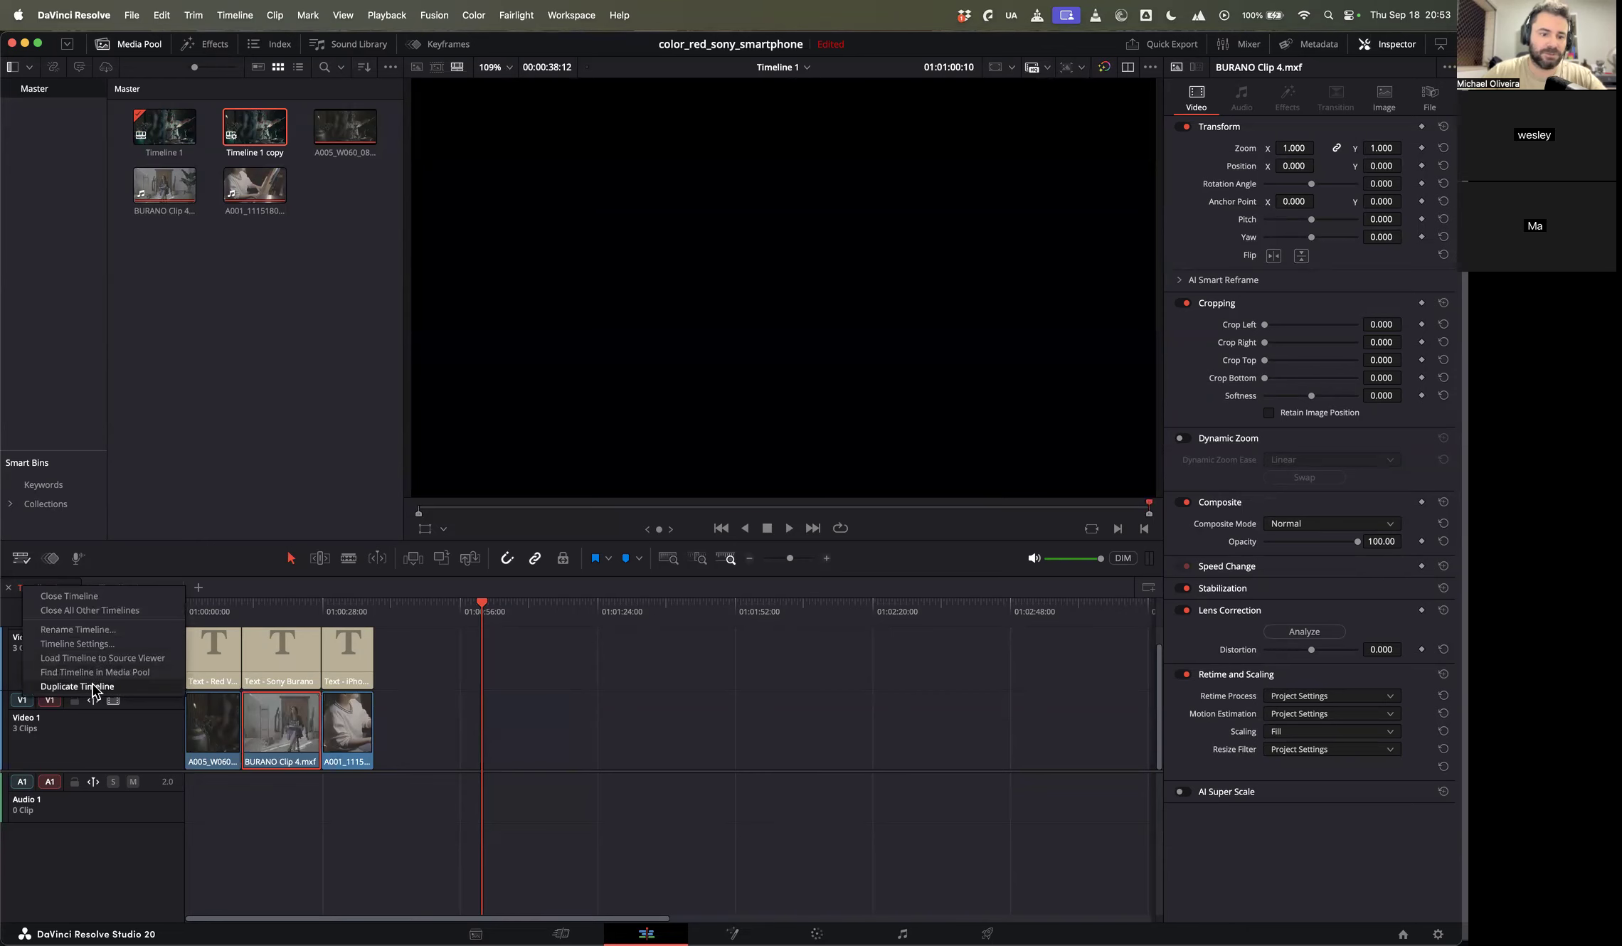
{"action": "left_click", "coordinate": [98, 687]}
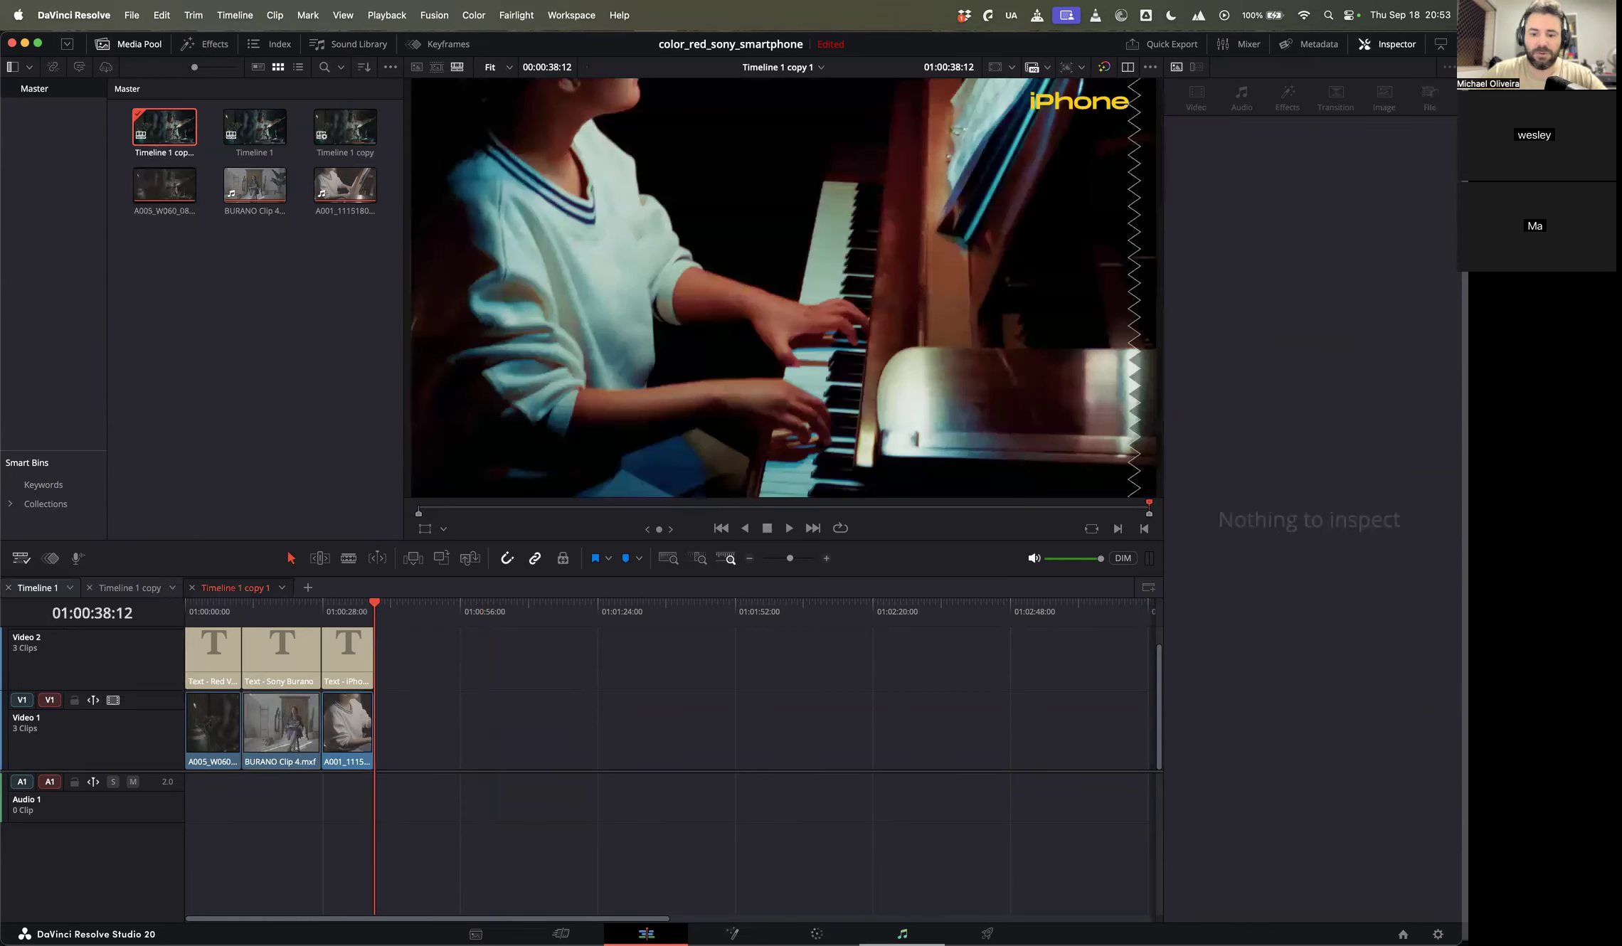
{"action": "left_click", "coordinate": [816, 935]}
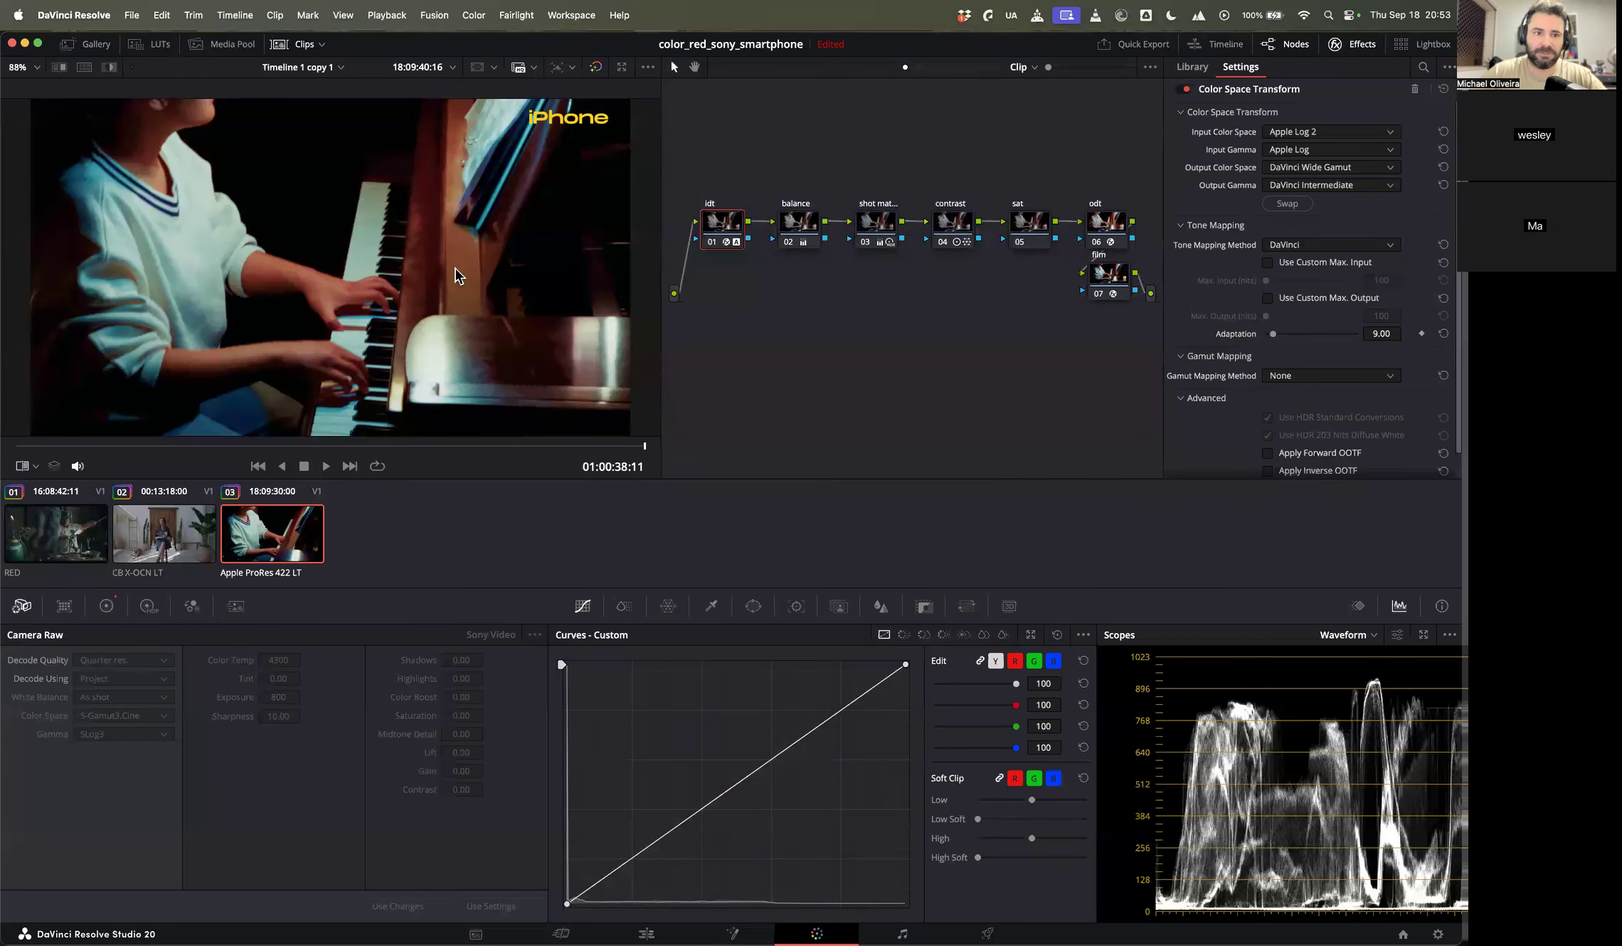
Step: Clear the iPhone, Sony and RED clips of the duplicated timeline back to a single empty node each
{"action": "right_click", "coordinate": [894, 134]}
{"action": "left_click", "coordinate": [900, 140]}
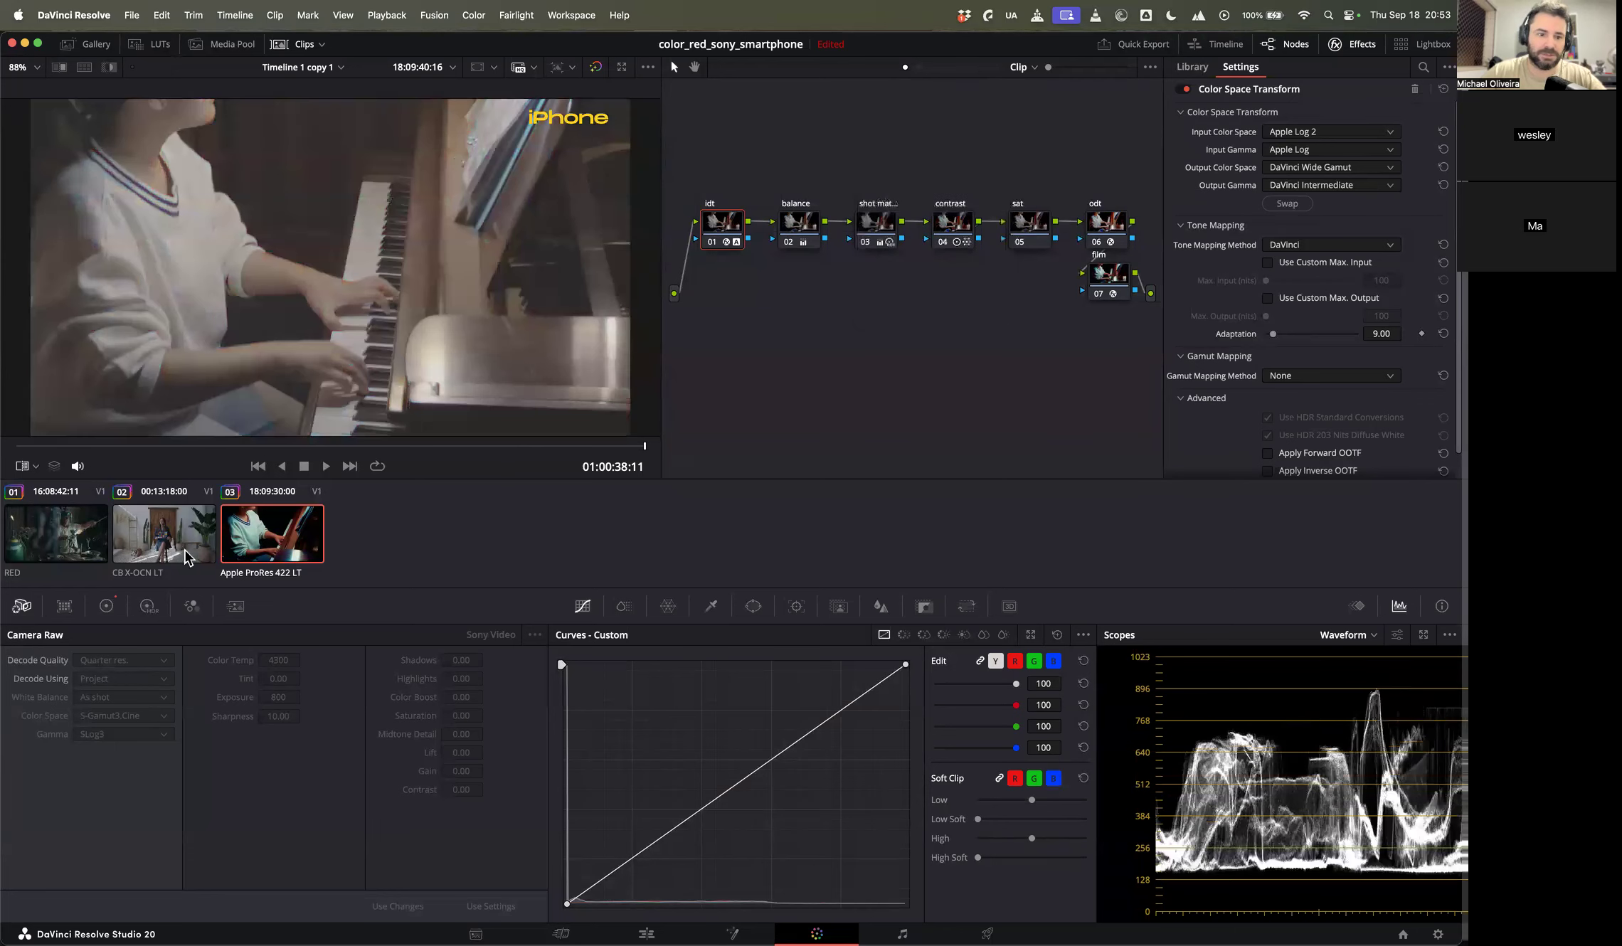
{"action": "left_click", "coordinate": [171, 531]}
{"action": "right_click", "coordinate": [811, 91]}
{"action": "left_click", "coordinate": [846, 102]}
{"action": "left_click", "coordinate": [66, 510]}
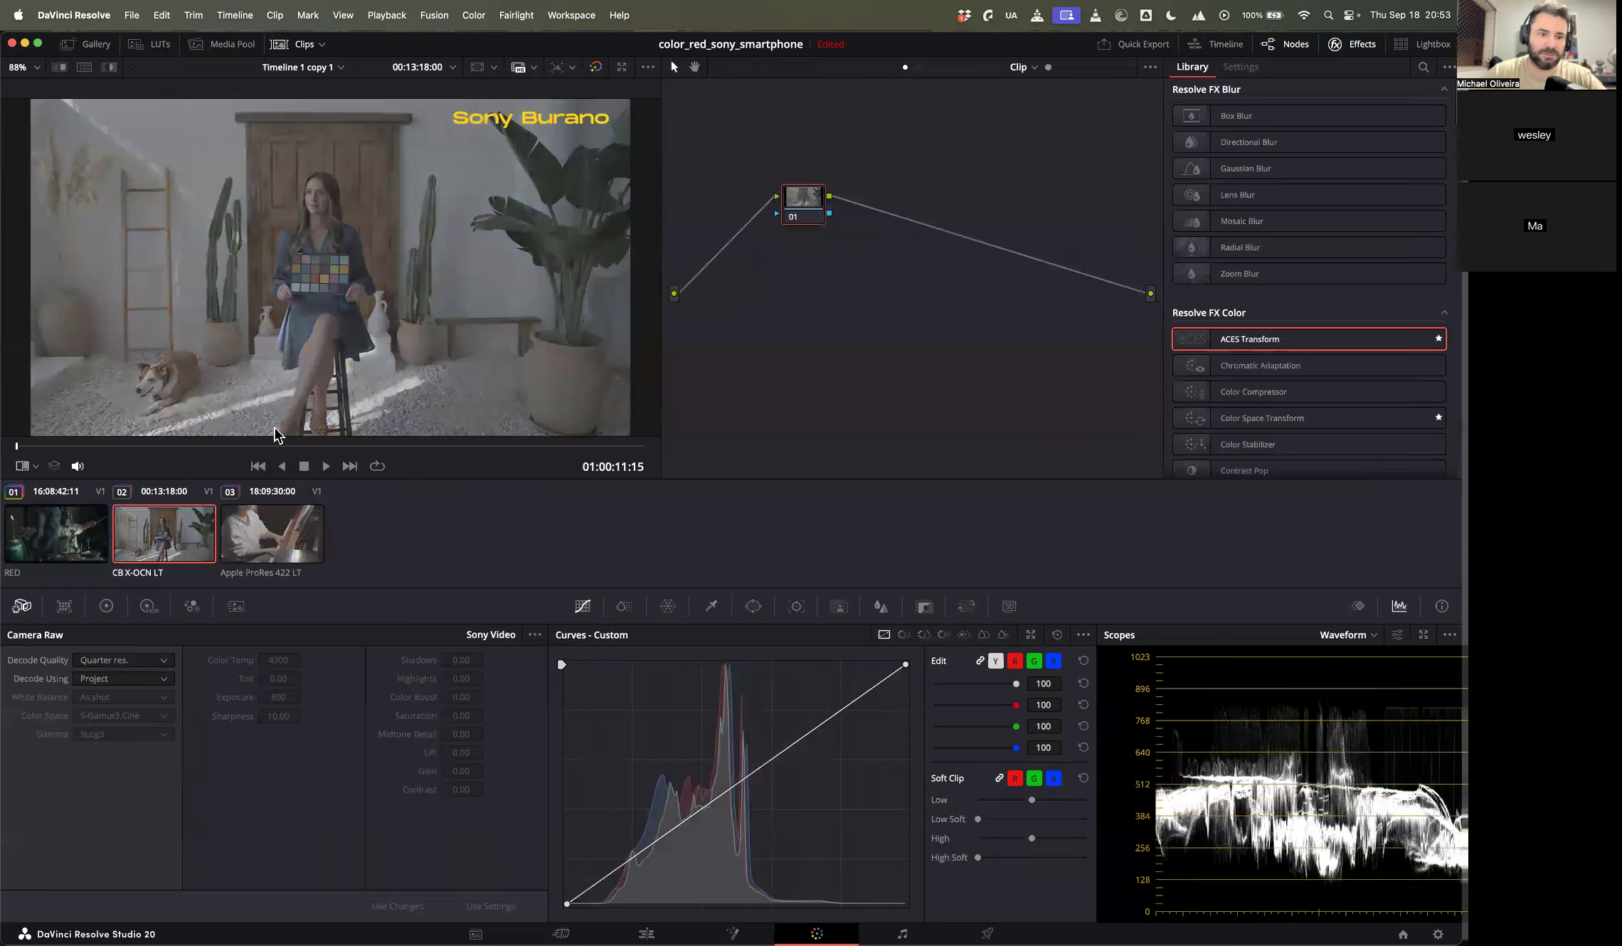
{"action": "right_click", "coordinate": [808, 121]}
Step: Disable the Video 2 title track, and reposition the RED clip's node close to the graph's source input
{"action": "left_click", "coordinate": [647, 934]}
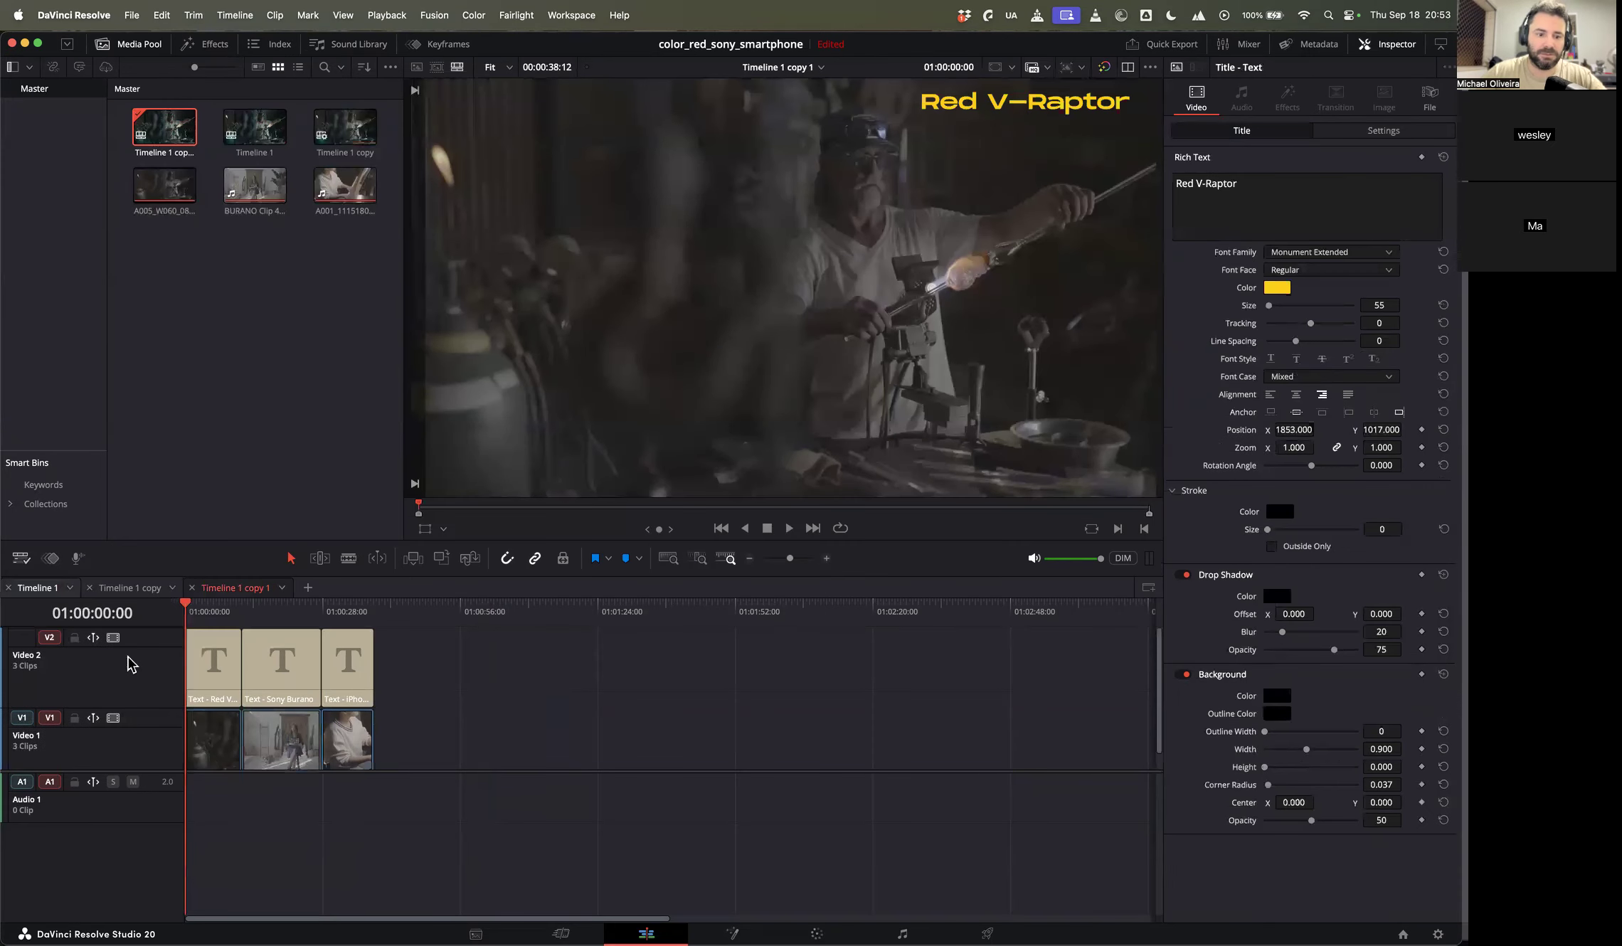
{"action": "left_click", "coordinate": [113, 637]}
{"action": "left_click", "coordinate": [817, 934]}
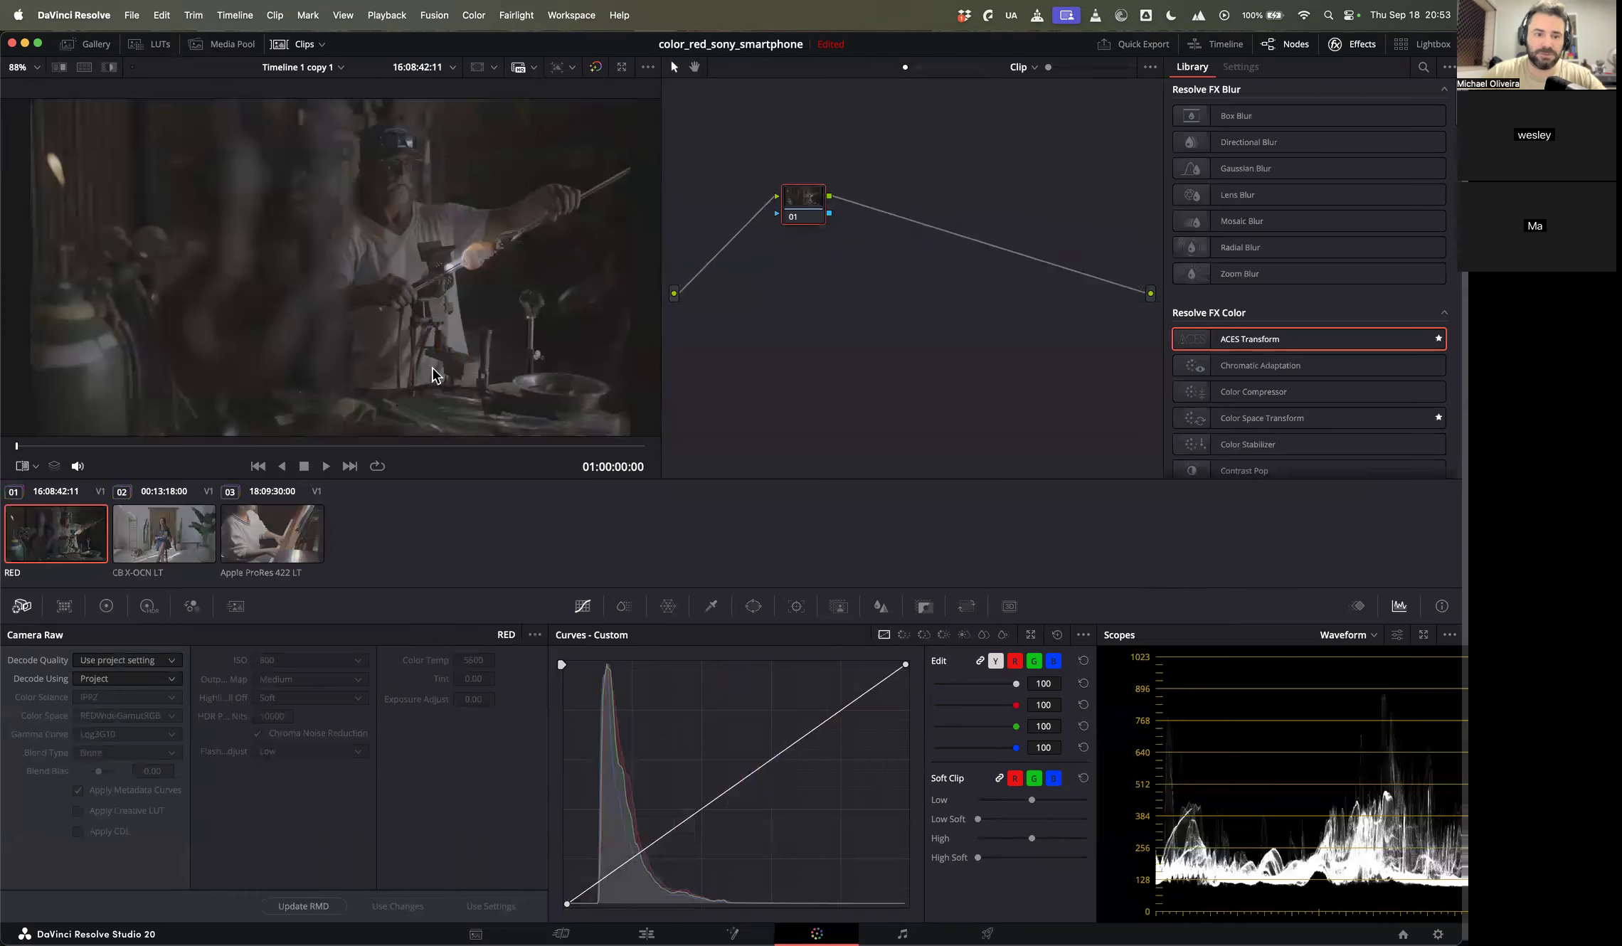
{"action": "left_click_drag", "start_coordinate": [797, 218], "coordinate": [728, 220]}
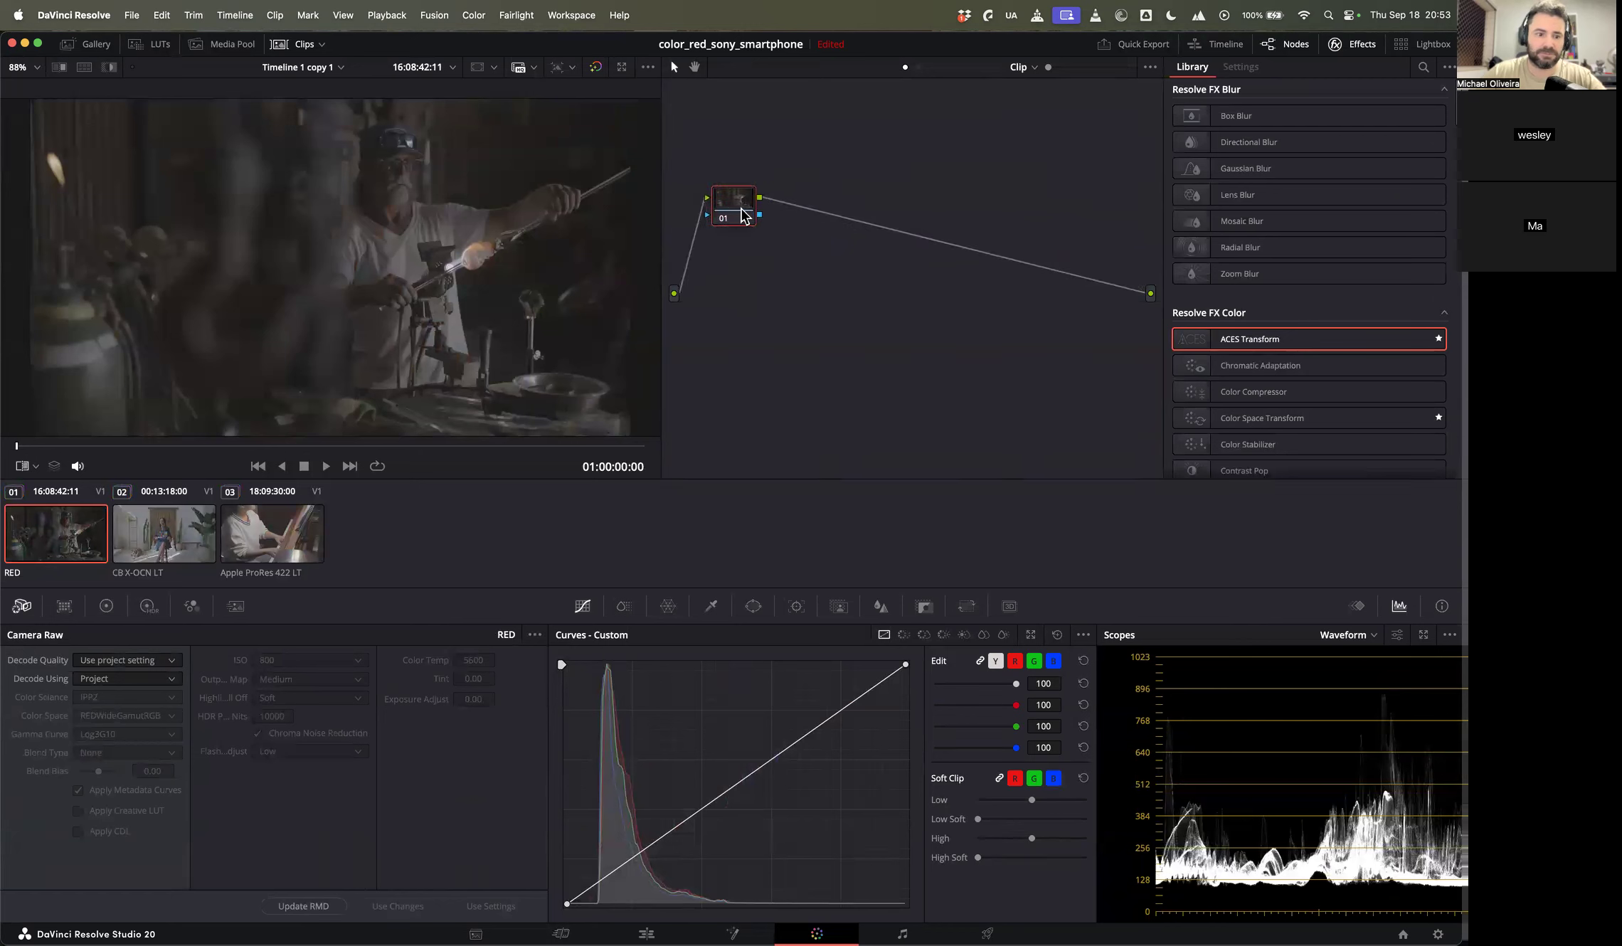
{"action": "left_click_drag", "start_coordinate": [722, 202], "coordinate": [720, 208]}
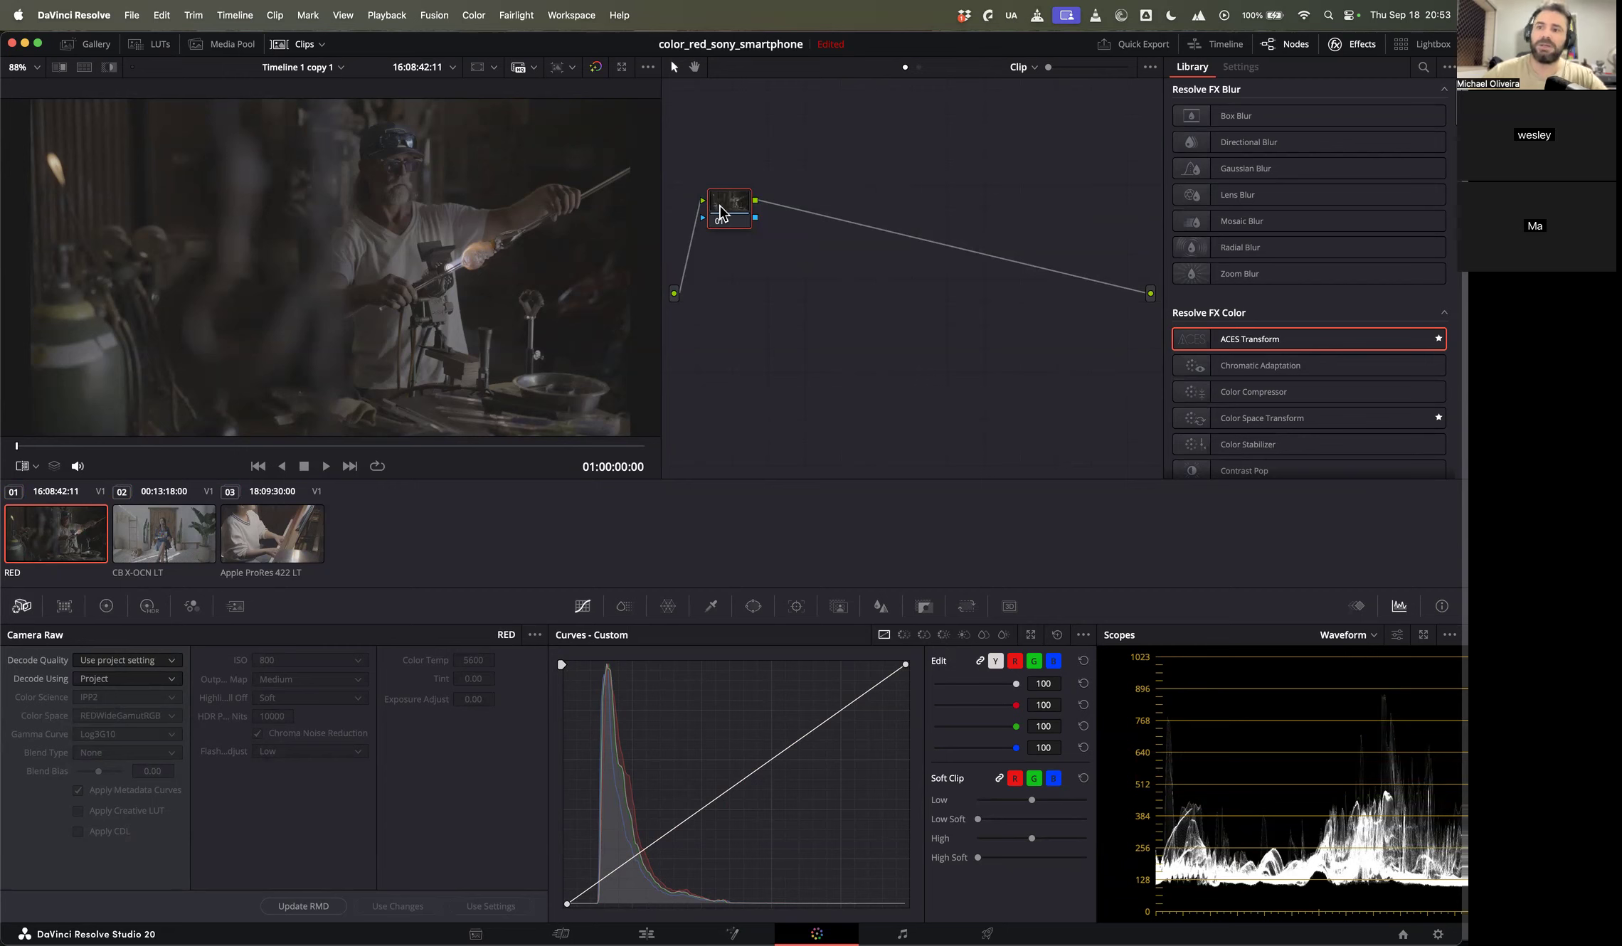
Step: Examine the version, grade and group options available for the RED and iPhone clips
{"action": "right_click", "coordinate": [86, 558]}
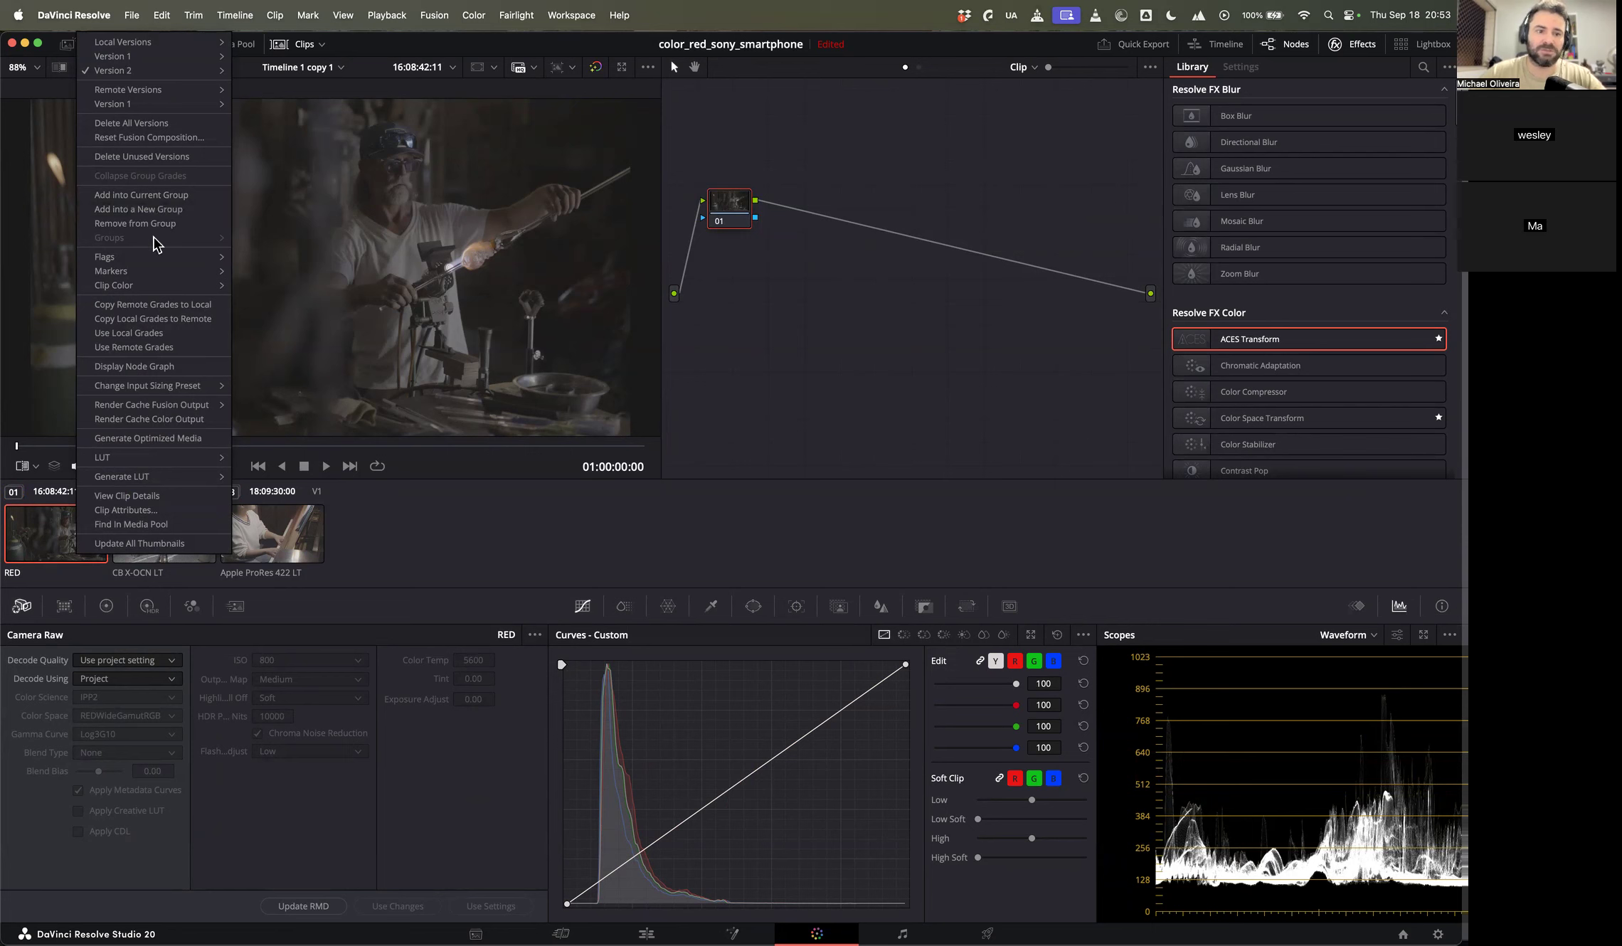
{"action": "right_click", "coordinate": [272, 533]}
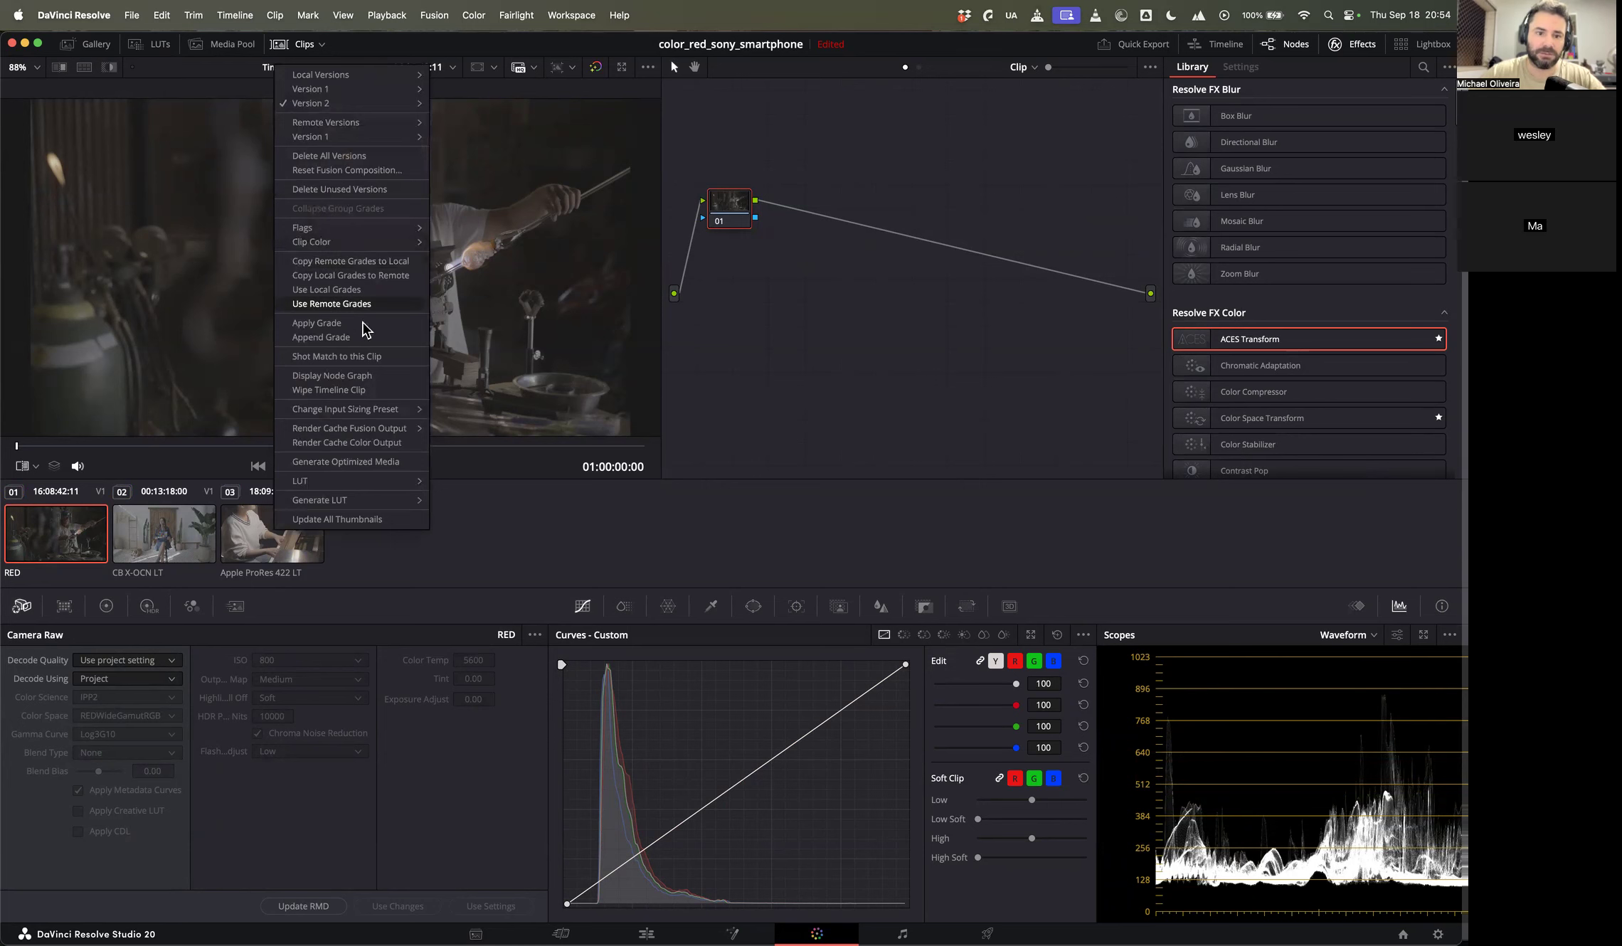
{"action": "left_click", "coordinate": [269, 548]}
{"action": "left_click", "coordinate": [269, 549]}
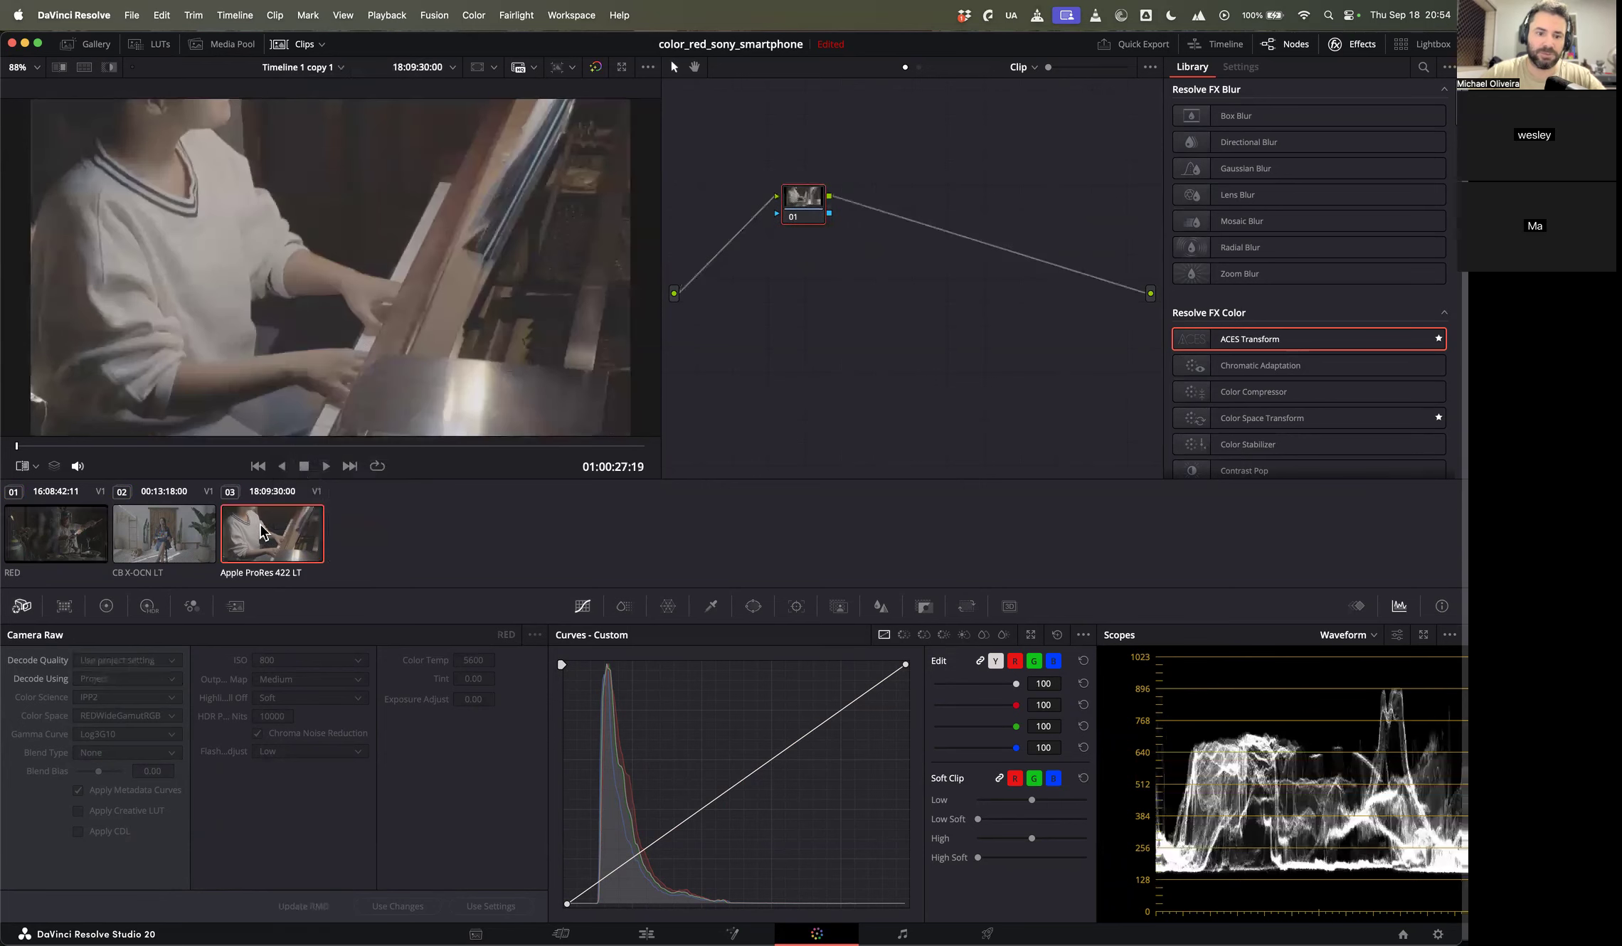
{"action": "right_click", "coordinate": [270, 547]}
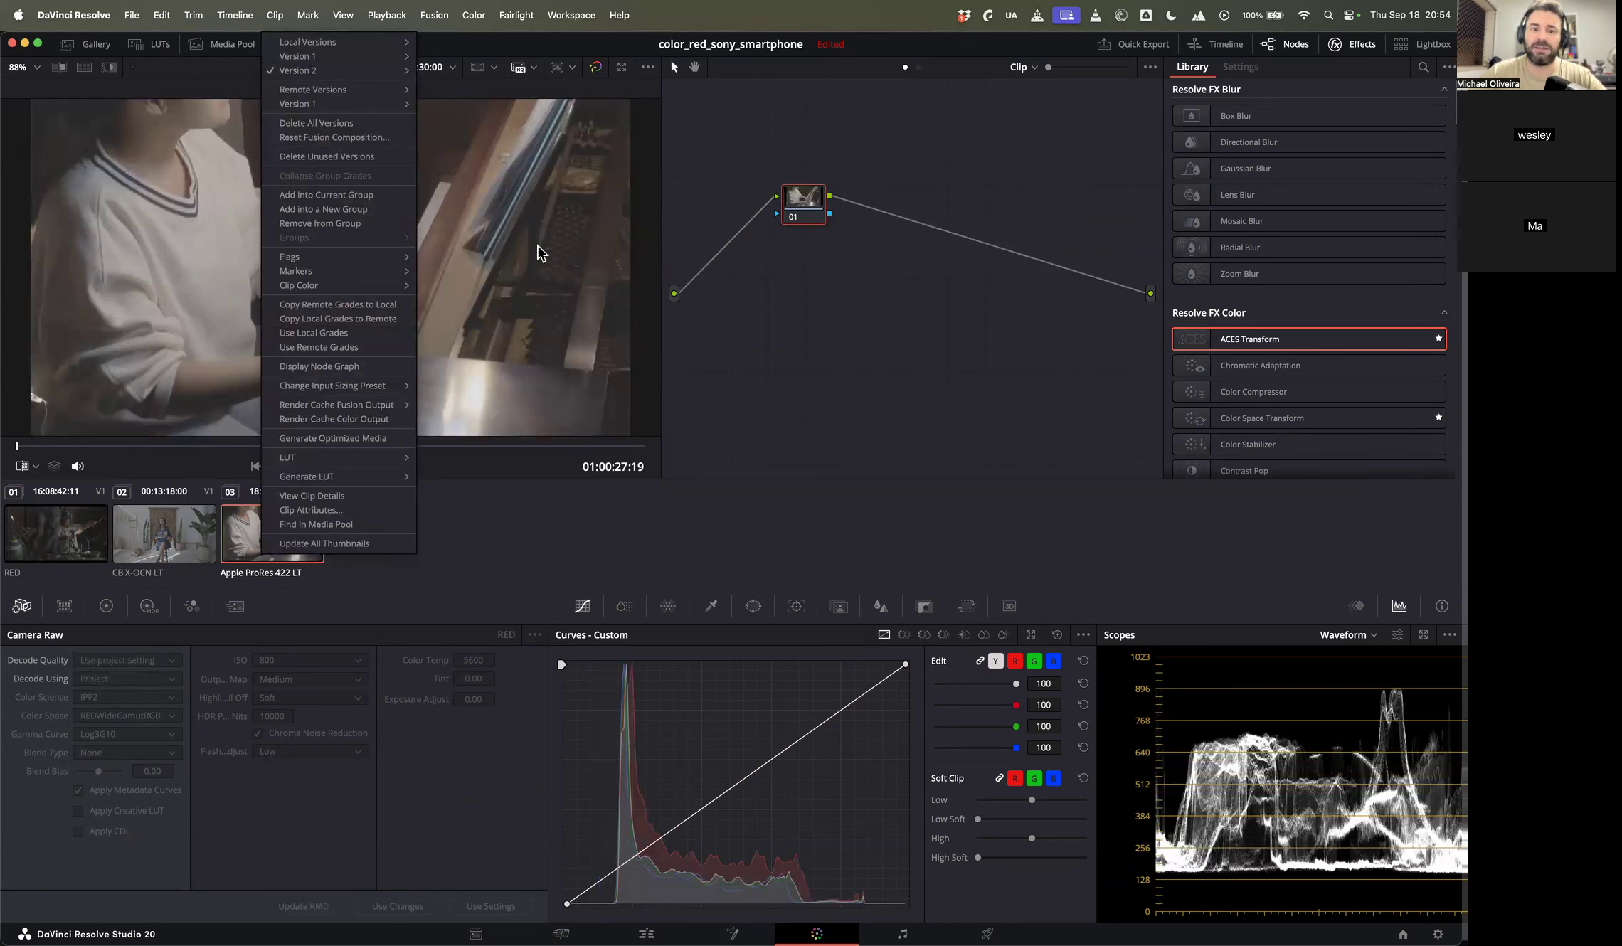
{"action": "left_click", "coordinate": [795, 286]}
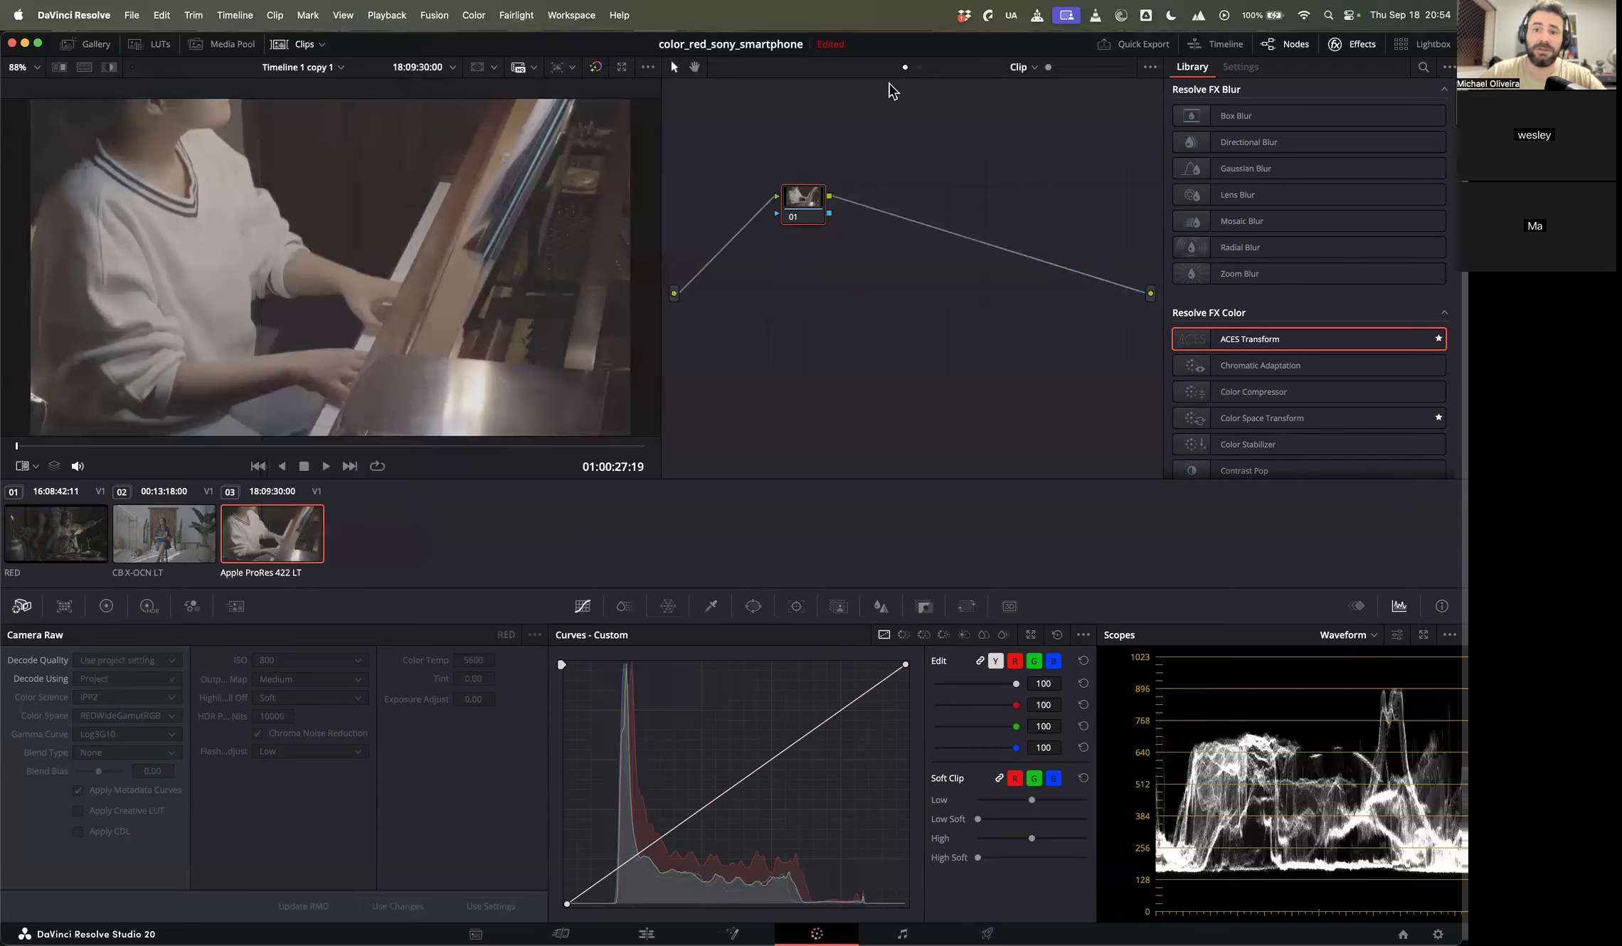
Step: Display all clips in the Lightbox, and open the Paranapiacaba project
{"action": "left_click", "coordinate": [1431, 45]}
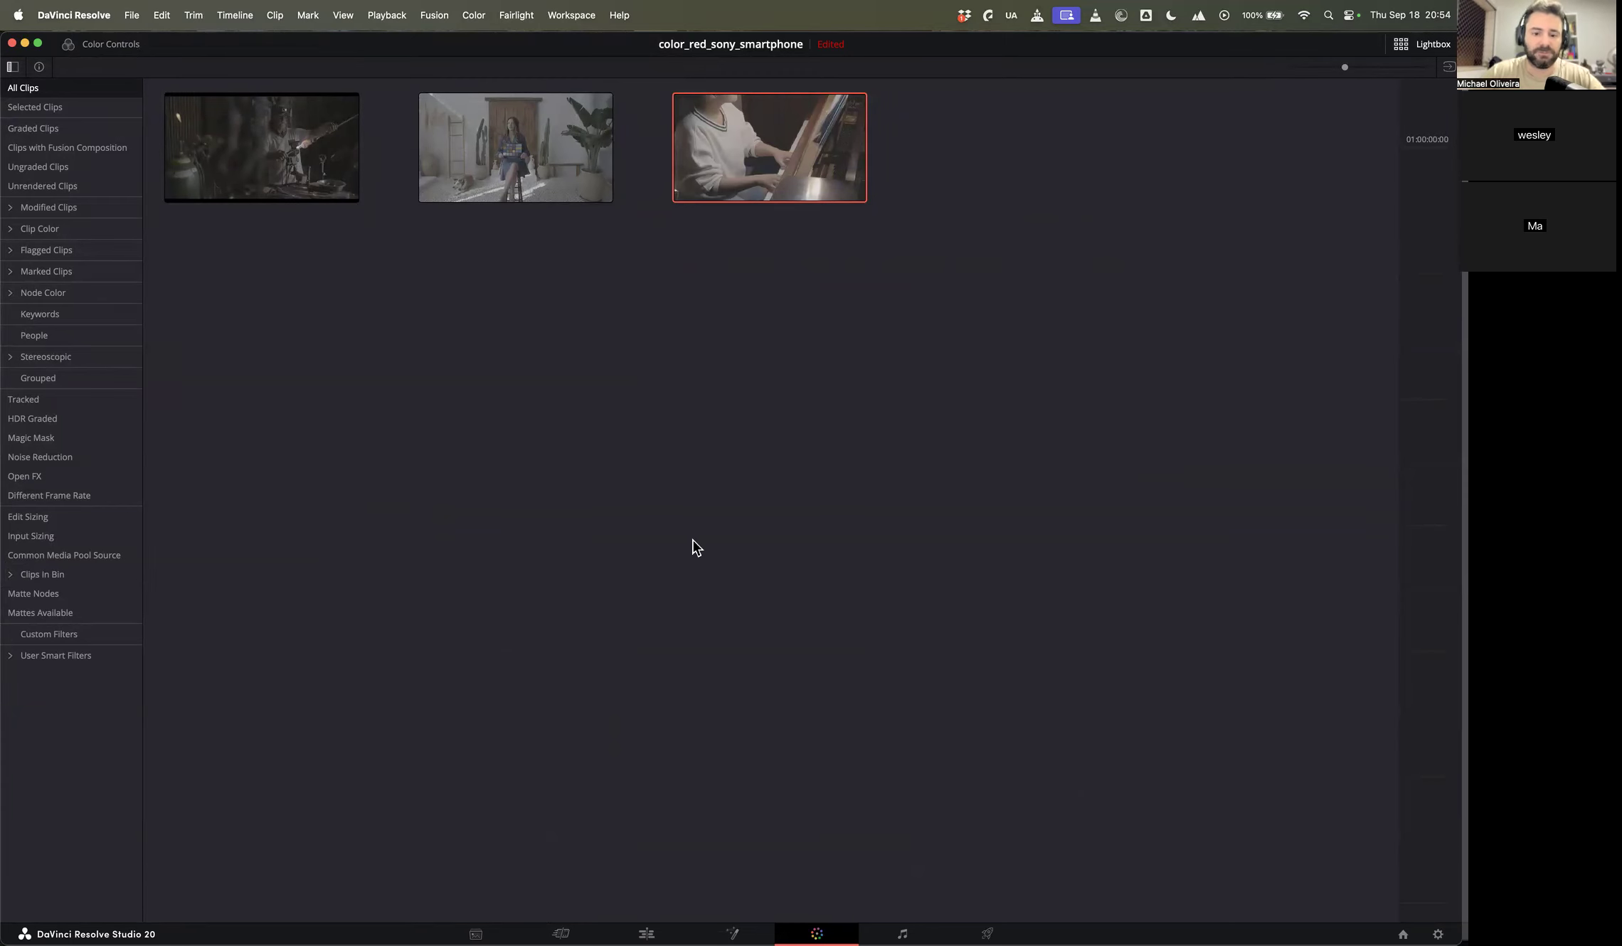
{"action": "key", "text": "shift+1"}
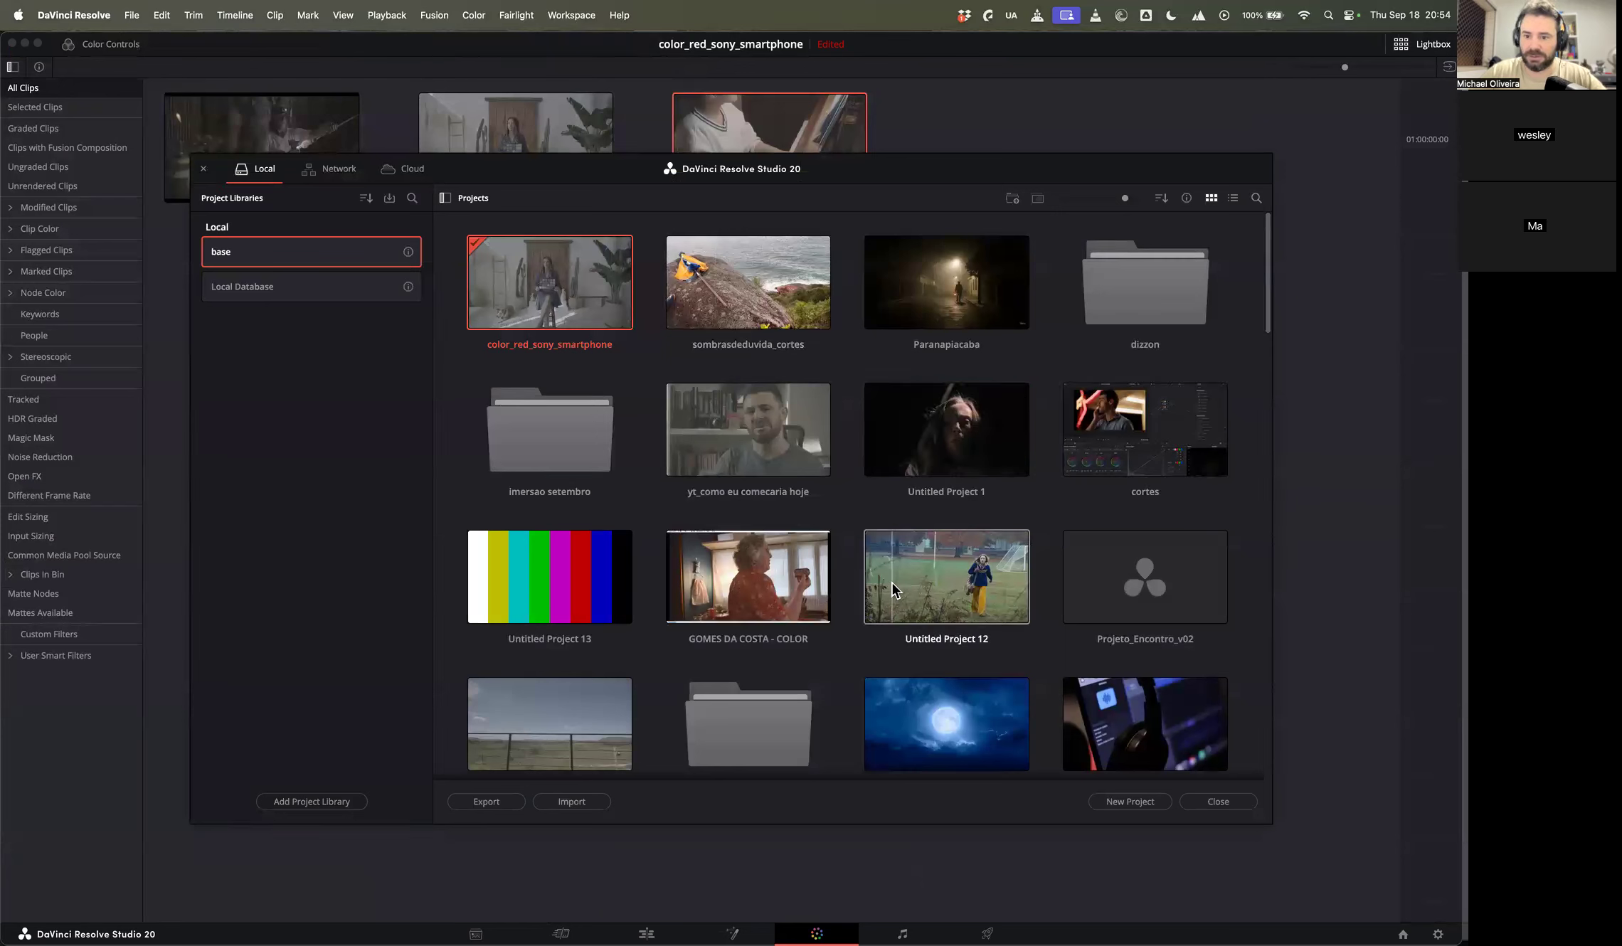
{"action": "double_click", "coordinate": [938, 290]}
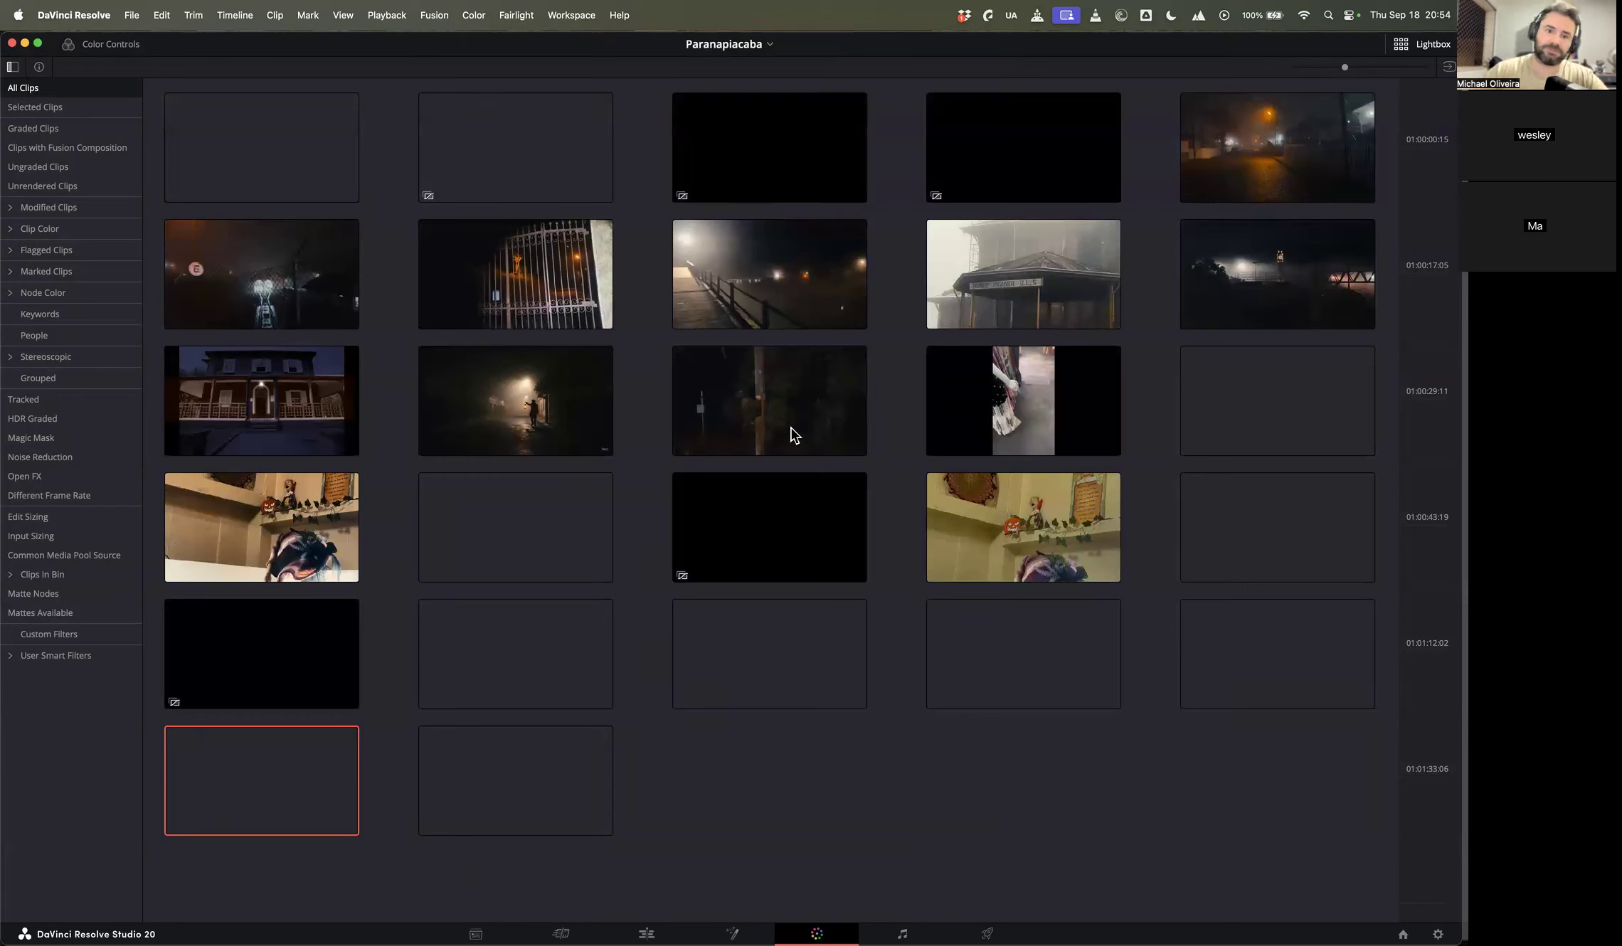
Step: Compare the night shots in the Lightbox, from the orange-lit street to the lit house and the lamp-lit figure
{"action": "left_click", "coordinate": [1306, 148]}
{"action": "left_click", "coordinate": [339, 252]}
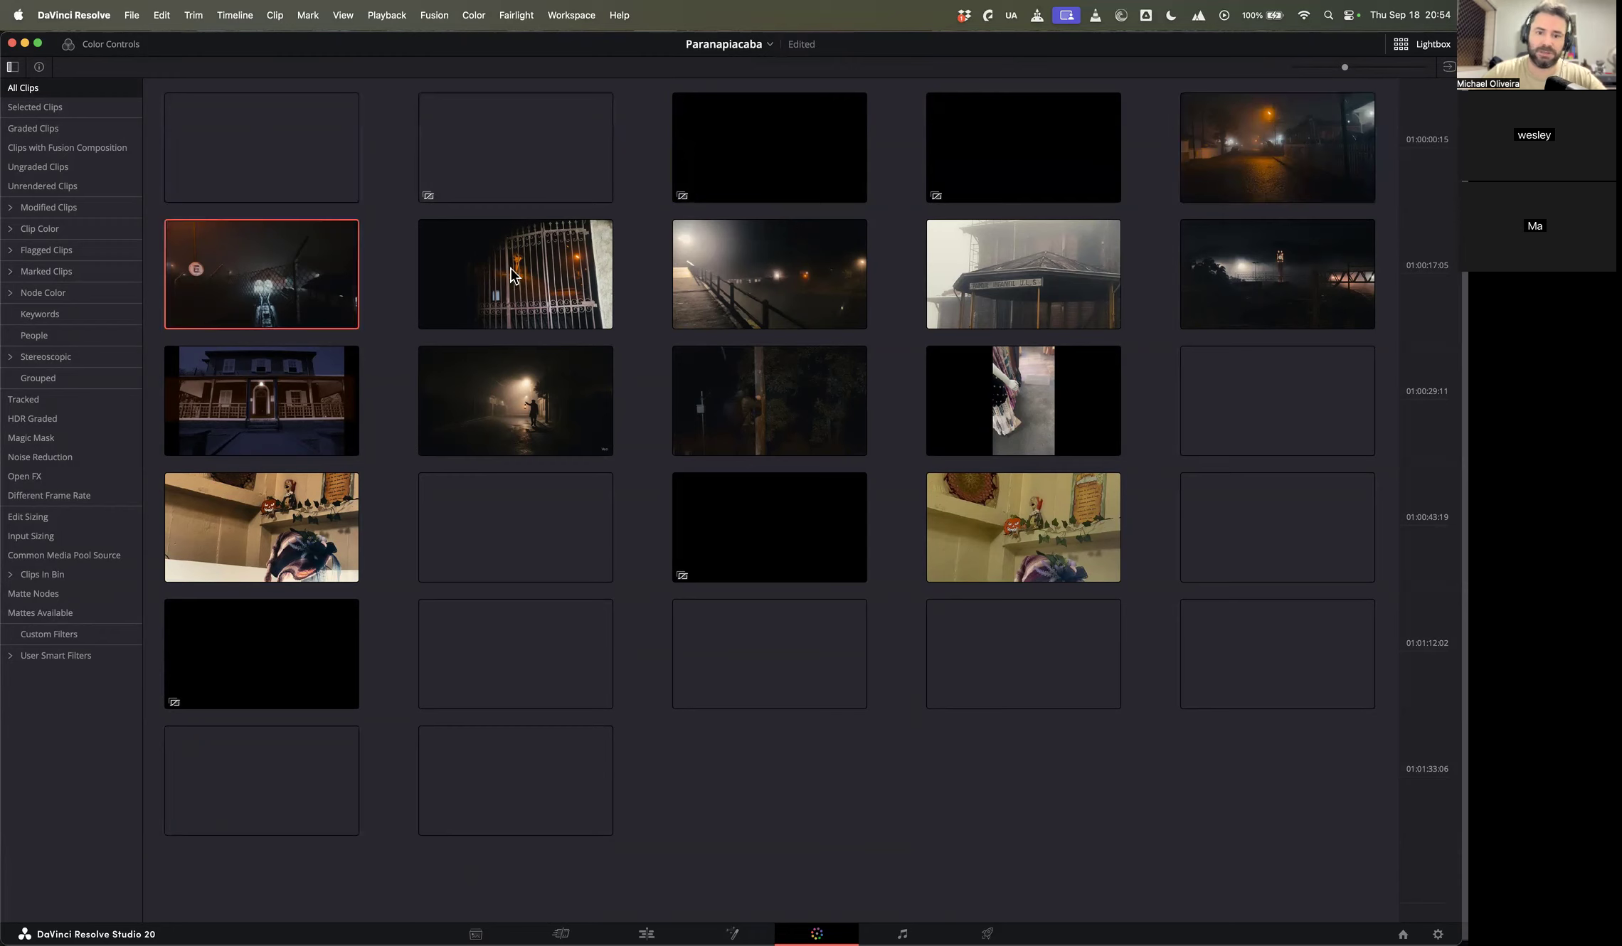
{"action": "left_click", "coordinate": [511, 269]}
{"action": "left_click", "coordinate": [751, 294]}
{"action": "left_click", "coordinate": [1355, 281]}
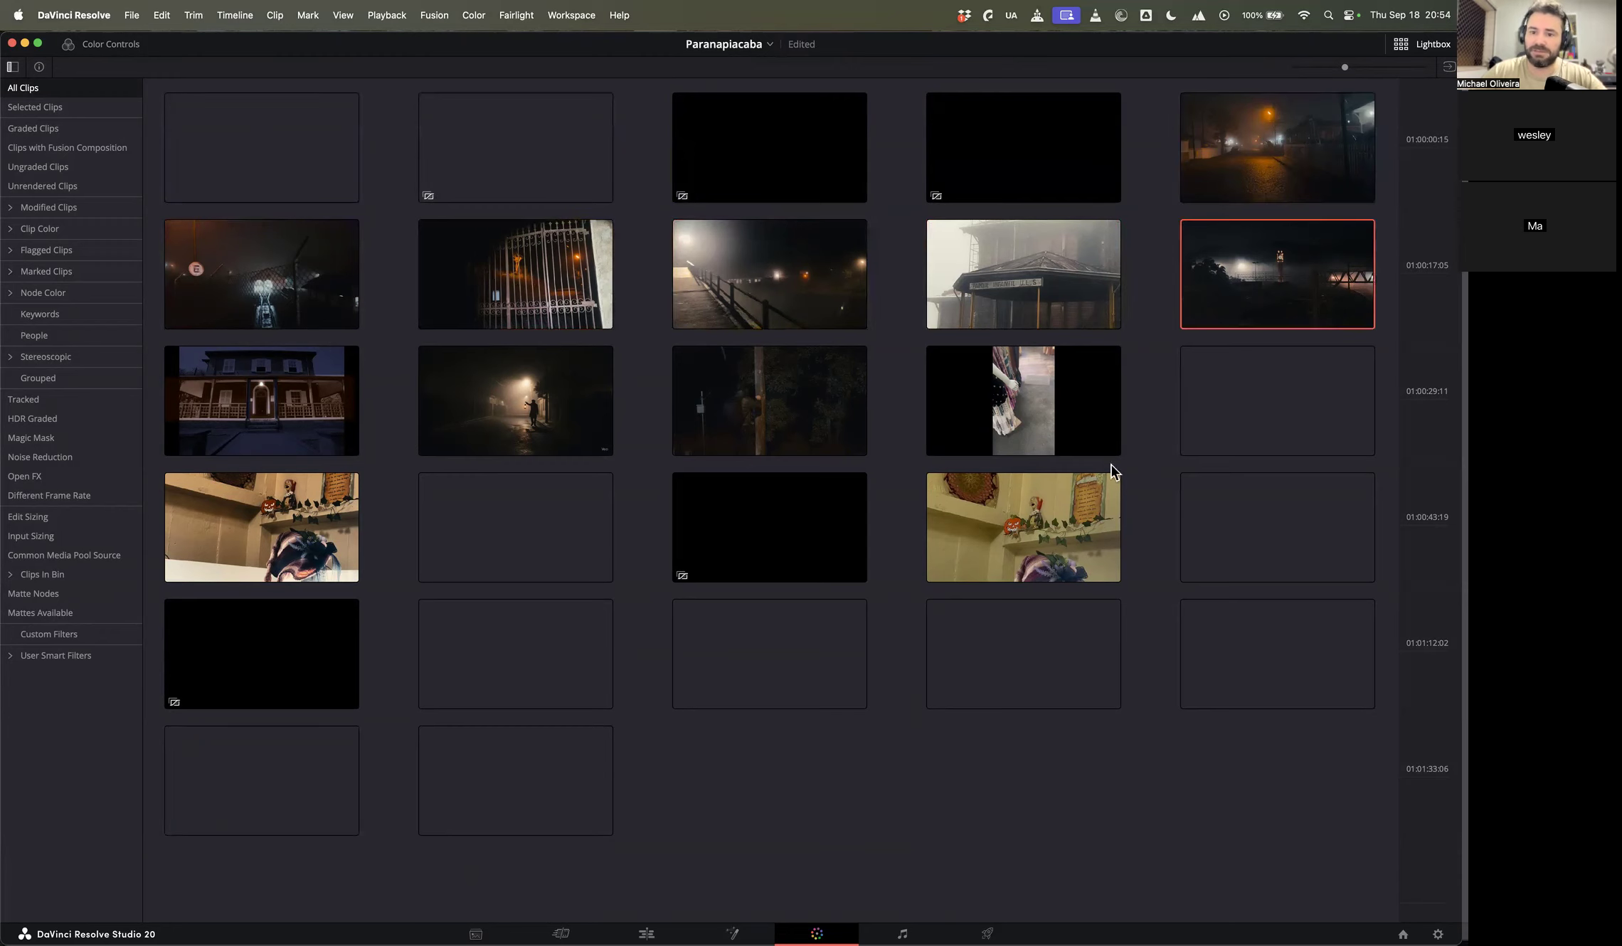
{"action": "left_click", "coordinate": [767, 420]}
{"action": "left_click", "coordinate": [484, 402]}
{"action": "left_click", "coordinate": [229, 389]}
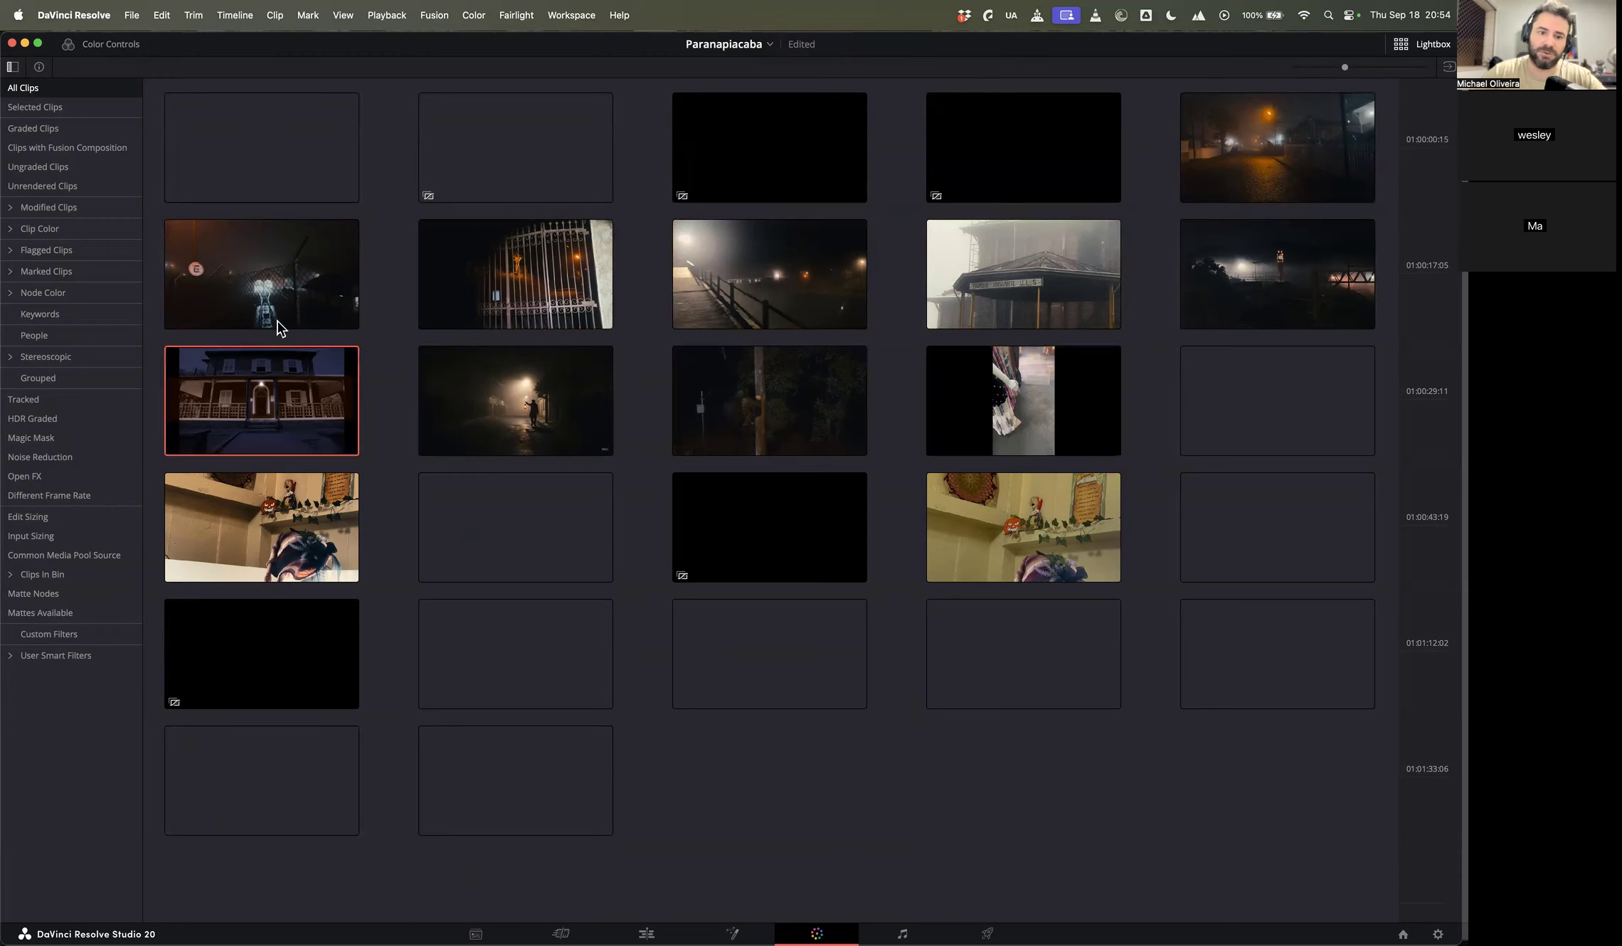
{"action": "left_click", "coordinate": [277, 321]}
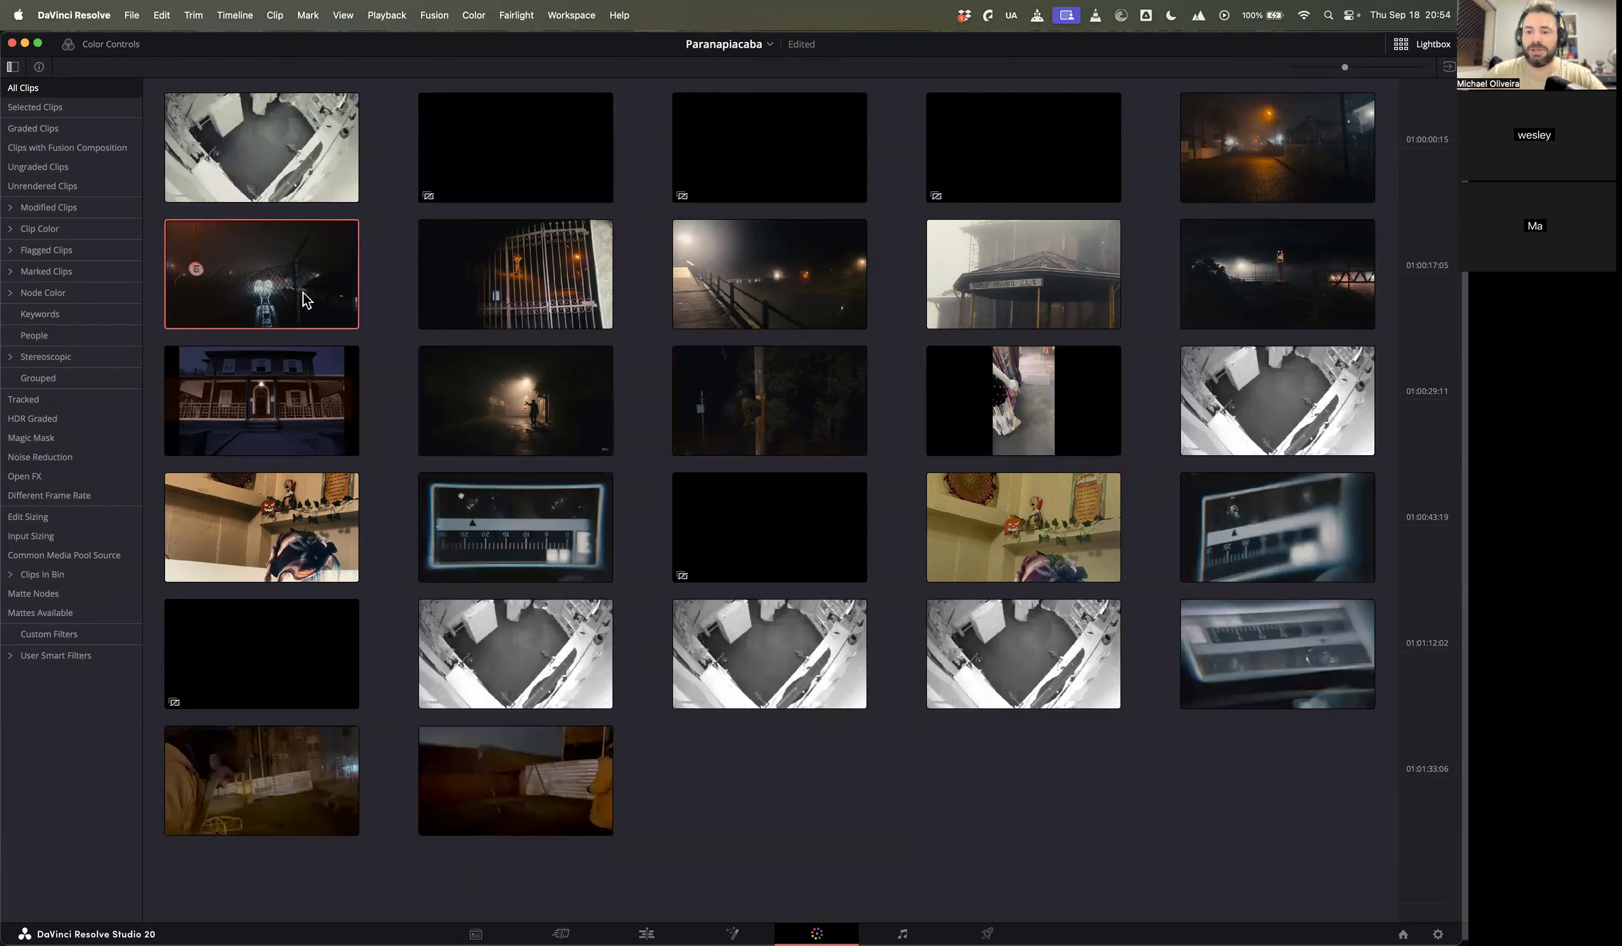
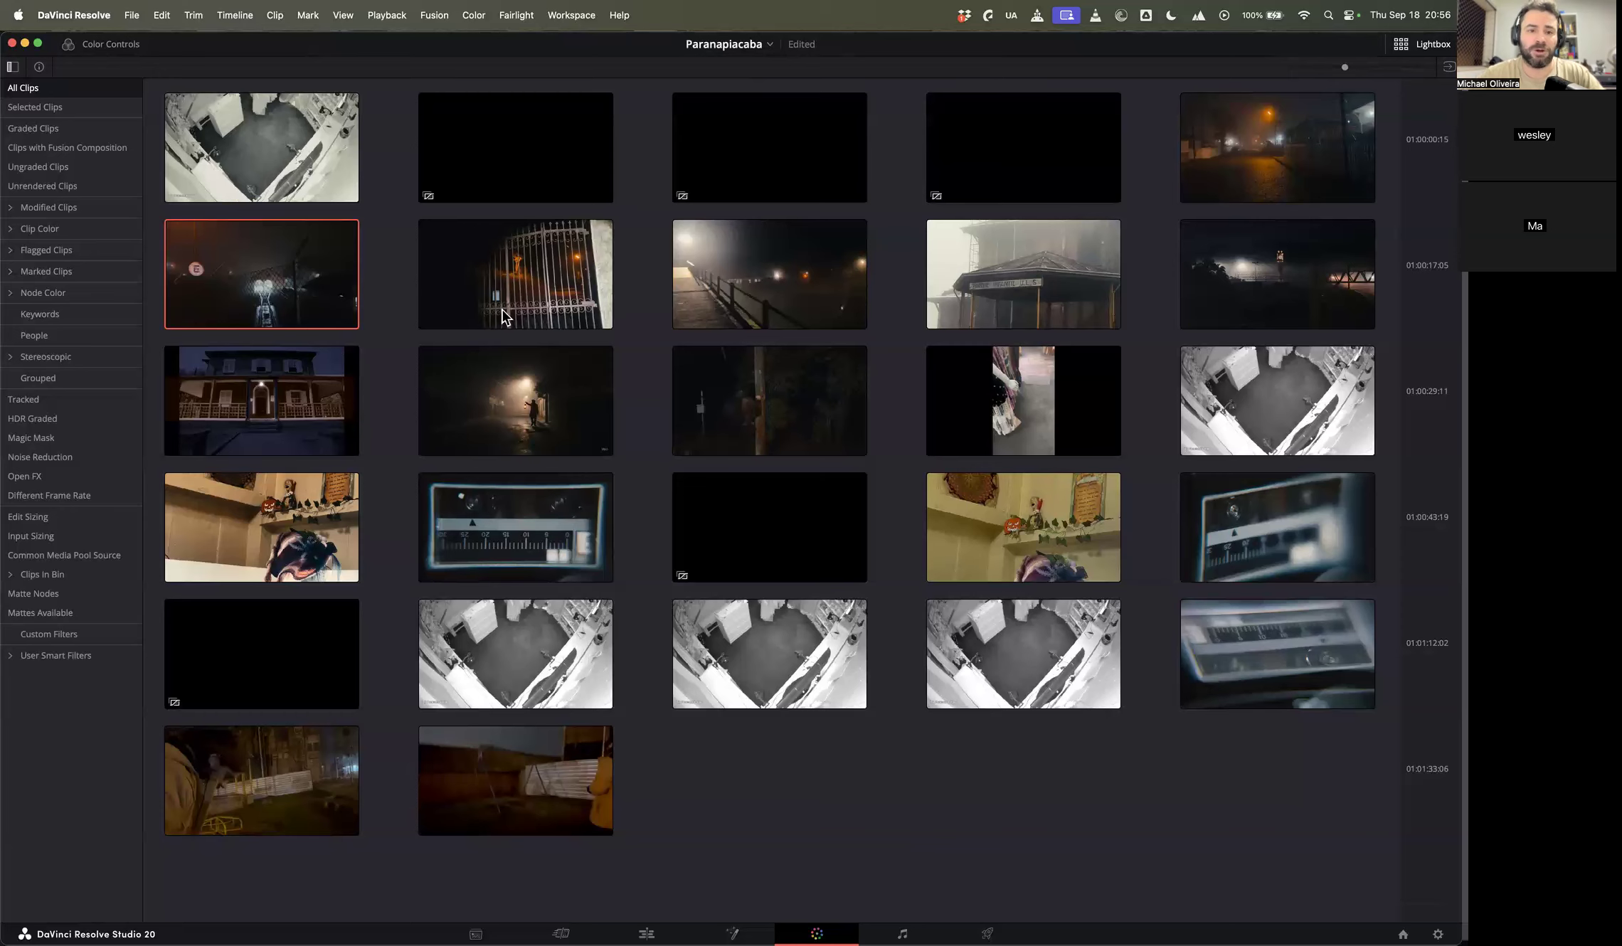
Step: Compare the barred window, foggy pavilion and dark exterior shots with the three radio dial close-ups in the Lightbox
{"action": "left_click", "coordinate": [499, 280]}
{"action": "left_click", "coordinate": [797, 277]}
{"action": "left_click", "coordinate": [1011, 269]}
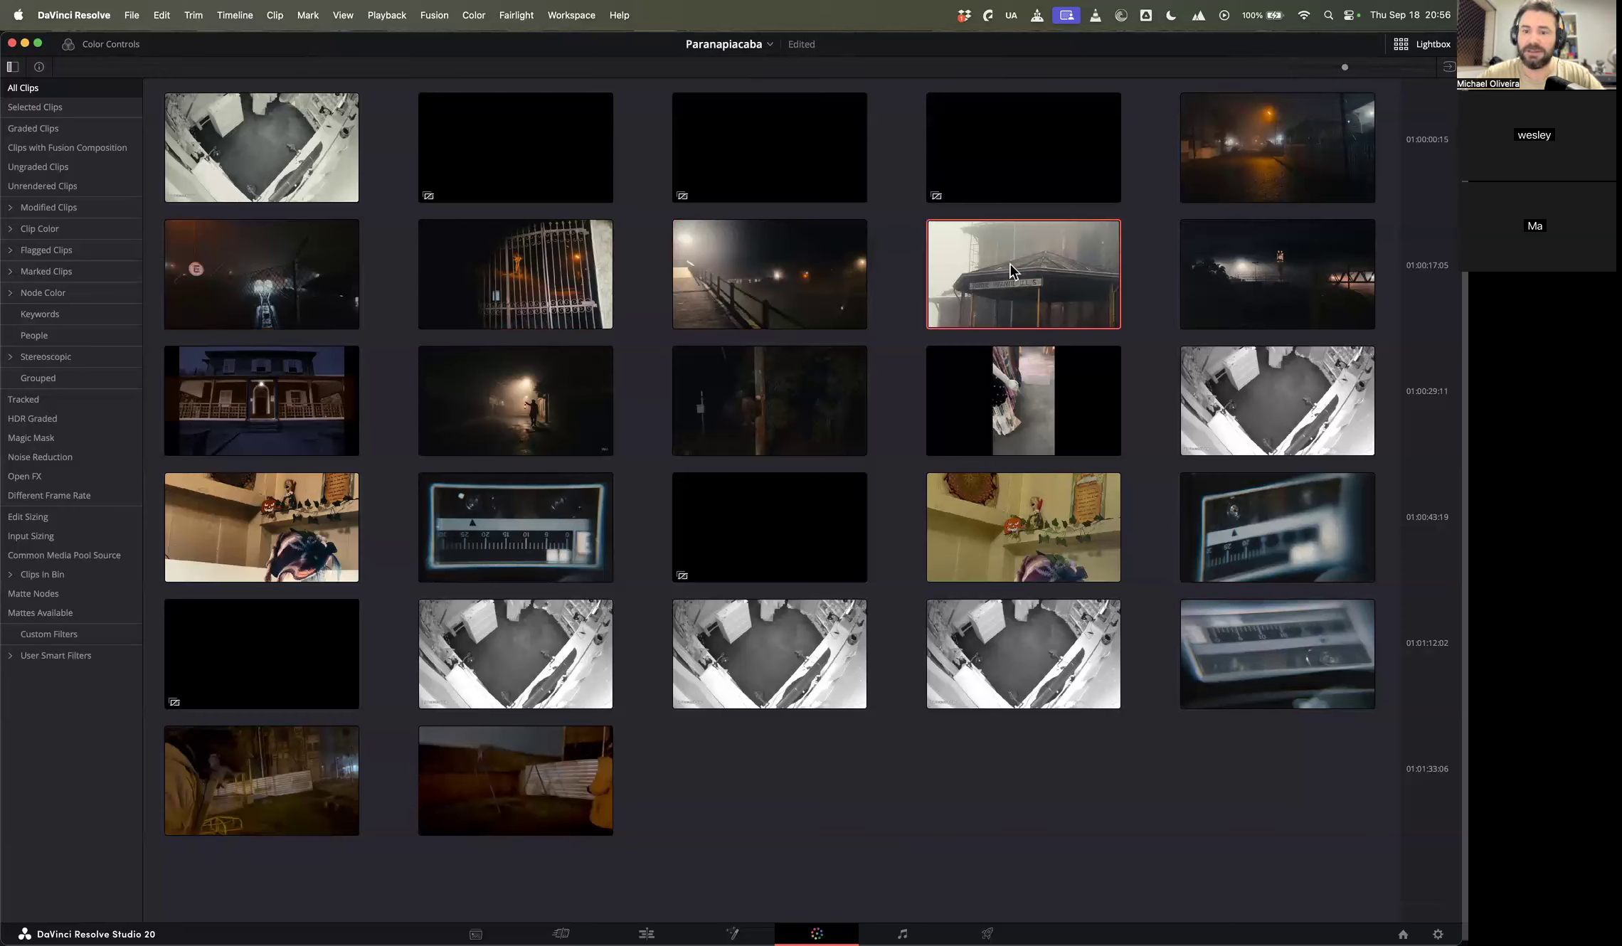
{"action": "left_click", "coordinate": [1241, 302]}
{"action": "left_click", "coordinate": [514, 406]}
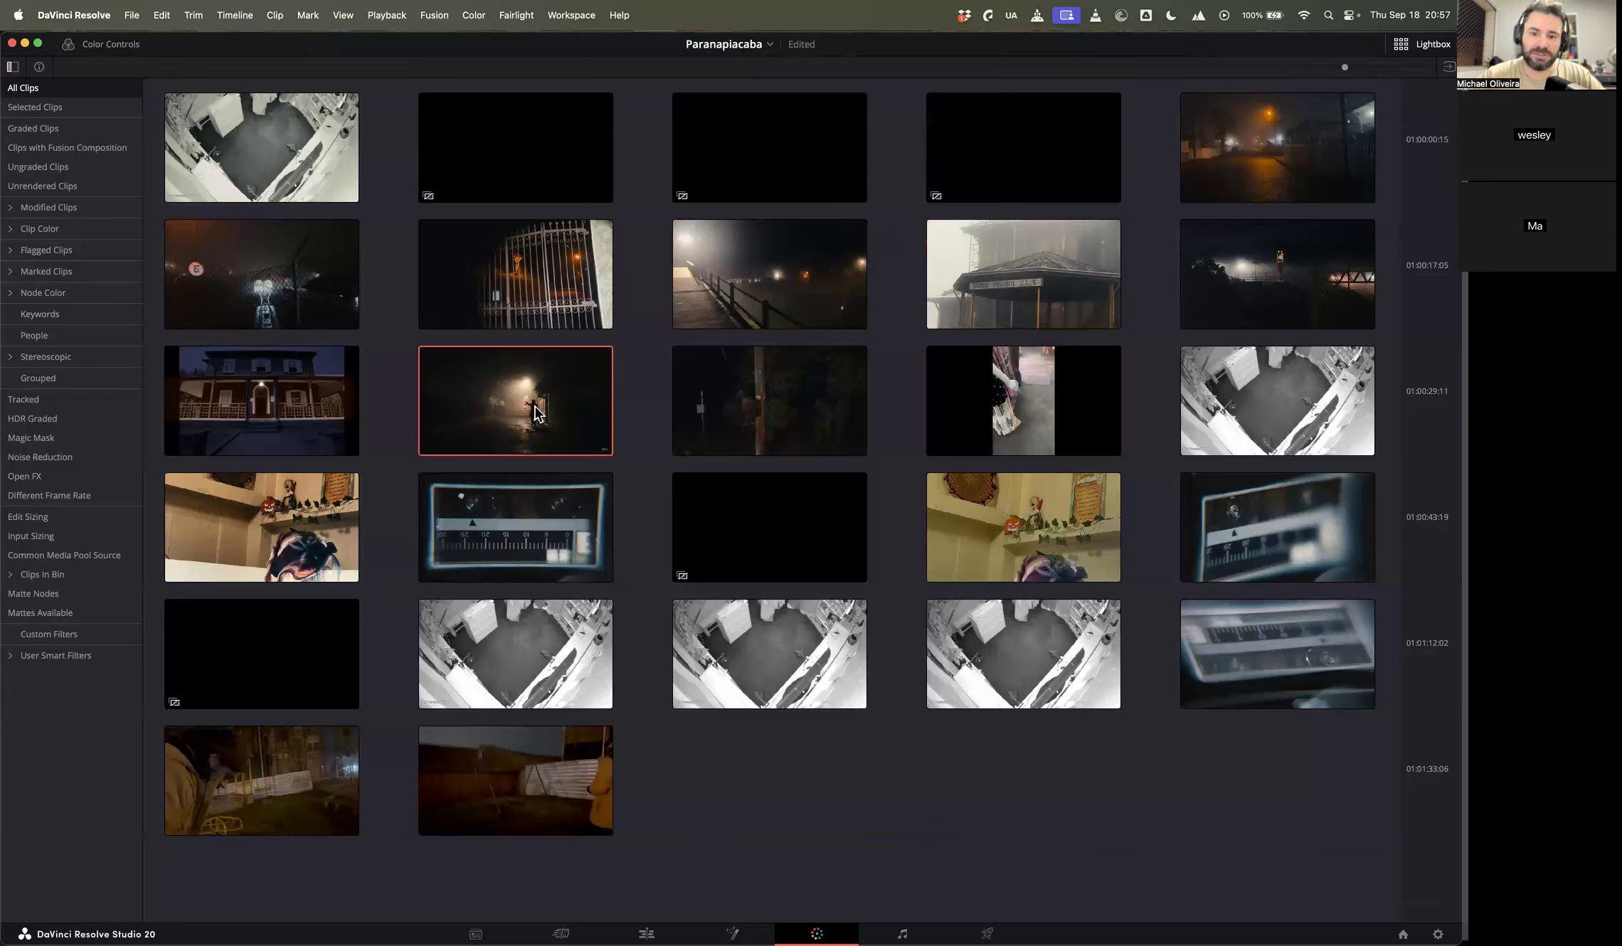
{"action": "left_click", "coordinate": [707, 399]}
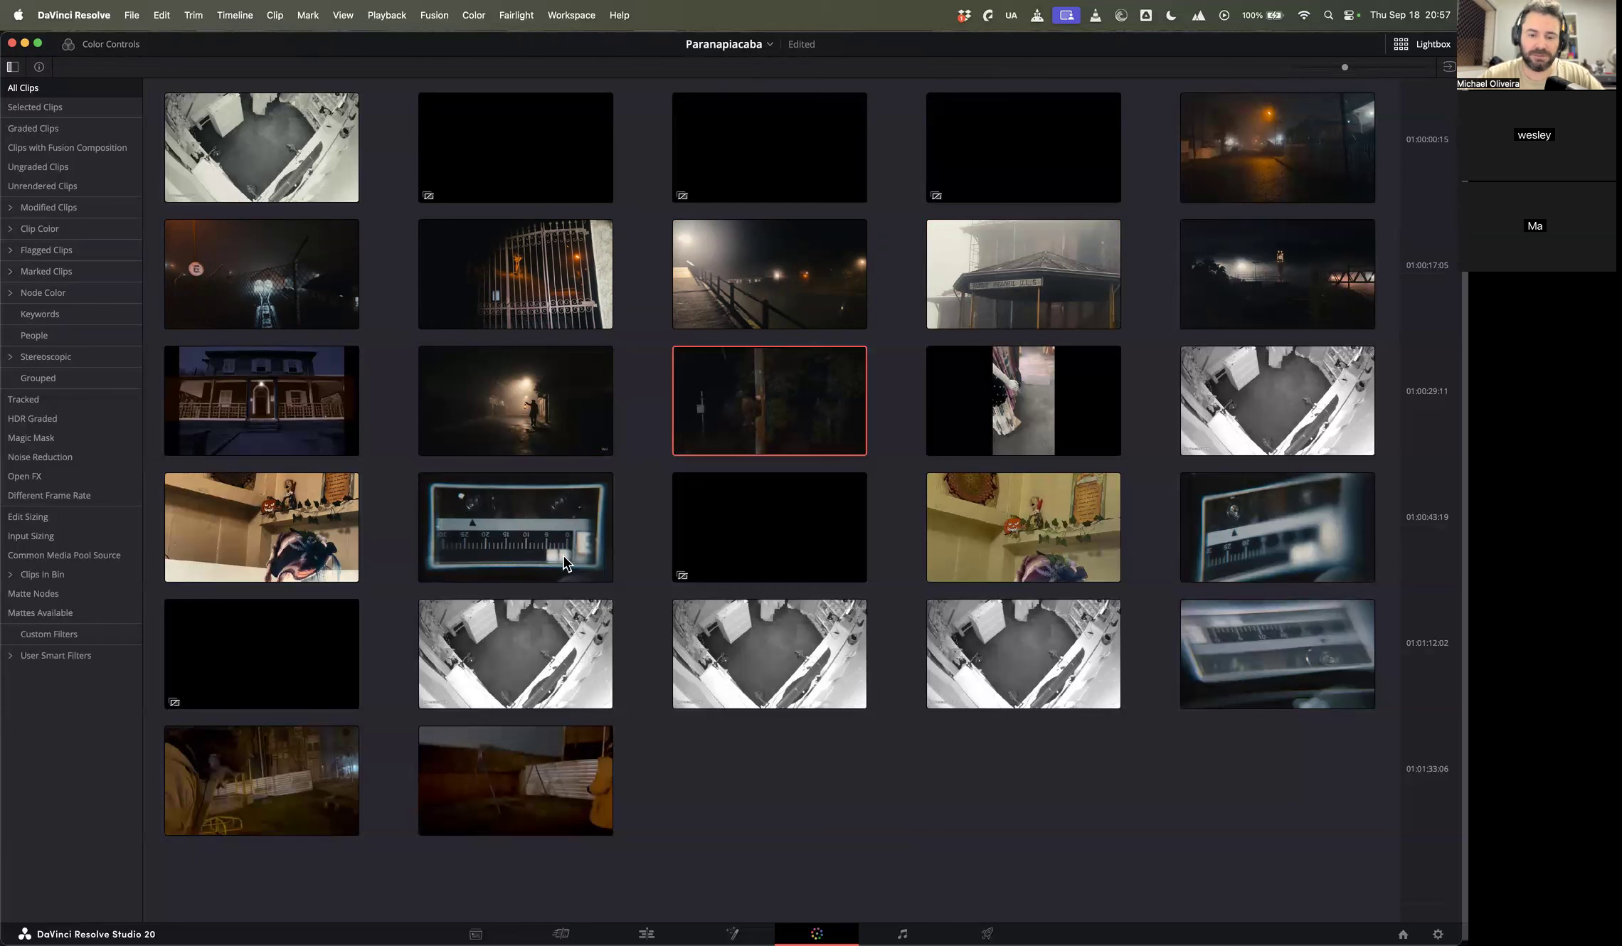
{"action": "left_click", "coordinate": [544, 536]}
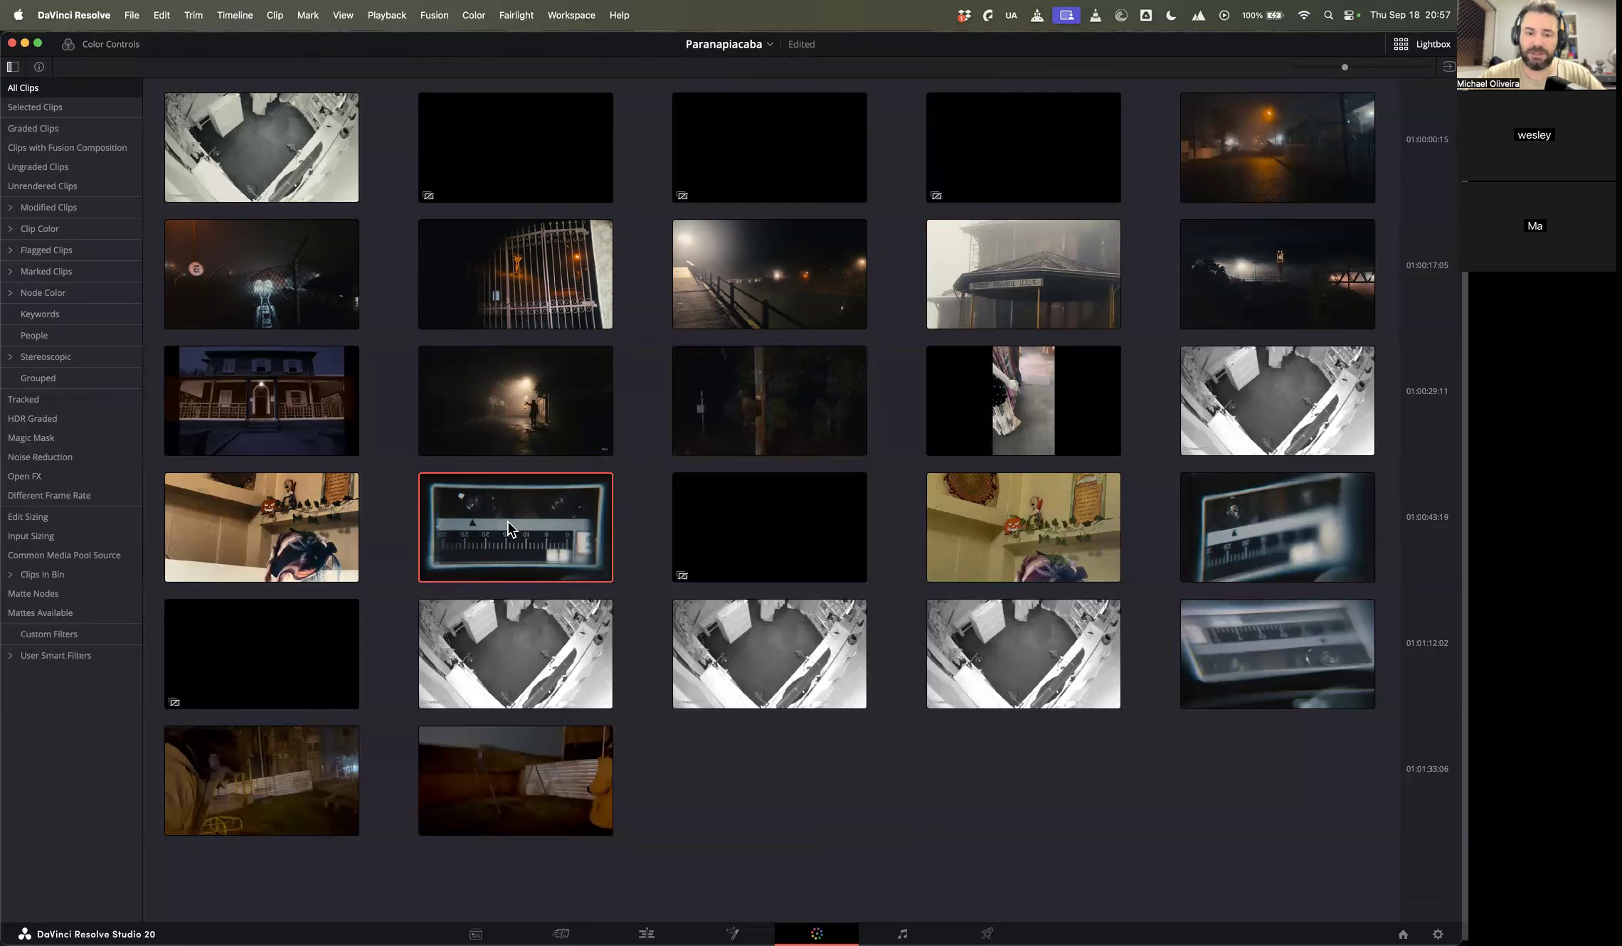
{"action": "left_click", "coordinate": [1236, 531]}
{"action": "left_click", "coordinate": [1245, 630]}
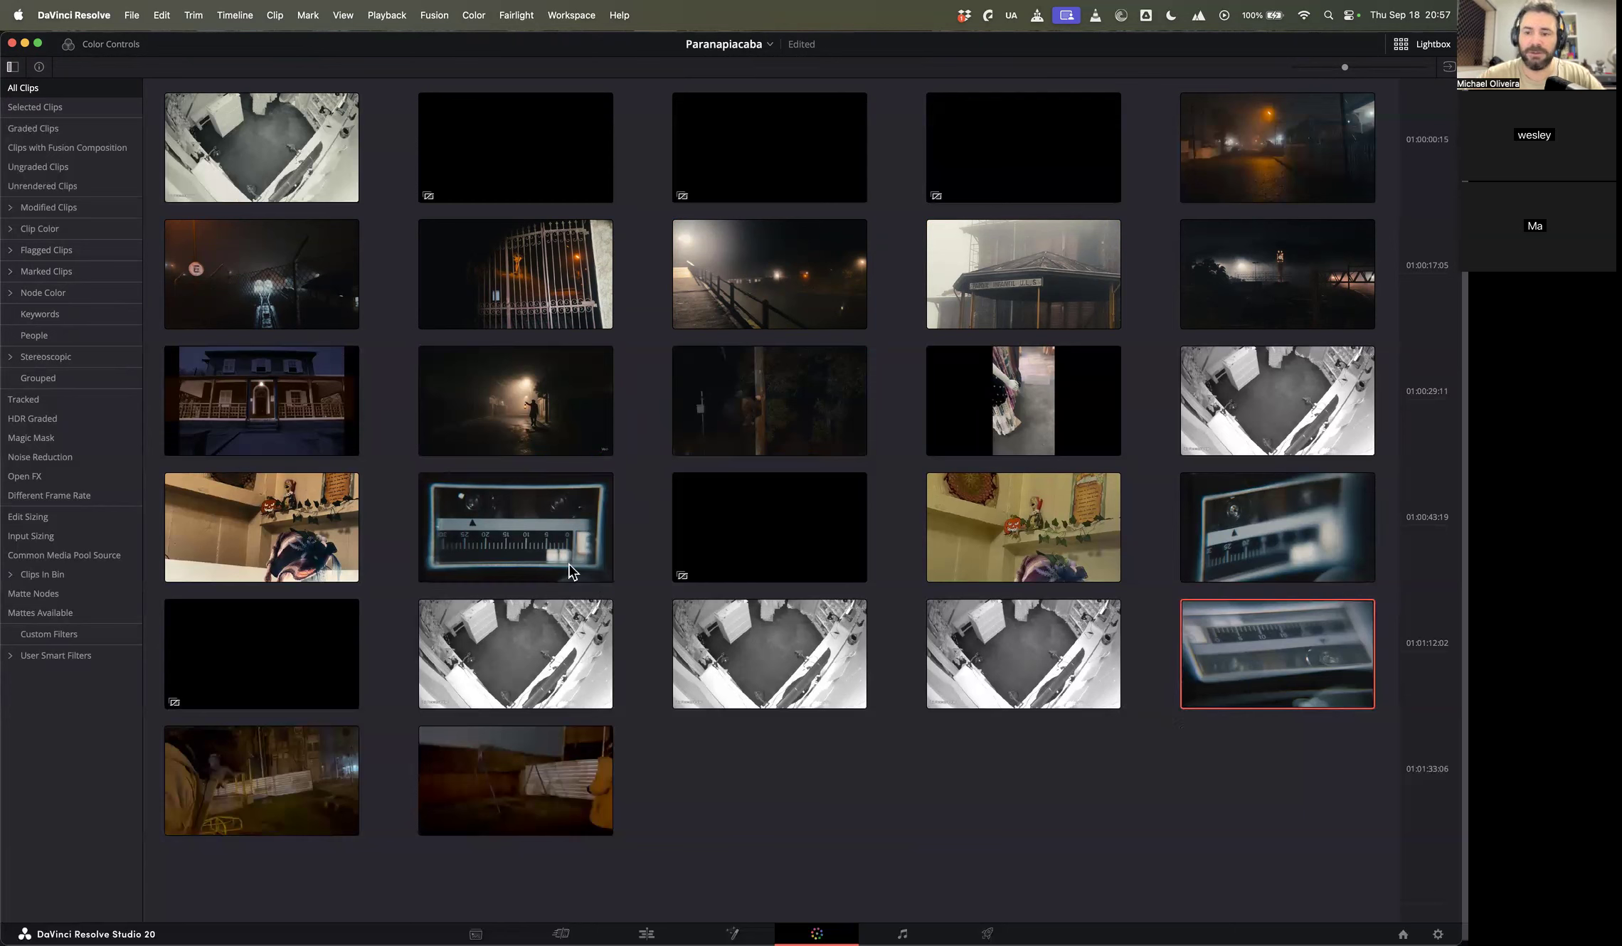
Step: Group the six night exteriors, from the foggy street and barred window to the lamp-lit figure and dark pole, as "EXT. PARANAPIACABA - NOITE"
{"action": "left_click", "coordinate": [1054, 409]}
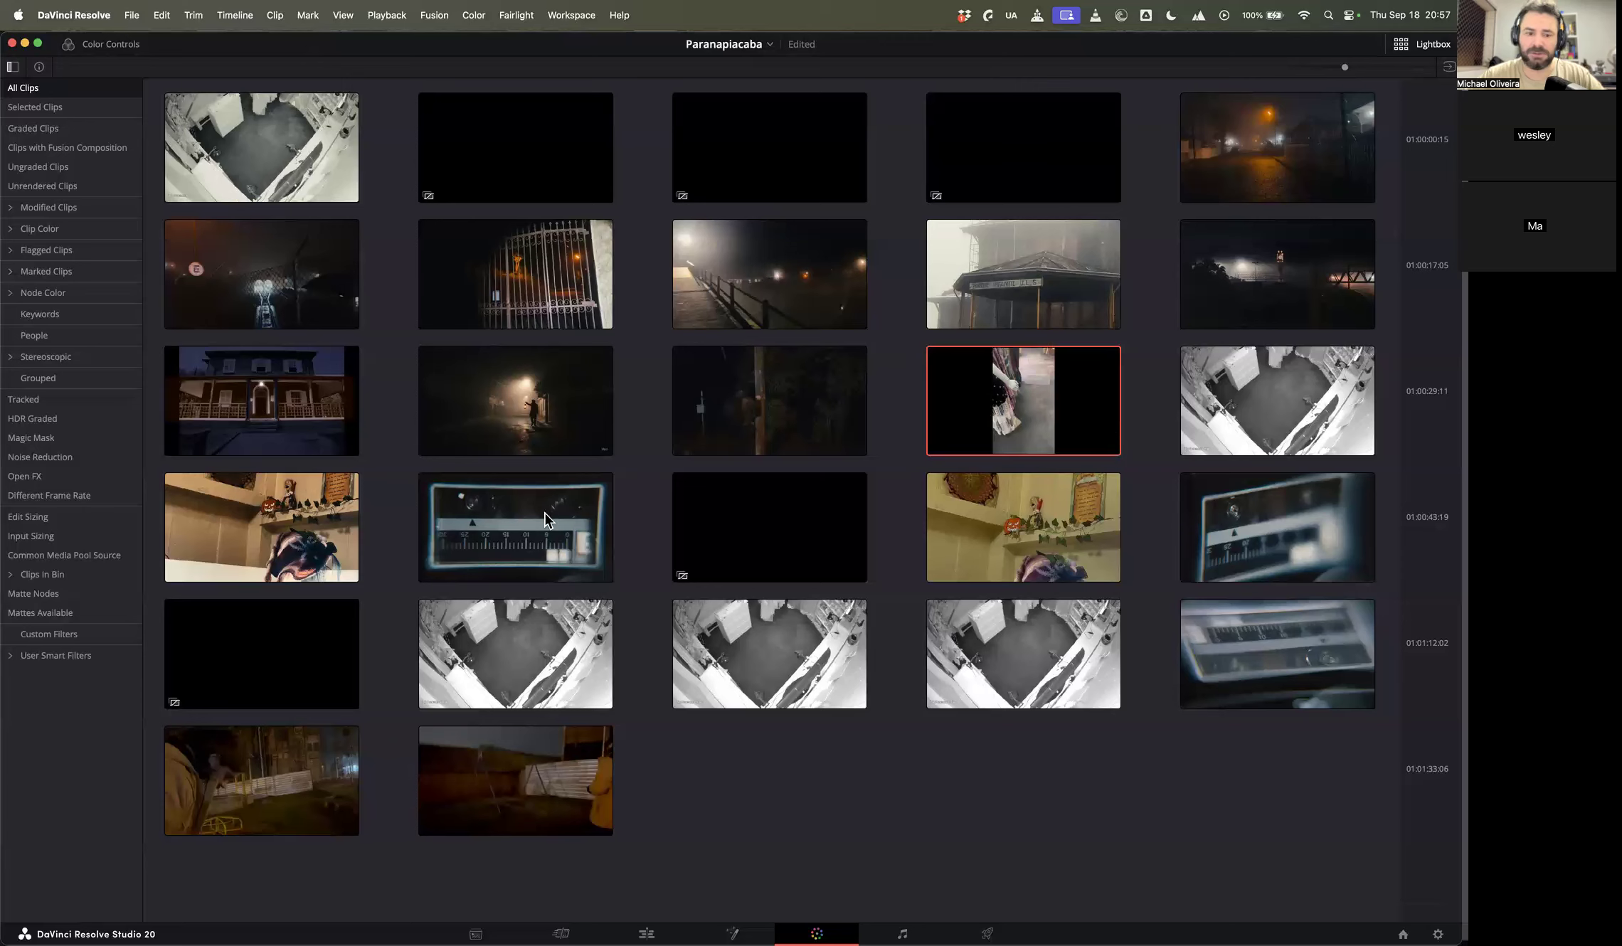
{"action": "left_click", "coordinate": [224, 241]}
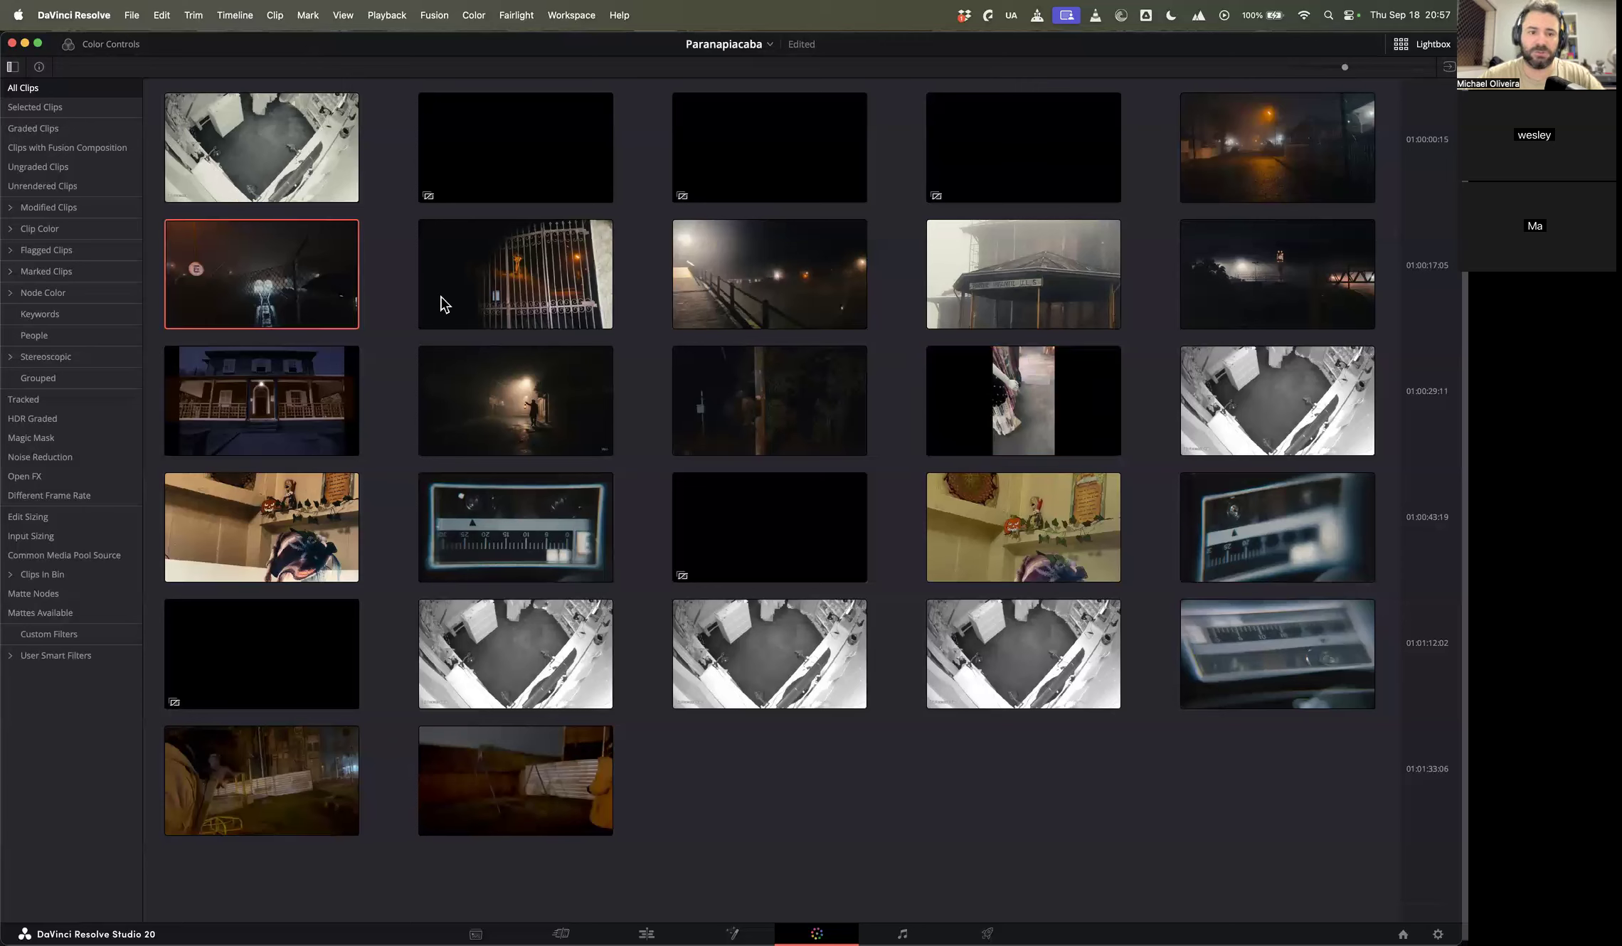
{"action": "left_click", "coordinate": [487, 281], "text": "super"}
{"action": "left_click", "coordinate": [756, 280], "text": "super"}
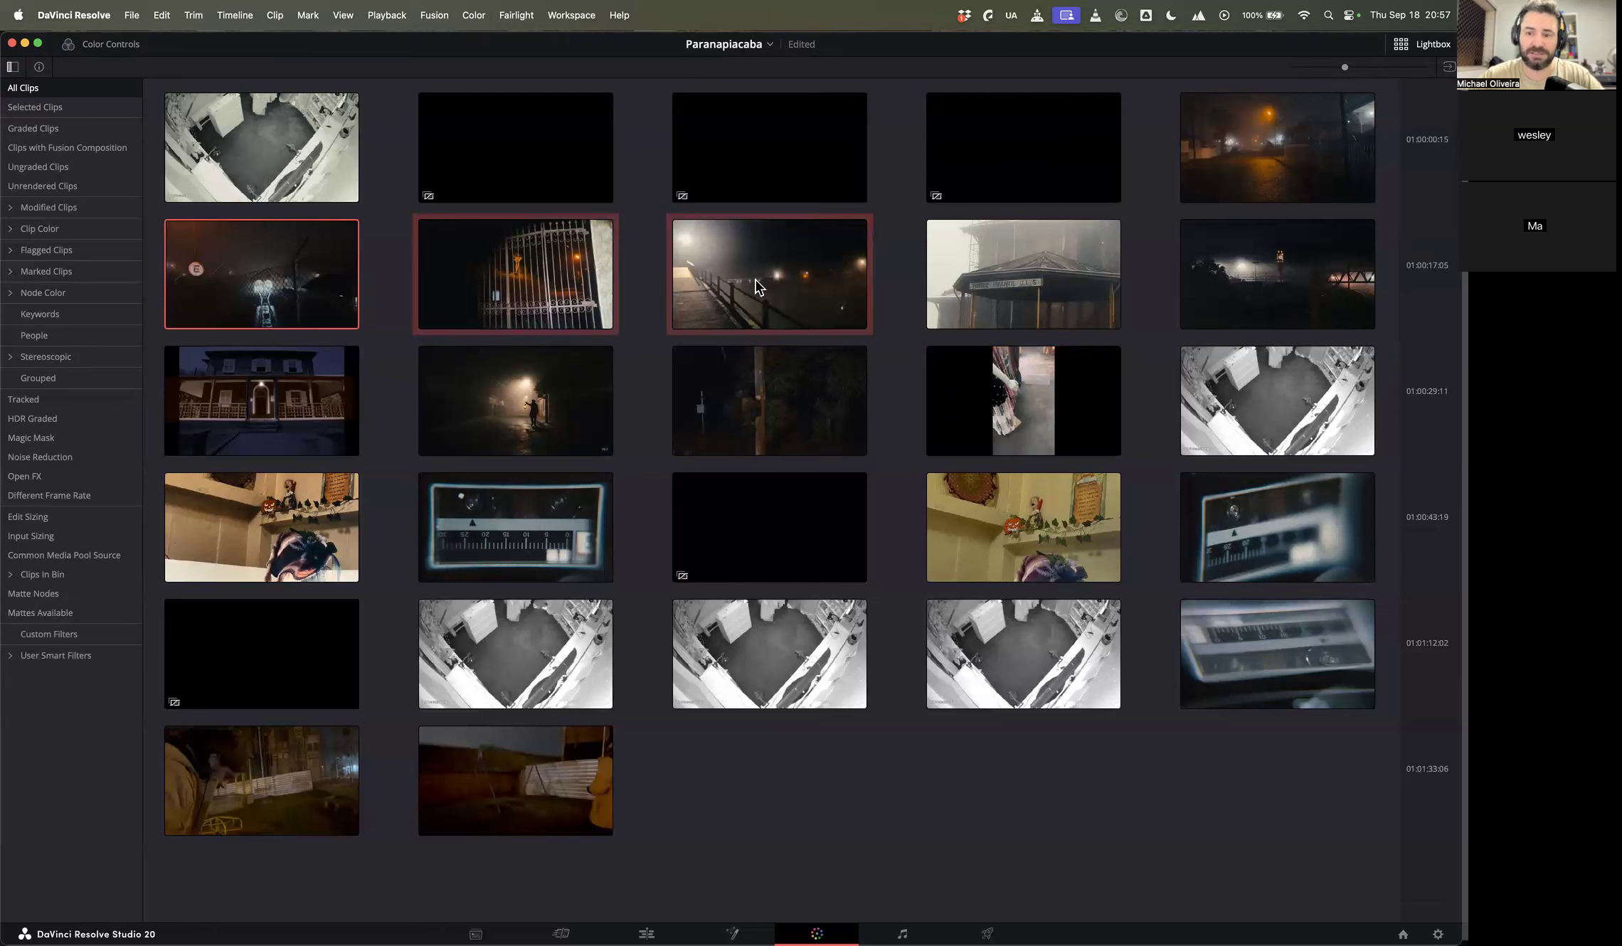
{"action": "left_click", "coordinate": [1278, 274], "text": "super"}
{"action": "left_click", "coordinate": [512, 395], "text": "super"}
{"action": "left_click", "coordinate": [853, 405], "text": "super"}
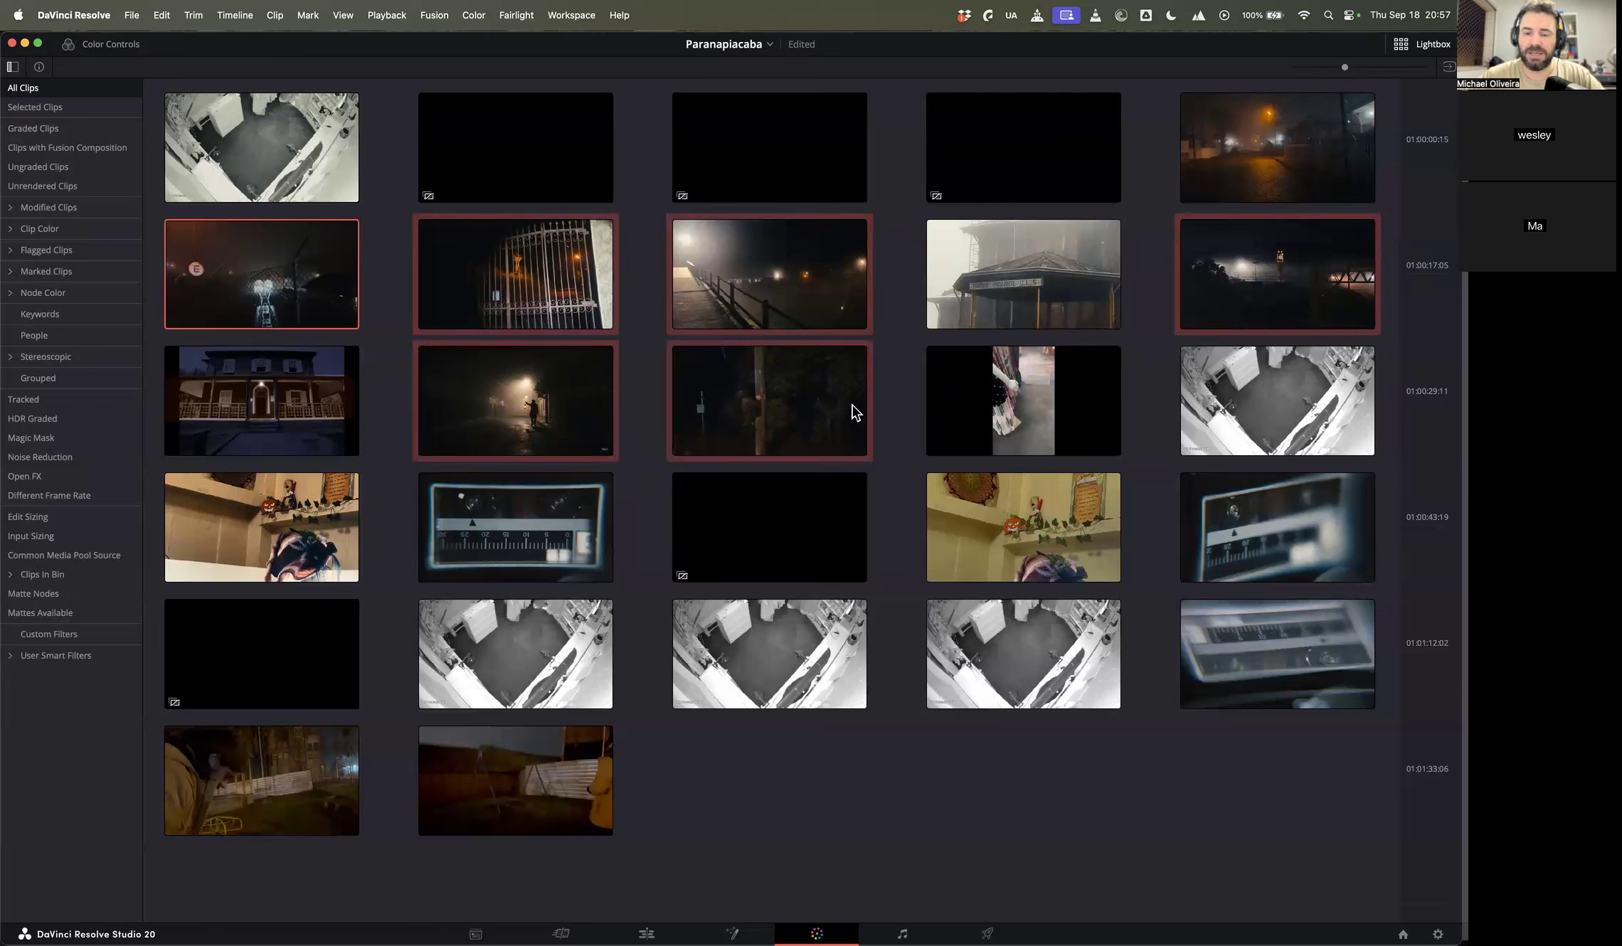
{"action": "right_click", "coordinate": [809, 408]}
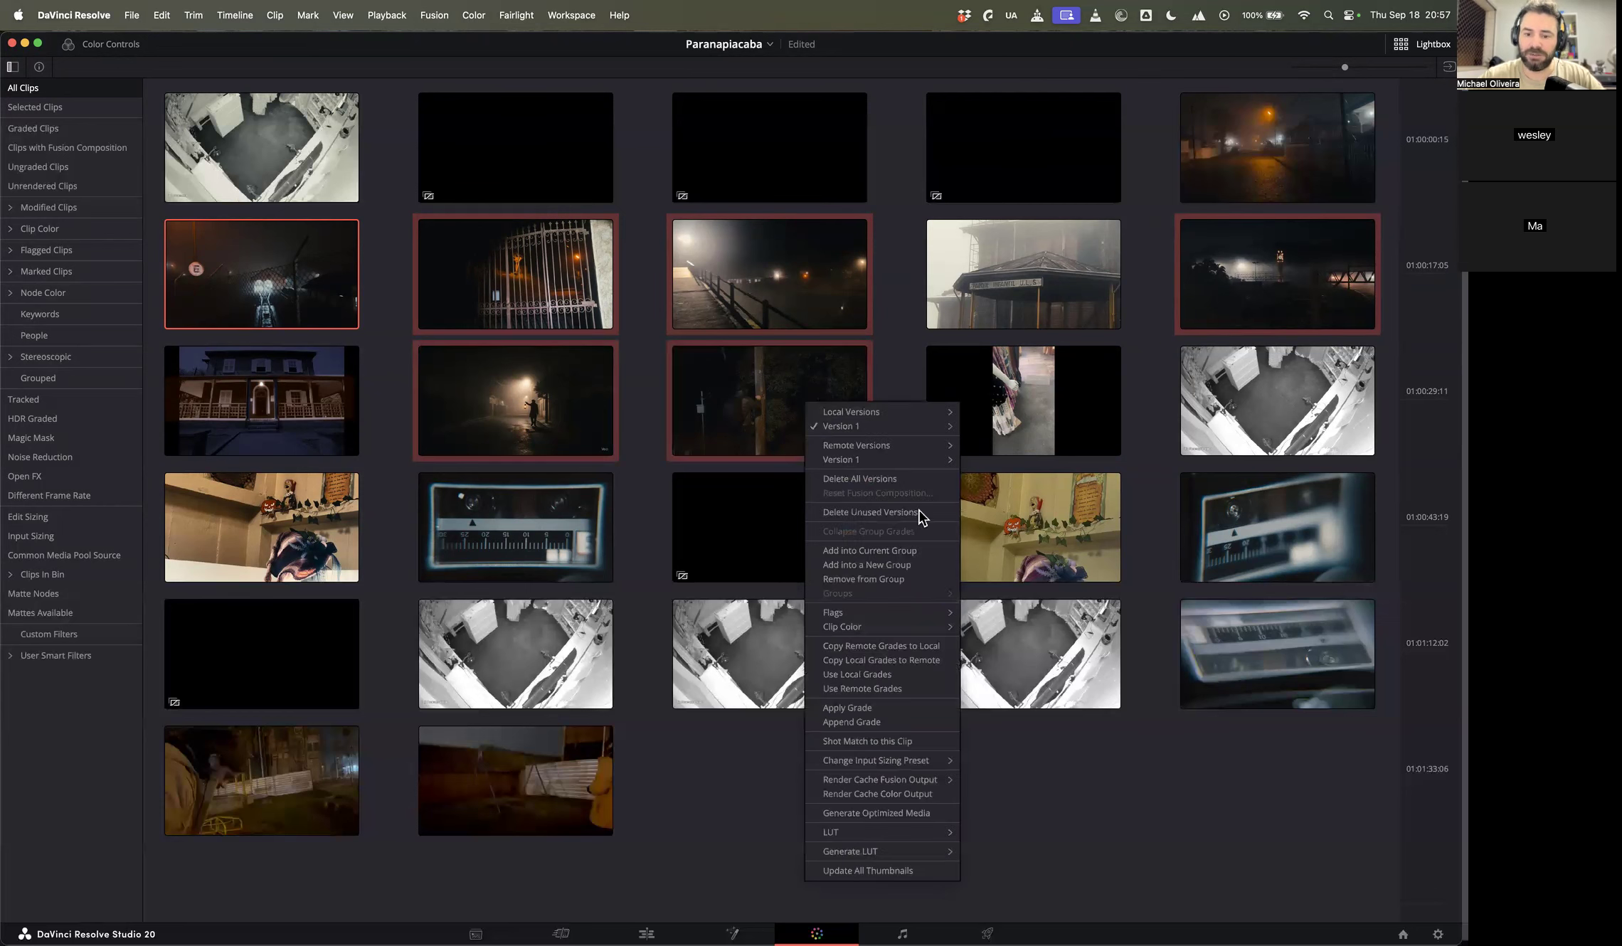
{"action": "left_click", "coordinate": [855, 566]}
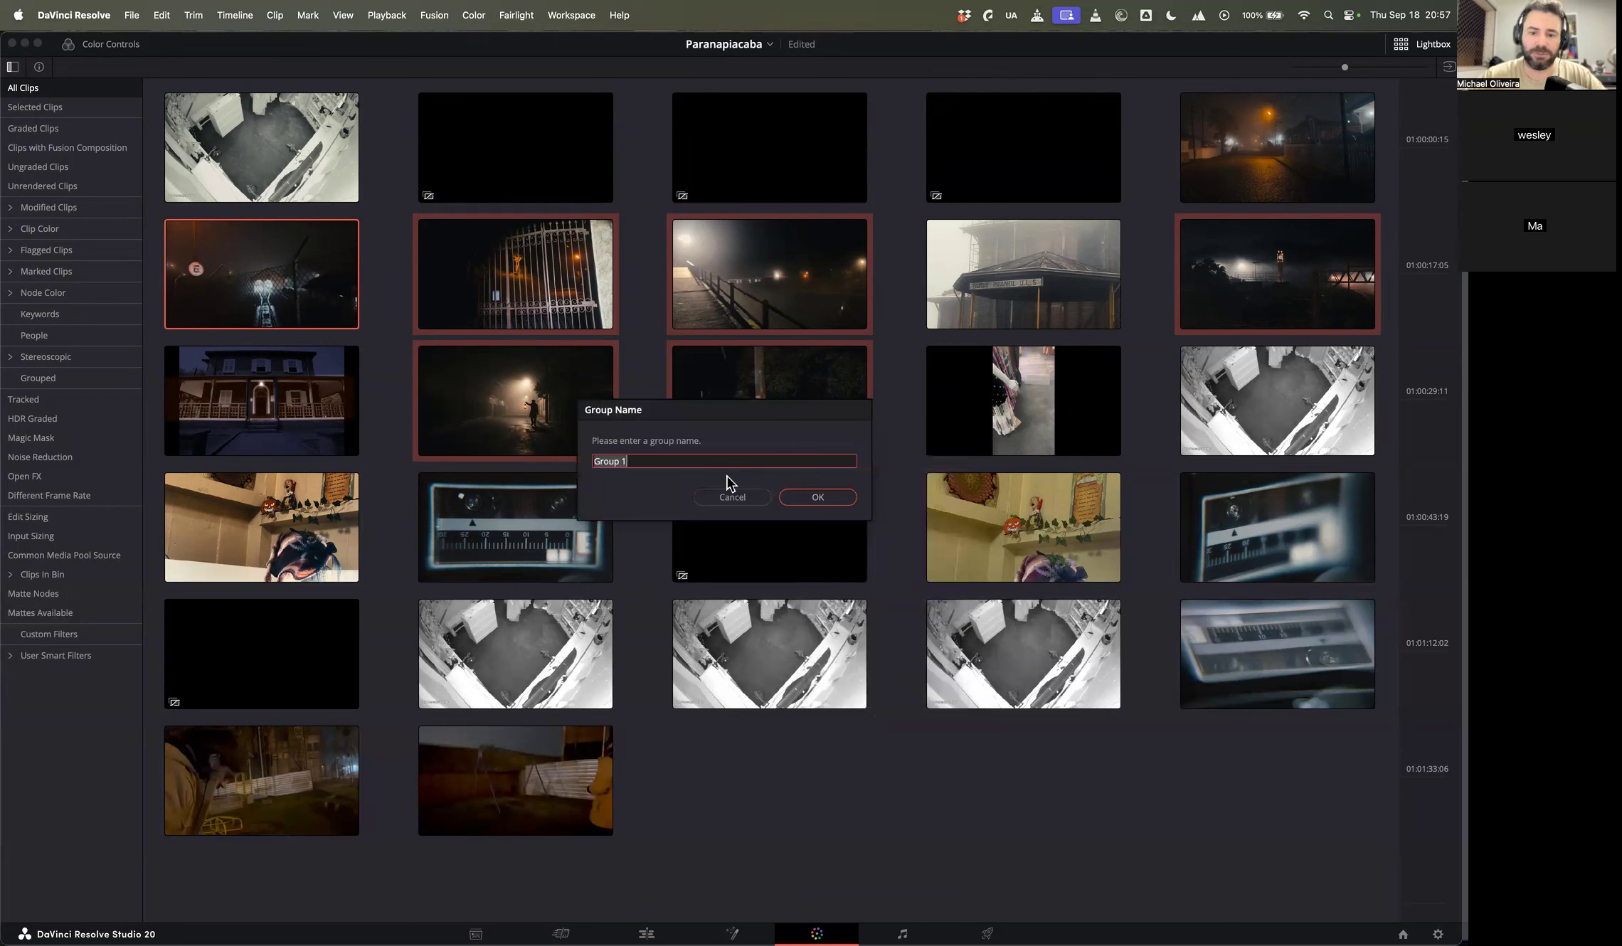
{"action": "type", "text": "EXT."}
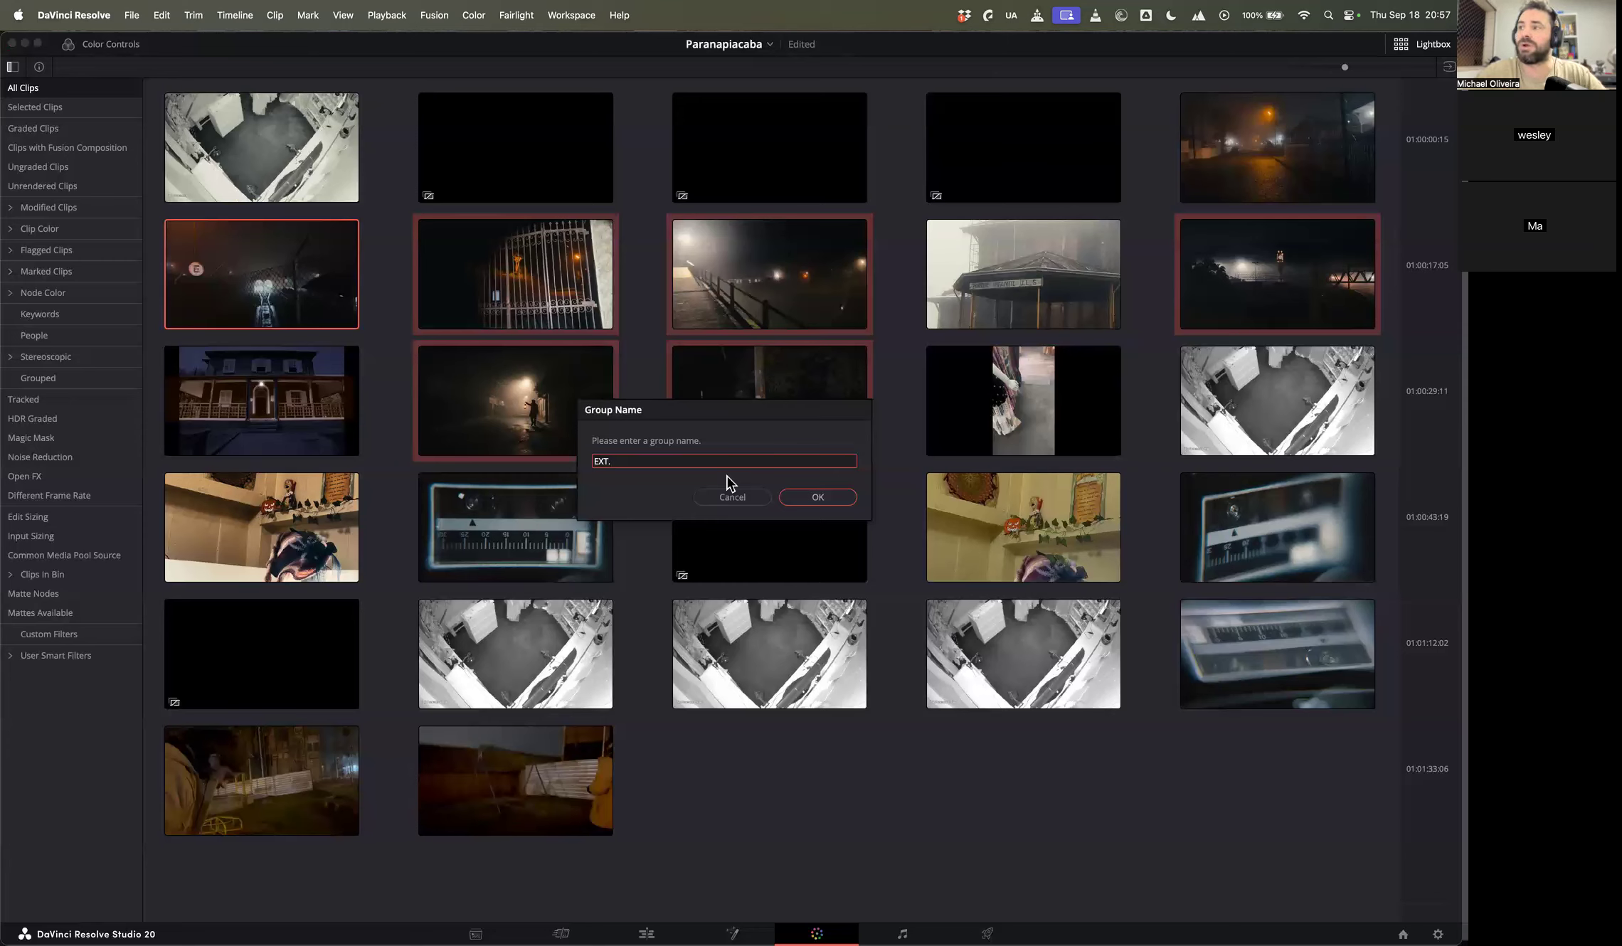
{"action": "type", "text": "PARA"}
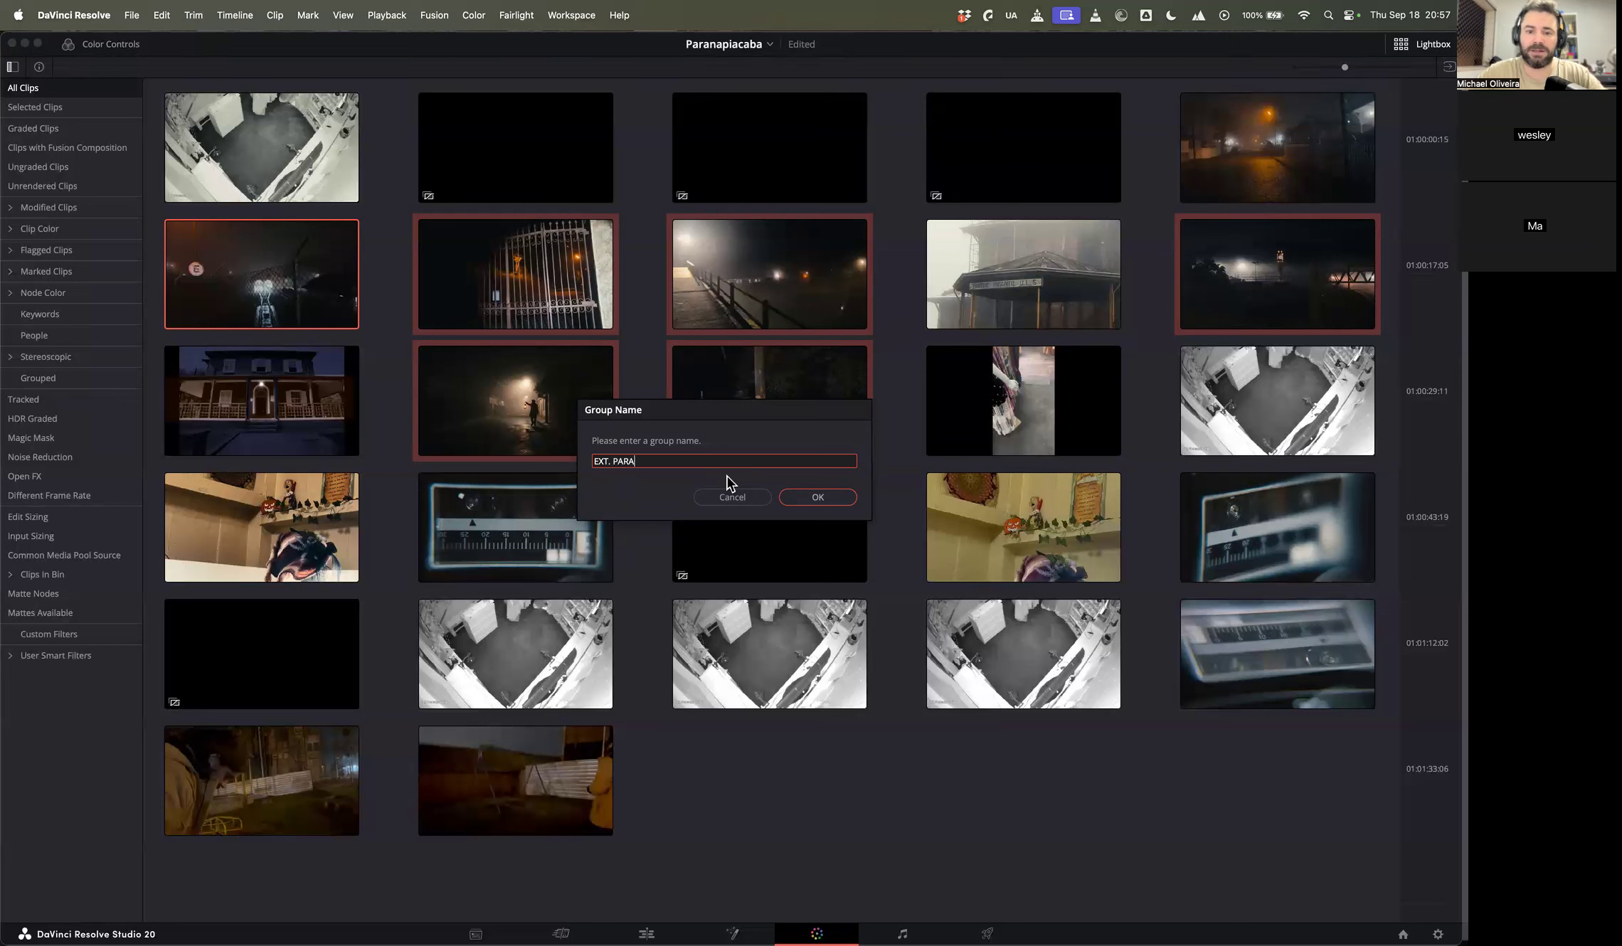
{"action": "type", "text": "NAPIACAB"}
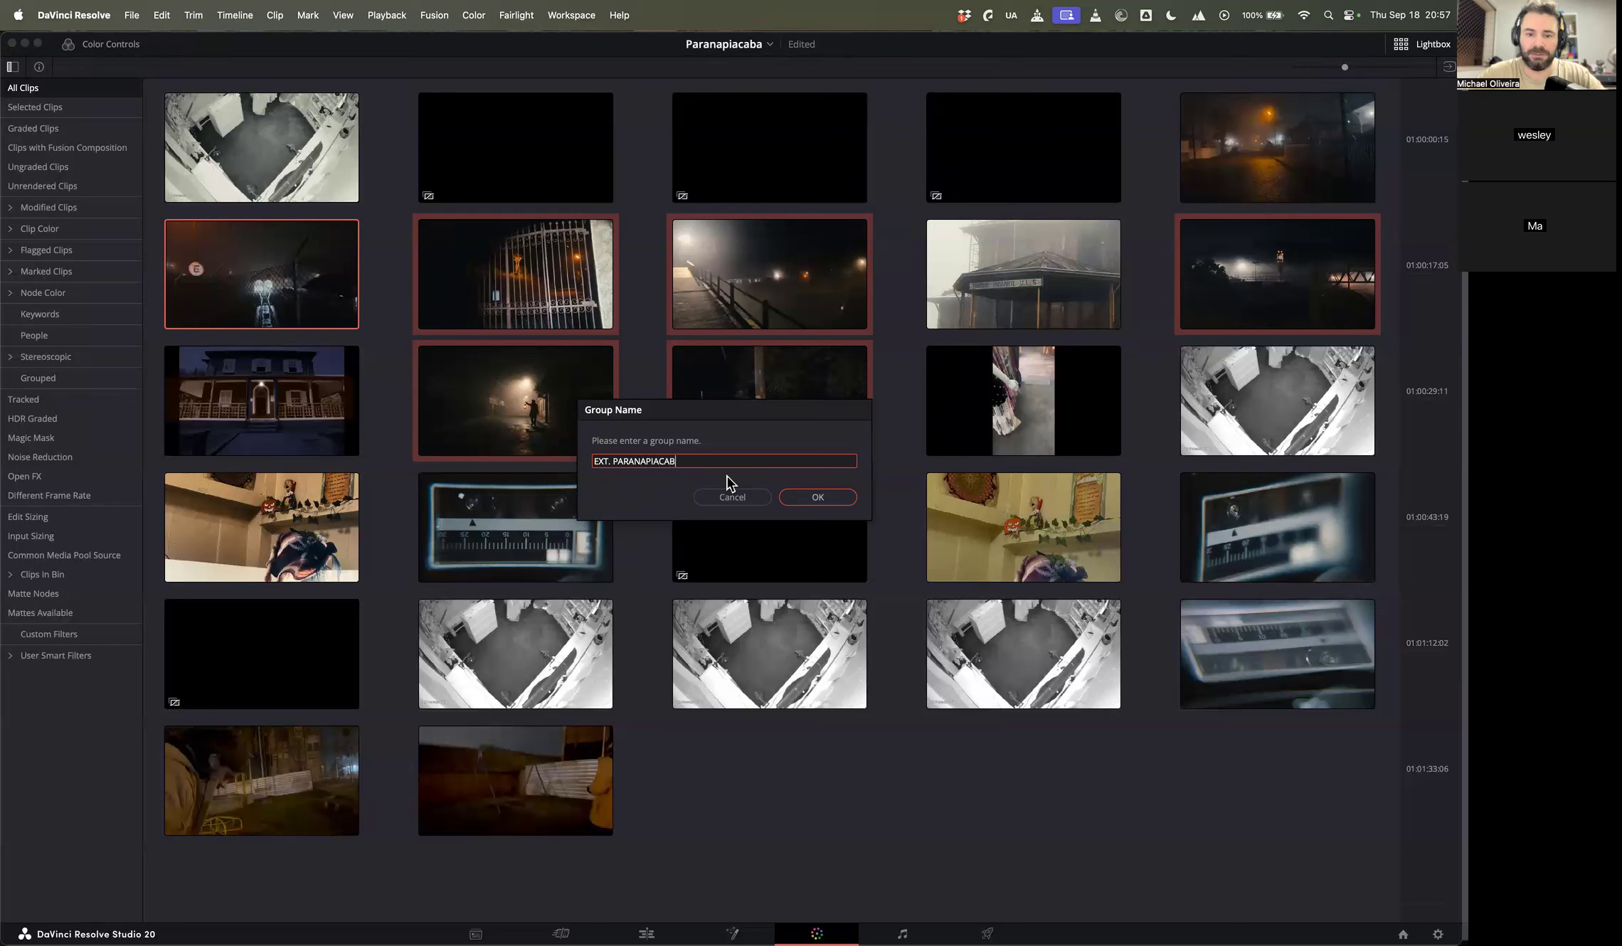
{"action": "type", "text": "A - NOITE"}
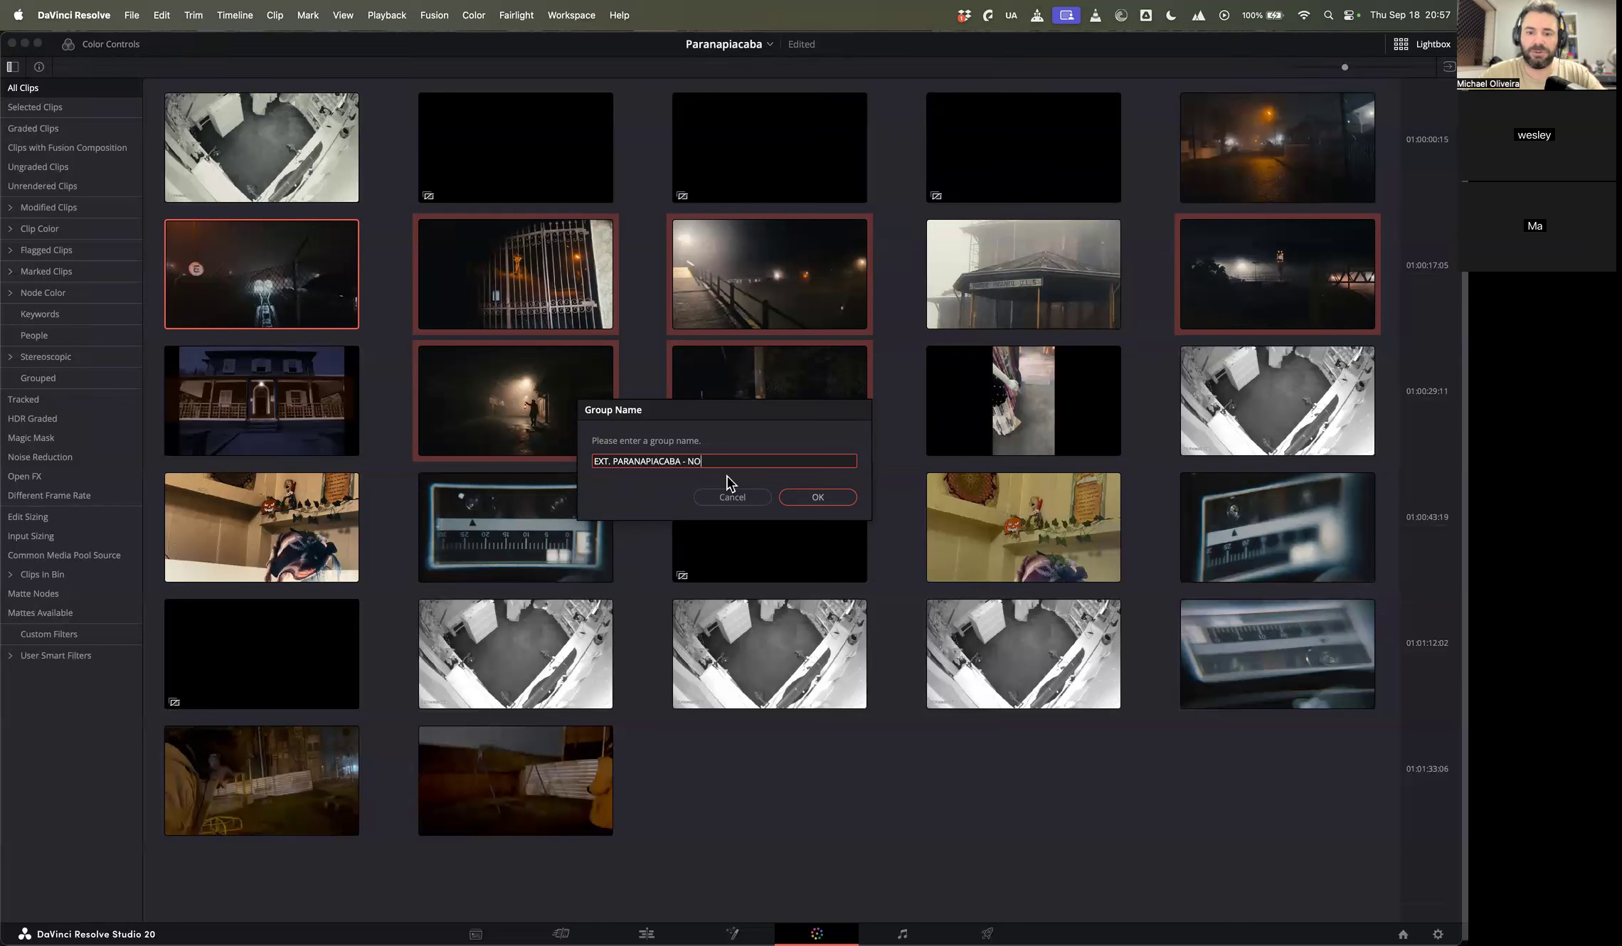
{"action": "key", "text": "Return"}
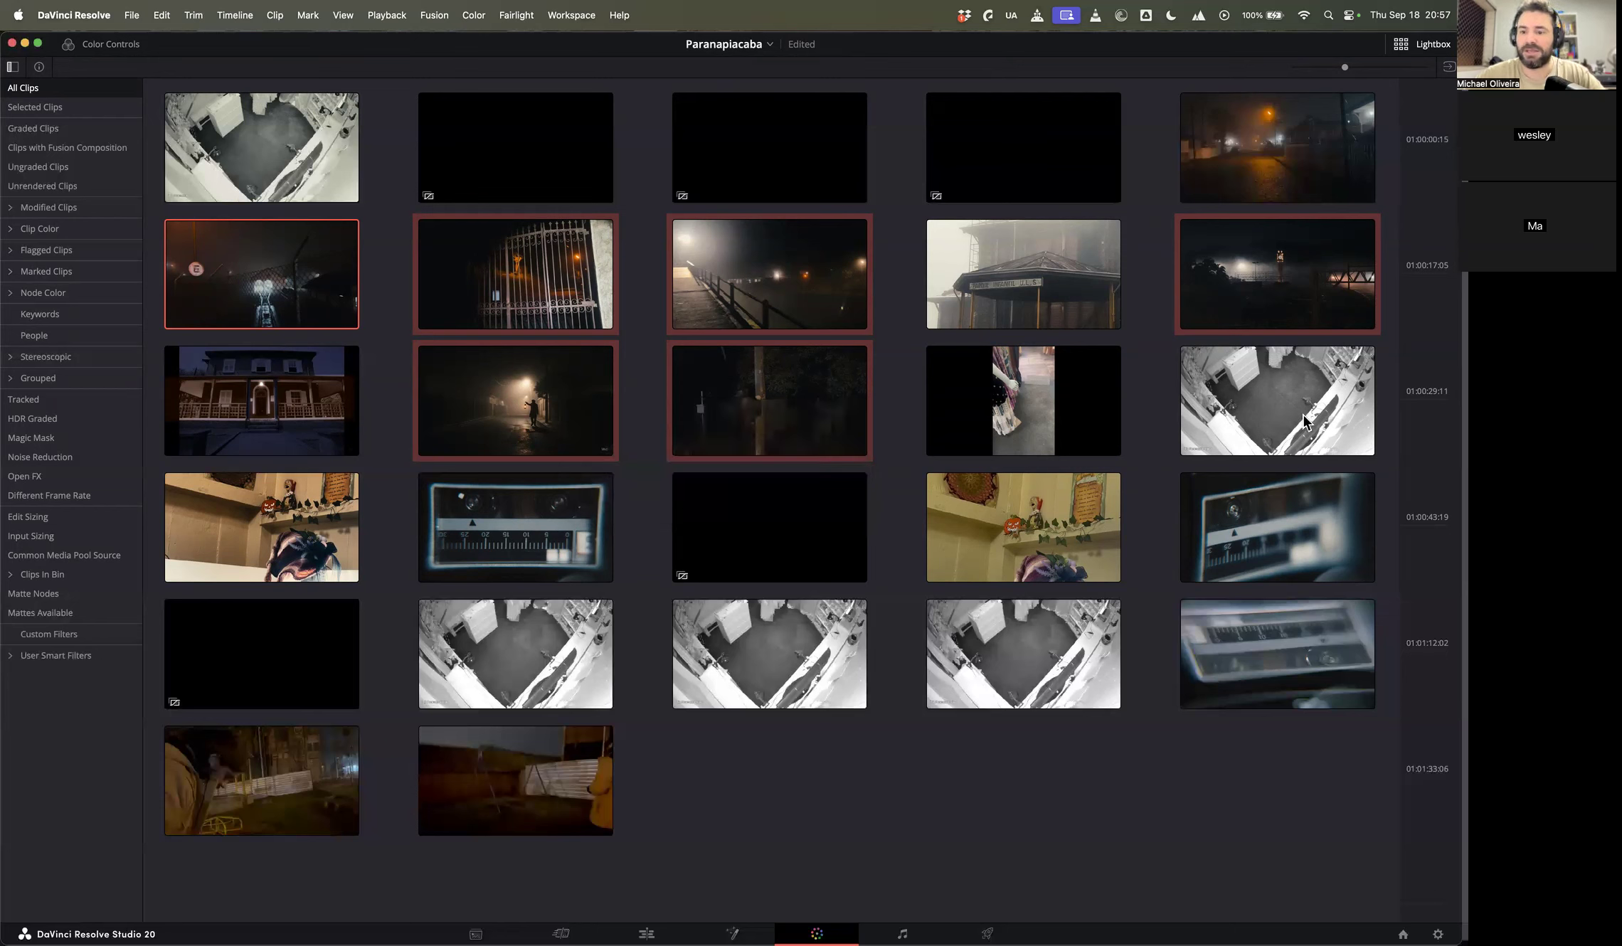
Step: Put the two interior clips showing the decorated shelf into a new group named "INT. LOJA DA DAI - NOITE"
{"action": "left_click", "coordinate": [1050, 512]}
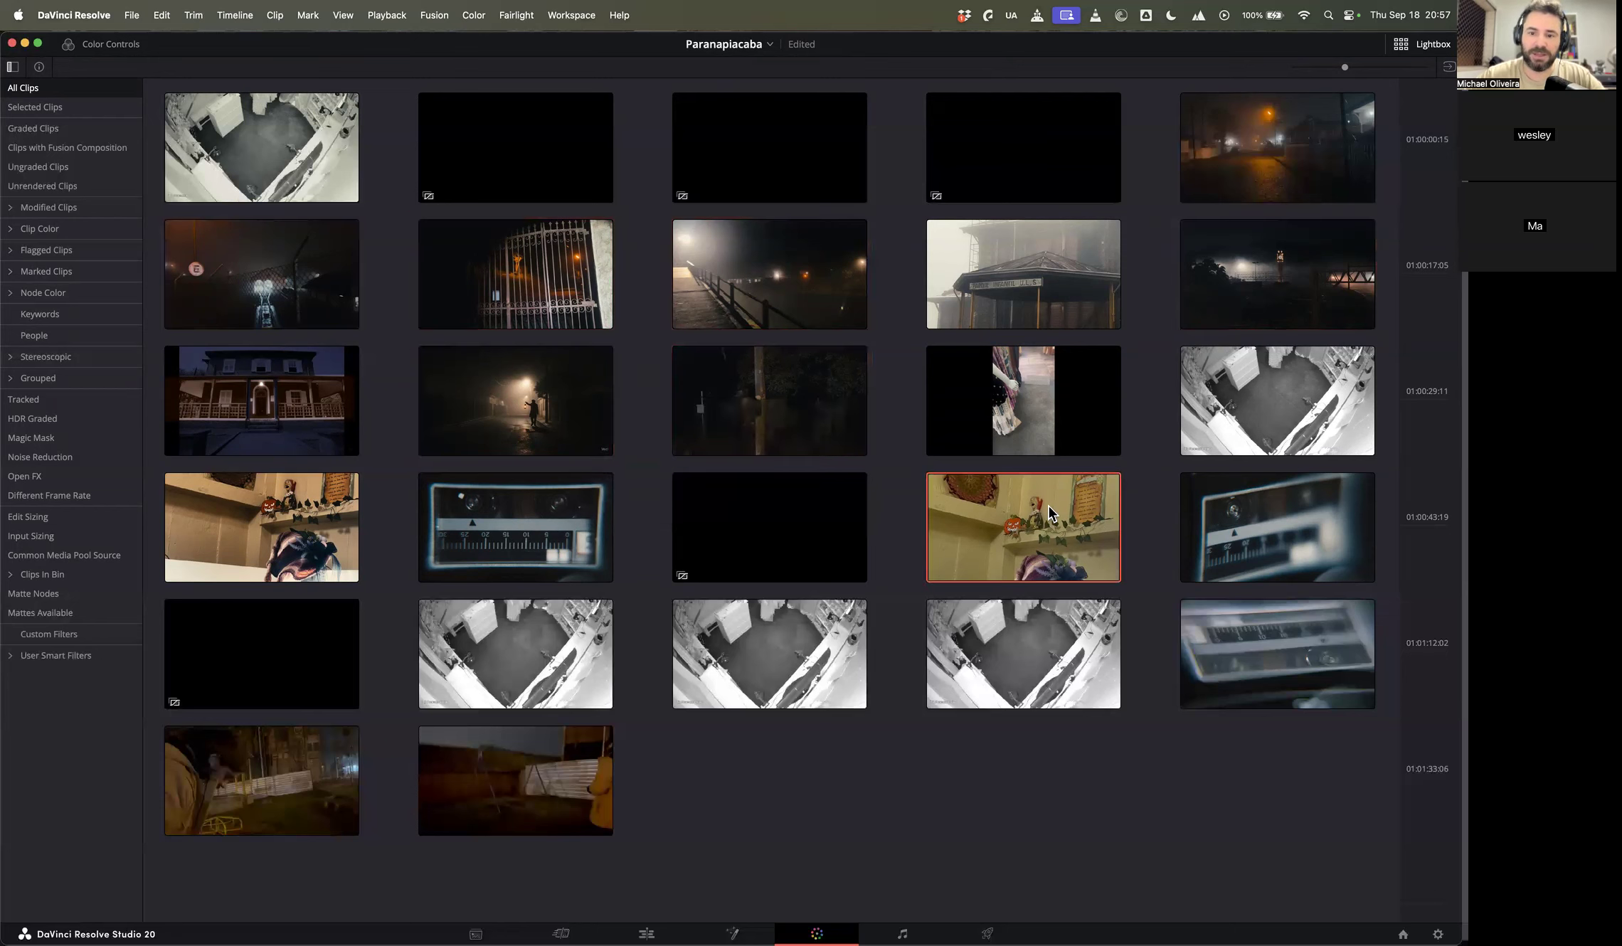
{"action": "left_click", "coordinate": [301, 539], "text": "super"}
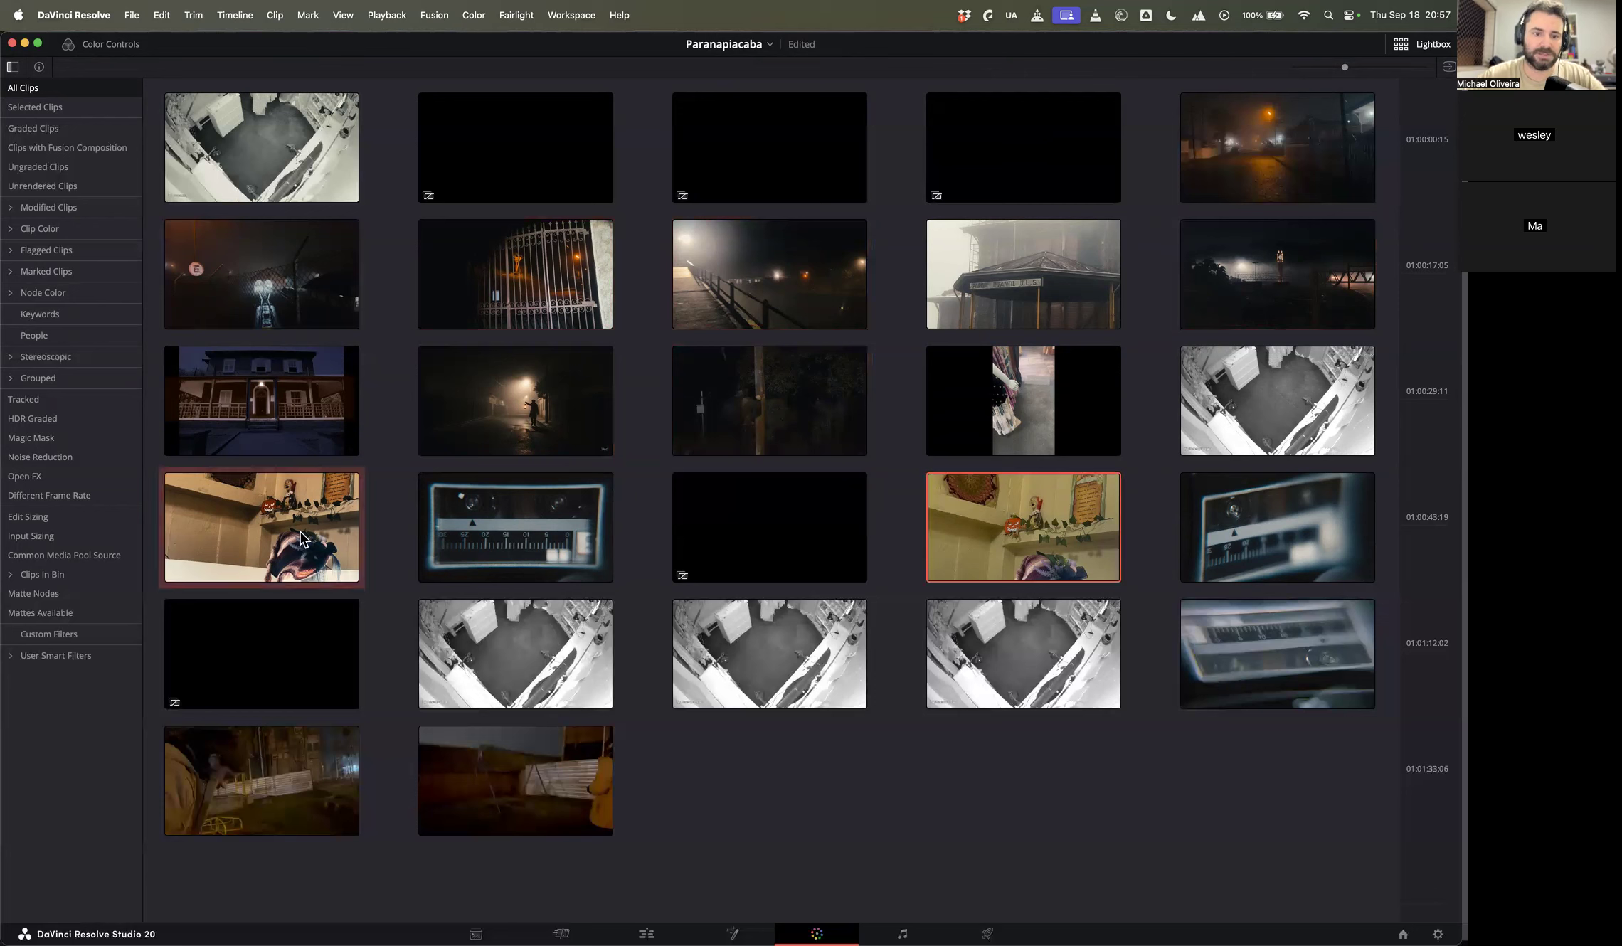
{"action": "right_click", "coordinate": [301, 538]}
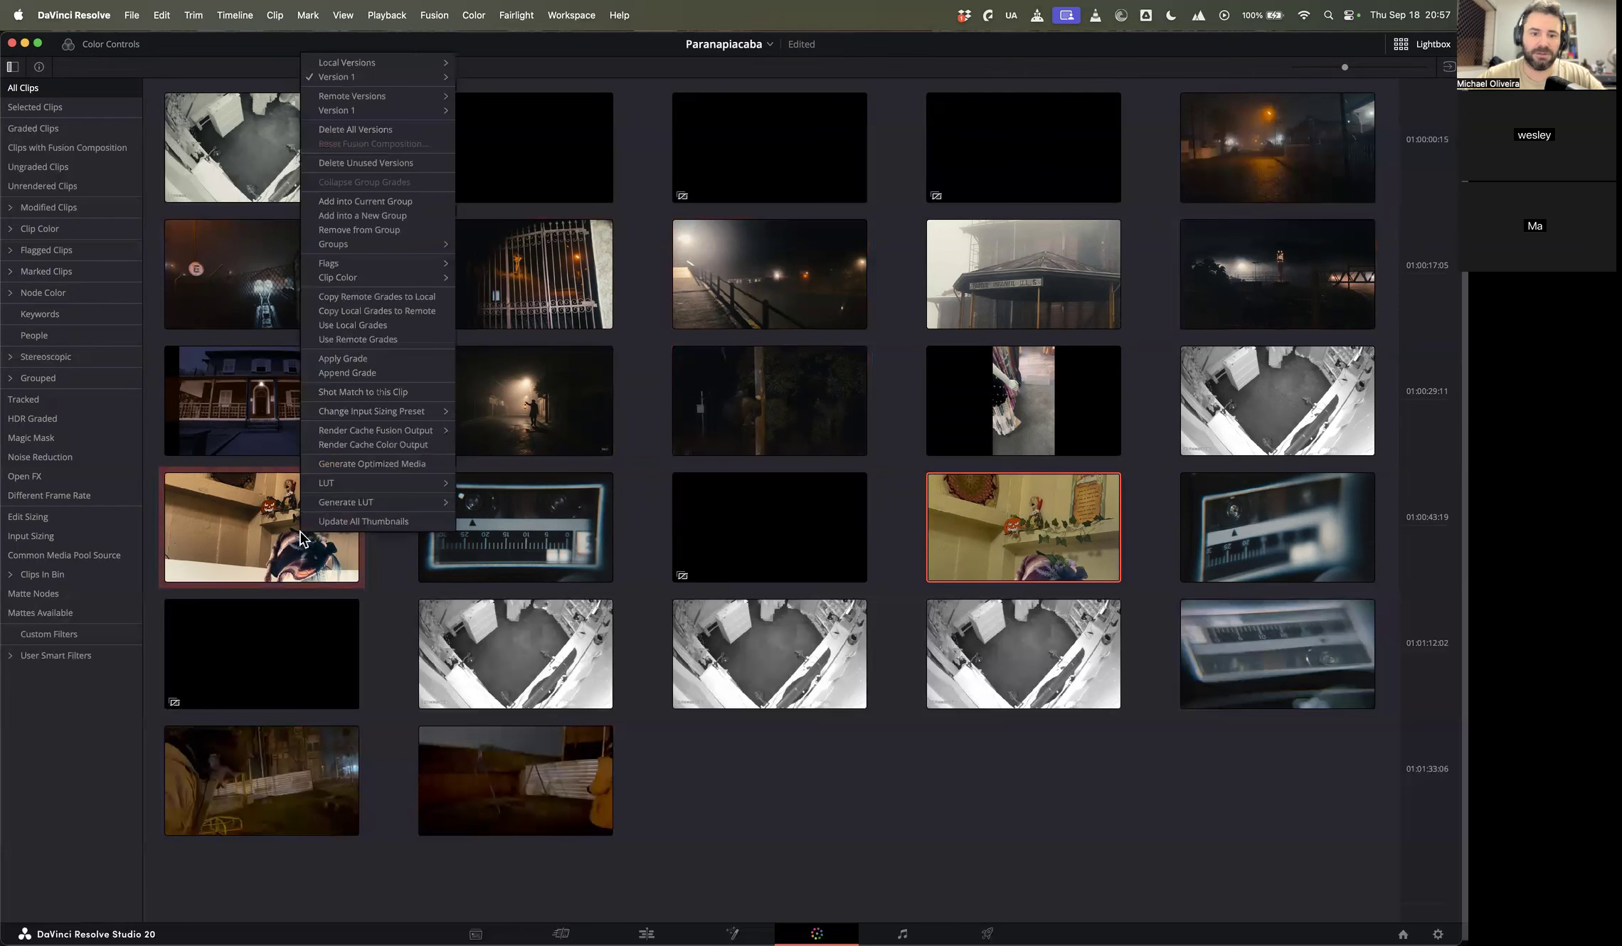
{"action": "left_click", "coordinate": [385, 217]}
{"action": "left_click", "coordinate": [598, 462]}
{"action": "type", "text": "INT. PARANAPIACABA - NOITE 1"}
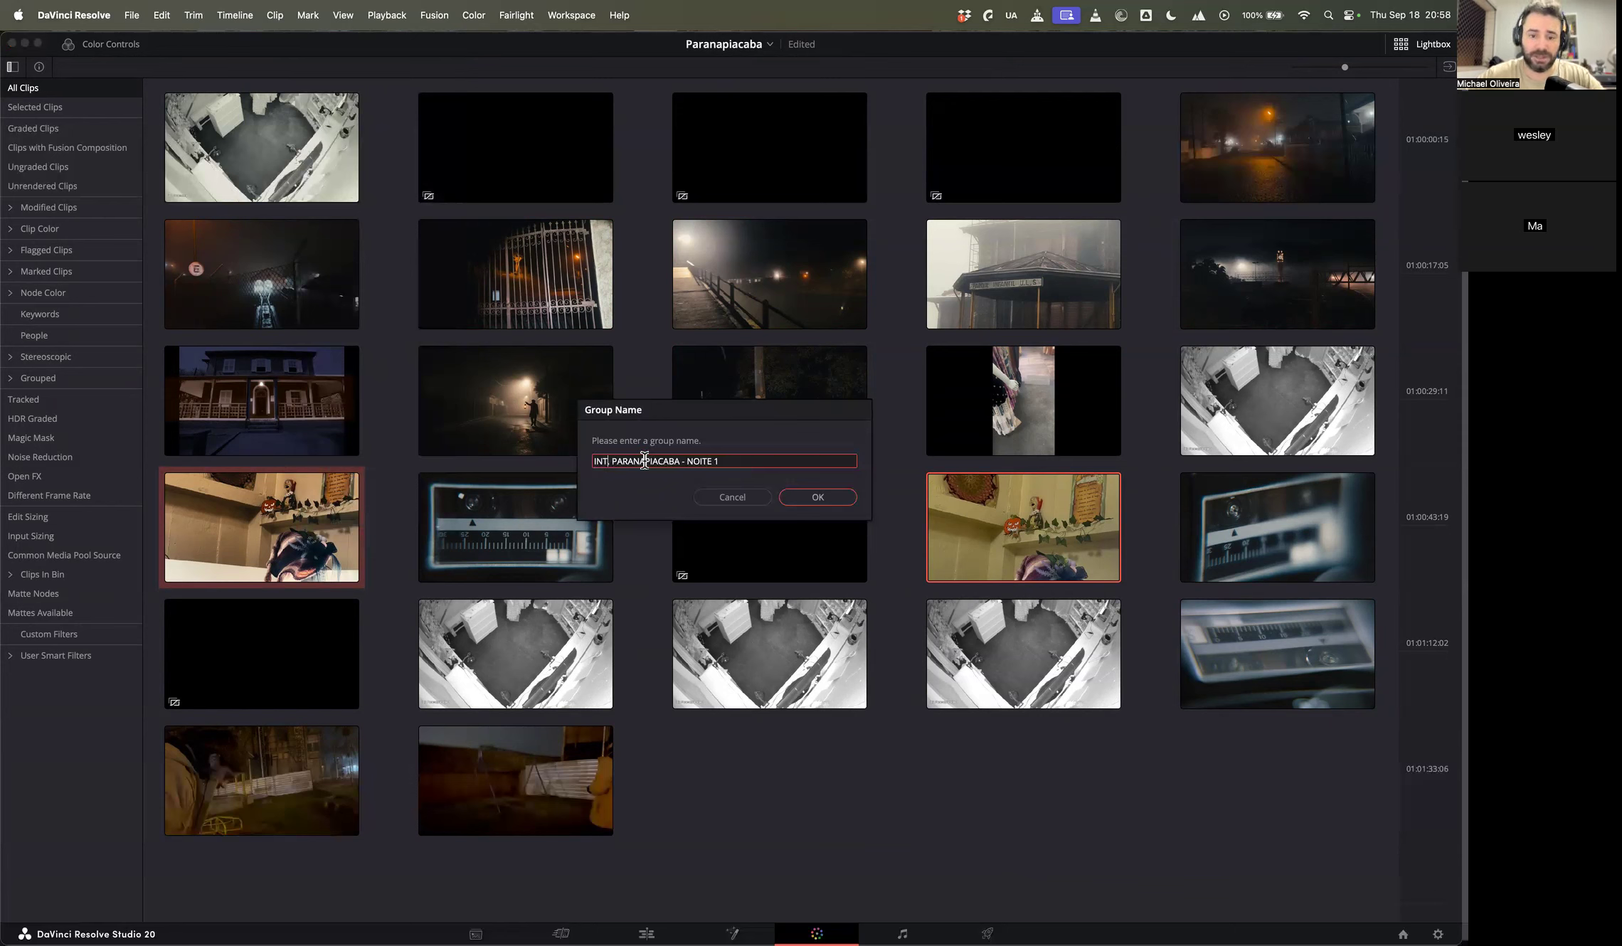
{"action": "double_click", "coordinate": [655, 461]}
{"action": "type", "text": "LOJA DA DAI"}
{"action": "left_click", "coordinate": [702, 461]}
{"action": "key", "text": "BackSpace"}
{"action": "key", "text": "BackSpace"}
{"action": "left_click", "coordinate": [820, 497]}
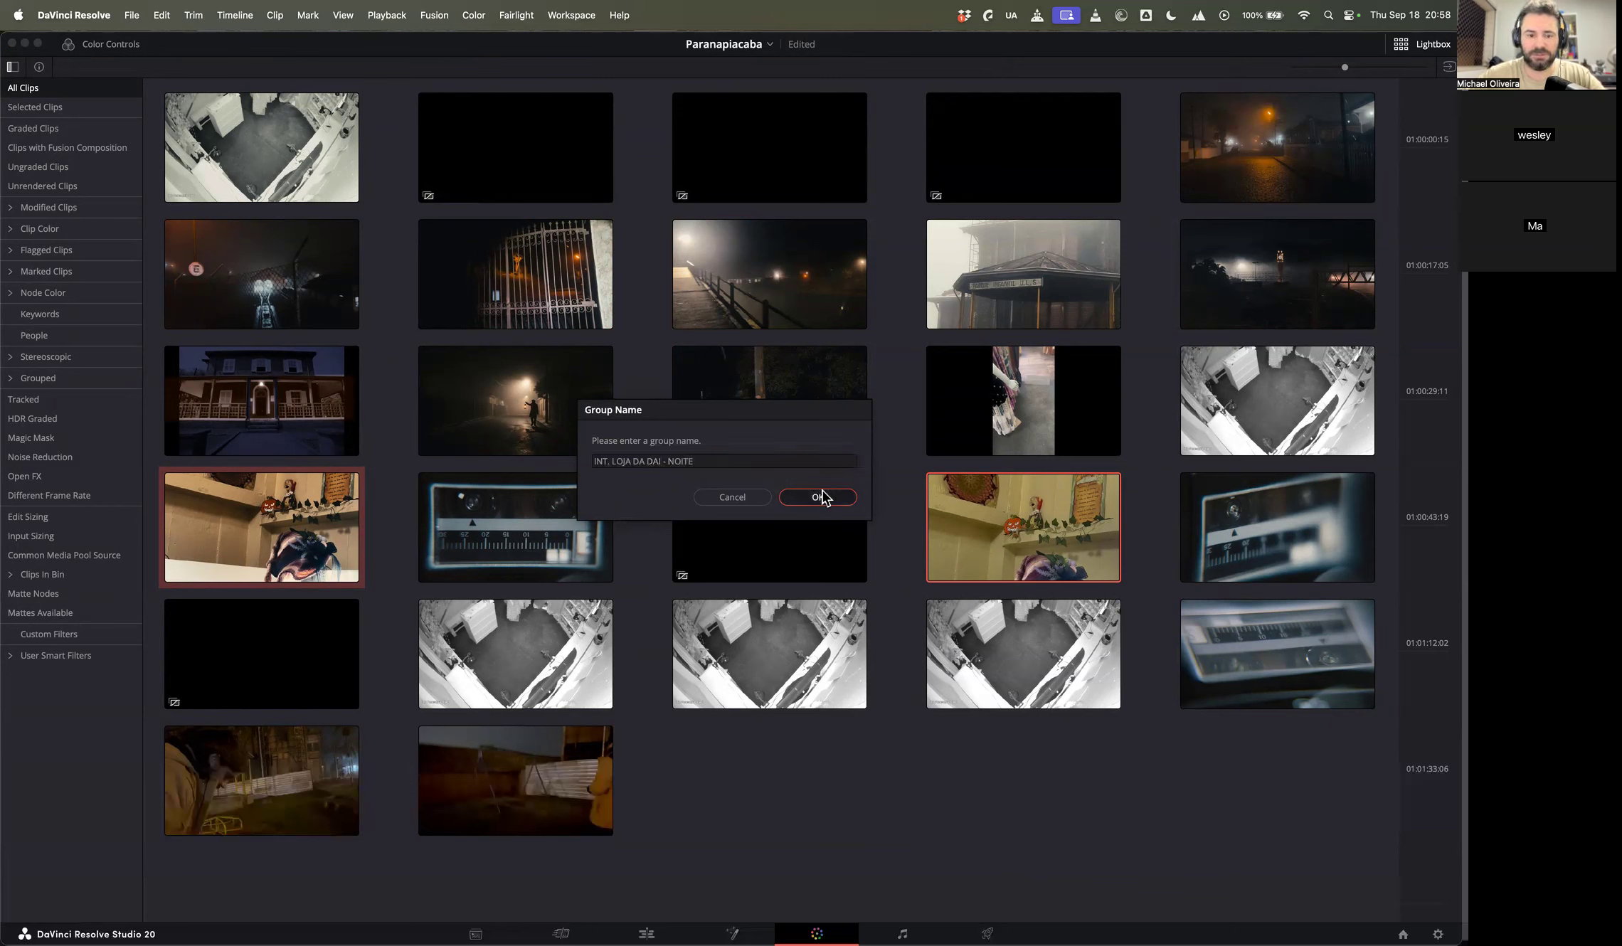
Step: Put the three radio dial close-ups into a new group named "INT. FITAS - NOITE"
{"action": "left_click", "coordinate": [512, 511]}
{"action": "left_click", "coordinate": [1249, 515], "text": "super"}
{"action": "left_click", "coordinate": [1227, 640], "text": "super"}
{"action": "right_click", "coordinate": [1227, 640]}
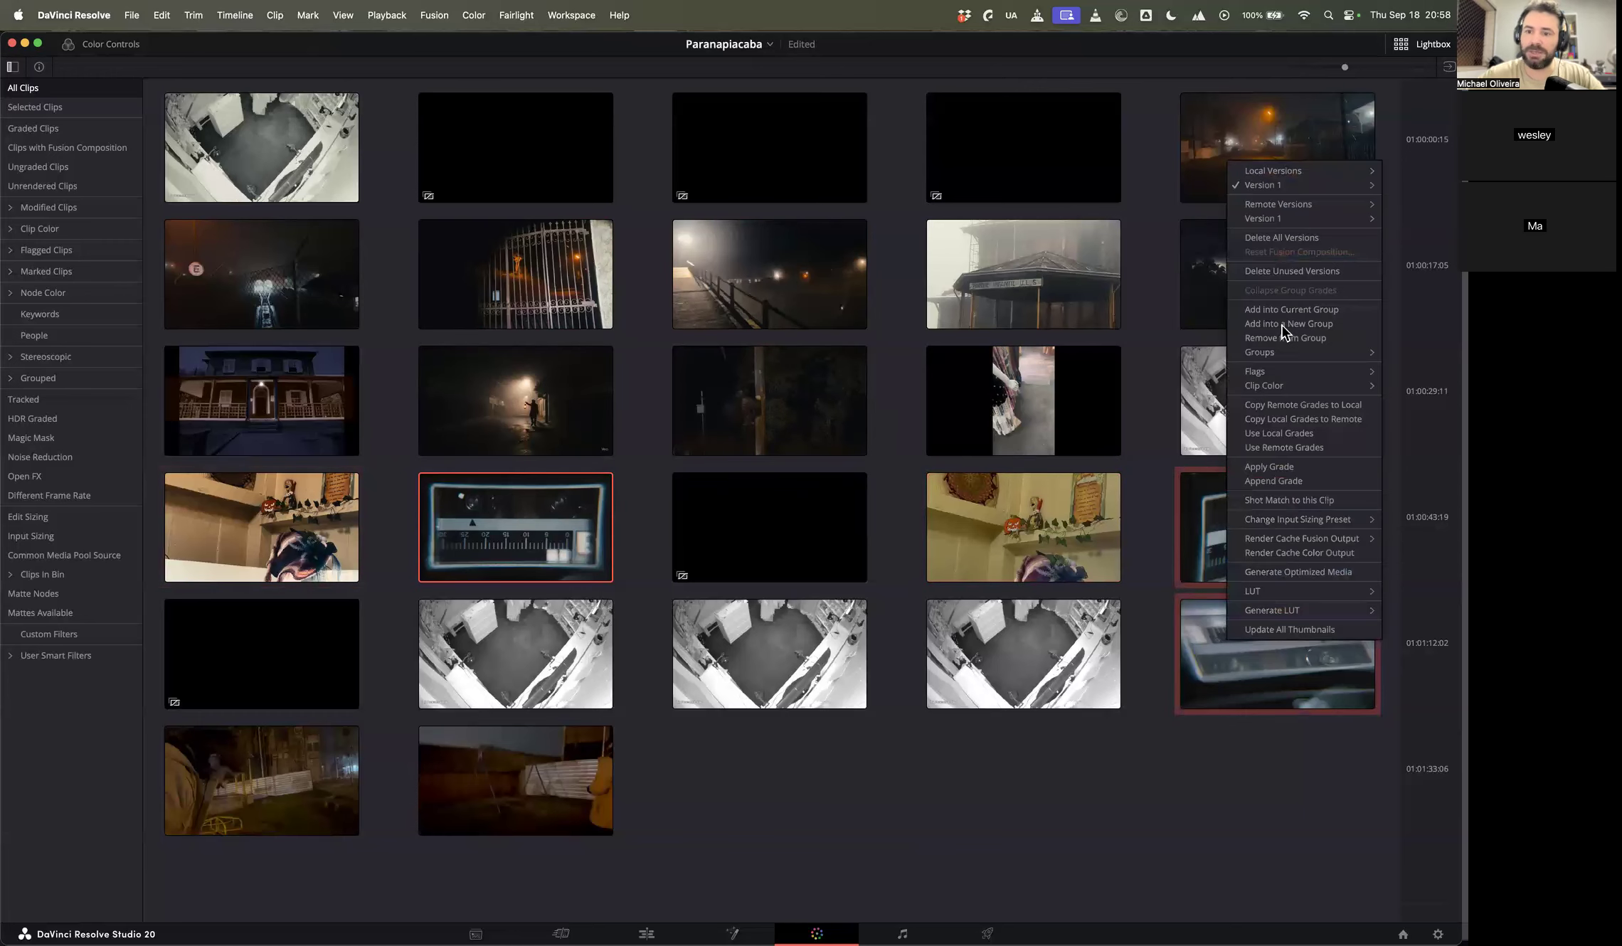
{"action": "left_click", "coordinate": [1283, 326]}
{"action": "left_click", "coordinate": [602, 461]}
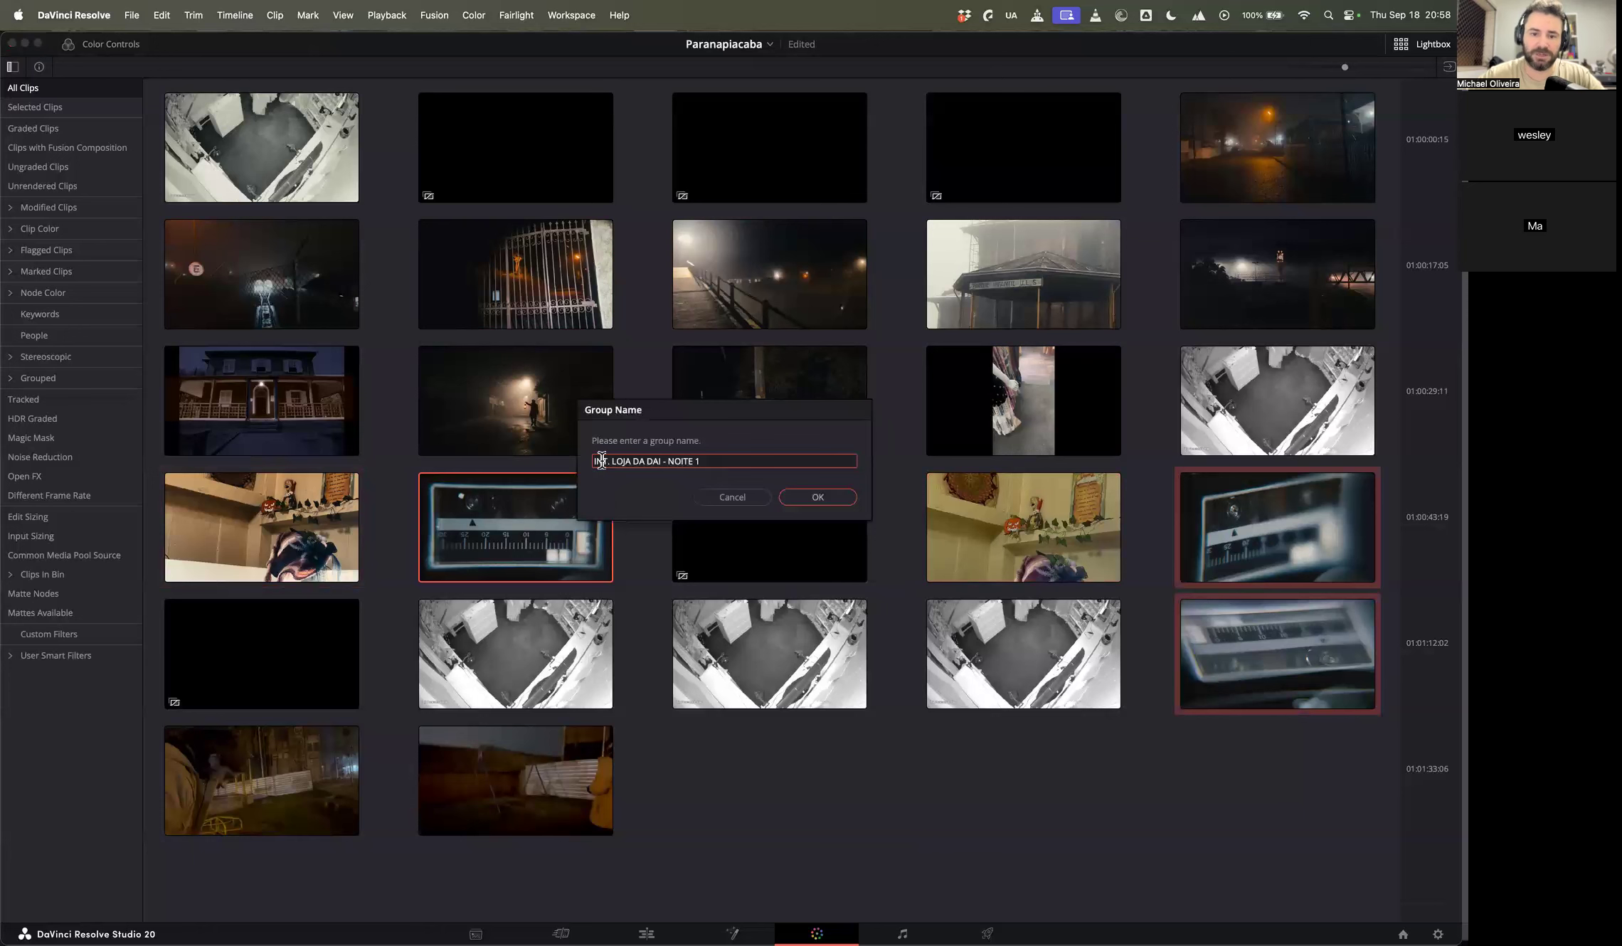
{"action": "double_click", "coordinate": [601, 461]}
{"action": "double_click", "coordinate": [620, 461]}
{"action": "left_click", "coordinate": [663, 458]}
{"action": "left_click_drag", "start_coordinate": [663, 459], "coordinate": [614, 459]}
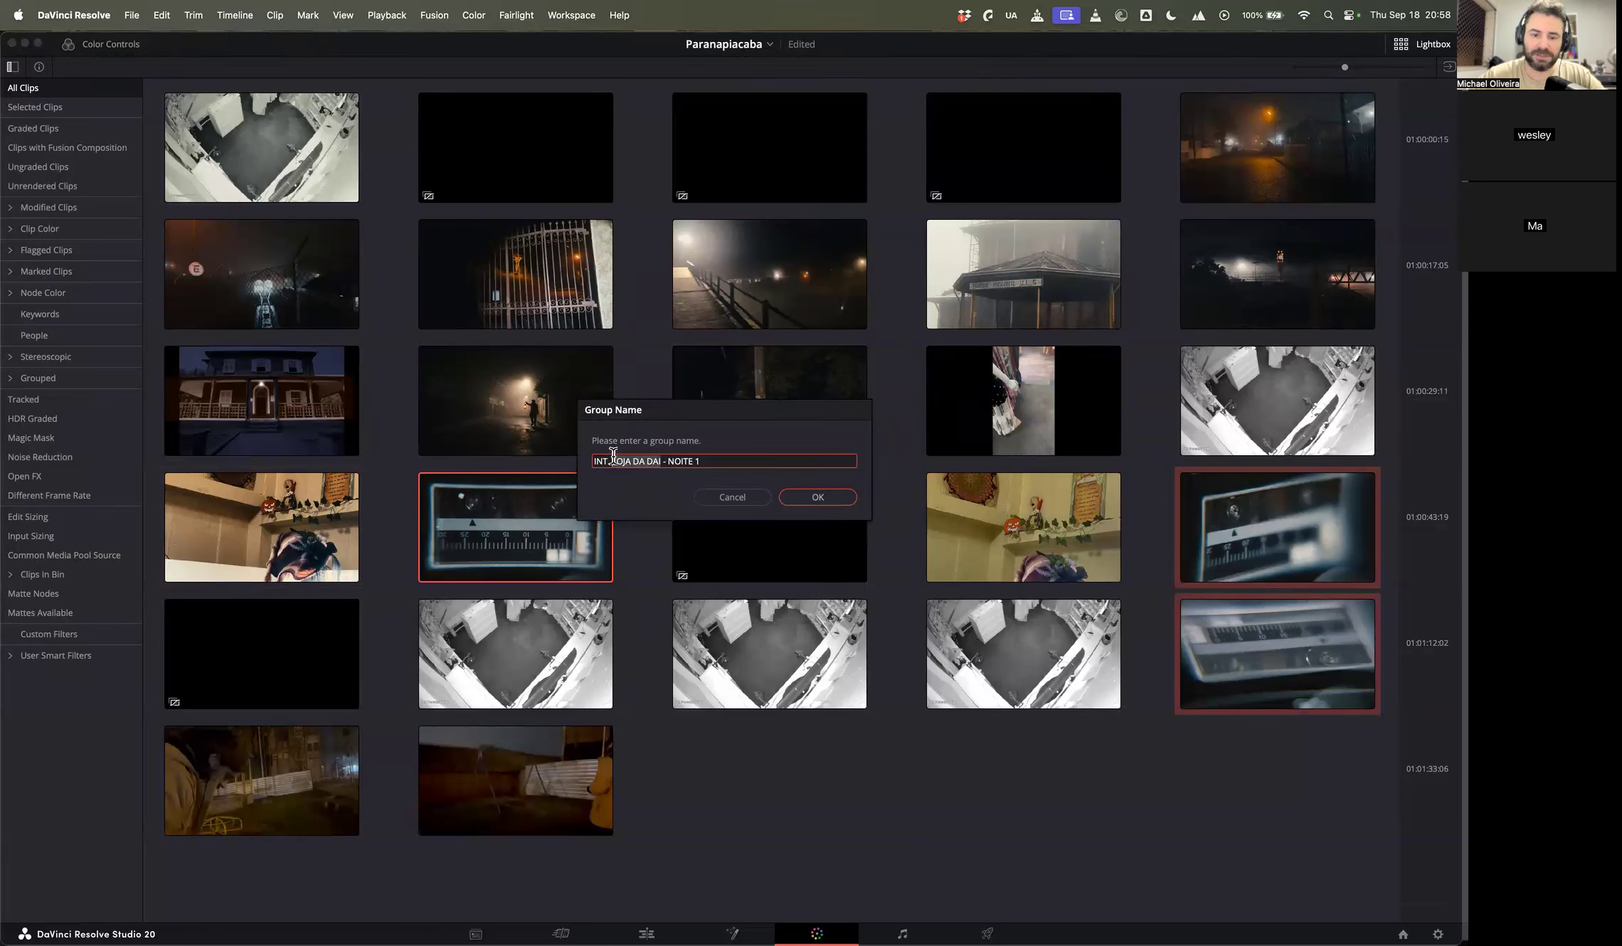
{"action": "type", "text": "FITAS"}
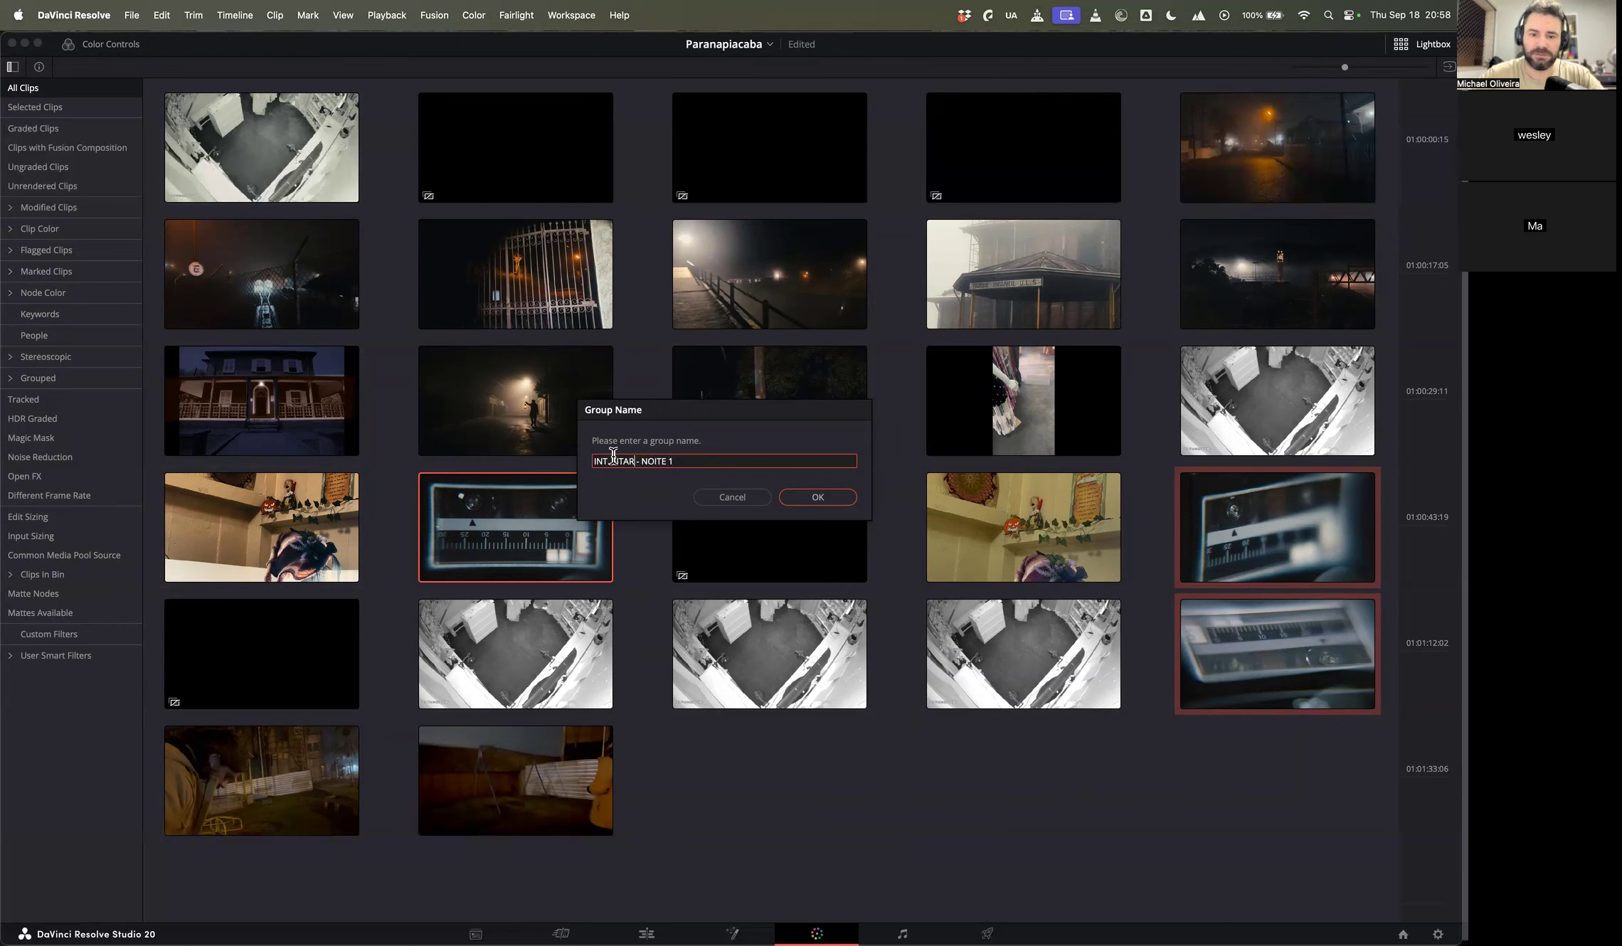
{"action": "left_click", "coordinate": [669, 461]}
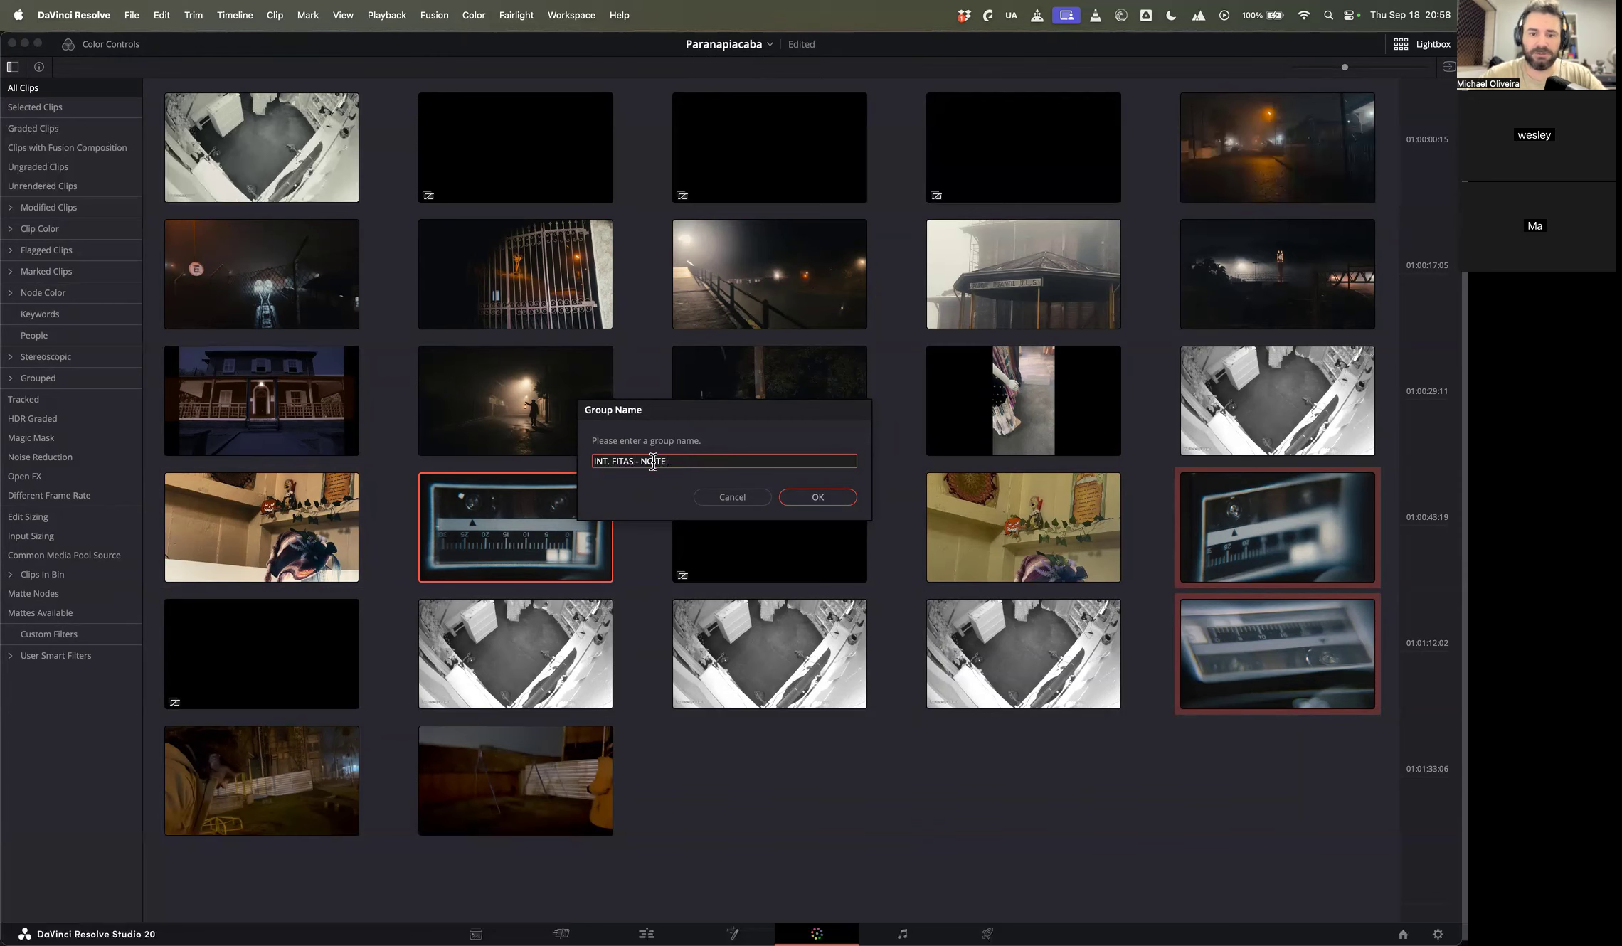
{"action": "left_click", "coordinate": [819, 498]}
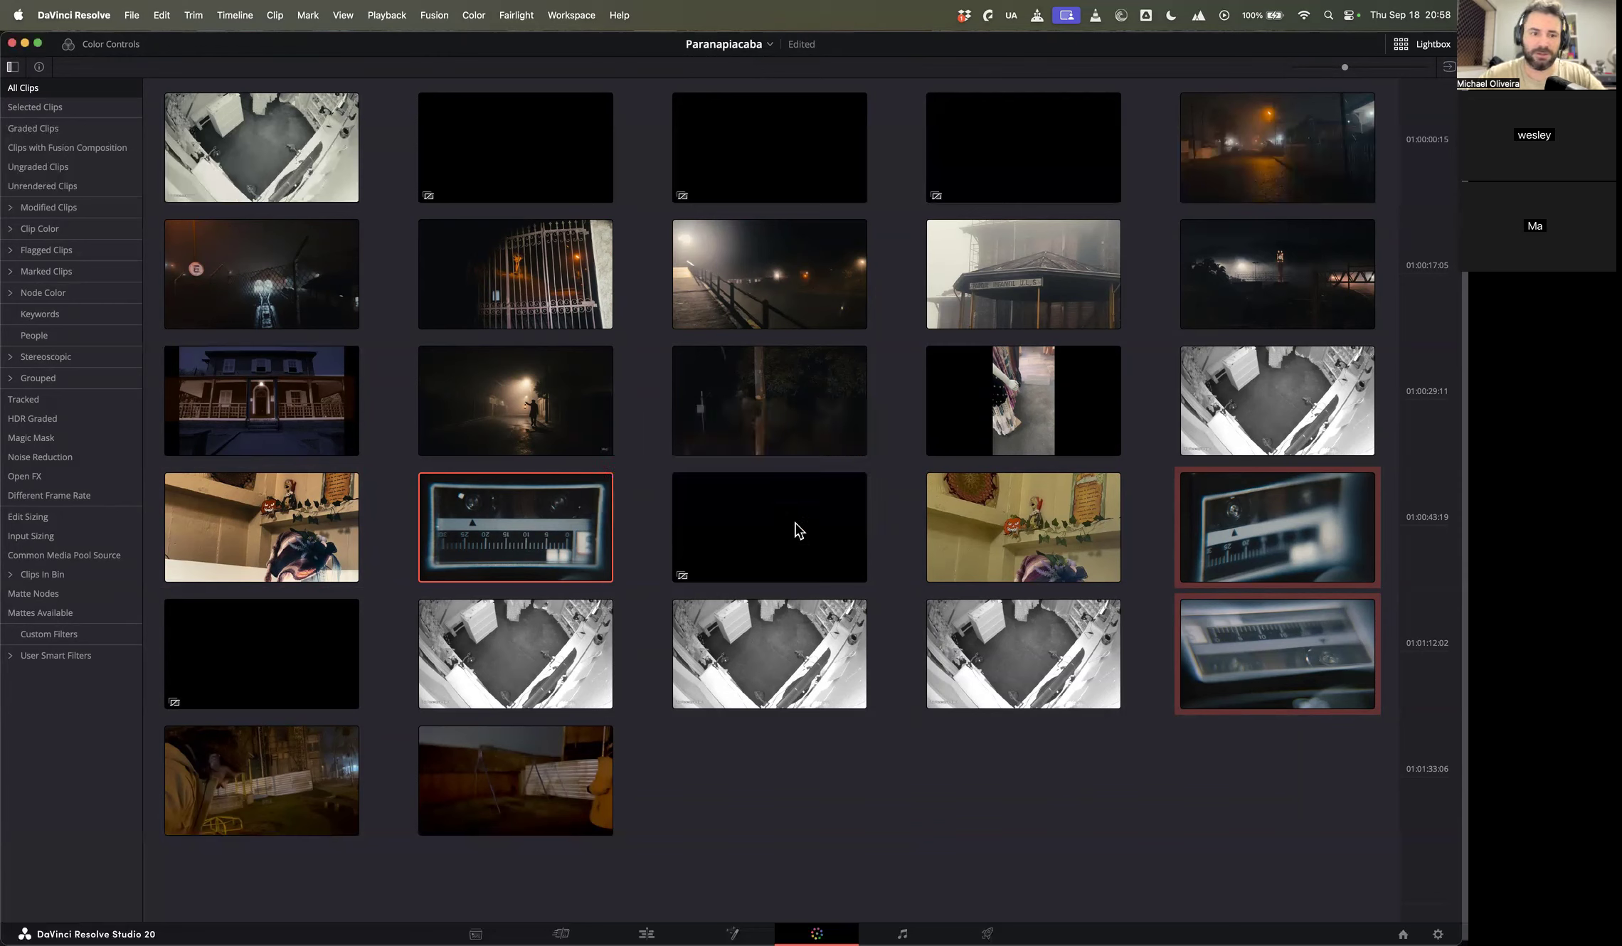
Step: Hide and redisplay the Lightbox filter list, and compare the Selected Clips view with All Clips
{"action": "left_click", "coordinate": [12, 68]}
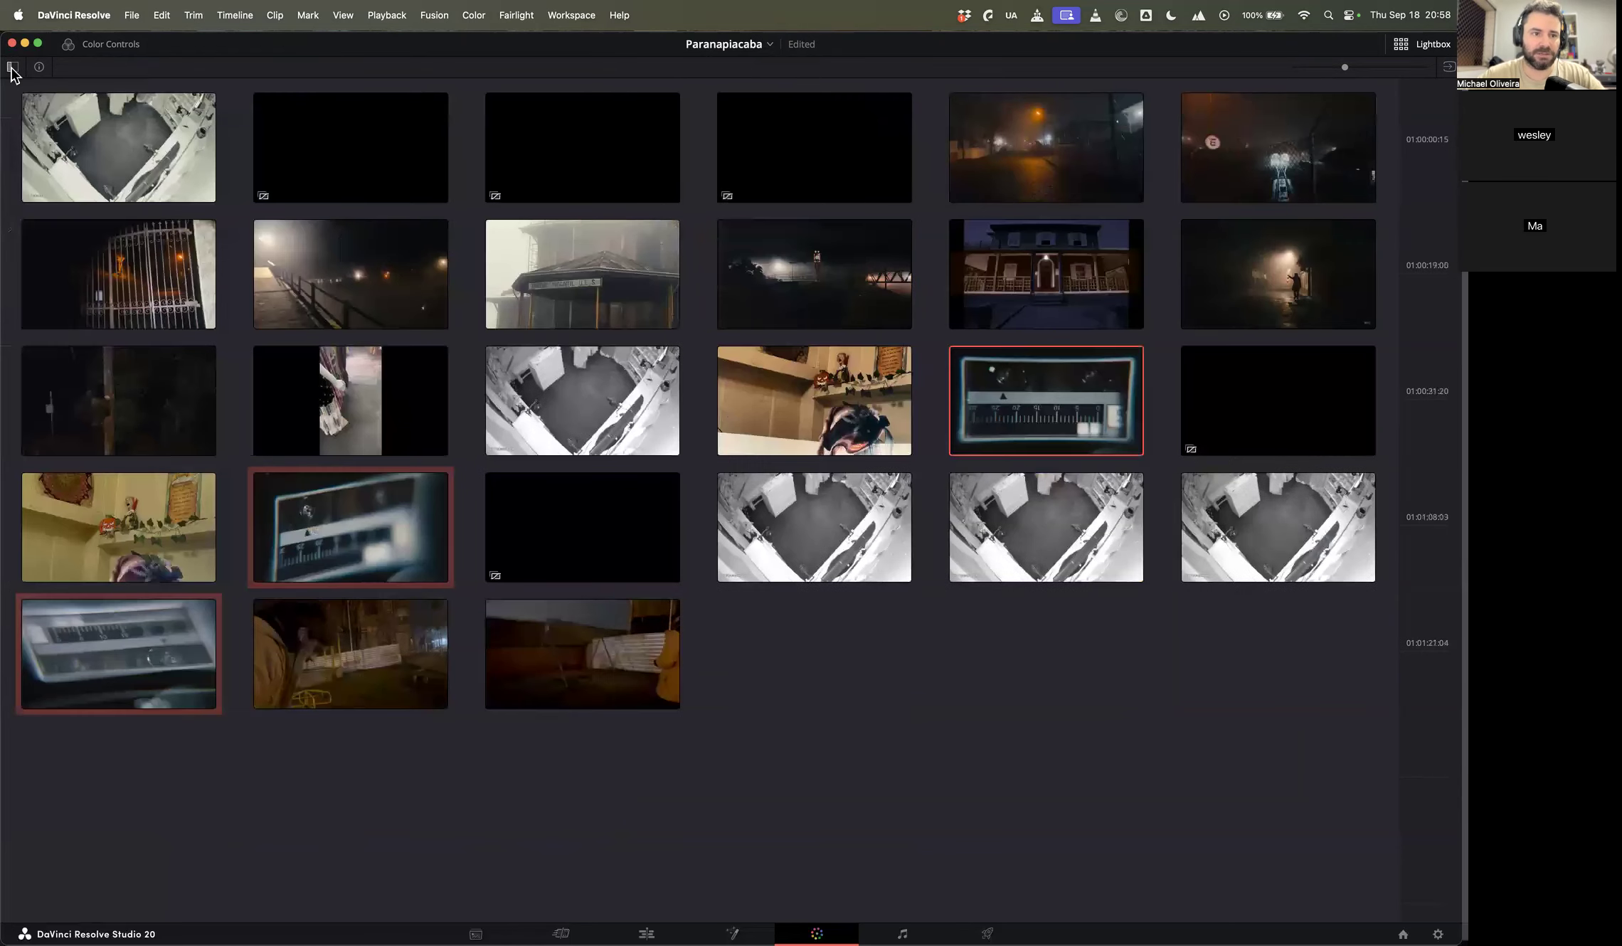
{"action": "left_click", "coordinate": [12, 68]}
{"action": "left_click", "coordinate": [12, 69]}
{"action": "left_click", "coordinate": [12, 68]}
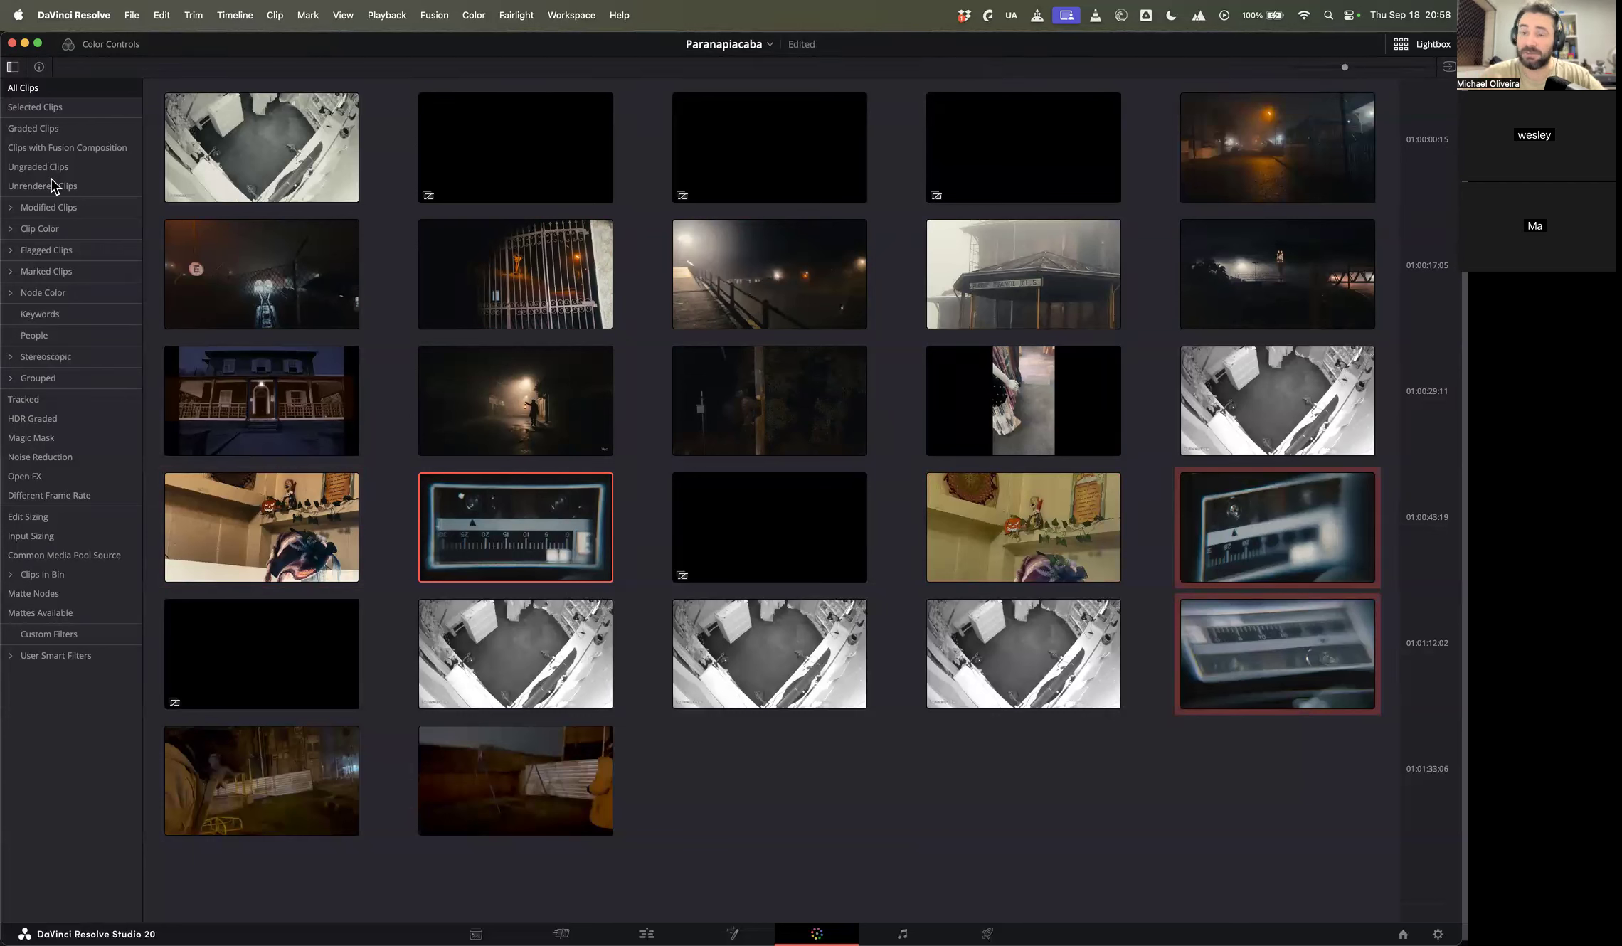
{"action": "left_click", "coordinate": [54, 112]}
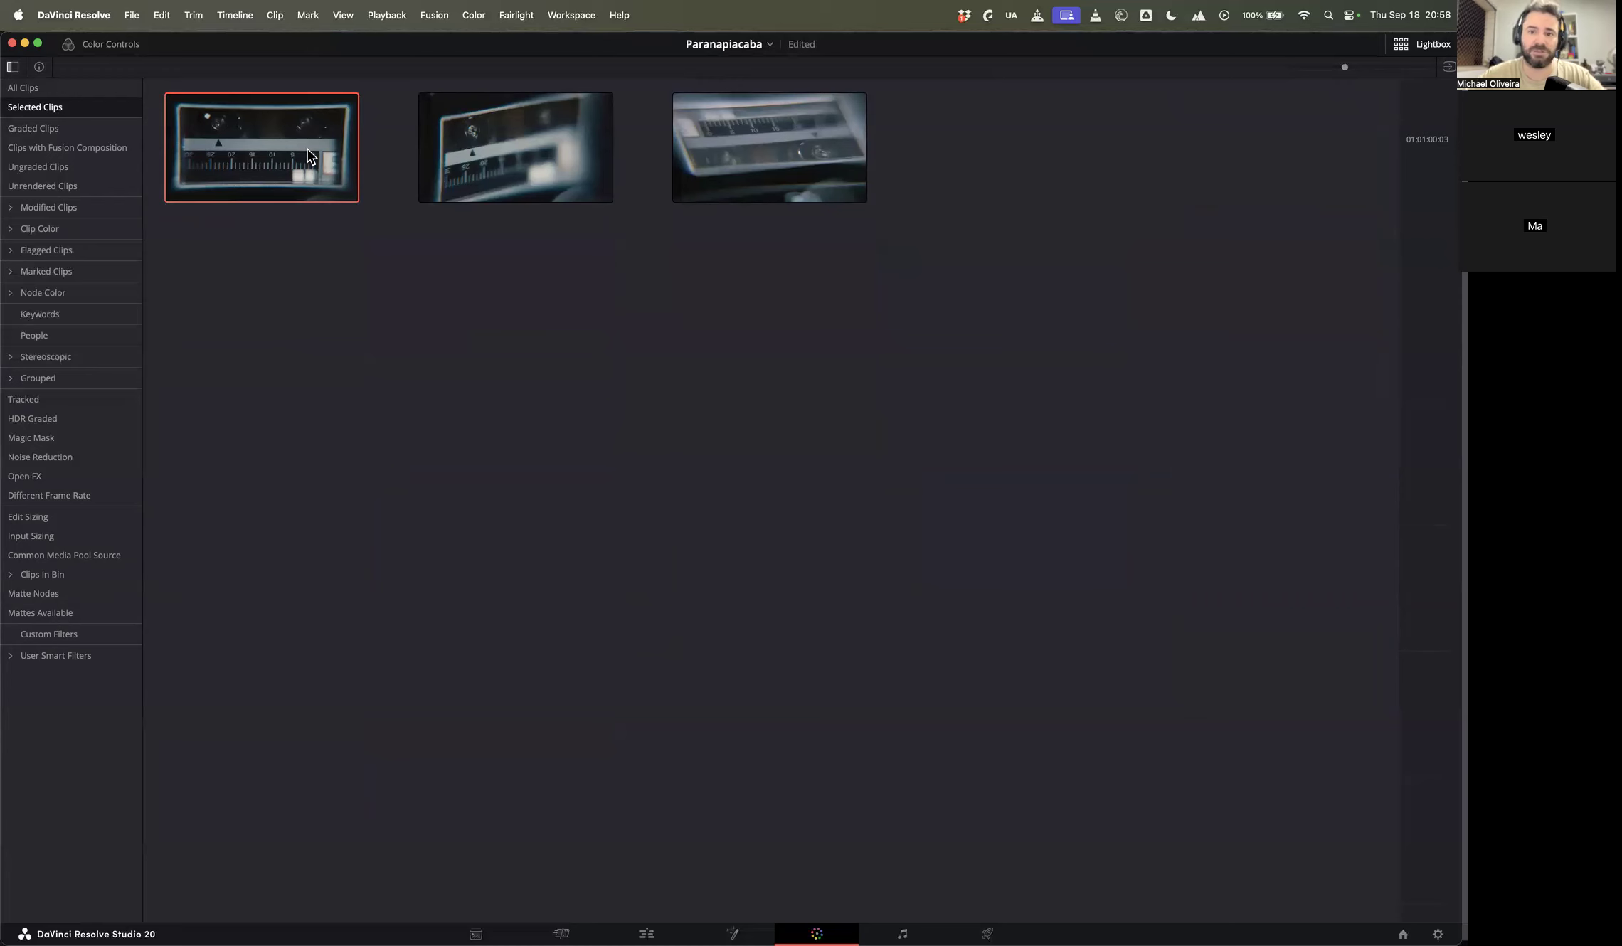
{"action": "left_click", "coordinate": [27, 89]}
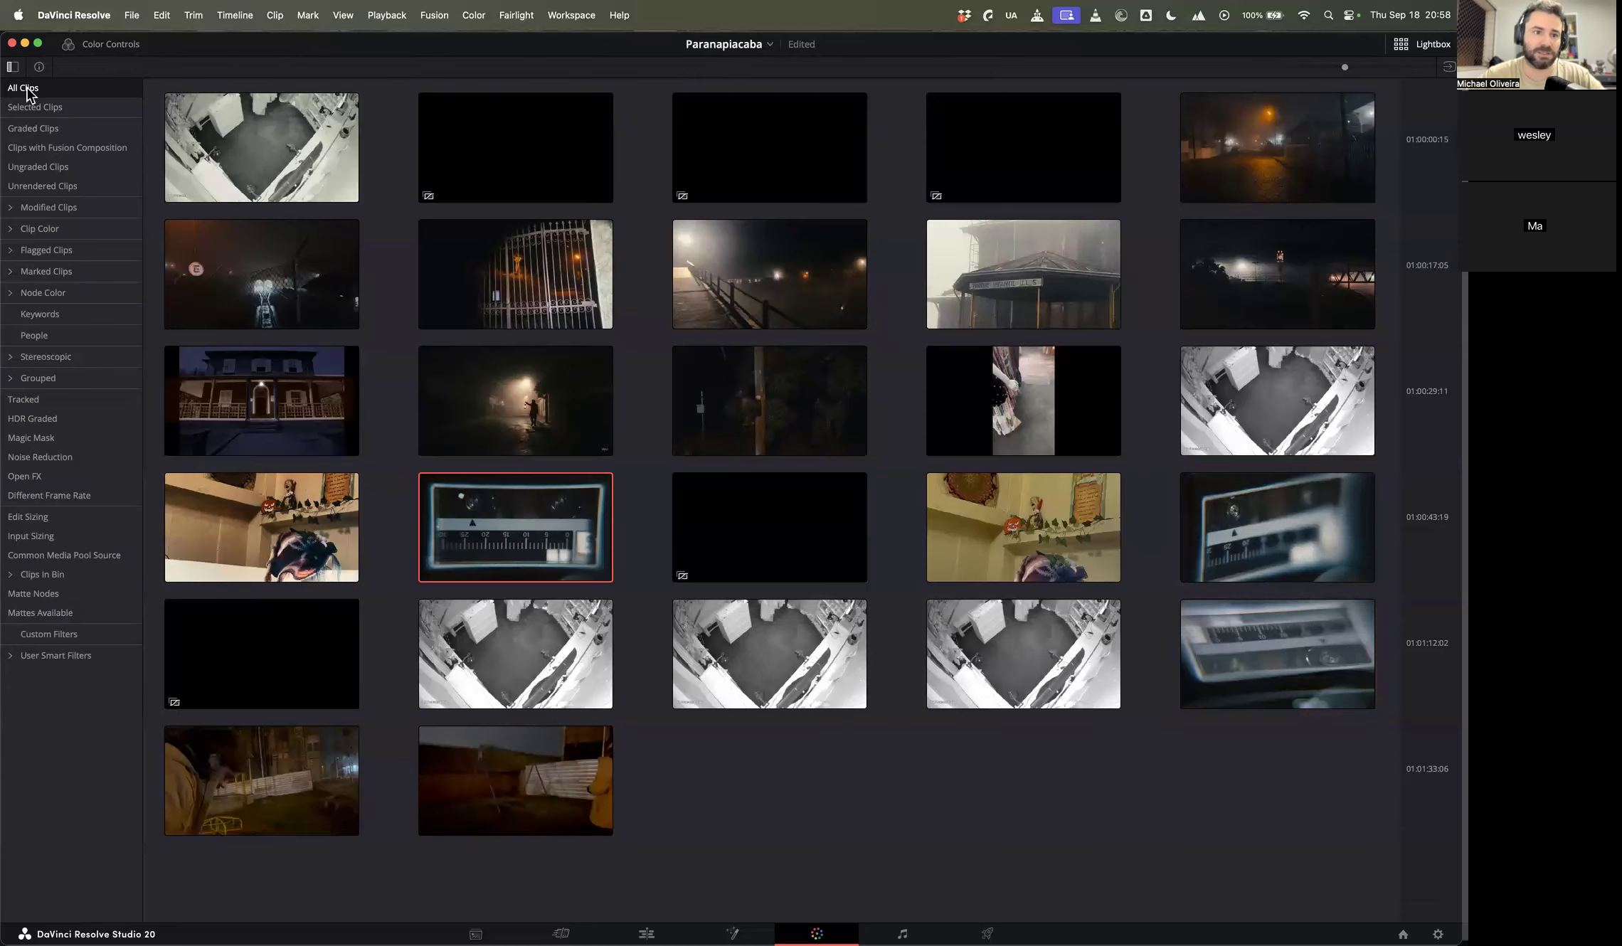
{"action": "left_click", "coordinate": [37, 108]}
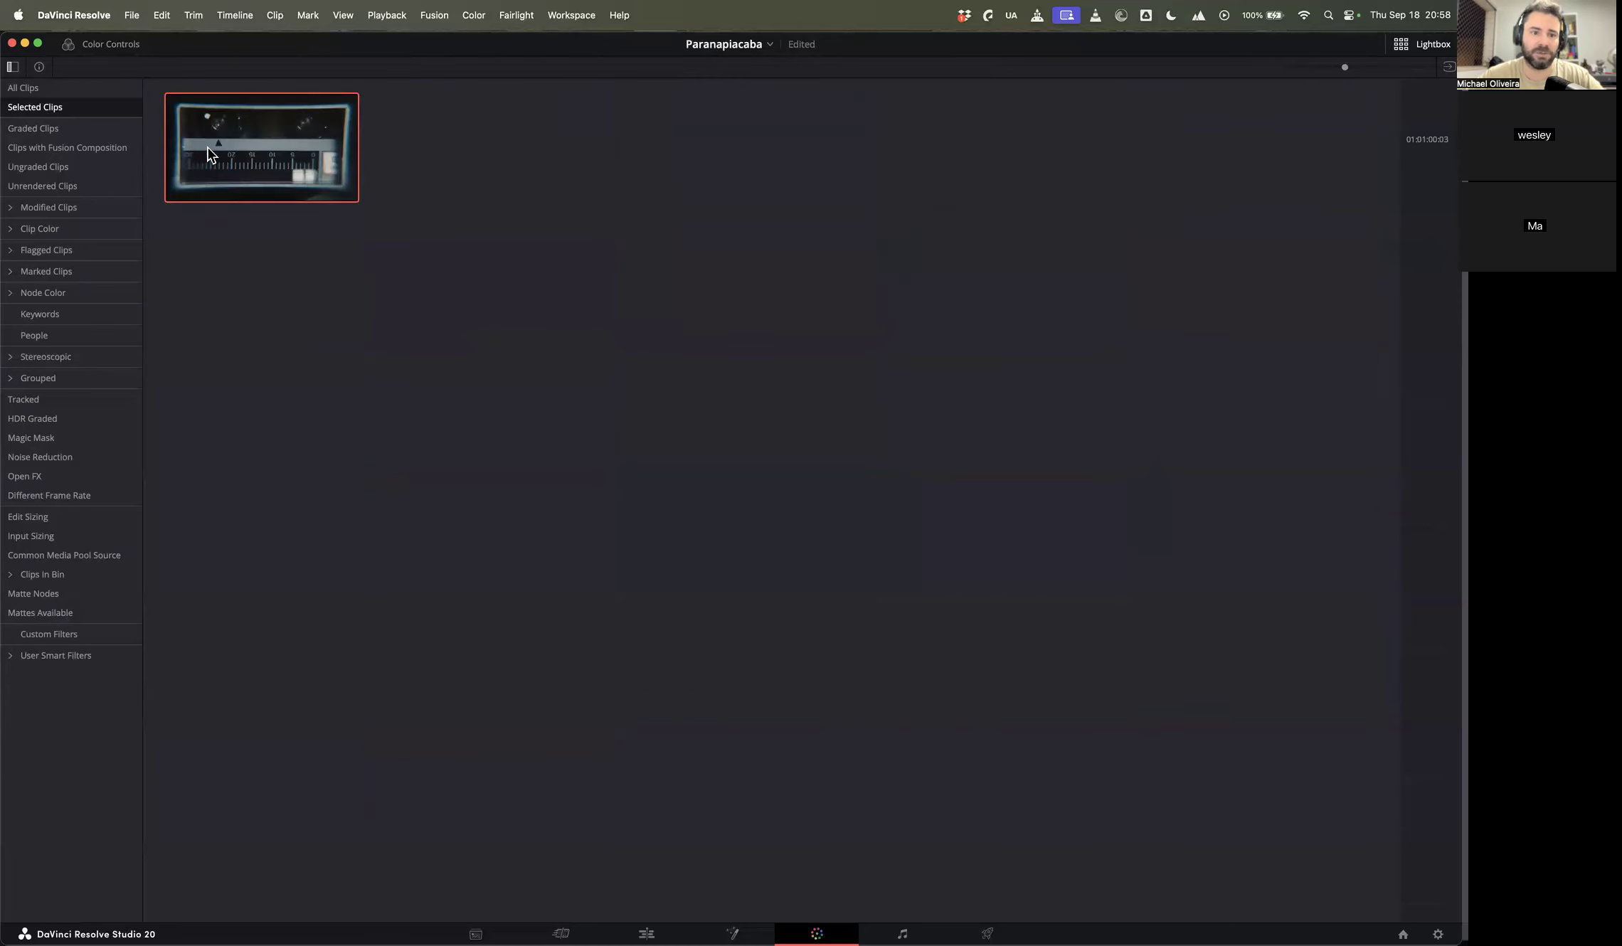
Step: Filter the Lightbox by graded, ungraded and unrendered clips in turn
{"action": "left_click", "coordinate": [61, 128]}
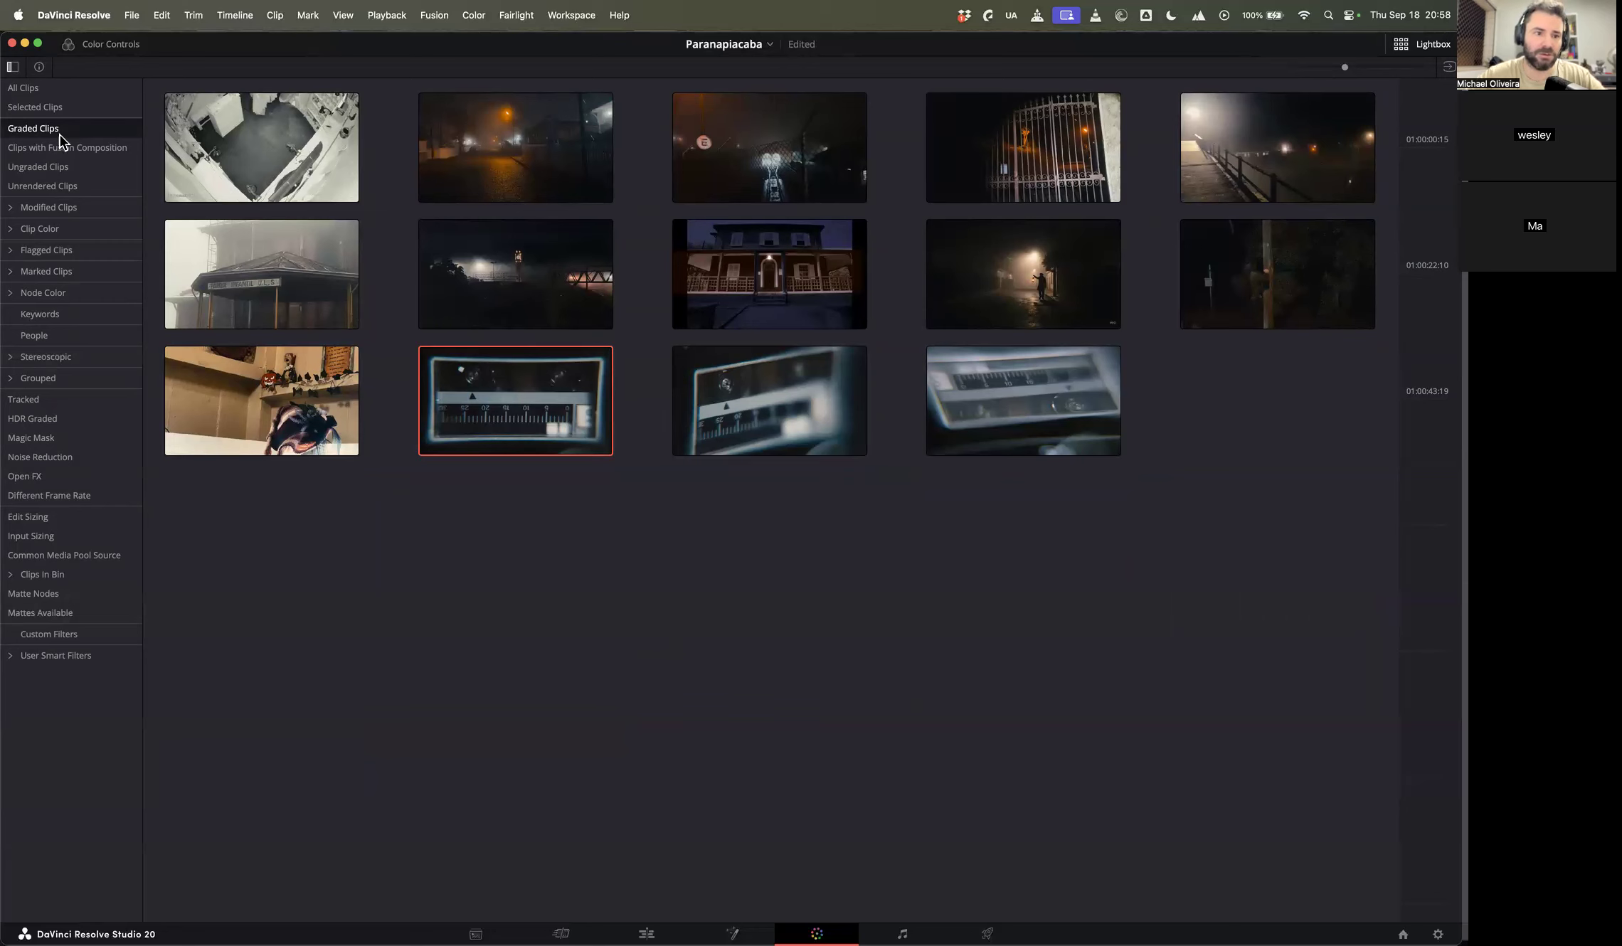
{"action": "left_click", "coordinate": [55, 168]}
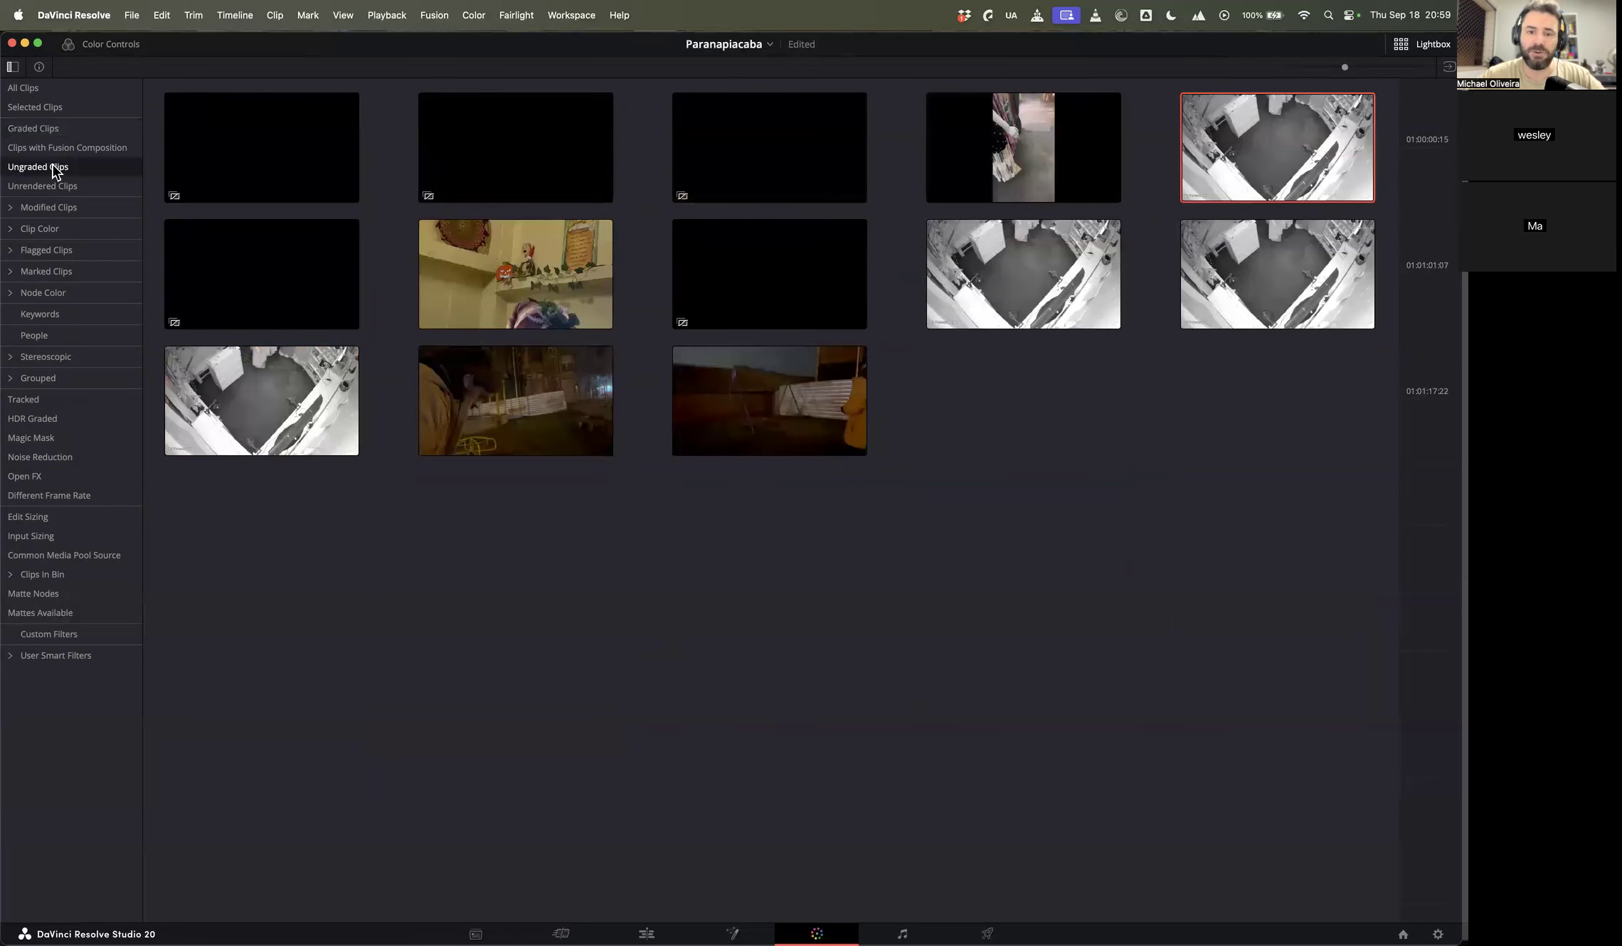
{"action": "left_click", "coordinate": [54, 191]}
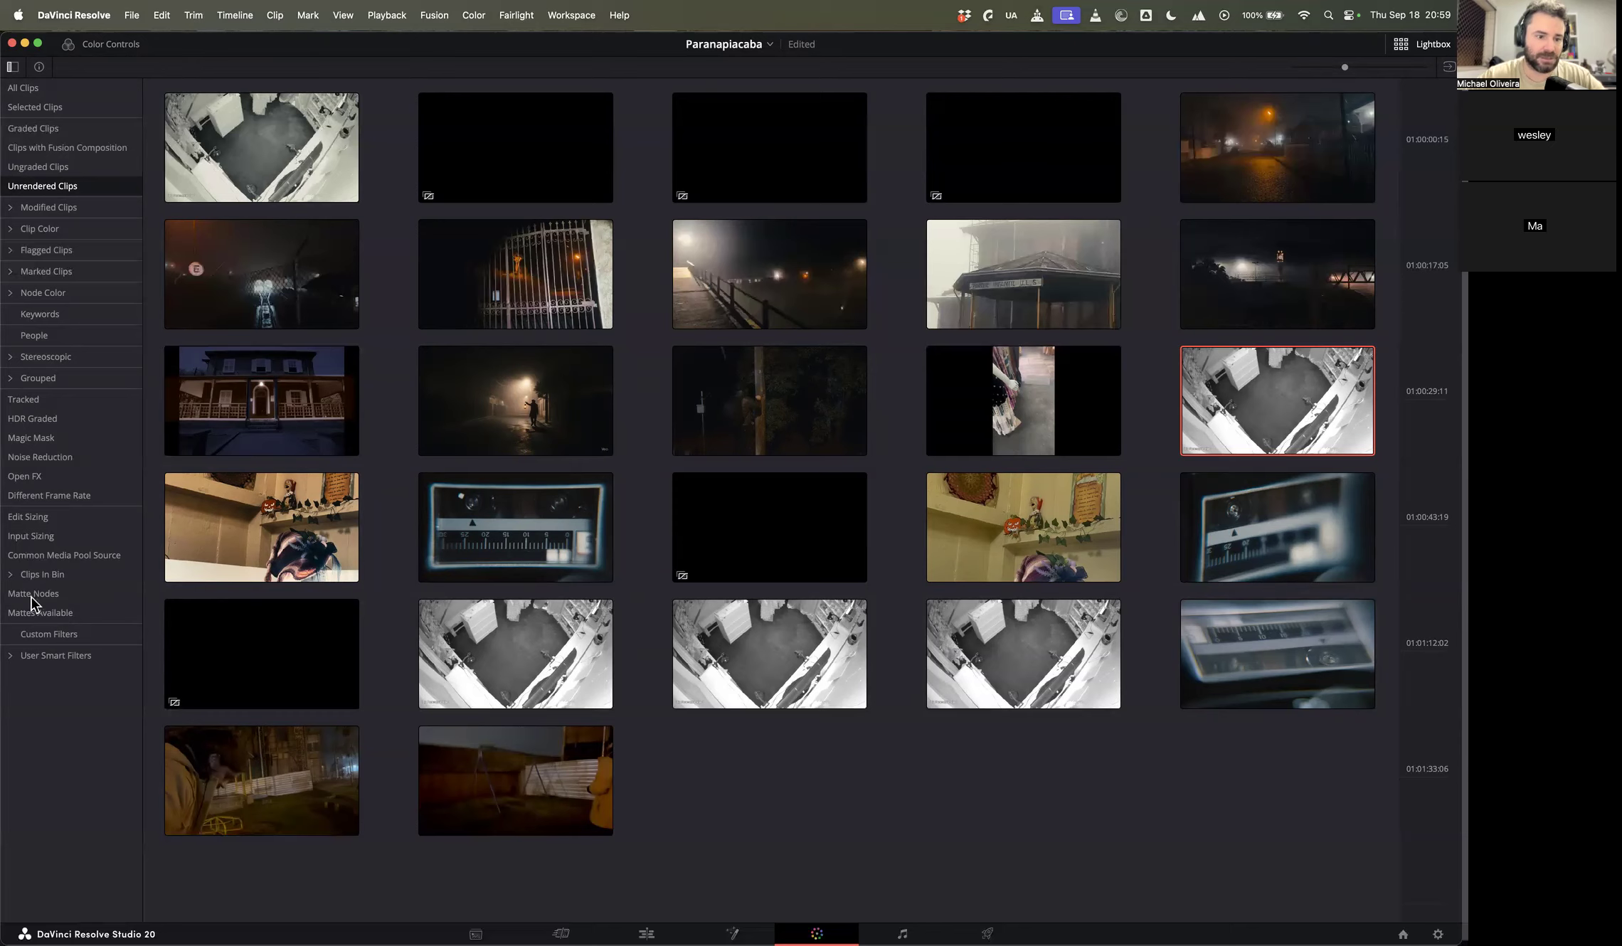
Step: Filter the Lightbox in turn by clips using Magic Mask, Noise Reduction and Open FX
{"action": "left_click", "coordinate": [29, 441]}
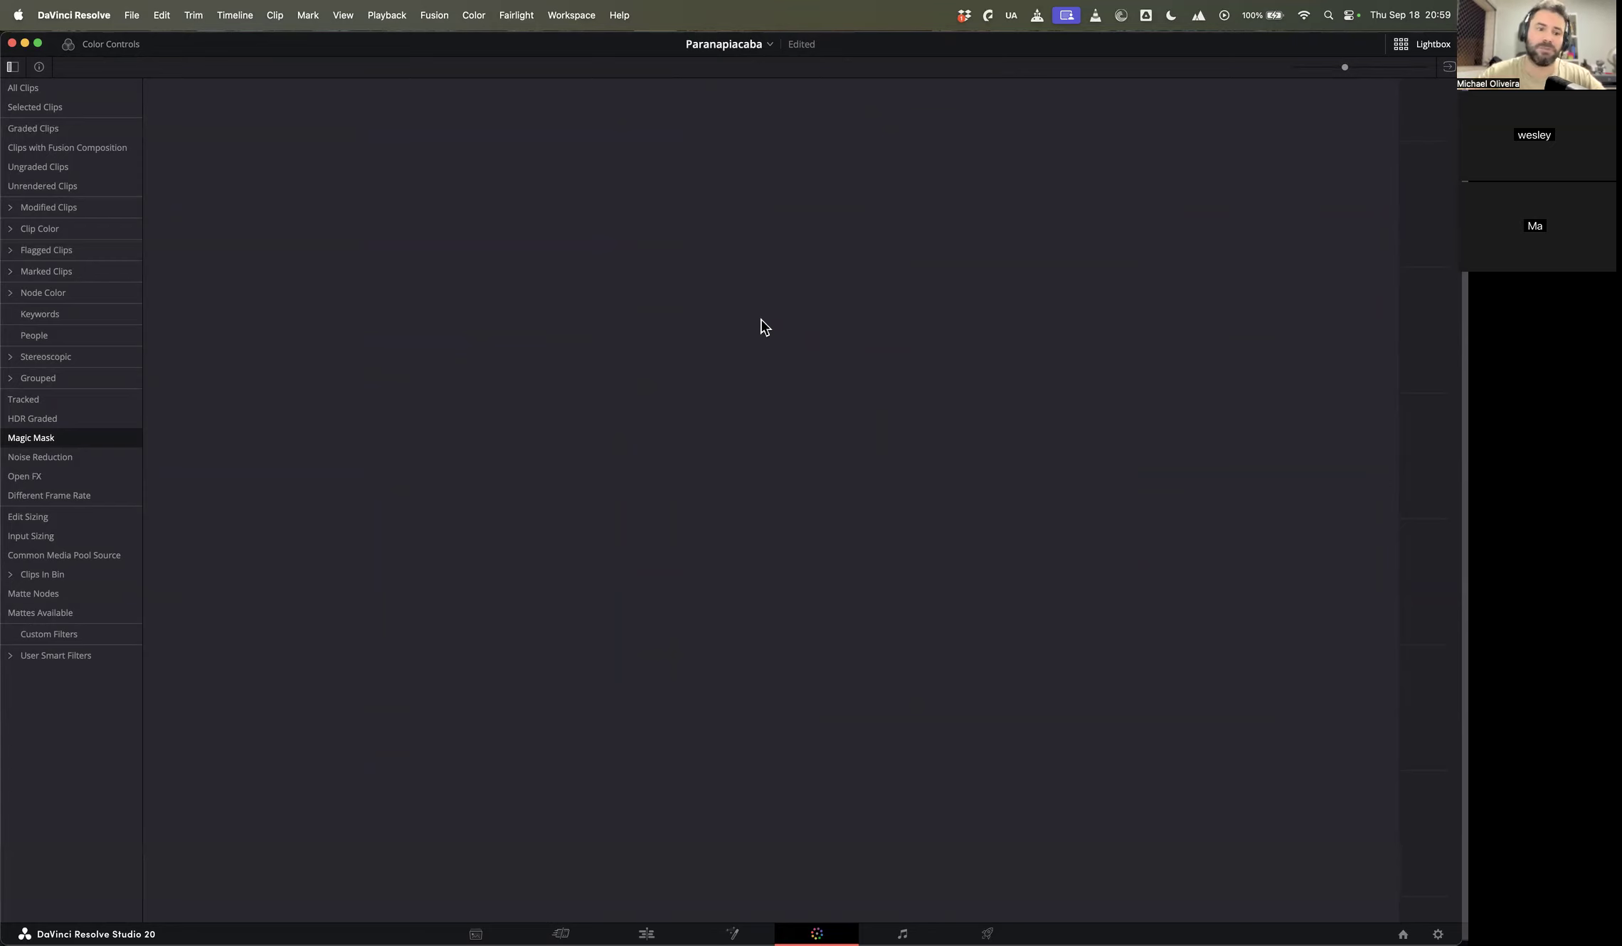
{"action": "left_click", "coordinate": [66, 459]}
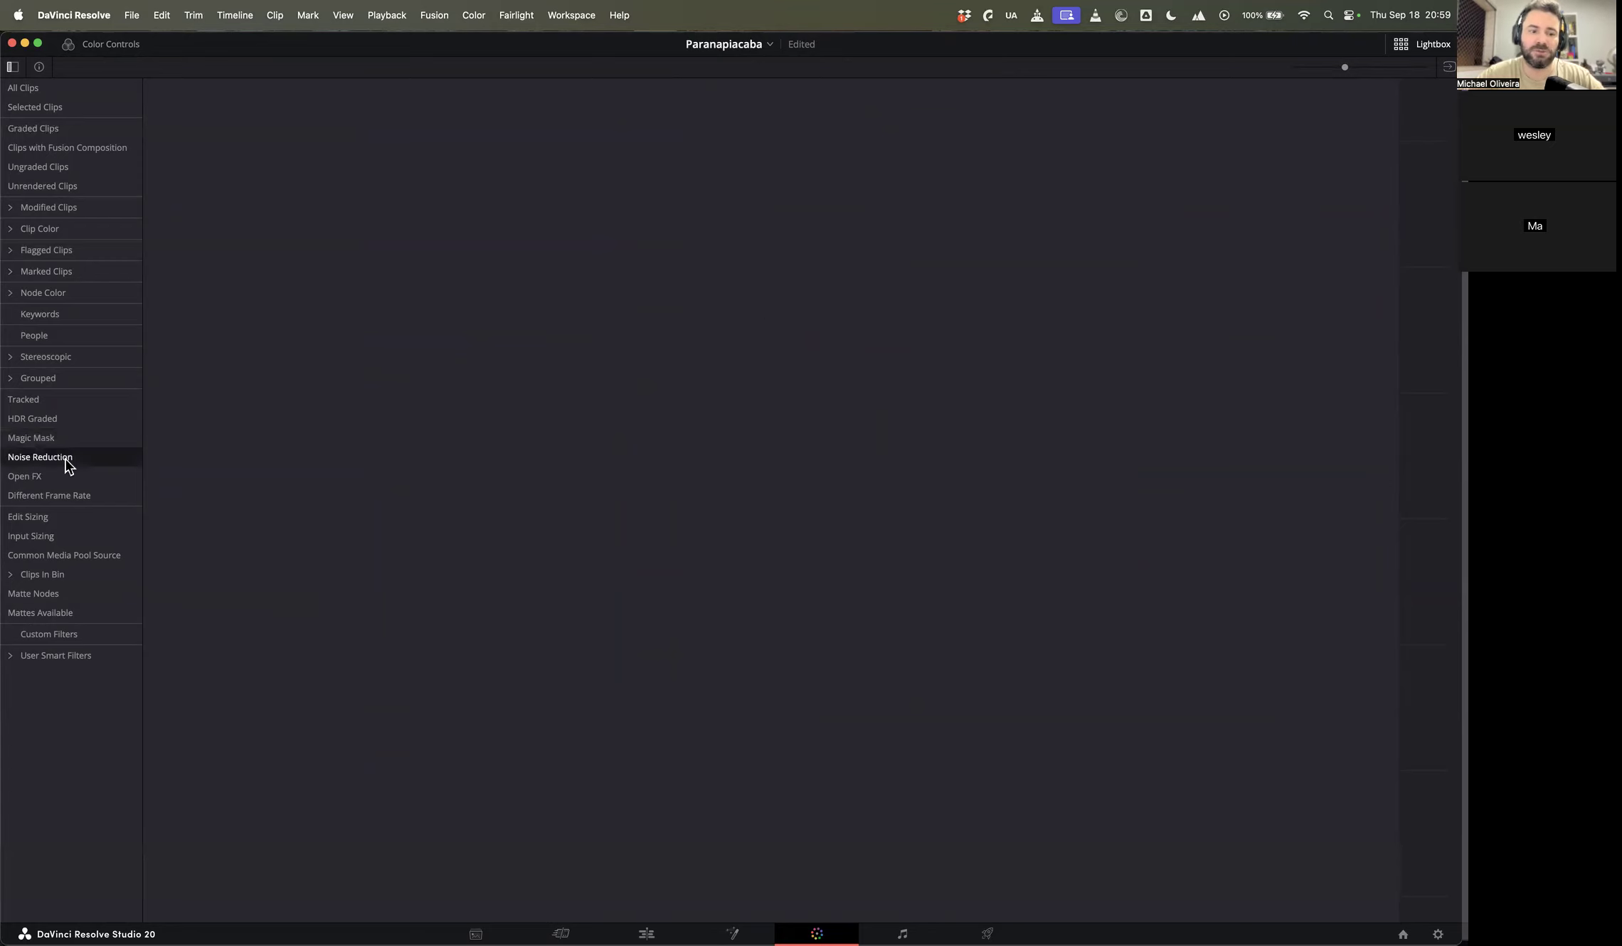
{"action": "left_click", "coordinate": [37, 482]}
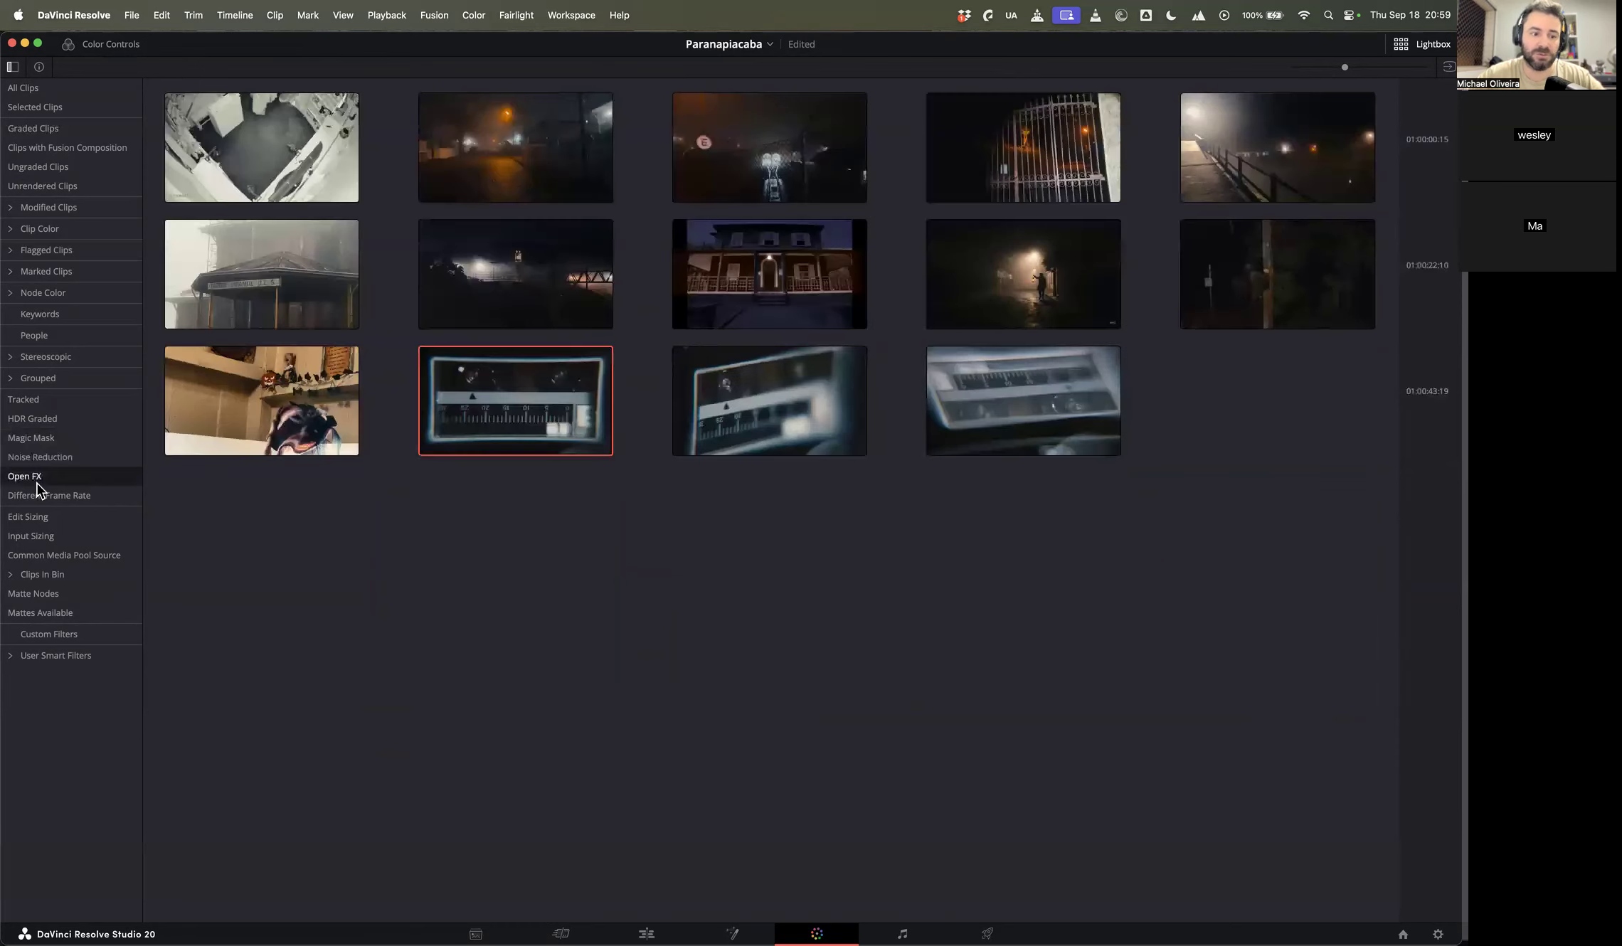
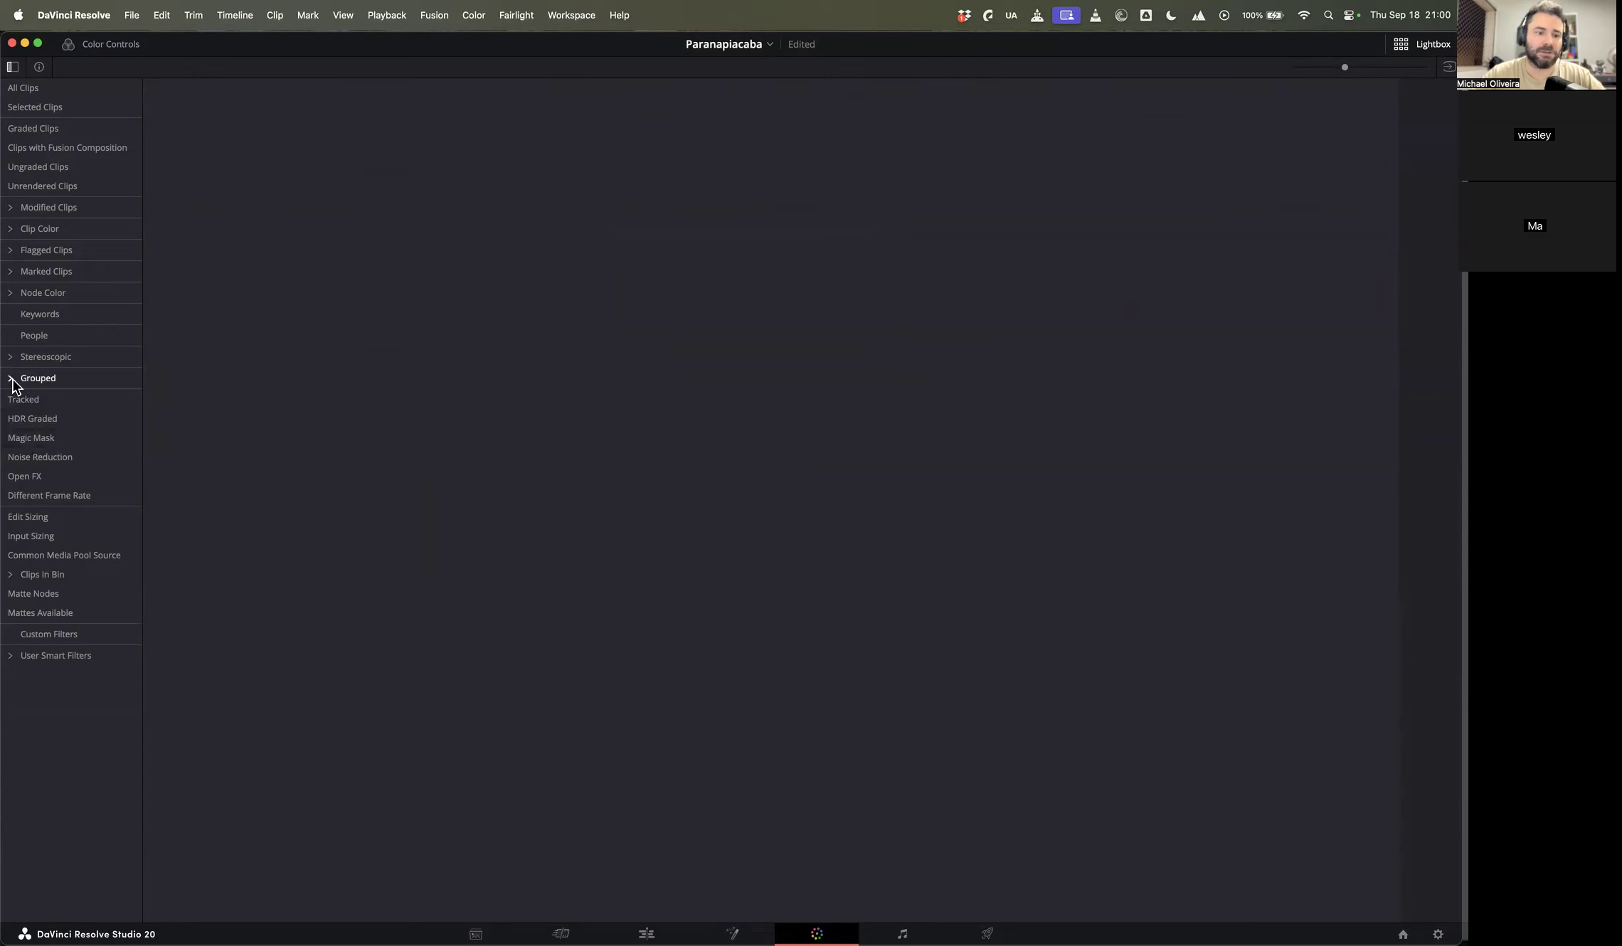
Step: Expand the grouped clips filter and show only the clips in the "EXT. PARANAPIACABA - NOITE" group
{"action": "left_click", "coordinate": [10, 378]}
{"action": "left_click", "coordinate": [61, 398]}
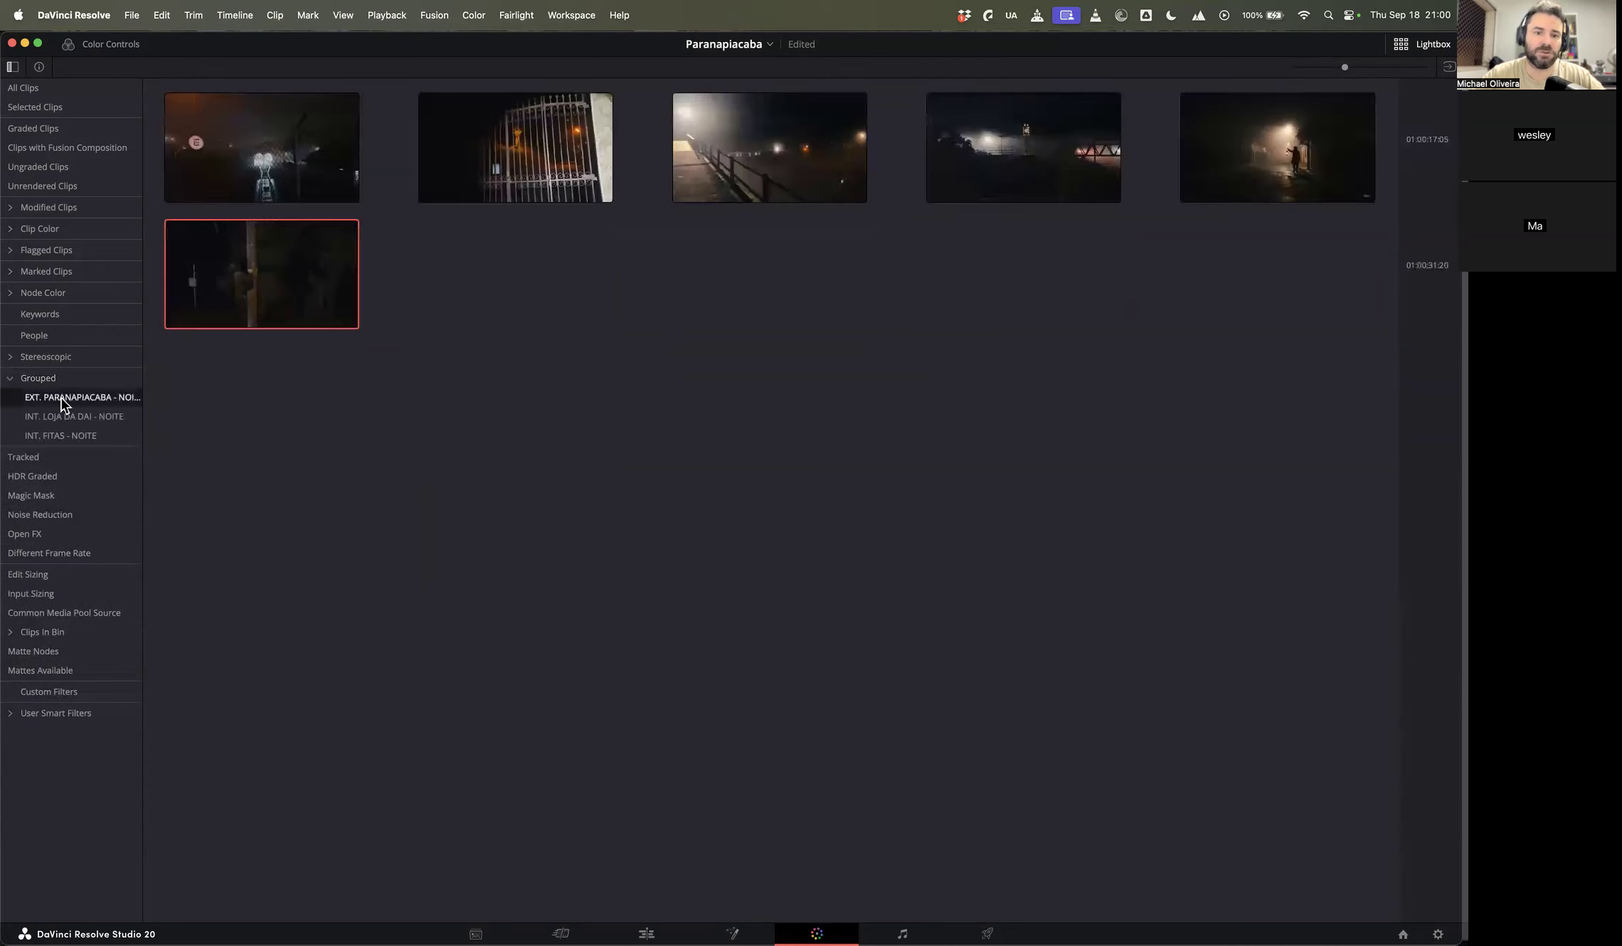
Step: Show the clips of the "INT. LOJA DA DAI - NOITE" and "INT. FITAS - NOITE" groups, ending on "EXT. PARANAPIACABA - NOITE"
{"action": "left_click", "coordinate": [62, 416]}
{"action": "left_click", "coordinate": [62, 438]}
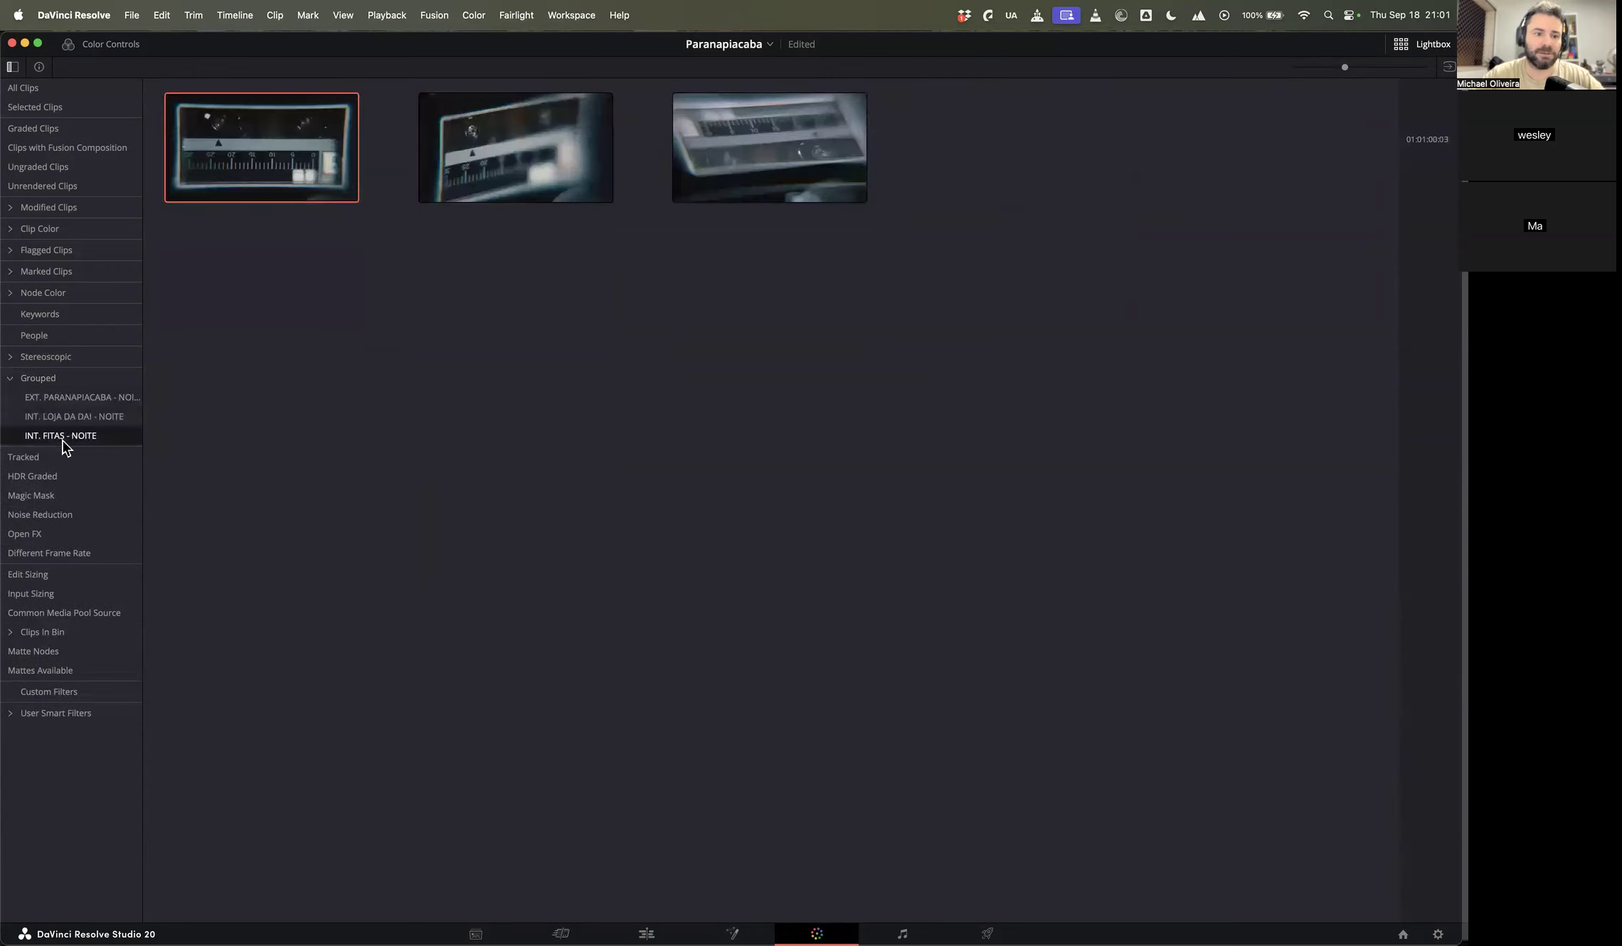
{"action": "left_click", "coordinate": [71, 399]}
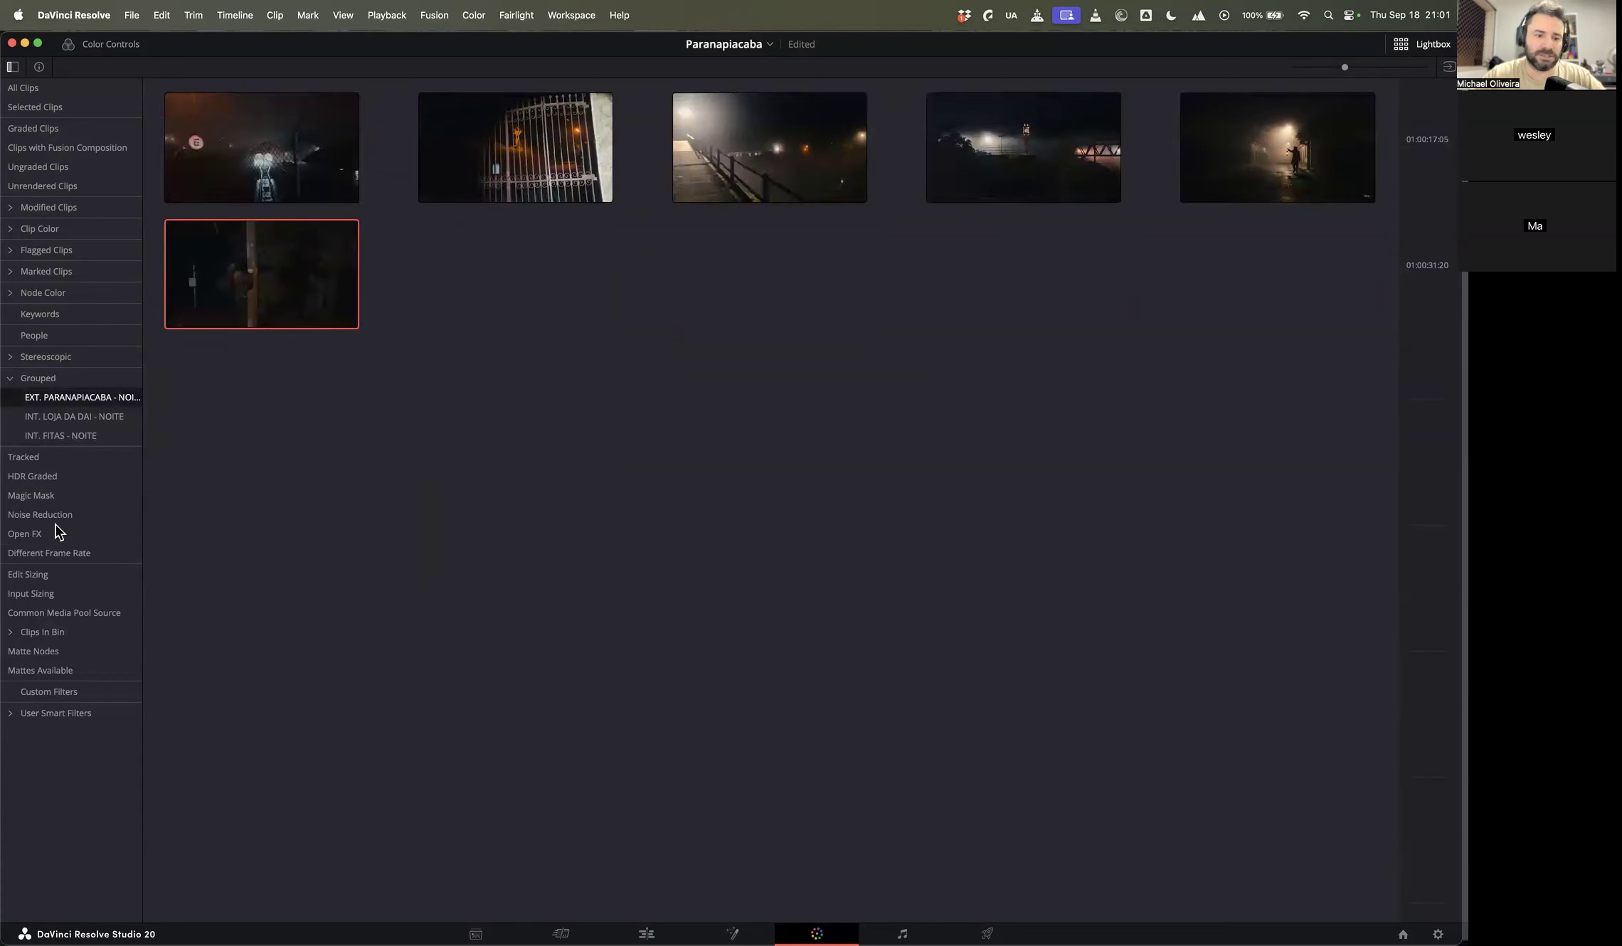
Step: Start a new user smart filter with a Metadata - Camera rule on Camera Format using the contains condition
{"action": "right_click", "coordinate": [69, 716]}
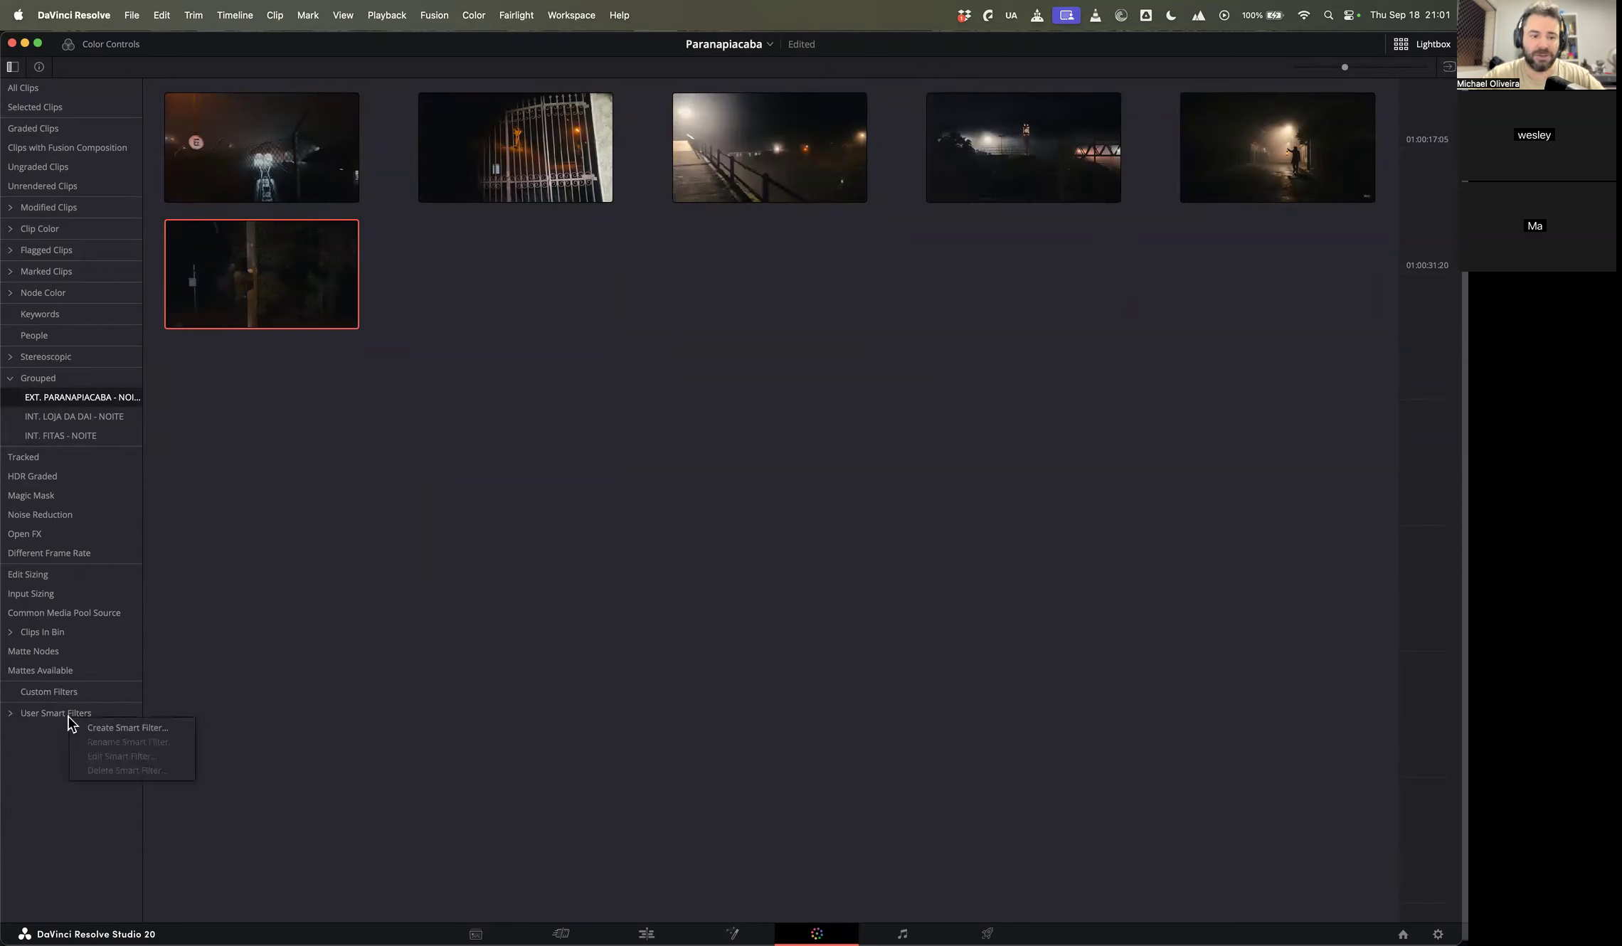
{"action": "left_click", "coordinate": [118, 729]}
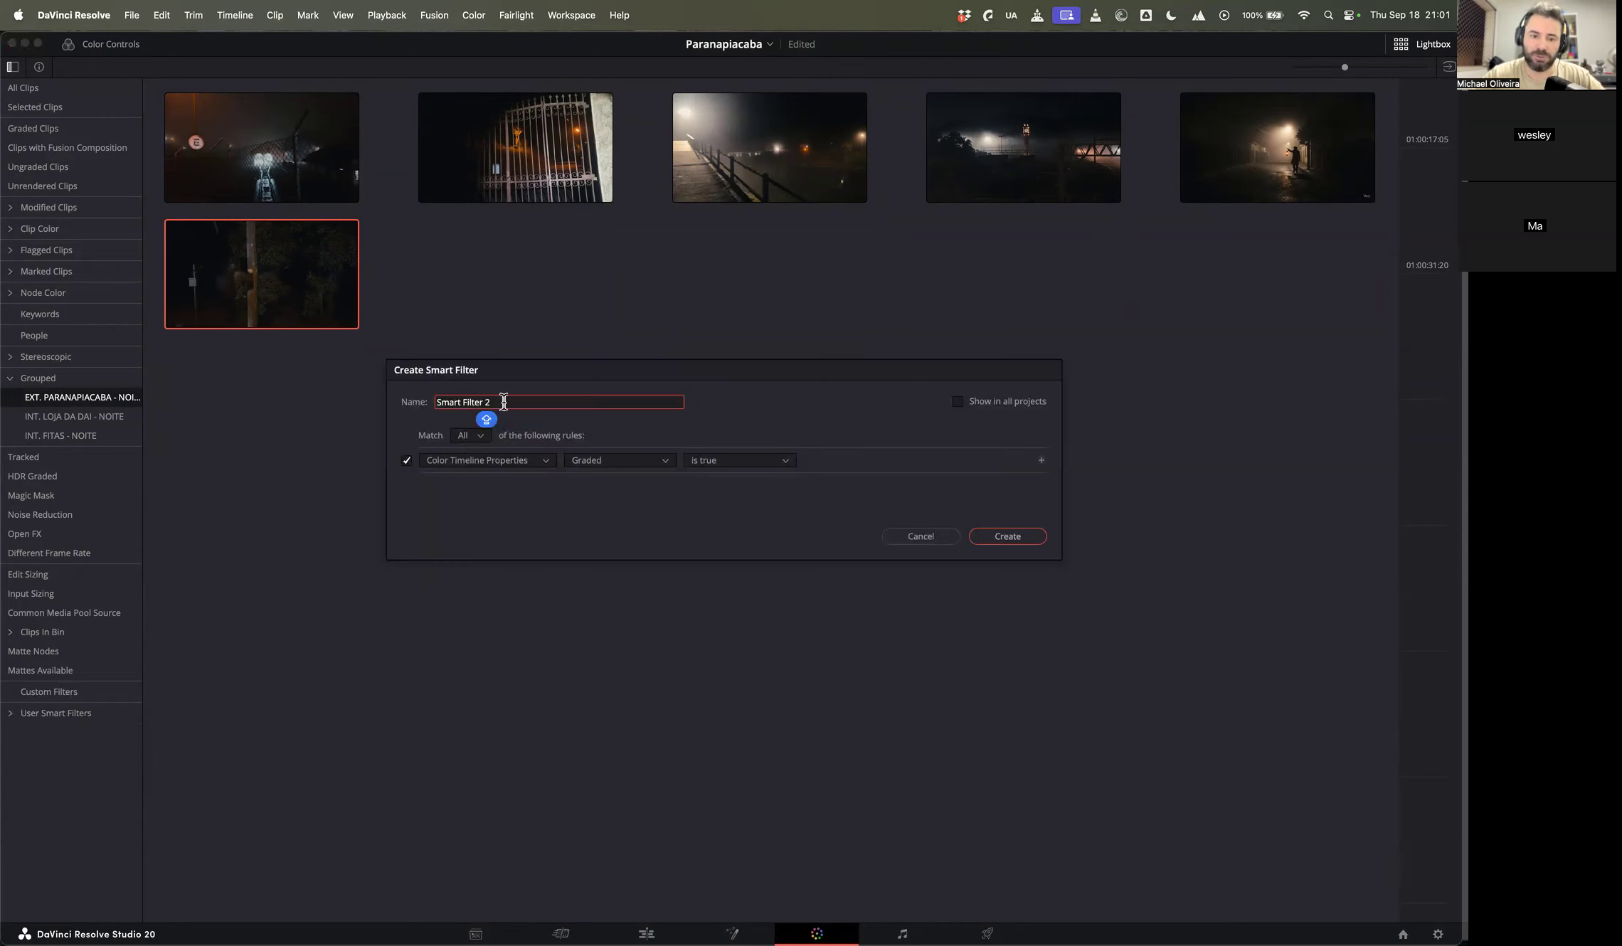
{"action": "left_click", "coordinate": [514, 461]}
{"action": "scroll", "coordinate": [517, 519], "scroll_direction": "down", "scroll_amount": 2}
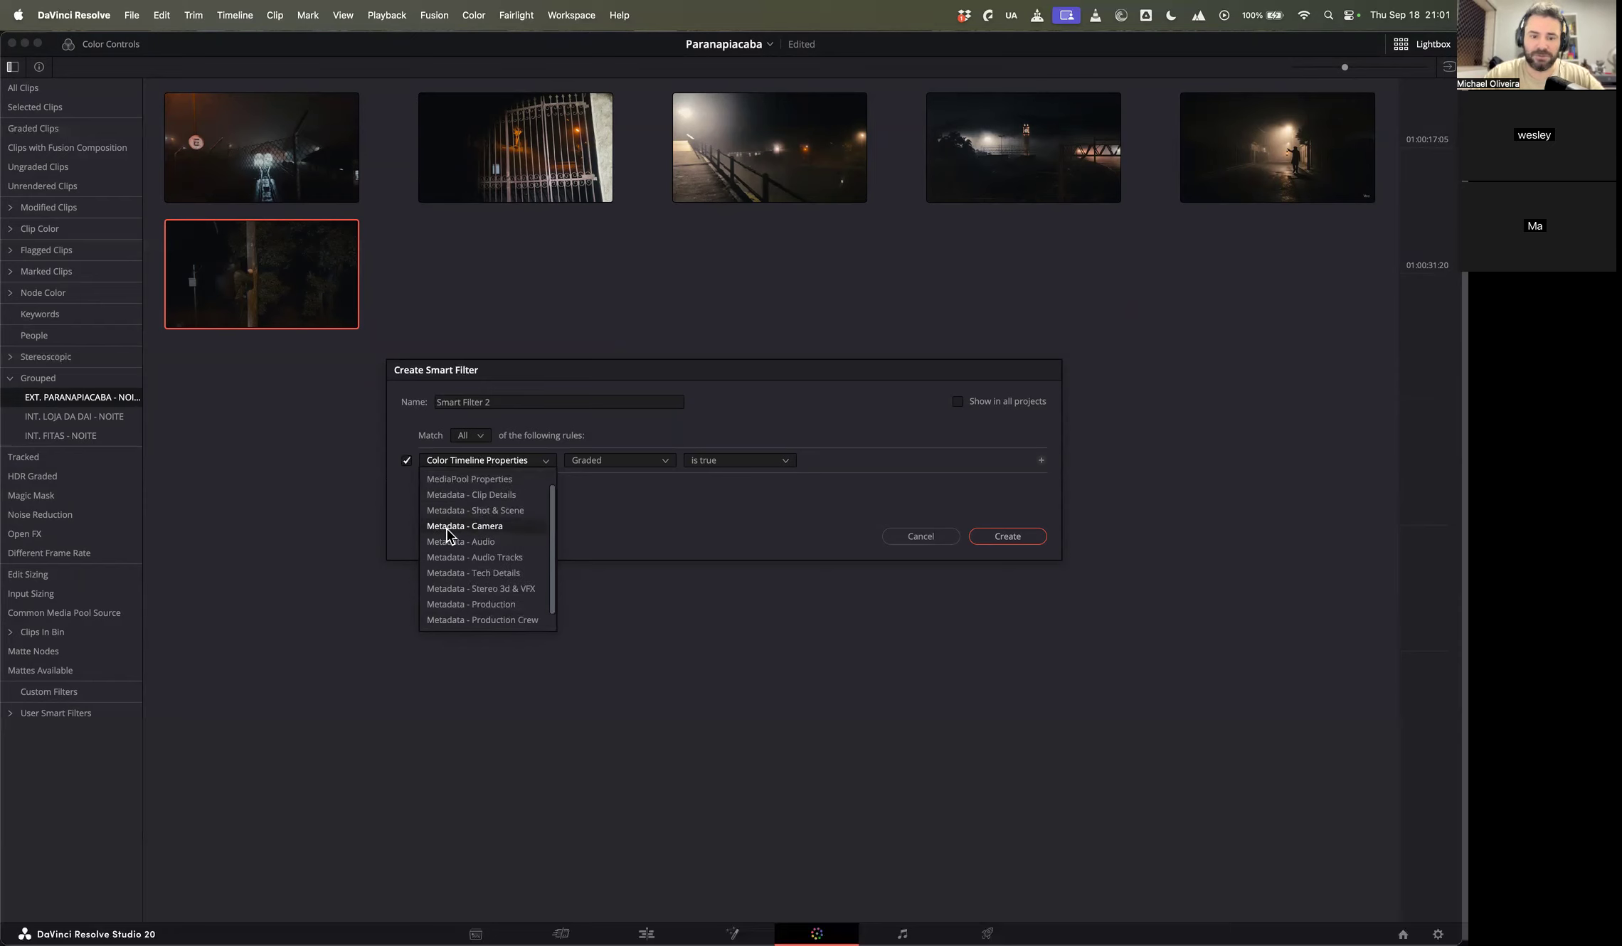
{"action": "left_click", "coordinate": [474, 527]}
{"action": "left_click", "coordinate": [628, 460]}
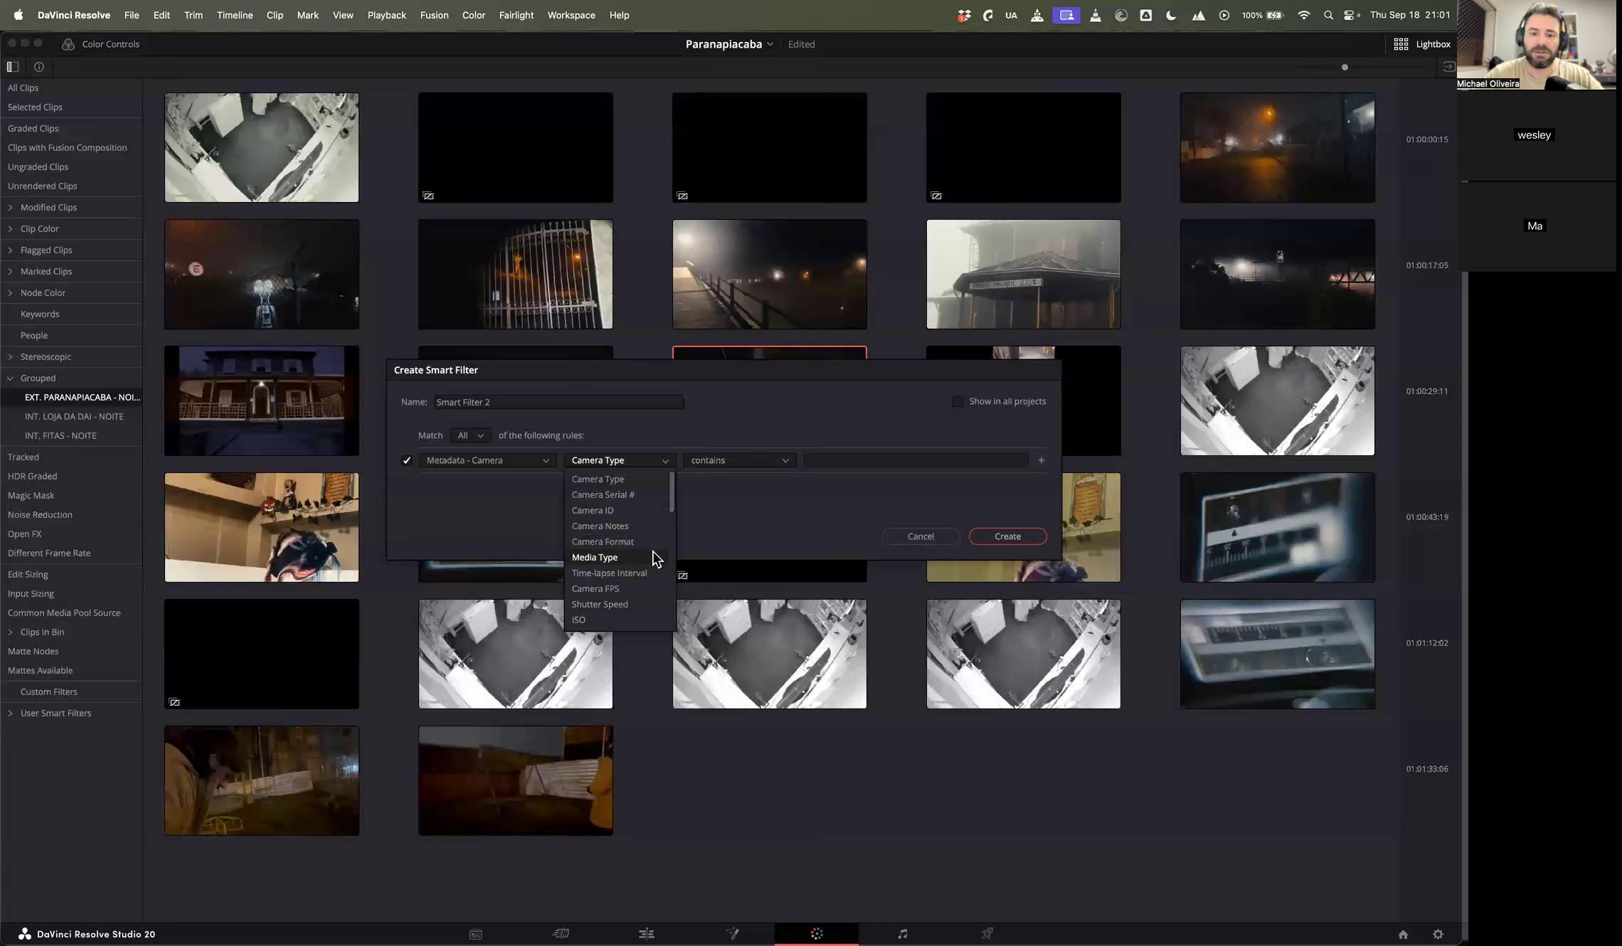
{"action": "left_click", "coordinate": [634, 543]}
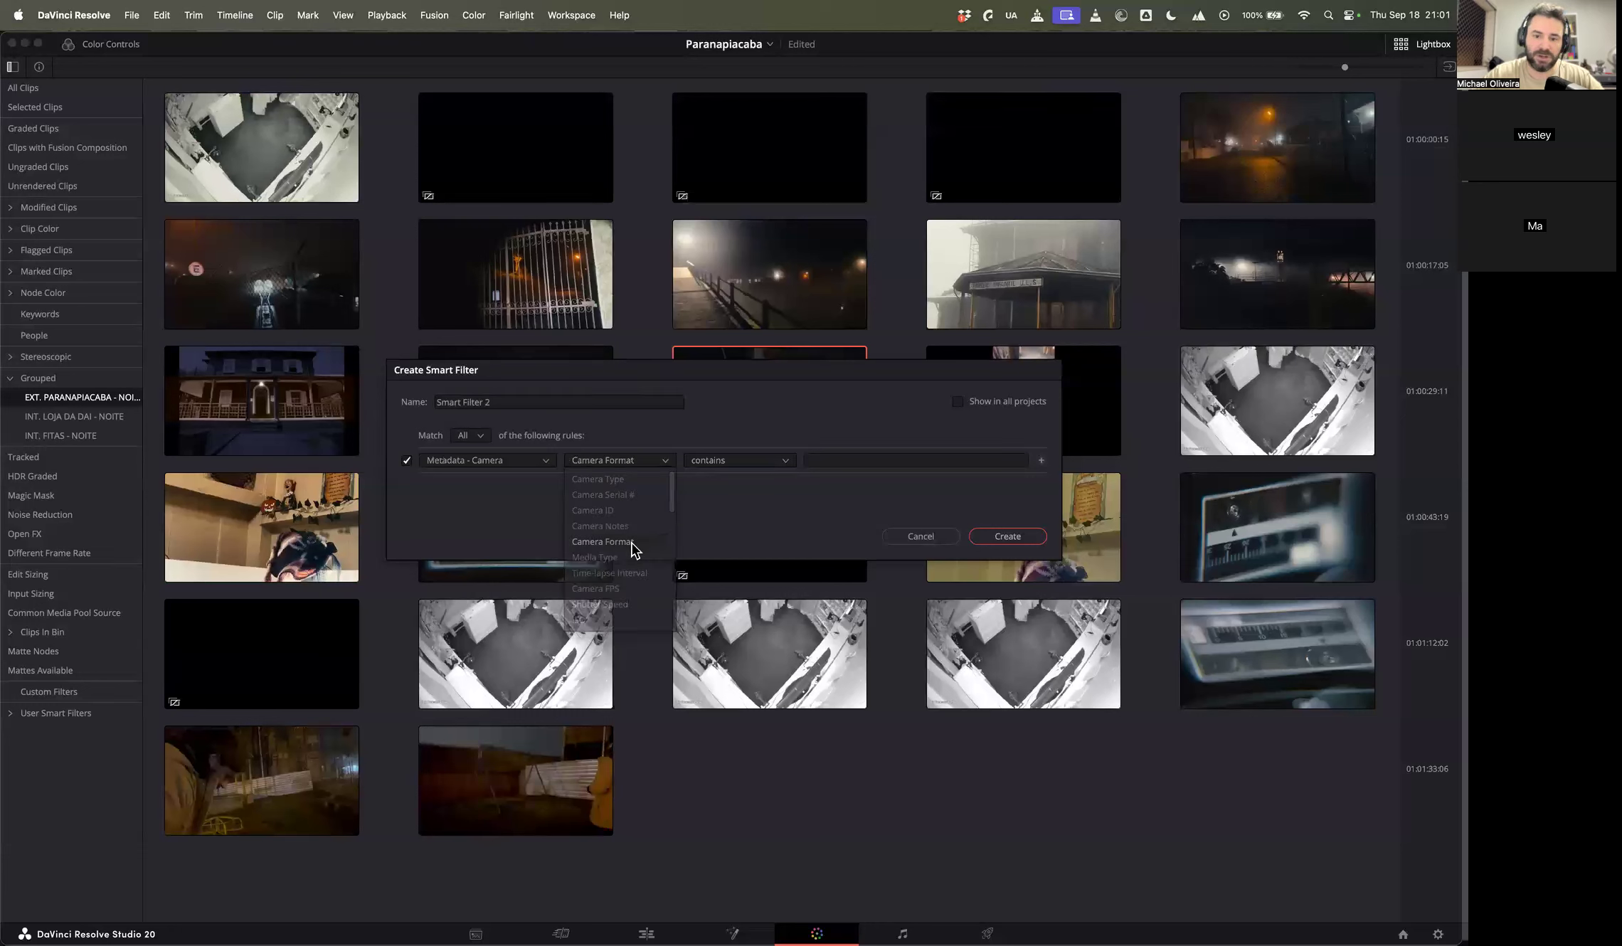
{"action": "left_click", "coordinate": [766, 465]}
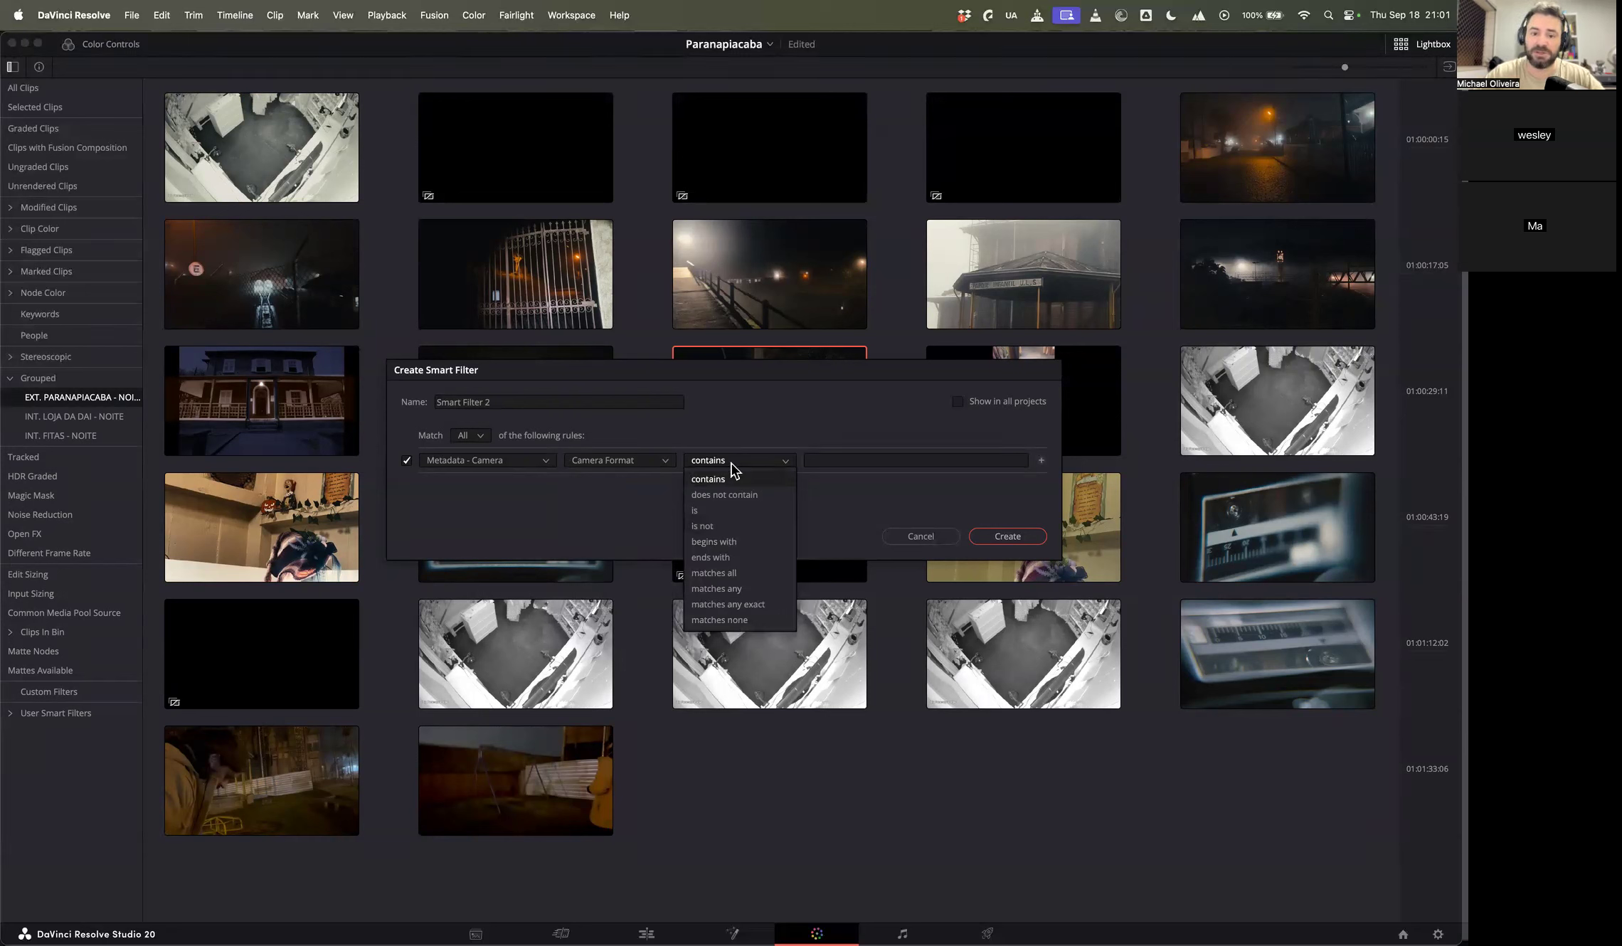
{"action": "left_click", "coordinate": [732, 463]}
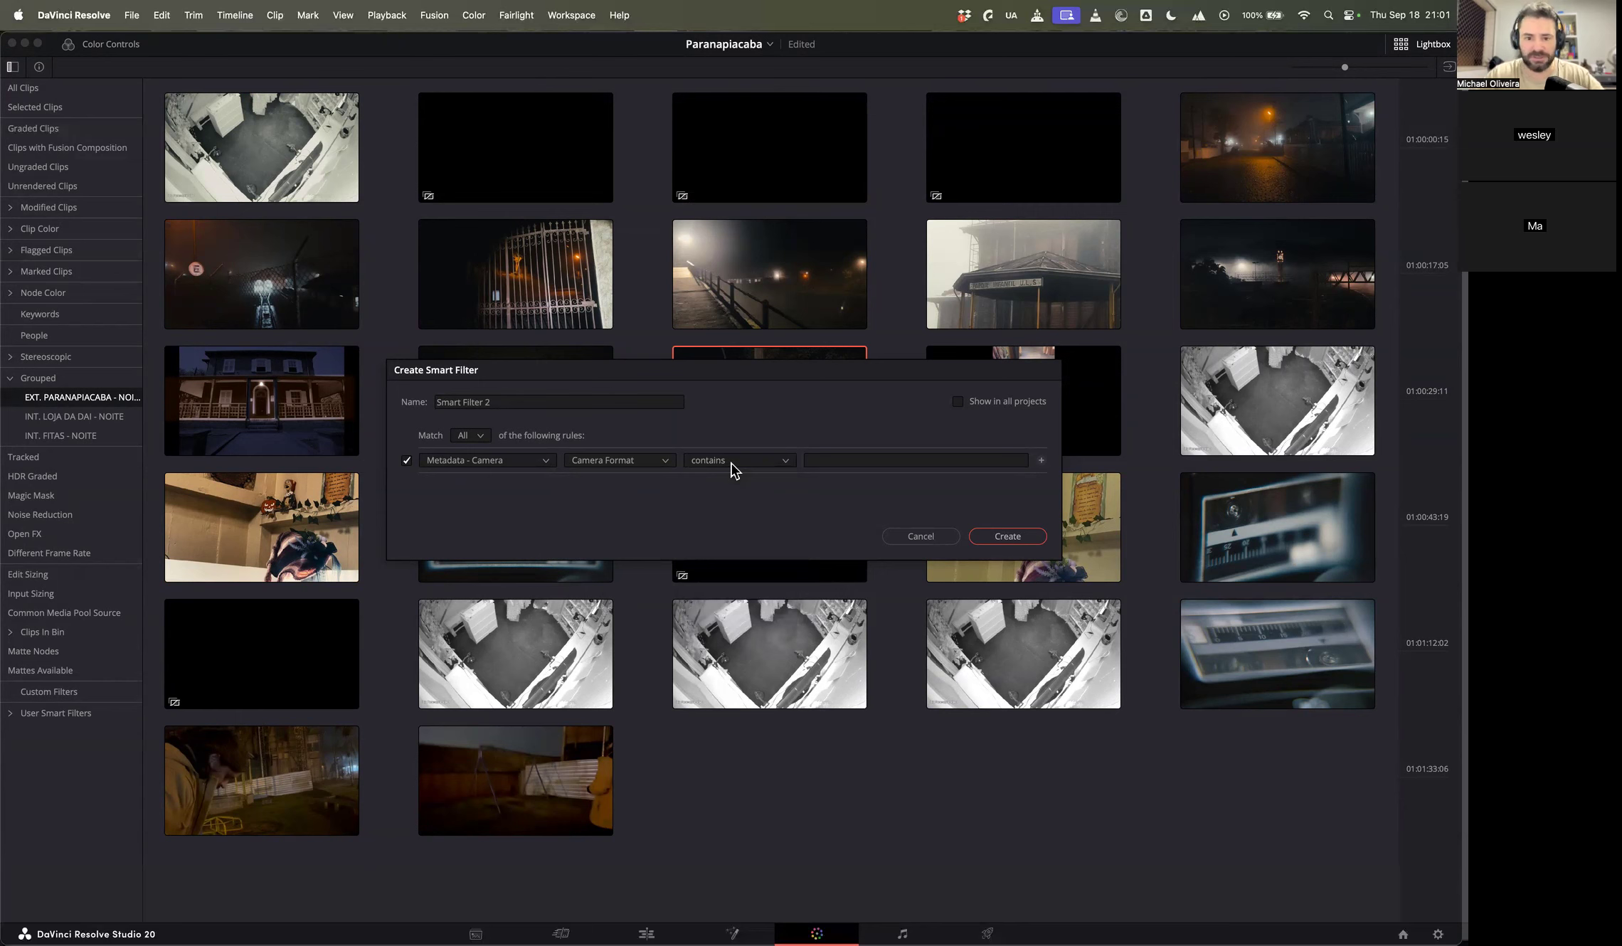
{"action": "left_click", "coordinate": [823, 459]}
Step: Change the smart filter rule to Camera FPS and try frame-rate values such as 24
{"action": "left_click", "coordinate": [642, 459]}
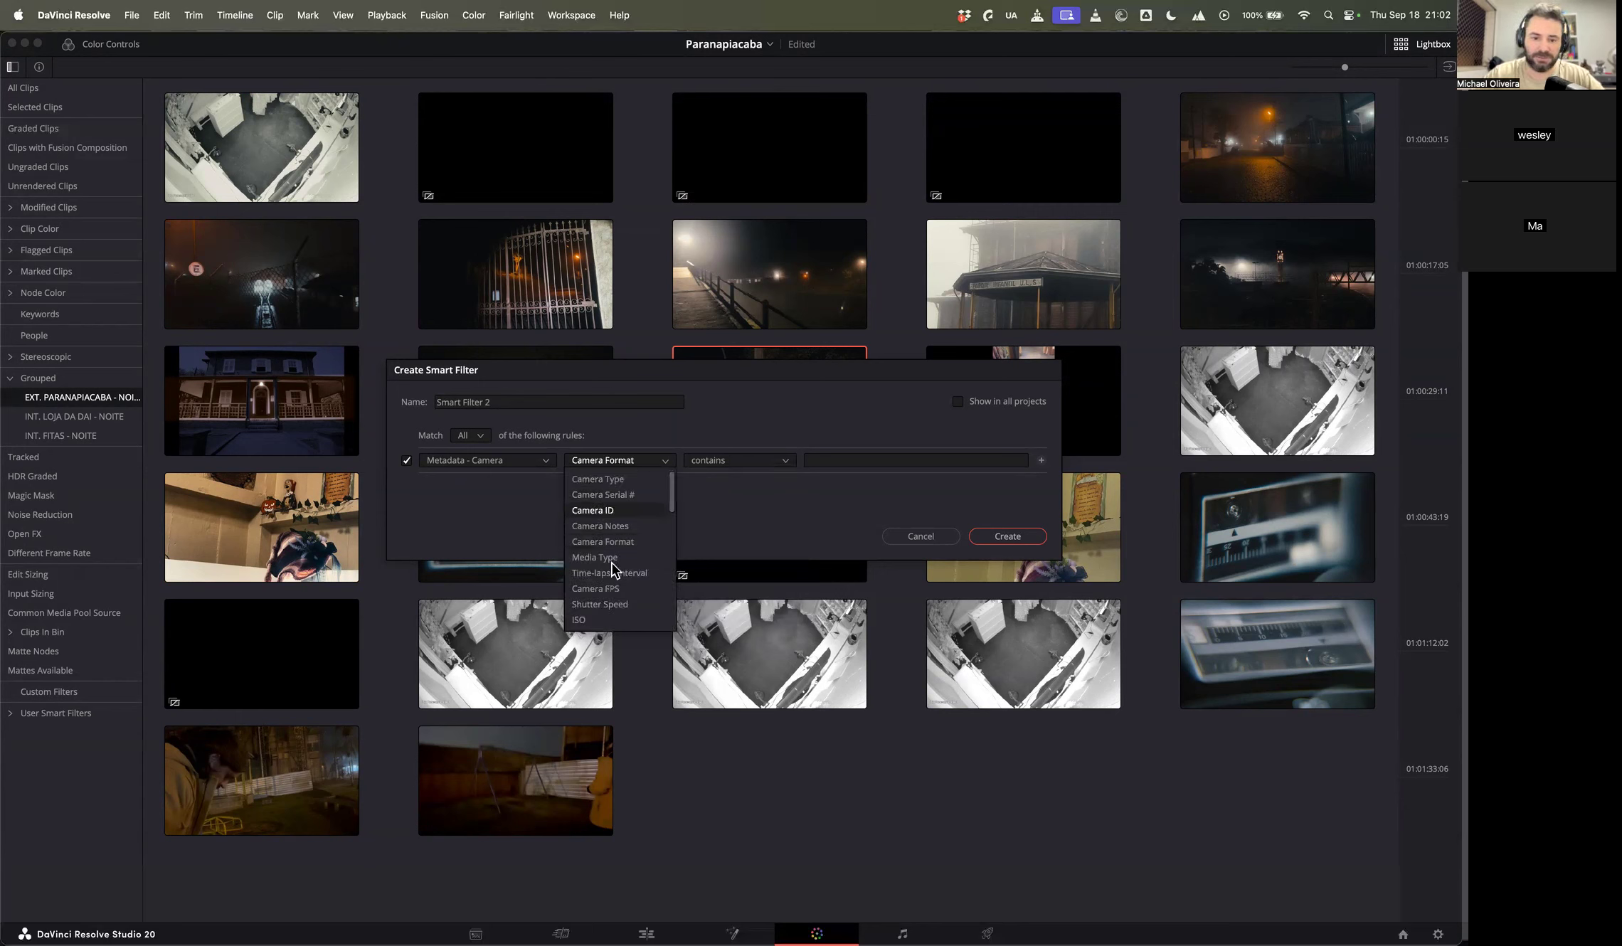
{"action": "scroll", "coordinate": [612, 571], "scroll_direction": "down", "scroll_amount": 2}
{"action": "left_click", "coordinate": [622, 553]}
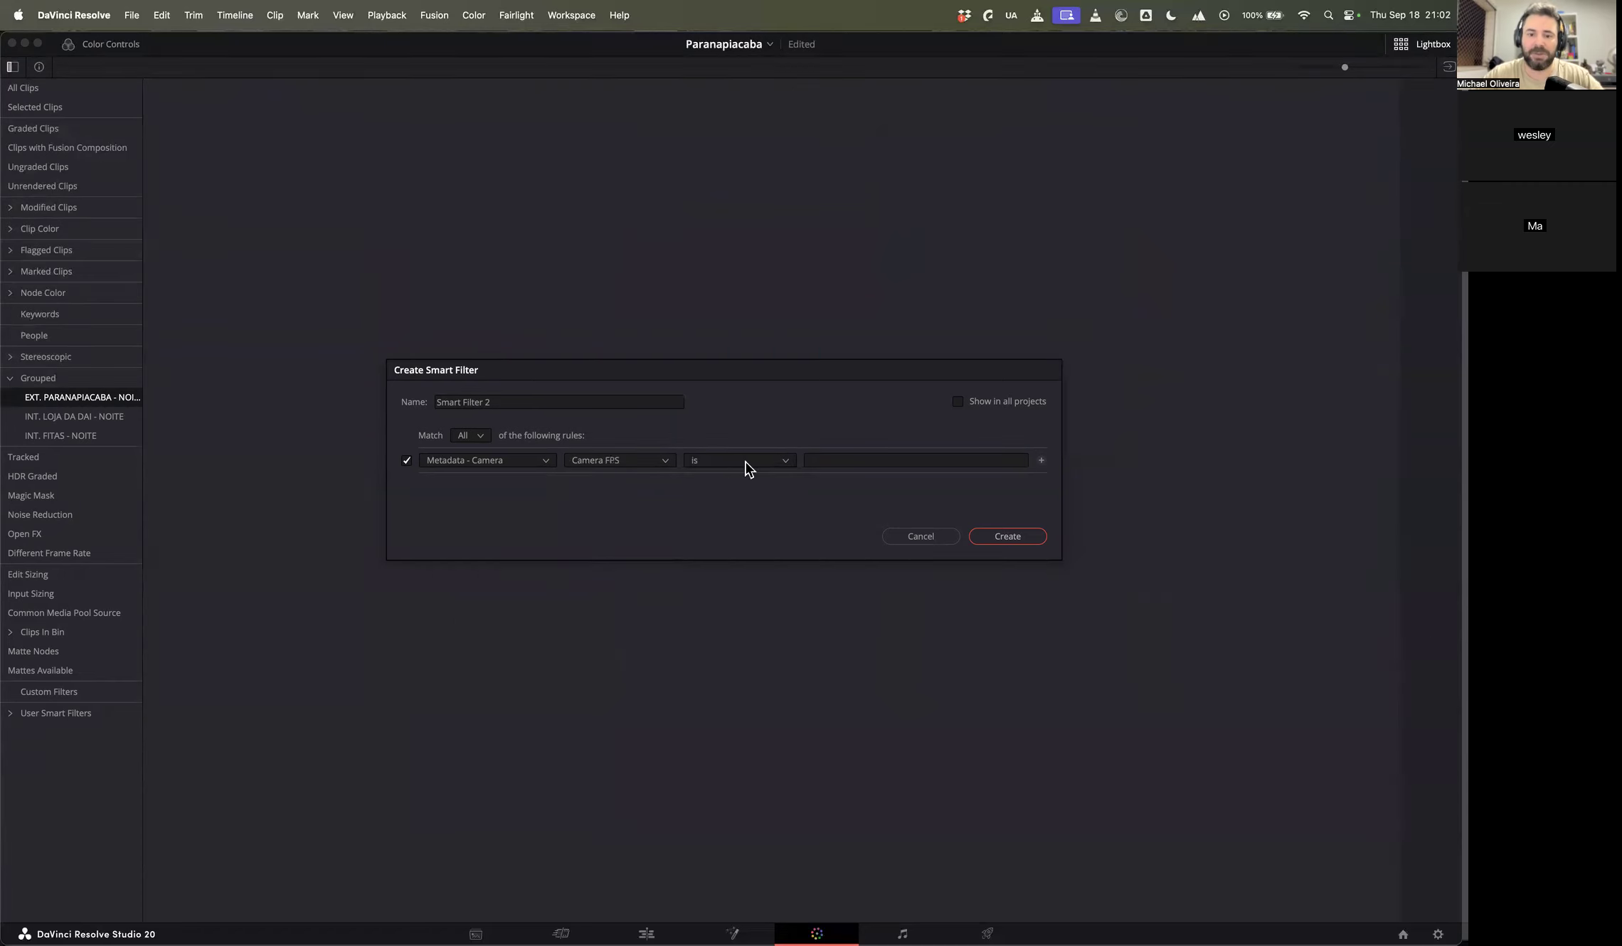
{"action": "left_click", "coordinate": [824, 461]}
{"action": "type", "text": "24"}
{"action": "key", "text": "Return"}
{"action": "left_click", "coordinate": [834, 458]}
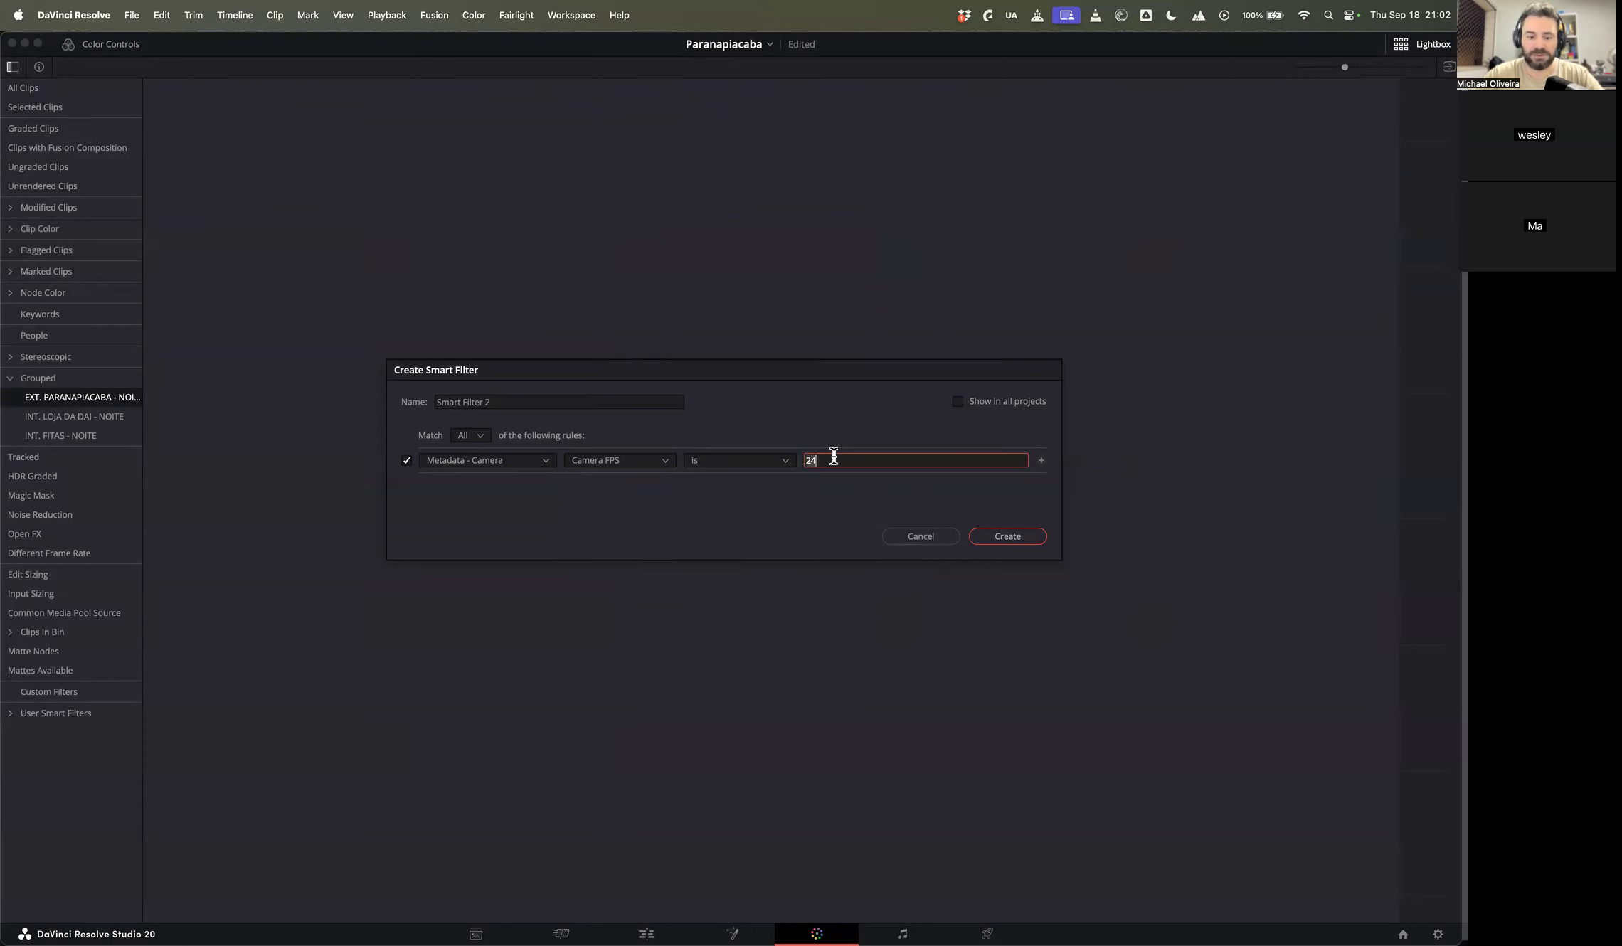
{"action": "type", "text": "6"}
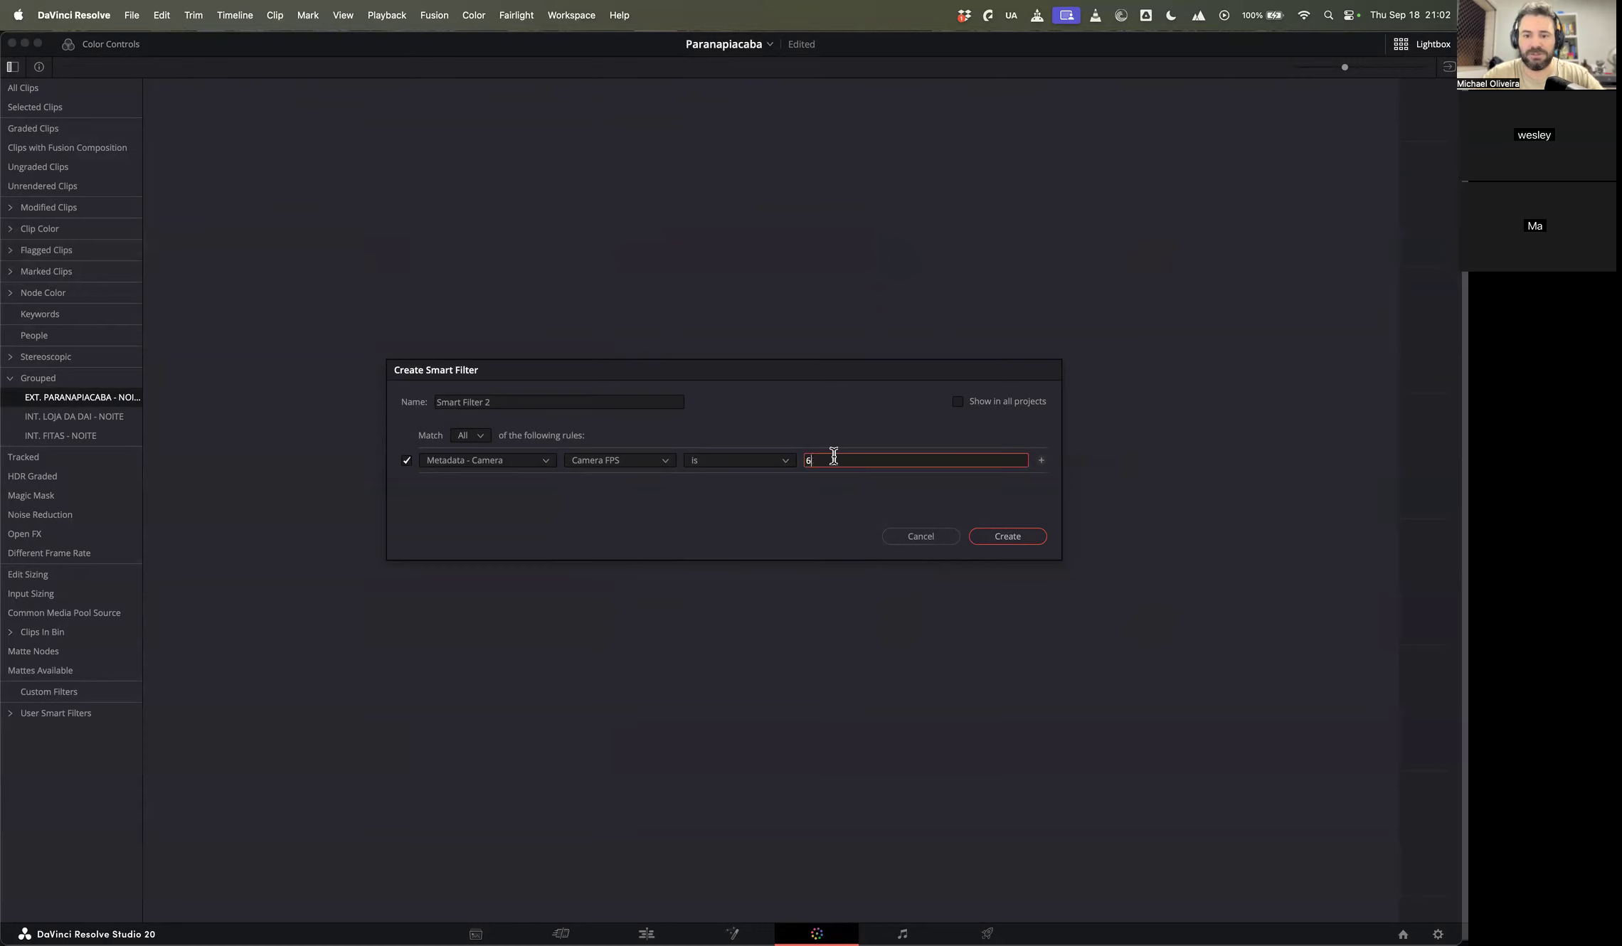
{"action": "type", "text": "023"}
{"action": "key", "text": "BackSpace"}
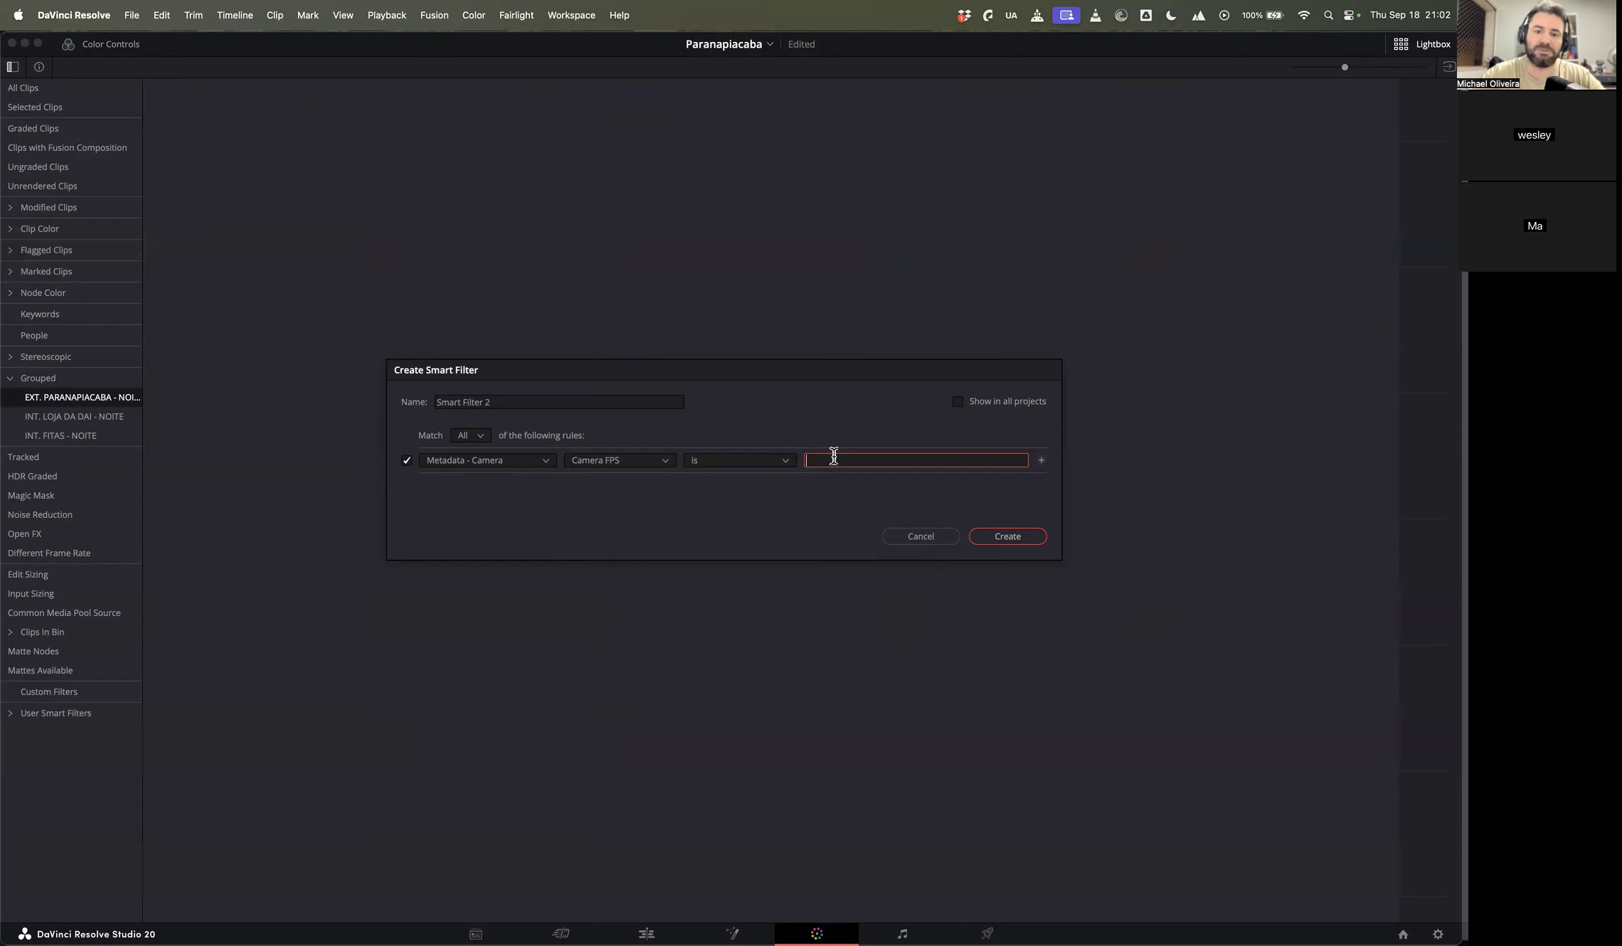
Step: Change the smart filter rule to ISO, try values such as 100, 1000, 3000 and 400, and discard the filter
{"action": "left_click", "coordinate": [624, 460]}
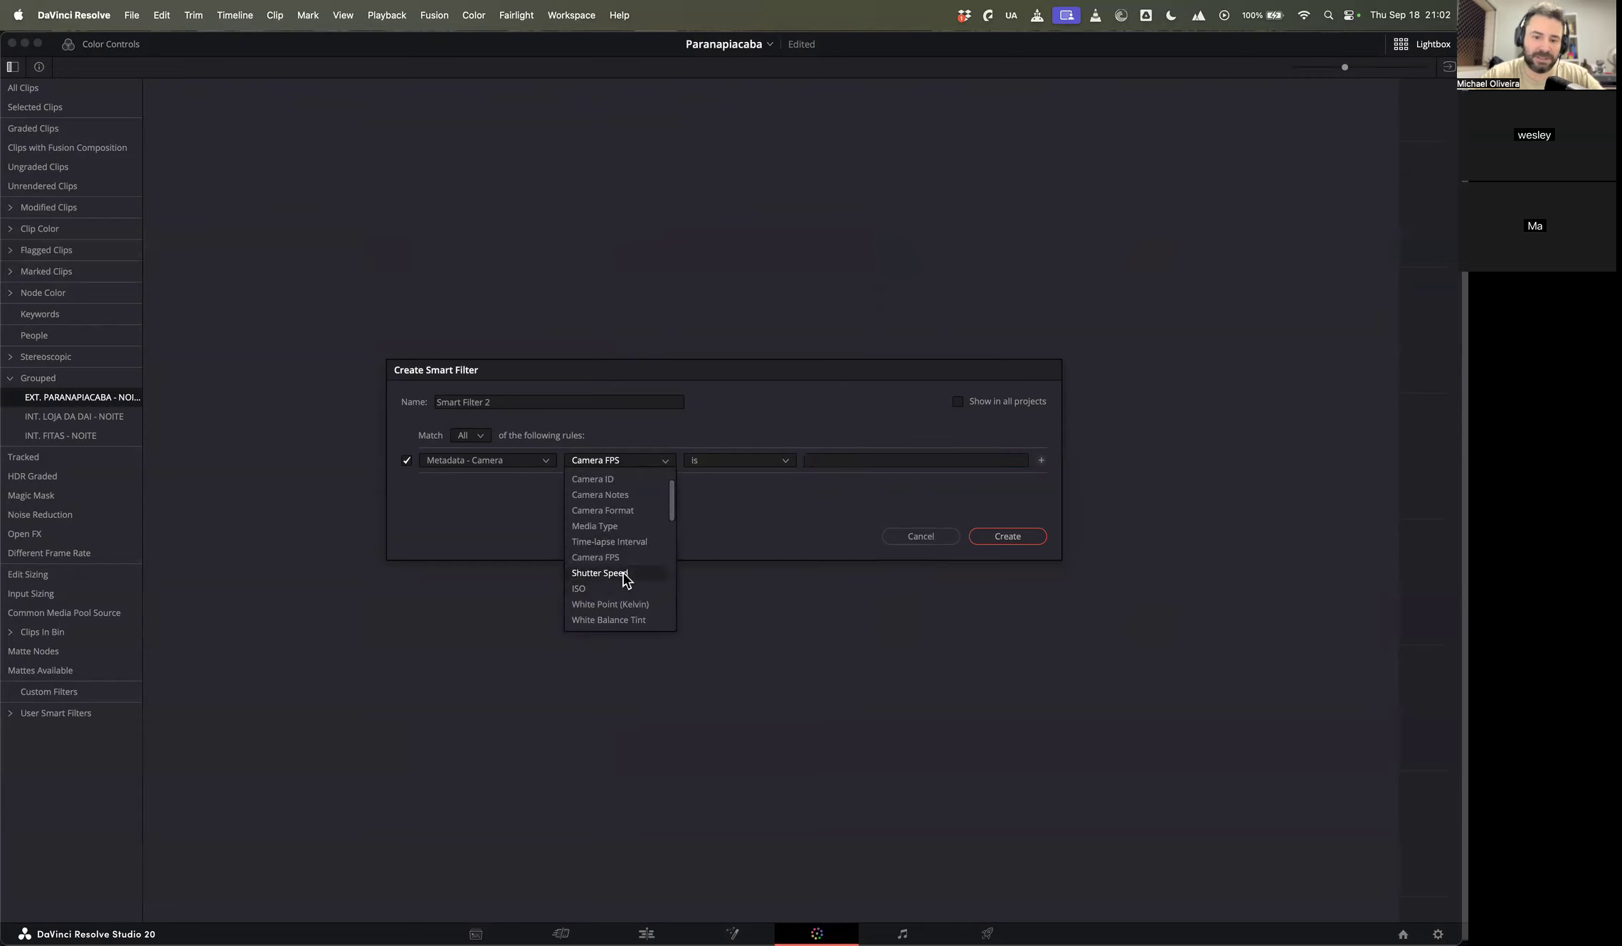
{"action": "left_click", "coordinate": [600, 588]}
{"action": "left_click", "coordinate": [834, 462]}
{"action": "type", "text": "100"}
{"action": "key", "text": "BackSpace"}
{"action": "key", "text": "BackSpace"}
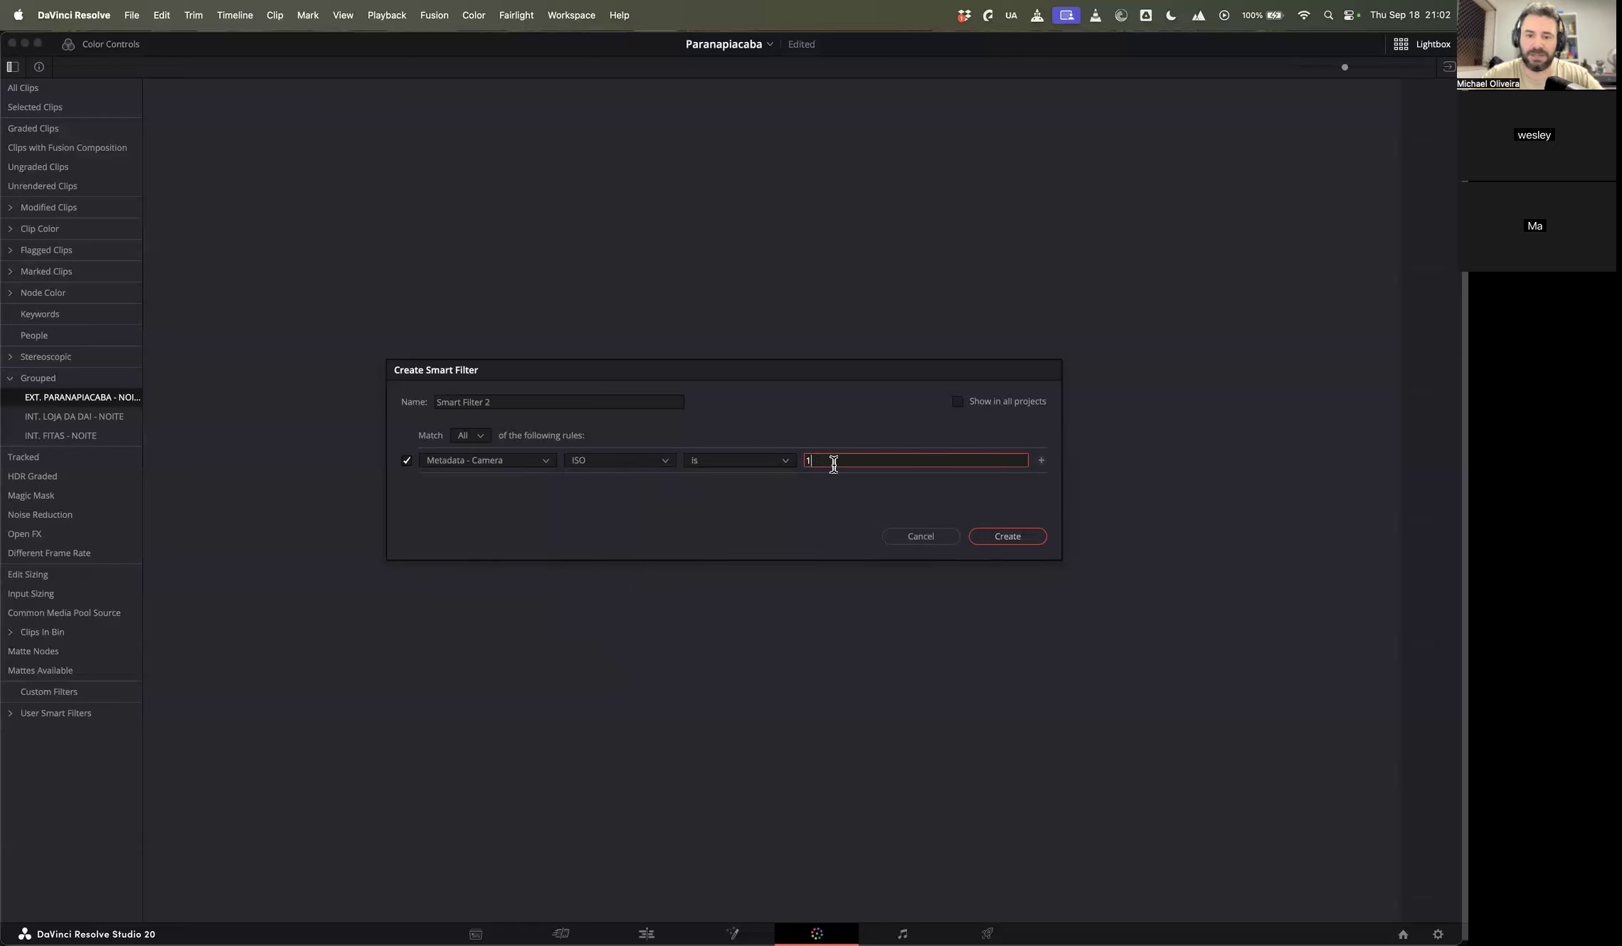
{"action": "type", "text": "000"}
{"action": "key", "text": "BackSpace"}
{"action": "key", "text": "BackSpace"}
{"action": "key", "text": "BackSpace"}
{"action": "key", "text": "BackSpace"}
{"action": "type", "text": "3000"}
{"action": "key", "text": "BackSpace"}
{"action": "key", "text": "BackSpace"}
{"action": "key", "text": "BackSpace"}
{"action": "type", "text": "00"}
{"action": "key", "text": "BackSpace"}
{"action": "key", "text": "BackSpace"}
{"action": "key", "text": "BackSpace"}
{"action": "type", "text": "400"}
{"action": "key", "text": "BackSpace"}
{"action": "key", "text": "BackSpace"}
{"action": "key", "text": "BackSpace"}
{"action": "key", "text": "Escape"}
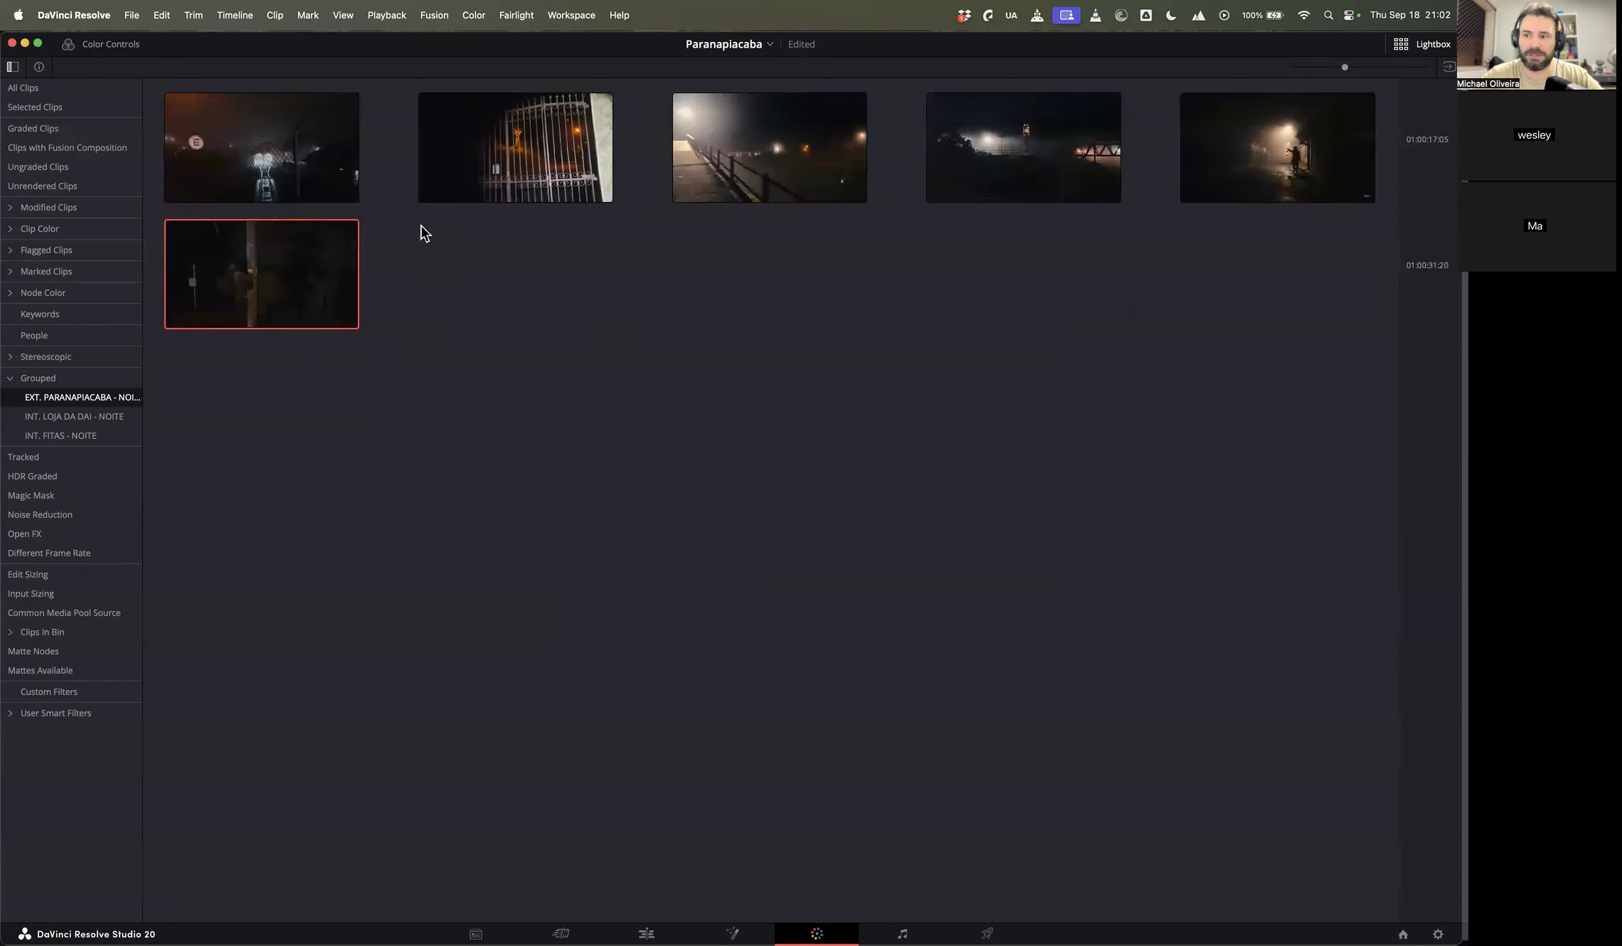
Step: Display the clip information around the Lightbox thumbnails and hide it again
{"action": "left_click", "coordinate": [38, 66]}
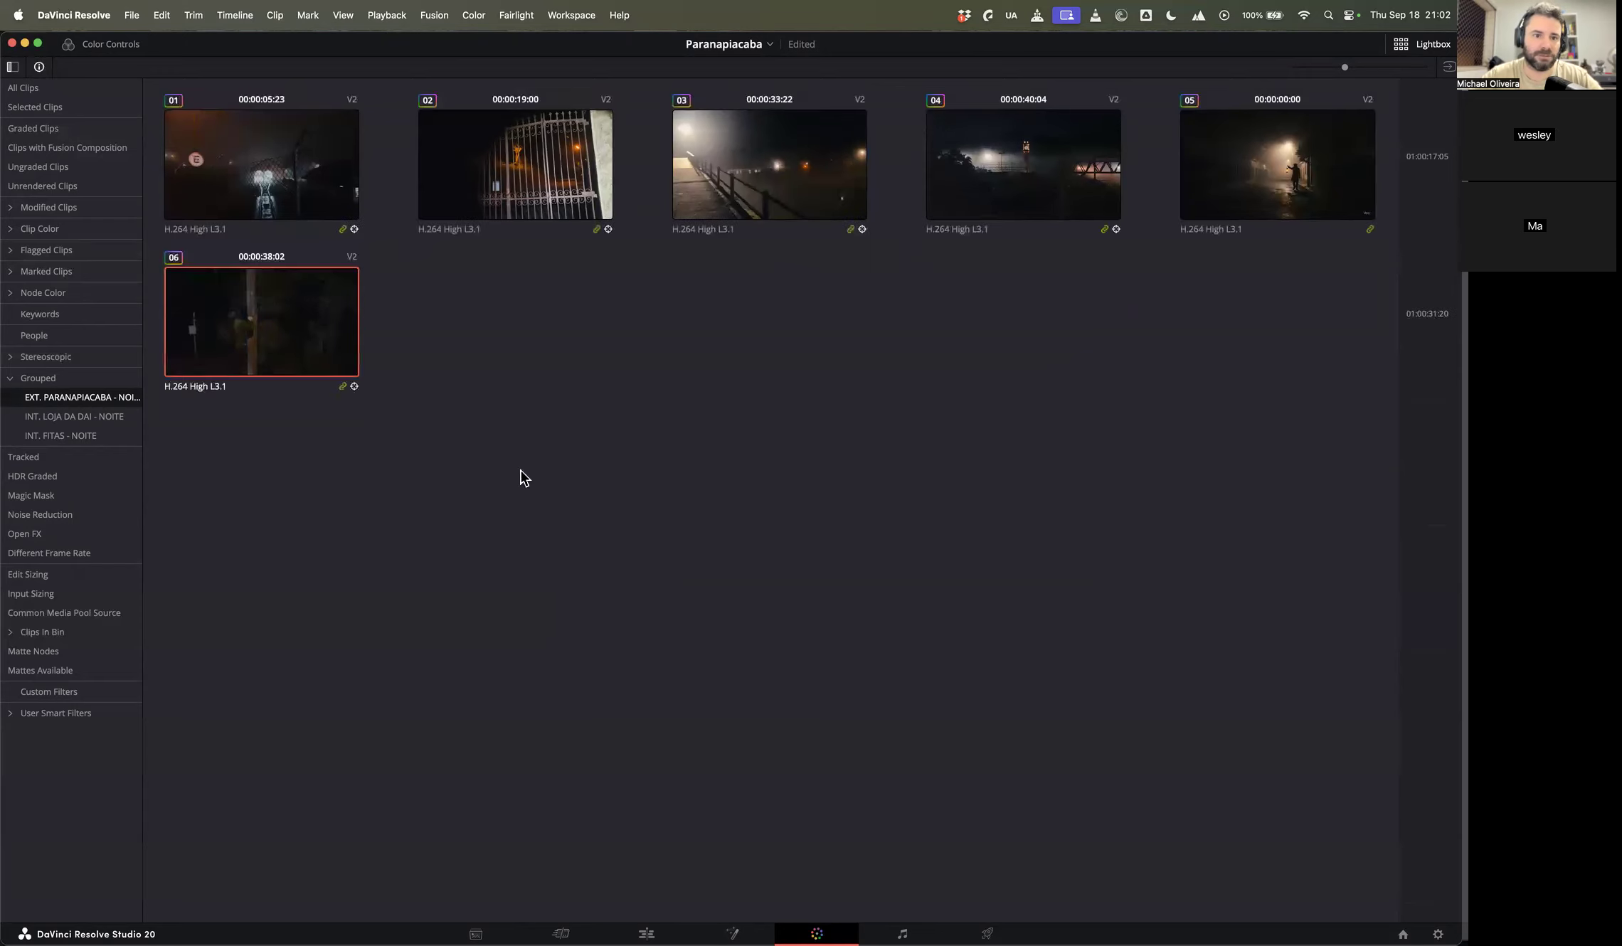
{"action": "left_click", "coordinate": [40, 67]}
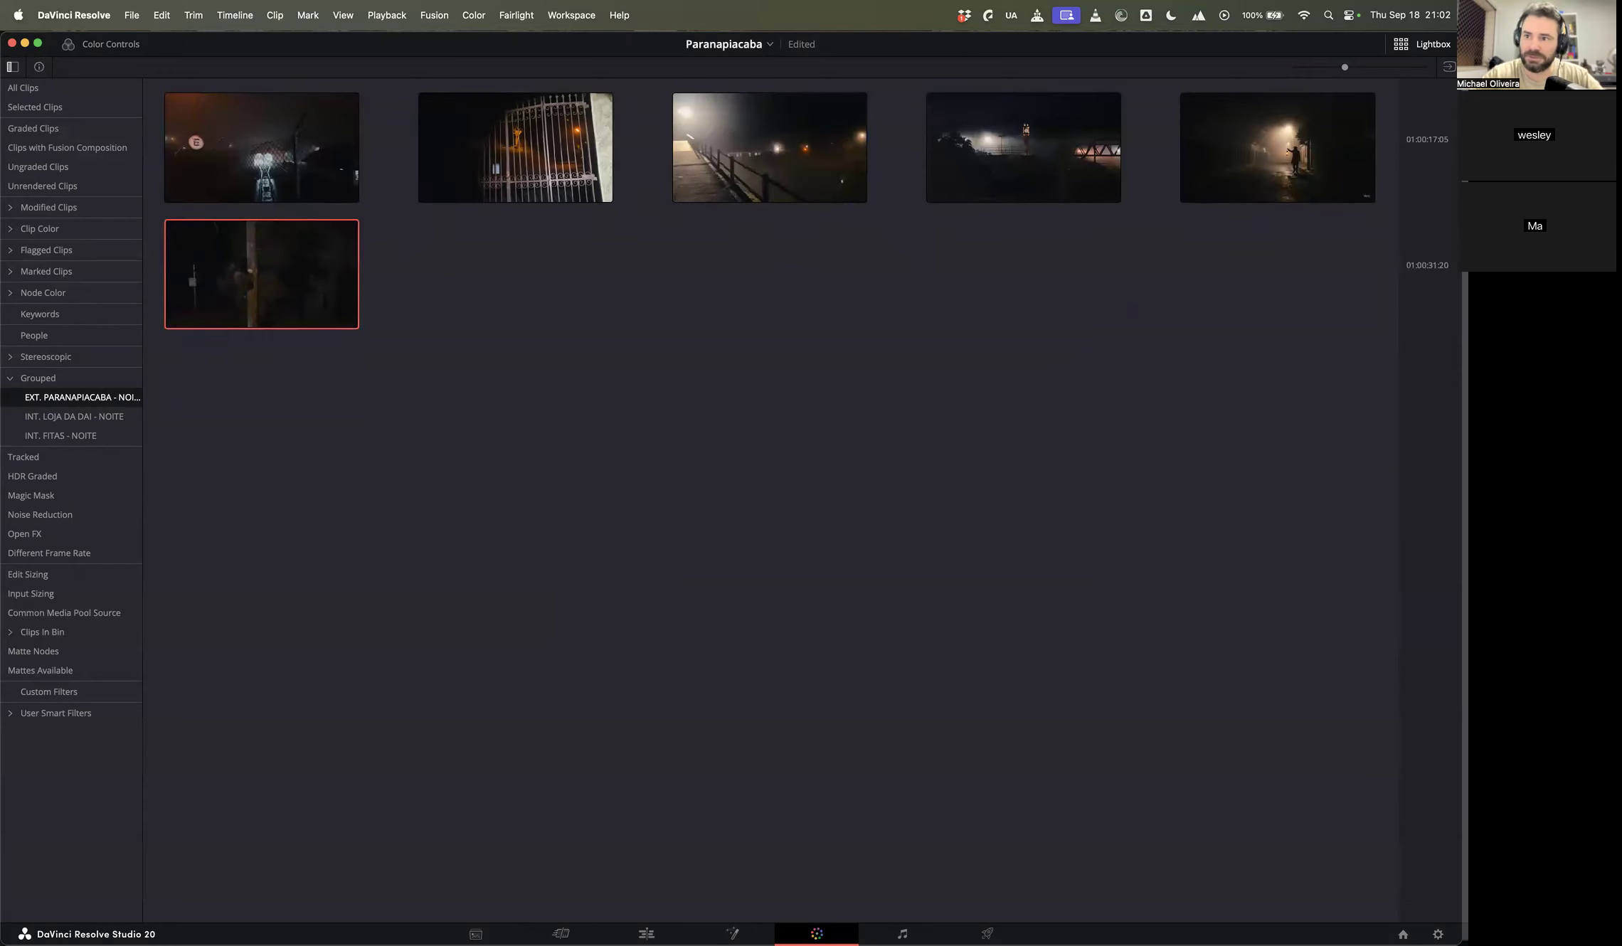
{"action": "left_click", "coordinate": [1450, 67]}
{"action": "left_click", "coordinate": [1449, 67]}
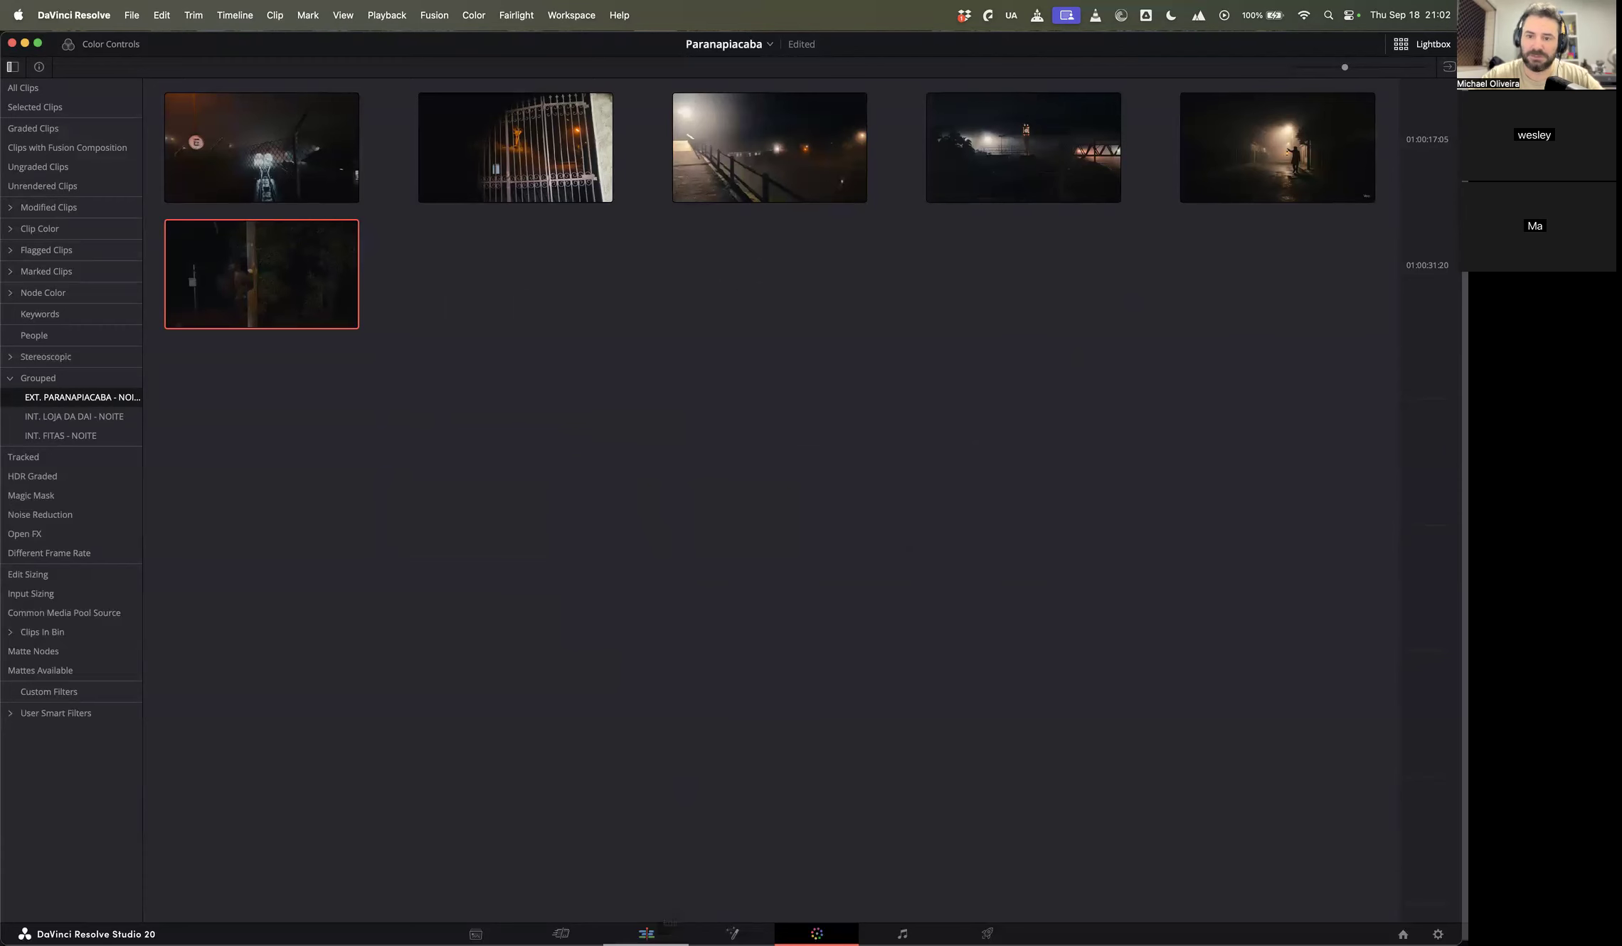
Step: Switch to the Edit page, select the black-and-white security camera clip at 01:00:40:00 on the b-roll track, and show its metadata
{"action": "left_click", "coordinate": [647, 932]}
{"action": "scroll", "coordinate": [488, 646], "scroll_direction": "left", "scroll_amount": 9}
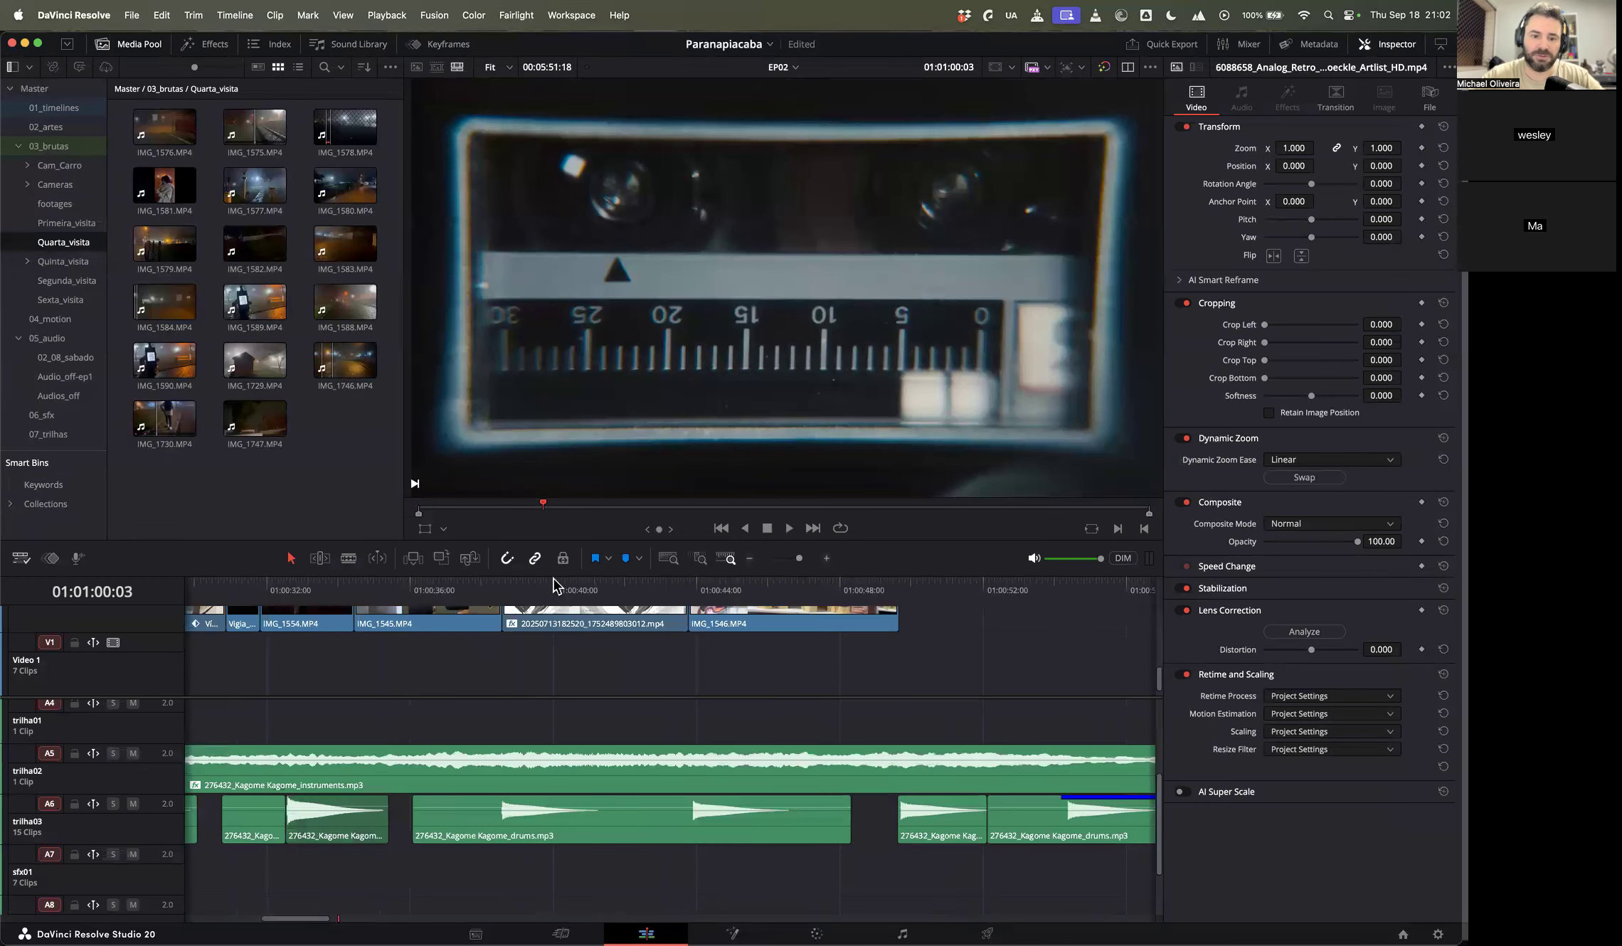
{"action": "left_click", "coordinate": [553, 587]}
{"action": "left_click", "coordinate": [561, 624]}
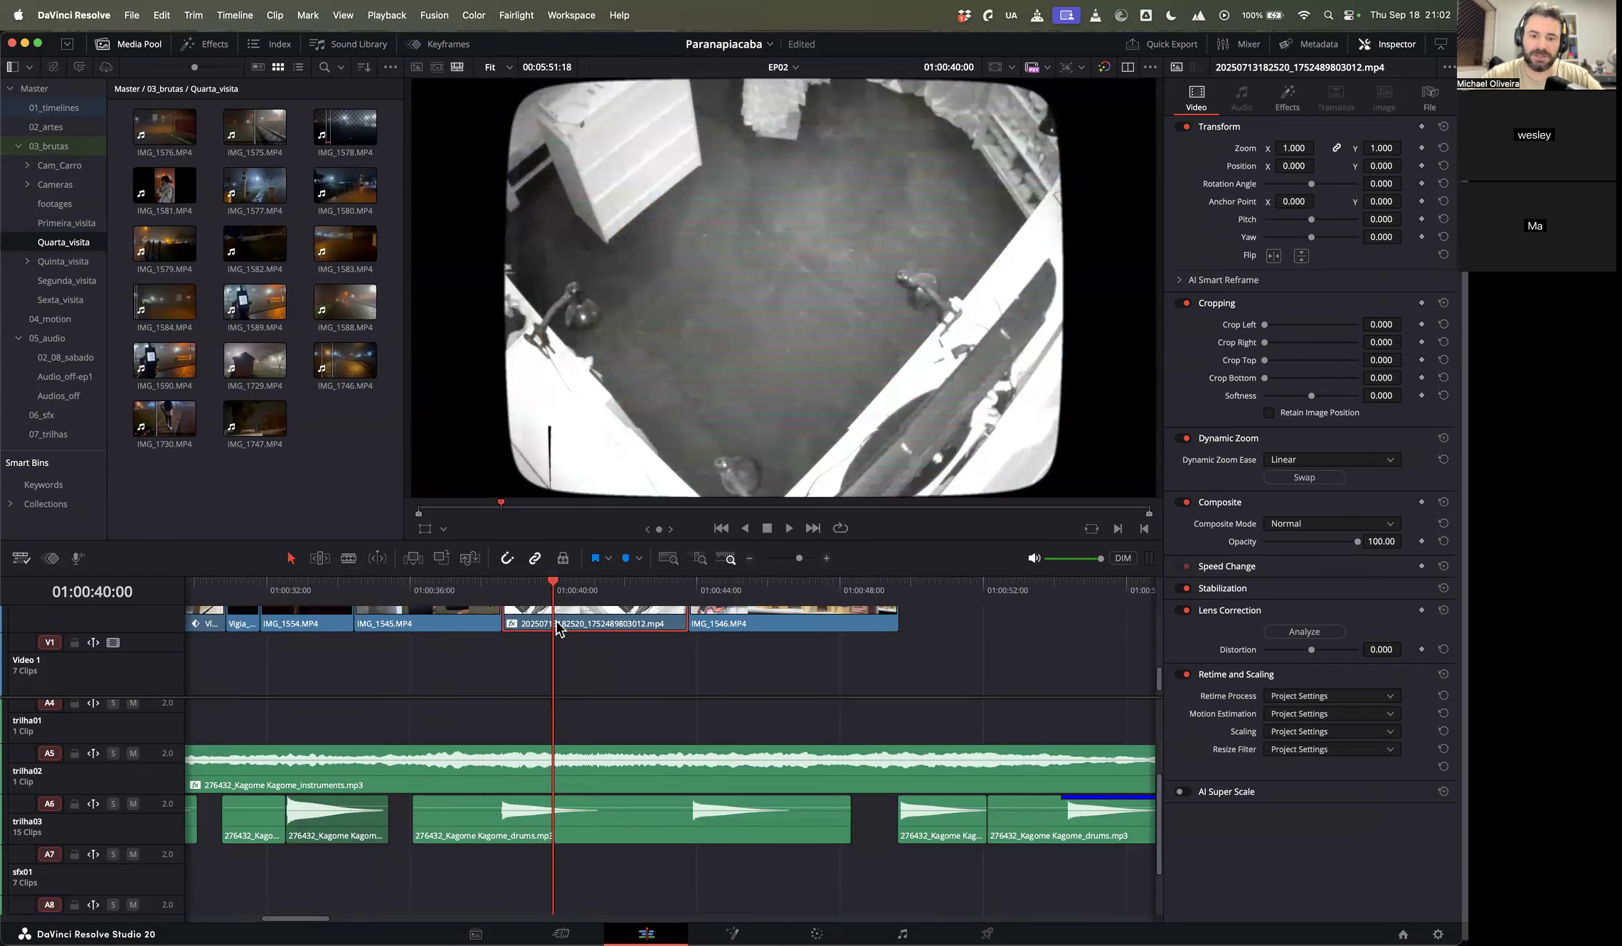
{"action": "scroll", "coordinate": [591, 623], "scroll_direction": "up", "scroll_amount": 2}
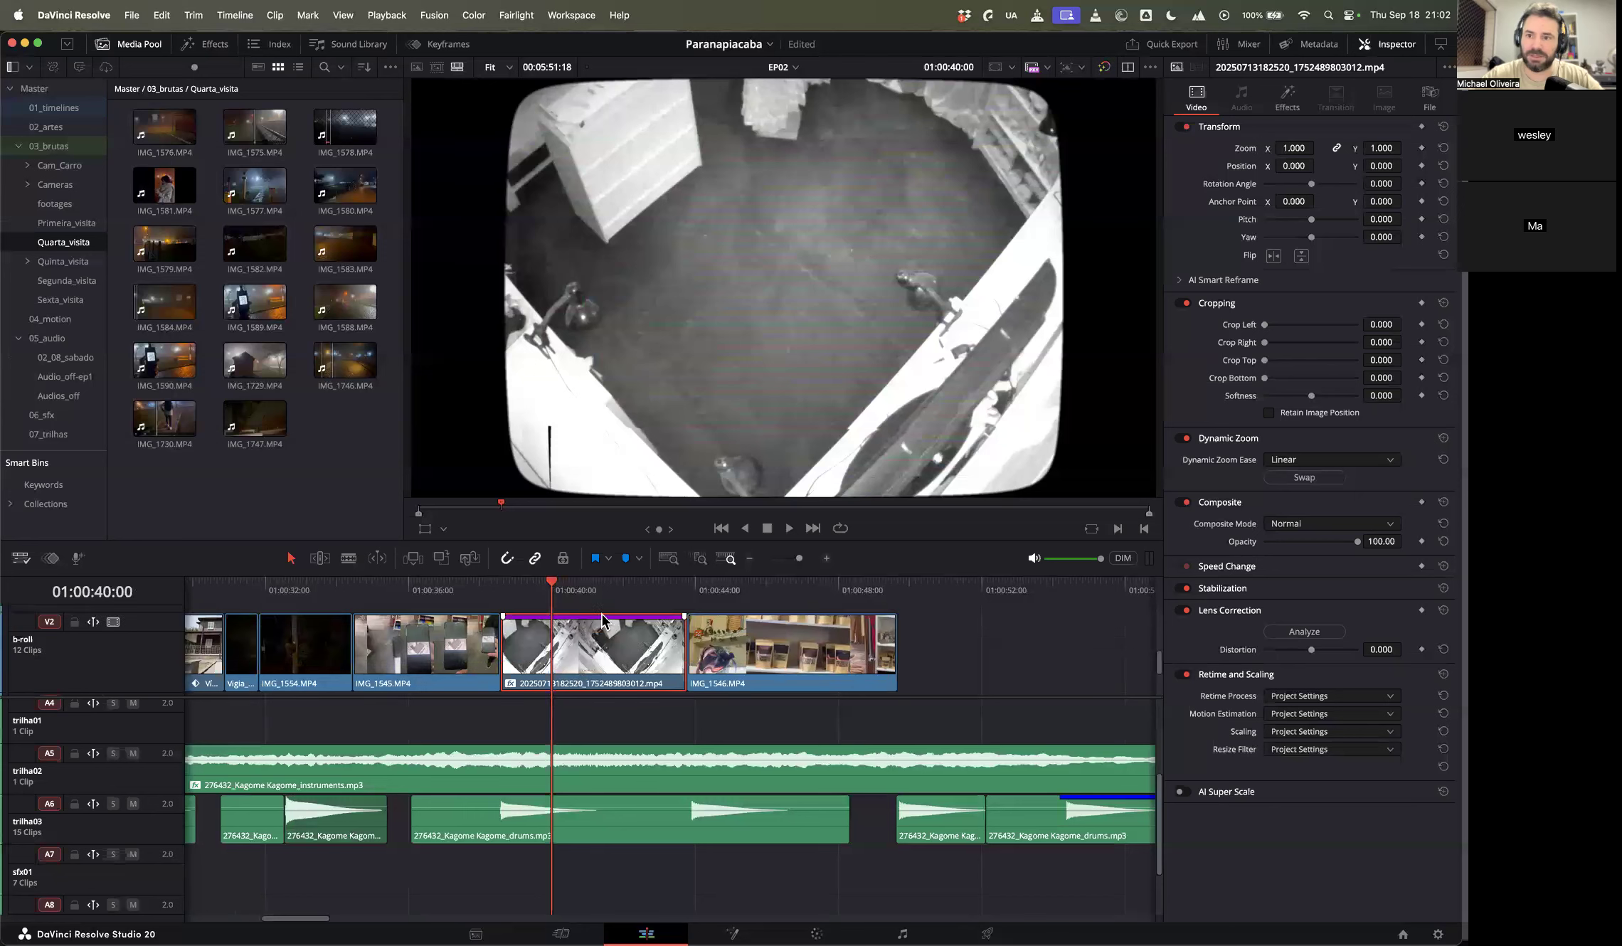
{"action": "left_click", "coordinate": [1320, 46]}
{"action": "left_click", "coordinate": [1394, 45]}
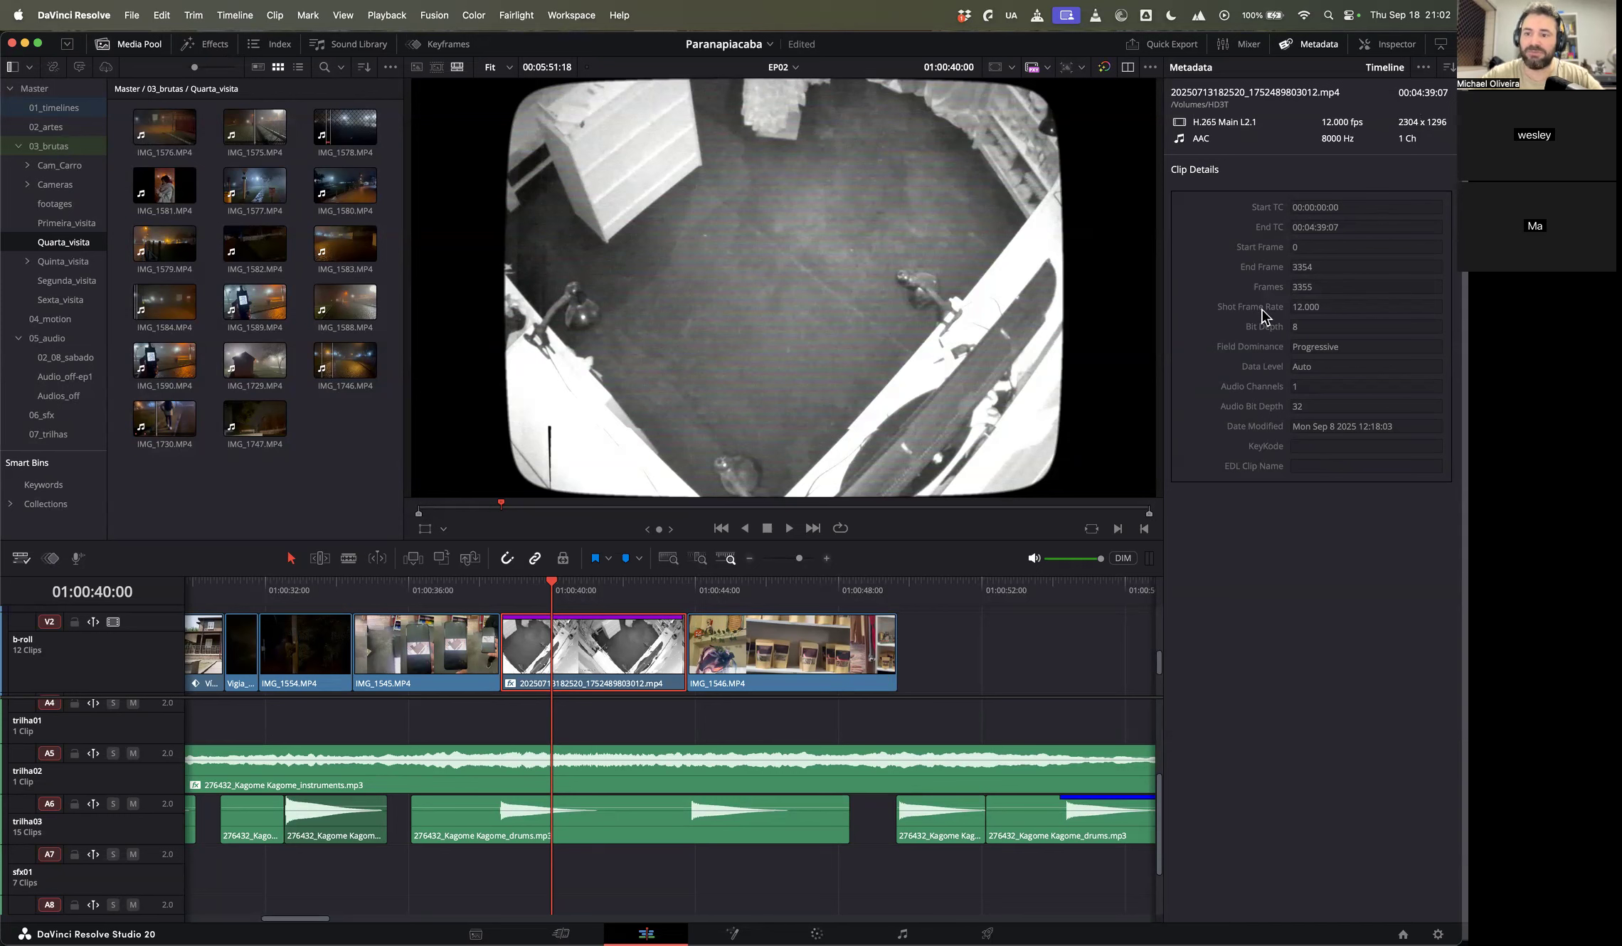
Step: Switch the displayed metadata group from Clip Details to Camera
{"action": "left_click", "coordinate": [1423, 67]}
{"action": "left_click", "coordinate": [1423, 71]}
{"action": "left_click", "coordinate": [1449, 66]}
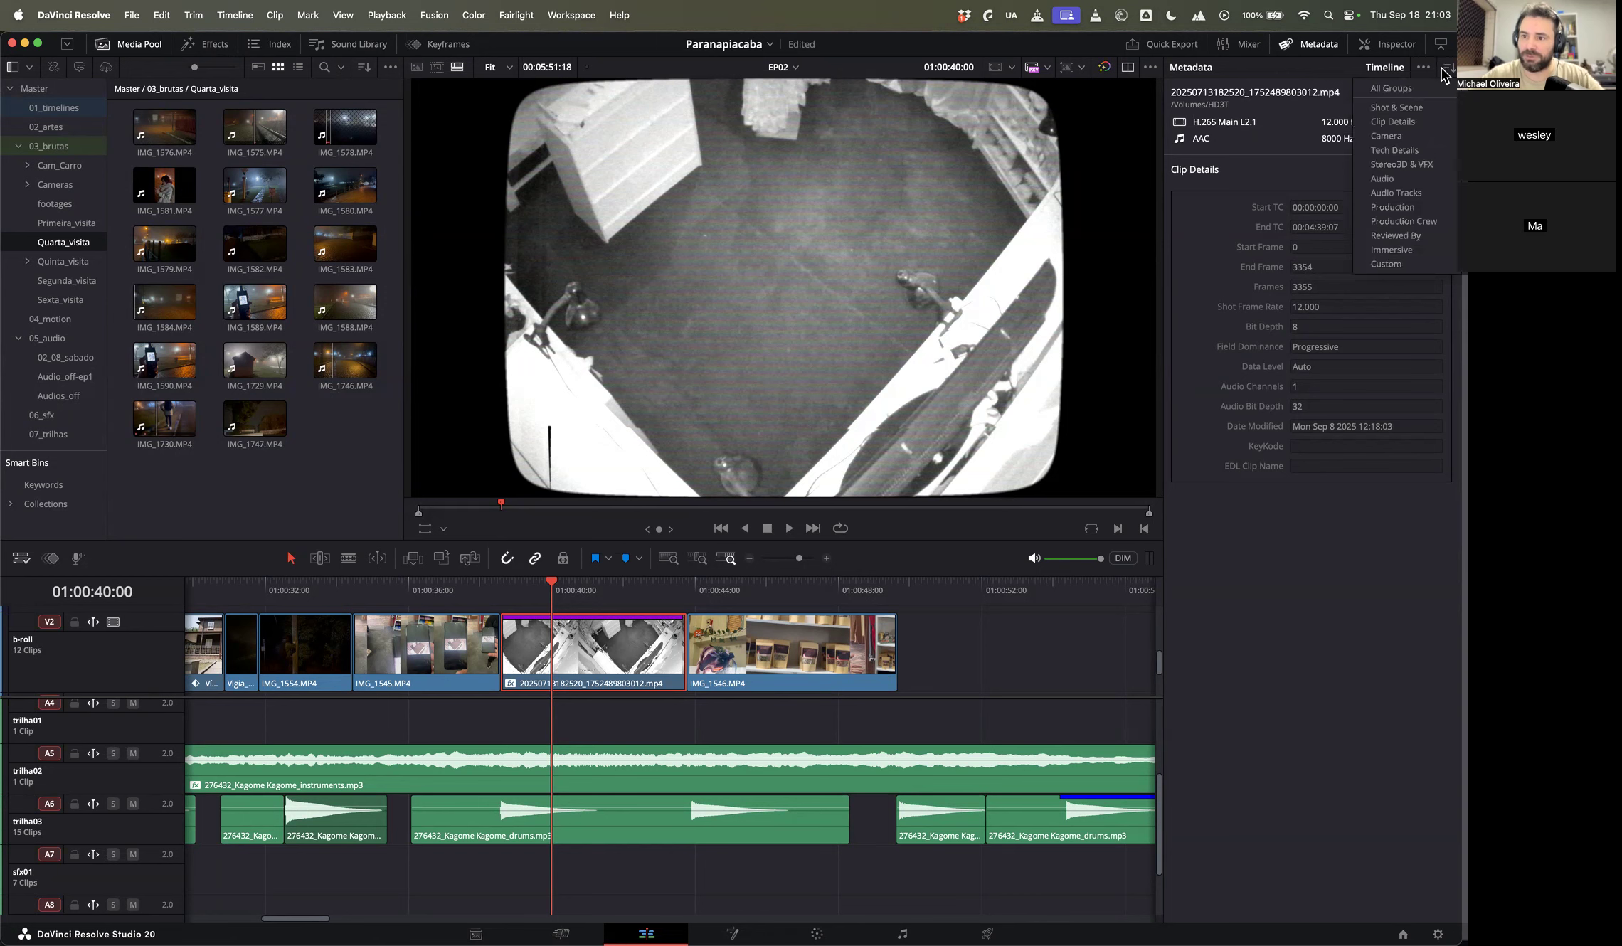
{"action": "left_click", "coordinate": [1419, 137]}
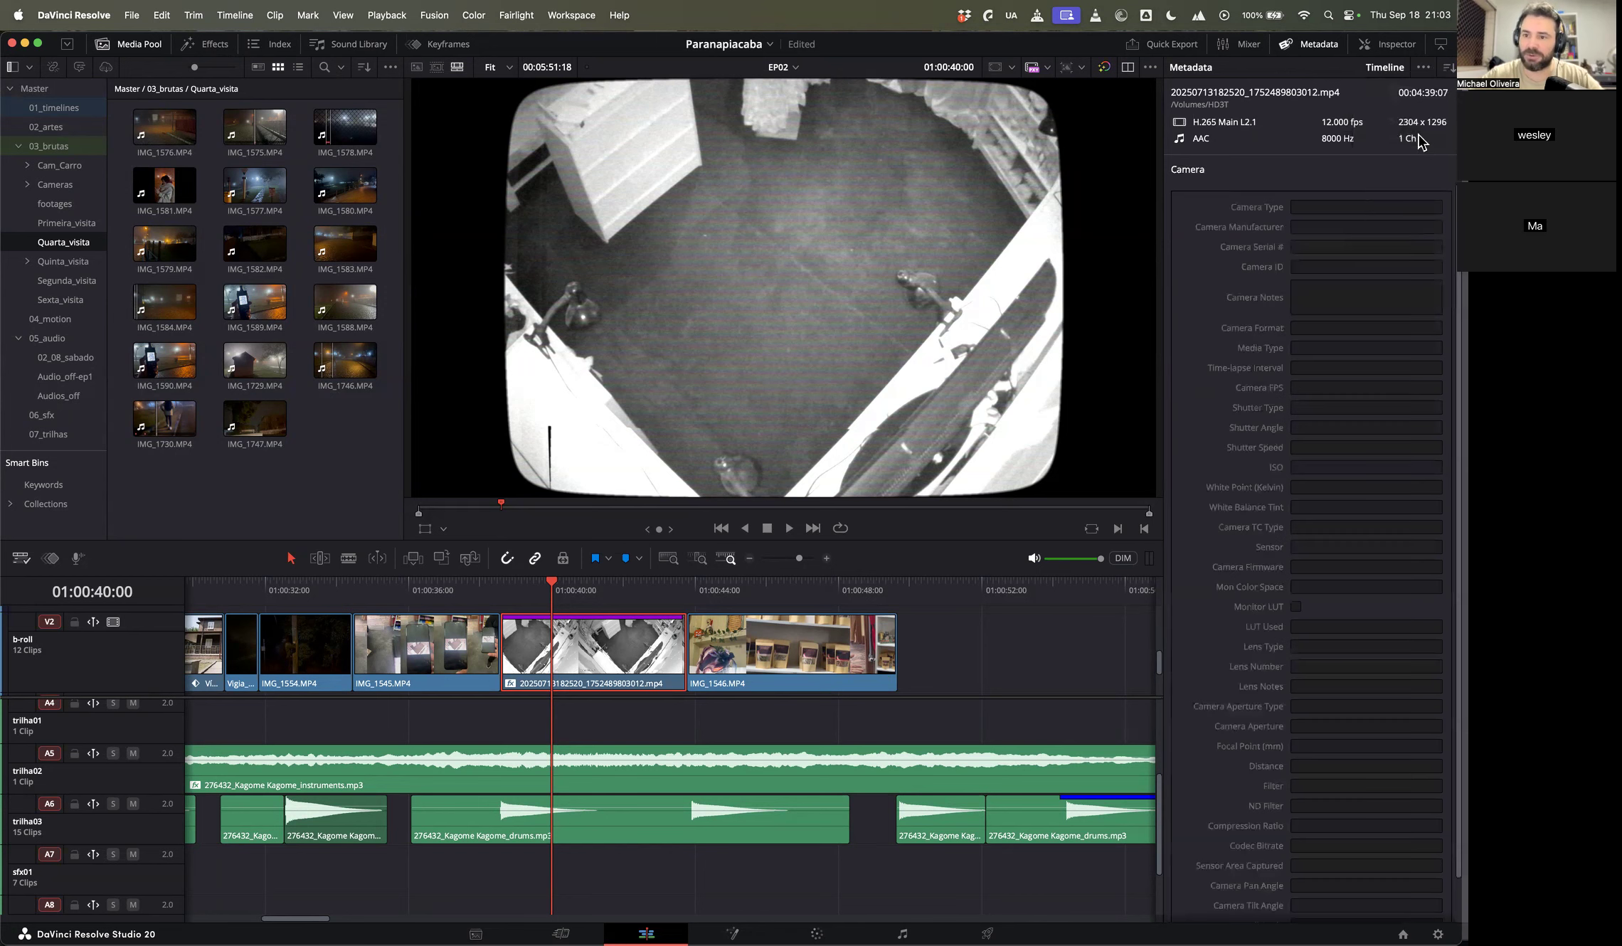
Step: Inspect the camera metadata of IMG_1545.MP4 and IMG_1651.MP4 on the b-roll track
{"action": "left_click", "coordinate": [400, 642]}
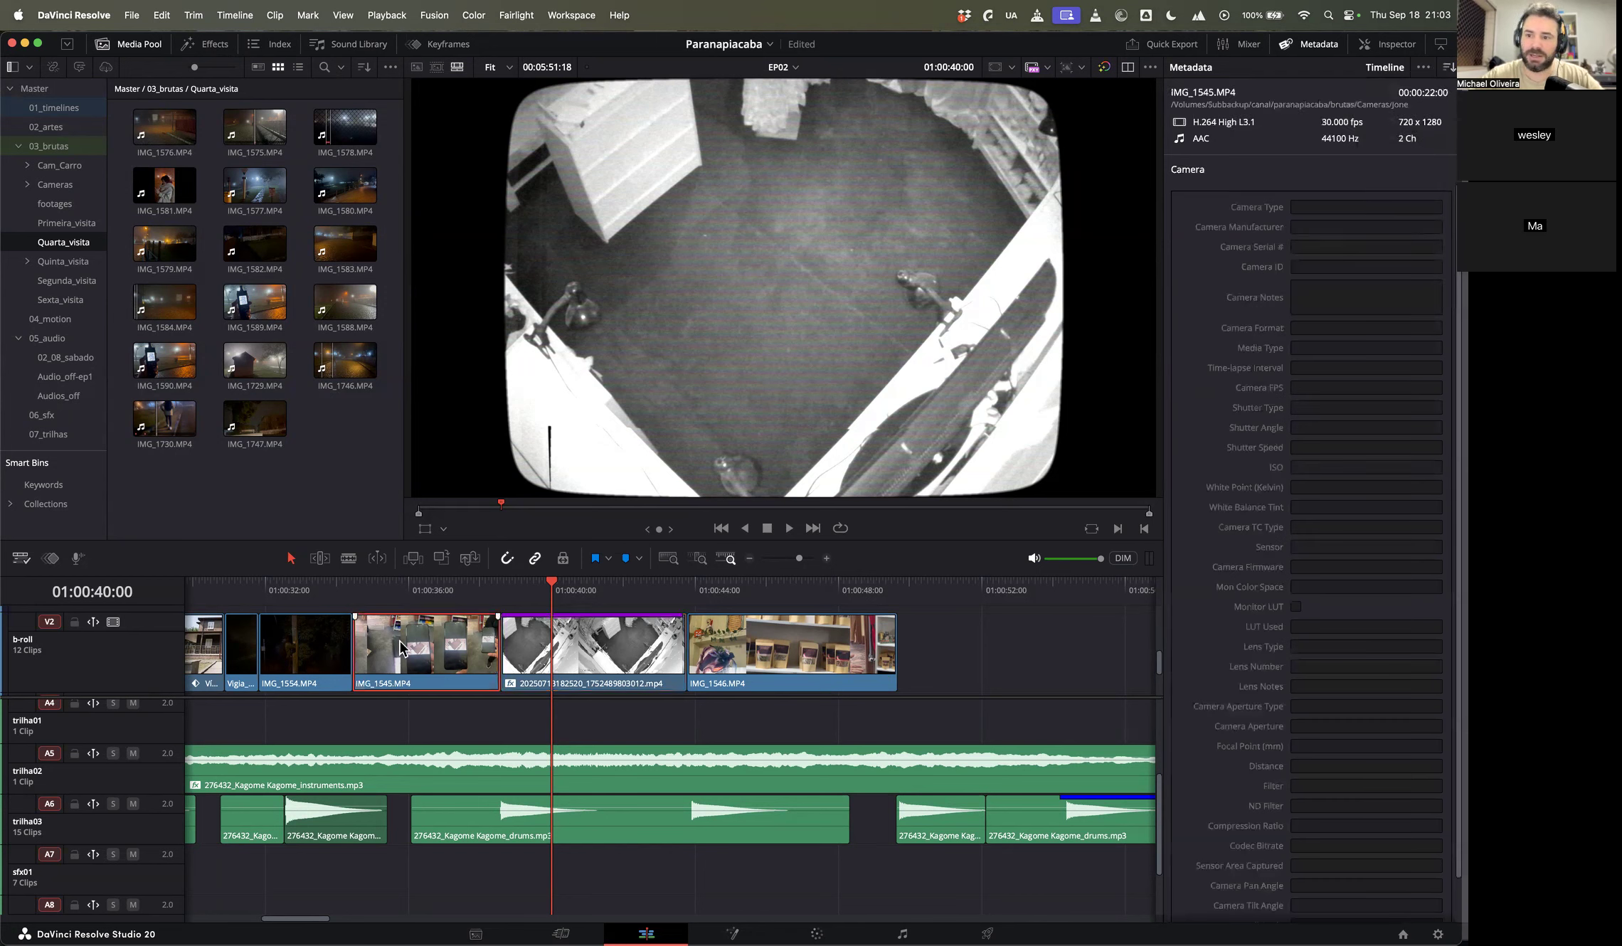
{"action": "scroll", "coordinate": [425, 619], "scroll_direction": "left", "scroll_amount": 5}
{"action": "left_click", "coordinate": [427, 620]}
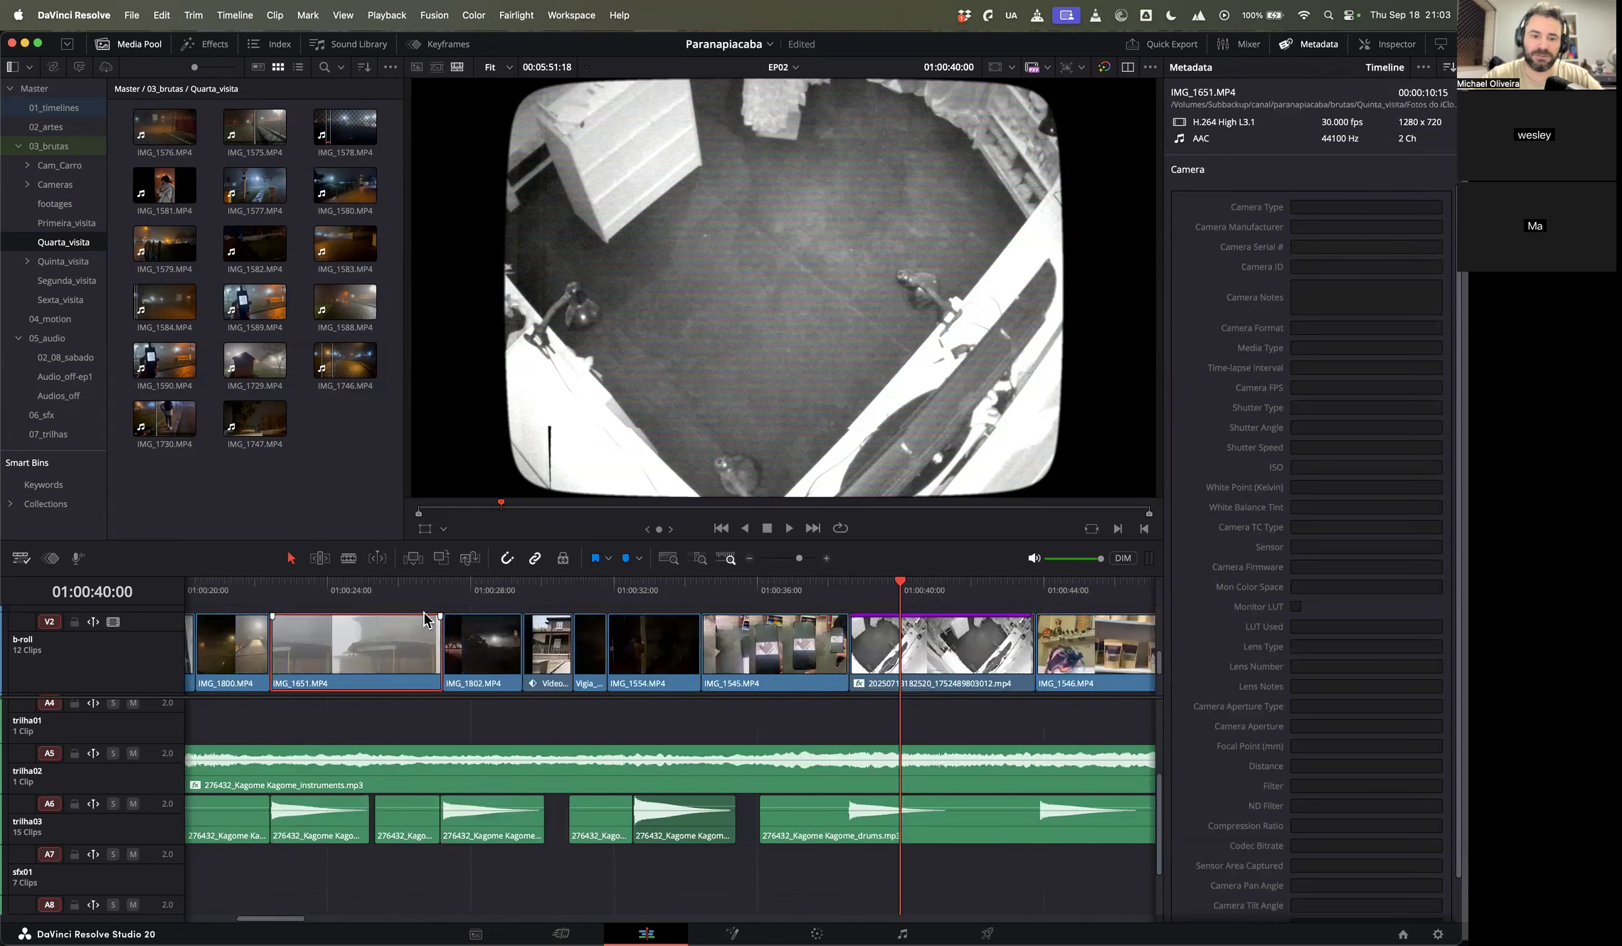
Step: Select IMG_1575.MP4 with the playhead at 01:00:15:06, and set its Camera Type to iPhone and Camera Manufacturer to Apple
{"action": "left_click", "coordinate": [370, 593]}
{"action": "scroll", "coordinate": [373, 602], "scroll_direction": "left", "scroll_amount": 10}
{"action": "left_click", "coordinate": [701, 644]}
{"action": "left_click", "coordinate": [704, 603]}
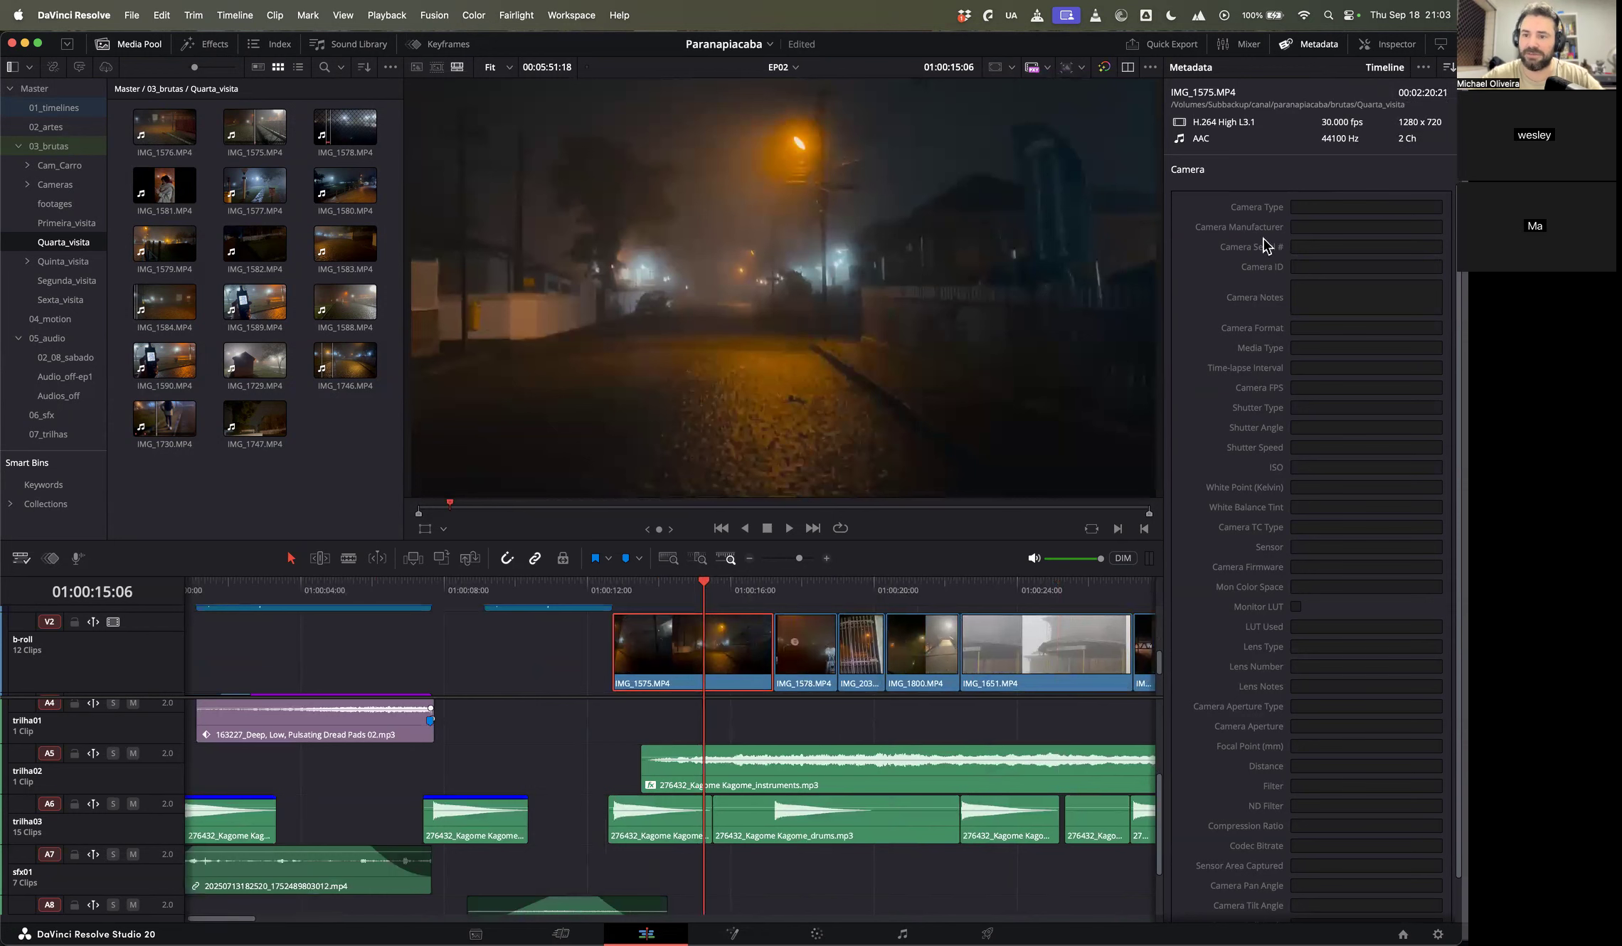
{"action": "left_click", "coordinate": [1307, 208]}
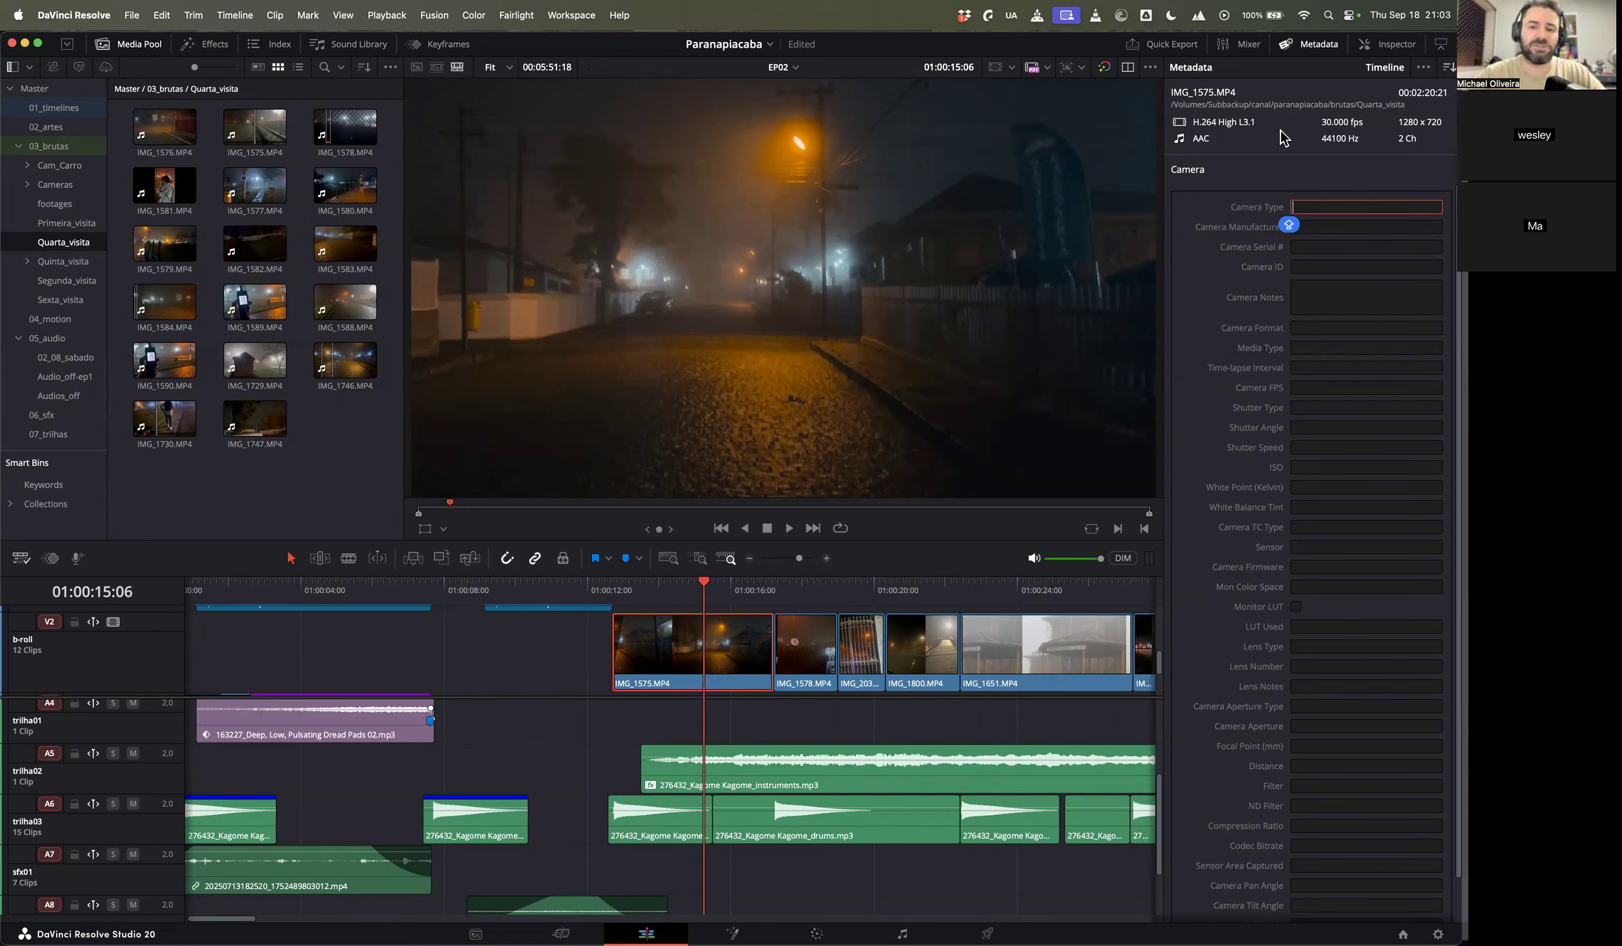
{"action": "left_click", "coordinate": [1281, 146]}
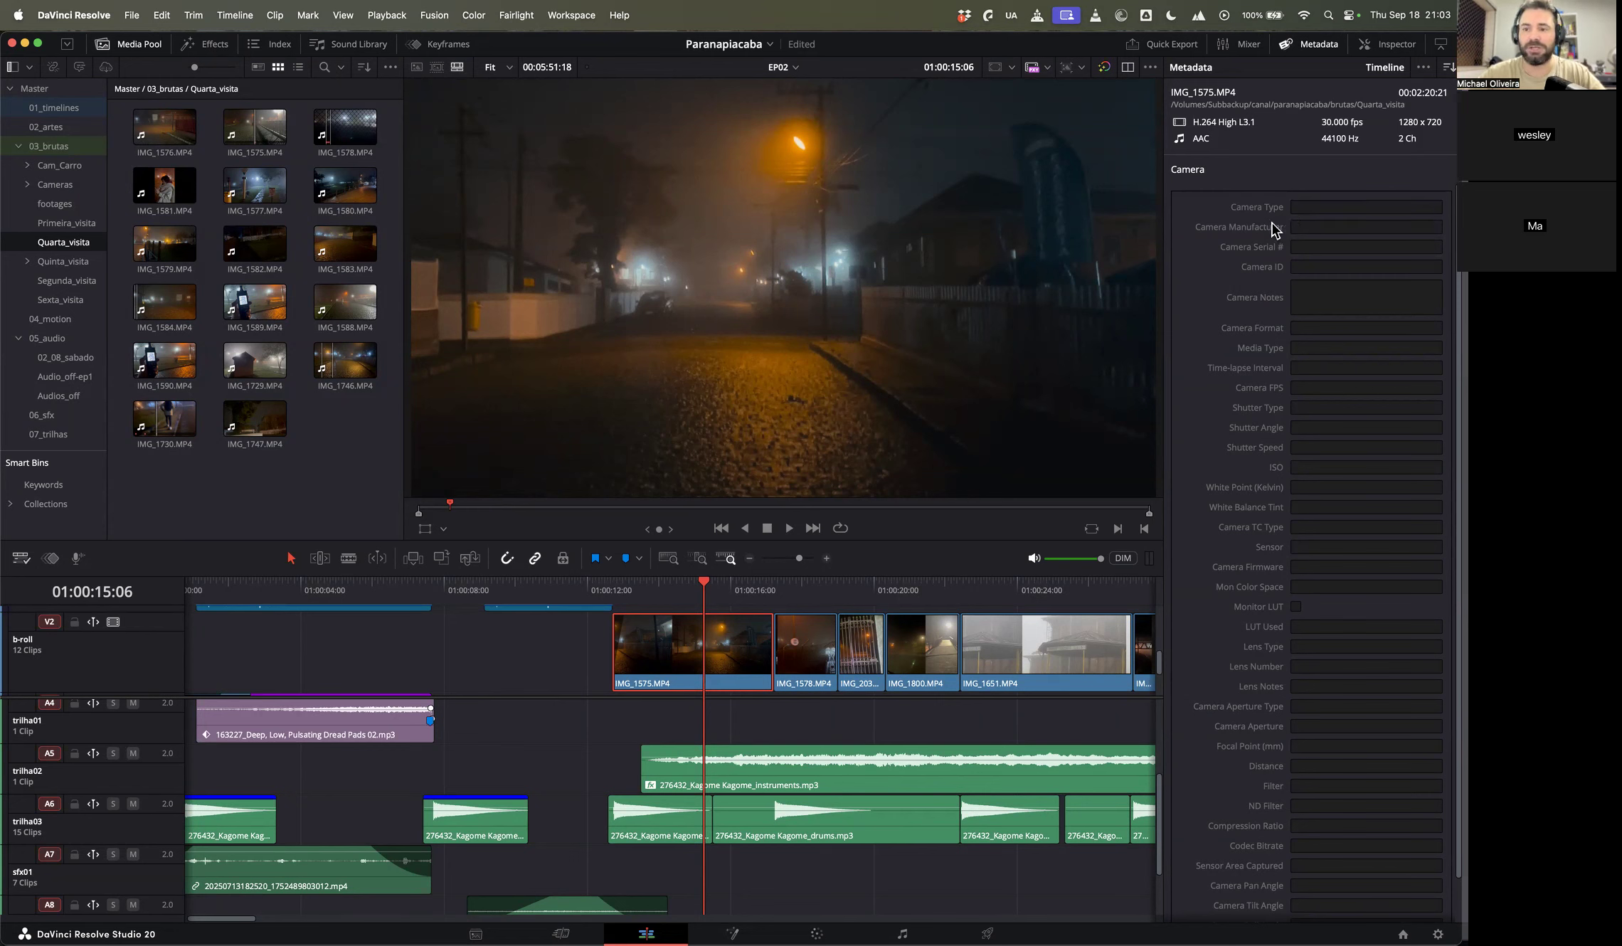
{"action": "left_click", "coordinate": [1296, 206]}
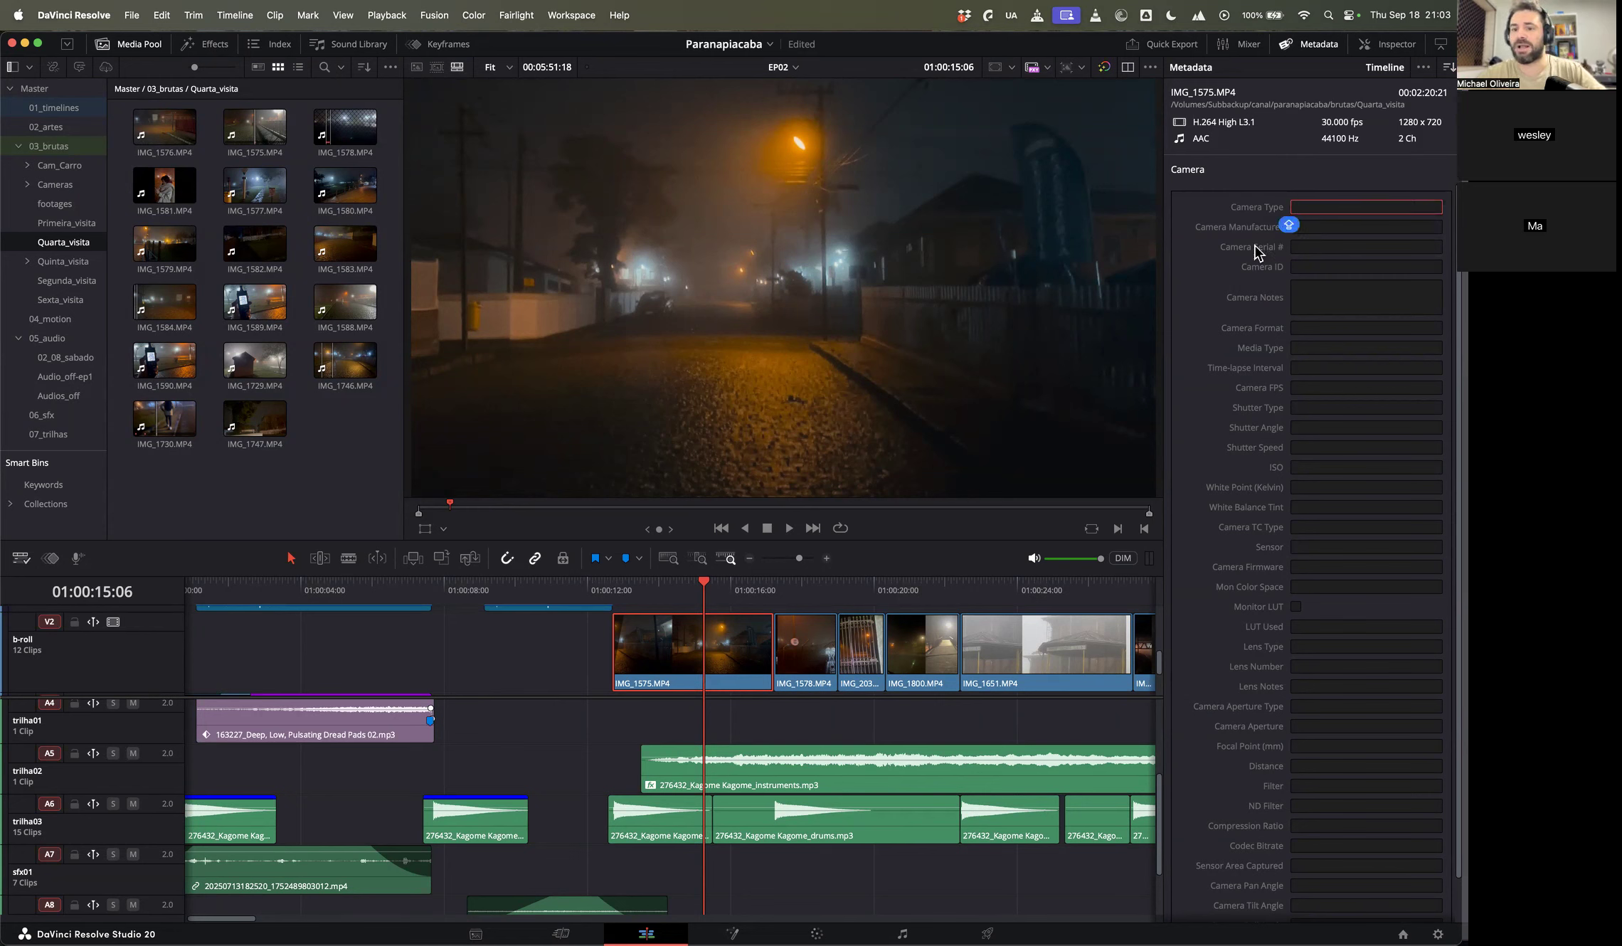
{"action": "type", "text": "IPHONE"}
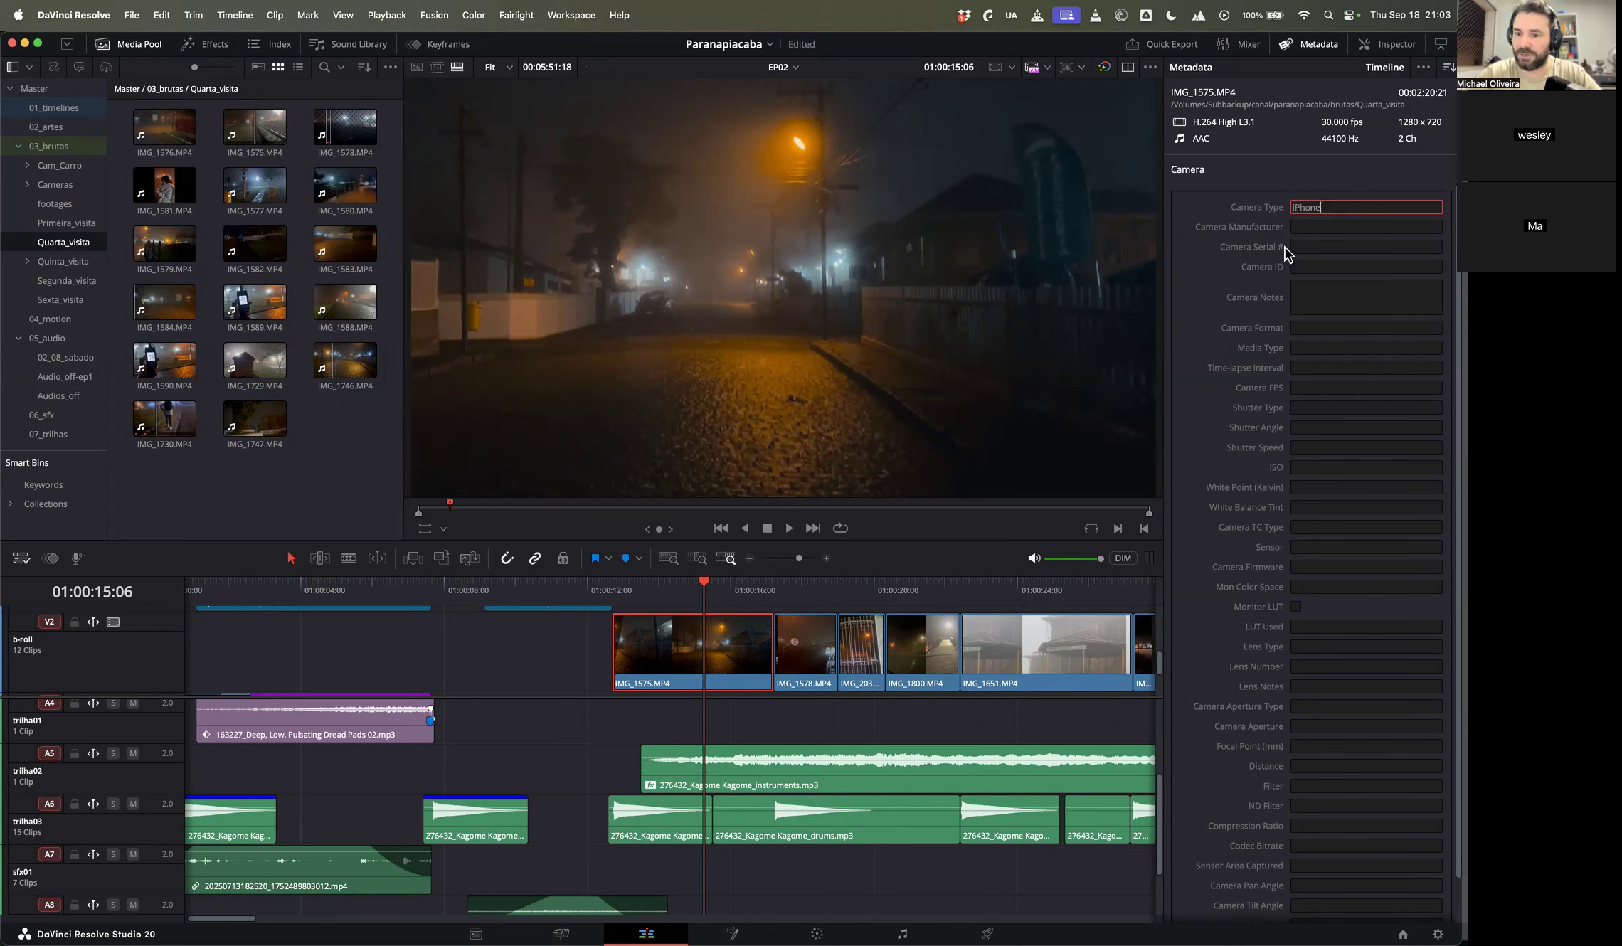
{"action": "left_click", "coordinate": [1308, 228]}
{"action": "type", "text": "Ap"}
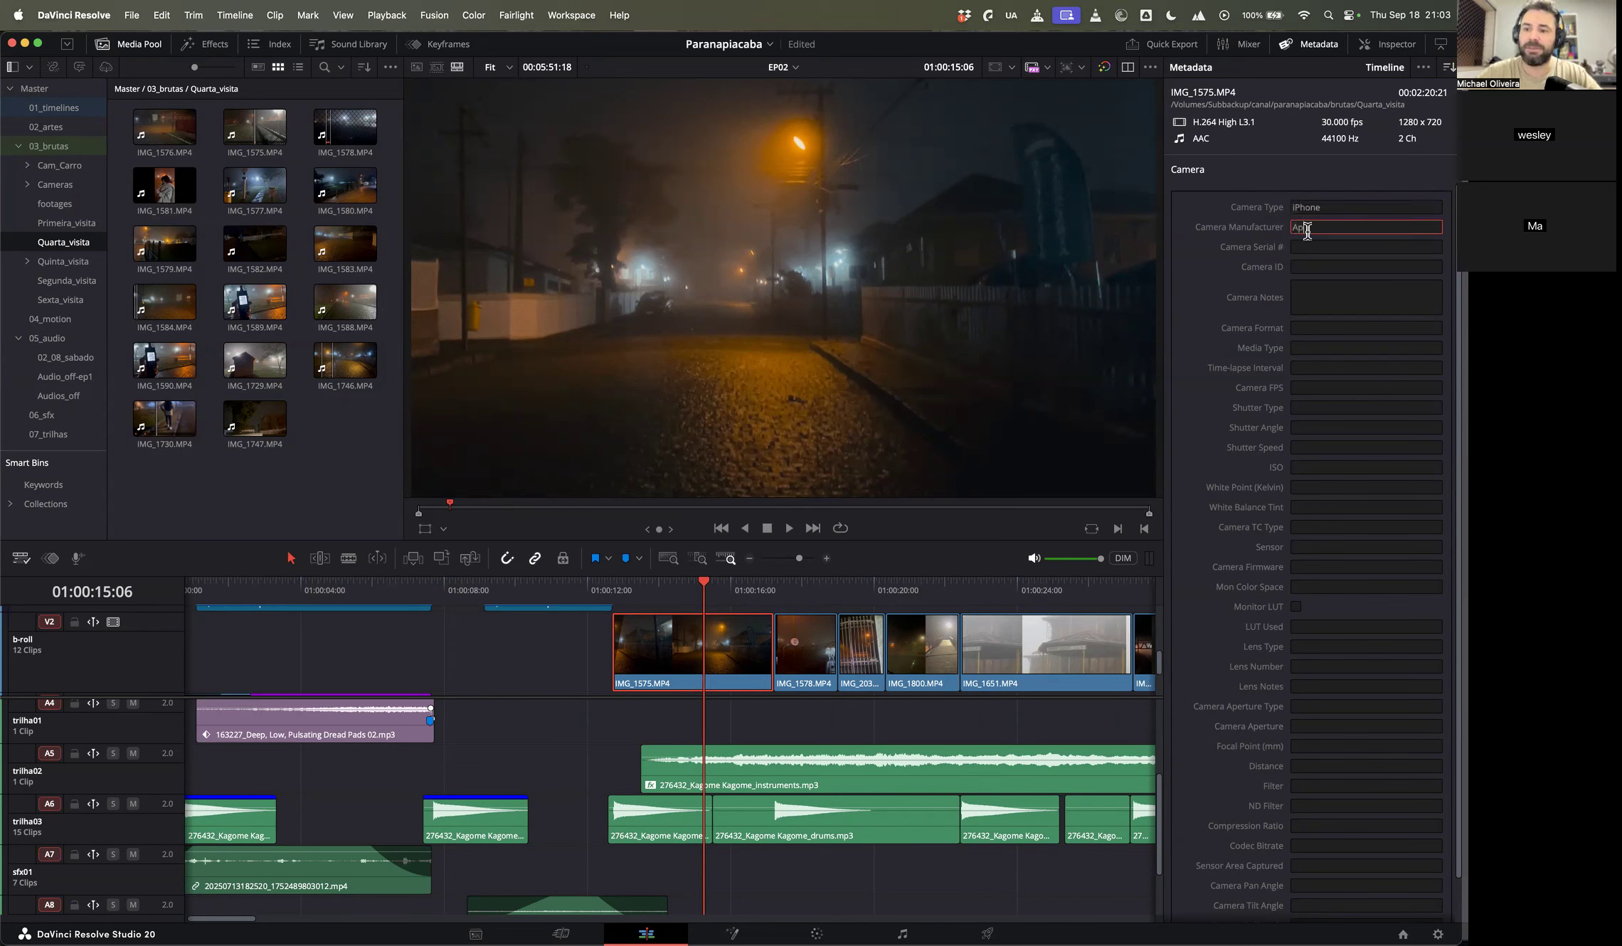
{"action": "type", "text": "ple"}
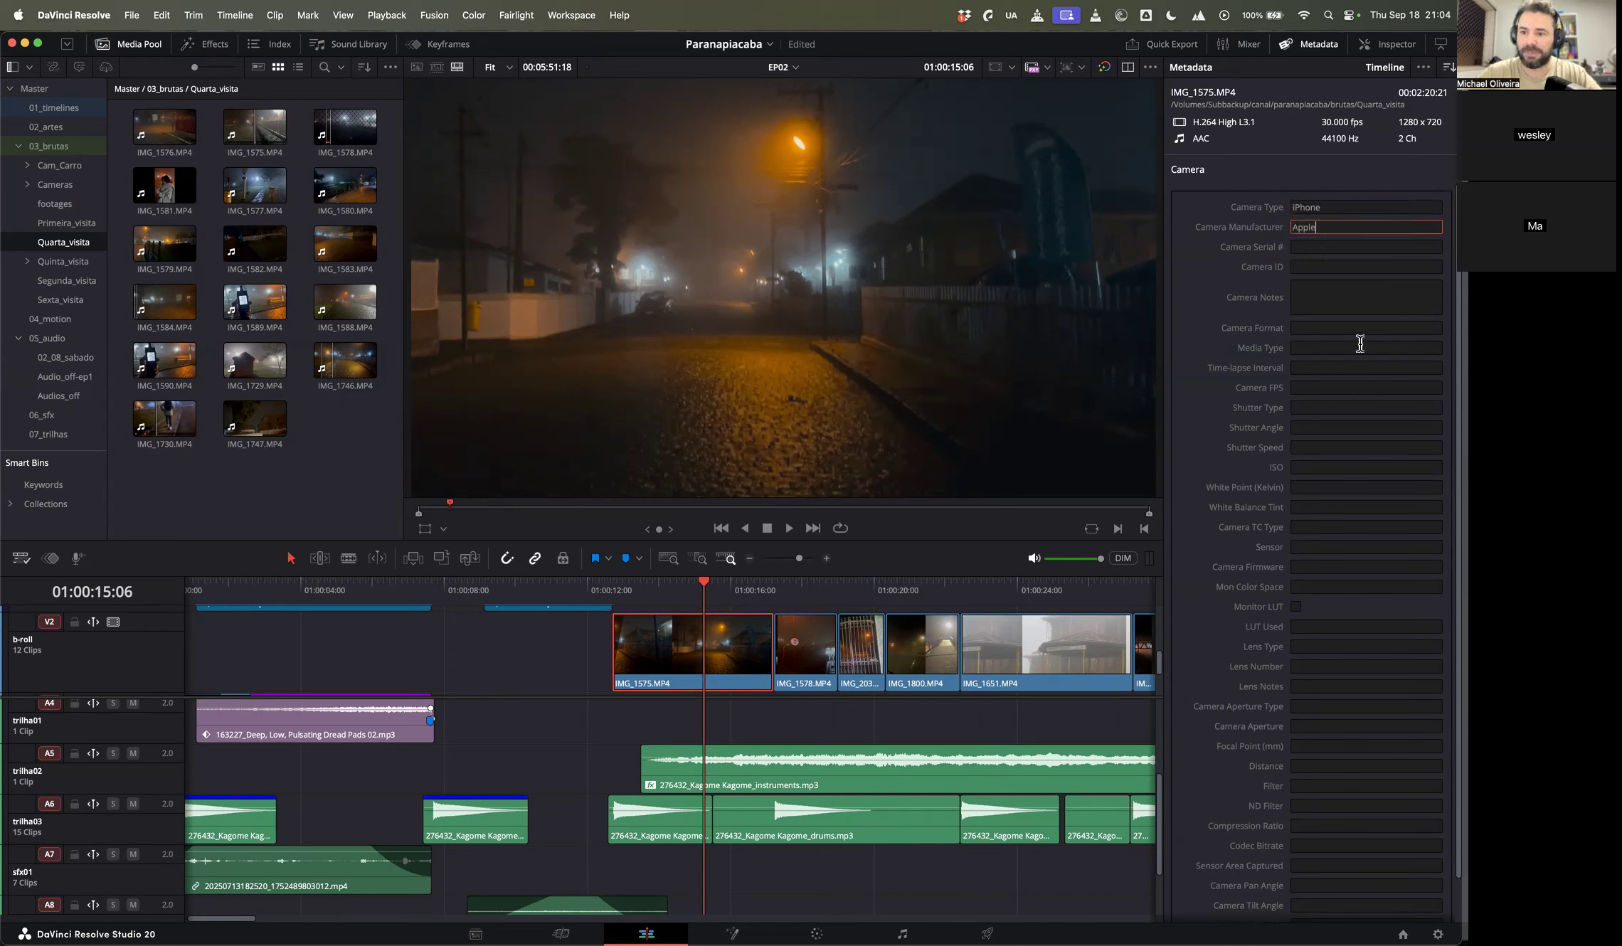
Step: Set the Media Type of IMG_1575.MP4 to H265 in its camera metadata
{"action": "left_click", "coordinate": [1309, 247]}
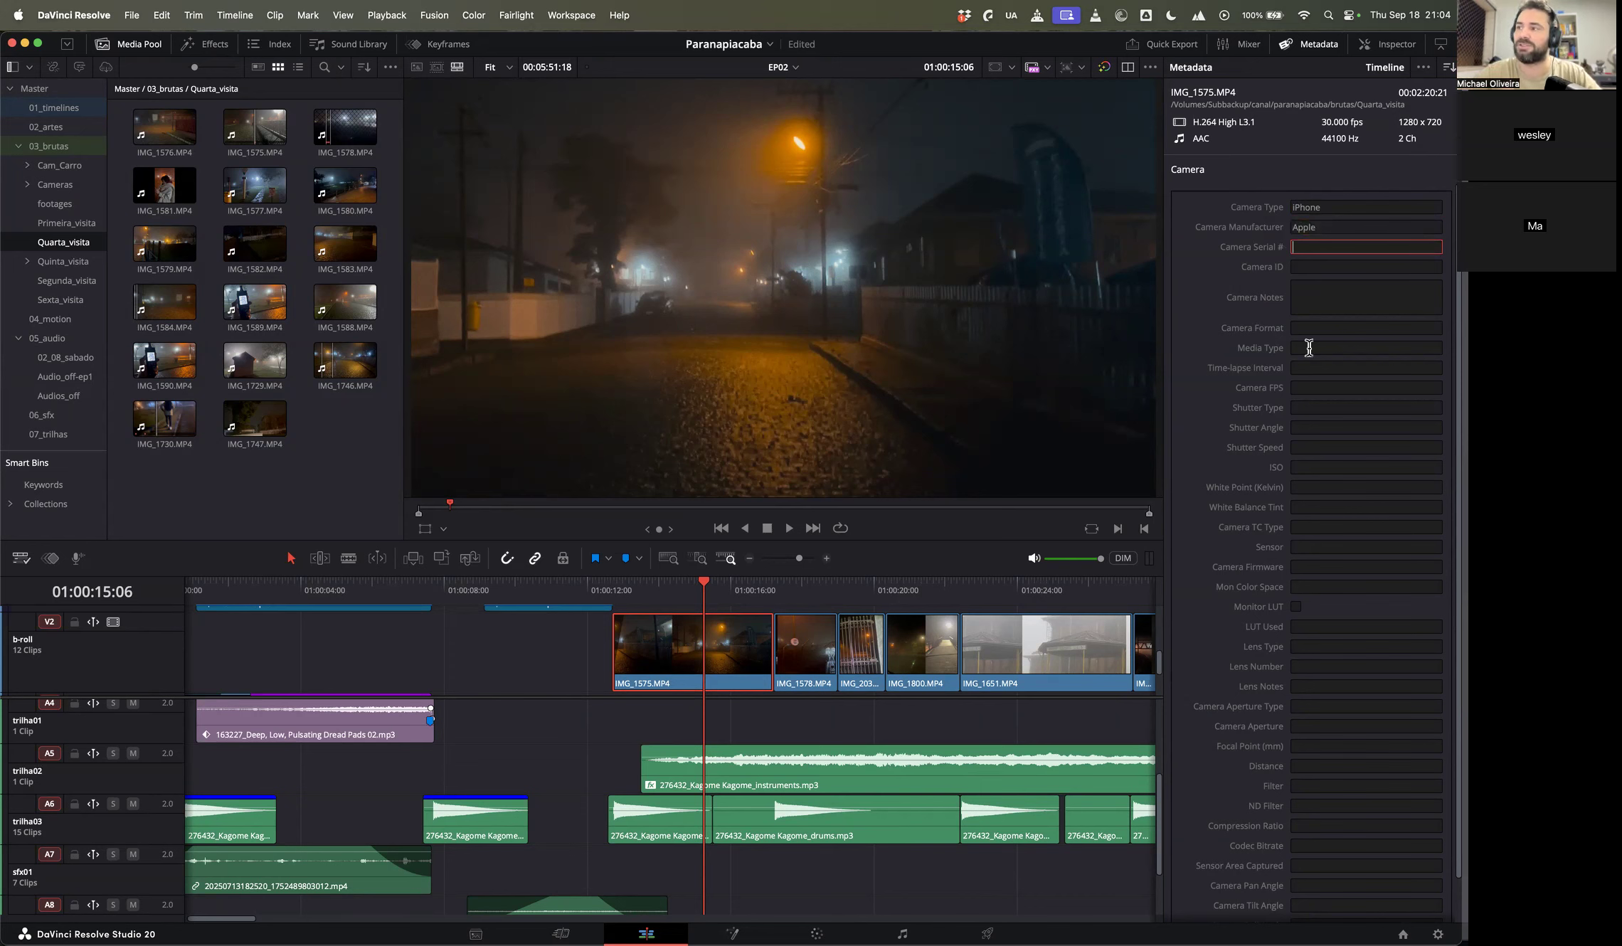
{"action": "left_click", "coordinate": [1297, 330]}
{"action": "left_click", "coordinate": [1318, 348]}
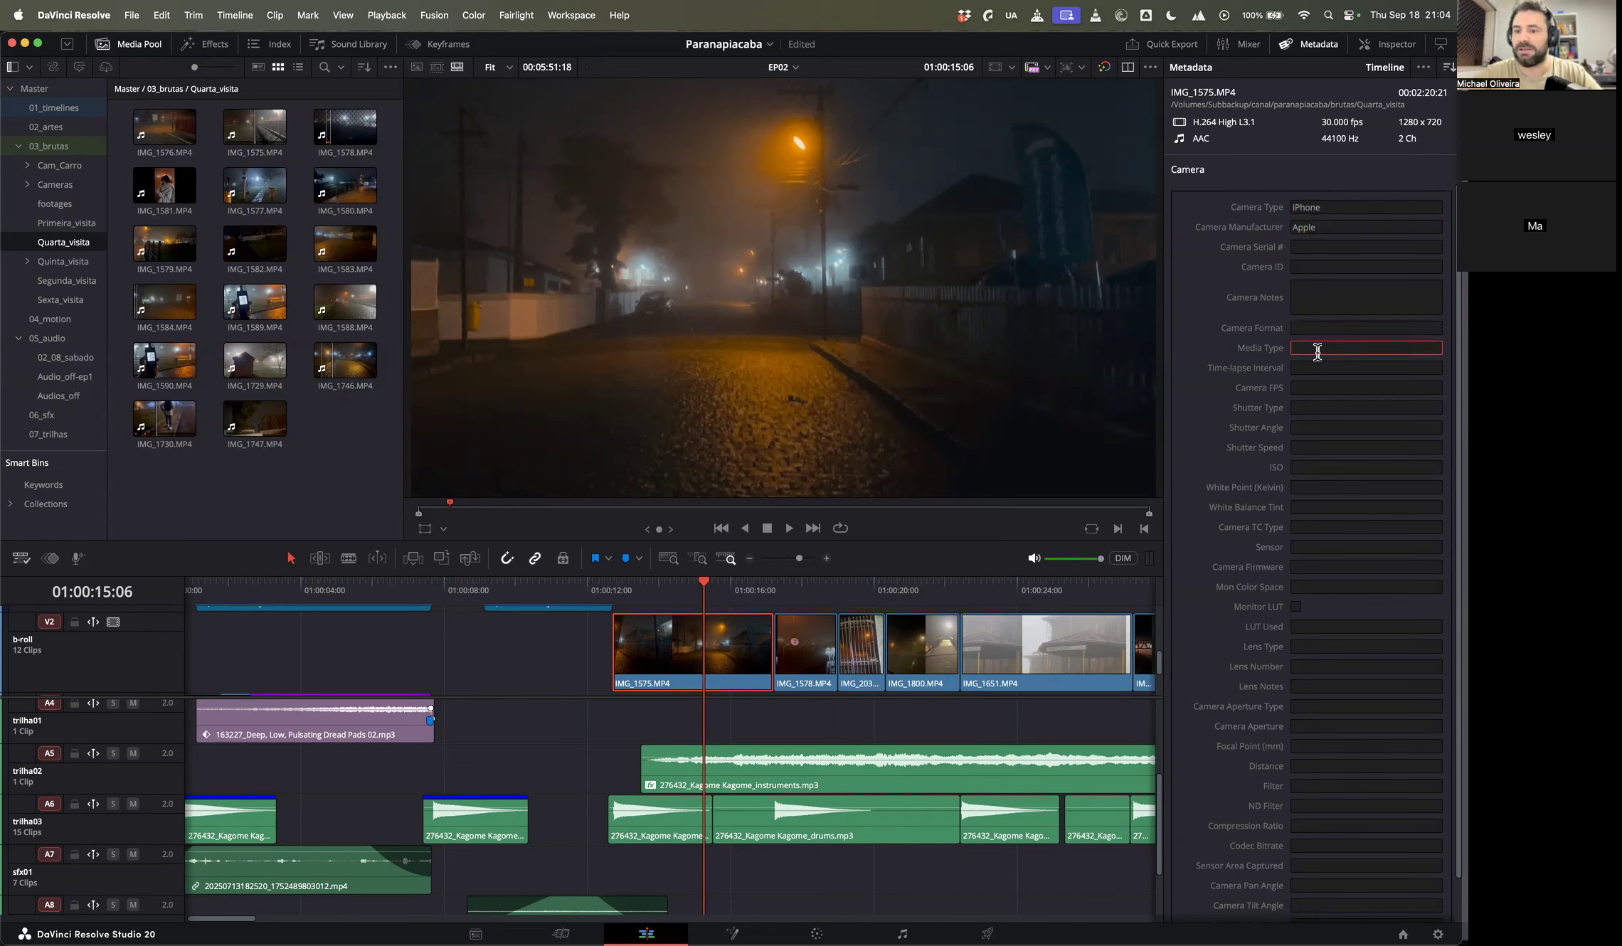
{"action": "type", "text": "H264"}
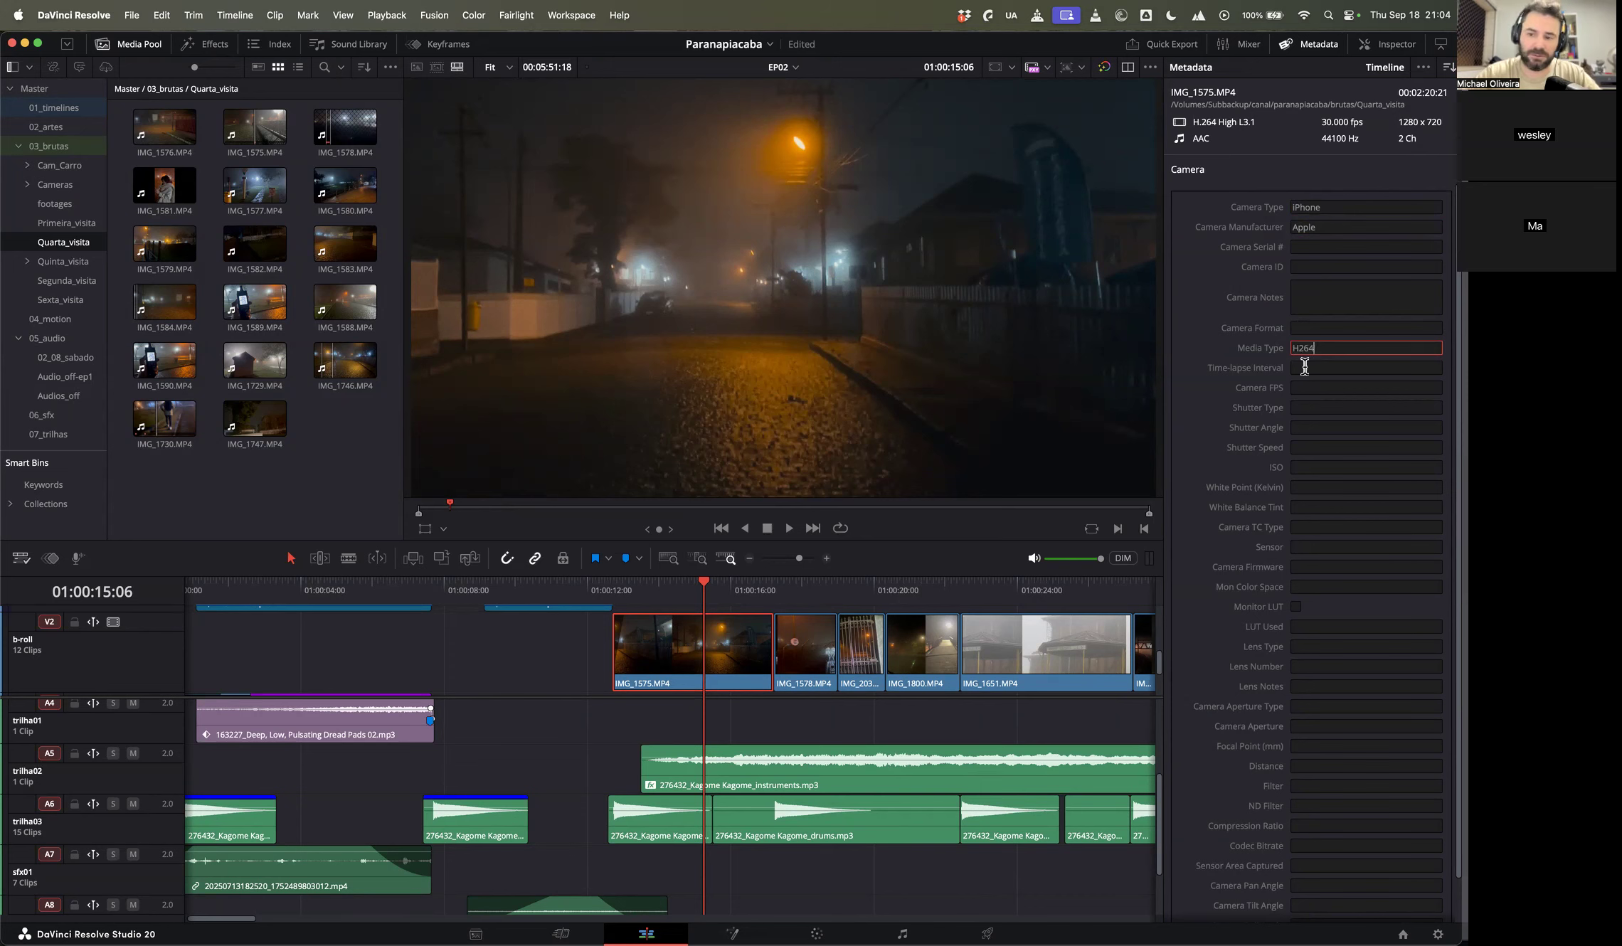
{"action": "key", "text": "BackSpace"}
{"action": "type", "text": "5"}
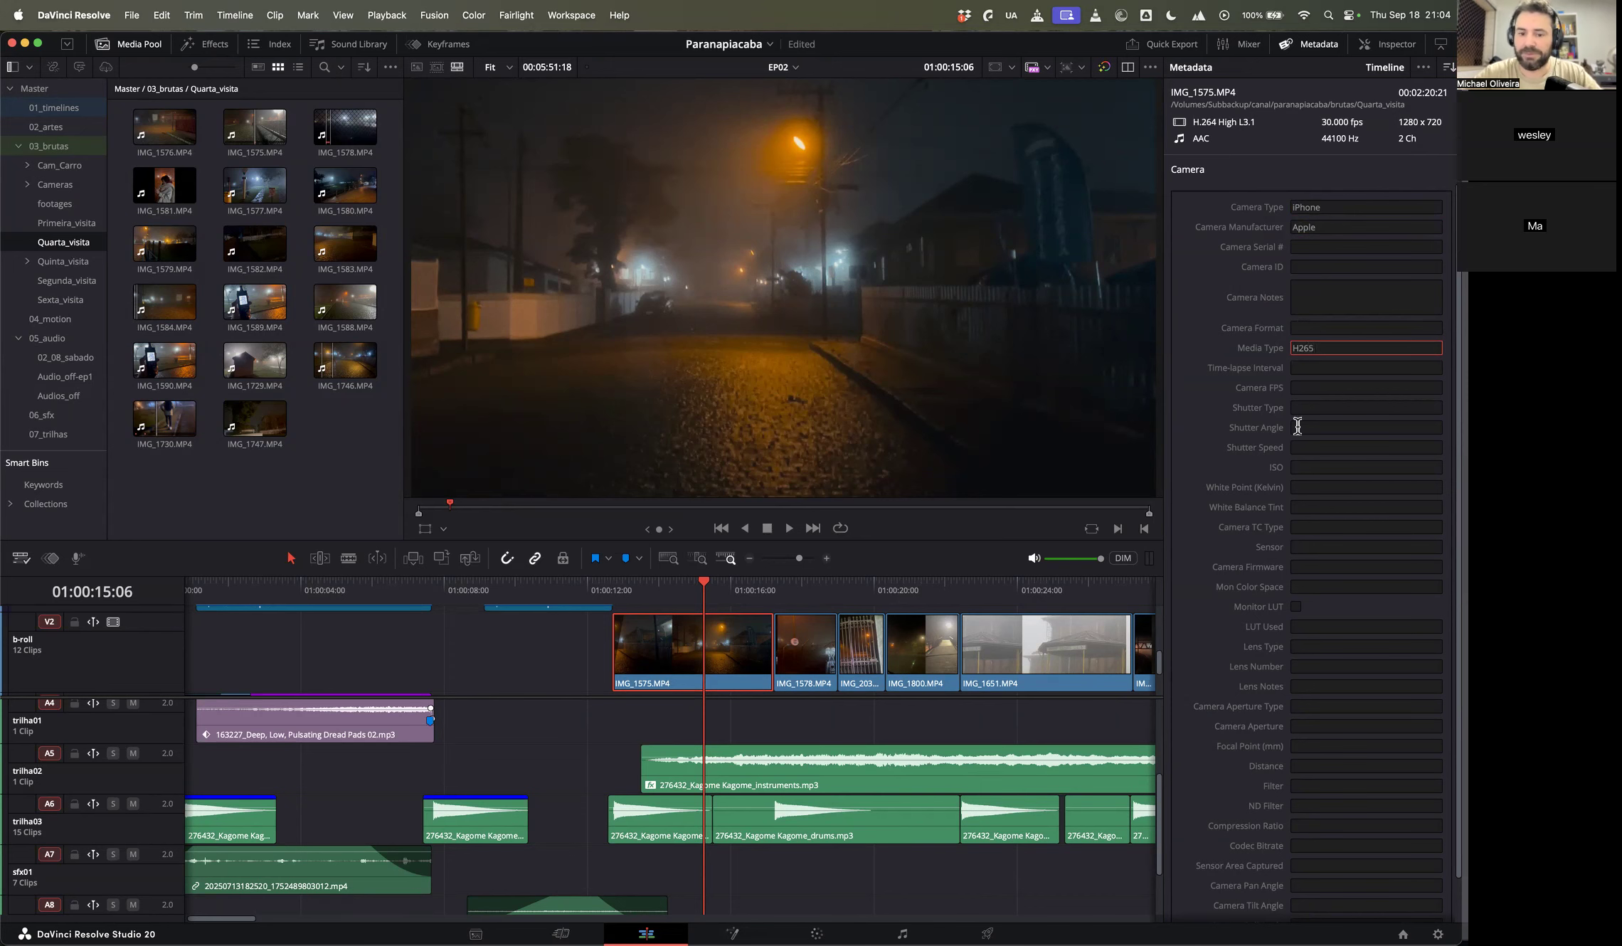
{"action": "key", "text": "Return"}
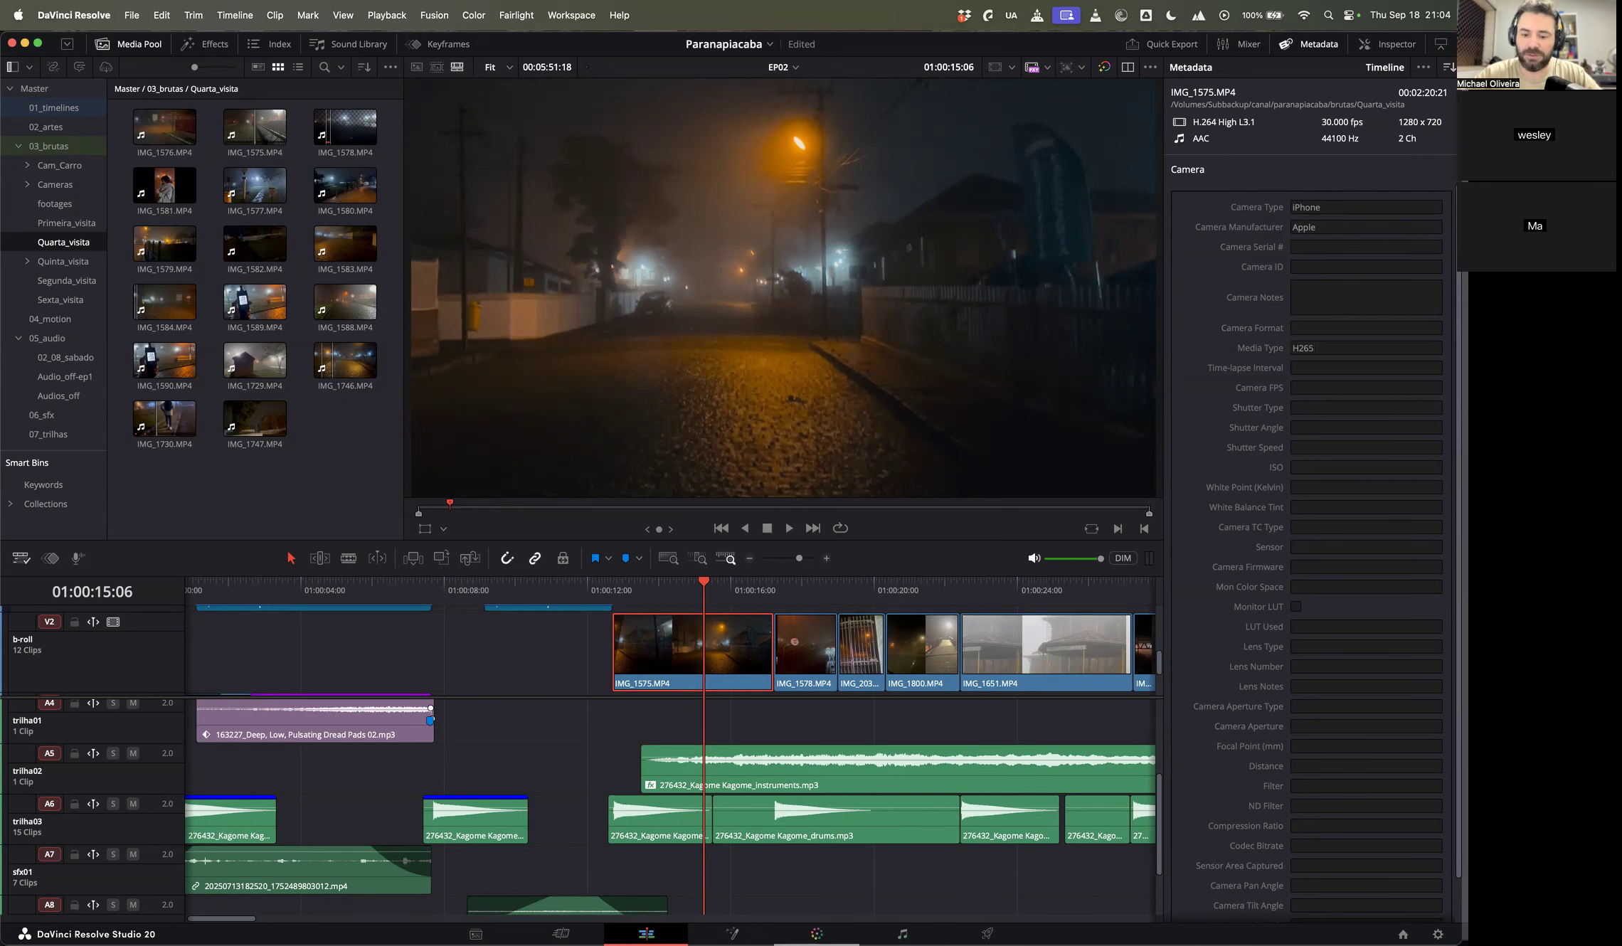
Step: Switch to the Color page's Lightbox and start creating a user smart filter
{"action": "left_click", "coordinate": [817, 934]}
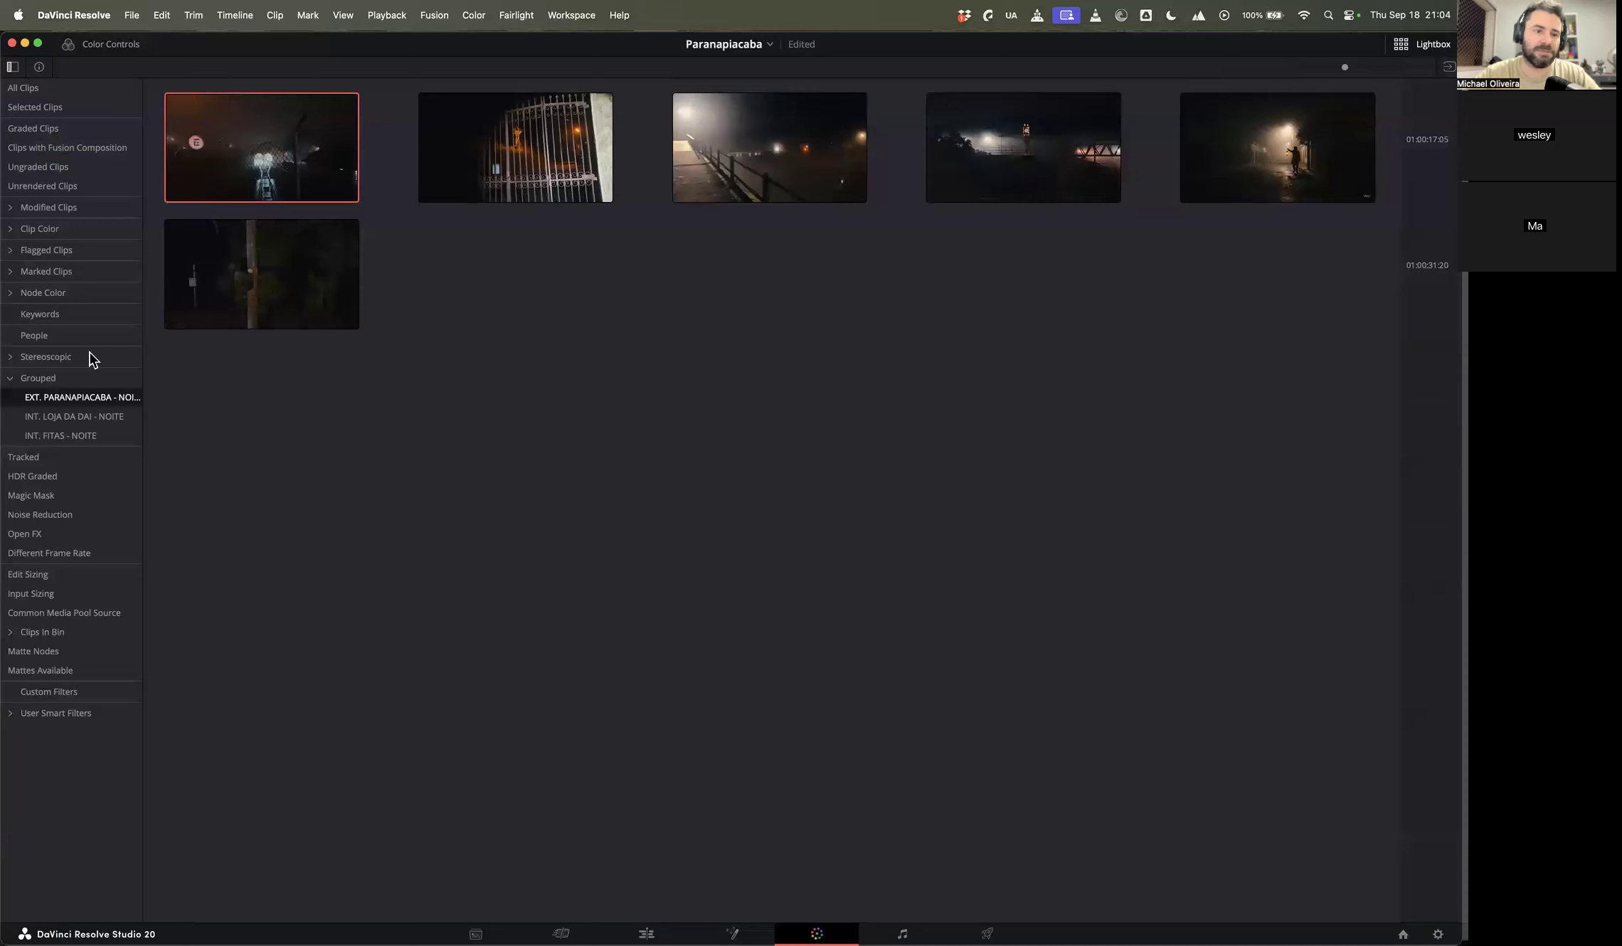
{"action": "left_click", "coordinate": [62, 716]}
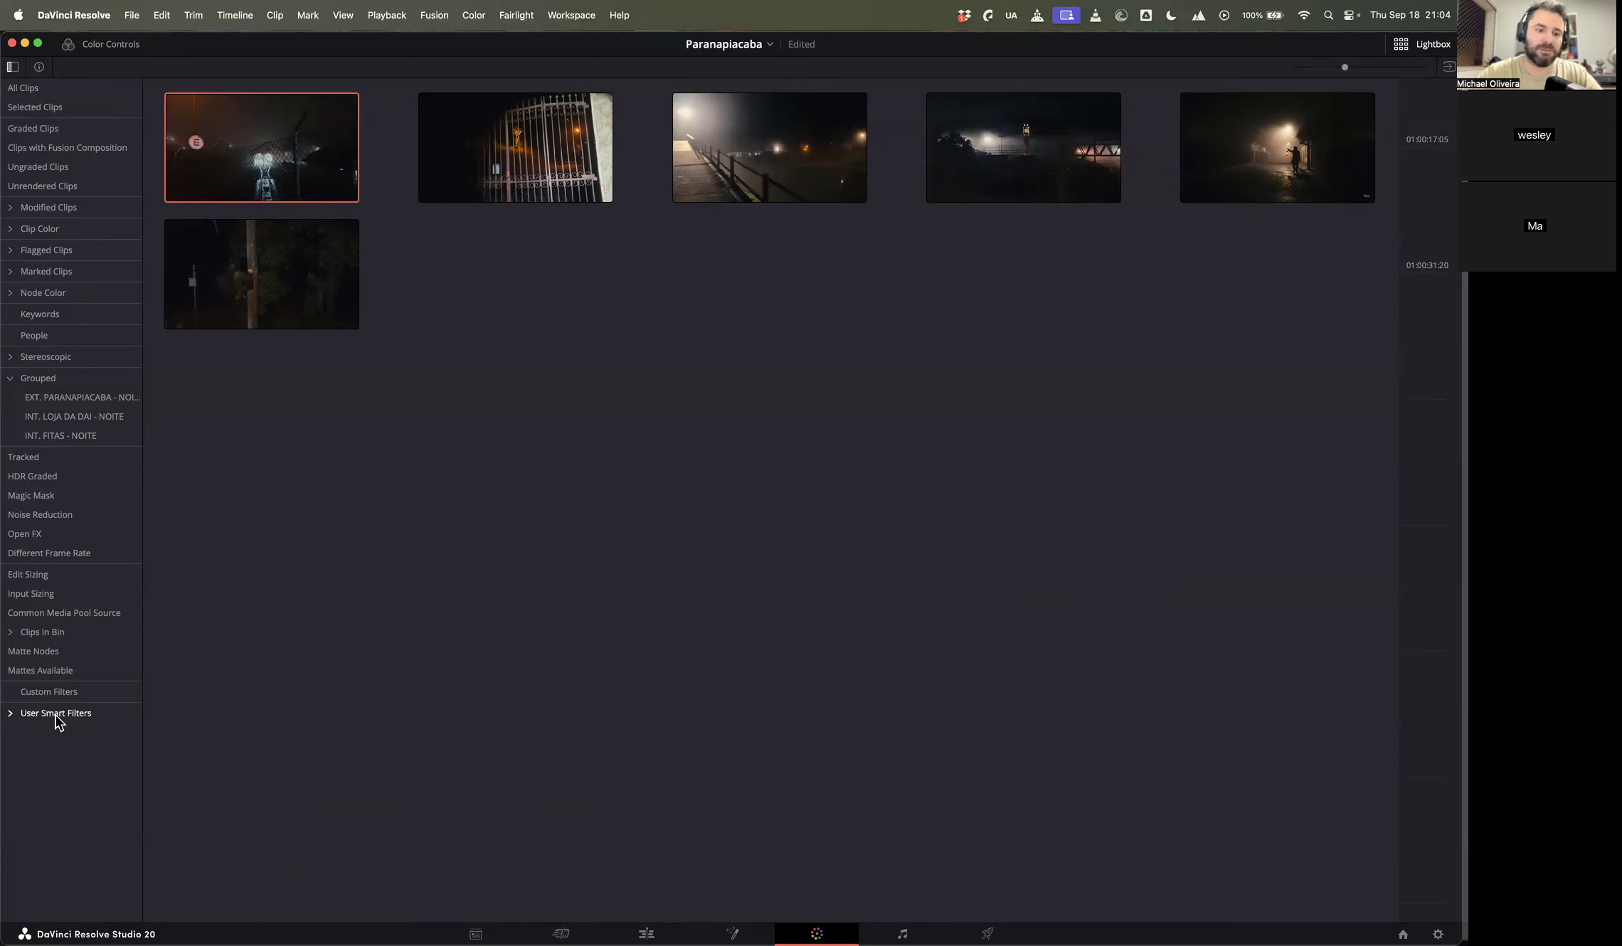
{"action": "right_click", "coordinate": [37, 717]}
{"action": "left_click", "coordinate": [104, 729]}
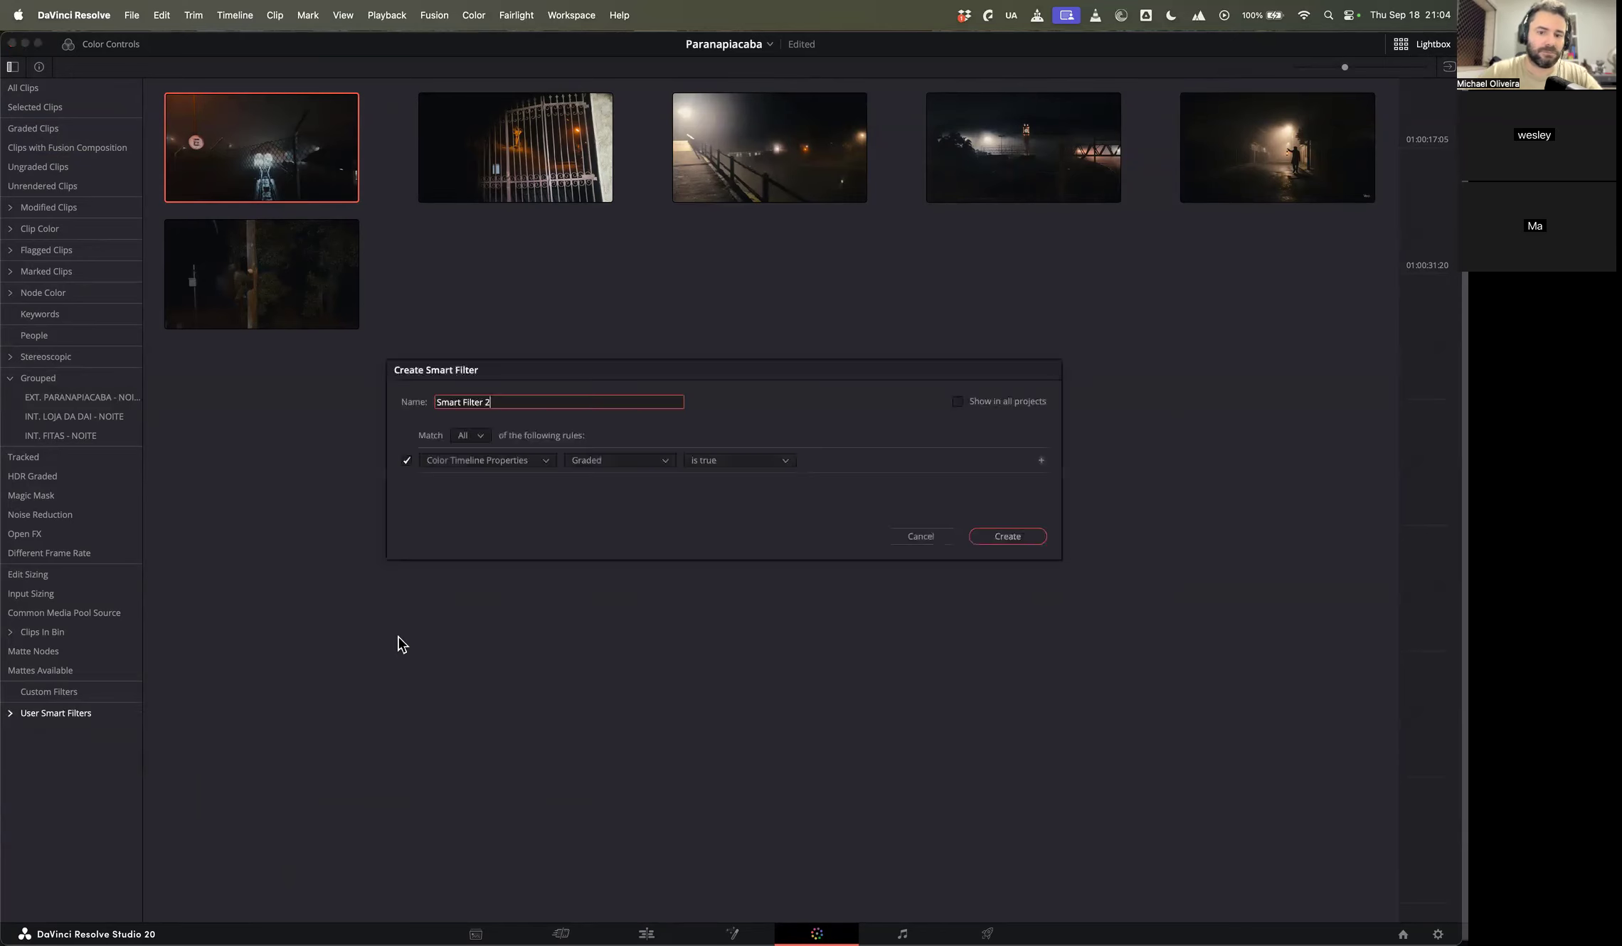
Step: Define the filter rule as Metadata - Camera, Media Type, contains "h"
{"action": "left_click", "coordinate": [532, 467]}
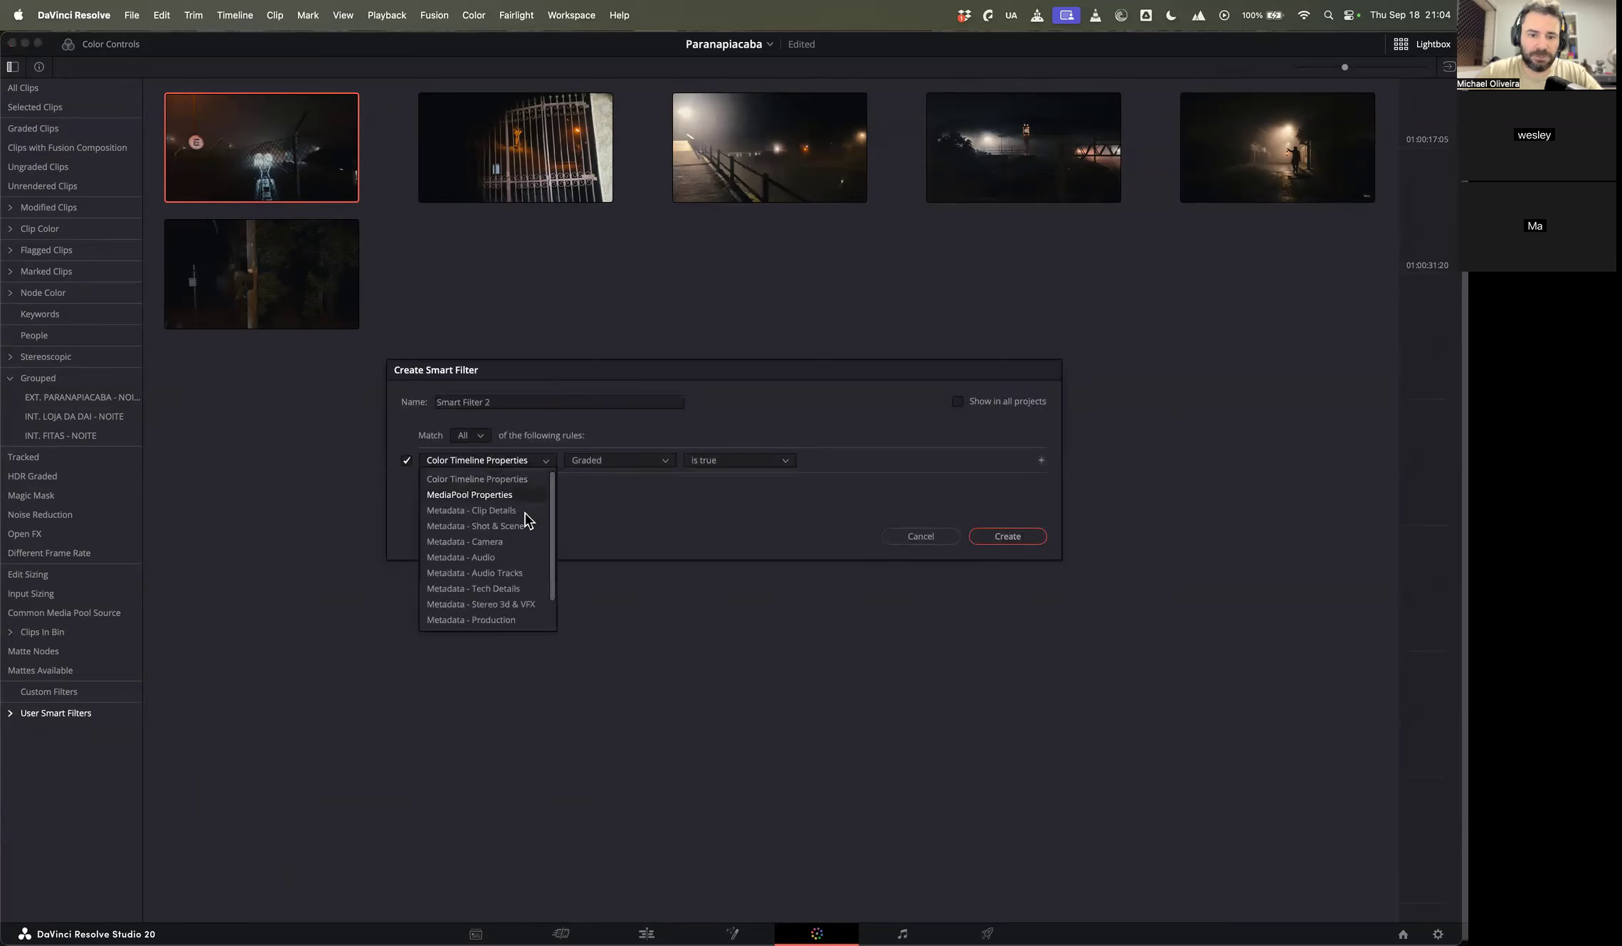
{"action": "left_click", "coordinate": [524, 539]}
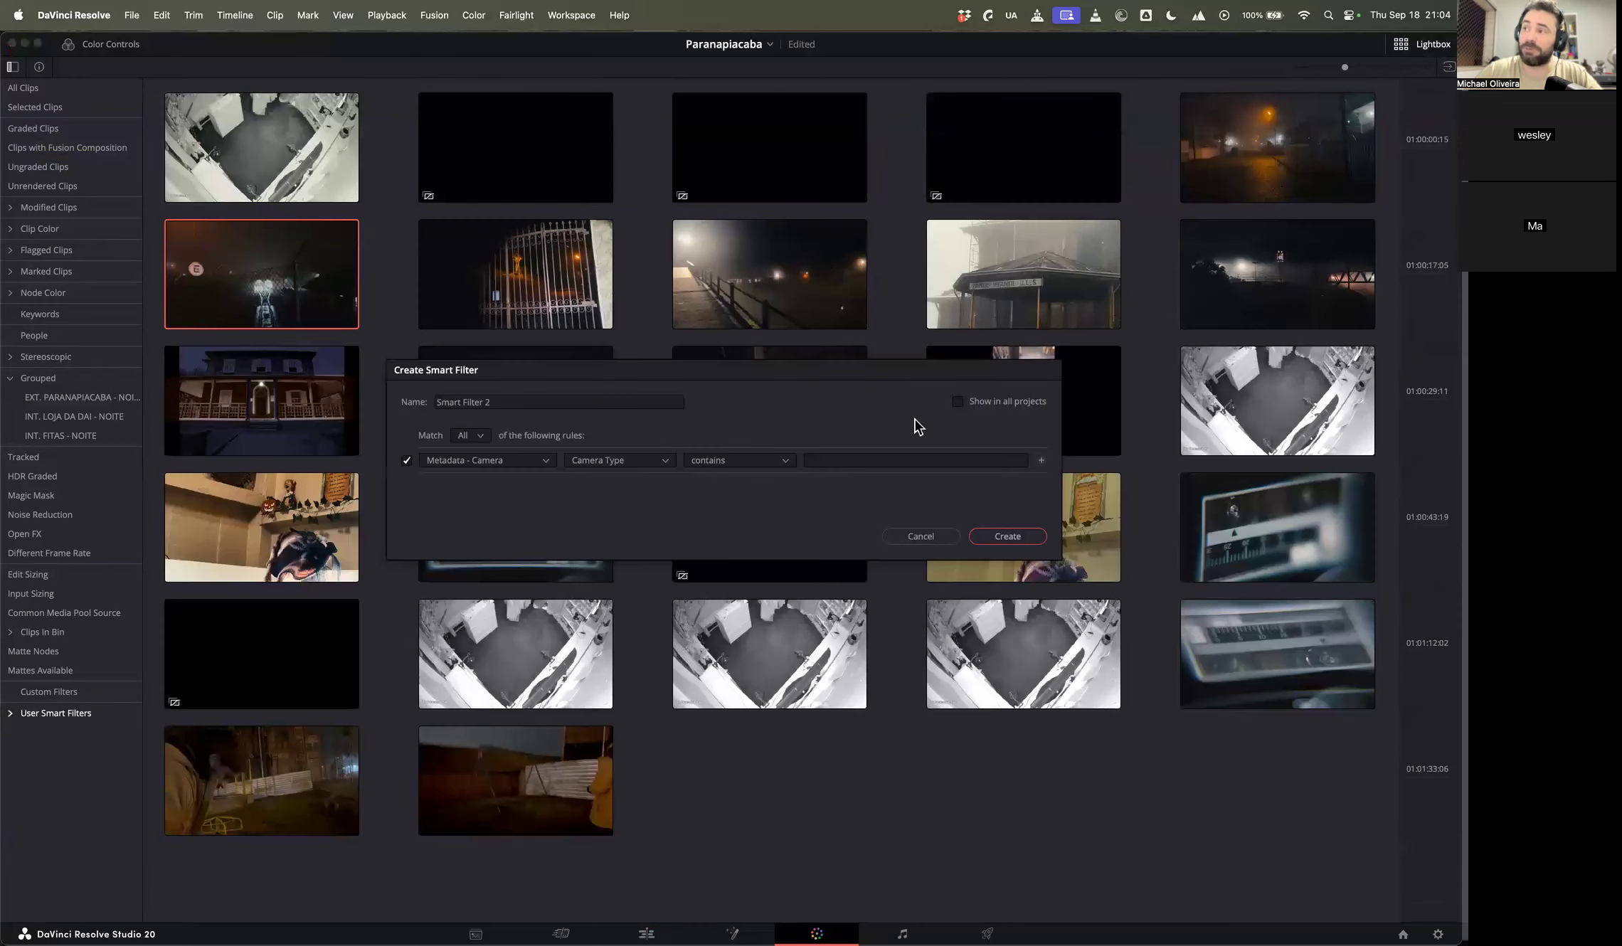
{"action": "left_click", "coordinate": [636, 460]}
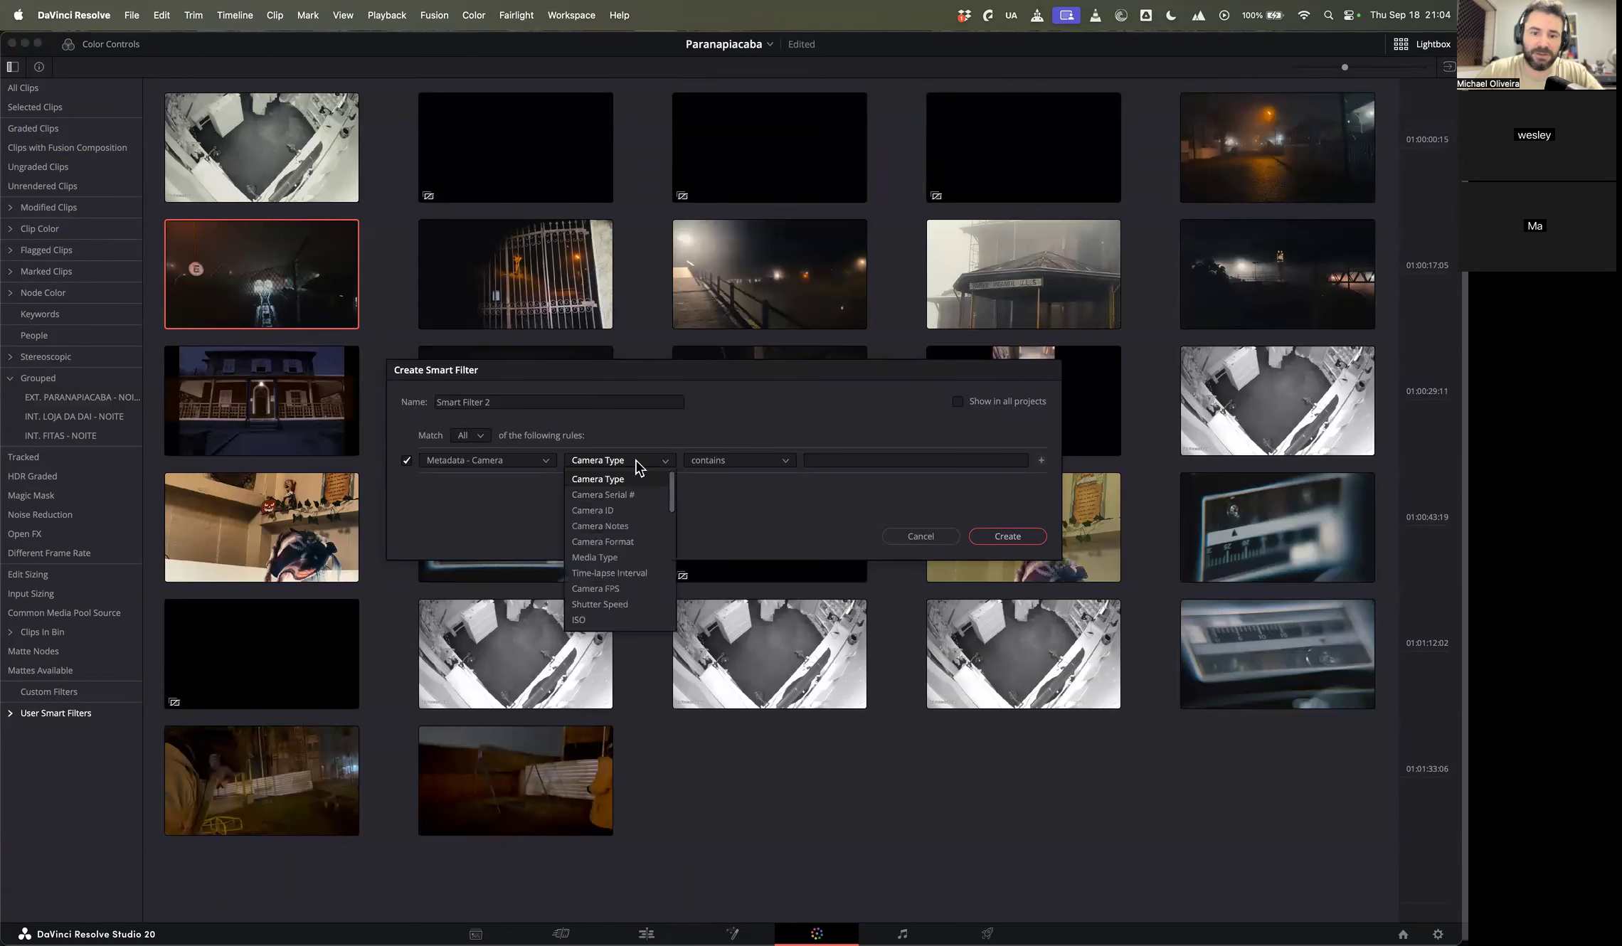
{"action": "left_click", "coordinate": [639, 557]}
{"action": "left_click", "coordinate": [839, 460]}
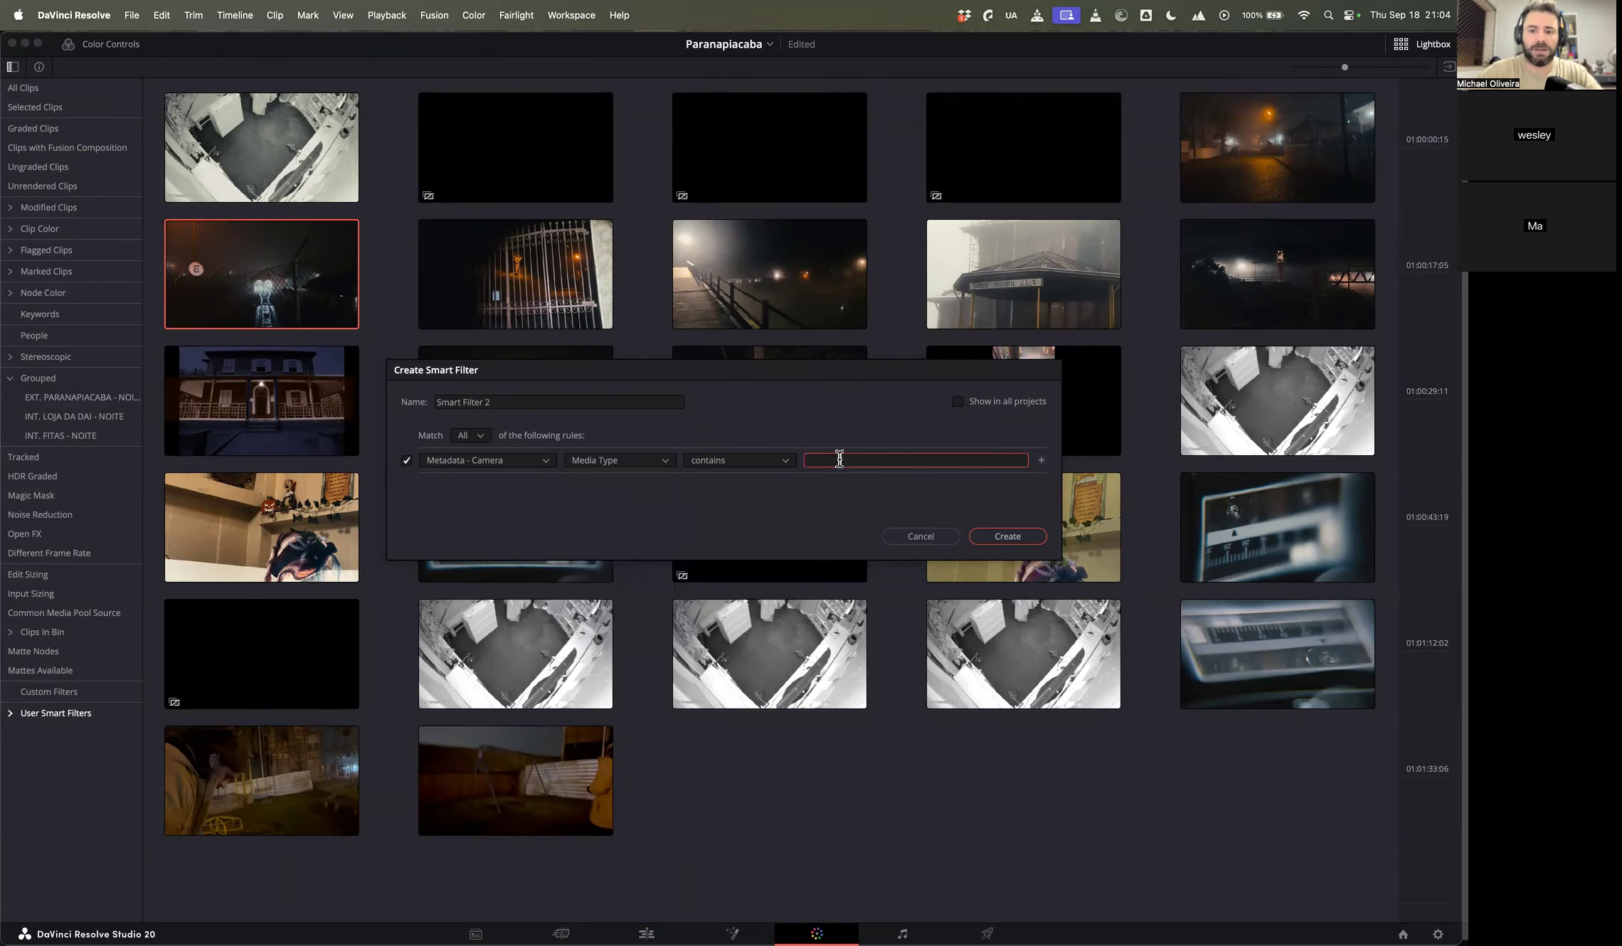
{"action": "type", "text": "h"}
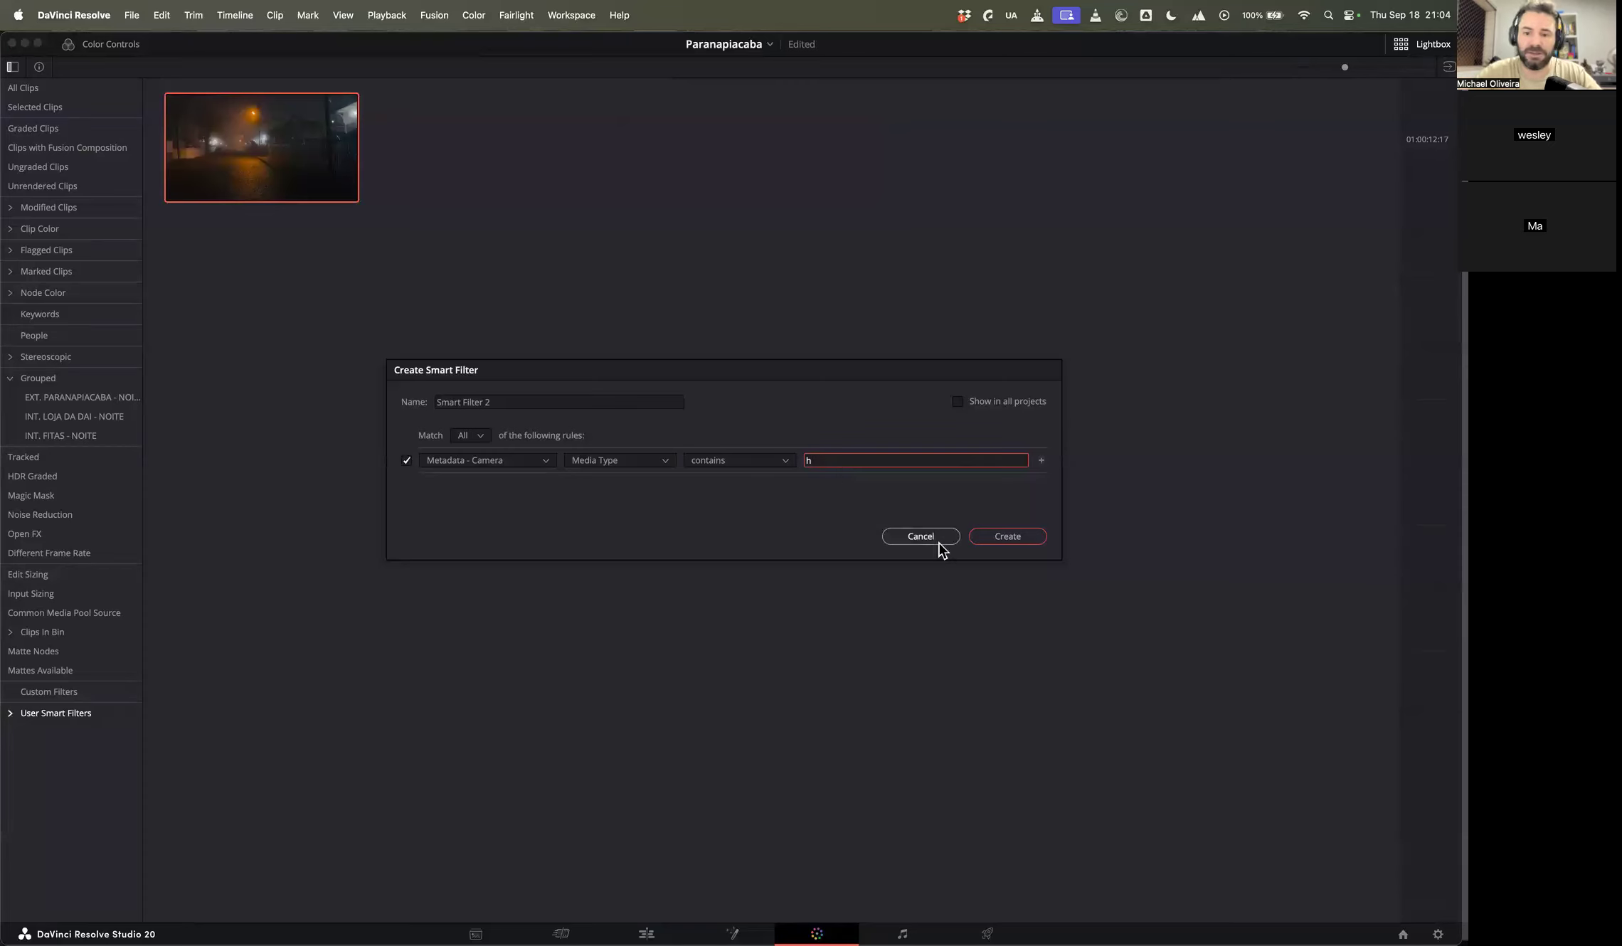
Step: Name the smart filter h265 and create it
{"action": "triple_click", "coordinate": [544, 404]}
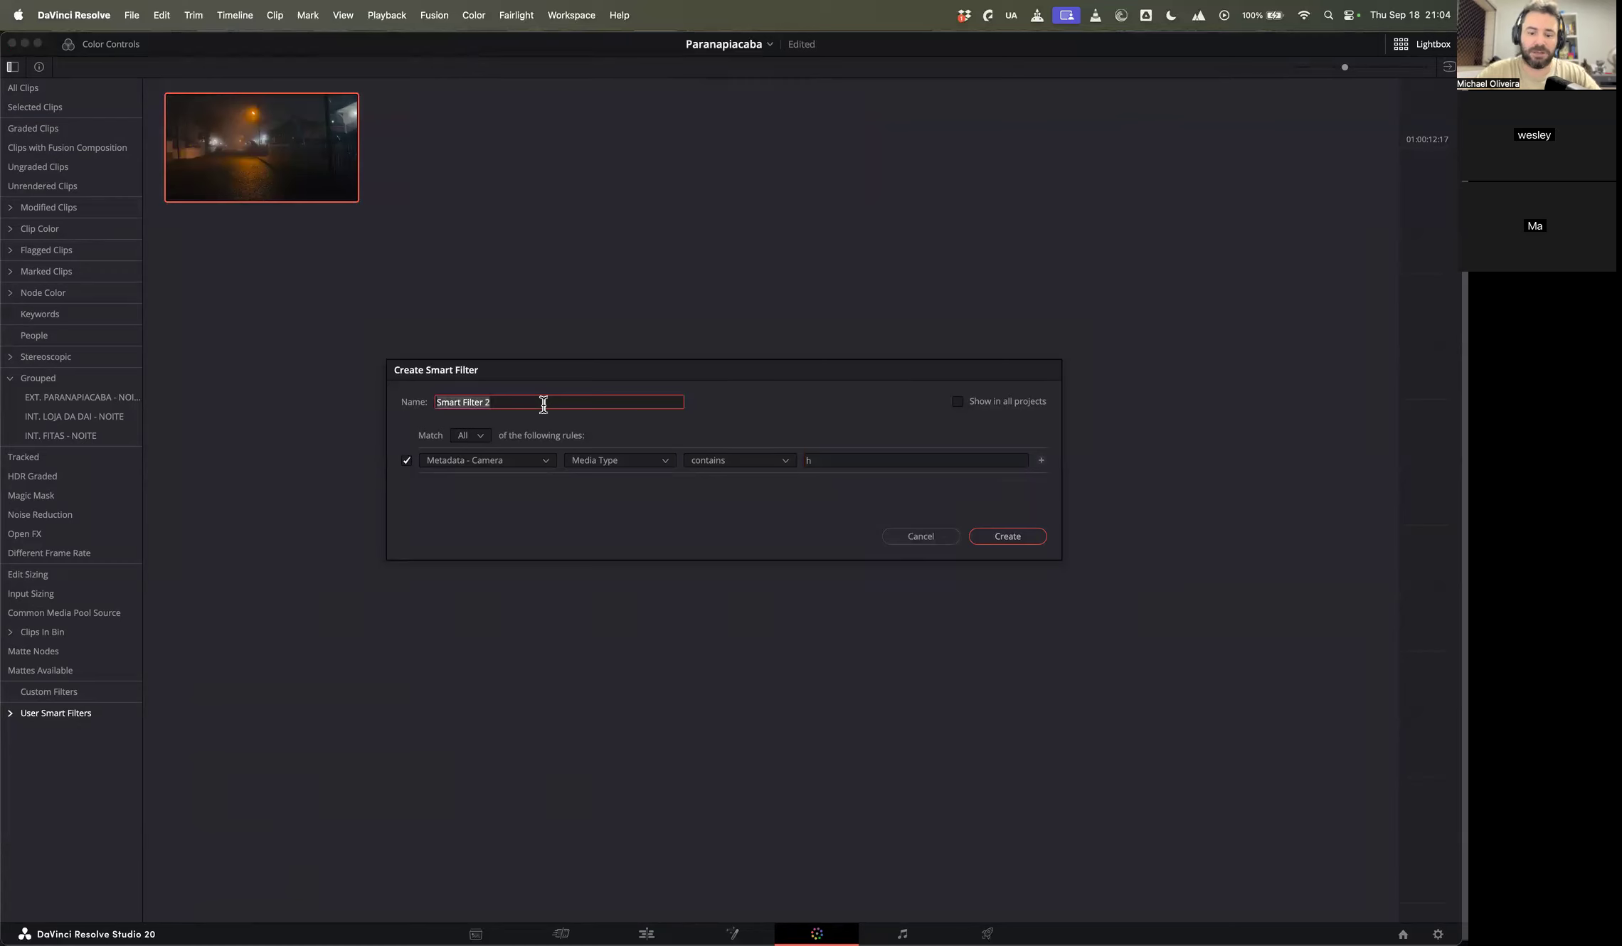
{"action": "type", "text": "h265"}
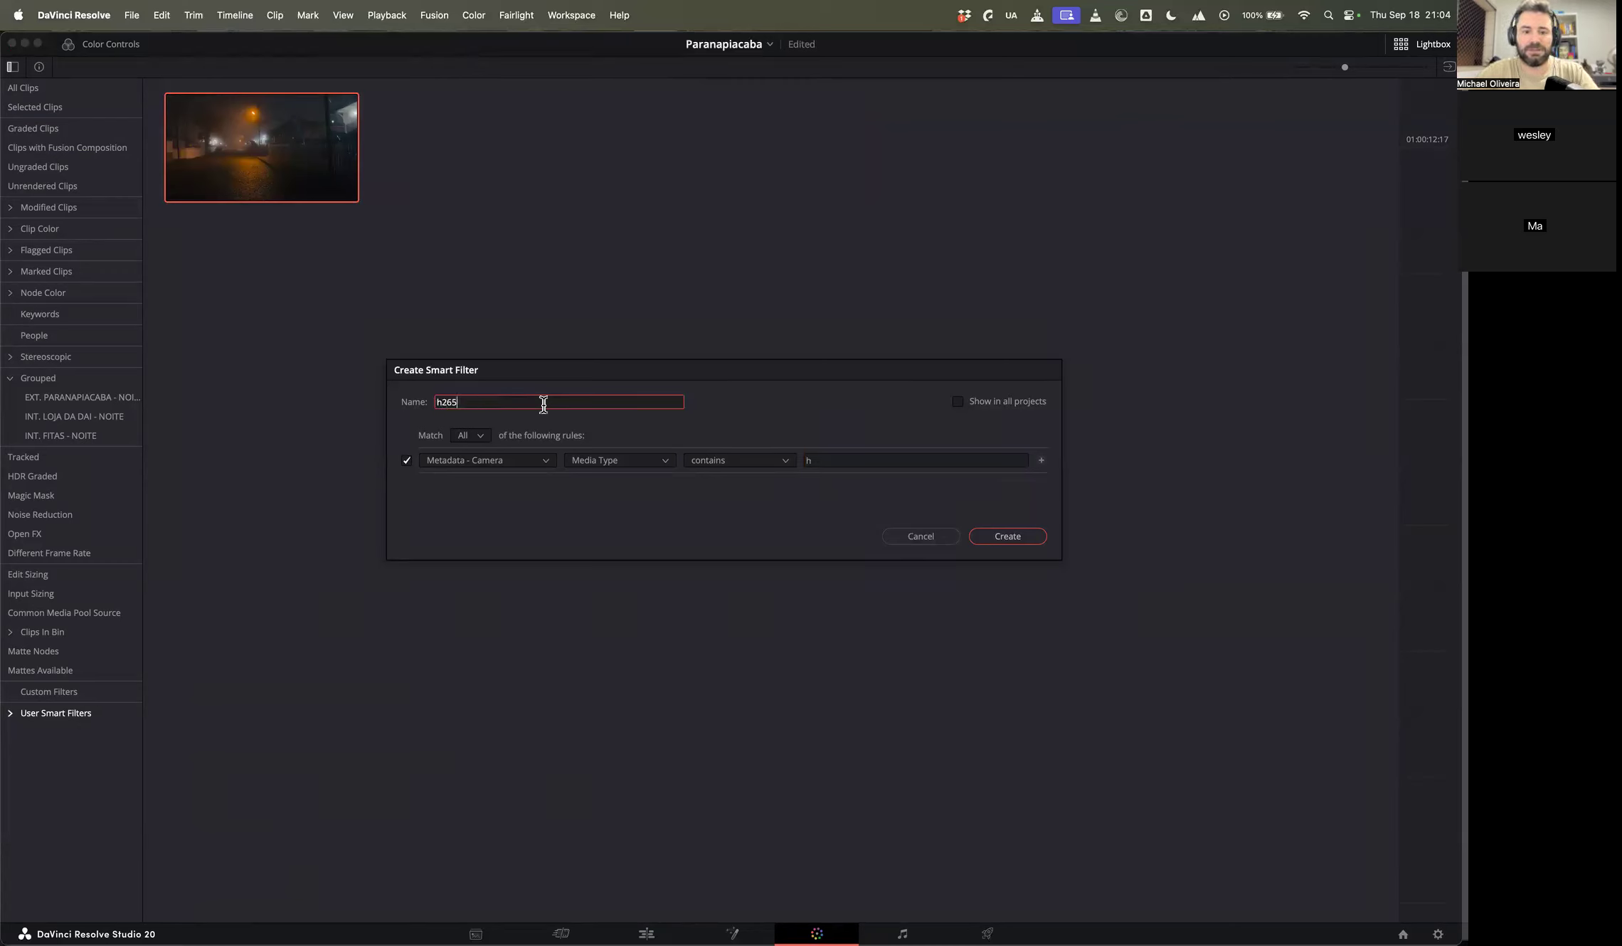
{"action": "left_click", "coordinate": [1026, 539]}
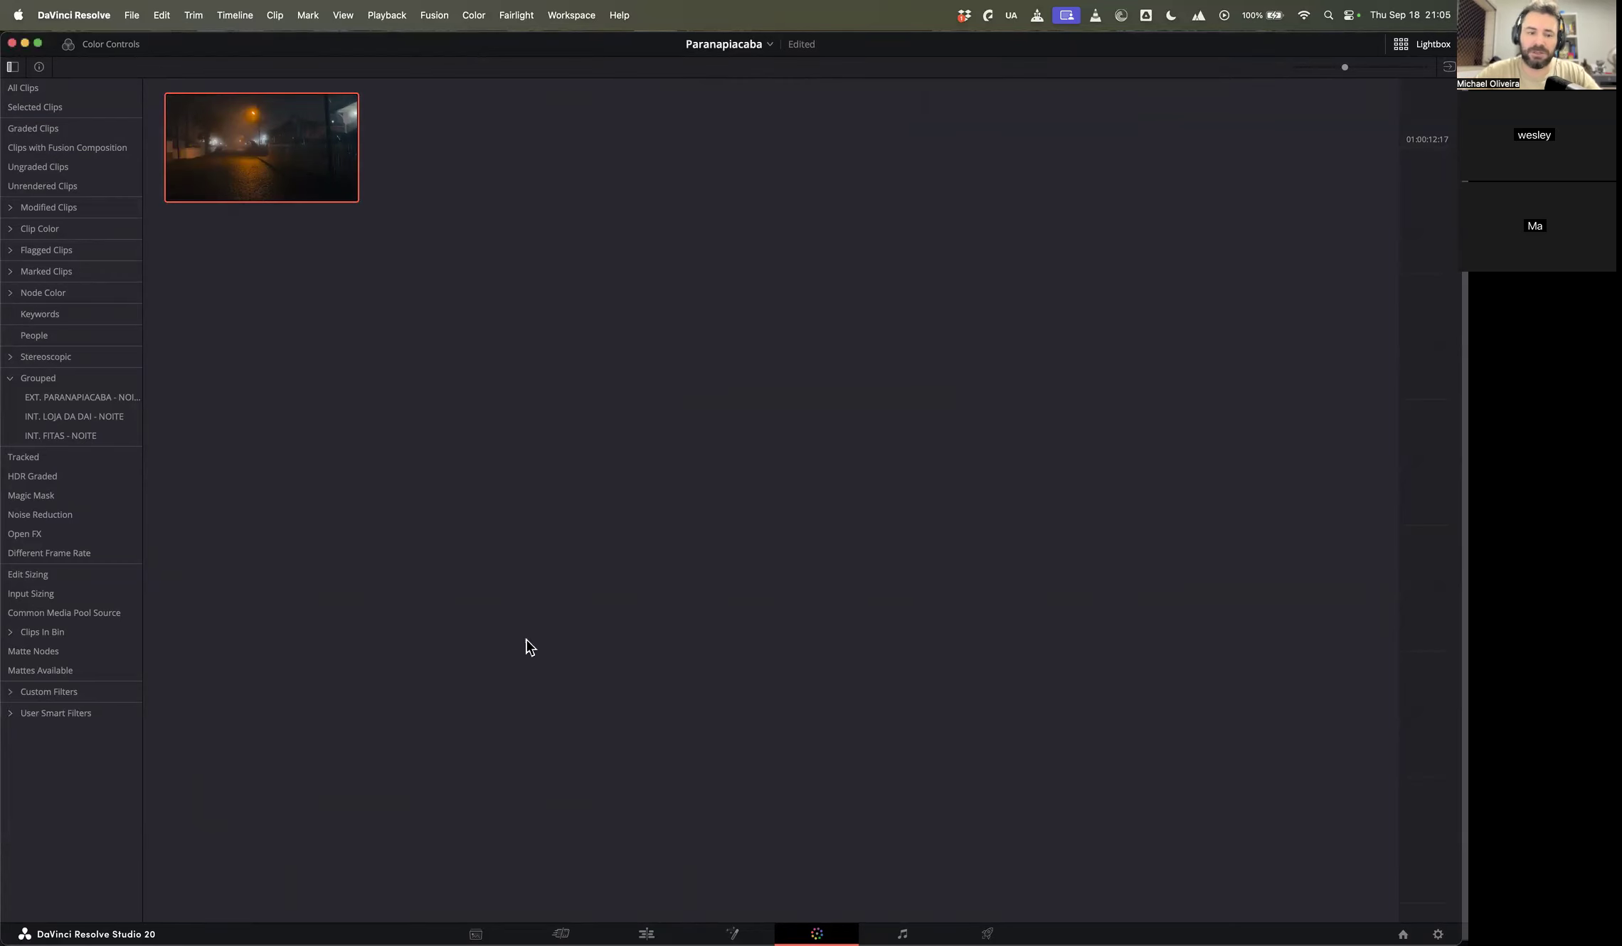
Step: Expand the user smart filters and show the clips matched by the RED filter
{"action": "left_click", "coordinate": [10, 714]}
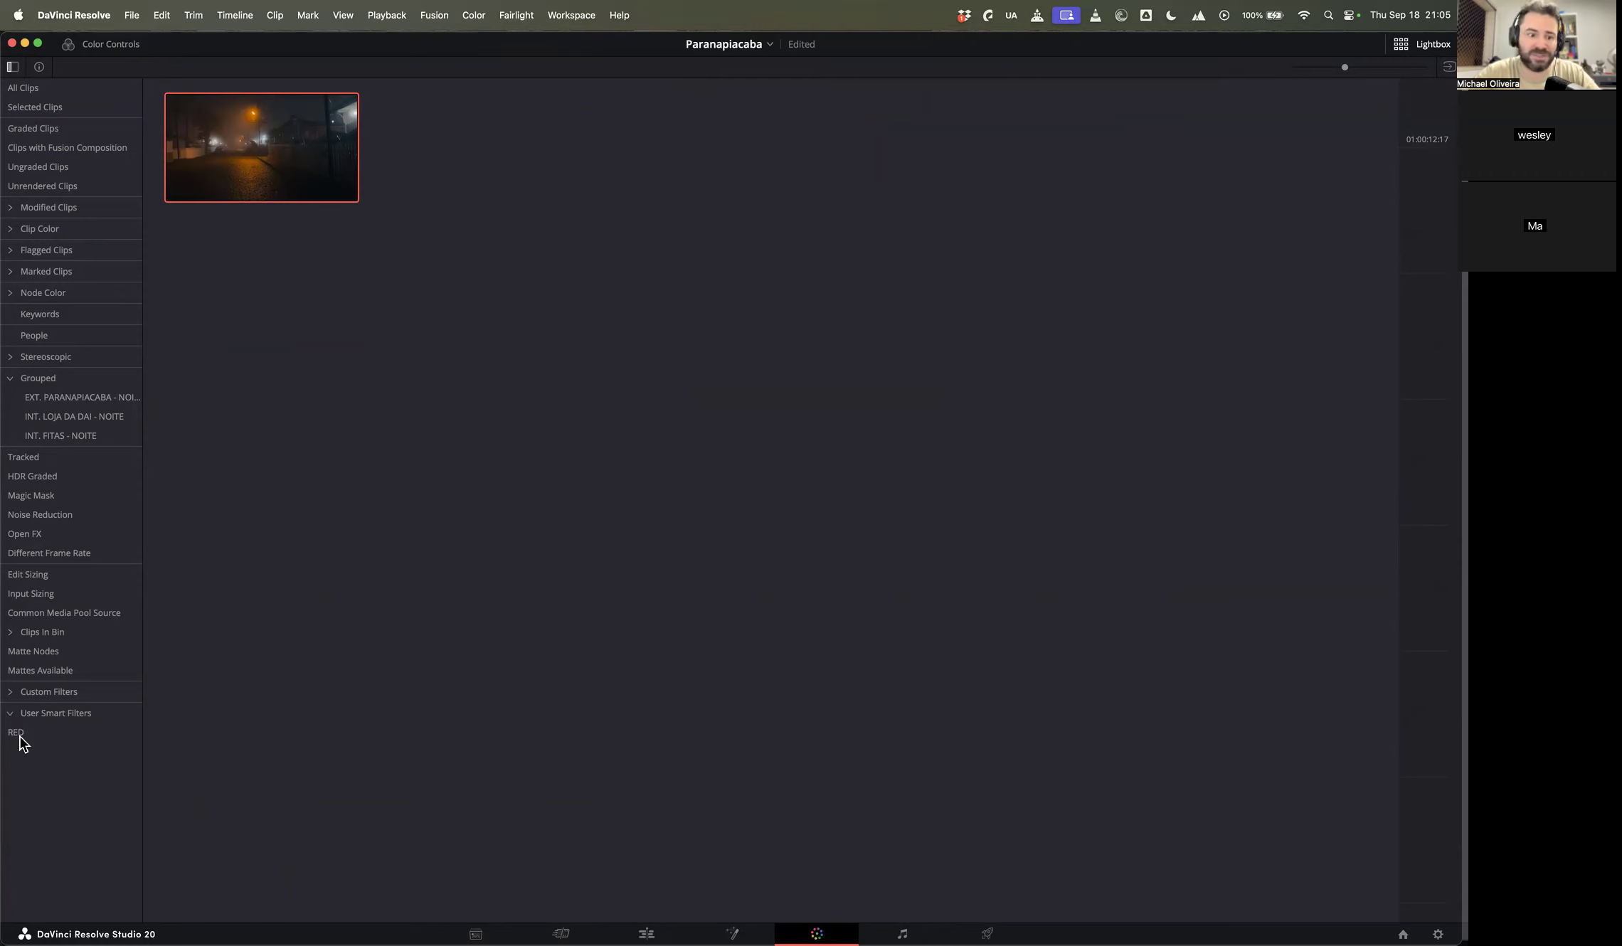
{"action": "left_click", "coordinate": [15, 733]}
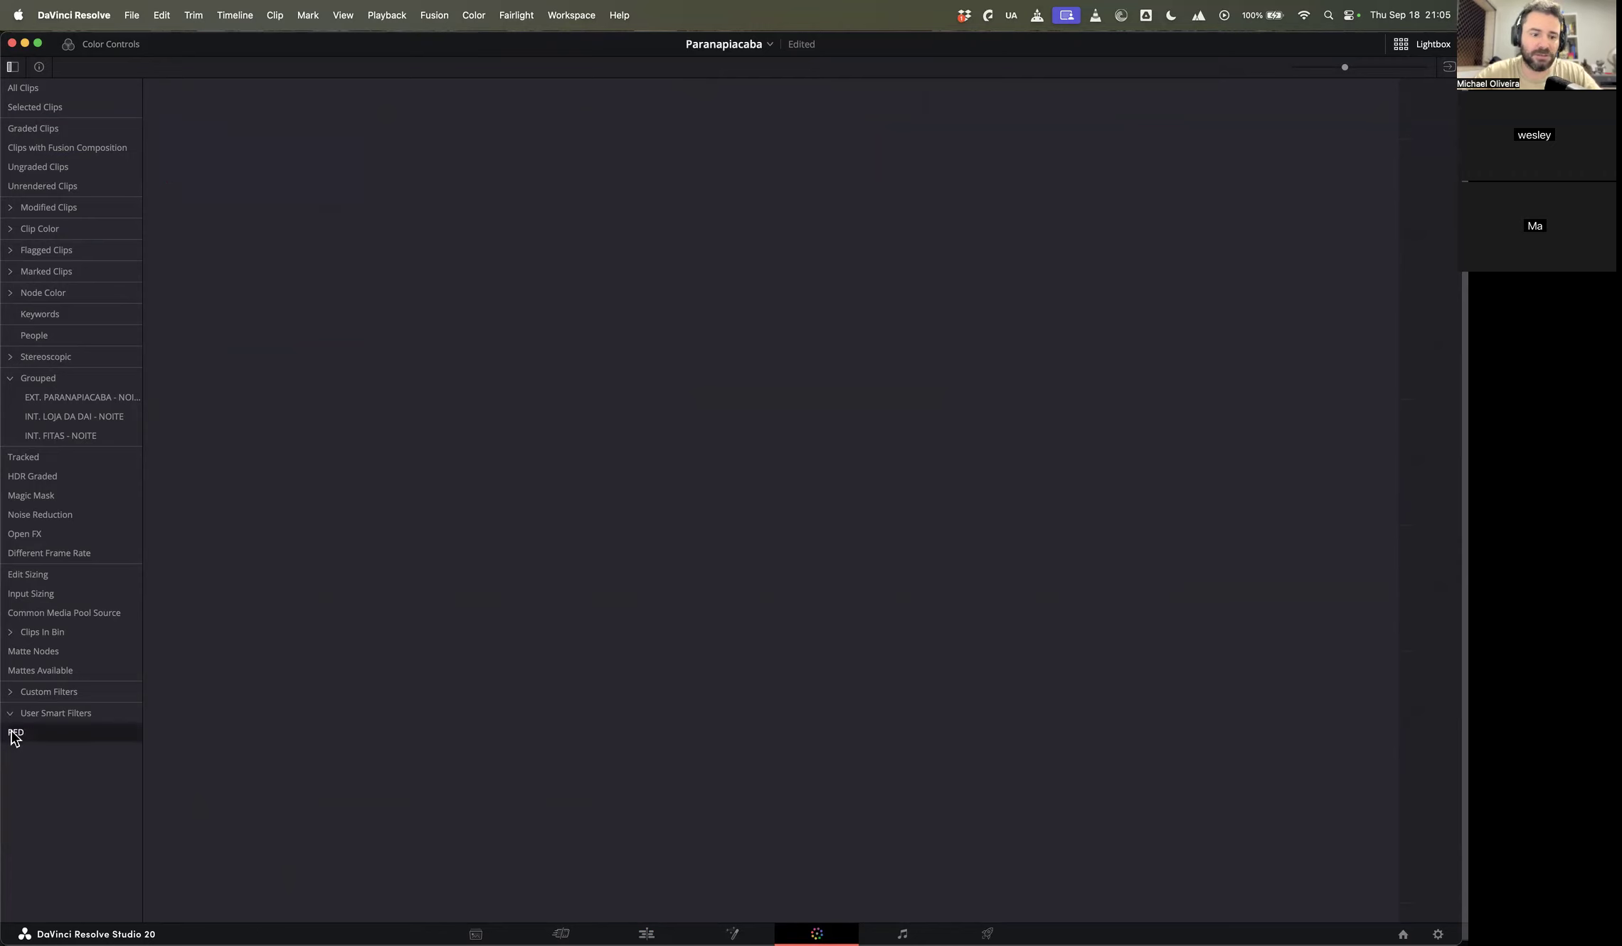
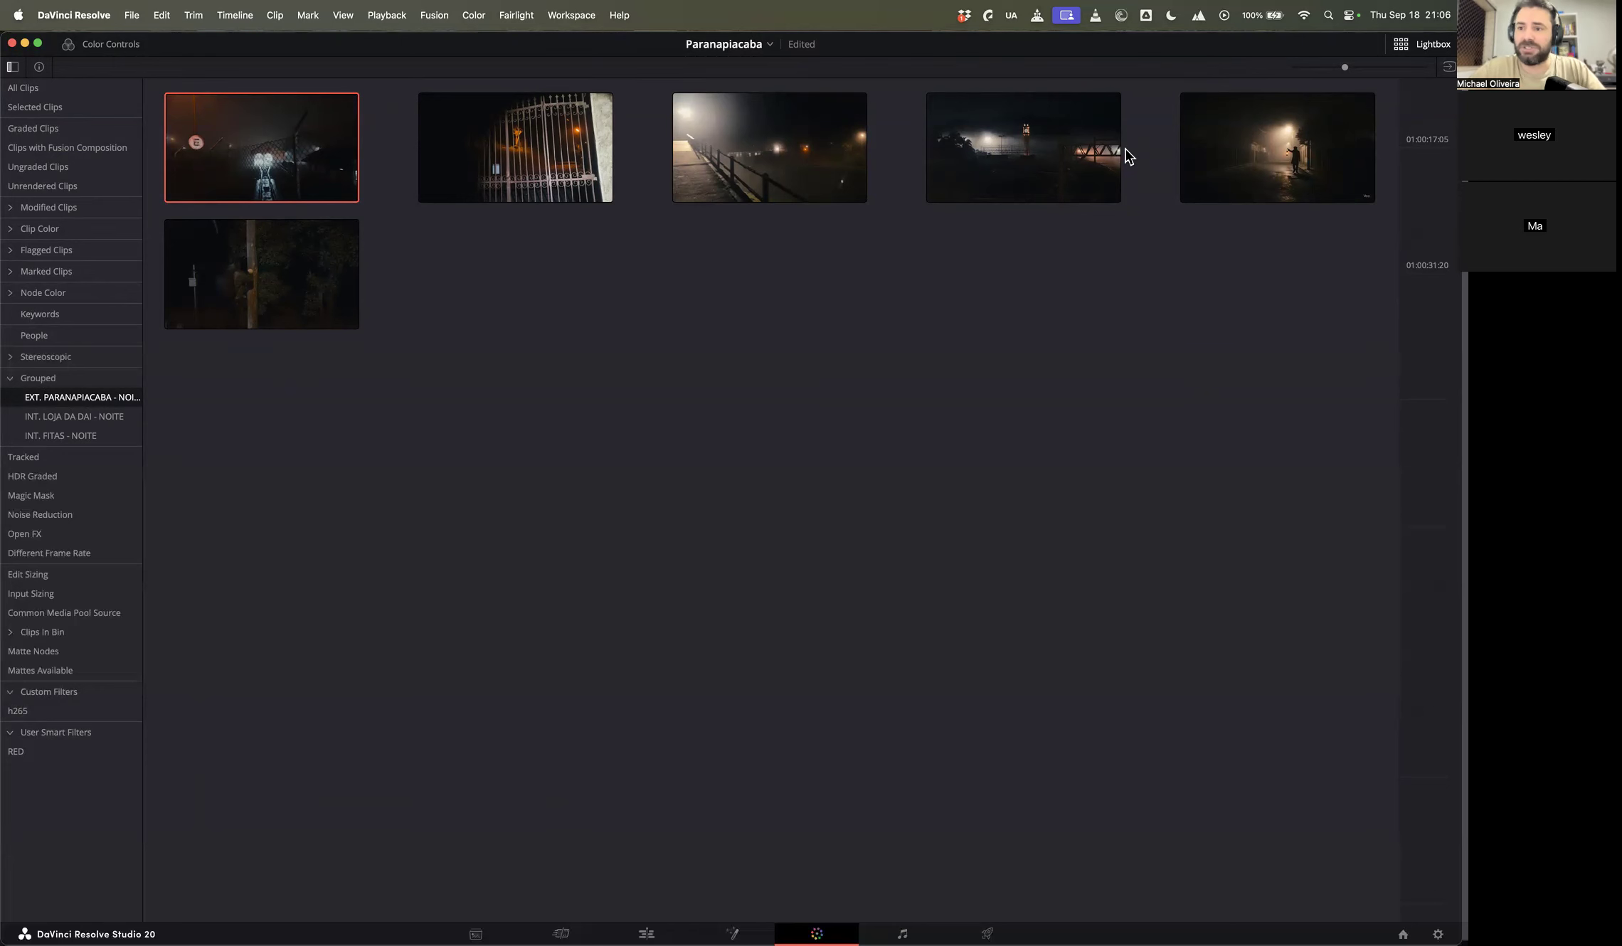
Step: Close the Lightbox and review the first, second and fourth clips of the EXT. PARANAPIACABA group in the viewer
{"action": "left_click", "coordinate": [1424, 43]}
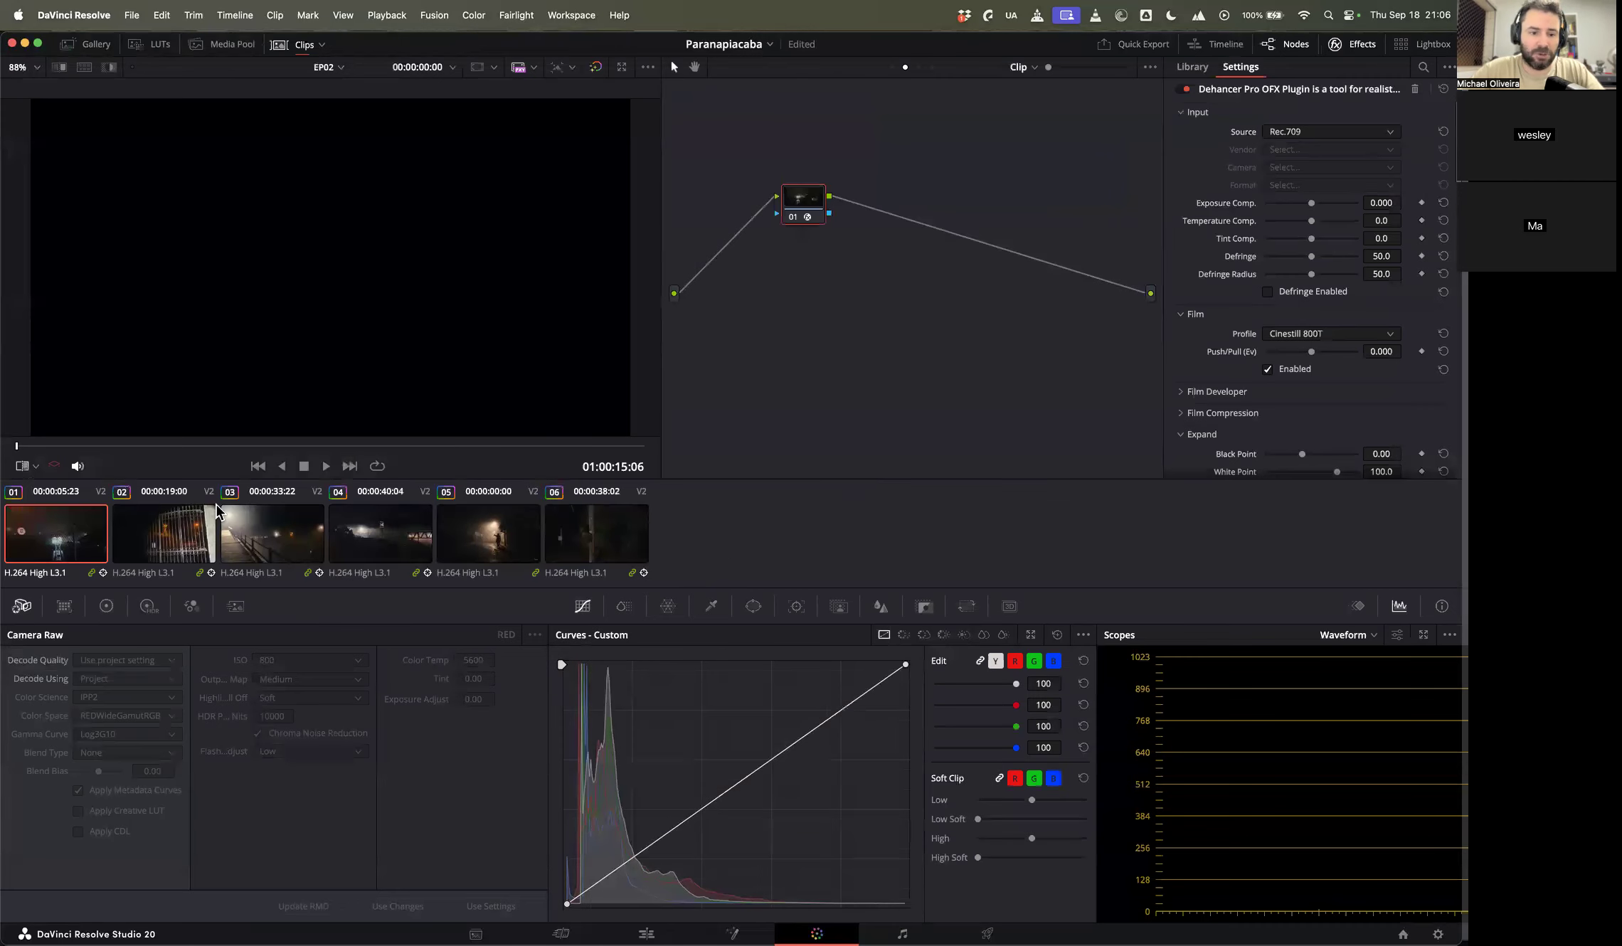
{"action": "left_click", "coordinate": [296, 447]}
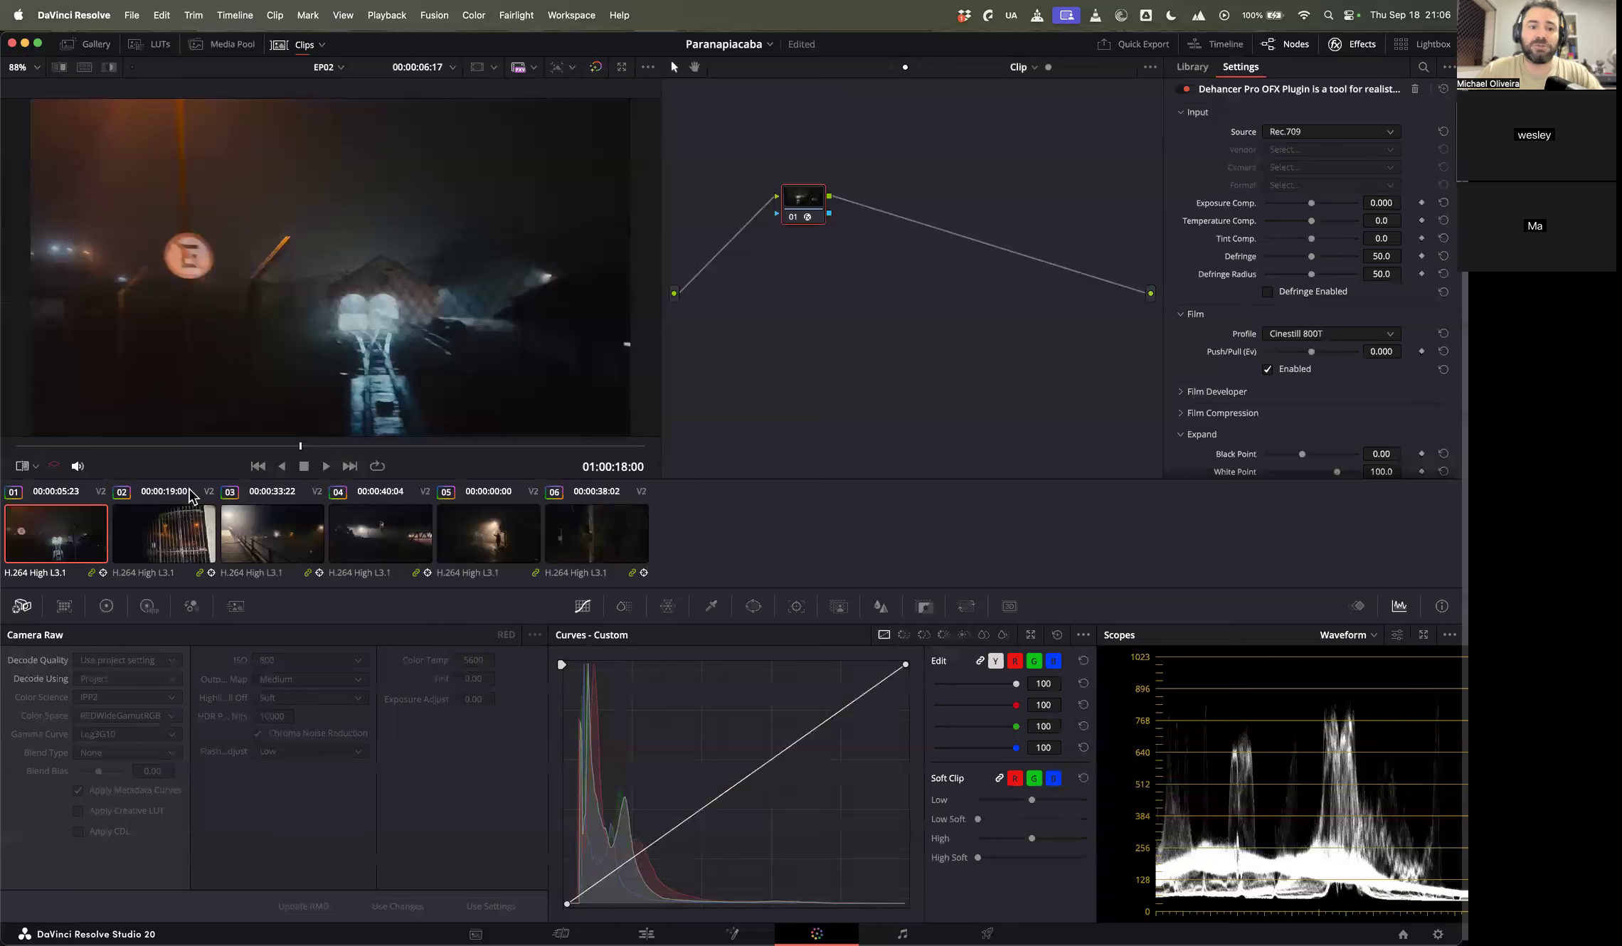
{"action": "left_click", "coordinate": [183, 535]}
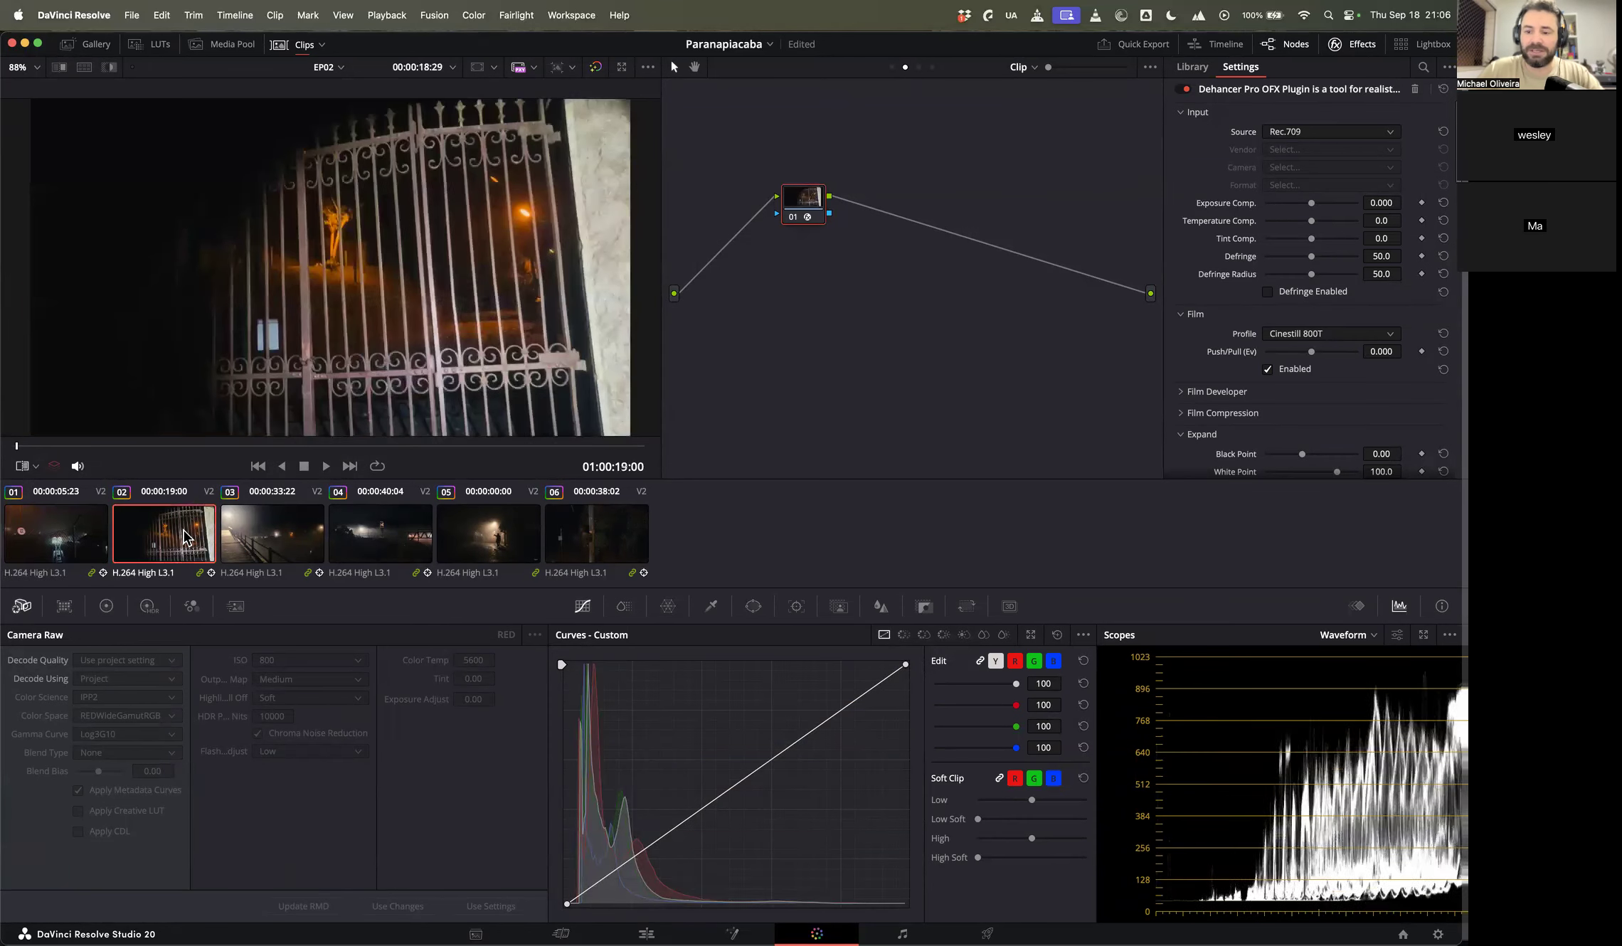
{"action": "left_click", "coordinate": [74, 533]}
{"action": "left_click", "coordinate": [349, 530]}
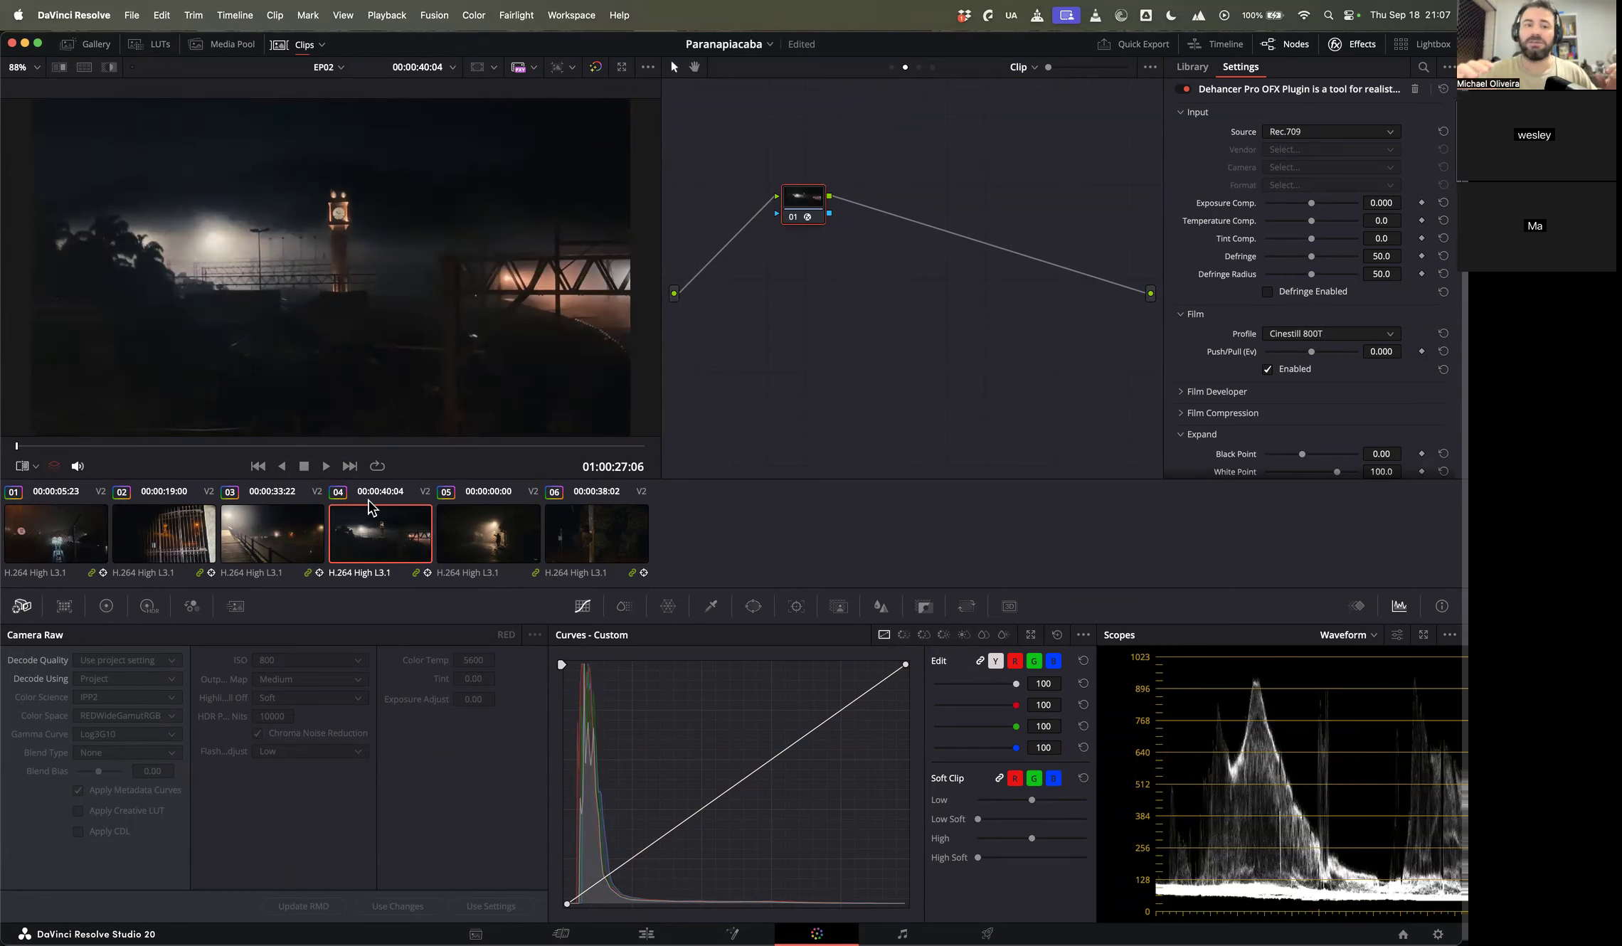
Step: Switch the clip thumbnails to all clips, to the INT. LOJA DA DAI - NOITE group, and back to all clips
{"action": "left_click", "coordinate": [317, 44]}
{"action": "left_click", "coordinate": [360, 68]}
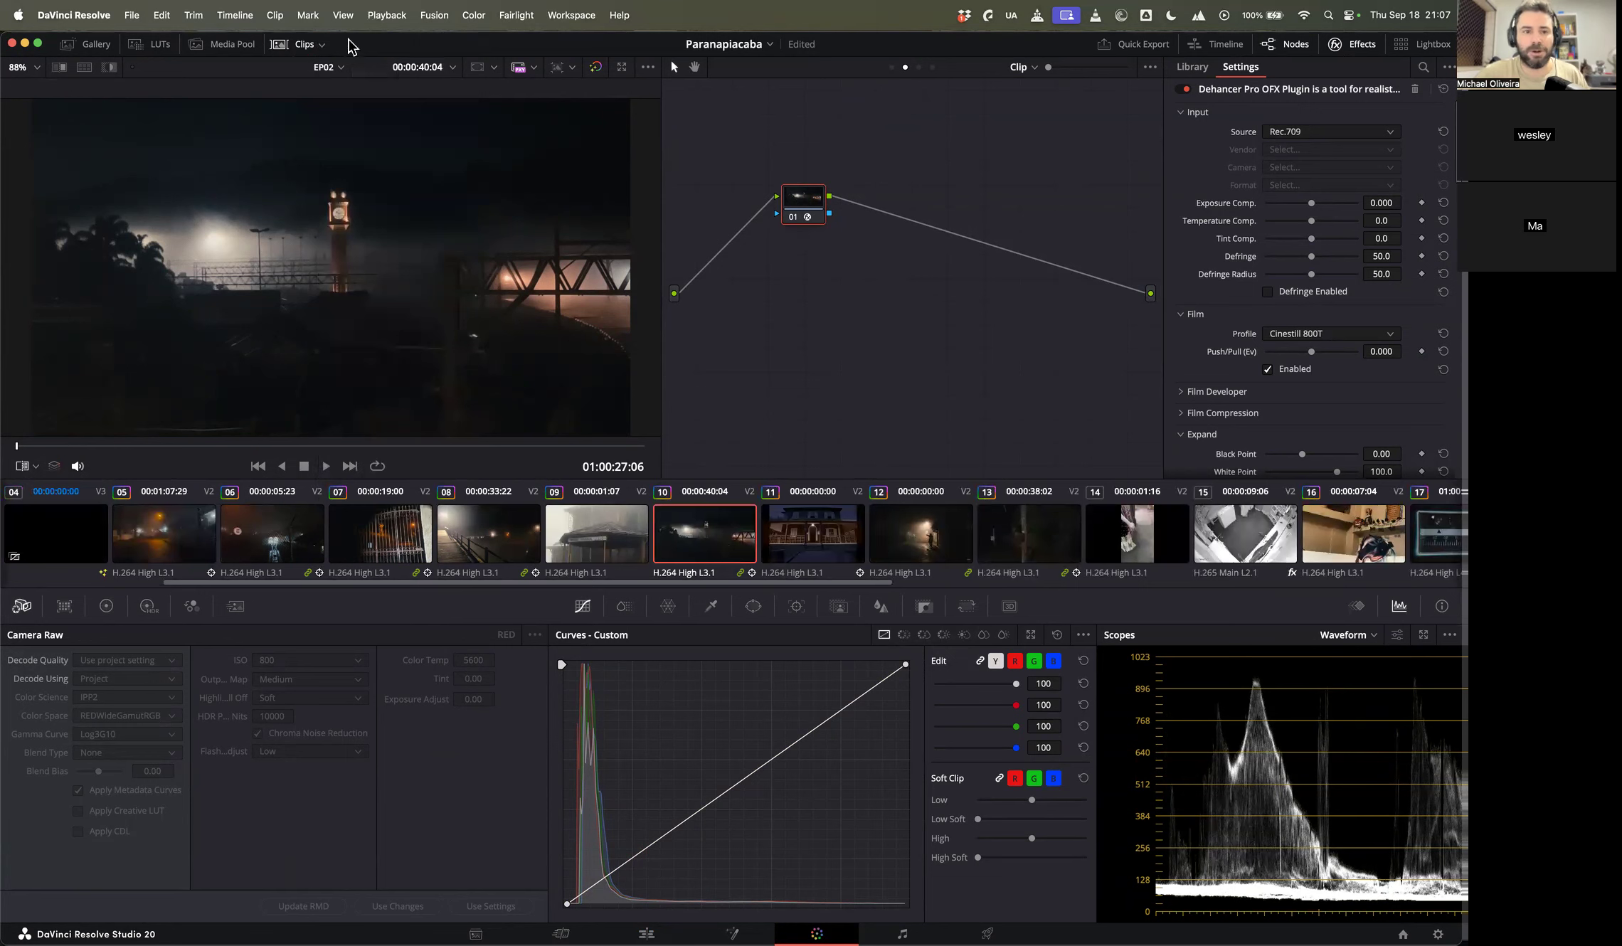
{"action": "left_click", "coordinate": [322, 47]}
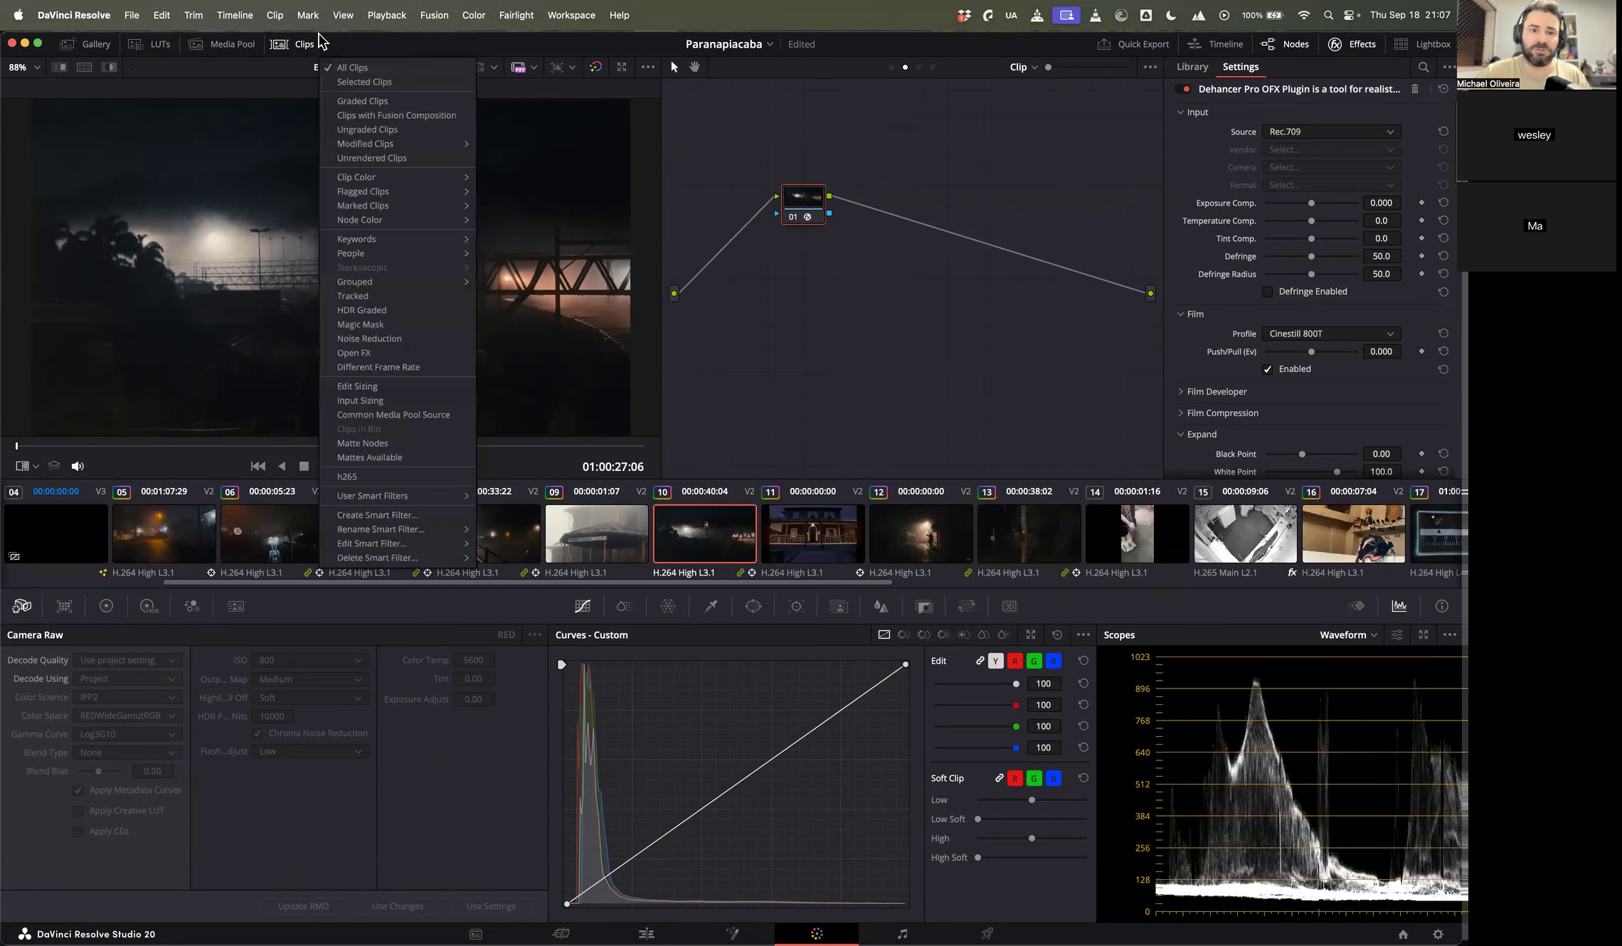
{"action": "mouse_move", "coordinate": [327, 274]}
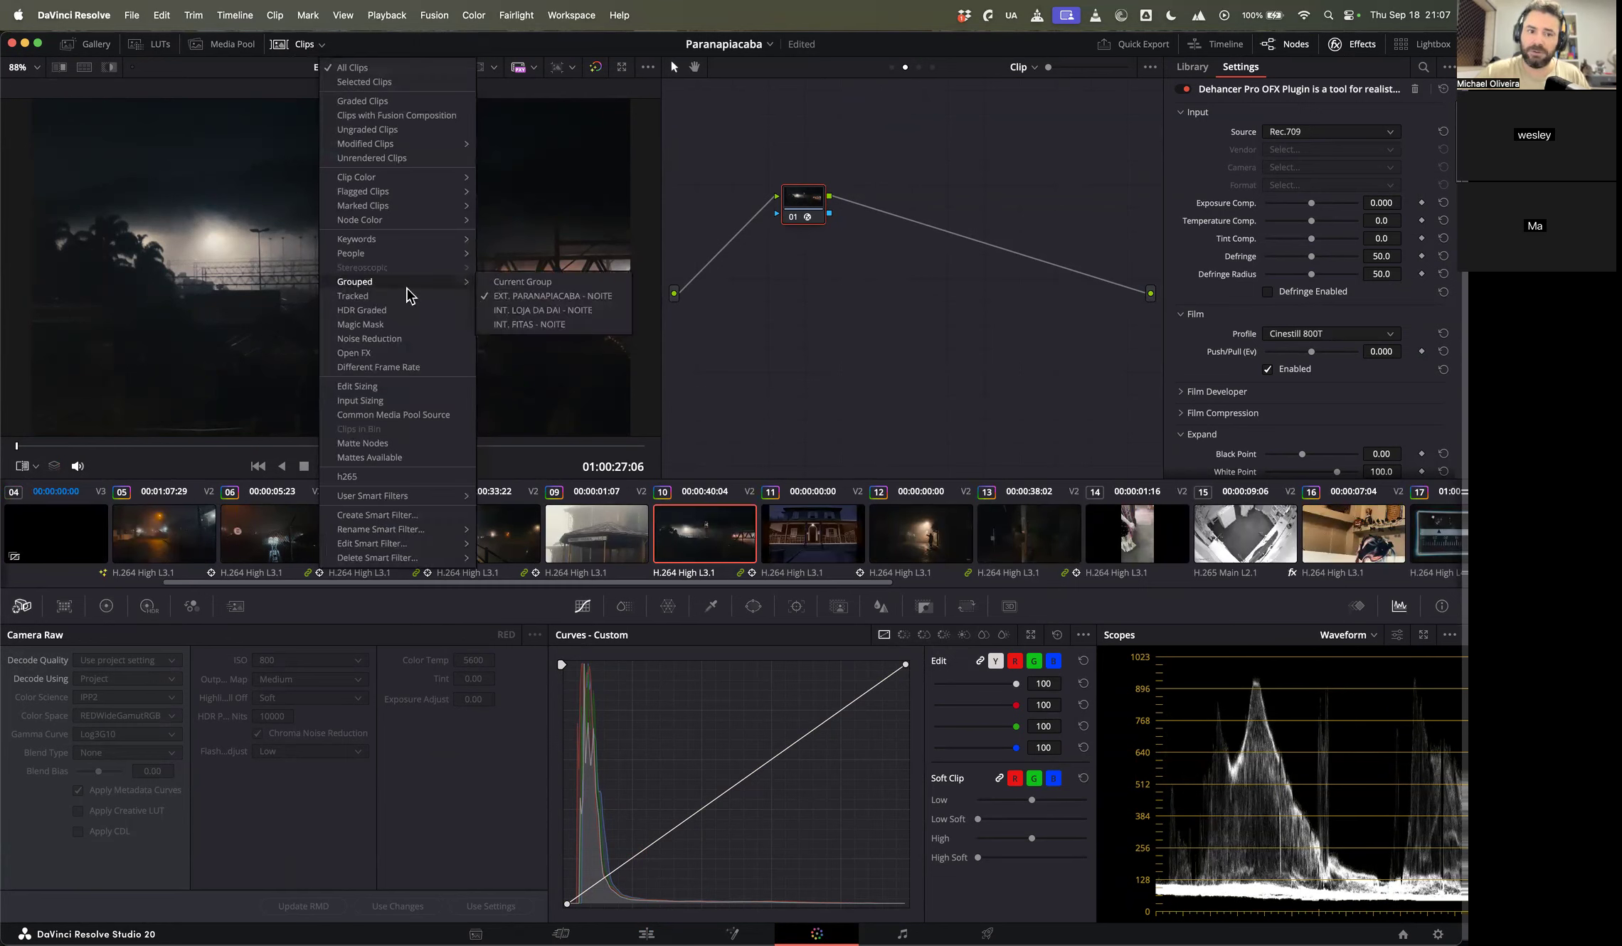
{"action": "left_click", "coordinate": [545, 311]}
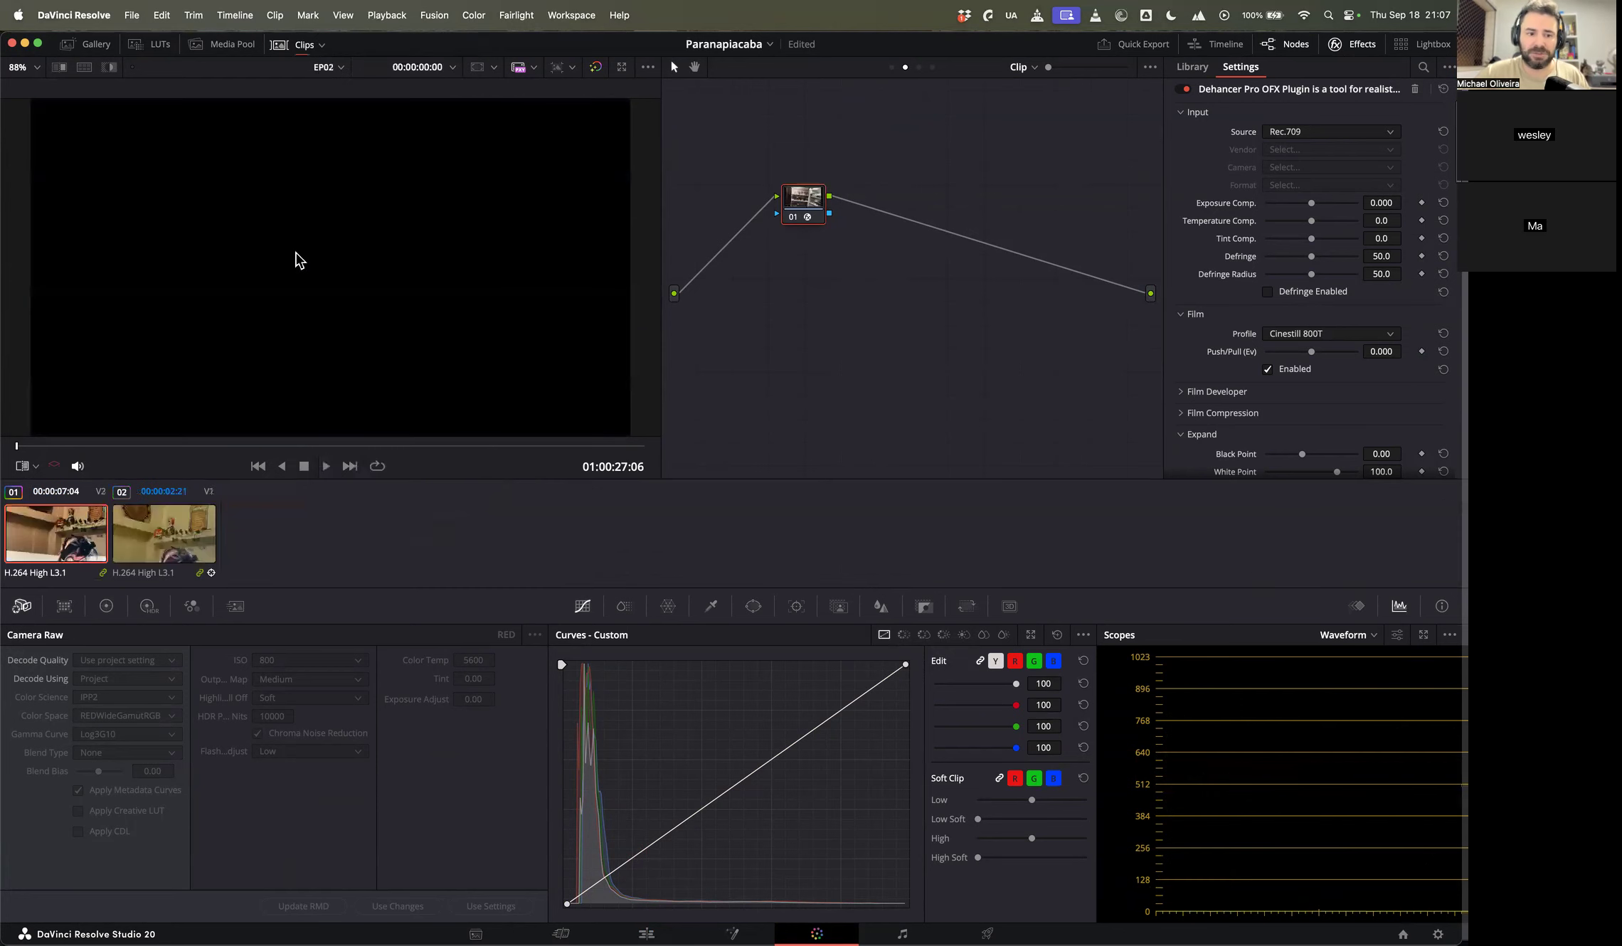
{"action": "left_click", "coordinate": [307, 45]}
{"action": "left_click", "coordinate": [354, 74]}
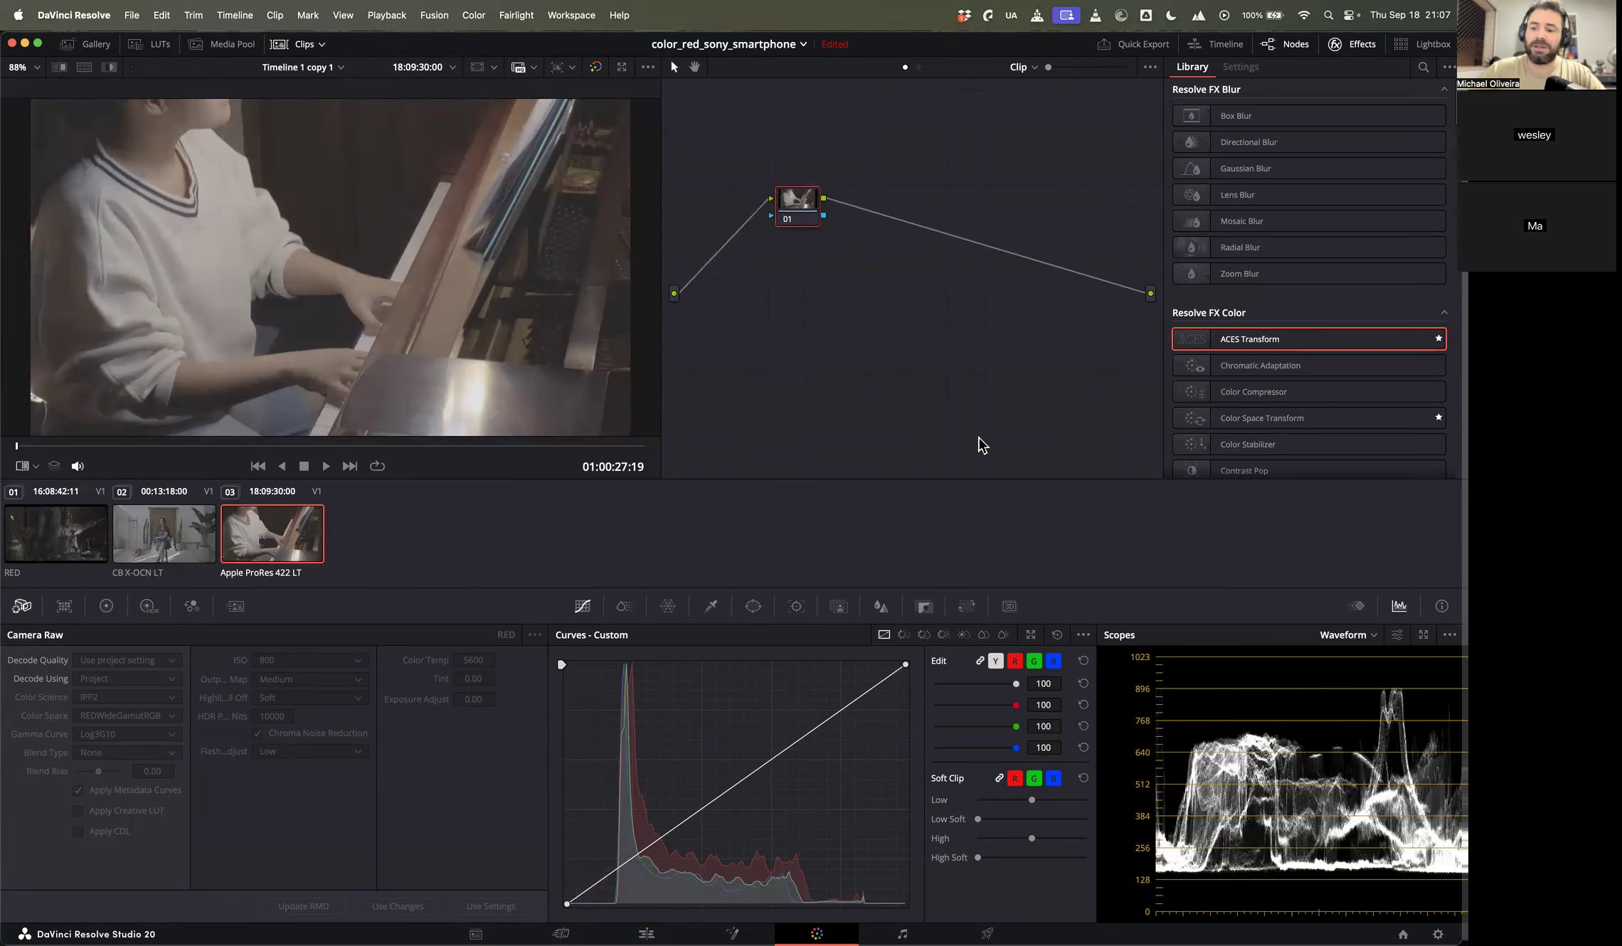
Step: In the color_red_sony_smartphone project, expand the waveform scope into a floating window and reposition it beside the viewer
{"action": "left_click", "coordinate": [1425, 634]}
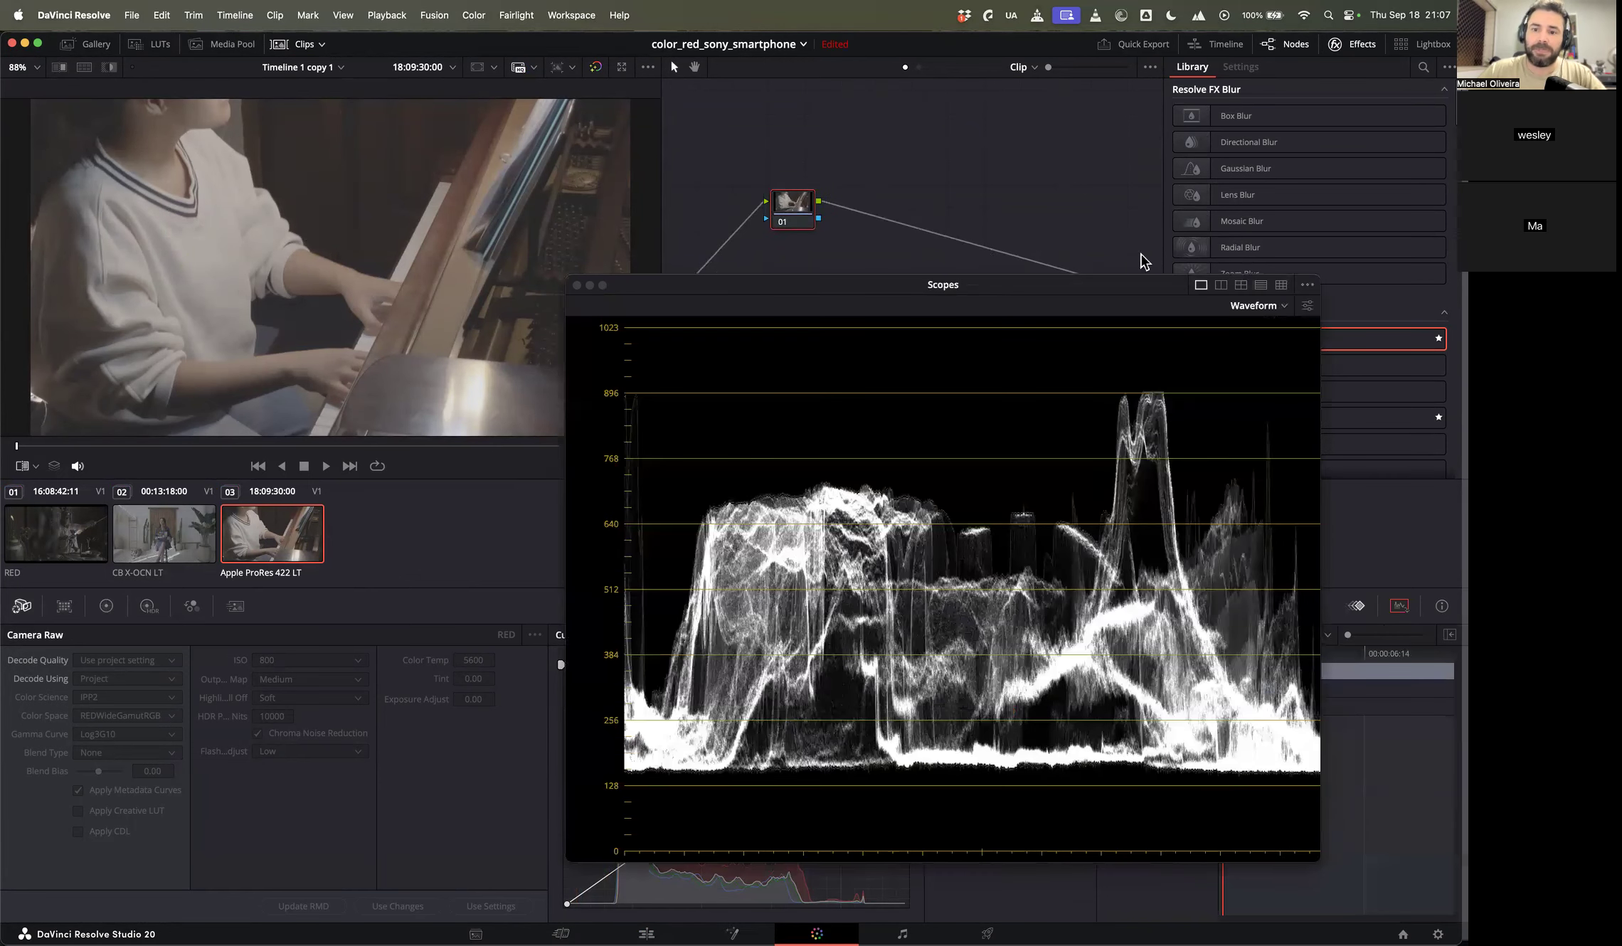
{"action": "left_click_drag", "start_coordinate": [984, 286], "coordinate": [1029, 225]}
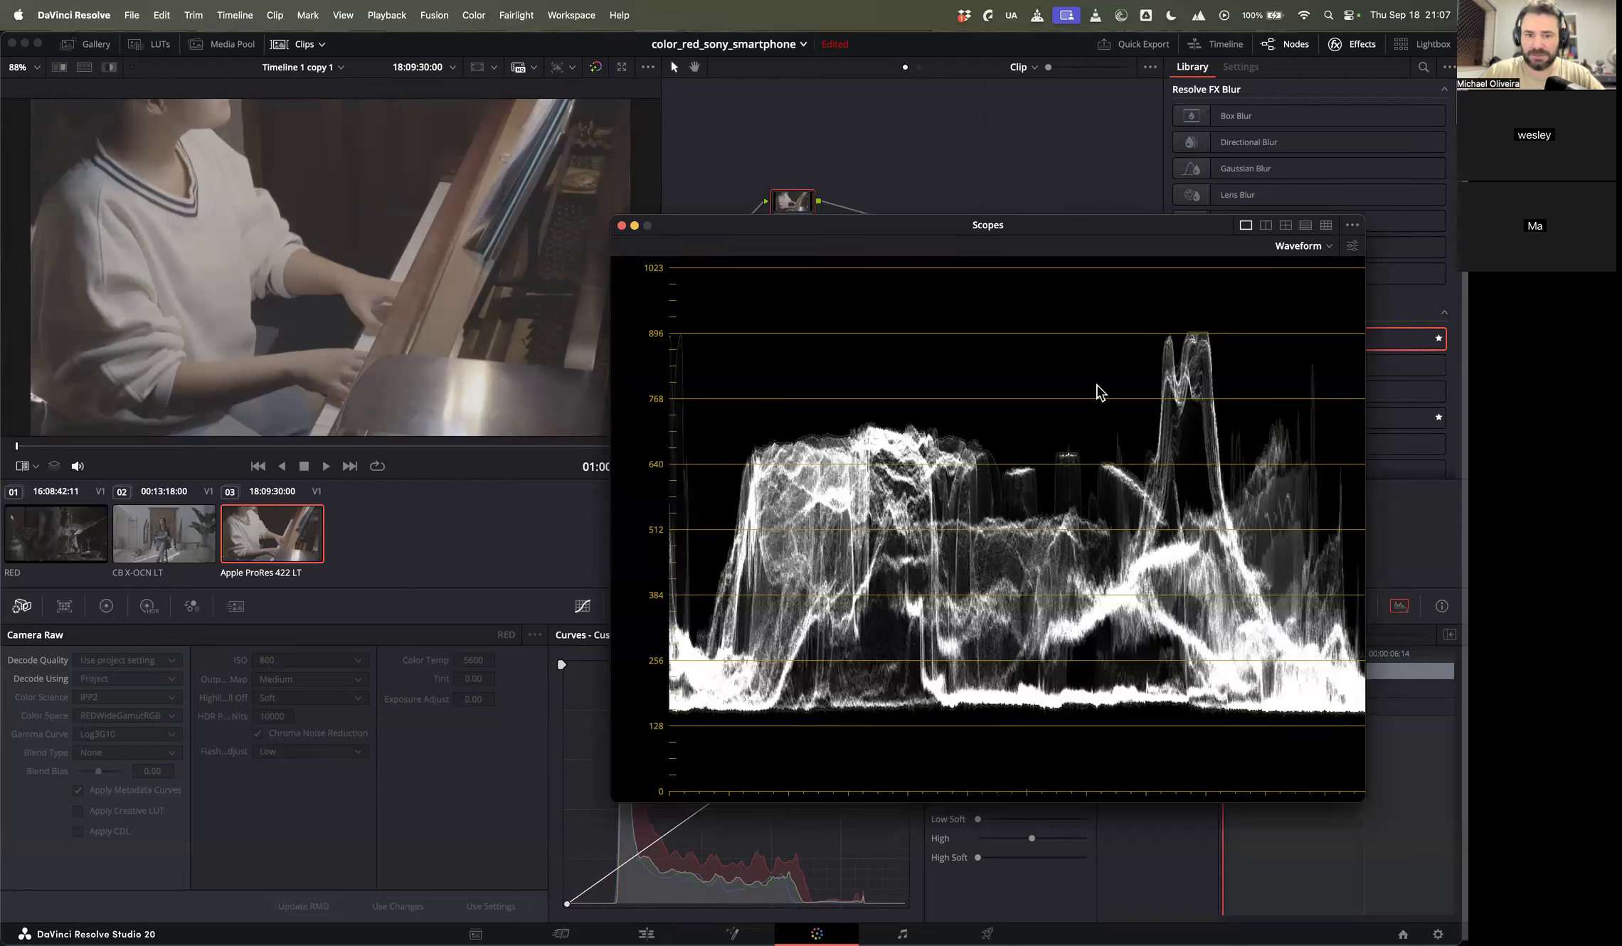
Step: Compare the images and waveforms of the RED, X-OCN LT and Apple ProRes 422 LT clips
{"action": "left_click", "coordinate": [271, 539]}
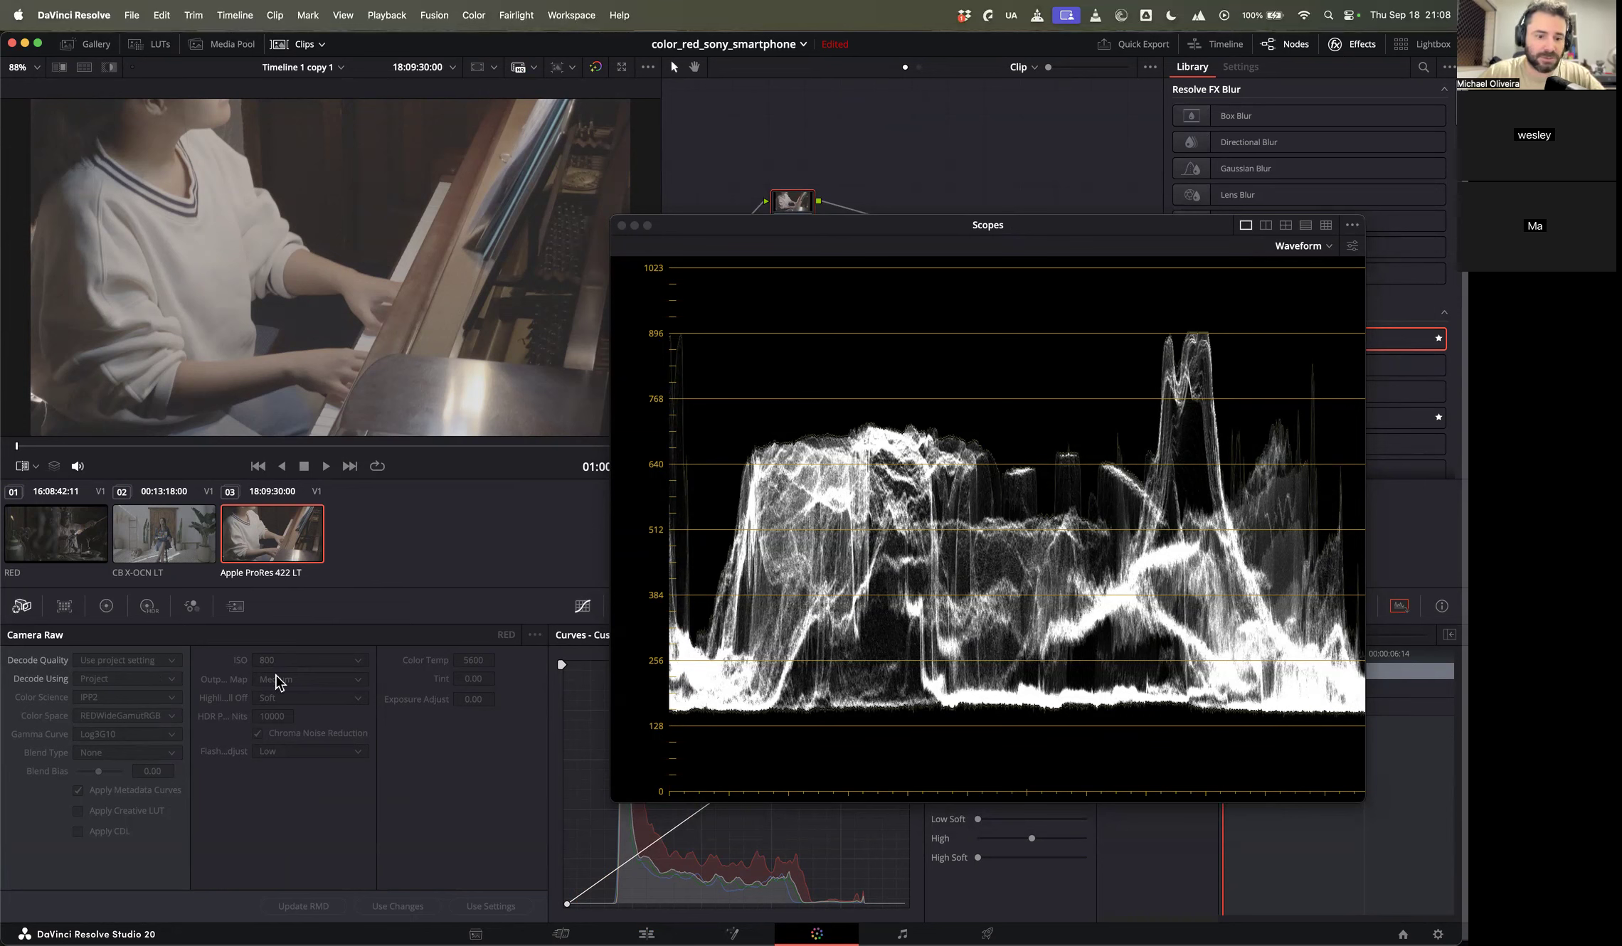
{"action": "right_click", "coordinate": [257, 539]}
{"action": "left_click", "coordinate": [242, 541]}
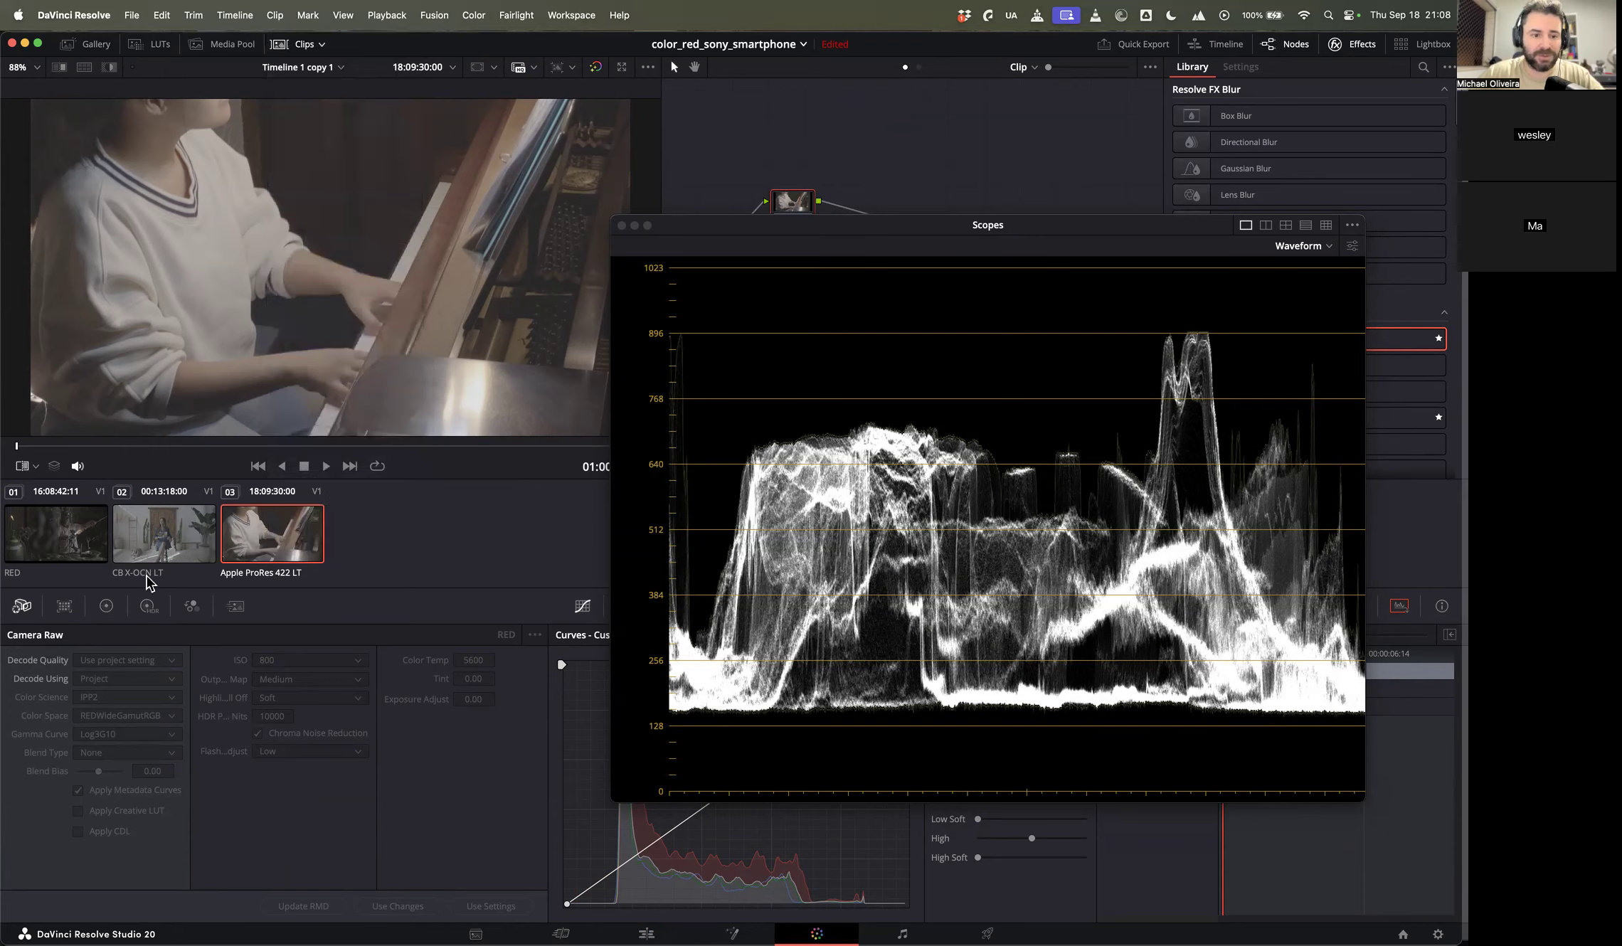
{"action": "left_click", "coordinate": [79, 550]}
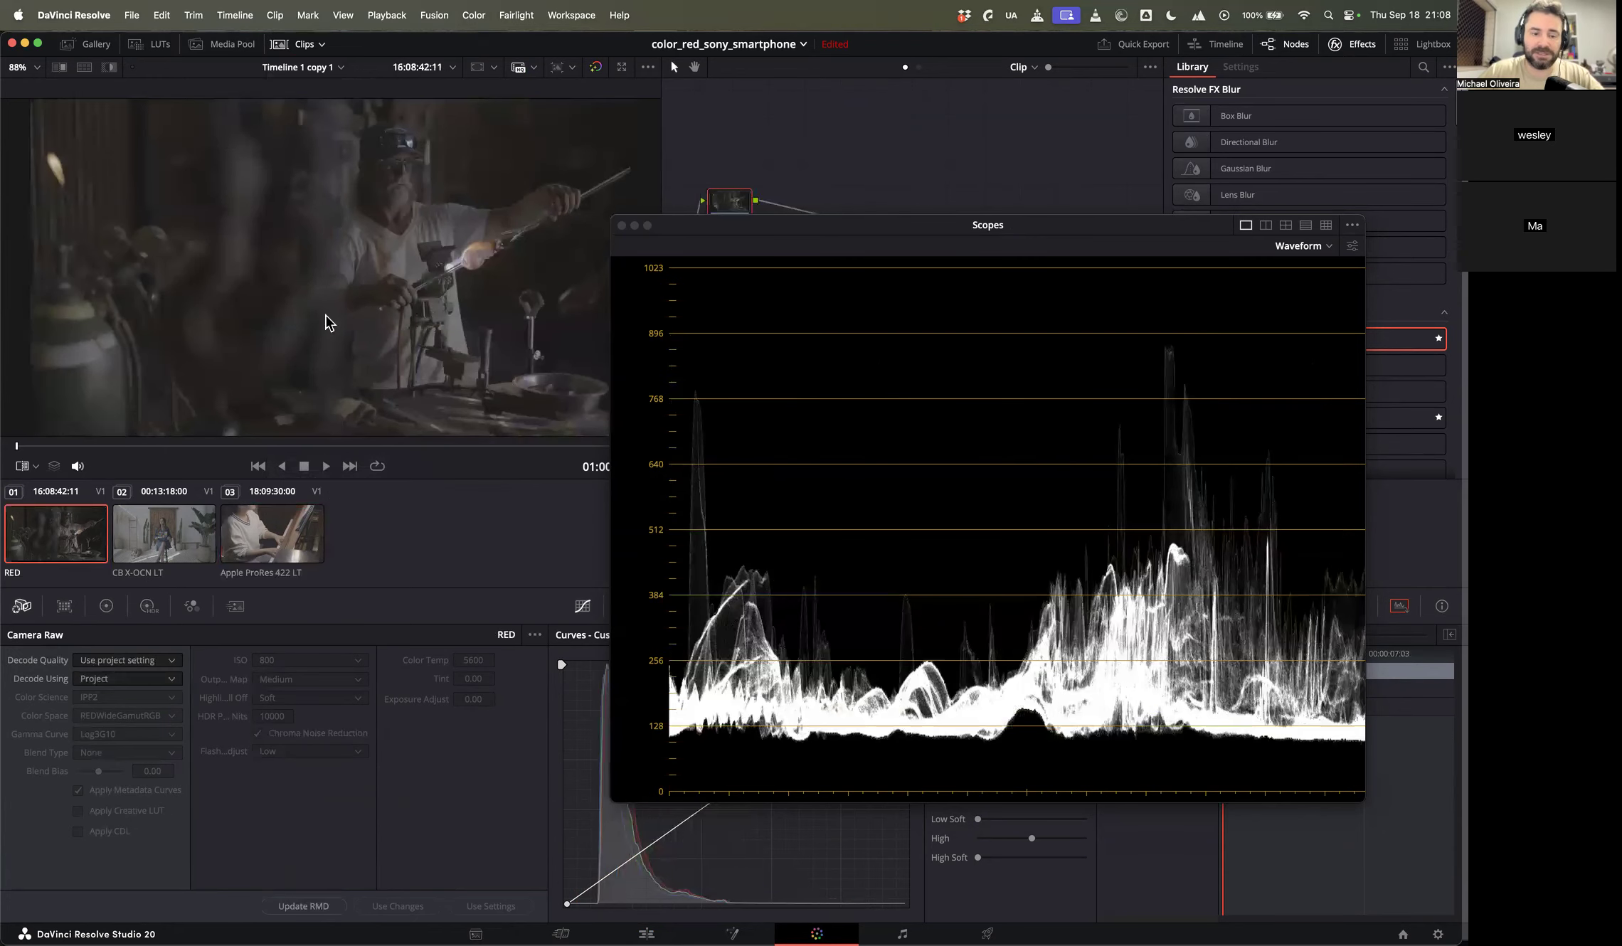
{"action": "left_click", "coordinate": [175, 526]}
{"action": "left_click", "coordinate": [281, 530]}
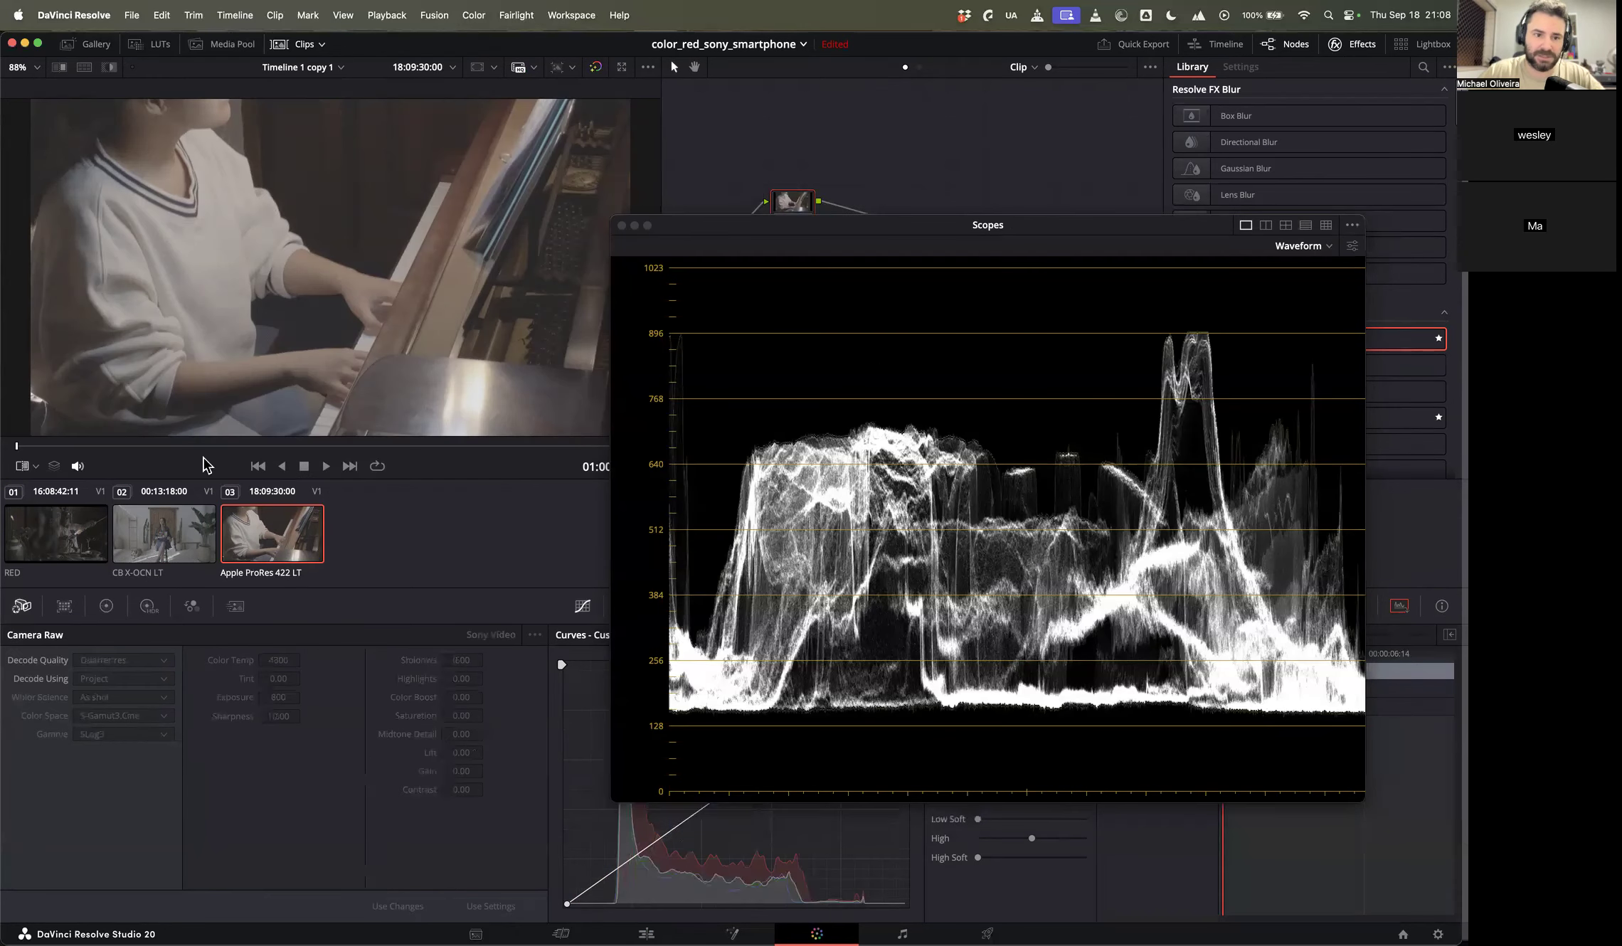
{"action": "left_click", "coordinate": [70, 525]}
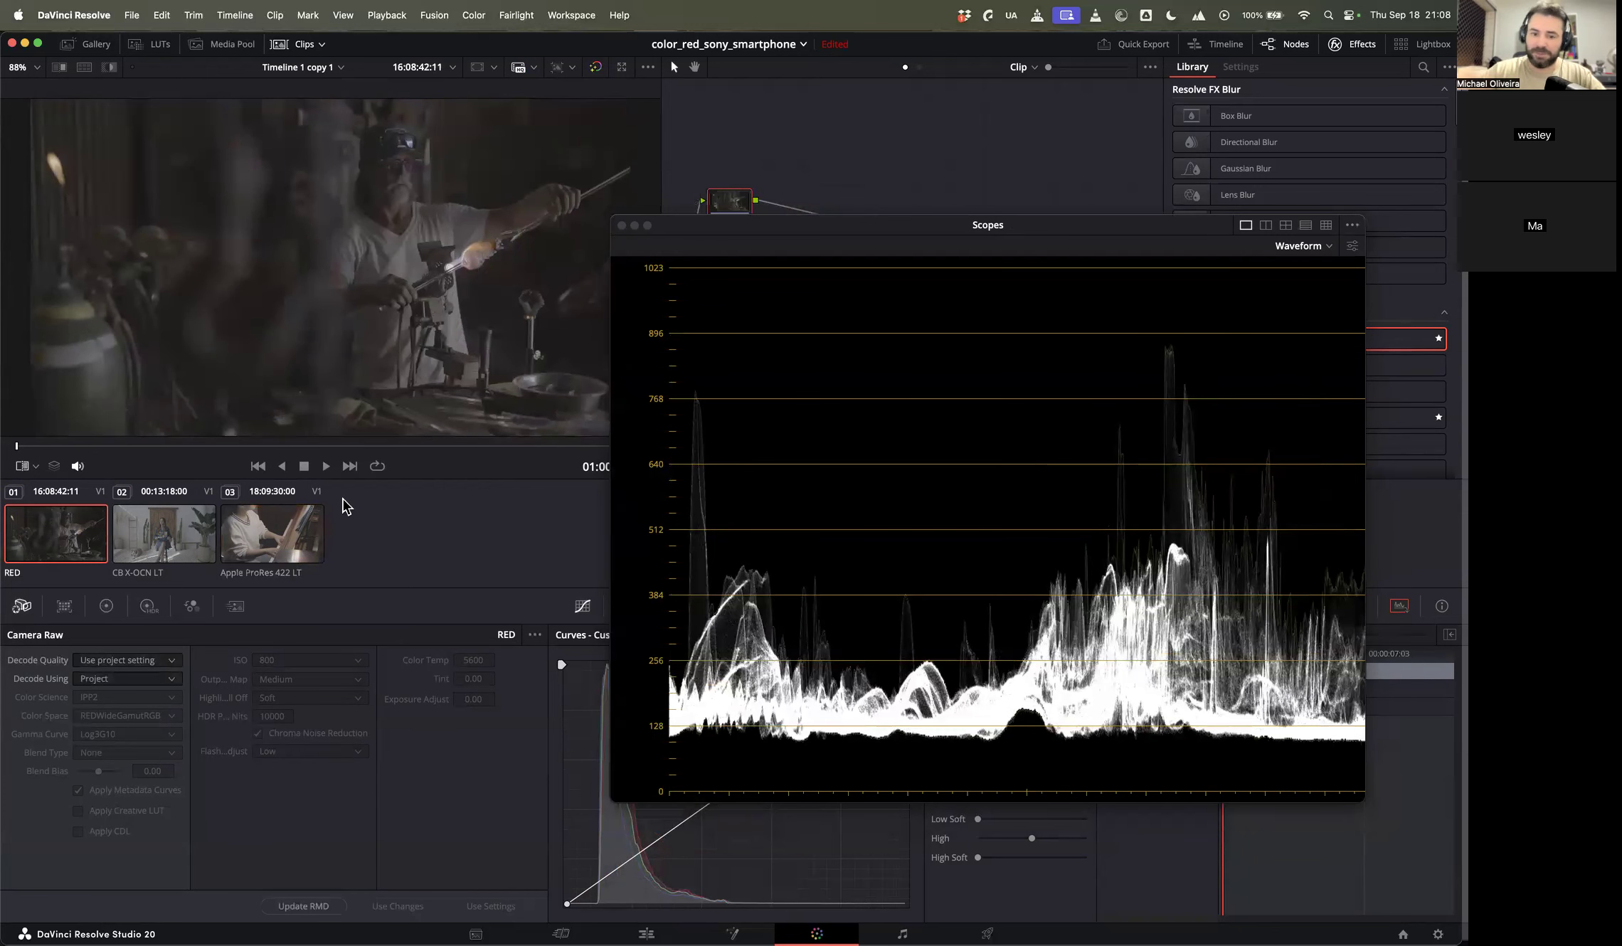
Step: Reposition the scope window and examine the darkest levels of the CB X-OCN LT clip's waveform up close
{"action": "left_click_drag", "start_coordinate": [939, 224], "coordinate": [924, 89]}
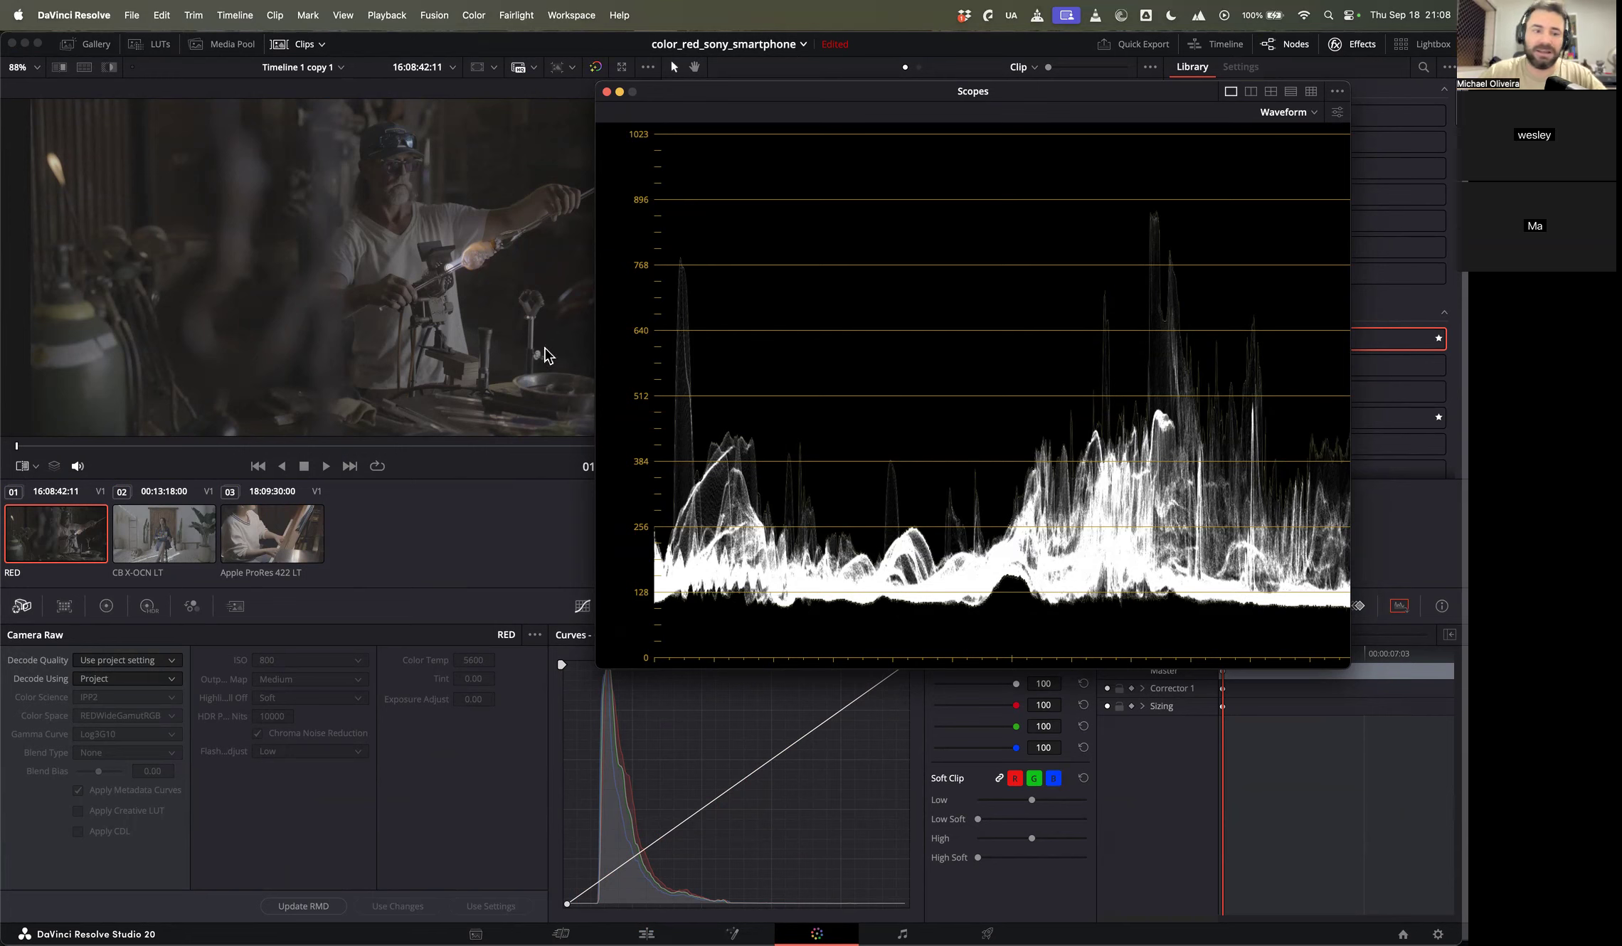
{"action": "left_click", "coordinate": [176, 545]}
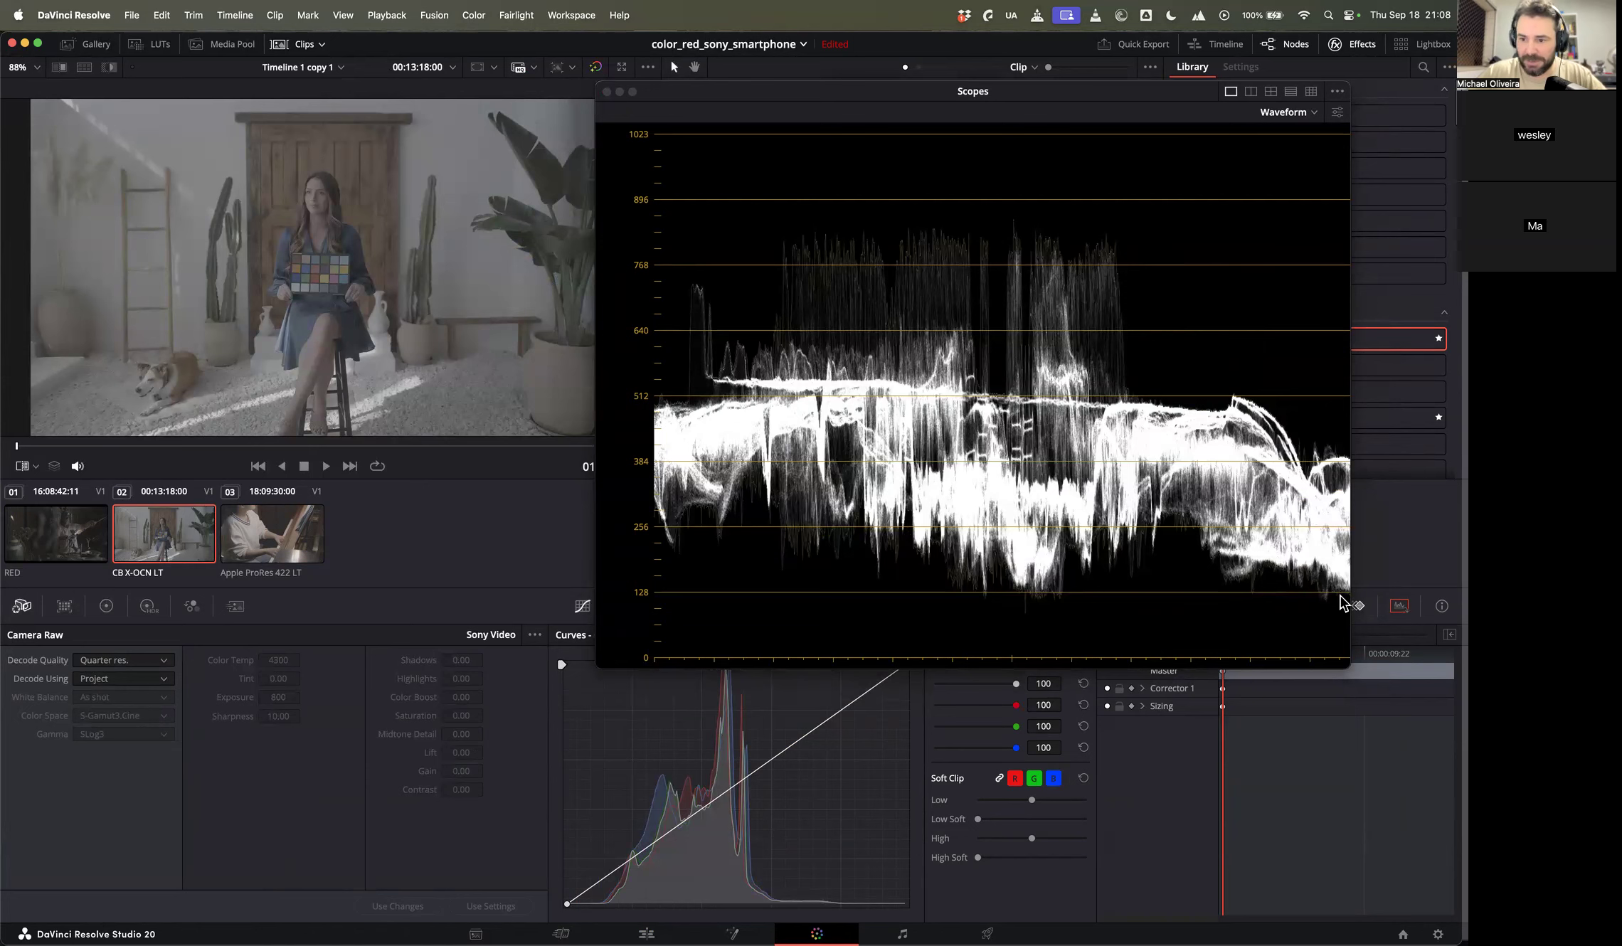
{"action": "left_click_drag", "start_coordinate": [1334, 600], "coordinate": [1324, 465]}
{"action": "left_click_drag", "start_coordinate": [1344, 359], "coordinate": [1212, 476]}
{"action": "scroll", "coordinate": [1251, 531], "scroll_direction": "up", "scroll_amount": 5}
{"action": "scroll", "coordinate": [1282, 475], "scroll_direction": "down", "scroll_amount": 5}
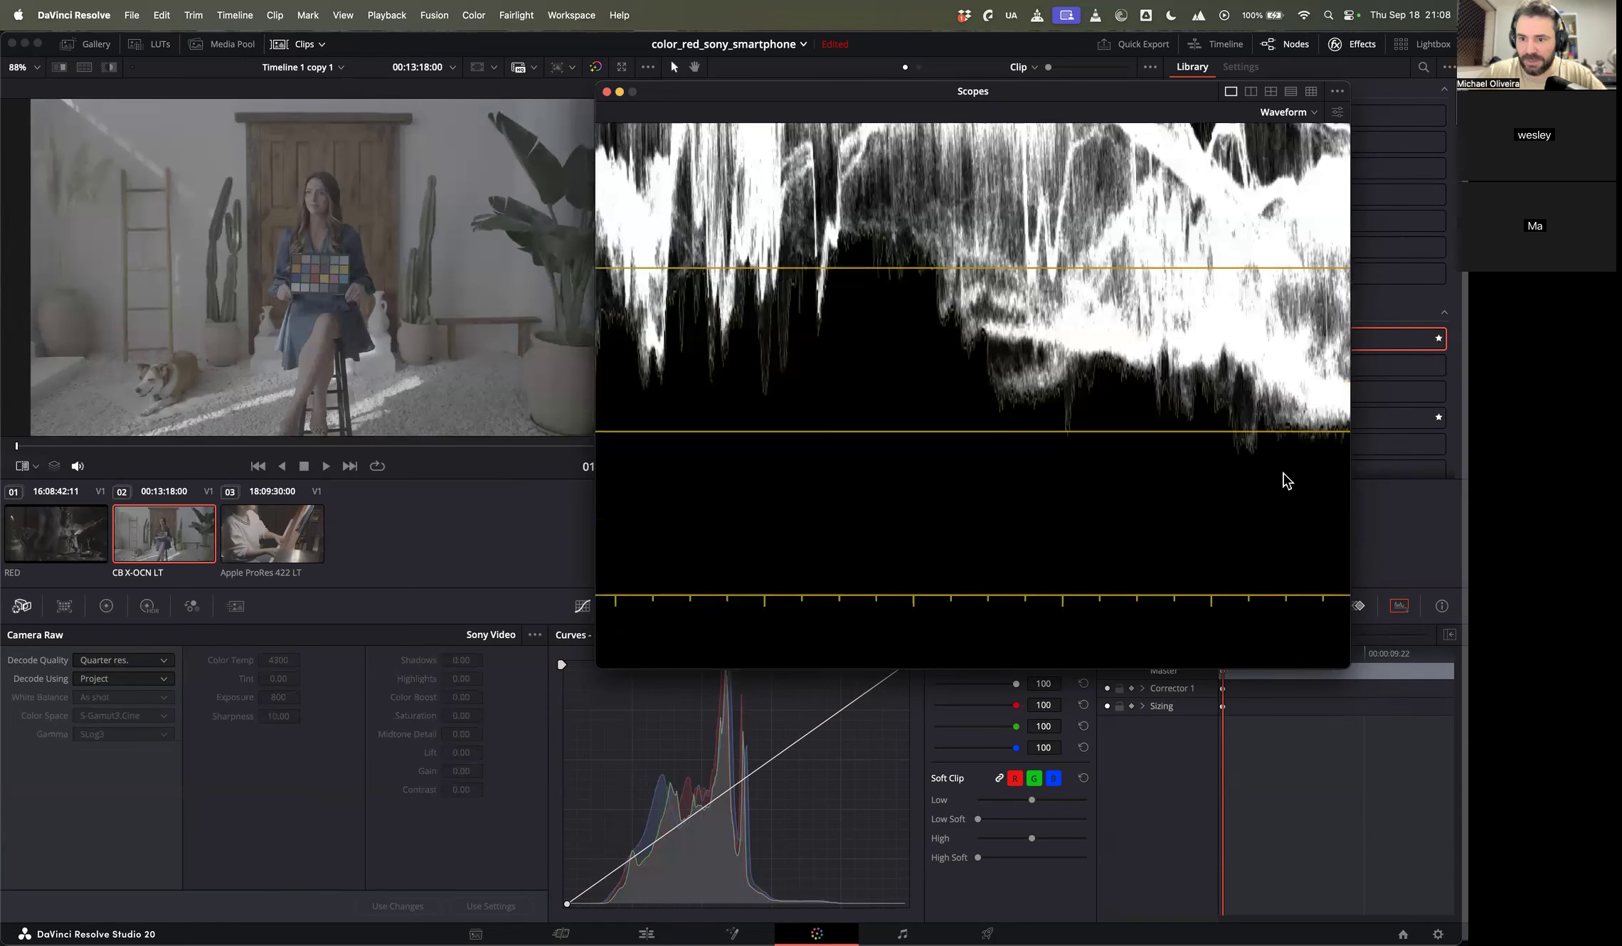
{"action": "left_click_drag", "start_coordinate": [1325, 467], "coordinate": [988, 281]}
{"action": "scroll", "coordinate": [1053, 445], "scroll_direction": "up", "scroll_amount": 2}
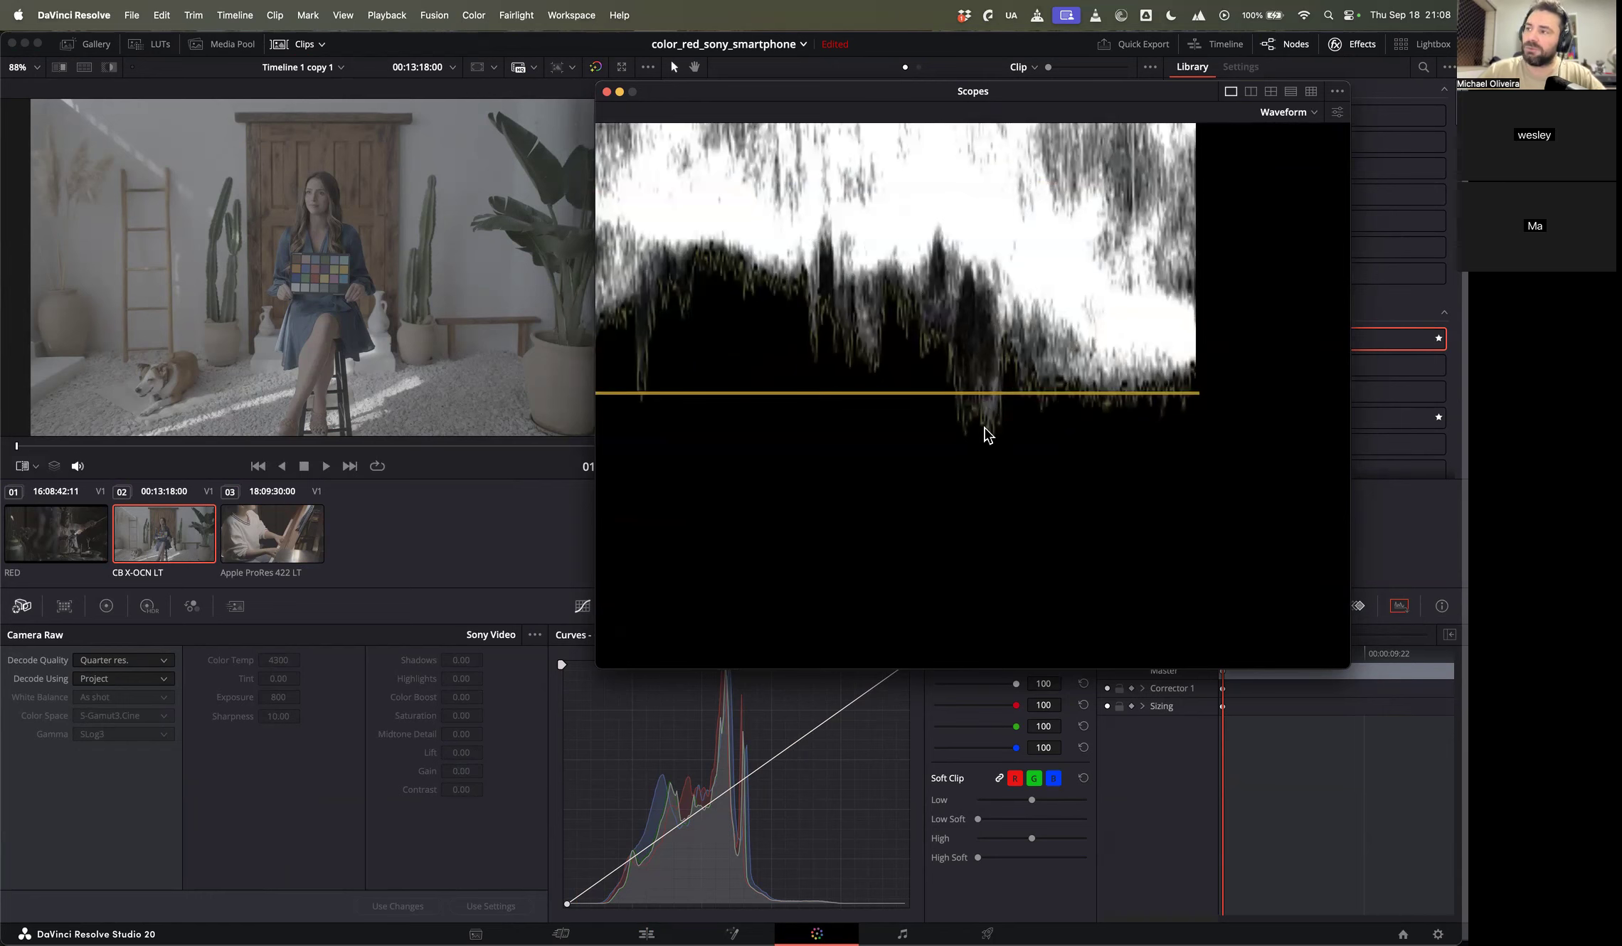
Step: Examine the shadow levels of the Apple ProRes 422 LT clip's waveform near the 128 line
{"action": "left_click", "coordinate": [267, 537]}
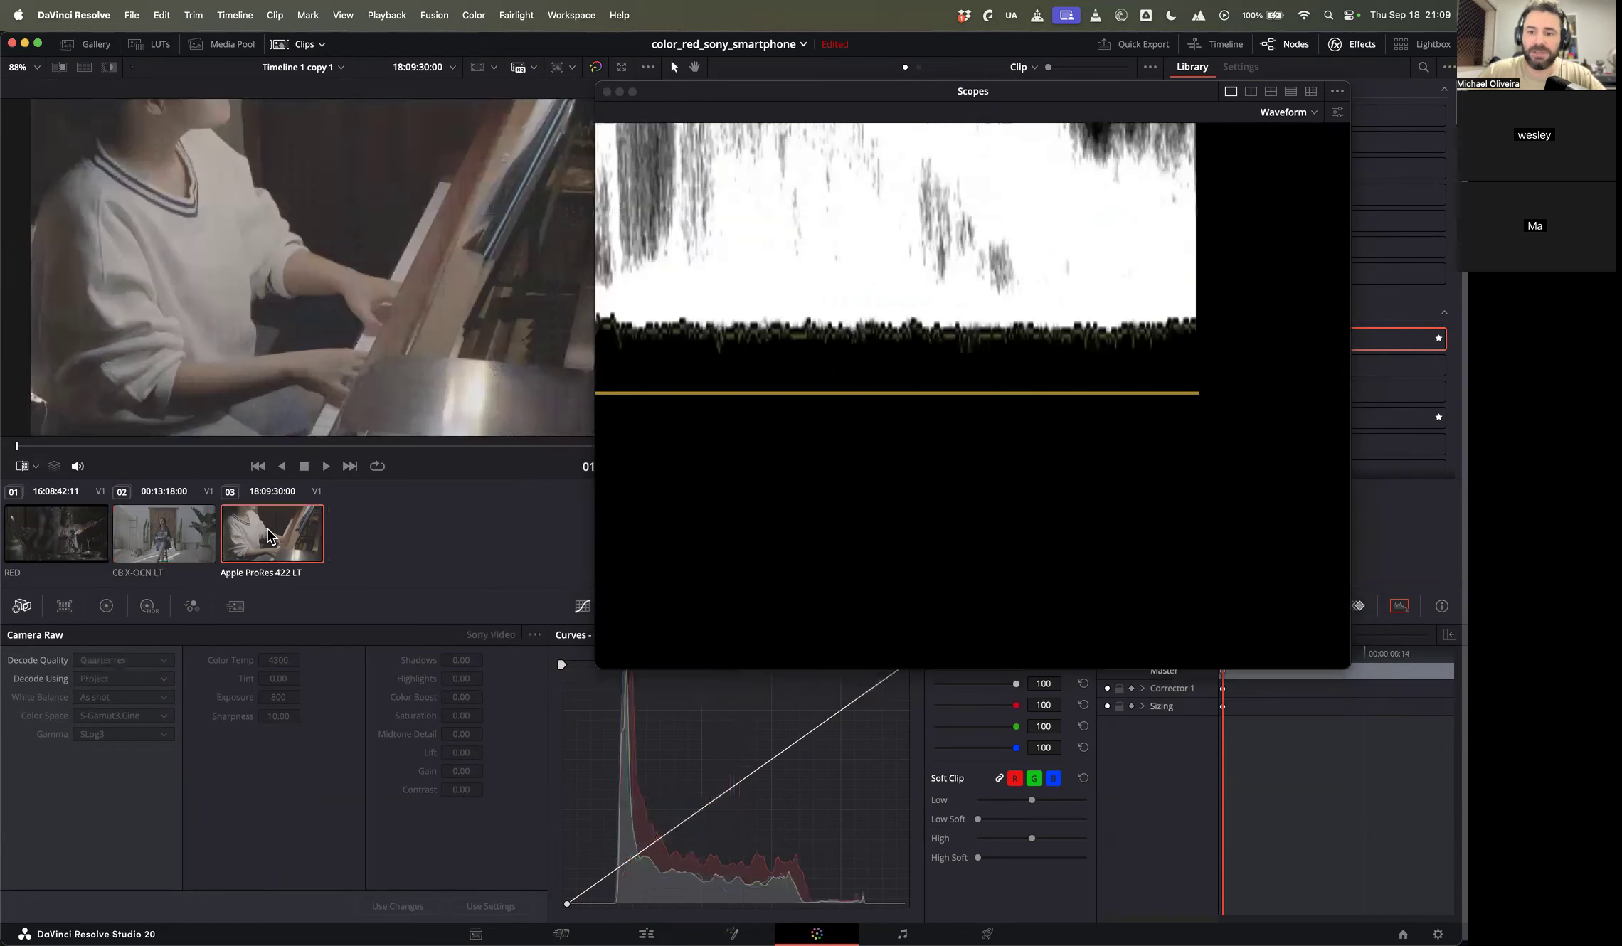
{"action": "scroll", "coordinate": [1058, 471], "scroll_direction": "up", "scroll_amount": 2}
{"action": "scroll", "coordinate": [1059, 471], "scroll_direction": "down", "scroll_amount": 5}
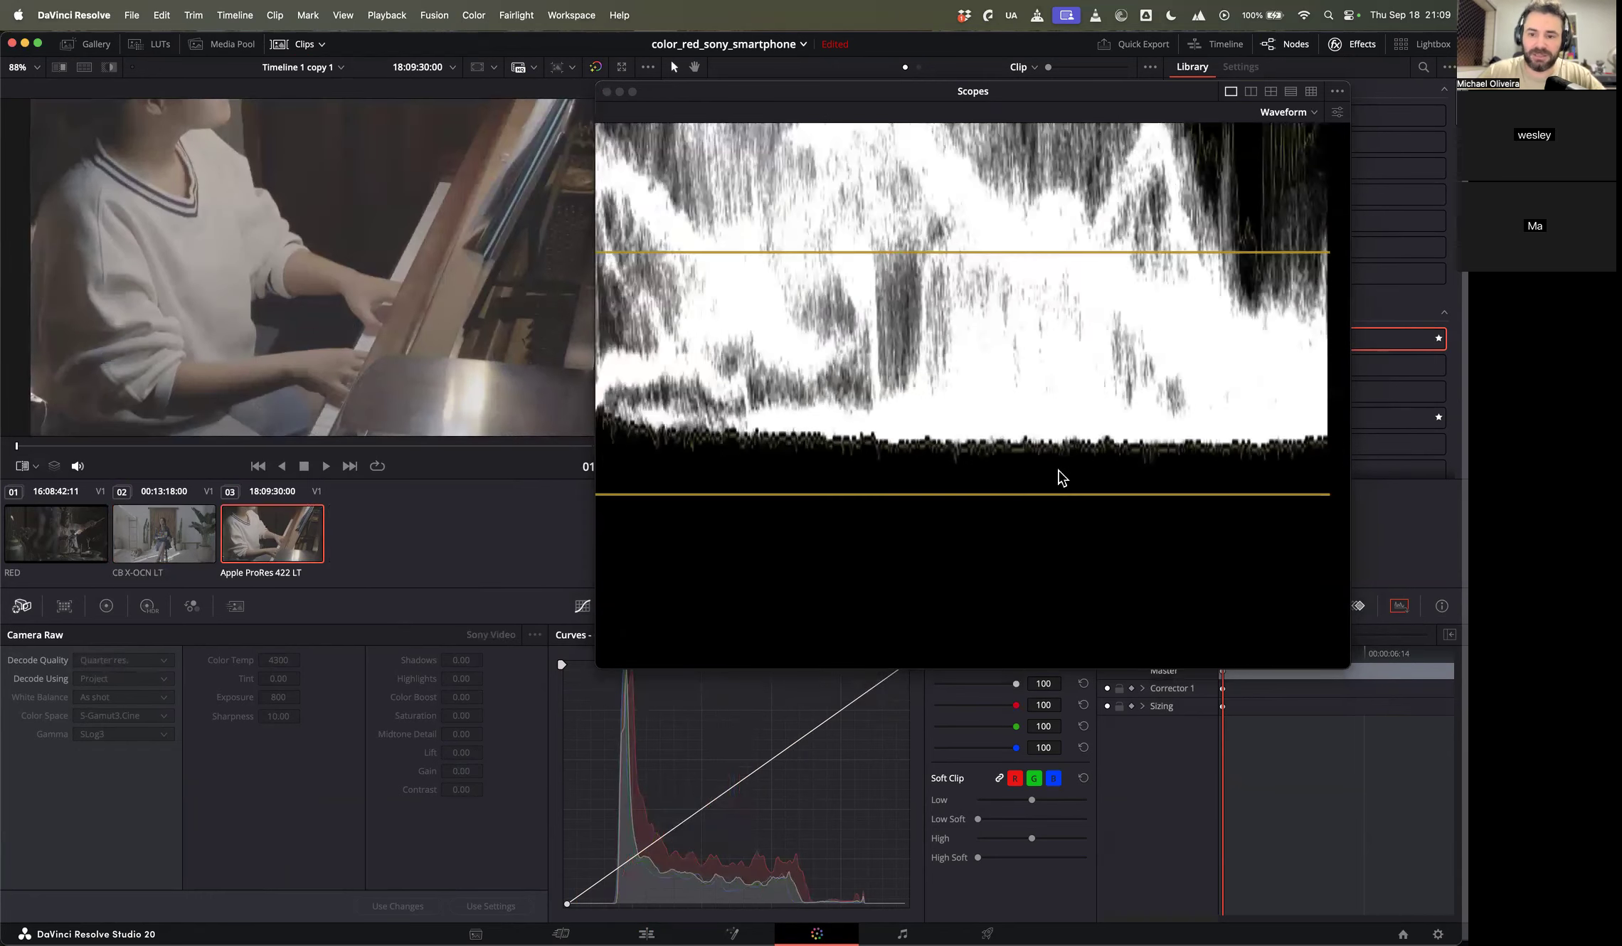
{"action": "left_click_drag", "start_coordinate": [1132, 441], "coordinate": [1051, 430]}
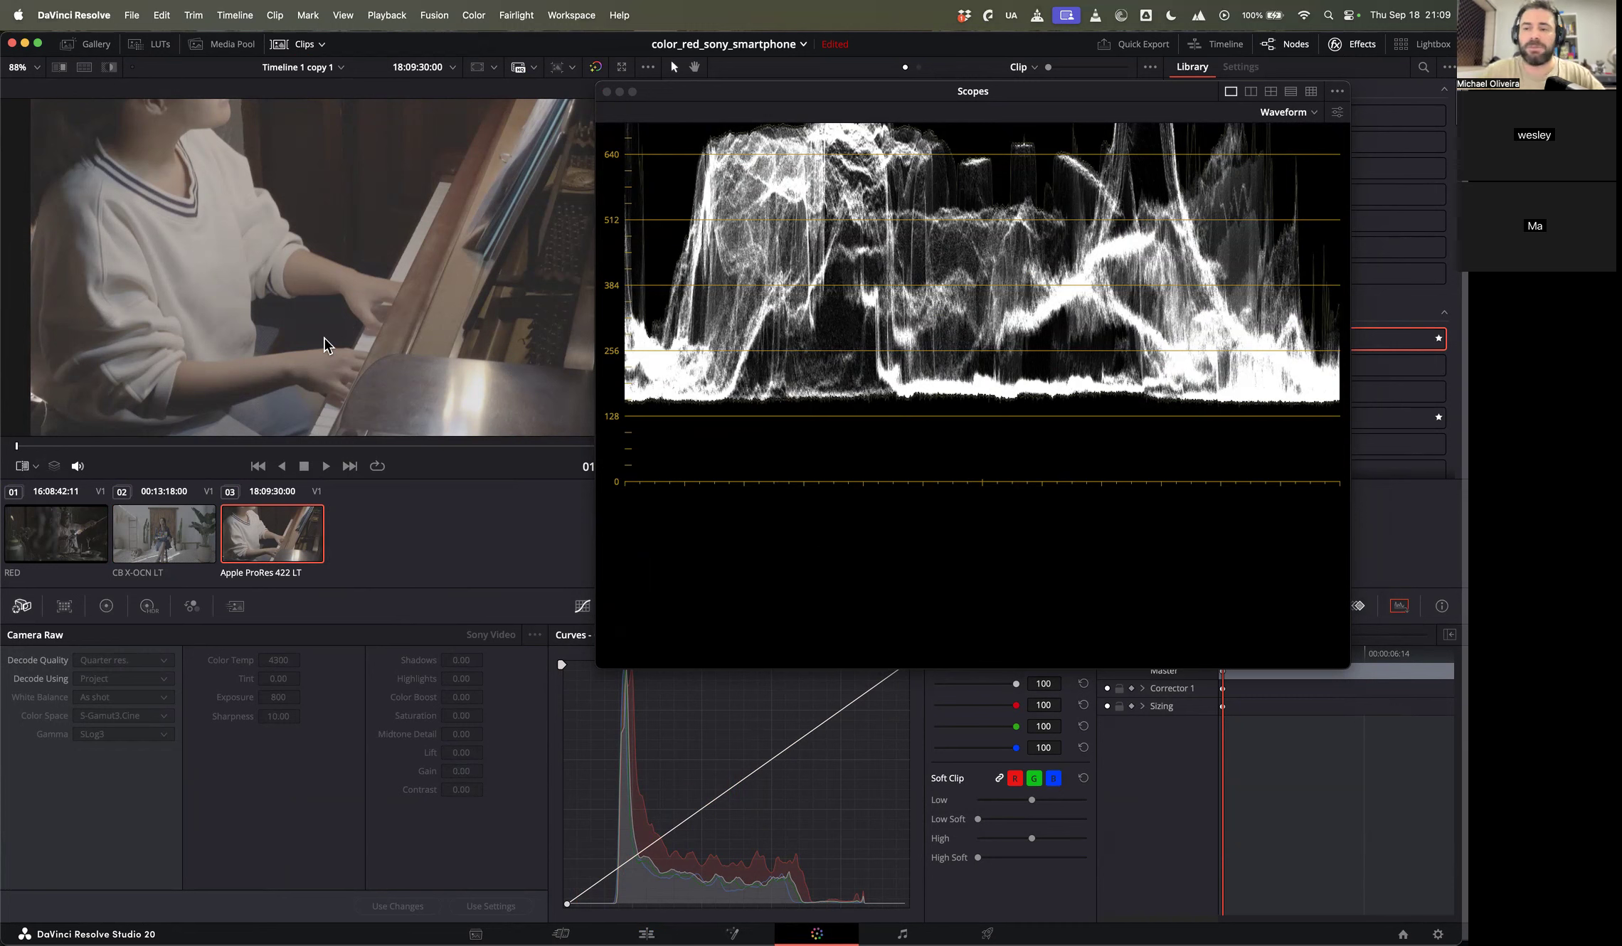
Step: Lower the Apple ProRes 422 LT clip's Lift to -0.06 and sample a dark area of the image as its black point
{"action": "left_click", "coordinate": [106, 606]}
{"action": "left_click_drag", "start_coordinate": [123, 877], "coordinate": [67, 871]}
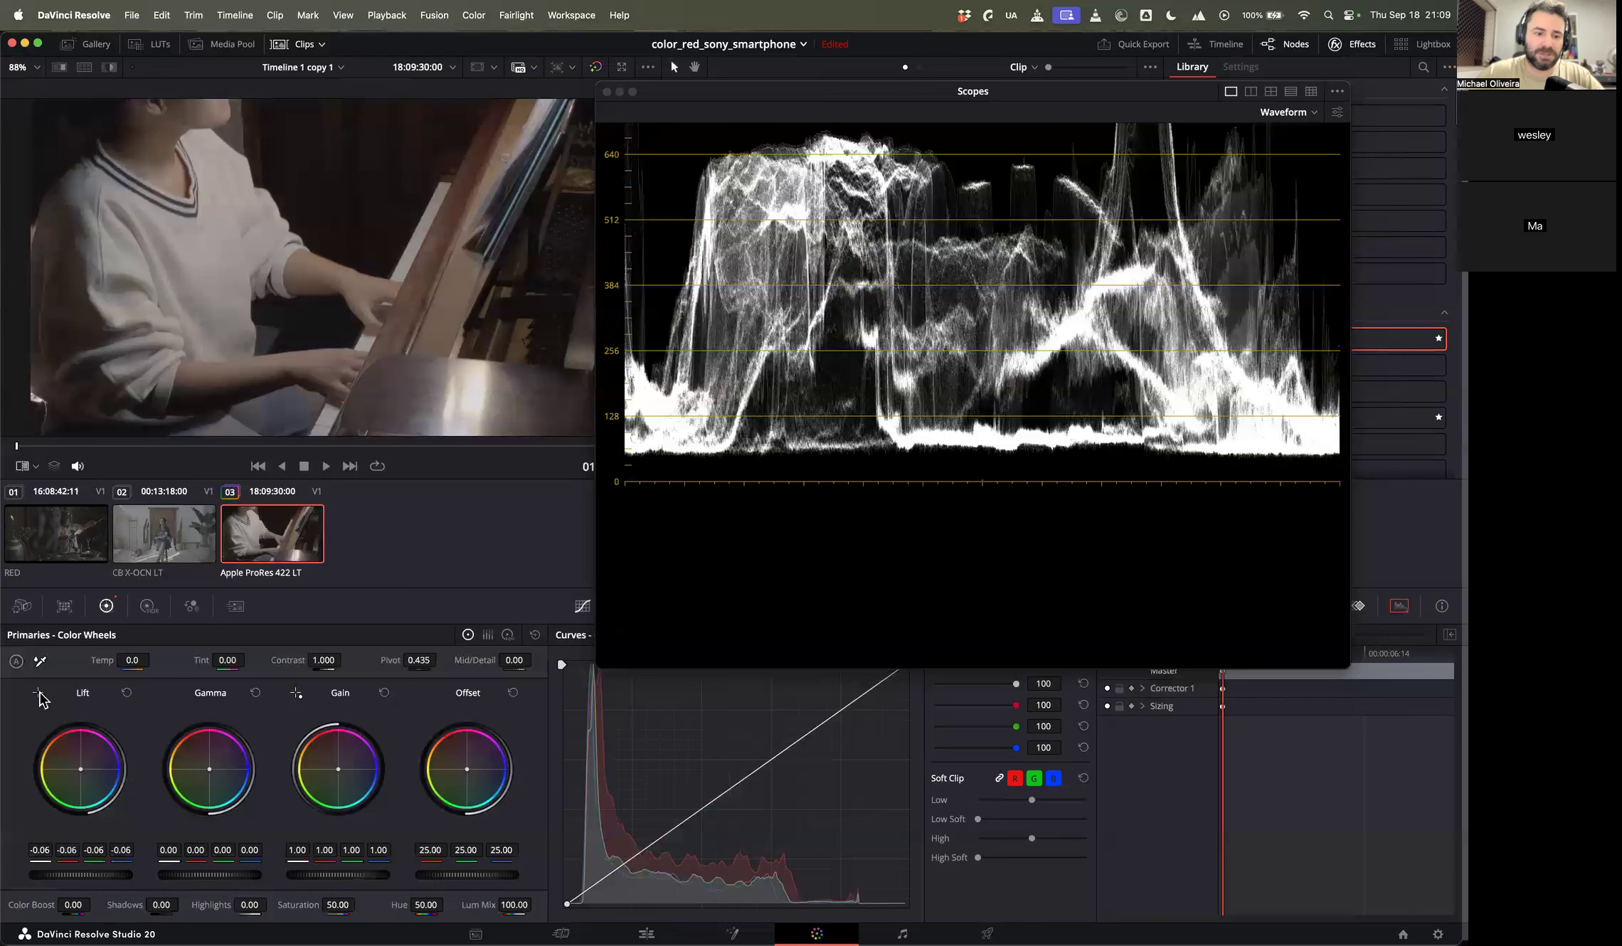
{"action": "left_click", "coordinate": [39, 695]}
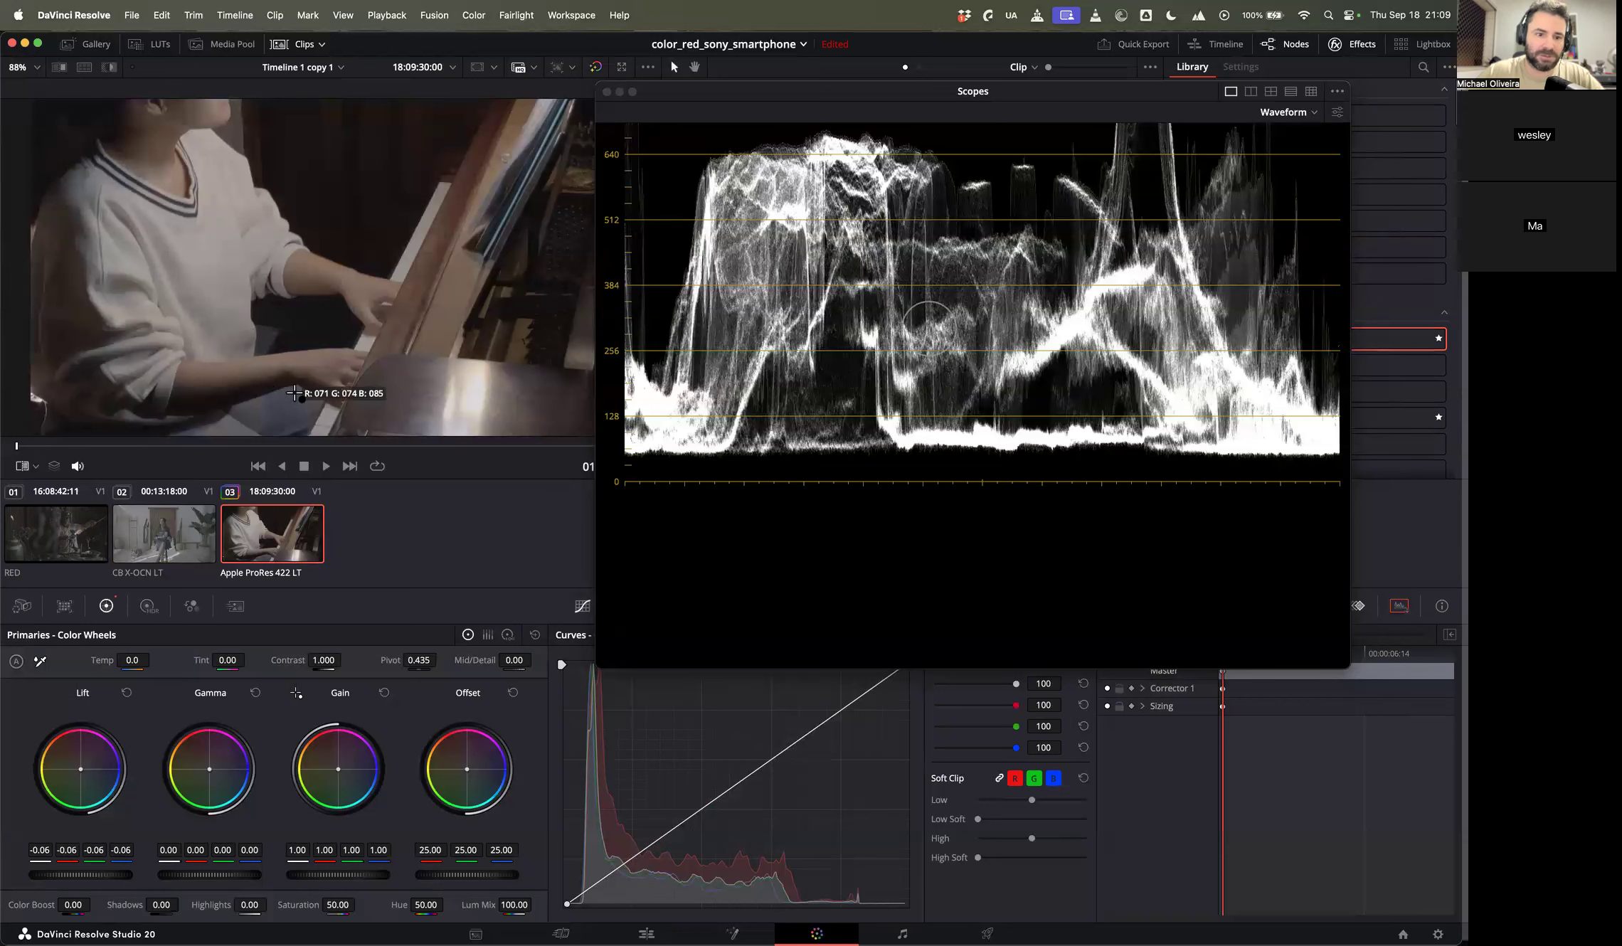
{"action": "left_click", "coordinate": [308, 332]}
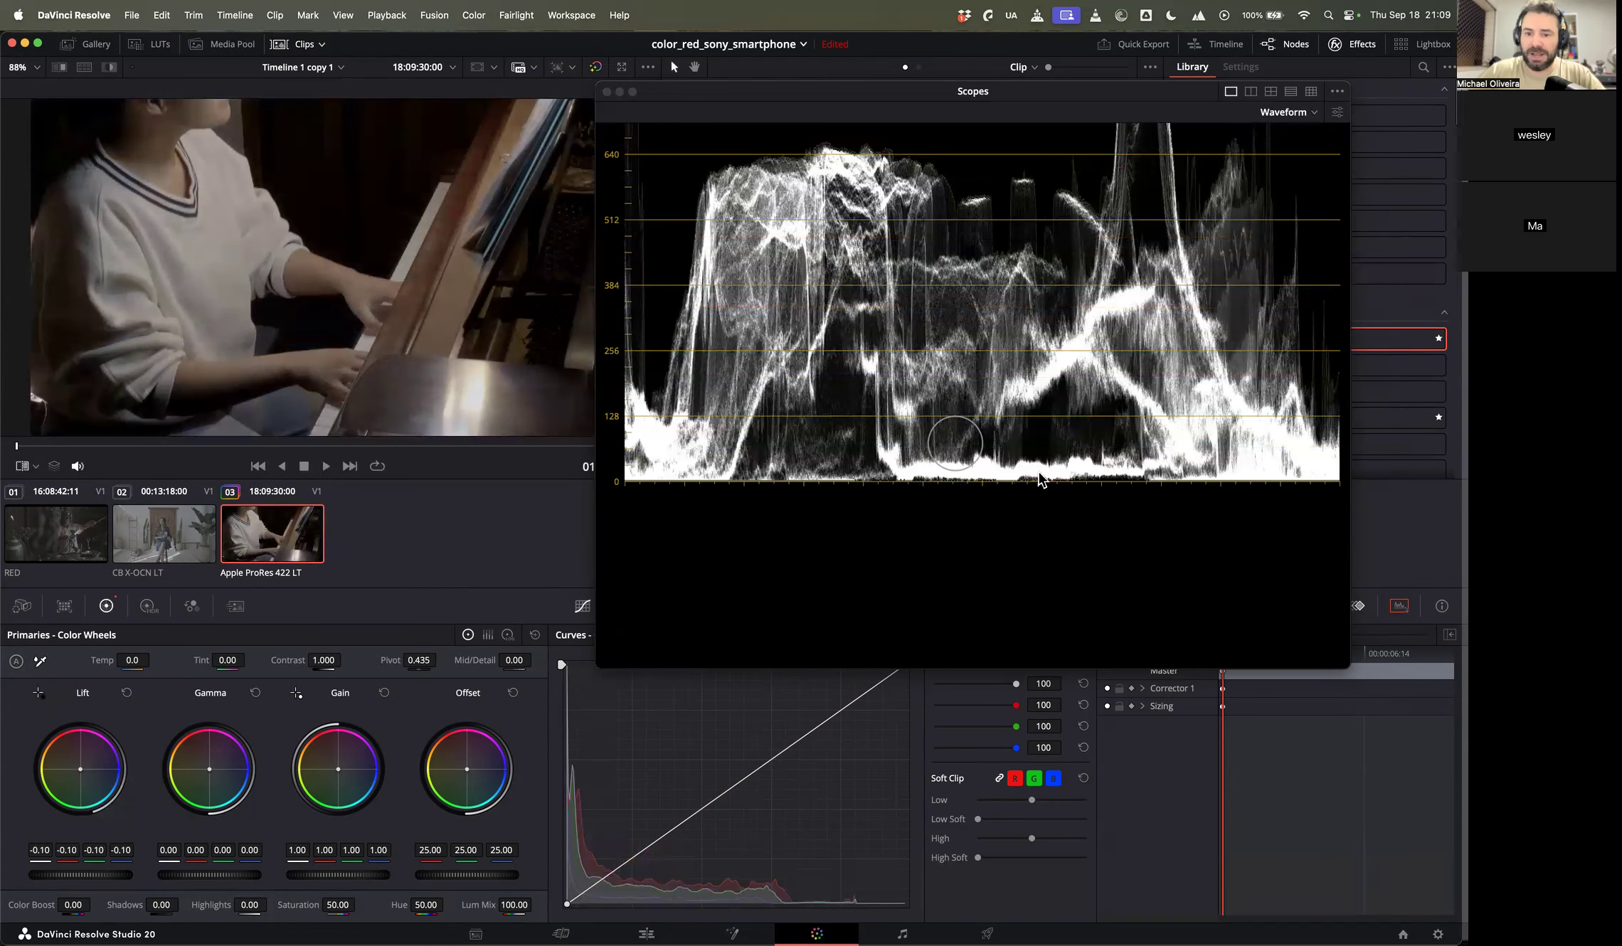
Step: Raise the Apple ProRes 422 LT clip's Lift to -0.09 and check the waveform from the black level to the highlights
{"action": "scroll", "coordinate": [1035, 470], "scroll_direction": "up", "scroll_amount": 5}
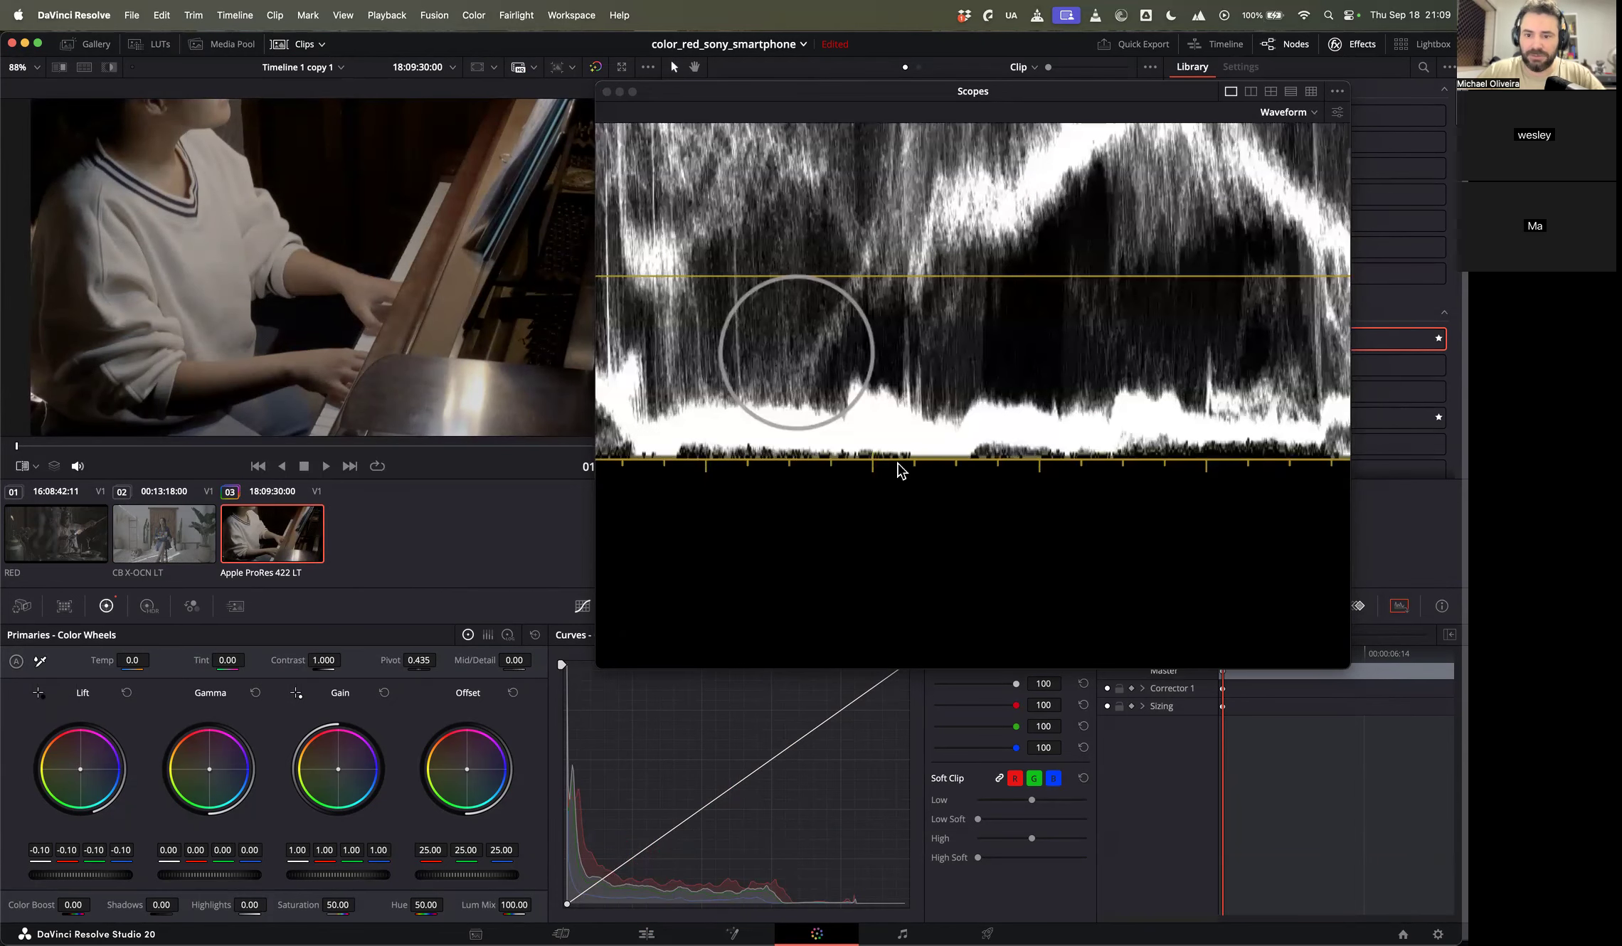
{"action": "left_click_drag", "start_coordinate": [80, 875], "coordinate": [85, 875]}
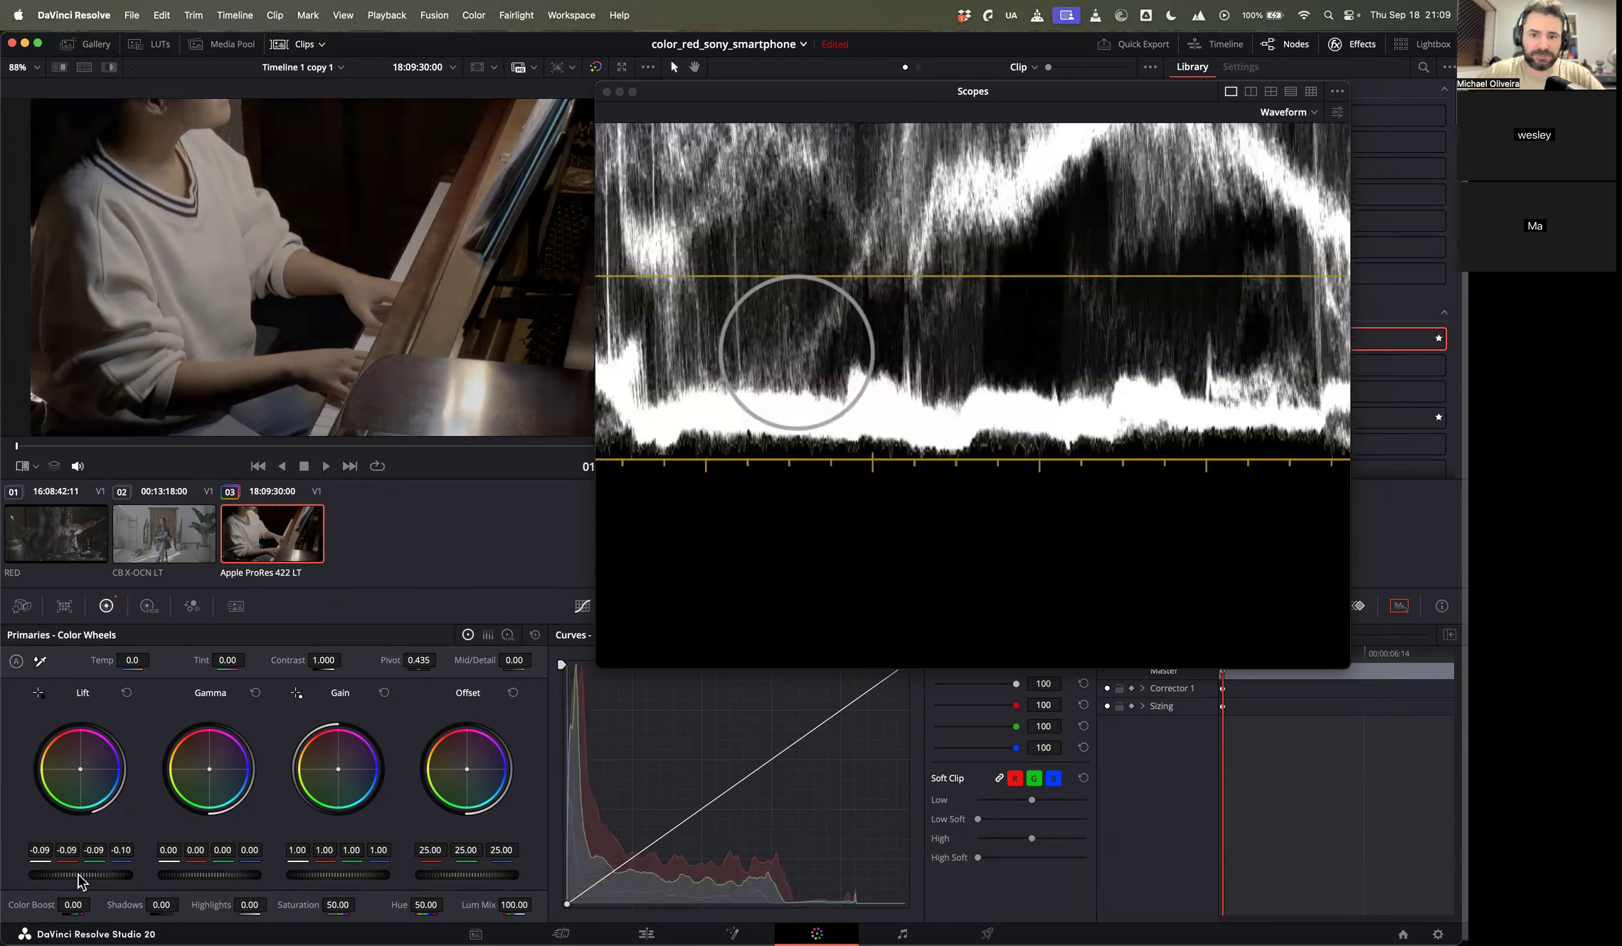
{"action": "scroll", "coordinate": [969, 489], "scroll_direction": "down", "scroll_amount": 5}
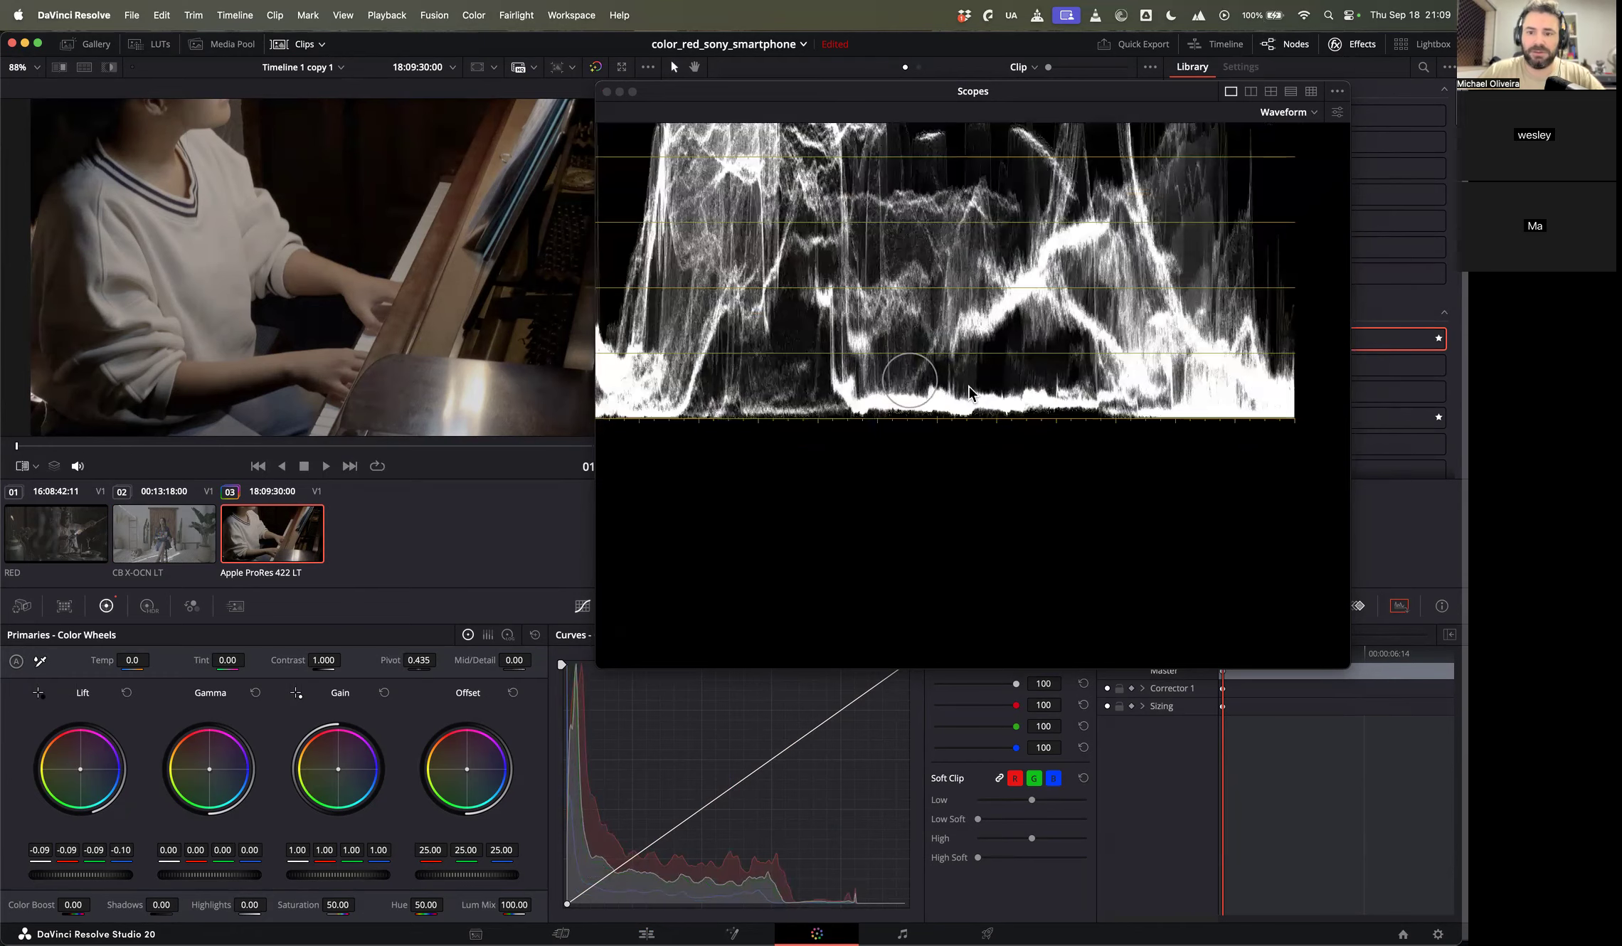
{"action": "scroll", "coordinate": [1051, 490], "scroll_direction": "down", "scroll_amount": 4}
{"action": "scroll", "coordinate": [1074, 483], "scroll_direction": "up", "scroll_amount": 5}
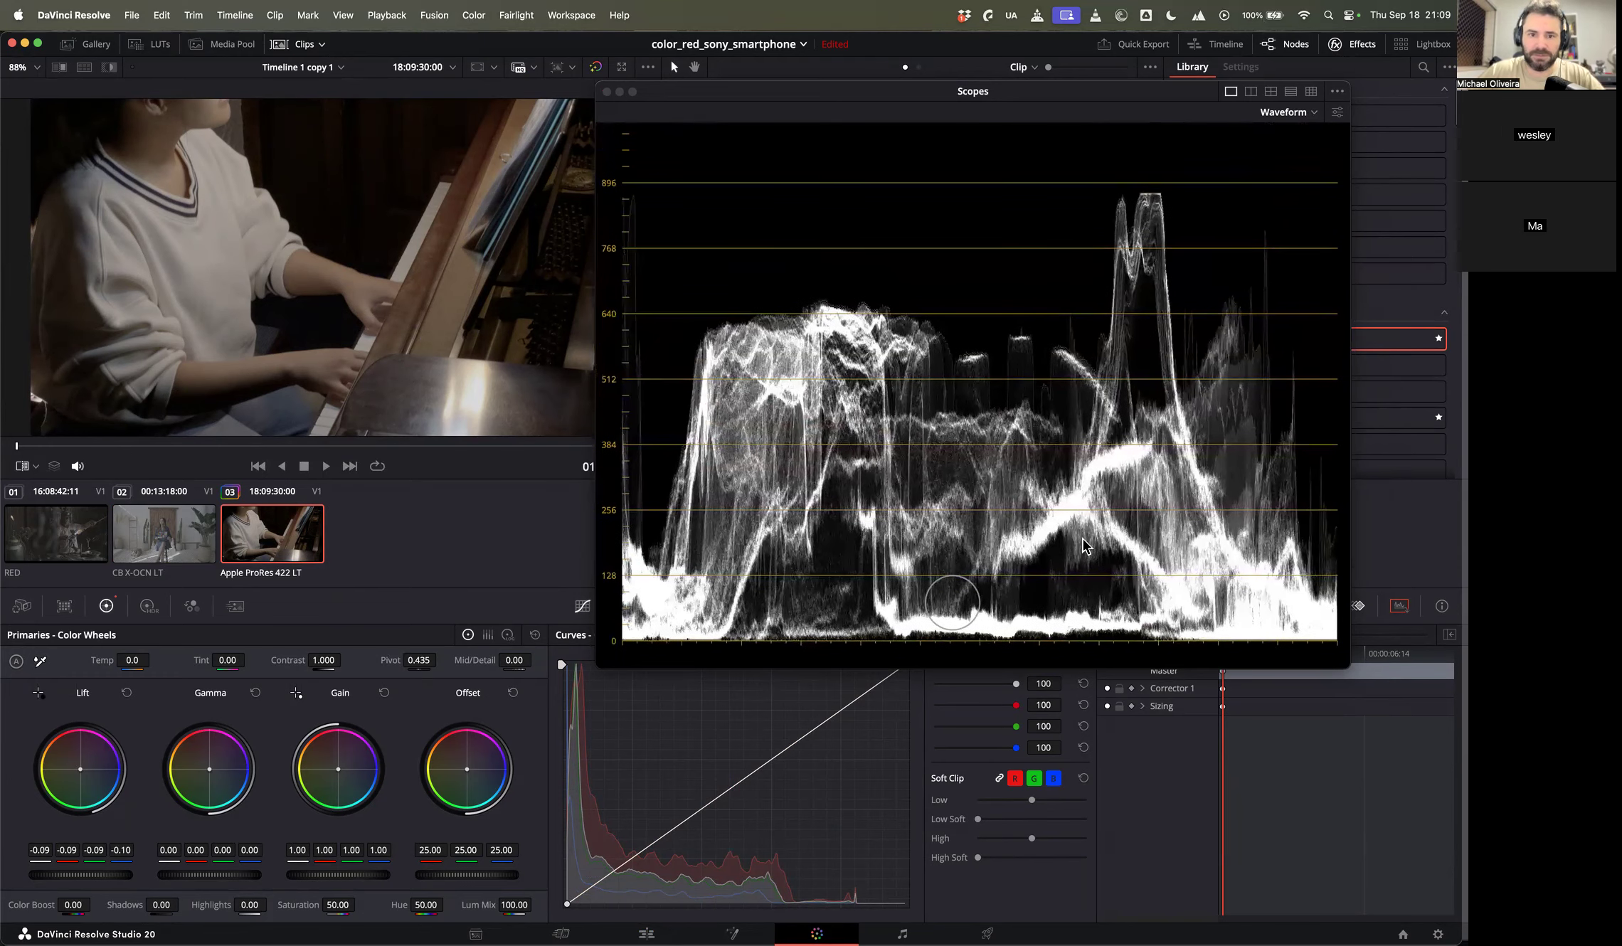
Step: On the CB X-OCN LT clip, sample a black point in the image and set the Lift to -0.05, with blue at -0.07
{"action": "left_click", "coordinate": [164, 535]}
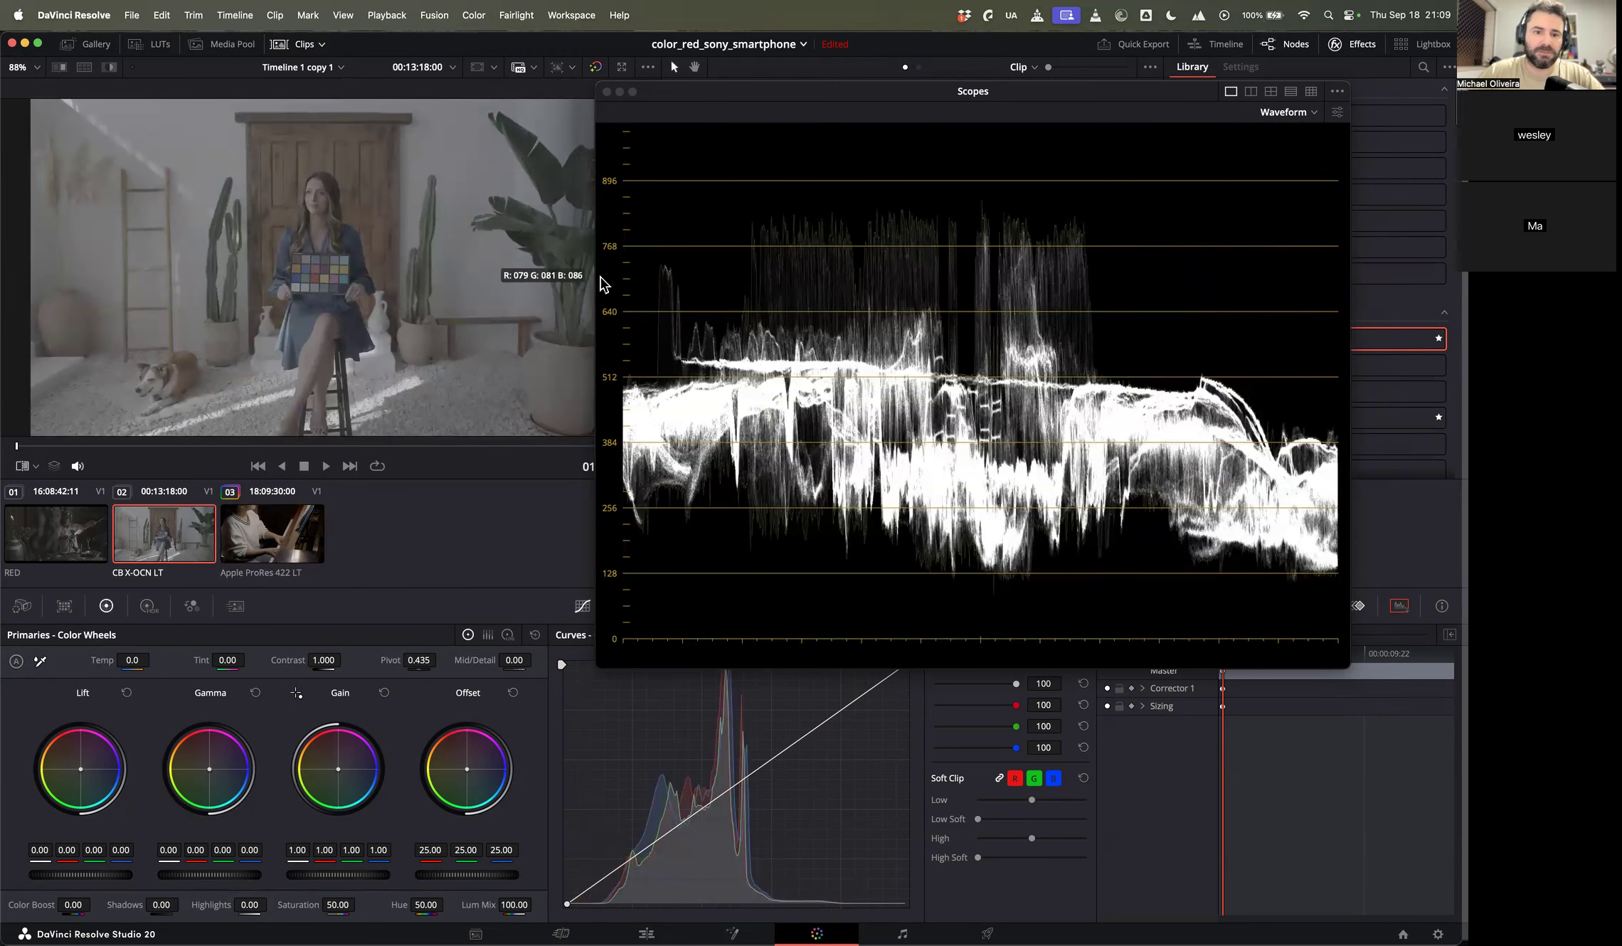
{"action": "left_click", "coordinate": [342, 343]}
{"action": "left_click_drag", "start_coordinate": [88, 875], "coordinate": [101, 875]}
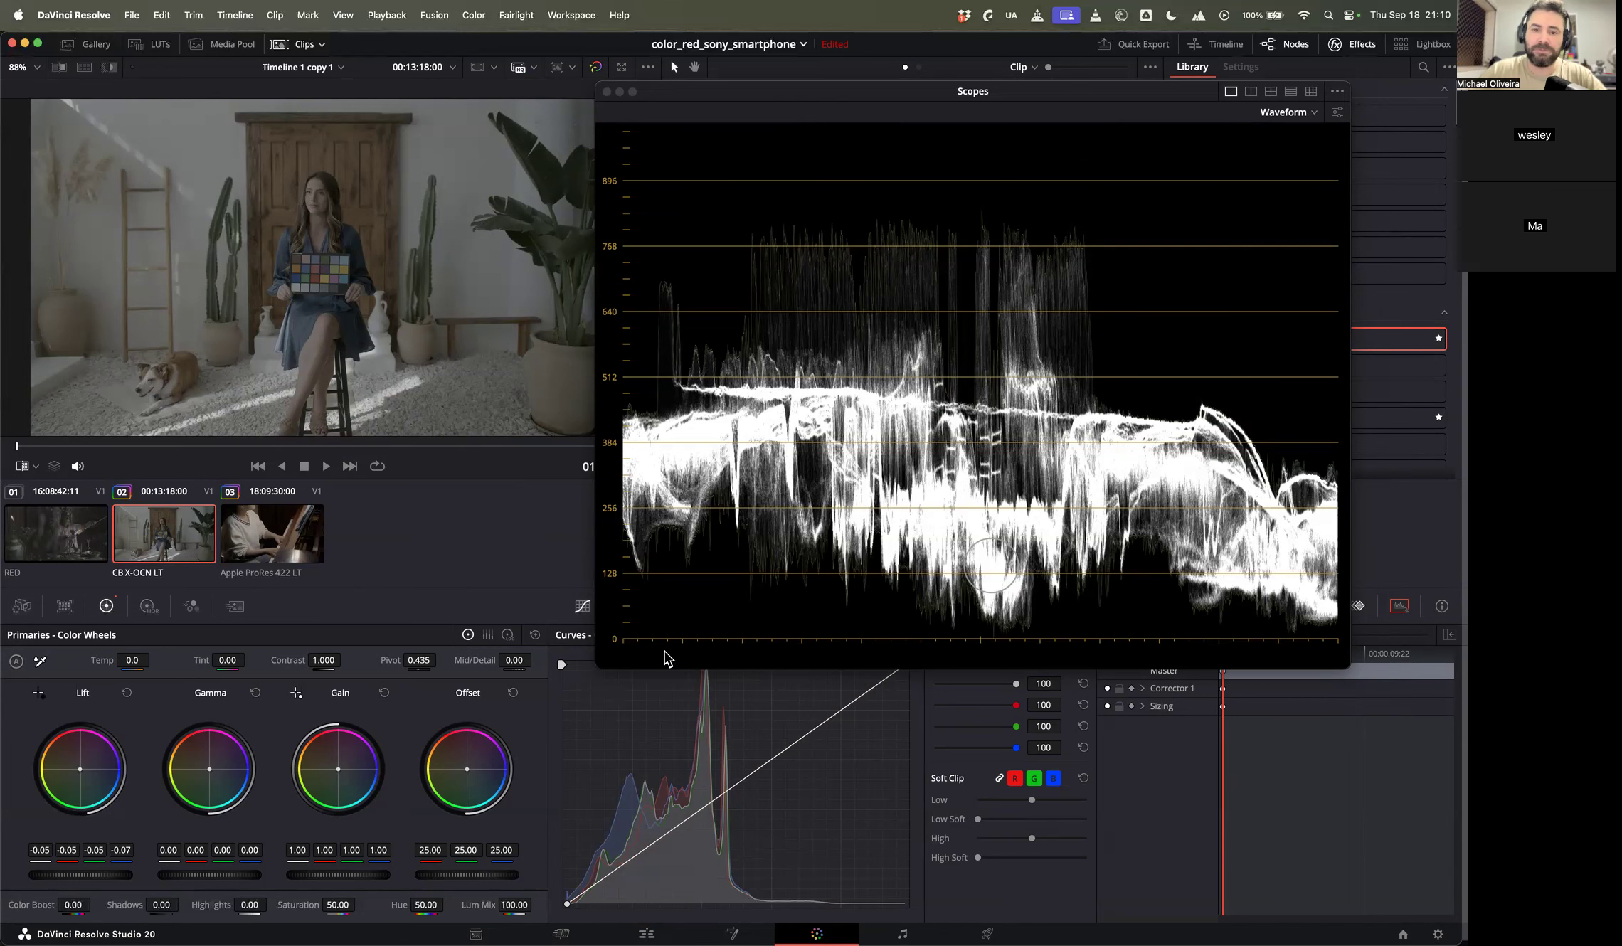
Step: Try shifting the CB X-OCN LT clip's Lift color balance toward blue and reset the shift
{"action": "scroll", "coordinate": [734, 365], "scroll_direction": "up", "scroll_amount": 3}
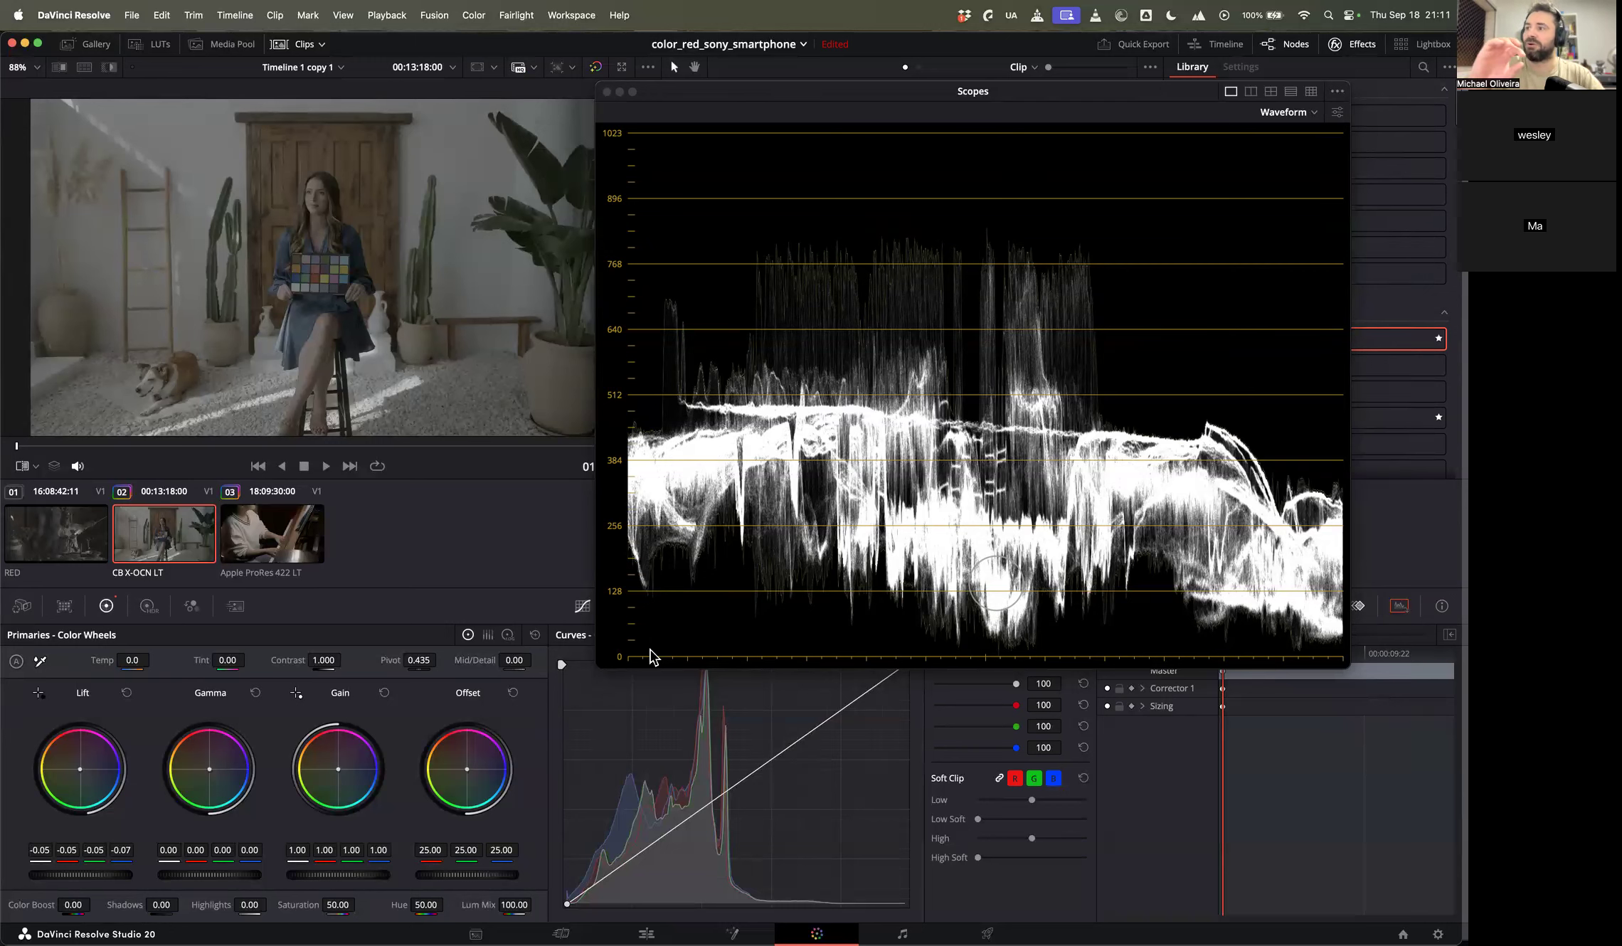
{"action": "left_click_drag", "start_coordinate": [80, 770], "coordinate": [83, 770]}
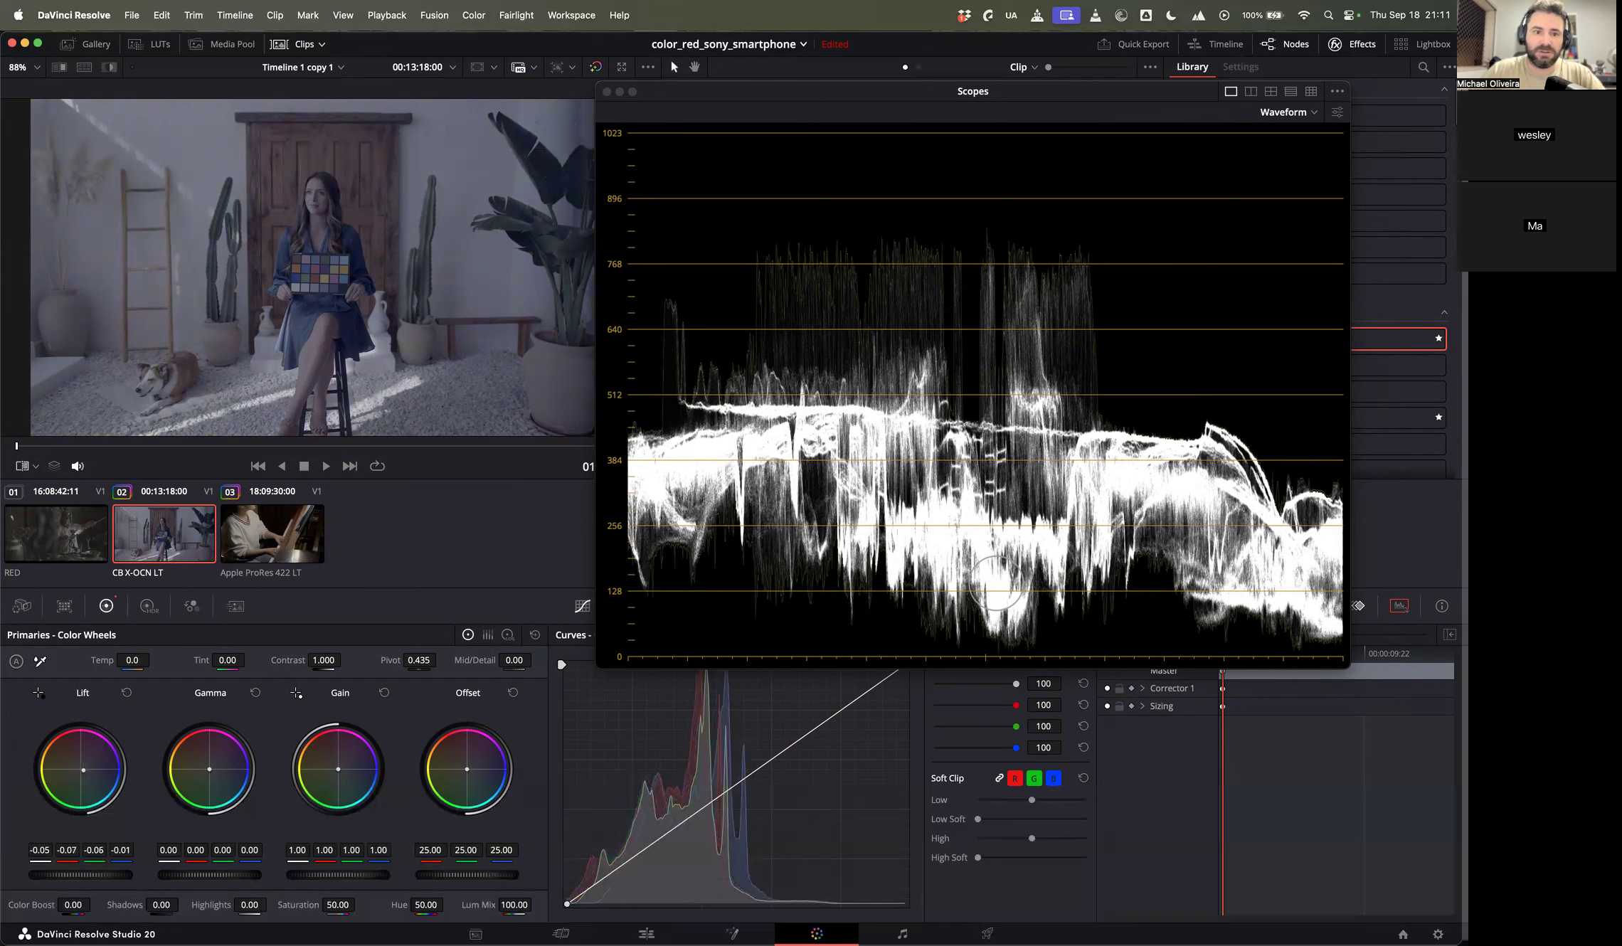
{"action": "double_click", "coordinate": [84, 769]}
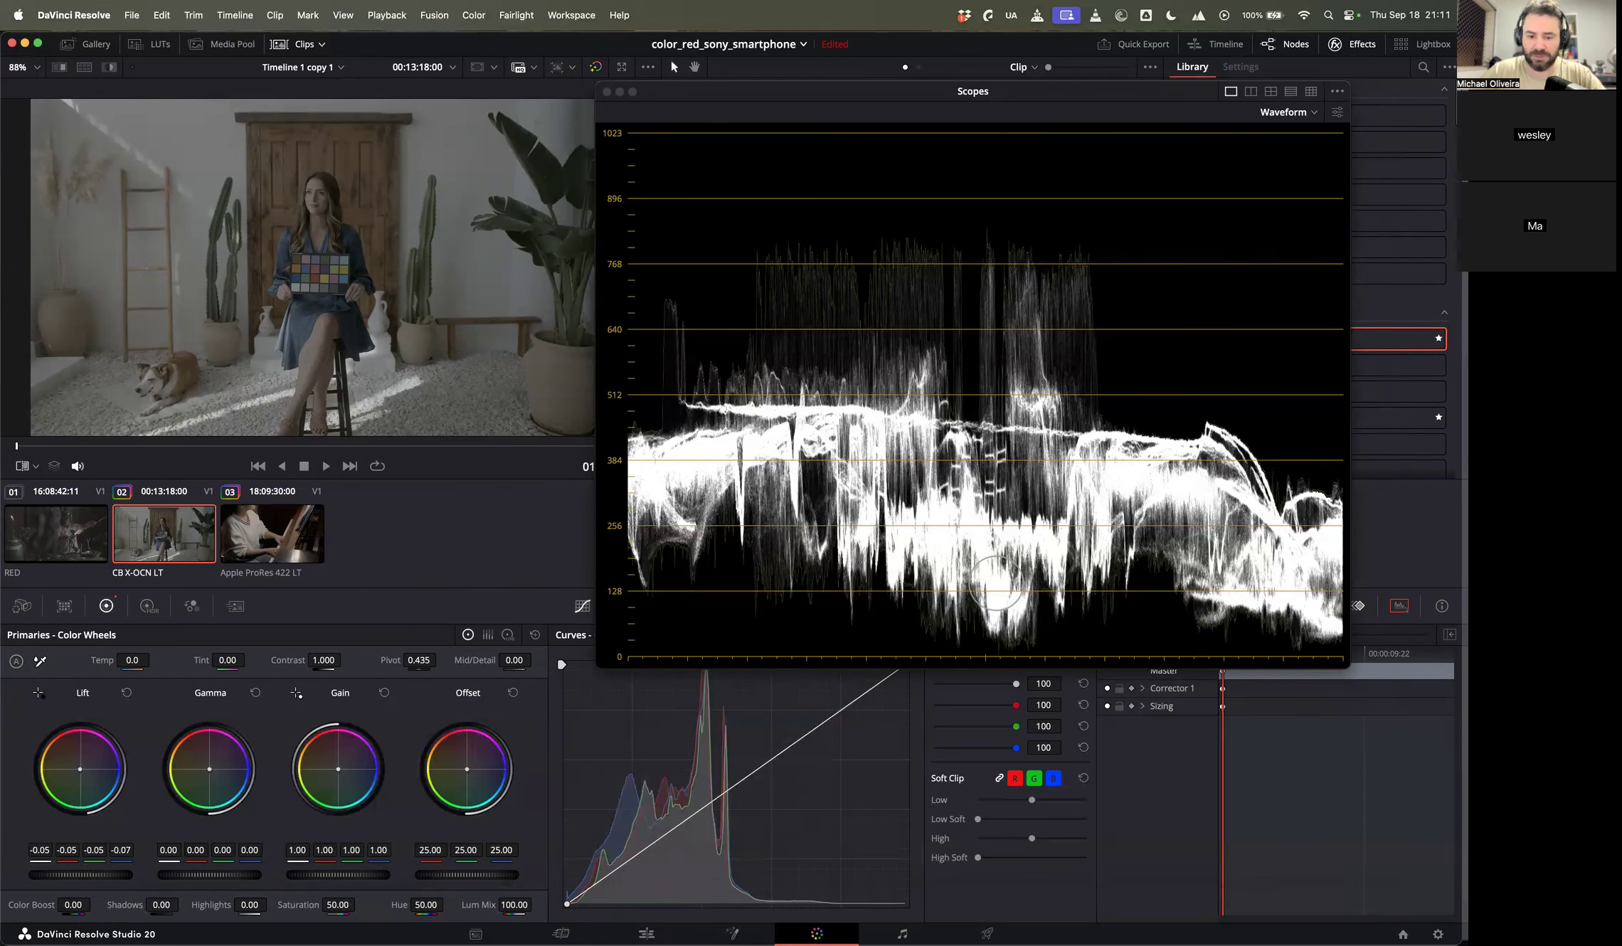
Step: On the Edit page, add a Grey Scale generator to Video 1 after the last clip in Timeline 1 copy 1
{"action": "left_click", "coordinate": [646, 934]}
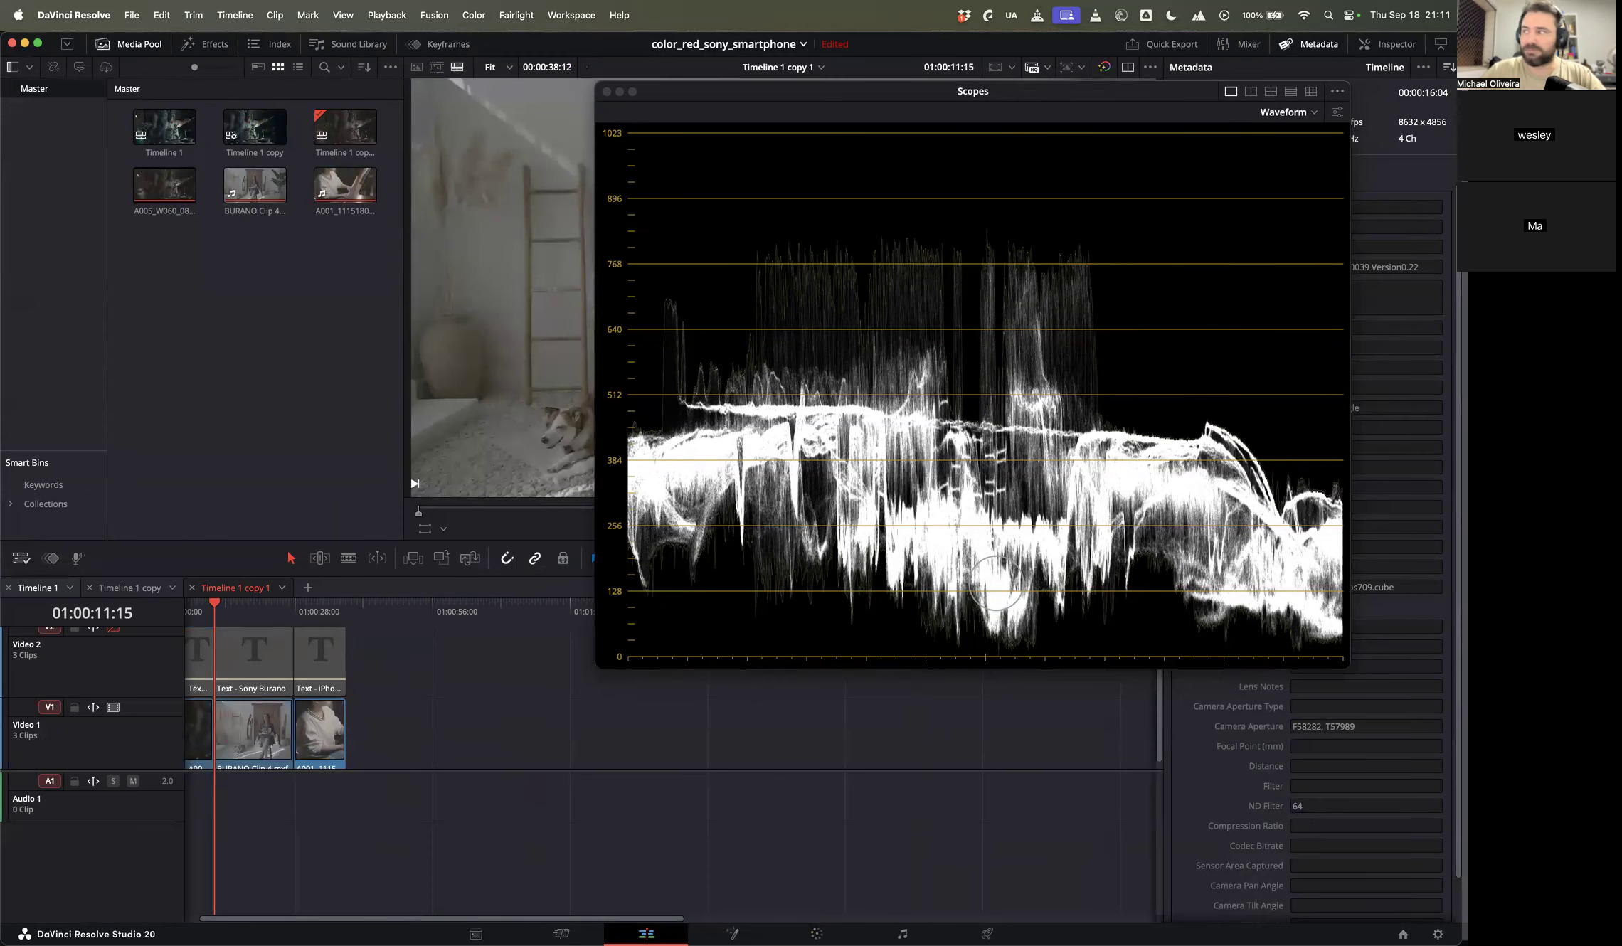
{"action": "left_click_drag", "start_coordinate": [681, 95], "coordinate": [461, 125]}
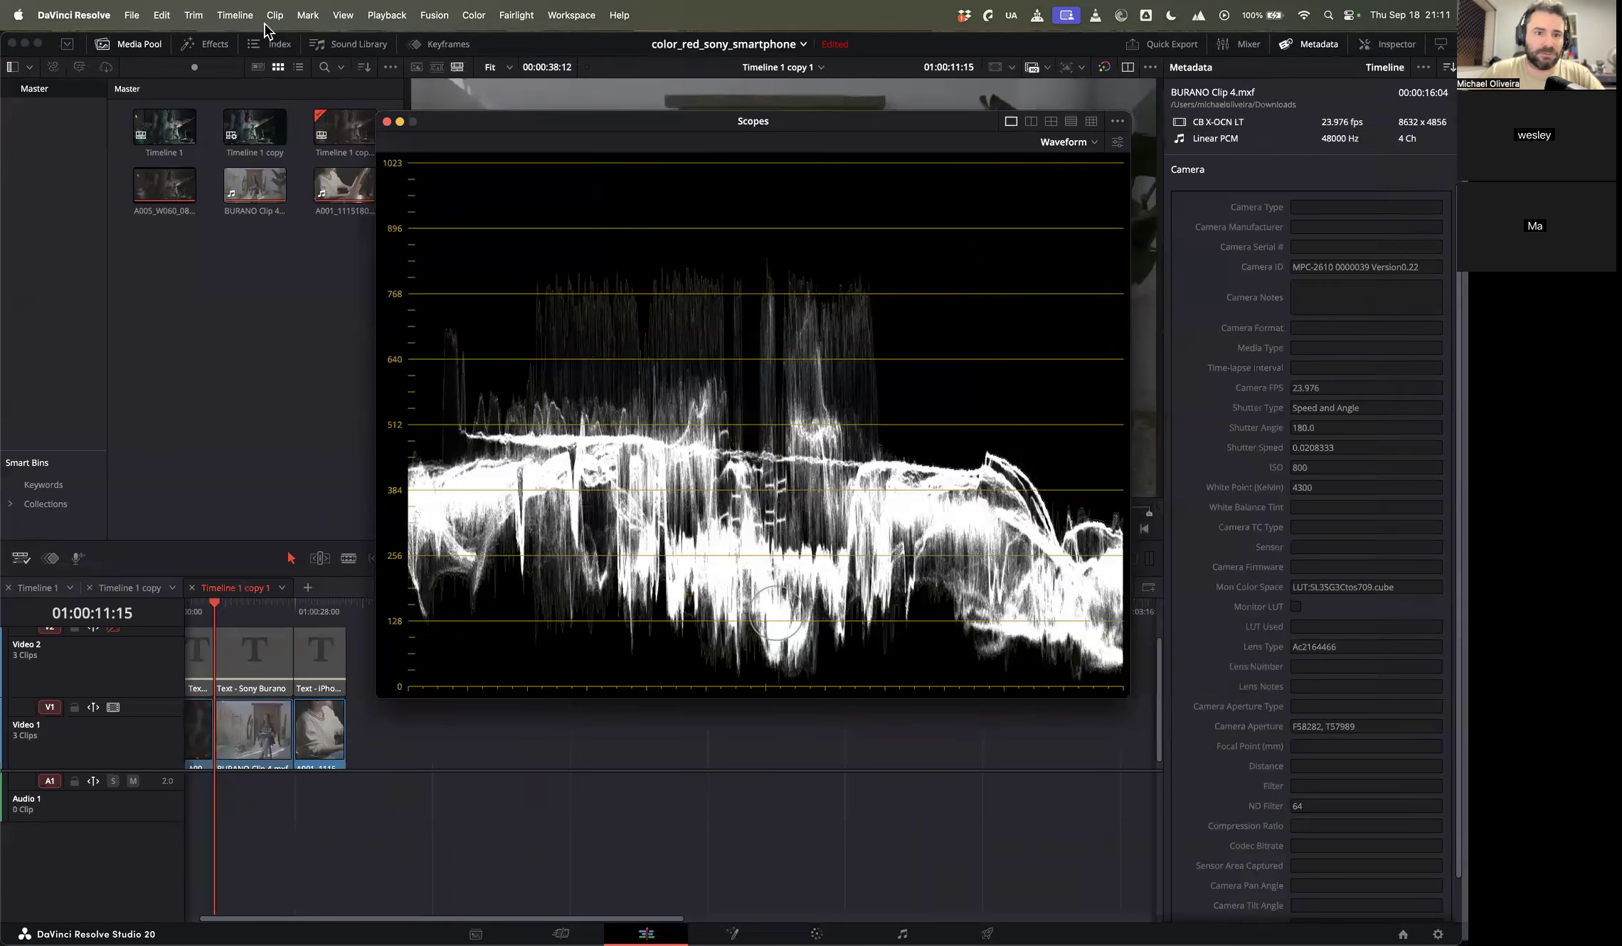
{"action": "left_click", "coordinate": [225, 47]}
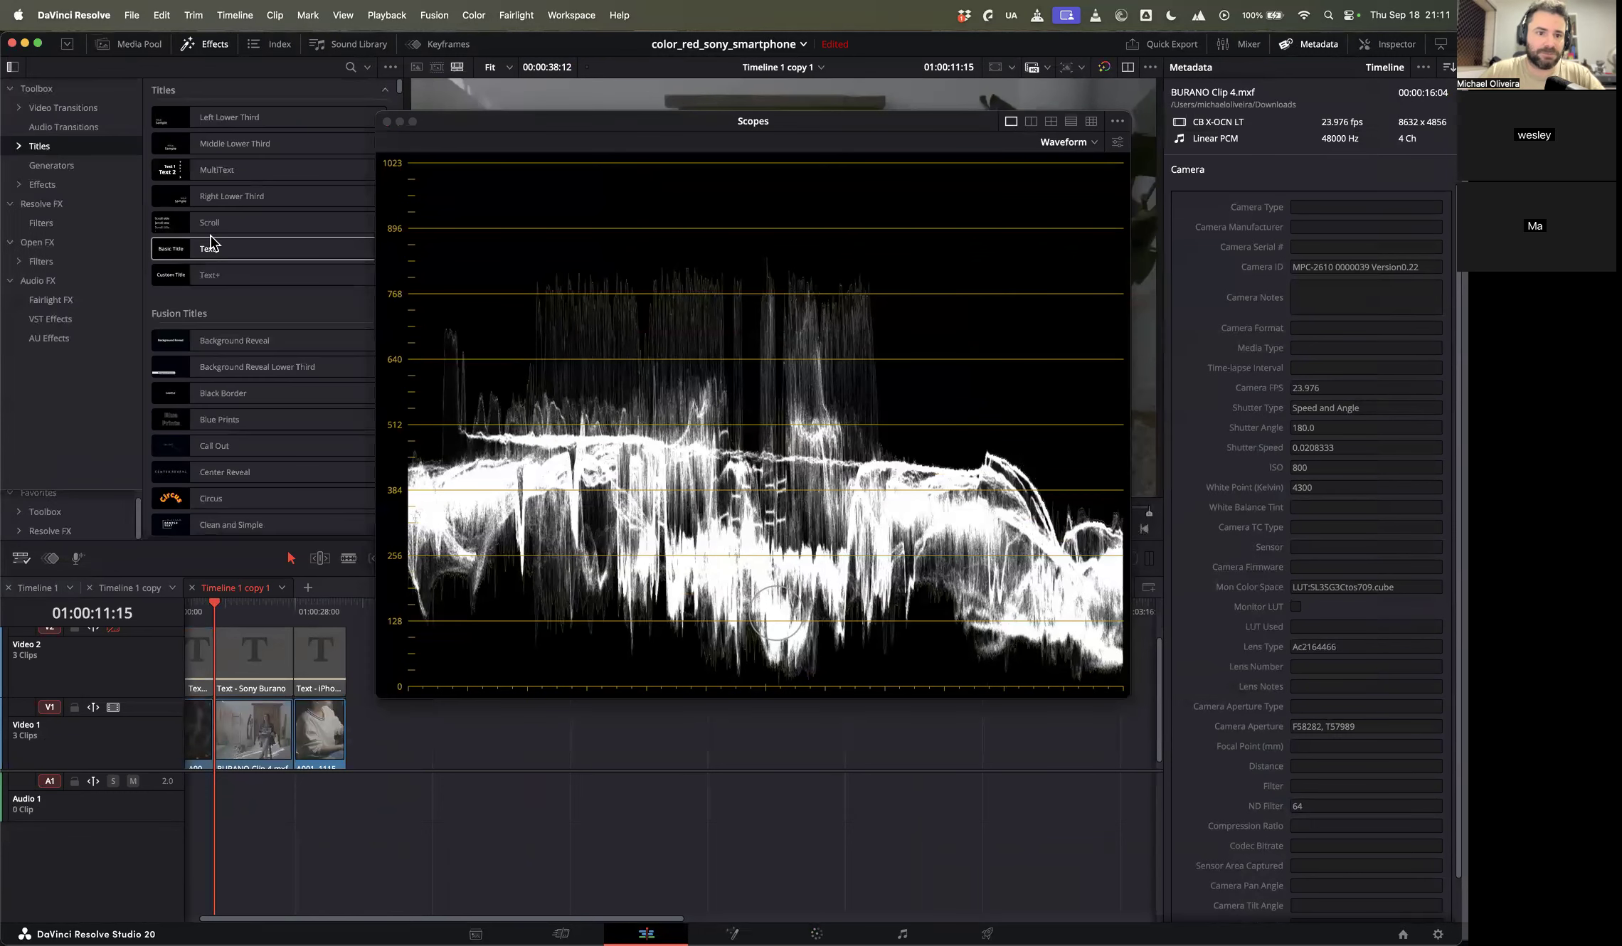
{"action": "left_click", "coordinate": [58, 186]}
{"action": "left_click", "coordinate": [90, 170]}
{"action": "left_click", "coordinate": [178, 302]}
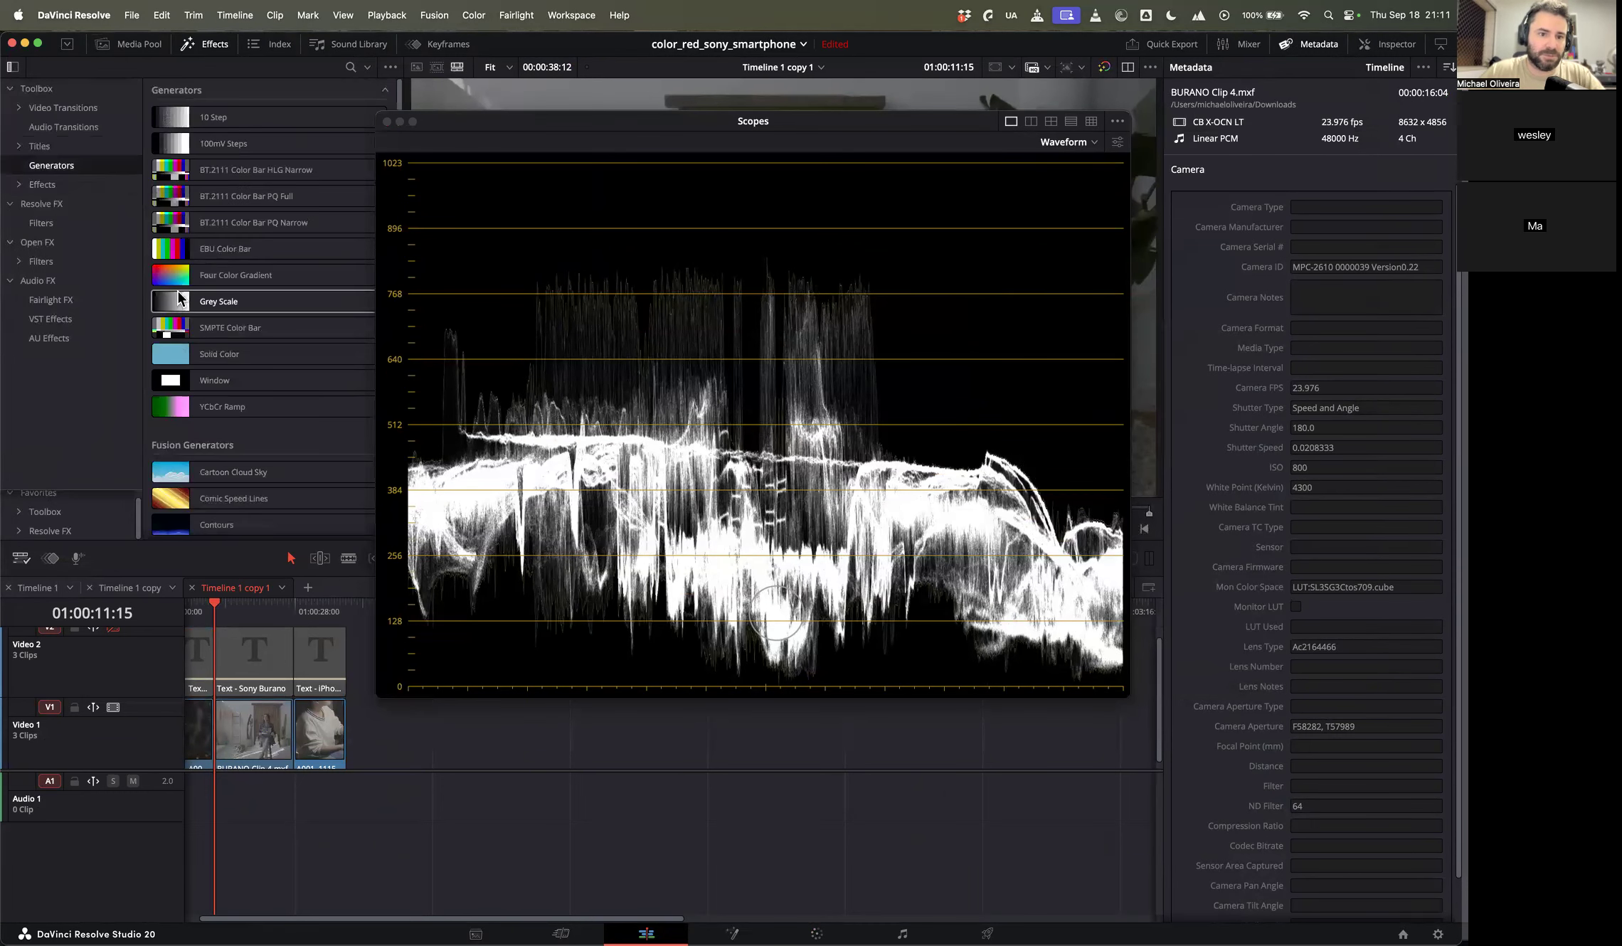
{"action": "left_click_drag", "start_coordinate": [396, 727], "coordinate": [397, 761]}
Step: Convert the Grey Scale generator on the timeline into a new compound clip
{"action": "right_click", "coordinate": [410, 739]}
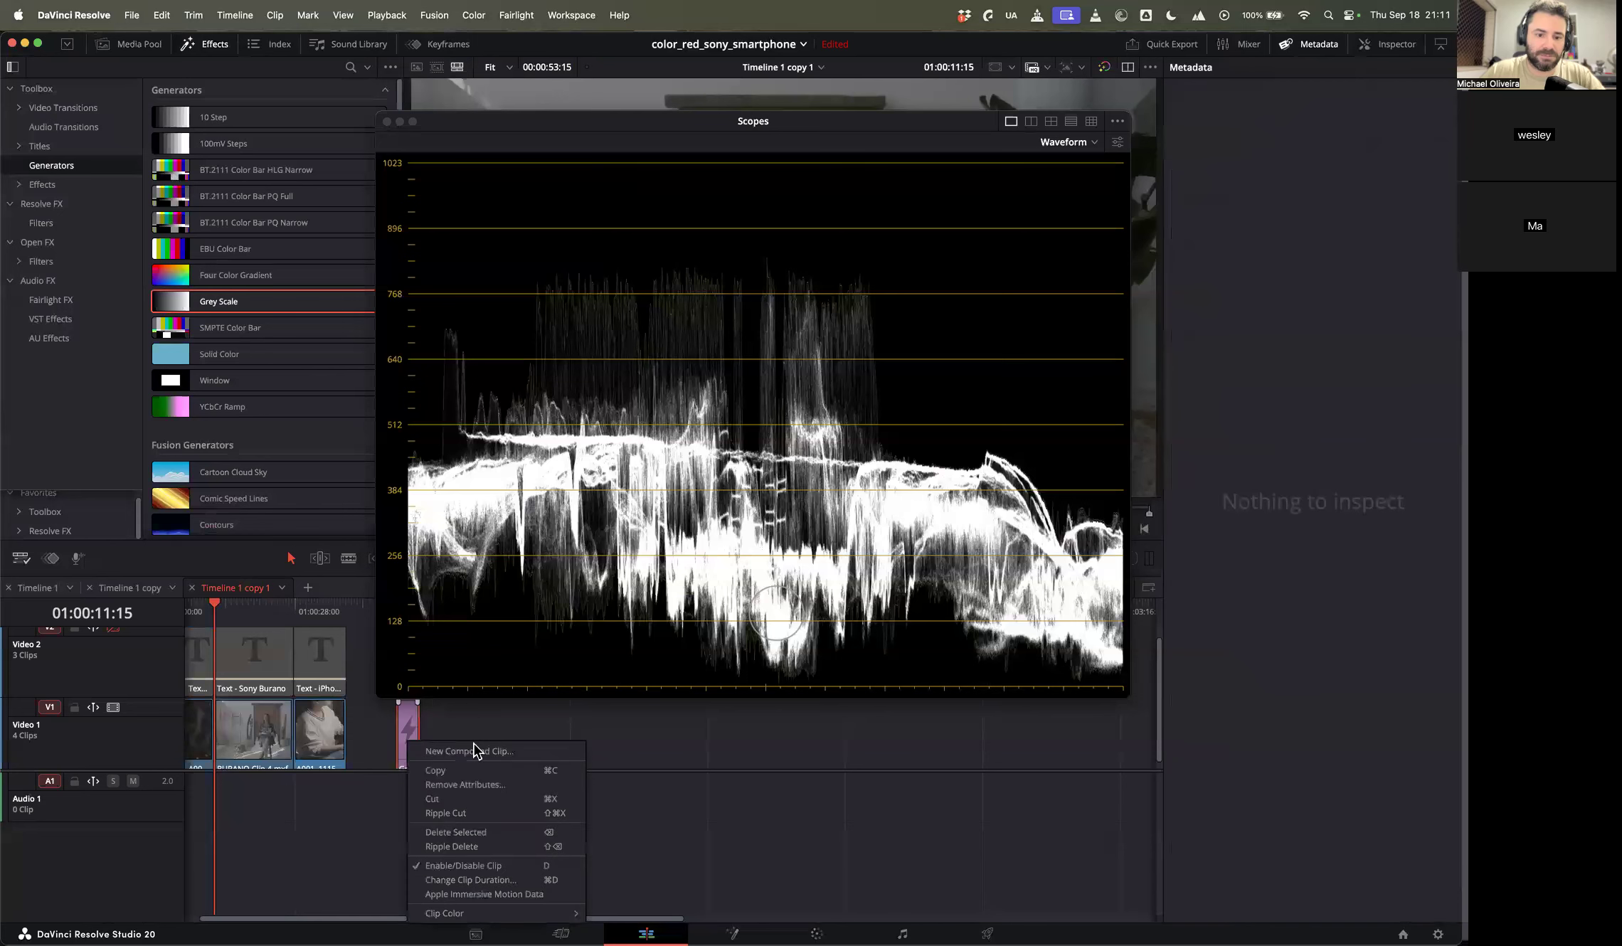
{"action": "left_click", "coordinate": [474, 748]}
{"action": "key", "text": "Return"}
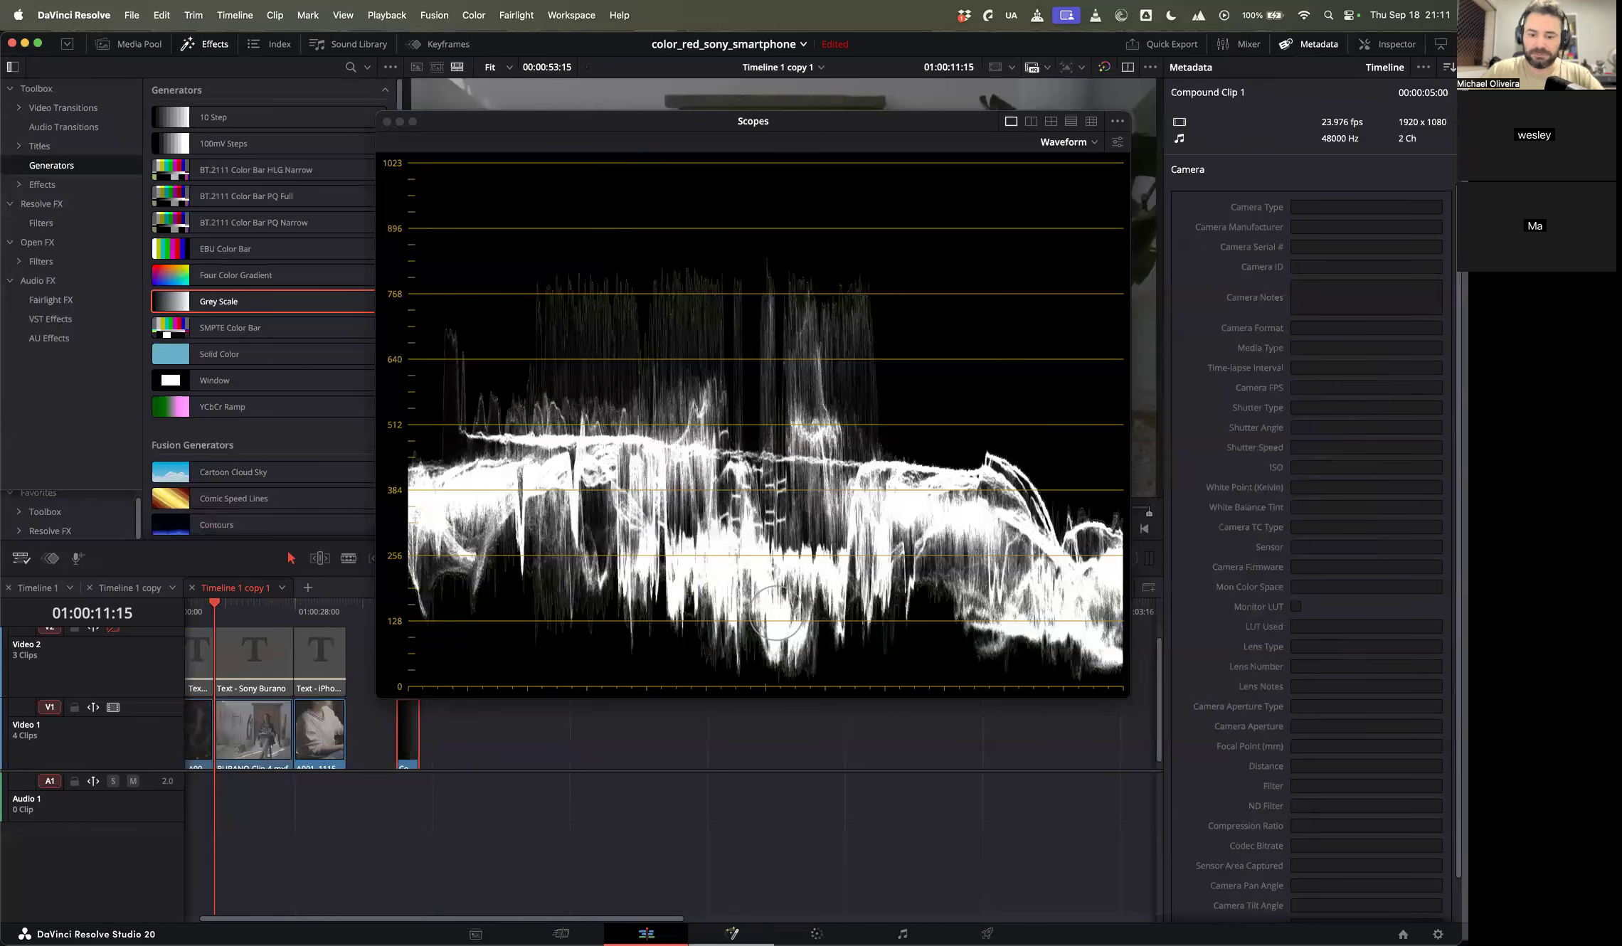
Step: Open the grey-scale compound clip on the Color page and position the scope window beside the viewer to show its waveform
{"action": "key", "text": "shift+6"}
{"action": "left_click_drag", "start_coordinate": [649, 116], "coordinate": [850, 89]}
{"action": "left_click", "coordinate": [406, 527]}
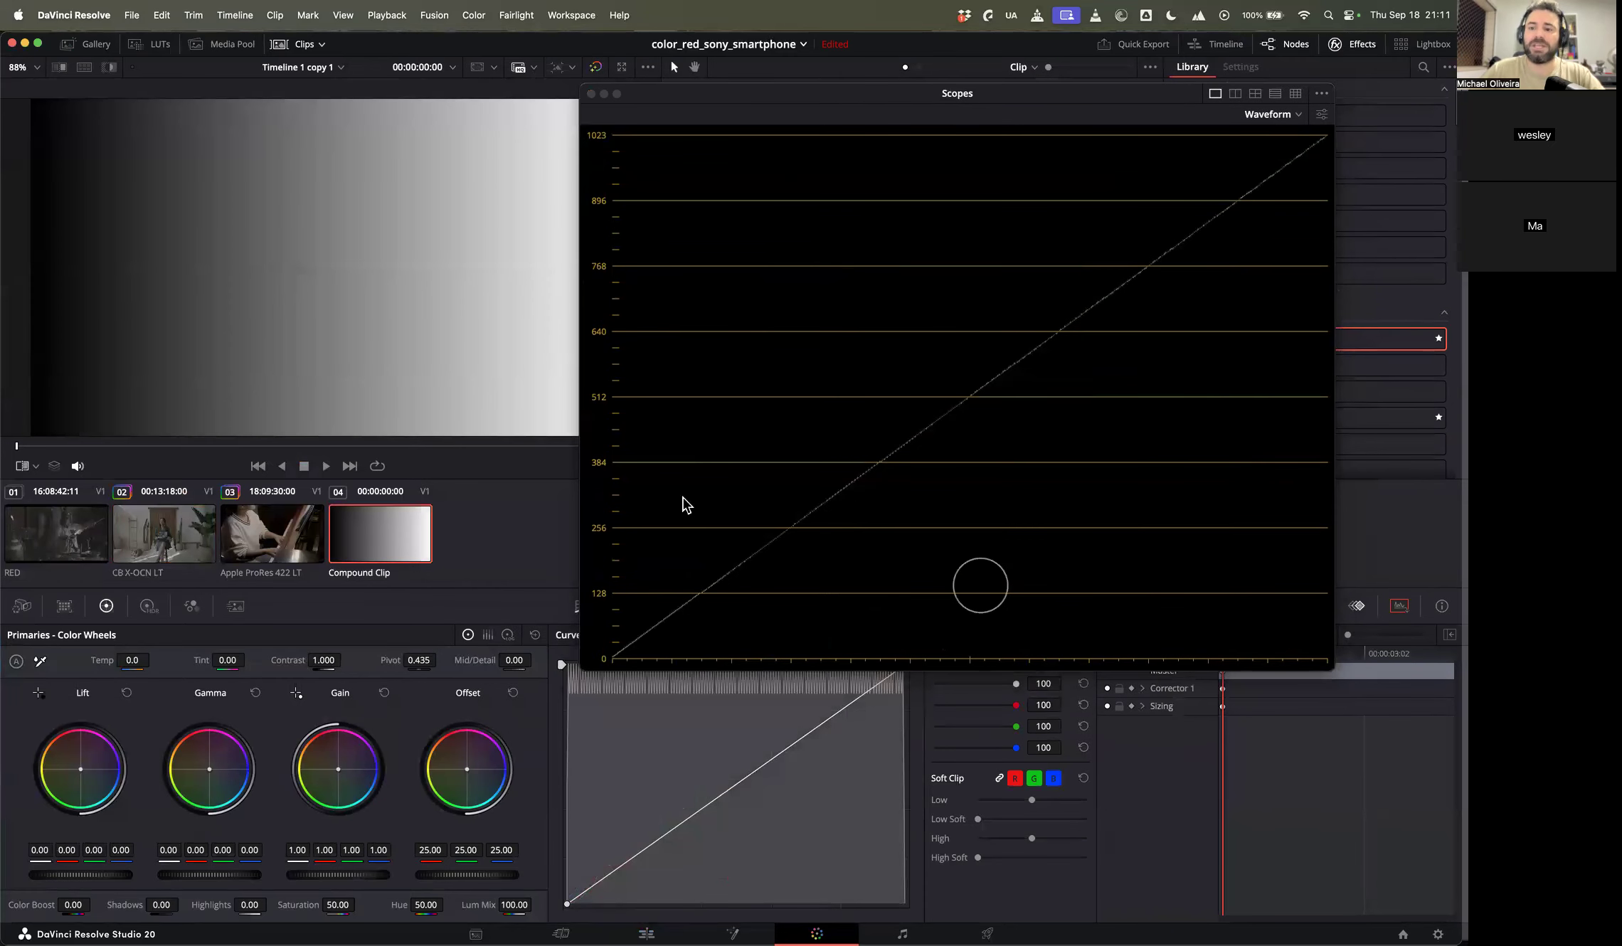
{"action": "left_click_drag", "start_coordinate": [1052, 100], "coordinate": [908, 49]}
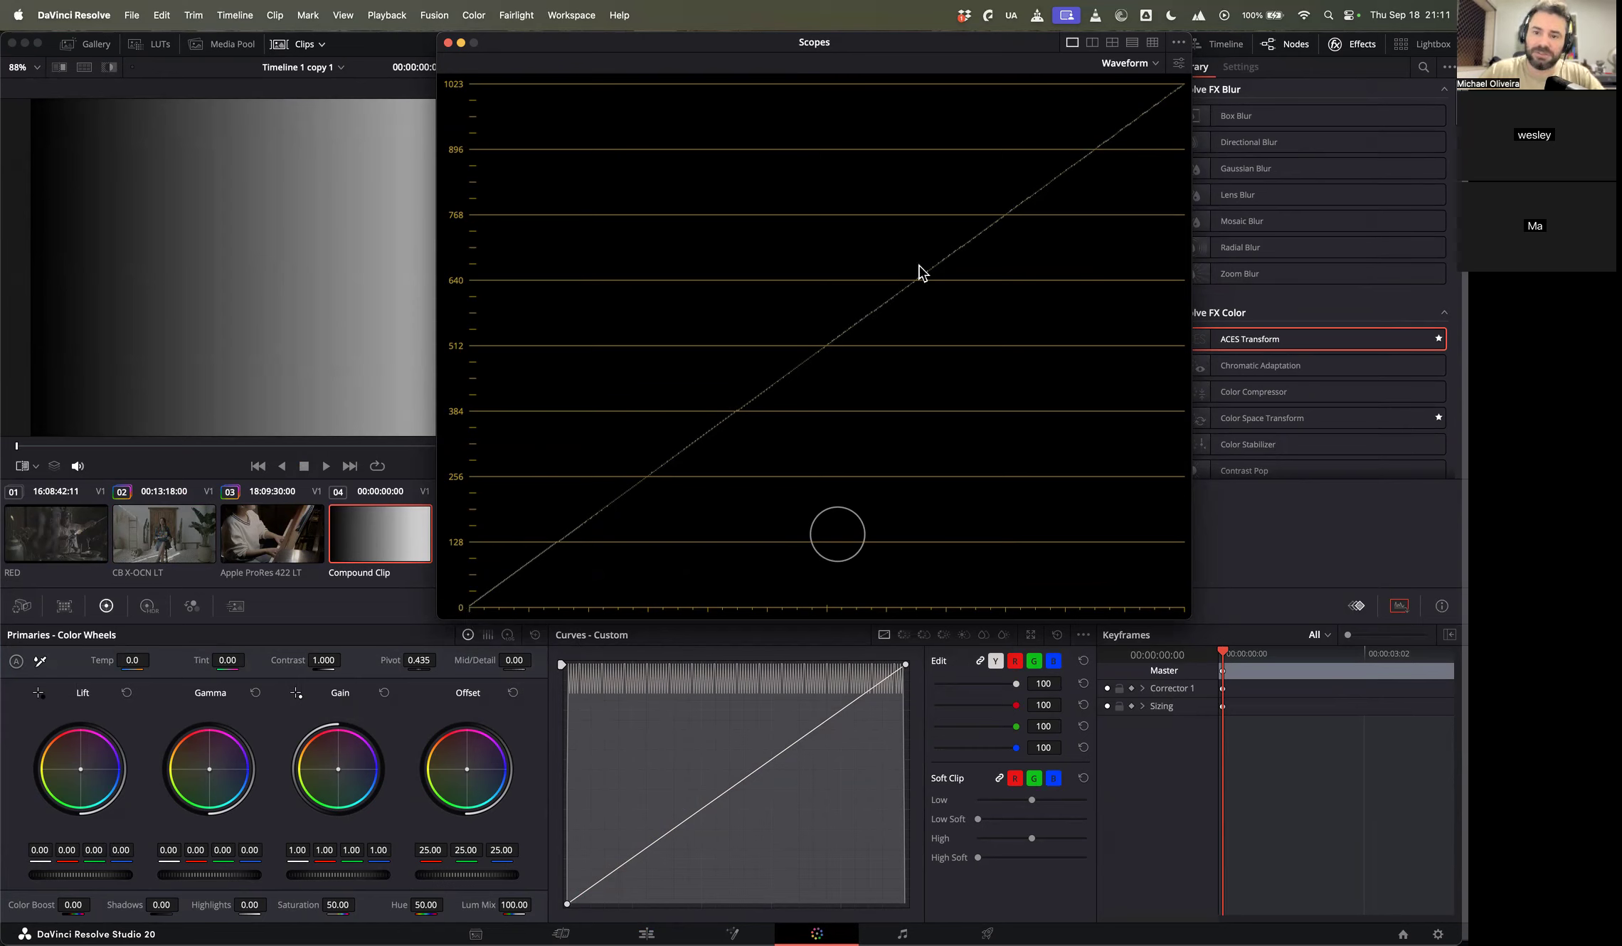
{"action": "left_click_drag", "start_coordinate": [609, 46], "coordinate": [716, 51]}
Step: Test the grey-scale clip's Lift at -0.08, reset it, and raise it to 0.02
{"action": "left_click_drag", "start_coordinate": [74, 878], "coordinate": [122, 878]}
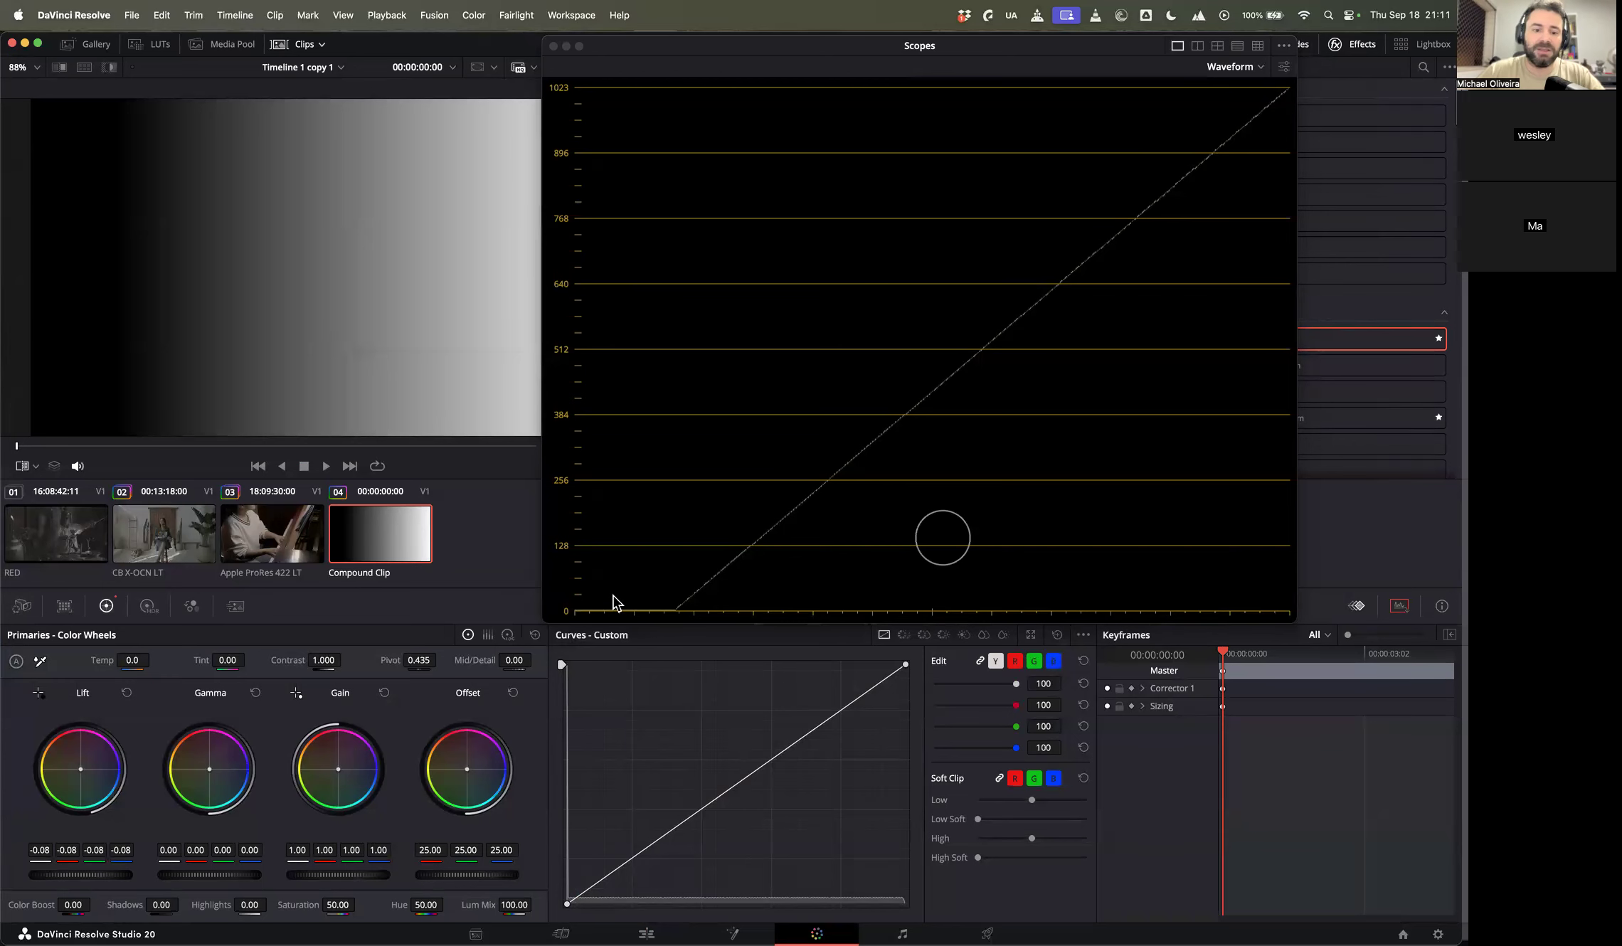
{"action": "left_click", "coordinate": [127, 693]}
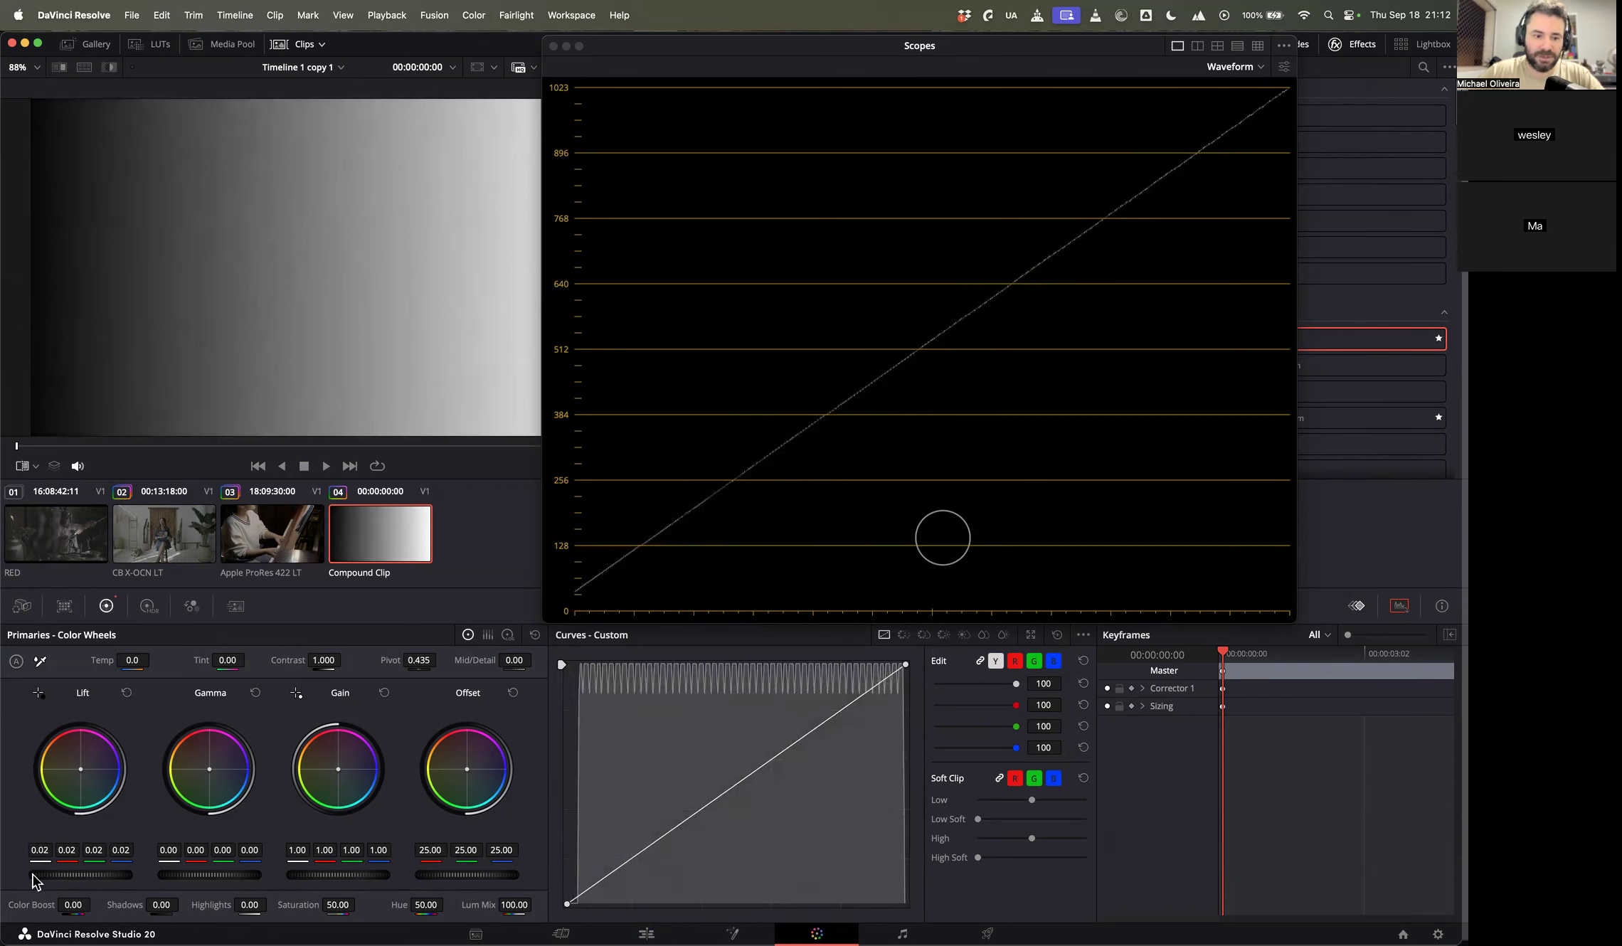
{"action": "scroll", "coordinate": [583, 607], "scroll_direction": "down", "scroll_amount": 10}
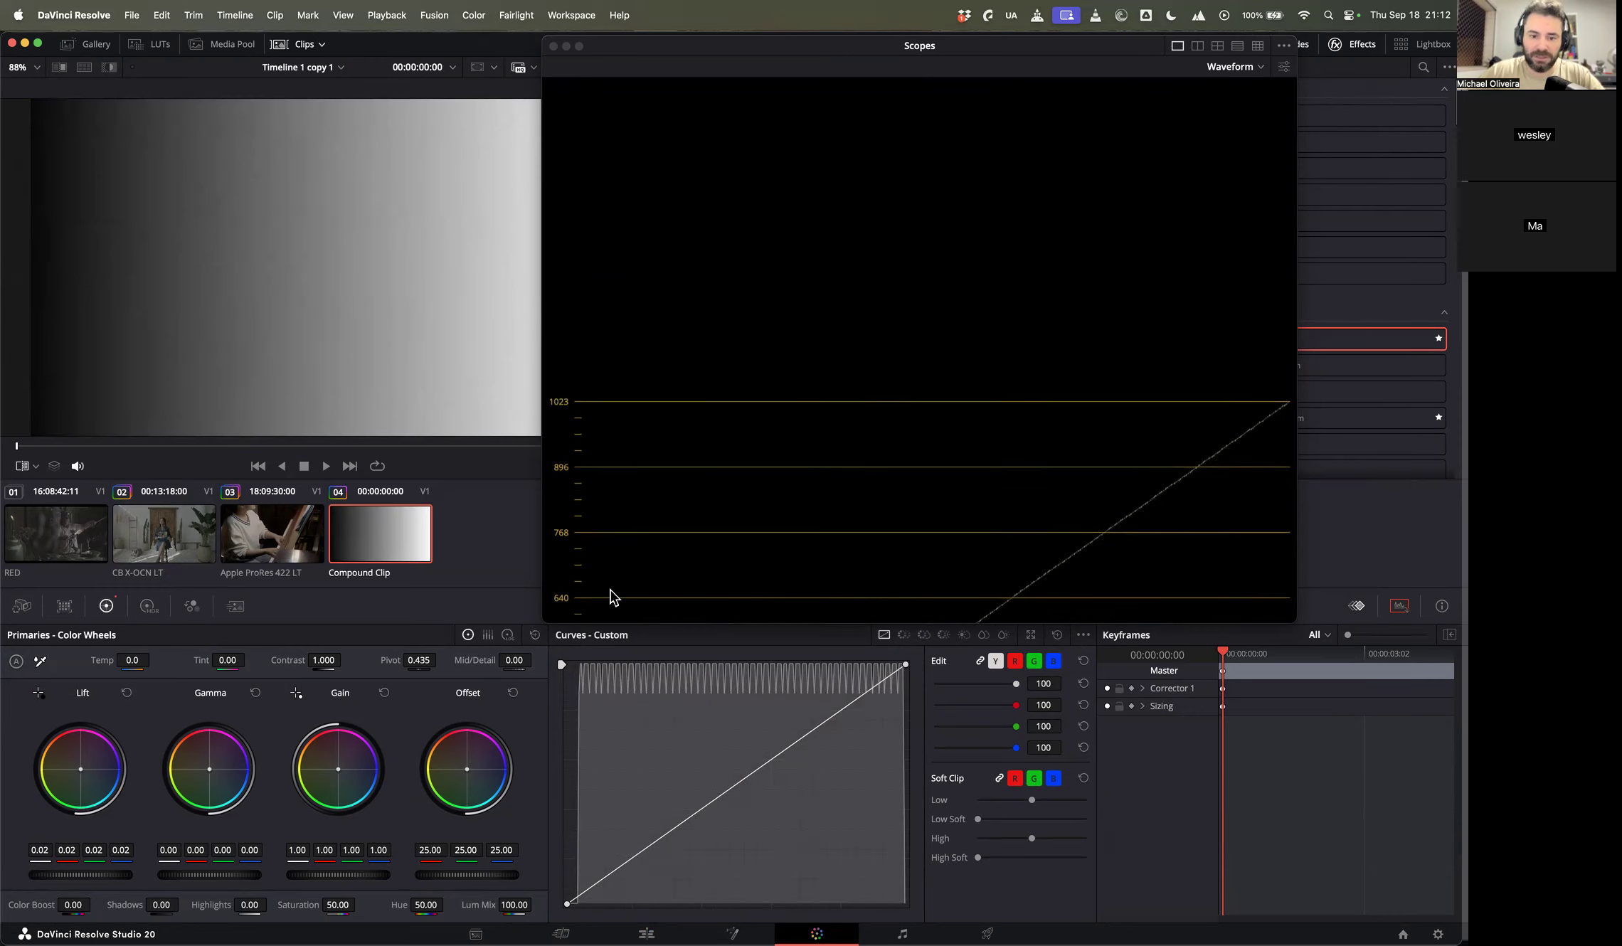
Step: Set the waveform scale style to Percentage and inspect the grey ramp's darkest levels between 0 and 10
{"action": "left_click", "coordinate": [1284, 47]}
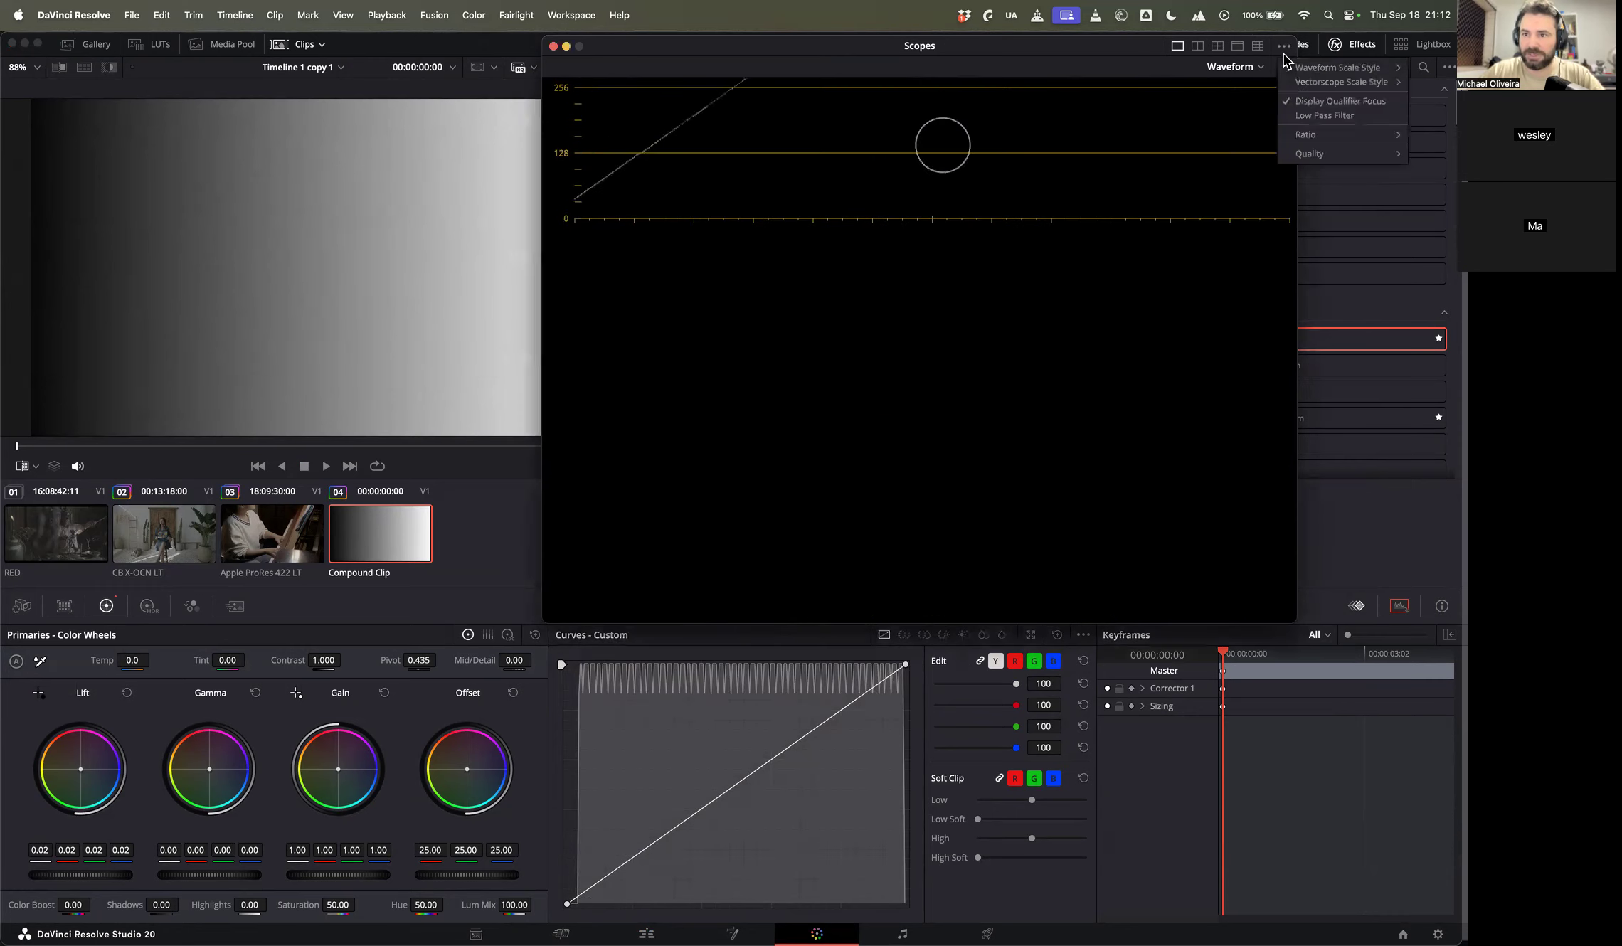
{"action": "mouse_move", "coordinate": [1330, 67]}
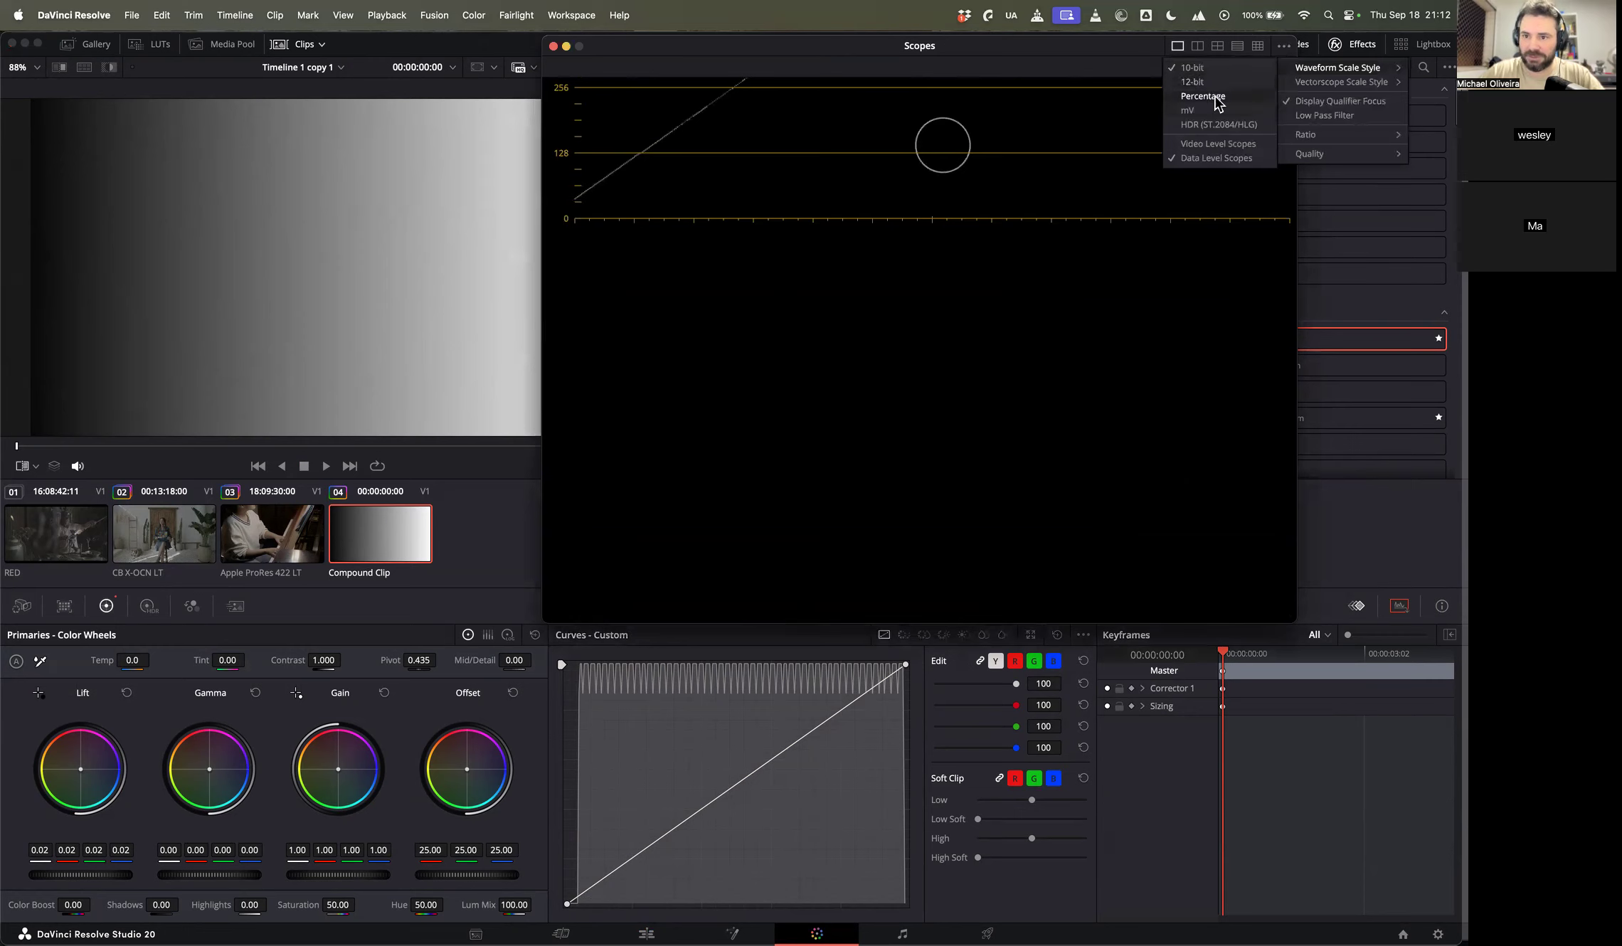
{"action": "left_click", "coordinate": [1202, 96]}
{"action": "scroll", "coordinate": [565, 217], "scroll_direction": "down", "scroll_amount": 8}
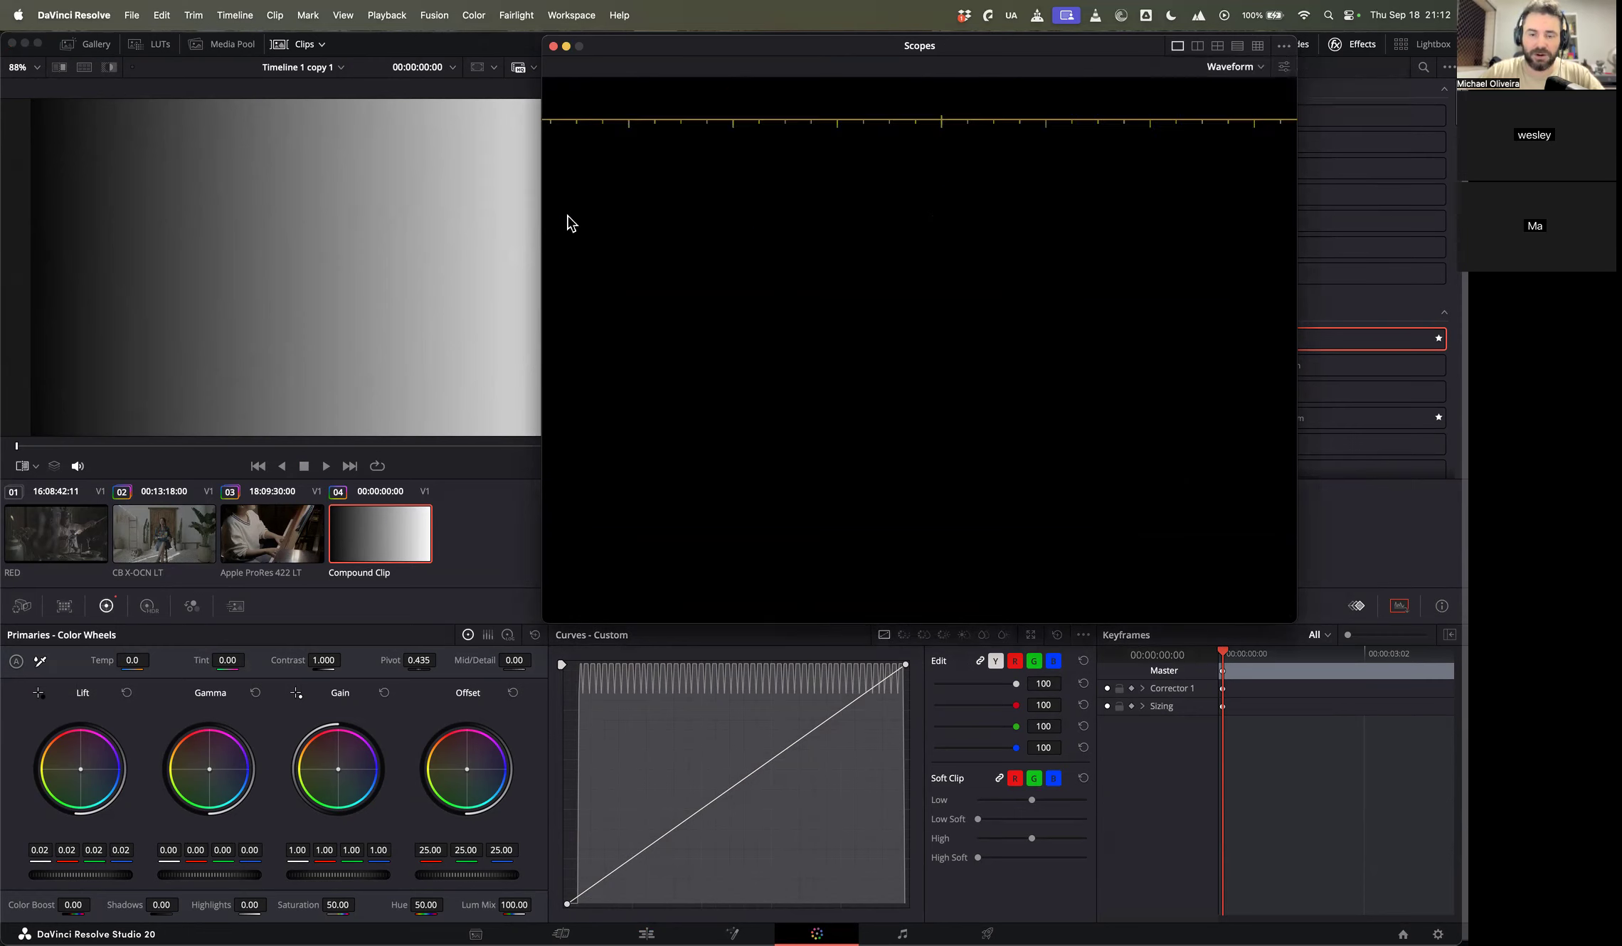
{"action": "left_click_drag", "start_coordinate": [849, 477], "coordinate": [1065, 674]}
{"action": "left_click_drag", "start_coordinate": [708, 290], "coordinate": [821, 422]}
{"action": "scroll", "coordinate": [826, 433], "scroll_direction": "up", "scroll_amount": 5}
{"action": "scroll", "coordinate": [715, 443], "scroll_direction": "up", "scroll_amount": 1}
{"action": "left_click_drag", "start_coordinate": [710, 414], "coordinate": [867, 404]}
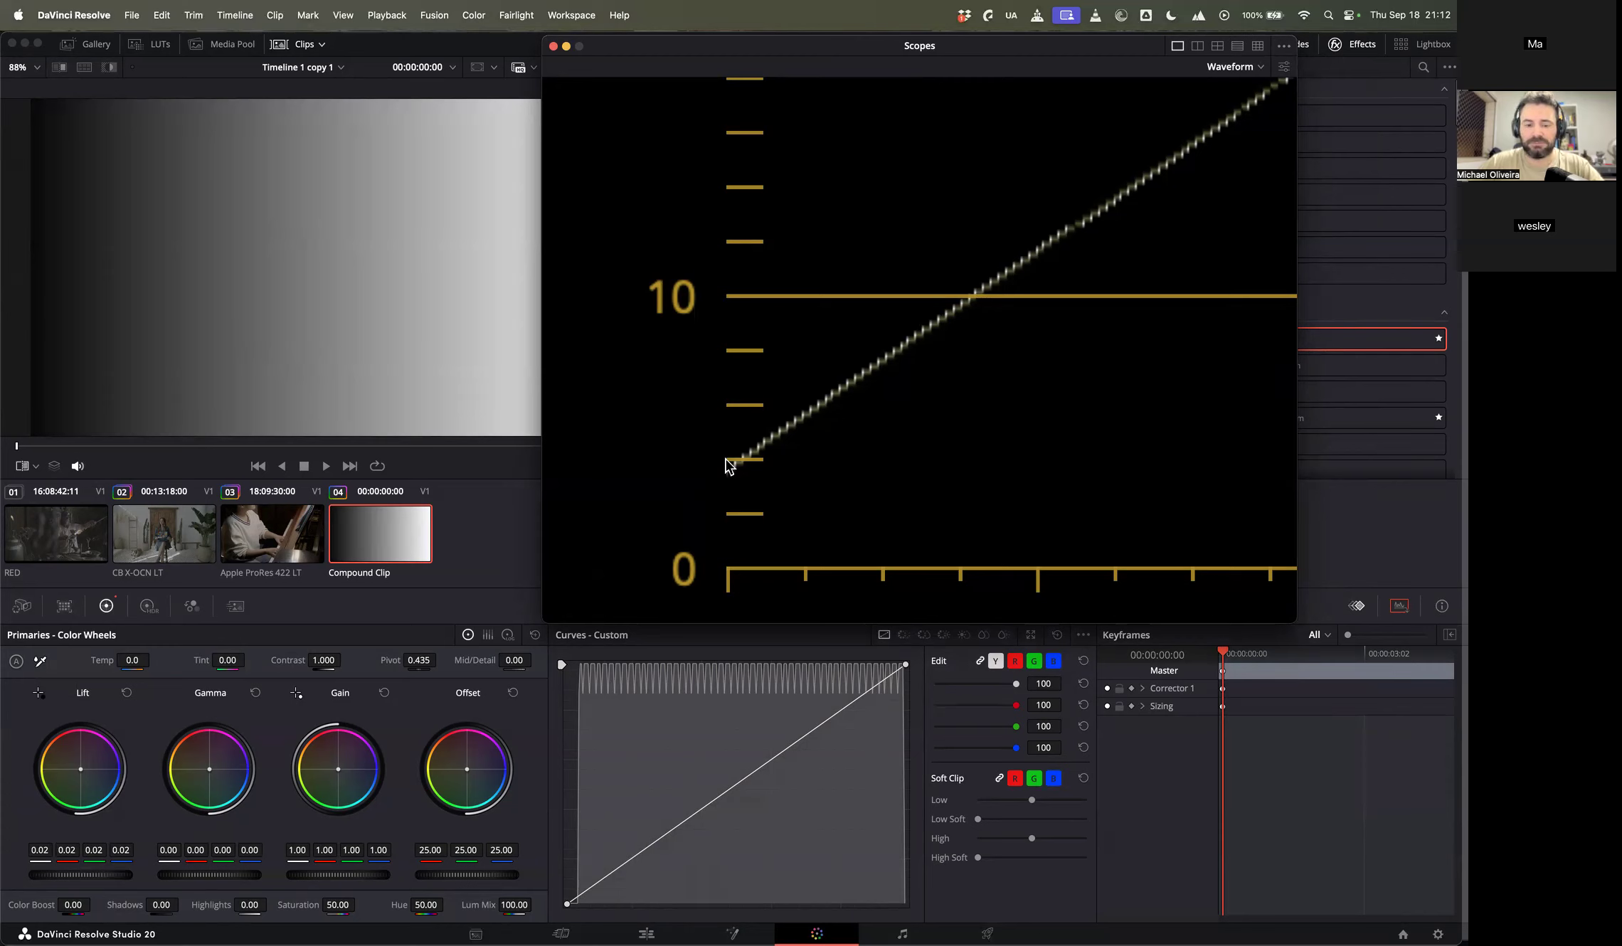
Step: Look at the primaries as Color Bars, return to Color Wheels, and raise the grey ramp's Lift to 0.05
{"action": "left_click", "coordinate": [488, 634]}
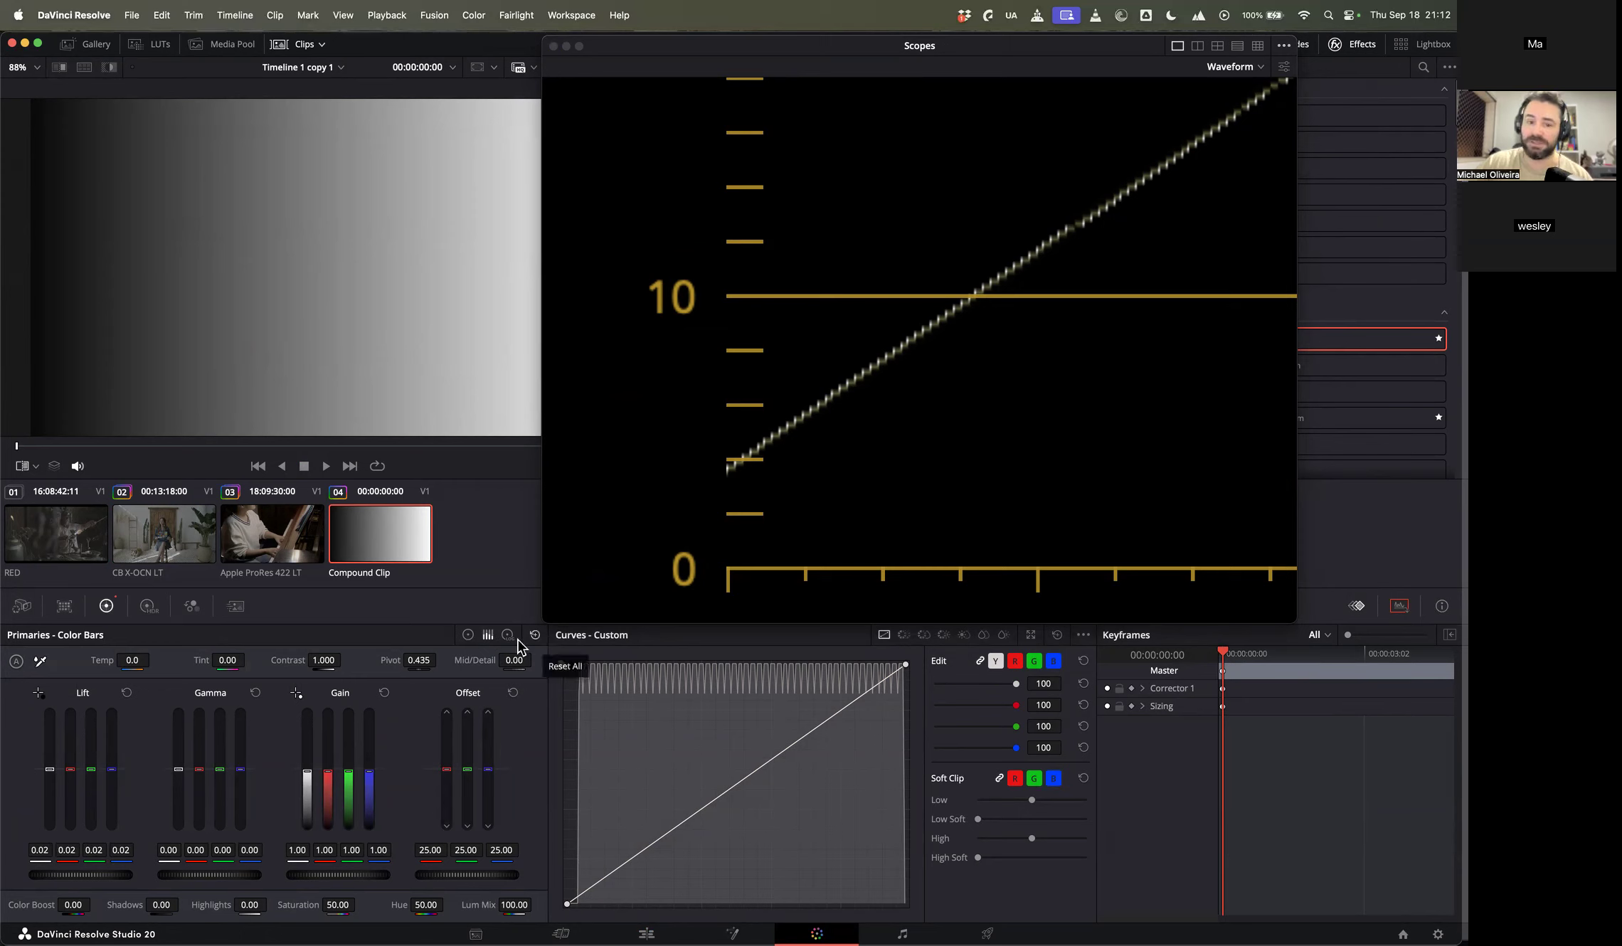
{"action": "left_click", "coordinate": [468, 634]}
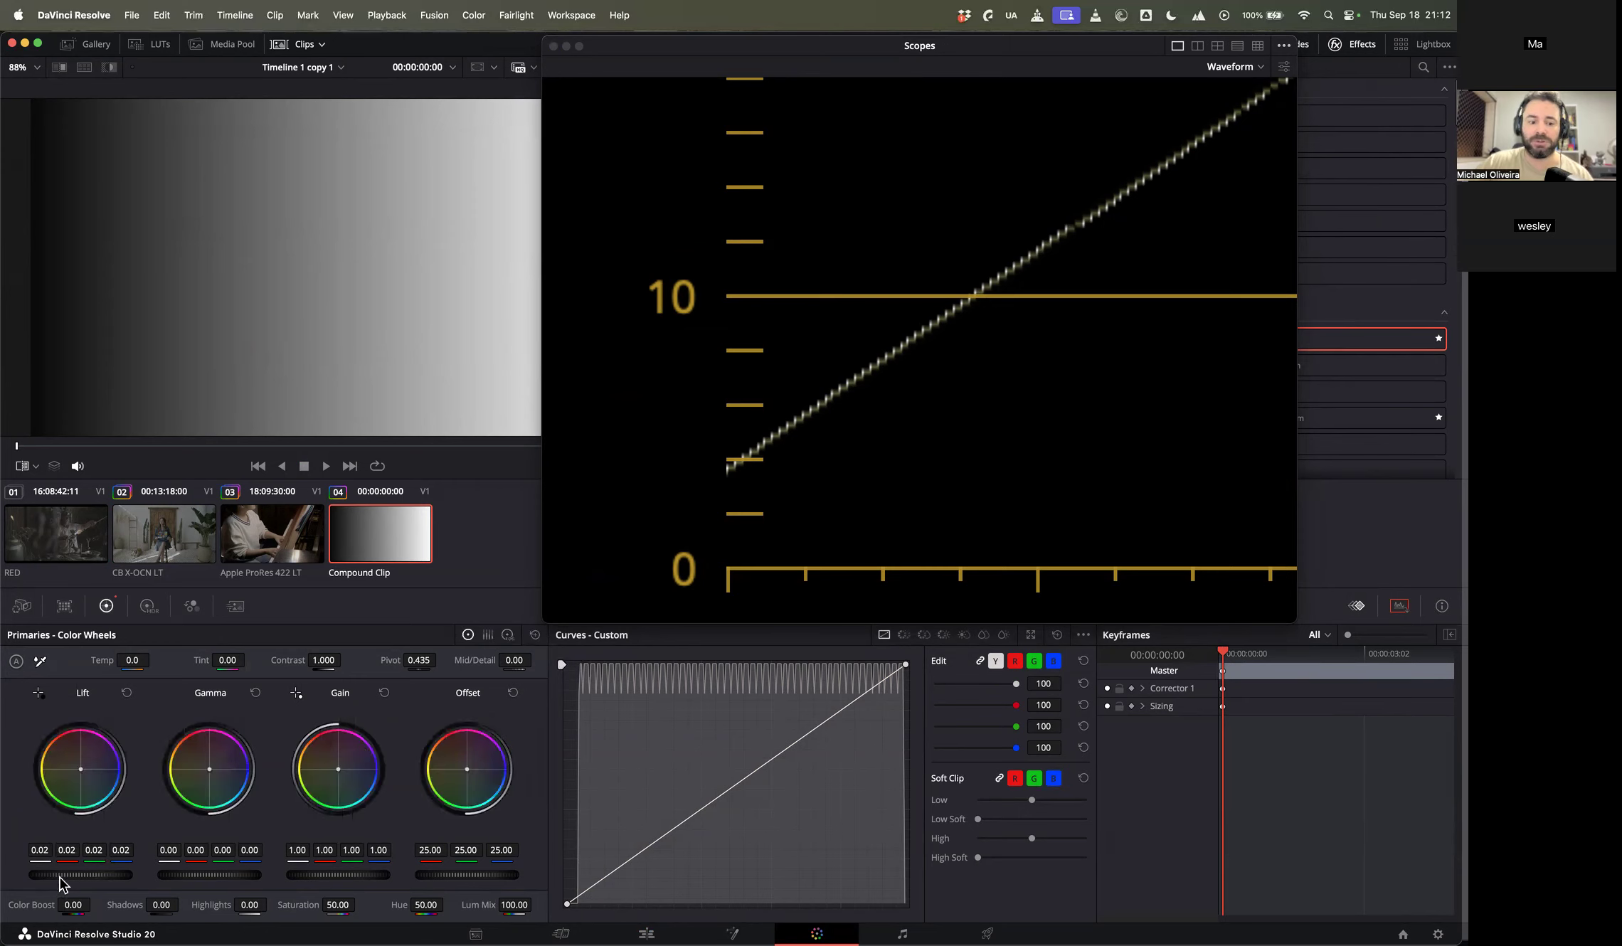
{"action": "left_click_drag", "start_coordinate": [57, 875], "coordinate": [70, 874]}
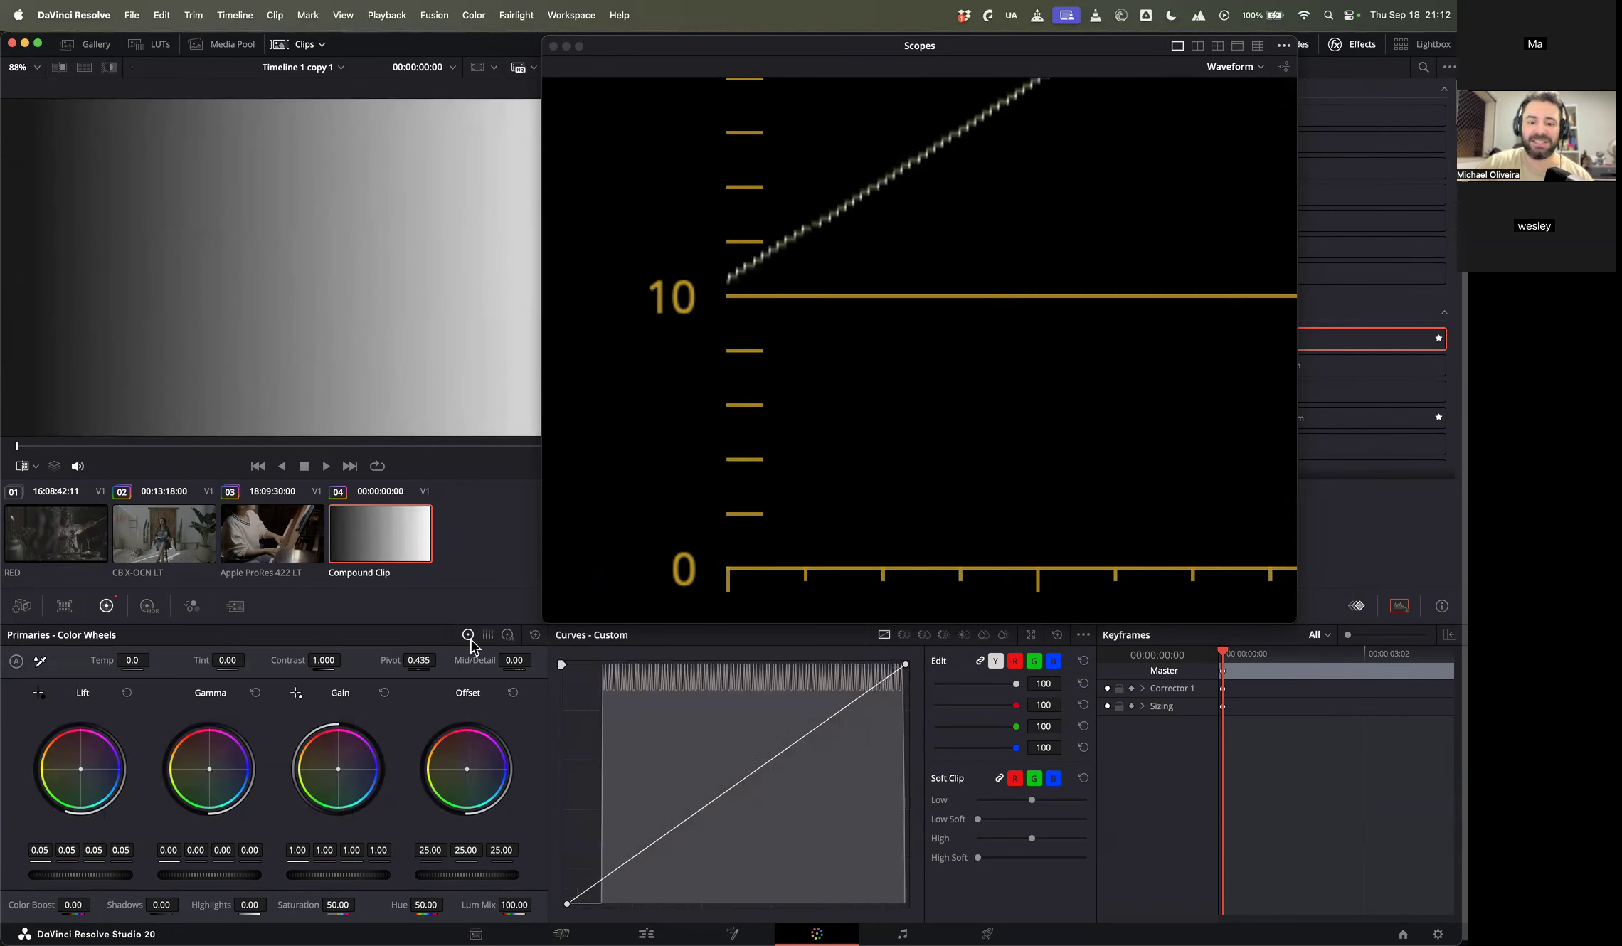
Step: In the Color Bars primaries, test the grey ramp's luminance Gain at 0.54 and reset Gain
{"action": "left_click", "coordinate": [488, 634]}
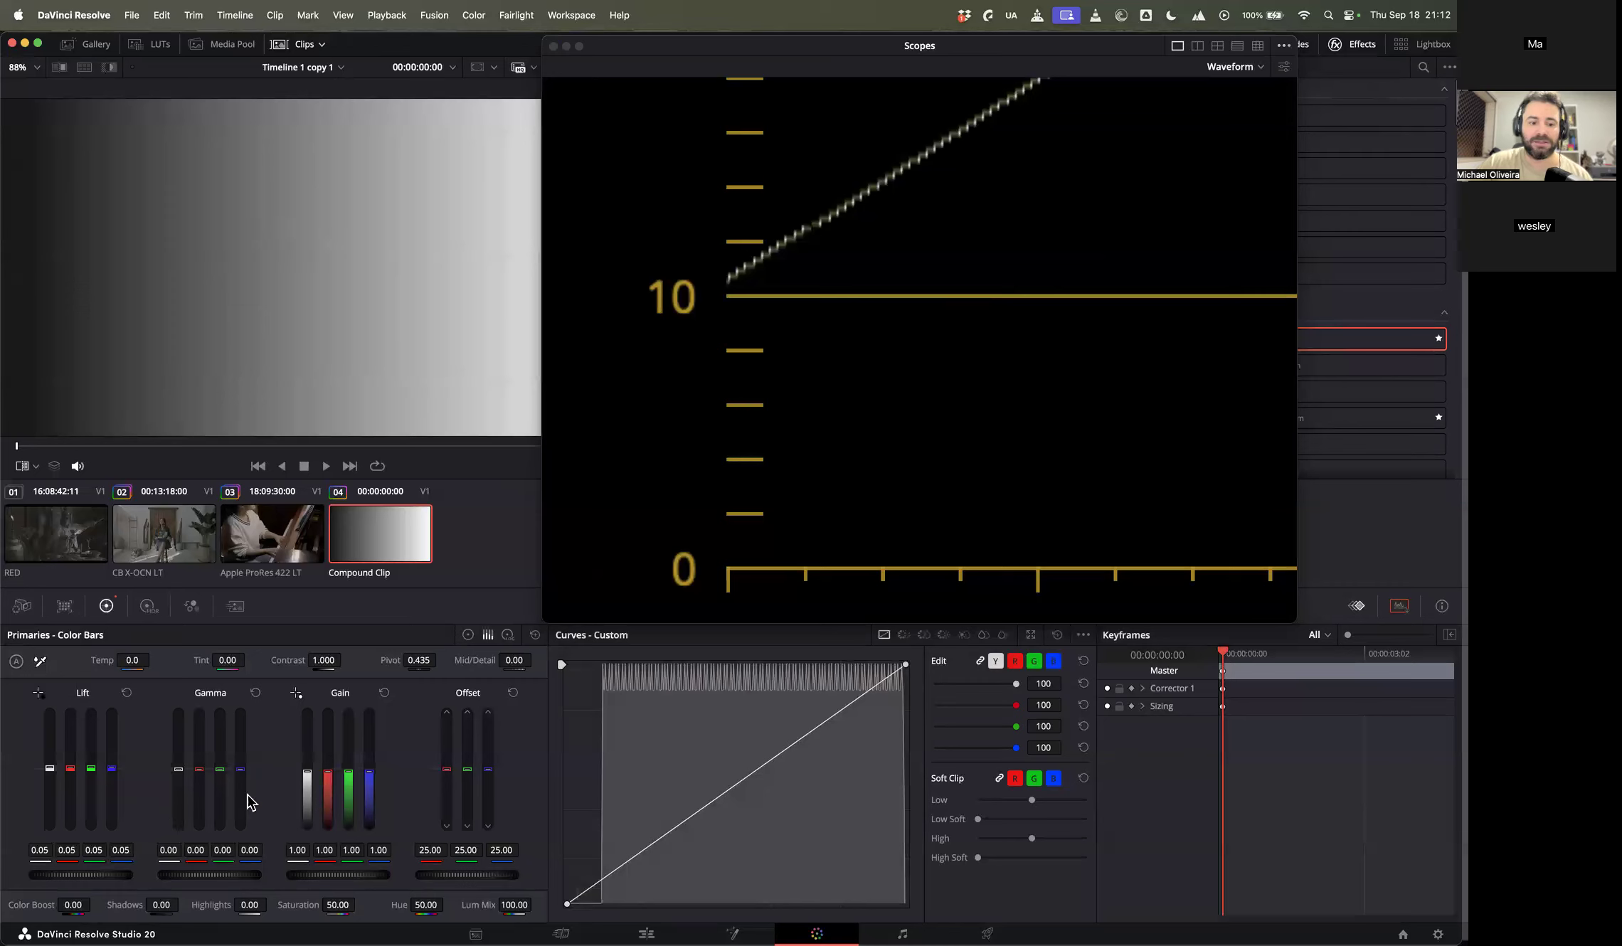
{"action": "left_click_drag", "start_coordinate": [307, 770], "coordinate": [308, 788]}
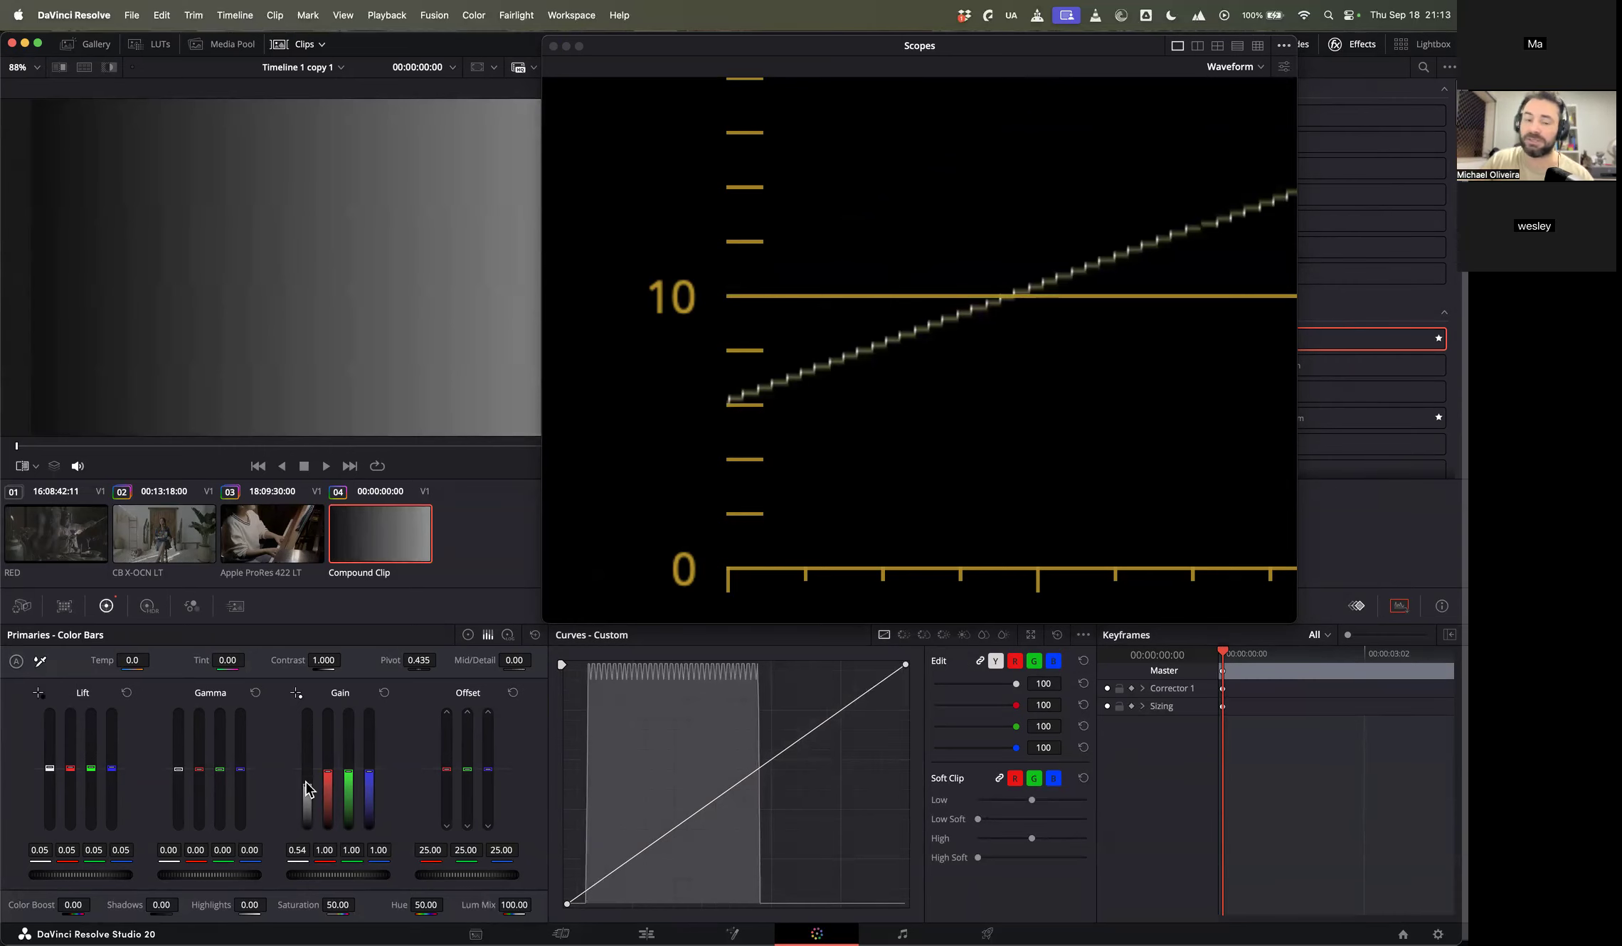
{"action": "left_click", "coordinate": [384, 693]}
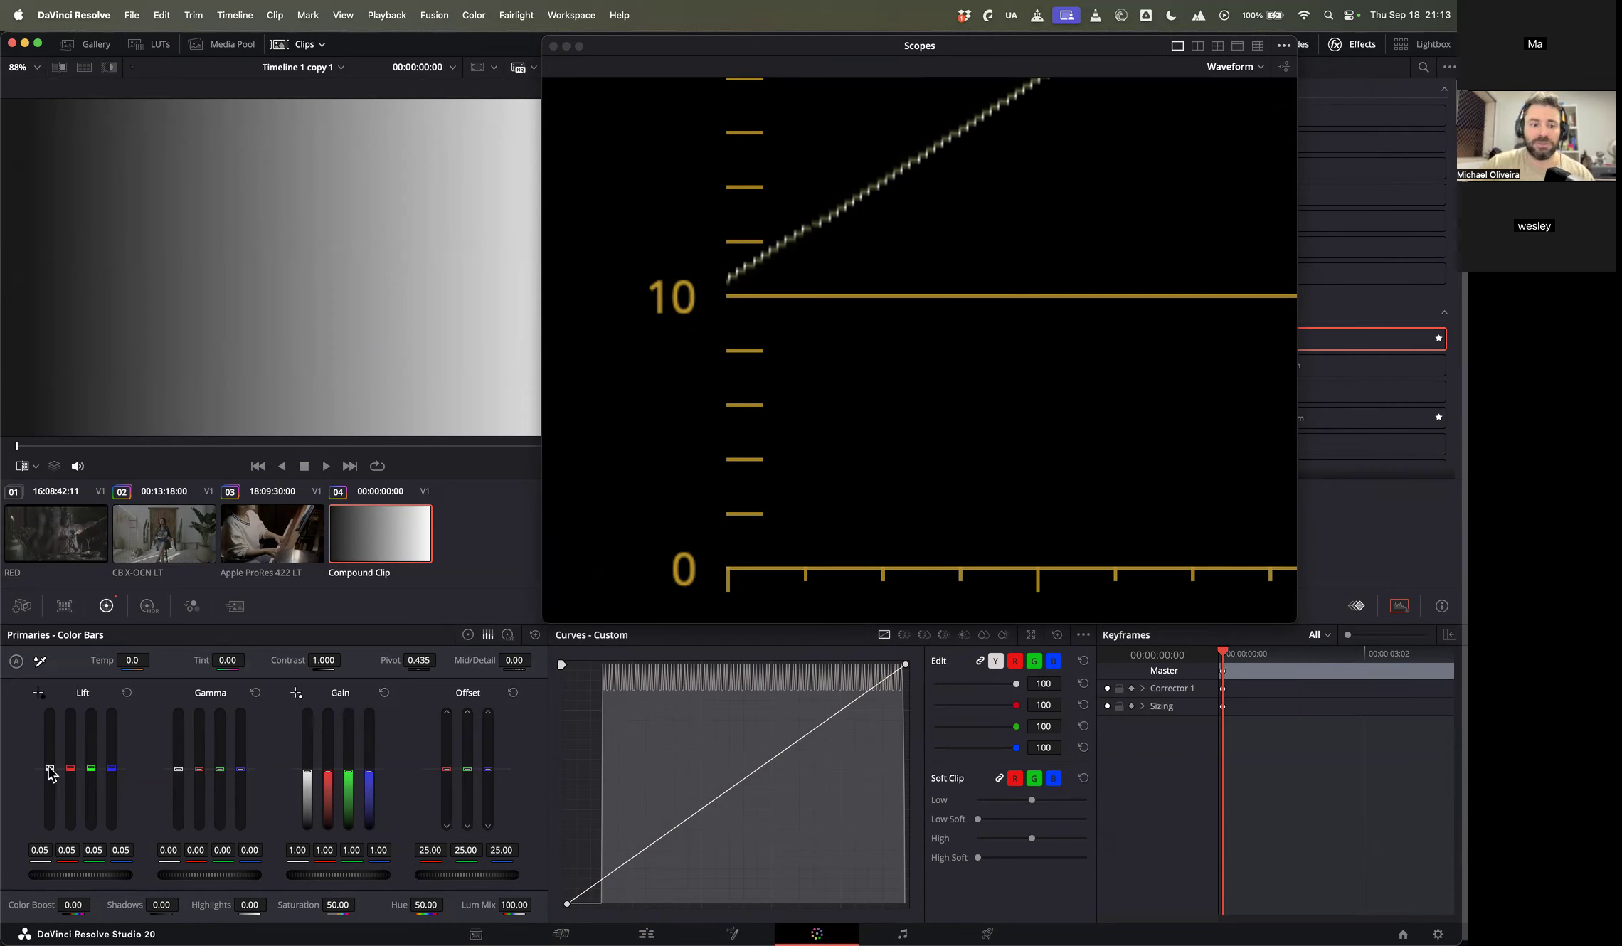
Step: Test the luminance Lift at 0.01 and the red Lift at 0.07, resetting Lift after each change
{"action": "left_click_drag", "start_coordinate": [50, 769], "coordinate": [50, 773]}
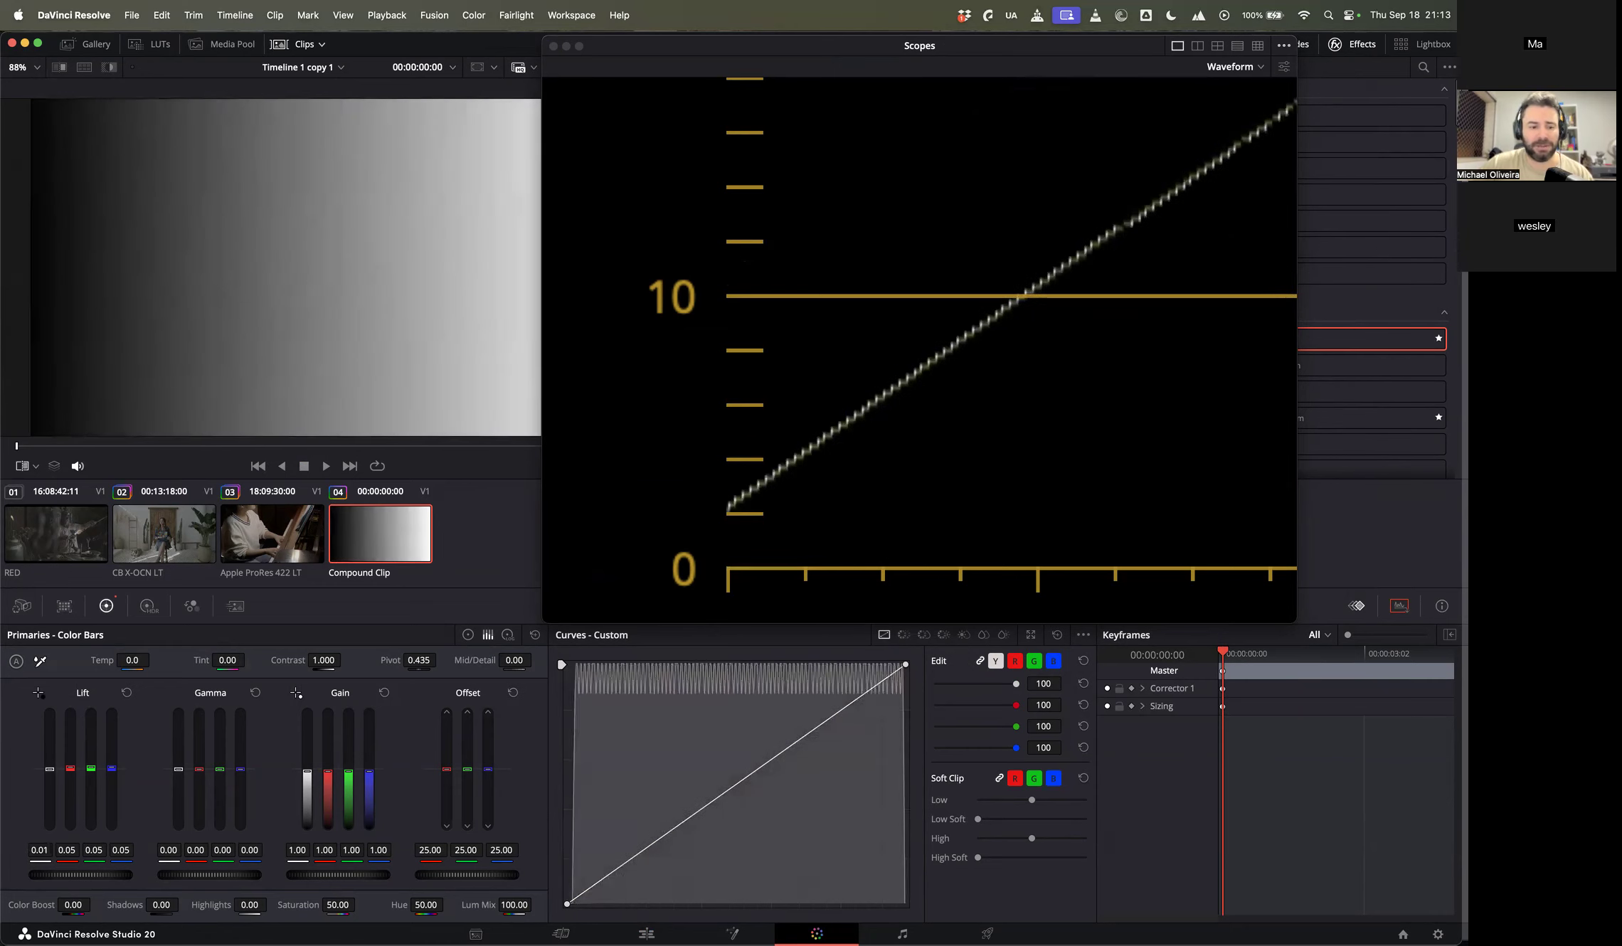
{"action": "left_click", "coordinate": [127, 693]}
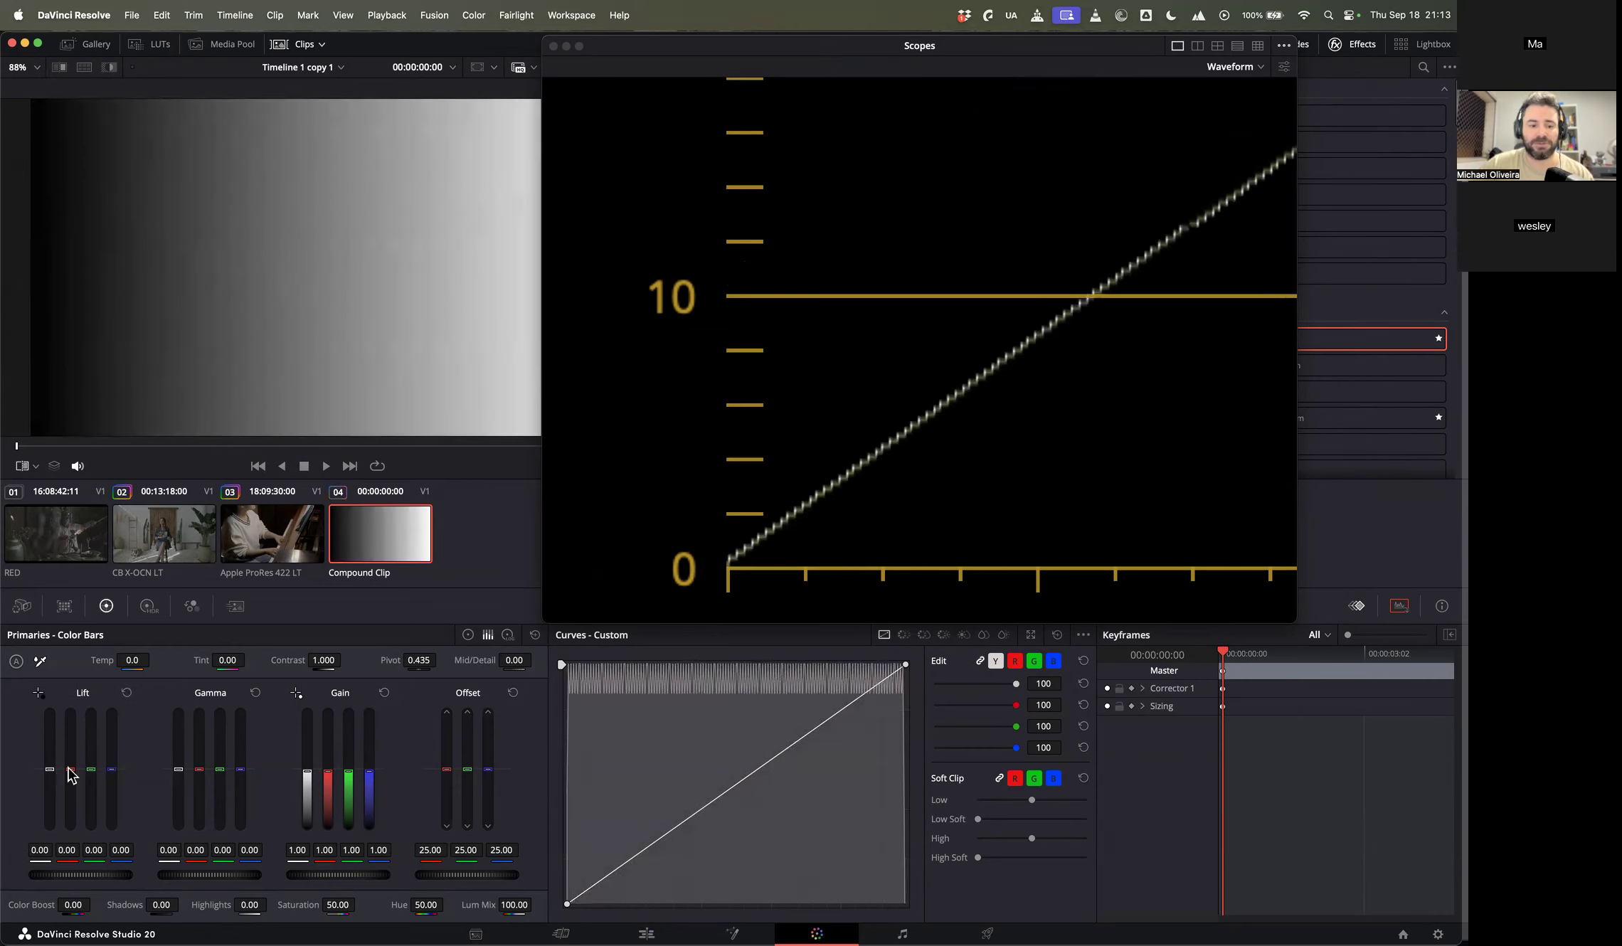
{"action": "mouse_move", "coordinate": [70, 770]}
{"action": "left_mouse_down"}
{"action": "mouse_move", "coordinate": [70, 784]}
{"action": "mouse_move", "coordinate": [70, 766]}
{"action": "left_mouse_up"}
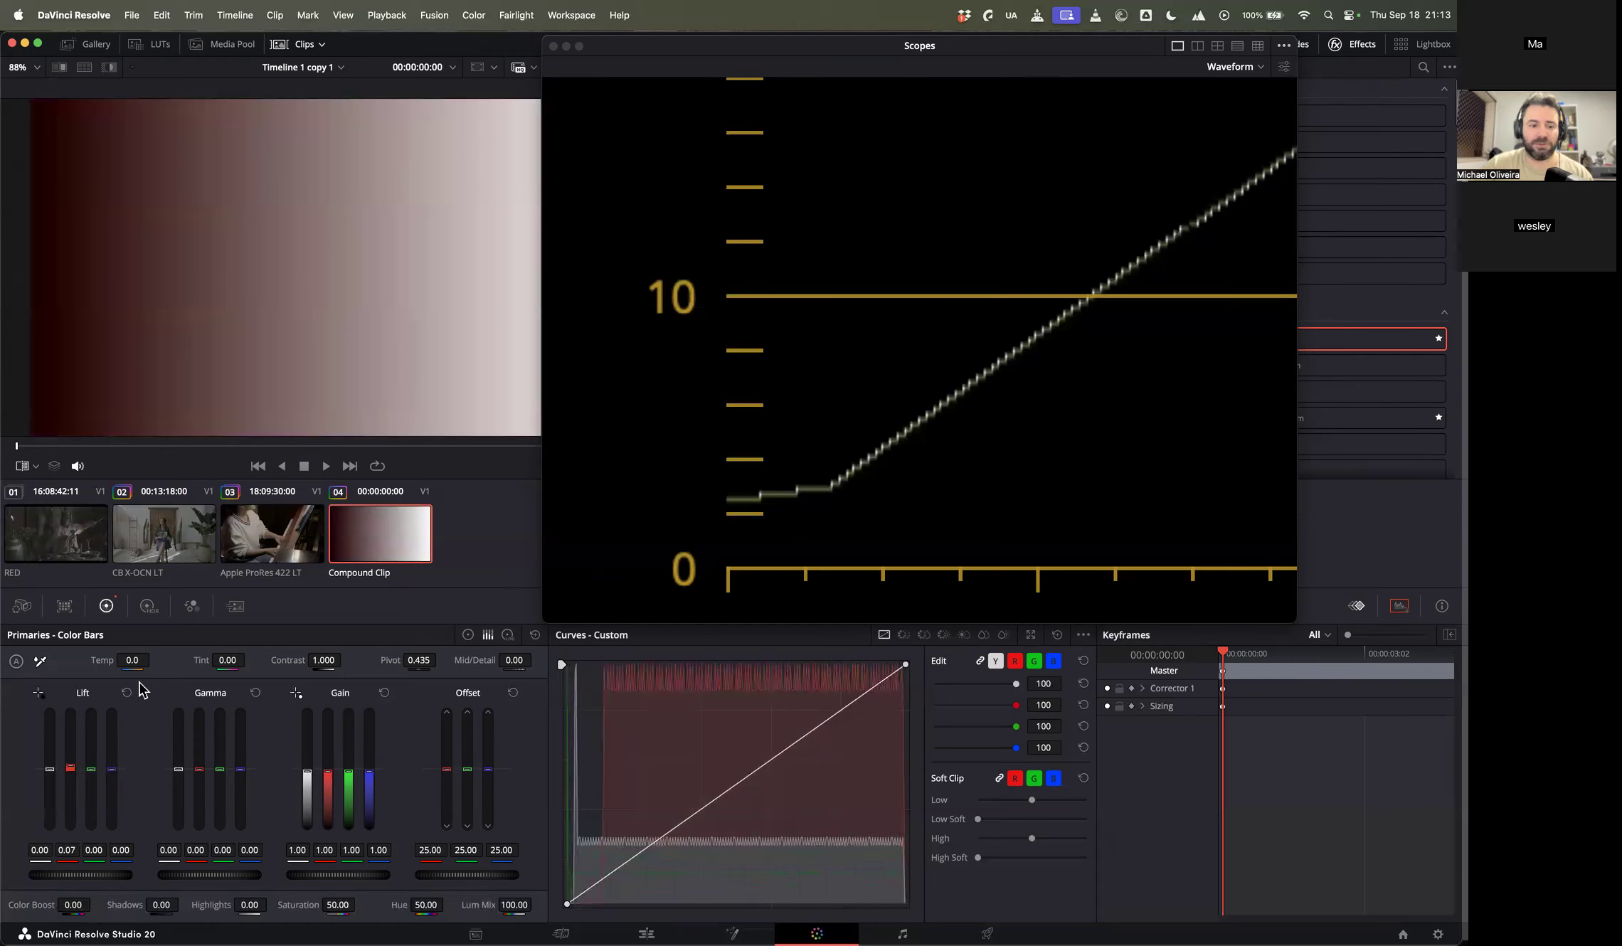
{"action": "left_click", "coordinate": [127, 693]}
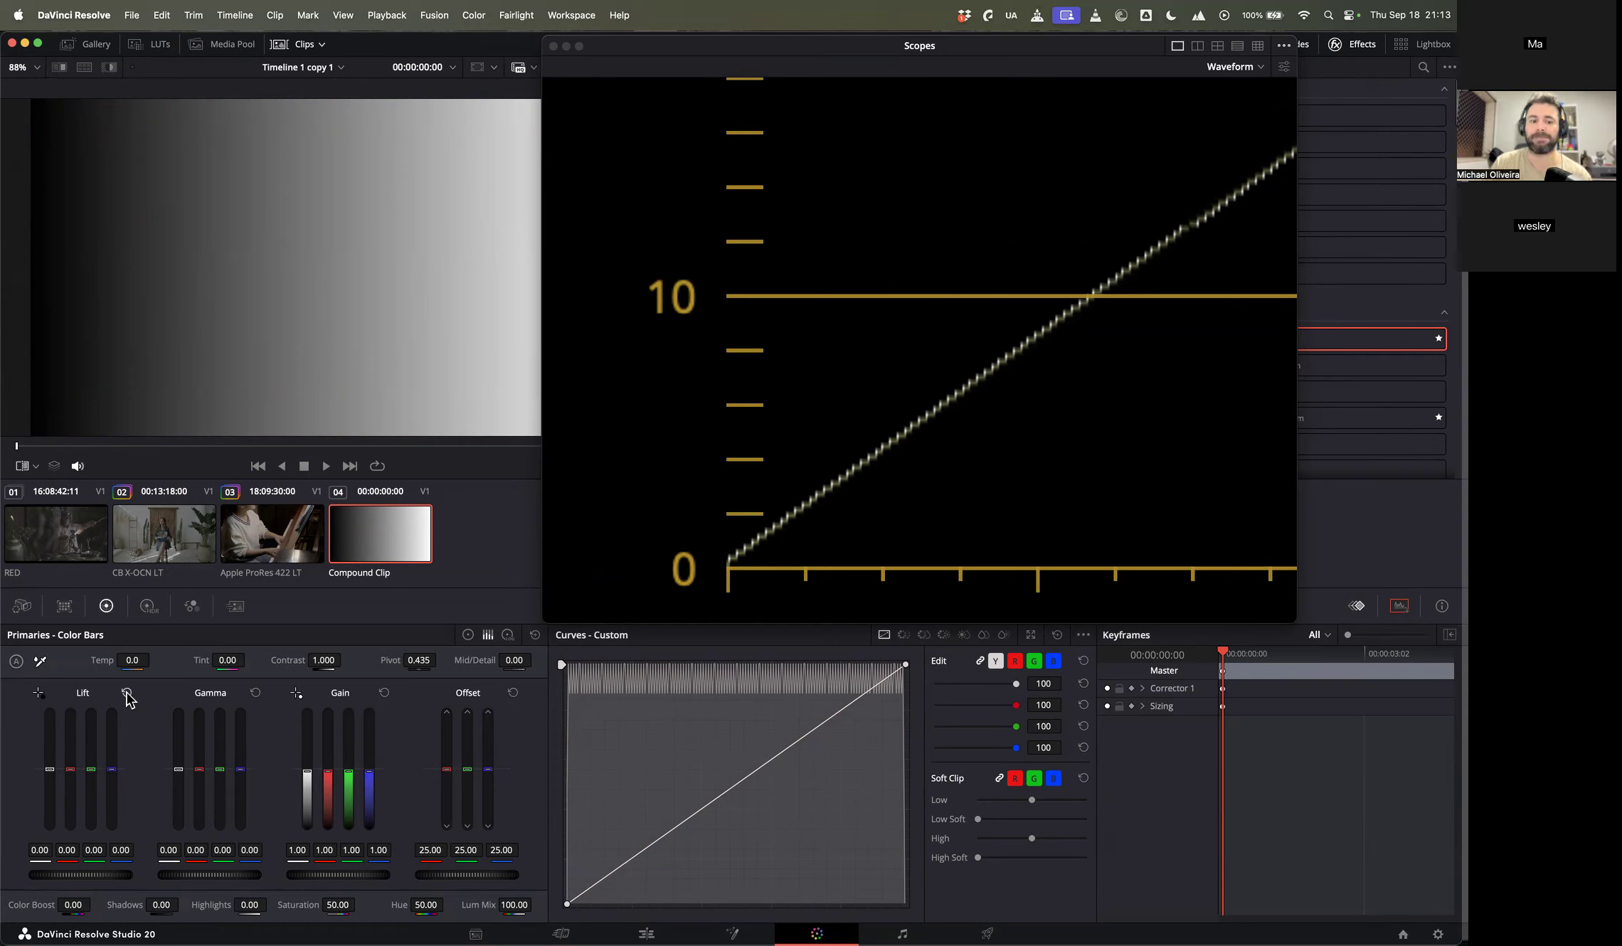
Step: View the Log Wheels with the grey ramp's full 0 to 100 waveform, and return to Color Wheels
{"action": "left_click", "coordinate": [507, 634]}
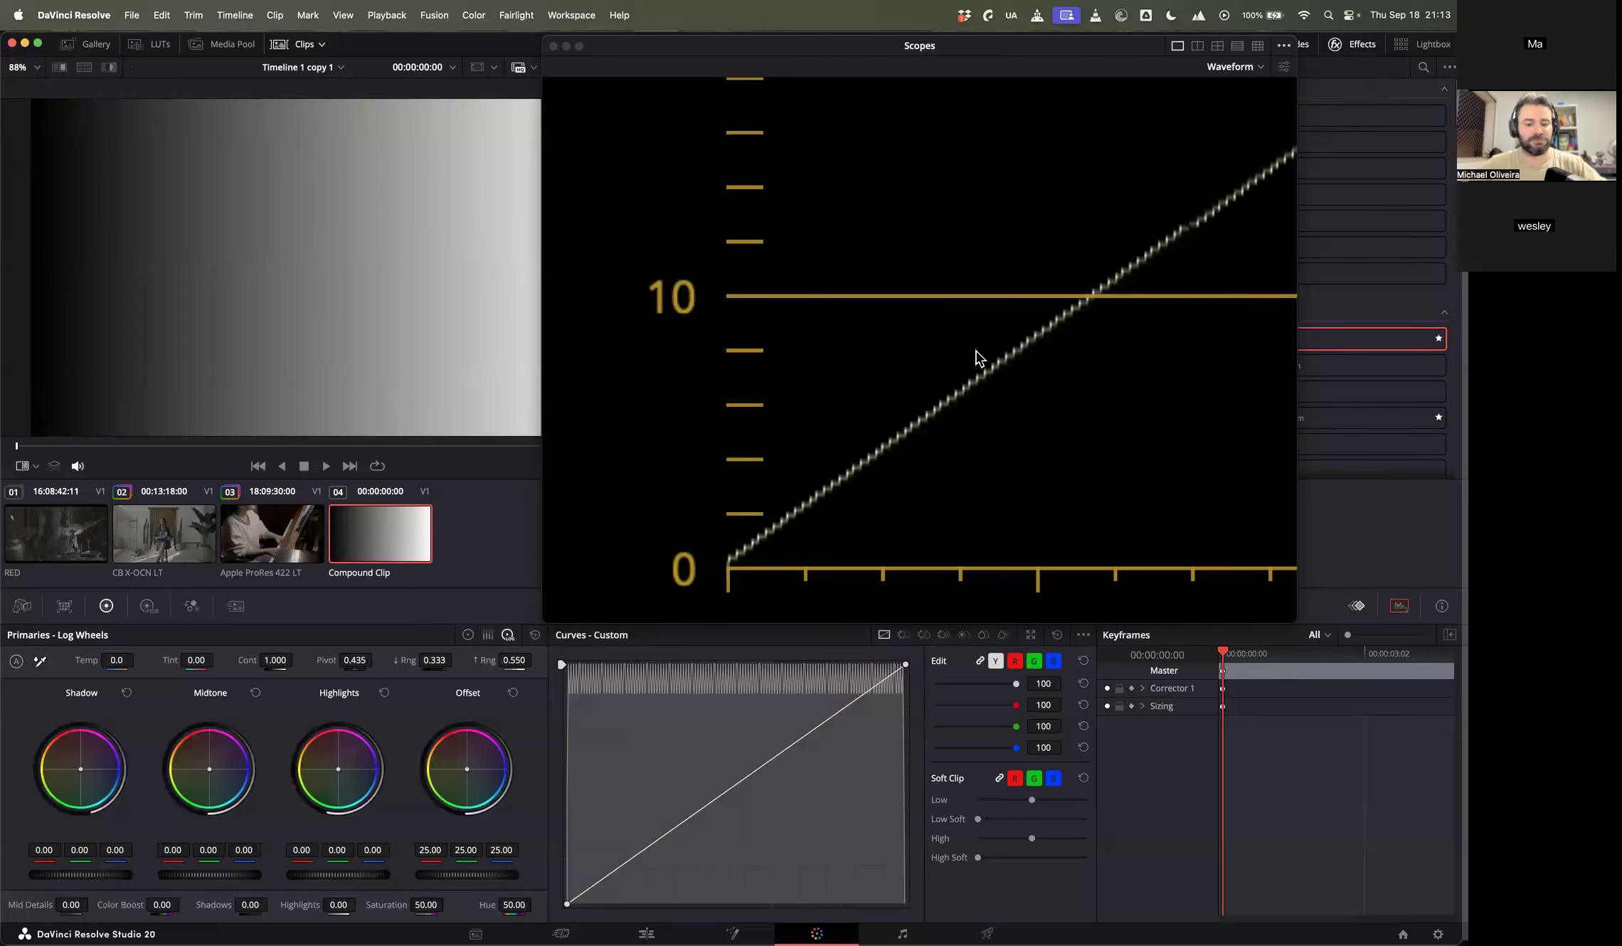
{"action": "scroll", "coordinate": [976, 351], "scroll_direction": "down", "scroll_amount": 10}
{"action": "scroll", "coordinate": [811, 463], "scroll_direction": "down", "scroll_amount": 6}
{"action": "scroll", "coordinate": [903, 387], "scroll_direction": "down", "scroll_amount": 4}
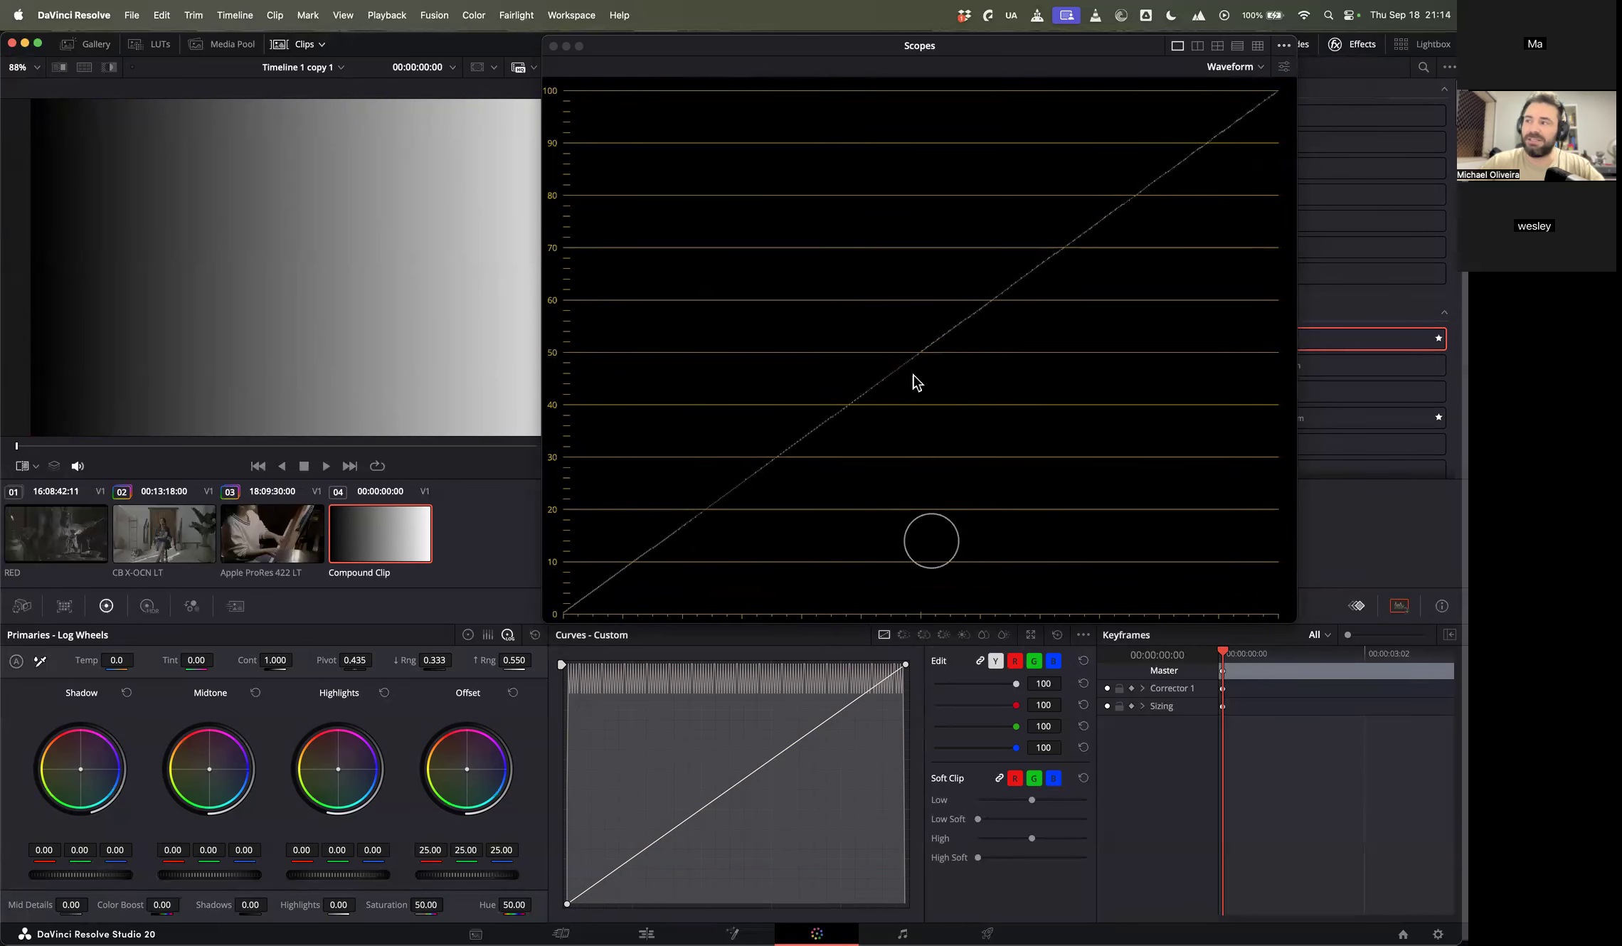
{"action": "left_click", "coordinate": [468, 635]}
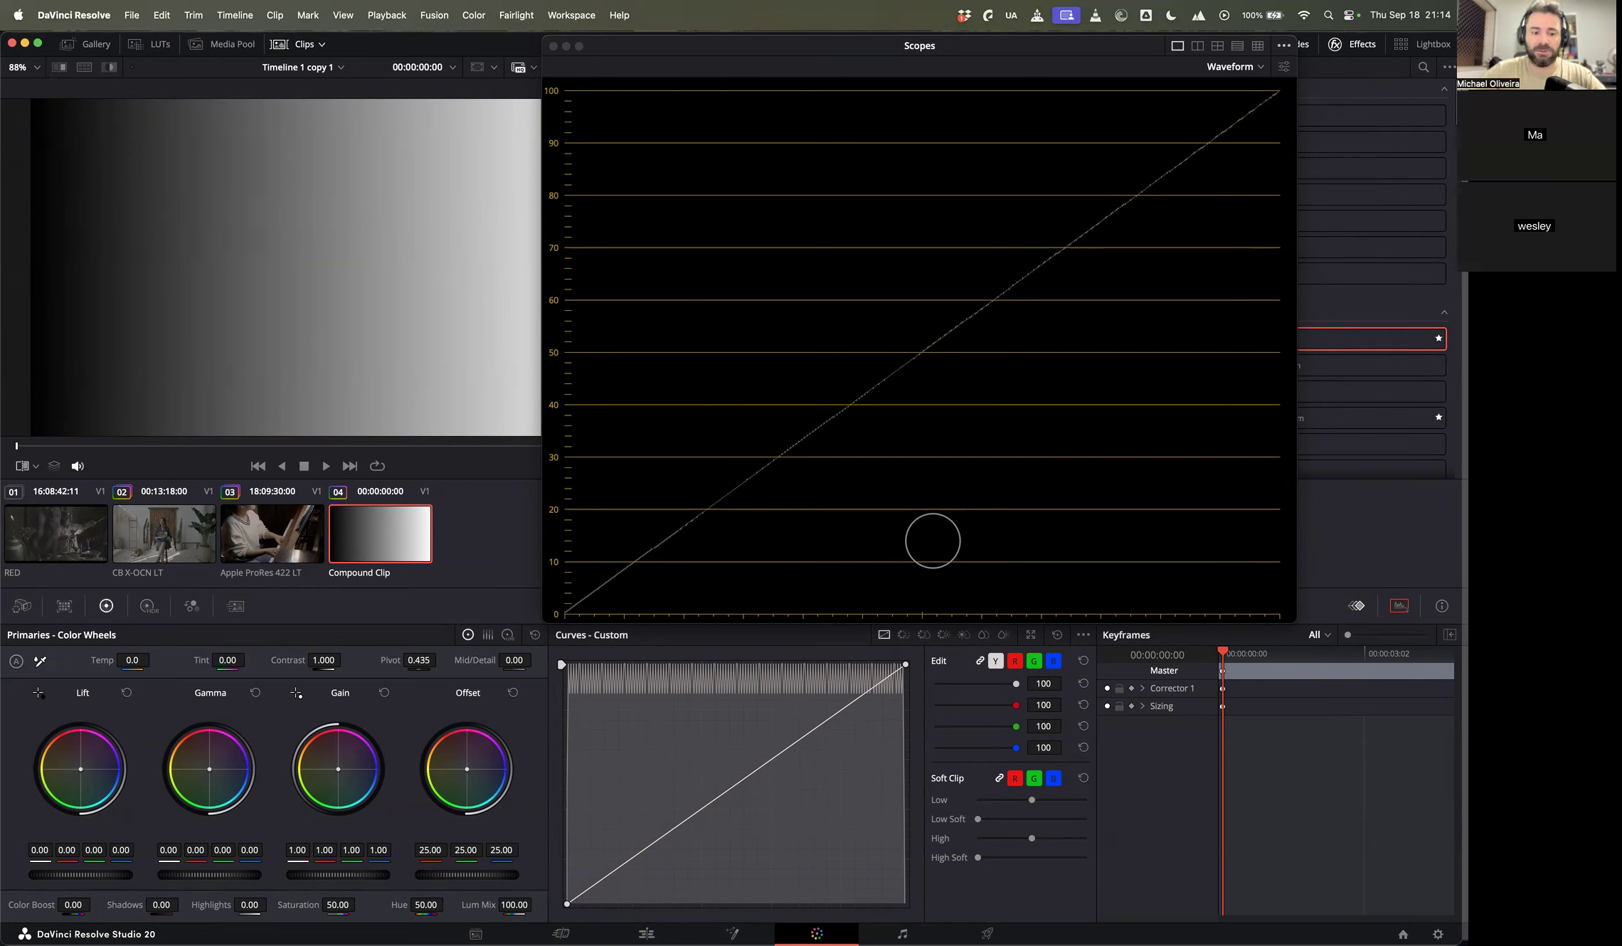
Step: Raise Lift to 0.02, lower it to 0.01, and examine the ramp's black level near 0 on the waveform
{"action": "left_click_drag", "start_coordinate": [79, 874], "coordinate": [80, 873]}
{"action": "scroll", "coordinate": [622, 595], "scroll_direction": "up", "scroll_amount": 3}
{"action": "scroll", "coordinate": [637, 559], "scroll_direction": "up", "scroll_amount": 3}
{"action": "left_click_drag", "start_coordinate": [636, 559], "coordinate": [914, 260]}
{"action": "left_click_drag", "start_coordinate": [746, 417], "coordinate": [1081, 247]}
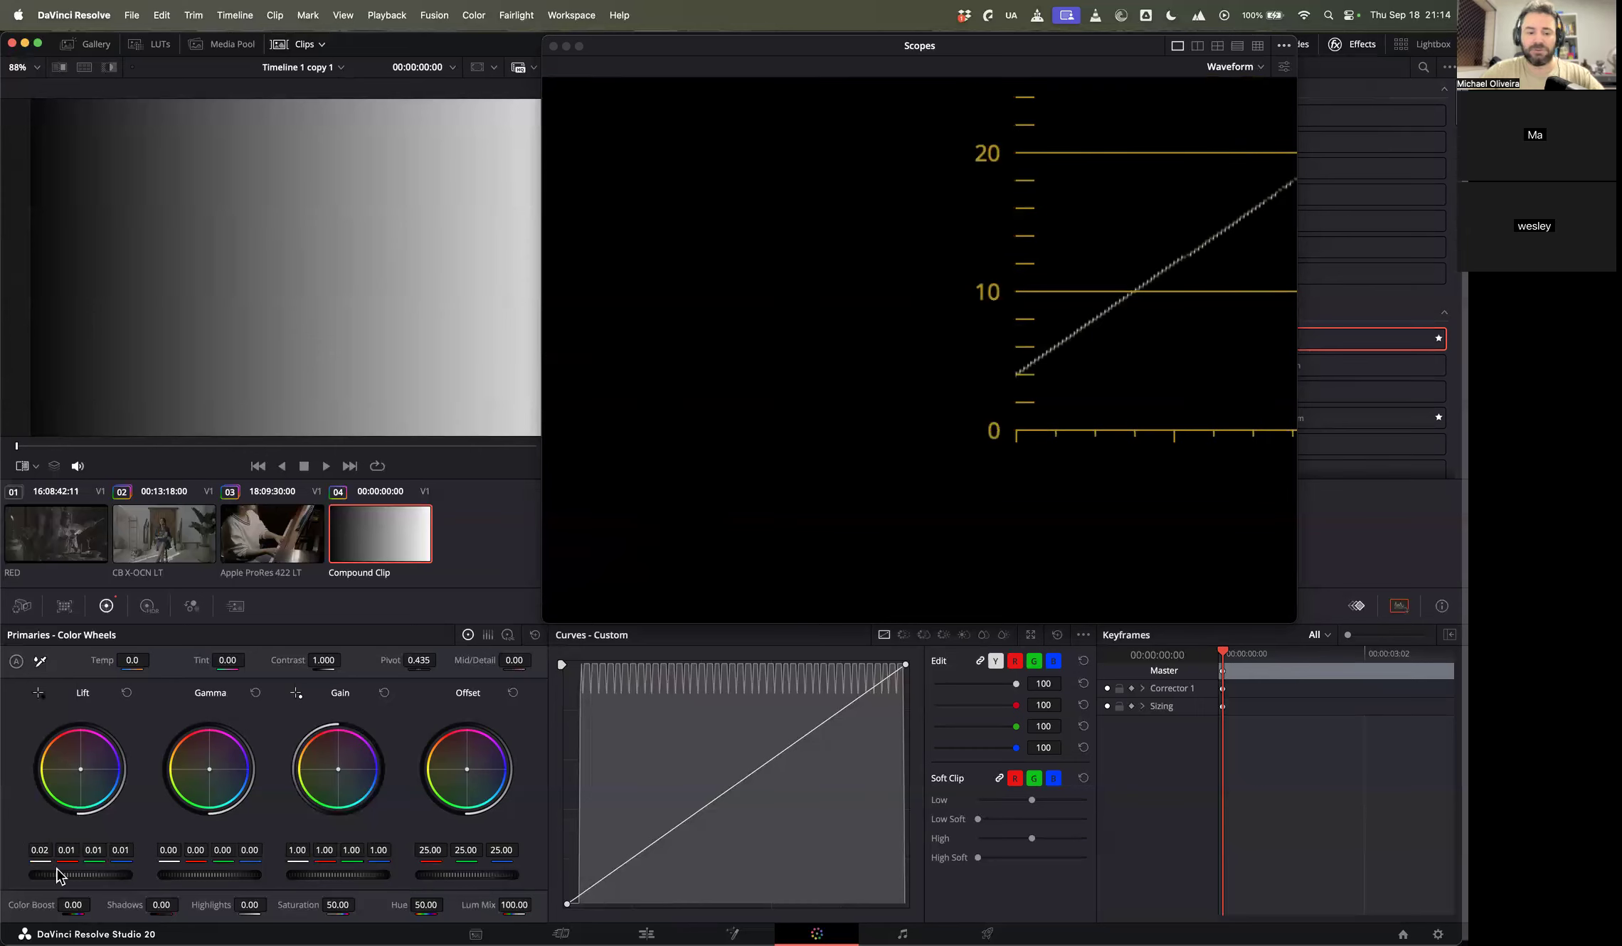
{"action": "left_click_drag", "start_coordinate": [38, 864], "coordinate": [30, 865]}
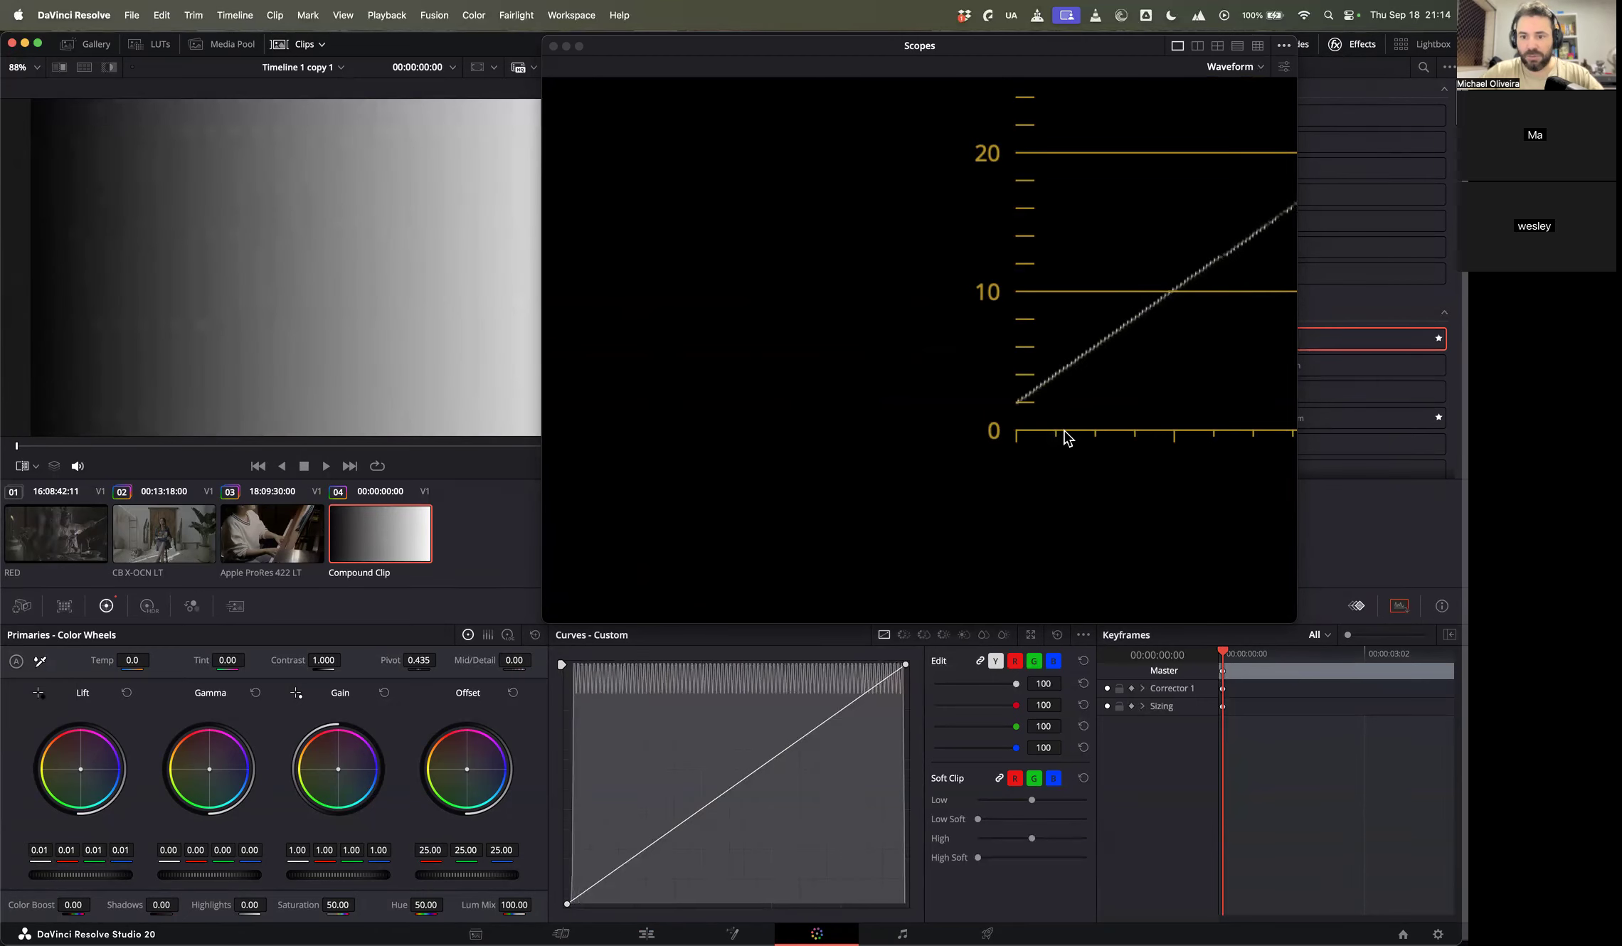
{"action": "scroll", "coordinate": [1064, 431], "scroll_direction": "up", "scroll_amount": 5}
{"action": "scroll", "coordinate": [1006, 449], "scroll_direction": "up", "scroll_amount": 3}
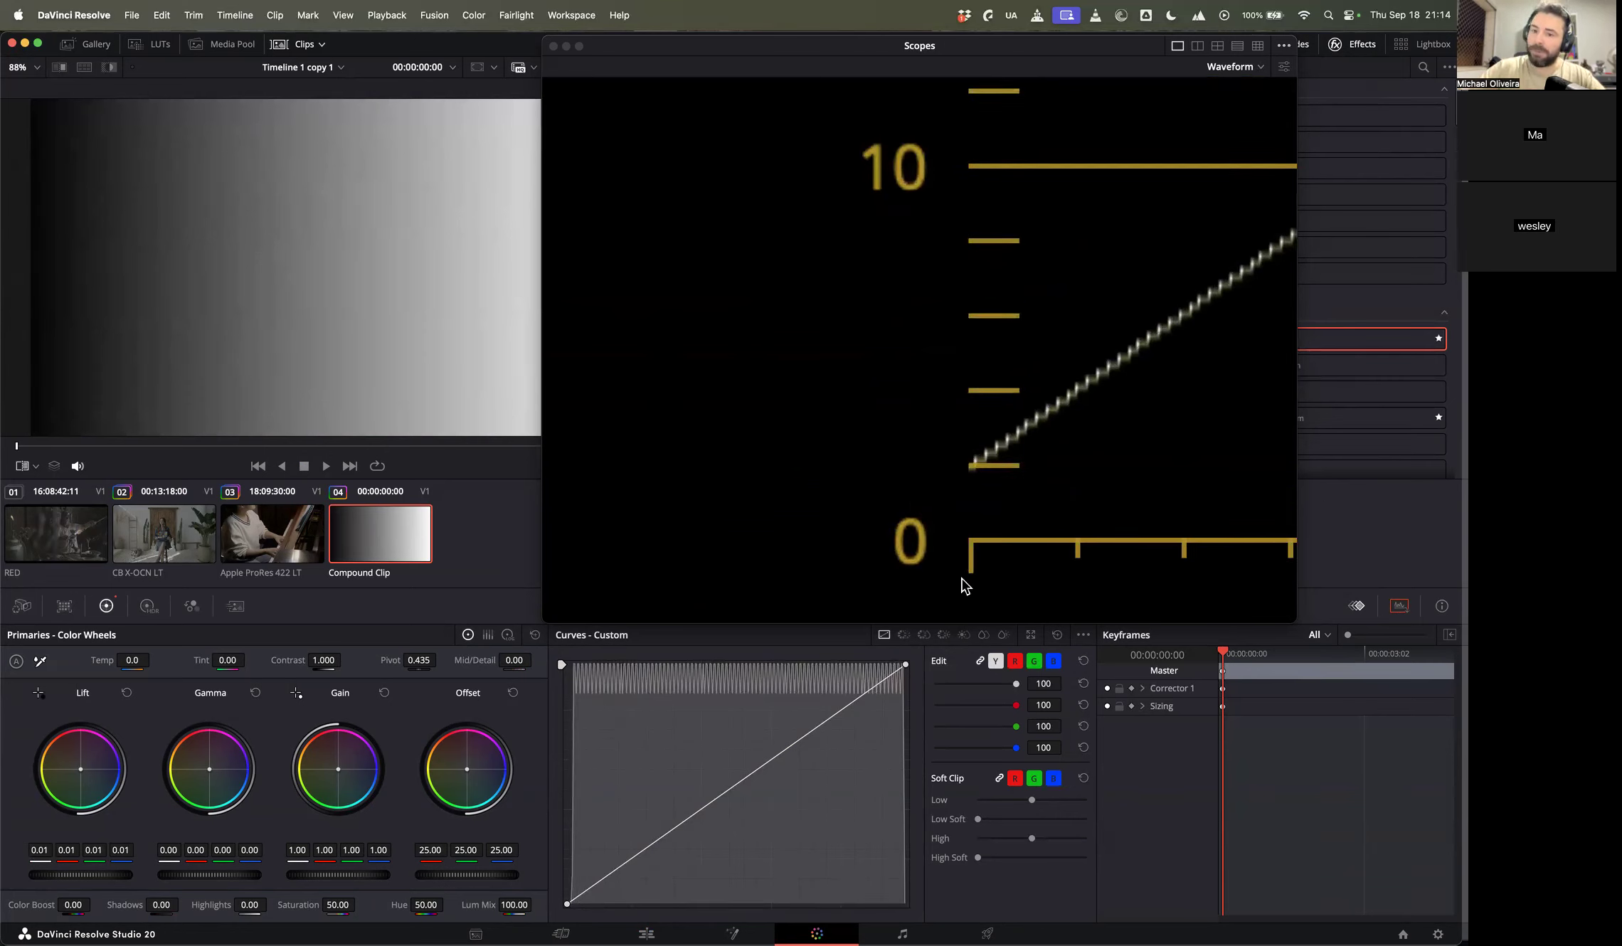
Step: Show the full 0 to 100 waveform range again and return the grey ramp's Lift to 0.00
{"action": "scroll", "coordinate": [1038, 447], "scroll_direction": "down", "scroll_amount": 5}
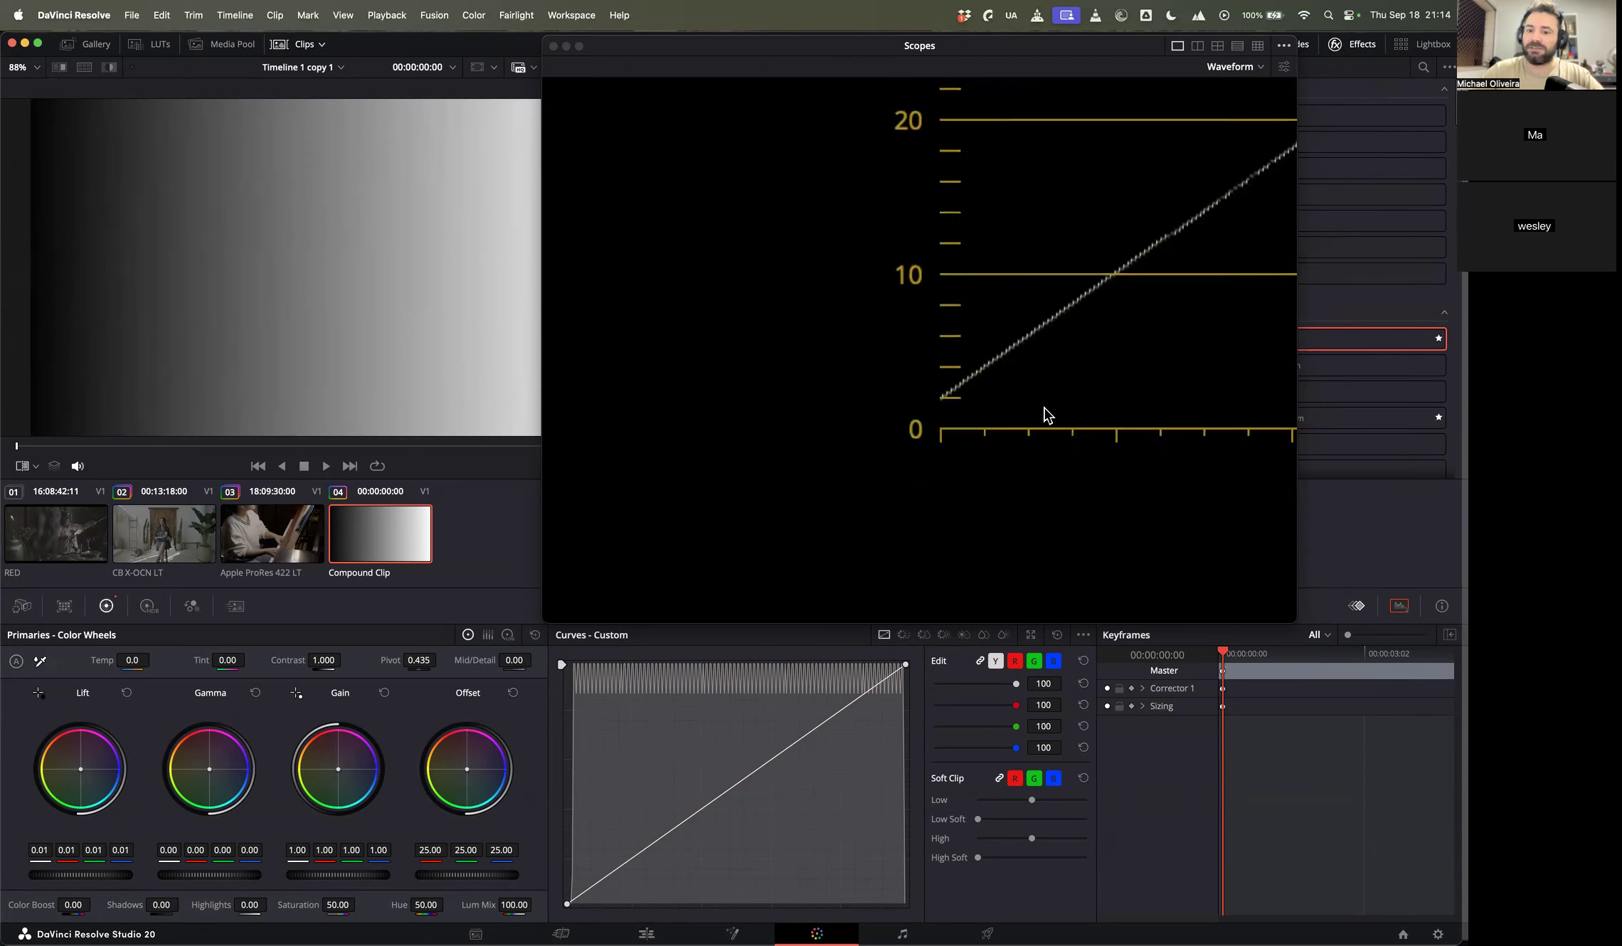
{"action": "scroll", "coordinate": [951, 390], "scroll_direction": "down", "scroll_amount": 3}
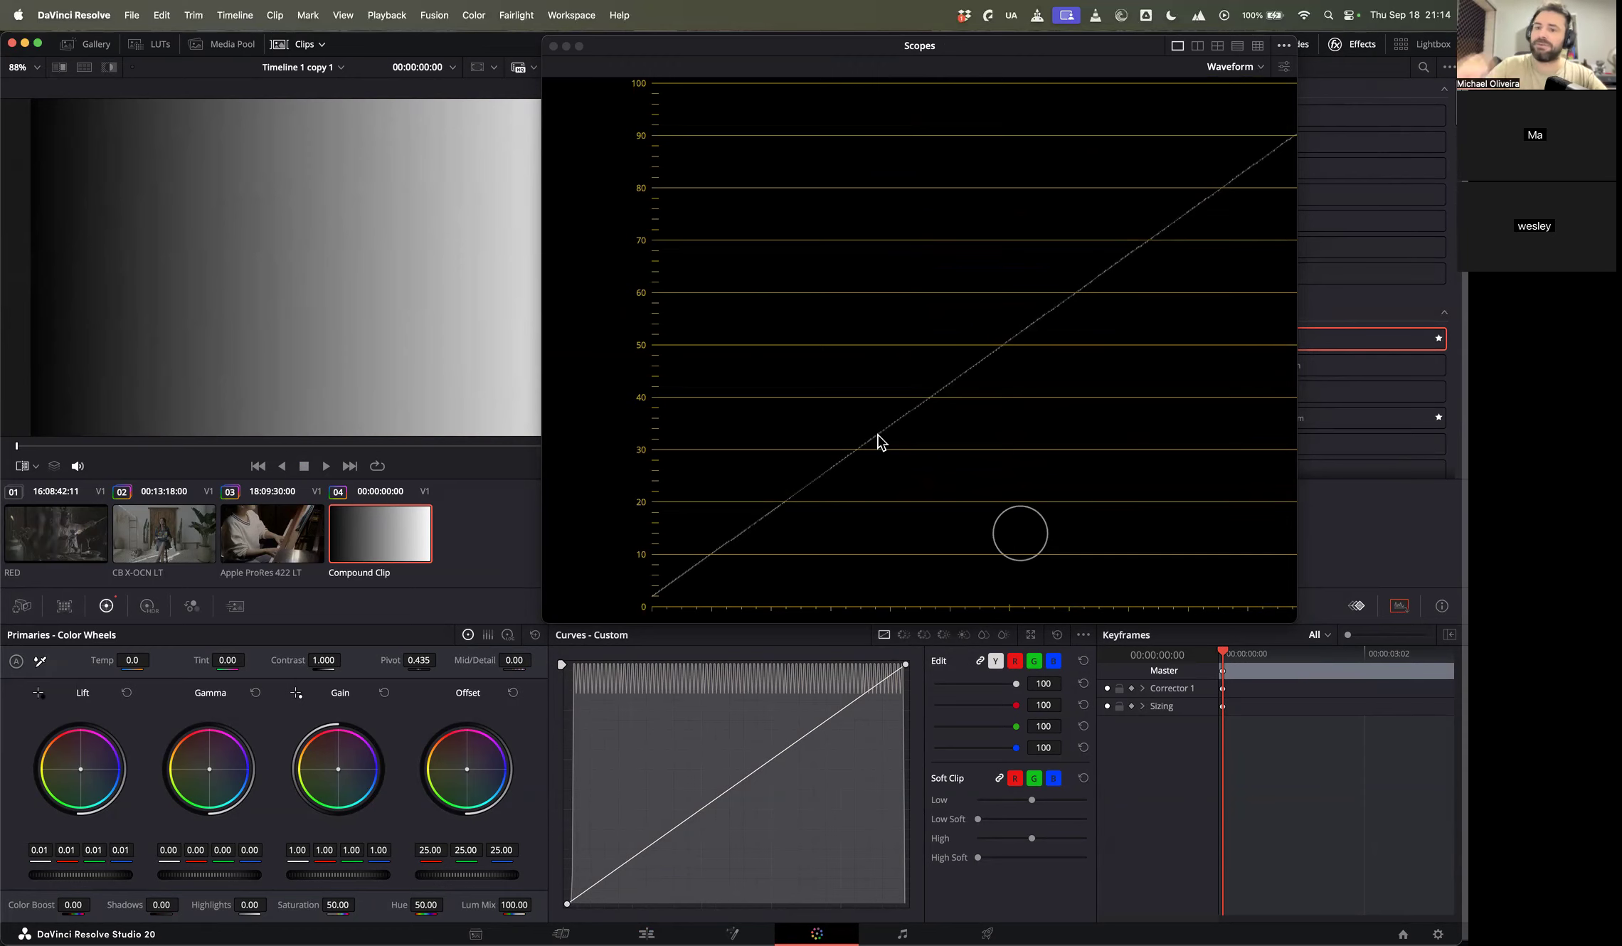
{"action": "left_click_drag", "start_coordinate": [1021, 236], "coordinate": [955, 242]}
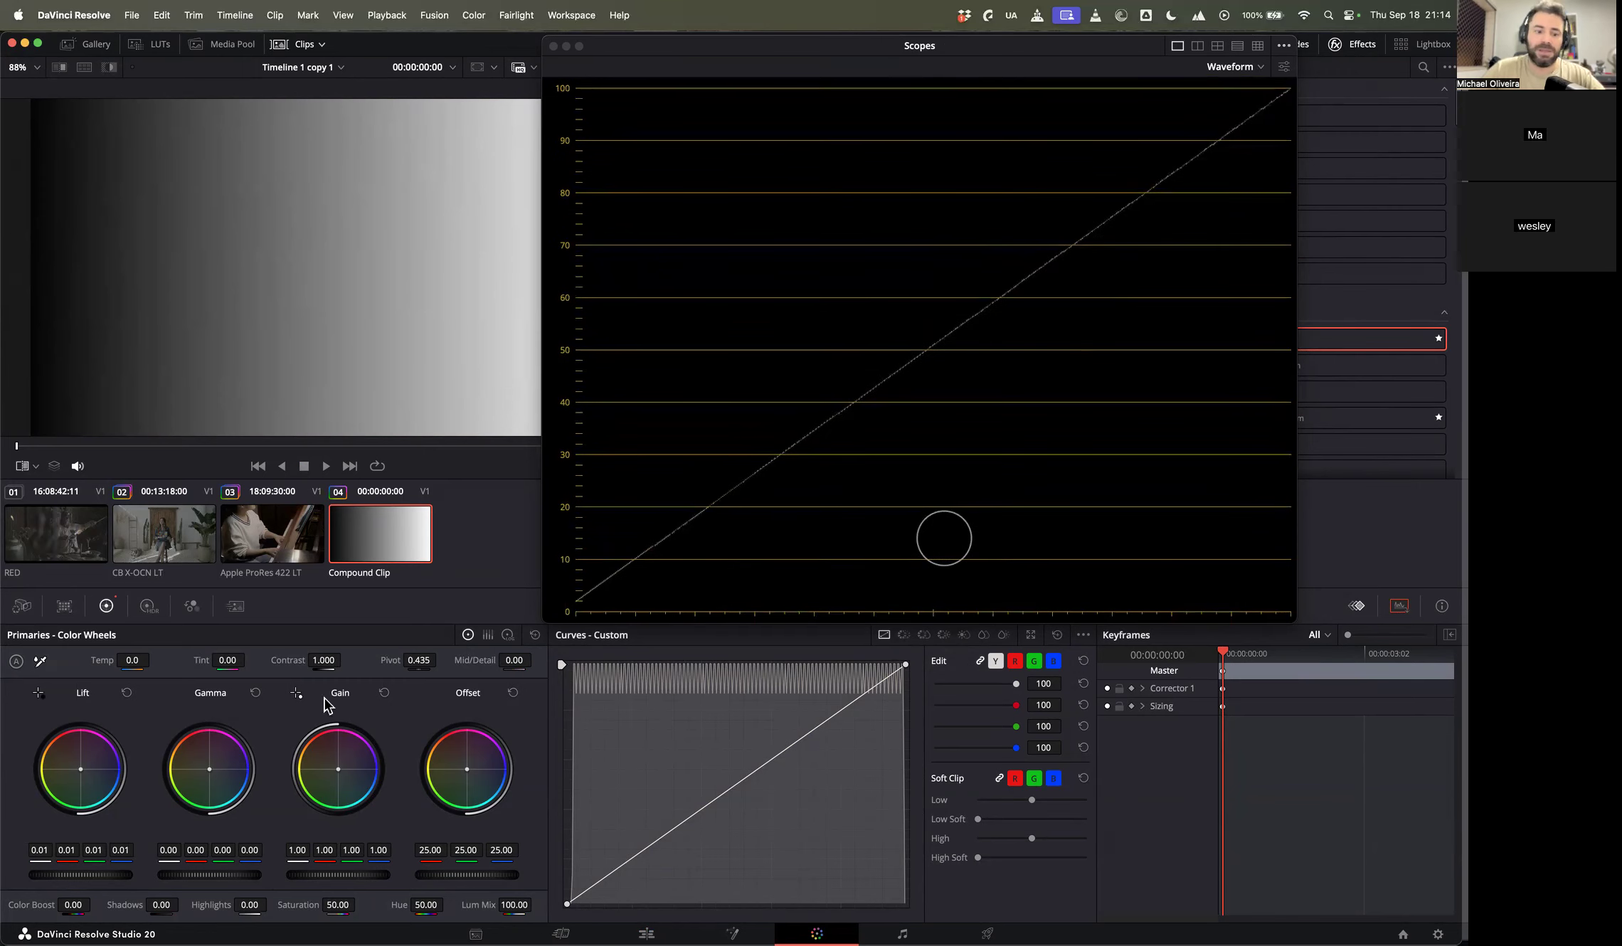
{"action": "mouse_move", "coordinate": [66, 875]}
{"action": "left_mouse_down"}
{"action": "mouse_move", "coordinate": [168, 875]}
{"action": "mouse_move", "coordinate": [82, 875]}
{"action": "mouse_move", "coordinate": [123, 876]}
{"action": "left_mouse_up"}
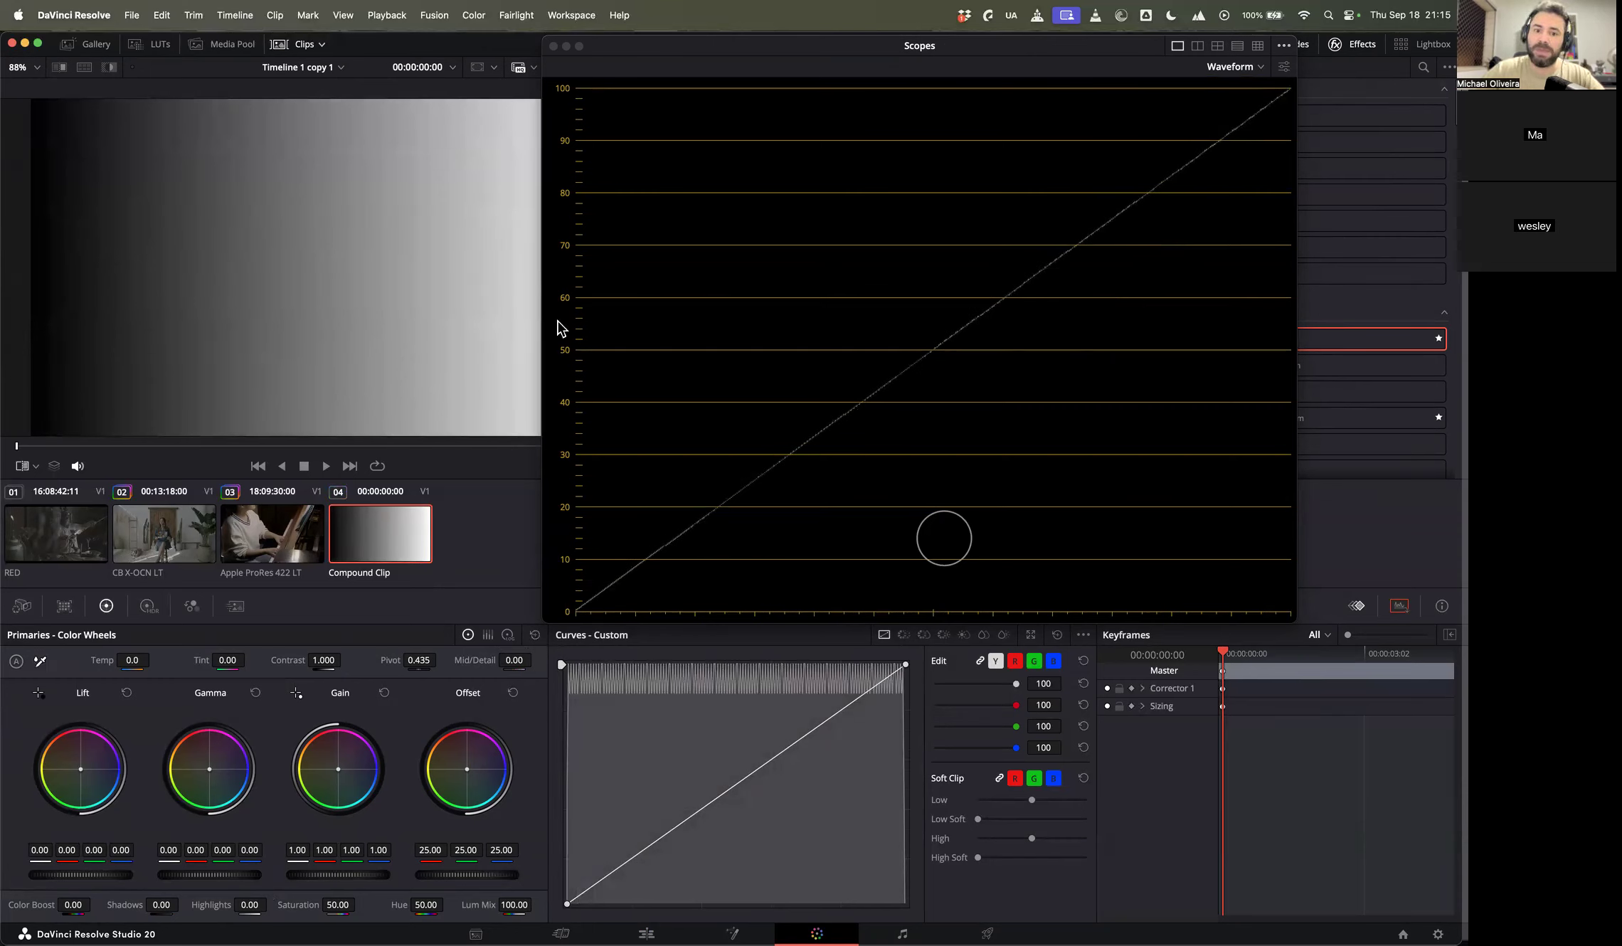
Step: Test the grey ramp with Gamma at 0.32 and with Gain at 0.68, resetting after each change
{"action": "left_click_drag", "start_coordinate": [209, 874], "coordinate": [888, 472]}
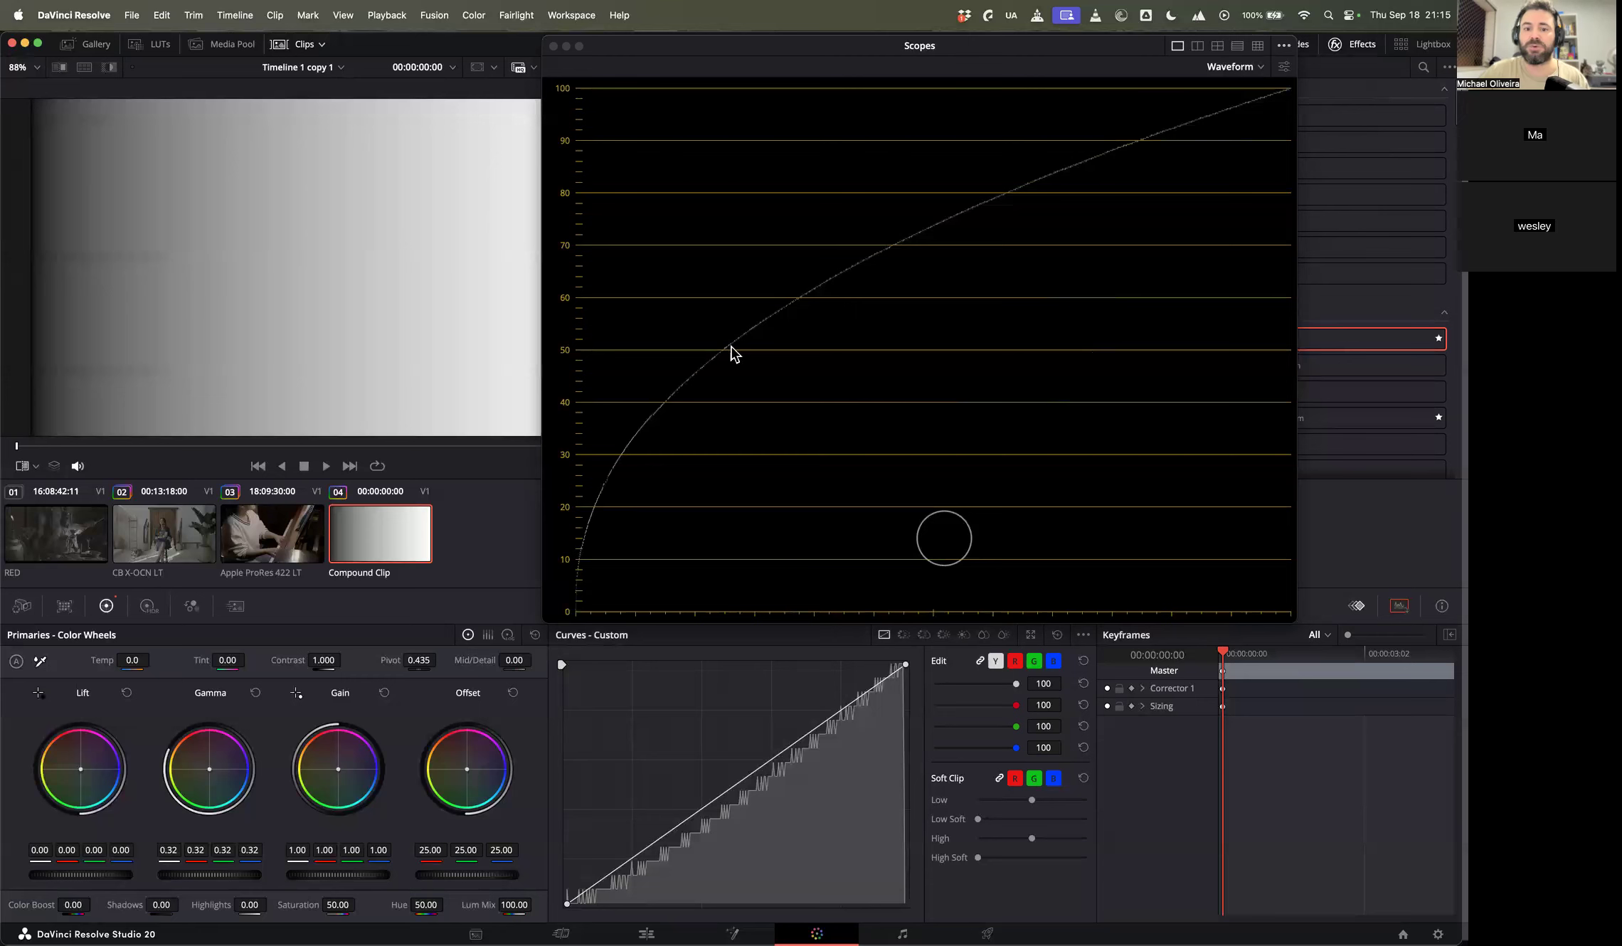
{"action": "left_click", "coordinate": [536, 635]}
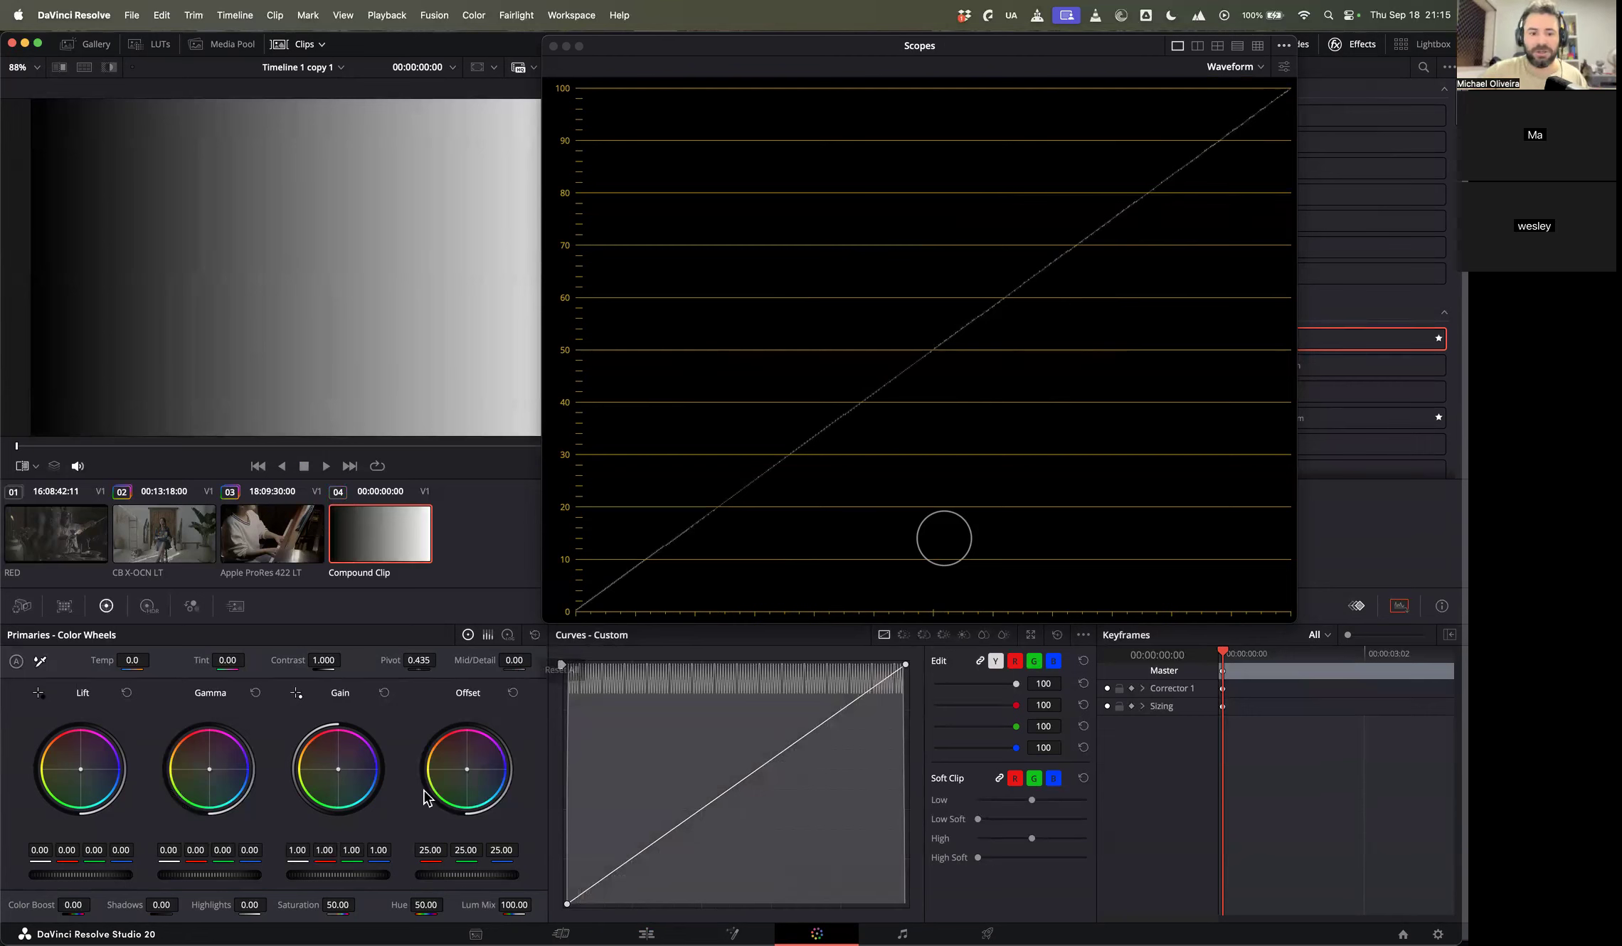
{"action": "left_click_drag", "start_coordinate": [371, 875], "coordinate": [316, 874]}
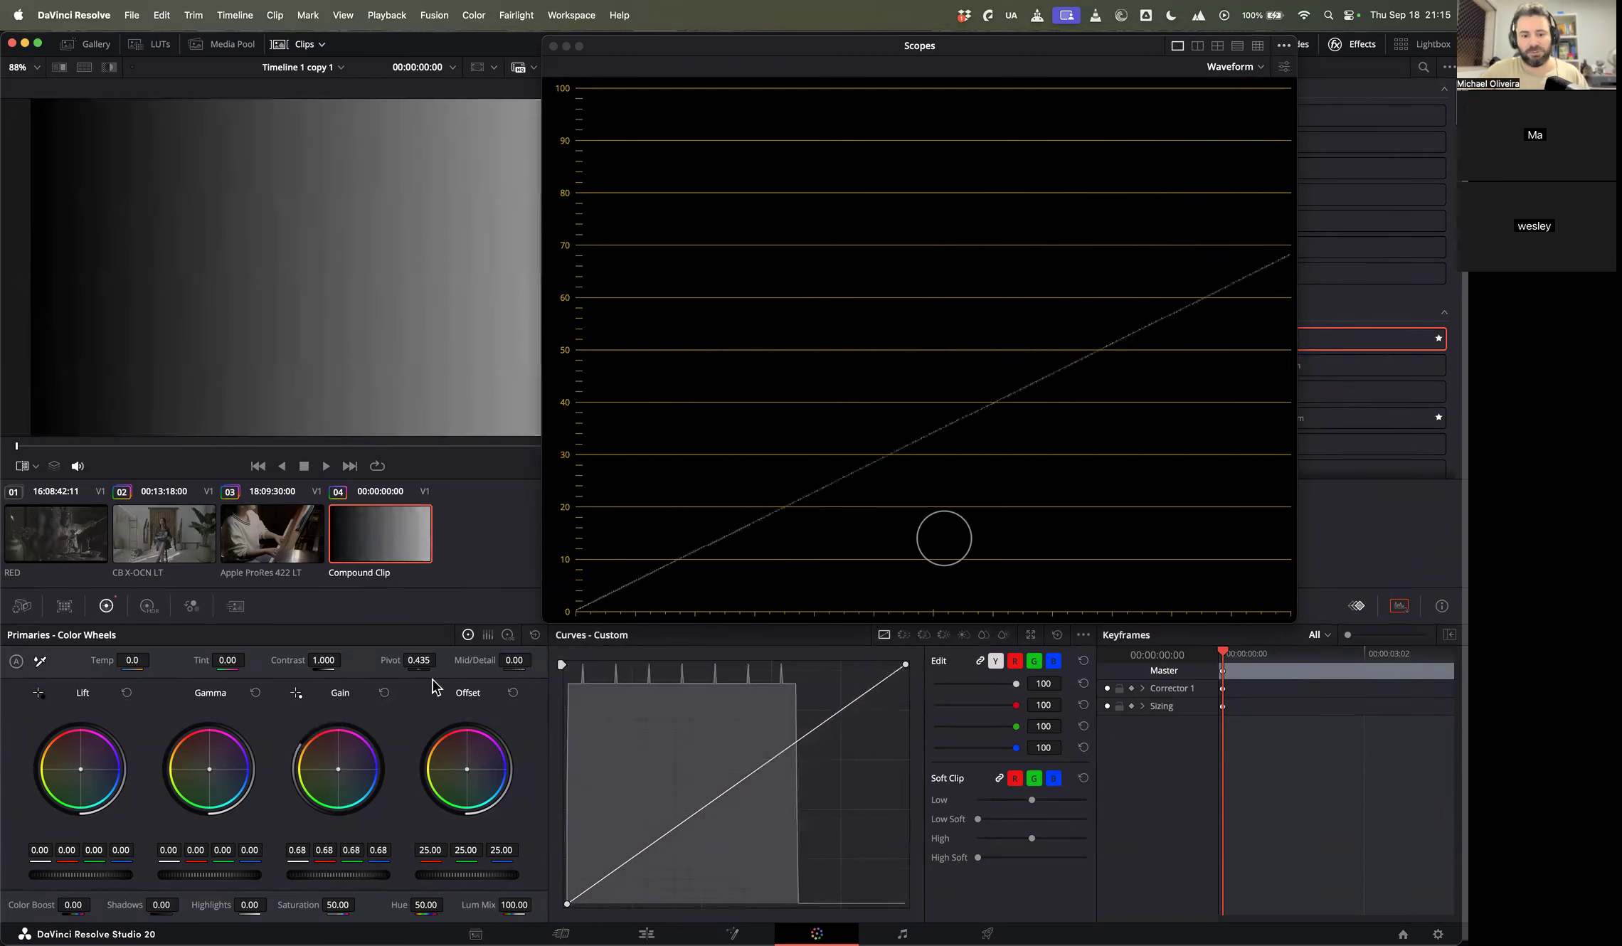
{"action": "left_click", "coordinate": [384, 692]}
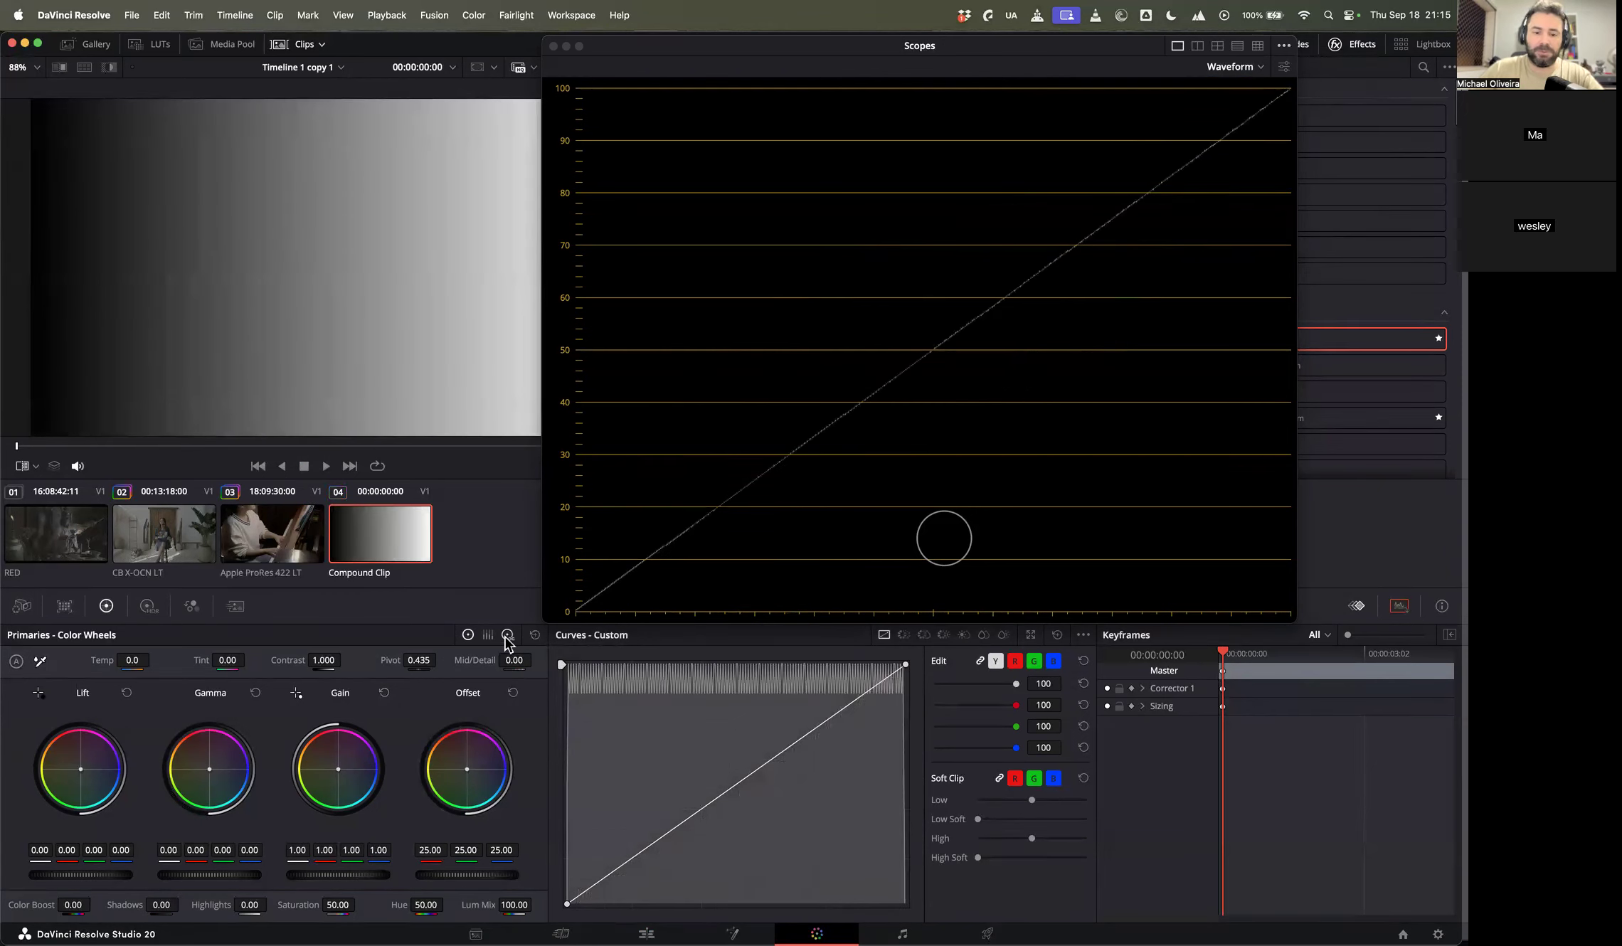
Step: In the Log Wheels, test Shadow at -0.56 and Highlights at -0.42 on the grey ramp, and reset all primaries
{"action": "left_click", "coordinate": [506, 637]}
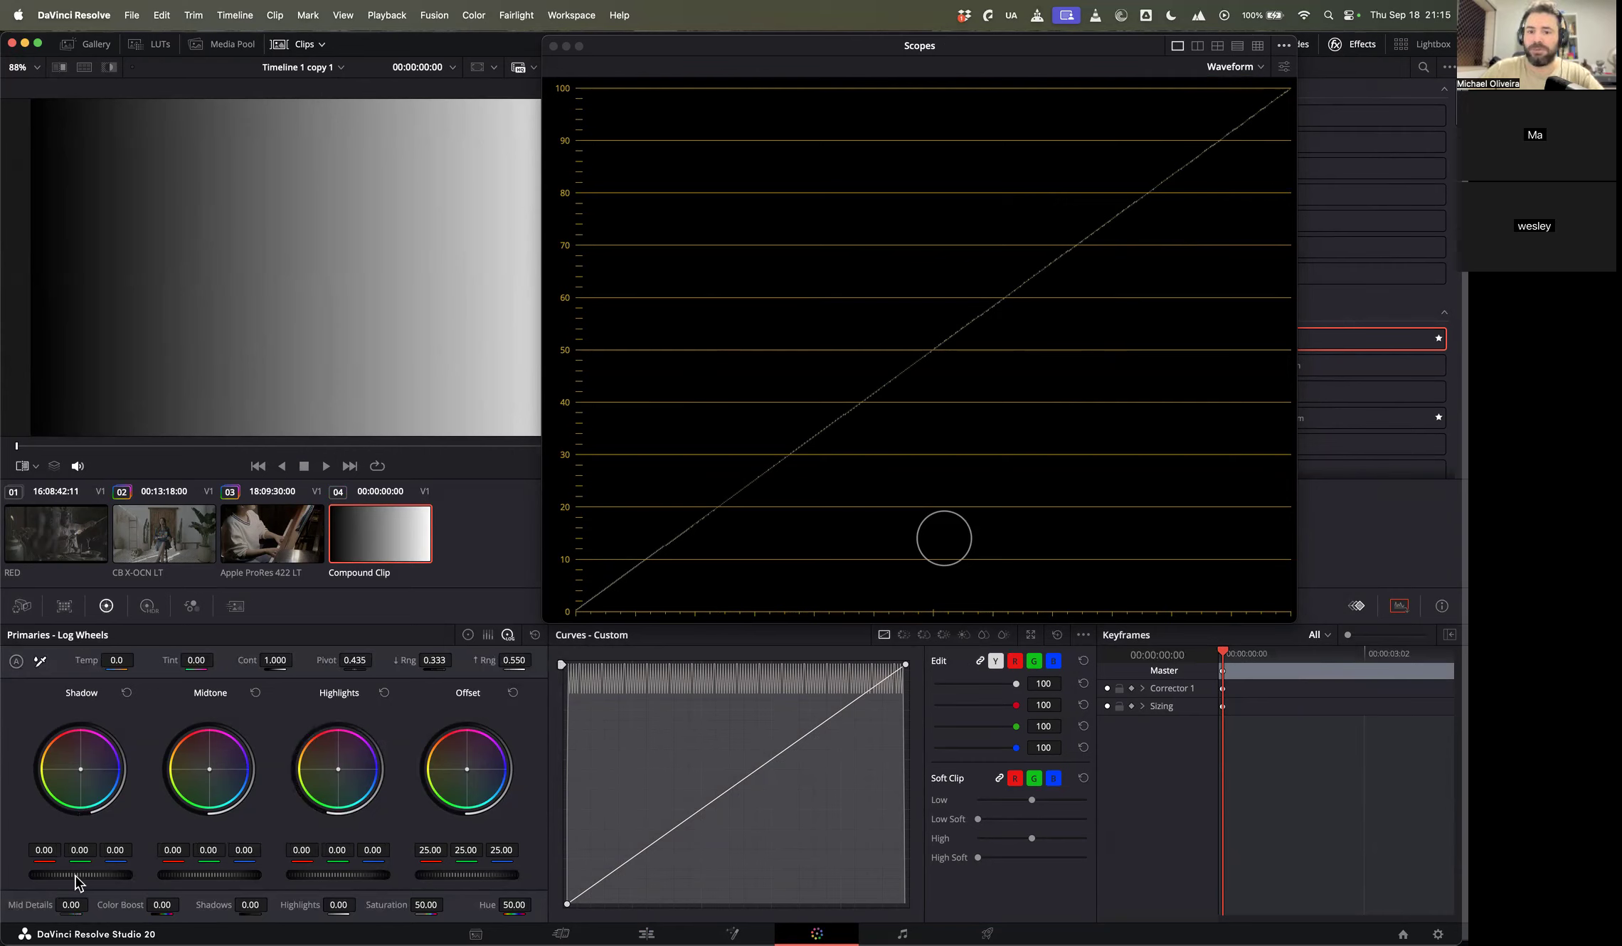
{"action": "left_click_drag", "start_coordinate": [80, 875], "coordinate": [32, 879]}
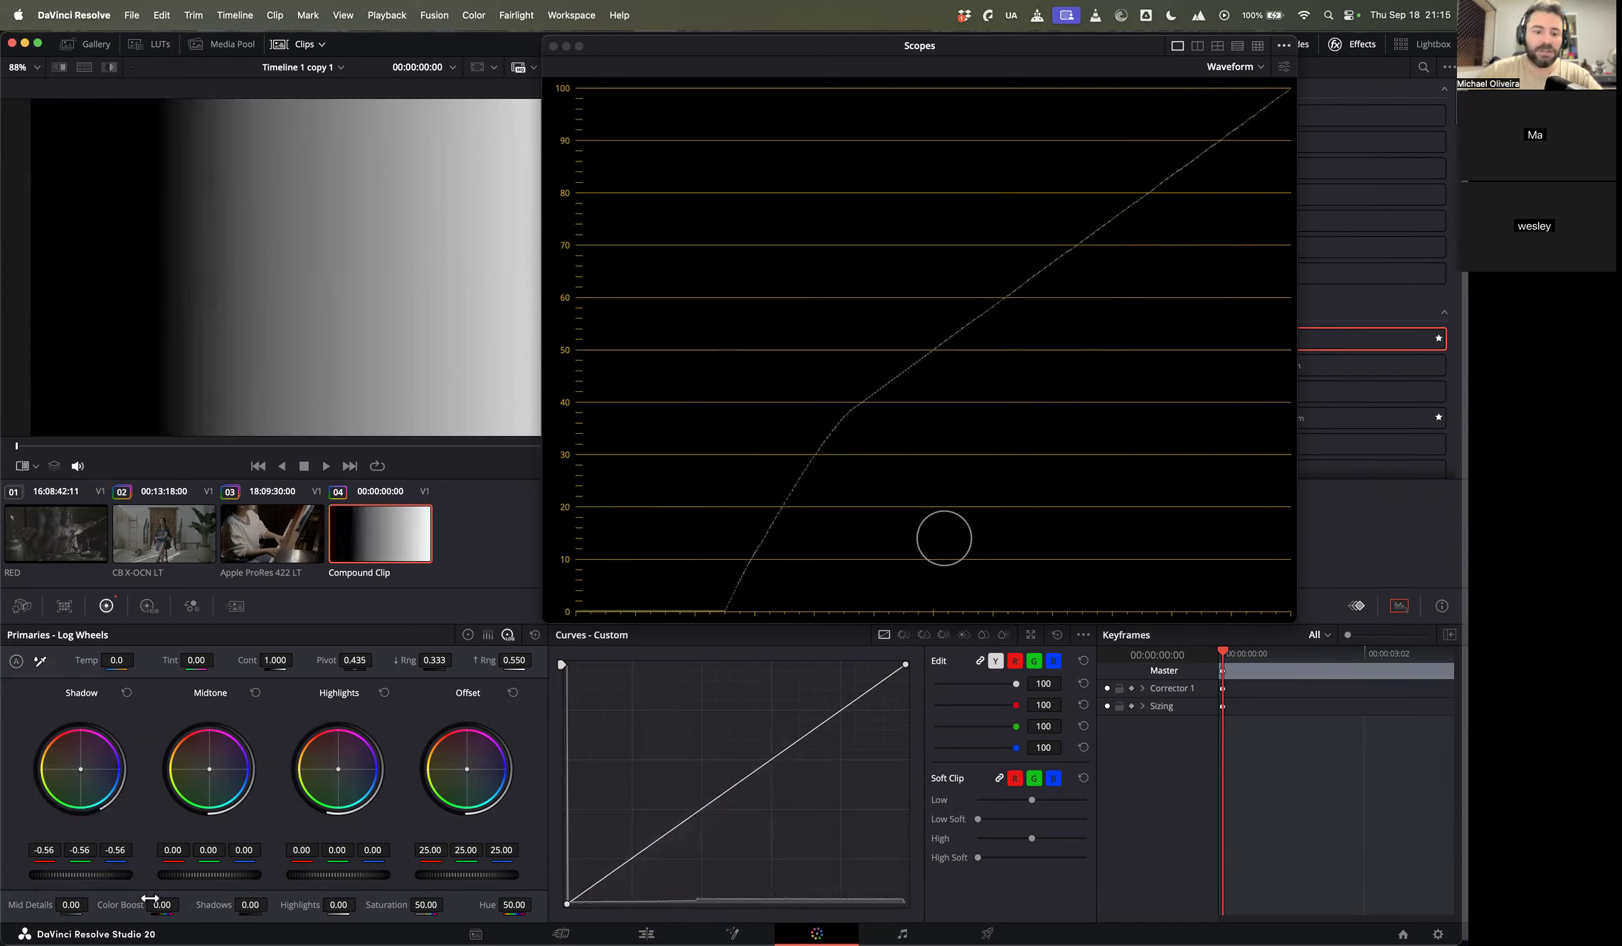
{"action": "mouse_move", "coordinate": [338, 875]}
{"action": "left_mouse_down"}
{"action": "mouse_move", "coordinate": [306, 876]}
{"action": "mouse_move", "coordinate": [370, 875]}
{"action": "mouse_move", "coordinate": [330, 876]}
{"action": "left_mouse_up"}
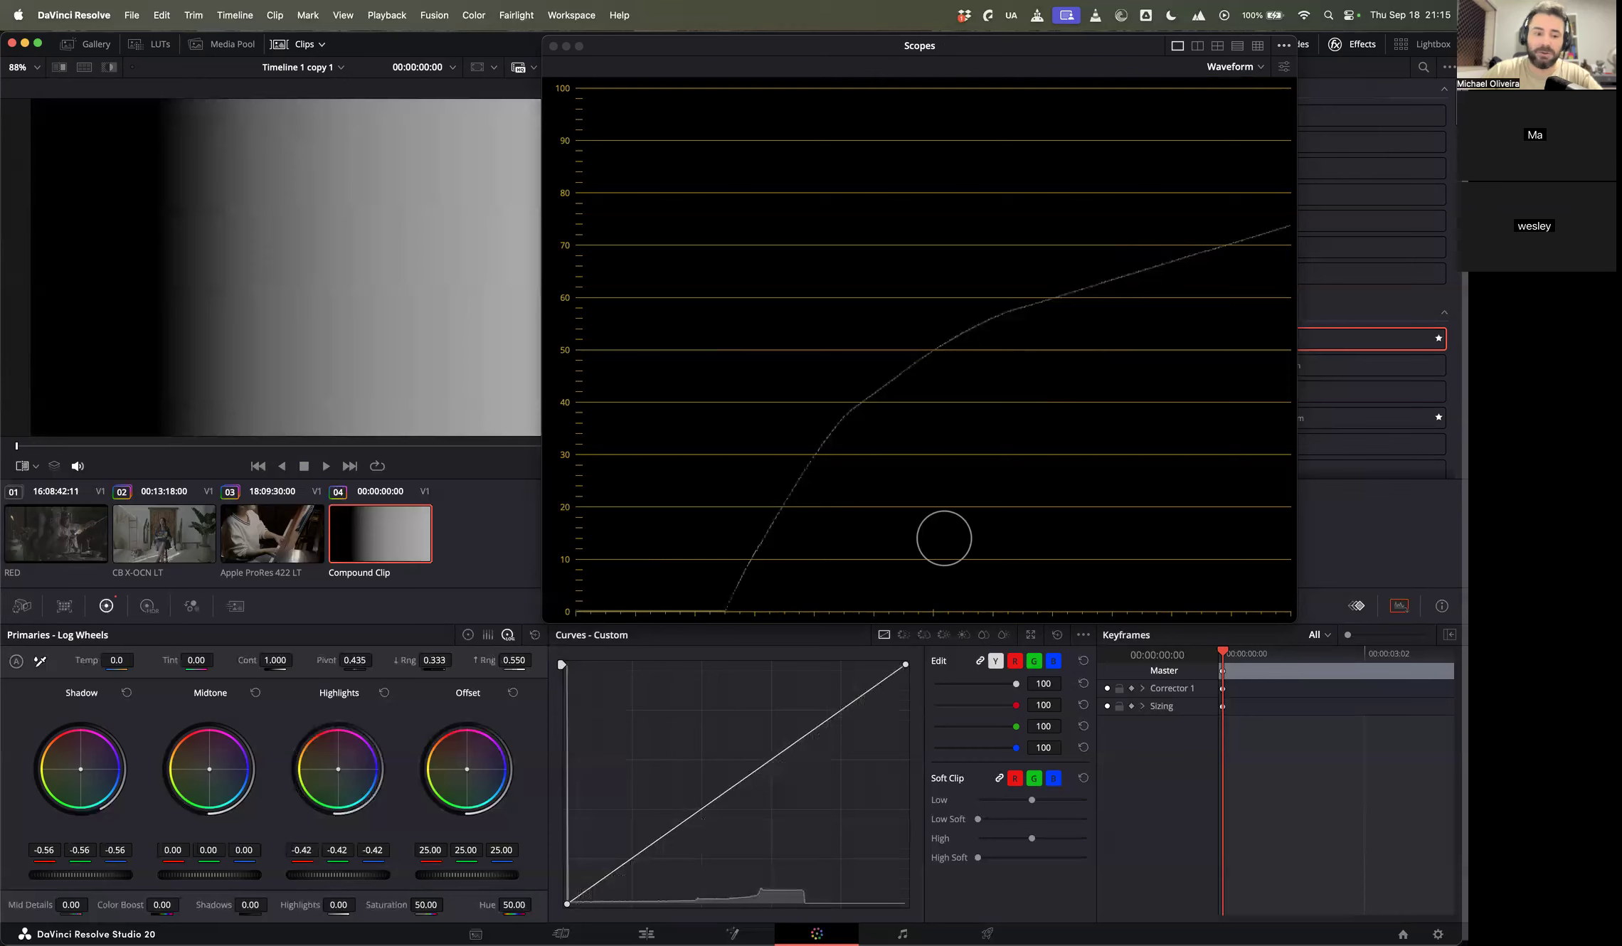
{"action": "left_click", "coordinate": [535, 635]}
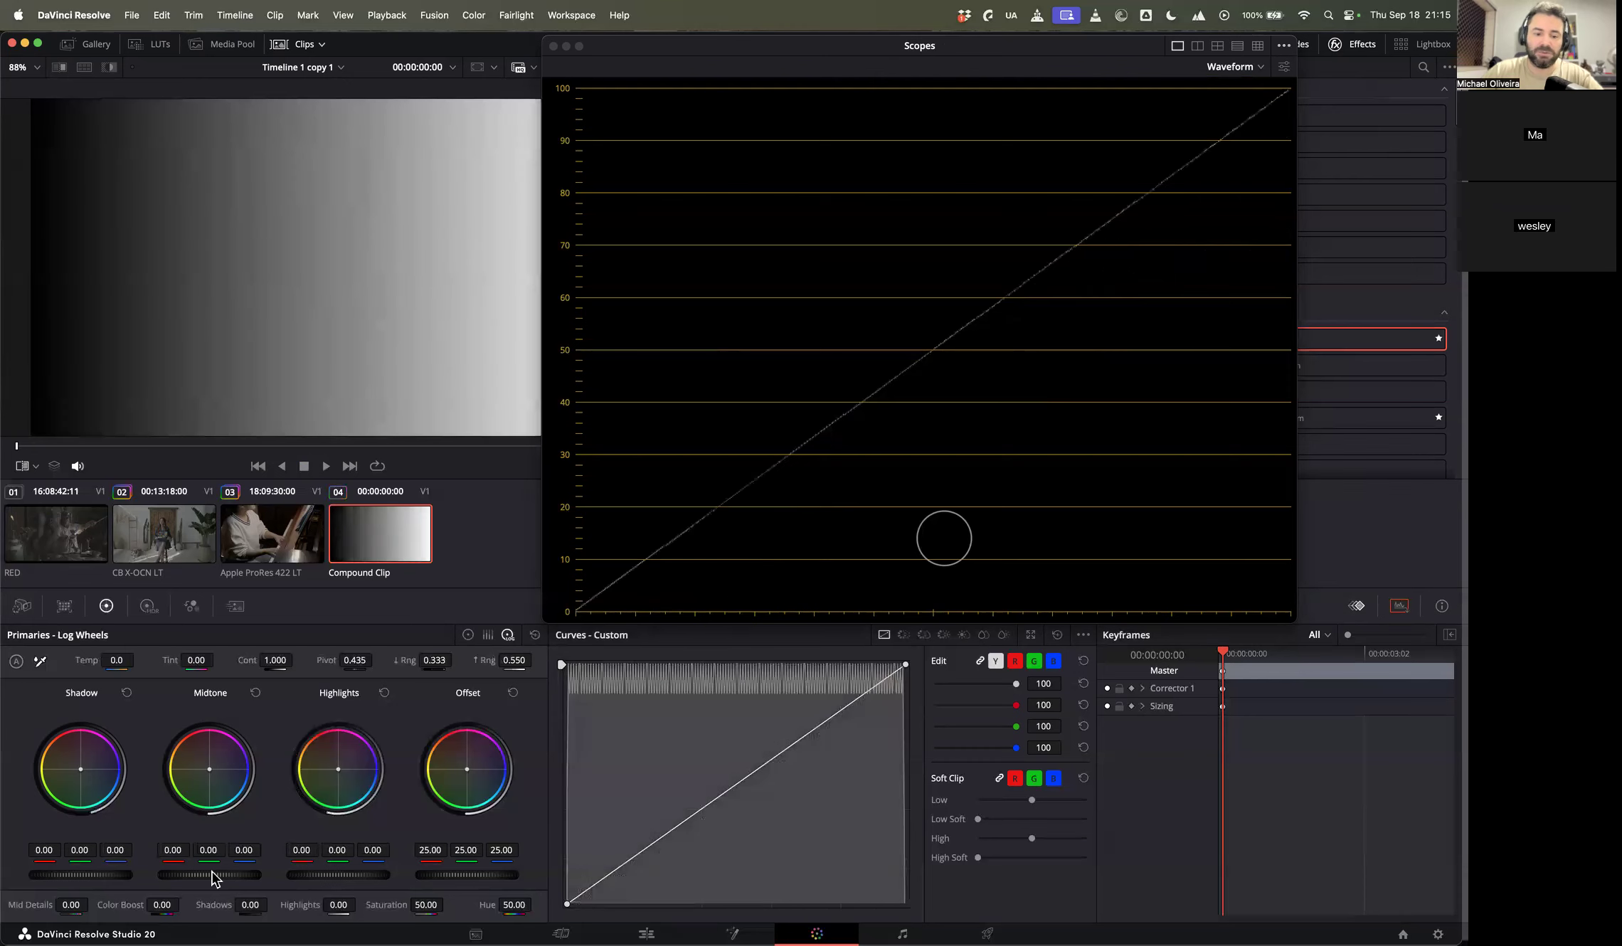
Step: Test the log Midtone at -0.62 on the grey ramp, reset it, and return to Color Wheels
{"action": "mouse_move", "coordinate": [210, 875]}
{"action": "left_mouse_down"}
{"action": "mouse_move", "coordinate": [256, 875]}
{"action": "mouse_move", "coordinate": [233, 875]}
{"action": "left_mouse_up"}
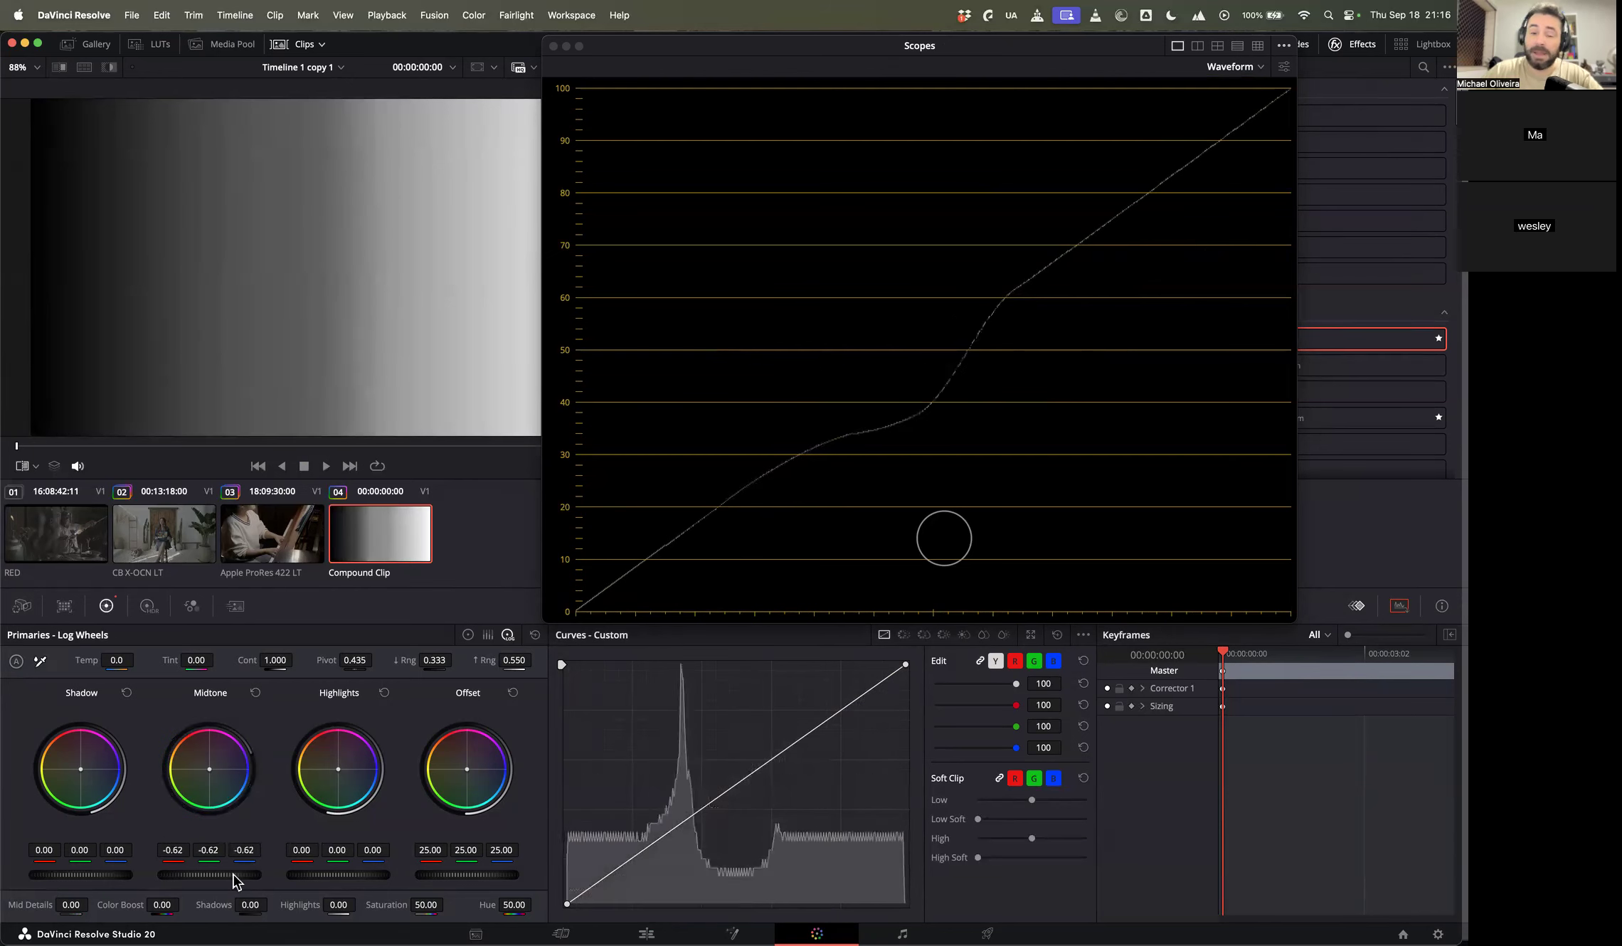
{"action": "left_click", "coordinate": [257, 693]}
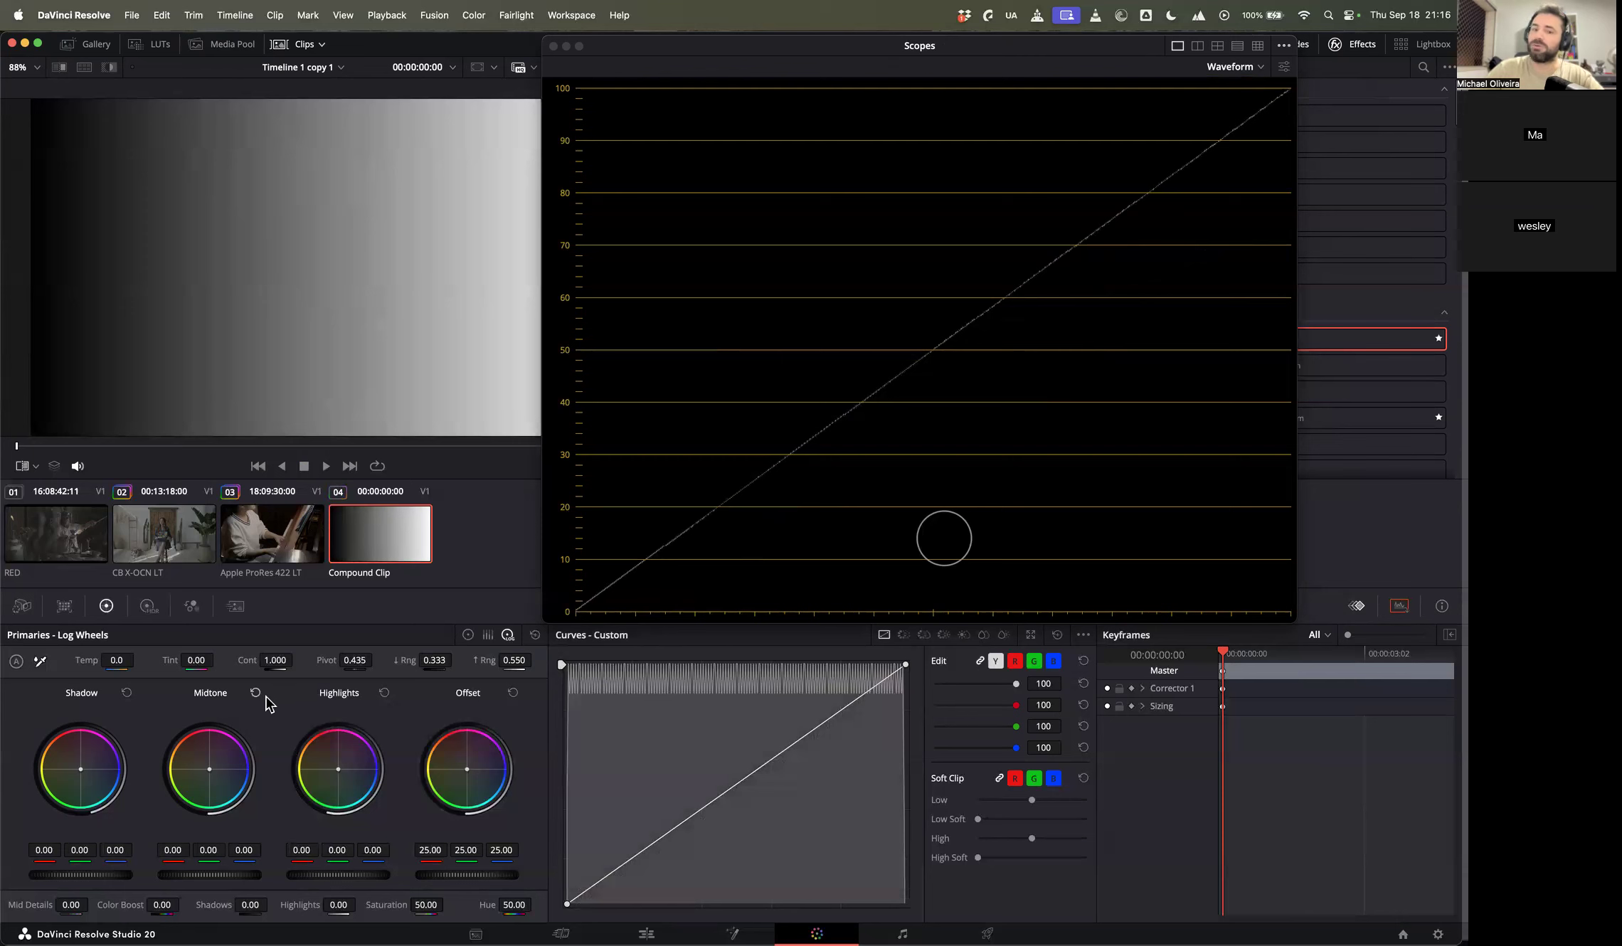
{"action": "left_click", "coordinate": [469, 635]}
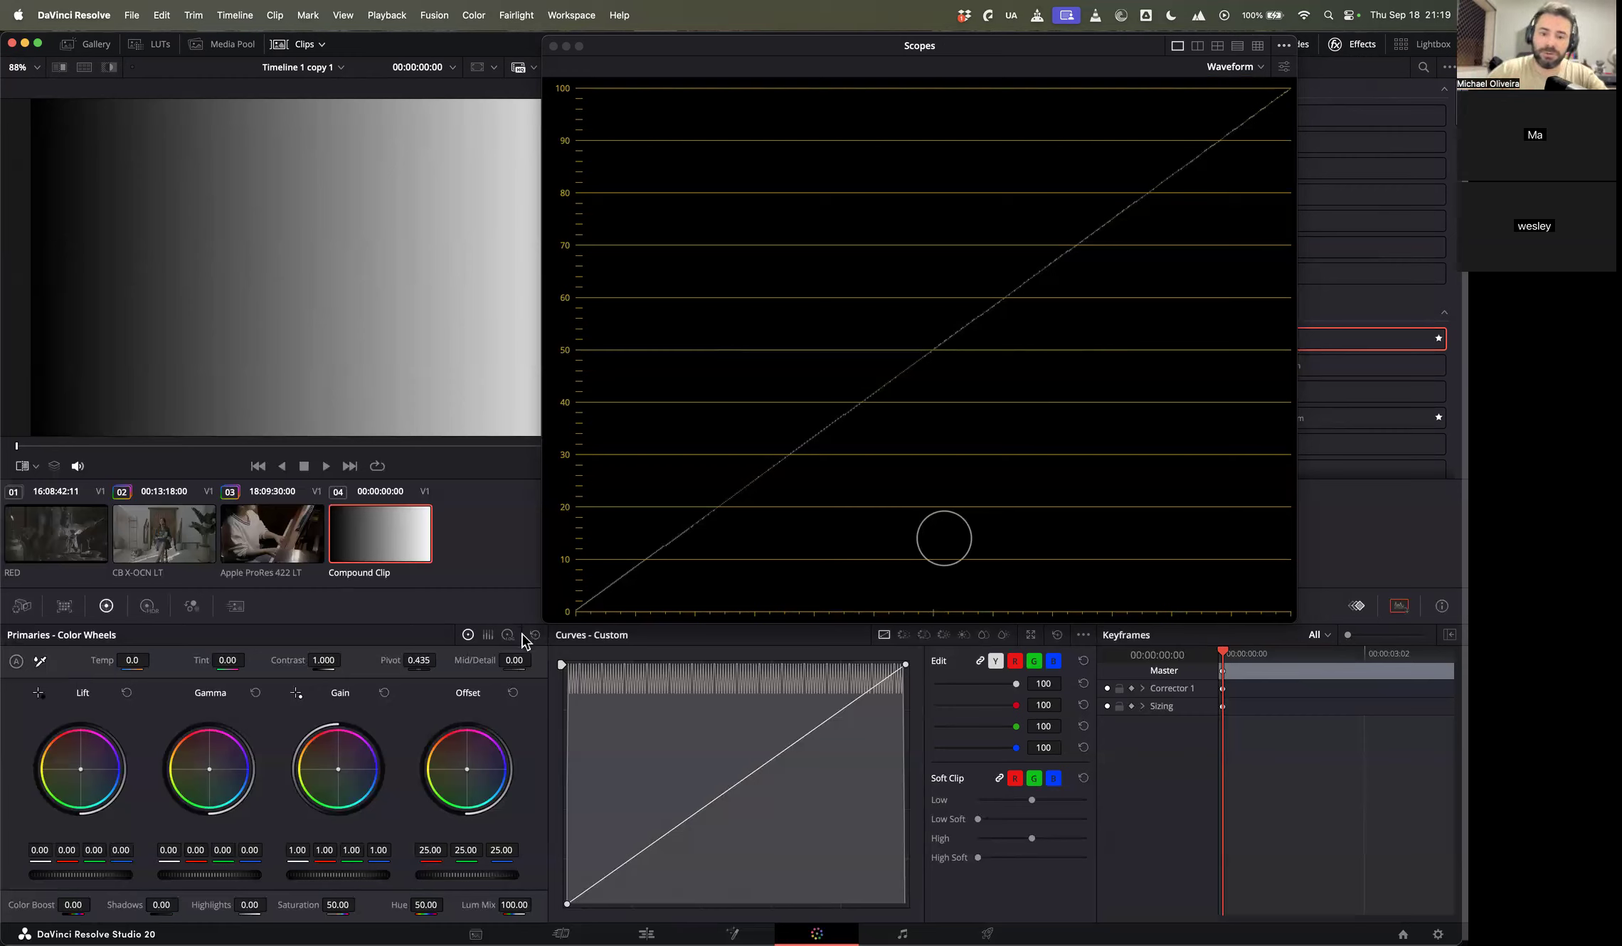
Step: Close the separate scope window and reset the grade on the CB X-OCN LT clip's only node
{"action": "left_click", "coordinate": [146, 524]}
{"action": "left_click", "coordinate": [553, 46]}
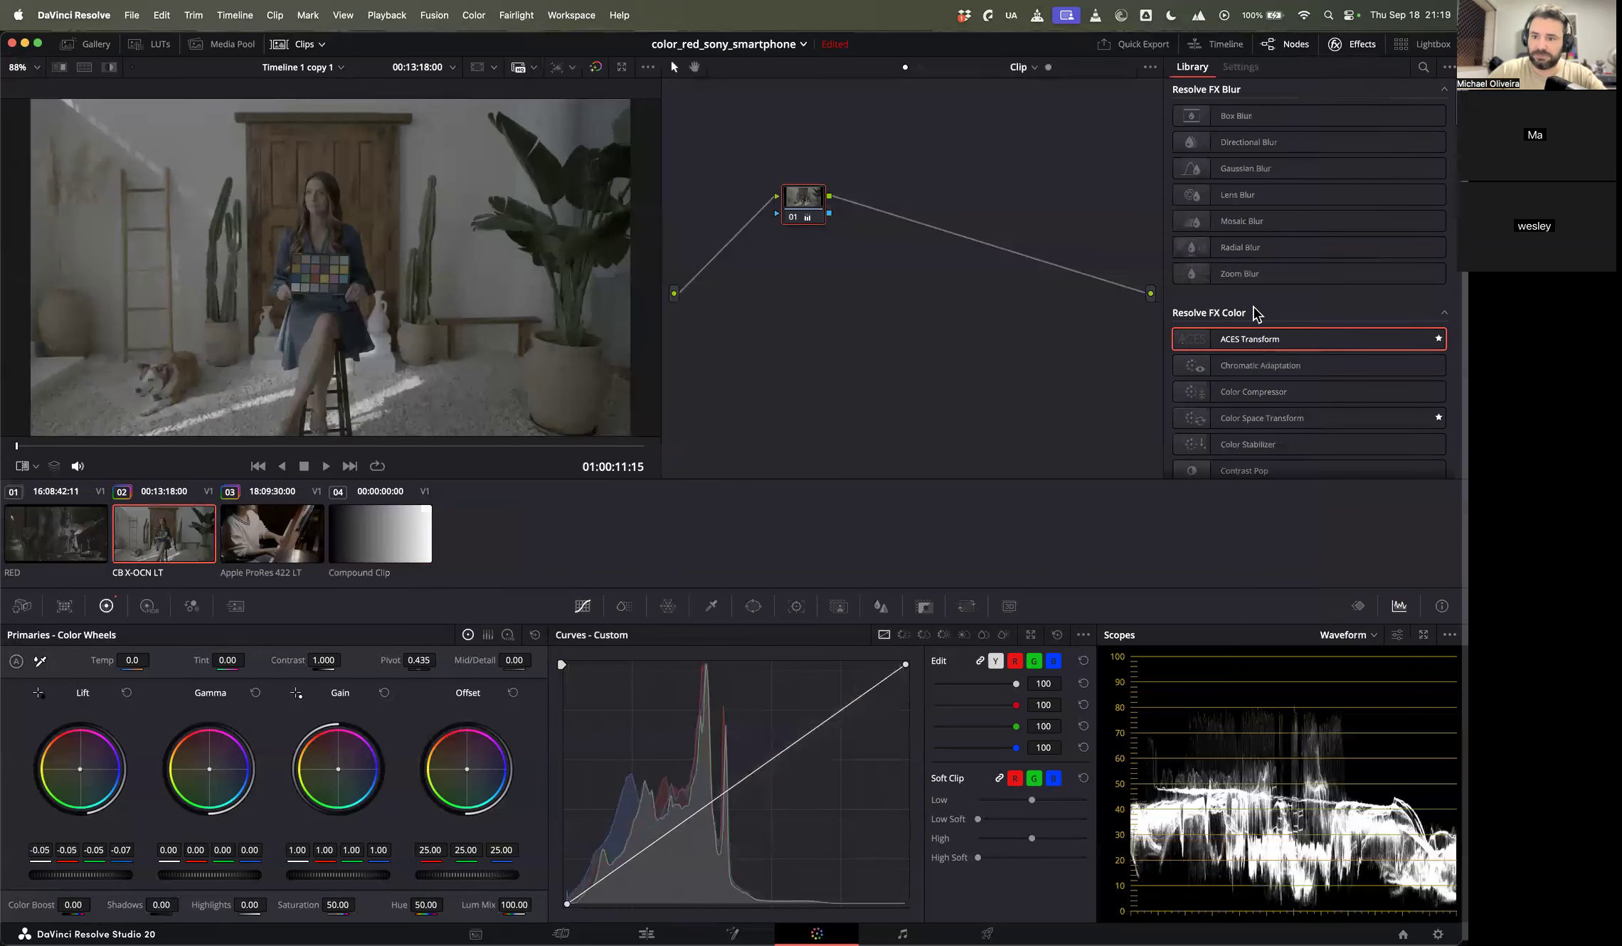
{"action": "left_click_drag", "start_coordinate": [807, 202], "coordinate": [853, 203]}
{"action": "right_click", "coordinate": [849, 203]}
{"action": "left_click", "coordinate": [901, 214]}
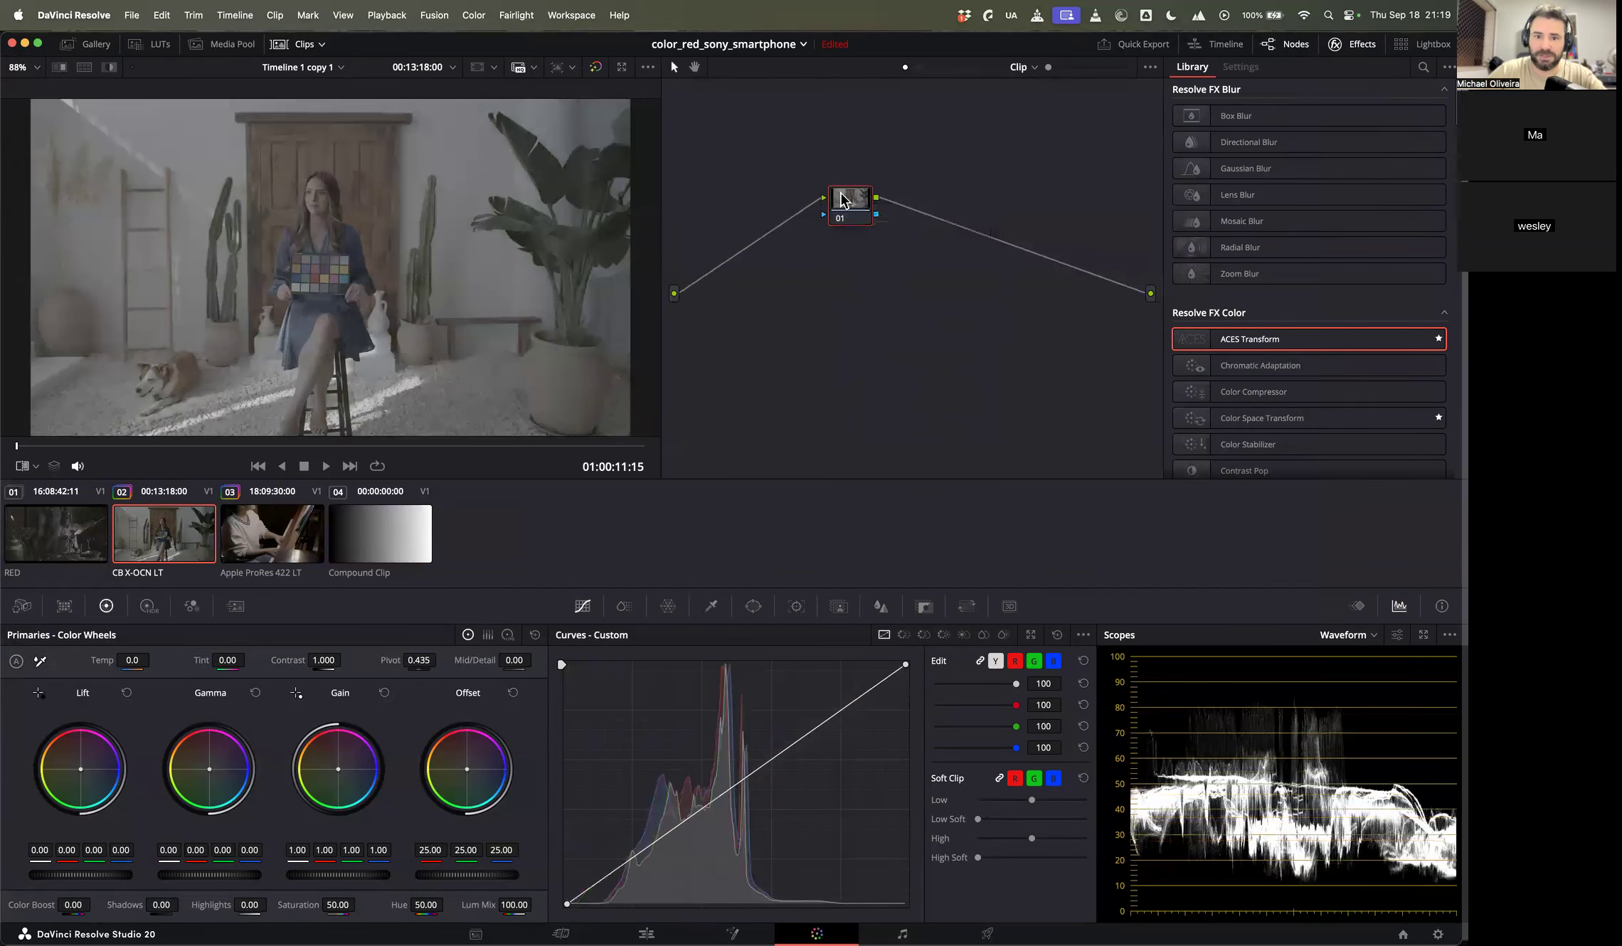
Step: Apply a Color Space Transform to the node and set its input color space to Sony S-Gamut3.Cine
{"action": "left_click_drag", "start_coordinate": [1254, 427], "coordinate": [852, 203]}
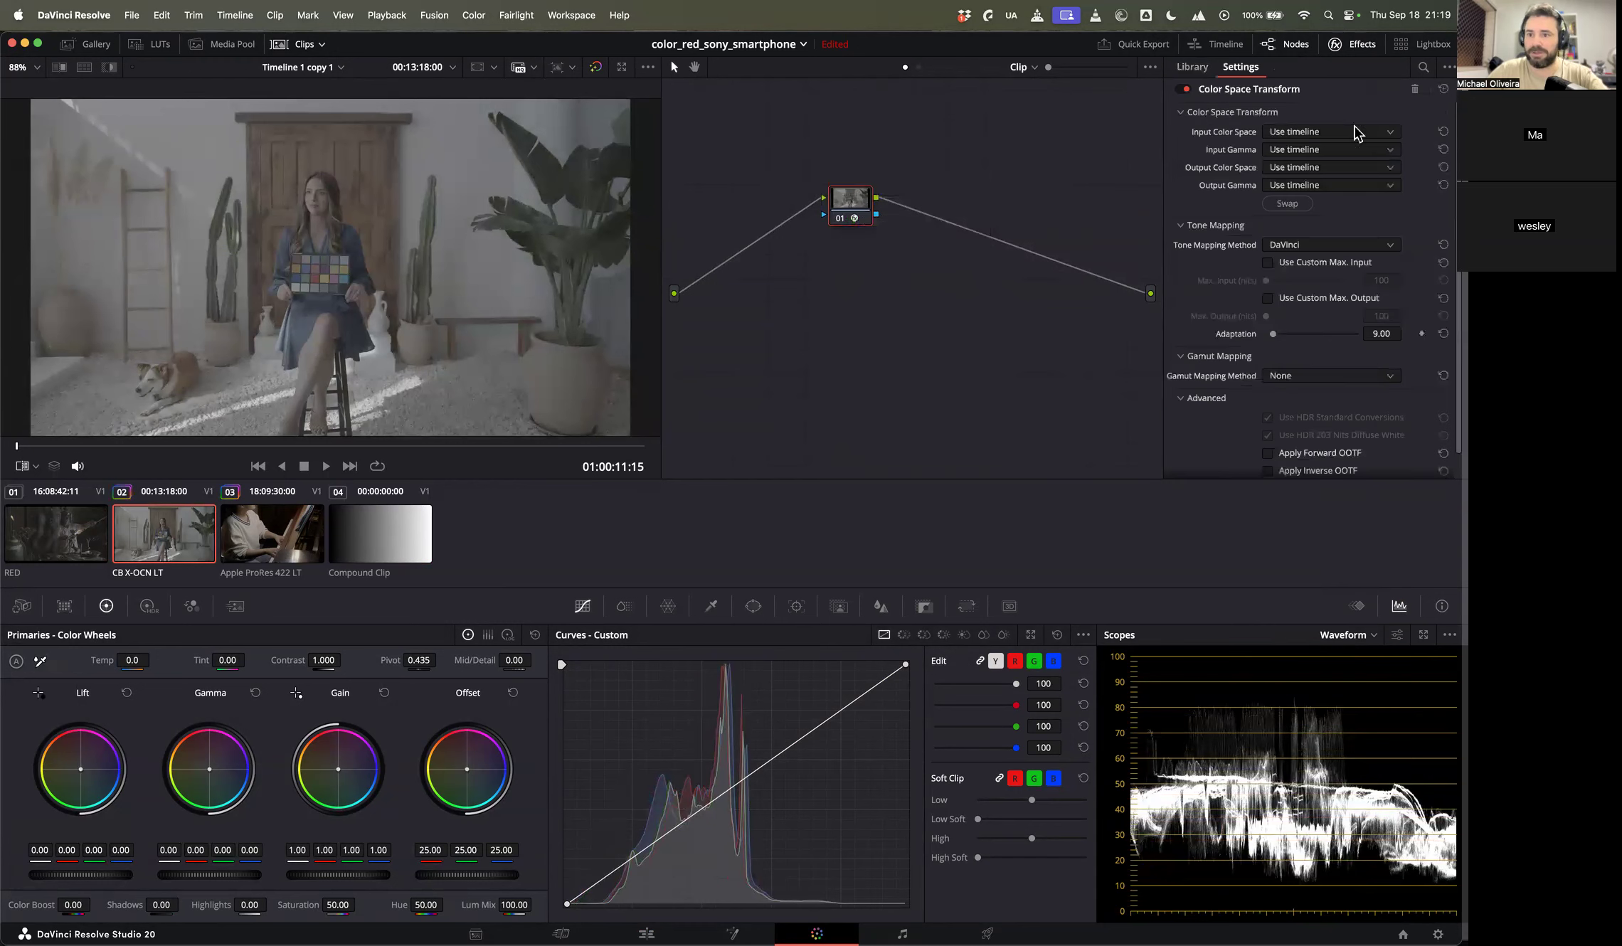
{"action": "left_click", "coordinate": [1313, 131]}
{"action": "key", "text": "s"}
{"action": "key", "text": "s"}
{"action": "key", "text": "s"}
{"action": "key", "text": "s"}
{"action": "key", "text": "Return"}
Step: Set the Color Space Transform's input gamma to Sony S-Log3
{"action": "left_click", "coordinate": [1310, 150]}
{"action": "key", "text": "s"}
{"action": "key", "text": "s"}
{"action": "key", "text": "s"}
{"action": "key", "text": "s"}
{"action": "key", "text": "Return"}
Step: Set the transform's output color space to Rec.709 and its output gamma to Gamma 2.4
{"action": "left_click", "coordinate": [1322, 171]}
{"action": "key", "text": "r"}
{"action": "key", "text": "Return"}
{"action": "left_click", "coordinate": [1318, 184]}
{"action": "key", "text": "g"}
{"action": "key", "text": "g"}
{"action": "key", "text": "Return"}
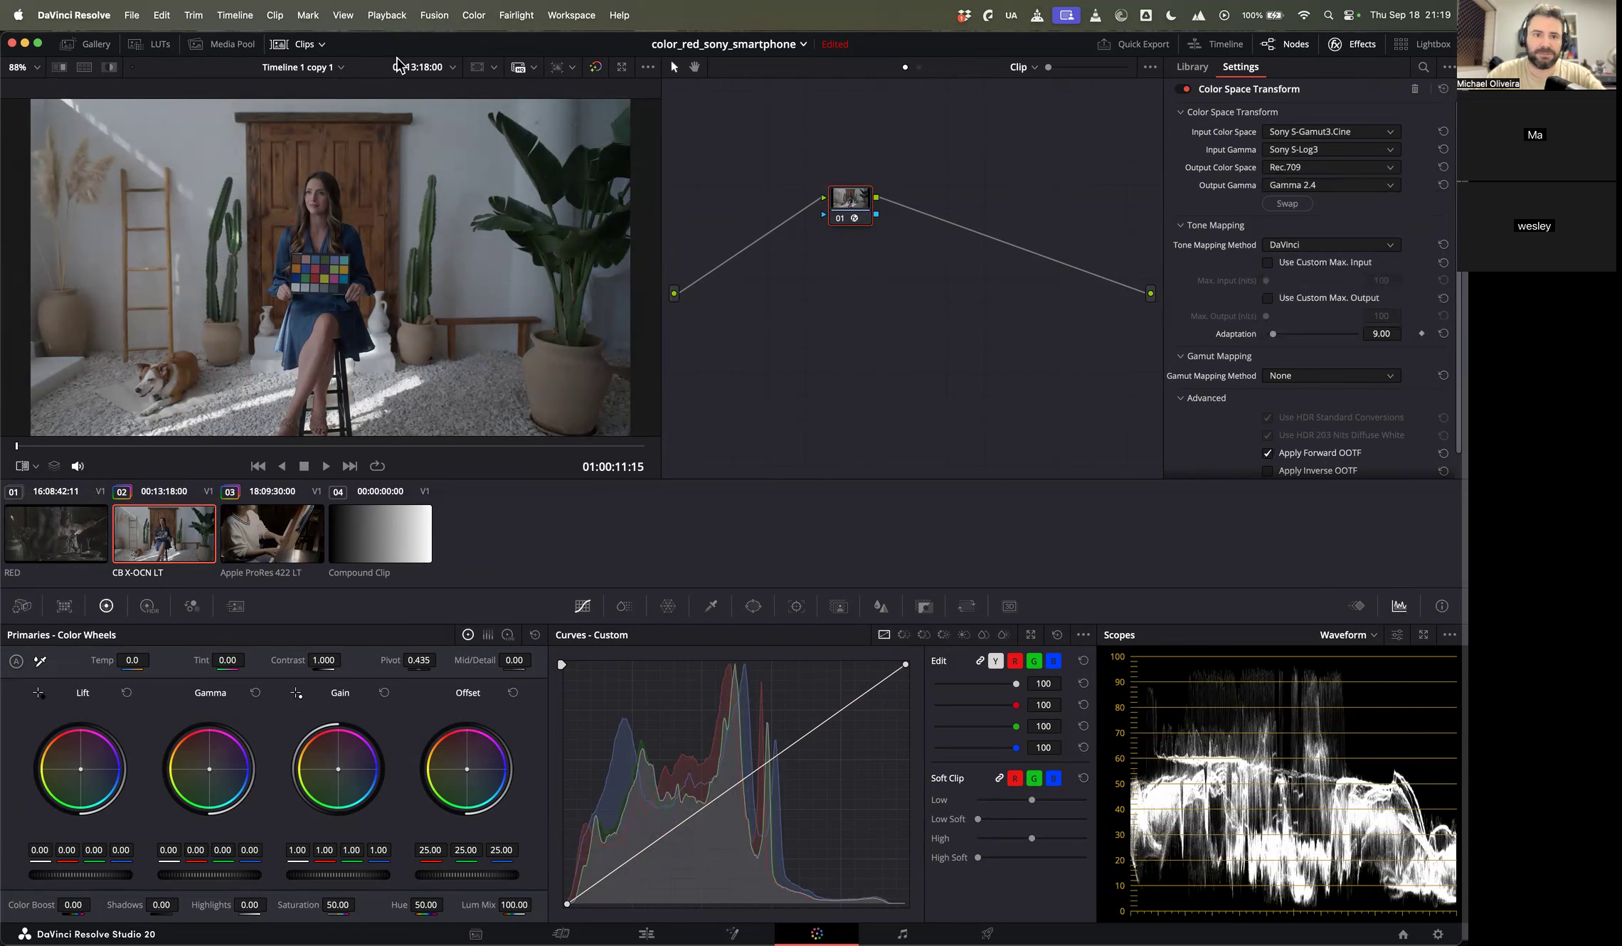
Step: Hide the clip thumbnails, add an empty node before the Color Space Transform node, and move it clear of that node
{"action": "left_click", "coordinate": [309, 45]}
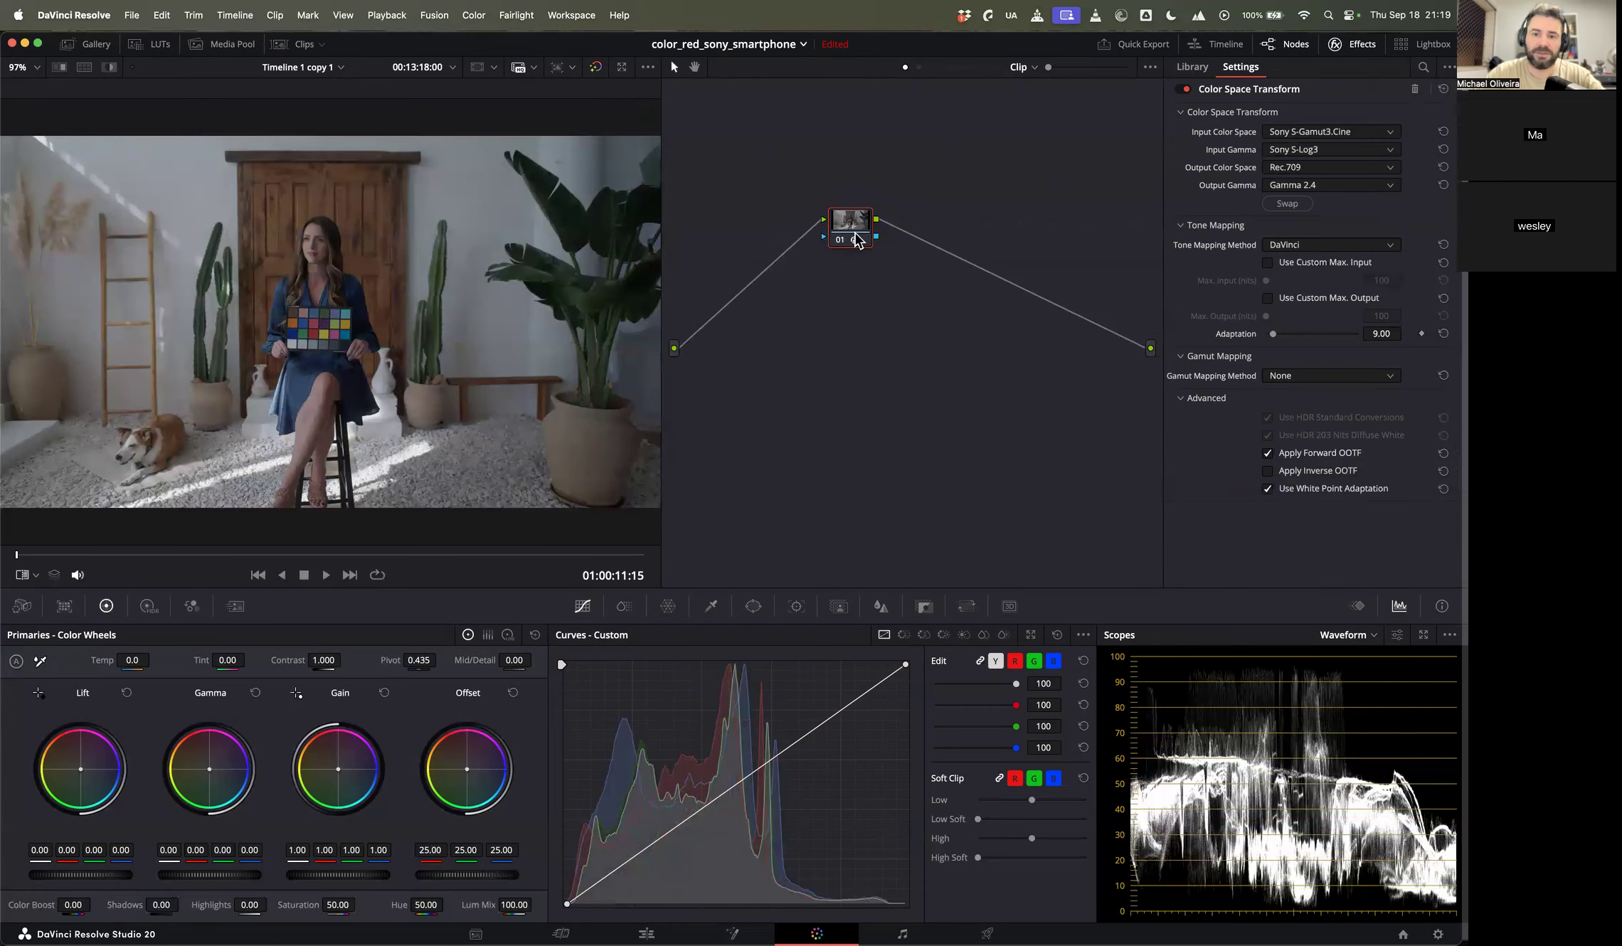
{"action": "key", "text": "shift+s"}
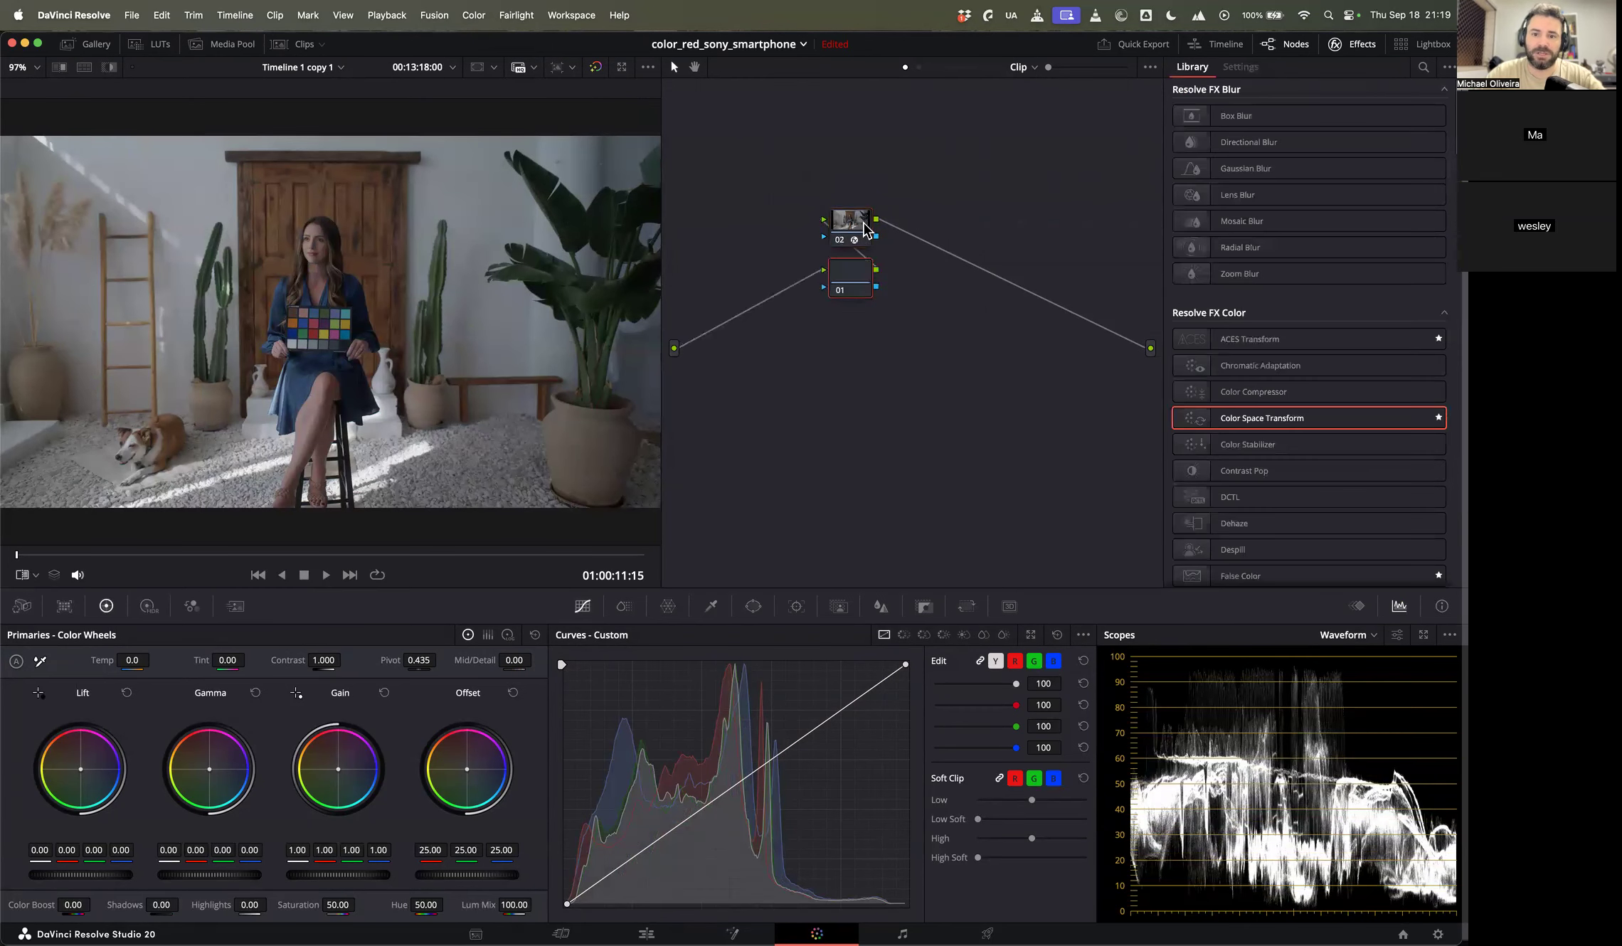
{"action": "left_click_drag", "start_coordinate": [828, 281], "coordinate": [790, 302]}
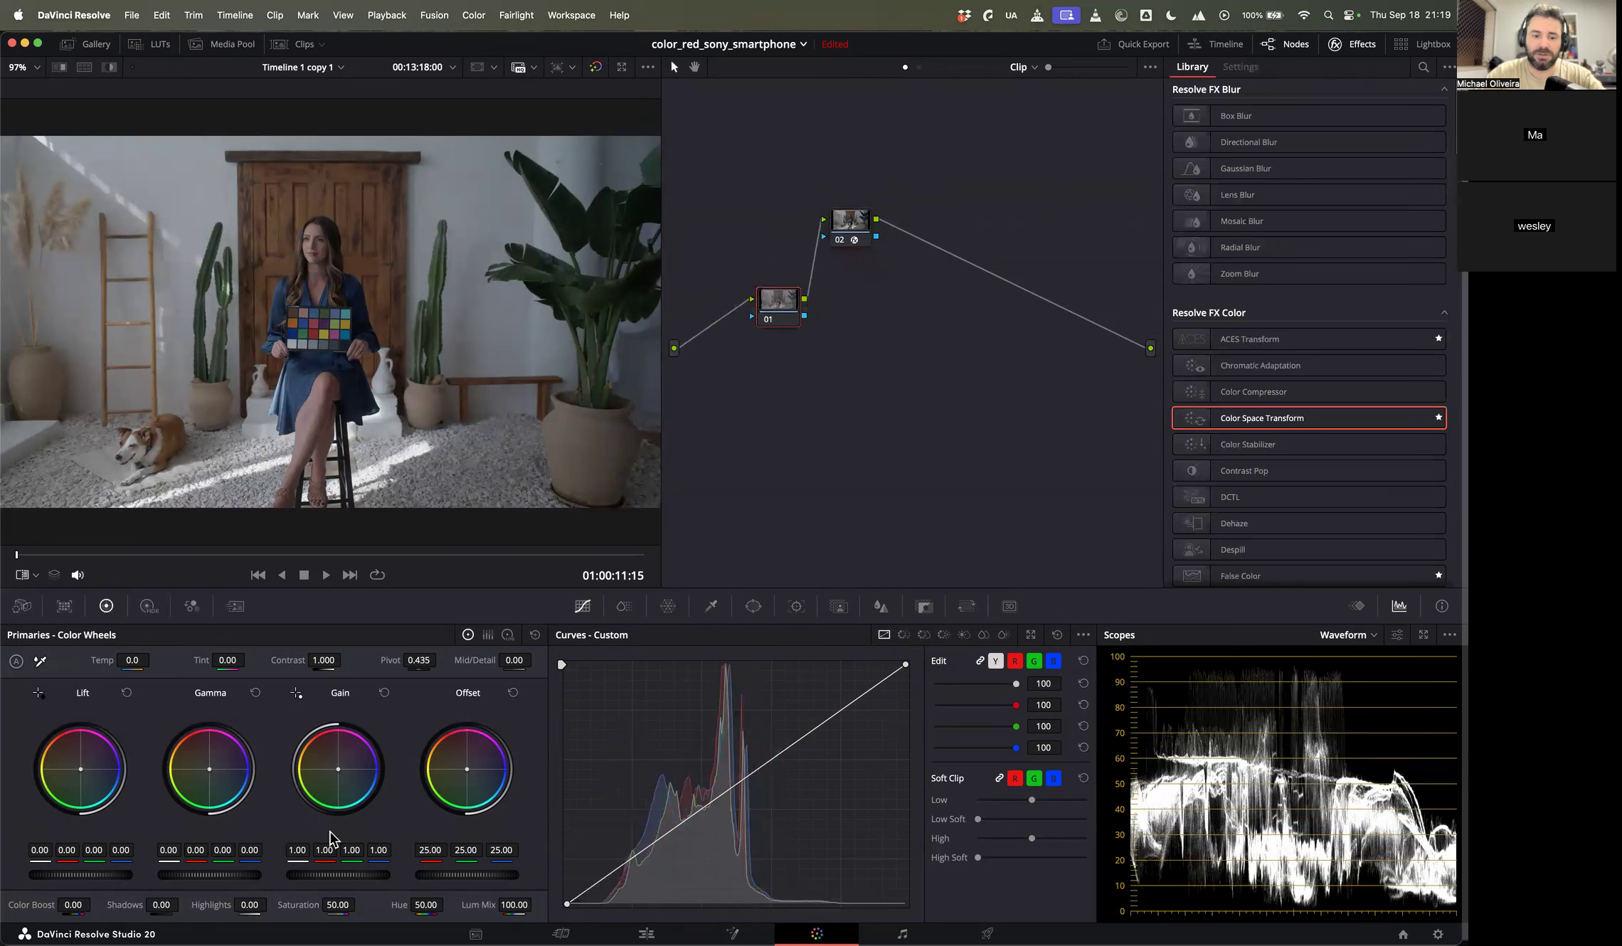
Step: Lower the primary Gain of the new first node to 0.63
{"action": "left_click_drag", "start_coordinate": [383, 883], "coordinate": [336, 882]}
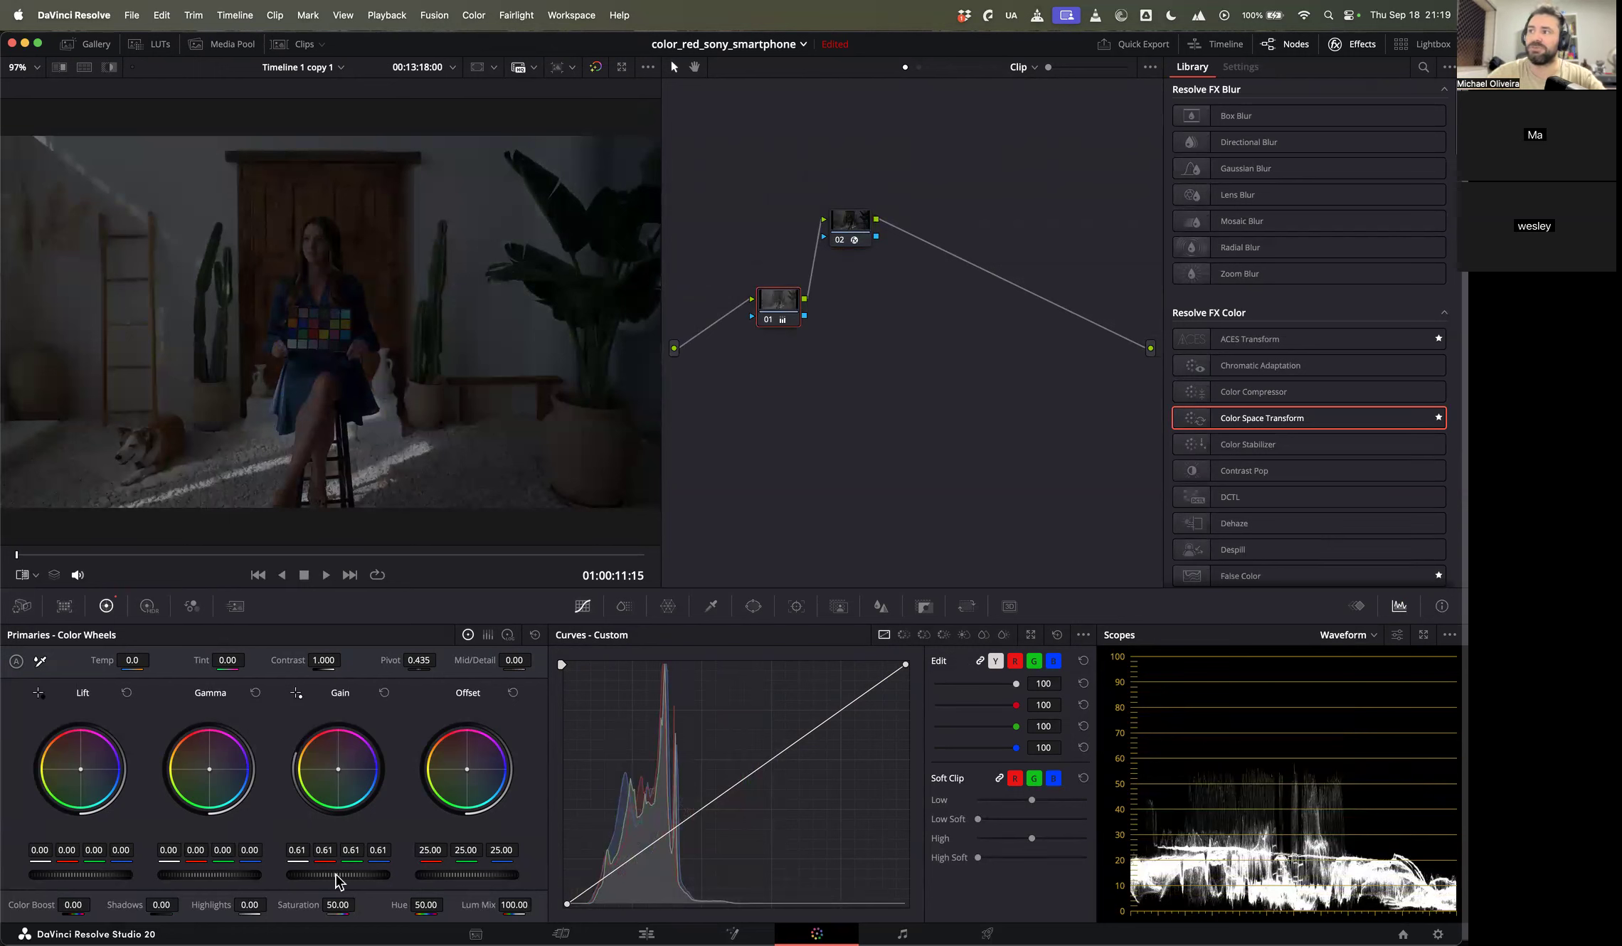
{"action": "left_click_drag", "start_coordinate": [344, 874], "coordinate": [344, 874]}
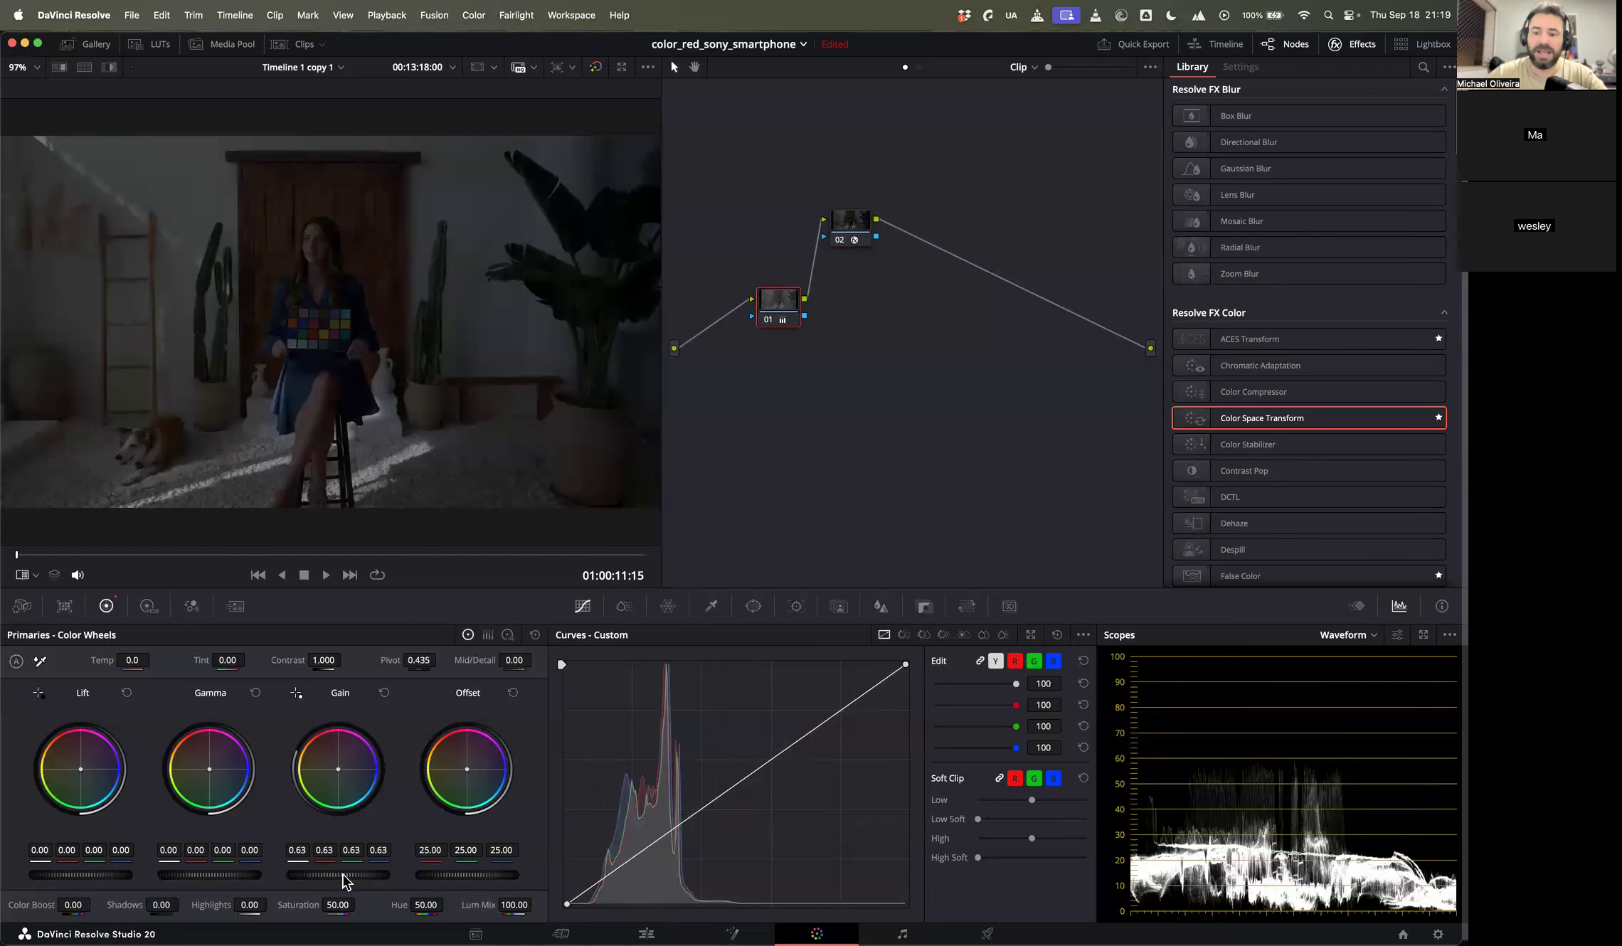
Step: Display the clip thumbnails again, select the grey ramp Compound Clip, and view its waveform in a separate scope window
{"action": "left_click", "coordinate": [297, 45]}
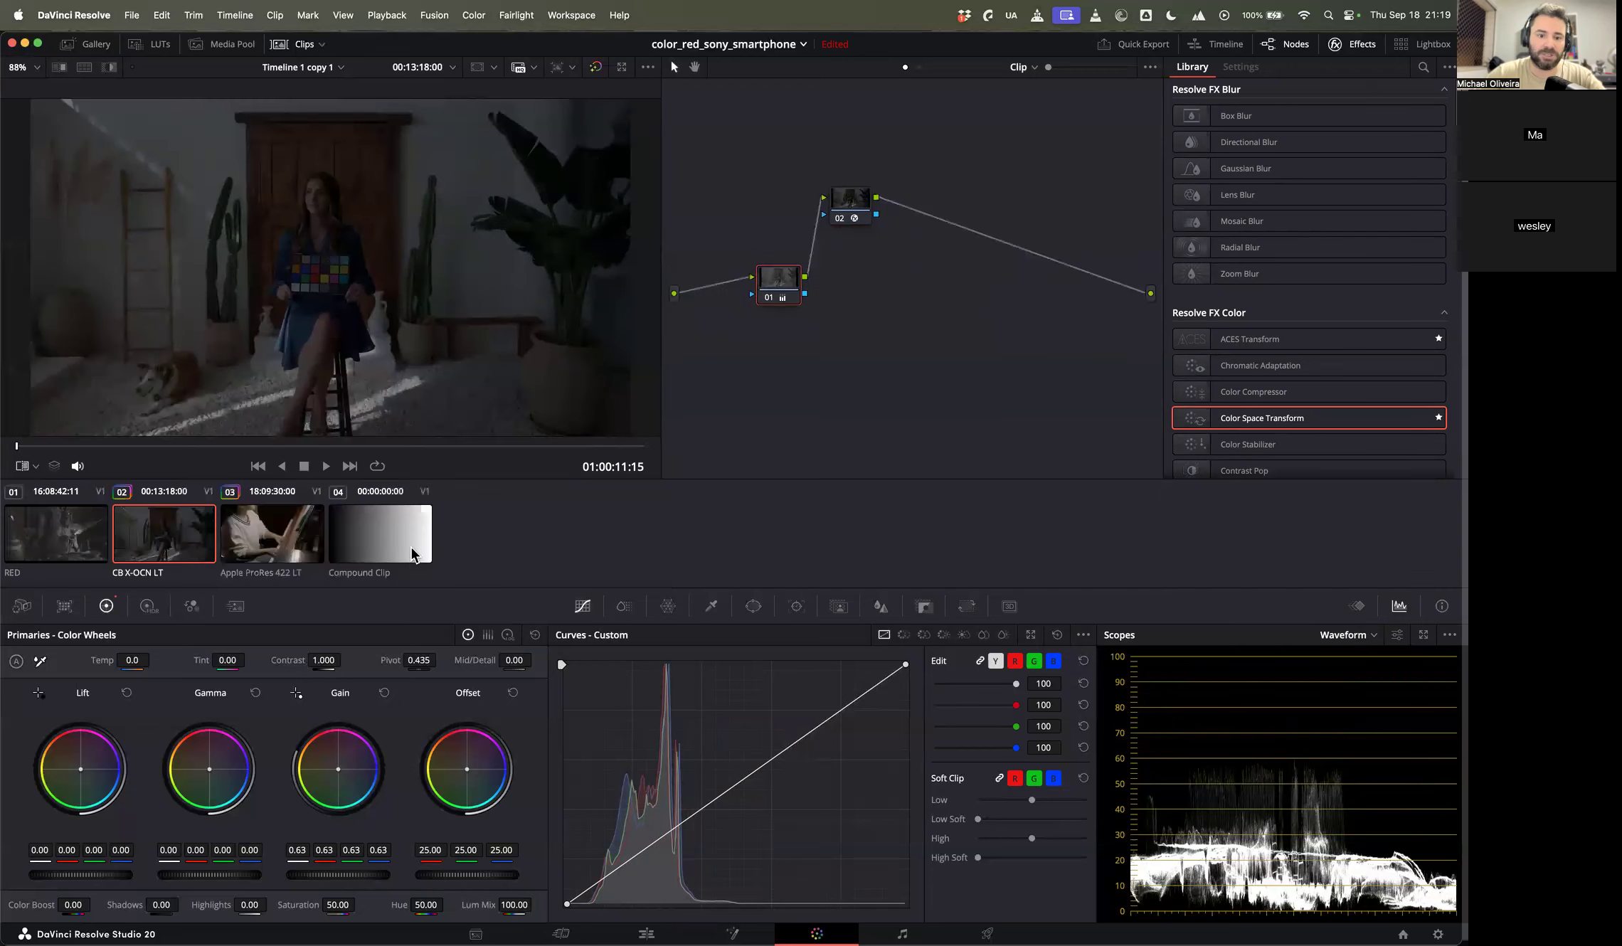
{"action": "left_click", "coordinate": [417, 561]}
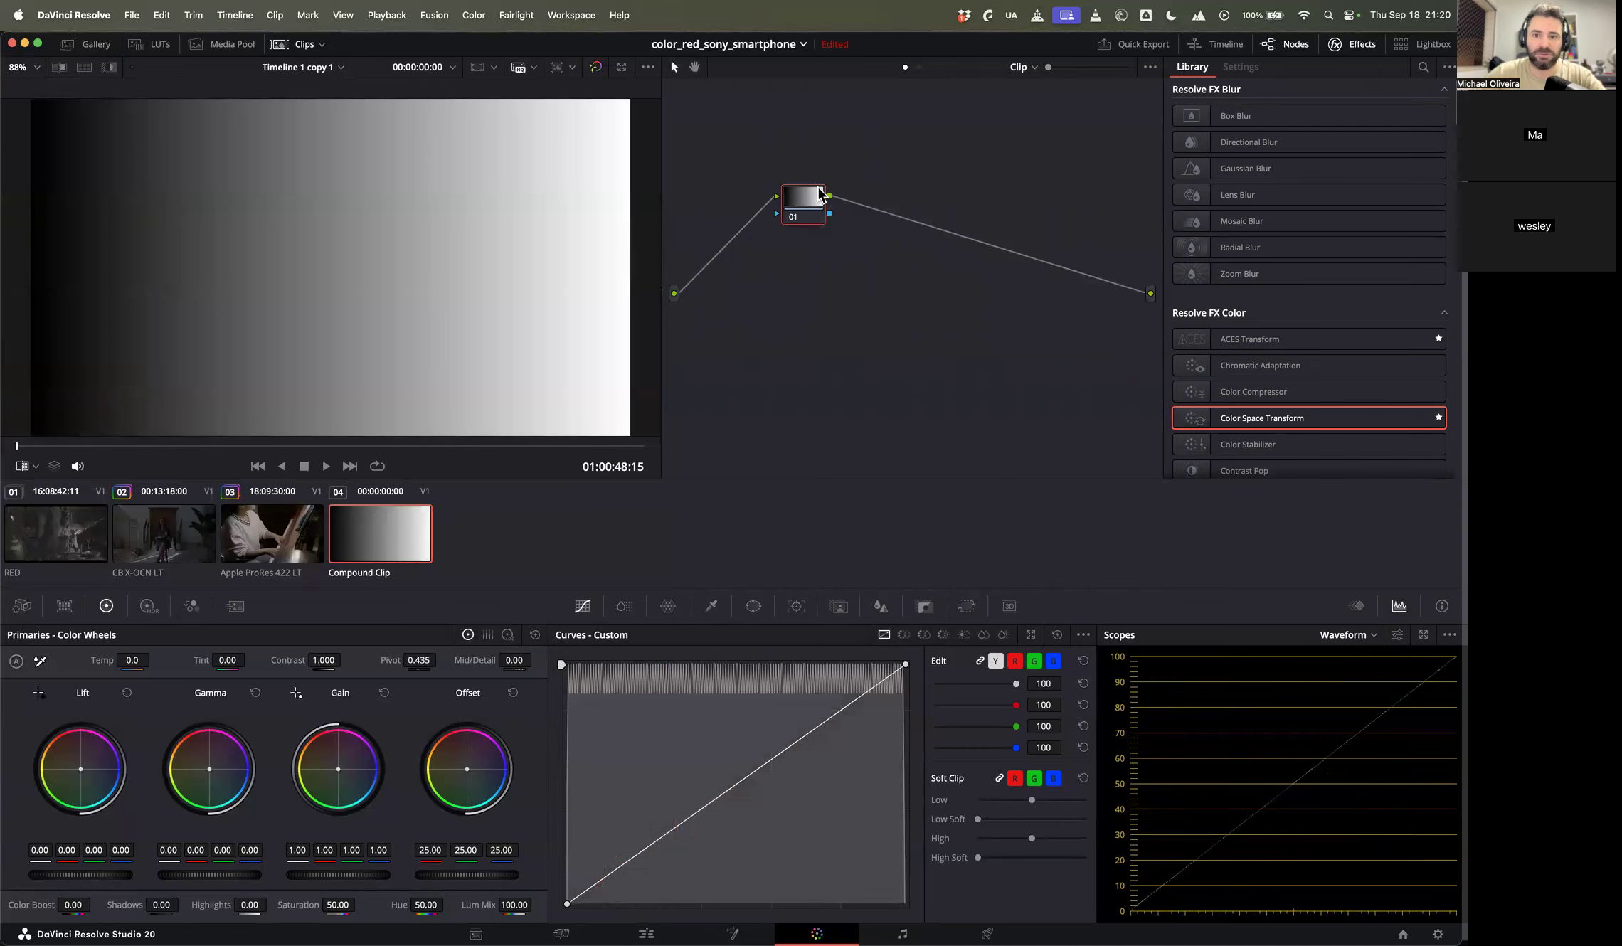
{"action": "left_click_drag", "start_coordinate": [786, 205], "coordinate": [777, 204]}
{"action": "left_click", "coordinate": [1424, 636]}
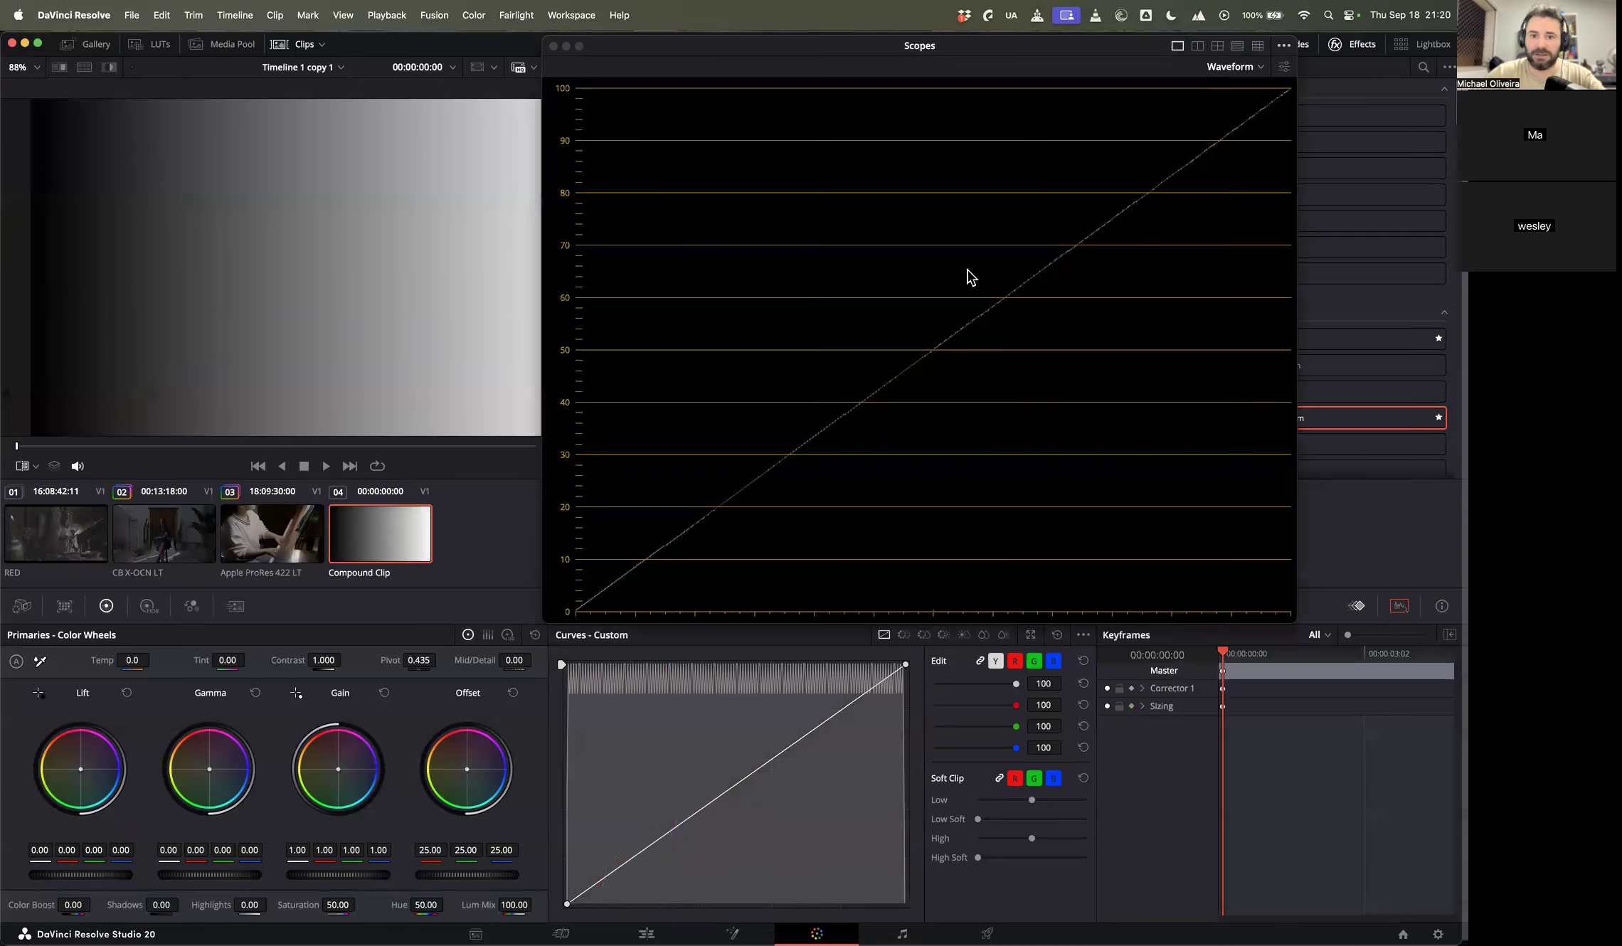
Step: Raise the grey ramp's Gamma to 0.58, reset it, and close the separate scope window
{"action": "left_click_drag", "start_coordinate": [192, 876], "coordinate": [261, 876]}
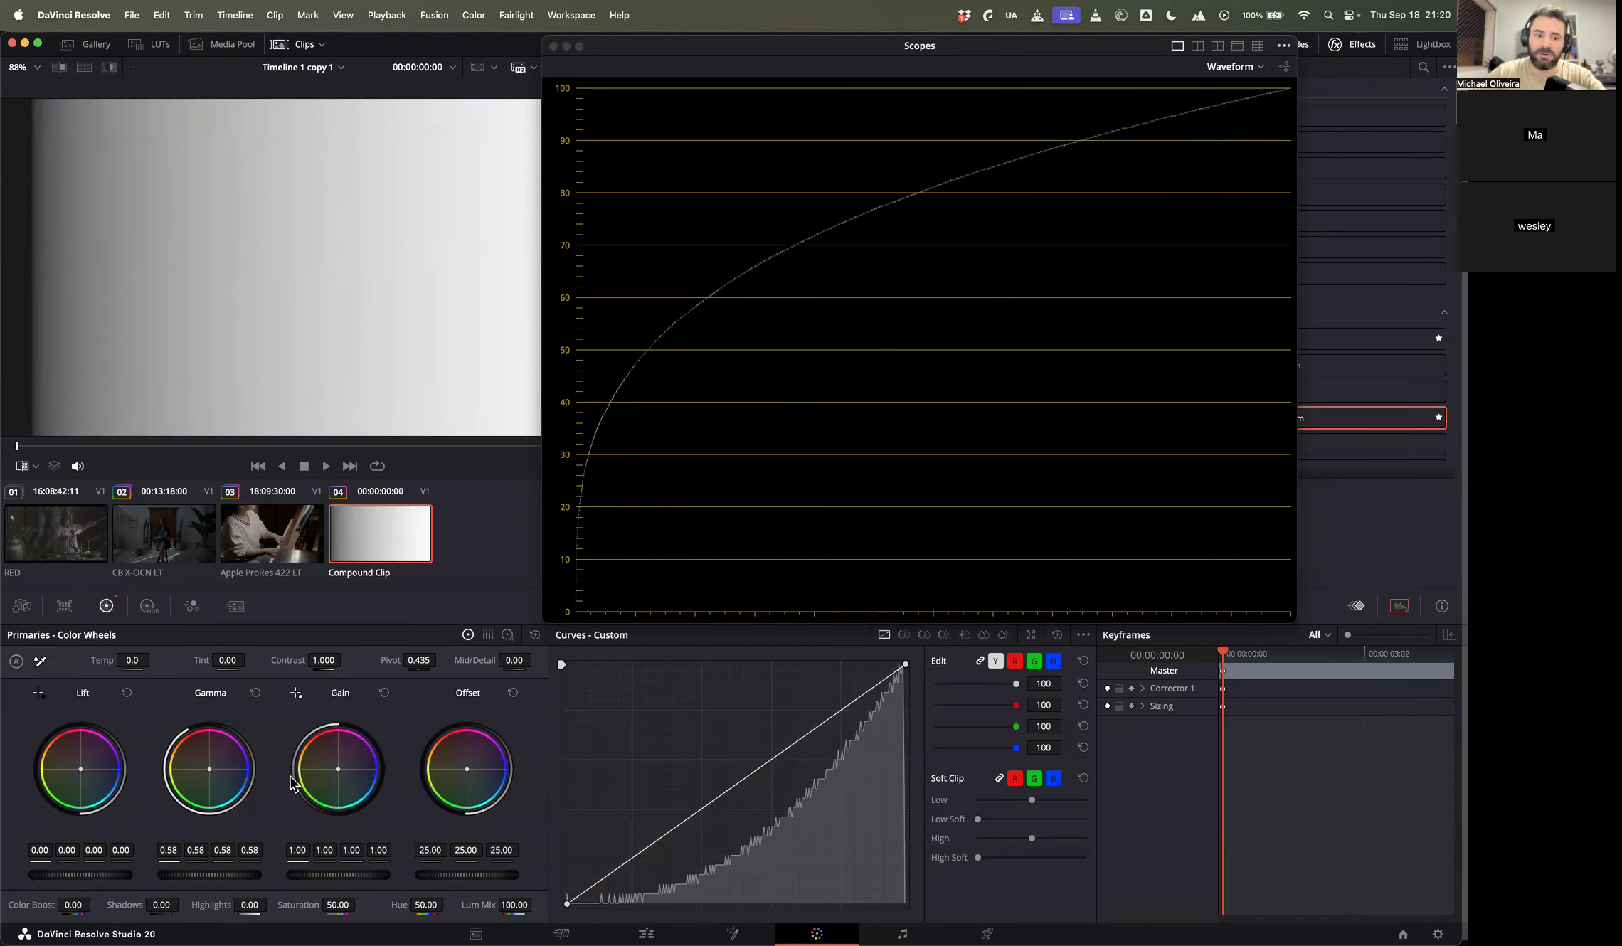
{"action": "left_click", "coordinate": [255, 692]}
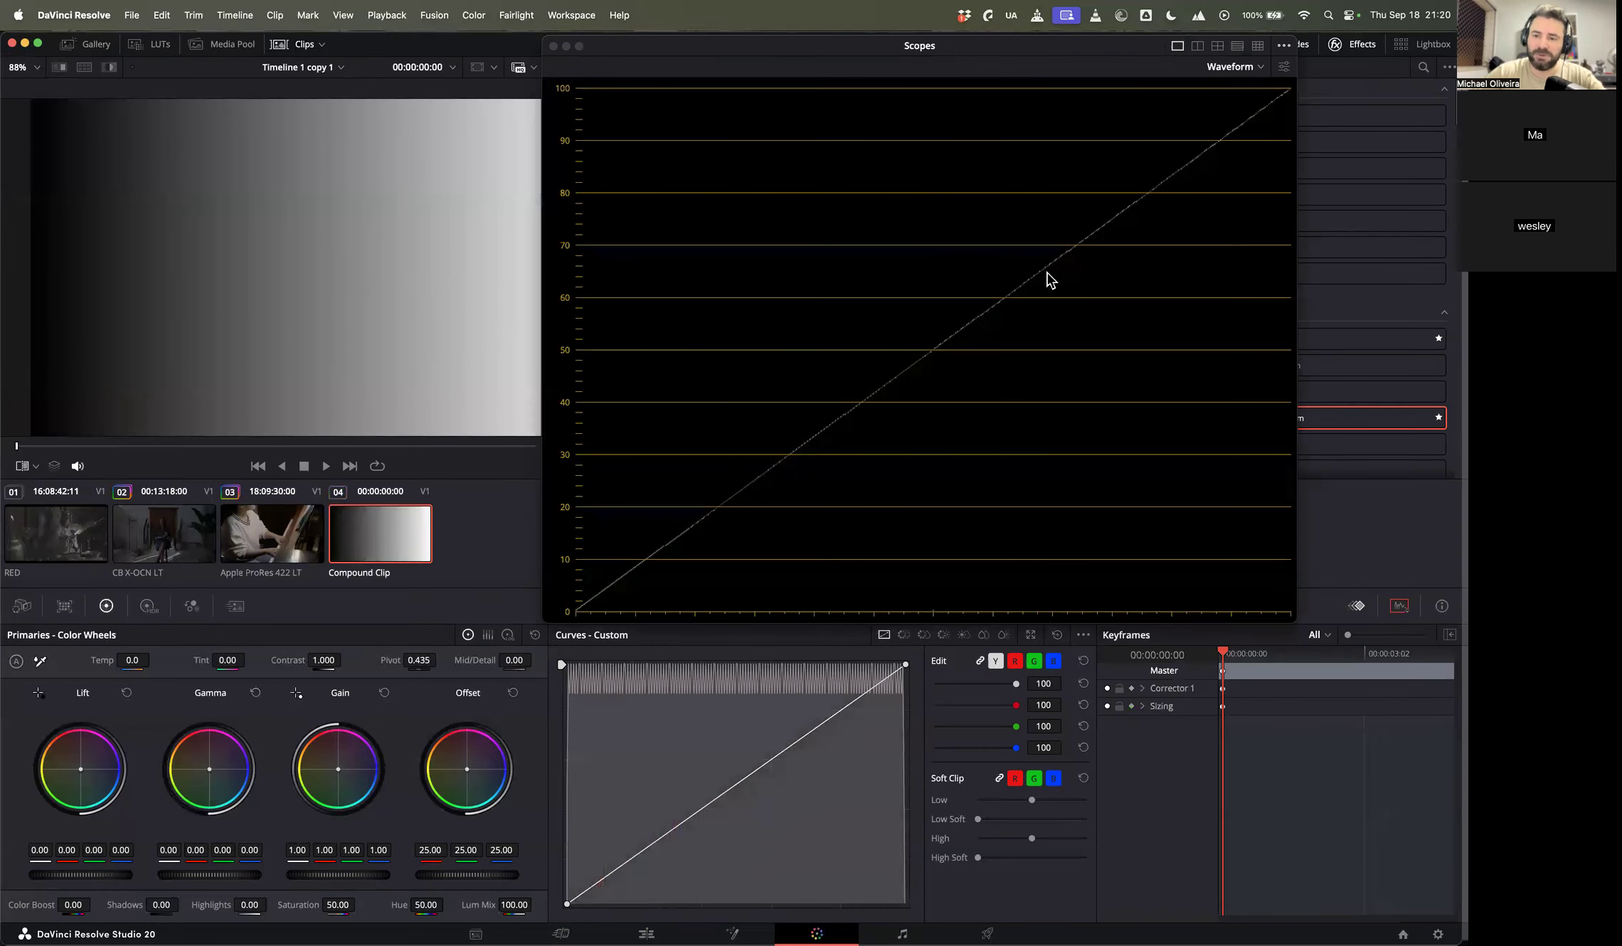
{"action": "left_click", "coordinate": [553, 45]}
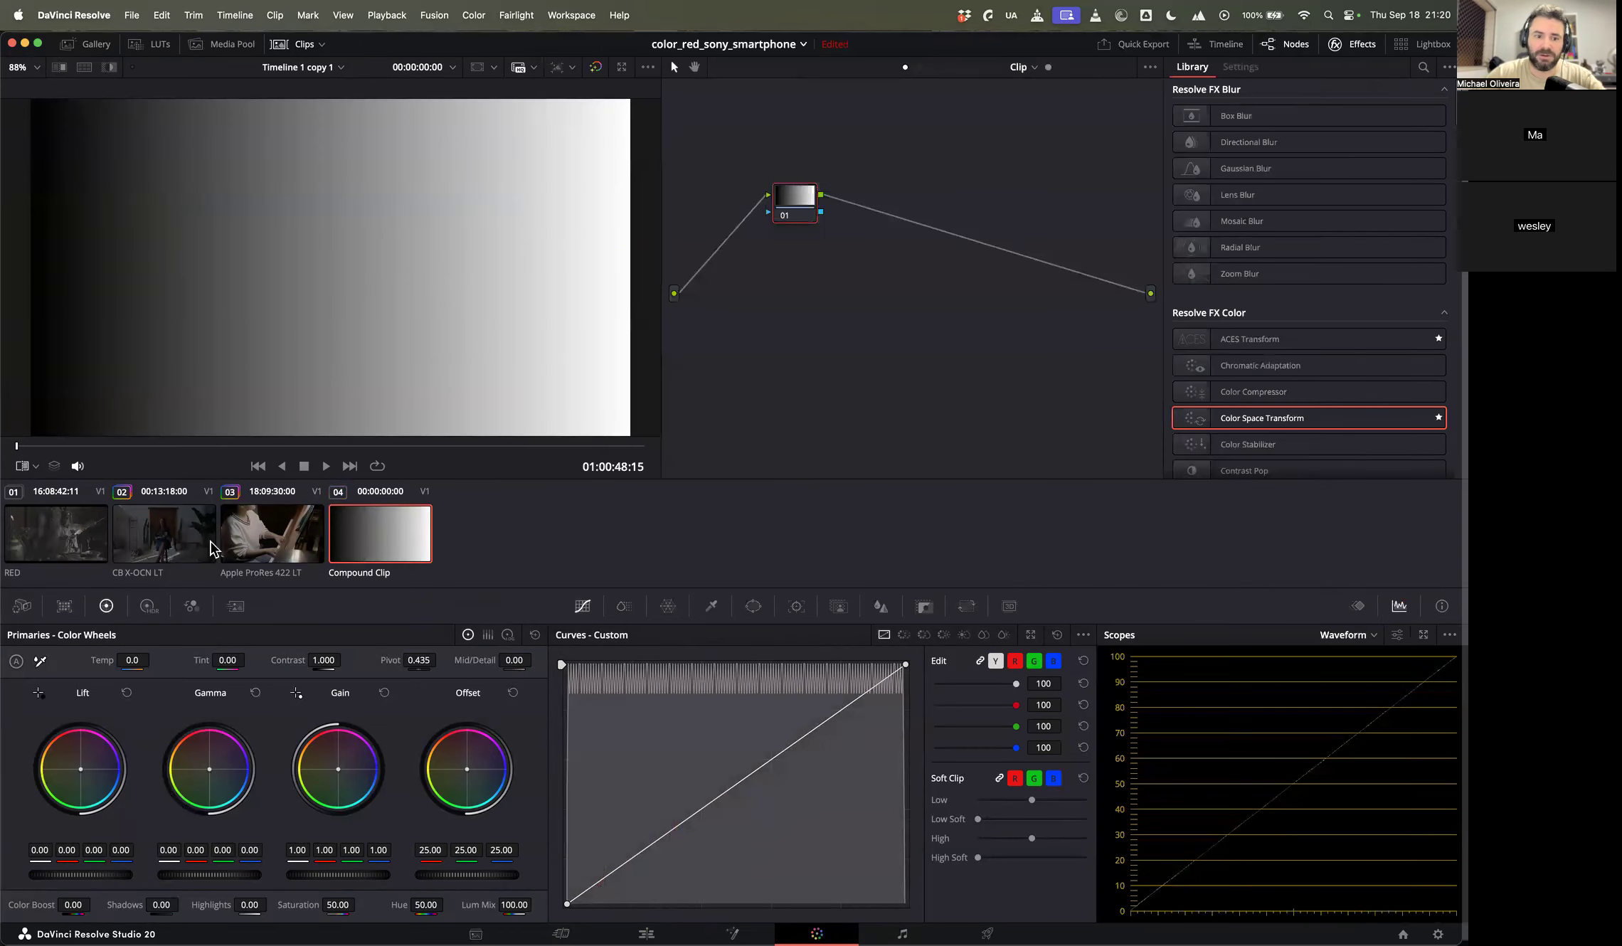
Step: Return to the CB X-OCN LT clip and reset the grade of its first node
{"action": "left_click", "coordinate": [164, 548]}
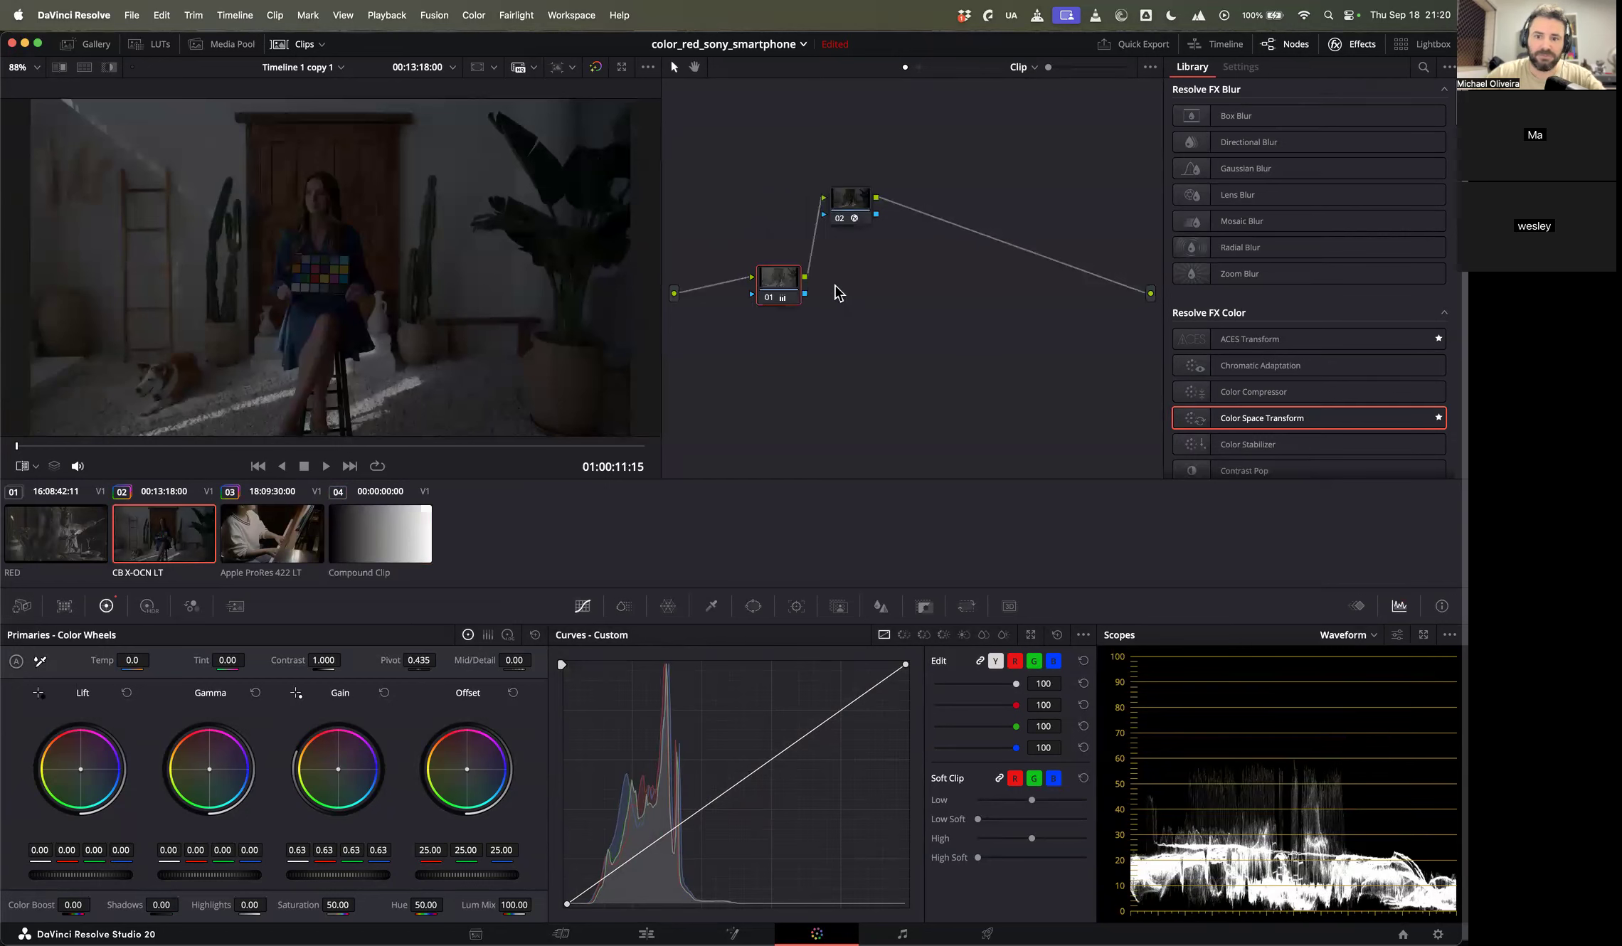
{"action": "right_click", "coordinate": [776, 285]}
{"action": "left_click", "coordinate": [792, 294]}
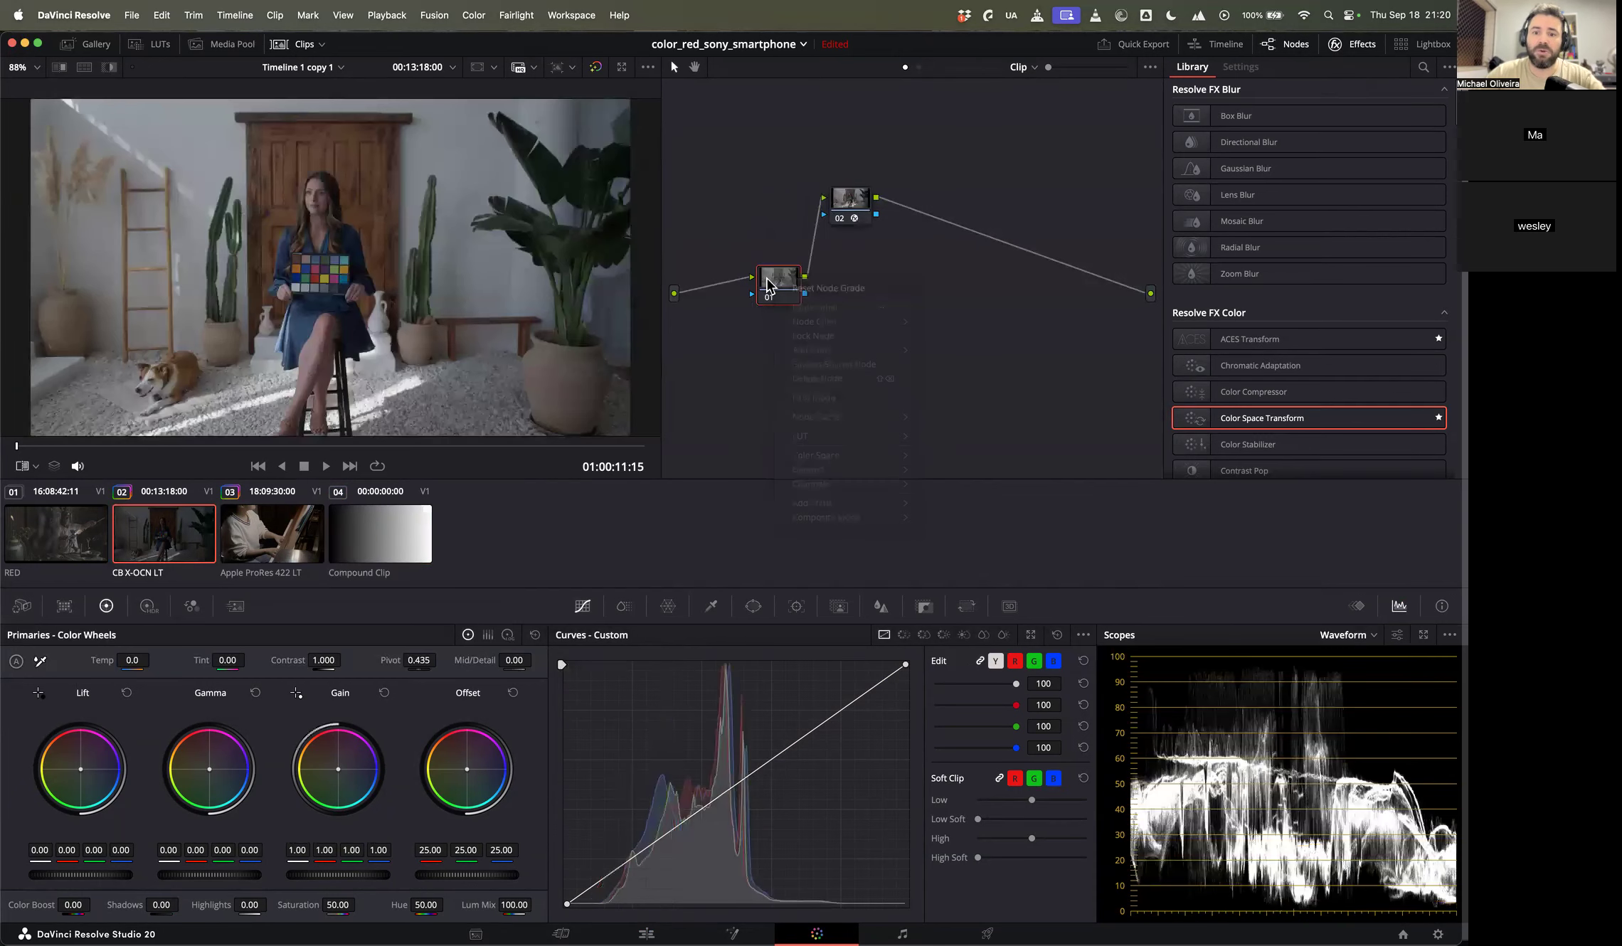
Step: Switch the first node's primaries to log wheels and lower Highlights to -1.00
{"action": "left_click", "coordinate": [512, 634]}
{"action": "left_click", "coordinate": [468, 635]}
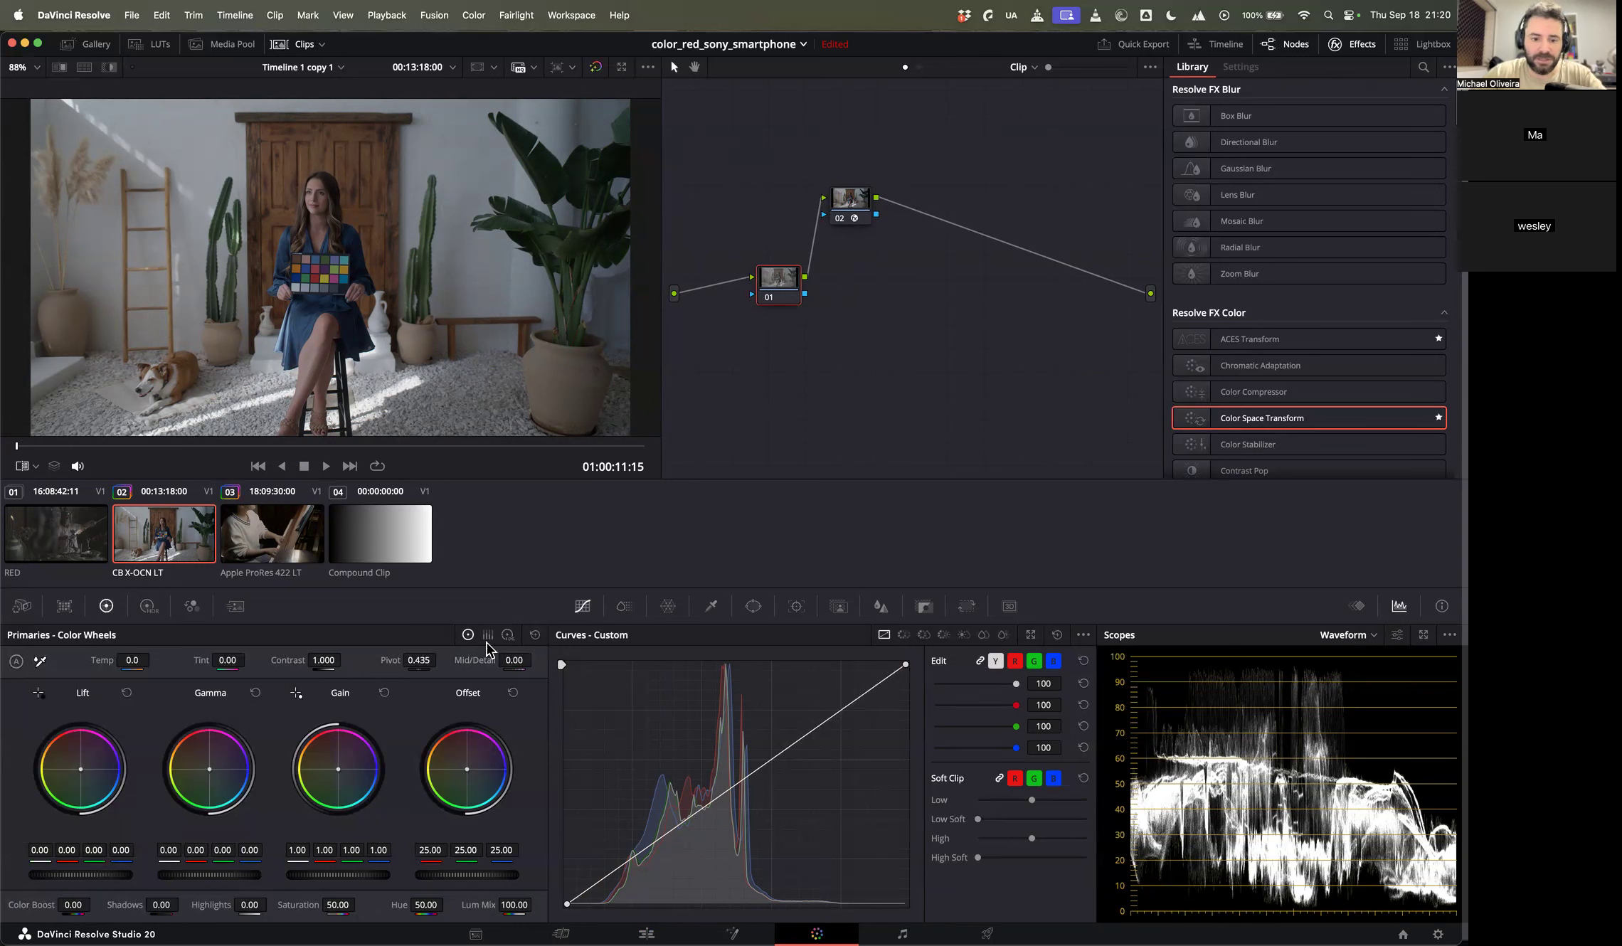
{"action": "left_click", "coordinate": [508, 635]}
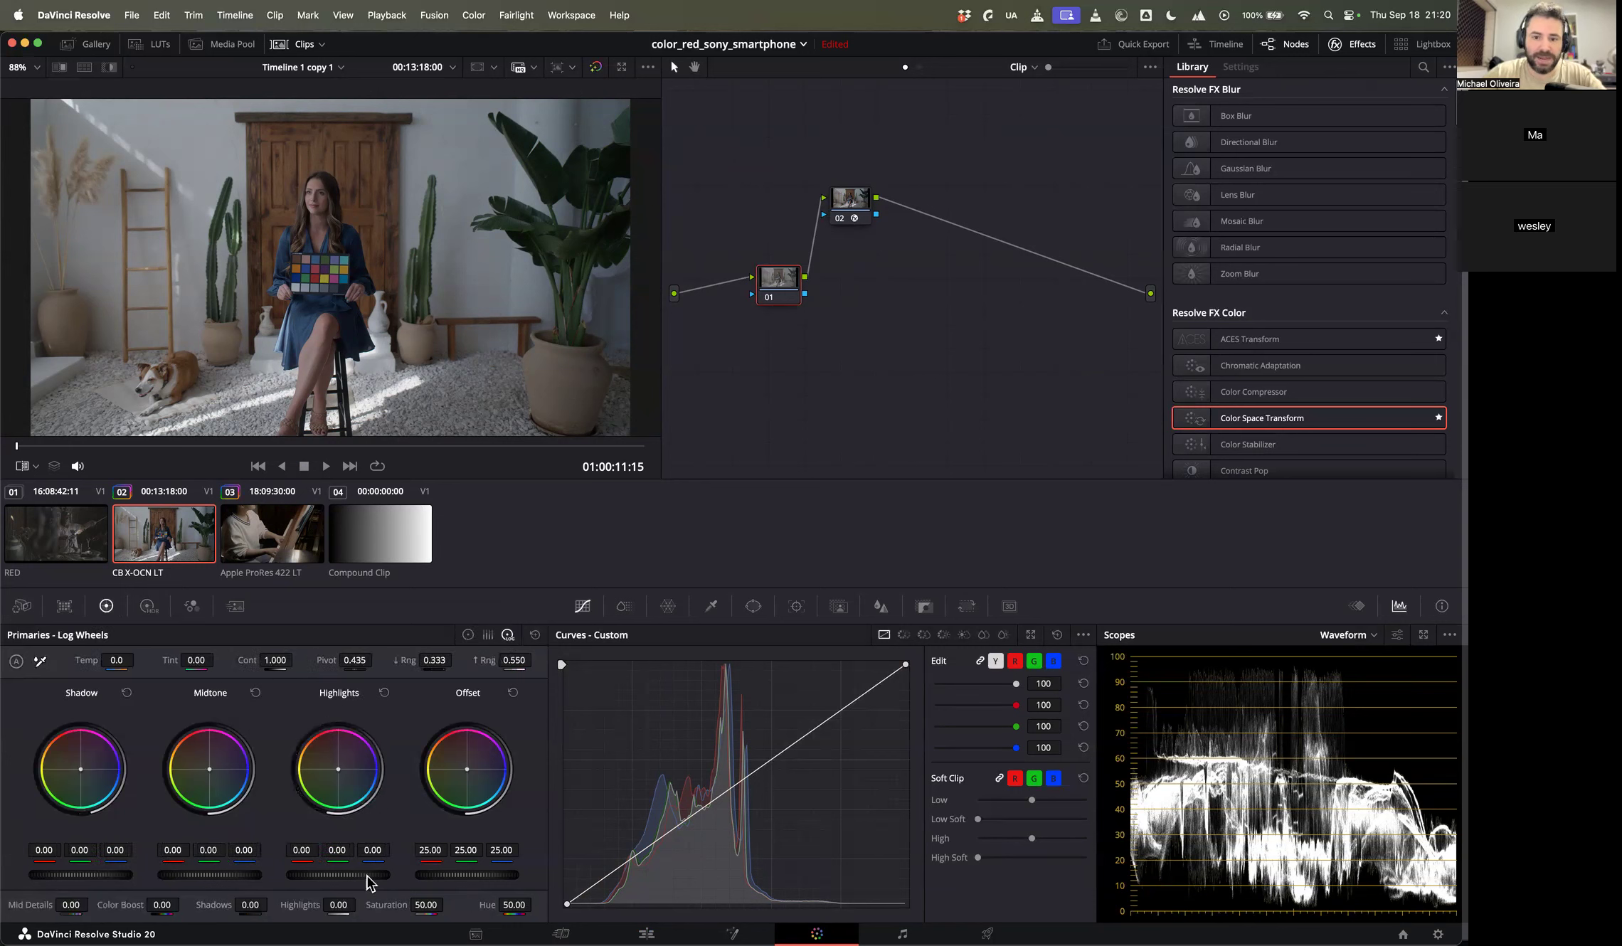
{"action": "left_click_drag", "start_coordinate": [376, 874], "coordinate": [311, 875]}
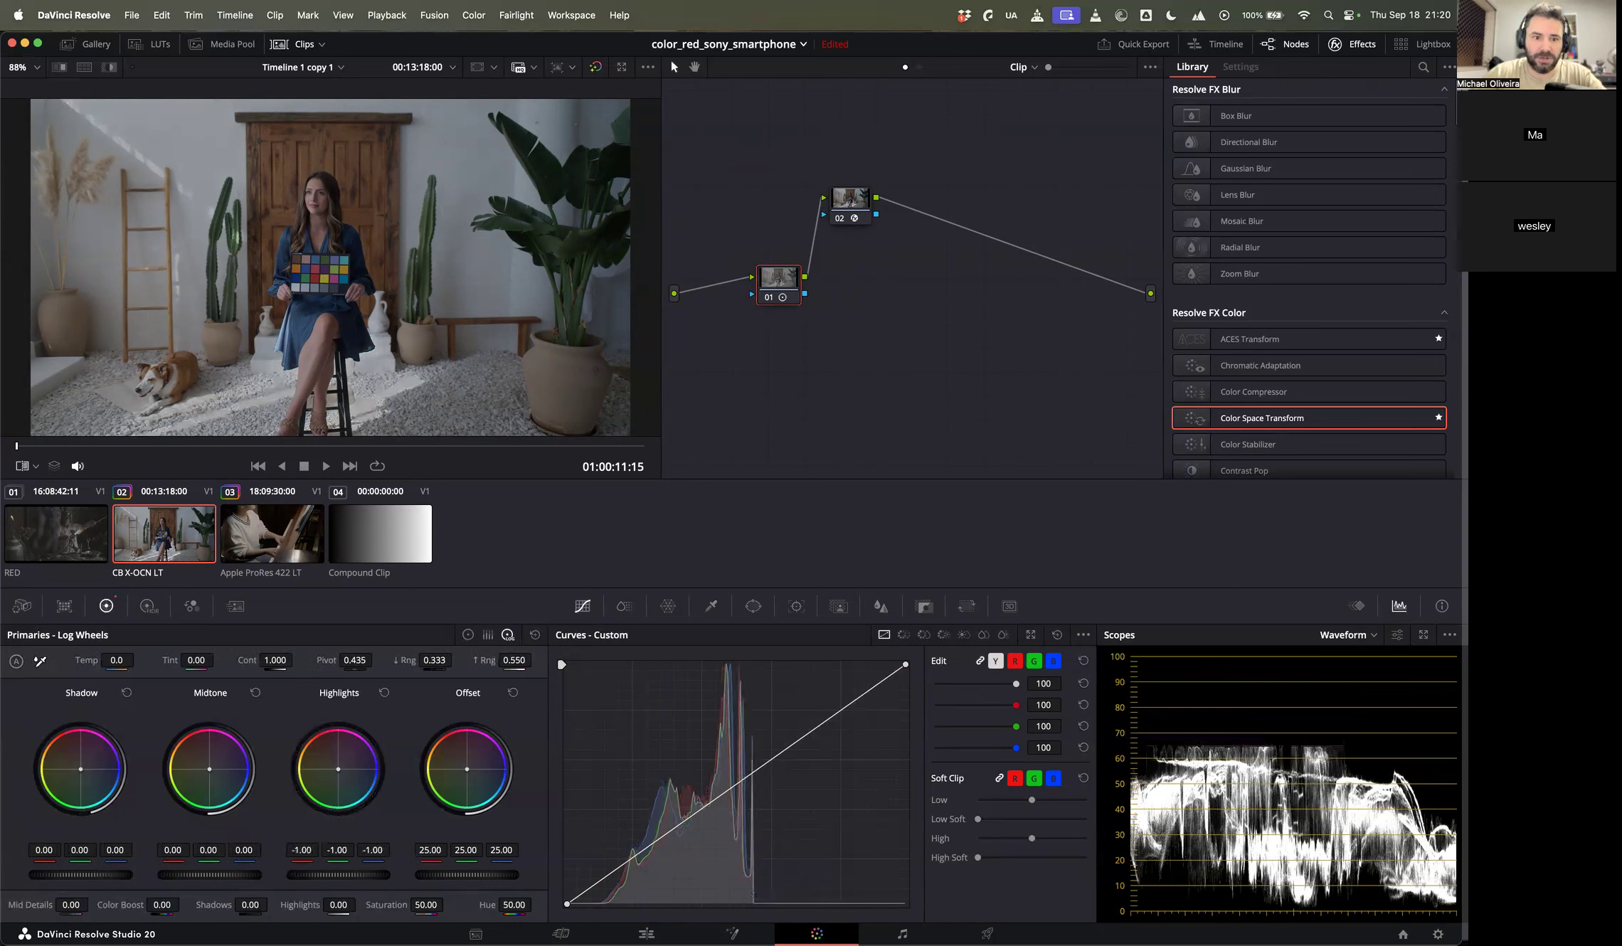
Step: Compare the sunlit gravel up close with the grade off and on, and reset the log Highlights
{"action": "scroll", "coordinate": [308, 311], "scroll_direction": "up", "scroll_amount": 2}
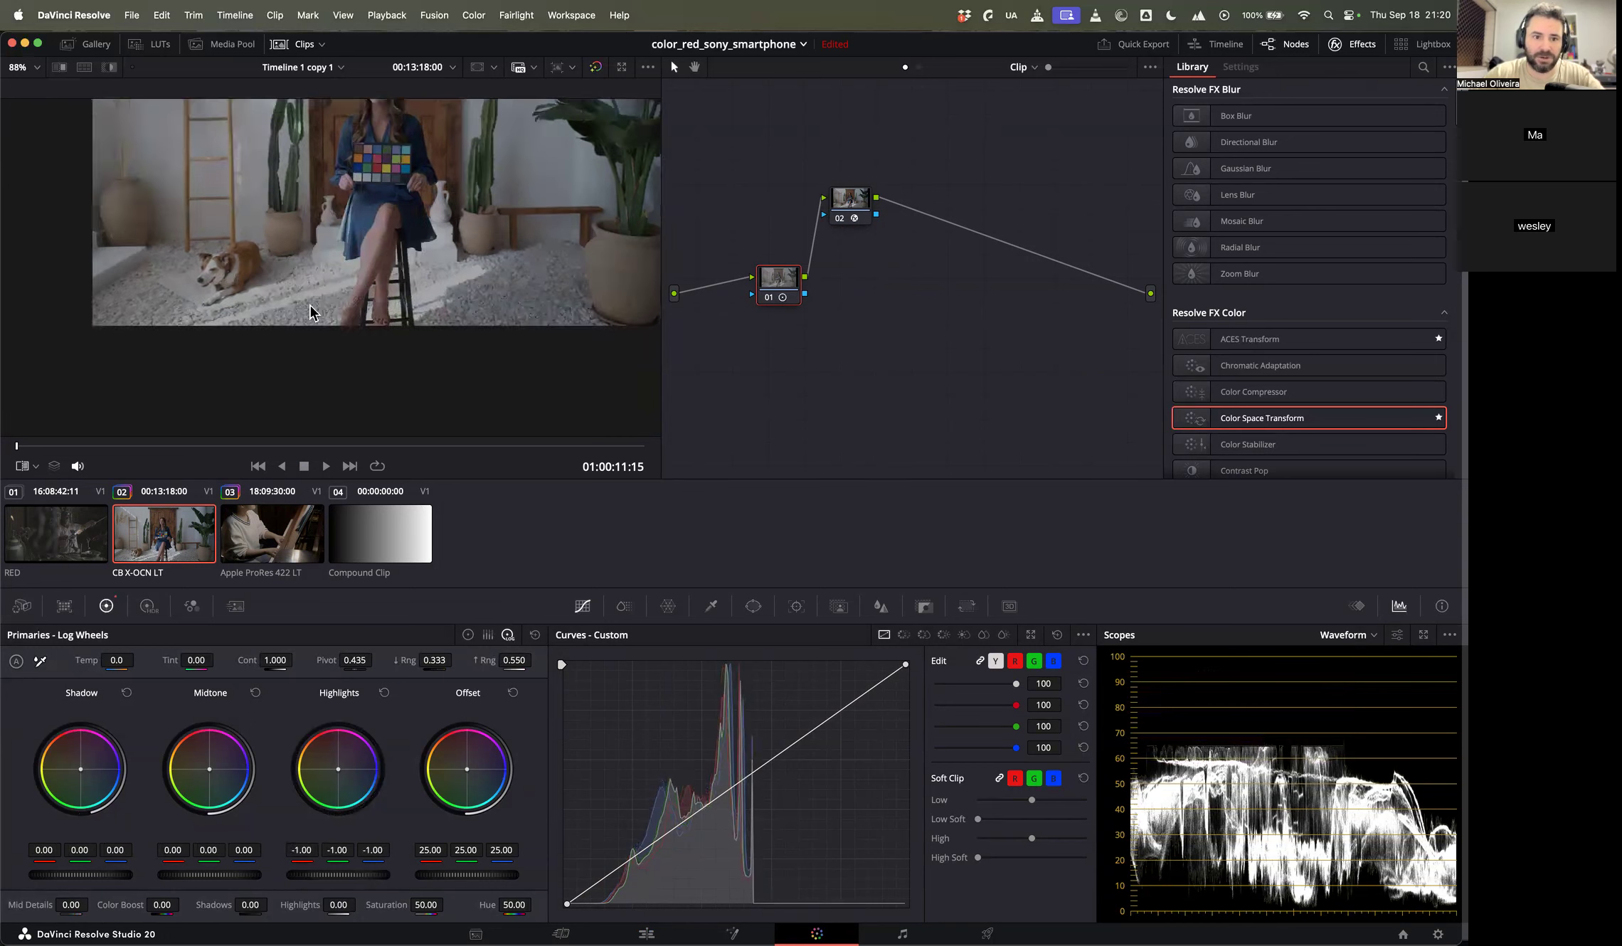
{"action": "scroll", "coordinate": [349, 179], "scroll_direction": "up", "scroll_amount": 3}
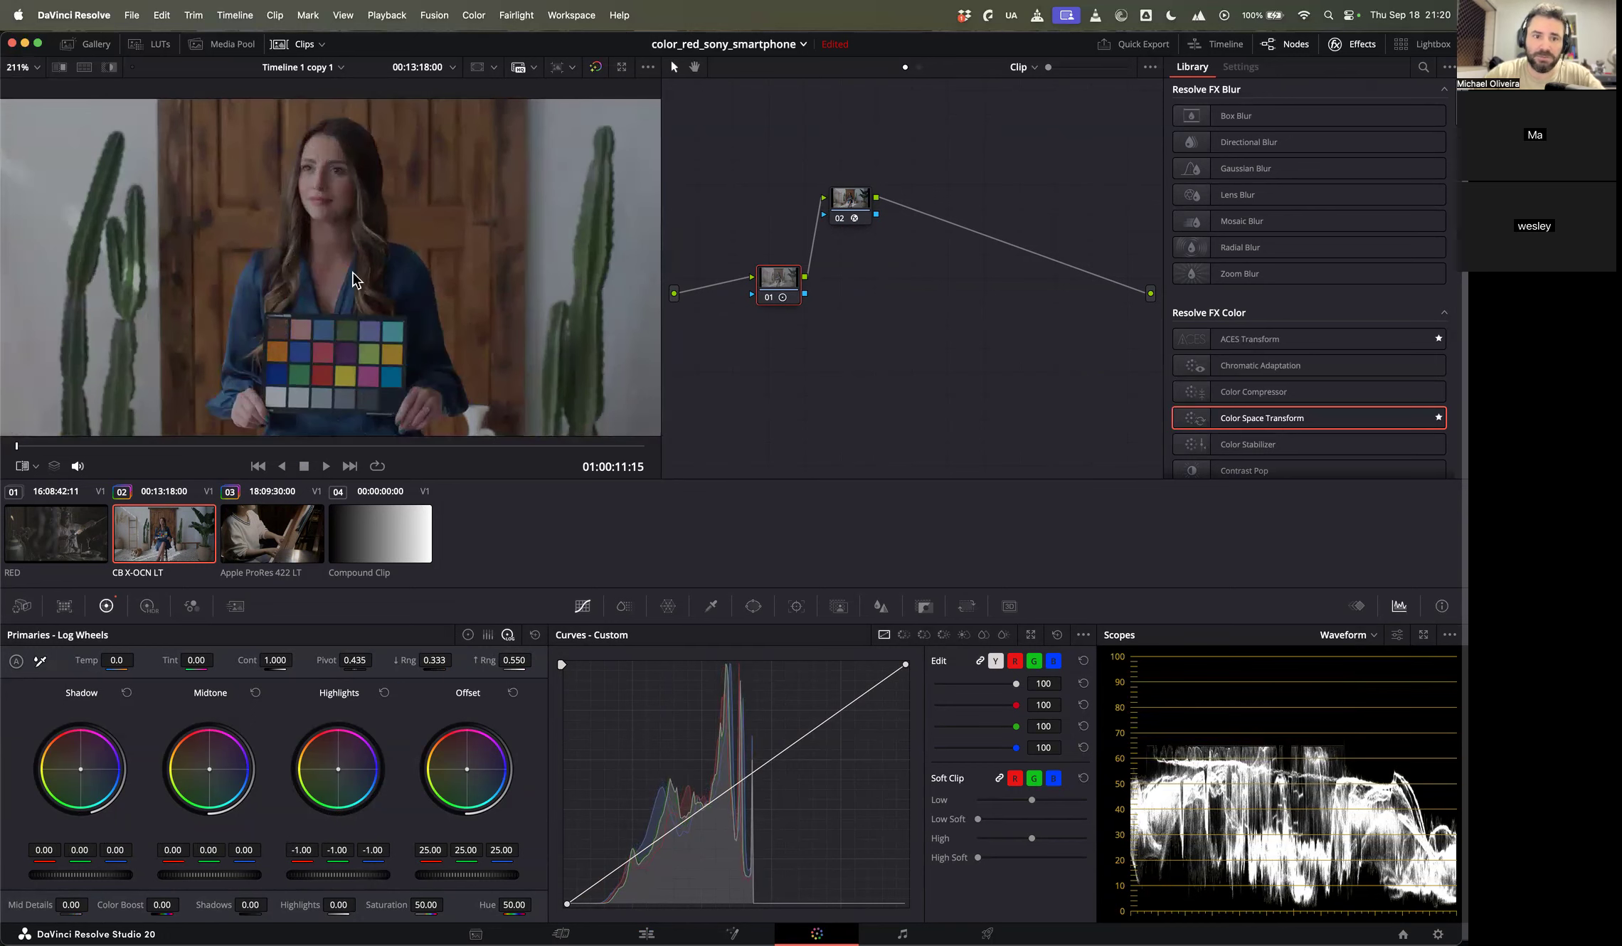
{"action": "scroll", "coordinate": [378, 286], "scroll_direction": "down", "scroll_amount": 10}
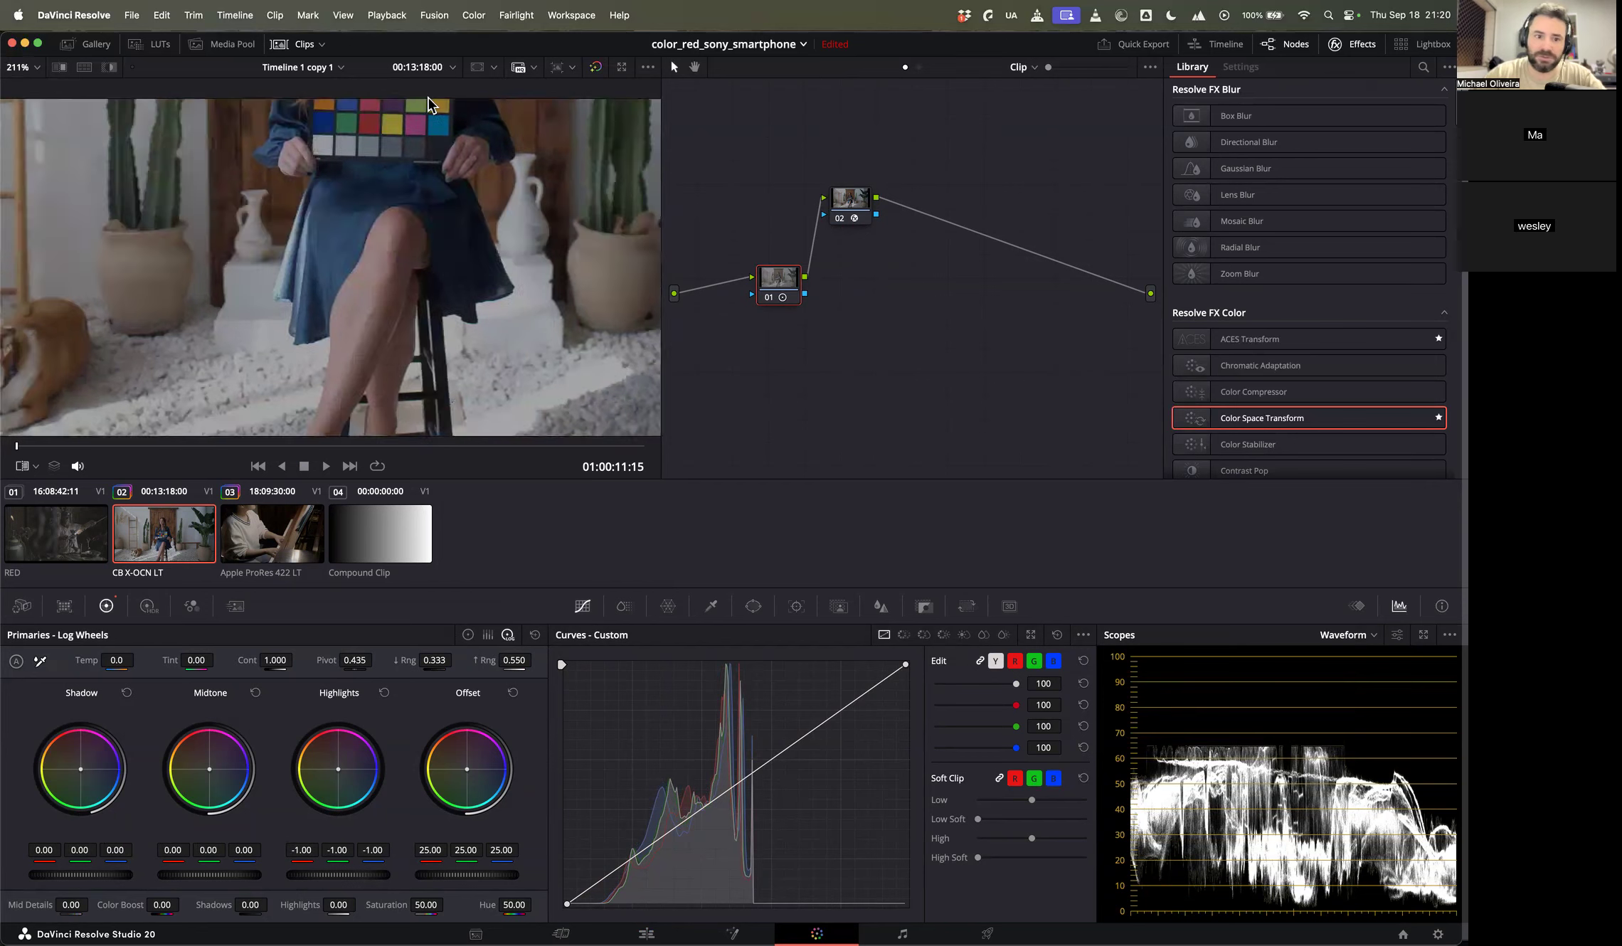
{"action": "scroll", "coordinate": [553, 289], "scroll_direction": "up", "scroll_amount": 2}
{"action": "scroll", "coordinate": [553, 289], "scroll_direction": "up", "scroll_amount": 6}
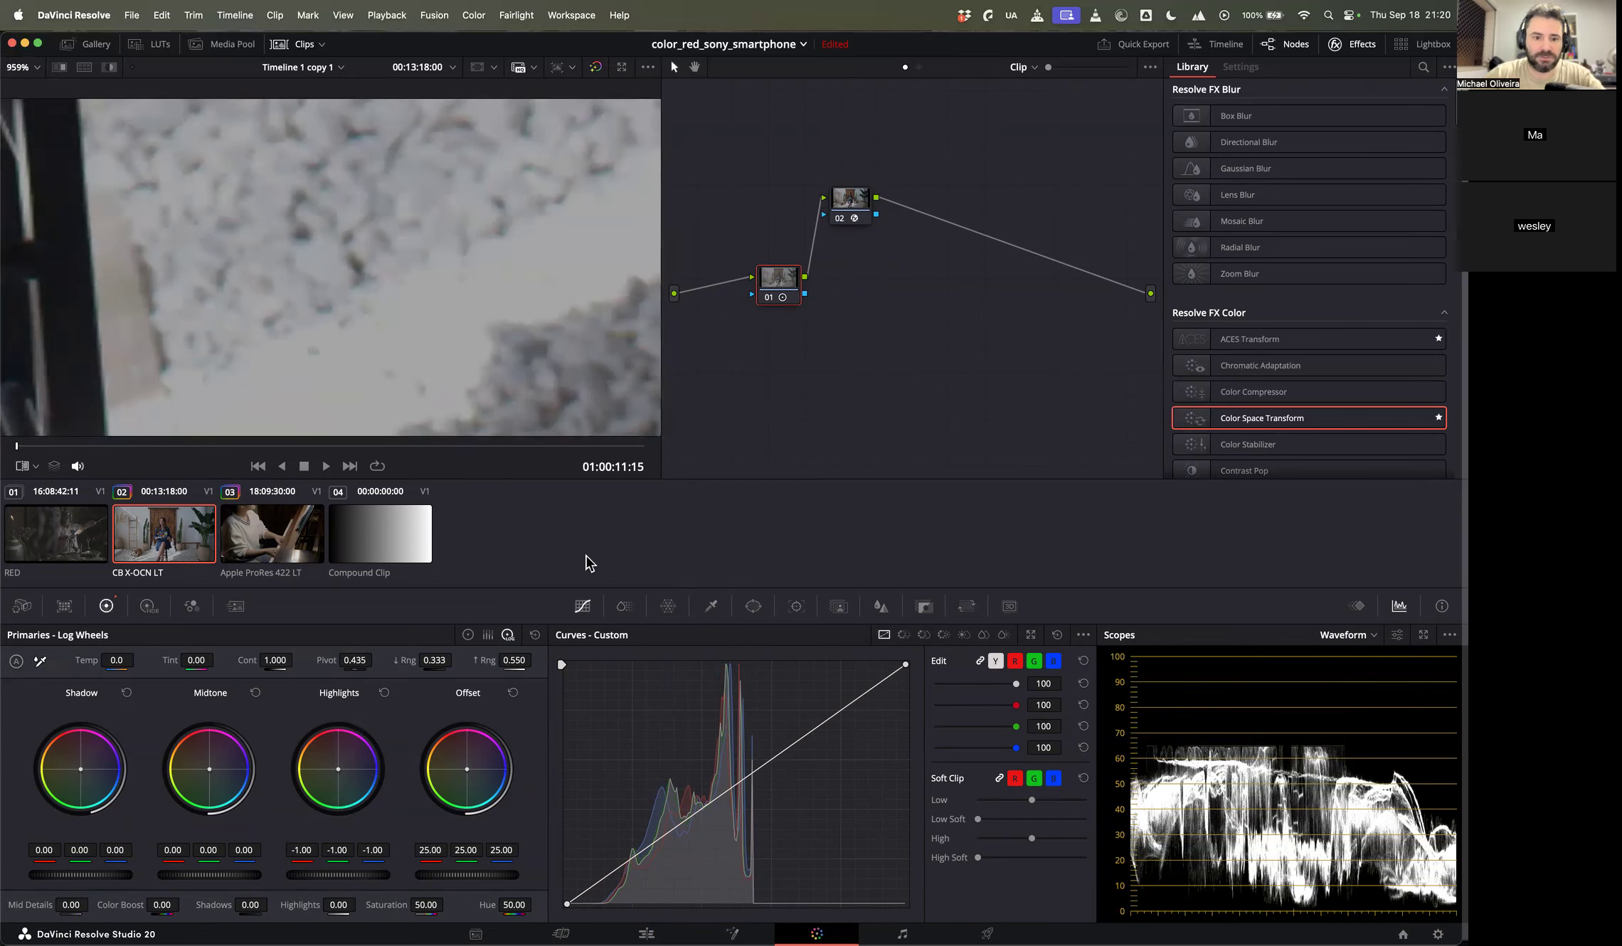
{"action": "key", "text": "super+d"}
{"action": "key", "text": "super+d"}
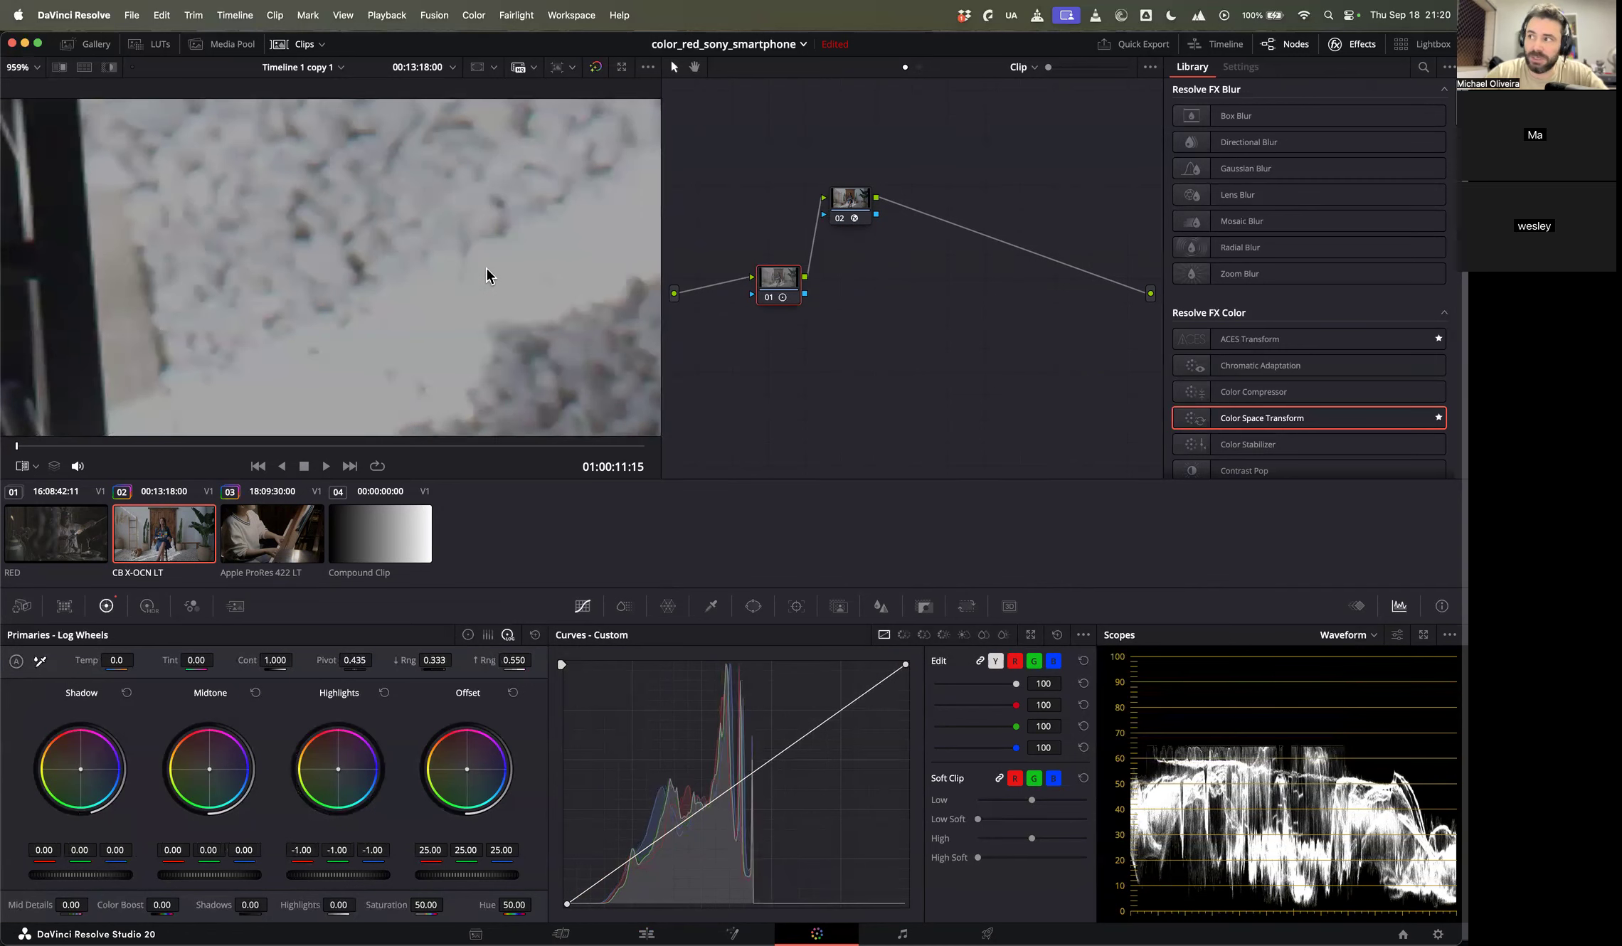
{"action": "left_click", "coordinate": [384, 694]}
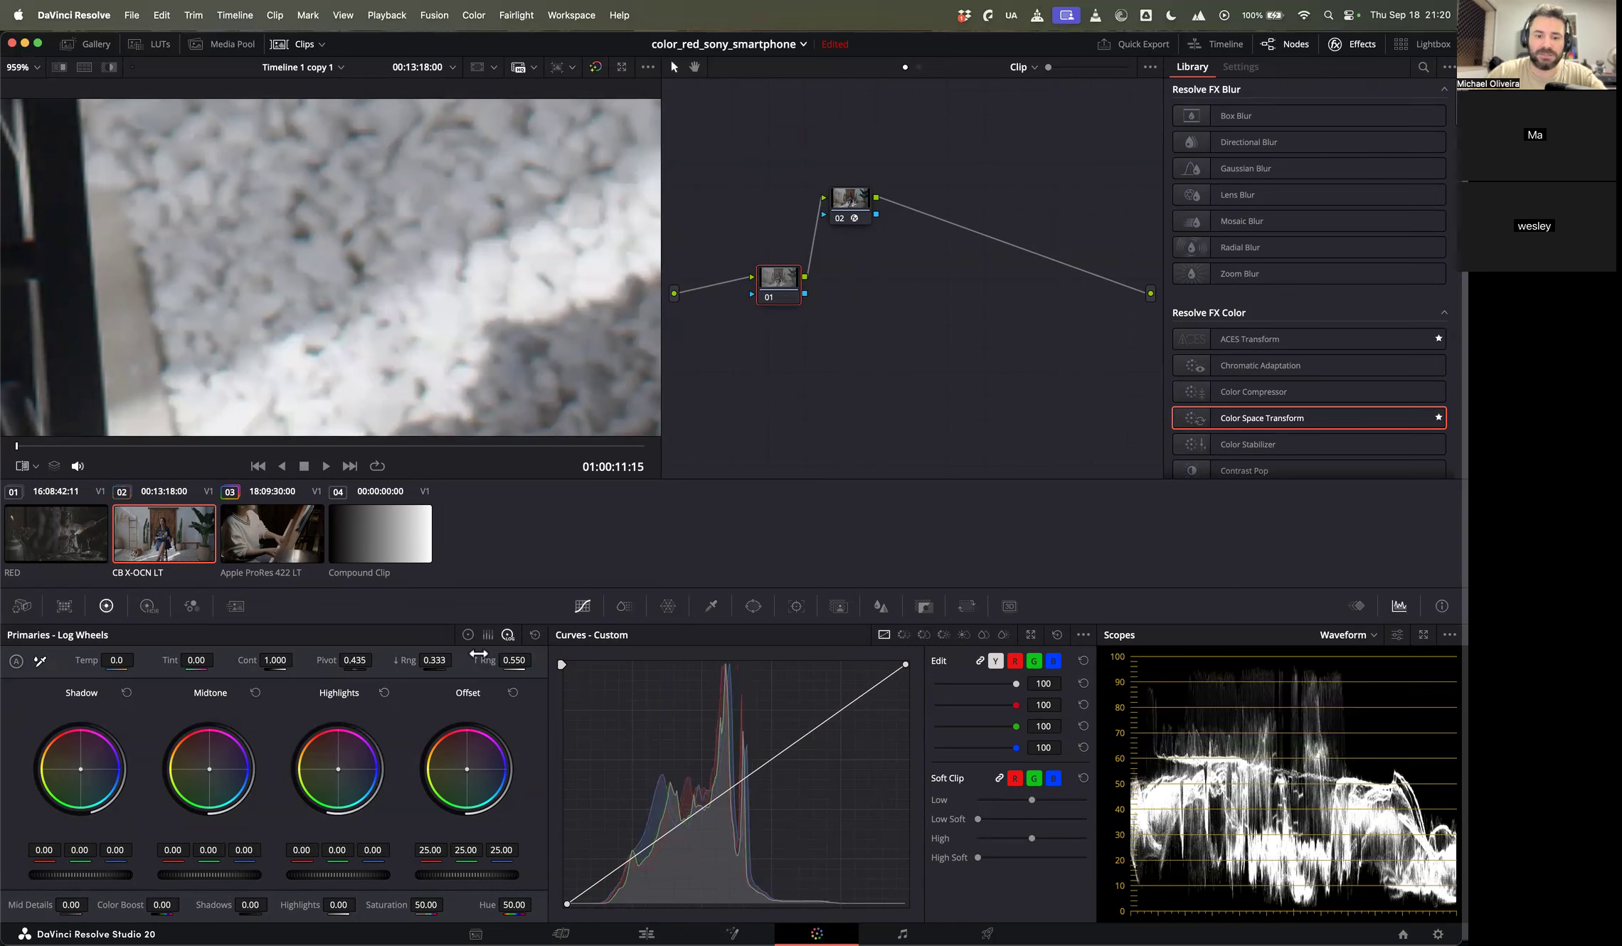
Step: Return to the primary color wheels, lower Gain to 0.87 while viewing the enlarged waveform, and reset Gain
{"action": "left_click", "coordinate": [467, 635]}
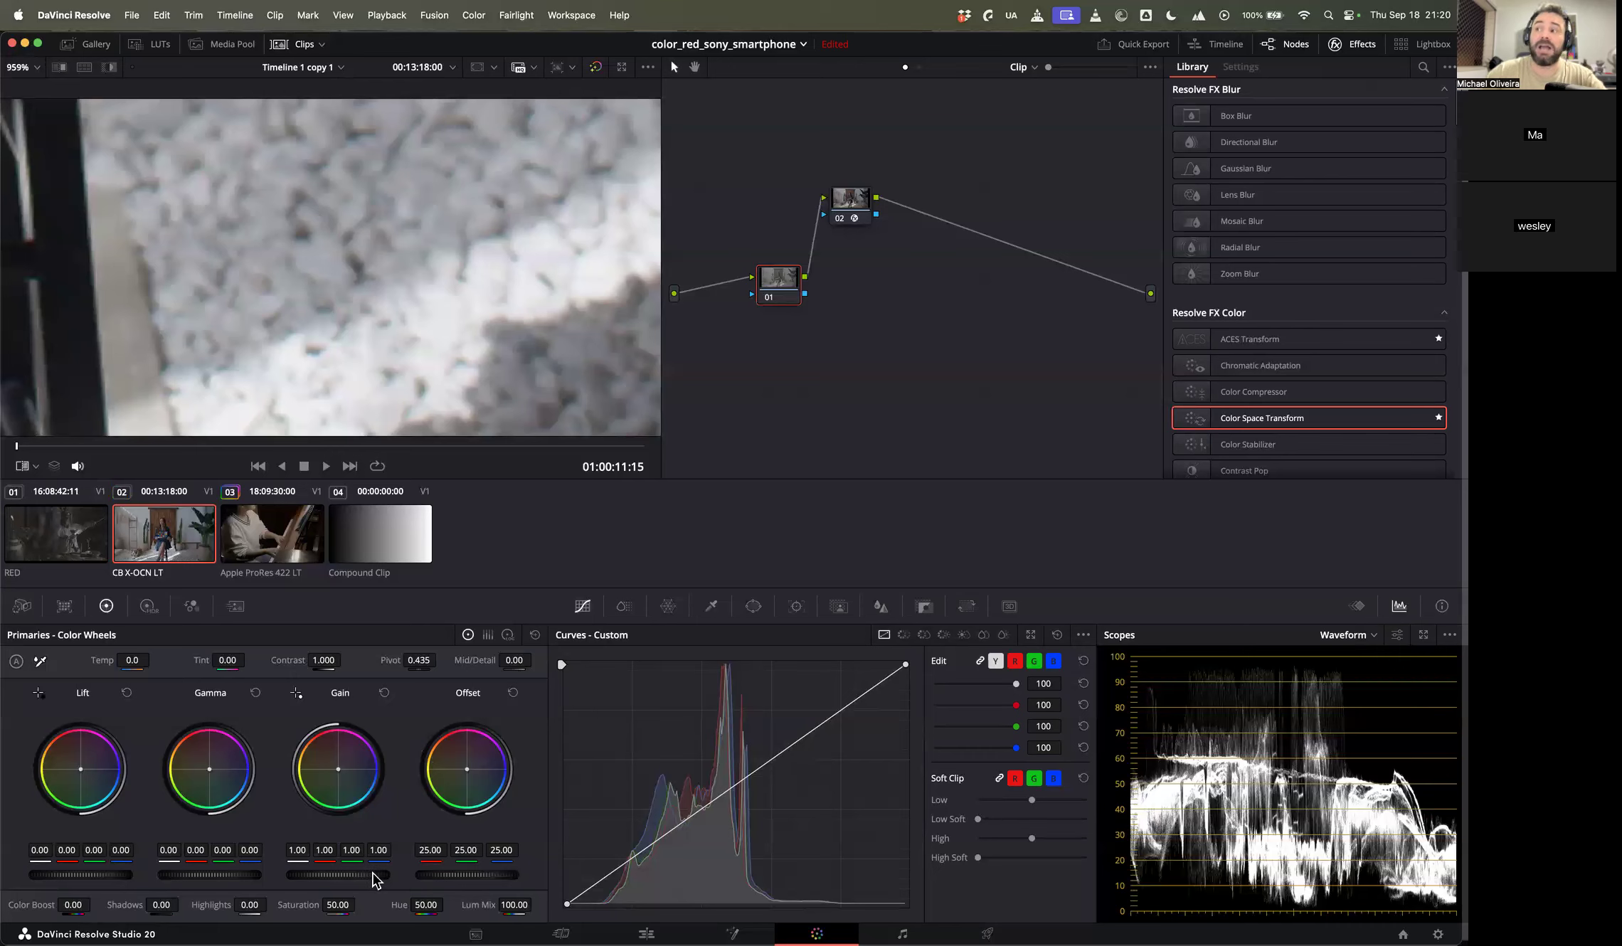
{"action": "left_click_drag", "start_coordinate": [377, 876], "coordinate": [370, 881]}
{"action": "left_click", "coordinate": [1424, 634]}
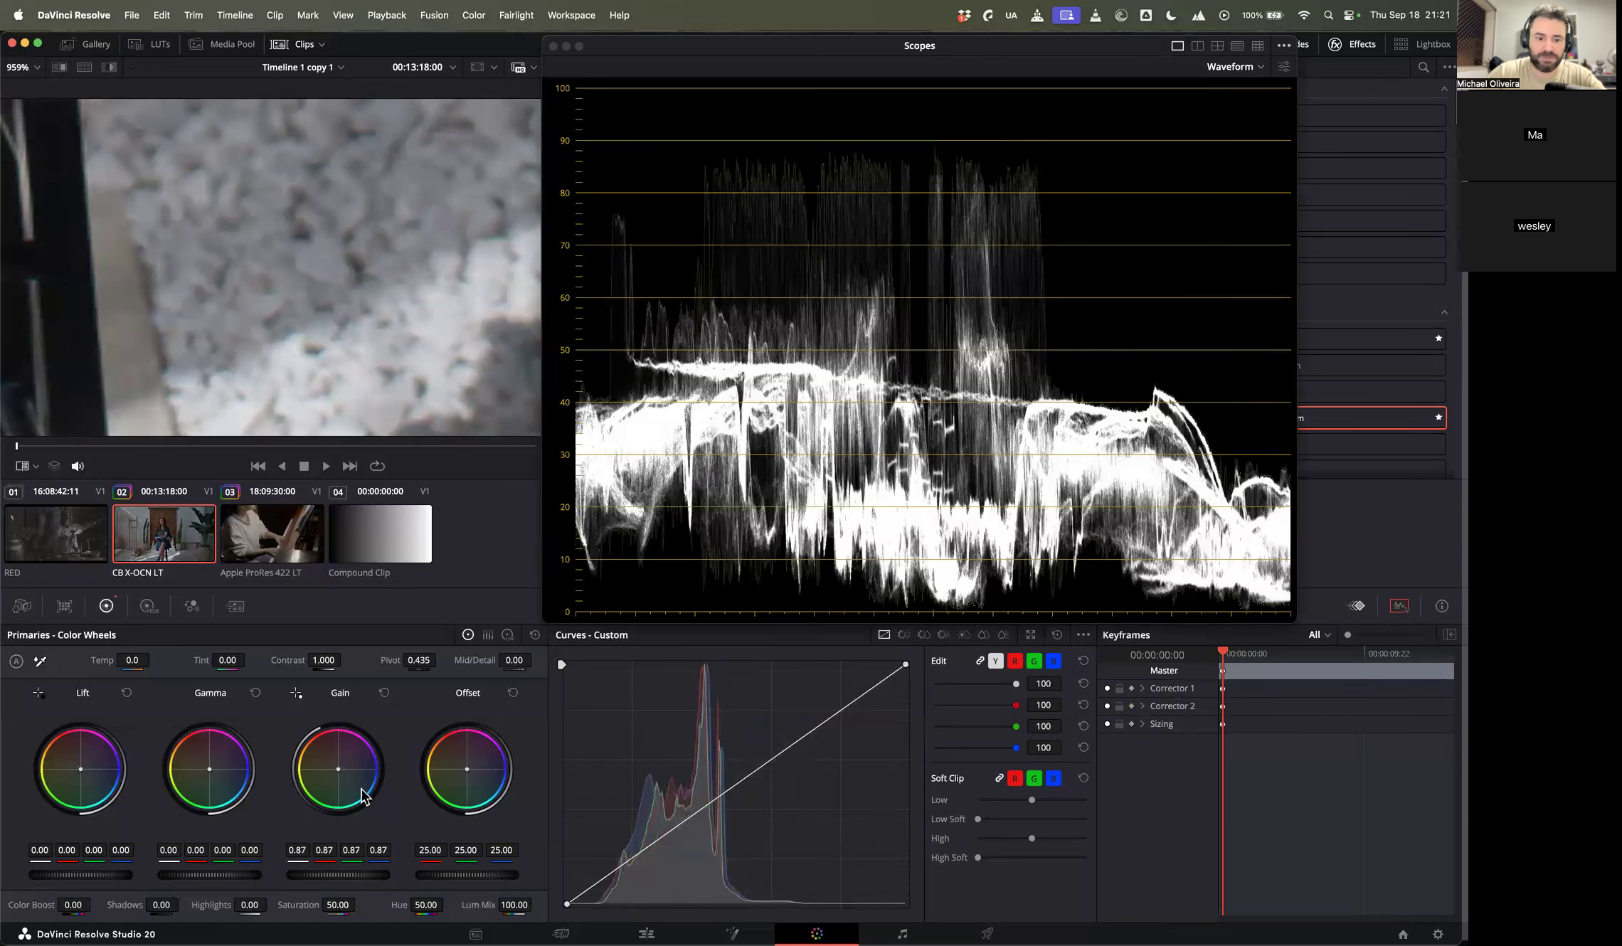
{"action": "left_click", "coordinate": [384, 693]}
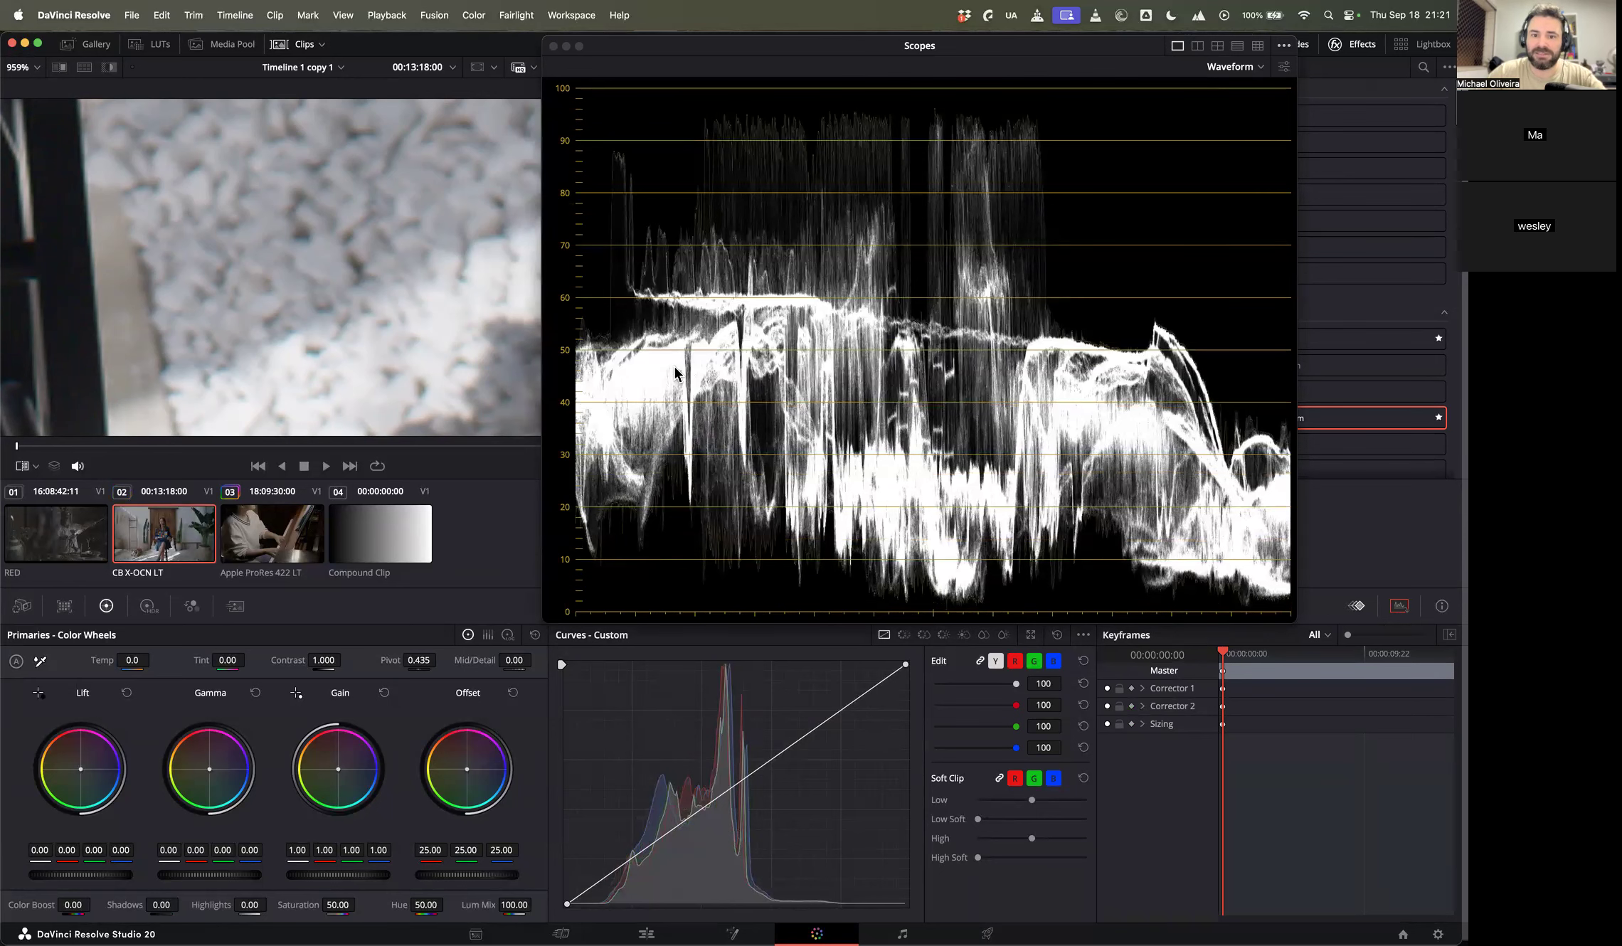
Step: Lower the first node's Gain to 0.80 and fit the whole image in the viewer
{"action": "left_click_drag", "start_coordinate": [364, 879], "coordinate": [299, 880]}
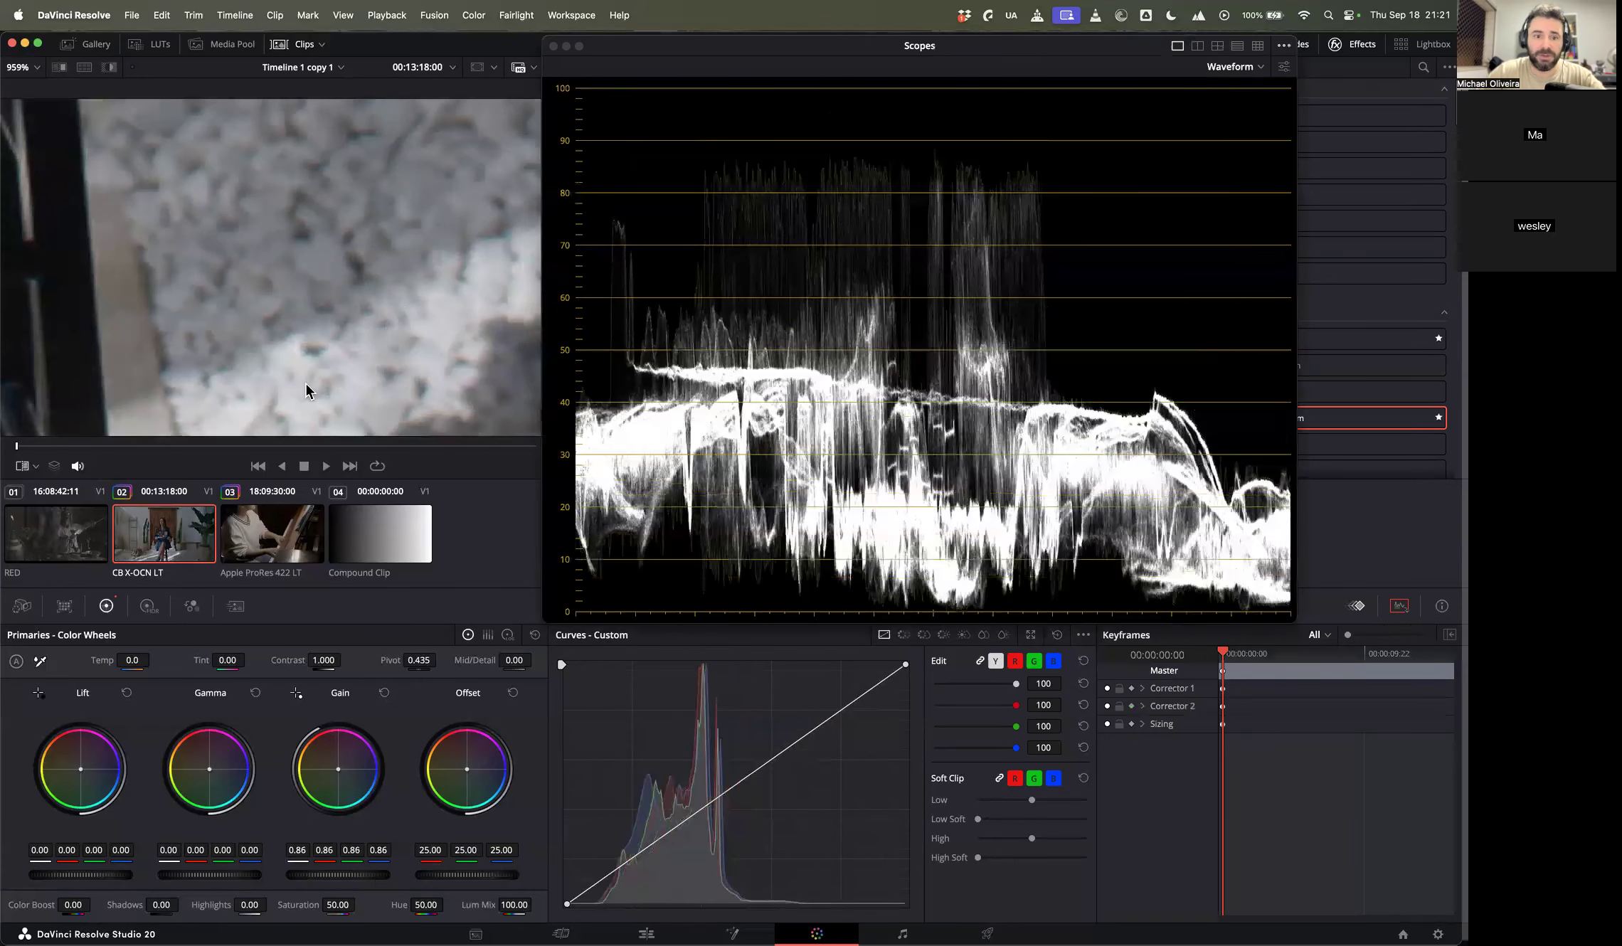
{"action": "left_click_drag", "start_coordinate": [363, 880], "coordinate": [335, 880]}
{"action": "key", "text": "shift+z"}
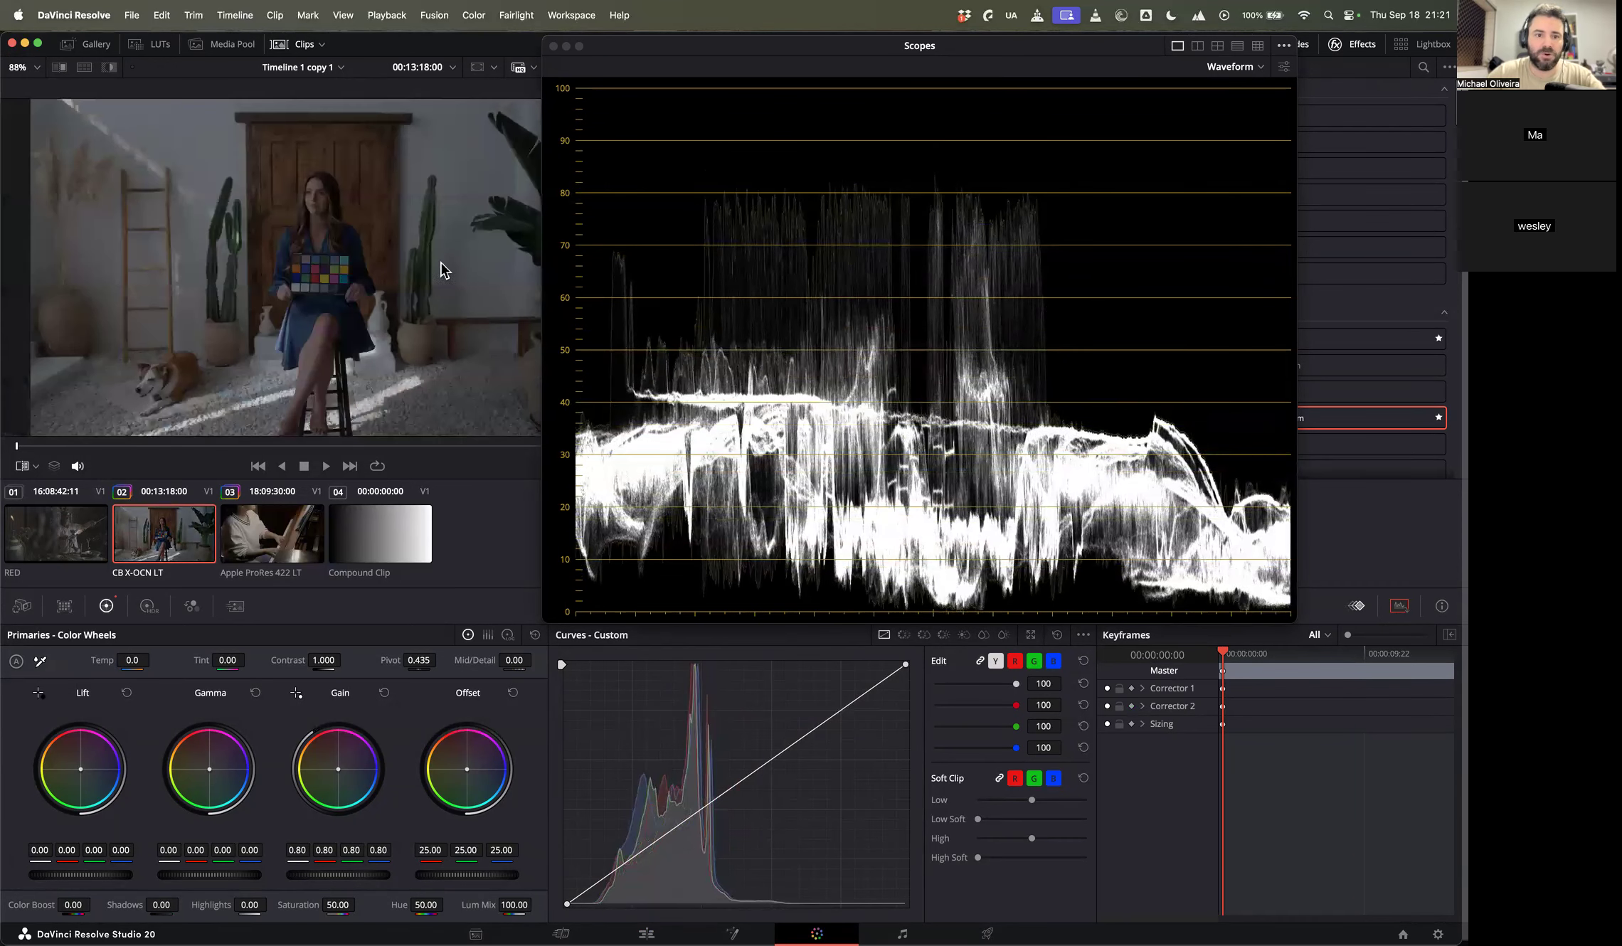
Step: Raise the first node's Gamma to 0.09, examine the waveform up close, and reset all primary wheel adjustments
{"action": "left_click_drag", "start_coordinate": [200, 881], "coordinate": [237, 881]}
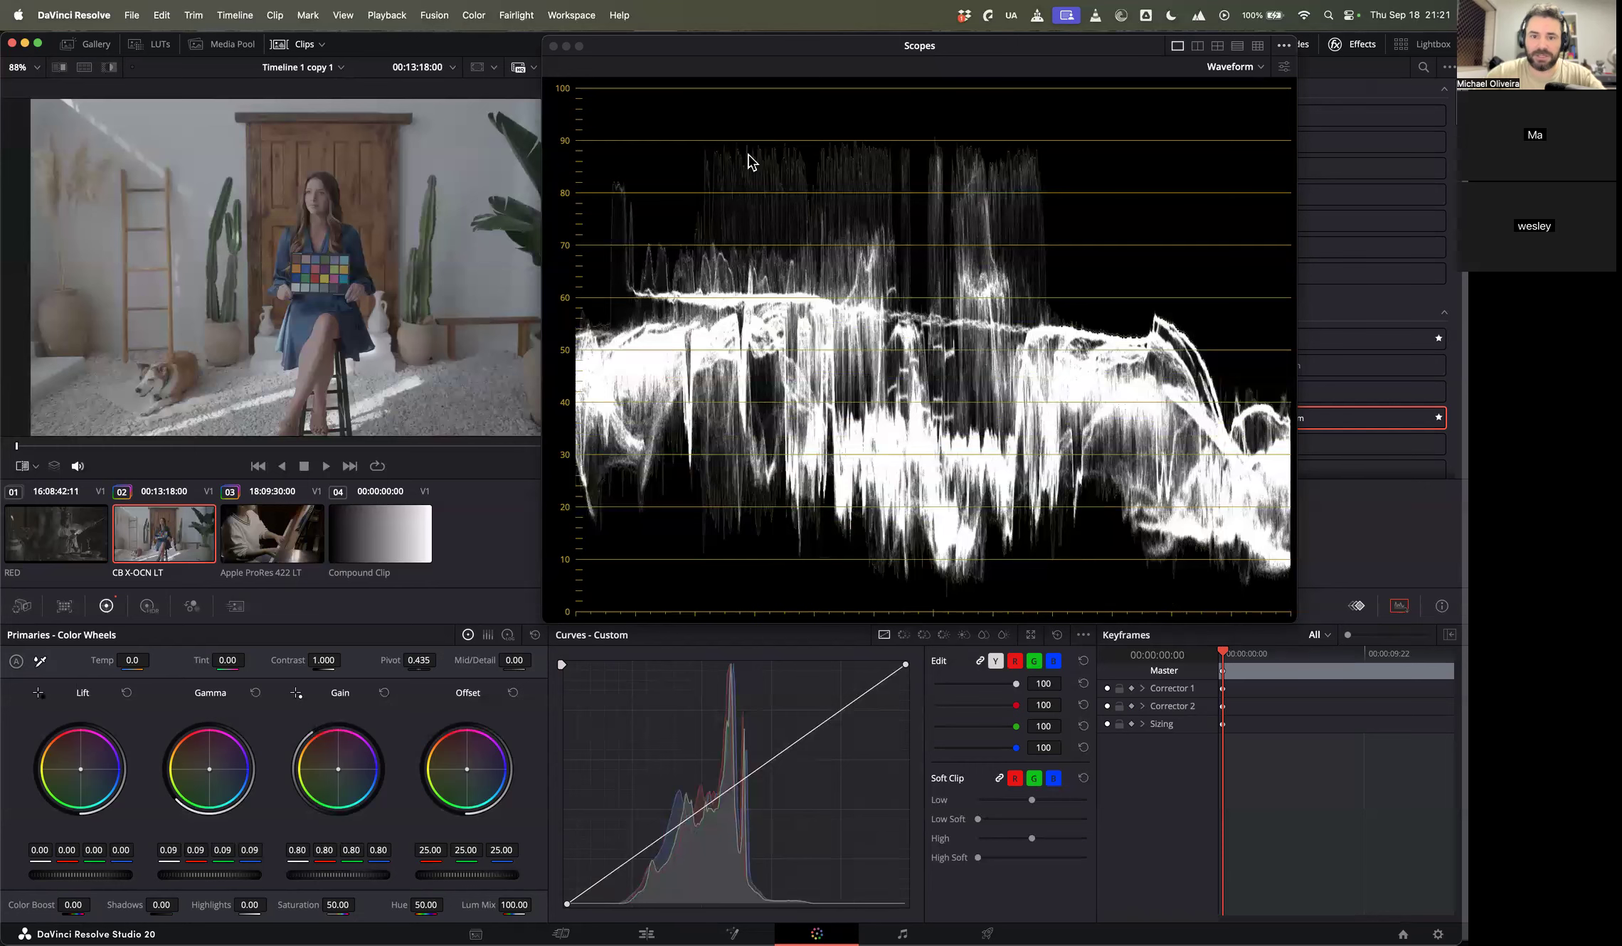
{"action": "scroll", "coordinate": [732, 187], "scroll_direction": "up", "scroll_amount": 3}
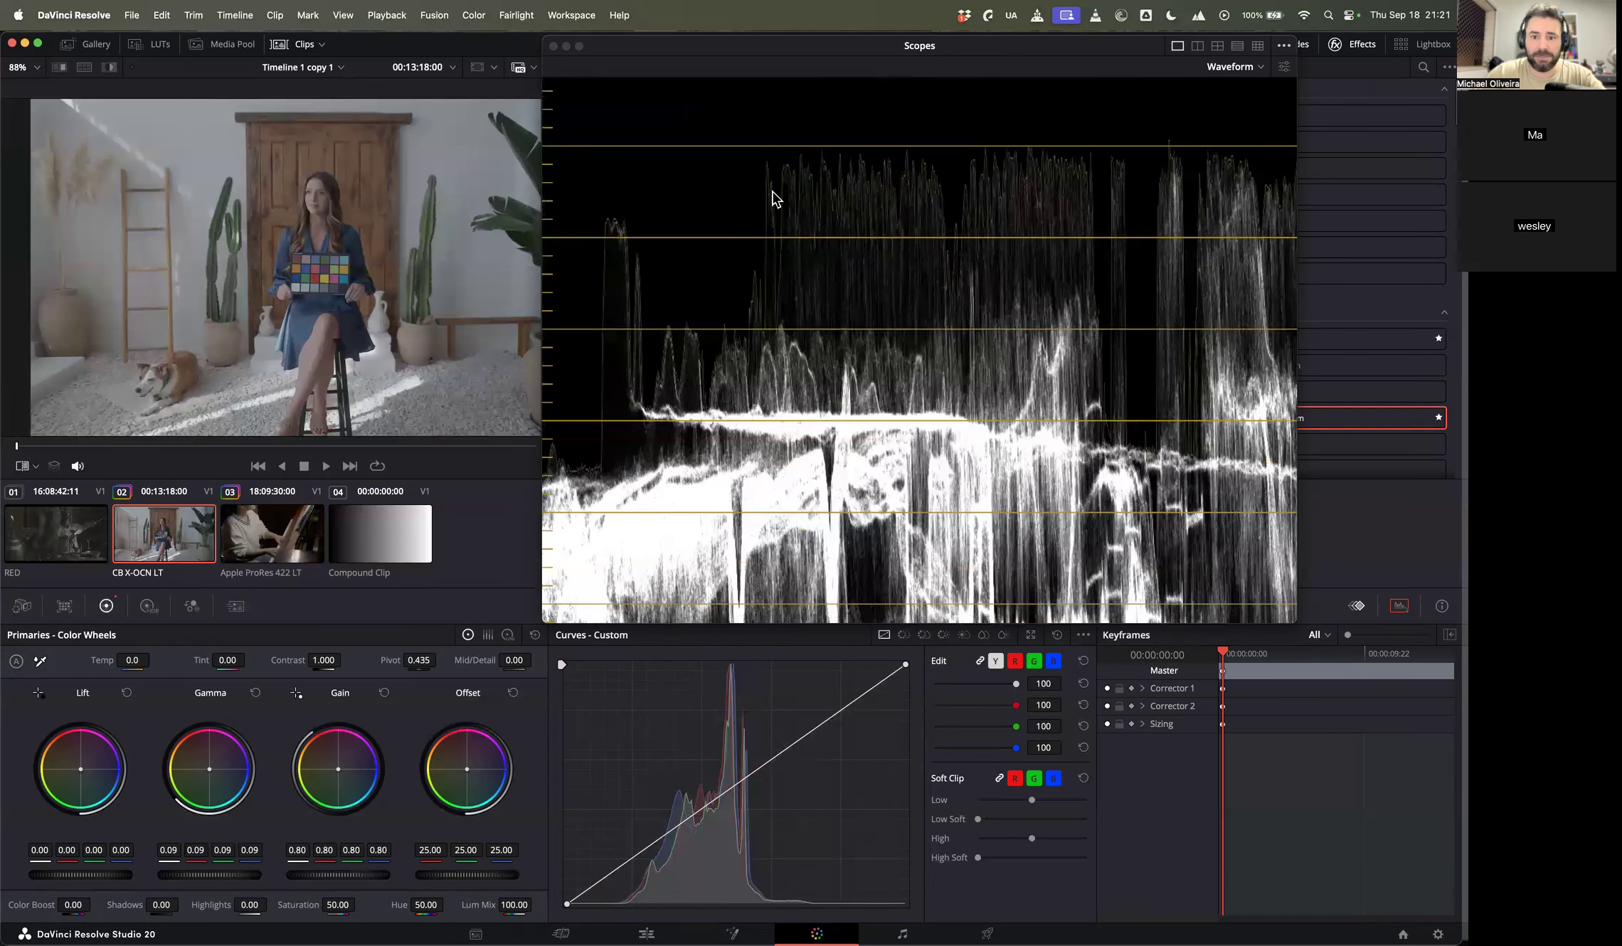
{"action": "mouse_move", "coordinate": [258, 876]}
{"action": "left_mouse_down"}
{"action": "mouse_move", "coordinate": [213, 877]}
{"action": "mouse_move", "coordinate": [237, 883]}
{"action": "left_mouse_up"}
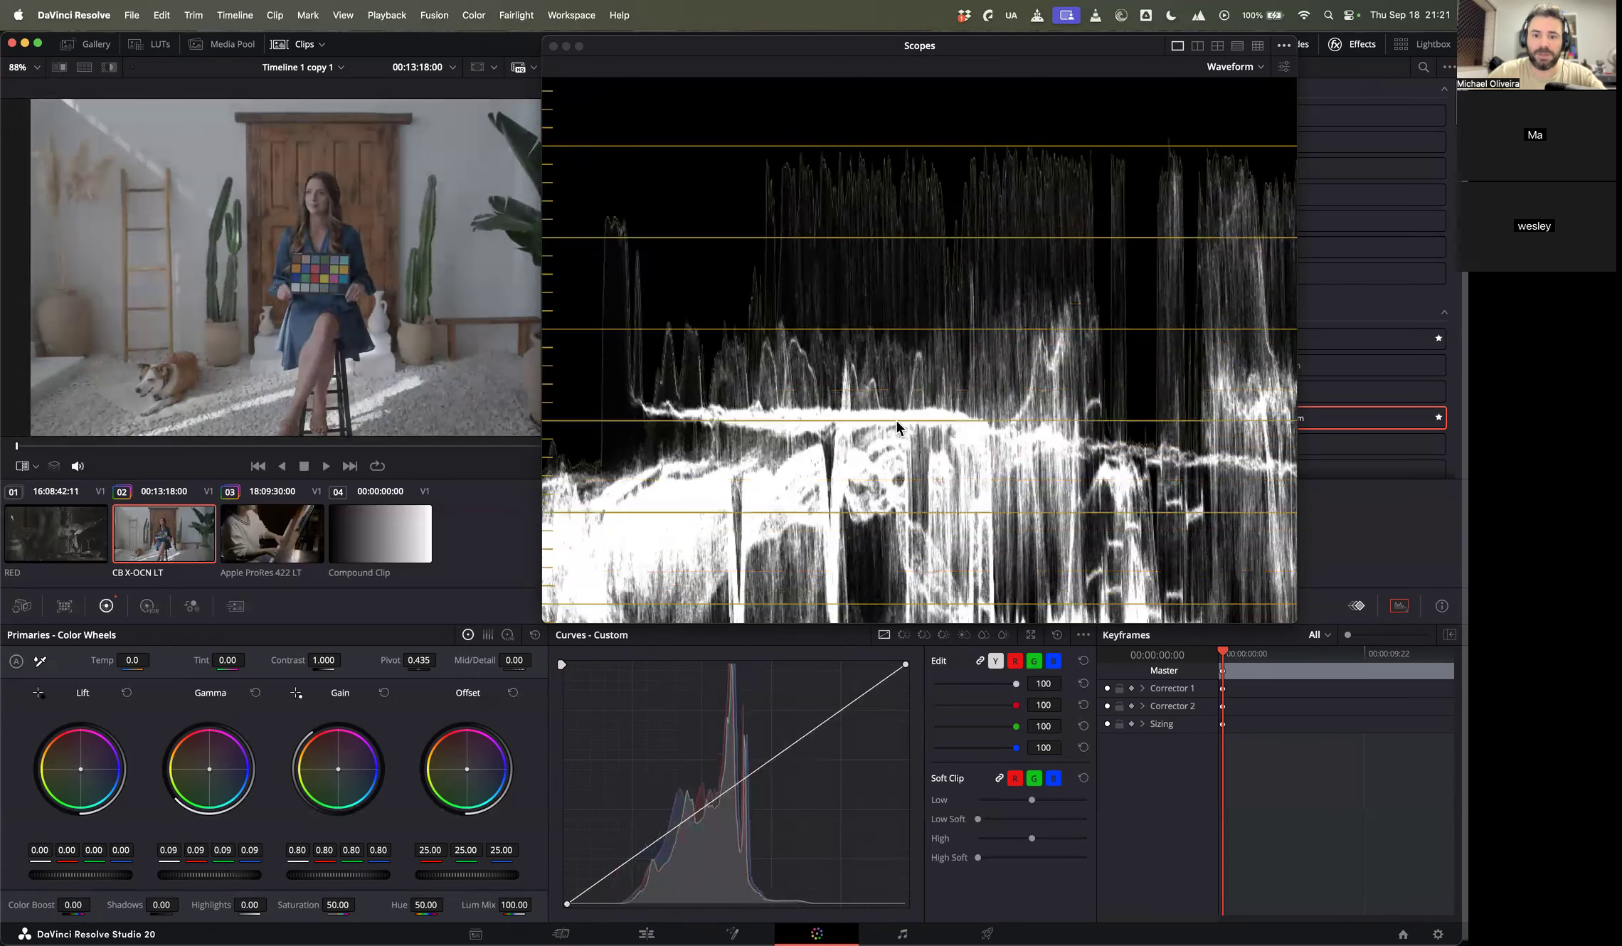
{"action": "scroll", "coordinate": [911, 434], "scroll_direction": "down", "scroll_amount": 3}
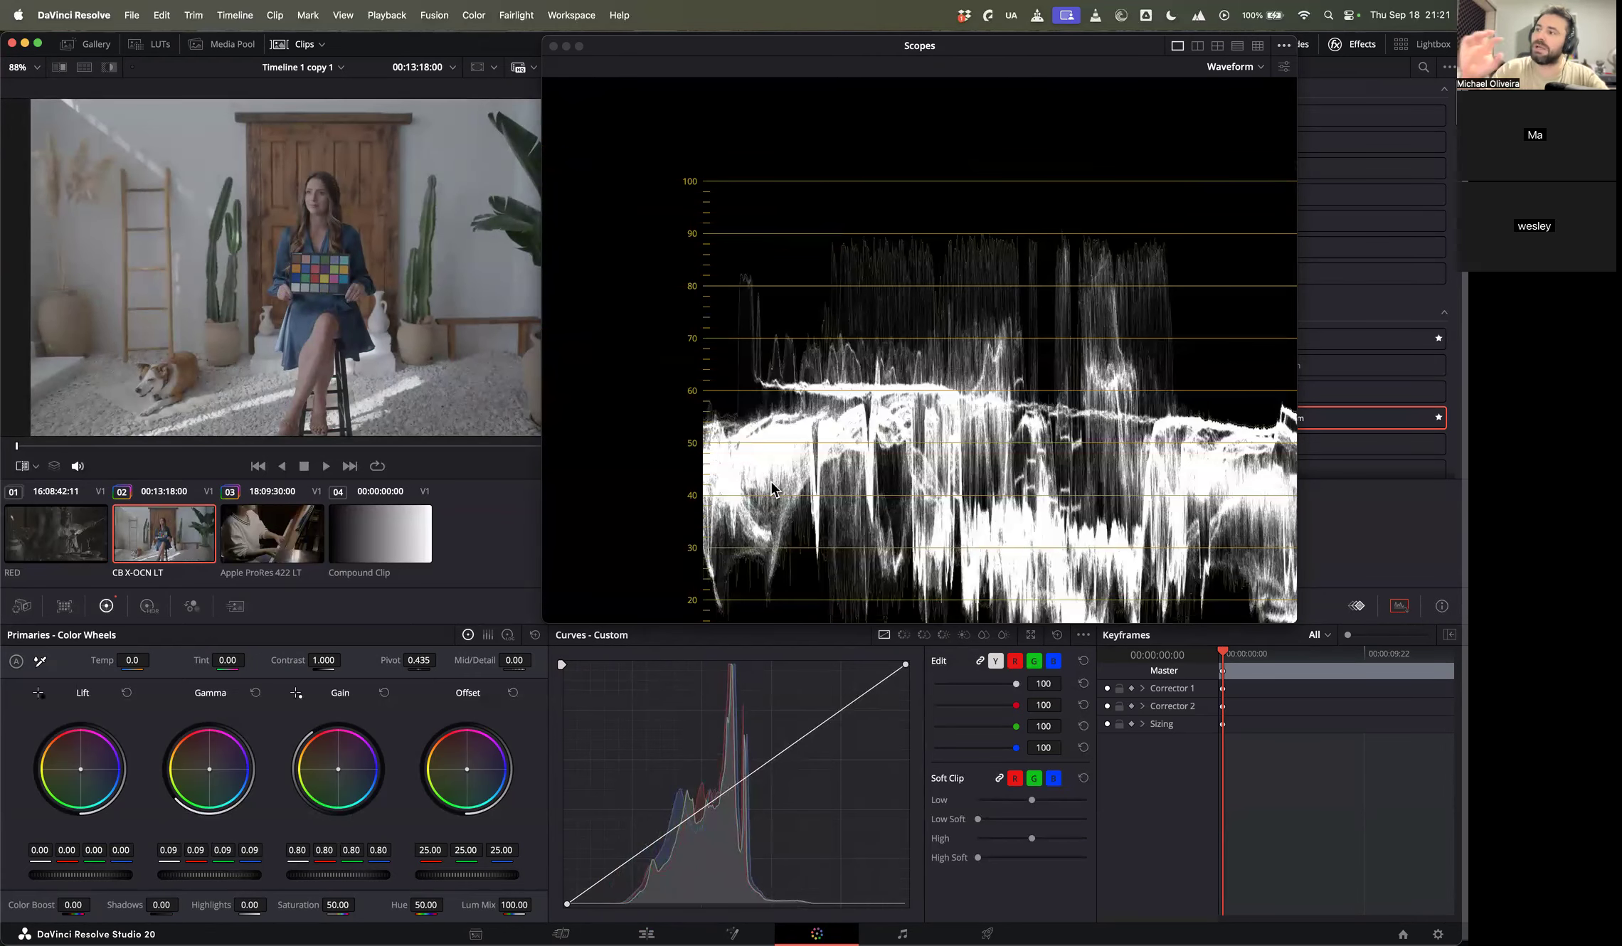
{"action": "scroll", "coordinate": [818, 320], "scroll_direction": "down", "scroll_amount": 3}
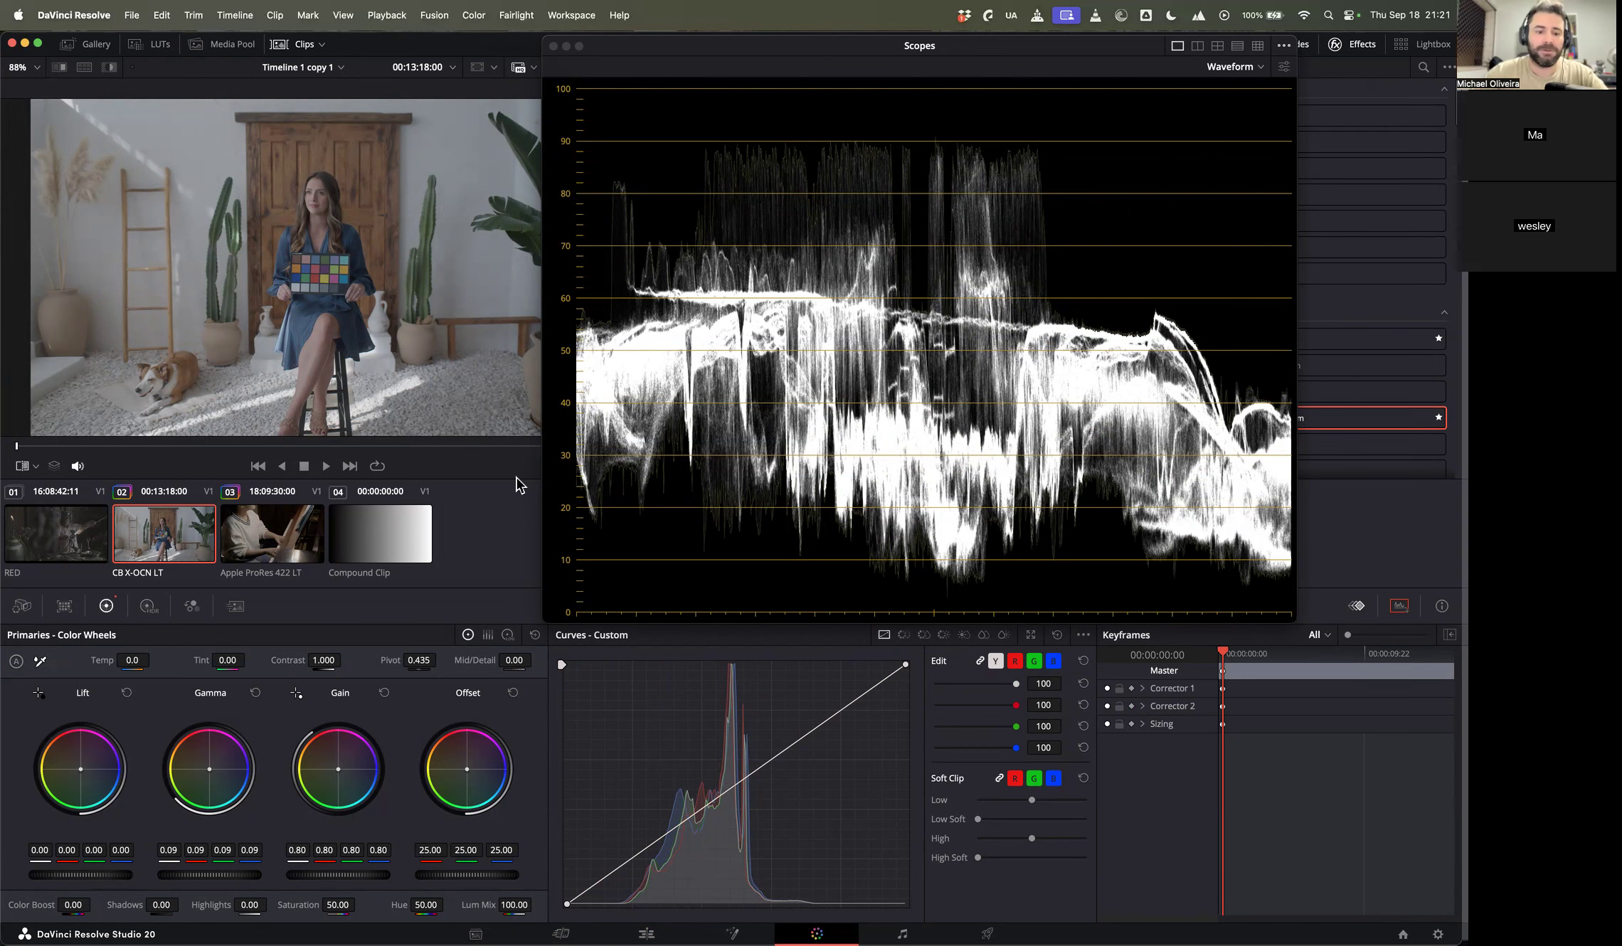
{"action": "left_click_drag", "start_coordinate": [213, 875], "coordinate": [163, 879]}
{"action": "left_click", "coordinate": [536, 635]}
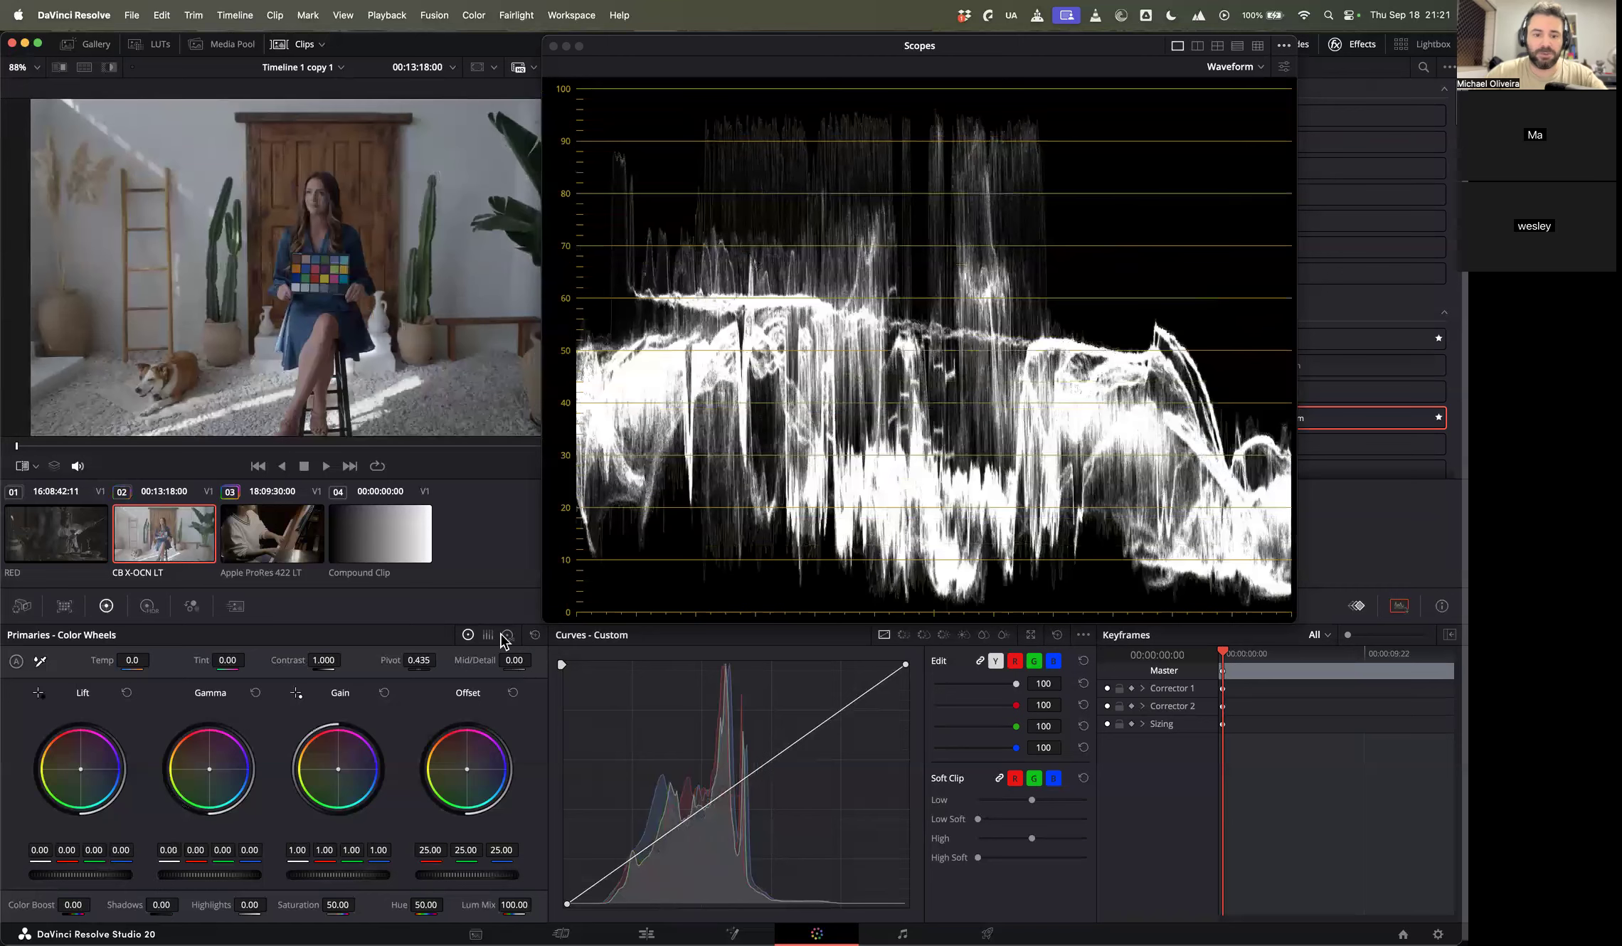
Step: Lower Midtone to -0.04 with the log wheels and reset all primaries adjustments
{"action": "left_click", "coordinate": [507, 635]}
{"action": "mouse_move", "coordinate": [209, 876]}
{"action": "left_mouse_down"}
{"action": "mouse_move", "coordinate": [178, 876]}
{"action": "mouse_move", "coordinate": [243, 875]}
{"action": "mouse_move", "coordinate": [191, 875]}
{"action": "mouse_move", "coordinate": [235, 876]}
{"action": "mouse_move", "coordinate": [213, 875]}
{"action": "left_mouse_up"}
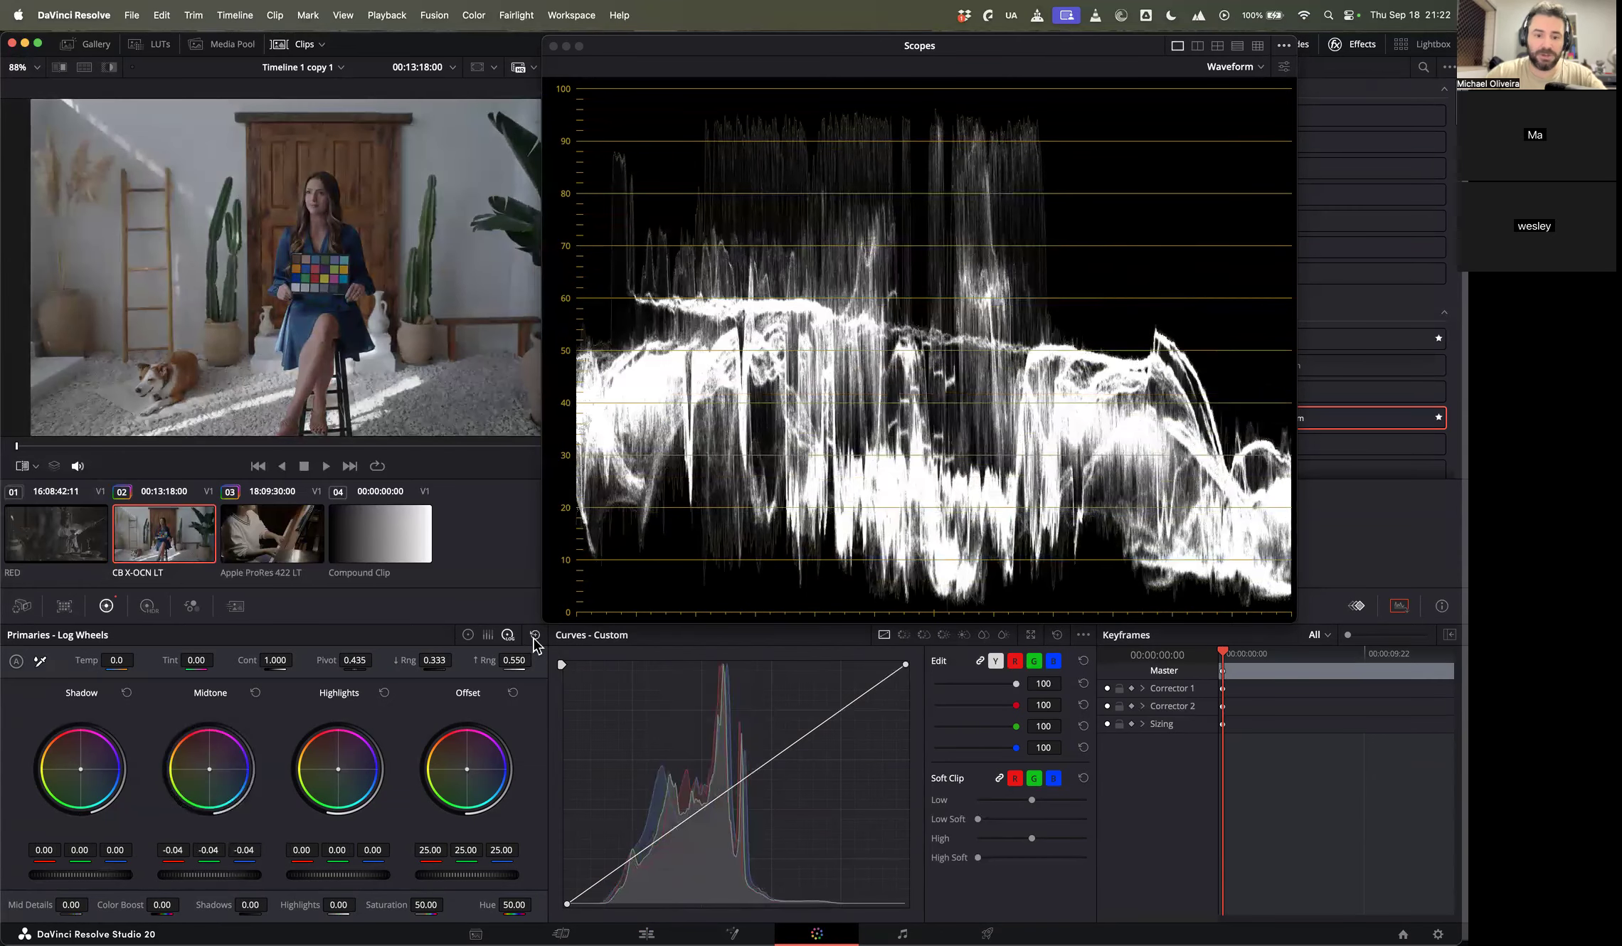
{"action": "left_click", "coordinate": [534, 636]}
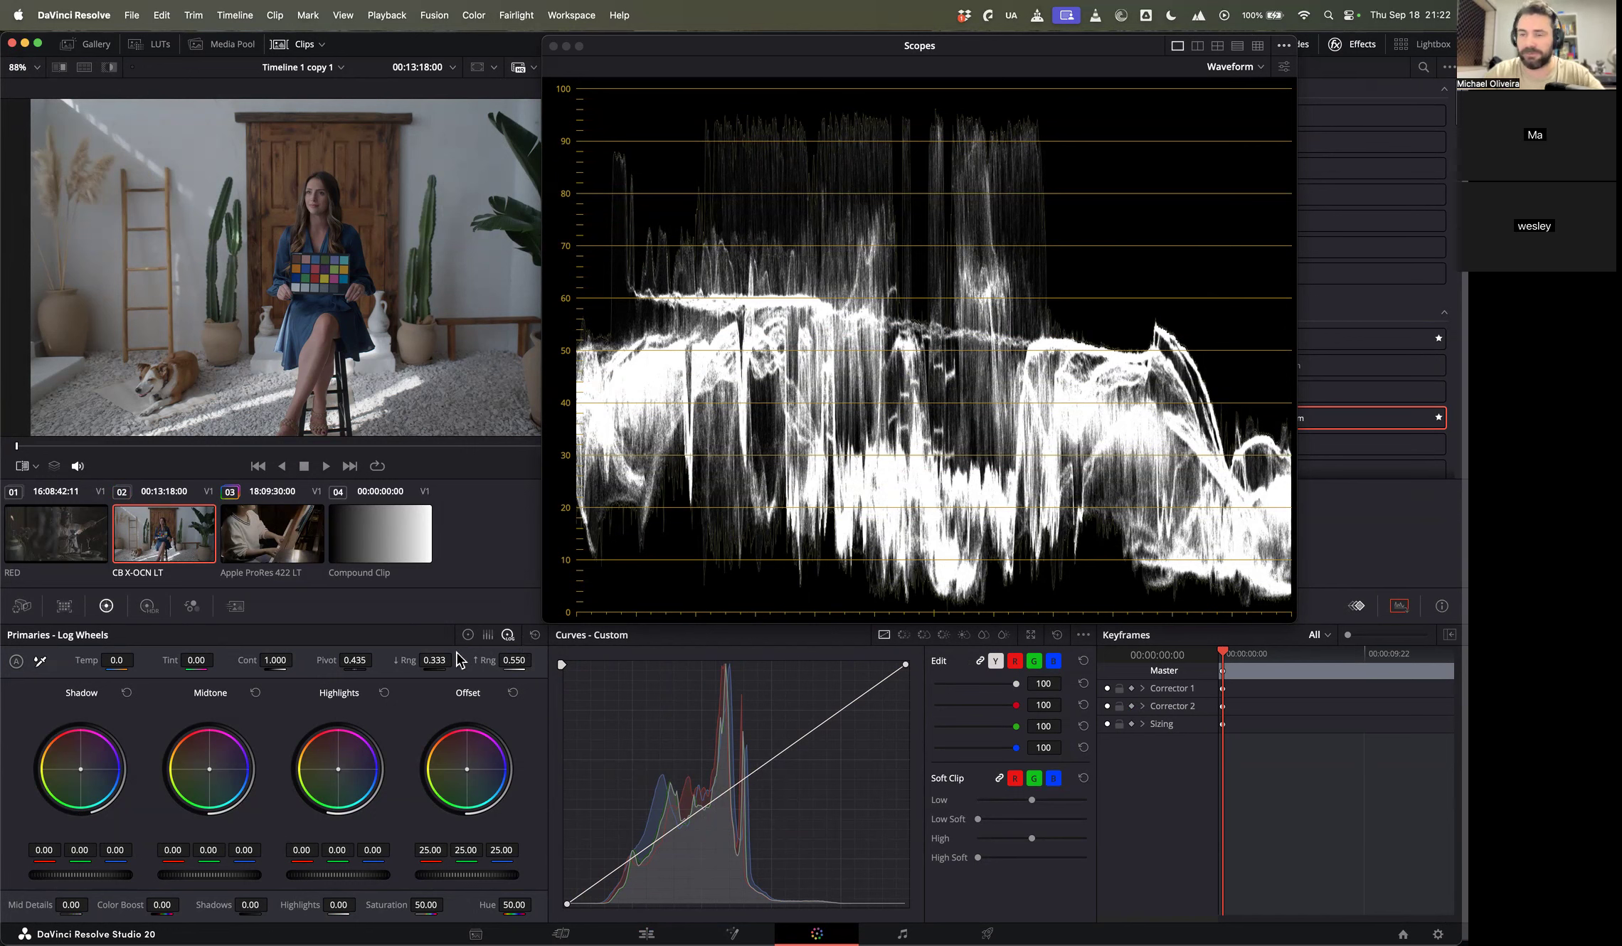
Step: Return to the primary color wheels, uncover the node graph, and add a serial node after node 02
{"action": "left_click", "coordinate": [469, 635]}
{"action": "left_click_drag", "start_coordinate": [646, 44], "coordinate": [879, 206]}
{"action": "left_click", "coordinate": [859, 196]}
{"action": "key", "text": "alt+s"}
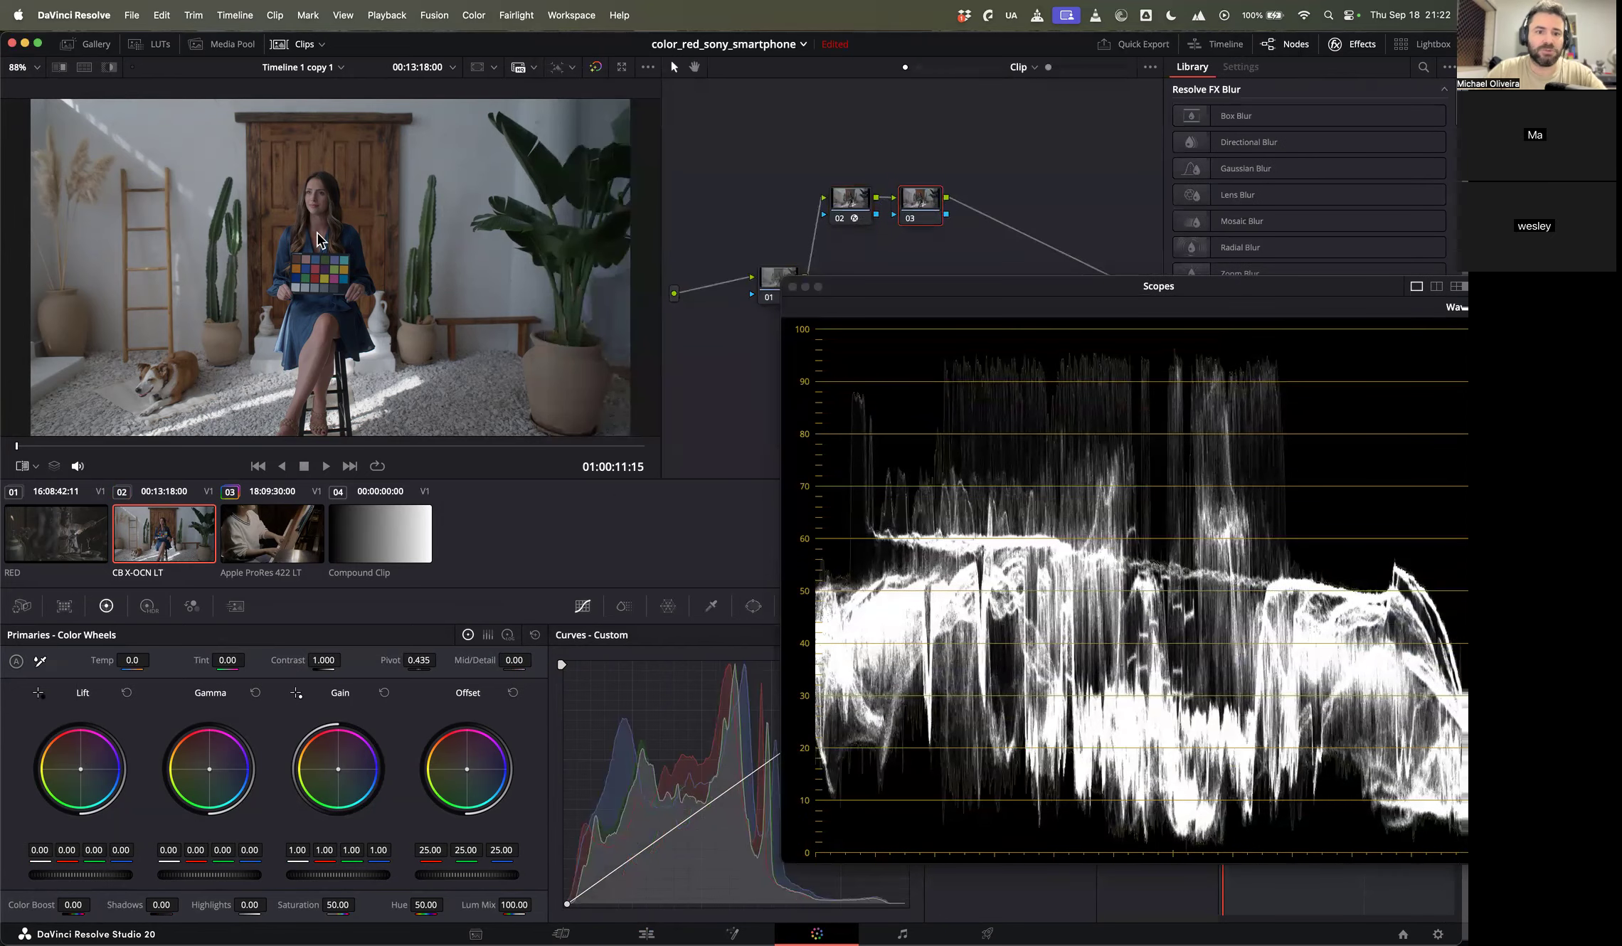
Step: Hide the clip thumbnails and tint node 03's Lift toward blue, with red at -0.02 and blue at 0.03
{"action": "left_click", "coordinate": [305, 50]}
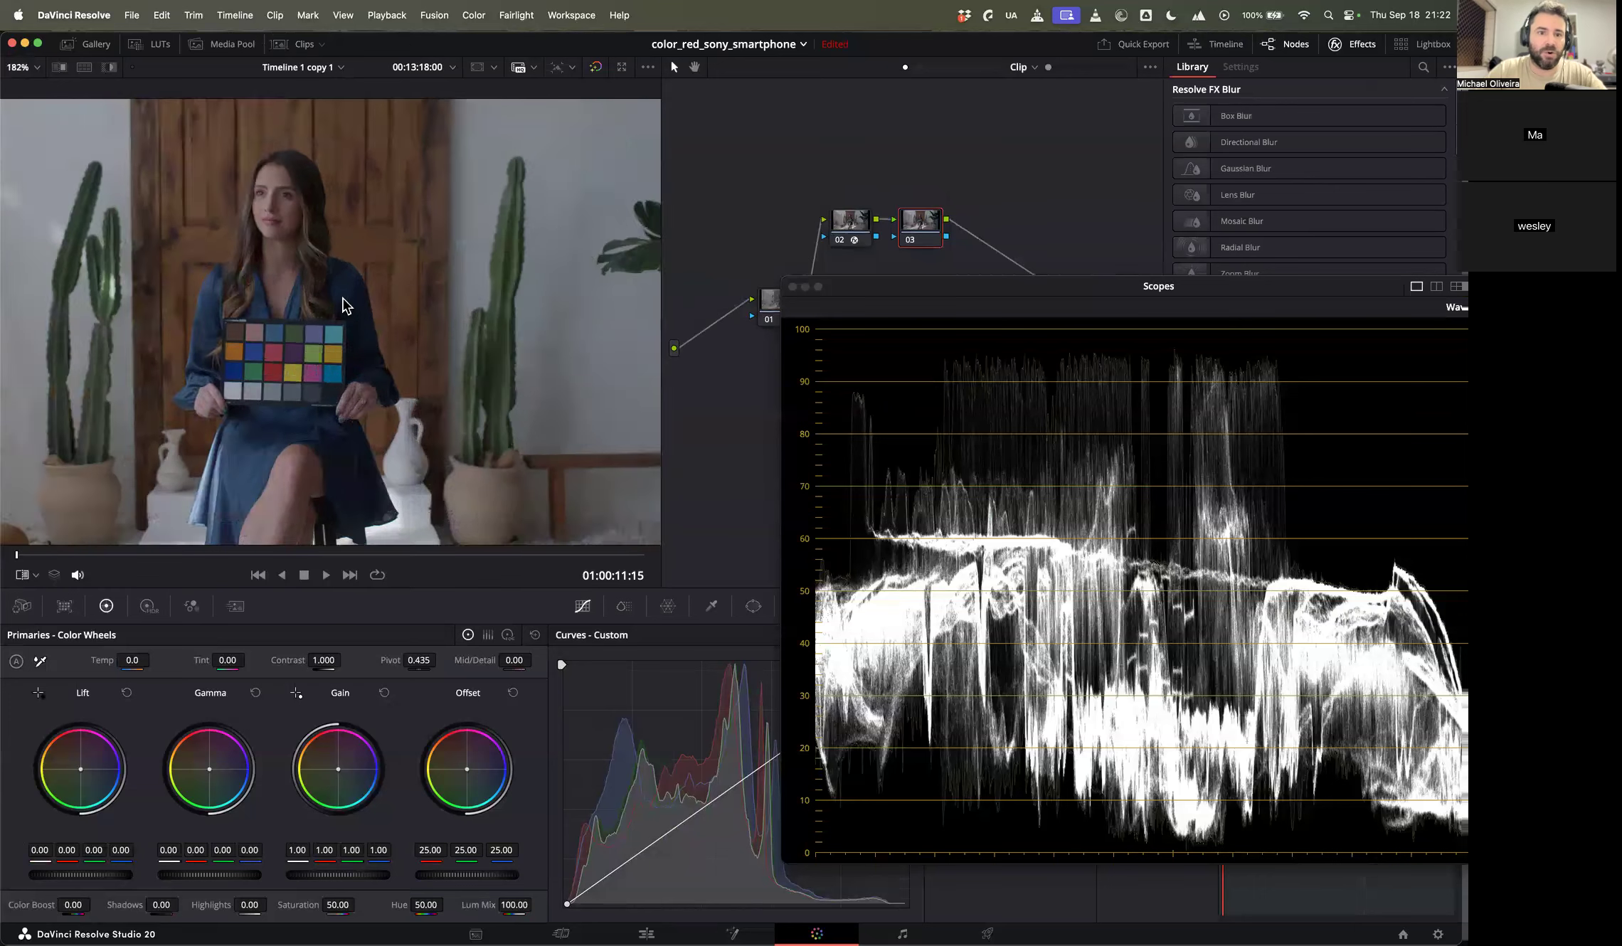
{"action": "scroll", "coordinate": [360, 310], "scroll_direction": "up", "scroll_amount": 3}
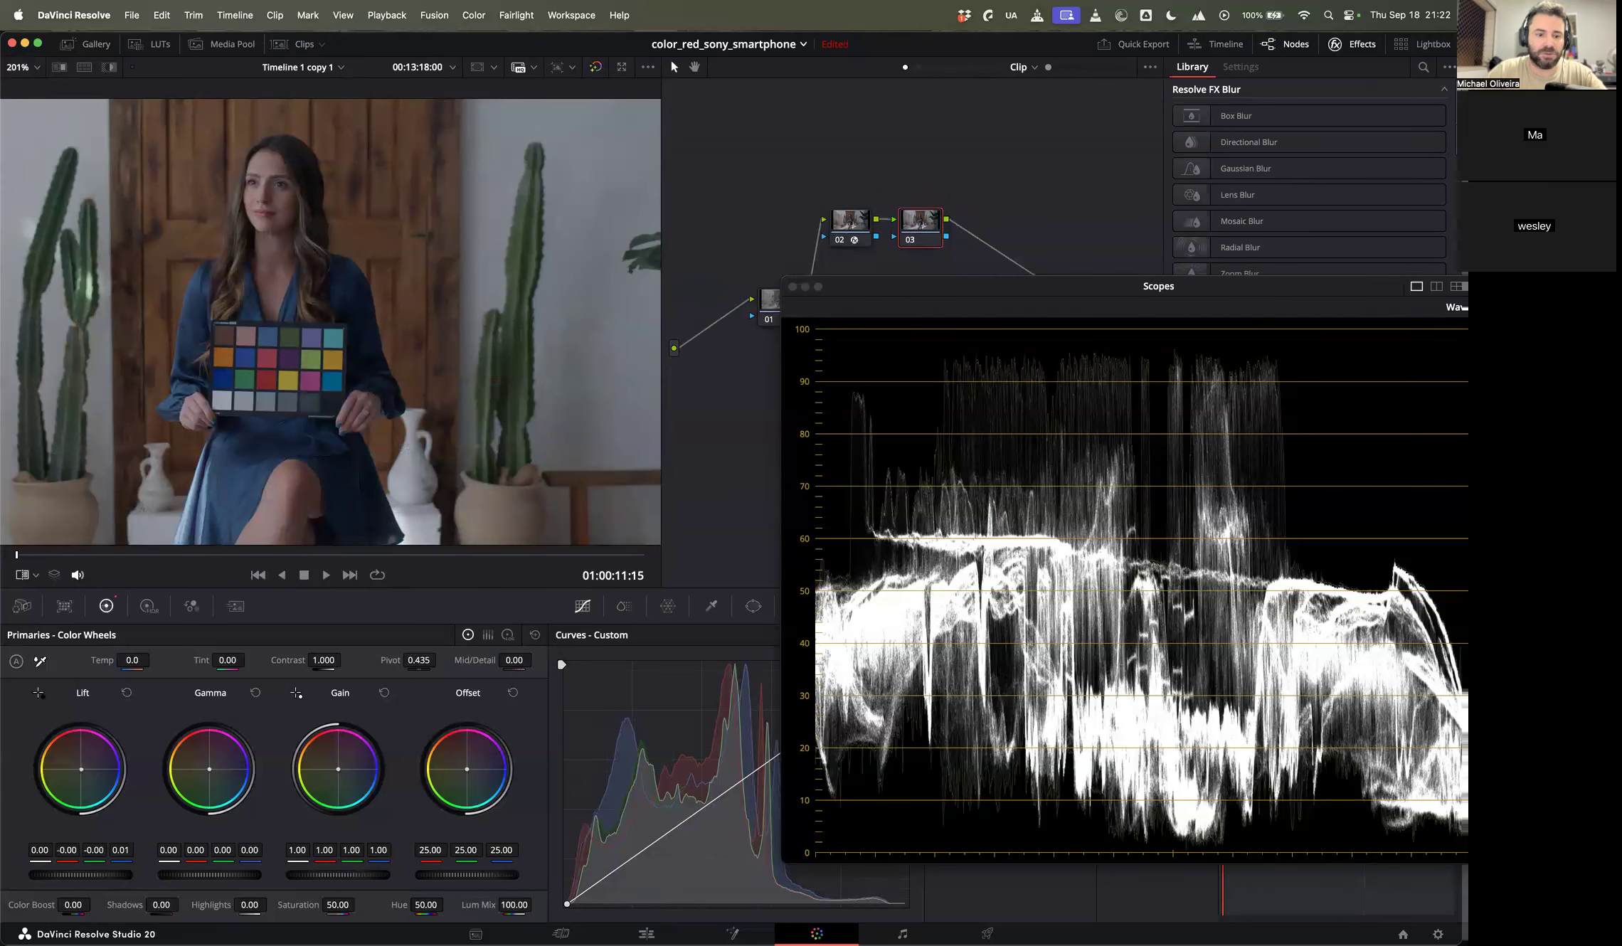
{"action": "left_click_drag", "start_coordinate": [83, 777], "coordinate": [84, 775]}
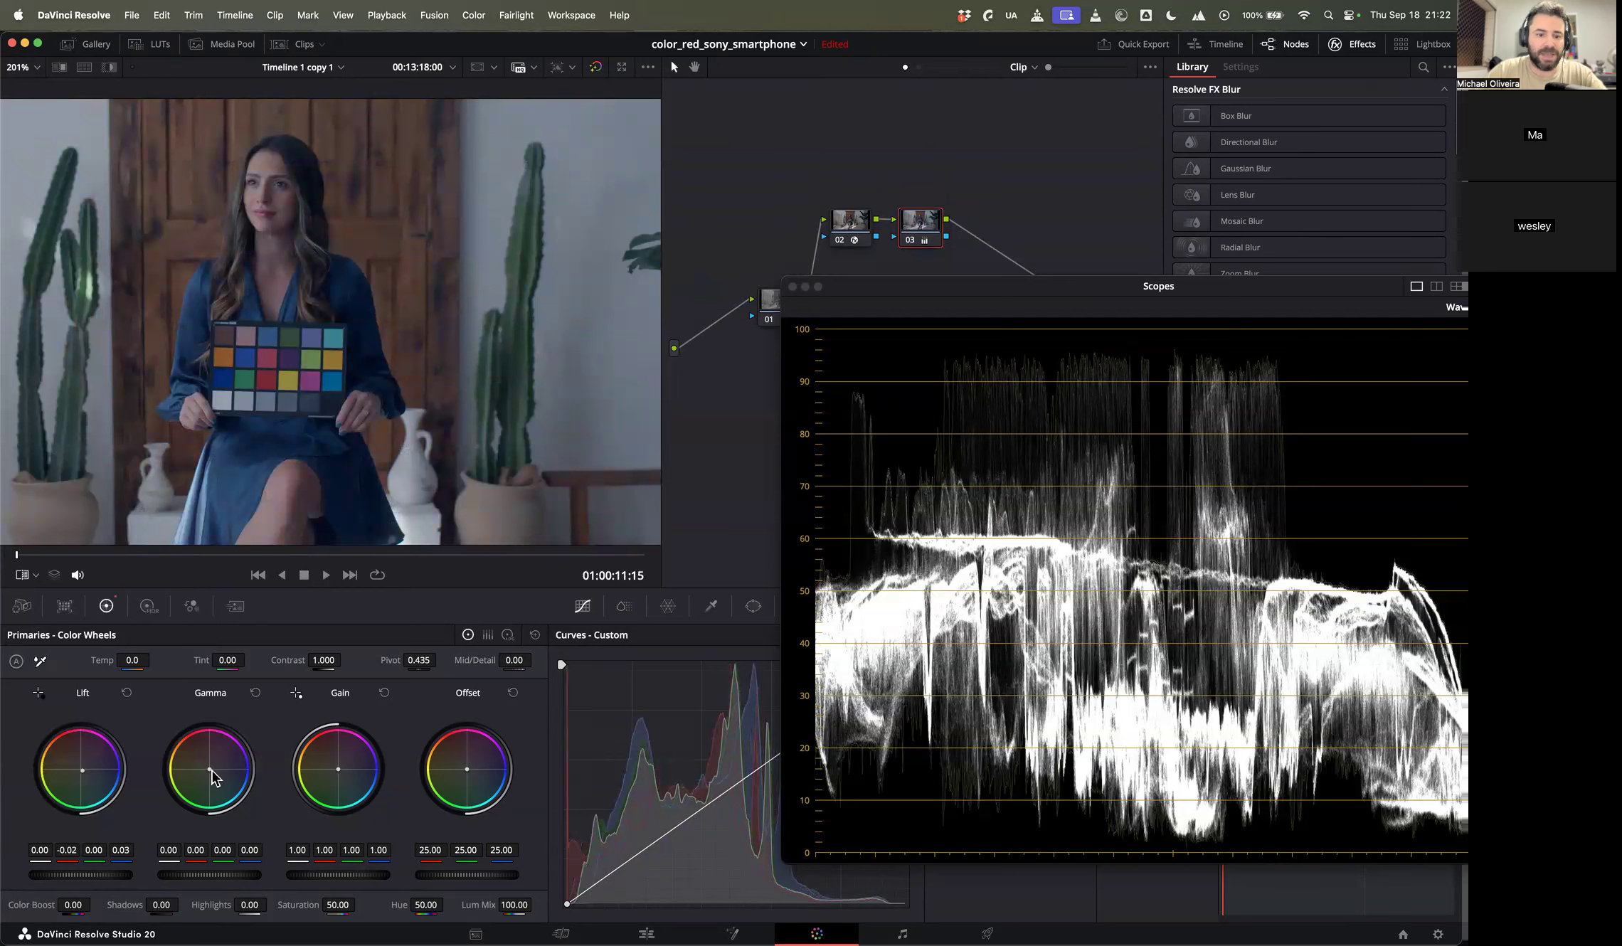
Step: Warm Gamma to red 0.01 and blue -0.02, reset Gamma, and examine the plant leaves up close
{"action": "left_click_drag", "start_coordinate": [209, 769], "coordinate": [206, 768]}
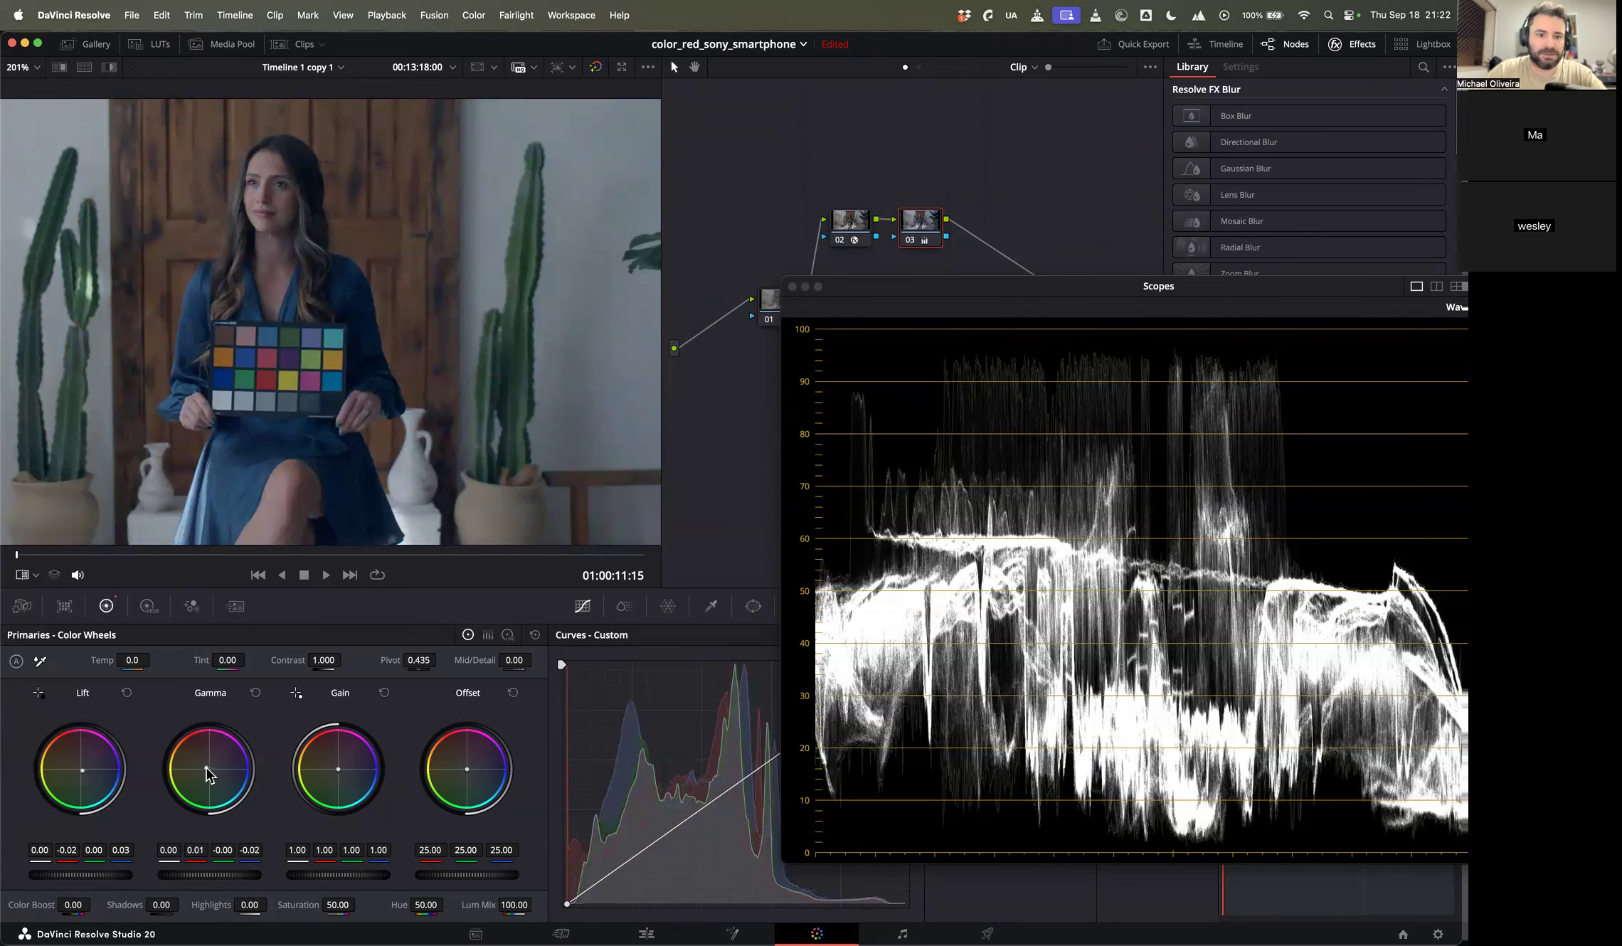
{"action": "scroll", "coordinate": [320, 317], "scroll_direction": "down", "scroll_amount": 5}
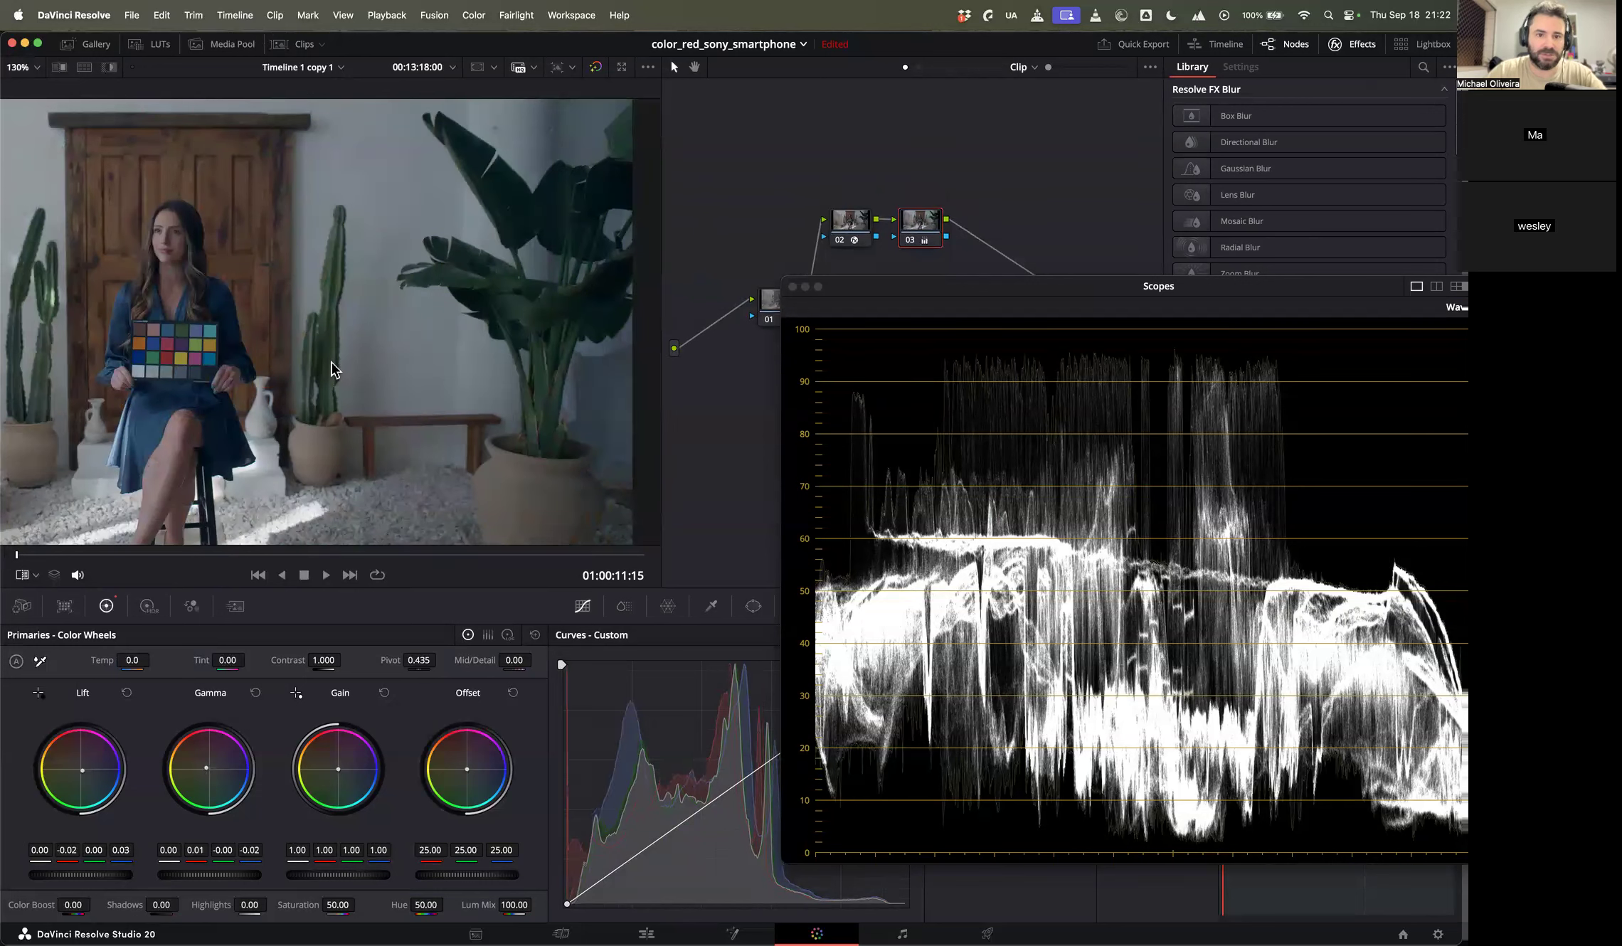
{"action": "scroll", "coordinate": [498, 259], "scroll_direction": "up", "scroll_amount": 8}
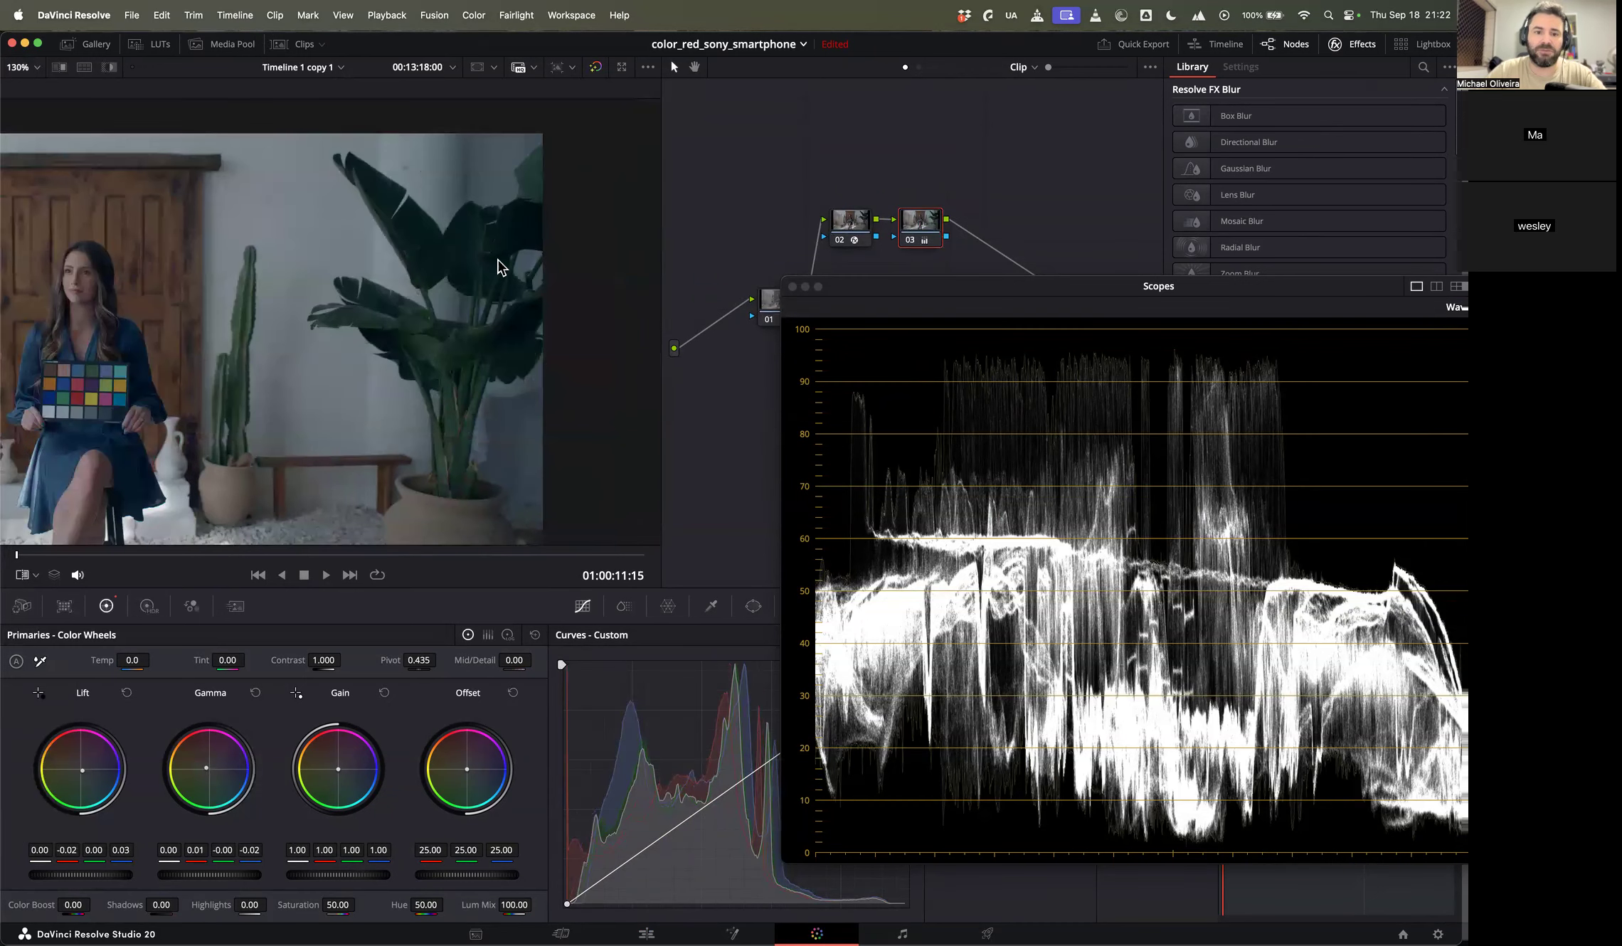
{"action": "left_click_drag", "start_coordinate": [340, 228], "coordinate": [391, 275]}
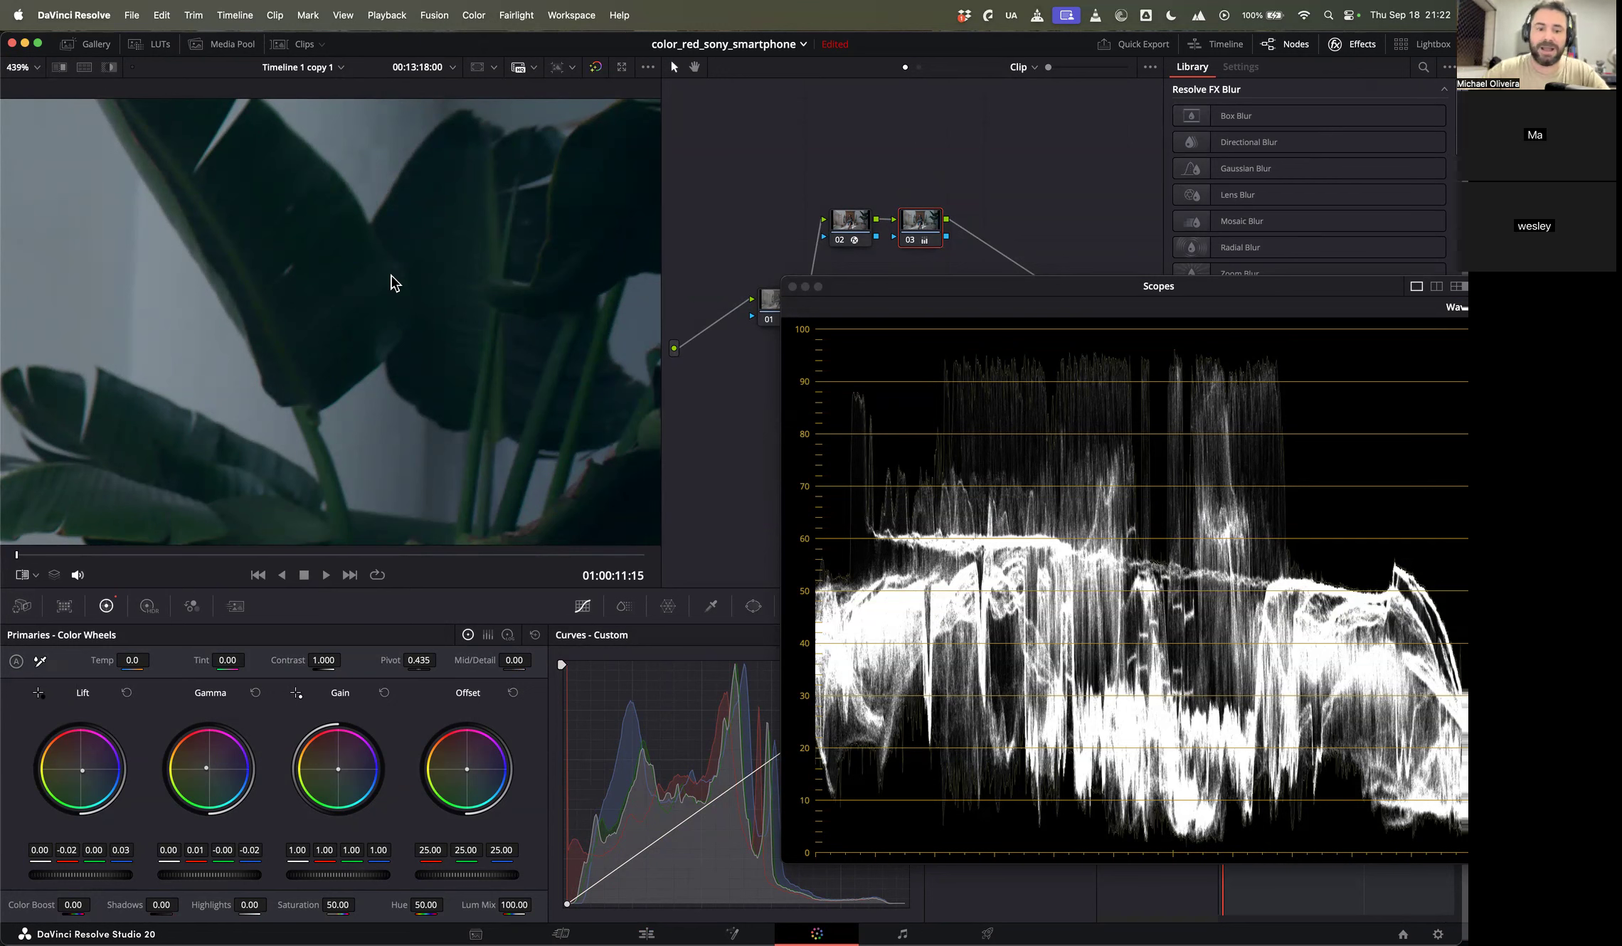
{"action": "double_click", "coordinate": [206, 767]}
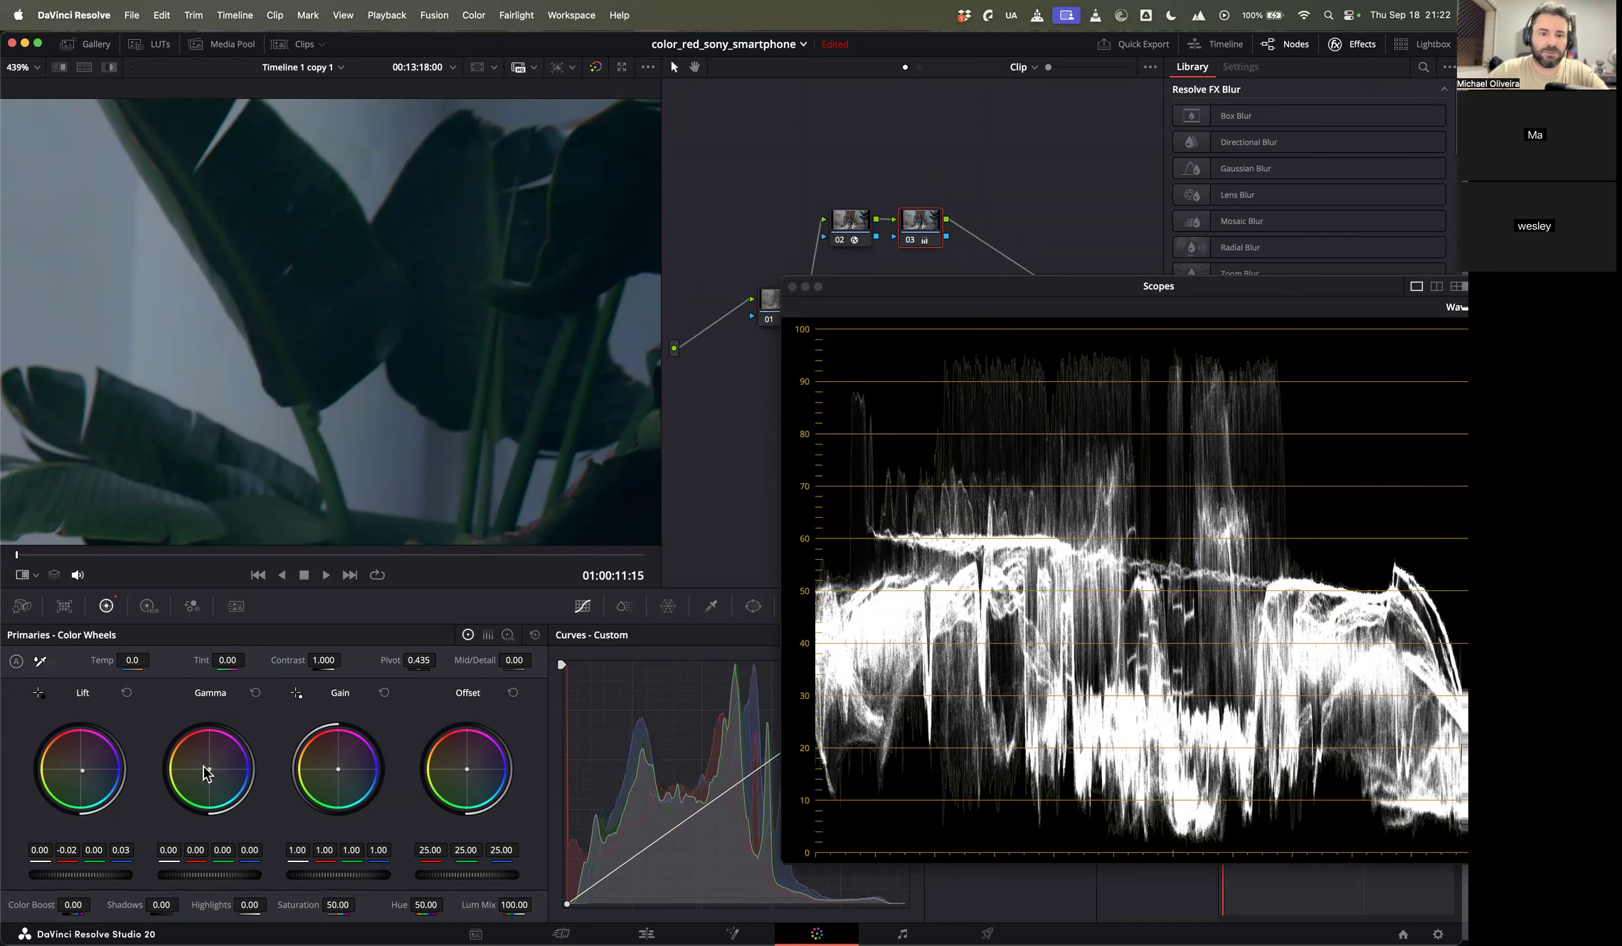
{"action": "left_click_drag", "start_coordinate": [289, 353], "coordinate": [484, 382]}
{"action": "left_click_drag", "start_coordinate": [456, 472], "coordinate": [381, 405]}
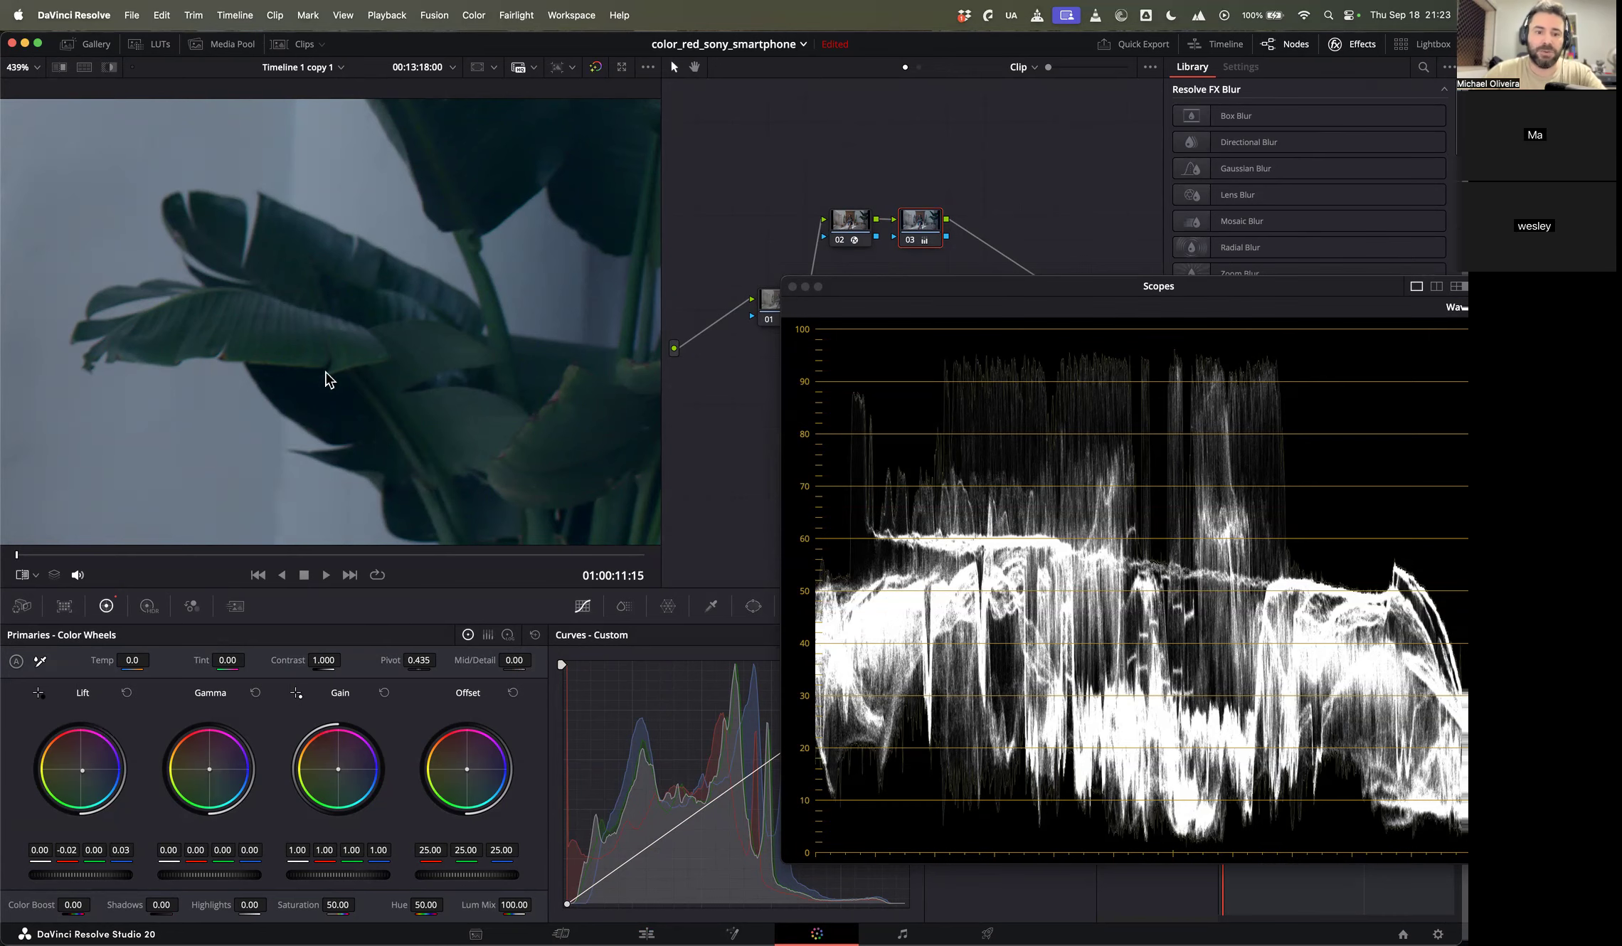
Step: Add a serial node after node 03 and display the primaries as log wheels
{"action": "scroll", "coordinate": [326, 373], "scroll_direction": "down", "scroll_amount": 5}
{"action": "scroll", "coordinate": [179, 212], "scroll_direction": "up", "scroll_amount": 3}
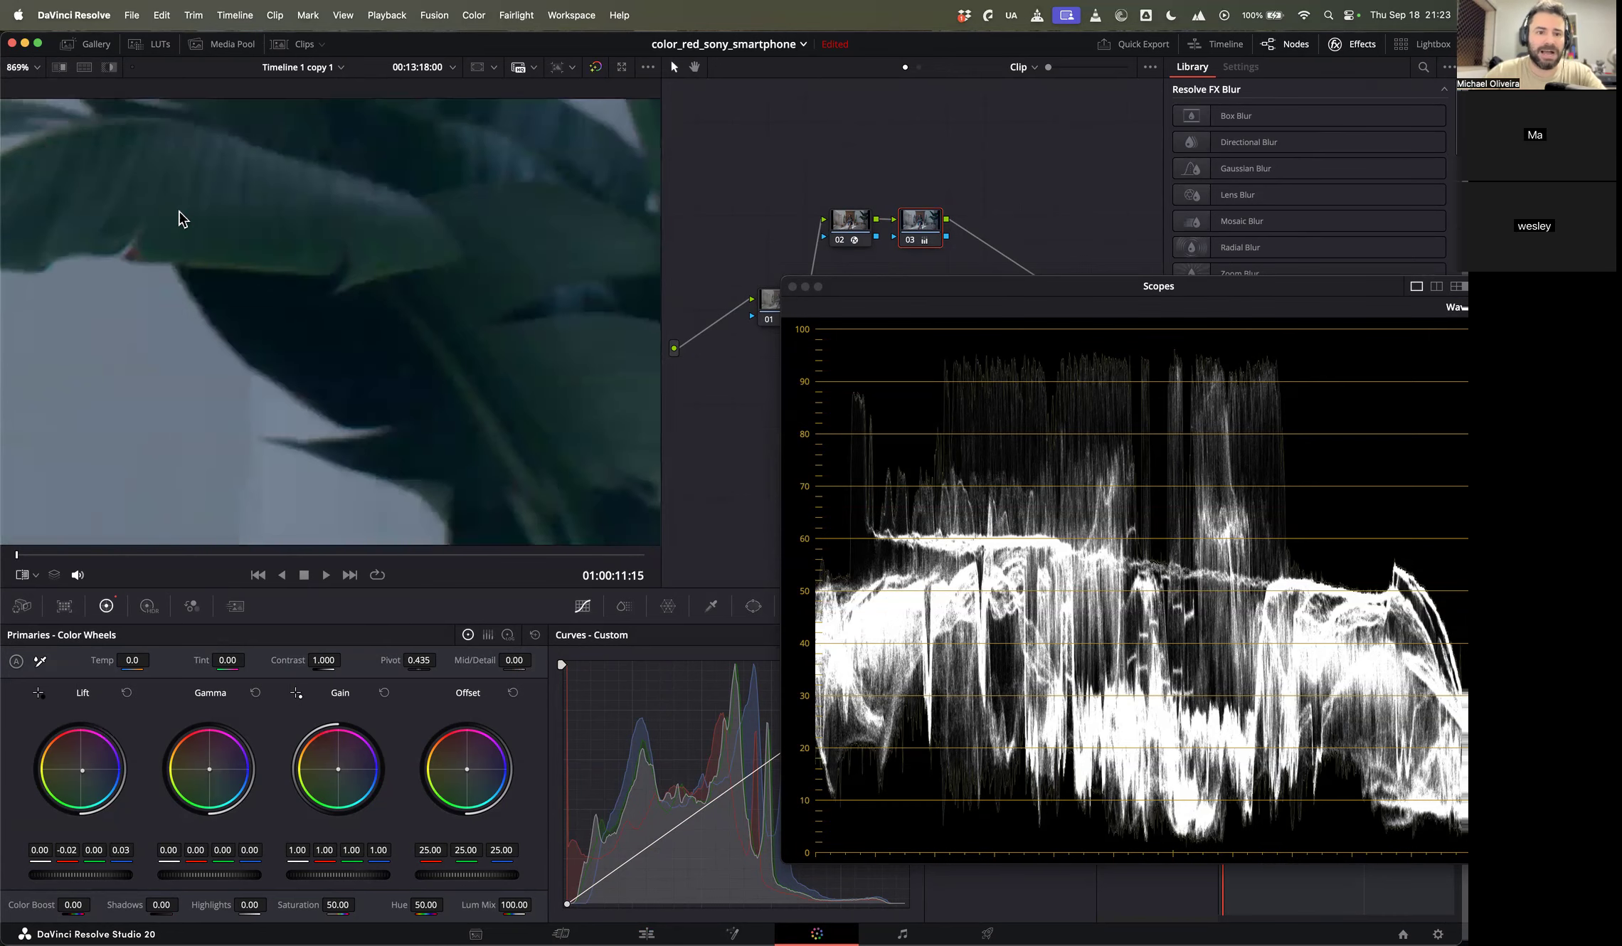
{"action": "scroll", "coordinate": [351, 485], "scroll_direction": "up", "scroll_amount": 5}
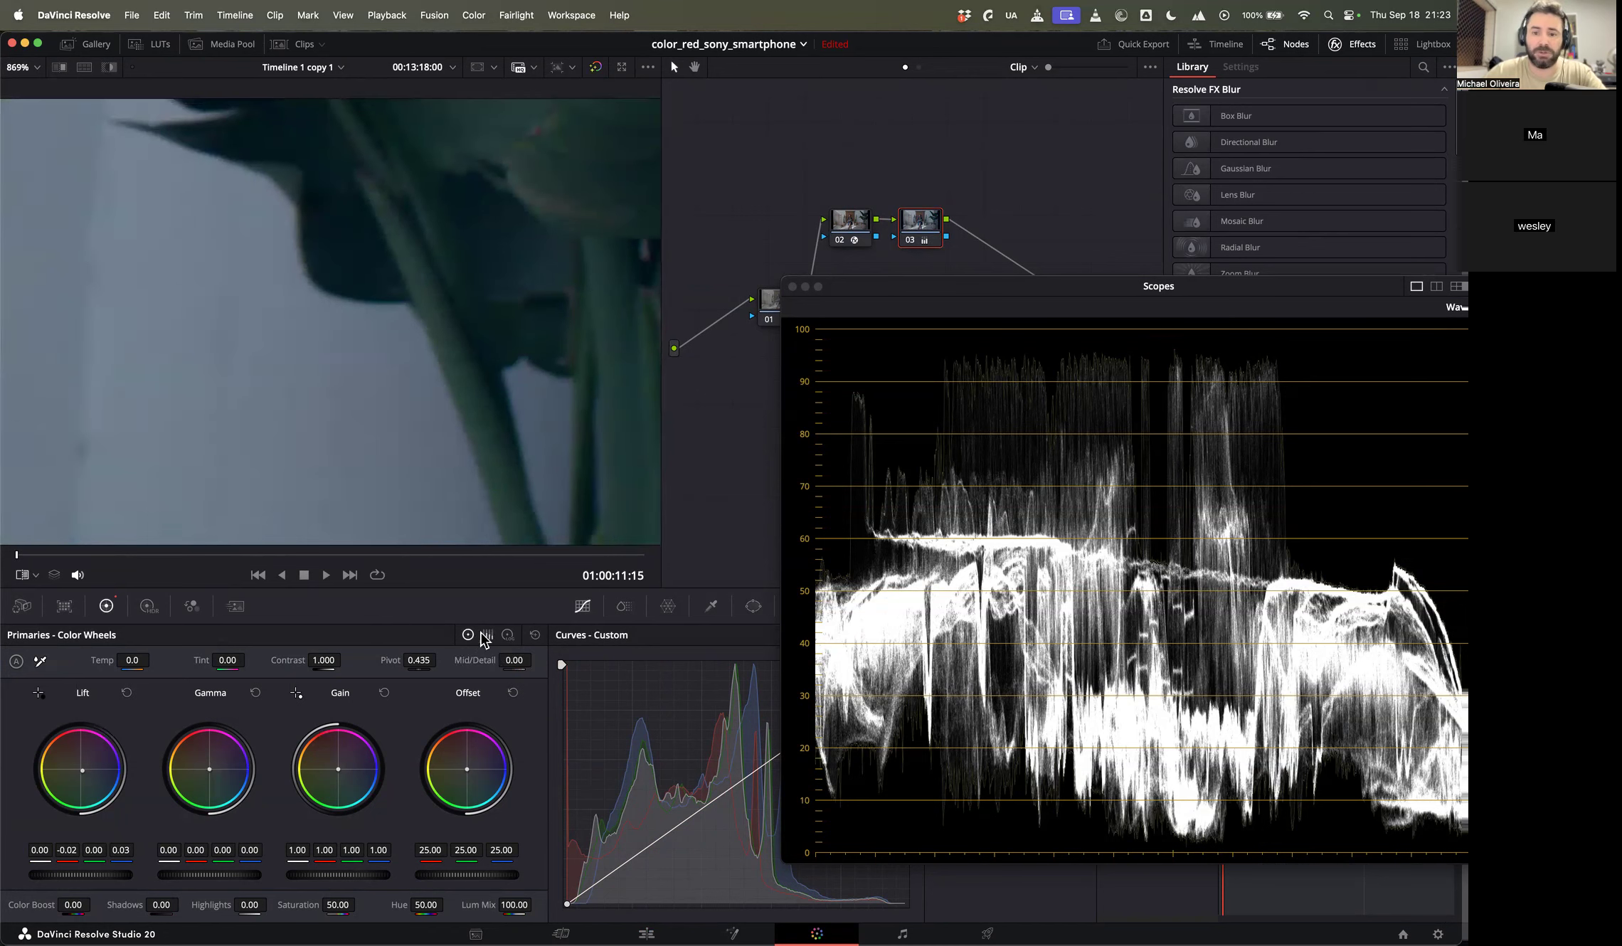
{"action": "key", "text": "alt+s"}
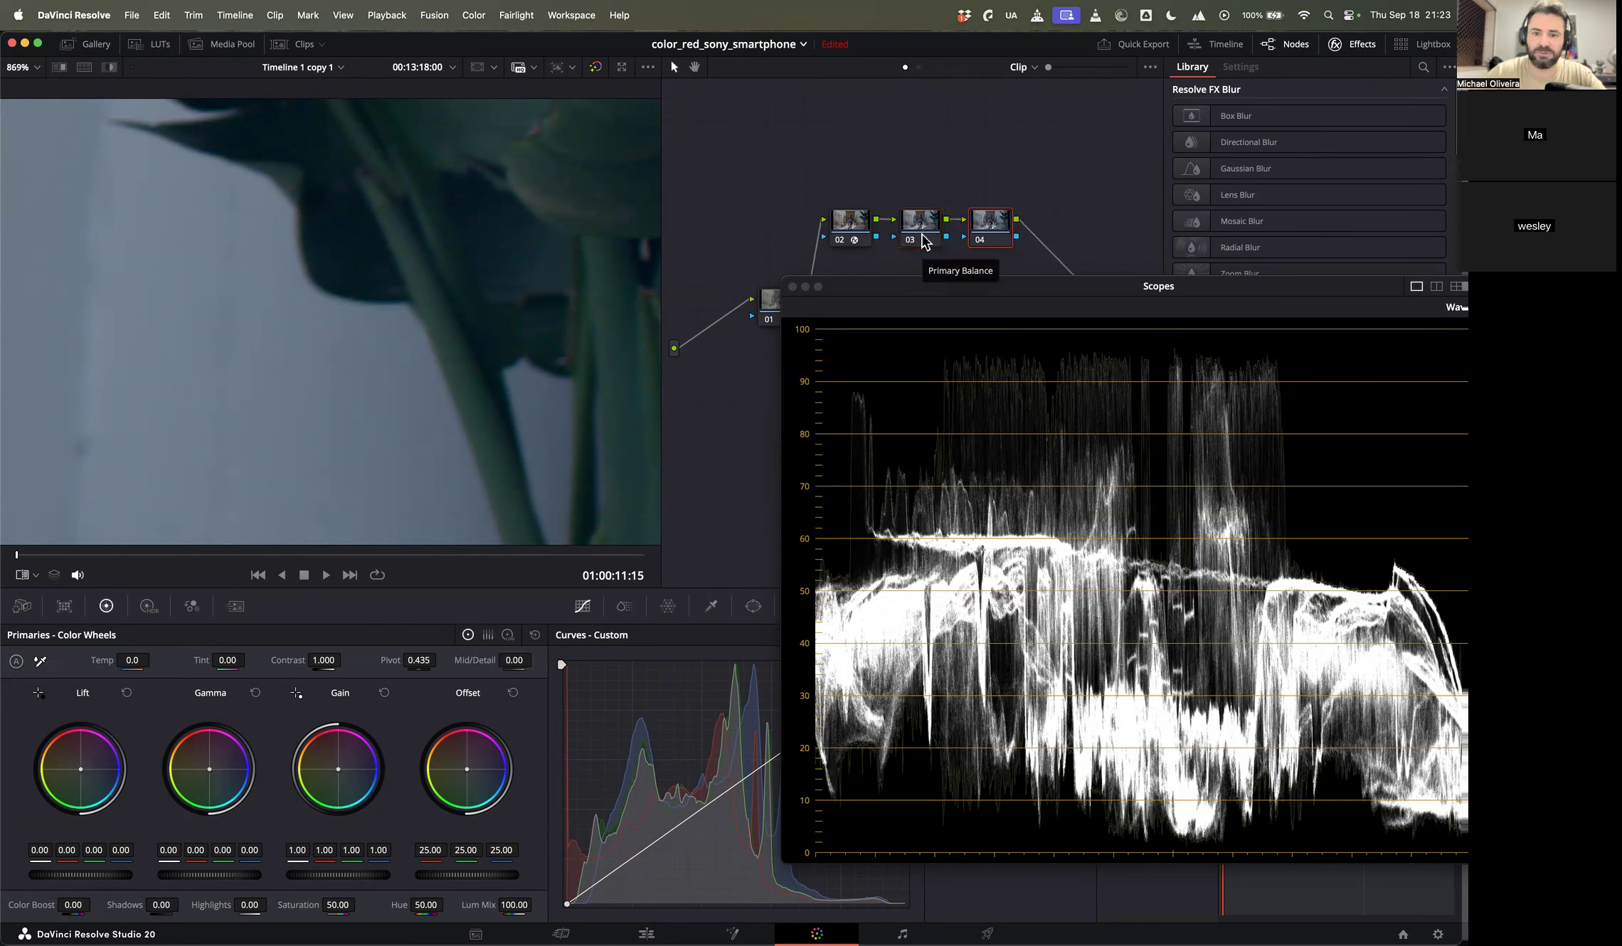
{"action": "left_click", "coordinate": [509, 634]}
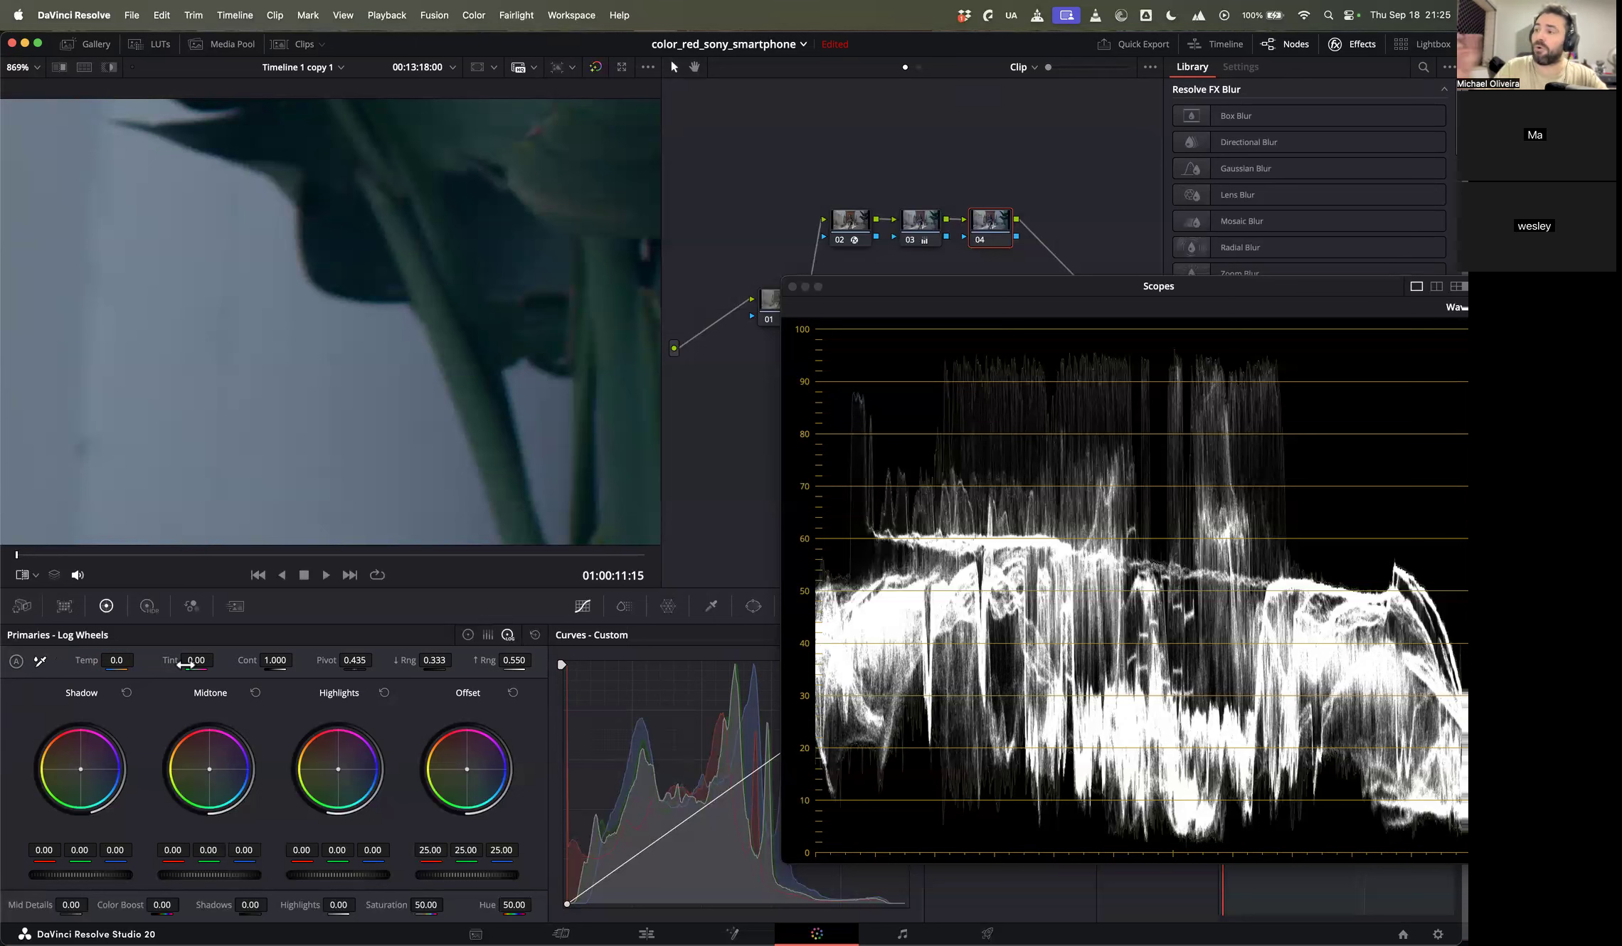
Step: Try a Temp of -440 and a Tint of -55.50 on node 04, and reset both values
{"action": "mouse_move", "coordinate": [186, 664]}
{"action": "left_mouse_down"}
{"action": "mouse_move", "coordinate": [219, 660]}
{"action": "mouse_move", "coordinate": [106, 661]}
{"action": "mouse_move", "coordinate": [218, 659]}
{"action": "mouse_move", "coordinate": [167, 660]}
{"action": "left_mouse_up"}
{"action": "double_click", "coordinate": [170, 661]}
{"action": "double_click", "coordinate": [183, 659]}
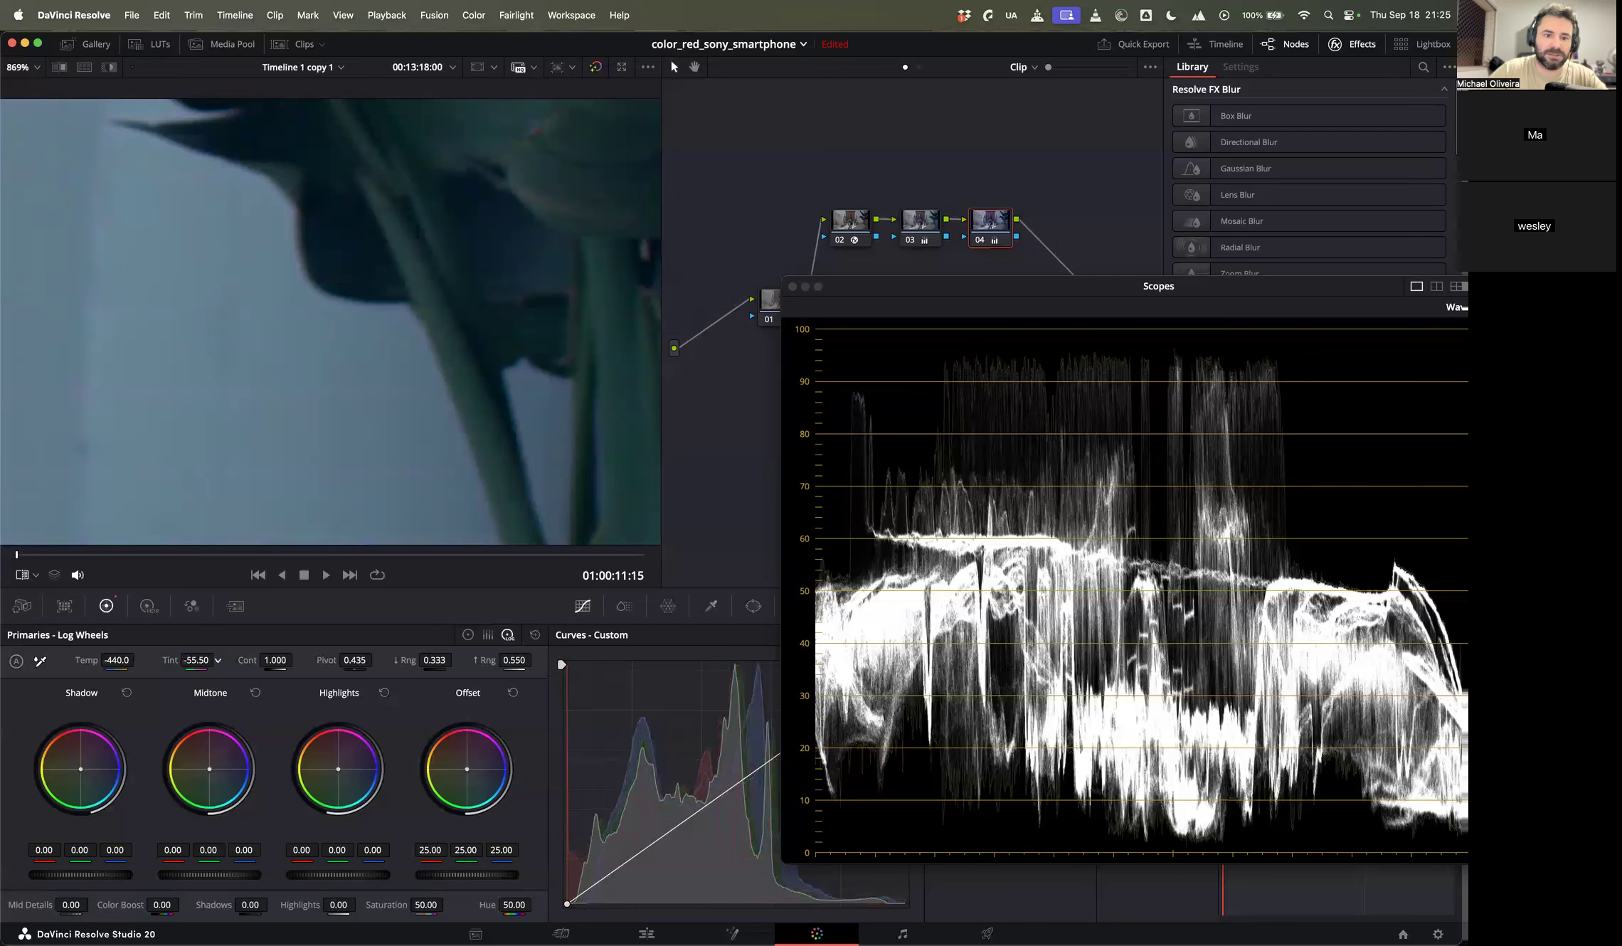
{"action": "double_click", "coordinate": [86, 660]}
{"action": "double_click", "coordinate": [161, 658]}
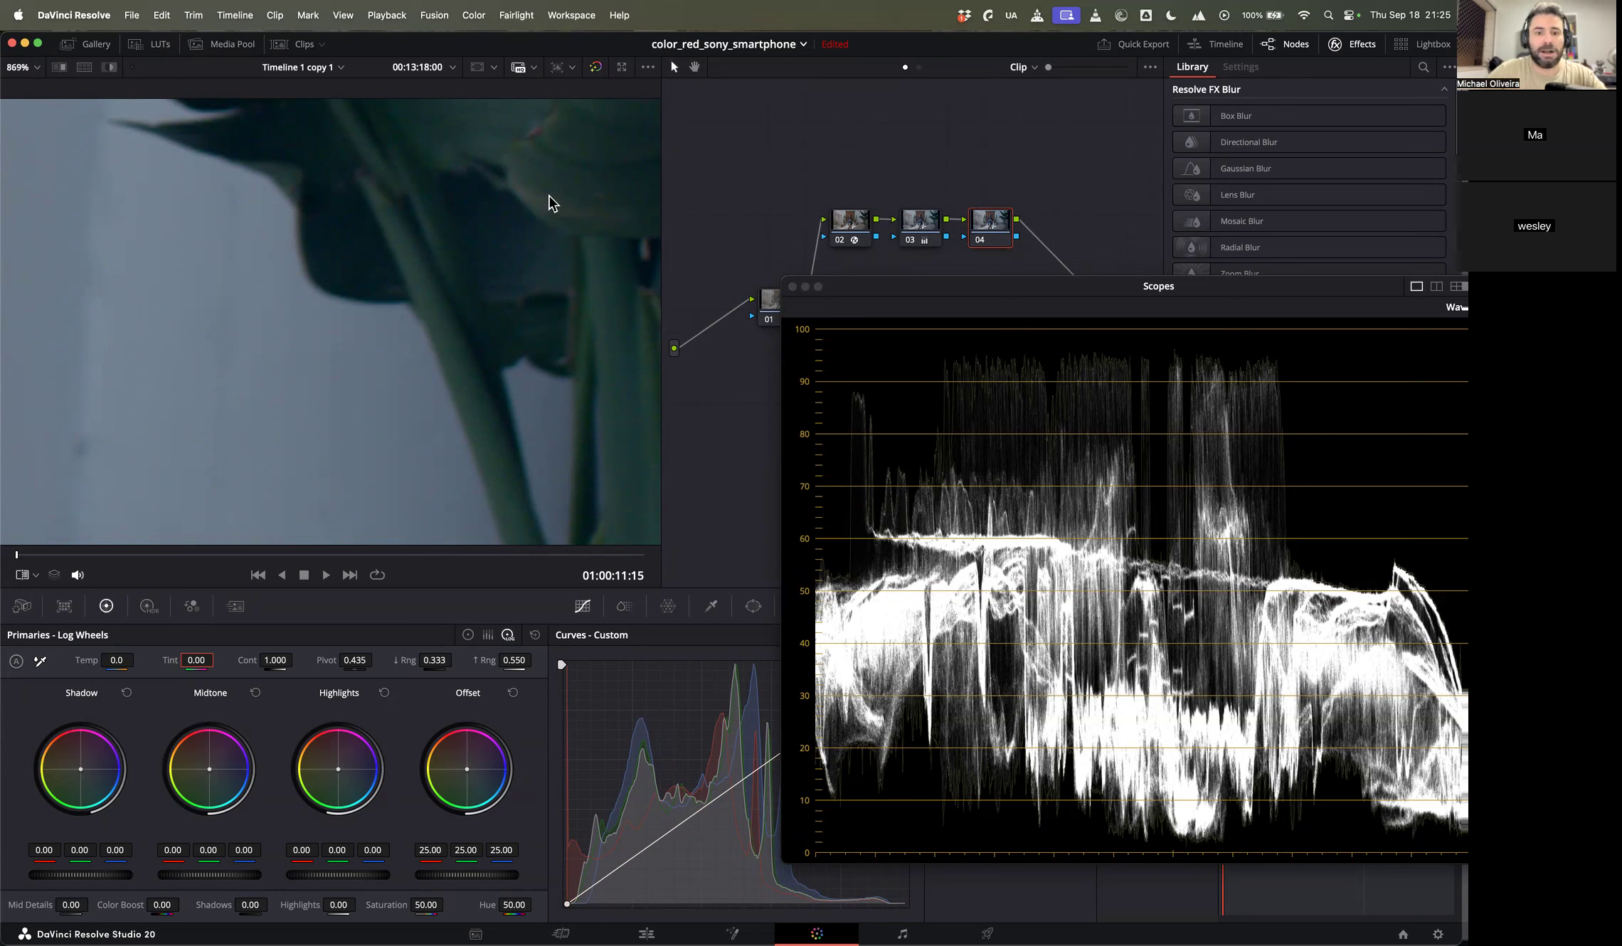
Step: Warm node 04's shadows to about 0.05 red, -0.01 green and -0.10 blue, and close the floating scopes window
{"action": "scroll", "coordinate": [350, 308], "scroll_direction": "up", "scroll_amount": 3}
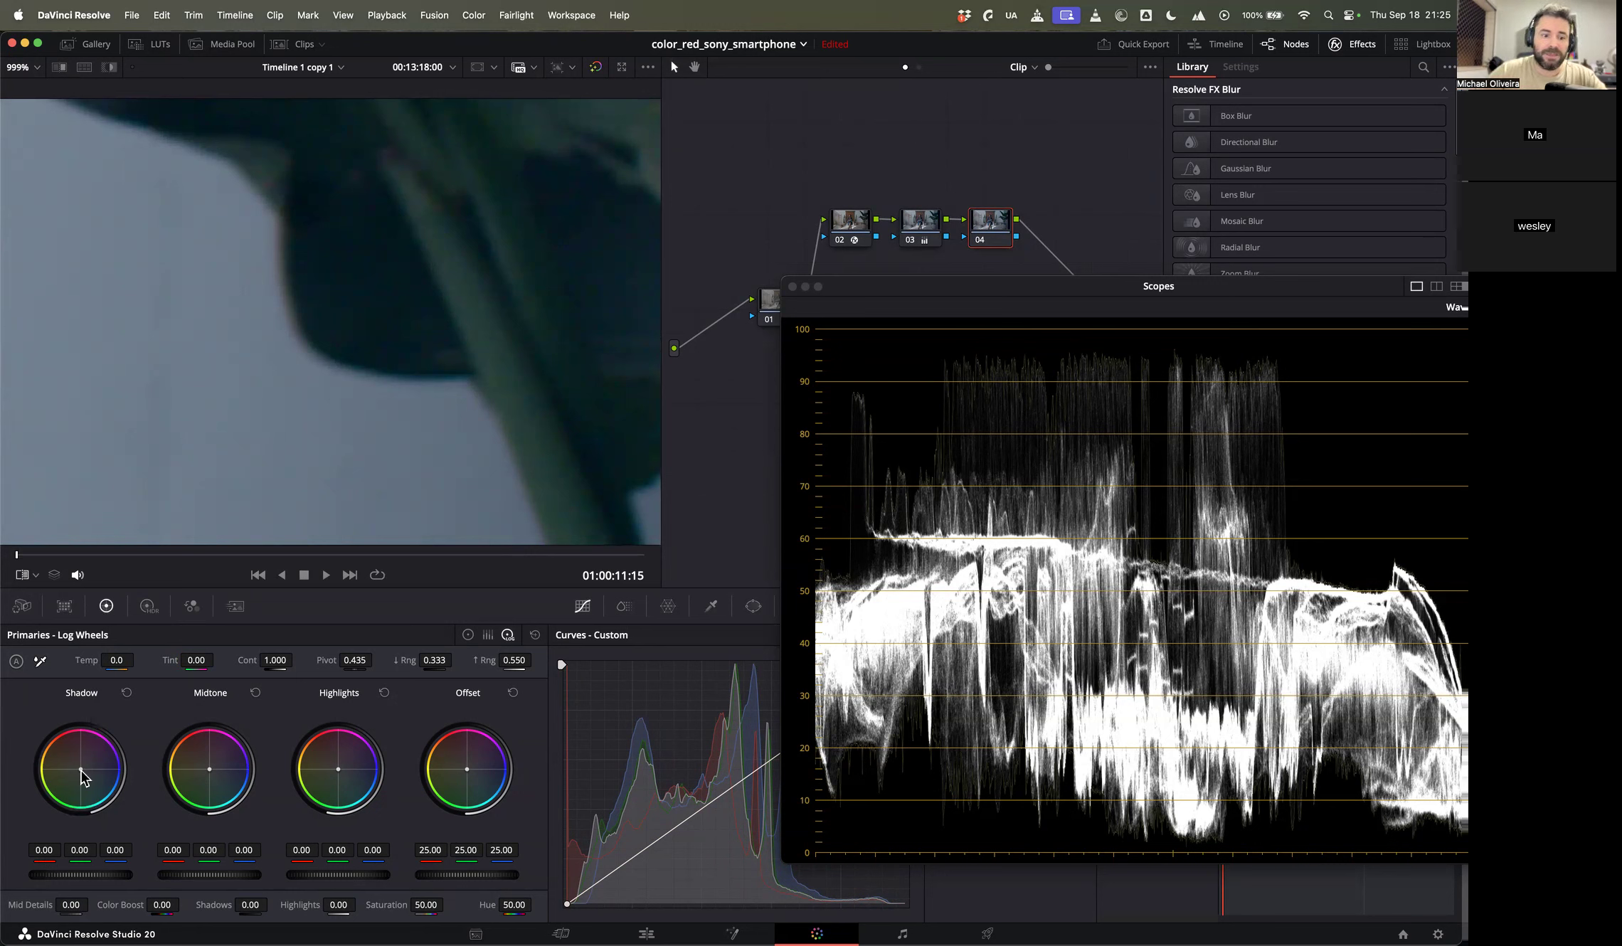
{"action": "left_click_drag", "start_coordinate": [80, 770], "coordinate": [77, 768]}
{"action": "key", "text": "shift+z"}
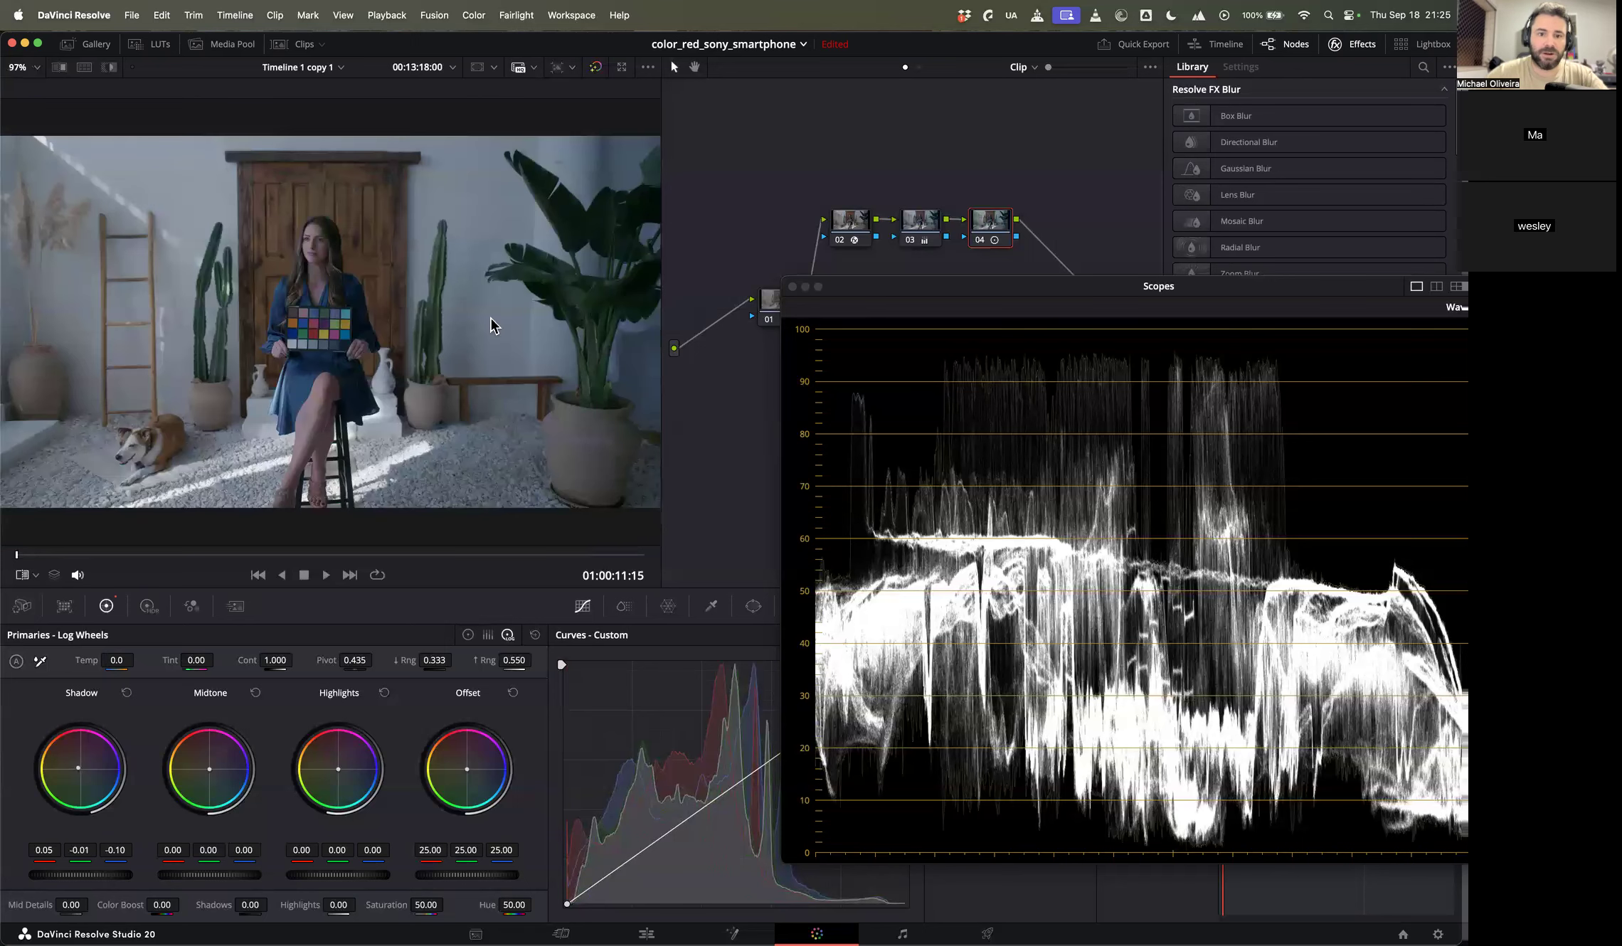
{"action": "scroll", "coordinate": [606, 258], "scroll_direction": "right", "scroll_amount": 2}
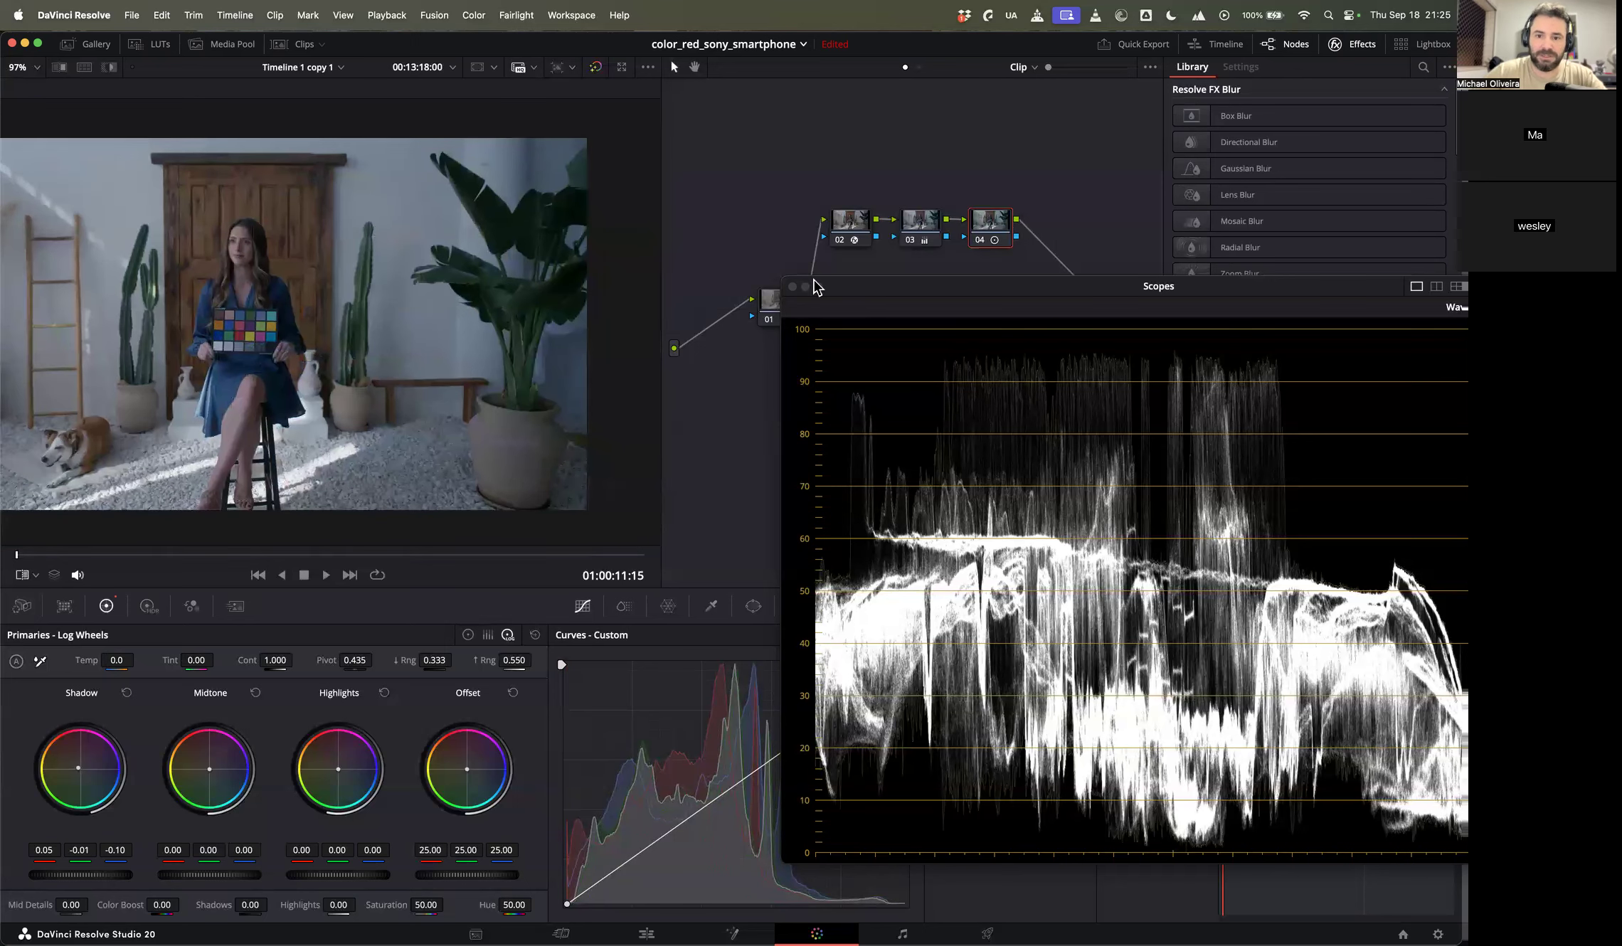
{"action": "left_click", "coordinate": [792, 286]}
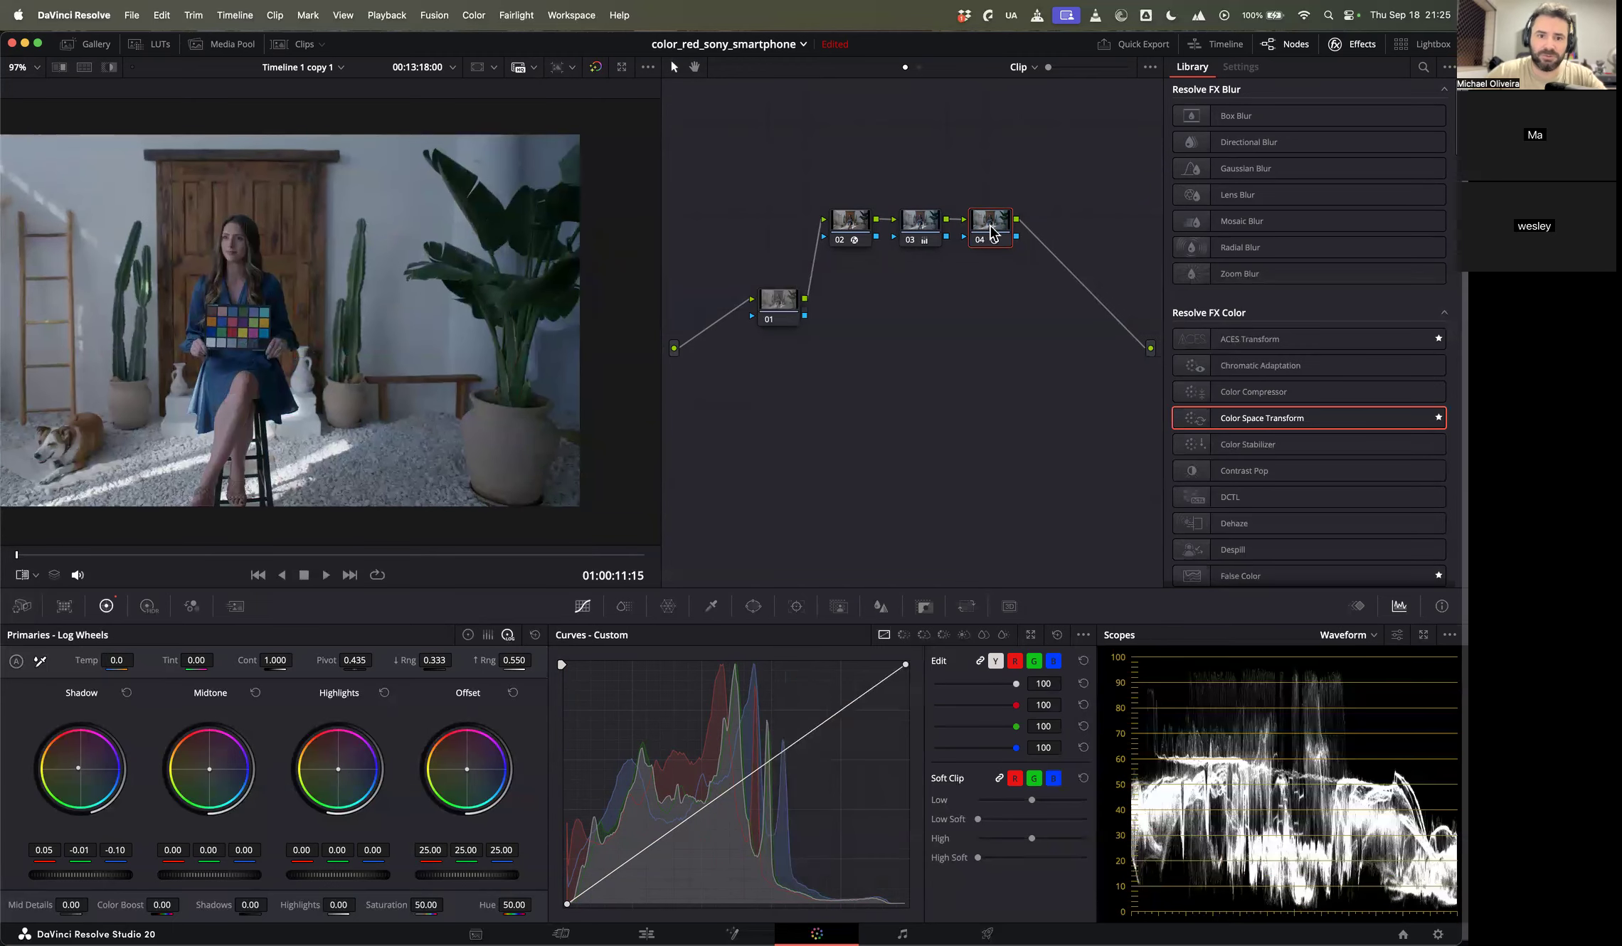
Step: Compare the image with node 04 disabled and enabled, examine the plant's shadows, and view the result full screen
{"action": "scroll", "coordinate": [557, 210], "scroll_direction": "left", "scroll_amount": 1}
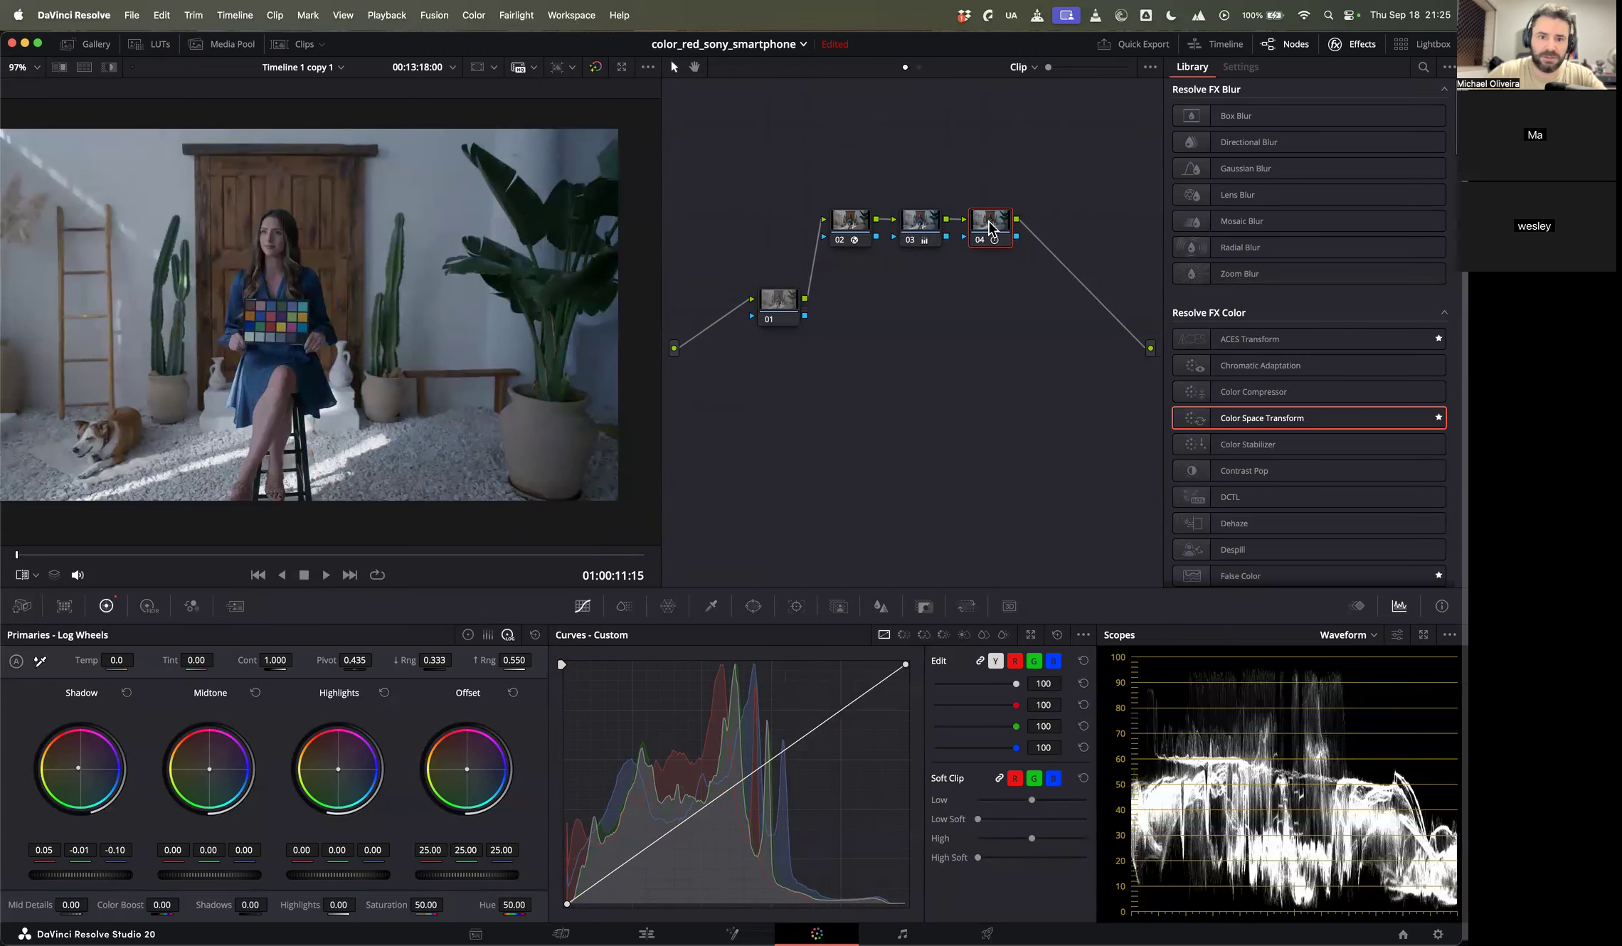
{"action": "key", "text": "super+d"}
{"action": "key", "text": "super+d"}
{"action": "scroll", "coordinate": [590, 224], "scroll_direction": "up", "scroll_amount": 5}
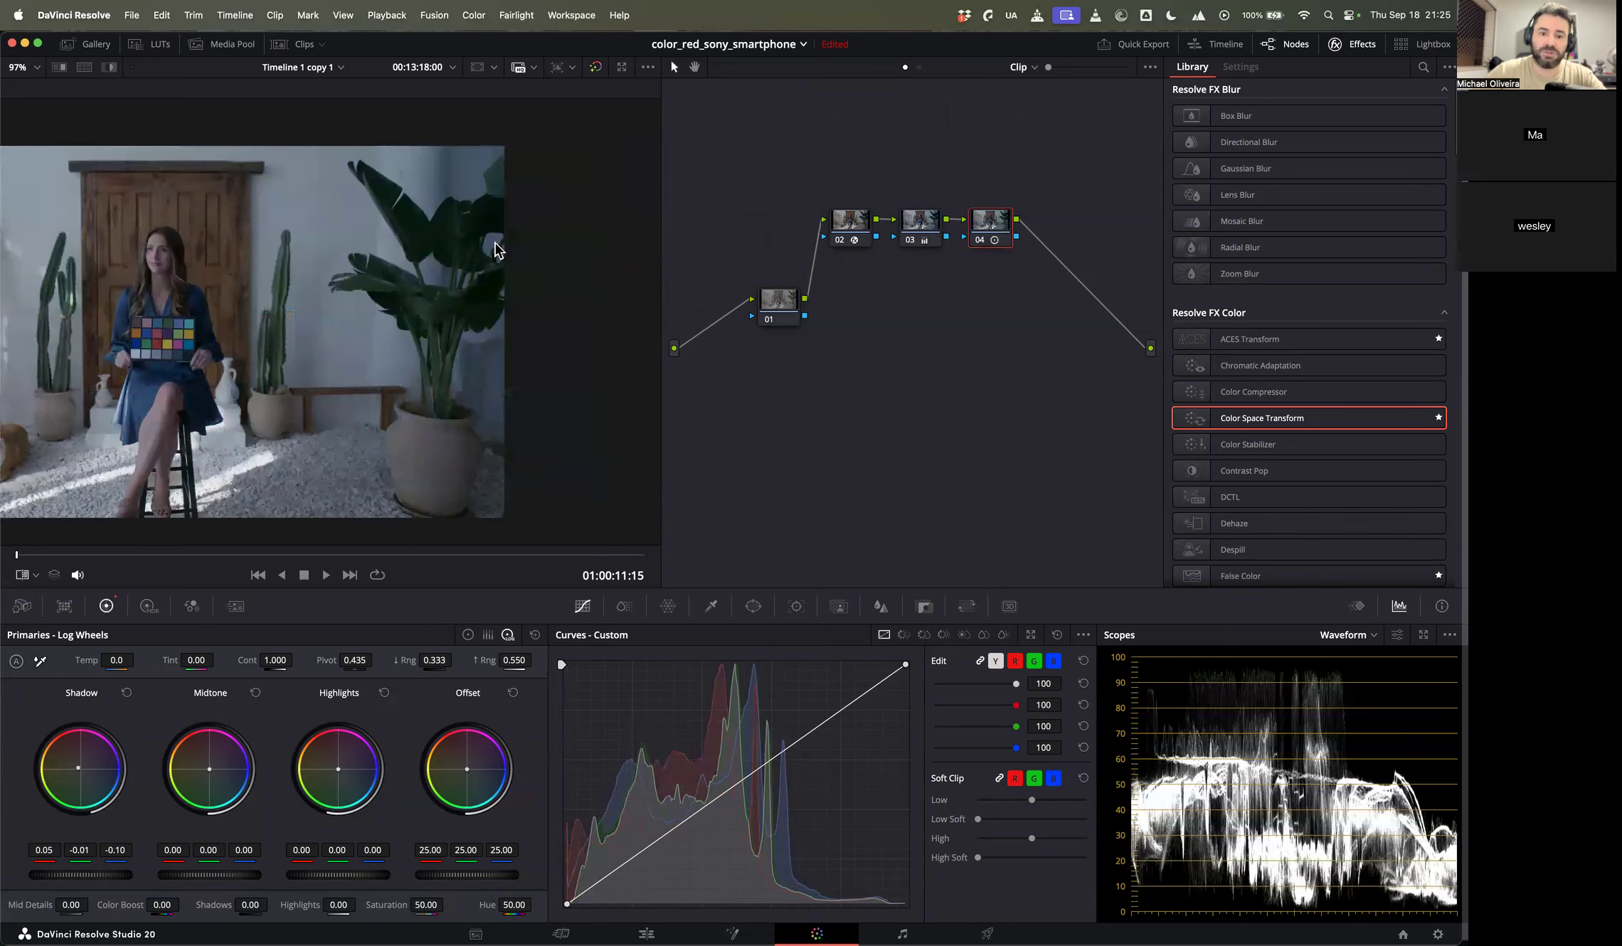
{"action": "scroll", "coordinate": [463, 249], "scroll_direction": "left", "scroll_amount": 2}
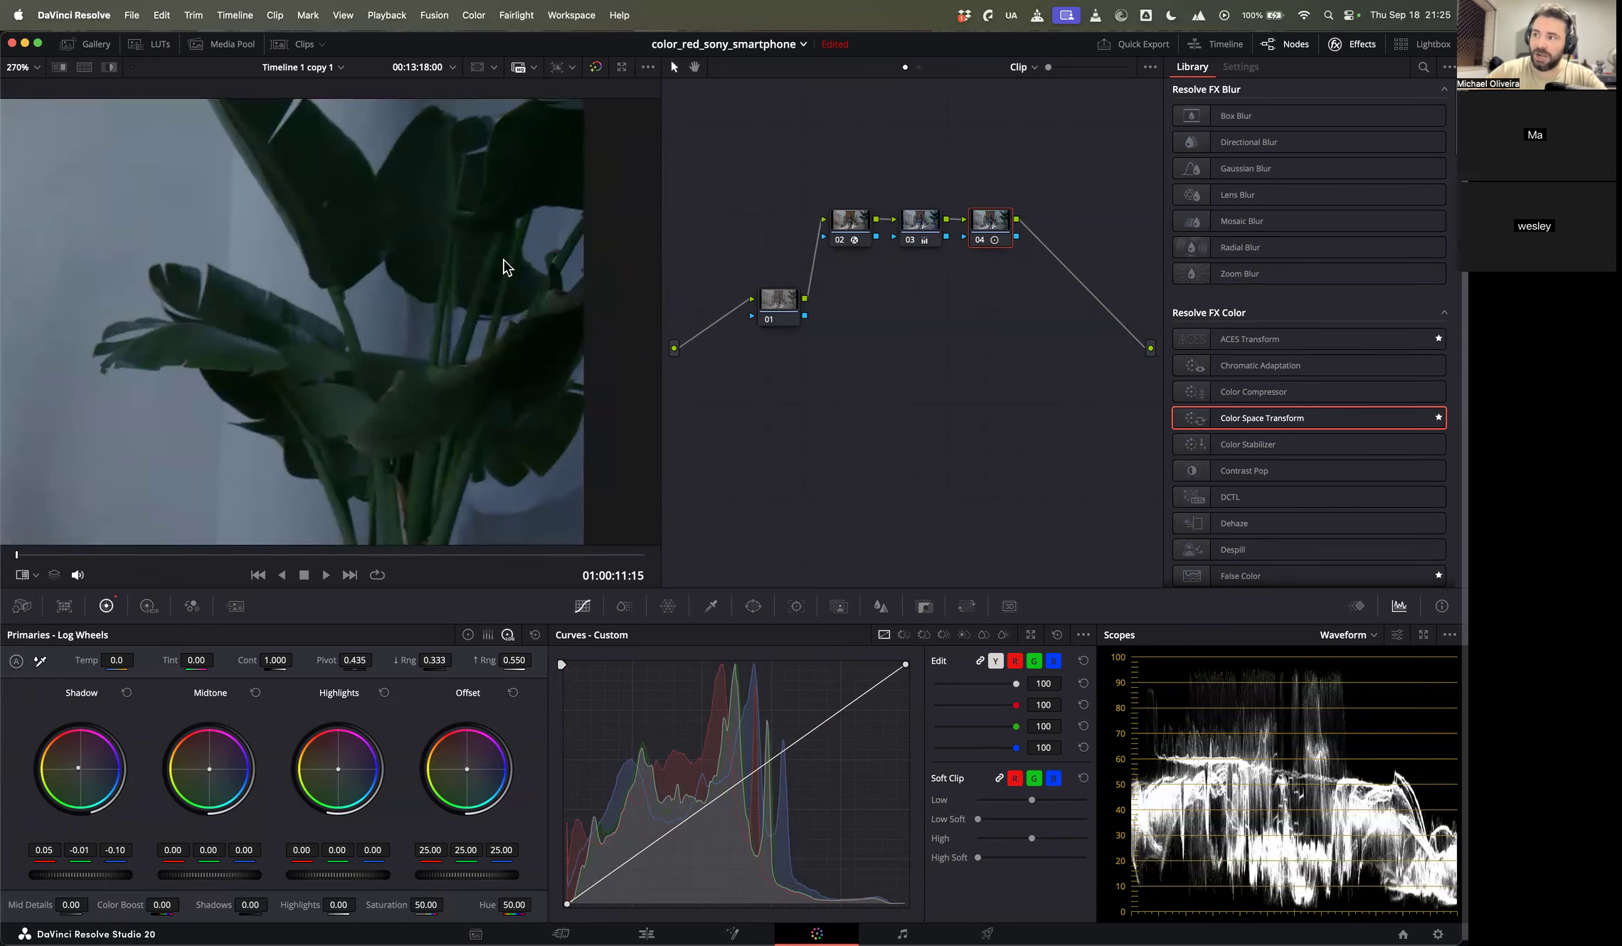
{"action": "left_click_drag", "start_coordinate": [912, 160], "coordinate": [991, 249]}
{"action": "key", "text": "super+f"}
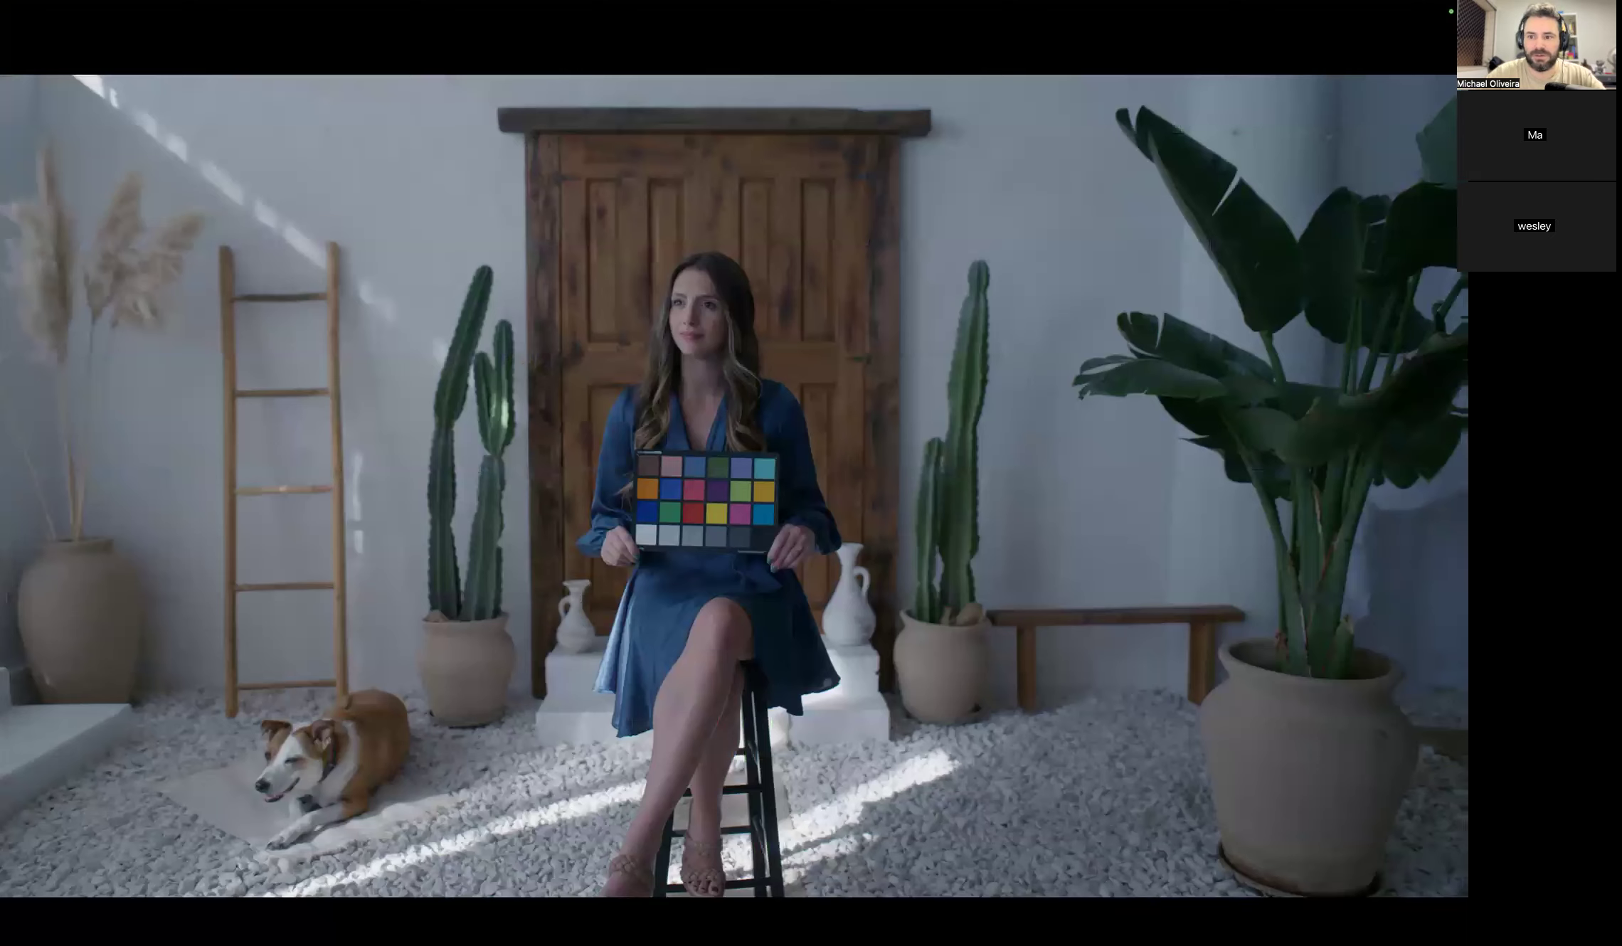
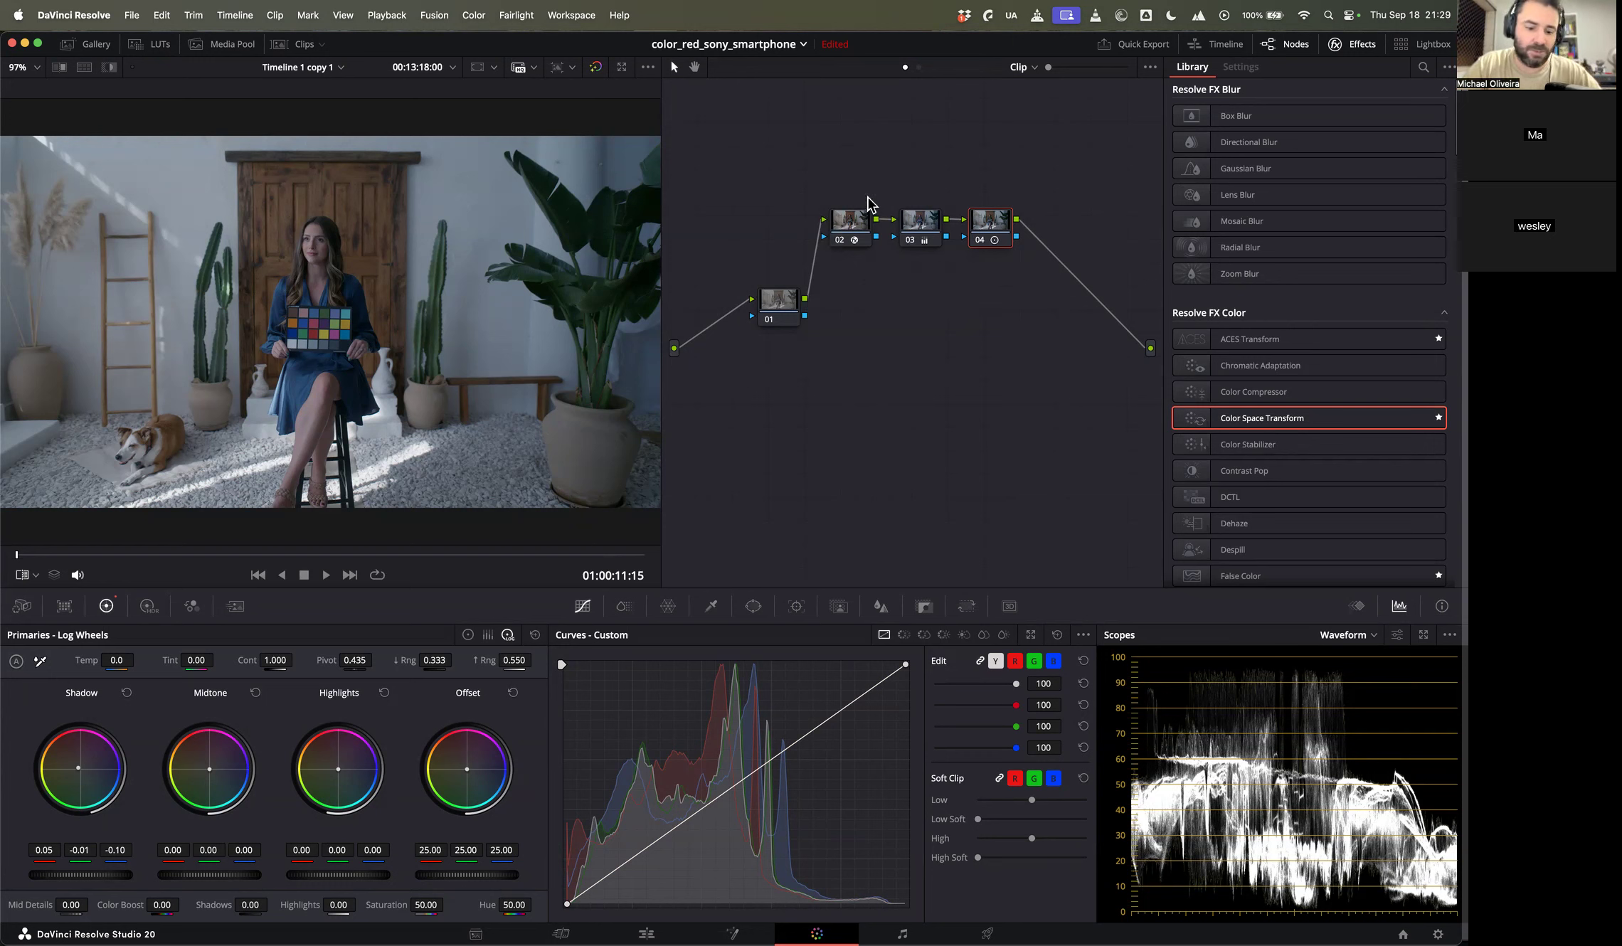
Step: Compare the ungraded image with the grade by bypassing and restoring all grades, with node 02's Color Space Transform settings shown
{"action": "key", "text": "shift+d"}
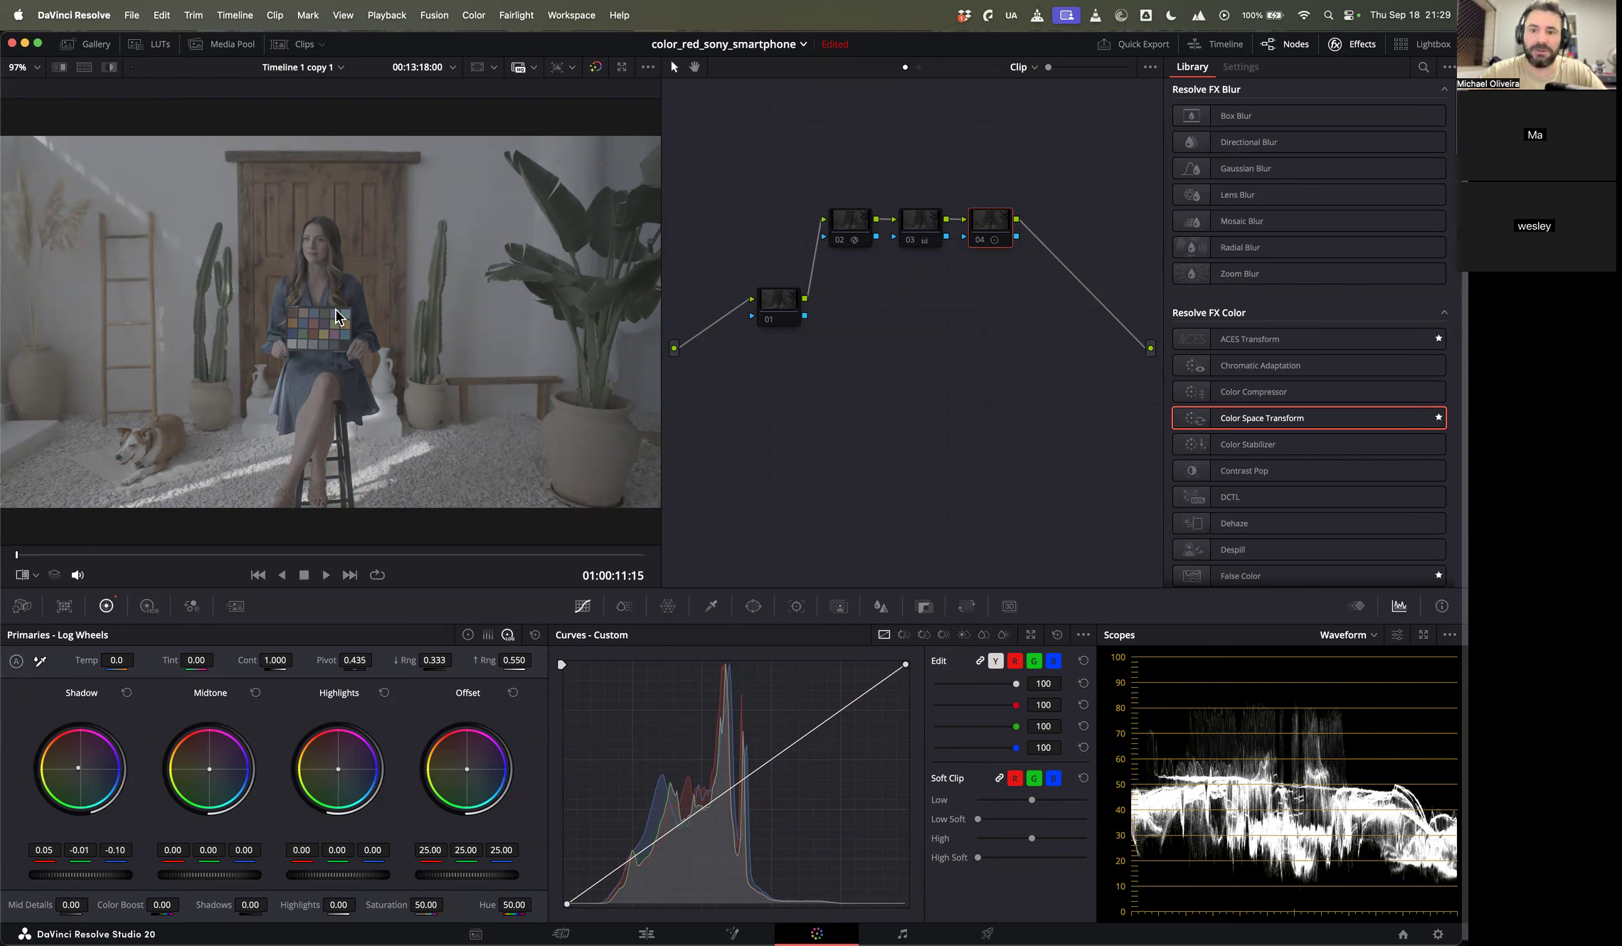
{"action": "left_click", "coordinate": [870, 221]}
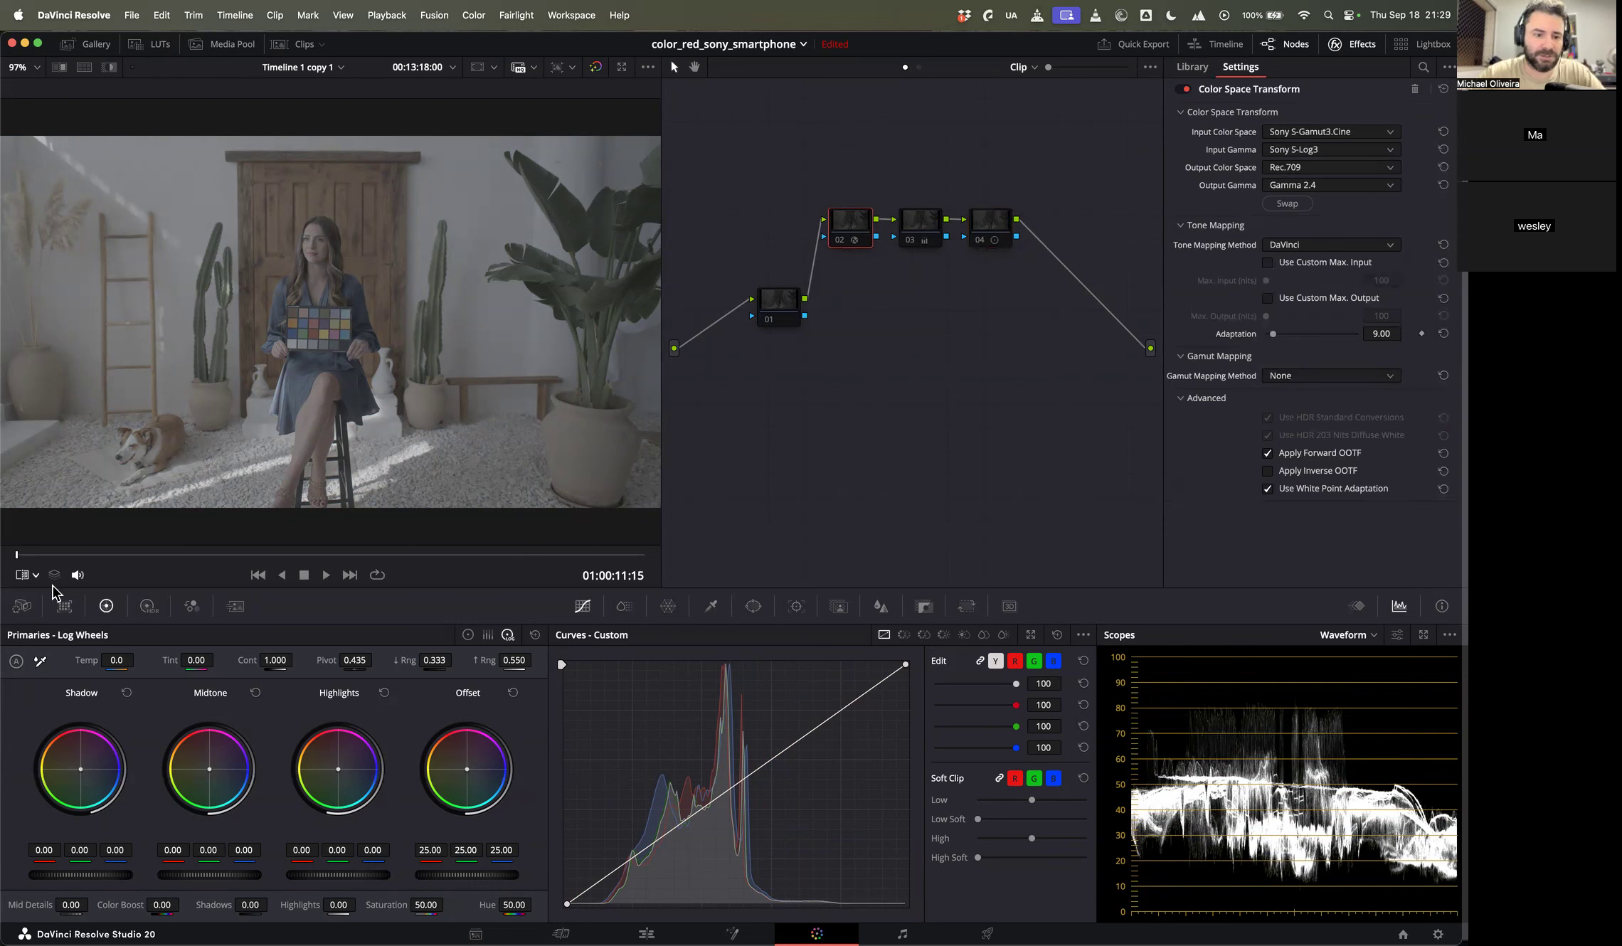
{"action": "left_click", "coordinate": [39, 576]}
{"action": "left_click", "coordinate": [65, 569]}
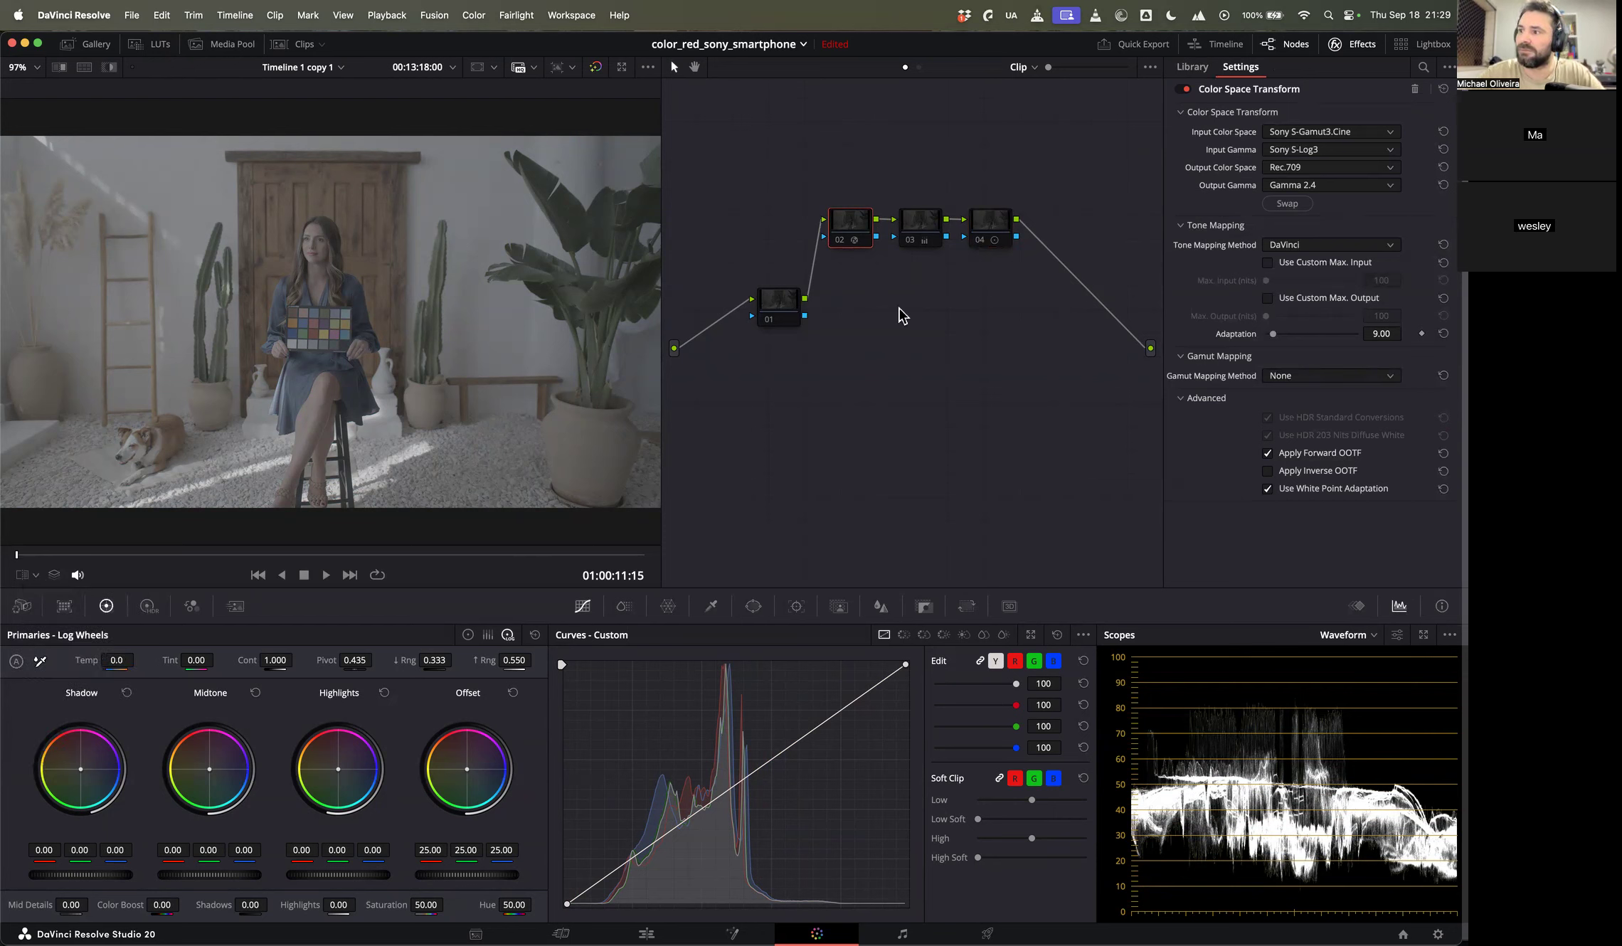
{"action": "key", "text": "alt+d"}
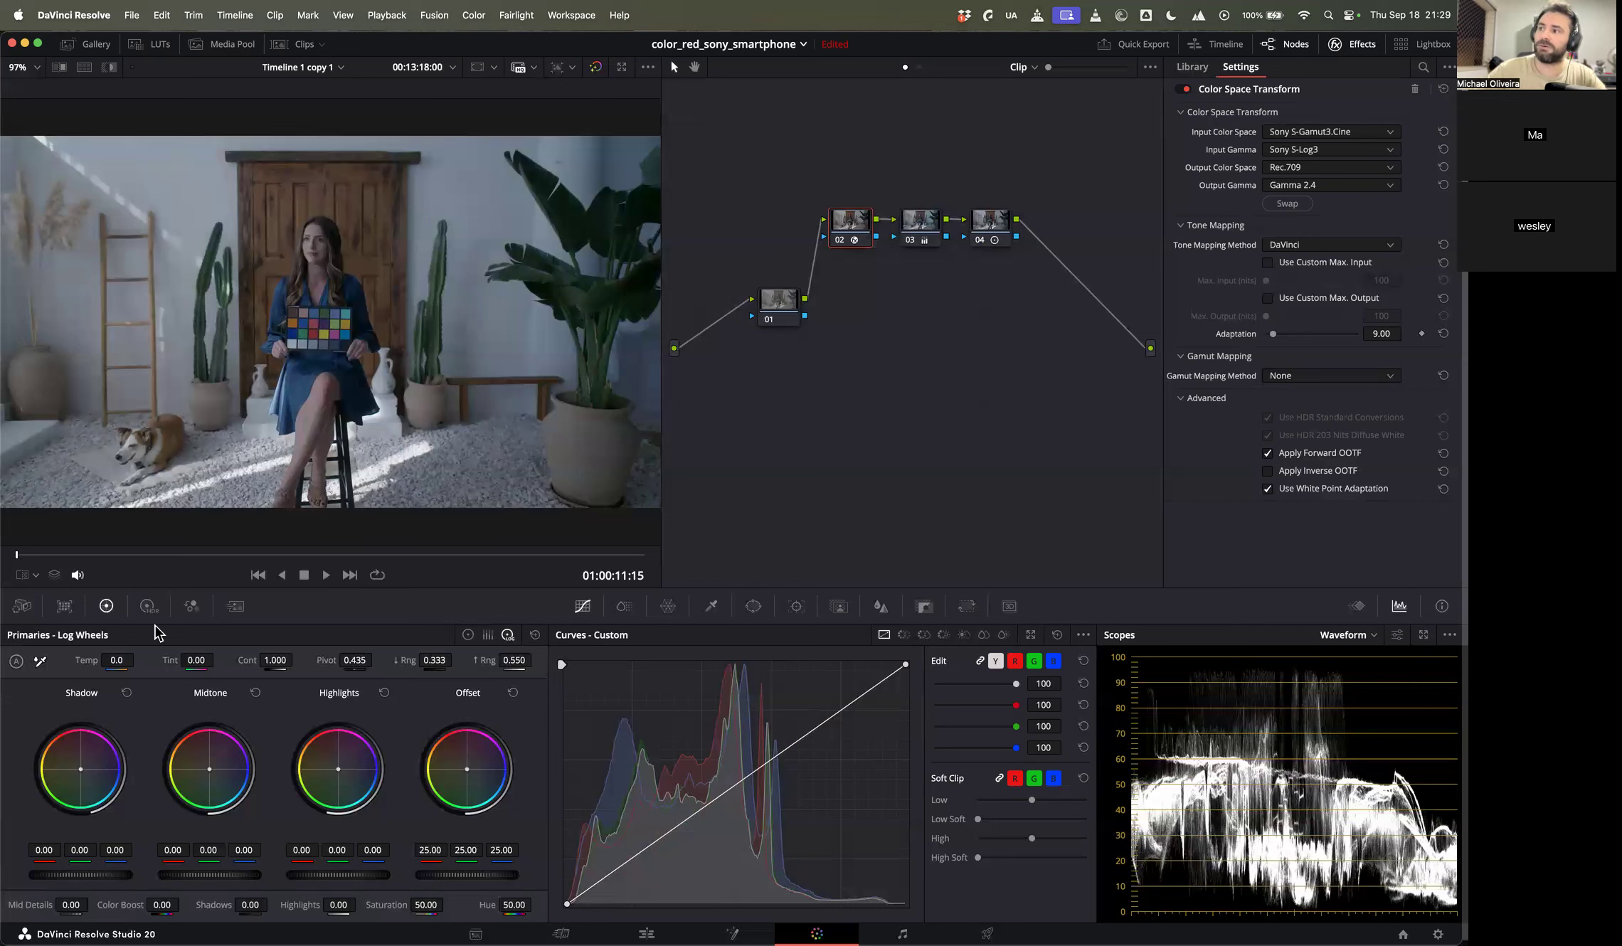
Step: Display node 02's primaries as the Lift, Gamma, Gain and Offset color wheels
{"action": "left_click", "coordinate": [468, 636]}
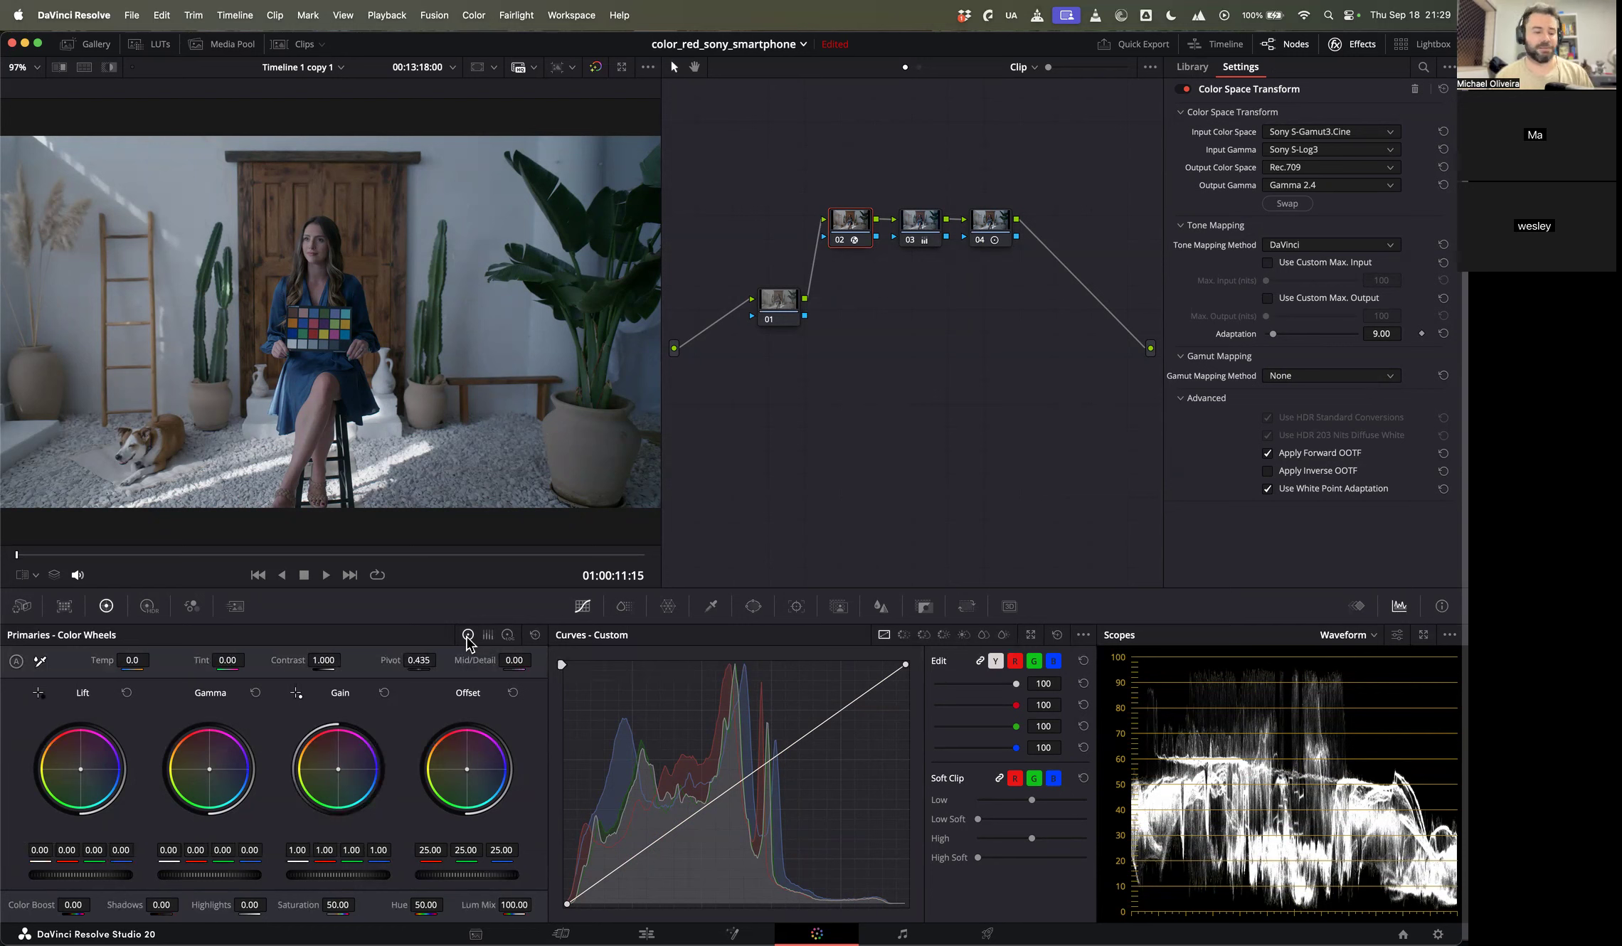
{"action": "right_click", "coordinate": [775, 170]}
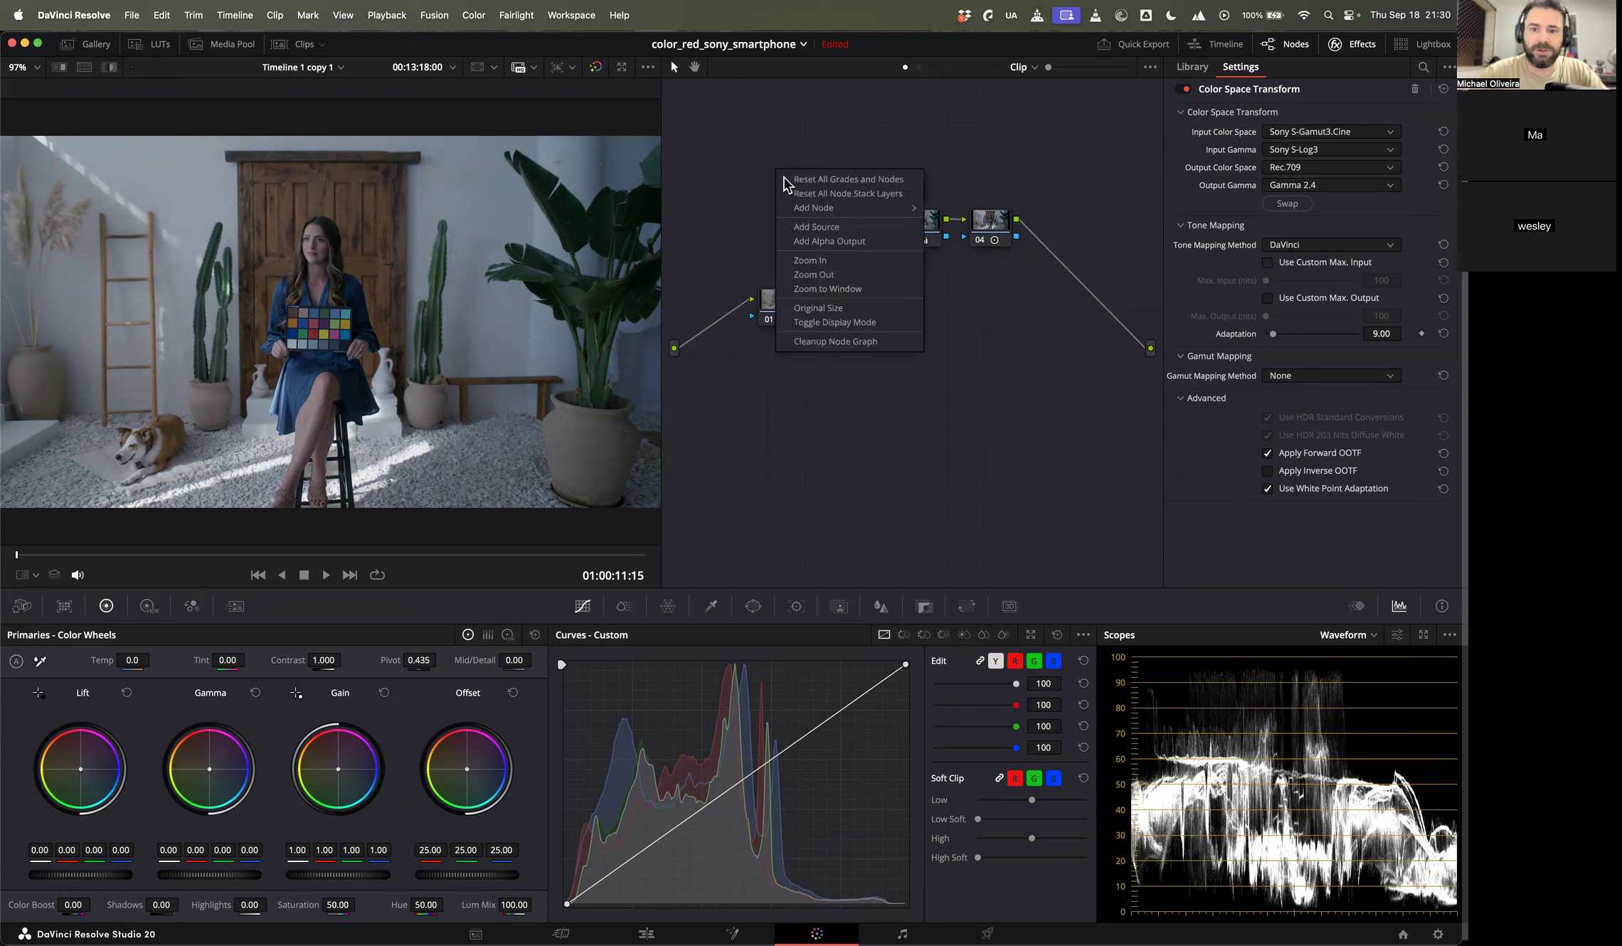
{"action": "left_click", "coordinate": [758, 138]}
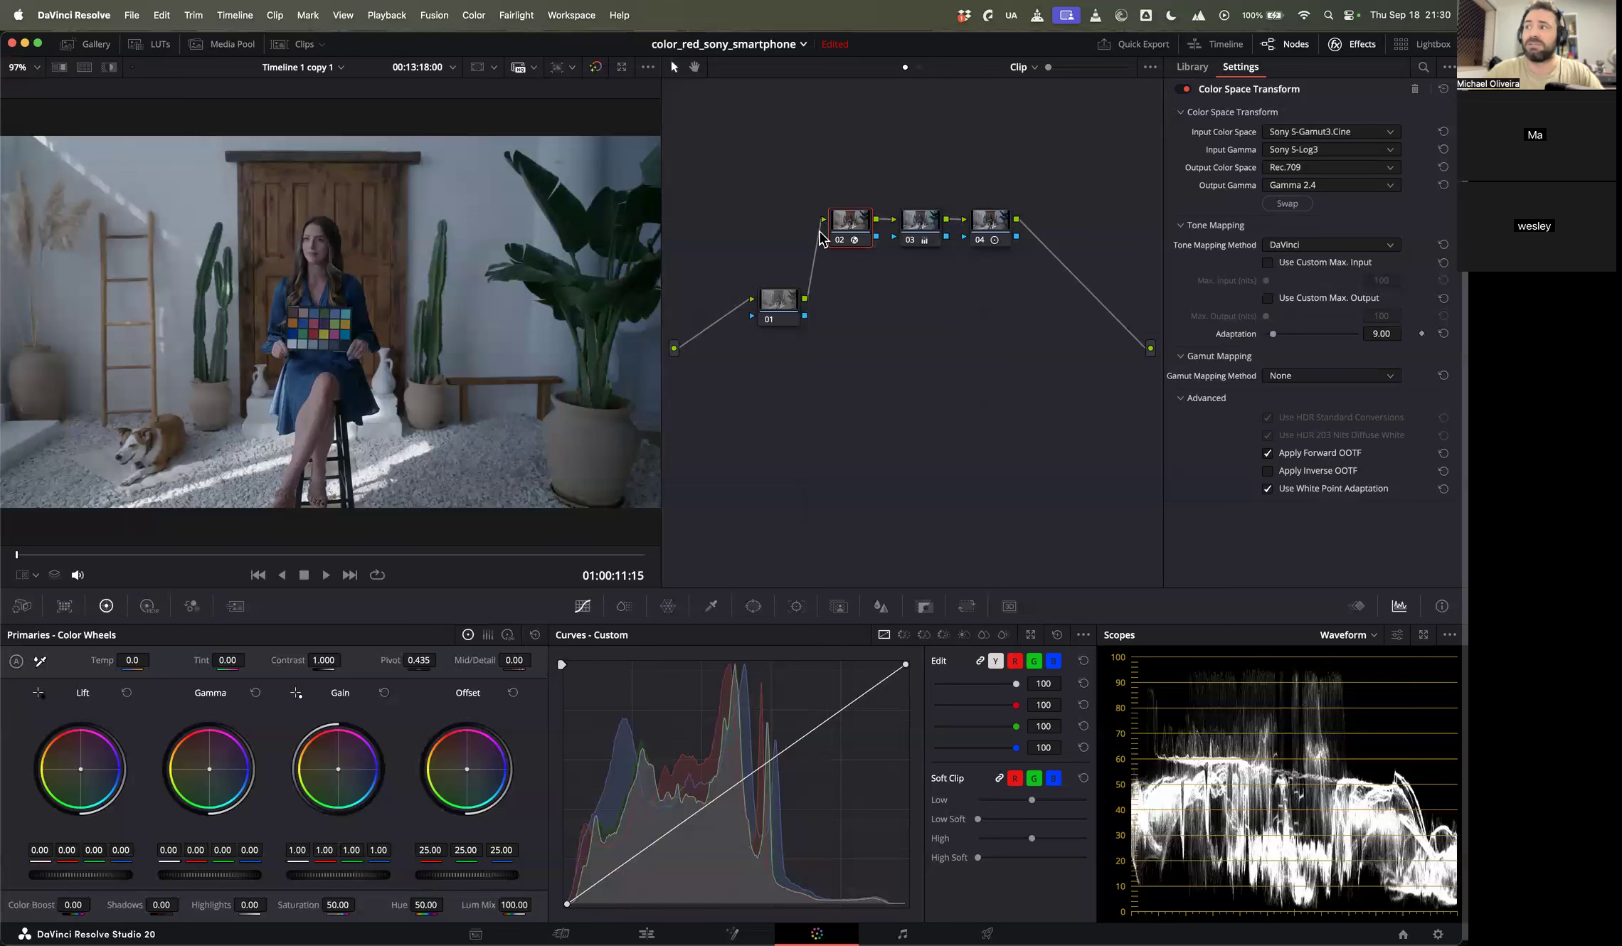
Step: Show the clip thumbnails and examine the Generate LUT options for the CB X-OCN LT clip
{"action": "left_click", "coordinate": [304, 44]}
{"action": "right_click", "coordinate": [158, 550]}
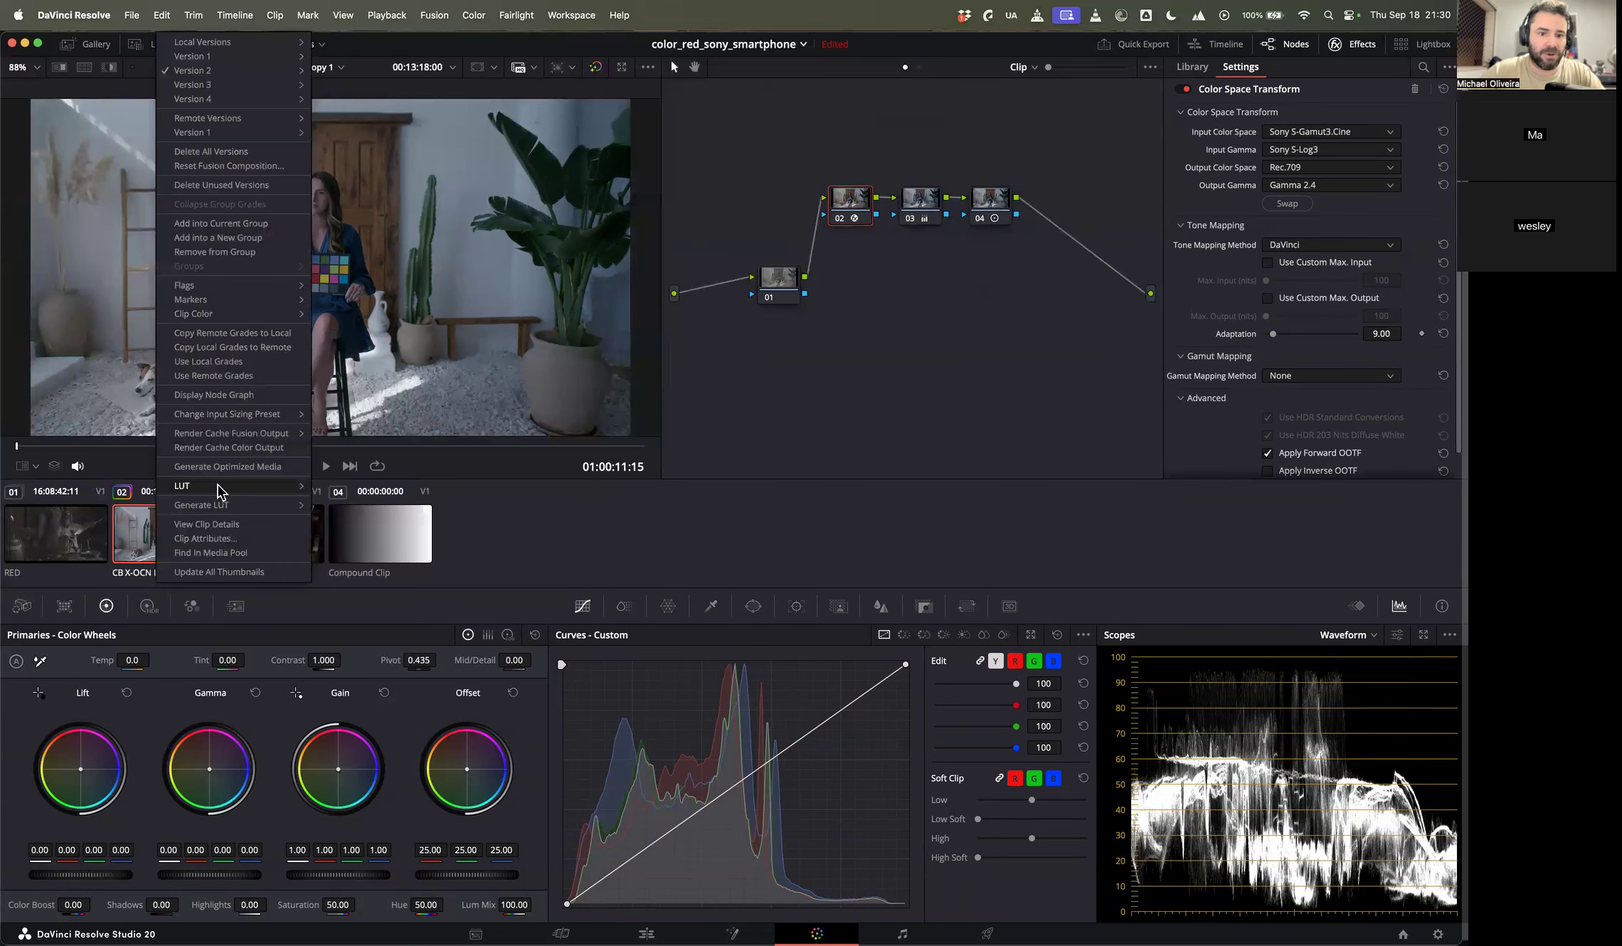
{"action": "mouse_move", "coordinate": [218, 507]}
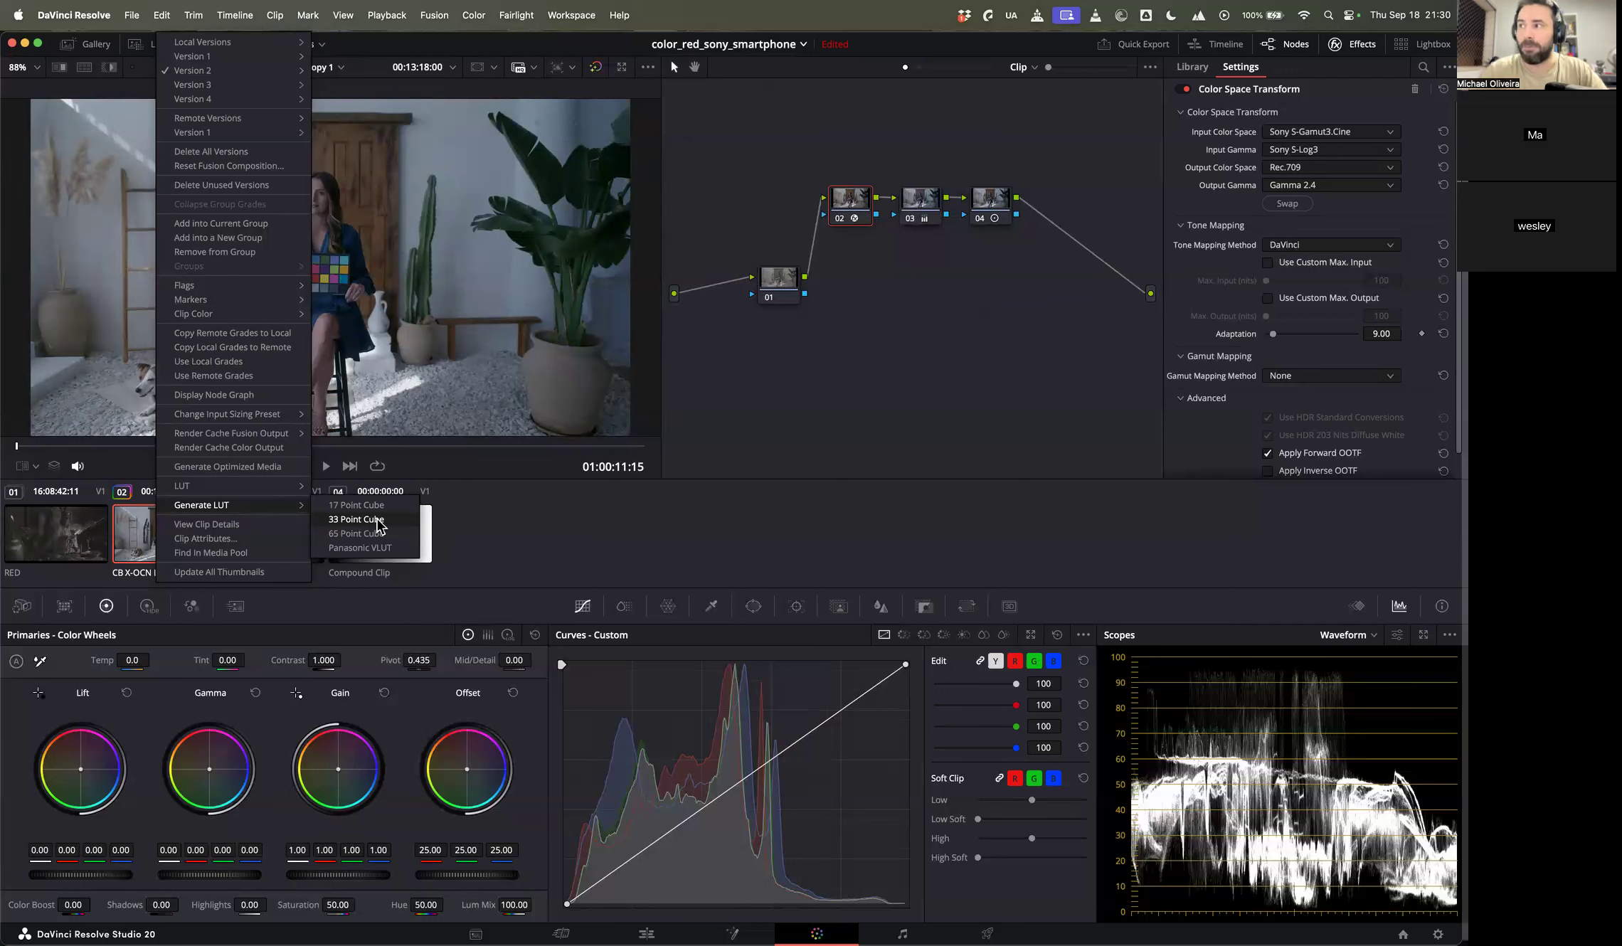
{"action": "left_click", "coordinate": [954, 328]}
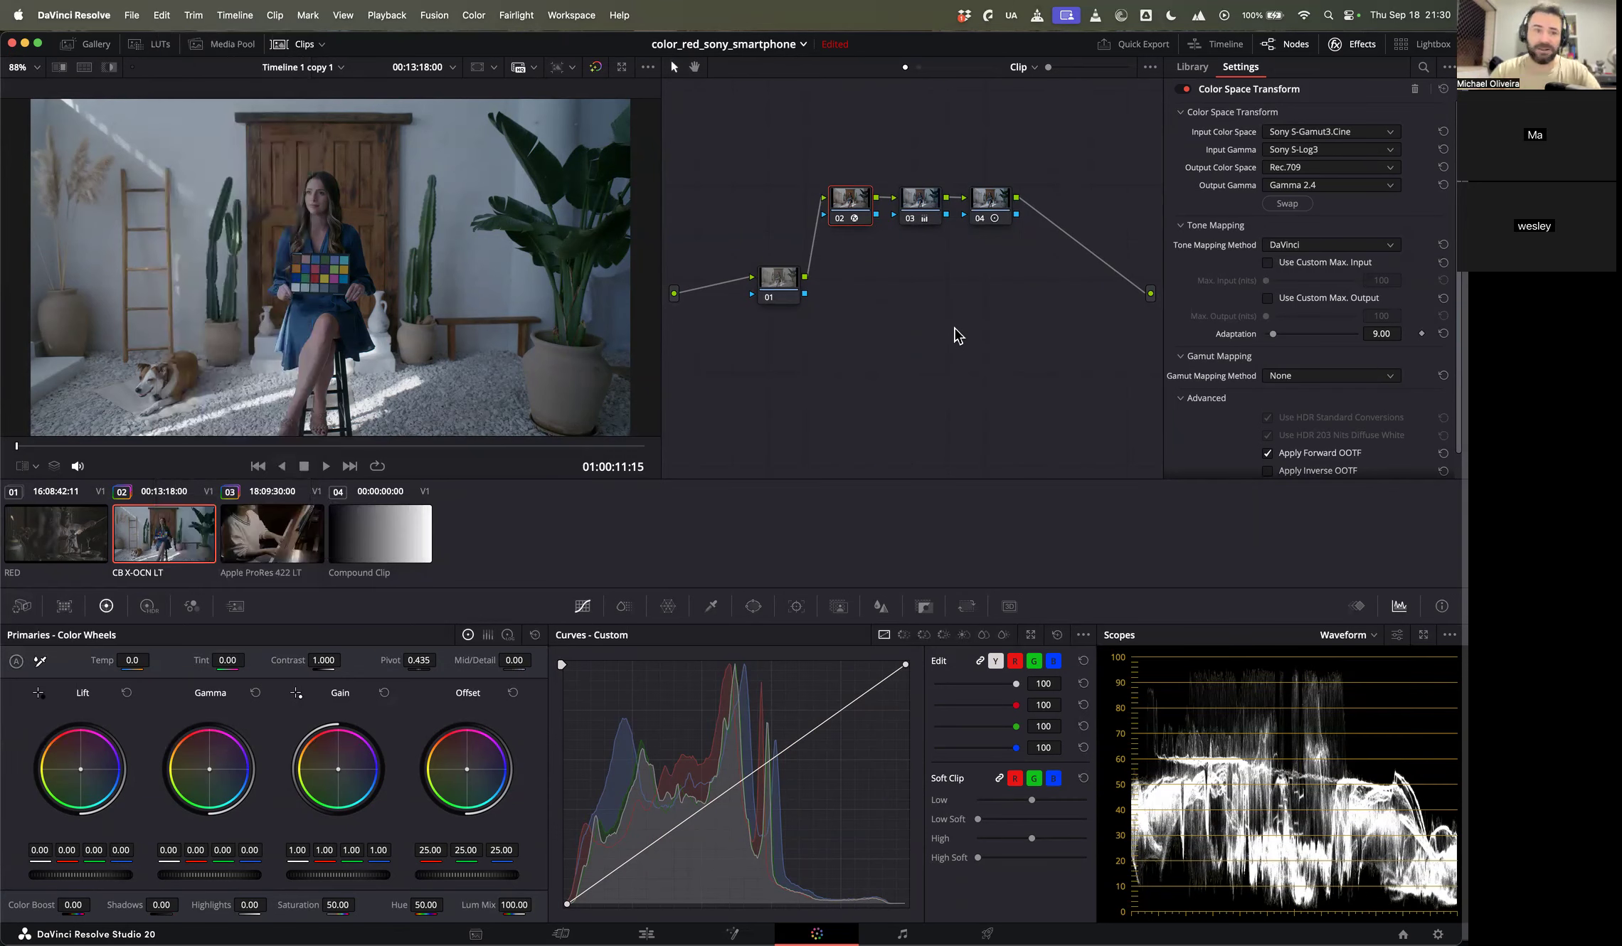
Step: Show the LUT browser and examine the tone mapping methods of node 02's Color Space Transform
{"action": "left_click", "coordinate": [157, 47]}
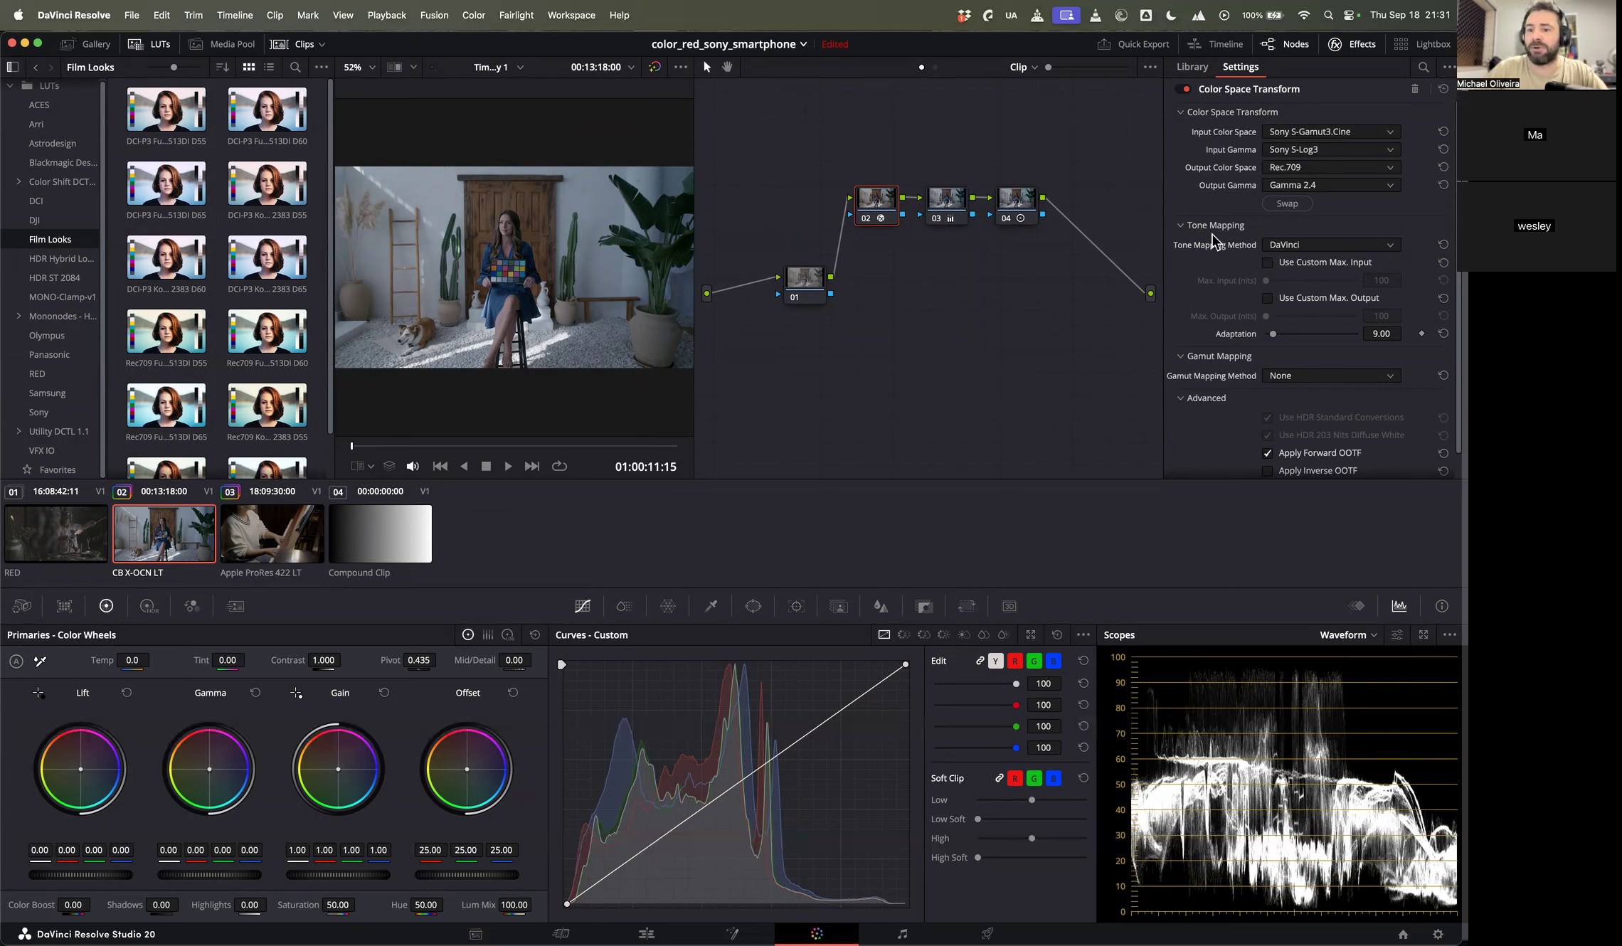
{"action": "left_click", "coordinate": [1283, 245]}
{"action": "left_click", "coordinate": [1210, 254]}
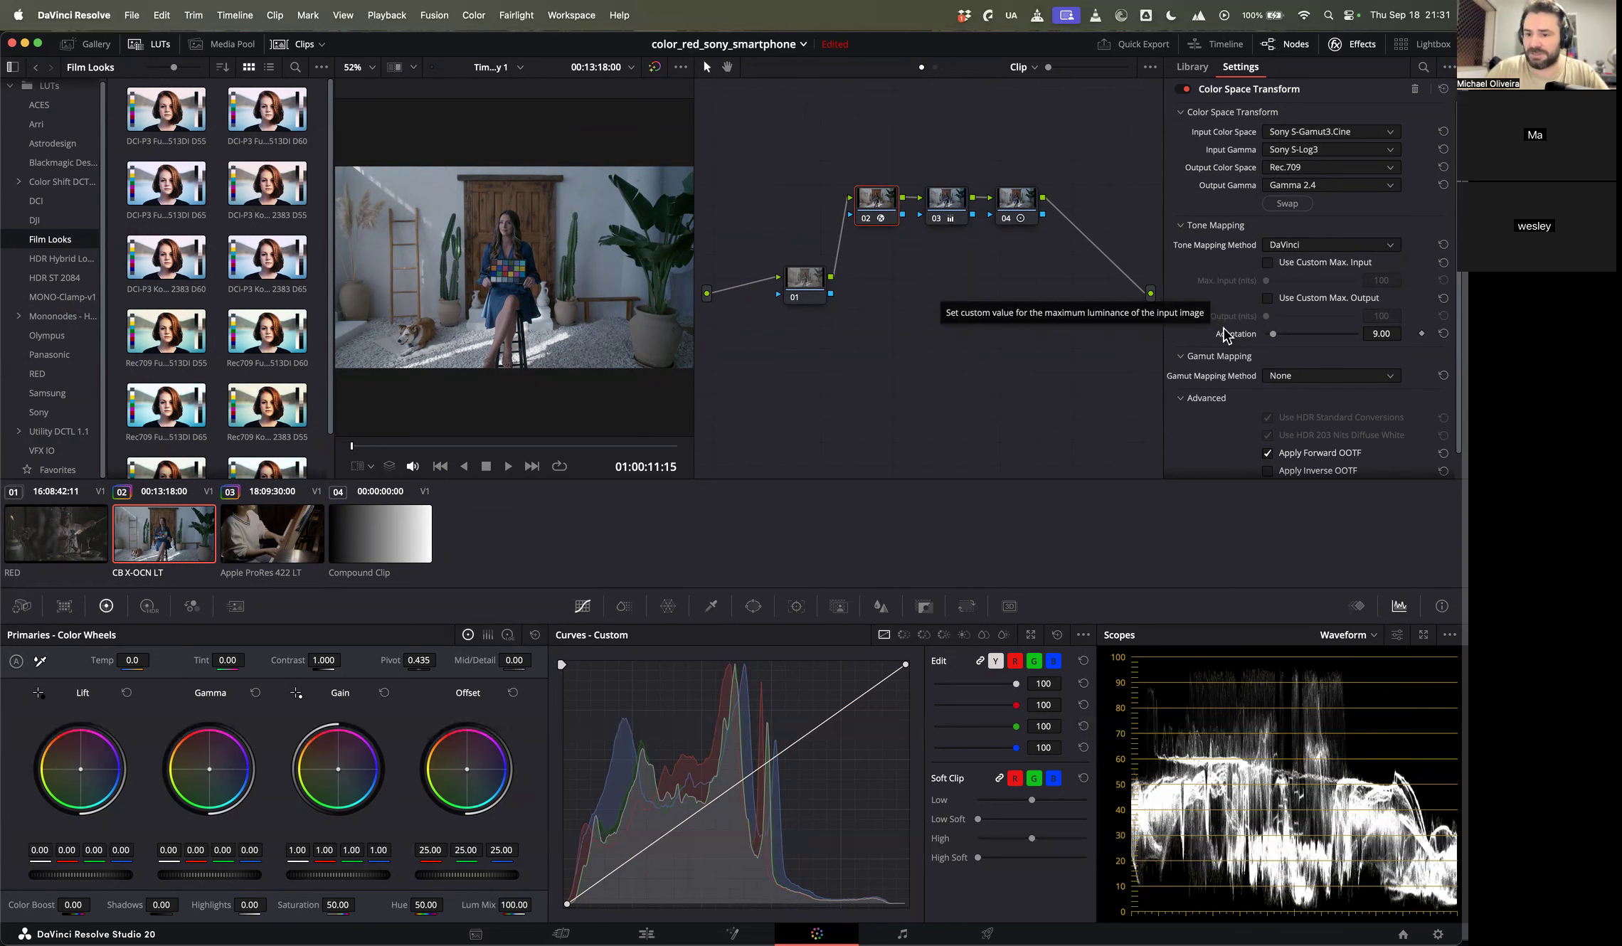
Step: Compare node 02's Color Space Transform with forward OOTF off and inverse OOTF on, and restore forward OOTF only
{"action": "scroll", "coordinate": [1224, 391], "scroll_direction": "down", "scroll_amount": 1}
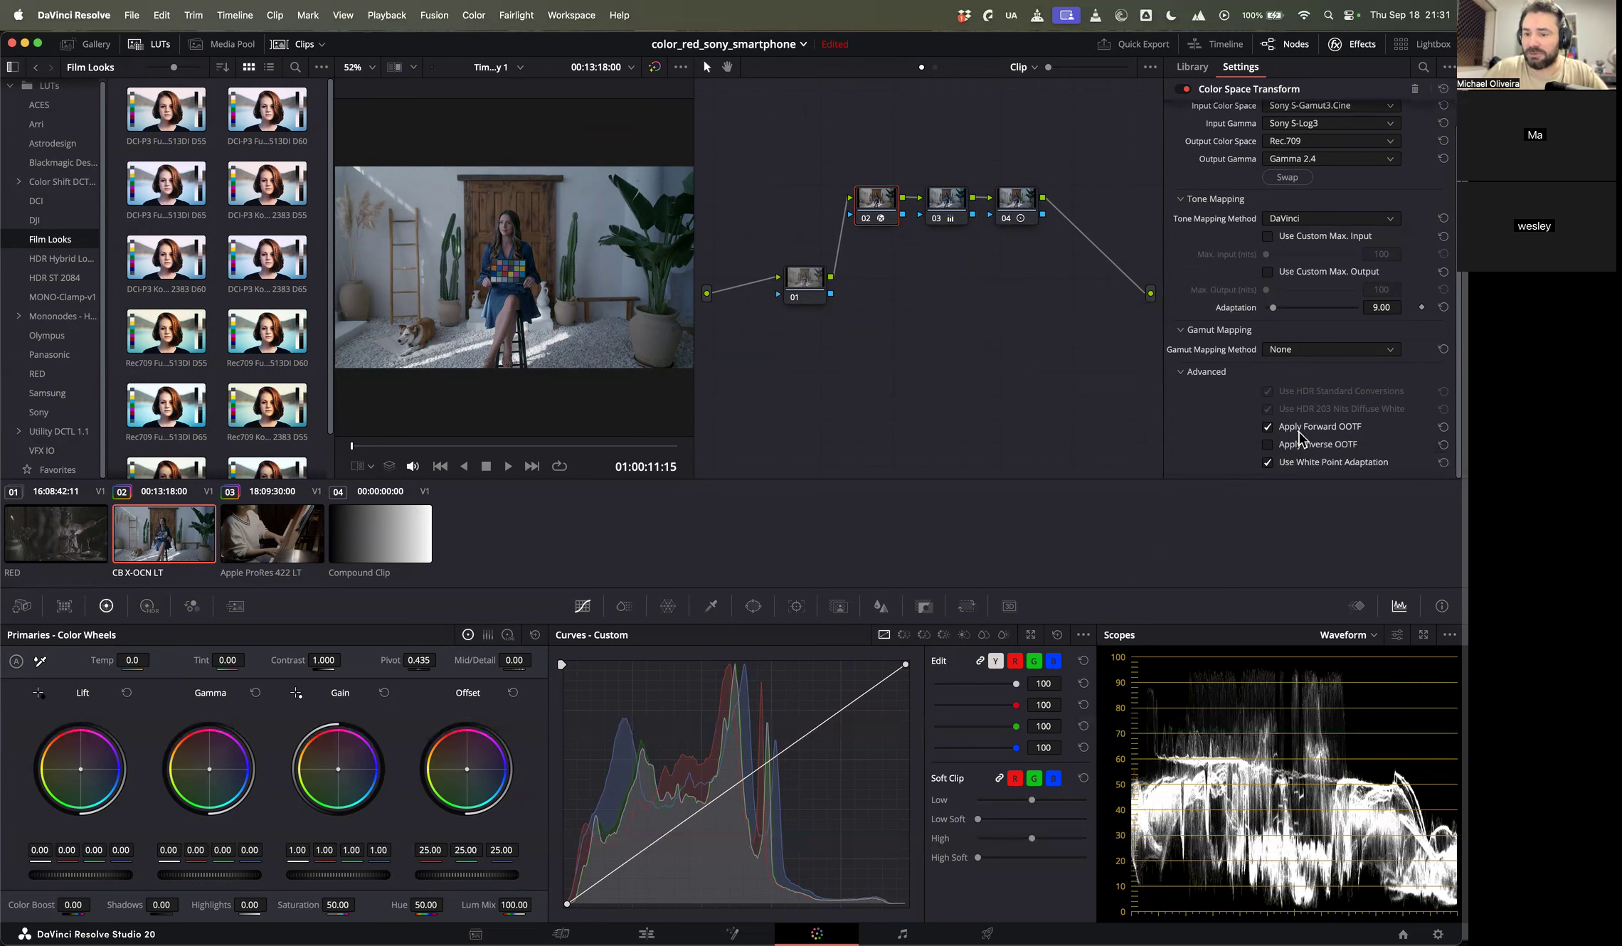
{"action": "left_click", "coordinate": [1268, 428]}
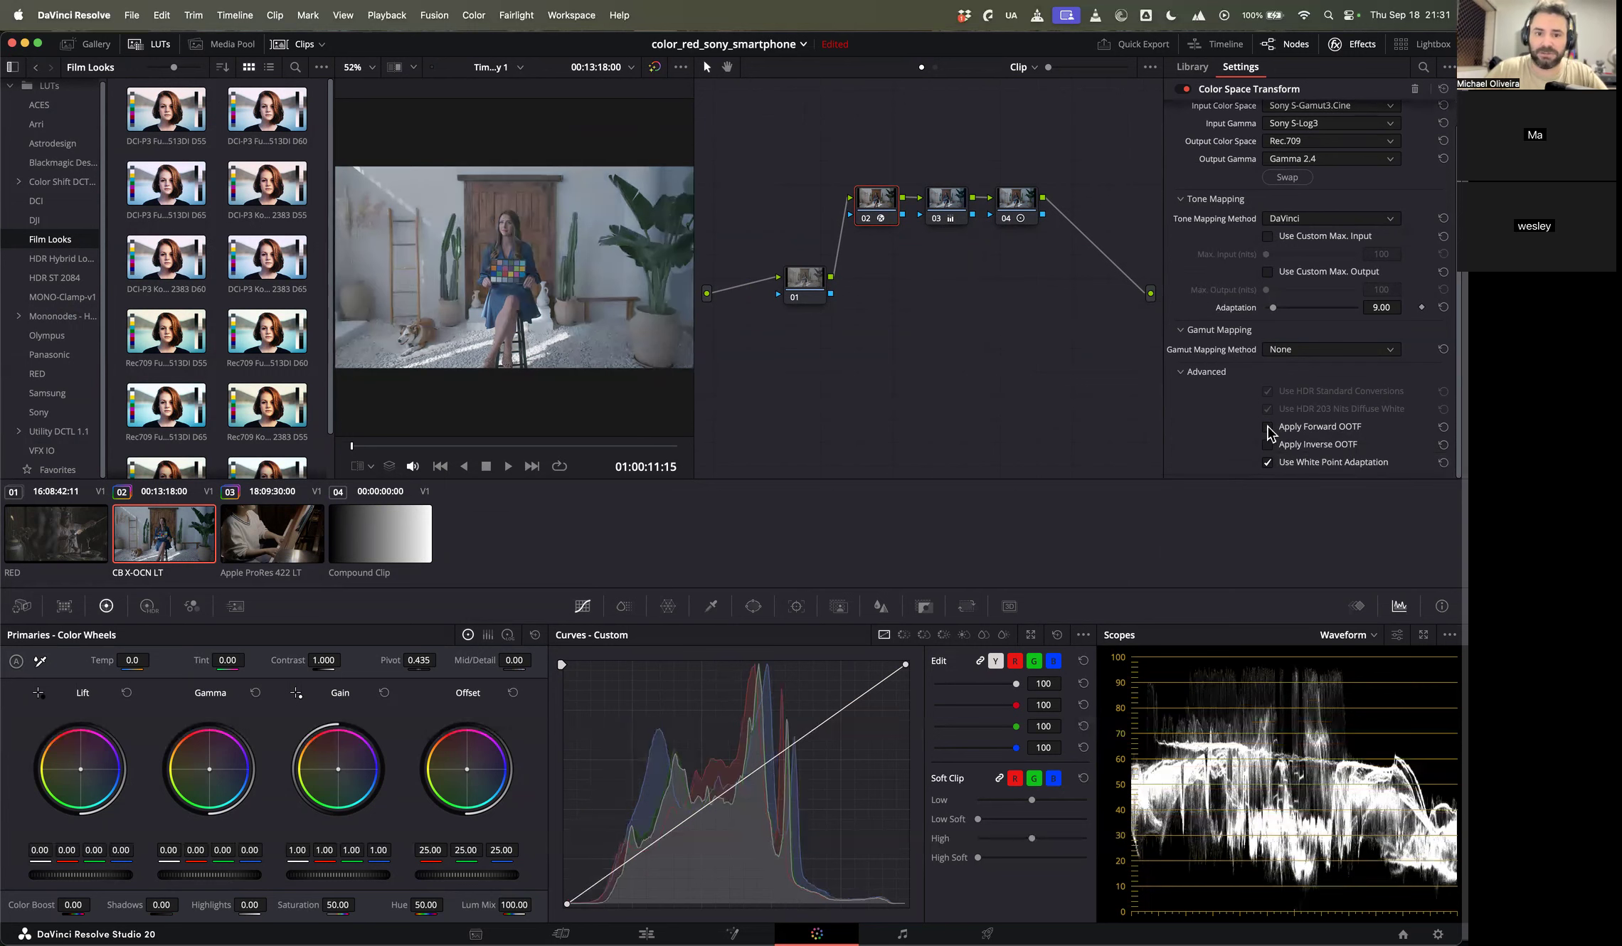
{"action": "left_click", "coordinate": [1269, 428]}
{"action": "left_click", "coordinate": [1268, 427]}
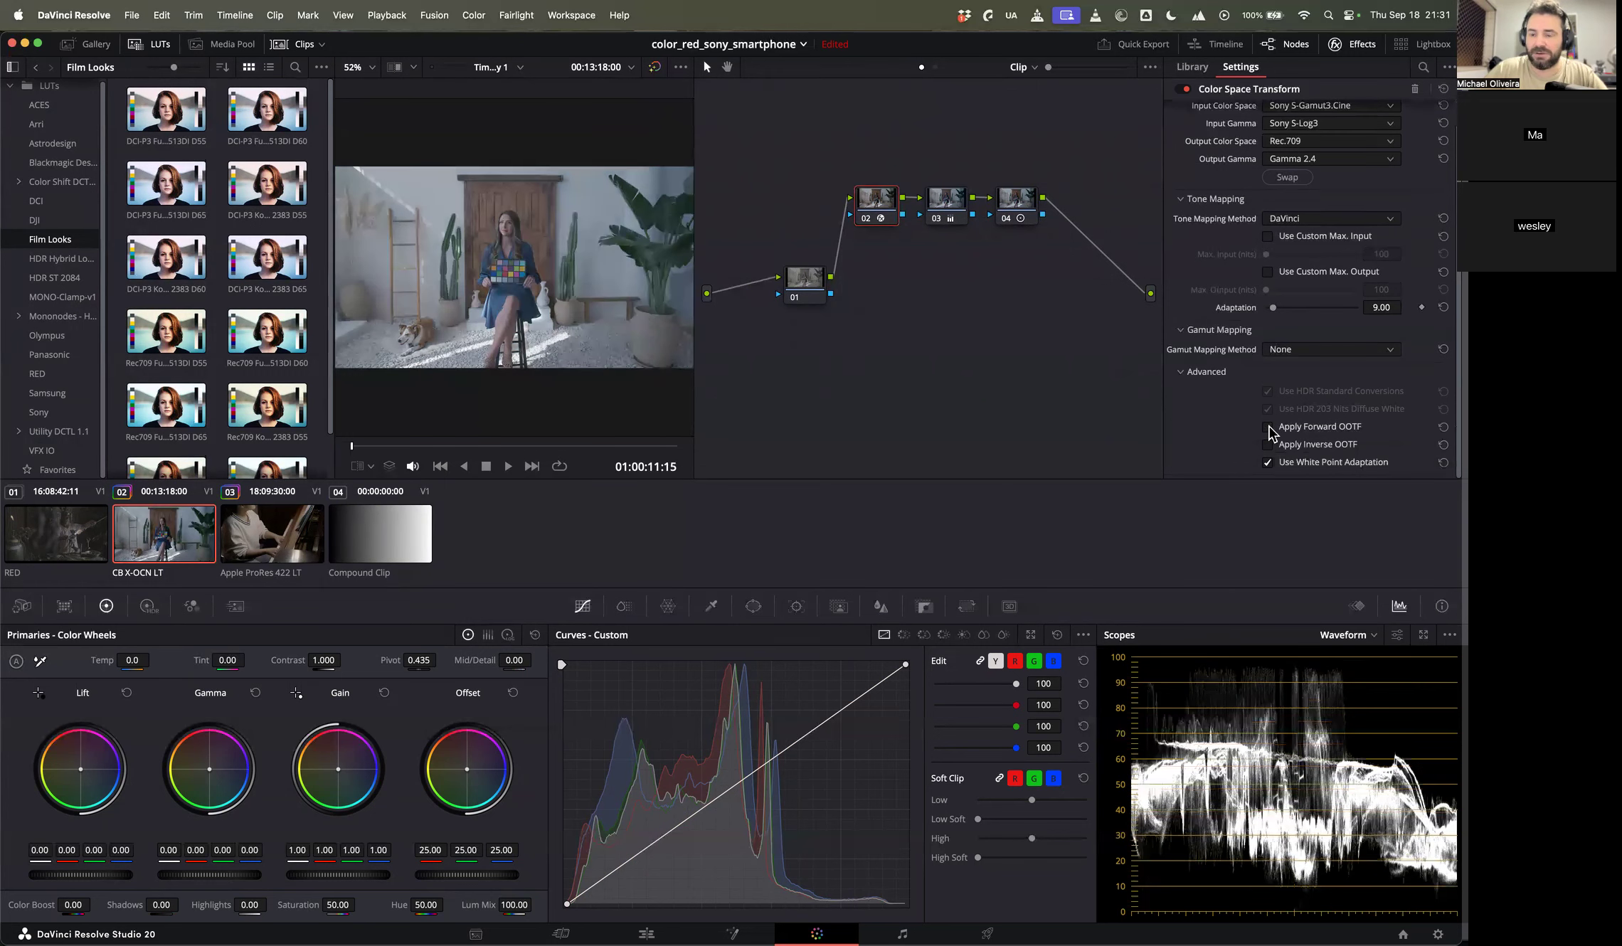
{"action": "left_click", "coordinate": [1268, 428]}
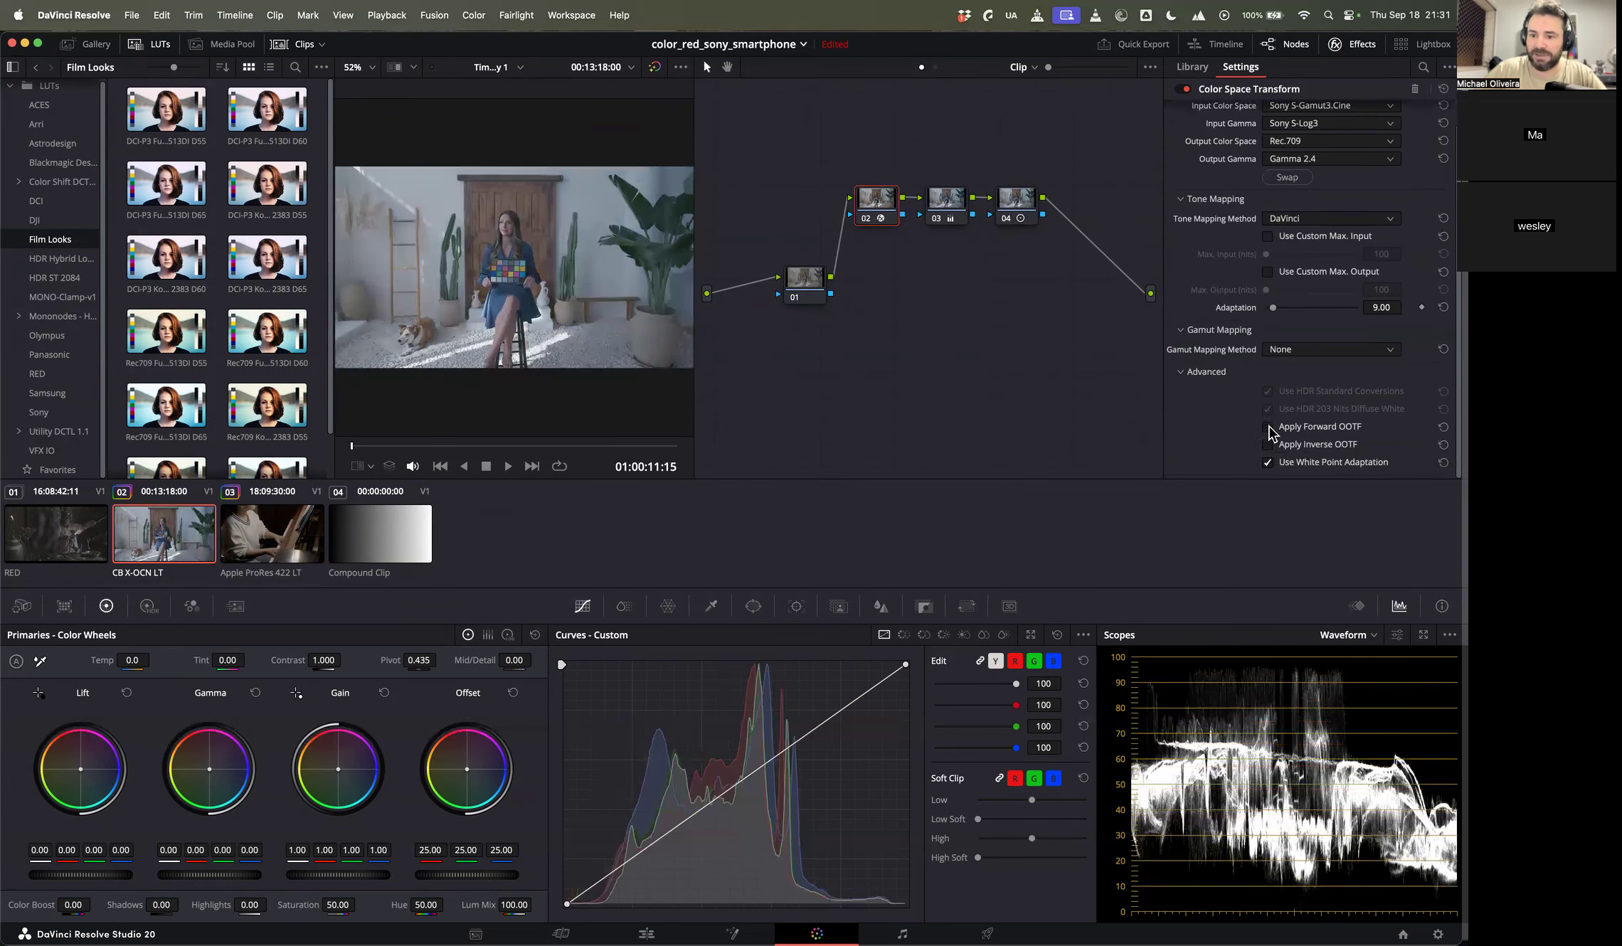
{"action": "left_click", "coordinate": [1269, 446]}
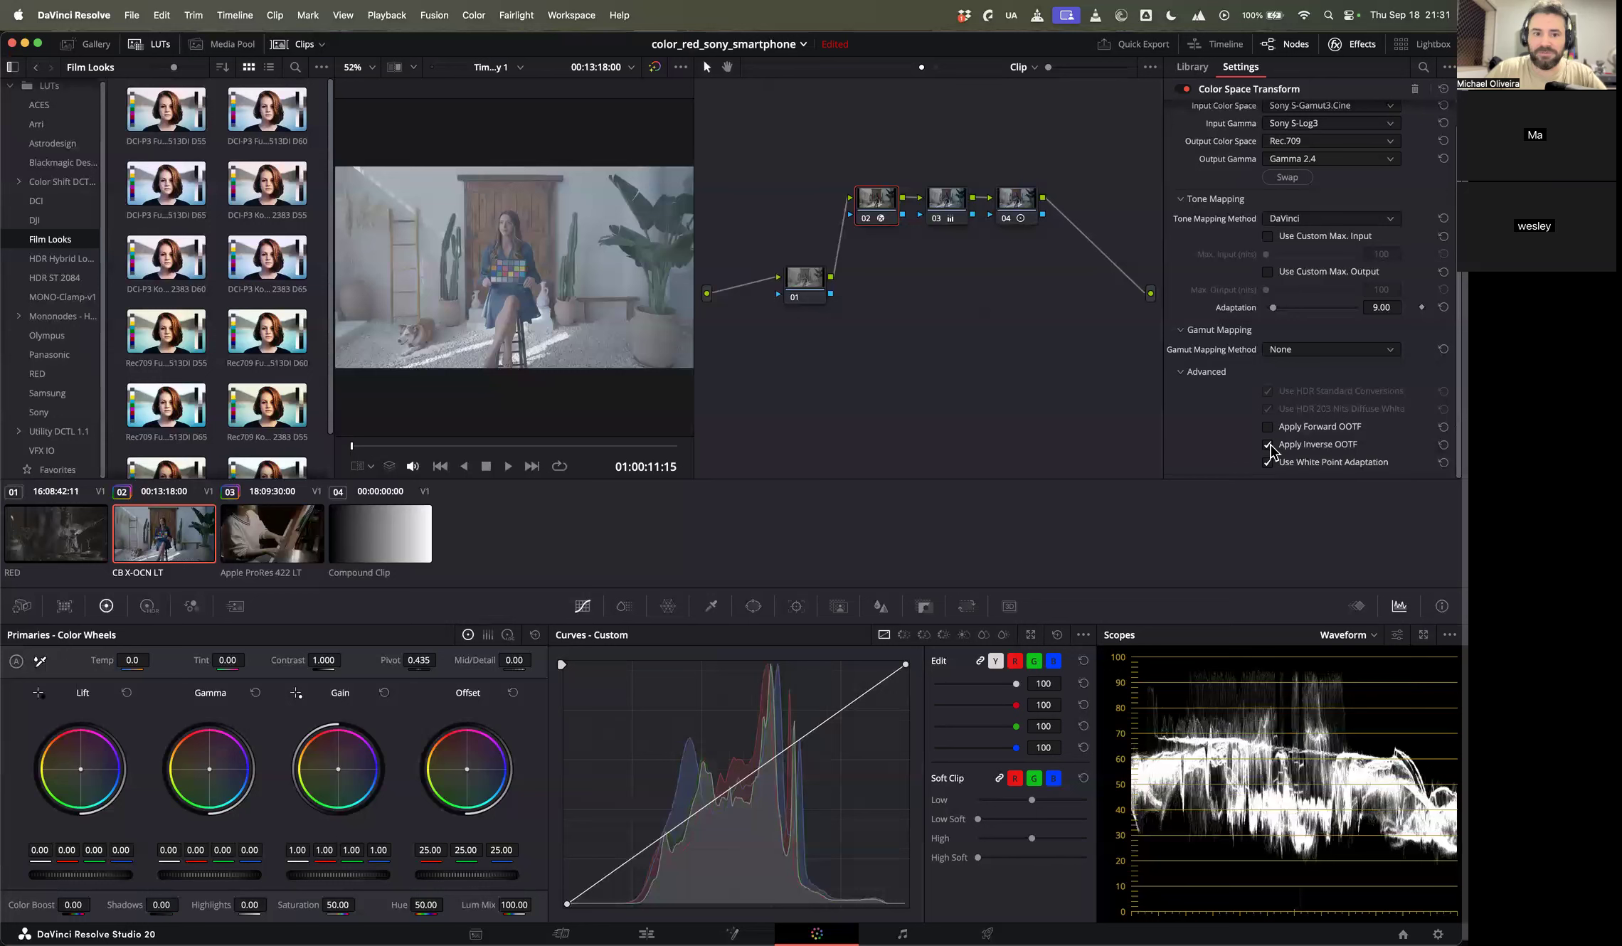
{"action": "left_click", "coordinate": [1269, 446]}
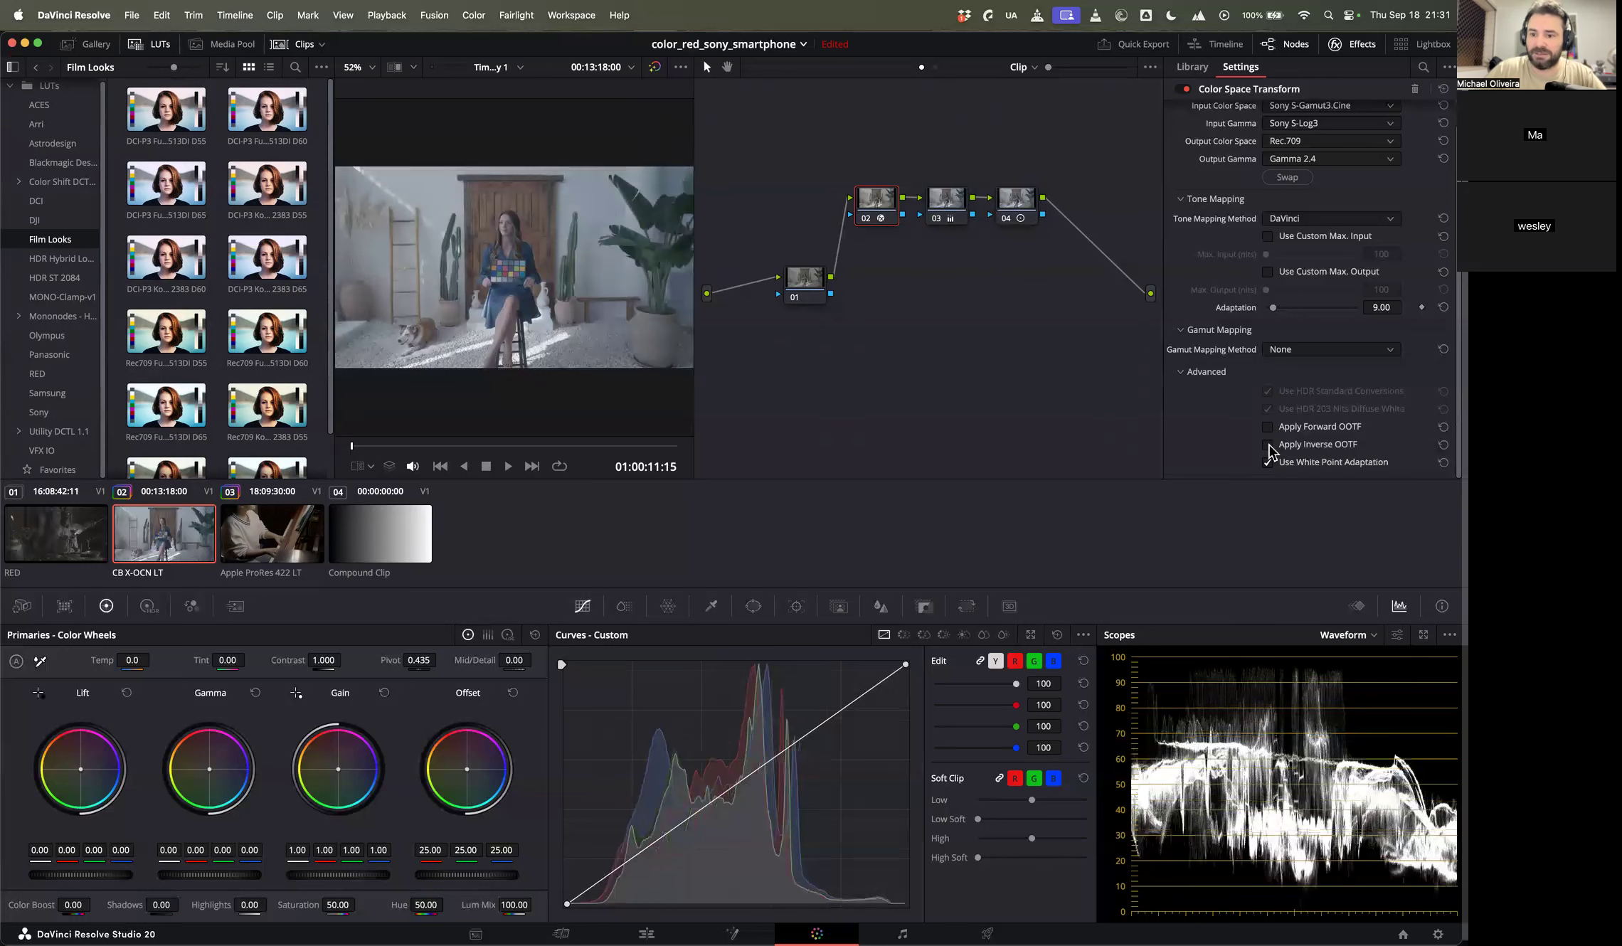
{"action": "left_click", "coordinate": [1268, 428]}
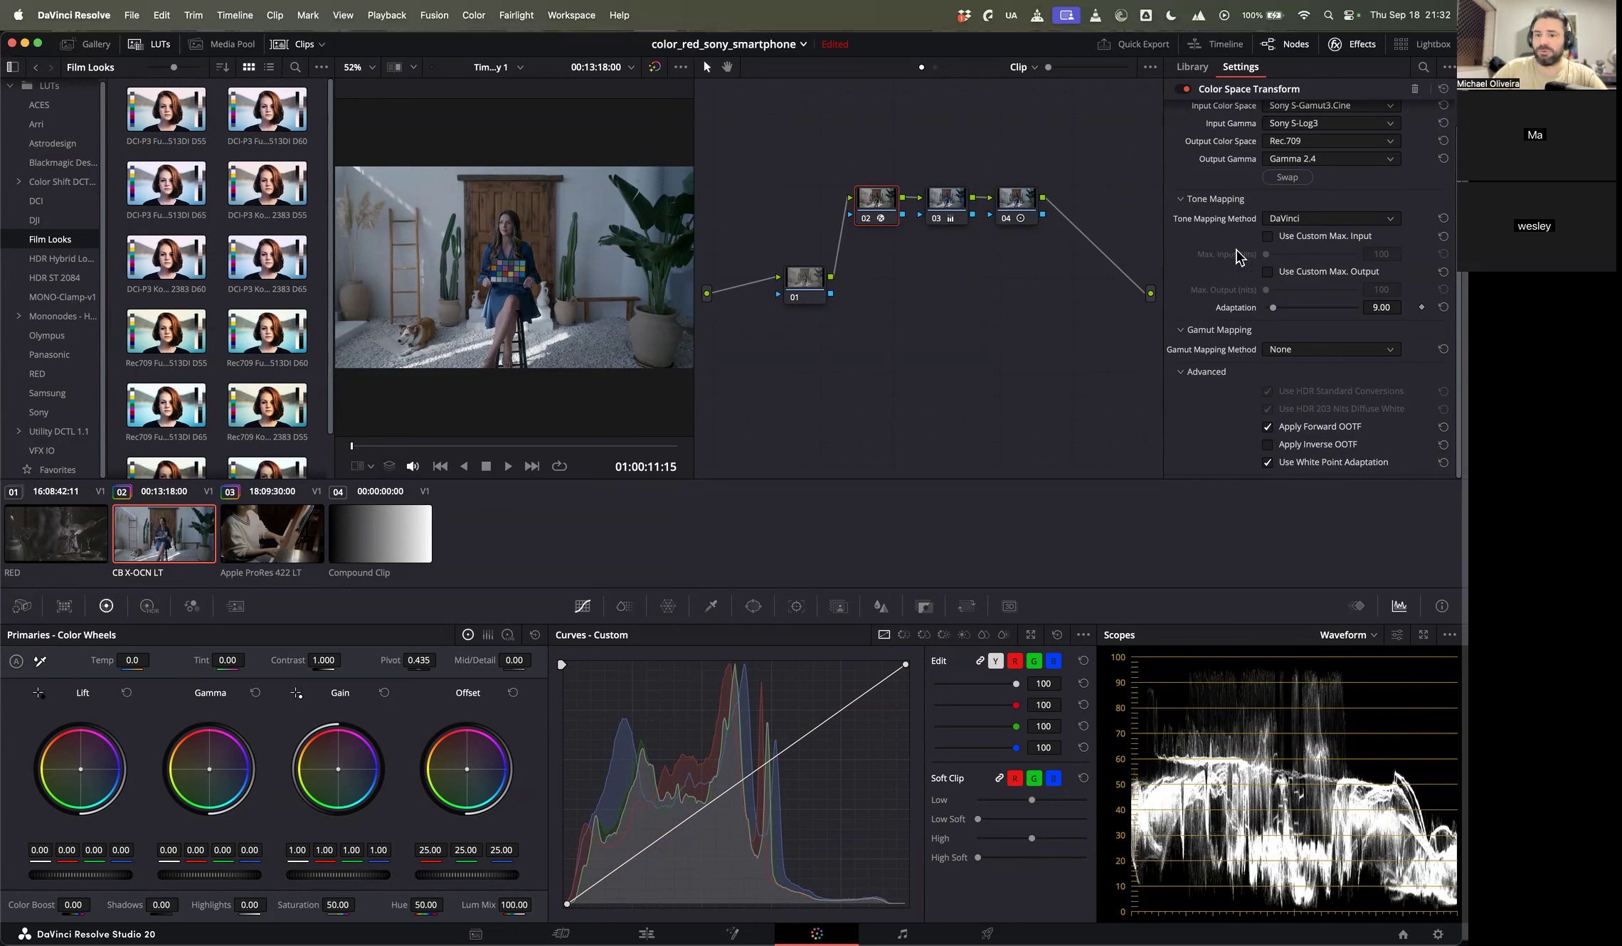
{"action": "scroll", "coordinate": [1239, 257], "scroll_direction": "up", "scroll_amount": 1}
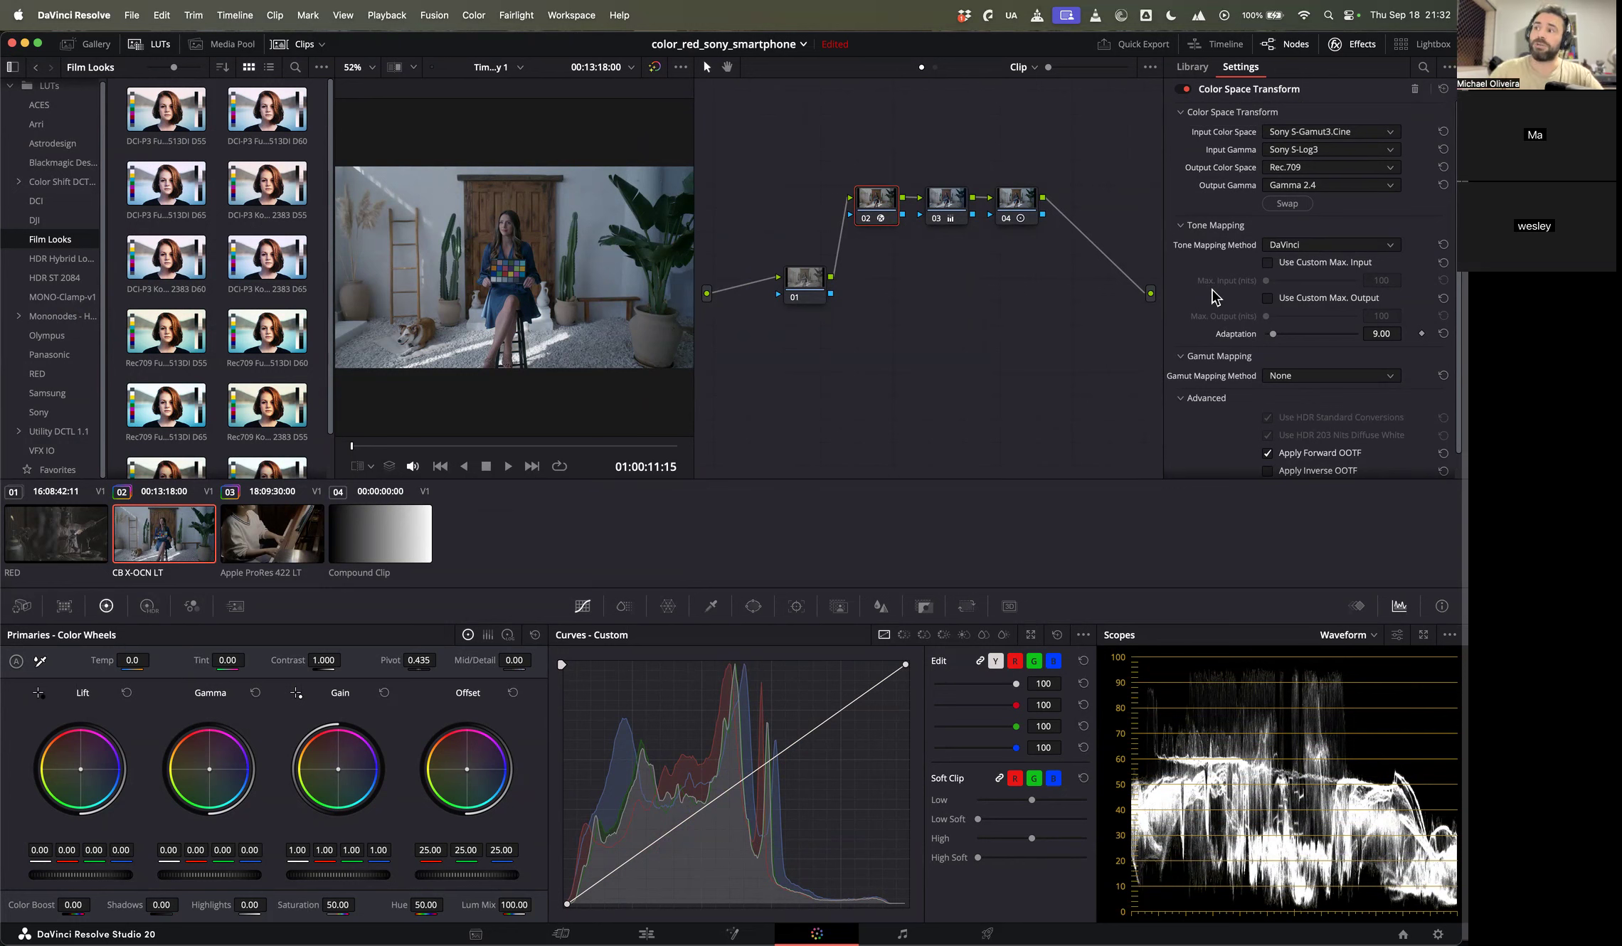
Step: Examine the camera color spaces offered as the input color space of node 02's Color Space Transform
{"action": "left_click", "coordinate": [1302, 131]}
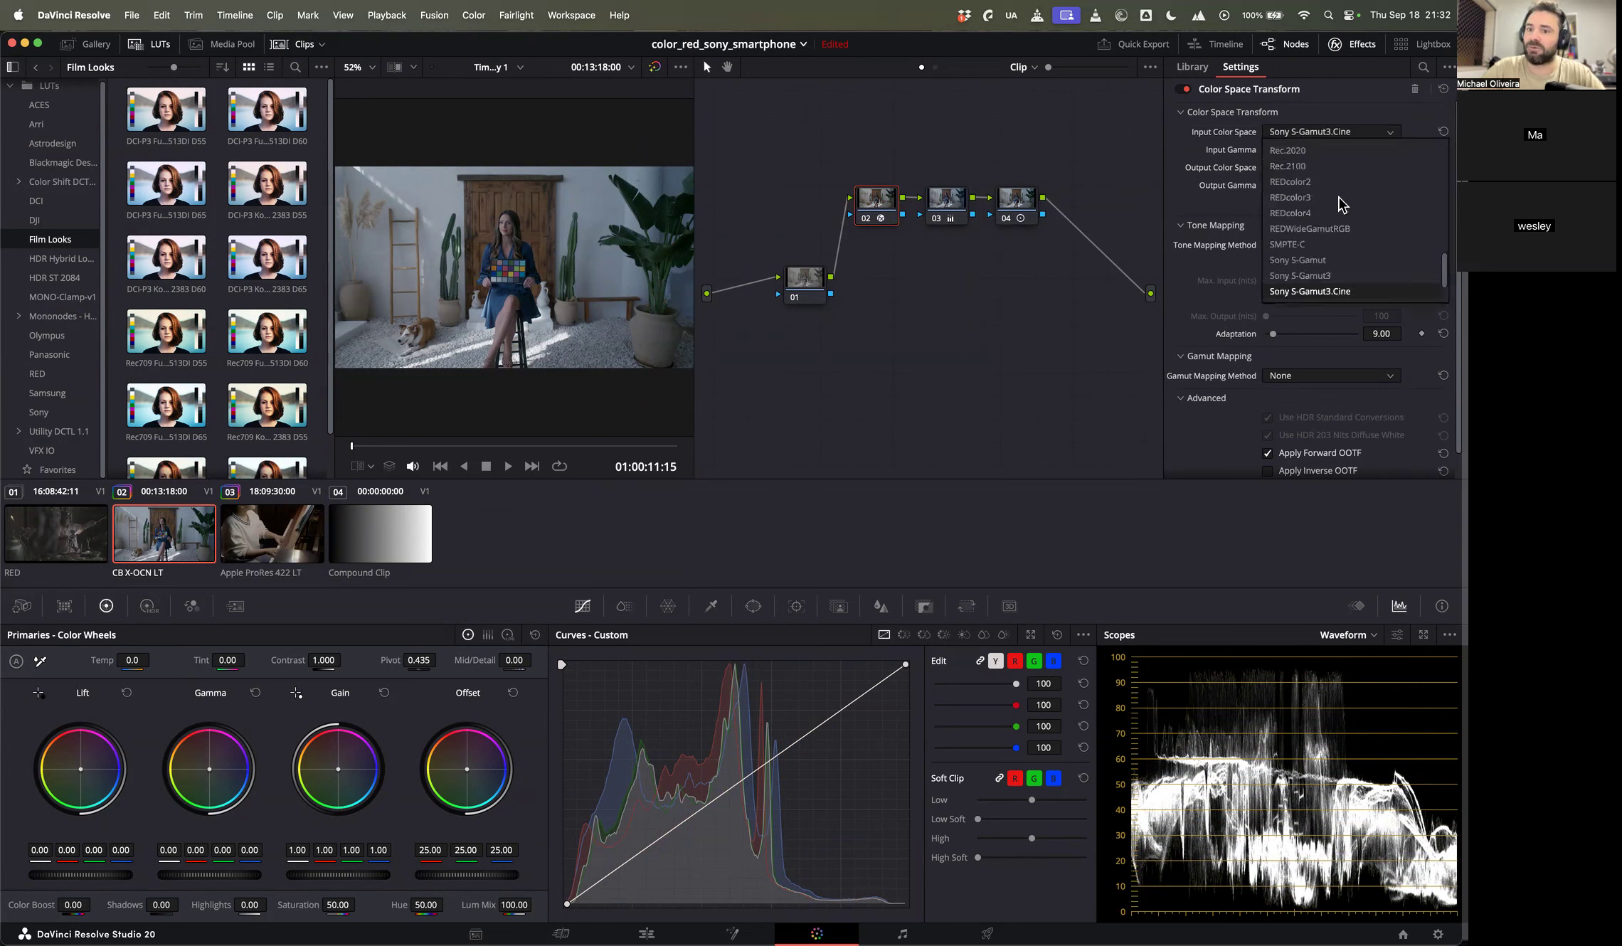
{"action": "left_click", "coordinate": [1202, 211]}
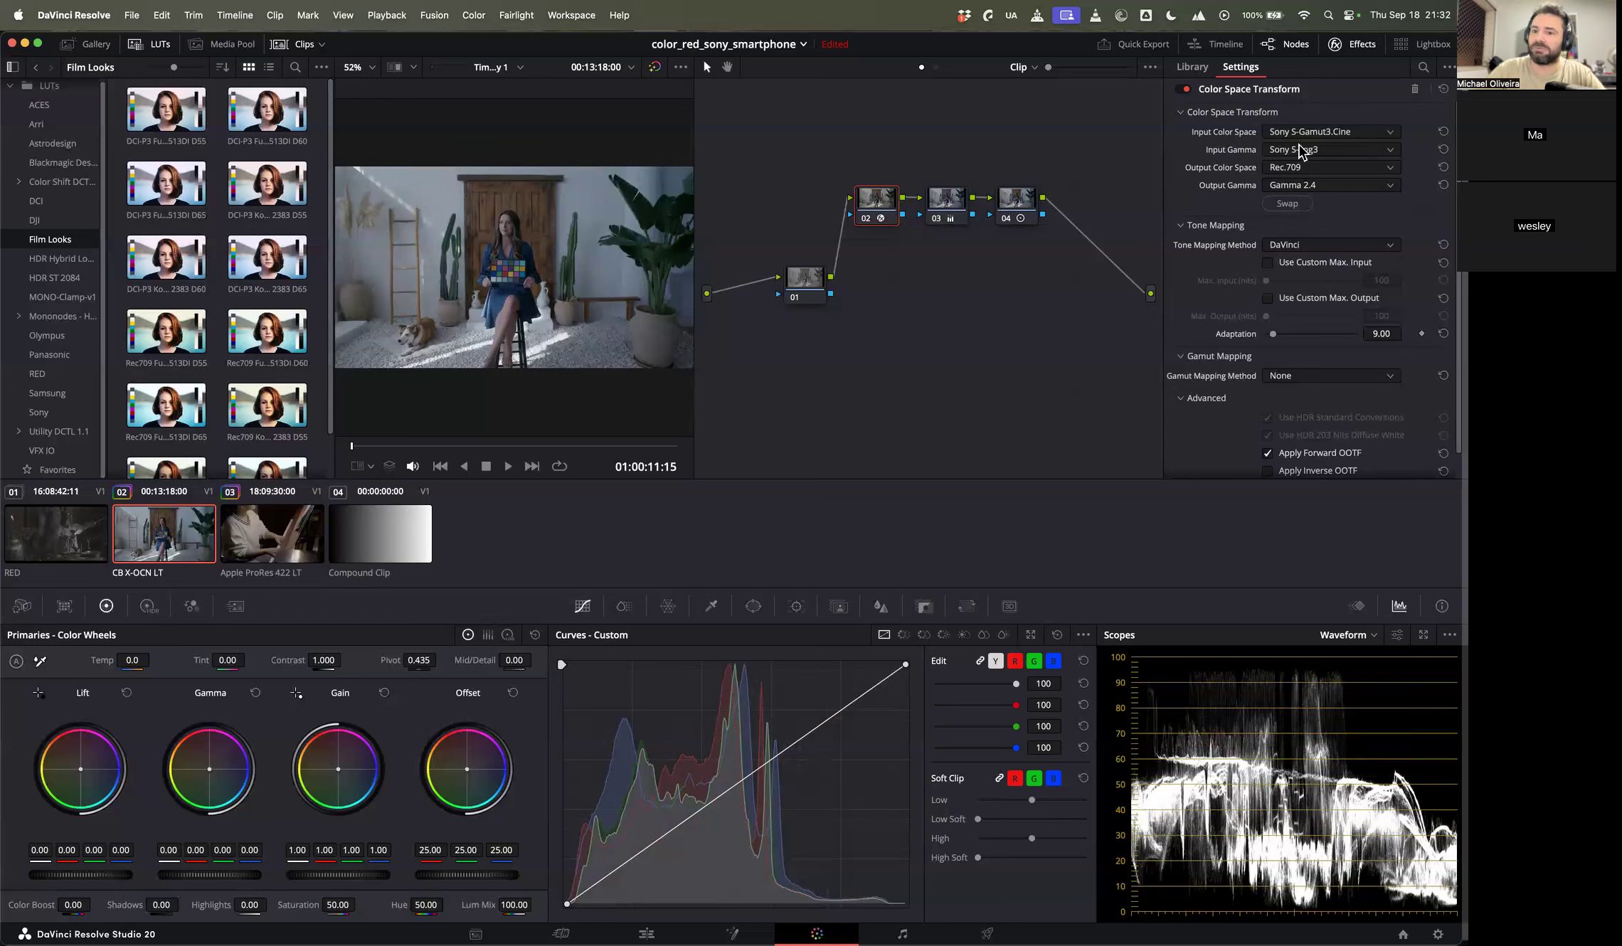
{"action": "left_click", "coordinate": [1325, 132]}
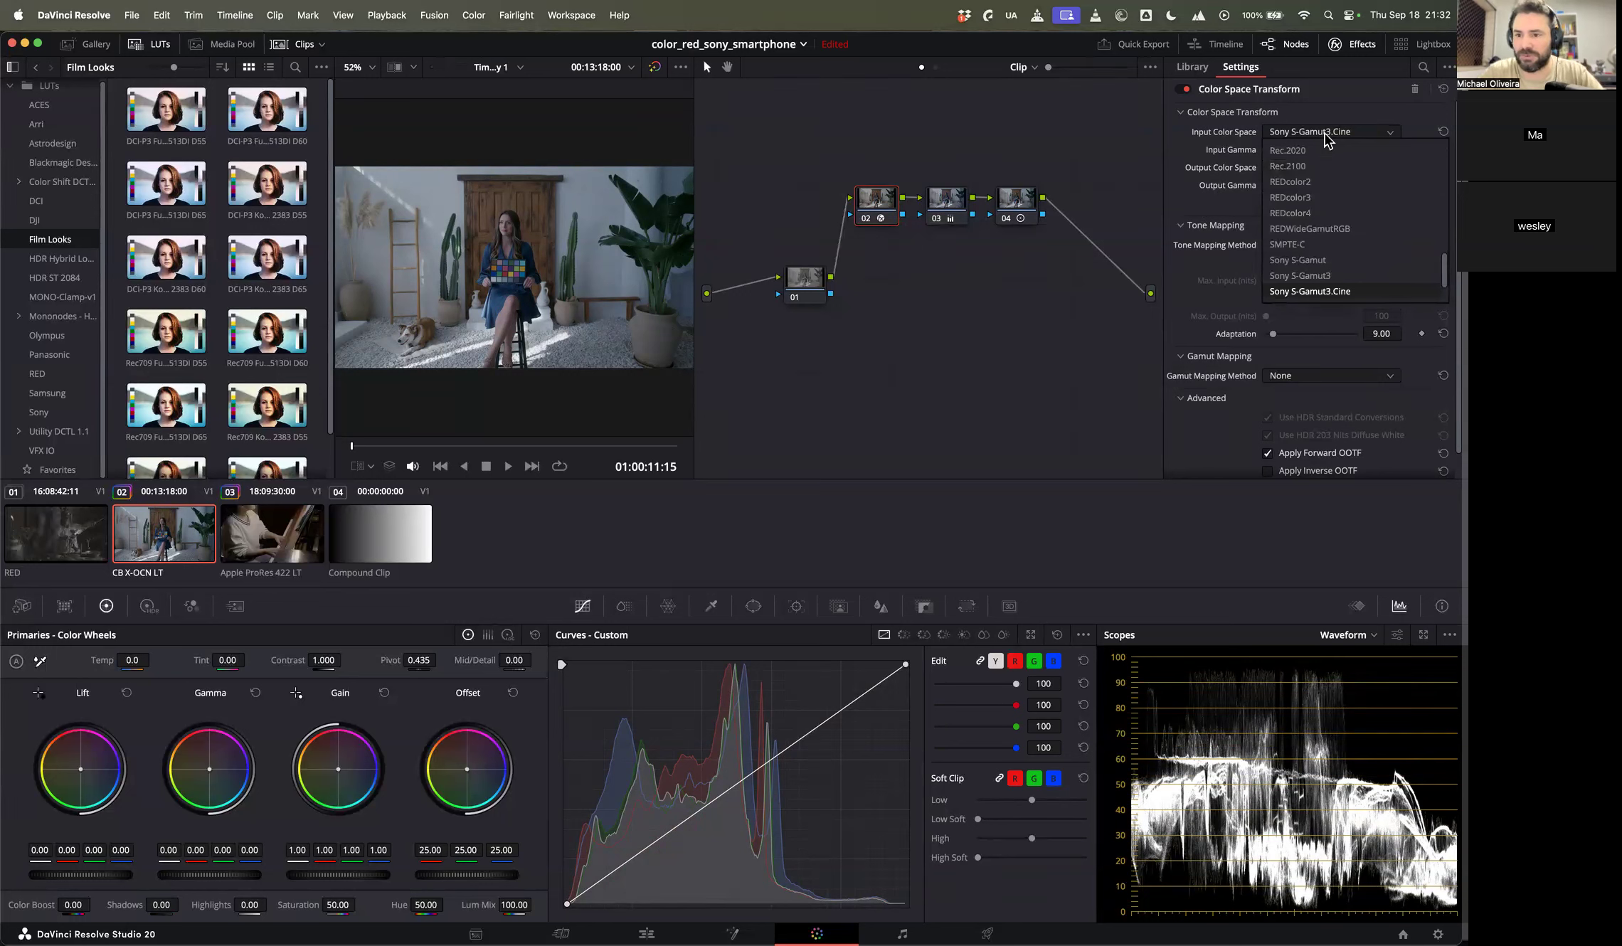
{"action": "scroll", "coordinate": [1319, 252], "scroll_direction": "up", "scroll_amount": 10}
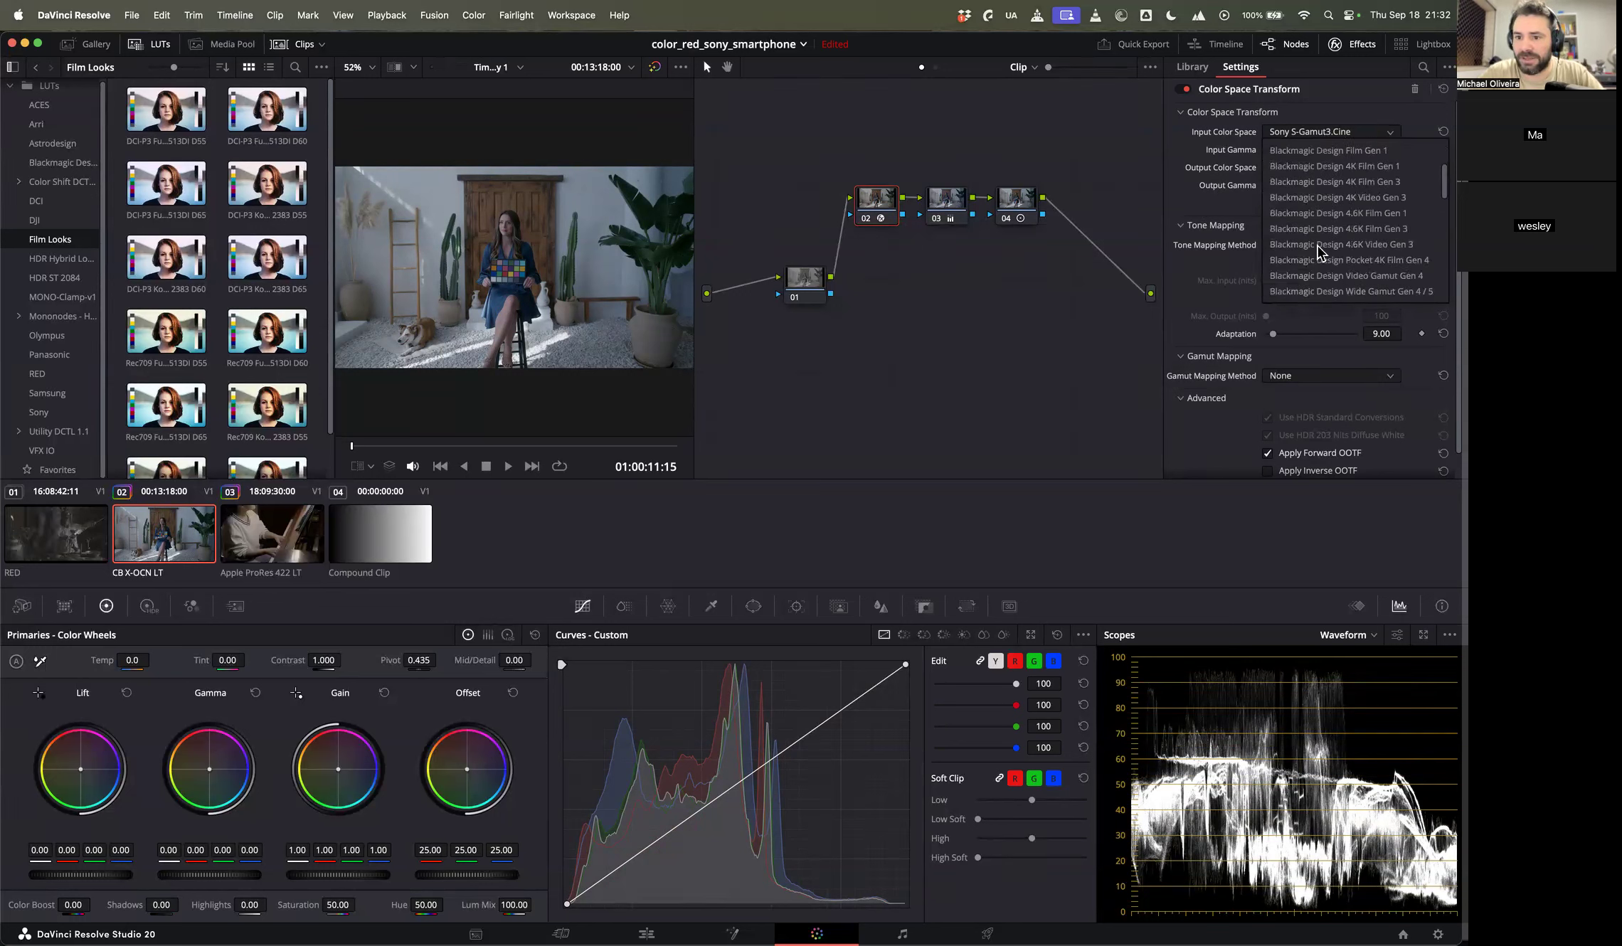
{"action": "scroll", "coordinate": [1318, 253], "scroll_direction": "down", "scroll_amount": 4}
{"action": "scroll", "coordinate": [1319, 253], "scroll_direction": "down", "scroll_amount": 10}
{"action": "left_click", "coordinate": [1238, 174]}
Step: Examine the log curves offered as the input gamma of node 02's Color Space Transform
{"action": "left_click", "coordinate": [1325, 150]}
{"action": "scroll", "coordinate": [1317, 242], "scroll_direction": "up", "scroll_amount": 14}
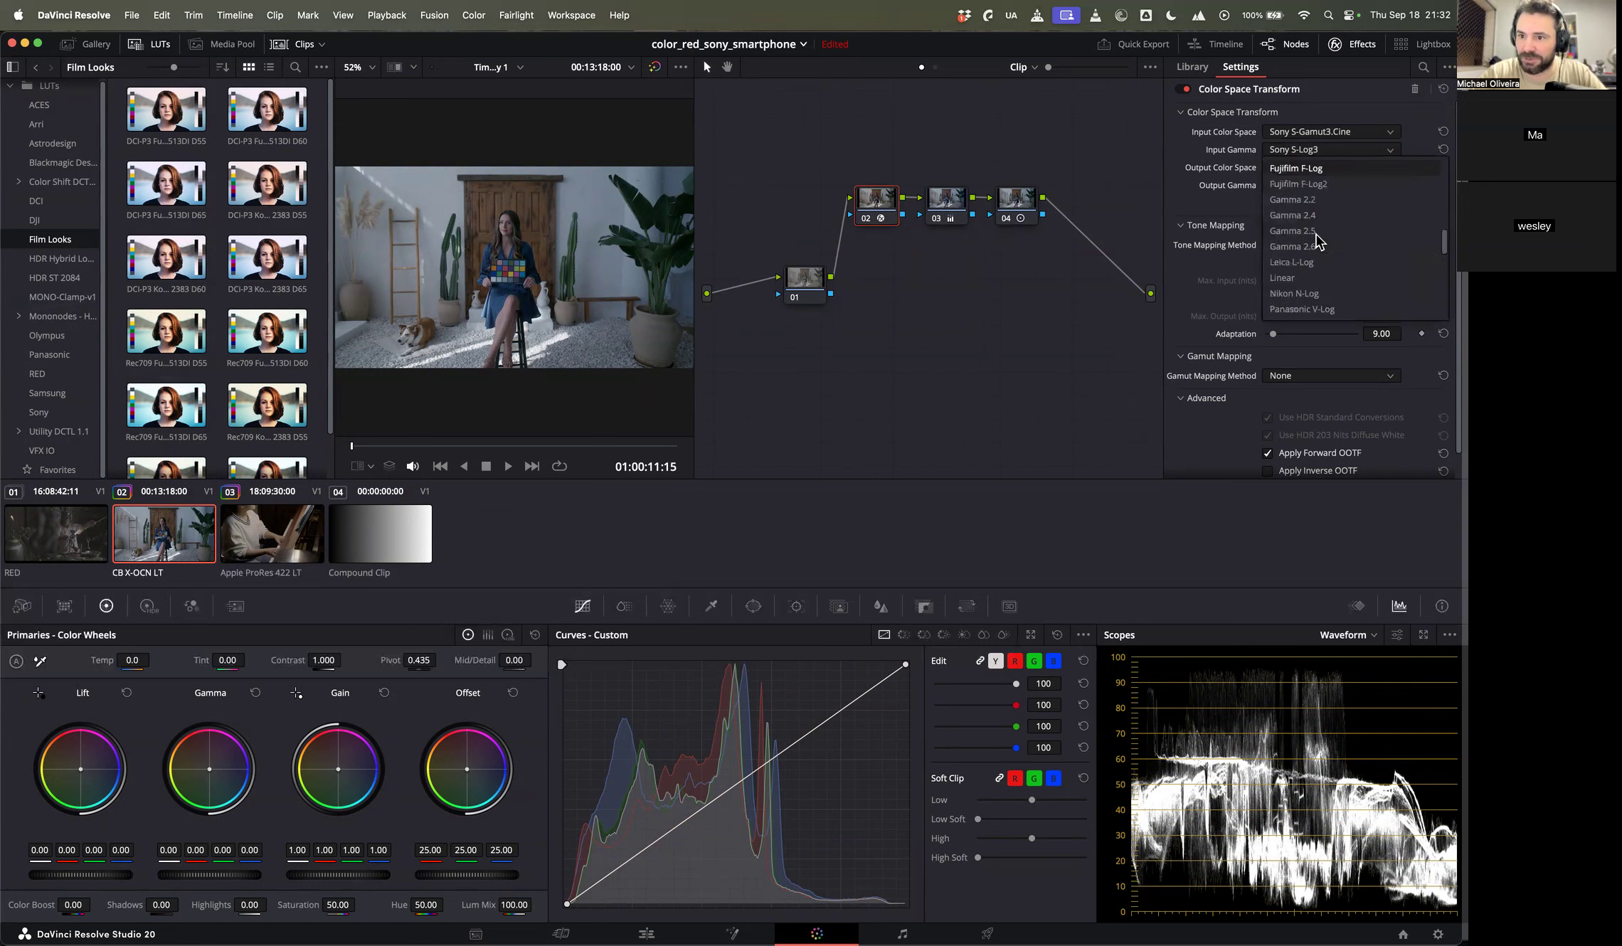
{"action": "scroll", "coordinate": [1314, 214], "scroll_direction": "up", "scroll_amount": 1}
{"action": "scroll", "coordinate": [1309, 167], "scroll_direction": "up", "scroll_amount": 3}
{"action": "scroll", "coordinate": [1302, 199], "scroll_direction": "up", "scroll_amount": 5}
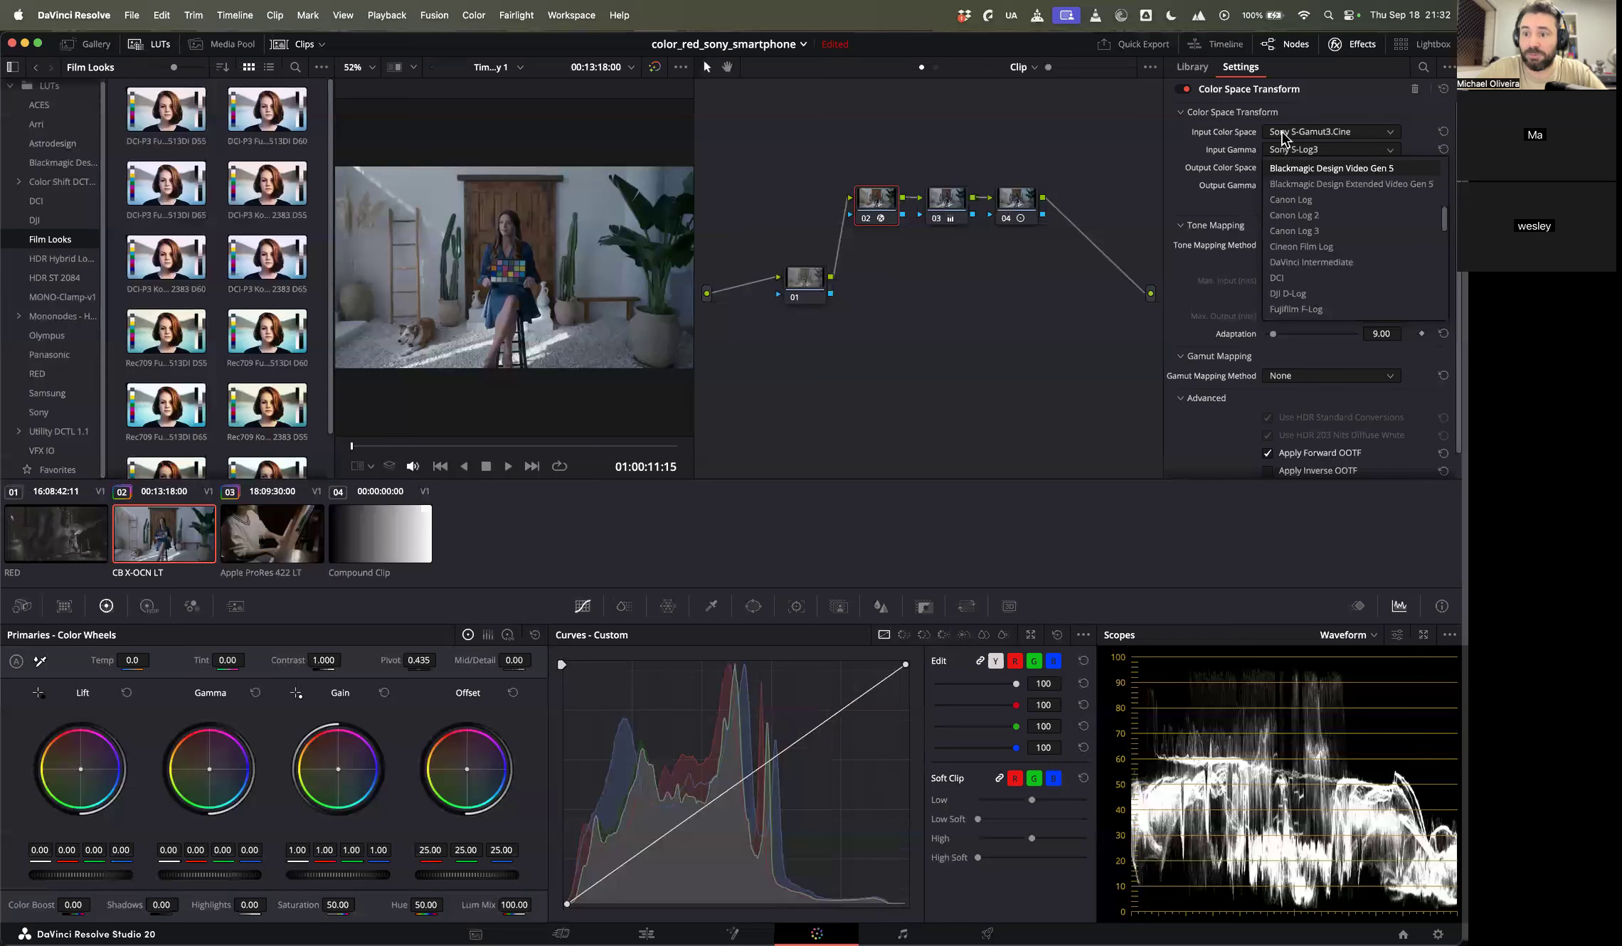
{"action": "left_click", "coordinate": [1283, 137]}
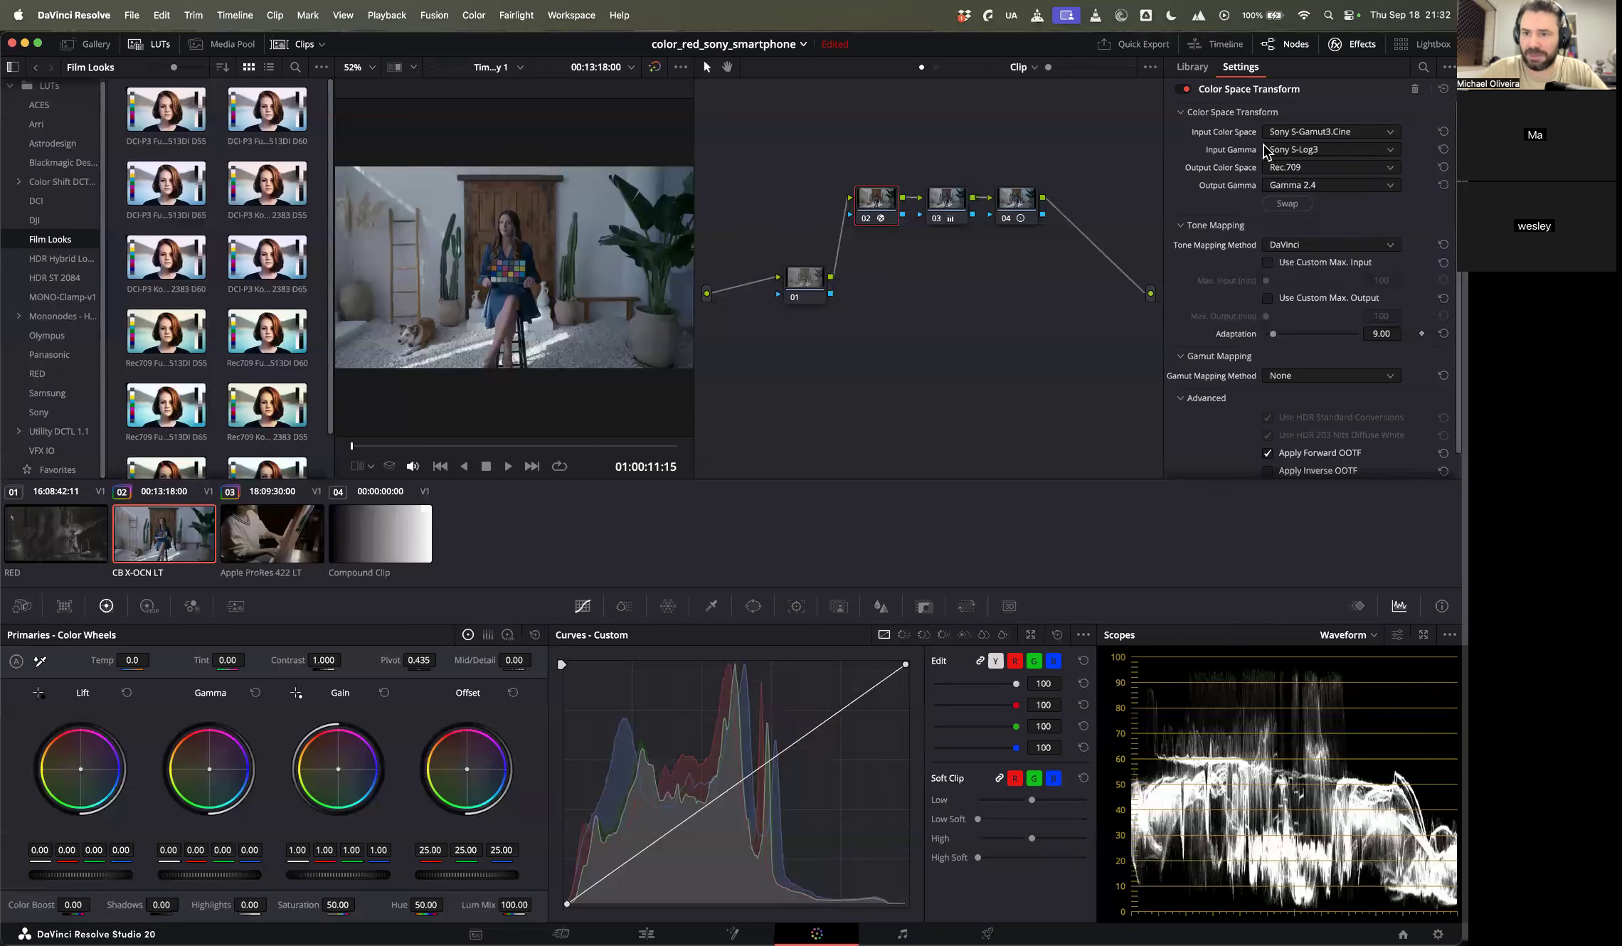
{"action": "left_click", "coordinate": [1270, 151]}
{"action": "scroll", "coordinate": [1316, 239], "scroll_direction": "up", "scroll_amount": 5}
{"action": "left_click", "coordinate": [1229, 146]}
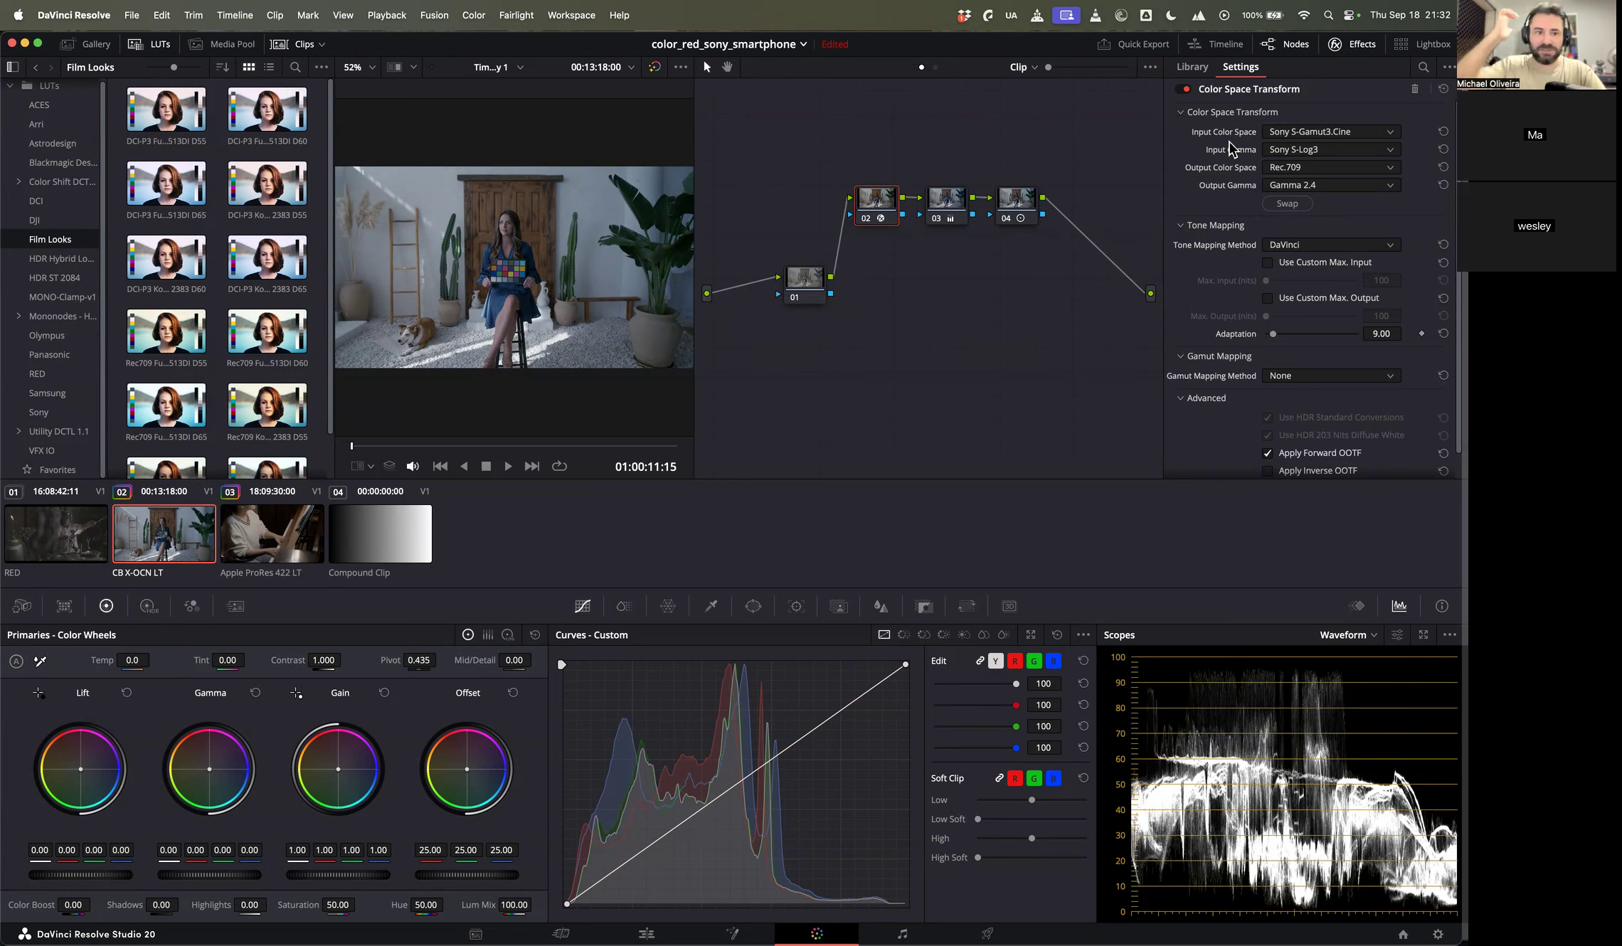
Step: Hide the clip thumbnails, switch to the Safari image results for "negative kodak cine" and enlarge that window
{"action": "left_click", "coordinate": [280, 44]}
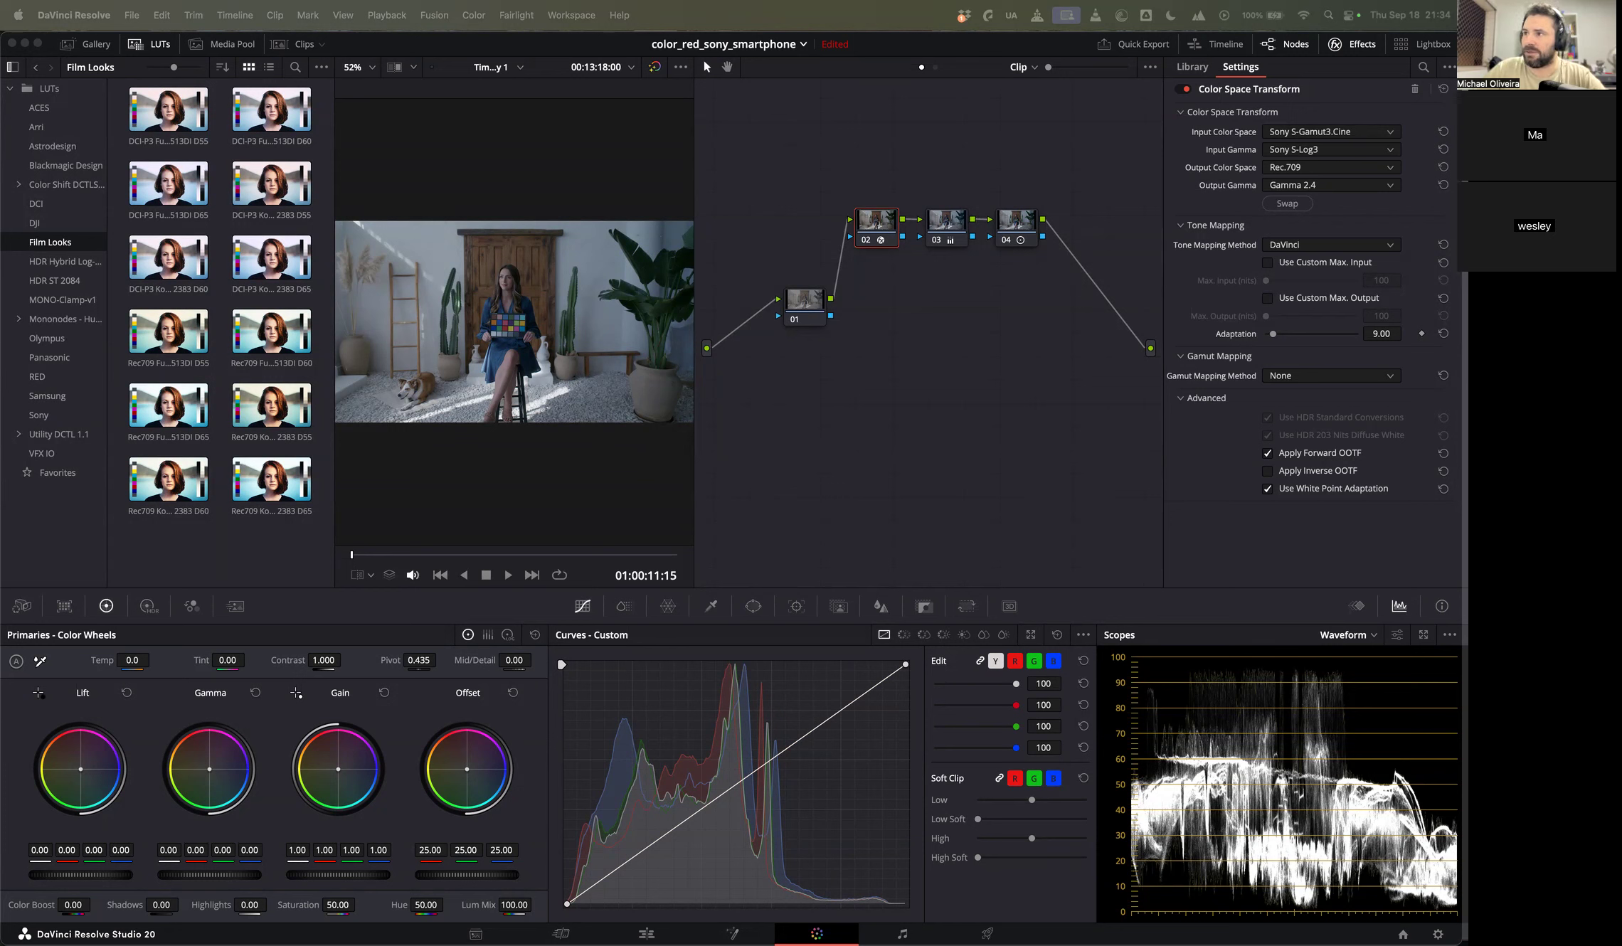
{"action": "left_click_drag", "start_coordinate": [807, 306], "coordinate": [611, 196]}
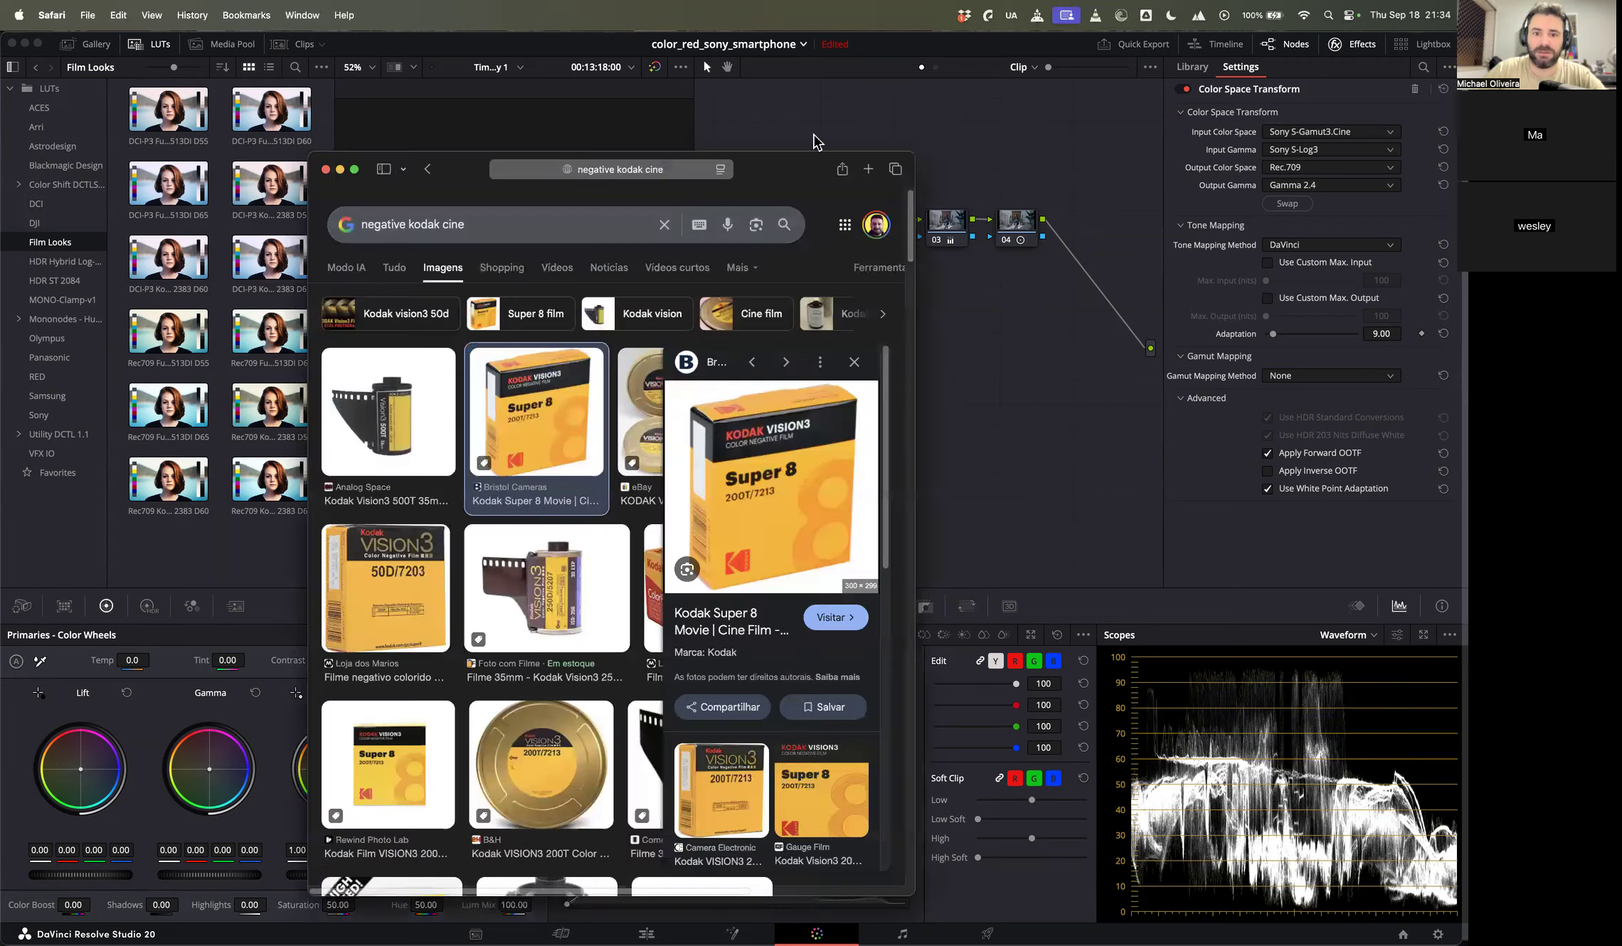
{"action": "left_click_drag", "start_coordinate": [784, 167], "coordinate": [757, 63]}
{"action": "left_click_drag", "start_coordinate": [887, 50], "coordinate": [1117, 34]}
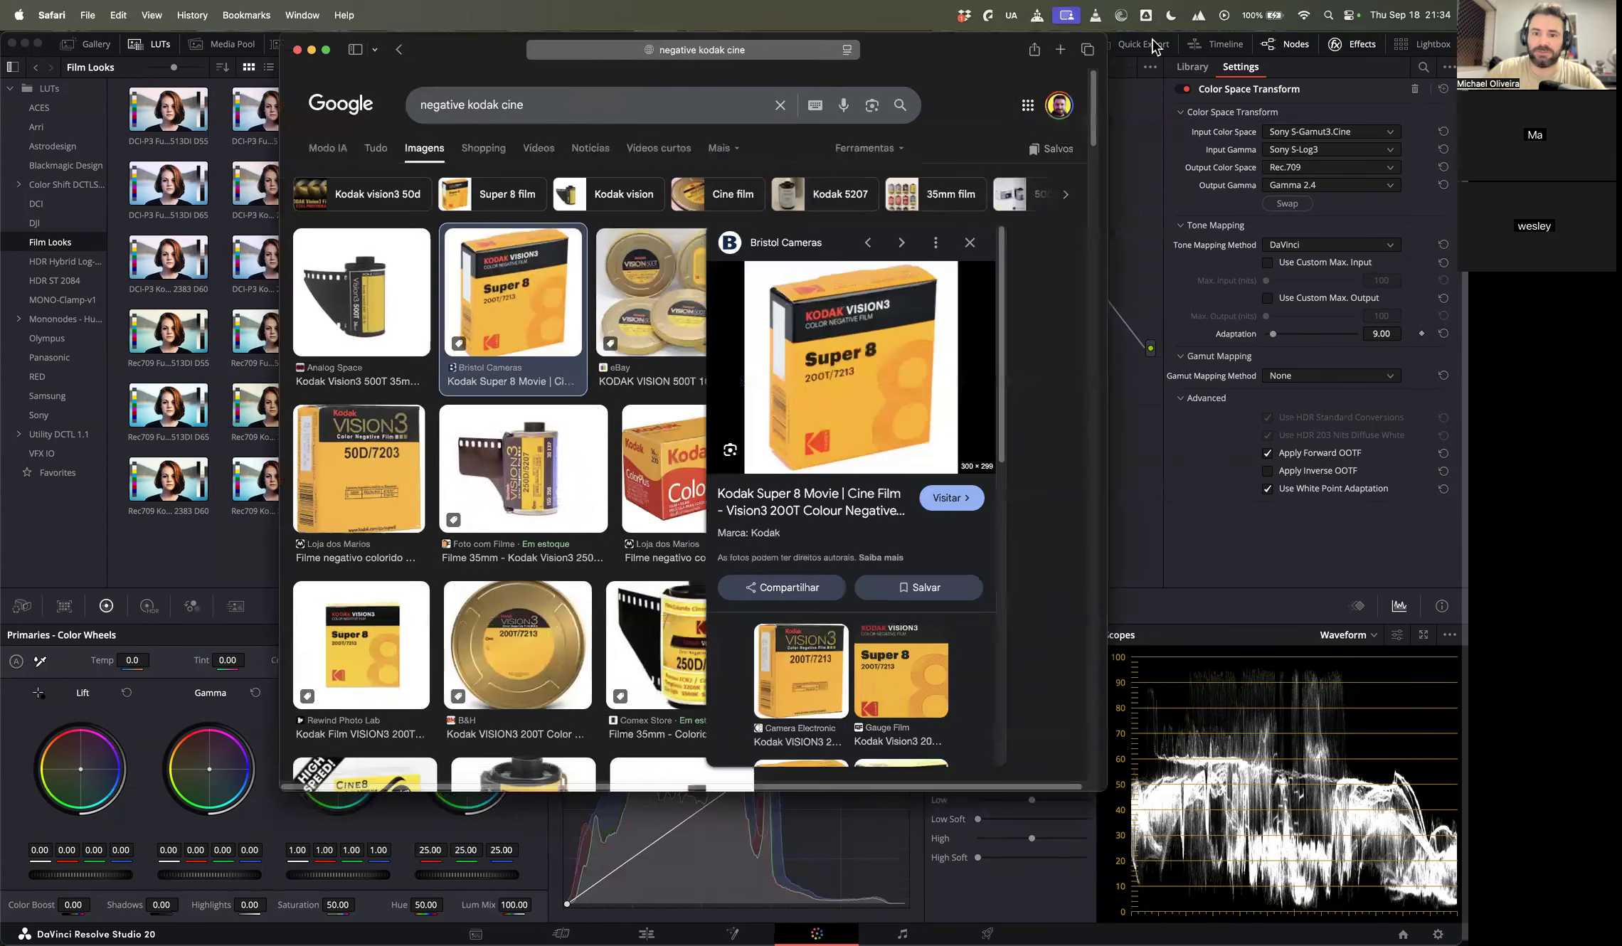
{"action": "left_click_drag", "start_coordinate": [282, 790], "coordinate": [187, 922]}
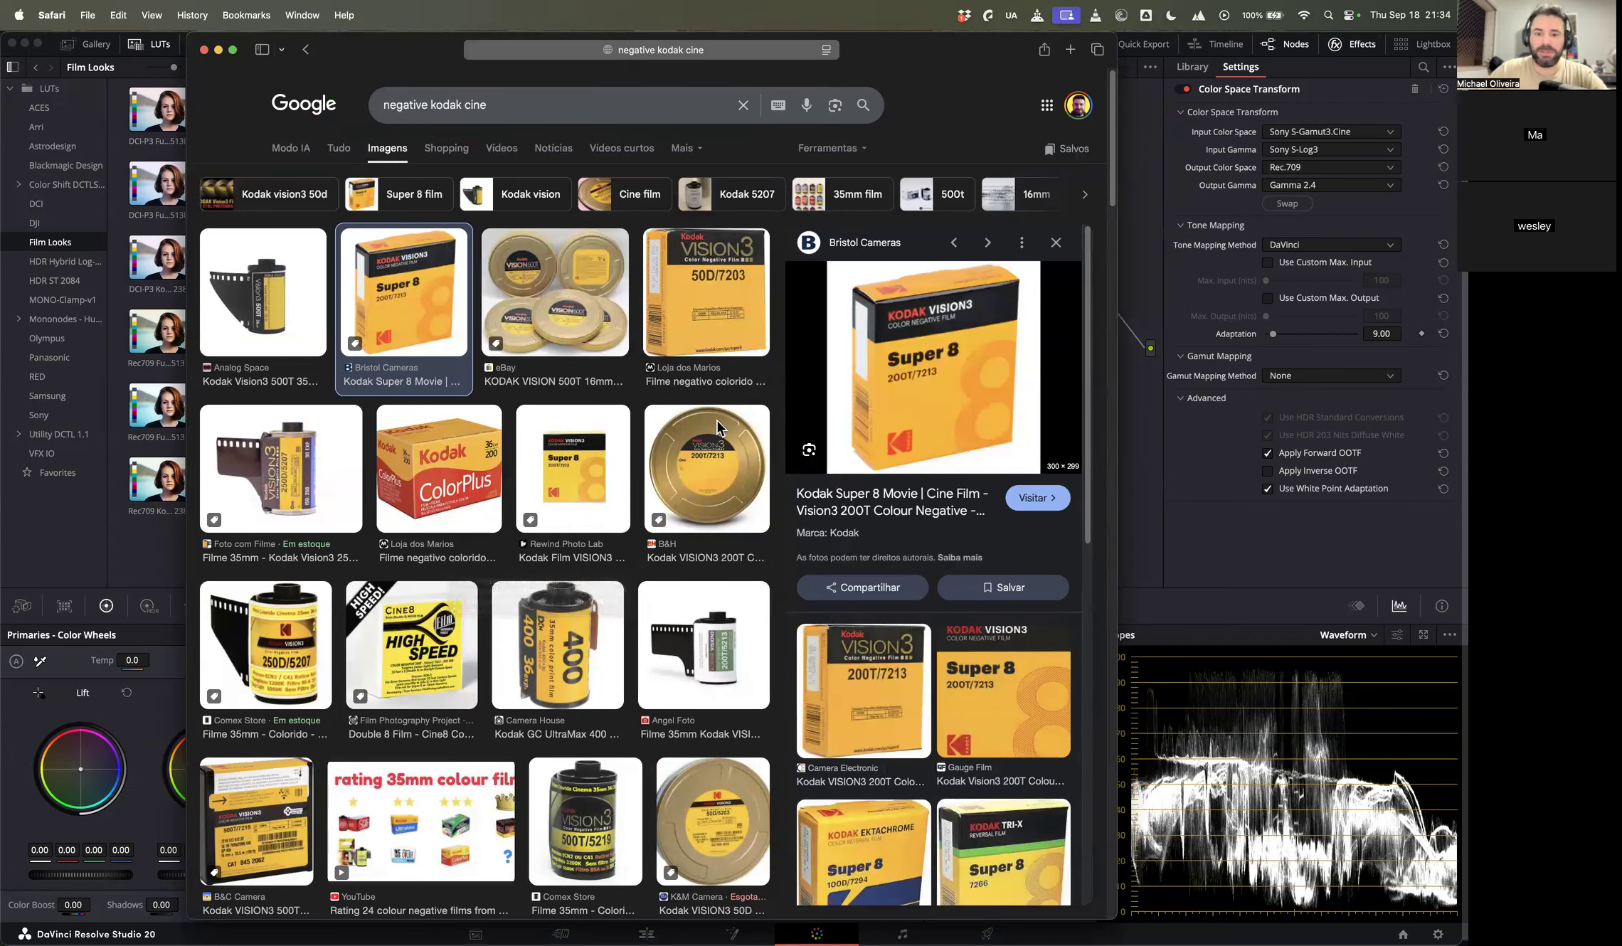
Step: Examine the B&H image of the Kodak VISION3 200T/7213 film can and close the browser window
{"action": "left_click", "coordinate": [725, 463]}
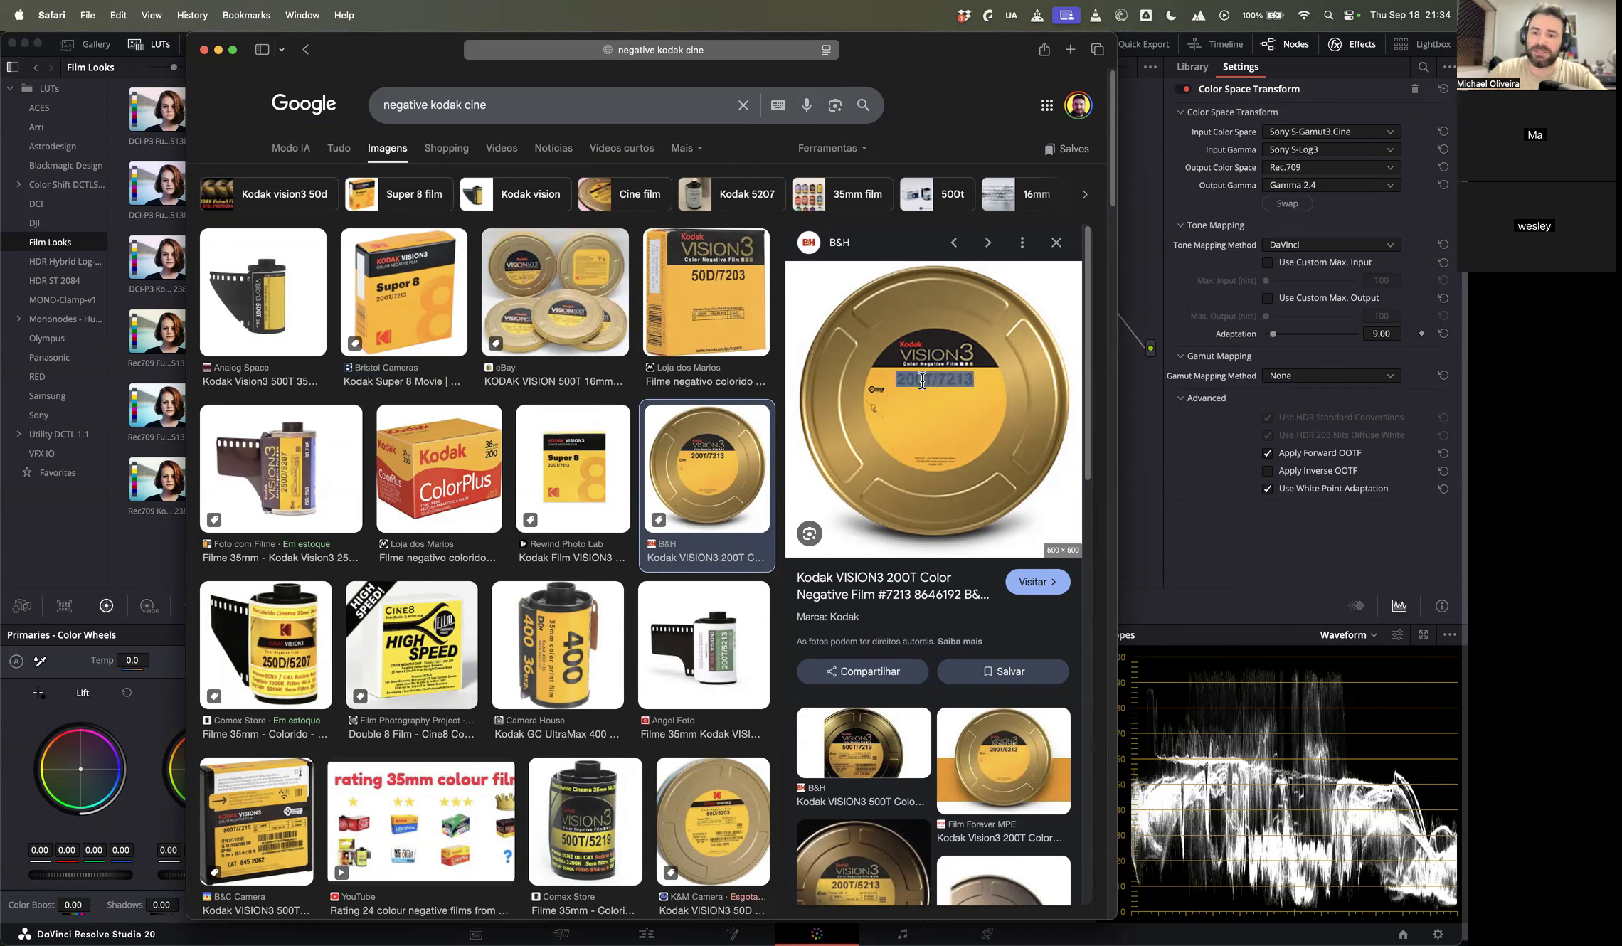
{"action": "left_click", "coordinate": [911, 380]}
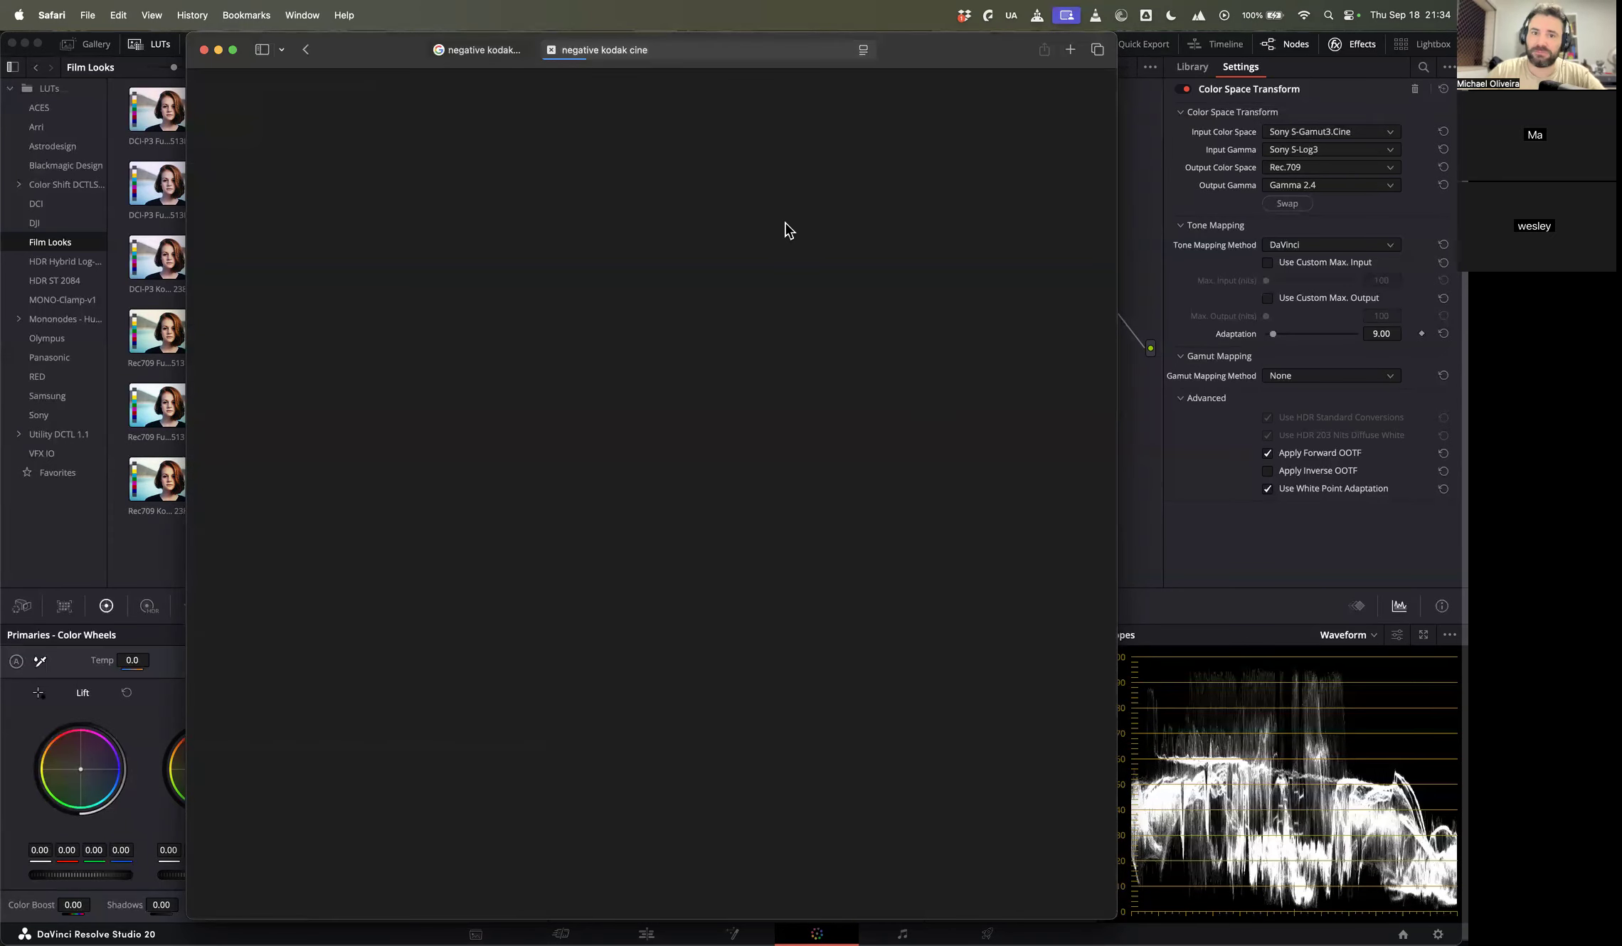
{"action": "key", "text": "super+w"}
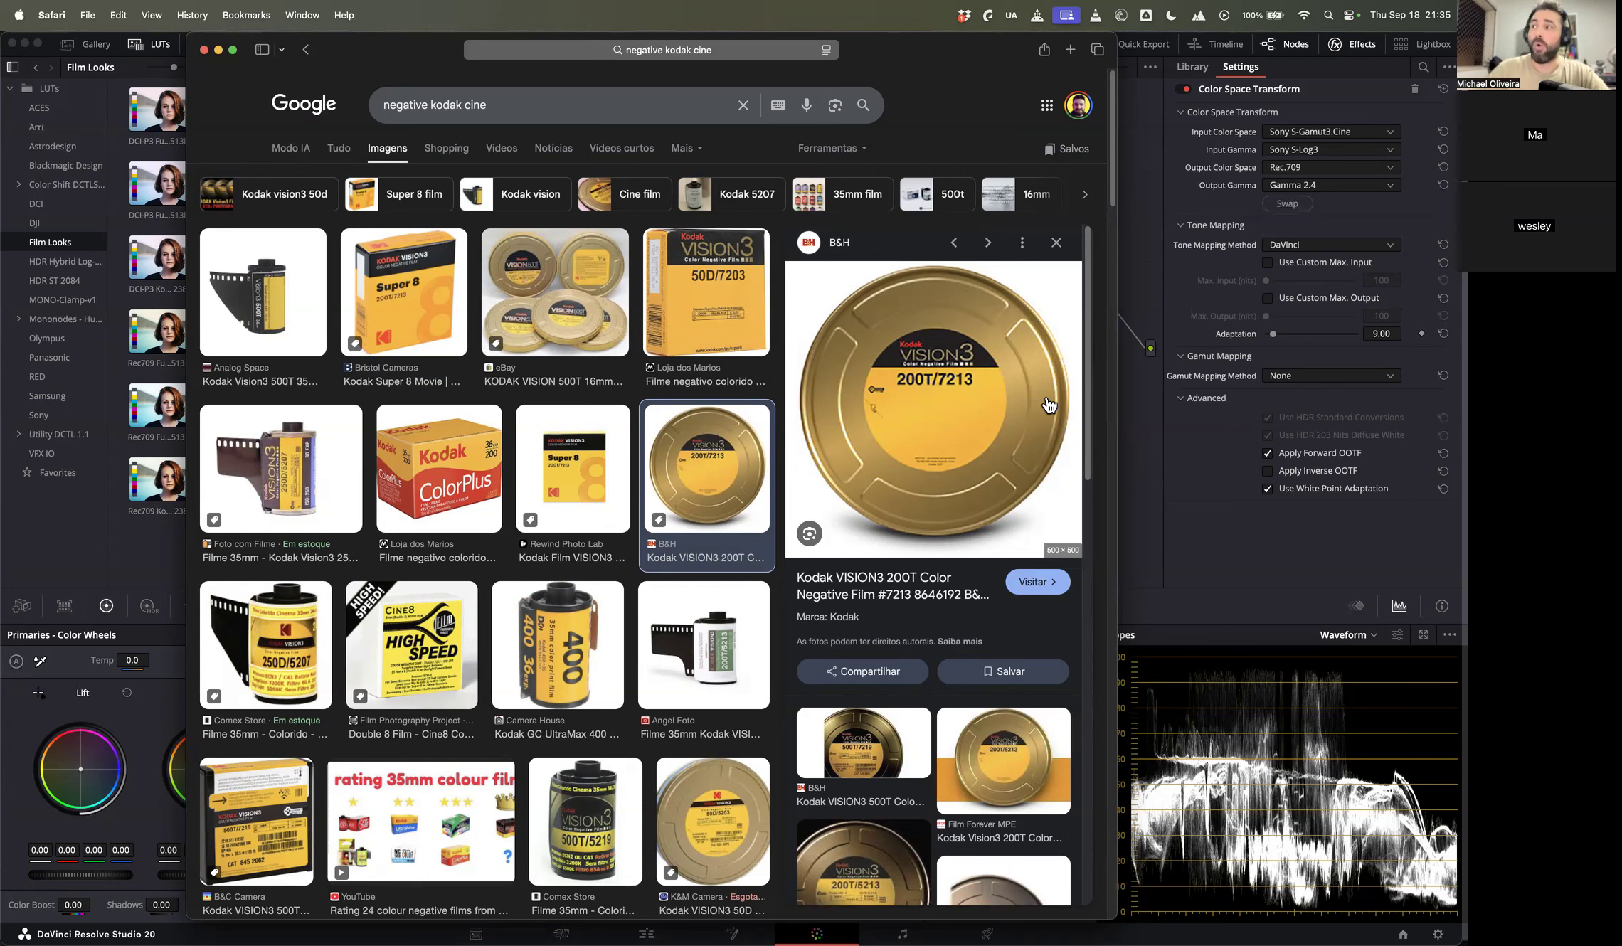
{"action": "left_click", "coordinate": [204, 50]}
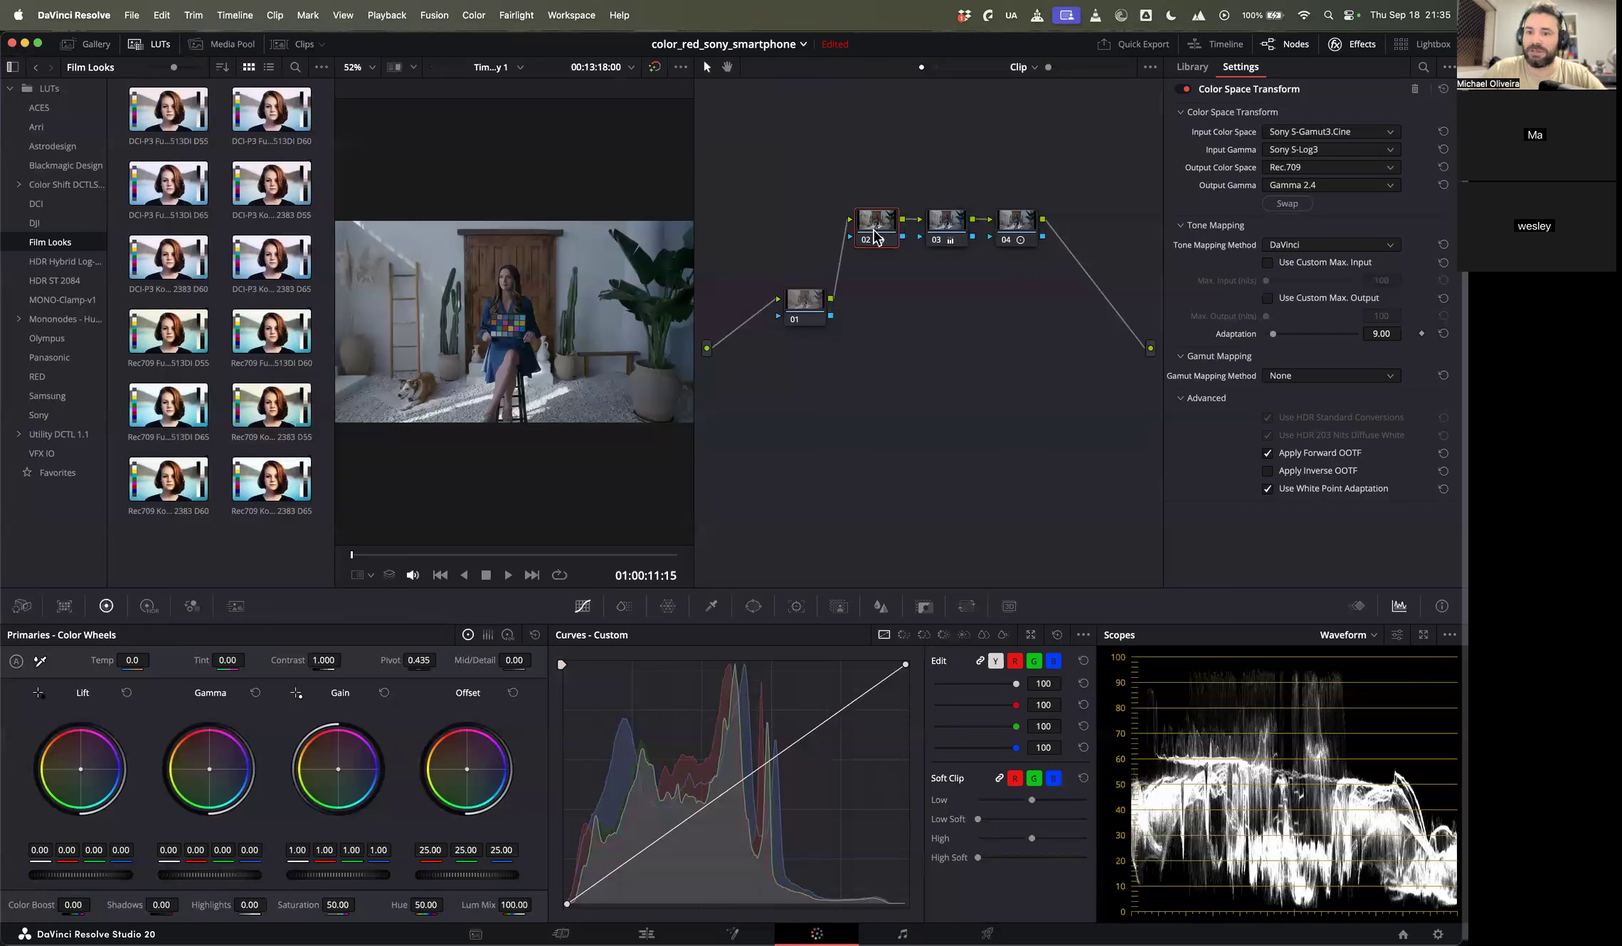
Step: Delete the two nodes that follow node 02 and add a new serial node after it
{"action": "left_click", "coordinate": [946, 222]}
{"action": "left_click_drag", "start_coordinate": [945, 153], "coordinate": [1064, 279]}
{"action": "key", "text": "Delete"}
{"action": "left_click", "coordinate": [877, 226]}
{"action": "key", "text": "alt+s"}
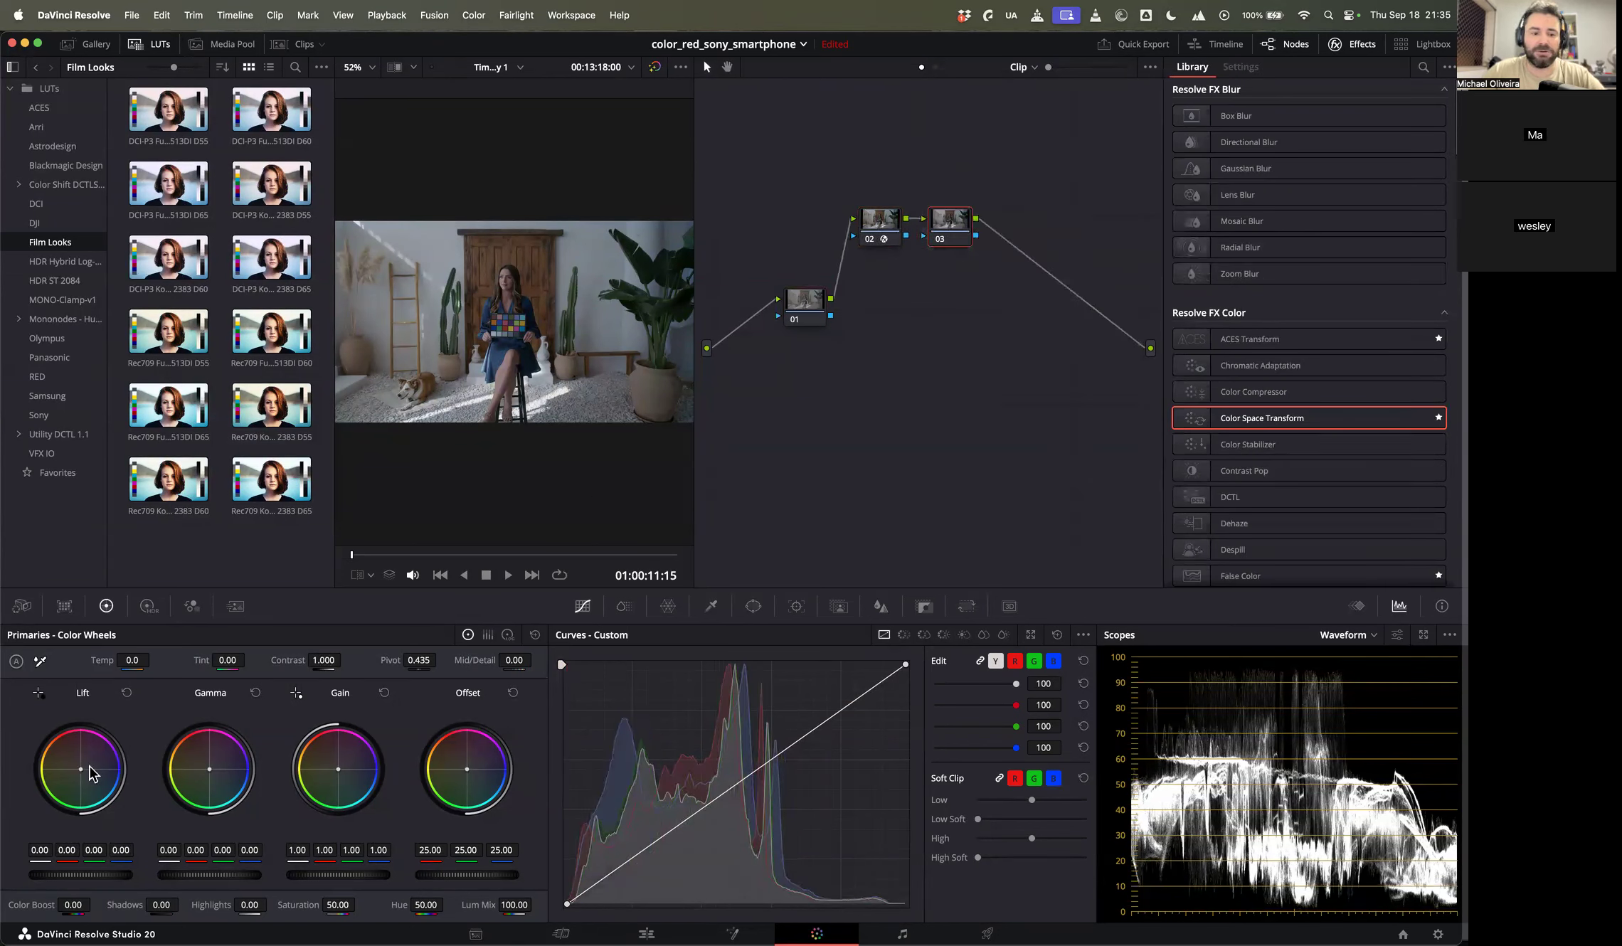
Step: Balance node 03 with Offset 21.15, 25.53, 28.95, Gain 1.03, 1.00, 0.94, and slight Gamma and Lift color shifts
{"action": "left_click_drag", "start_coordinate": [466, 771], "coordinate": [472, 772]}
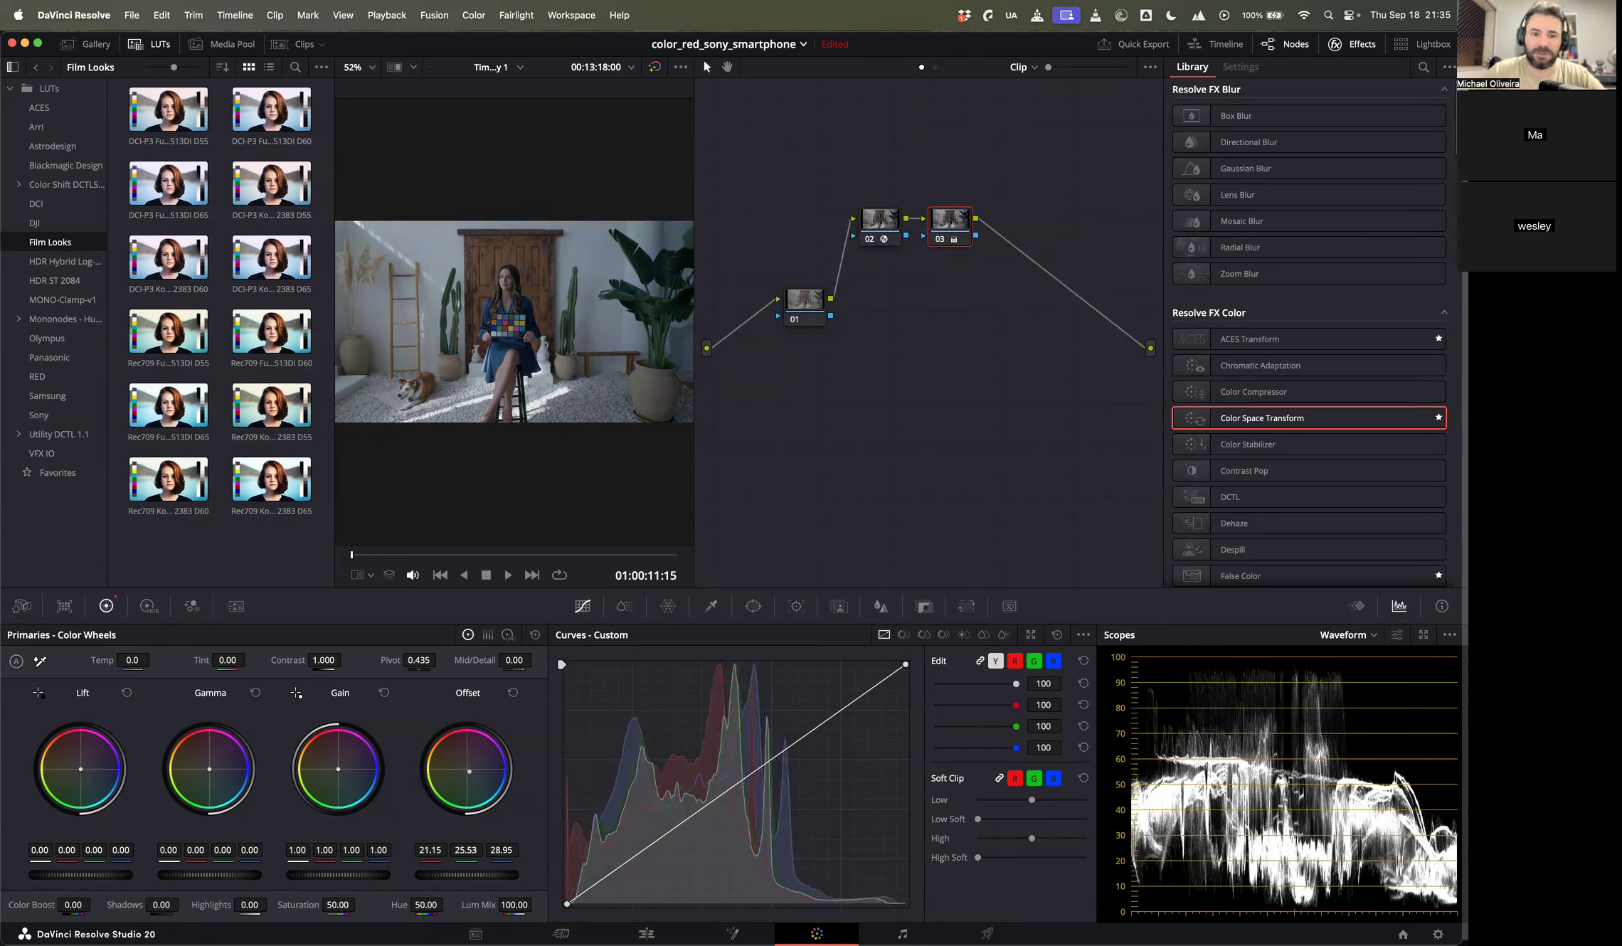
{"action": "left_click_drag", "start_coordinate": [209, 771], "coordinate": [207, 770]}
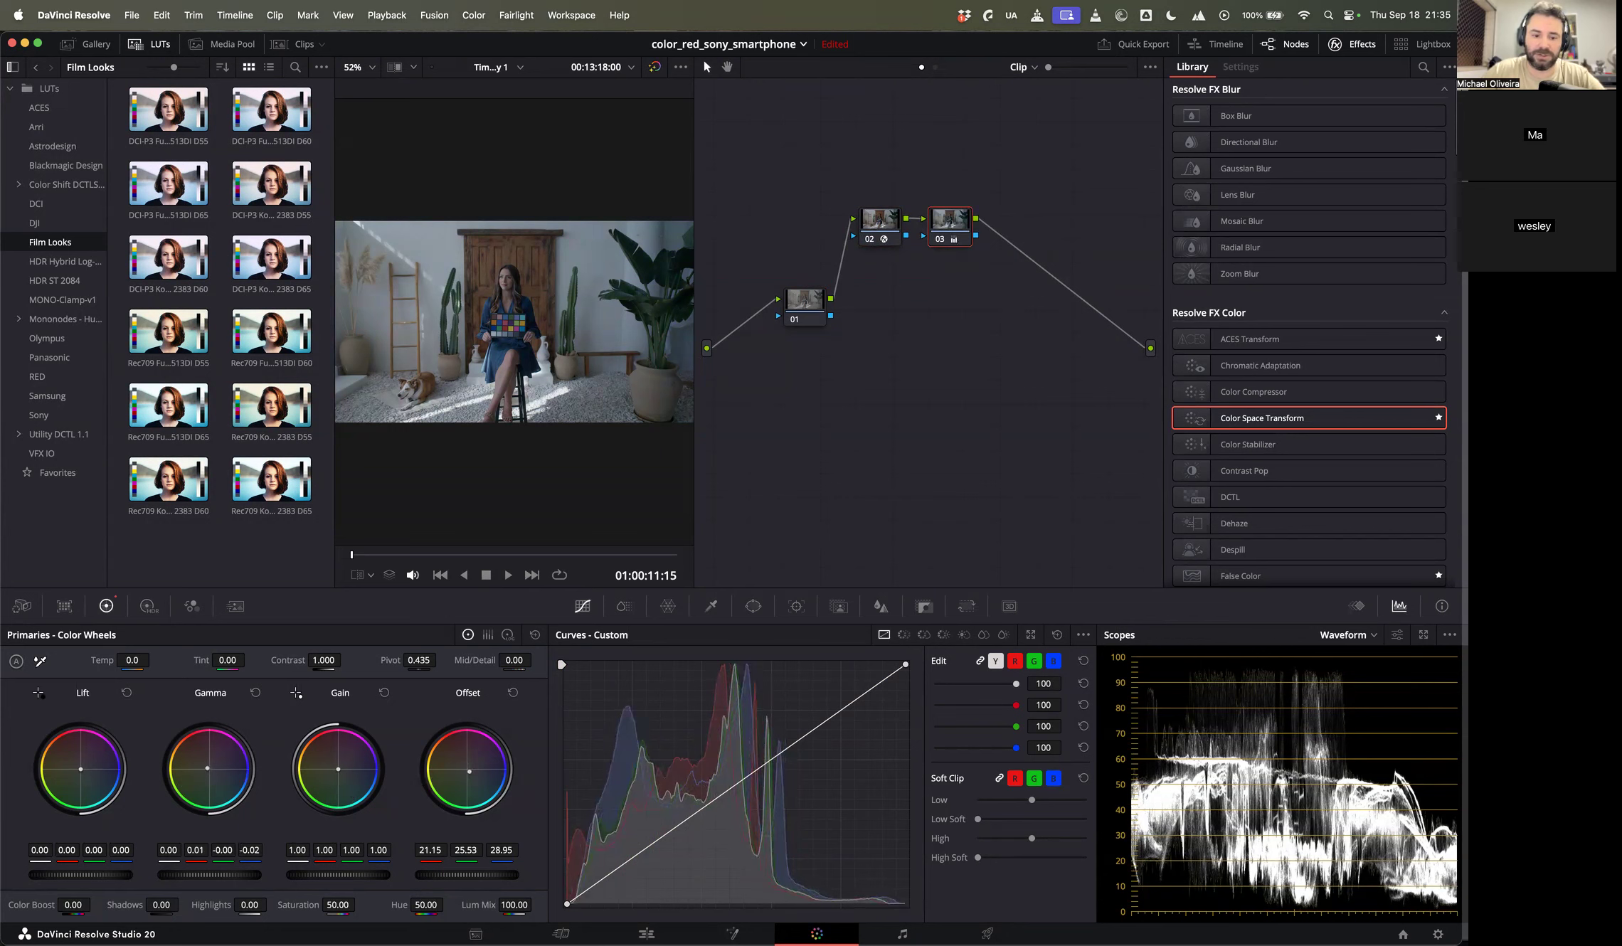
{"action": "left_click_drag", "start_coordinate": [342, 774], "coordinate": [339, 771]}
{"action": "left_click_drag", "start_coordinate": [78, 772], "coordinate": [80, 773]}
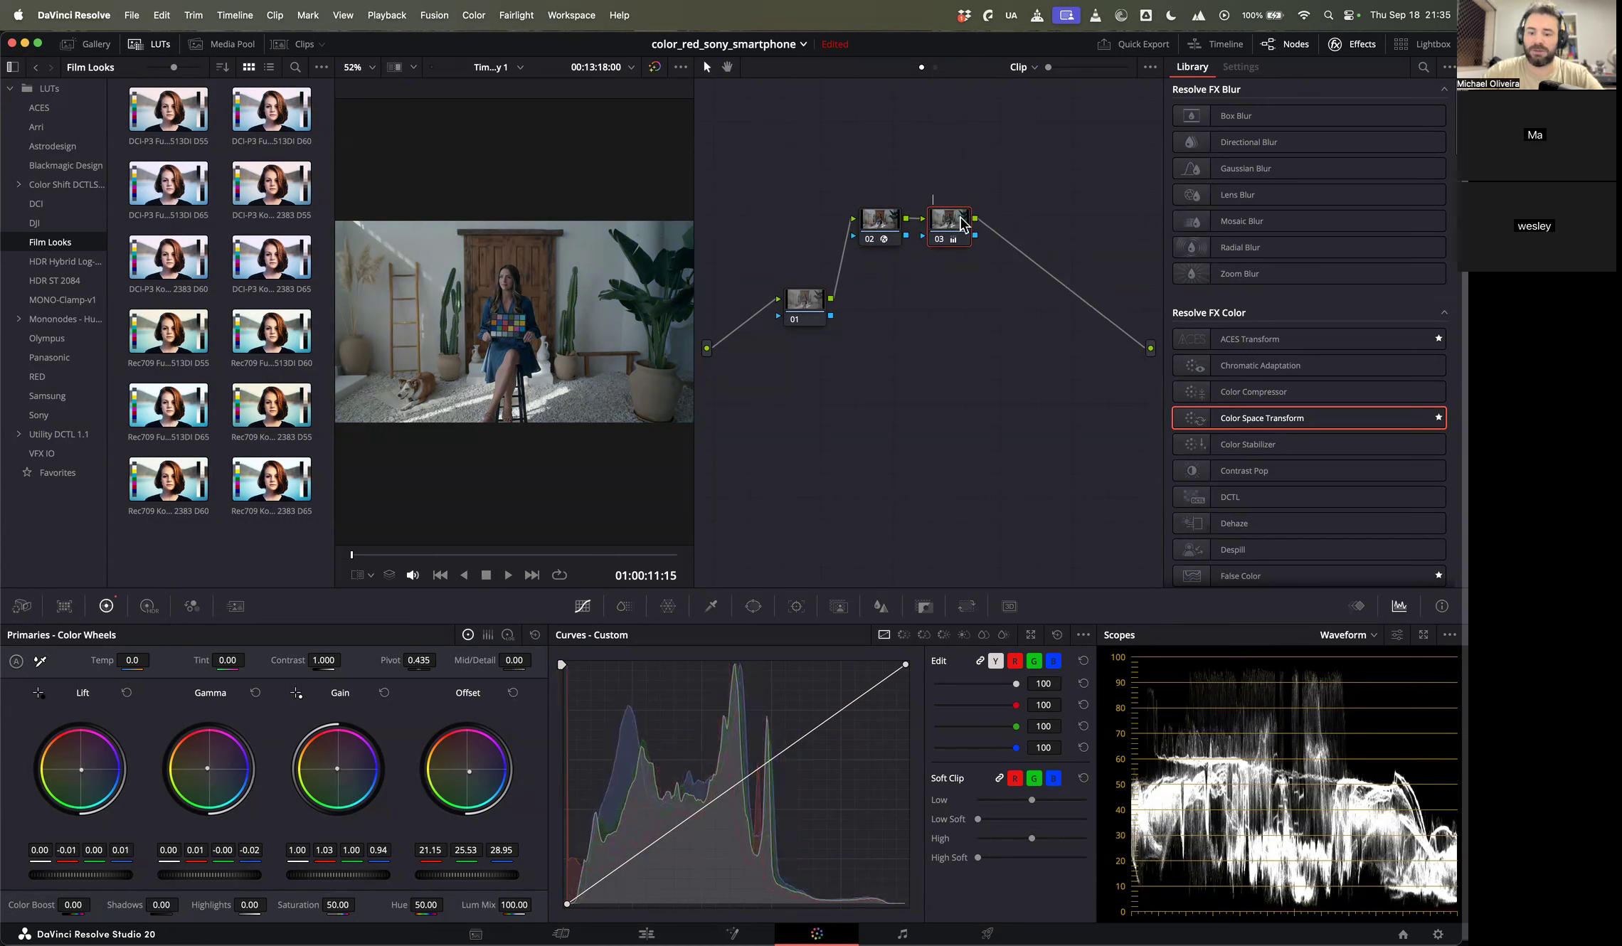
Step: Label node 03 "pelicula" and view the graded image full screen
{"action": "type", "text": "elicula"}
{"action": "key", "text": "Return"}
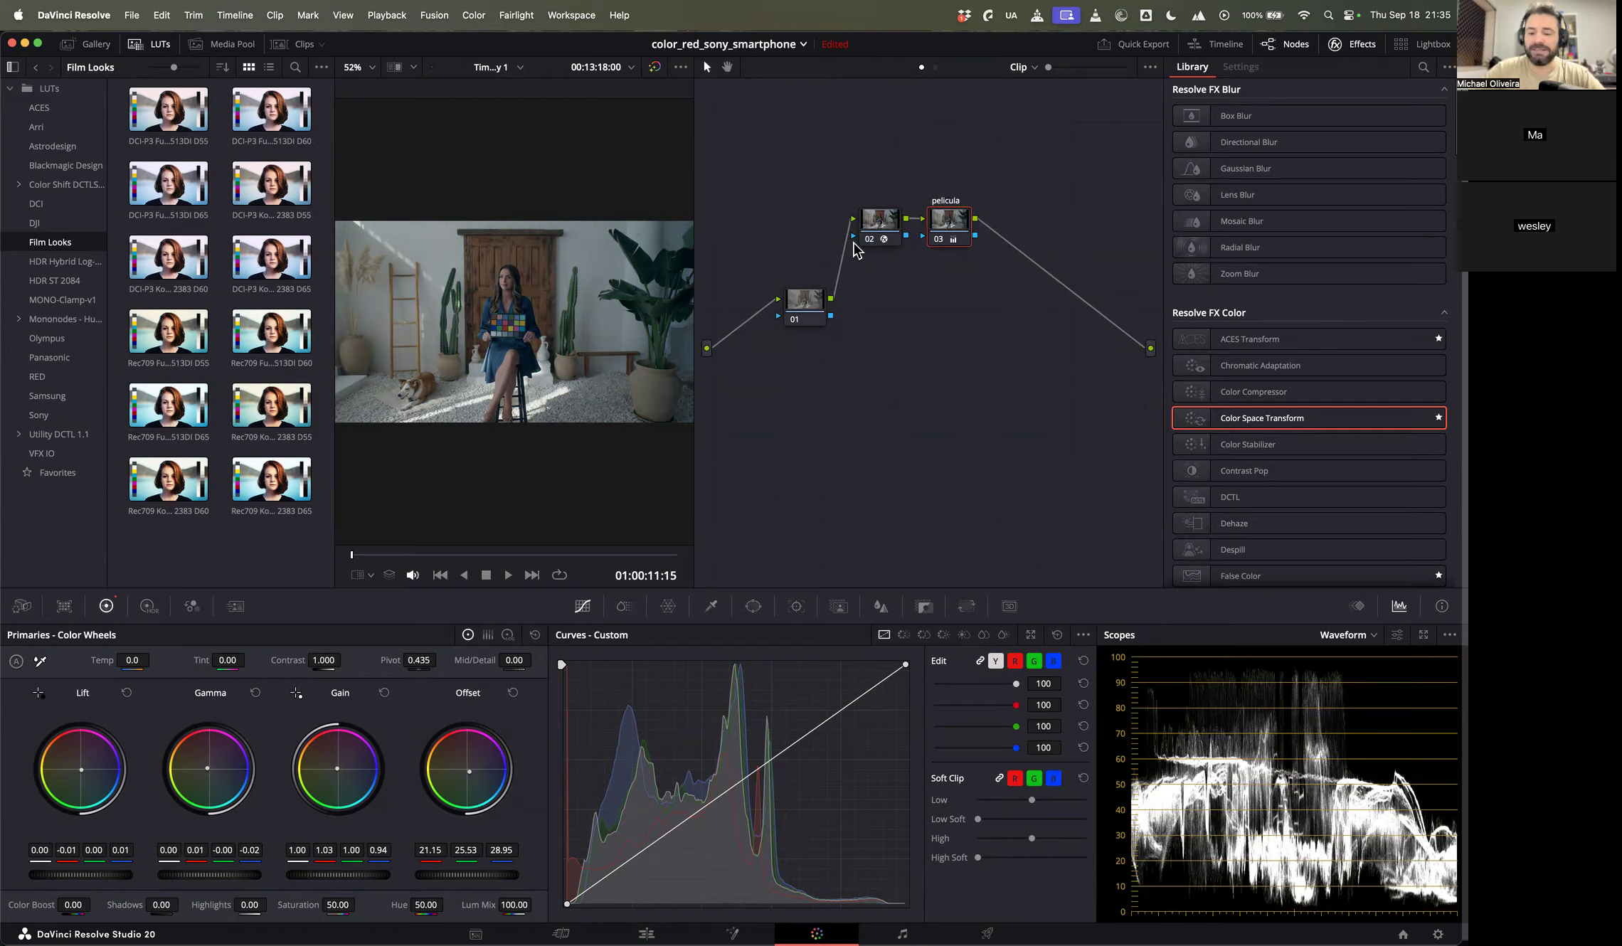
{"action": "key", "text": "super+f"}
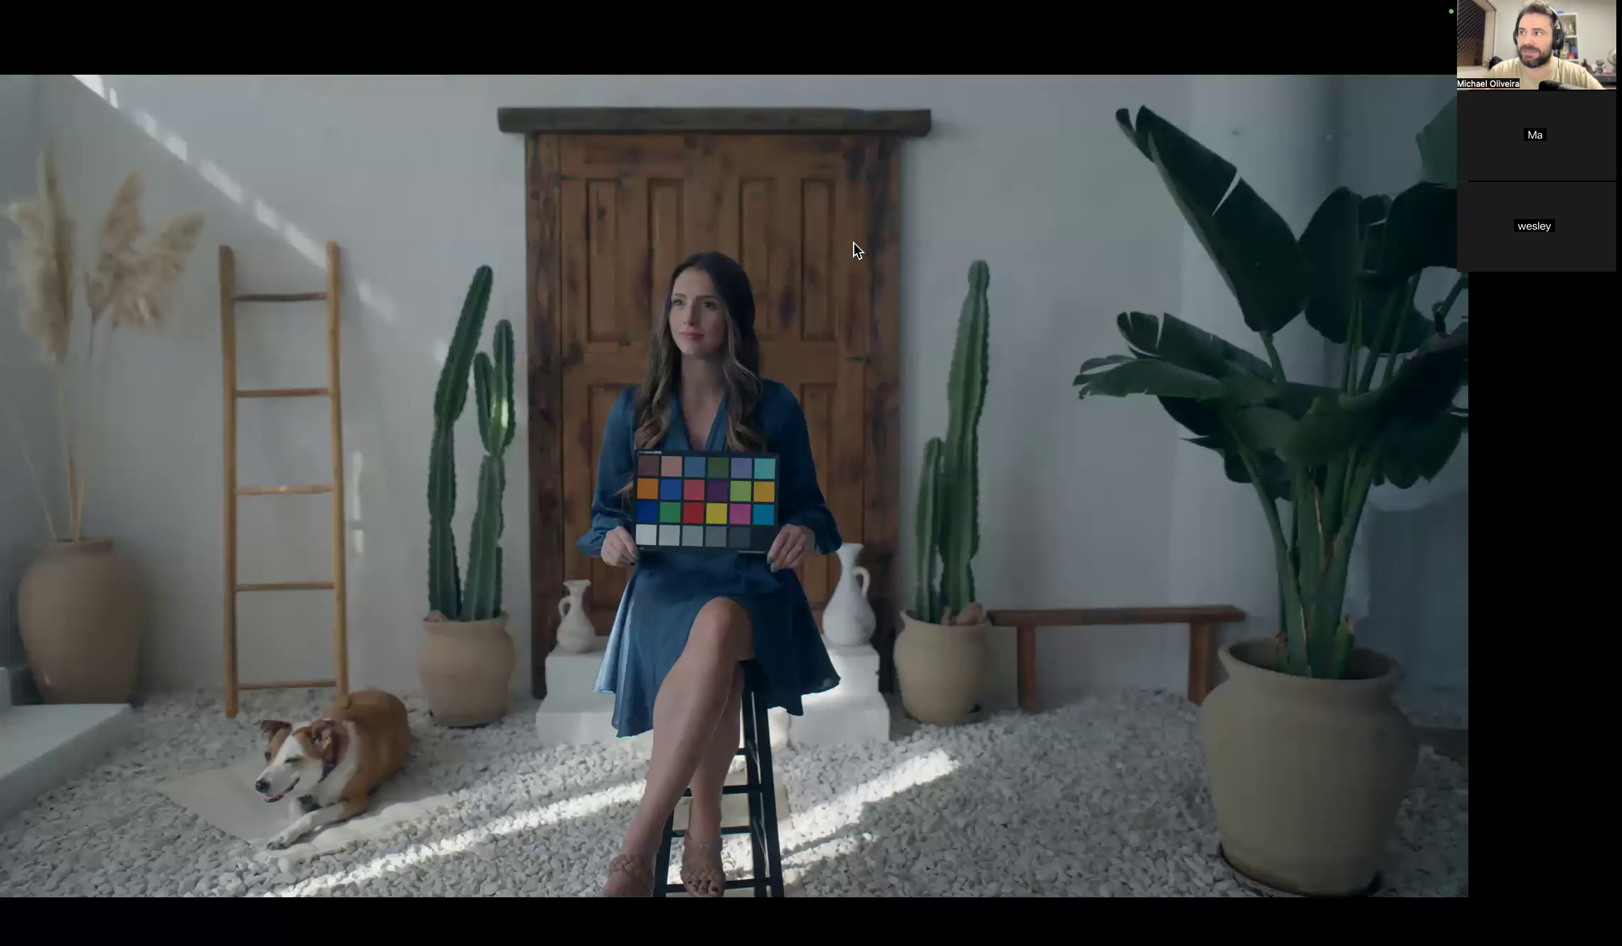
{"action": "key", "text": "Escape"}
Step: Add a serial node labelled "lut" after pelicula and spread the nodes to leave a gap between them
{"action": "key", "text": "alt+s"}
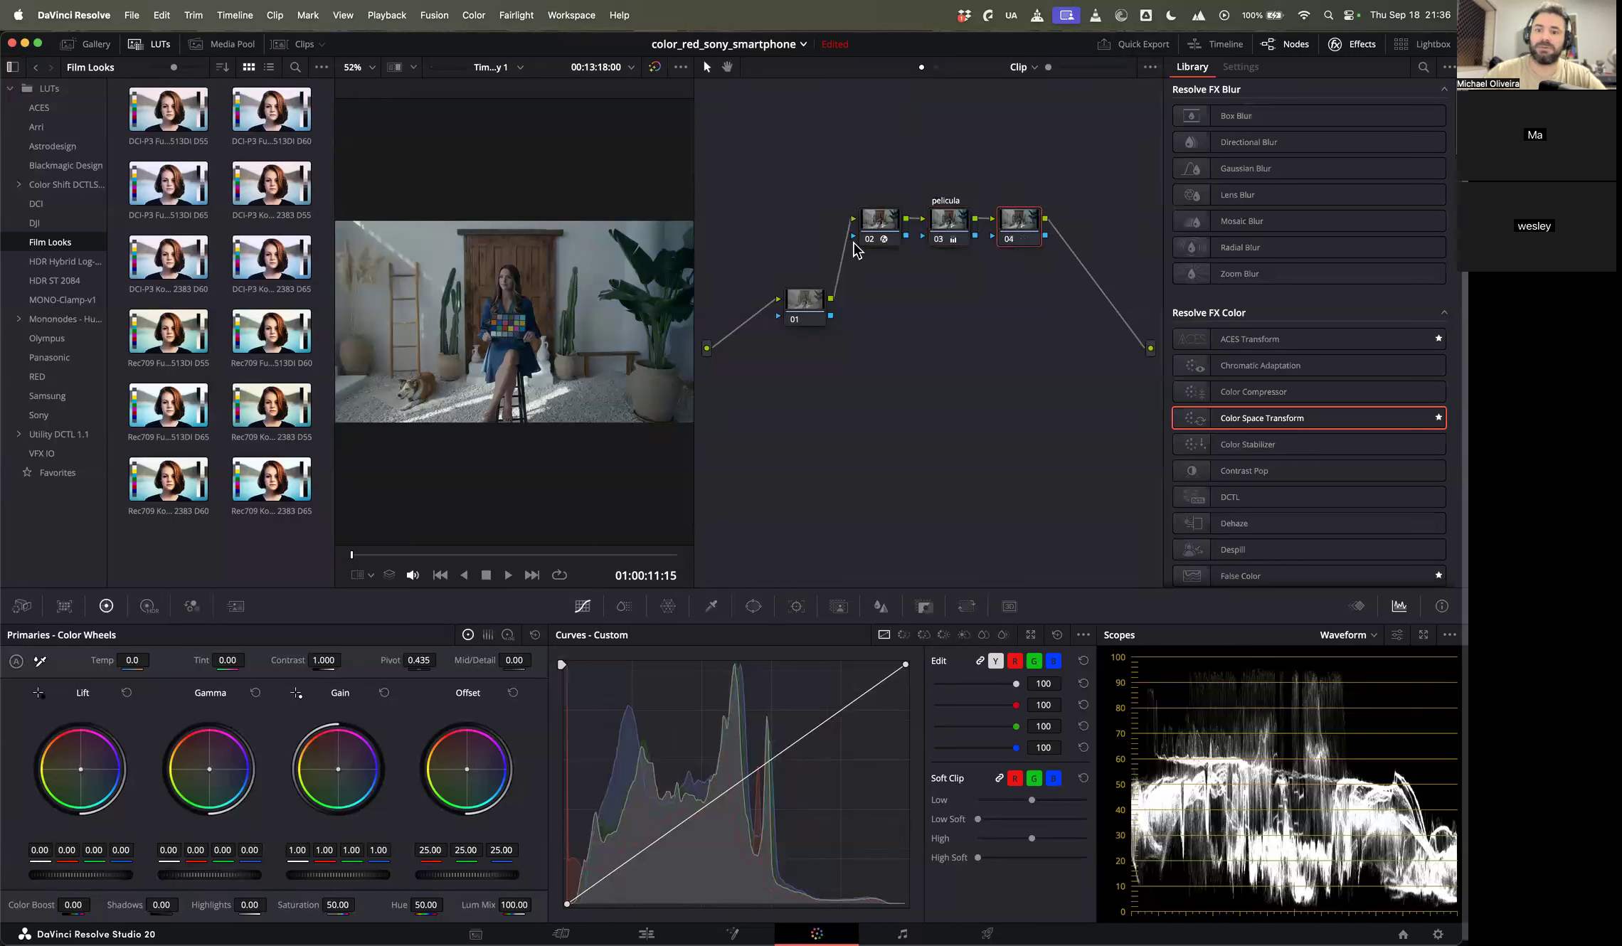
{"action": "key", "text": "Return"}
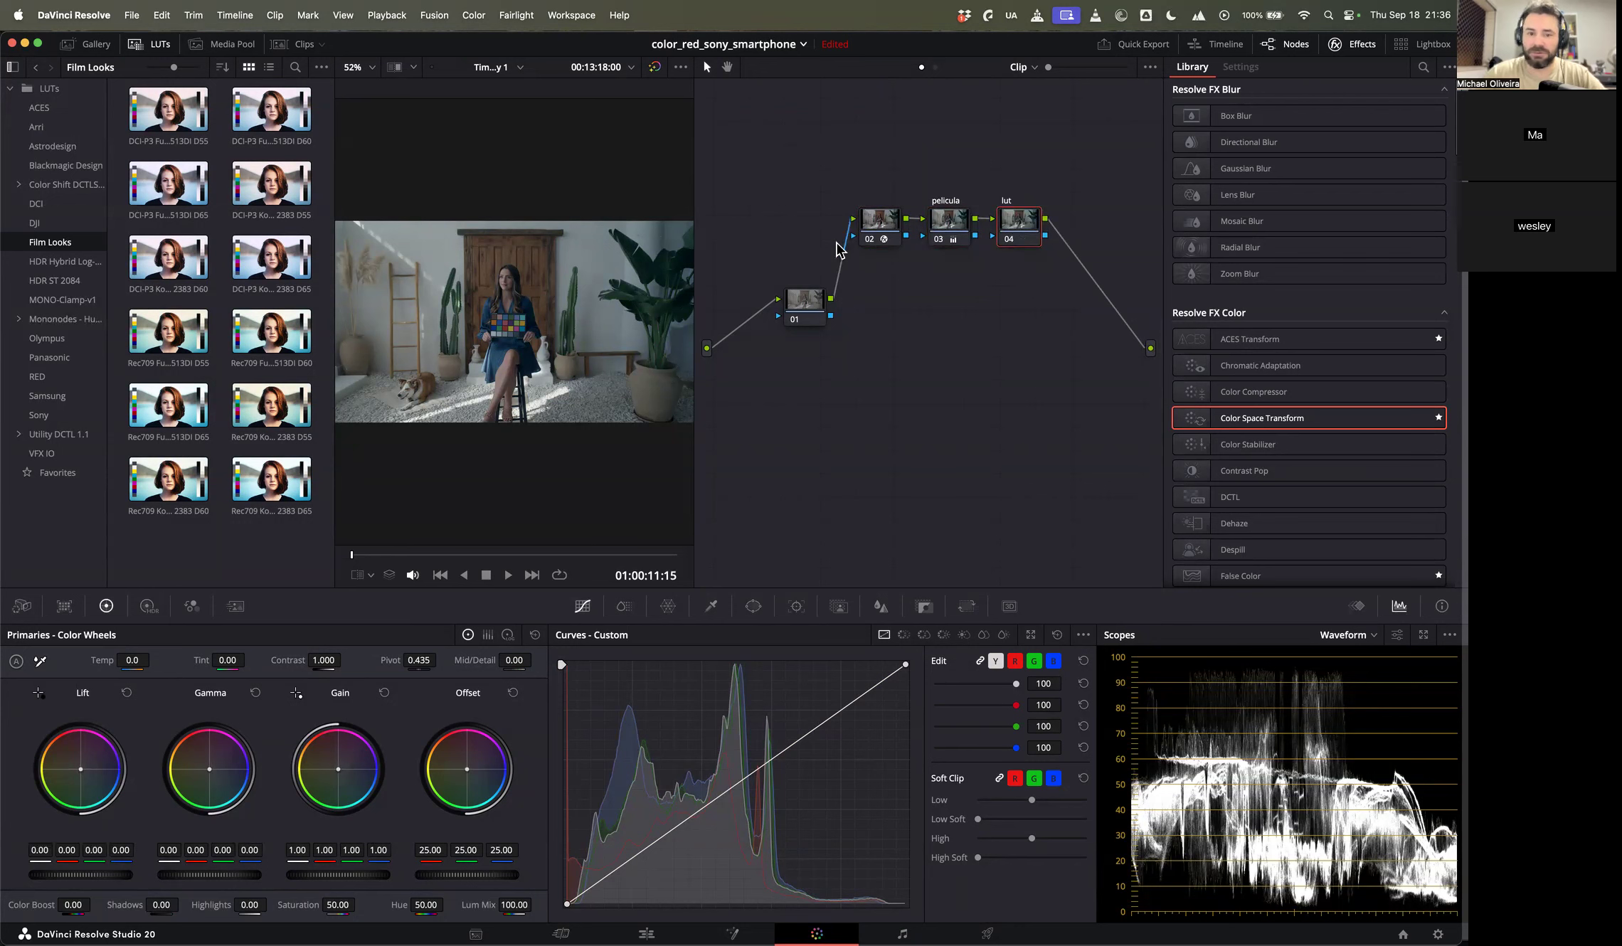
{"action": "left_click_drag", "start_coordinate": [1011, 232], "coordinate": [1073, 231]}
{"action": "left_click_drag", "start_coordinate": [963, 228], "coordinate": [864, 204]}
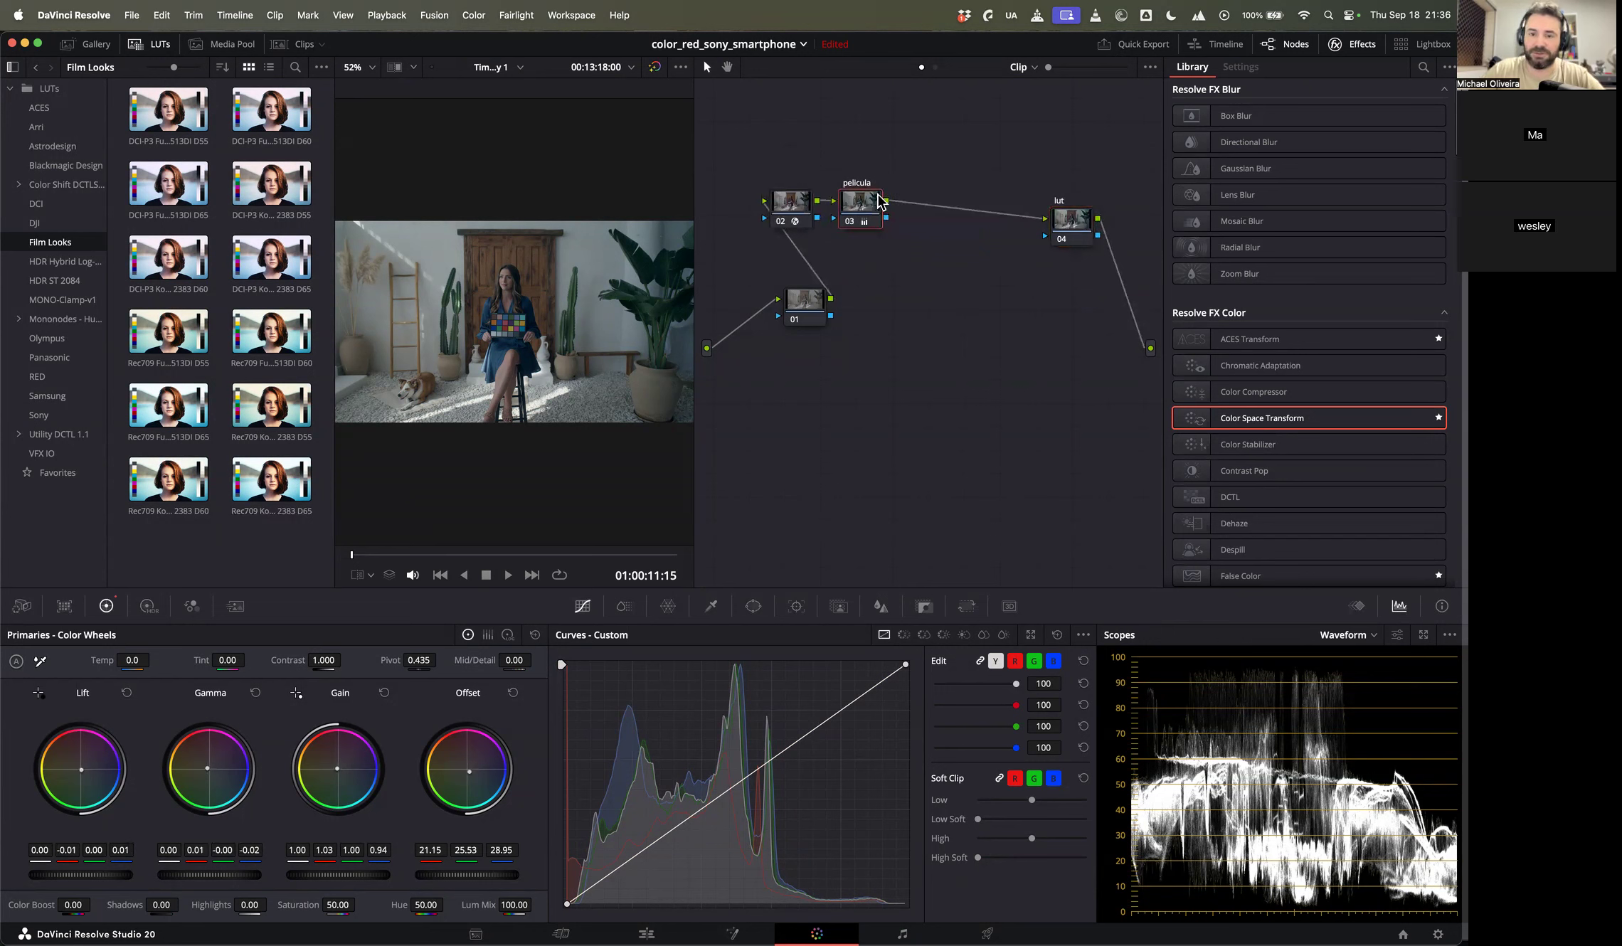
Step: Add a serial node labelled "cineon" between the pelicula and lut nodes
{"action": "key", "text": "alt+s"}
{"action": "type", "text": "ci"}
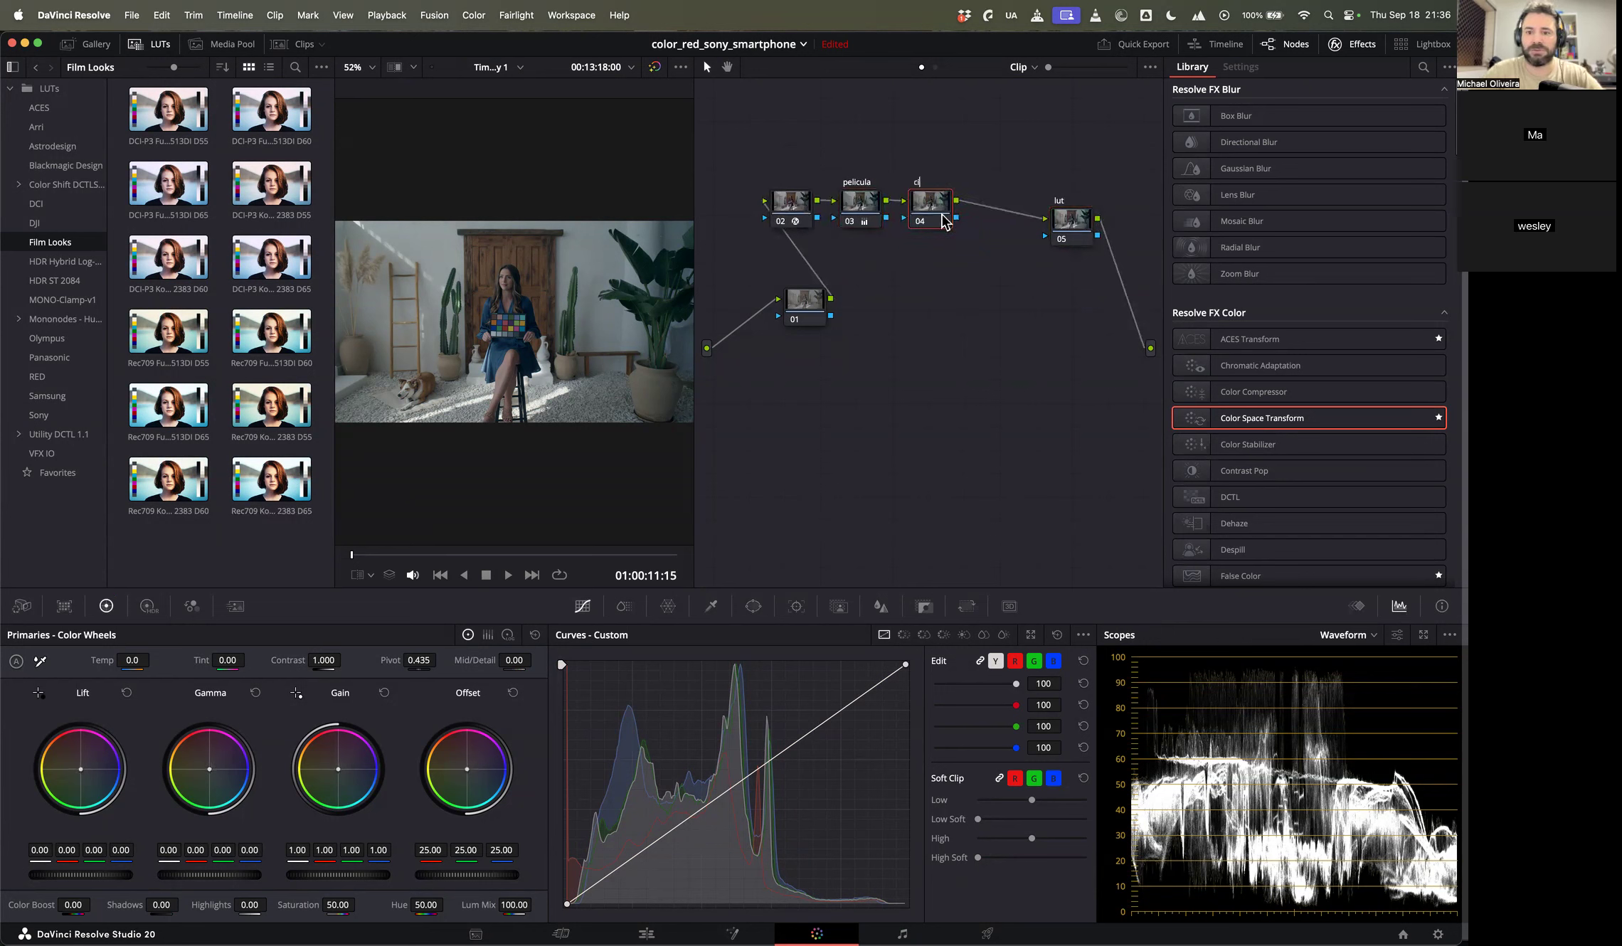
{"action": "type", "text": "noon"}
{"action": "key", "text": "Return"}
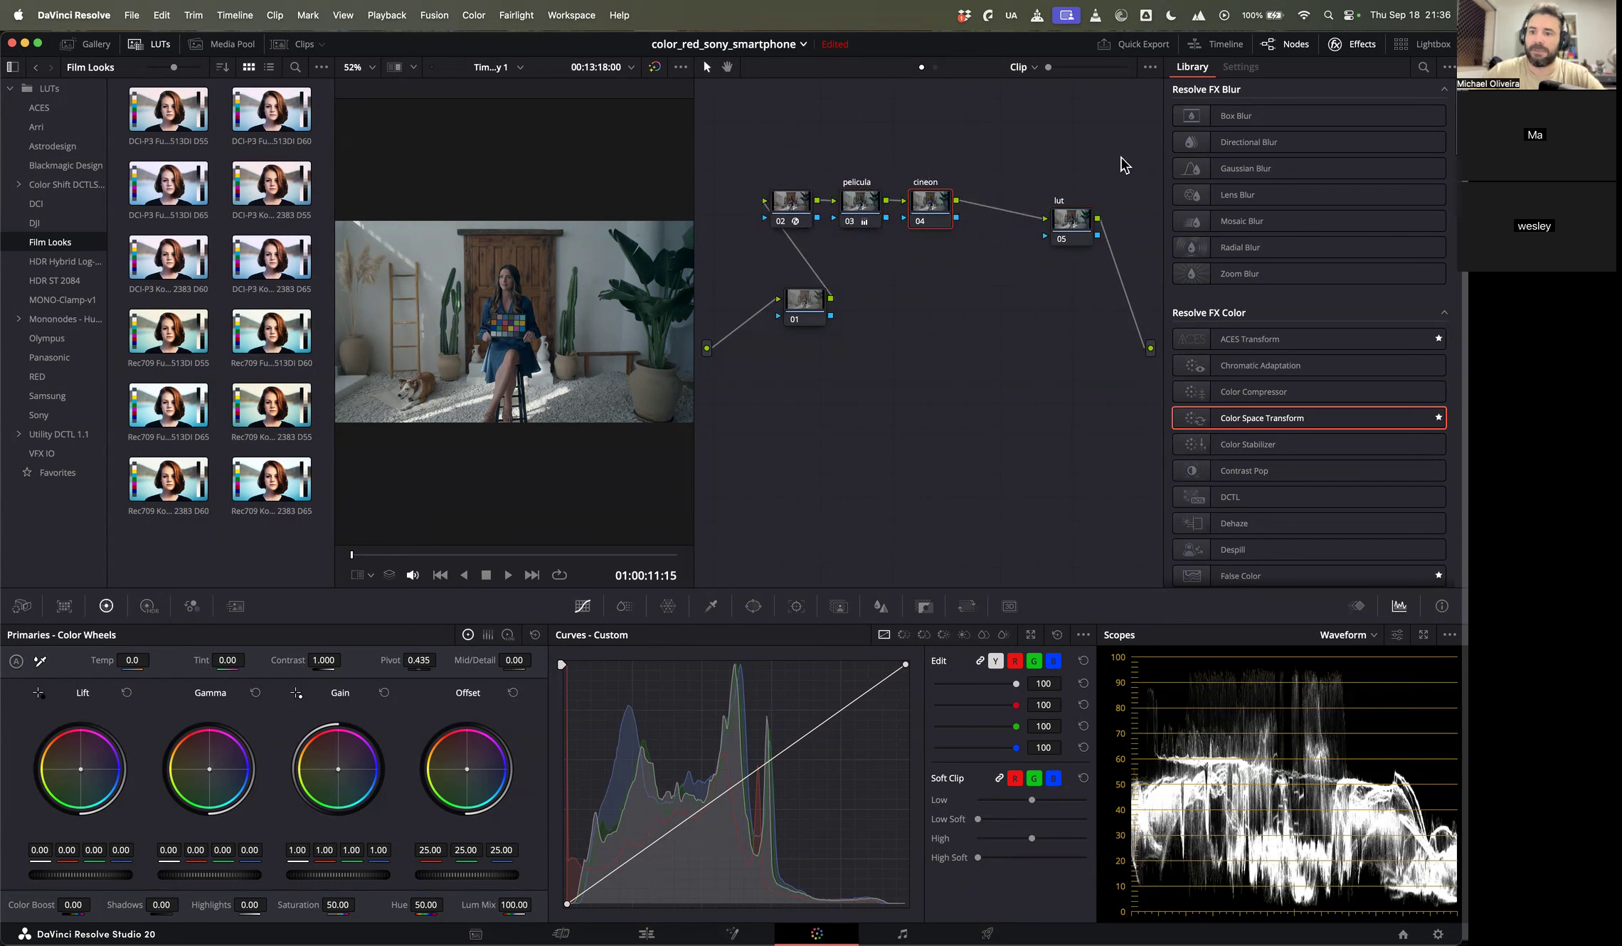
Step: Apply a Color Space Transform to the cineon node, converting Rec.709 Gamma 2.4 to Rec.709 with Cineon Film Log output gamma
{"action": "left_click_drag", "start_coordinate": [962, 231], "coordinate": [931, 205]}
{"action": "left_click", "coordinate": [1296, 133]}
{"action": "key", "text": "Return"}
{"action": "left_click", "coordinate": [1301, 151]}
{"action": "key", "text": "Down"}
{"action": "key", "text": "Return"}
{"action": "left_click", "coordinate": [1292, 168]}
{"action": "key", "text": "Return"}
{"action": "left_click", "coordinate": [1307, 188]}
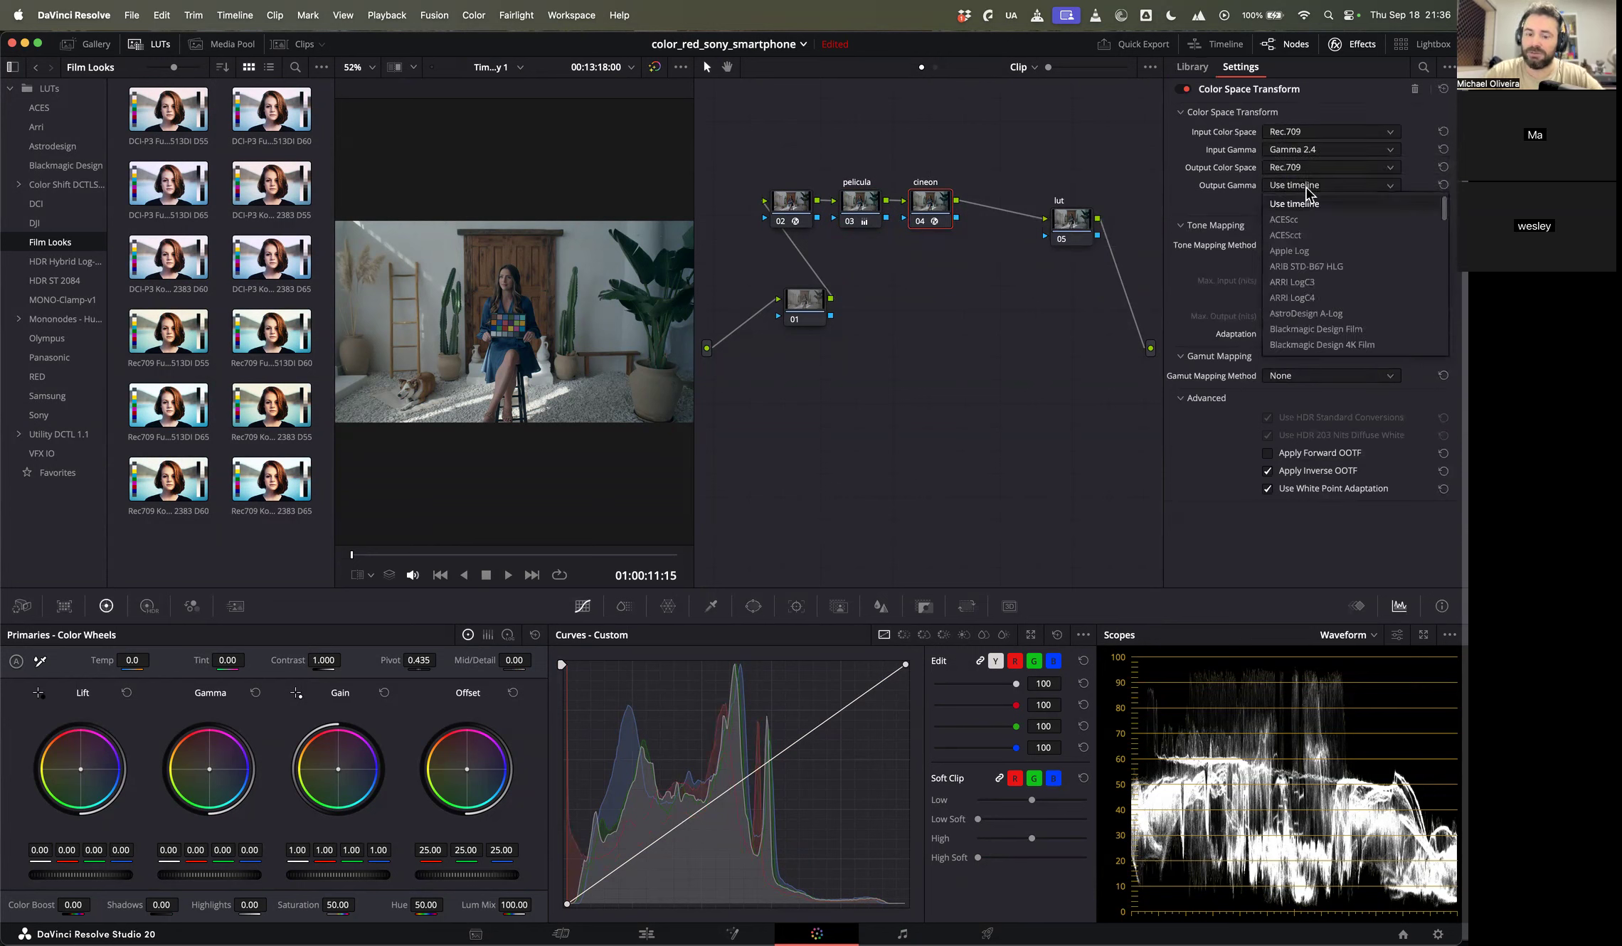
{"action": "type", "text": "cin"}
{"action": "key", "text": "Return"}
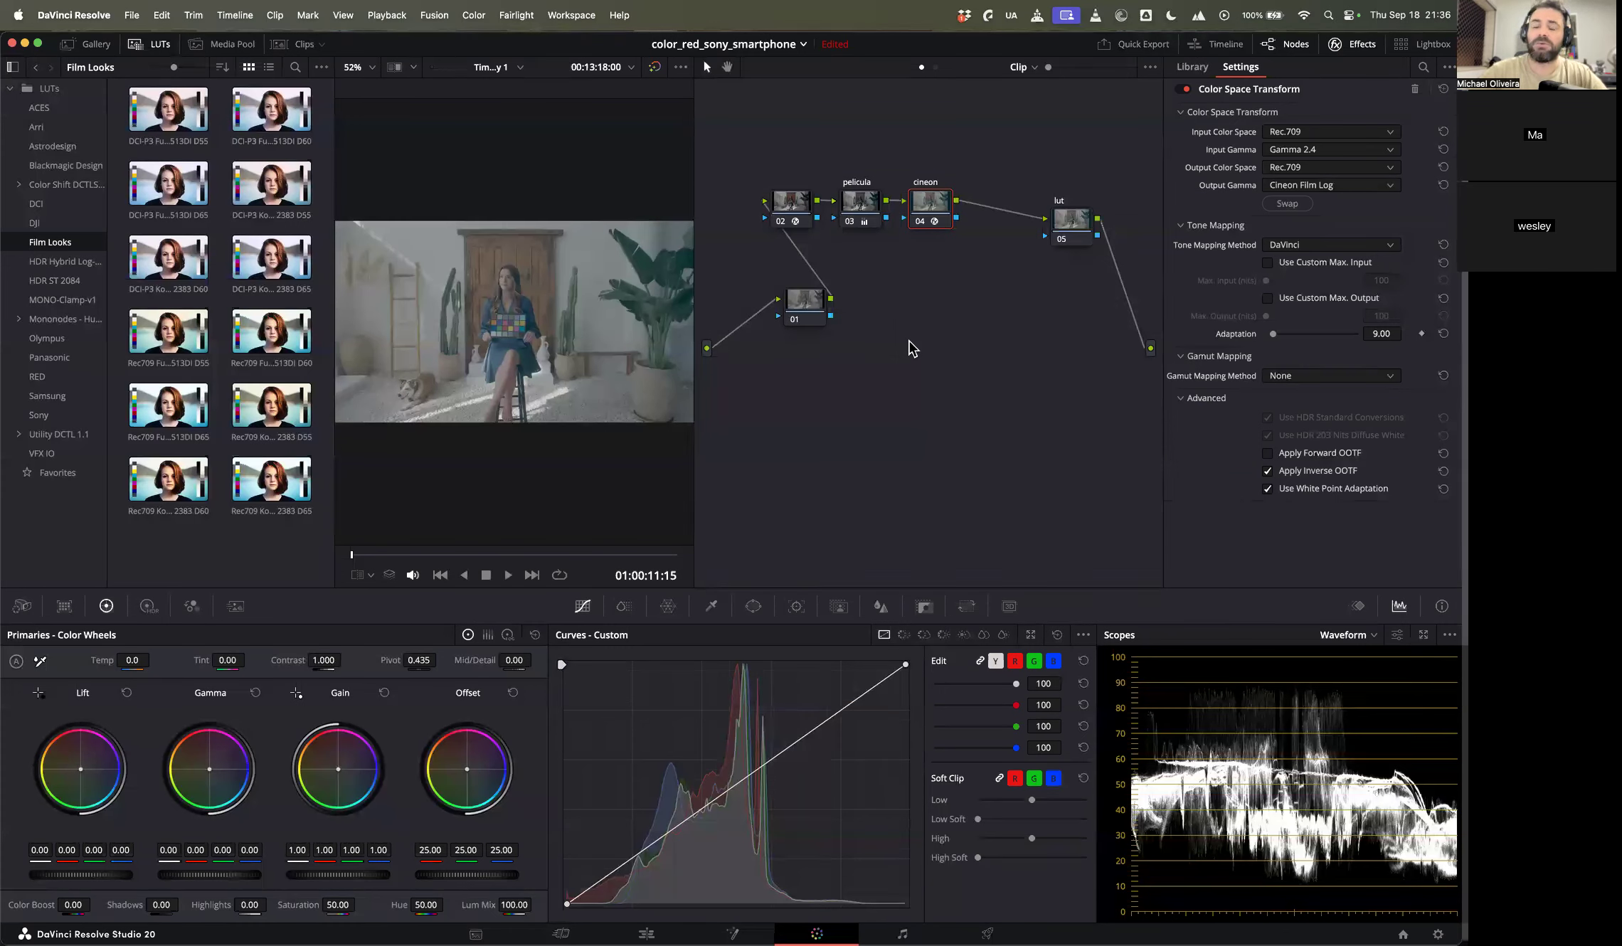
Step: Move nodes 01 to 03 away as a group and place the cineon node just after pelicula
{"action": "left_click_drag", "start_coordinate": [750, 144], "coordinate": [861, 348]}
{"action": "left_click_drag", "start_coordinate": [859, 202], "coordinate": [778, 226]}
{"action": "scroll", "coordinate": [748, 162], "scroll_direction": "left", "scroll_amount": 2}
{"action": "left_click_drag", "start_coordinate": [733, 154], "coordinate": [851, 410]}
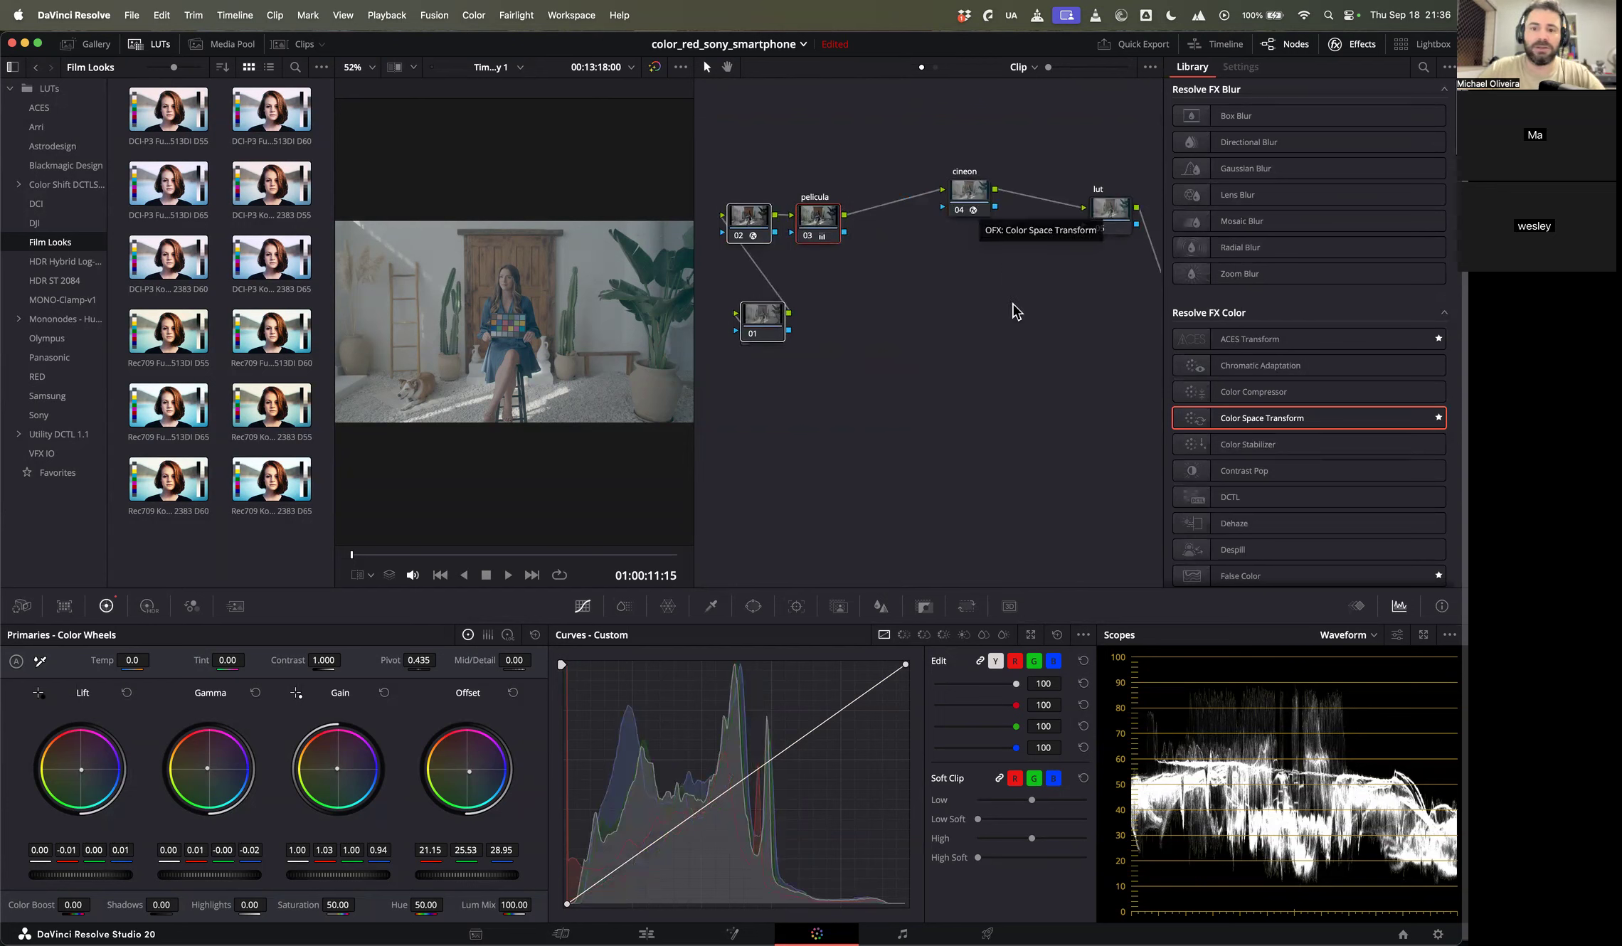
{"action": "left_click", "coordinate": [822, 404]}
{"action": "left_click_drag", "start_coordinate": [715, 147], "coordinate": [822, 400]}
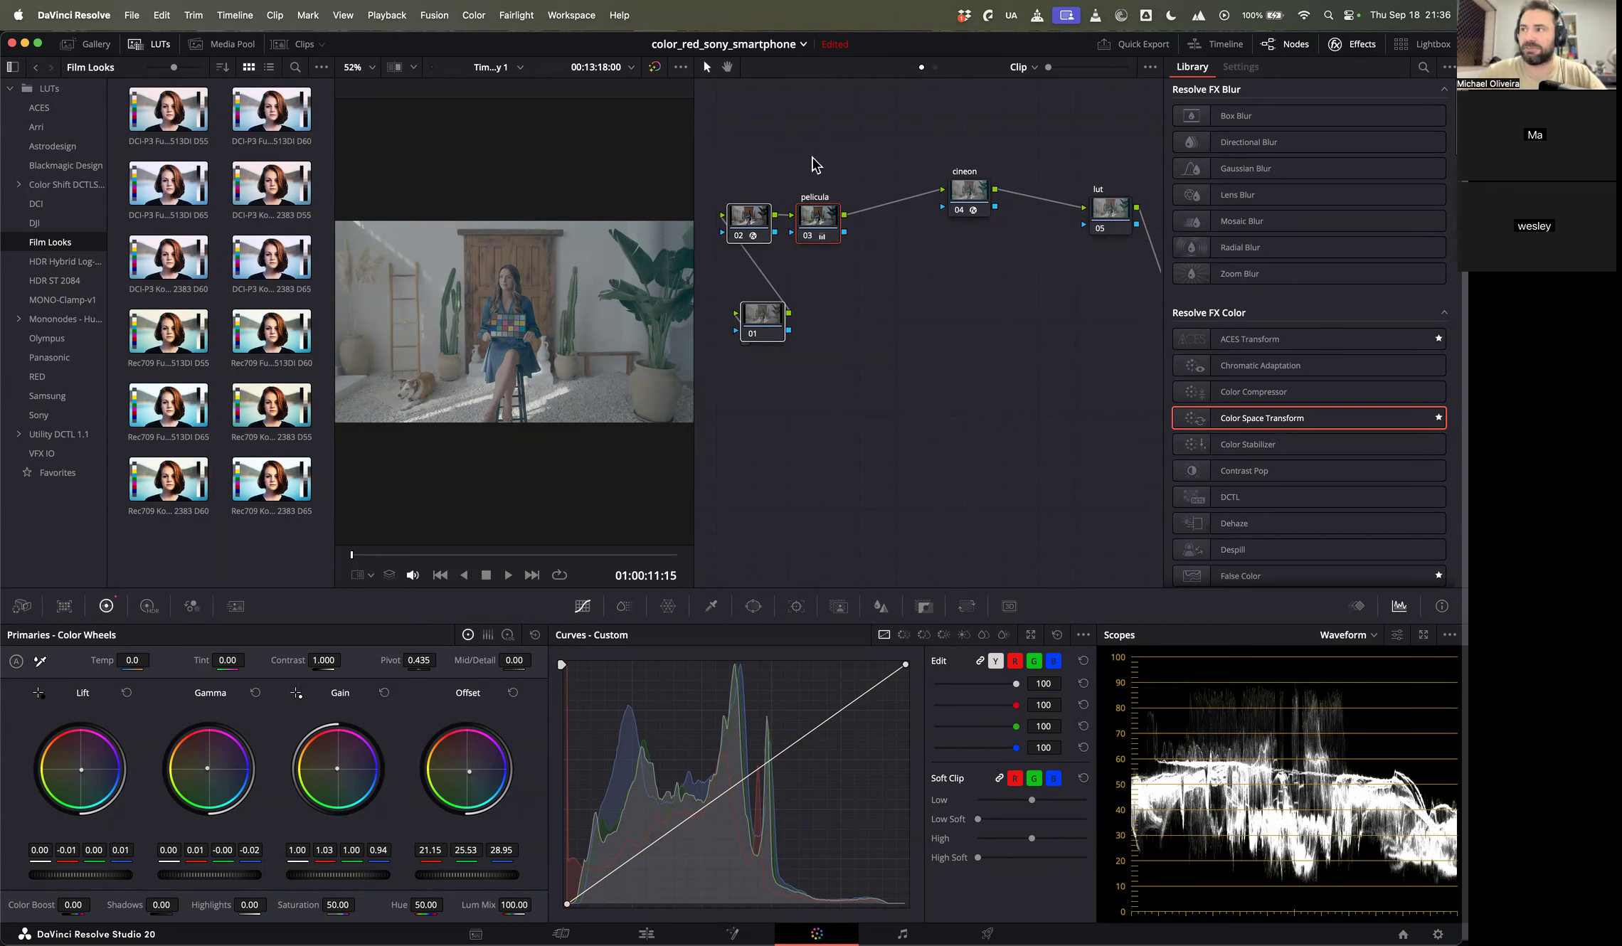
{"action": "left_click_drag", "start_coordinate": [948, 201], "coordinate": [896, 200]}
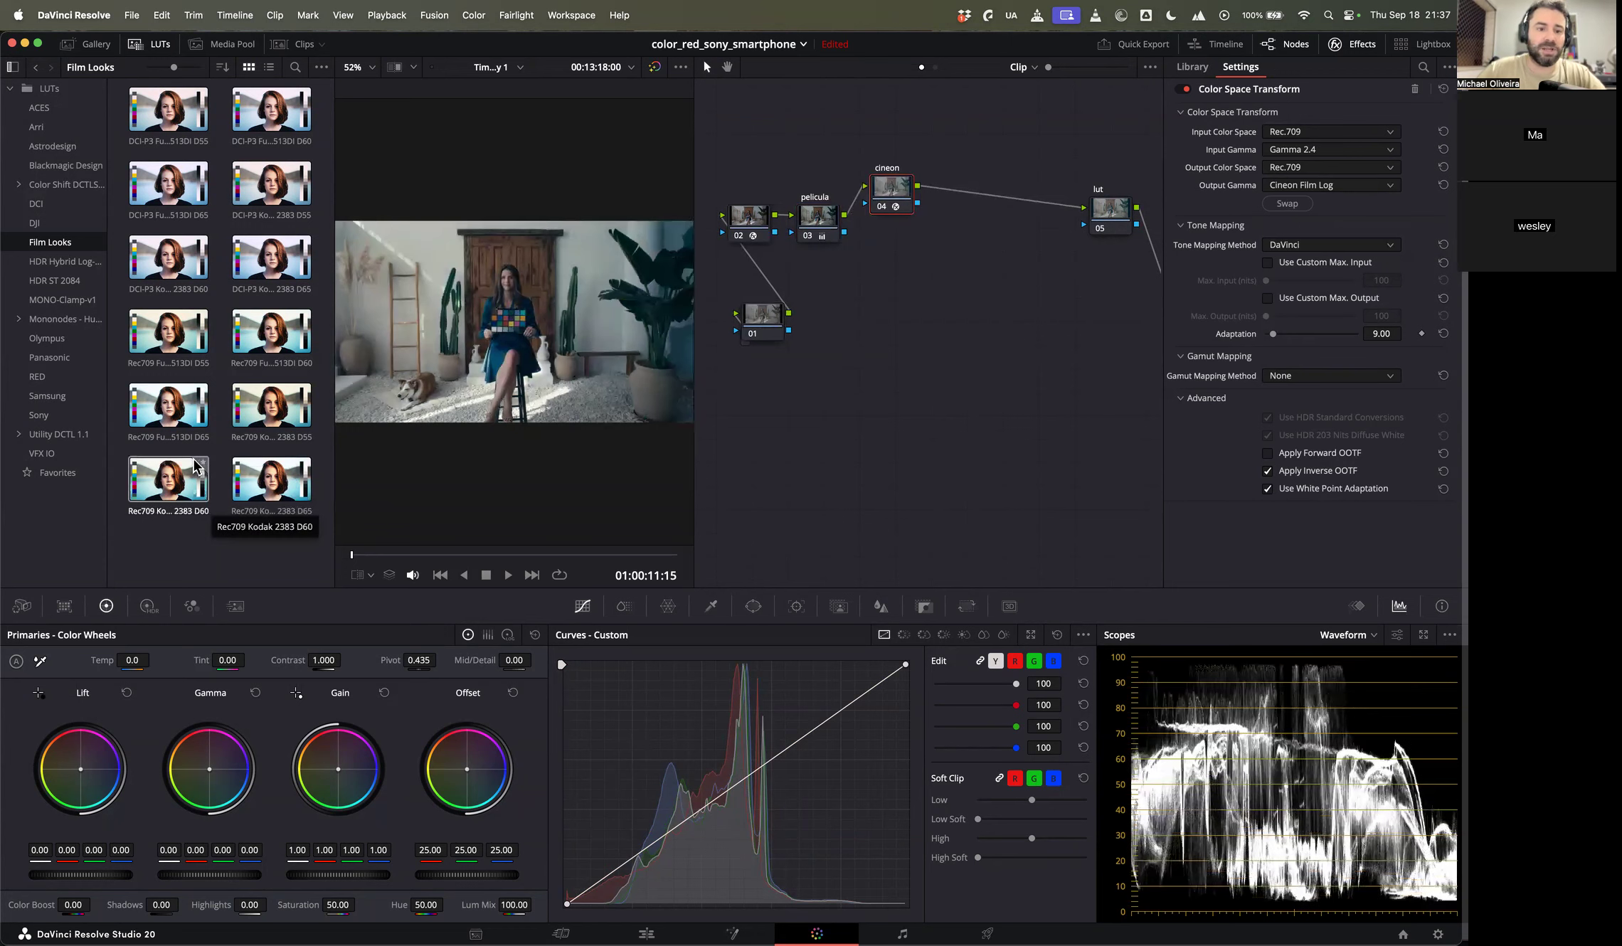
Step: Preview the Rec709 Kodak 2383 D60 film look and apply Rec709 Kodak 2383 D55 to the lut node
{"action": "left_click_drag", "start_coordinate": [194, 466], "coordinate": [1117, 214]}
{"action": "left_click_drag", "start_coordinate": [160, 476], "coordinate": [284, 377]}
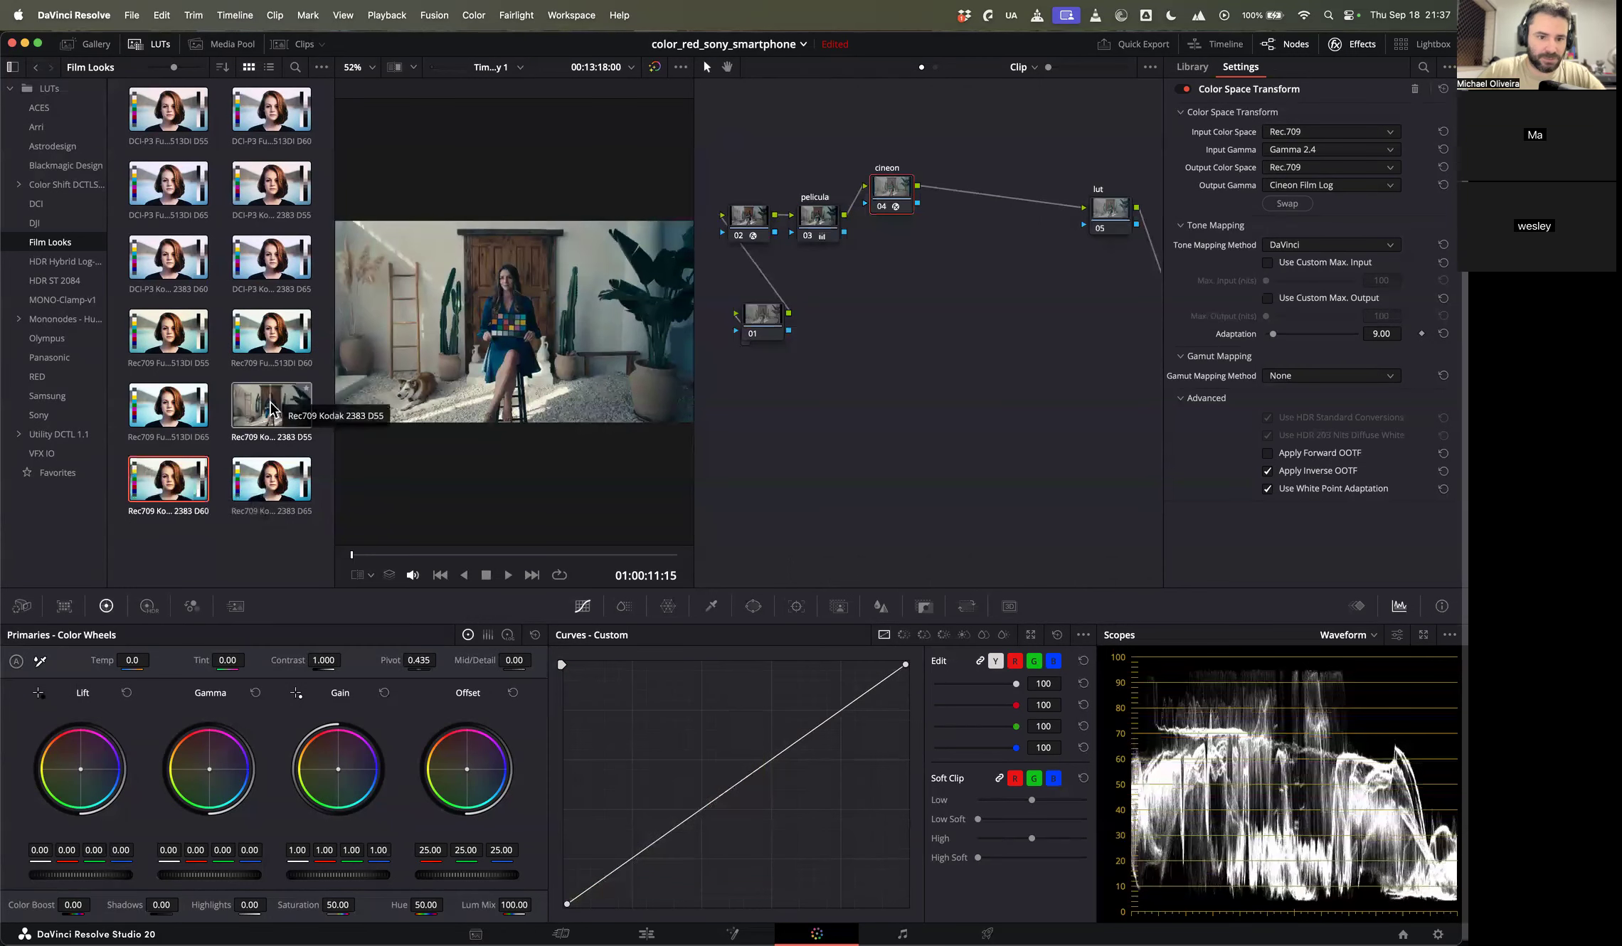
{"action": "left_click_drag", "start_coordinate": [385, 368], "coordinate": [1027, 204]}
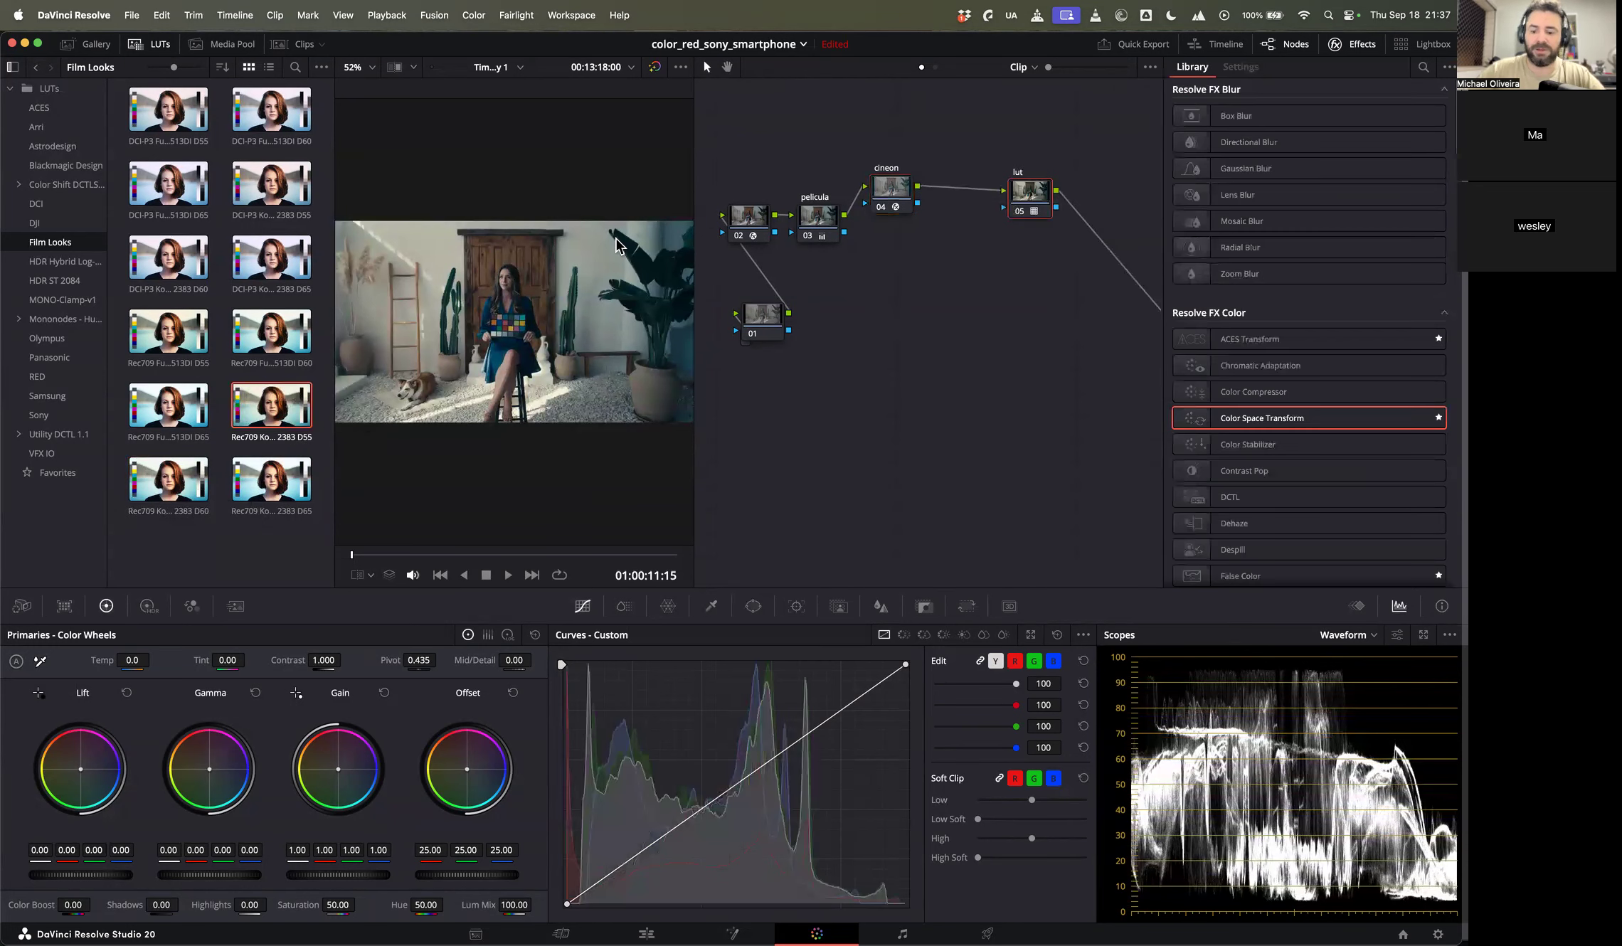
Step: Compare the image full screen with the lut node disabled and enabled
{"action": "key", "text": "super+f"}
{"action": "key", "text": "super+d"}
{"action": "key", "text": "super+d"}
{"action": "key", "text": "super+f"}
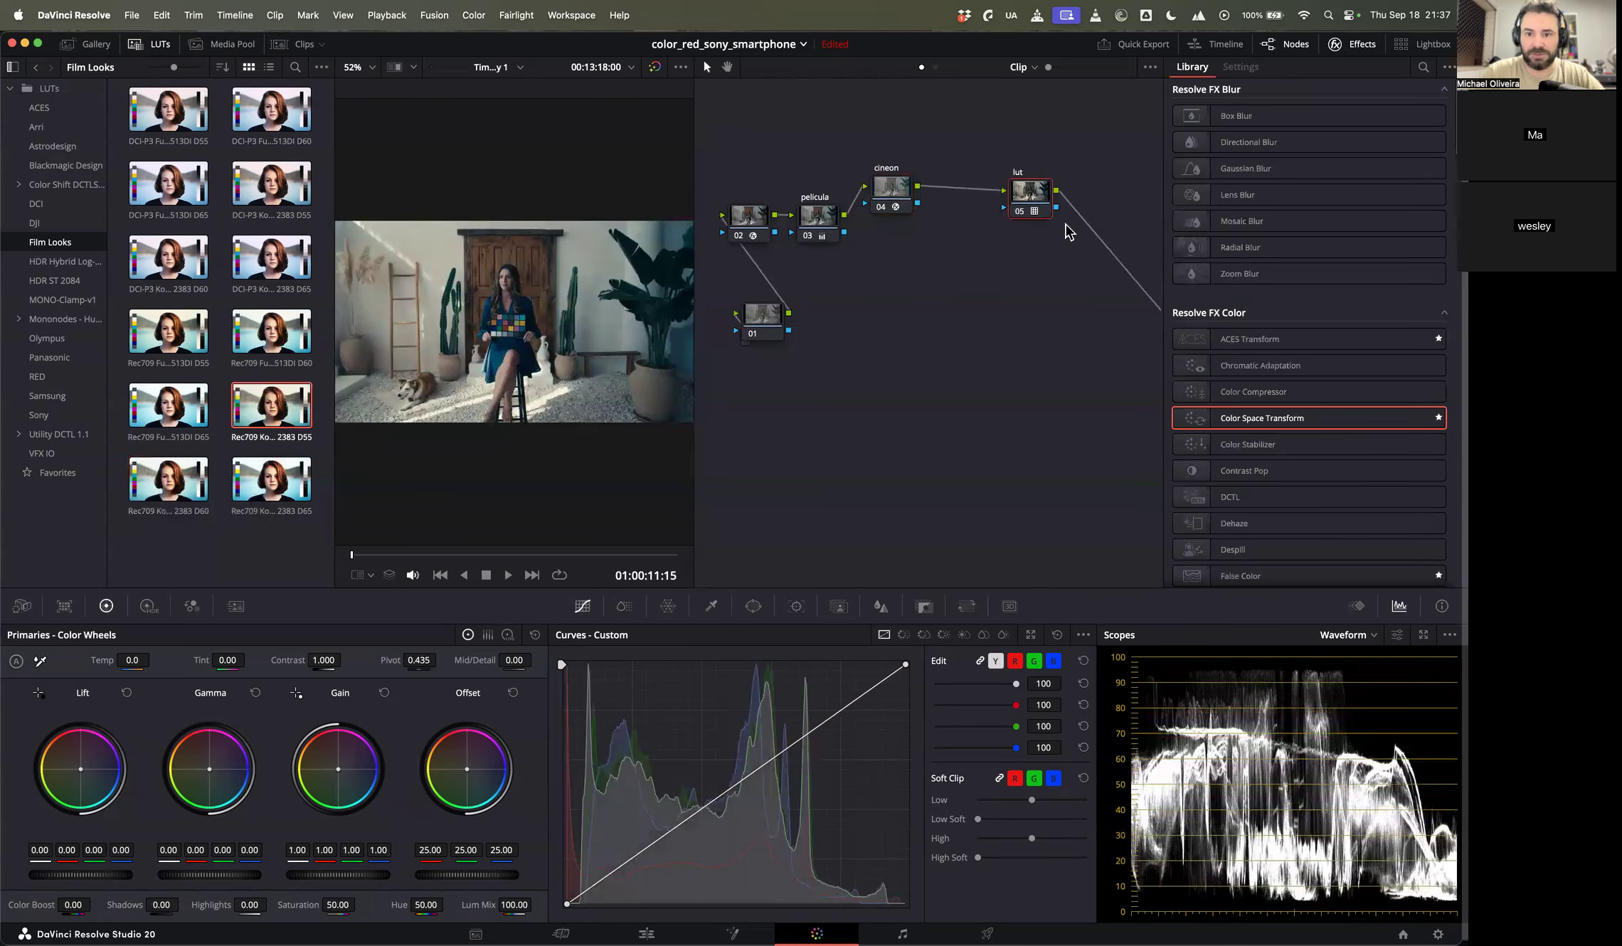
Step: Switch the film emulation off and on in full screen to judge how the Kodak look changes the image
{"action": "key", "text": "super+f"}
{"action": "key", "text": "super+d"}
{"action": "key", "text": "super+d"}
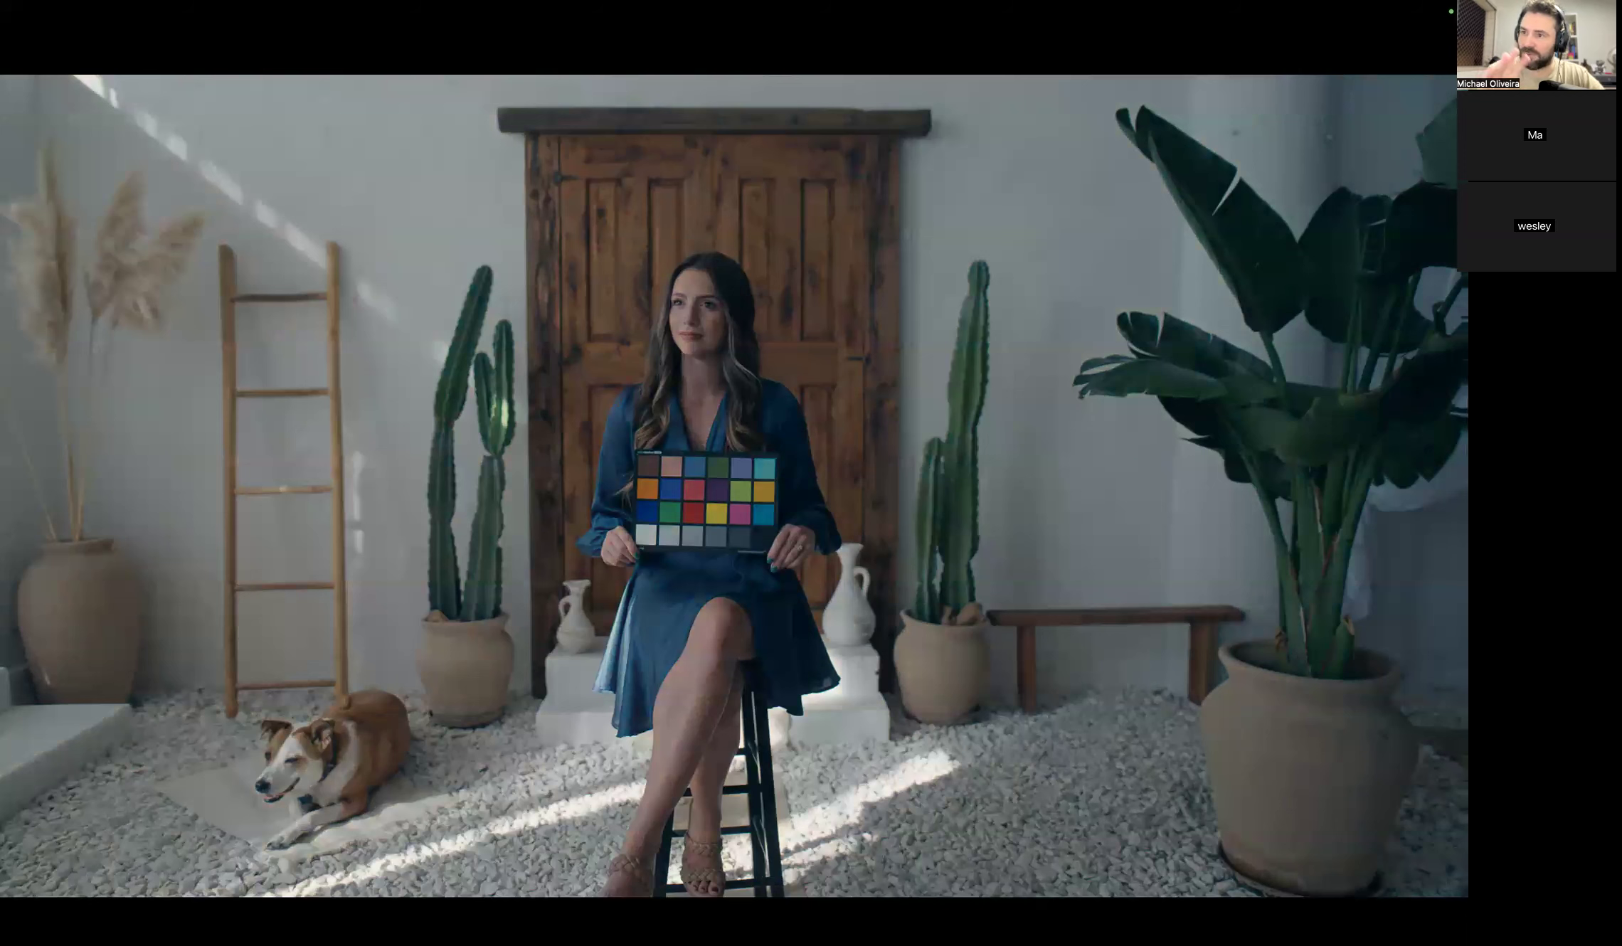
{"action": "key", "text": "super+d"}
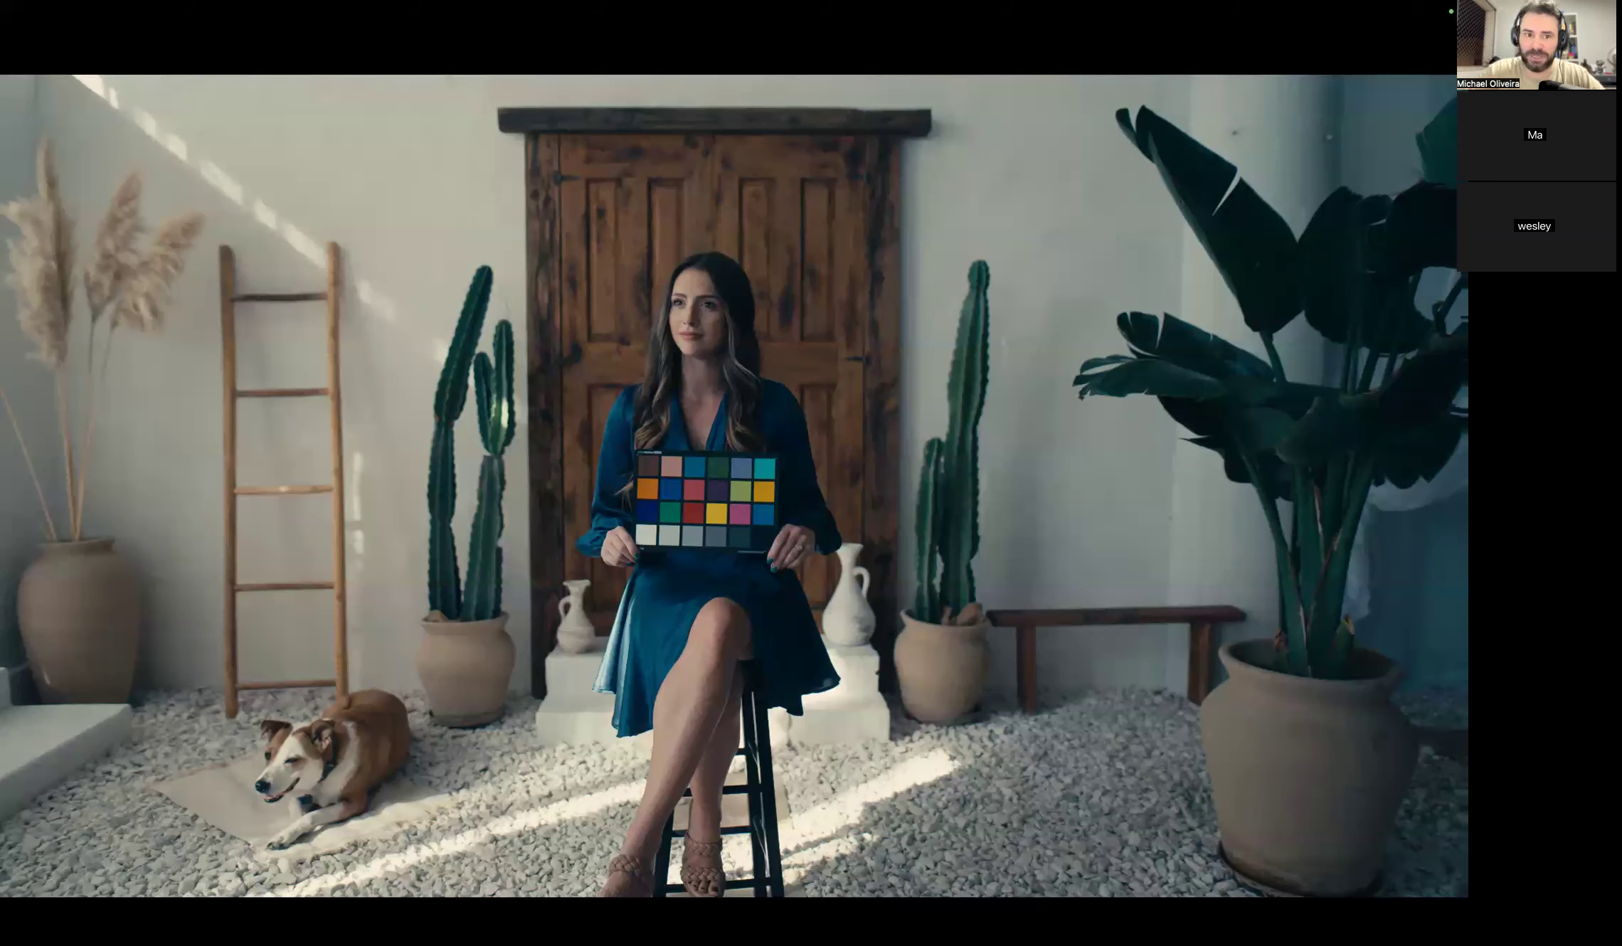
{"action": "key", "text": "super+d"}
{"action": "key", "text": "super+d"}
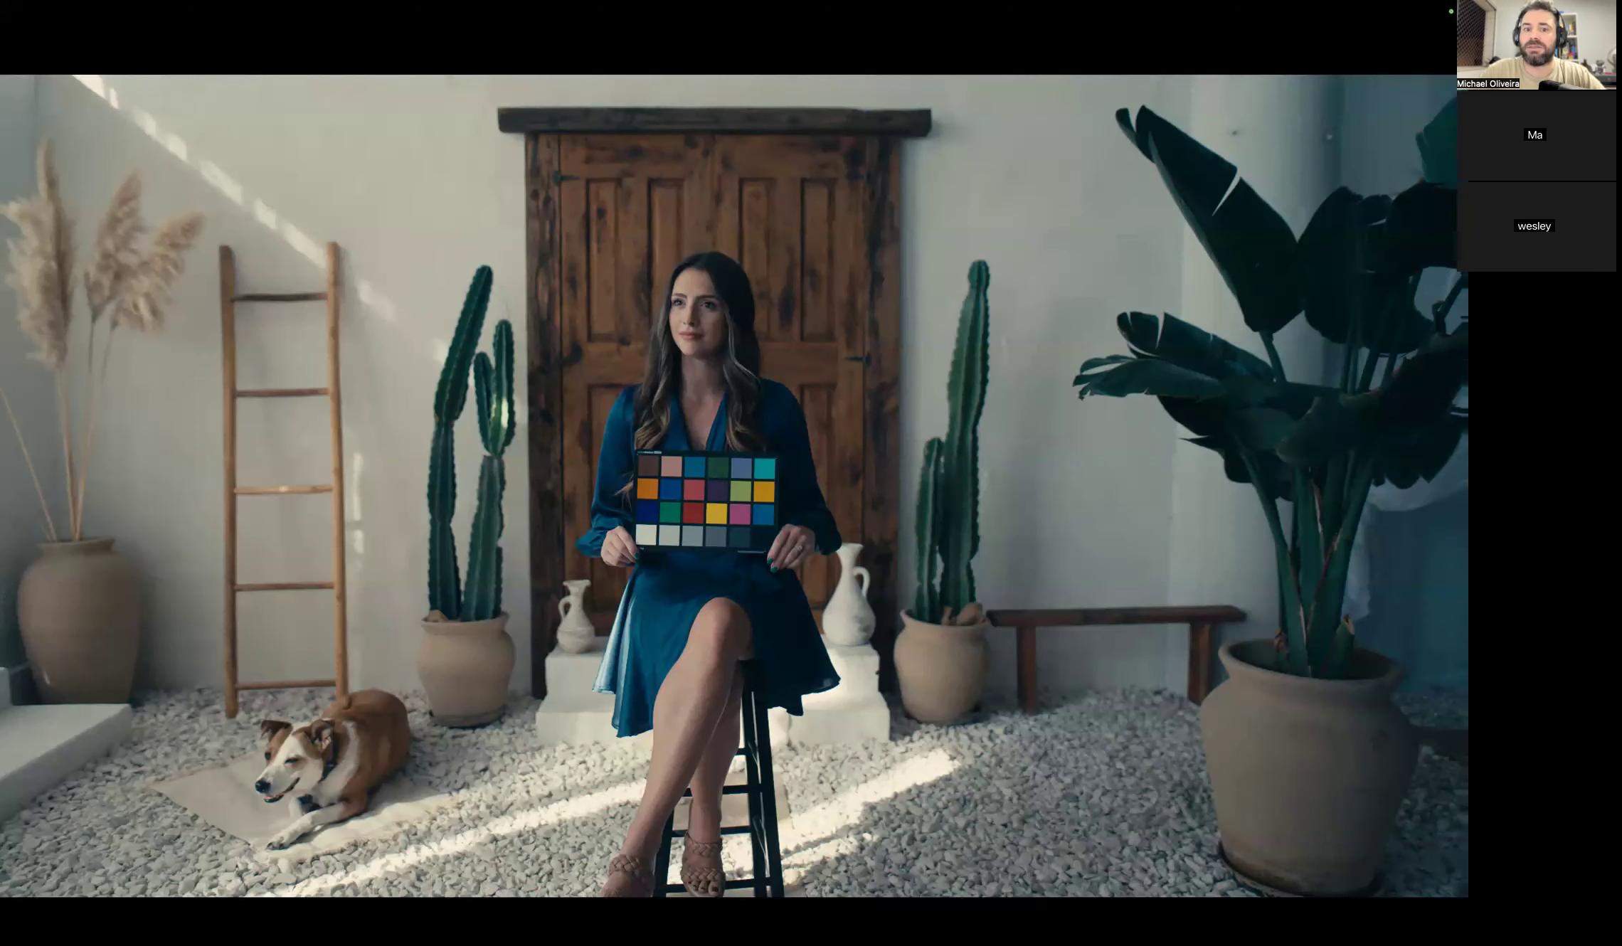
{"action": "key", "text": "super+f"}
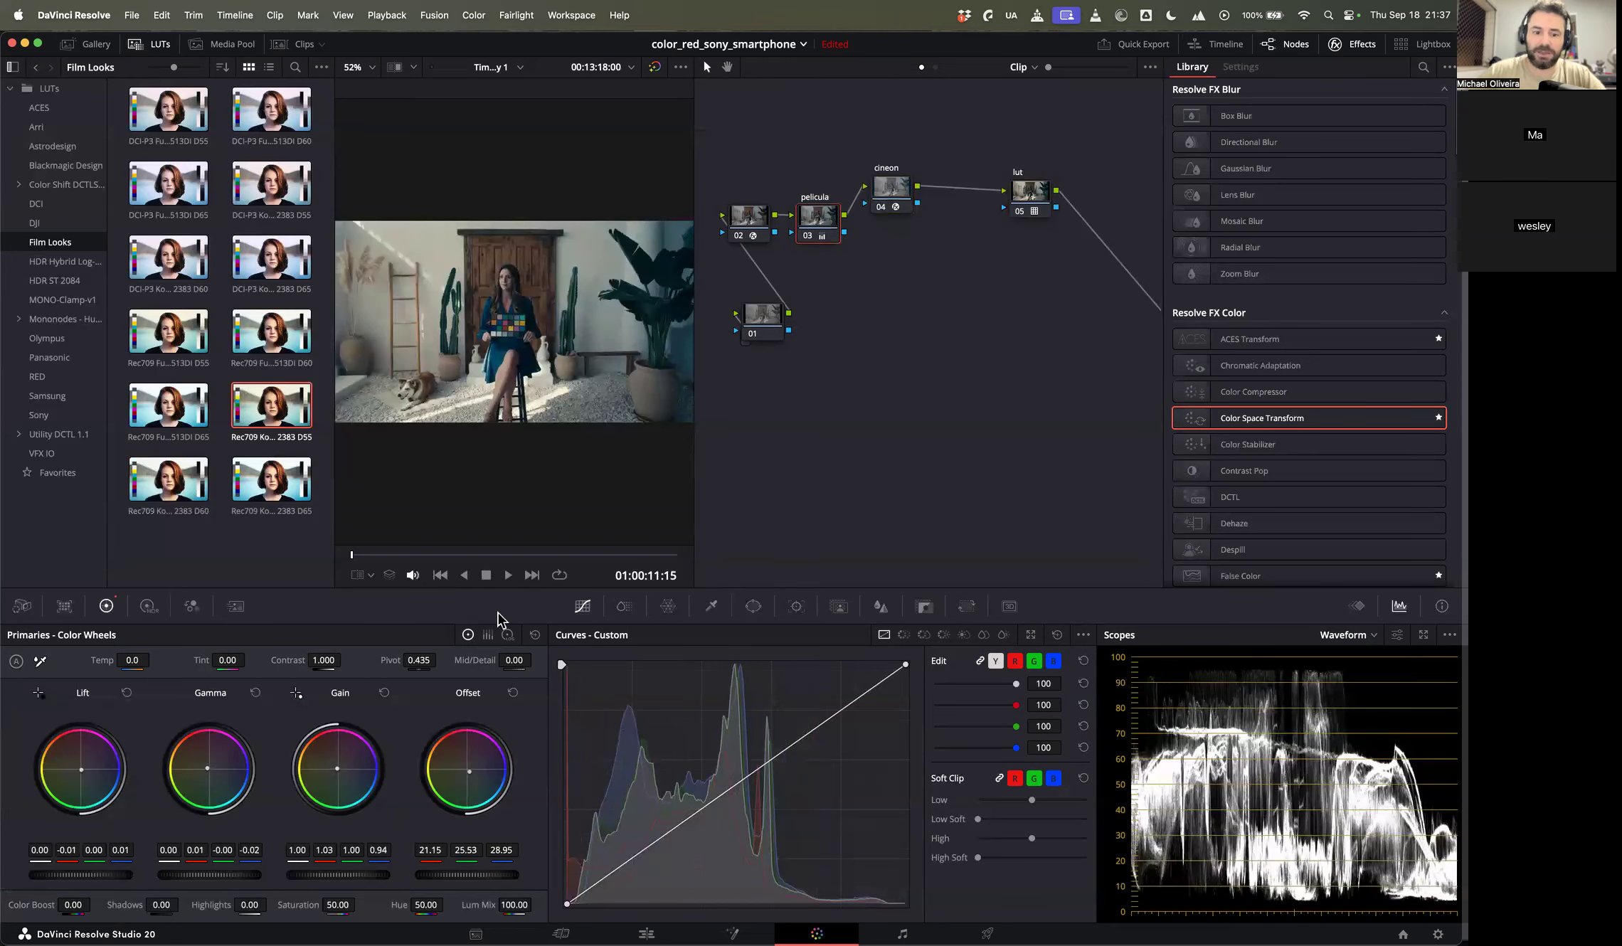
Step: Reset the pelicula node's primaries and rebalance it with lift red -0.02 and blue -0.01, gamma blue -0.01, and gain red 1.04 and blue 0.92
{"action": "left_click", "coordinate": [535, 636]}
{"action": "key", "text": "super+f"}
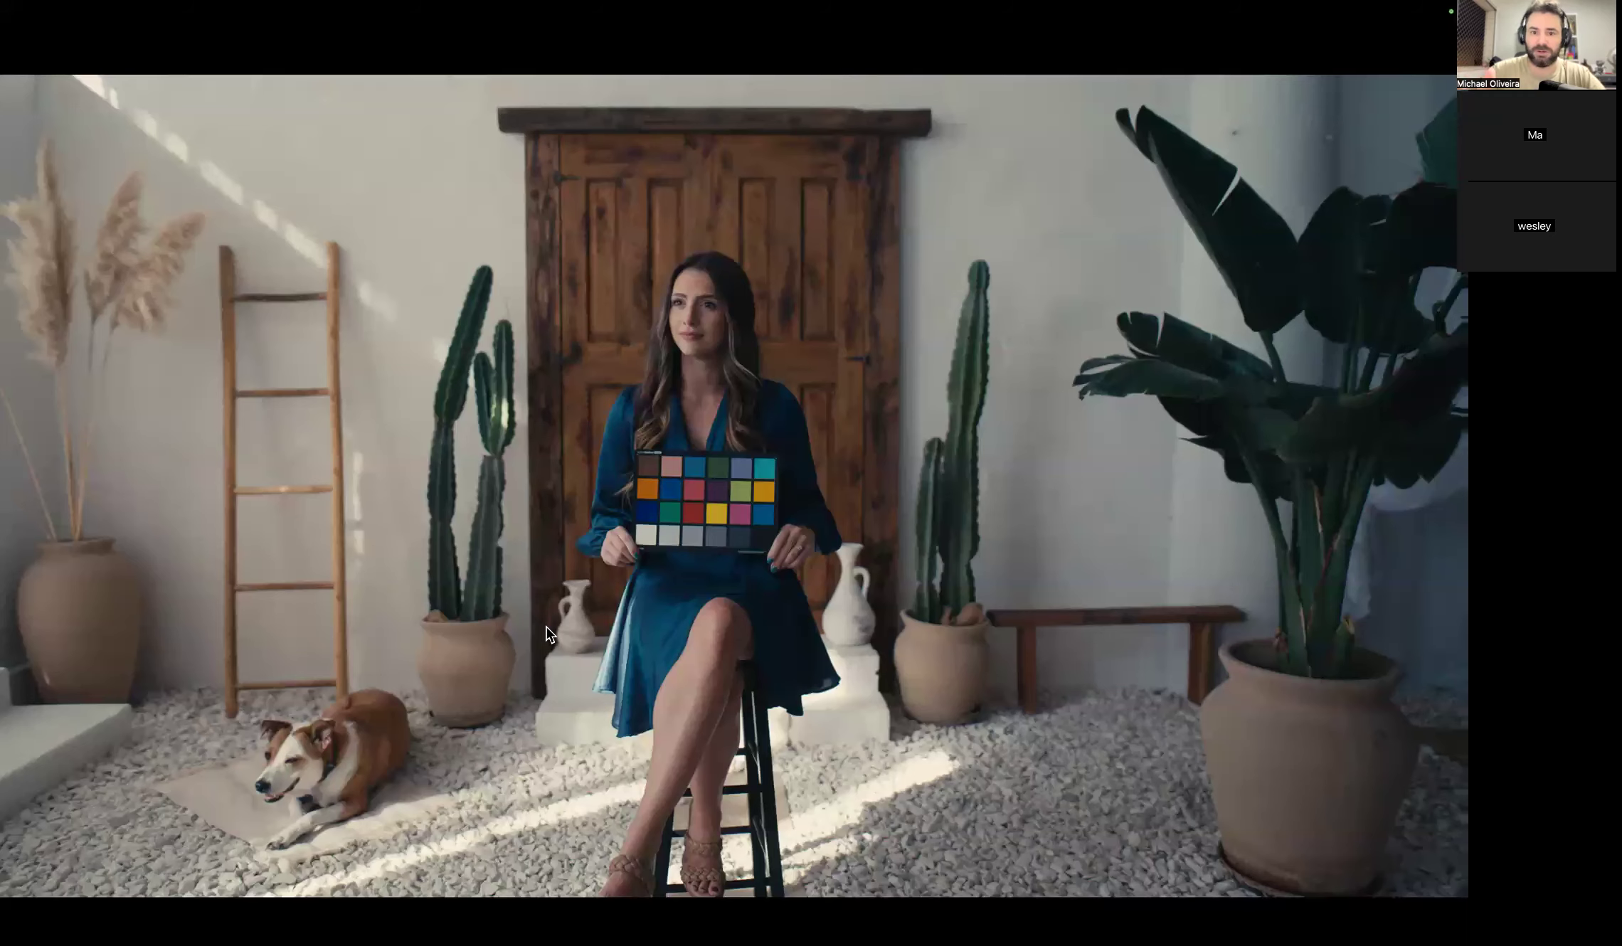
{"action": "key", "text": "super+f"}
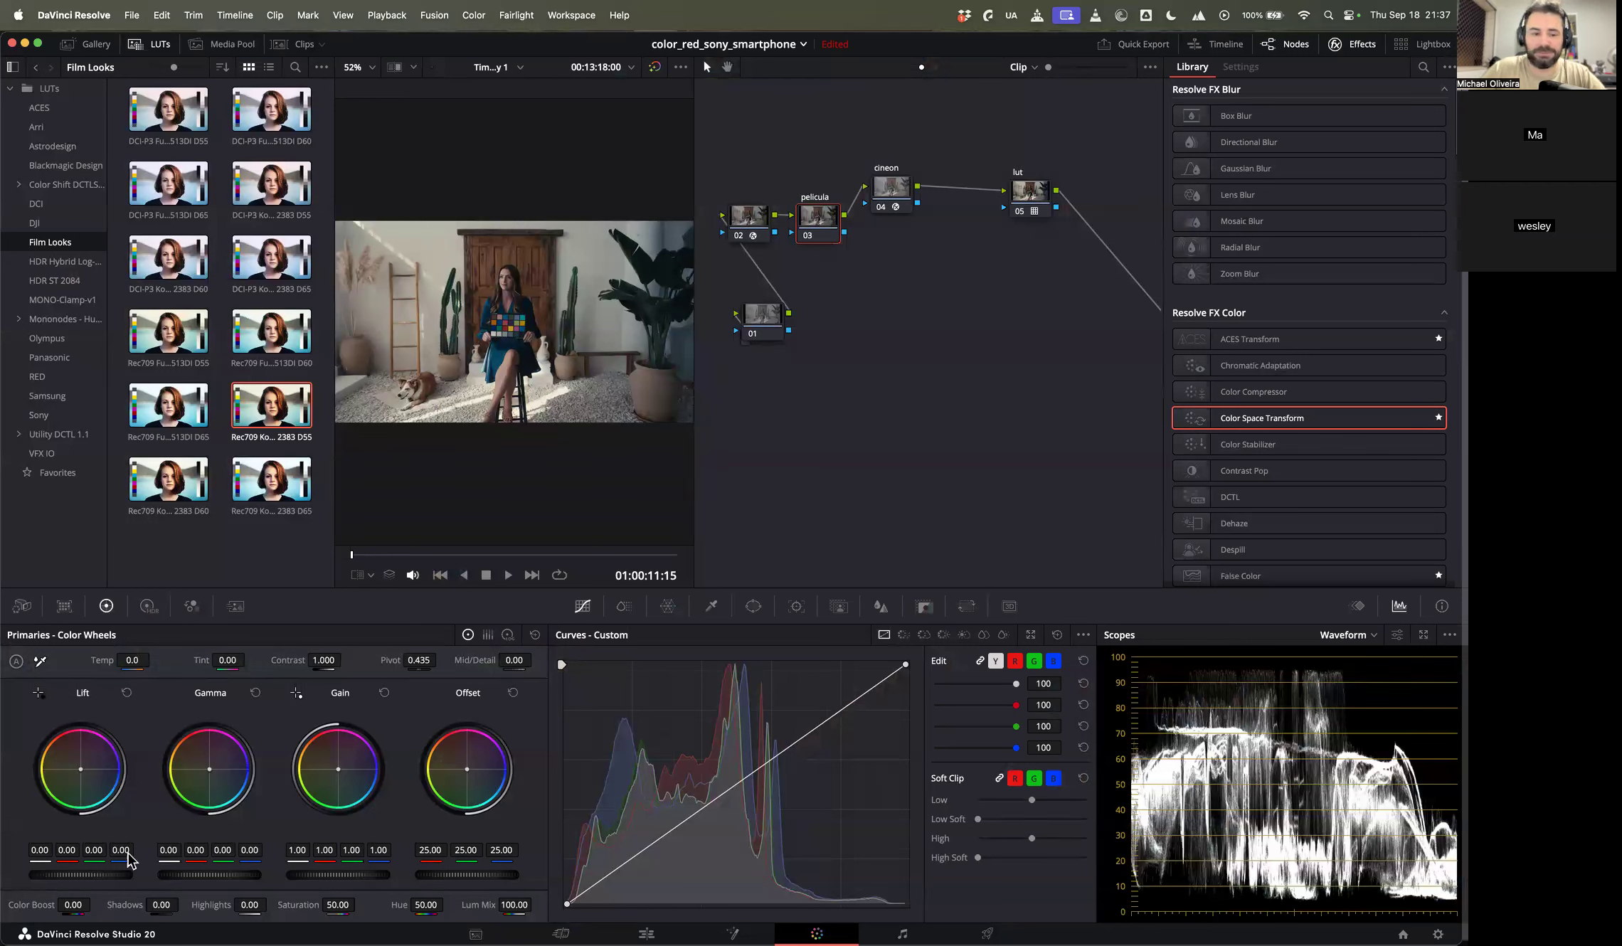
{"action": "left_click_drag", "start_coordinate": [86, 773], "coordinate": [79, 769]}
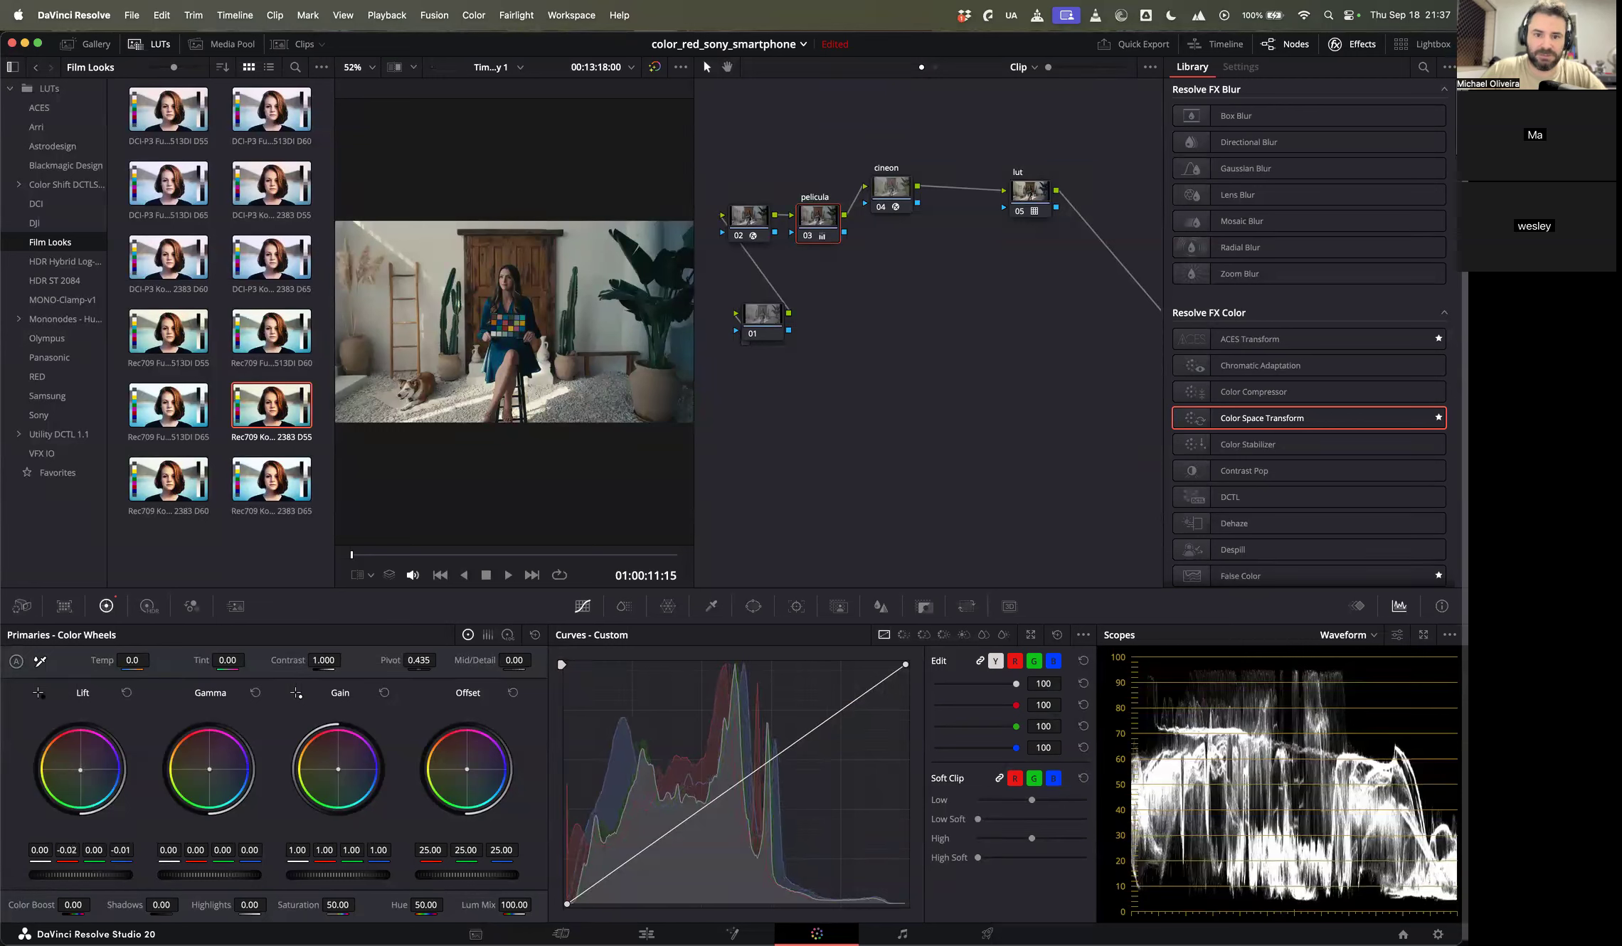
{"action": "left_click_drag", "start_coordinate": [211, 770], "coordinate": [207, 769]}
{"action": "left_click_drag", "start_coordinate": [338, 769], "coordinate": [340, 776]}
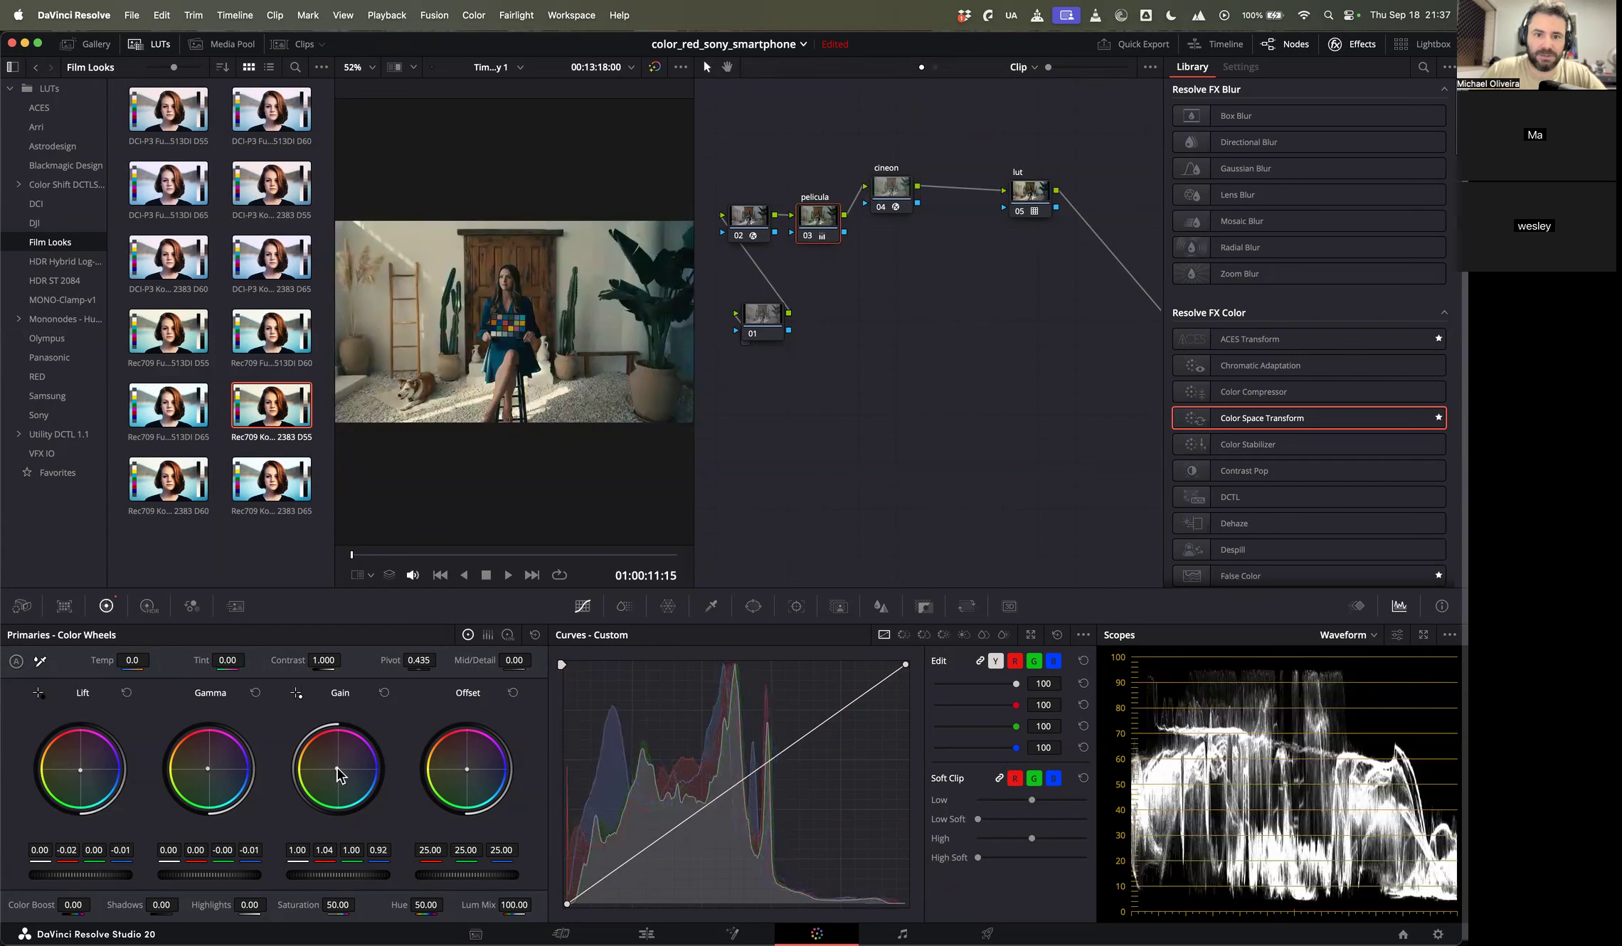
Step: Review the rebalanced image full screen and label node 02 as odt
{"action": "left_click", "coordinate": [898, 184]}
{"action": "key", "text": "super+f"}
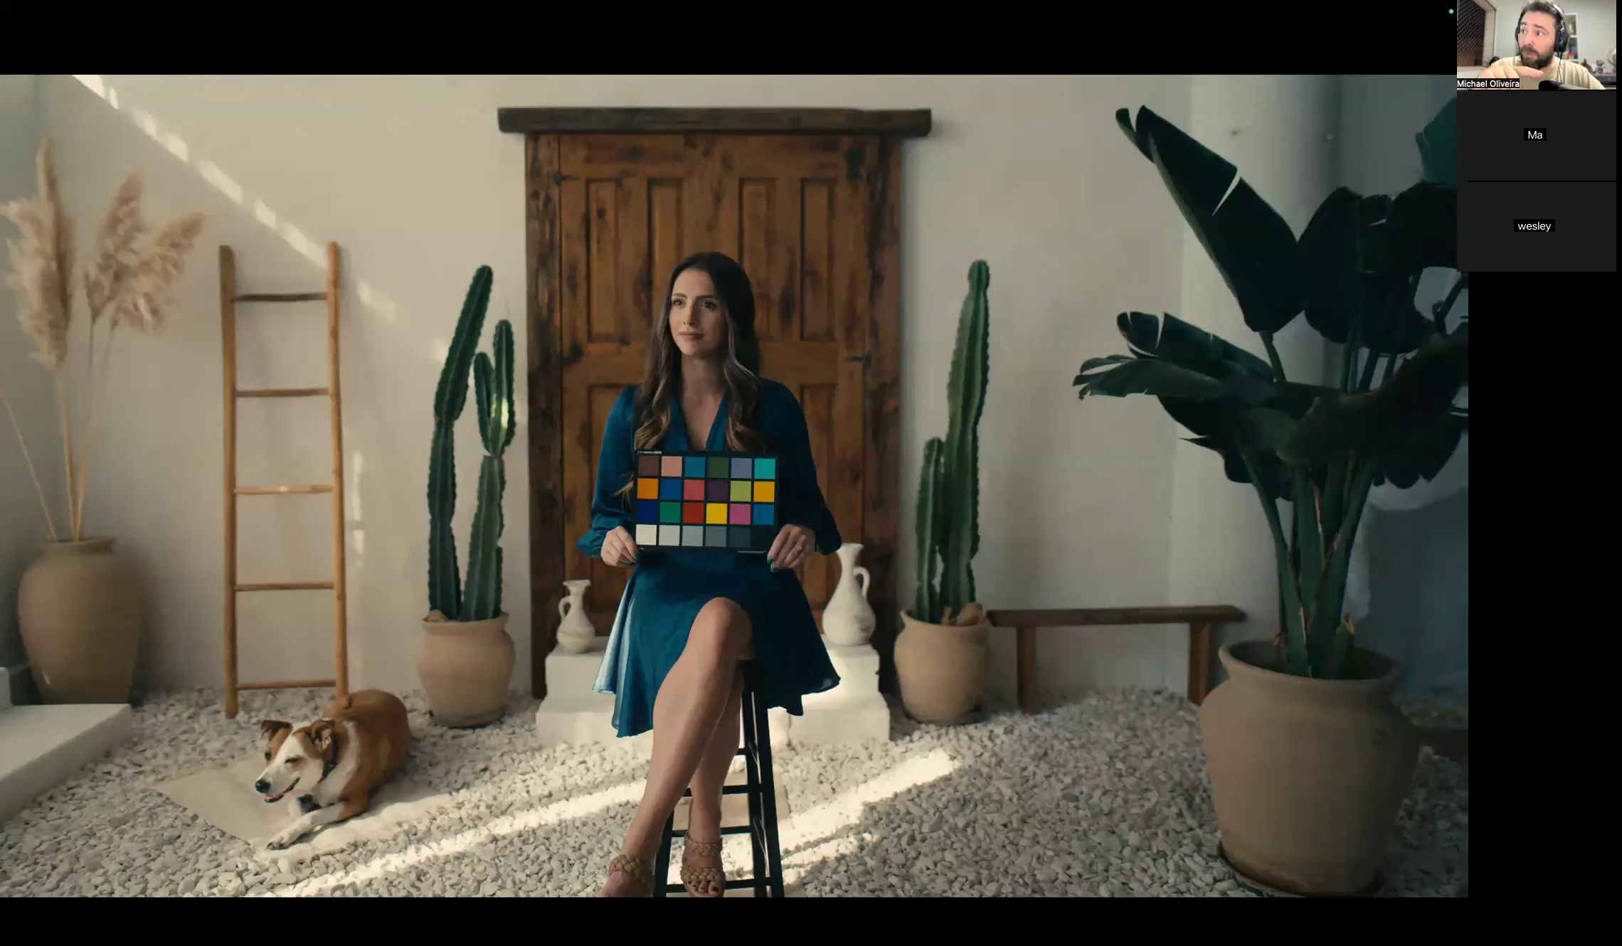
{"action": "key", "text": "Escape"}
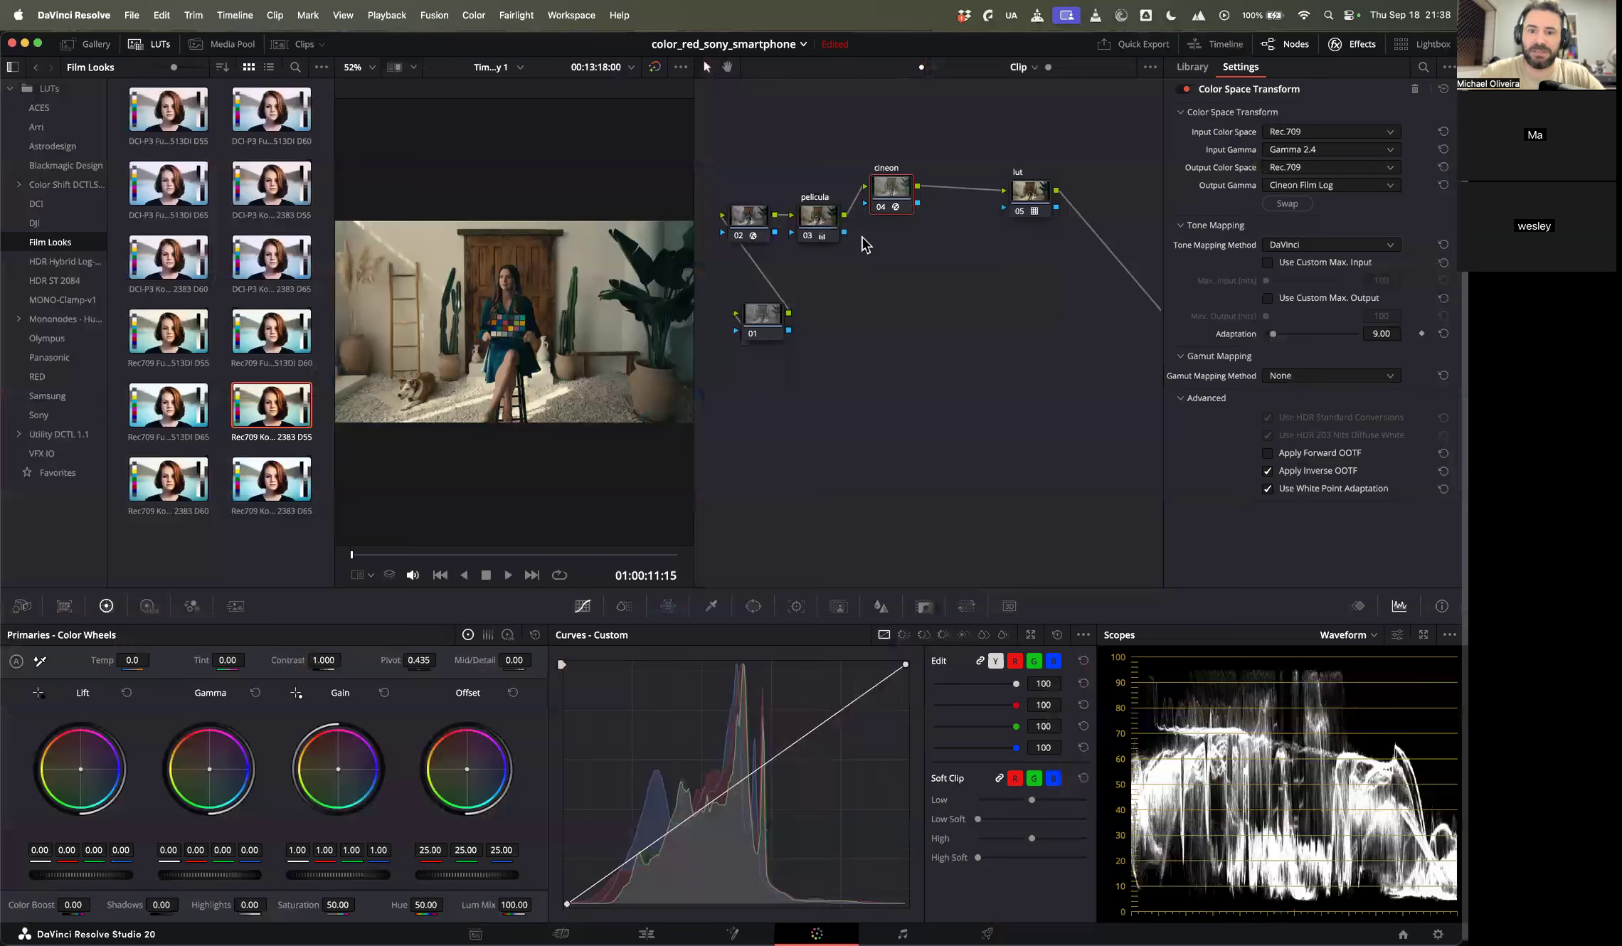
{"action": "left_click", "coordinate": [764, 217]}
{"action": "type", "text": "odt"}
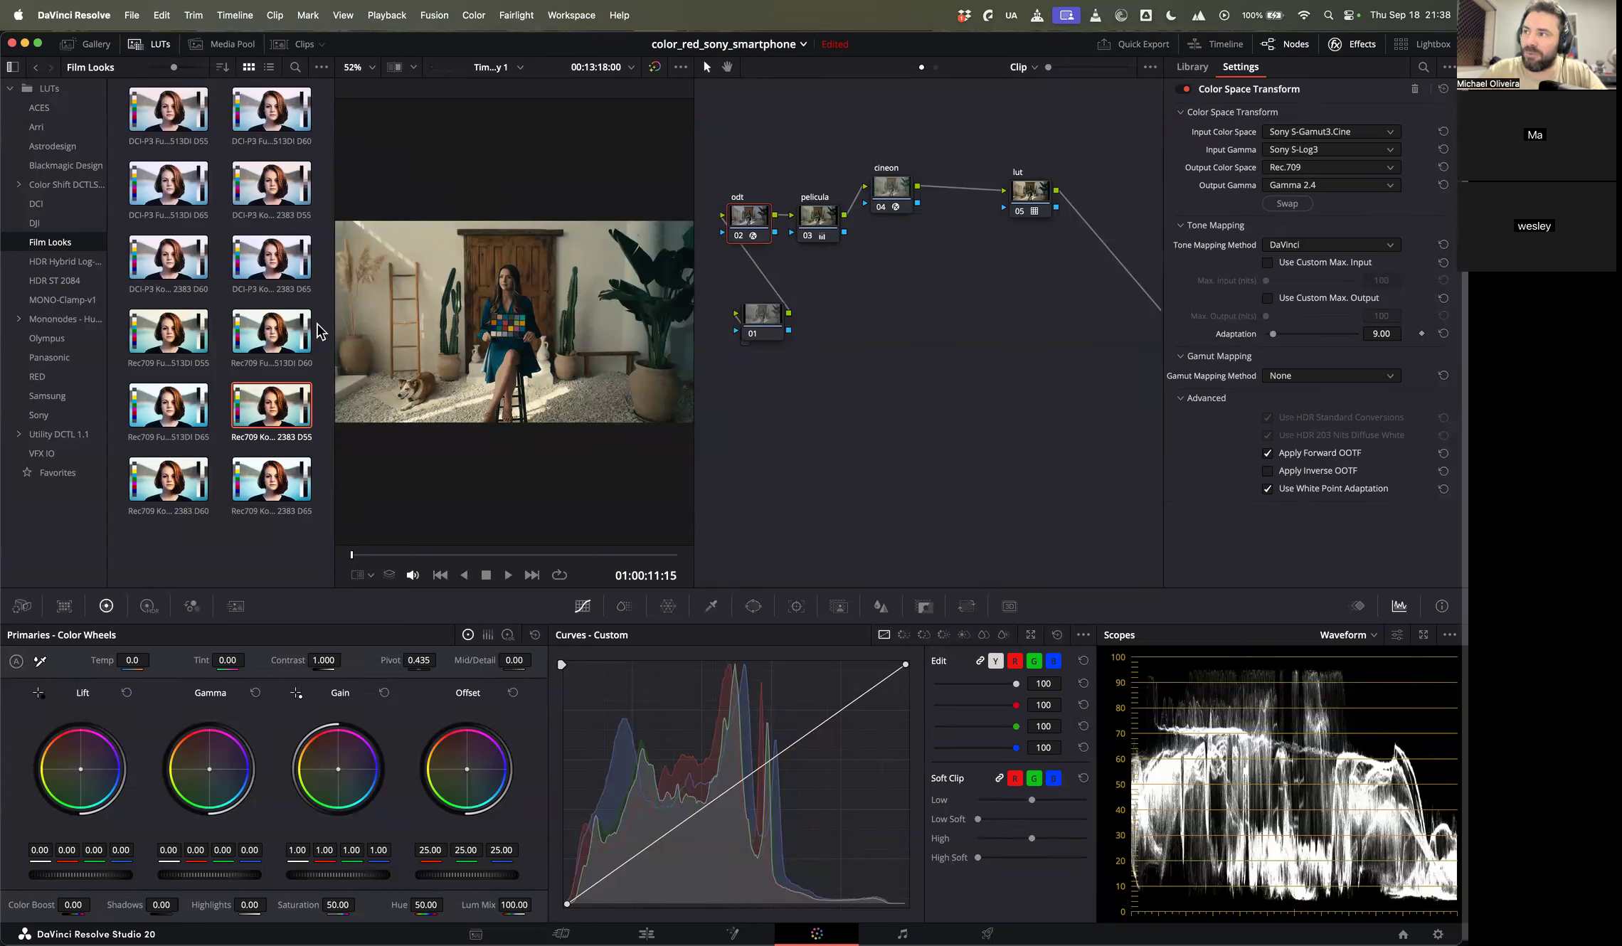
Step: Compare the image full screen with the cineon and lut nodes disabled and enabled together
{"action": "left_click", "coordinate": [895, 192]}
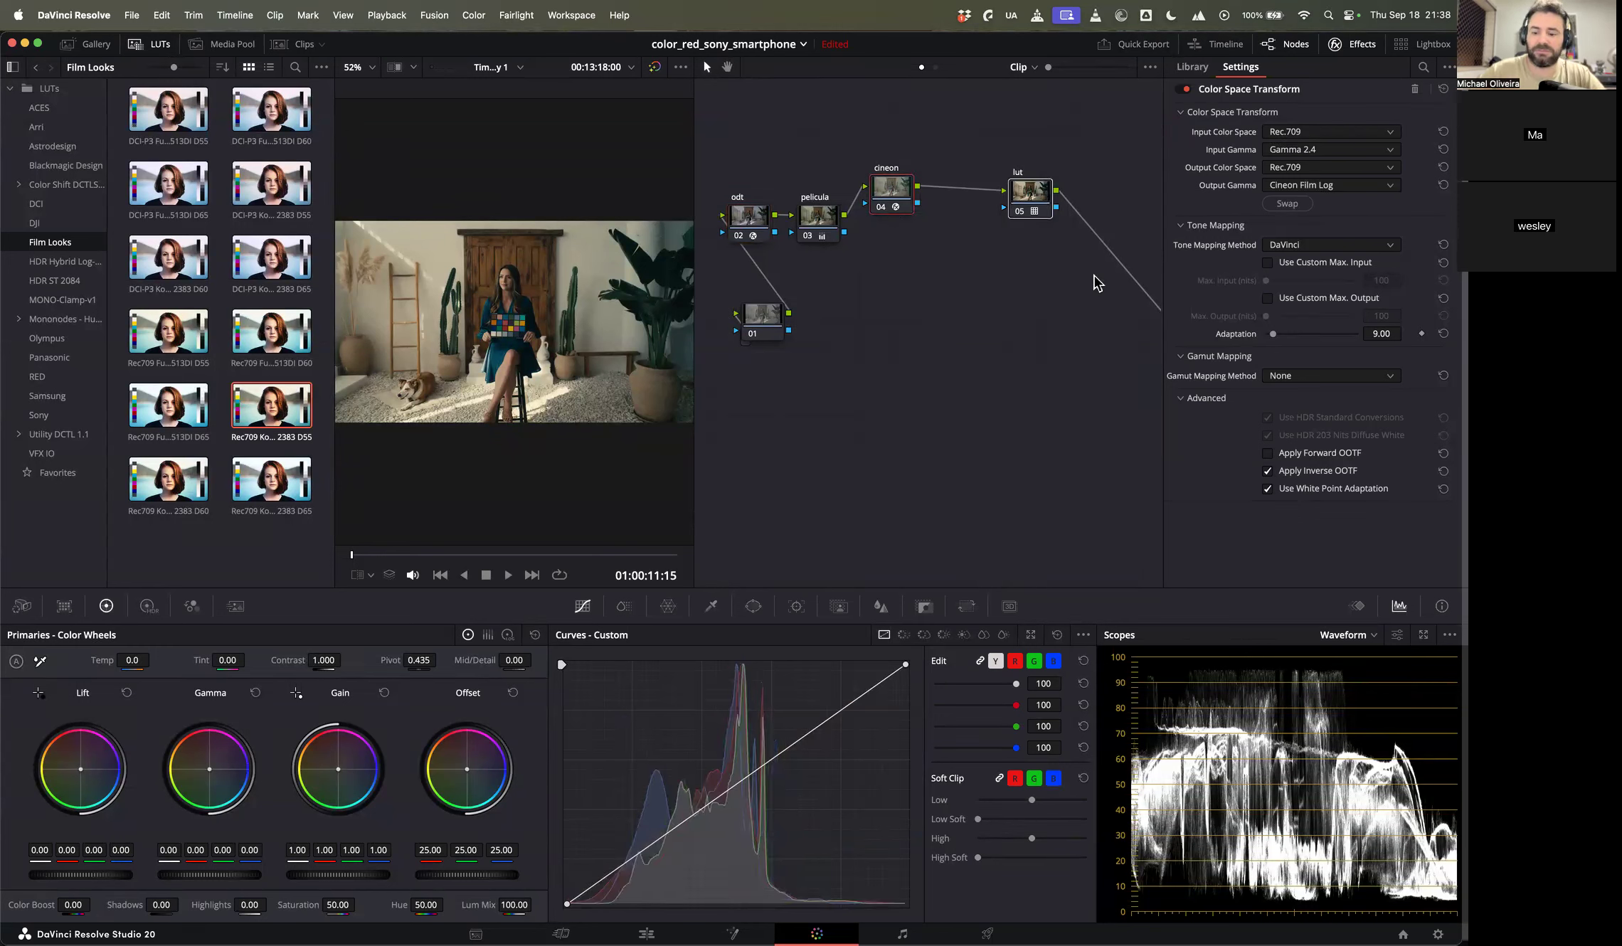
{"action": "key", "text": "super+f"}
{"action": "key", "text": "ctrl+d"}
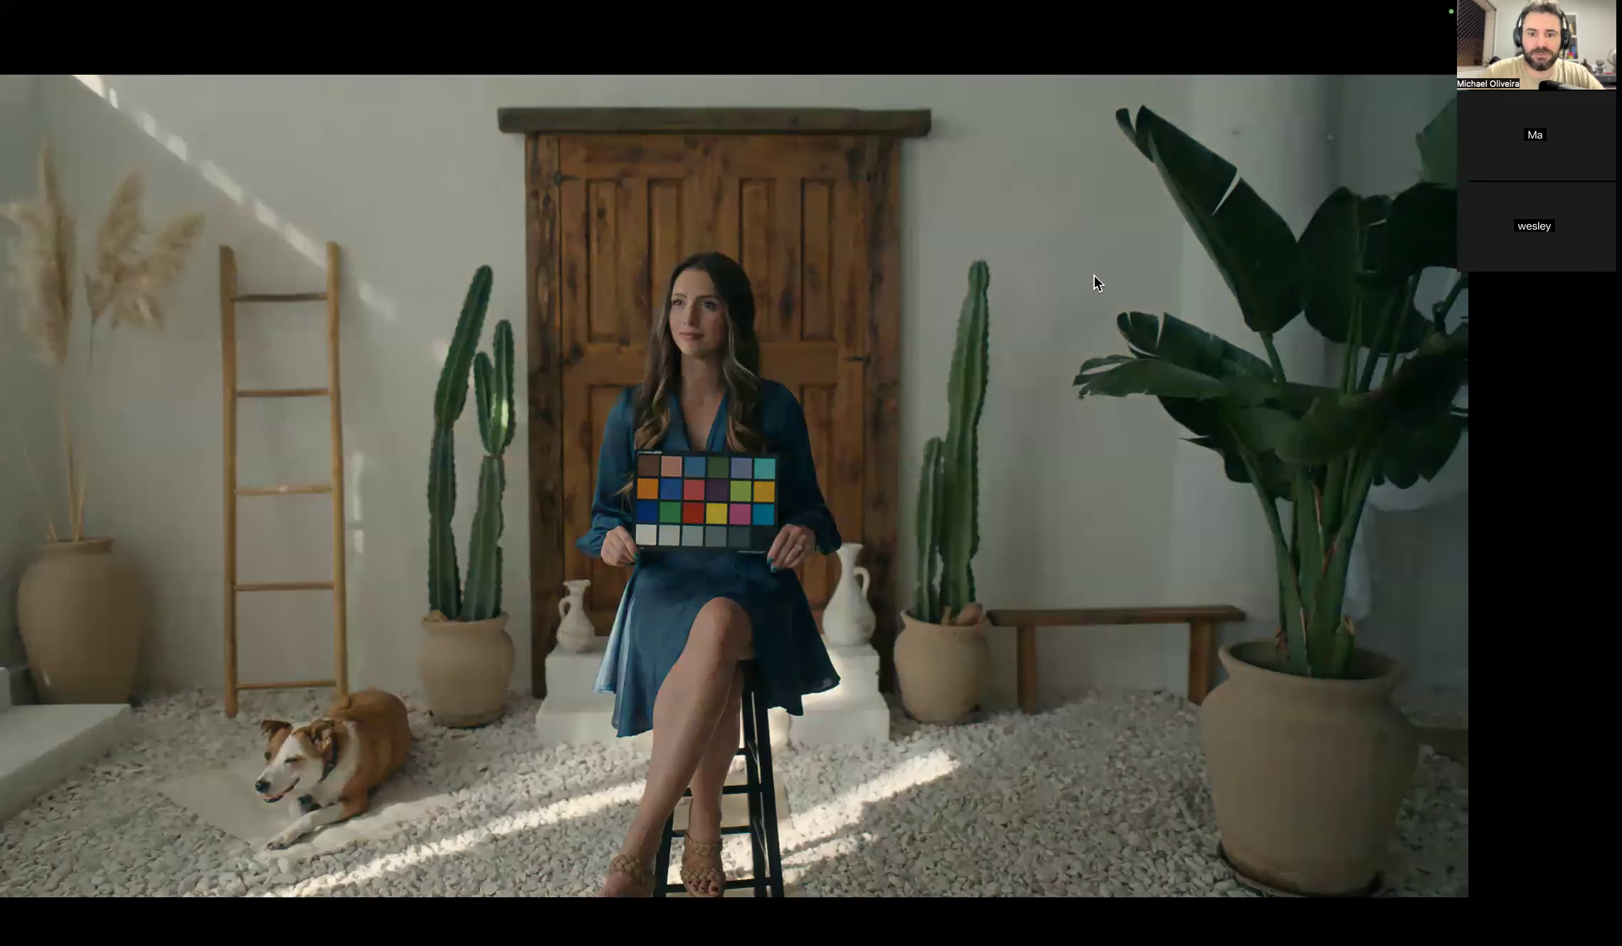
{"action": "key", "text": "ctrl+d"}
{"action": "key", "text": "ctrl+d"}
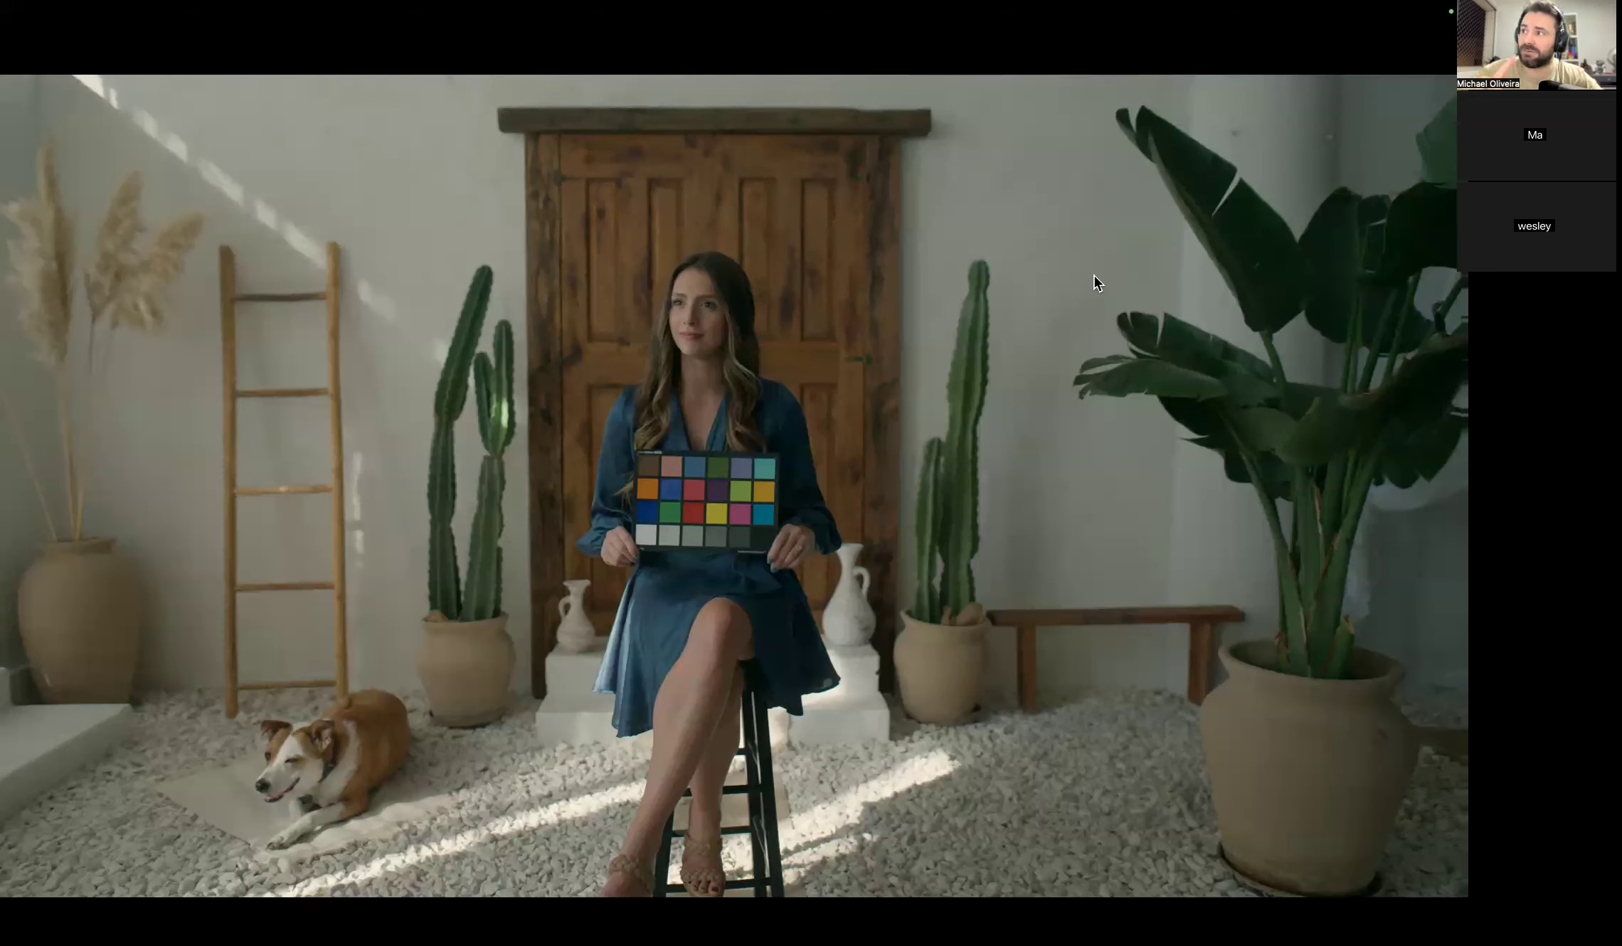
{"action": "key", "text": "Escape"}
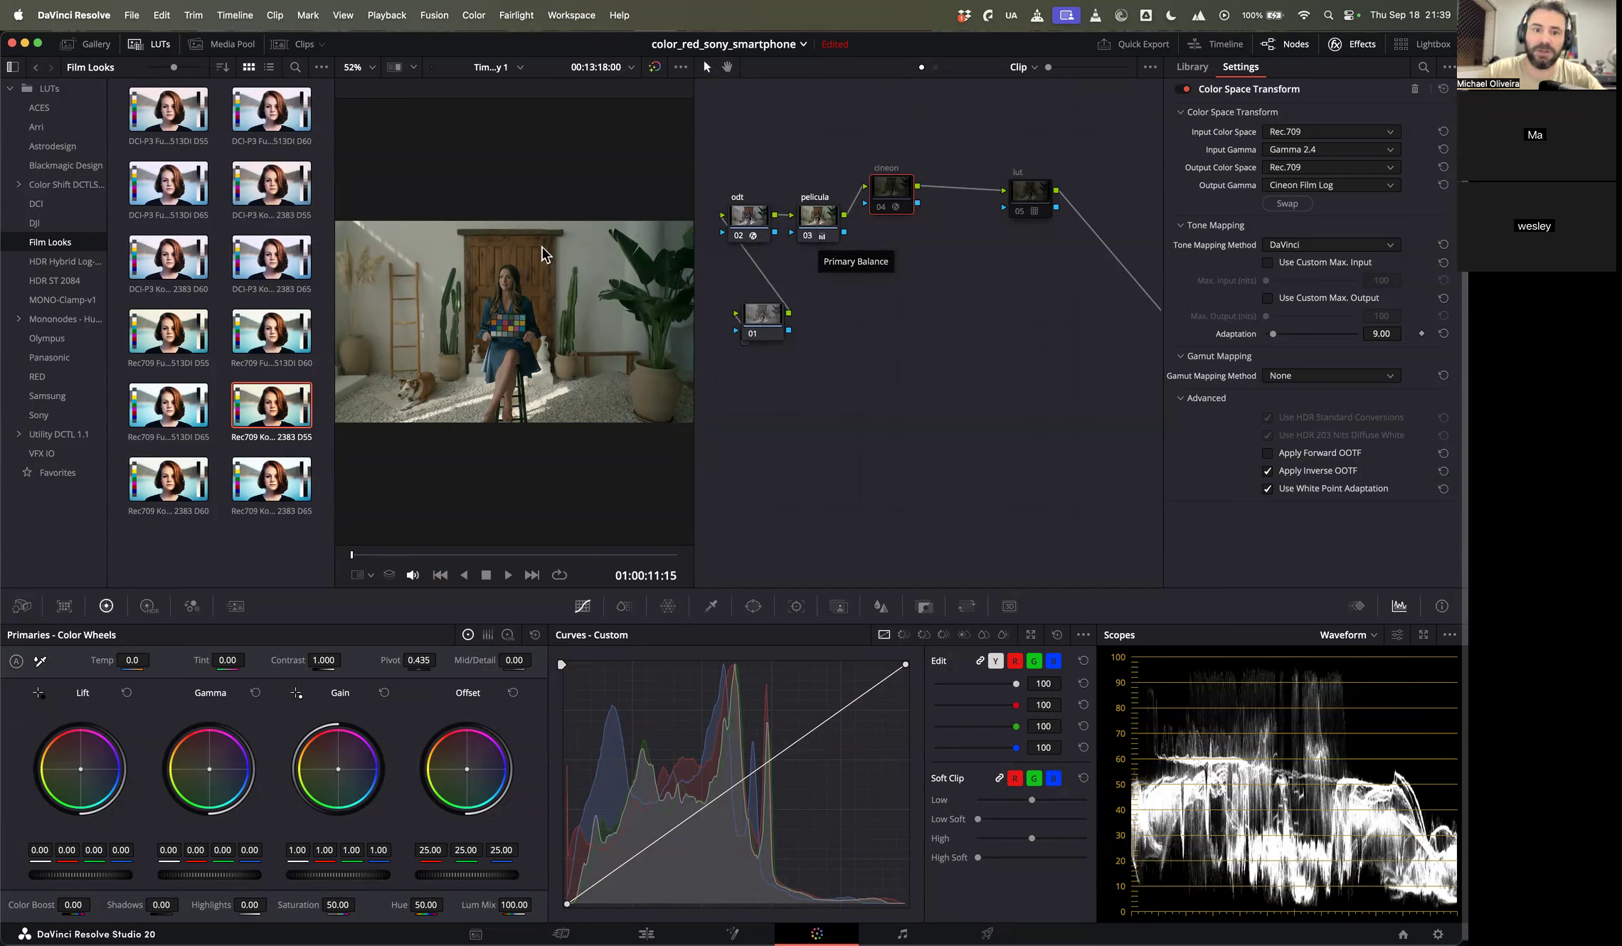
{"action": "key", "text": "super+f"}
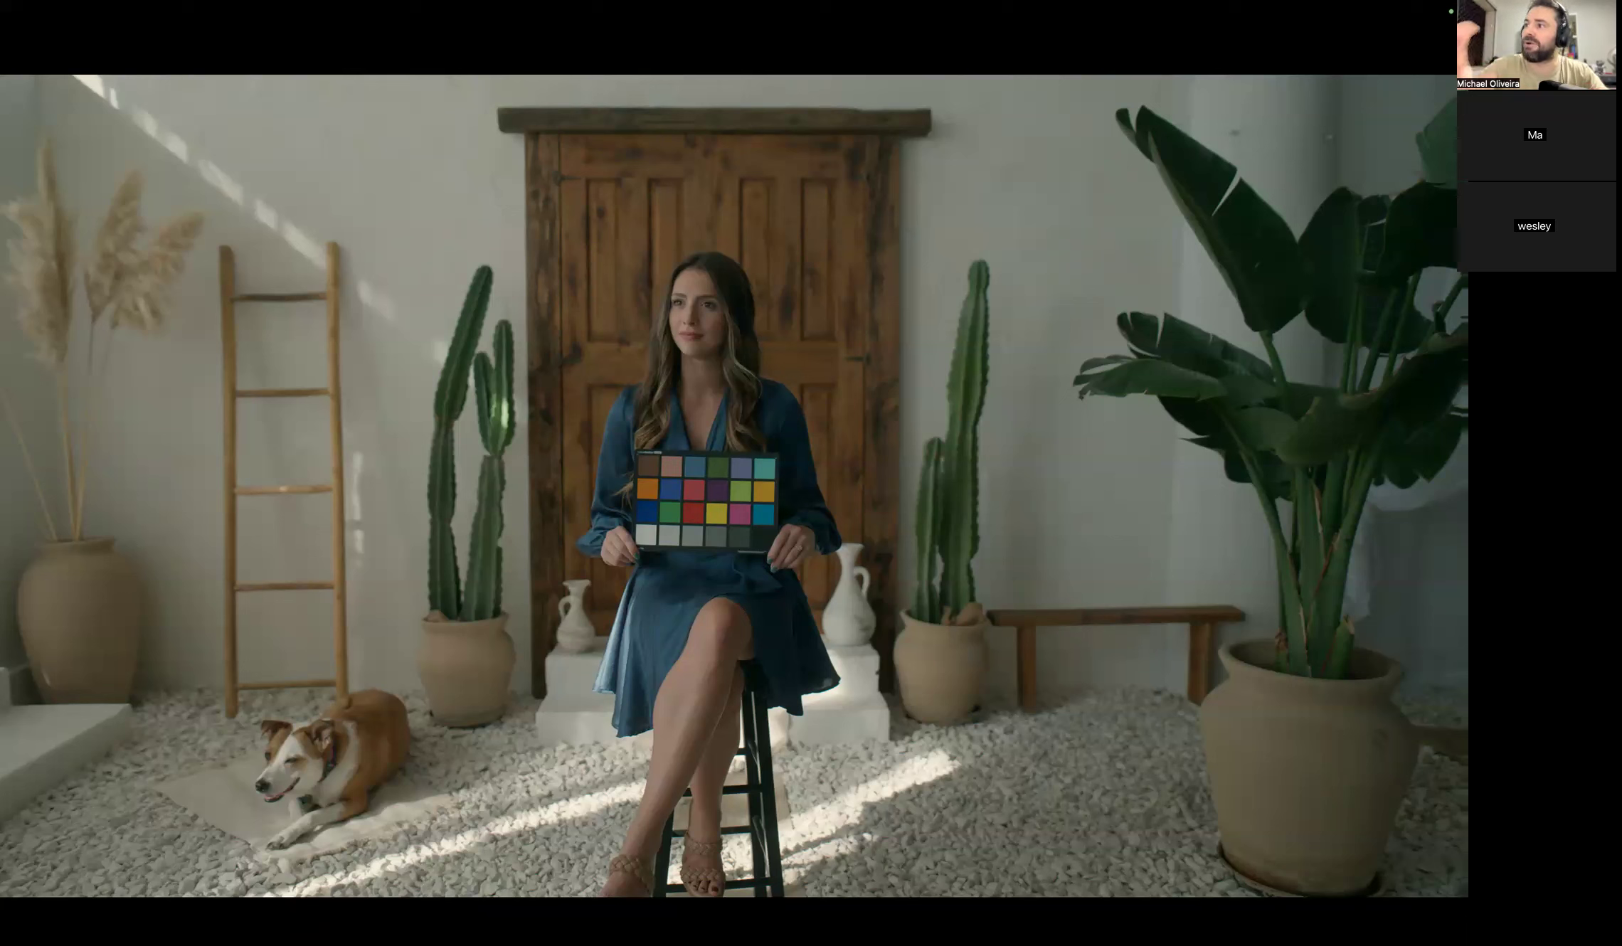
{"action": "mouse_move", "coordinate": [276, 350]}
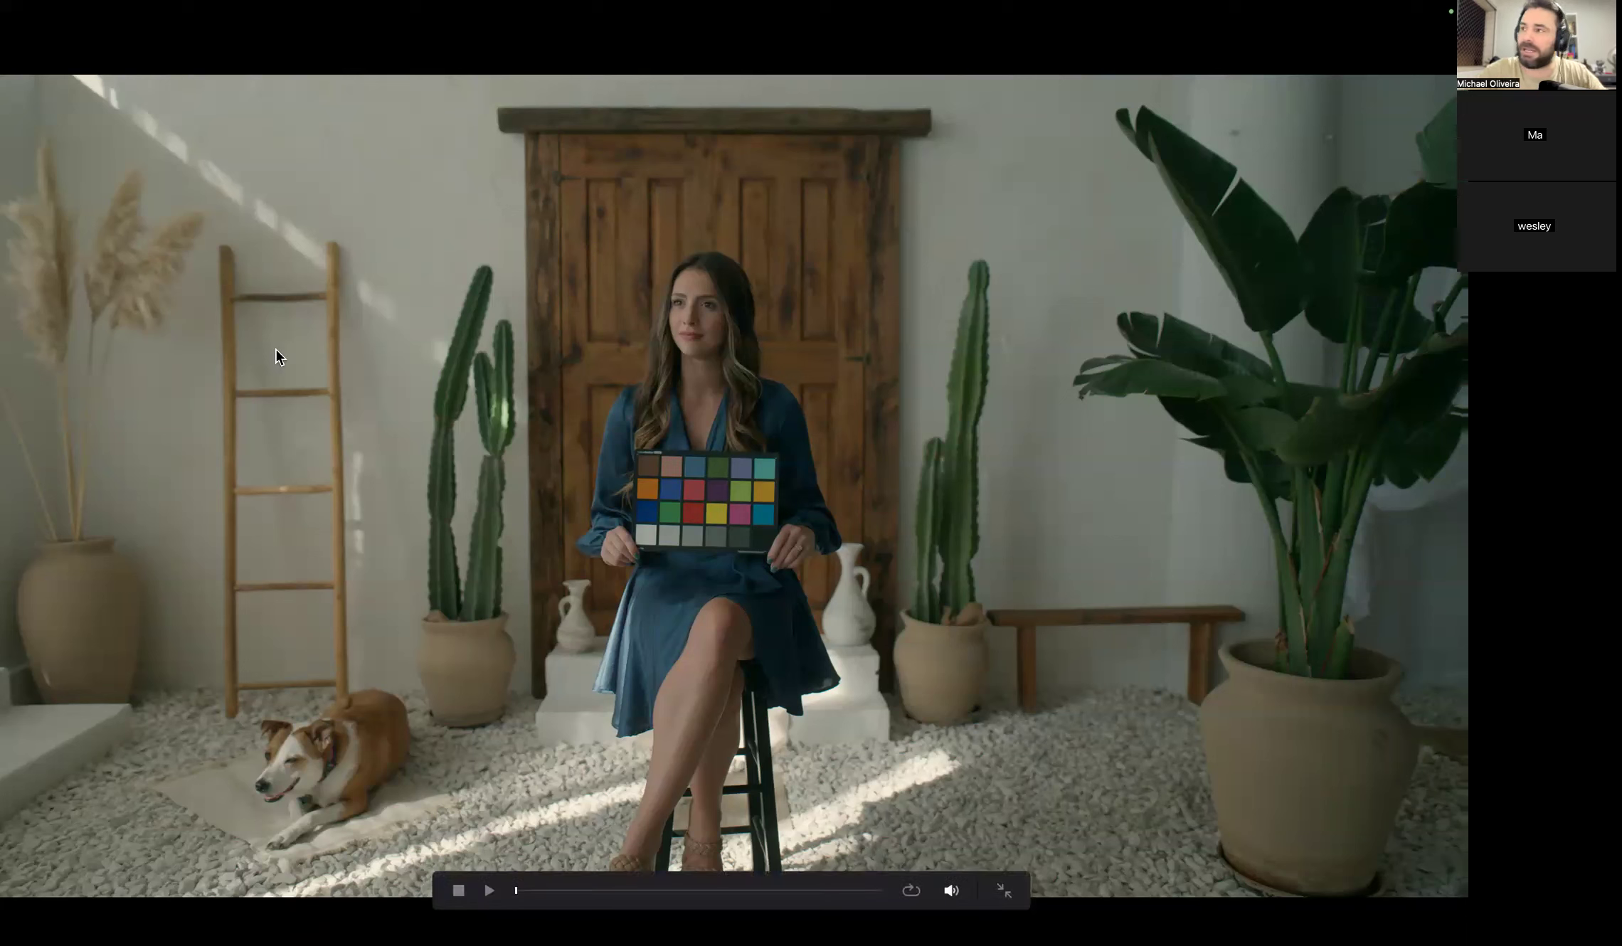
{"action": "key", "text": "super+f"}
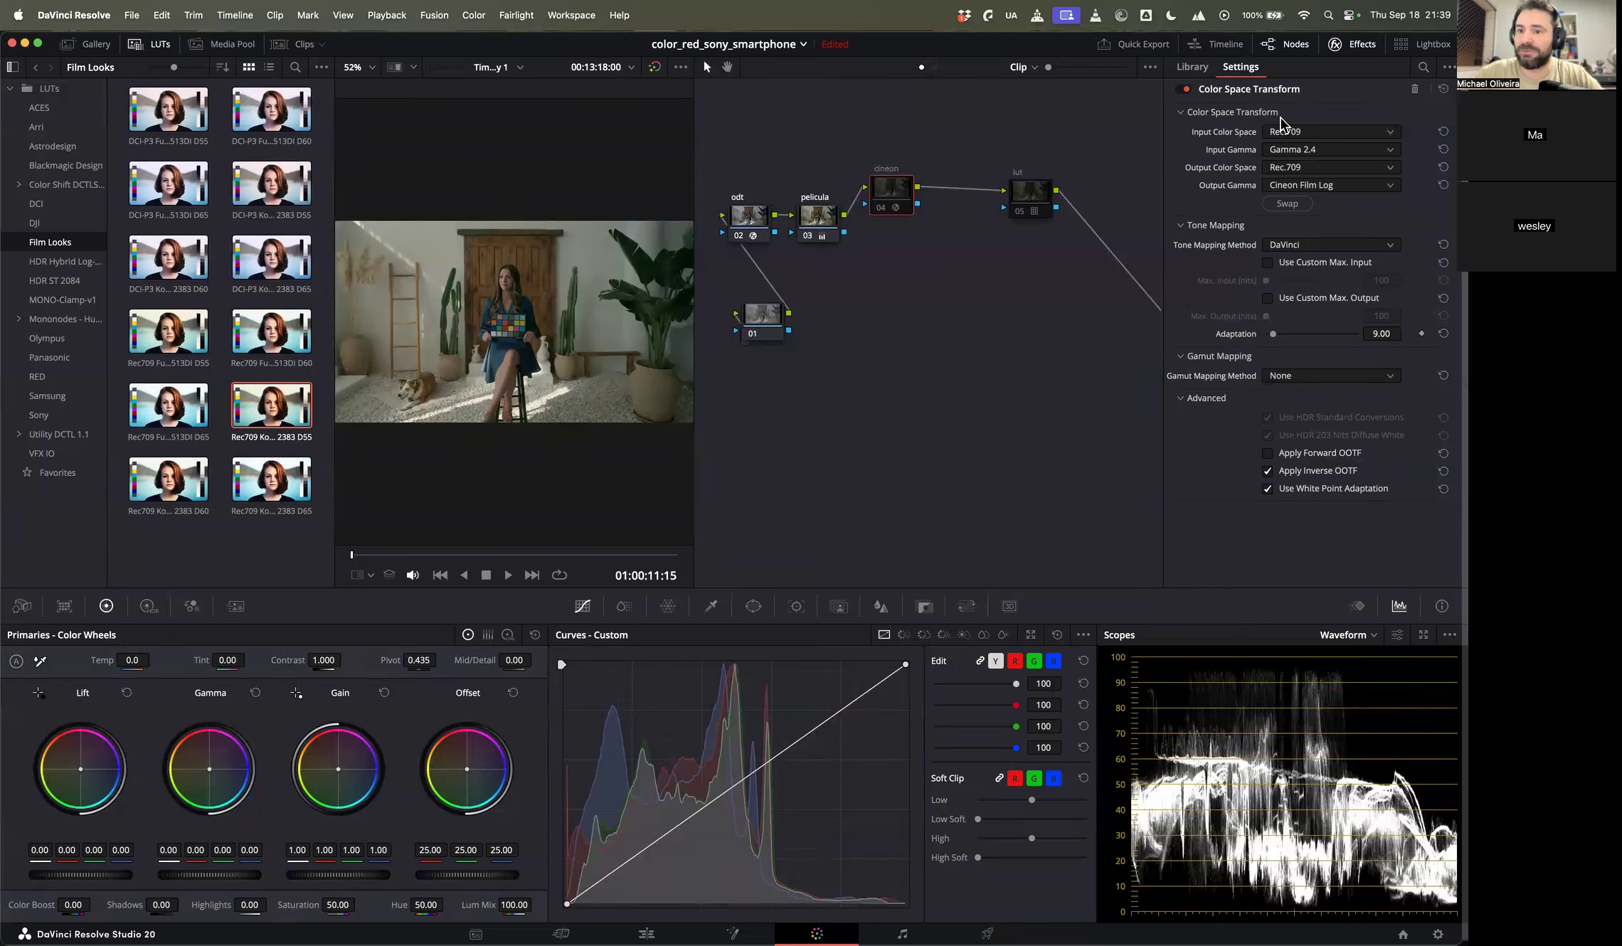
Step: Set the output color space of the cineon node's Color Space Transform to P3-DCI
{"action": "left_click", "coordinate": [1287, 171]}
{"action": "key", "text": "p"}
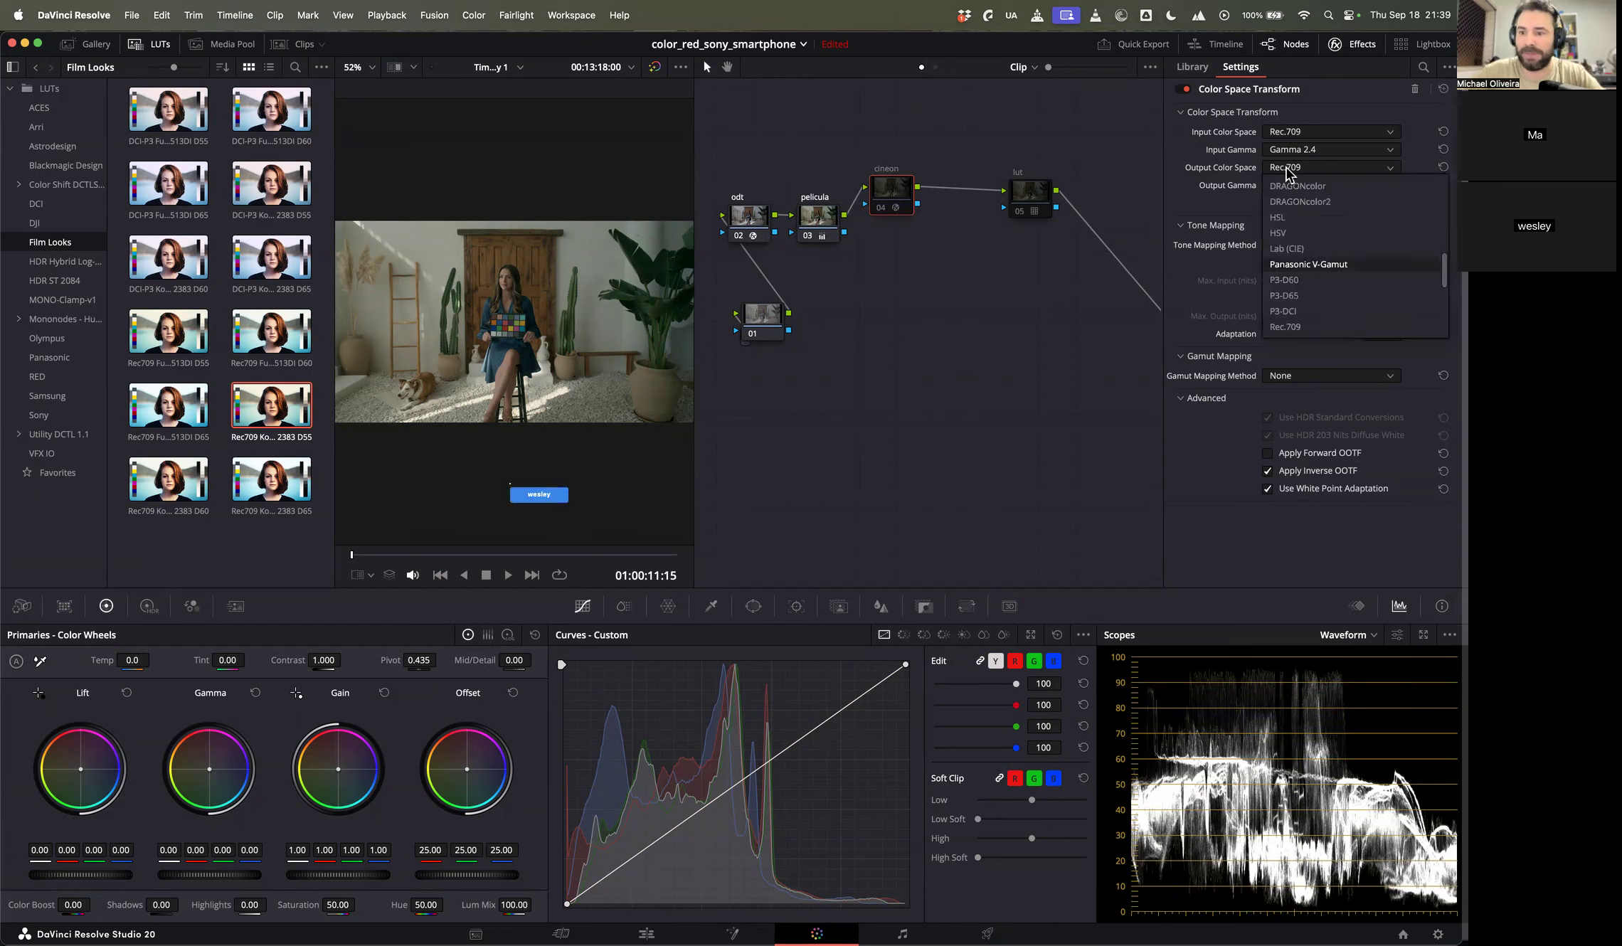
{"action": "key", "text": "Down"}
{"action": "key", "text": "Down"}
{"action": "key", "text": "Down"}
{"action": "key", "text": "Return"}
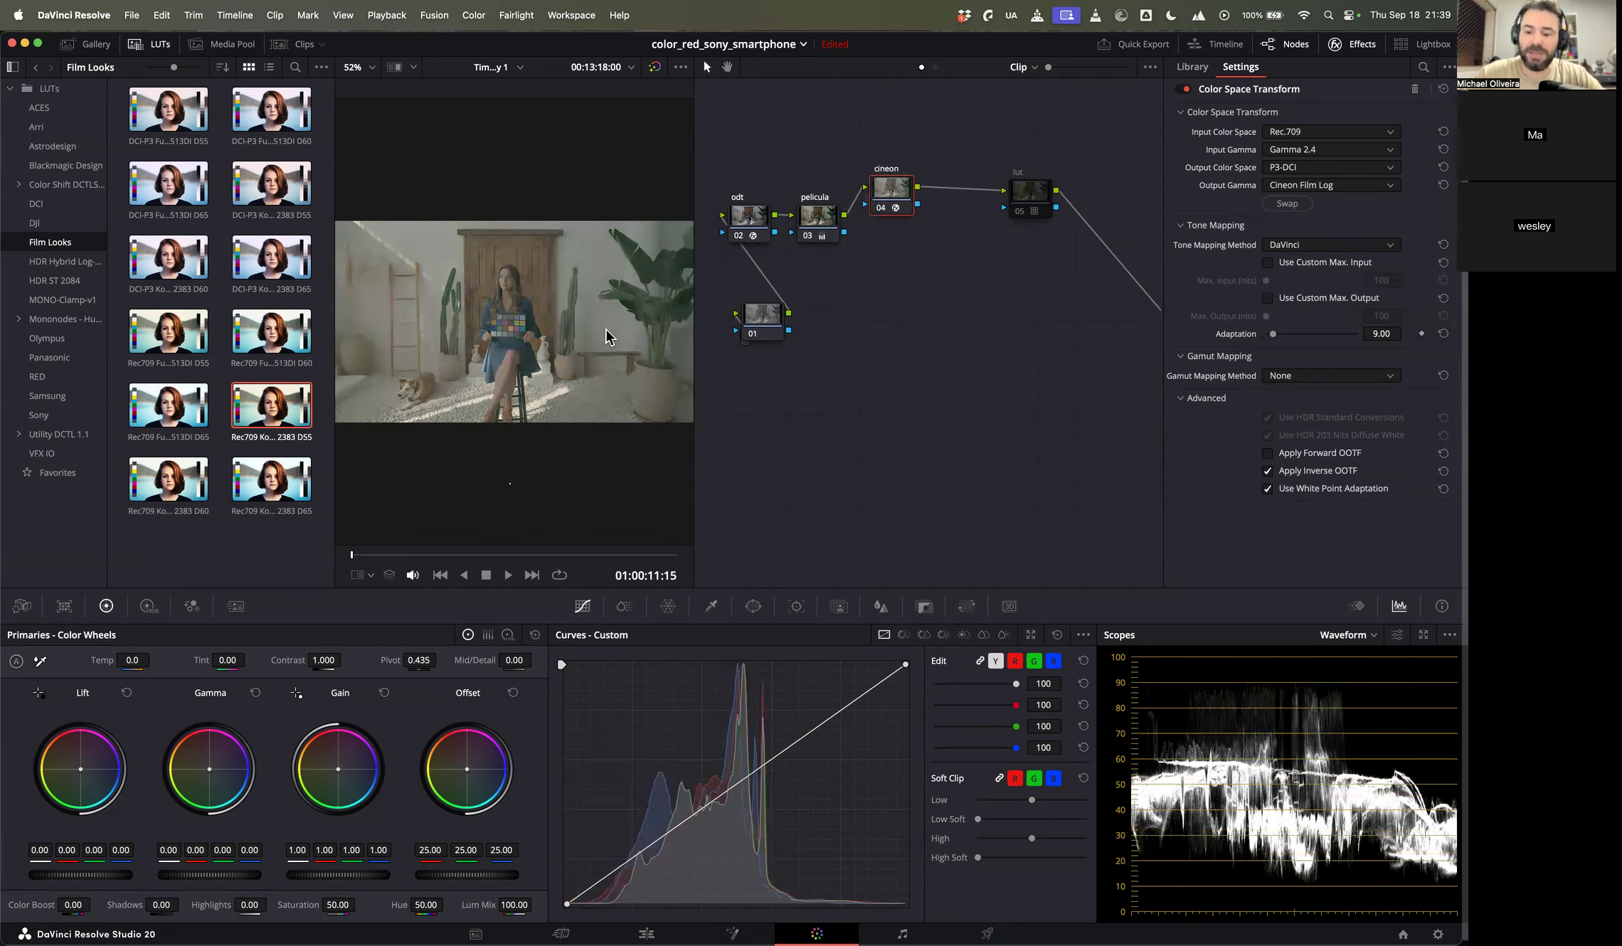
Step: Re-enable the lut node and view the result with the P3-DCI output full screen
{"action": "key", "text": "super+f"}
{"action": "key", "text": "super+f"}
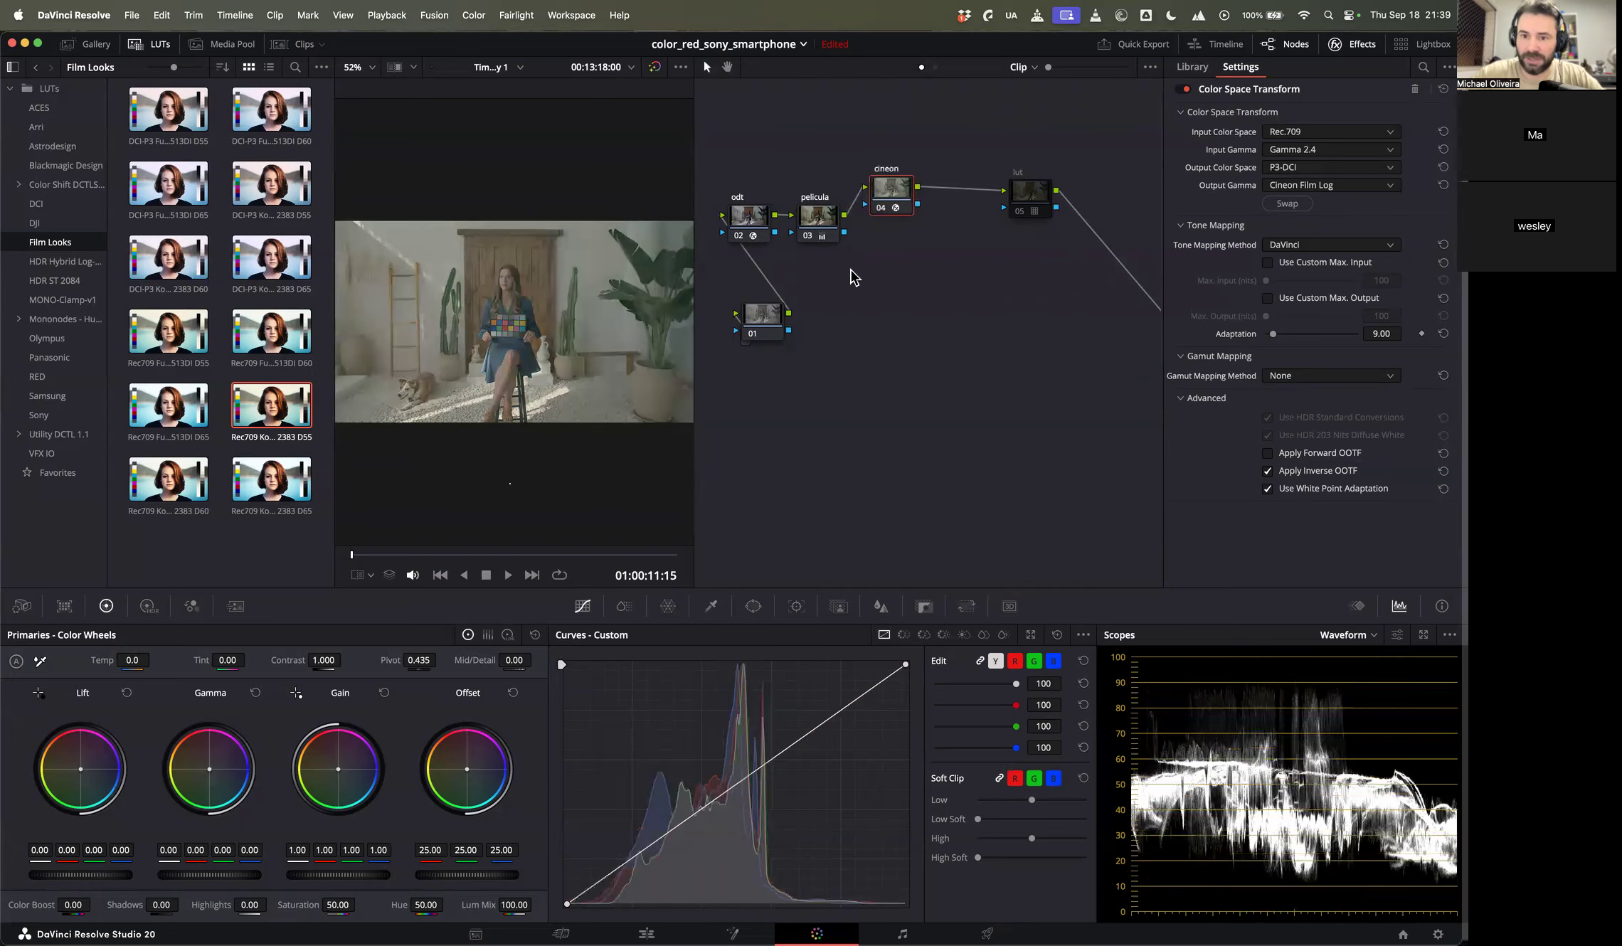
{"action": "left_click", "coordinate": [1041, 190]}
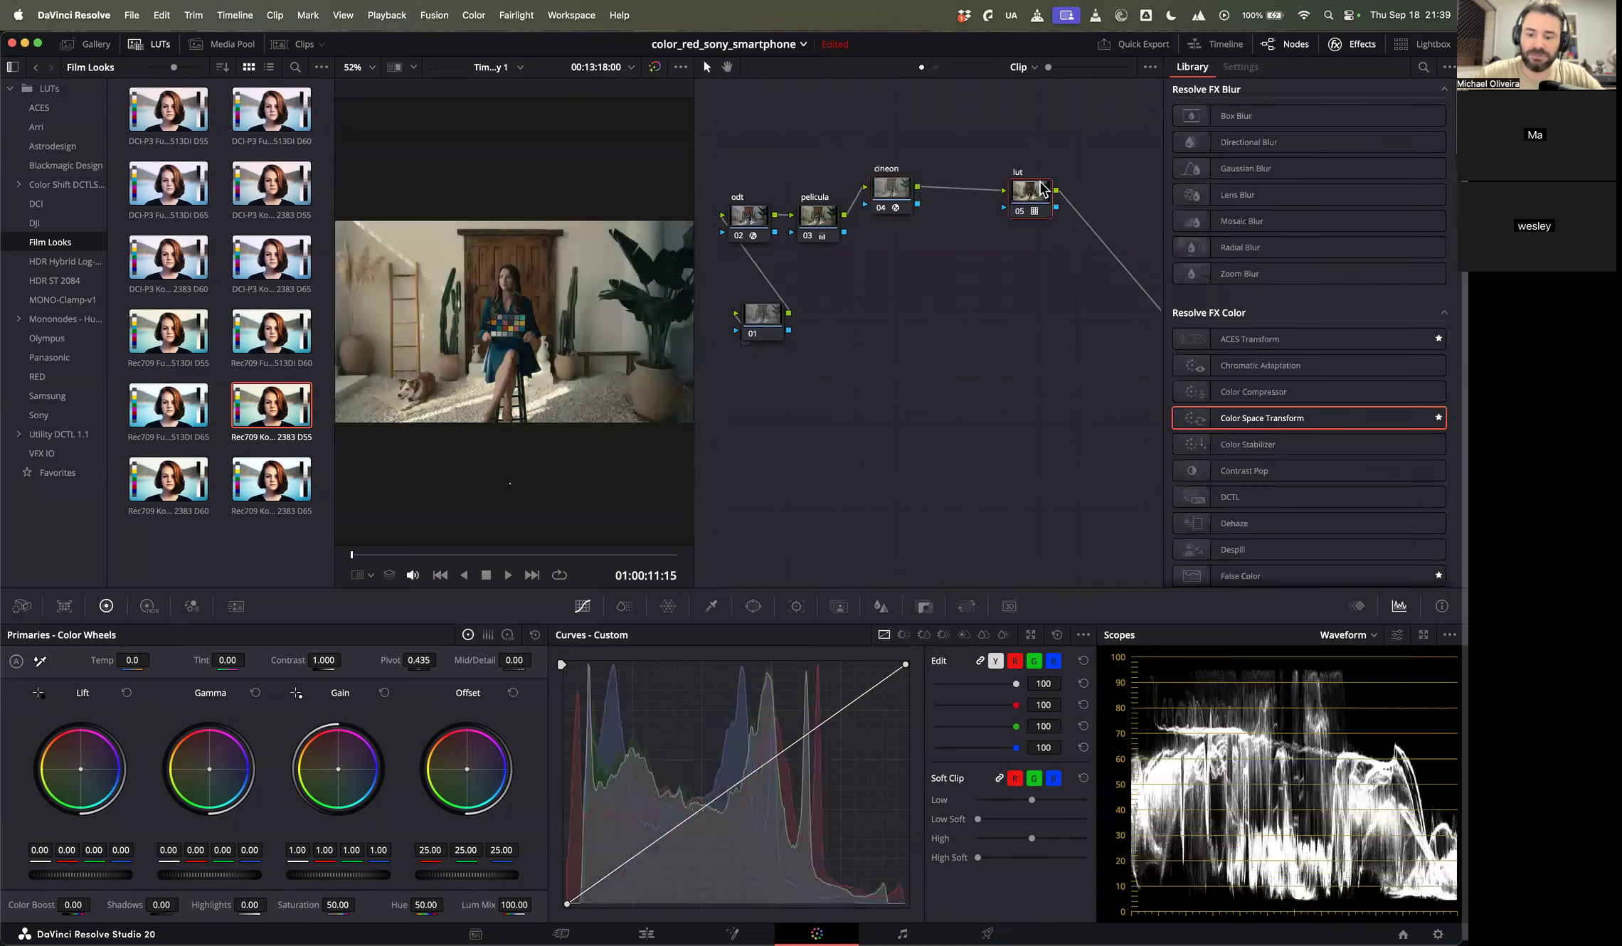
{"action": "key", "text": "super+f"}
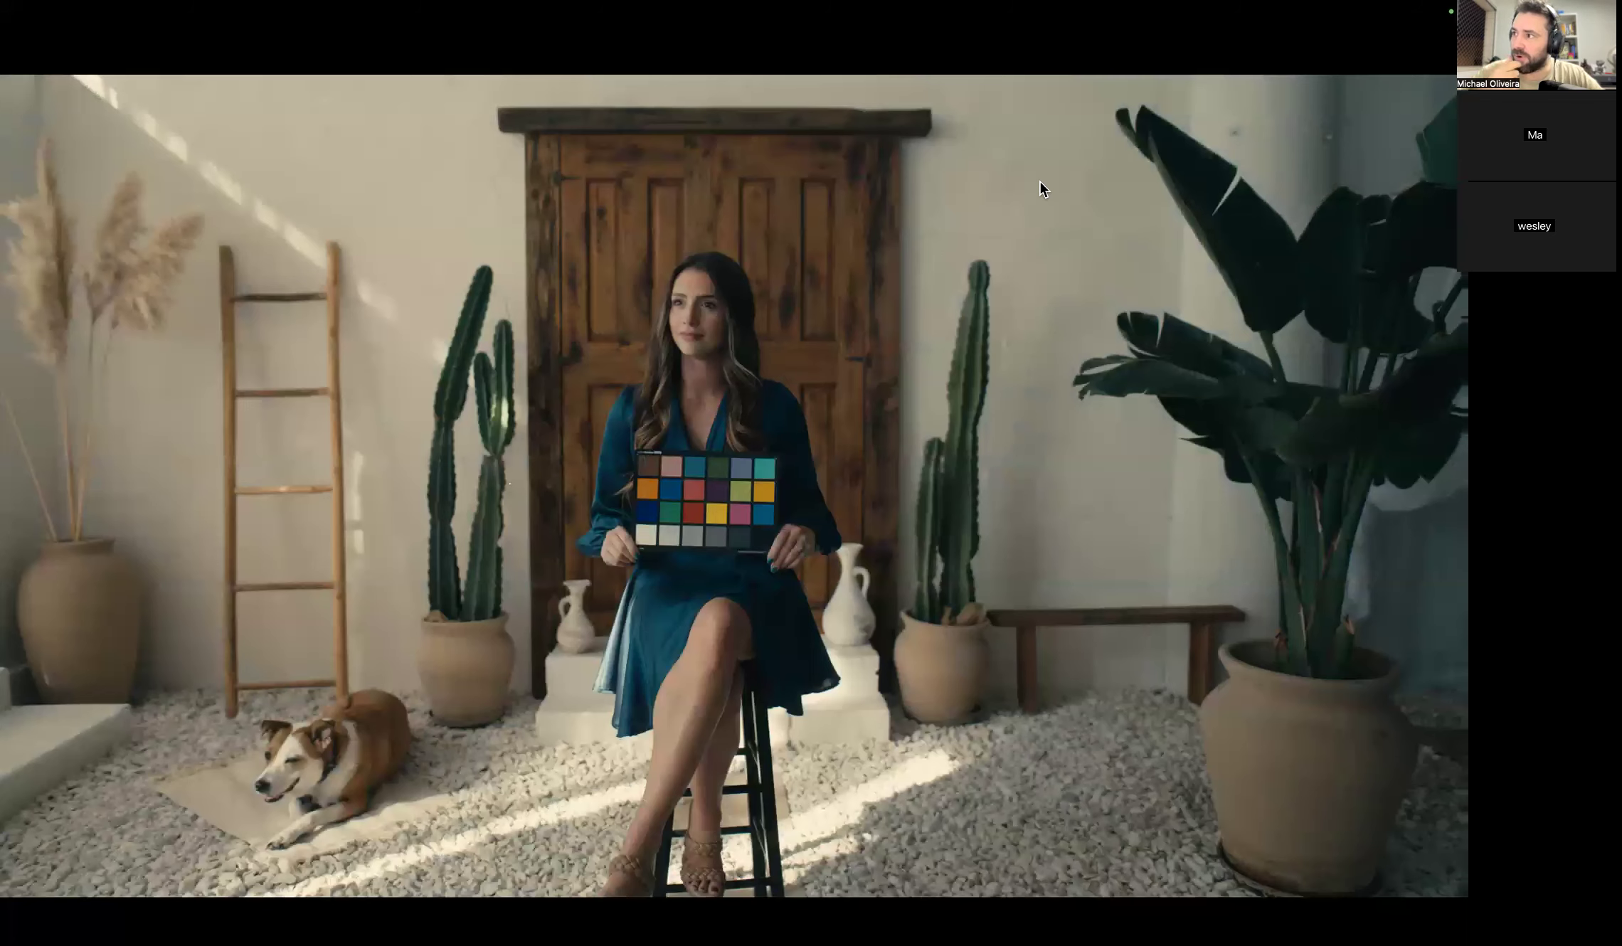
{"action": "key", "text": "super+f"}
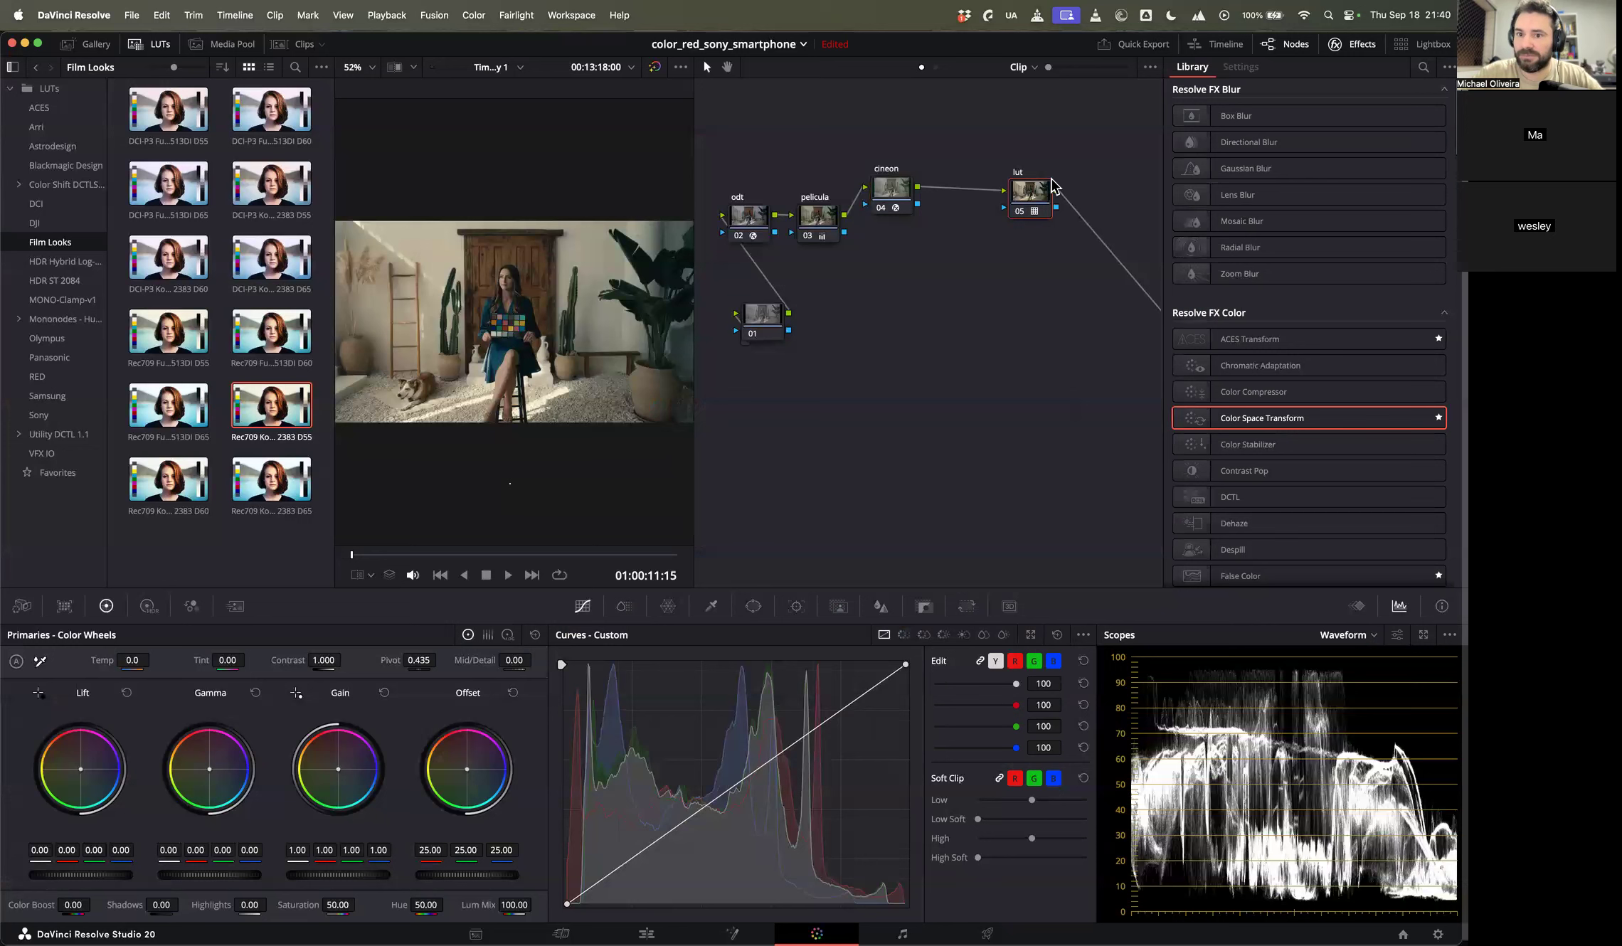
{"action": "left_click", "coordinate": [898, 189]}
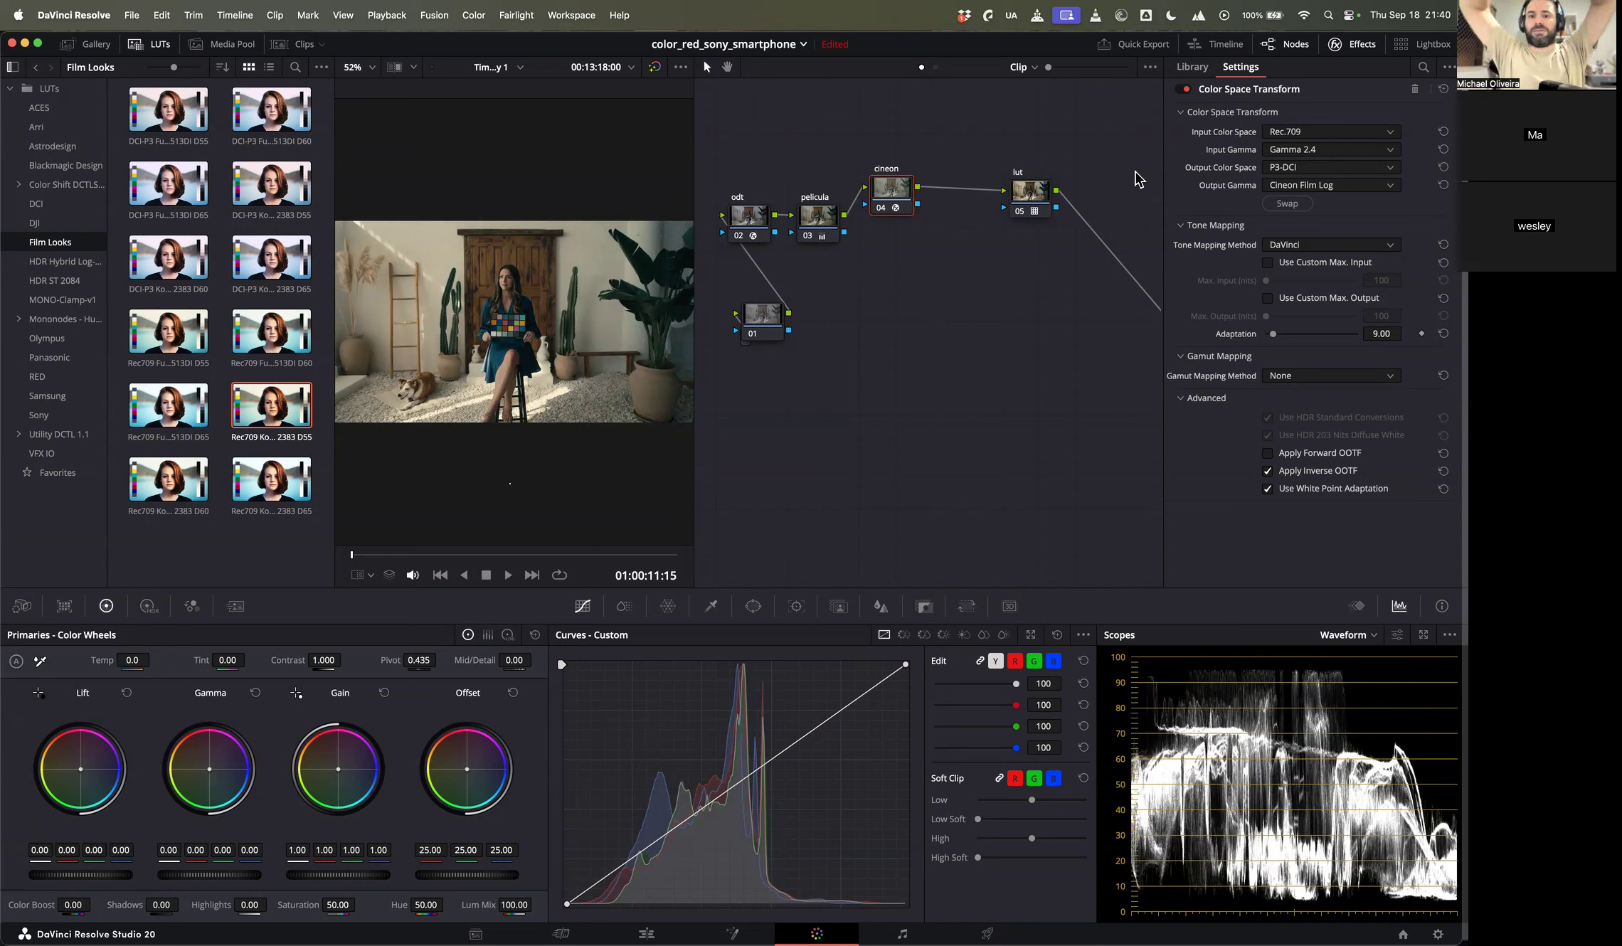
Step: Rename the pelicula node as negativo
{"action": "left_click", "coordinate": [818, 226]}
{"action": "left_click", "coordinate": [817, 226]}
{"action": "key", "text": "ctrl+d"}
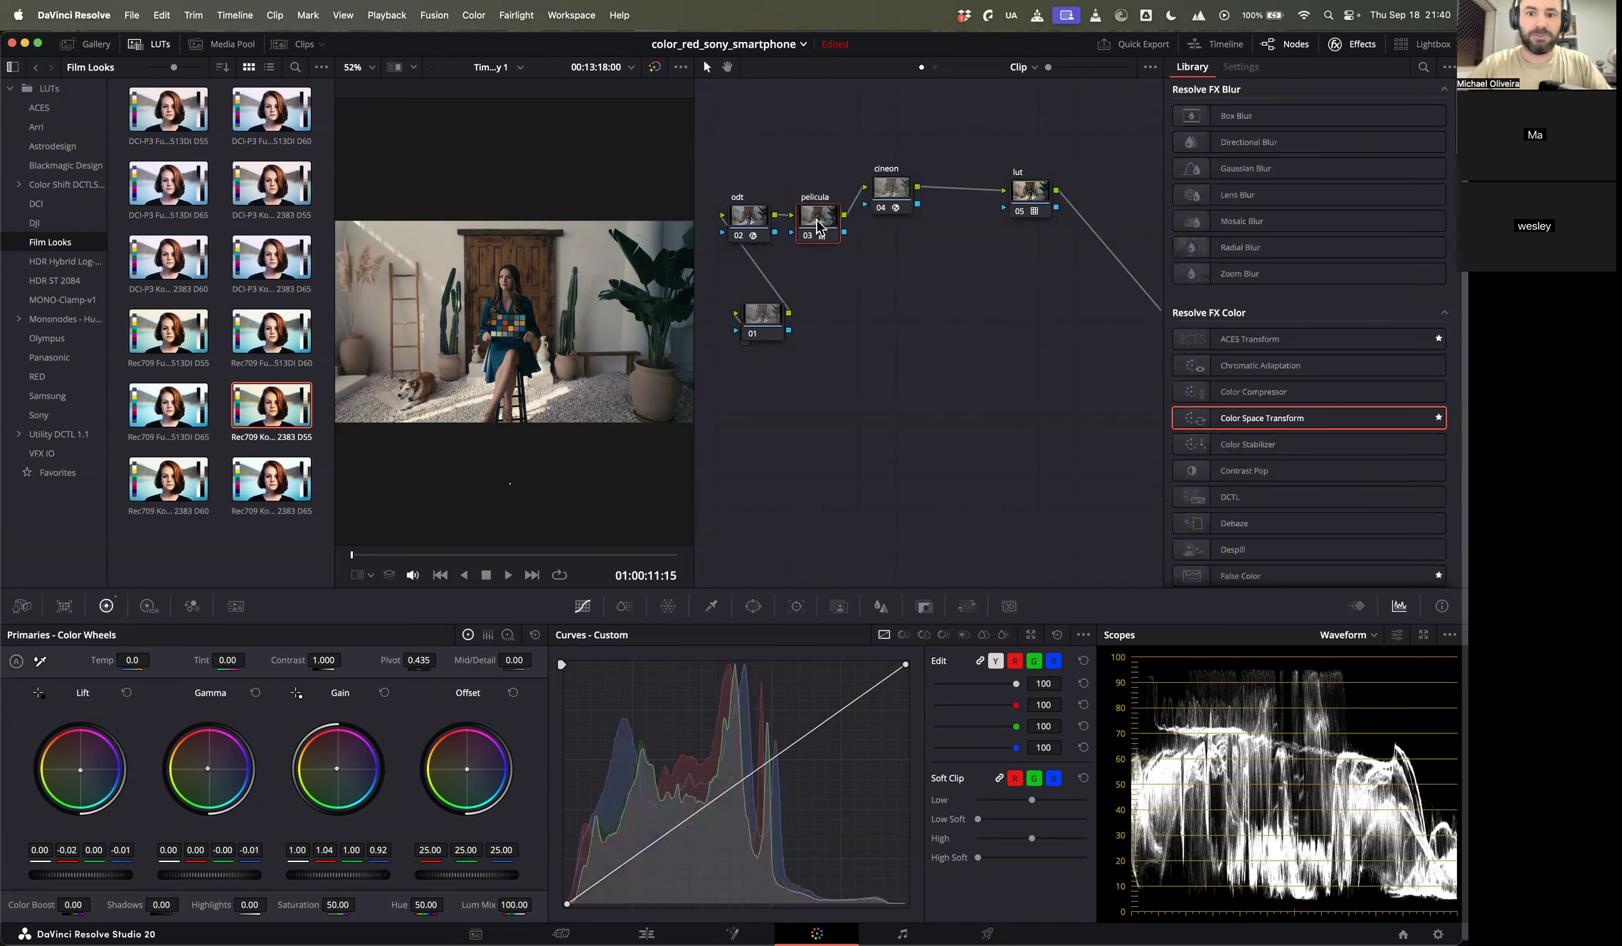
{"action": "type", "text": "negativo"}
{"action": "key", "text": "Return"}
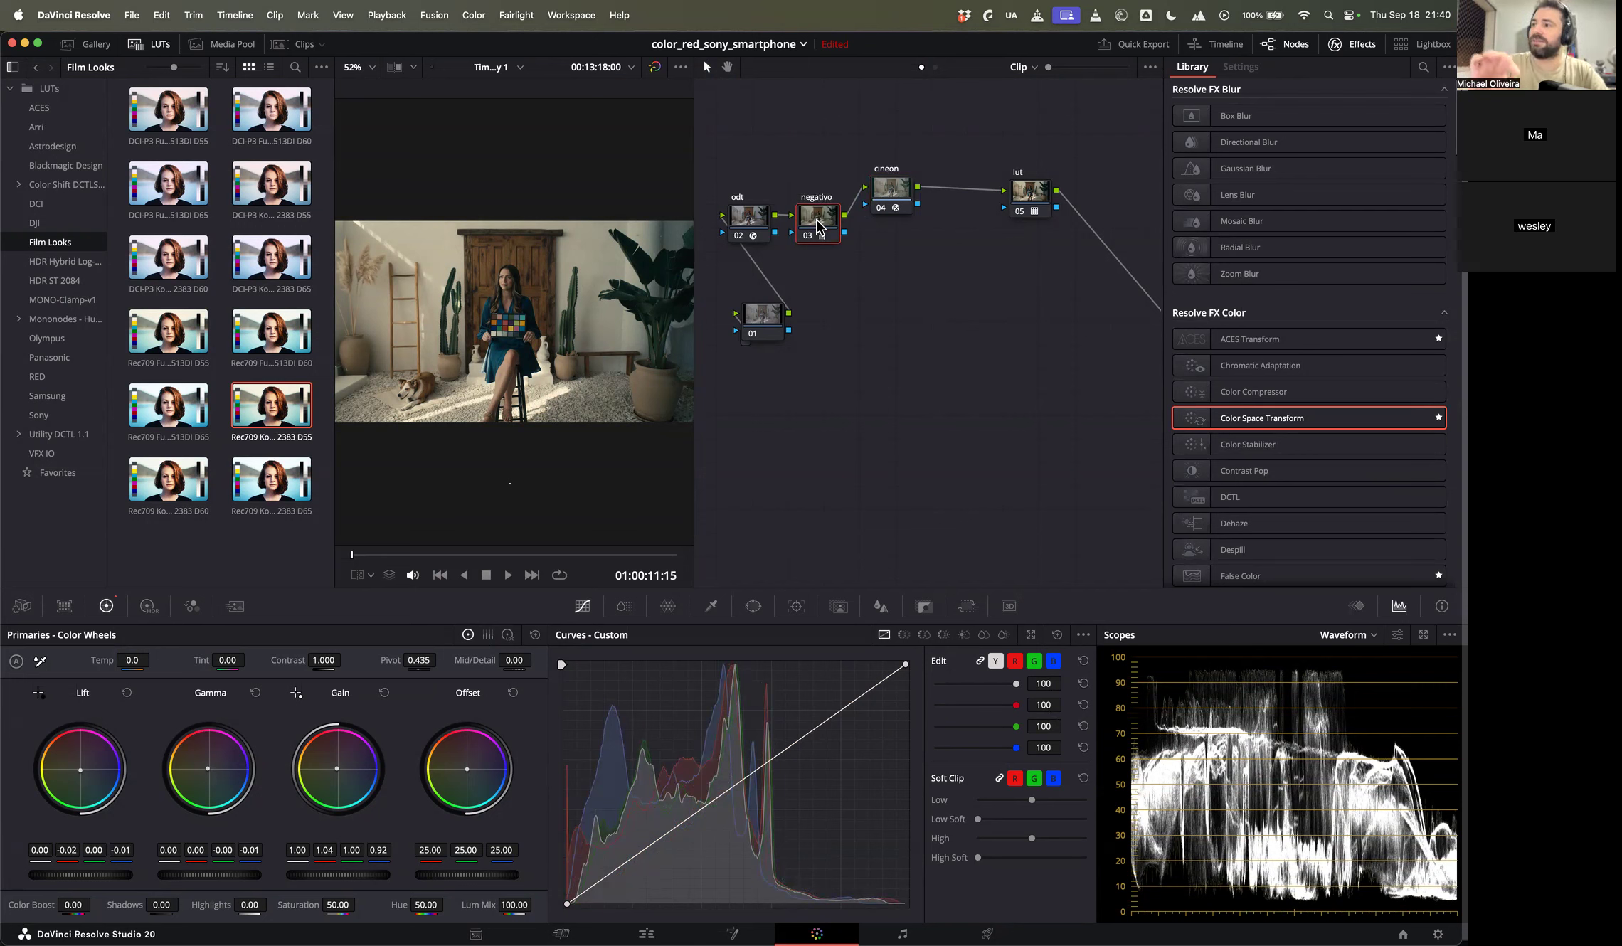
Step: Rename node 03, between odt and cineon, as color grading
{"action": "left_click", "coordinate": [890, 197]}
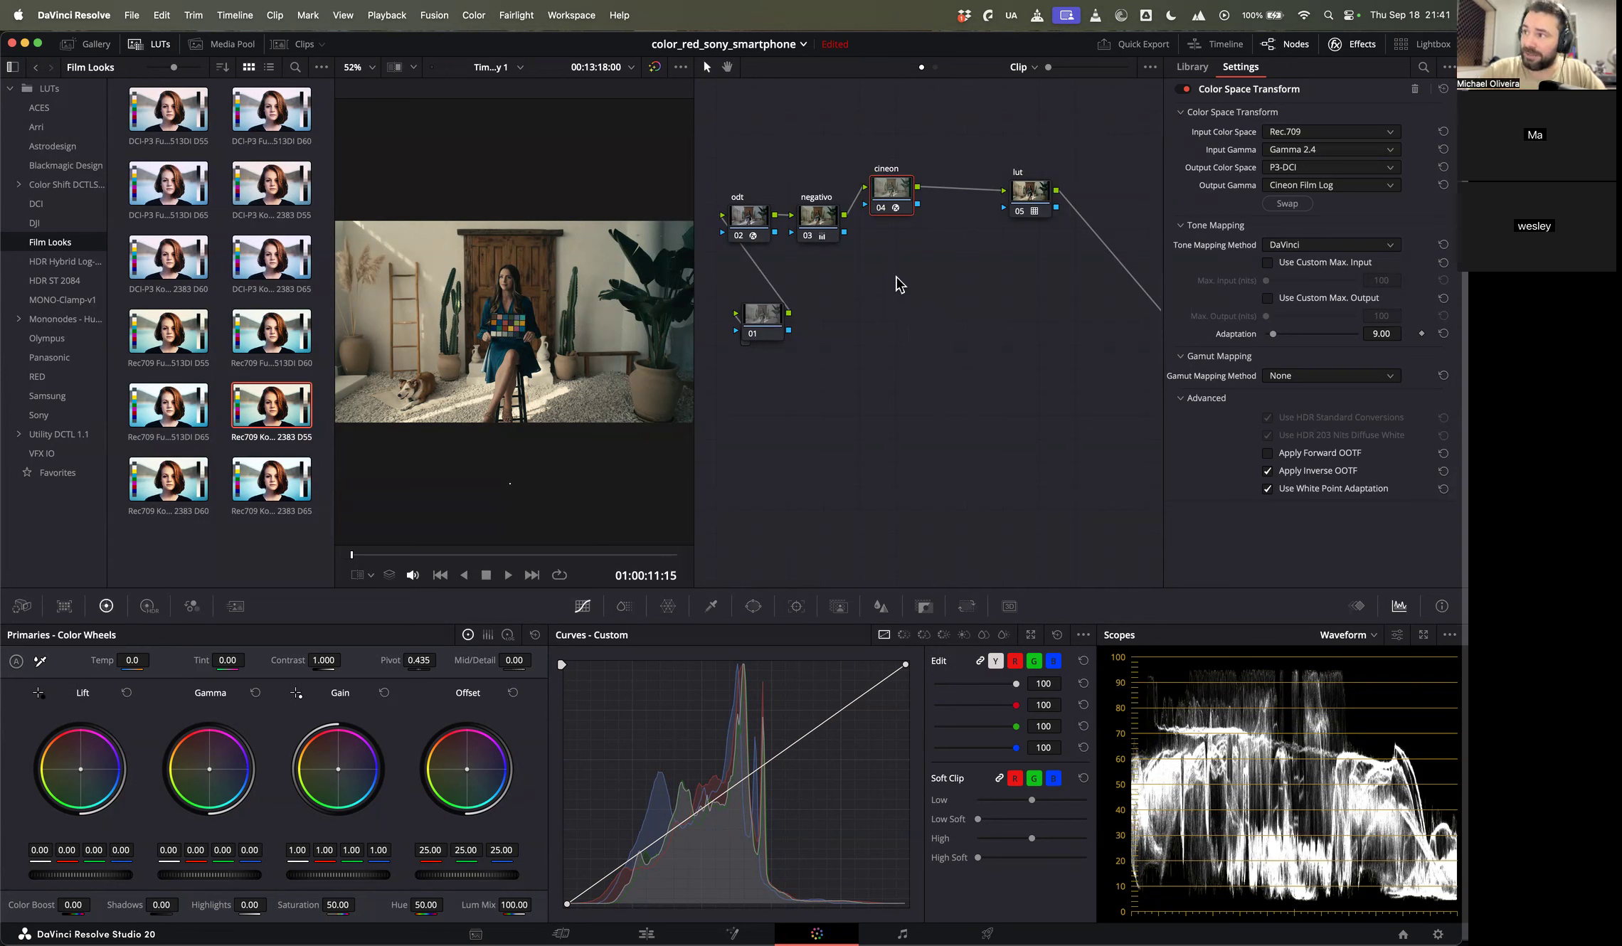
{"action": "left_click", "coordinate": [825, 229]}
{"action": "key", "text": "F2"}
{"action": "type", "text": "color grading"}
{"action": "key", "text": "Return"}
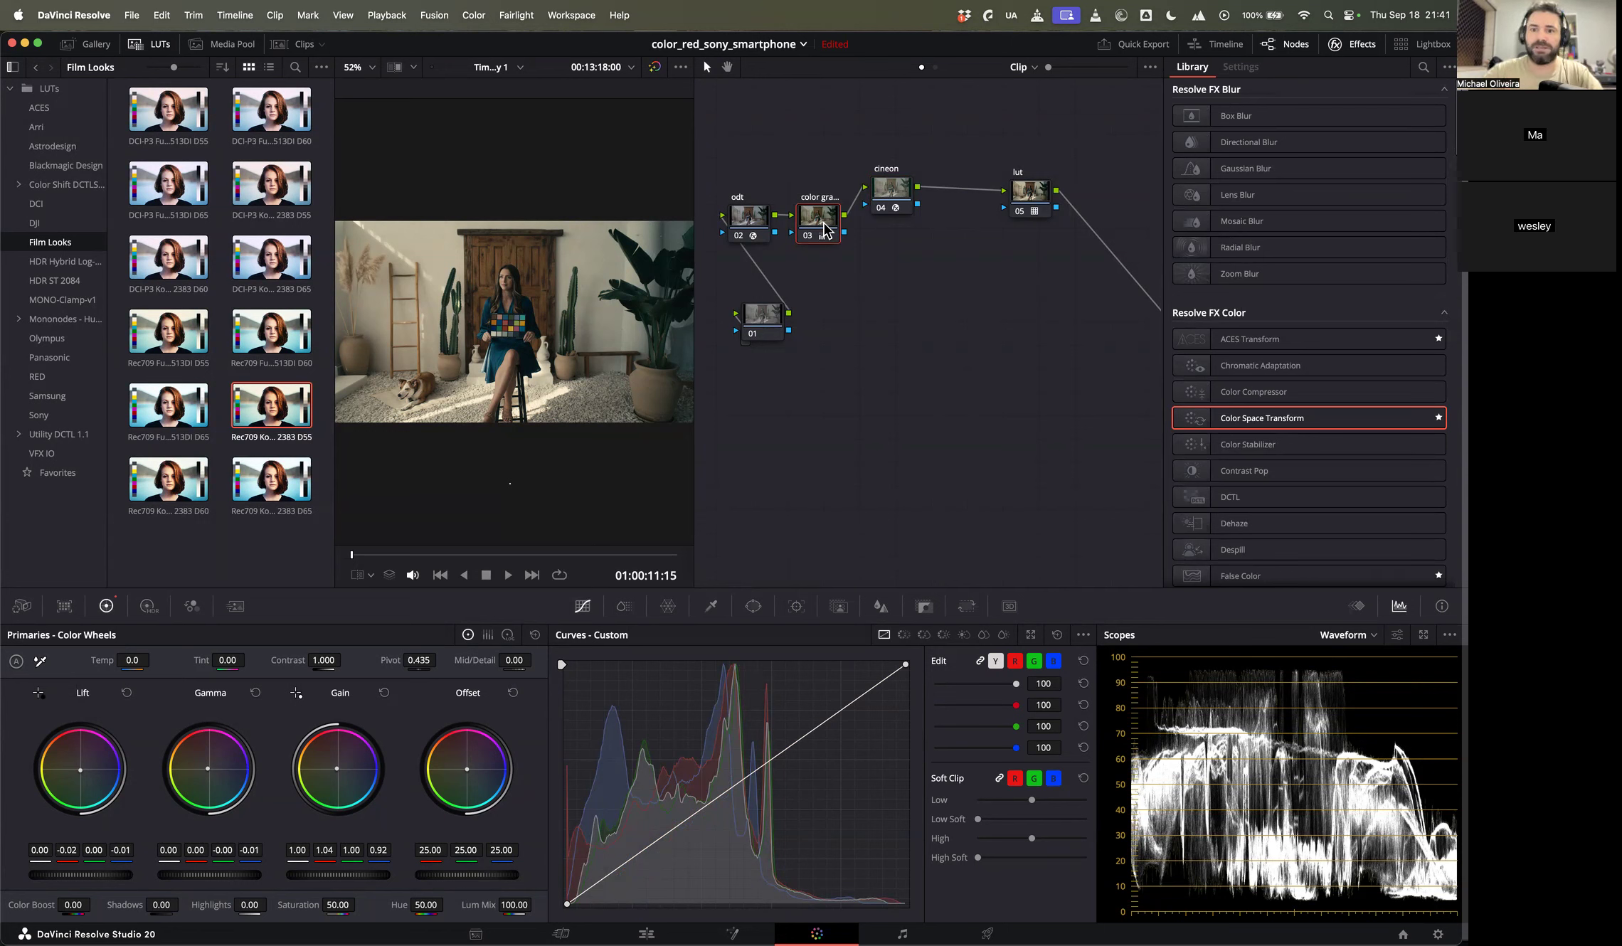
Step: Disable the cineon and lut nodes together and view the image full screen without the film emulation
{"action": "left_click", "coordinate": [904, 195]}
{"action": "left_click", "coordinate": [1030, 214], "text": "shift"}
{"action": "key", "text": "super+d"}
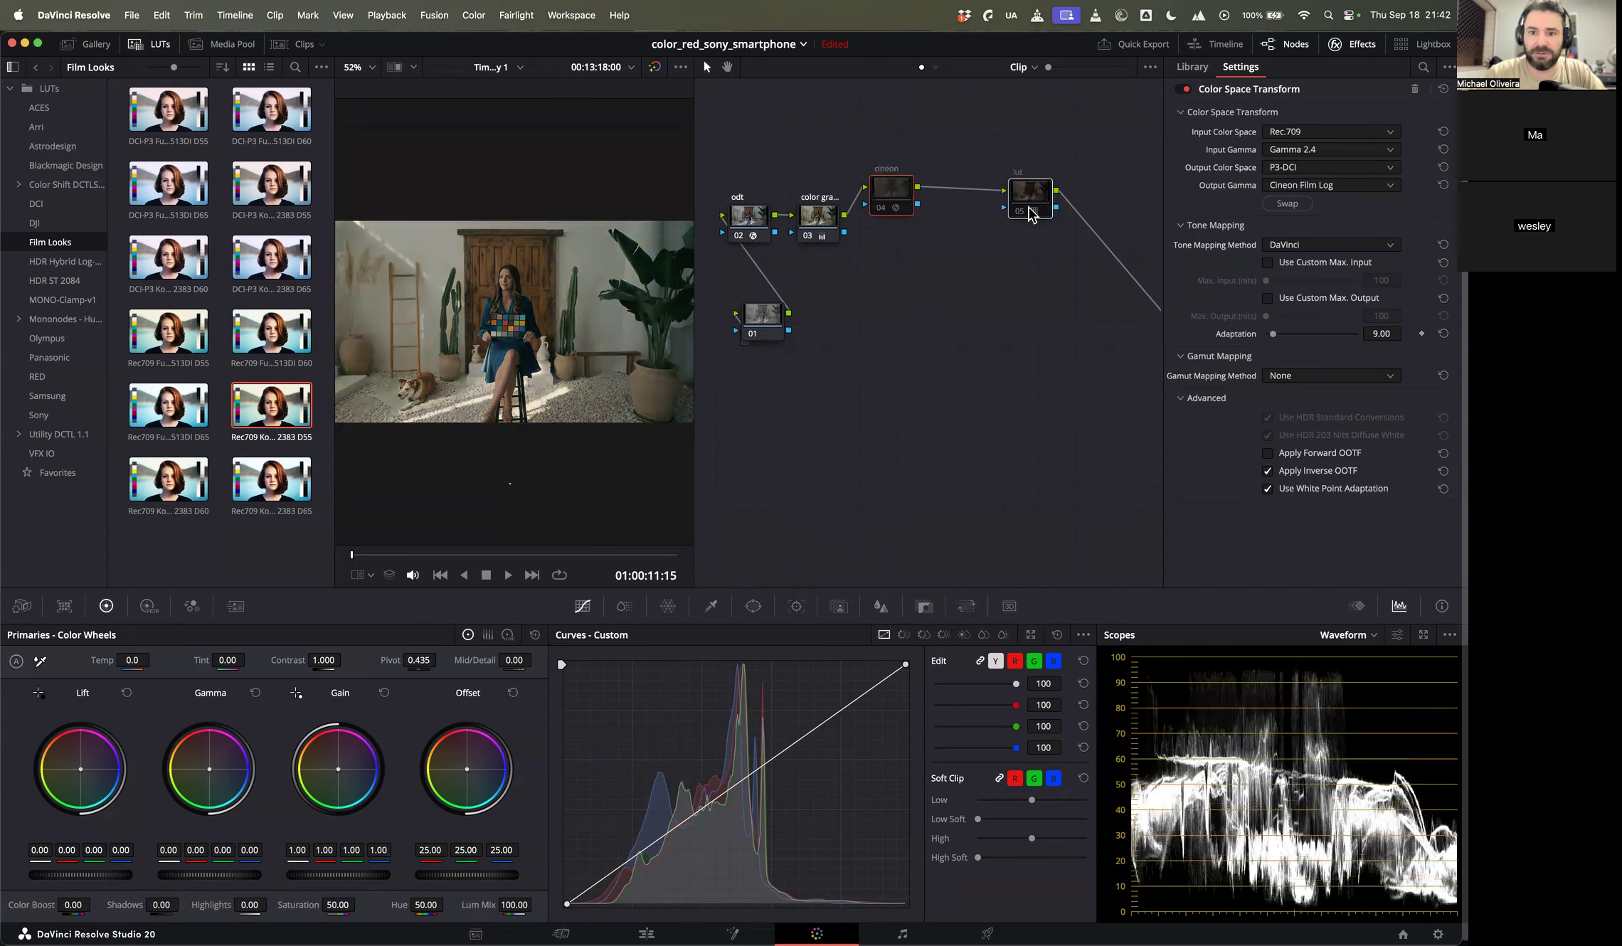
{"action": "key", "text": "super+f"}
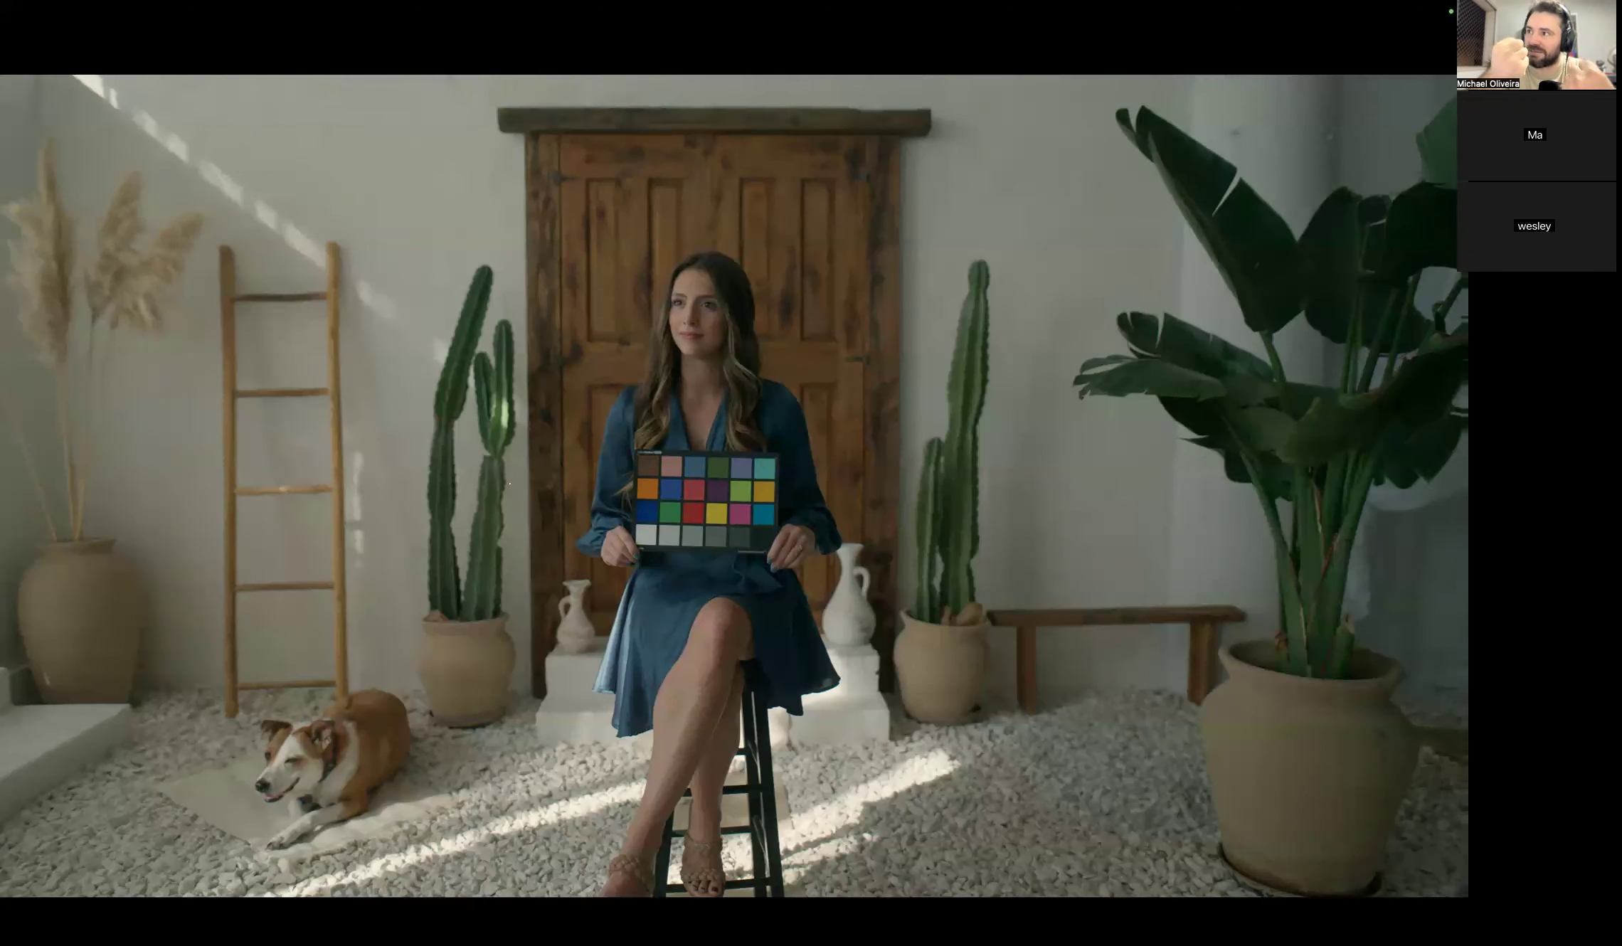
{"action": "key", "text": "Escape"}
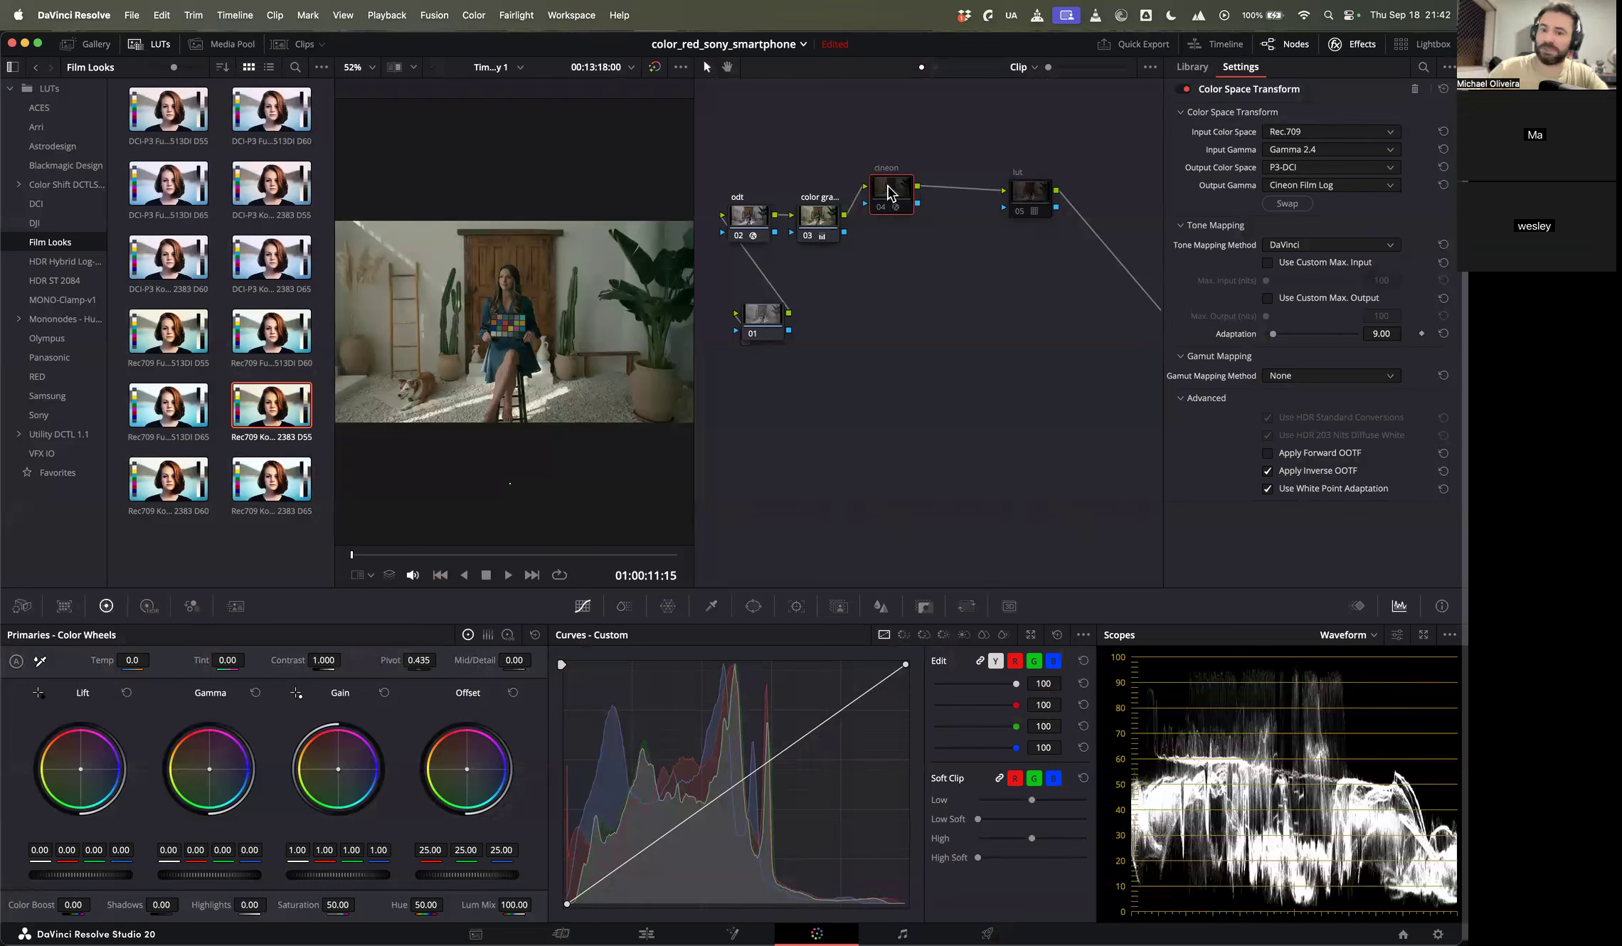
Step: Move the cineon and lut nodes together, side by side and apart from the color grading node
{"action": "left_click_drag", "start_coordinate": [747, 120], "coordinate": [826, 436]}
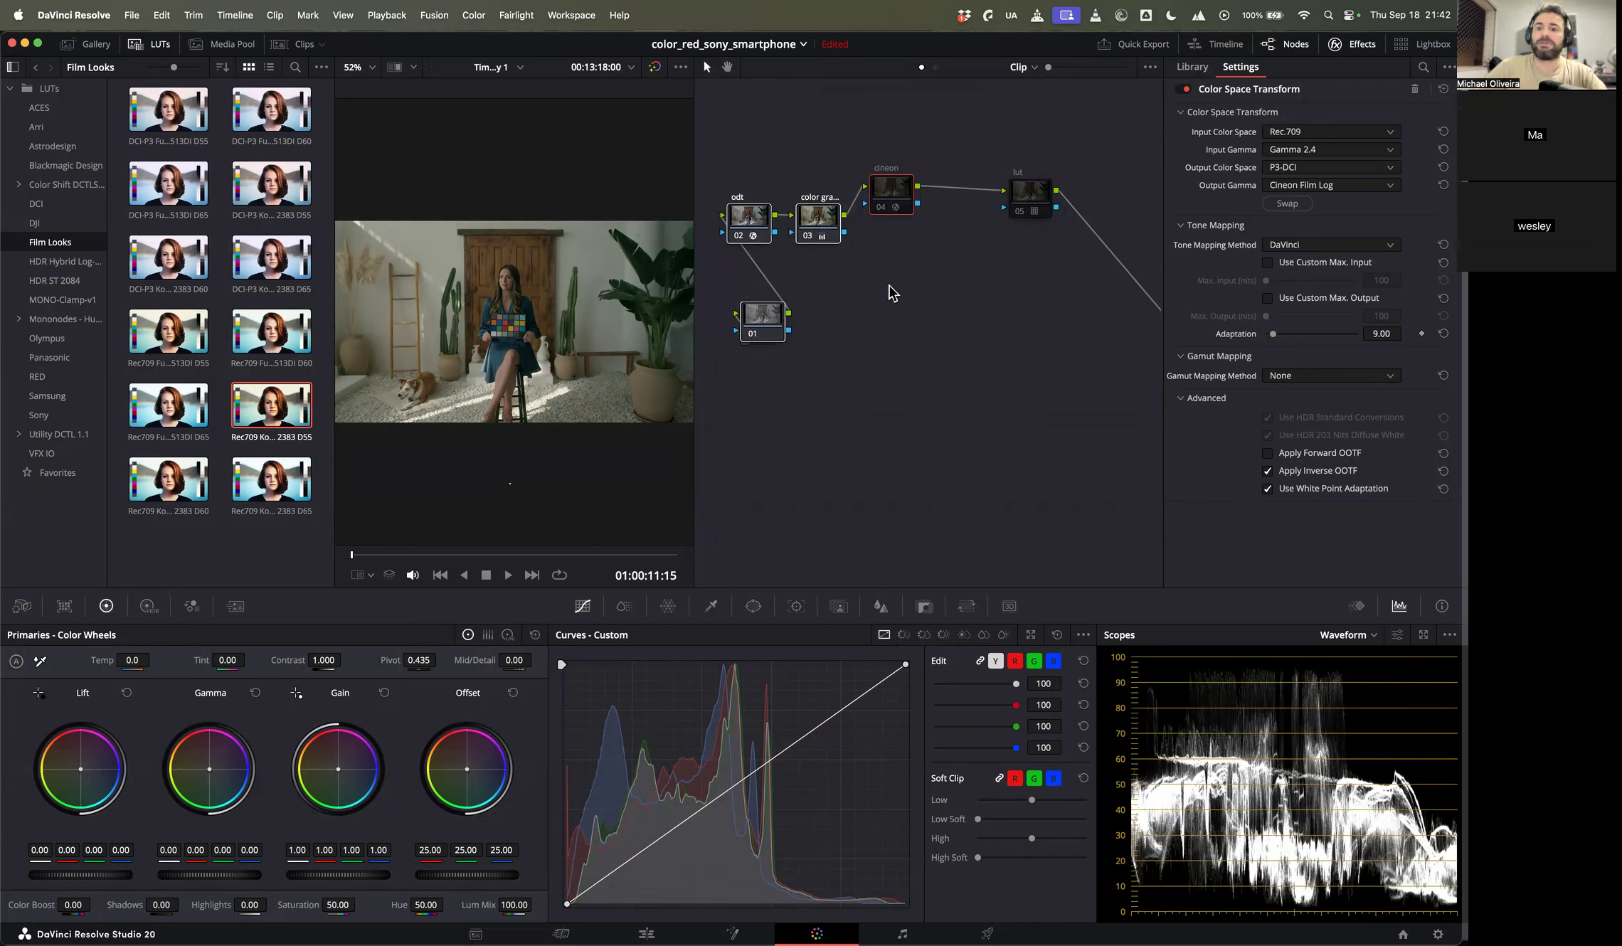
{"action": "left_click", "coordinate": [901, 191]}
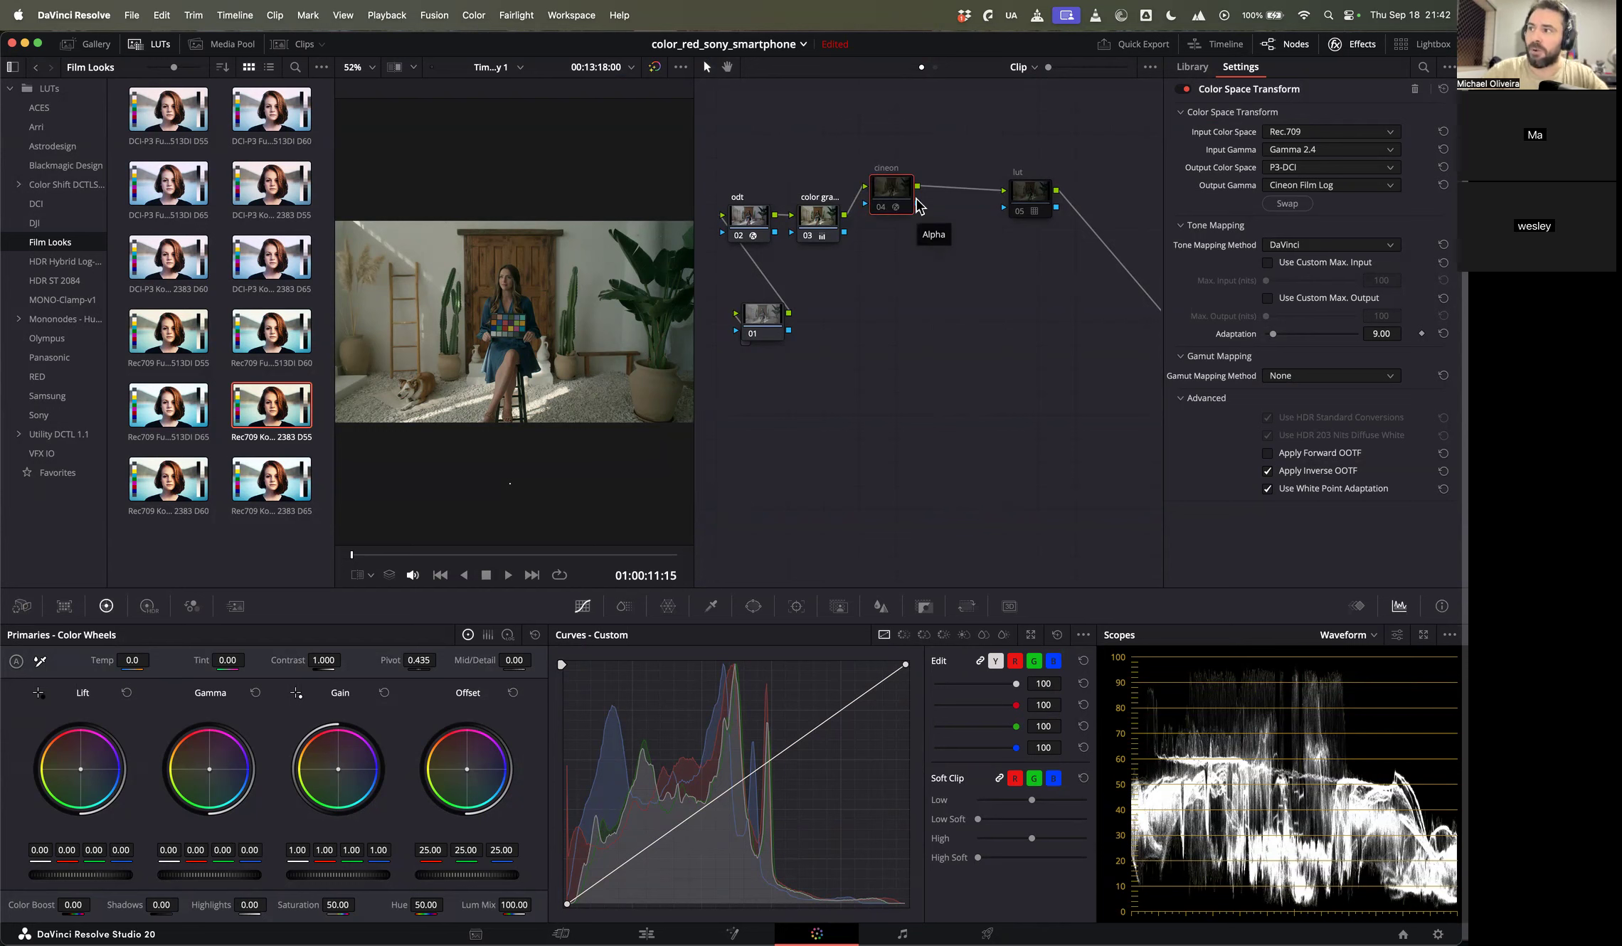
{"action": "left_click_drag", "start_coordinate": [883, 148], "coordinate": [1110, 262]}
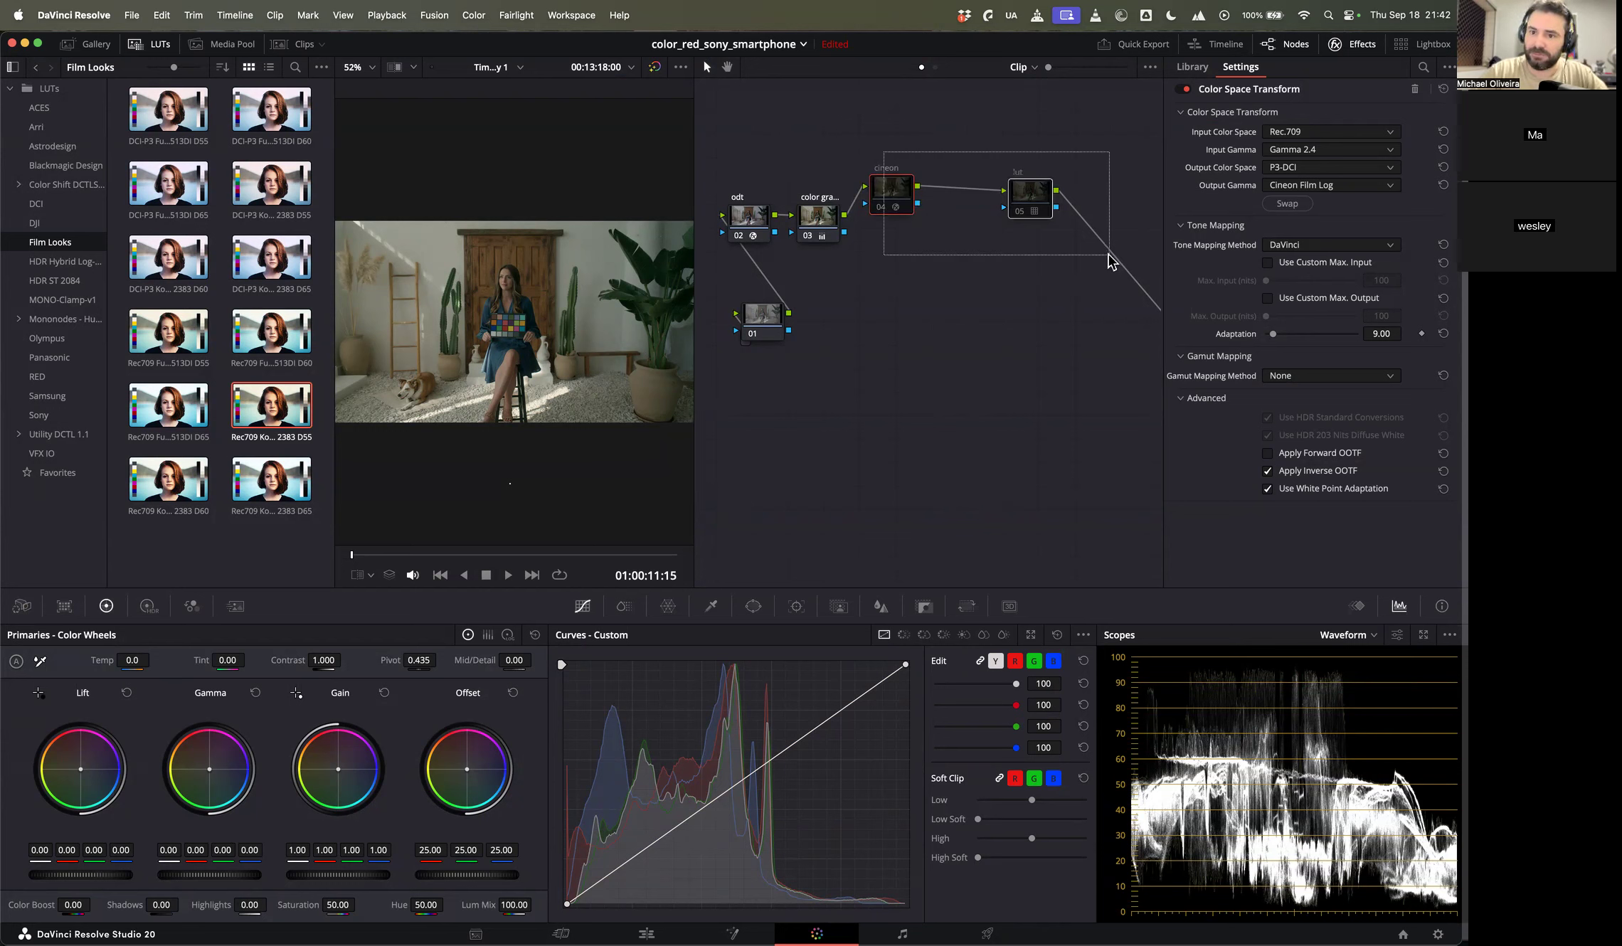
{"action": "left_click_drag", "start_coordinate": [902, 180], "coordinate": [988, 165]}
{"action": "mouse_move", "coordinate": [1104, 168]}
{"action": "left_mouse_down"}
{"action": "mouse_move", "coordinate": [1034, 163]}
{"action": "mouse_move", "coordinate": [1077, 172]}
{"action": "left_mouse_up"}
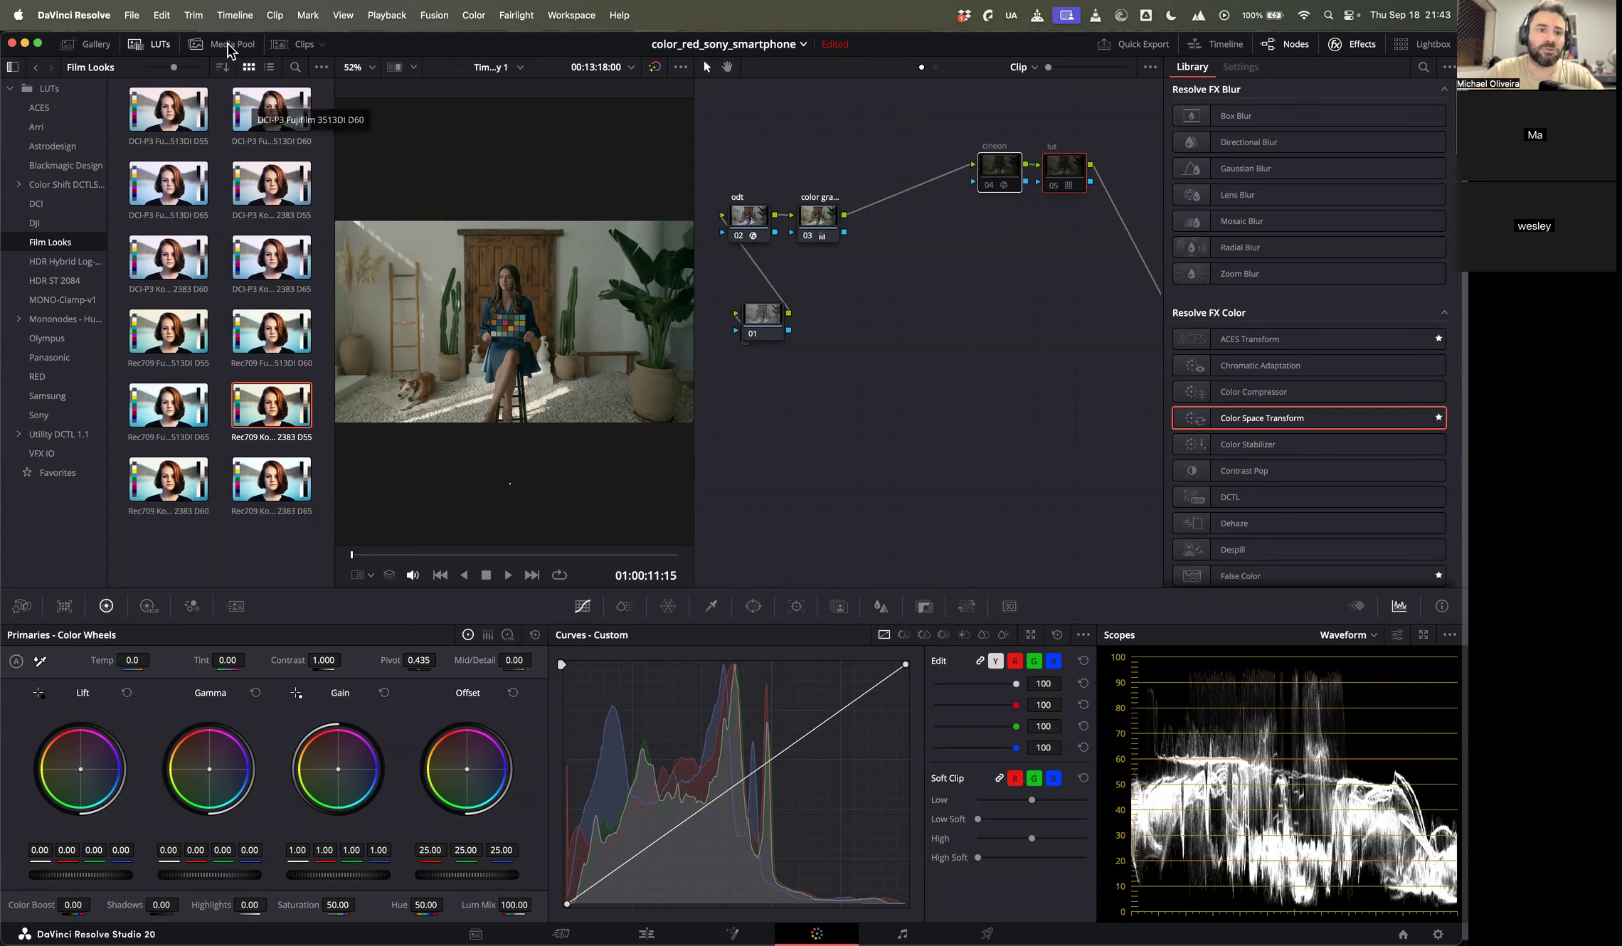
Step: Show the clip thumbnails instead of the LUT browser and delete the Compound Clip at the end of the edit timeline
{"action": "left_click", "coordinate": [157, 45]}
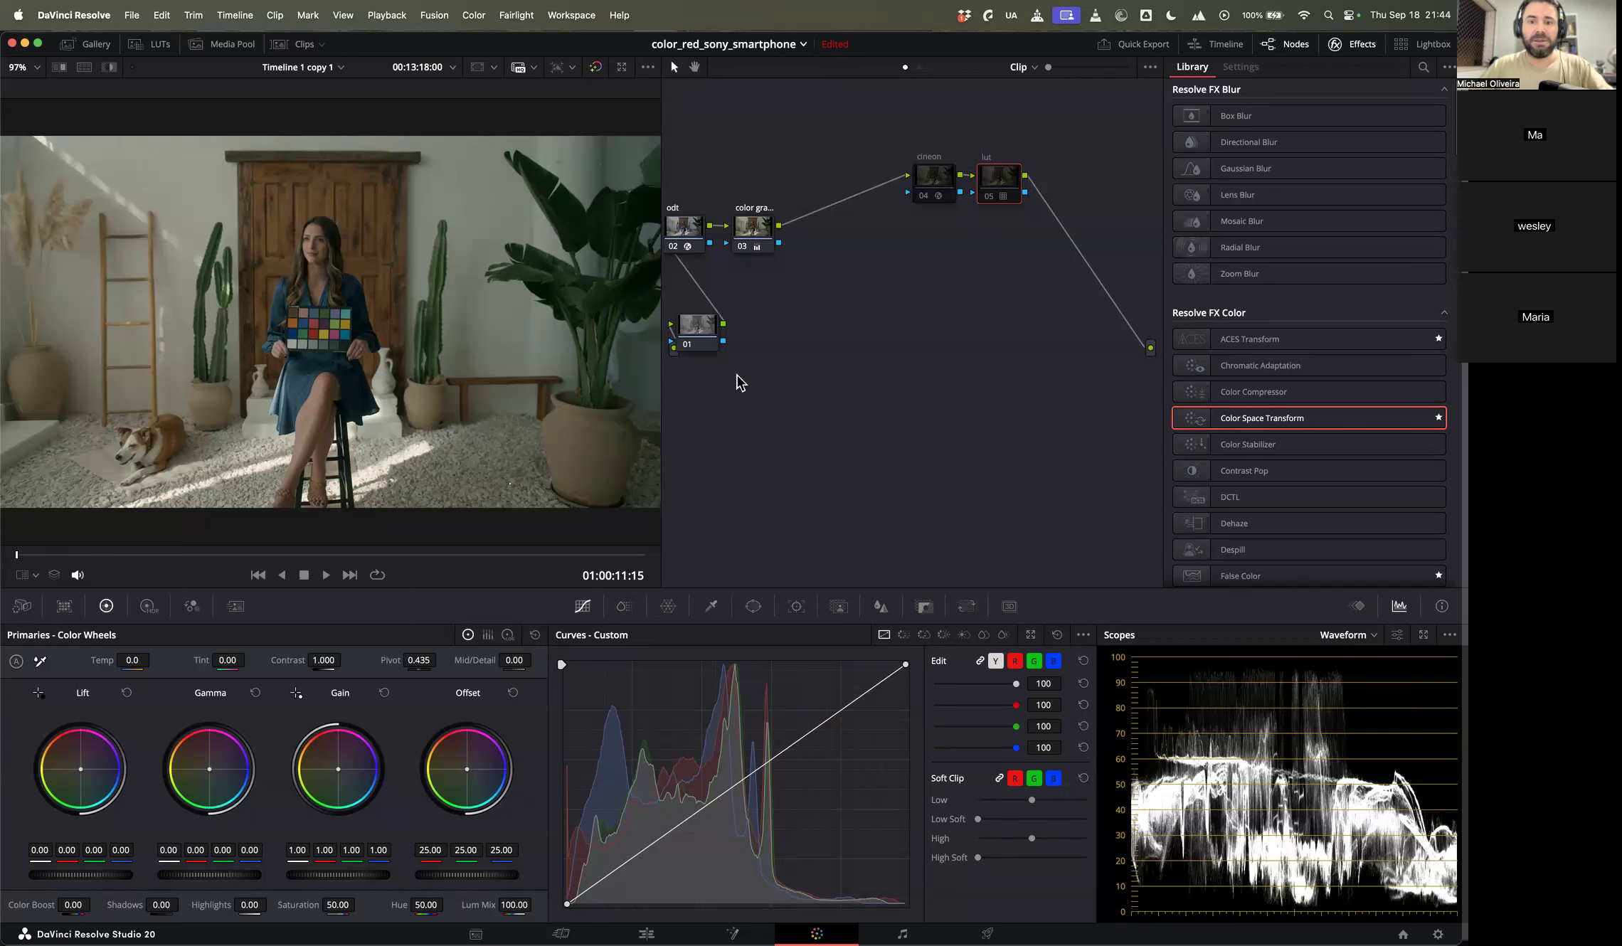
{"action": "left_click", "coordinate": [293, 44]}
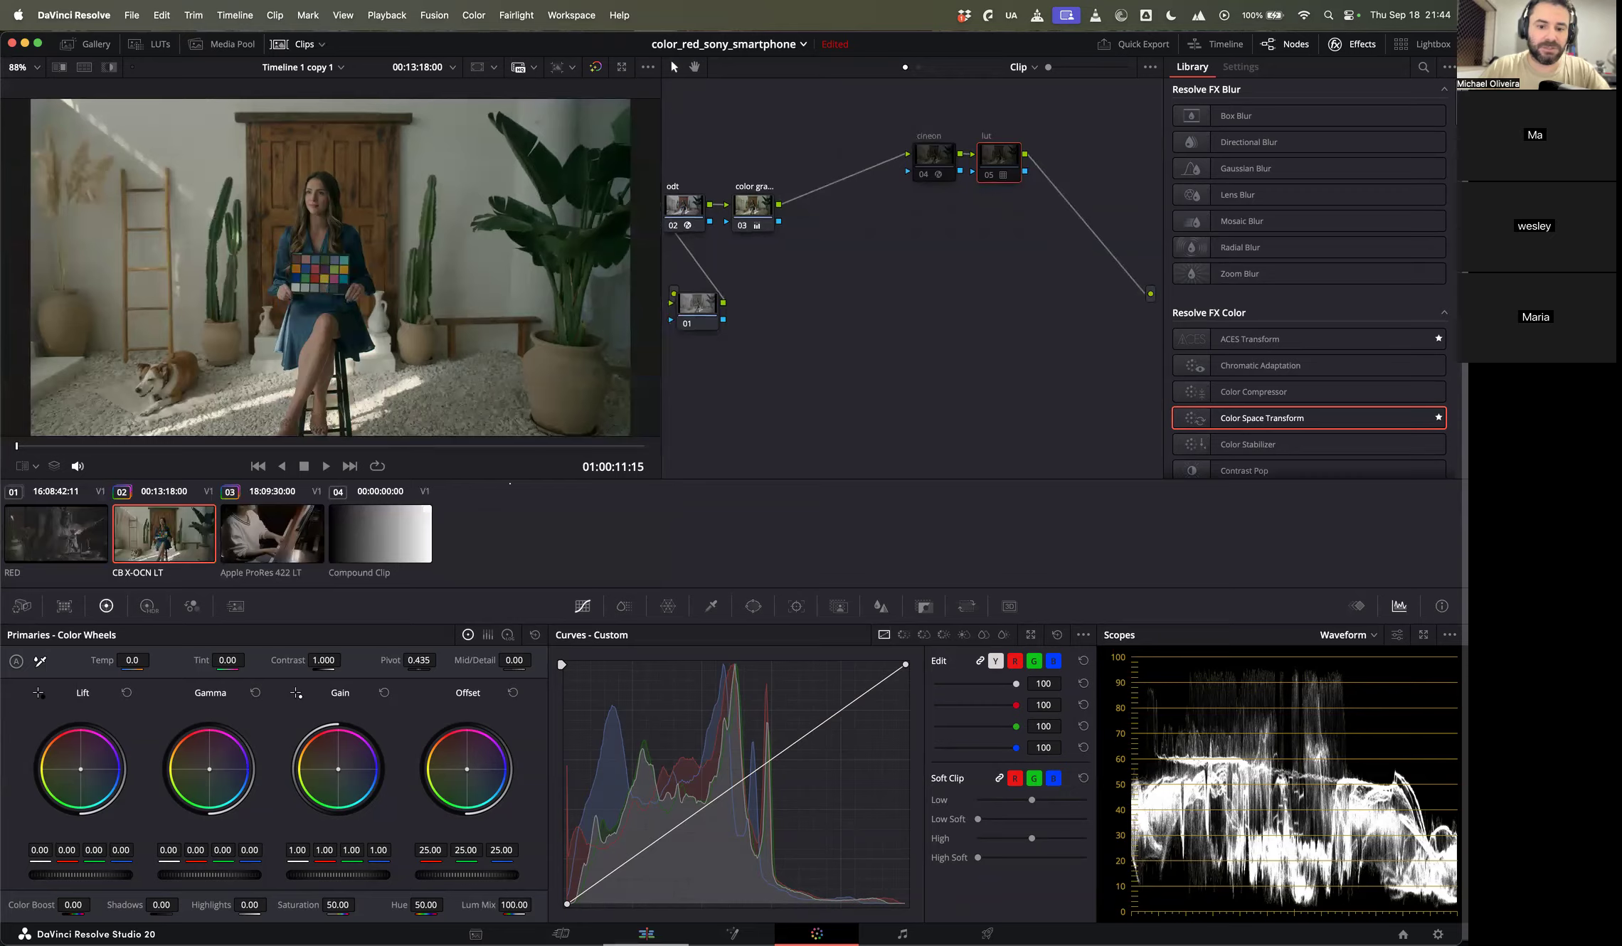
{"action": "key", "text": "shift+4"}
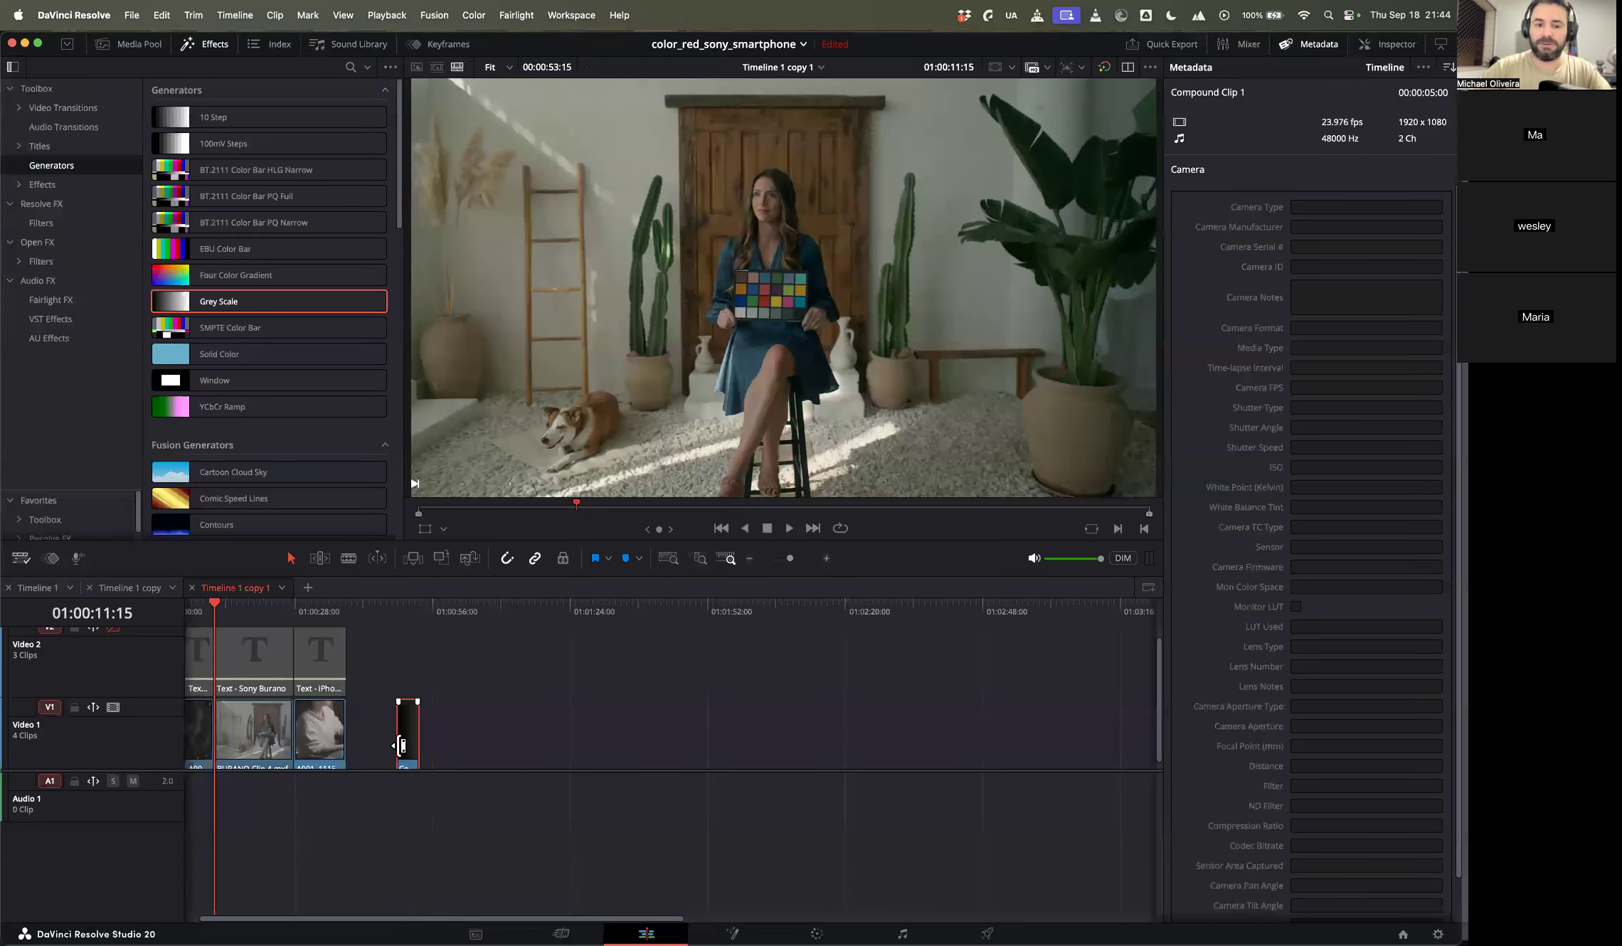
{"action": "key", "text": "Delete"}
{"action": "key", "text": "shift+6"}
Step: Load local Version 1 of clip 02 (CB X-OCN LT) and disable its film node
{"action": "right_click", "coordinate": [153, 534]}
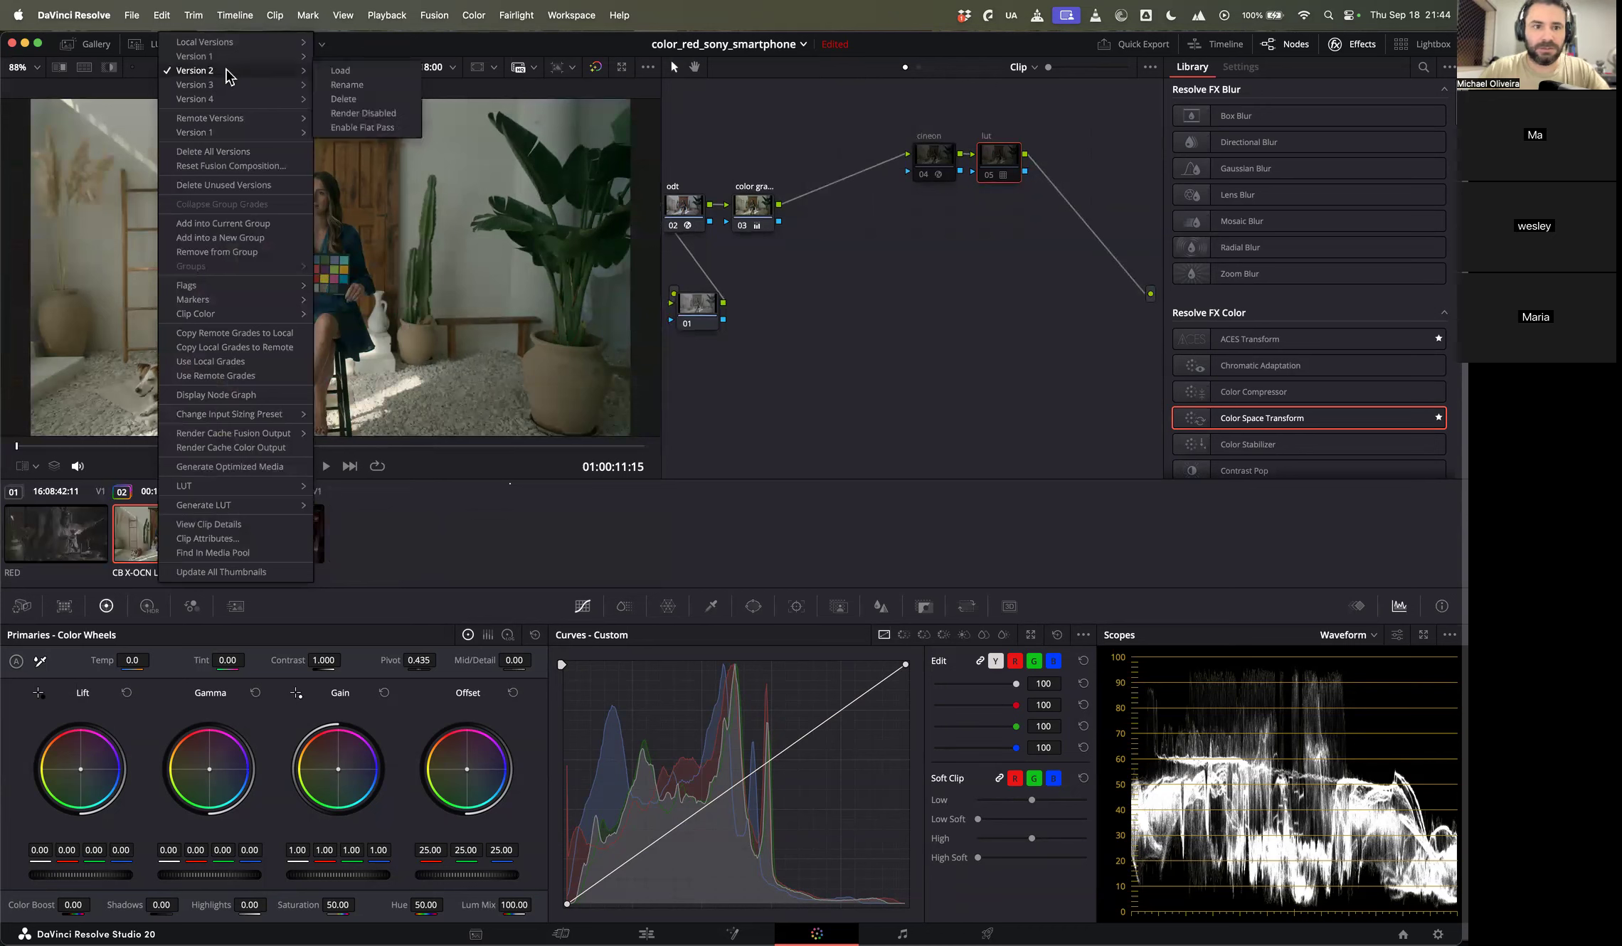
{"action": "mouse_move", "coordinate": [270, 54]}
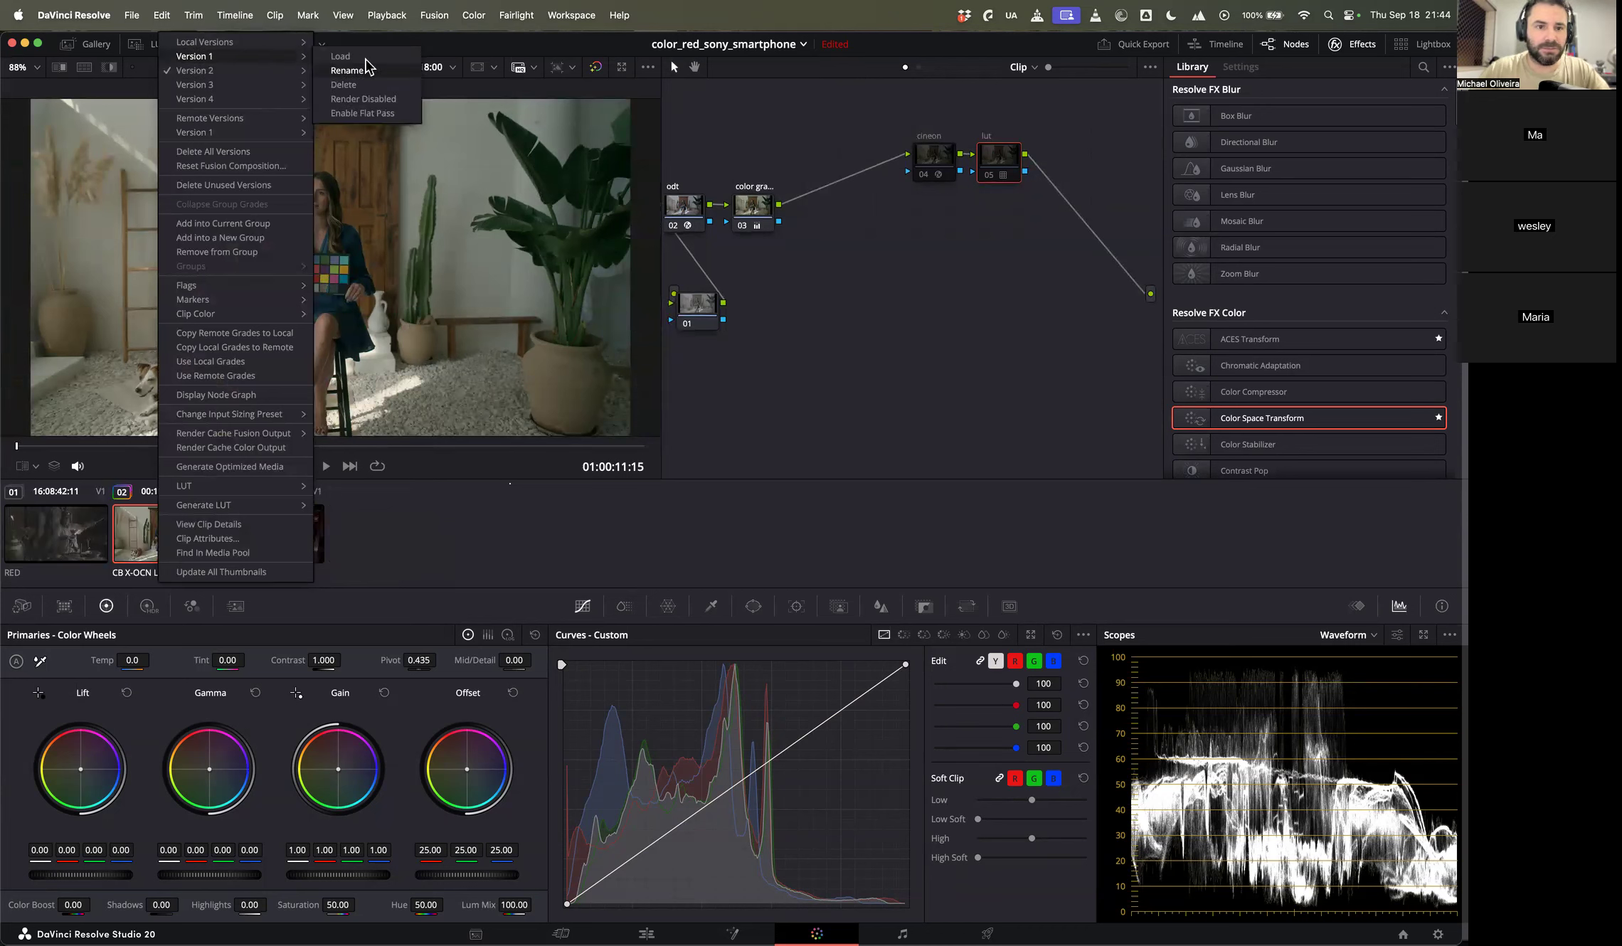
{"action": "left_click", "coordinate": [341, 57]}
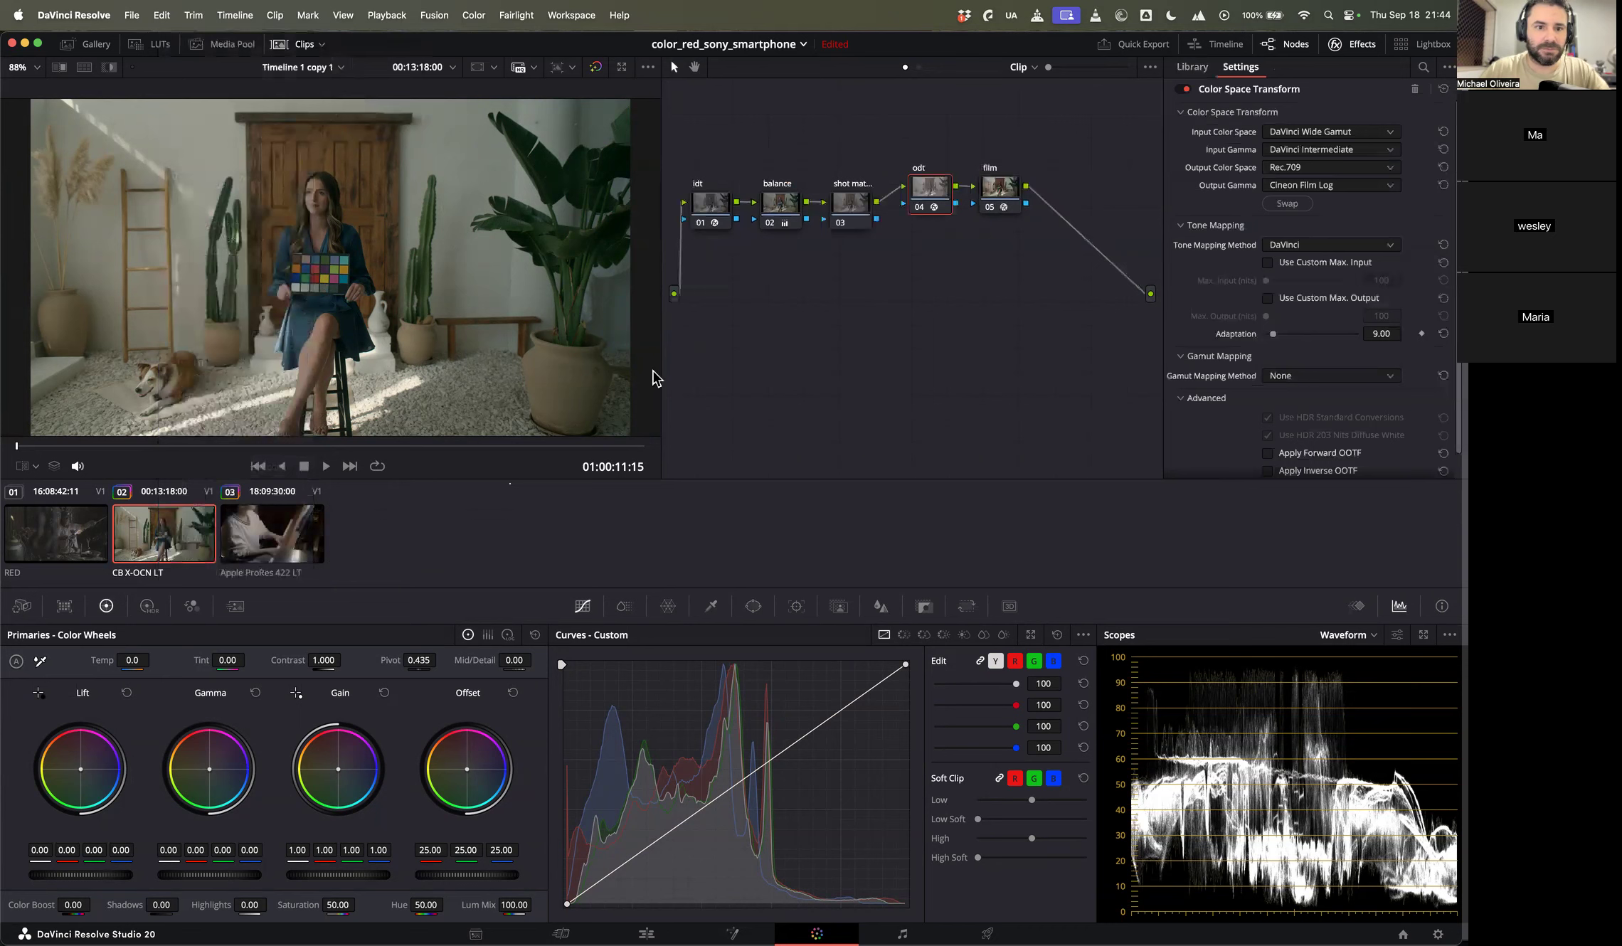
{"action": "left_click", "coordinate": [1002, 198]}
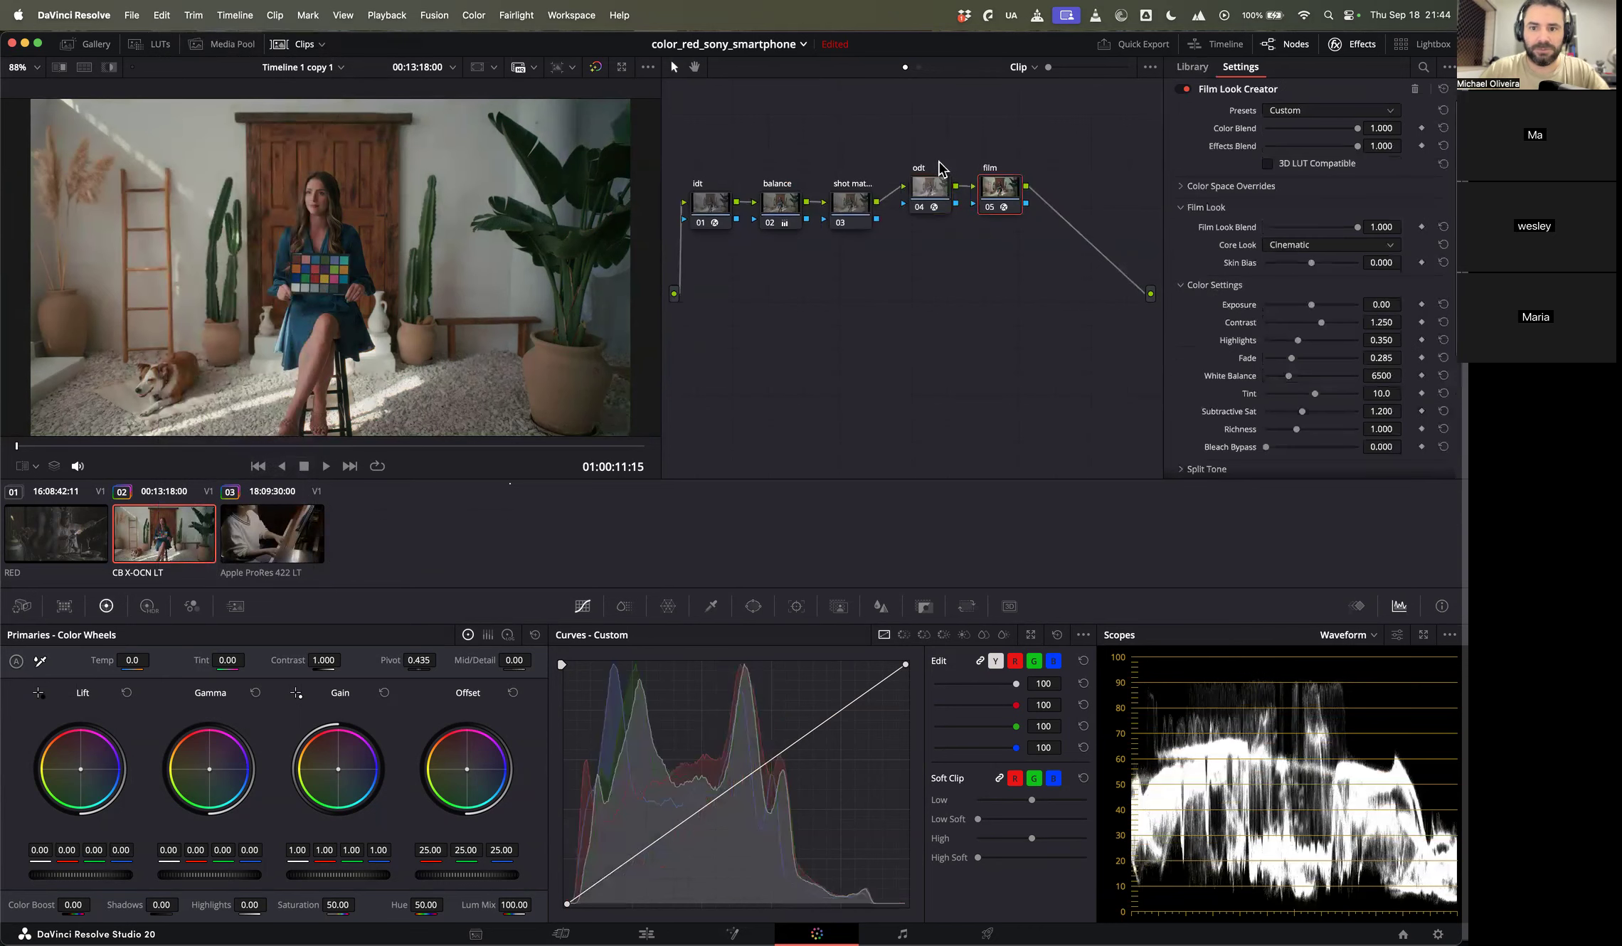
{"action": "key", "text": "ctrl+d"}
Step: Set the output gamma of clip 02's odt node to Gamma 2.4
{"action": "left_click", "coordinate": [938, 187]}
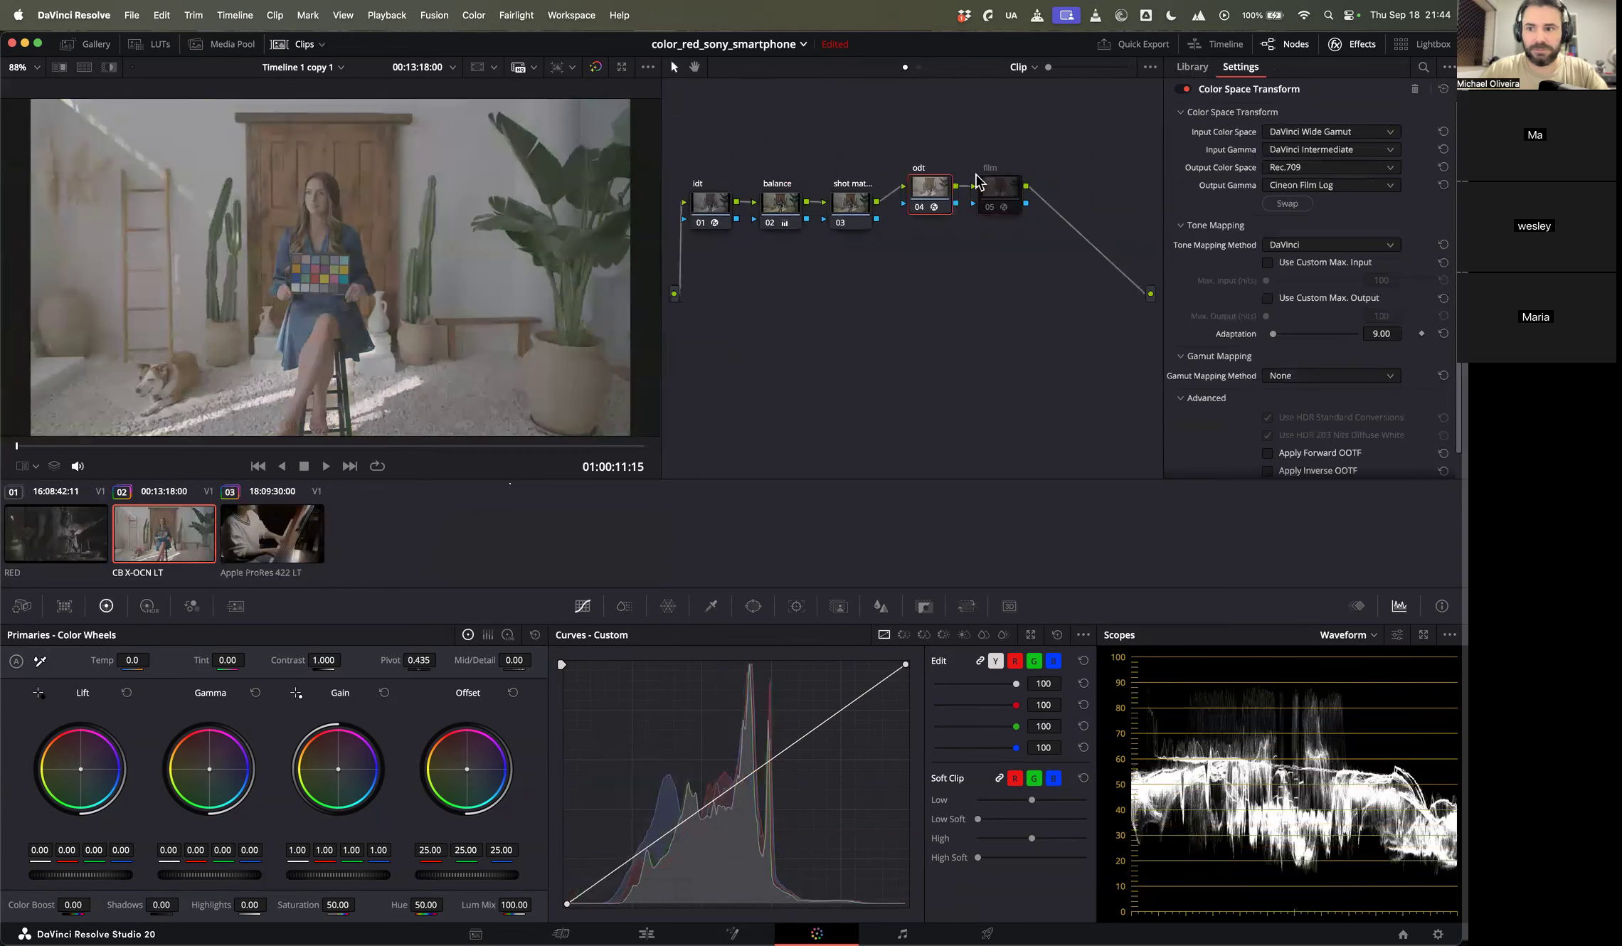
{"action": "left_click", "coordinate": [1291, 170]}
{"action": "left_click", "coordinate": [1290, 181]}
{"action": "left_click", "coordinate": [1290, 182]}
{"action": "key", "text": "g"}
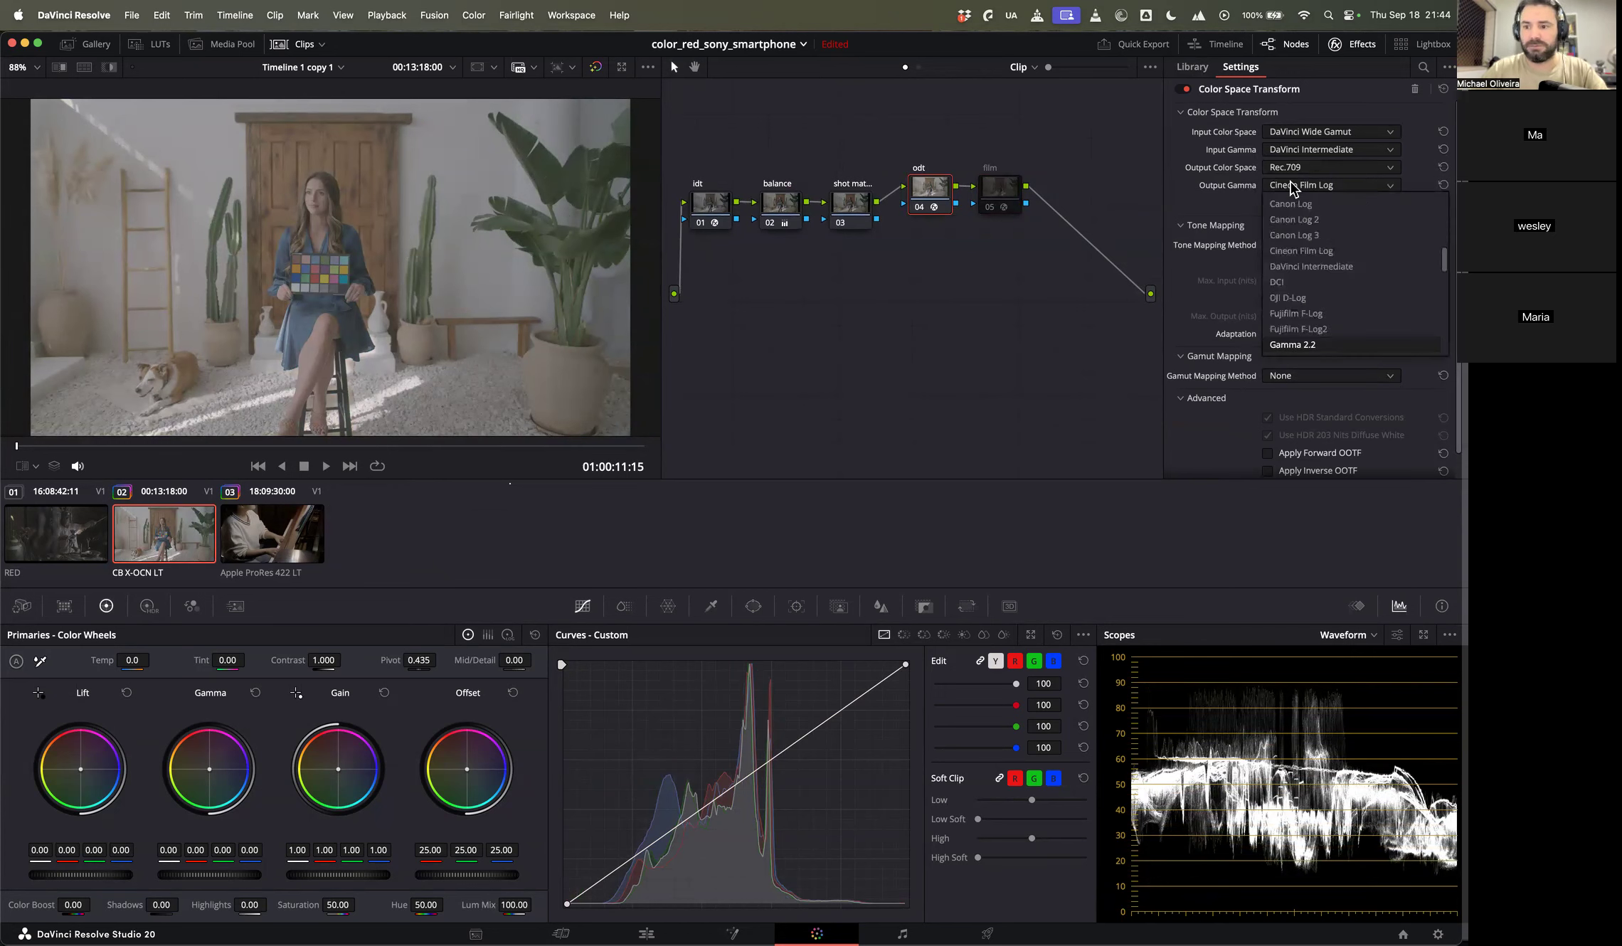
{"action": "key", "text": "Down"}
{"action": "key", "text": "Return"}
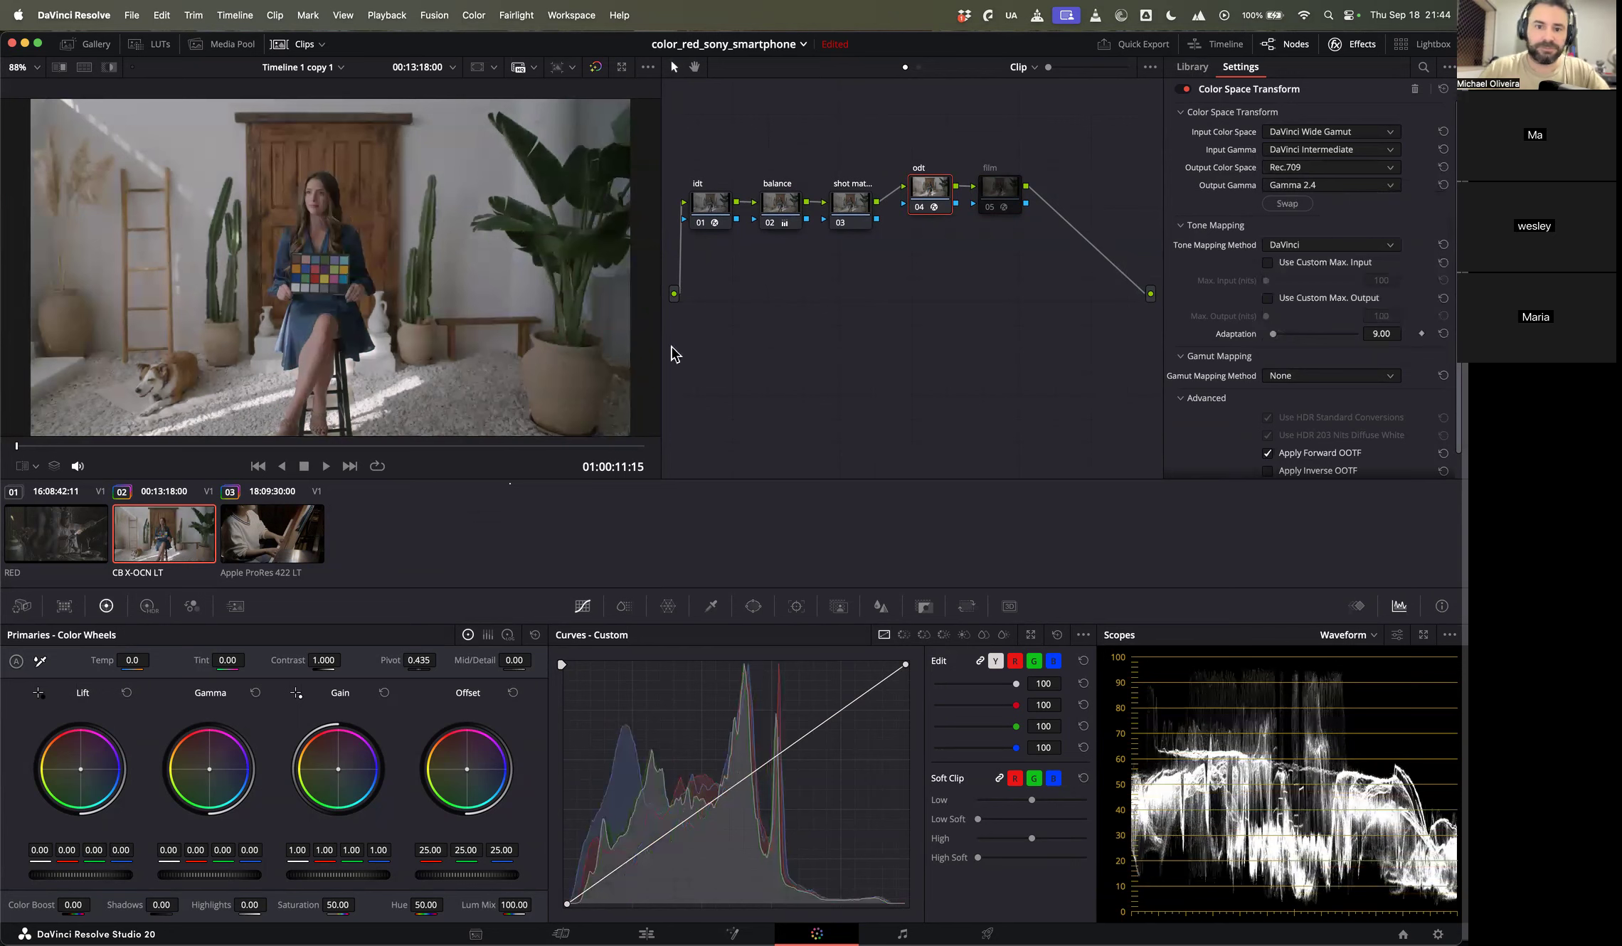
Step: Load local Version 1 of the RED clip and disable its film node
{"action": "left_click", "coordinate": [107, 524]}
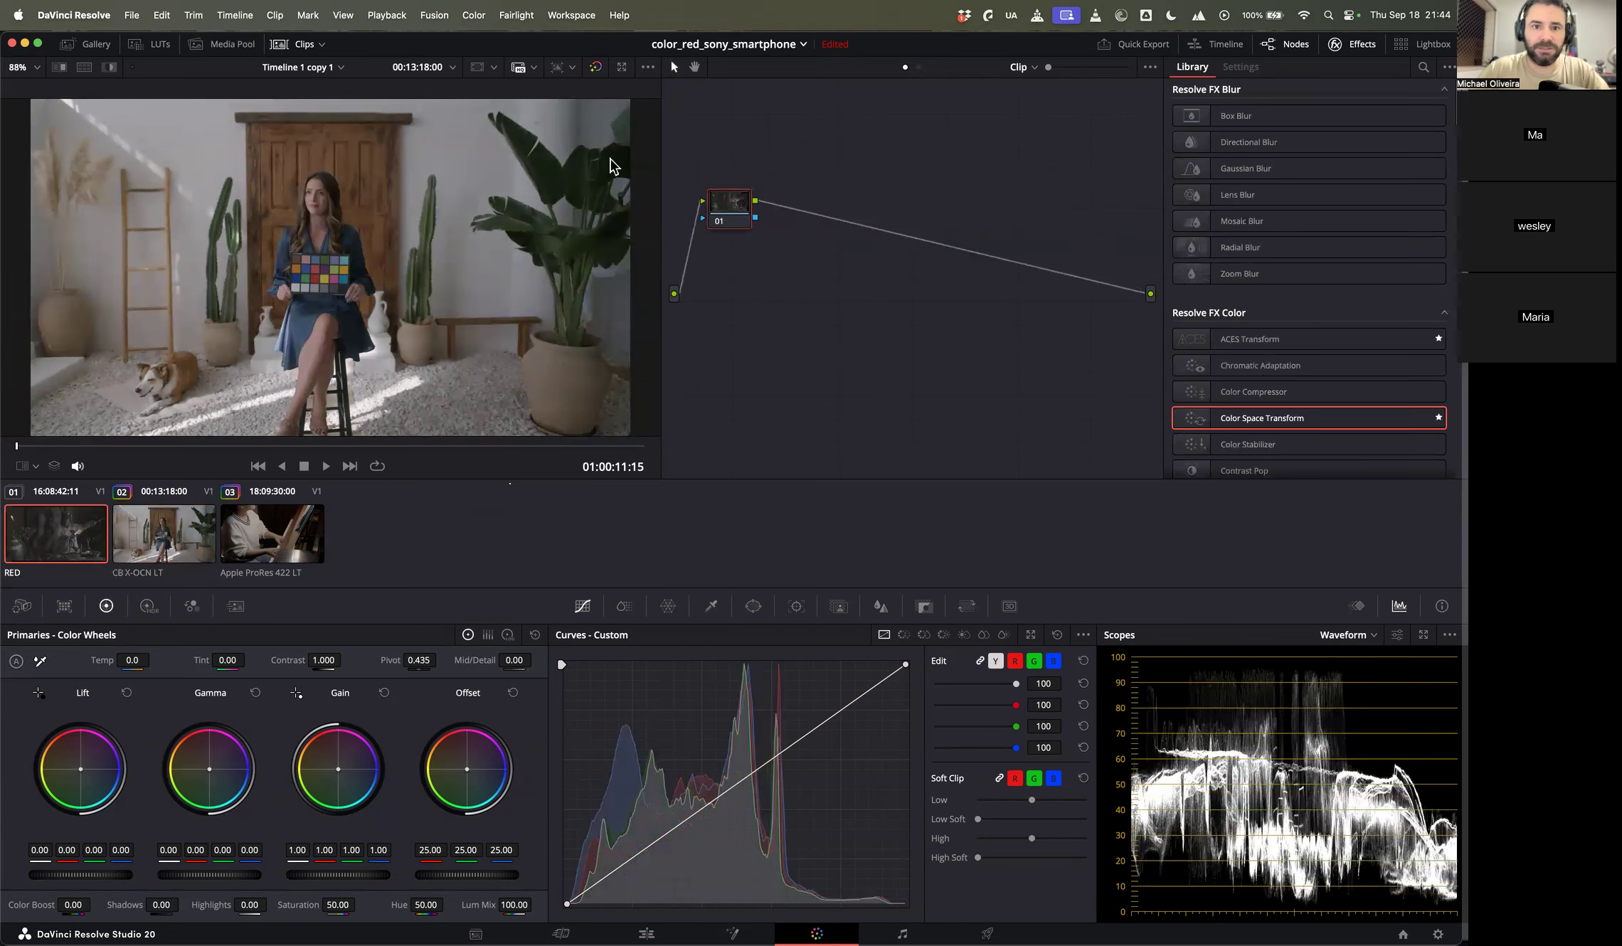
{"action": "right_click", "coordinate": [48, 524]}
{"action": "mouse_move", "coordinate": [142, 57]}
{"action": "left_click", "coordinate": [232, 57]}
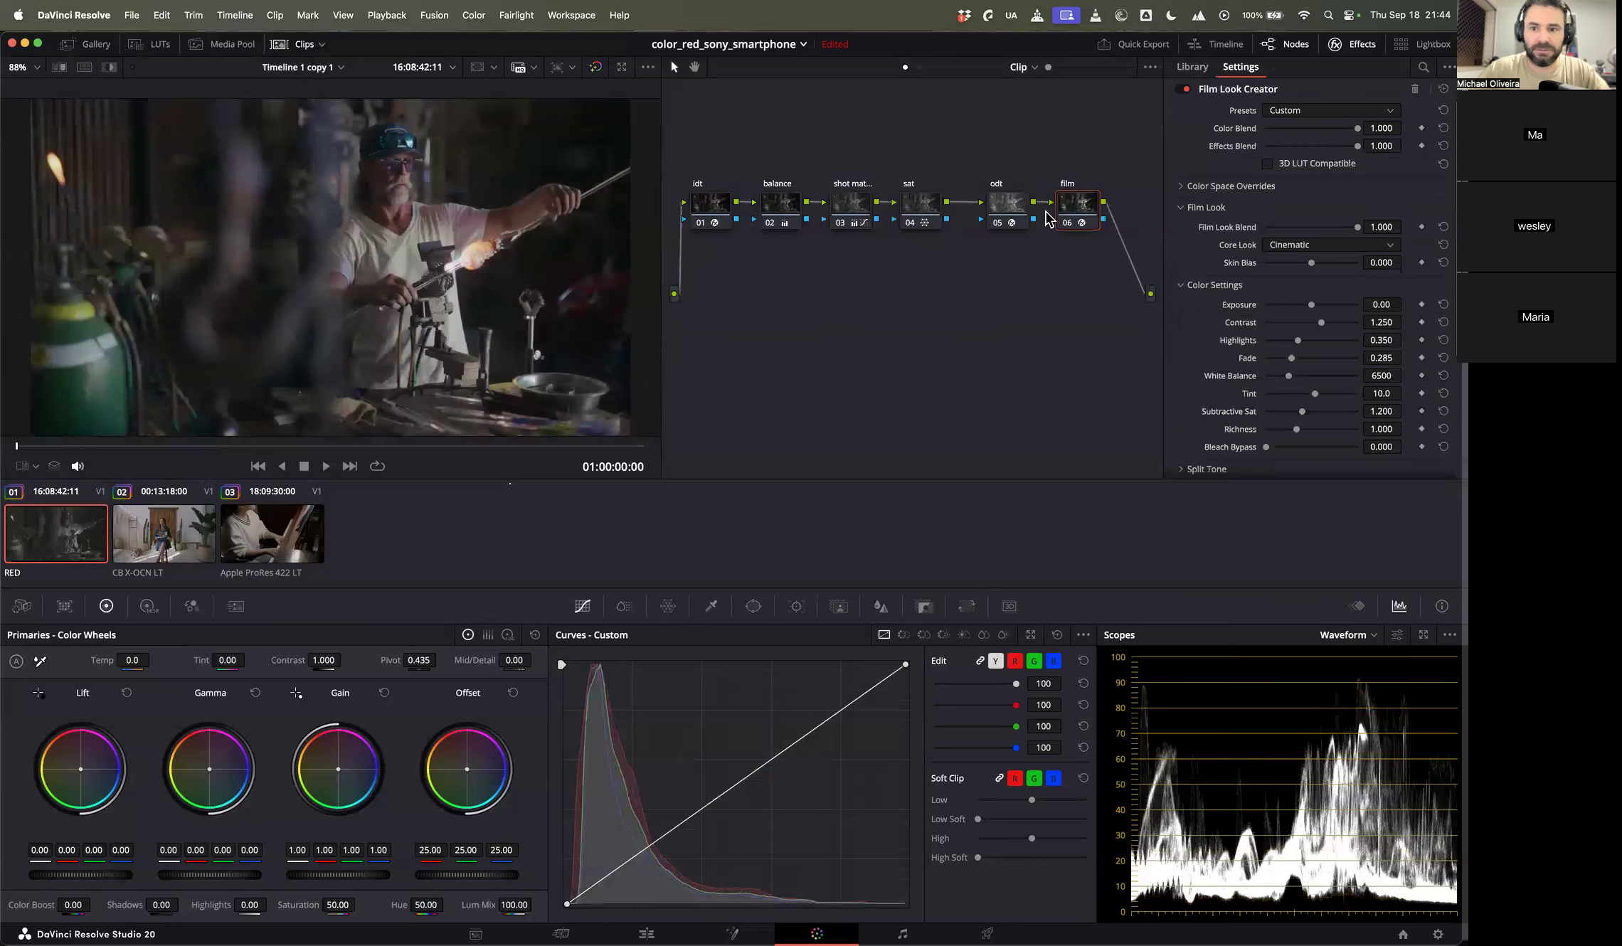
{"action": "key", "text": "ctrl+d"}
Step: Set the output gamma of the RED clip's odt node to Gamma 2.4
{"action": "left_click", "coordinate": [1019, 208]}
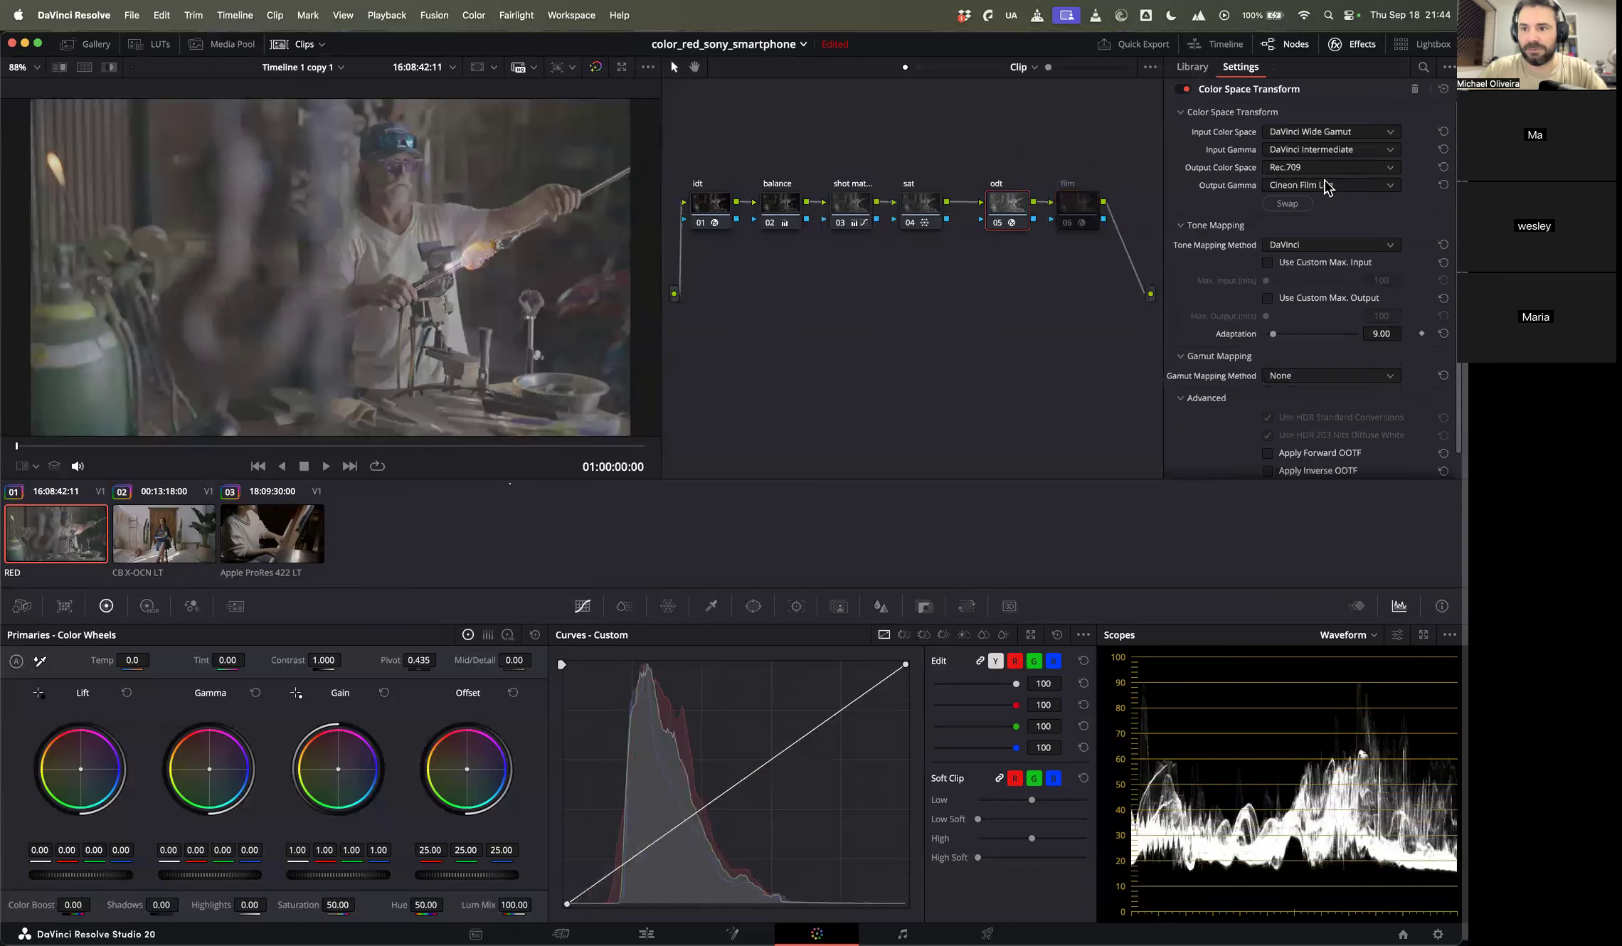
{"action": "left_click", "coordinate": [1324, 186]}
{"action": "scroll", "coordinate": [1352, 285], "scroll_direction": "down", "scroll_amount": 3}
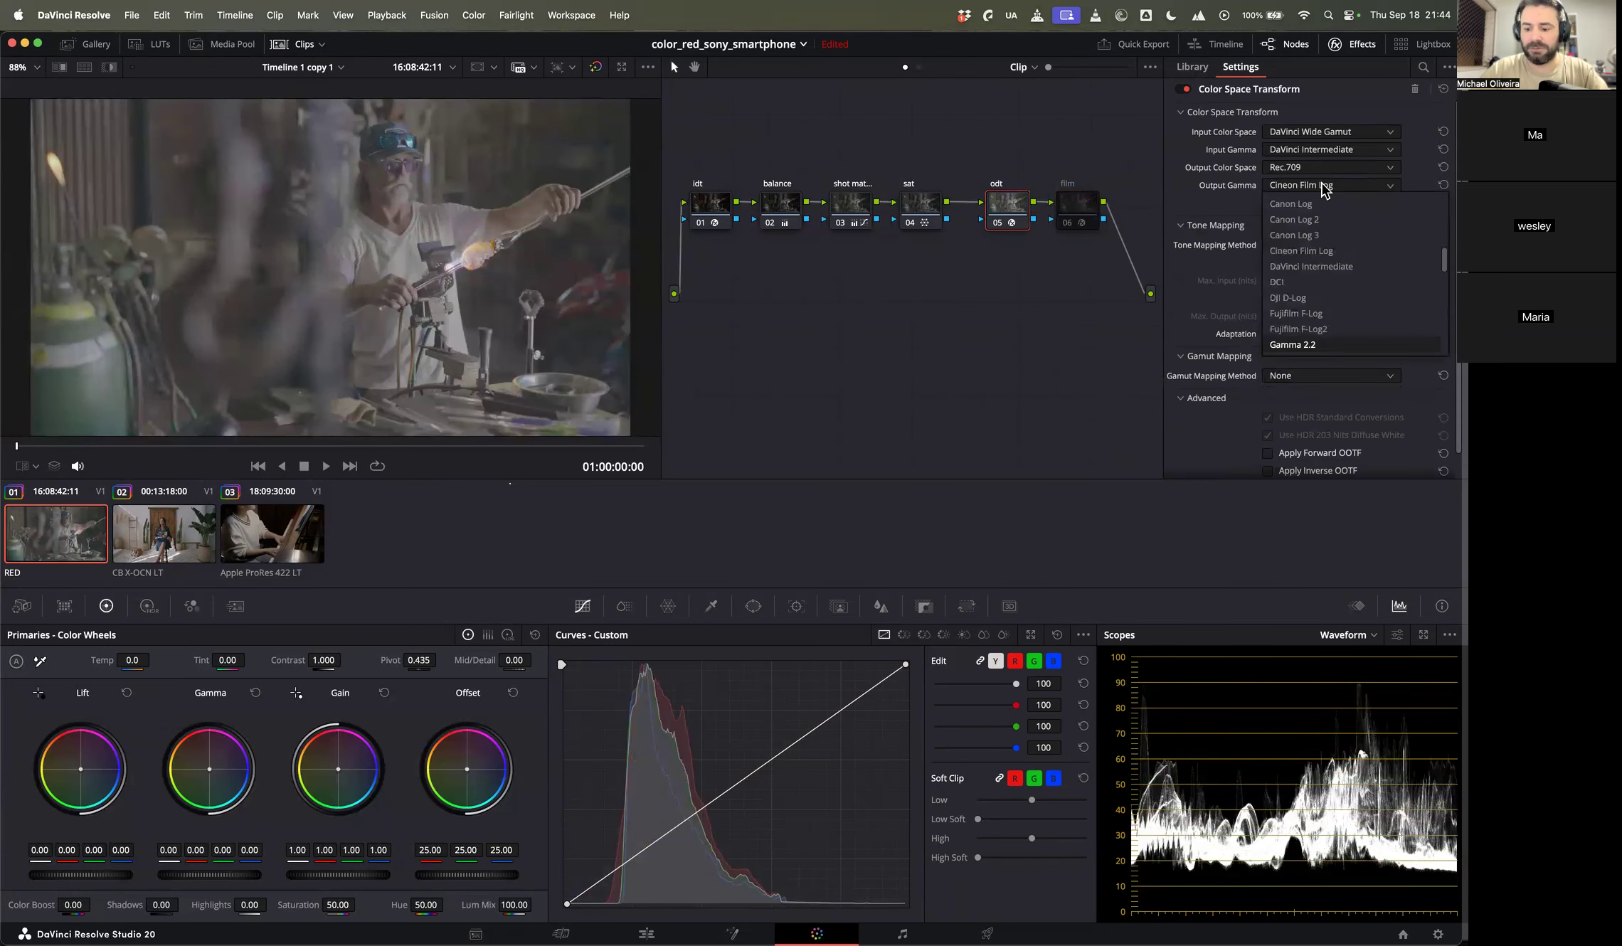
{"action": "left_click", "coordinate": [1302, 298]}
Step: Load local Version 1 of clip 03 (Apple ProRes 422 LT) and disable its film node
{"action": "left_click", "coordinate": [285, 546]}
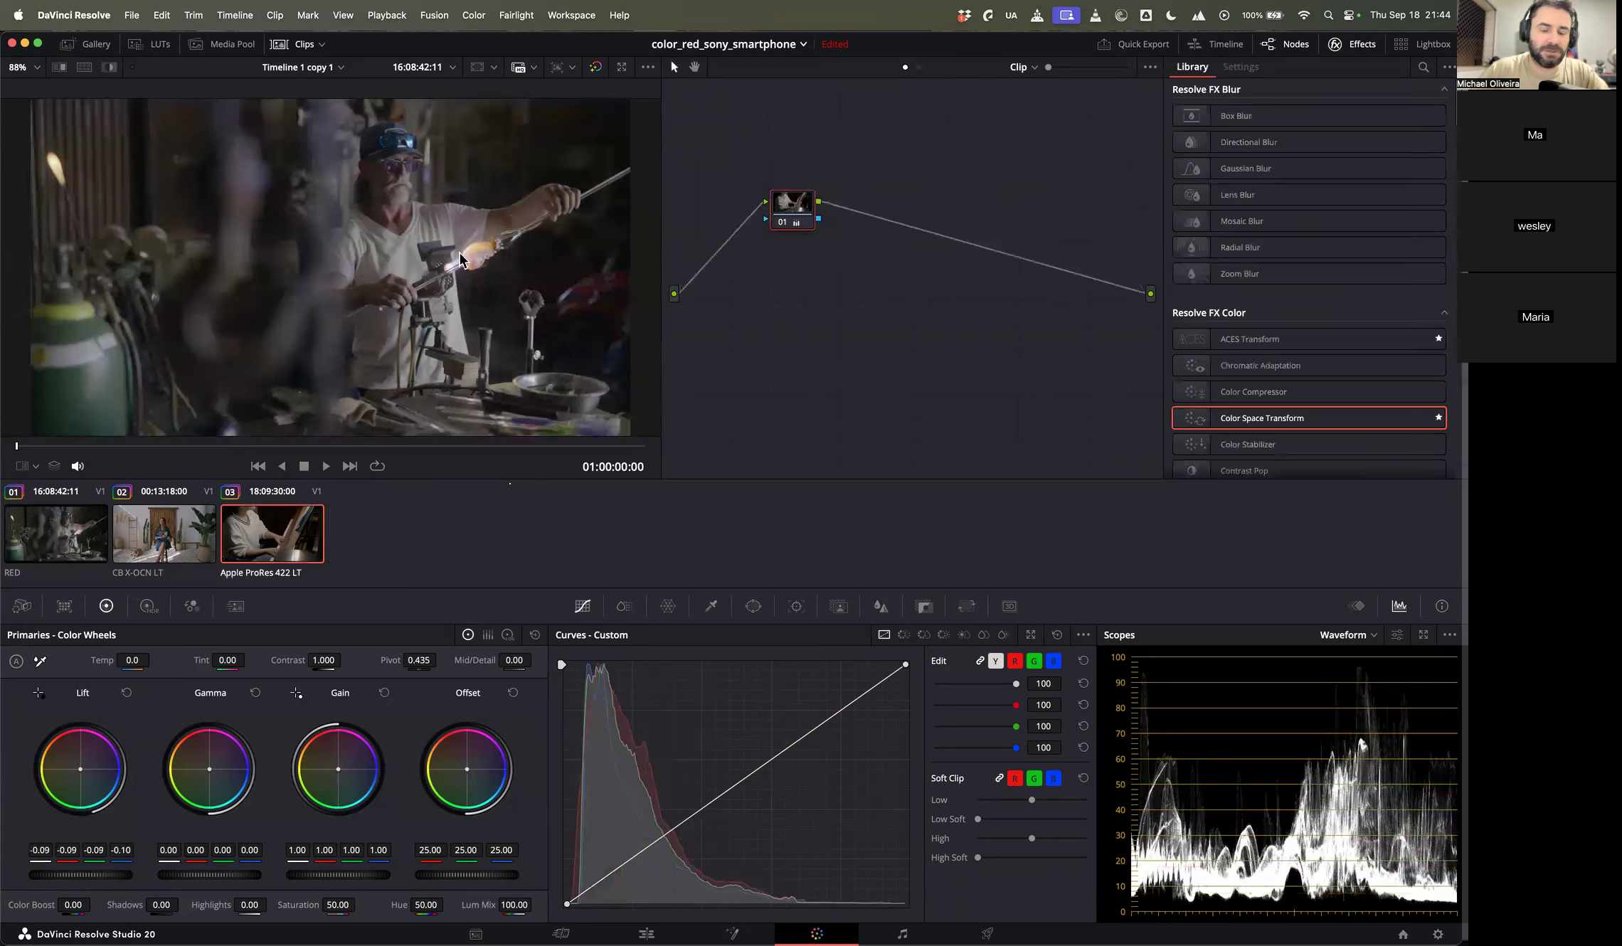
{"action": "right_click", "coordinate": [285, 546]}
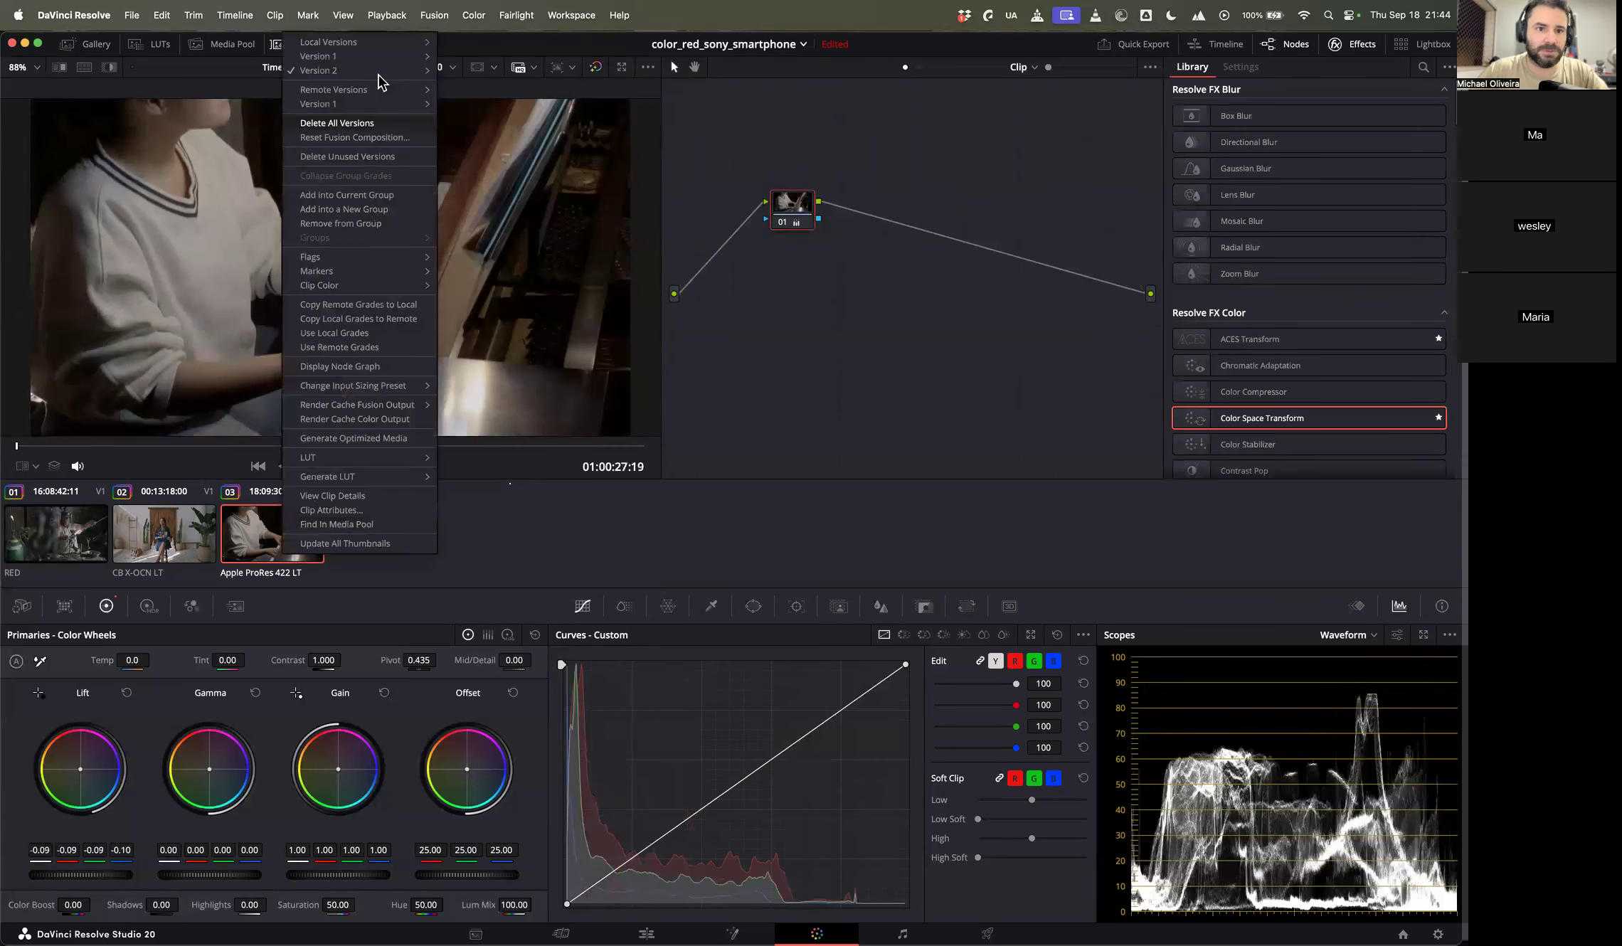
{"action": "left_click", "coordinate": [464, 56]}
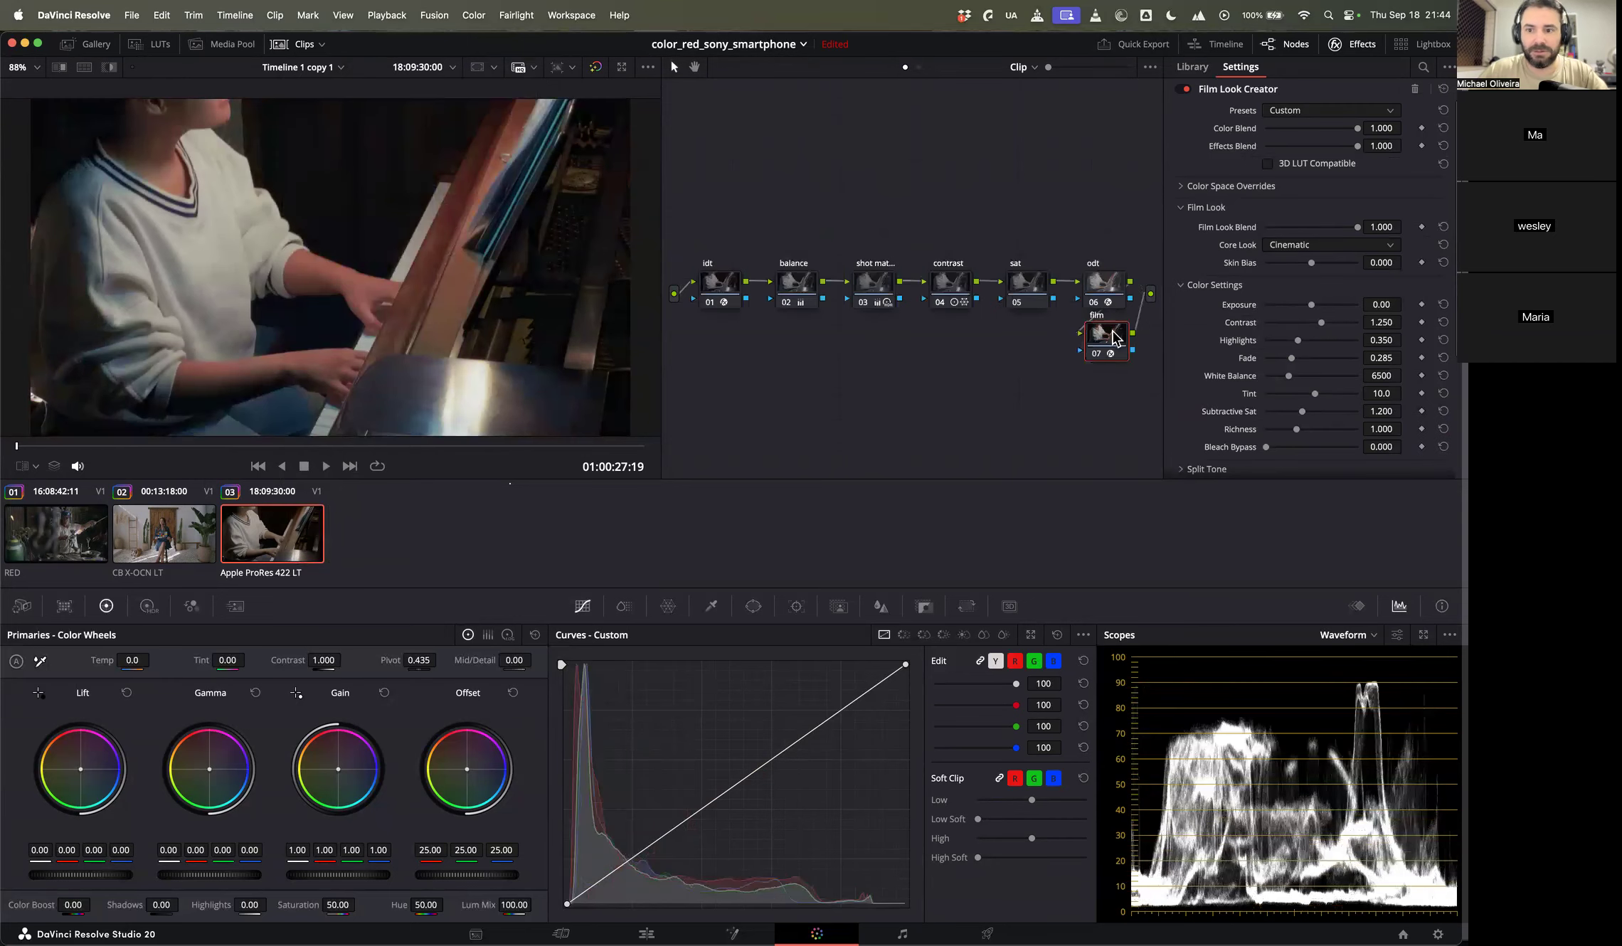
{"action": "key", "text": "super+d"}
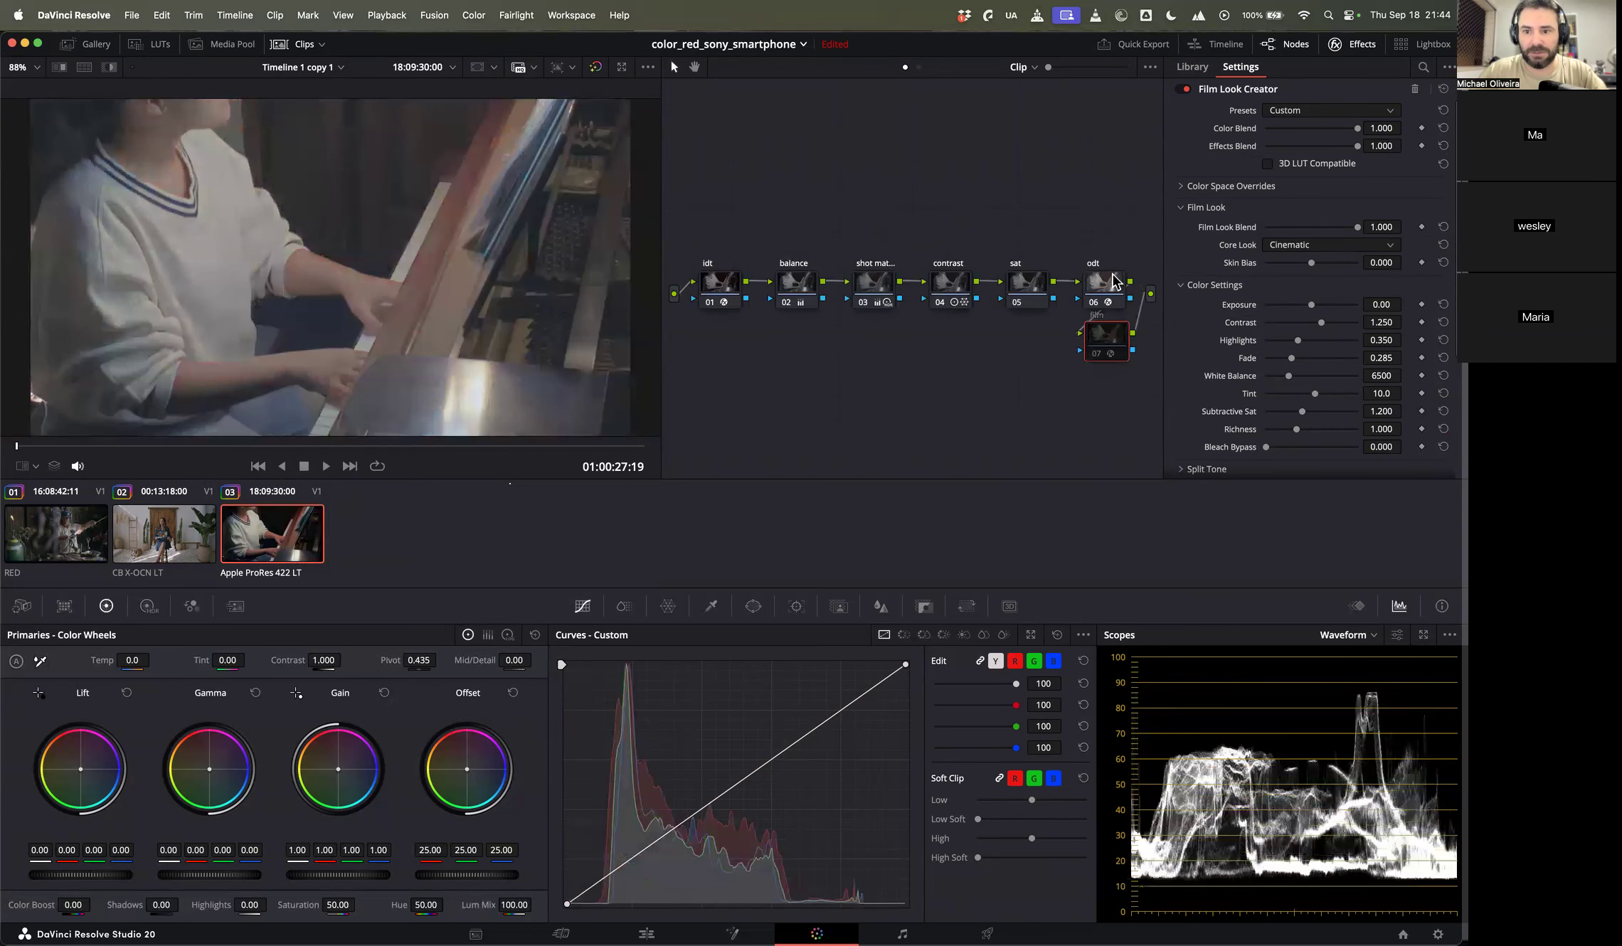
Step: Set the output gamma of the ProRes clip's odt node to Gamma 2.4
{"action": "left_click", "coordinate": [1112, 281]}
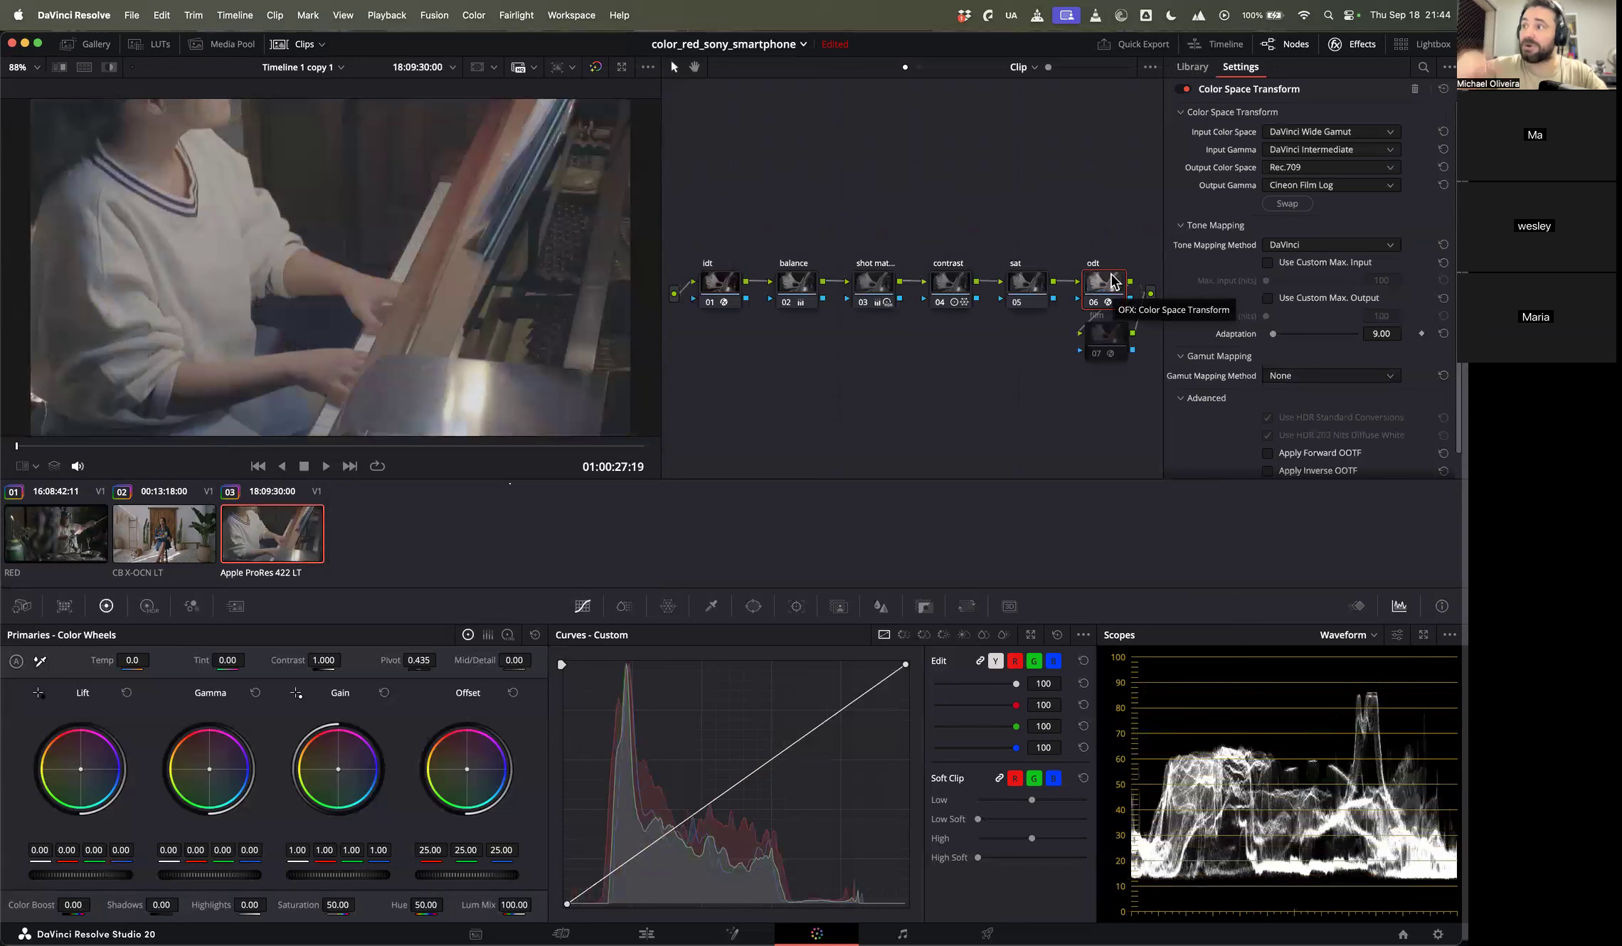
{"action": "left_click", "coordinate": [1310, 185]}
{"action": "key", "text": "Down"}
{"action": "key", "text": "Down"}
{"action": "key", "text": "Down"}
{"action": "key", "text": "Down"}
{"action": "key", "text": "Down"}
{"action": "key", "text": "Down"}
{"action": "key", "text": "Down"}
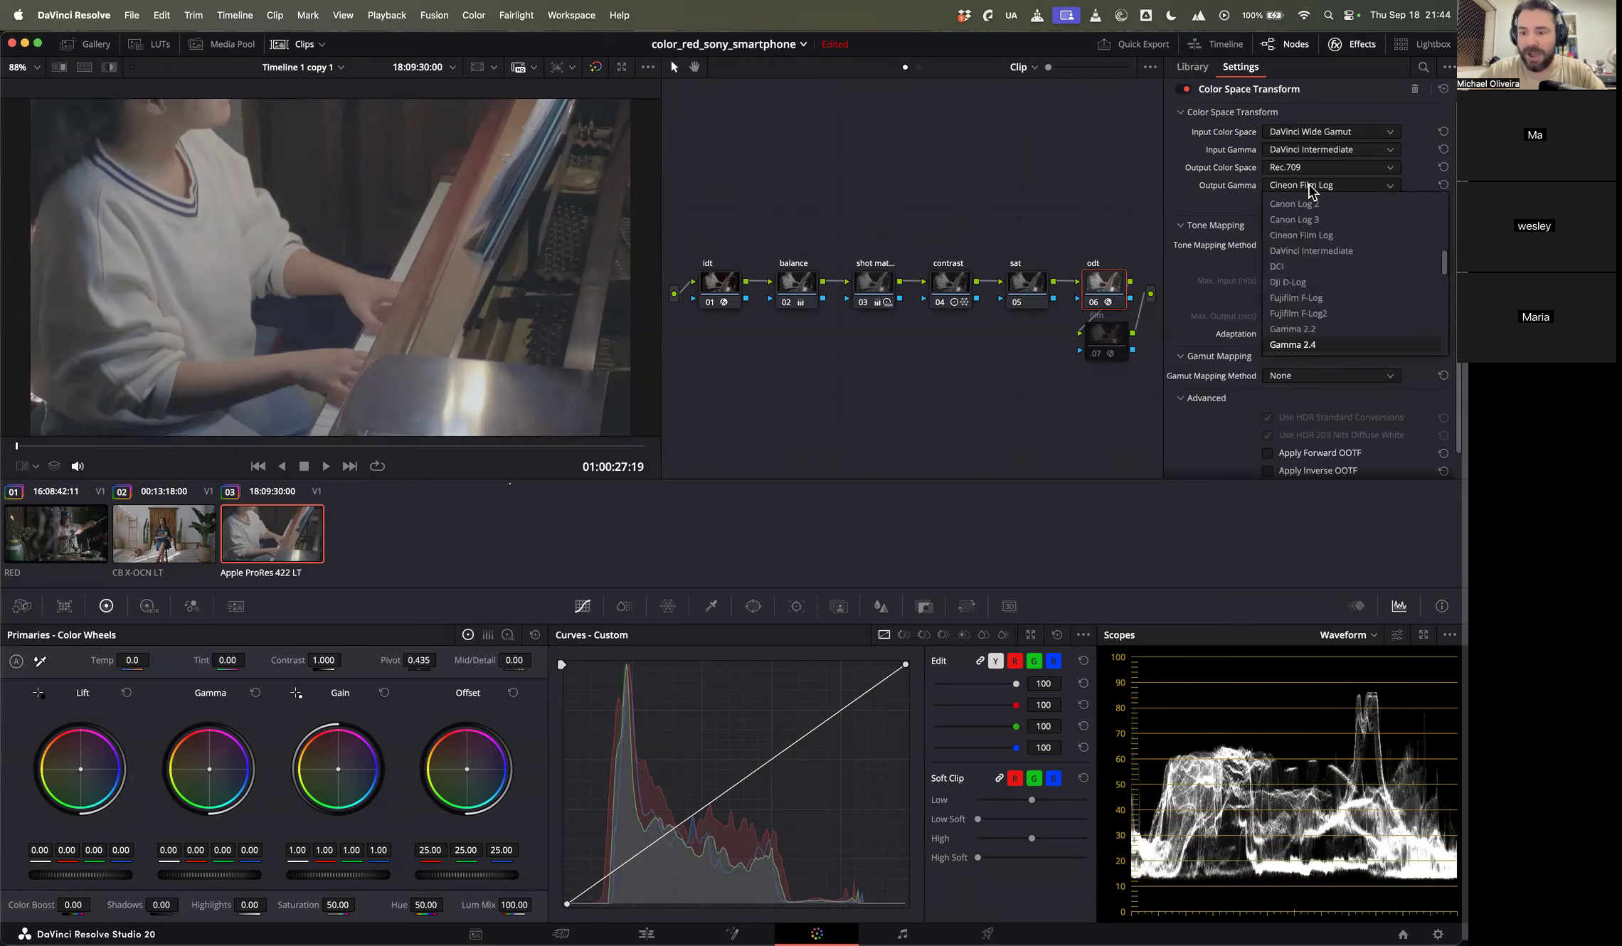
{"action": "key", "text": "Return"}
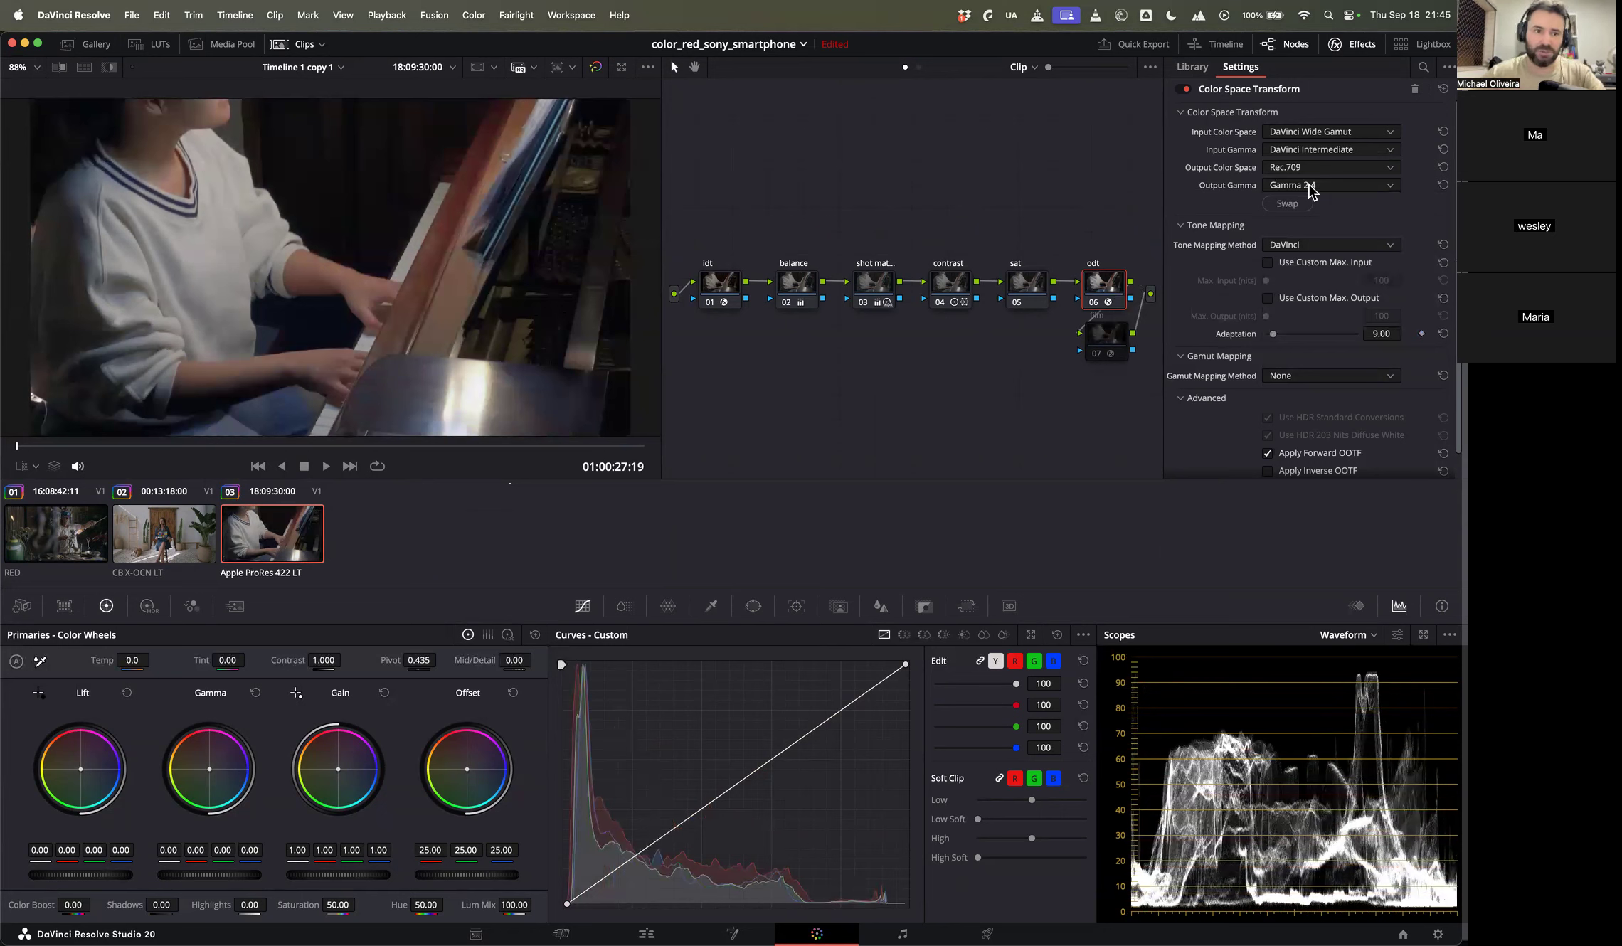
Step: Compare the three clips full screen without the film look, ending on the RED clip
{"action": "left_click", "coordinate": [151, 542]}
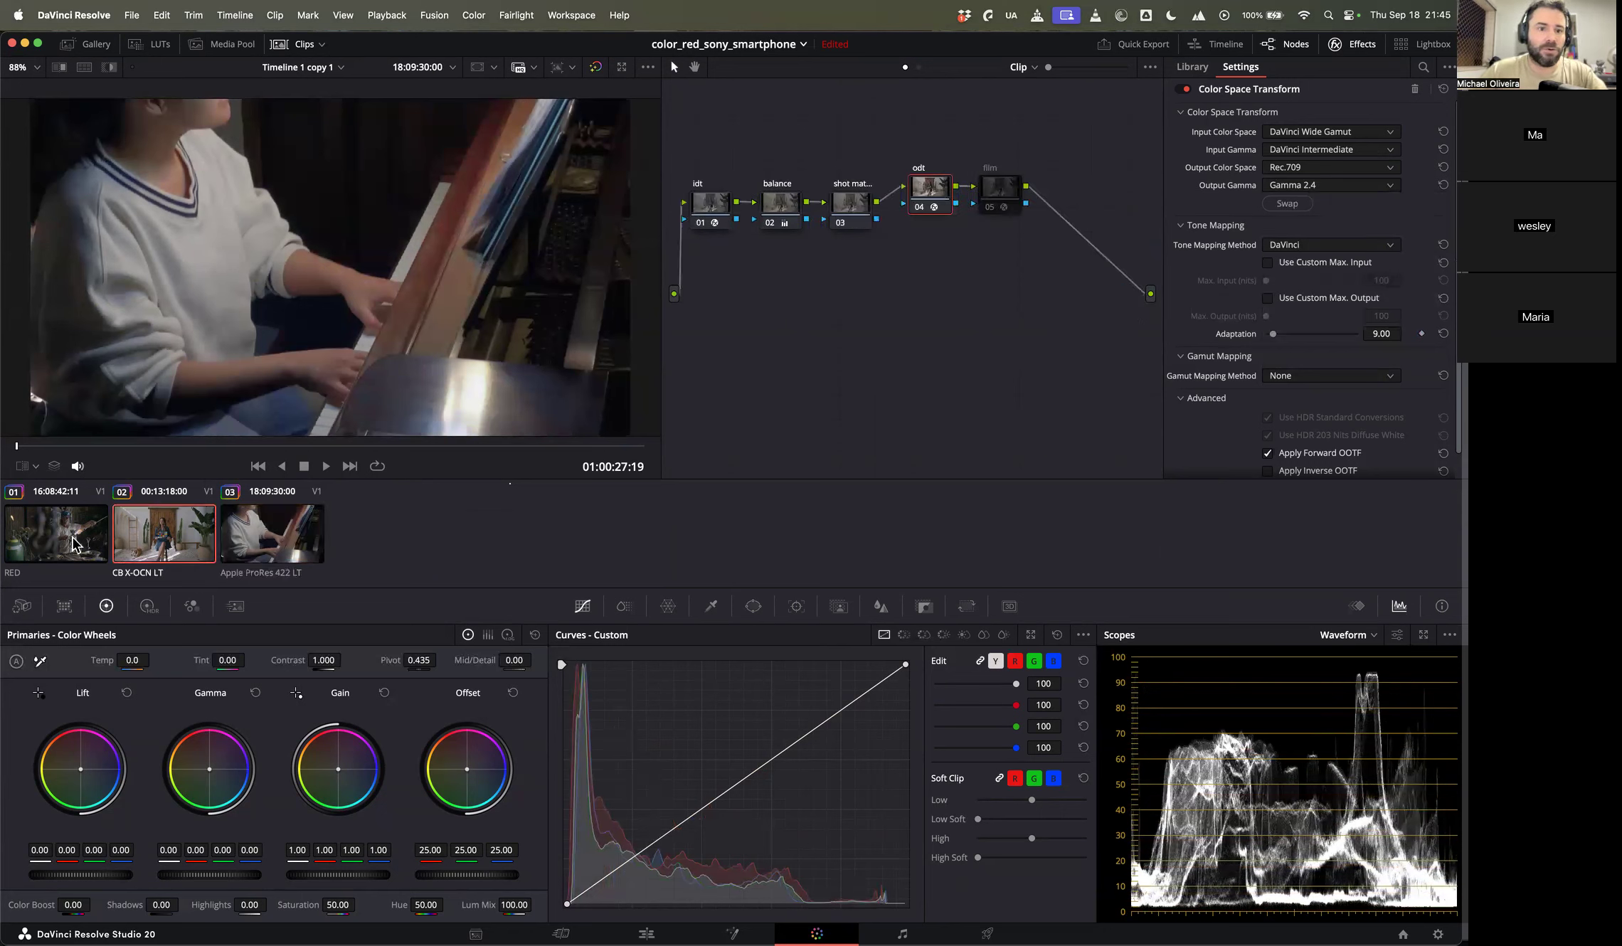
{"action": "left_click", "coordinate": [78, 545]}
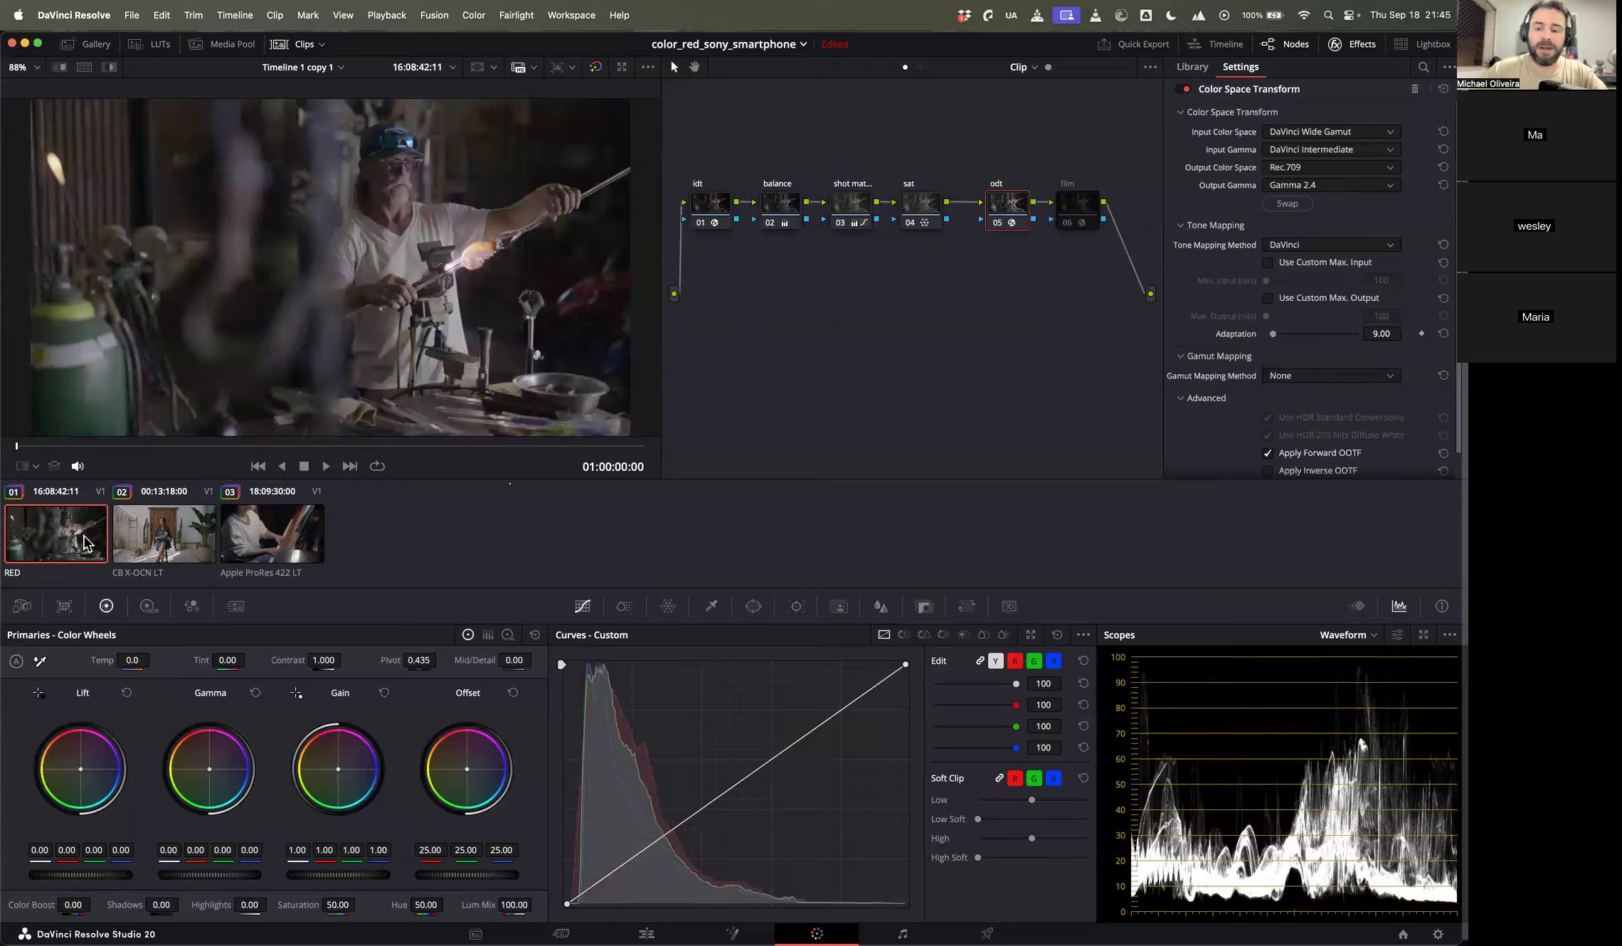
{"action": "key", "text": "super+f"}
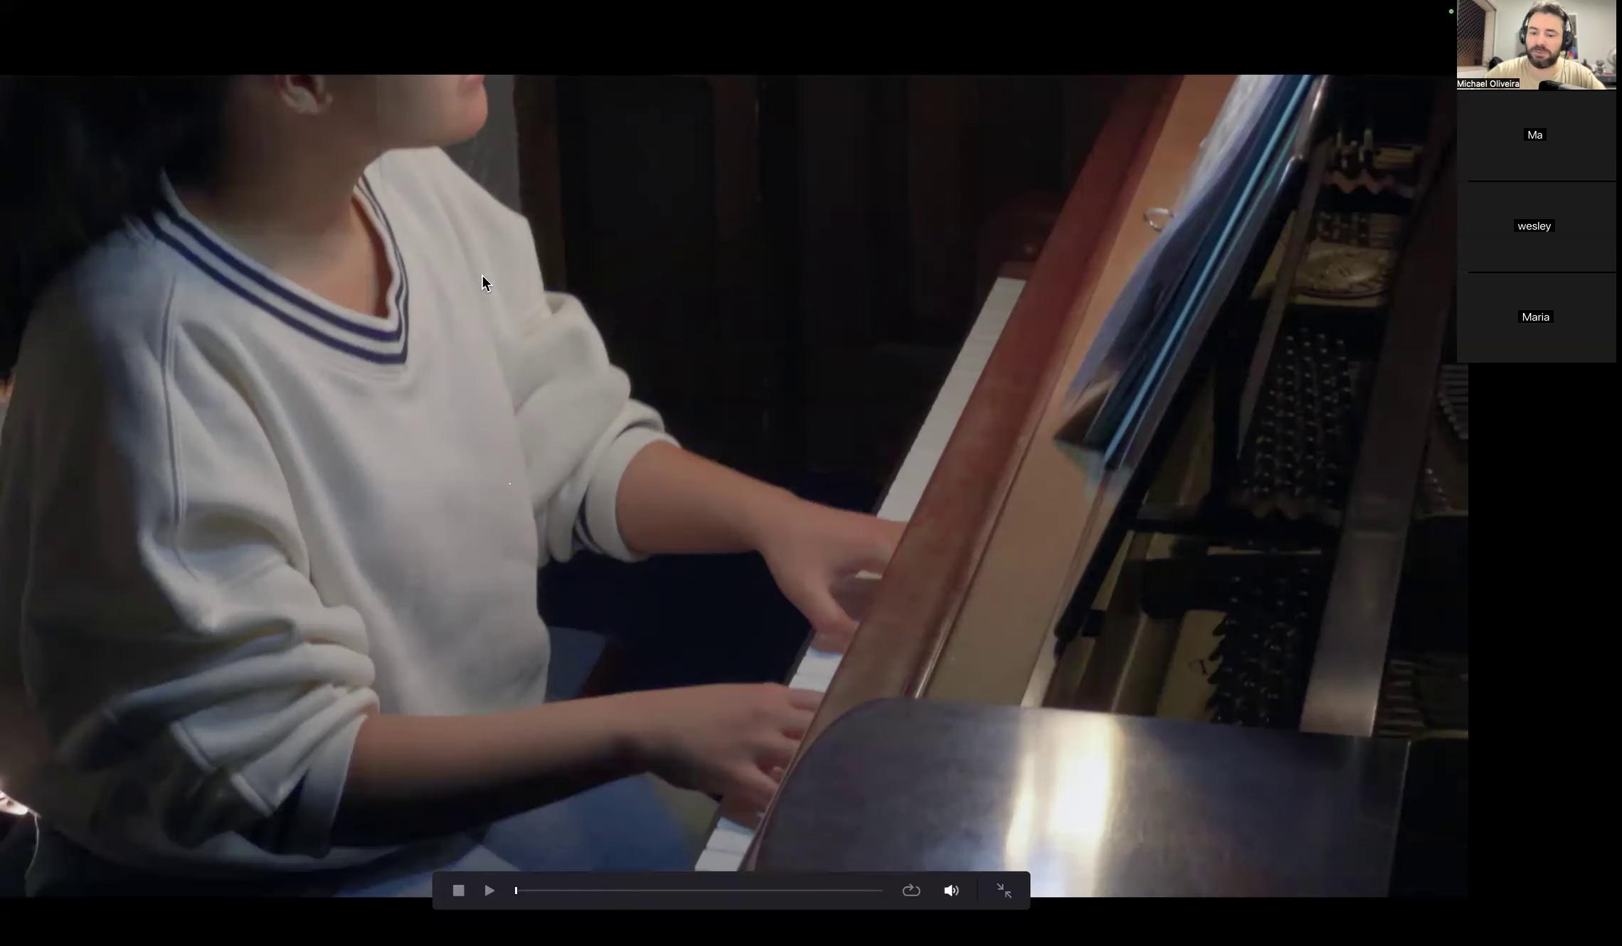
{"action": "key", "text": "Up"}
{"action": "key", "text": "Up"}
{"action": "key", "text": "Escape"}
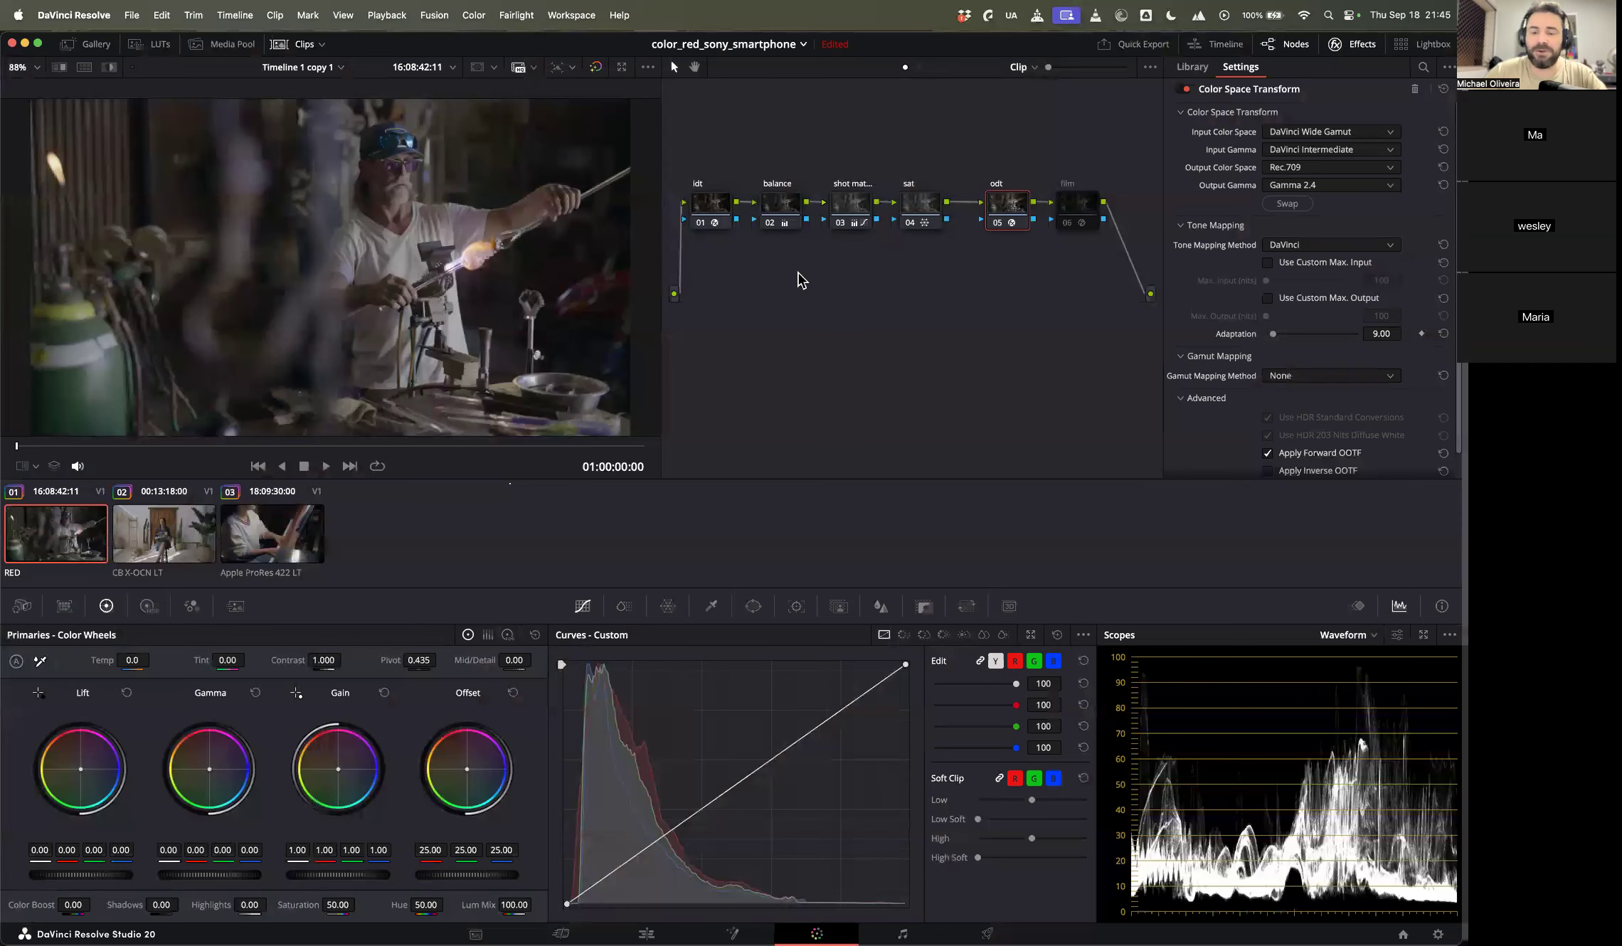
Step: Open the waveform in a separate Scopes window, select clip 02 and enlarge the window beside the clip thumbnails
{"action": "left_click", "coordinate": [1424, 635]}
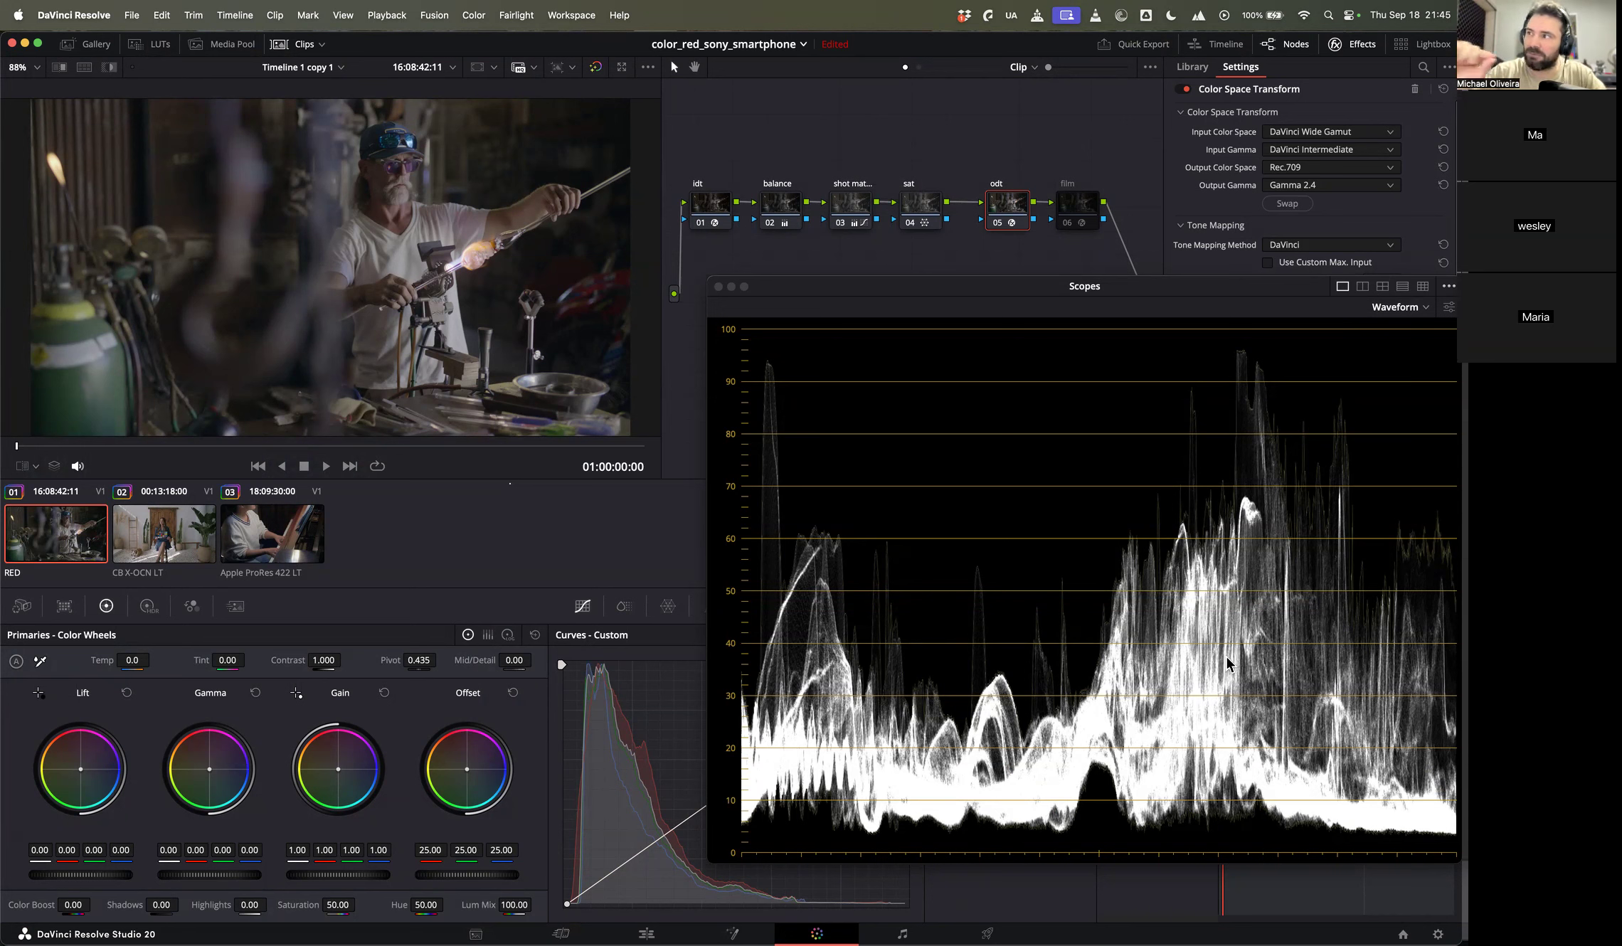
{"action": "left_click_drag", "start_coordinate": [975, 288], "coordinate": [858, 190]}
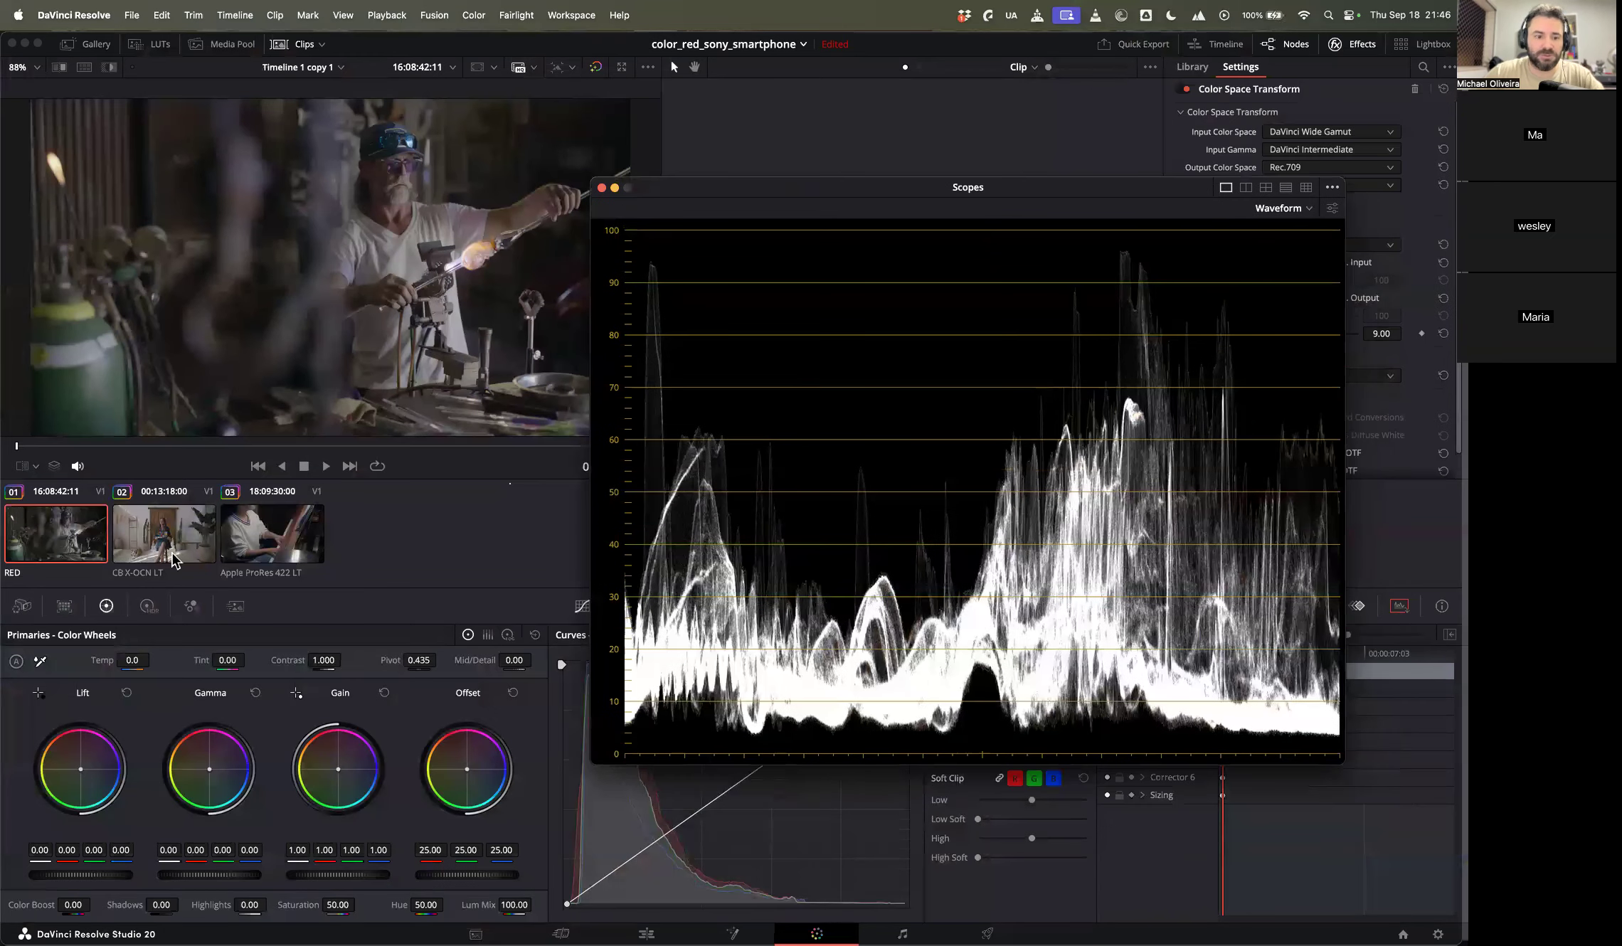
{"action": "left_click", "coordinate": [174, 535]}
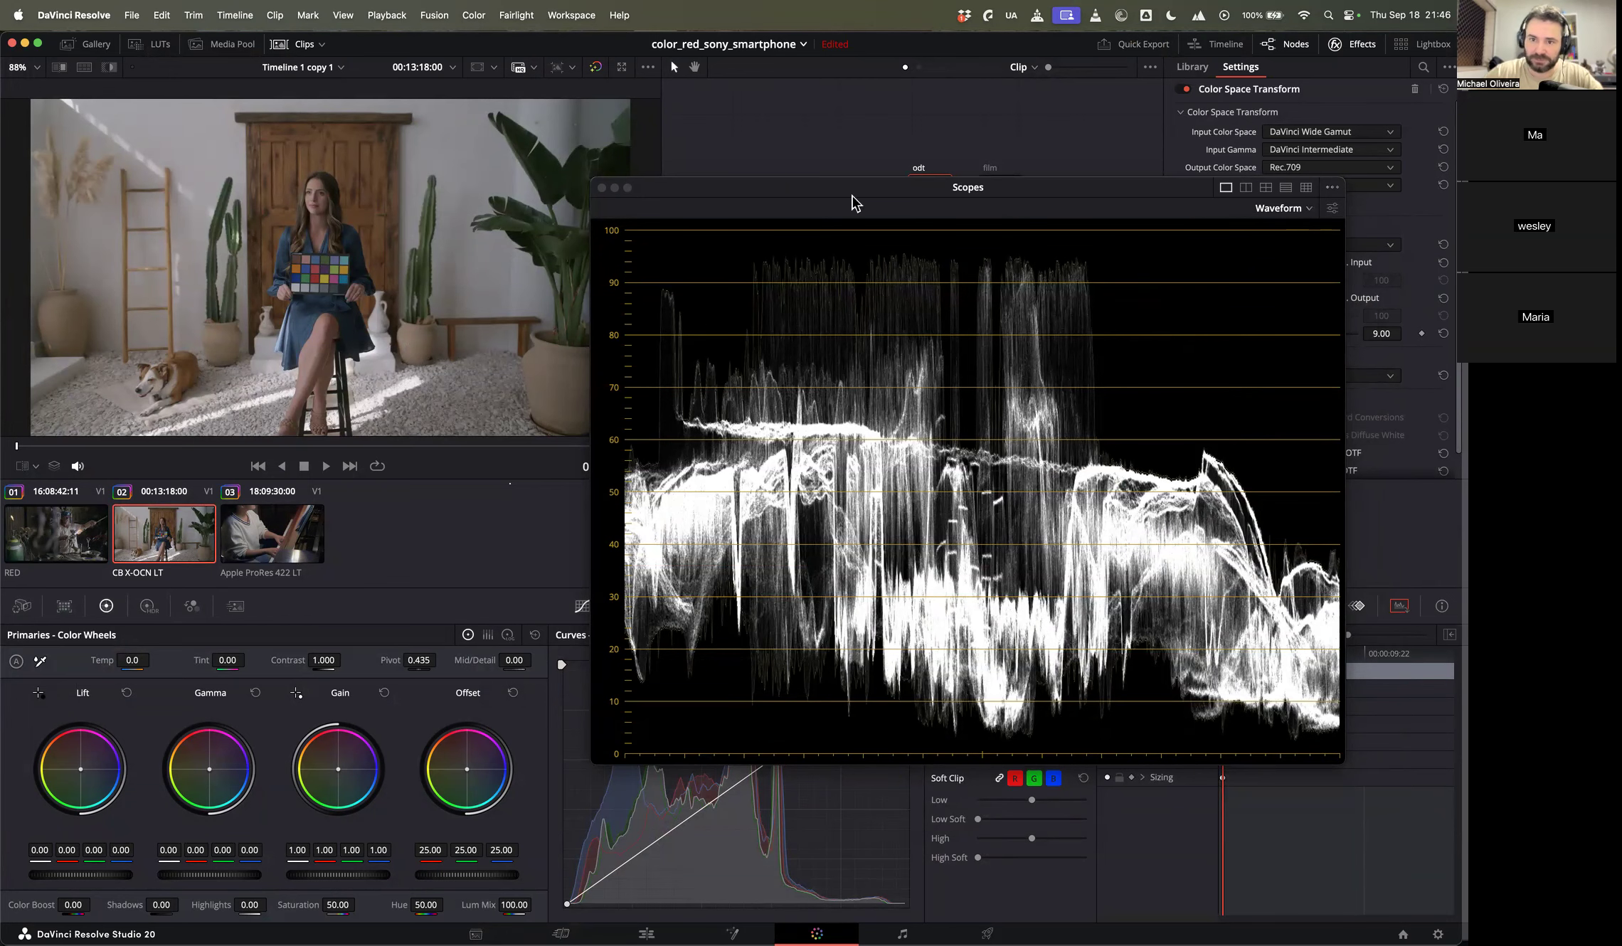
{"action": "left_click_drag", "start_coordinate": [853, 195], "coordinate": [533, 50]}
{"action": "left_click_drag", "start_coordinate": [1027, 620], "coordinate": [1246, 790]}
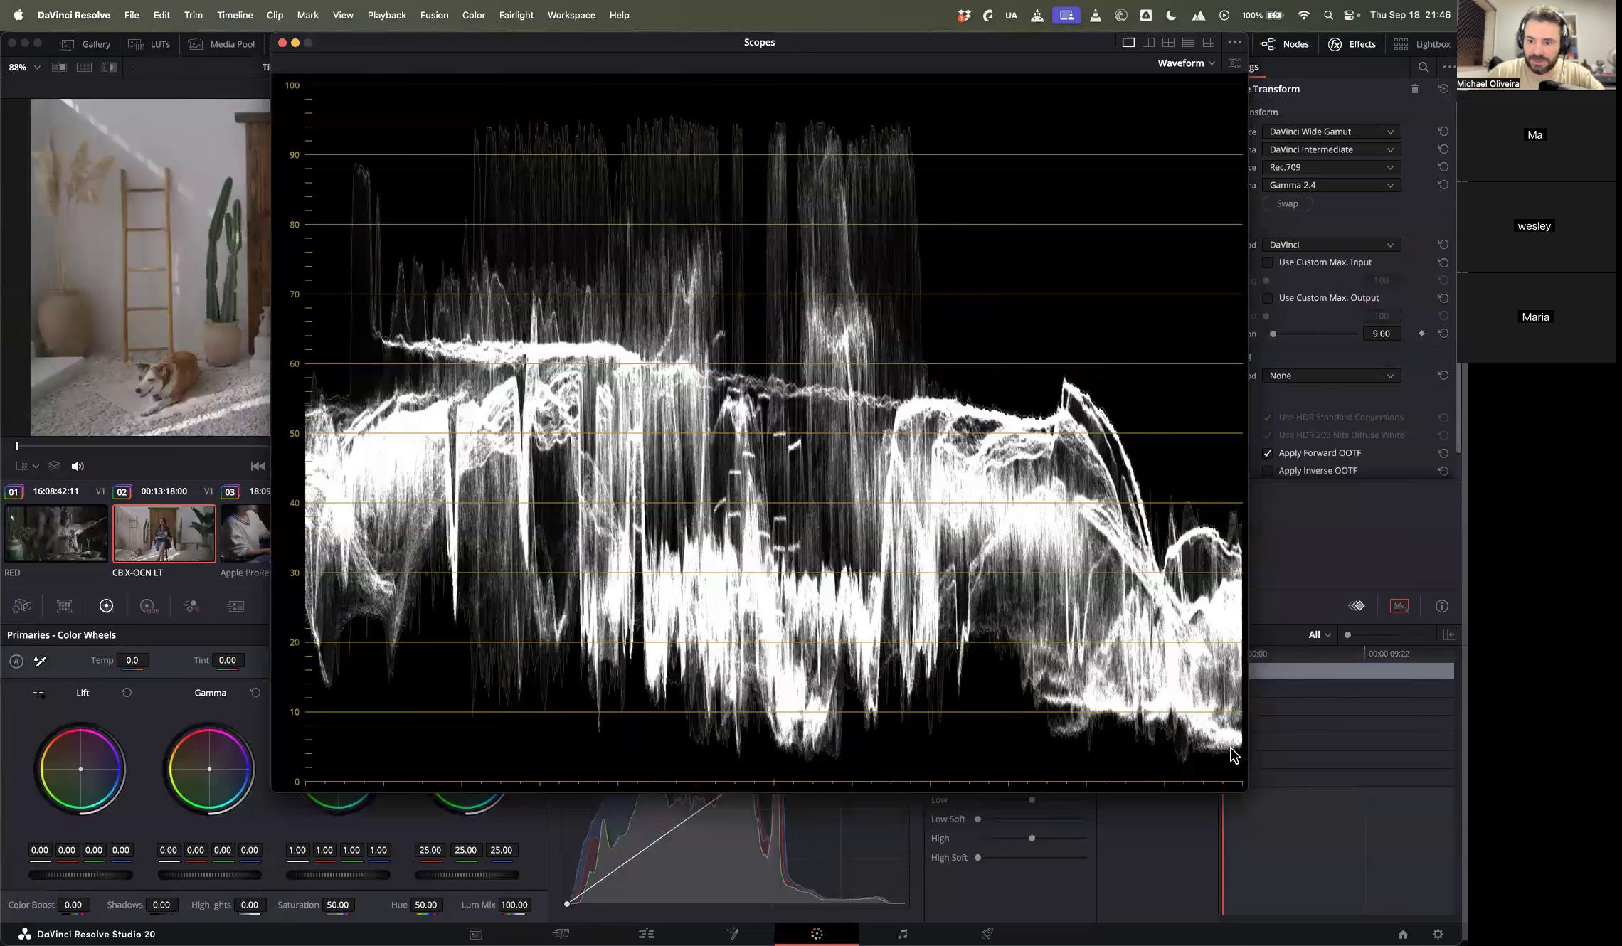
Step: Compare the waveforms of the RED, CB X-OCN LT and Apple ProRes clips
{"action": "left_click", "coordinate": [57, 562]}
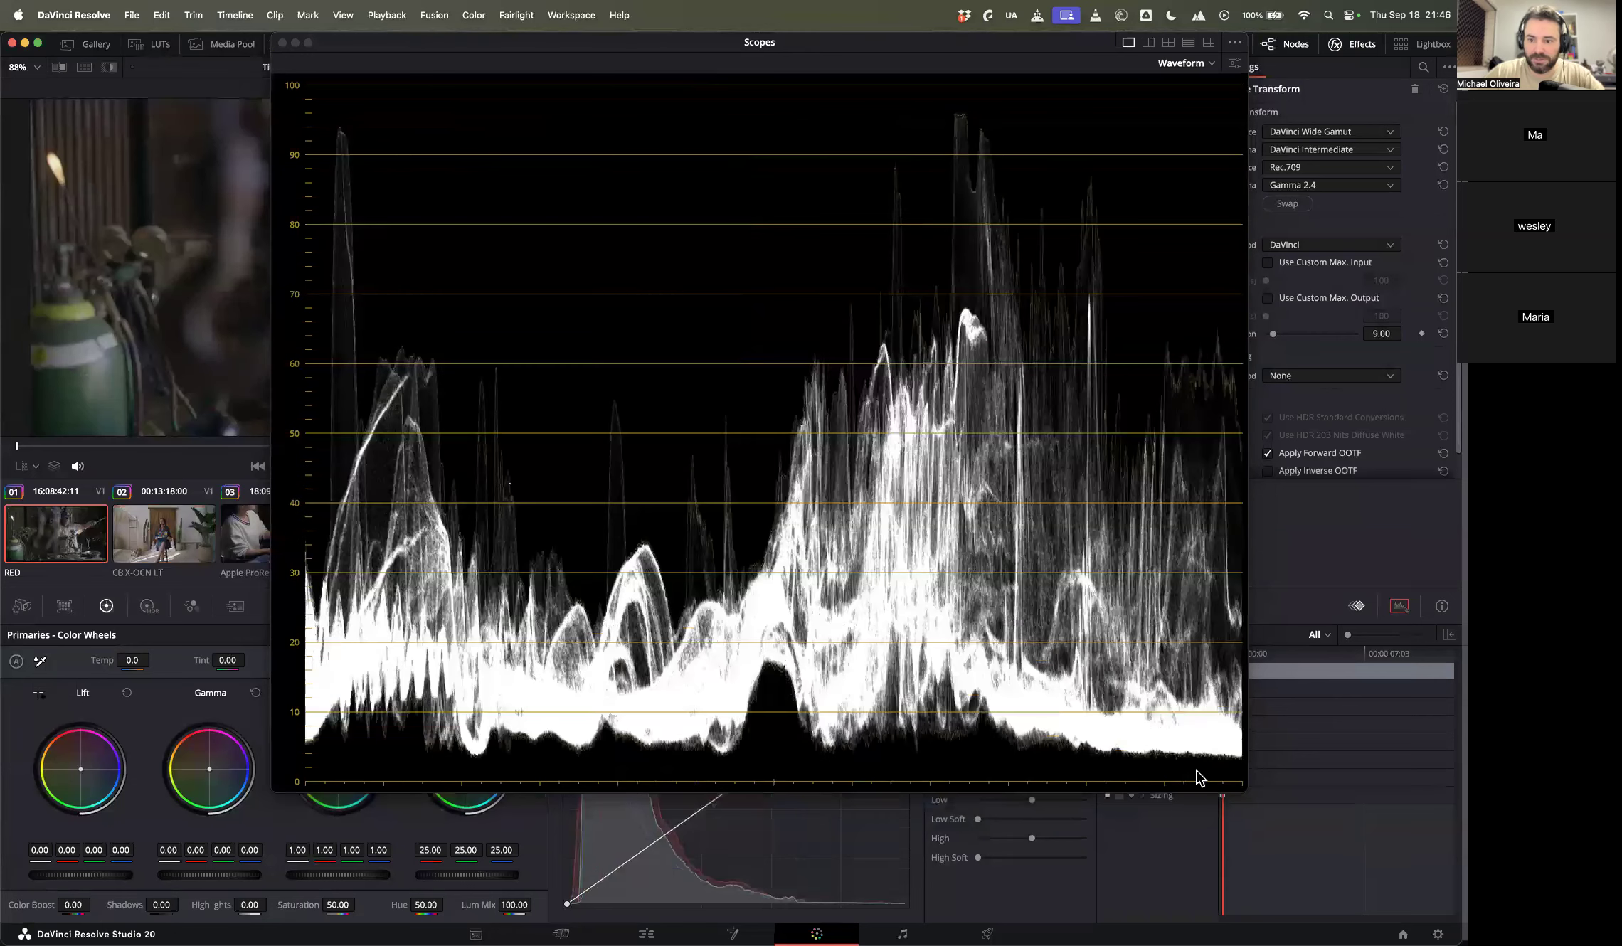
{"action": "left_click", "coordinate": [167, 537]}
{"action": "left_click", "coordinate": [257, 544]}
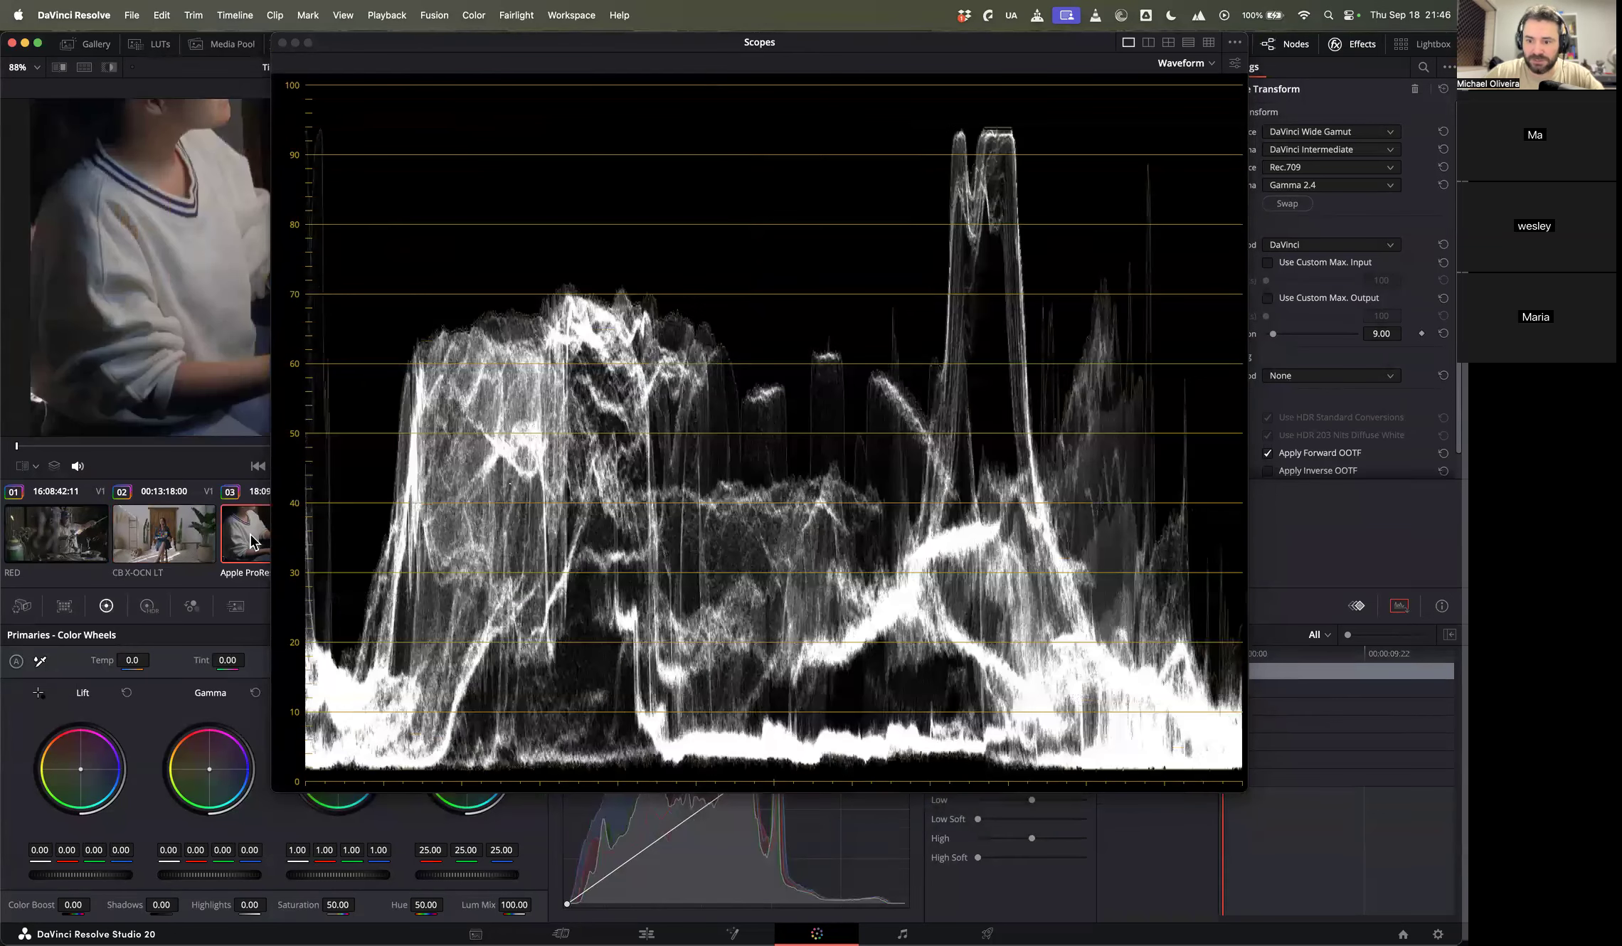
Step: Select the Apple ProRes clip's balance node and wipe the shot fully against the CB X-OCN LT clip, keeping the large waveform visible
{"action": "left_click_drag", "start_coordinate": [416, 44], "coordinate": [774, 423]}
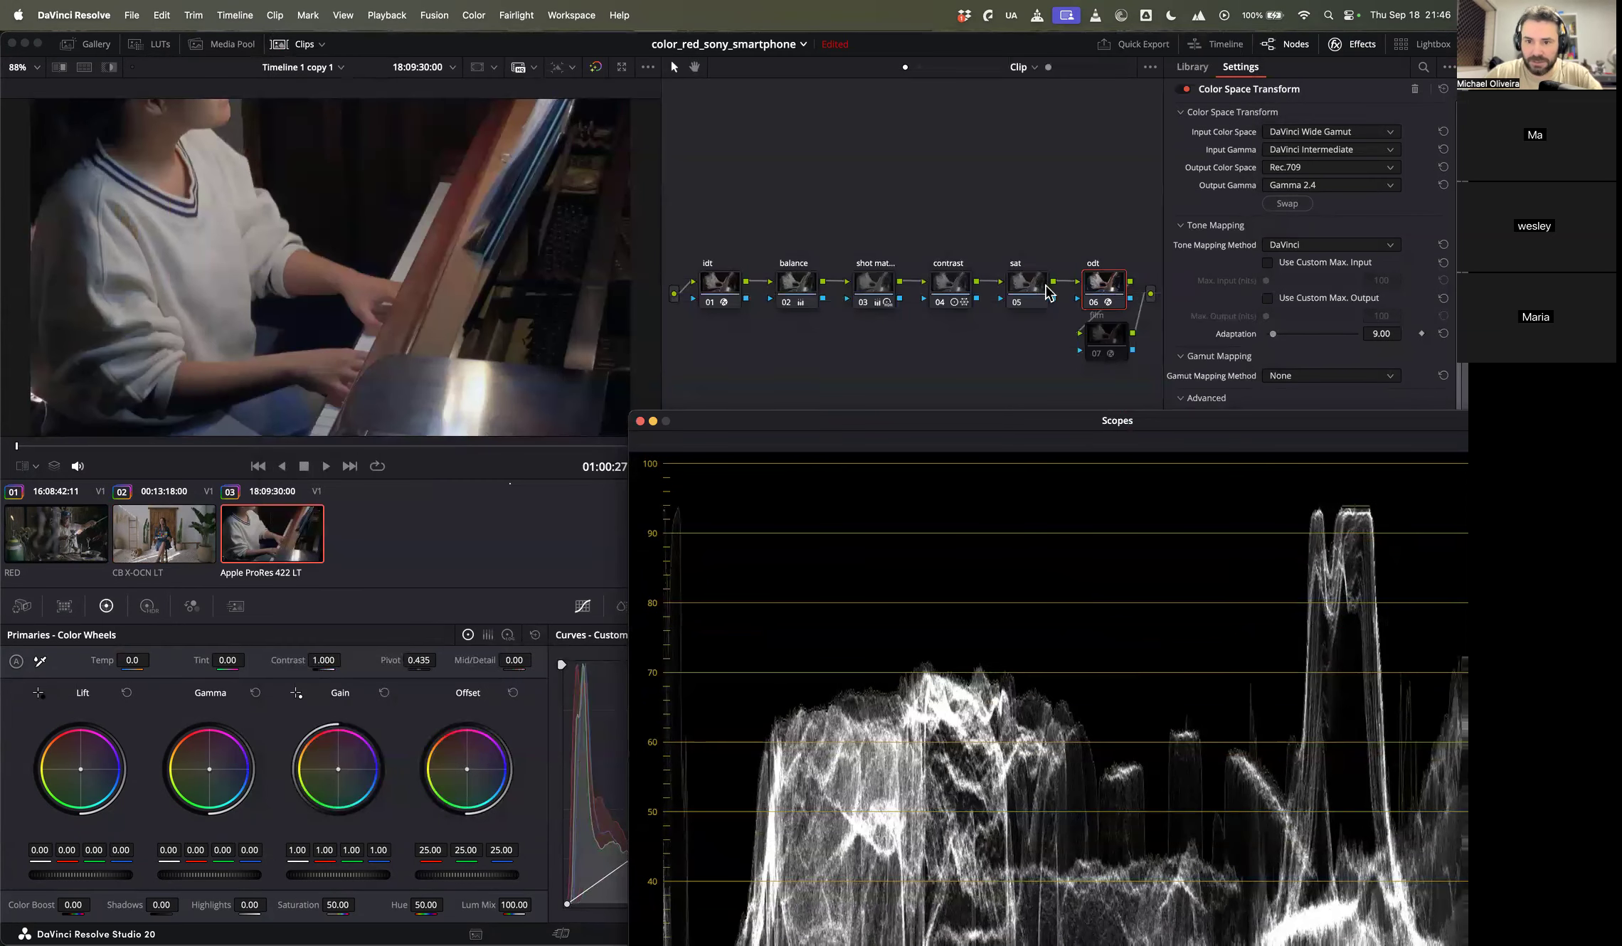
{"action": "left_click", "coordinate": [808, 284]}
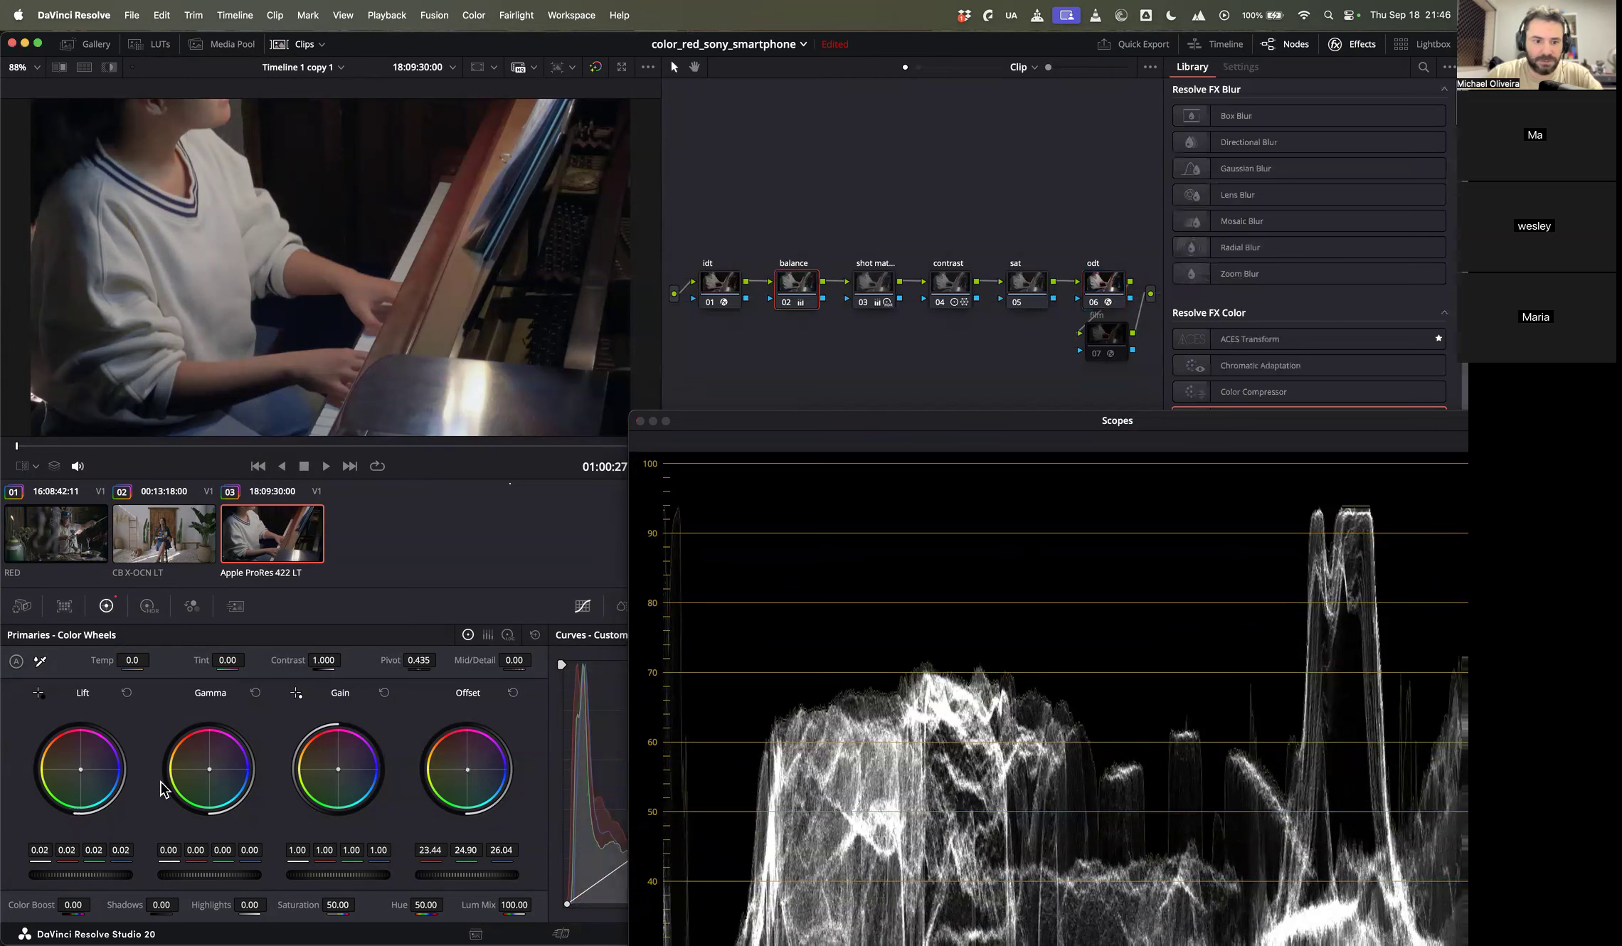
{"action": "left_click_drag", "start_coordinate": [762, 415], "coordinate": [605, 88]}
{"action": "right_click", "coordinate": [189, 532]}
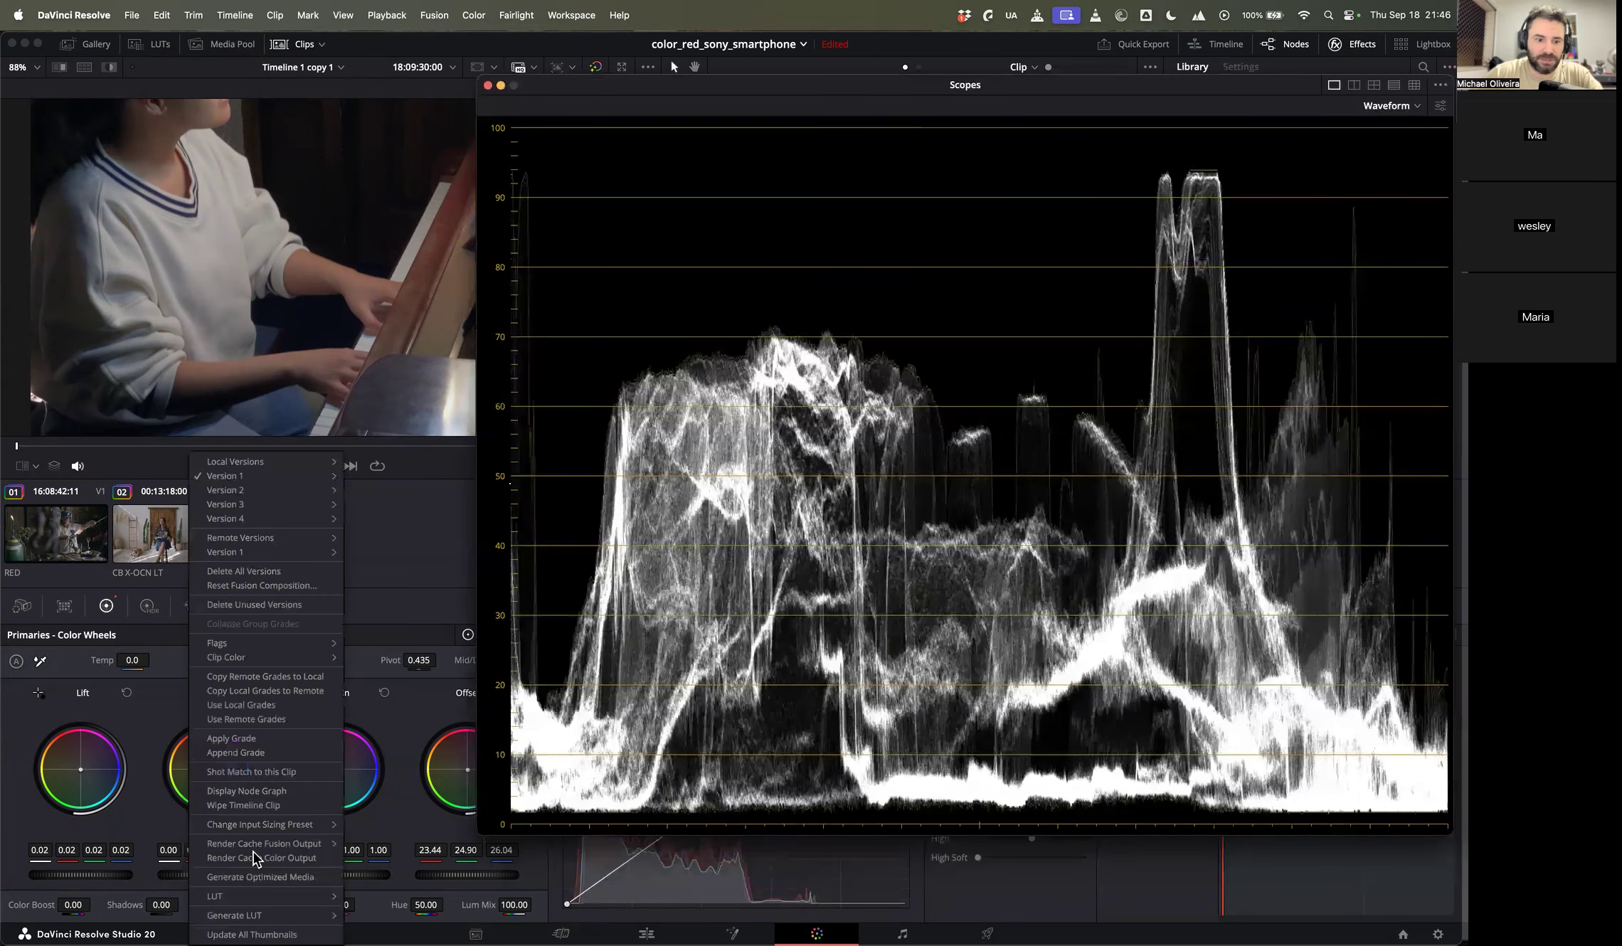
{"action": "left_click", "coordinate": [243, 806]}
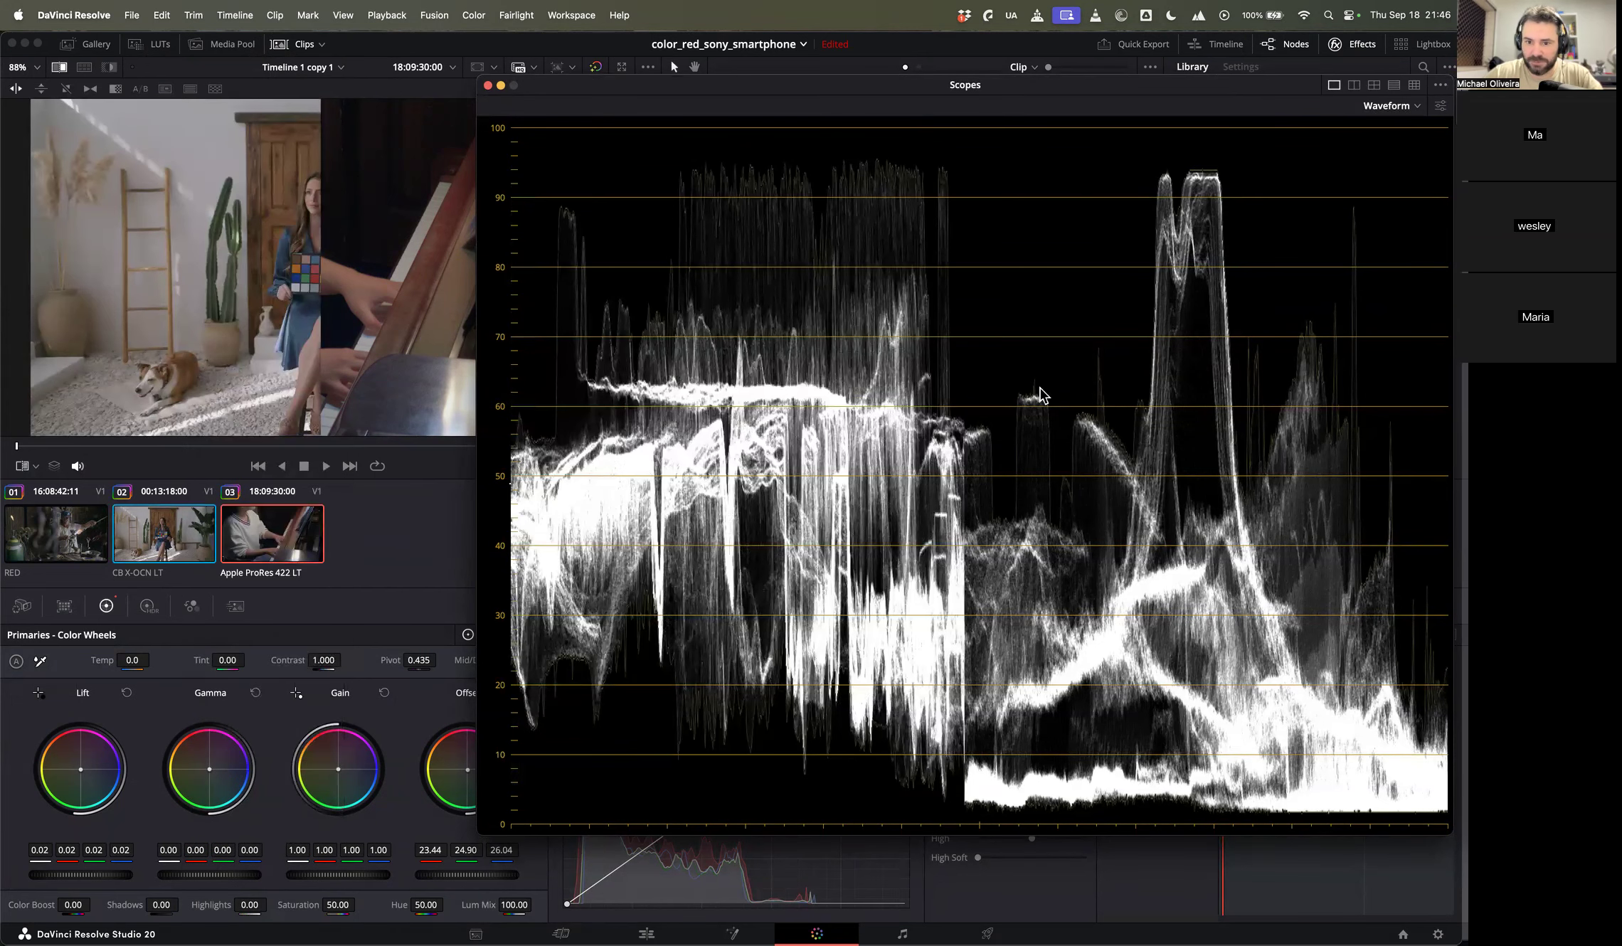
{"action": "left_click_drag", "start_coordinate": [337, 358], "coordinate": [518, 369]}
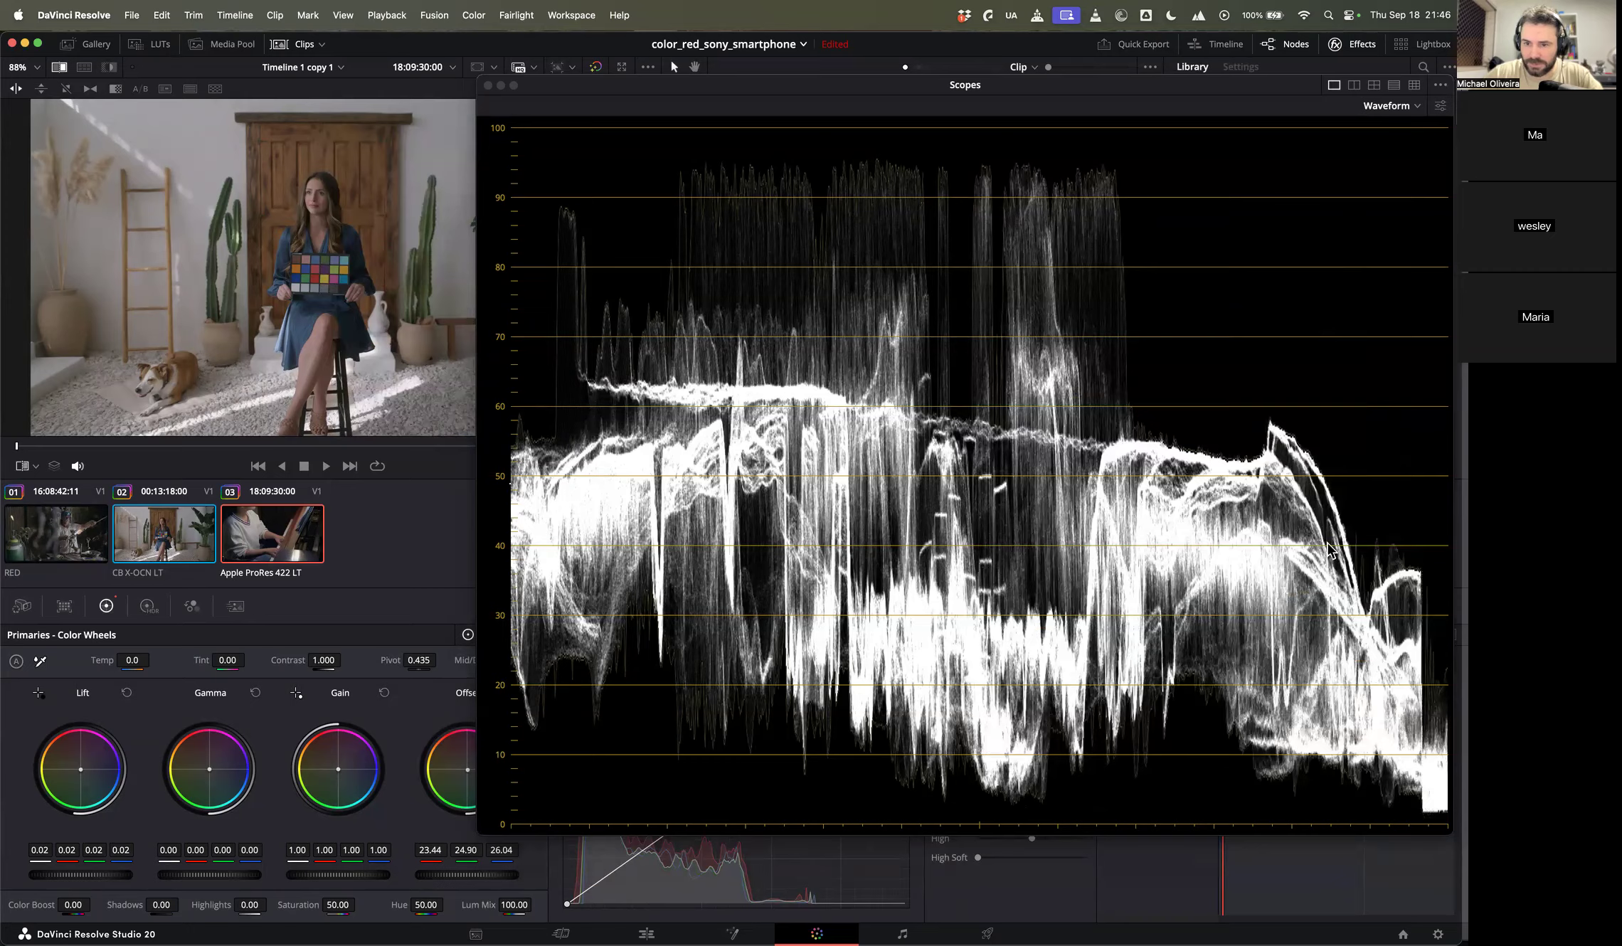
{"action": "left_click_drag", "start_coordinate": [1174, 85], "coordinate": [922, 43]}
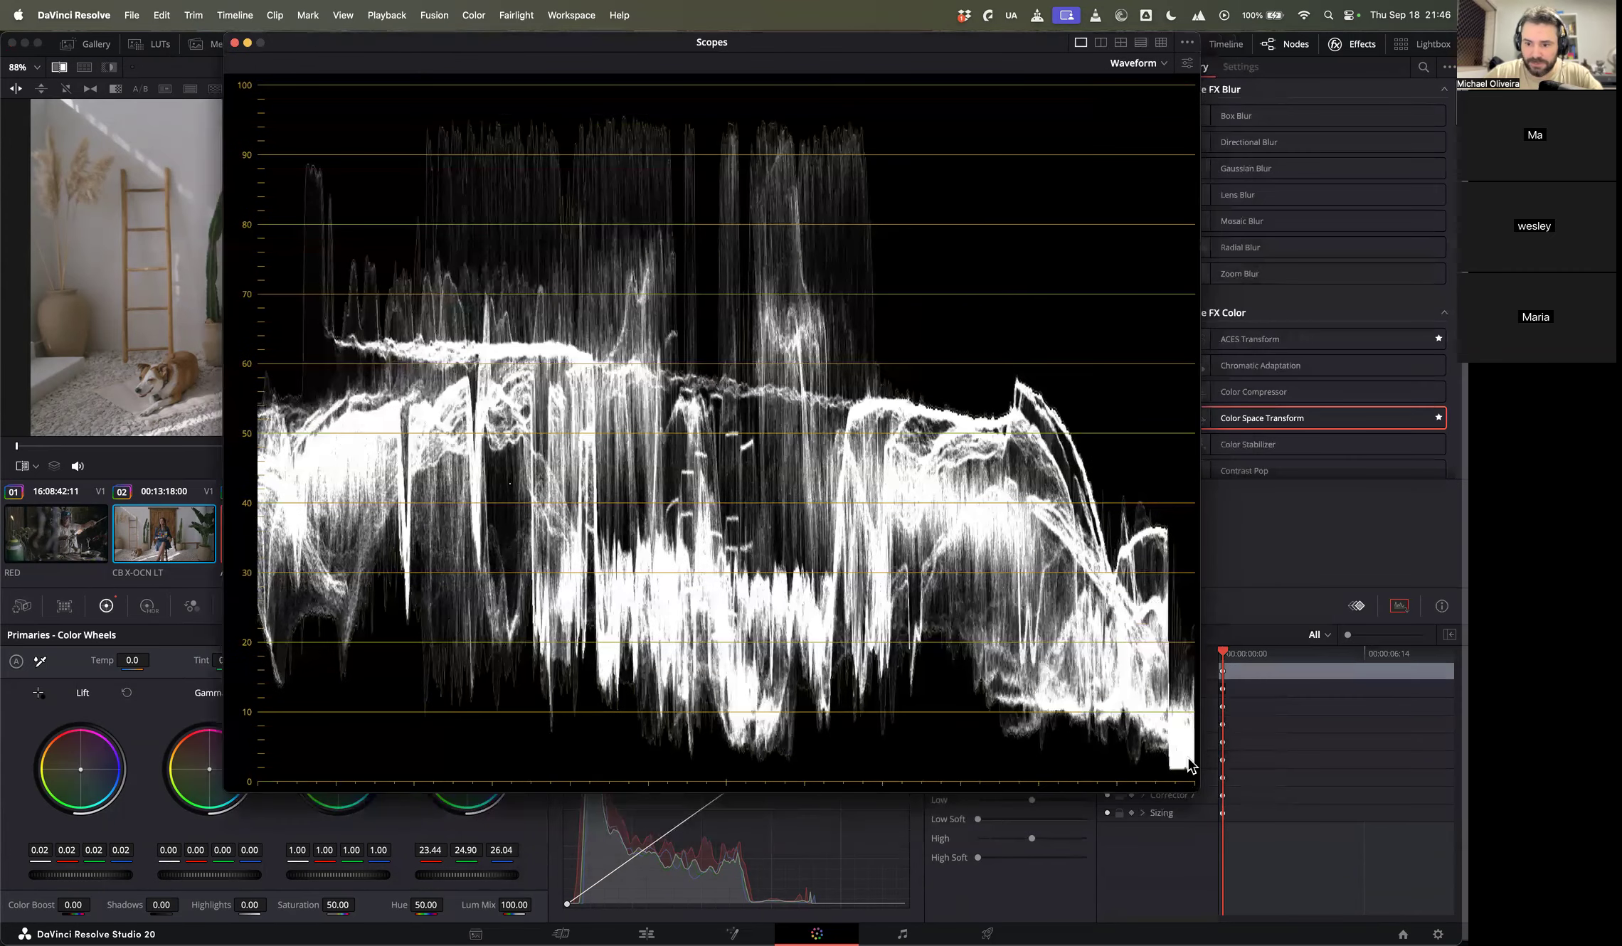
Step: Magnify the waveform's black level, raise the balance node's Lift to about 0.04, and close the separate Scopes window
{"action": "scroll", "coordinate": [1186, 761], "scroll_direction": "up", "scroll_amount": 2}
{"action": "scroll", "coordinate": [787, 465], "scroll_direction": "up", "scroll_amount": 2}
{"action": "scroll", "coordinate": [612, 386], "scroll_direction": "up", "scroll_amount": 2}
{"action": "scroll", "coordinate": [819, 462], "scroll_direction": "up", "scroll_amount": 4}
{"action": "scroll", "coordinate": [662, 422], "scroll_direction": "up", "scroll_amount": 4}
{"action": "left_click_drag", "start_coordinate": [80, 875], "coordinate": [93, 876]}
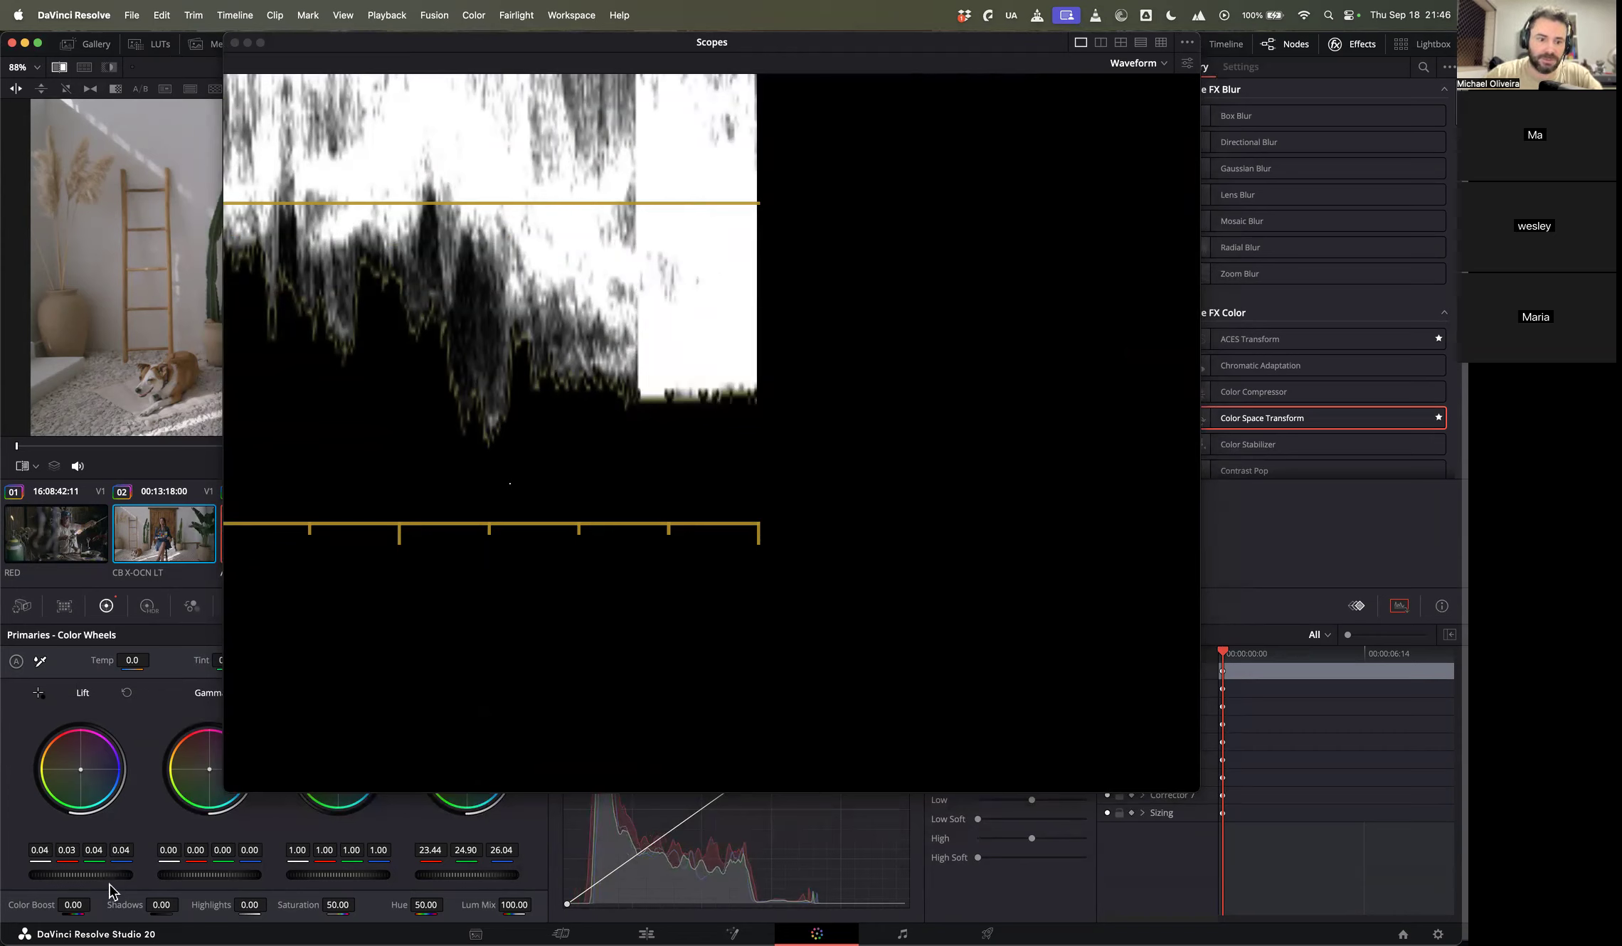
{"action": "left_click_drag", "start_coordinate": [80, 875], "coordinate": [107, 875]}
{"action": "scroll", "coordinate": [765, 458], "scroll_direction": "down", "scroll_amount": 10}
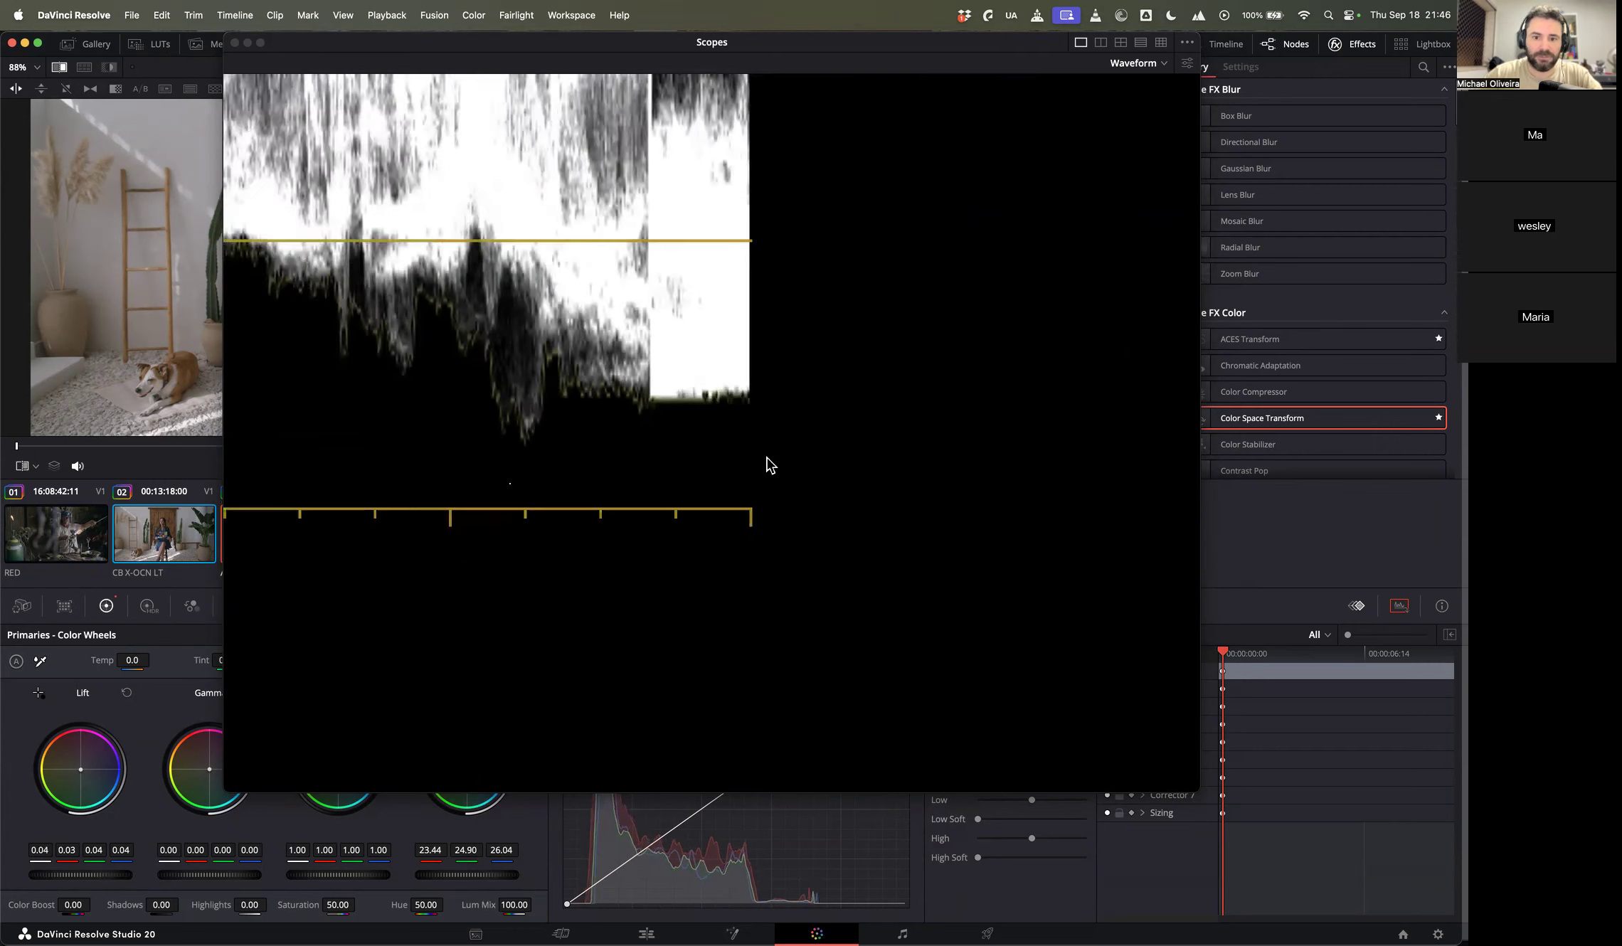
{"action": "scroll", "coordinate": [636, 344], "scroll_direction": "down", "scroll_amount": 8}
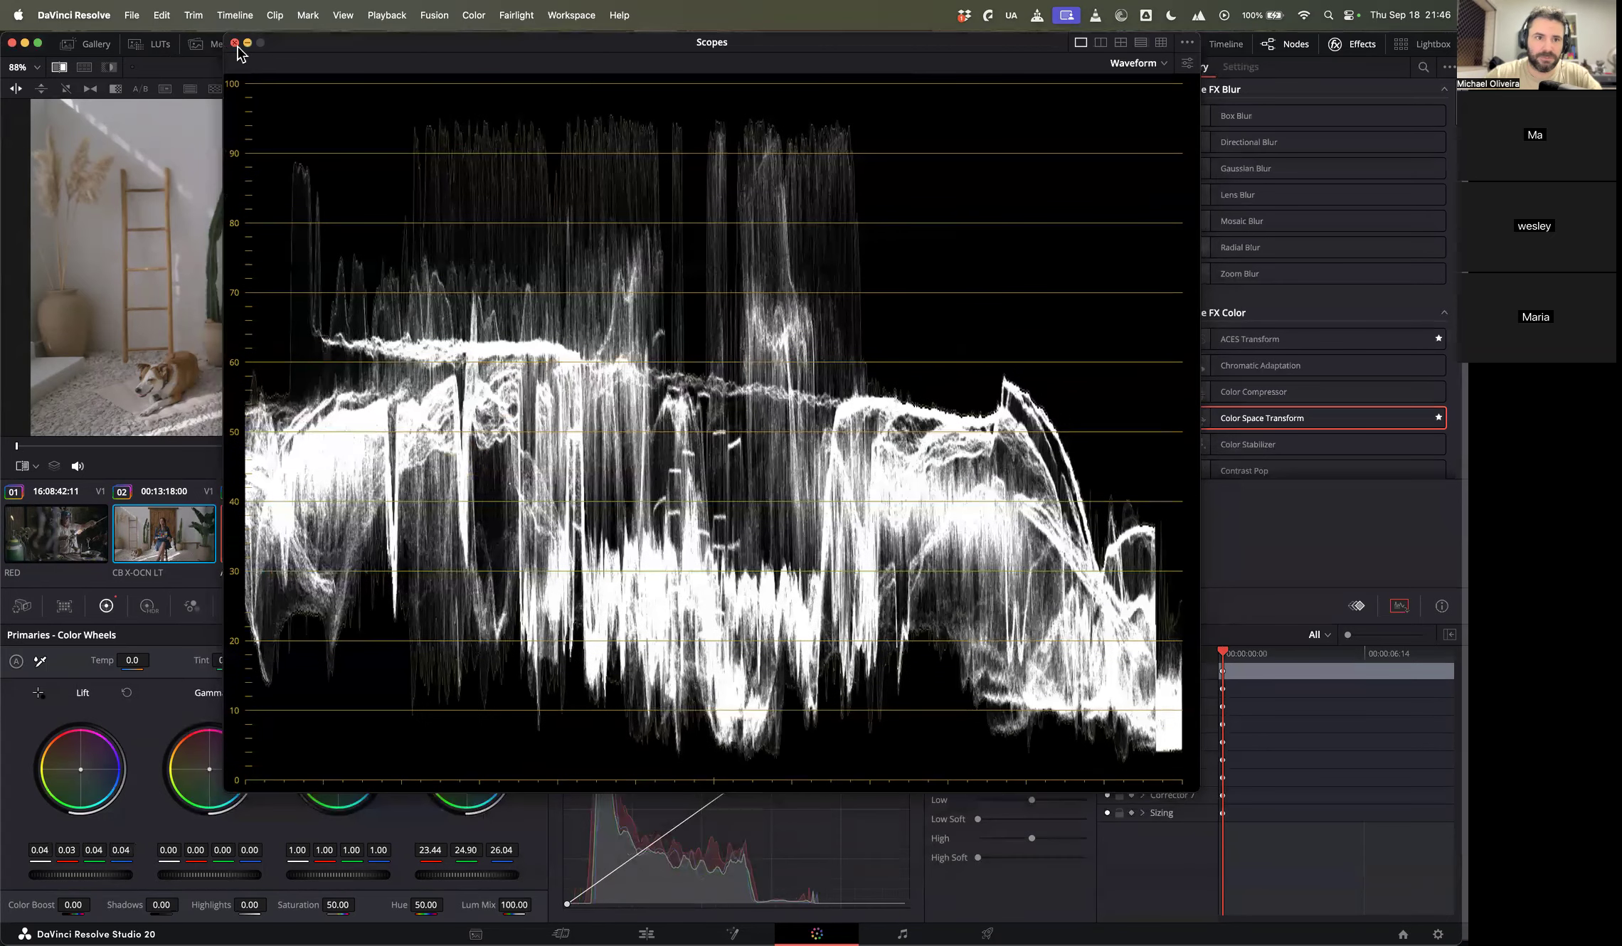
{"action": "left_click", "coordinate": [236, 44]}
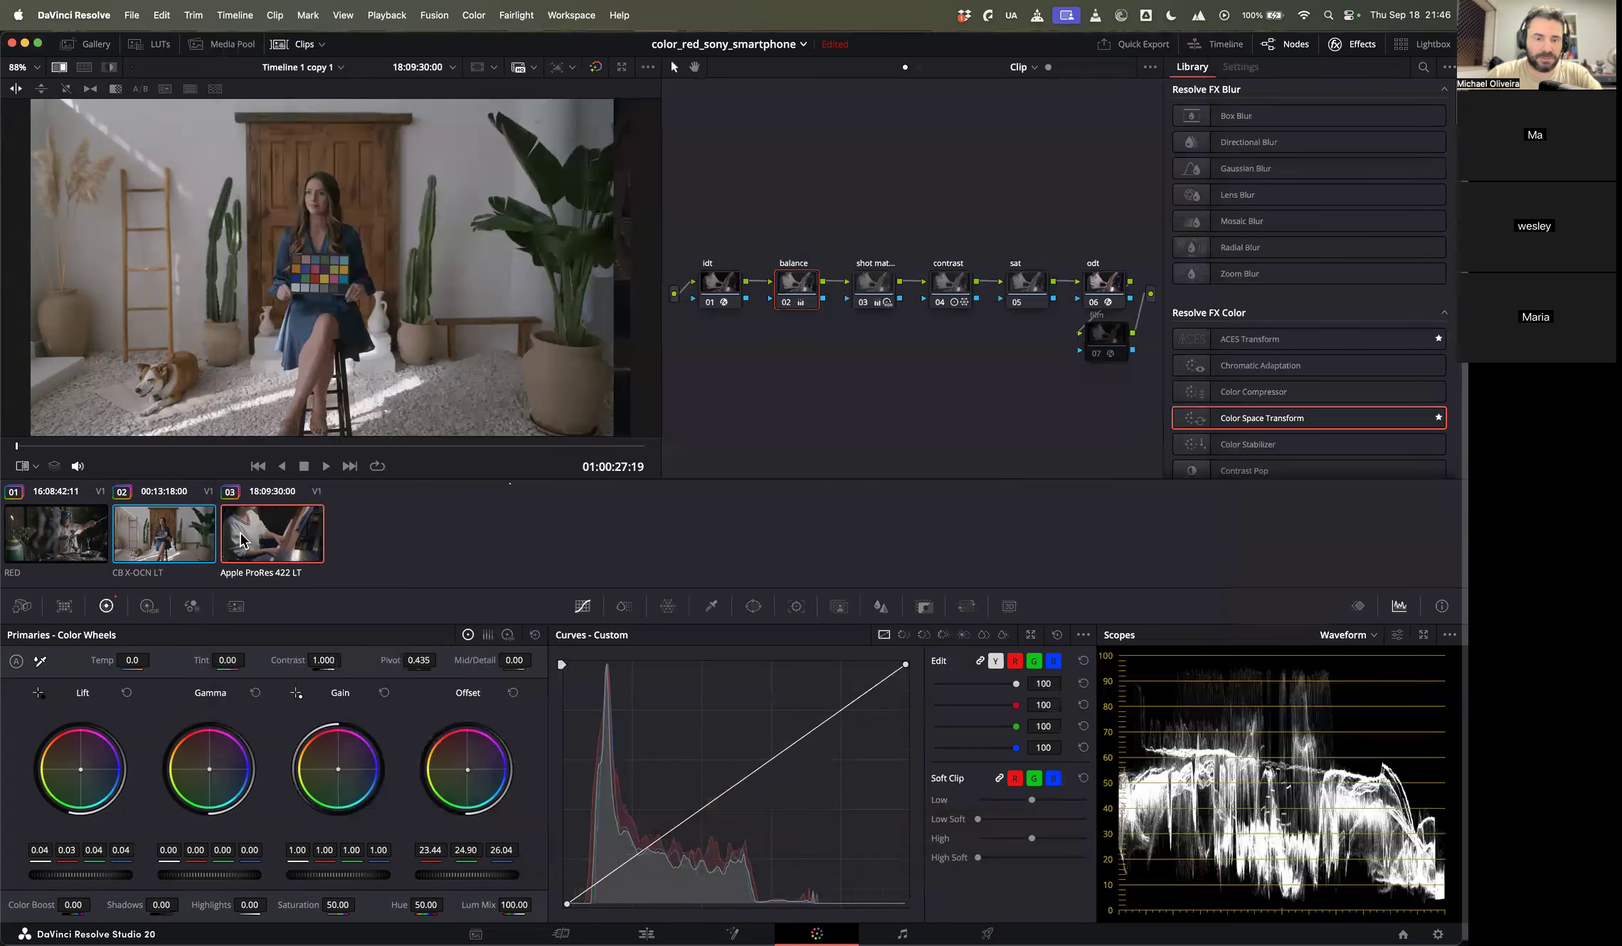
Step: Compare the Apple ProRes, CB X-OCN LT and RED clips without the wipe, ending on the Apple ProRes clip
{"action": "left_click", "coordinate": [184, 530]}
{"action": "left_click", "coordinate": [280, 532]}
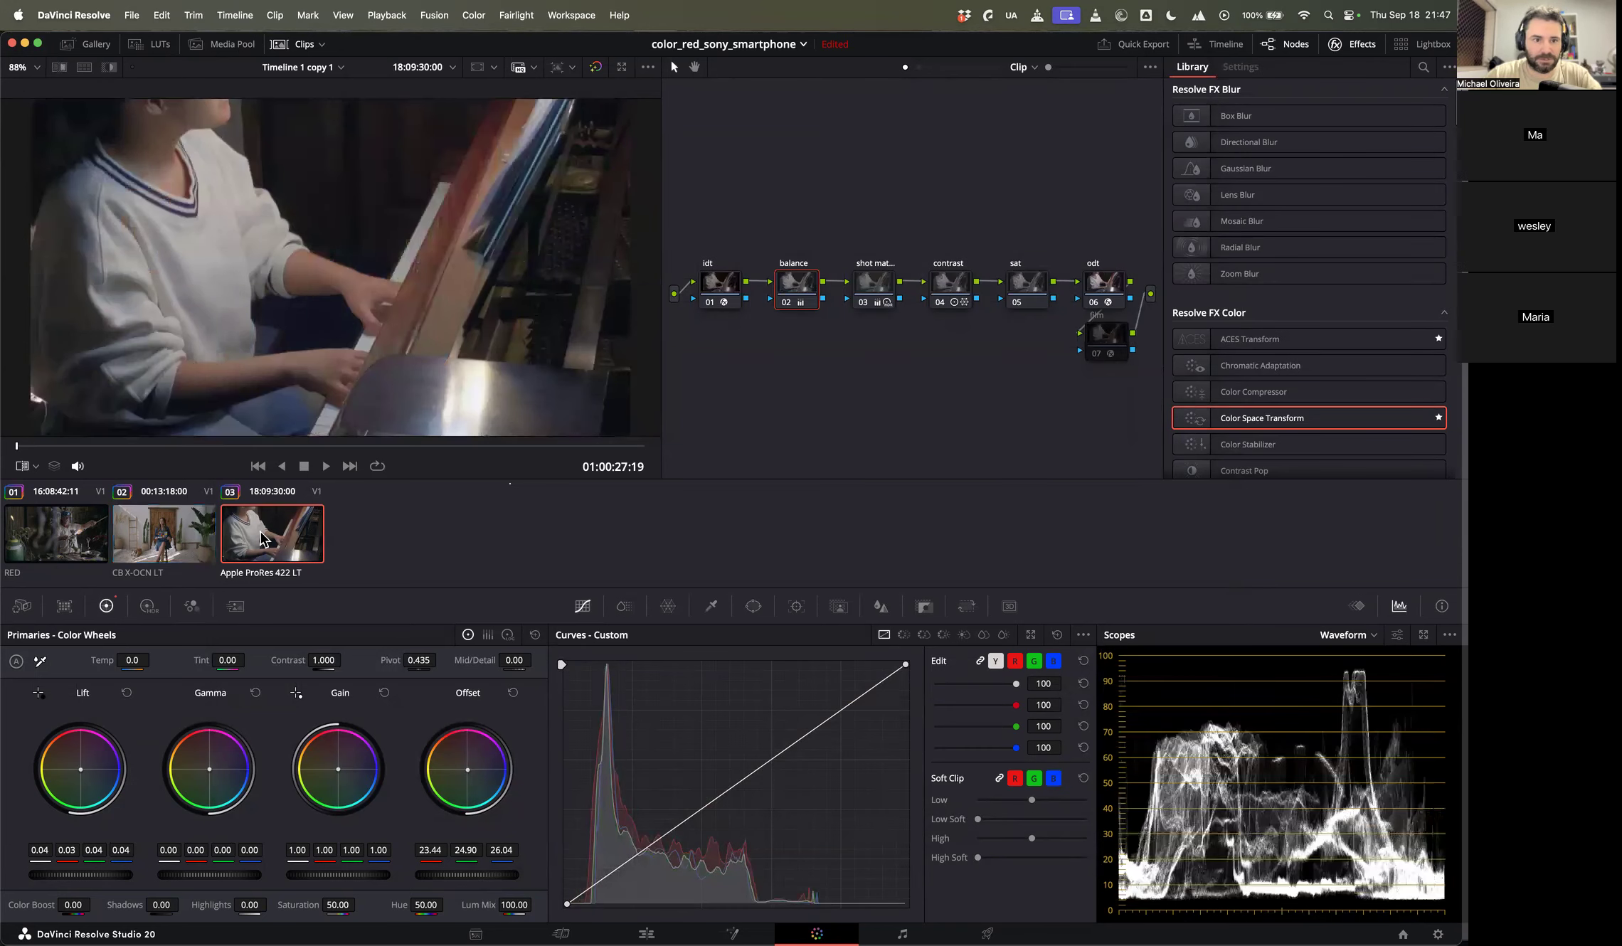
{"action": "left_click", "coordinate": [201, 537]}
{"action": "left_click", "coordinate": [64, 541]}
{"action": "left_click", "coordinate": [186, 550]}
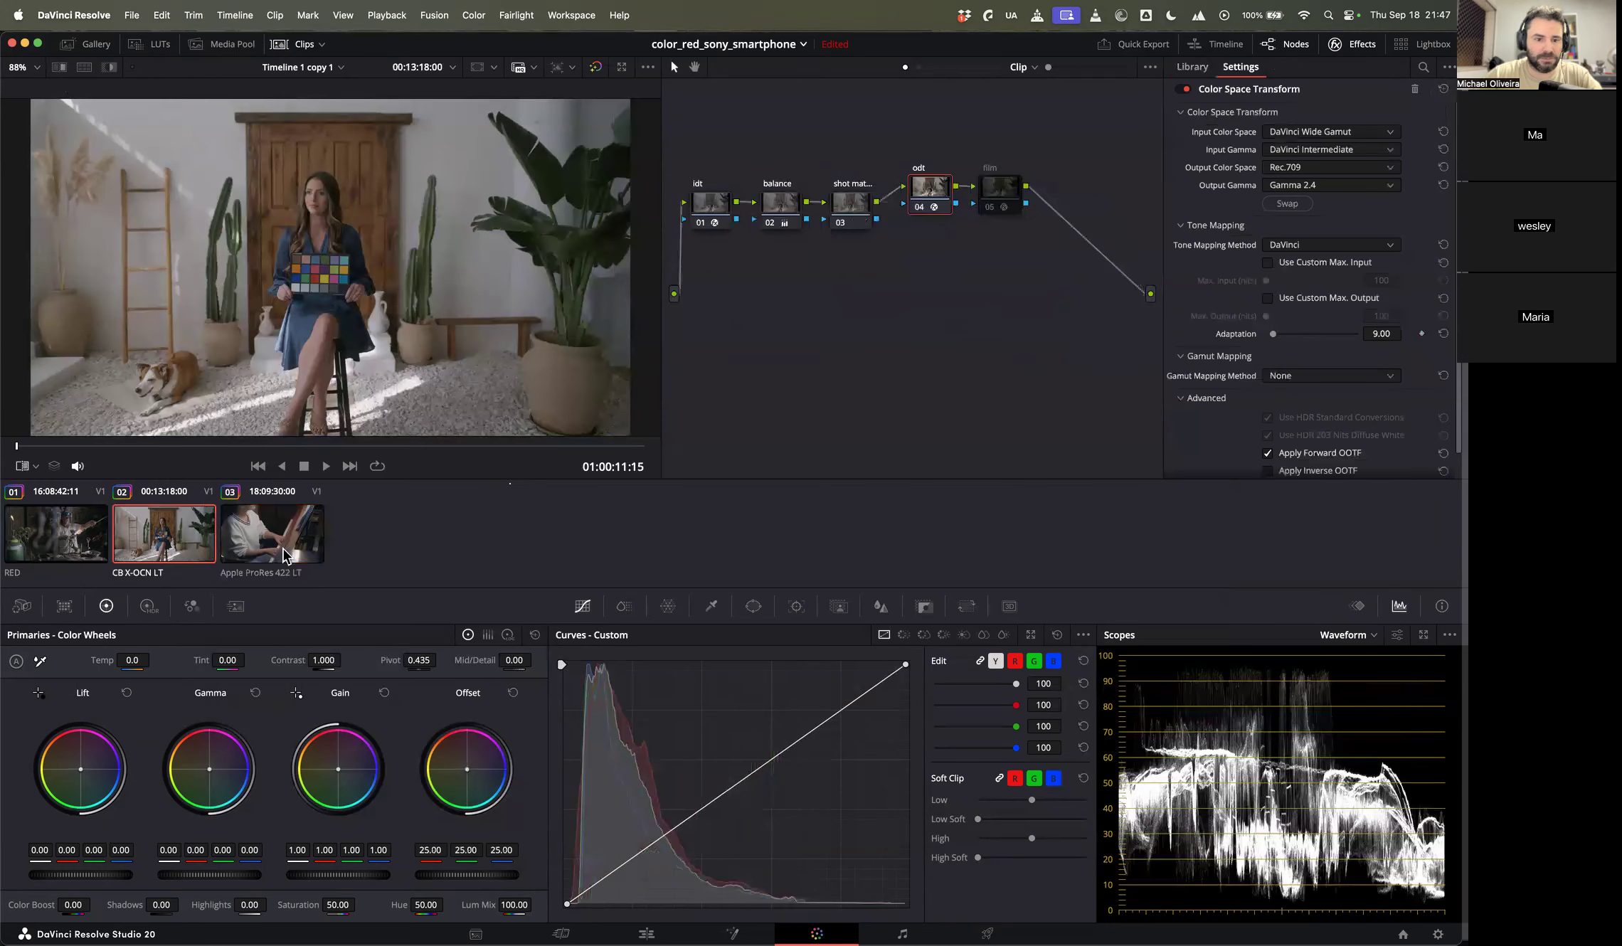
{"action": "left_click", "coordinate": [282, 549]}
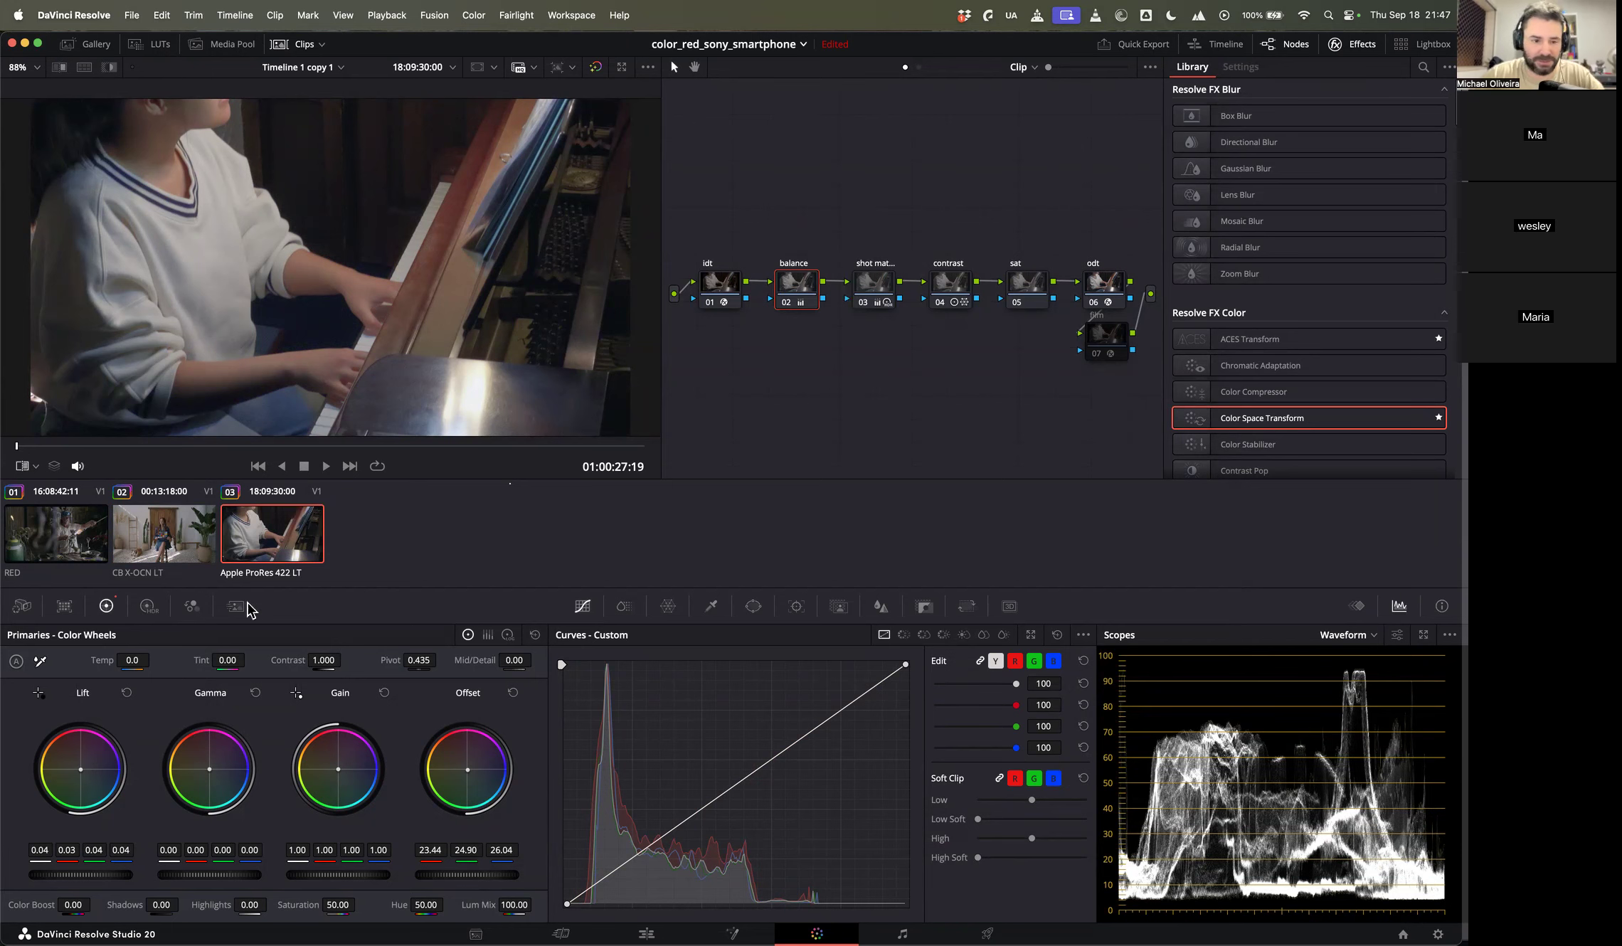
Step: Create a new local grade version for the RED clip
{"action": "left_click", "coordinate": [87, 510]}
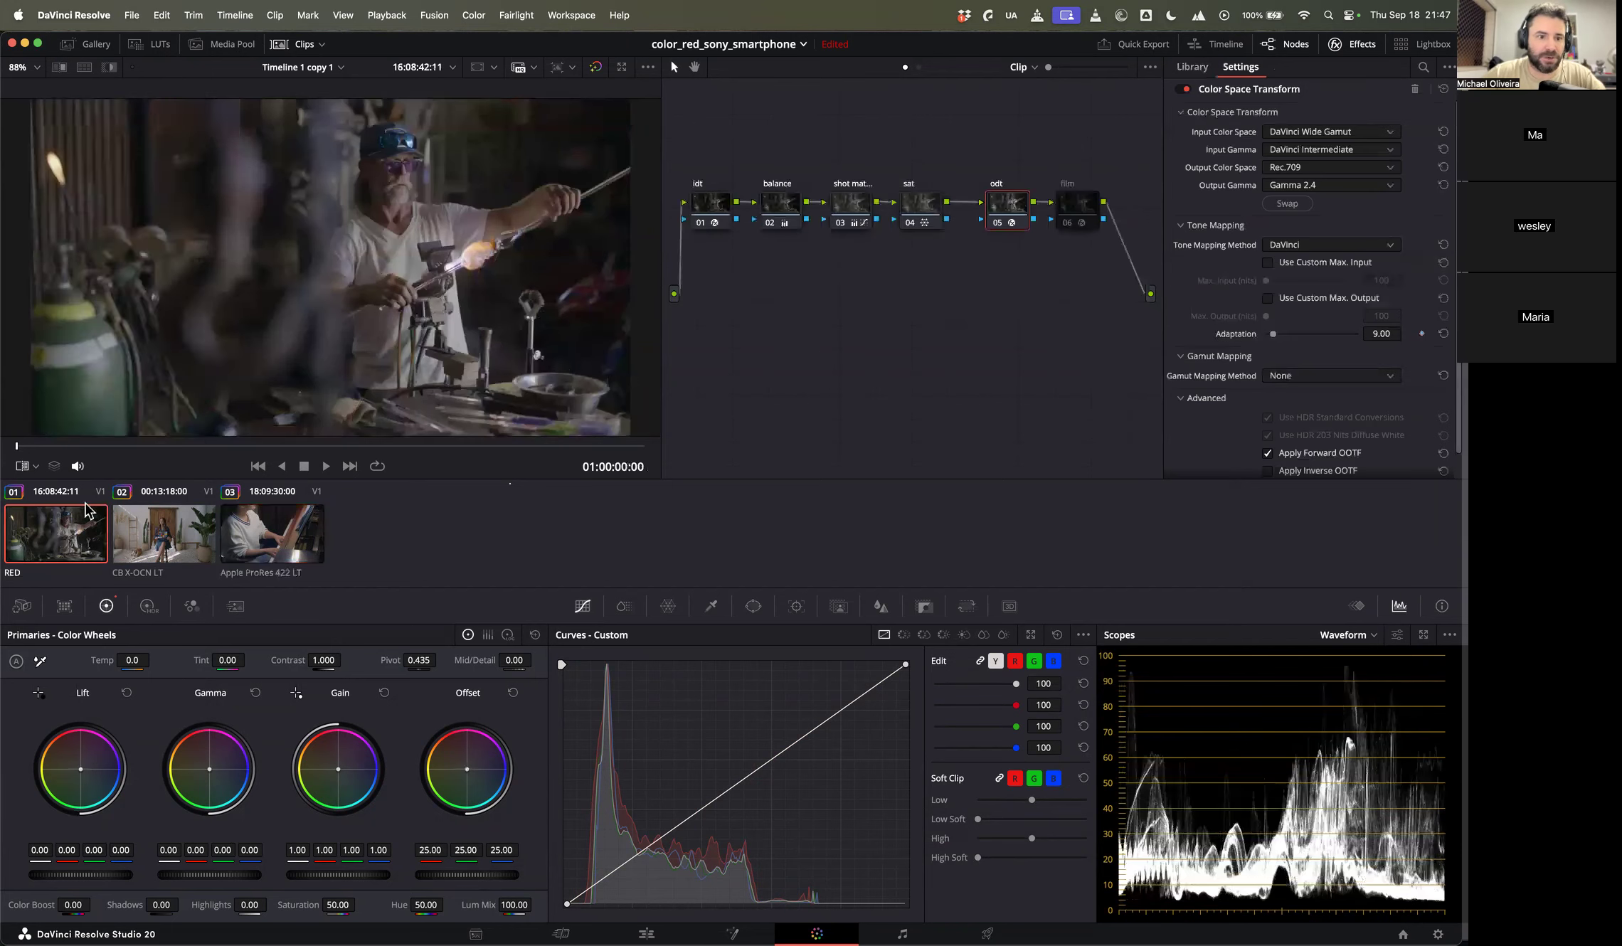
{"action": "right_click", "coordinate": [87, 510]}
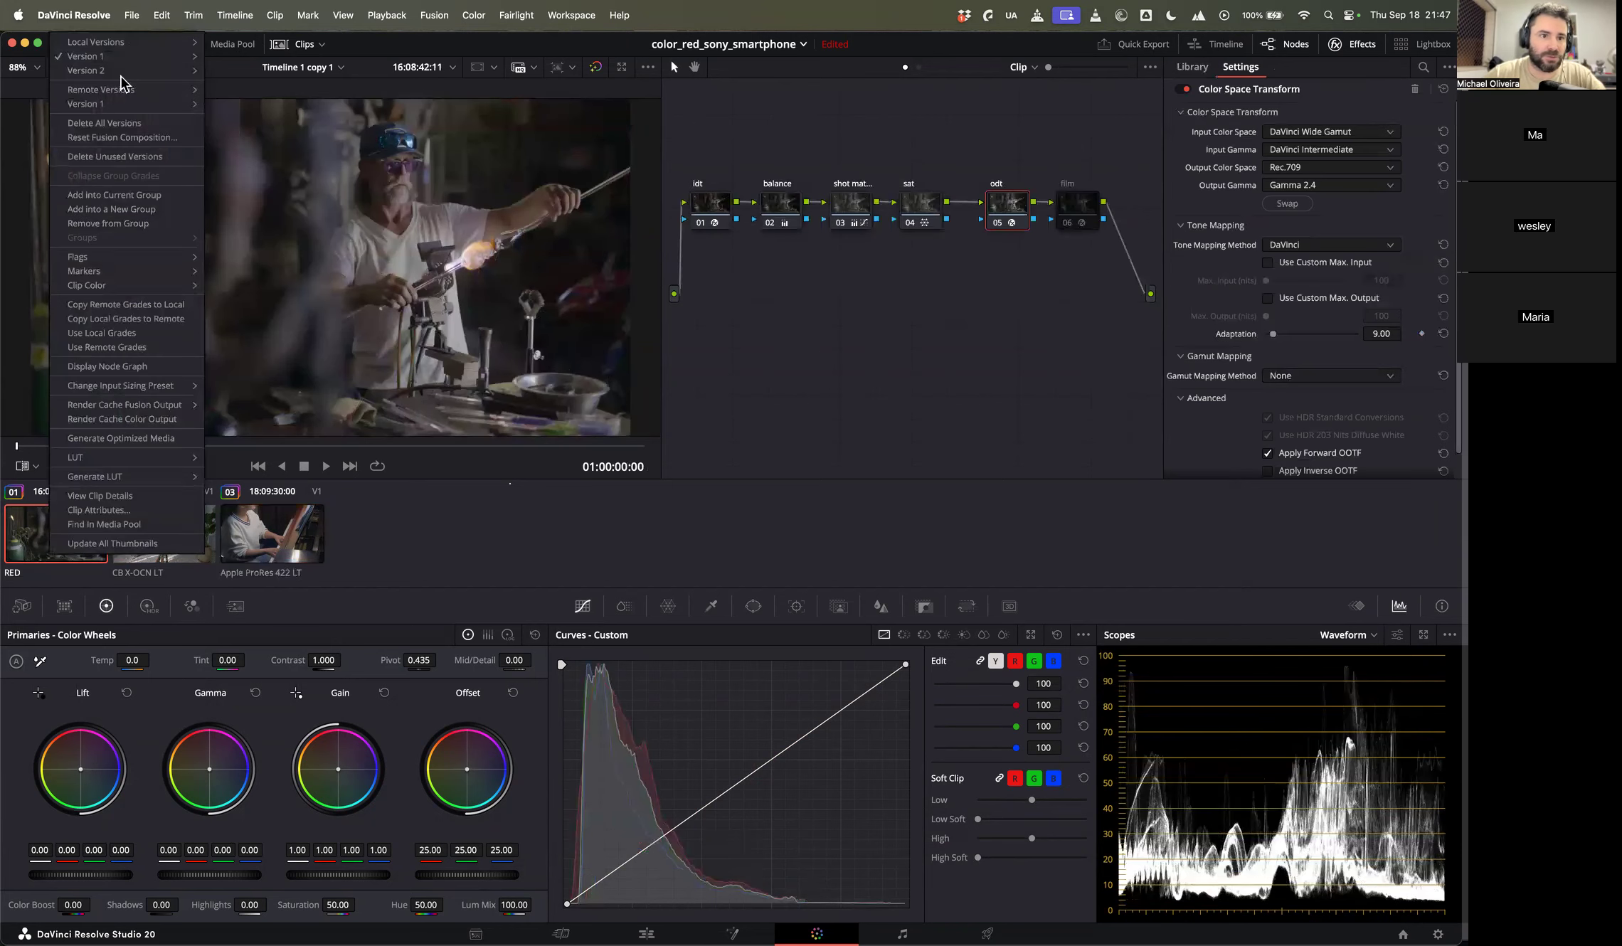
{"action": "left_click", "coordinate": [147, 511]}
{"action": "left_click", "coordinate": [701, 527]}
Step: Create a new local grade version named Version 5 for the CB X-OCN LT clip, copying all marks
{"action": "left_click", "coordinate": [161, 532]}
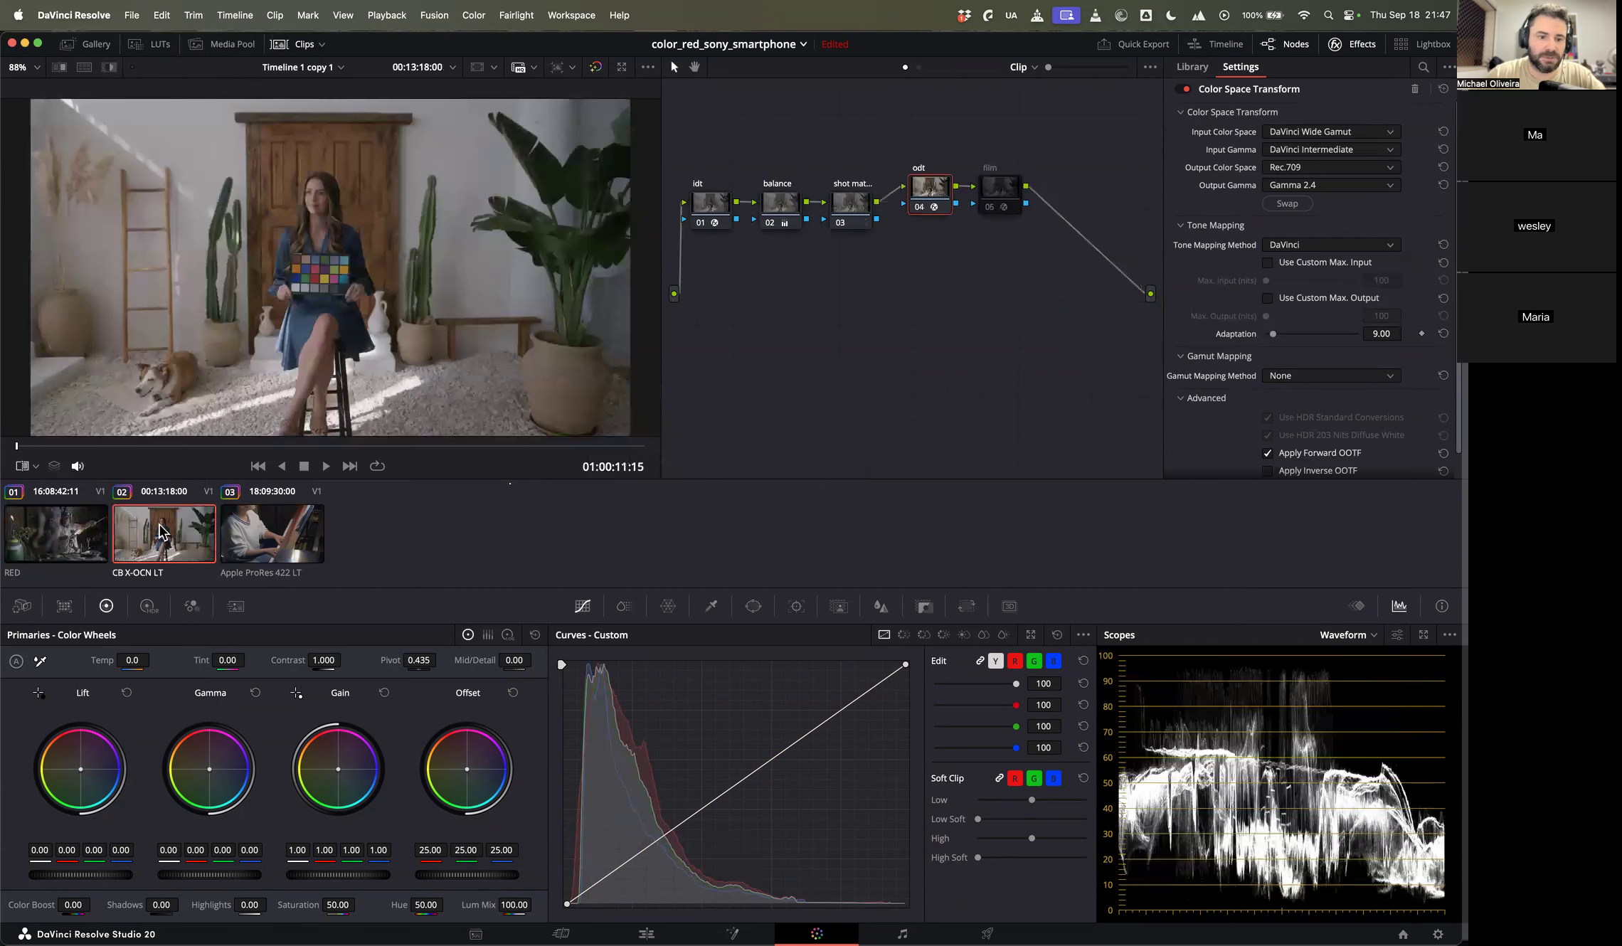
{"action": "right_click", "coordinate": [161, 533]}
{"action": "mouse_move", "coordinate": [221, 42]}
{"action": "left_click", "coordinate": [370, 44]}
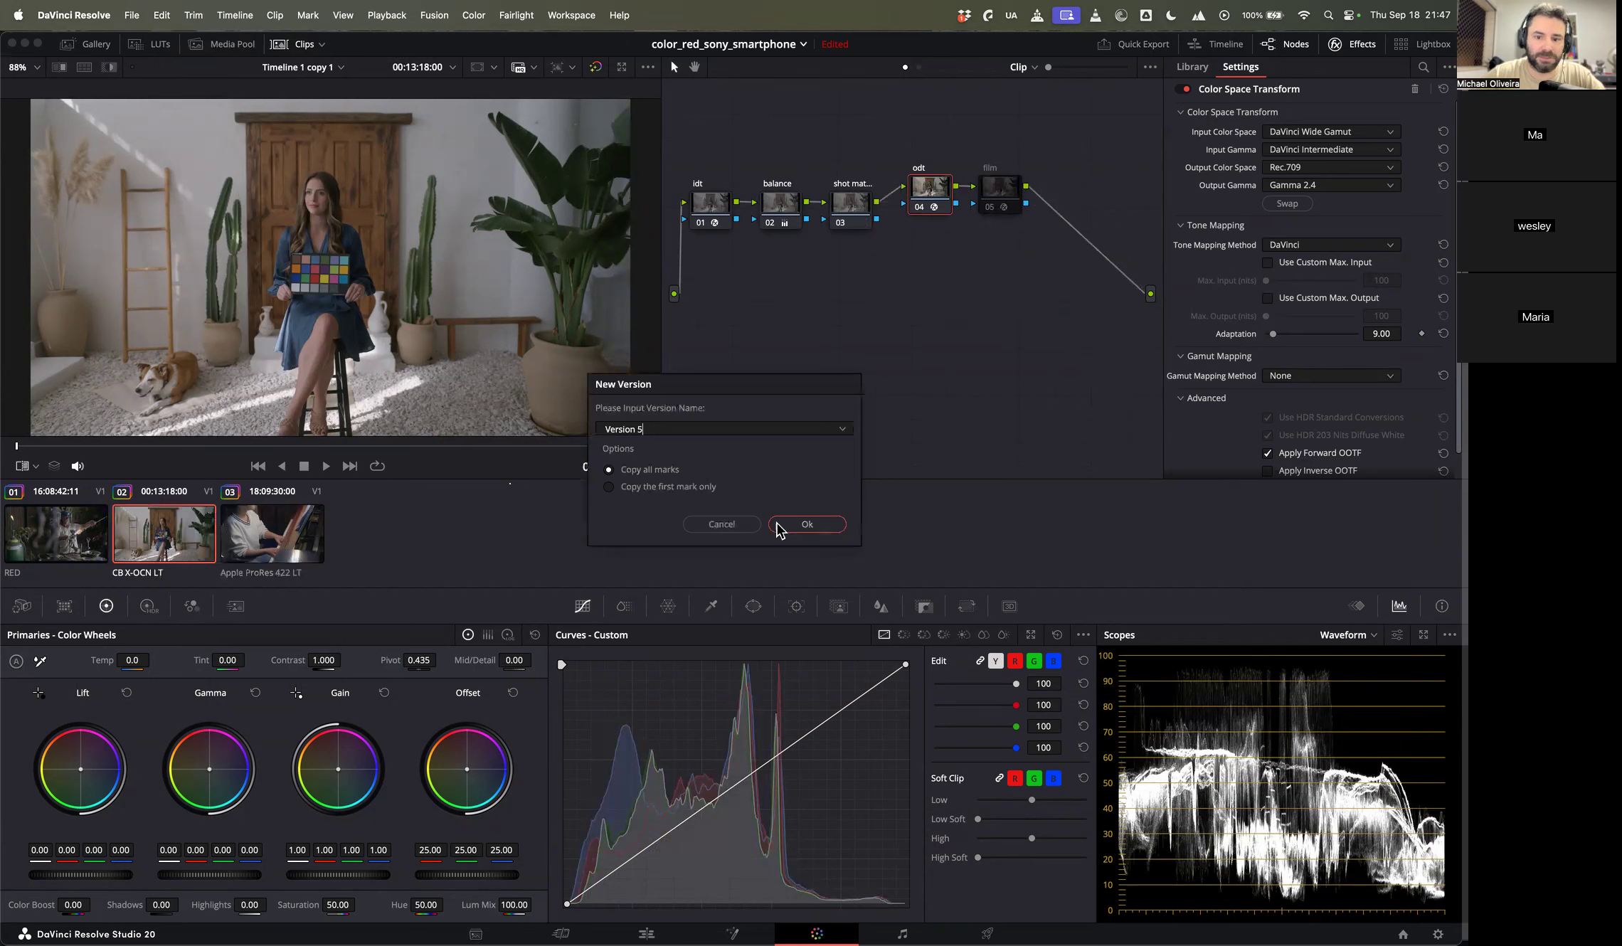
{"action": "left_click", "coordinate": [778, 527]}
Step: Create a new local grade version named Version 3 for the Apple ProRes clip, copying all marks
{"action": "left_click", "coordinate": [283, 541]}
{"action": "right_click", "coordinate": [283, 541]}
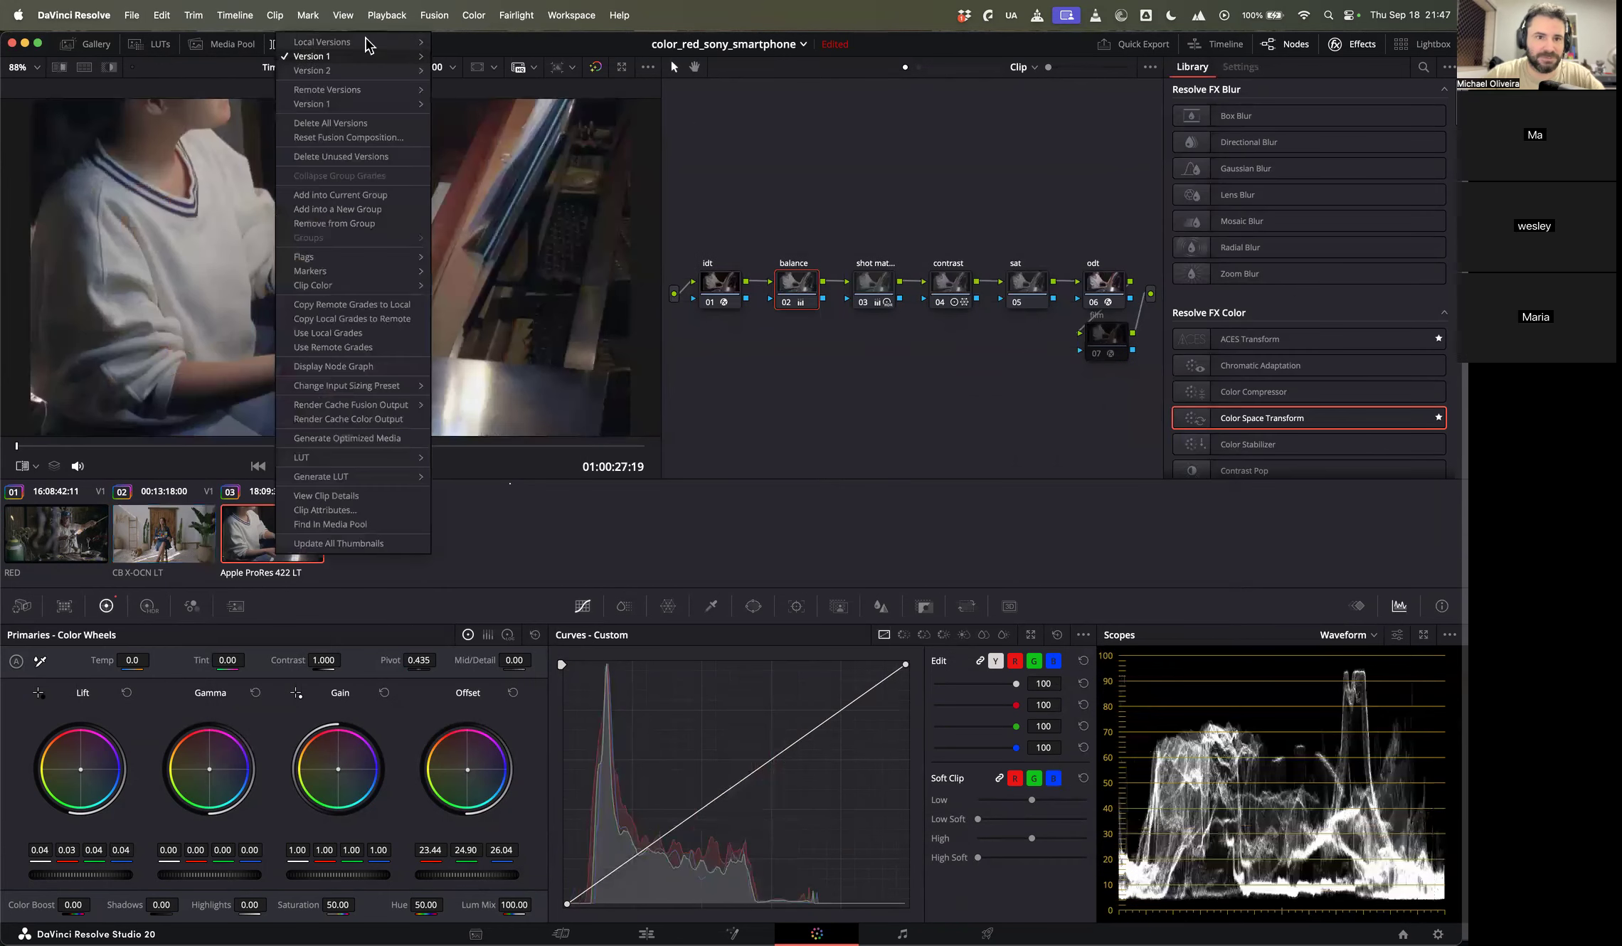
{"action": "mouse_move", "coordinate": [370, 43]}
{"action": "left_click", "coordinate": [470, 67]}
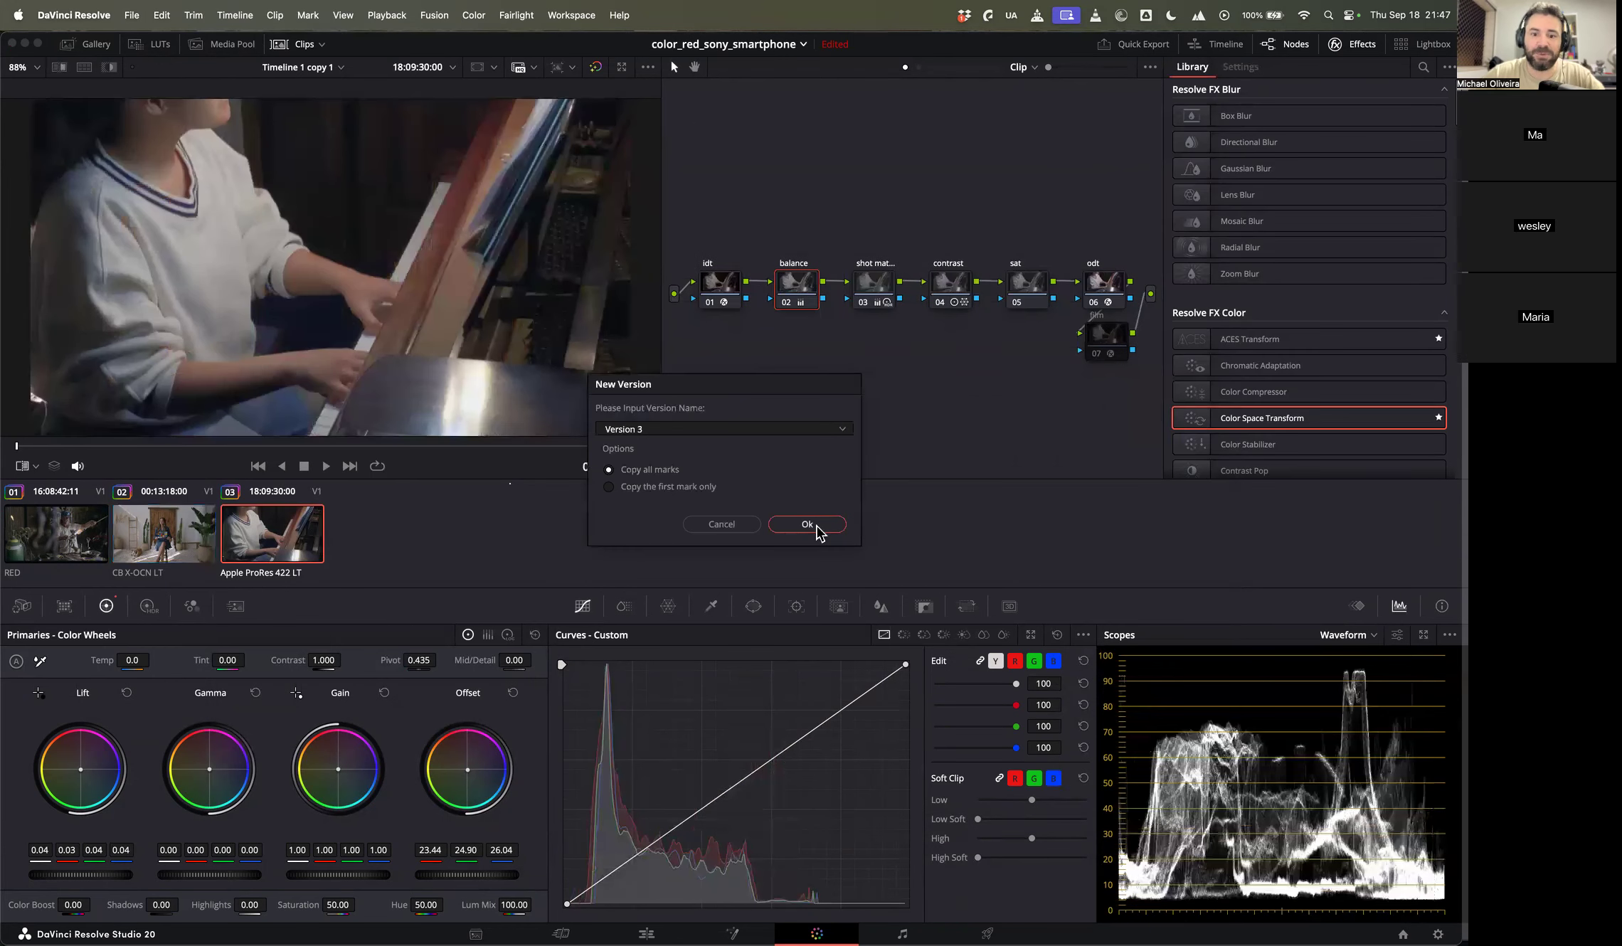
{"action": "left_click", "coordinate": [815, 527]}
Step: Reset all grades and nodes of the Apple ProRes, CB X-OCN LT and RED clips to a single empty node
{"action": "right_click", "coordinate": [868, 126]}
{"action": "left_click", "coordinate": [924, 134]}
{"action": "right_click", "coordinate": [898, 118]}
{"action": "left_click", "coordinate": [941, 126]}
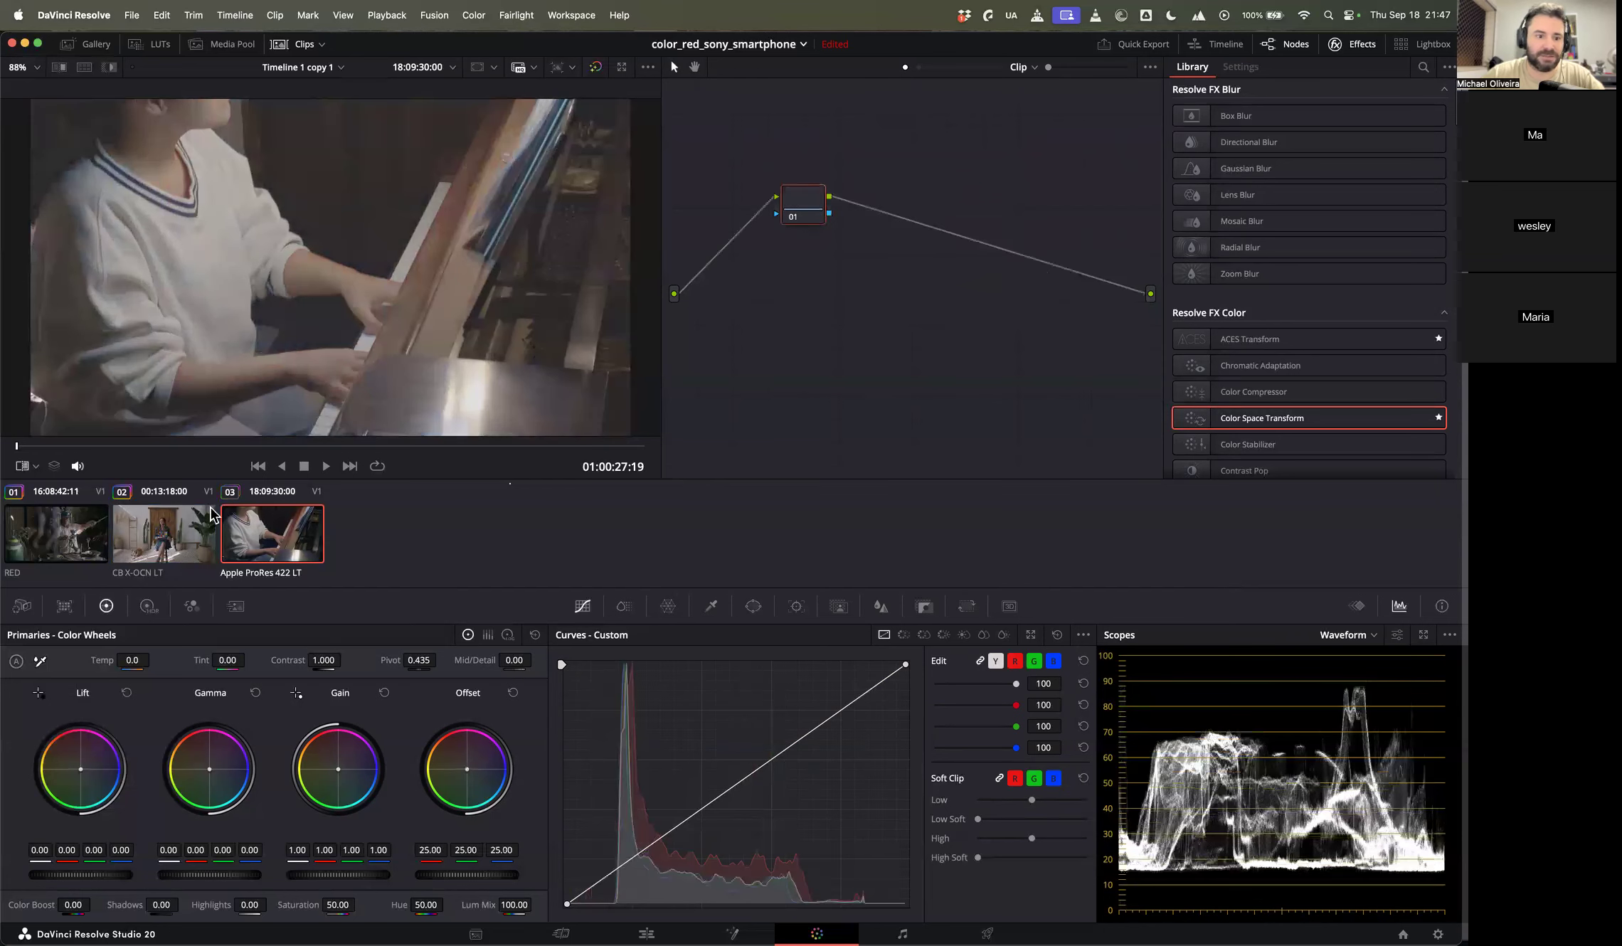
{"action": "left_click", "coordinate": [212, 514]}
{"action": "right_click", "coordinate": [834, 92]}
{"action": "left_click", "coordinate": [902, 100]}
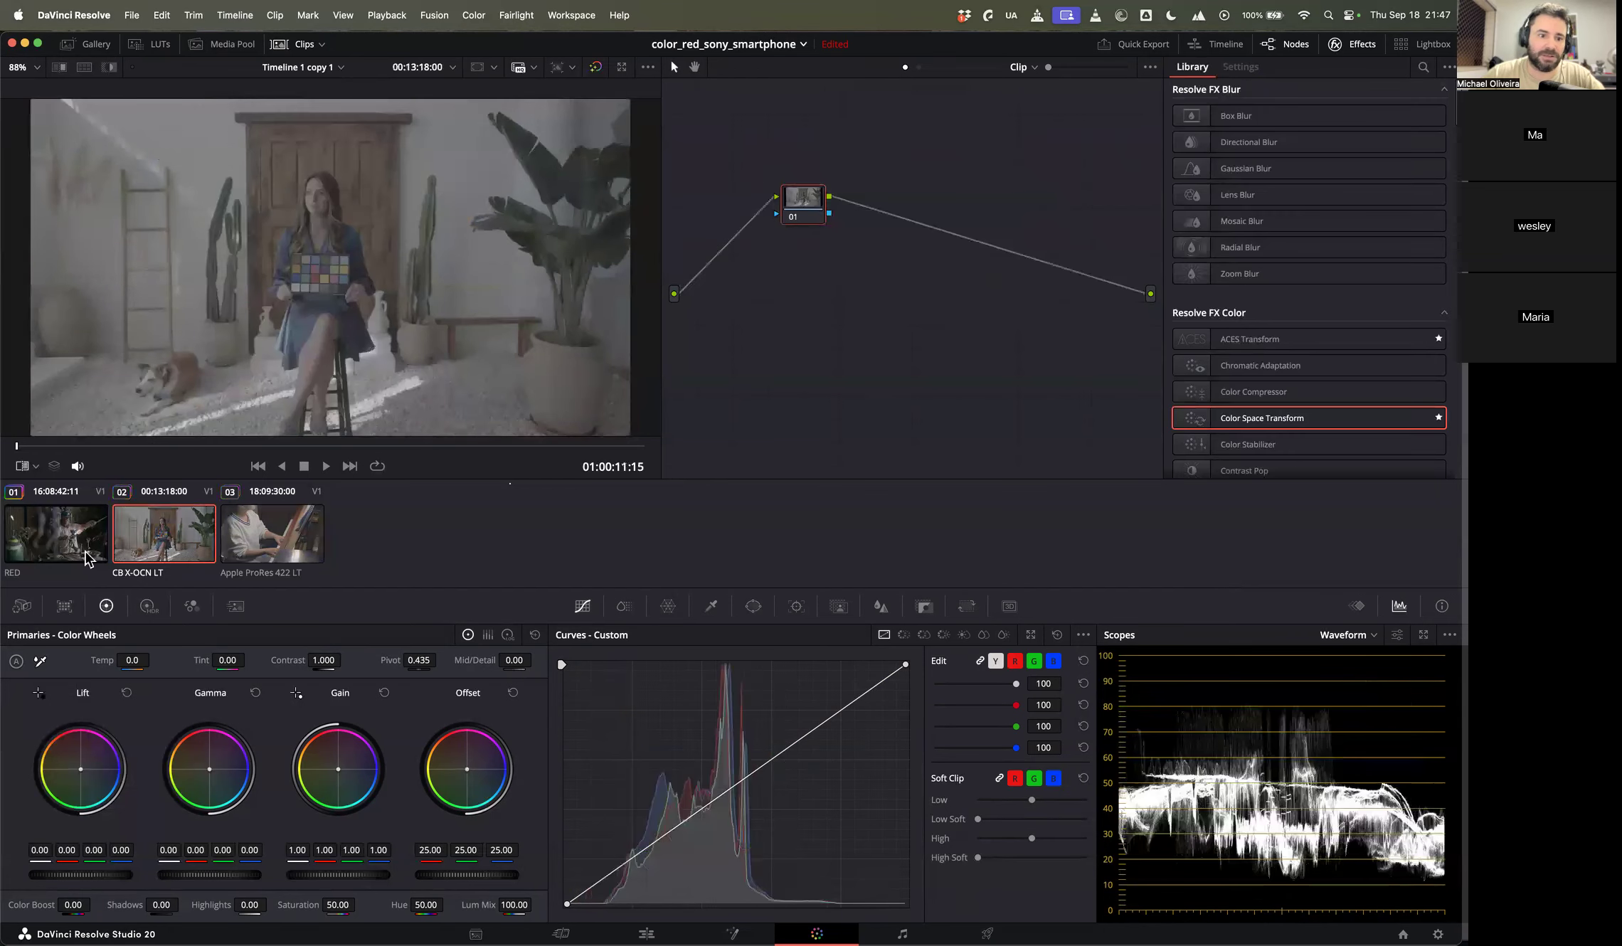
{"action": "left_click", "coordinate": [84, 548]}
{"action": "right_click", "coordinate": [874, 118]}
{"action": "left_click", "coordinate": [932, 120]}
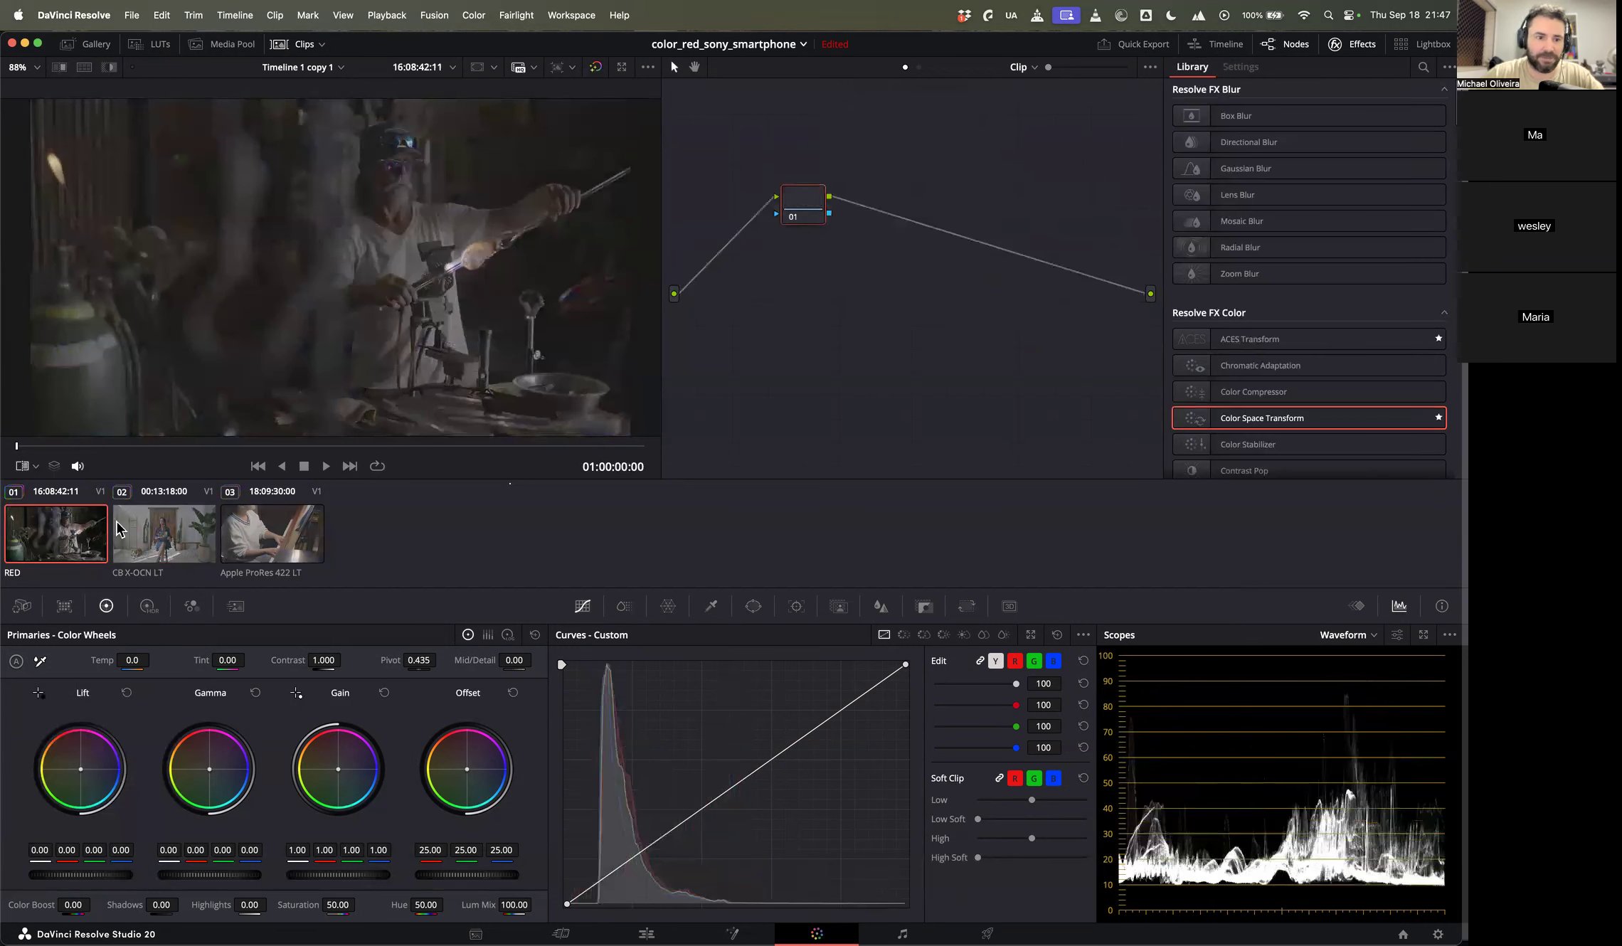
Step: Add a second serial node on the RED clip and label the two nodes idt and odt
{"action": "key", "text": "alt+s"}
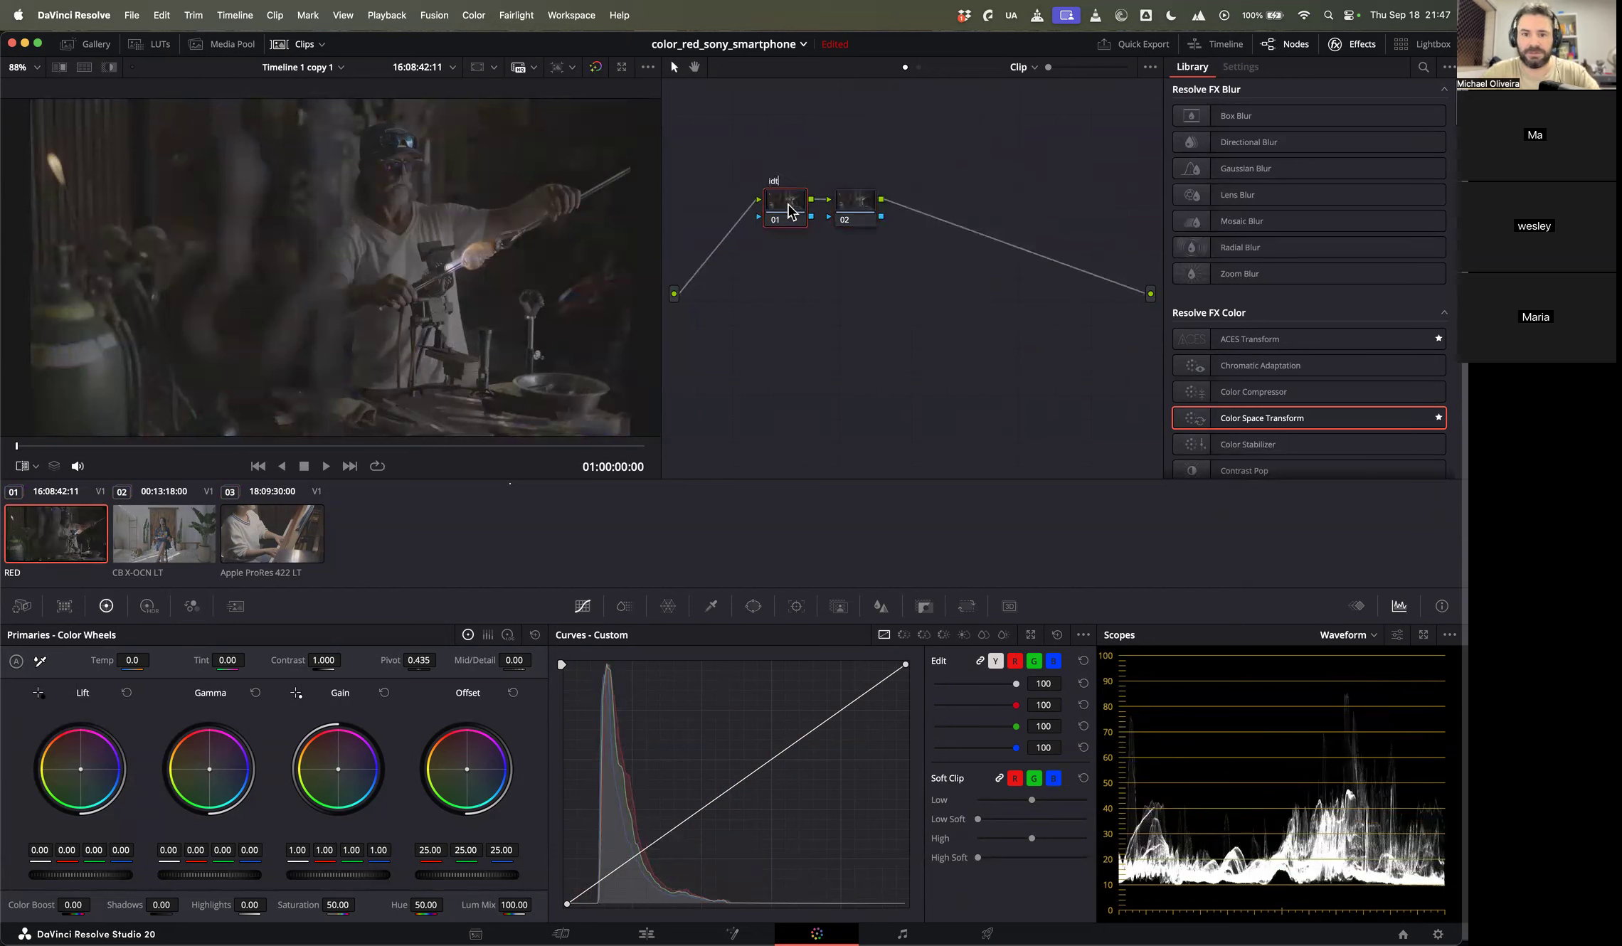
{"action": "left_click", "coordinate": [843, 207]}
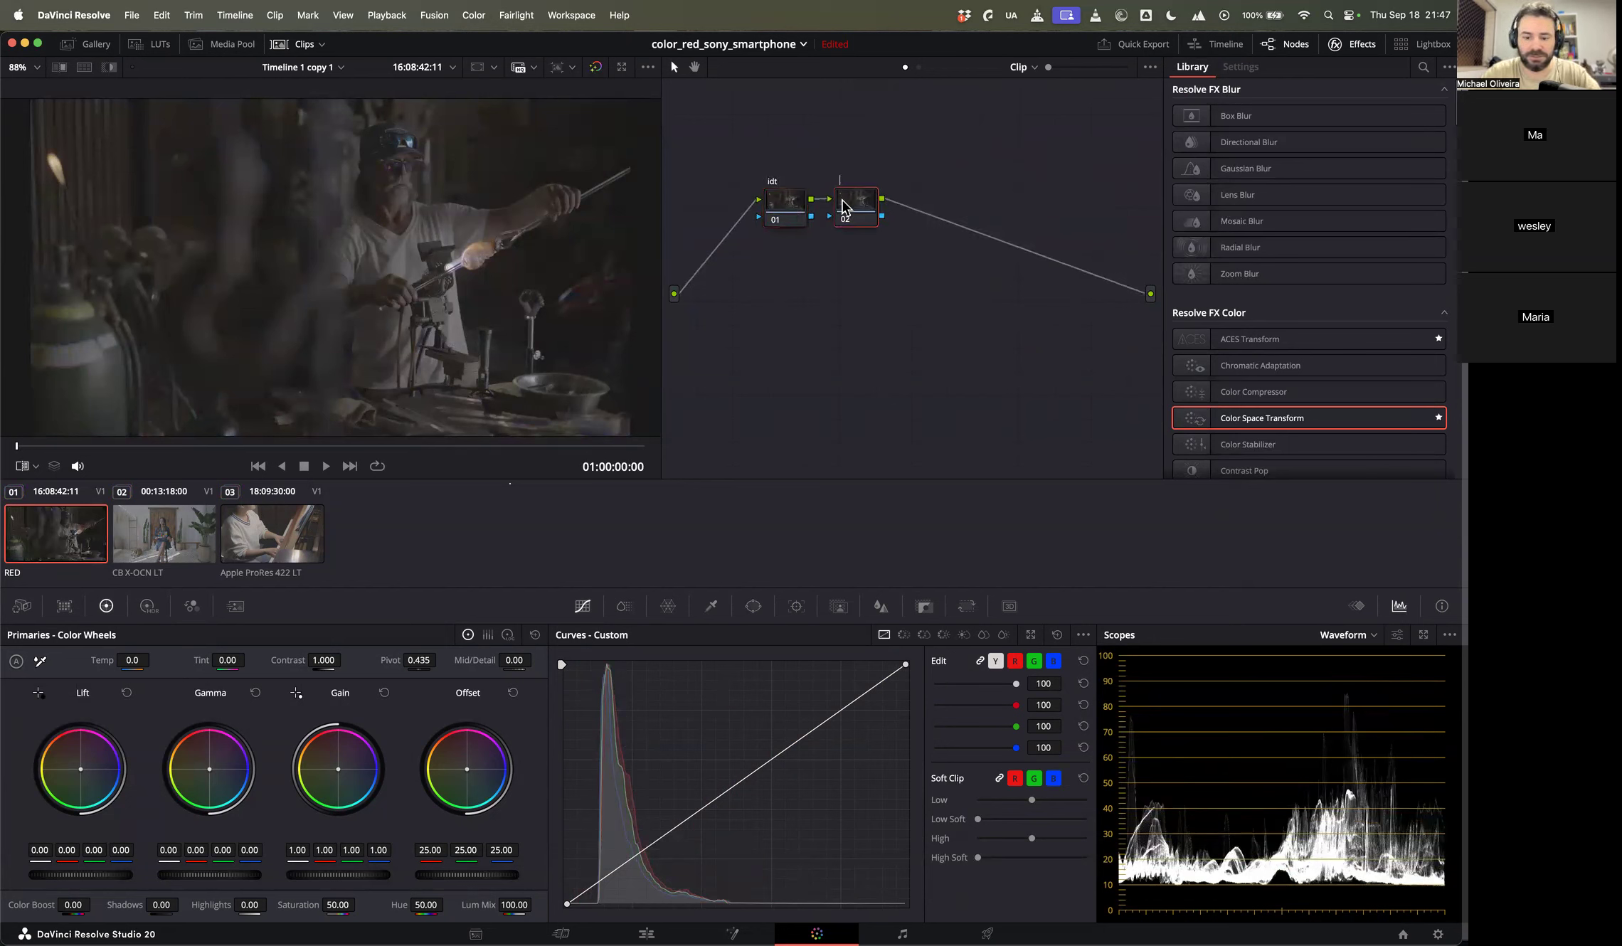
Step: Copy the RED clip's idt and odt nodes to the other two clips and space them apart on CB X-OCN LT
{"action": "left_click", "coordinate": [212, 549]}
{"action": "left_click", "coordinate": [313, 535], "text": "super"}
{"action": "middle_click", "coordinate": [63, 535]}
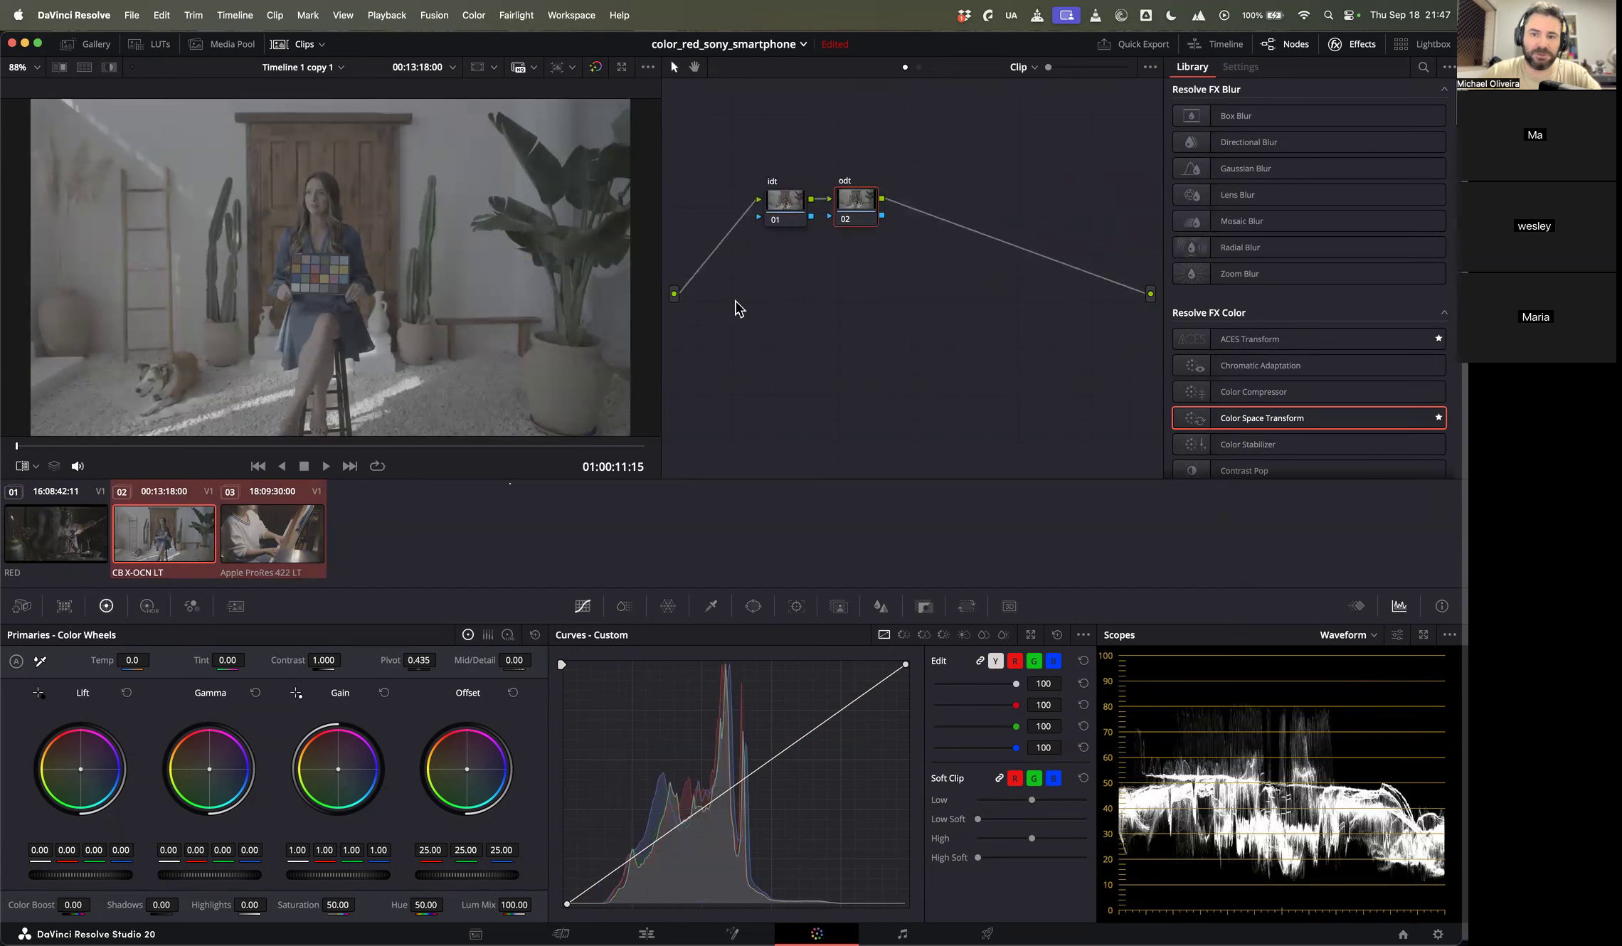
{"action": "left_click_drag", "start_coordinate": [774, 214], "coordinate": [1016, 211]}
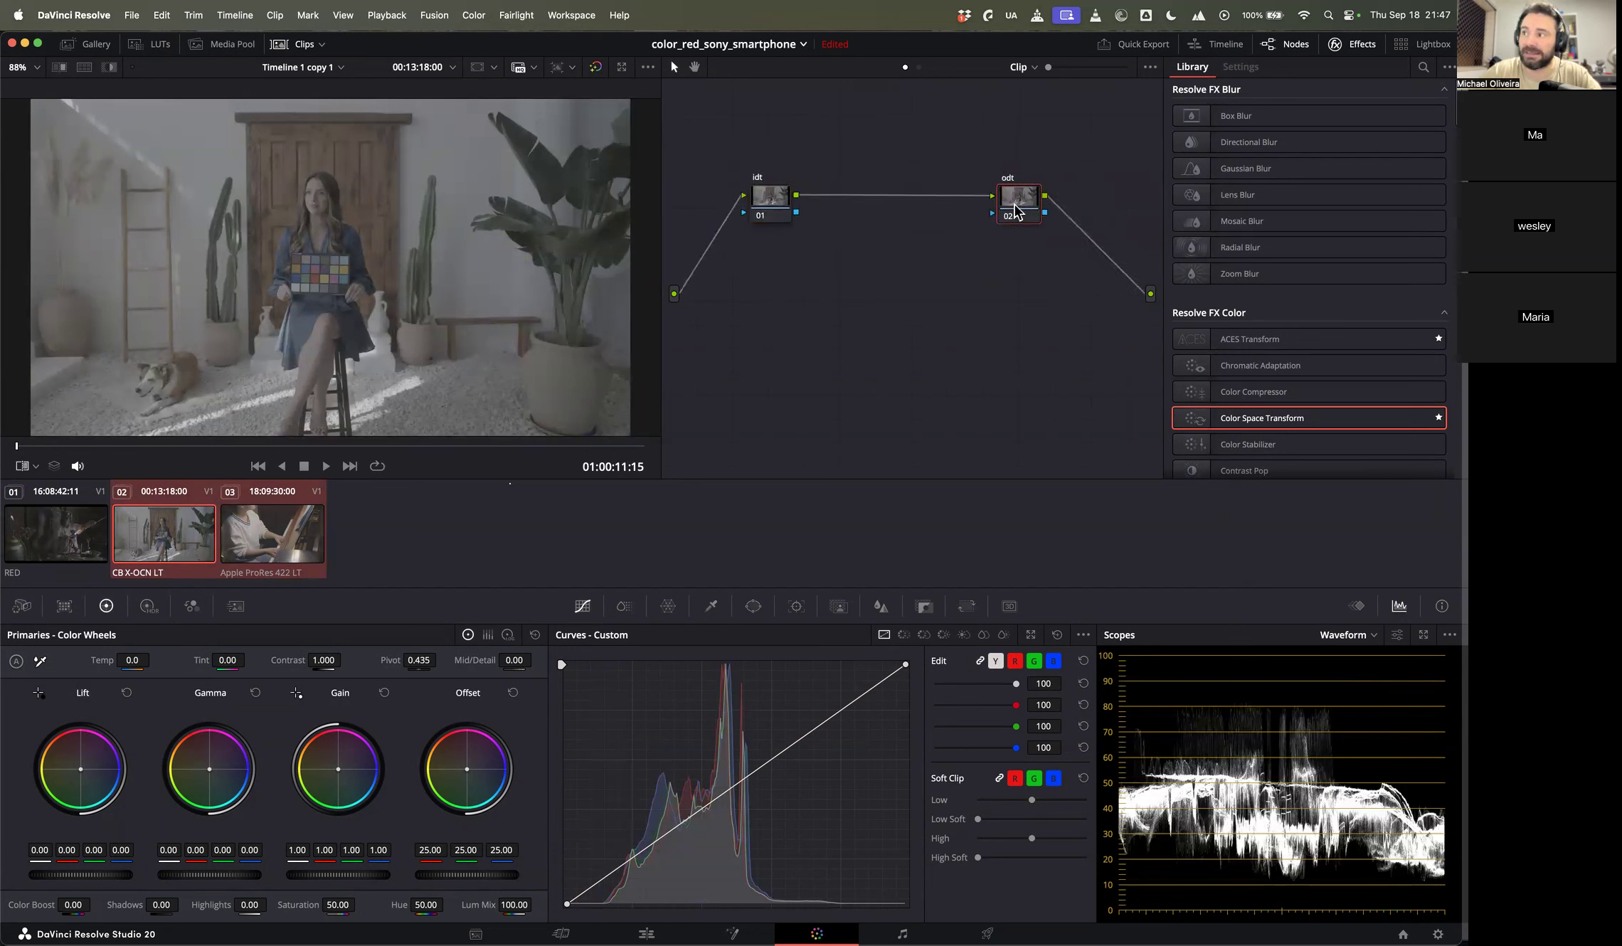
Step: Apply the ACES Transform effect to the RED clip's idt node
{"action": "left_click", "coordinate": [102, 549]}
{"action": "left_click", "coordinate": [790, 199]}
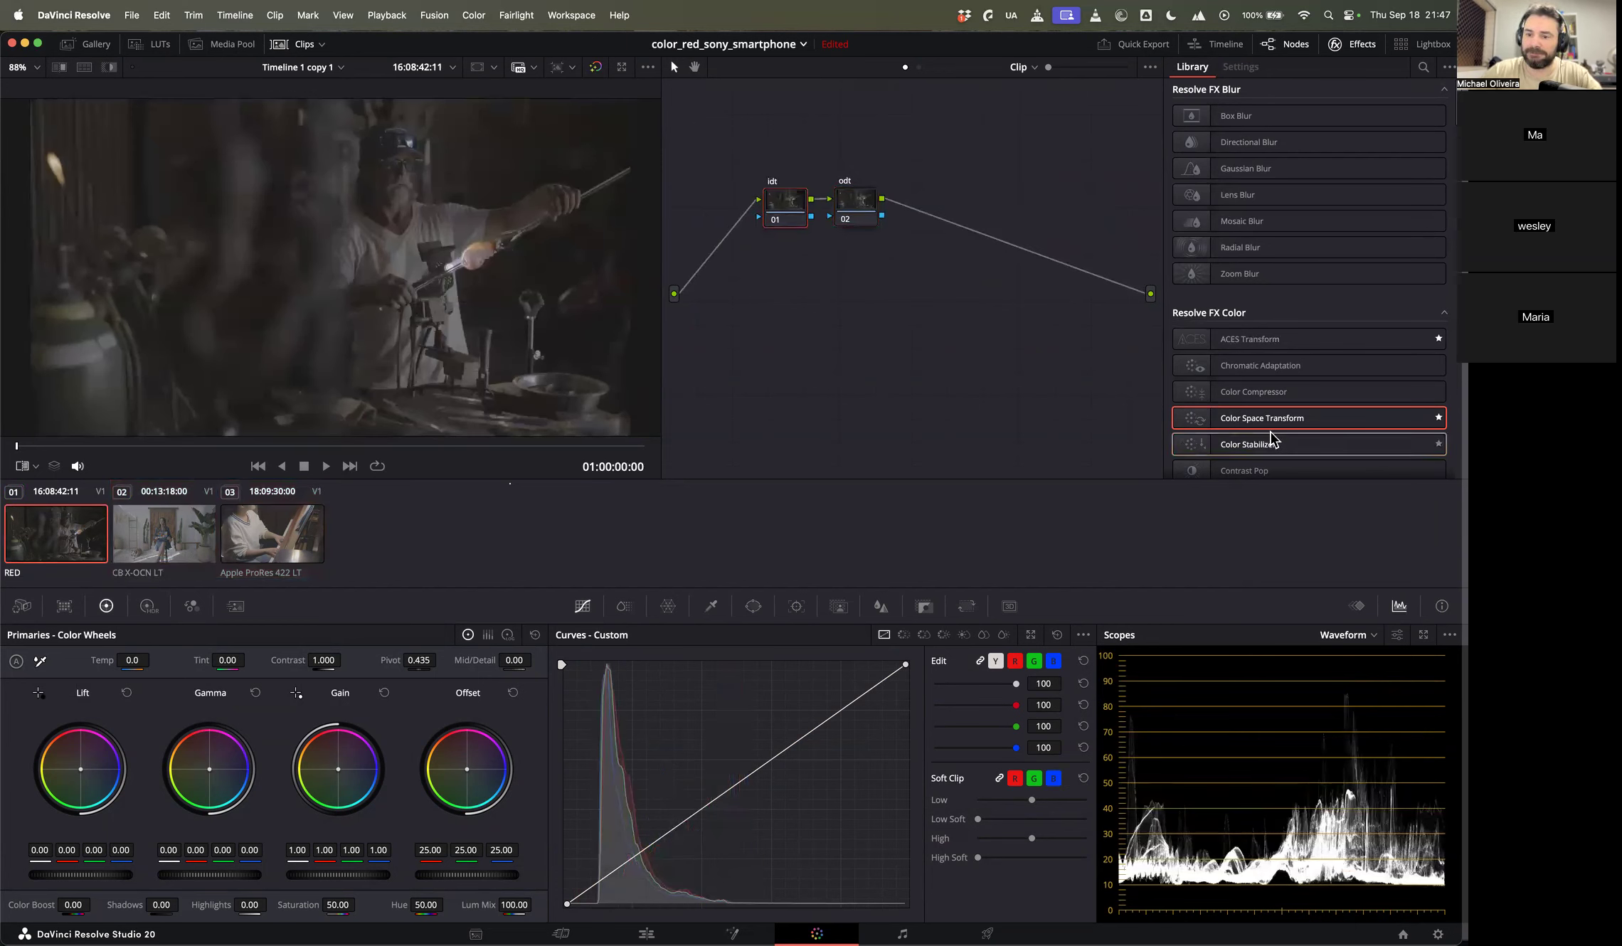
{"action": "left_click_drag", "start_coordinate": [1249, 351], "coordinate": [787, 207]}
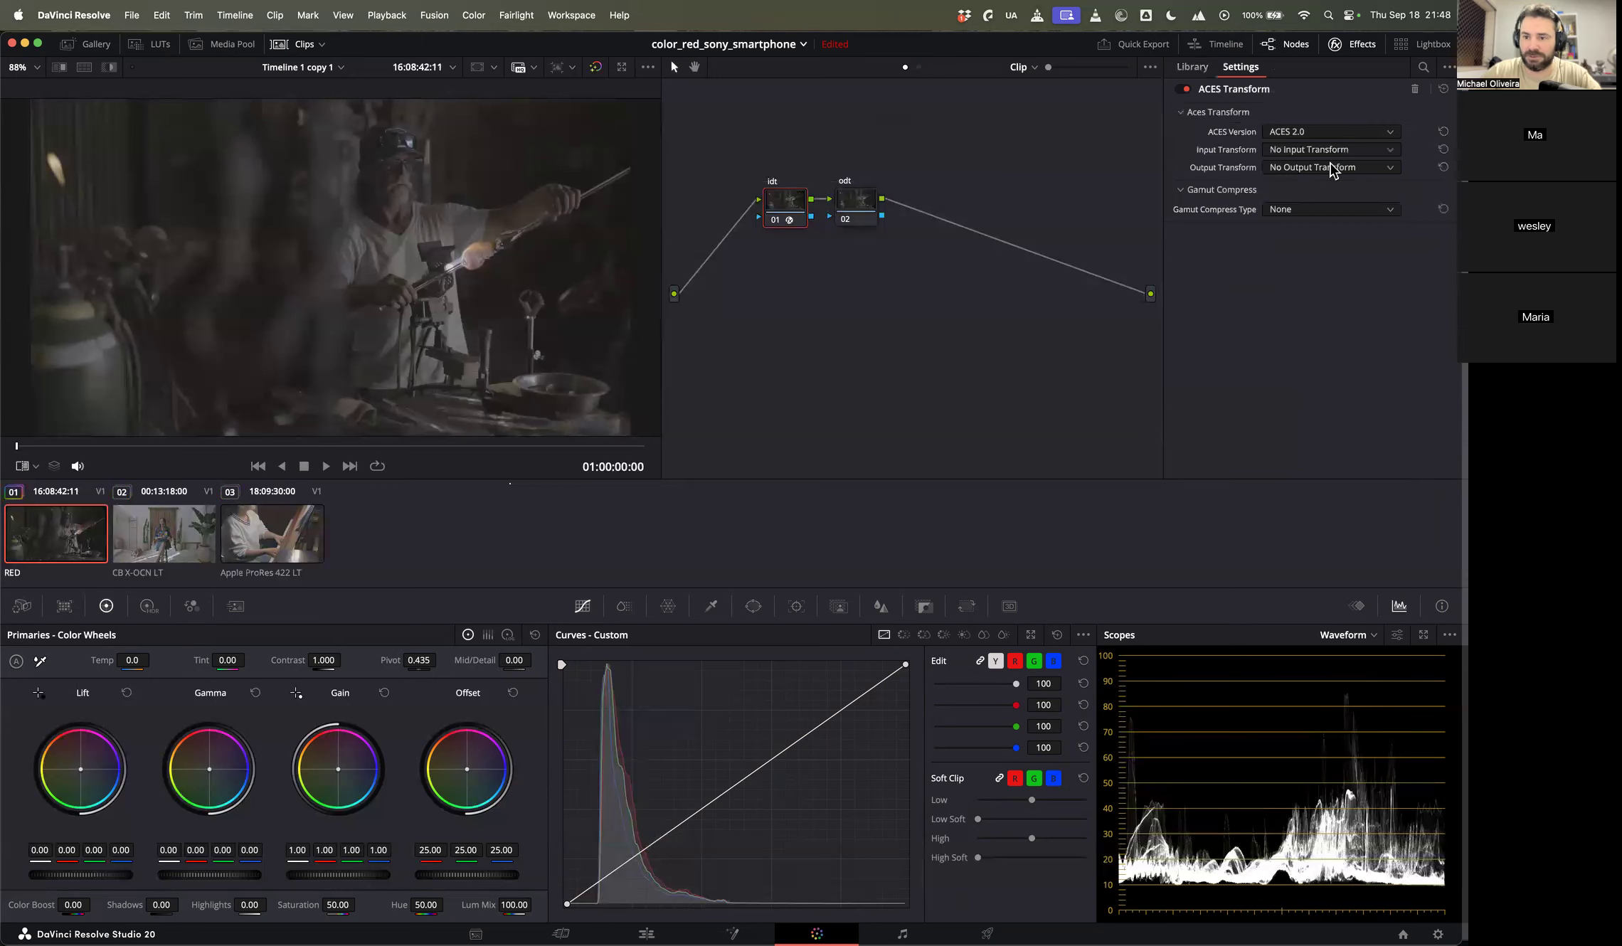
Step: Browse the available output transforms of the idt node's ACES Transform without choosing one
{"action": "left_click", "coordinate": [1330, 166]}
{"action": "scroll", "coordinate": [1306, 237], "scroll_direction": "down", "scroll_amount": 10}
{"action": "scroll", "coordinate": [1305, 235], "scroll_direction": "down", "scroll_amount": 7}
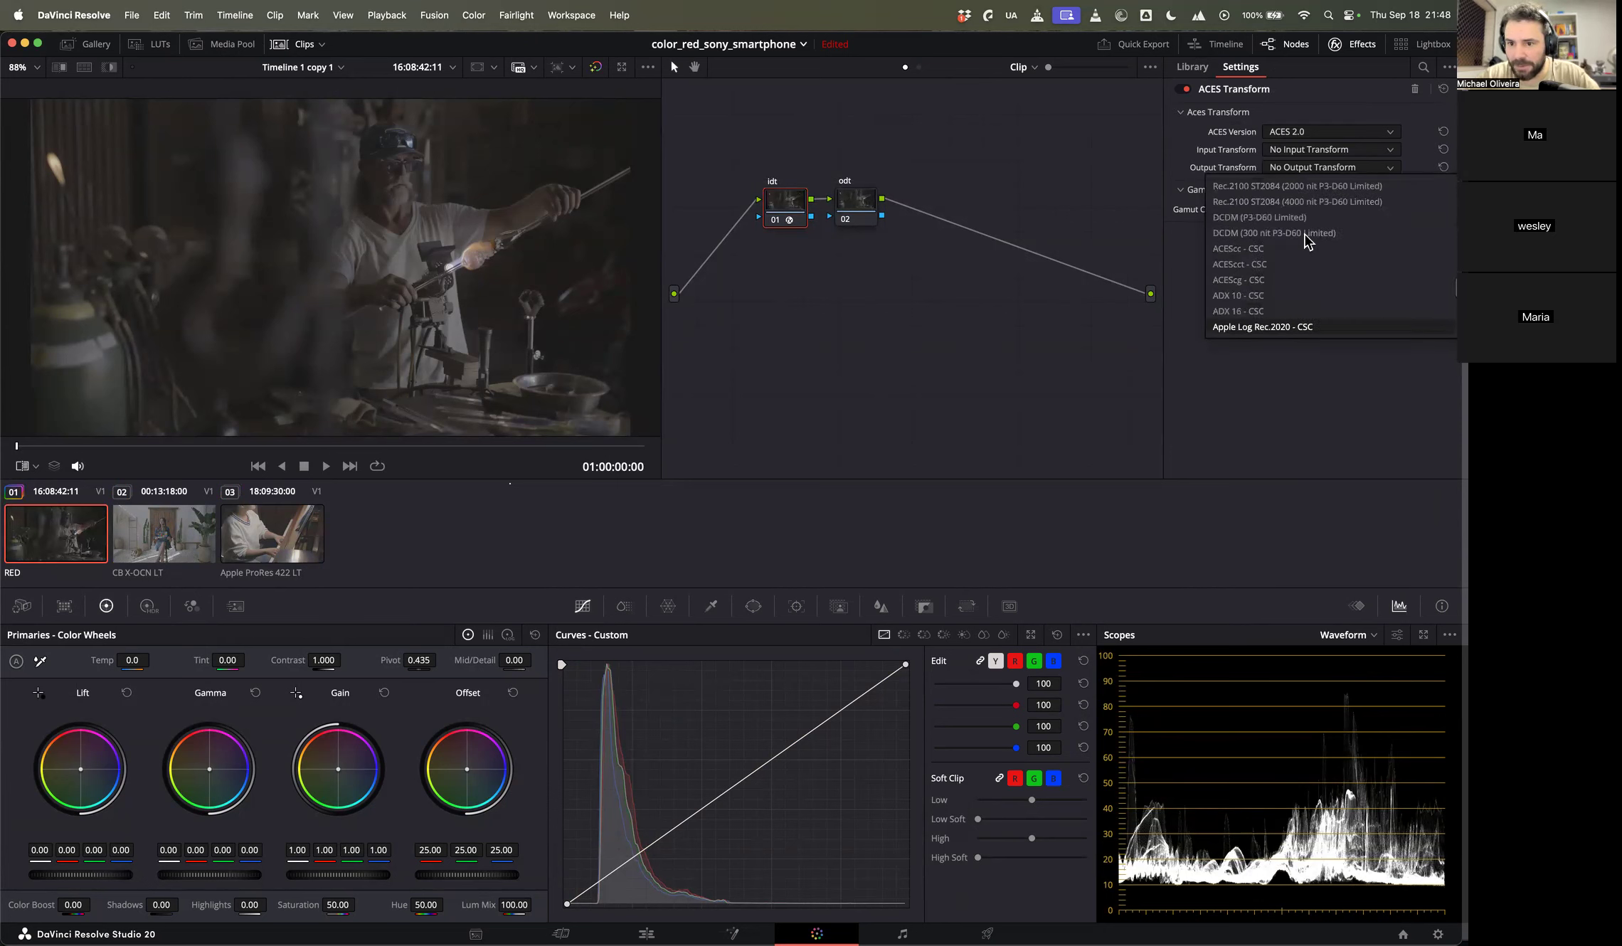
{"action": "key", "text": "Escape"}
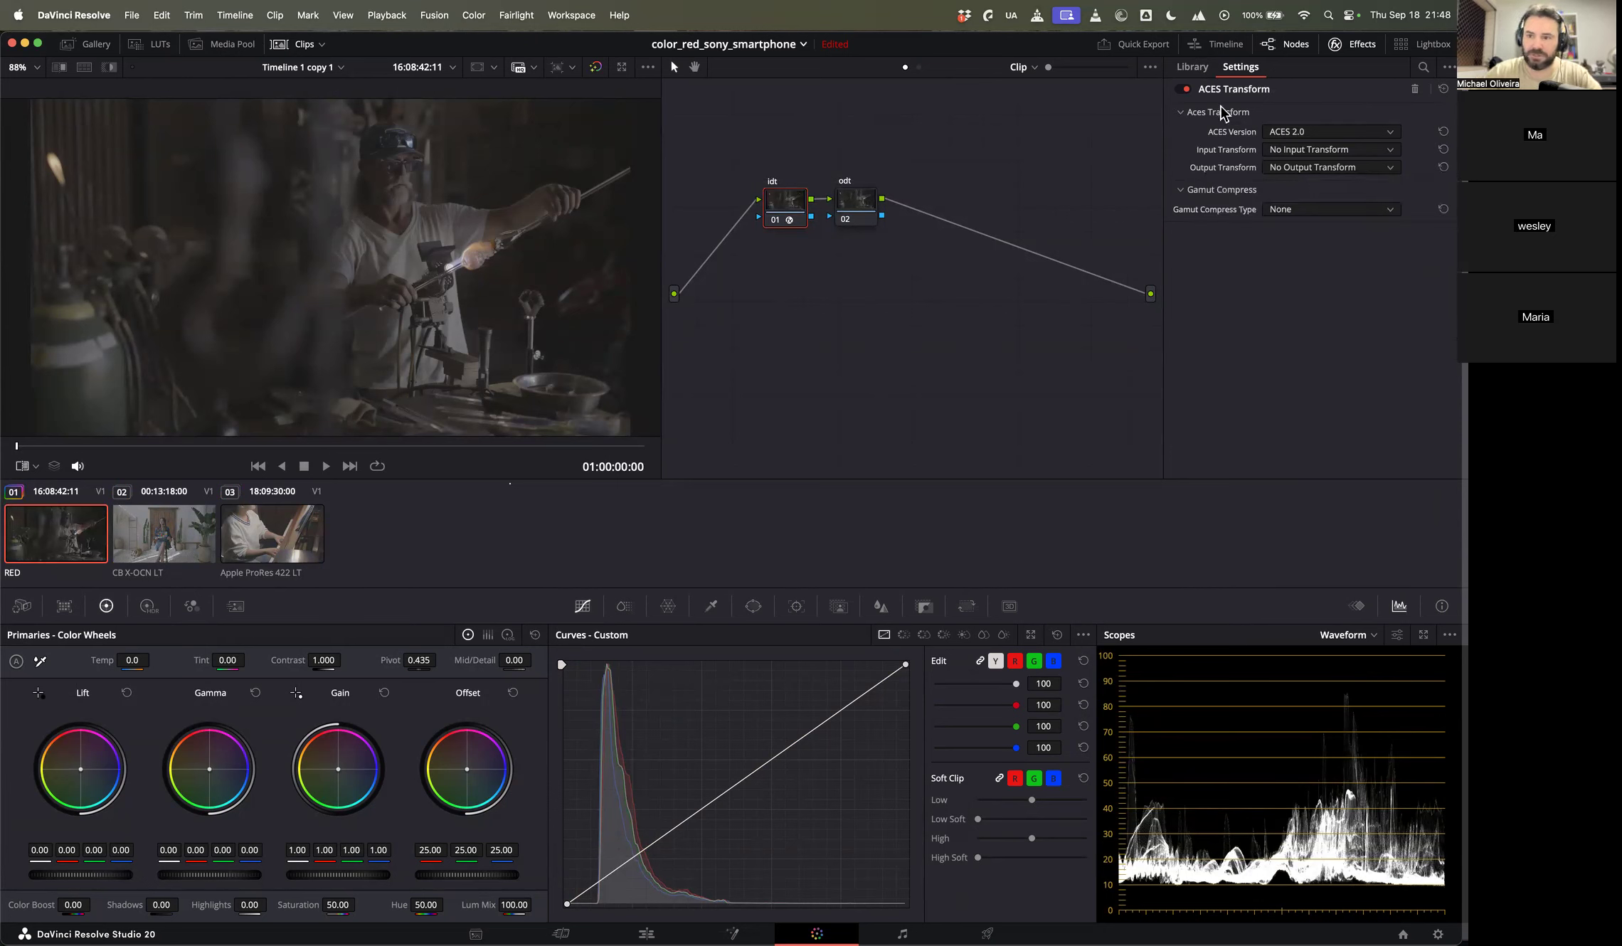
Step: Apply the ACES Transform effect to the RED clip's odt node
{"action": "left_click", "coordinate": [864, 203]}
{"action": "left_click_drag", "start_coordinate": [1116, 339], "coordinate": [871, 204]}
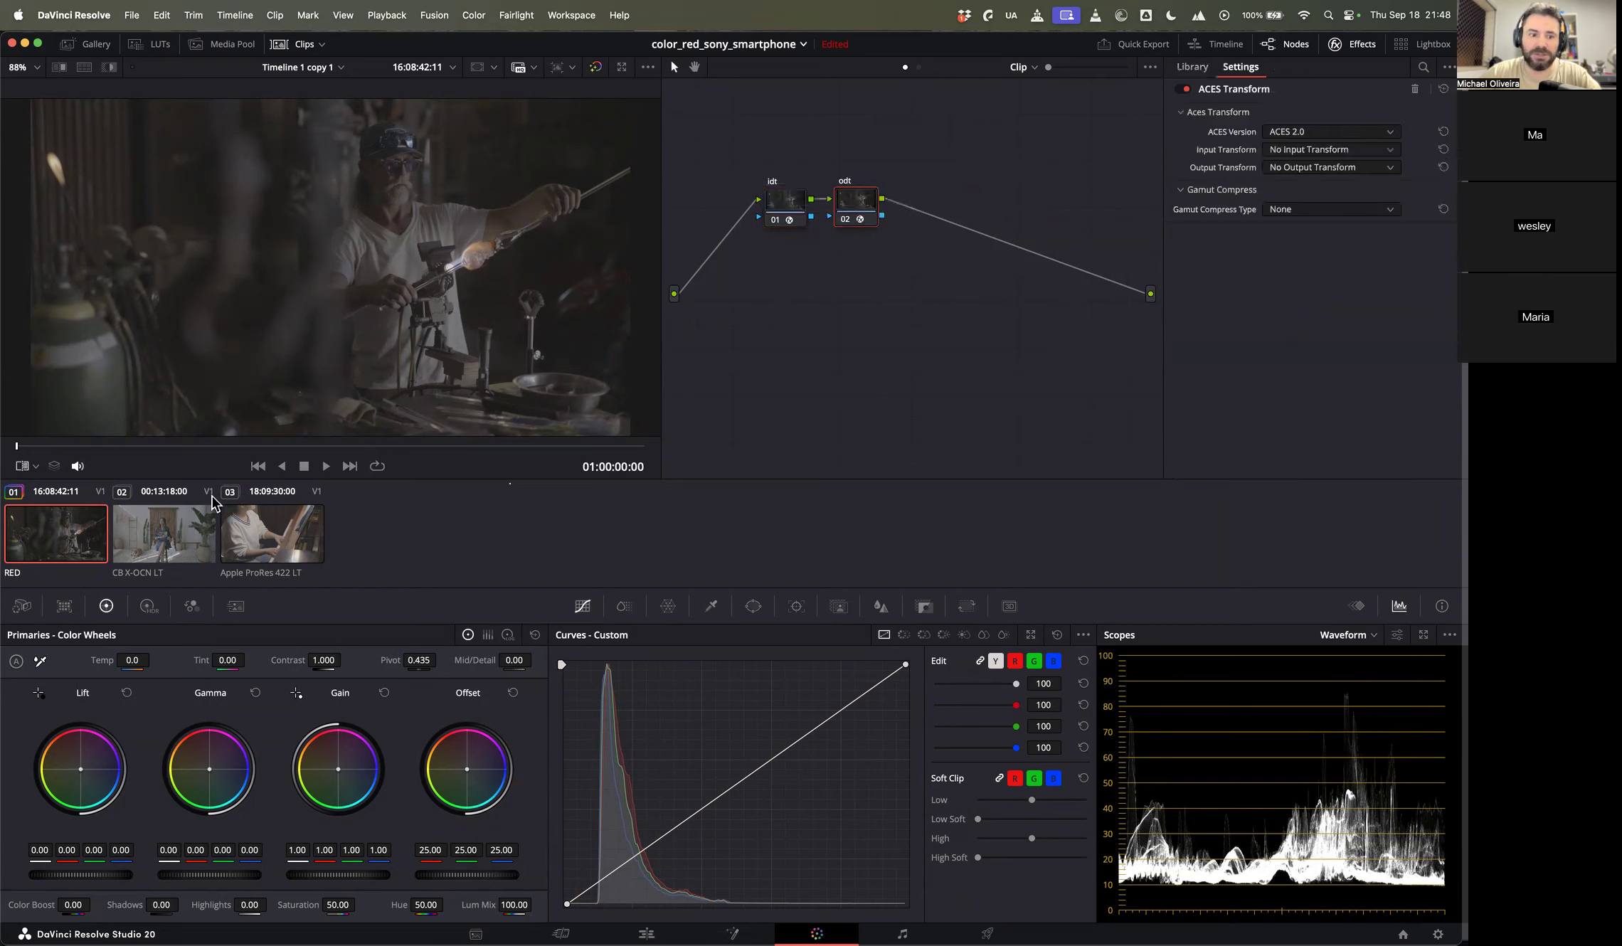
Step: Carry the ACES Transform idt and odt nodes over to the CB X-OCN LT and Apple ProRes clips, and return to the RED clip
{"action": "left_click", "coordinate": [279, 542]}
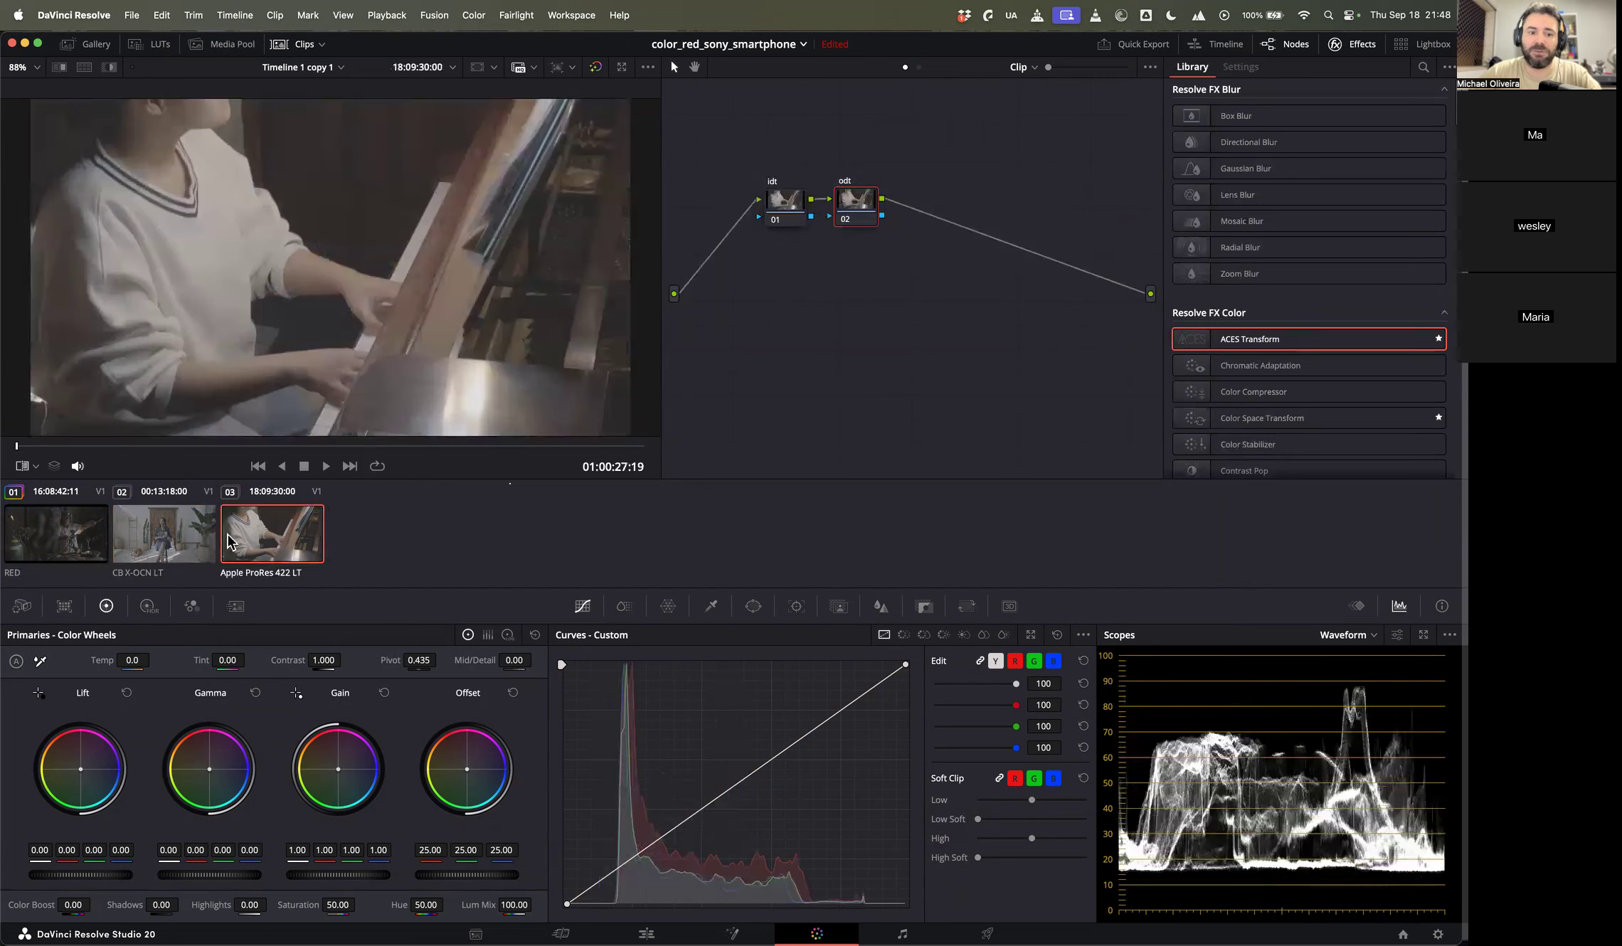
{"action": "left_click", "coordinate": [171, 541]}
{"action": "left_click", "coordinate": [63, 542]}
{"action": "left_click", "coordinate": [187, 544]}
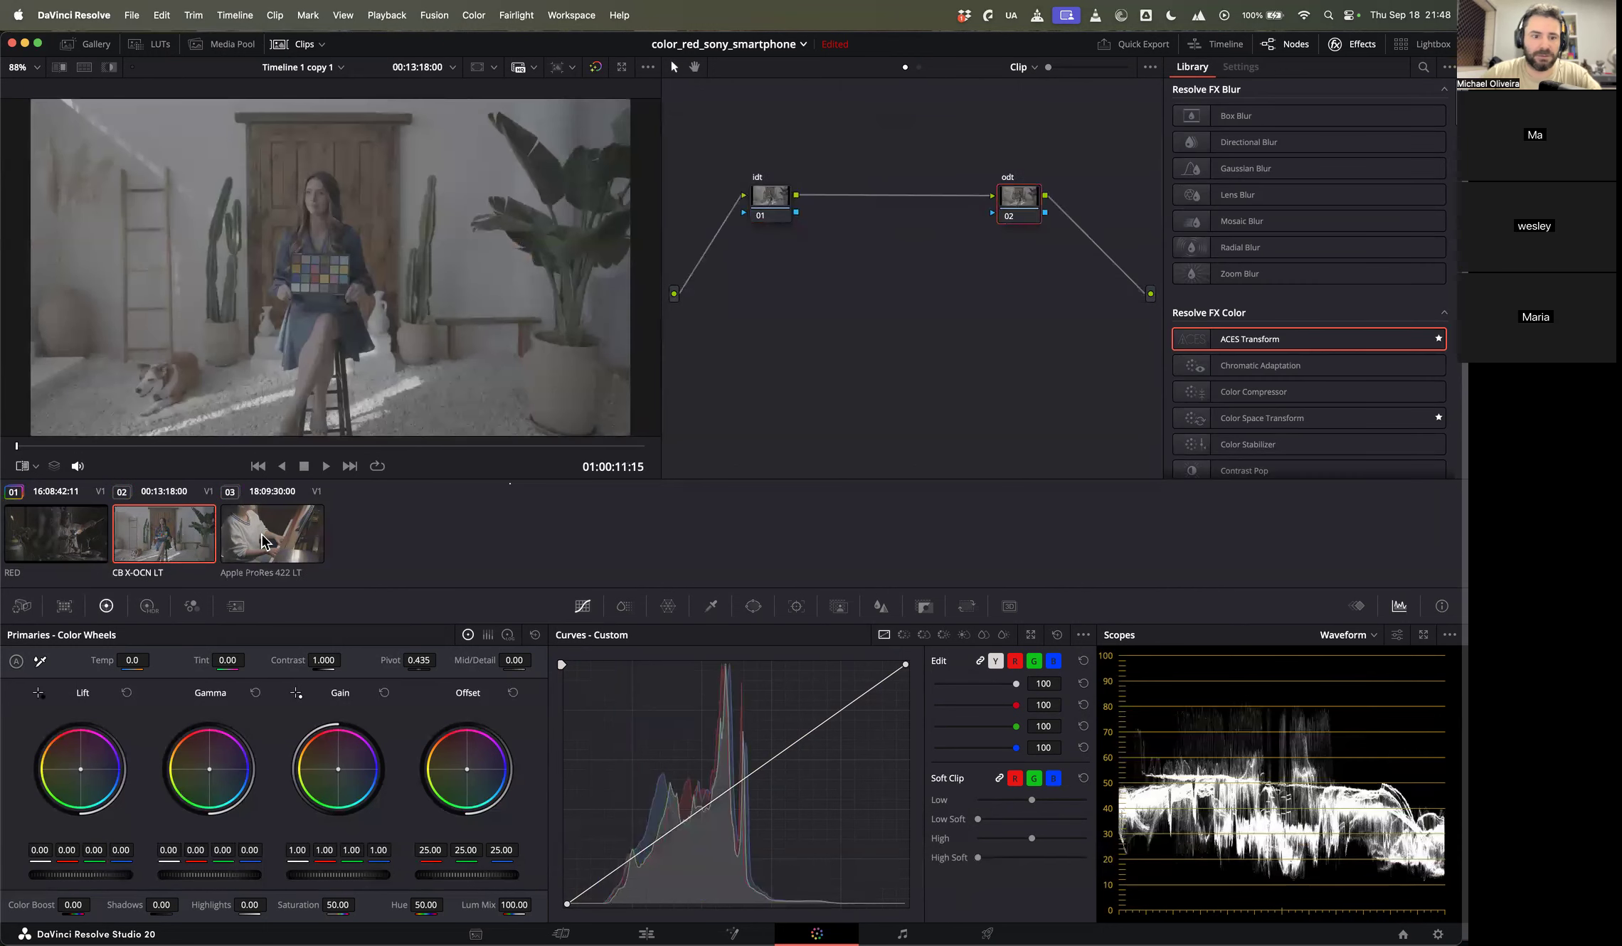
{"action": "left_click", "coordinate": [264, 541], "text": "super"}
{"action": "left_click_drag", "start_coordinate": [735, 115], "coordinate": [839, 177]}
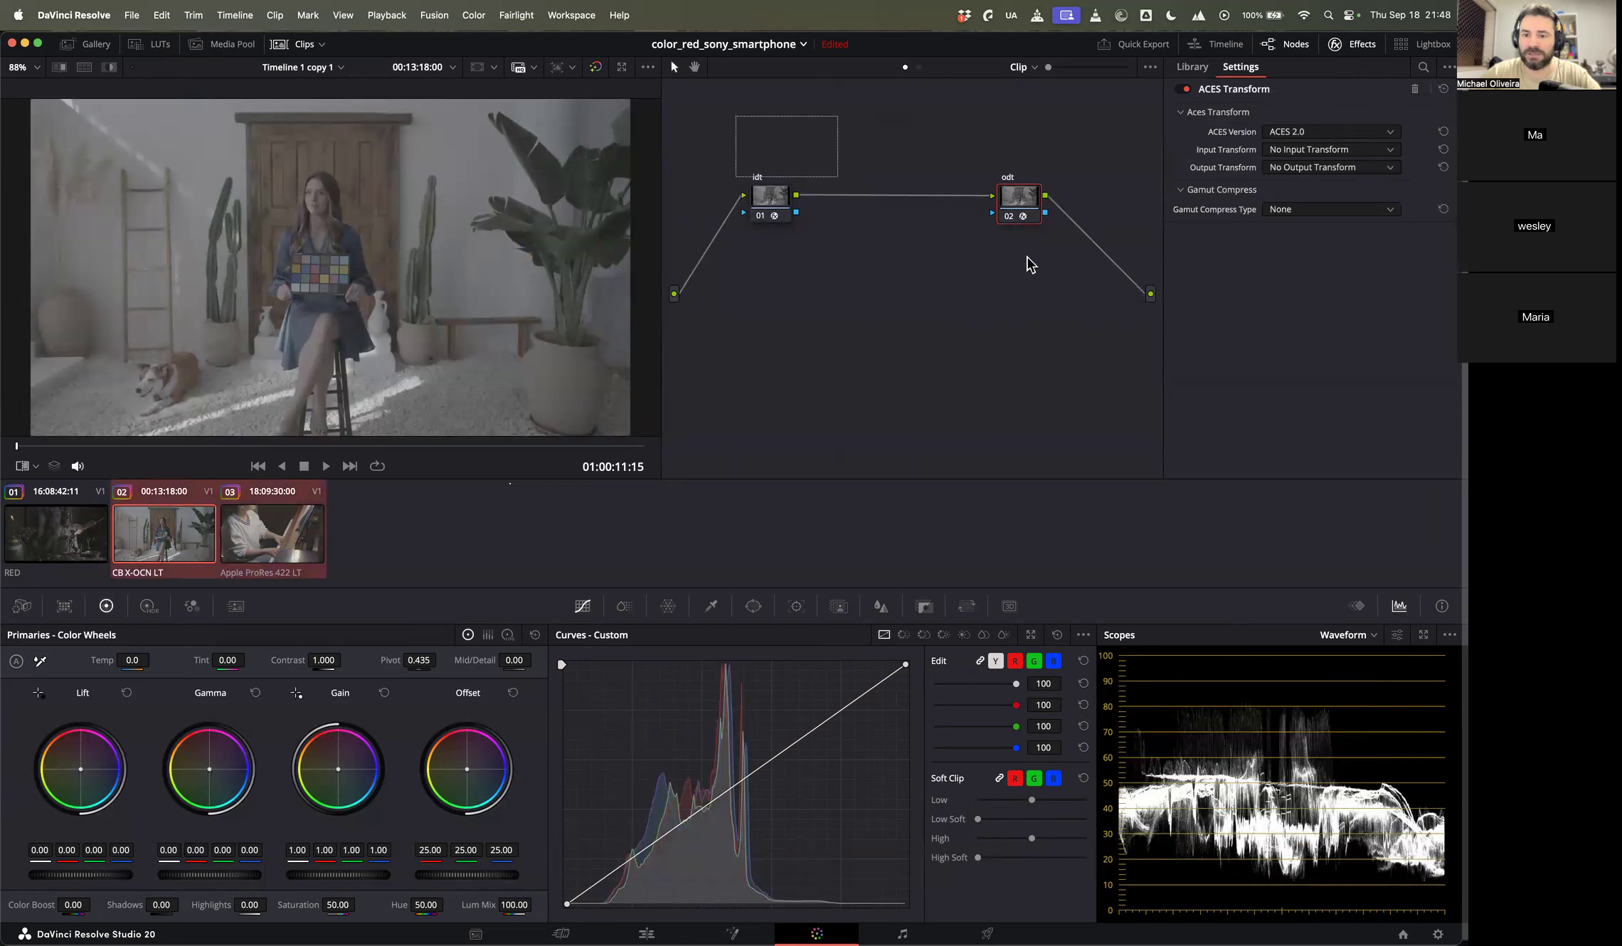
{"action": "left_click", "coordinate": [68, 547]}
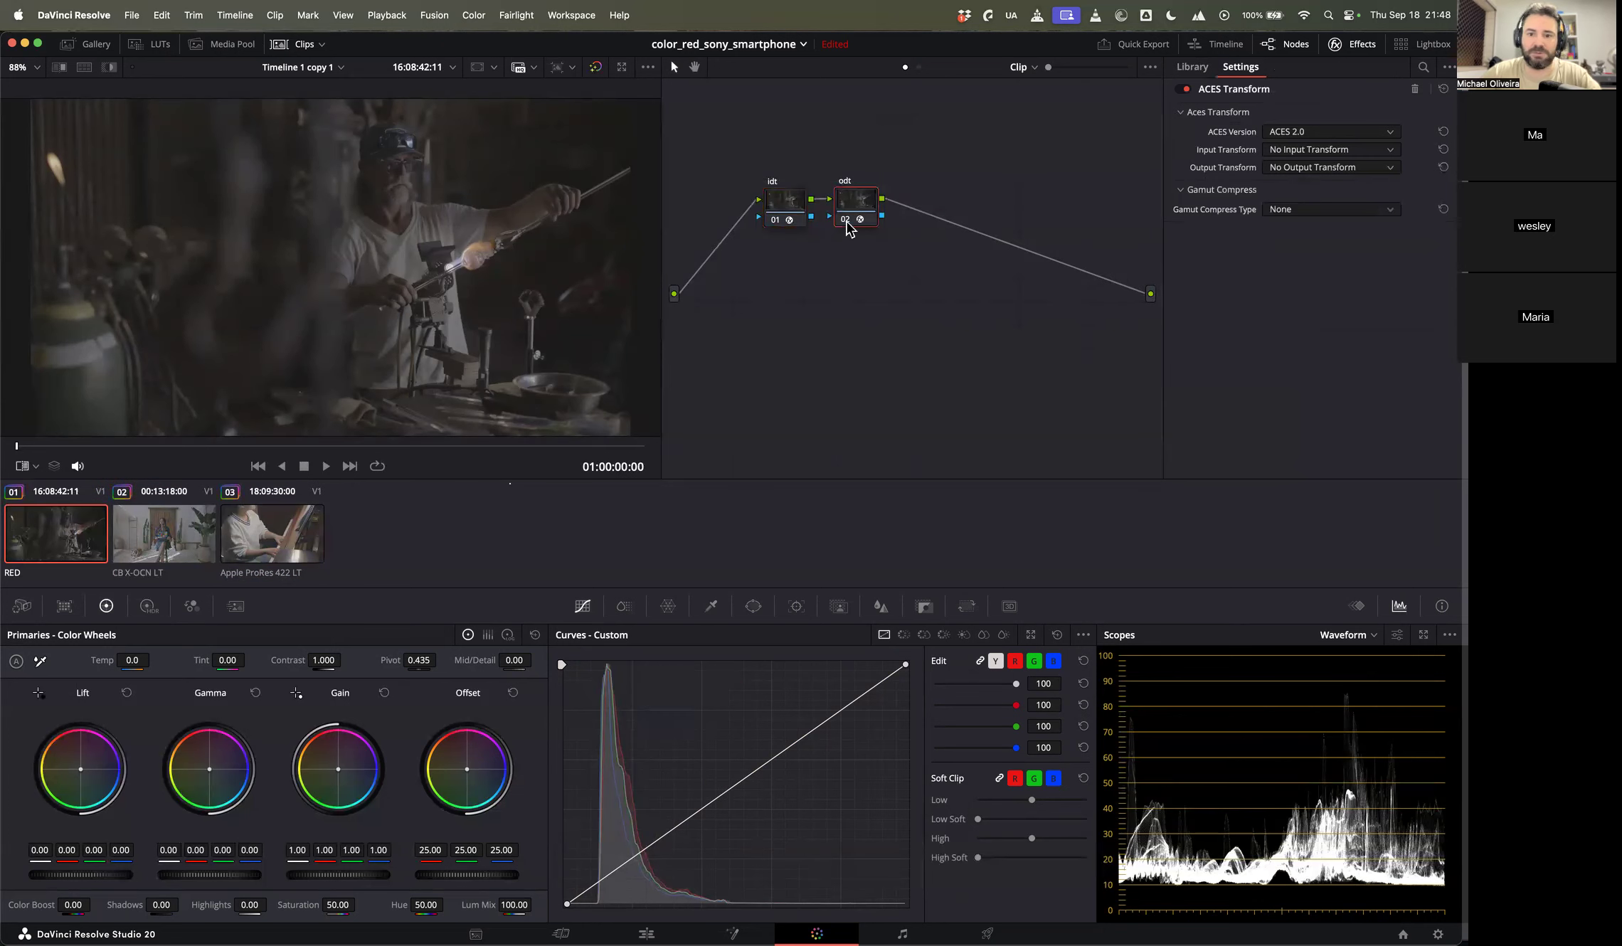
Step: Space the RED clip's nodes apart and set the idt transform's input to RED Log3G10 REDWideGamutRGB - CSC and output to ACEScct - CSC
{"action": "left_click_drag", "start_coordinate": [848, 209], "coordinate": [1025, 213]}
{"action": "left_click_drag", "start_coordinate": [783, 204], "coordinate": [770, 200]}
{"action": "left_click", "coordinate": [1305, 150]}
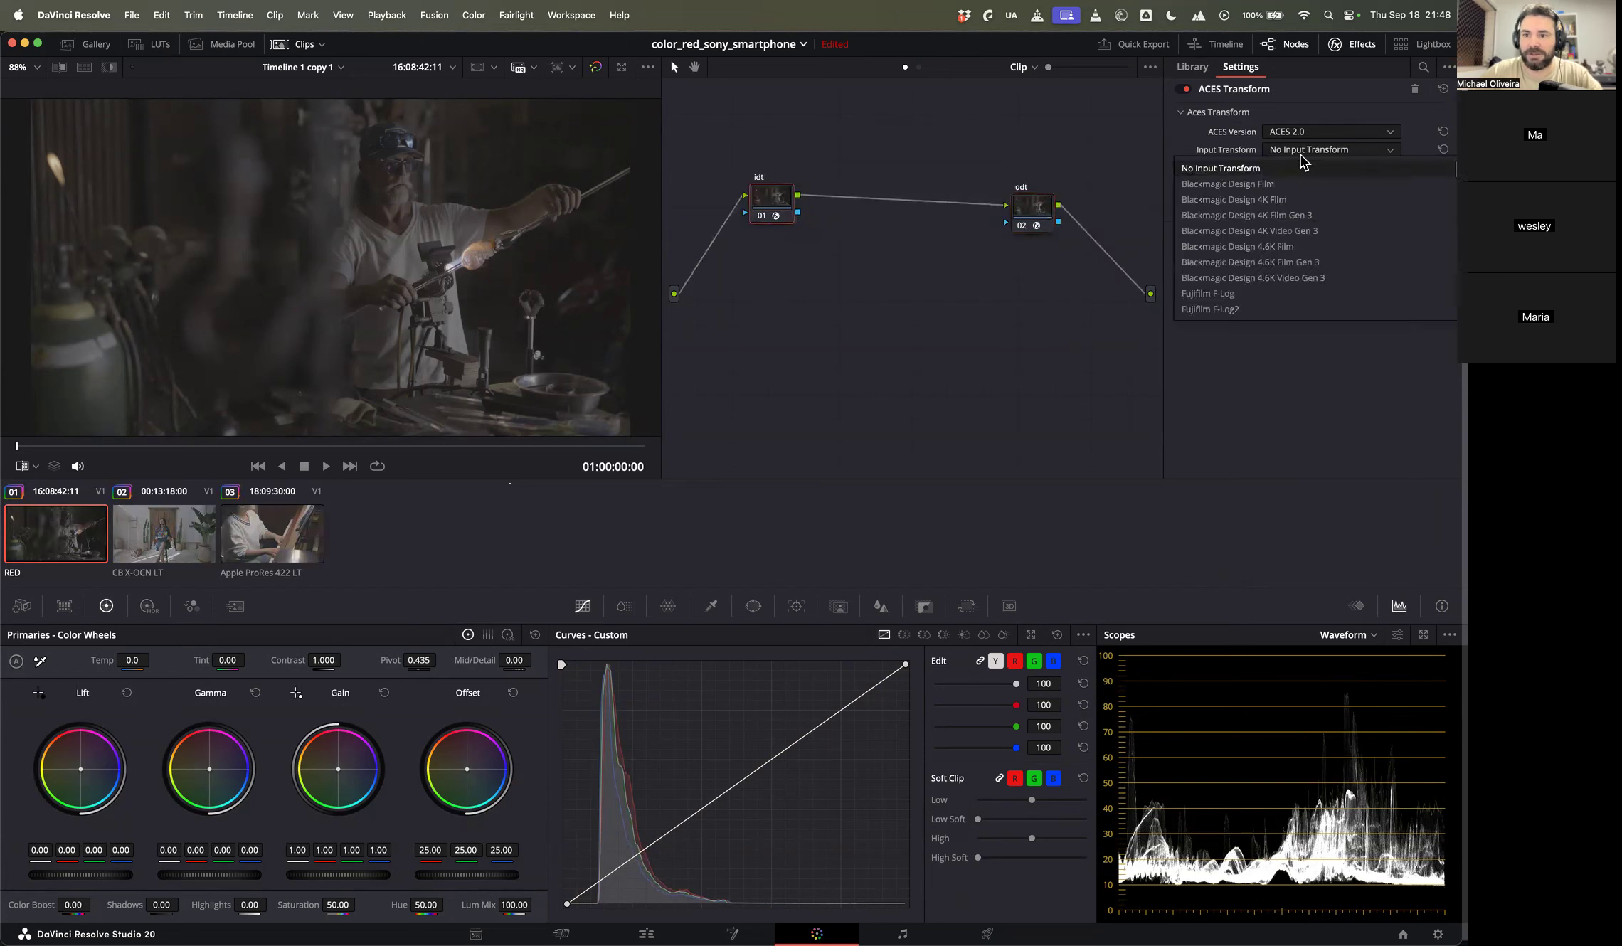
{"action": "type", "text": "red"}
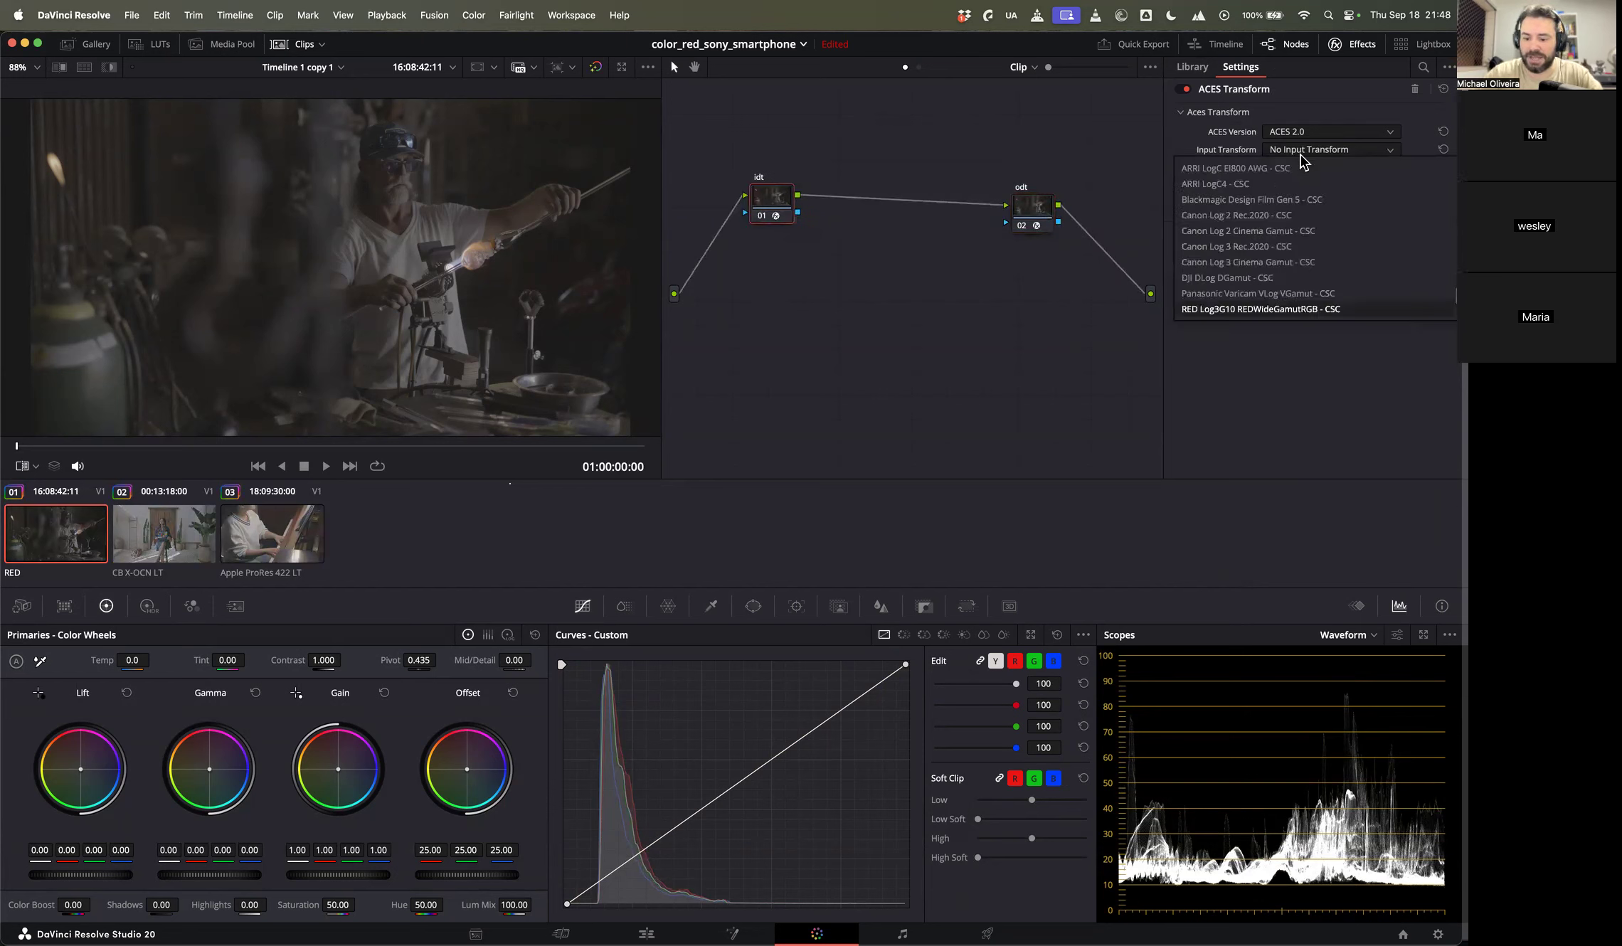
{"action": "scroll", "coordinate": [1303, 242], "scroll_direction": "down", "scroll_amount": 5}
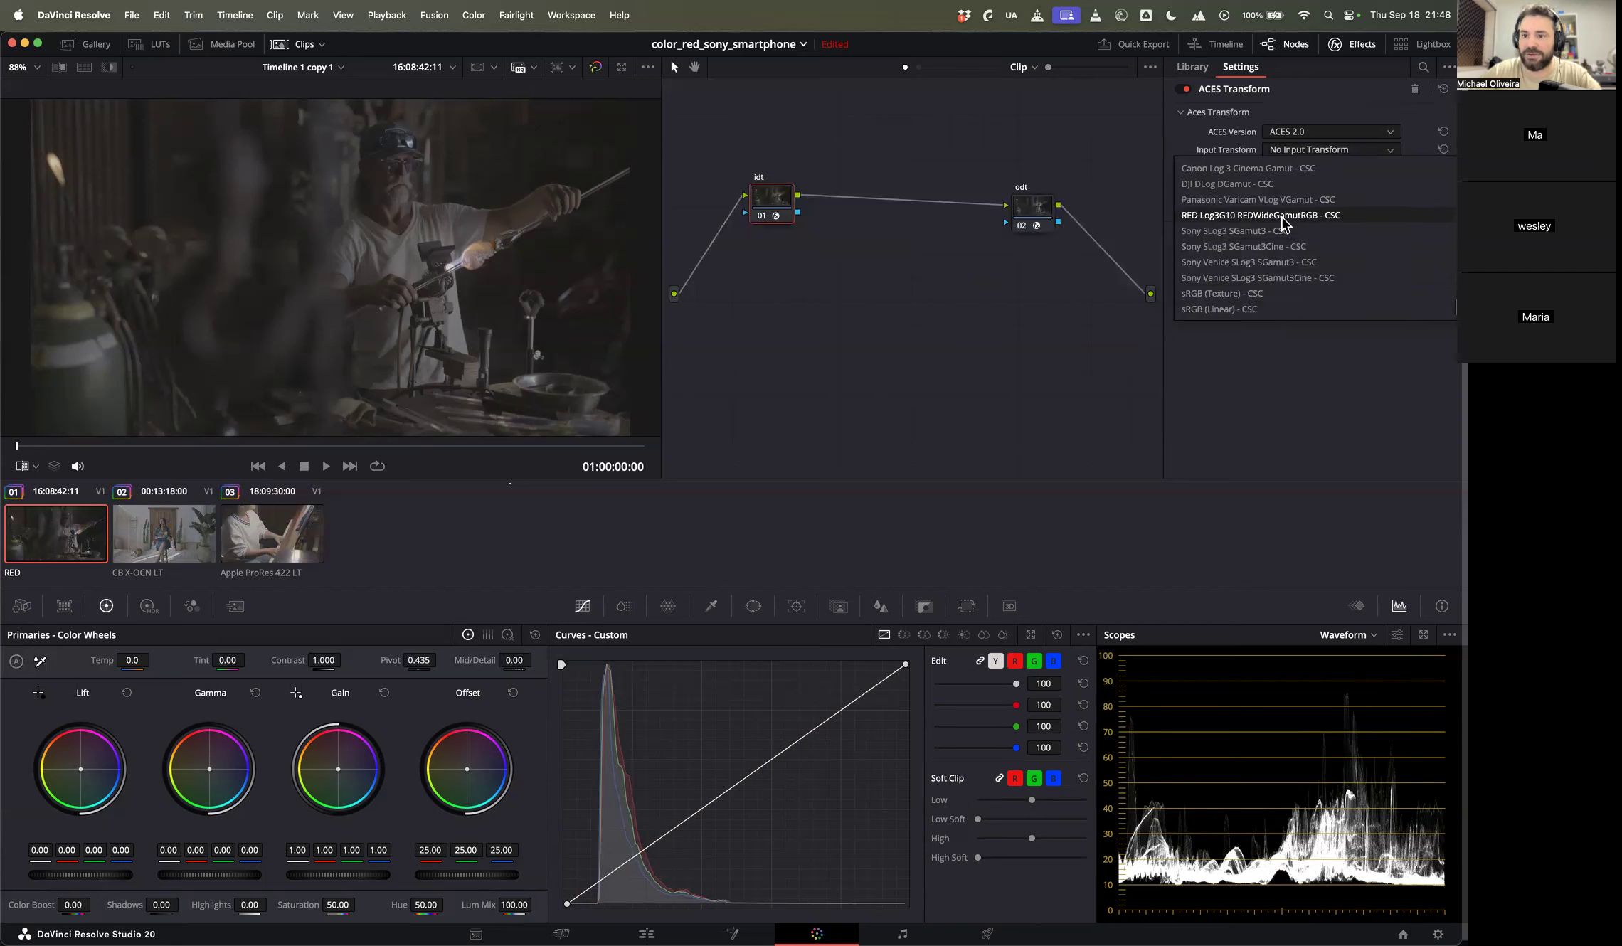
{"action": "left_click", "coordinate": [1214, 216]}
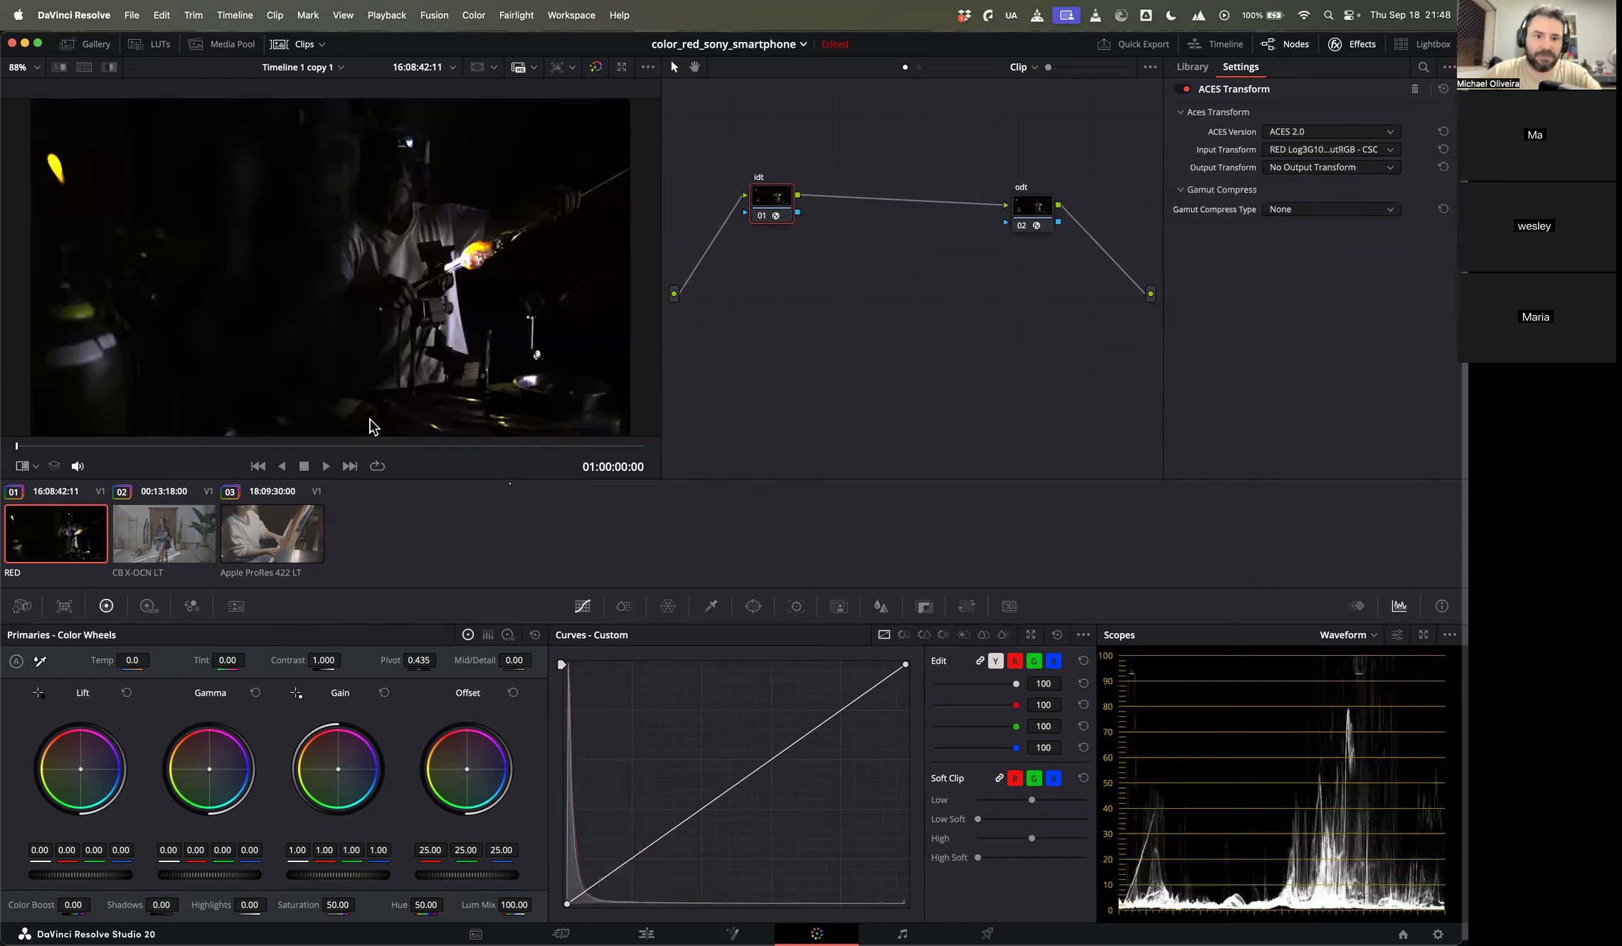
{"action": "left_click", "coordinate": [1326, 167]}
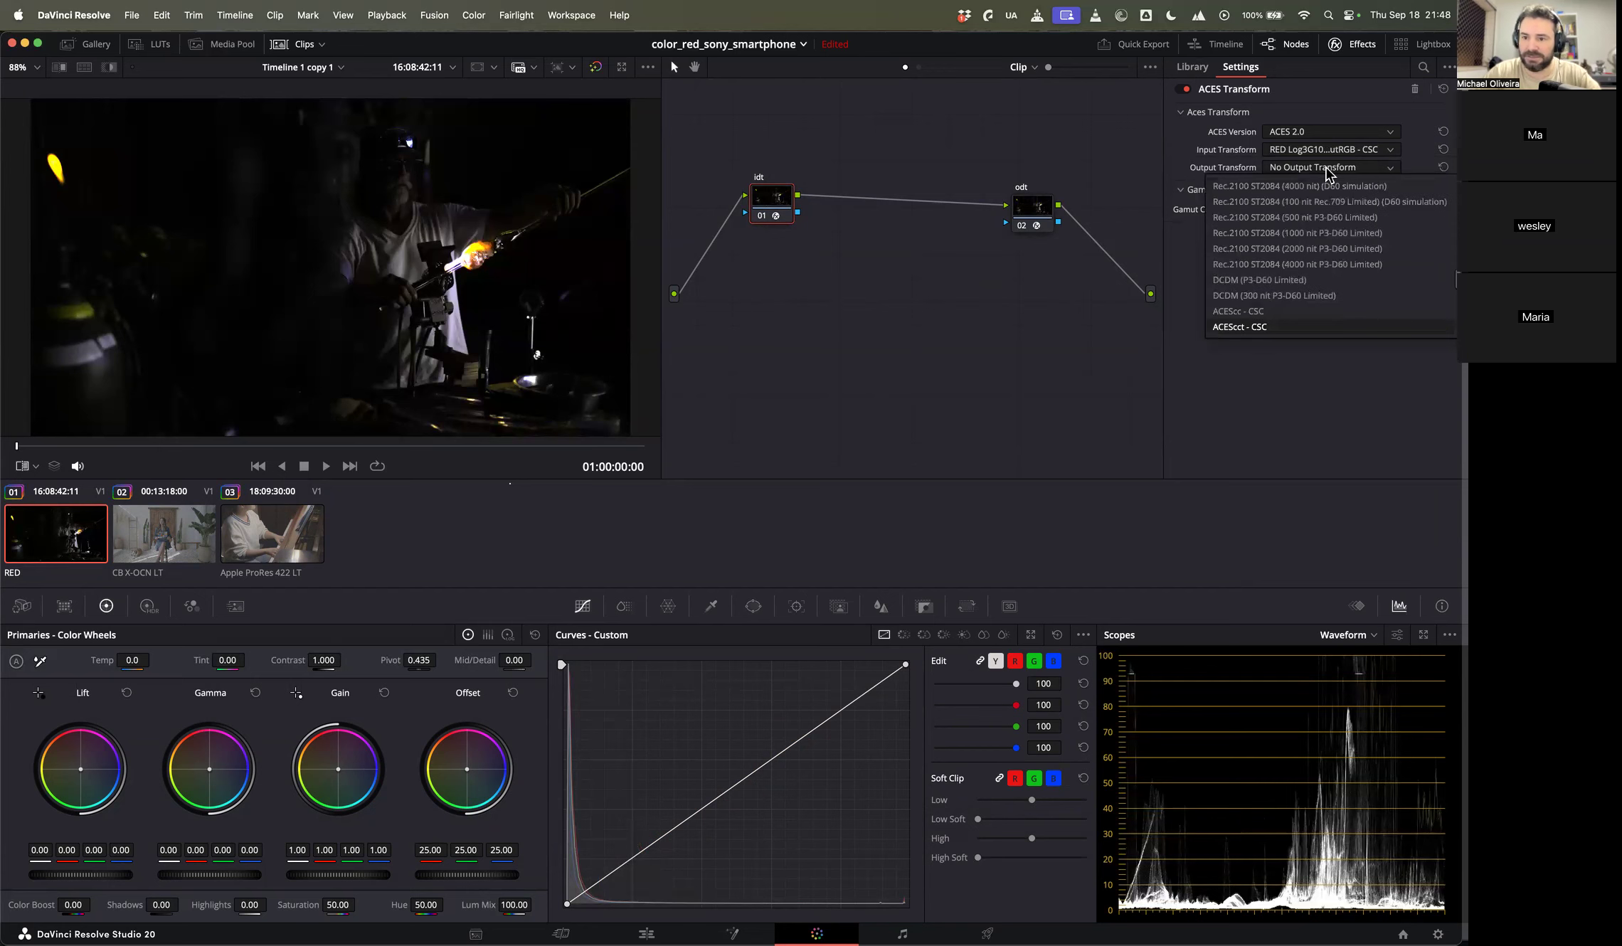
{"action": "left_click", "coordinate": [1242, 327]}
Step: Set the RED clip's odt transform to ACEScct - CSC input and Rec.709 BT.1886 output, and align the node with idt
{"action": "left_click", "coordinate": [1027, 216]}
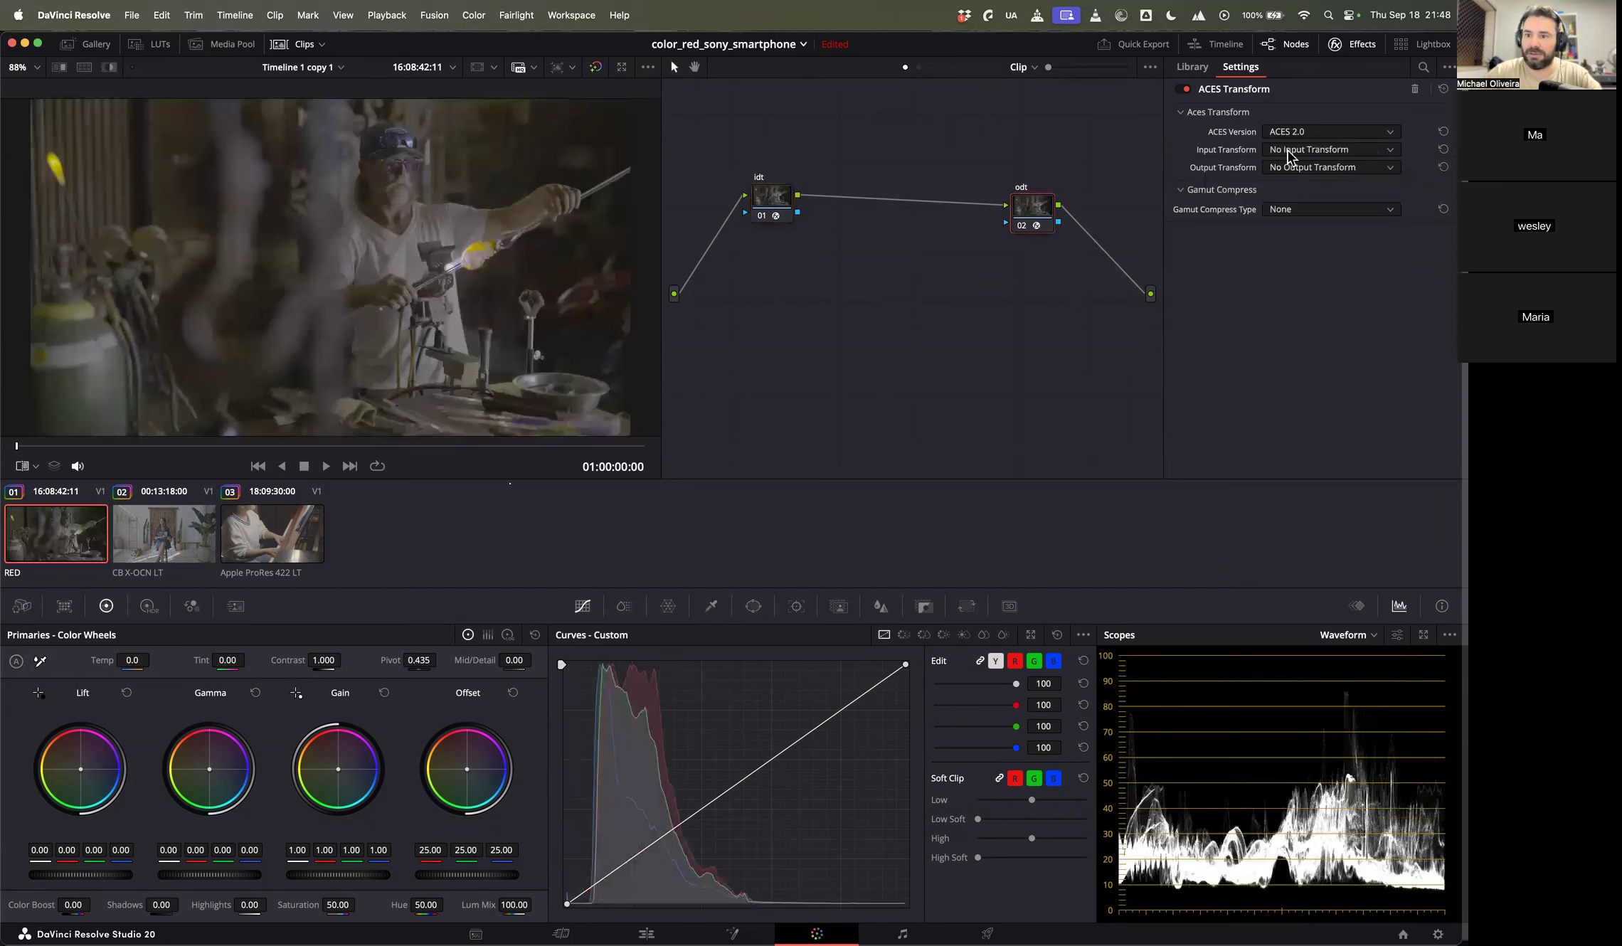
{"action": "left_click", "coordinate": [1286, 150]}
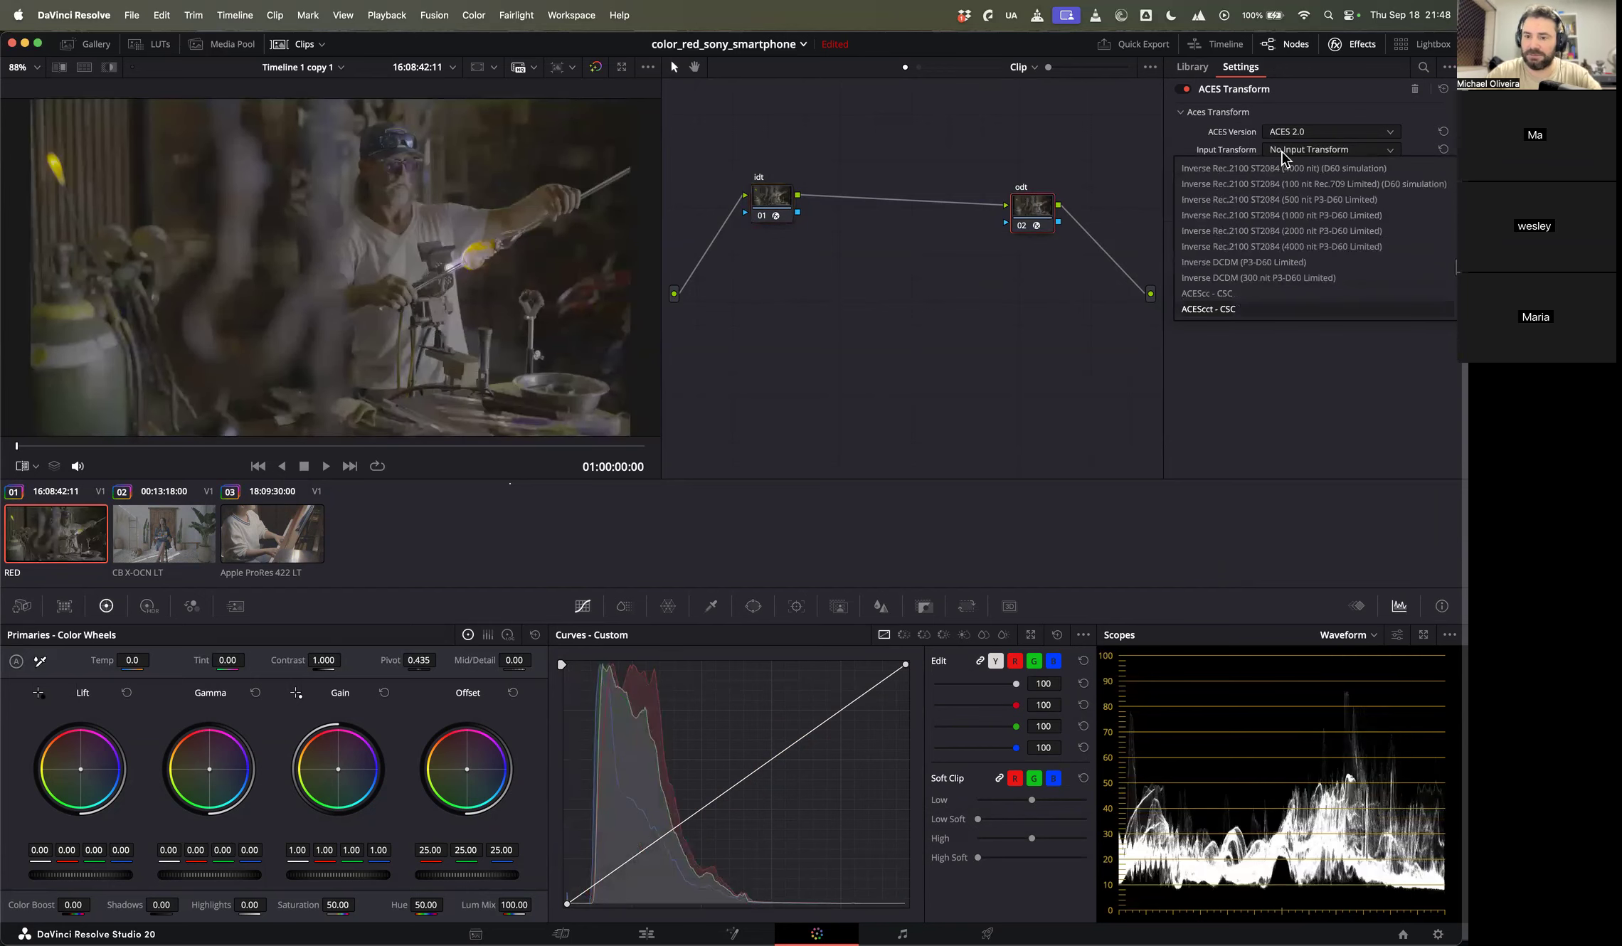
{"action": "key", "text": "Down"}
{"action": "key", "text": "Return"}
{"action": "left_click", "coordinate": [1284, 167]}
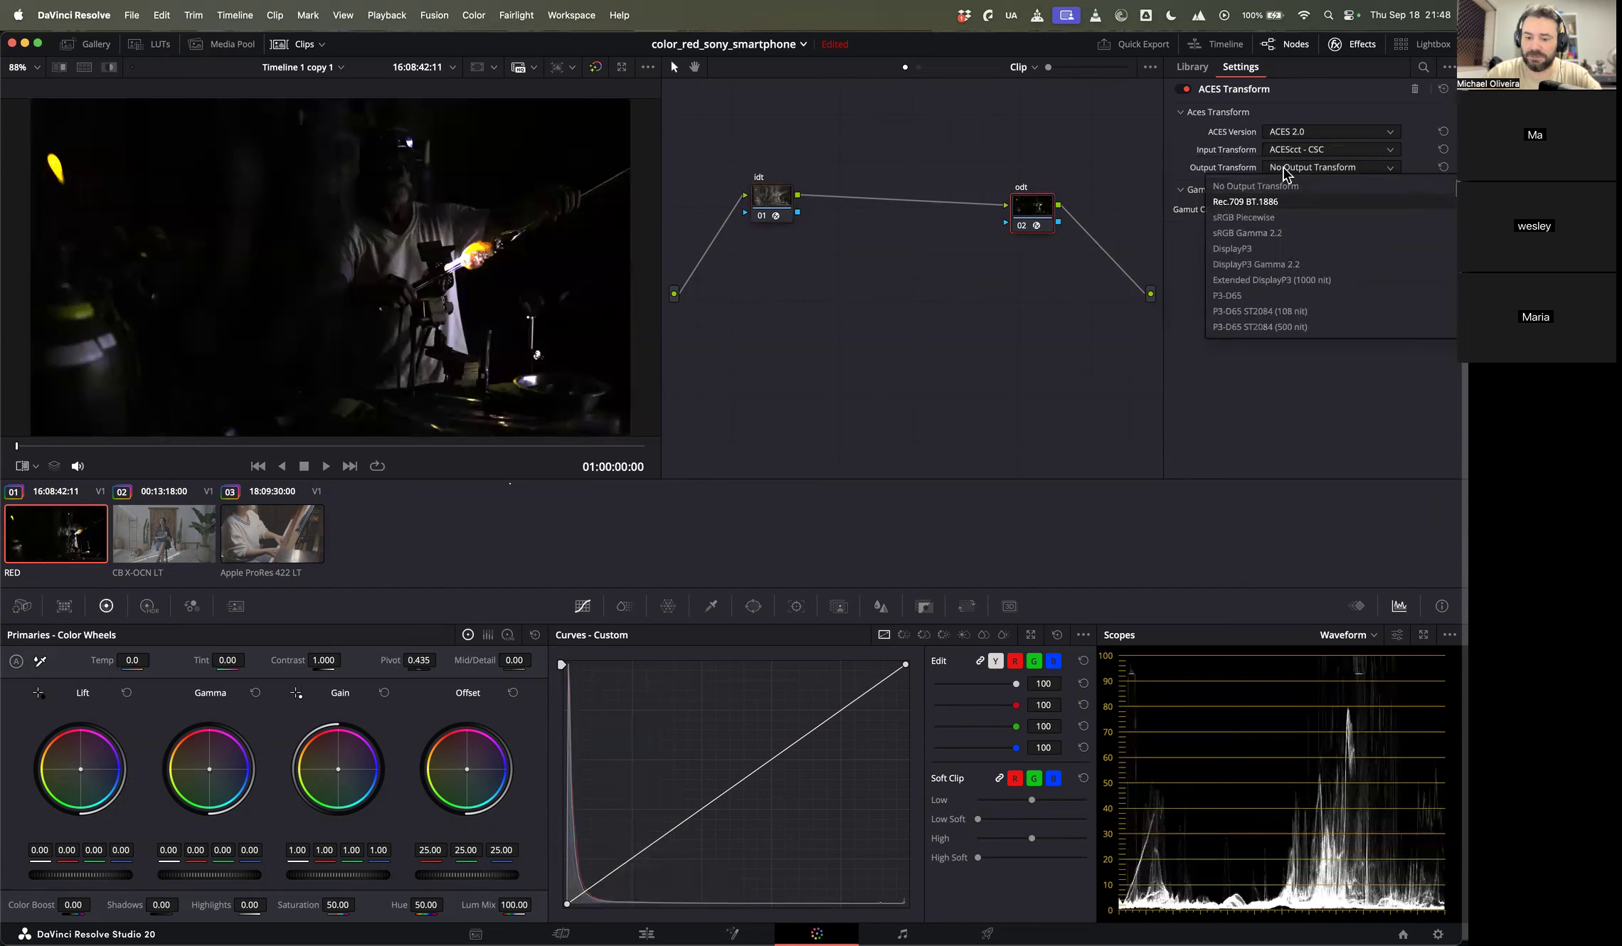
{"action": "key", "text": "Return"}
{"action": "left_click_drag", "start_coordinate": [1044, 209], "coordinate": [1057, 198]}
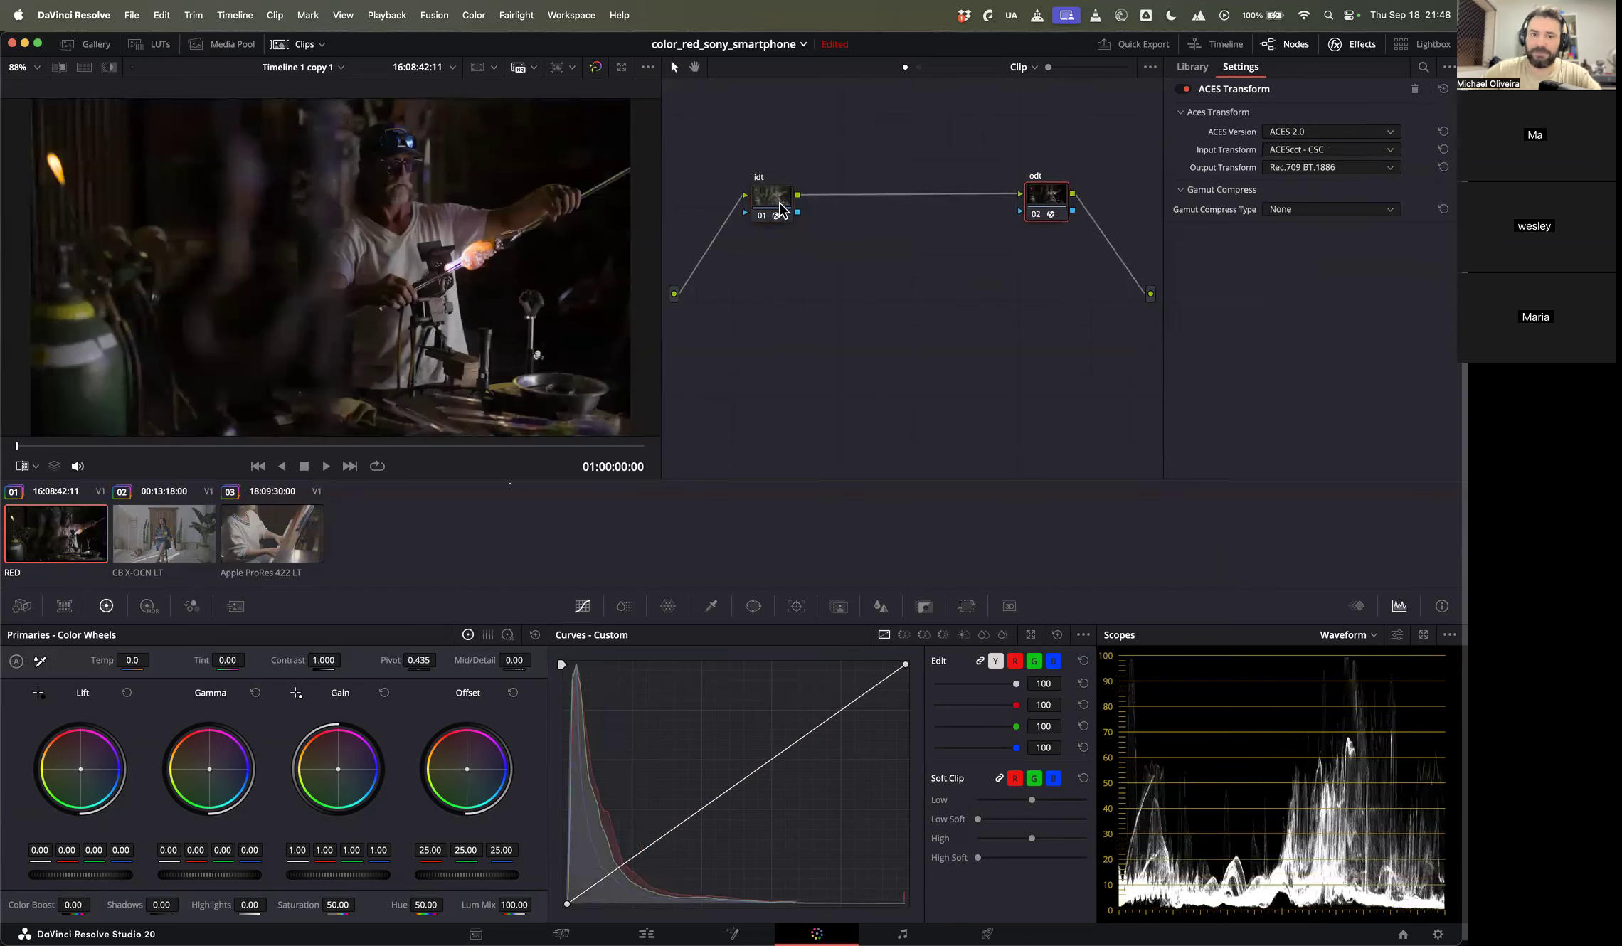
Step: Copy the RED clip's grade onto the CB X-OCN LT and Apple ProRes 422 LT clips together
{"action": "left_click", "coordinate": [173, 566]}
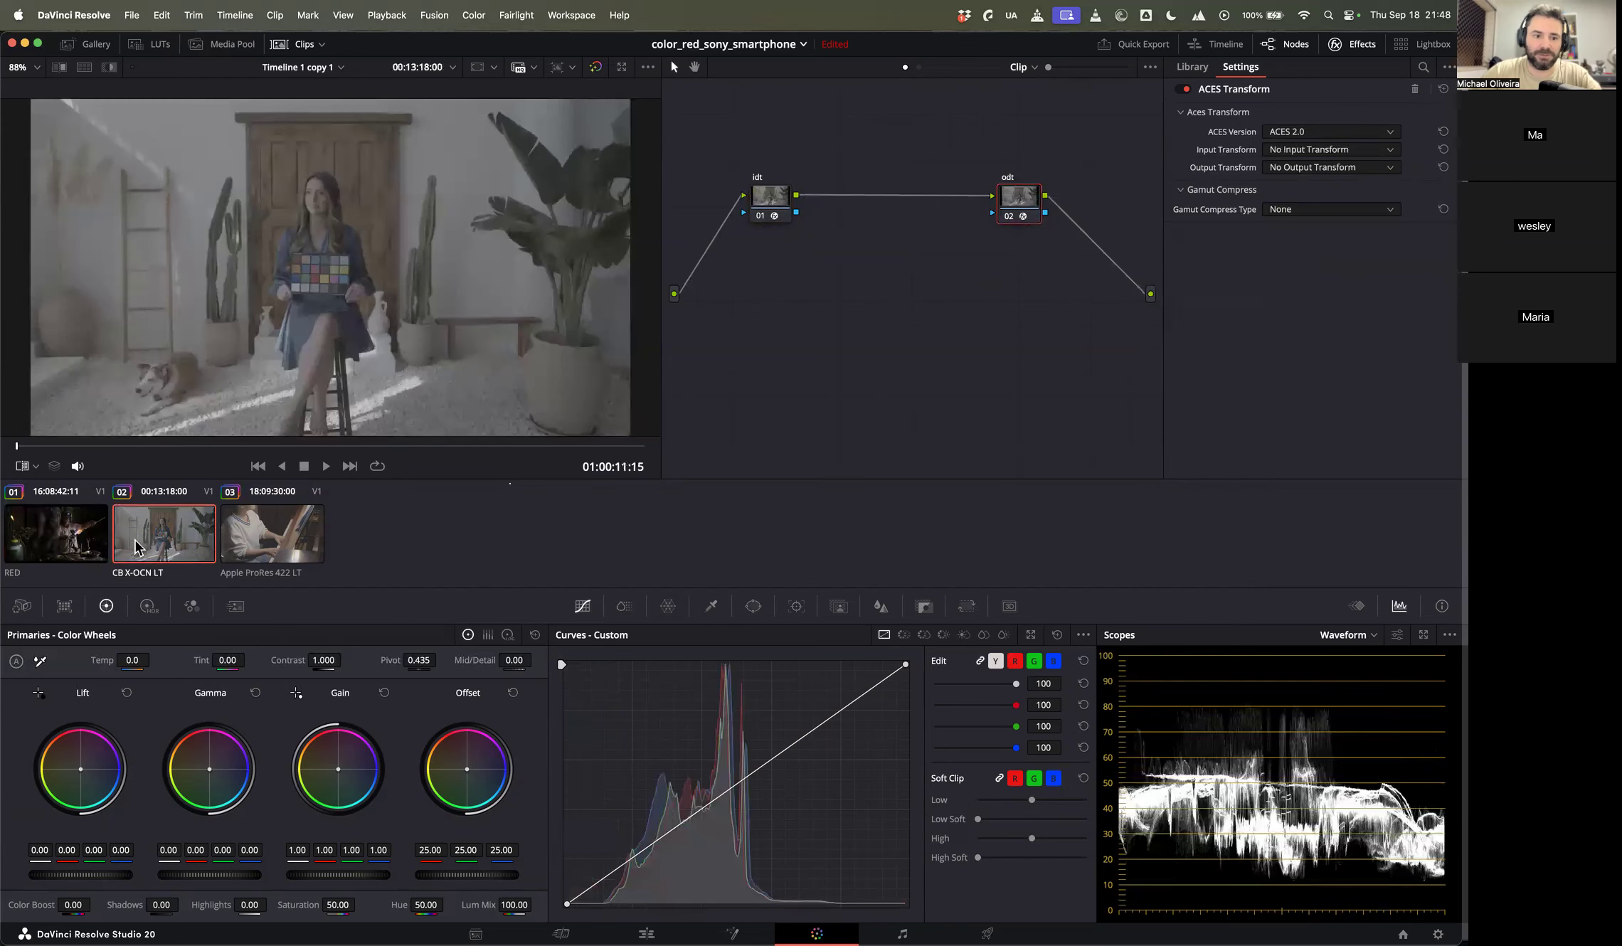
{"action": "left_click", "coordinate": [281, 537], "text": "super"}
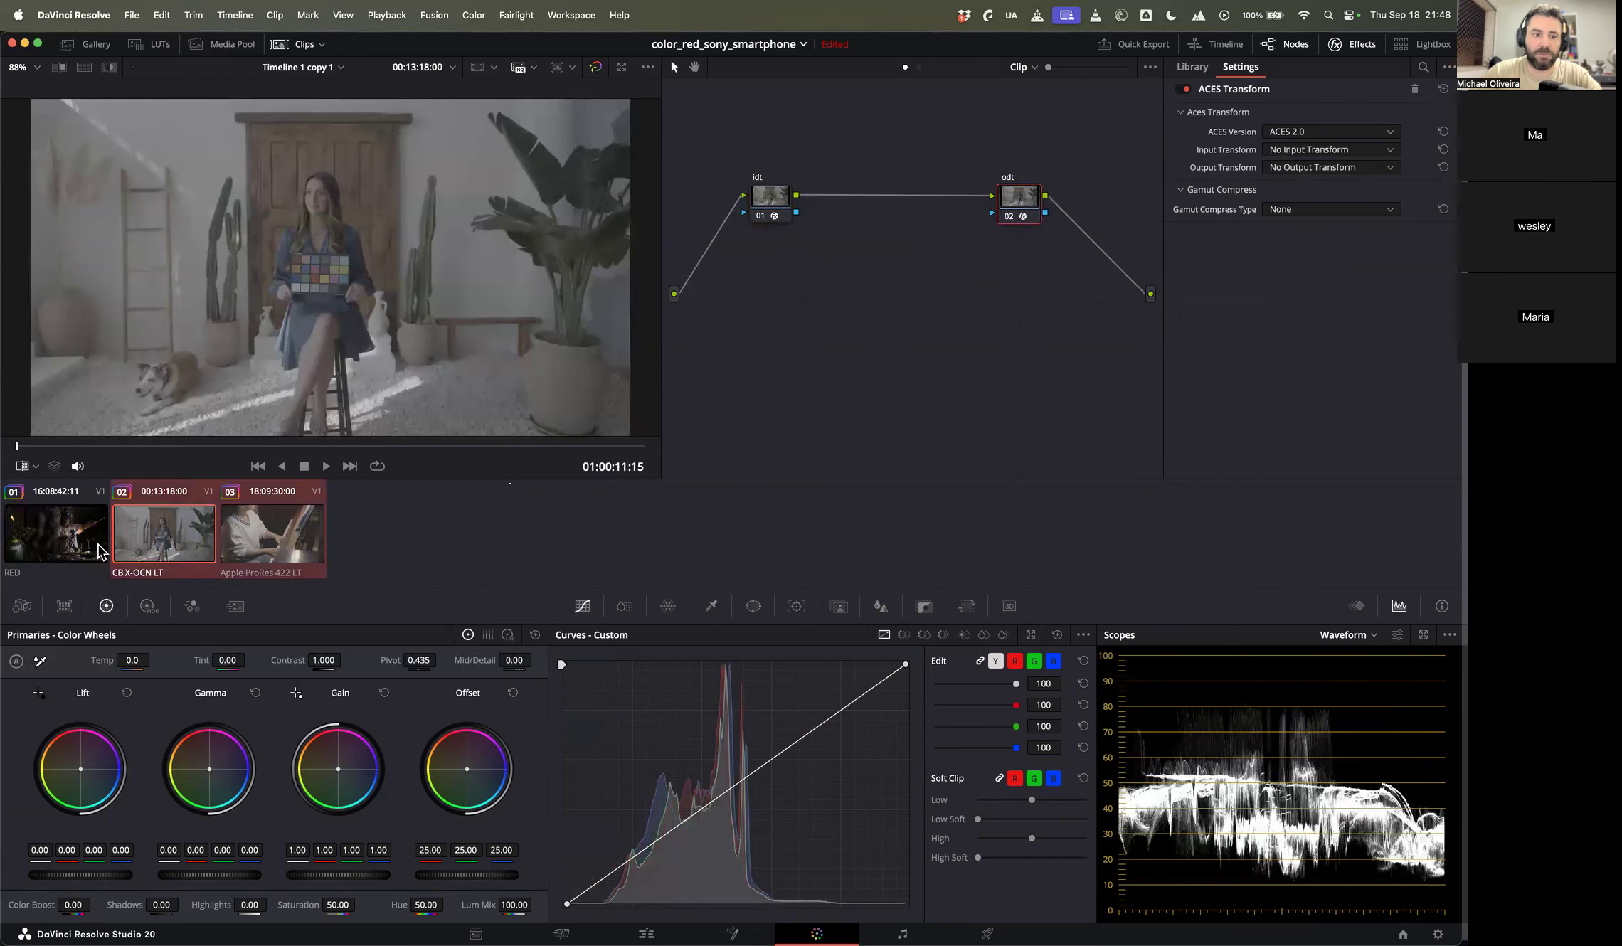
{"action": "middle_click", "coordinate": [86, 546]}
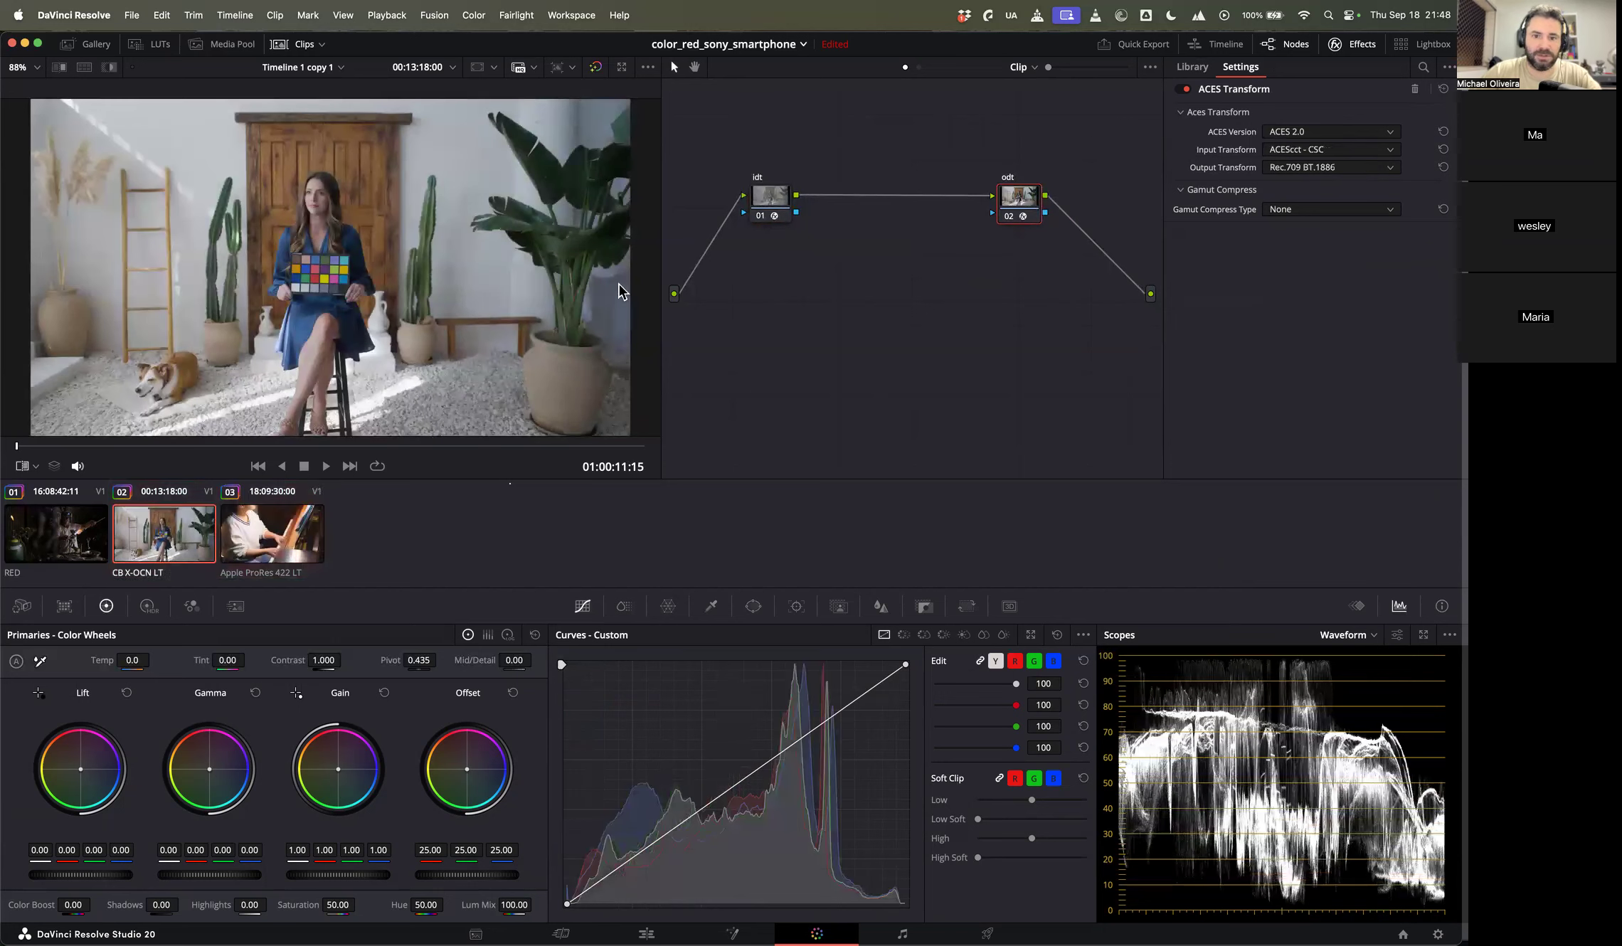
Step: Change the input transform of the CB X-OCN LT clip's idt node to Sony SLog3 SGamut3Cine - CSC
{"action": "left_click", "coordinate": [771, 206]}
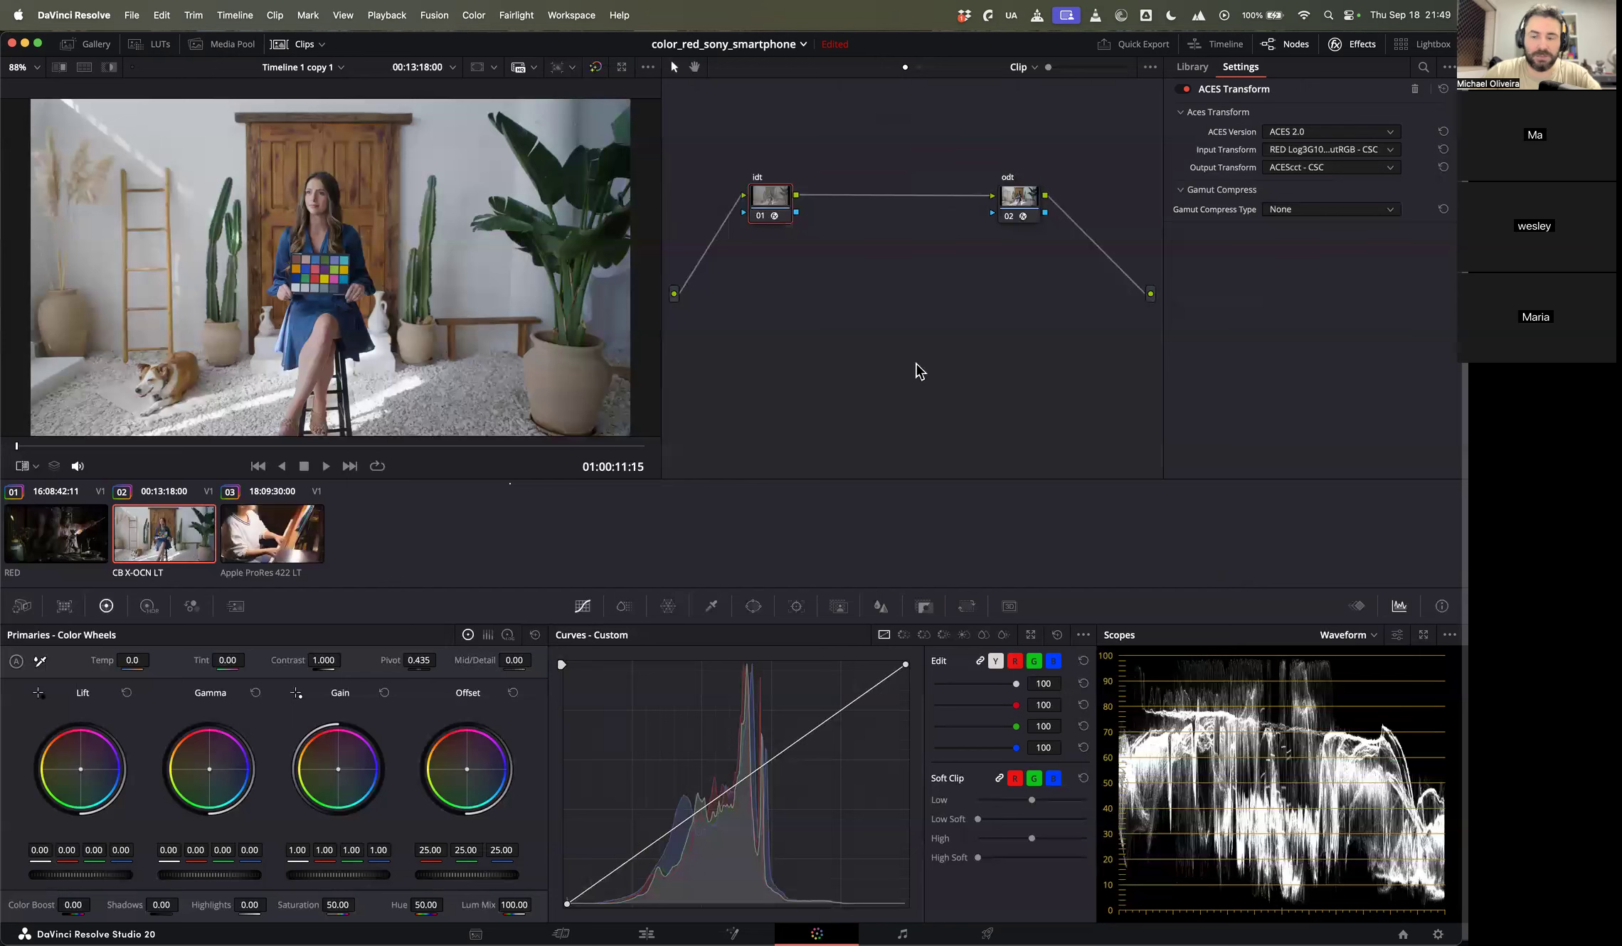
{"action": "left_click", "coordinate": [1289, 158]}
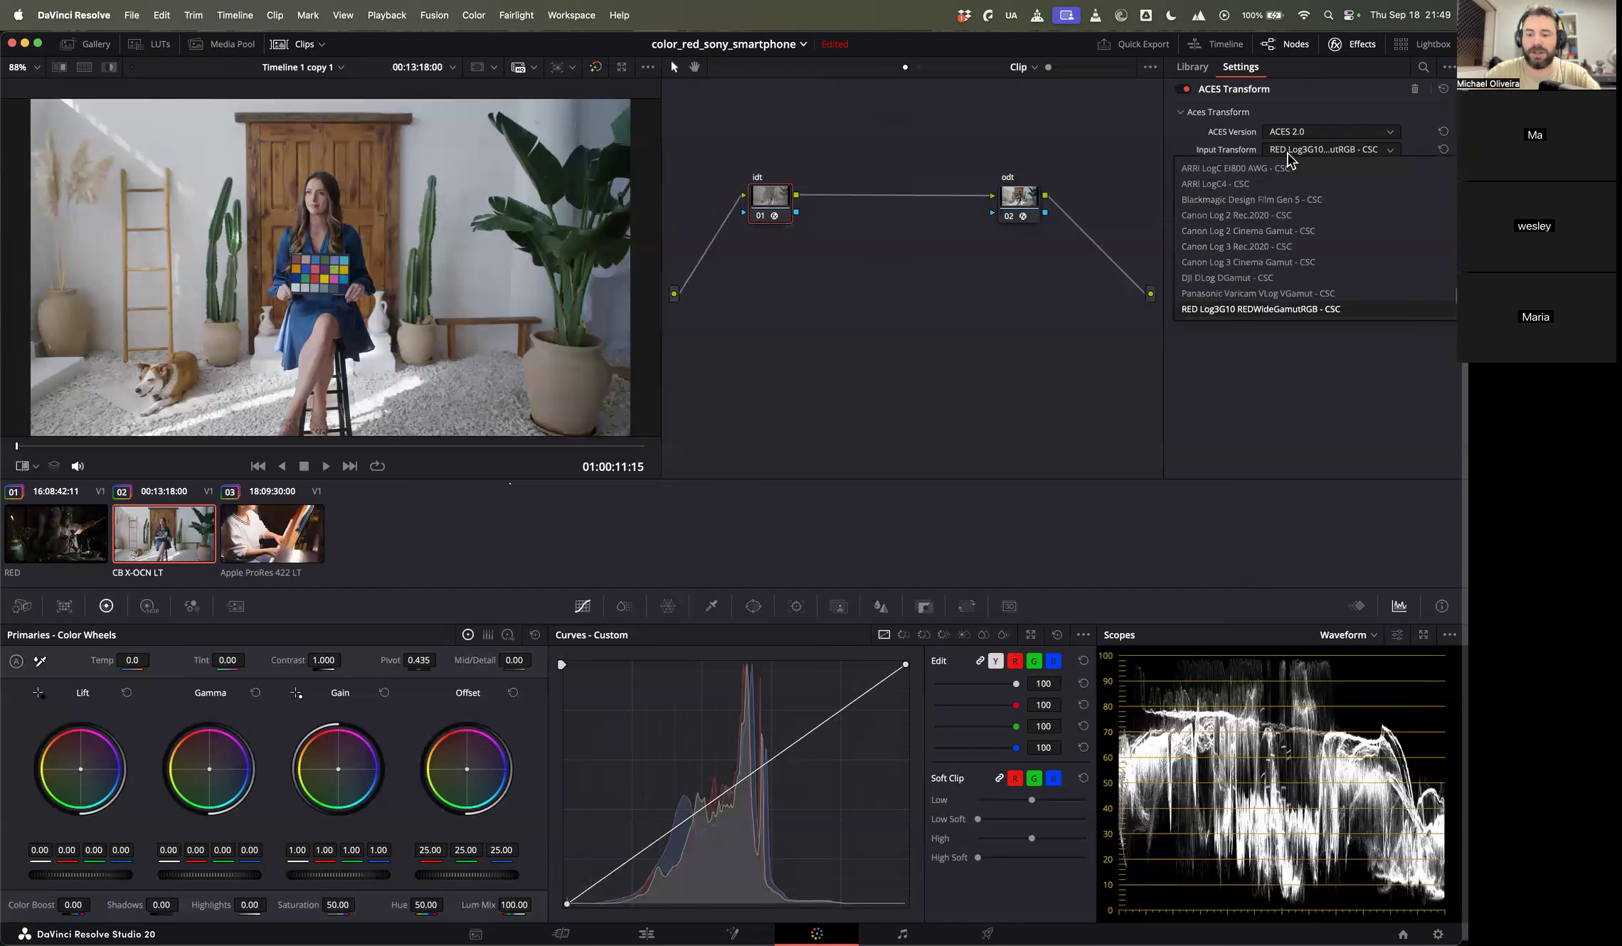
{"action": "key", "text": "Down"}
{"action": "key", "text": "Down"}
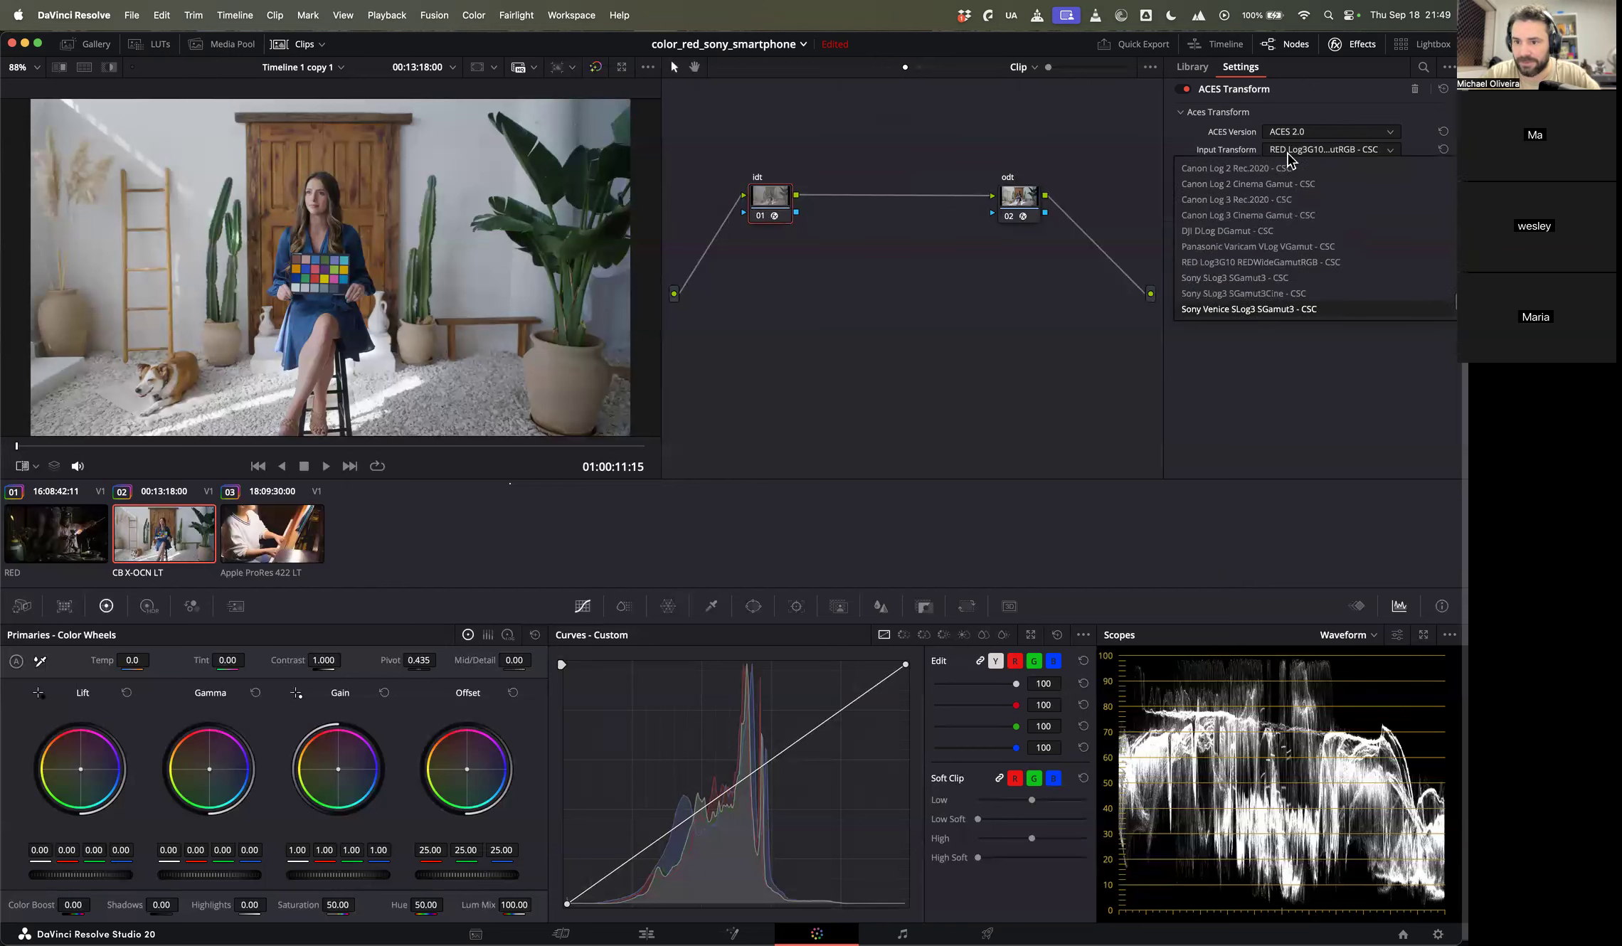
{"action": "key", "text": "Up"}
{"action": "key", "text": "Down"}
{"action": "key", "text": "Down"}
{"action": "key", "text": "Down"}
{"action": "key", "text": "Up"}
{"action": "key", "text": "Up"}
{"action": "key", "text": "Up"}
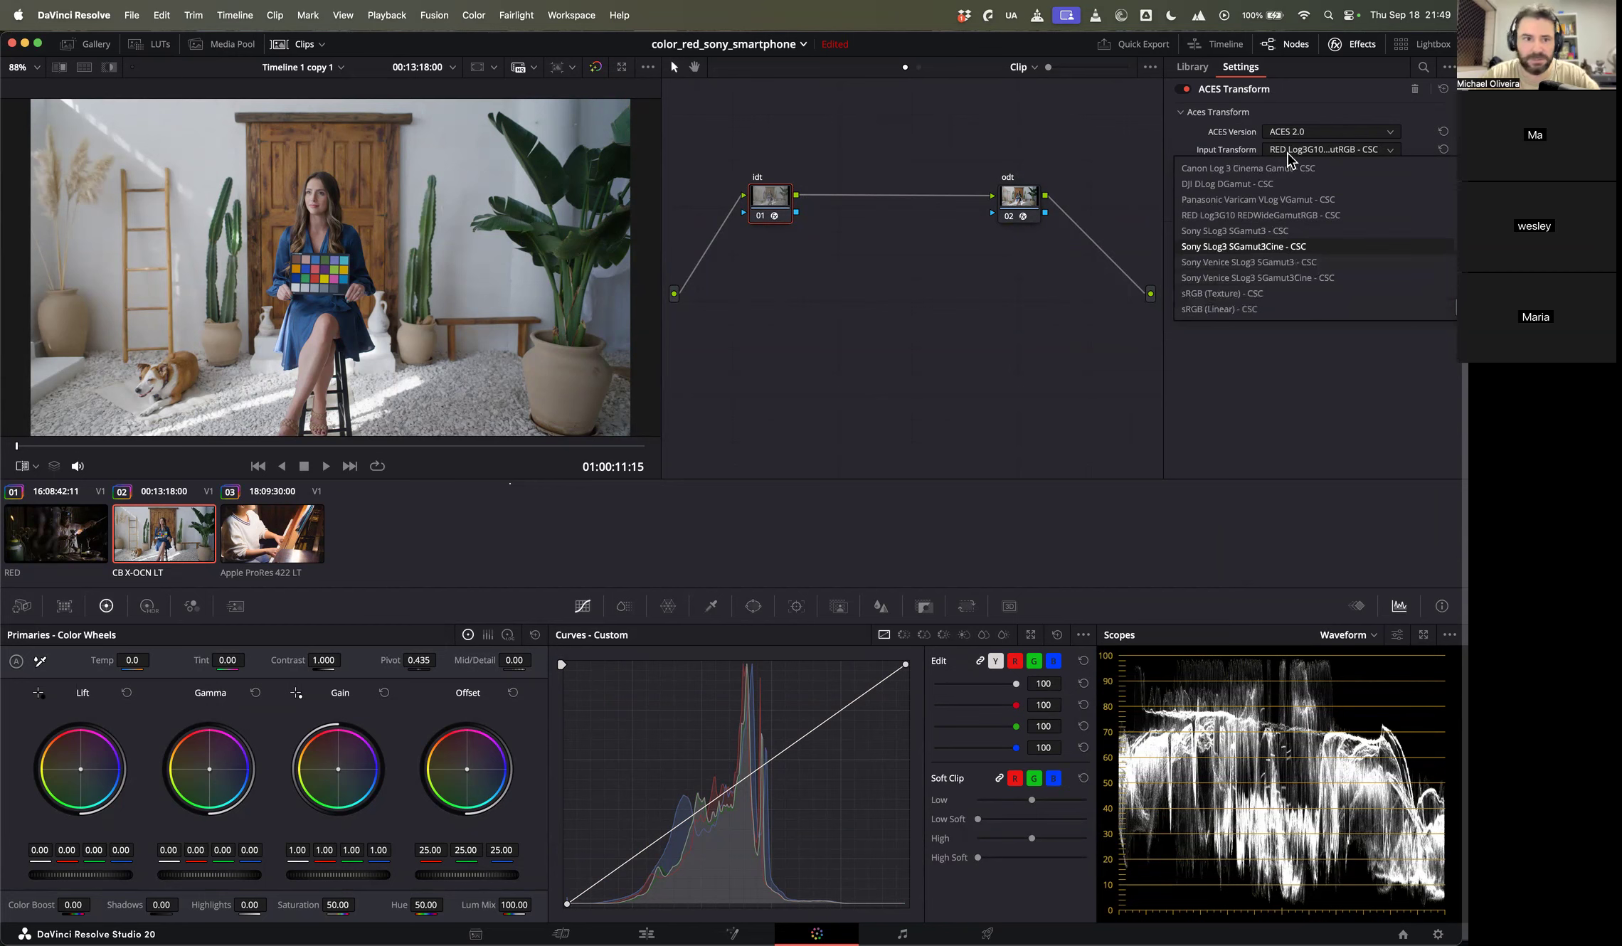
{"action": "key", "text": "Return"}
Step: Change the input transform of the Apple ProRes 422 LT clip's idt node to Apple Log Rec.2020 - CSC
{"action": "left_click", "coordinate": [295, 533]}
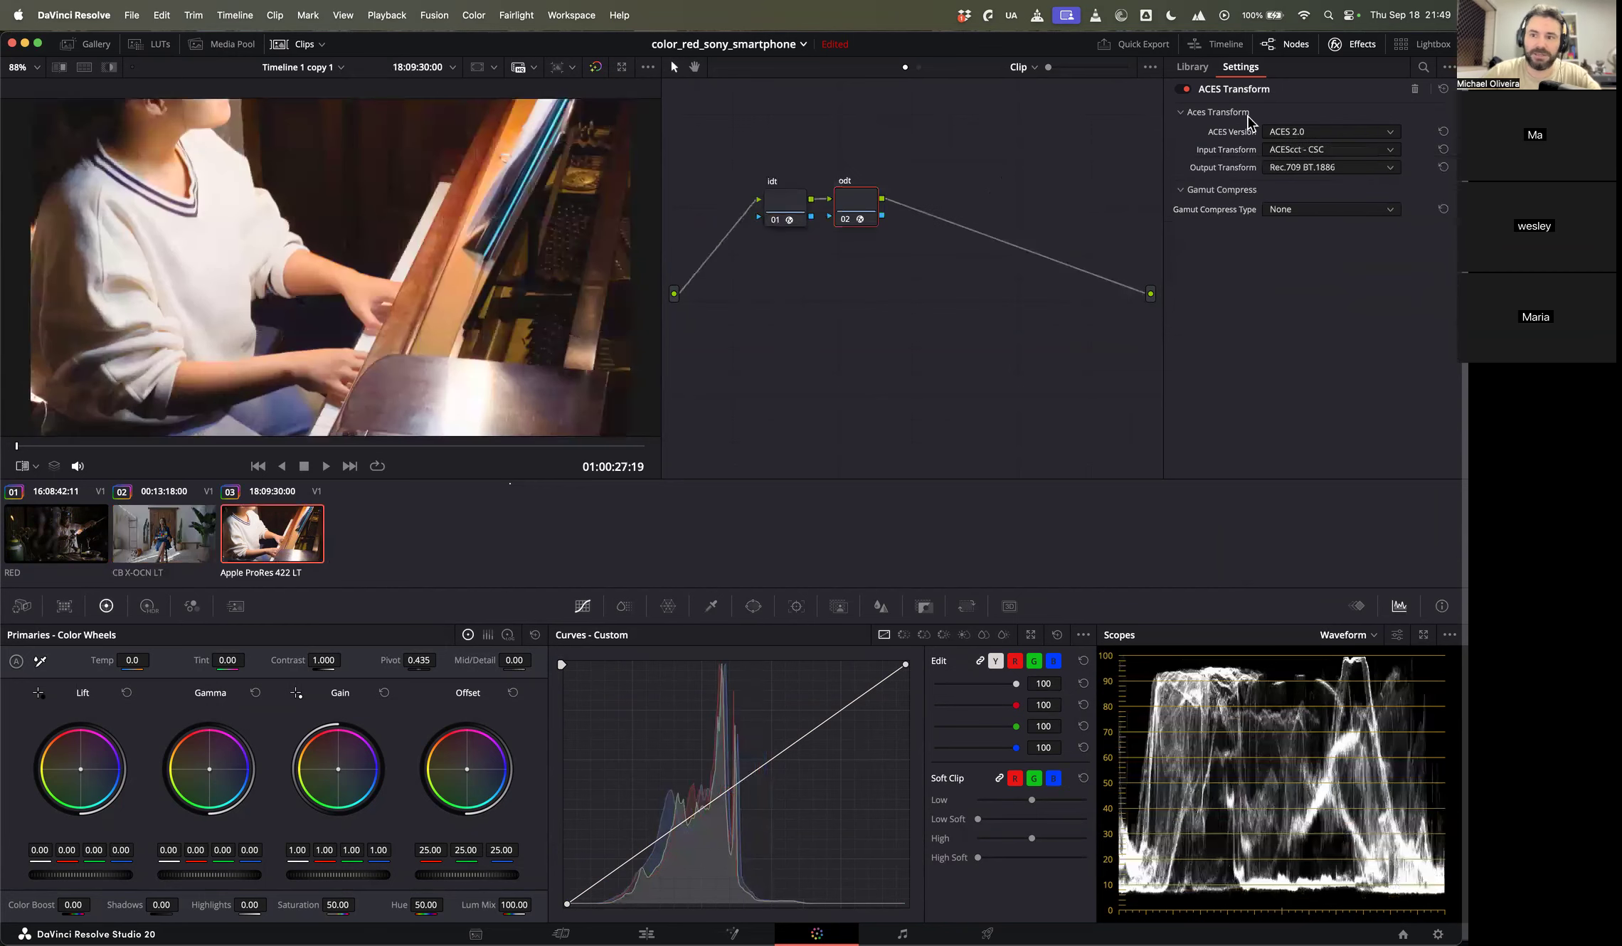
{"action": "left_click", "coordinate": [1312, 151]}
{"action": "left_click", "coordinate": [1310, 151]}
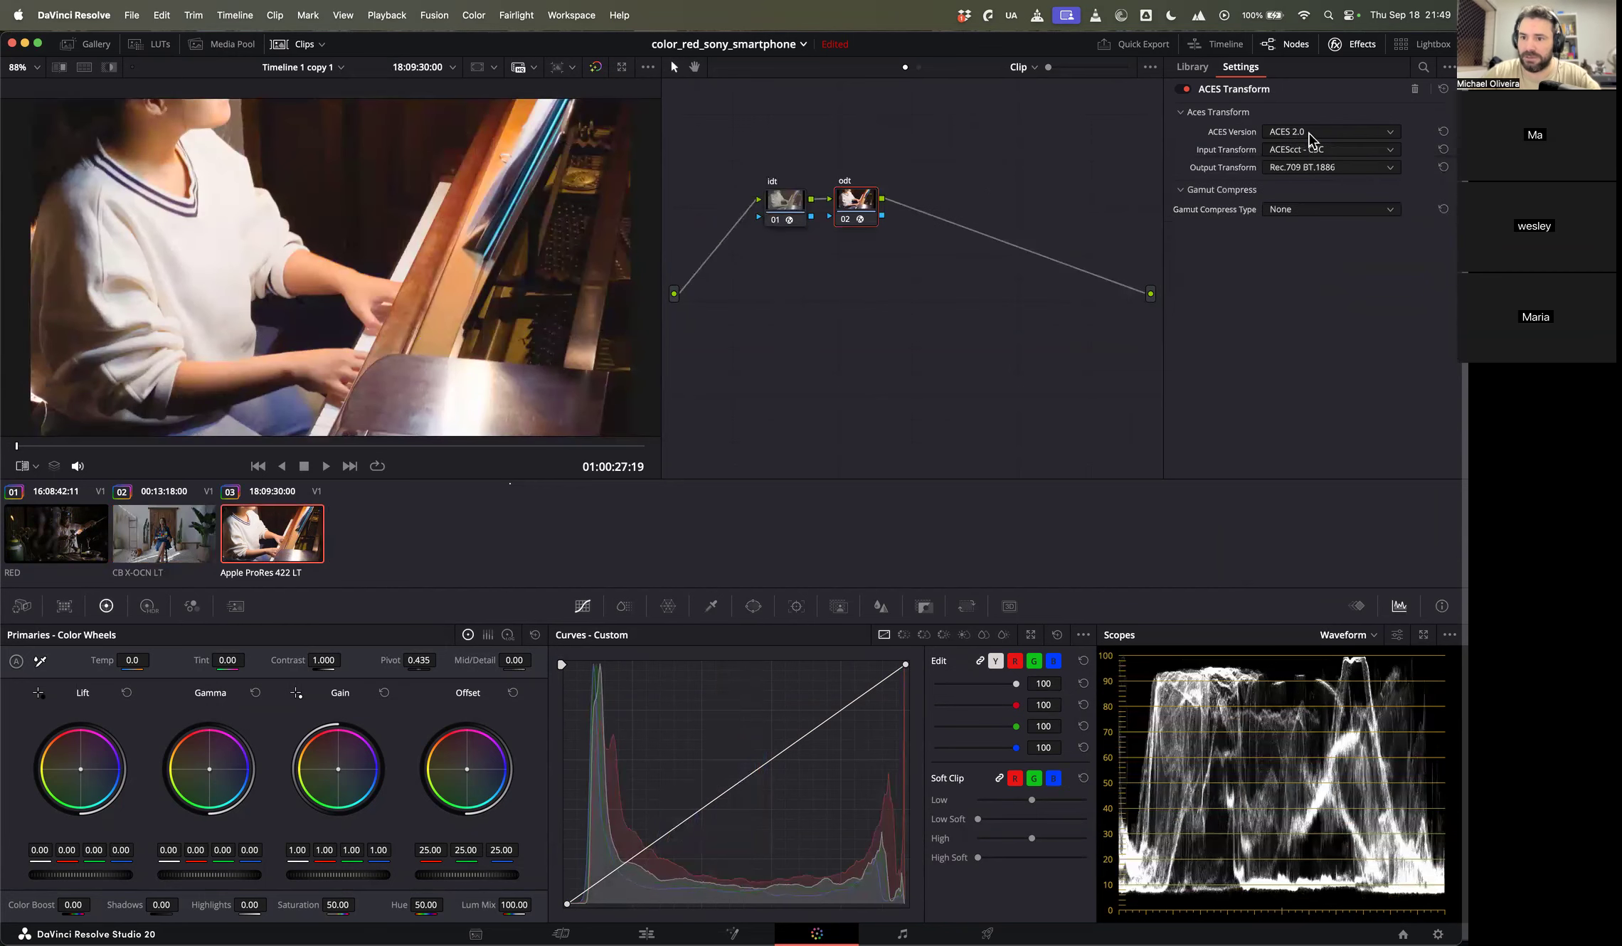
{"action": "left_click", "coordinate": [788, 194]}
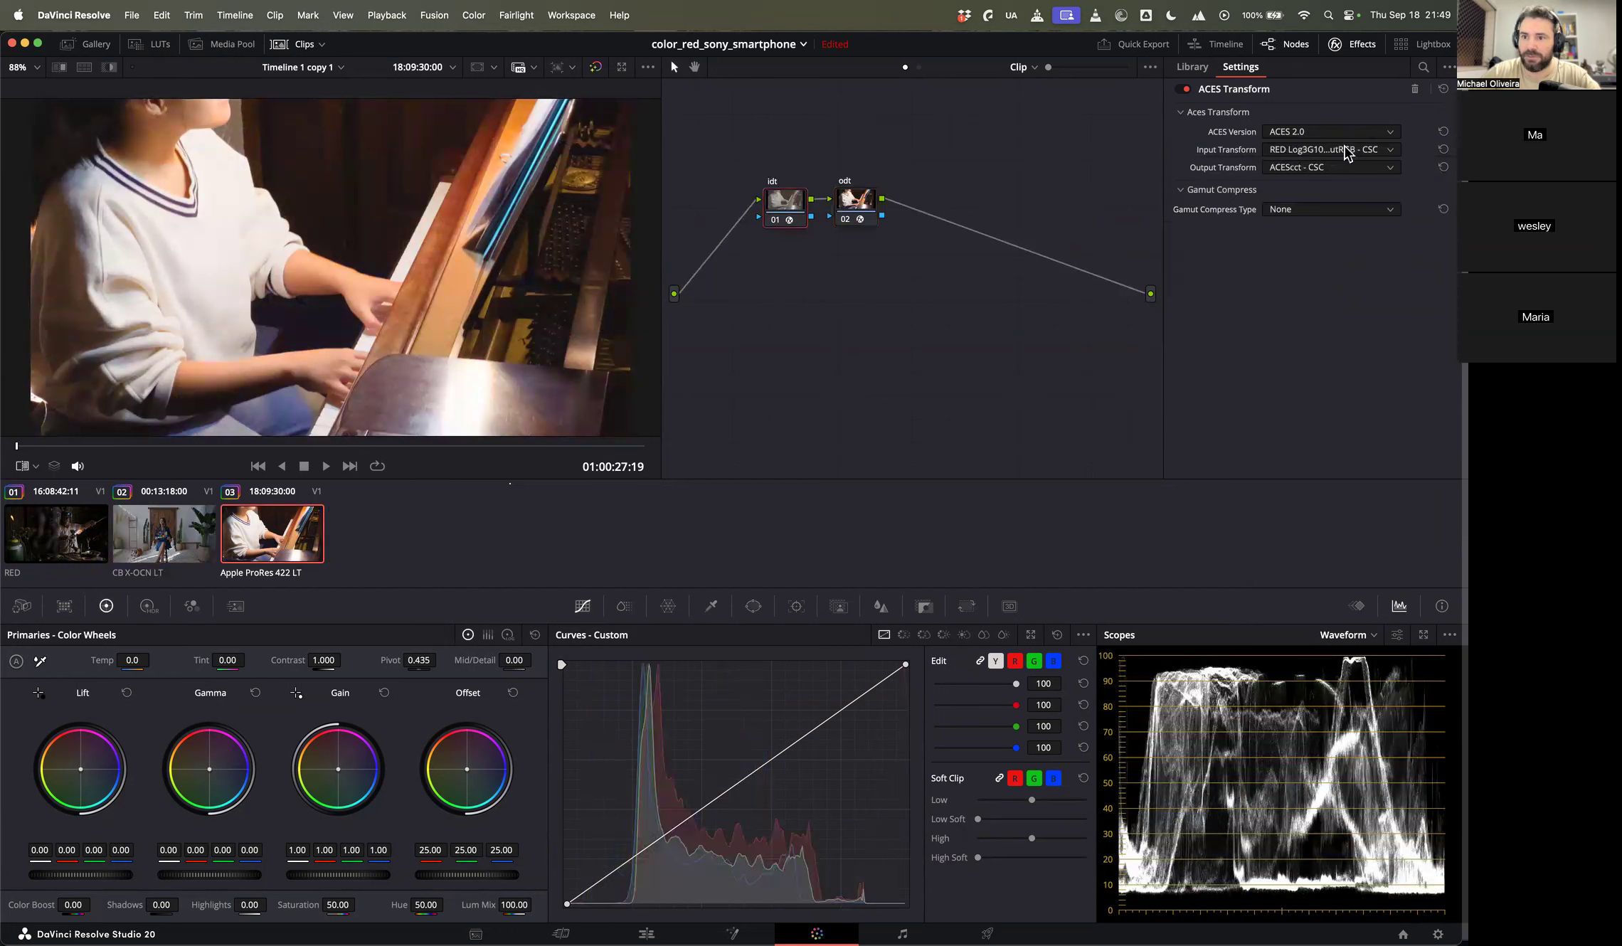
{"action": "left_click", "coordinate": [1345, 150]}
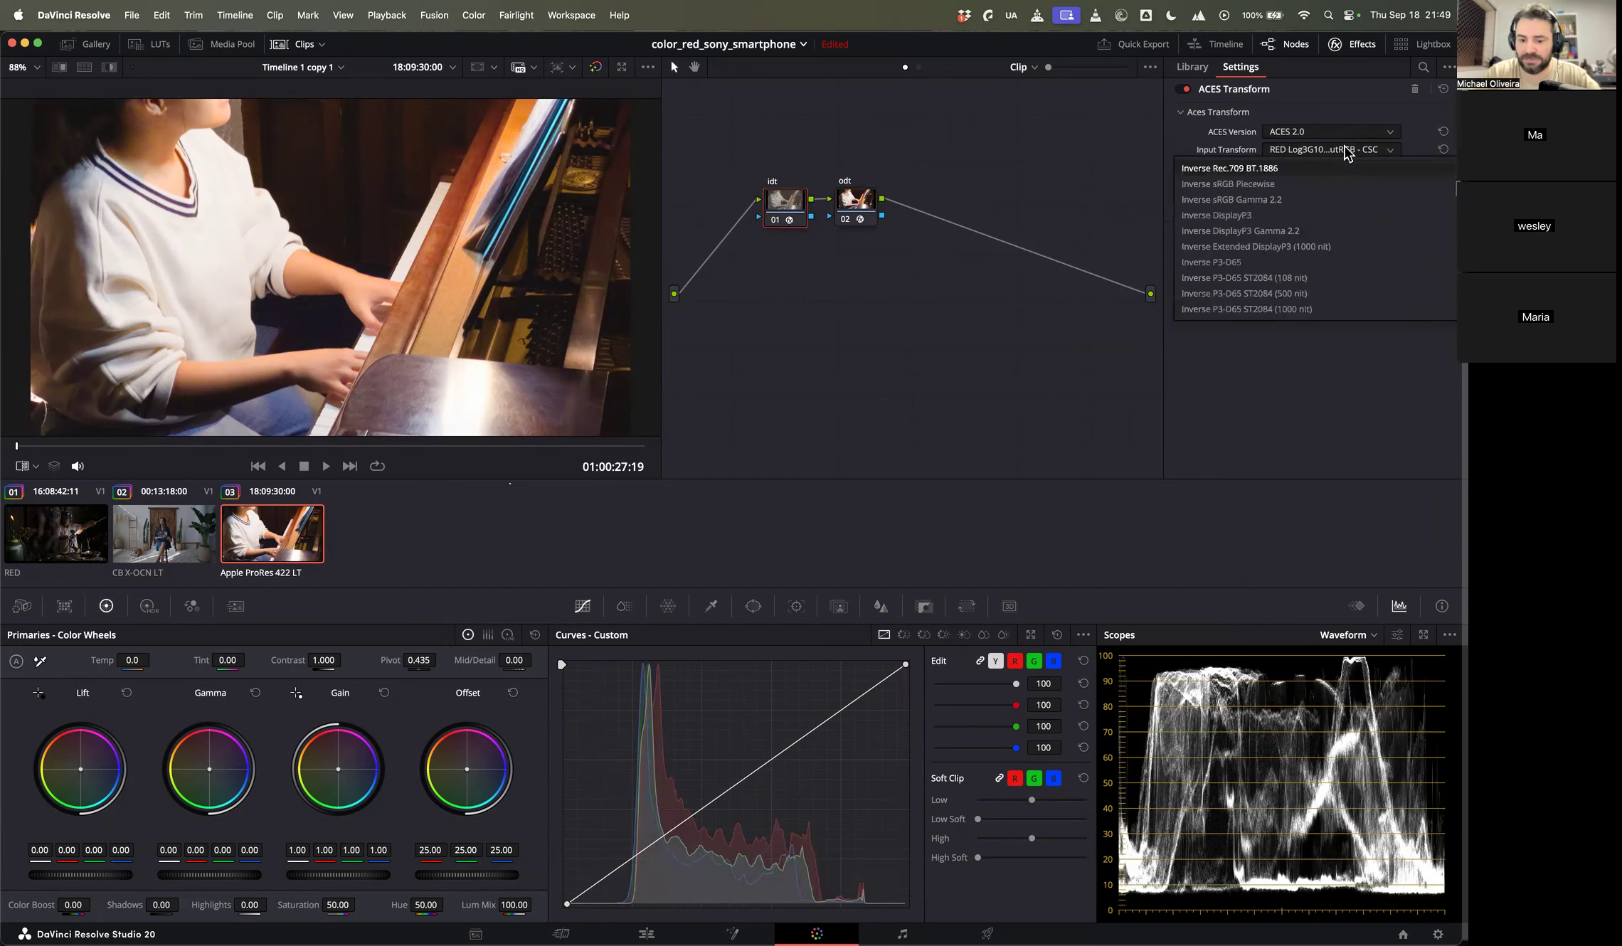
{"action": "key", "text": "Down"}
{"action": "key", "text": "Down"}
{"action": "key", "text": "Down"}
{"action": "key", "text": "Down"}
{"action": "key", "text": "Down"}
{"action": "key", "text": "Down"}
{"action": "key", "text": "Down"}
{"action": "key", "text": "Down"}
{"action": "key", "text": "Down"}
{"action": "key", "text": "Down"}
{"action": "key", "text": "Down"}
{"action": "key", "text": "Down"}
{"action": "key", "text": "Down"}
{"action": "key", "text": "Down"}
{"action": "key", "text": "Down"}
{"action": "key", "text": "Down"}
{"action": "key", "text": "Down"}
{"action": "key", "text": "Down"}
{"action": "key", "text": "Down"}
{"action": "key", "text": "Down"}
{"action": "key", "text": "Down"}
{"action": "key", "text": "Down"}
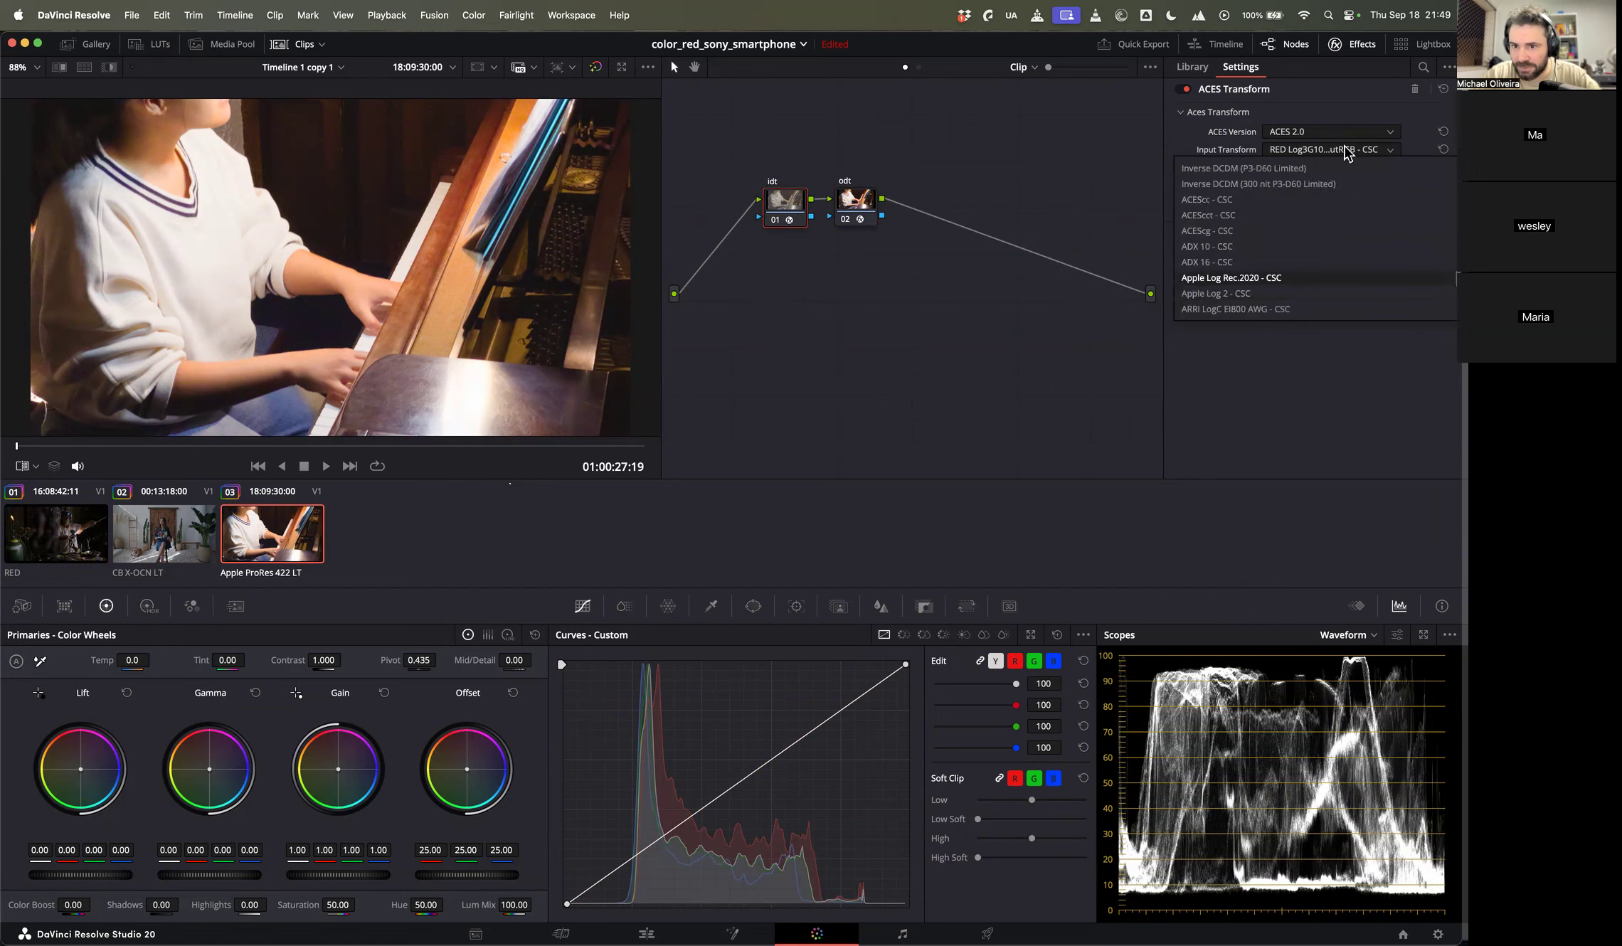
{"action": "key", "text": "Return"}
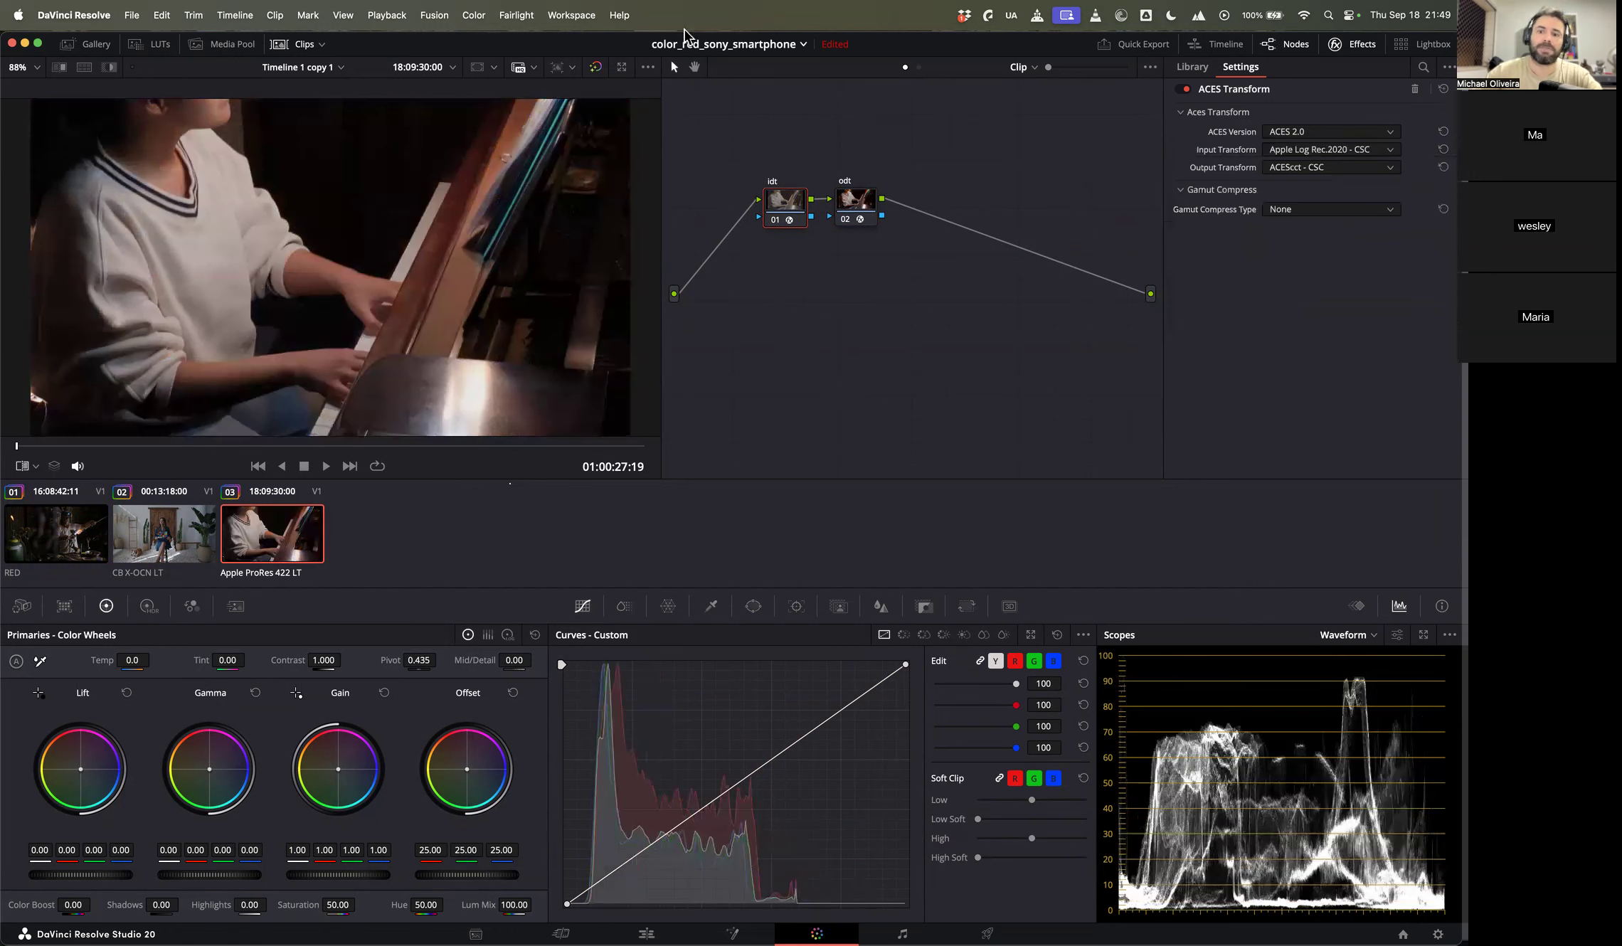
Step: Hide the effects settings and spread the idt and odt nodes to opposite ends of the node graph on all three clips
{"action": "left_click", "coordinate": [1347, 47]}
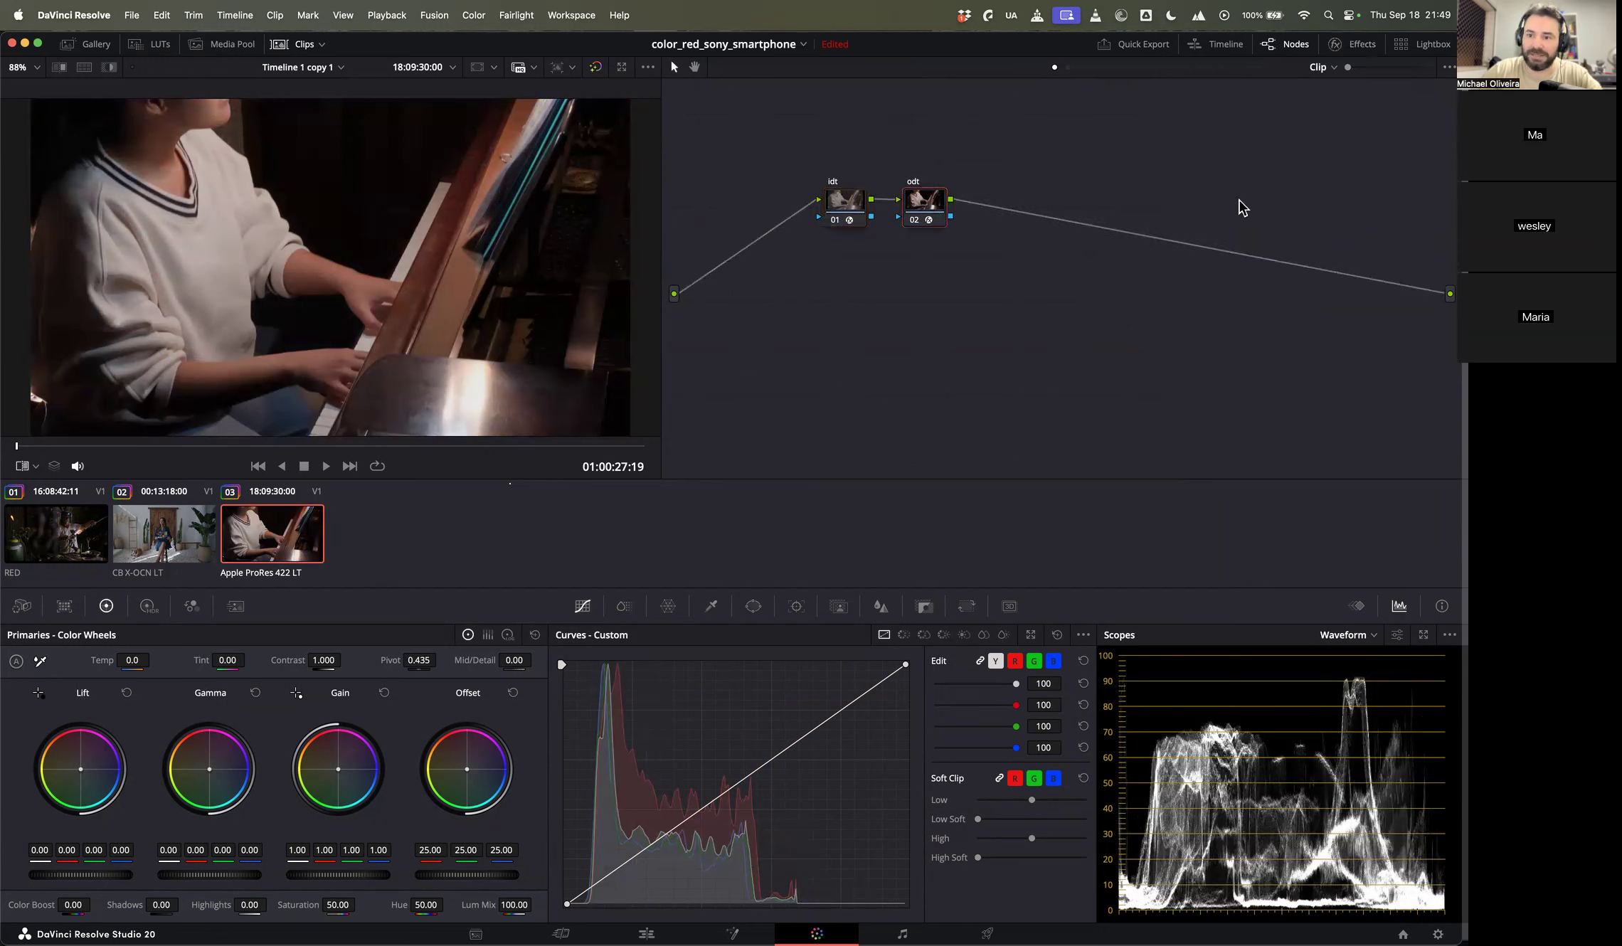
{"action": "left_click_drag", "start_coordinate": [916, 199], "coordinate": [1255, 196]}
{"action": "left_click_drag", "start_coordinate": [845, 210], "coordinate": [778, 206]}
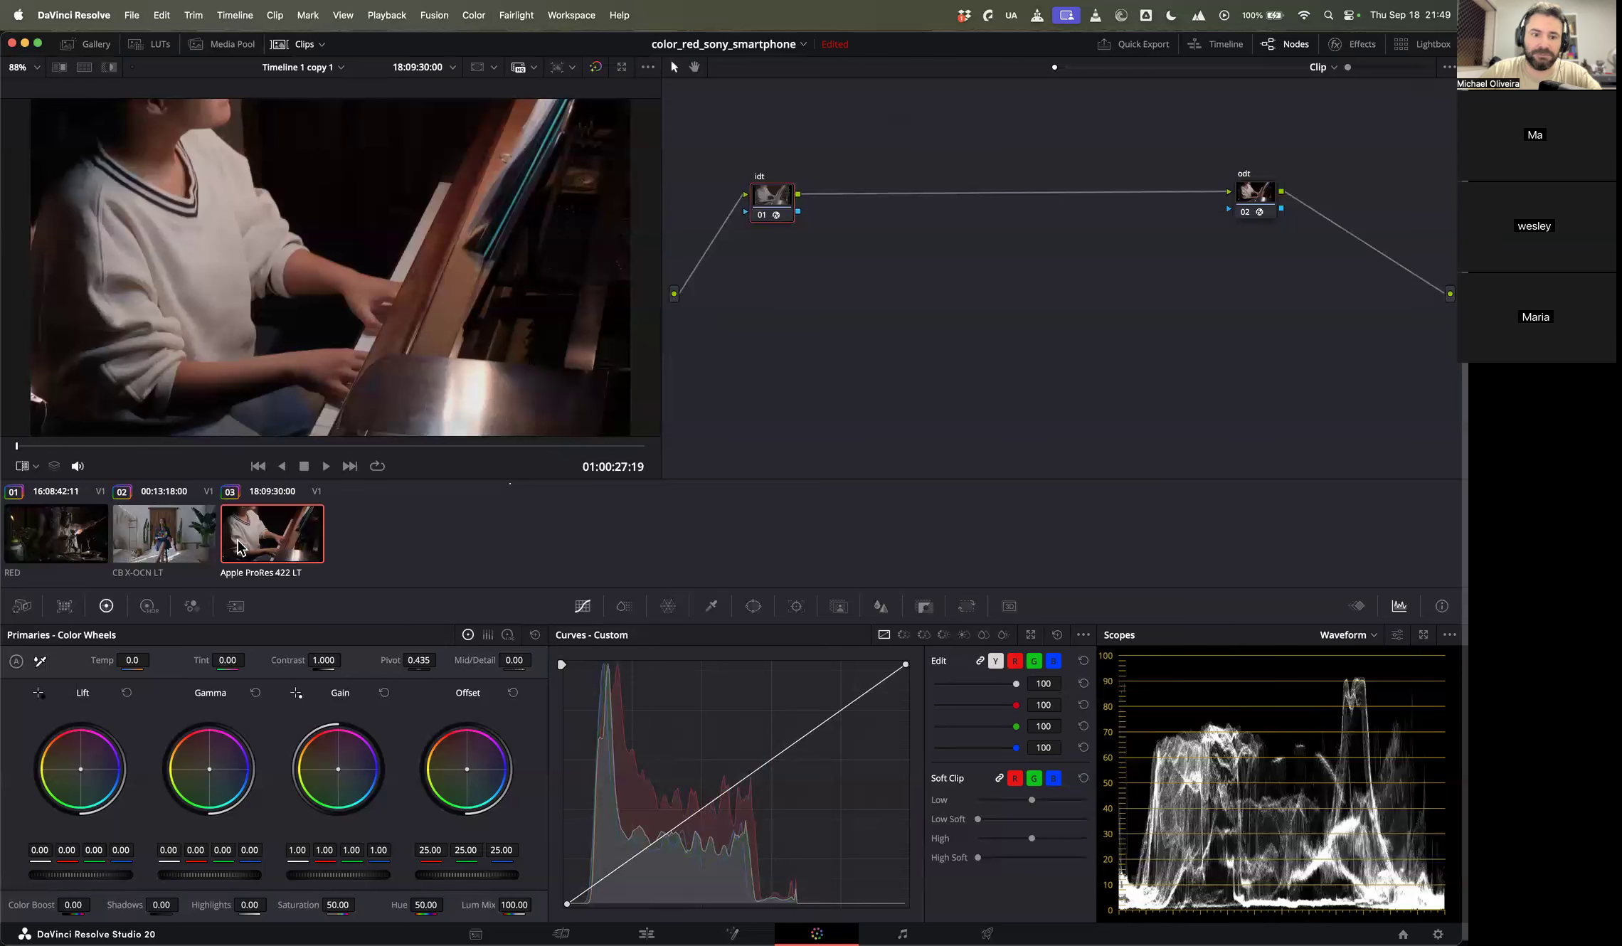
{"action": "left_click", "coordinate": [165, 545]}
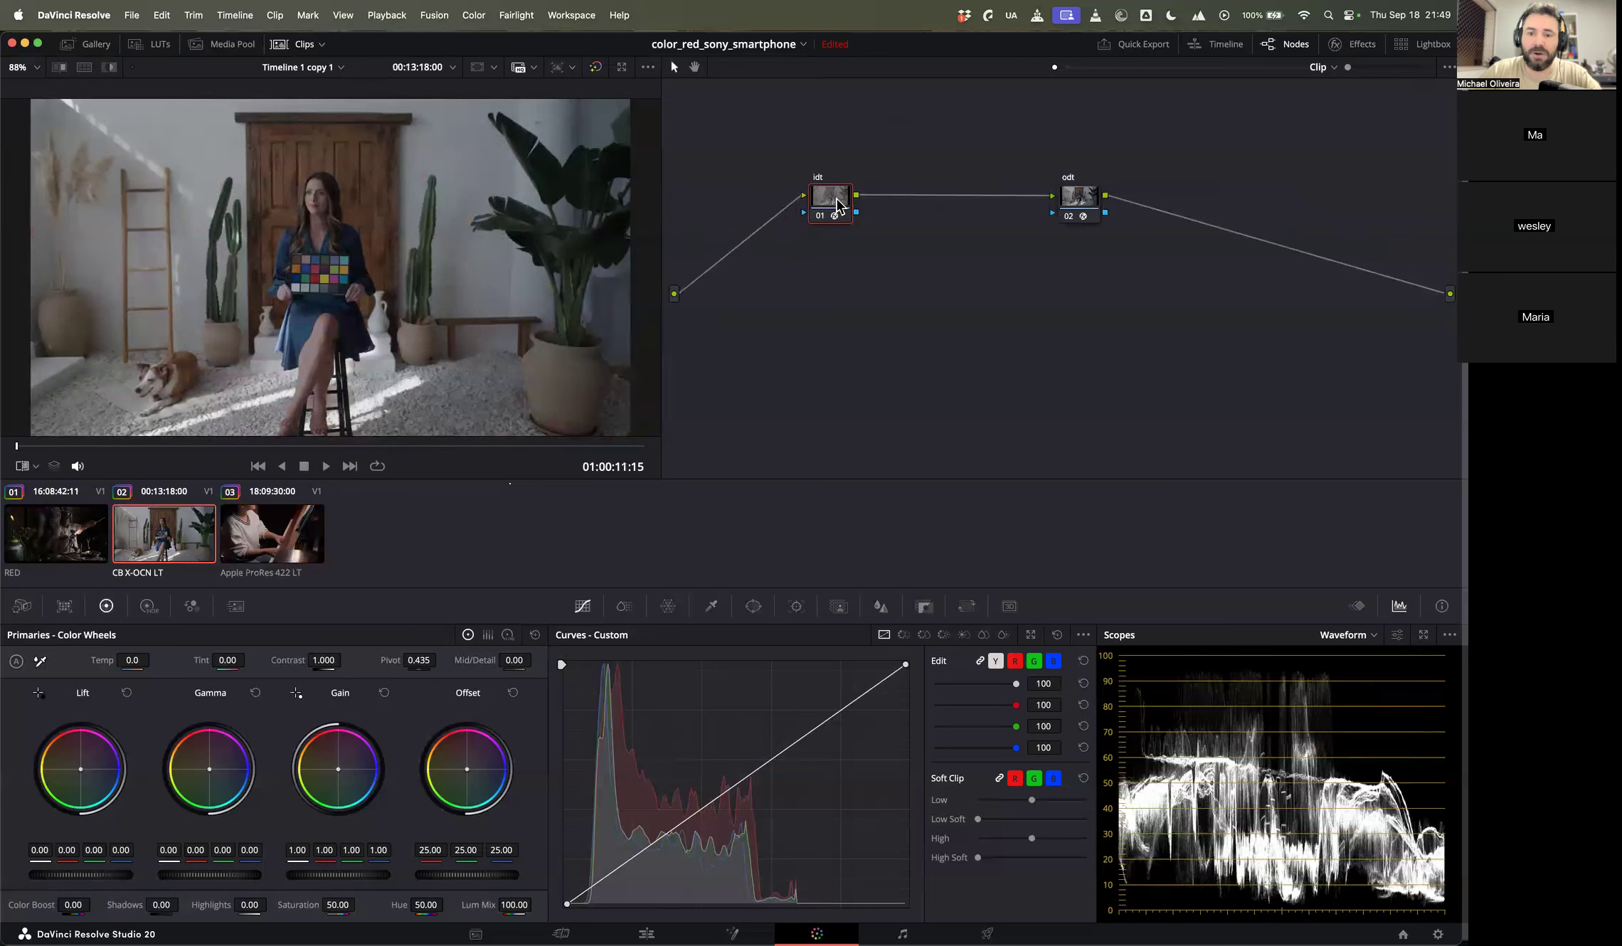
{"action": "left_click_drag", "start_coordinate": [841, 208], "coordinate": [768, 212]}
{"action": "left_click_drag", "start_coordinate": [1091, 204], "coordinate": [1246, 208]}
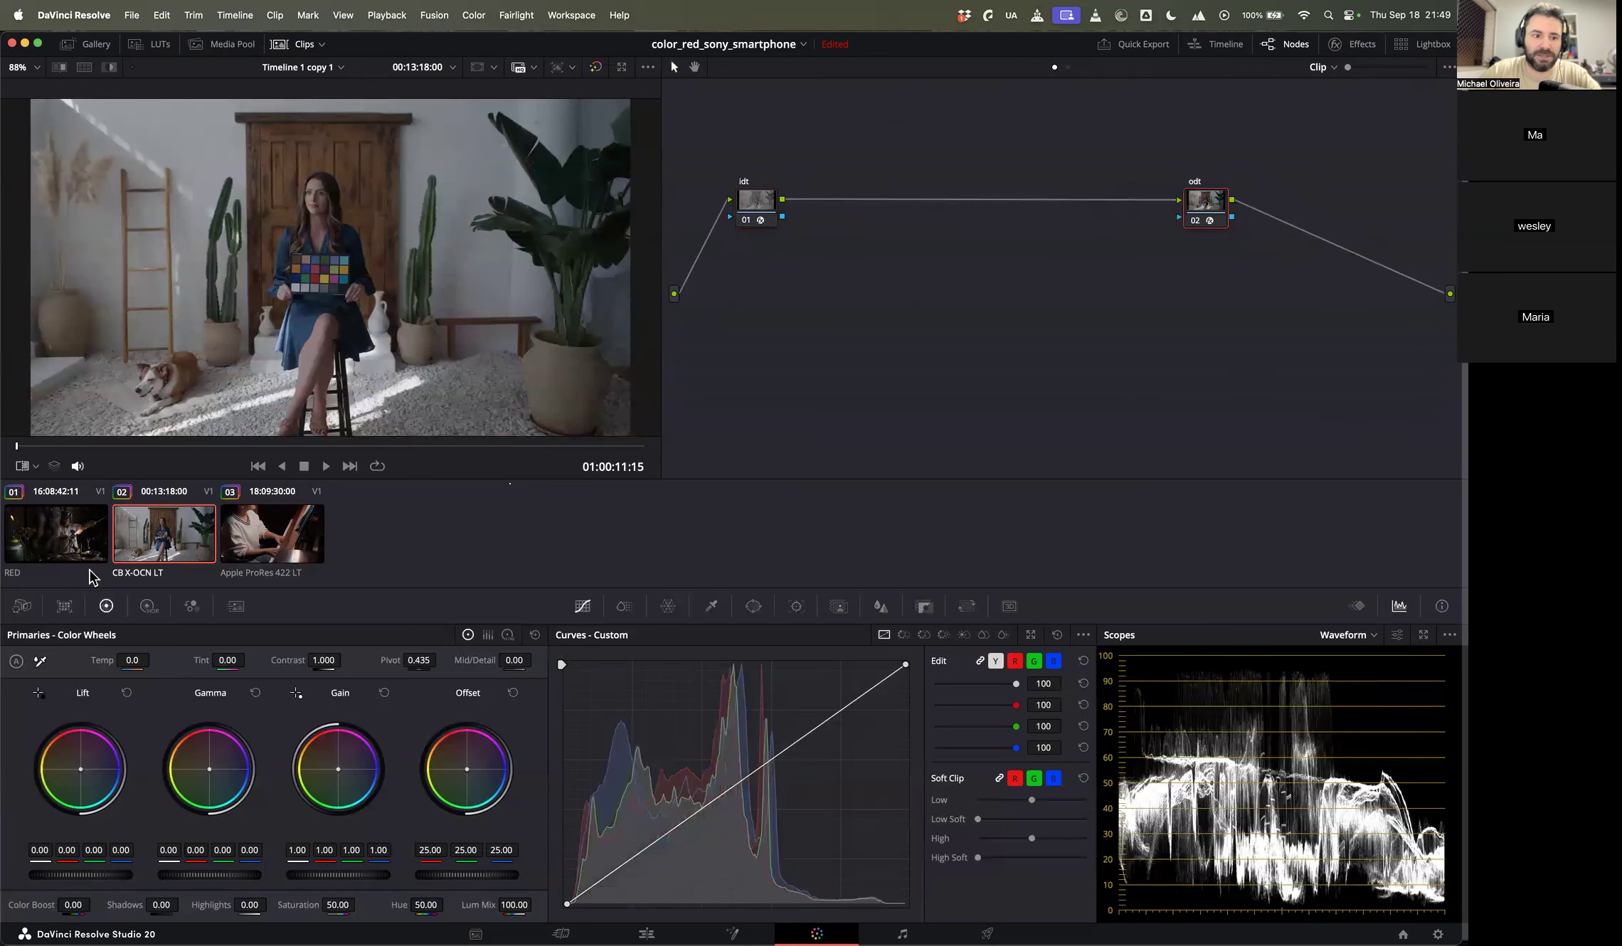
{"action": "left_click", "coordinate": [89, 558]}
{"action": "left_click_drag", "start_coordinate": [823, 192], "coordinate": [749, 192]}
{"action": "left_click_drag", "start_coordinate": [1115, 199], "coordinate": [1233, 200]}
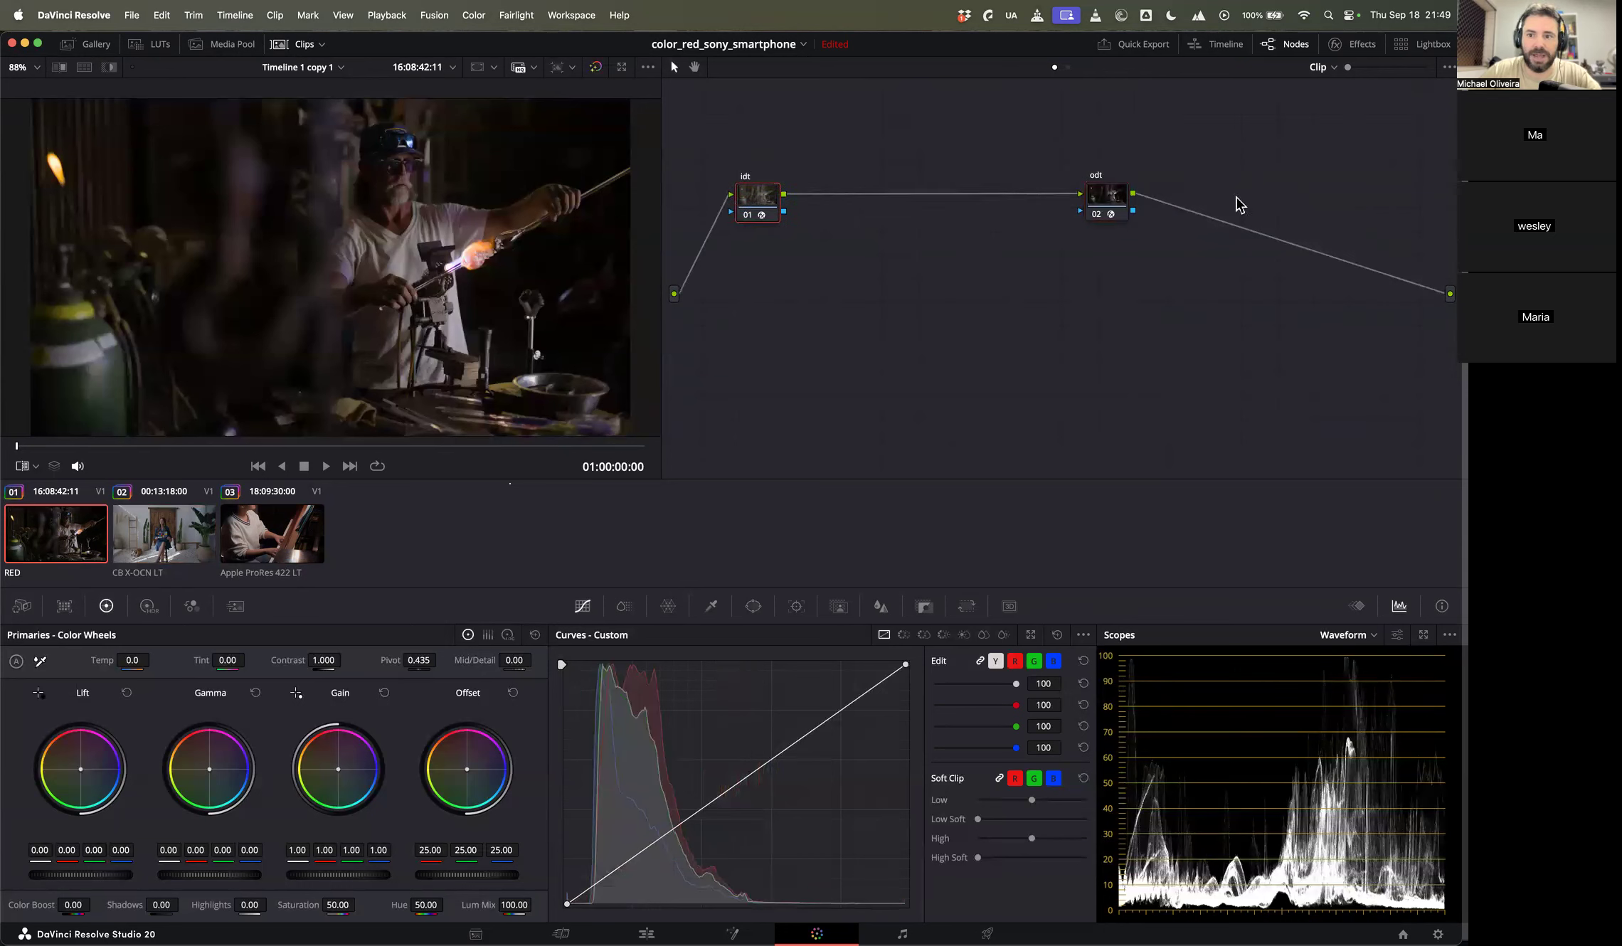
Step: Insert three serial nodes between idt and odt on the RED clip, labelled balance, matching and warper
{"action": "left_click", "coordinate": [755, 201]}
{"action": "key", "text": "alt+s"}
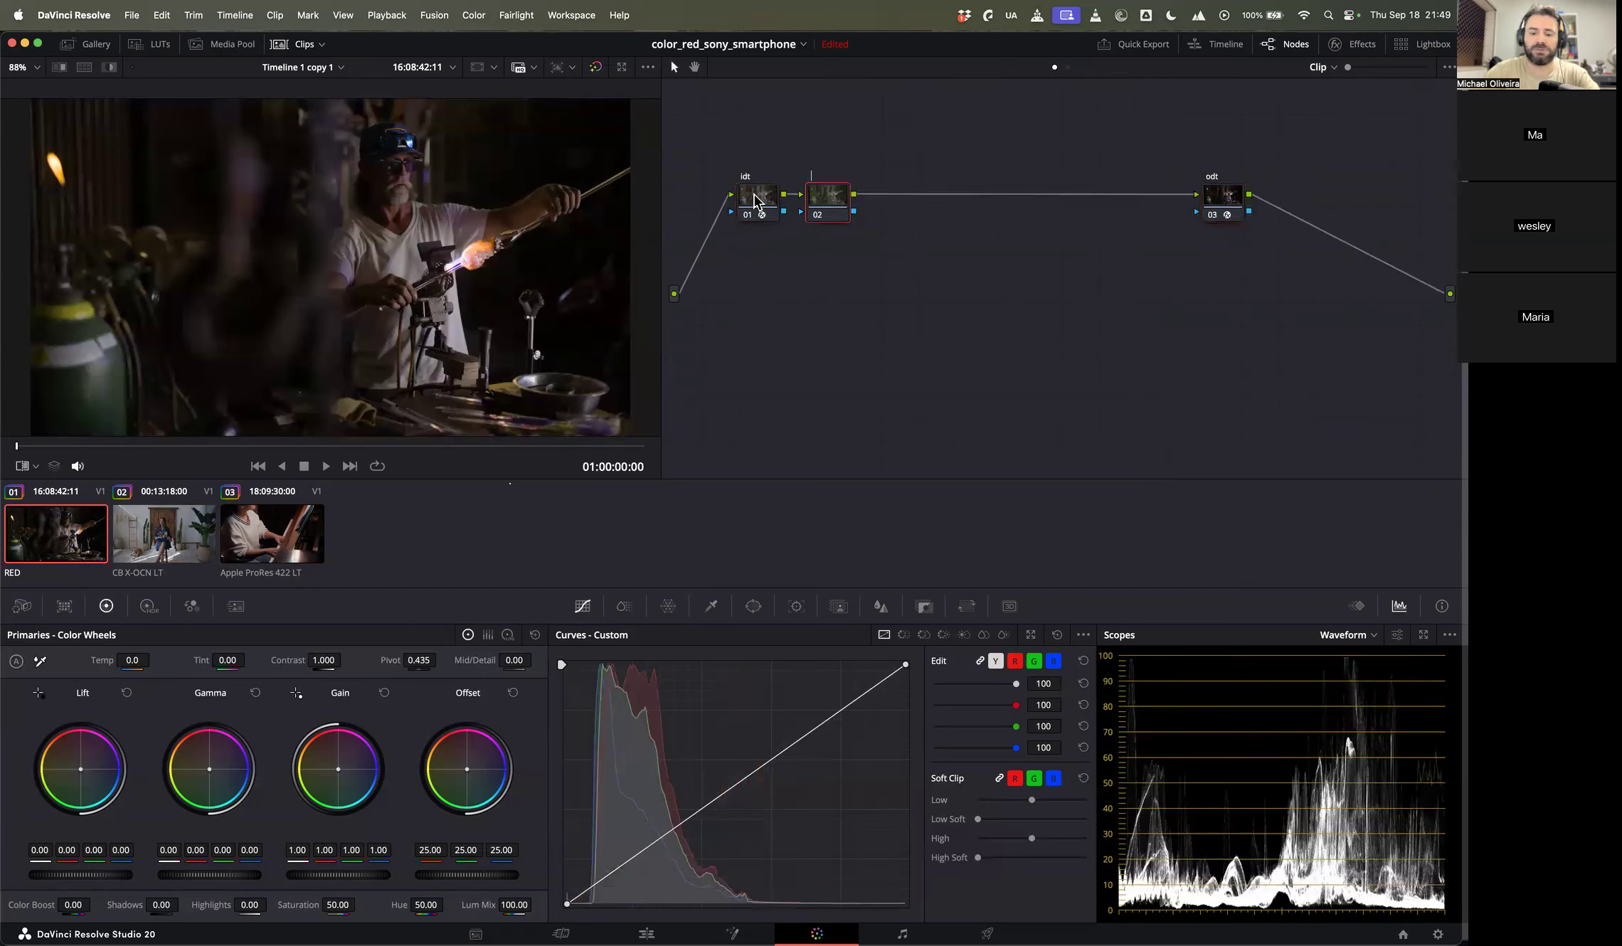
{"action": "key", "text": "alt+s"}
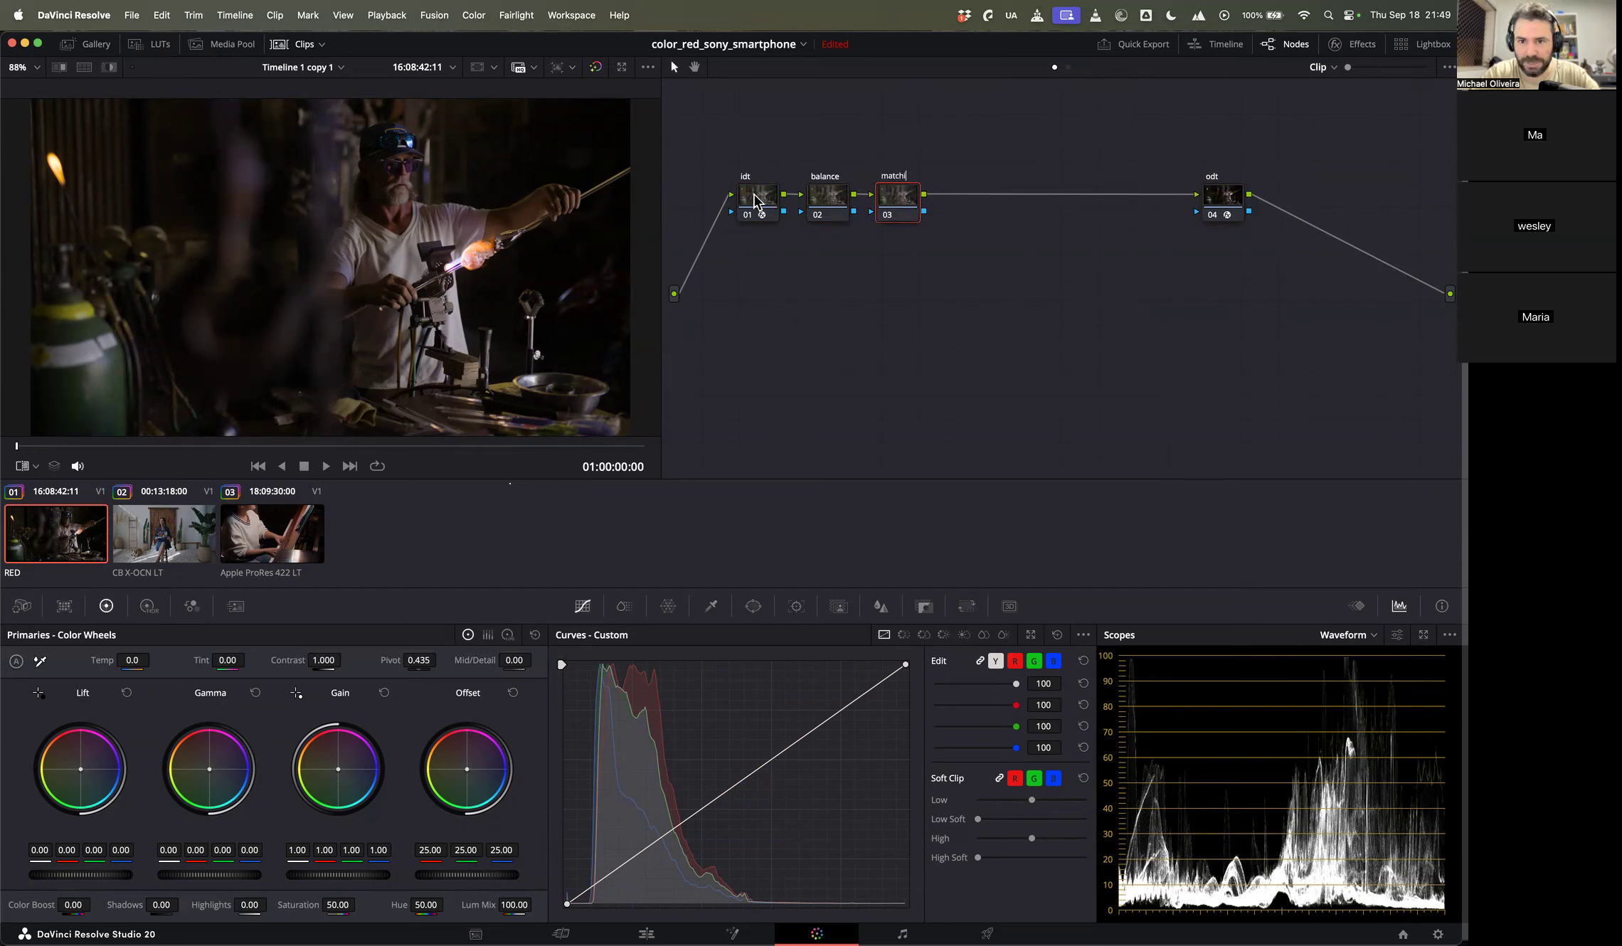
{"action": "key", "text": "Return"}
{"action": "key", "text": "alt+s"}
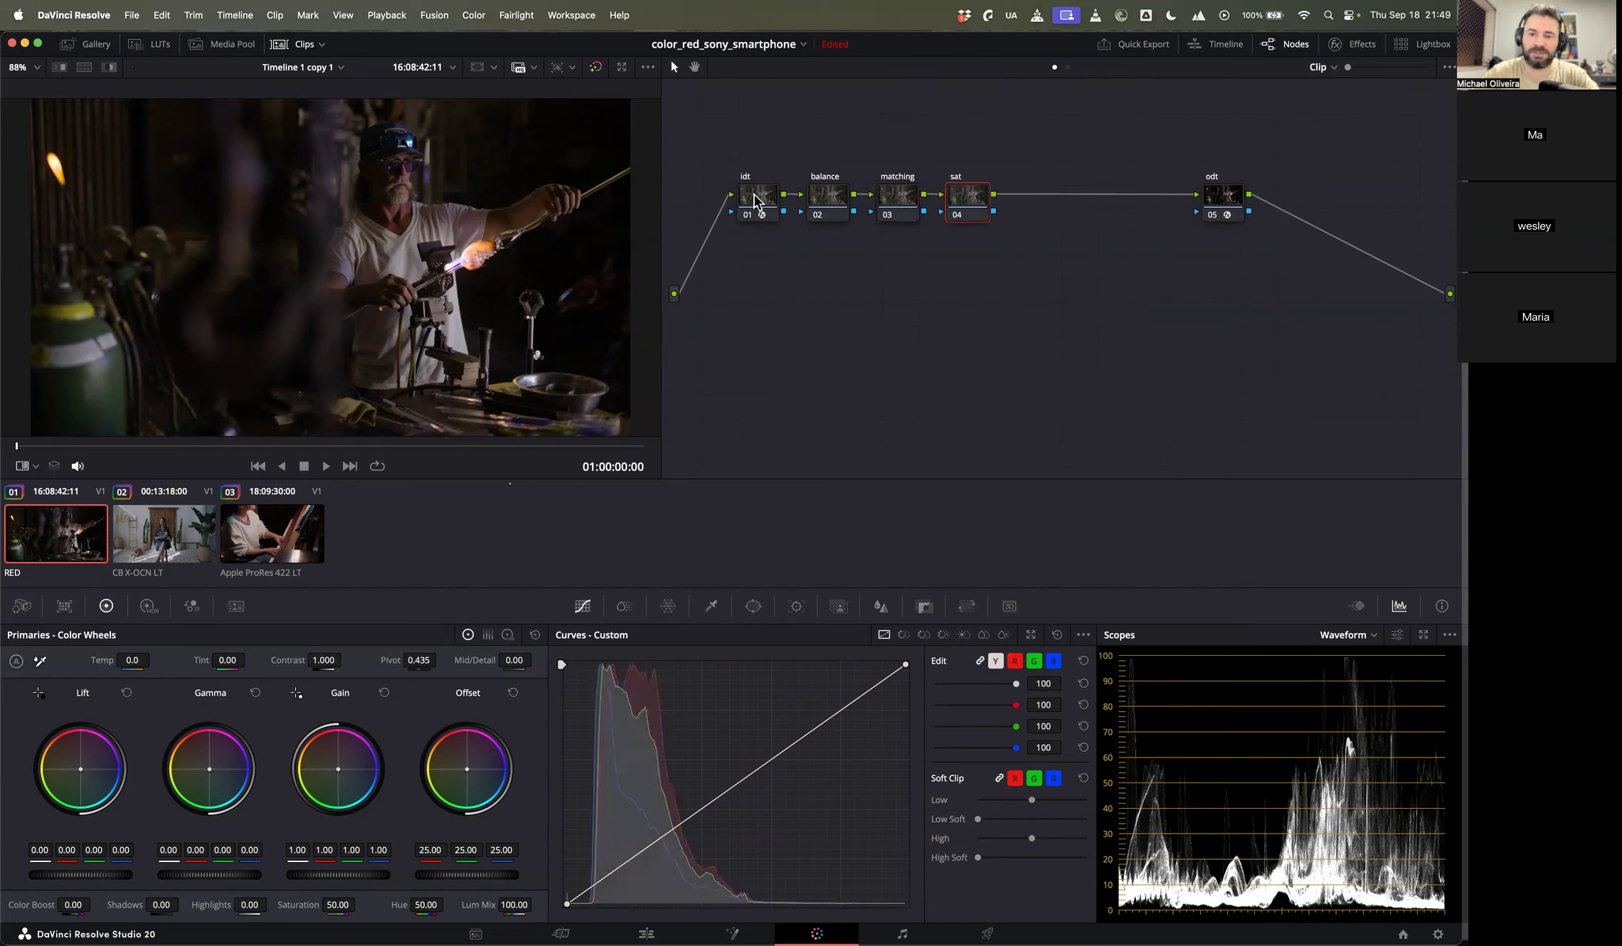
{"action": "double_click", "coordinate": [962, 207]}
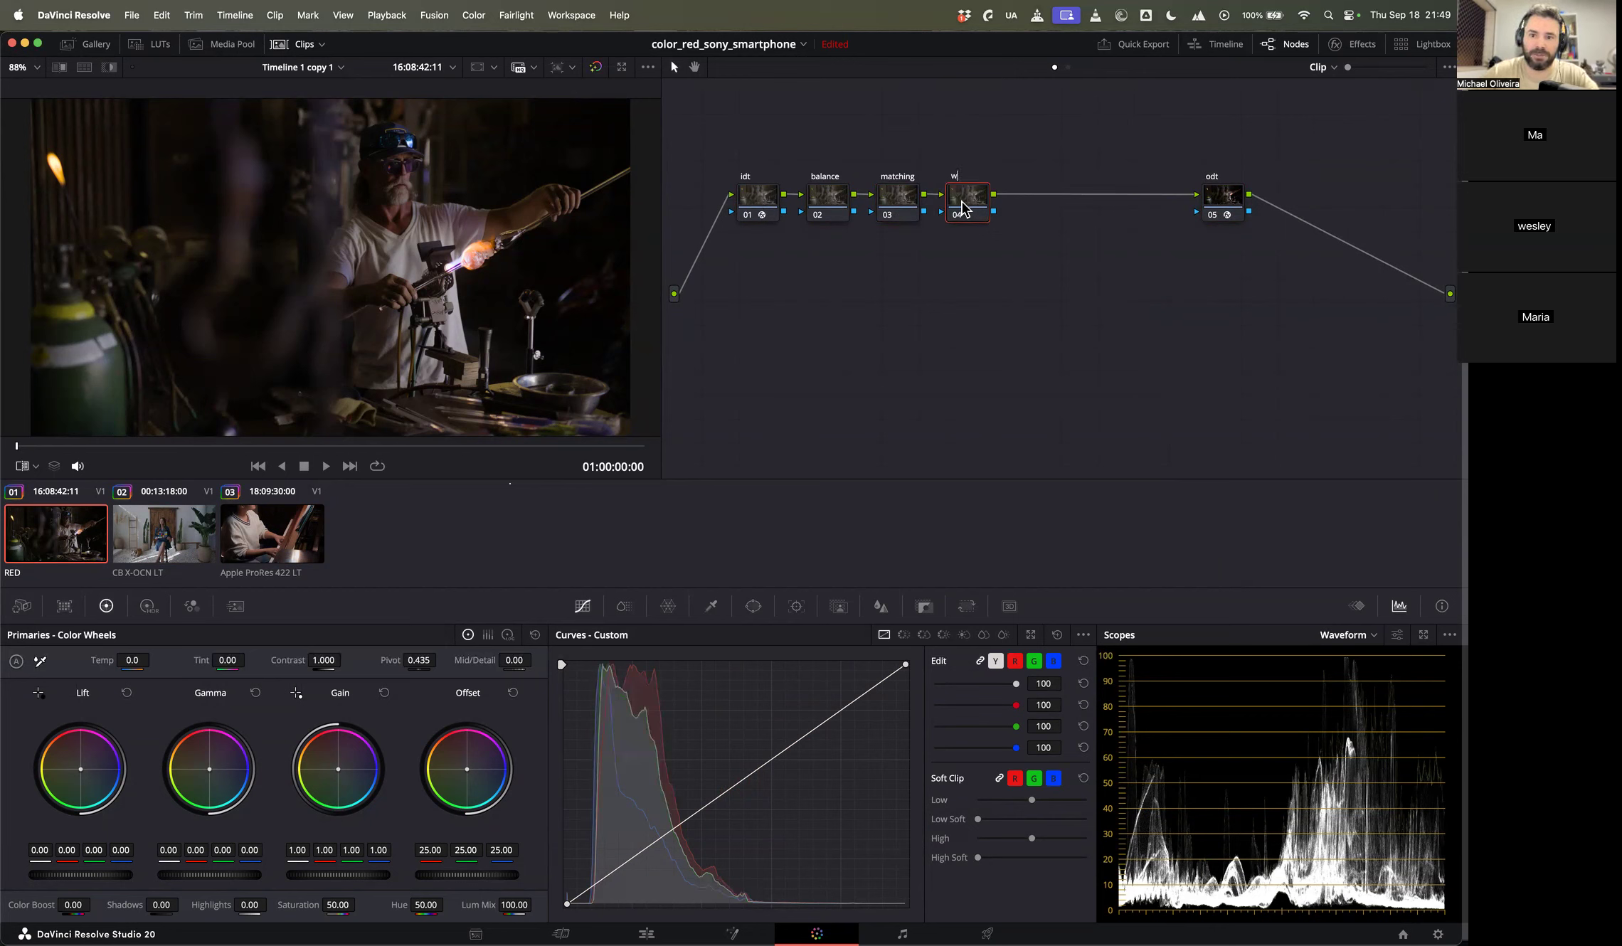
{"action": "type", "text": "warper"}
{"action": "key", "text": "Return"}
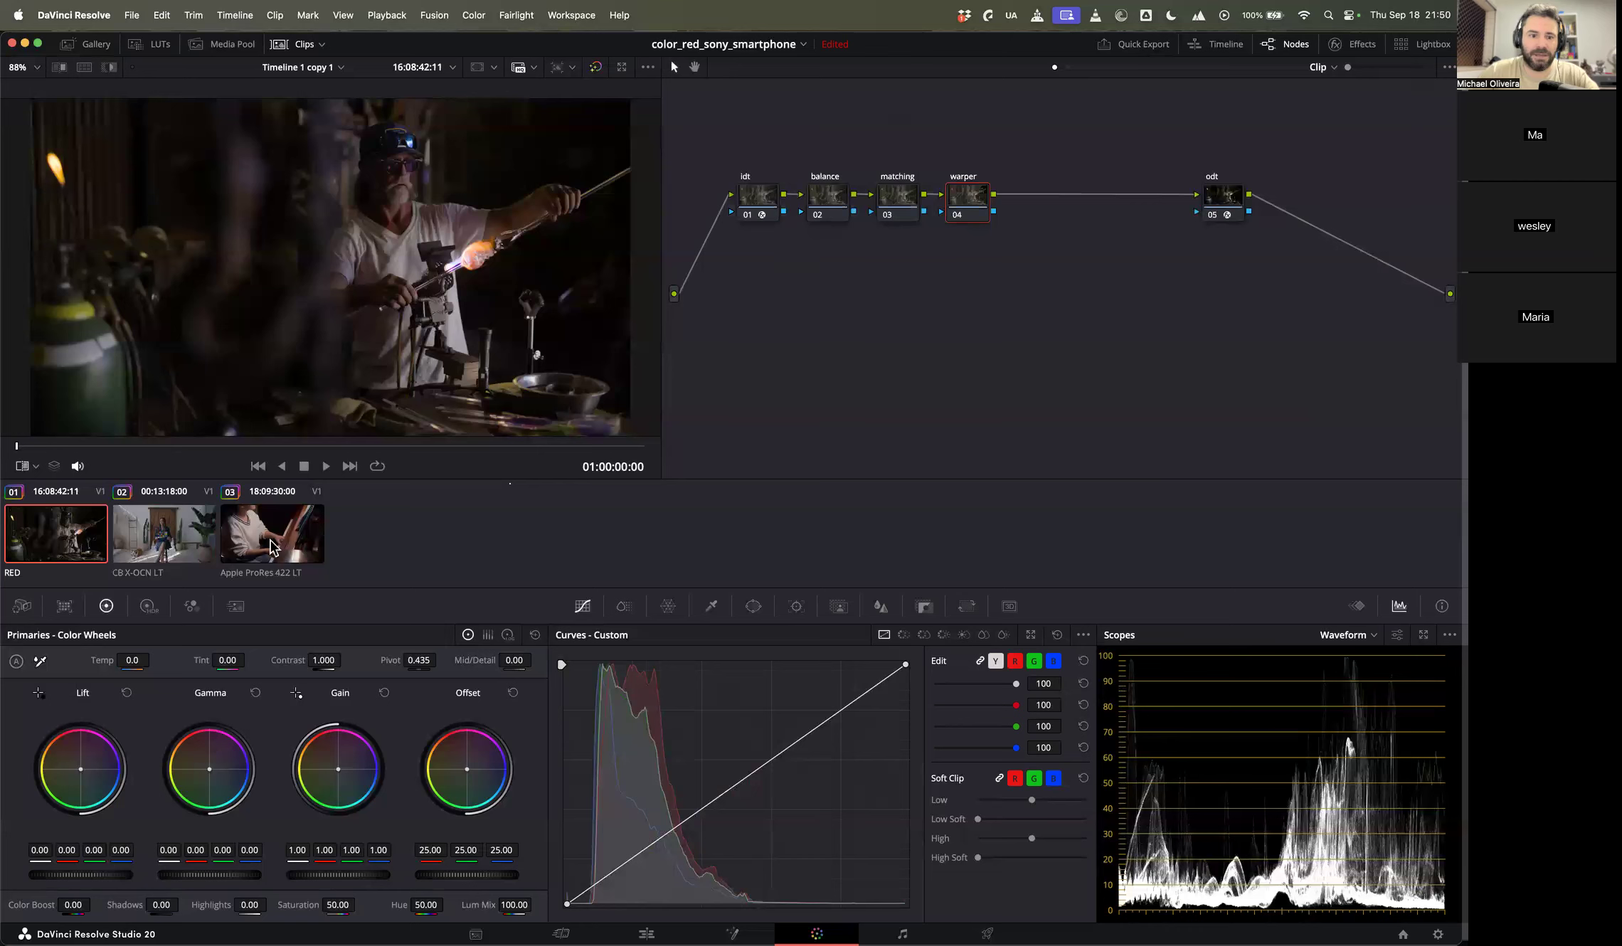
{"action": "left_click", "coordinate": [146, 541]}
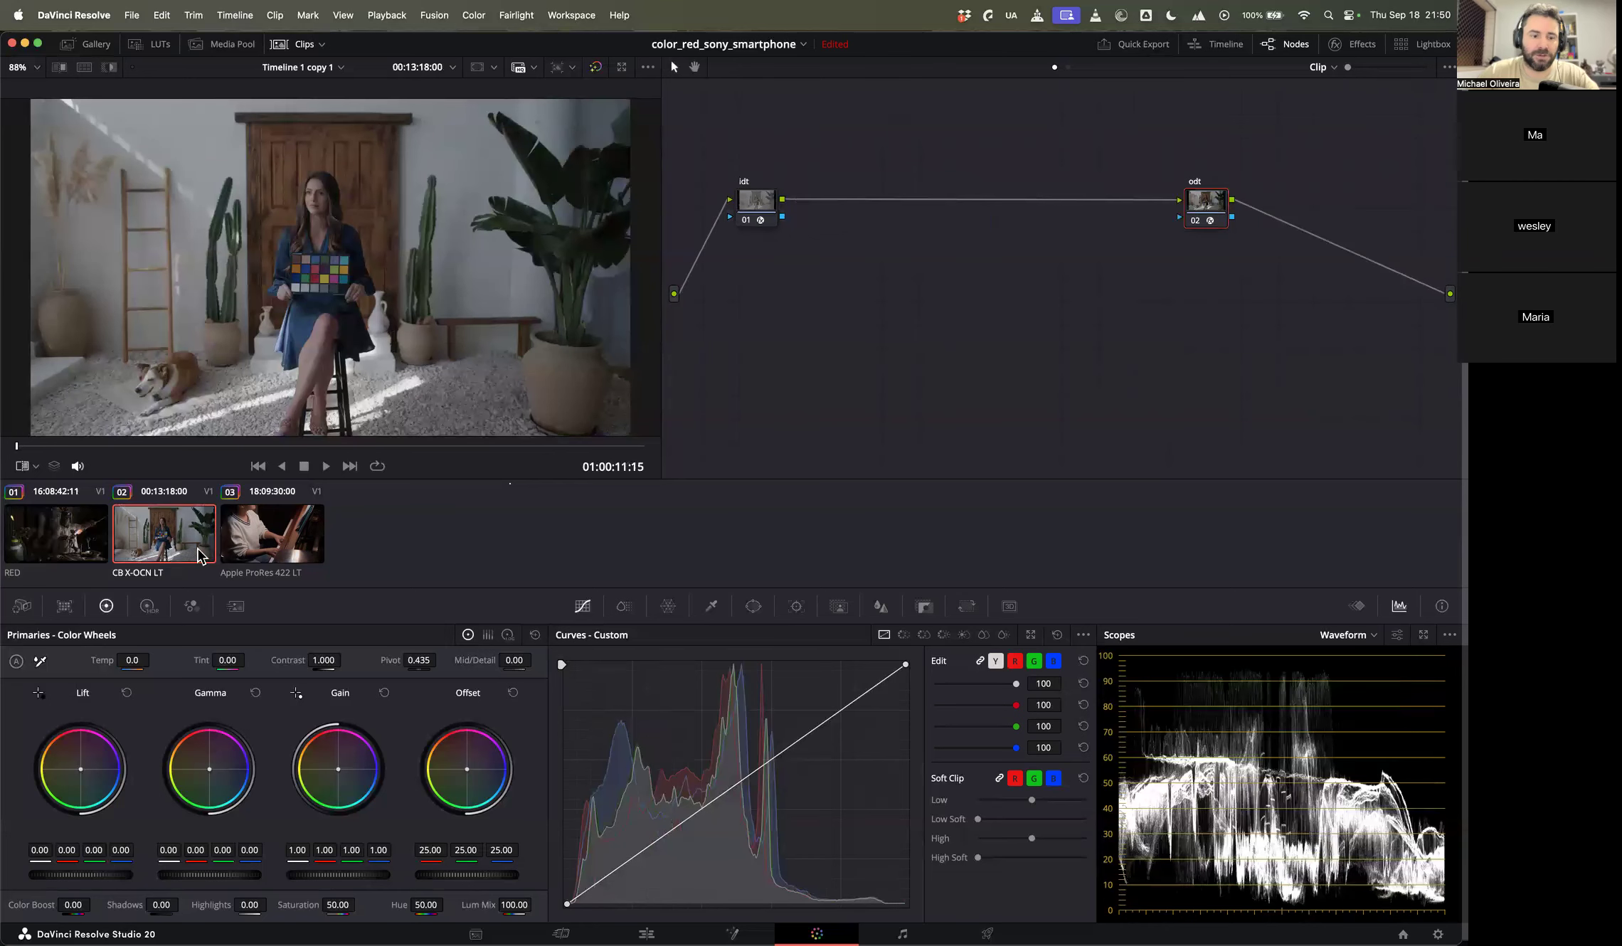
{"action": "right_click", "coordinate": [169, 539]}
{"action": "right_click", "coordinate": [37, 544]}
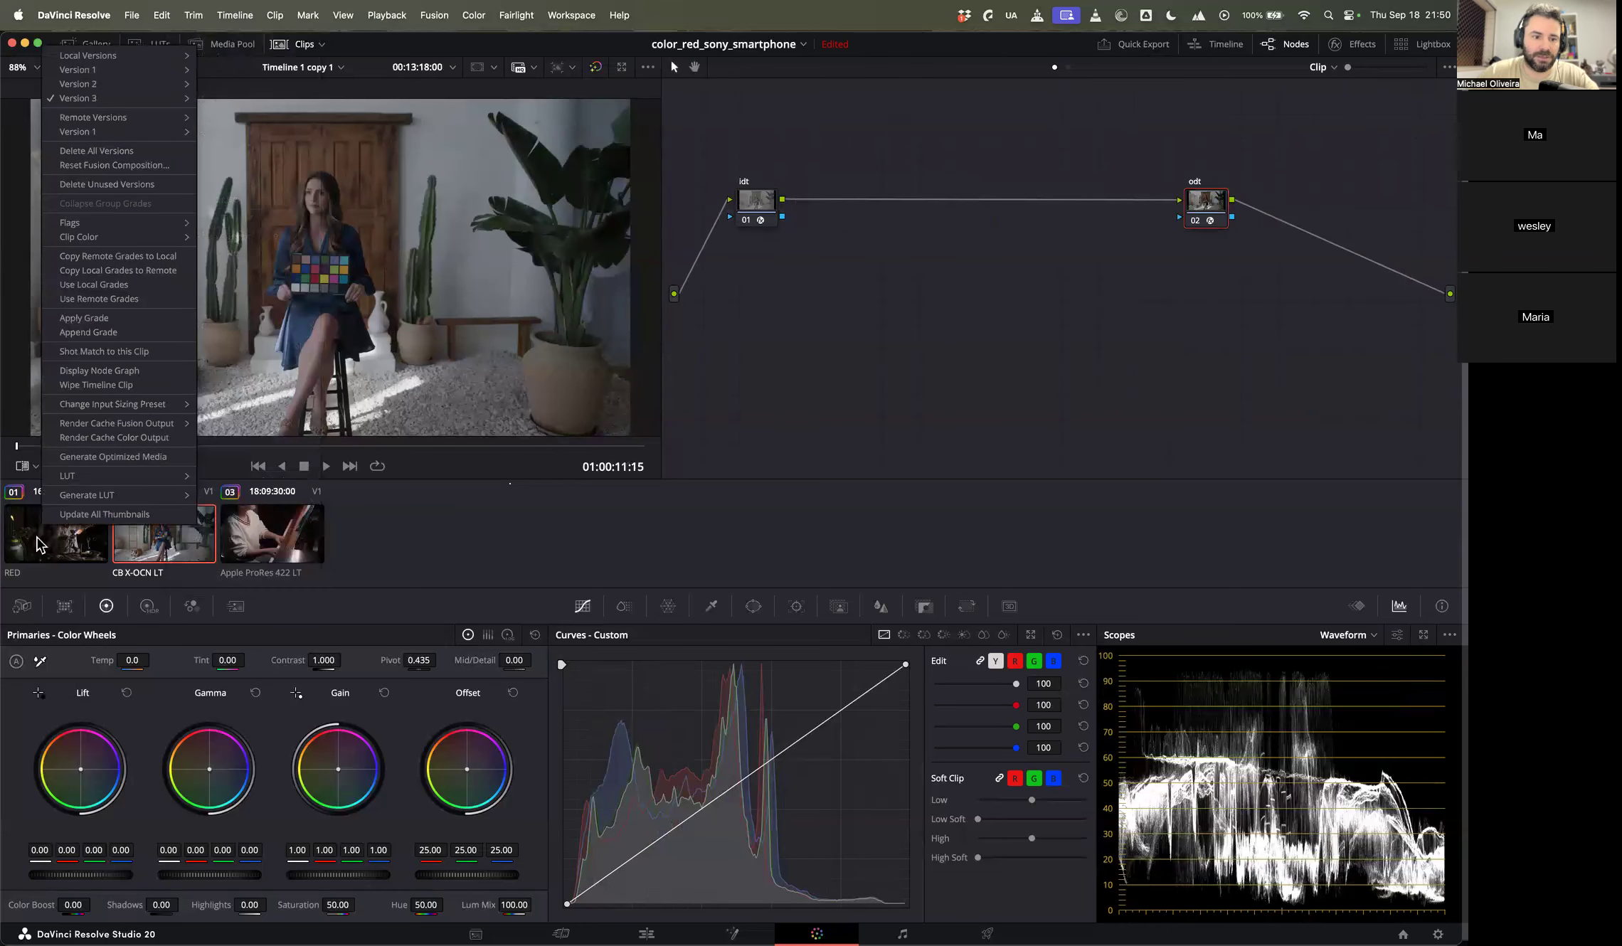
{"action": "left_click", "coordinate": [71, 550]}
{"action": "left_click", "coordinate": [42, 540]}
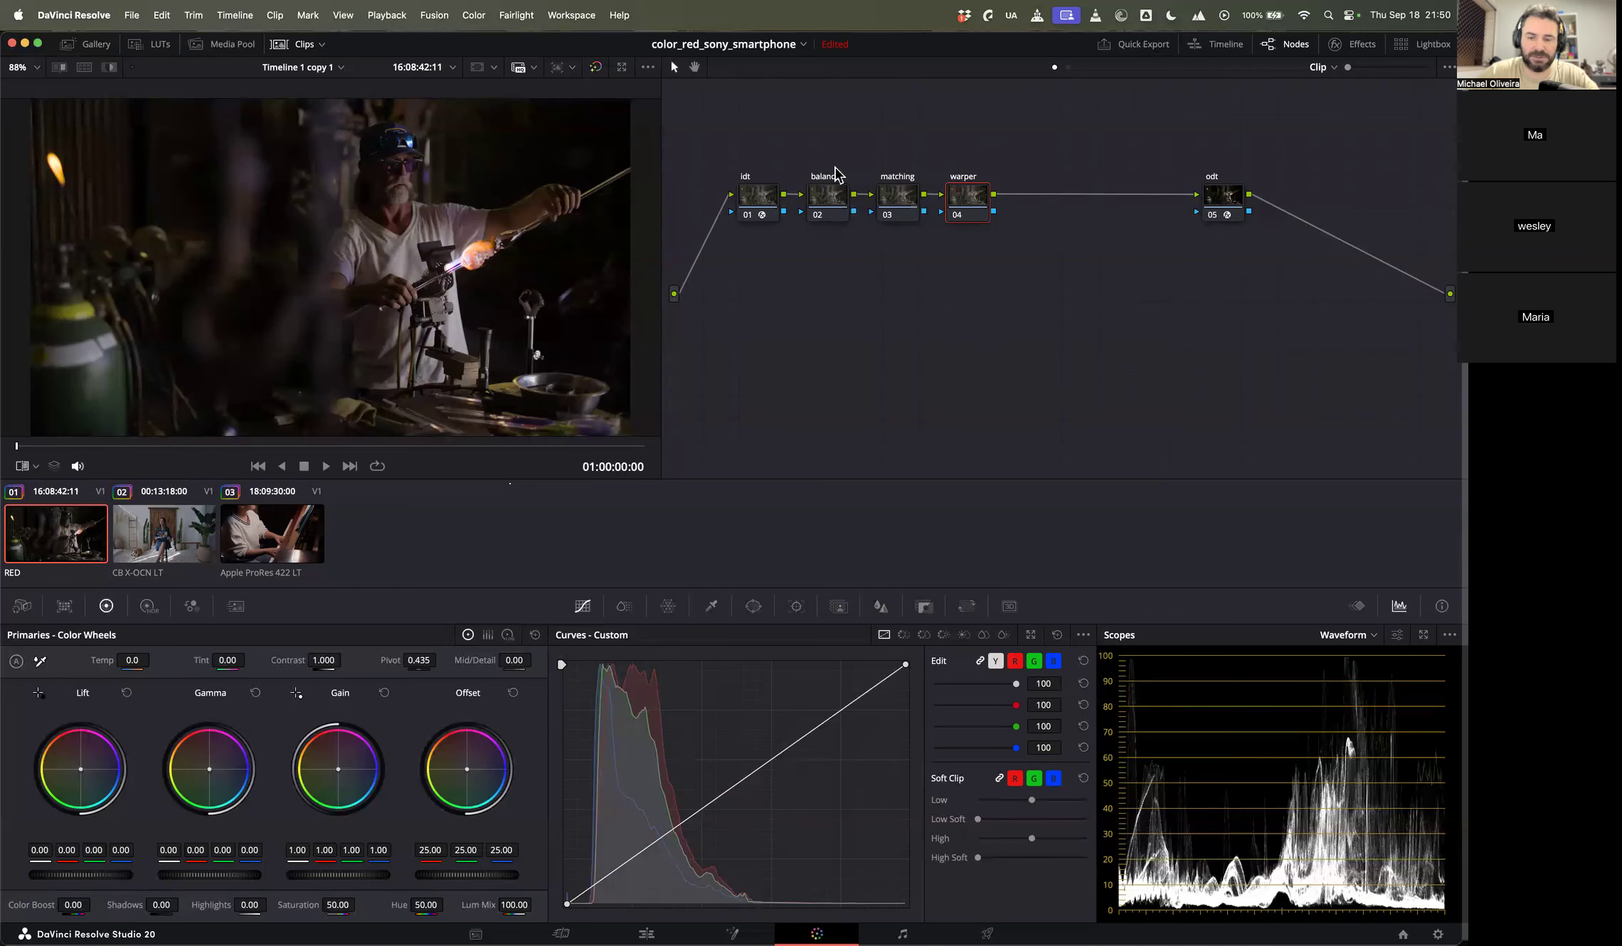
Step: Copy the balance, matching and warper nodes from the RED clip's node graph between idt and odt on the CB X-OCN LT clip
{"action": "left_click", "coordinate": [169, 535]}
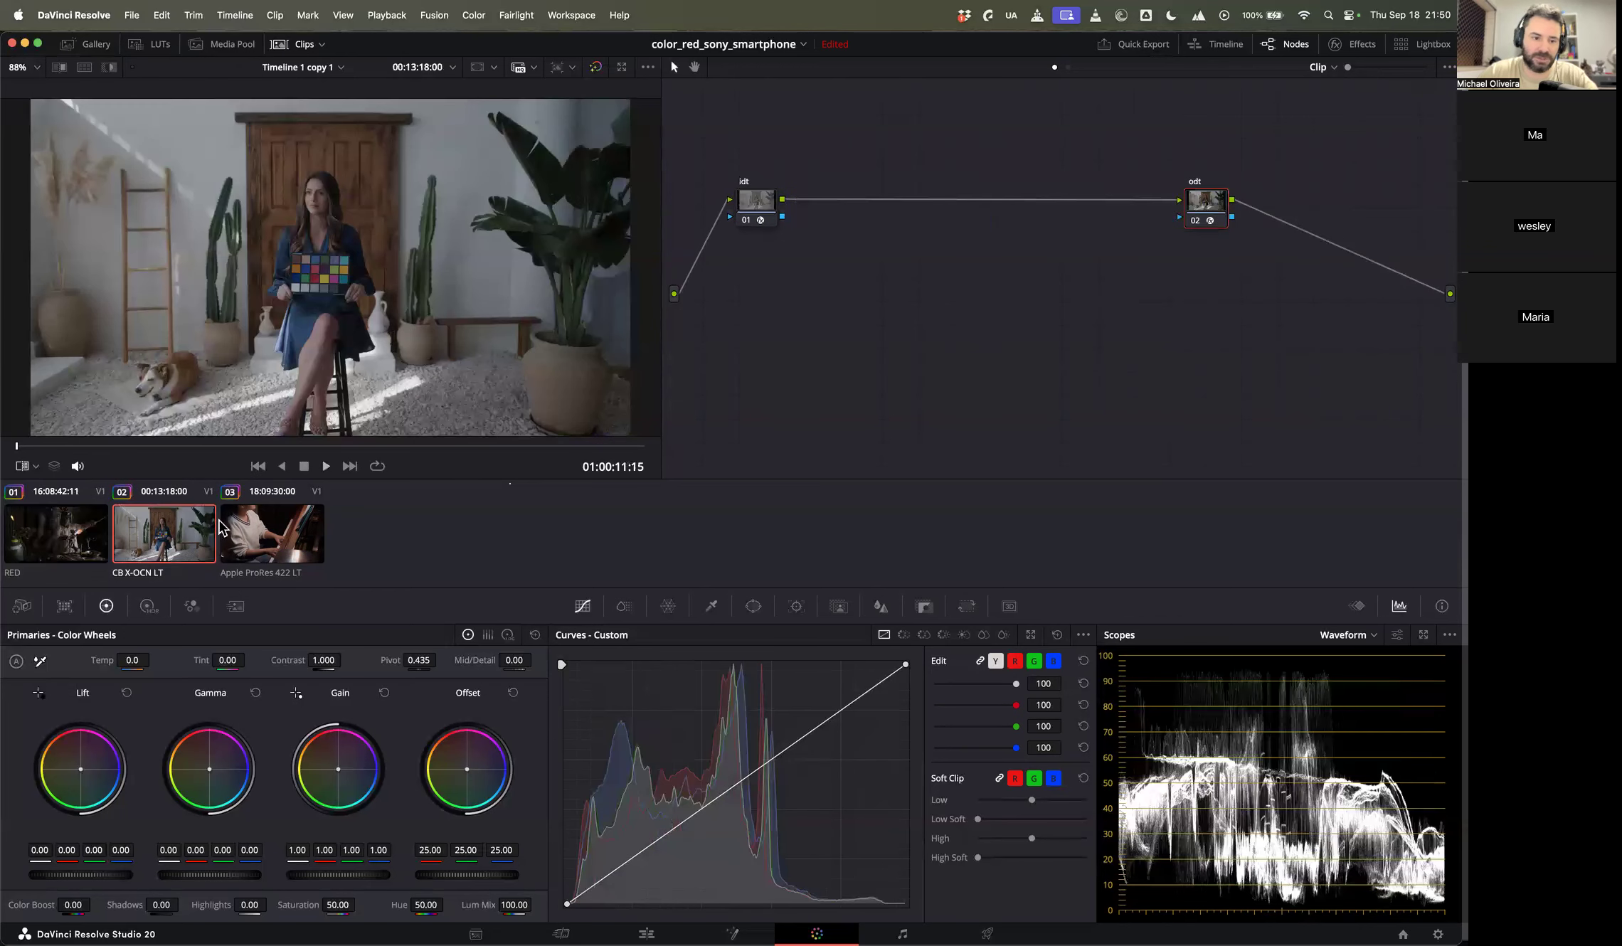
{"action": "right_click", "coordinate": [56, 528]}
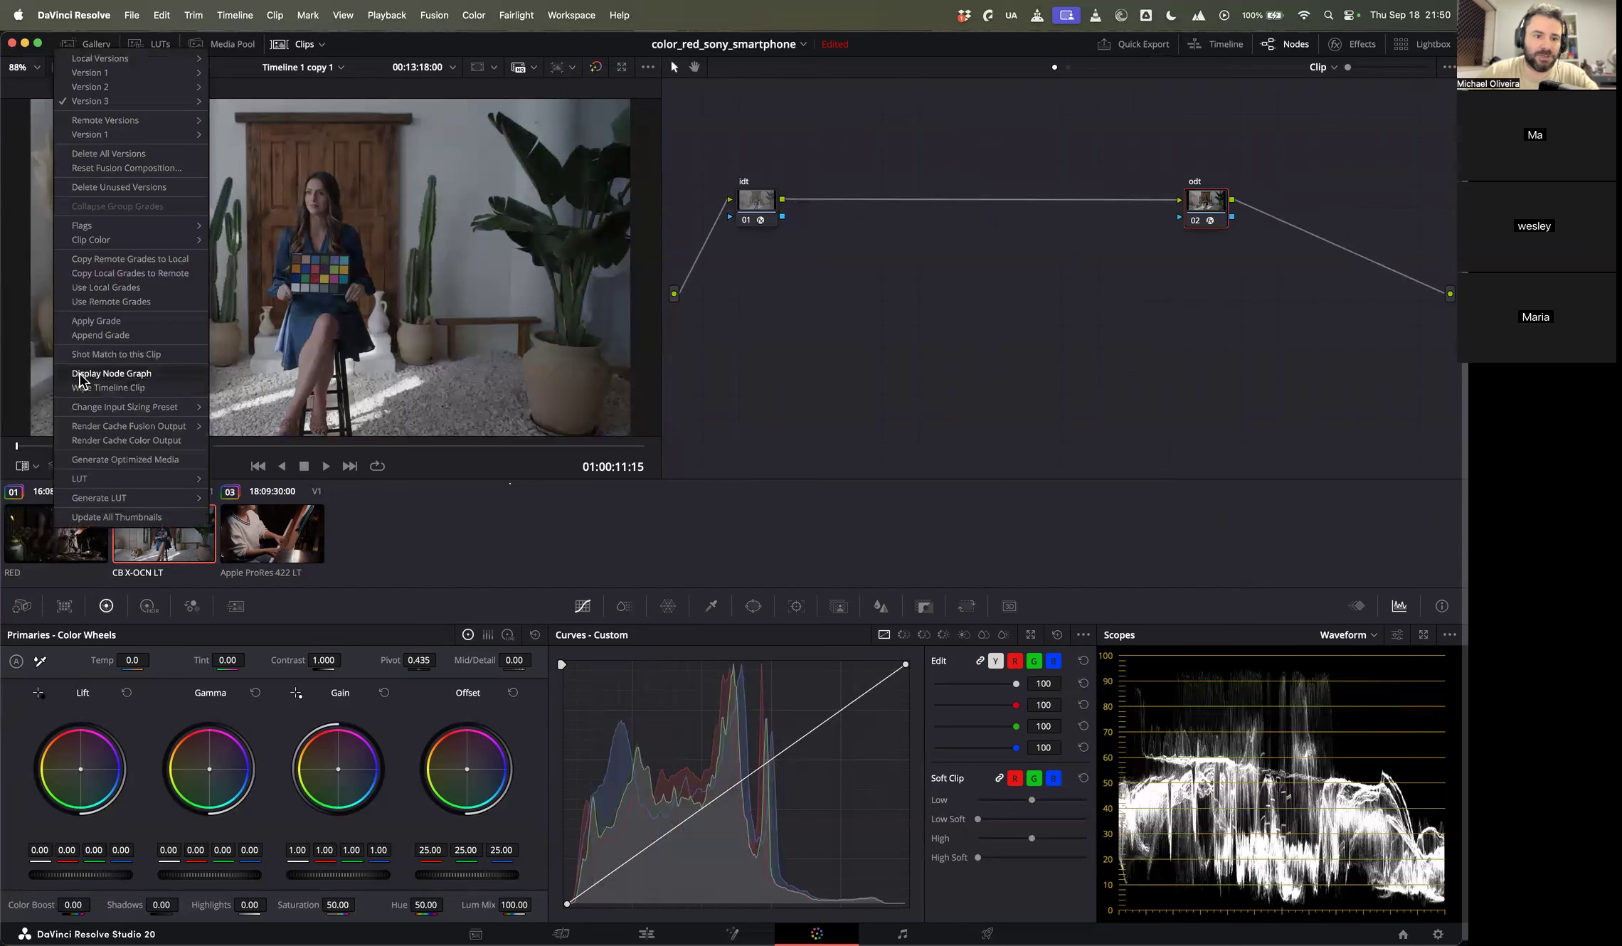
{"action": "left_click", "coordinate": [135, 377]}
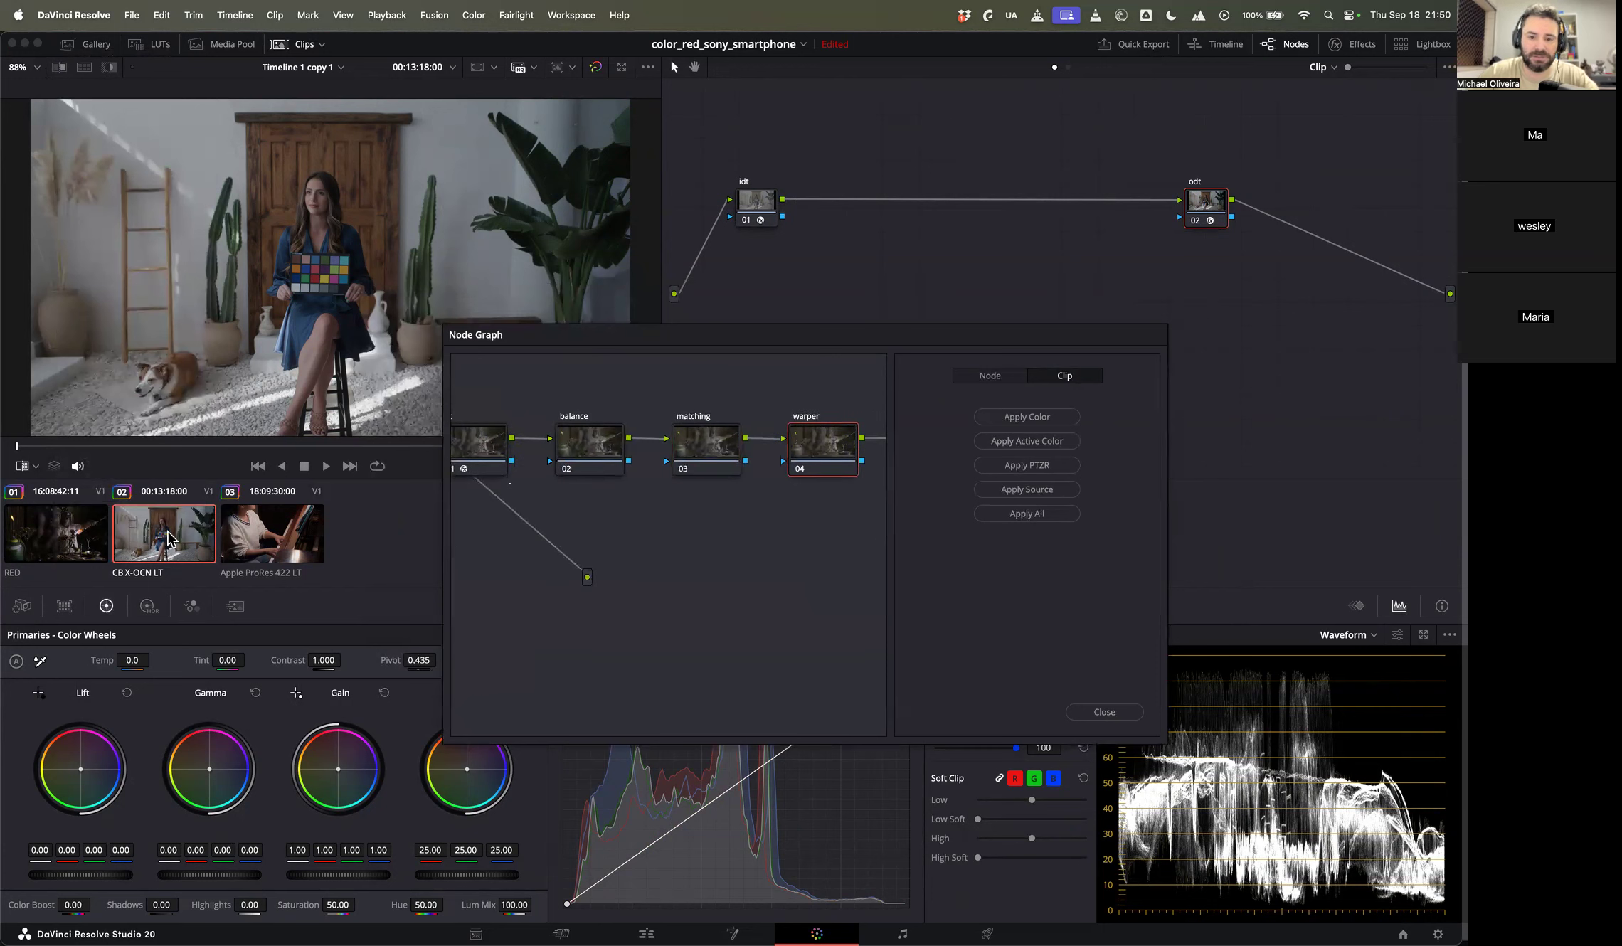
{"action": "left_click_drag", "start_coordinate": [598, 441], "coordinate": [831, 204]}
{"action": "left_click_drag", "start_coordinate": [704, 448], "coordinate": [911, 214]}
{"action": "left_click_drag", "start_coordinate": [822, 448], "coordinate": [1006, 205]}
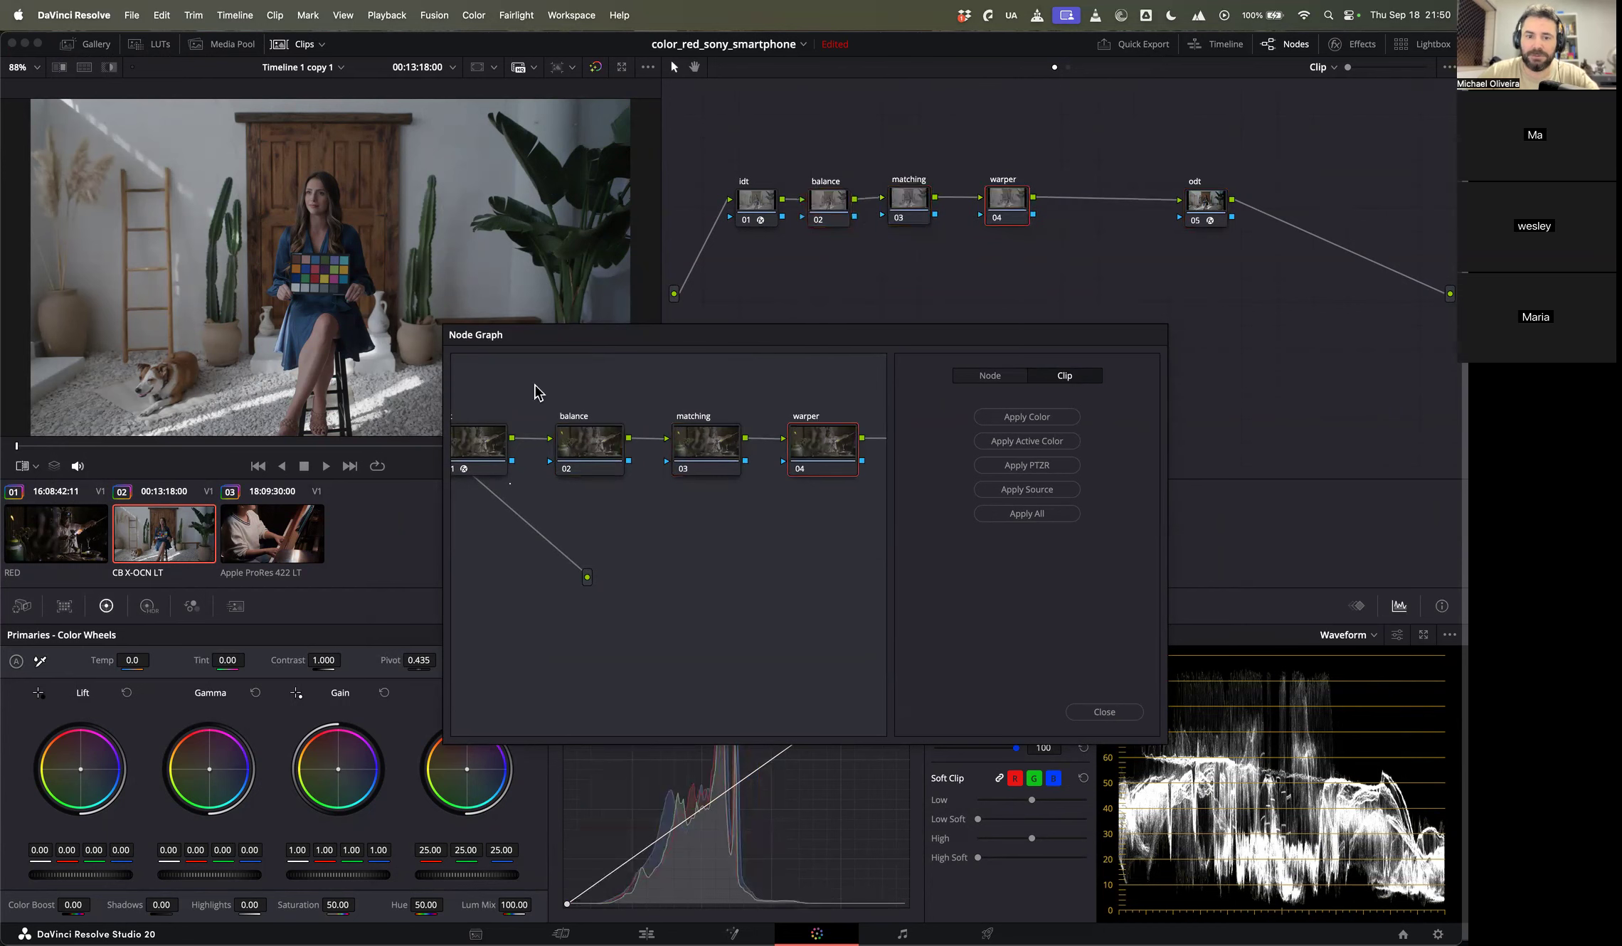
Step: Copy the same balance, matching and warper nodes between idt and odt on the Apple ProRes 422 LT clip and close the source graph
{"action": "left_click", "coordinate": [238, 526]}
{"action": "left_click_drag", "start_coordinate": [589, 448], "coordinate": [859, 196]}
{"action": "left_click_drag", "start_coordinate": [705, 449], "coordinate": [945, 198]}
{"action": "left_click_drag", "start_coordinate": [824, 445], "coordinate": [1037, 198]}
{"action": "left_click", "coordinate": [1117, 712]}
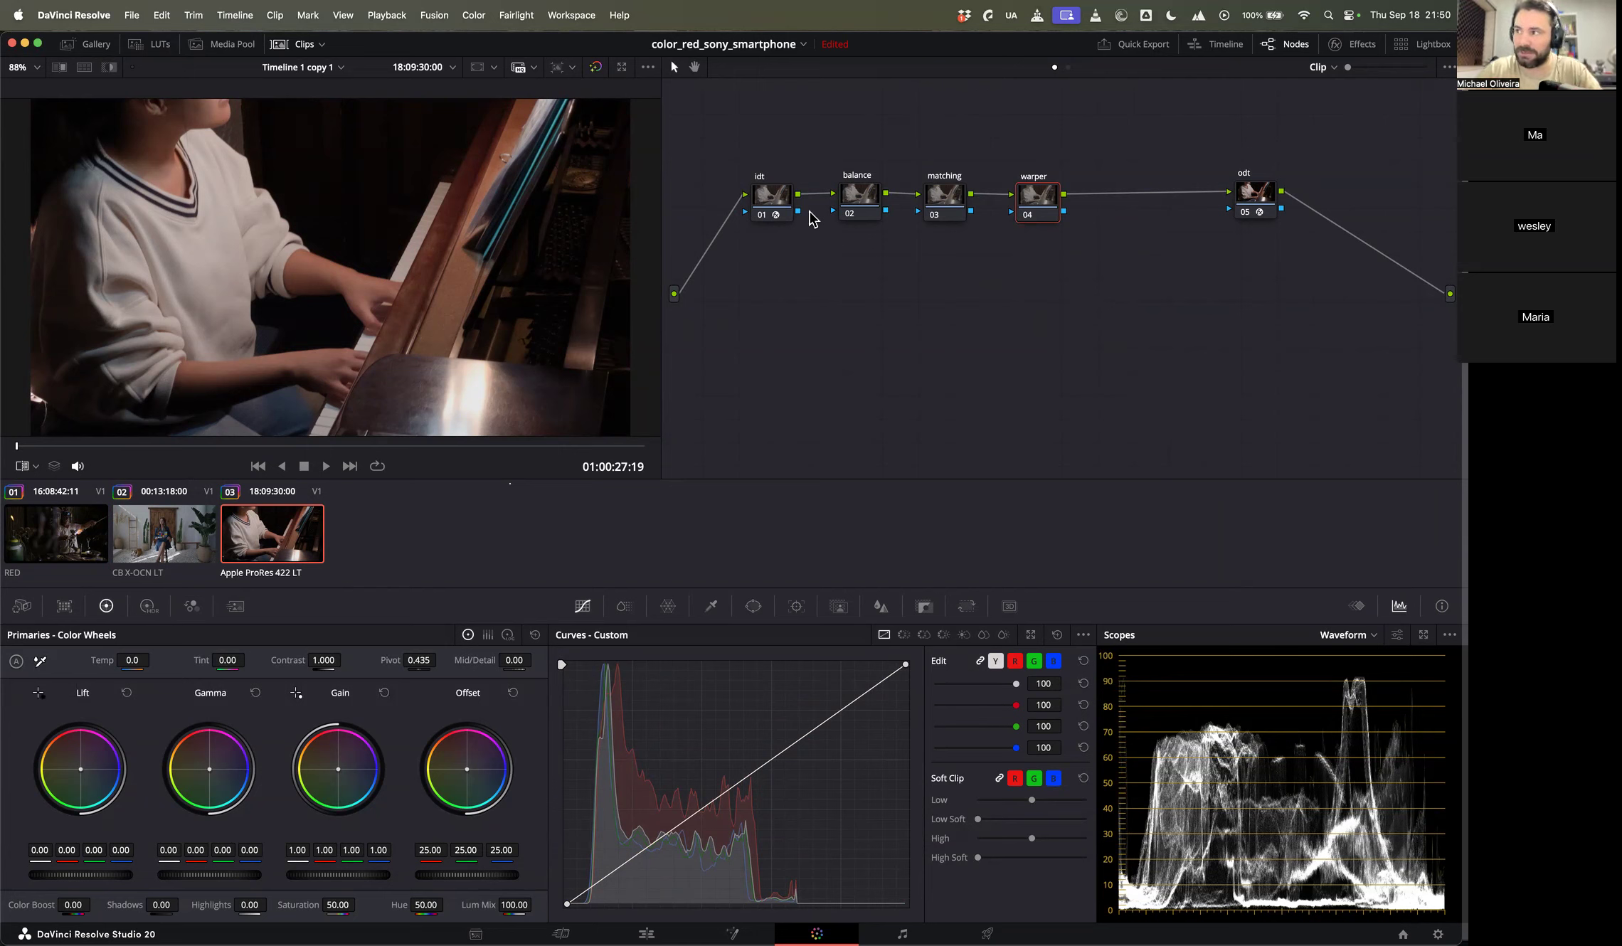
Step: Open the gallery, widen its album list and show the PowerGrade 1 album
{"action": "left_click", "coordinate": [89, 42]}
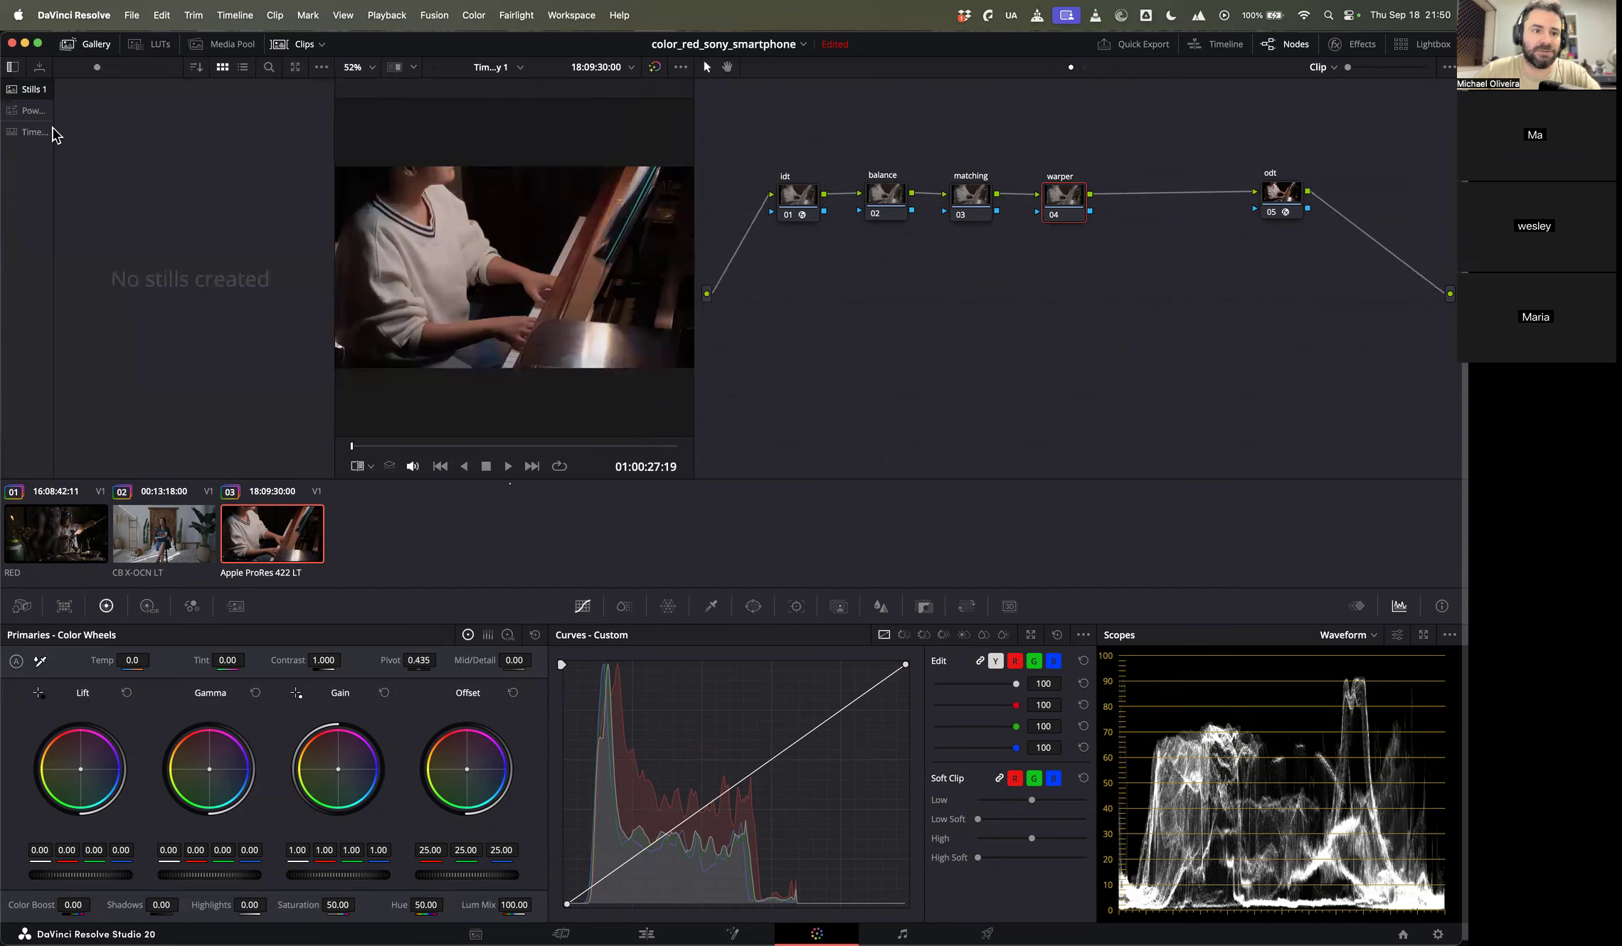
{"action": "left_click_drag", "start_coordinate": [53, 114], "coordinate": [154, 128]}
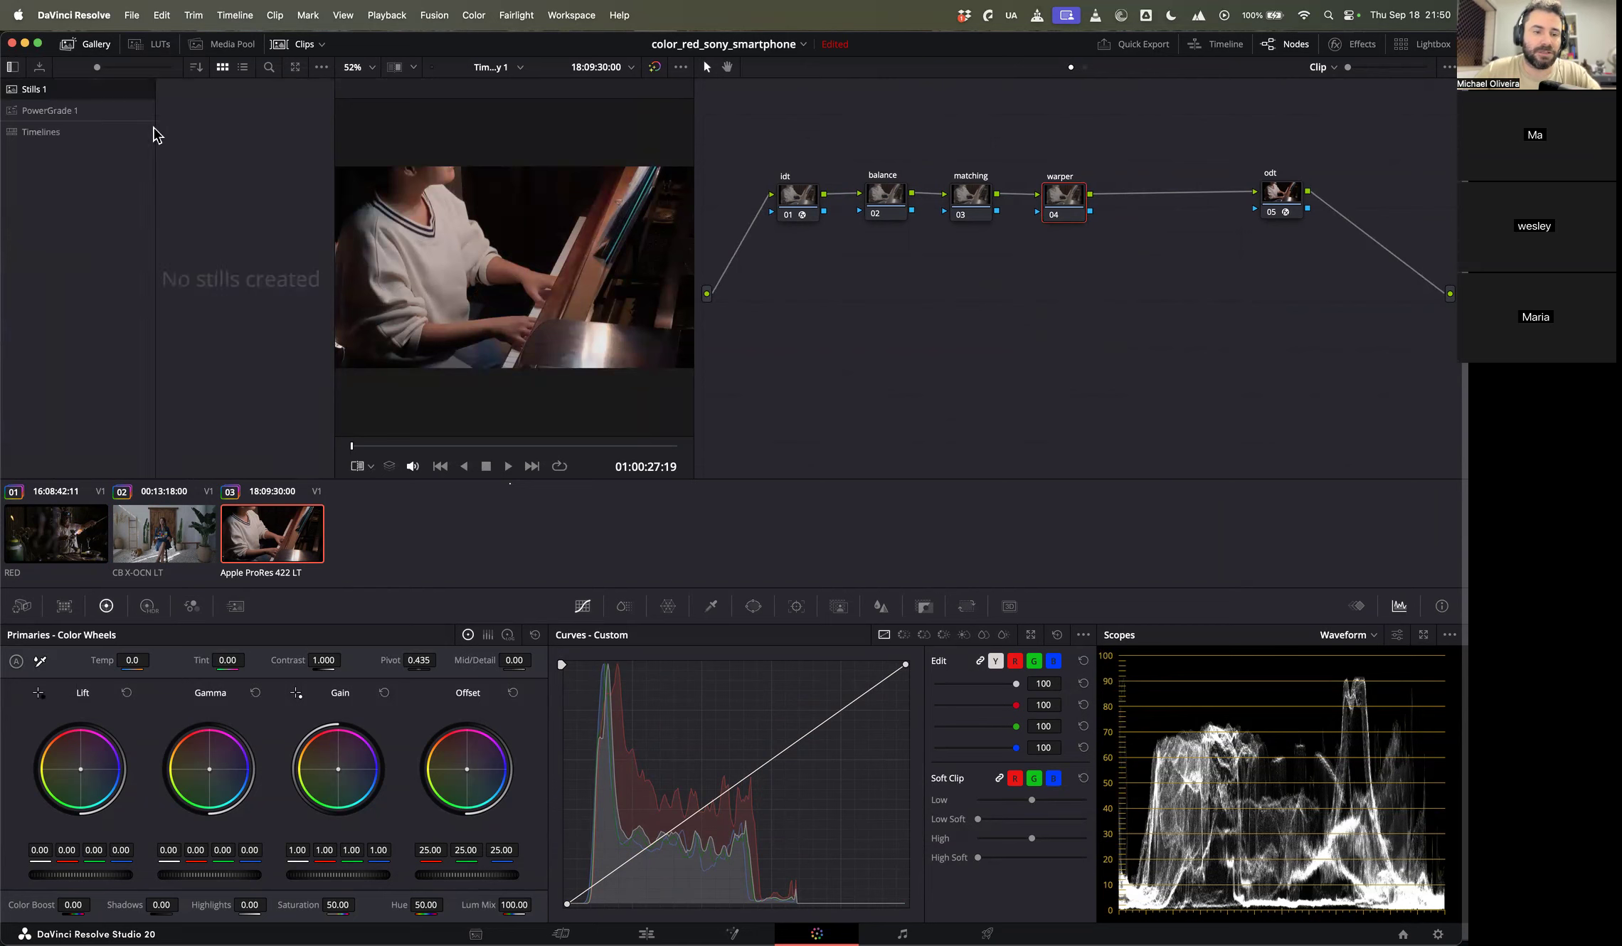
{"action": "left_click", "coordinate": [74, 114]}
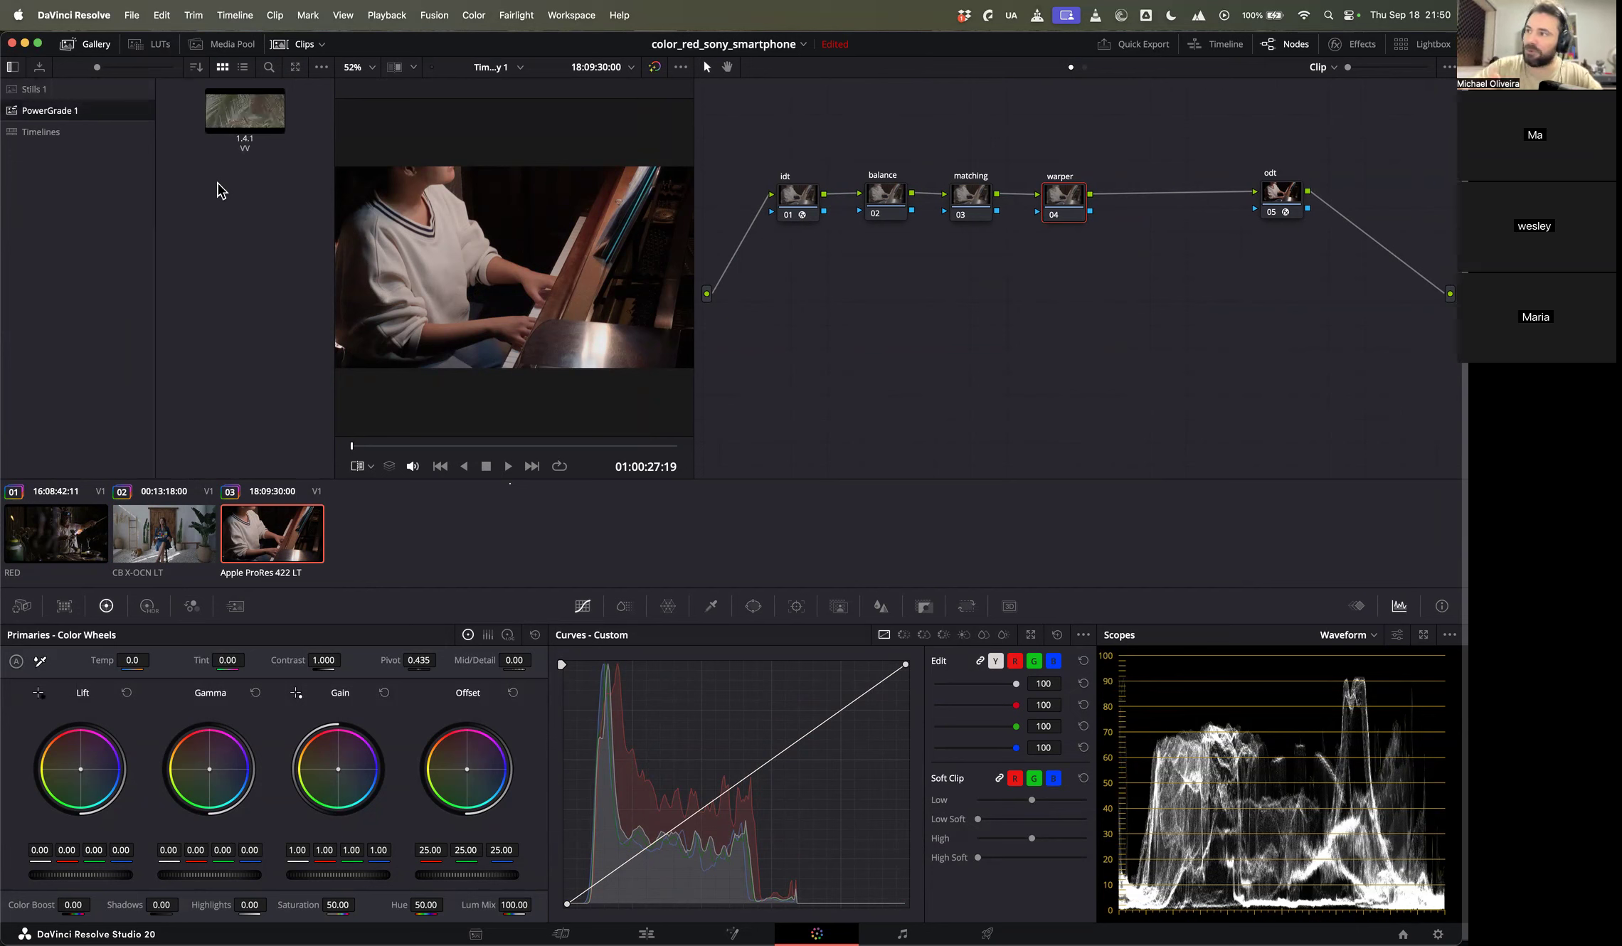
Step: Try the 1.4.1 still's grade on the Apple ProRes 422 LT clip and undo it
{"action": "left_click", "coordinate": [247, 122]}
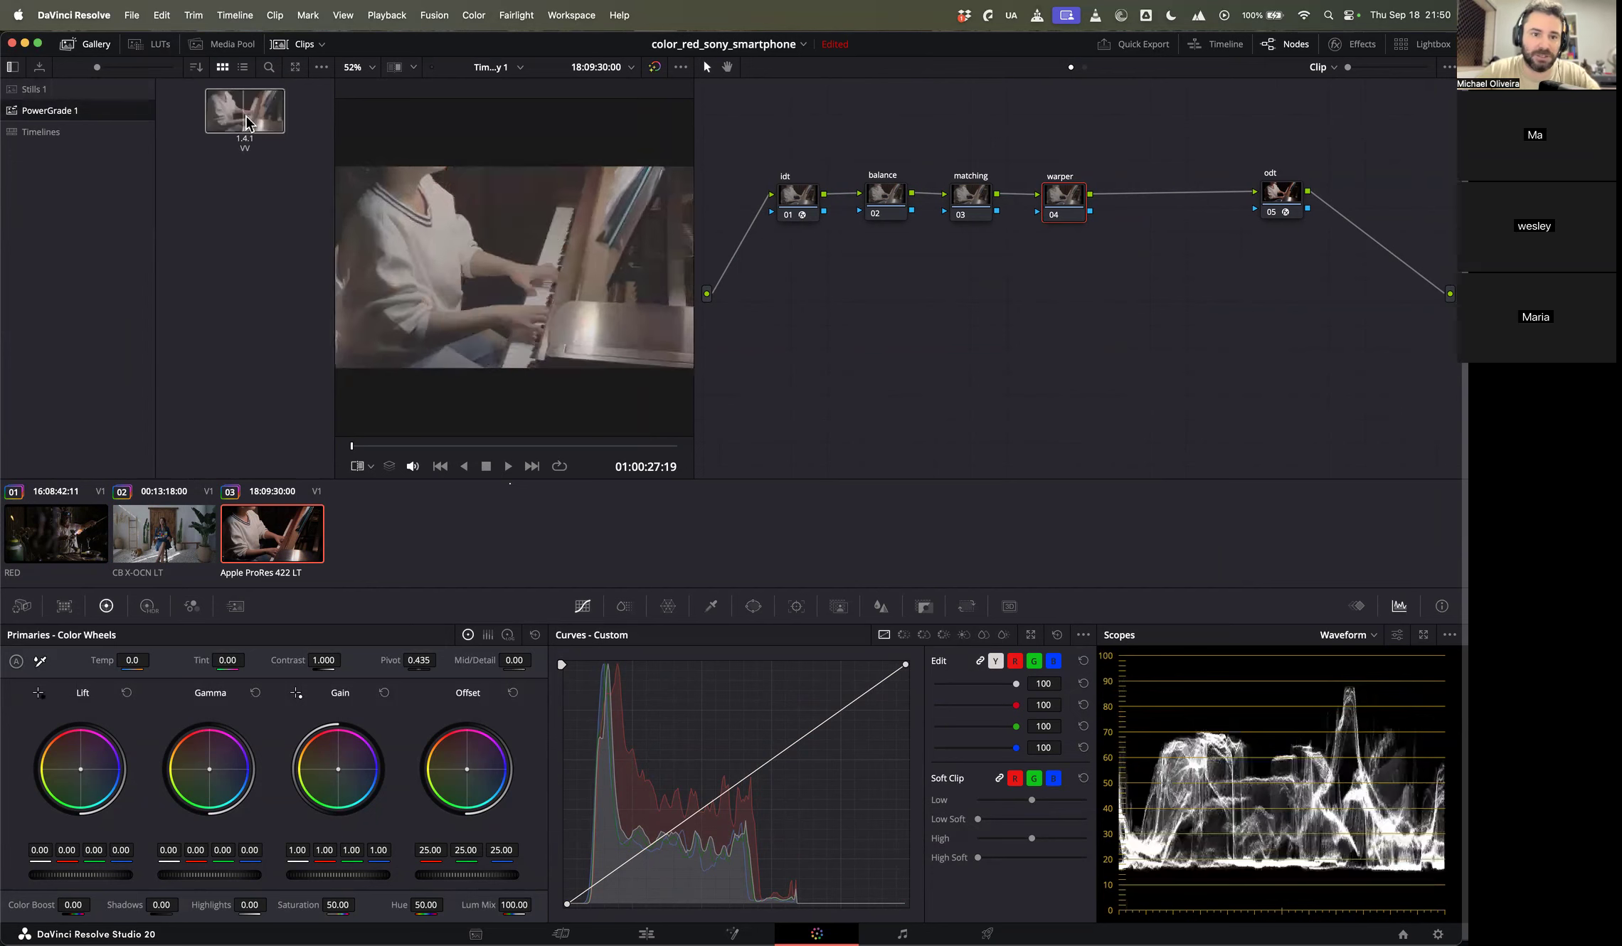
{"action": "left_click_drag", "start_coordinate": [246, 122], "coordinate": [896, 314]}
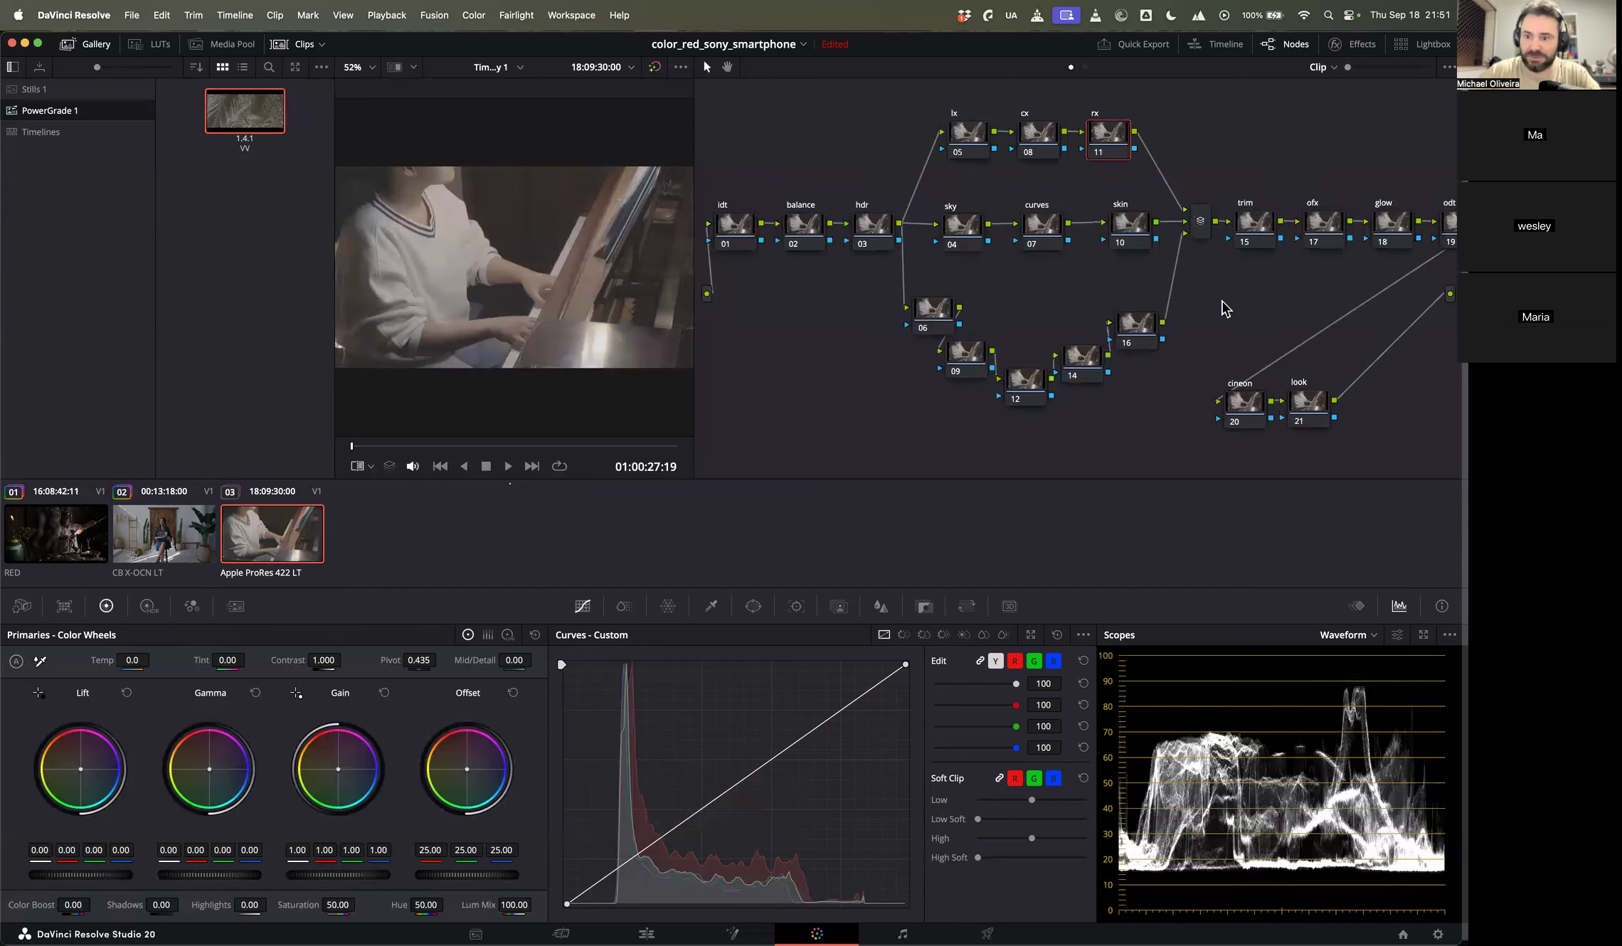
{"action": "key", "text": "super+z"}
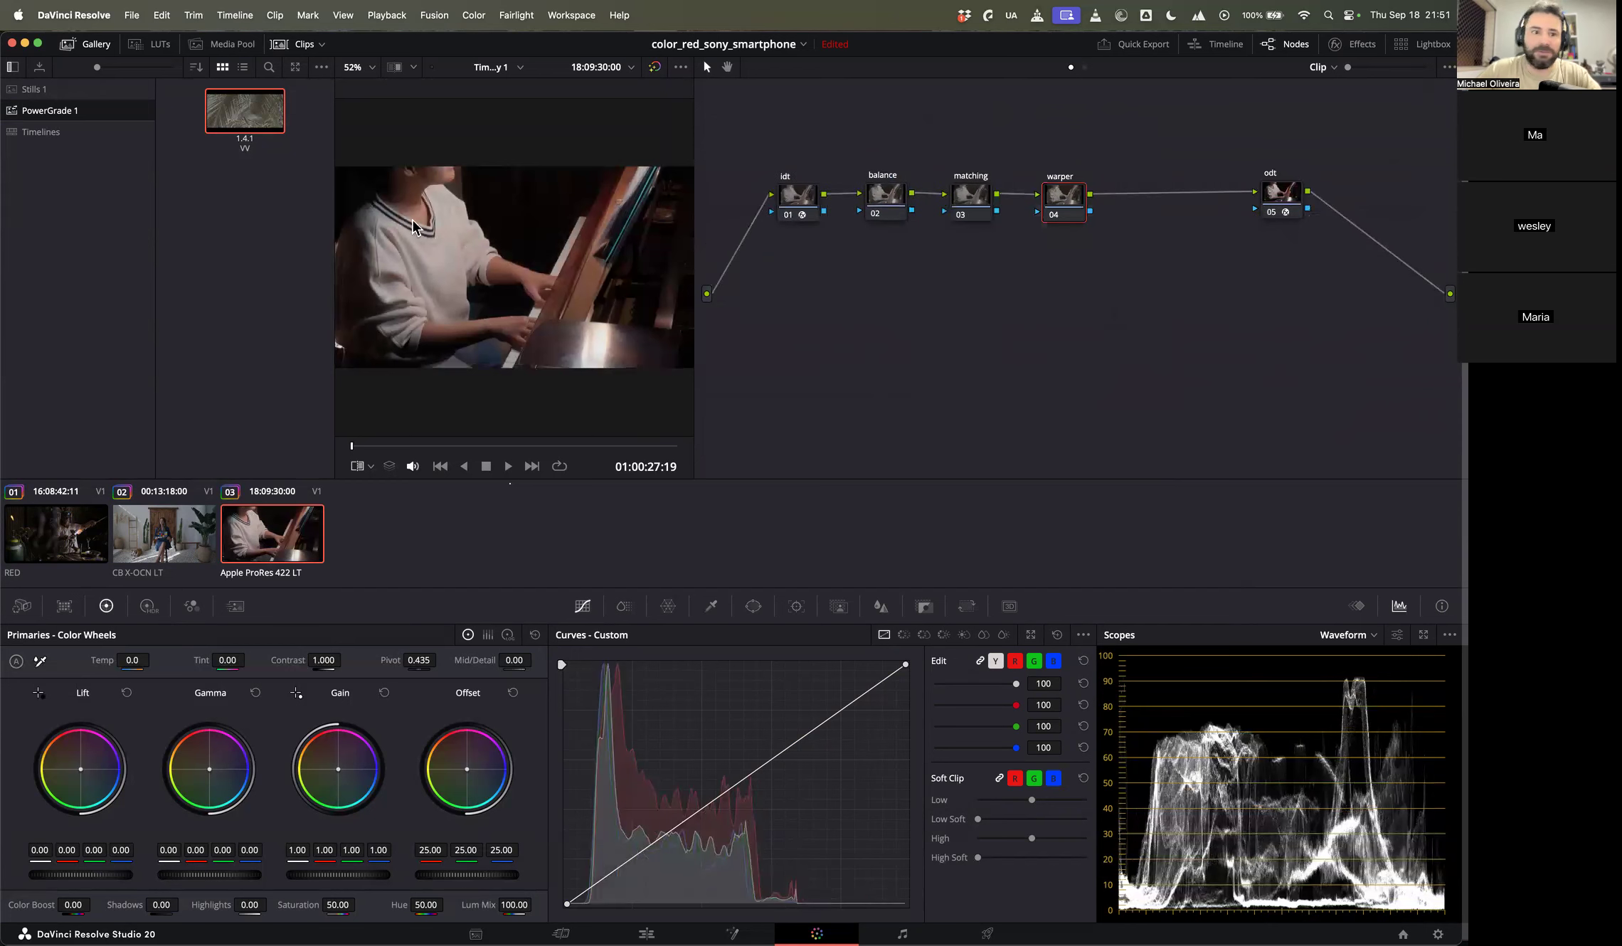
Step: Export the 1.4.1 still to Documents as a DPX file named walter_valpato_Nodes and hide the gallery
{"action": "right_click", "coordinate": [228, 108]}
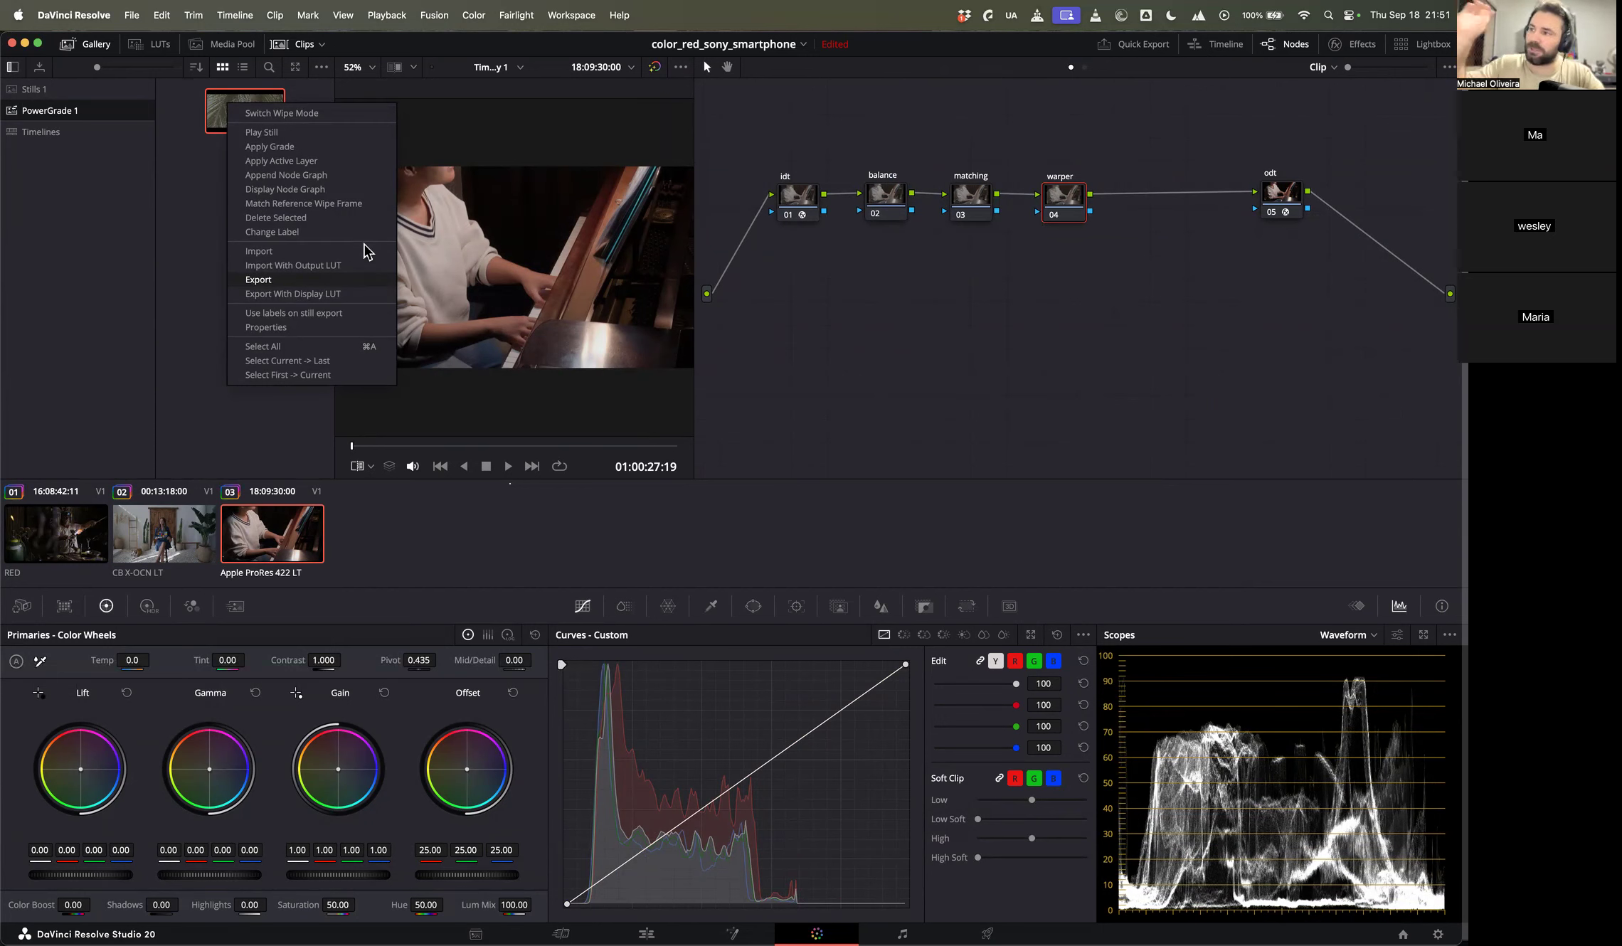
{"action": "left_click", "coordinate": [365, 279]}
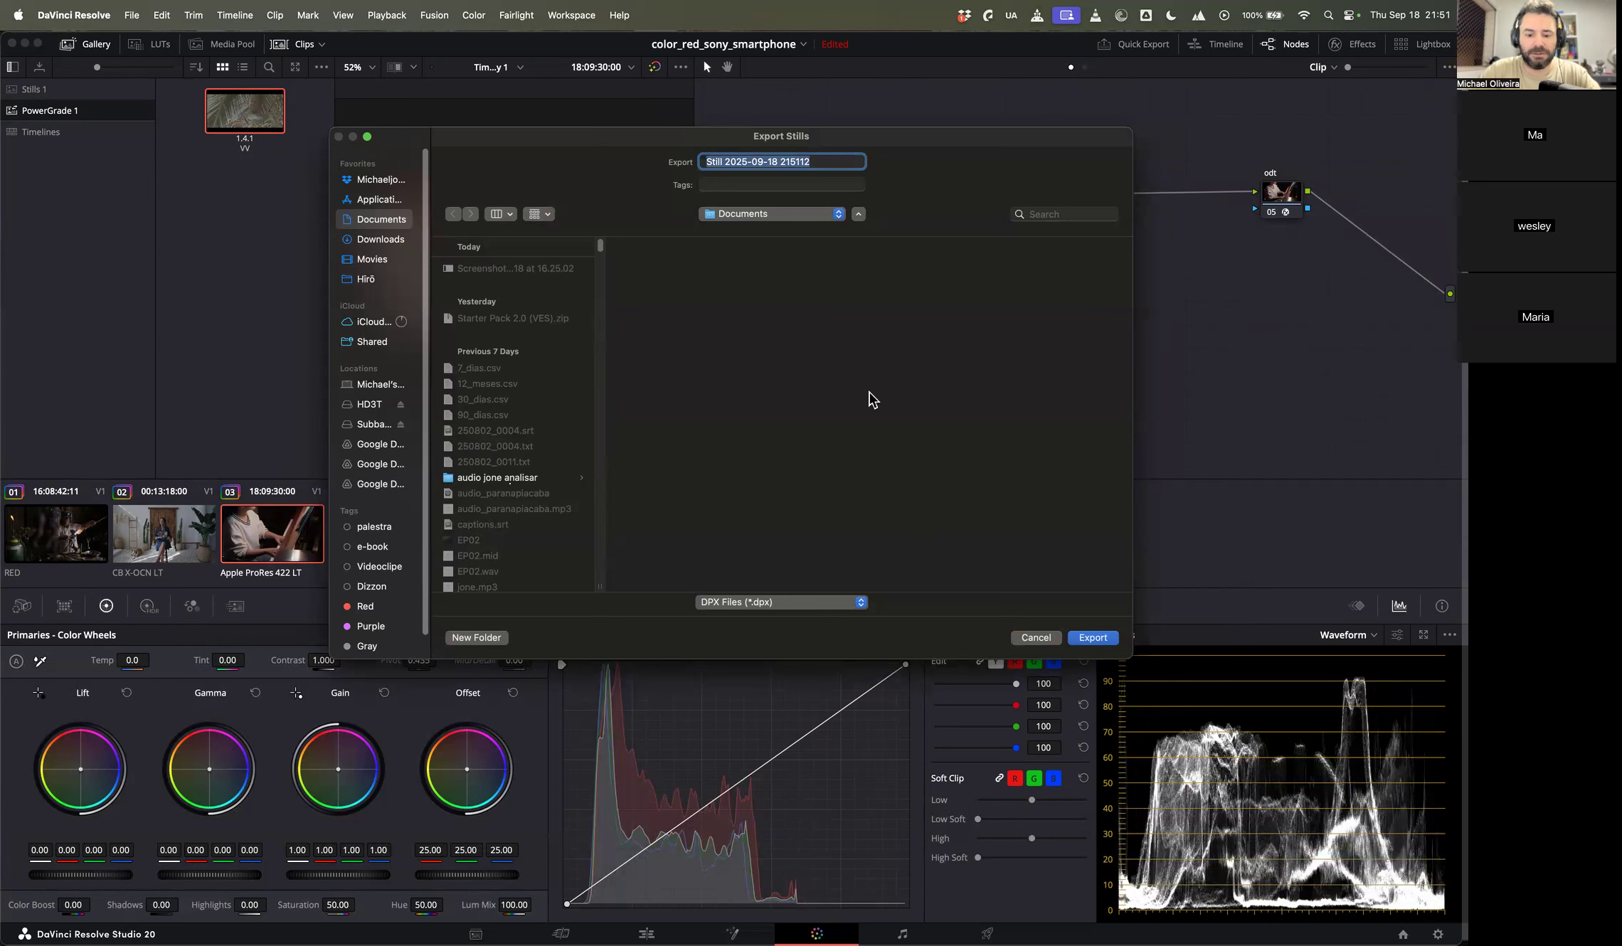
{"action": "type", "text": "walter_valpato_Nodes"}
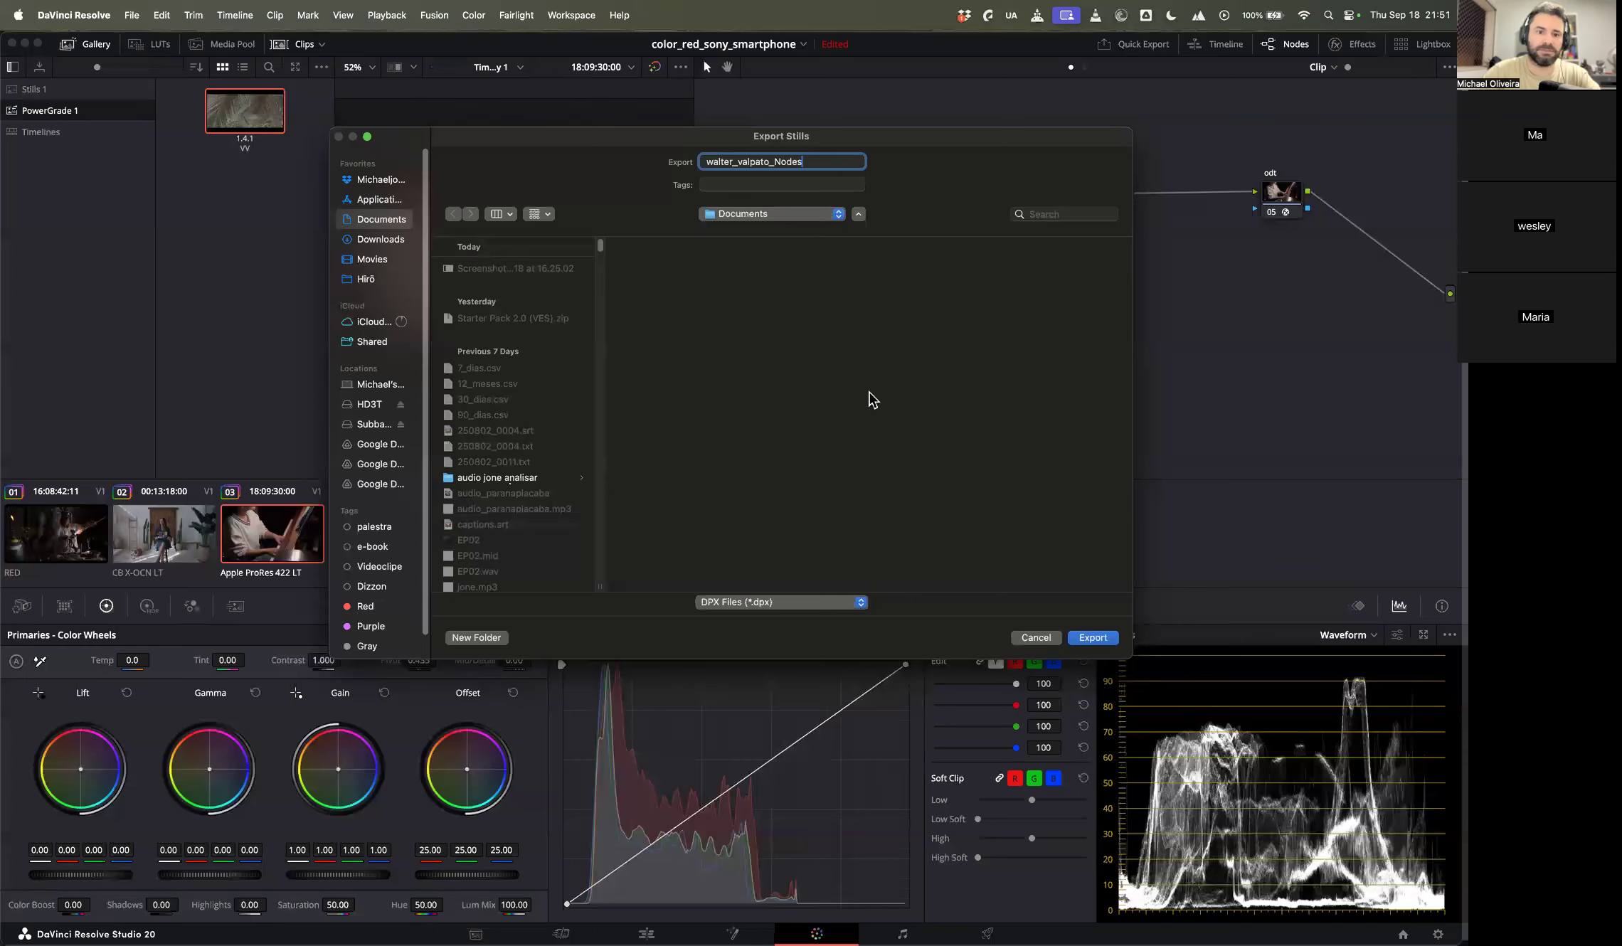
{"action": "key", "text": "Return"}
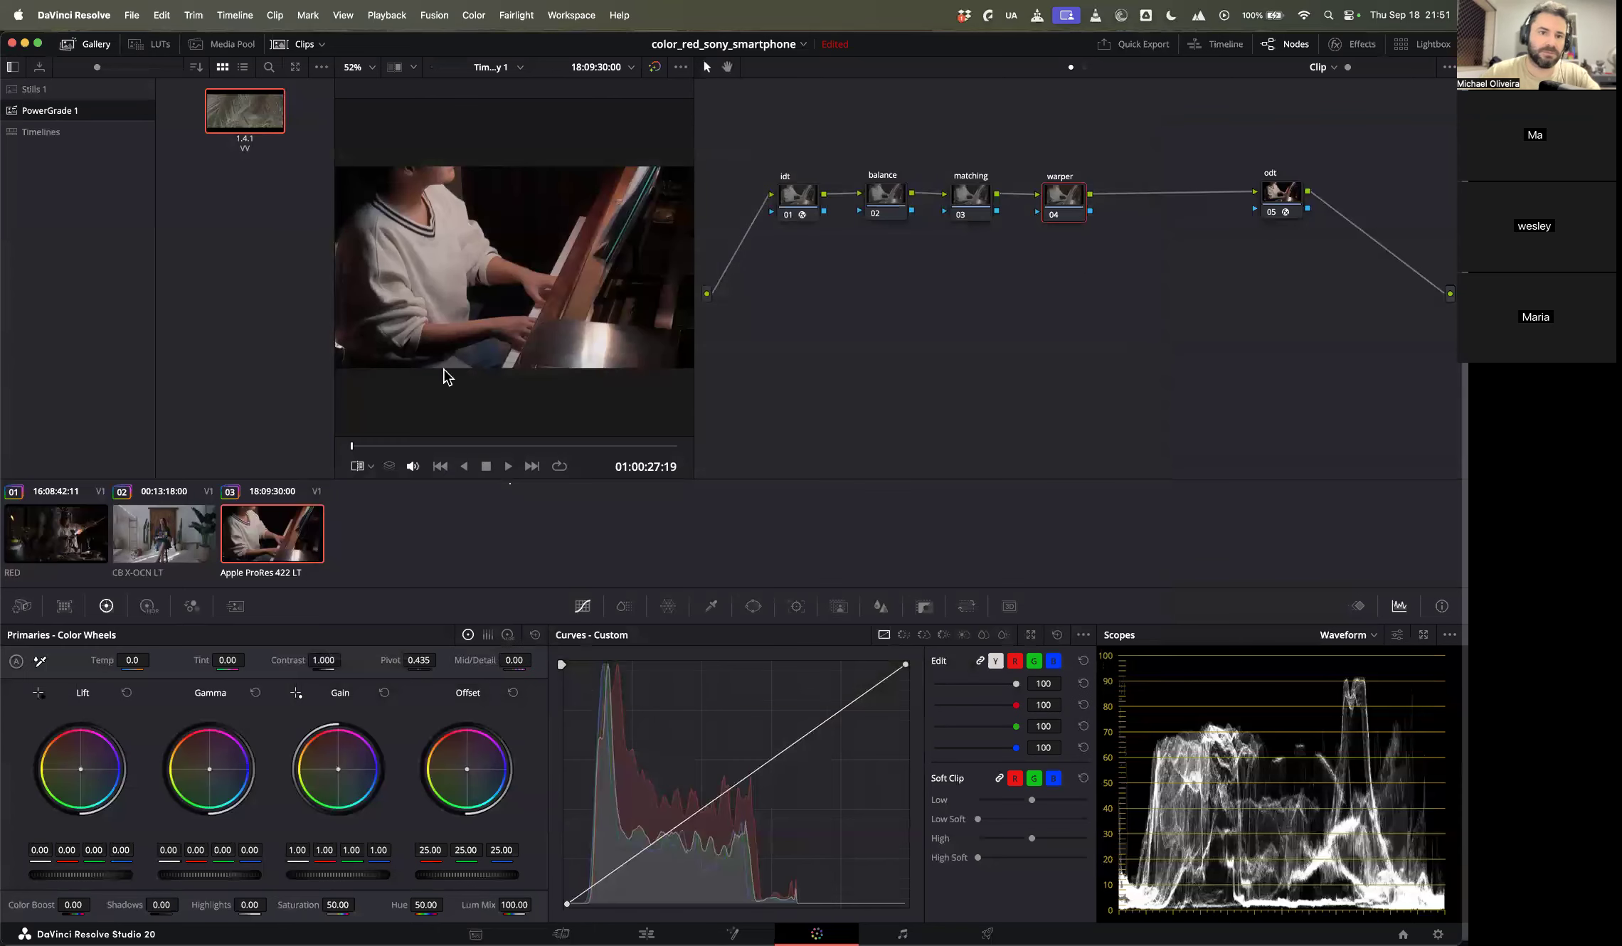
{"action": "left_click", "coordinate": [64, 90]}
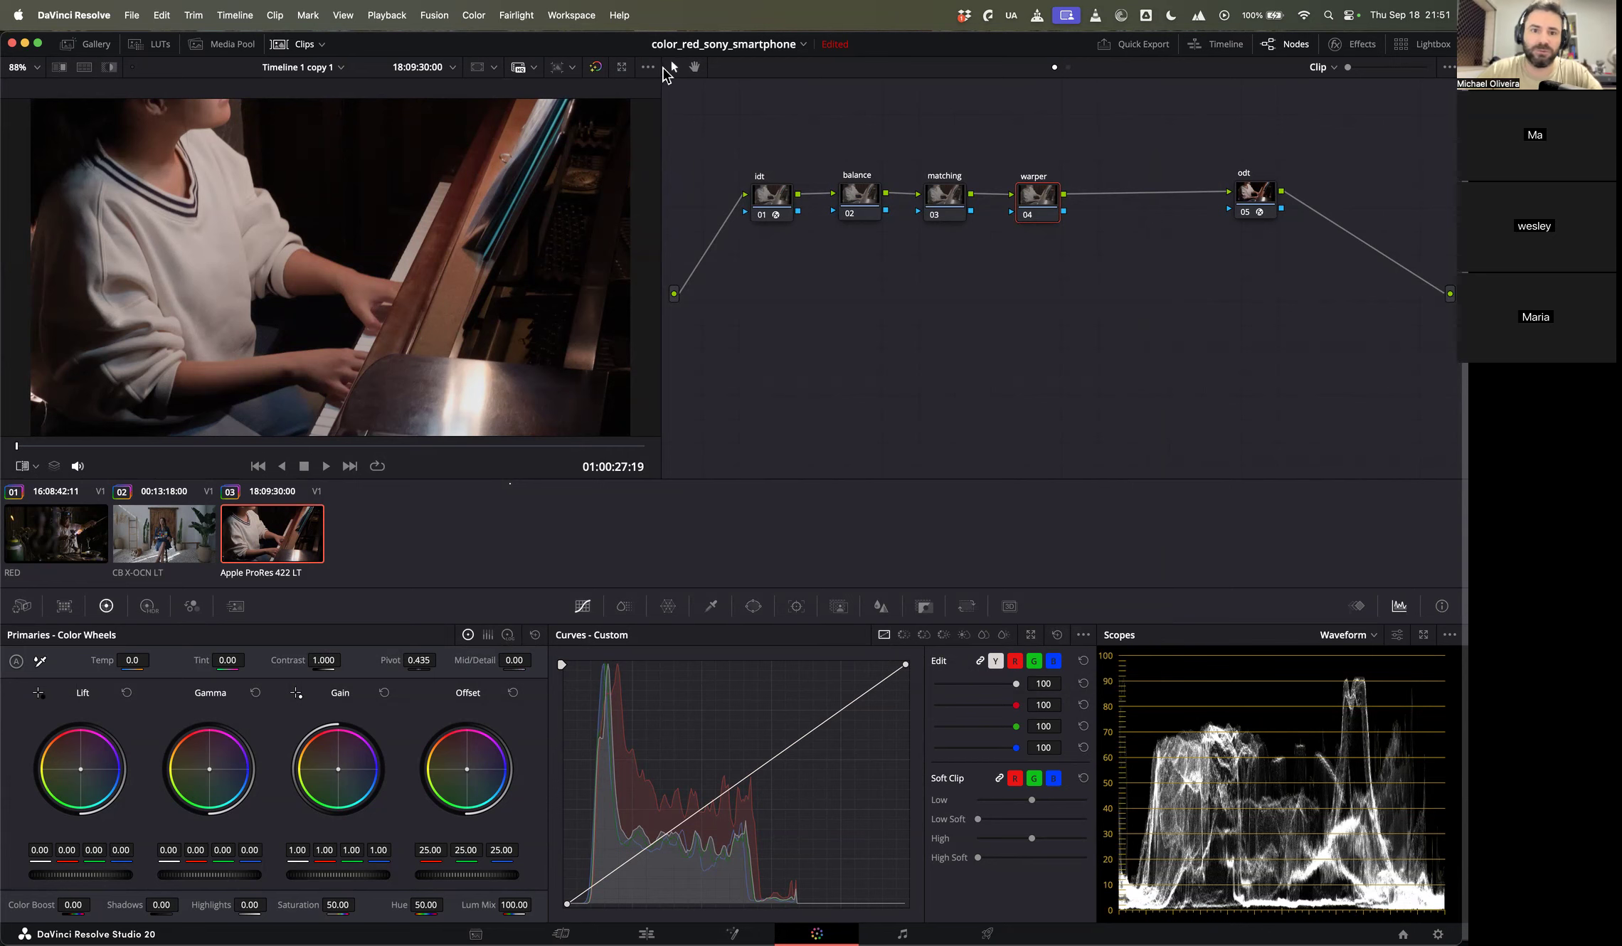
Step: Widen the viewer area and clean up the node graph of the Apple ProRes 422 LT clip into a straight row
{"action": "left_click_drag", "start_coordinate": [662, 67], "coordinate": [777, 78]}
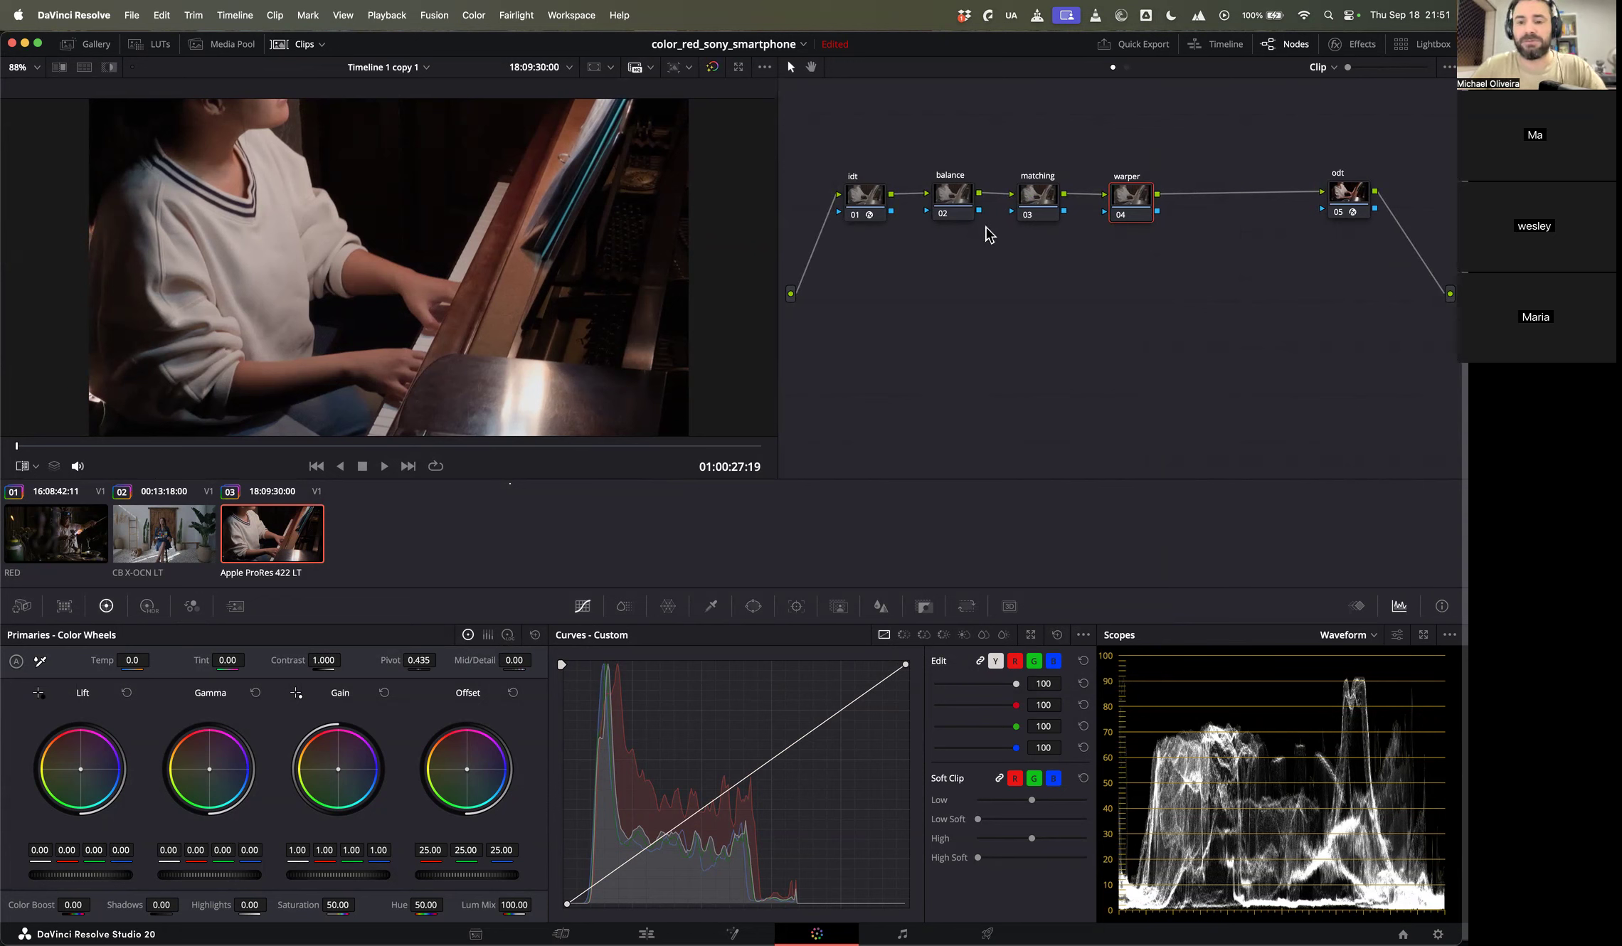
{"action": "right_click", "coordinate": [925, 104]}
{"action": "left_click", "coordinate": [982, 276]}
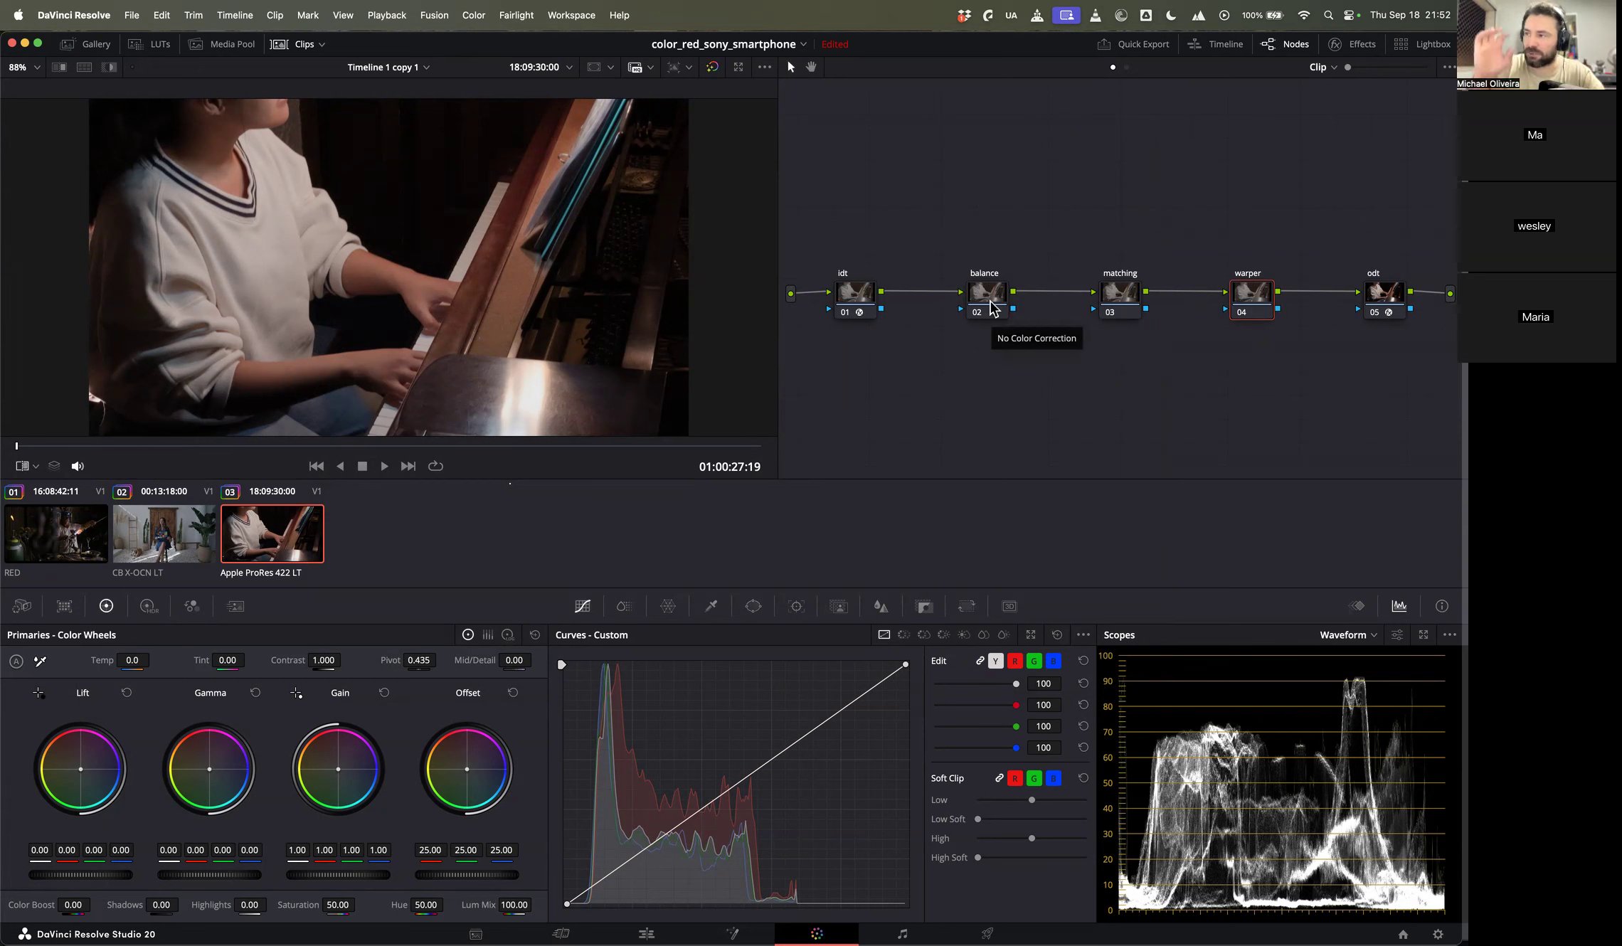
Step: Select the RED clip's balance node and show the waveform in a floating scopes window, made smaller and moved off the image
{"action": "left_click", "coordinate": [73, 536]}
{"action": "left_click", "coordinate": [913, 199]}
{"action": "left_click", "coordinate": [1424, 635]}
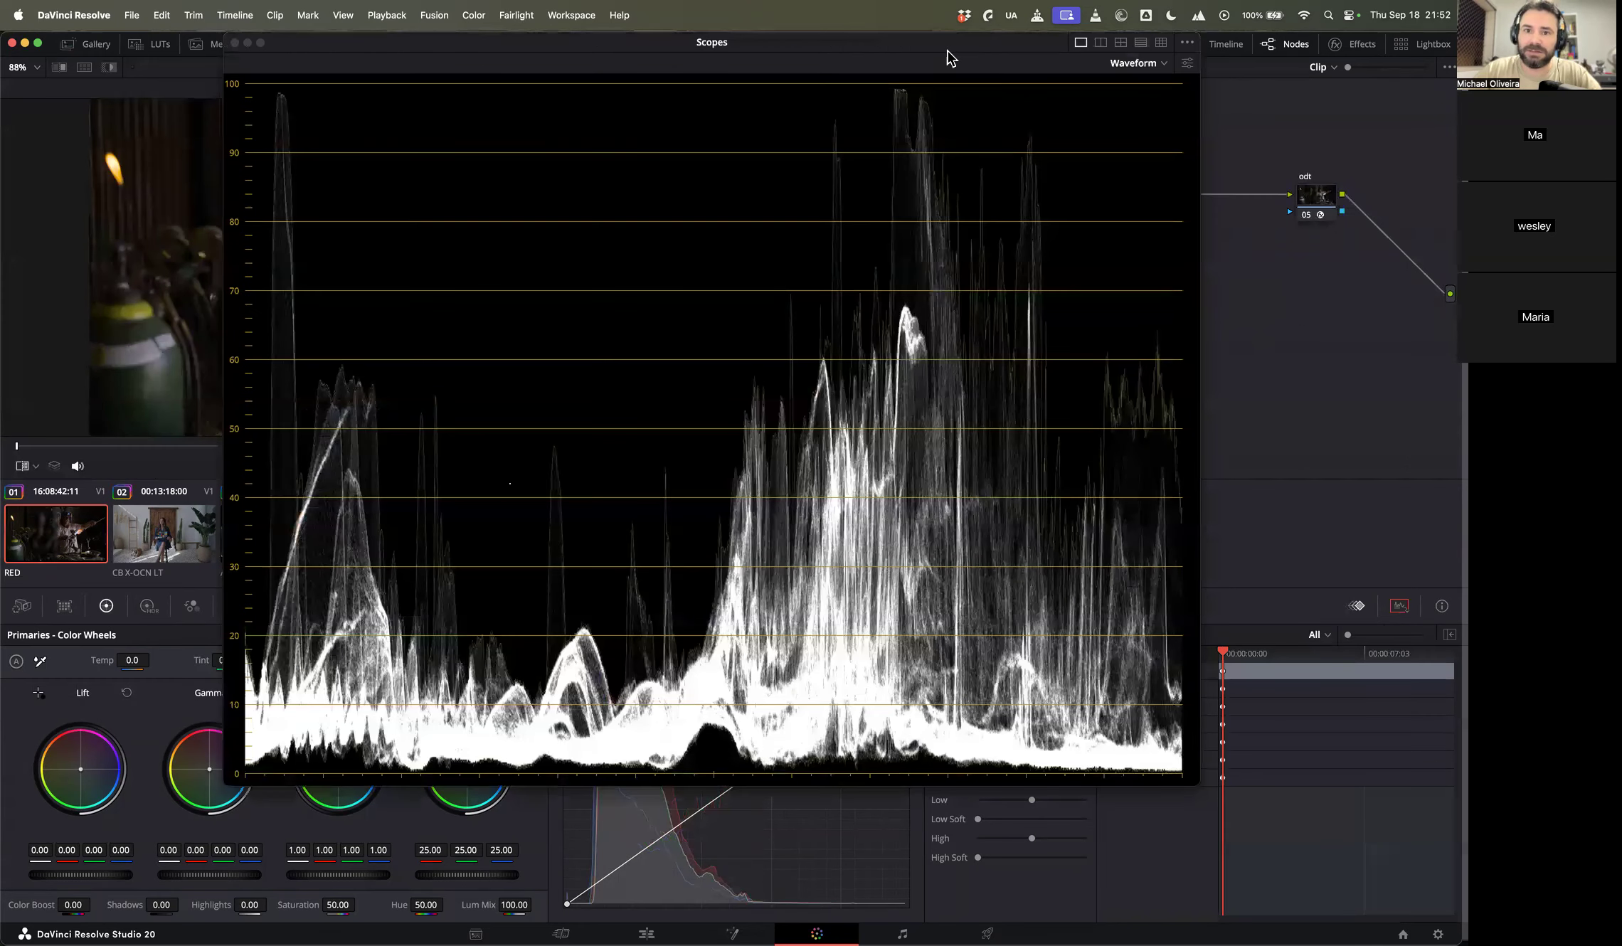
{"action": "left_click_drag", "start_coordinate": [1197, 34], "coordinate": [1123, 247]}
{"action": "left_click_drag", "start_coordinate": [847, 262], "coordinate": [1085, 185]}
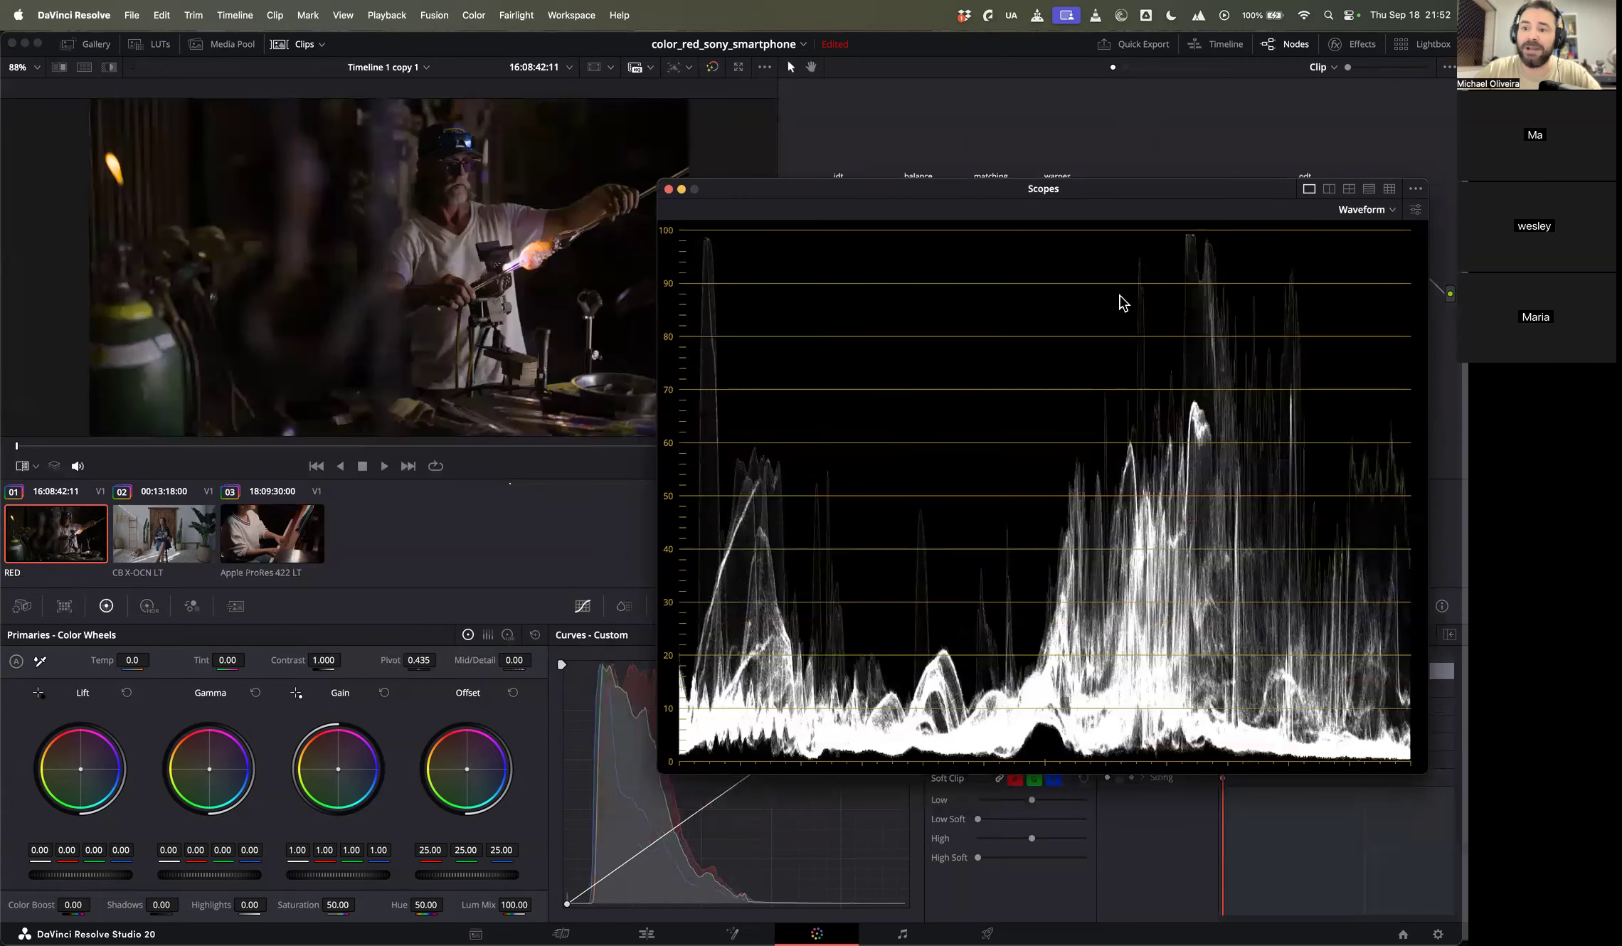
Step: Compare the waveform in Y and RGB modes with Colorize and Extents on and off, ending on uncolored Y with Extents enabled
{"action": "left_click", "coordinate": [1416, 210]}
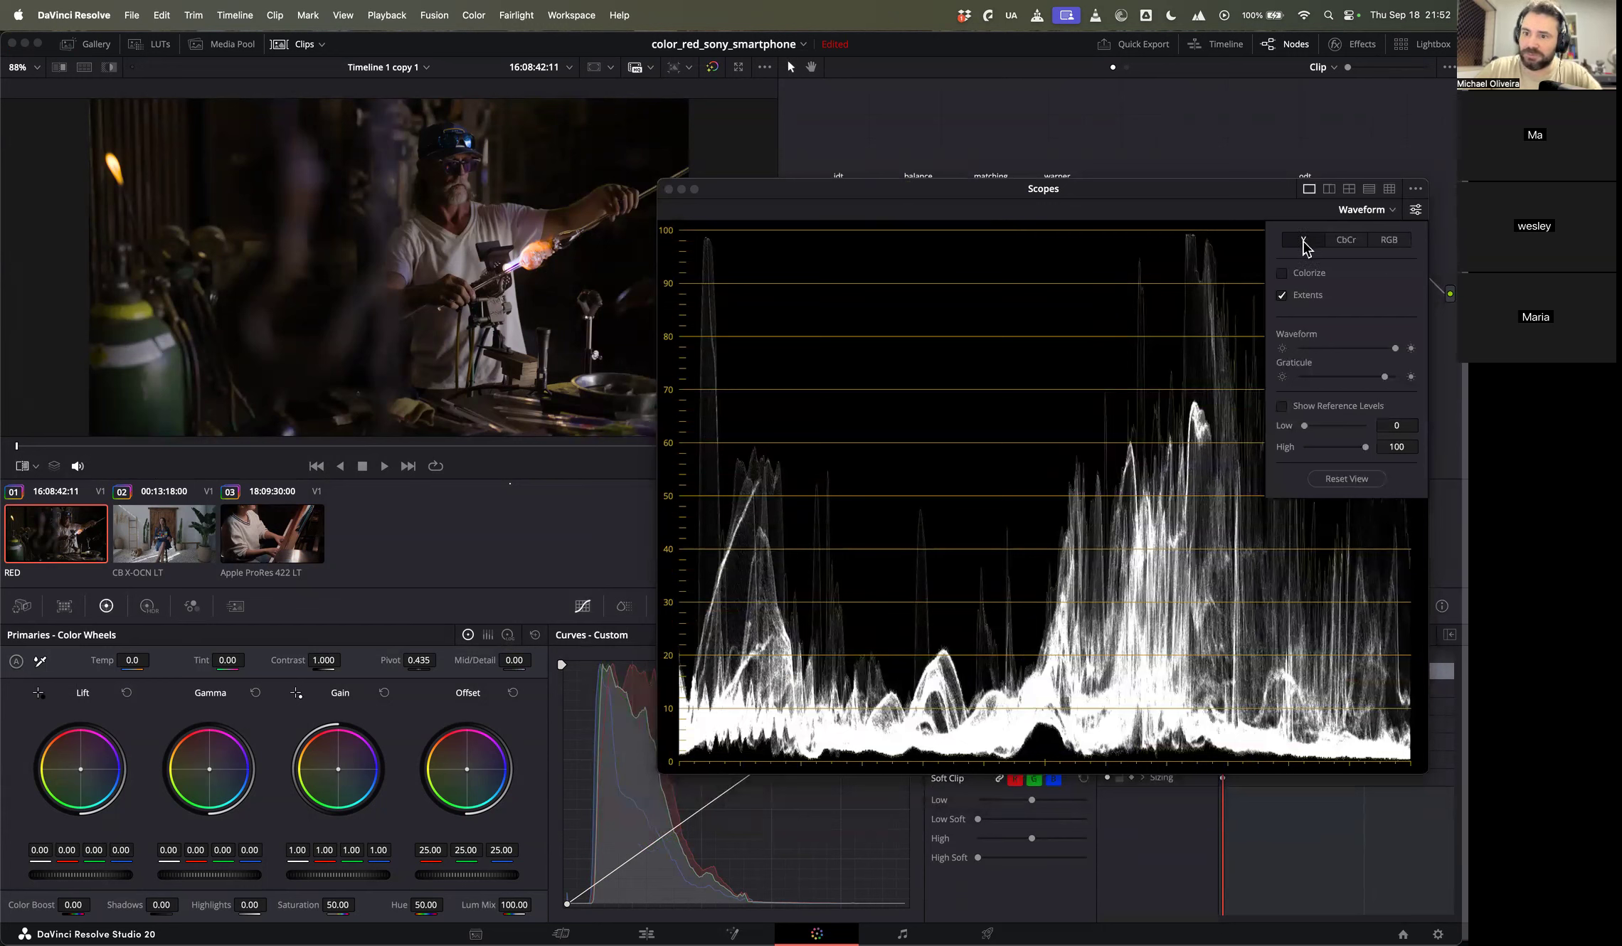
{"action": "left_click", "coordinate": [1284, 275]}
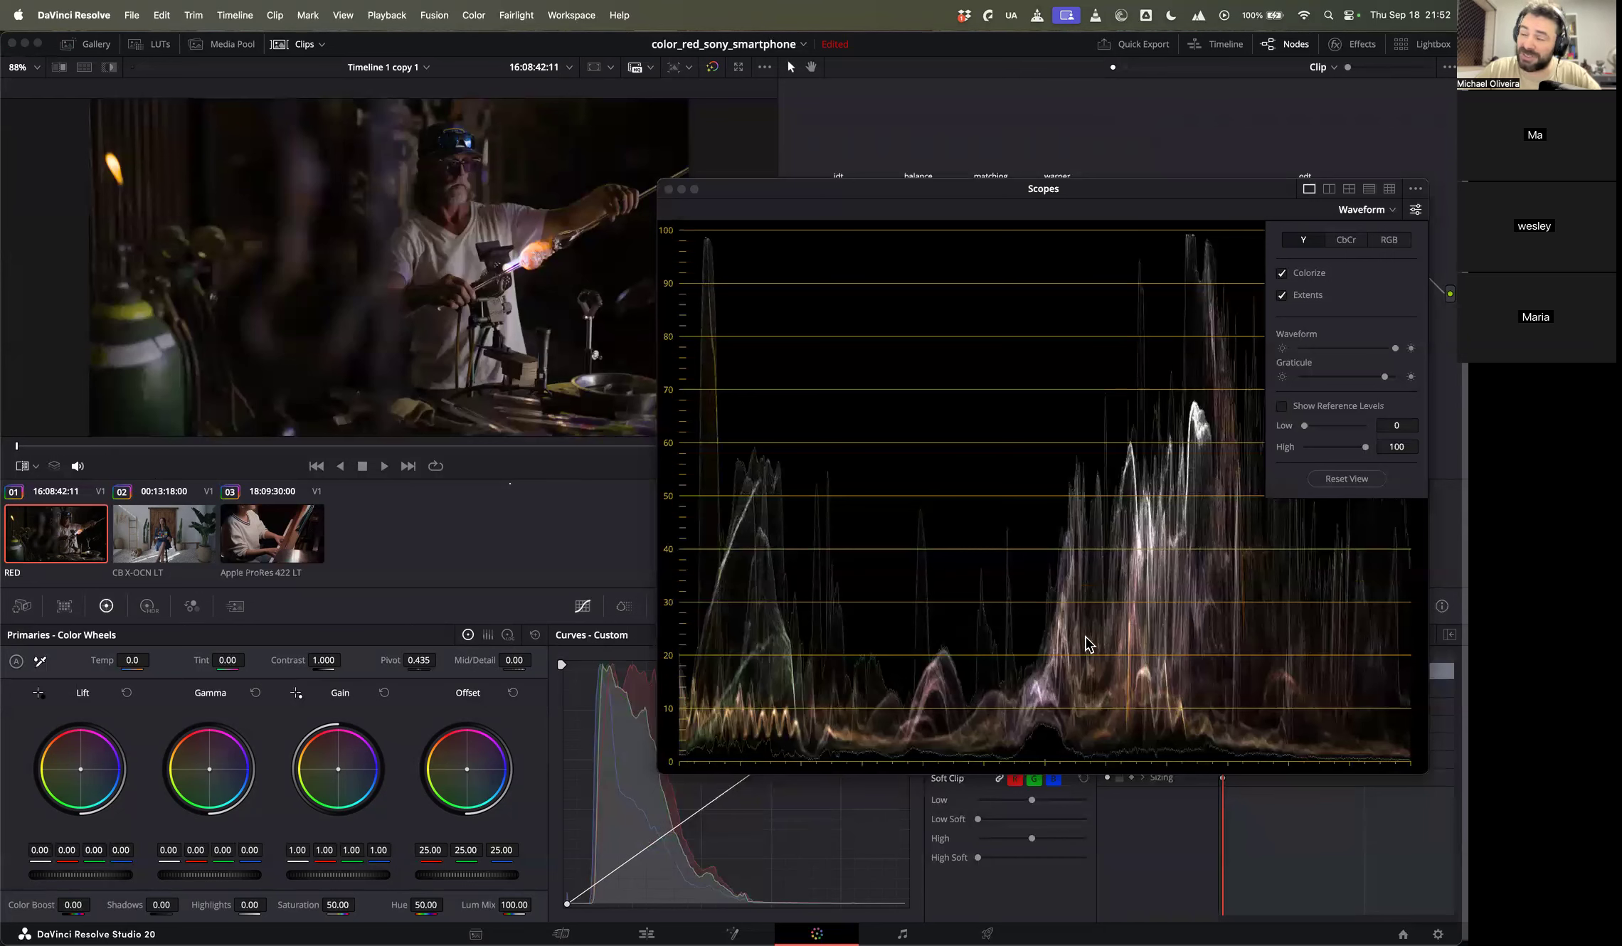
{"action": "left_click", "coordinate": [1284, 272]}
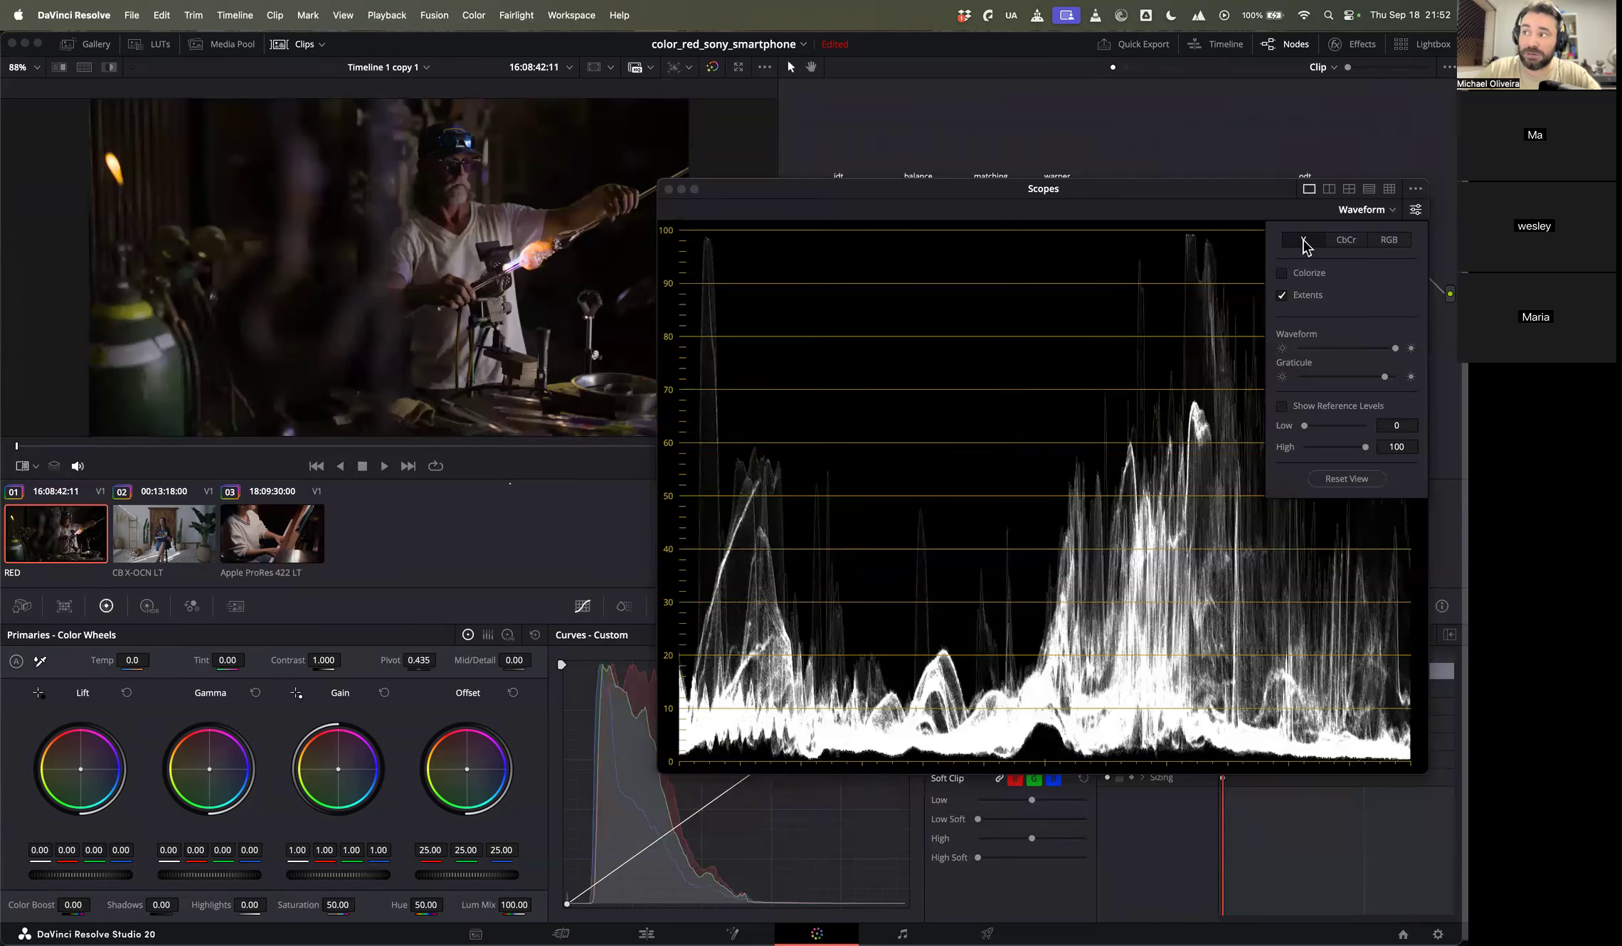
{"action": "left_click", "coordinate": [1391, 243]}
{"action": "left_click", "coordinate": [1283, 321]}
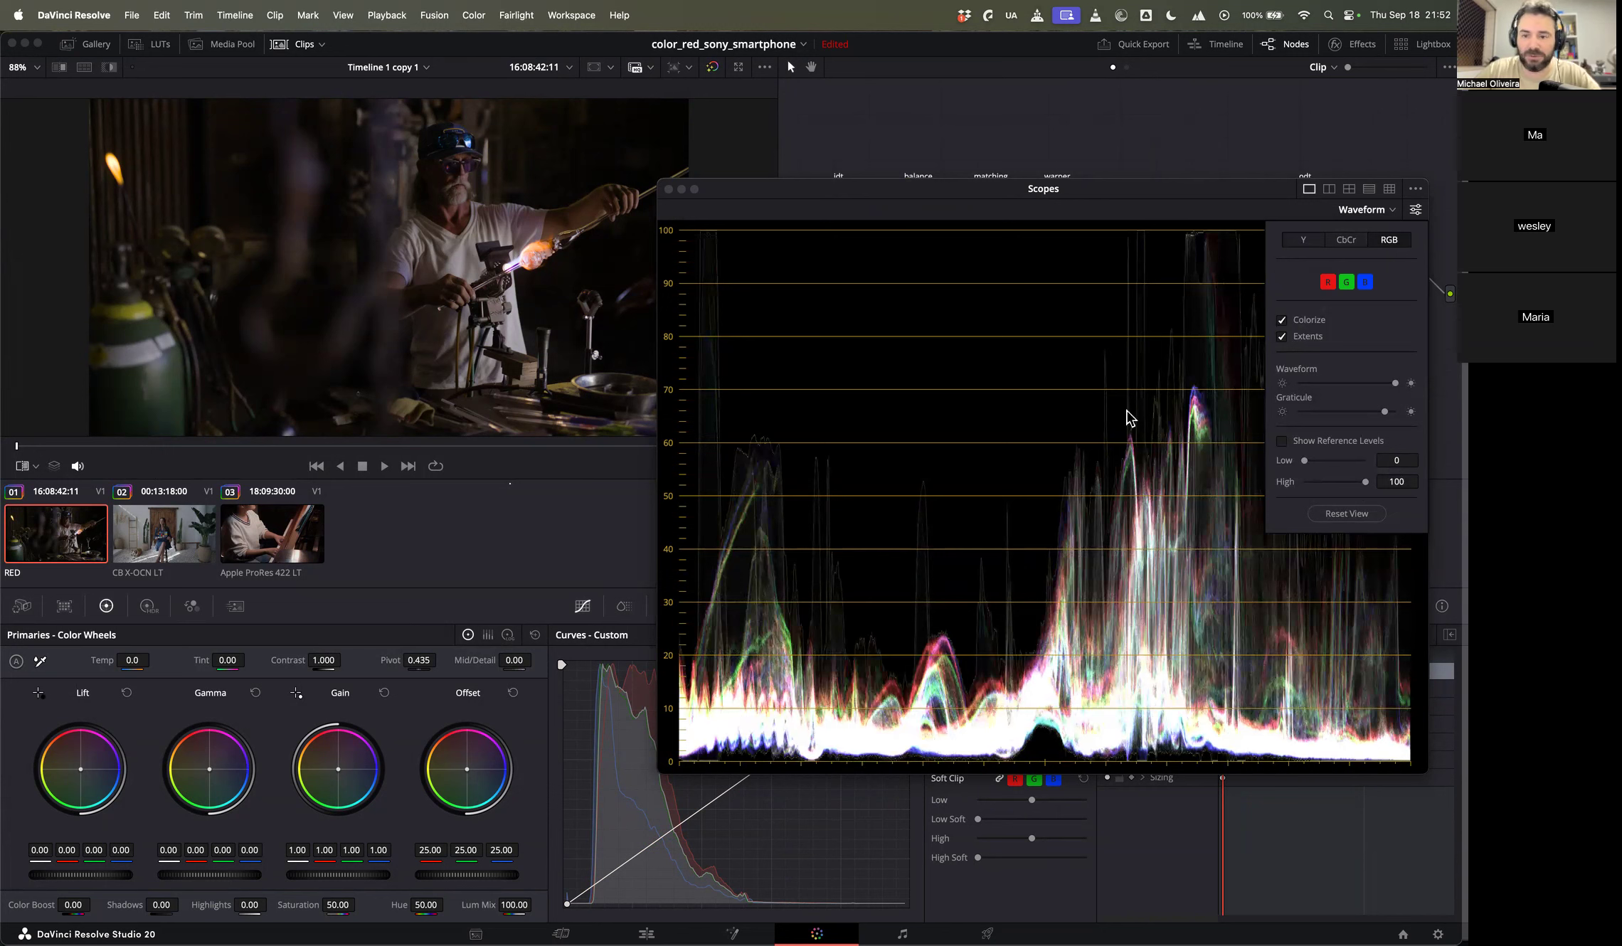
{"action": "left_click", "coordinate": [1310, 238]}
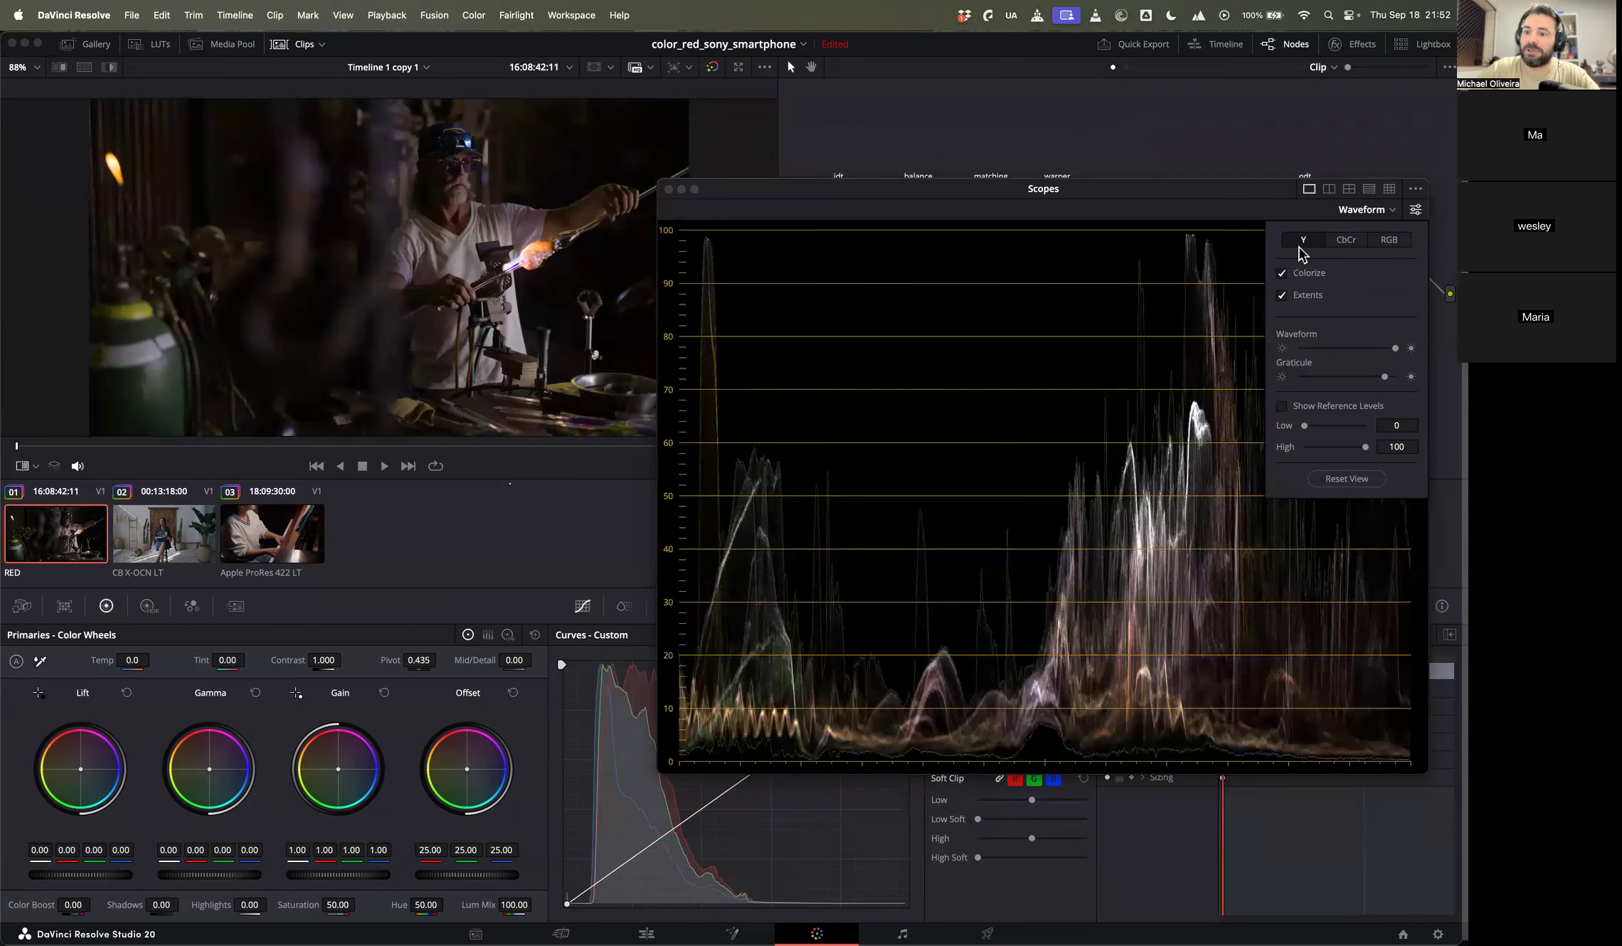
{"action": "left_click", "coordinate": [1282, 275]}
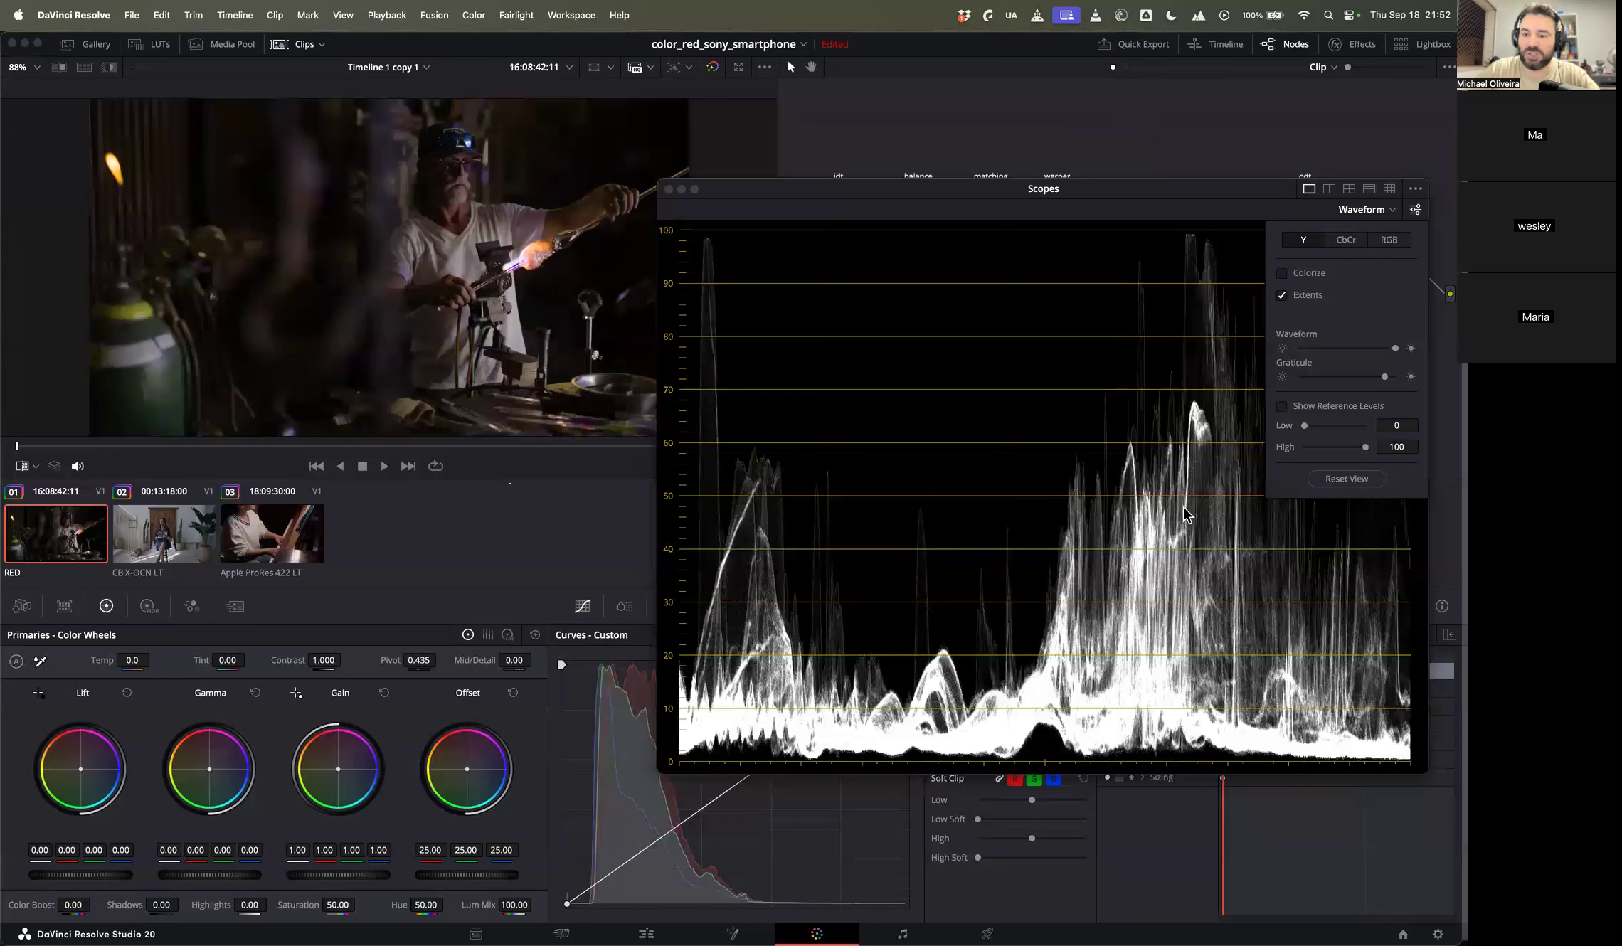
{"action": "left_click", "coordinate": [1283, 274]}
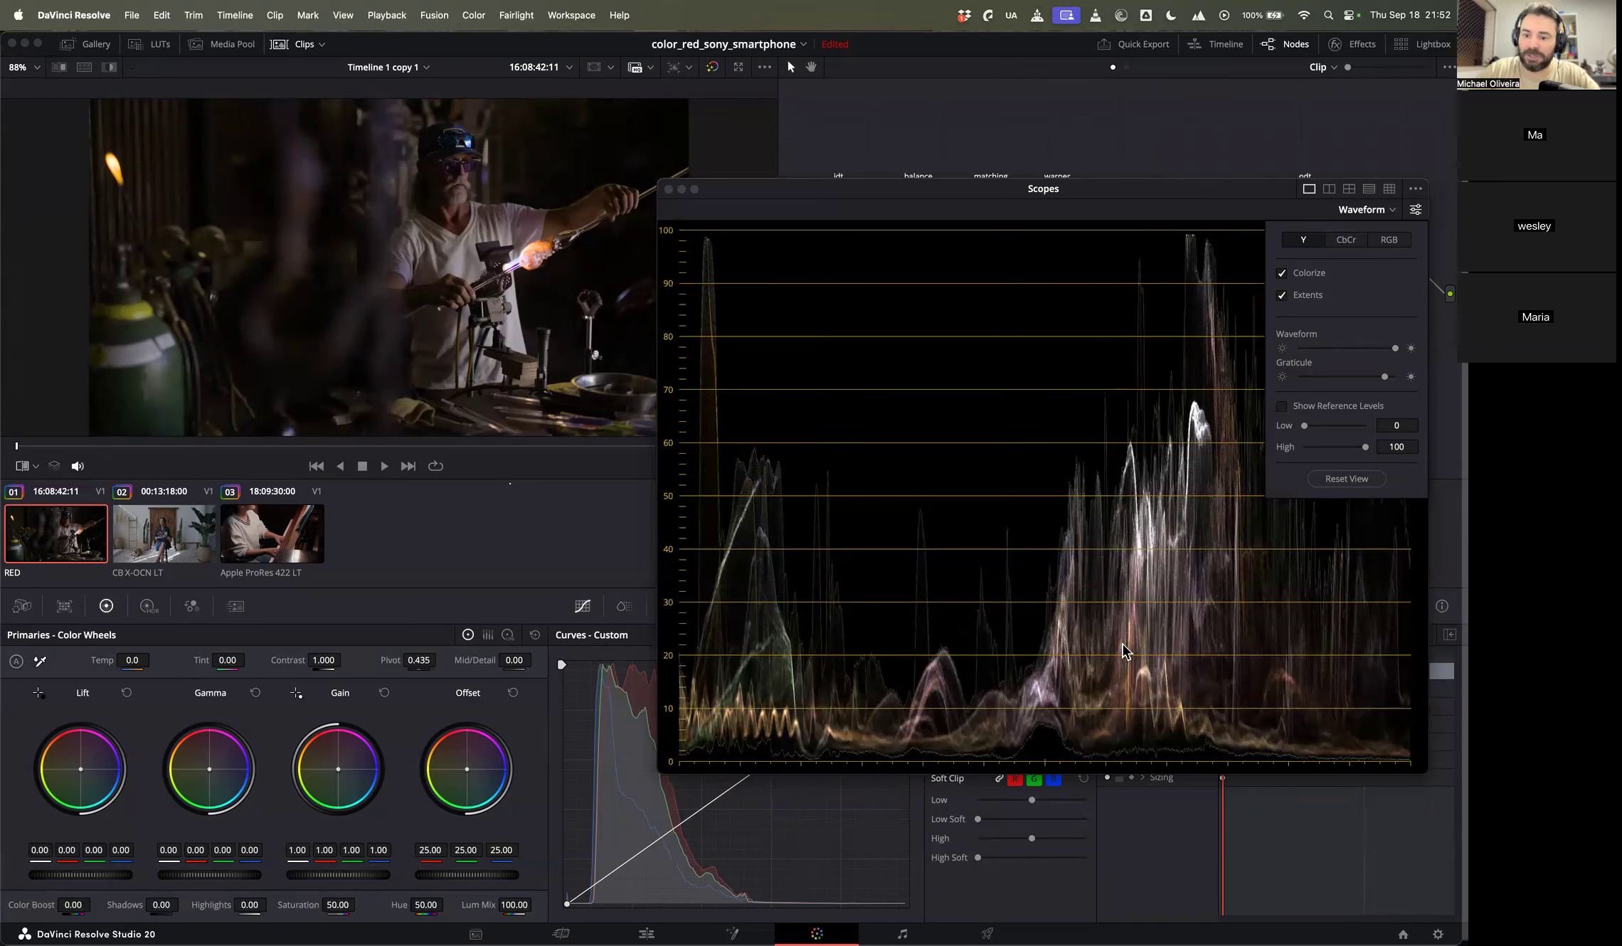
{"action": "left_click", "coordinate": [1280, 274]}
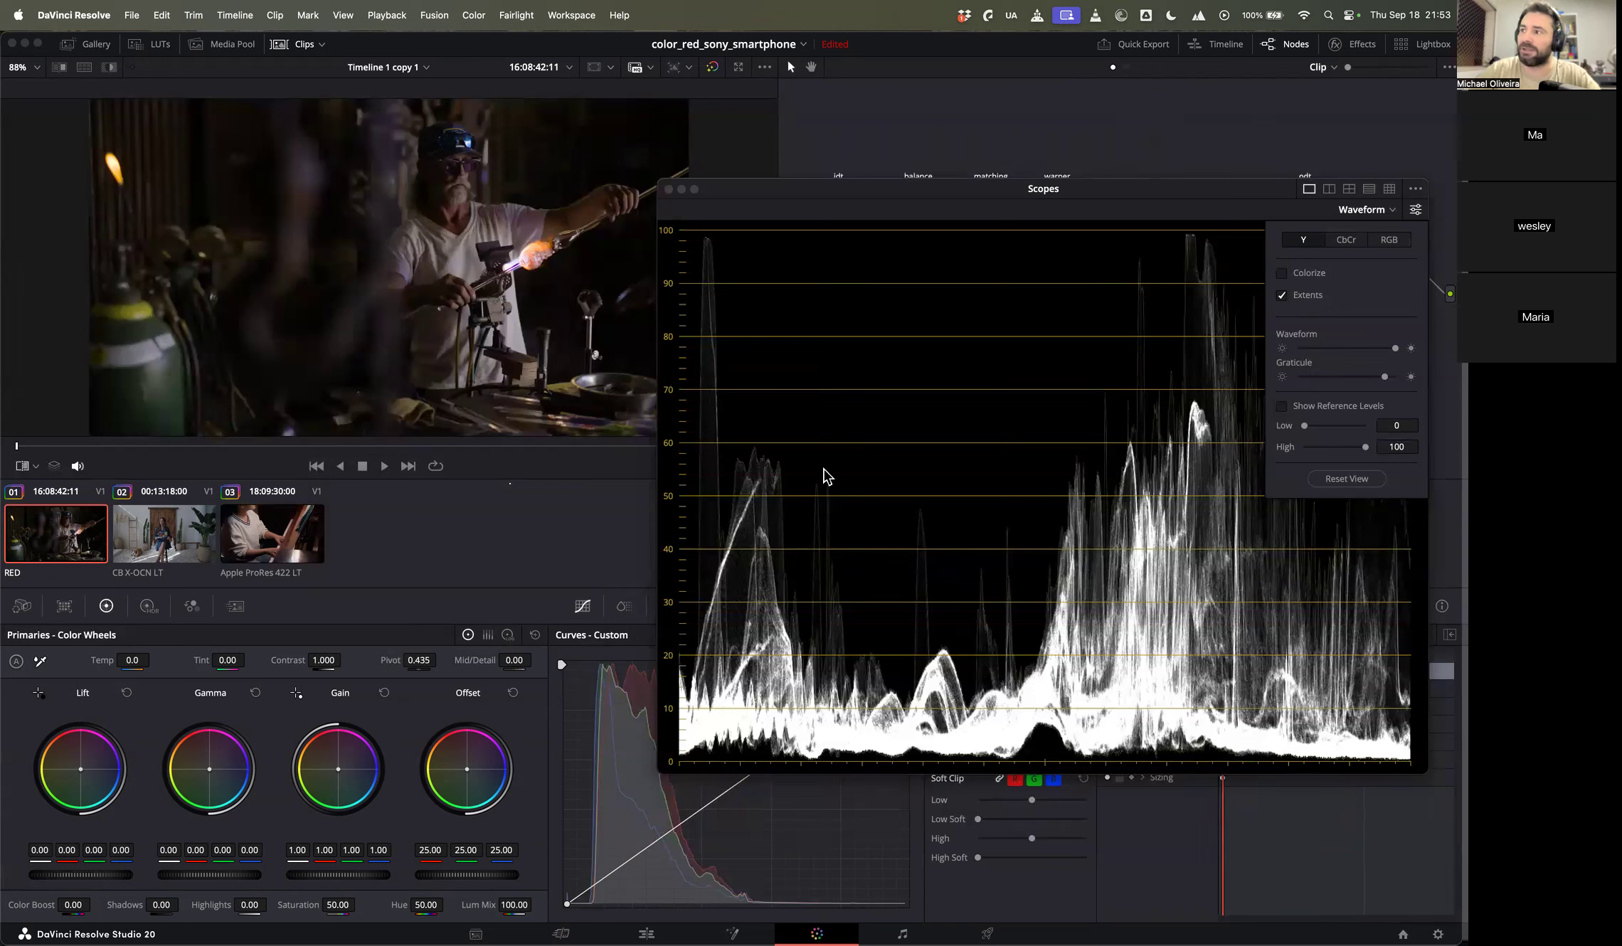
{"action": "left_click", "coordinate": [1283, 295]}
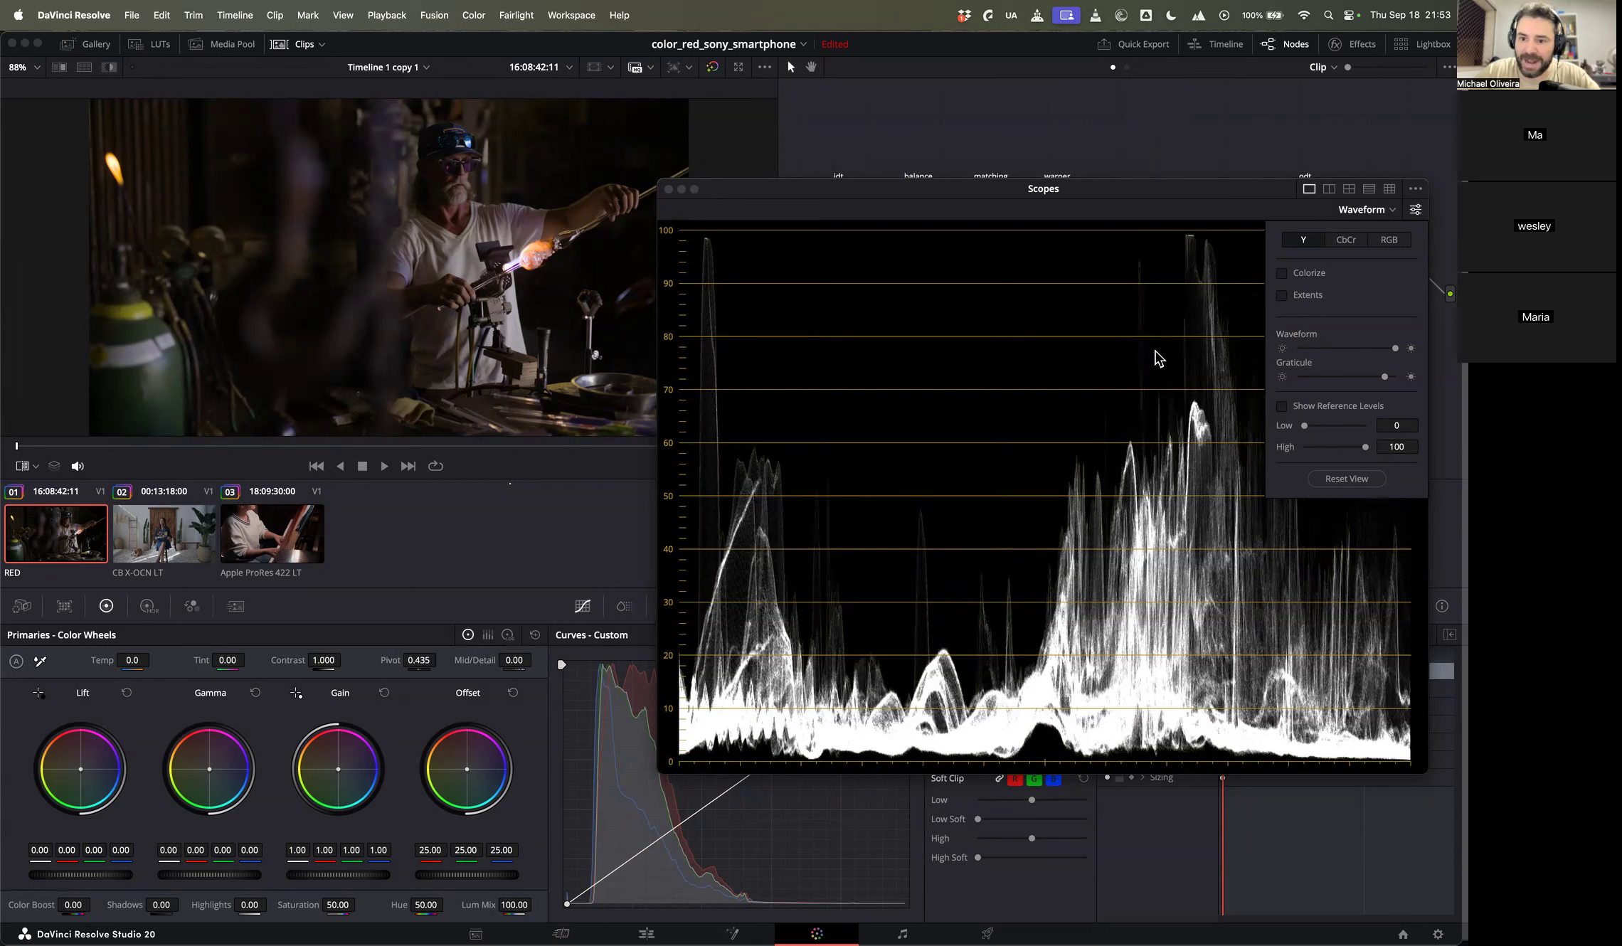
{"action": "left_click", "coordinate": [1284, 296]}
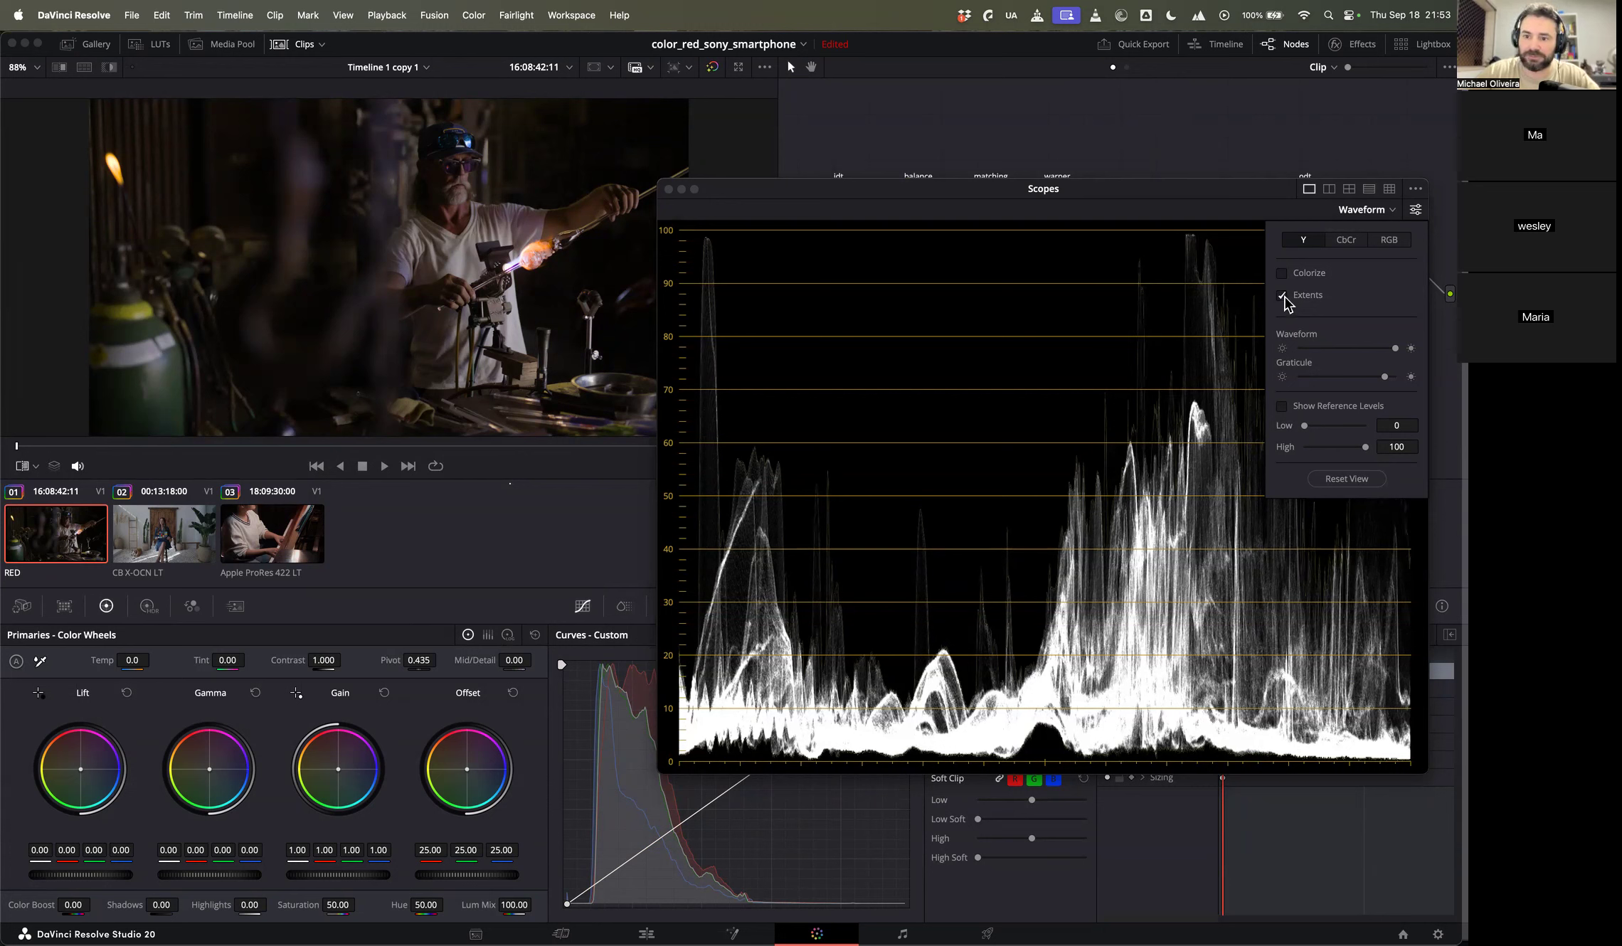
Step: Close and reopen the floating scopes window and place it below the node graph, keeping the color wheels uncovered
{"action": "left_click_drag", "start_coordinate": [1126, 194], "coordinate": [984, 134]}
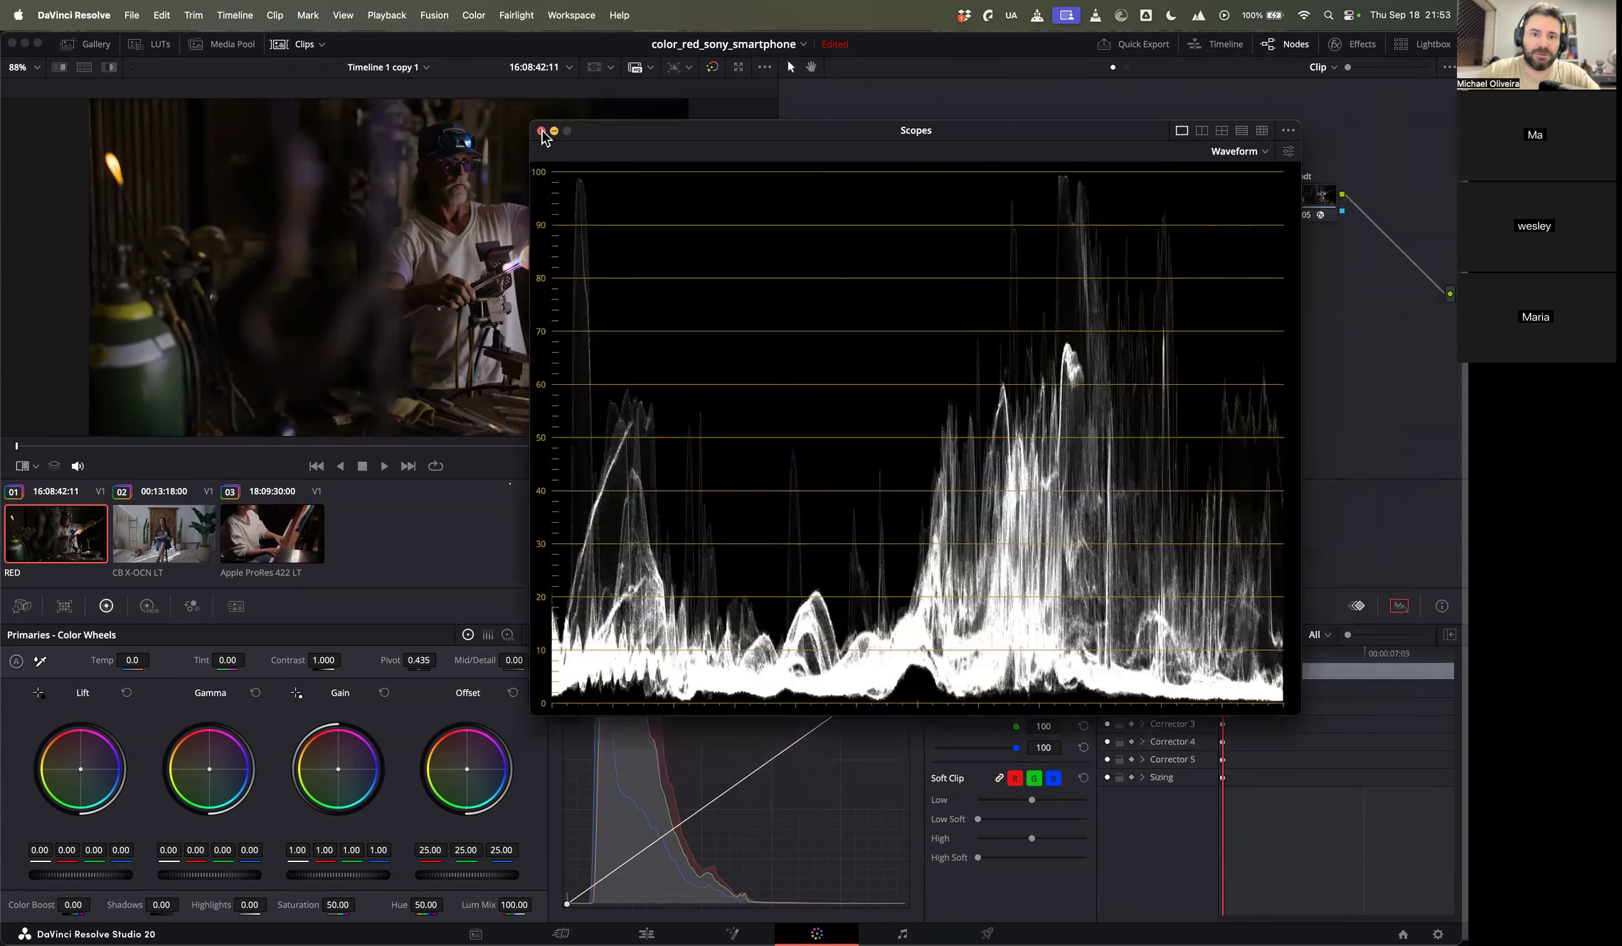
{"action": "left_click", "coordinate": [544, 127]}
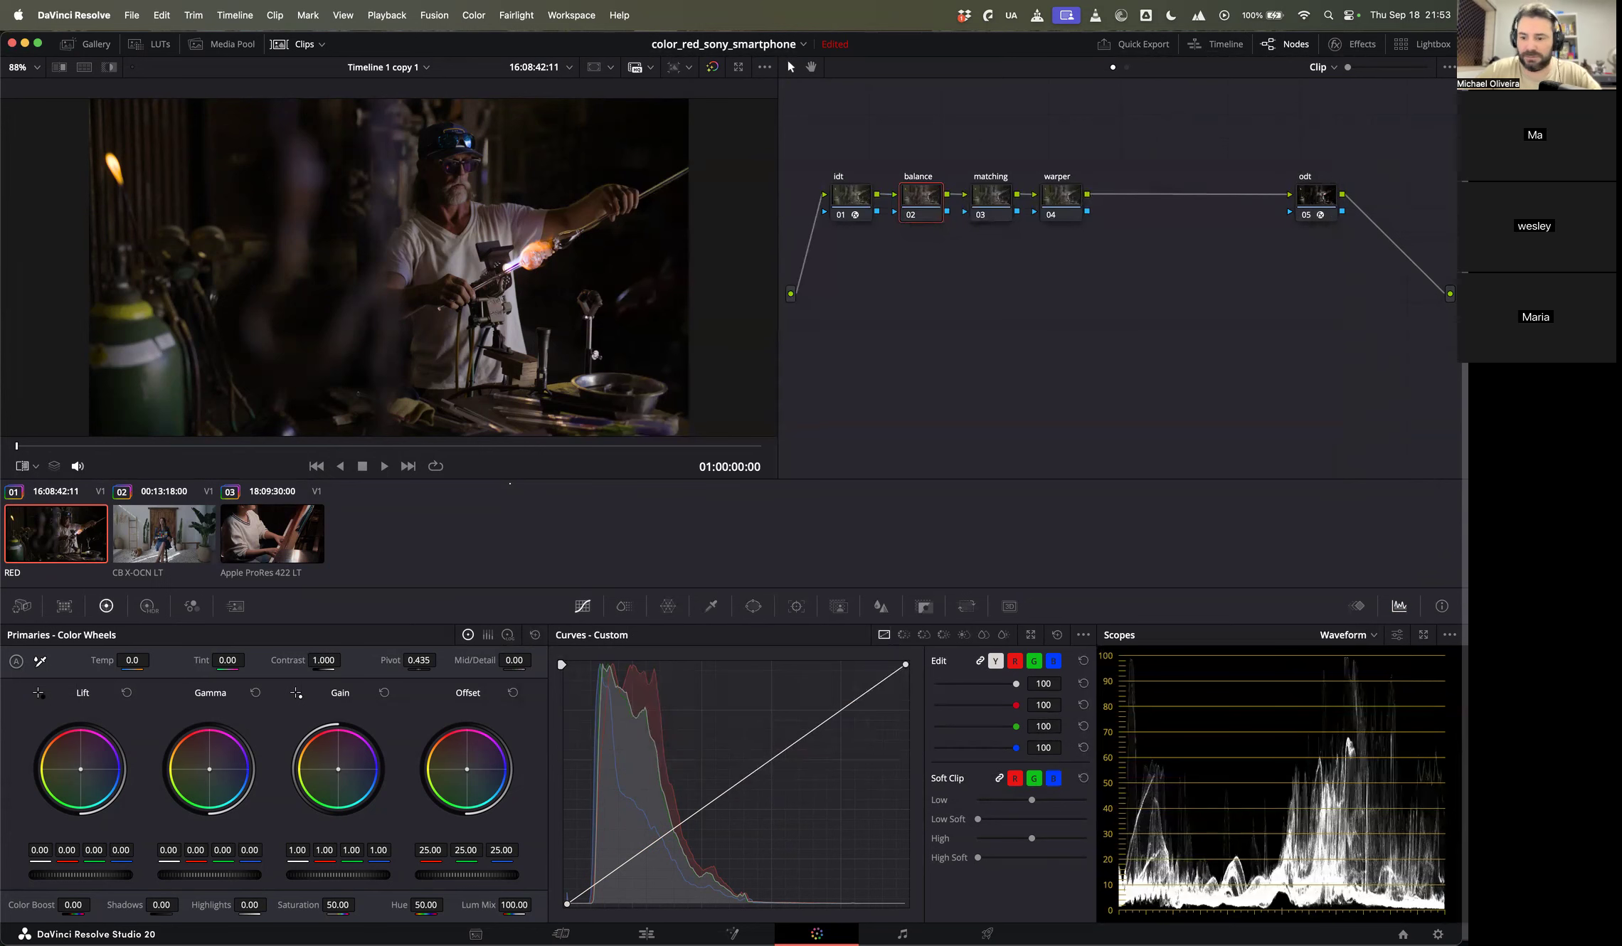
{"action": "left_click", "coordinate": [1423, 635]}
{"action": "left_click_drag", "start_coordinate": [972, 130], "coordinate": [1006, 180]}
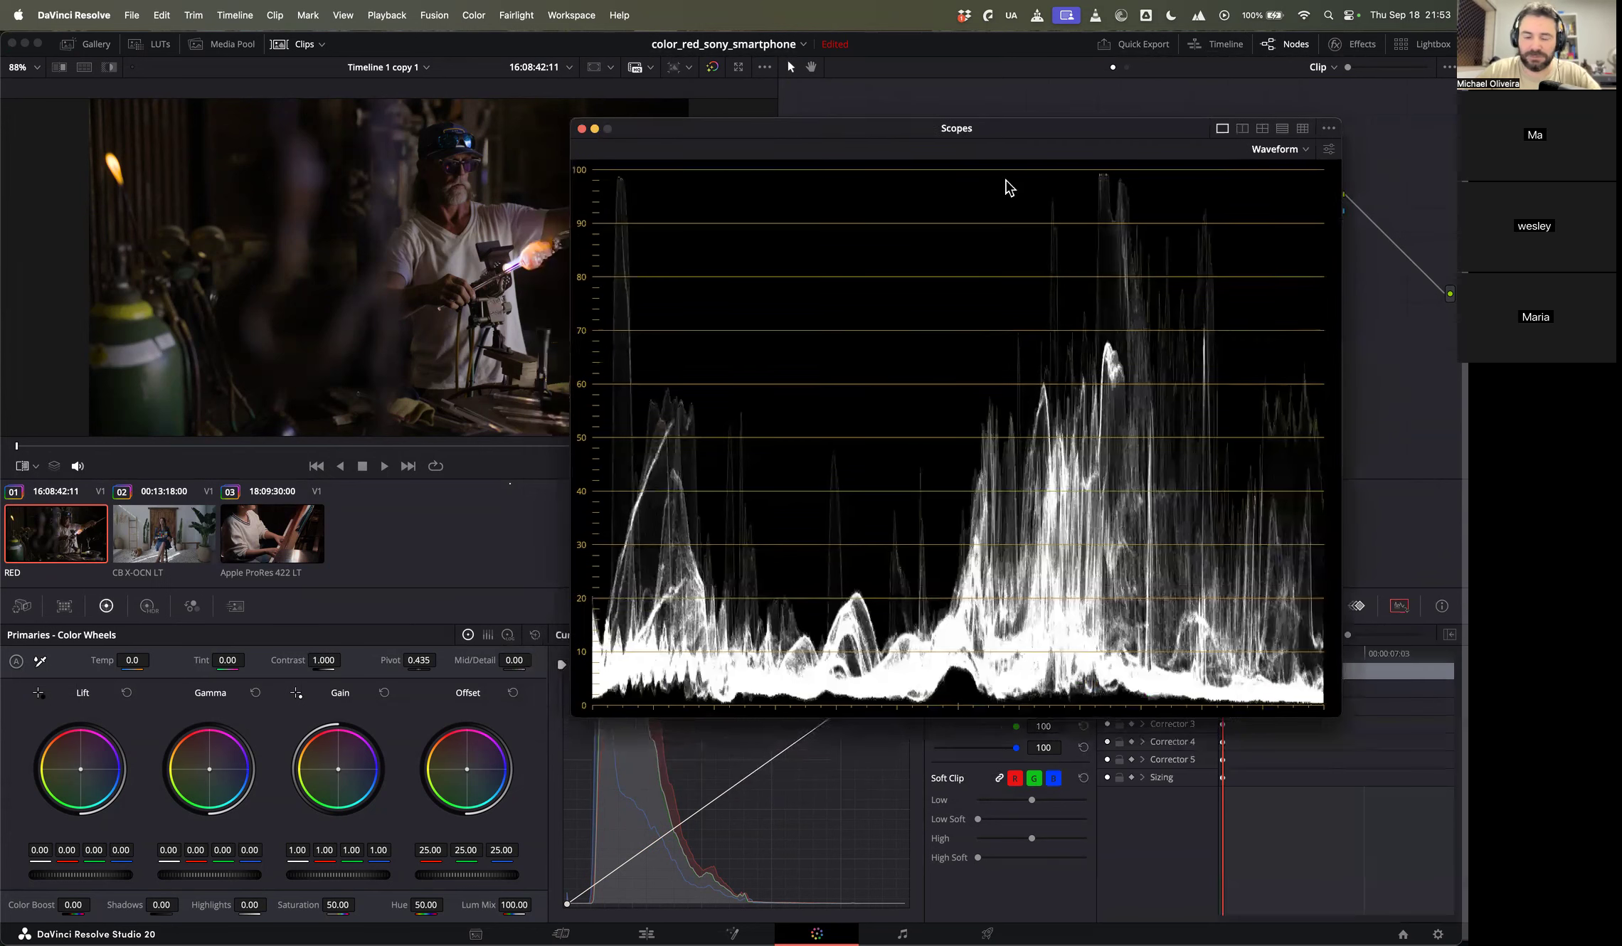
{"action": "mouse_move", "coordinate": [675, 196]}
{"action": "left_mouse_down"}
{"action": "mouse_move", "coordinate": [702, 187]}
{"action": "mouse_move", "coordinate": [669, 197]}
{"action": "left_mouse_up"}
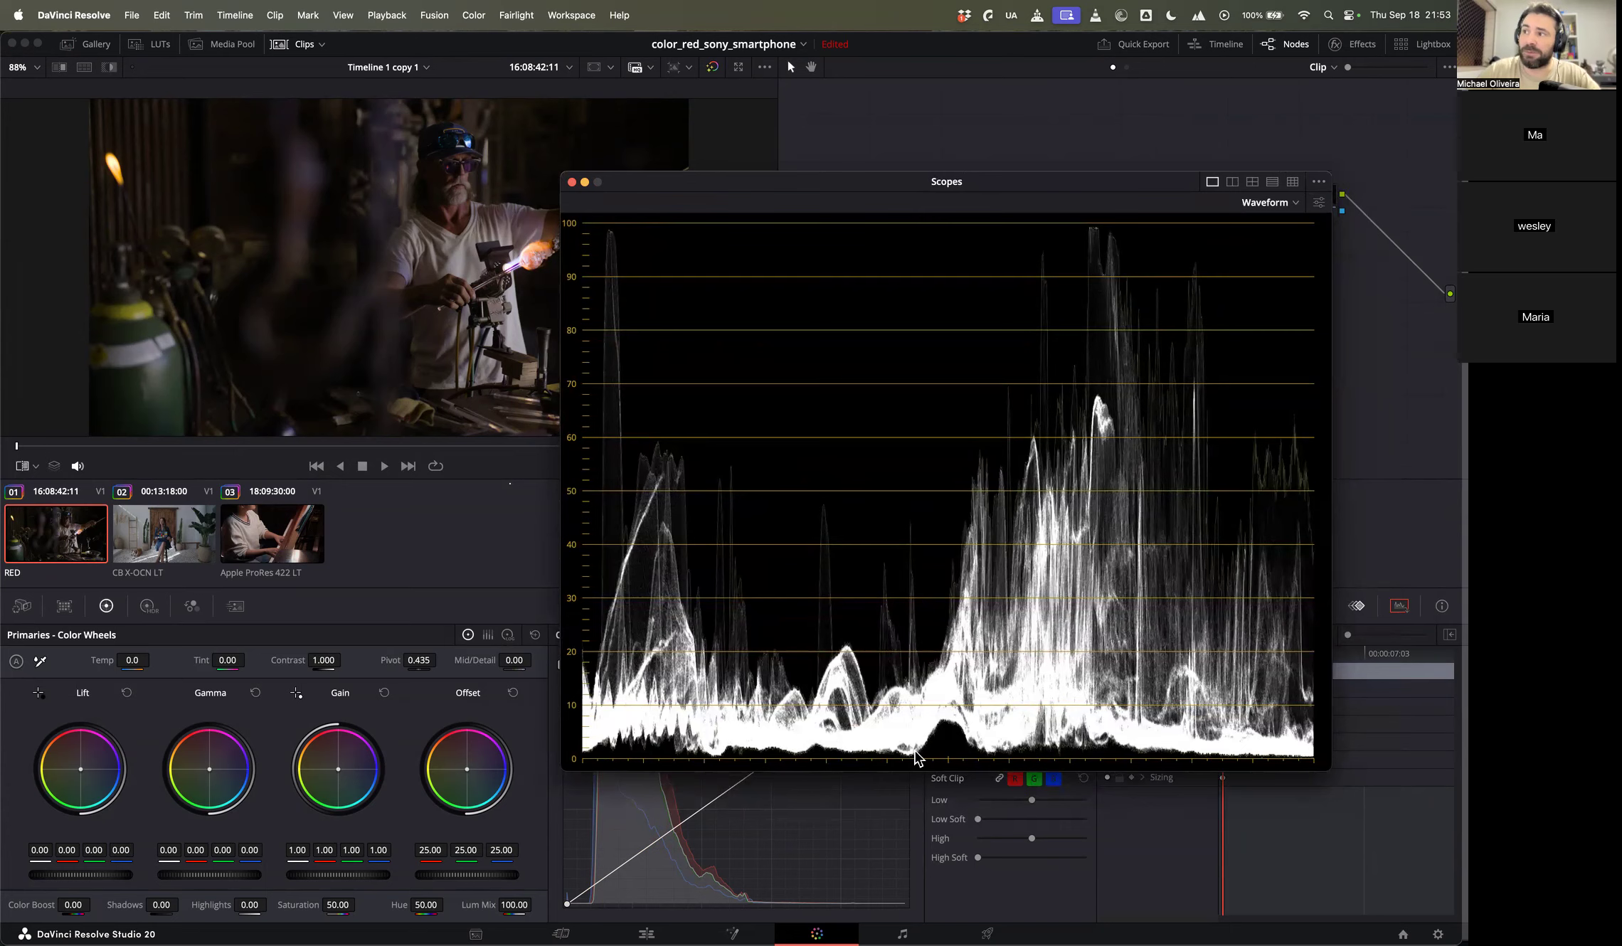
{"action": "left_click_drag", "start_coordinate": [1059, 183], "coordinate": [1105, 331]}
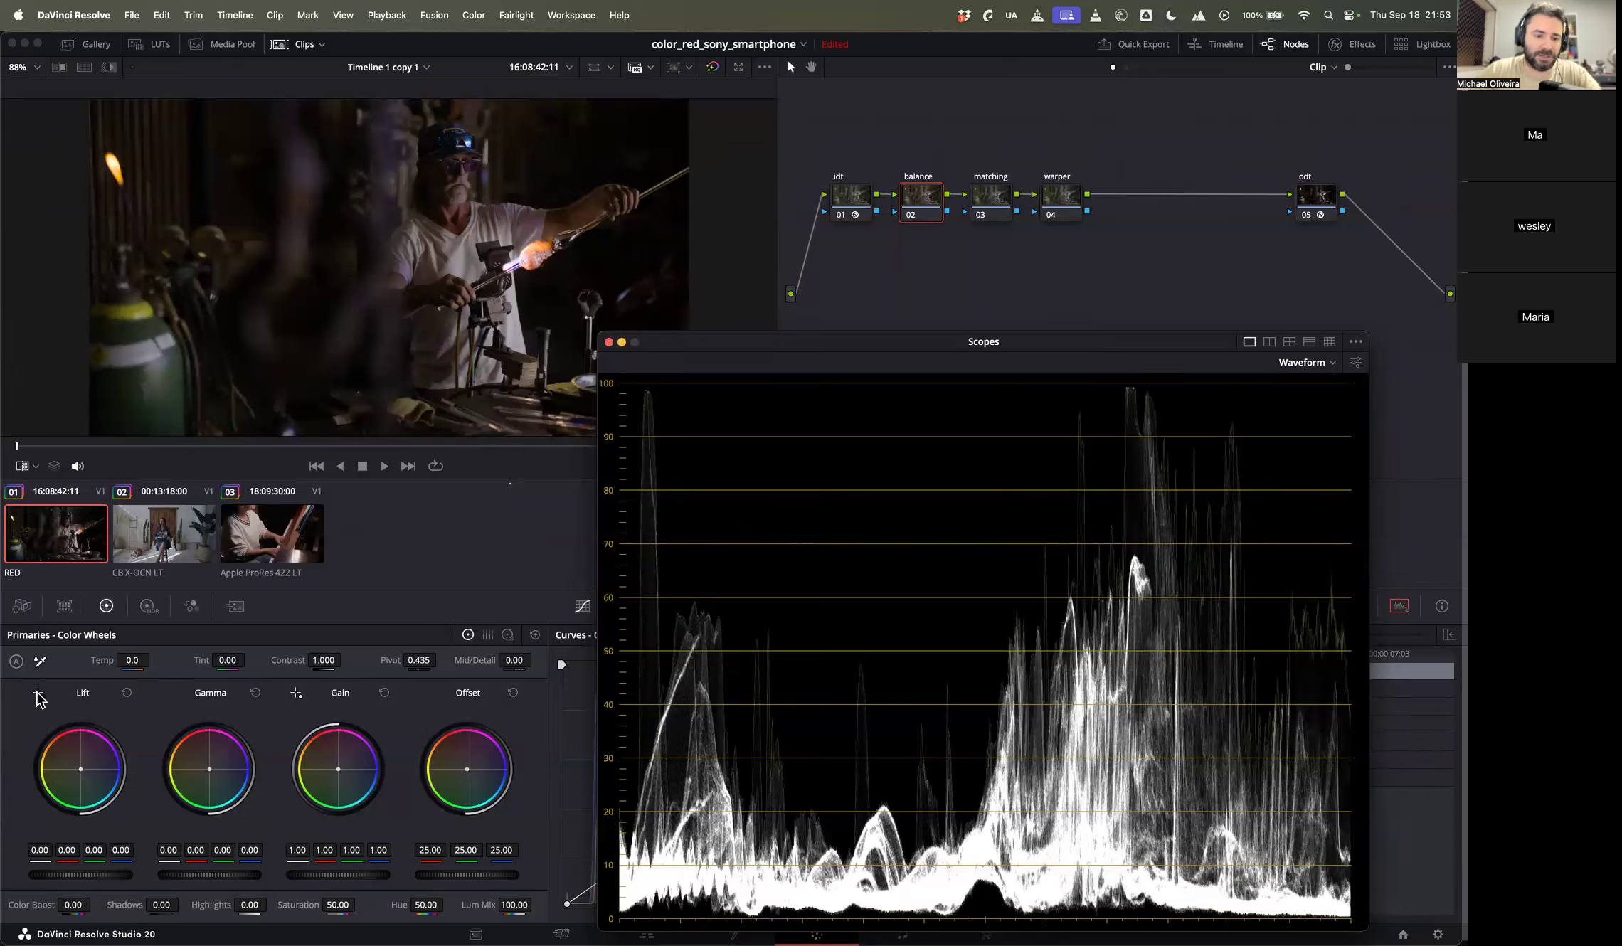
Step: Balance the RED clip against the waveform with lift at about 0.01, gamma at 0.03 and gain at 0.90
{"action": "left_click", "coordinate": [541, 346]}
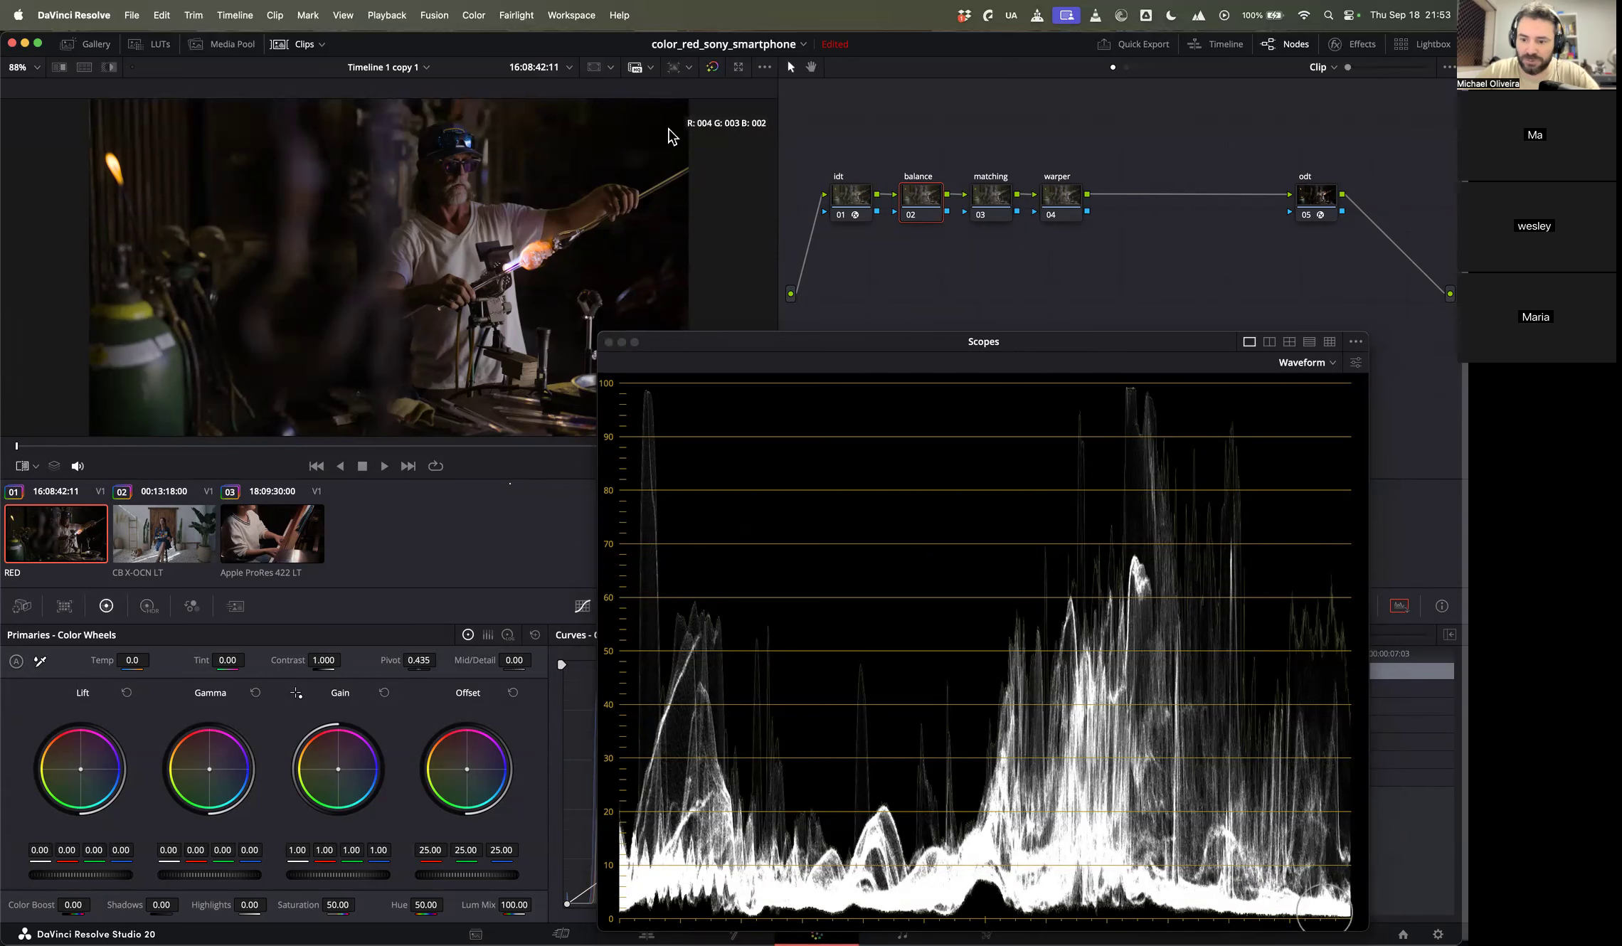
{"action": "left_click", "coordinate": [669, 129]}
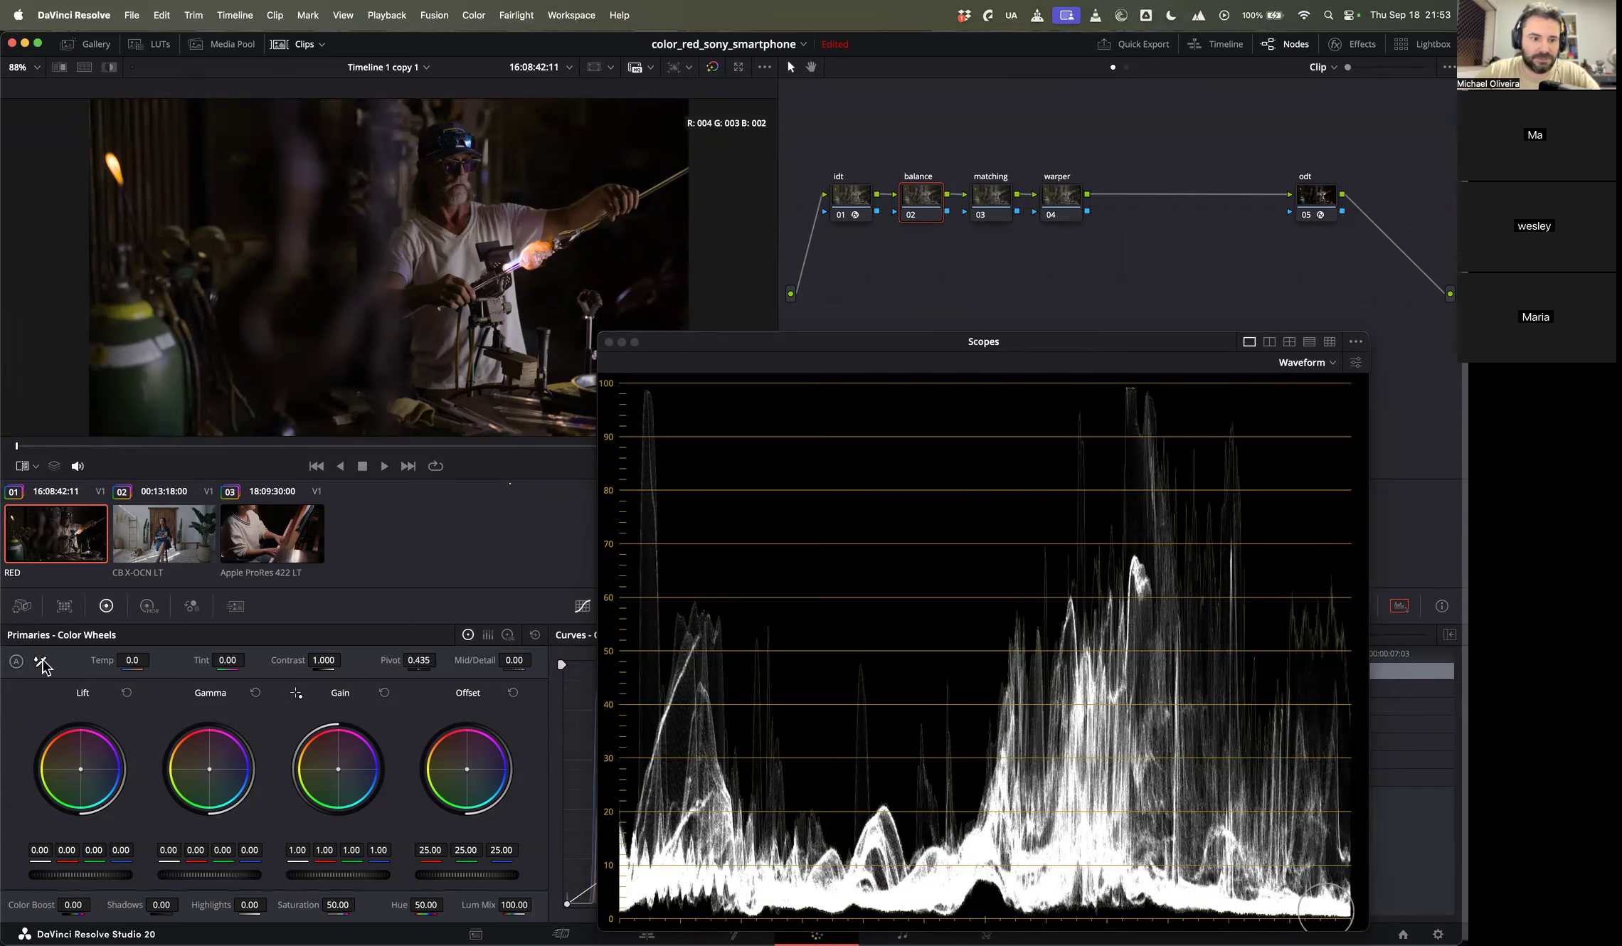
{"action": "left_click_drag", "start_coordinate": [858, 342], "coordinate": [905, 299]}
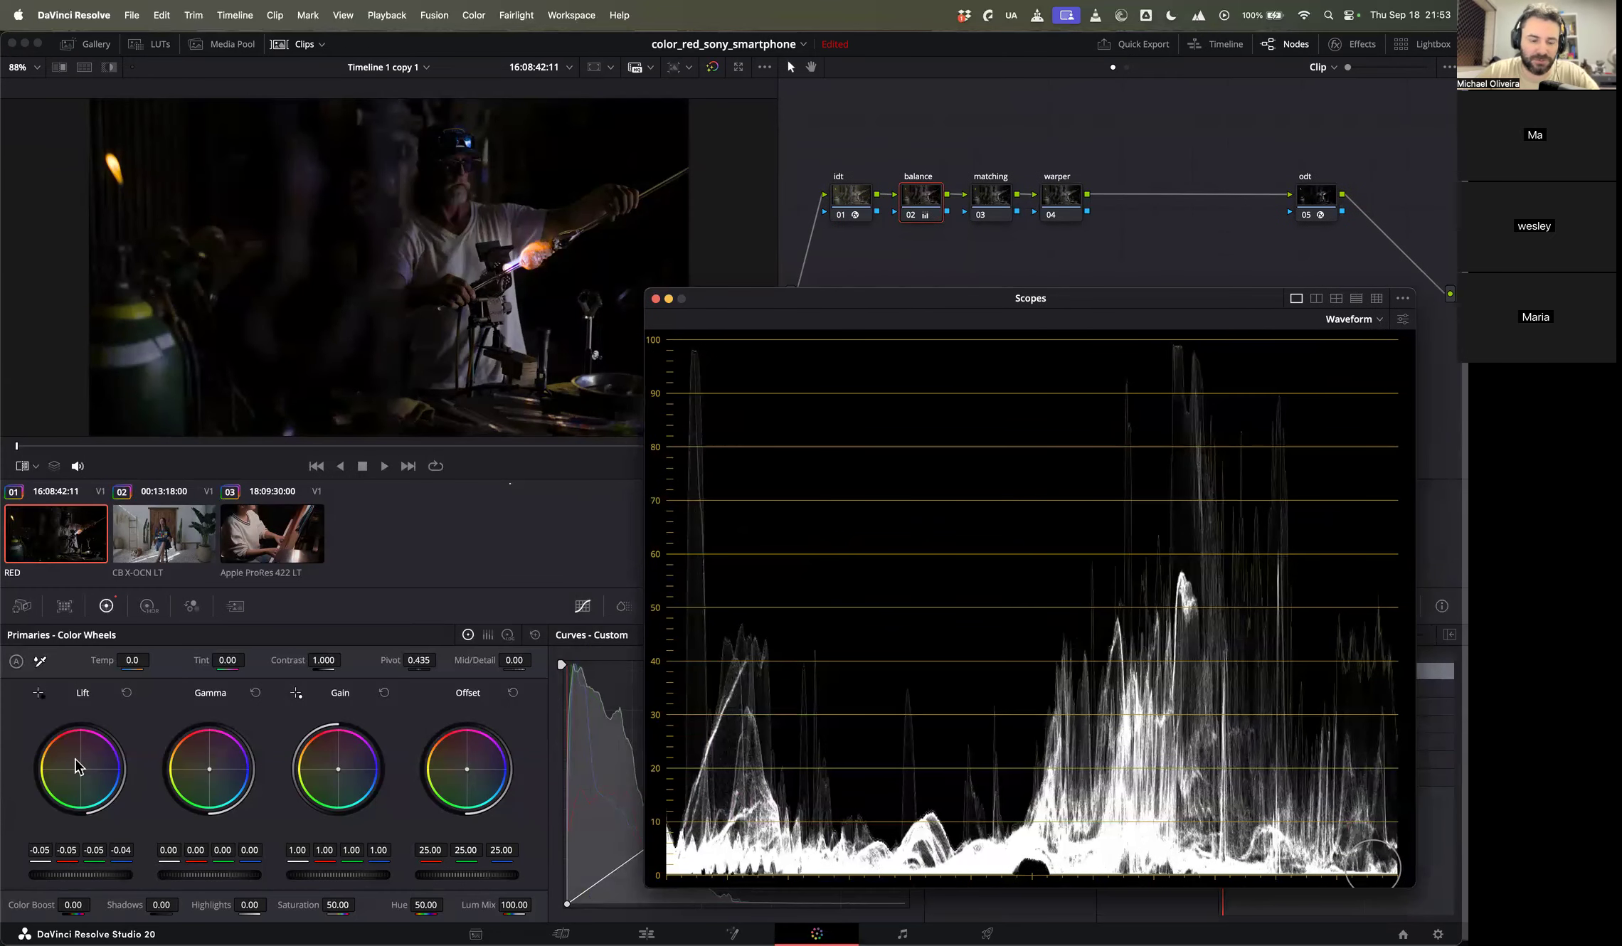
{"action": "left_click_drag", "start_coordinate": [64, 875], "coordinate": [104, 875]}
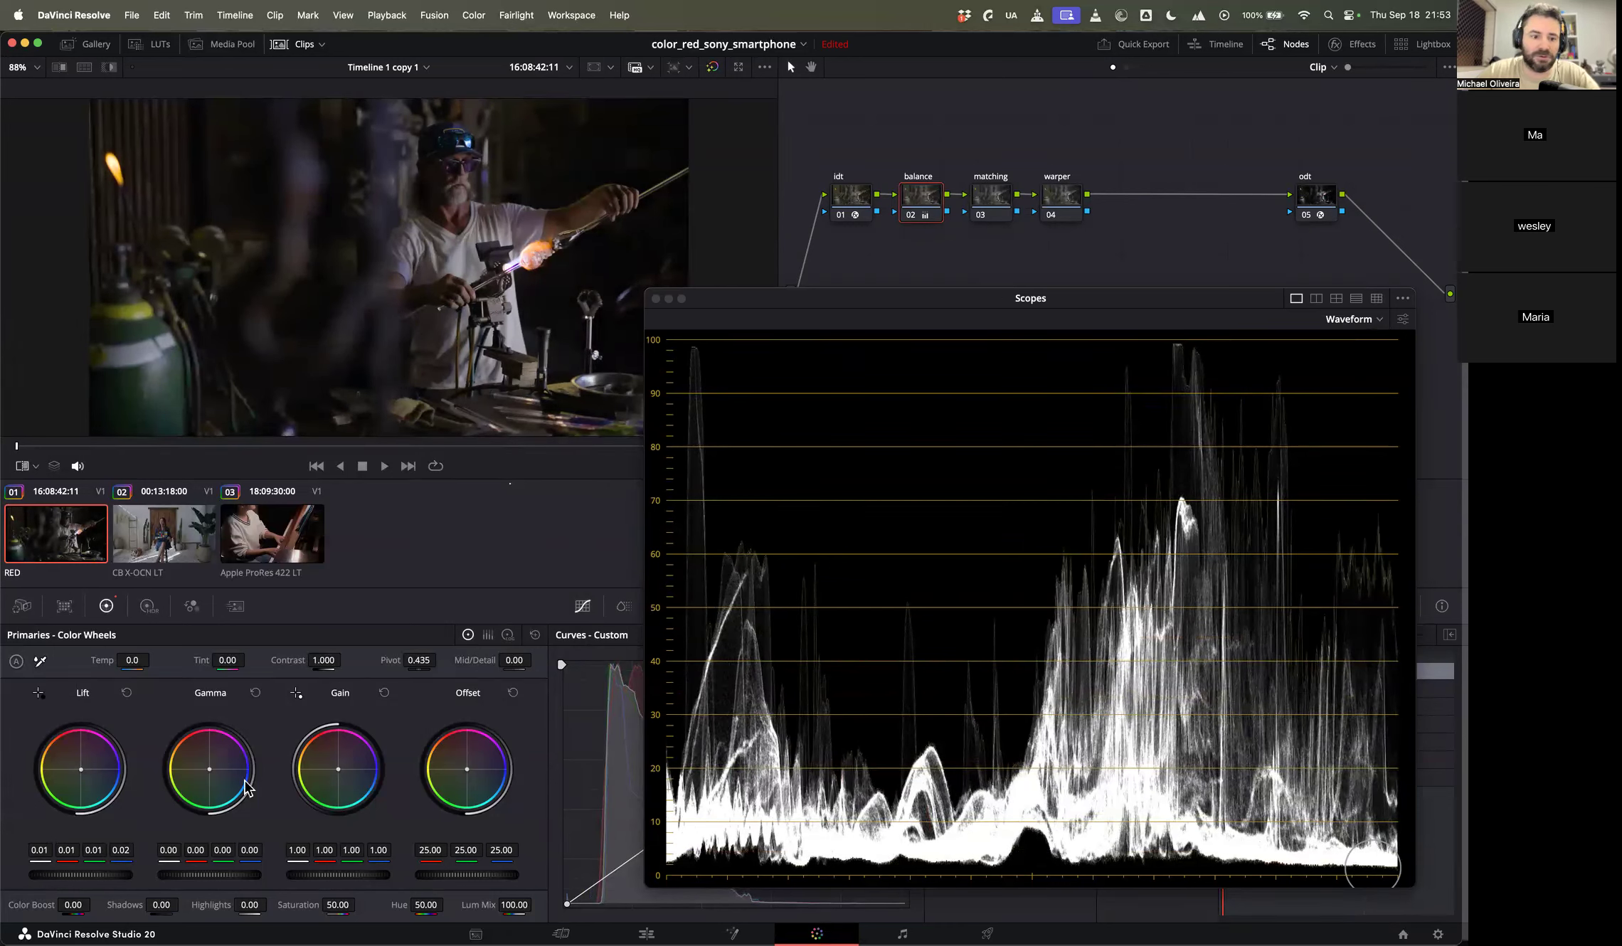
{"action": "left_click_drag", "start_coordinate": [366, 875], "coordinate": [333, 881]}
{"action": "left_click_drag", "start_coordinate": [171, 882], "coordinate": [182, 882]}
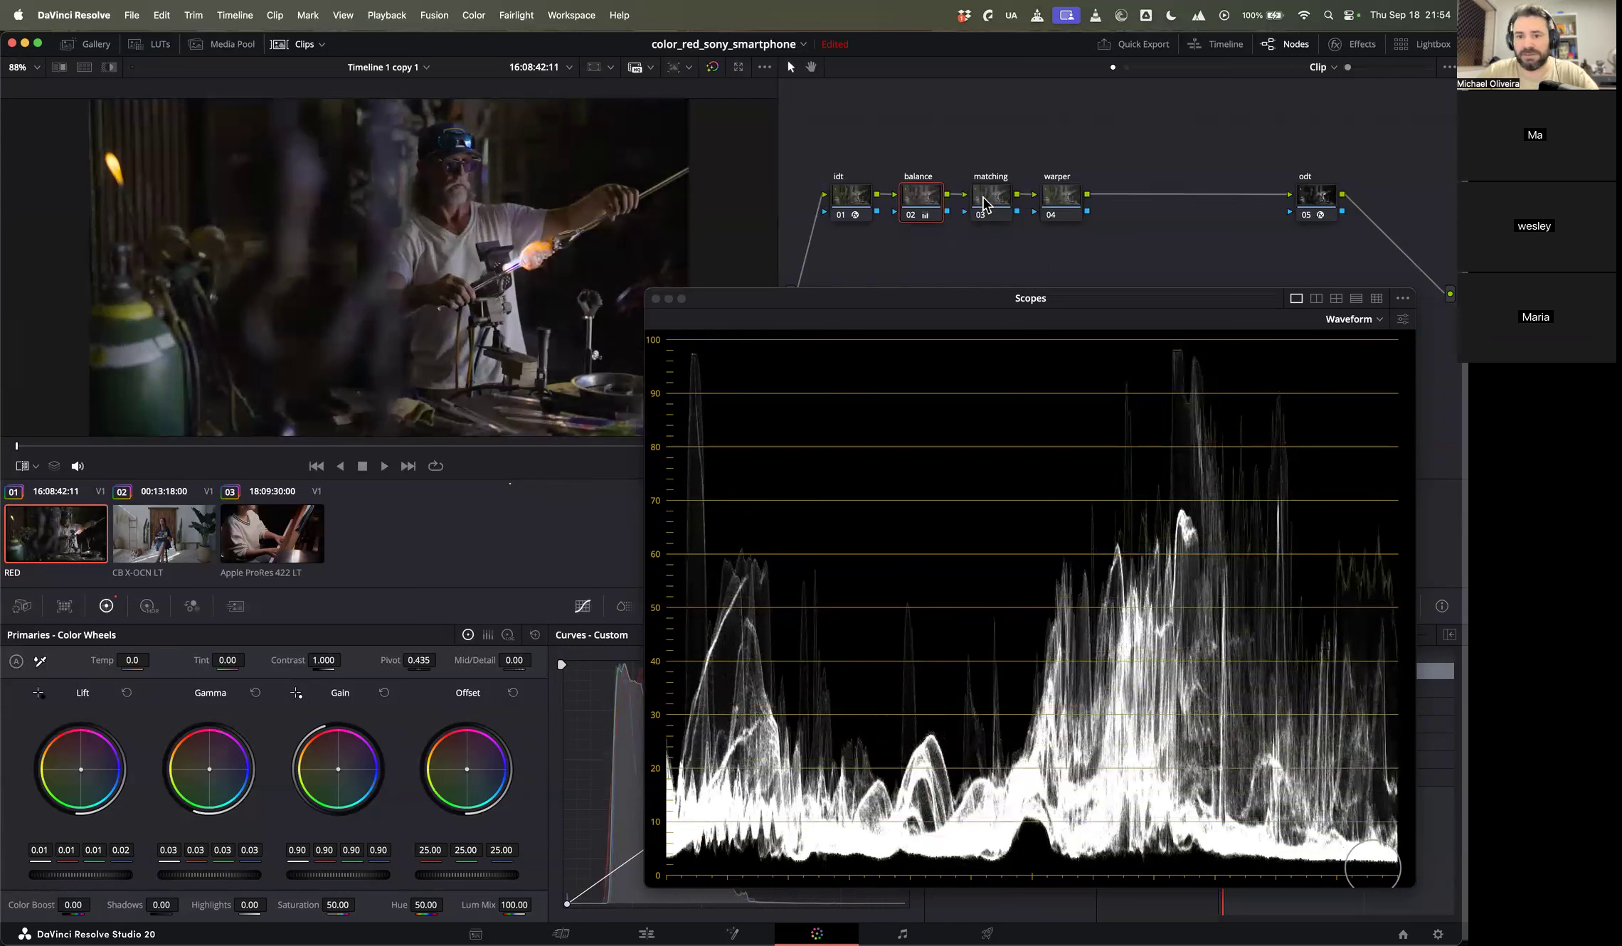
Step: Balance the CB X-OCN LT clip with lift just below zero, gamma at 0.02 and gain at 0.95
{"action": "left_click", "coordinate": [182, 541]}
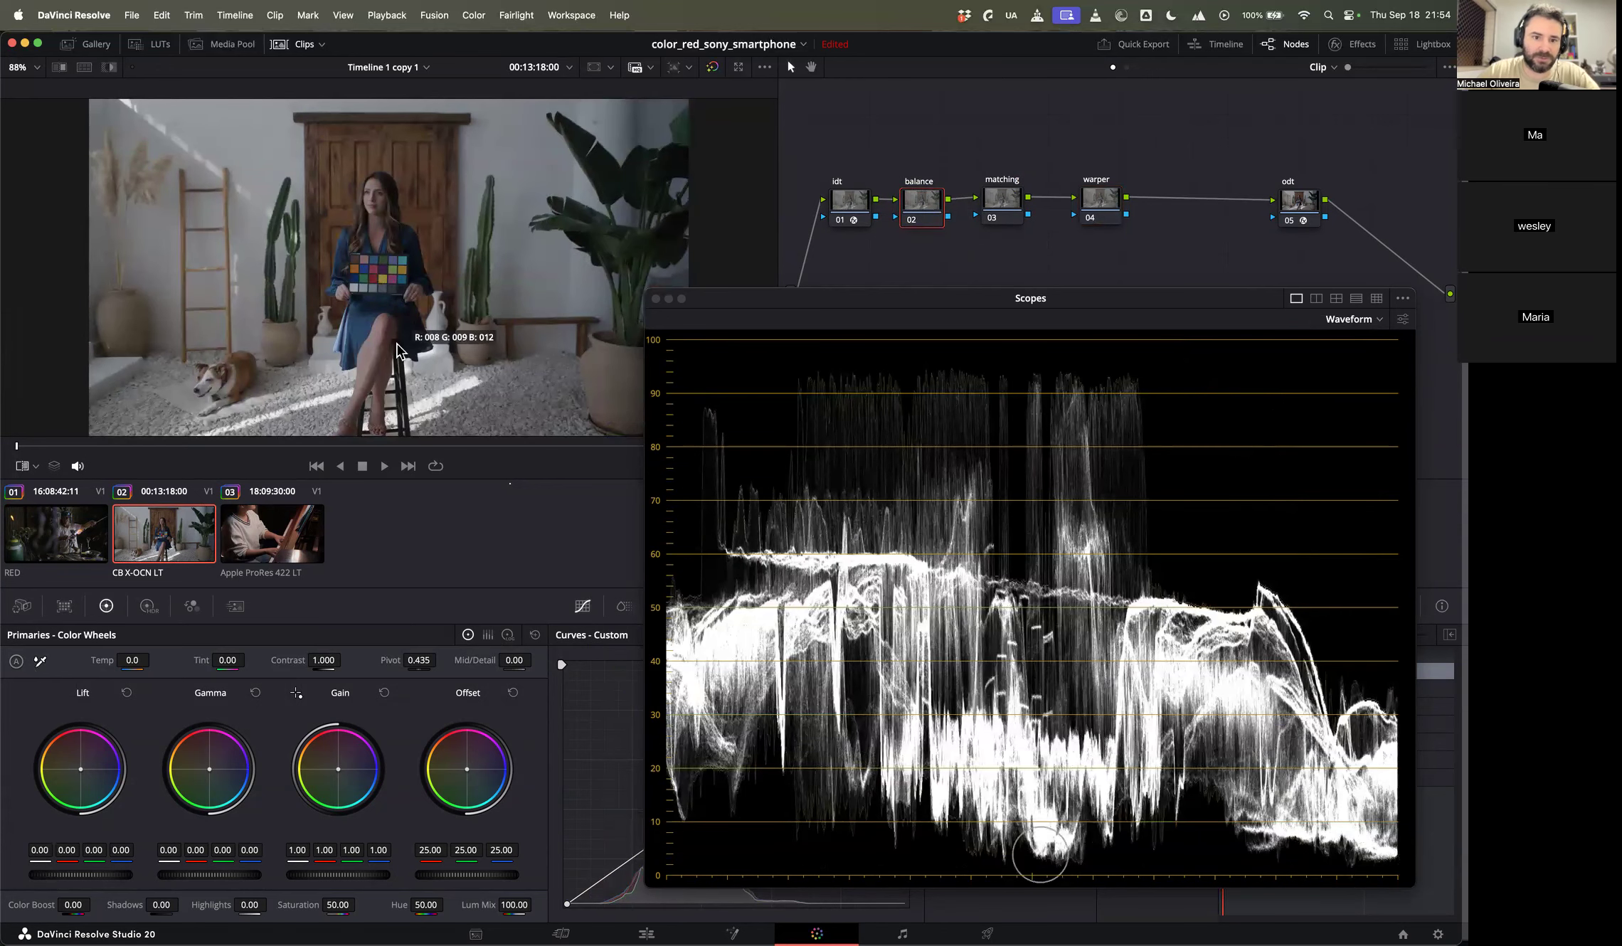
{"action": "left_click_drag", "start_coordinate": [84, 874], "coordinate": [64, 875]}
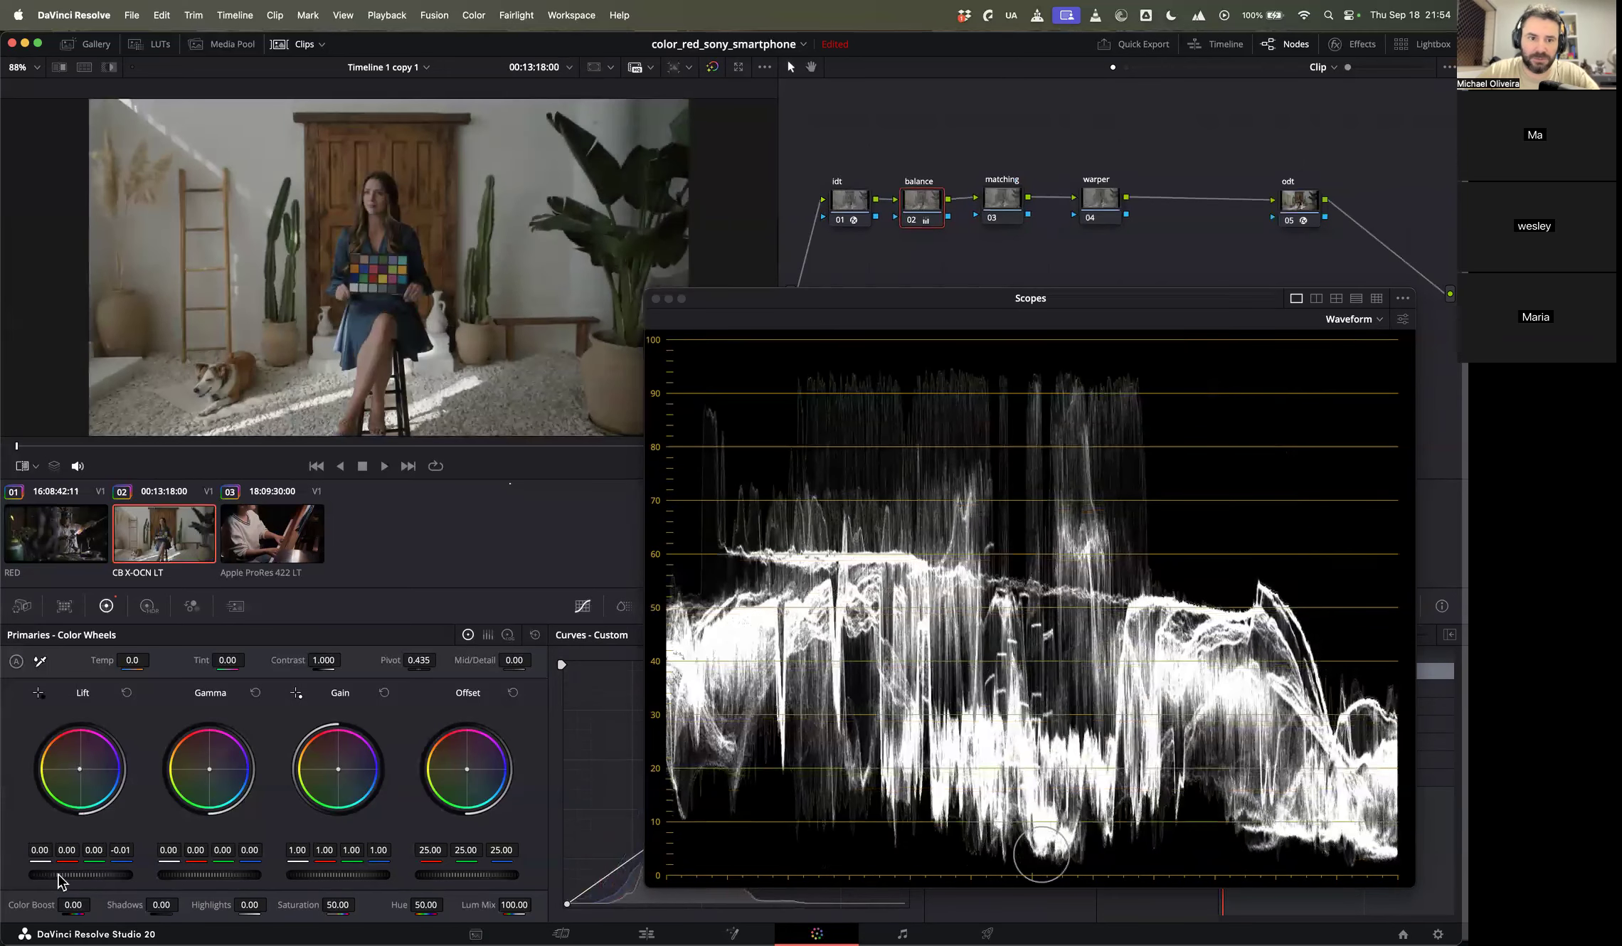
{"action": "left_click_drag", "start_coordinate": [308, 875], "coordinate": [302, 875]}
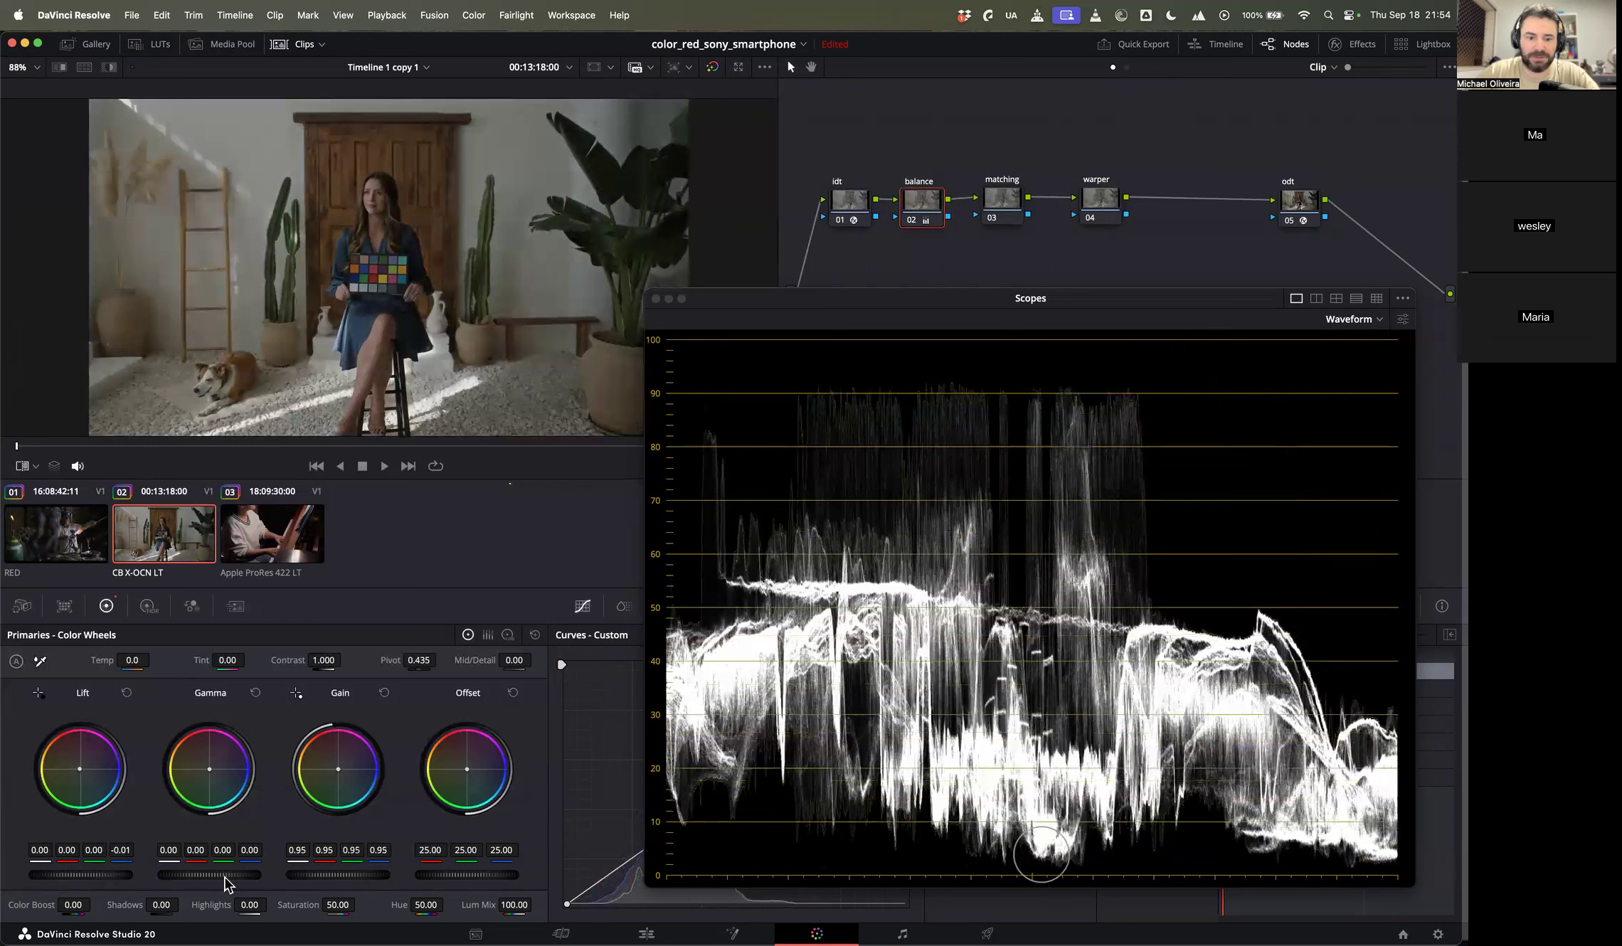
{"action": "left_click_drag", "start_coordinate": [163, 876], "coordinate": [103, 876]}
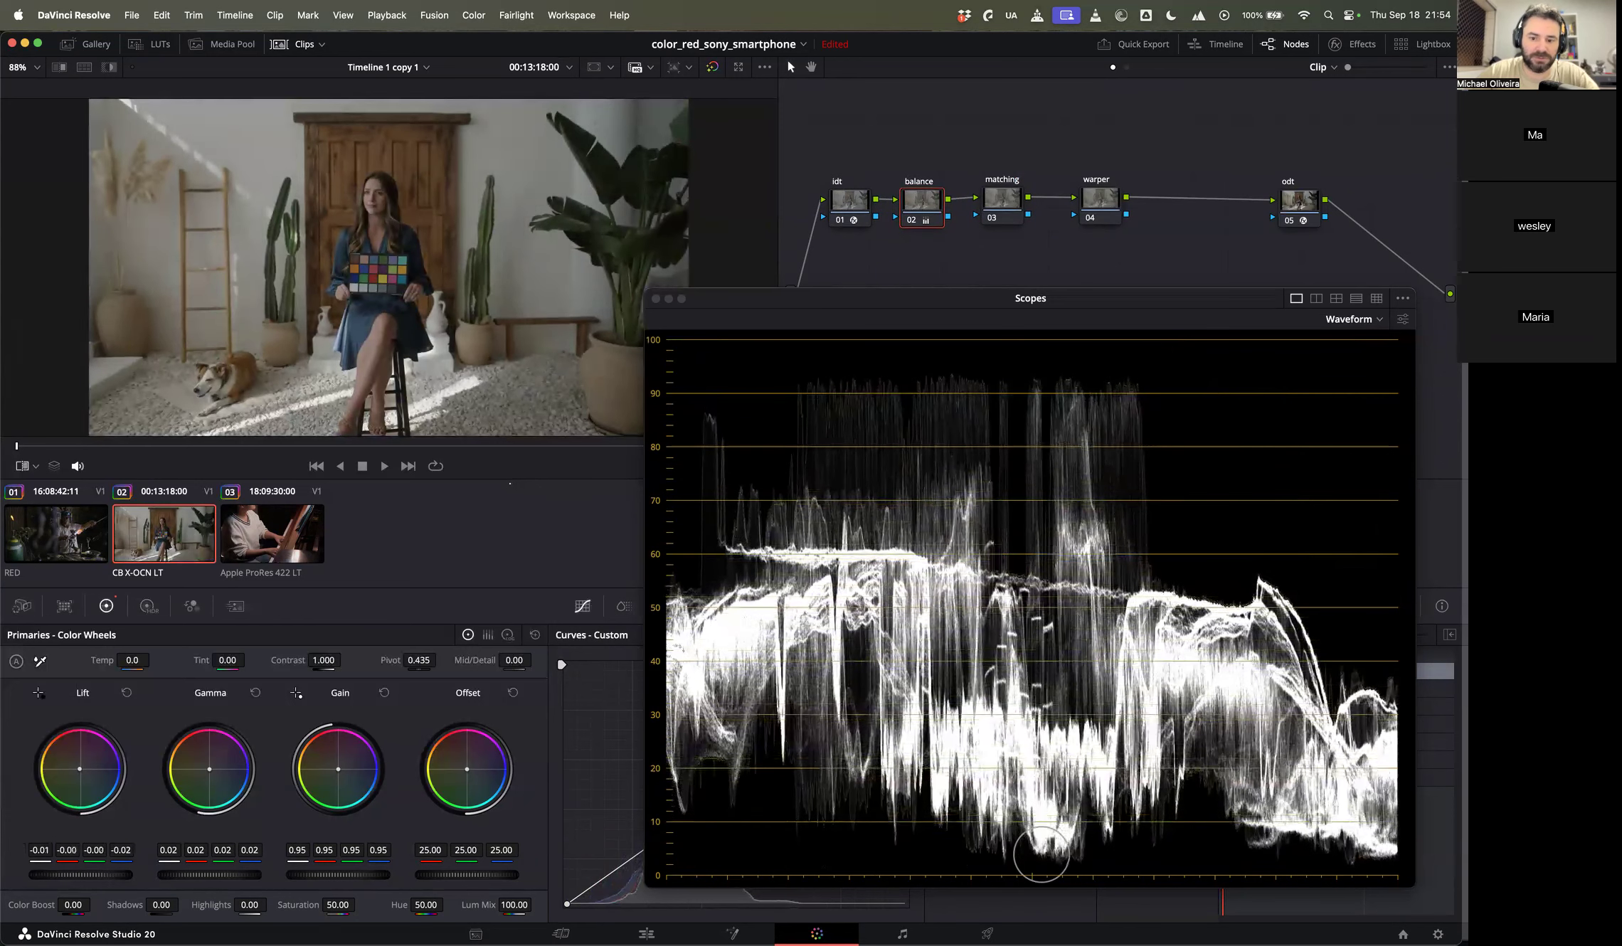
Step: Balance the Apple ProRes 422 LT clip on its balance node with lift at about 0.02 and gain at 0.97
{"action": "left_click", "coordinate": [262, 531]}
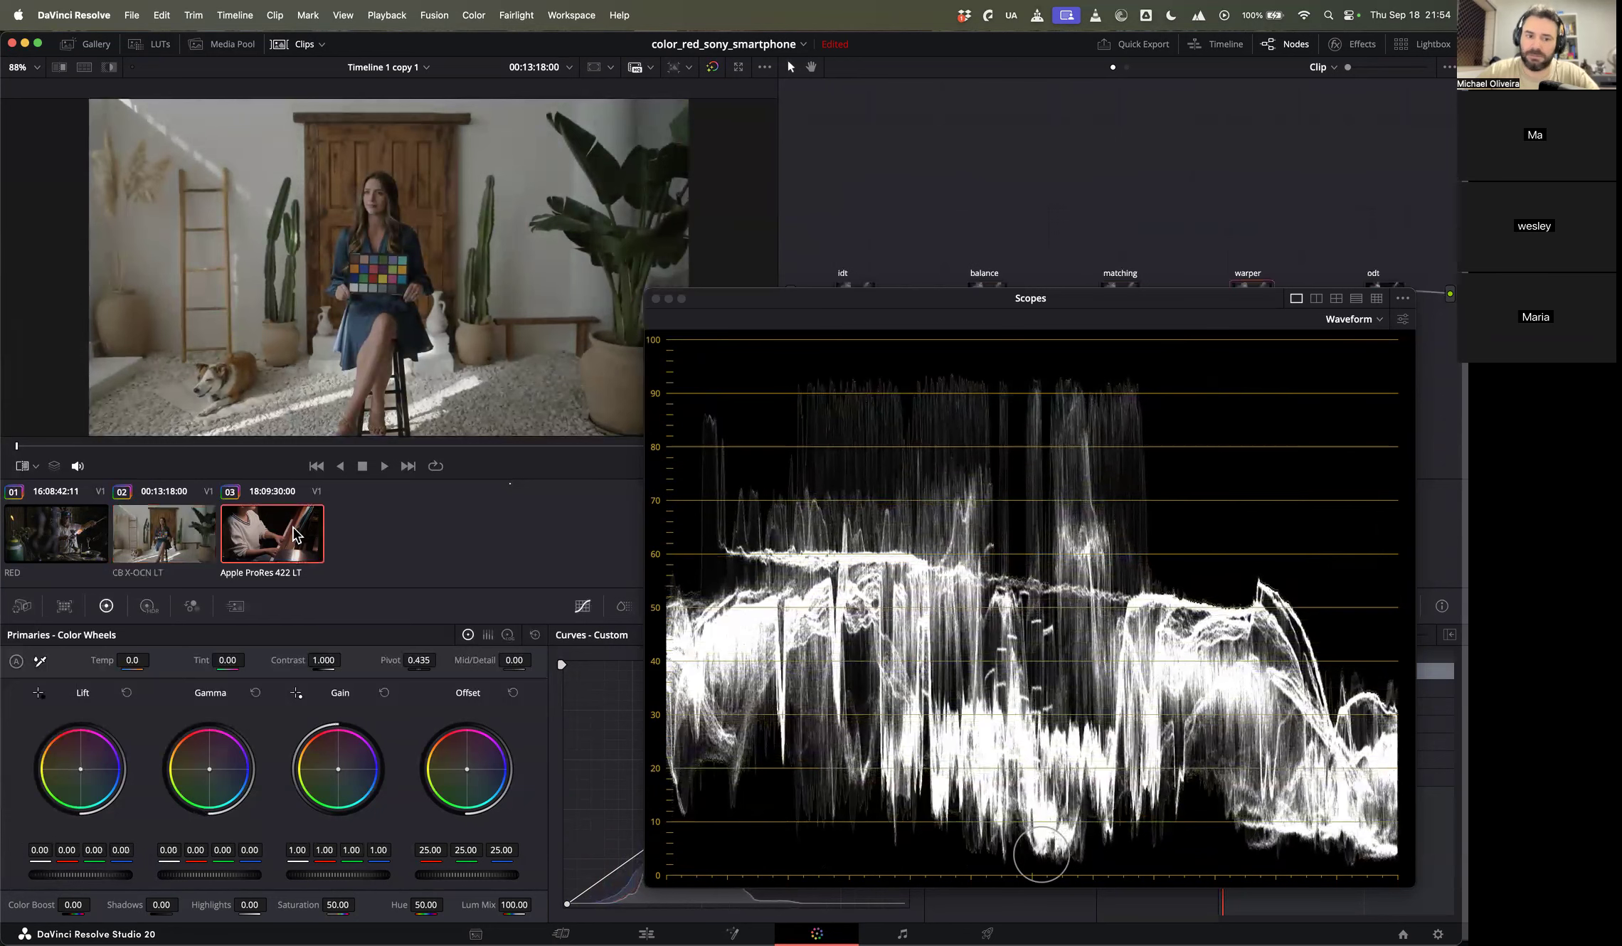
{"action": "left_click", "coordinate": [988, 340]}
{"action": "left_click_drag", "start_coordinate": [988, 340], "coordinate": [994, 375]}
{"action": "left_click", "coordinate": [989, 292]}
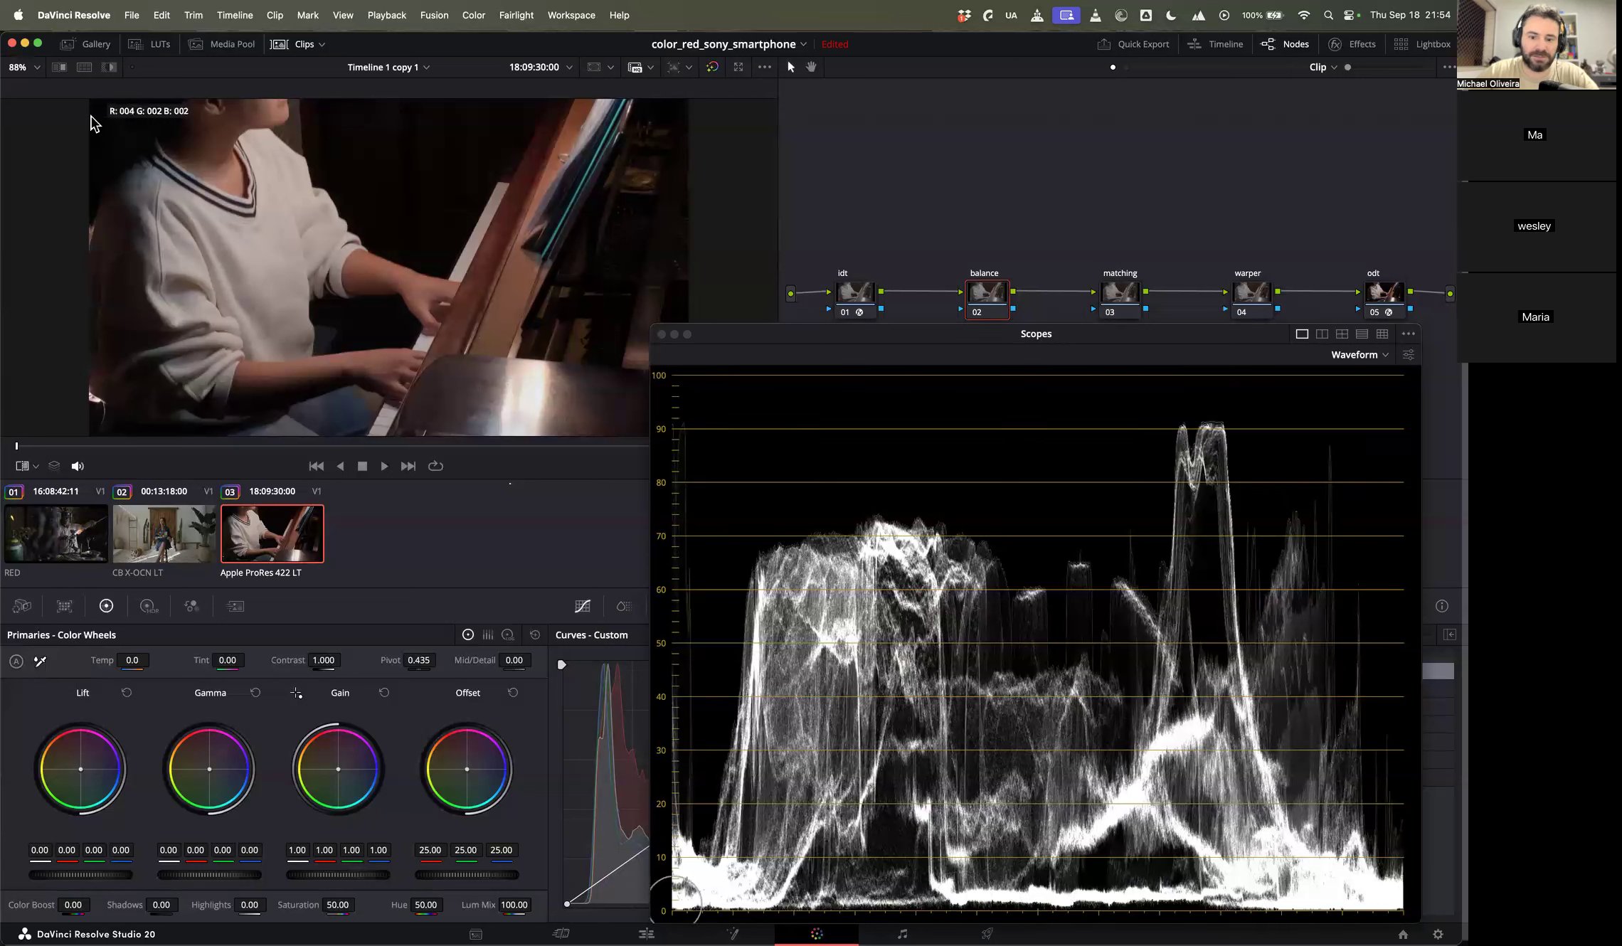
{"action": "left_click_drag", "start_coordinate": [83, 874], "coordinate": [130, 882]}
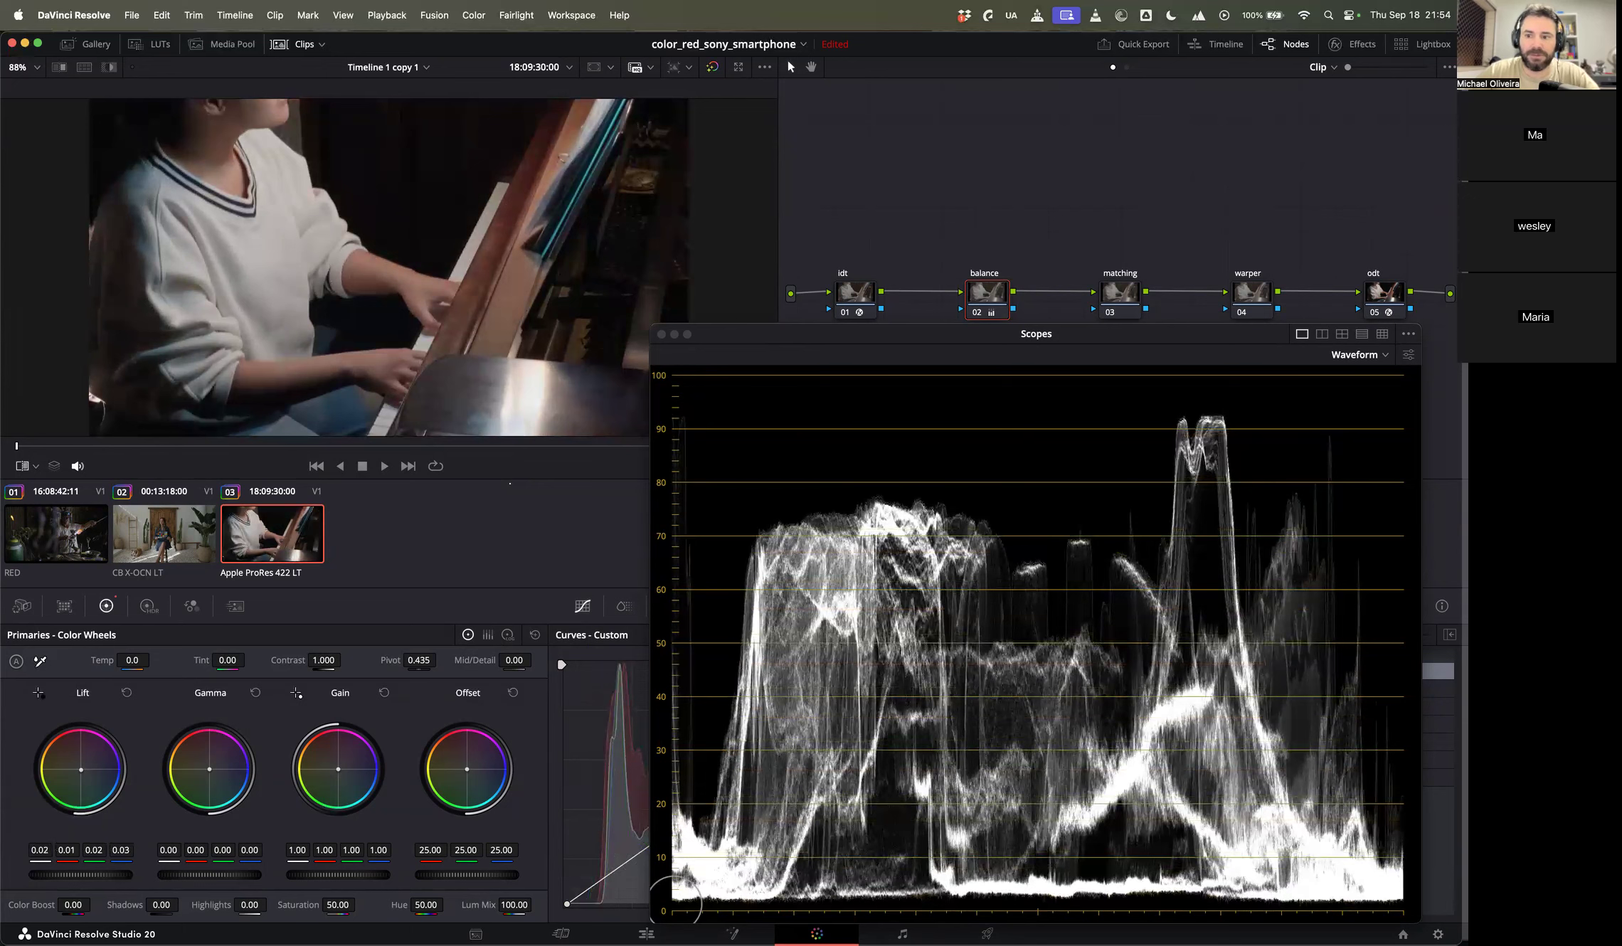
{"action": "left_click_drag", "start_coordinate": [303, 875], "coordinate": [285, 875]}
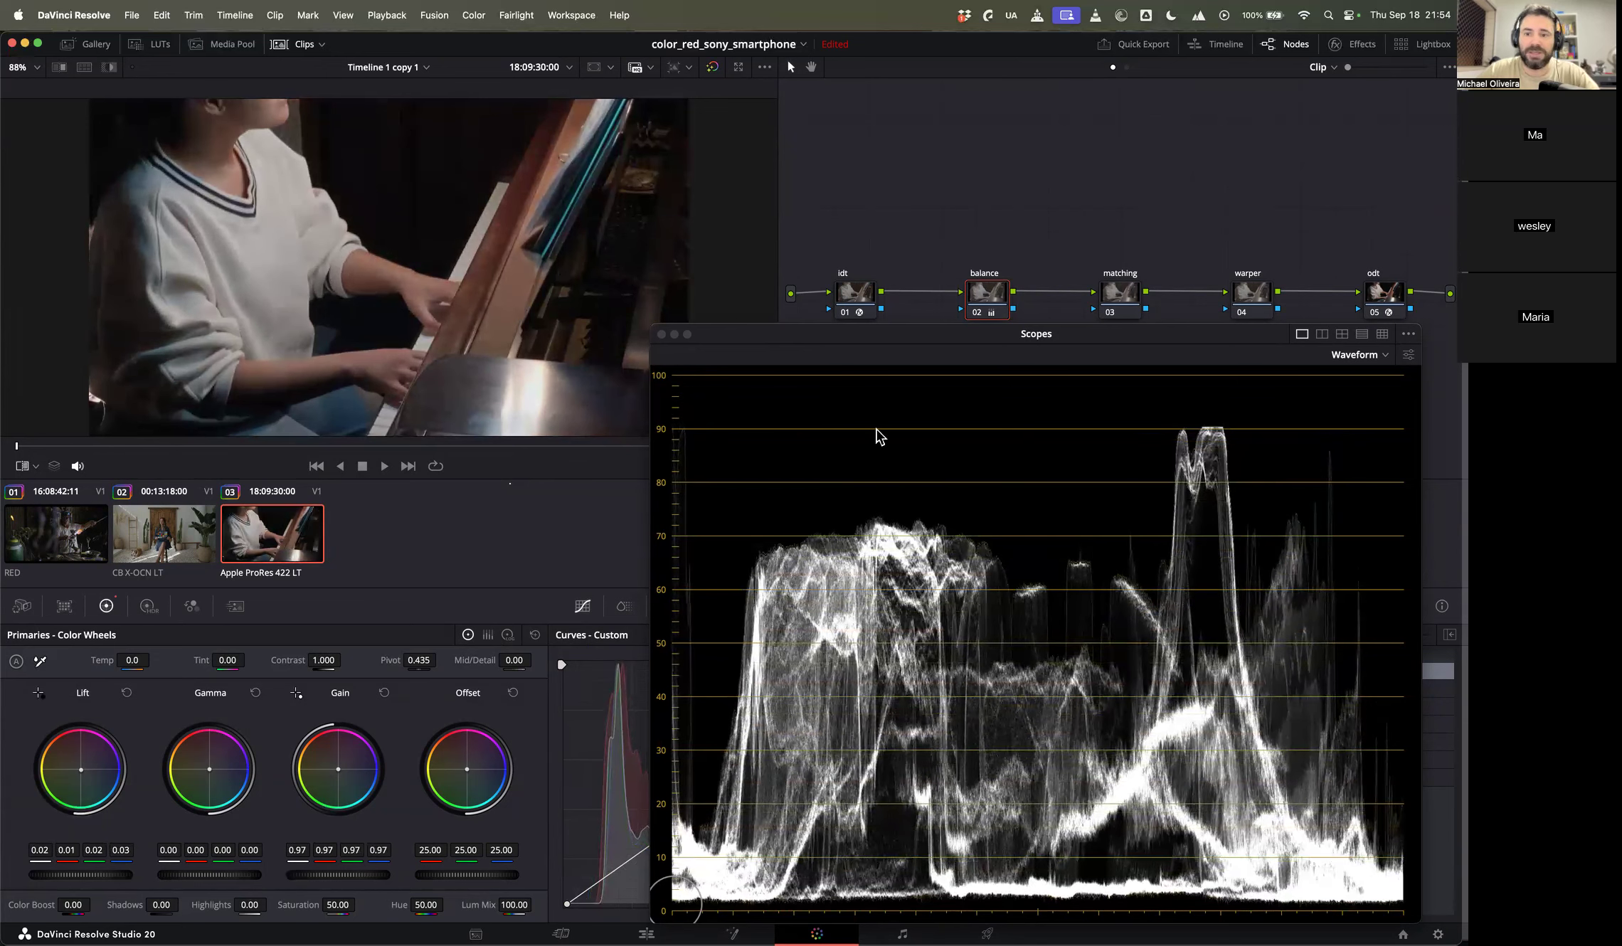
Step: Select the Apple ProRes 422 LT clip's matching node and reopen the waveform in a floating window
{"action": "left_click", "coordinate": [662, 335]}
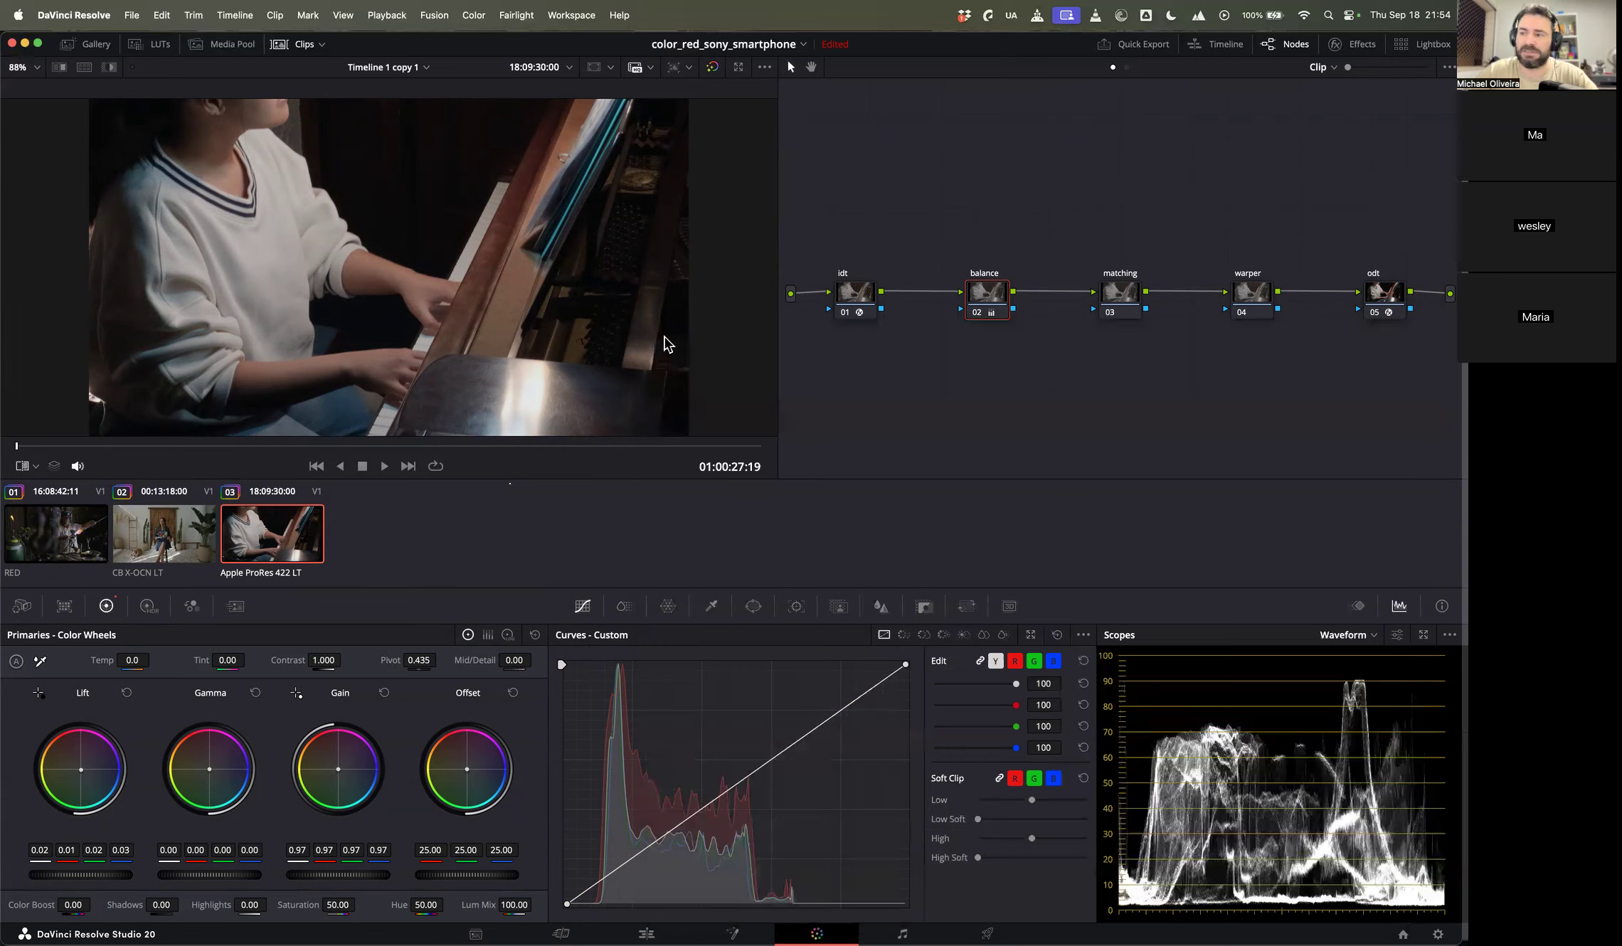
{"action": "left_click", "coordinate": [1101, 297]}
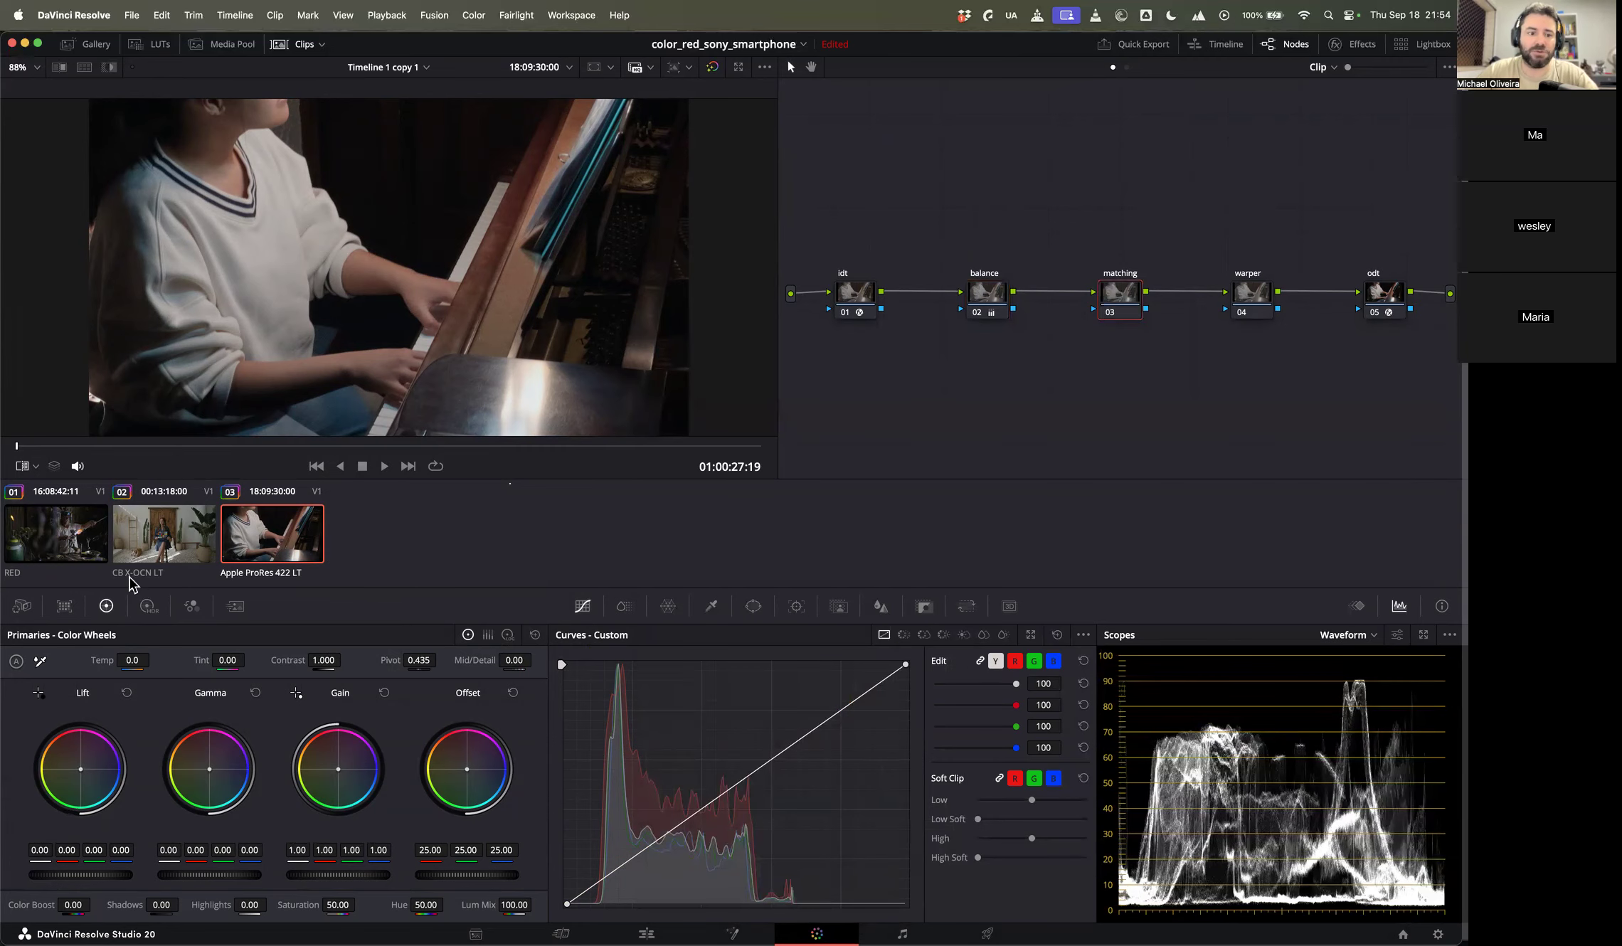
{"action": "left_click", "coordinate": [1425, 636]}
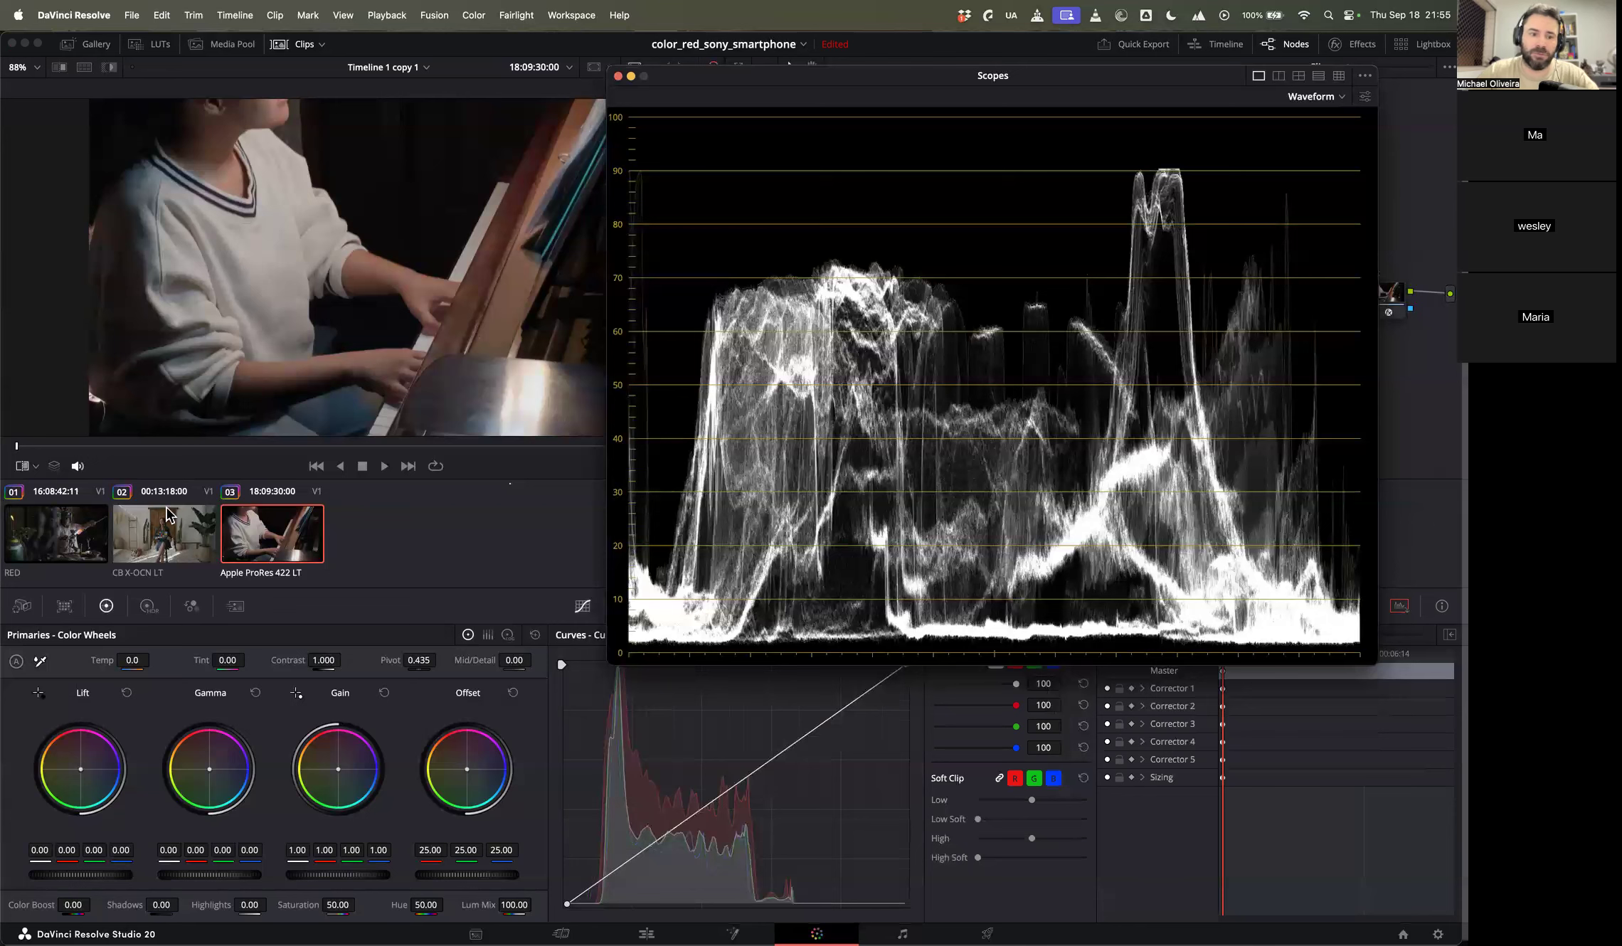
Step: Compare the waveforms of the CB X-OCN LT, RED and Apple ProRes 422 LT clips for shadow and highlight levels
{"action": "left_click", "coordinate": [175, 531]}
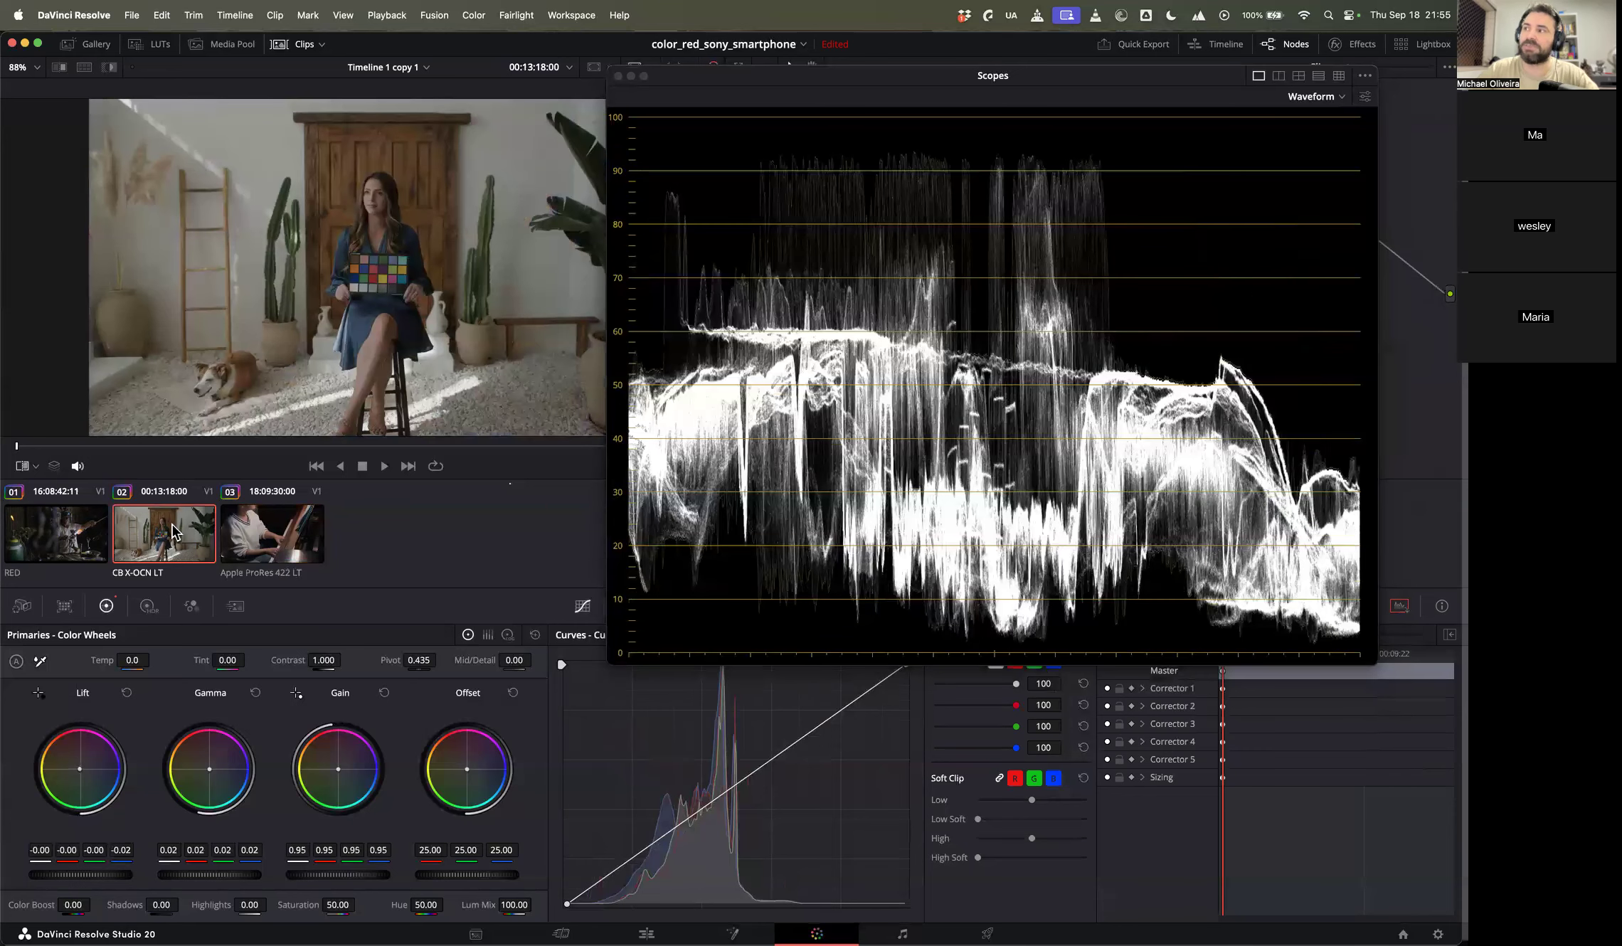
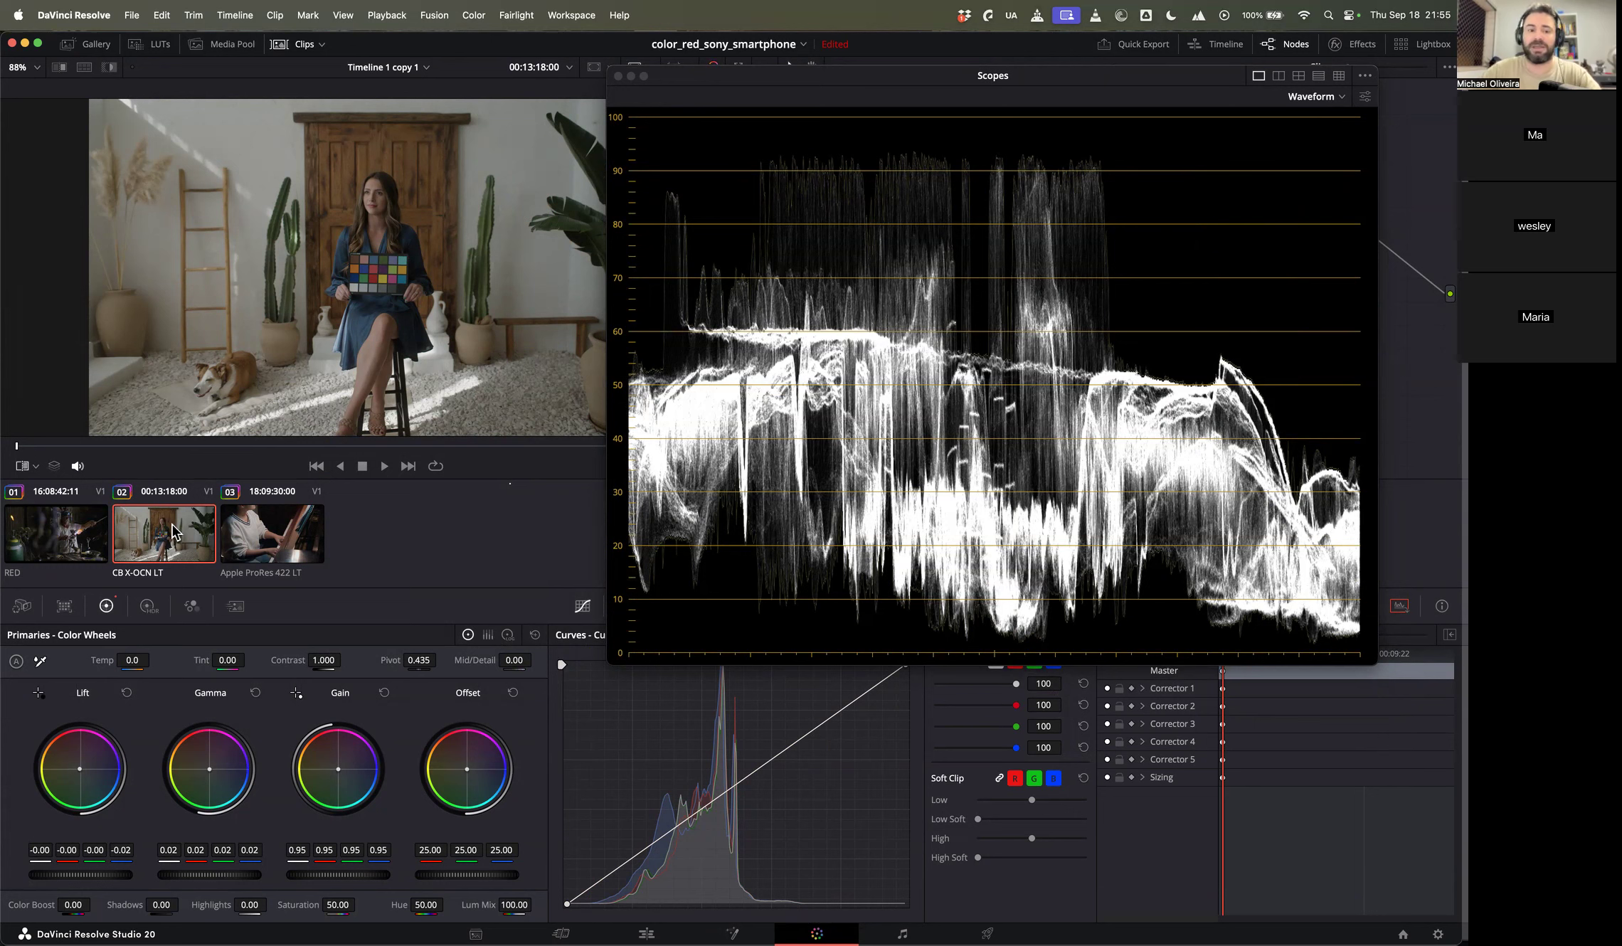
{"action": "left_click", "coordinate": [69, 542]}
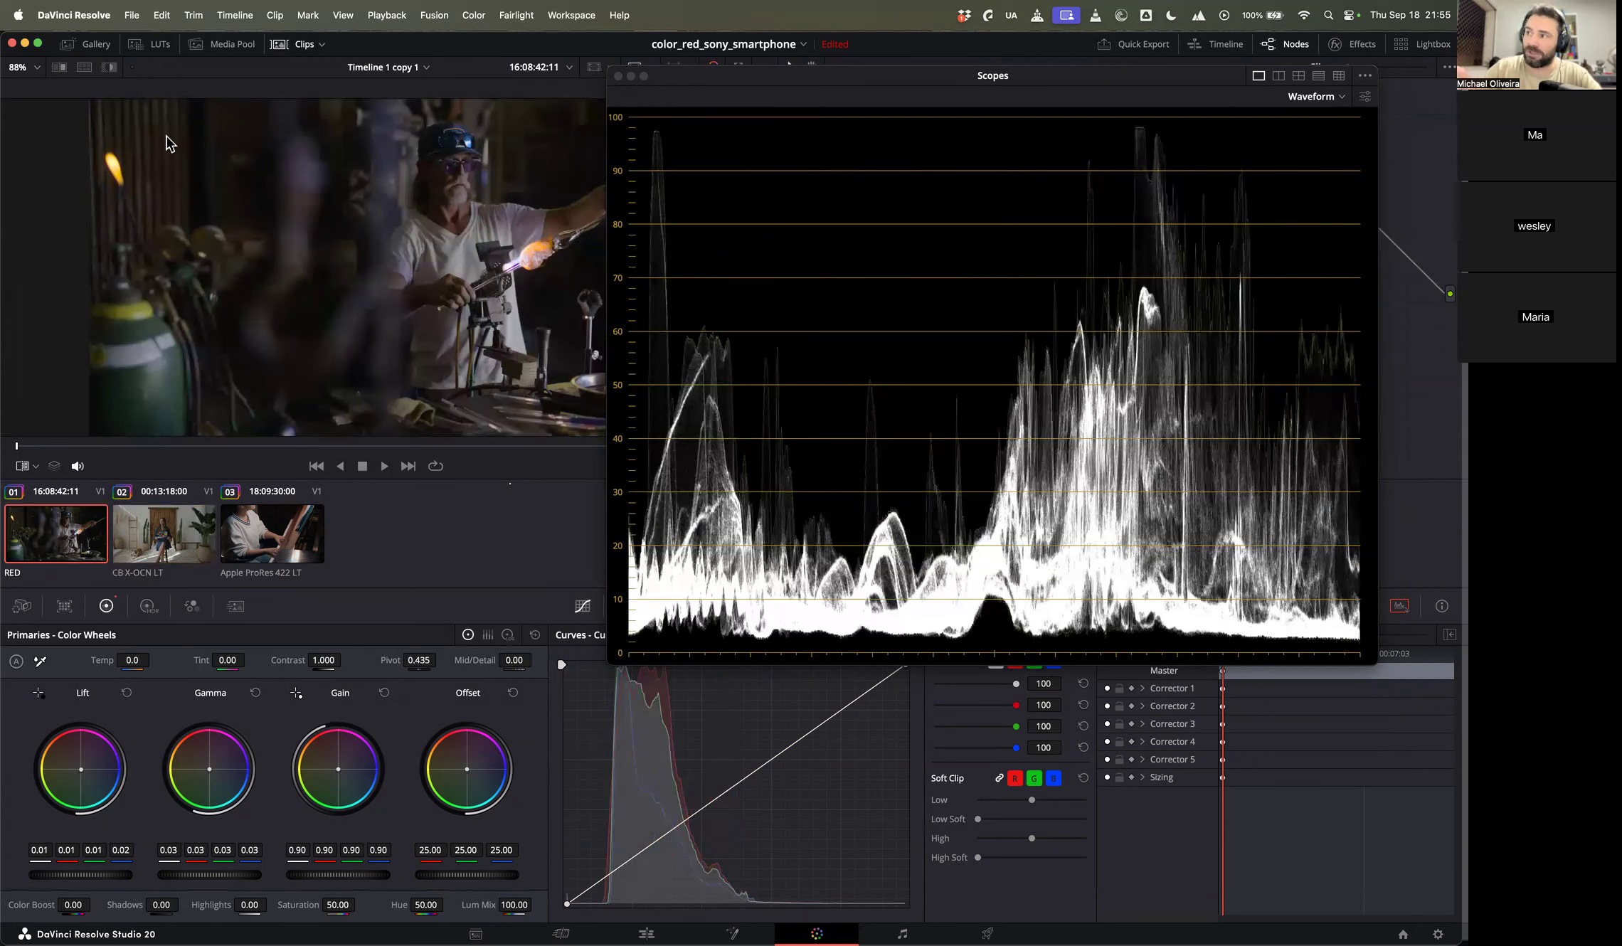
{"action": "left_click", "coordinate": [174, 552]}
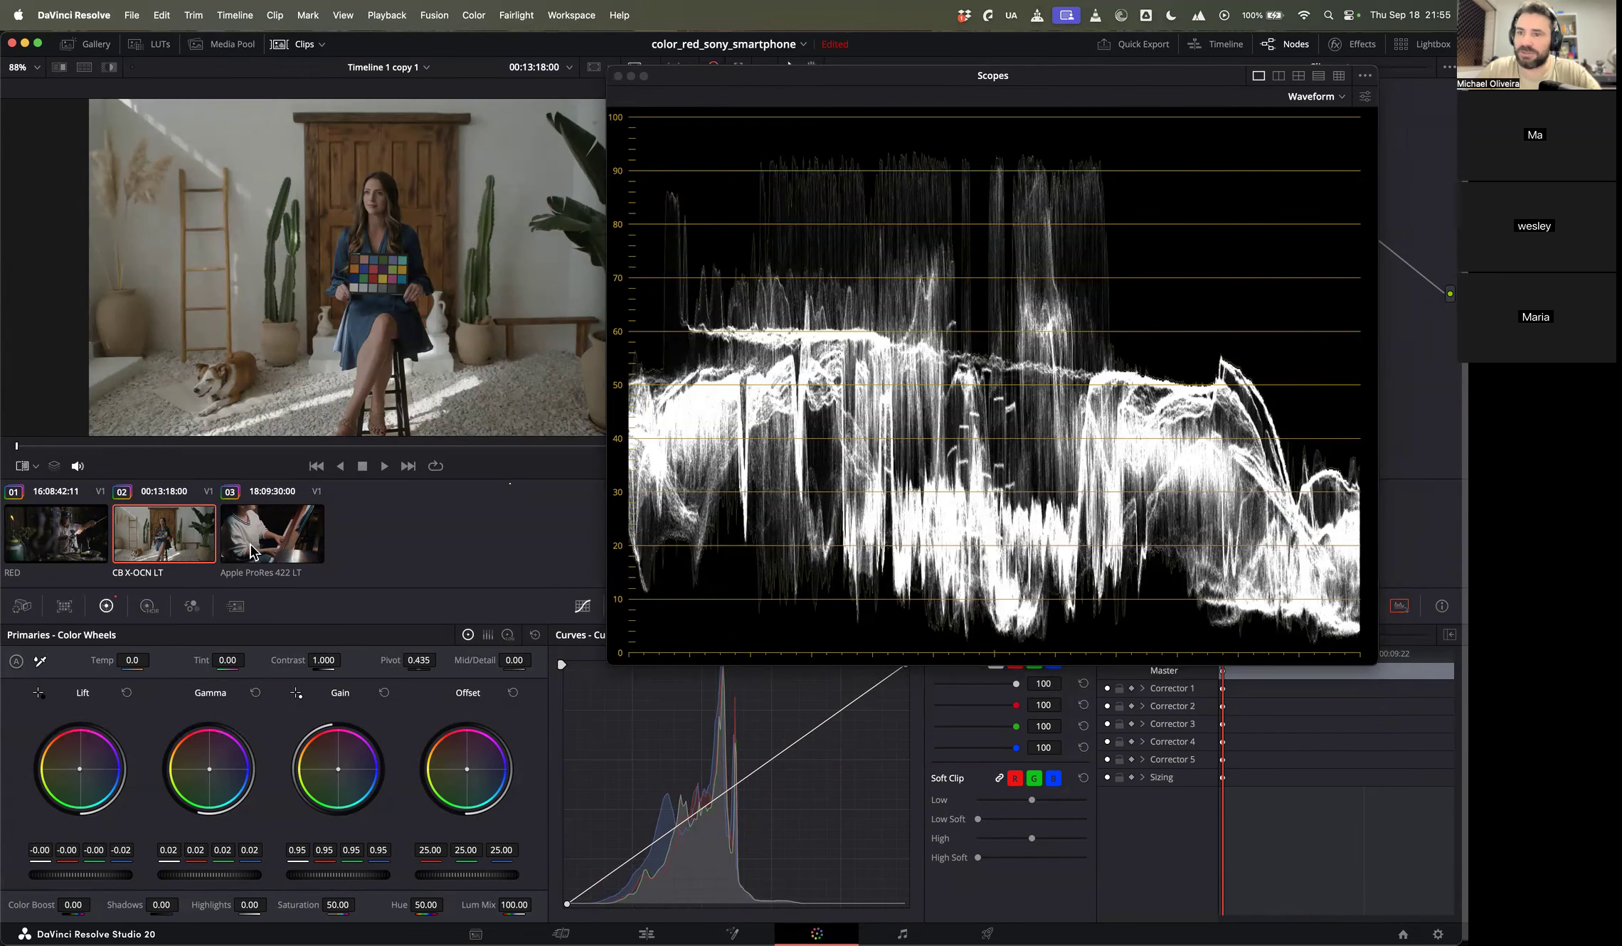
{"action": "left_click", "coordinate": [281, 542]}
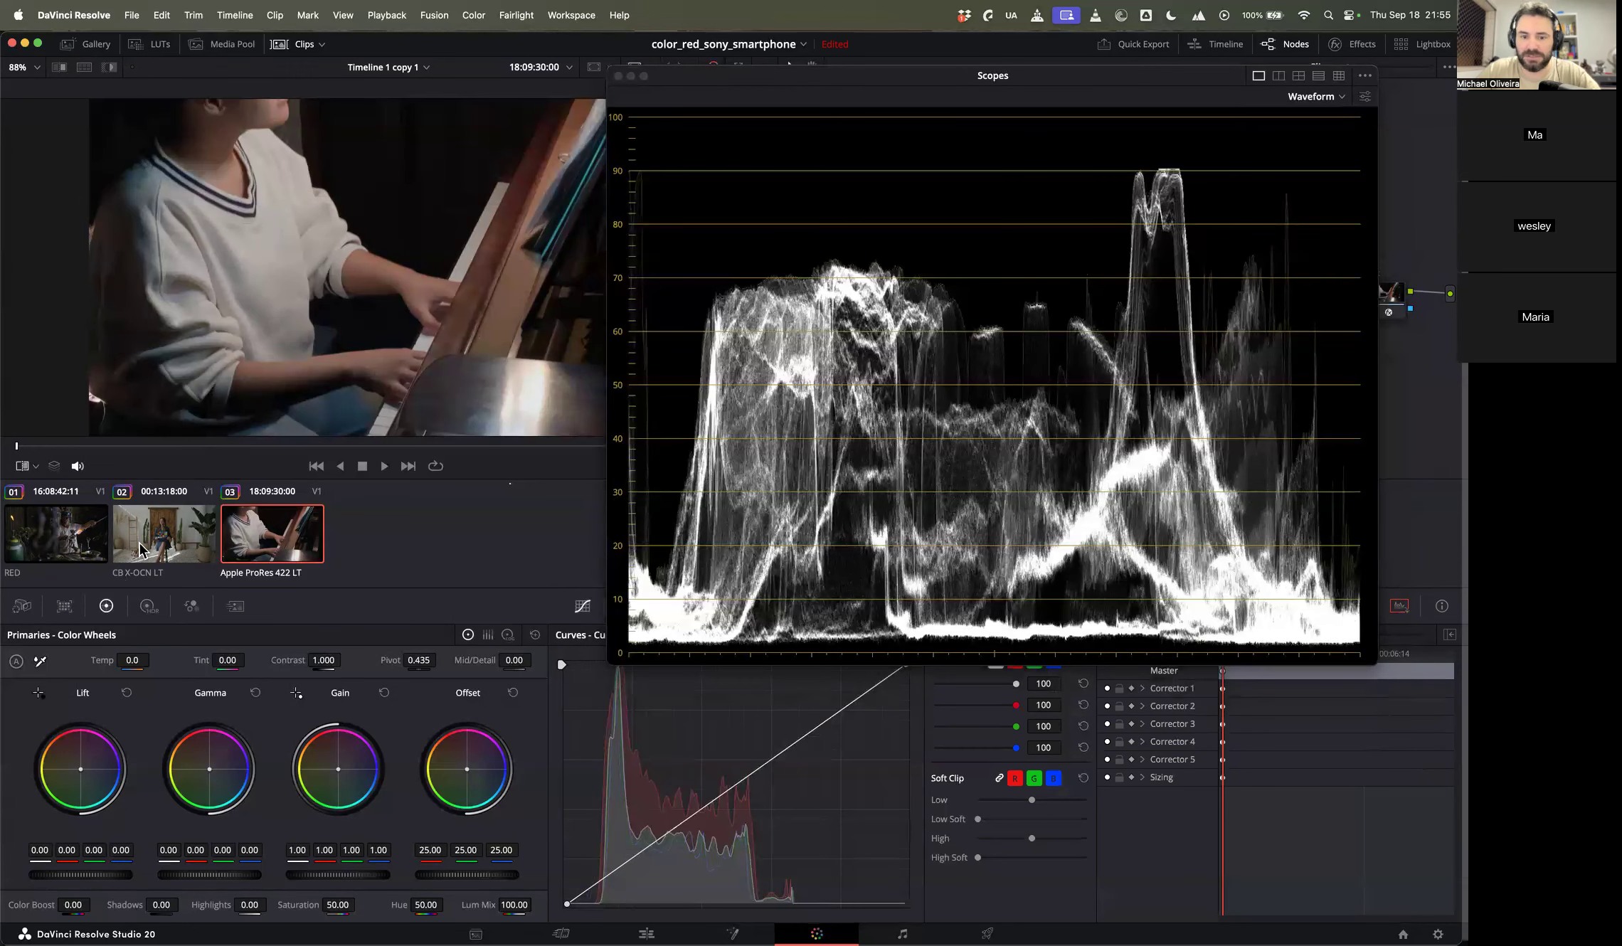
{"action": "left_click", "coordinate": [60, 551]}
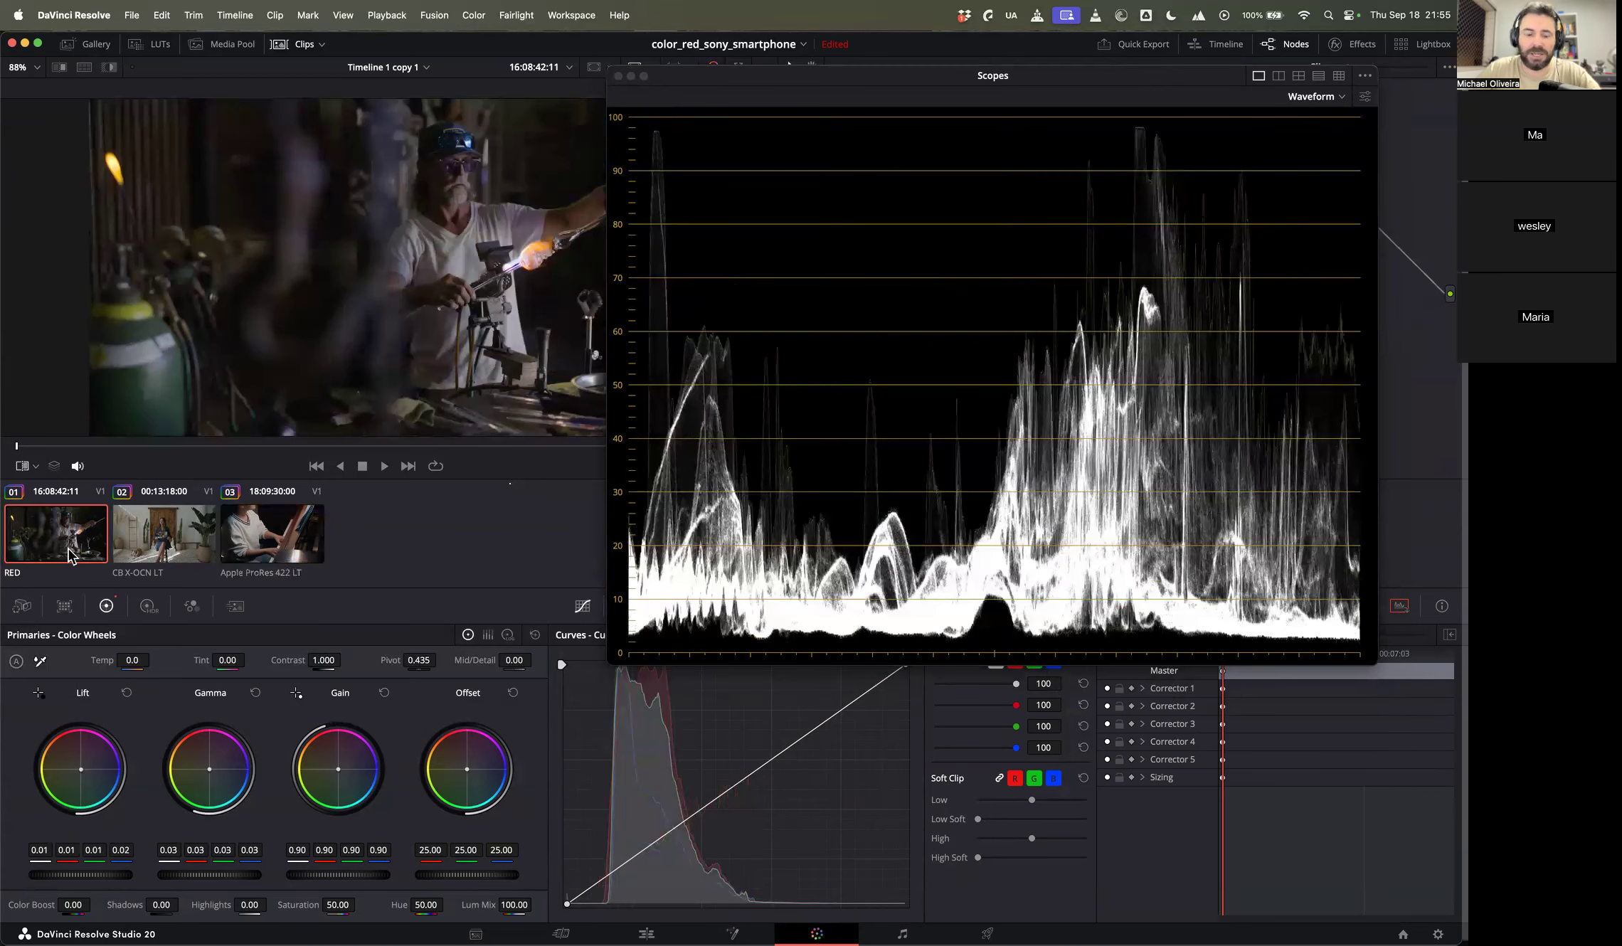
{"action": "left_click", "coordinate": [171, 540]}
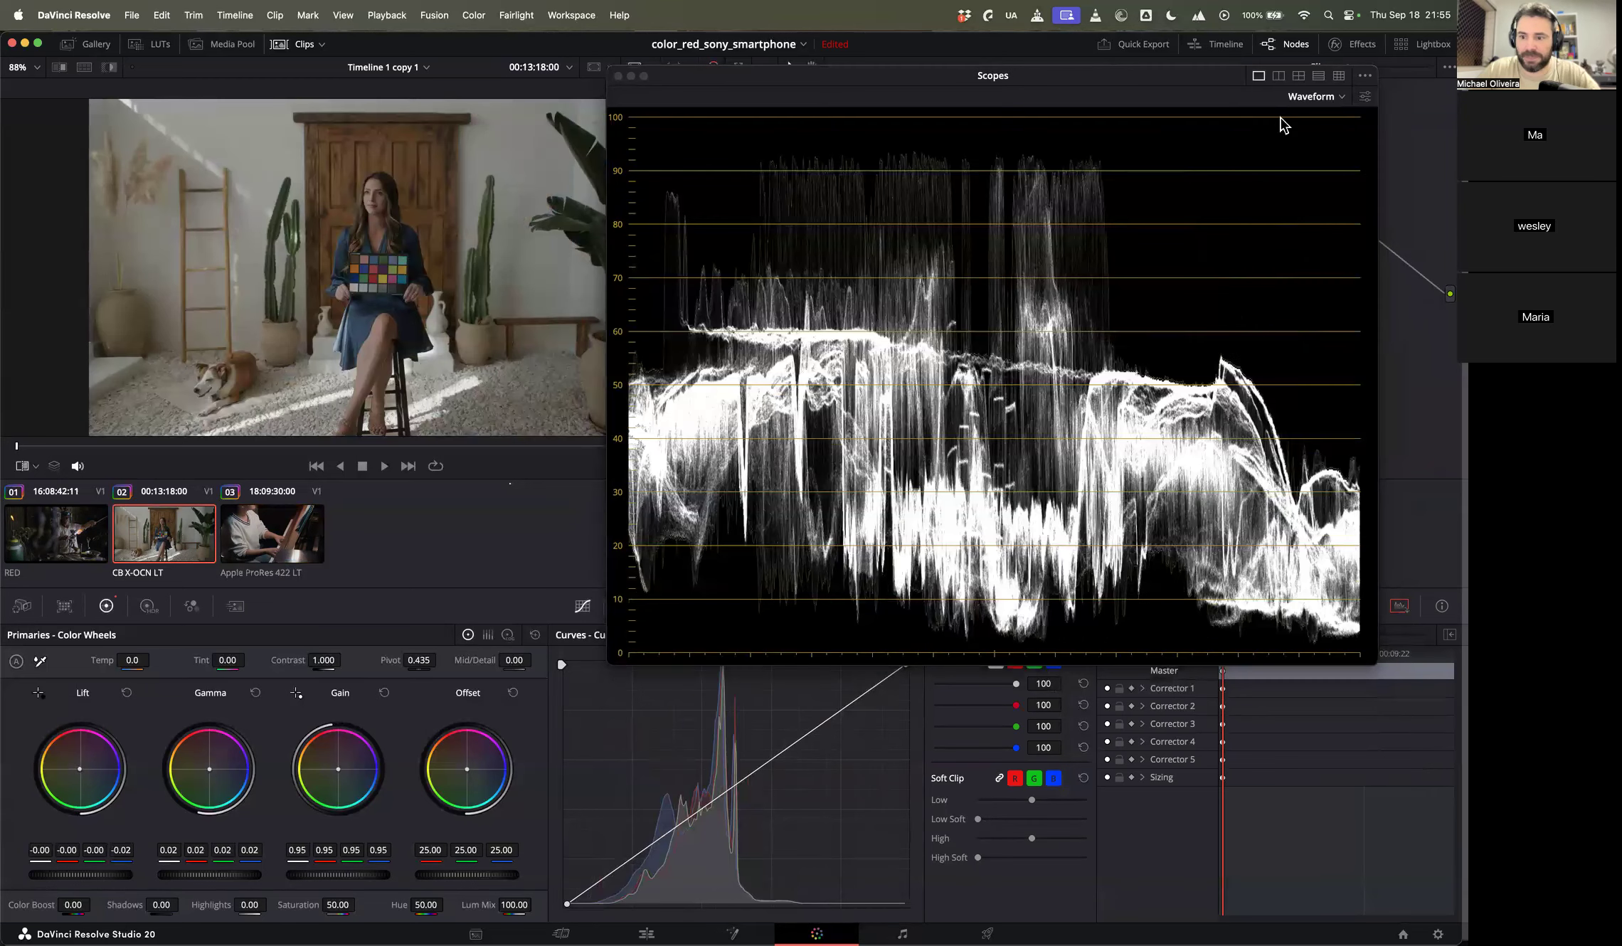
Step: Magnify the shadow end of the CB X-OCN LT clip's waveform and show reference levels with Low set to 2
{"action": "left_click_drag", "start_coordinate": [1173, 73], "coordinate": [1144, 45]}
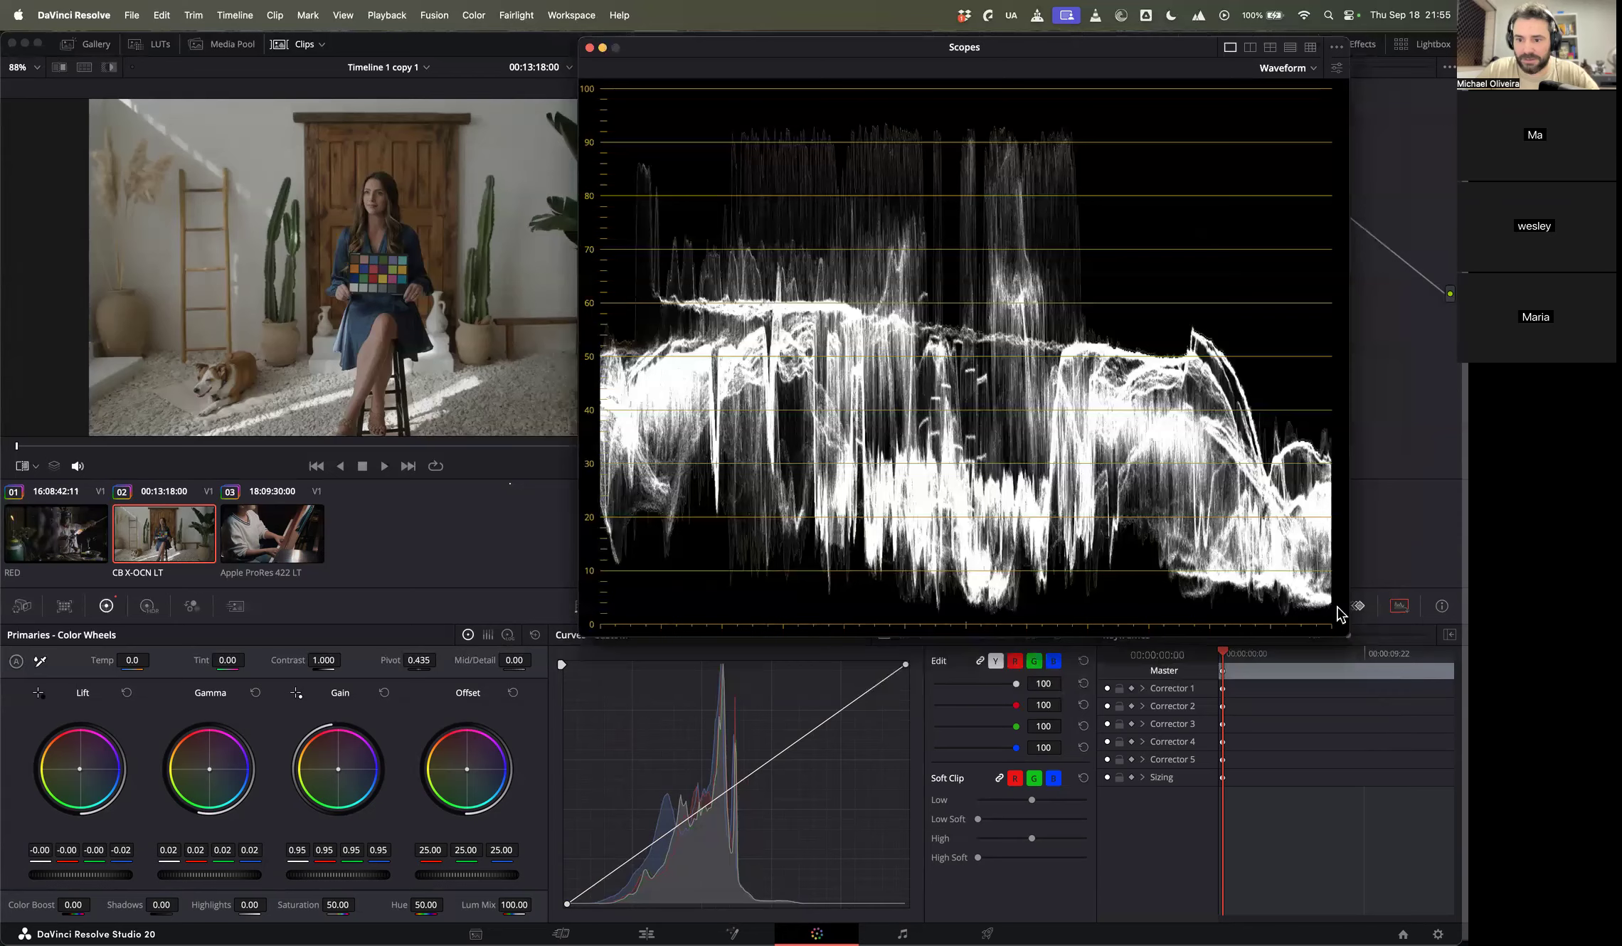
{"action": "double_click", "coordinate": [1273, 536]}
{"action": "scroll", "coordinate": [1306, 576], "scroll_direction": "up", "scroll_amount": 5}
{"action": "left_click_drag", "start_coordinate": [1309, 584], "coordinate": [1033, 407]}
{"action": "scroll", "coordinate": [1034, 407], "scroll_direction": "down", "scroll_amount": 5}
{"action": "scroll", "coordinate": [1011, 501], "scroll_direction": "up", "scroll_amount": 1}
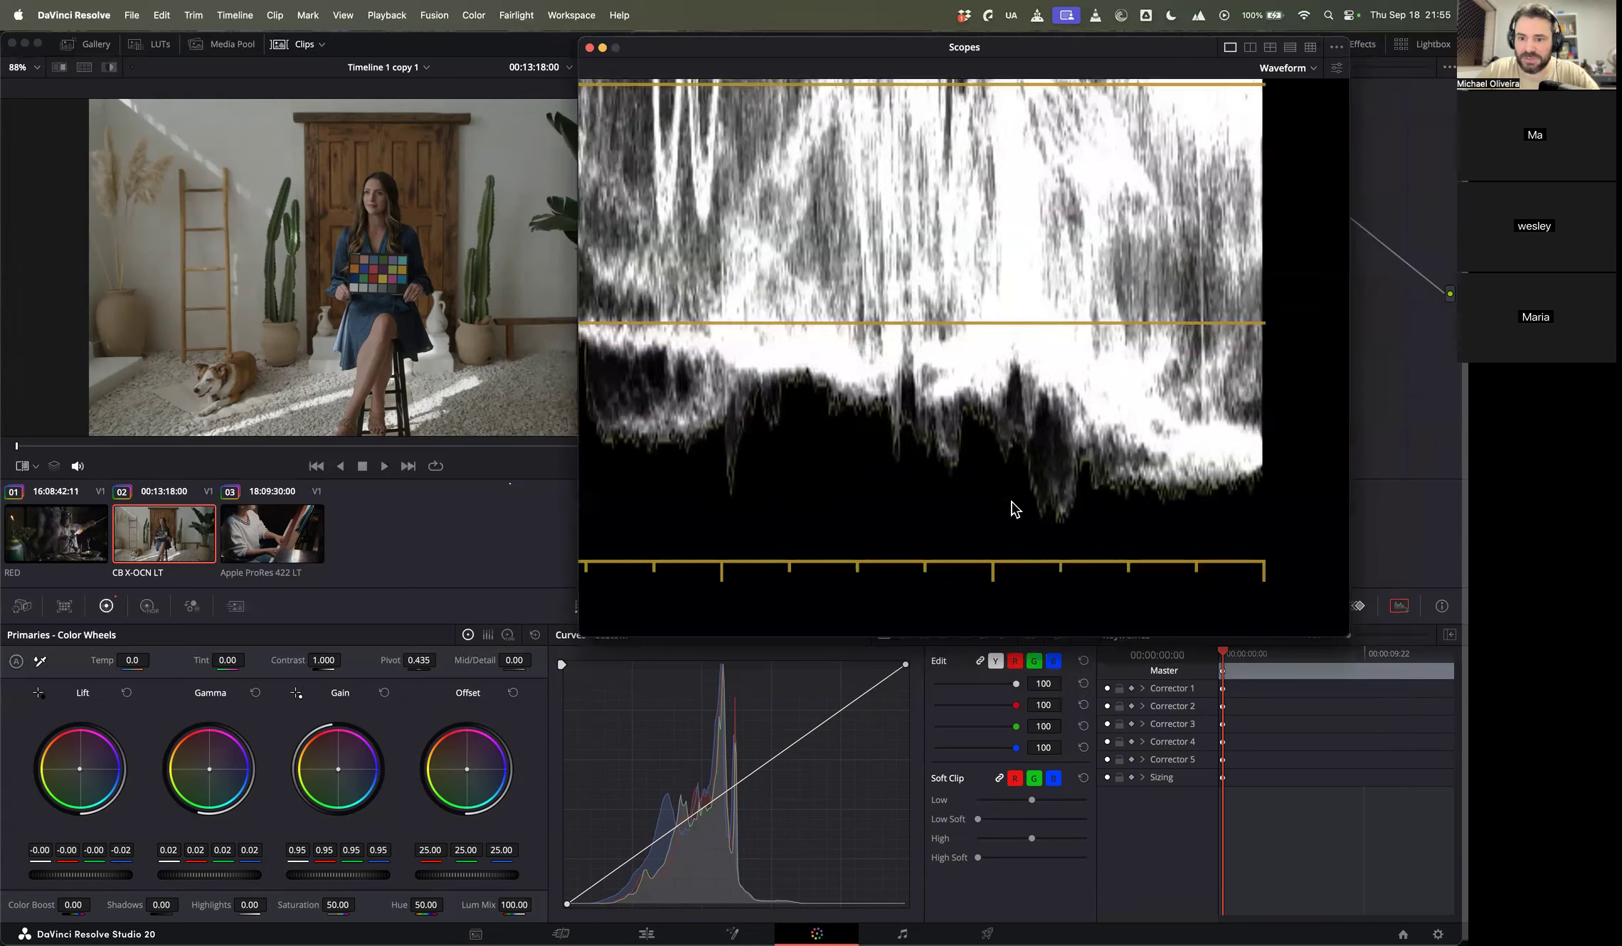
{"action": "scroll", "coordinate": [895, 489], "scroll_direction": "down", "scroll_amount": 1}
{"action": "left_click_drag", "start_coordinate": [941, 471], "coordinate": [1040, 478]}
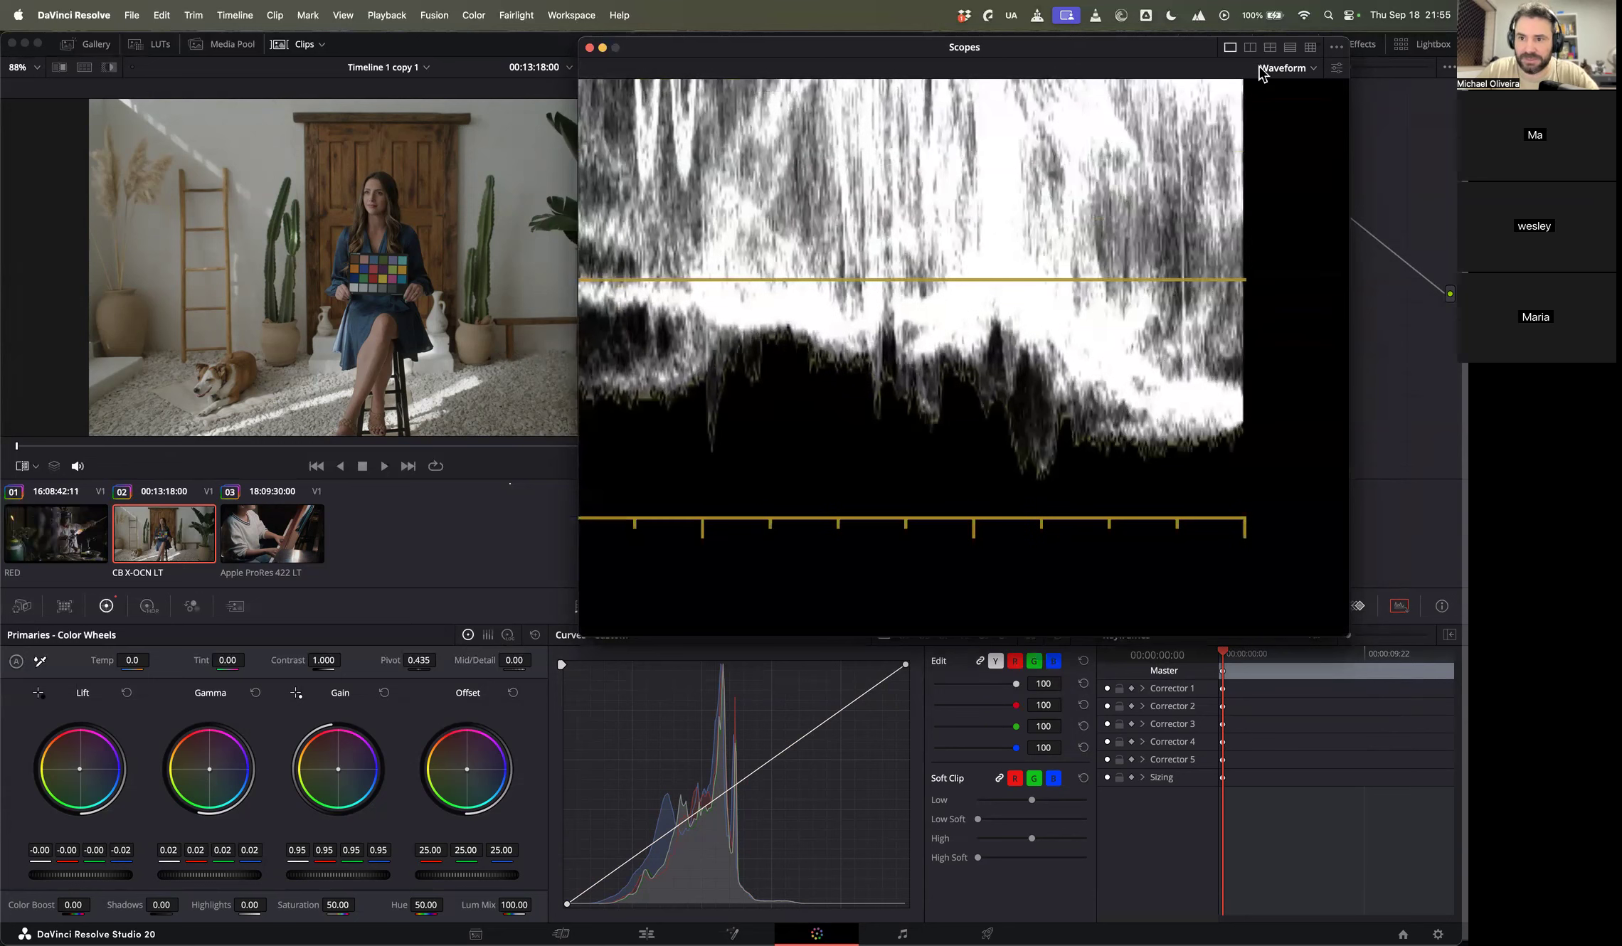
{"action": "left_click", "coordinate": [1338, 69]}
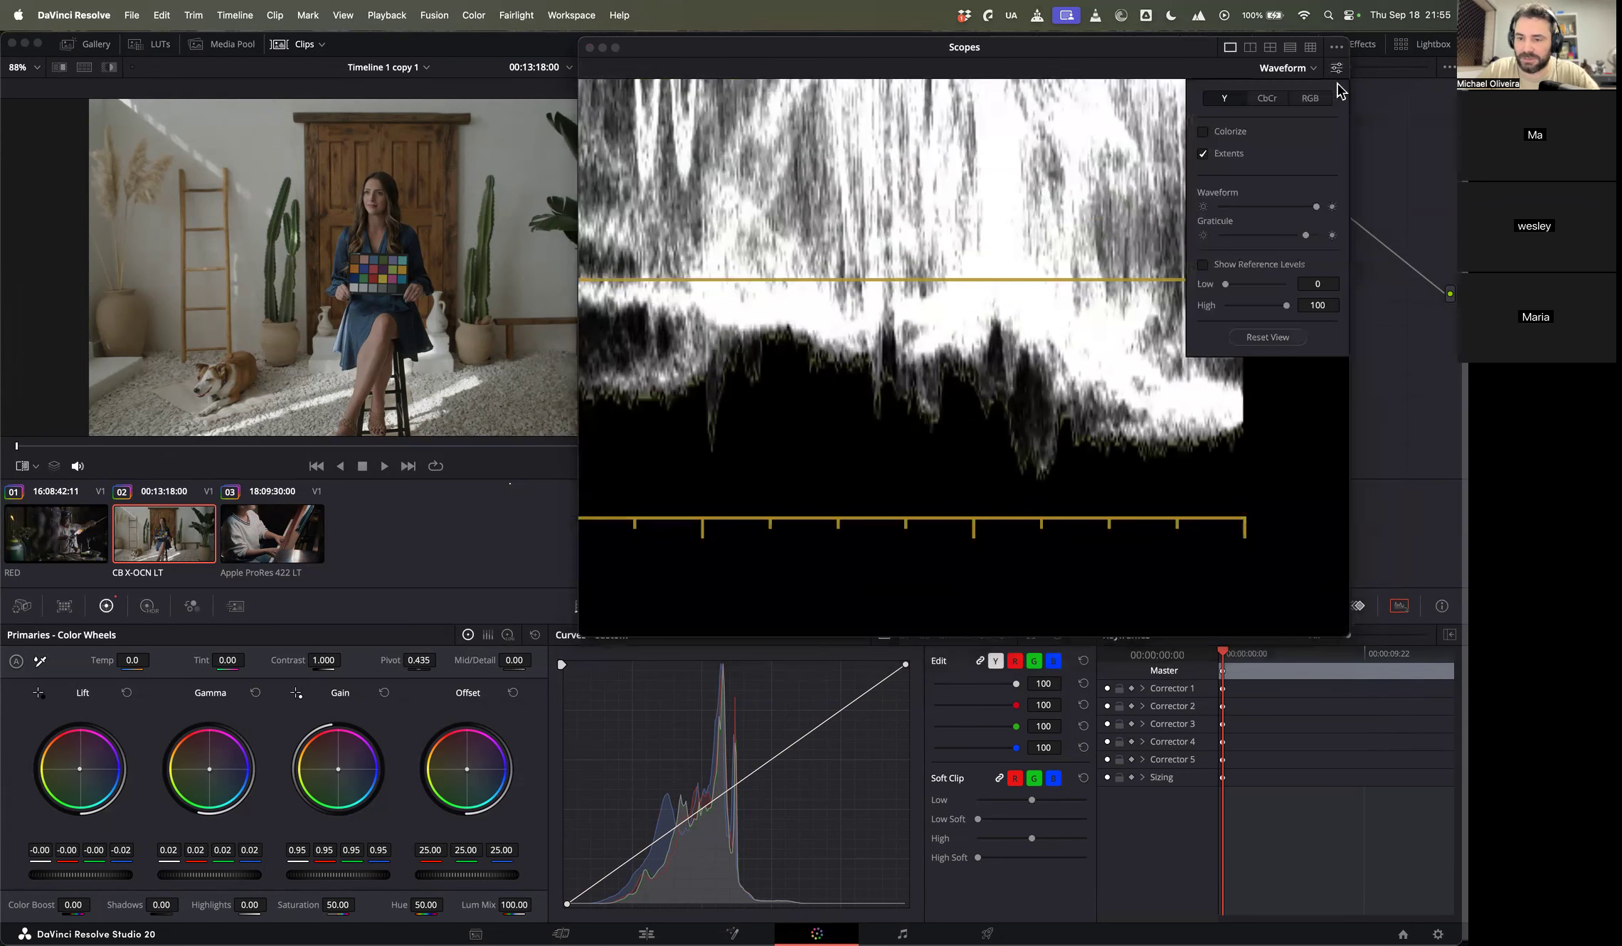
{"action": "left_click", "coordinate": [1225, 267]}
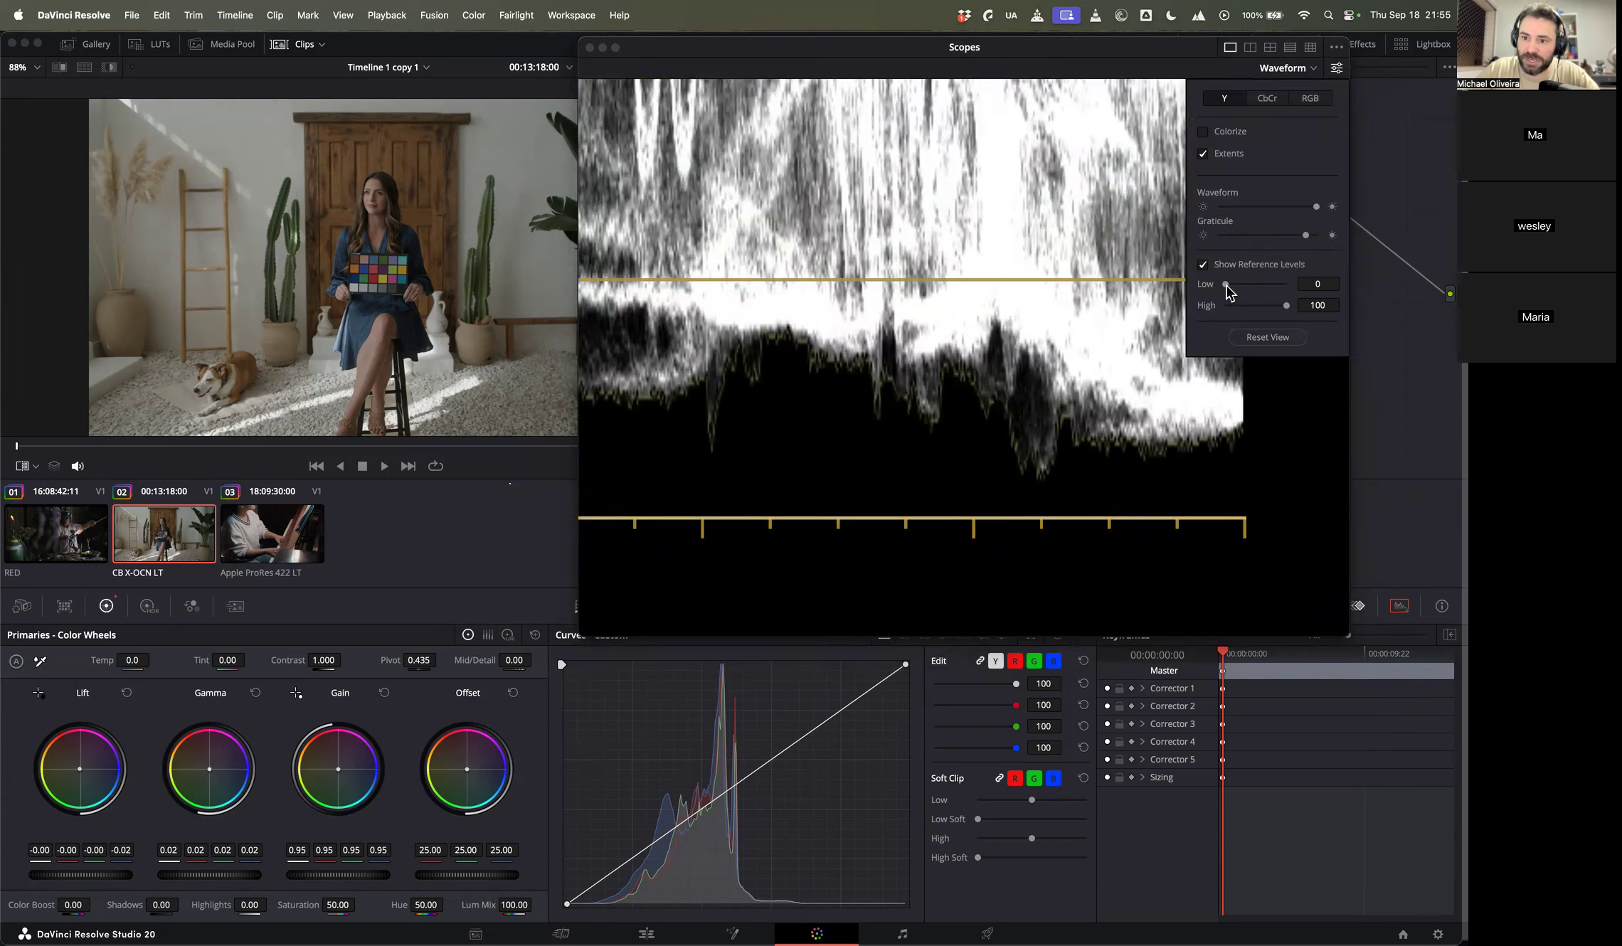
{"action": "left_click_drag", "start_coordinate": [1228, 284], "coordinate": [1323, 289]}
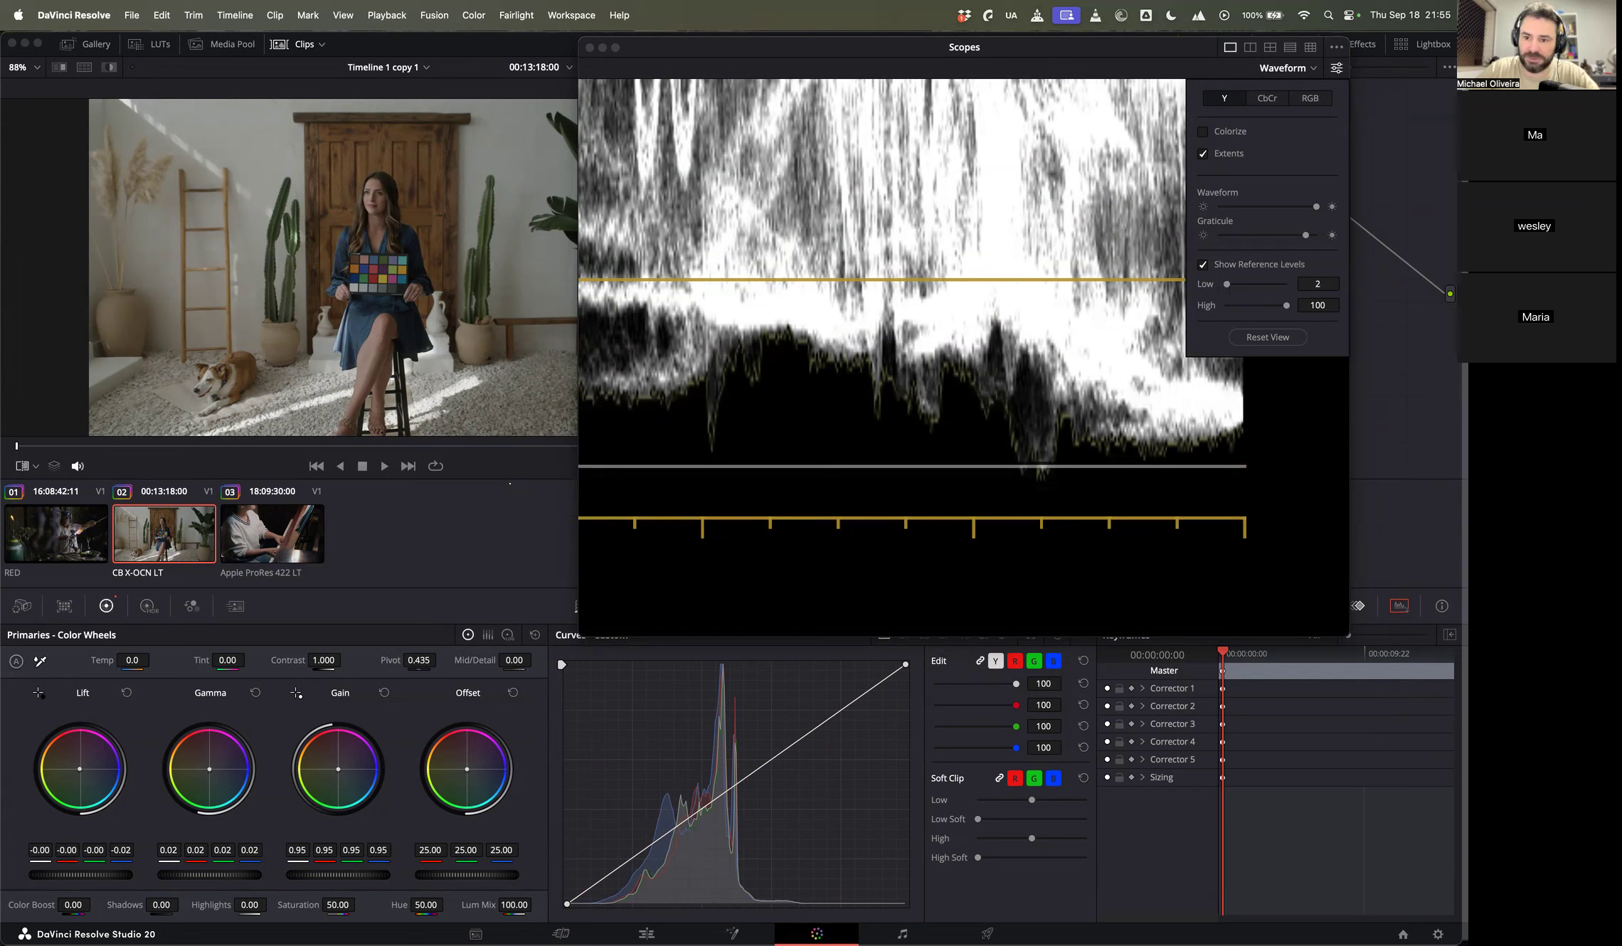
Step: Raise the CB X-OCN LT clip's lift slightly towards the low reference line and check the RED clip's blacks against that line
{"action": "left_click_drag", "start_coordinate": [80, 875], "coordinate": [86, 876]}
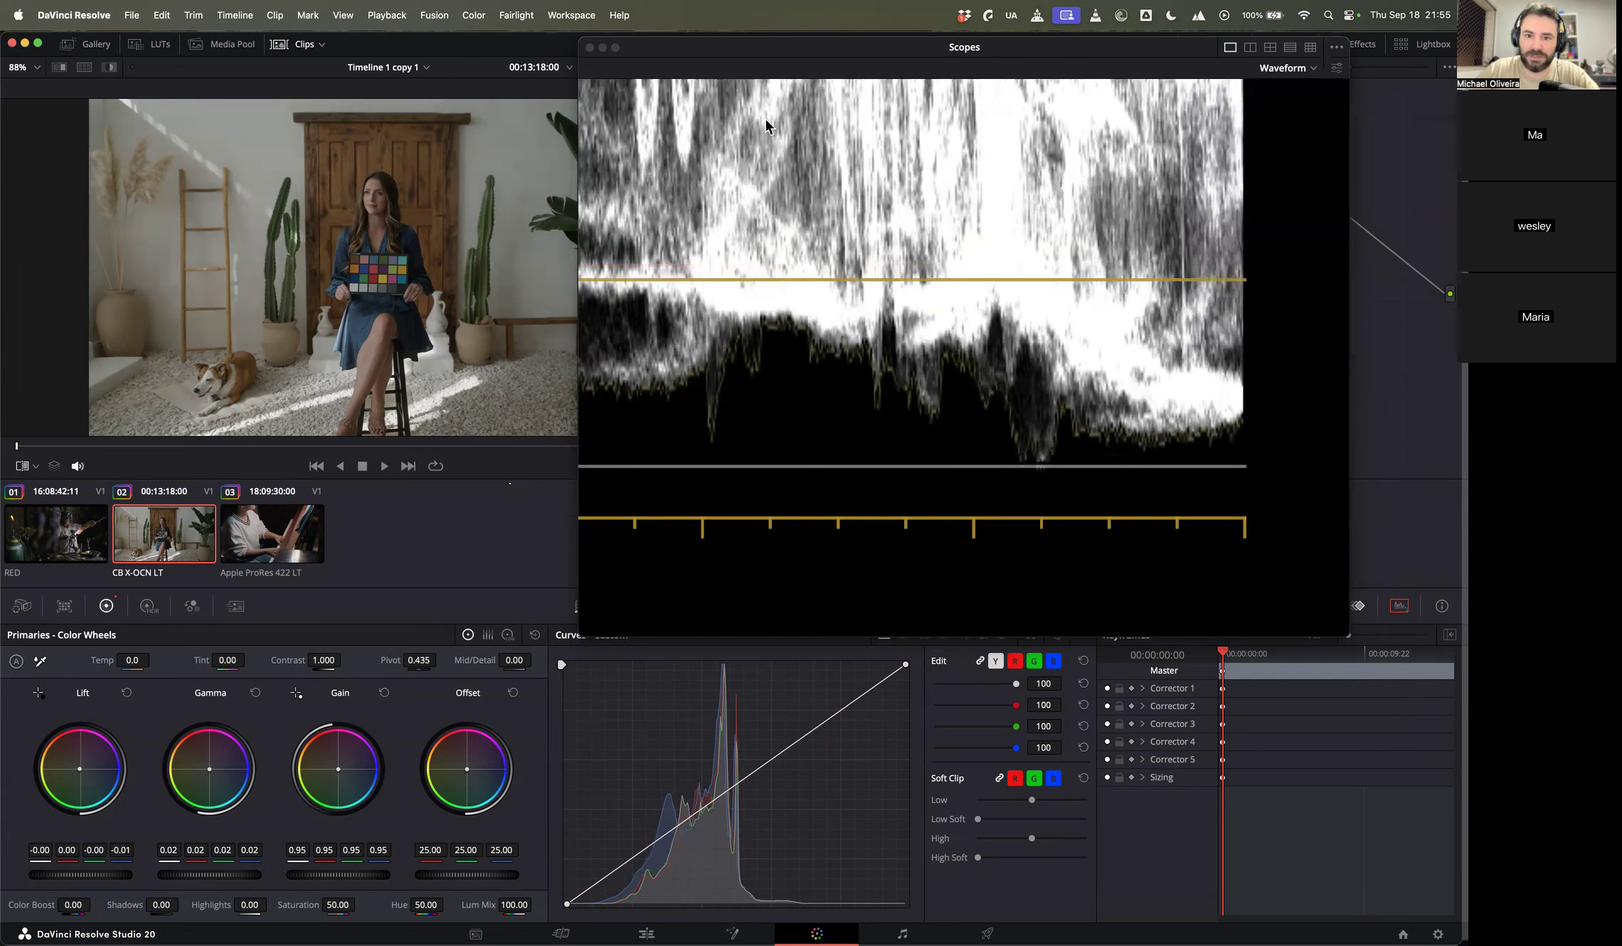
{"action": "scroll", "coordinate": [894, 399], "scroll_direction": "down", "scroll_amount": 3}
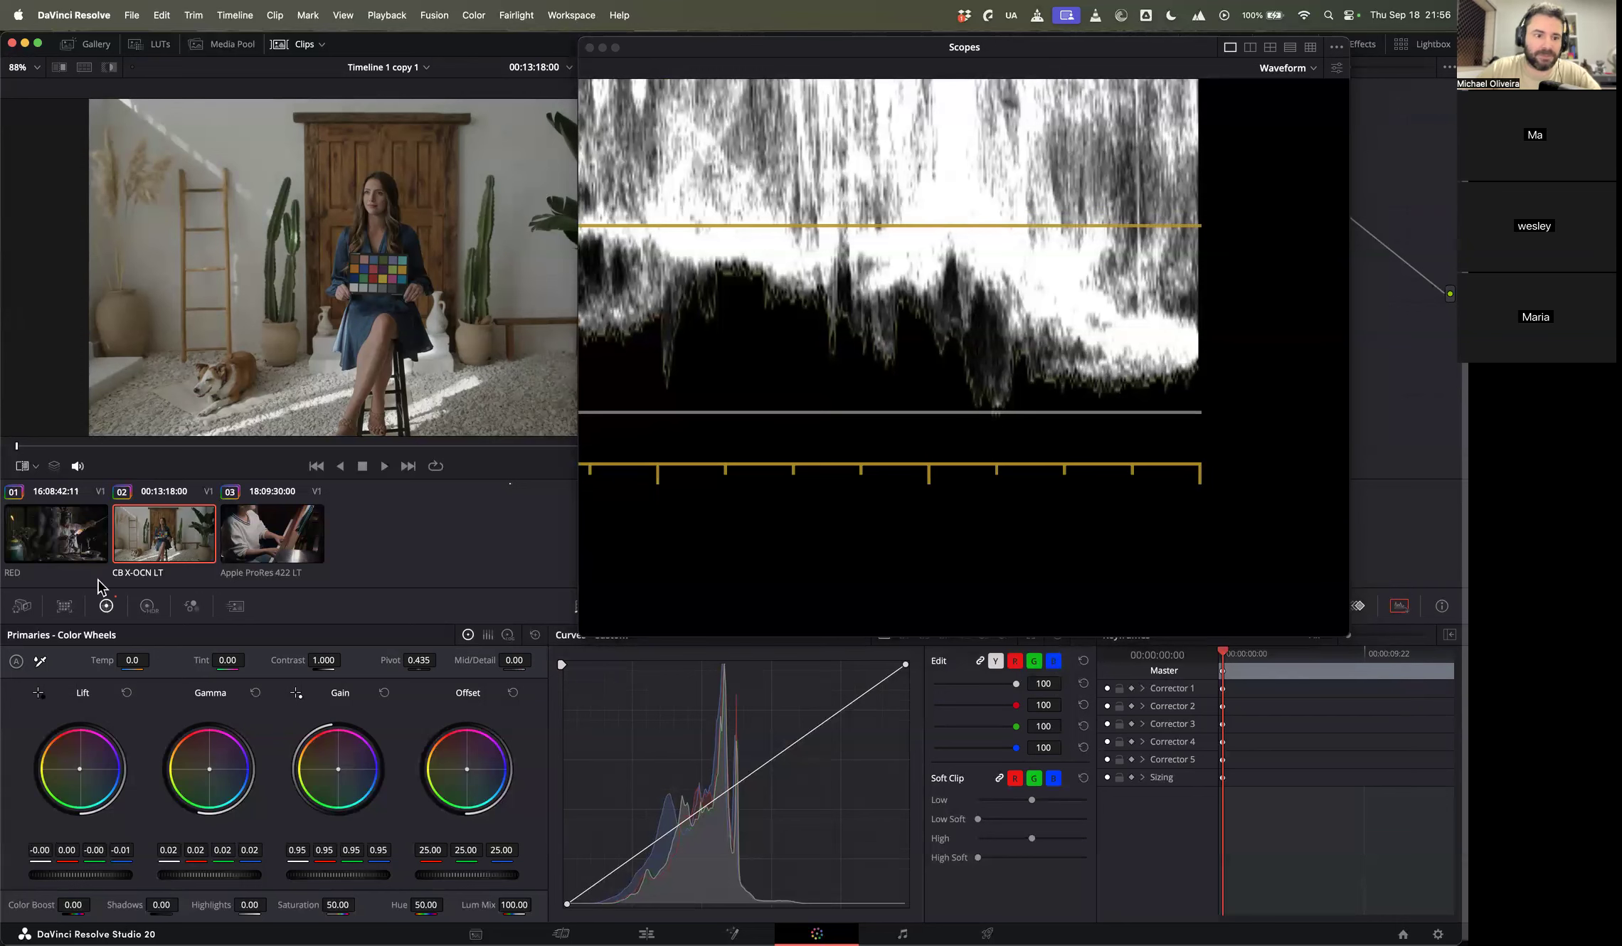
{"action": "left_click", "coordinate": [84, 558]}
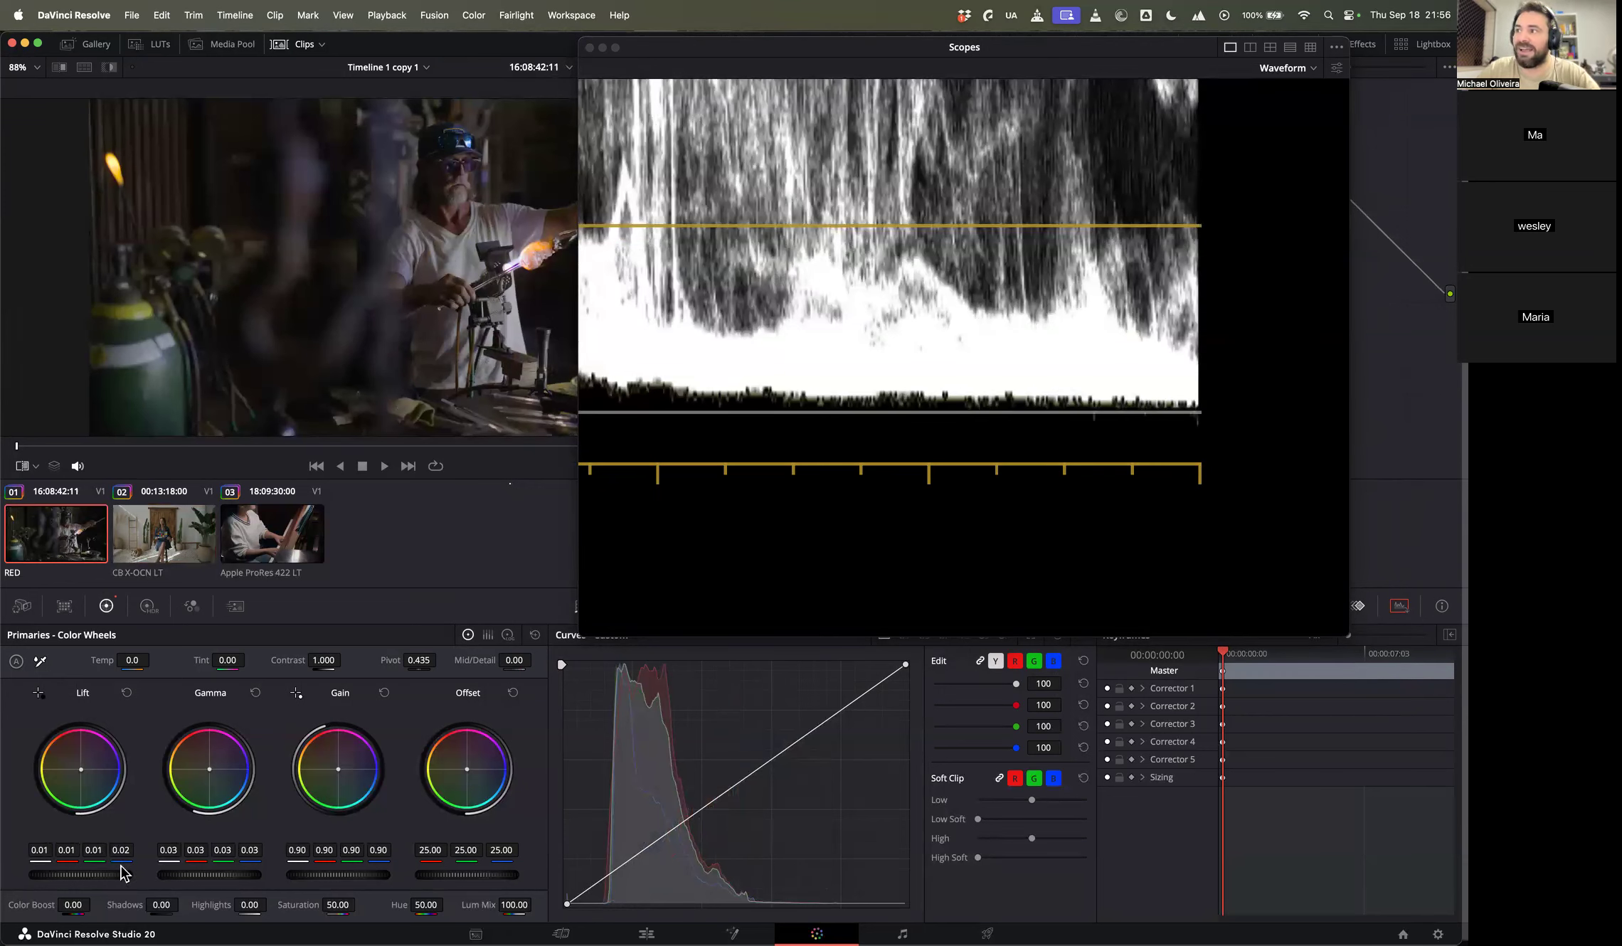
Step: Raise the Apple ProRes 422 LT clip's lift to 0.01 on its matching node, then return to the CB X-OCN LT clip
{"action": "left_click", "coordinate": [281, 541]}
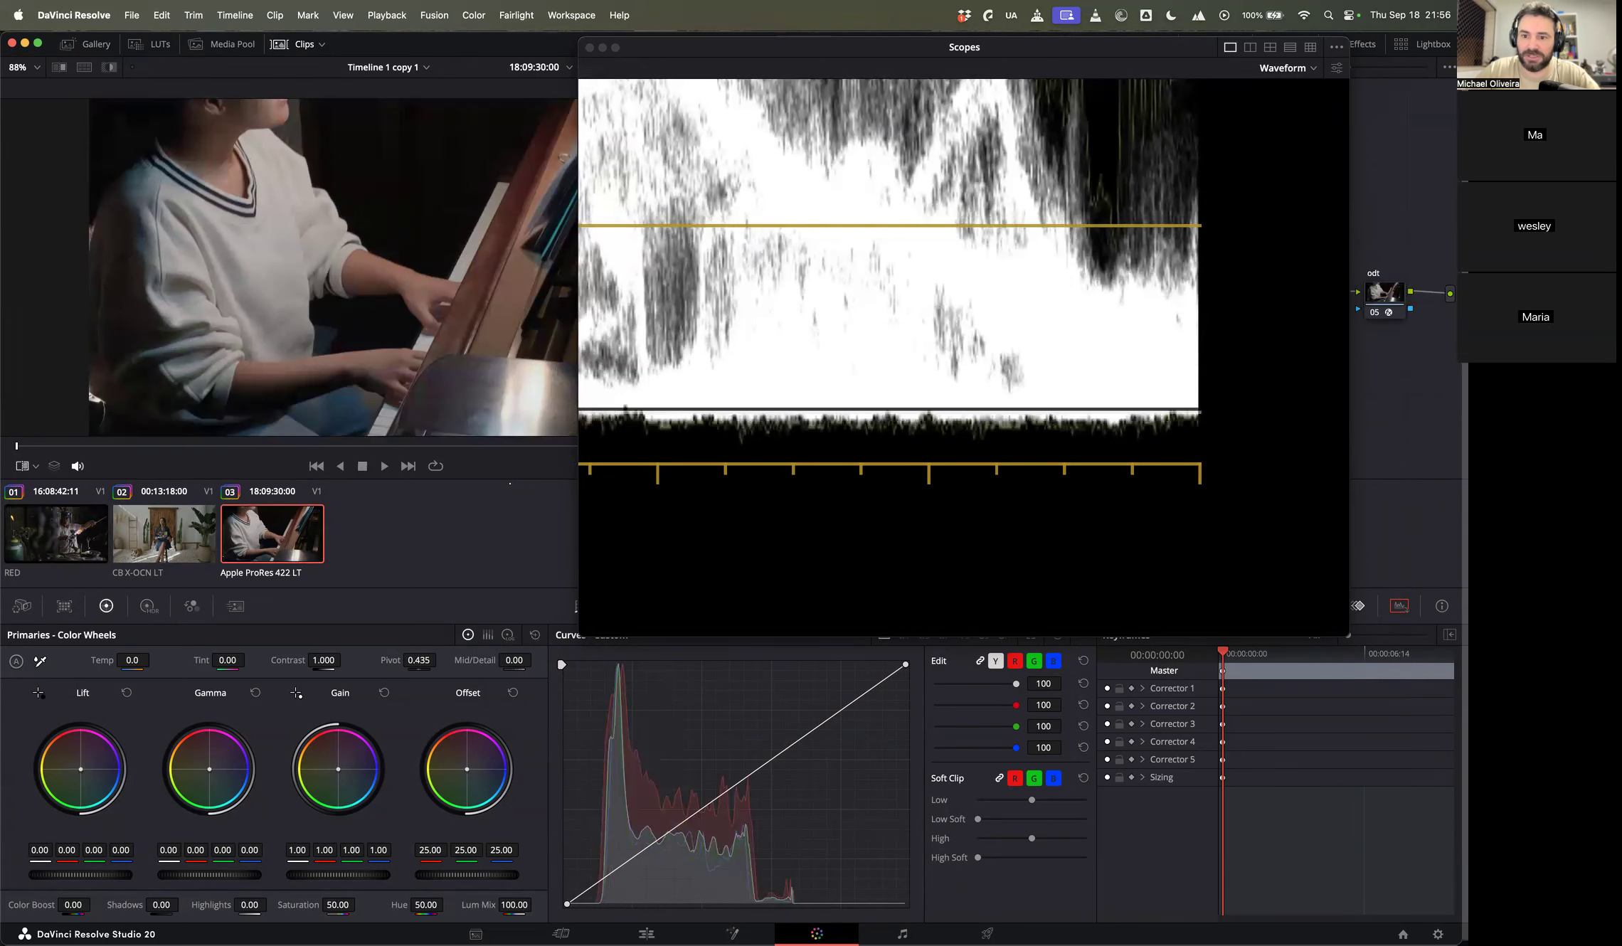
{"action": "left_click_drag", "start_coordinate": [81, 874], "coordinate": [89, 875]}
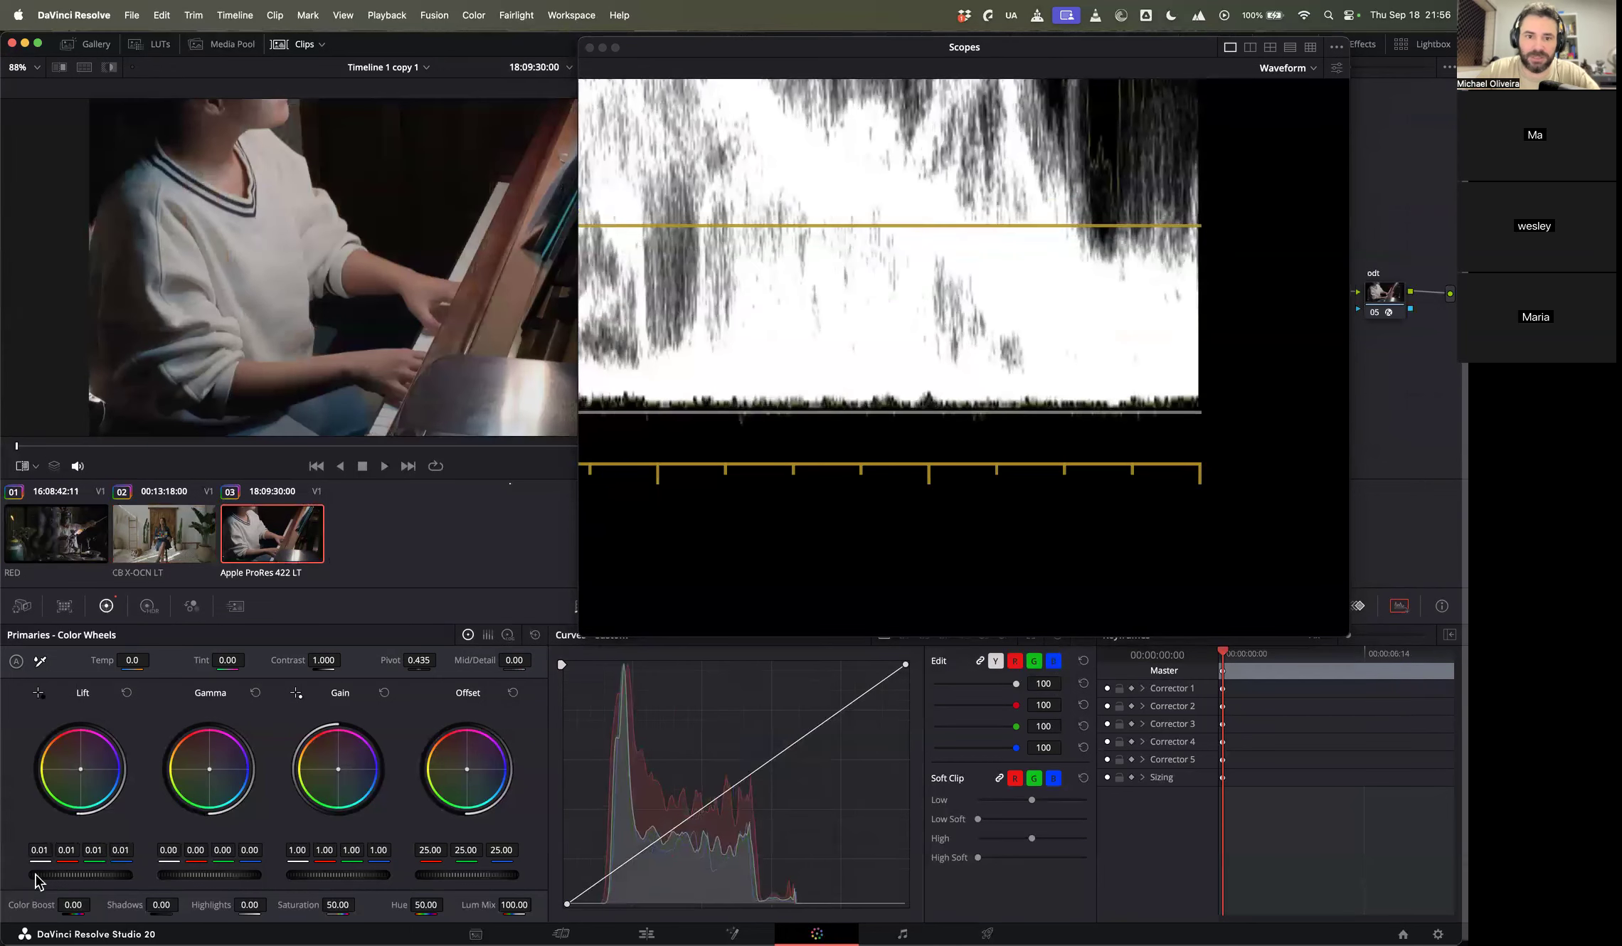
{"action": "left_click", "coordinate": [184, 538]}
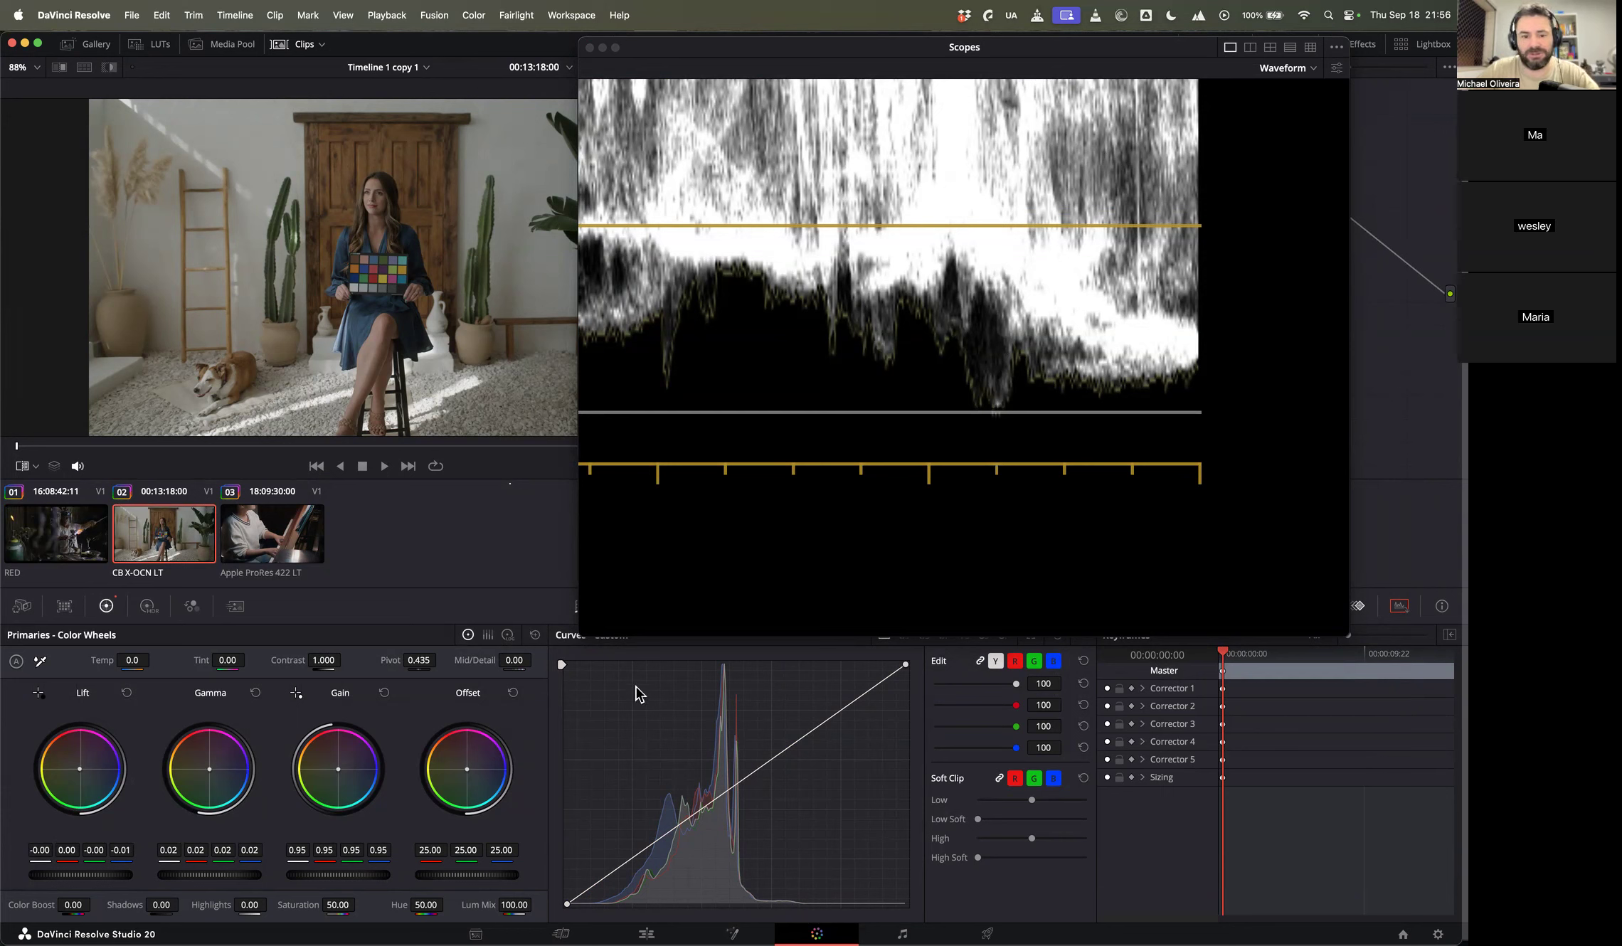
Step: Set the waveform's low reference level to 3 and raise the Apple ProRes 422 LT clip's lift to 0.02
{"action": "left_click", "coordinate": [1337, 68]}
{"action": "left_click_drag", "start_coordinate": [1320, 284], "coordinate": [1344, 283]}
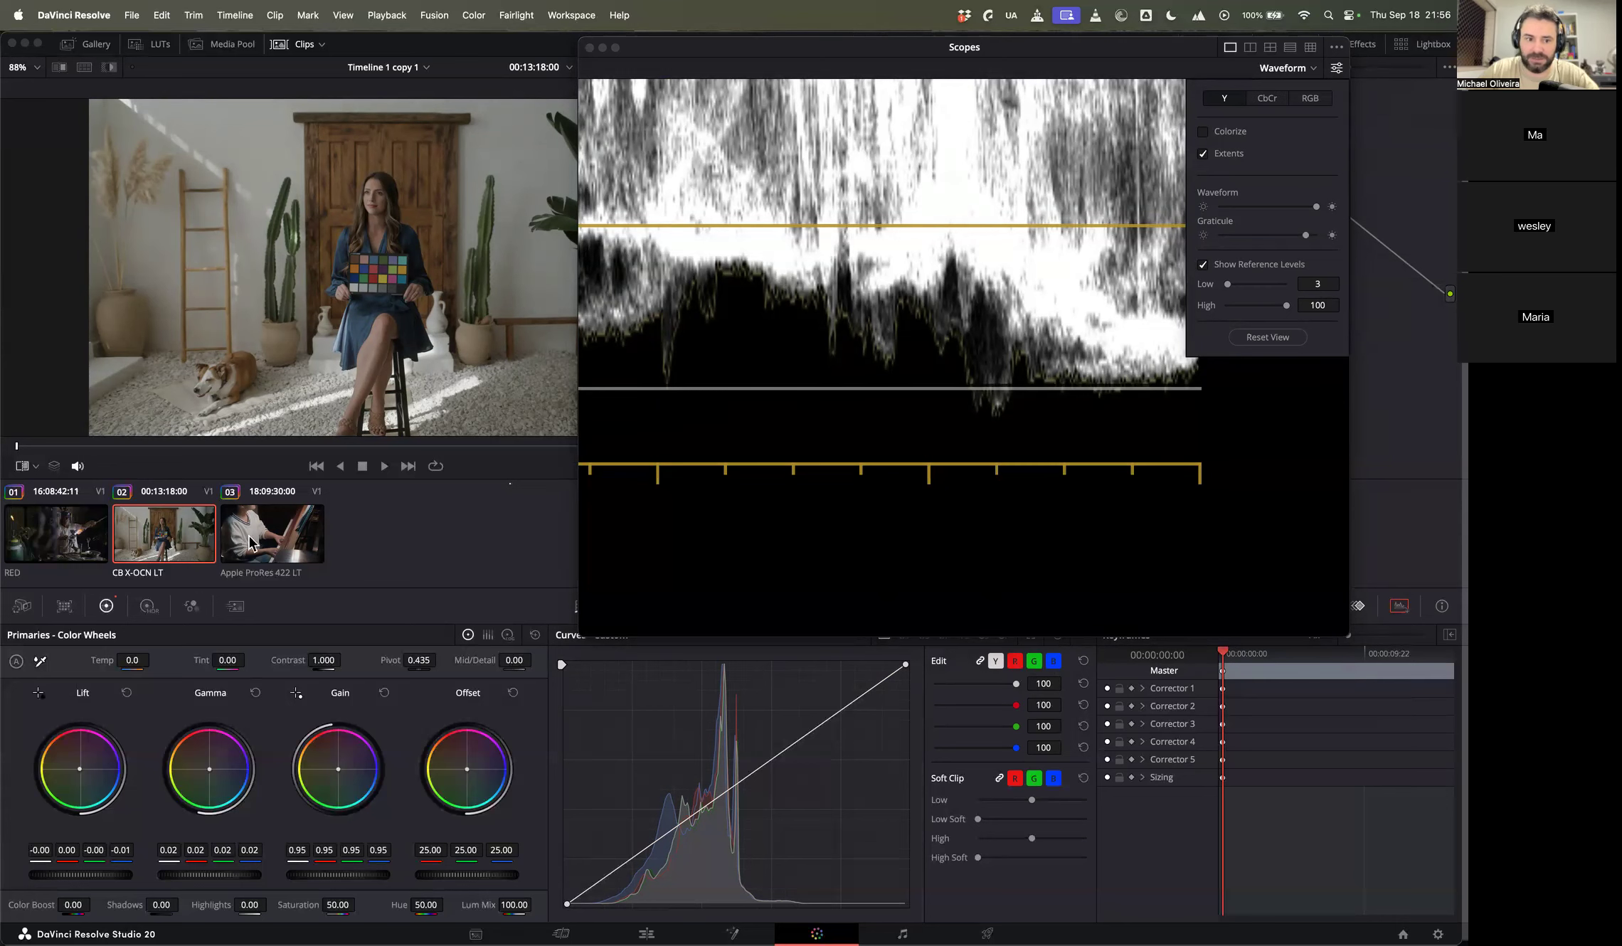
{"action": "left_click", "coordinate": [274, 530]}
{"action": "mouse_move", "coordinate": [81, 876]}
{"action": "left_mouse_down"}
{"action": "mouse_move", "coordinate": [106, 875]}
{"action": "mouse_move", "coordinate": [44, 875]}
{"action": "mouse_move", "coordinate": [79, 873]}
{"action": "left_mouse_up"}
Step: Check the blacks of the RED, CB X-OCN LT and Apple ProRes 422 LT clips against the low reference line
{"action": "left_click", "coordinate": [68, 571]}
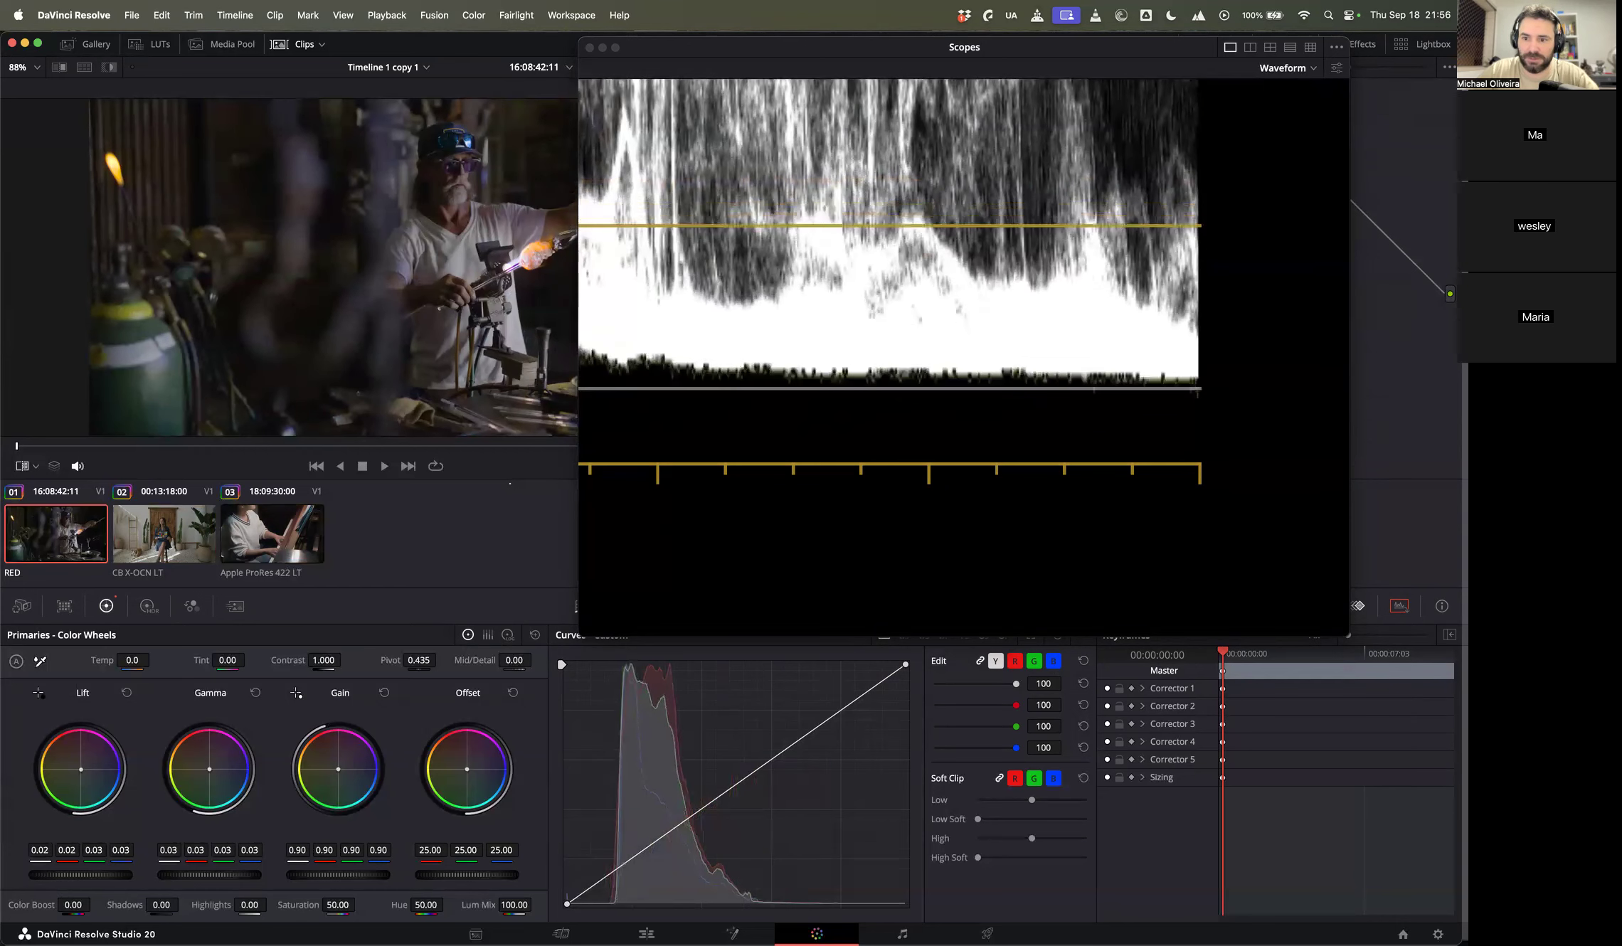
{"action": "left_click", "coordinate": [201, 544]}
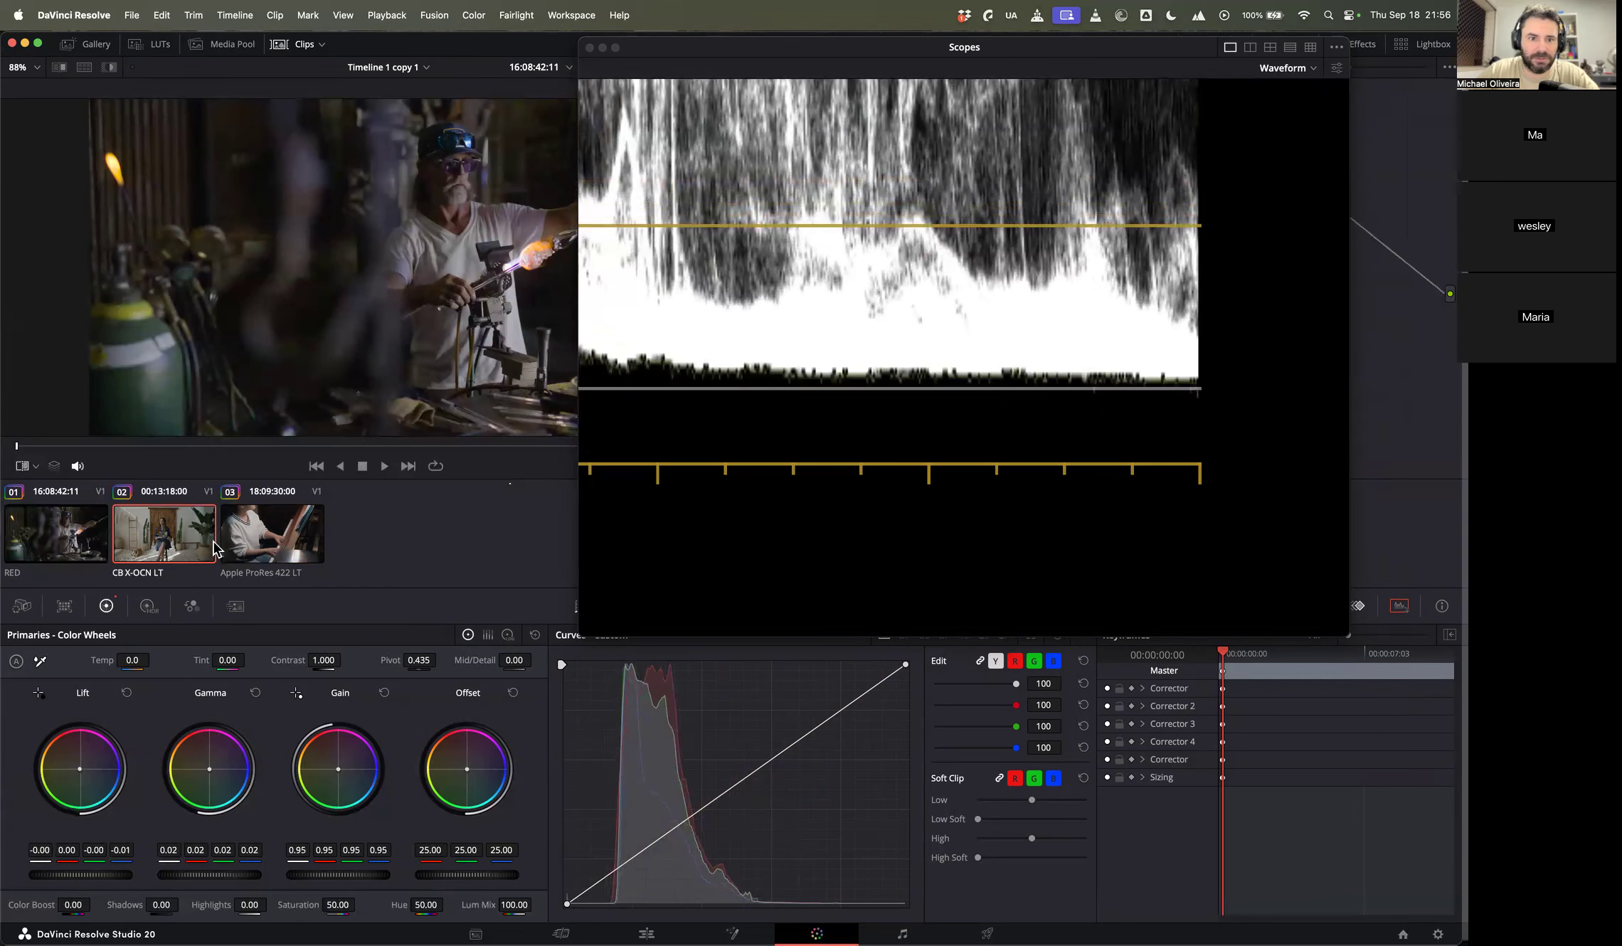
{"action": "left_click", "coordinate": [276, 539]}
{"action": "left_click", "coordinate": [63, 542]}
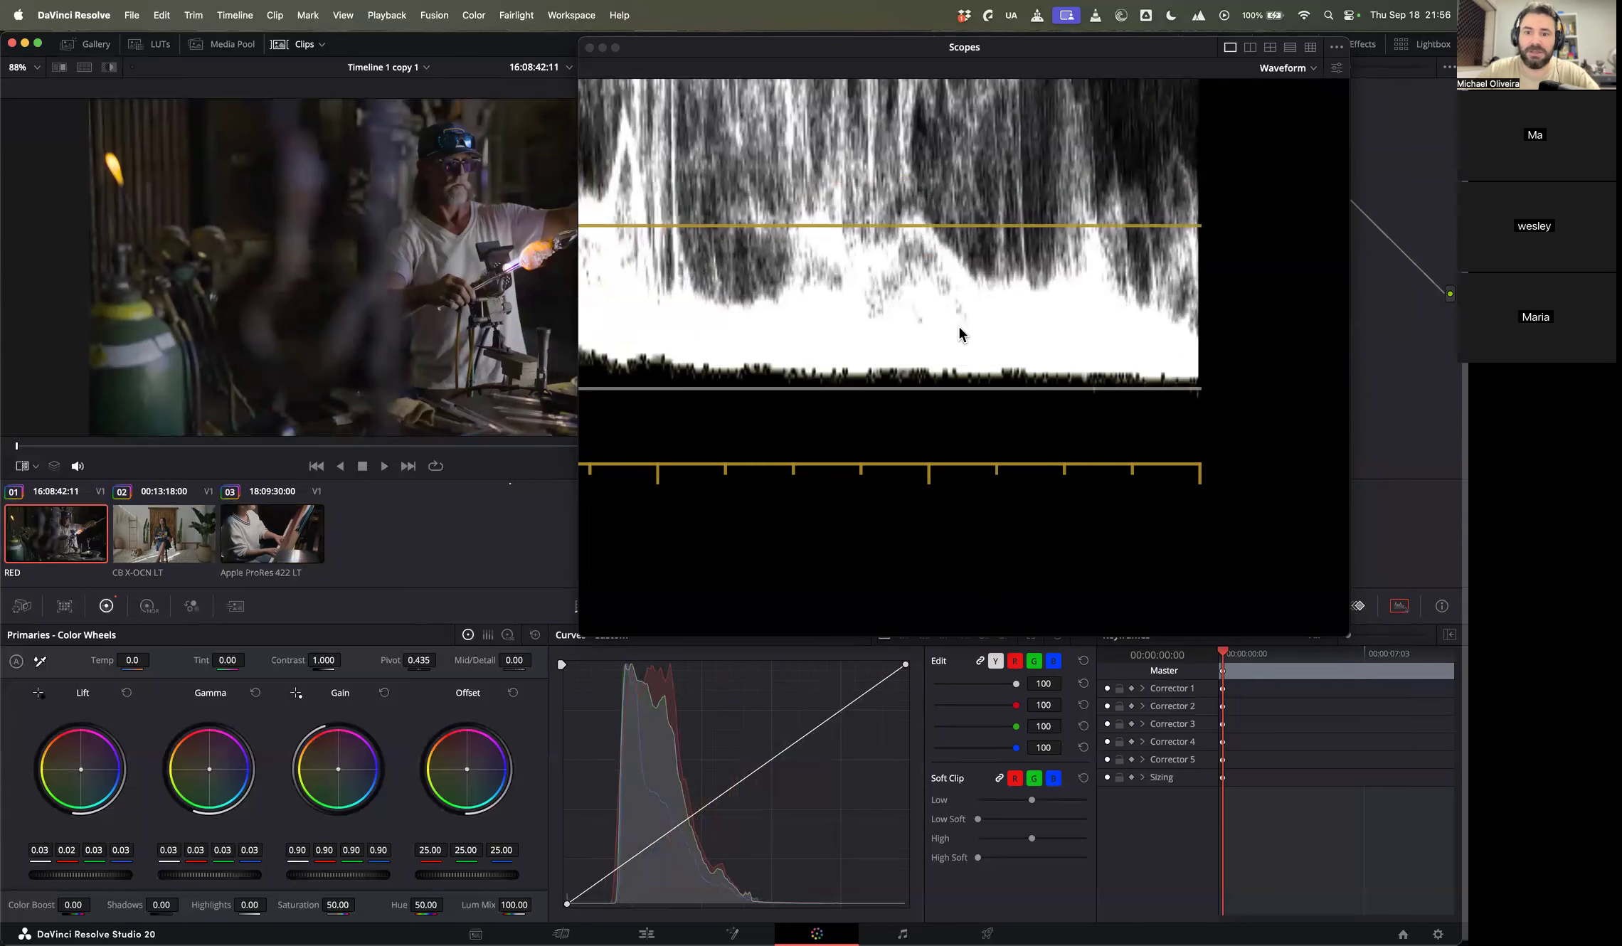
{"action": "scroll", "coordinate": [961, 325], "scroll_direction": "down", "scroll_amount": 10}
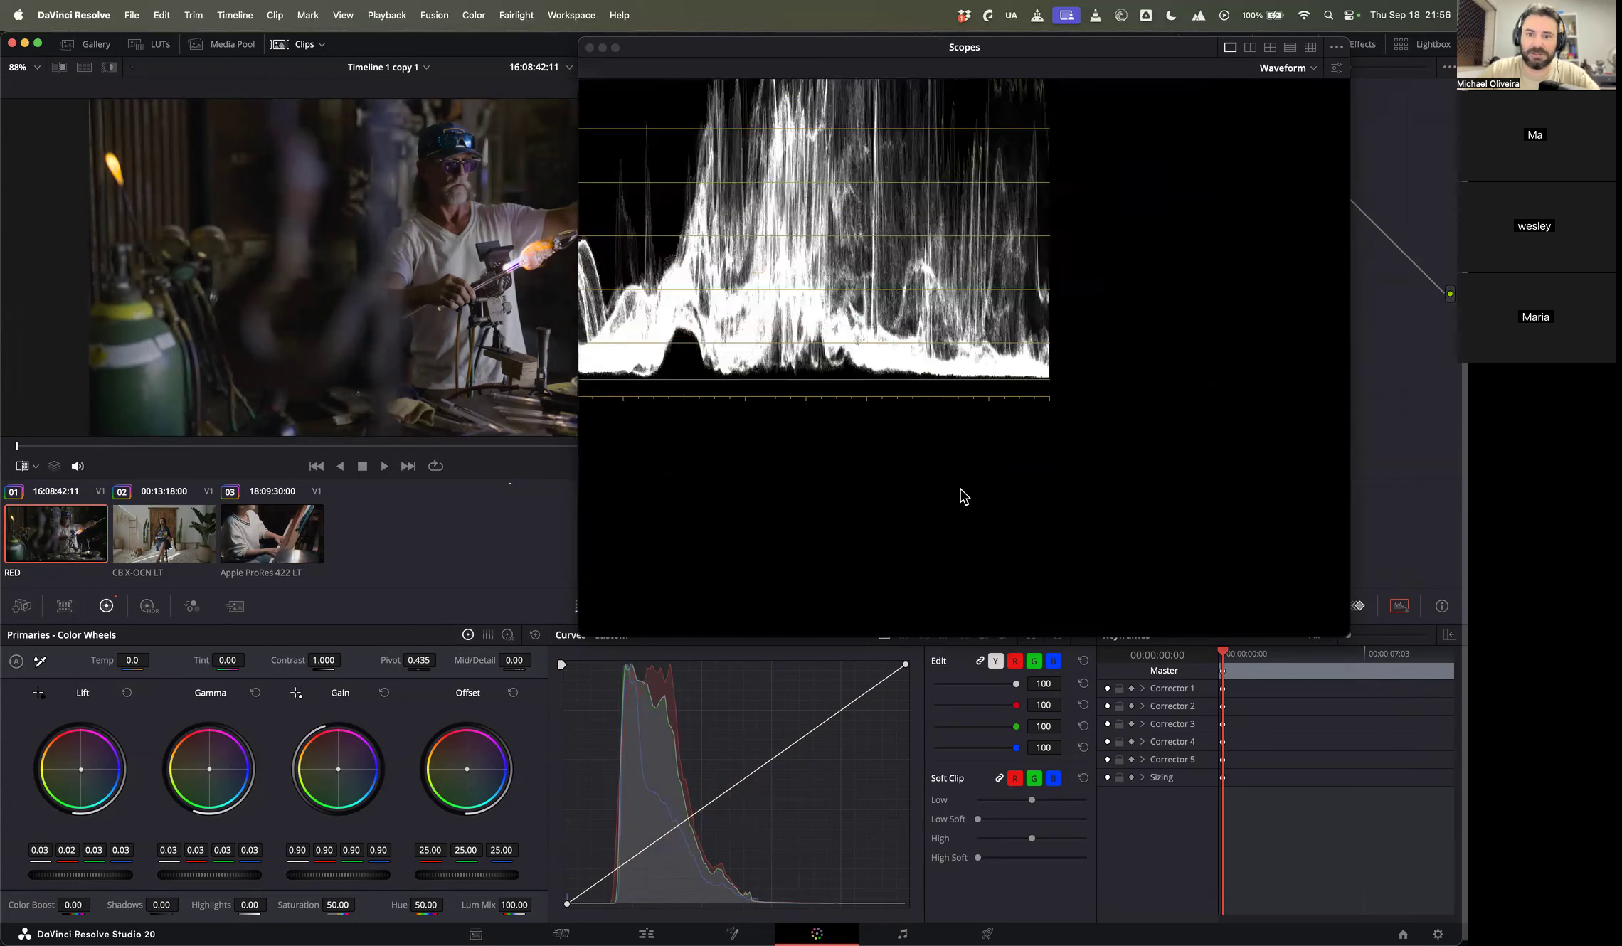
{"action": "scroll", "coordinate": [960, 489], "scroll_direction": "up", "scroll_amount": 10}
Step: Lower the CB X-OCN LT clip's gain to 0.89 while judging its highlight peaks on the magnified waveform
{"action": "left_click", "coordinate": [184, 544]}
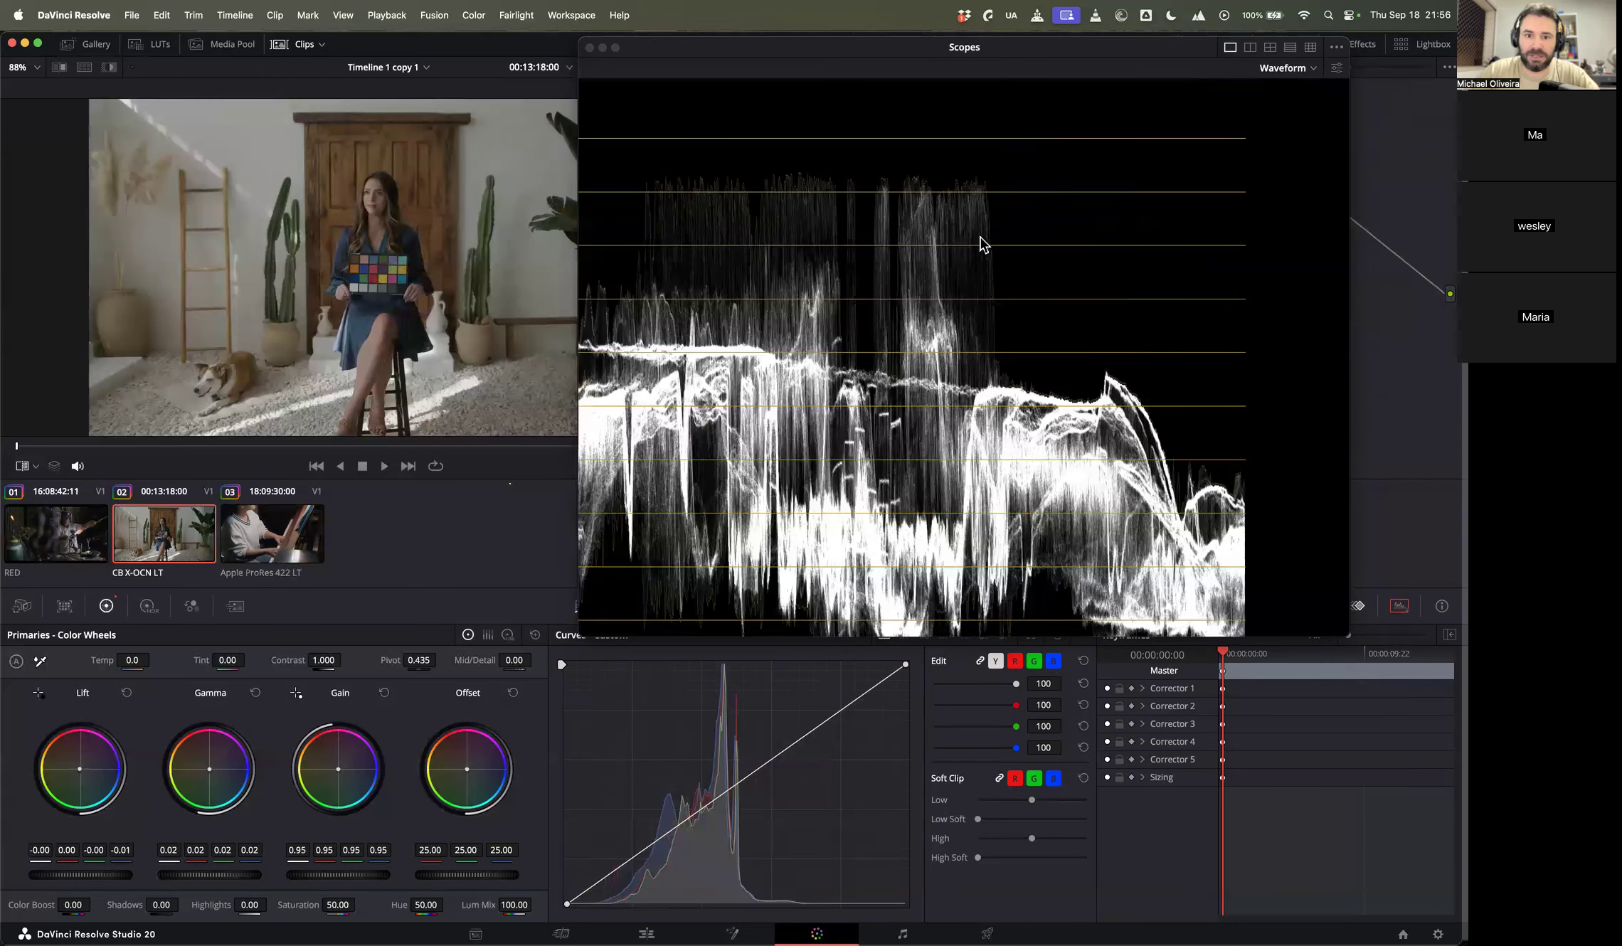
{"action": "left_click_drag", "start_coordinate": [981, 237], "coordinate": [719, 331]}
{"action": "scroll", "coordinate": [870, 339], "scroll_direction": "down", "scroll_amount": 5}
{"action": "scroll", "coordinate": [896, 316], "scroll_direction": "up", "scroll_amount": 8}
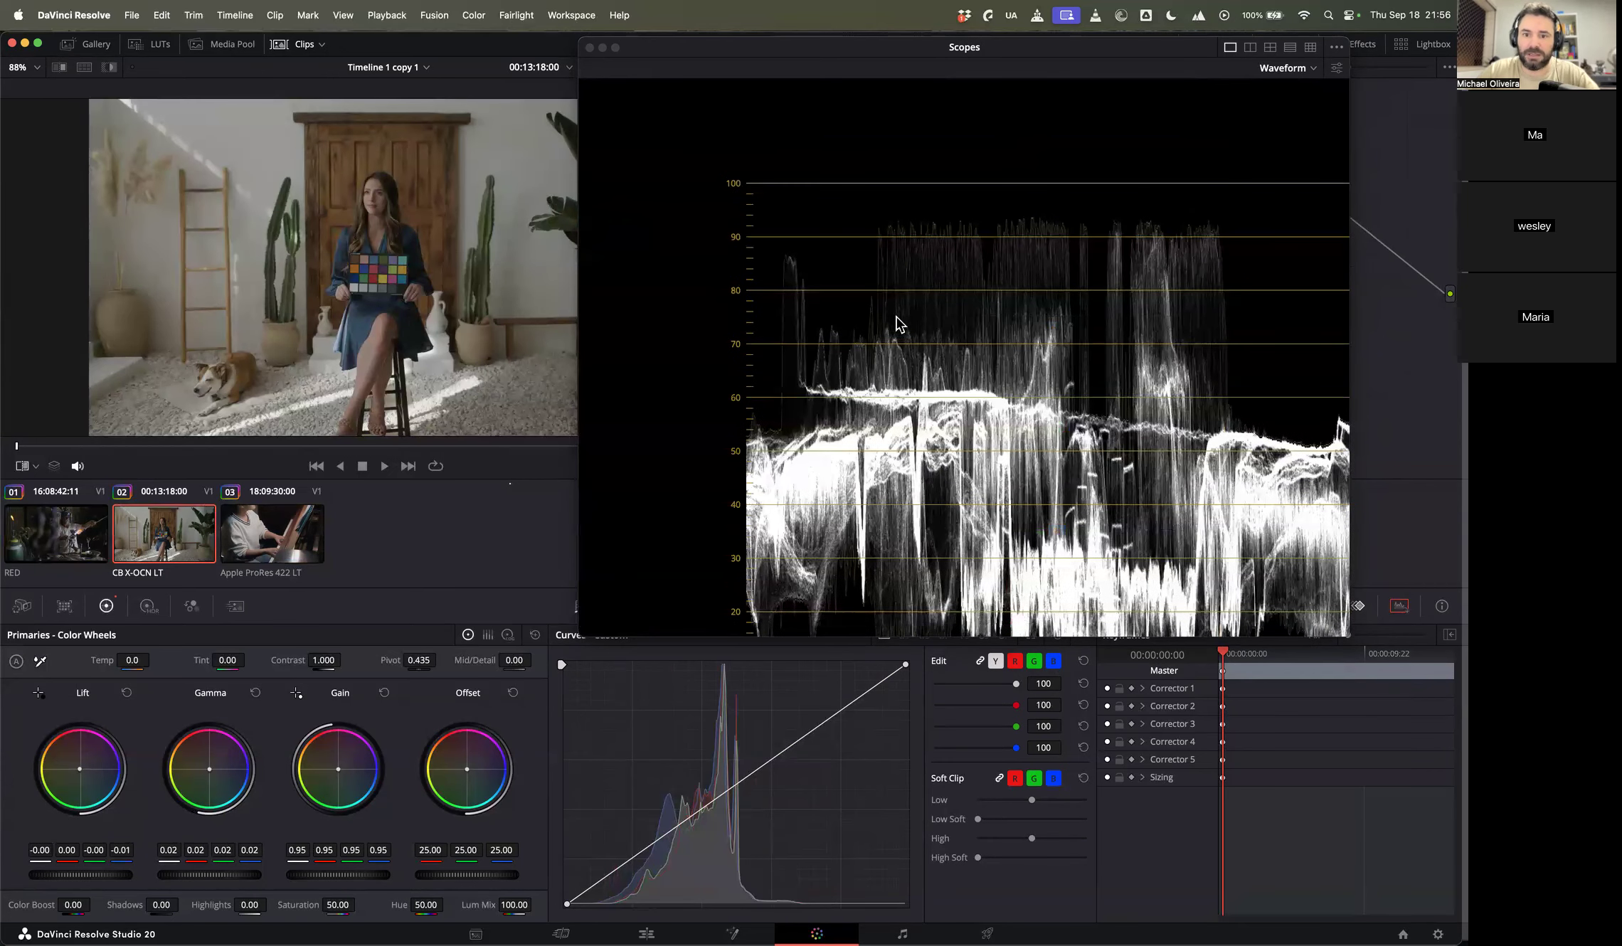
{"action": "left_click", "coordinate": [1337, 69]}
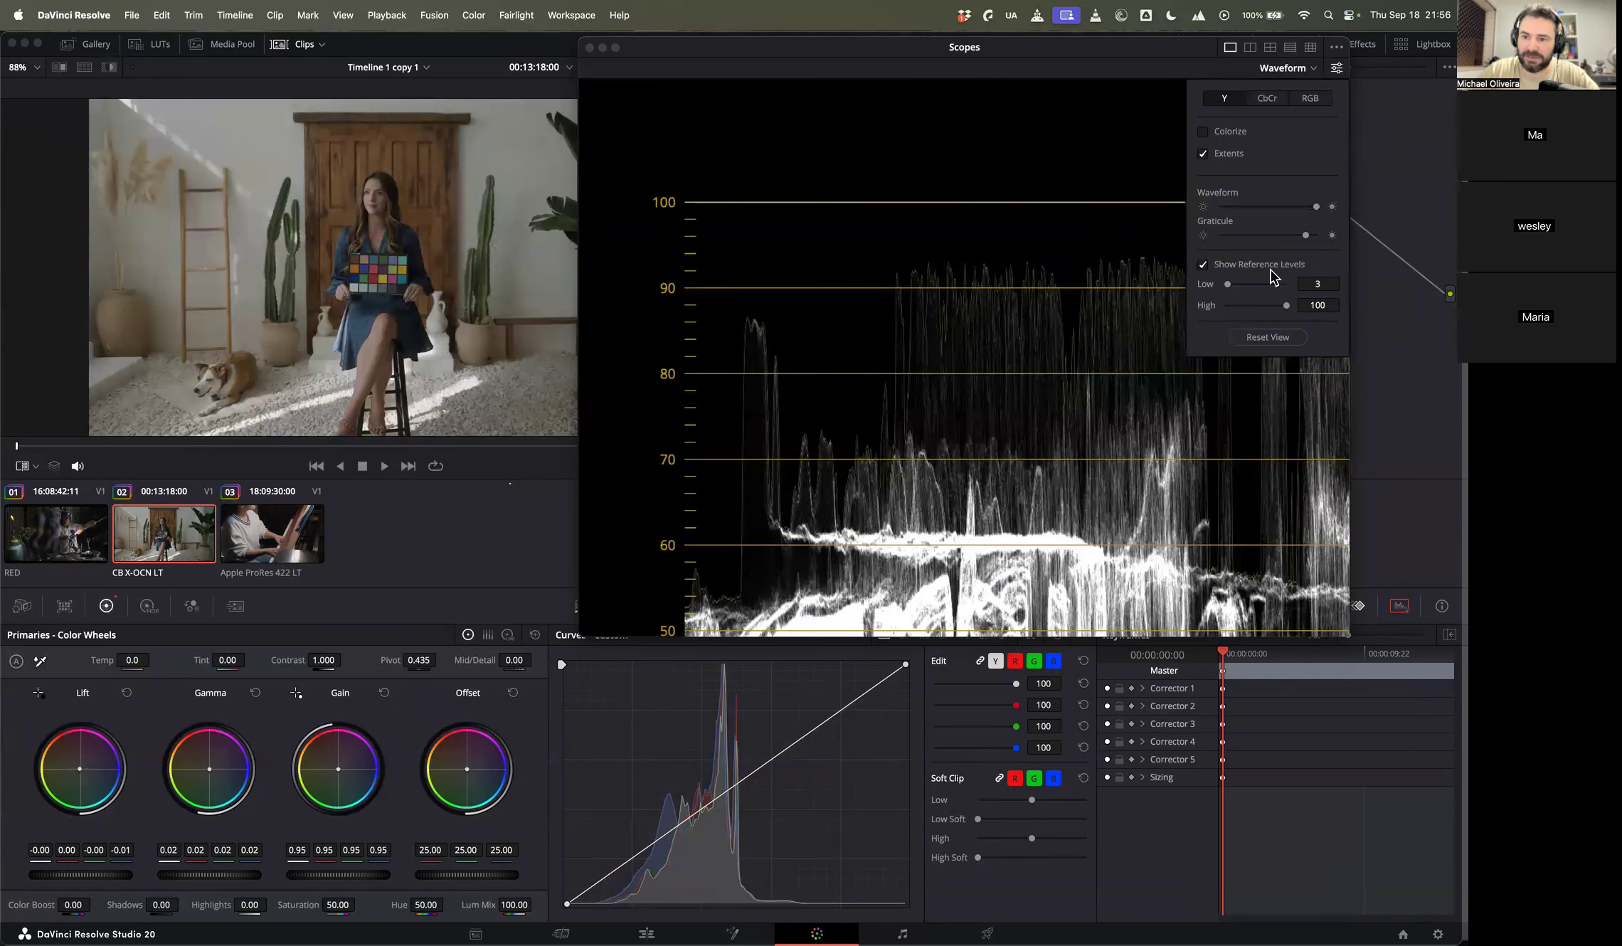
{"action": "left_click_drag", "start_coordinate": [1286, 305], "coordinate": [1324, 299]}
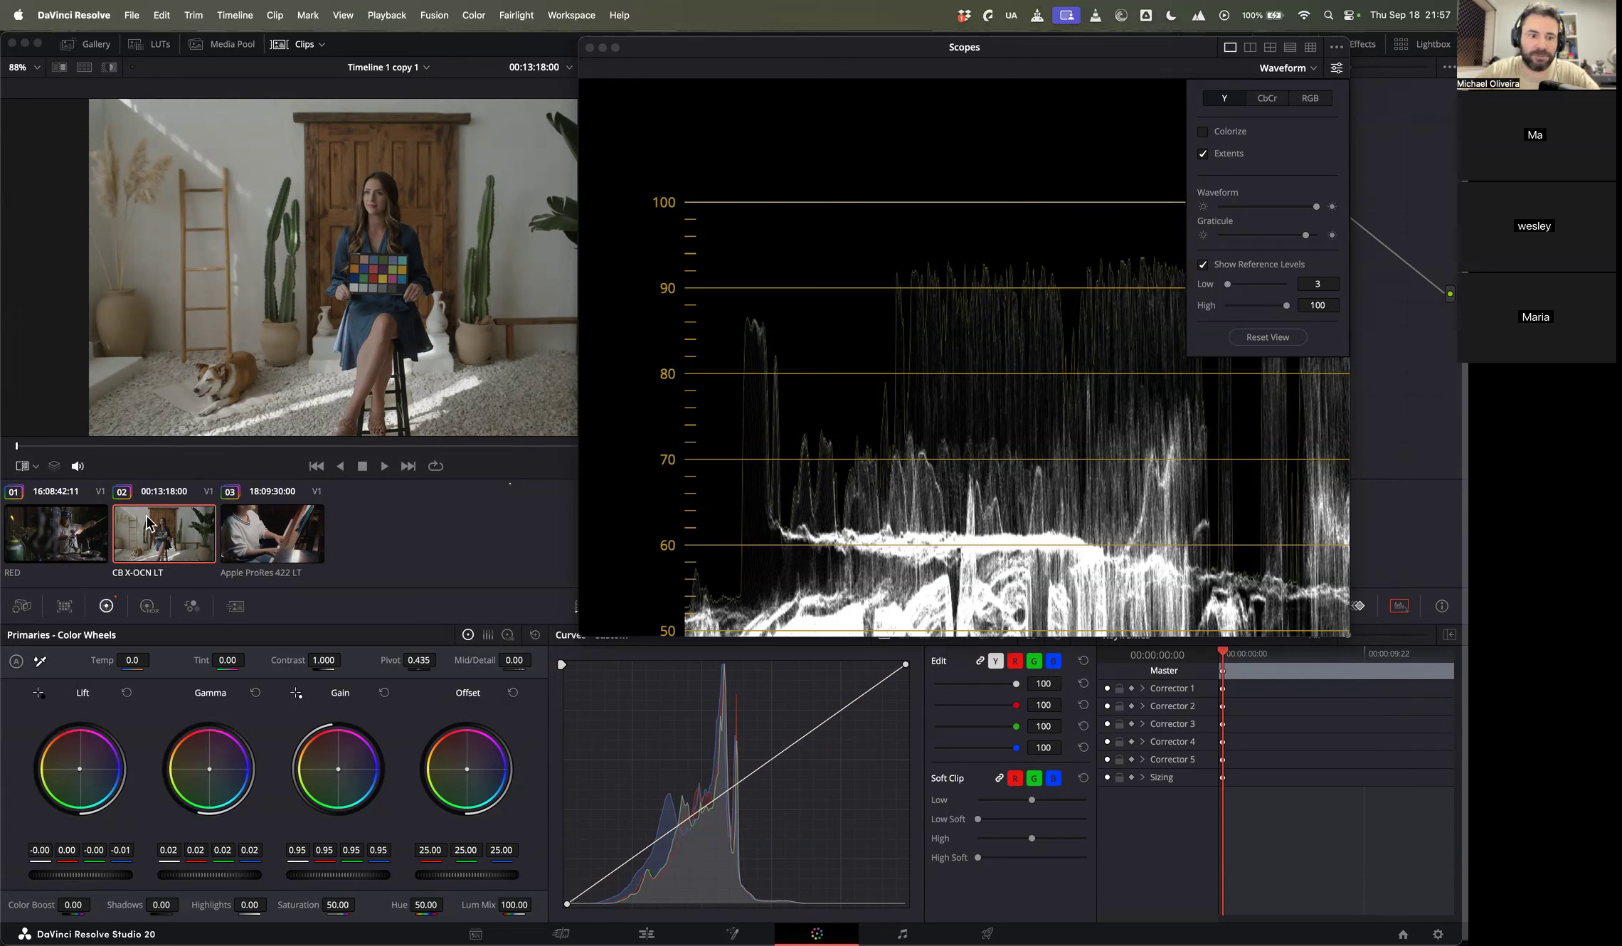
{"action": "left_click", "coordinate": [383, 879]}
{"action": "left_click_drag", "start_coordinate": [383, 875], "coordinate": [338, 875]}
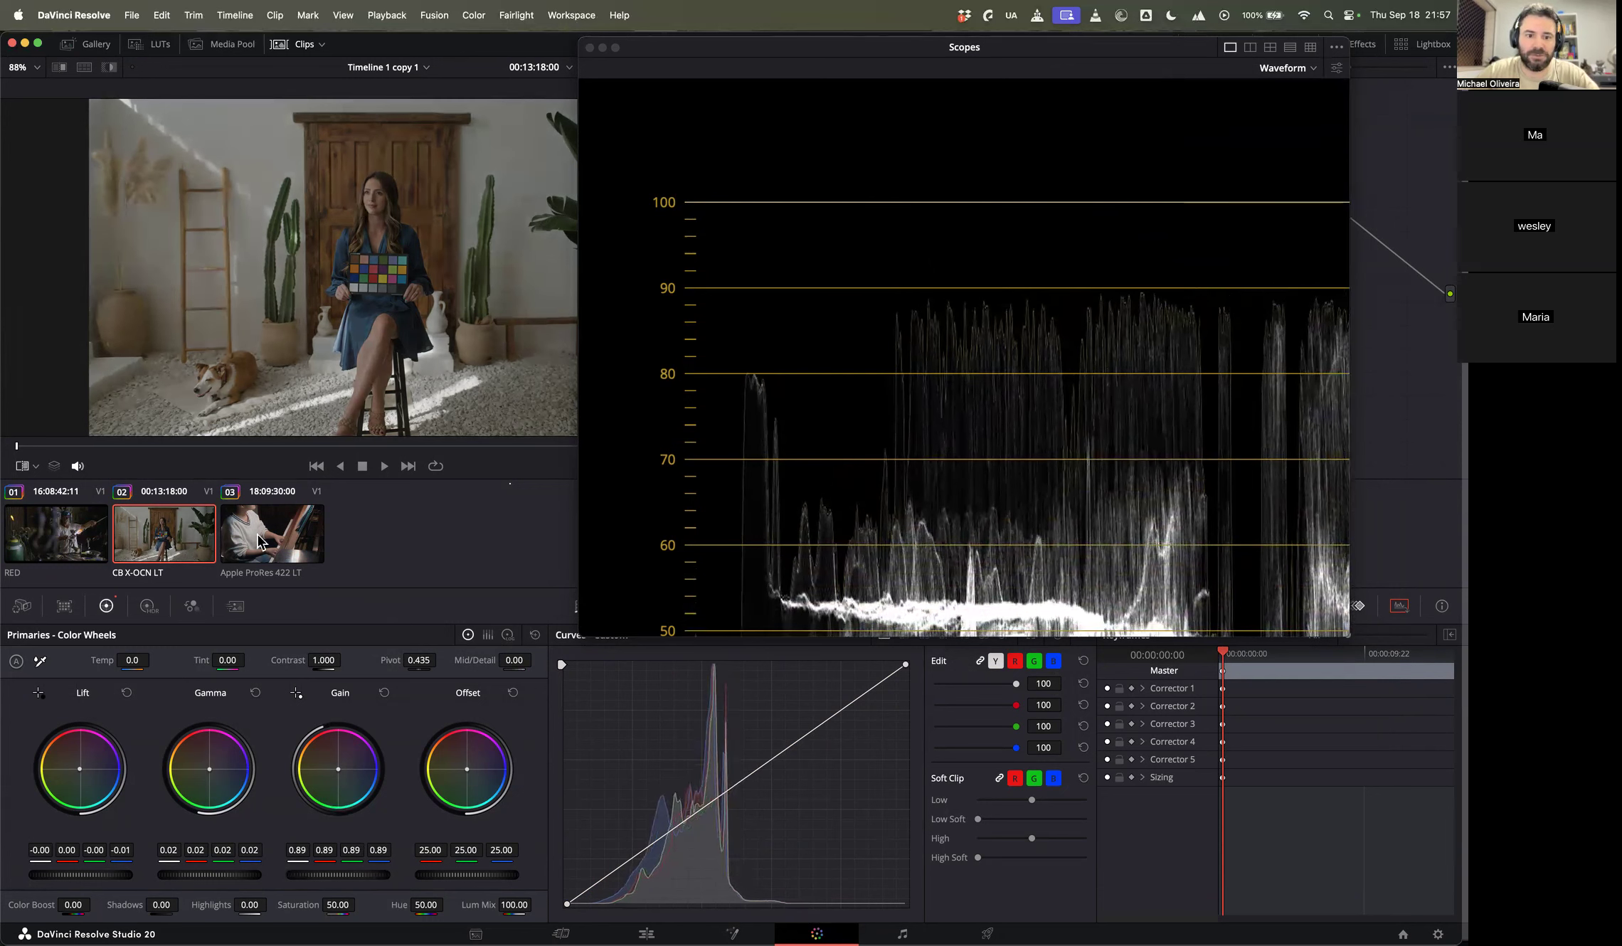
Step: Reposition the waveform window and examine the Apple ProRes 422 LT clip's highlight levels
{"action": "left_click_drag", "start_coordinate": [742, 55], "coordinate": [724, 109]}
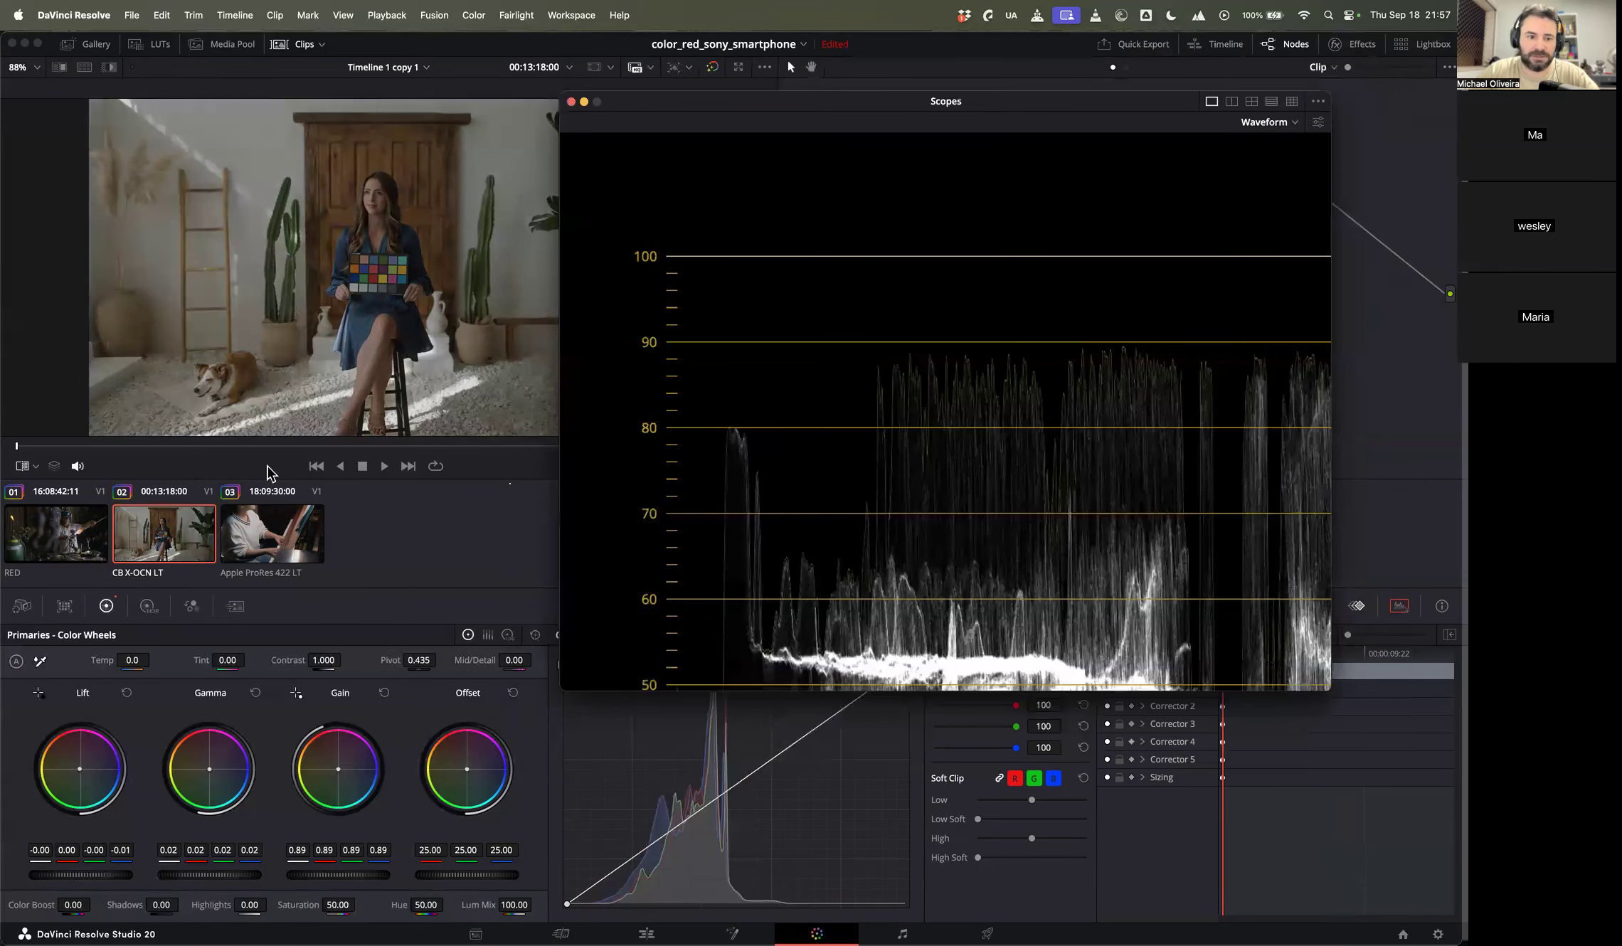
{"action": "left_click", "coordinate": [259, 537]}
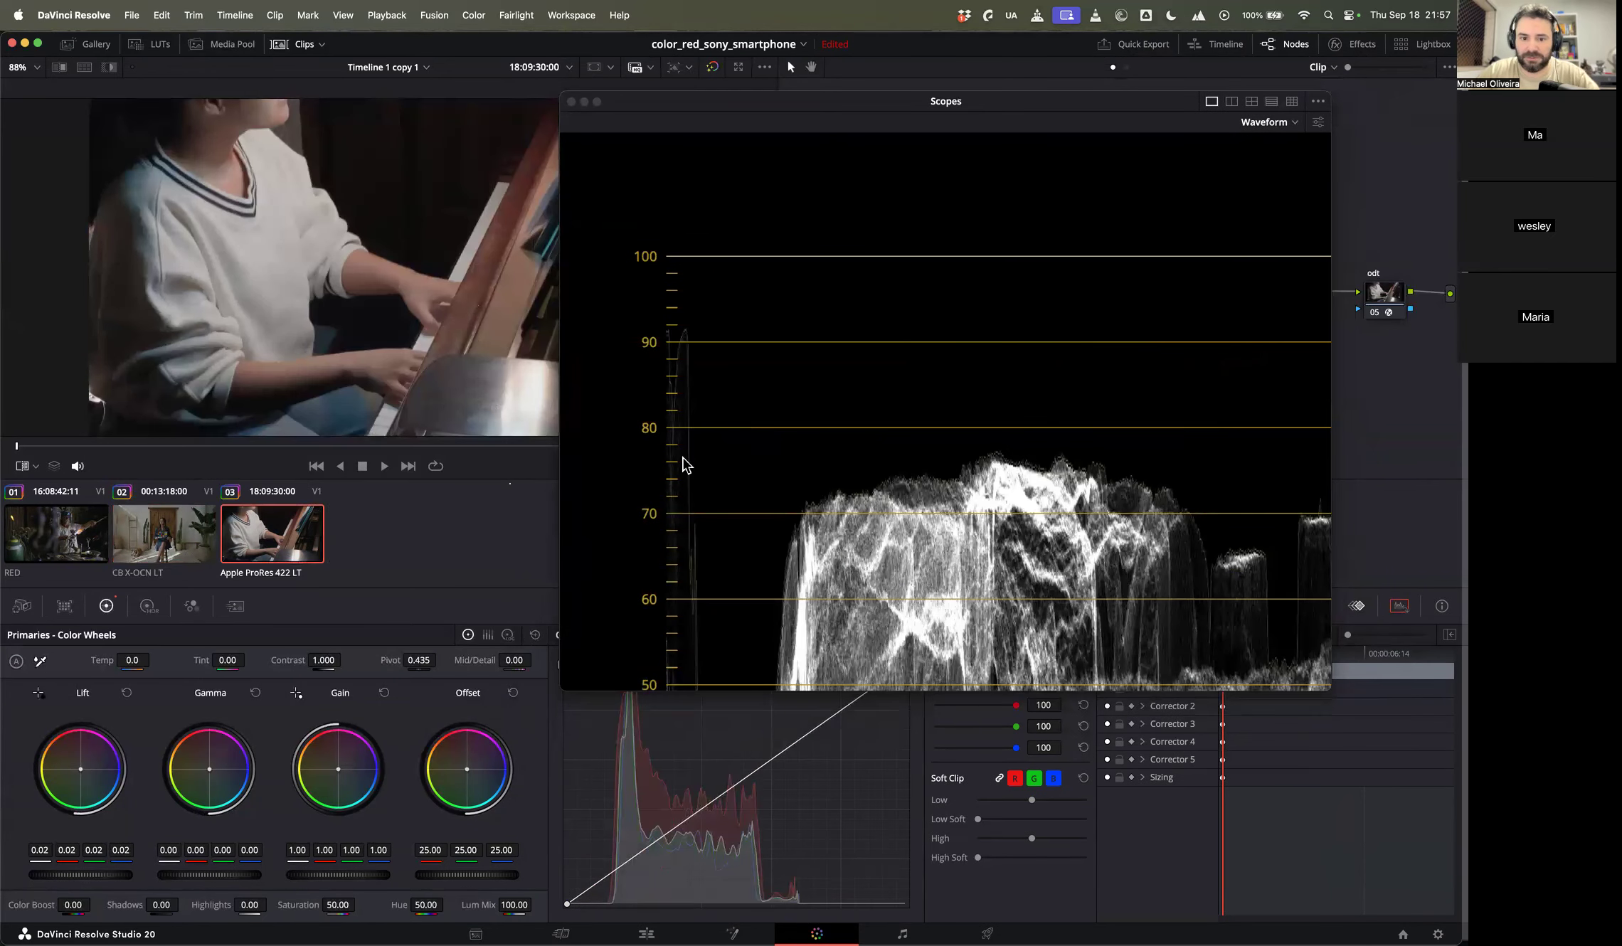
{"action": "scroll", "coordinate": [1067, 404], "scroll_direction": "right", "scroll_amount": 10}
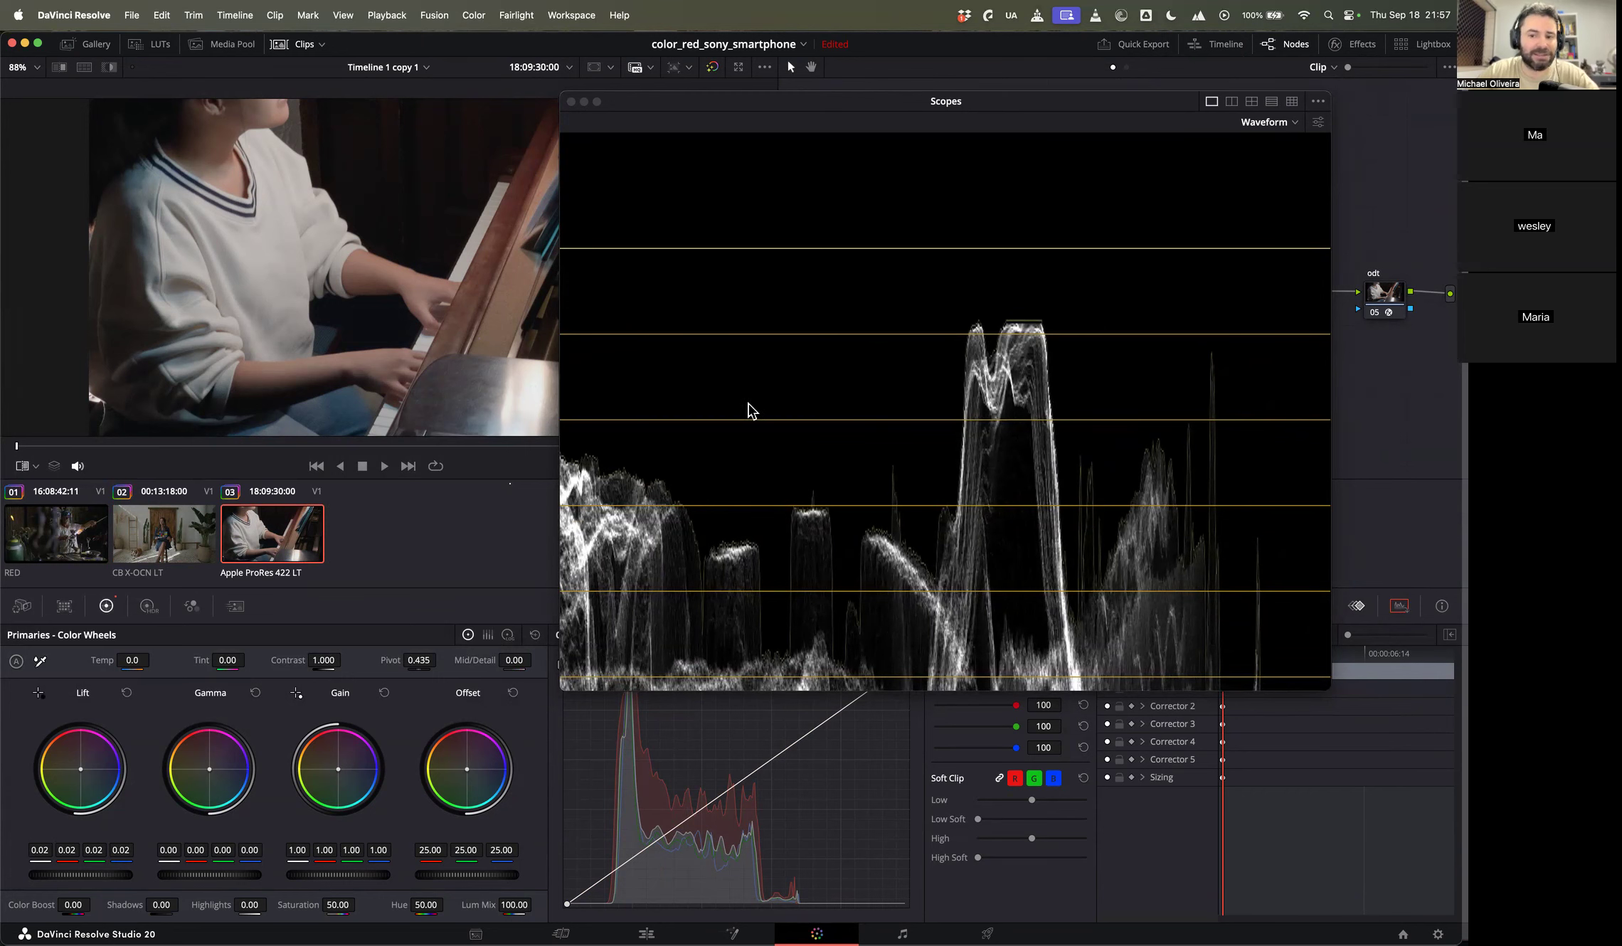
{"action": "left_click_drag", "start_coordinate": [780, 398], "coordinate": [969, 442]}
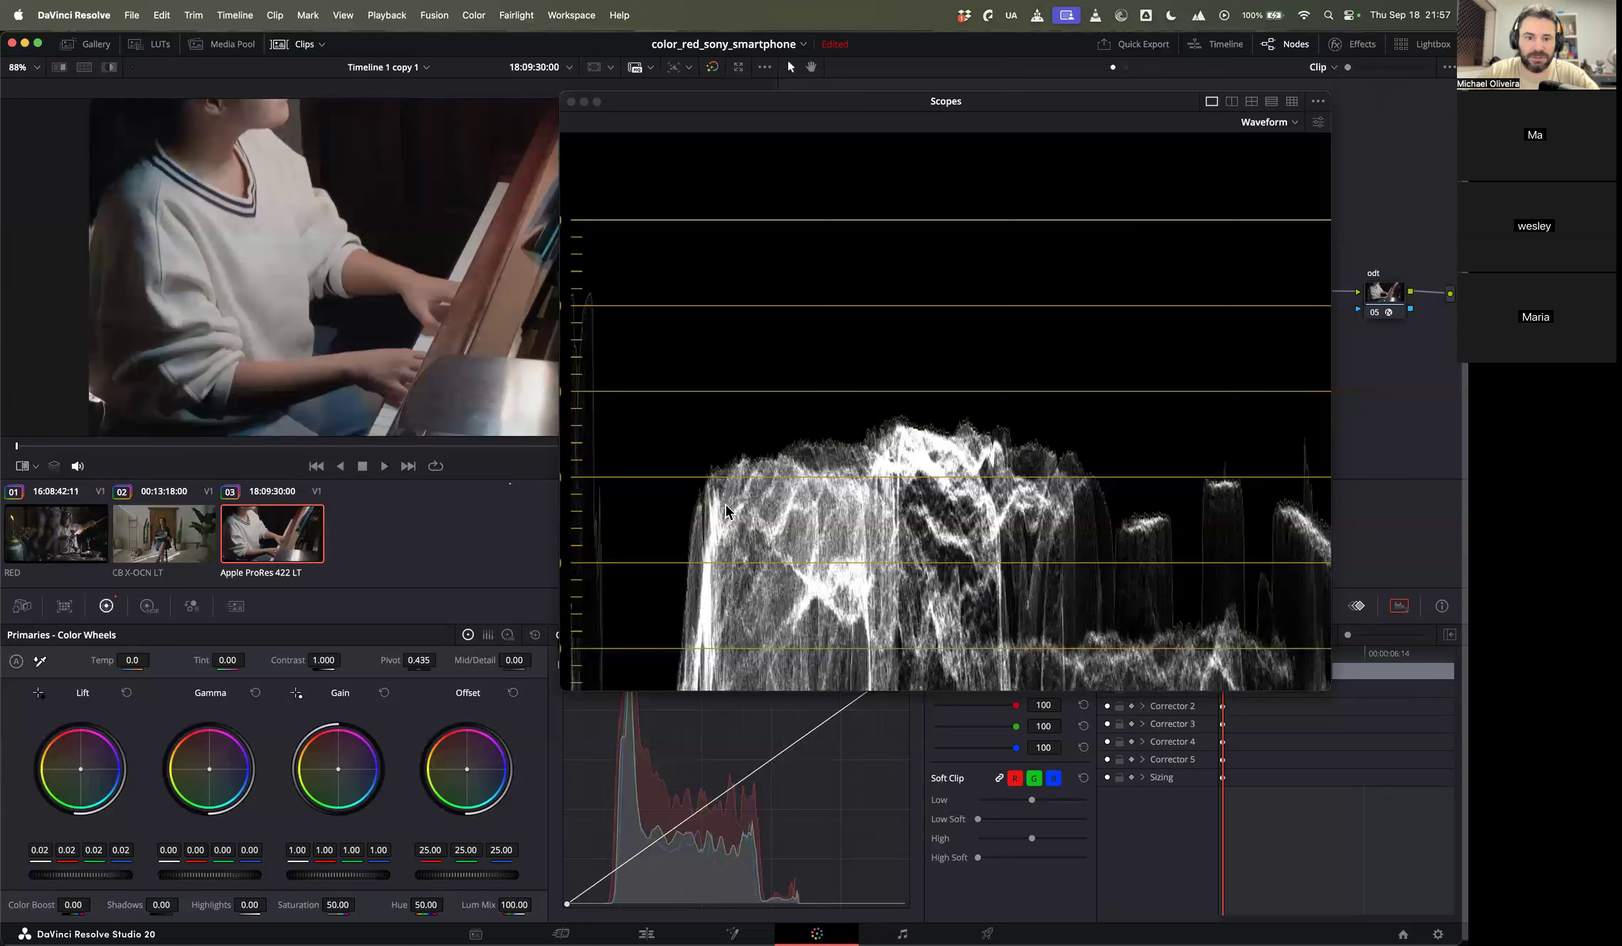
Step: Try raising the Apple ProRes 422 LT clip's gain to 1.14, and undo it
{"action": "left_click_drag", "start_coordinate": [338, 876], "coordinate": [381, 875]}
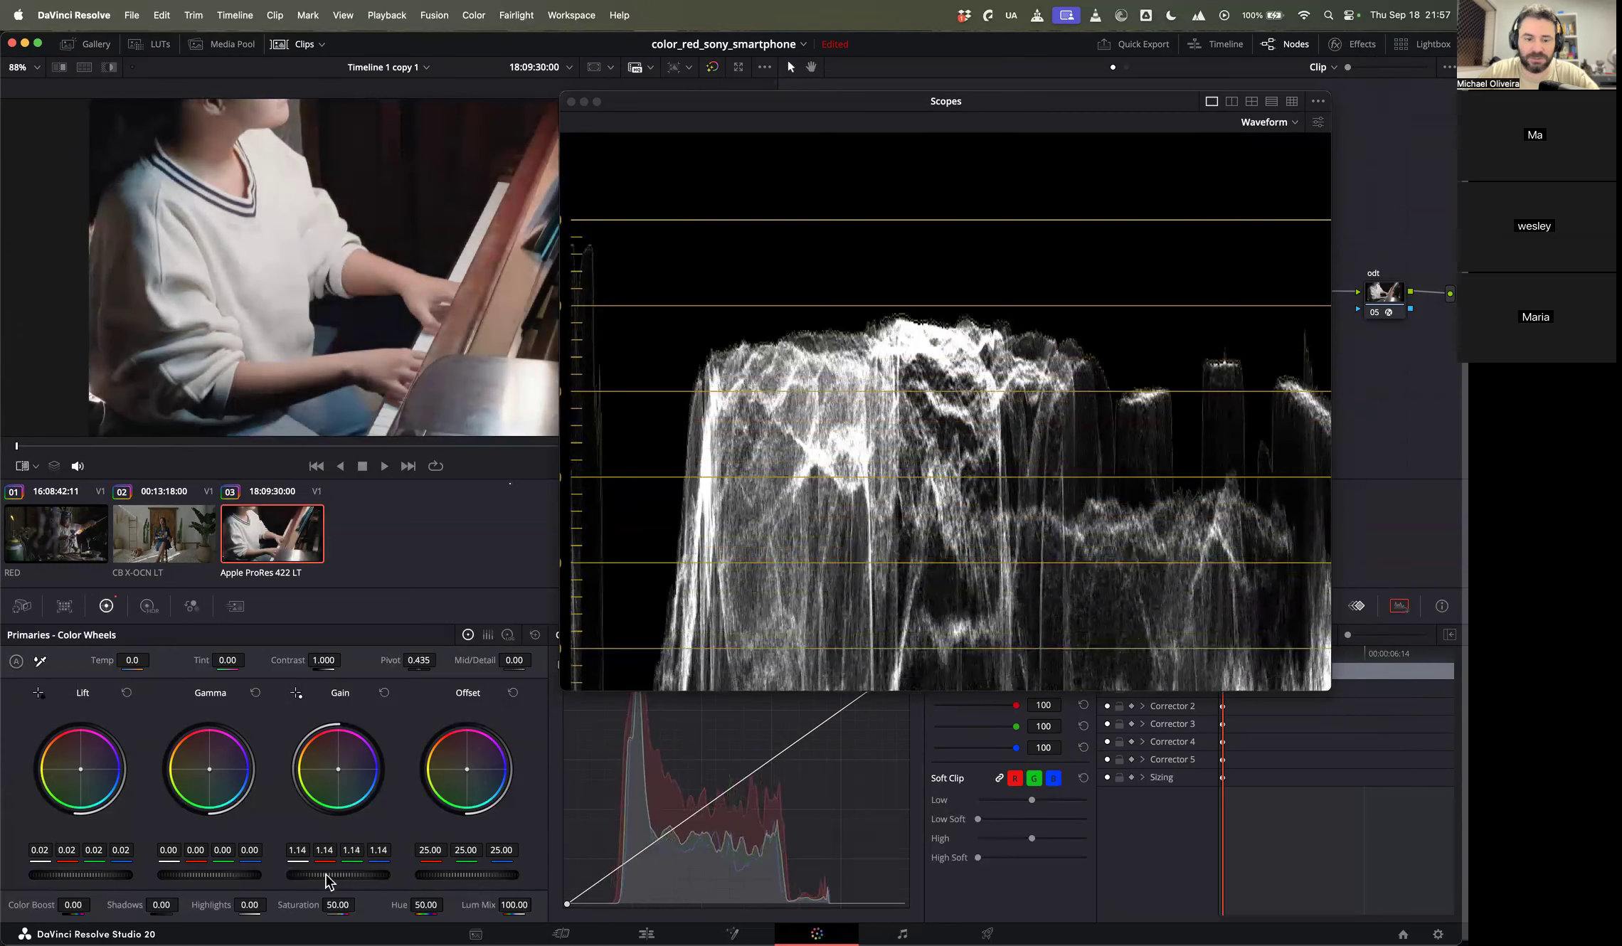
{"action": "key", "text": "super+z"}
Step: Compare the peaks of the sweater, piano and background areas across the Apple ProRes 422 LT clip's waveform
{"action": "scroll", "coordinate": [895, 496], "scroll_direction": "up", "scroll_amount": 3}
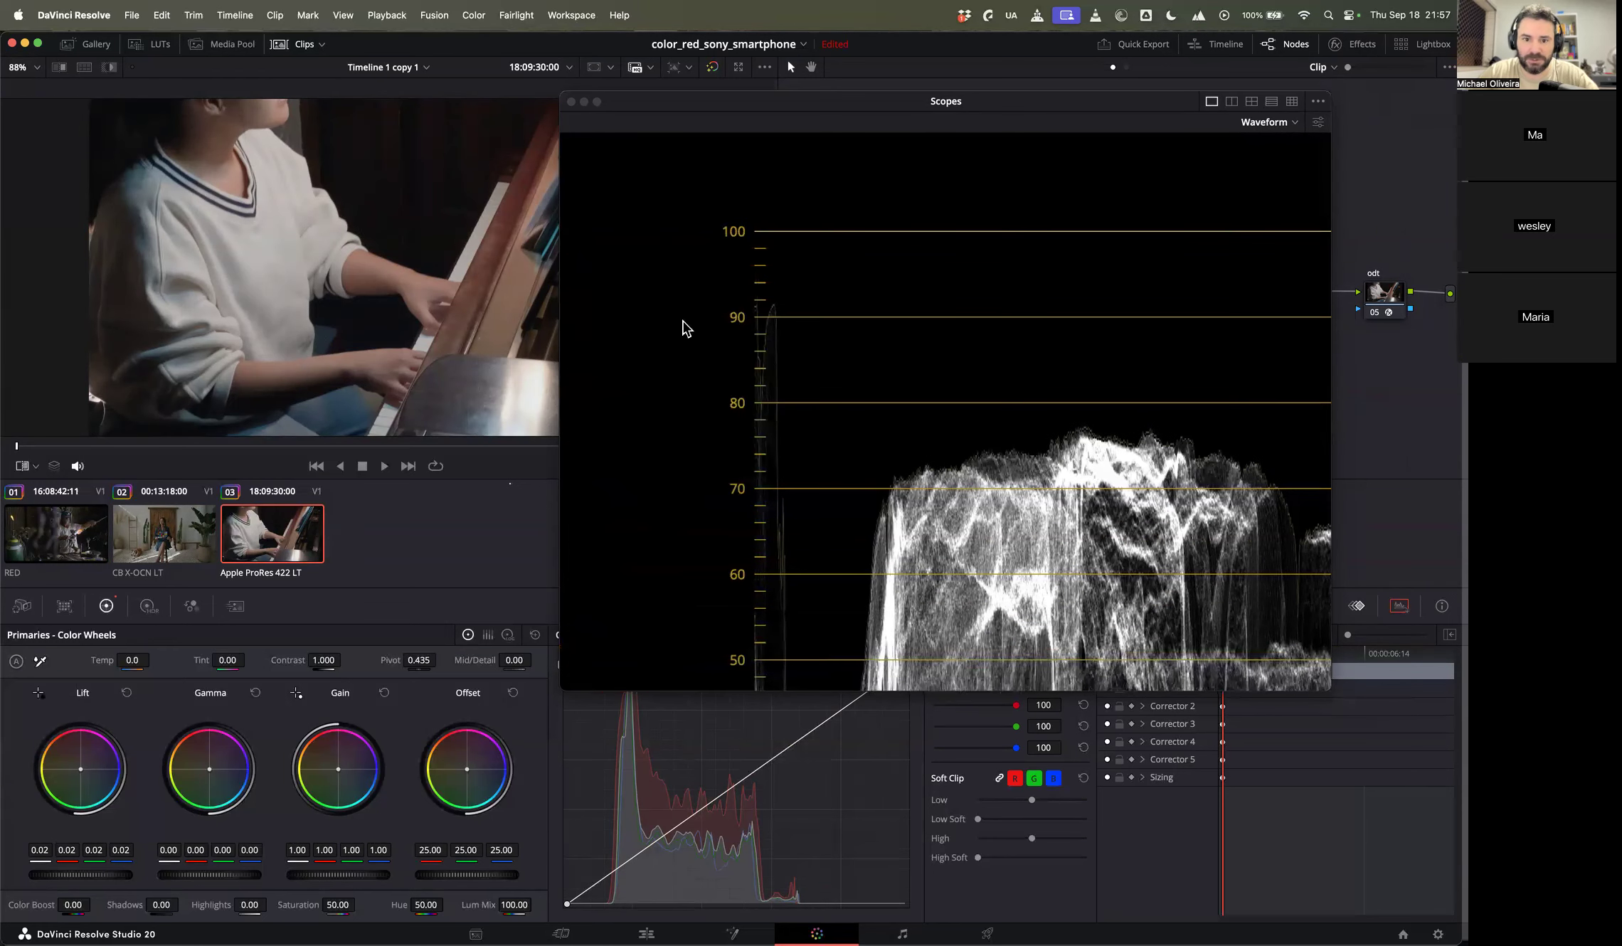
{"action": "scroll", "coordinate": [740, 397], "scroll_direction": "right", "scroll_amount": 9}
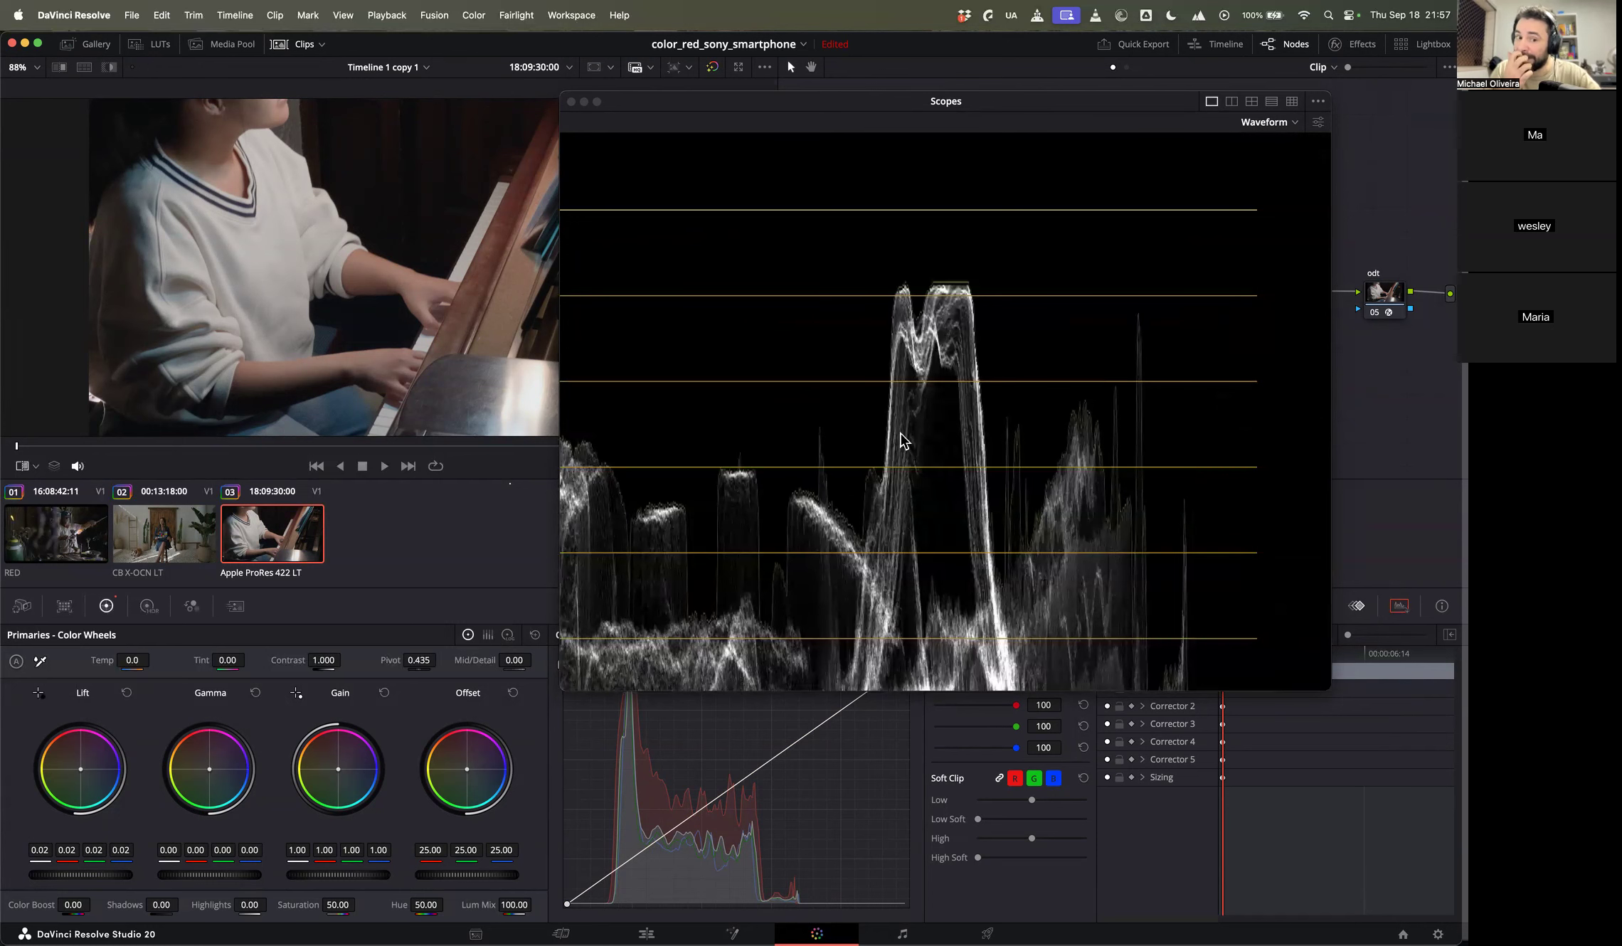
{"action": "scroll", "coordinate": [1111, 500], "scroll_direction": "left", "scroll_amount": 9}
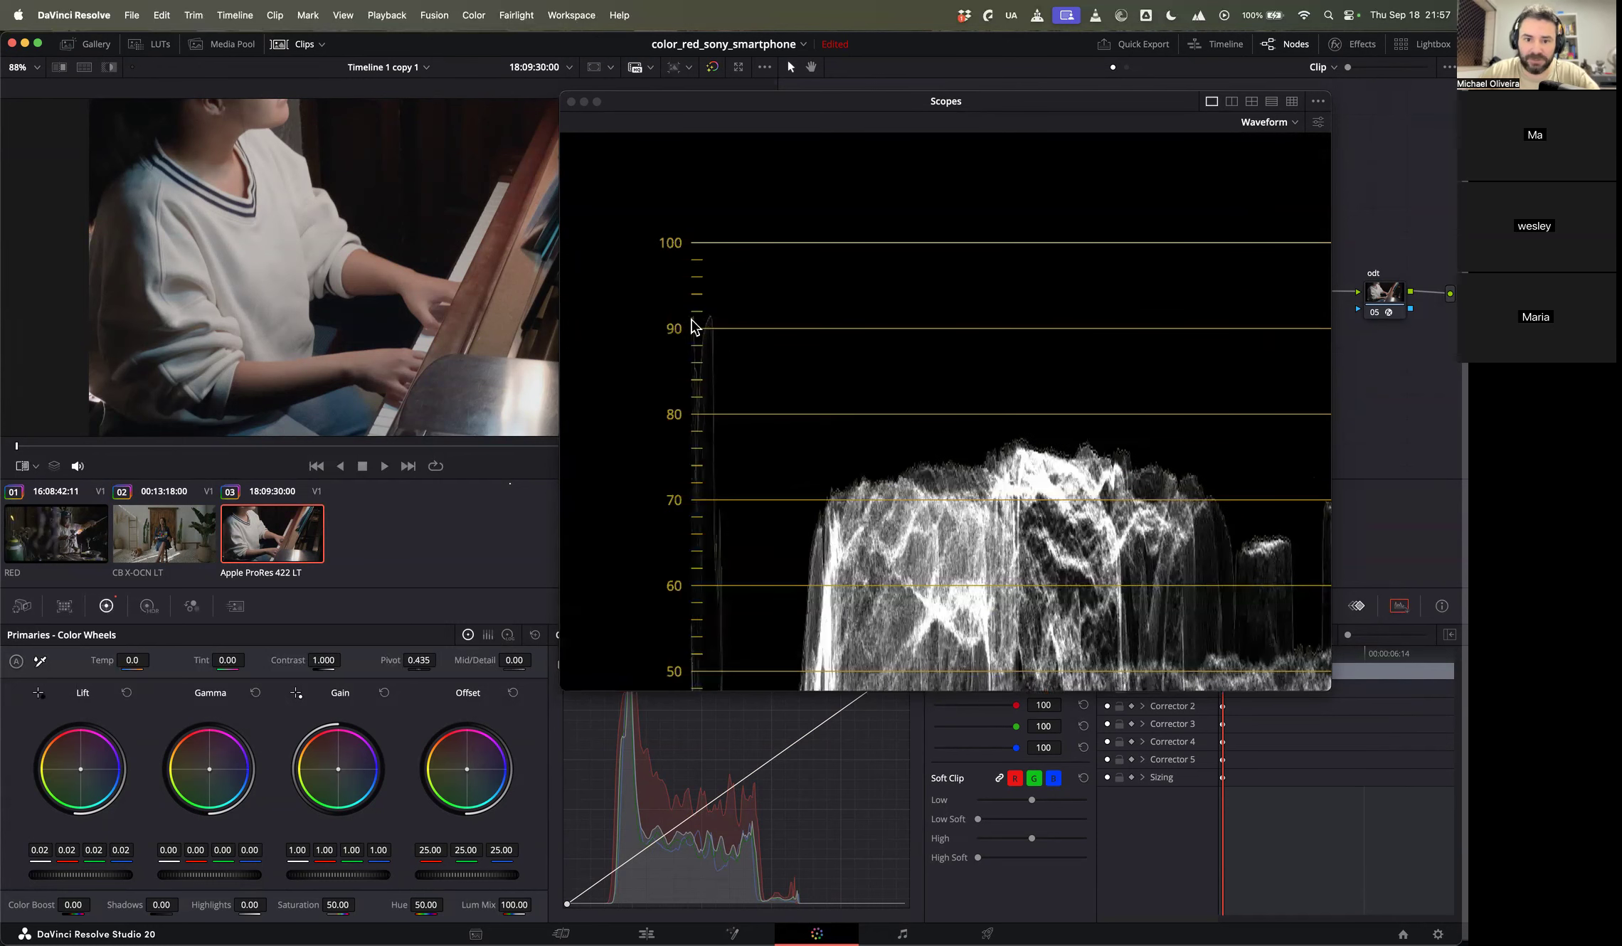
{"action": "scroll", "coordinate": [703, 323], "scroll_direction": "up", "scroll_amount": 2}
{"action": "scroll", "coordinate": [714, 423], "scroll_direction": "down", "scroll_amount": 2}
{"action": "left_click_drag", "start_coordinate": [733, 387], "coordinate": [788, 397]}
{"action": "scroll", "coordinate": [788, 397], "scroll_direction": "left", "scroll_amount": 8}
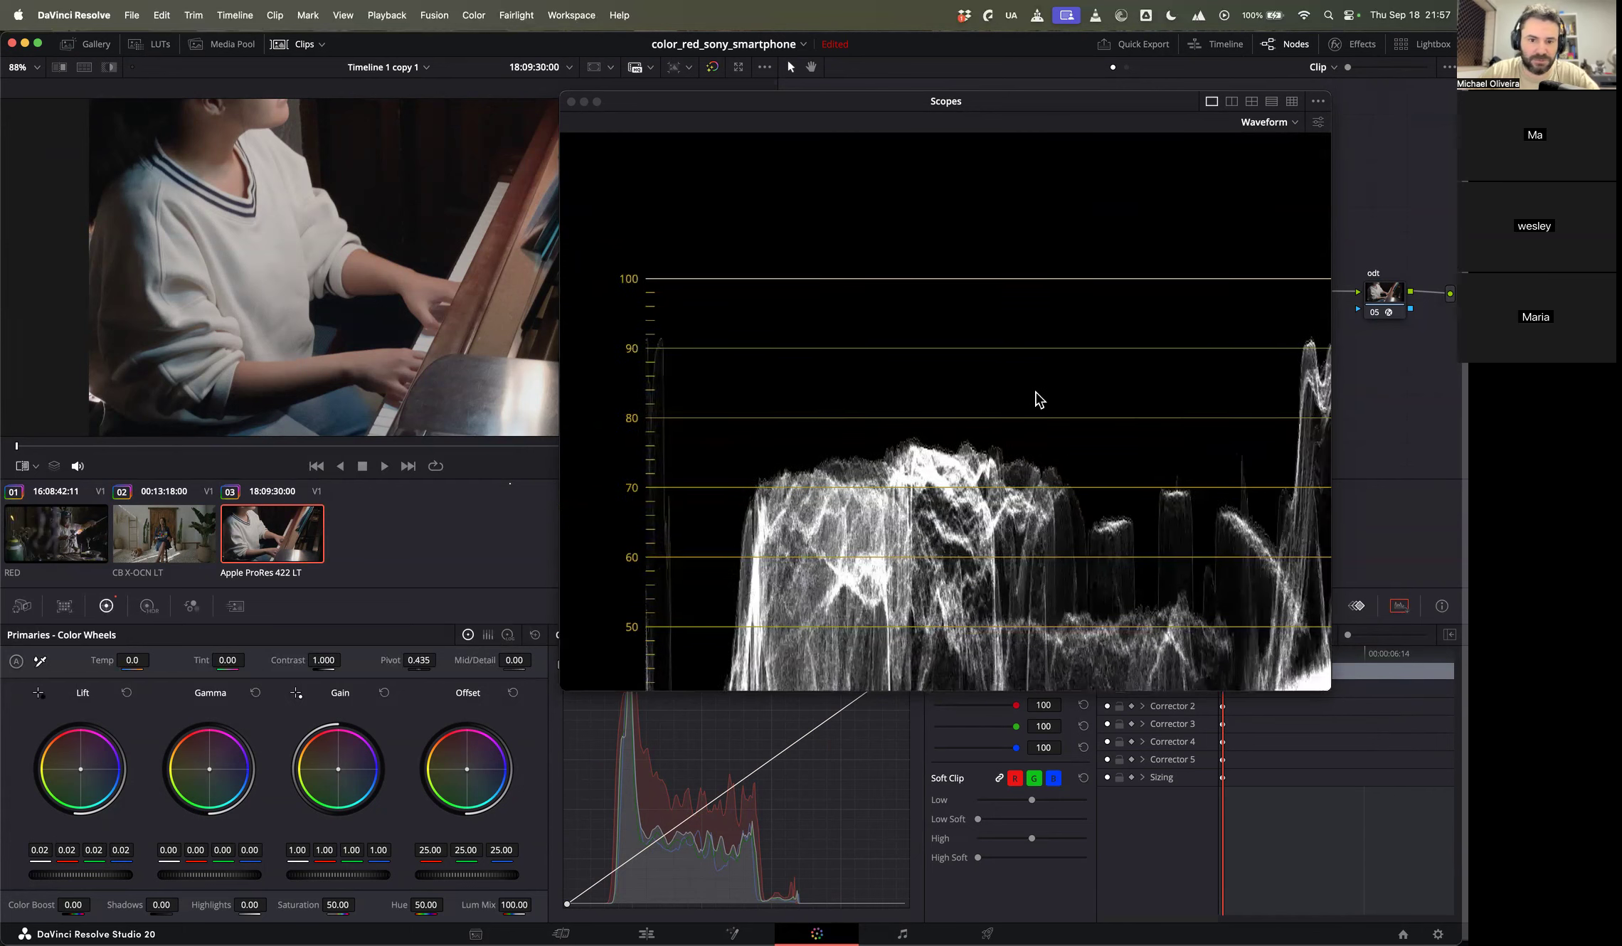
Step: Raise the Apple ProRes 422 LT clip's highlights to 1.00 with the Log Wheels and compare the image with the node off and on
{"action": "left_click", "coordinate": [508, 636]}
{"action": "left_click_drag", "start_coordinate": [344, 875], "coordinate": [288, 875]}
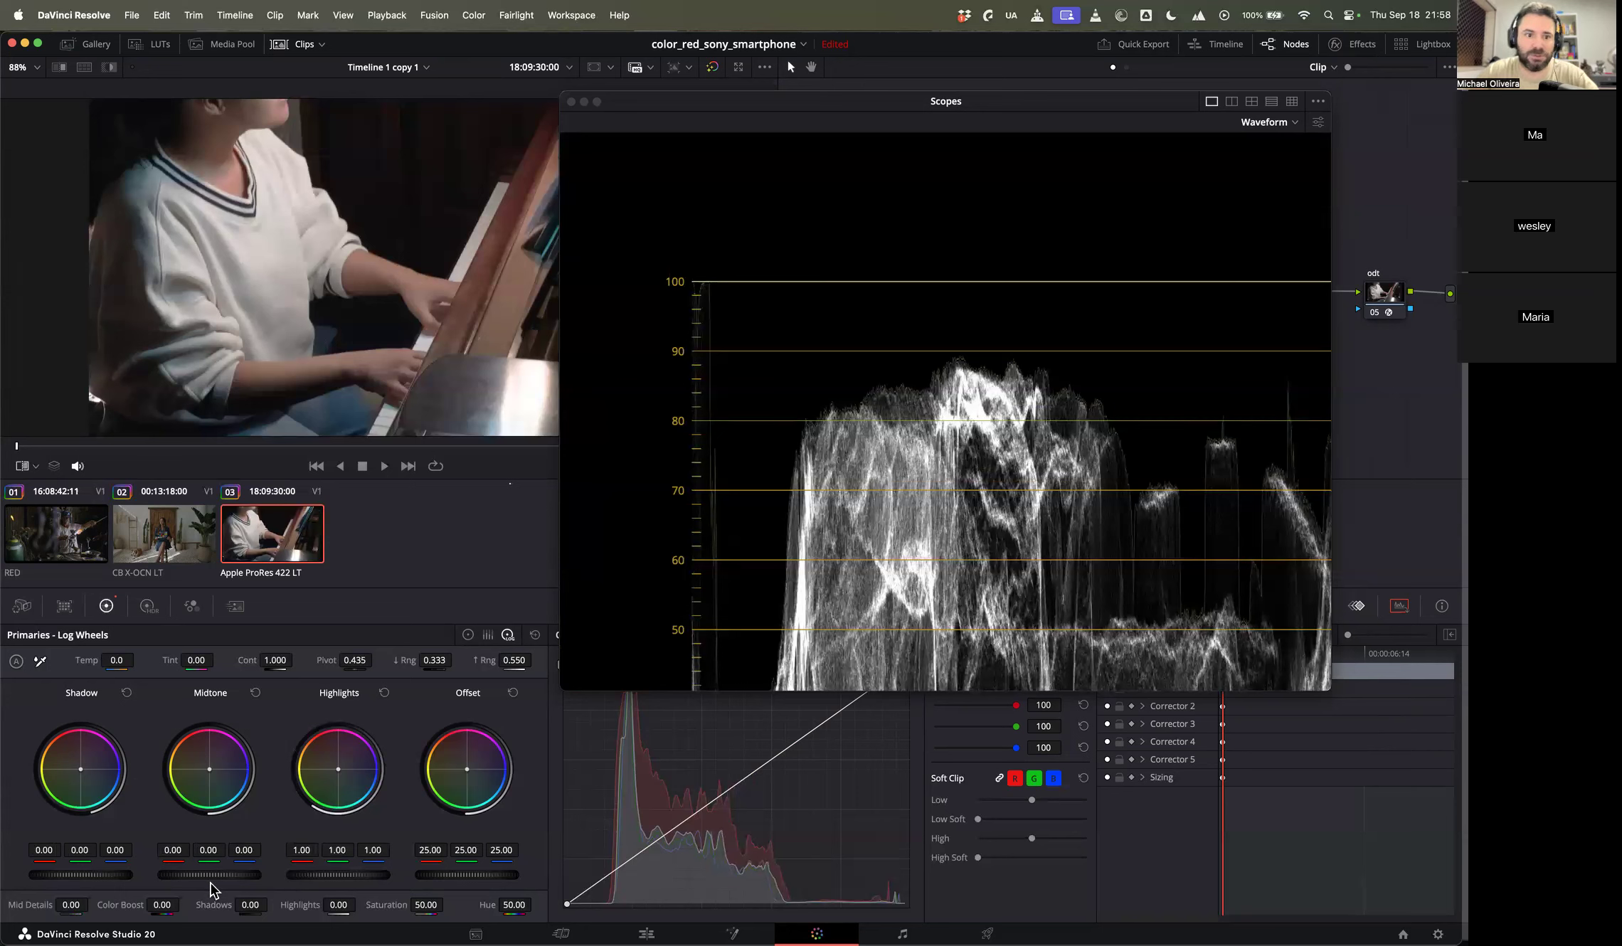
{"action": "key", "text": "super+d"}
{"action": "key", "text": "super+d"}
{"action": "key", "text": "super+d"}
{"action": "key", "text": "super+d"}
{"action": "key", "text": "super+d"}
{"action": "key", "text": "super+d"}
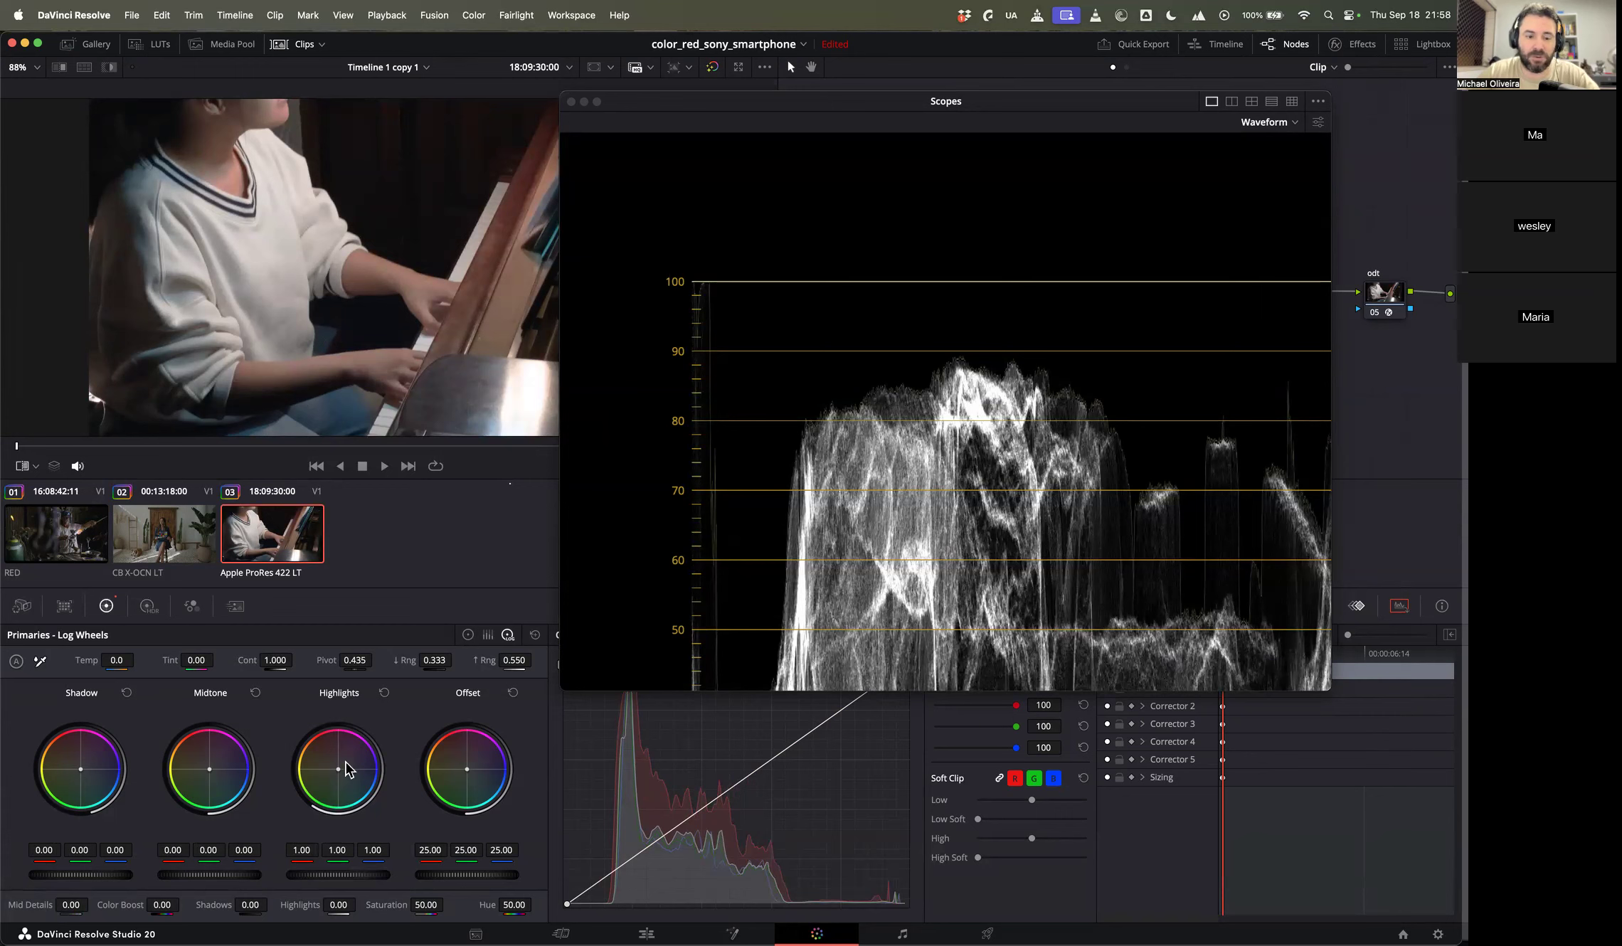
Step: Show the RED clip and inspect its brightest areas in the viewer and in the upper range of the waveform
{"action": "left_click", "coordinate": [148, 535]}
{"action": "left_click", "coordinate": [71, 538]}
{"action": "scroll", "coordinate": [789, 454], "scroll_direction": "up", "scroll_amount": 5}
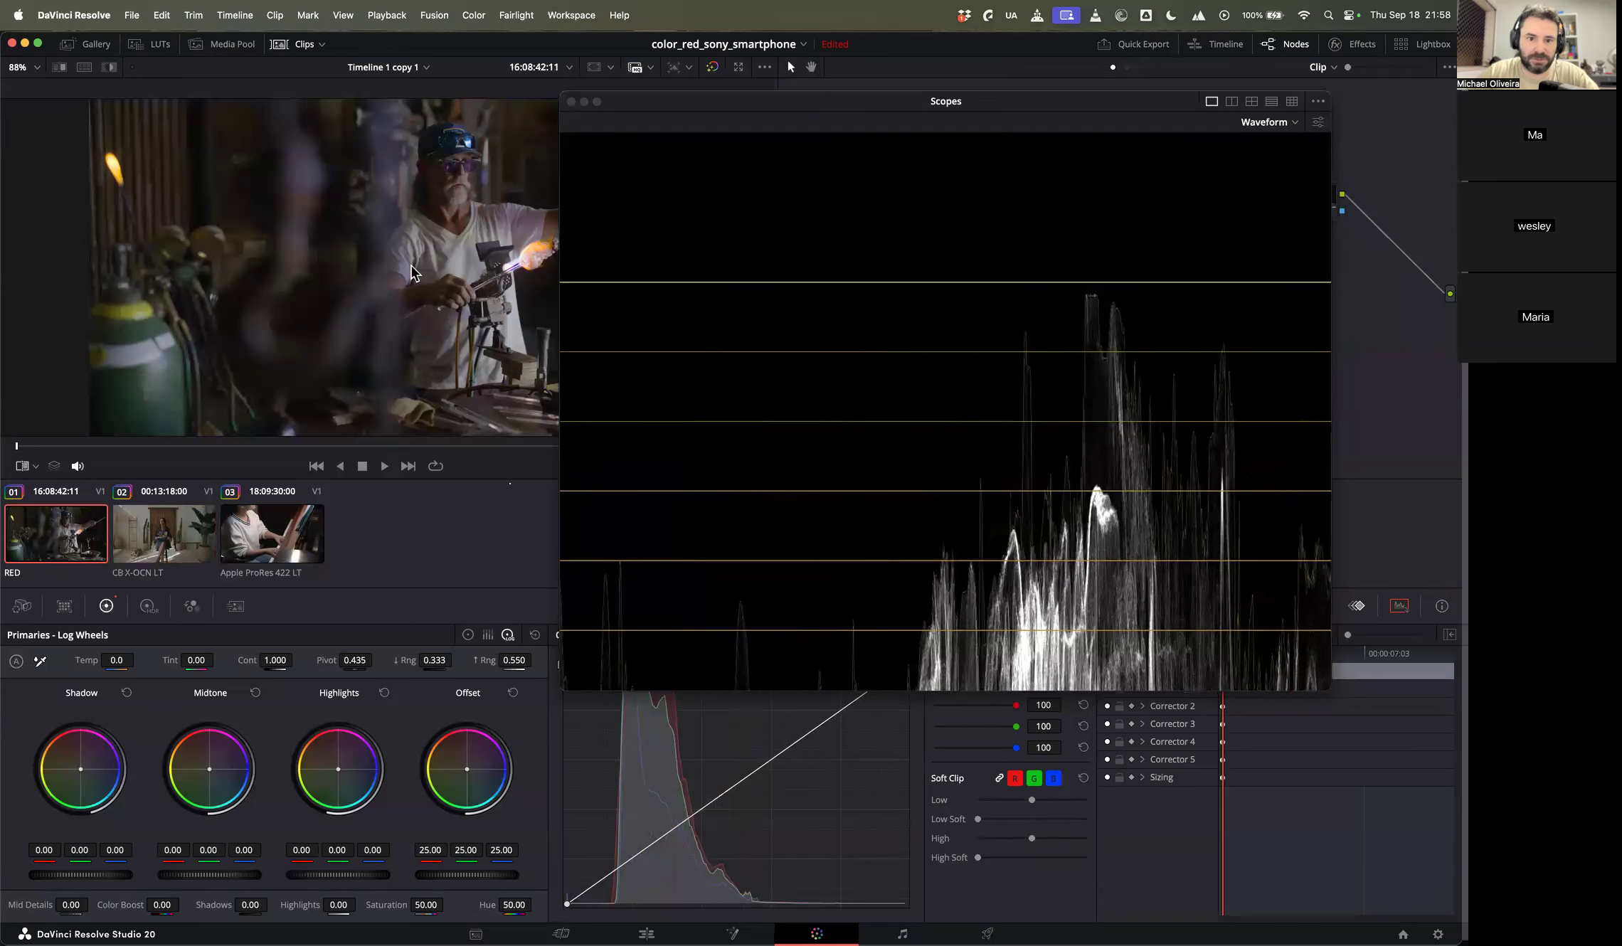
{"action": "scroll", "coordinate": [459, 262], "scroll_direction": "right", "scroll_amount": 3}
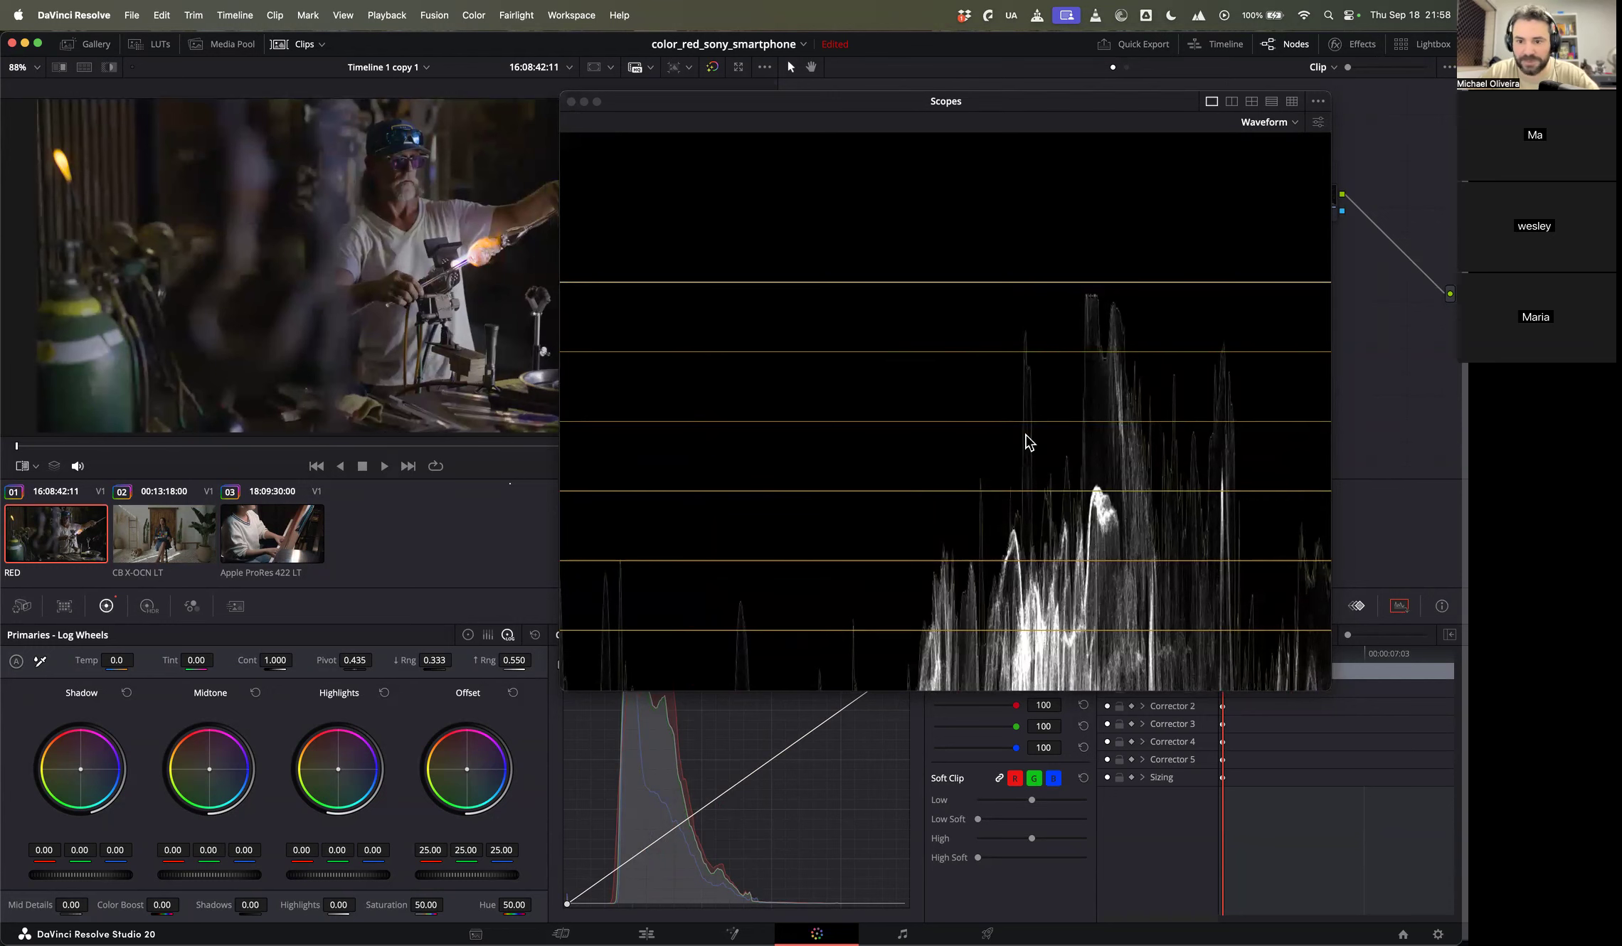
{"action": "left_click_drag", "start_coordinate": [915, 370], "coordinate": [1012, 320]}
{"action": "scroll", "coordinate": [195, 238], "scroll_direction": "right", "scroll_amount": 5}
{"action": "scroll", "coordinate": [207, 234], "scroll_direction": "down", "scroll_amount": 3}
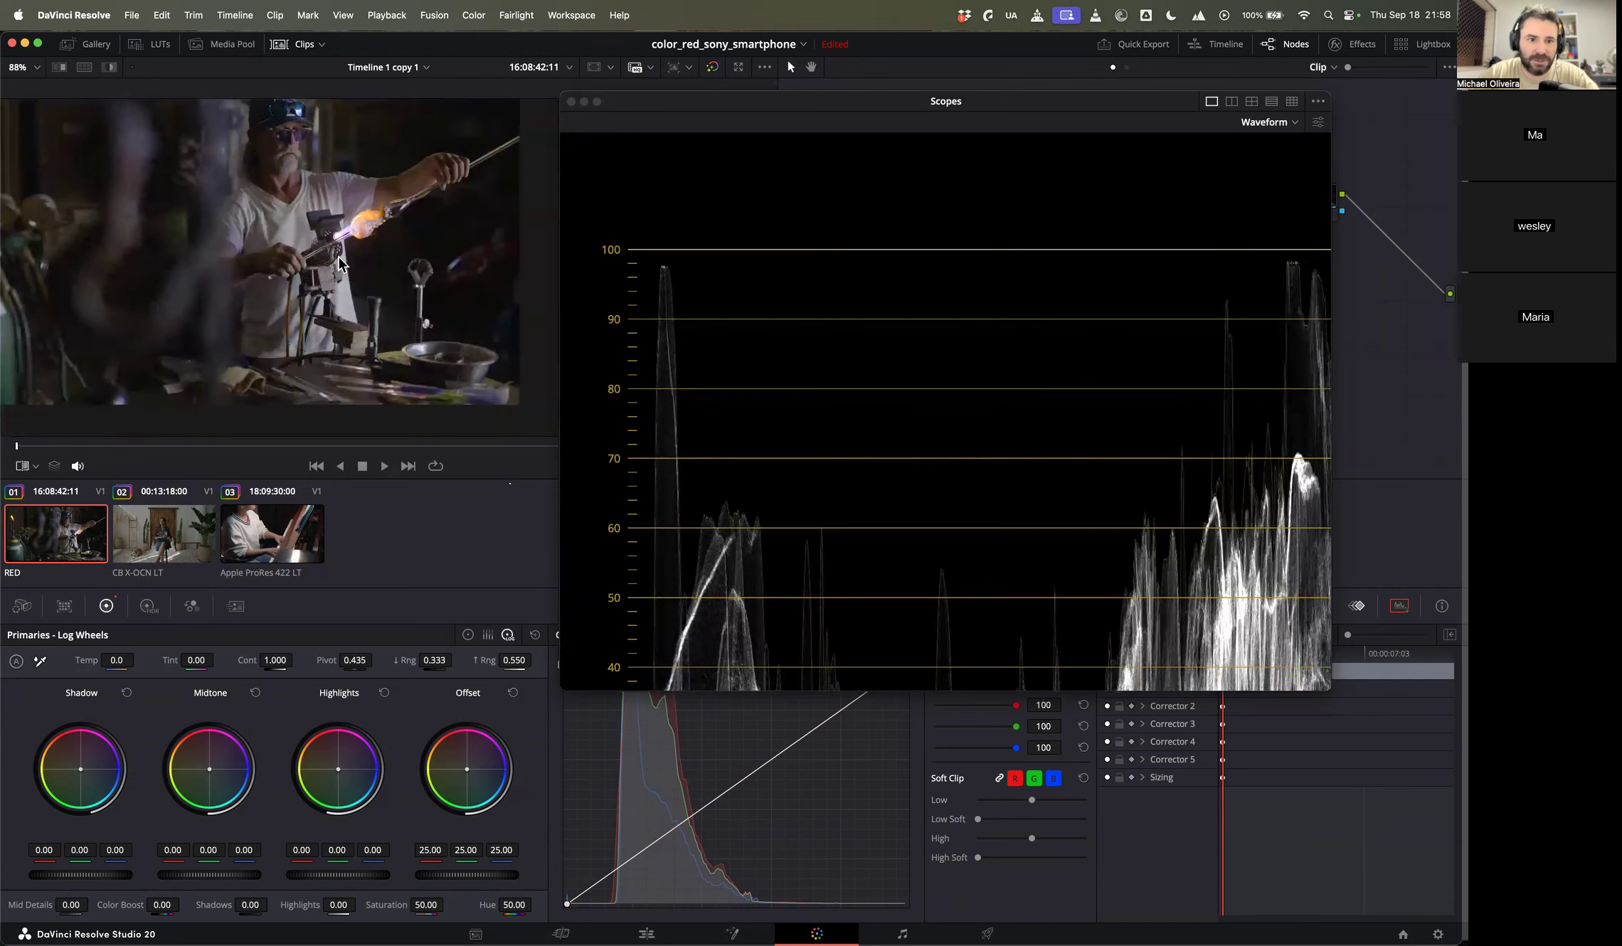
Step: Sample the RED clip's flame with the viewer's picker, try raising its log highlights to 1.64, and reset them
{"action": "left_click", "coordinate": [35, 467]}
{"action": "left_click", "coordinate": [60, 511]}
{"action": "mouse_move", "coordinate": [352, 274]}
{"action": "left_click_drag", "start_coordinate": [338, 875], "coordinate": [300, 875]}
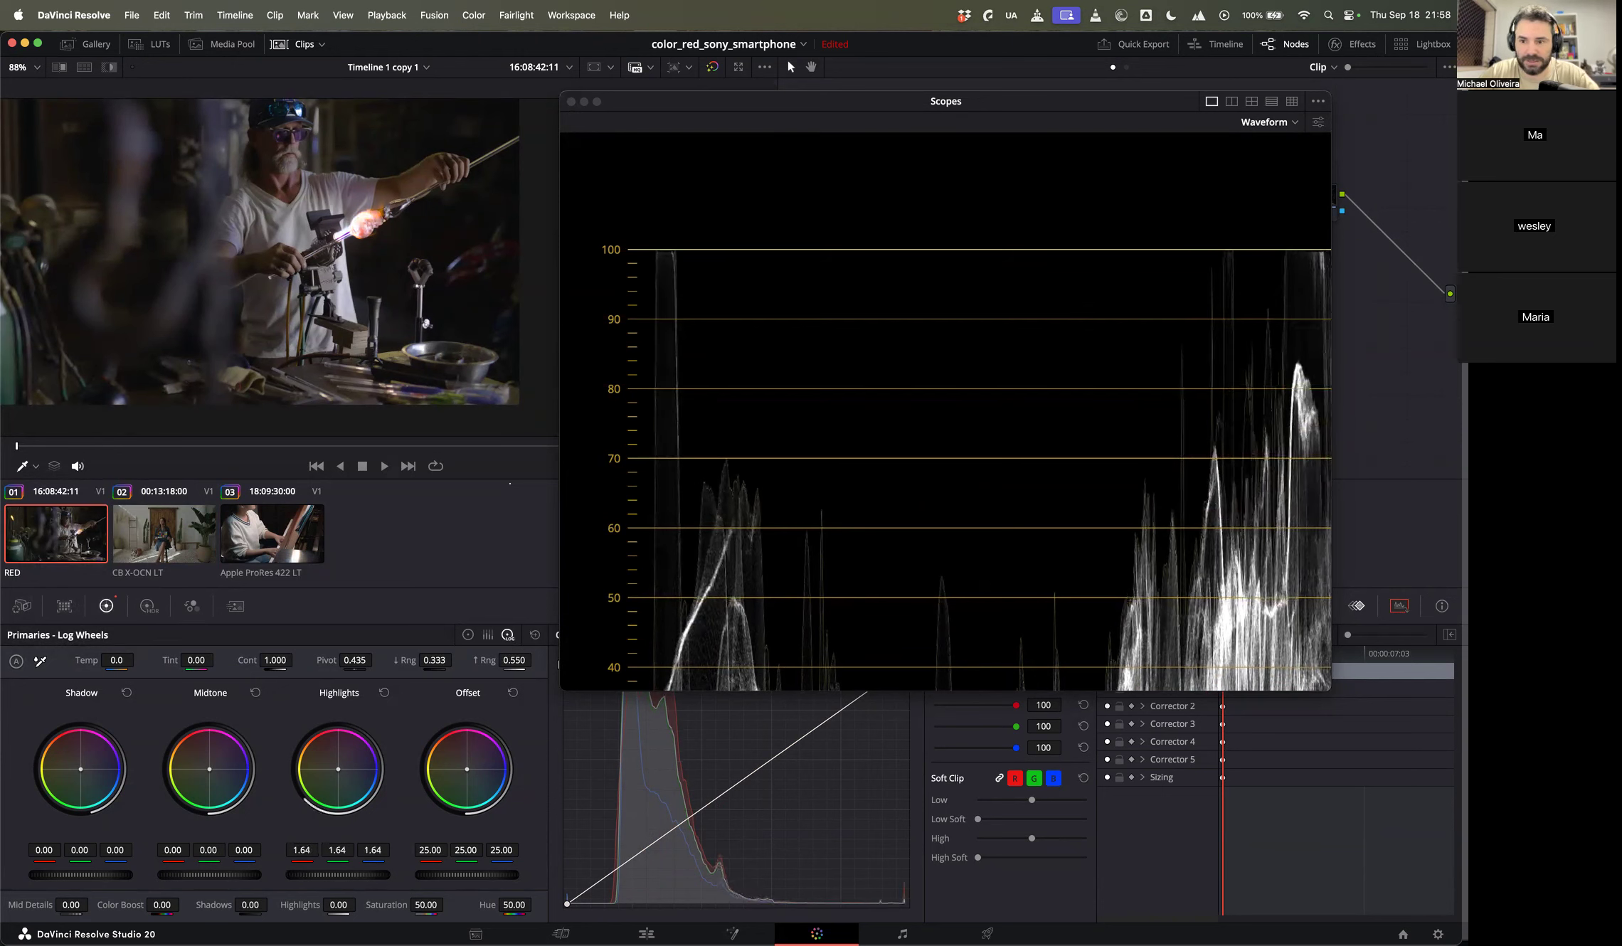
{"action": "double_click", "coordinate": [300, 874]}
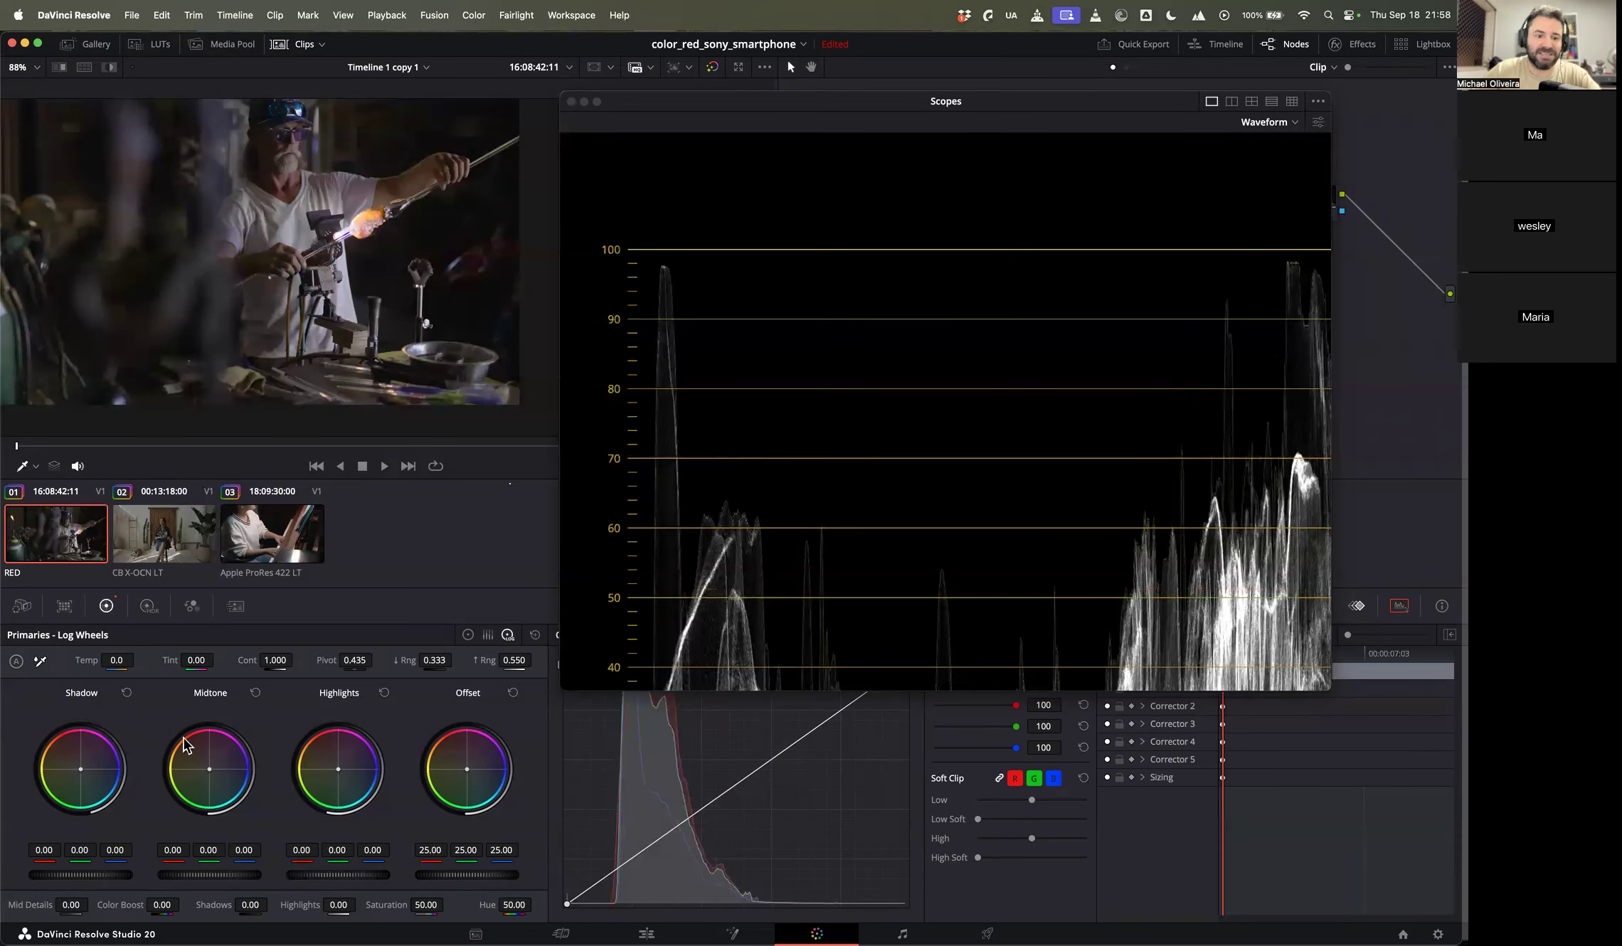
Step: Uncover the node graph, select the RED clip's matching node, and return to it after a look at the Apple ProRes 422 LT clip
{"action": "left_click_drag", "start_coordinate": [716, 102], "coordinate": [657, 239]}
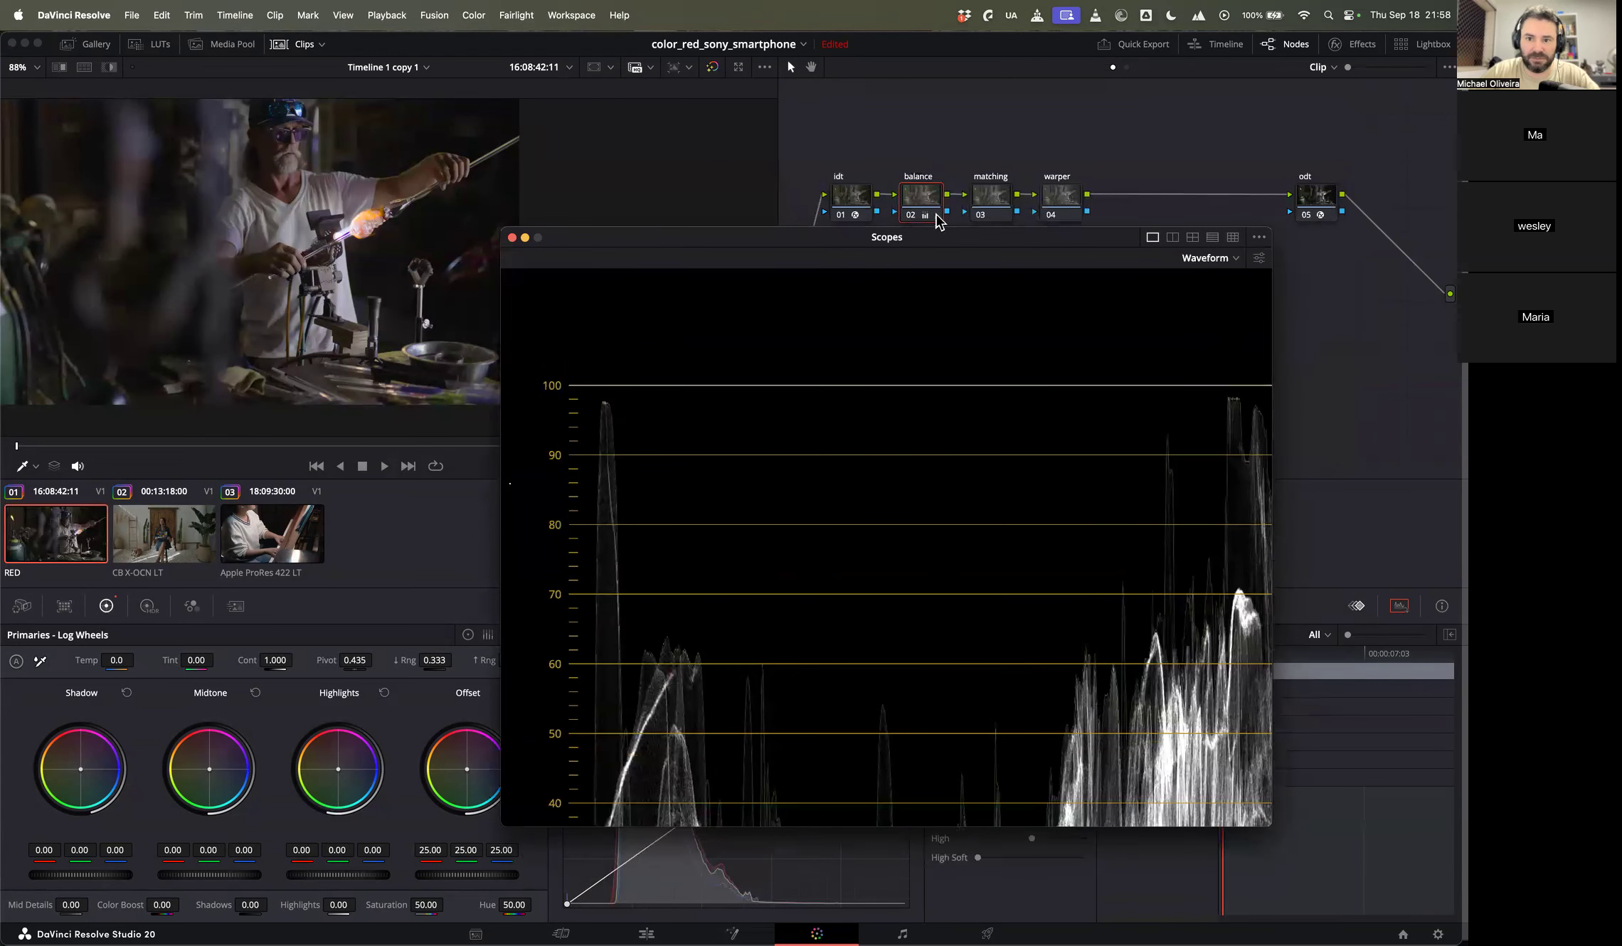
{"action": "left_click", "coordinate": [991, 198]}
{"action": "left_click", "coordinate": [254, 535]}
{"action": "left_click_drag", "start_coordinate": [1024, 237], "coordinate": [1077, 407]}
{"action": "left_click_drag", "start_coordinate": [1087, 293], "coordinate": [1087, 158]}
{"action": "left_click", "coordinate": [55, 533]}
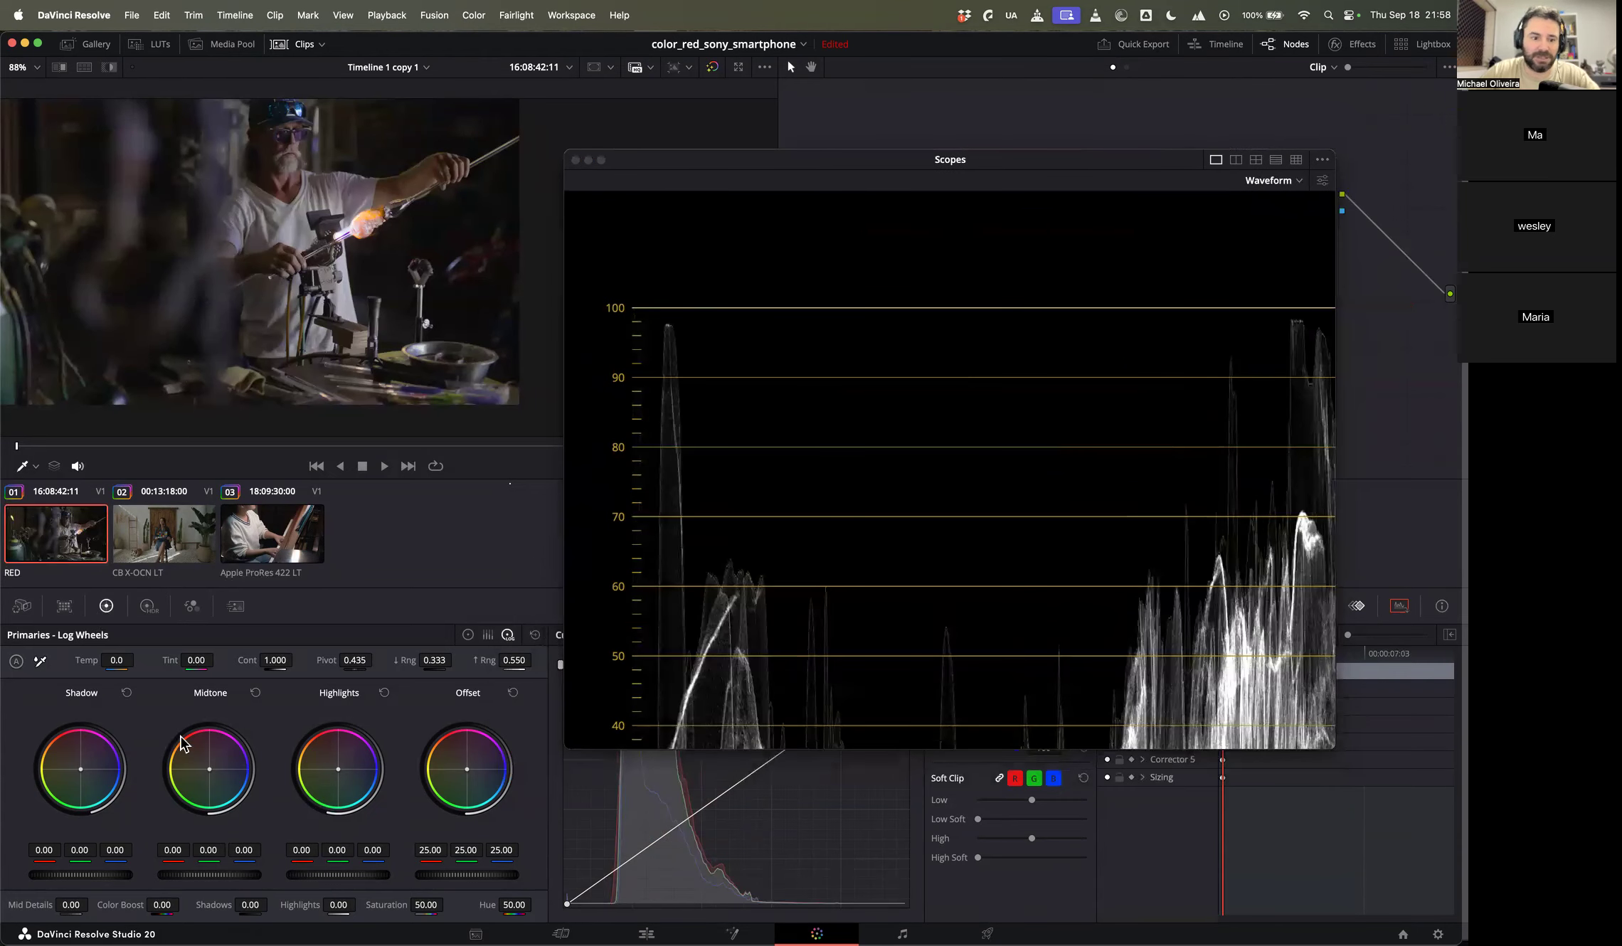
Step: Open the High Dynamic Range wheels for the RED clip's matching node, expand the zone graph and select the Specular zone
{"action": "left_click", "coordinate": [149, 607]}
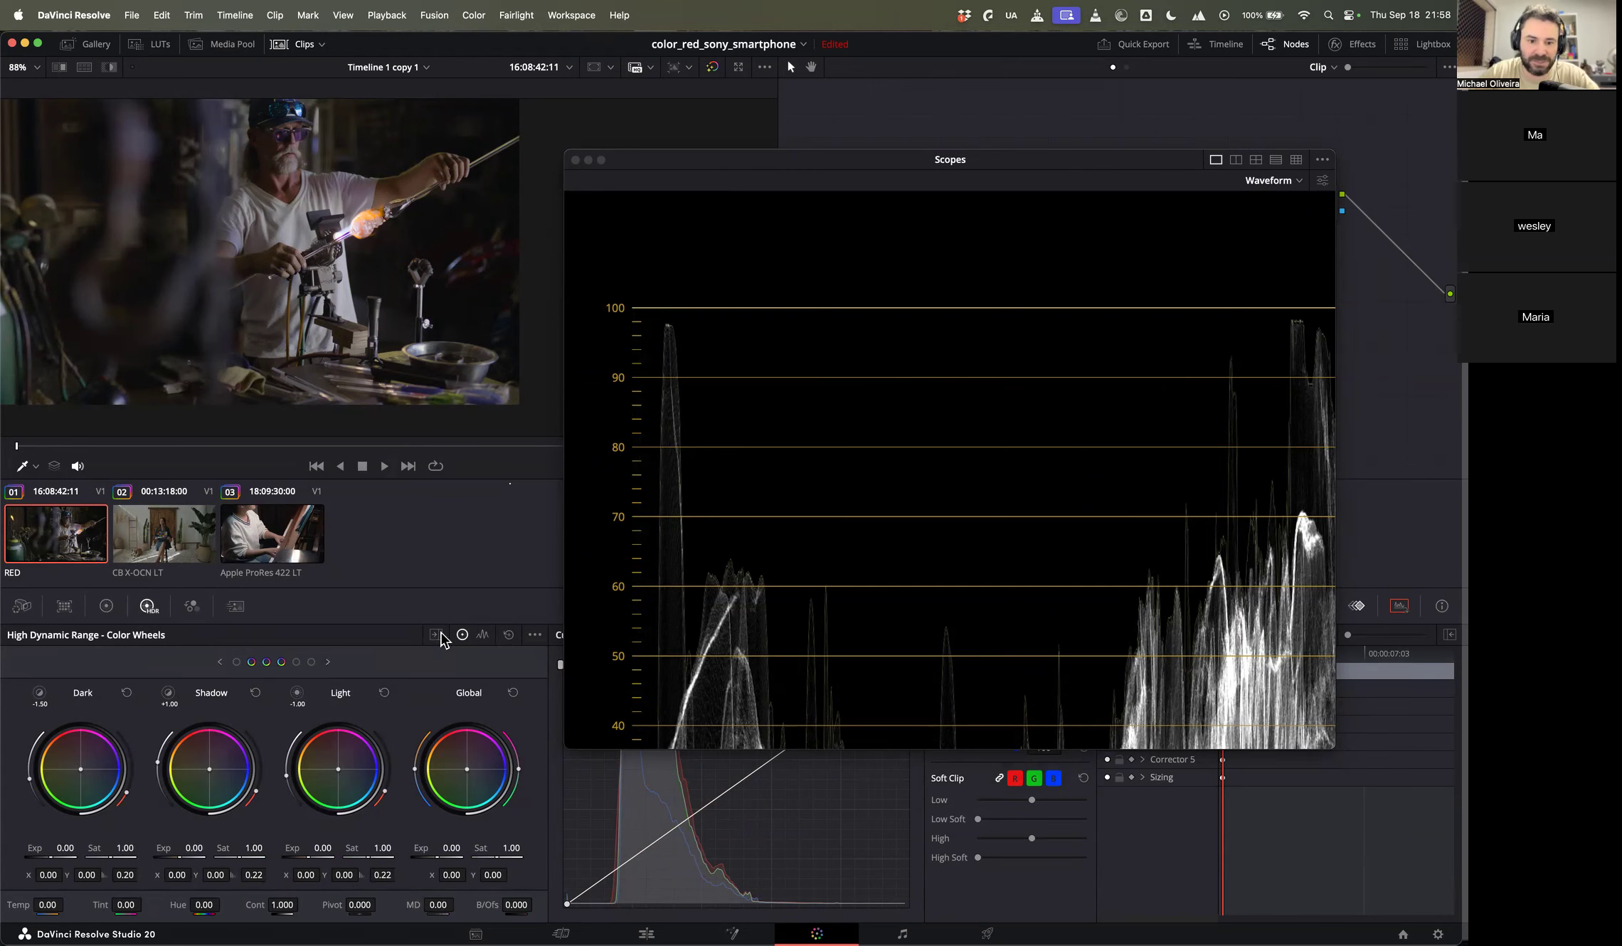
{"action": "left_click", "coordinate": [575, 161]}
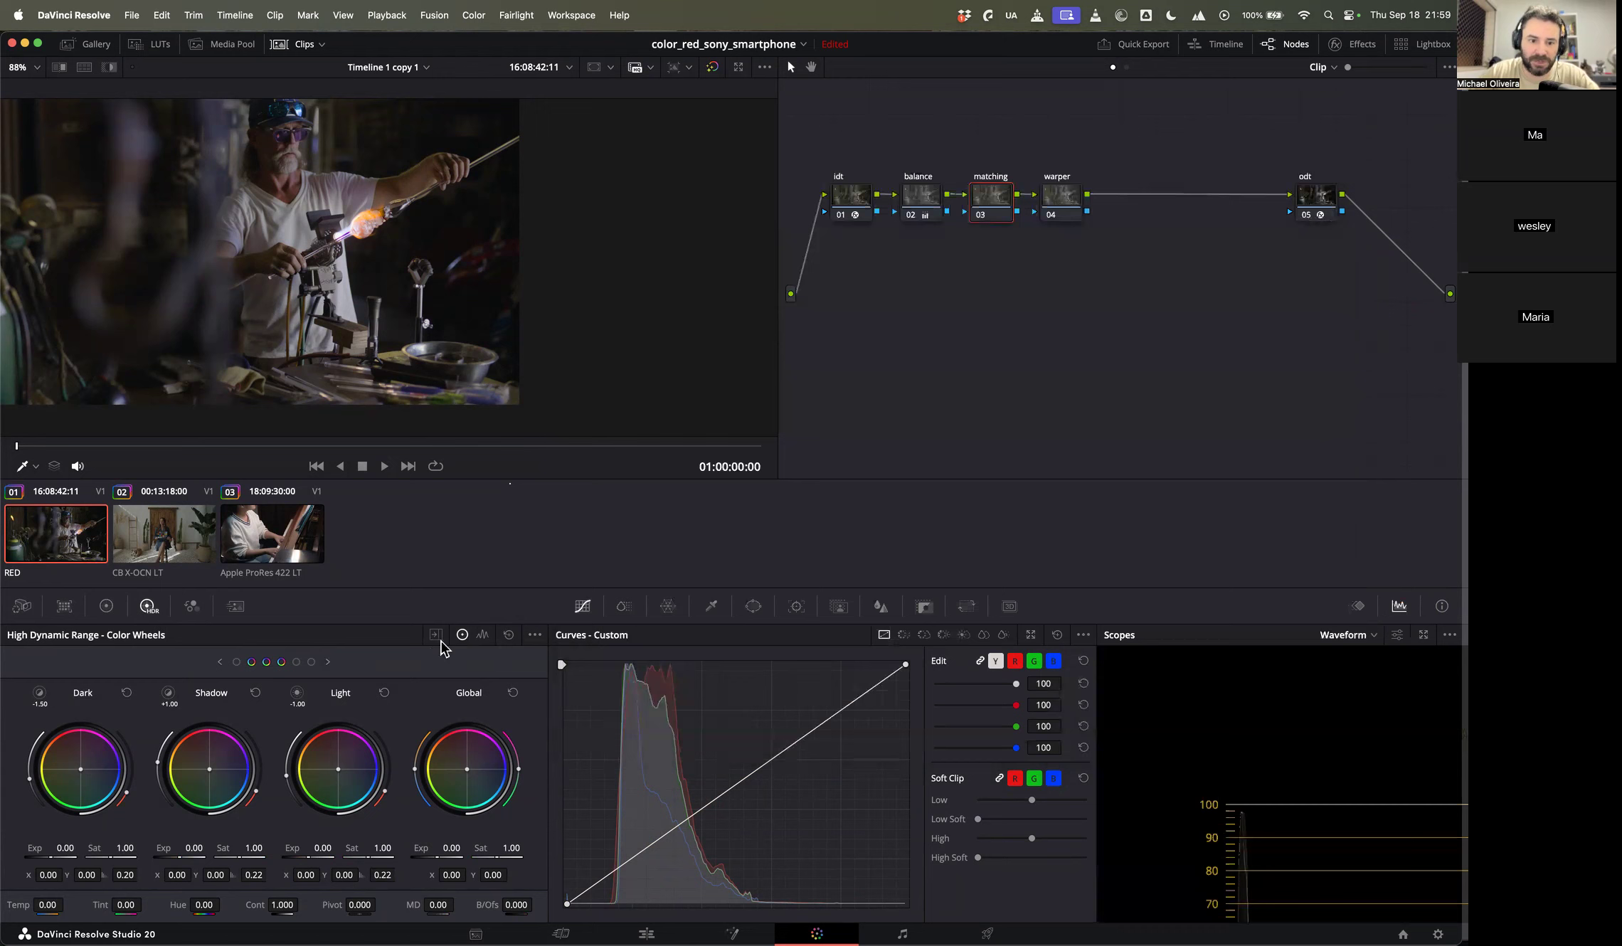
{"action": "left_click", "coordinate": [436, 634]}
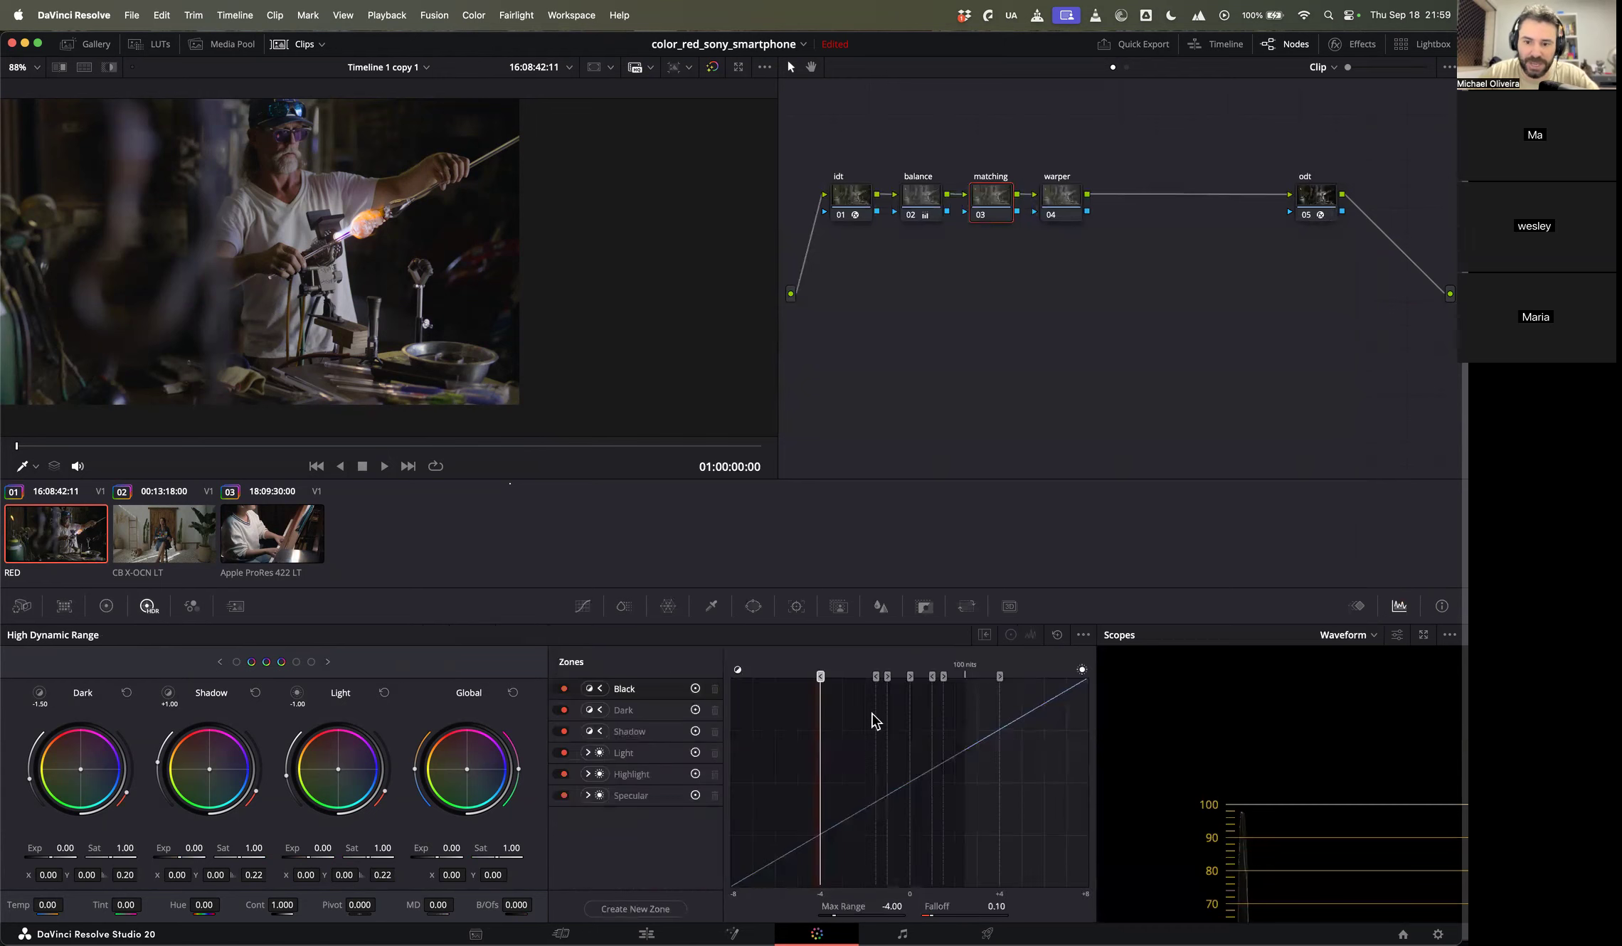
{"action": "left_click", "coordinate": [1000, 676]}
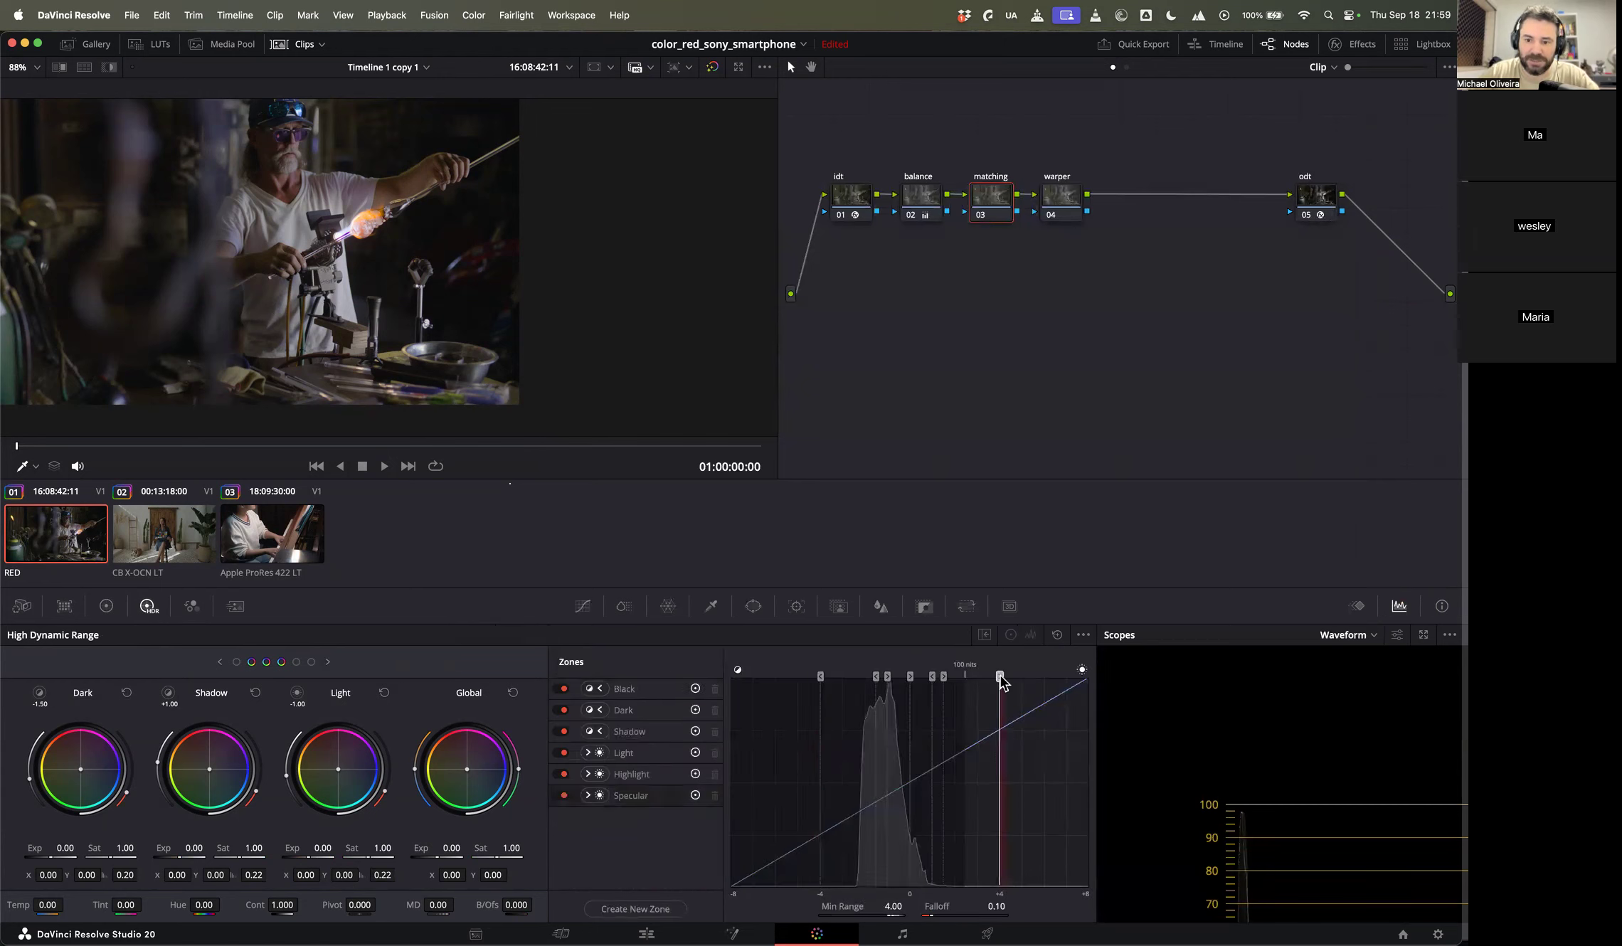
Step: Override the HDR palette's timeline gamma with a log gamma for the RED clip's matching node
{"action": "left_click", "coordinate": [1083, 635]}
{"action": "mouse_move", "coordinate": [1098, 783]}
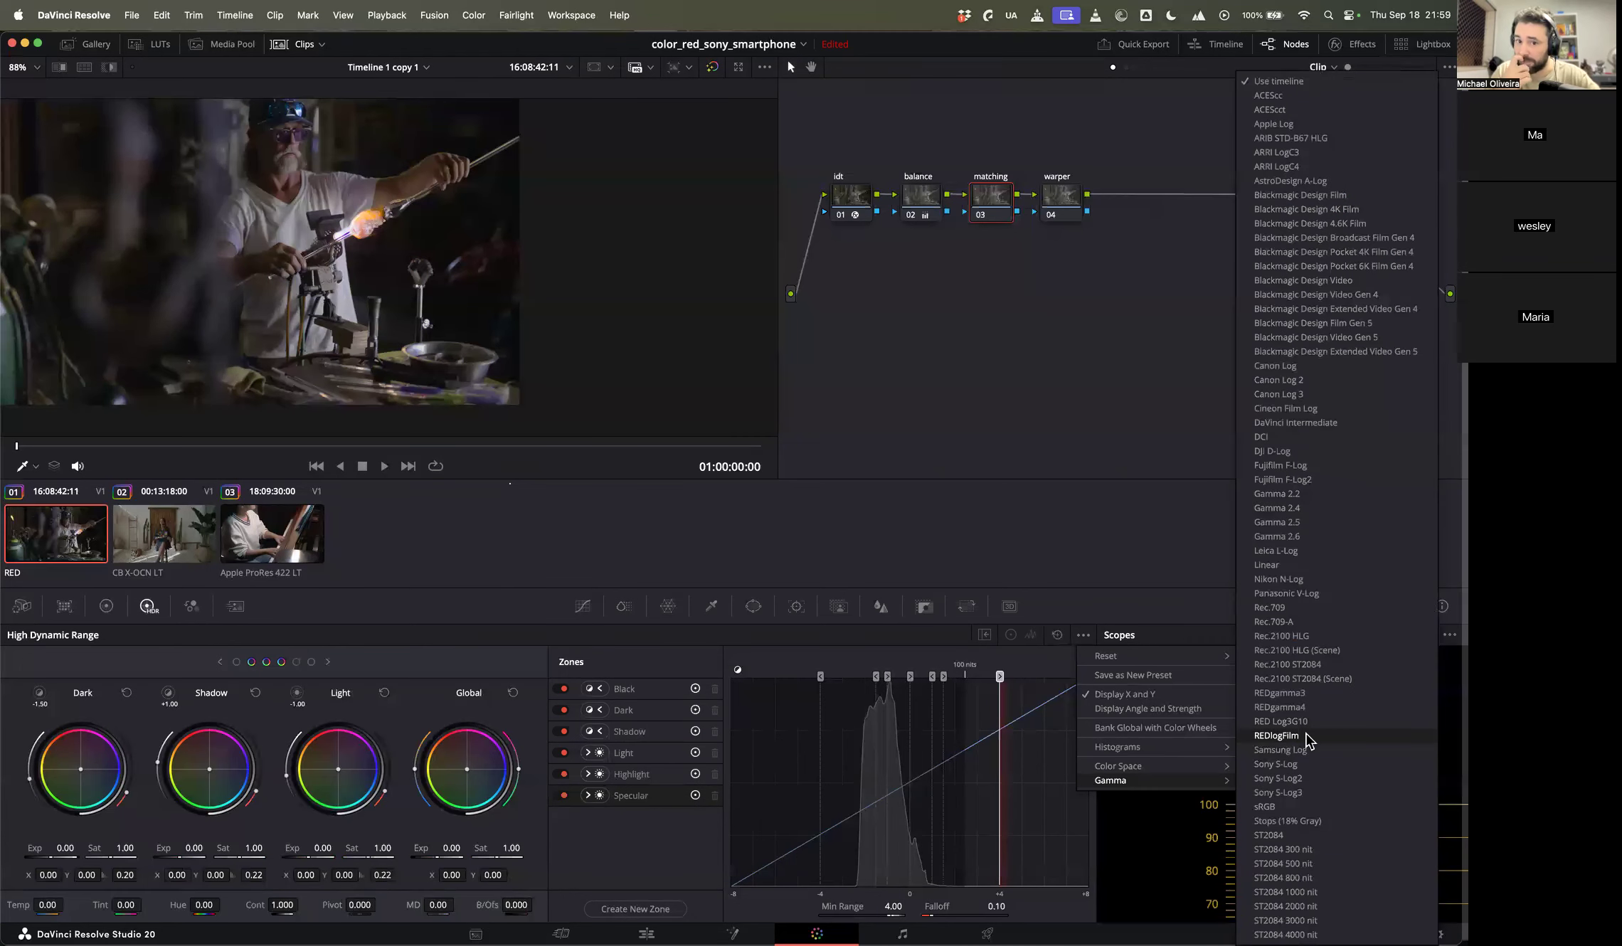
{"action": "left_click", "coordinate": [1296, 123]}
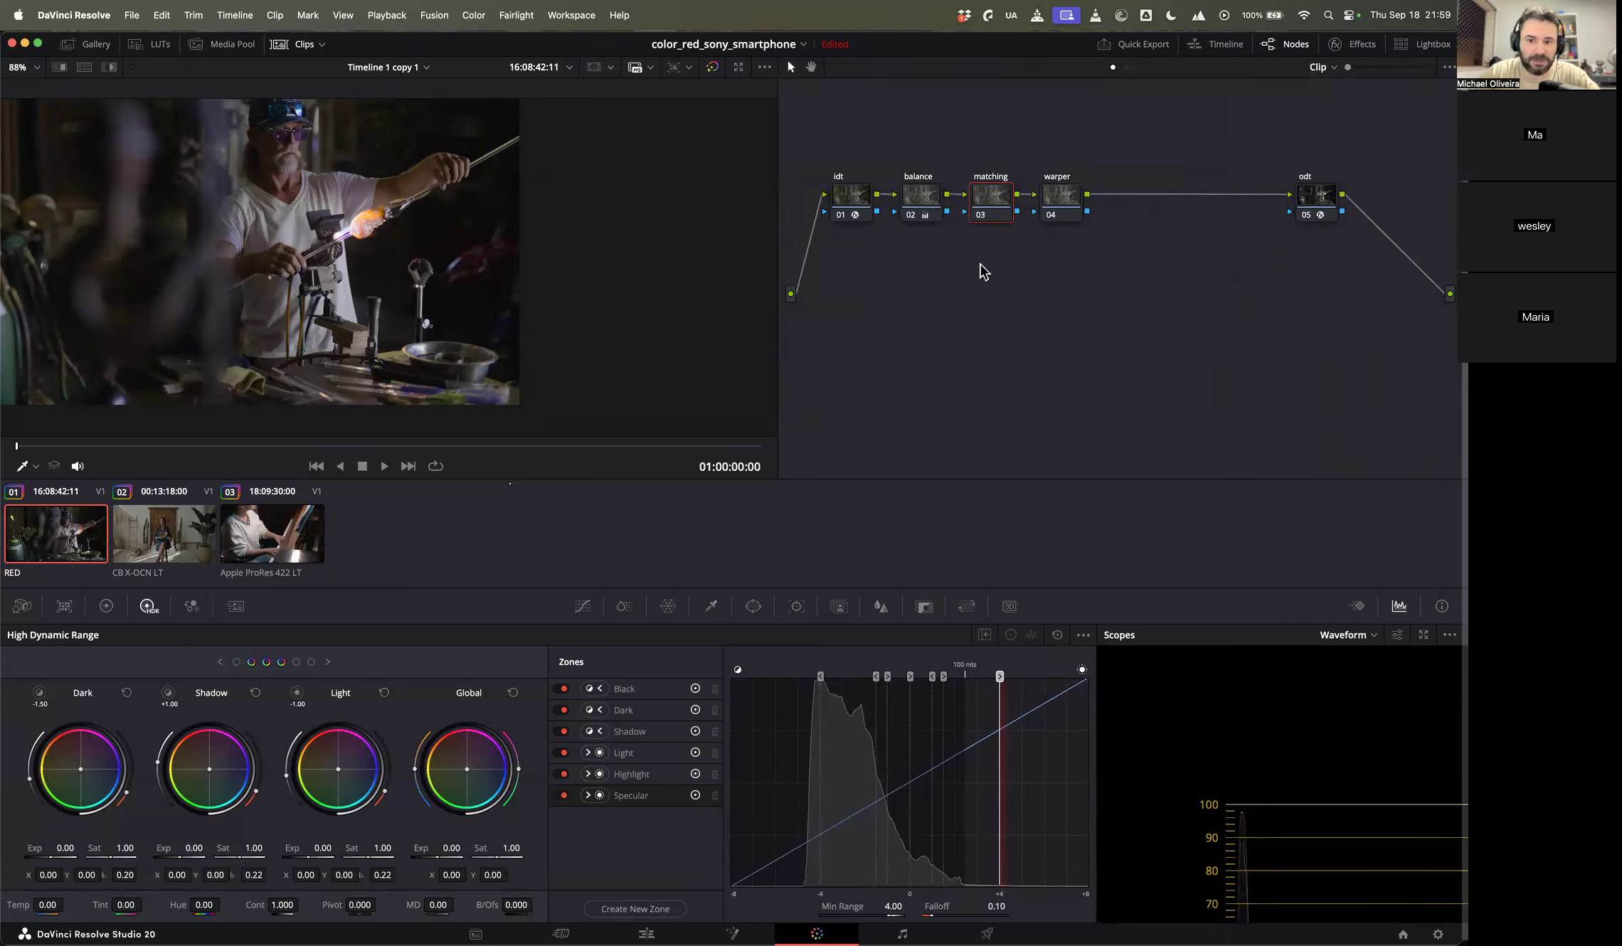
Step: Raise the RED clip's HDR Light zone exposure to 0.77 and Highlight zone exposure to 3.02, judging by an enlarged waveform
{"action": "left_click", "coordinate": [1423, 637]}
{"action": "left_click_drag", "start_coordinate": [1110, 390], "coordinate": [979, 362]}
{"action": "left_click_drag", "start_coordinate": [877, 435], "coordinate": [958, 400]}
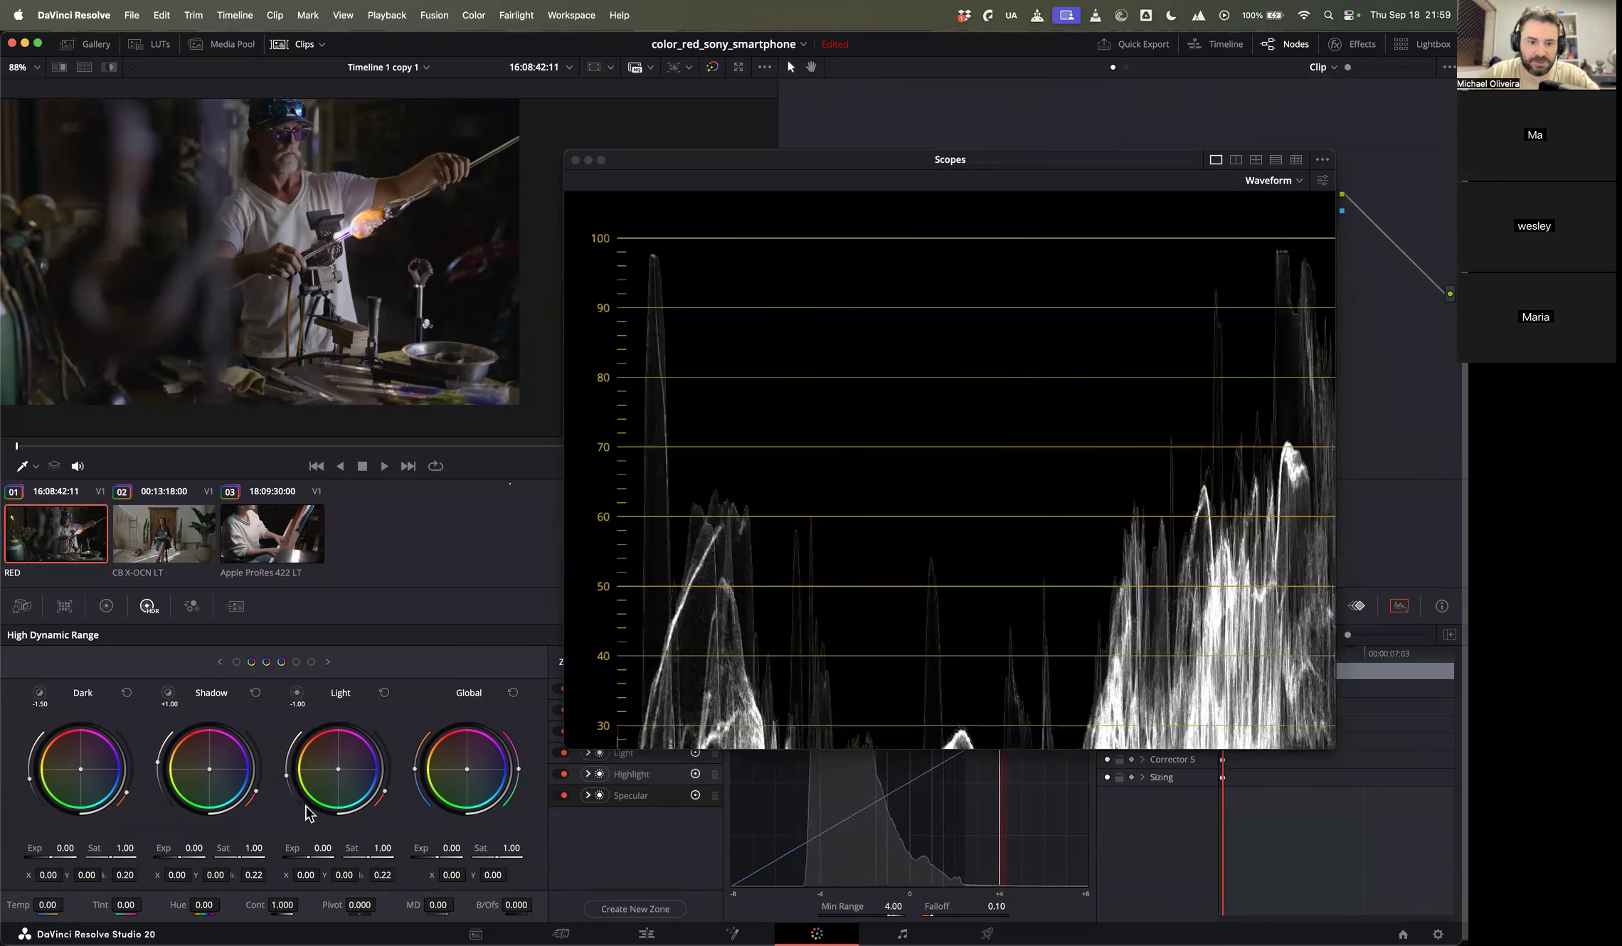
{"action": "left_click", "coordinate": [297, 662]}
{"action": "mouse_move", "coordinate": [305, 863]}
{"action": "left_mouse_down"}
{"action": "mouse_move", "coordinate": [384, 862]}
{"action": "mouse_move", "coordinate": [312, 856]}
{"action": "left_mouse_up"}
{"action": "mouse_move", "coordinate": [177, 855]}
{"action": "left_mouse_down"}
{"action": "mouse_move", "coordinate": [195, 855]}
{"action": "mouse_move", "coordinate": [178, 863]}
{"action": "left_mouse_up"}
{"action": "left_click", "coordinate": [576, 160]}
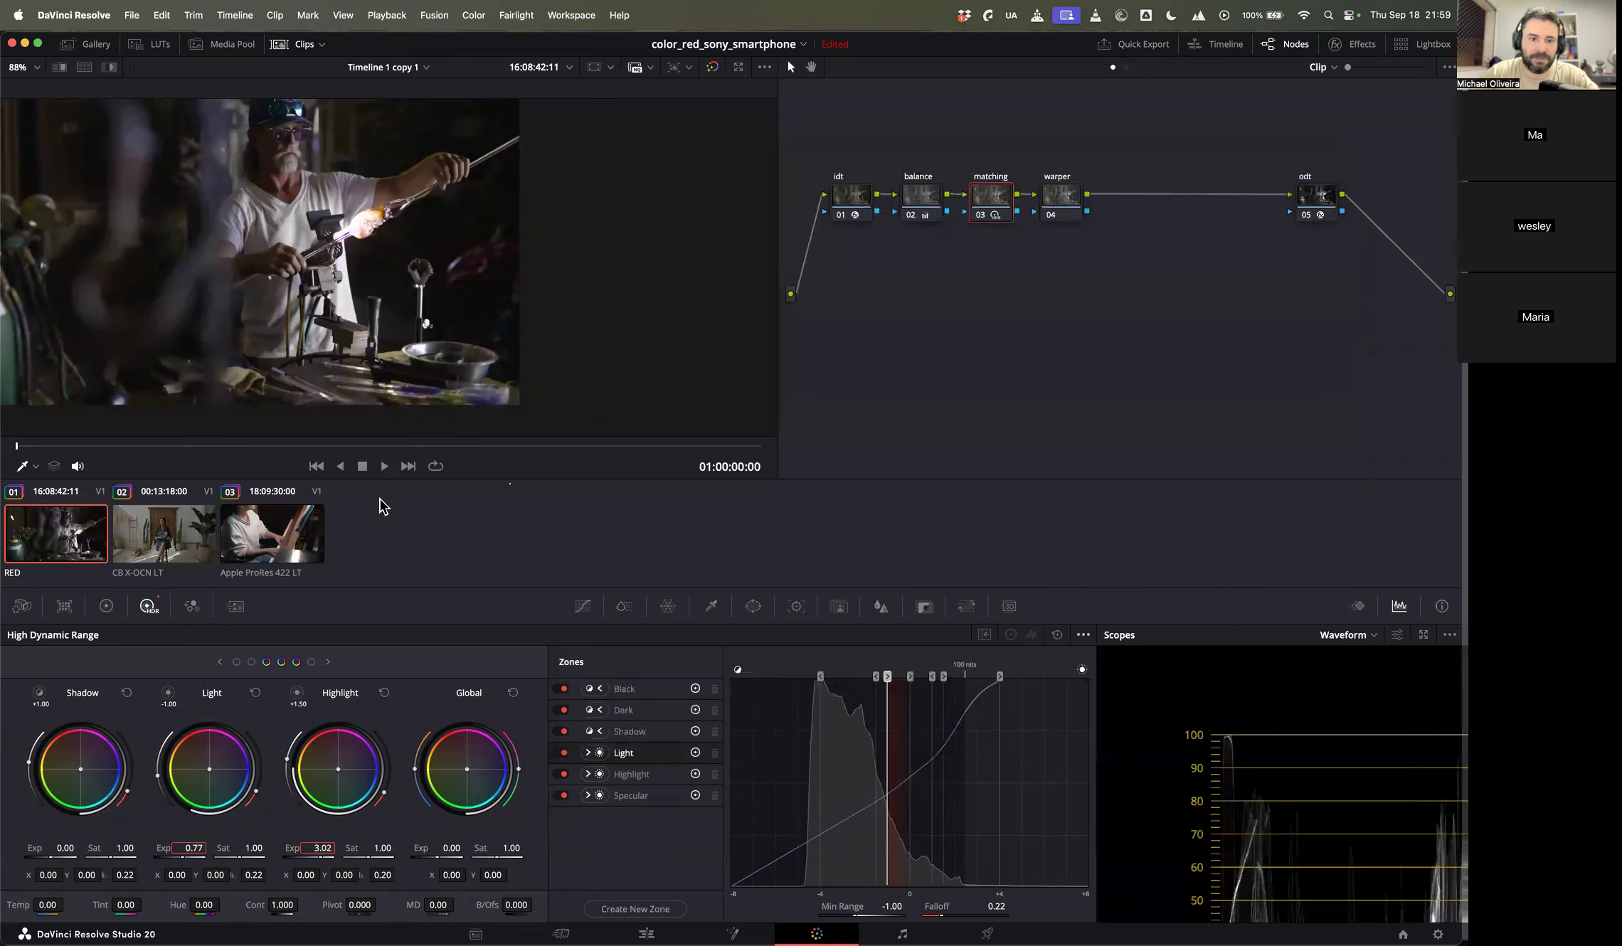
Step: Examine the CB X-OCN LT clip's enlarged waveform and compare its levels and look with the other clips in the timeline
{"action": "left_click", "coordinate": [140, 548]}
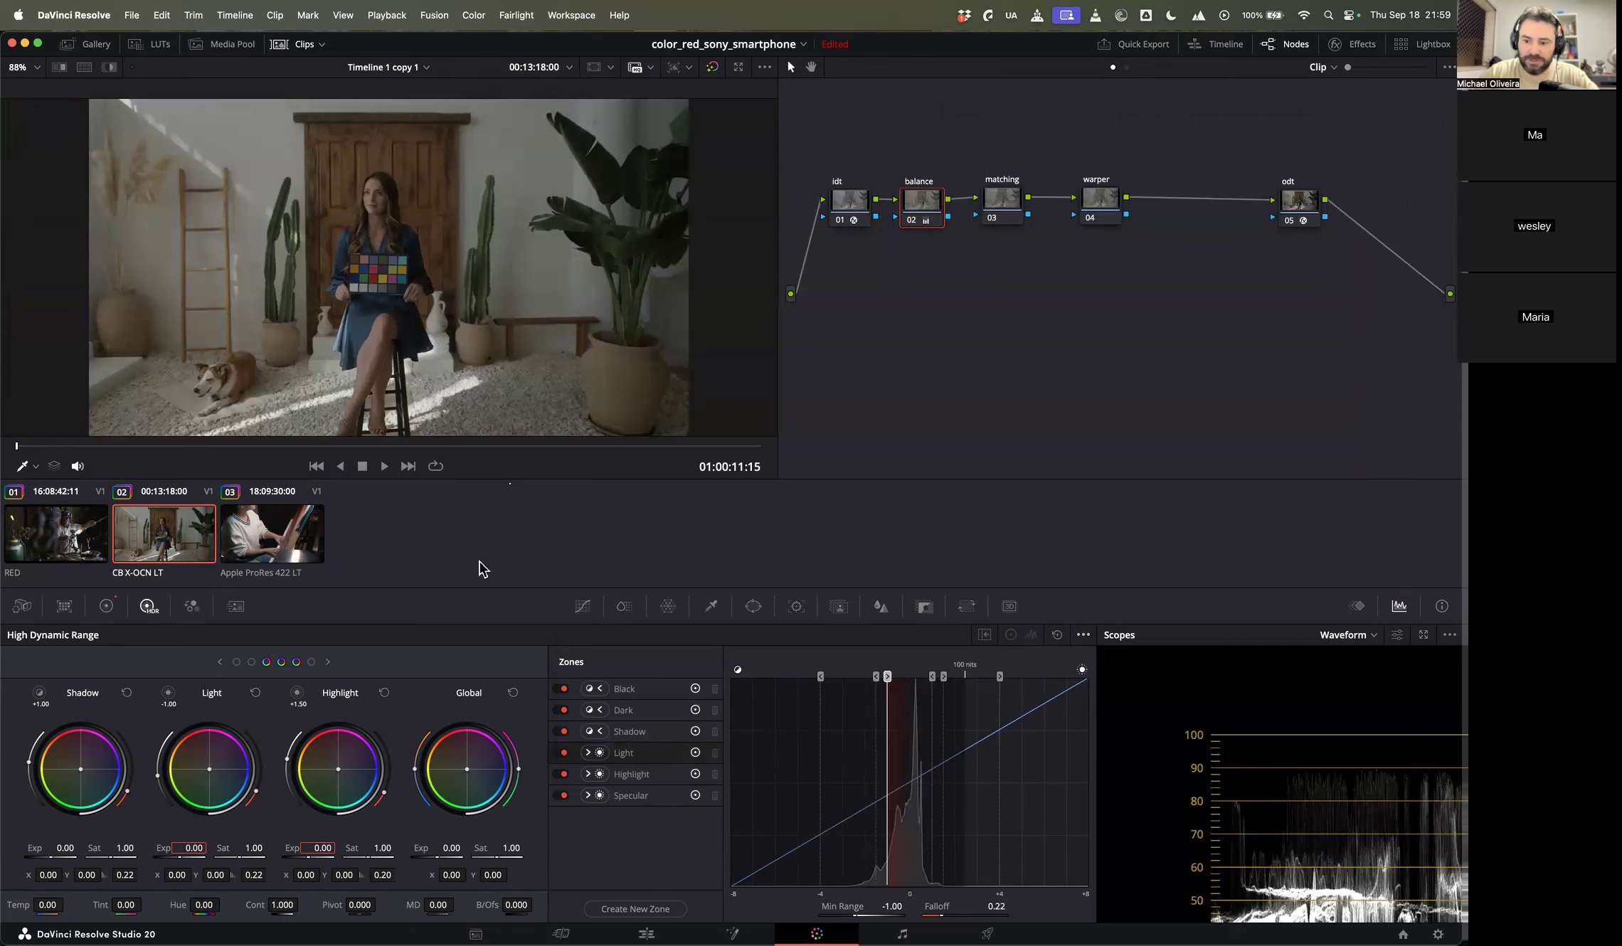
{"action": "left_click", "coordinate": [1424, 635]}
{"action": "left_click_drag", "start_coordinate": [1141, 343], "coordinate": [1099, 445]}
{"action": "scroll", "coordinate": [1128, 397], "scroll_direction": "down", "scroll_amount": 3}
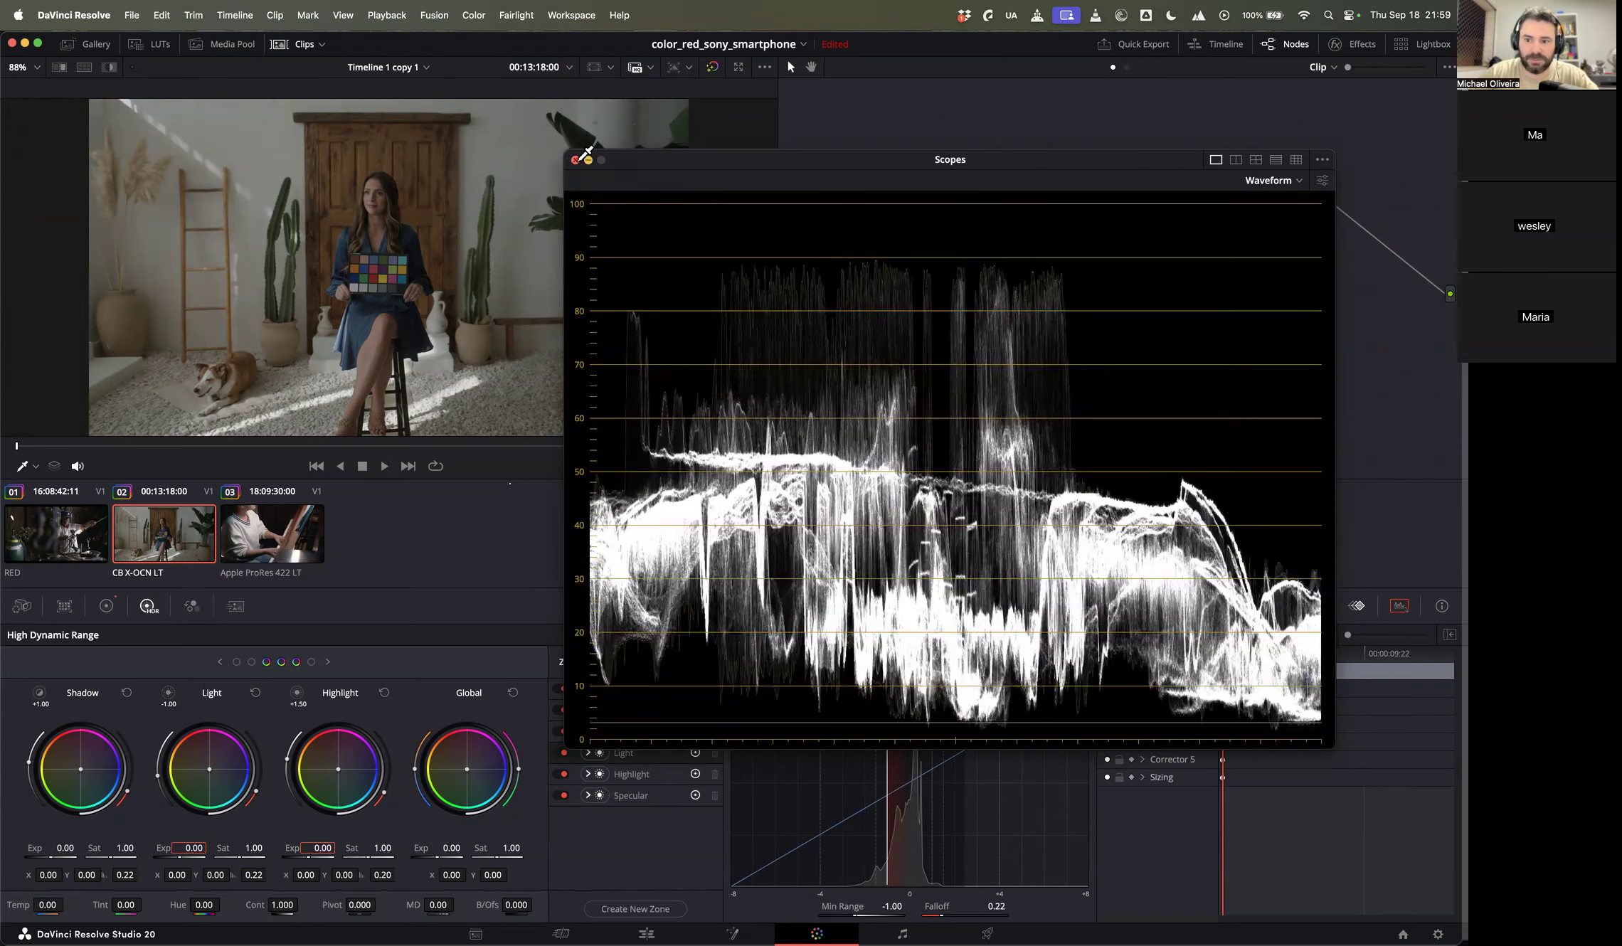
{"action": "left_click", "coordinate": [575, 160]}
{"action": "left_click", "coordinate": [245, 541]}
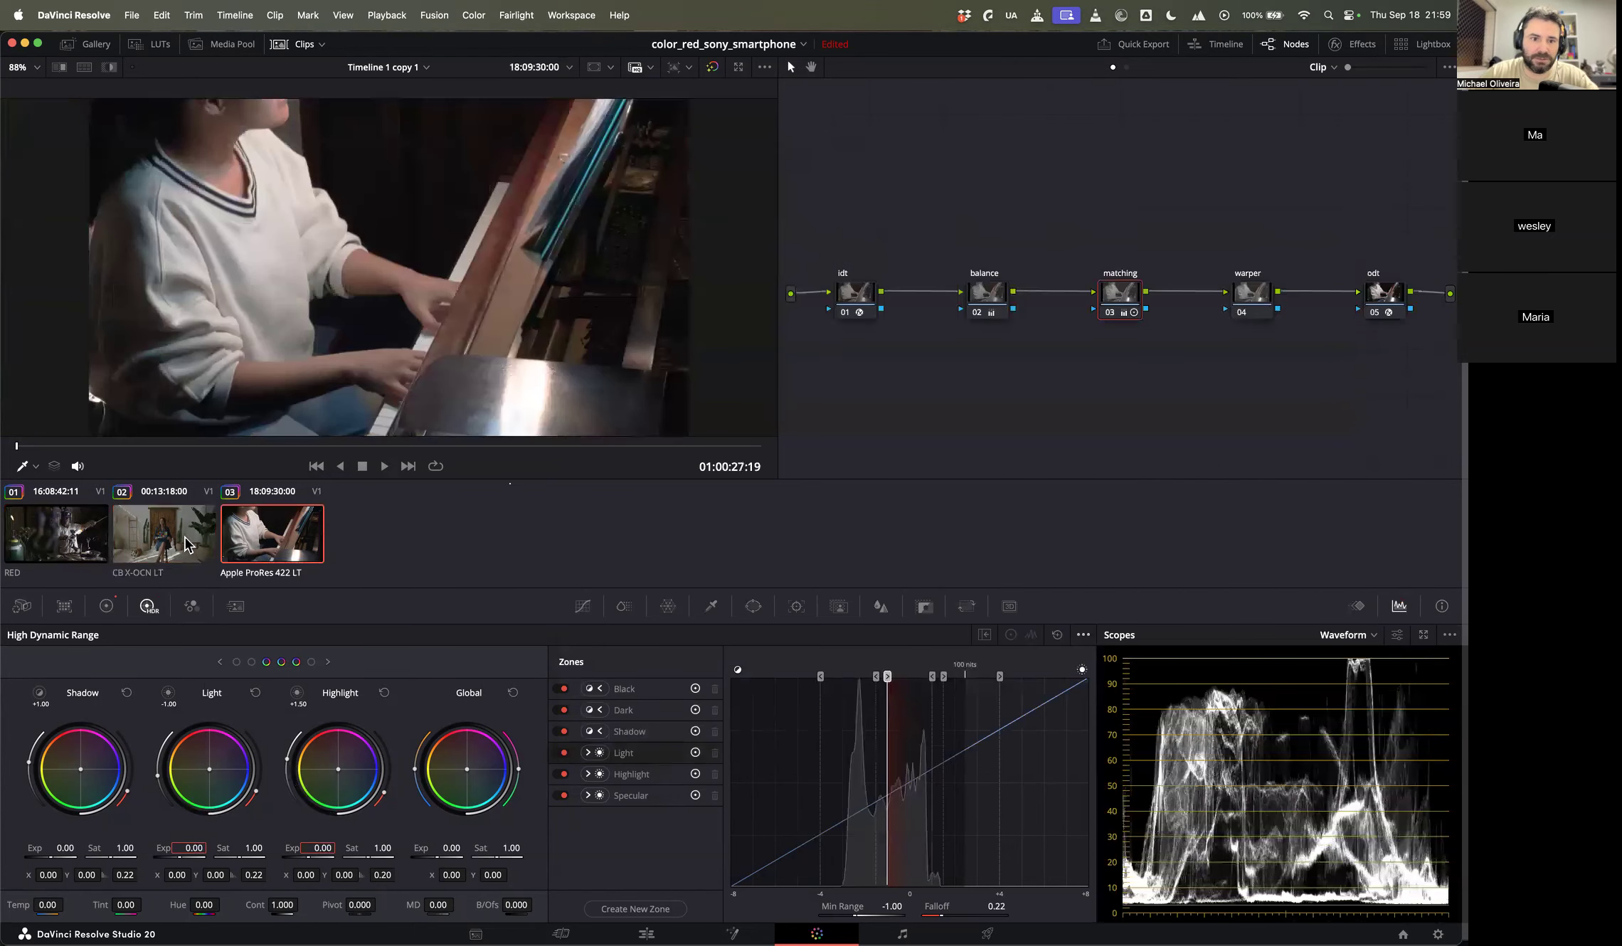
{"action": "key", "text": "Up"}
{"action": "key", "text": "Up"}
{"action": "key", "text": "Down"}
{"action": "key", "text": "Down"}
{"action": "left_click", "coordinate": [180, 550]}
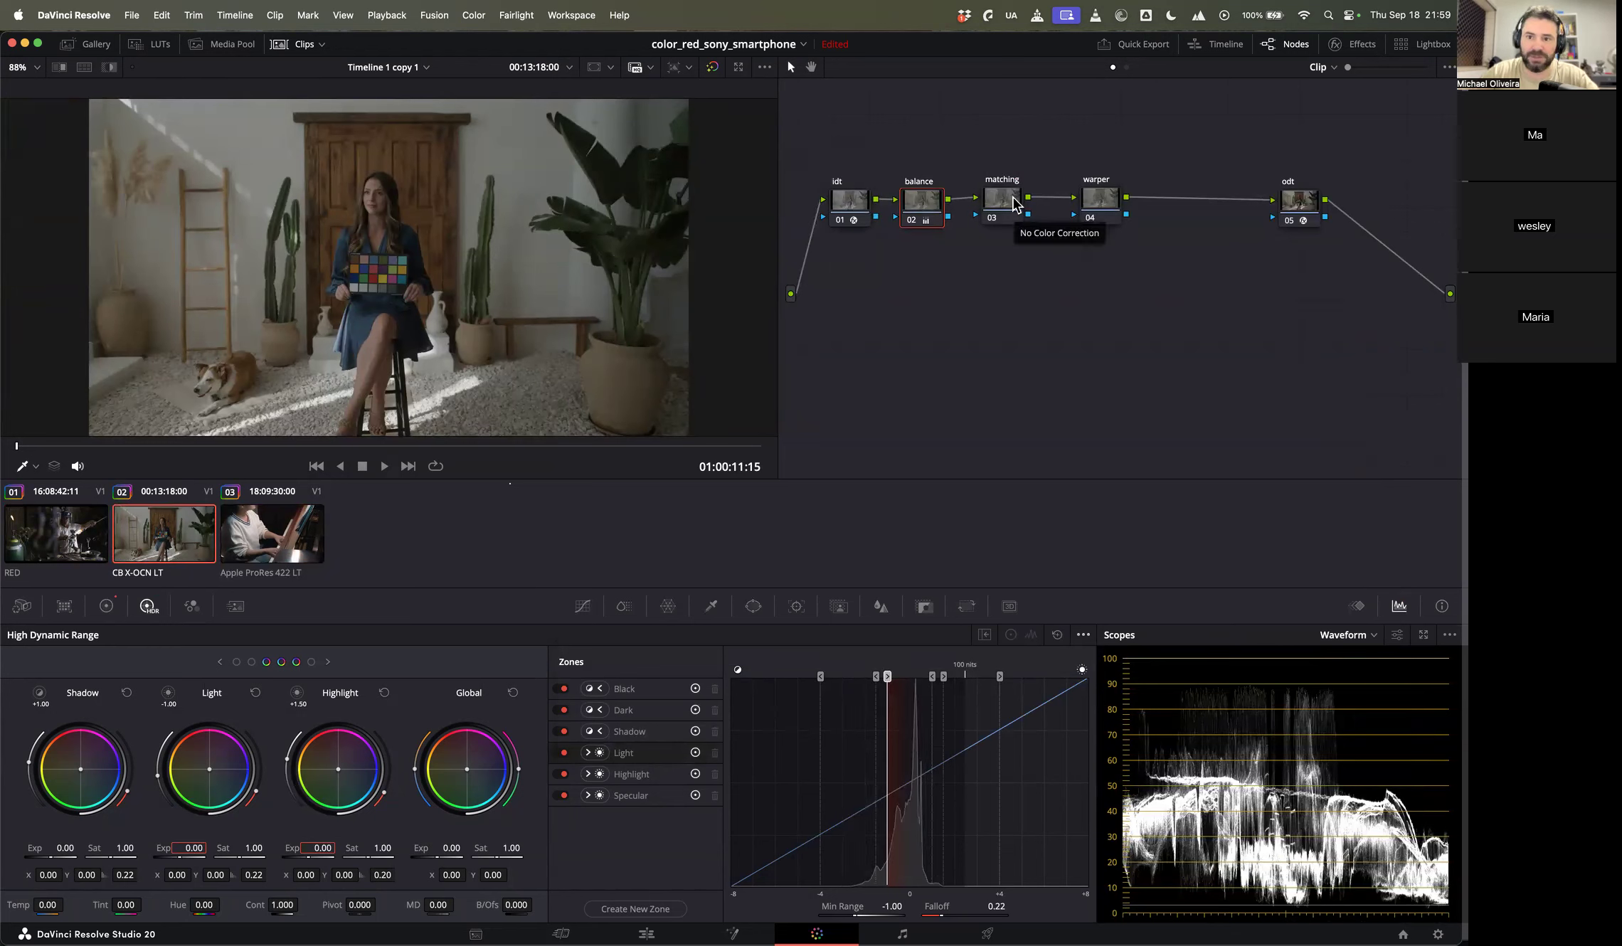
Step: Select the CB X-OCN LT clip's balance node, show its Primaries and switch the scopes to an enlarged vectorscope
{"action": "key", "text": "alt+s"}
{"action": "key", "text": "Delete"}
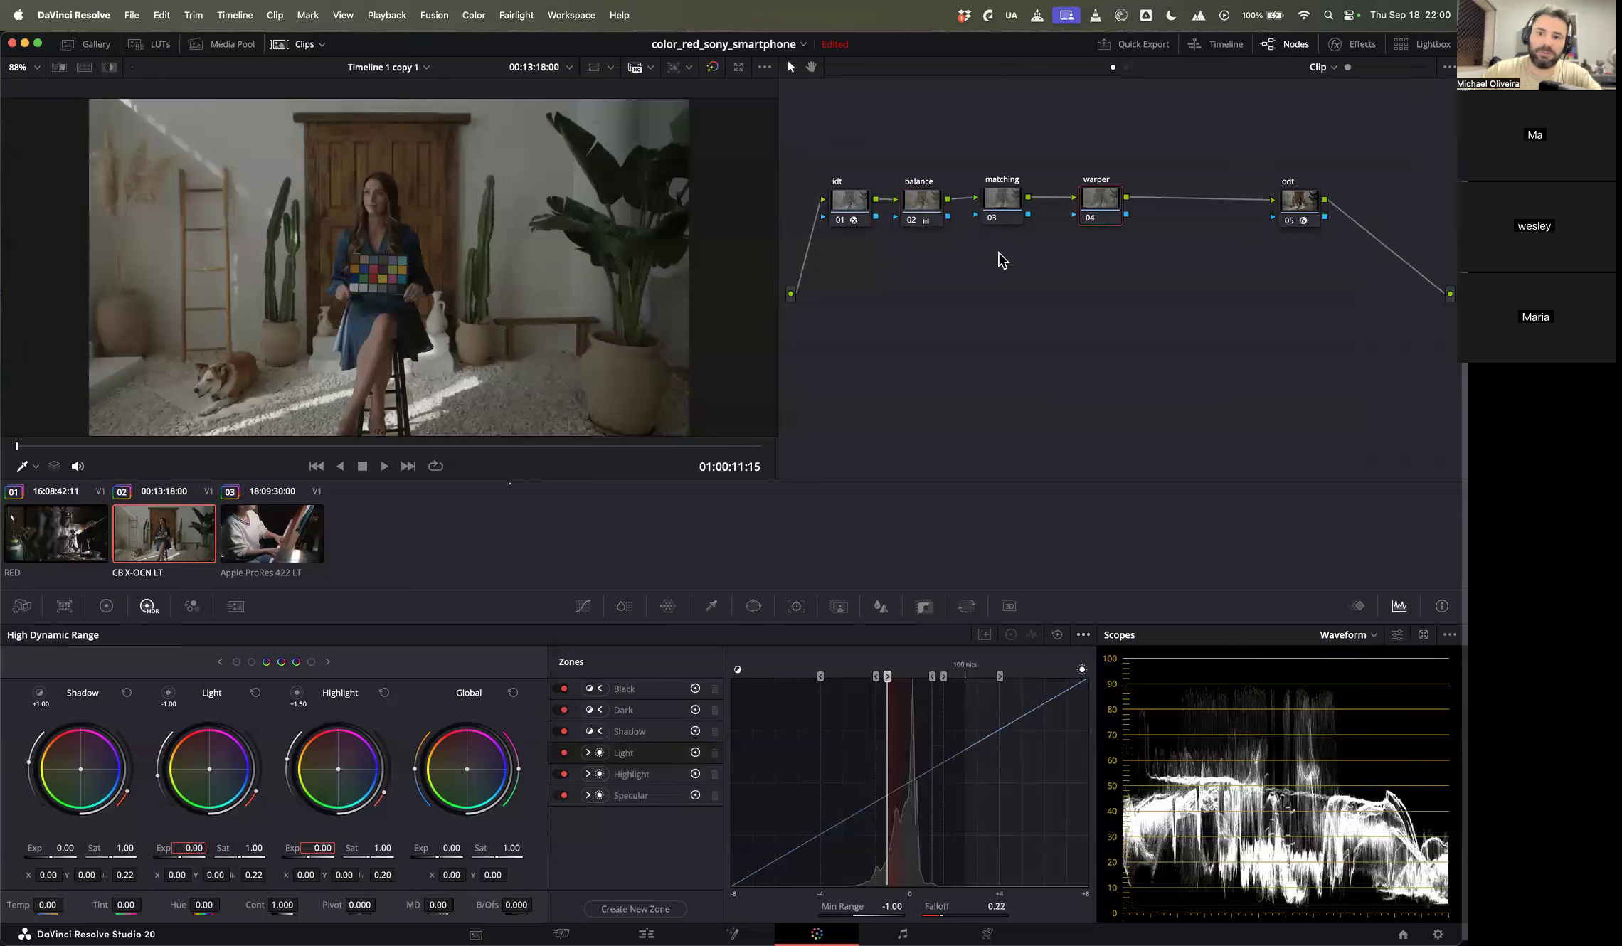
{"action": "left_click", "coordinate": [925, 214]}
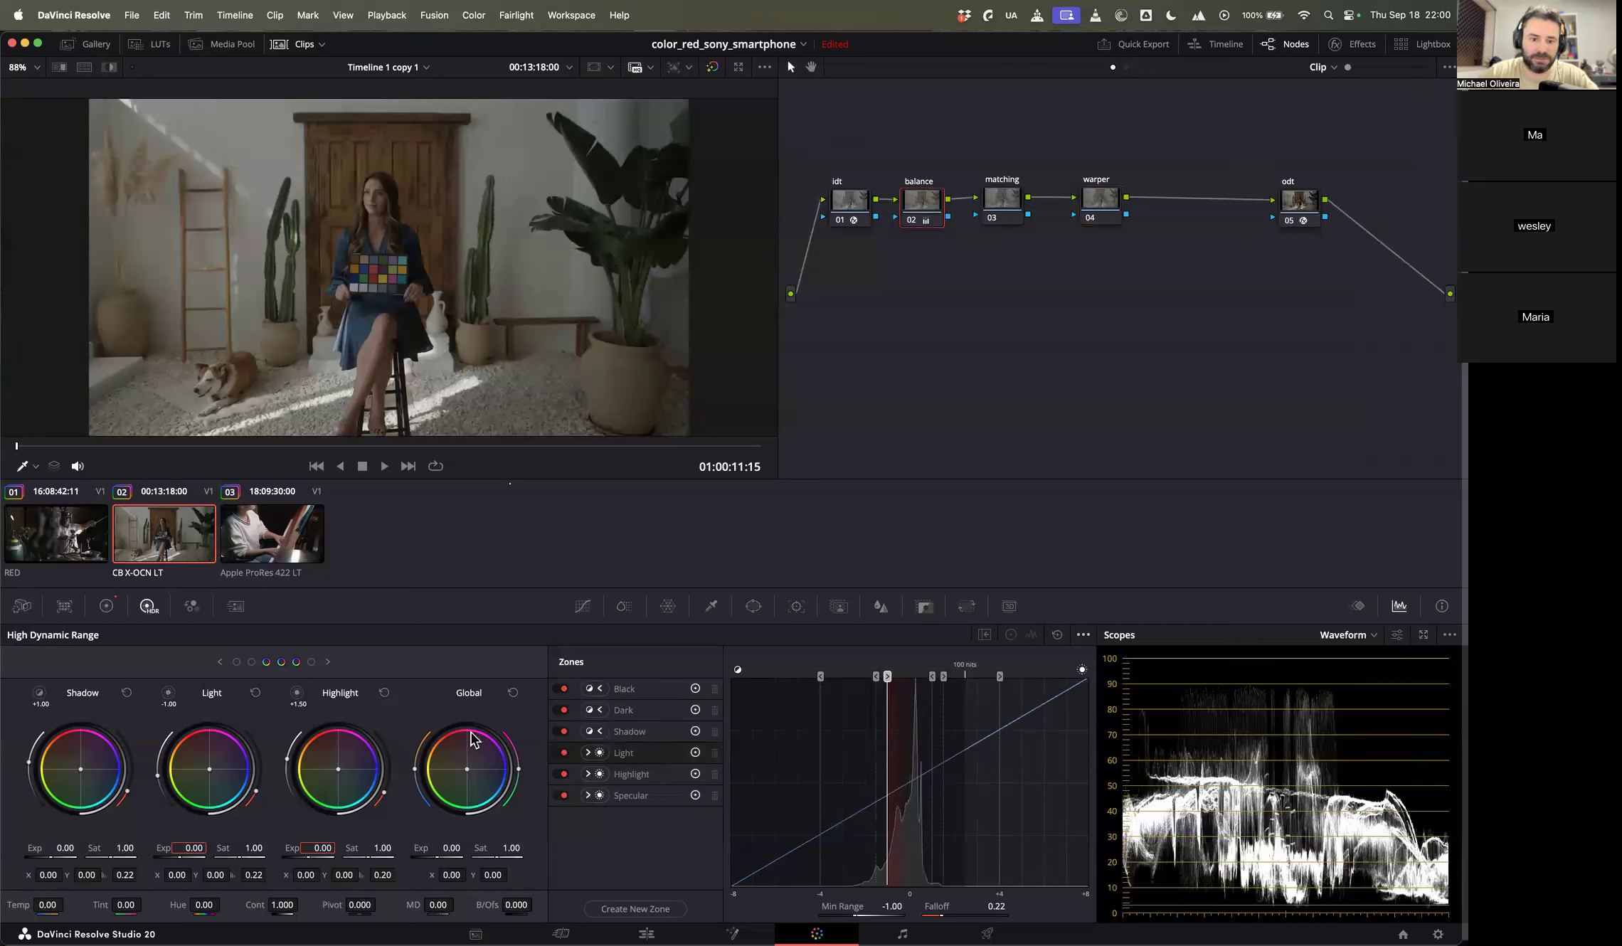
{"action": "left_click", "coordinate": [107, 606]}
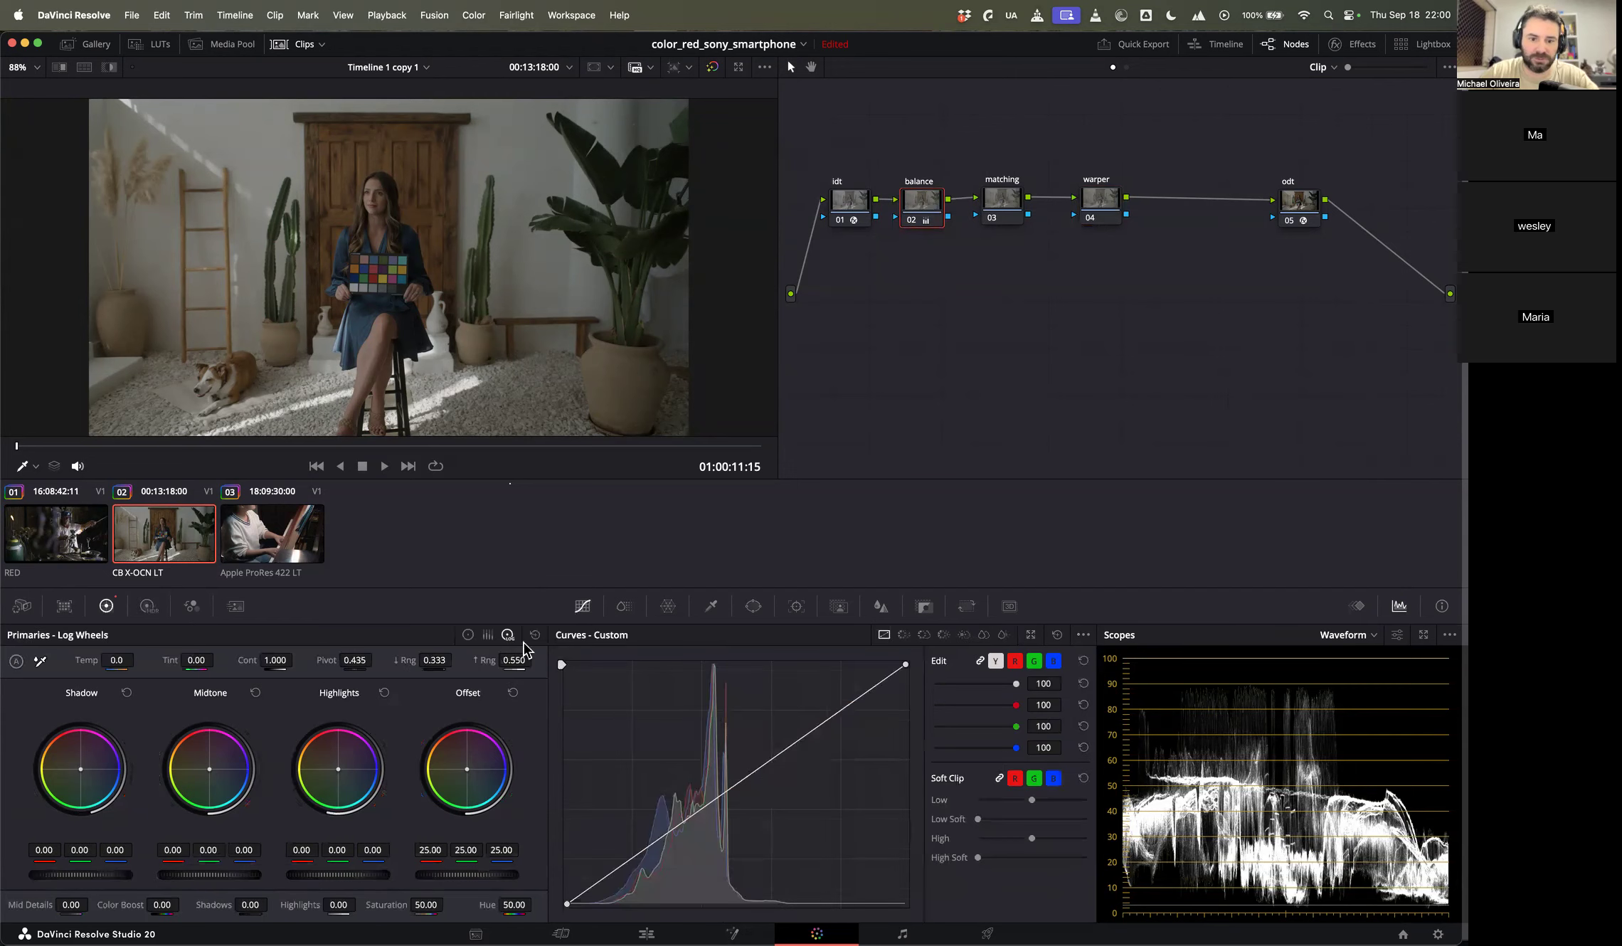
{"action": "left_click", "coordinate": [1362, 634]}
{"action": "left_click", "coordinate": [1384, 685]}
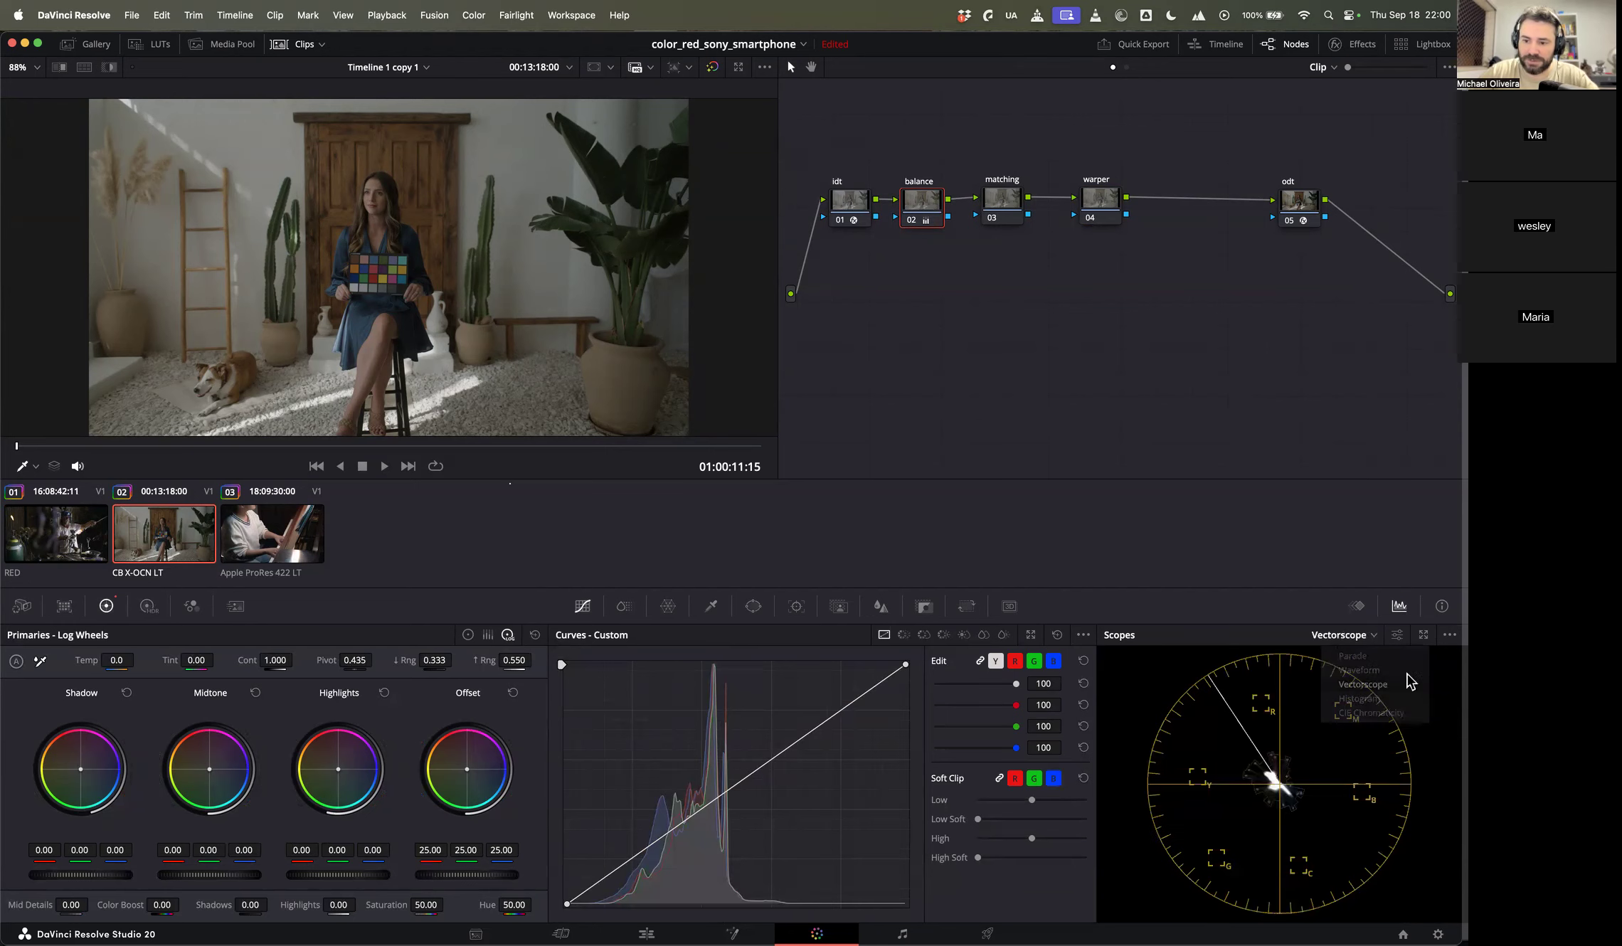
{"action": "left_click", "coordinate": [1424, 635]}
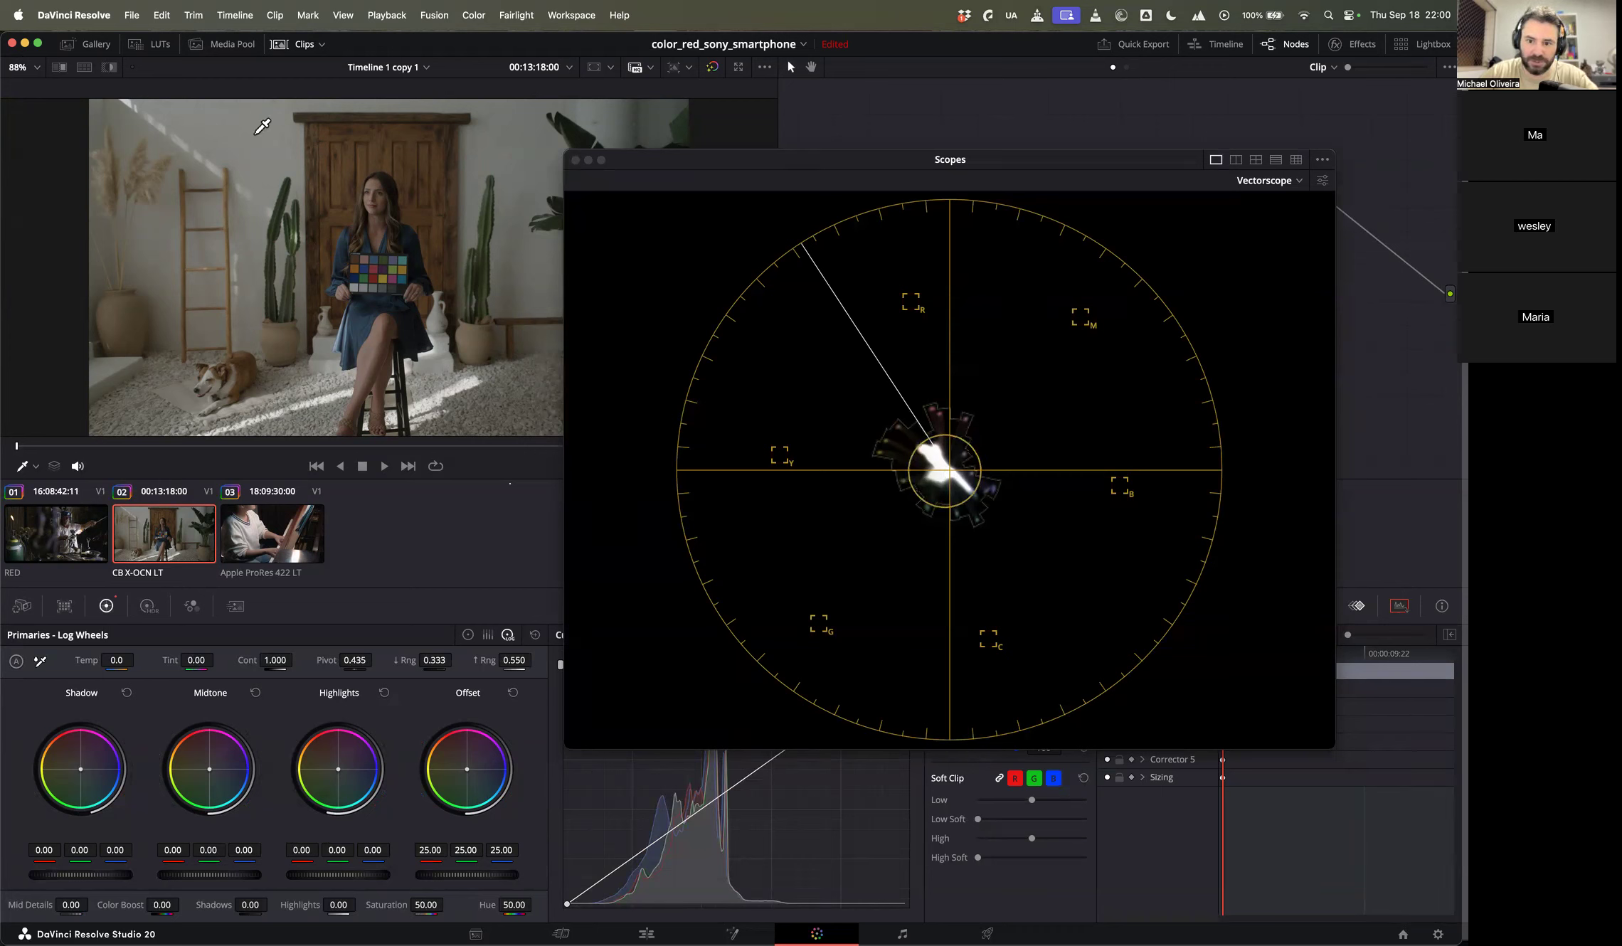
Step: Shift the balance node's gain toward blue to 0.89 red, 0.88 green and 0.92 blue, and close the enlarged vectorscope
{"action": "left_click", "coordinate": [468, 635]}
{"action": "left_click_drag", "start_coordinate": [341, 781], "coordinate": [347, 784]}
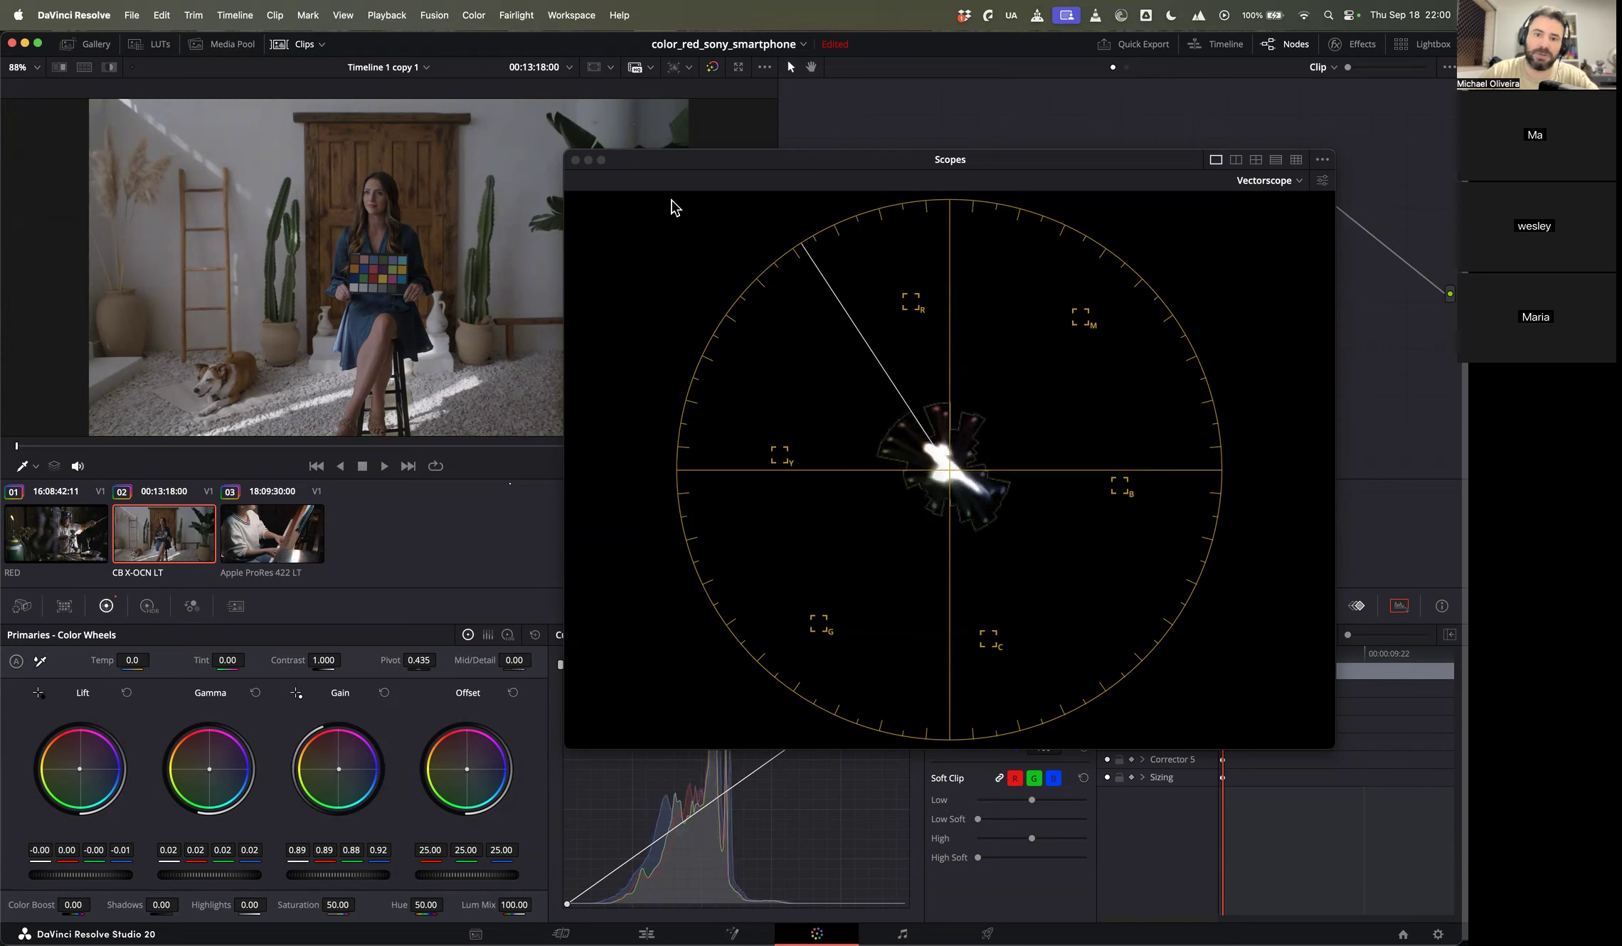
{"action": "left_click", "coordinate": [576, 158]}
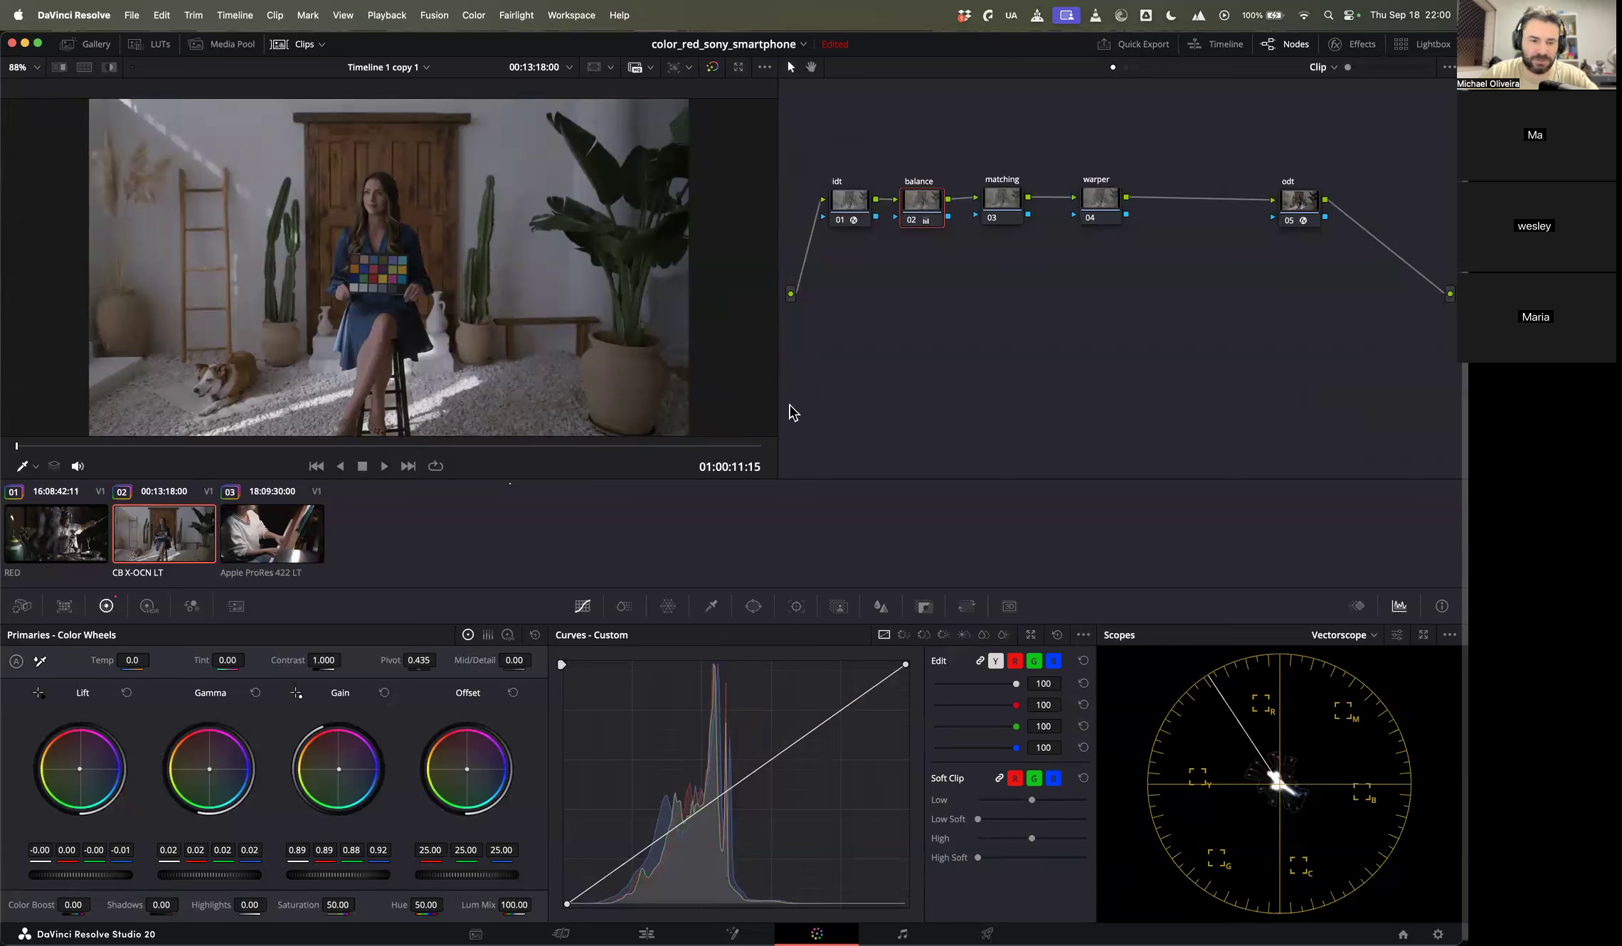
Step: Compare the look of the RED, CB X-OCN LT and Apple ProRes 422 LT clips by switching between them
{"action": "left_click", "coordinate": [64, 553]}
{"action": "left_click", "coordinate": [189, 559]}
{"action": "left_click", "coordinate": [283, 560]}
{"action": "left_click", "coordinate": [161, 552]}
{"action": "left_click", "coordinate": [81, 553]}
{"action": "left_click", "coordinate": [167, 553]}
{"action": "left_click", "coordinate": [285, 552]}
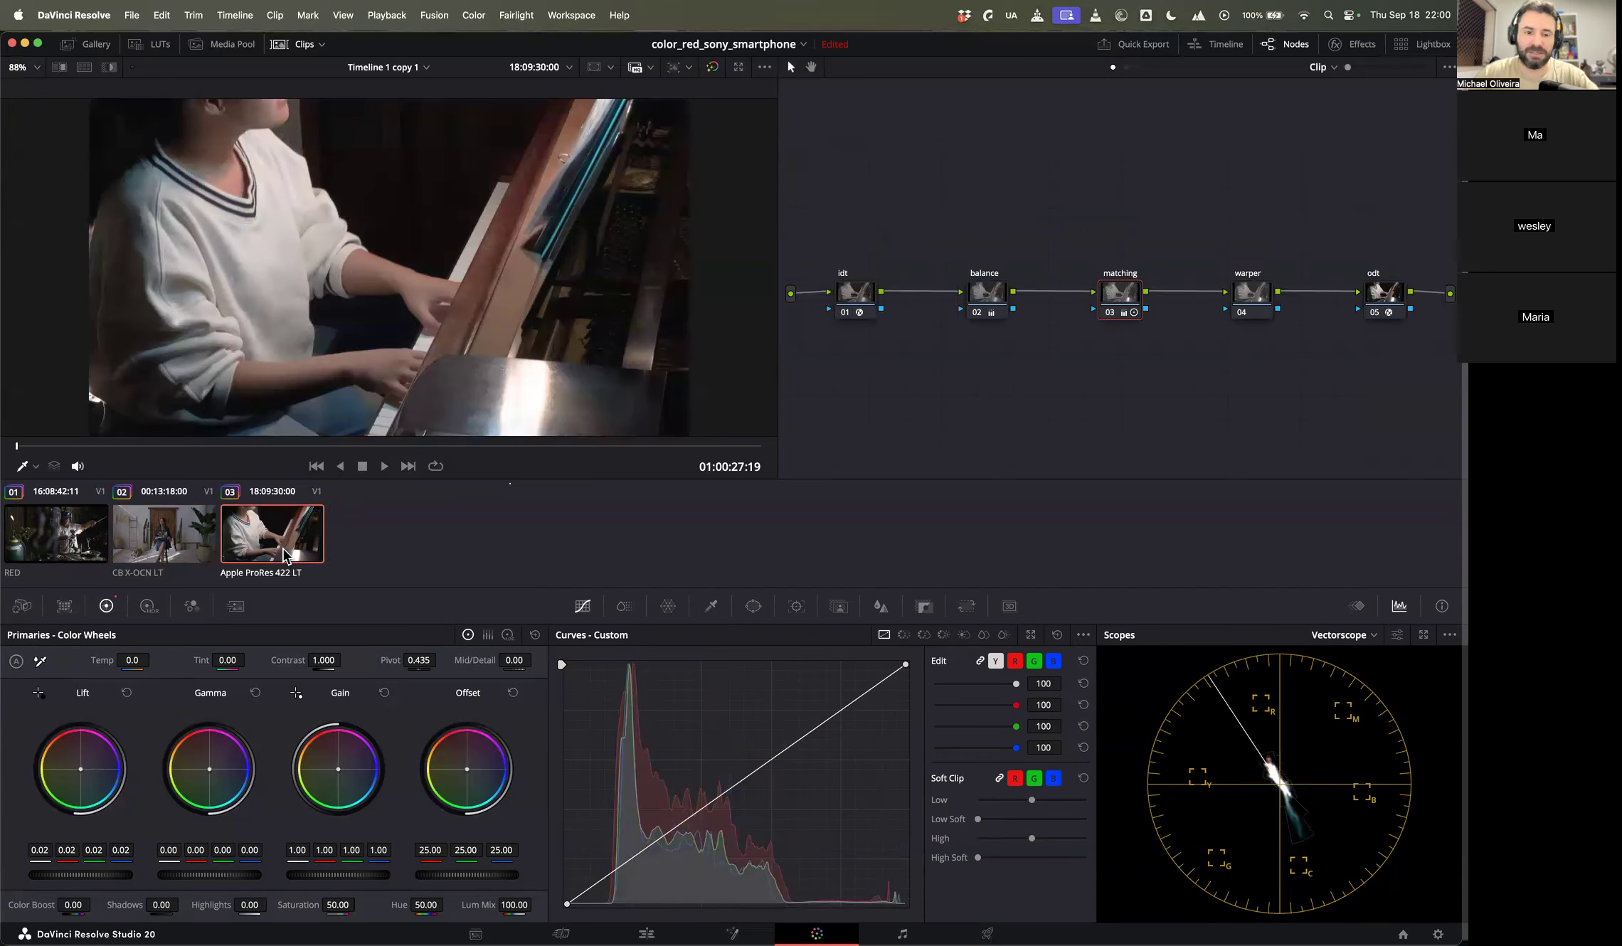
{"action": "left_click", "coordinate": [162, 543]}
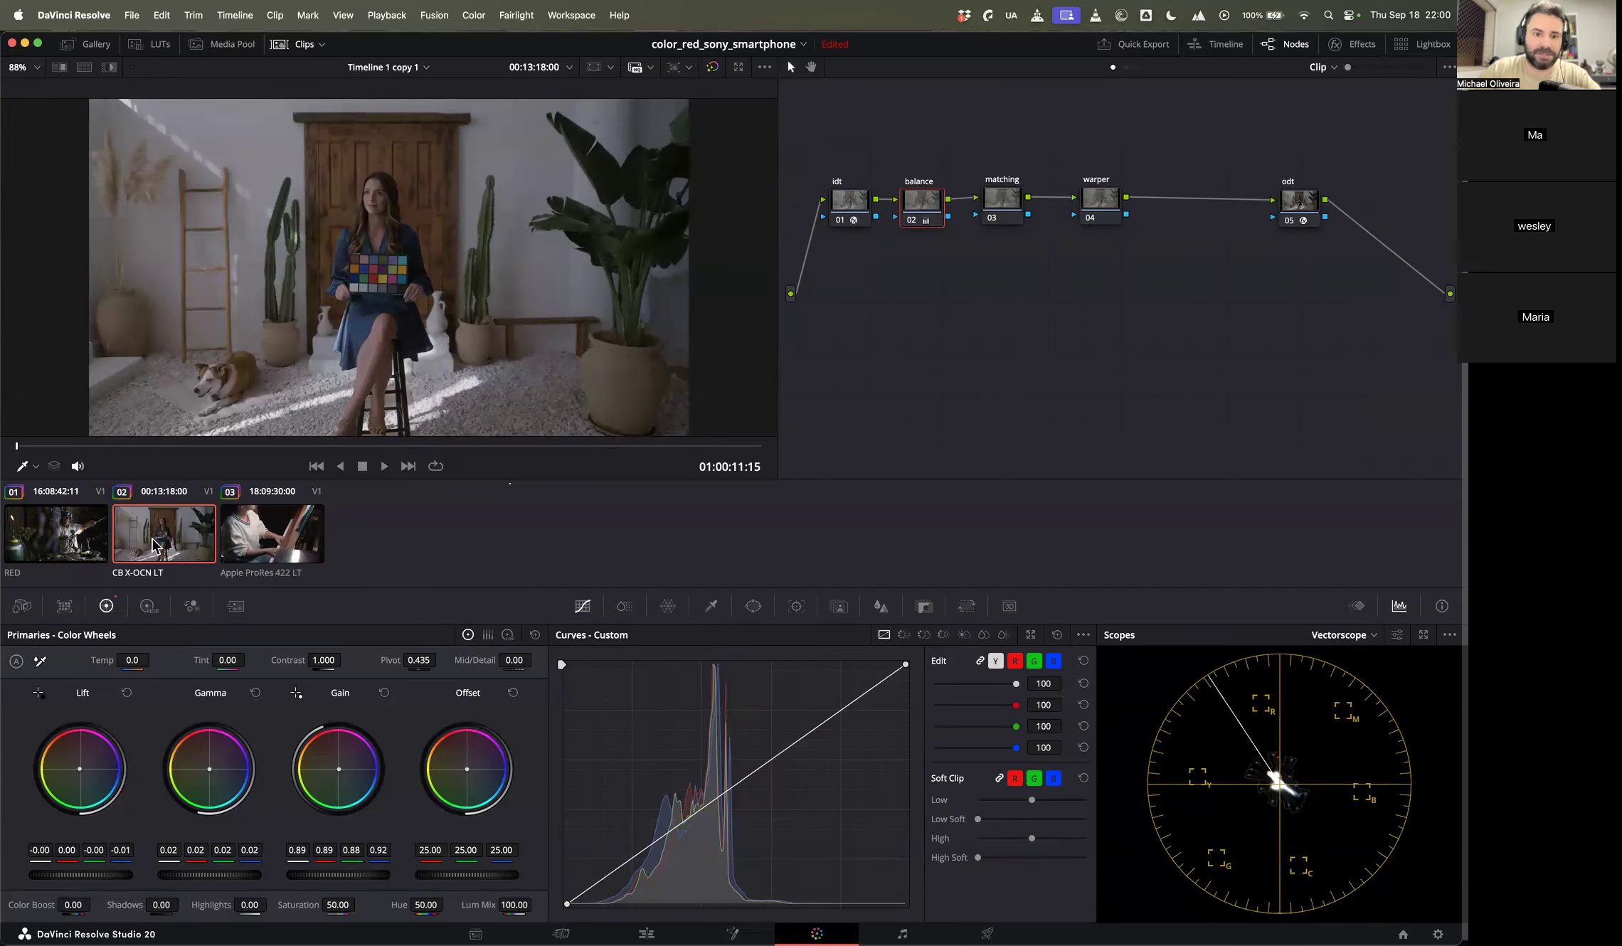
{"action": "left_click", "coordinate": [41, 545]}
{"action": "left_click", "coordinate": [172, 543]}
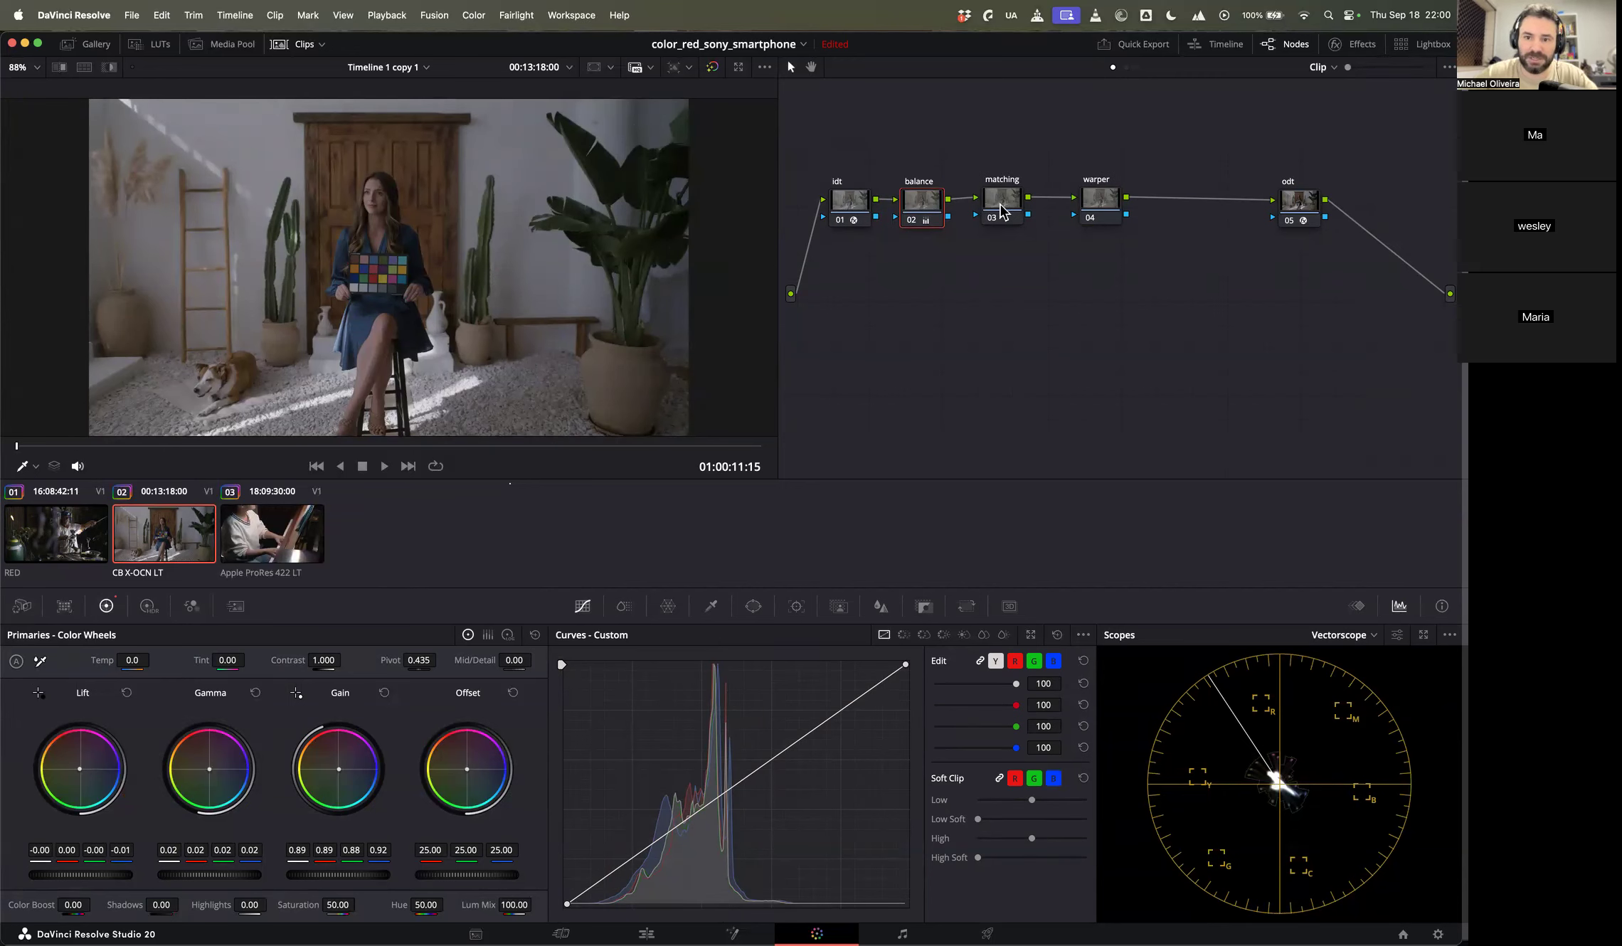
Step: Set the CB X-OCN LT clip's balance contrast to 1.080 and gamma to 0.04, and compare the other two clips
{"action": "left_click_drag", "start_coordinate": [323, 660], "coordinate": [331, 660]}
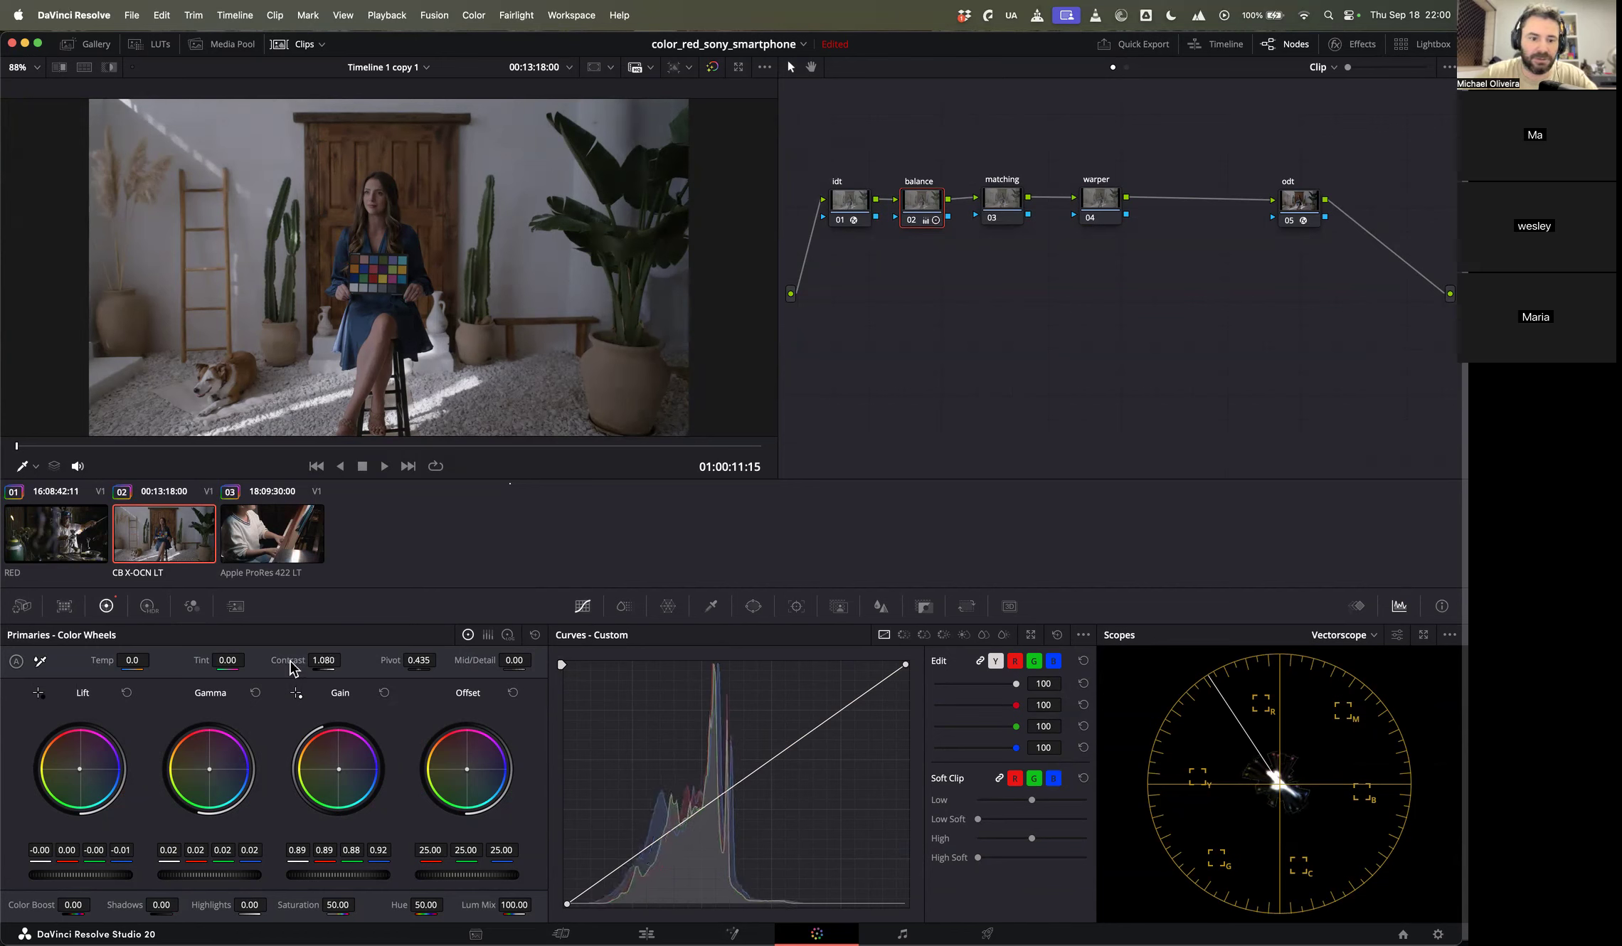
{"action": "left_click_drag", "start_coordinate": [209, 875], "coordinate": [215, 874]}
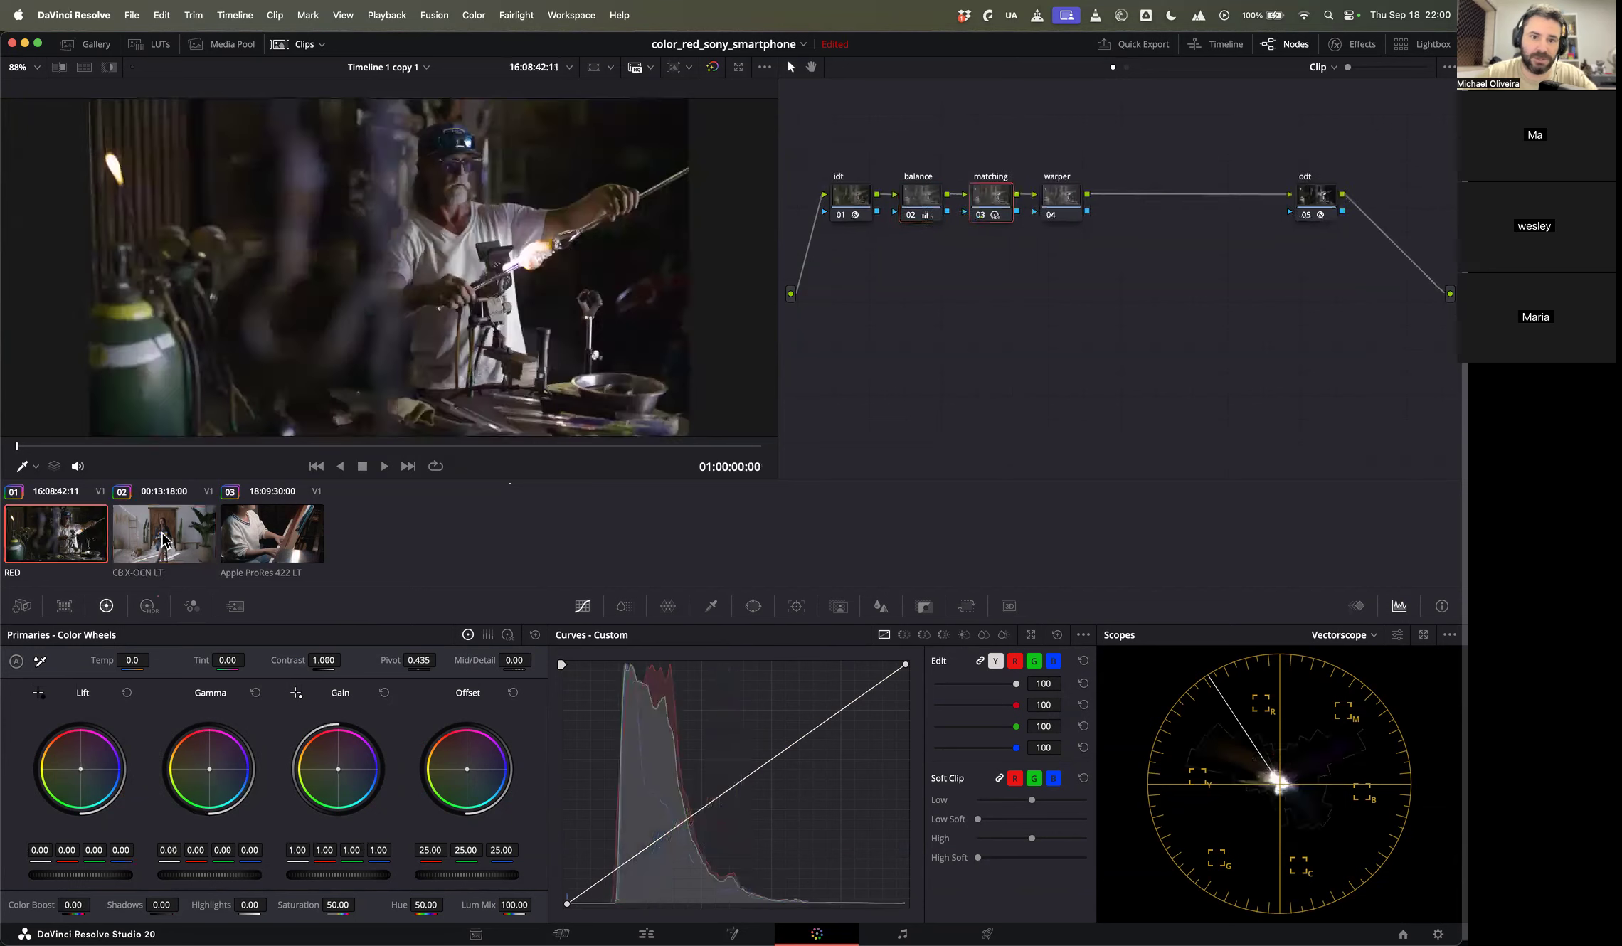
{"action": "left_click", "coordinate": [247, 541]}
{"action": "left_click", "coordinate": [80, 546]}
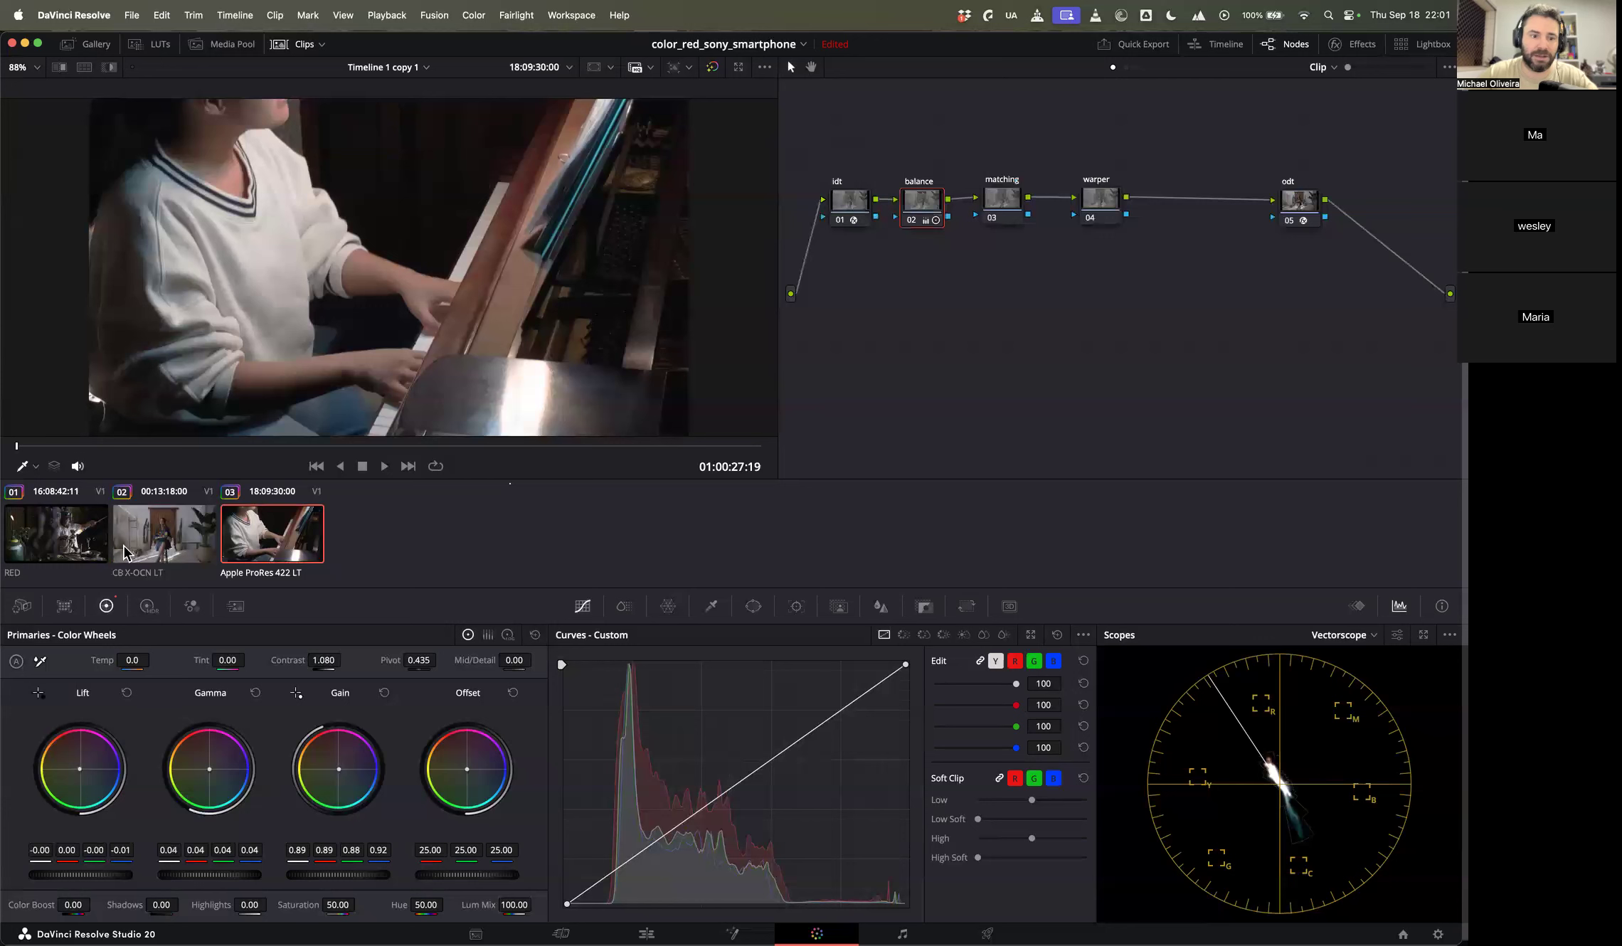
Step: Compare the color spread of the RED and CB X-OCN LT clips on an enlarged vectorscope
{"action": "left_click", "coordinate": [1423, 635]}
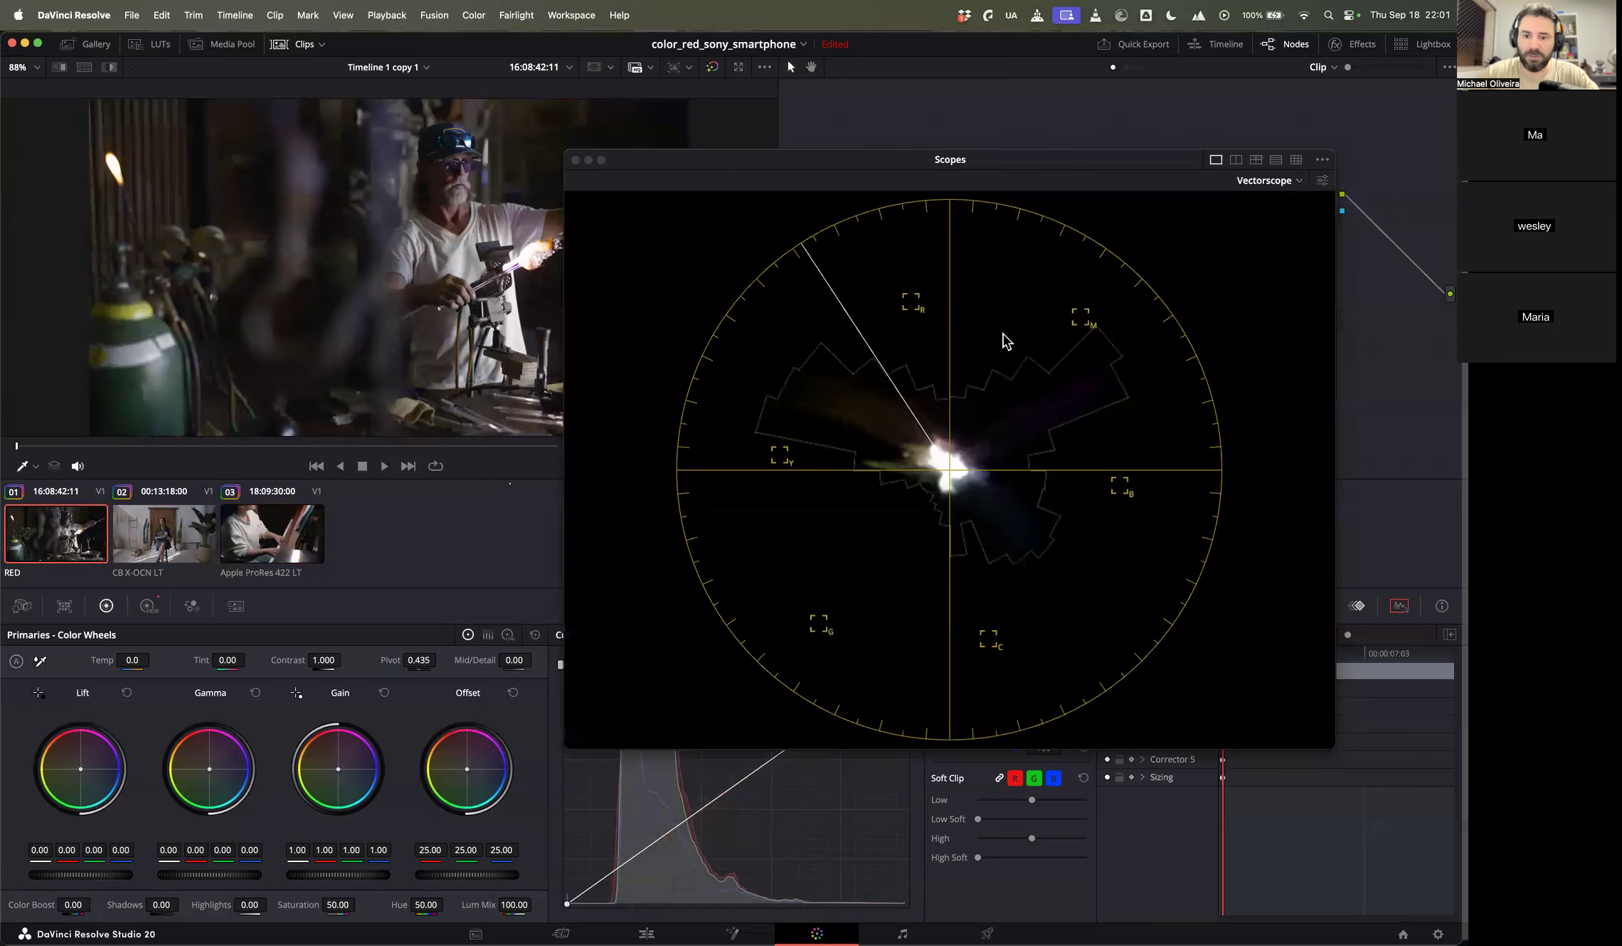
{"action": "left_click", "coordinate": [192, 528]}
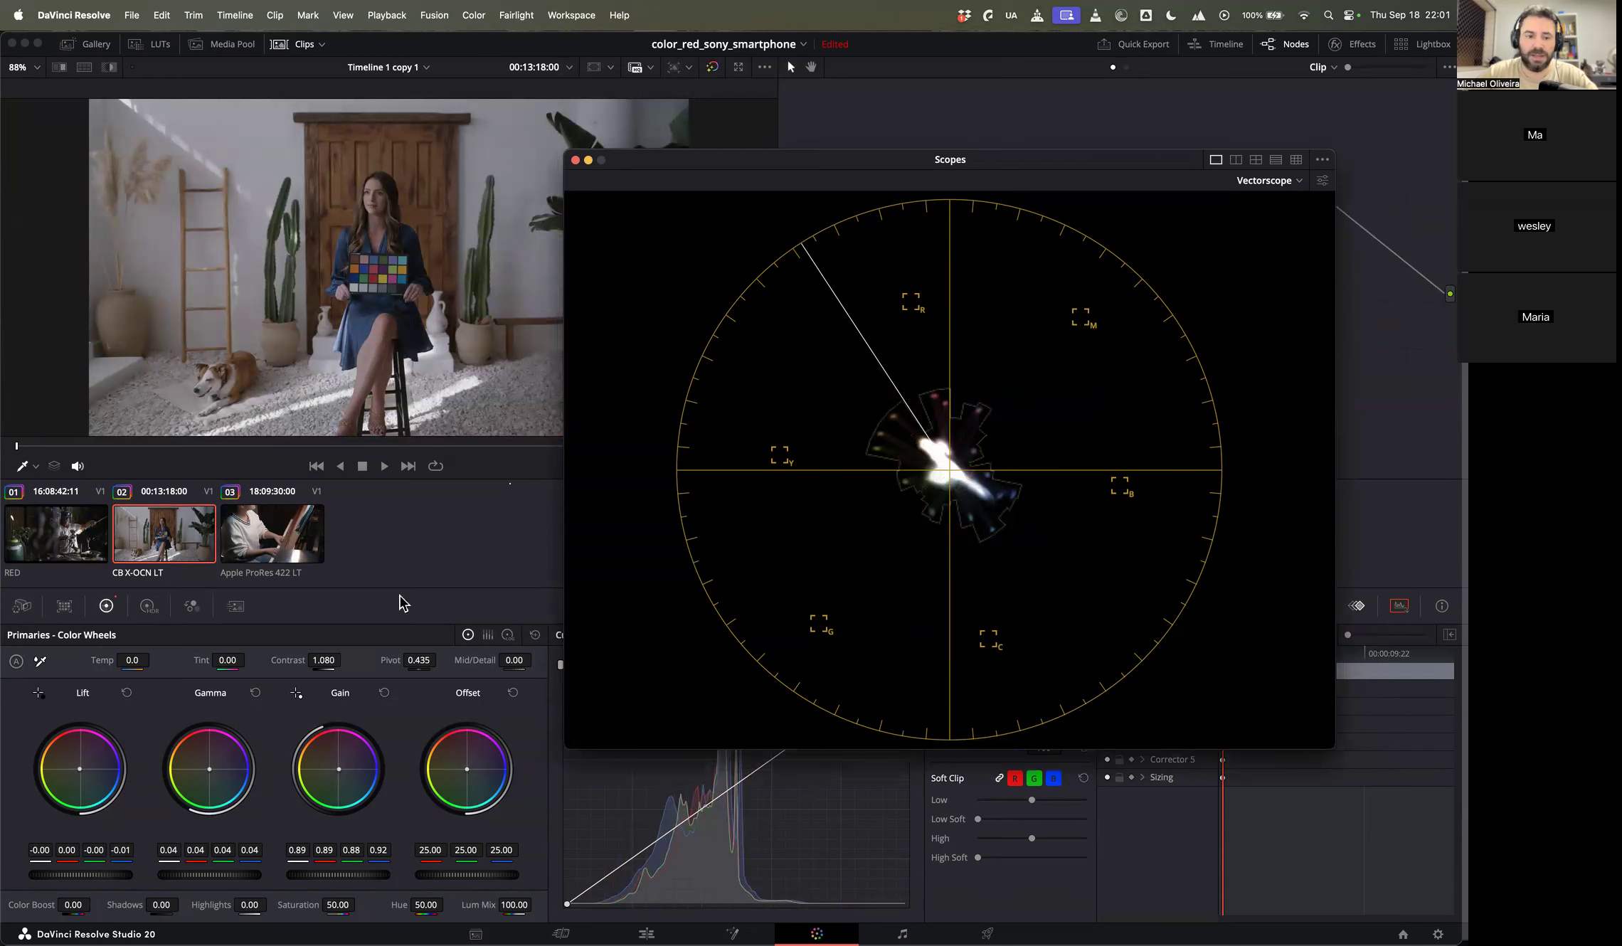
{"action": "left_click", "coordinate": [72, 530]}
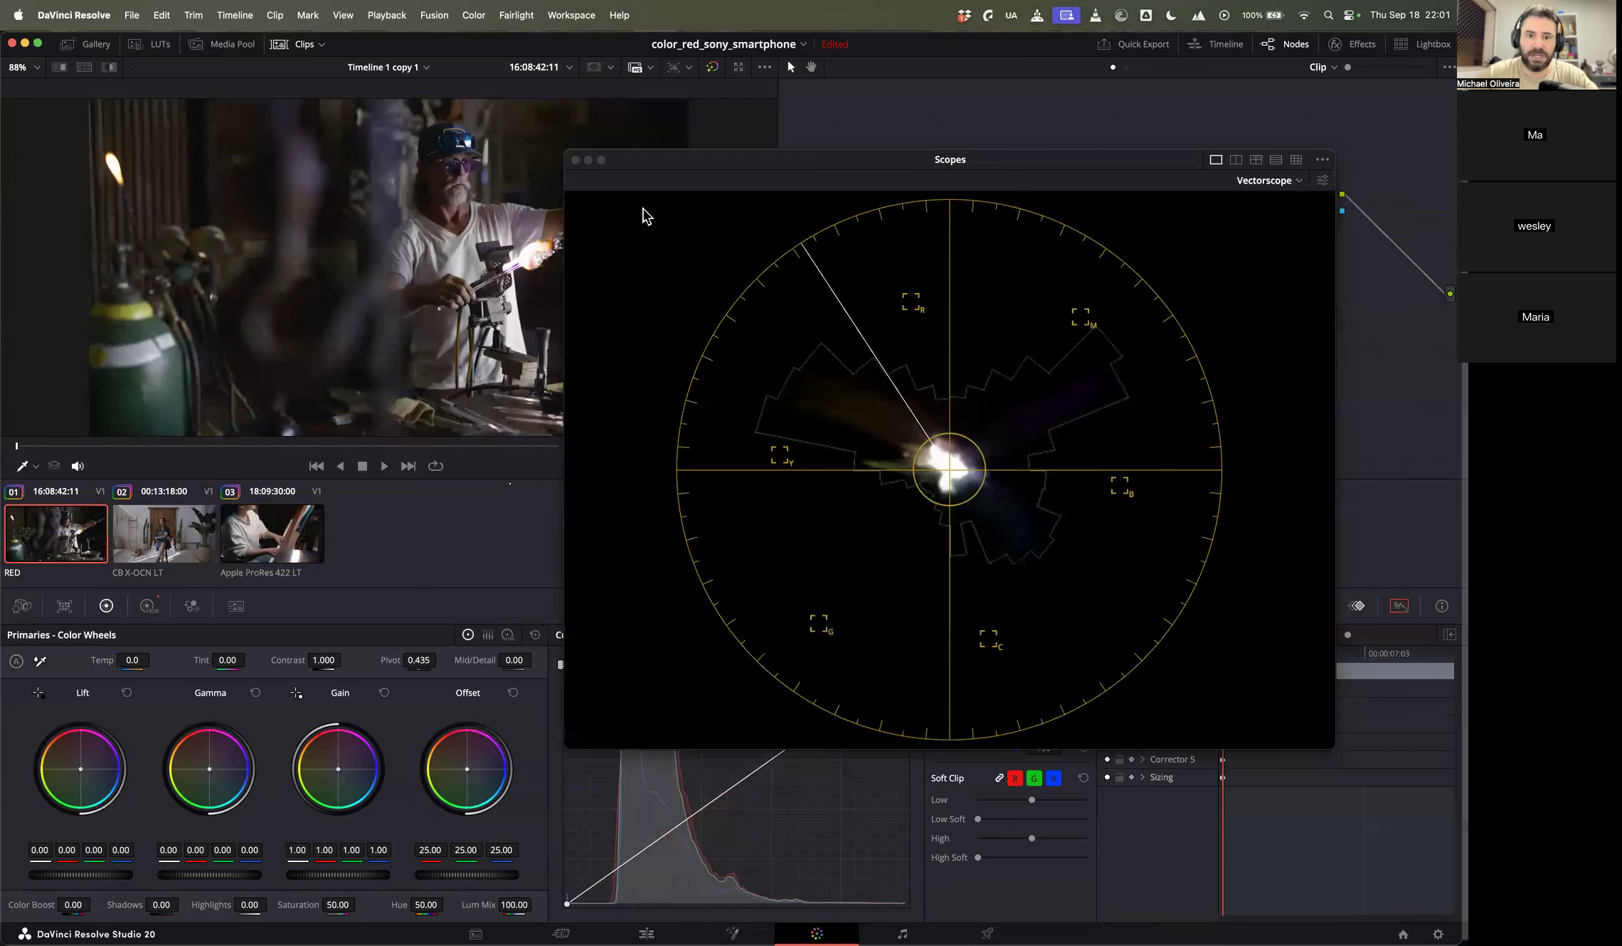
Step: Uncover the RED clip's node graph and add a parallel node labelled sat alongside its warper node
{"action": "left_click_drag", "start_coordinate": [807, 160], "coordinate": [860, 283]}
{"action": "left_click", "coordinate": [1065, 199]}
{"action": "left_click_drag", "start_coordinate": [960, 285], "coordinate": [1029, 317]}
{"action": "key", "text": "alt+p"}
{"action": "type", "text": "sat"}
{"action": "key", "text": "Return"}
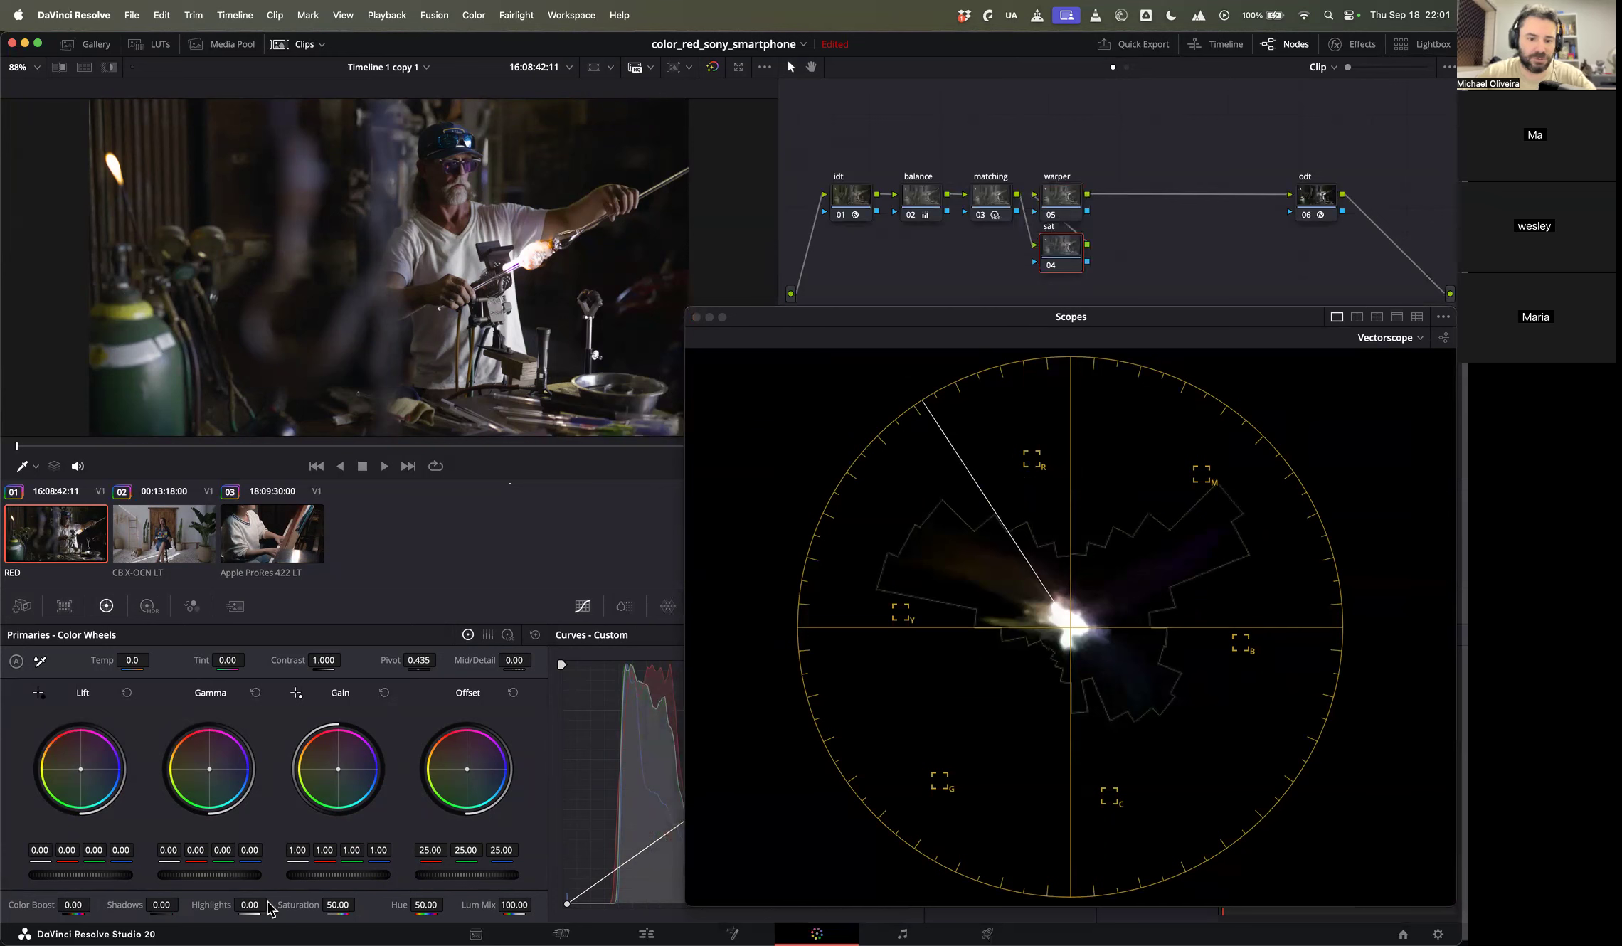
Step: Try saturation 45.20 and color boost -32.50 on the RED clip's sat node, reset the boost and delete the node
{"action": "mouse_move", "coordinate": [337, 905]}
{"action": "left_mouse_down"}
{"action": "mouse_move", "coordinate": [324, 906]}
{"action": "mouse_move", "coordinate": [360, 905]}
{"action": "mouse_move", "coordinate": [285, 905]}
{"action": "mouse_move", "coordinate": [308, 905]}
{"action": "left_mouse_up"}
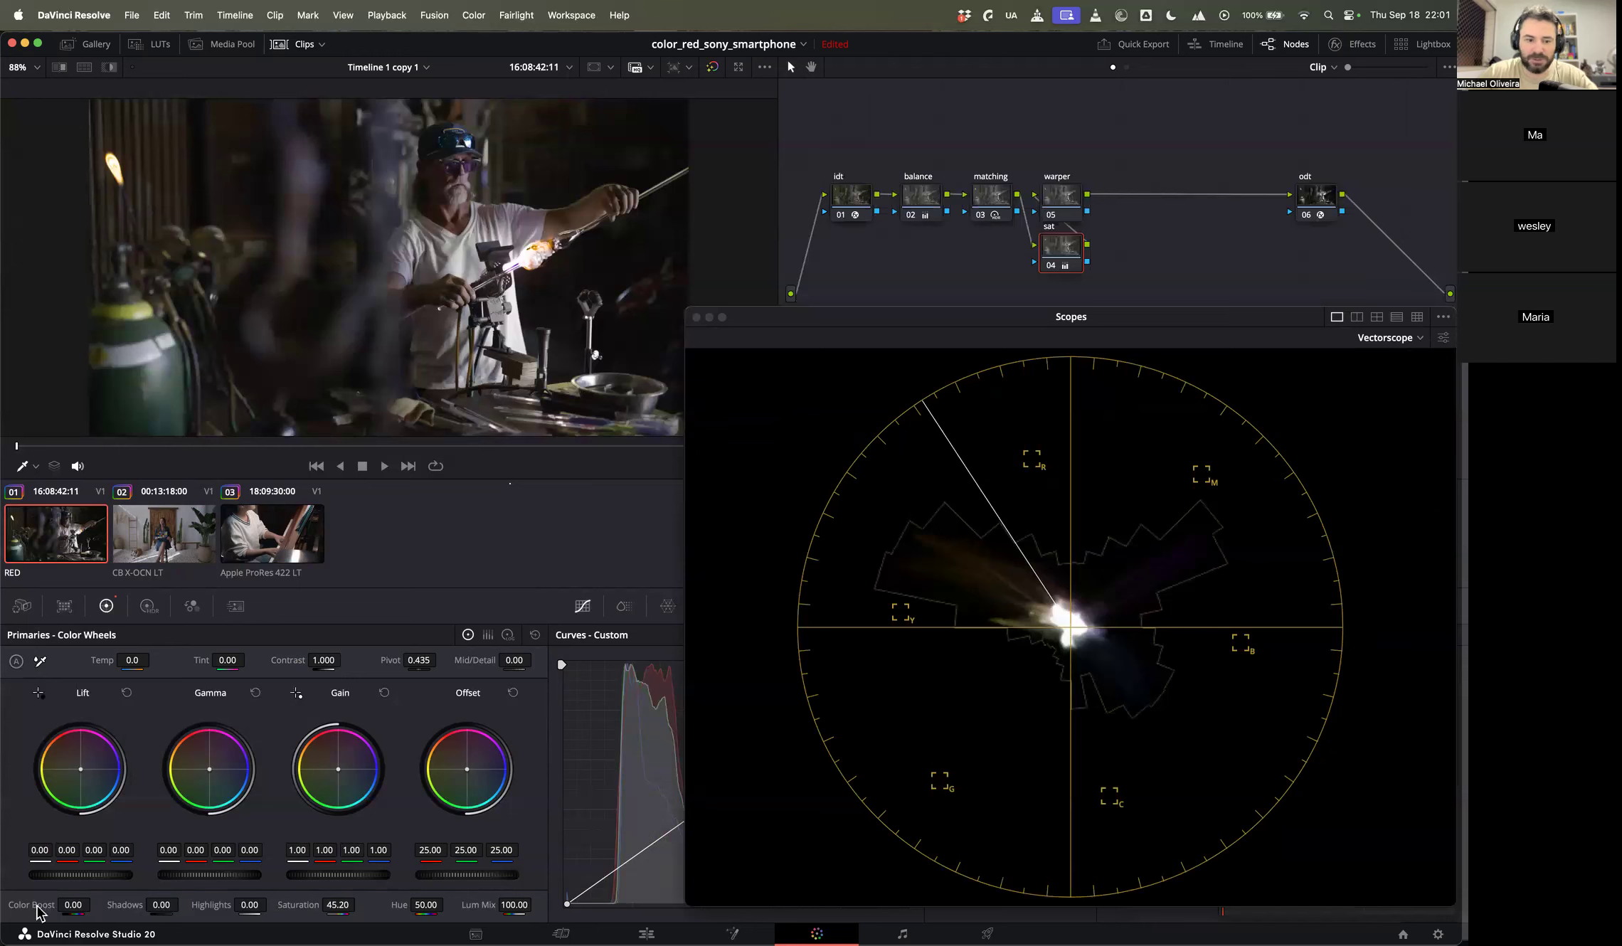
{"action": "left_click_drag", "start_coordinate": [74, 905], "coordinate": [47, 905]}
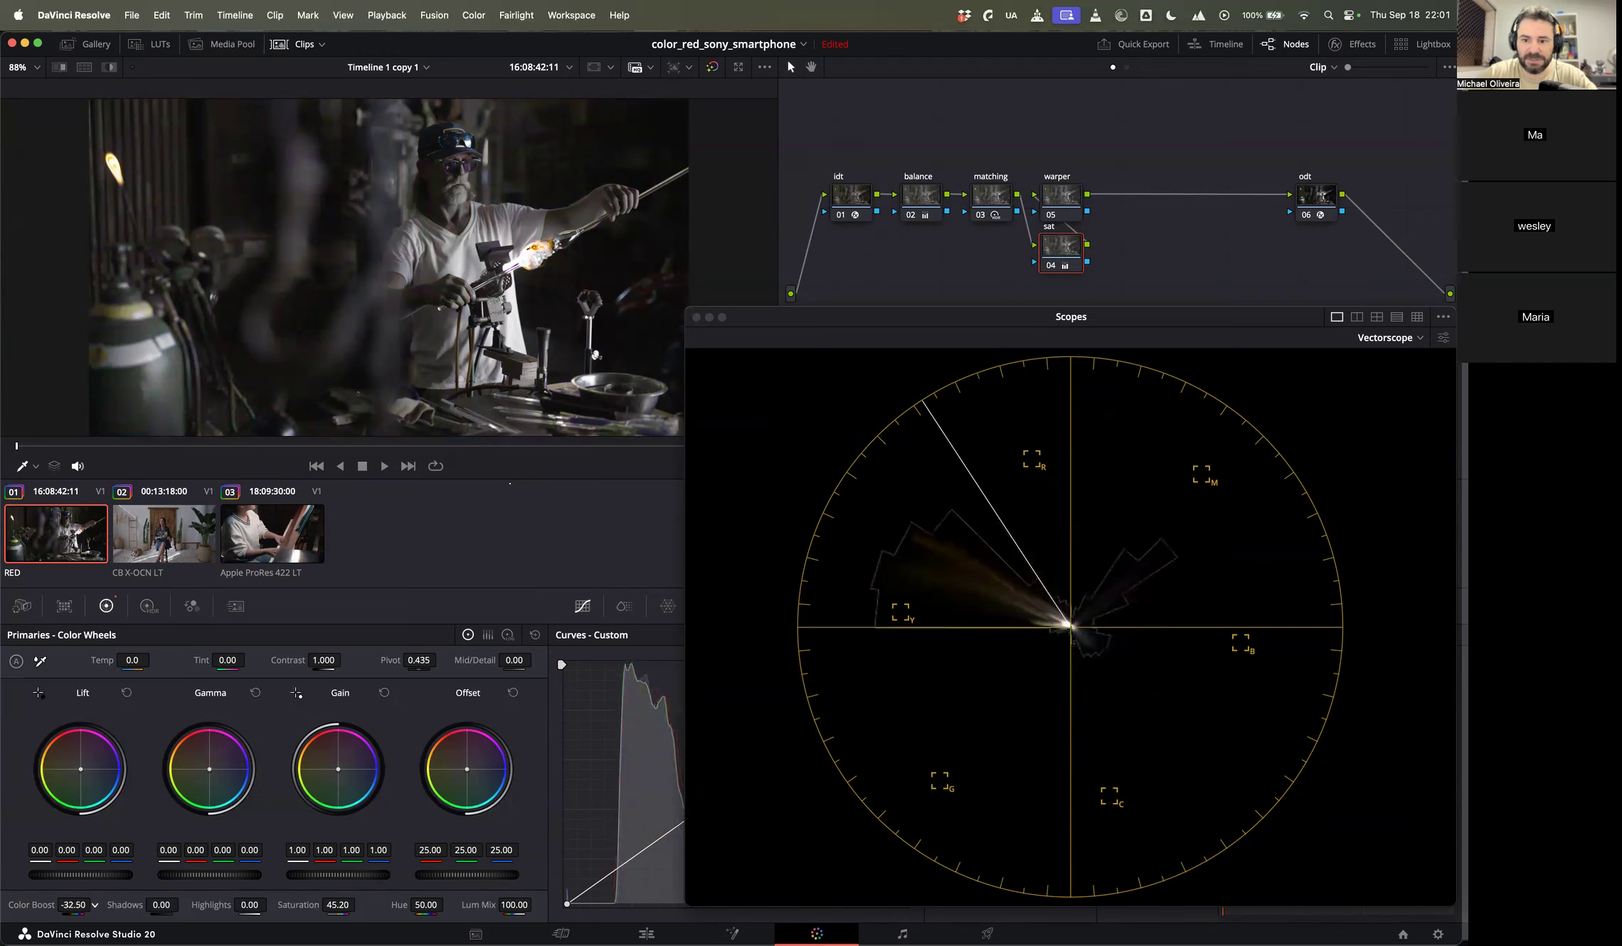
{"action": "double_click", "coordinate": [43, 905]}
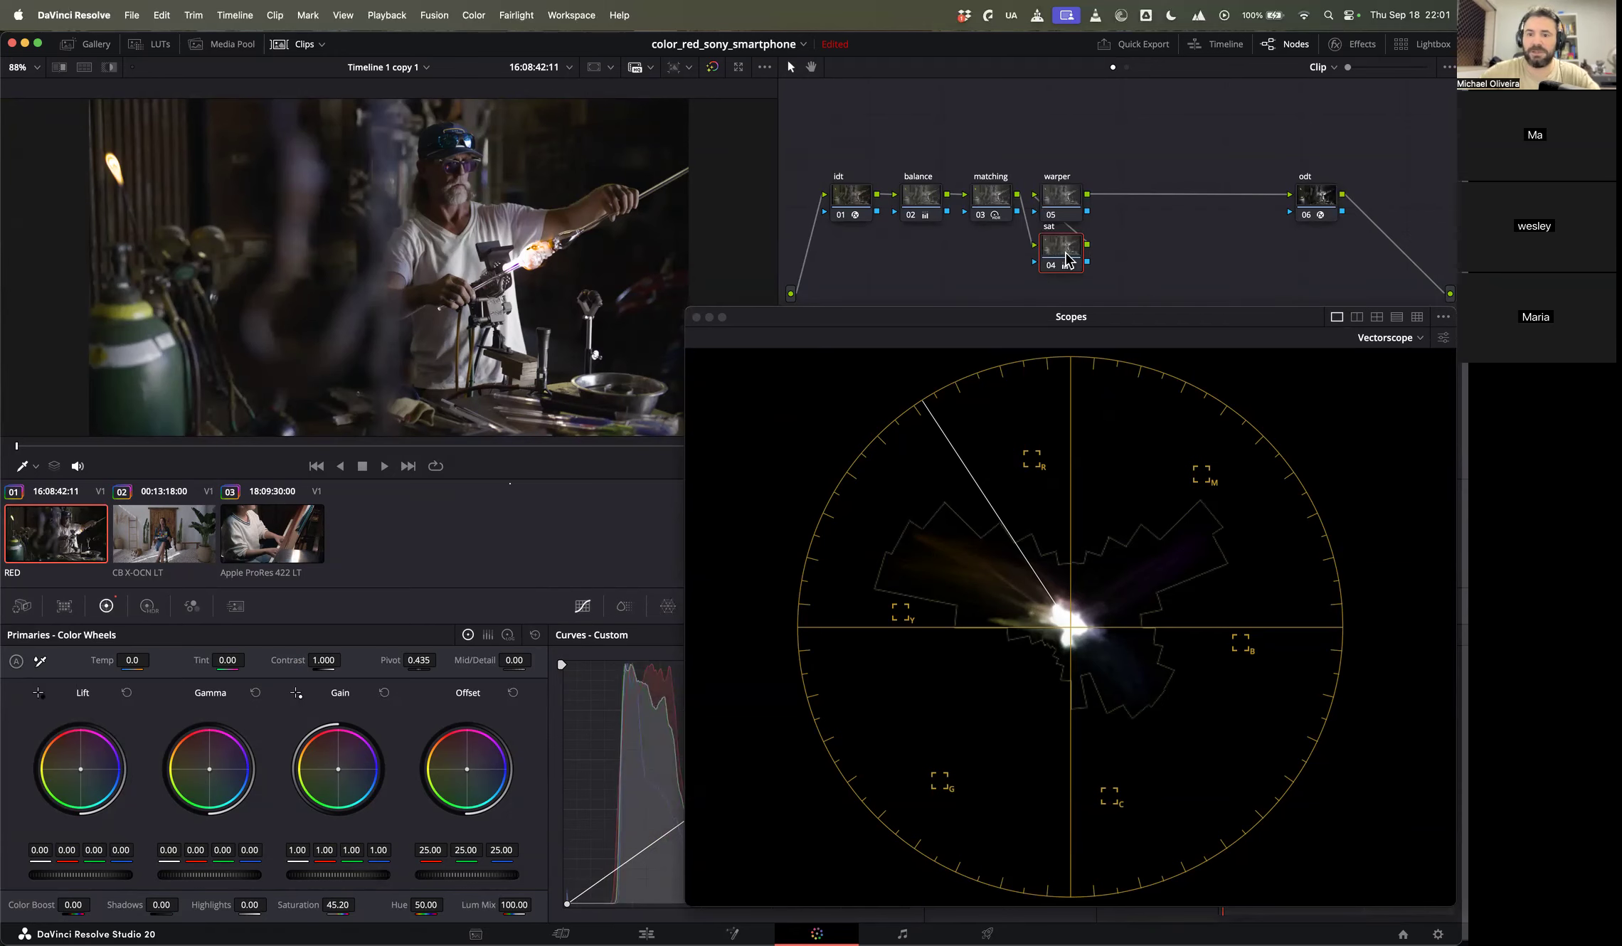
{"action": "key", "text": "Delete"}
Step: Shrink the floating vectorscope and open the Color Warper's Chroma Warp for the RED clip, checking its display options
{"action": "left_click_drag", "start_coordinate": [799, 311], "coordinate": [798, 151]}
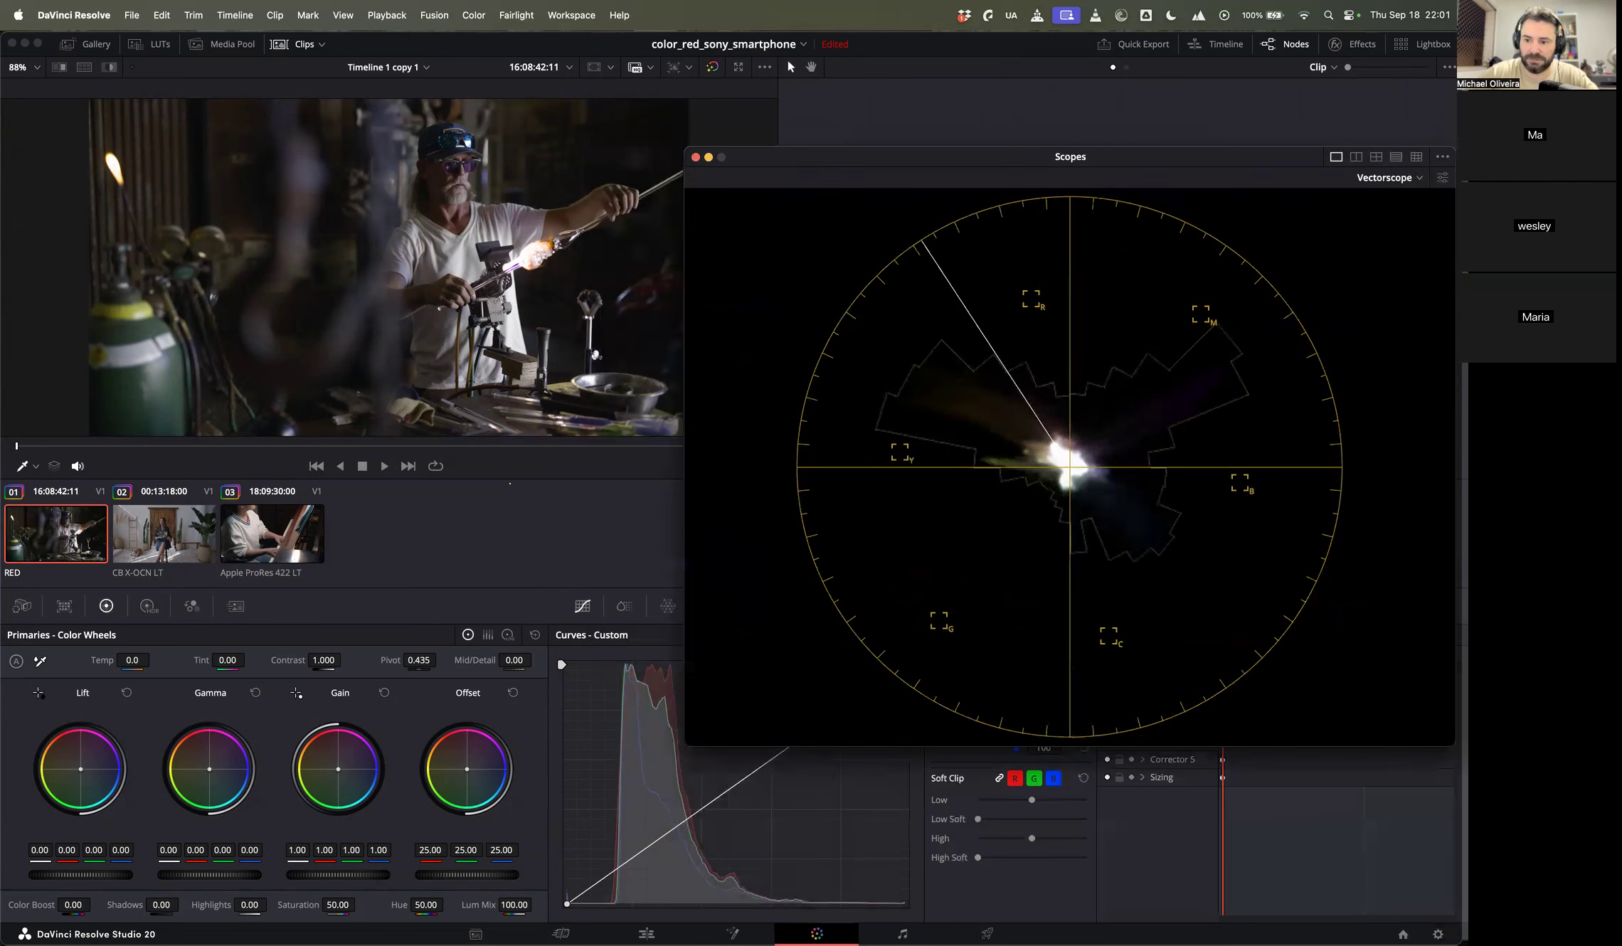
{"action": "left_click_drag", "start_coordinate": [1455, 746], "coordinate": [1200, 548]}
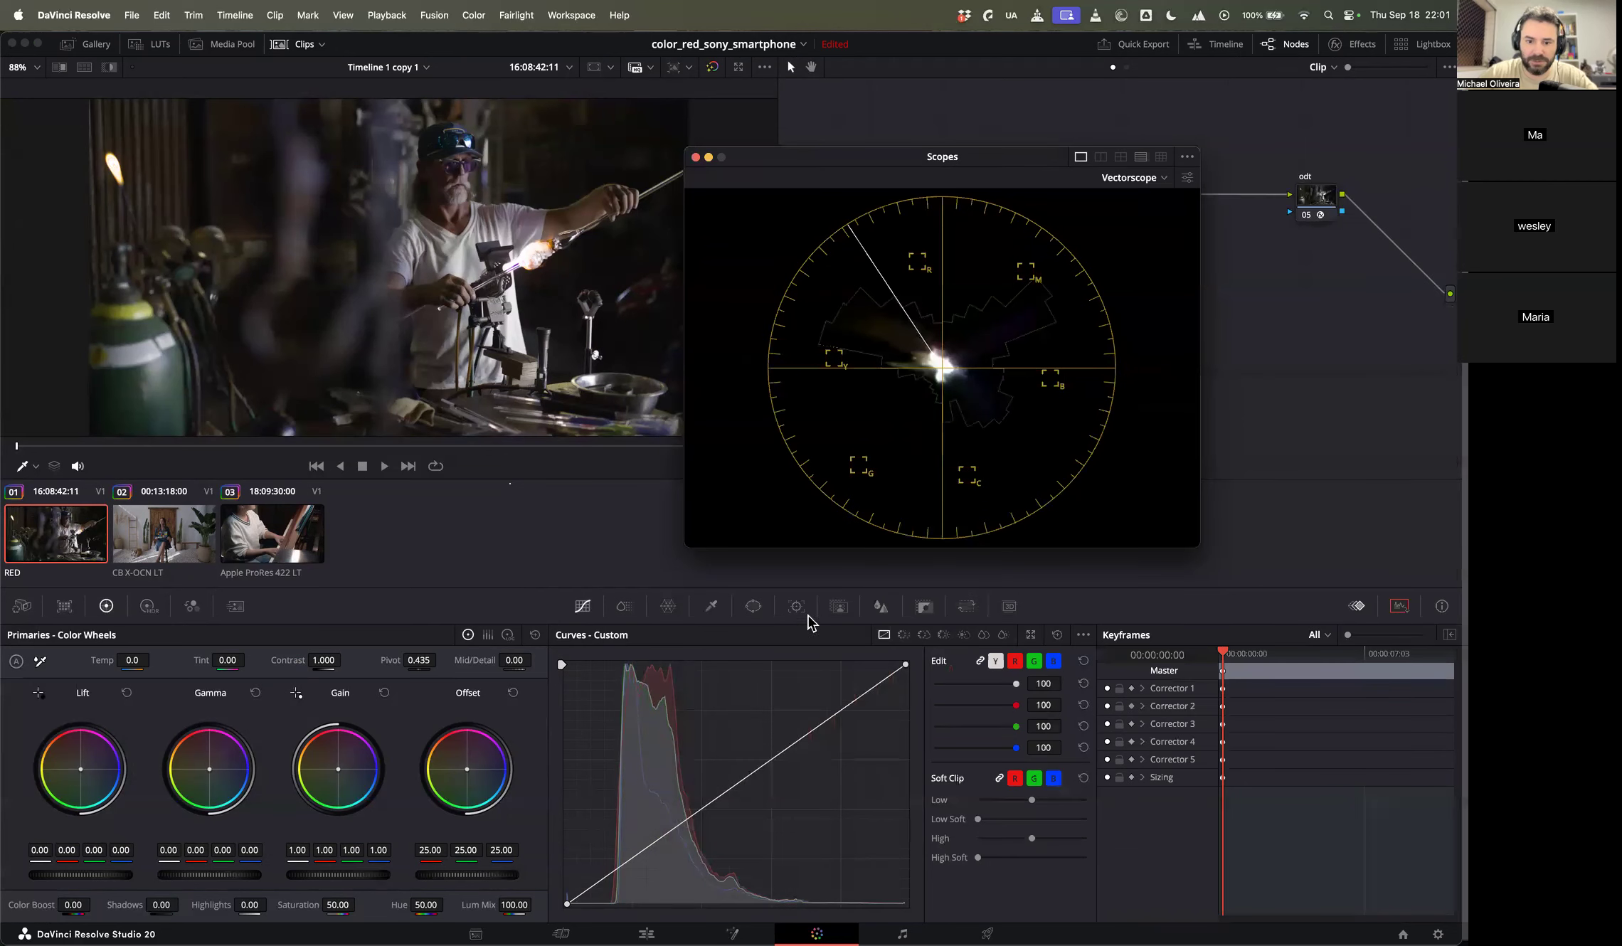
{"action": "left_click", "coordinate": [668, 606]}
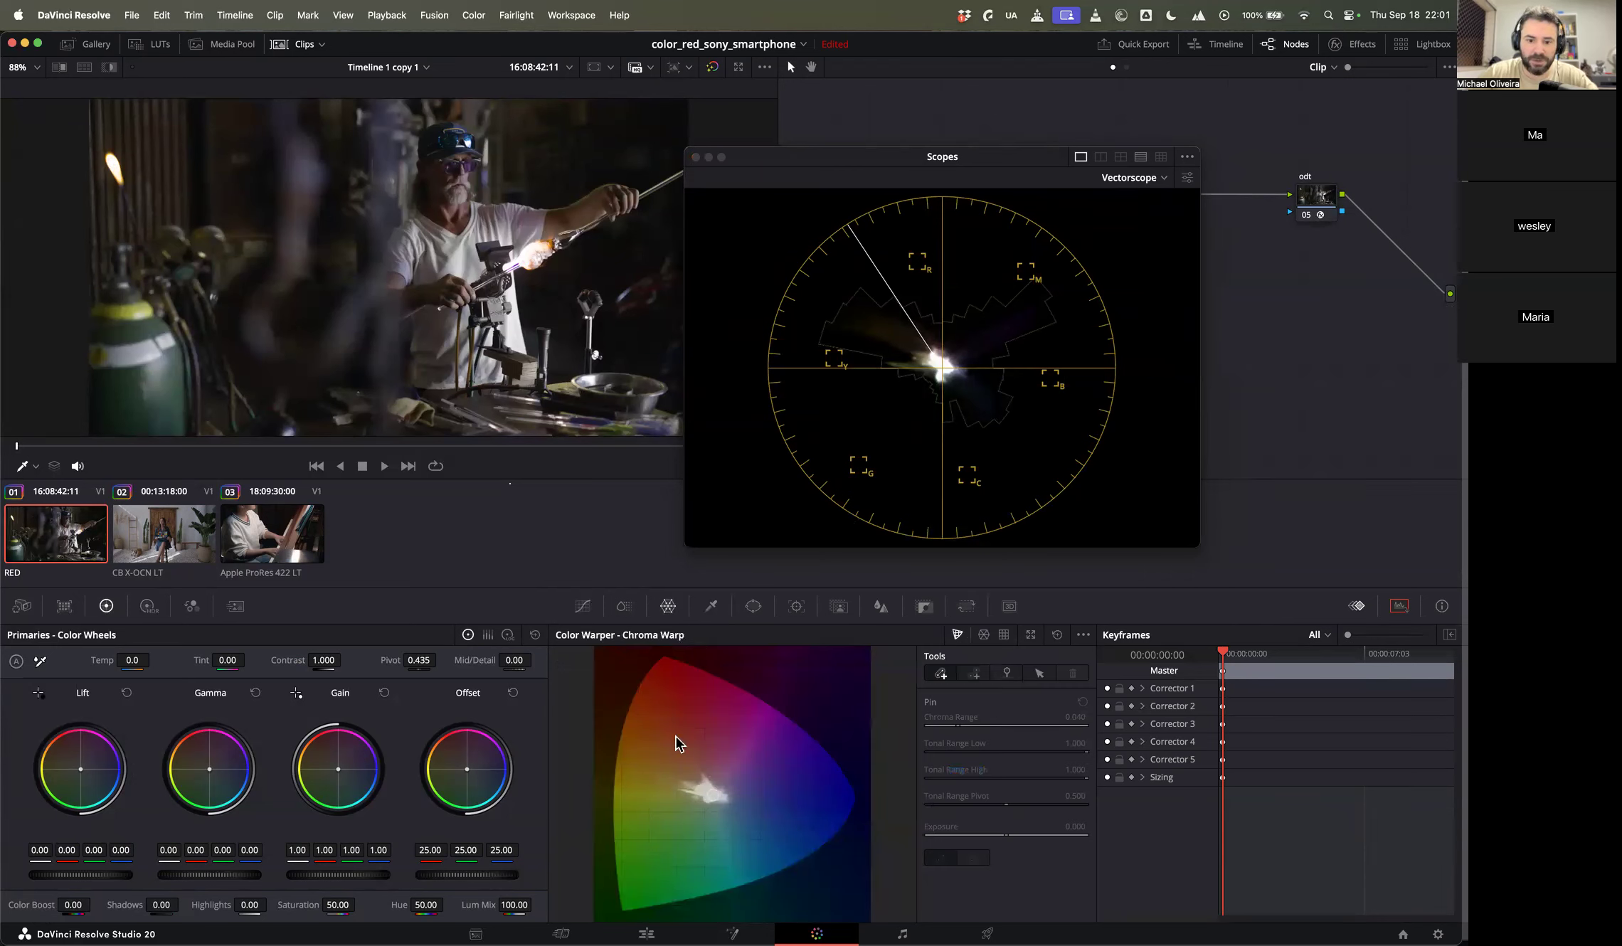
{"action": "left_click", "coordinate": [1083, 638]}
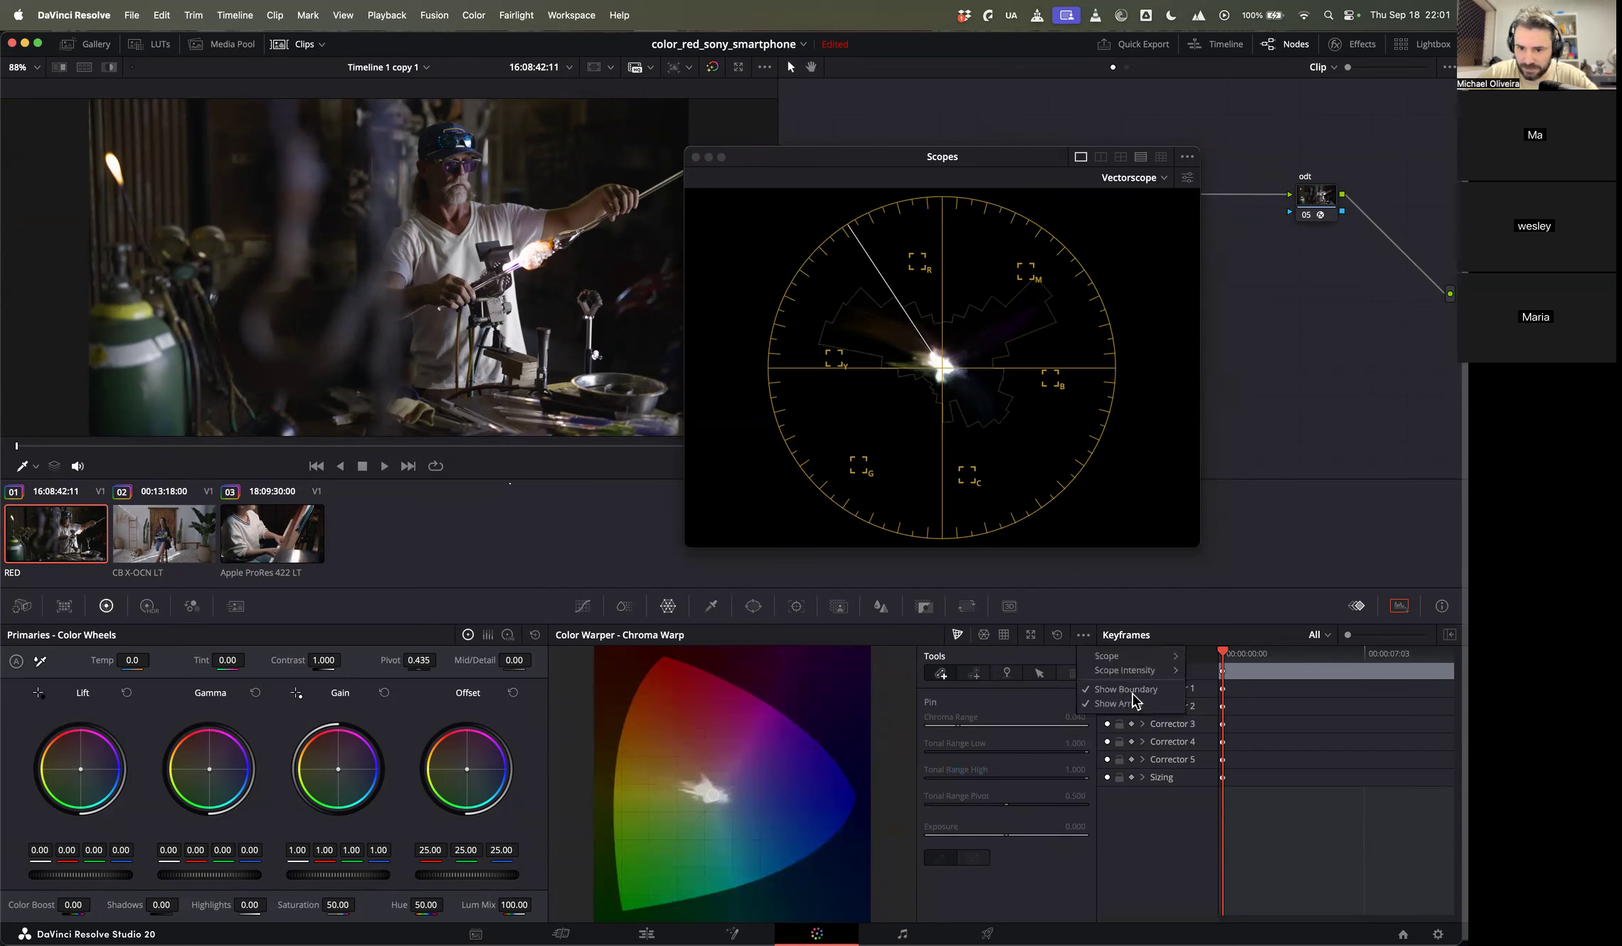
{"action": "mouse_move", "coordinate": [1171, 678]}
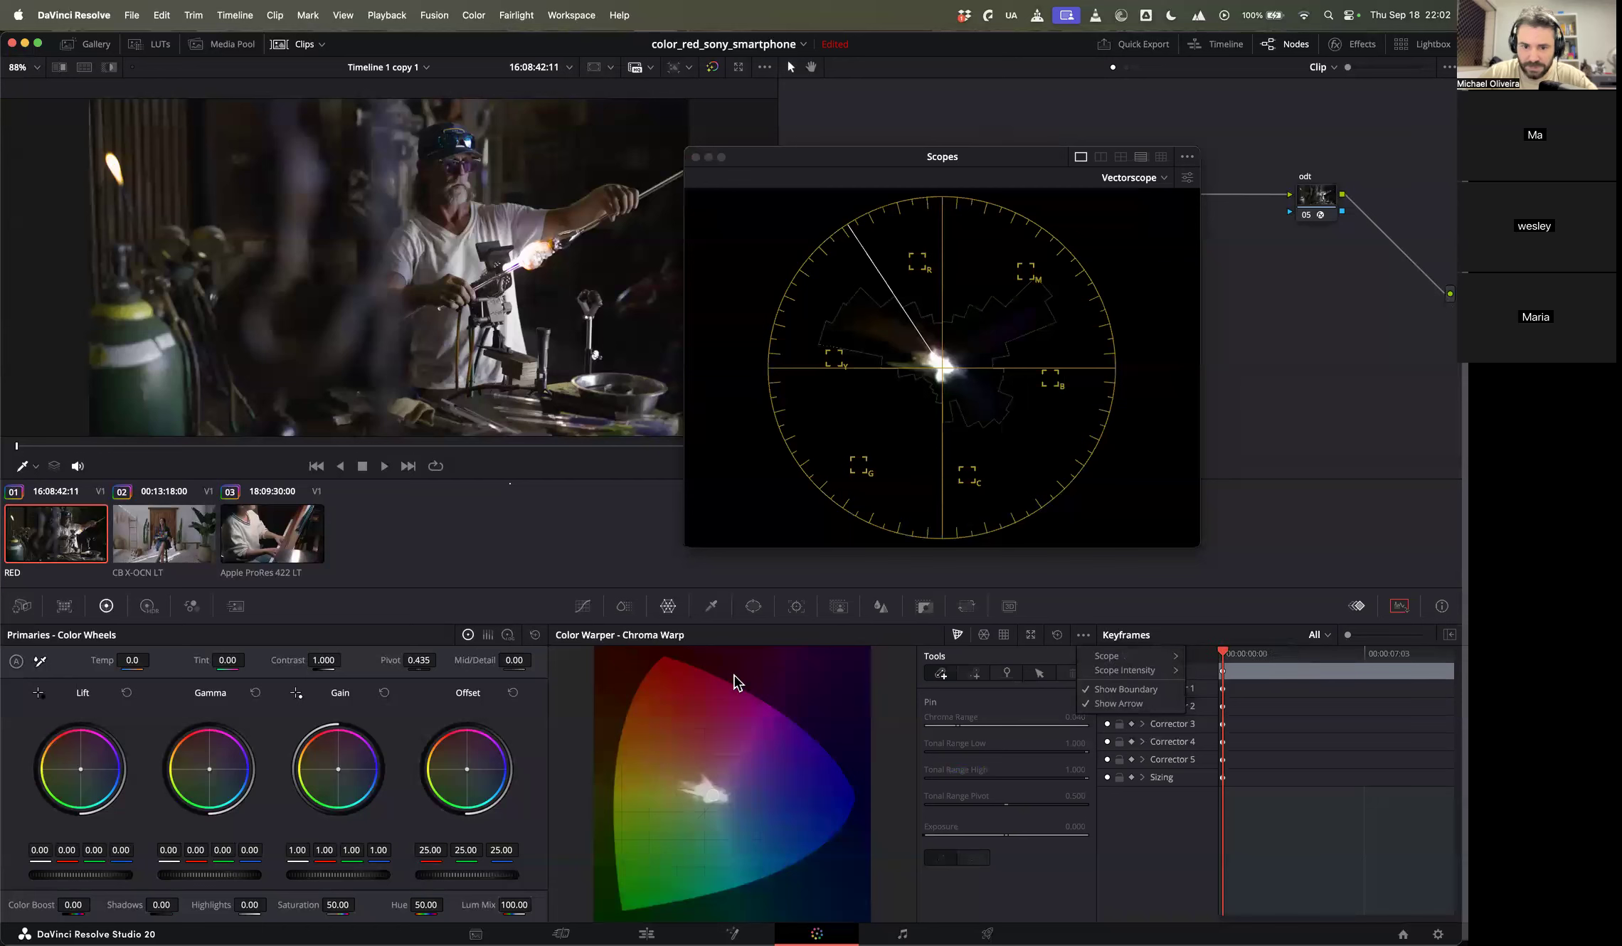
{"action": "left_click", "coordinate": [863, 797]}
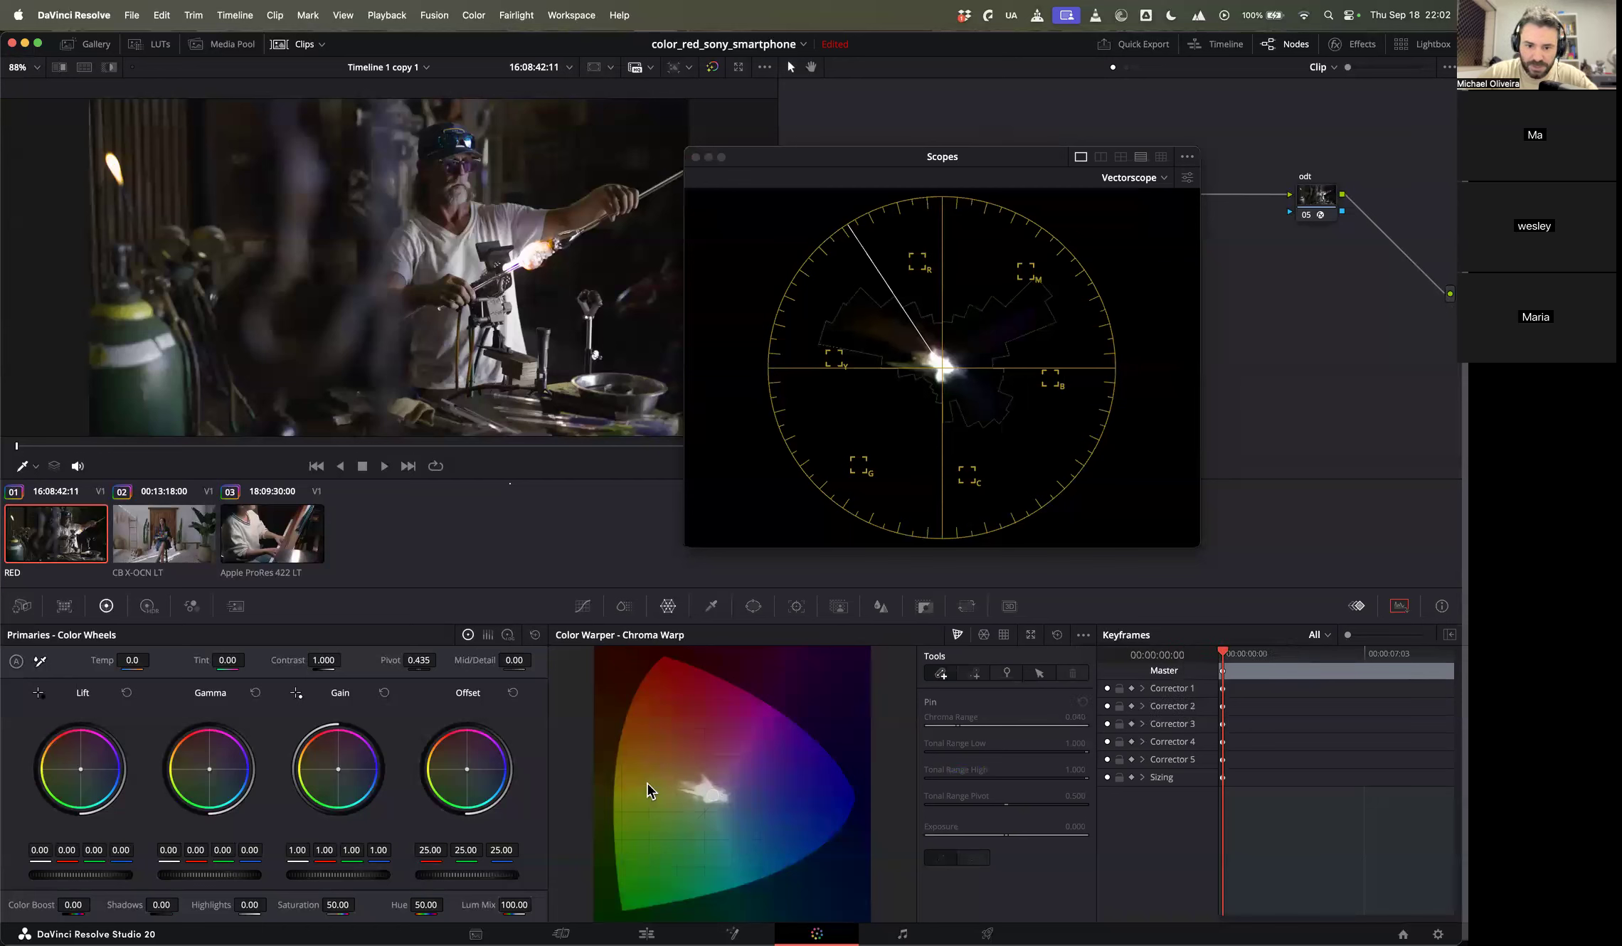
Step: Pull the RED clip's orange and red hues inward toward neutral with two Chroma Warp strokes
{"action": "mouse_move", "coordinate": [641, 782]}
{"action": "left_mouse_down"}
{"action": "mouse_move", "coordinate": [687, 792]}
{"action": "mouse_move", "coordinate": [672, 793]}
{"action": "left_mouse_up"}
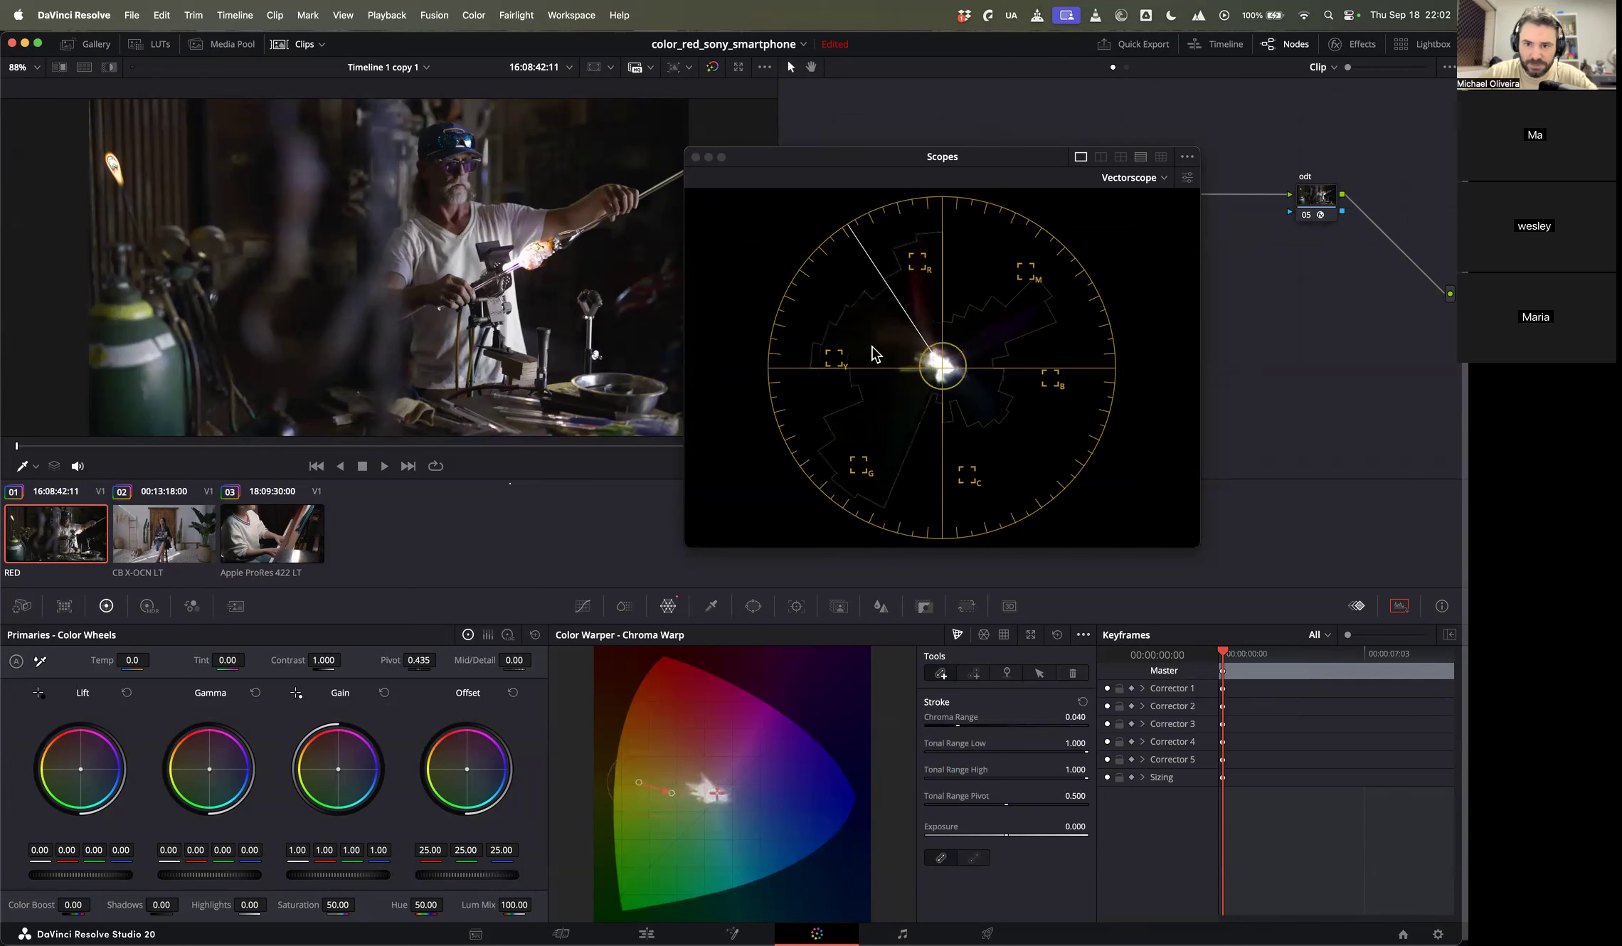
{"action": "left_click", "coordinate": [703, 725]}
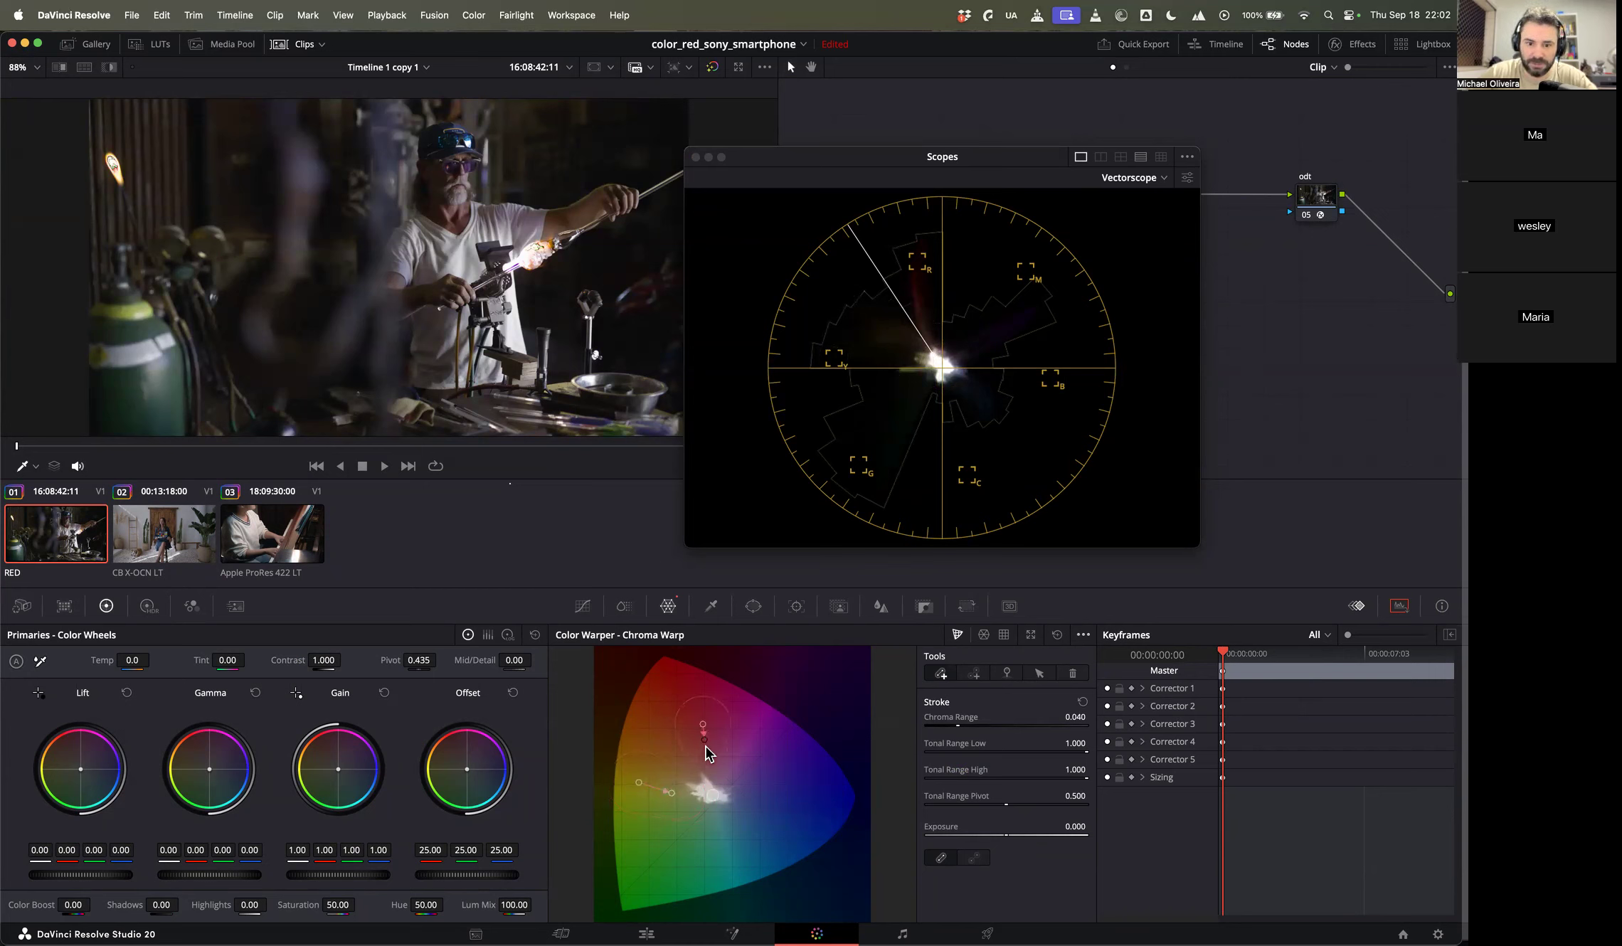
{"action": "left_click_drag", "start_coordinate": [708, 762], "coordinate": [706, 756]}
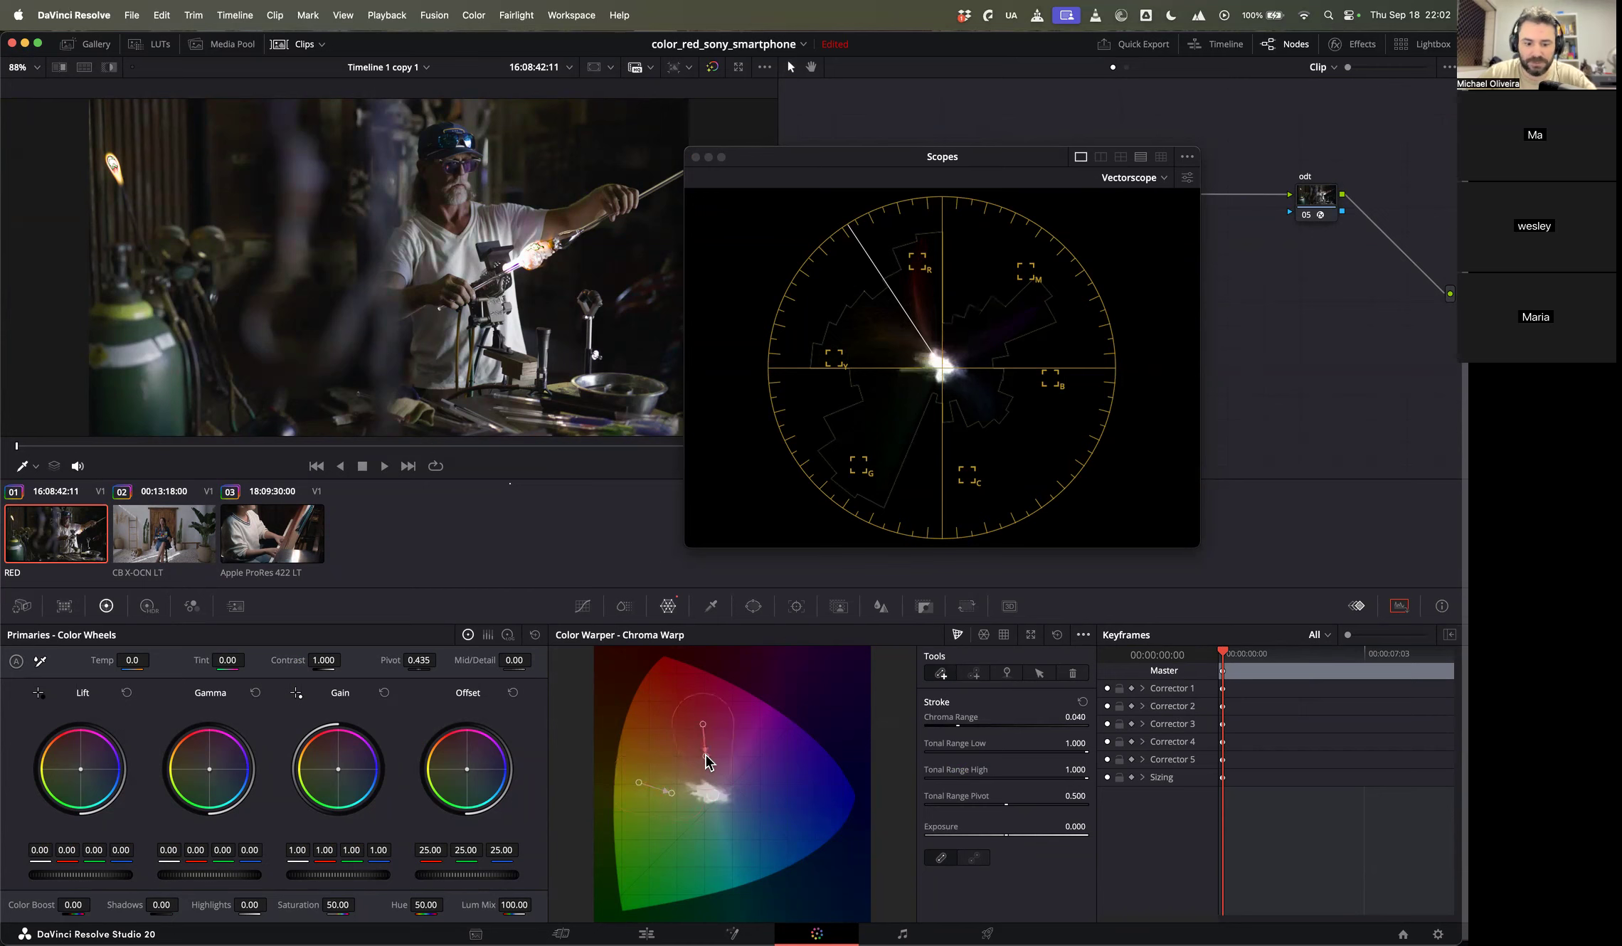
Step: Stop playback and delete the Chroma Warp strokes from the RED clip's warper node
{"action": "left_click", "coordinate": [363, 467]}
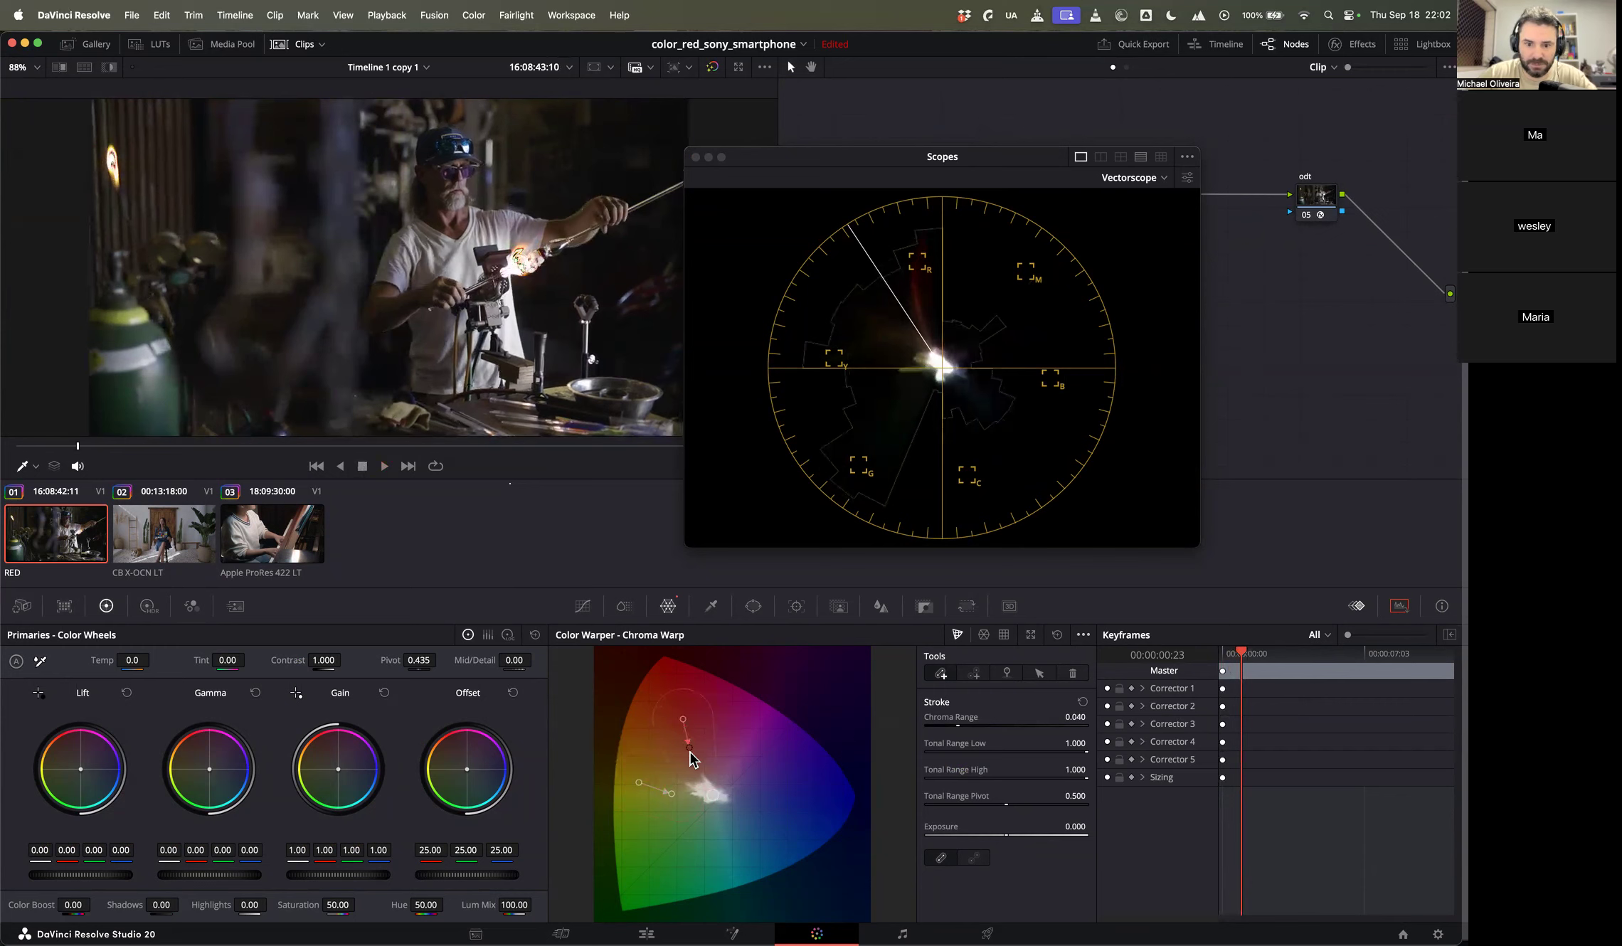
{"action": "left_click_drag", "start_coordinate": [695, 761], "coordinate": [692, 755]}
{"action": "left_click_drag", "start_coordinate": [661, 861], "coordinate": [685, 829]}
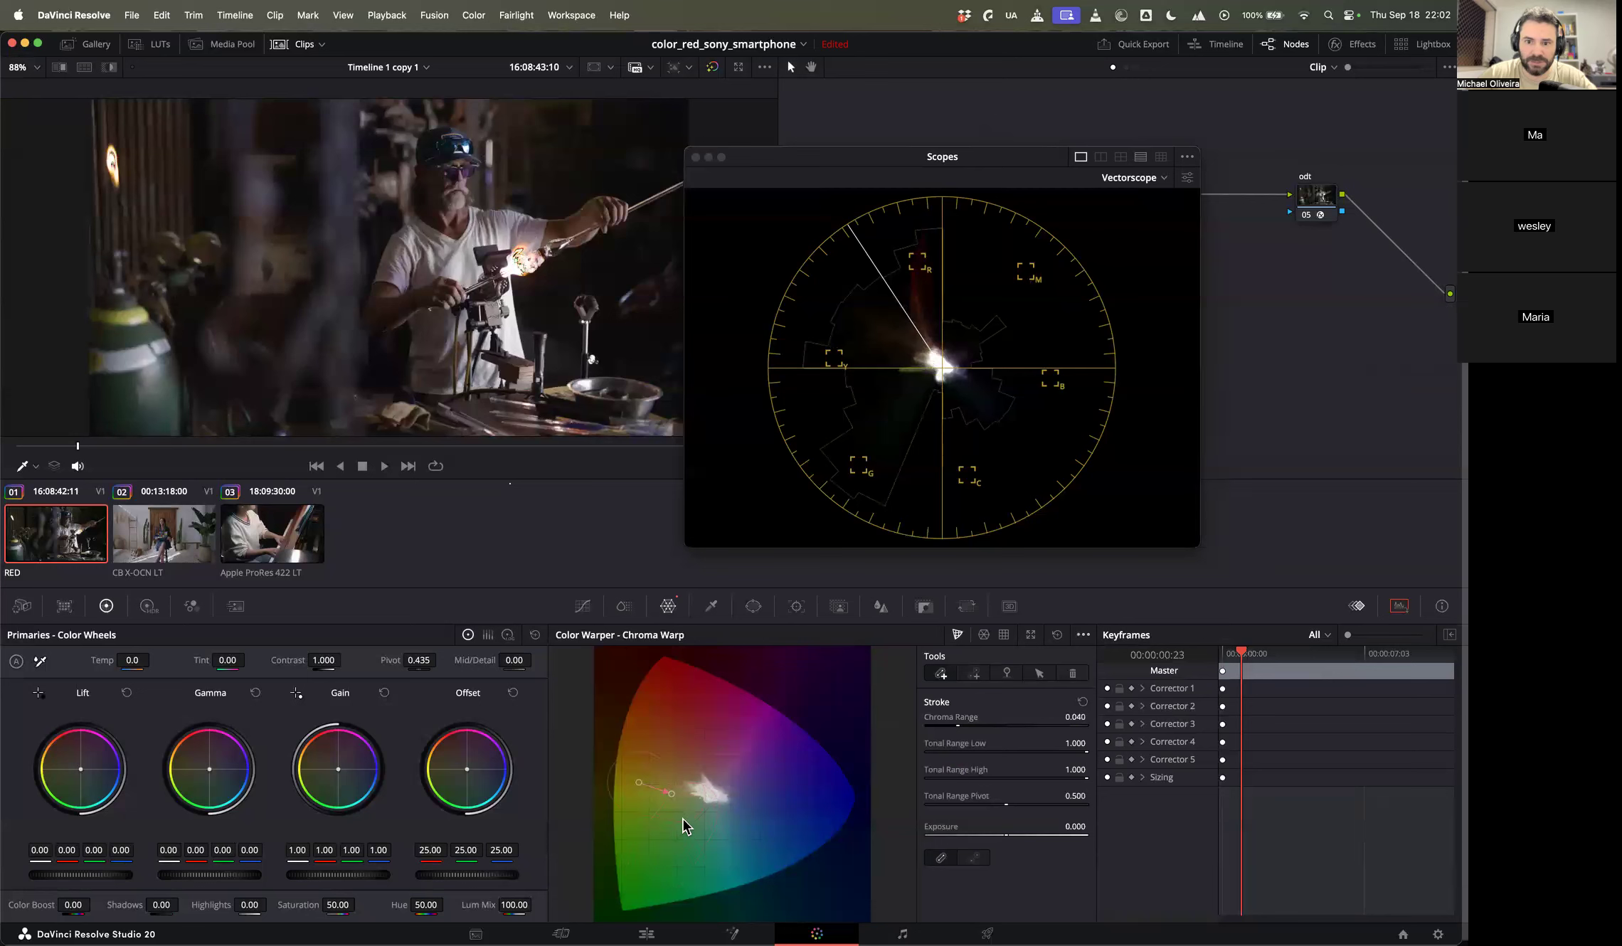
{"action": "left_click", "coordinate": [1074, 672]}
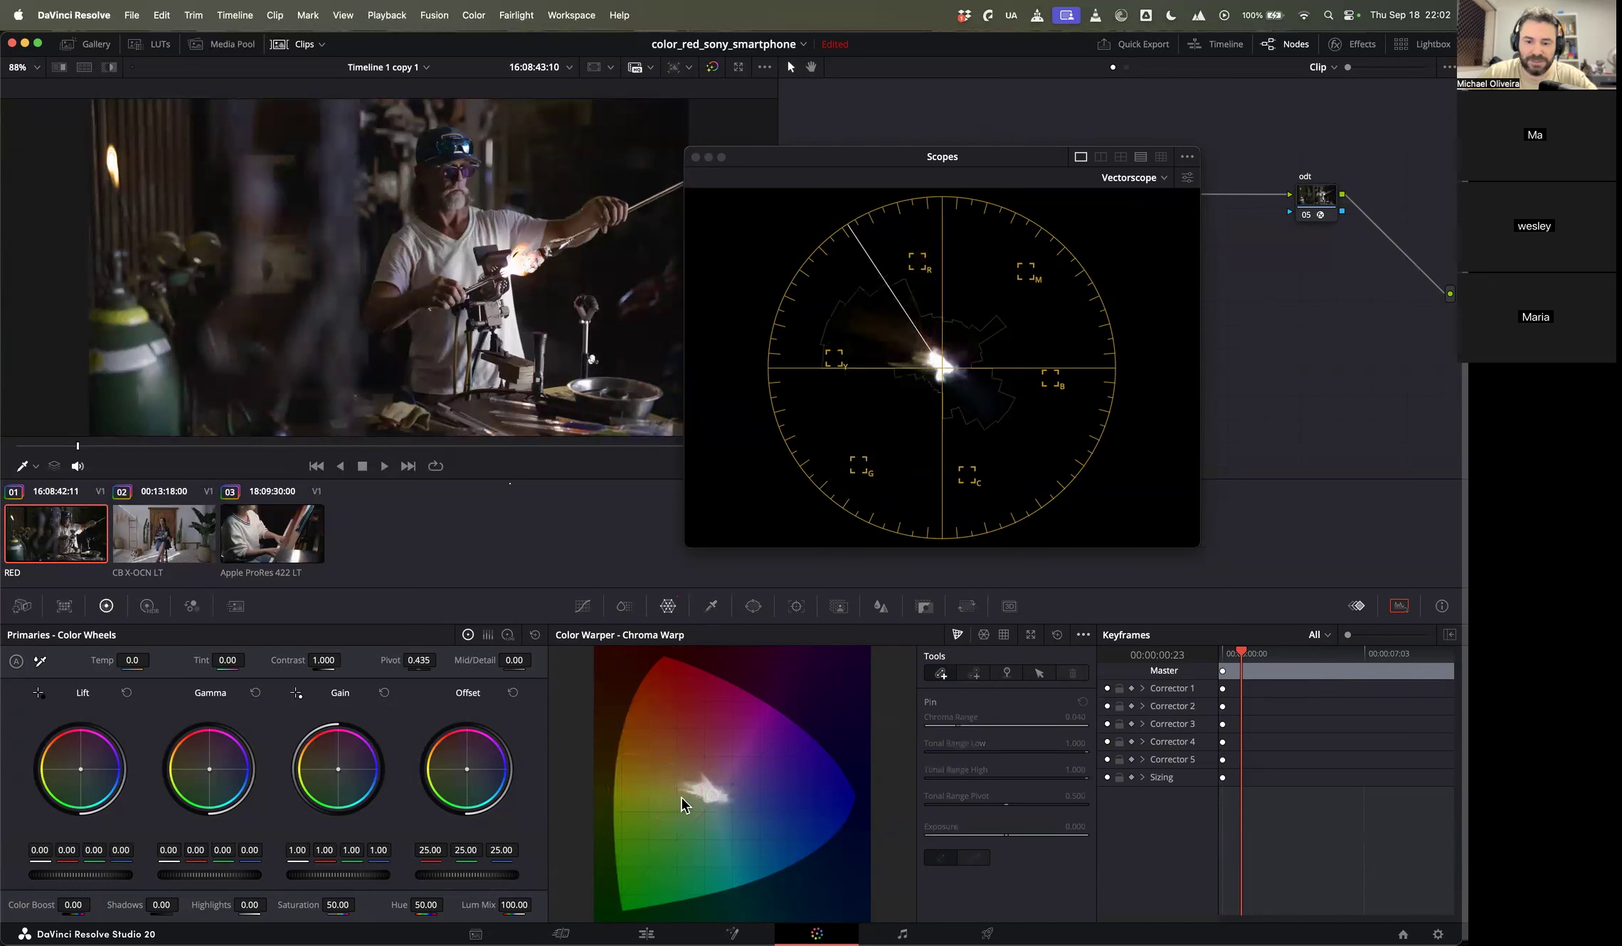
Step: Switch the RED clip's Color Warper to Hue - Saturation and pull the orange and blue mesh points inward, with the blue at saturation 0.85
{"action": "left_click", "coordinate": [986, 636]}
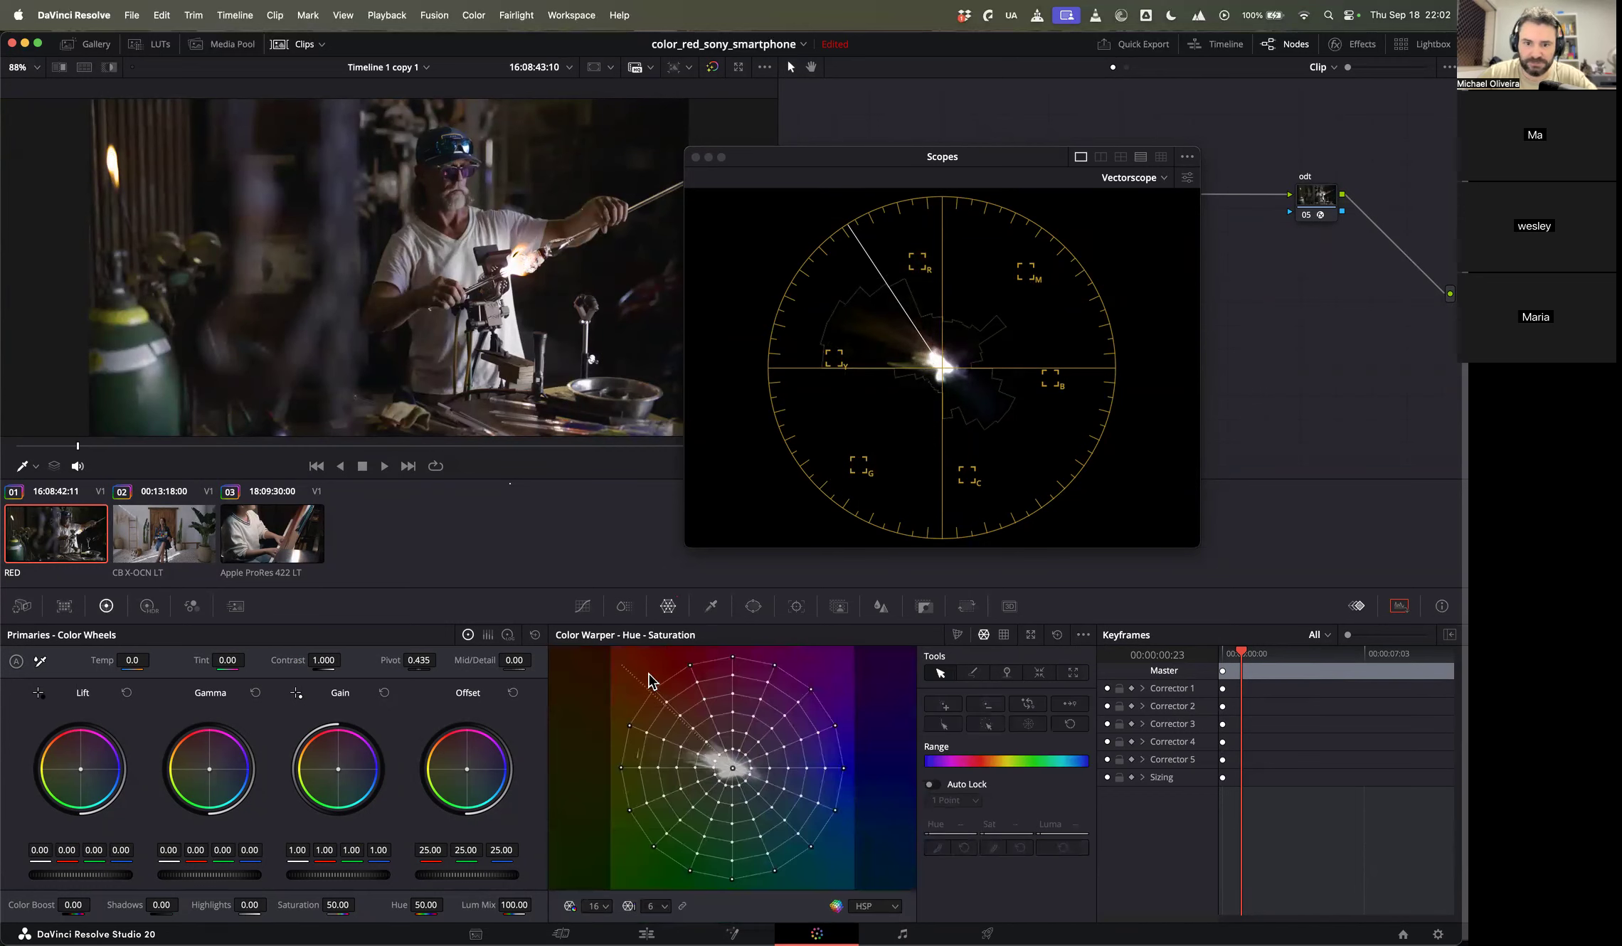
{"action": "left_click_drag", "start_coordinate": [663, 747], "coordinate": [686, 731]}
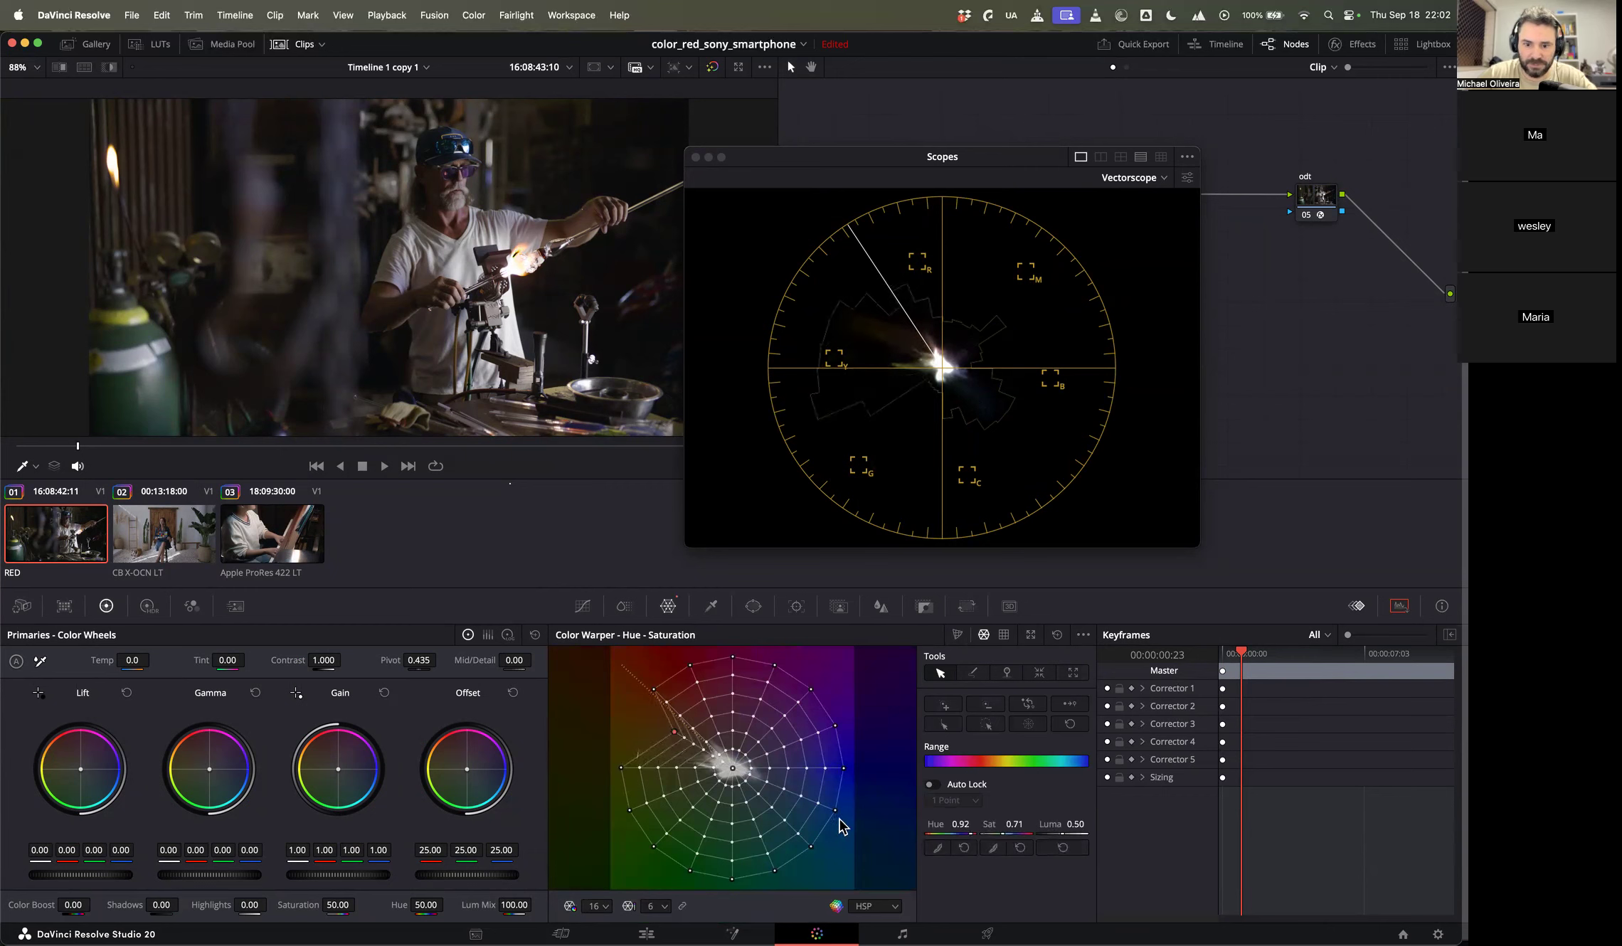
{"action": "left_click_drag", "start_coordinate": [818, 804], "coordinate": [790, 796]}
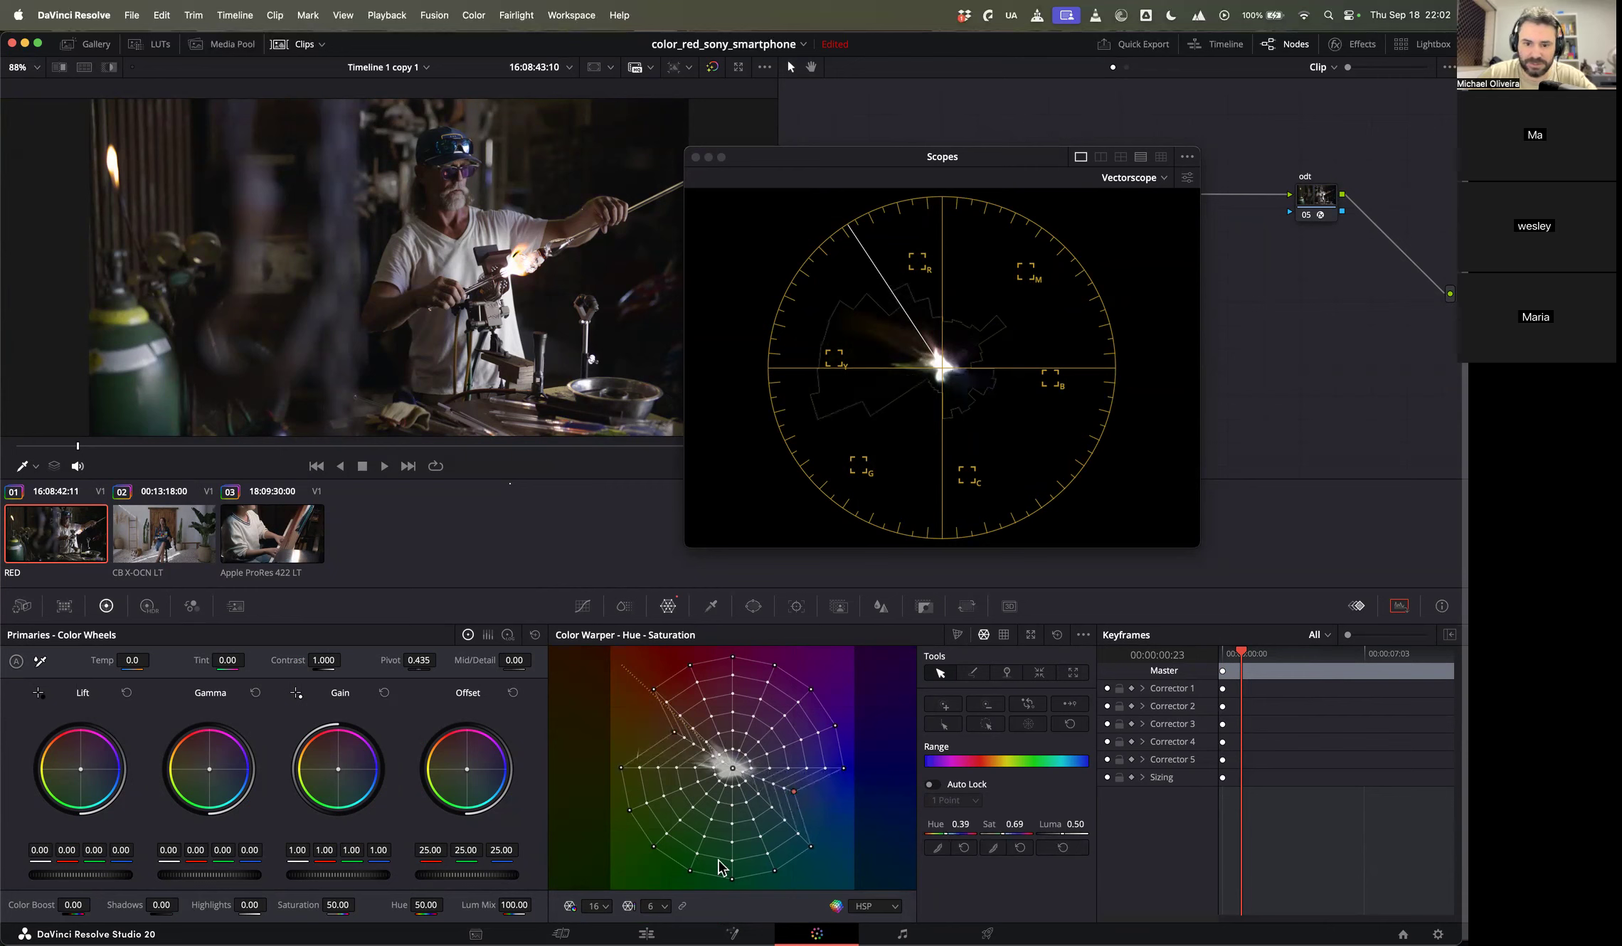
{"action": "left_click_drag", "start_coordinate": [795, 792], "coordinate": [805, 796]}
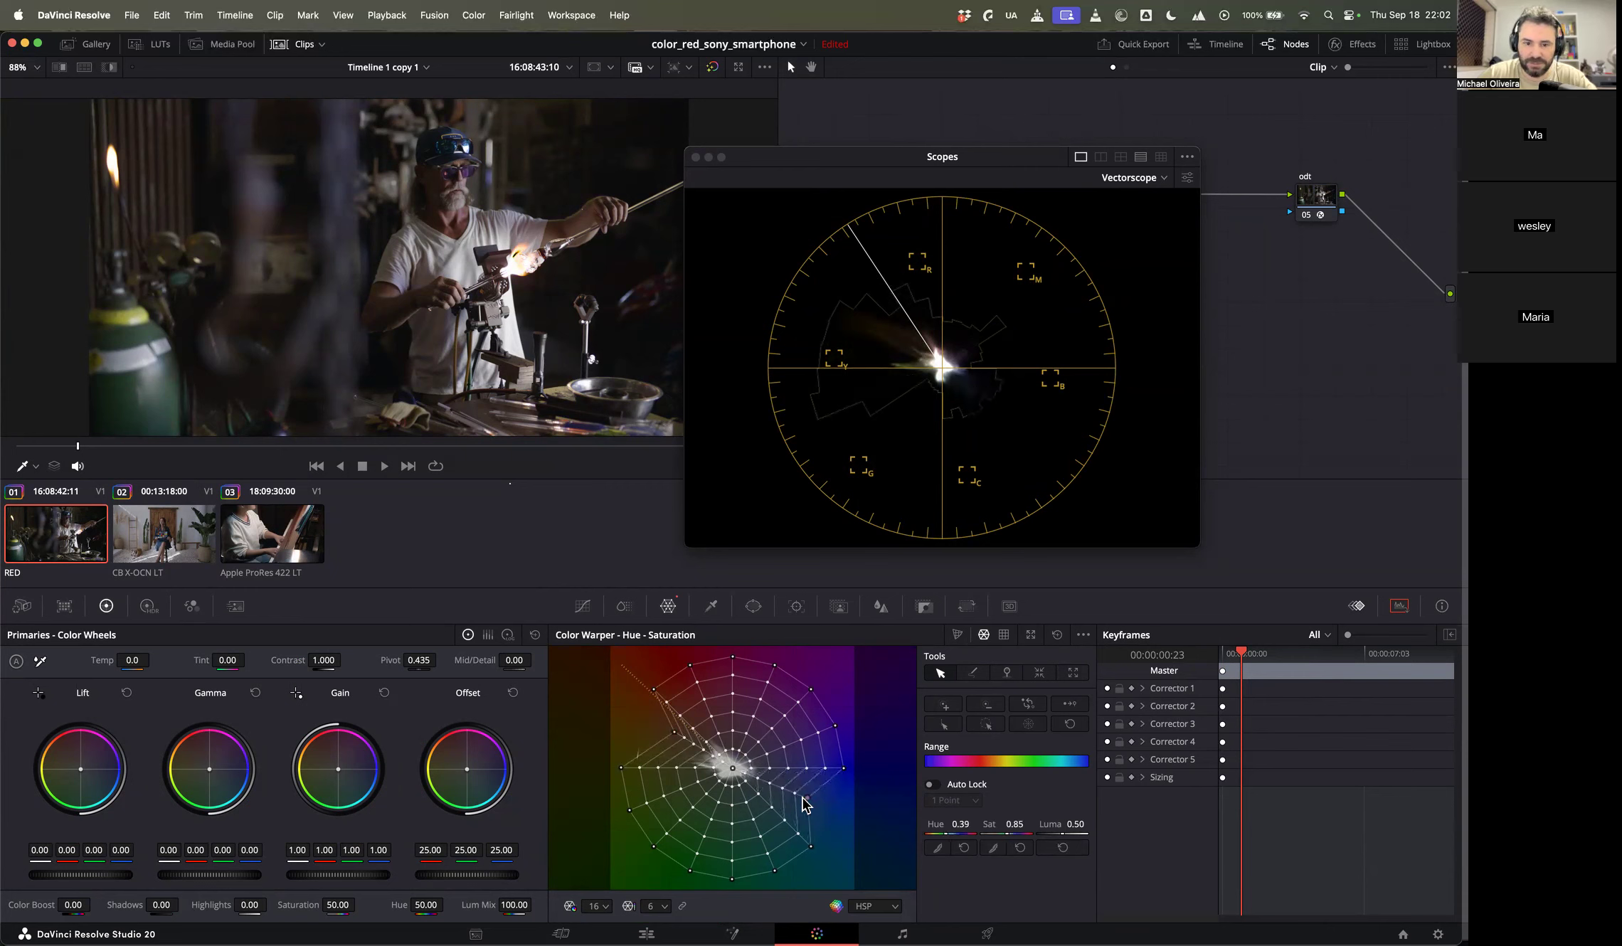
Step: Pull the RED clip's cyan mesh point slightly inward and shift the yellow and orange edge points toward red
{"action": "left_click", "coordinate": [696, 851]}
{"action": "left_click_drag", "start_coordinate": [811, 848], "coordinate": [800, 841]}
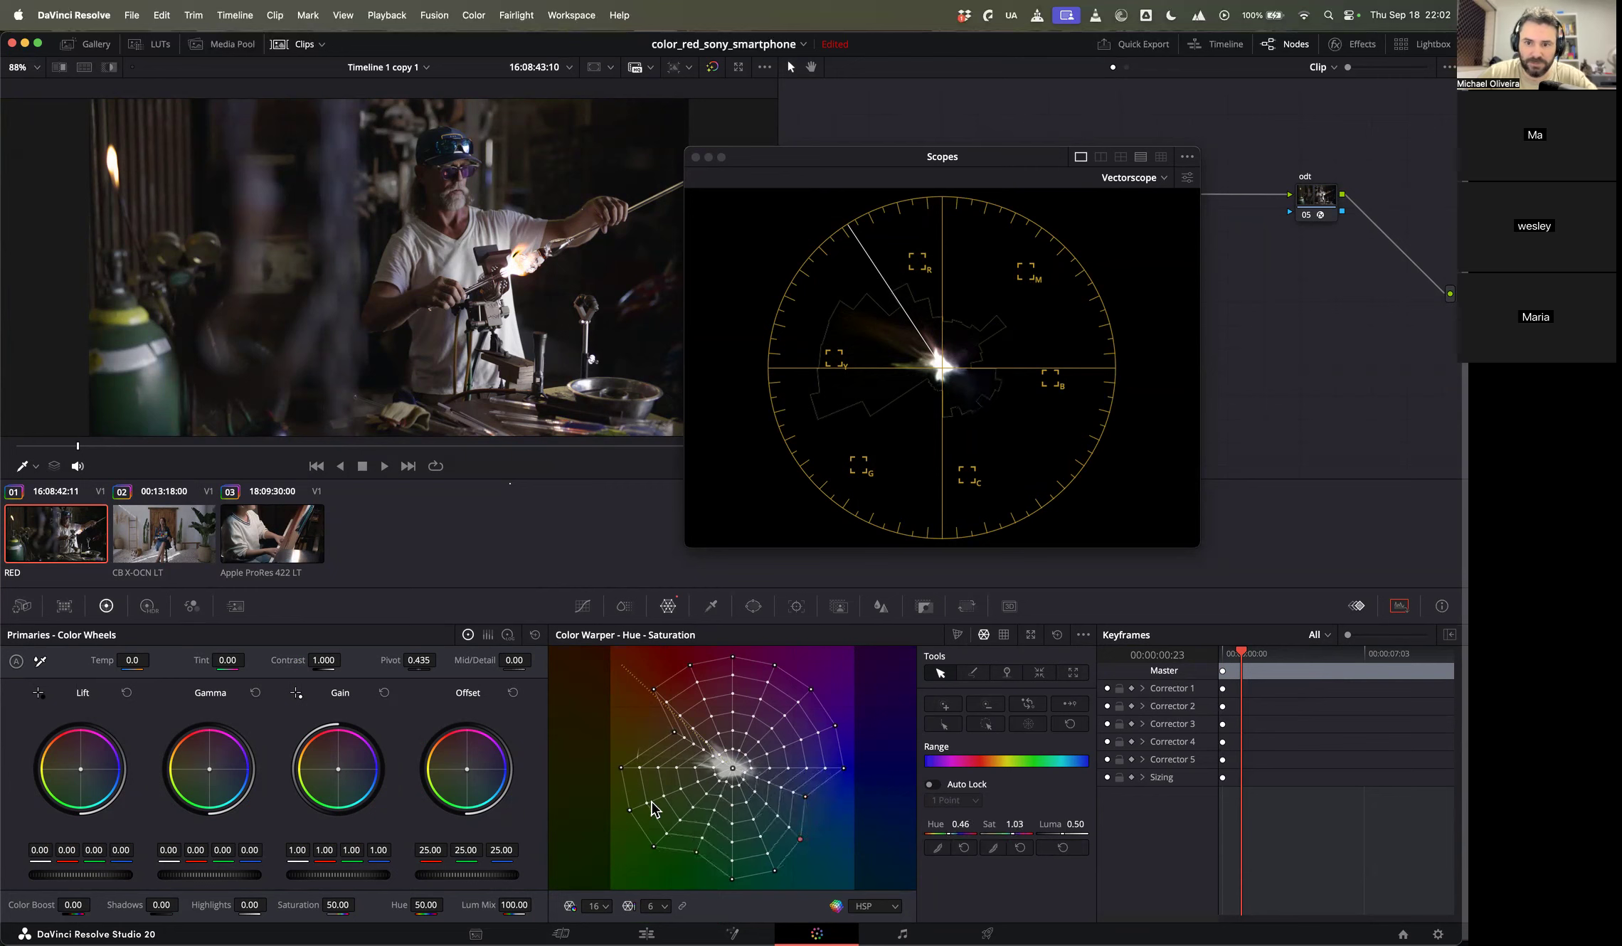
{"action": "left_click_drag", "start_coordinate": [673, 713], "coordinate": [678, 701]}
{"action": "mouse_move", "coordinate": [625, 770]}
{"action": "left_mouse_down"}
{"action": "mouse_move", "coordinate": [653, 772]}
{"action": "mouse_move", "coordinate": [691, 741]}
{"action": "mouse_move", "coordinate": [675, 733]}
{"action": "left_mouse_up"}
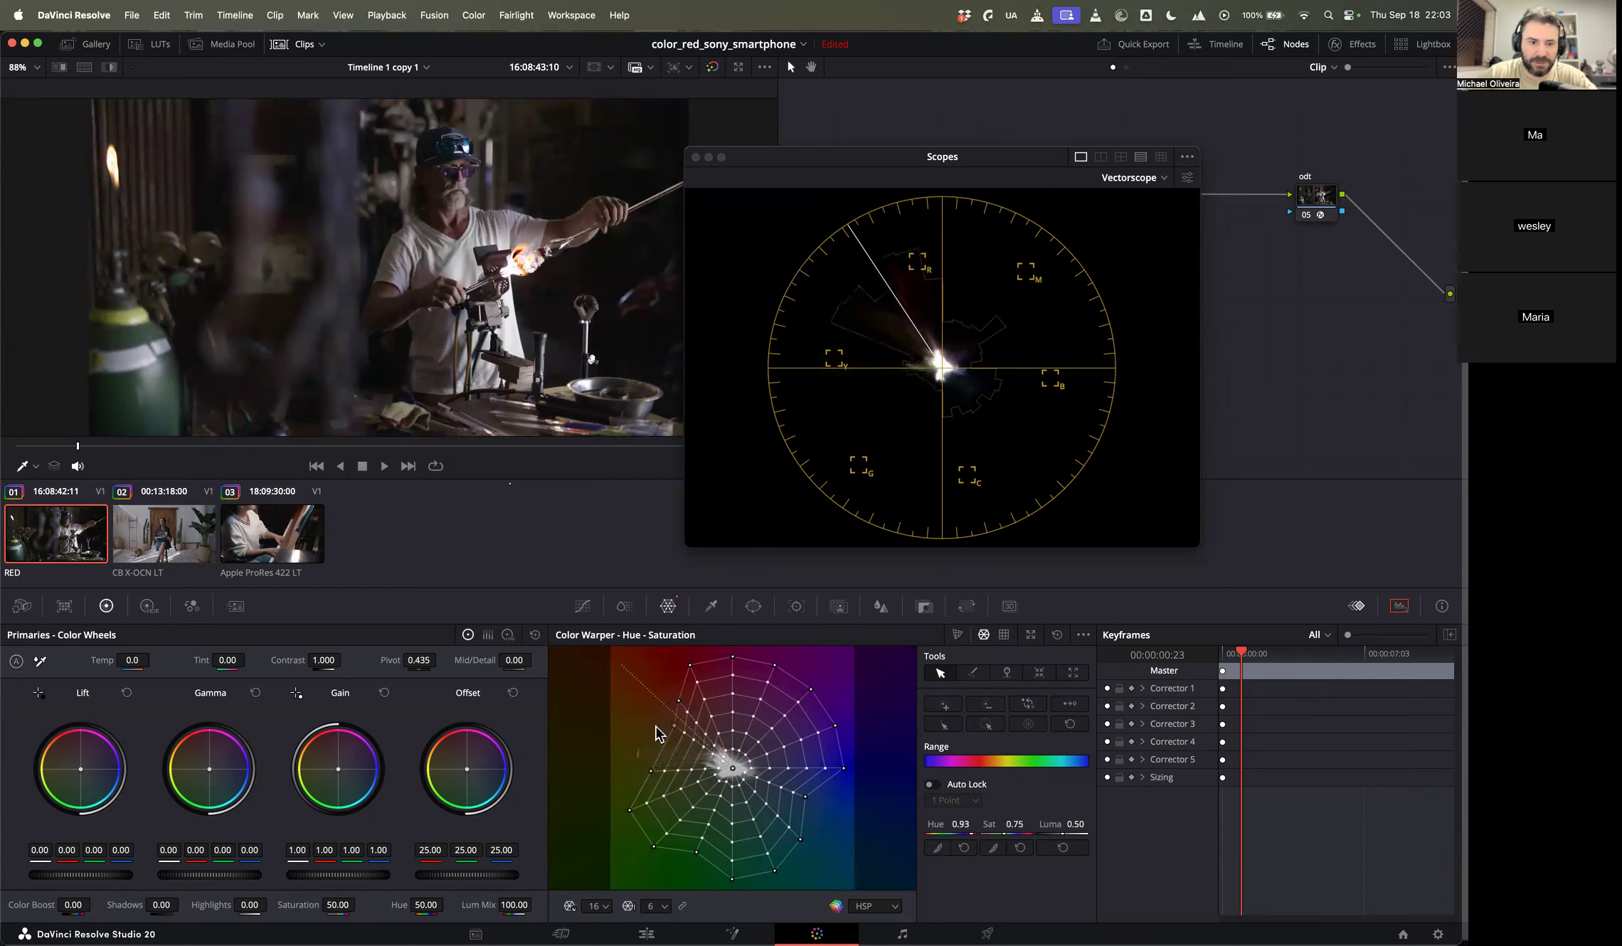
Step: Switch the smartphone clip's Color Warper to Hue - Saturation and pull its cyan point inward to hue 0.44, saturation 0.54
{"action": "left_click", "coordinate": [265, 545]}
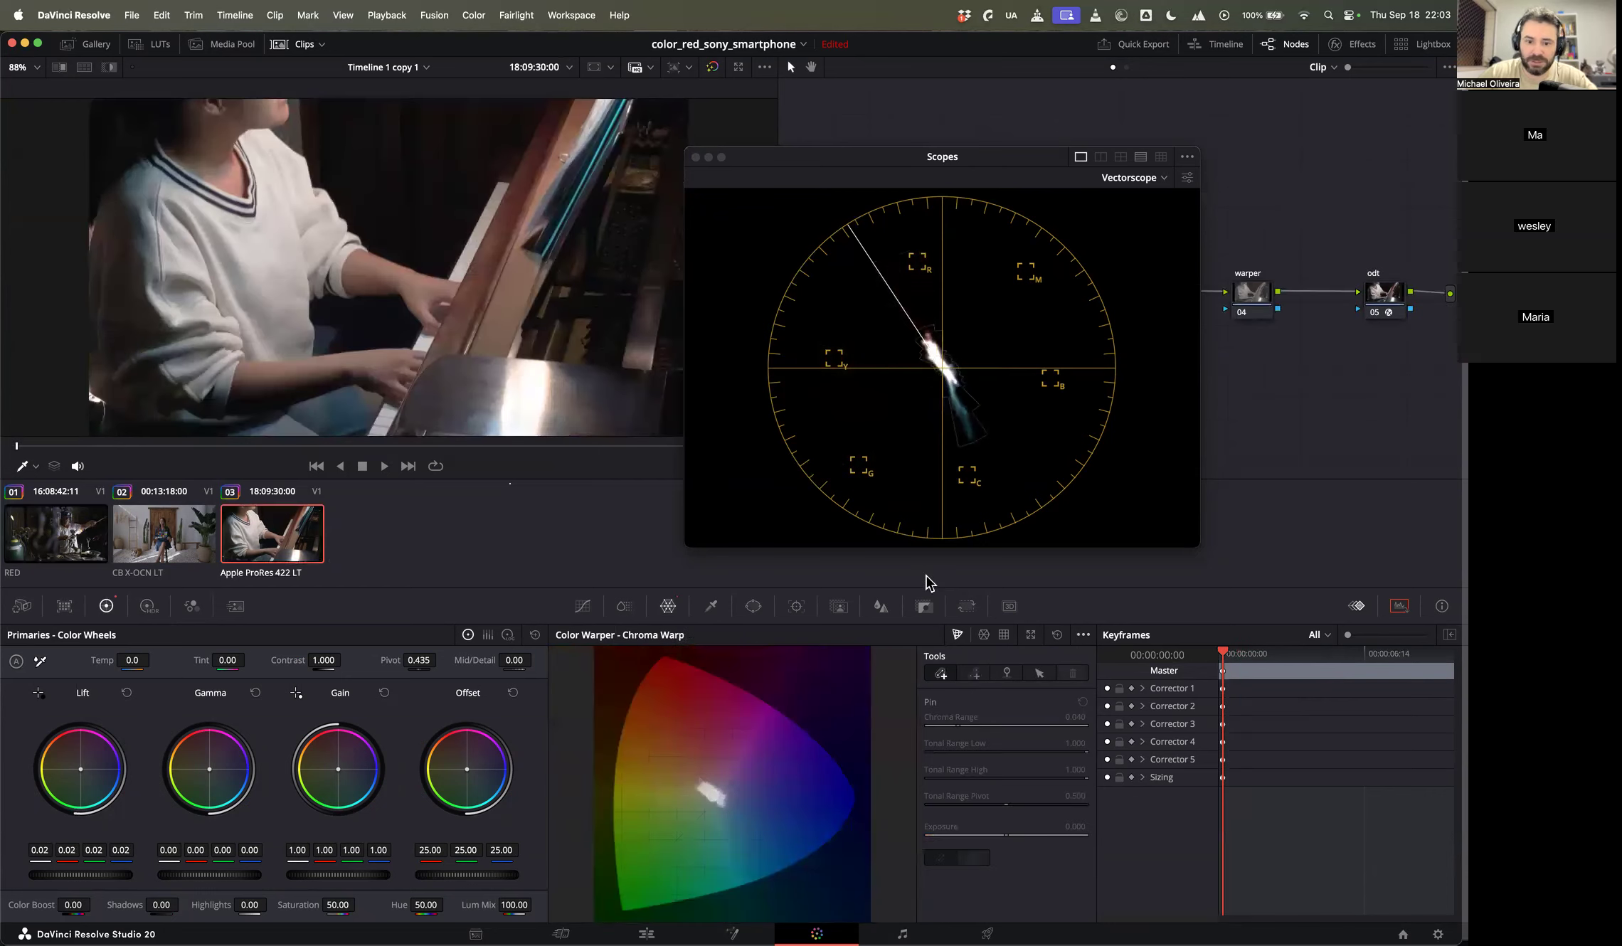
{"action": "left_click", "coordinate": [984, 635]}
{"action": "left_click_drag", "start_coordinate": [799, 834], "coordinate": [772, 801]}
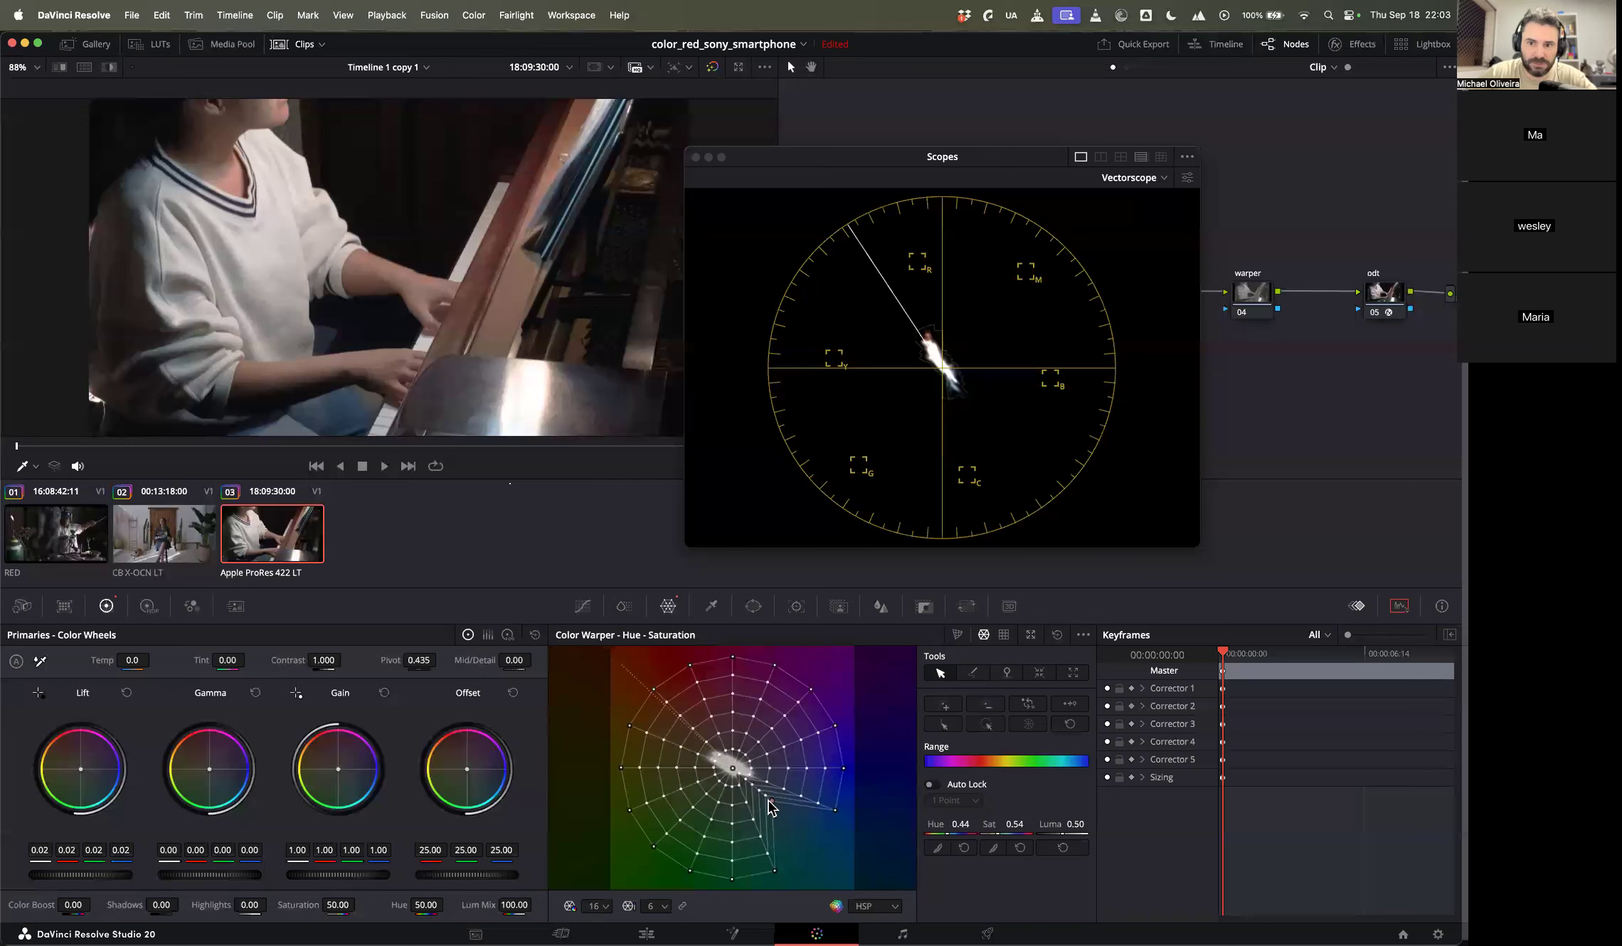
Step: Compare the RED, Sony and smartphone clips by stepping between them, first in the viewer and again in full screen
{"action": "left_click", "coordinate": [176, 530]}
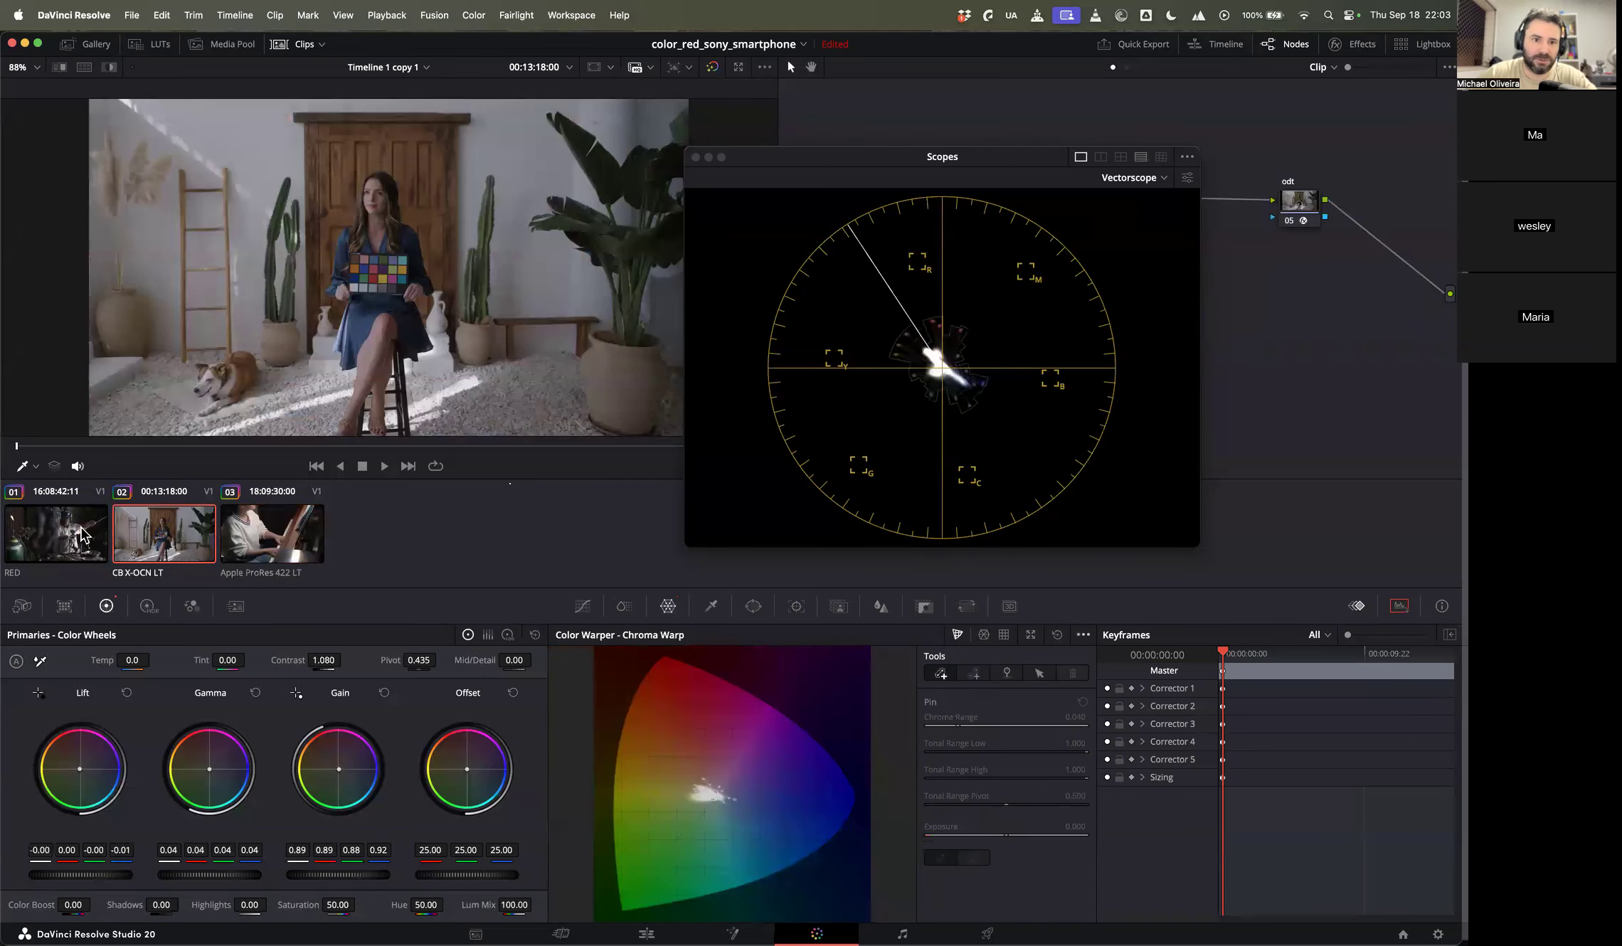
{"action": "left_click", "coordinate": [84, 535]}
{"action": "left_click", "coordinate": [142, 537]}
{"action": "left_click", "coordinate": [280, 553]}
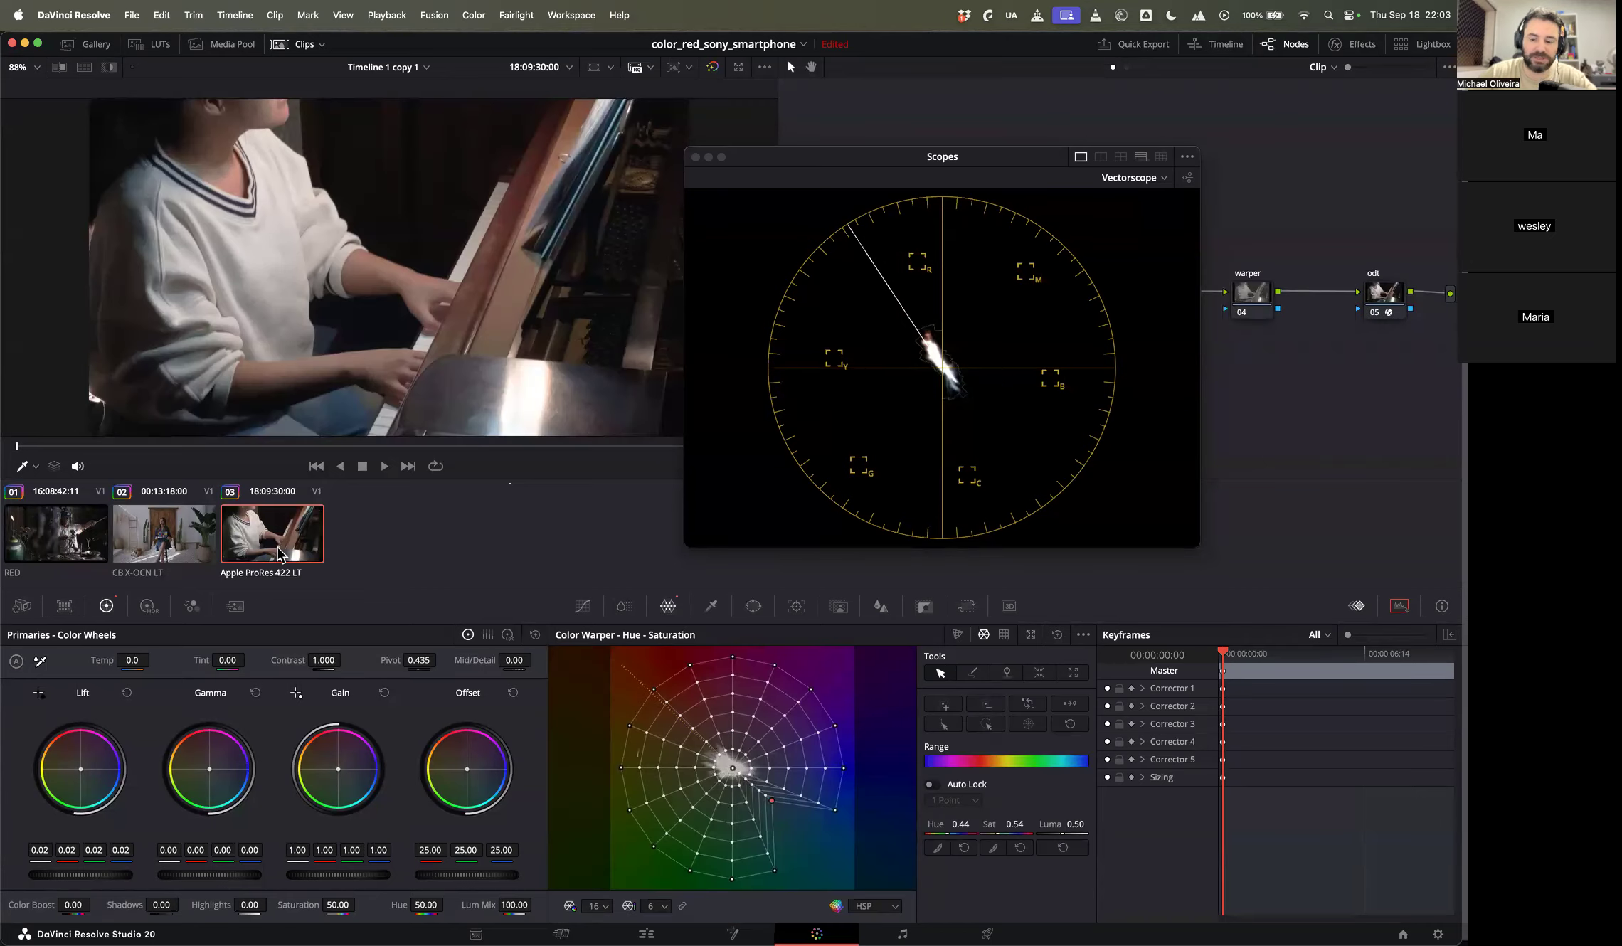
{"action": "key", "text": "super+f"}
{"action": "key", "text": "Up"}
{"action": "key", "text": "Up"}
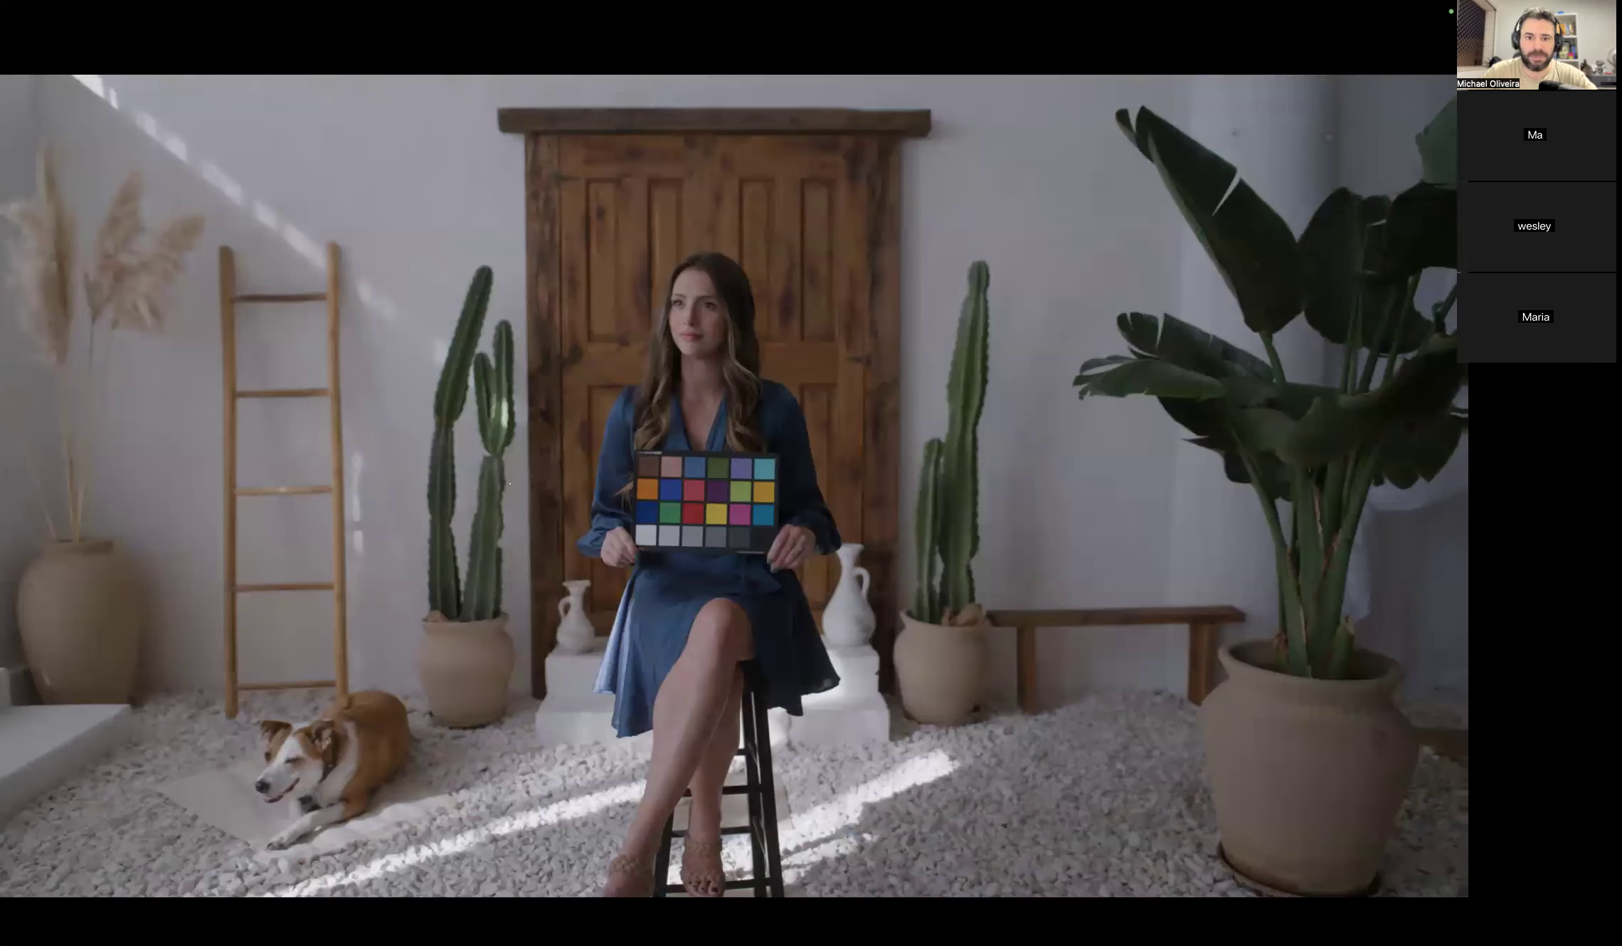
{"action": "key", "text": "Down"}
{"action": "key", "text": "Down"}
{"action": "key", "text": "Up"}
{"action": "key", "text": "Up"}
{"action": "key", "text": "Down"}
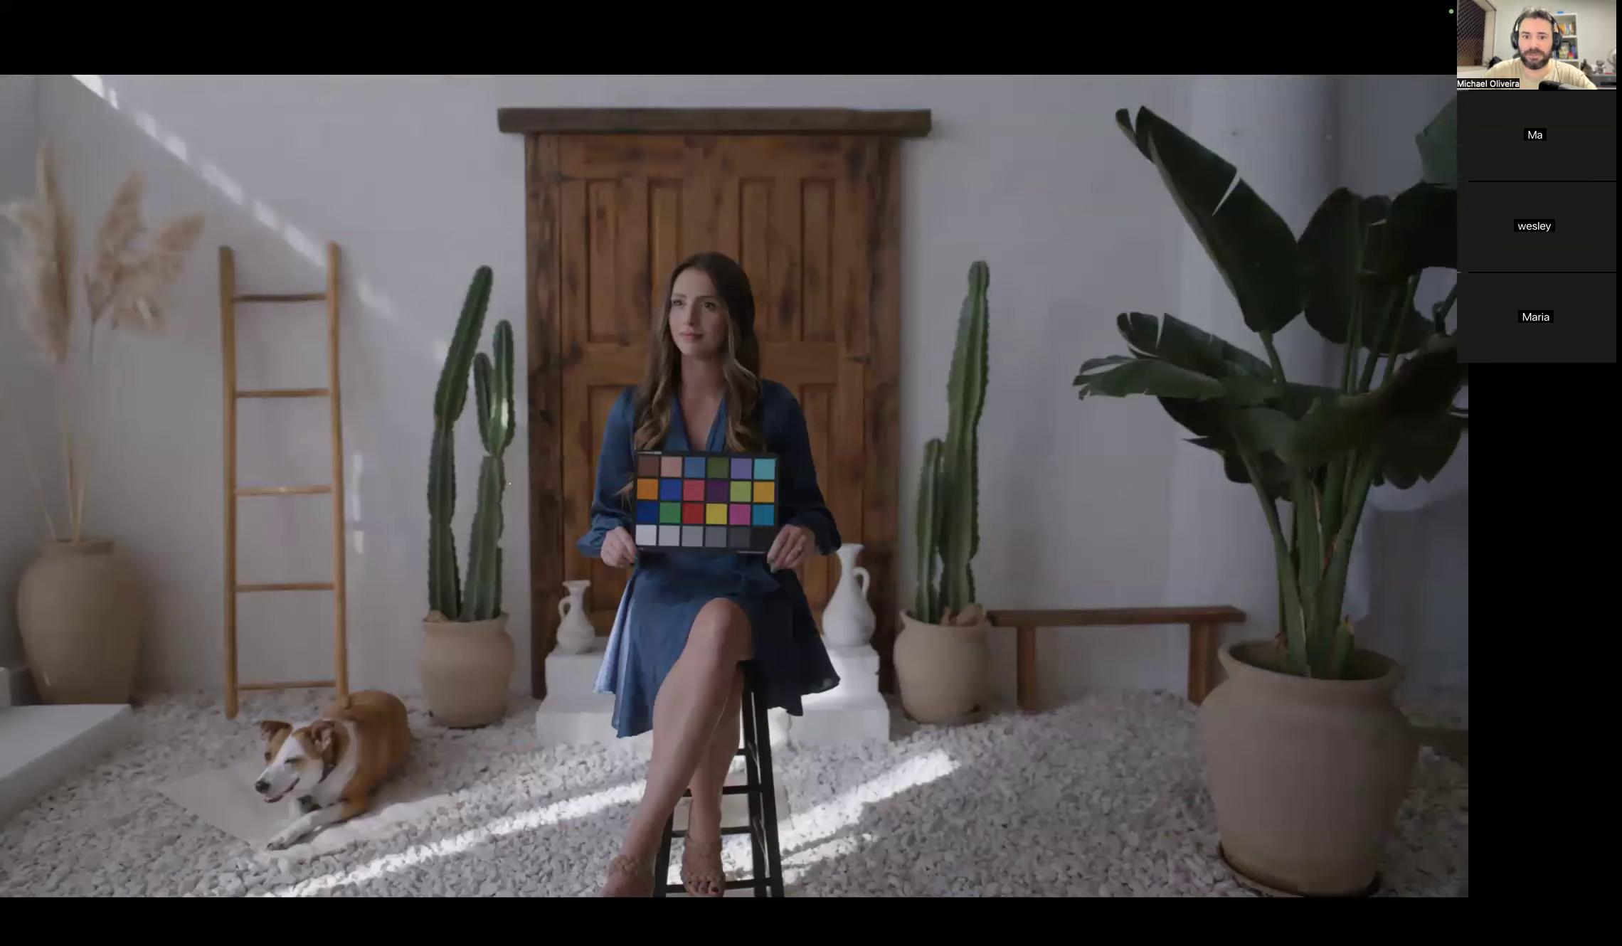
{"action": "key", "text": "Up"}
{"action": "key", "text": "Escape"}
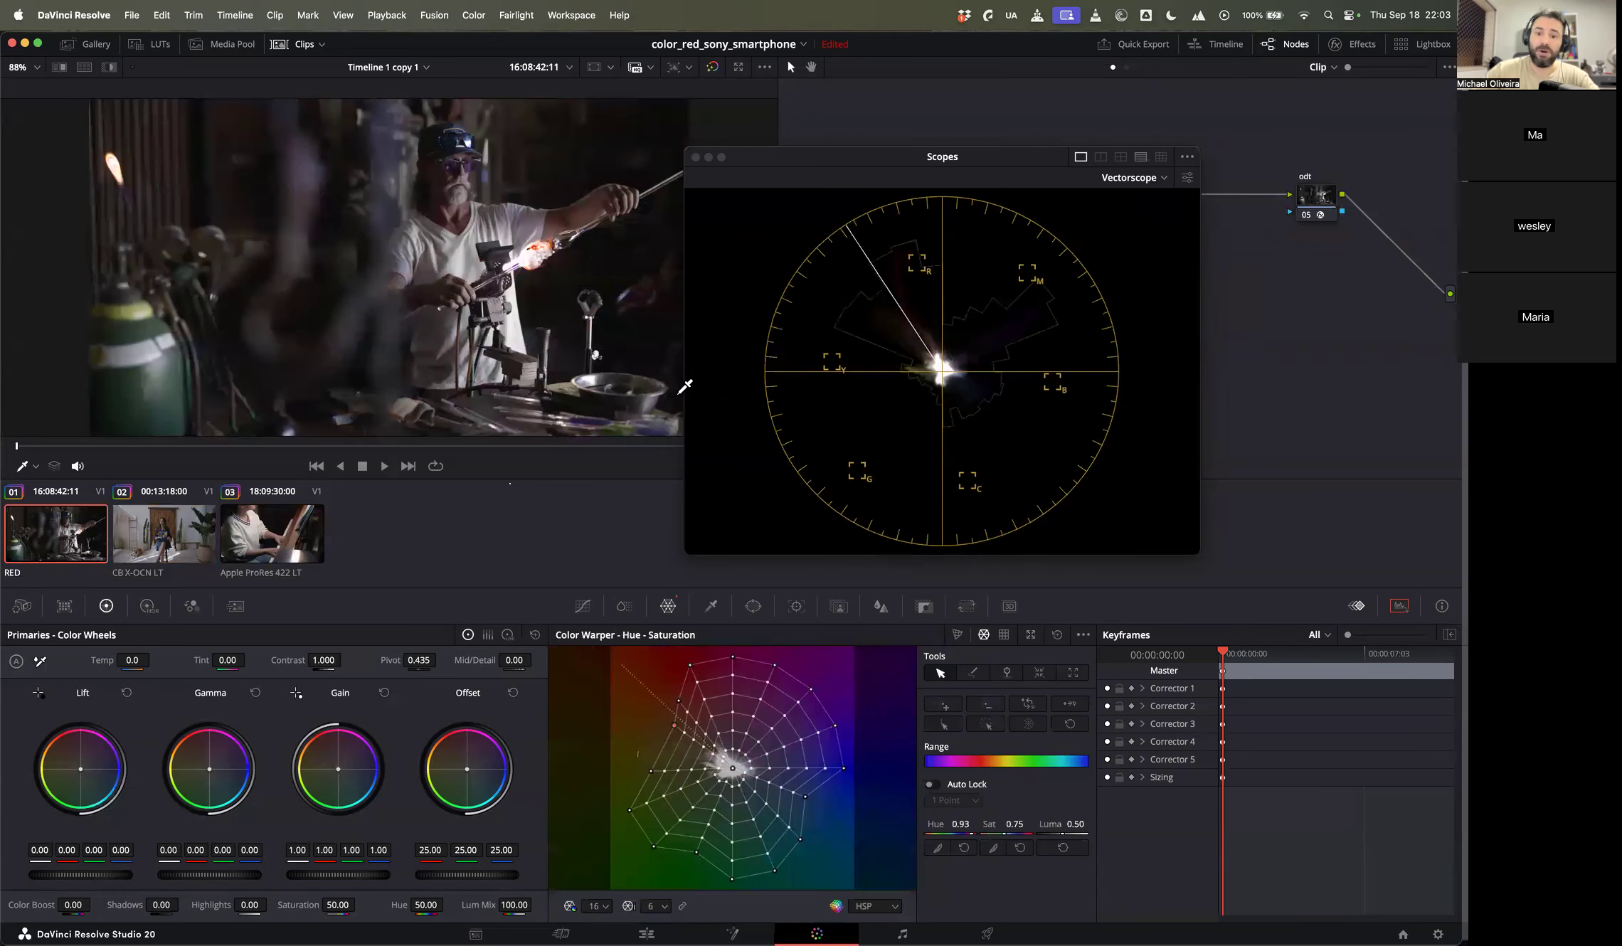
Step: Close the floating scopes, move the RED clip's odt node beside warper and add two serial nodes labelled cineon and lut after it
{"action": "left_click", "coordinate": [696, 157]}
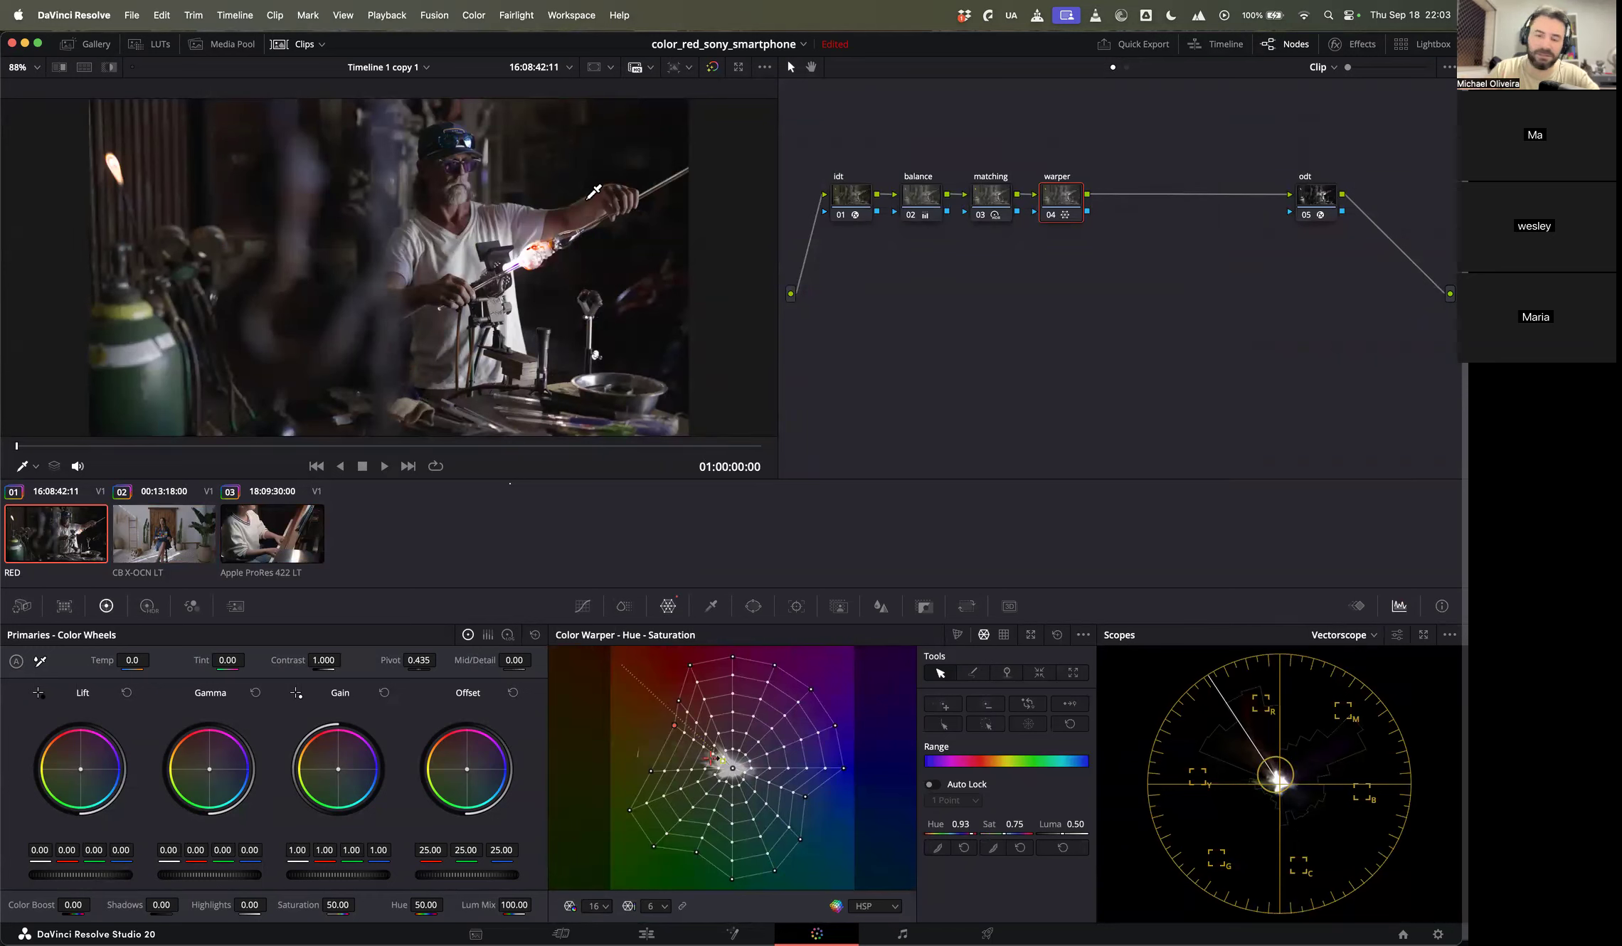
{"action": "left_click_drag", "start_coordinate": [1320, 208], "coordinate": [1132, 165]}
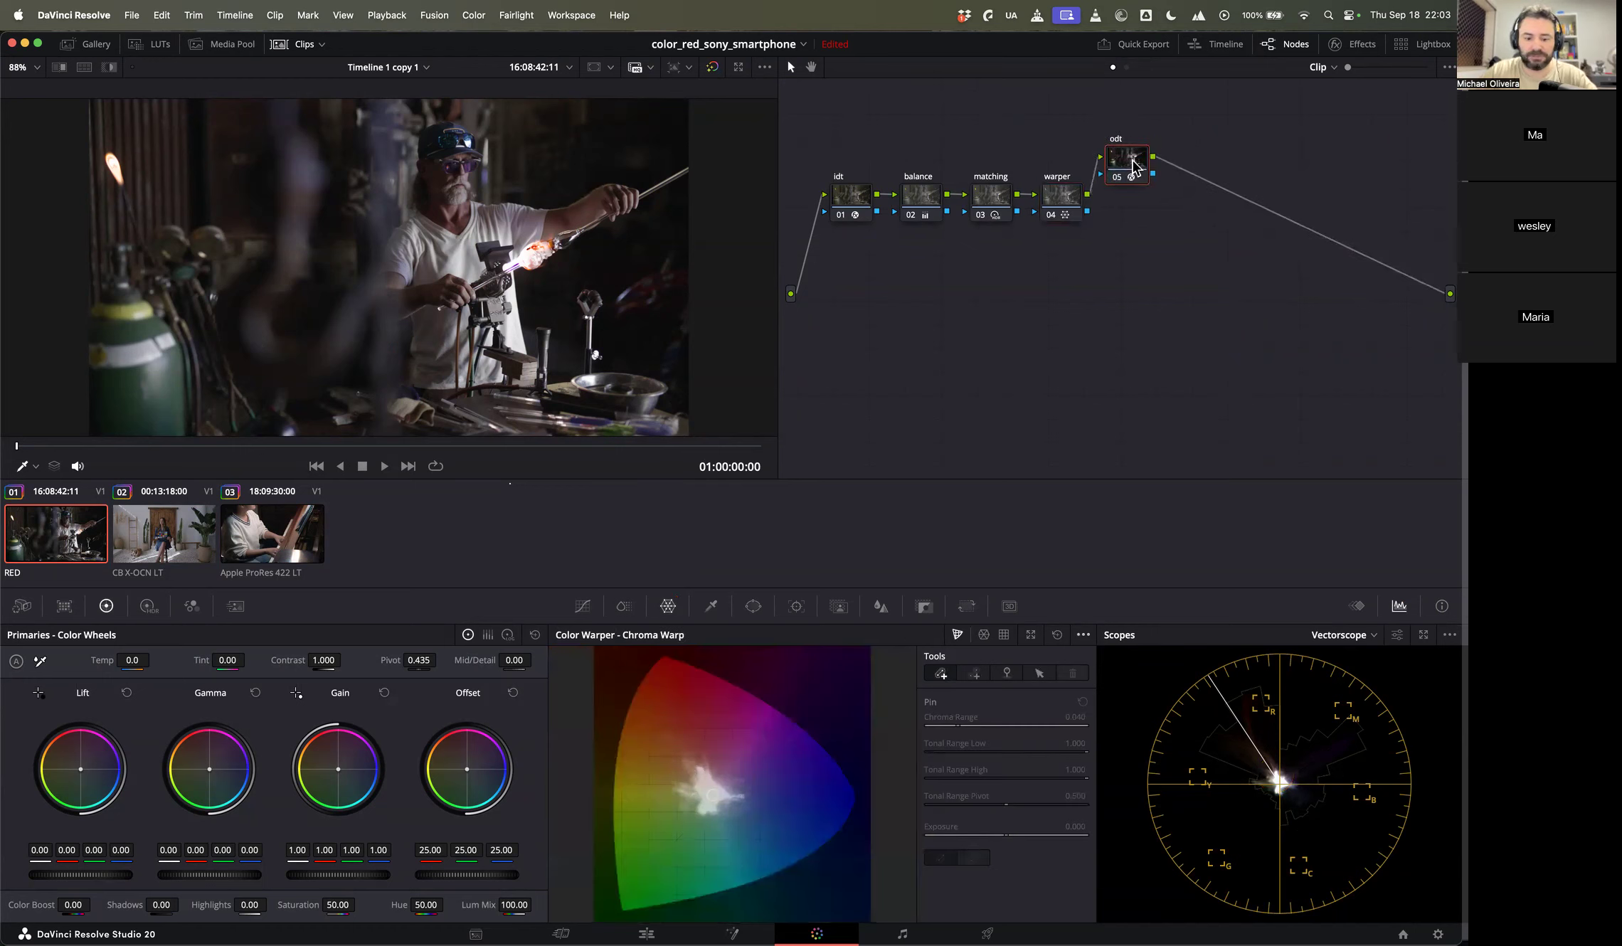
{"action": "key", "text": "alt+s"}
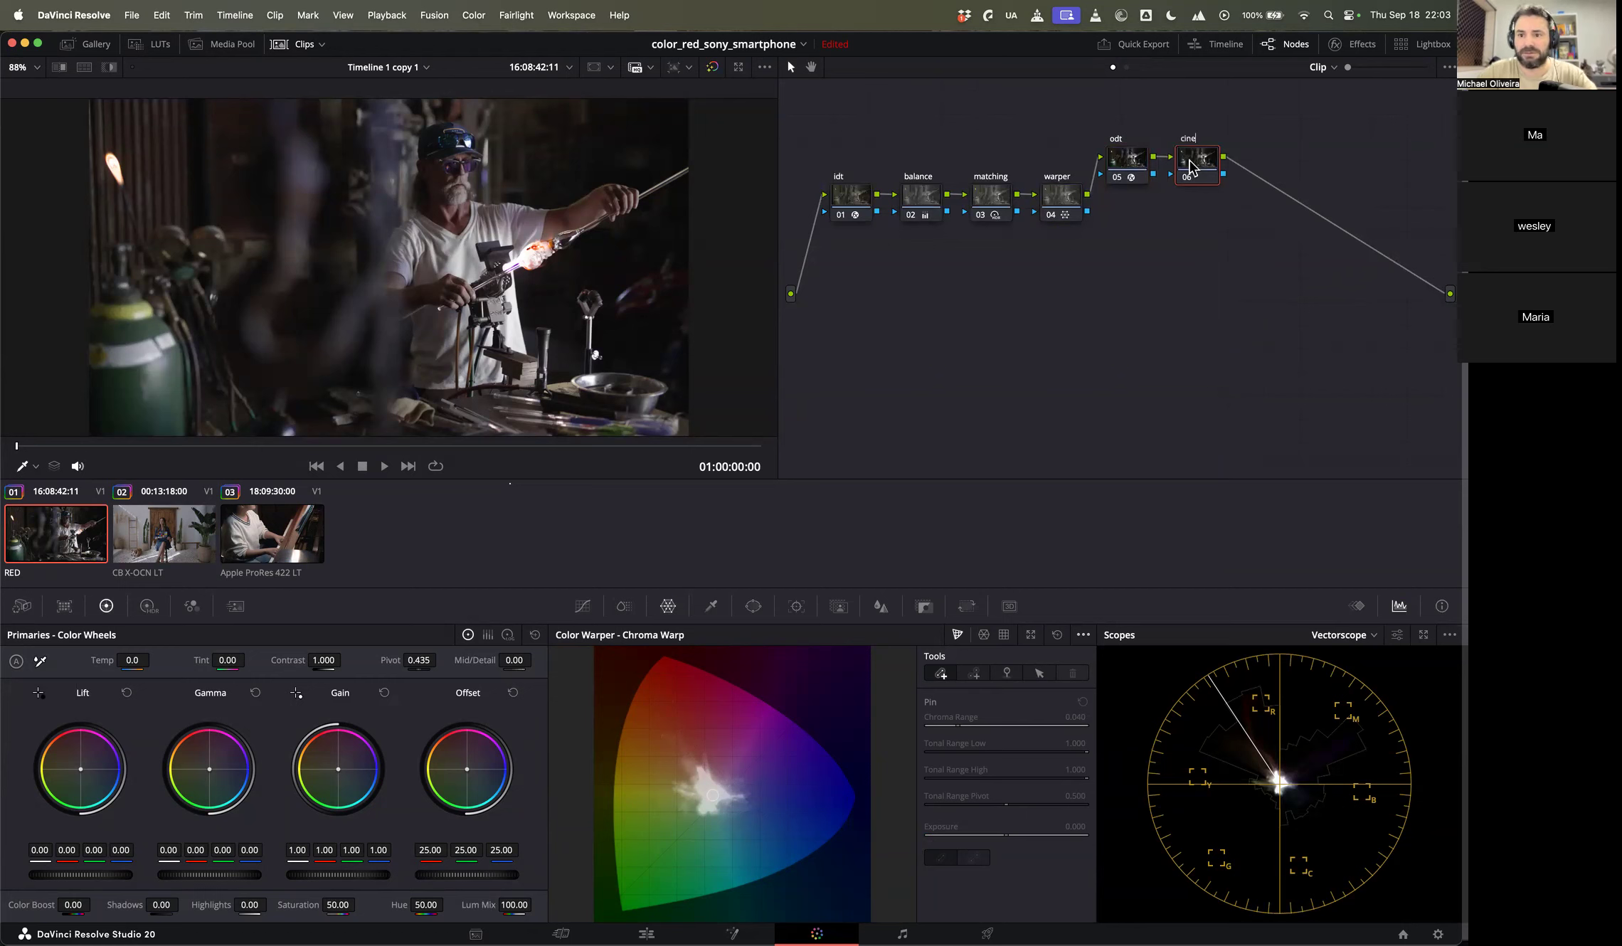
{"action": "key", "text": "alt+s"}
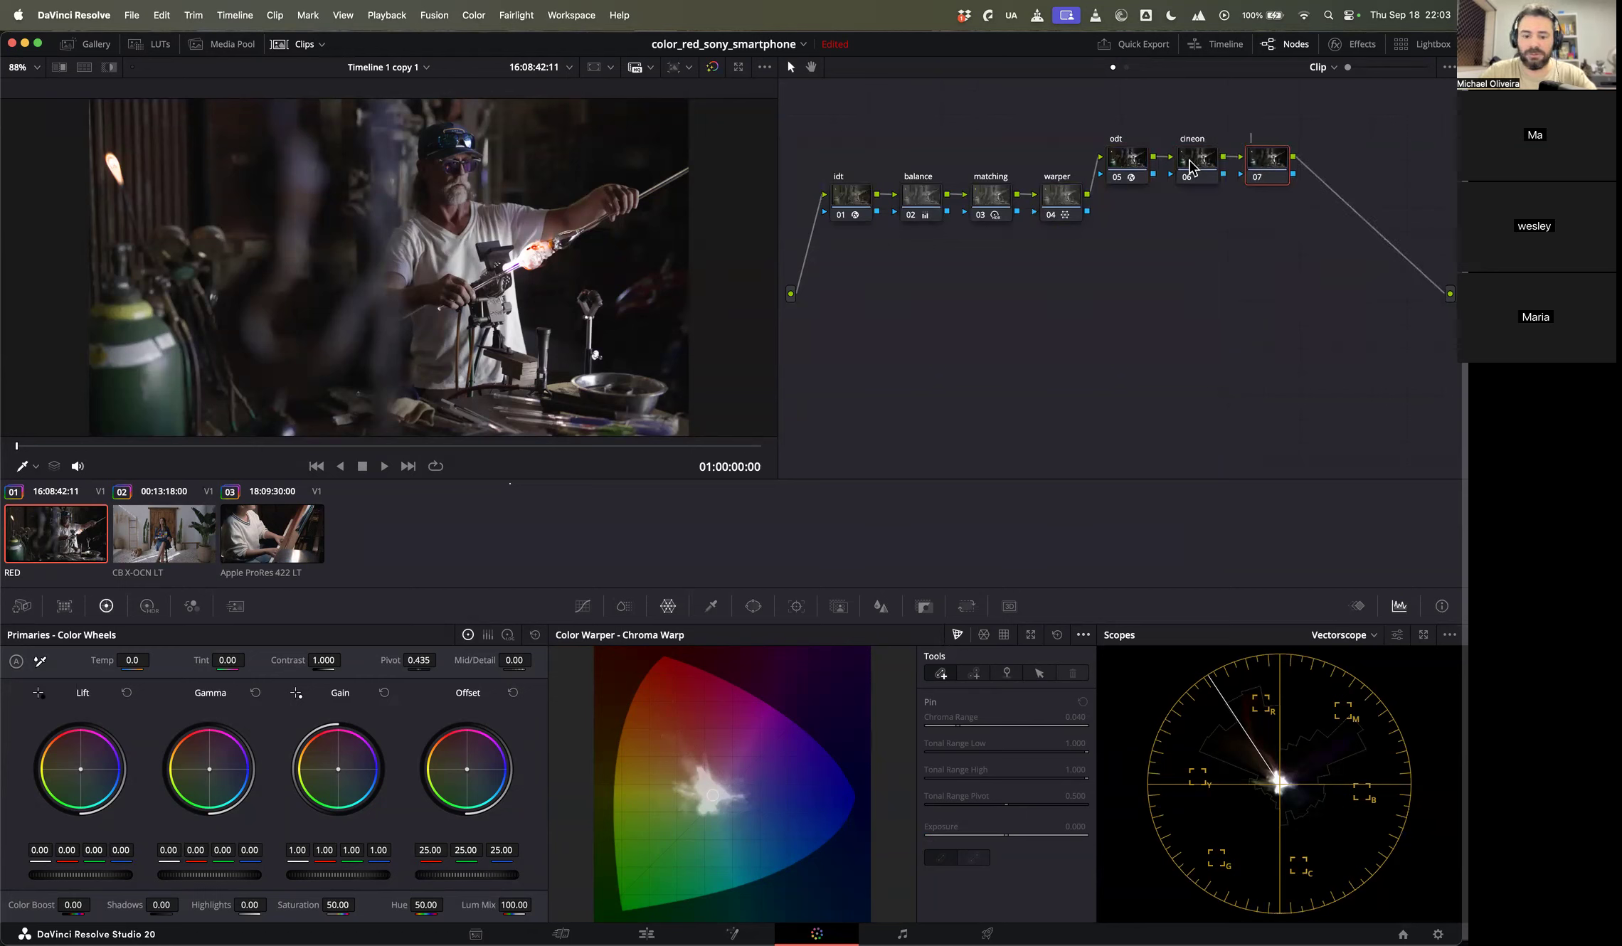
Step: Apply a Color Space Transform to the cineon node with Rec.709 input color space and Gamma 2.4 input gamma
{"action": "left_click", "coordinate": [1190, 165]}
{"action": "left_click", "coordinate": [1359, 48]}
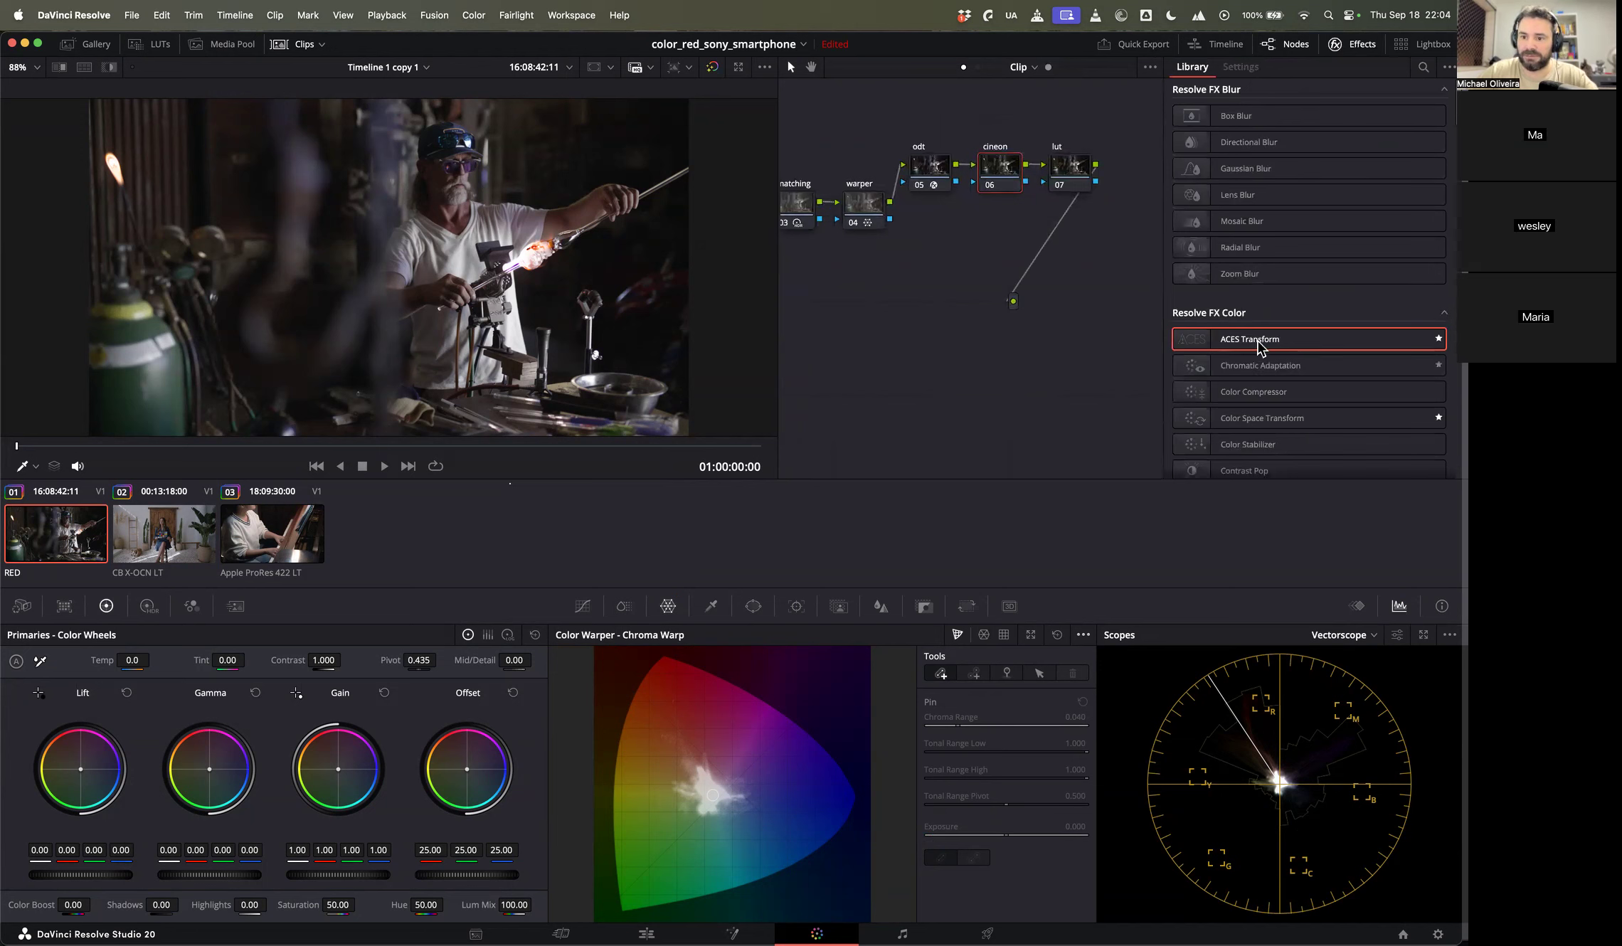
{"action": "left_click_drag", "start_coordinate": [1278, 427], "coordinate": [1004, 171]}
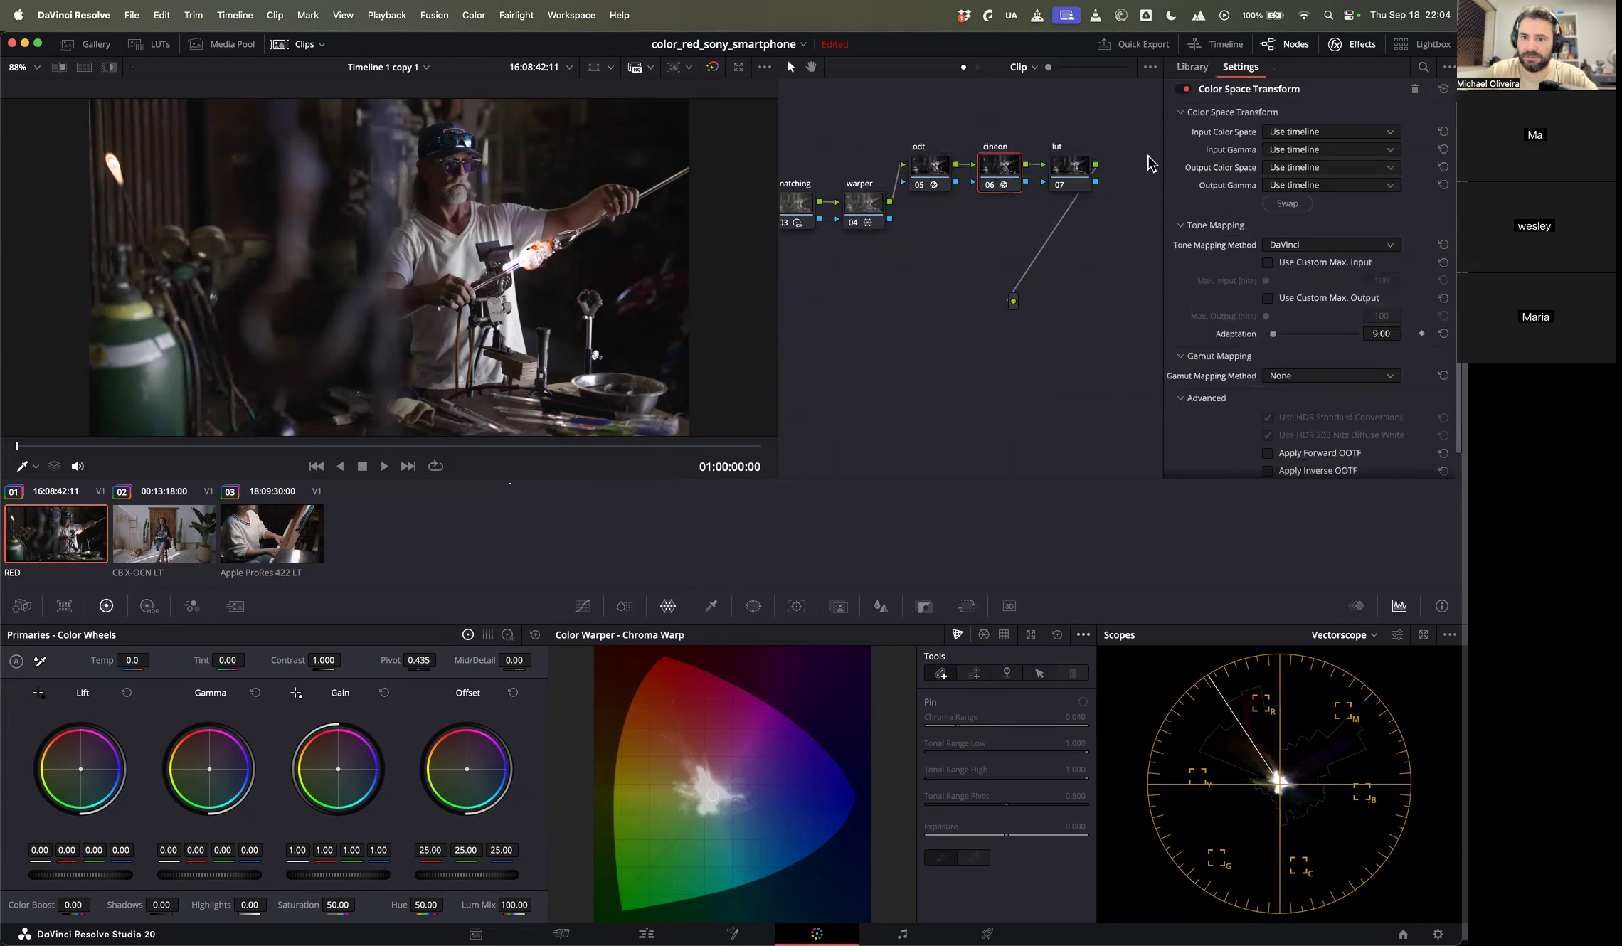
{"action": "left_click", "coordinate": [1299, 135]}
{"action": "scroll", "coordinate": [1299, 135], "scroll_direction": "down", "scroll_amount": 5}
{"action": "left_click", "coordinate": [1295, 153]}
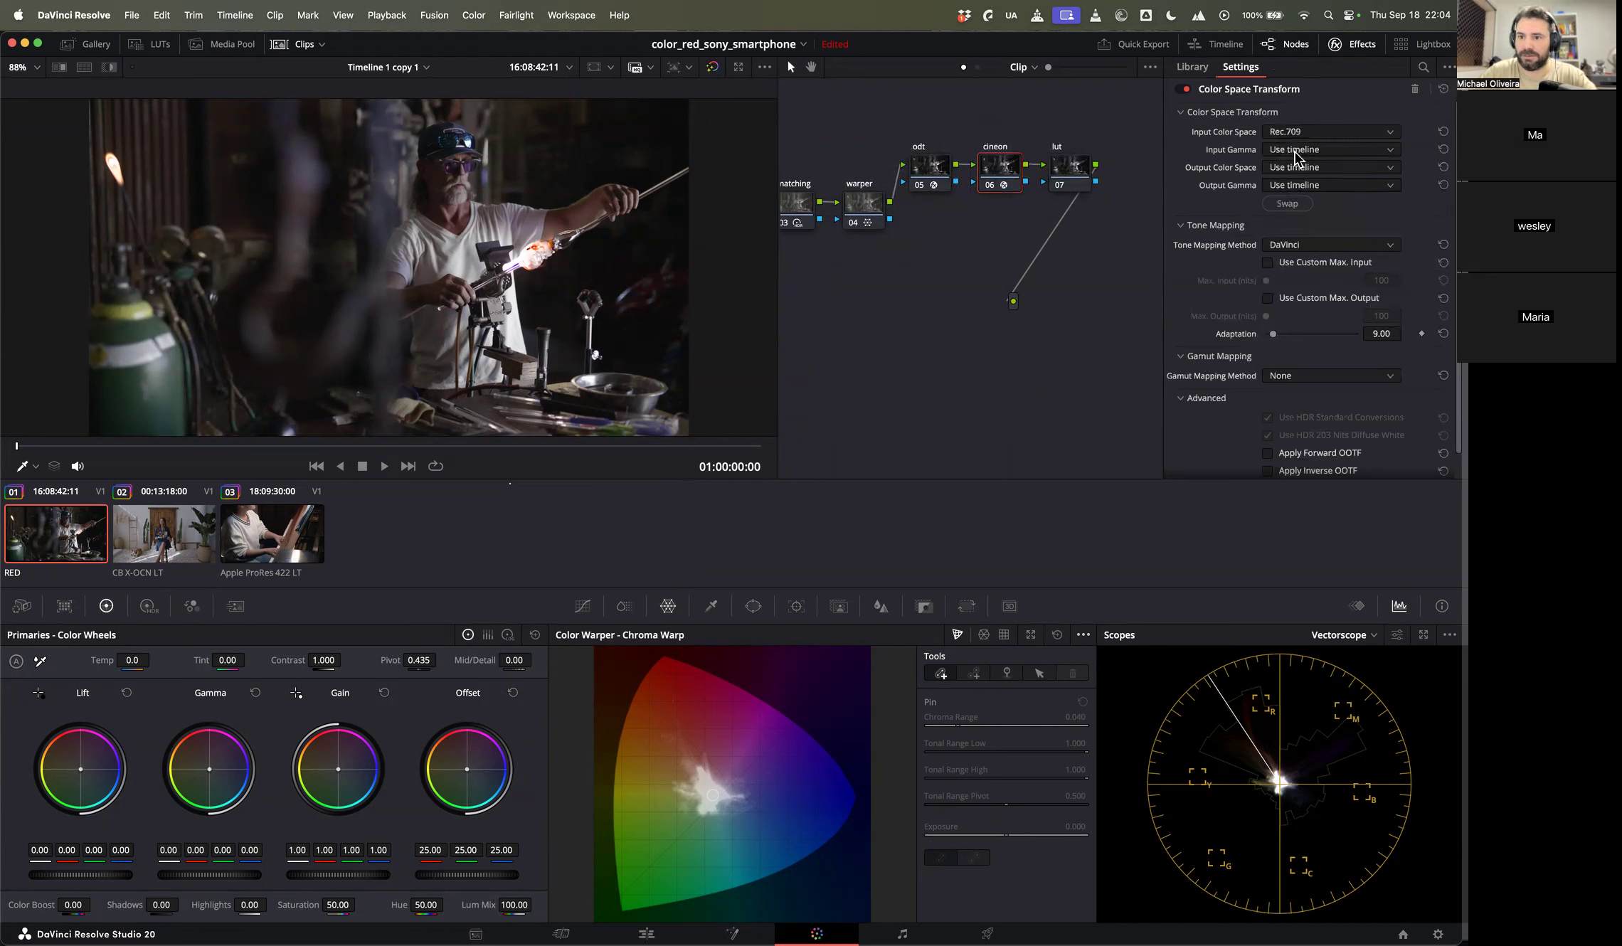
{"action": "left_click", "coordinate": [1295, 154]}
{"action": "left_click", "coordinate": [1300, 159]}
Step: Set the Color Space Transform's output color space to P3-DCI and its output gamma to Cineon Film Log
{"action": "left_click", "coordinate": [1299, 168]}
{"action": "key", "text": "p"}
{"action": "key", "text": "Down"}
{"action": "key", "text": "Down"}
{"action": "key", "text": "Down"}
{"action": "key", "text": "Return"}
{"action": "left_click", "coordinate": [1311, 186]}
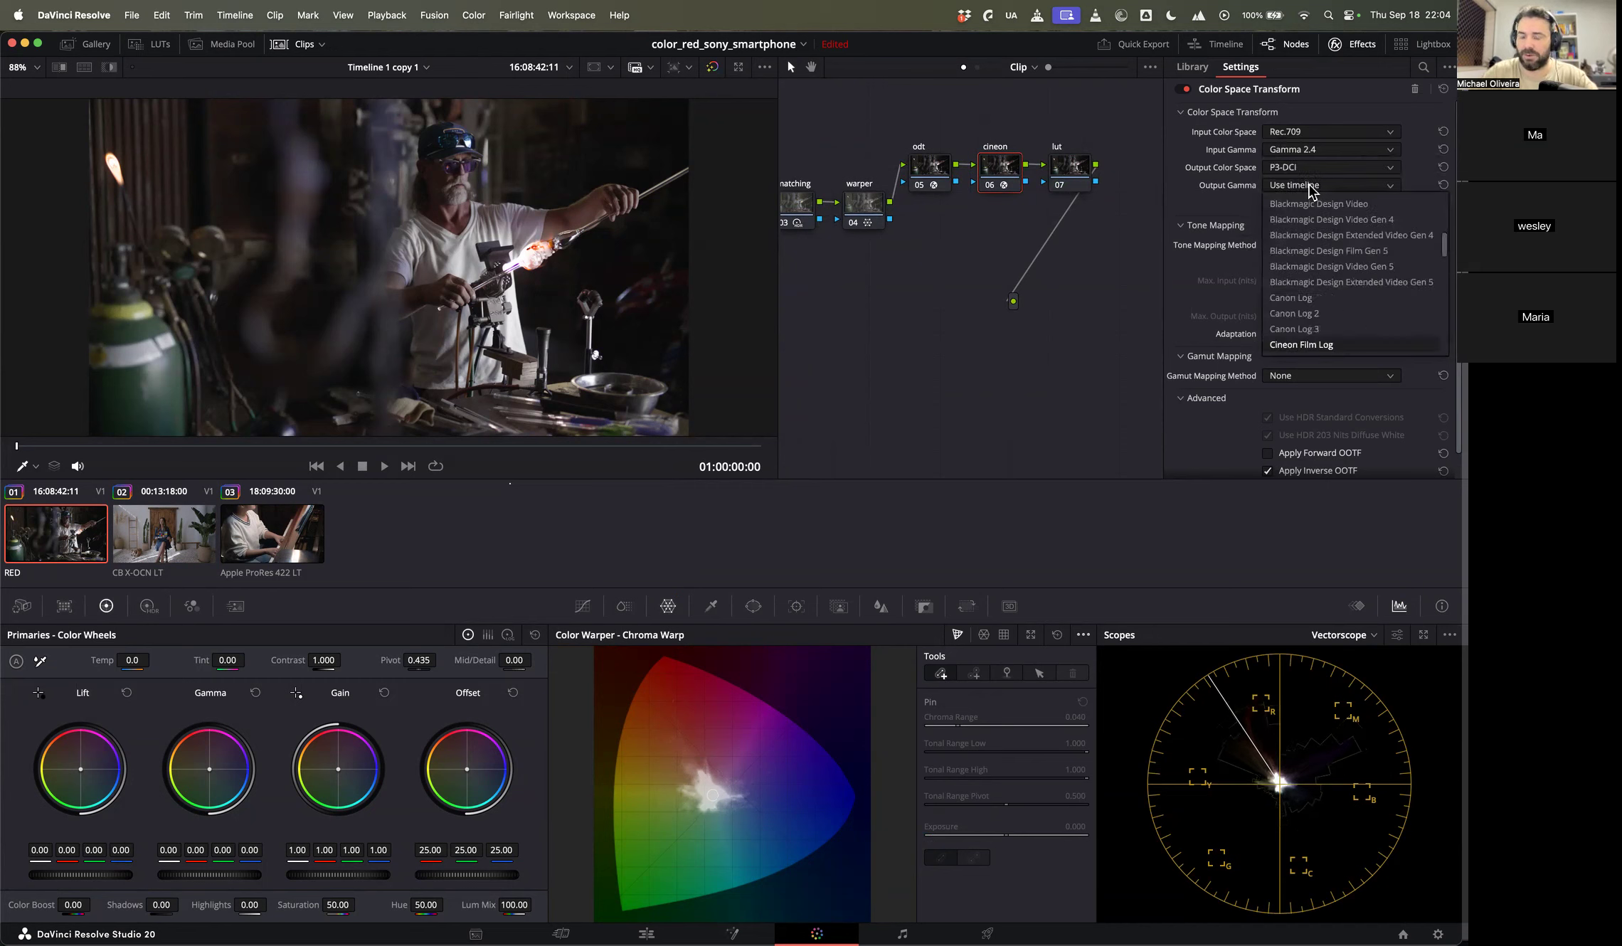
{"action": "key", "text": "Return"}
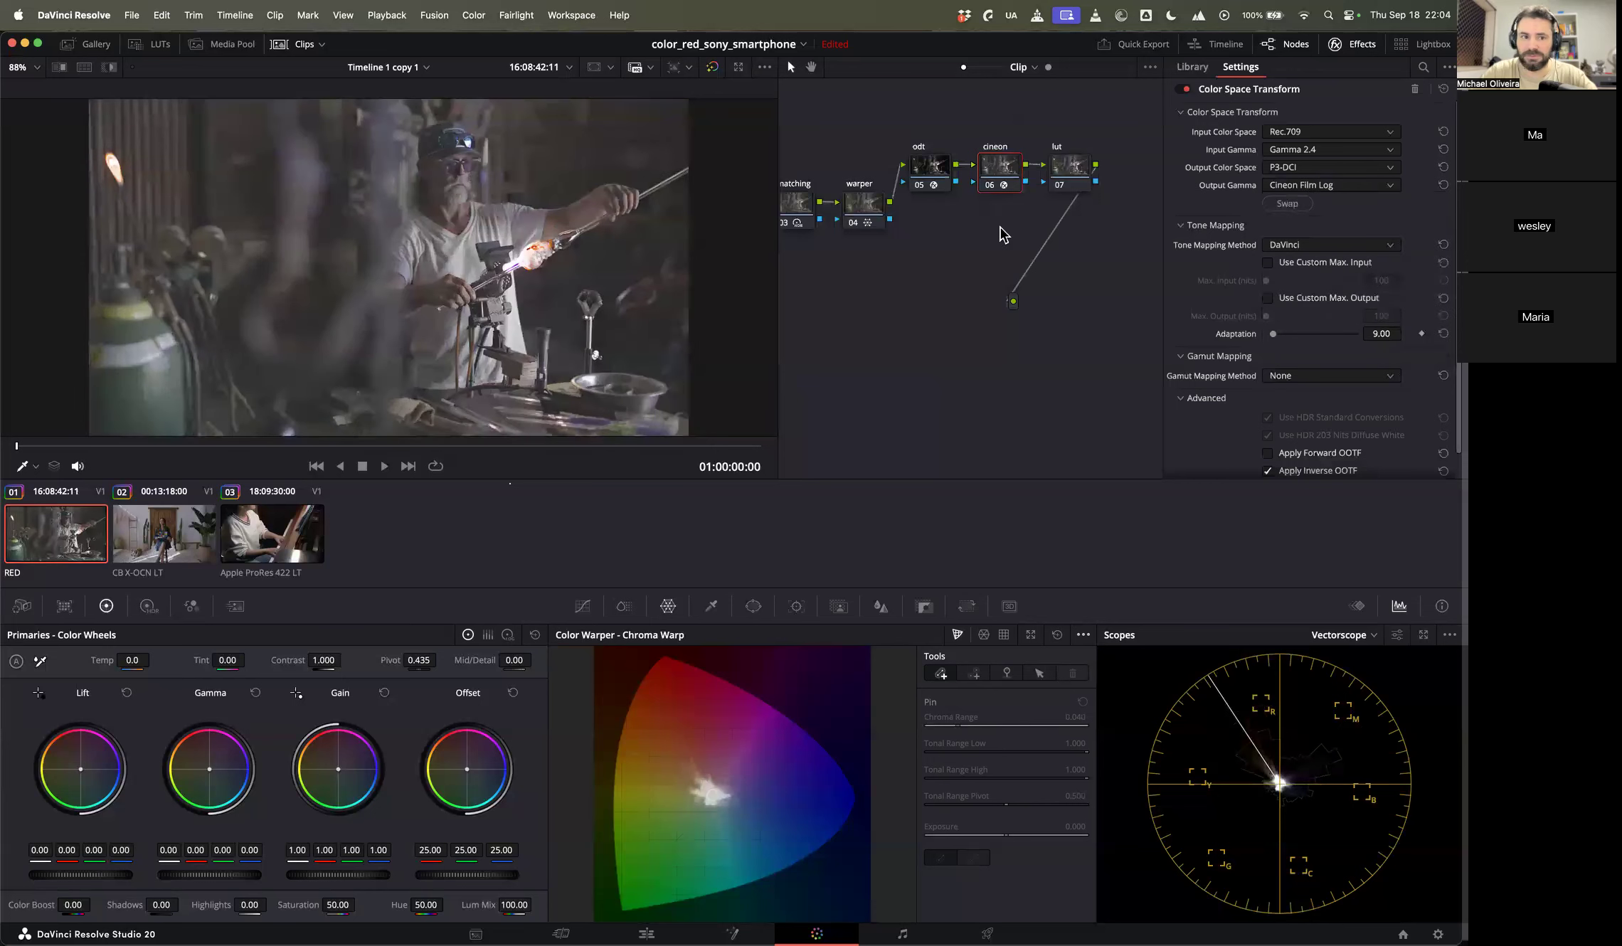
Step: Apply the Rec709 Kodak 2383 D55 film look LUT to the RED clip's lut node and check the image in full screen
{"action": "left_click", "coordinate": [155, 48]}
{"action": "left_click_drag", "start_coordinate": [237, 429], "coordinate": [1076, 171]}
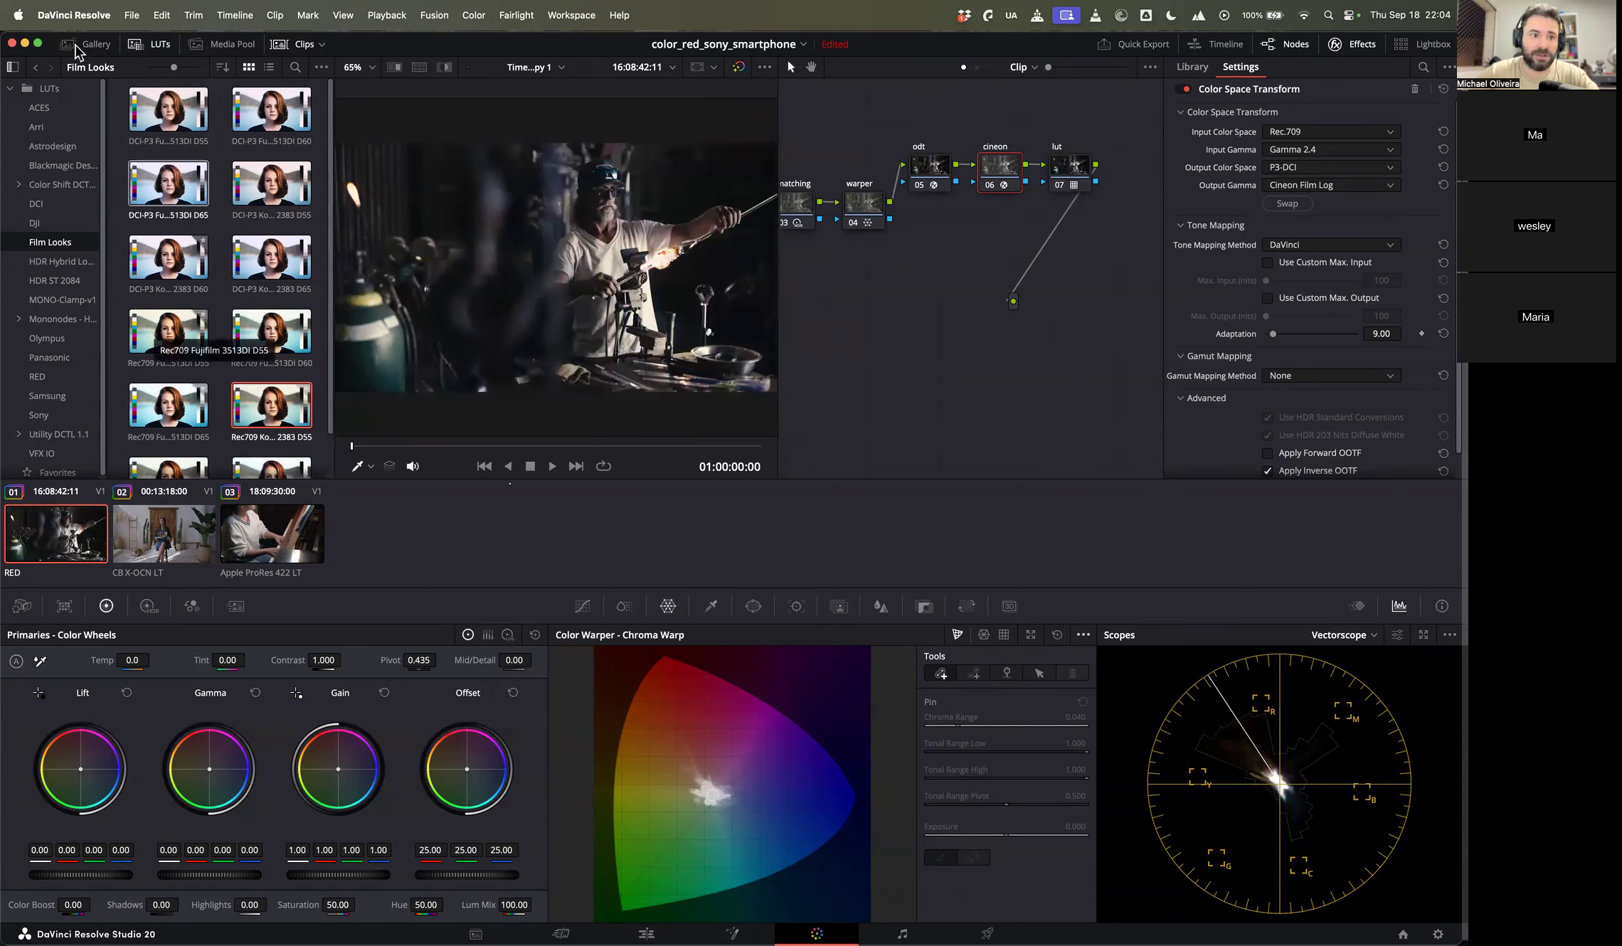
{"action": "left_click", "coordinate": [162, 52]}
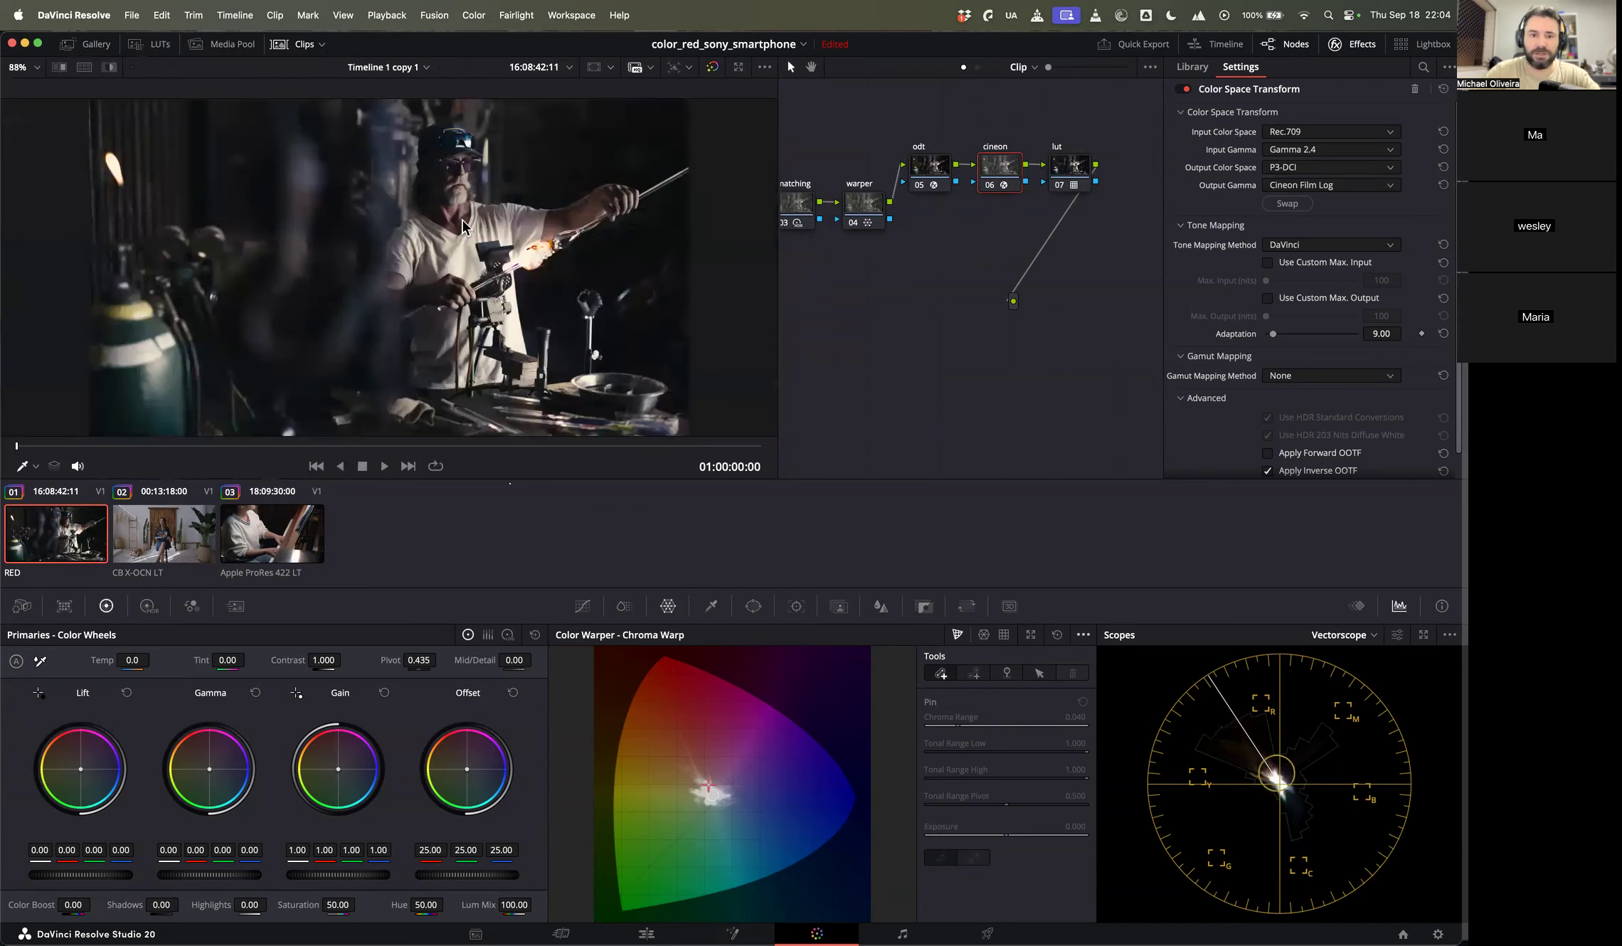
{"action": "key", "text": "super+f"}
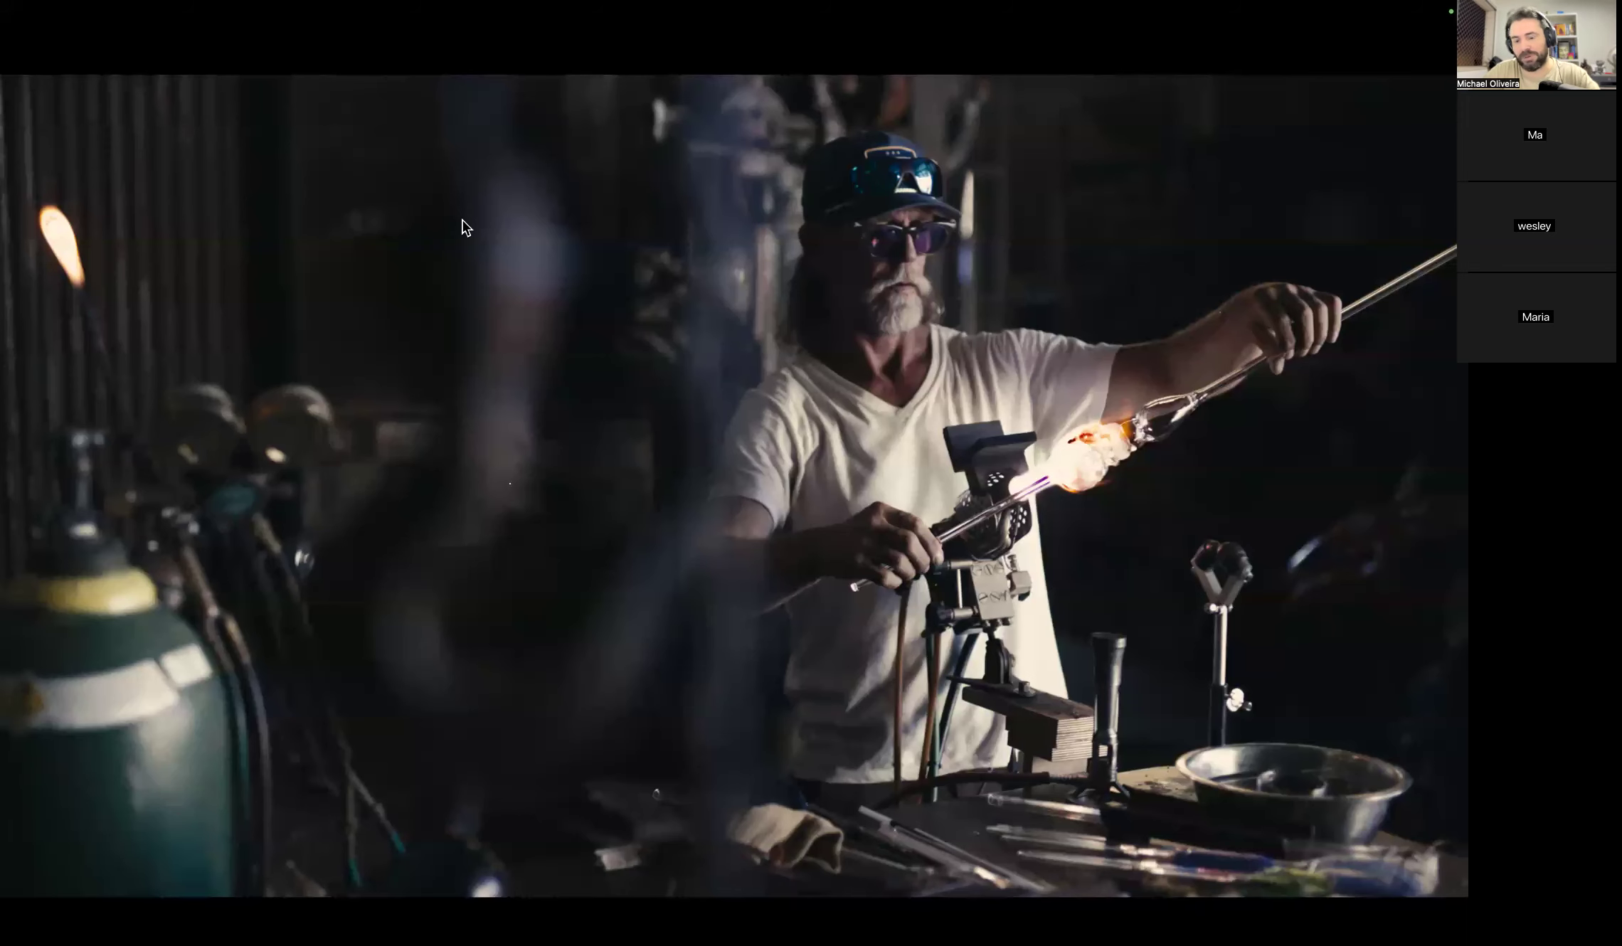
{"action": "key", "text": "super+f"}
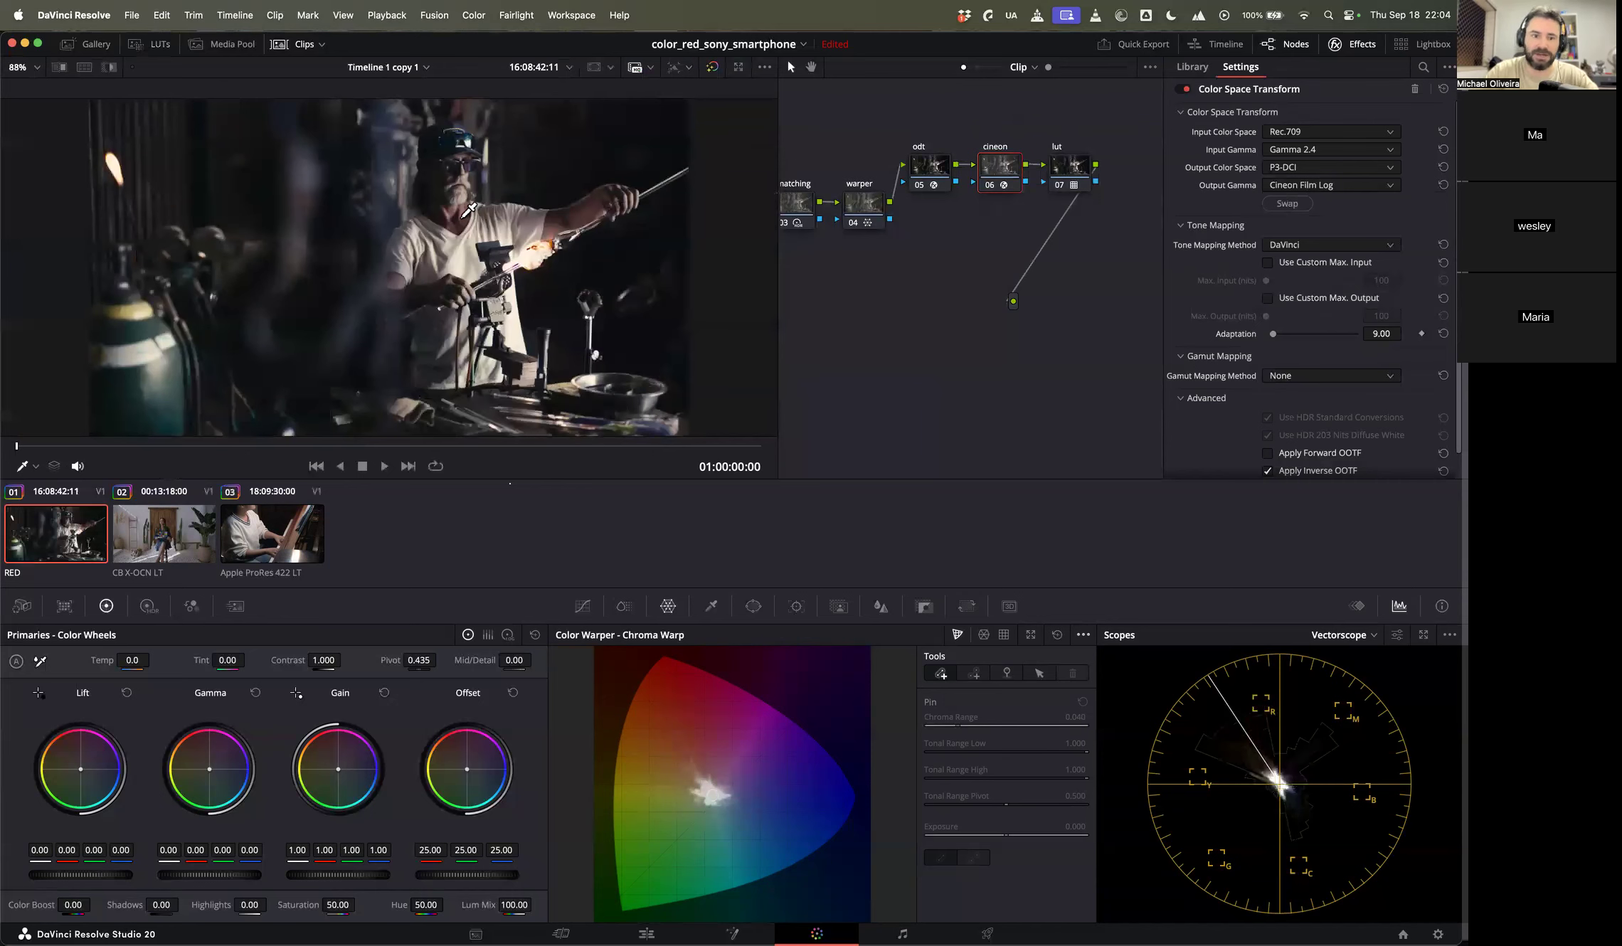
Step: Move the Sony clip's odt node beside its warper node and display the RED clip's node graph in a separate window
{"action": "left_click", "coordinate": [166, 539]}
{"action": "left_click_drag", "start_coordinate": [1102, 208], "coordinate": [960, 169]}
{"action": "right_click", "coordinate": [55, 542]}
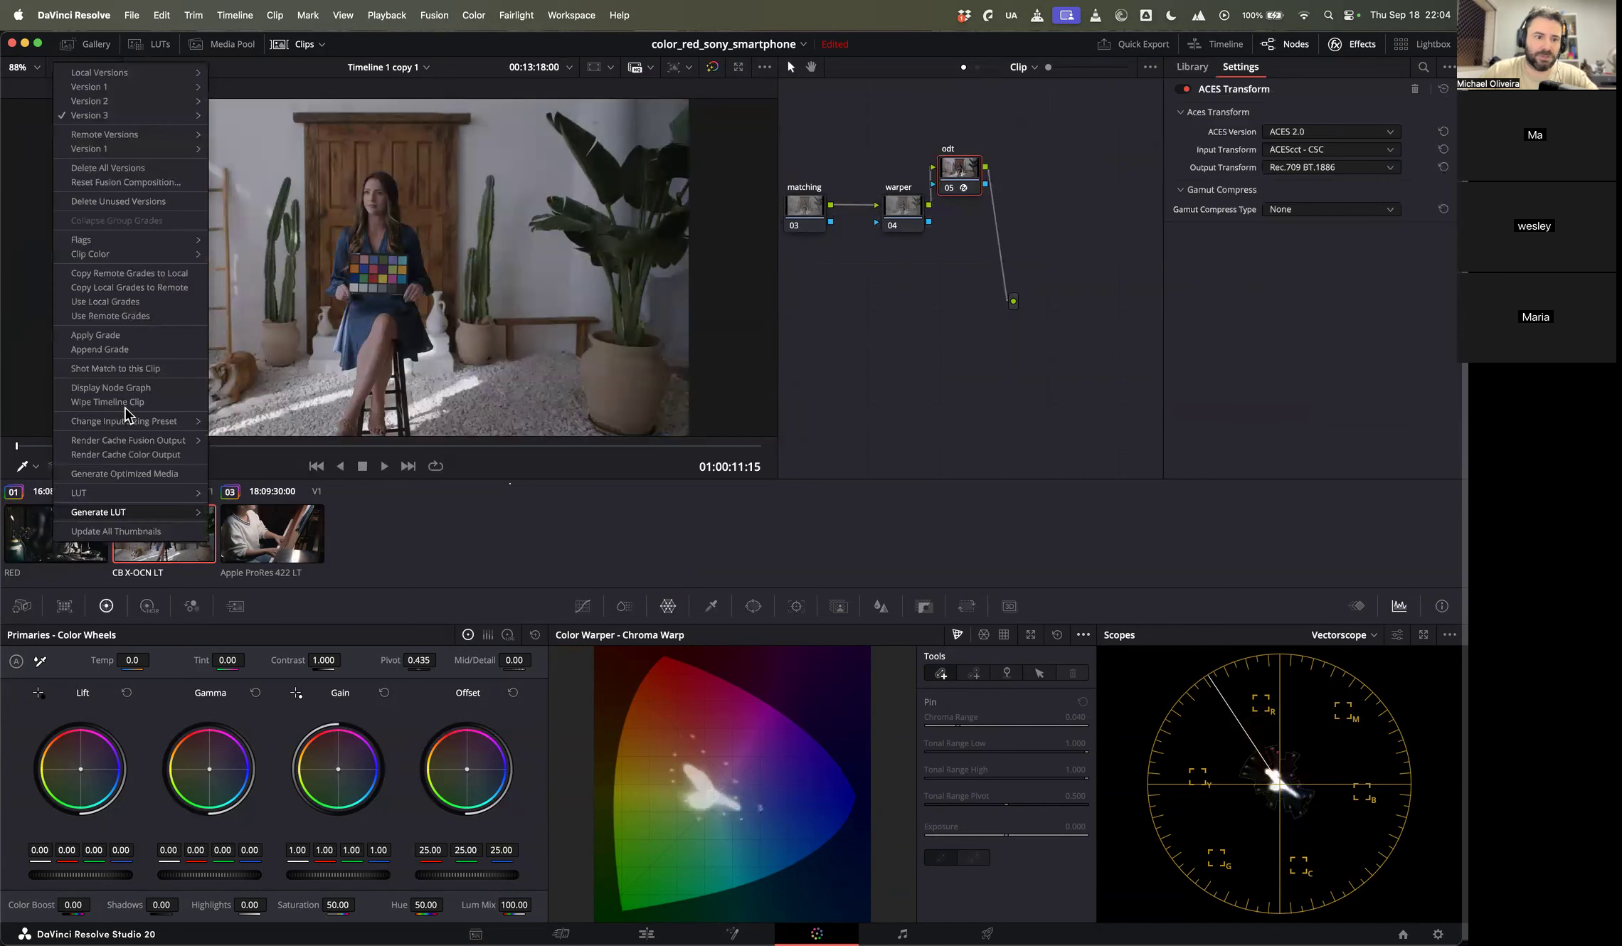
{"action": "left_click", "coordinate": [110, 387]}
{"action": "left_click_drag", "start_coordinate": [736, 313], "coordinate": [681, 416]}
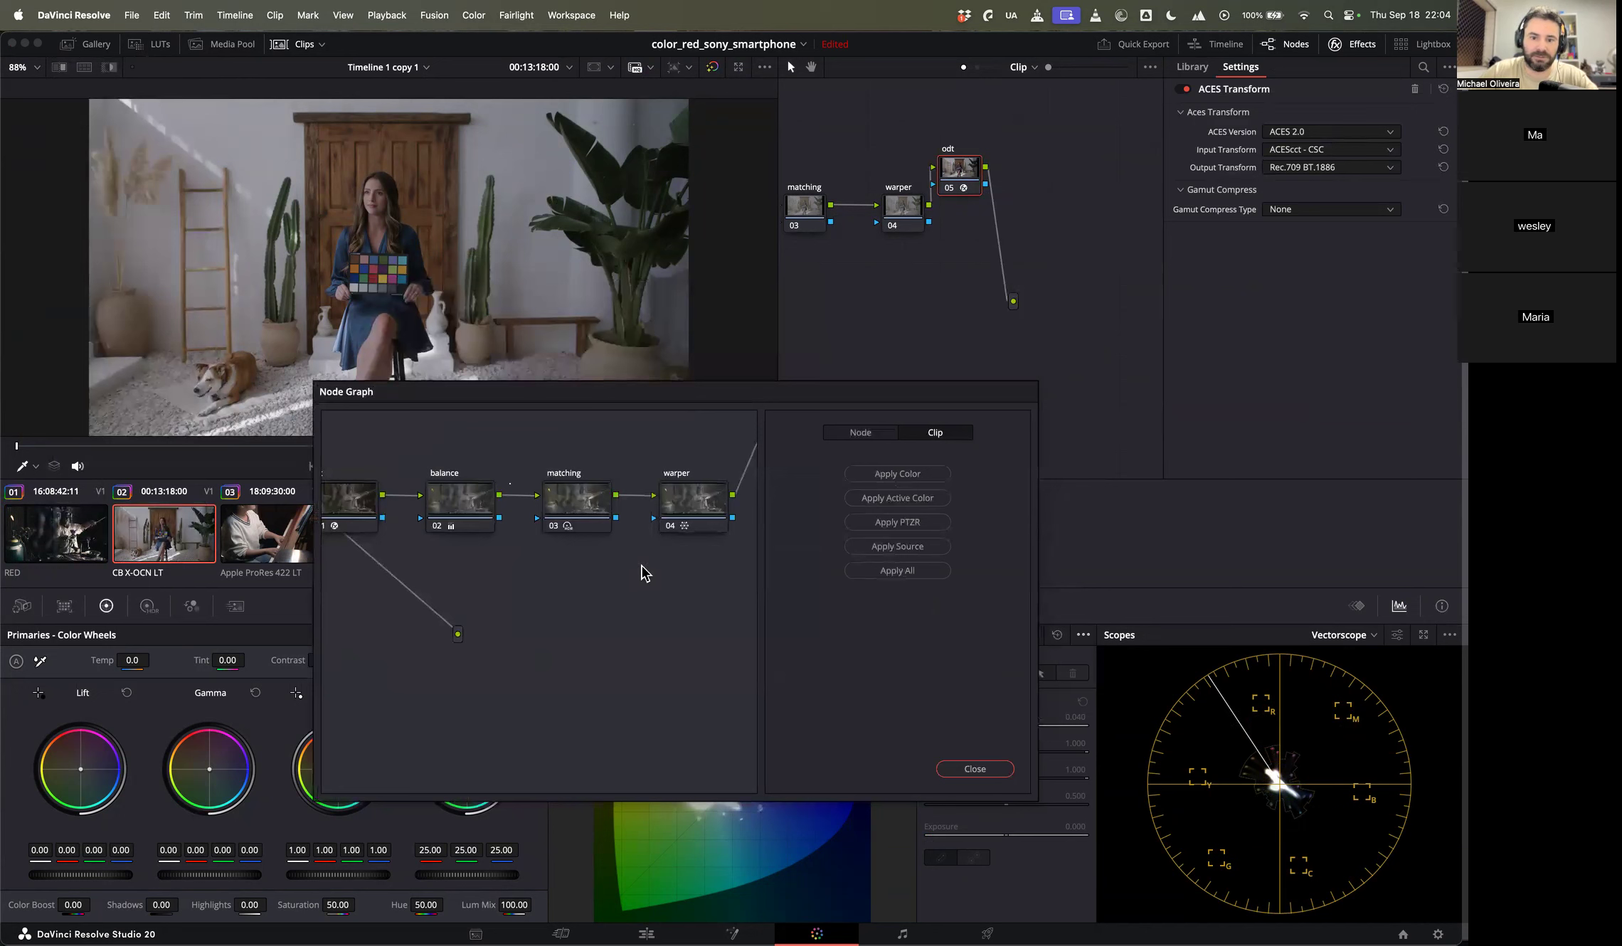
Step: Copy the RED clip's cineon and lut nodes into the Sony clip's chain after odt and compare the two clips
{"action": "left_click_drag", "start_coordinate": [641, 566], "coordinate": [399, 562]}
{"action": "left_click_drag", "start_coordinate": [638, 464], "coordinate": [552, 564]}
{"action": "left_click_drag", "start_coordinate": [632, 606], "coordinate": [443, 650]}
{"action": "left_click_drag", "start_coordinate": [410, 592], "coordinate": [995, 235]}
{"action": "left_click_drag", "start_coordinate": [497, 590], "coordinate": [1014, 285]}
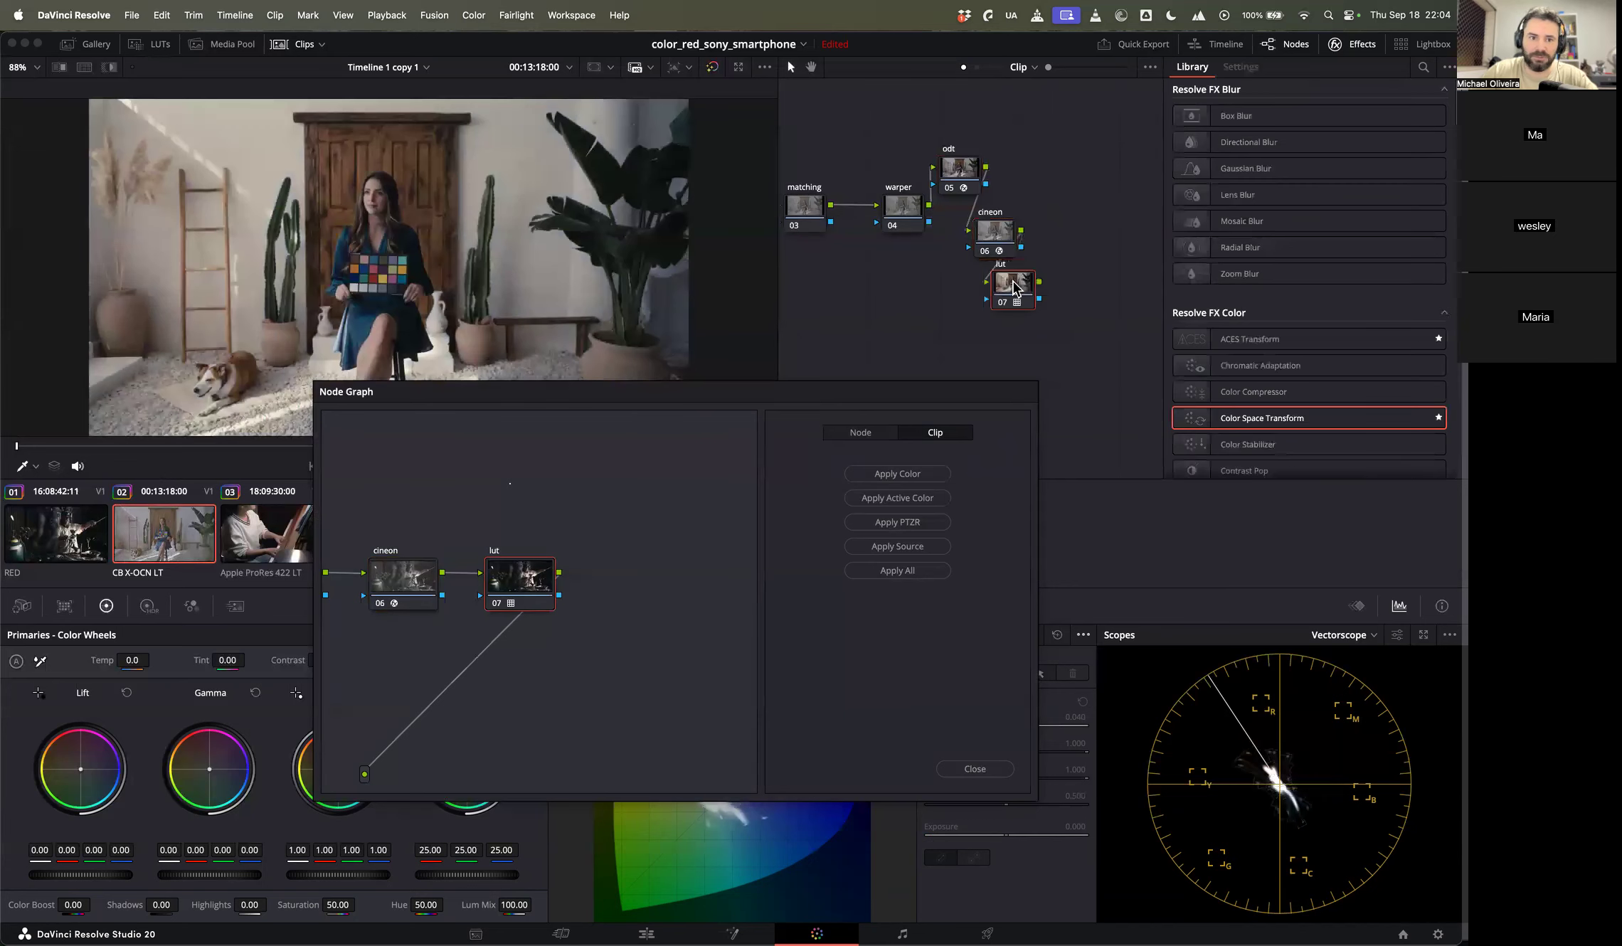
{"action": "left_click", "coordinate": [79, 551]}
{"action": "left_click", "coordinate": [141, 550]}
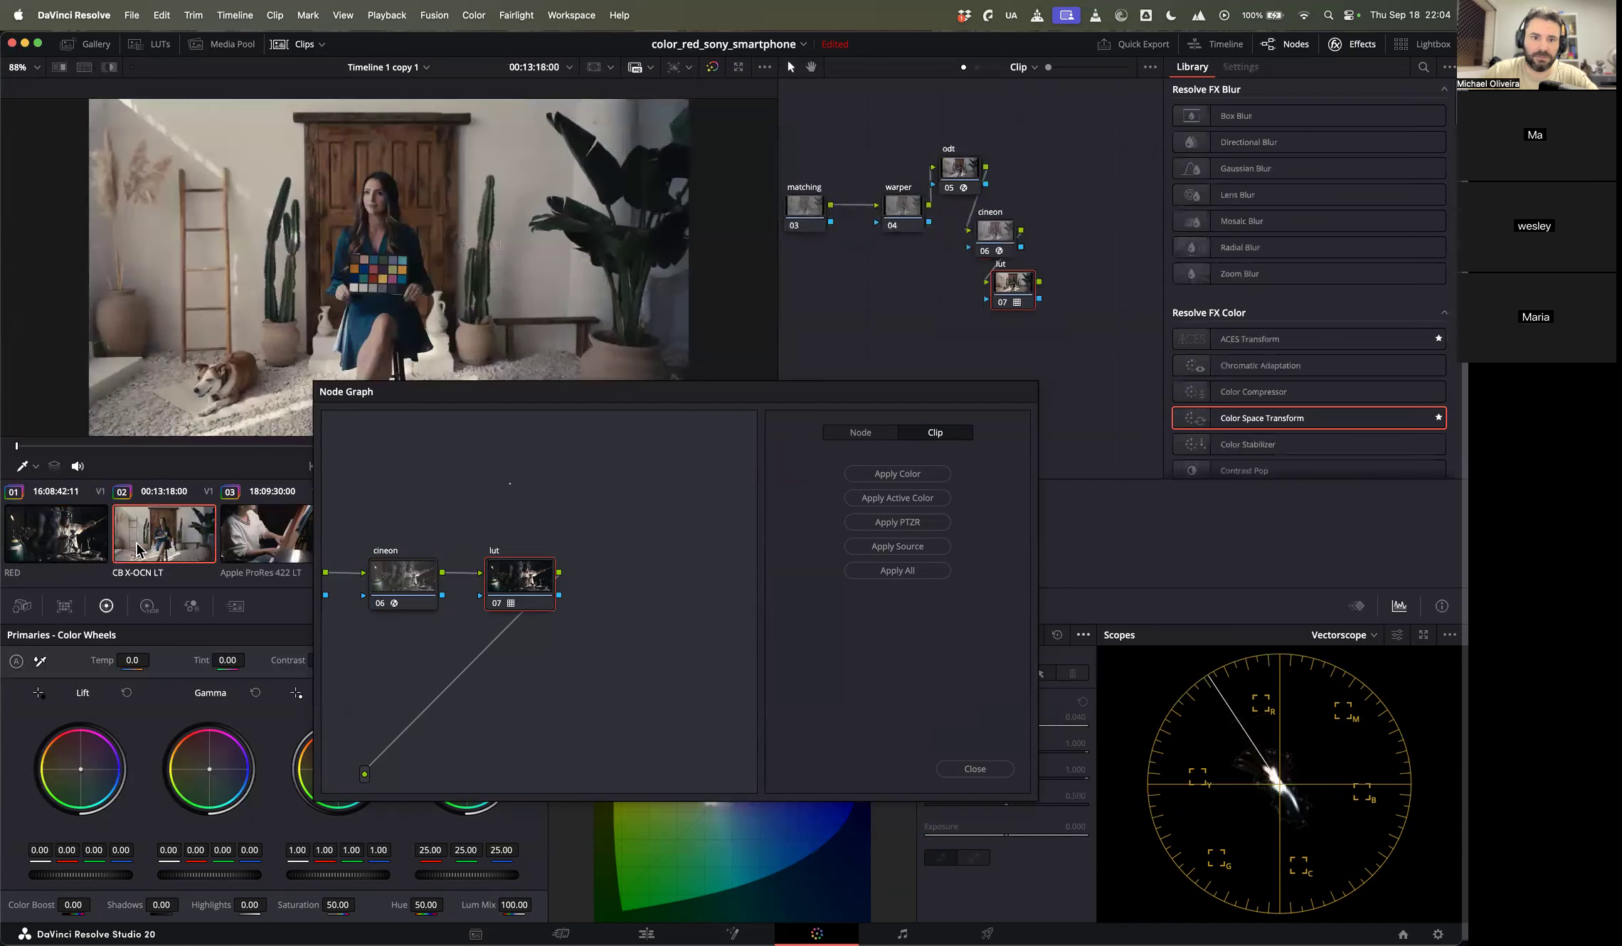
Step: Copy the RED clip's cineon and lut nodes into the Apple ProRes smartphone clip's chain after odt, then close the separate node graph window
{"action": "left_click_drag", "start_coordinate": [498, 392], "coordinate": [610, 509]}
{"action": "left_click", "coordinate": [277, 530]}
{"action": "scroll", "coordinate": [982, 284], "scroll_direction": "right", "scroll_amount": 5}
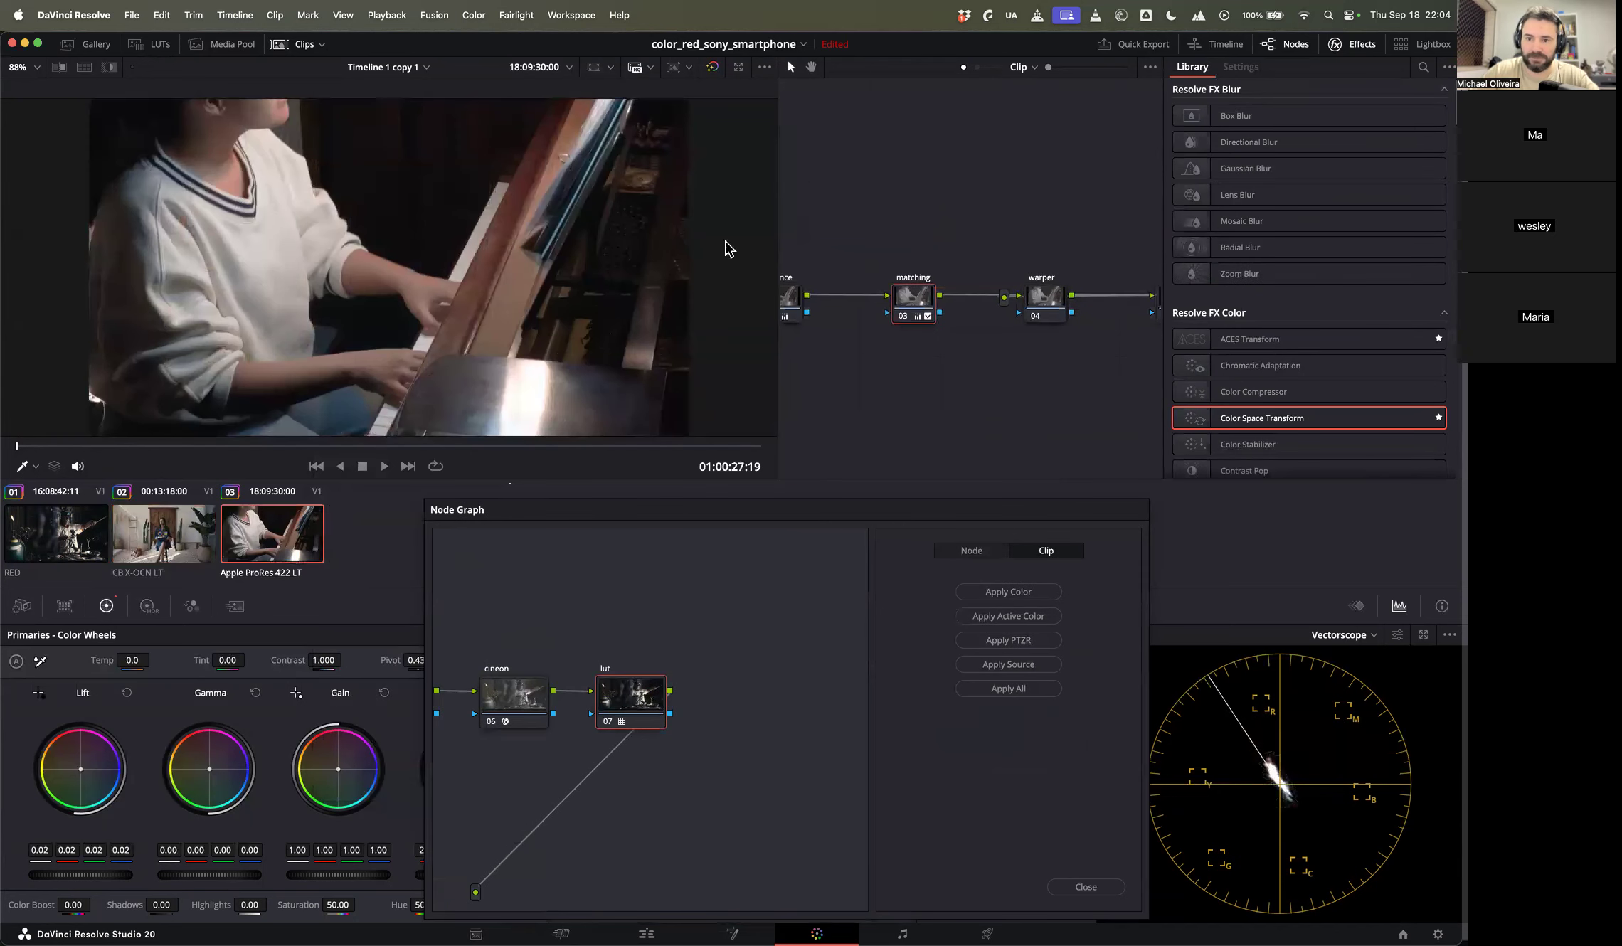
{"action": "left_click", "coordinate": [985, 255]}
{"action": "left_click_drag", "start_coordinate": [986, 260], "coordinate": [875, 126]}
{"action": "left_click_drag", "start_coordinate": [500, 703], "coordinate": [840, 203]}
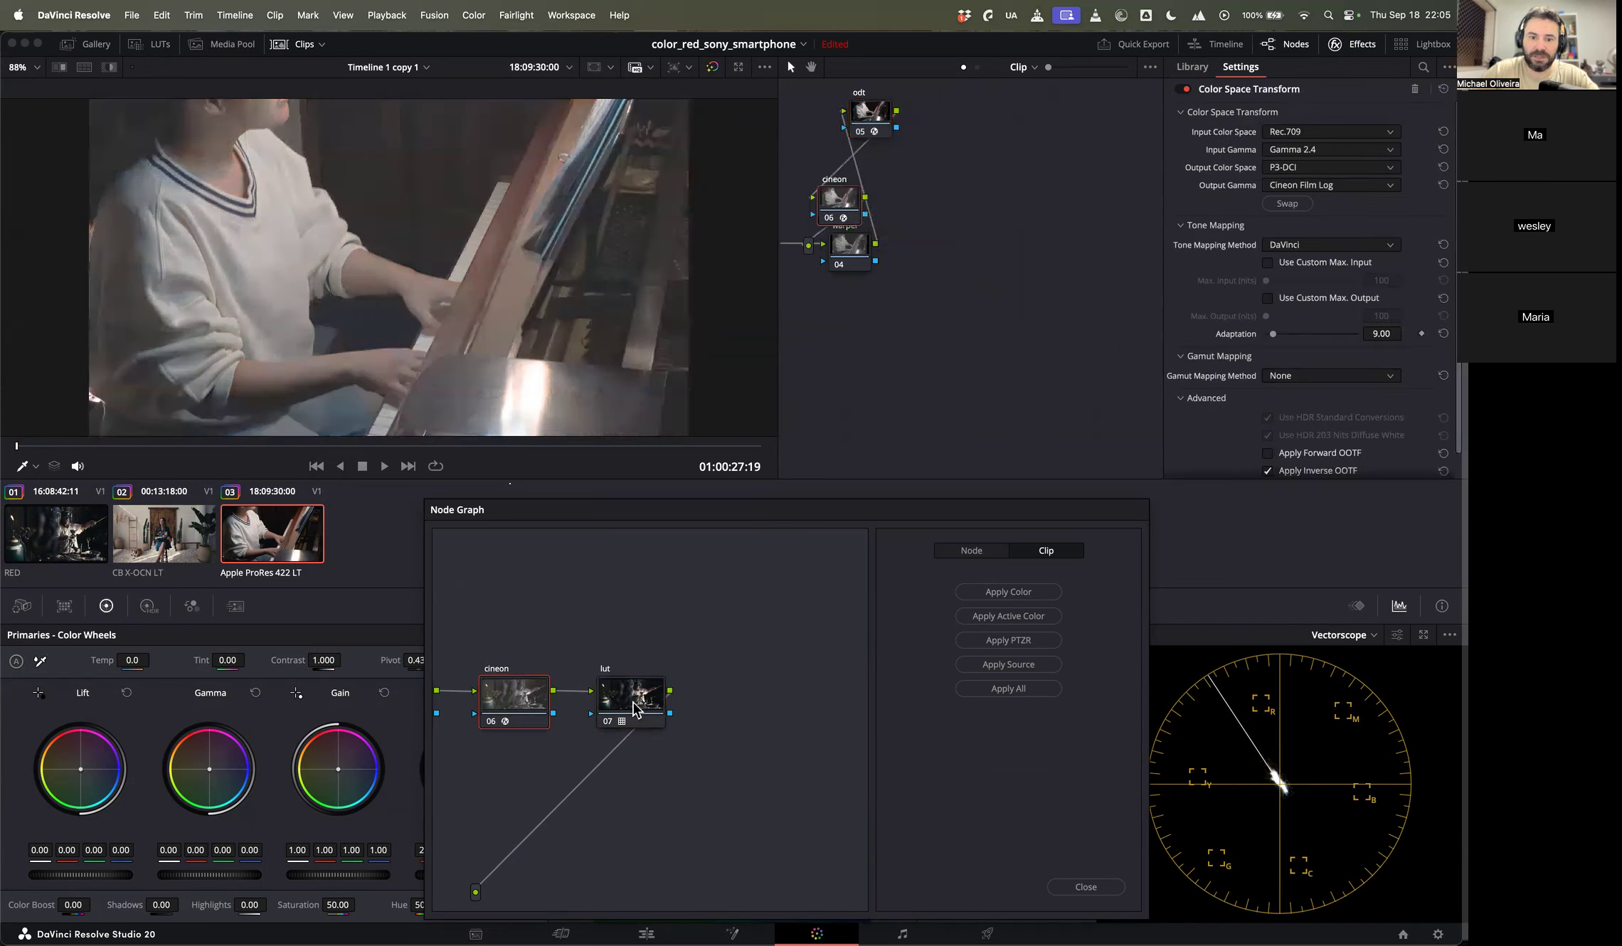
{"action": "left_click_drag", "start_coordinate": [630, 694], "coordinate": [1007, 175]}
{"action": "left_click_drag", "start_coordinate": [838, 199], "coordinate": [902, 171]}
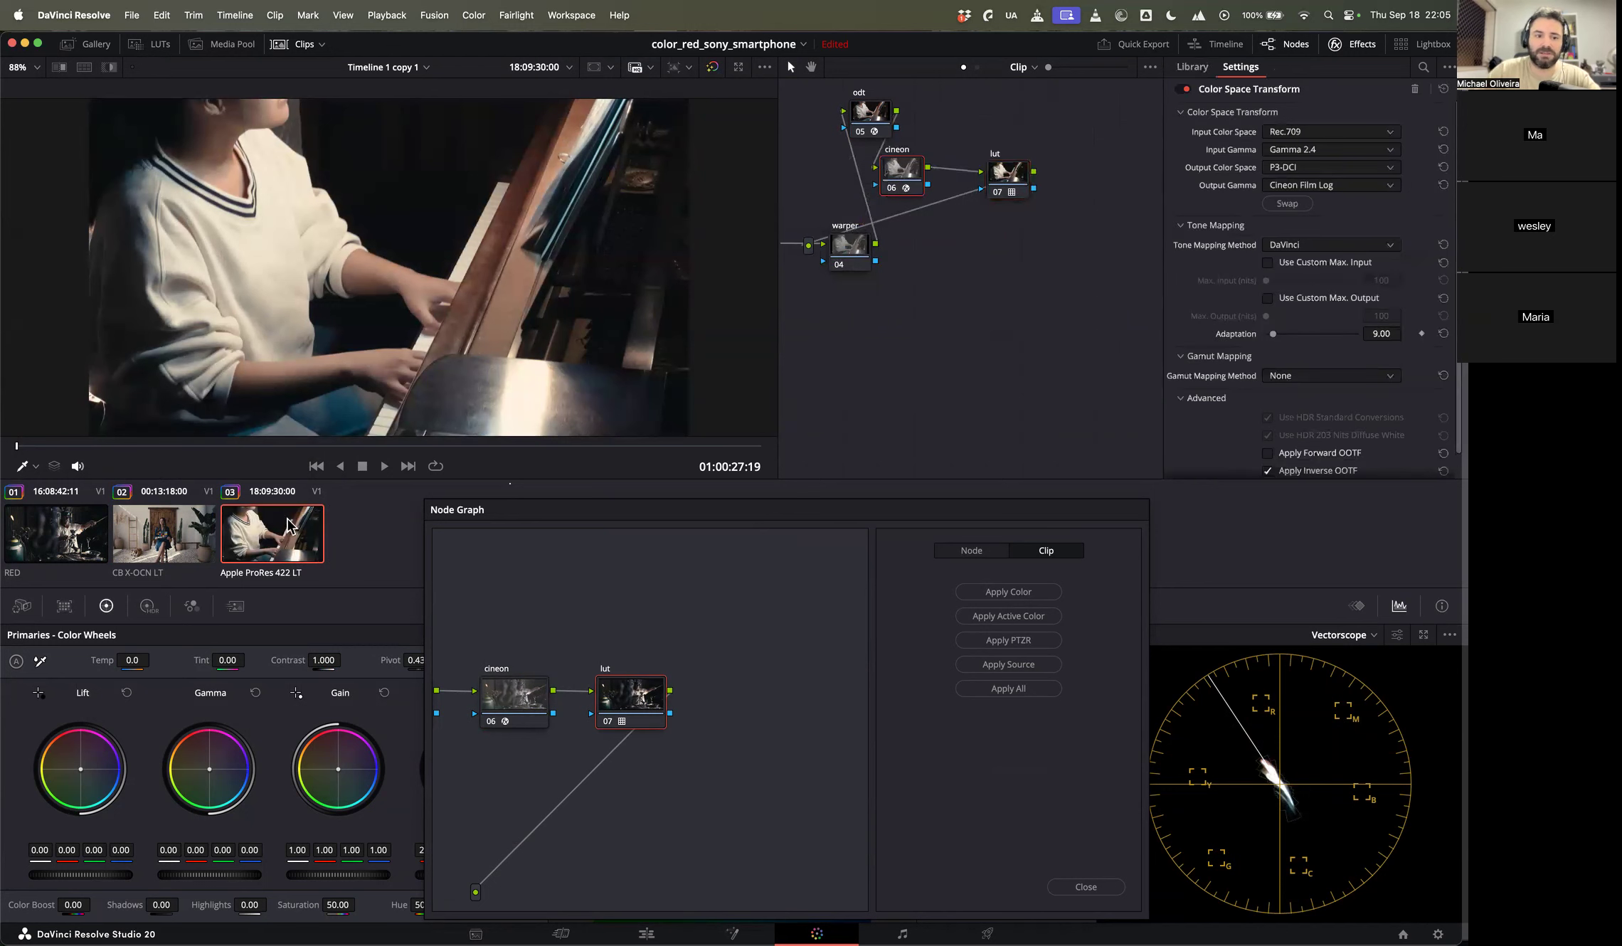
{"action": "left_click_drag", "start_coordinate": [716, 515], "coordinate": [657, 243]}
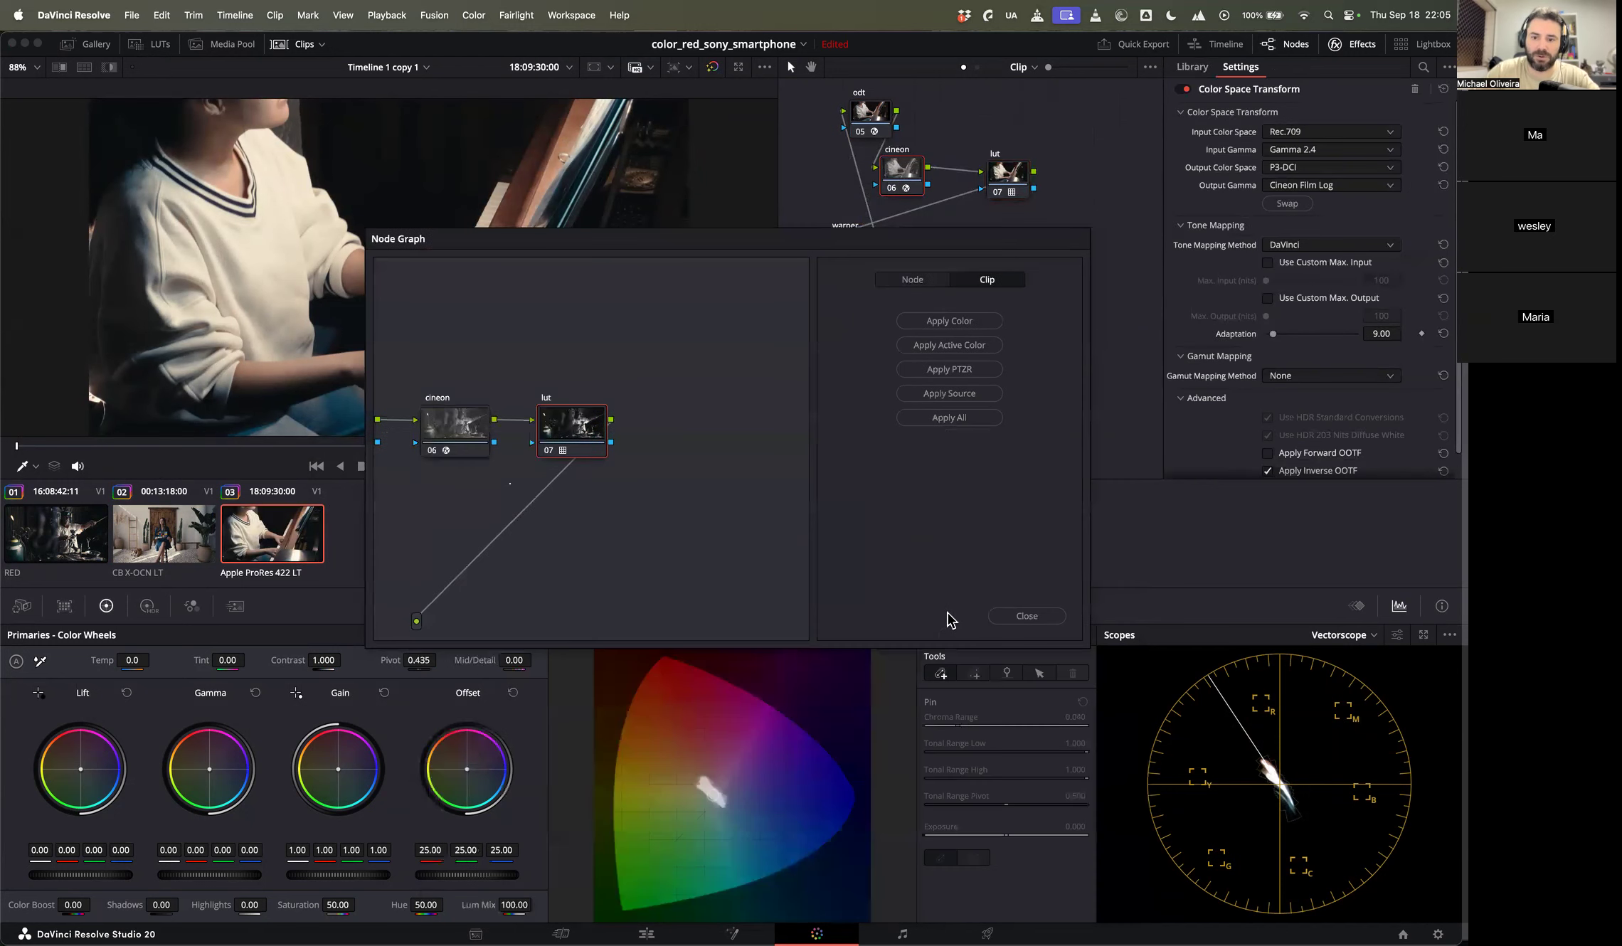
{"action": "left_click", "coordinate": [1026, 616]}
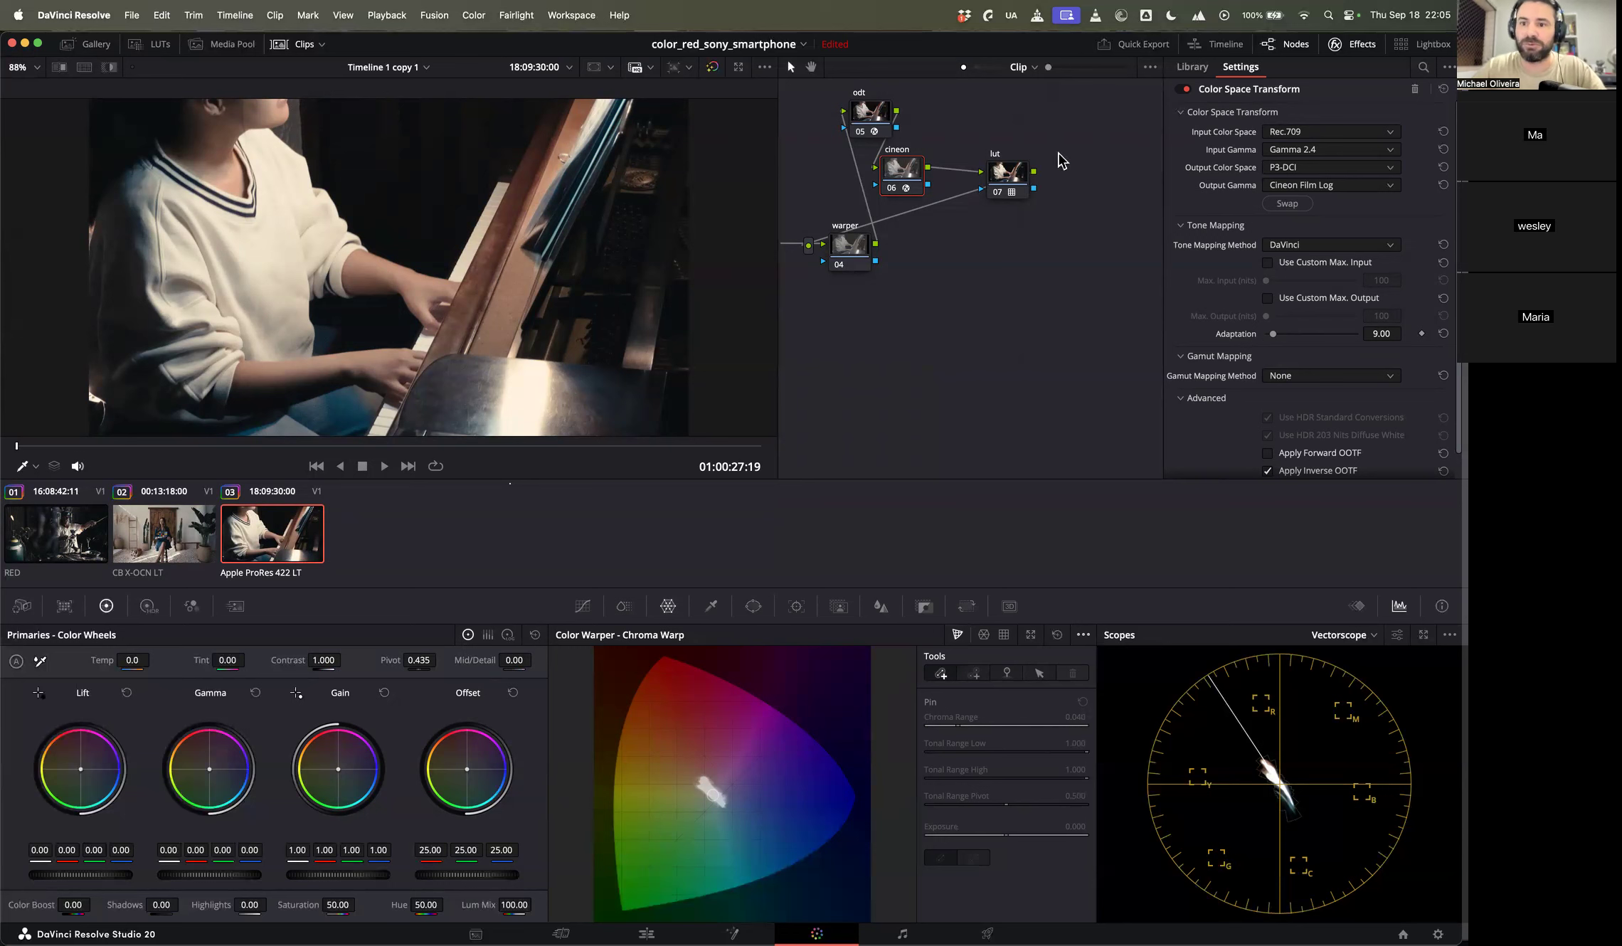
Step: Hide the effects library and clean up the node graphs of the smartphone, Sony and RED clips
{"action": "left_click", "coordinate": [1361, 53]}
{"action": "right_click", "coordinate": [925, 179]}
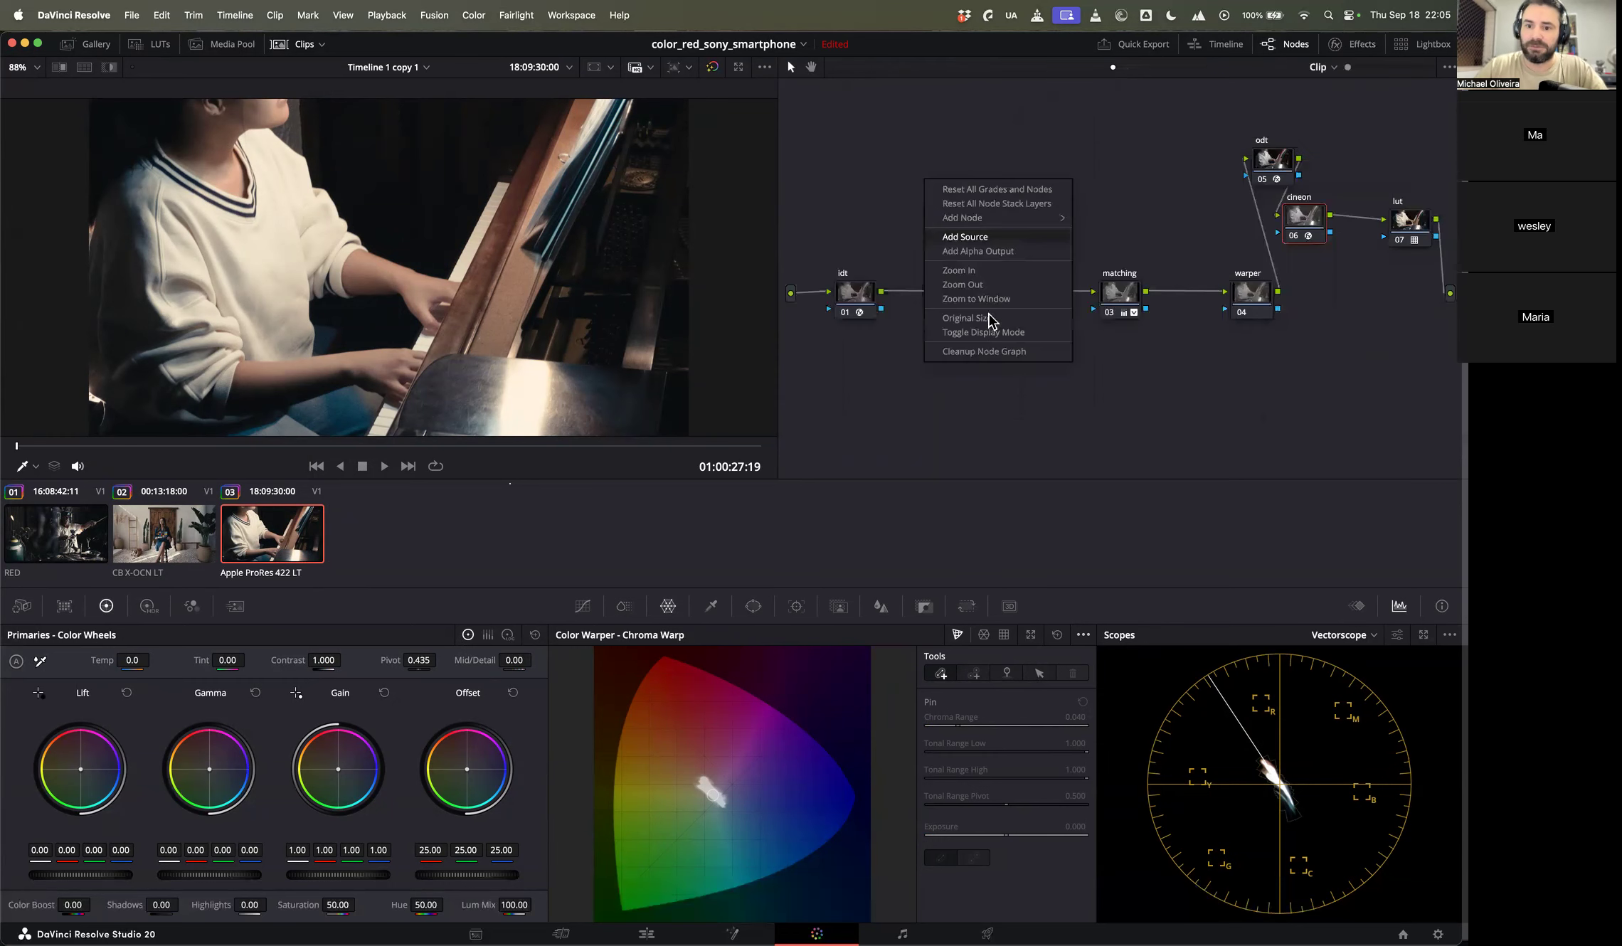
{"action": "left_click", "coordinate": [995, 351]}
{"action": "left_click", "coordinate": [192, 523]}
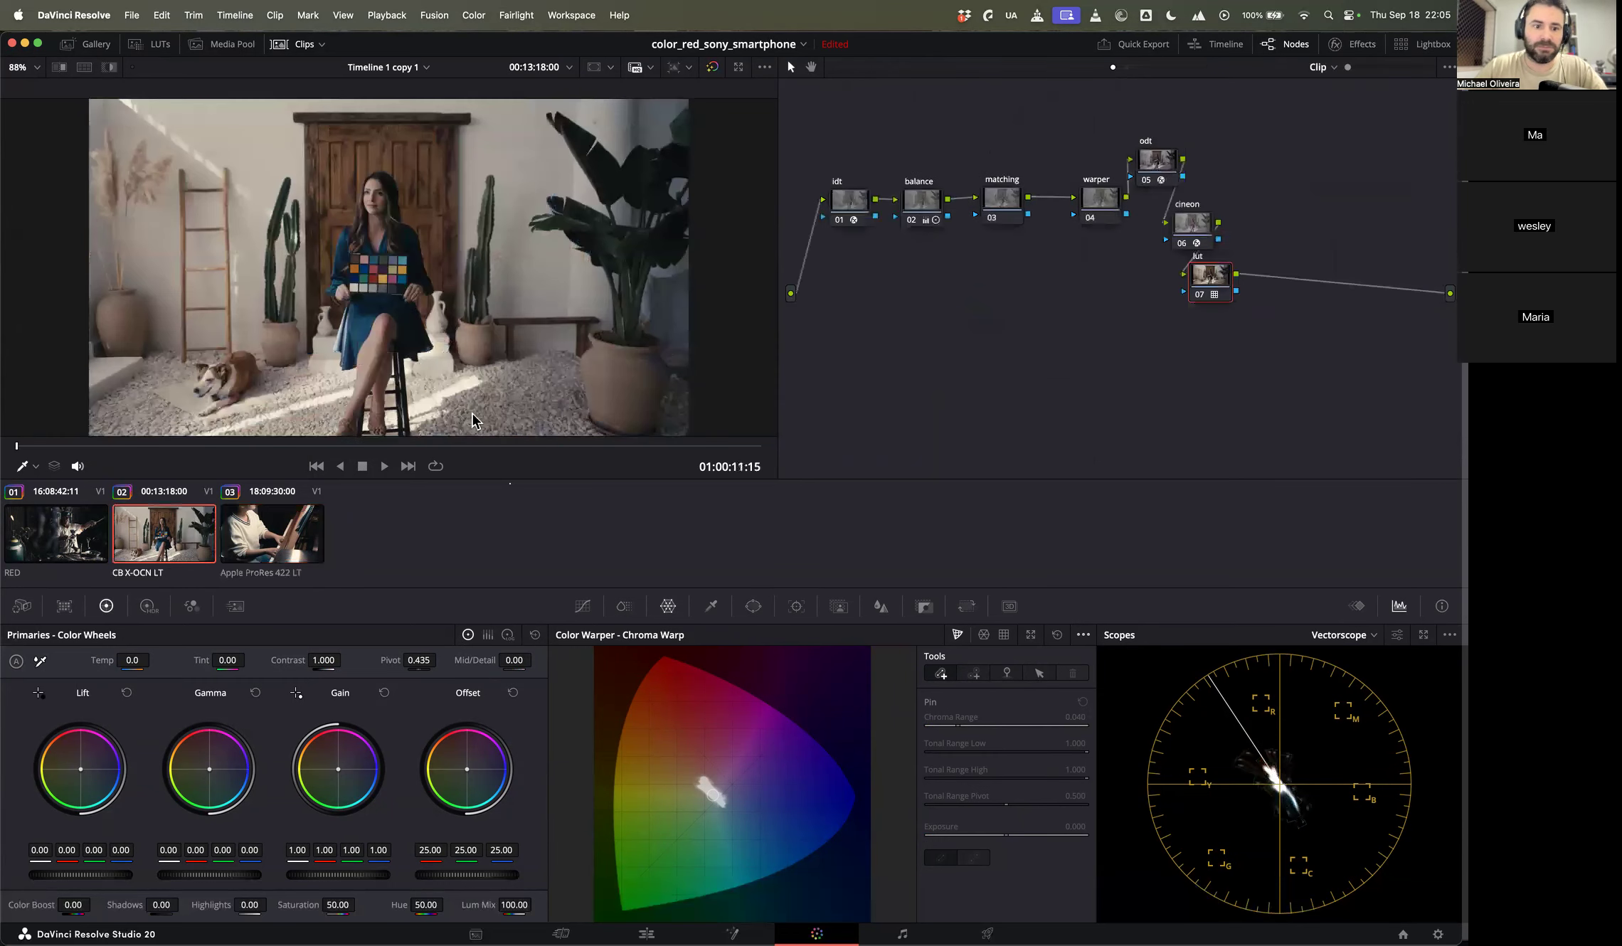
{"action": "right_click", "coordinate": [943, 119]}
{"action": "left_click", "coordinate": [998, 293]}
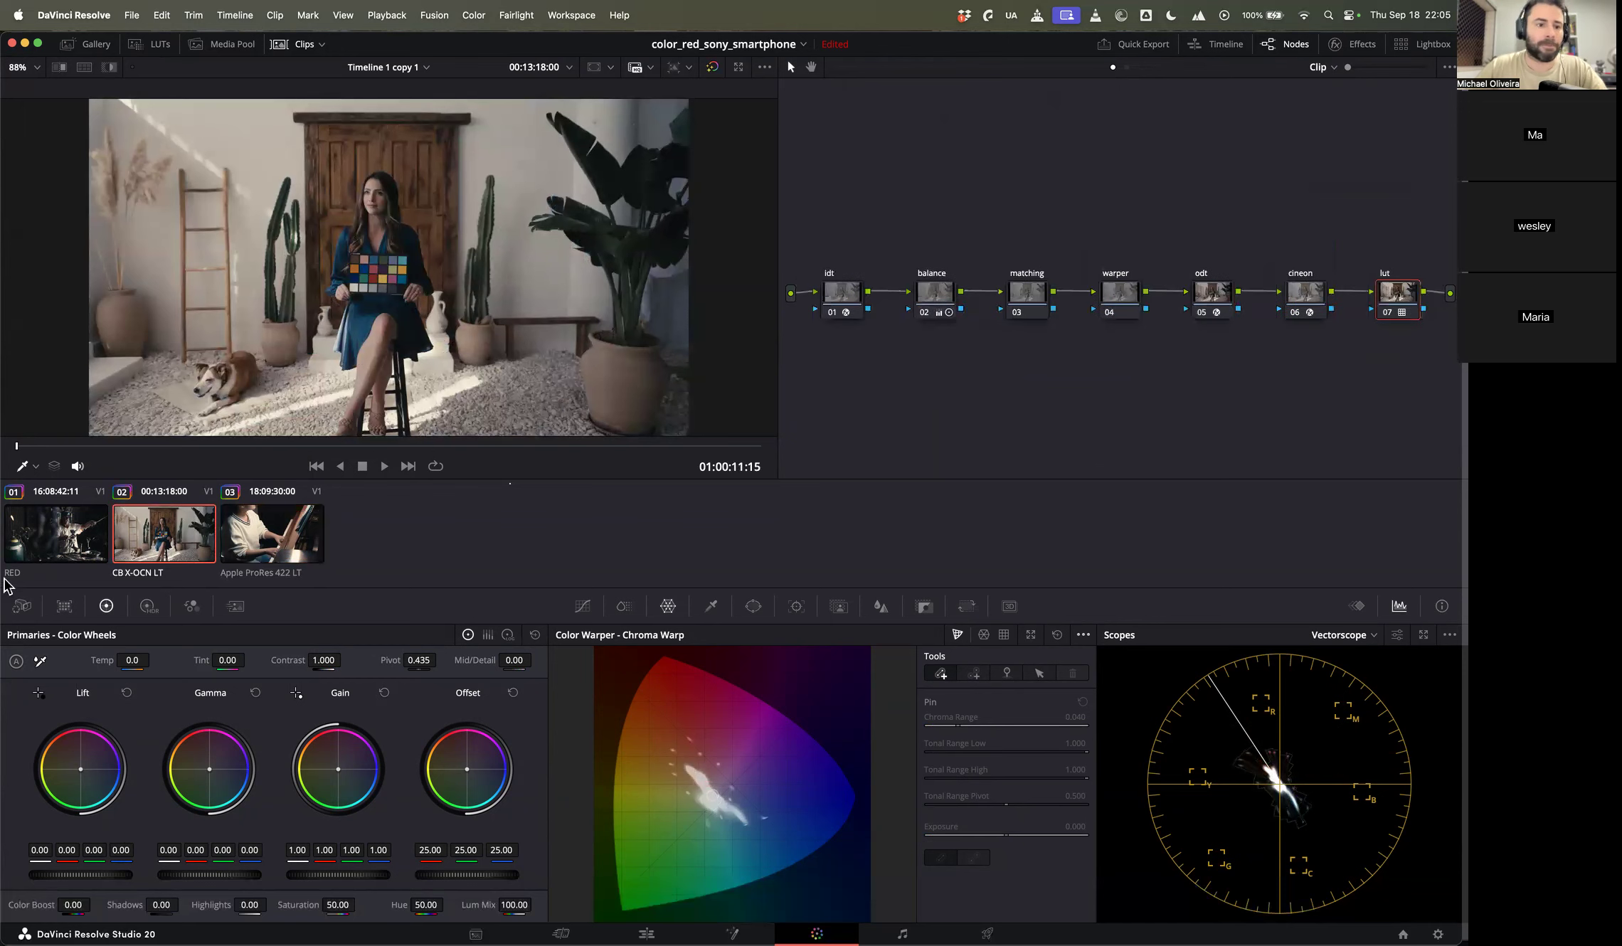
{"action": "left_click", "coordinate": [87, 544]}
{"action": "right_click", "coordinate": [935, 116]}
{"action": "left_click", "coordinate": [972, 292]}
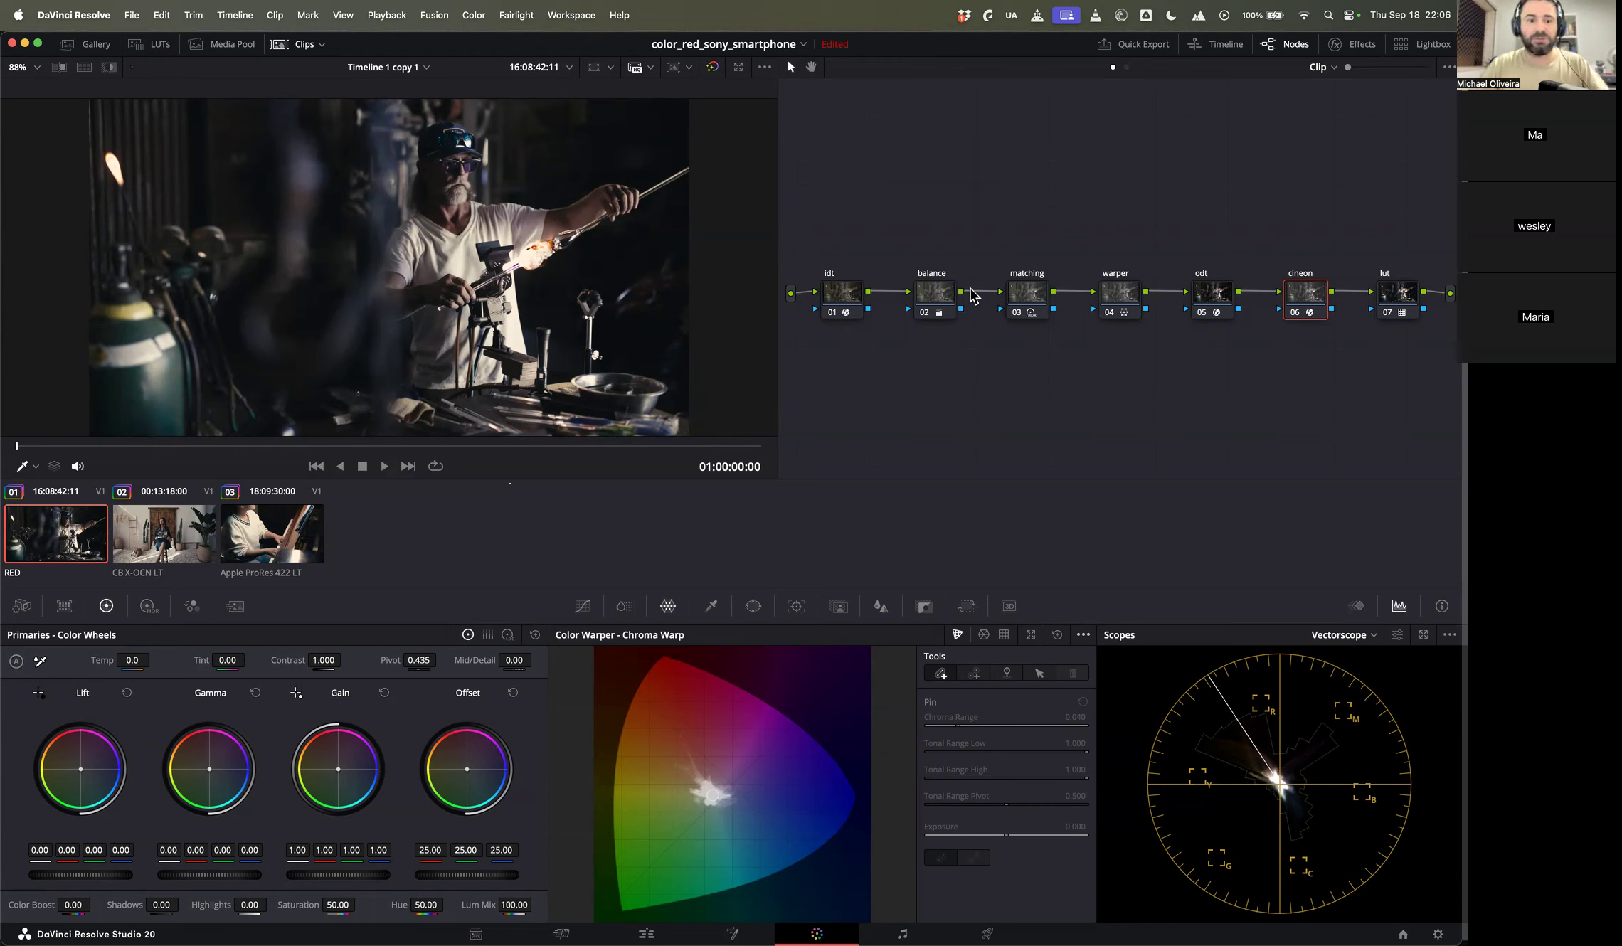
Step: Compare the finished looks of the RED, Sony and smartphone clips in full screen
{"action": "key", "text": "super+f"}
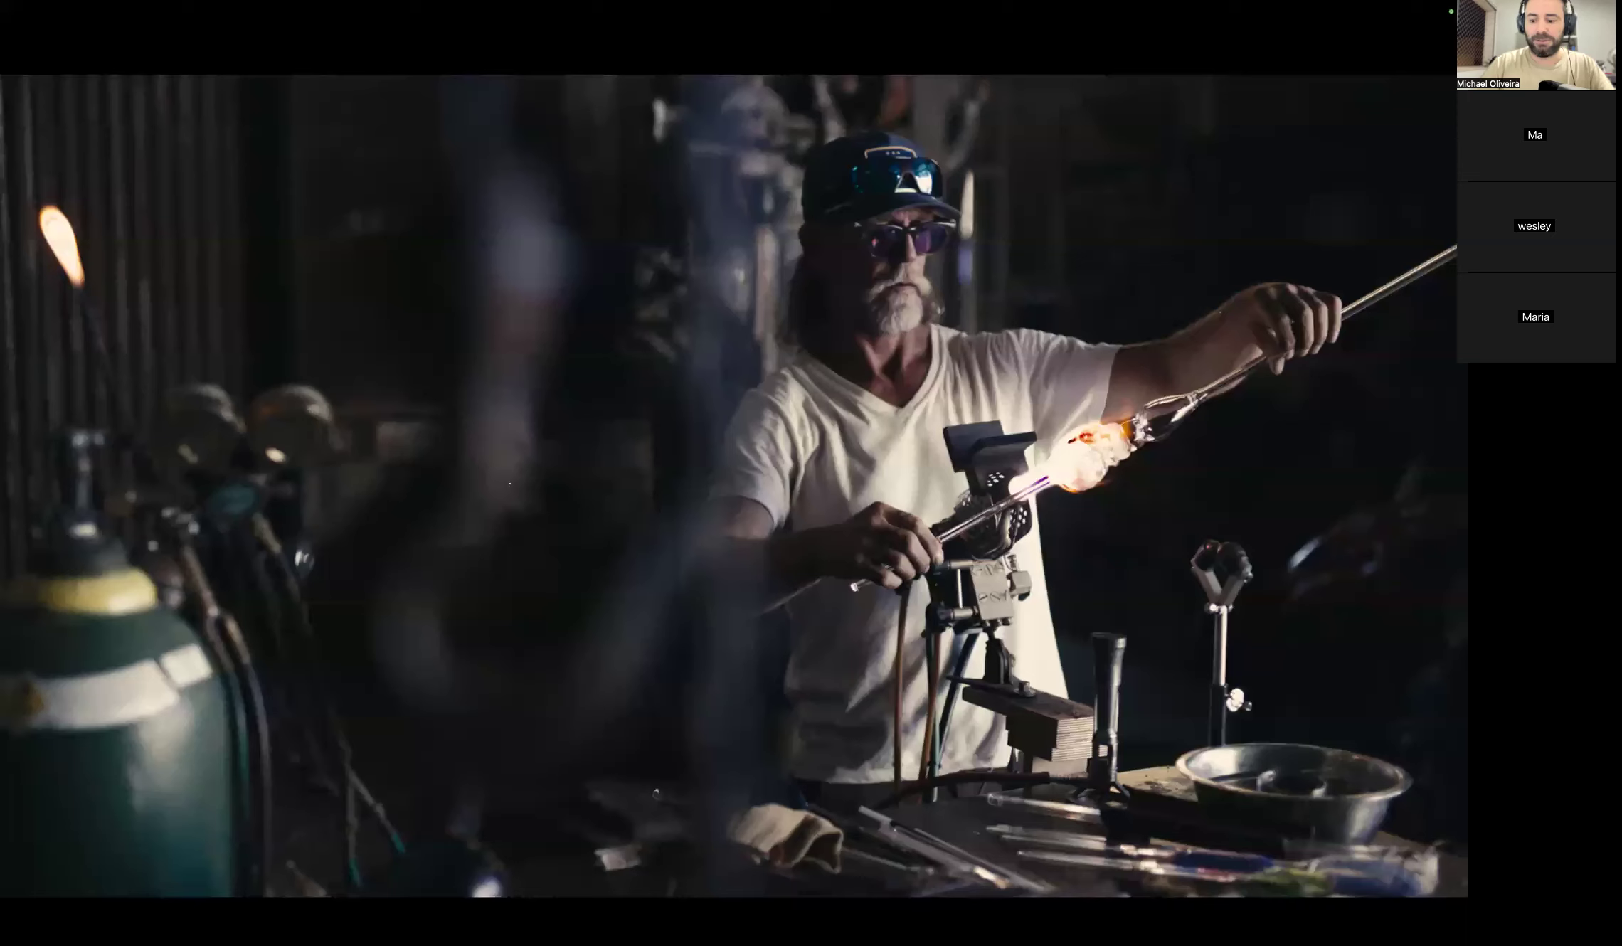
{"action": "key", "text": "Down"}
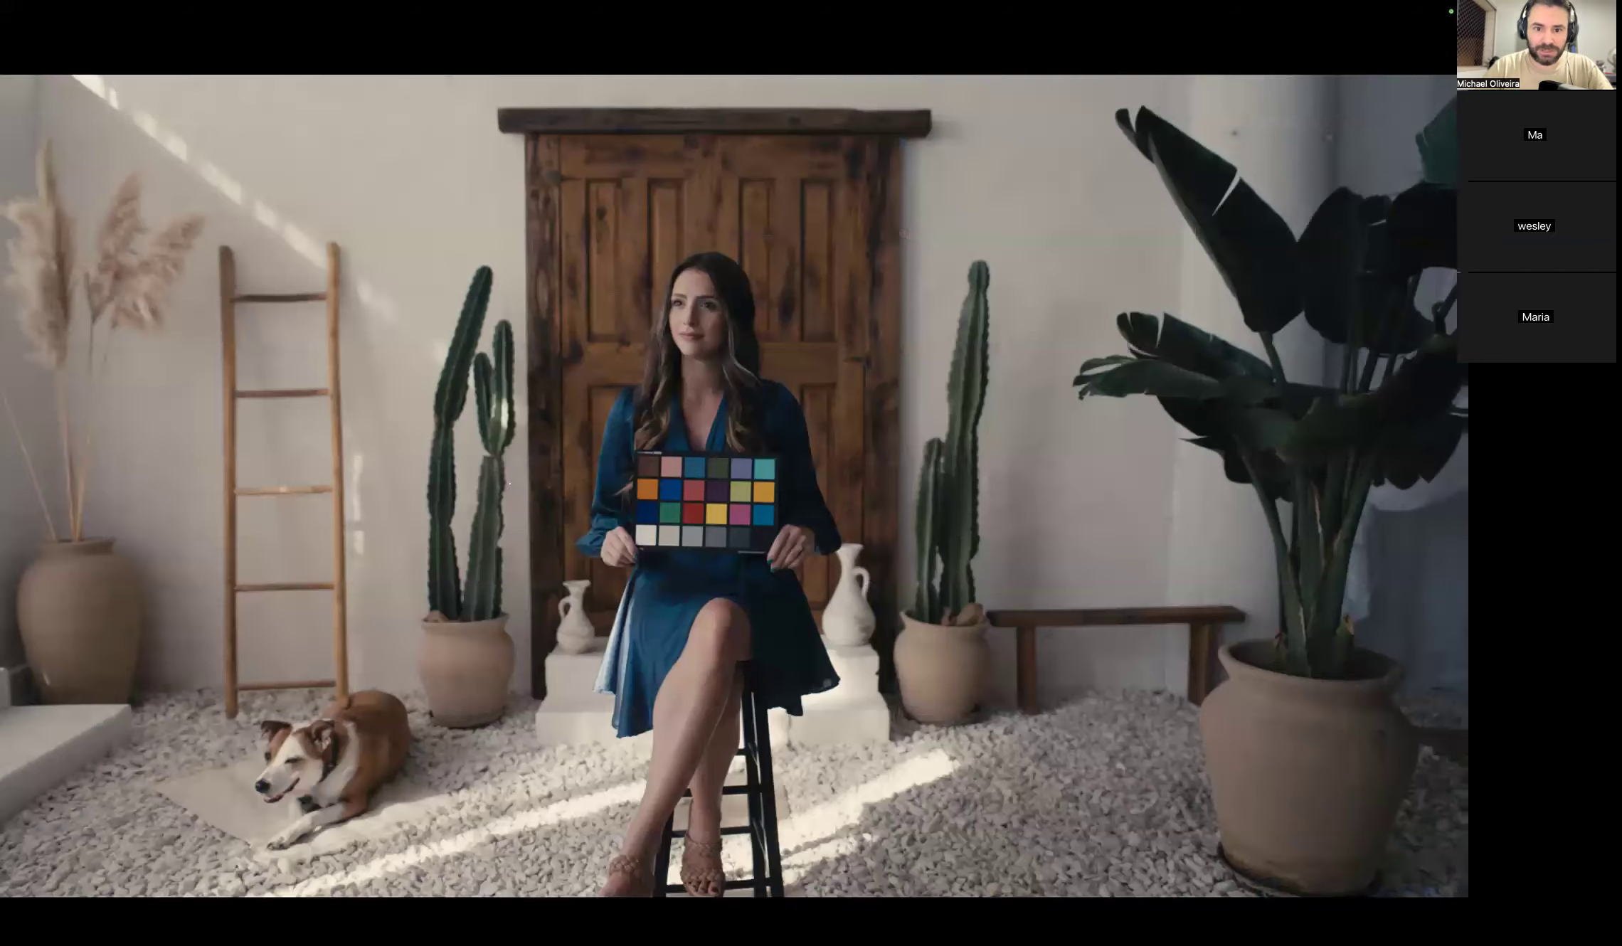
{"action": "key", "text": "Down"}
{"action": "key", "text": "Up"}
{"action": "key", "text": "Up"}
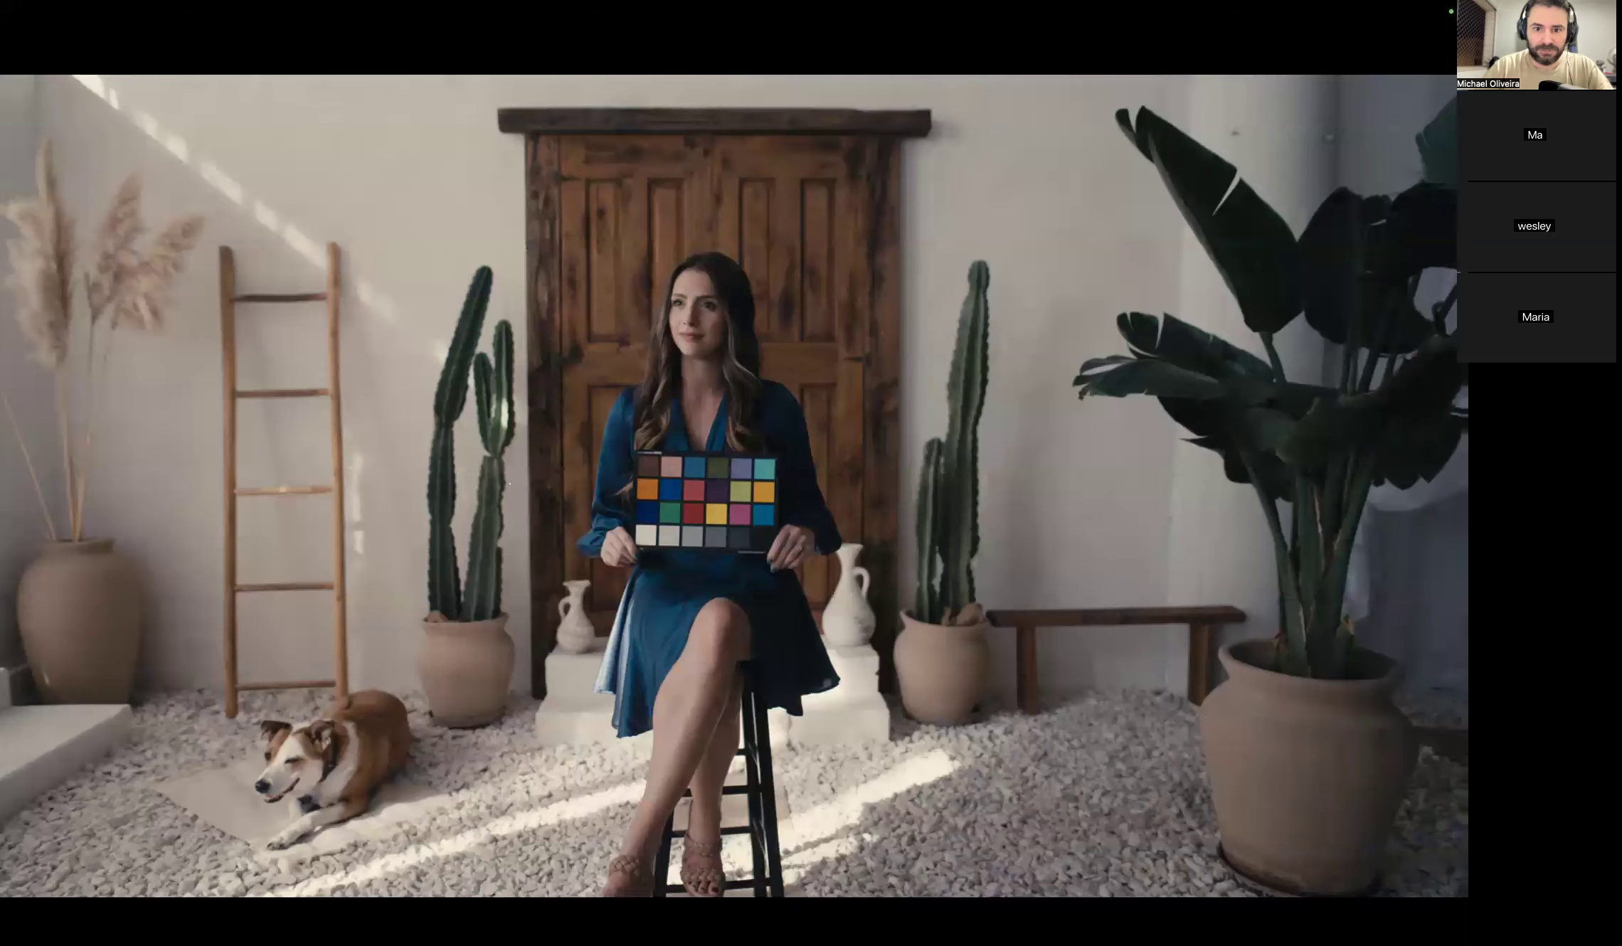